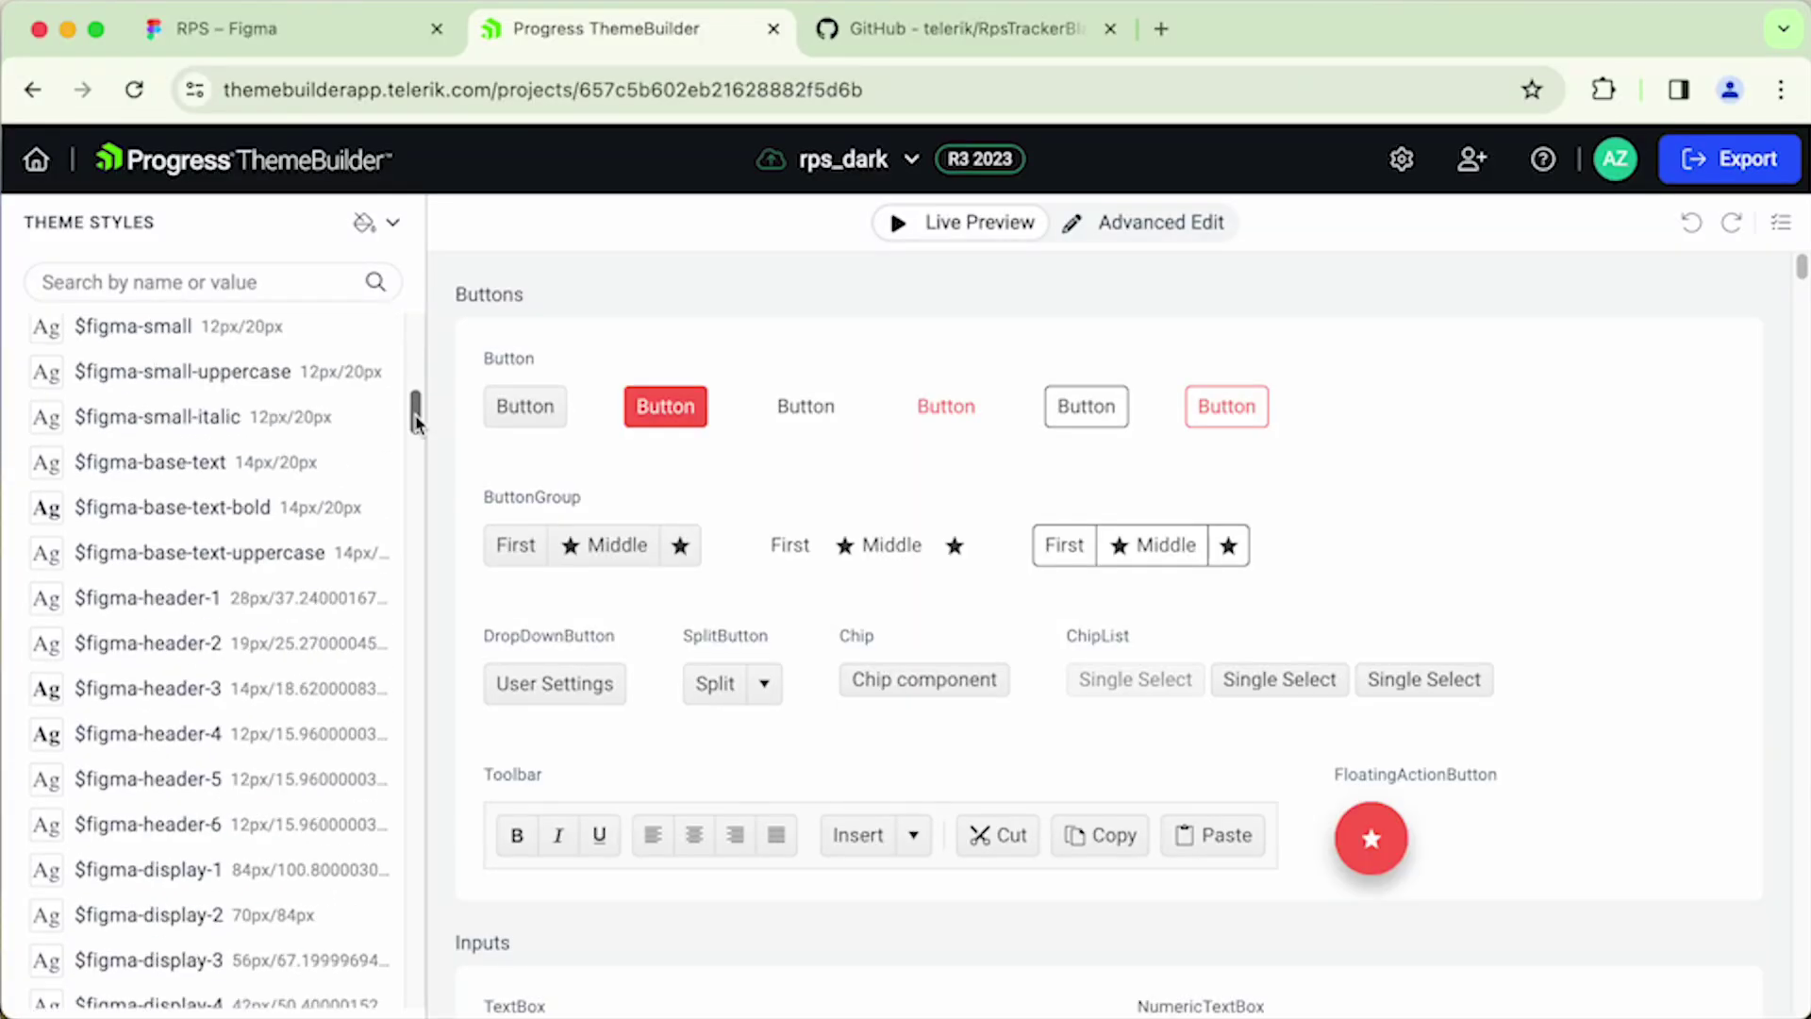
- Filter the rps_dark theme's variables by 'bg' to find the background colours
scroll(401, 398, down, 5)
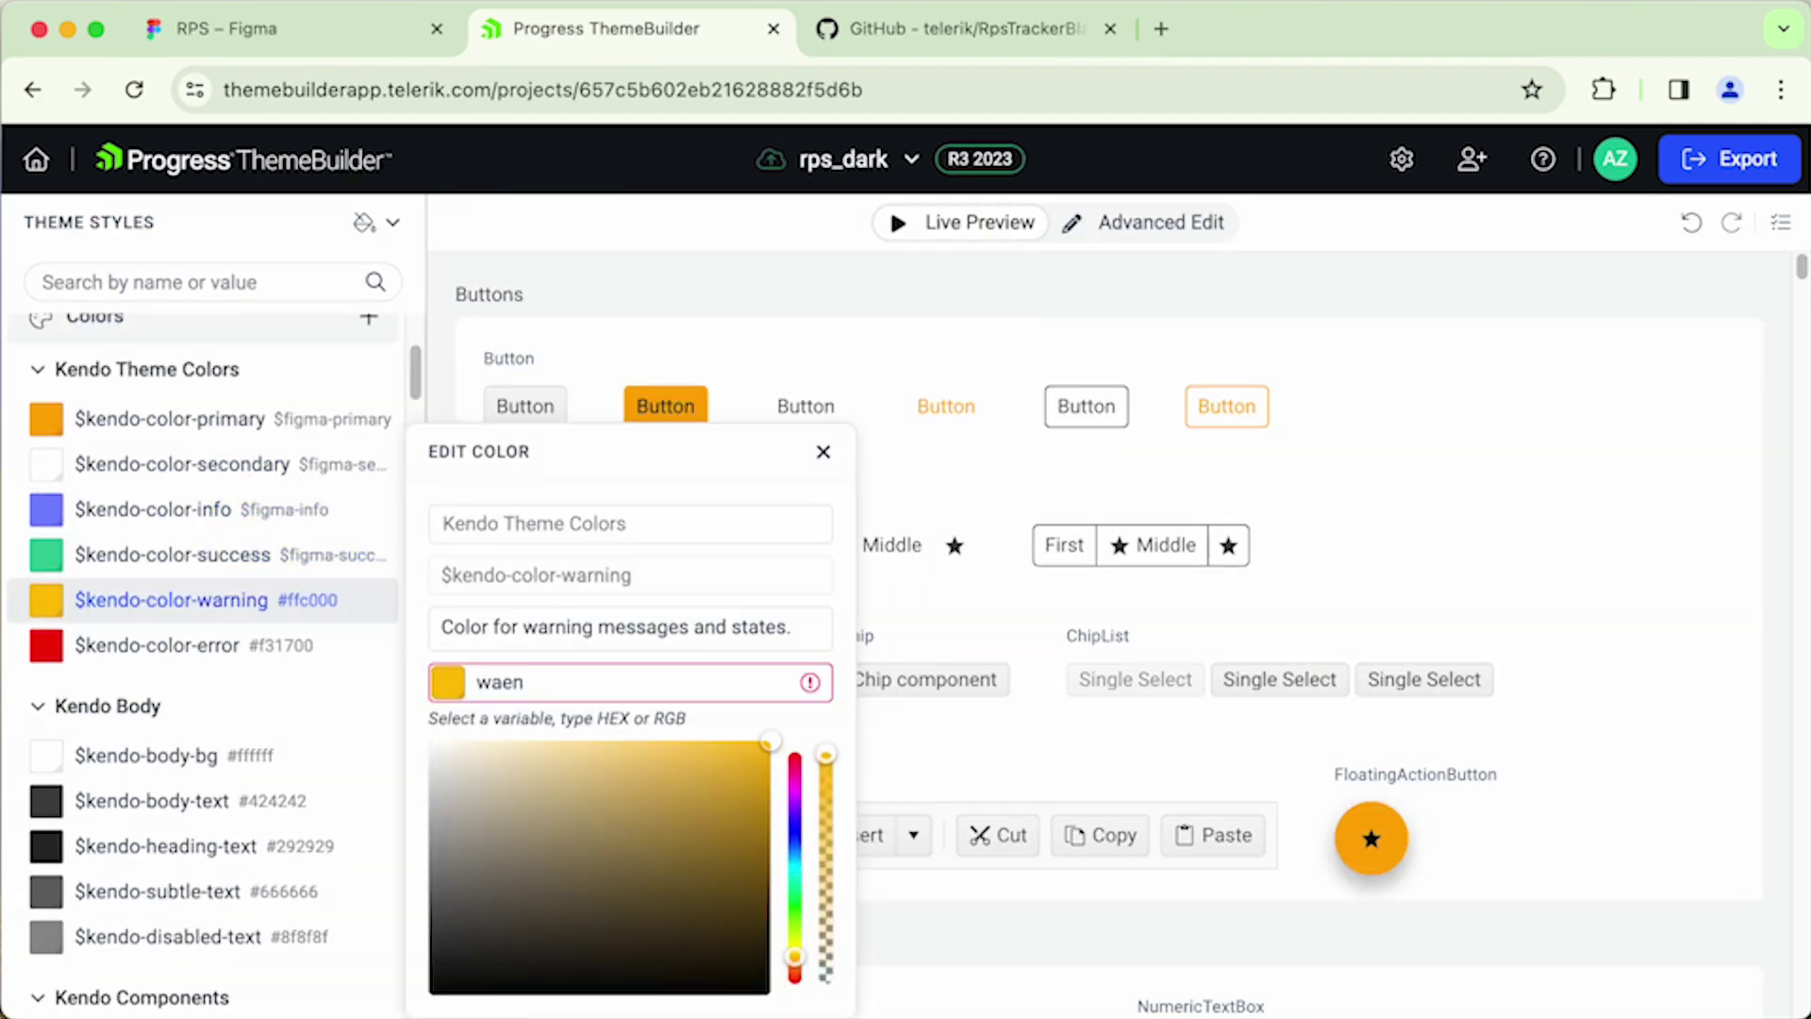
text(bg)
scroll(330, 439, down, 5)
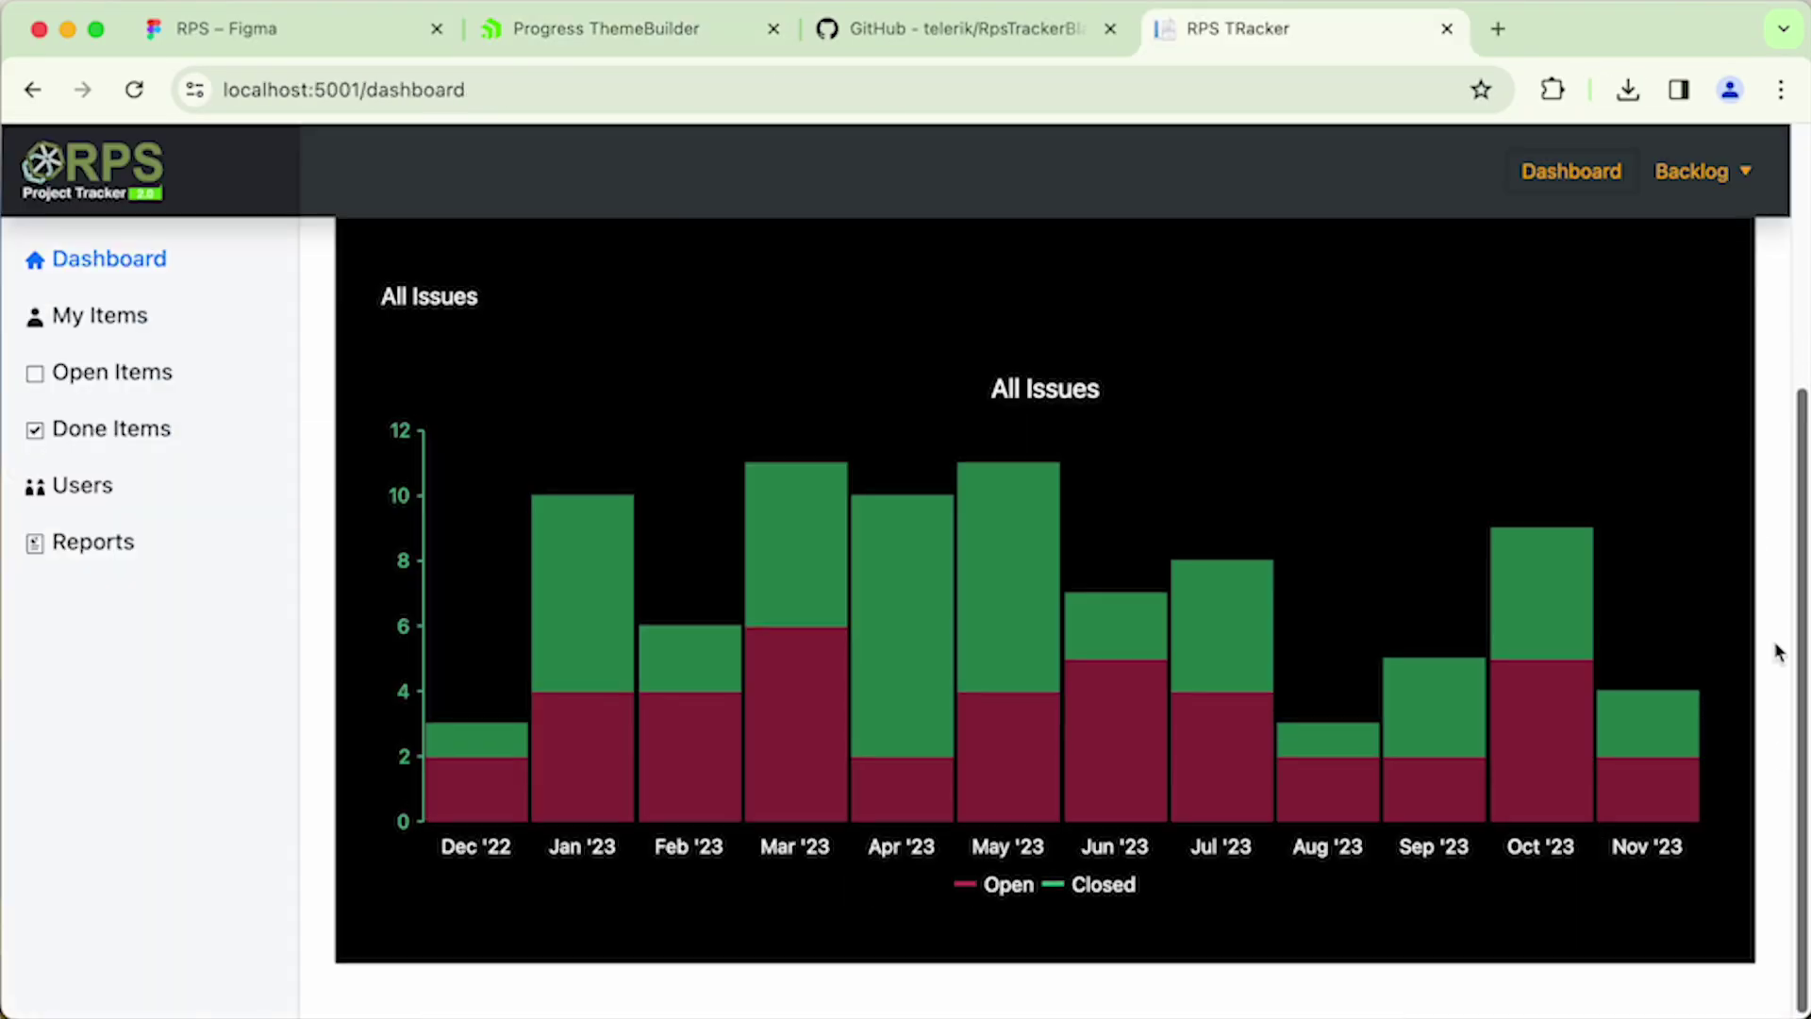
scroll(1777, 651, up, 5)
- Switch RPS Tracker statistics to 3 months, 6 months and 1 year, then show Backlog > My Items
click(1443, 299)
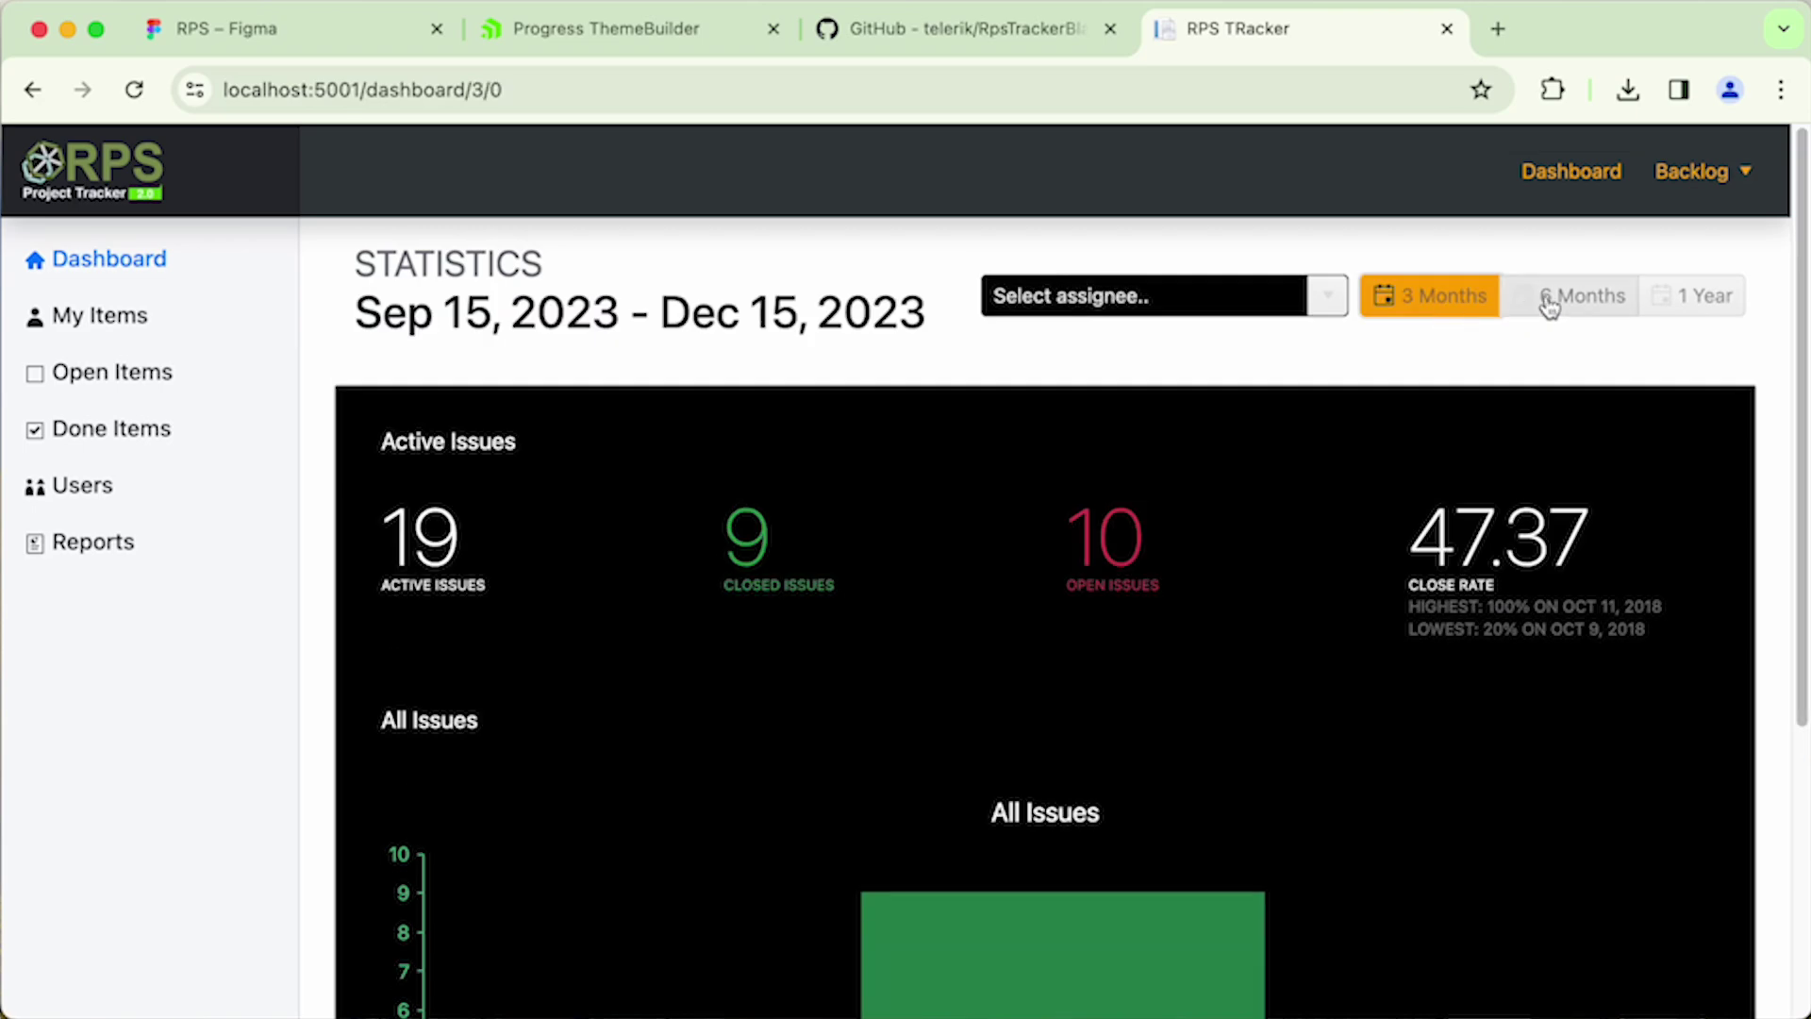
click(1547, 300)
click(1682, 300)
click(1673, 221)
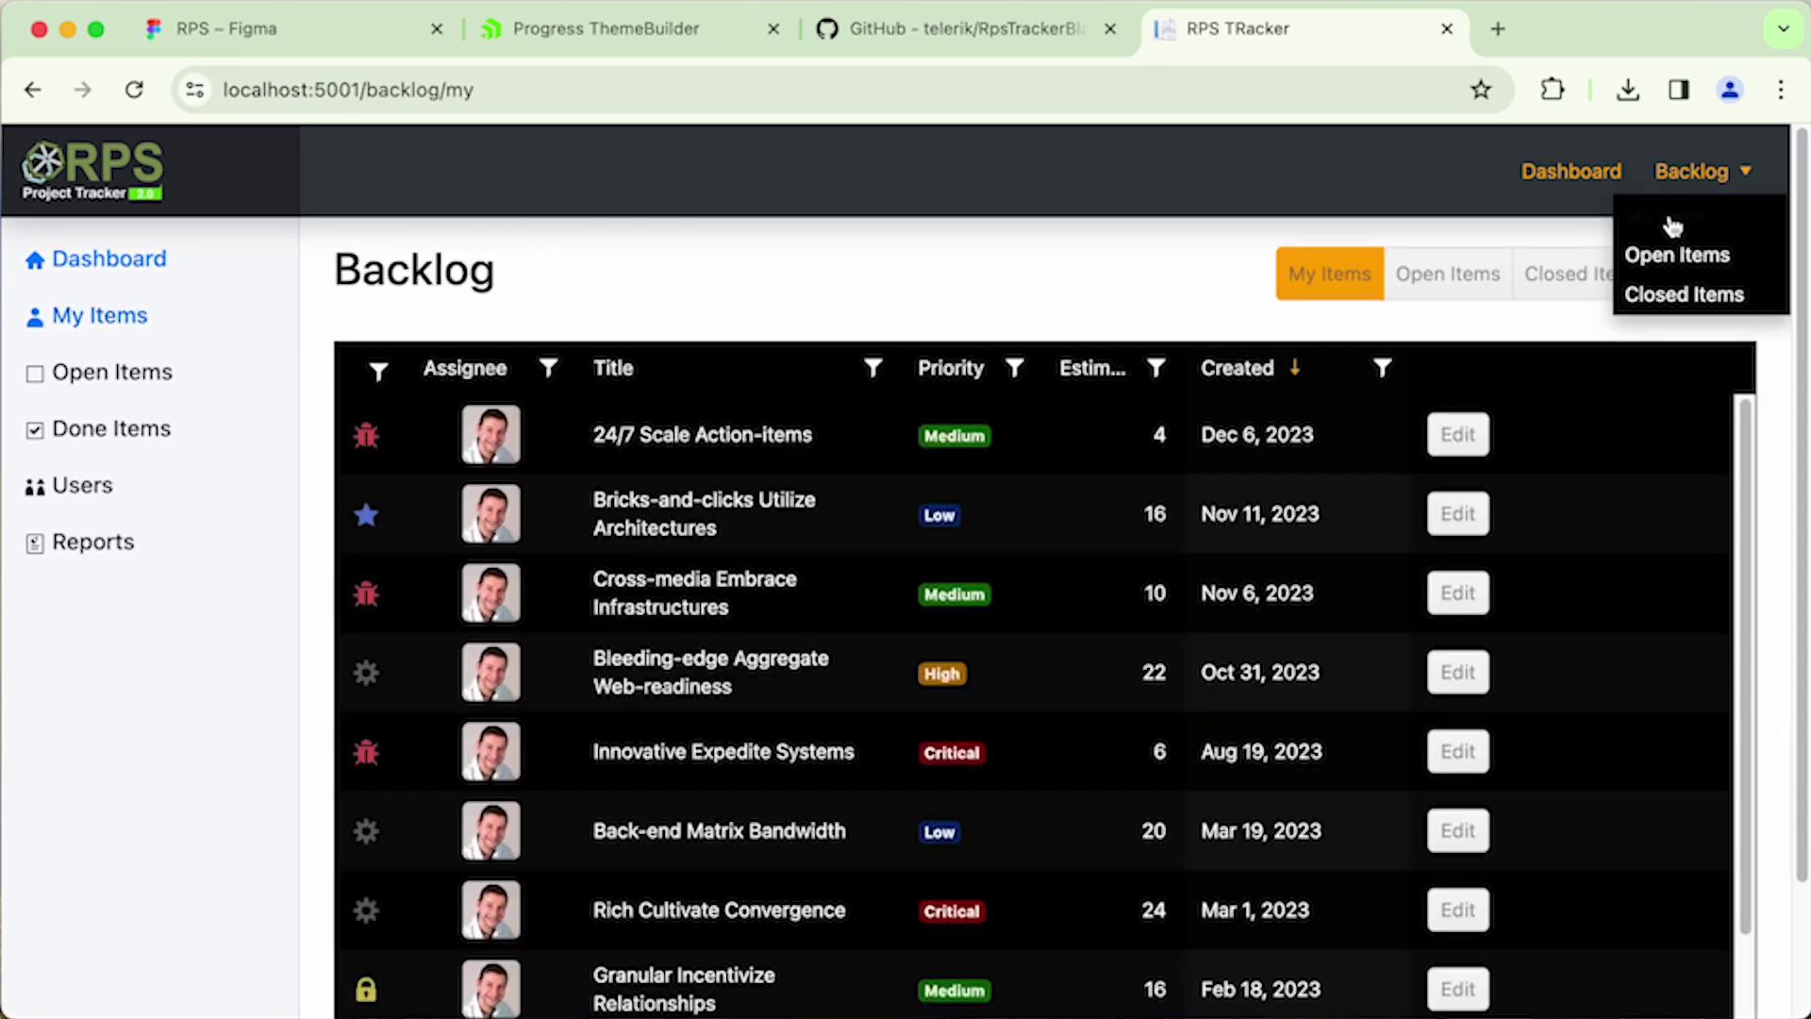
scroll(1005, 693, down, 2)
scroll(1006, 693, down, 2)
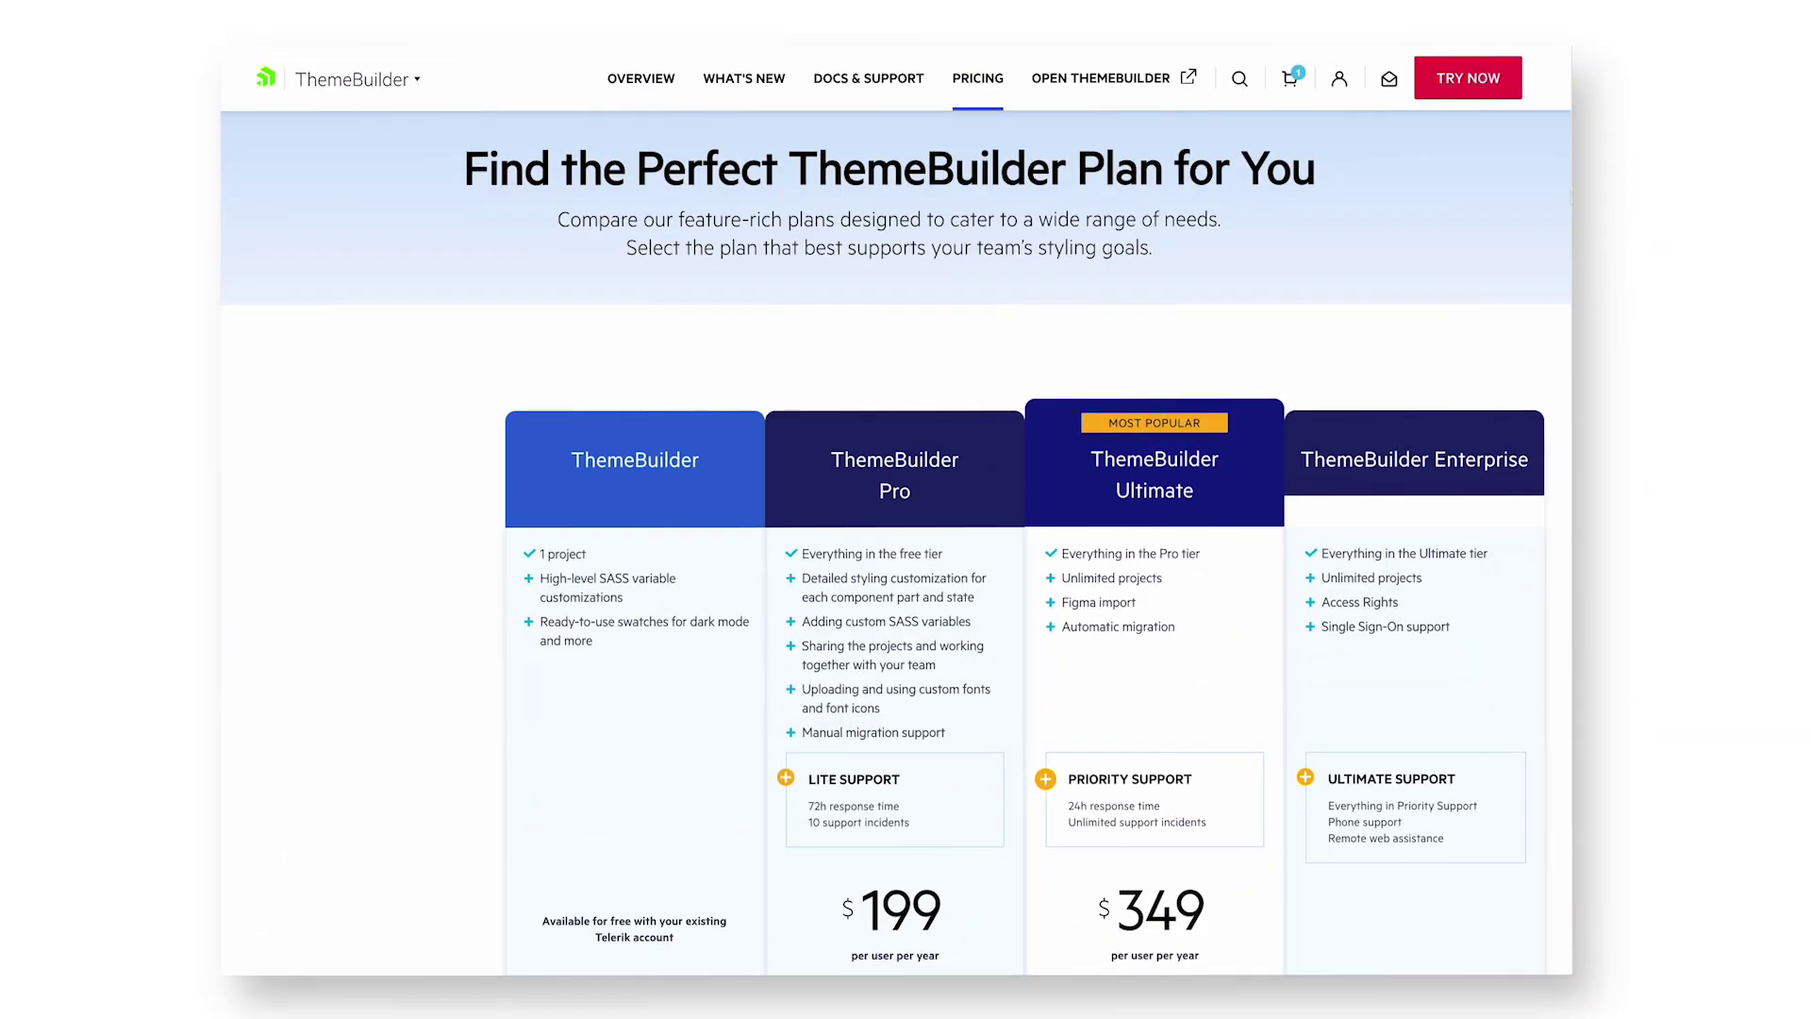
- Scroll through the ThemeBuilder pricing tiers: free, Pro ($199), Ultimate ($349) and Enterprise
scroll(896, 545, down, 3)
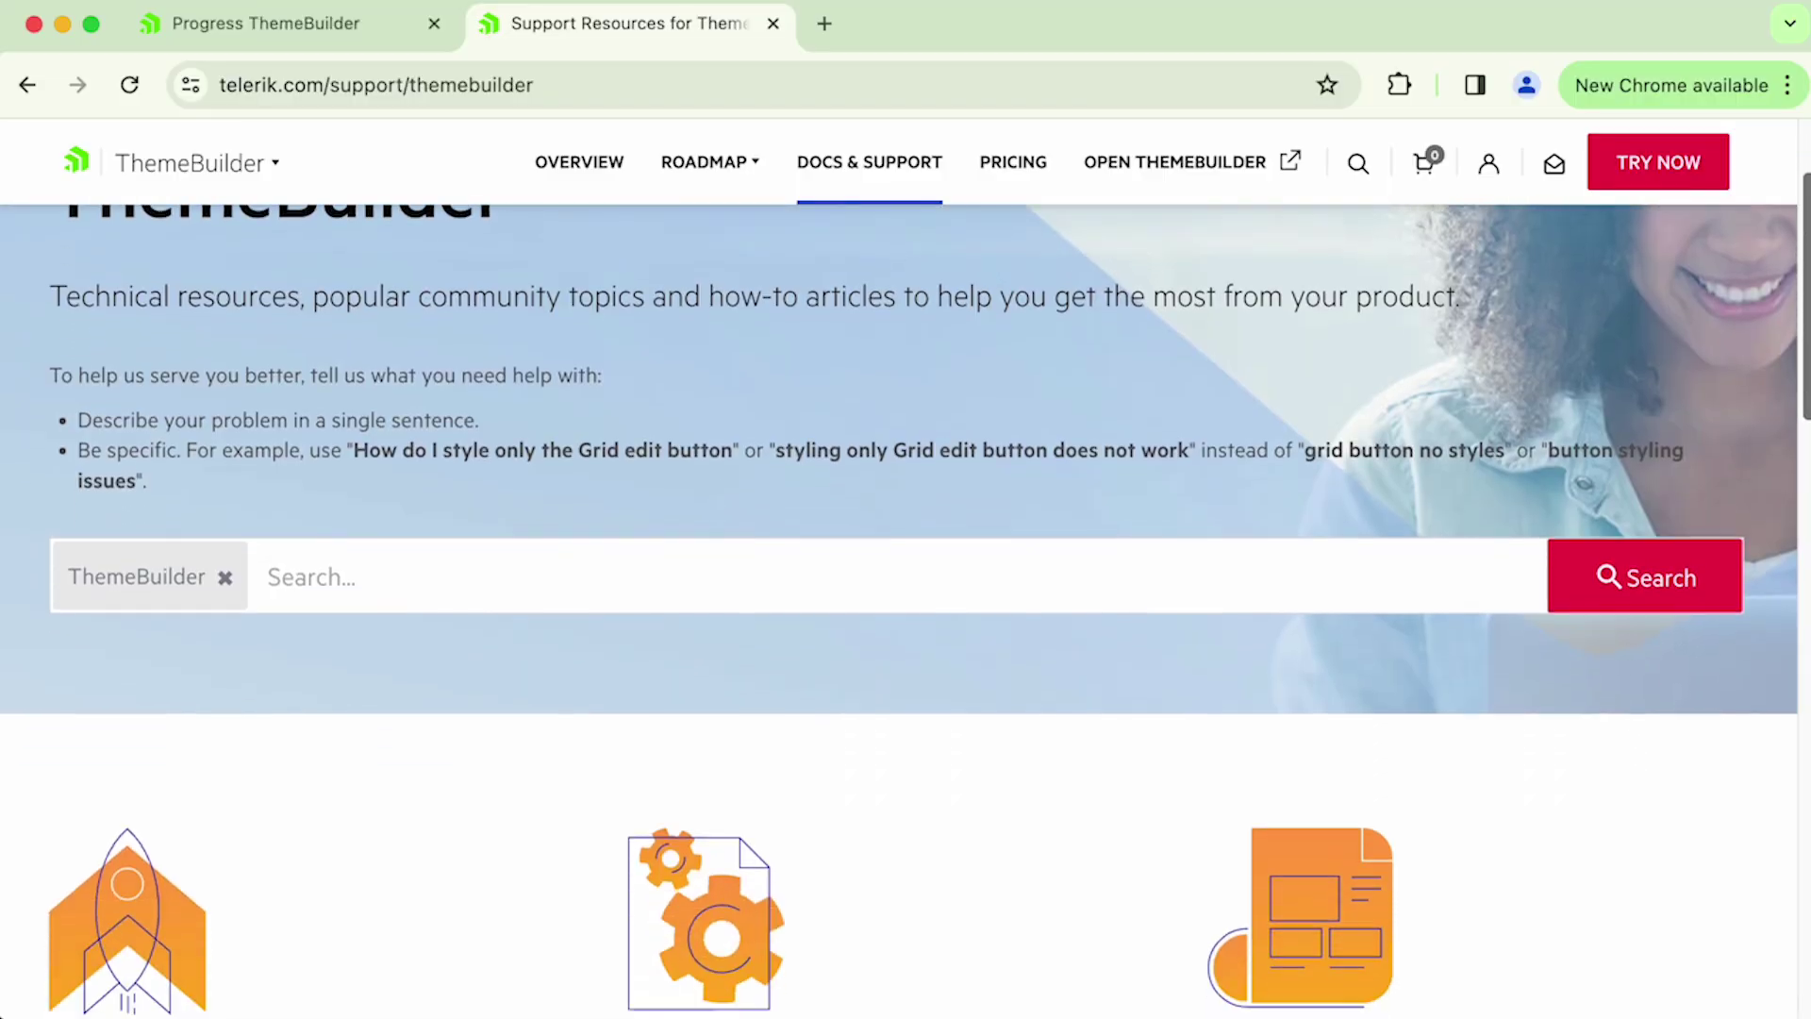
- Open the ThemeBuilder documentation's Getting Started > First Steps with ThemeBuilder guide
scroll(1806, 439, down, 5)
click(812, 613)
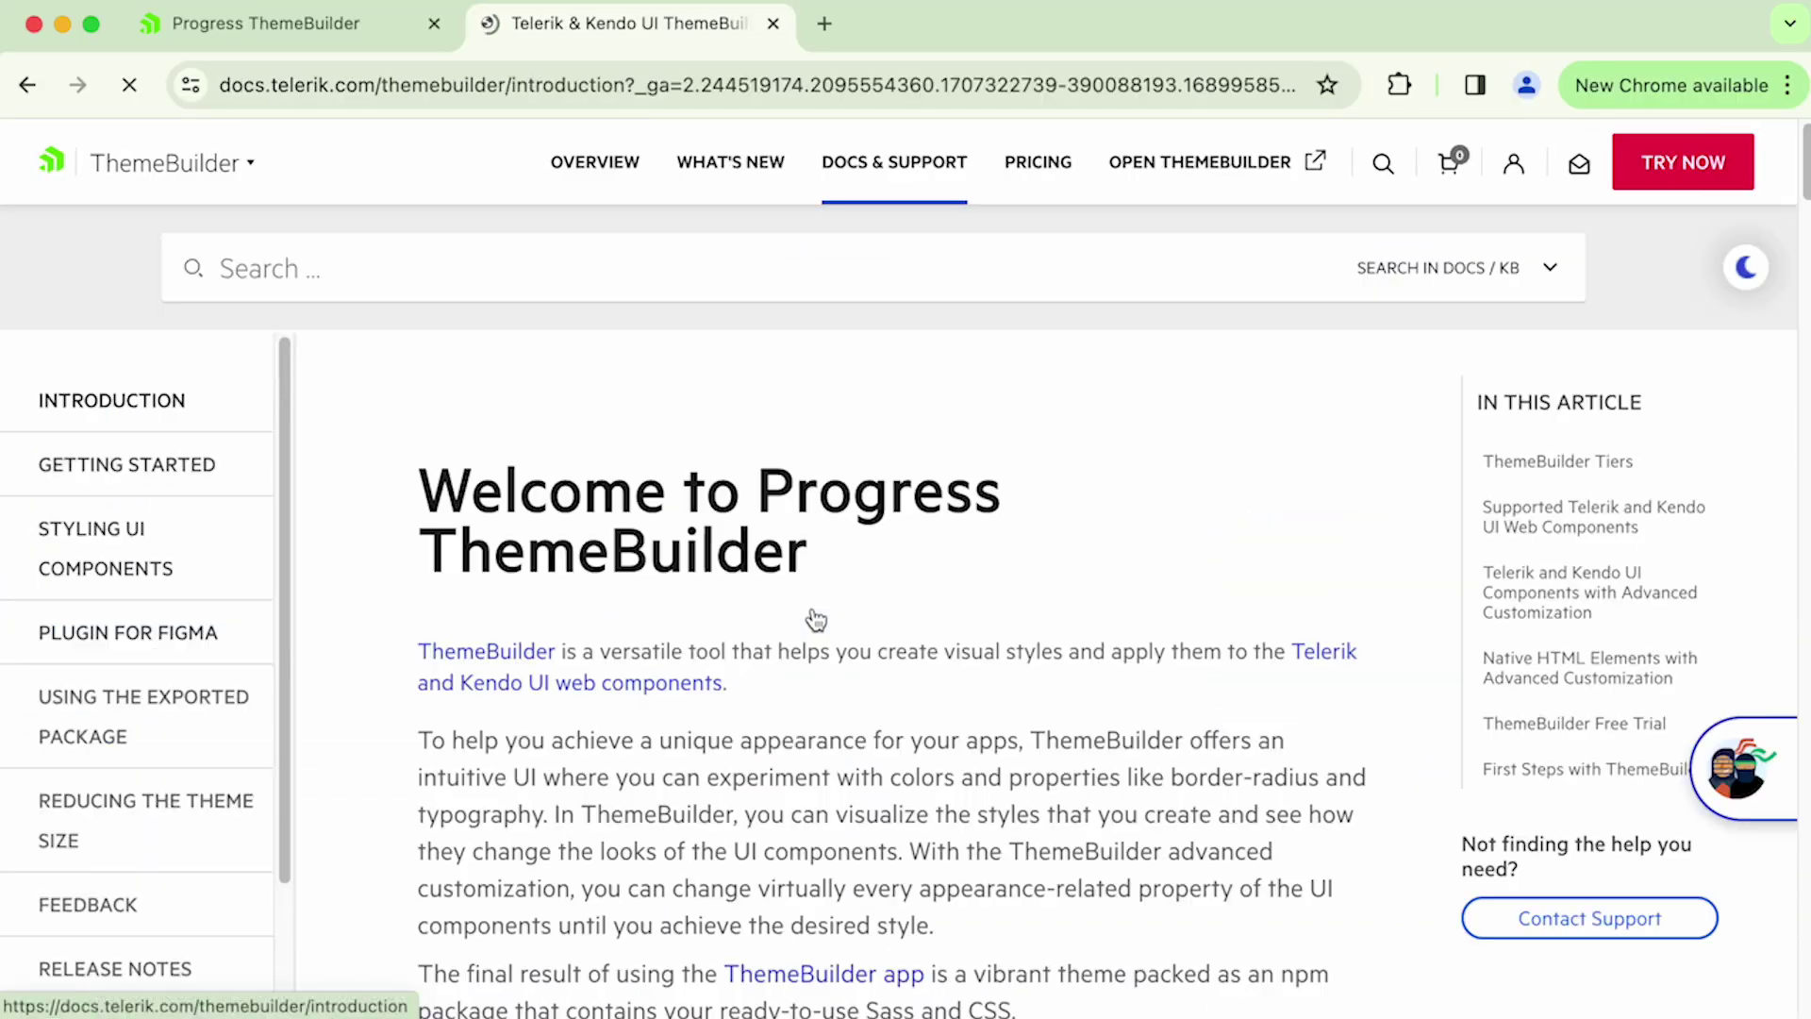
scroll(365, 380, down, 5)
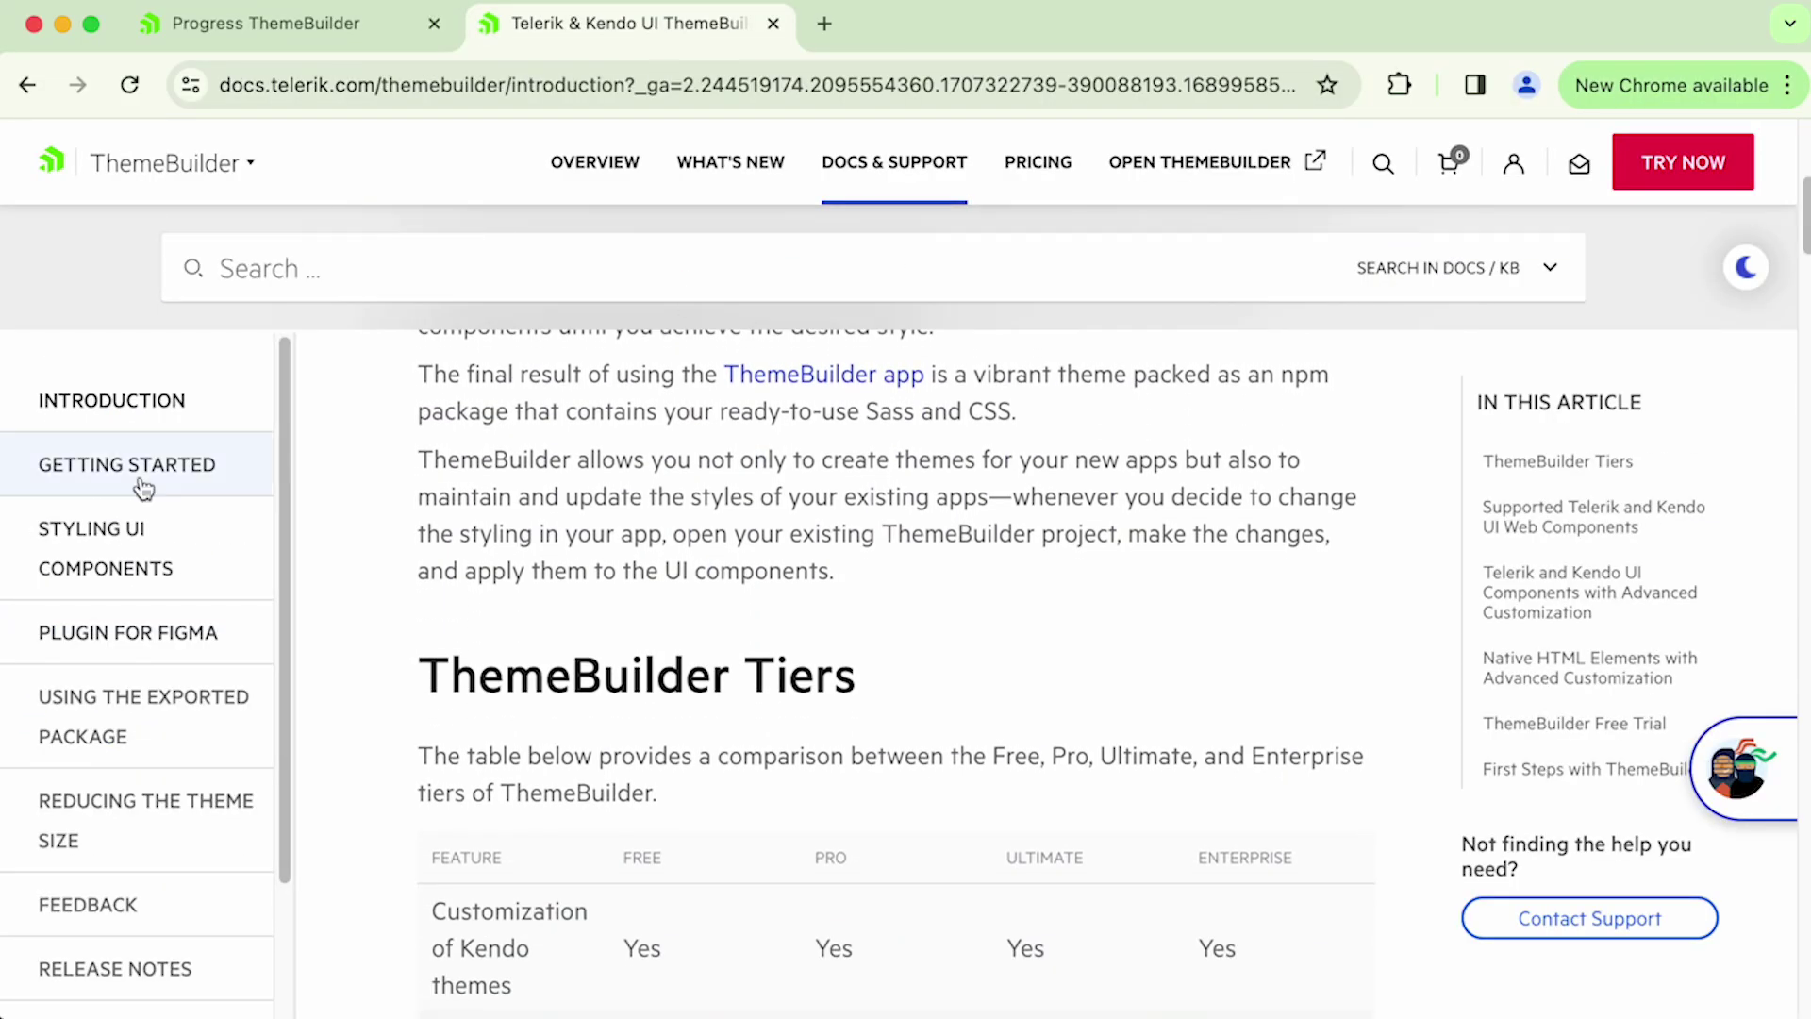
click(128, 471)
click(132, 530)
scroll(251, 554, down, 10)
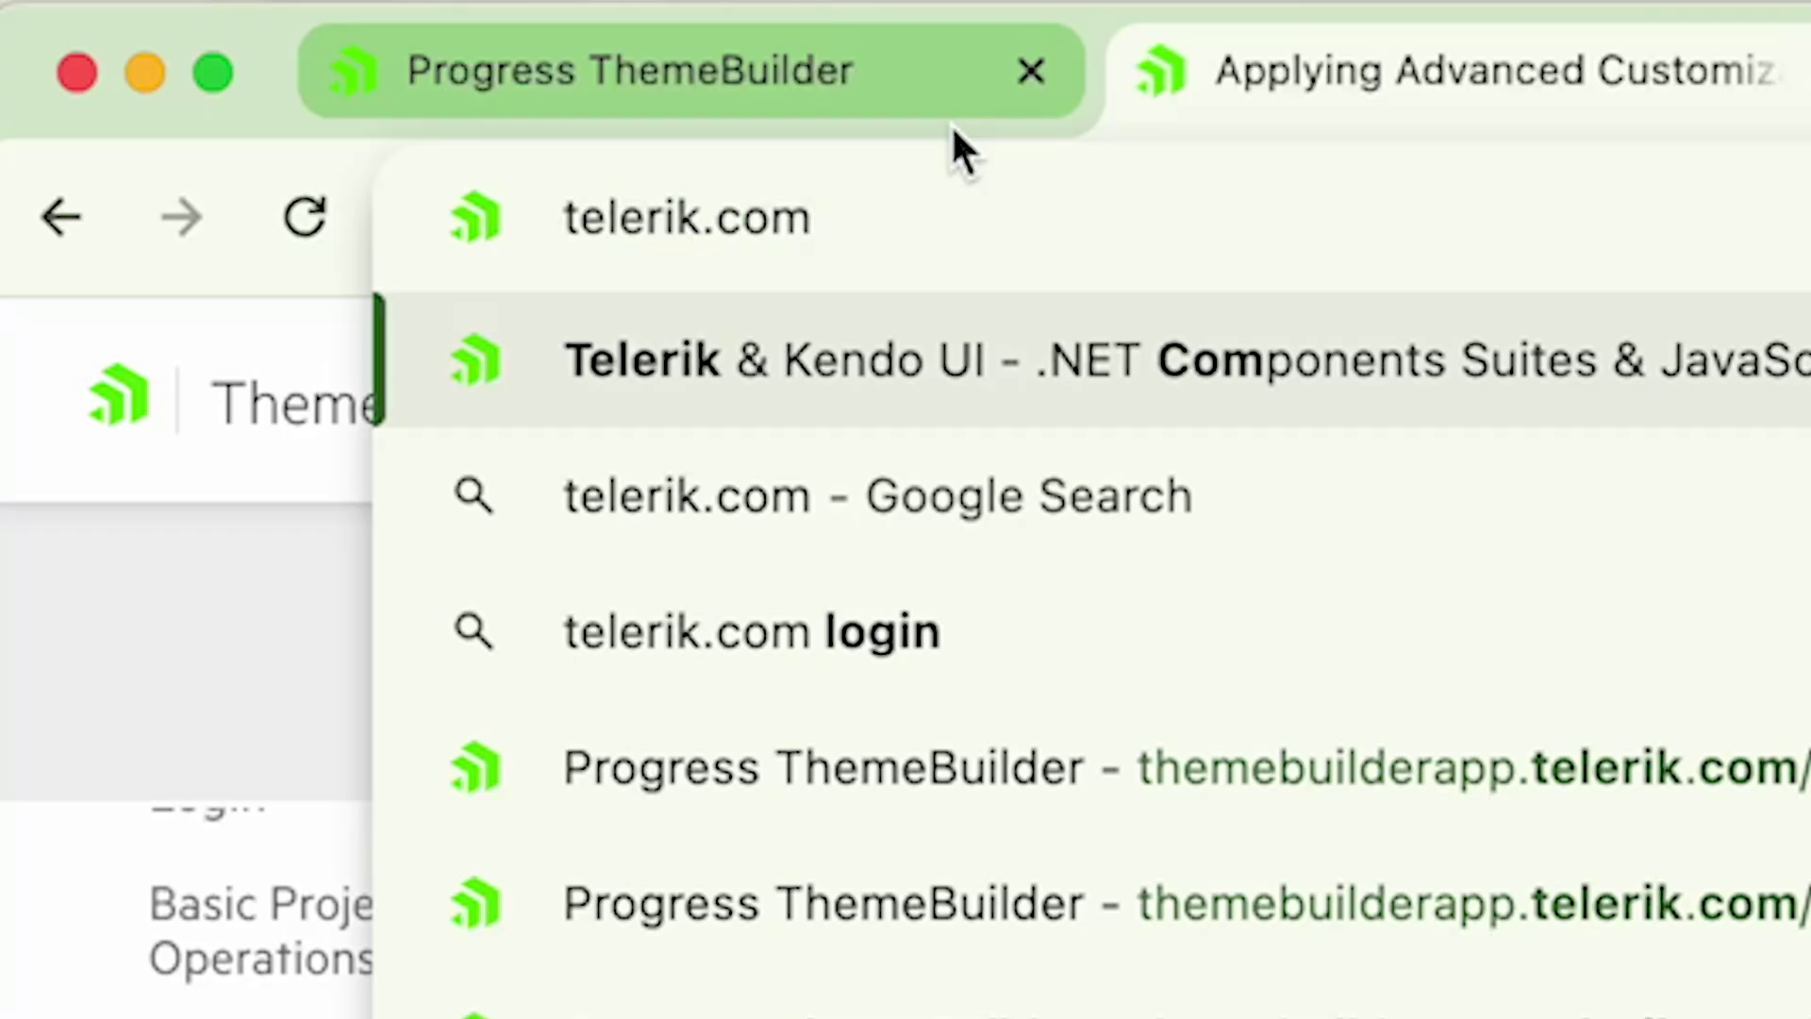
- Load telerik.com/themebuilder and reach the documentation through its support resources page
text(/themebuilder)
key(Return)
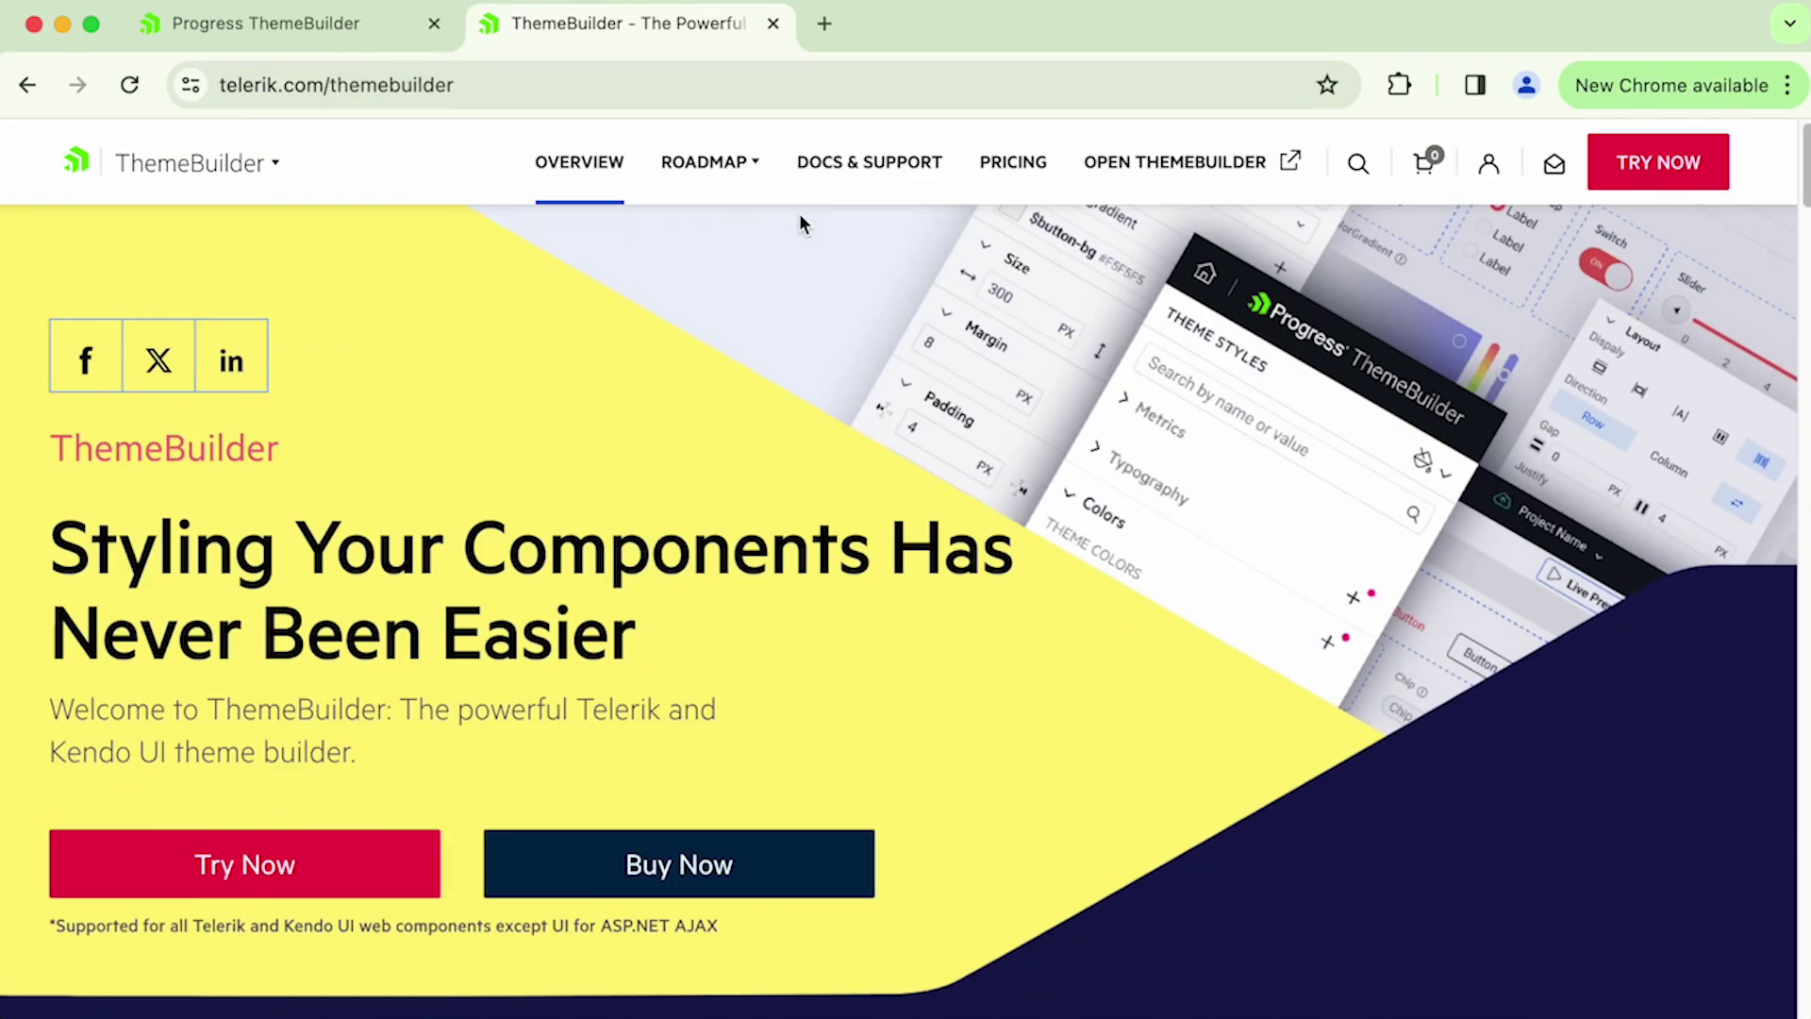
click(883, 168)
scroll(1079, 566, down, 6)
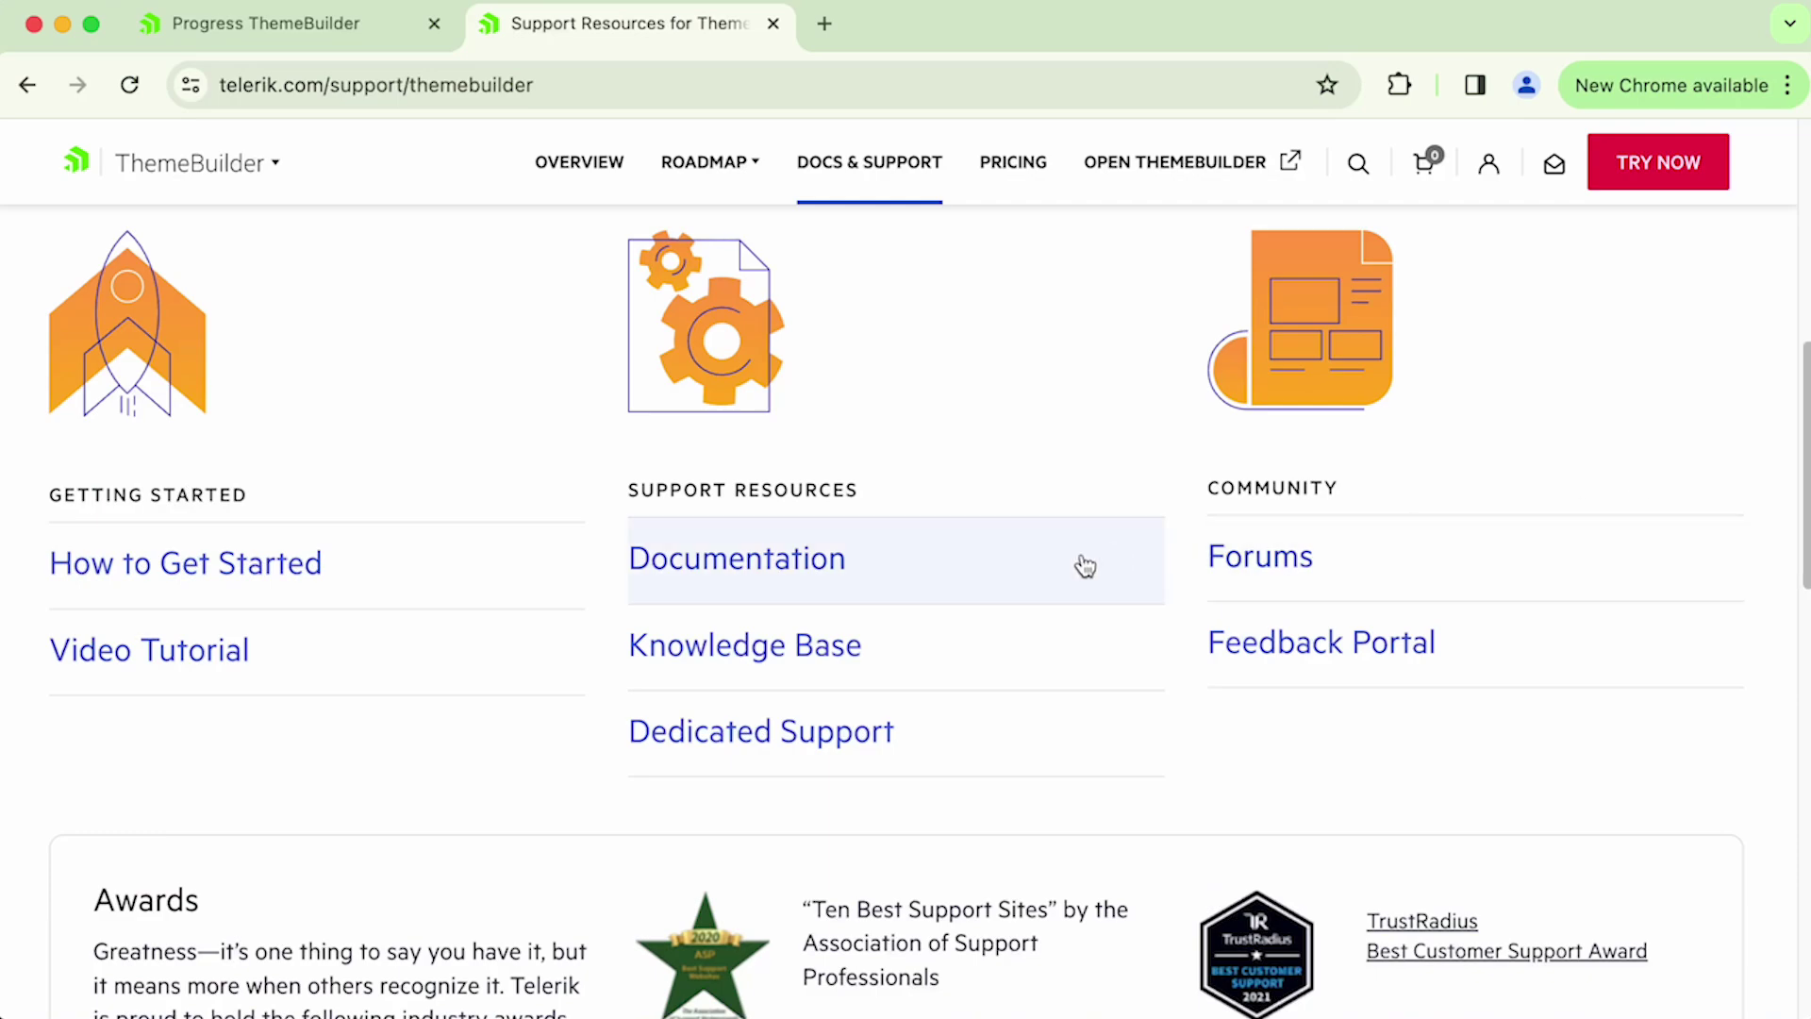
click(847, 571)
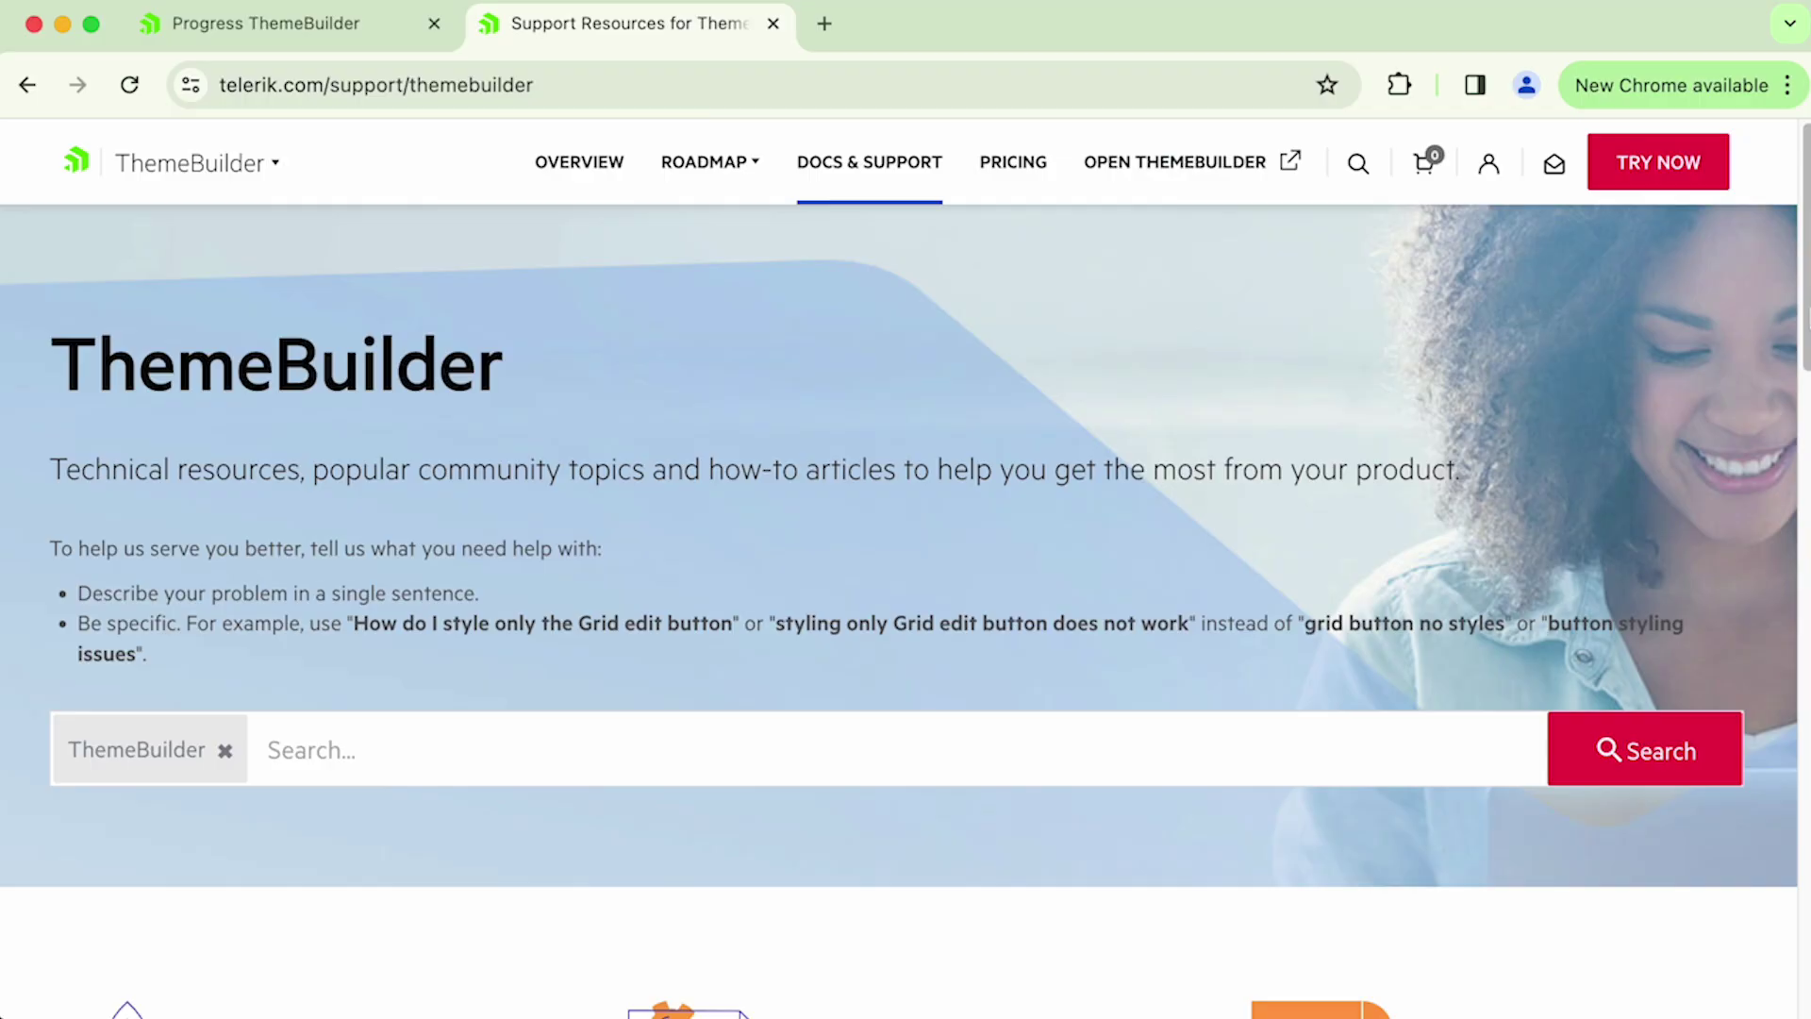
- Open the ThemeBuilder Forum and scroll through its list of questions
scroll(905, 566, down, 5)
scroll(1382, 776, down, 2)
click(1290, 580)
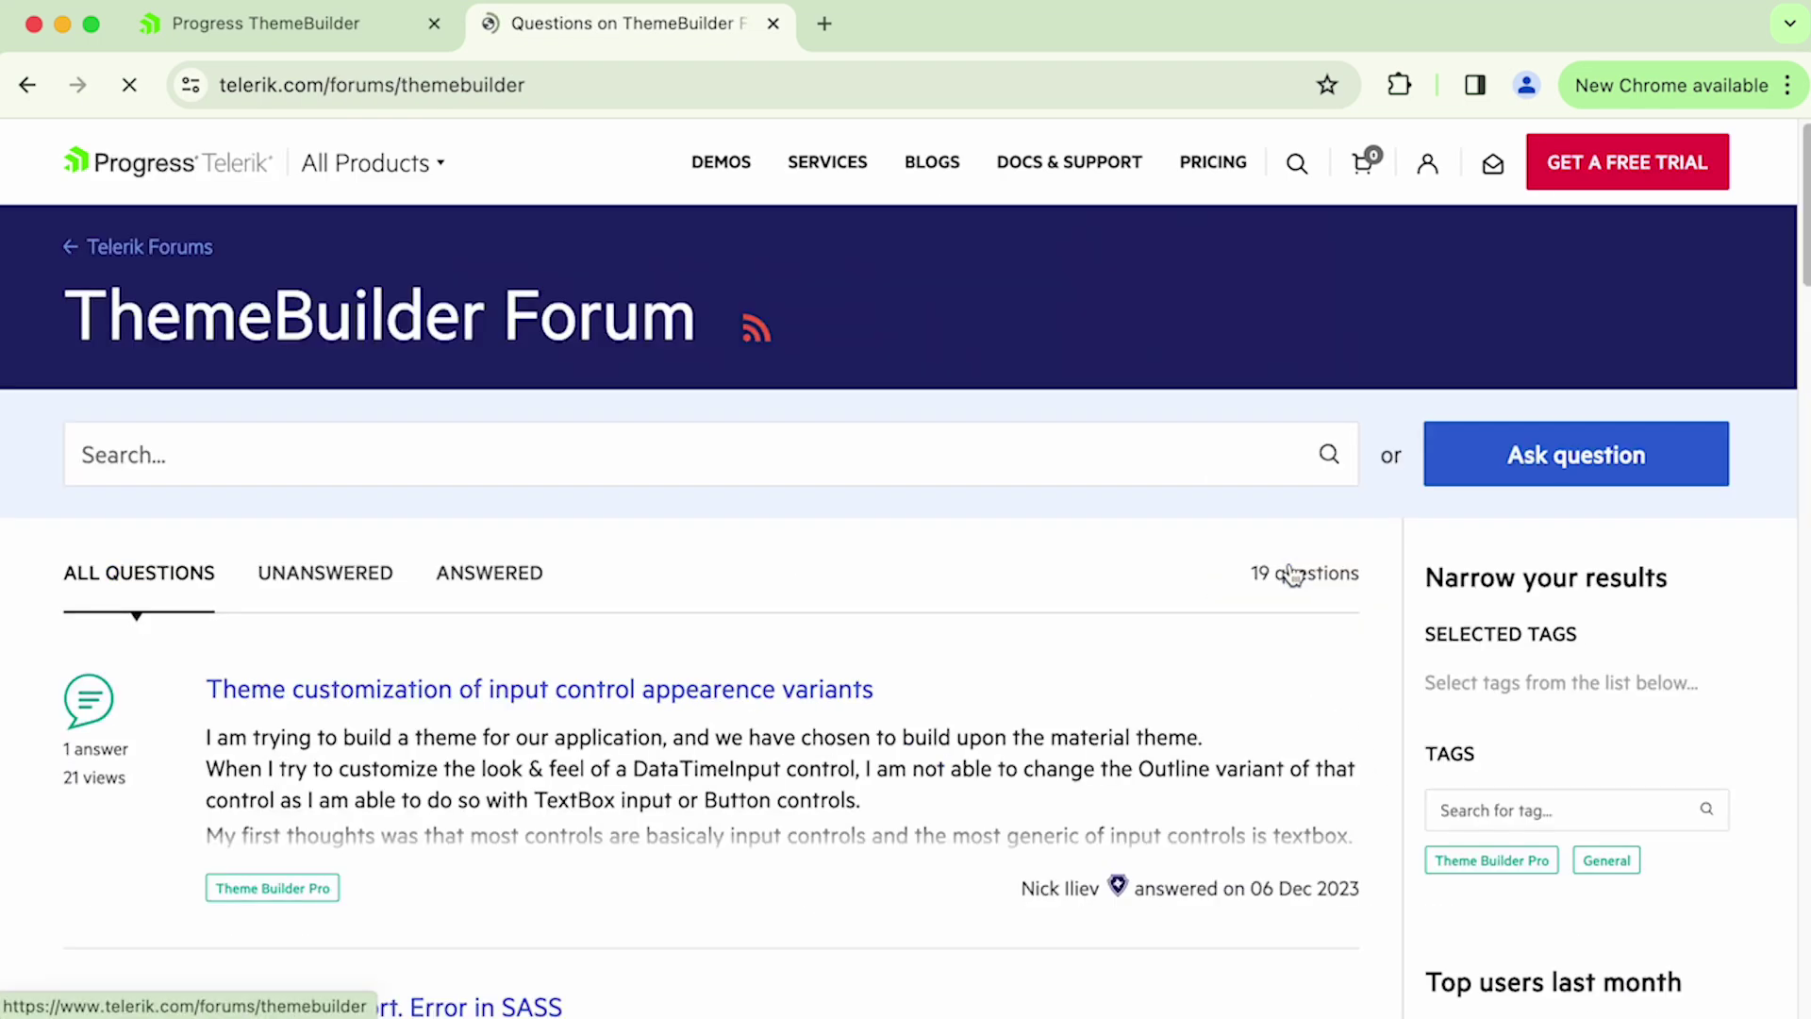
scroll(1285, 569, down, 4)
scroll(906, 566, down, 3)
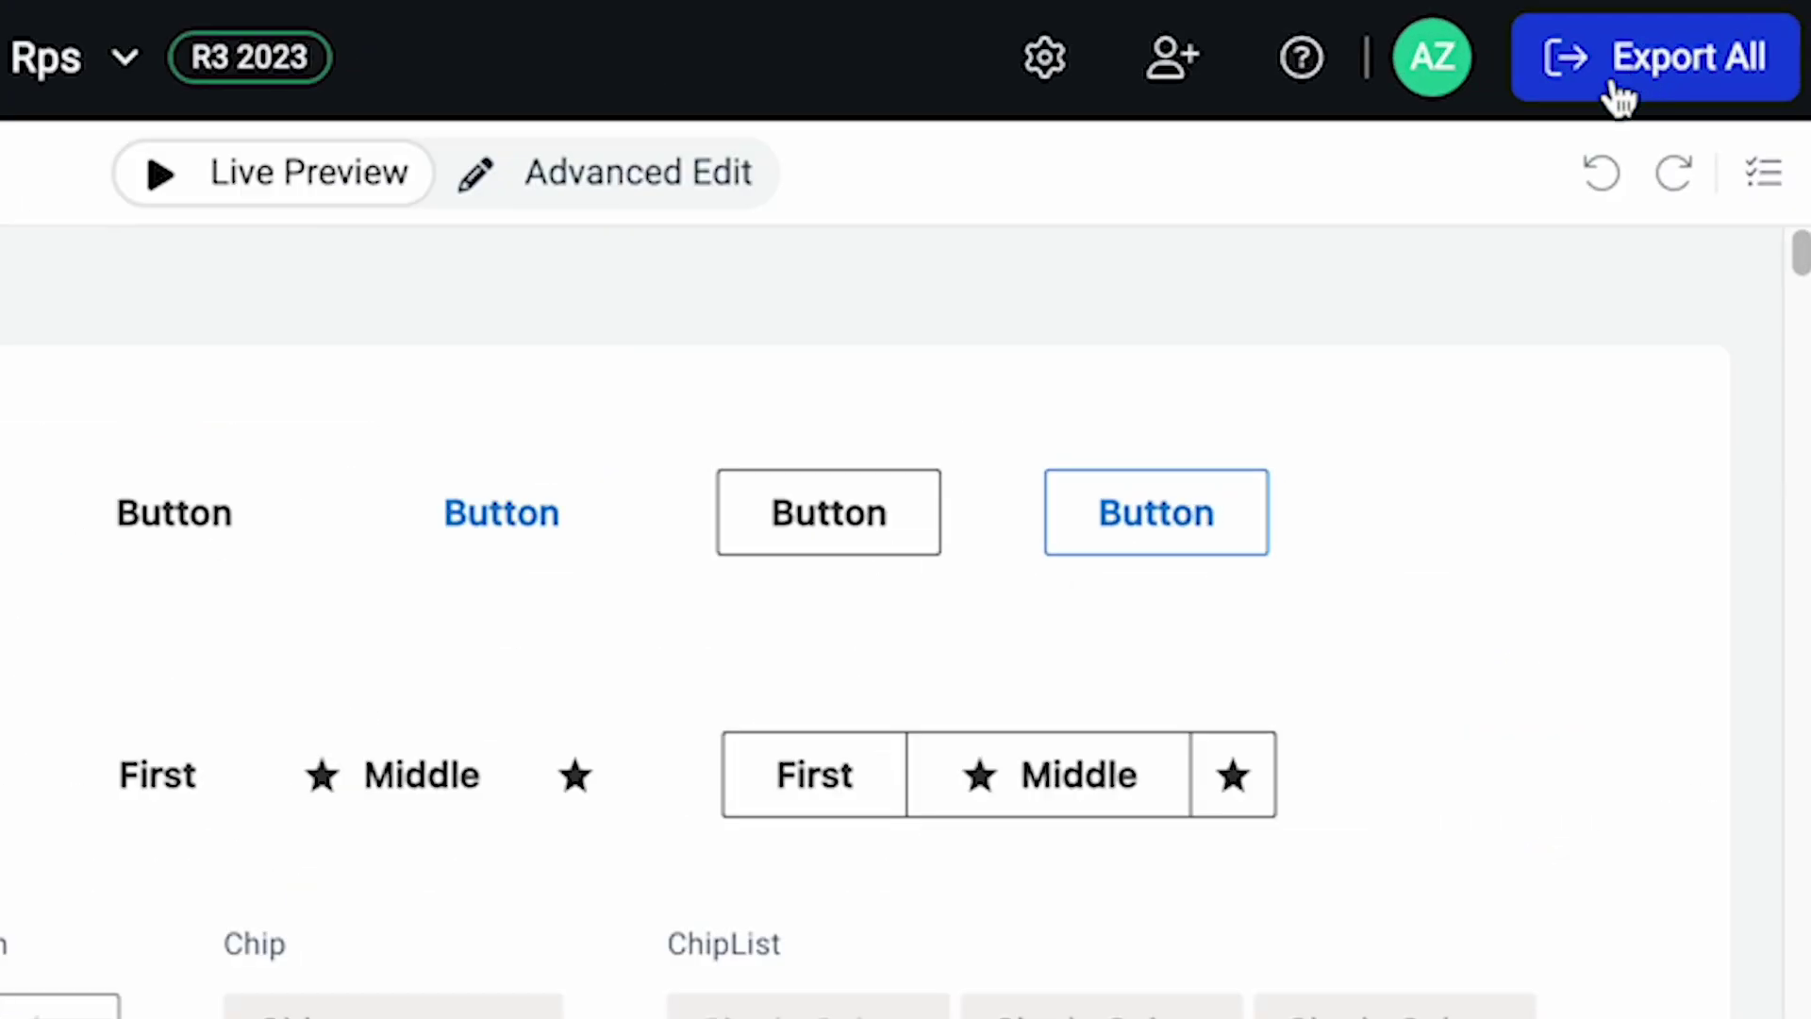
- From the help (?) menu, view ThemeBuilder's What's New page, then the Roadmap
click(1306, 71)
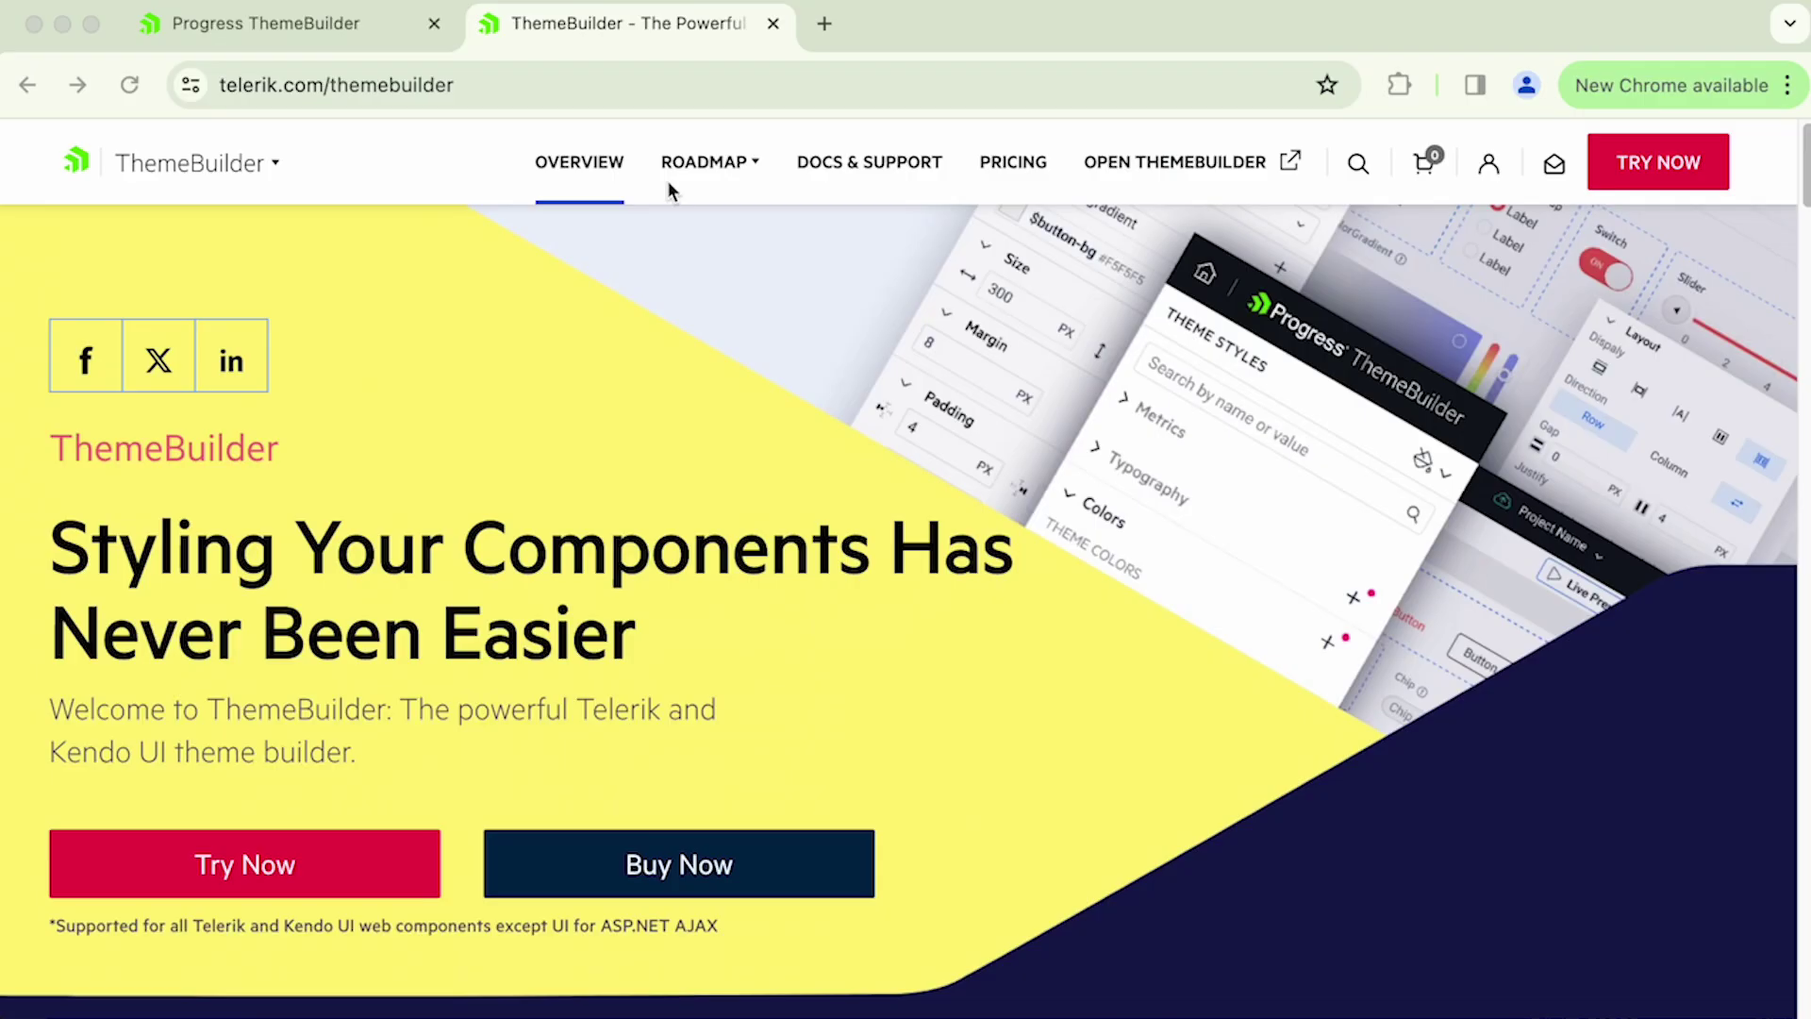
mouse_move(740, 178)
click(740, 236)
mouse_move(732, 253)
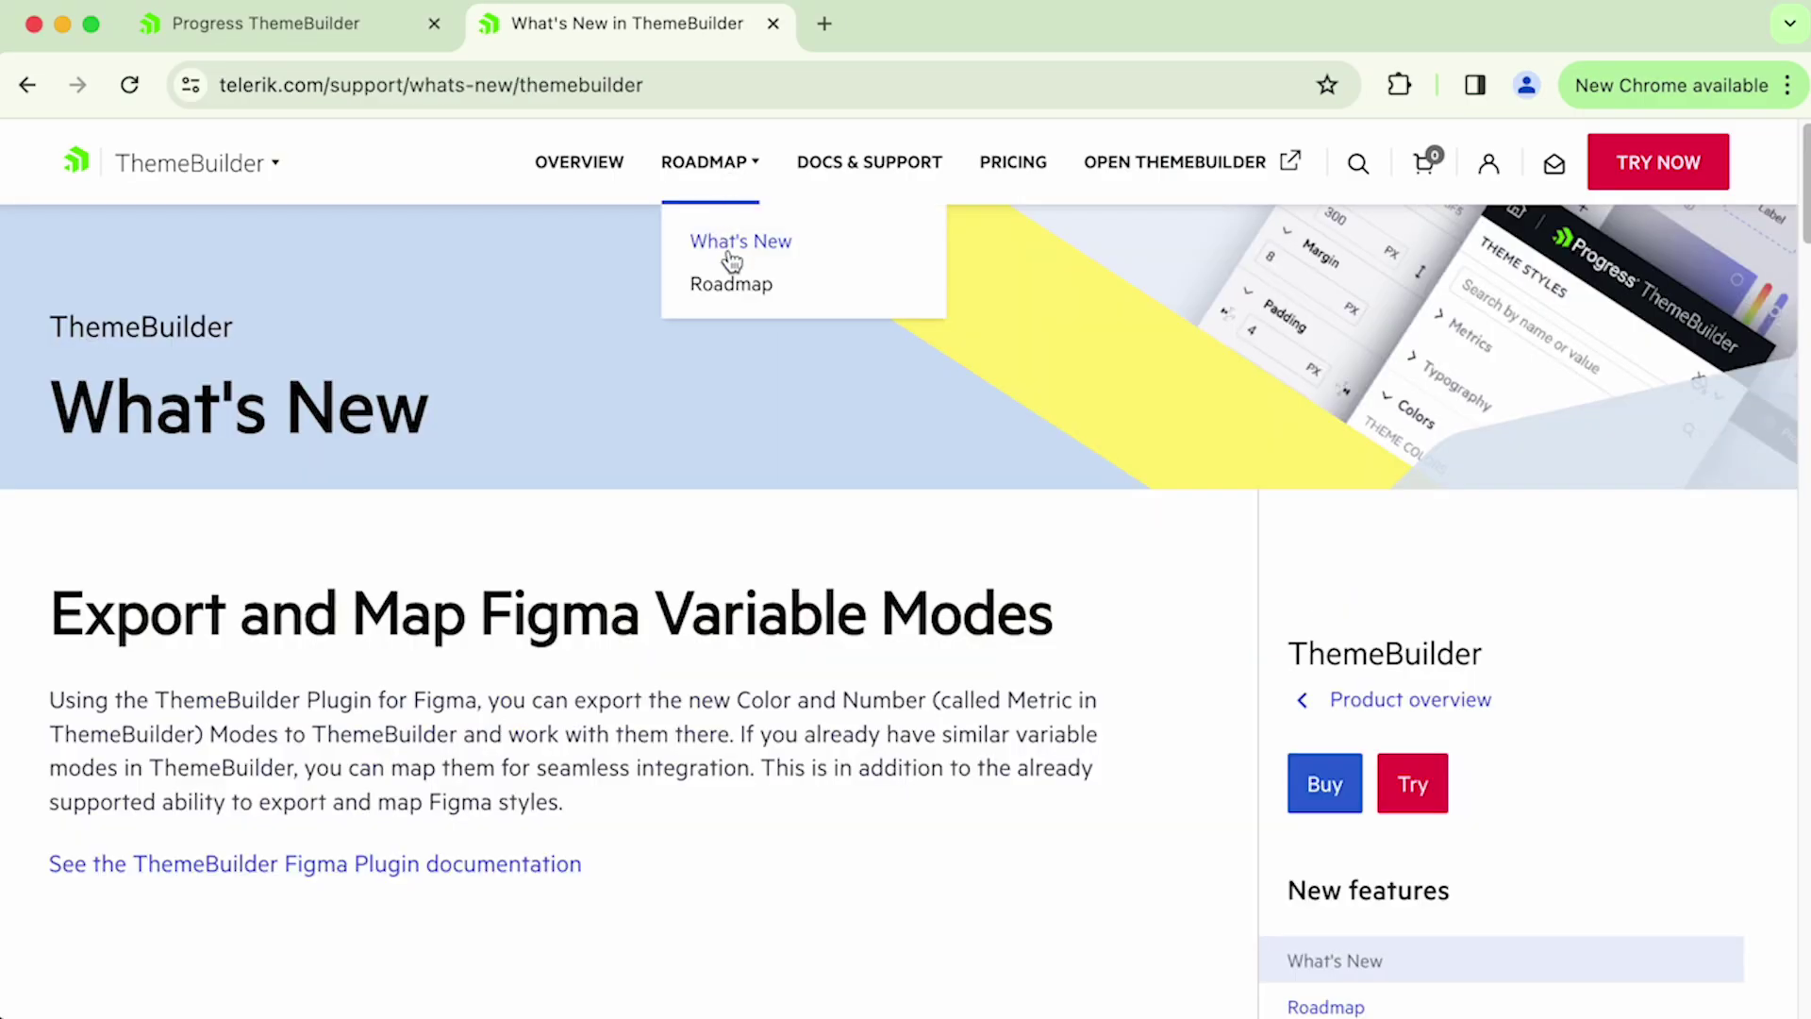
click(733, 287)
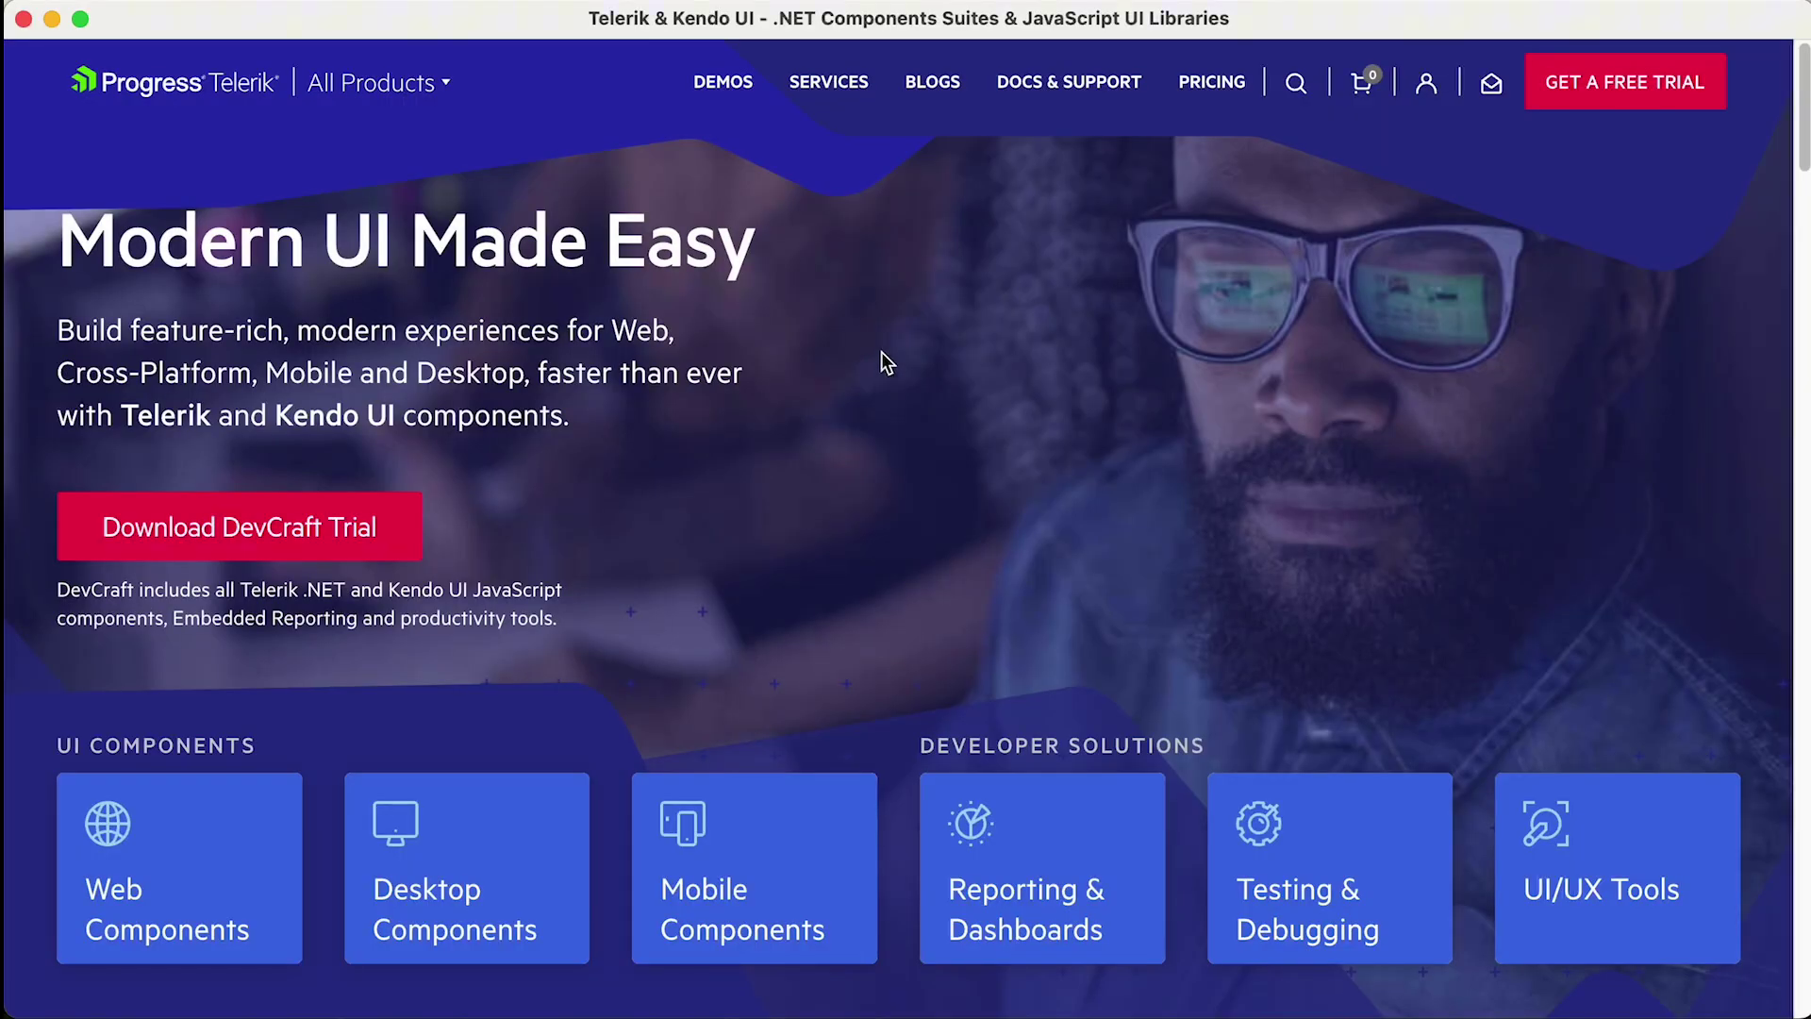
- Reach ThemeBuilder via All Products, sign in to the Telerik account, and launch the app
click(439, 83)
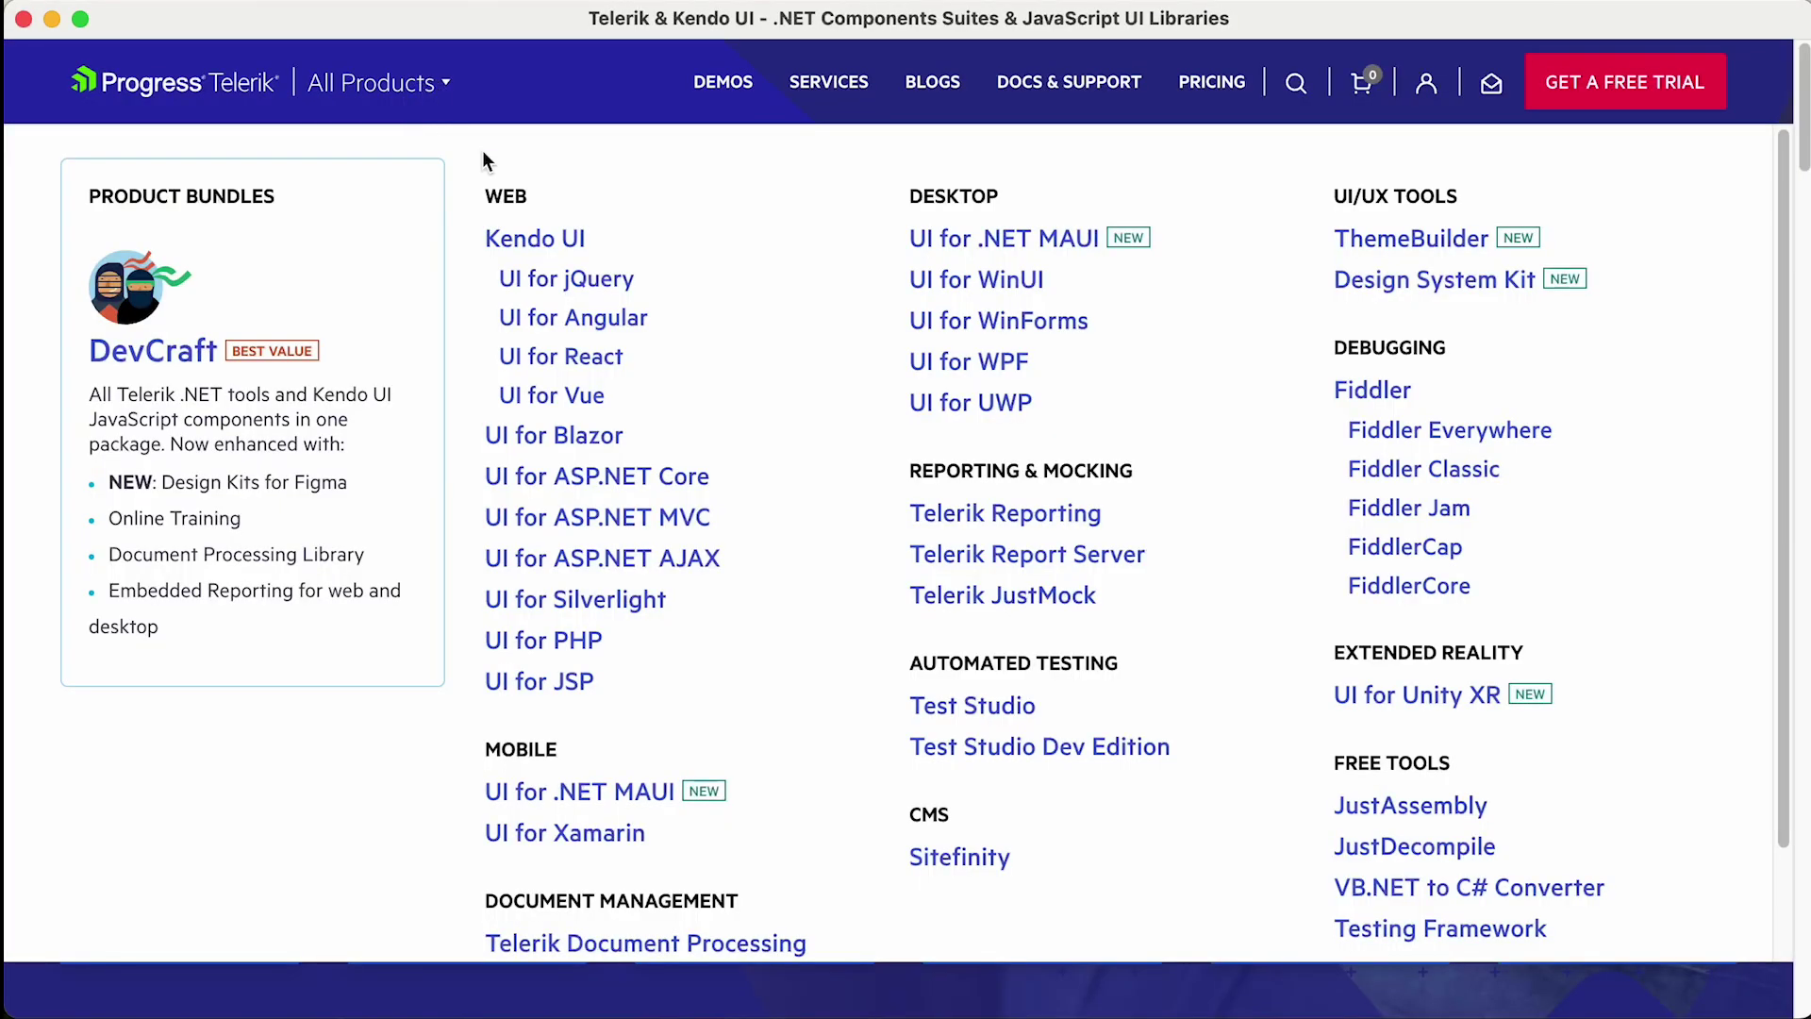
click(1427, 247)
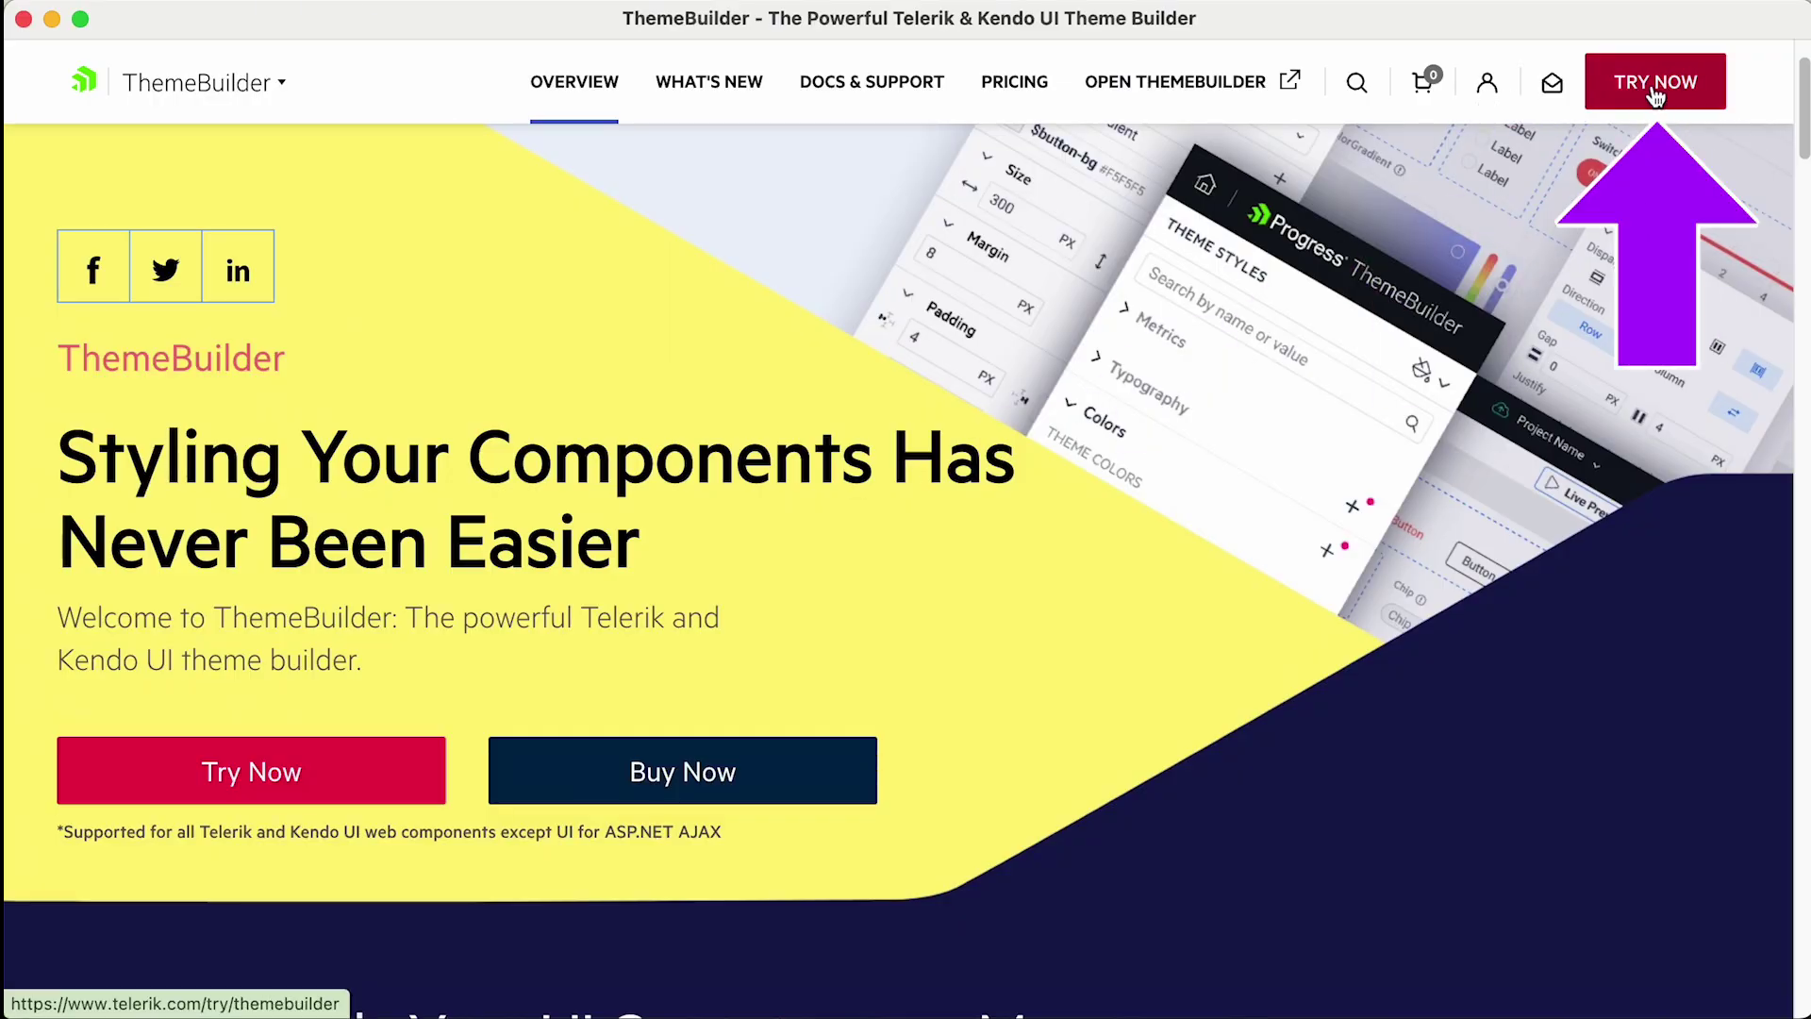
click(1490, 88)
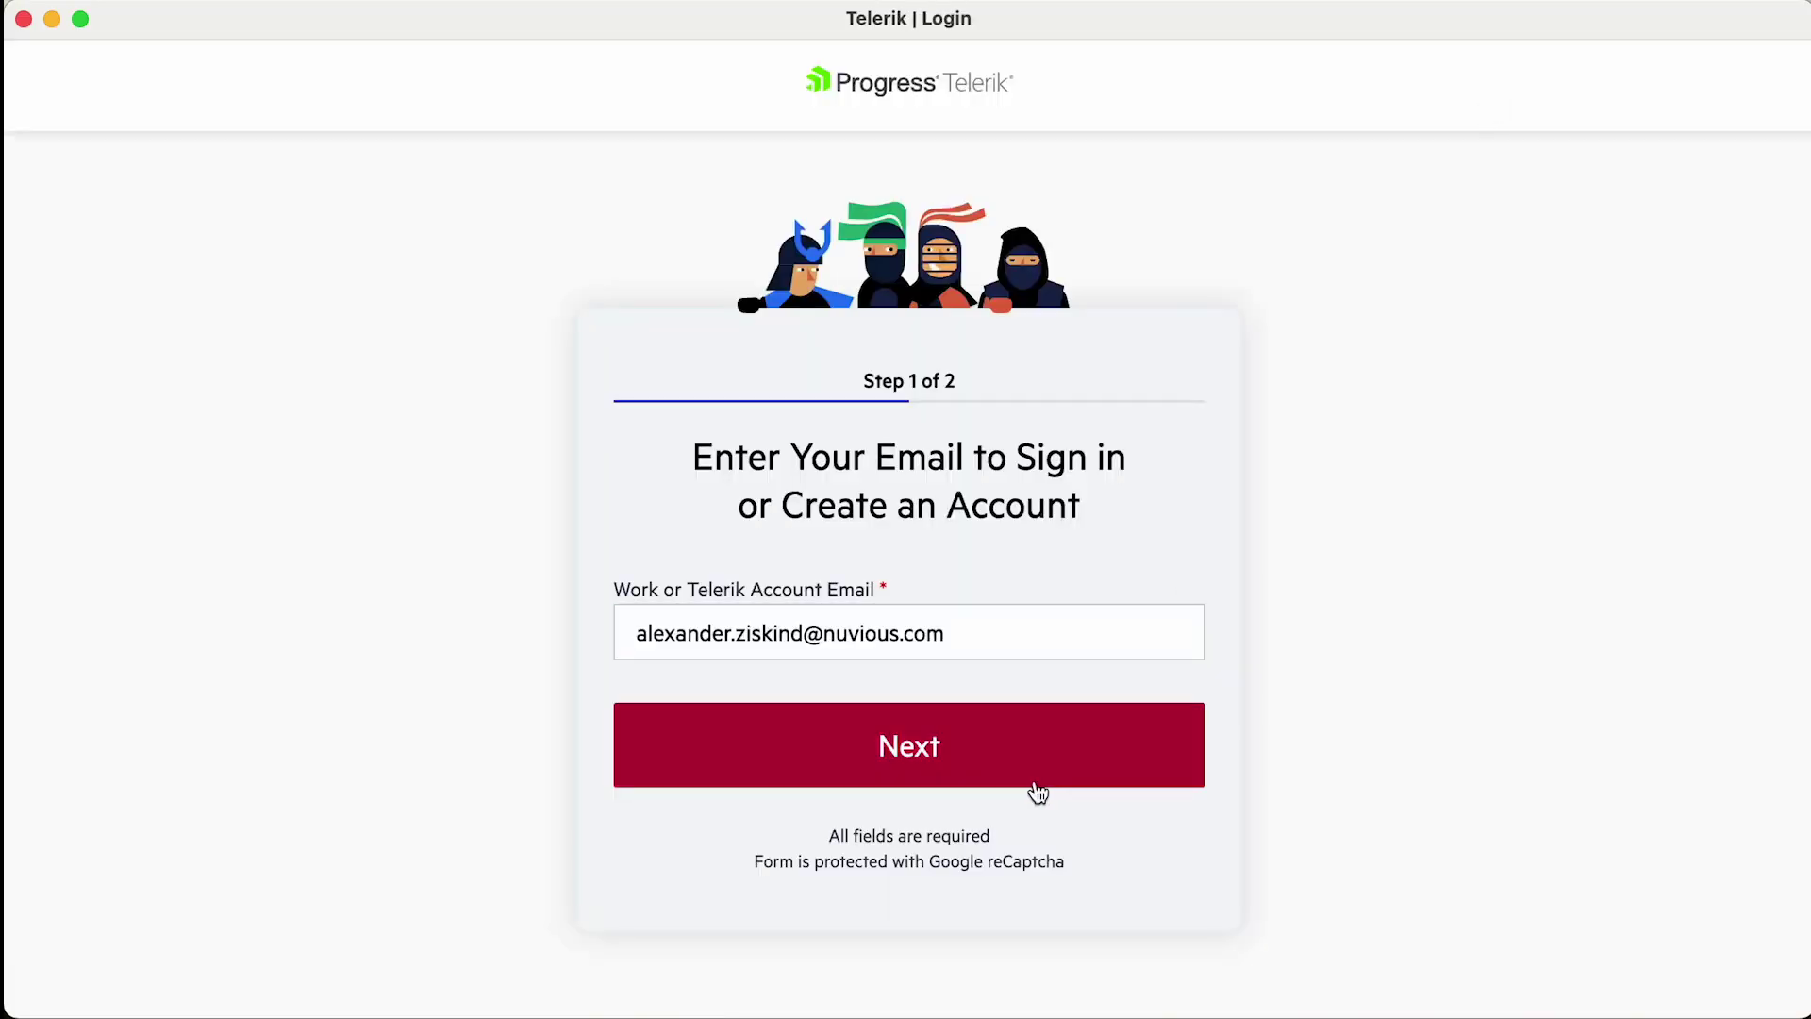
click(1035, 788)
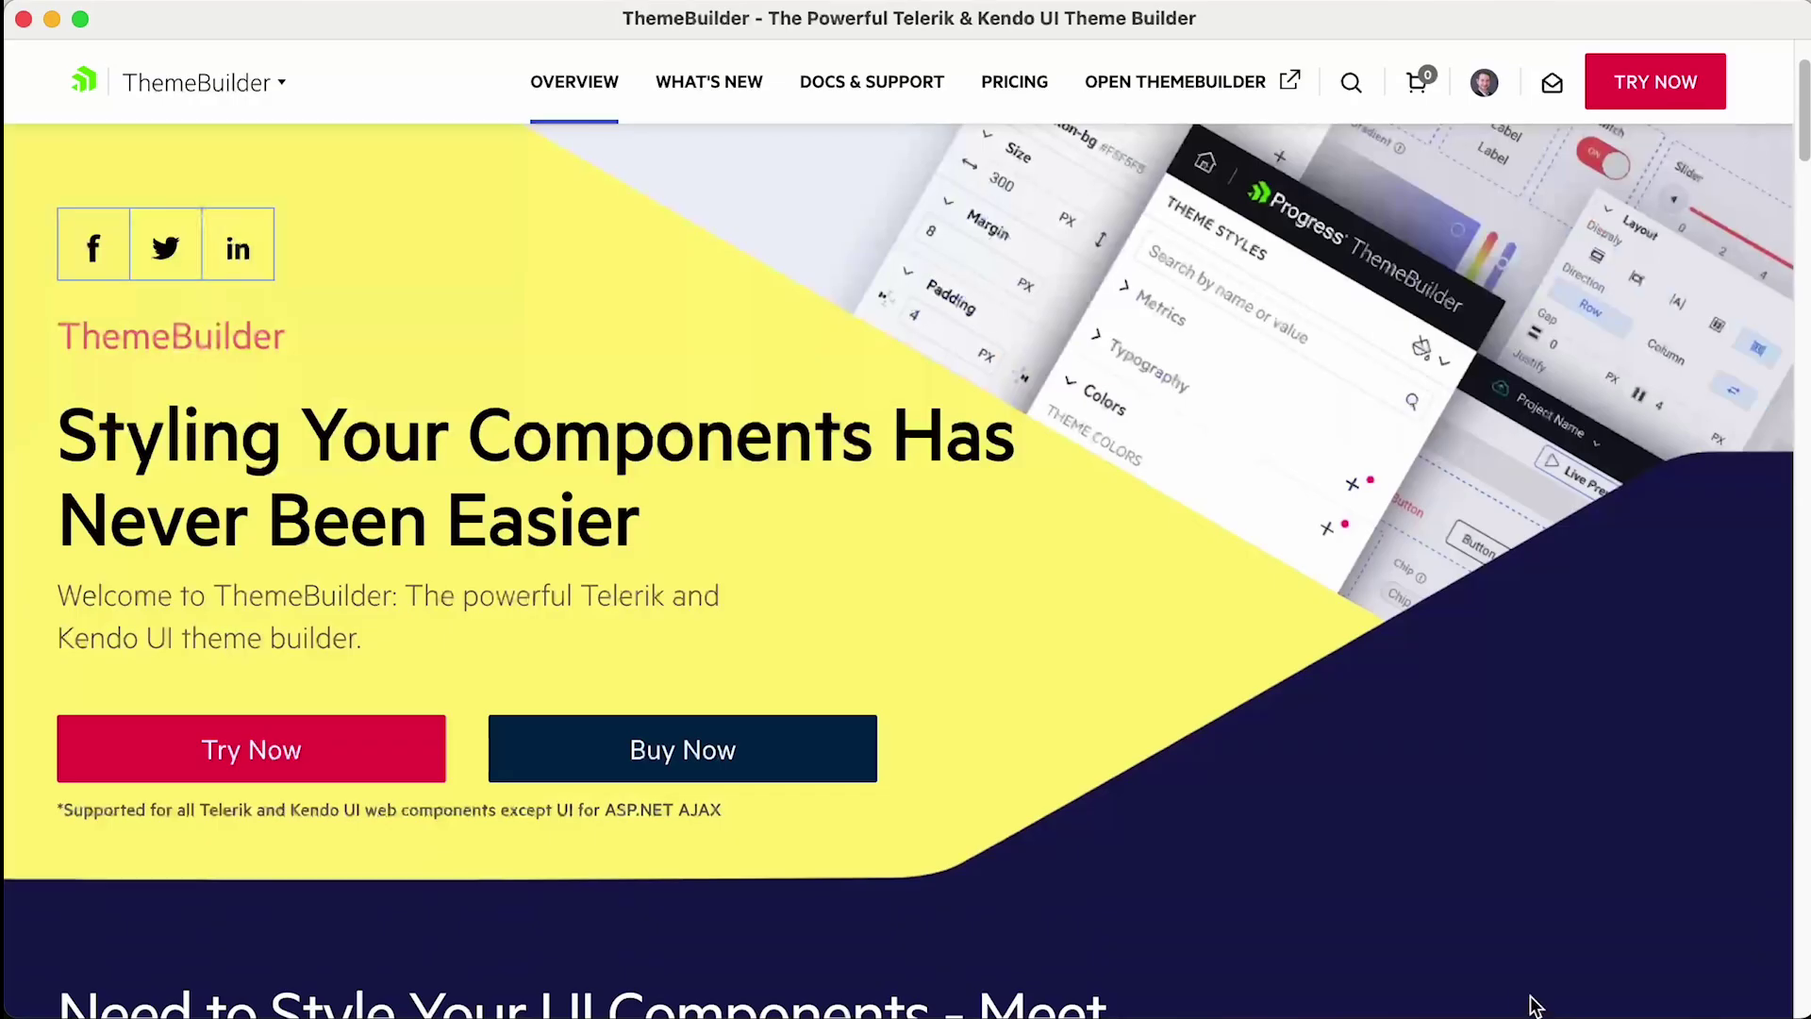
click(1226, 85)
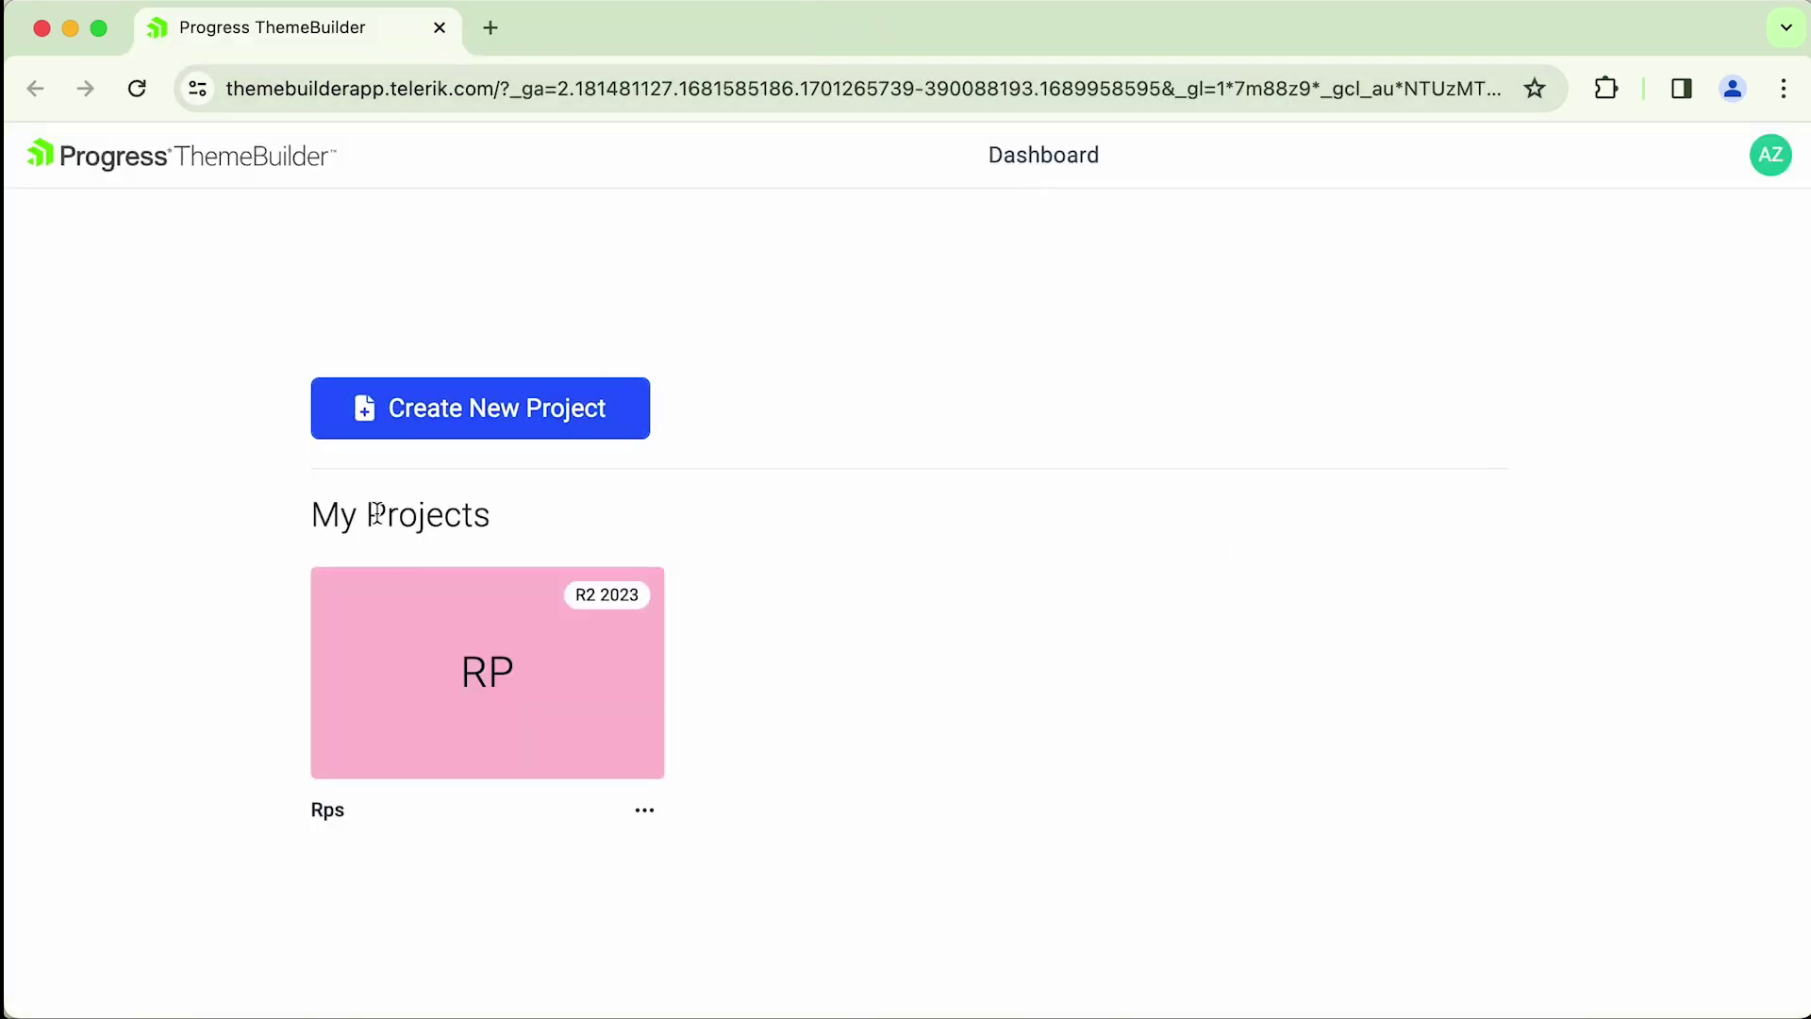
- Start a new project named 'rps', keeping SVG Icons and the Default base theme
drag(377, 514, 425, 515)
click(538, 415)
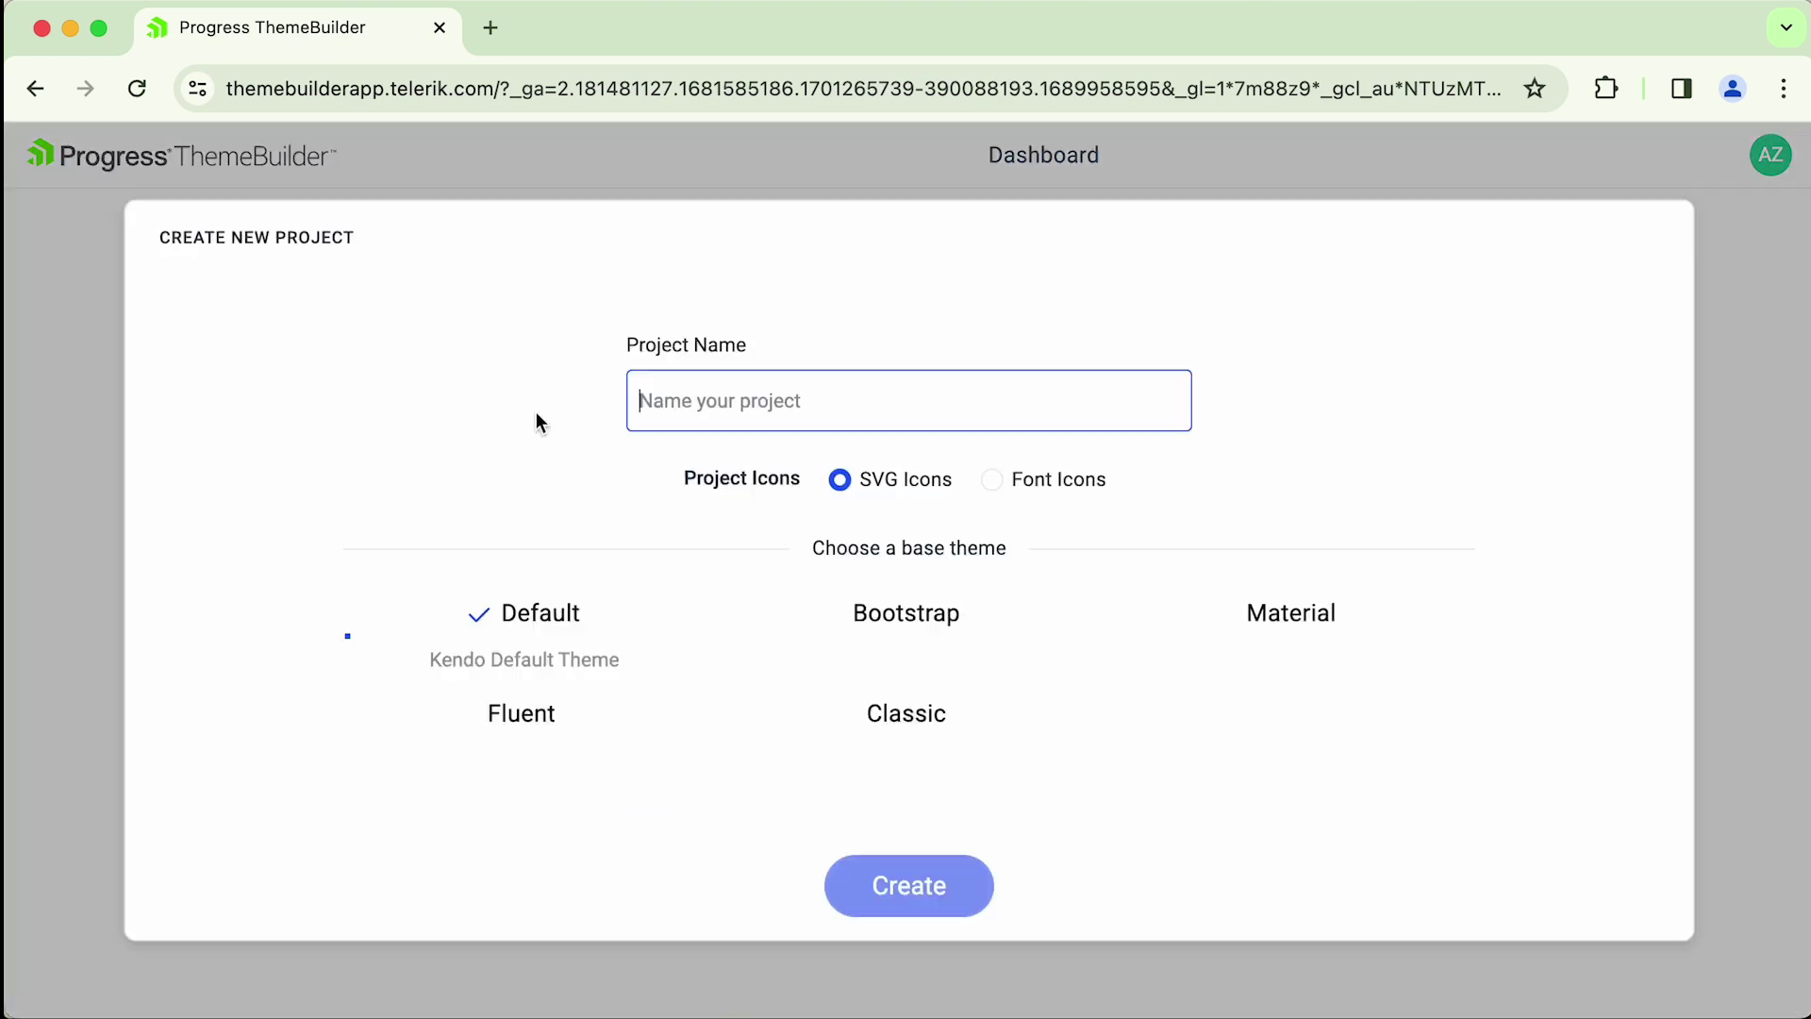
text(rps)
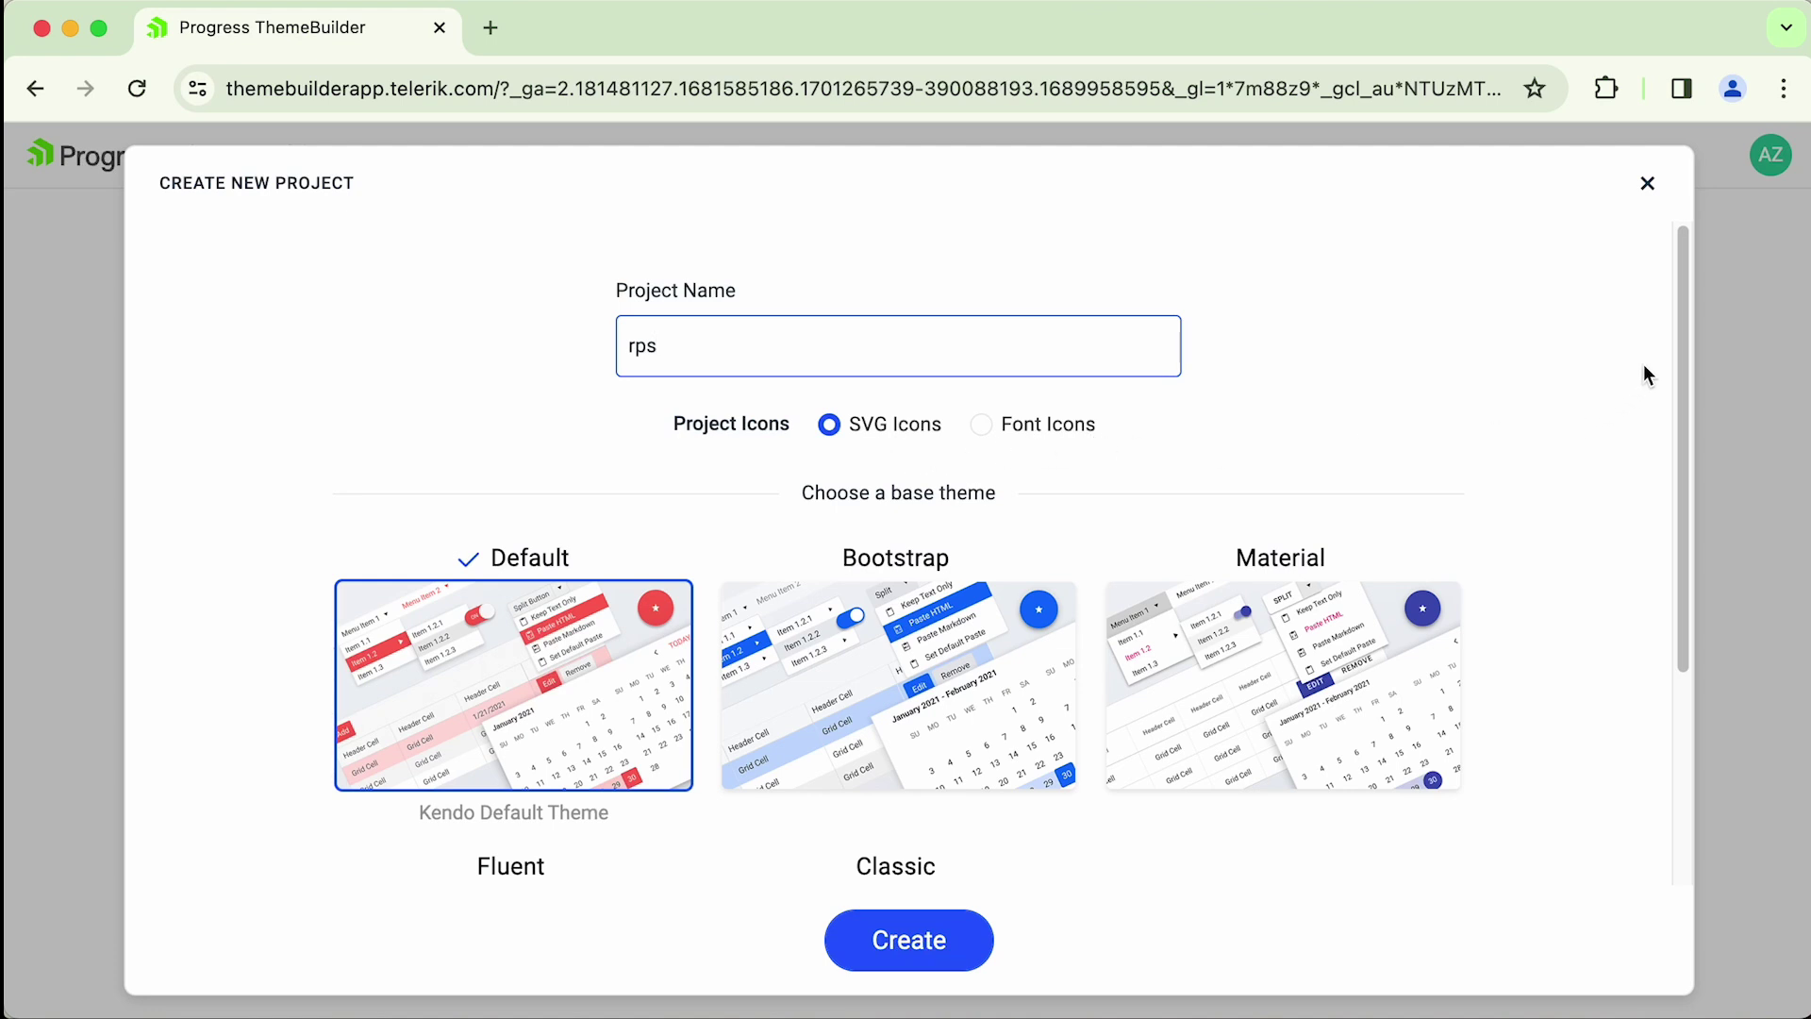
scroll(1679, 425, down, 5)
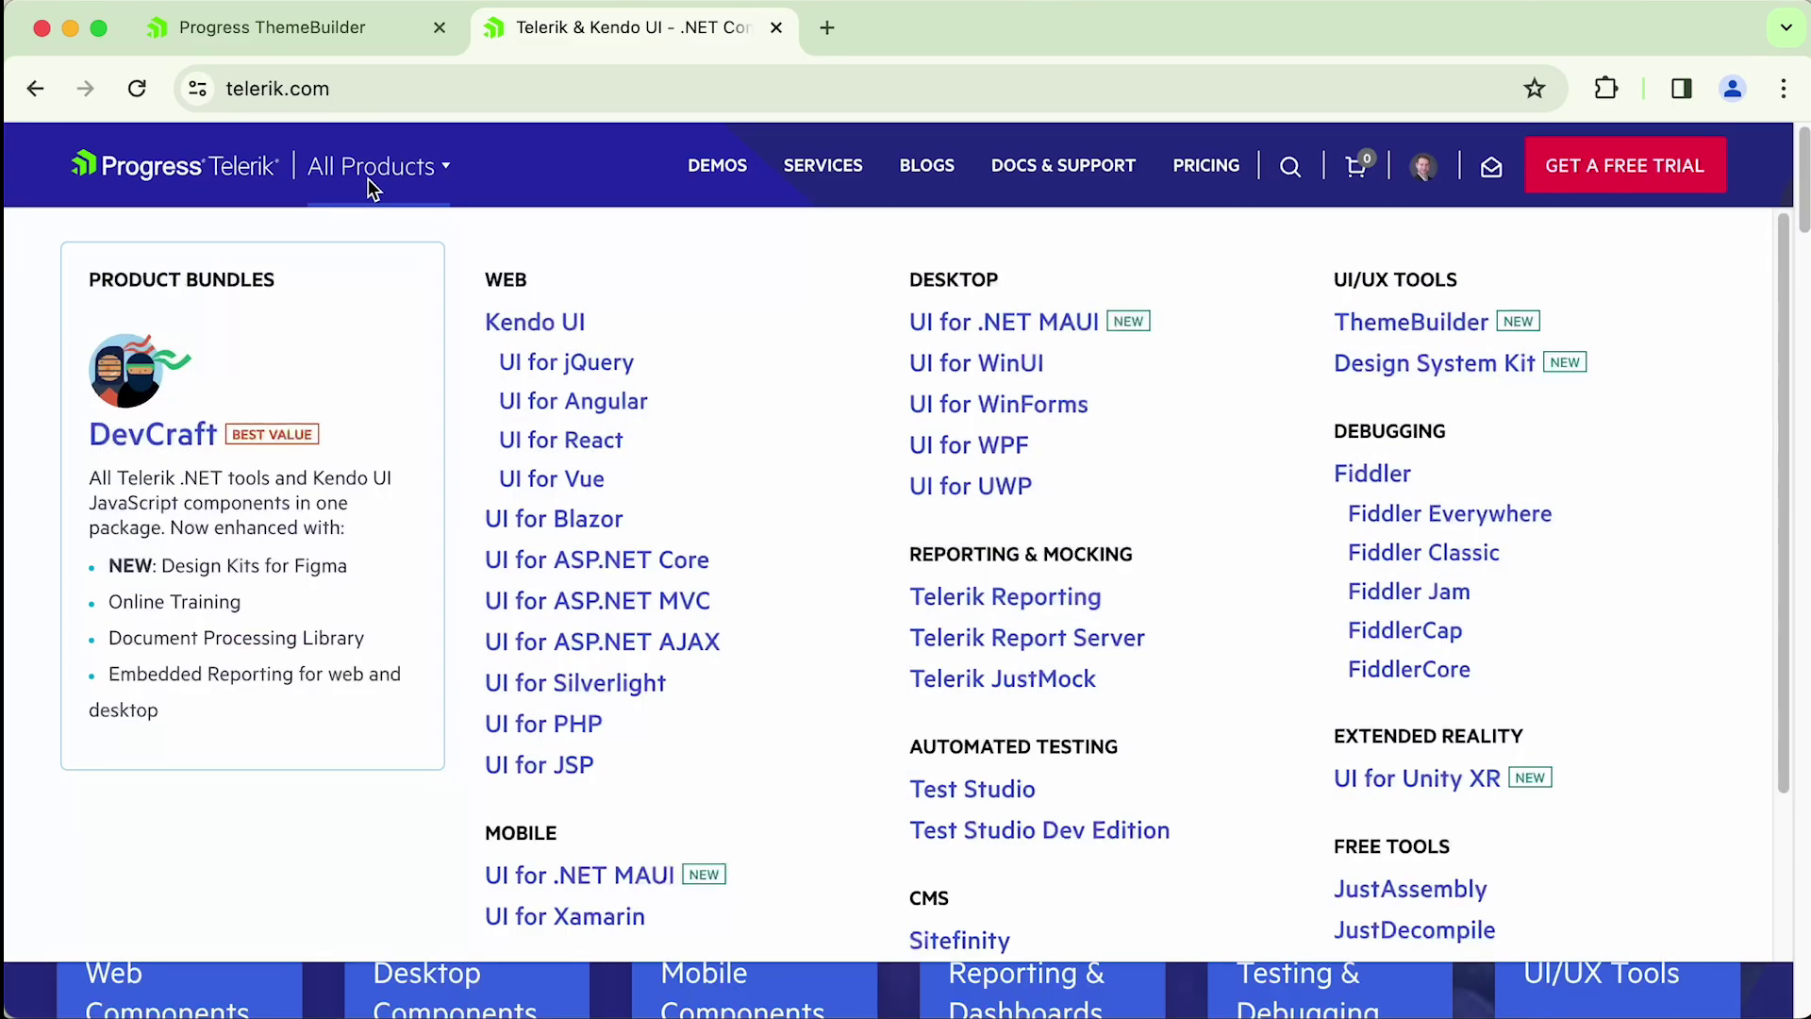
- Open the Scheduler component demo in Telerik UI for Blazor
click(585, 526)
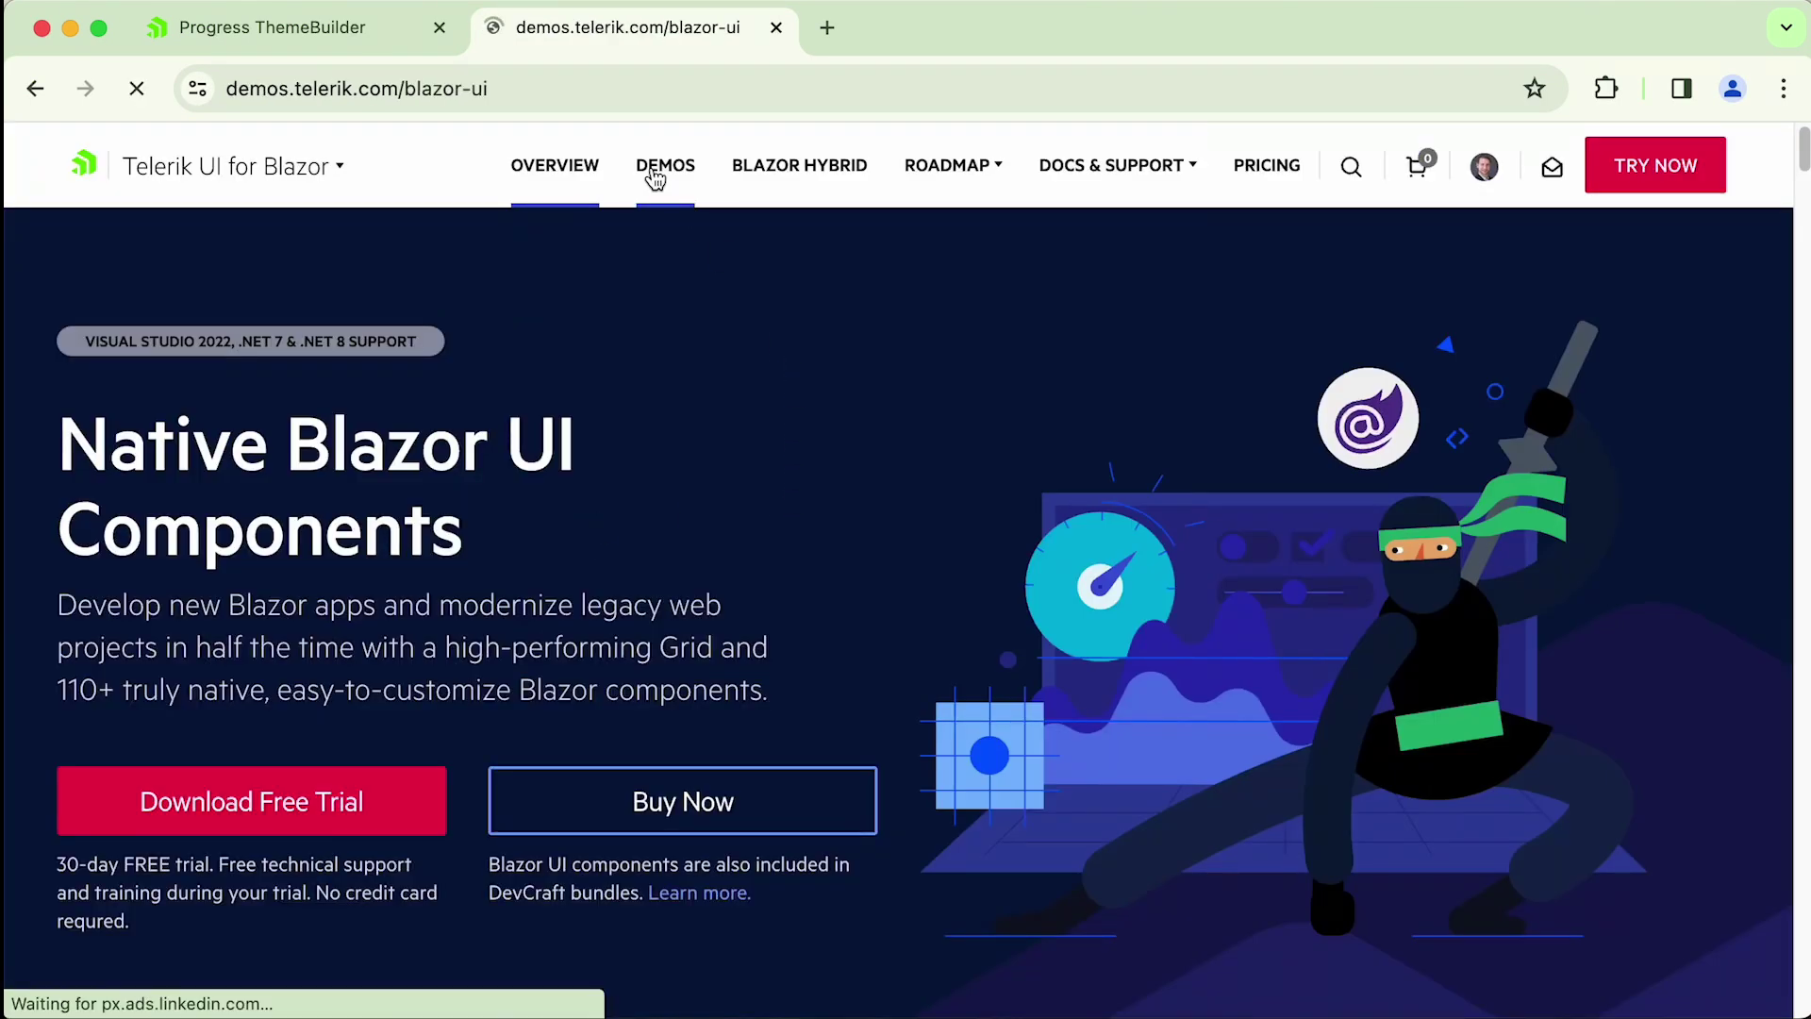
scroll(849, 387, down, 3)
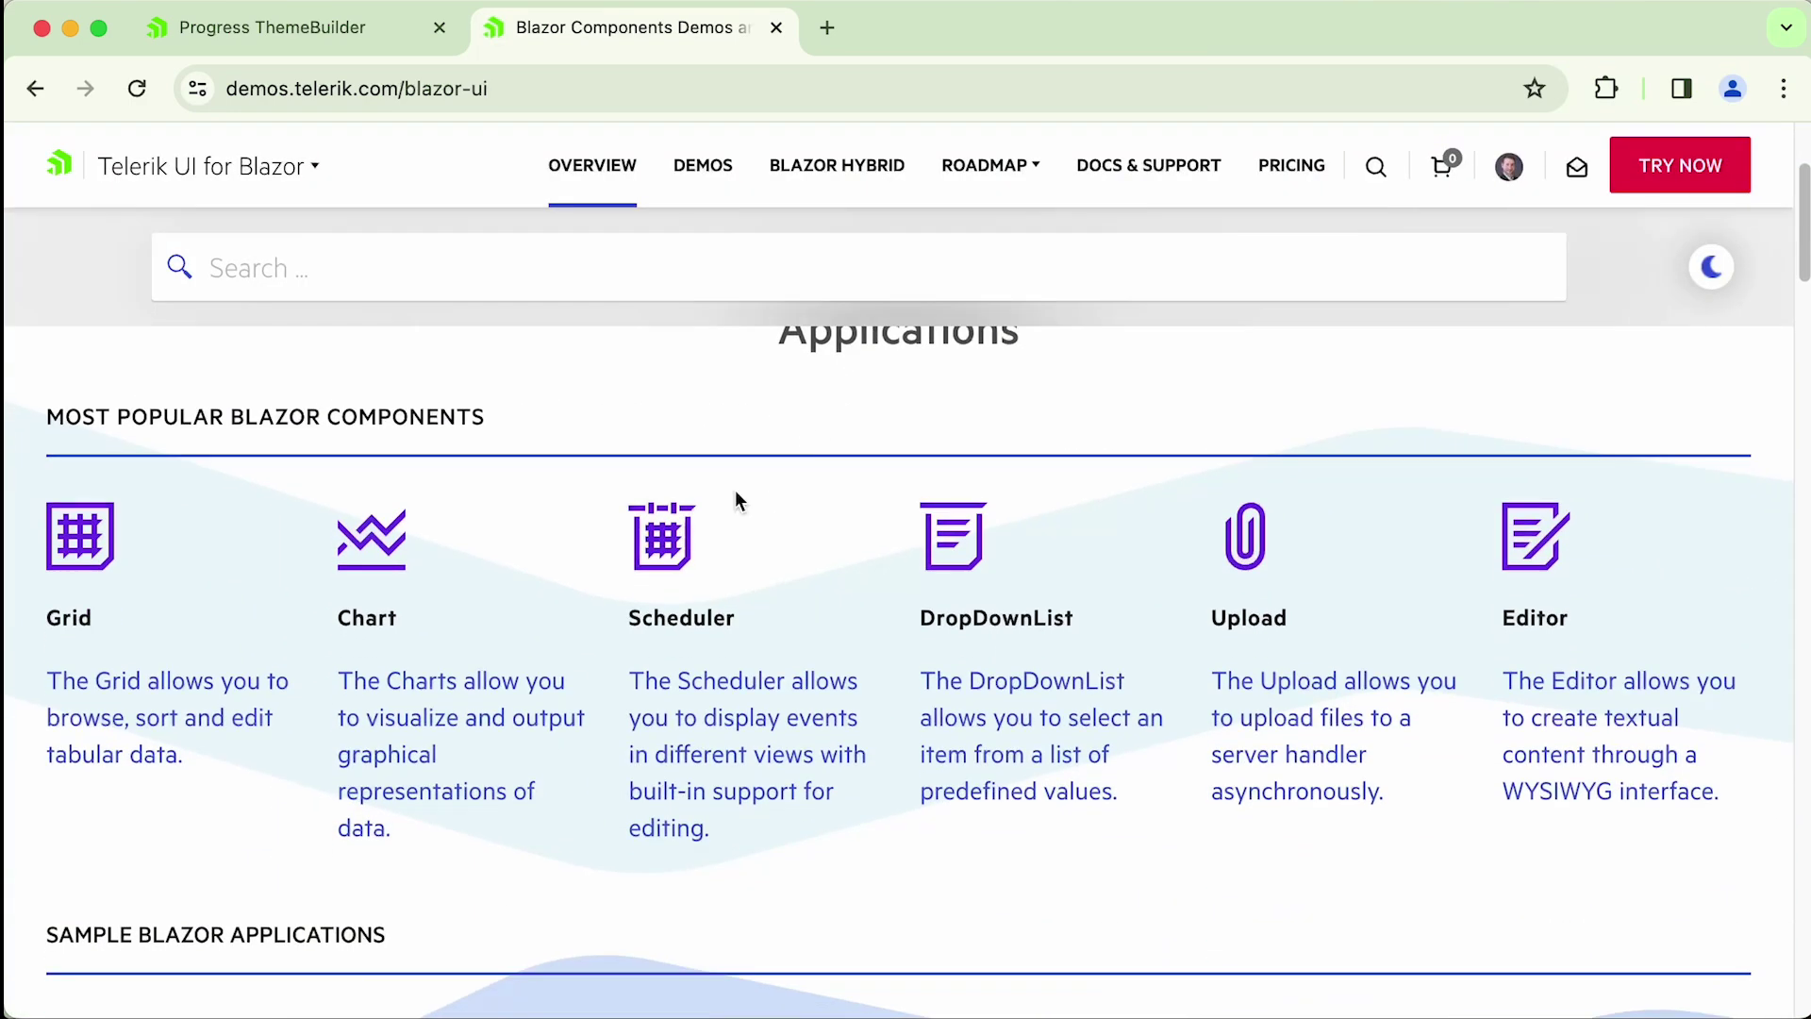
click(679, 687)
scroll(1451, 472, down, 3)
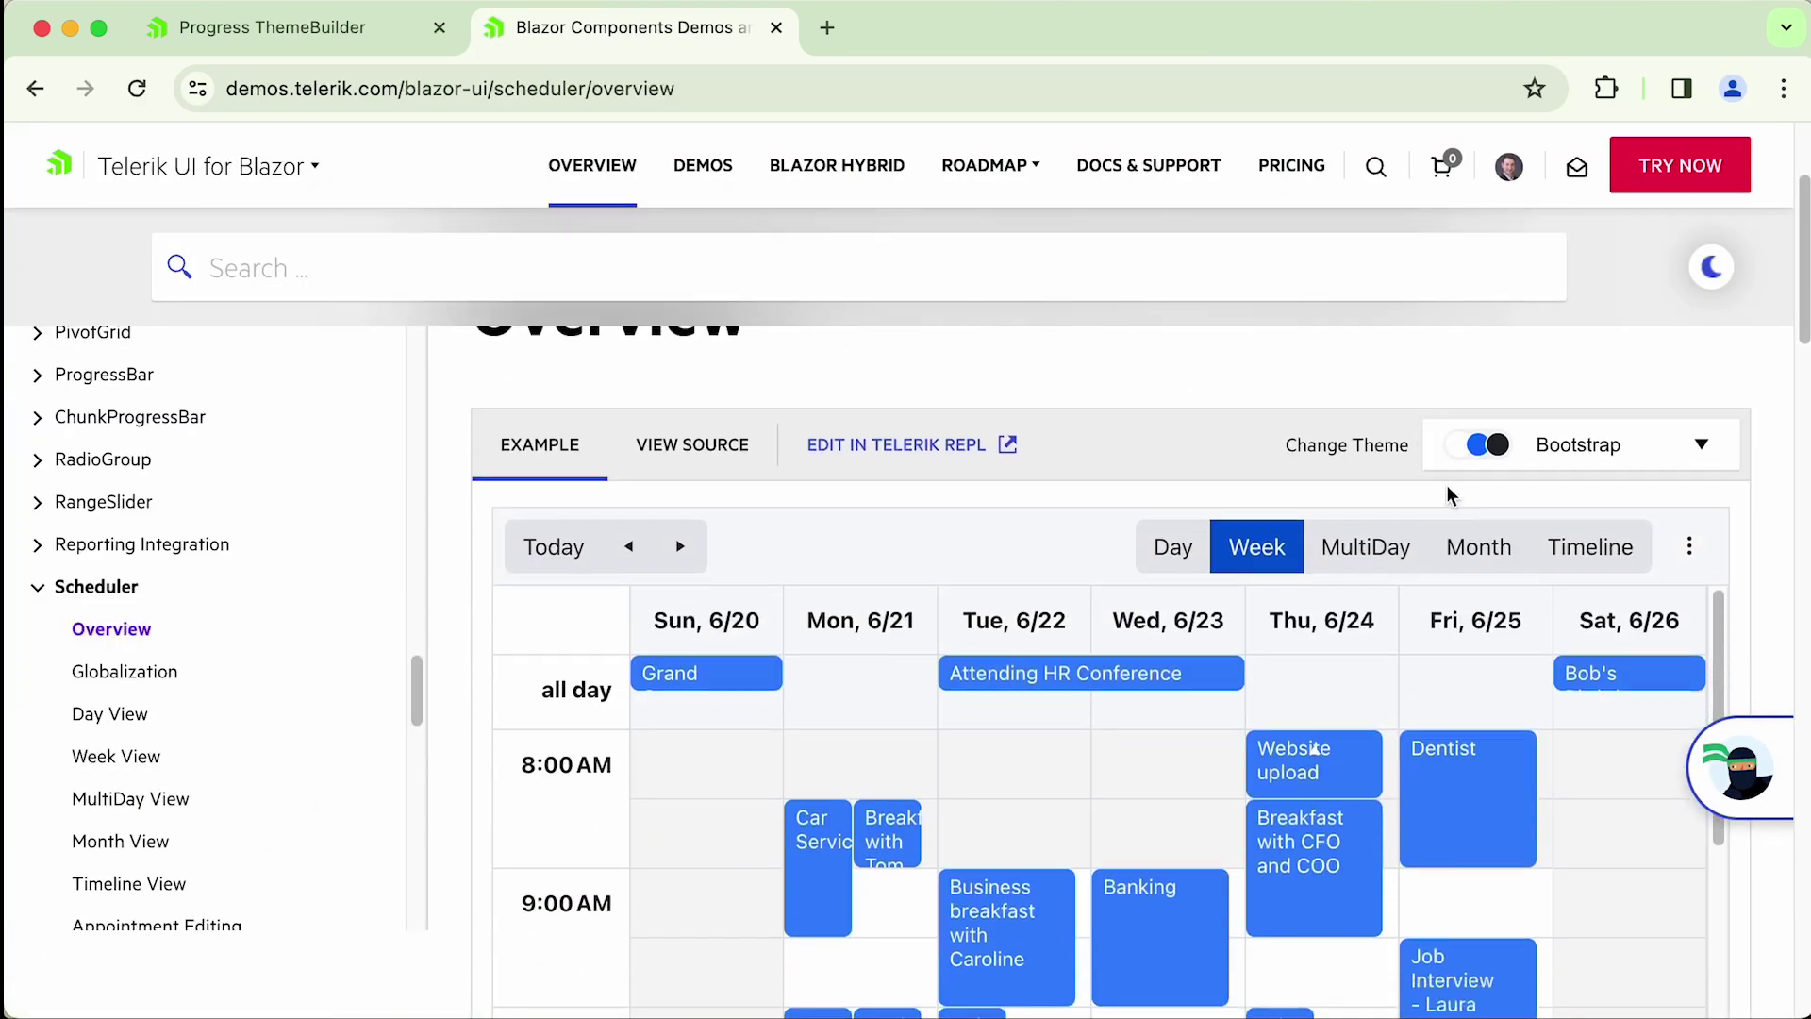
scroll(1452, 424, down, 2)
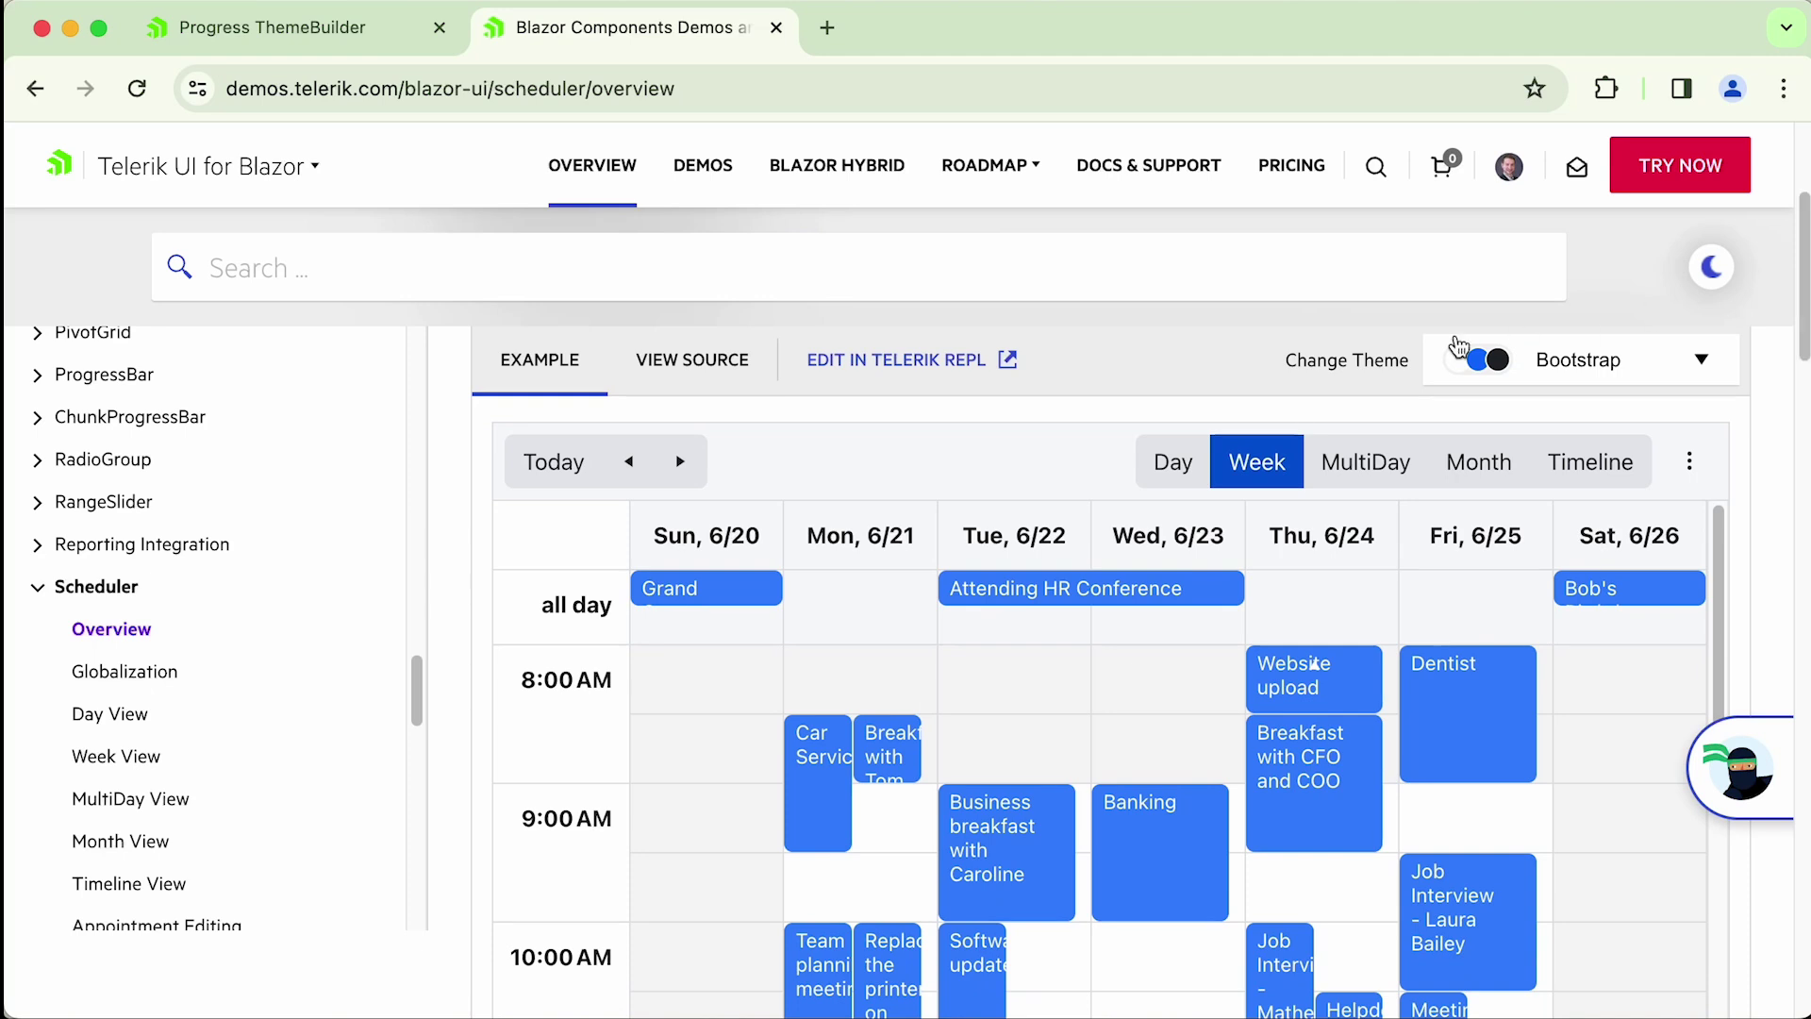
- Switch the Scheduler demo to the Default theme, then launch Start Theme Builder
click(1686, 364)
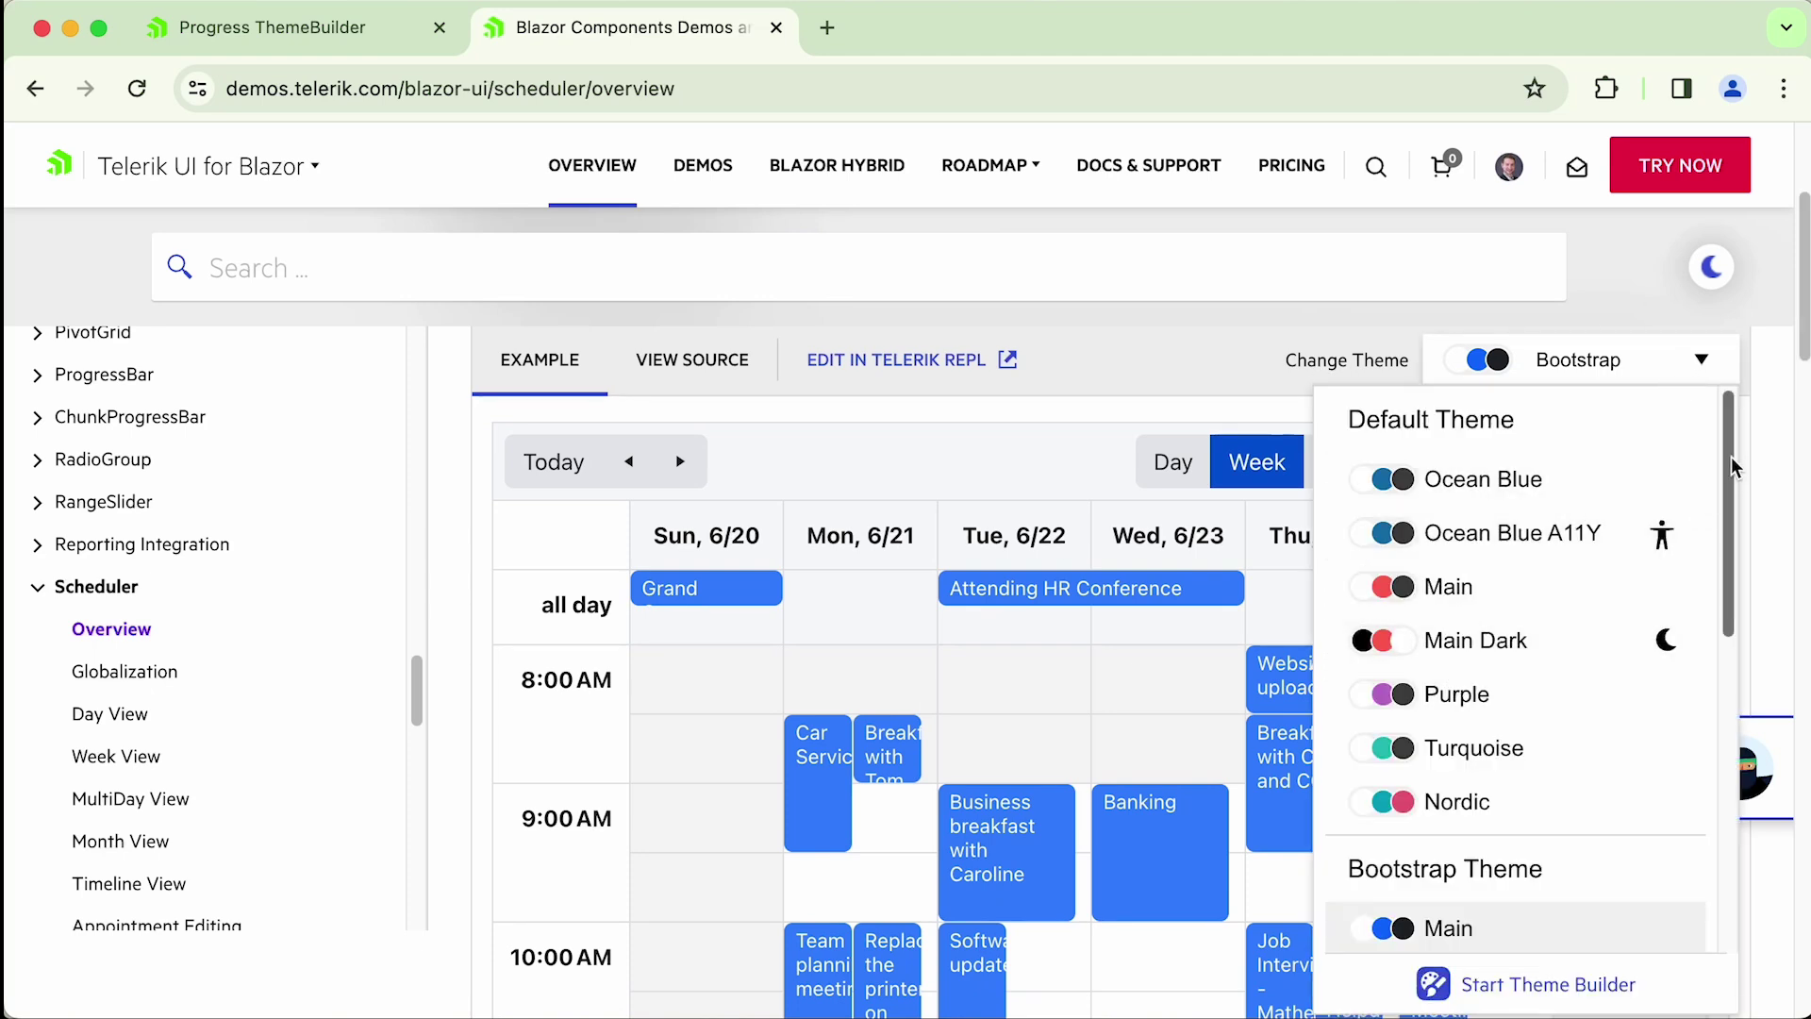
scroll(1724, 503, down, 5)
scroll(1723, 503, up, 5)
click(1443, 587)
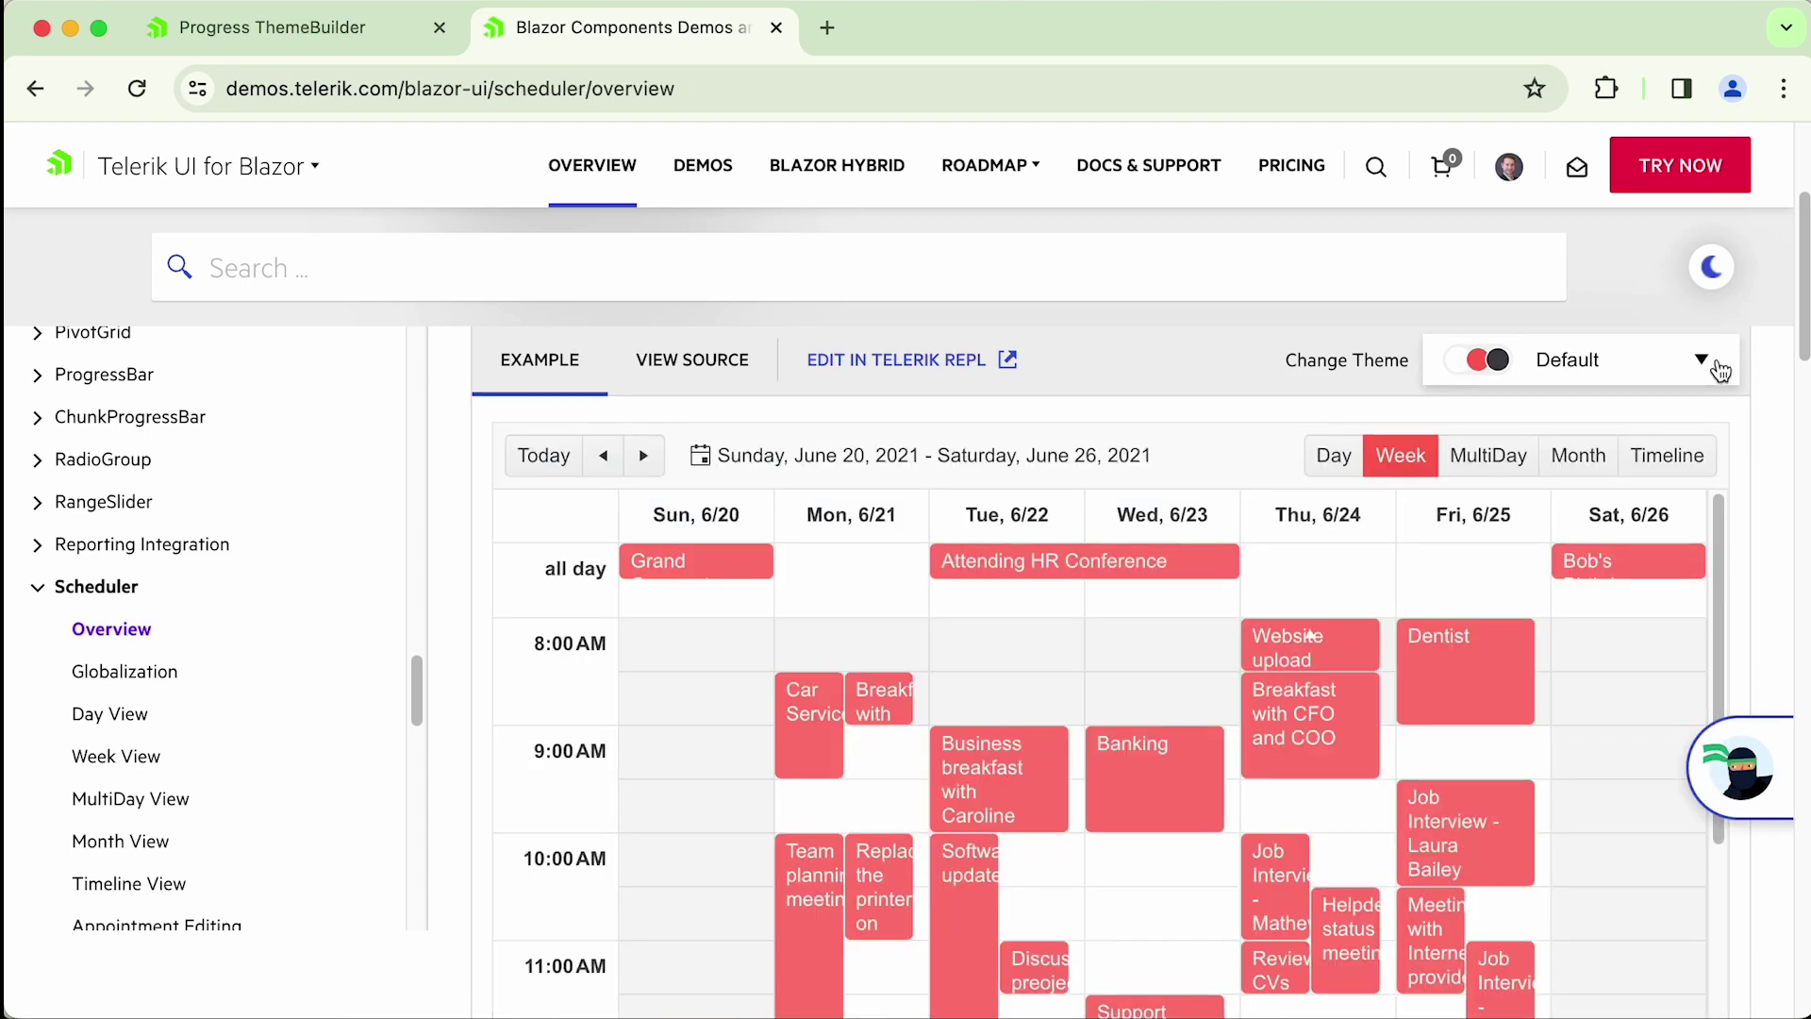
click(1711, 366)
scroll(1710, 477, down, 5)
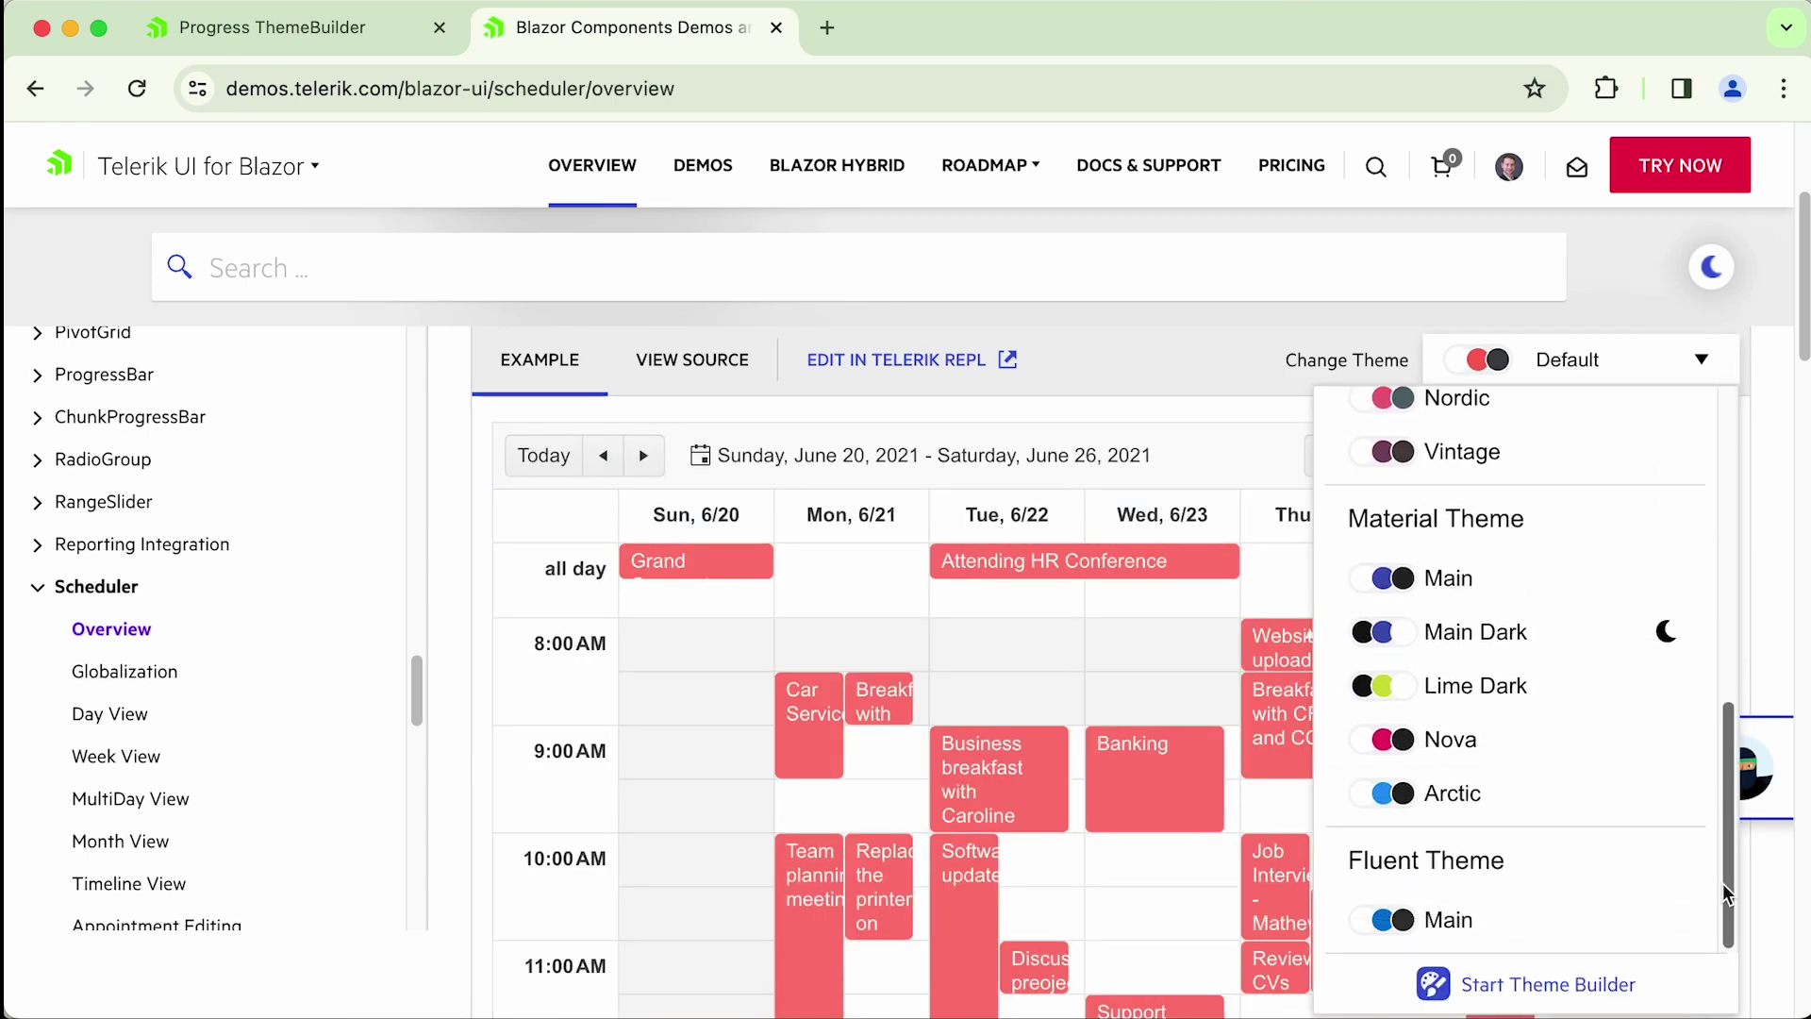
click(1617, 914)
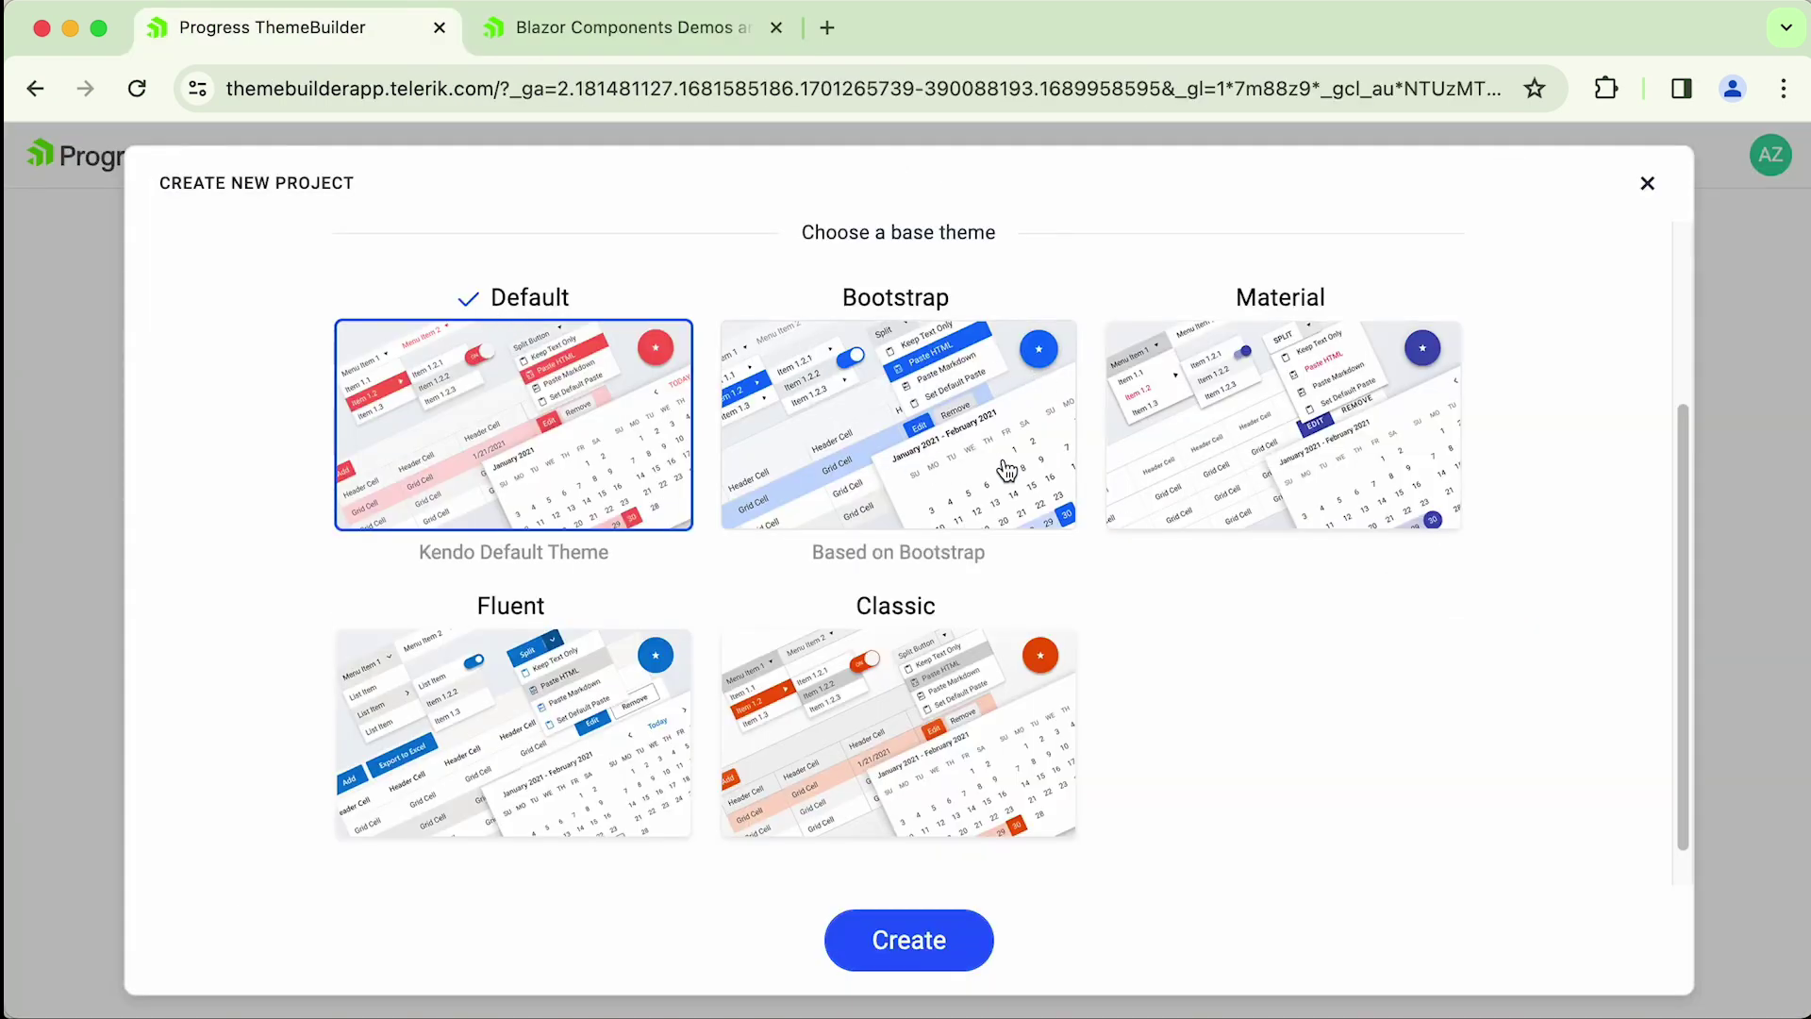
- Choose the Fluent base theme card and create the rps project
click(520, 708)
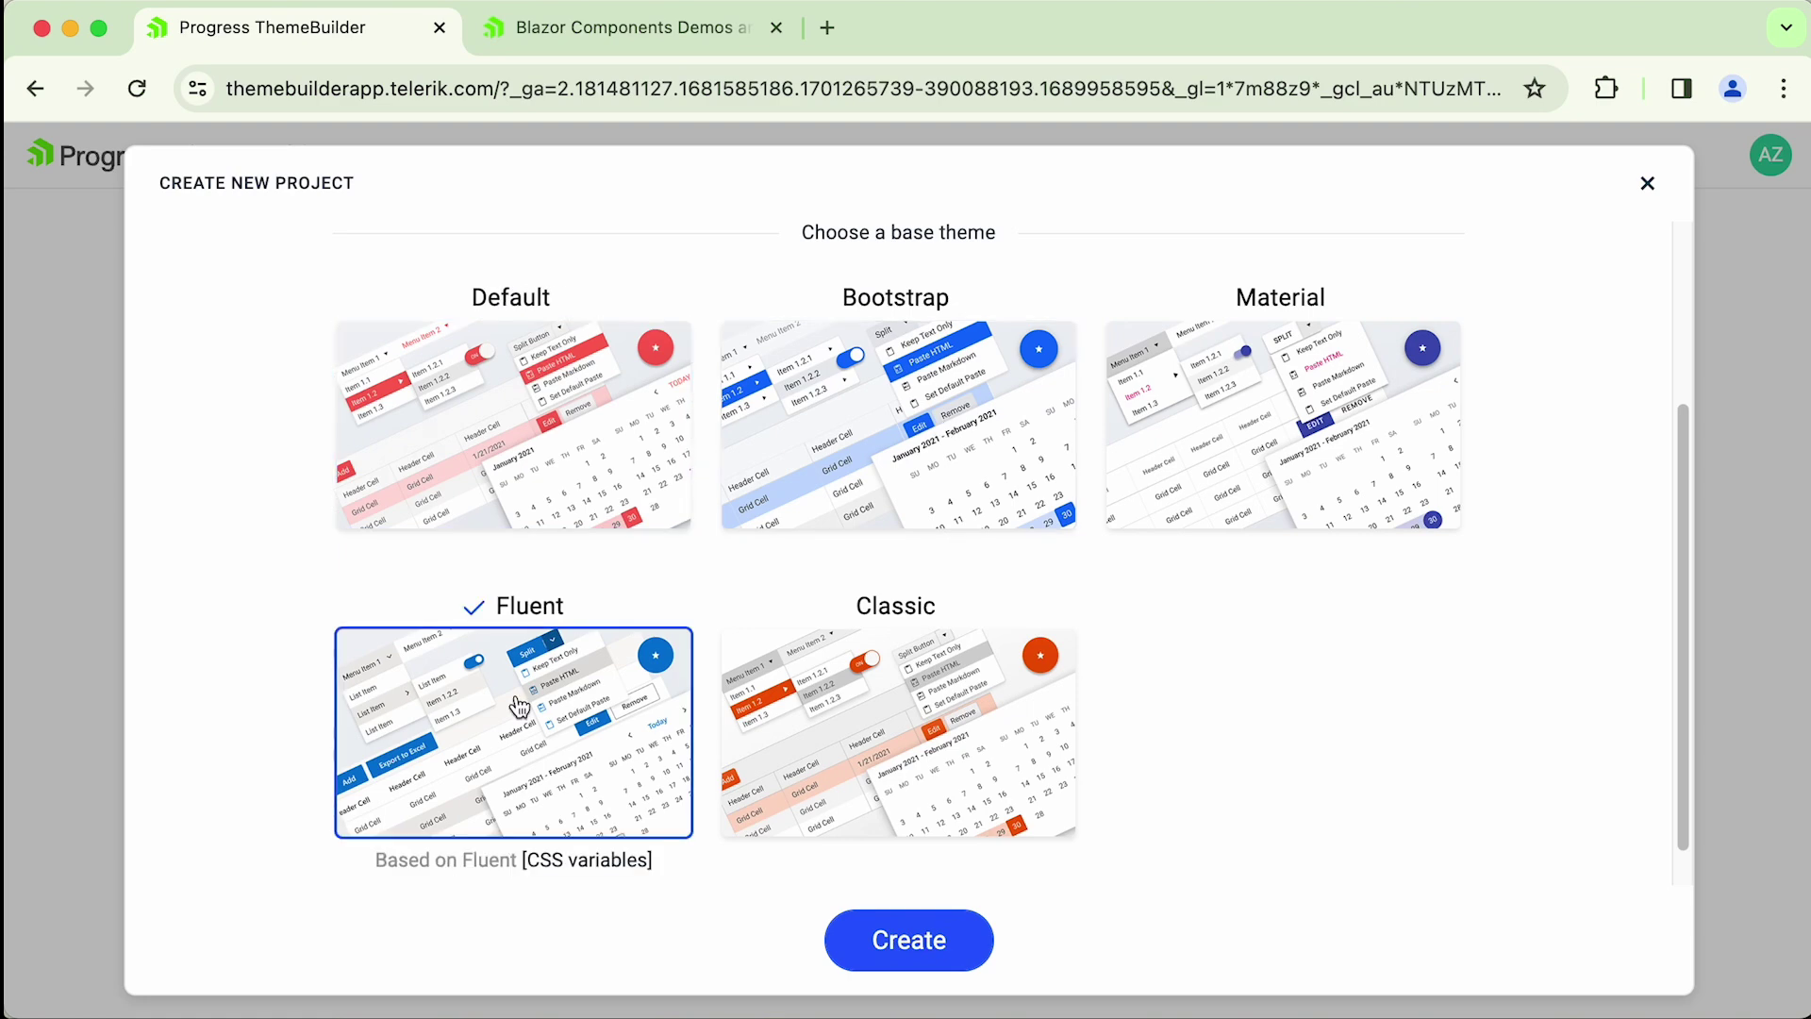
click(909, 948)
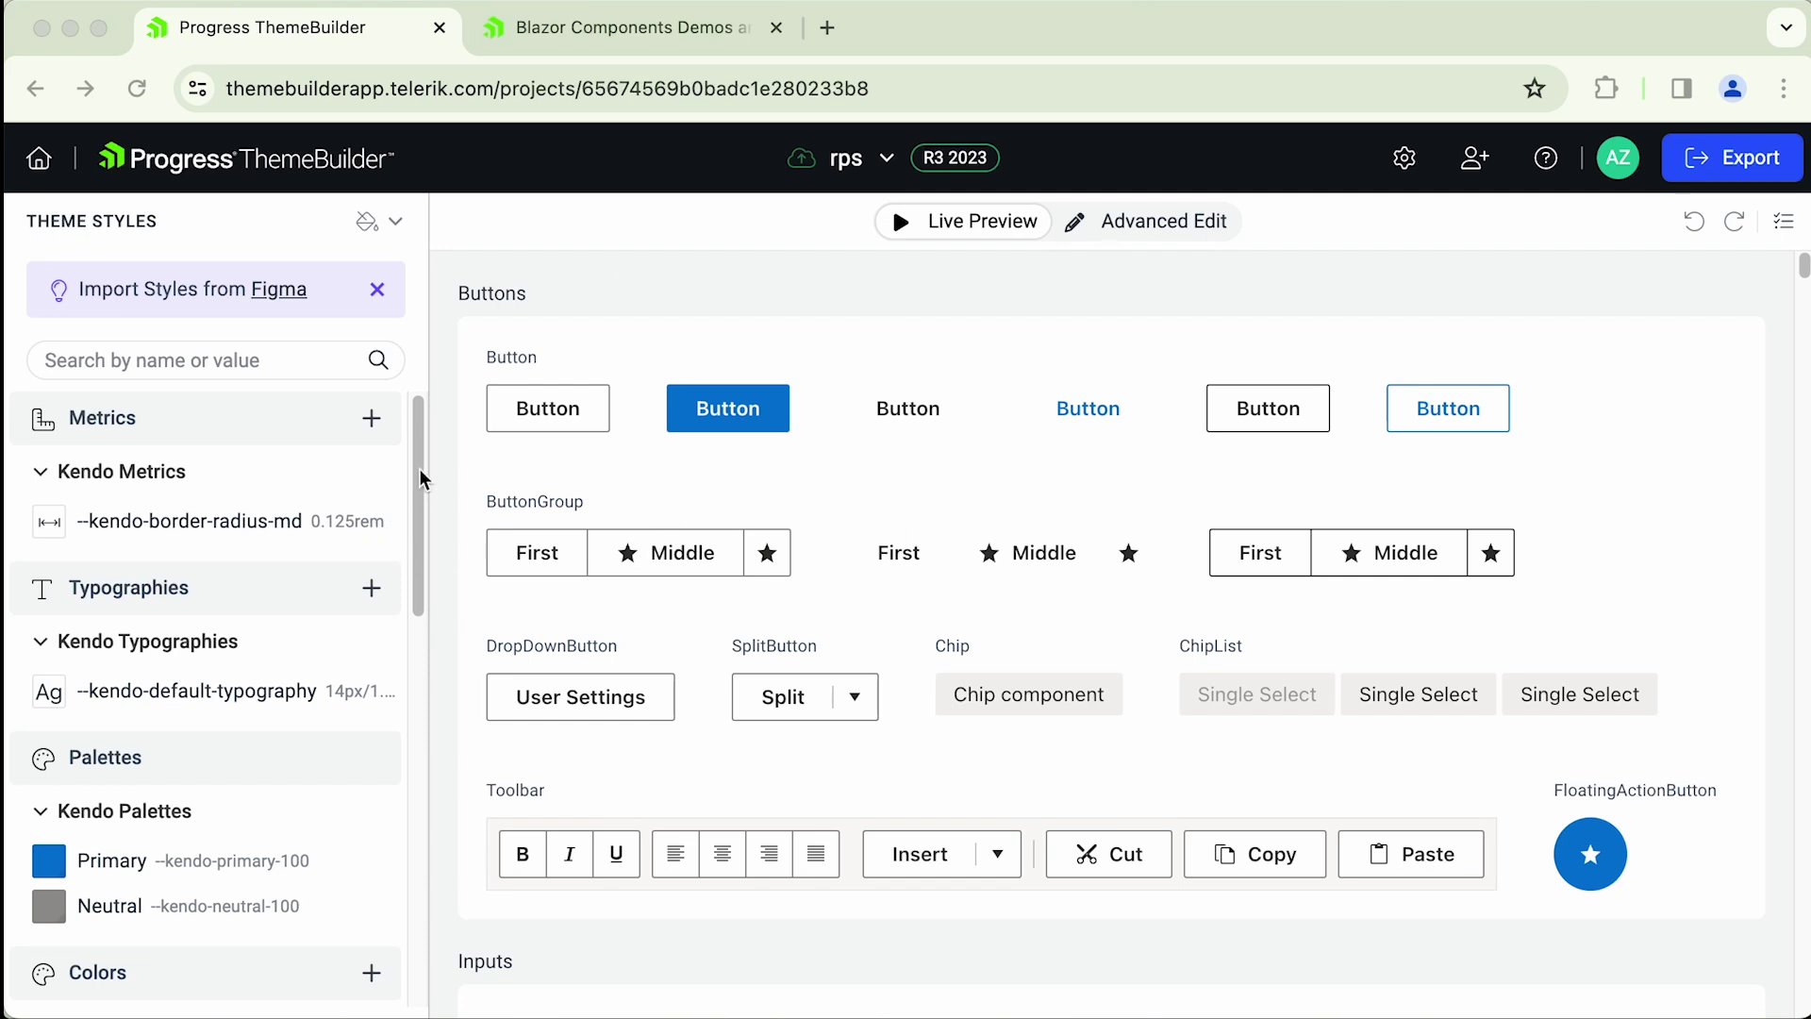
- Inspect the rps project's actions menu and Project Settings, then go back to the Home dashboard
click(858, 158)
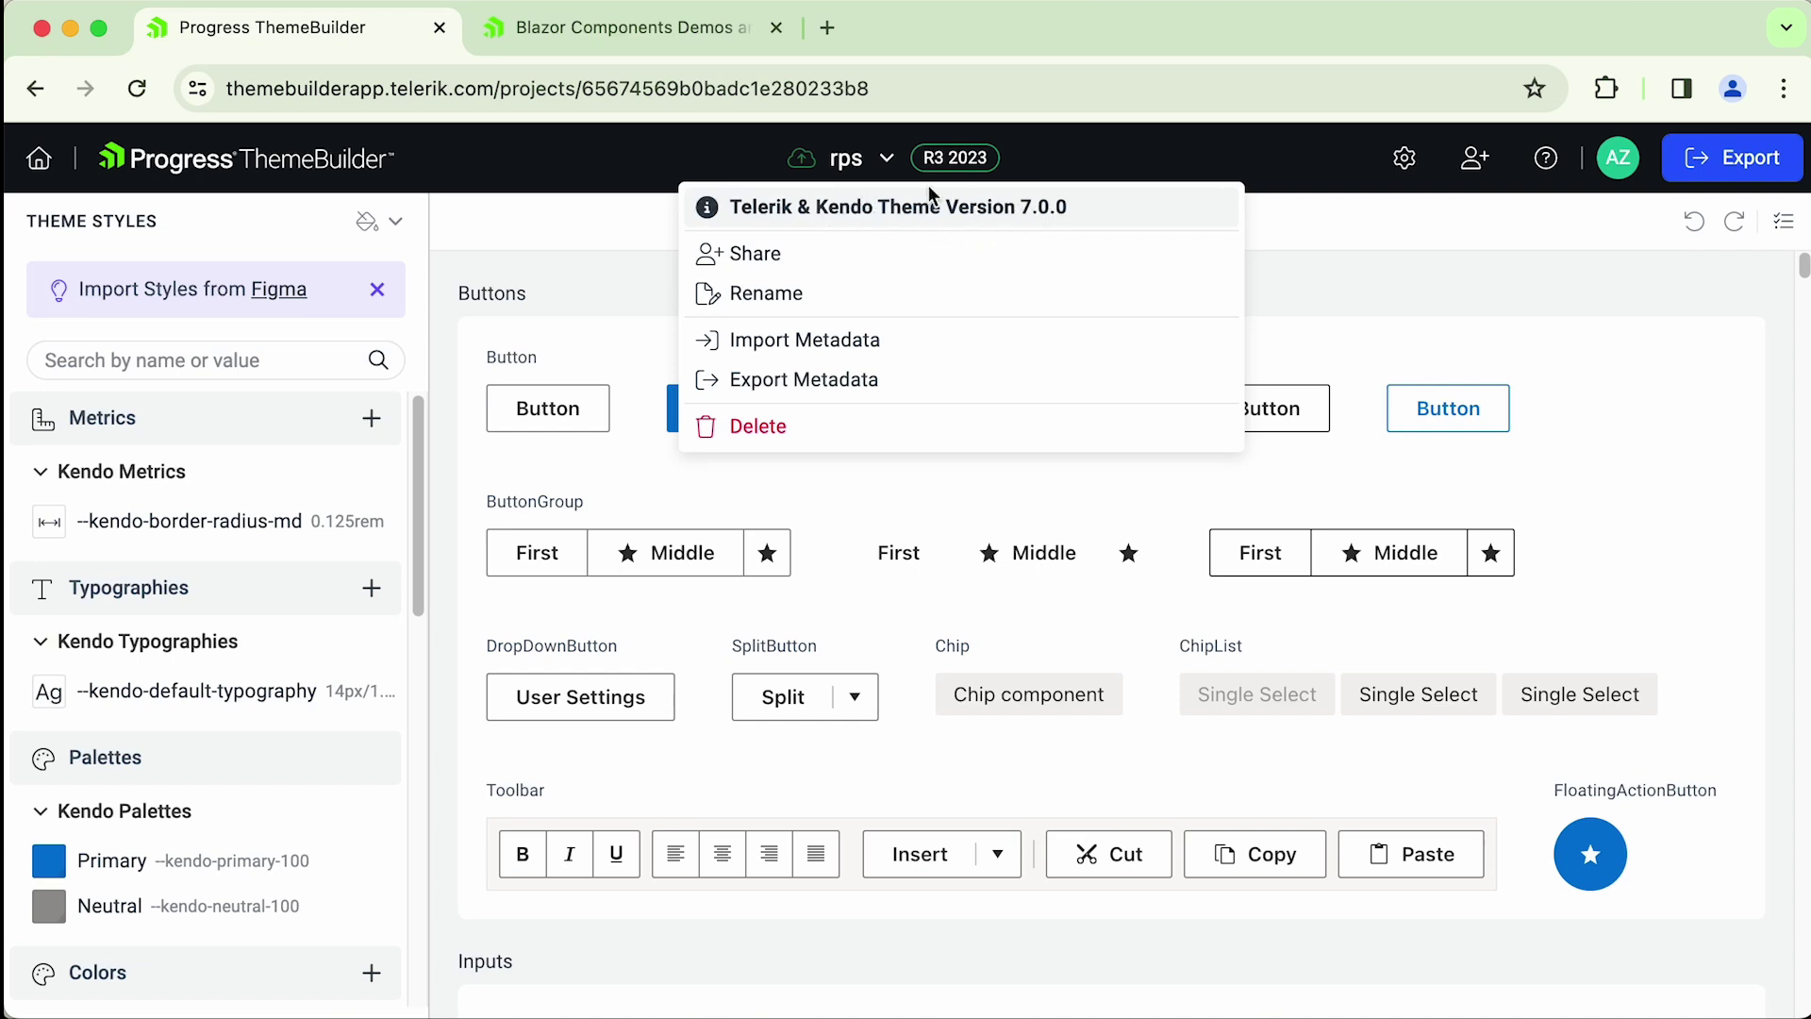
click(1404, 161)
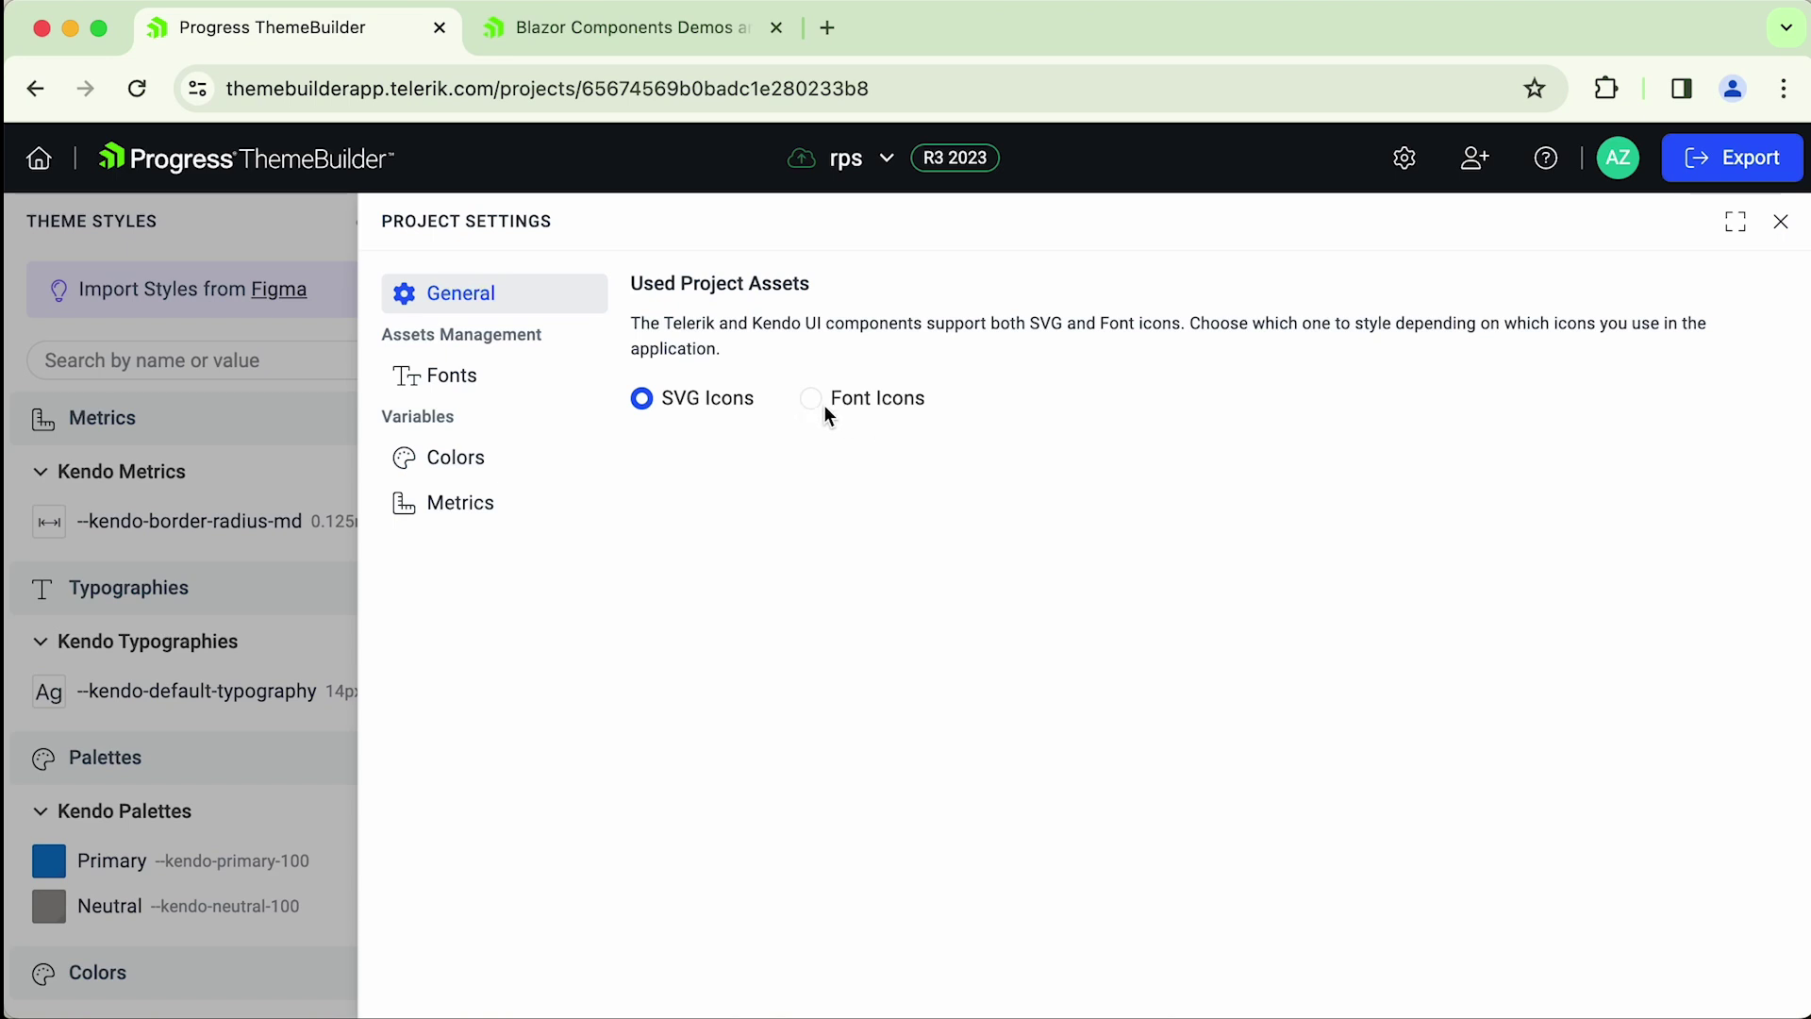
click(1778, 230)
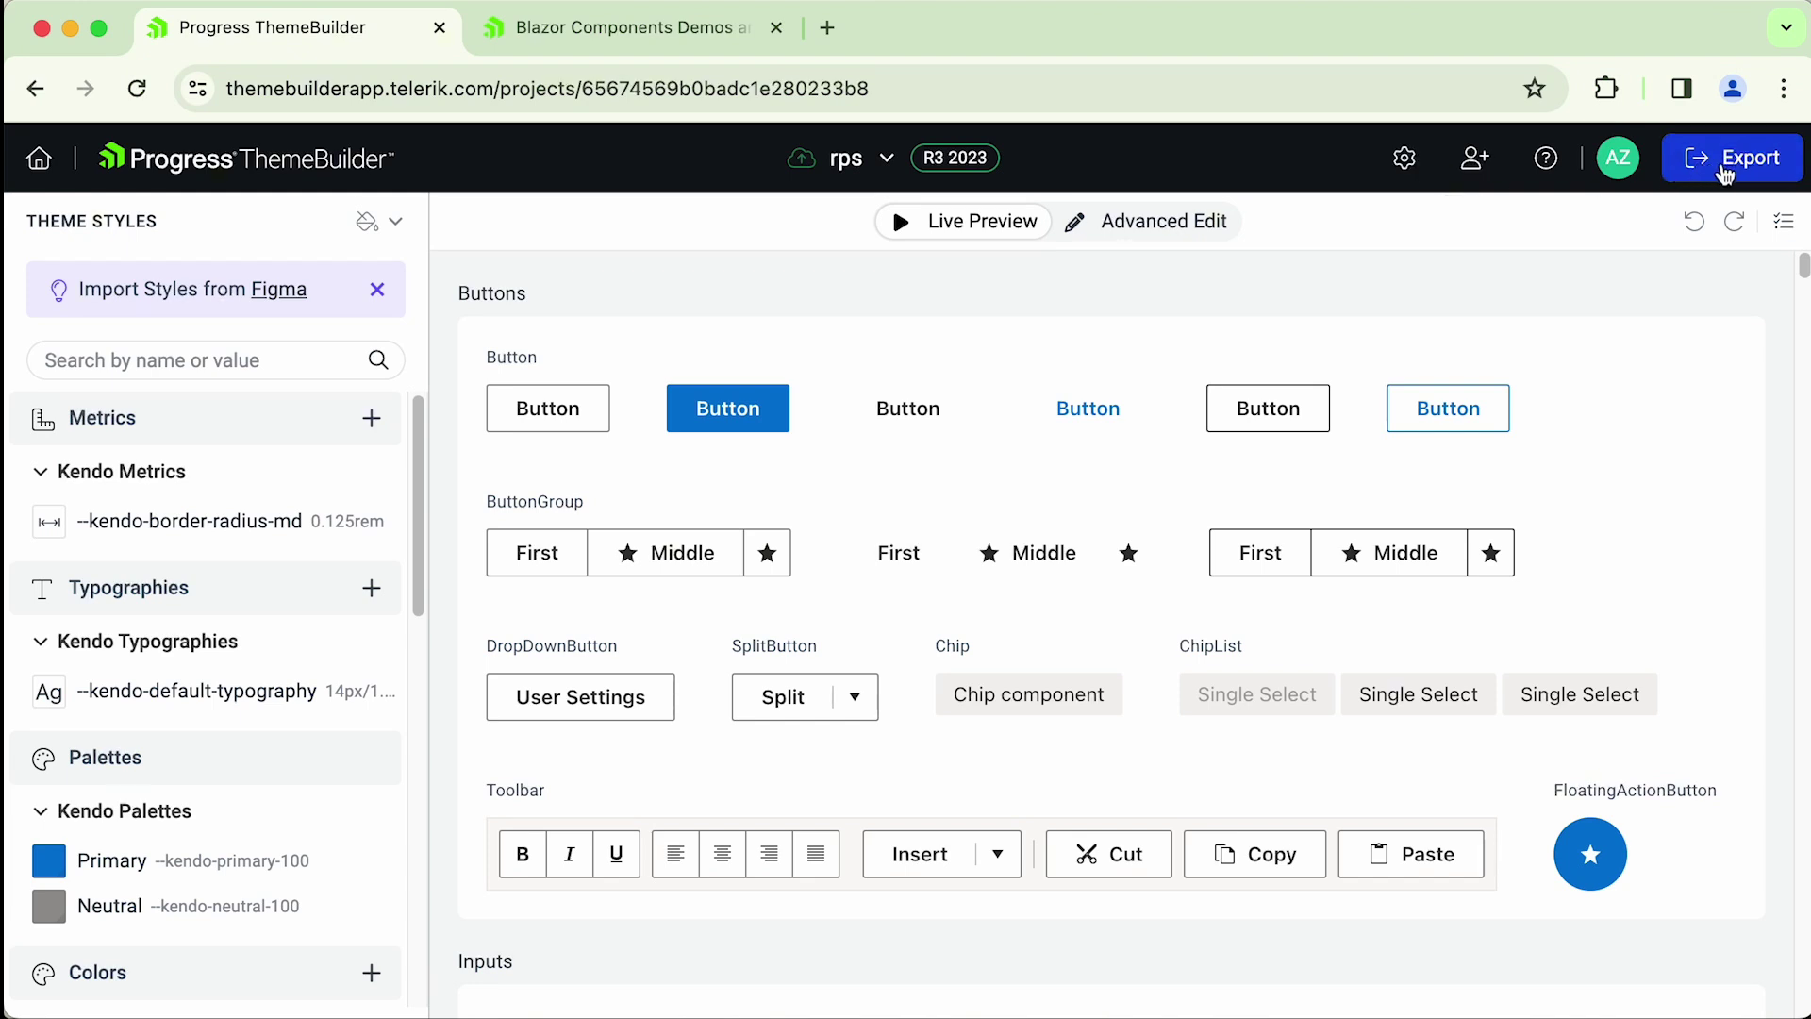
click(41, 162)
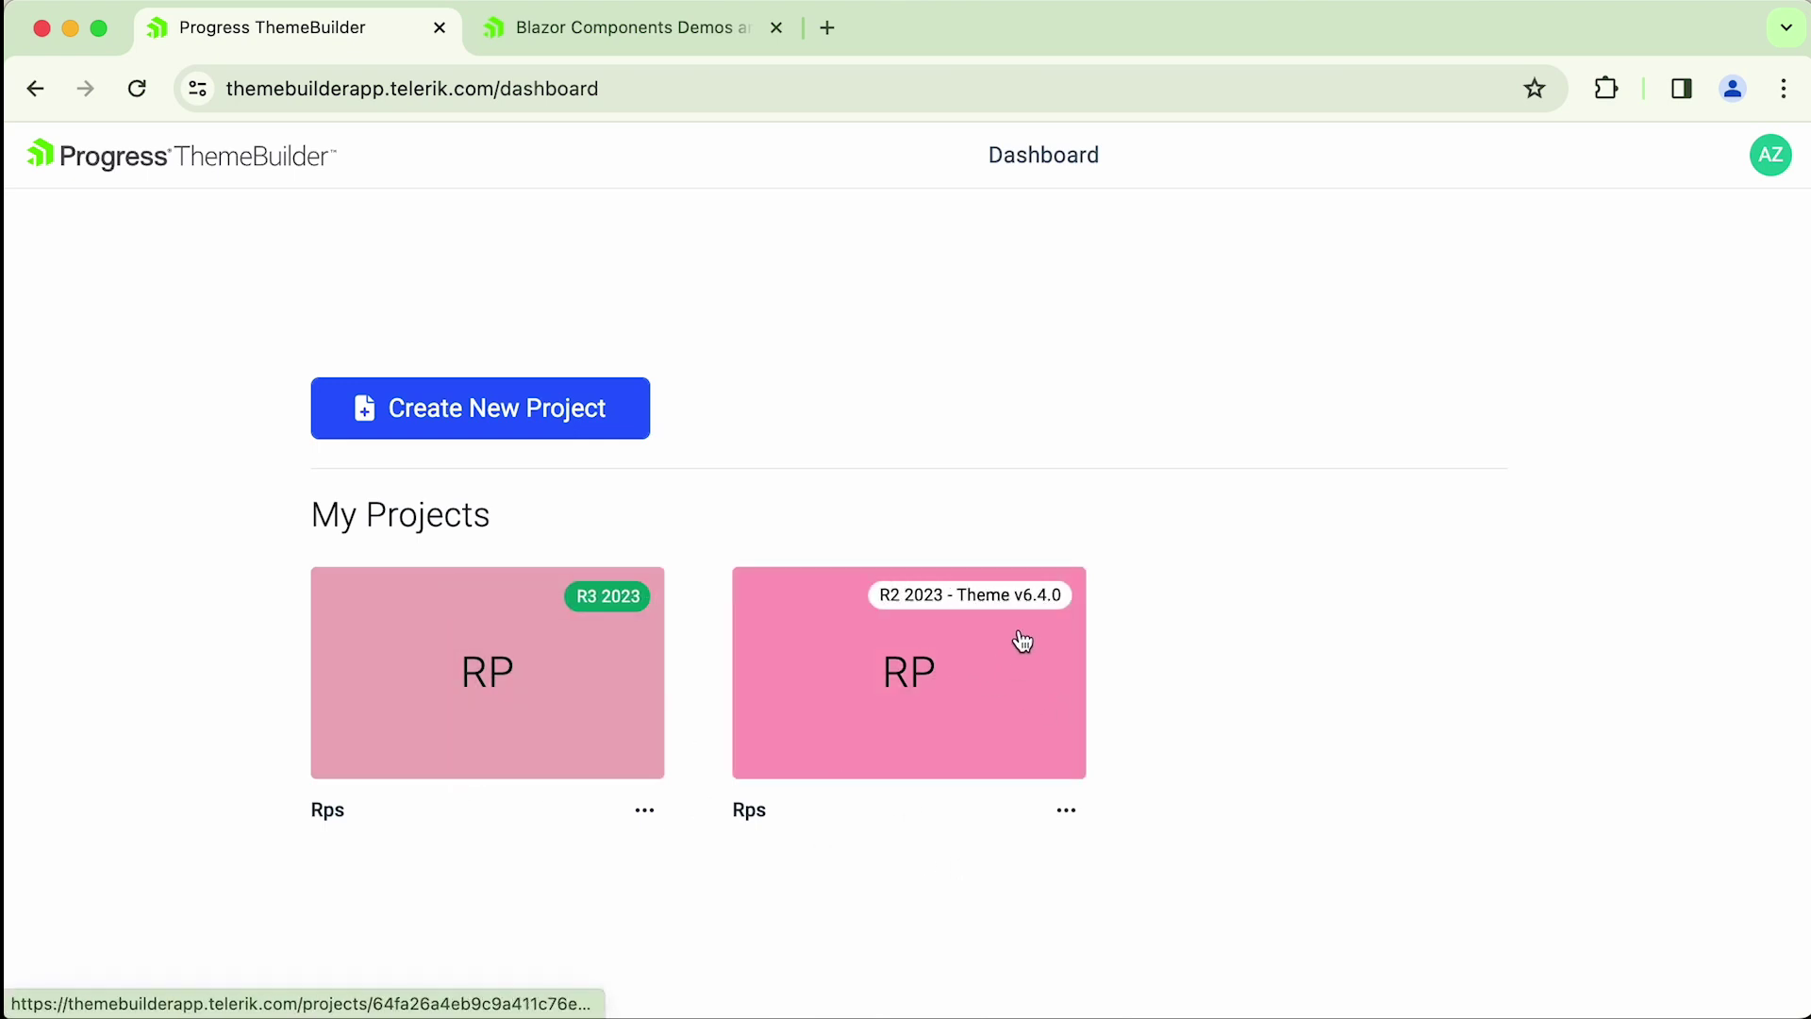
click(501, 663)
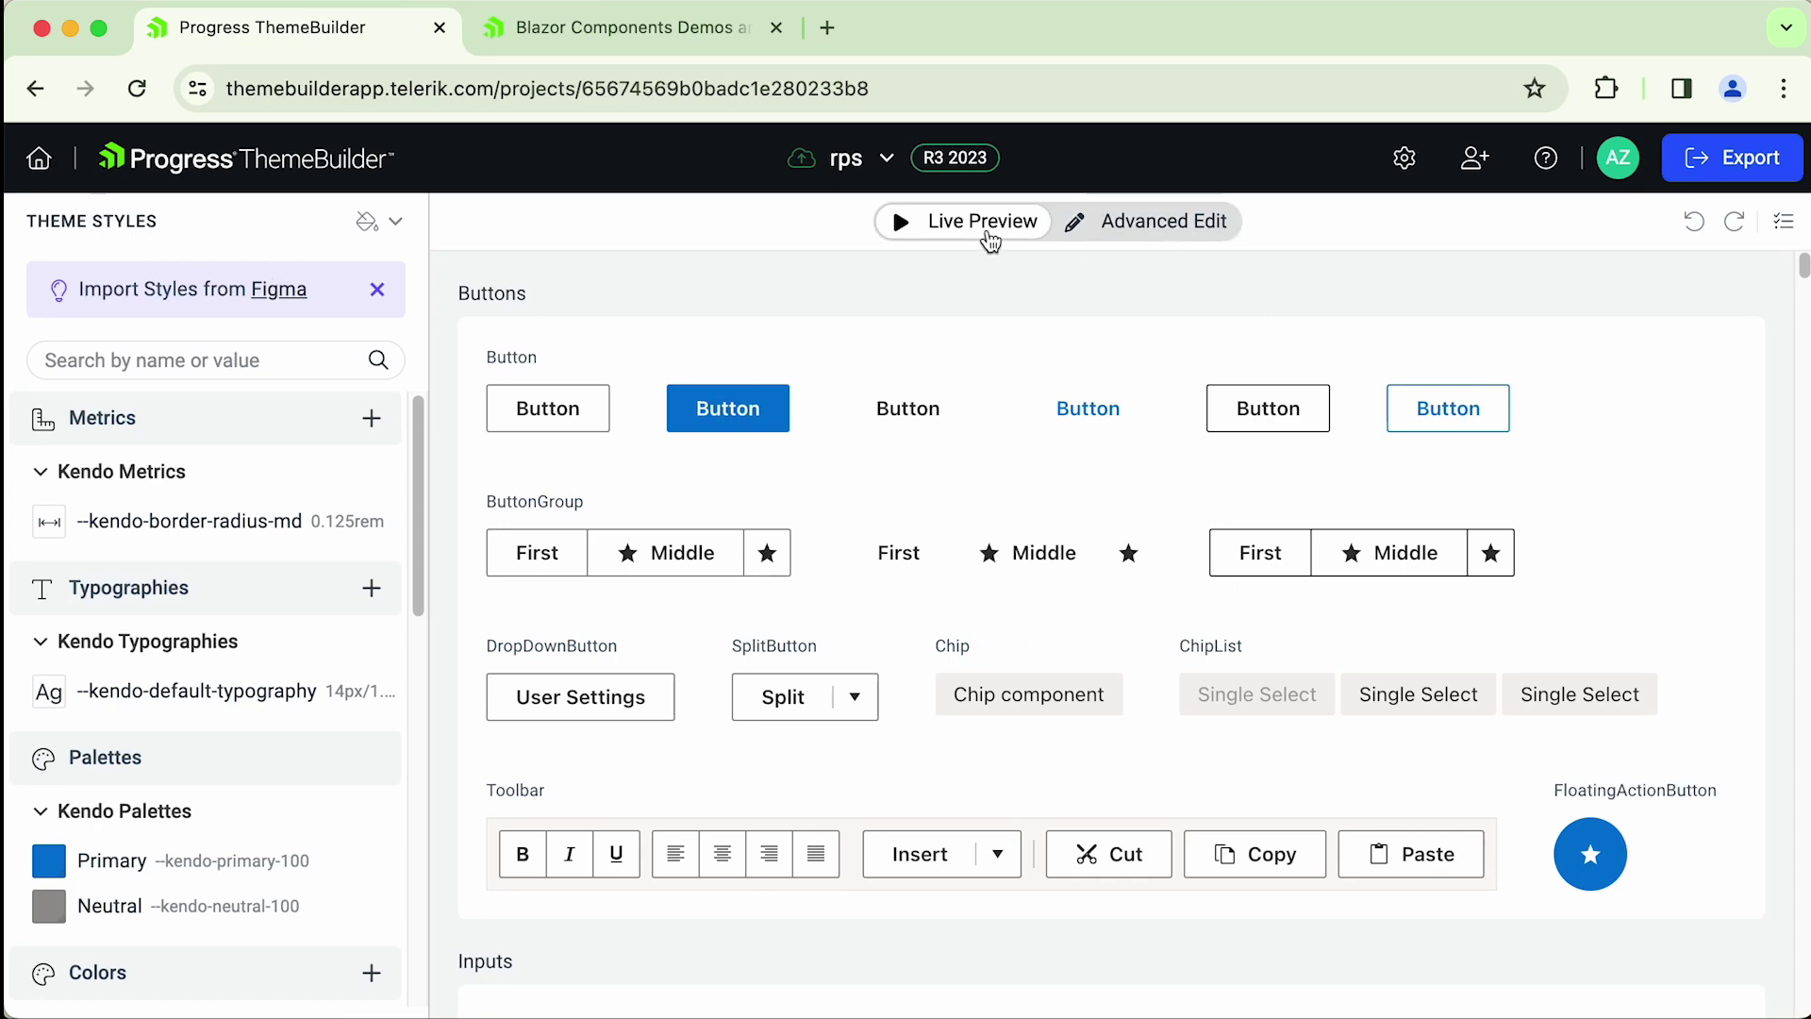
drag(1803, 271, 1803, 266)
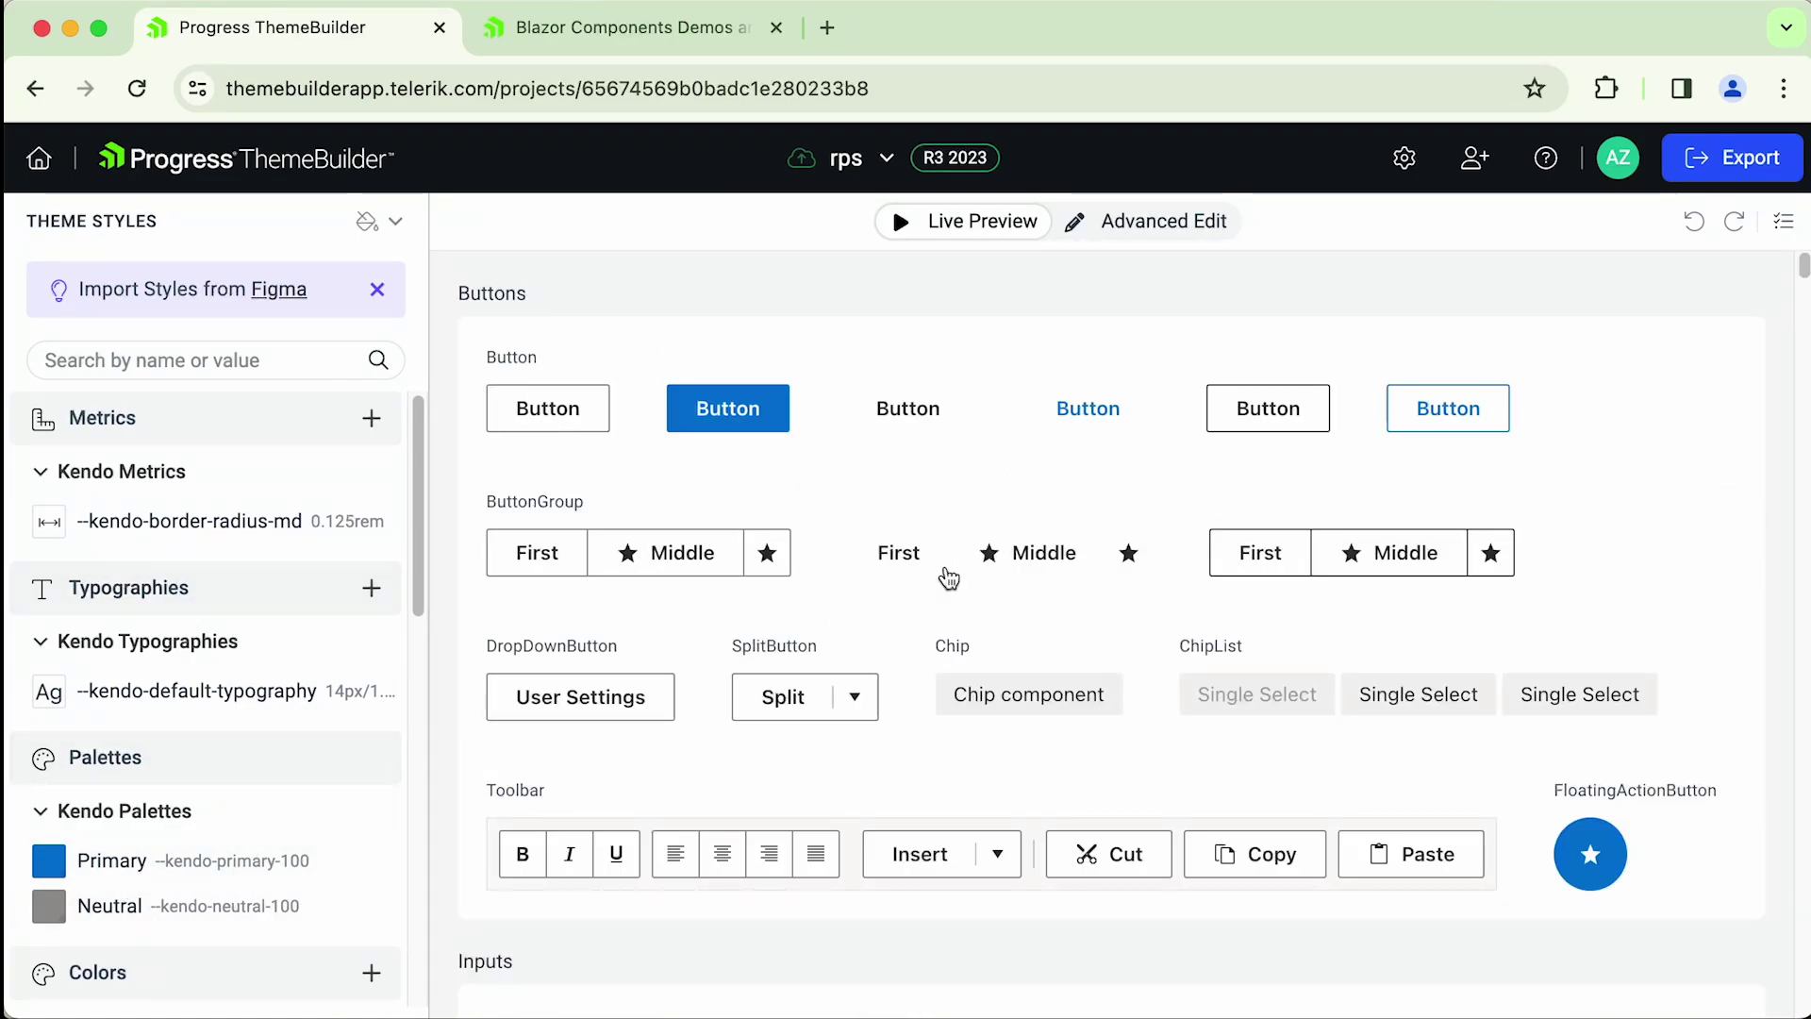
click(1183, 231)
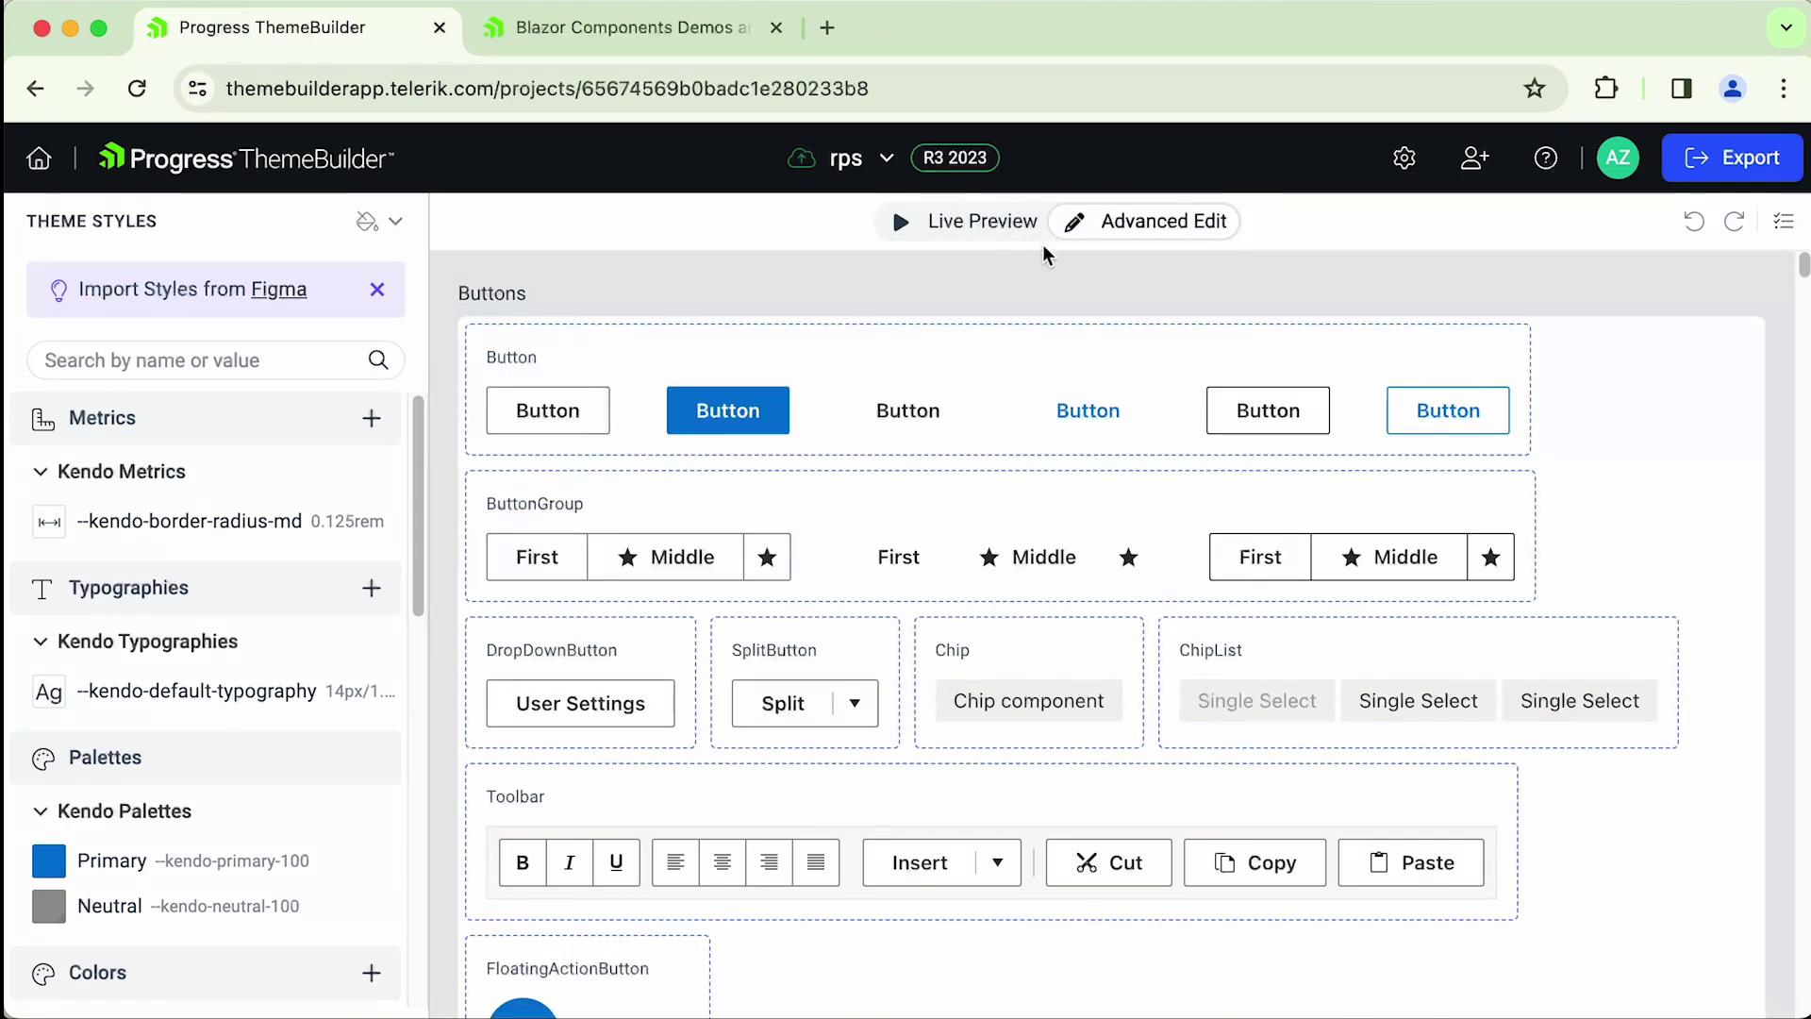
click(988, 237)
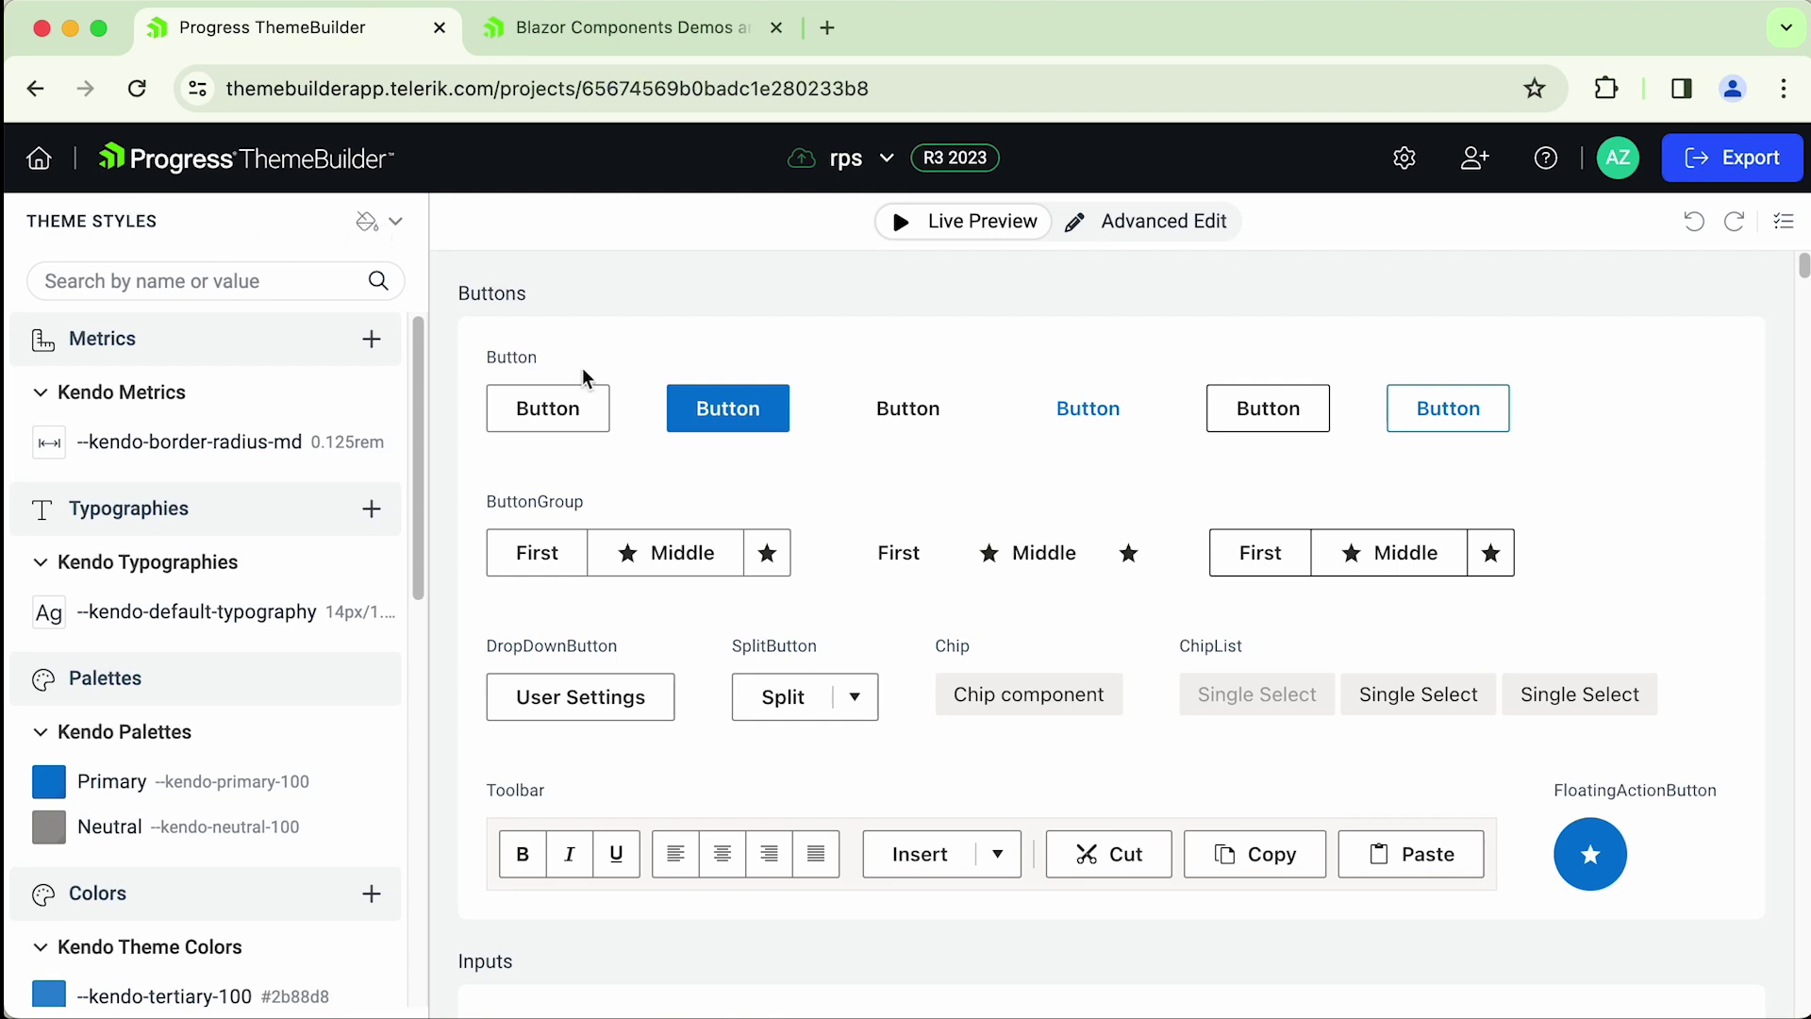
click(38, 158)
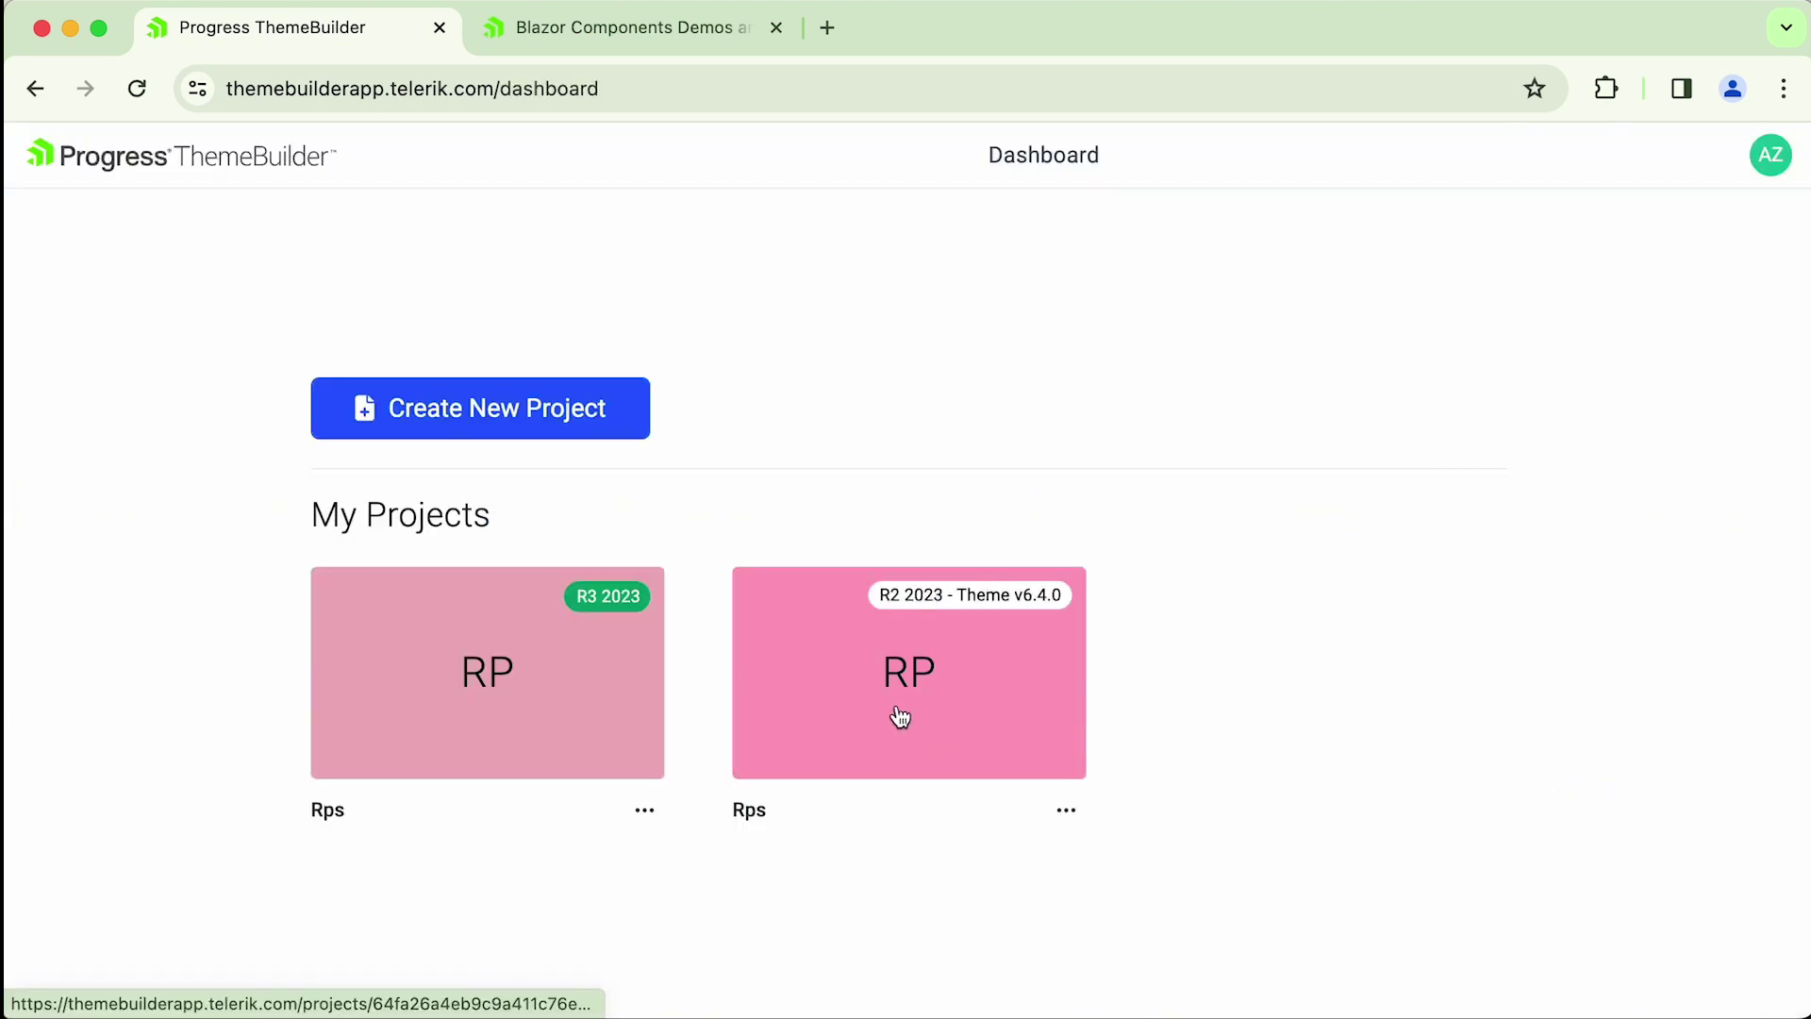
- Open the R2 2023 Rps project and show its Color swatches preset list
click(891, 698)
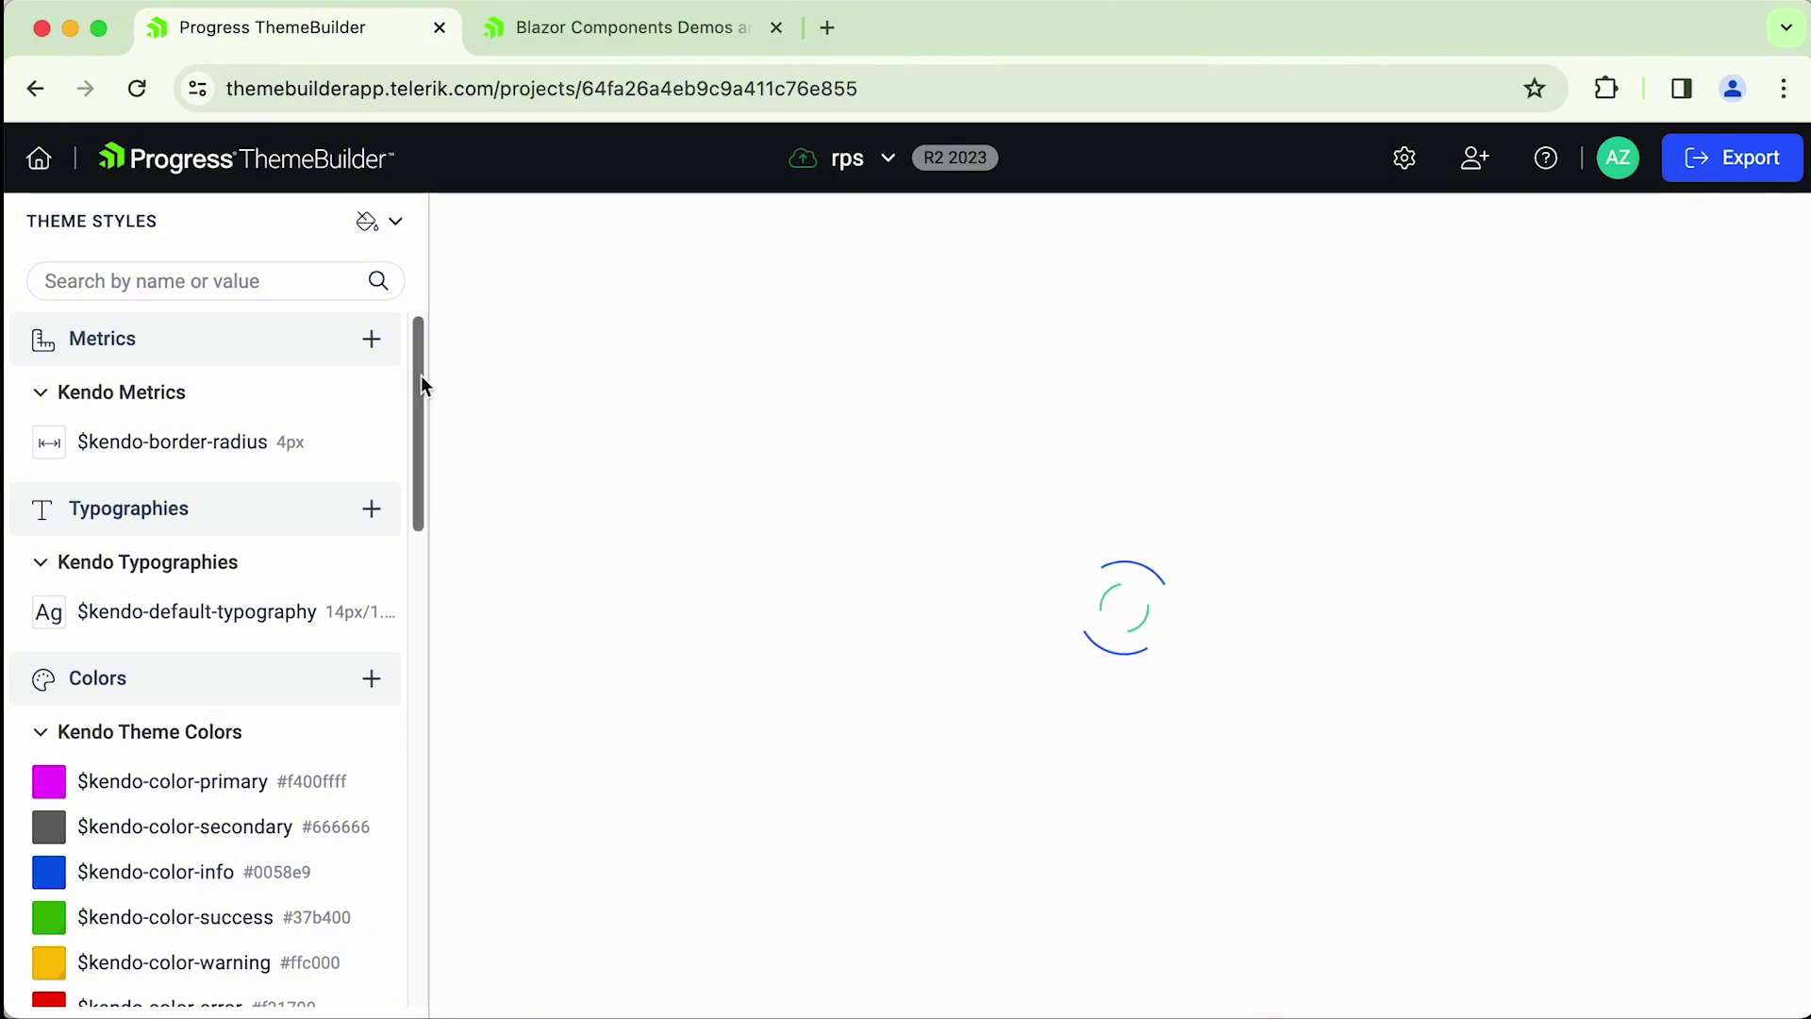
drag(422, 408, 415, 406)
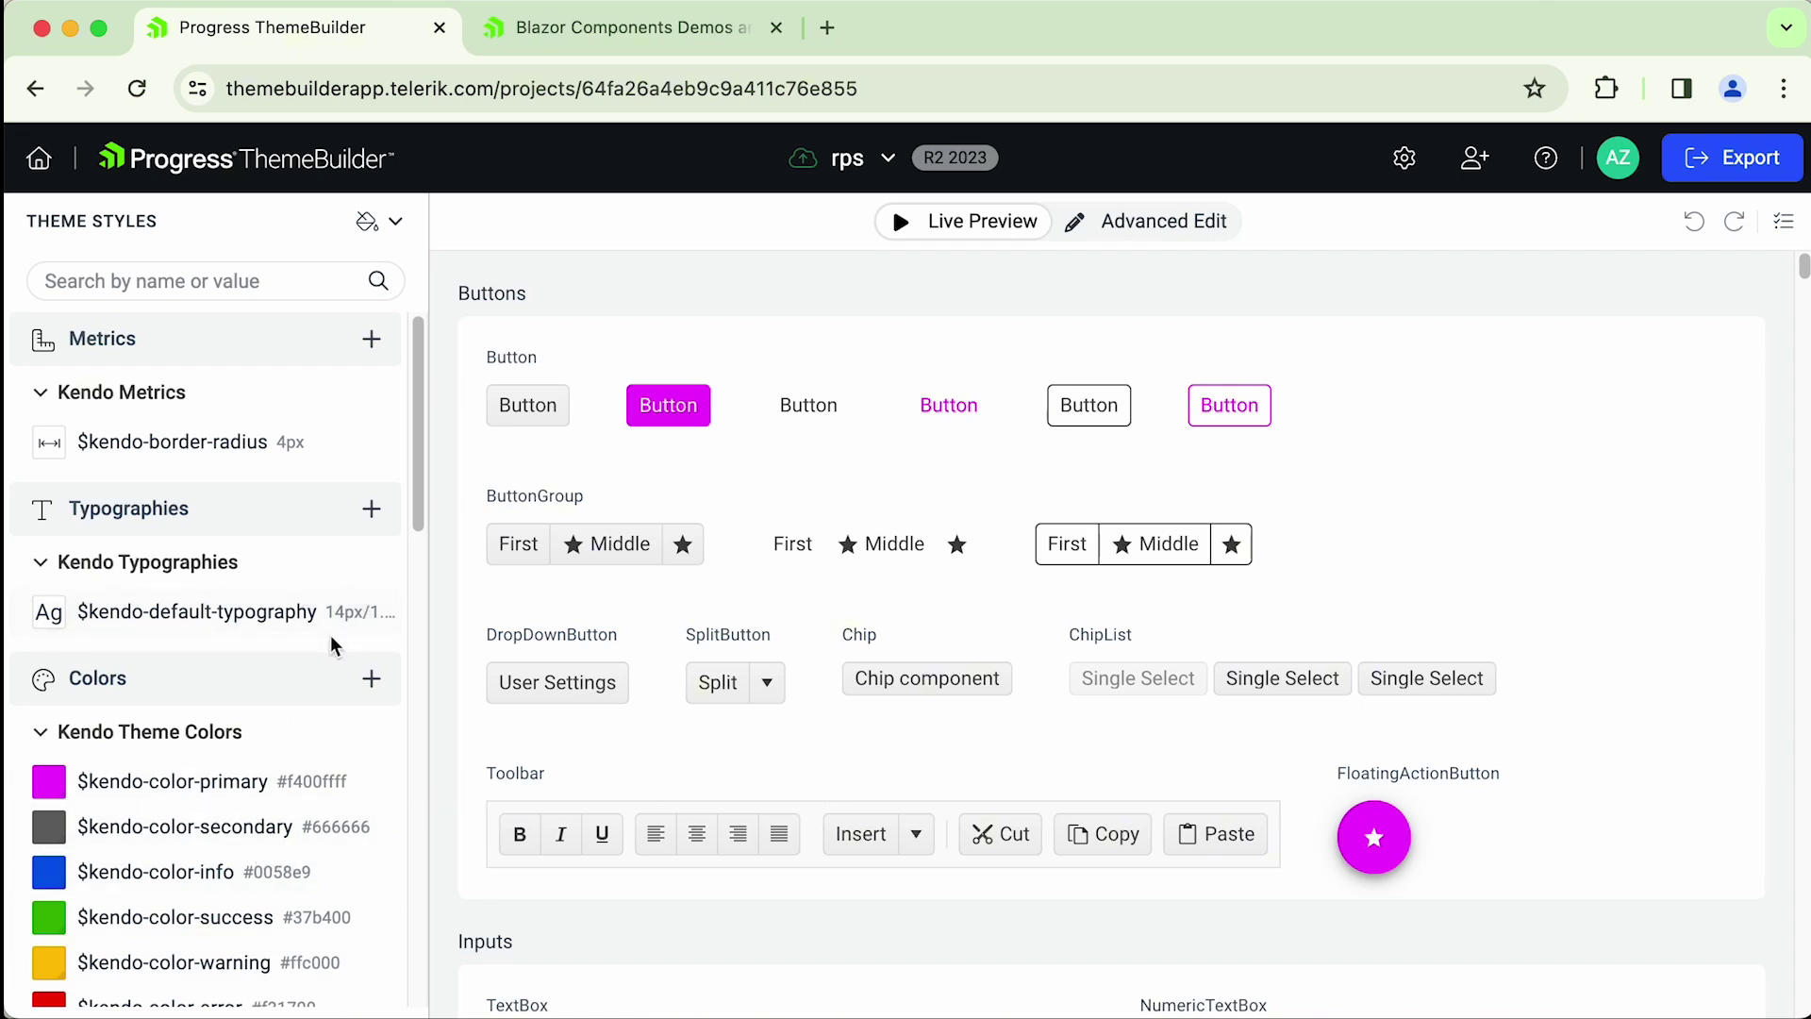
click(399, 232)
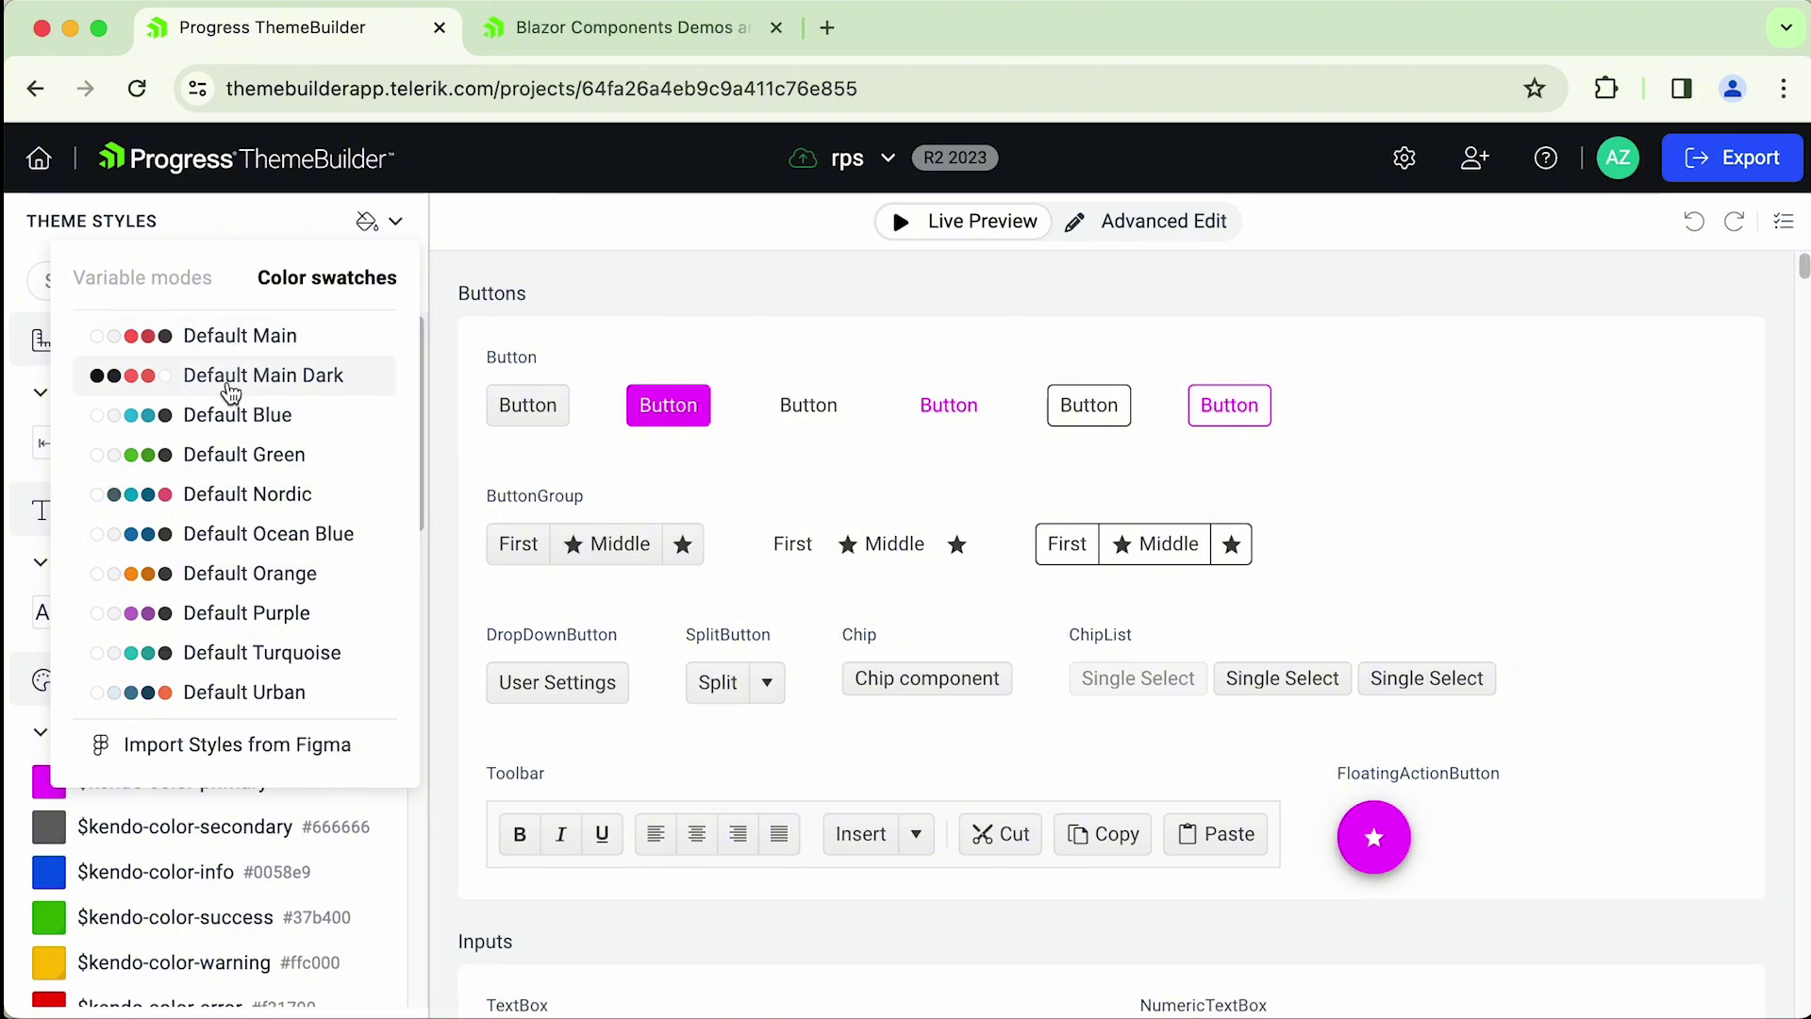
- Try a red swatch, then apply Default Blue (#23bde0) and return to the dashboard
click(262, 690)
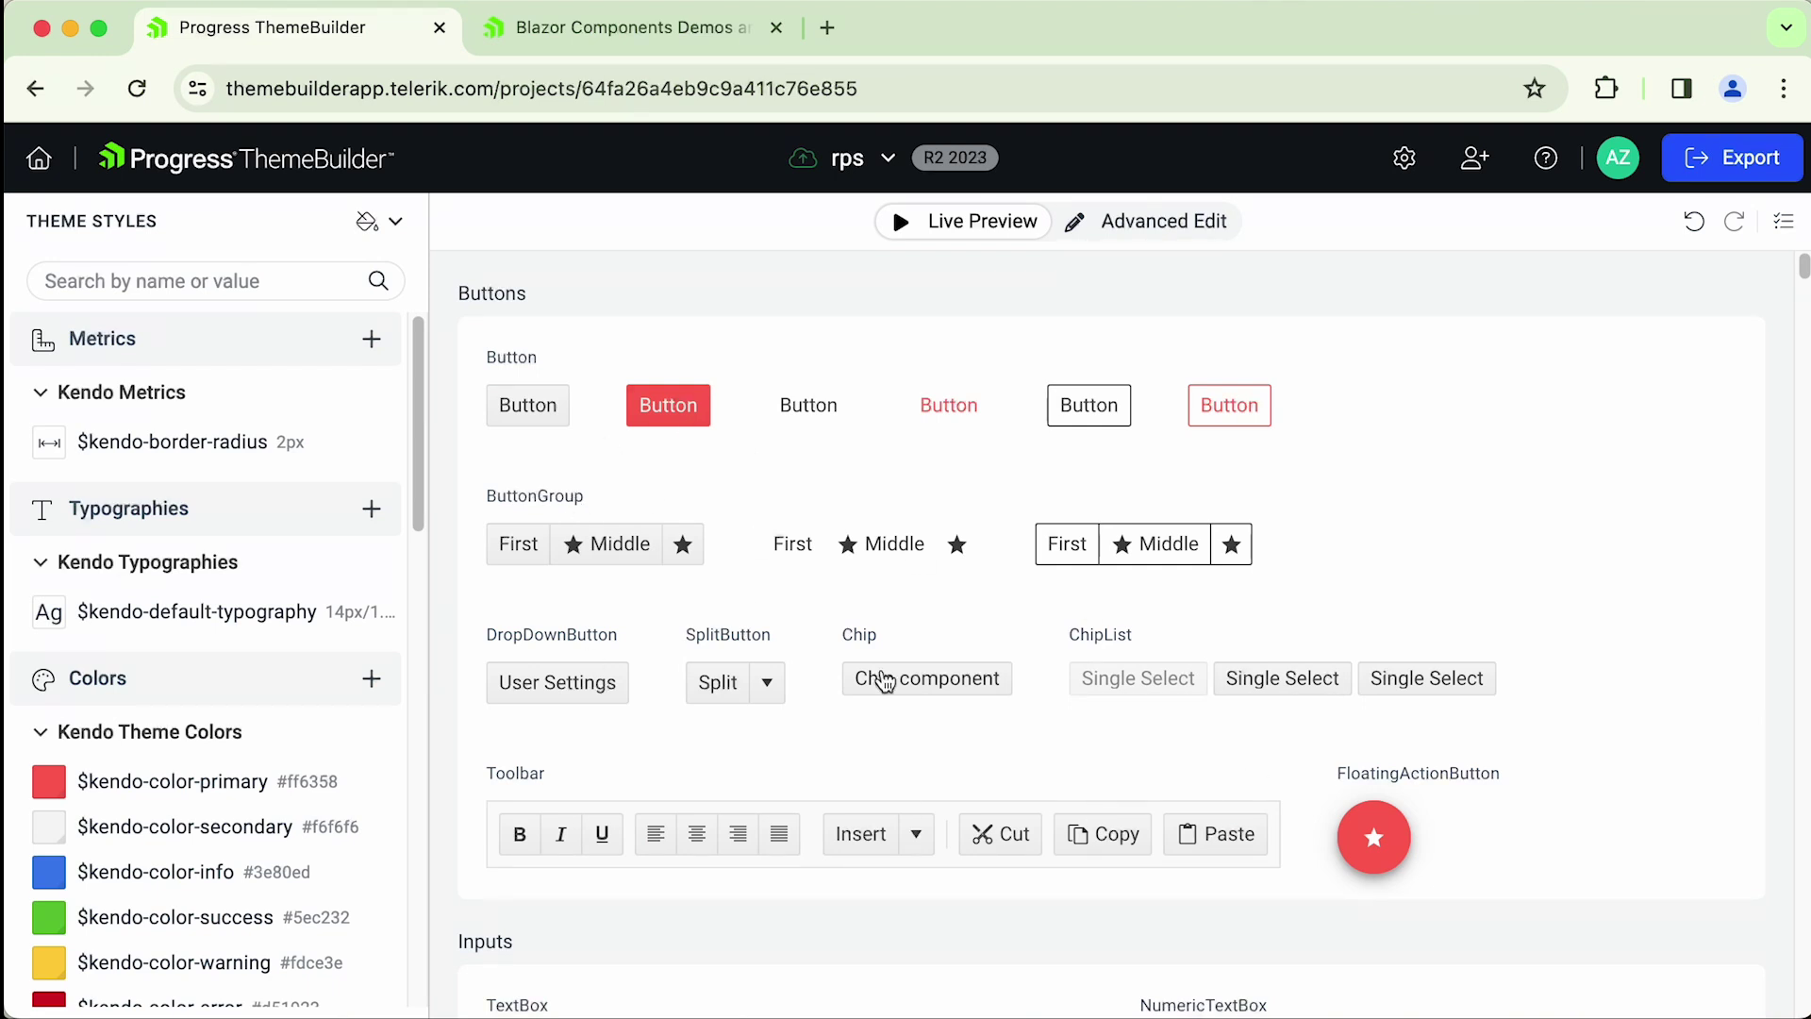
click(399, 223)
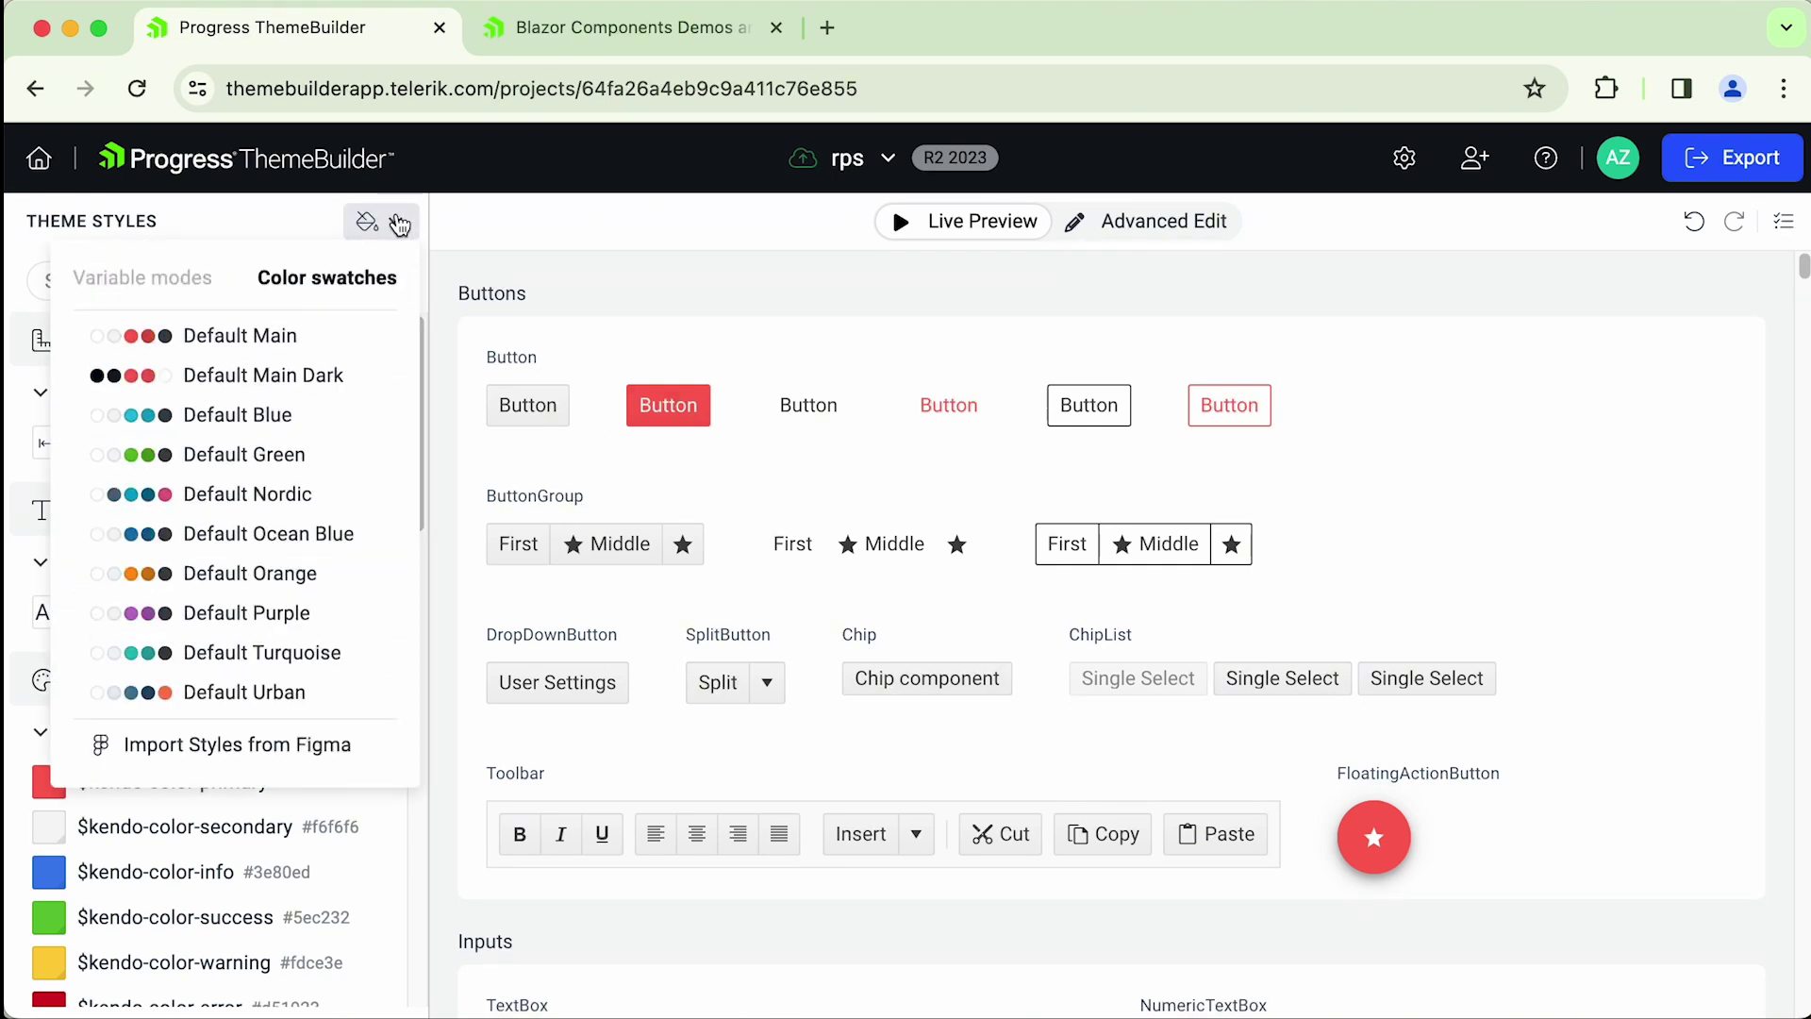
click(247, 412)
drag(1802, 273, 1799, 264)
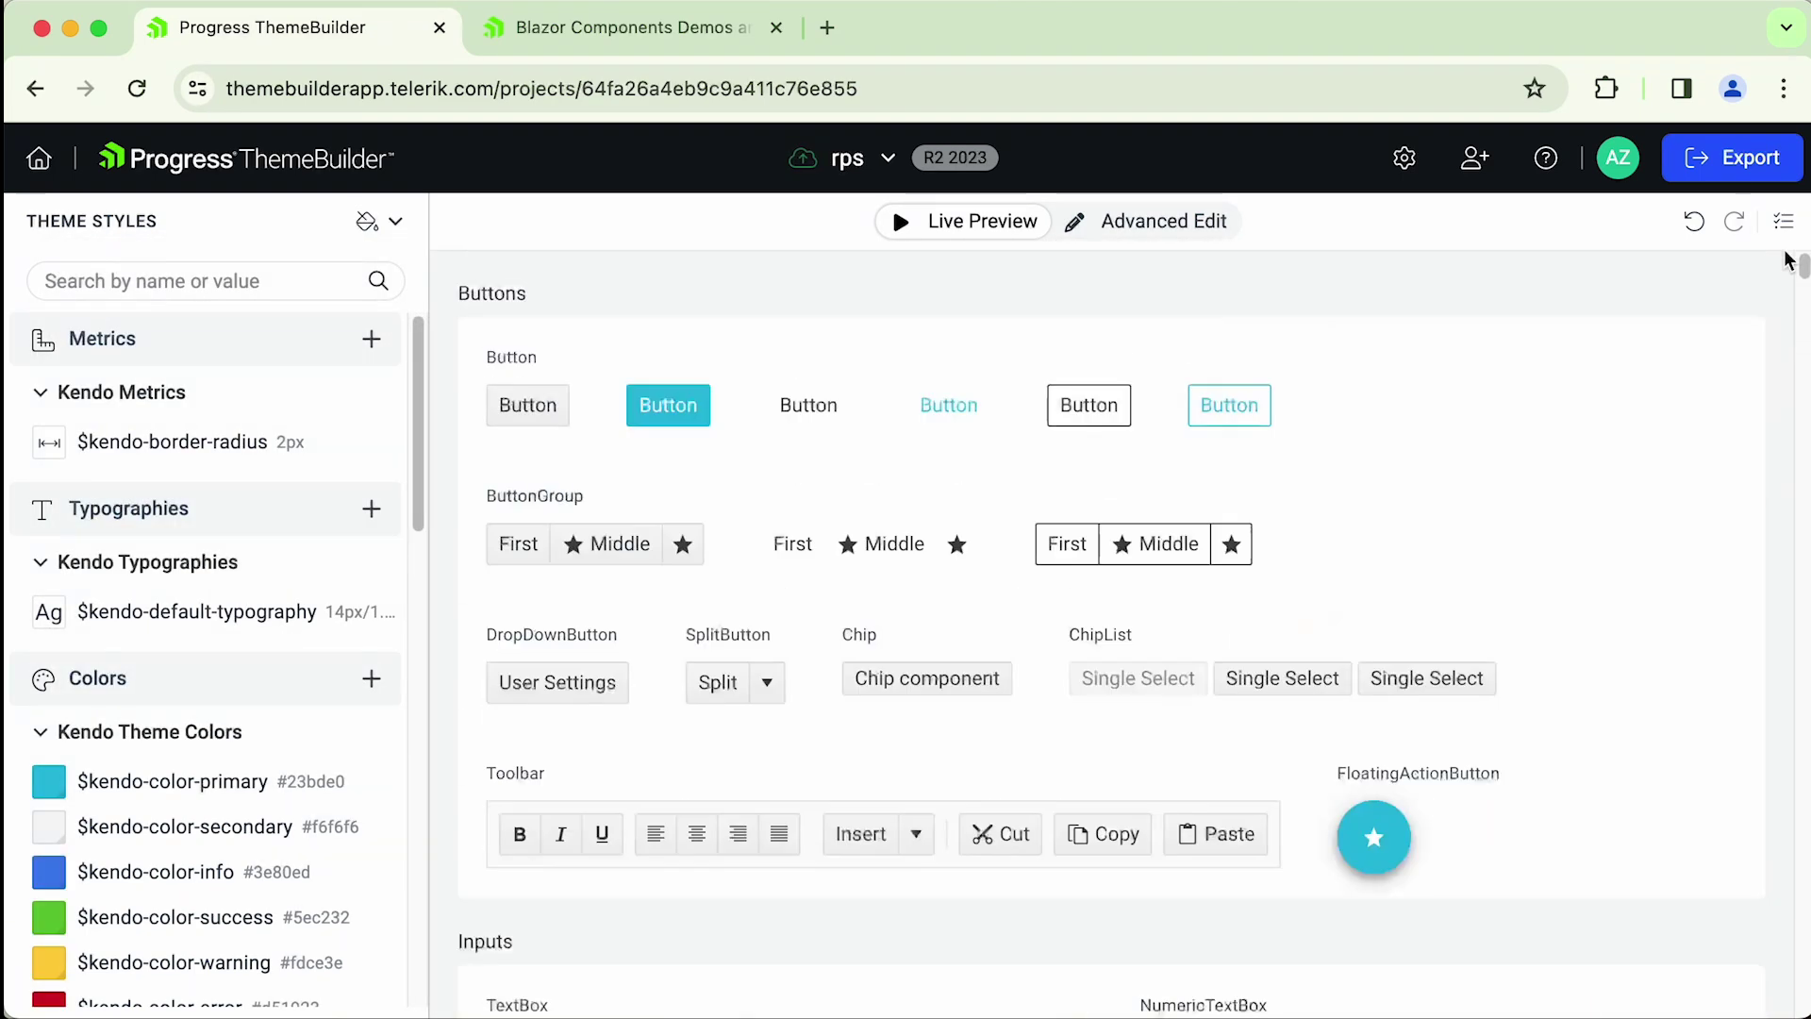
click(42, 159)
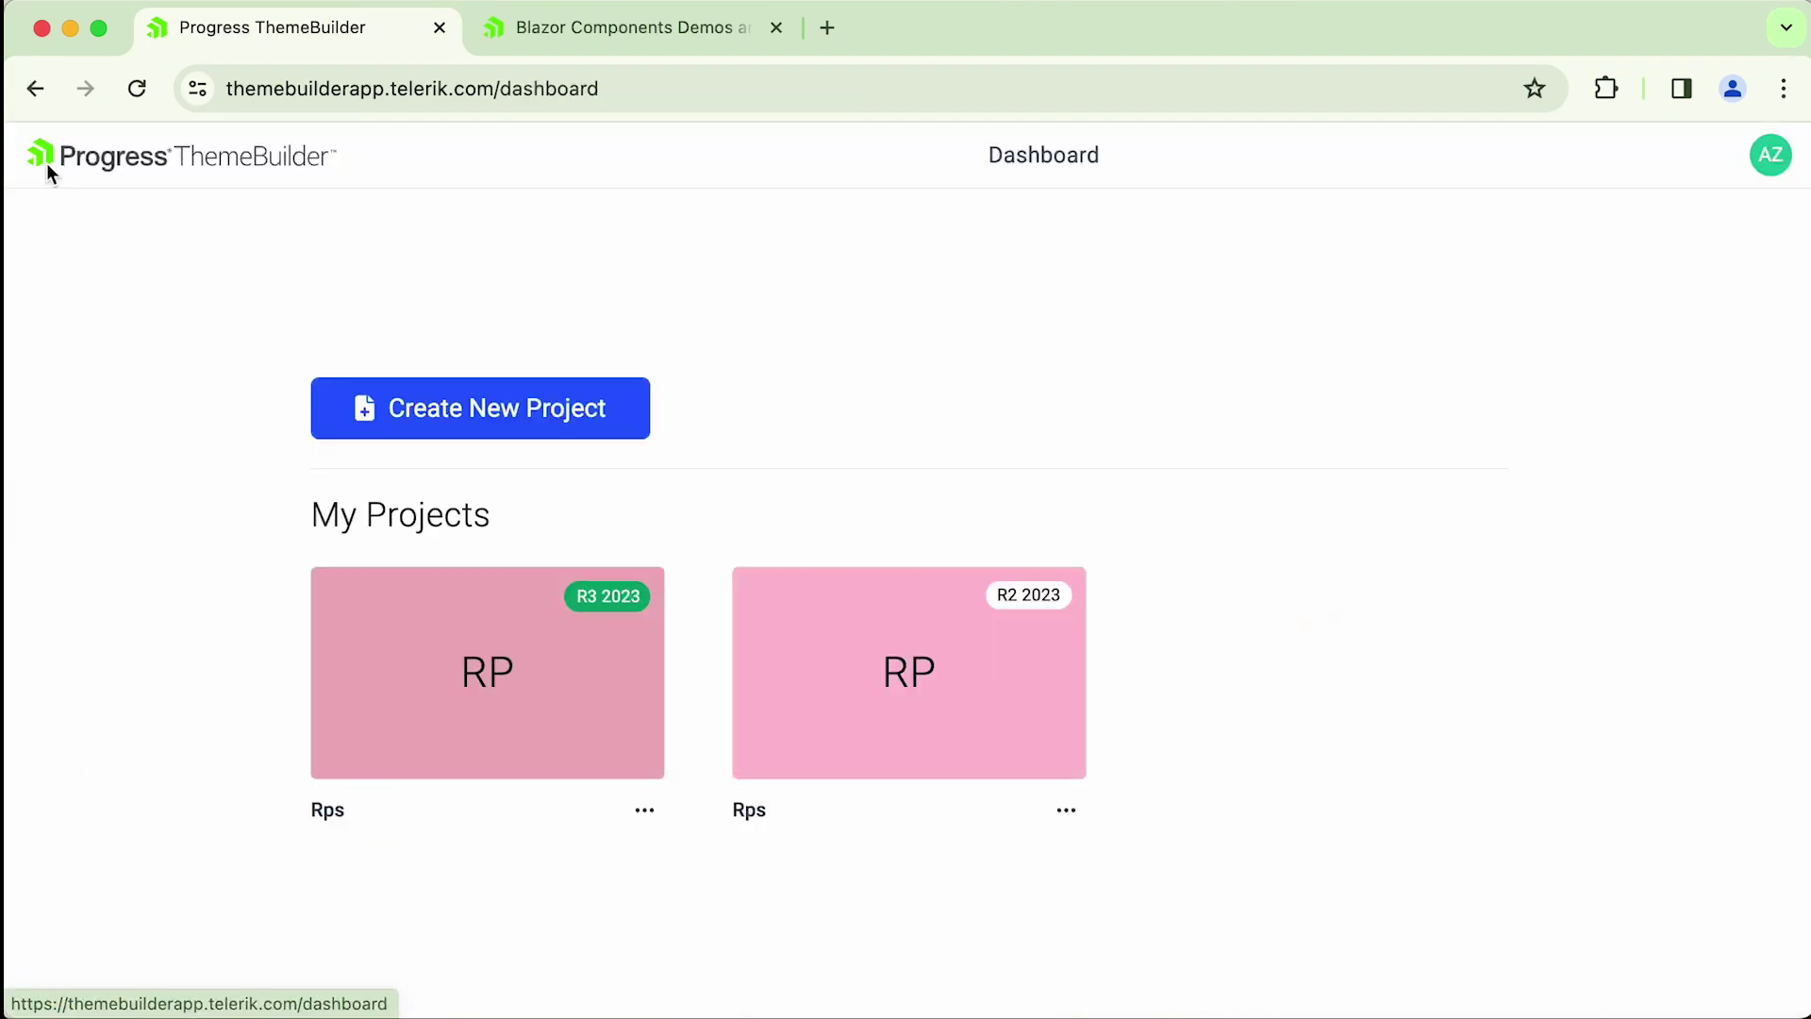
- Open the R3 2023 rps project and edit the Primary palette's --kendo-primary-100 base colour (#0078d4)
click(478, 686)
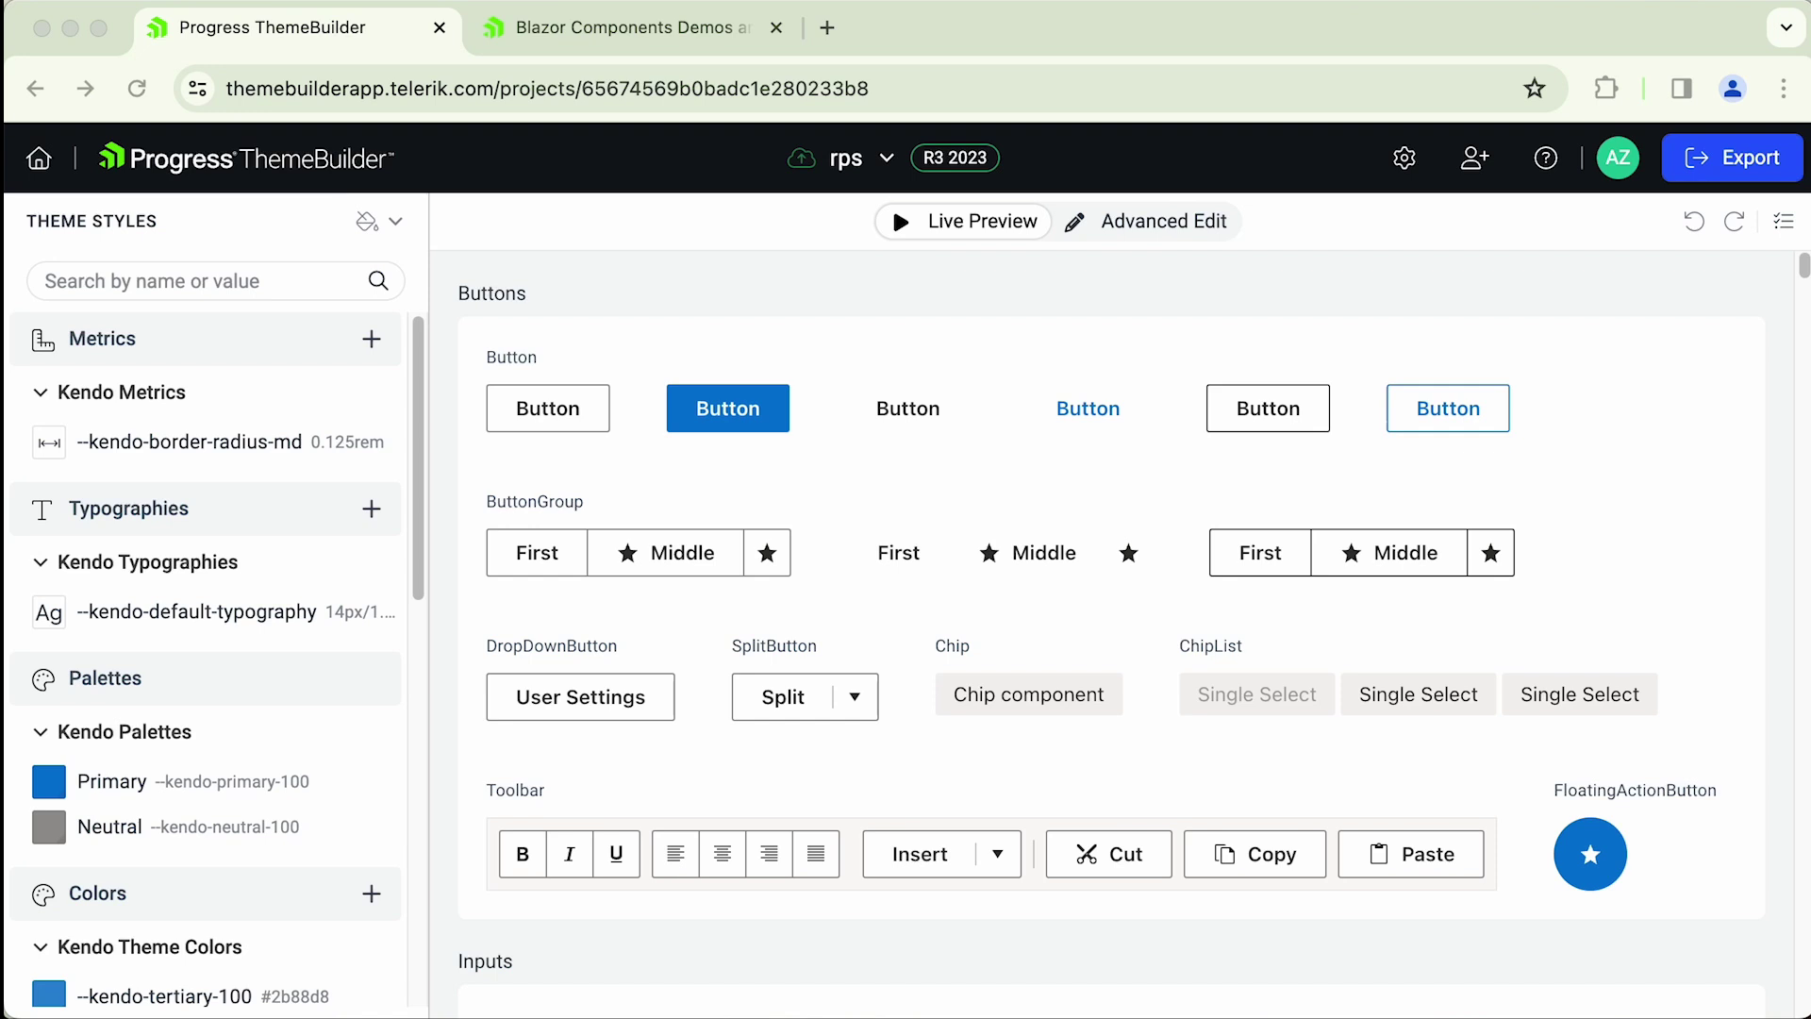
click(422, 526)
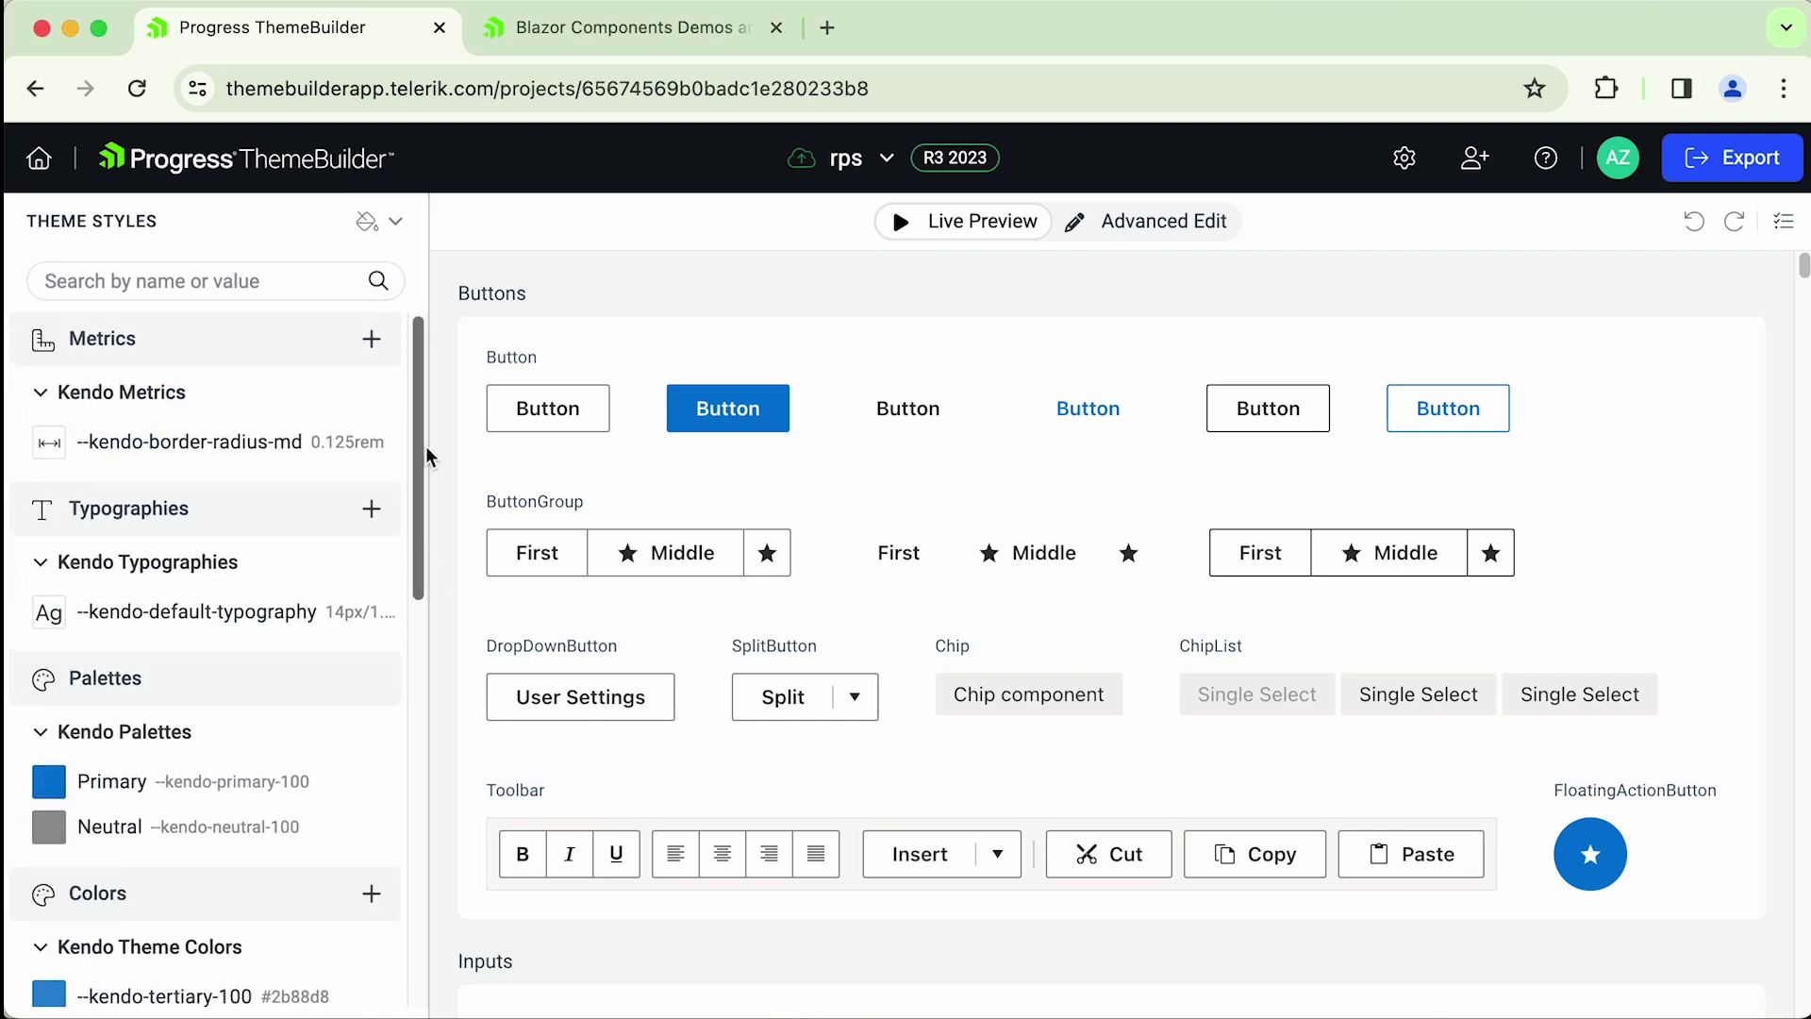
scroll(420, 528, down, 4)
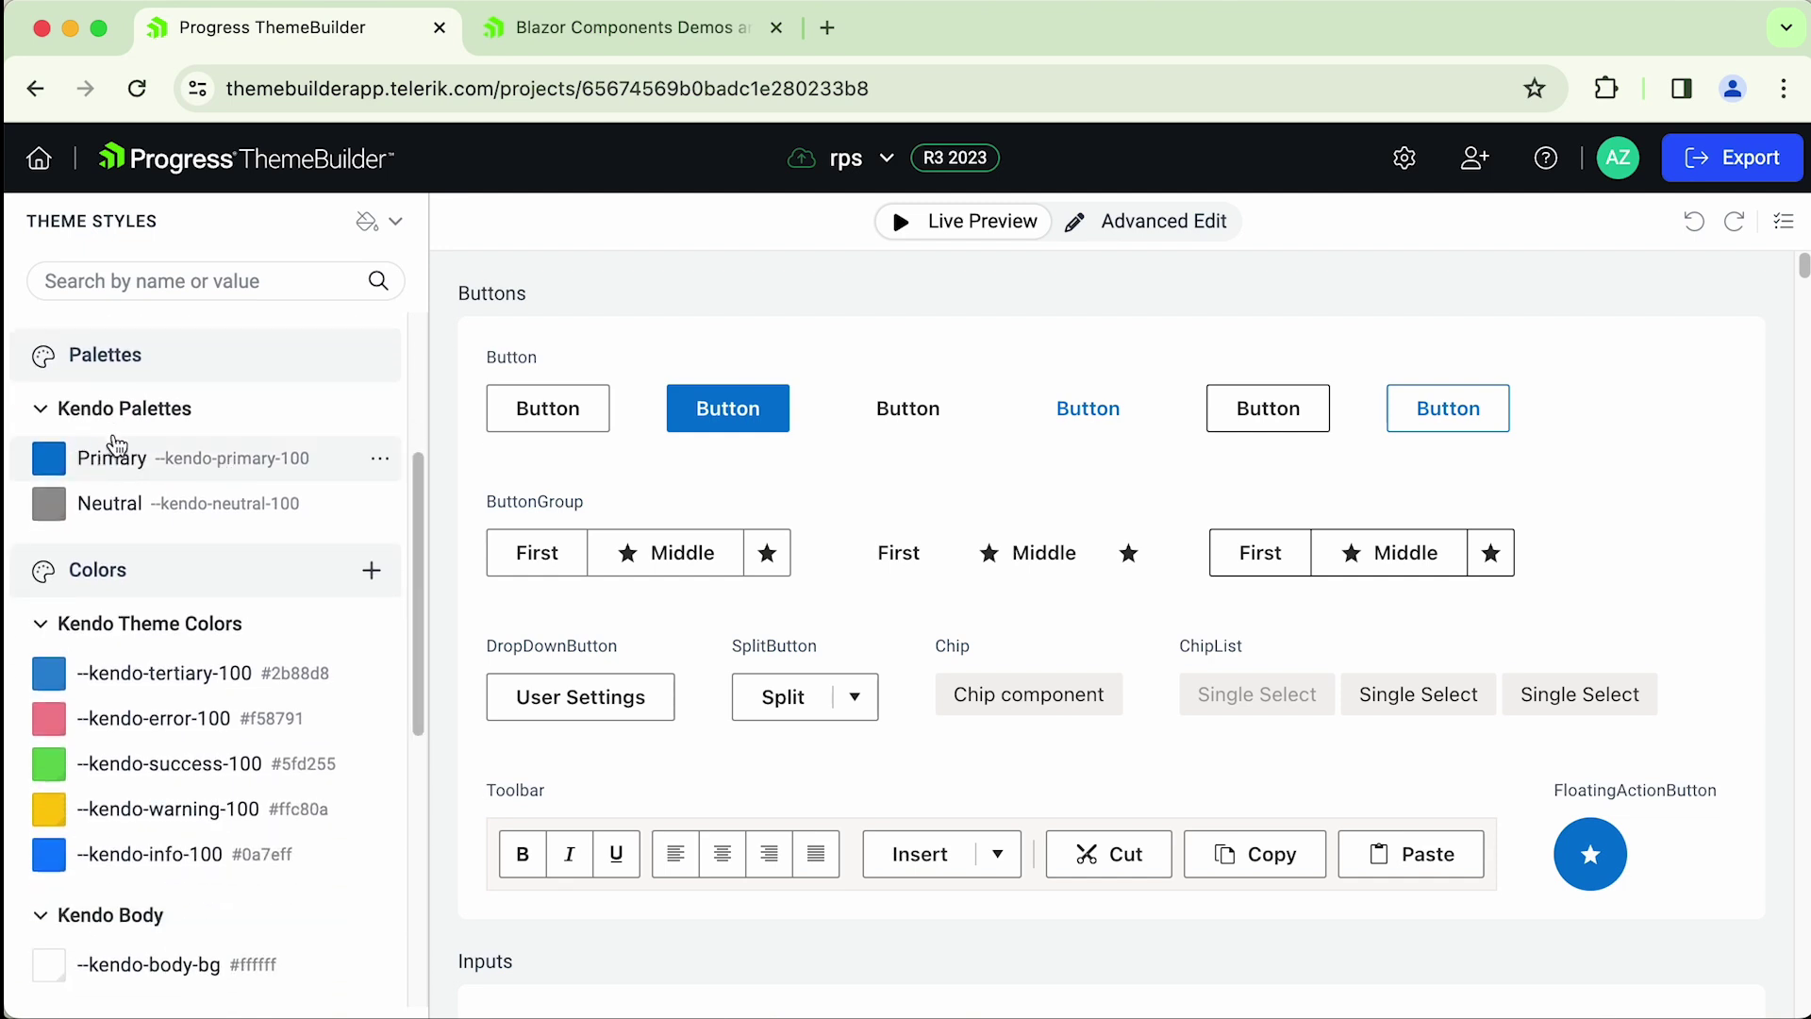
click(196, 466)
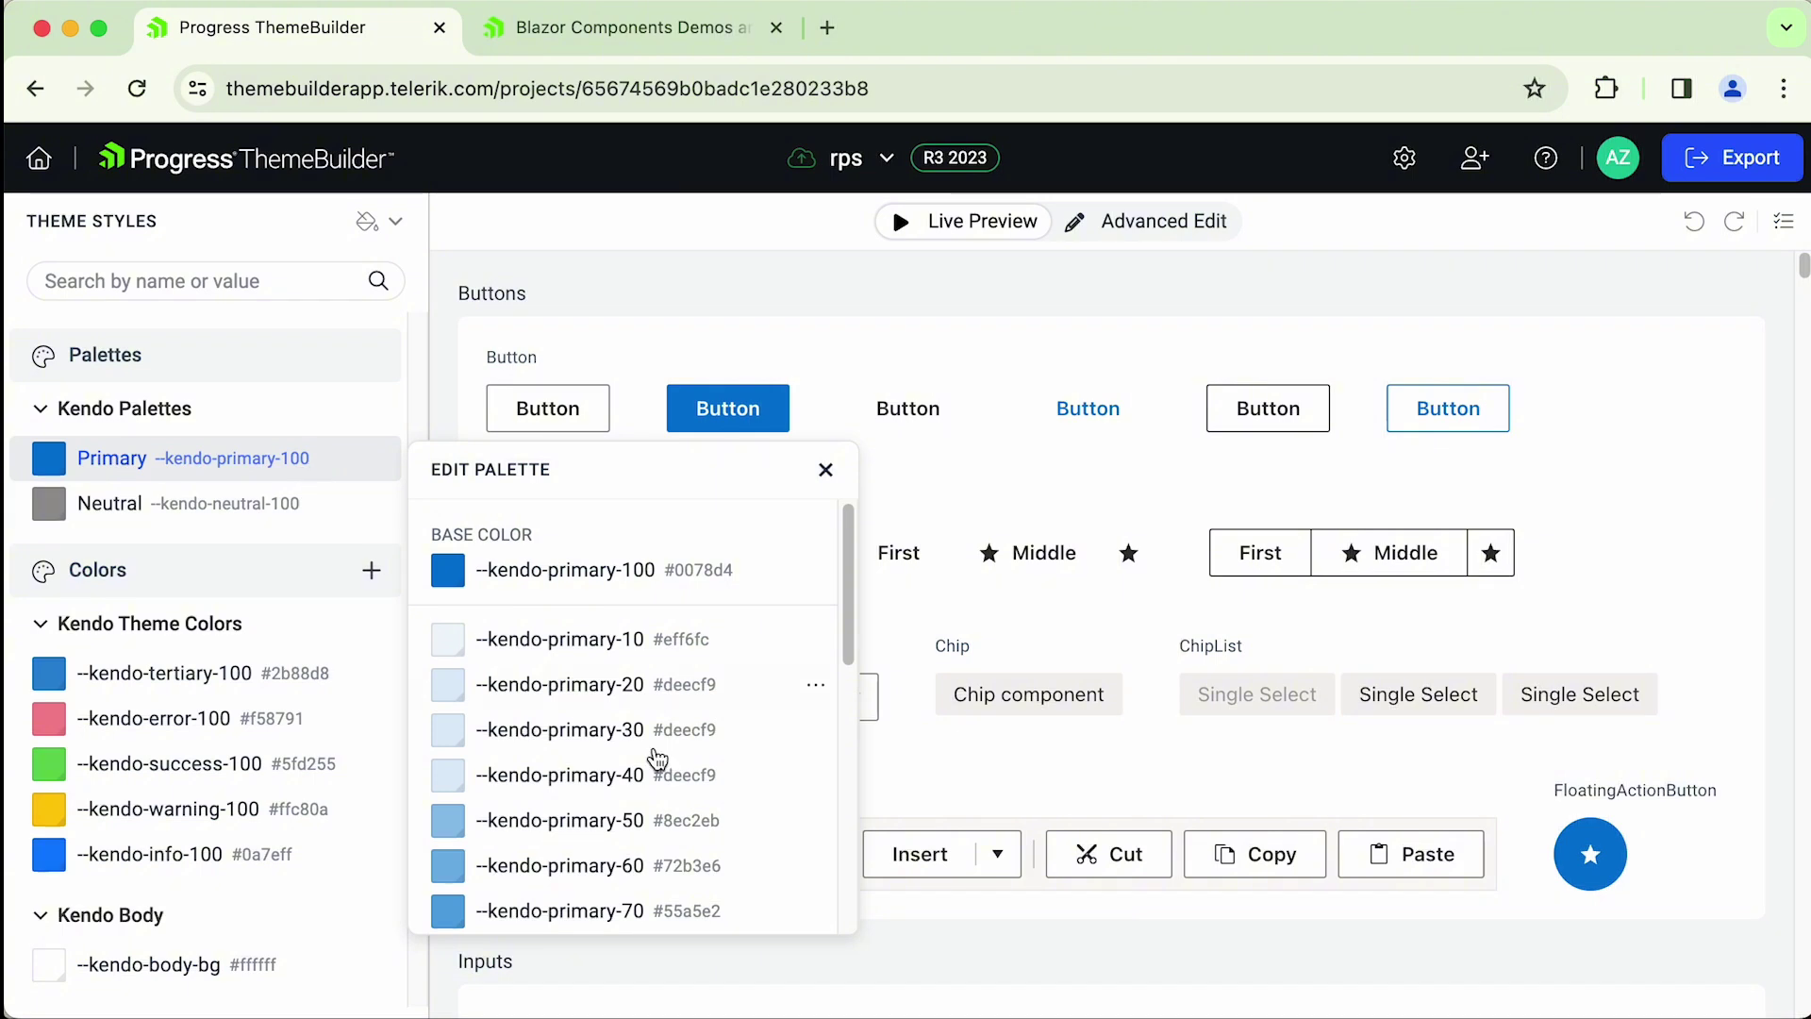
drag(844, 528, 842, 749)
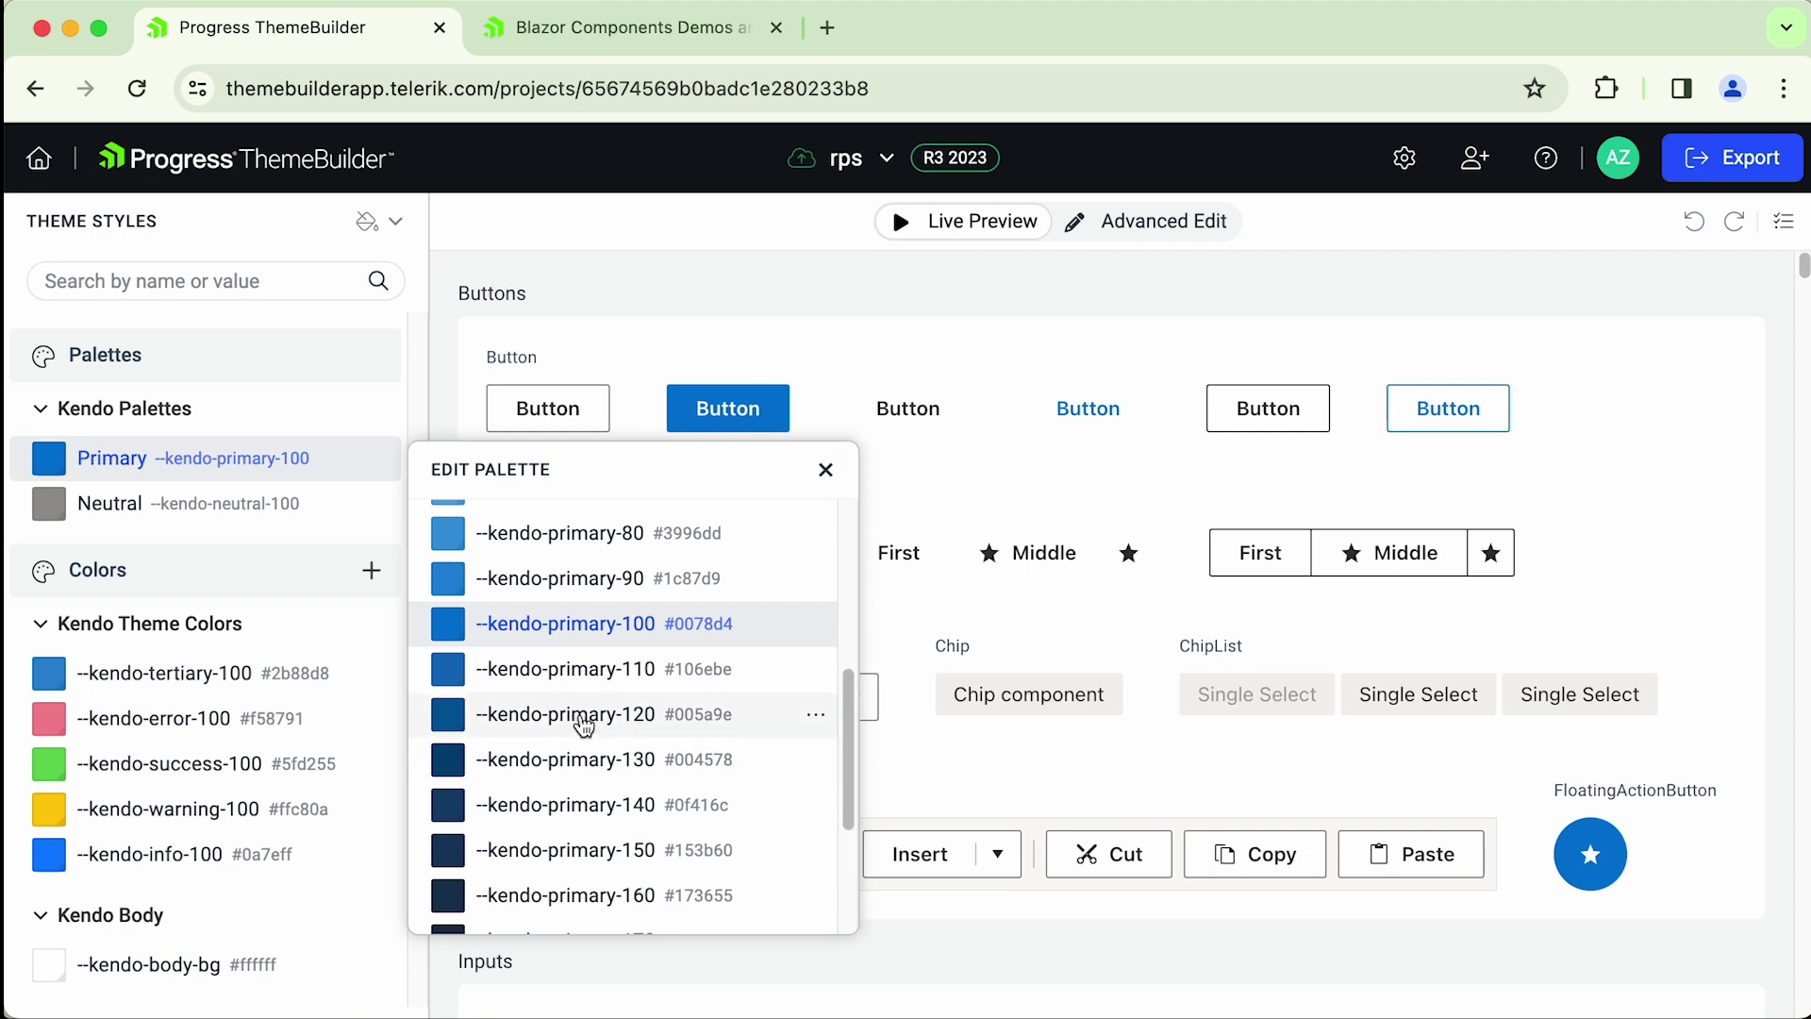
click(584, 624)
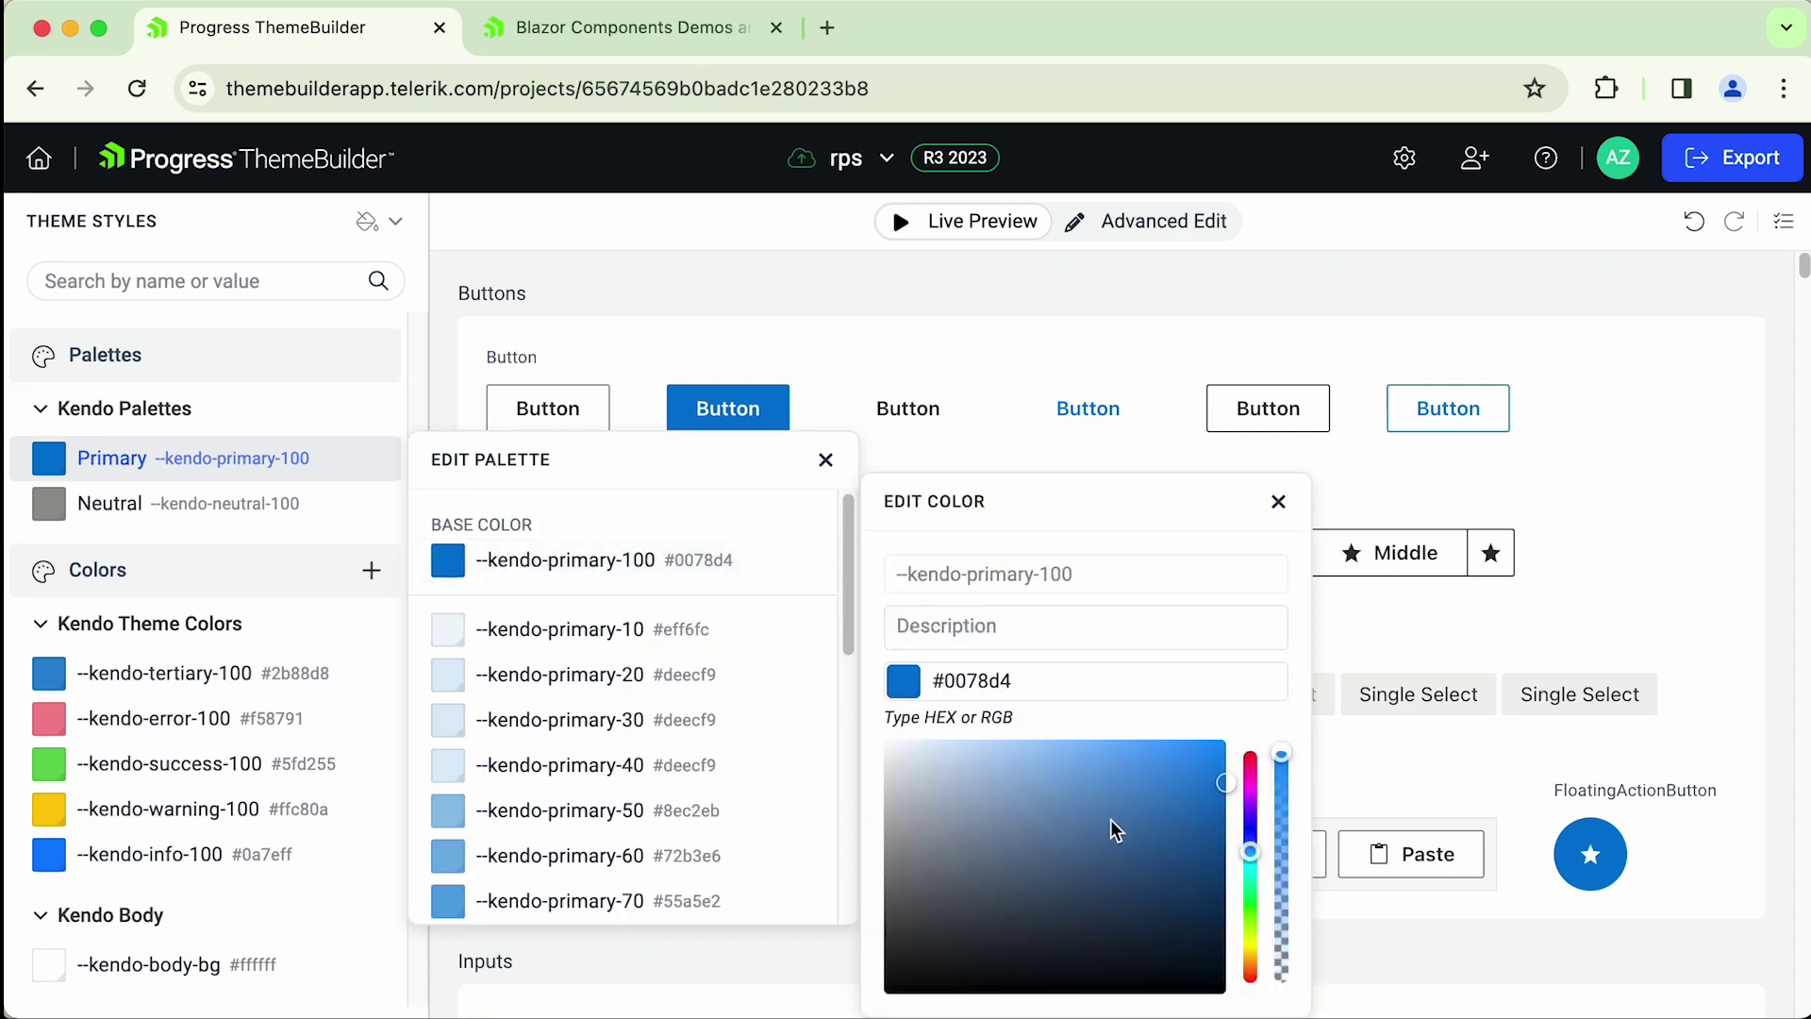
- Shift the Primary base colour to pale yellow #F7FF89 and close the palette editor
drag(1251, 852, 1251, 931)
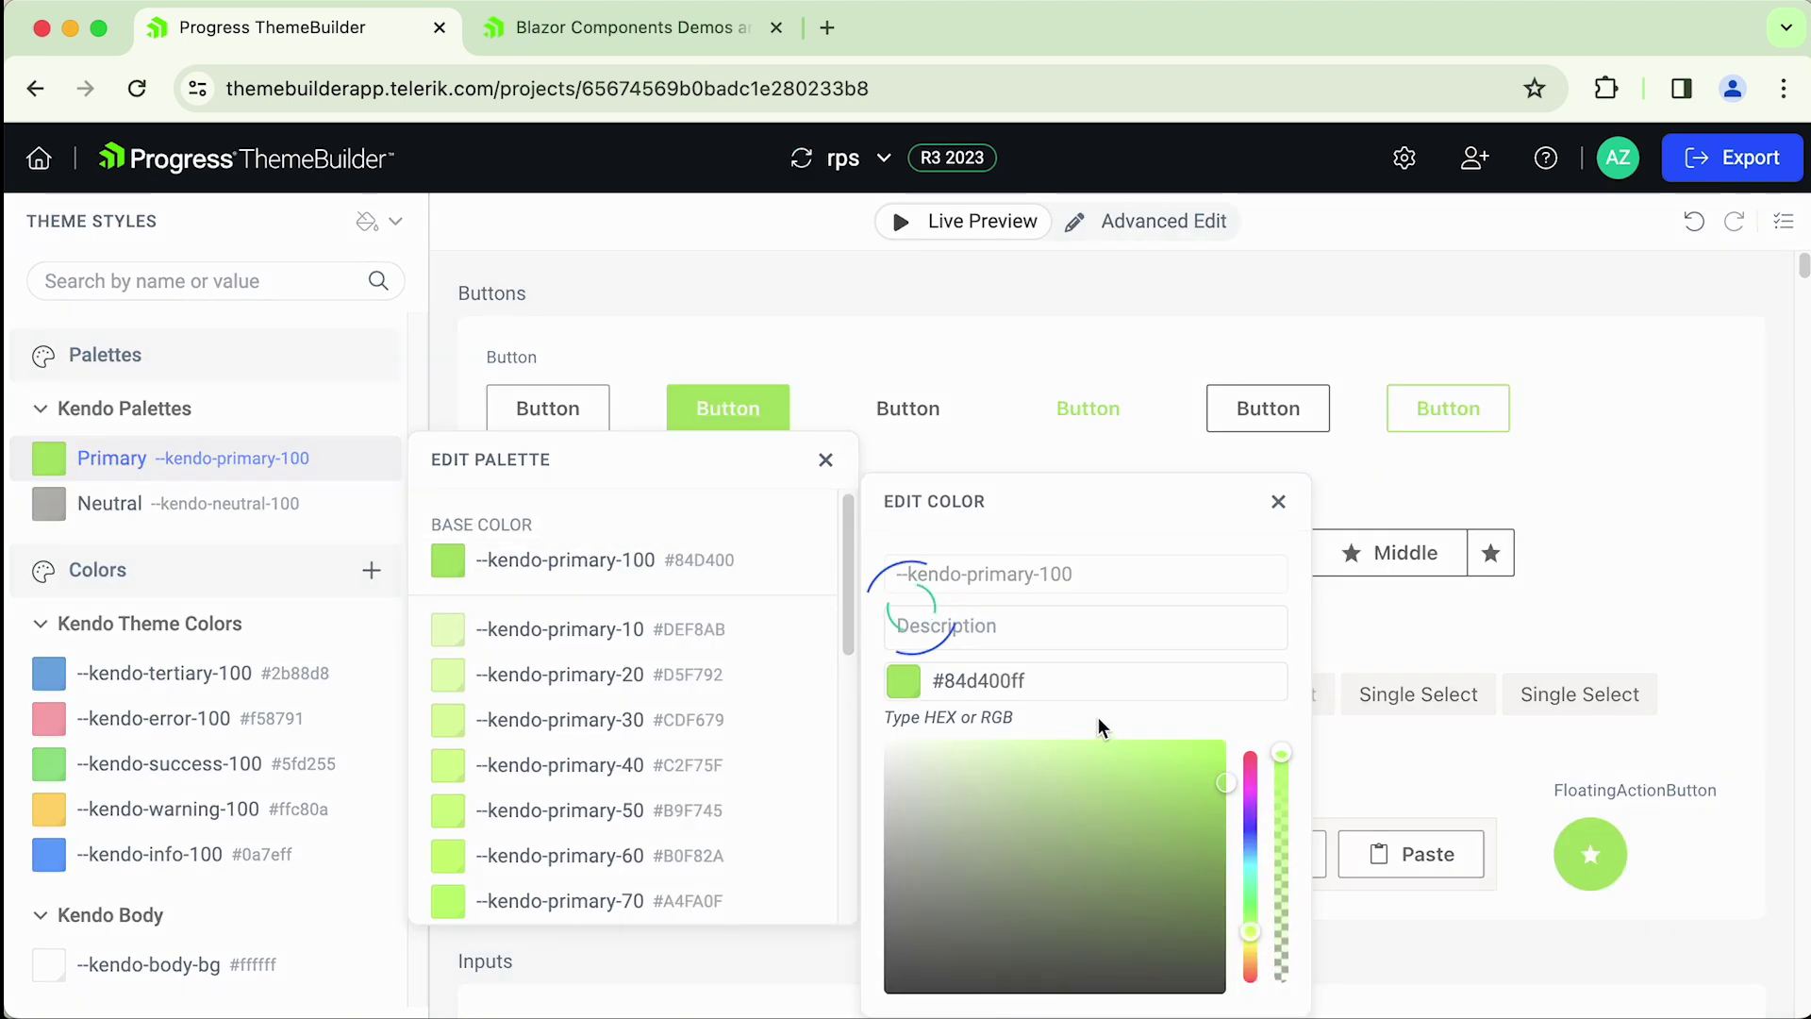
drag(1091, 744, 1088, 943)
drag(877, 771, 879, 738)
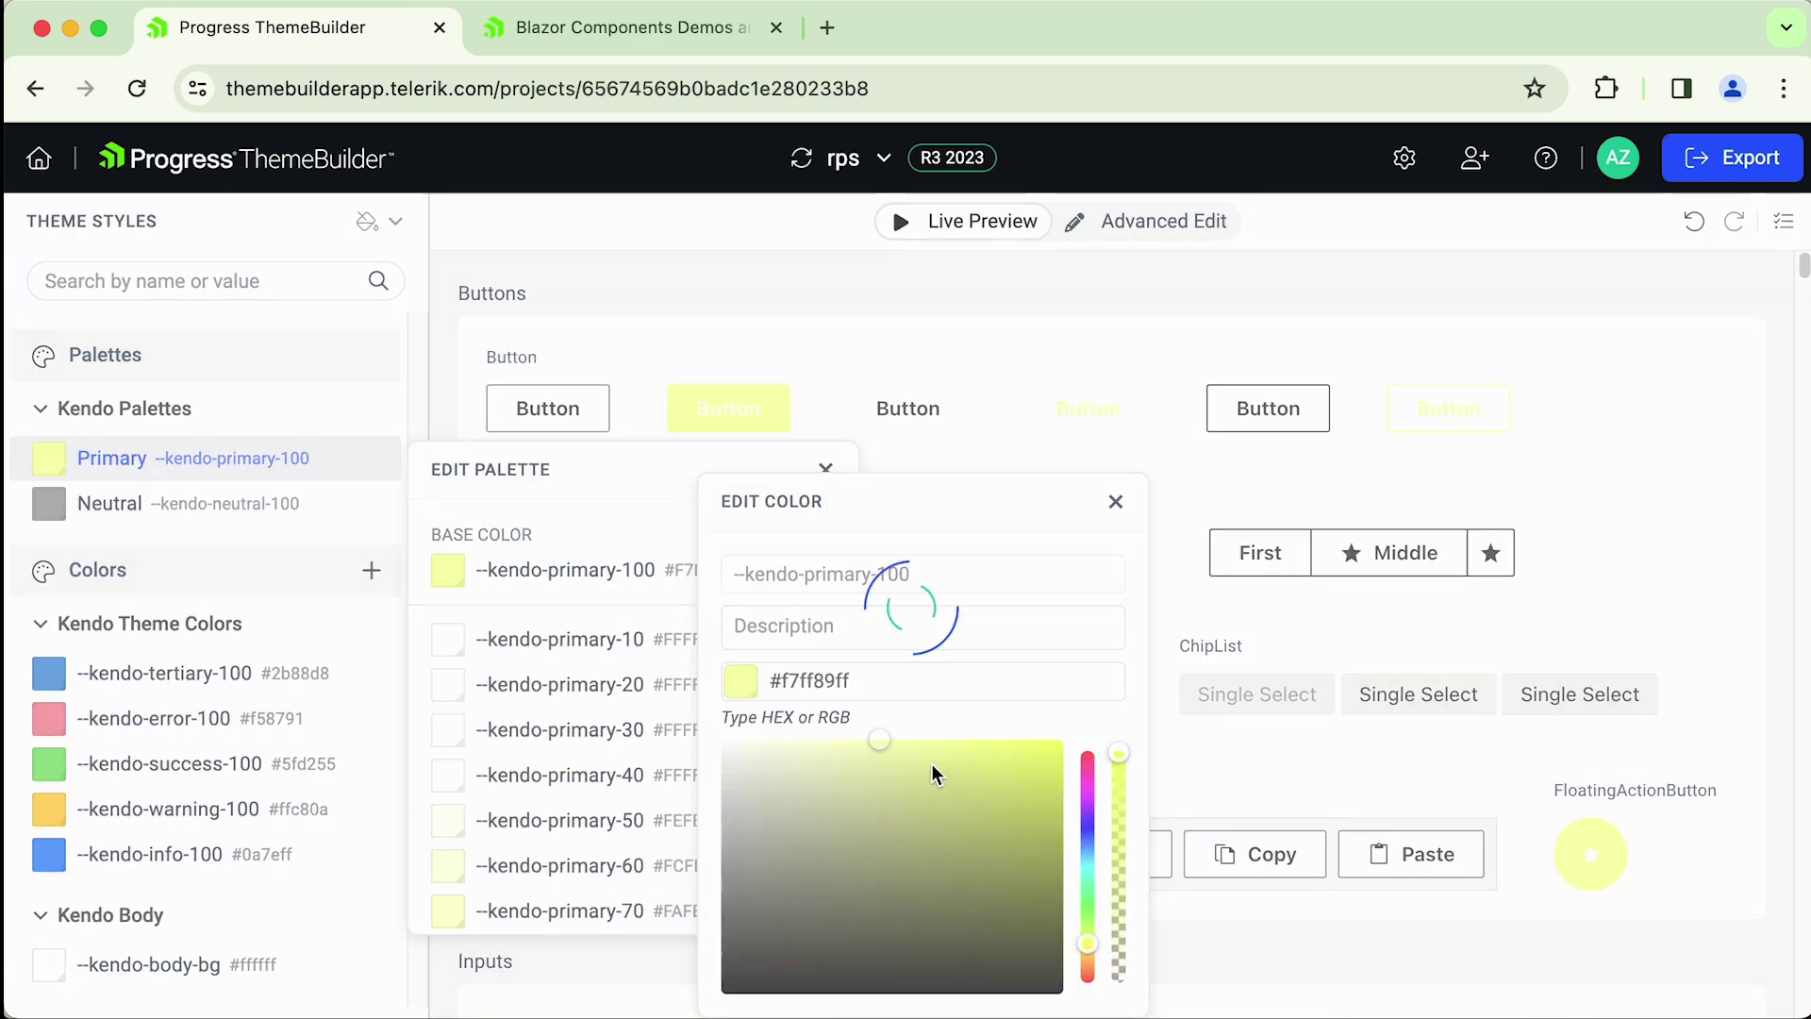
click(1115, 501)
drag(846, 577, 851, 853)
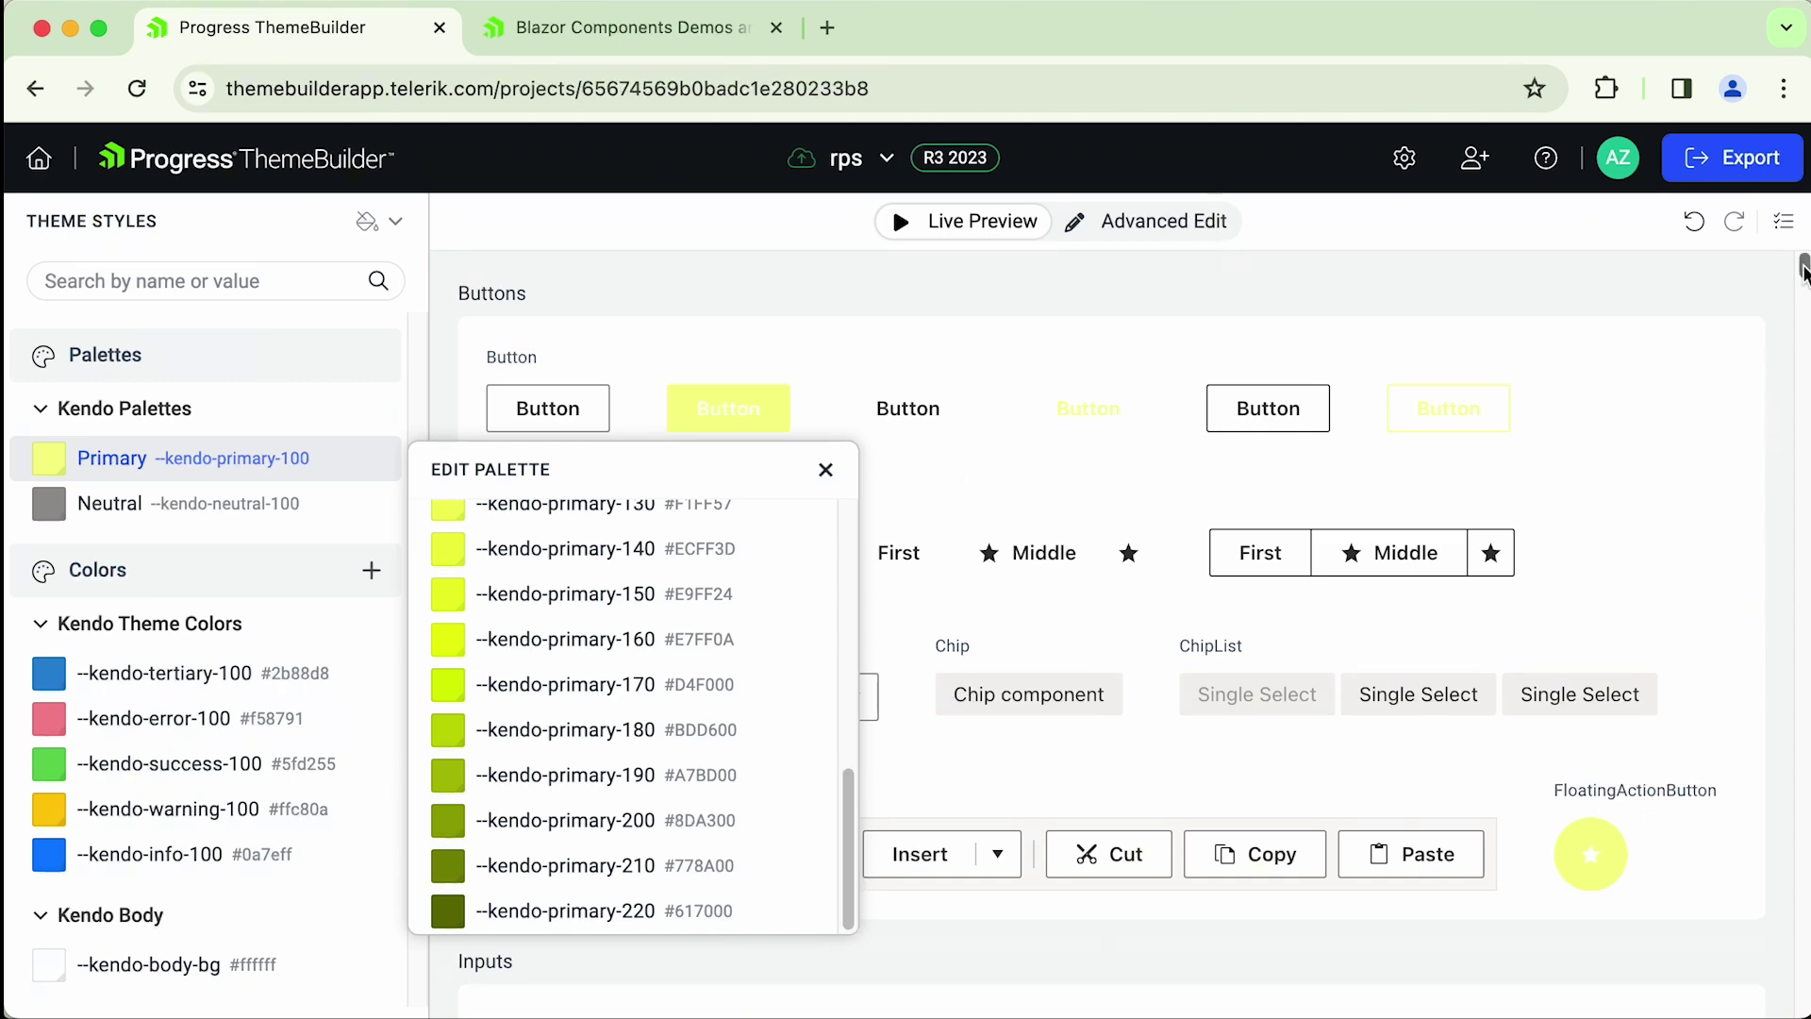
drag(1804, 271, 1803, 266)
click(890, 580)
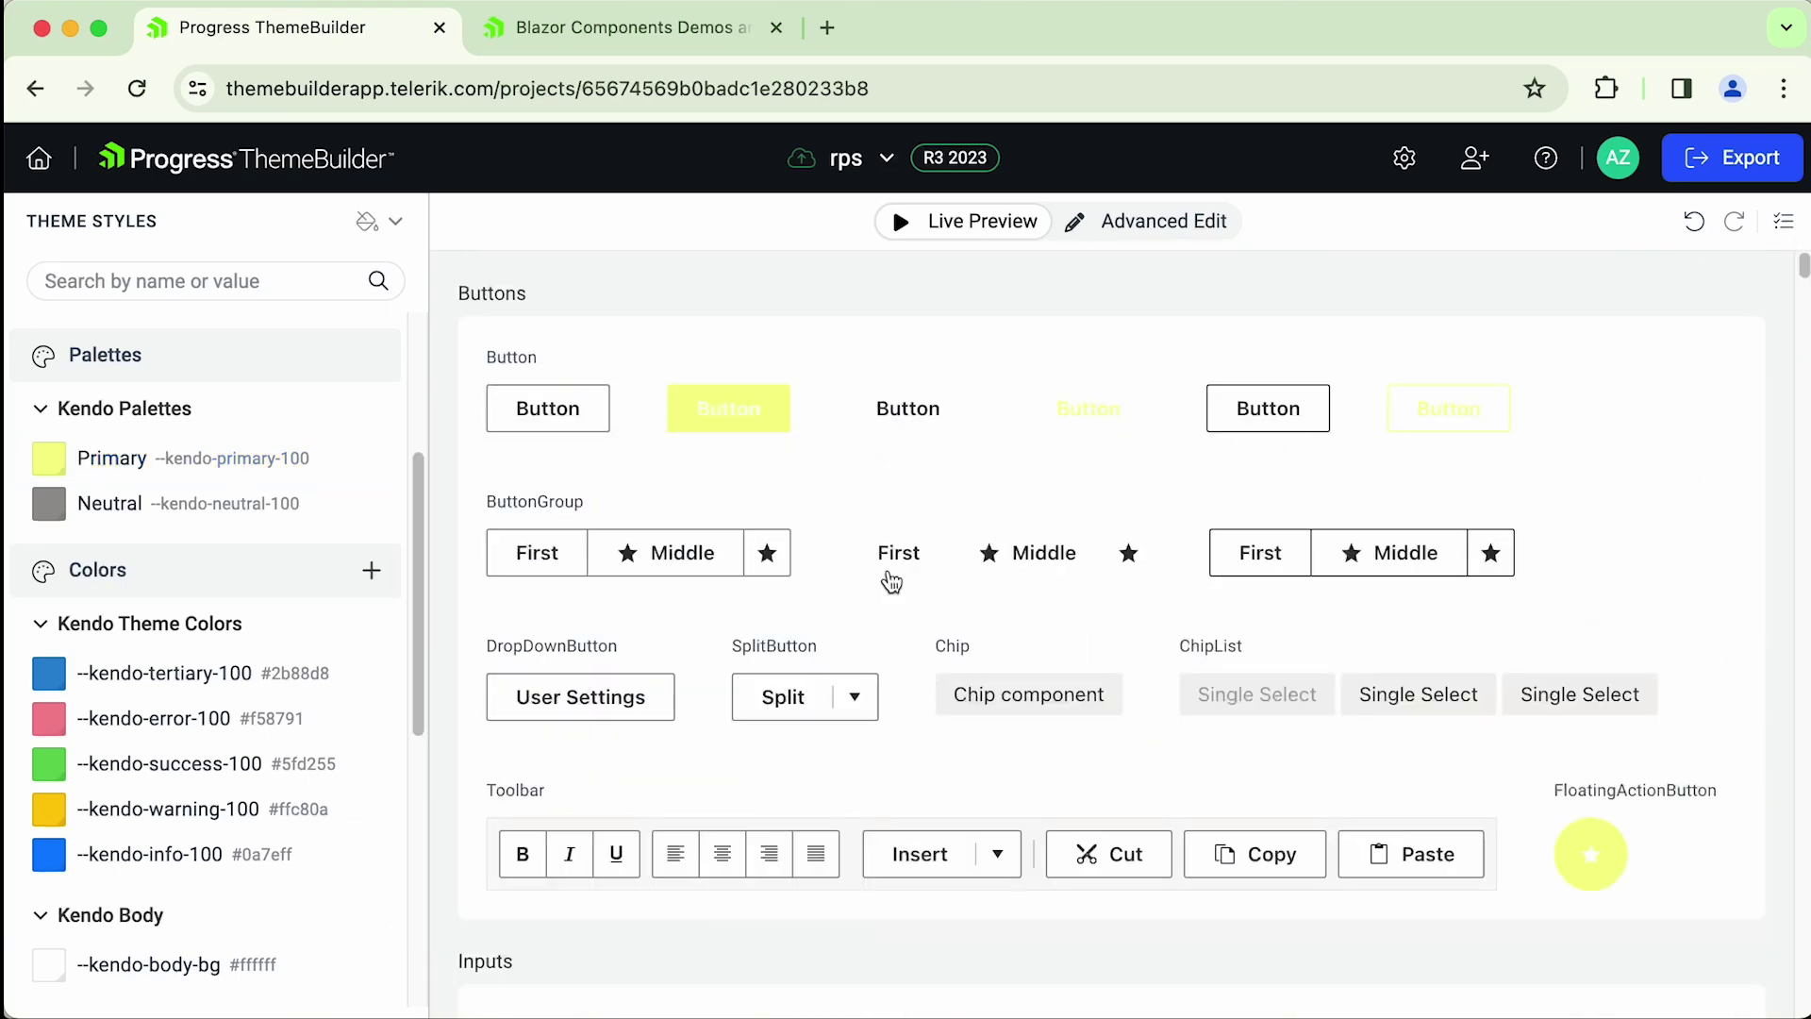
- Reopen the Primary palette and set its base colour to saturated blue #006EFA
click(179, 467)
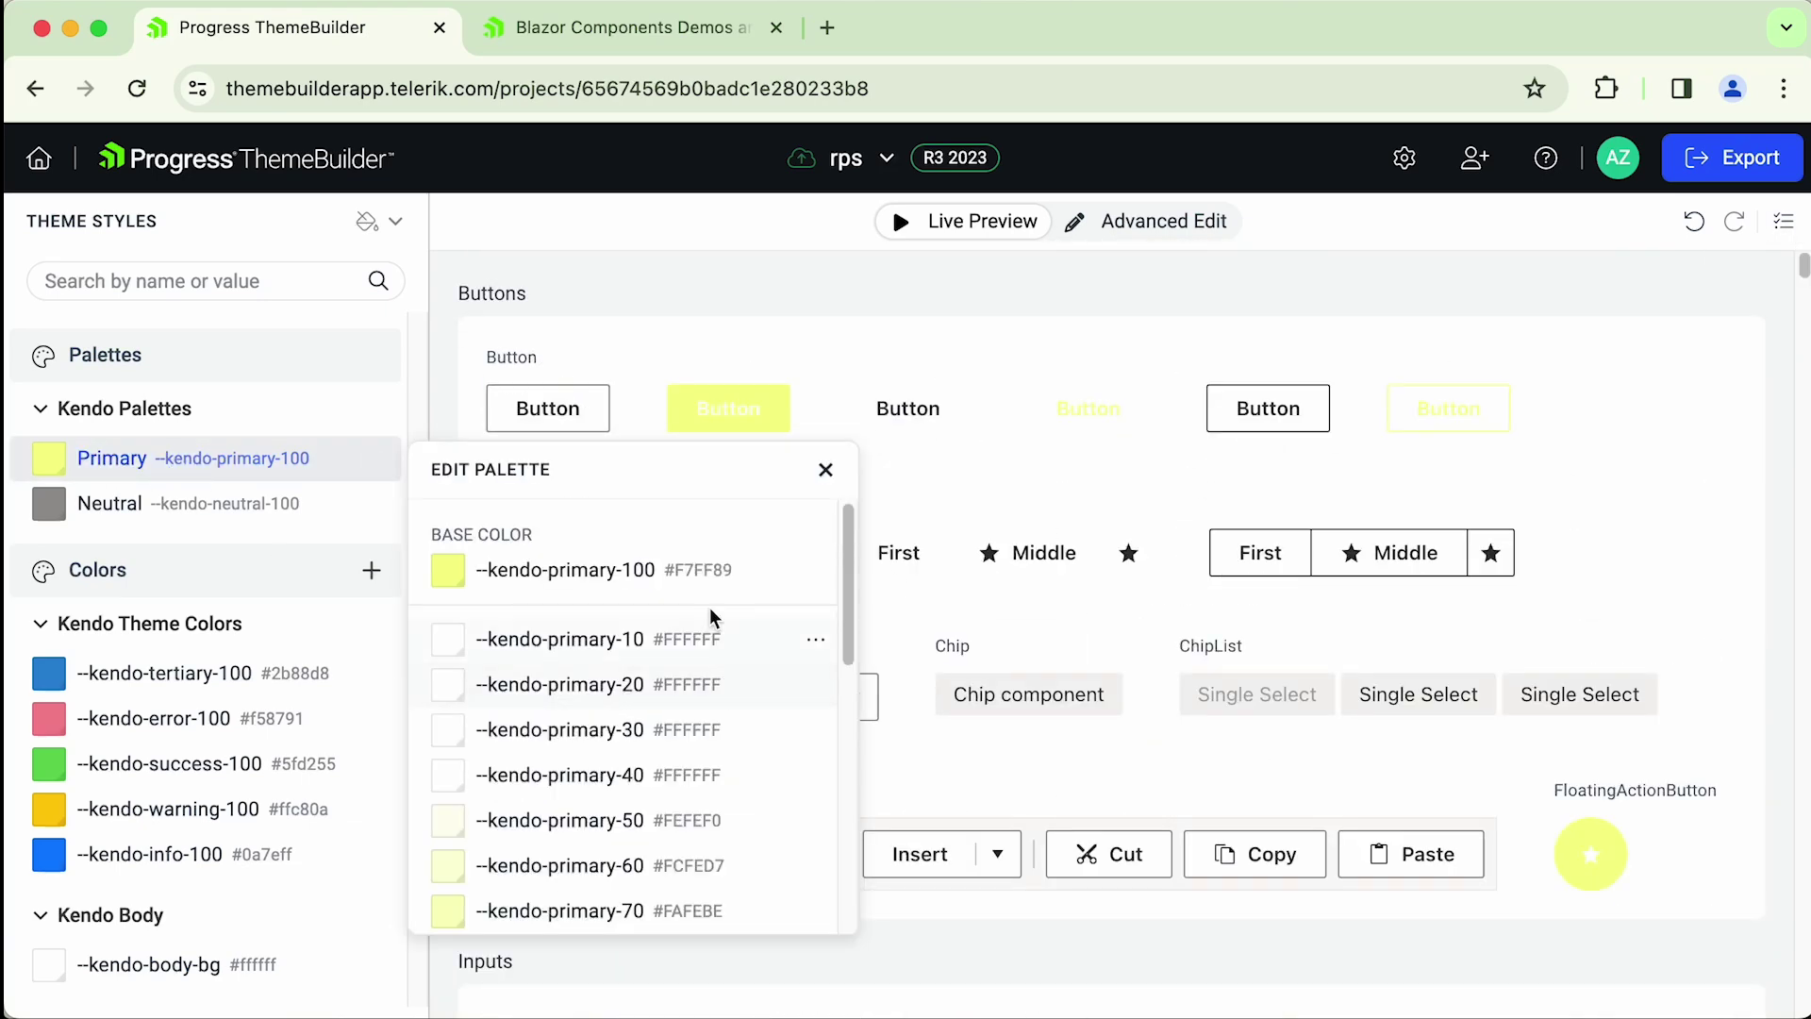
click(539, 577)
drag(1079, 861, 1086, 846)
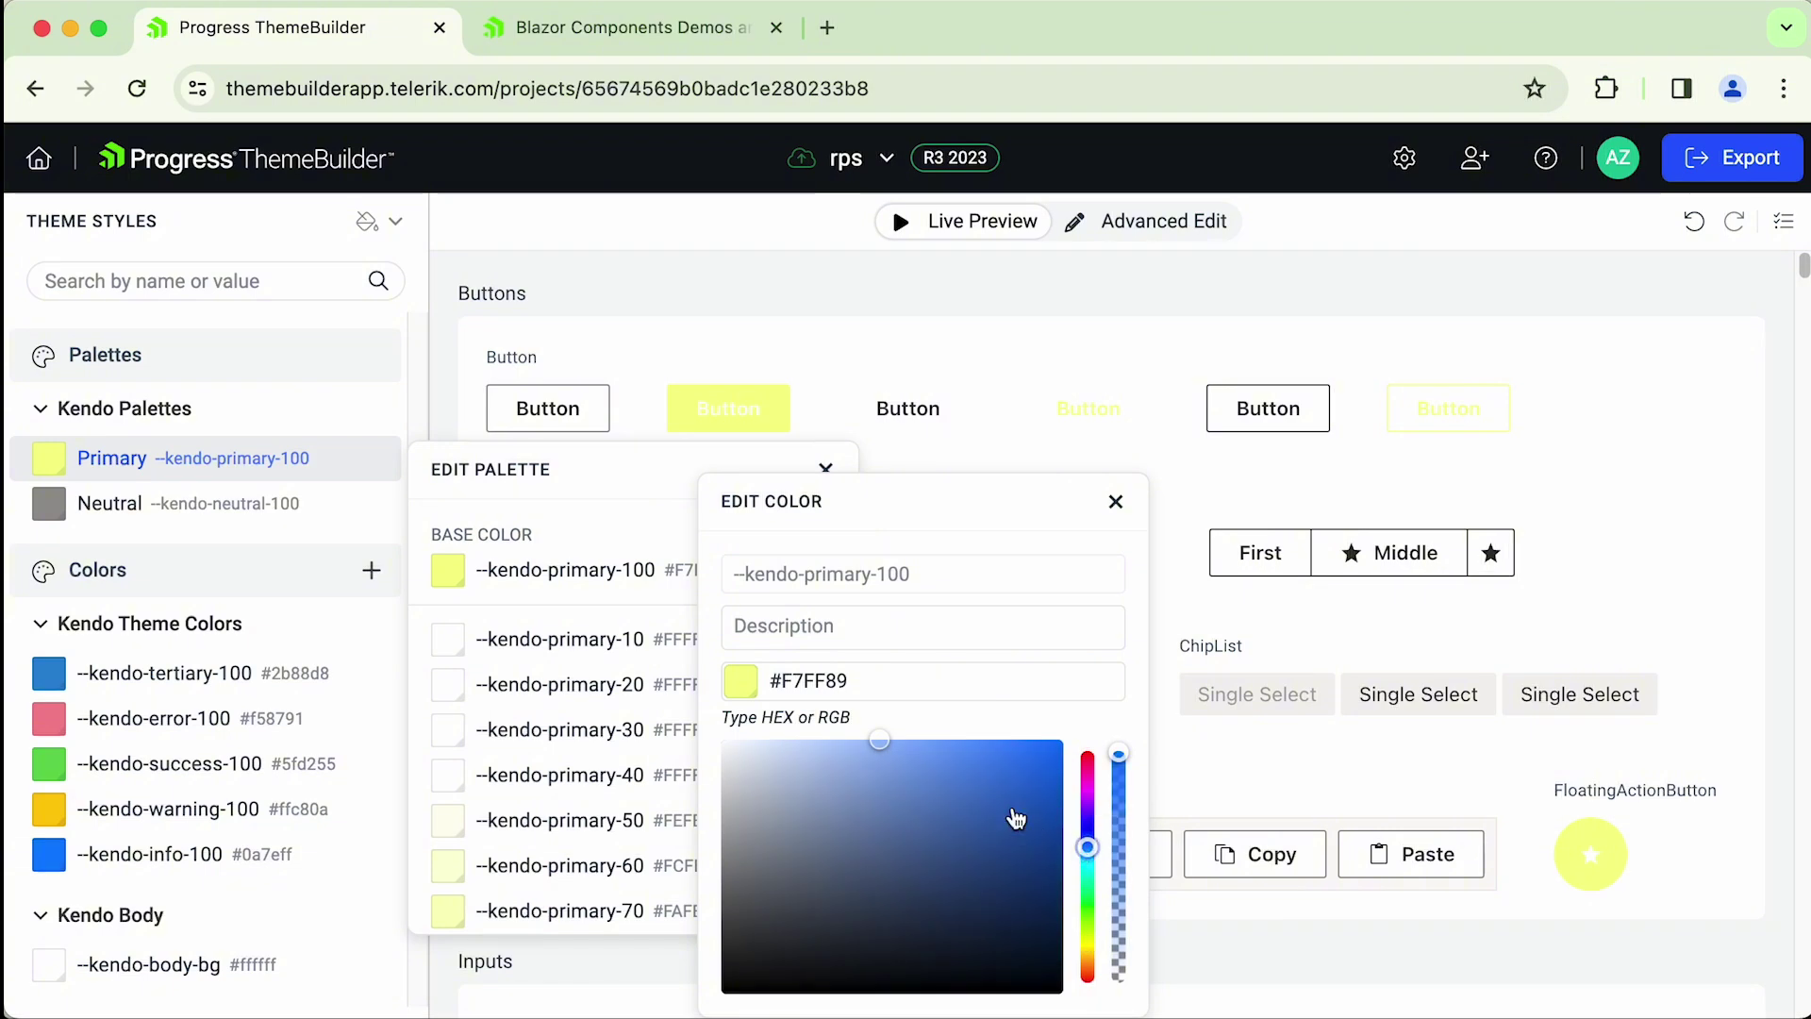
click(1062, 745)
- Set the --kendo-primary-130 shade to vivid magenta #e300ff, then close Edit Color and Edit Palette
click(1115, 501)
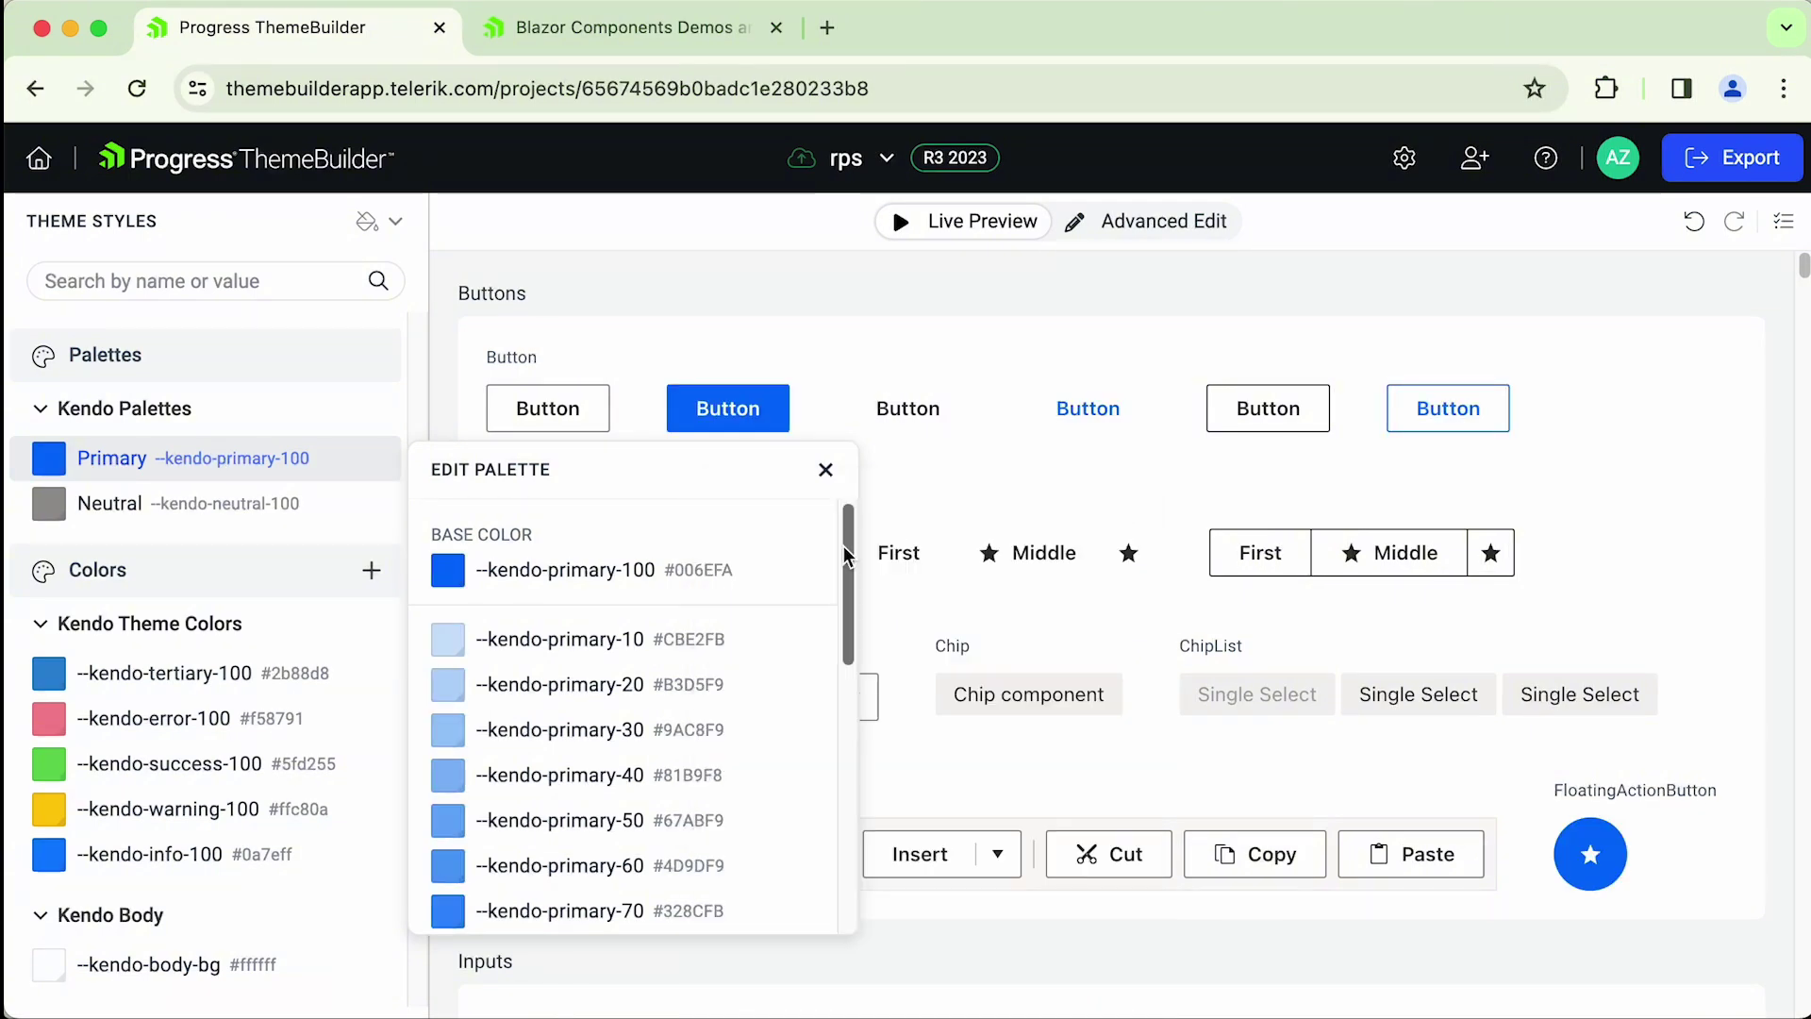
drag(853, 562, 860, 770)
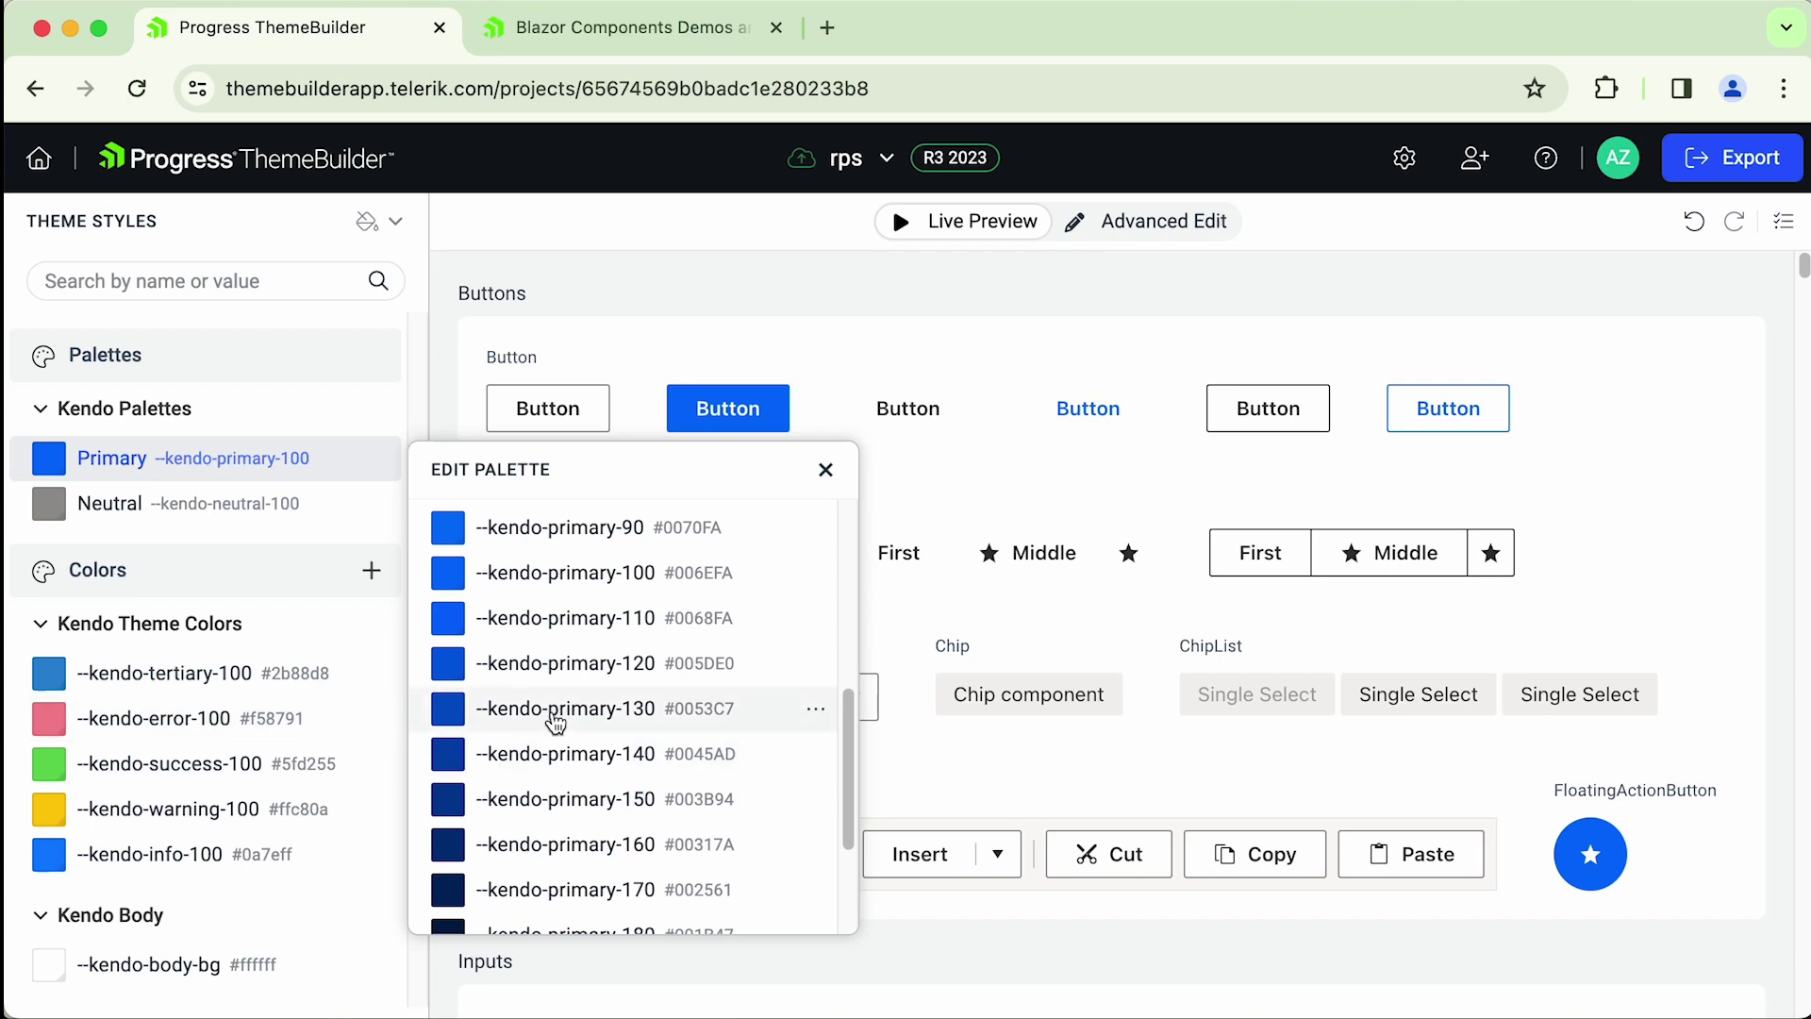
click(593, 717)
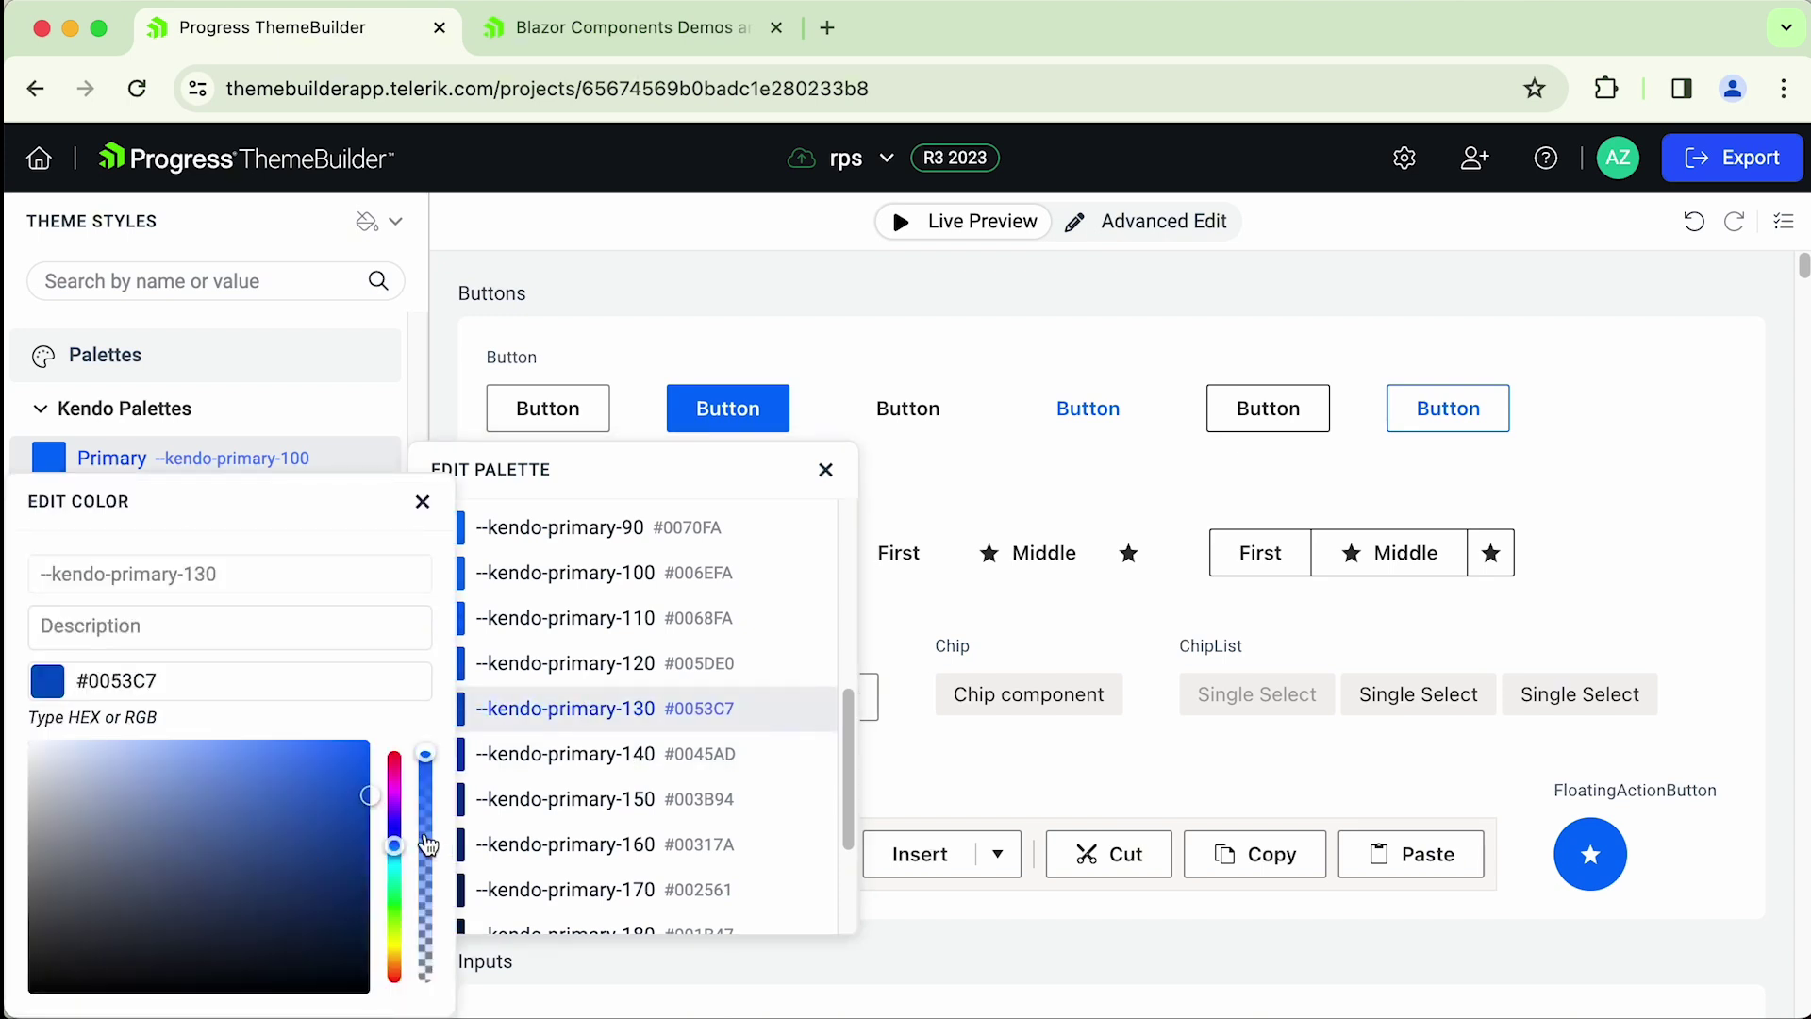
drag(395, 844, 393, 739)
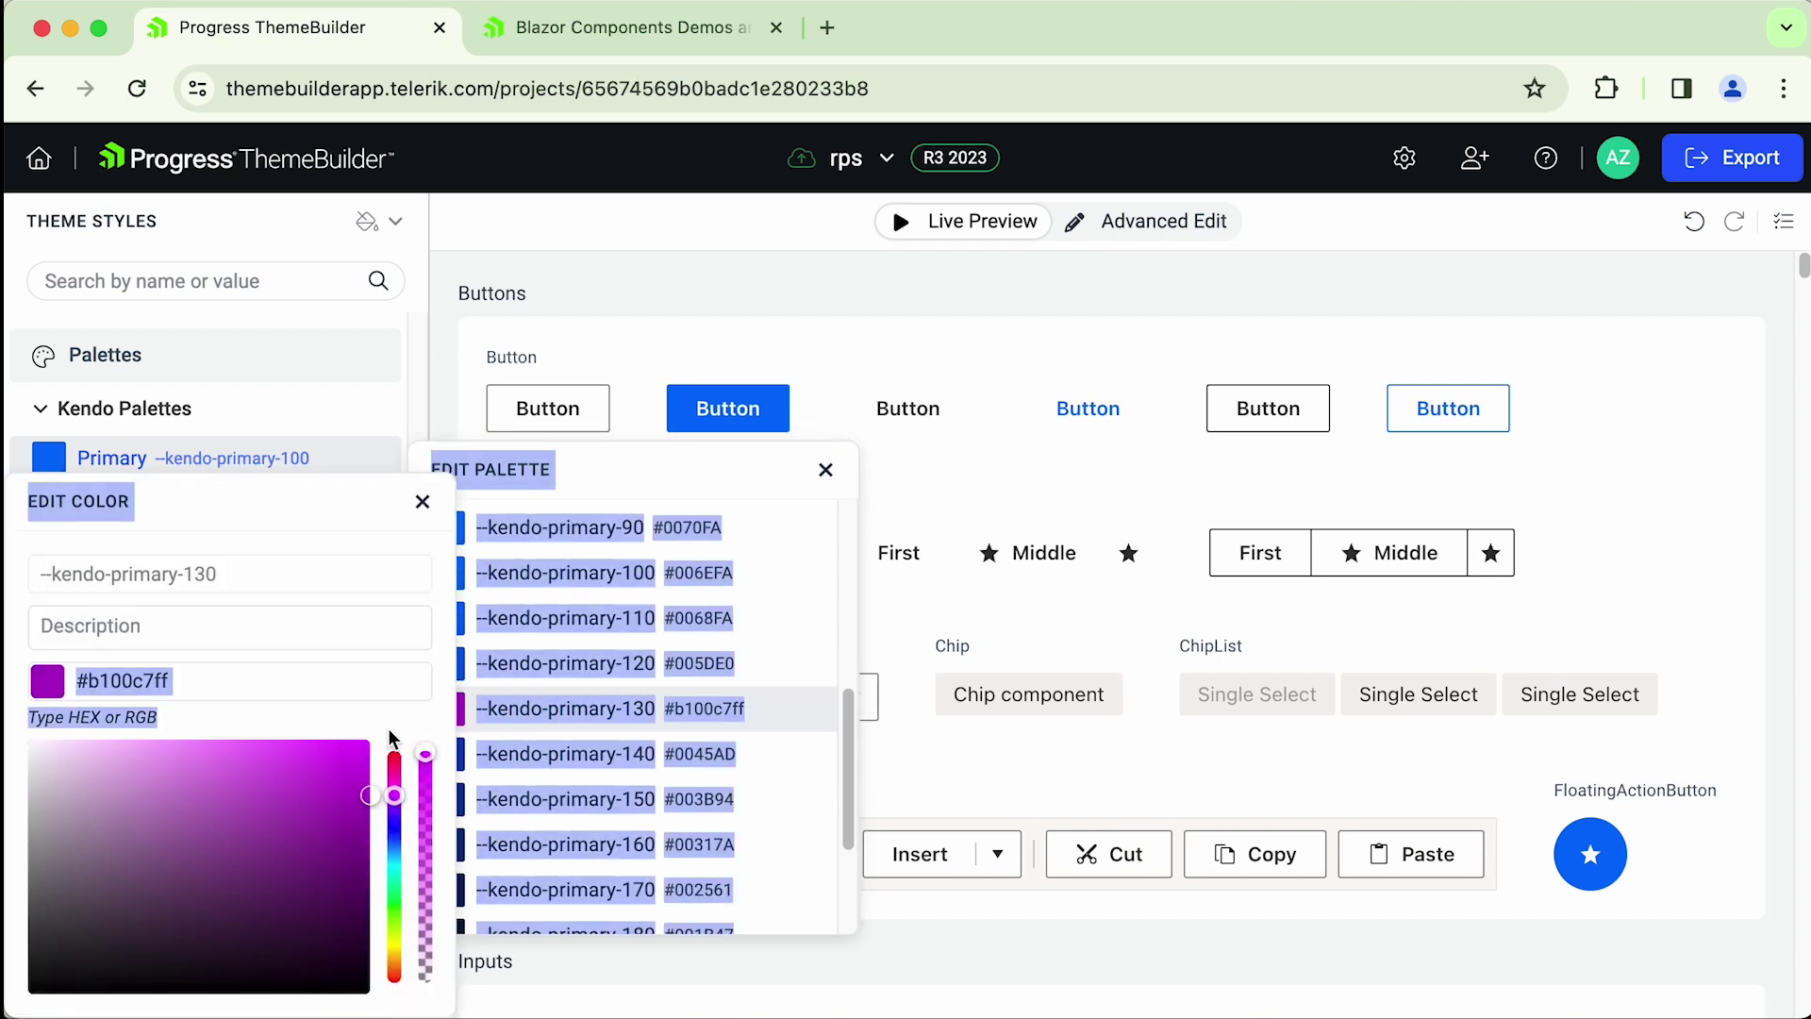
click(319, 771)
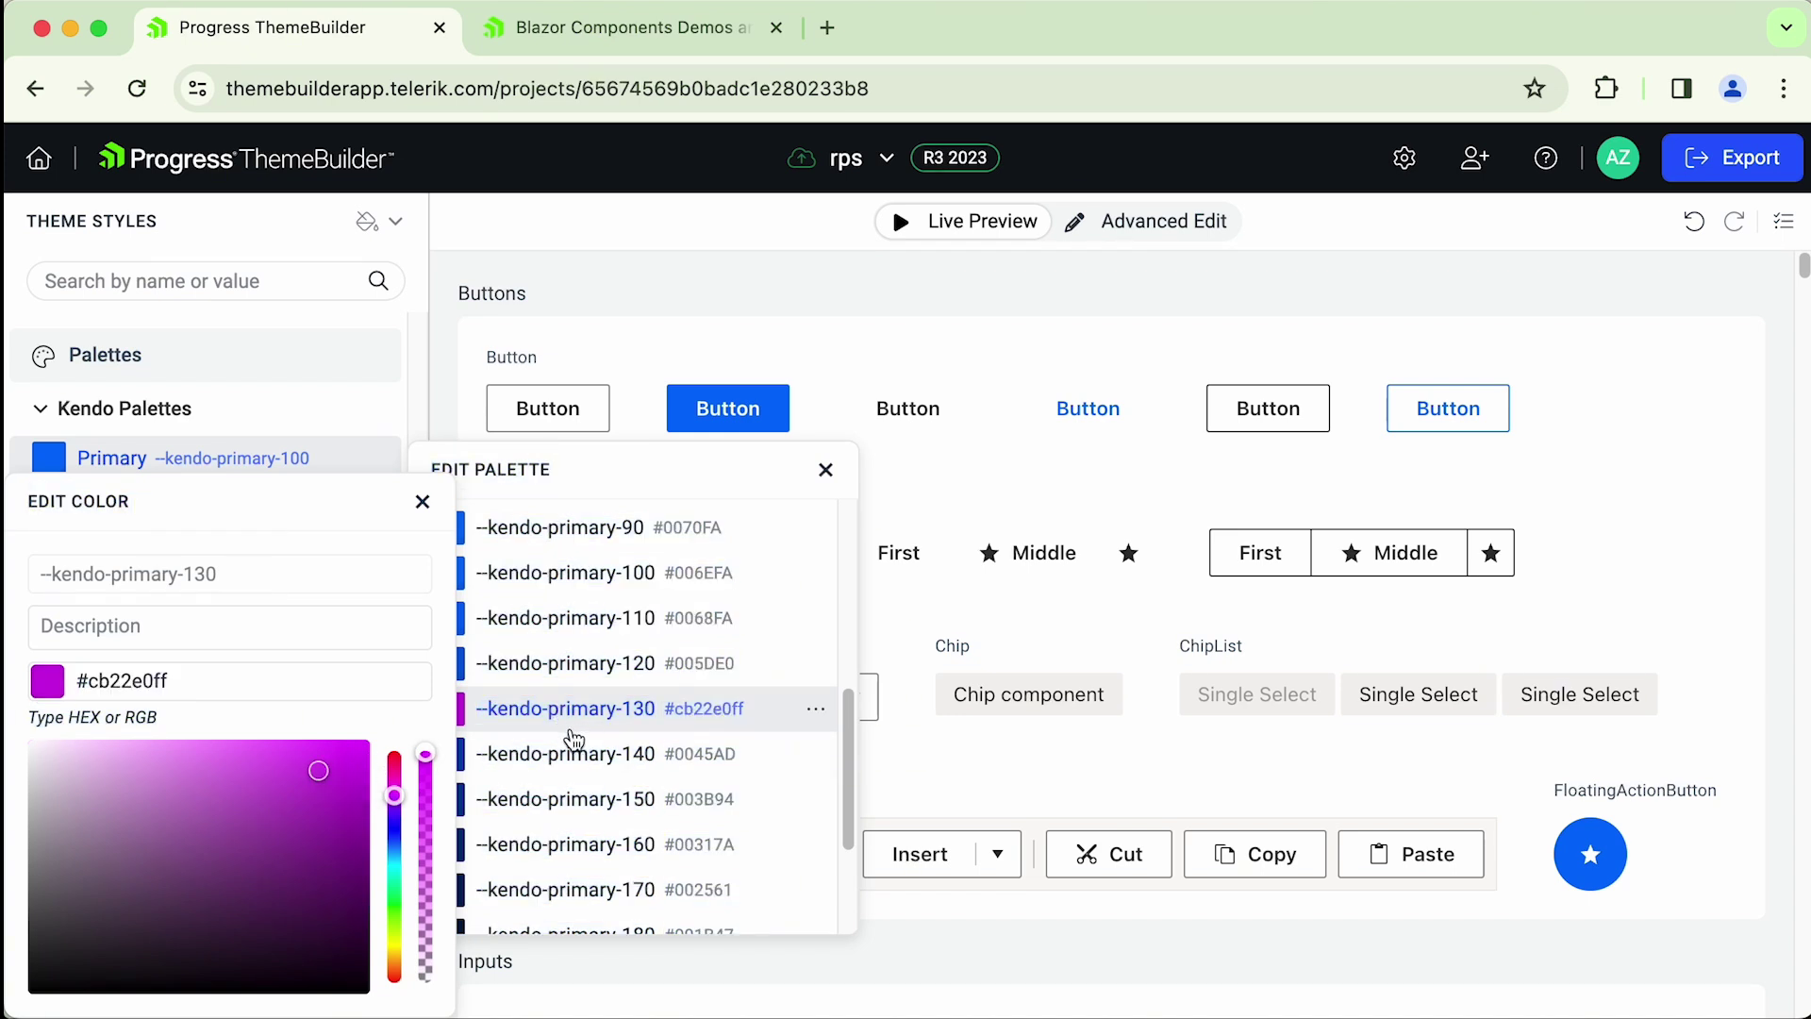
click(370, 740)
click(422, 502)
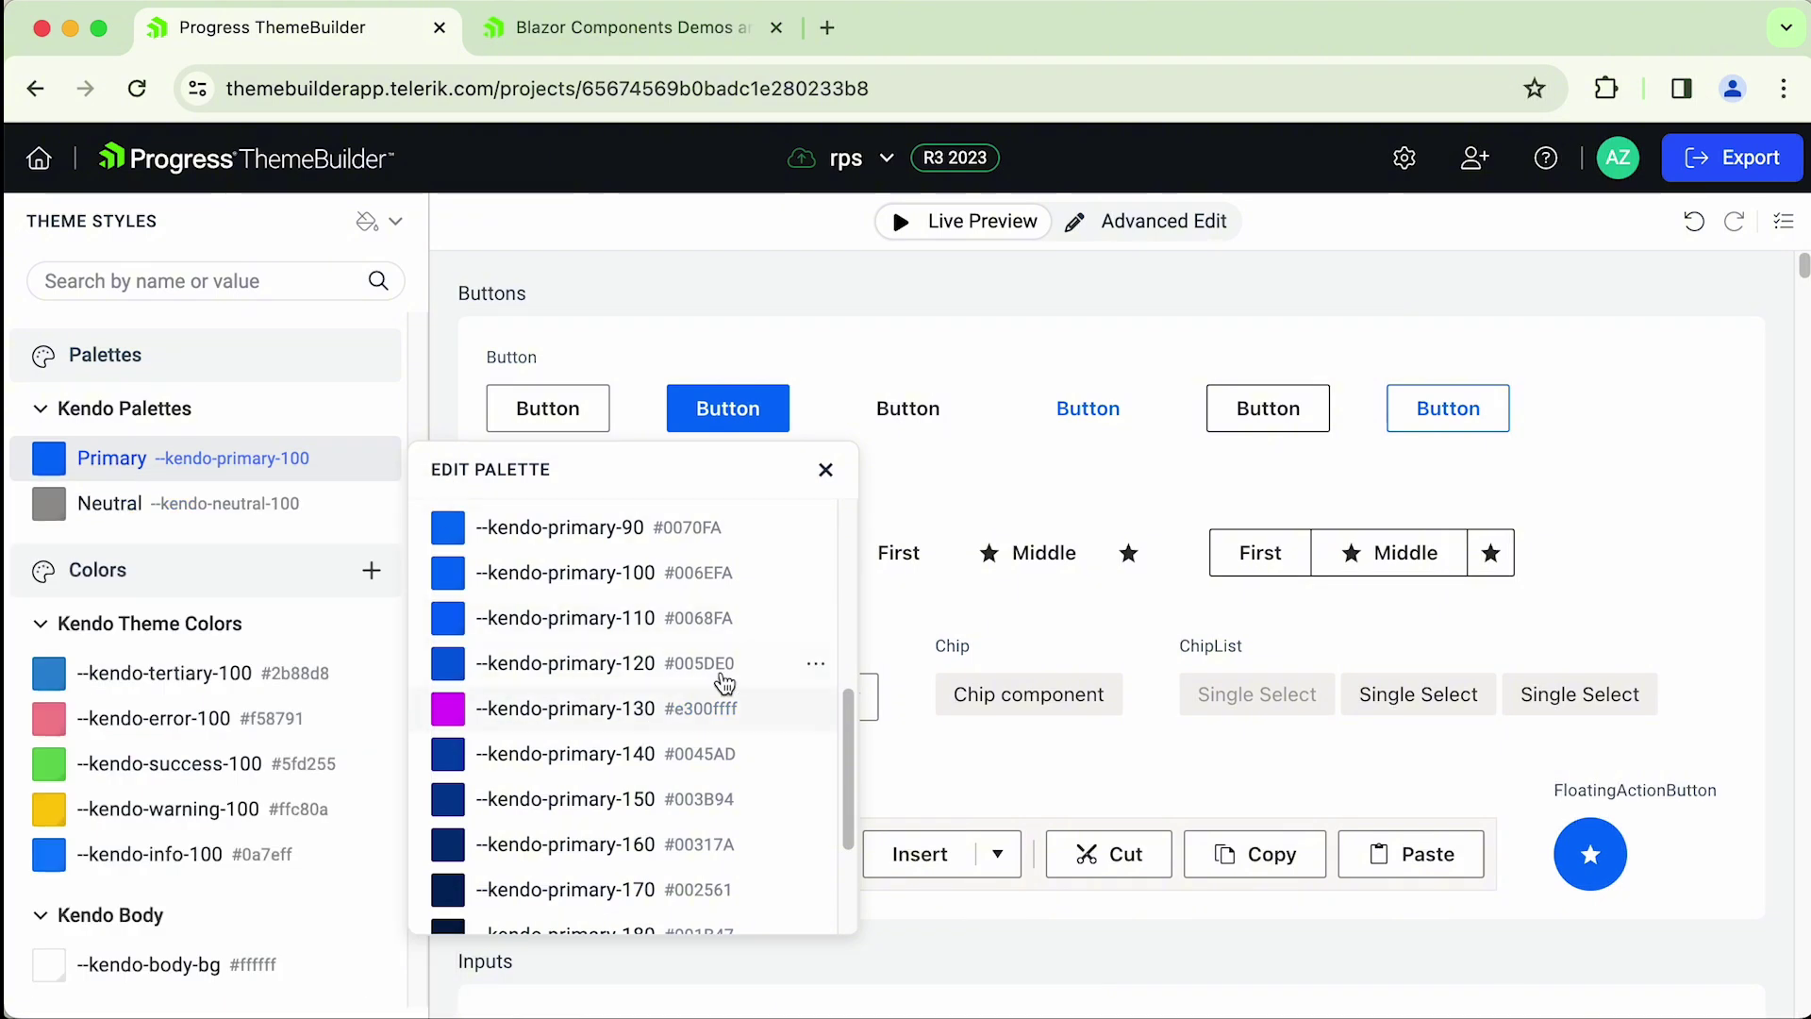
click(826, 469)
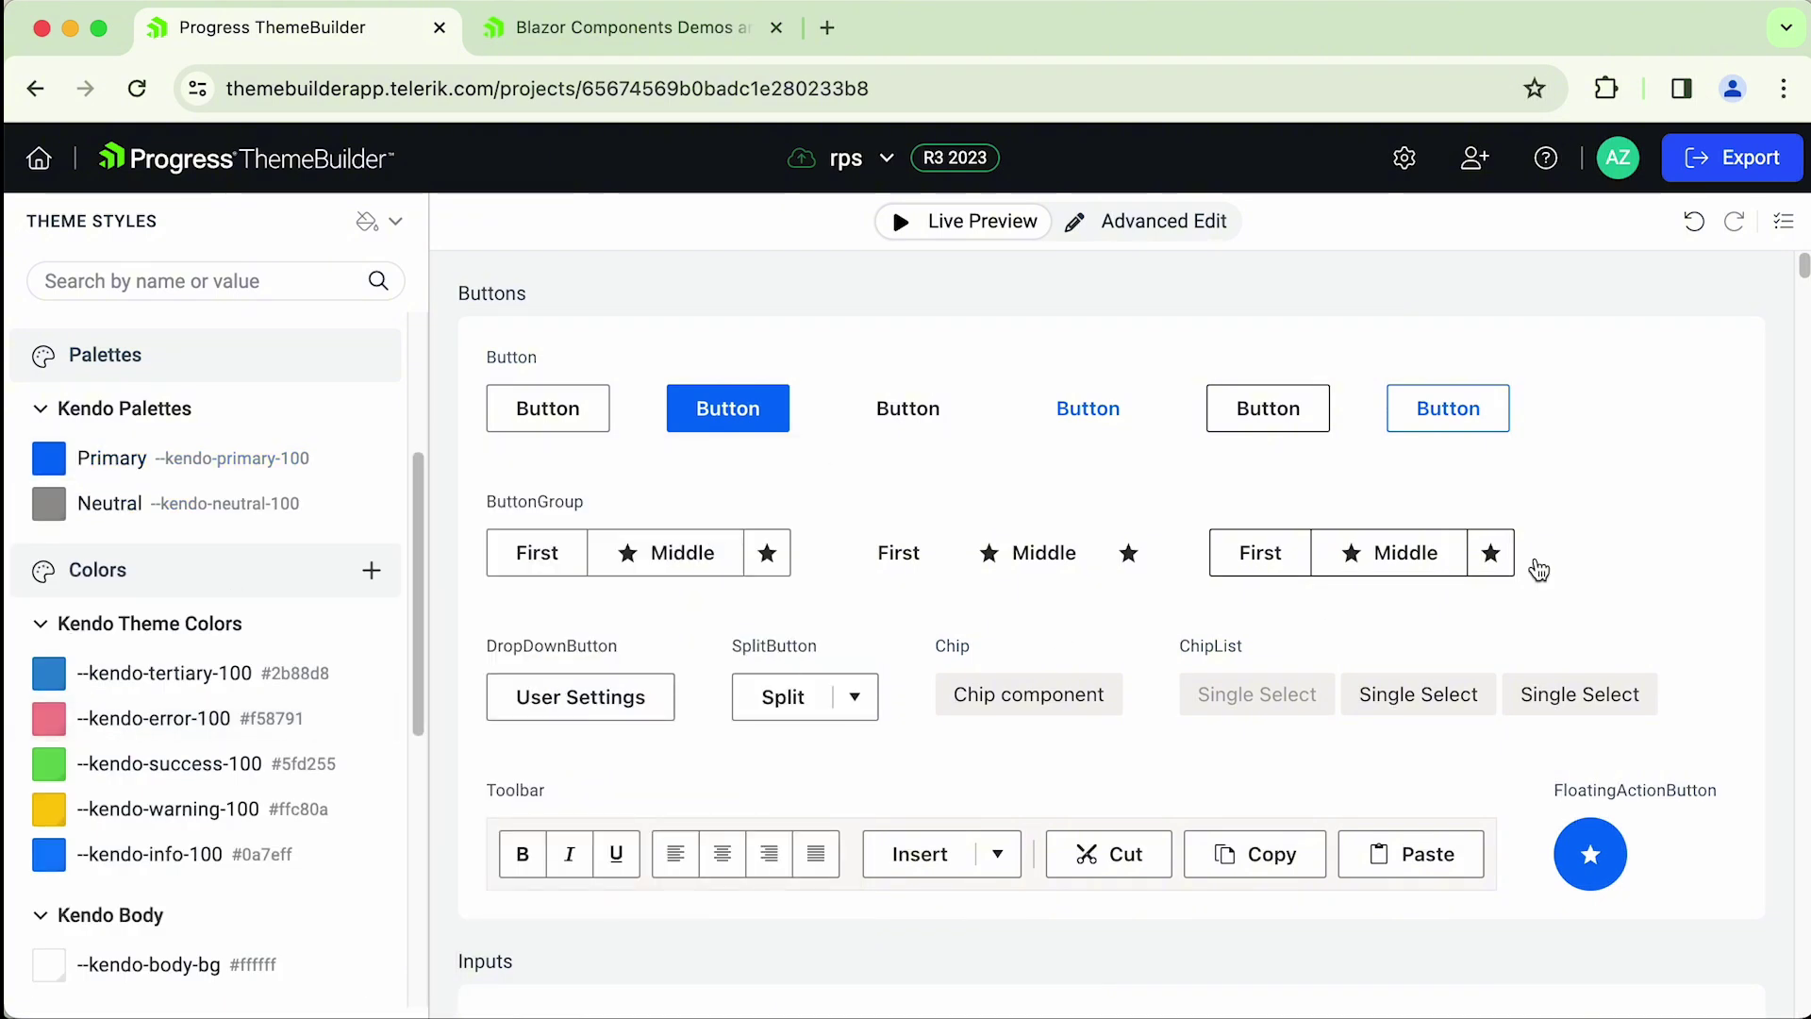
- Pick November 15, 2023 in the DatePicker preview, then turn on Advanced Edit for Buttons
drag(1801, 267, 1801, 340)
click(1712, 534)
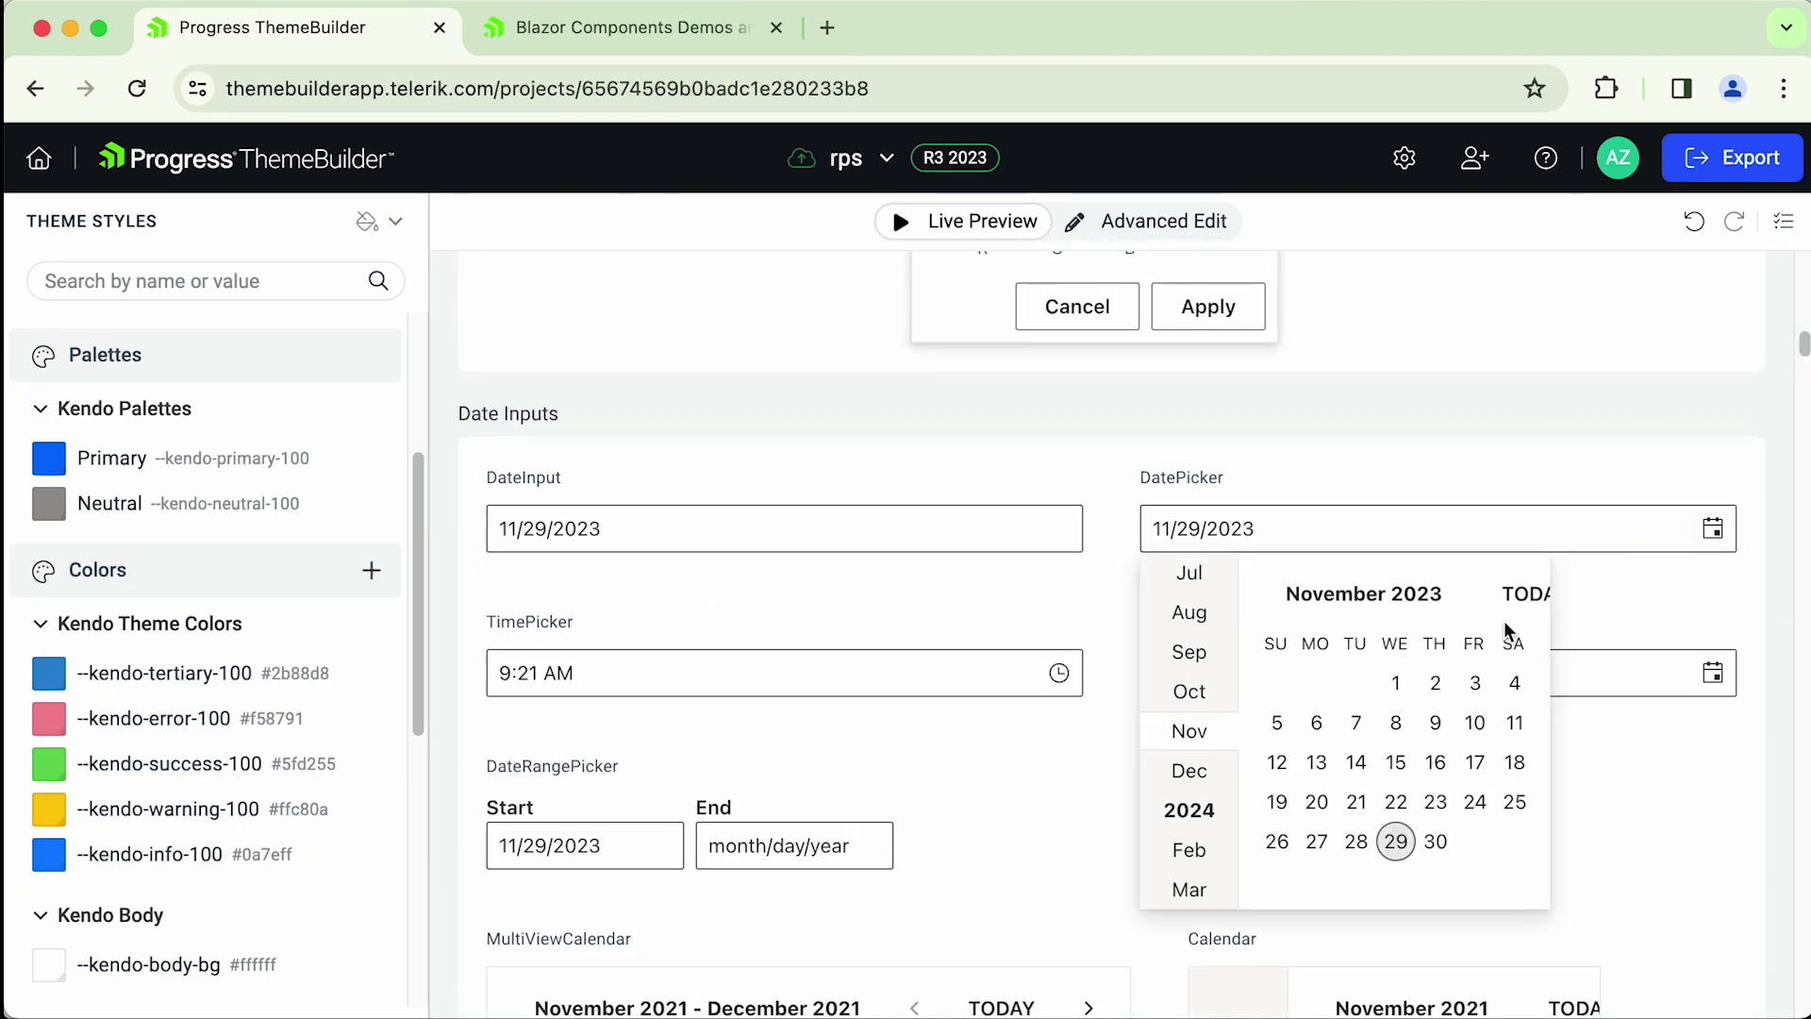
click(1395, 762)
click(1712, 529)
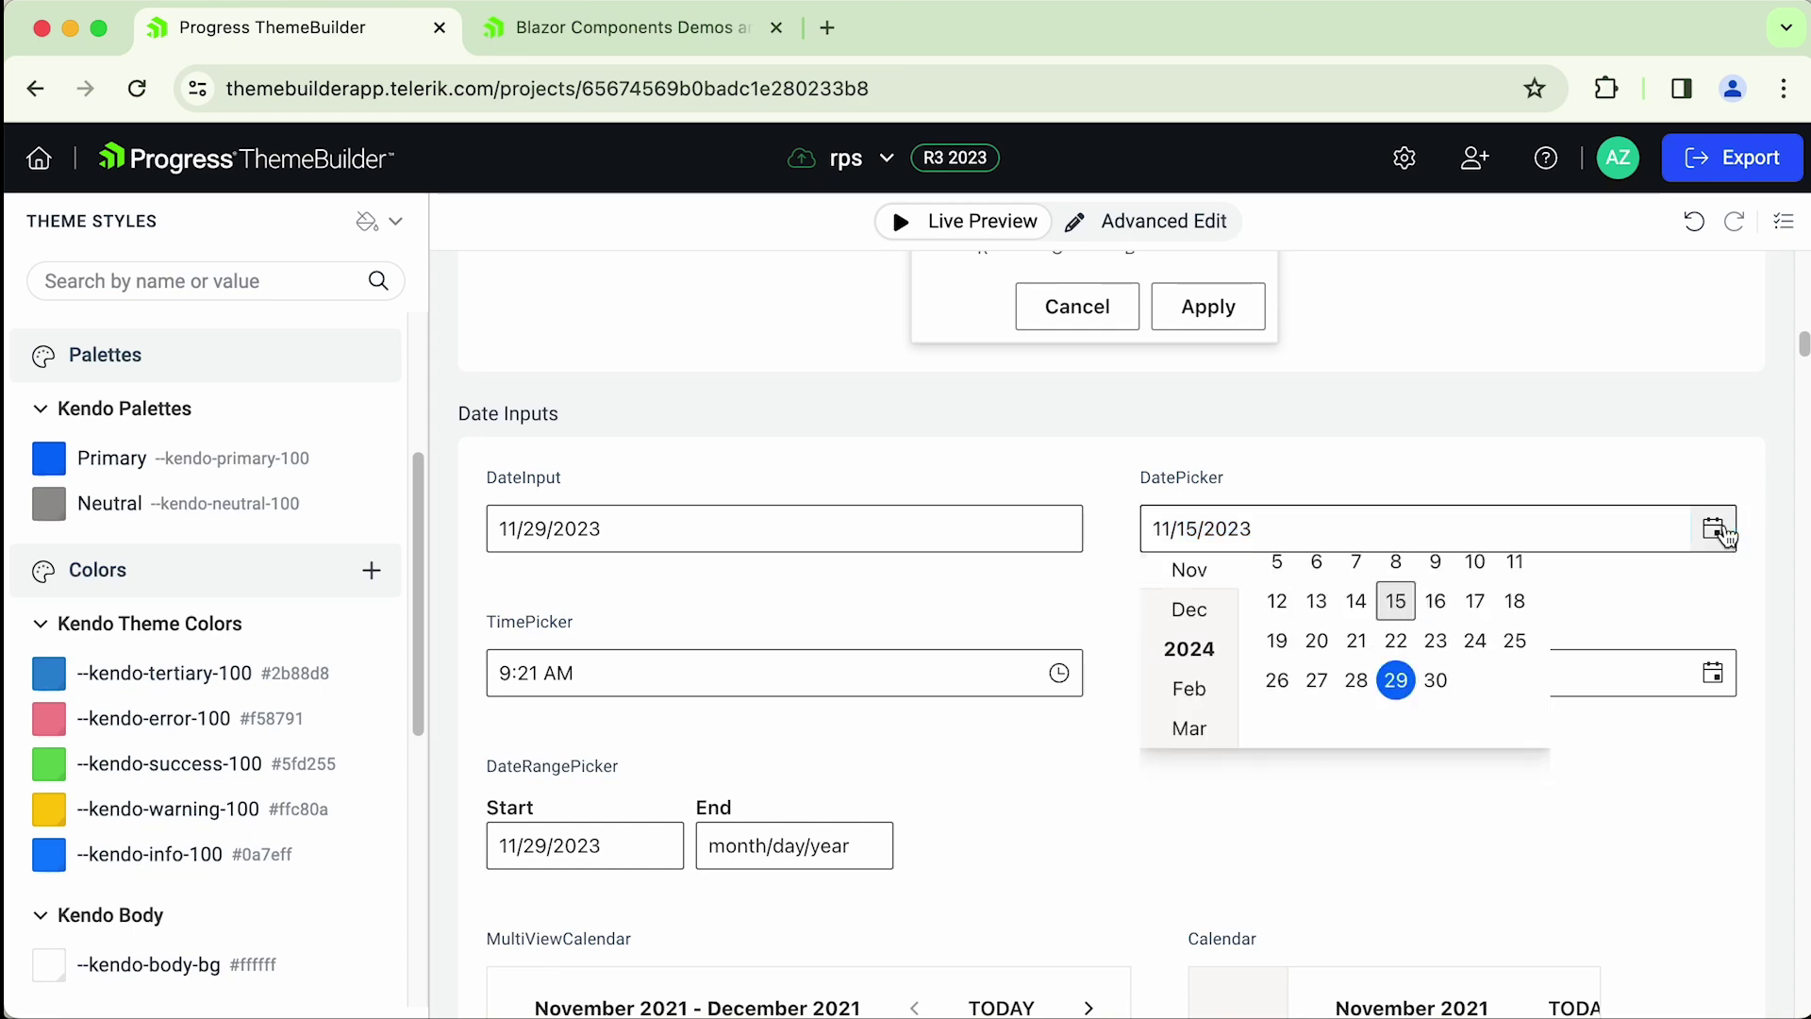
click(1308, 478)
scroll(1350, 461, up, 10)
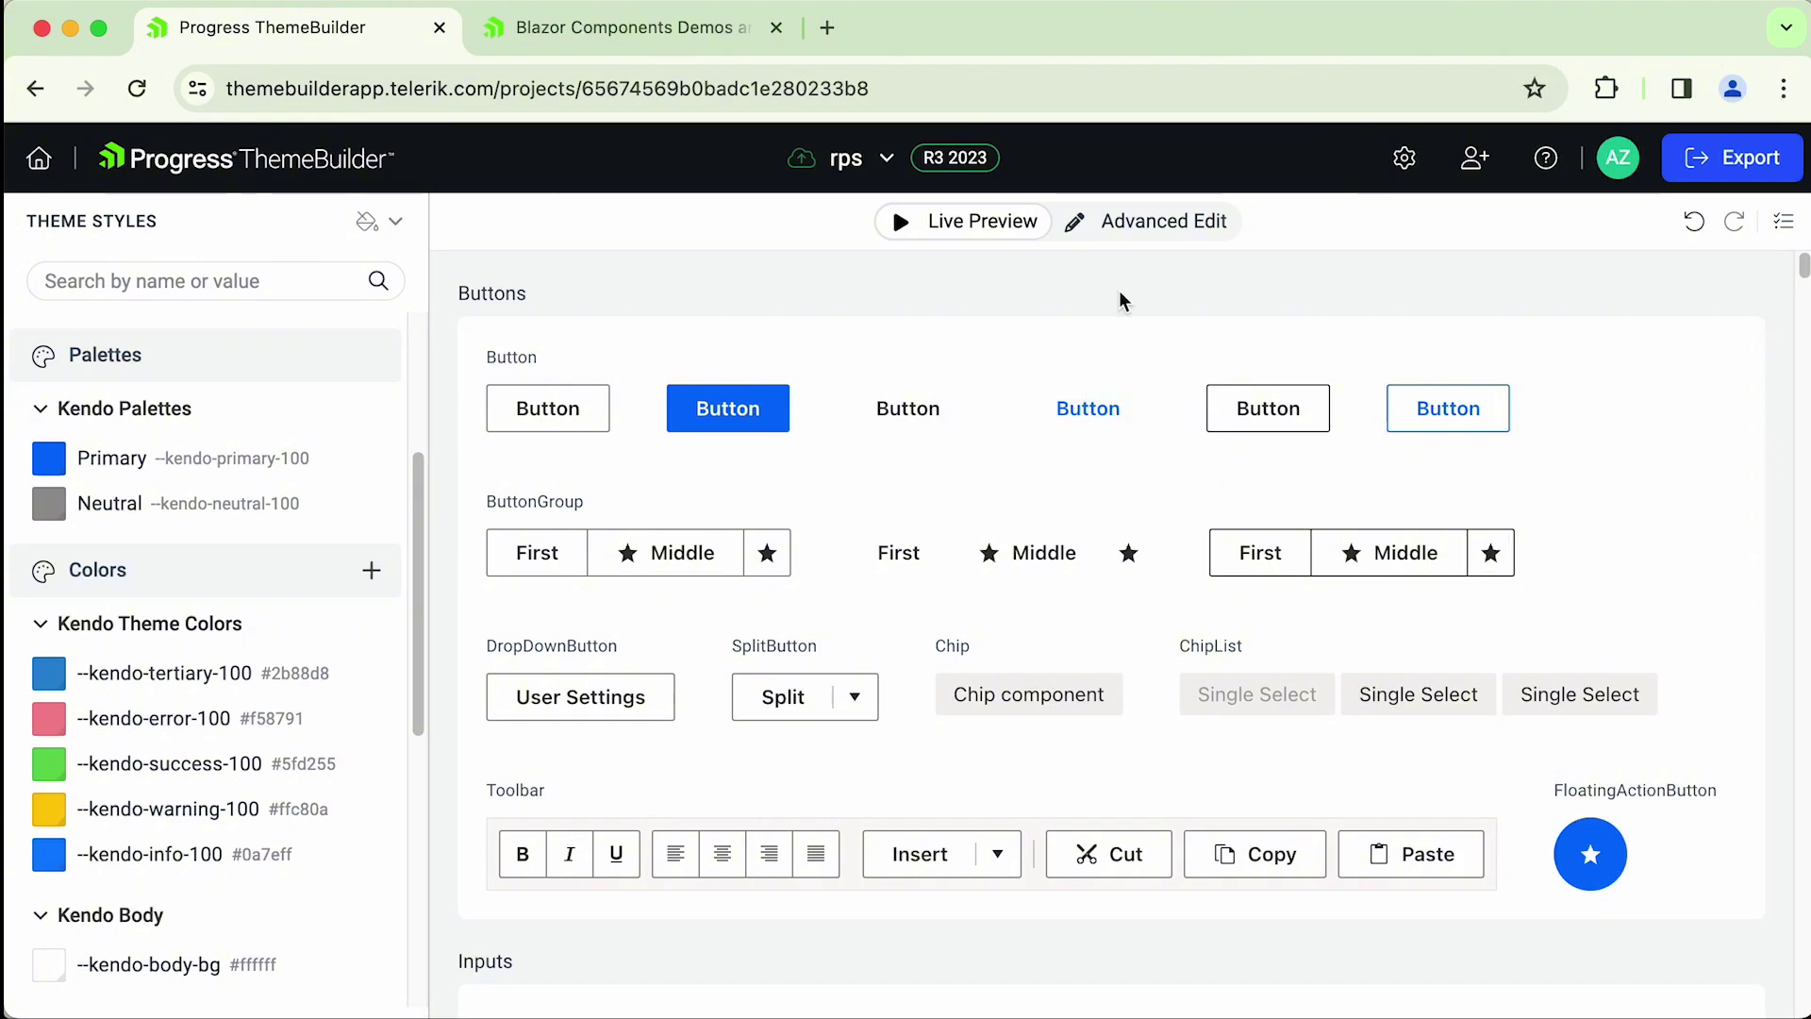
click(1157, 224)
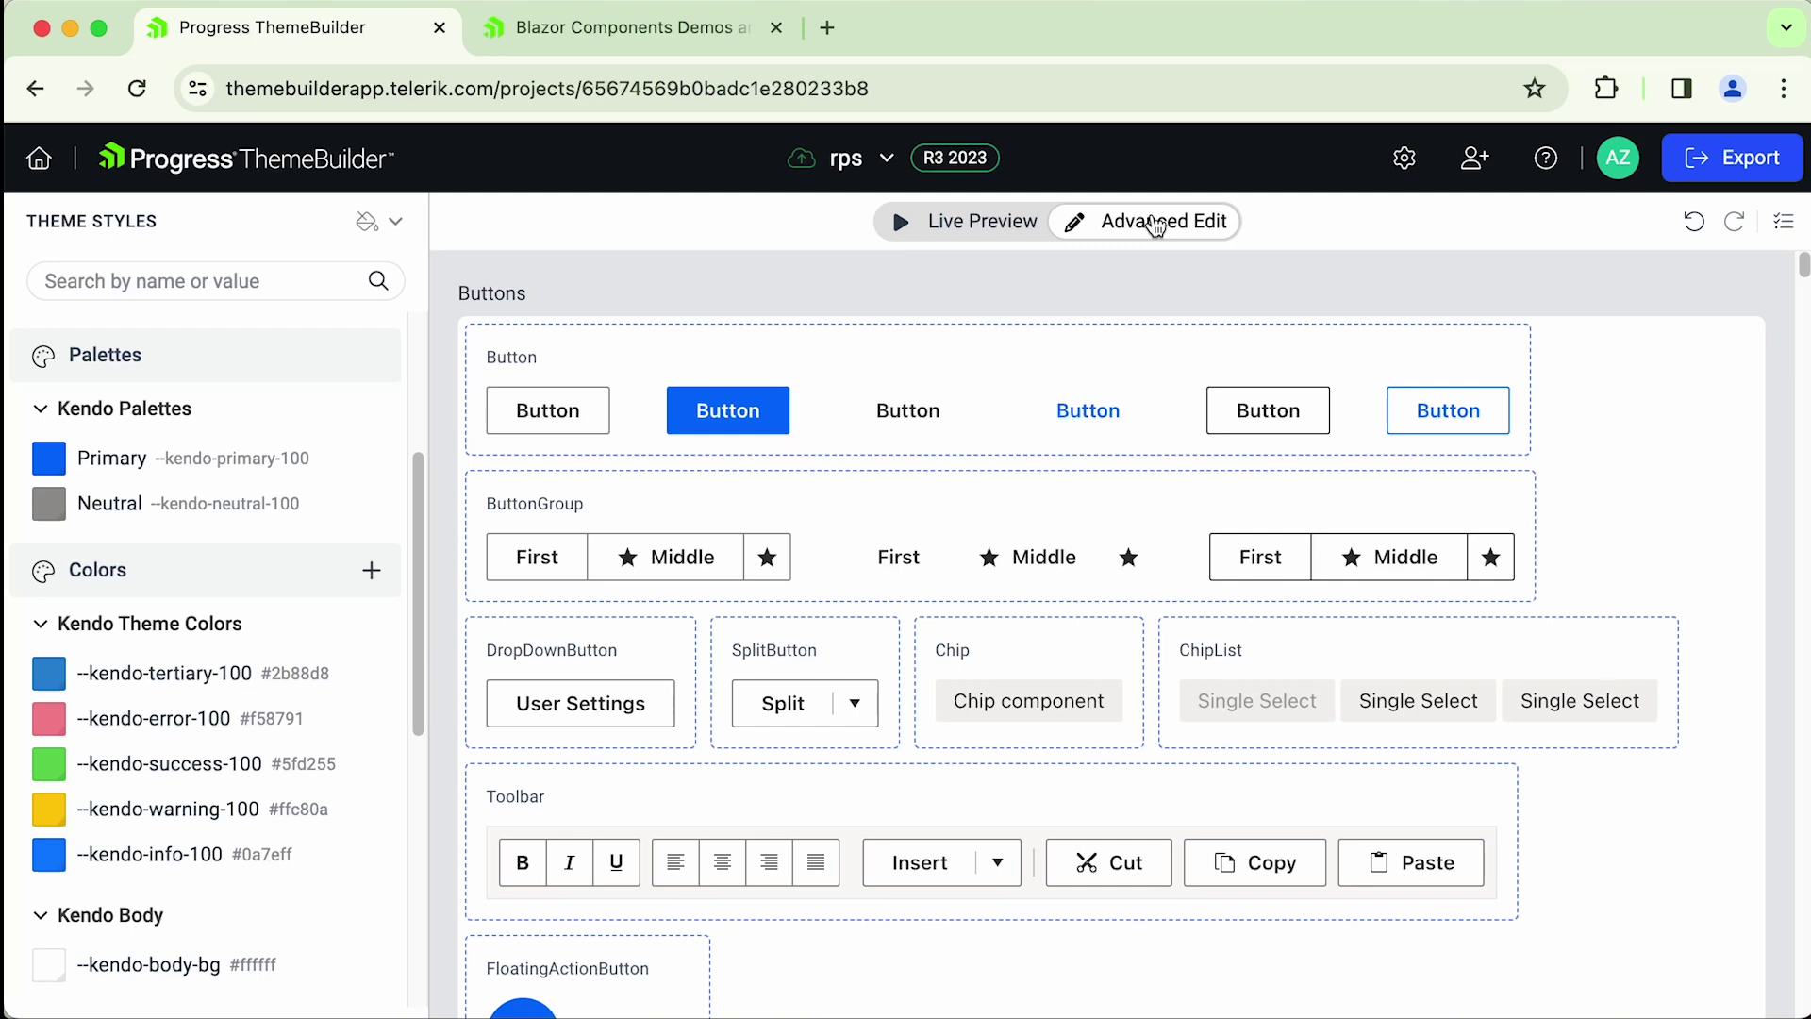
- Open the Button component editor, select its span Text part and expand its Text and Background properties
click(590, 426)
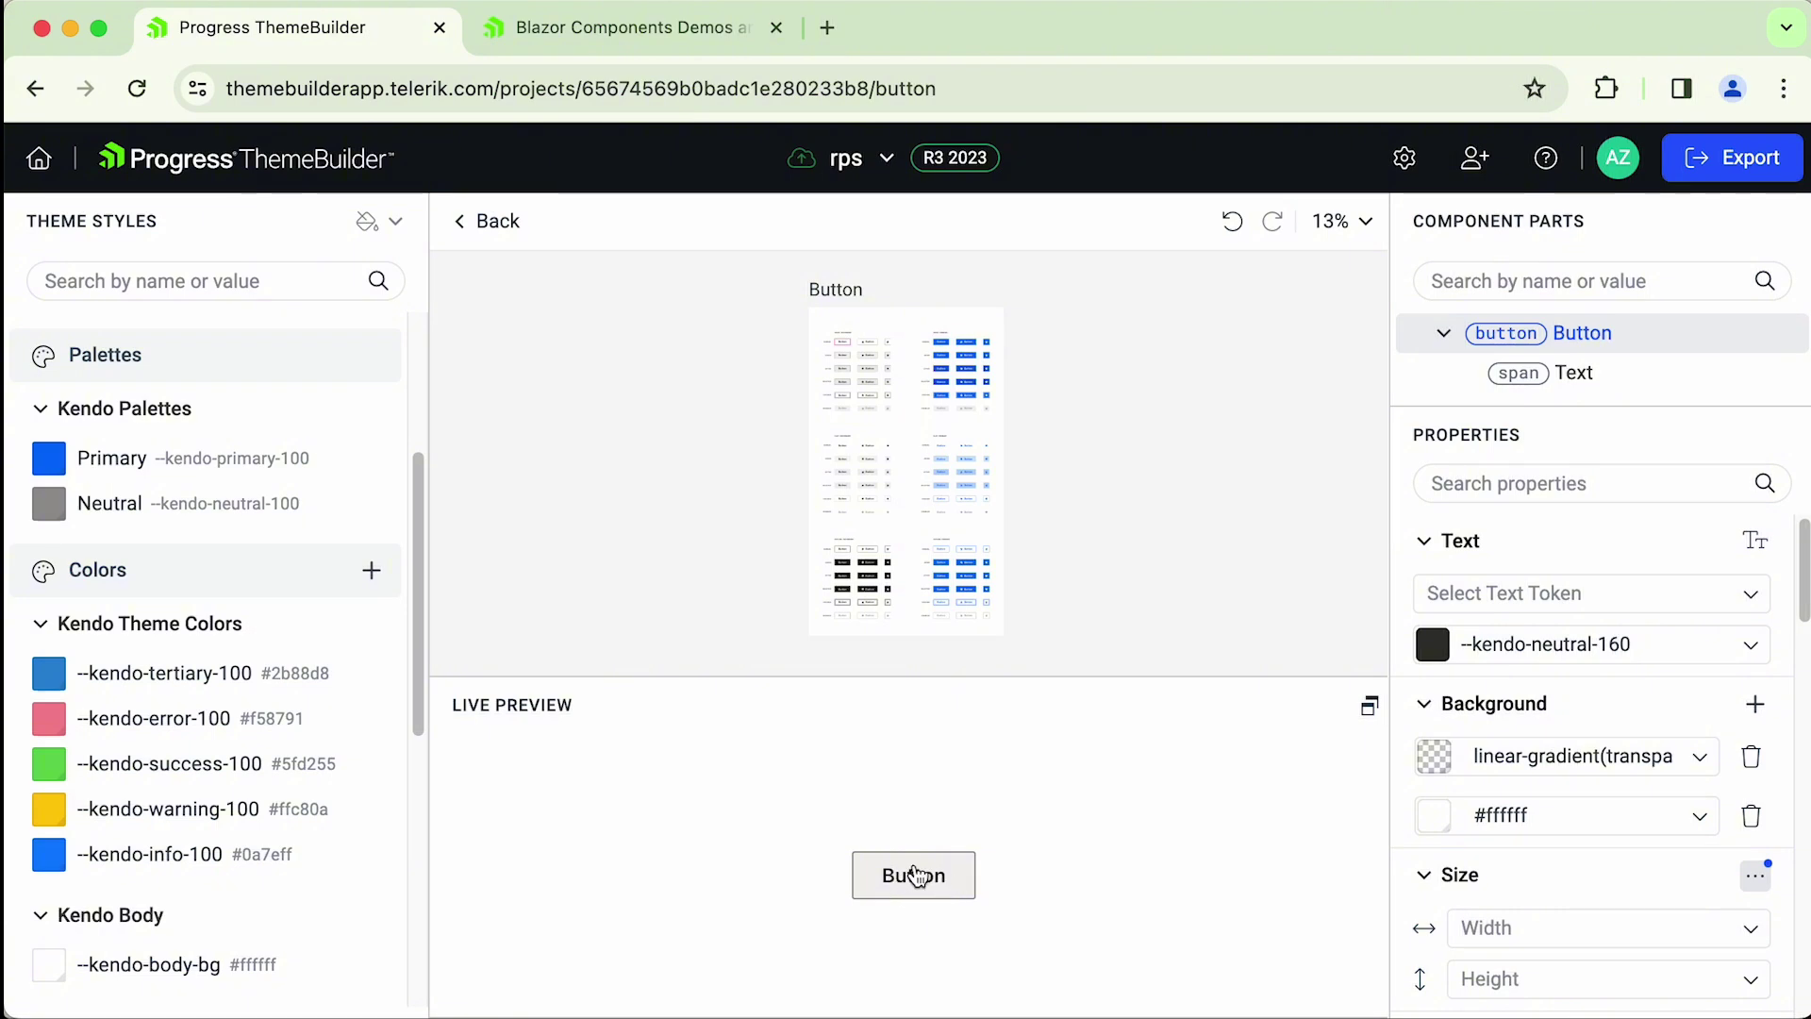
click(1652, 428)
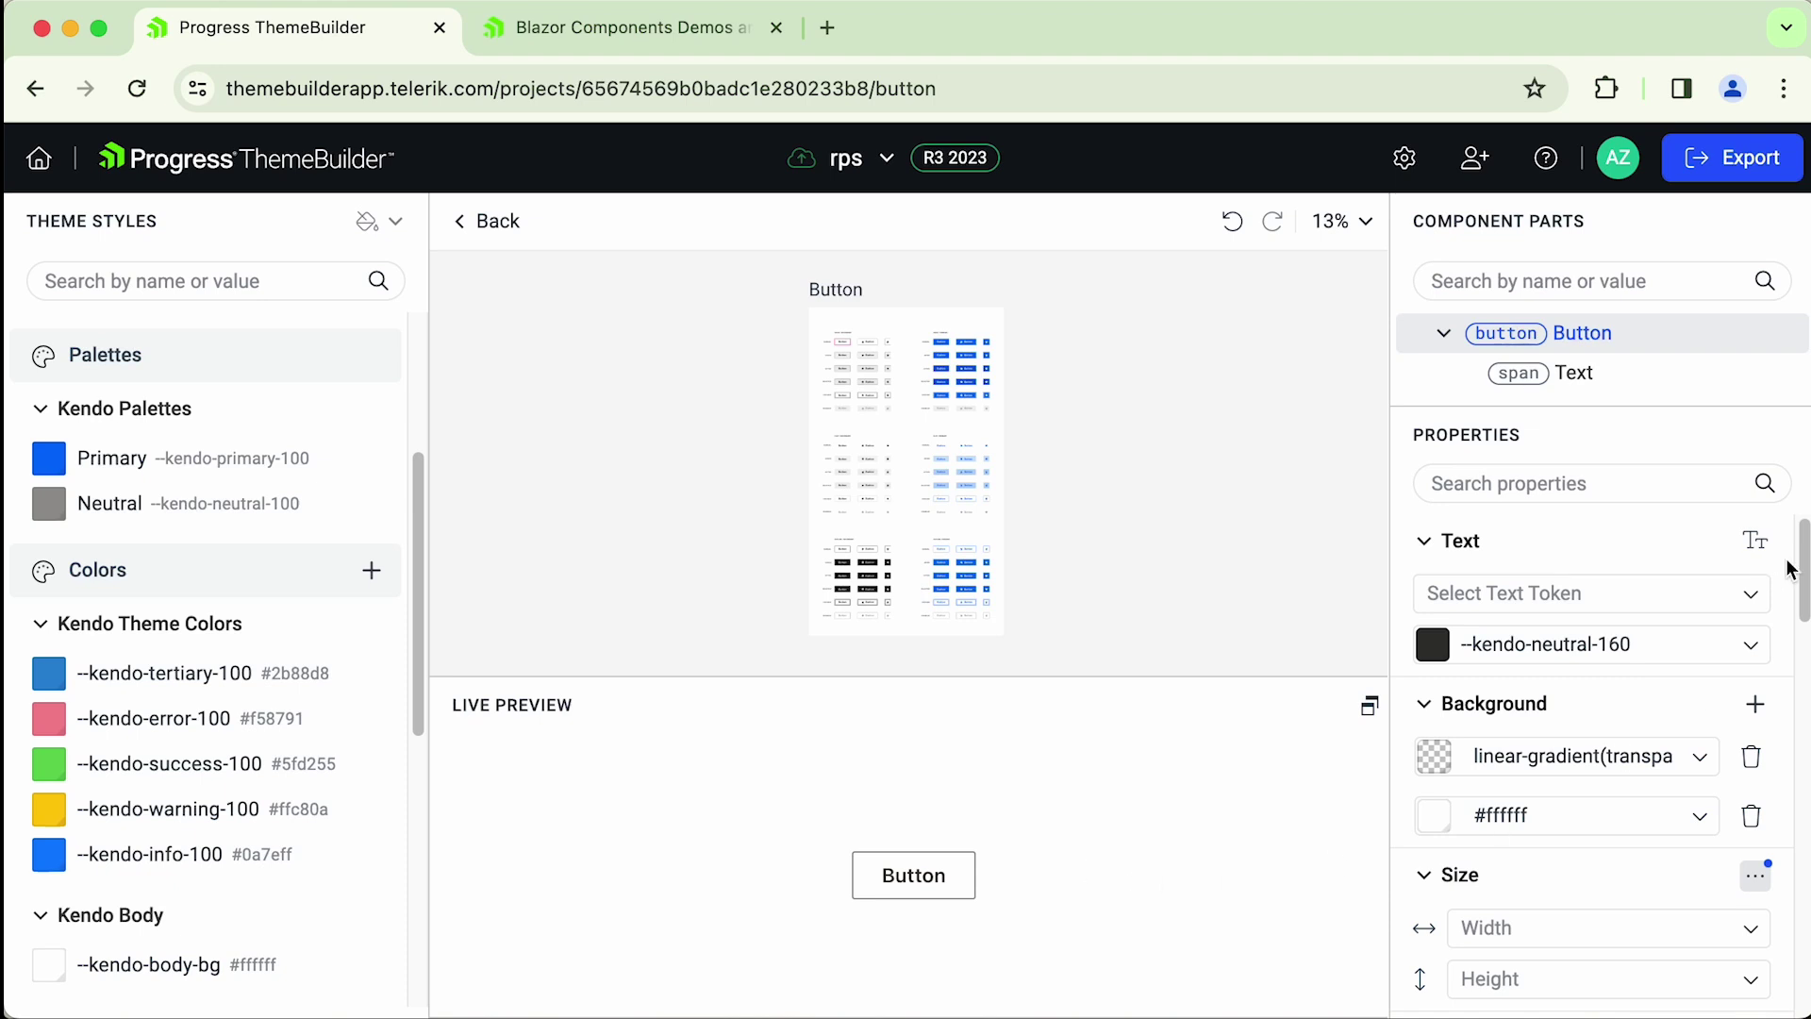
scroll(1594, 802, down, 10)
scroll(1594, 755, up, 10)
click(1573, 371)
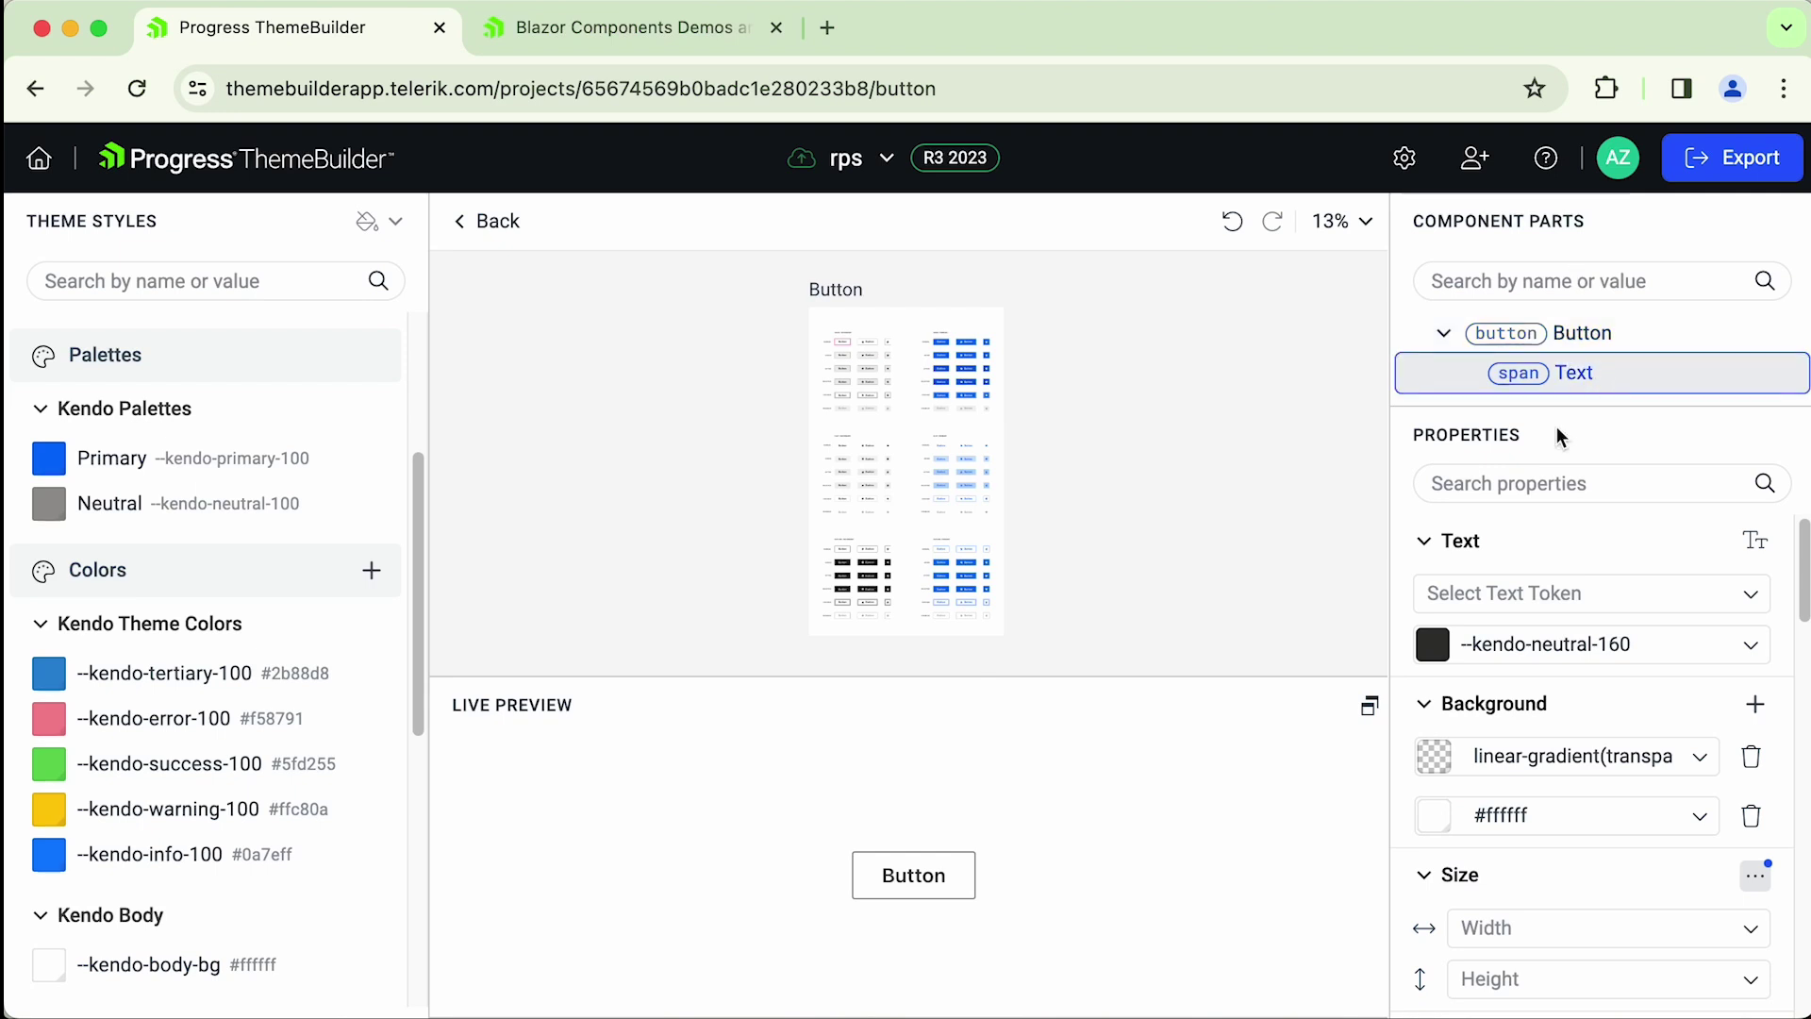
click(1459, 547)
click(1528, 715)
click(1485, 815)
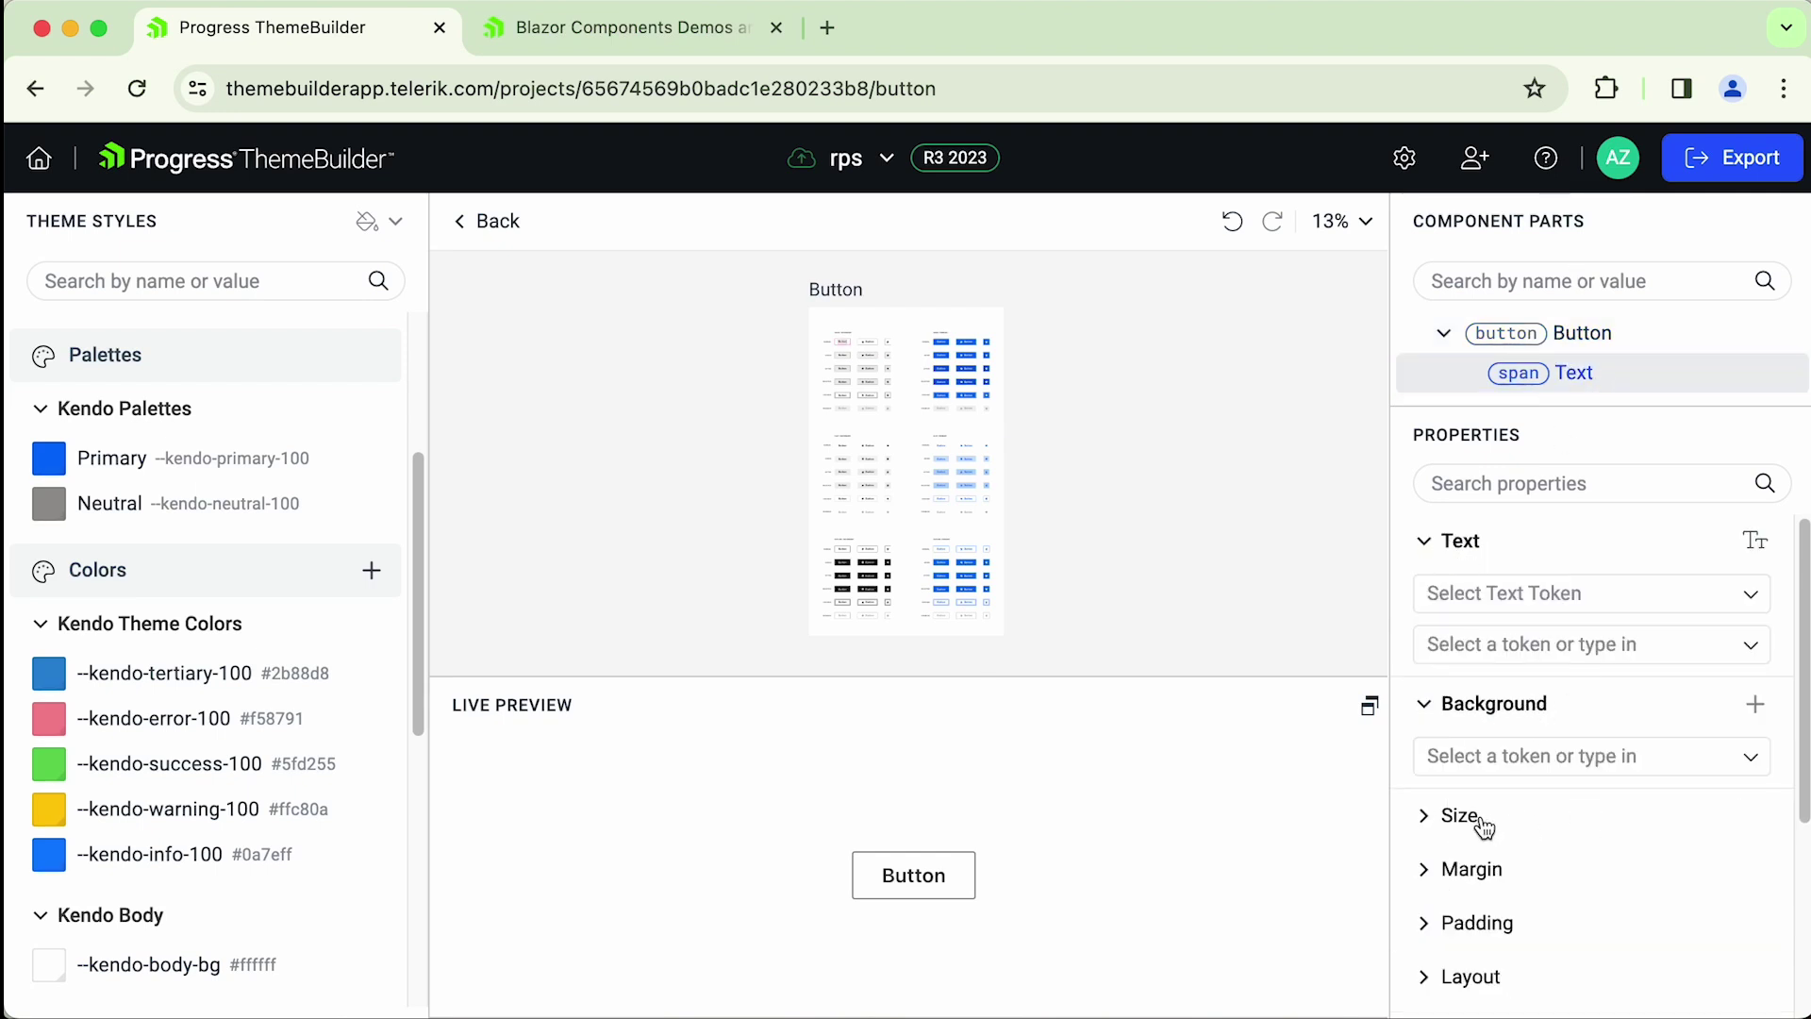
- Set the Text part's Border to unset, then to --kendo-border-radius-md
scroll(1494, 816, down, 3)
click(1488, 634)
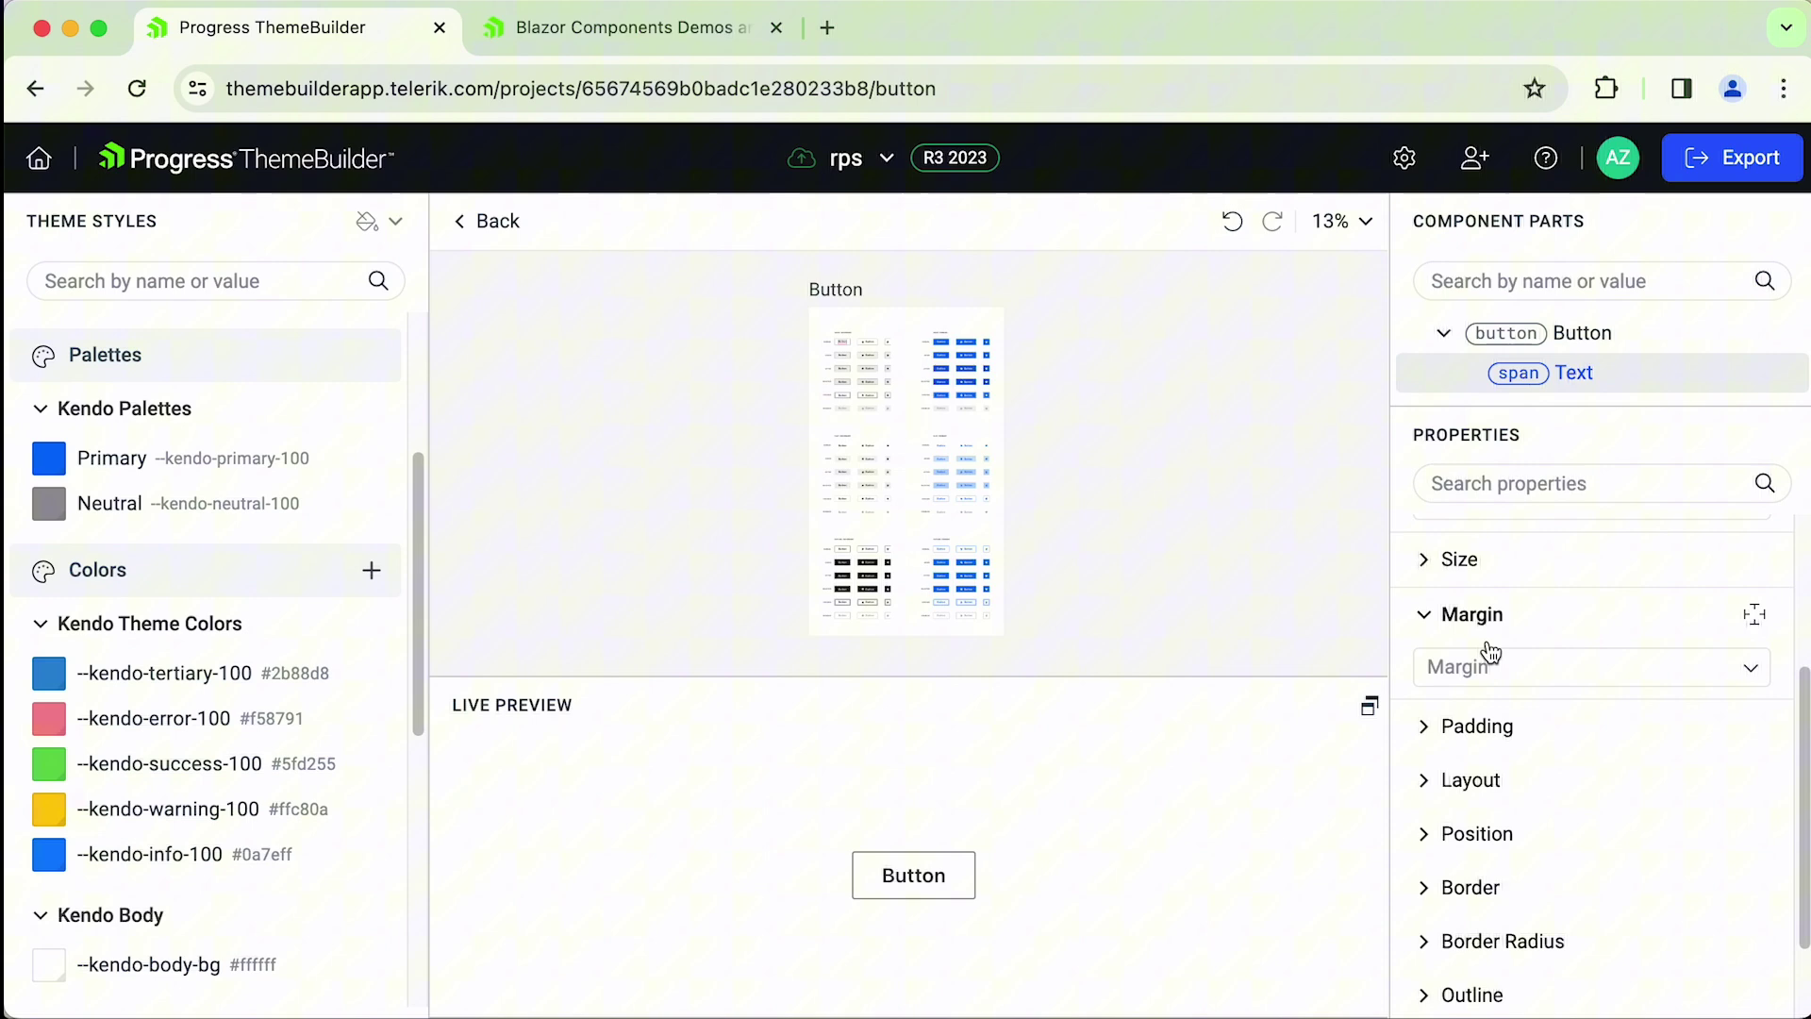
click(1475, 731)
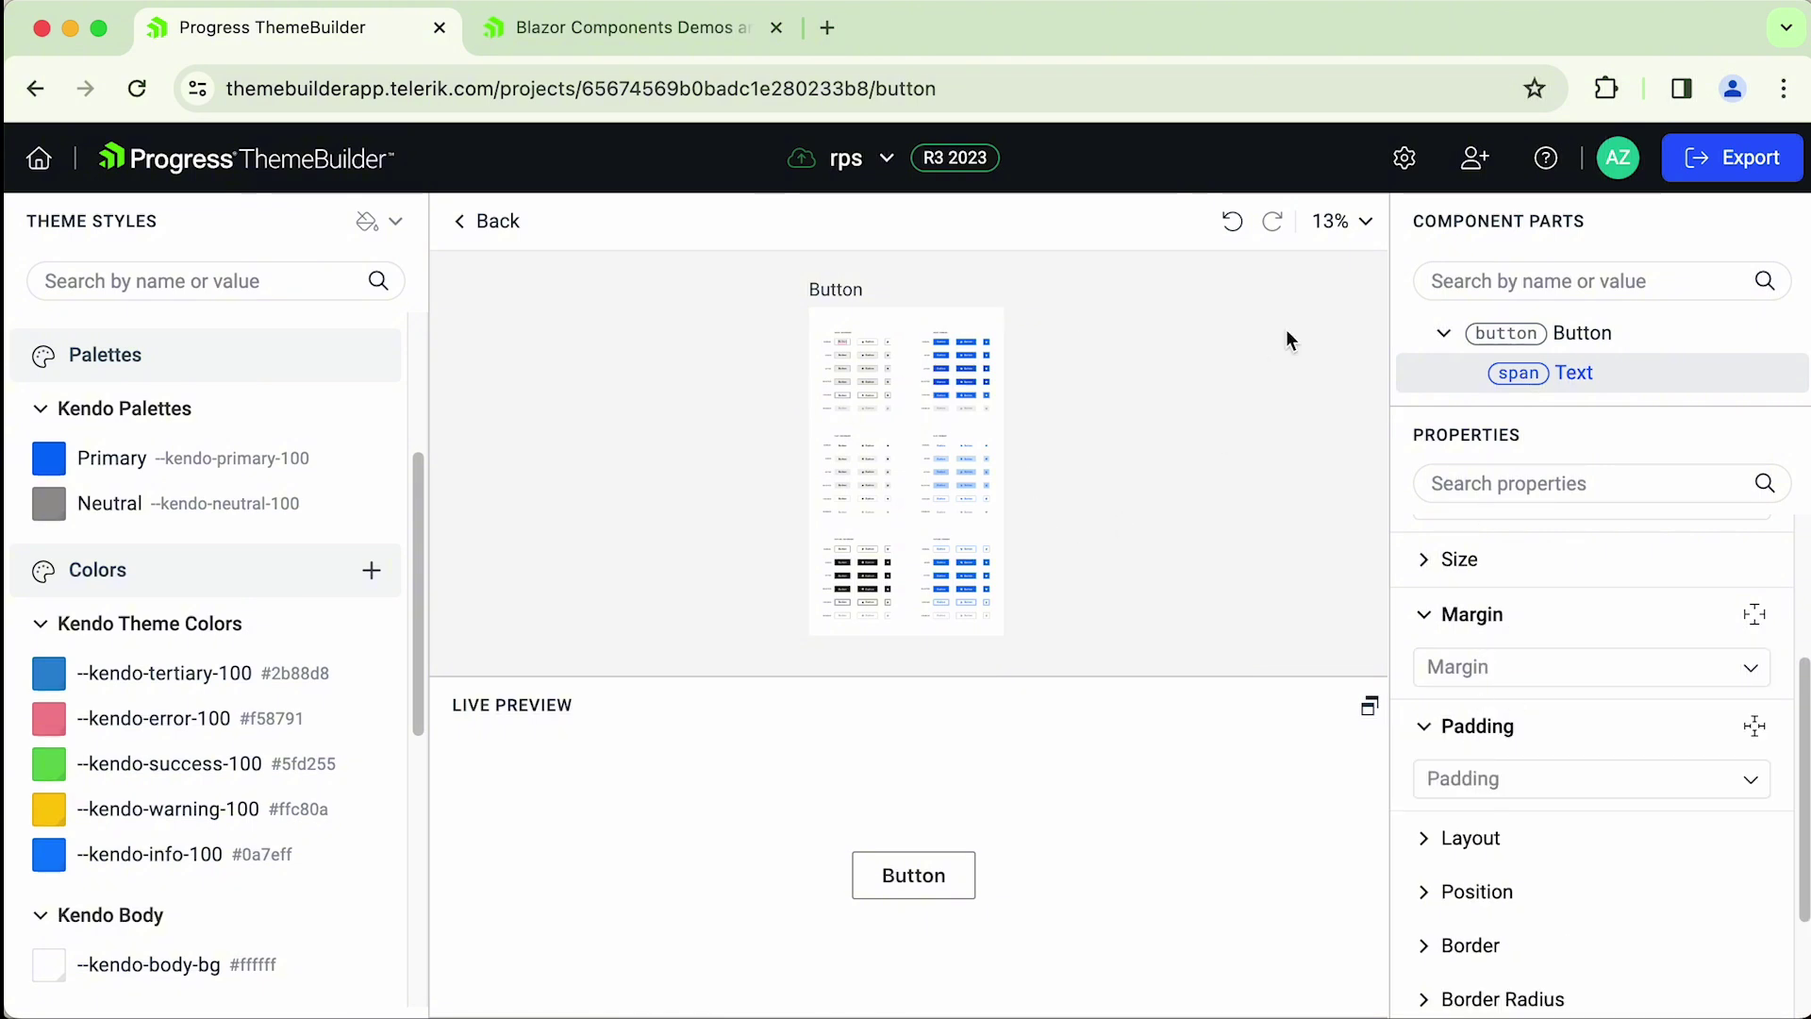
scroll(1540, 638, down, 3)
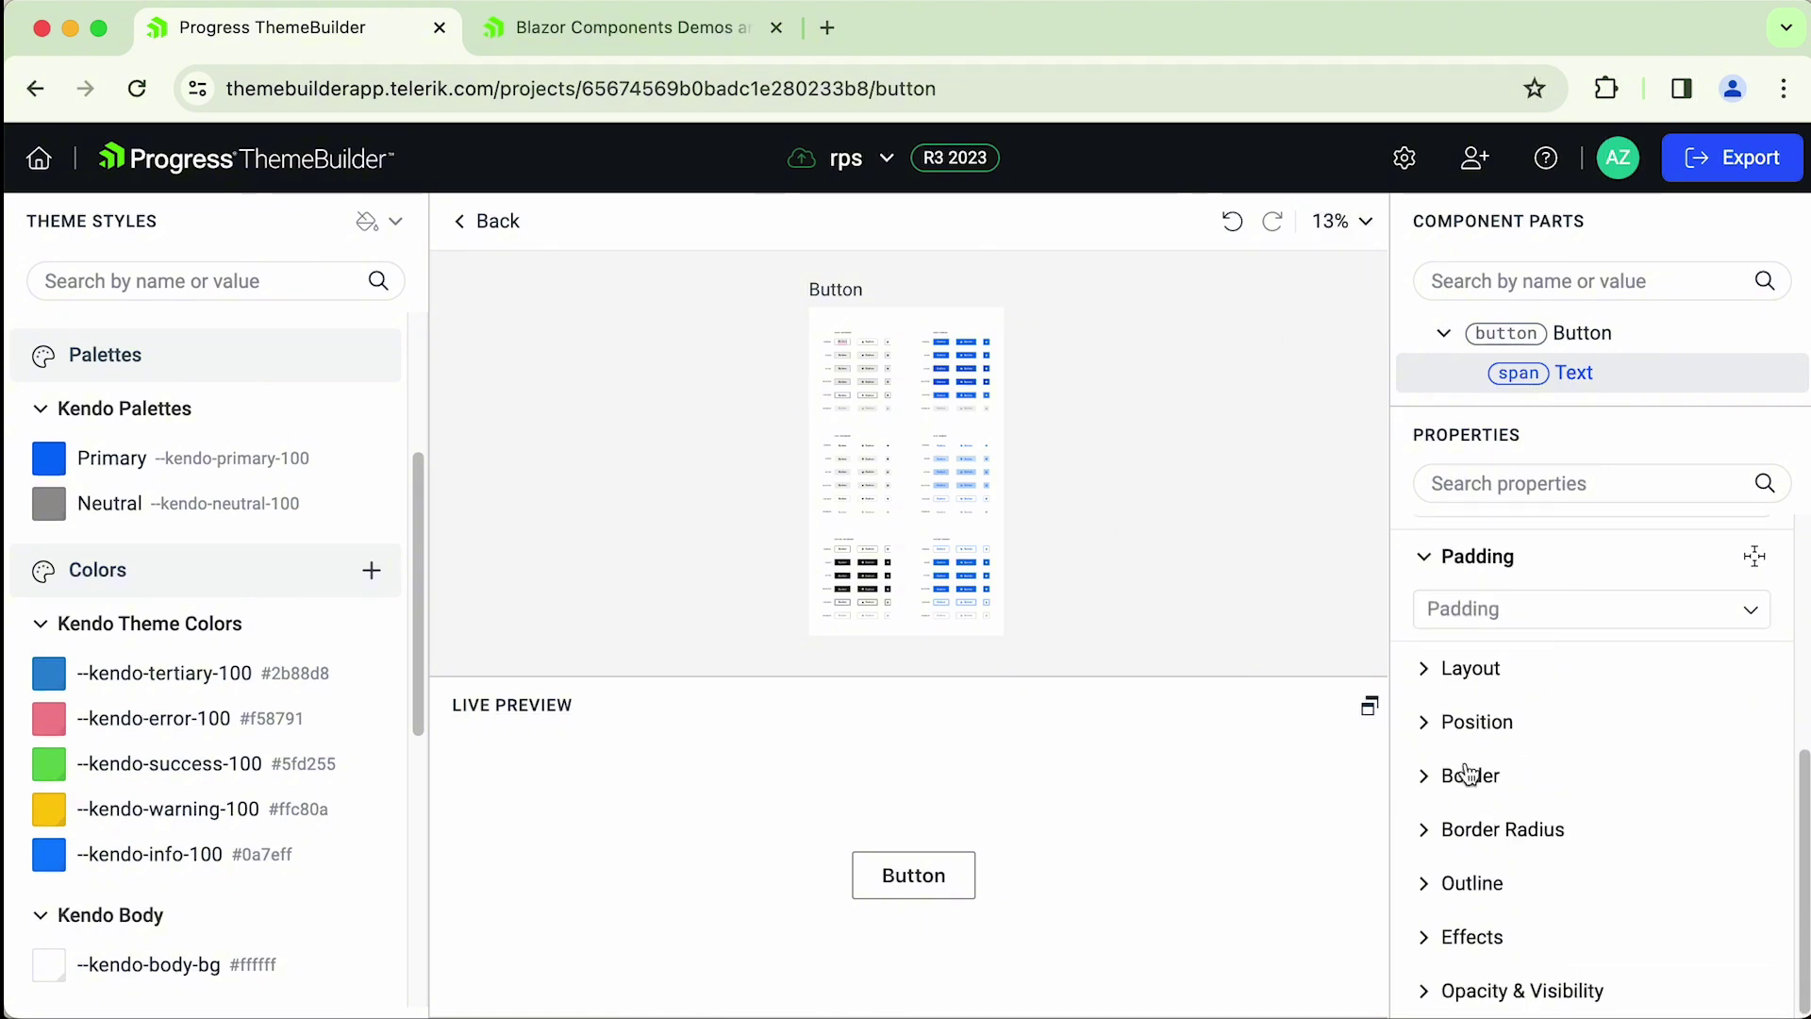
click(1457, 771)
click(1471, 830)
click(1499, 920)
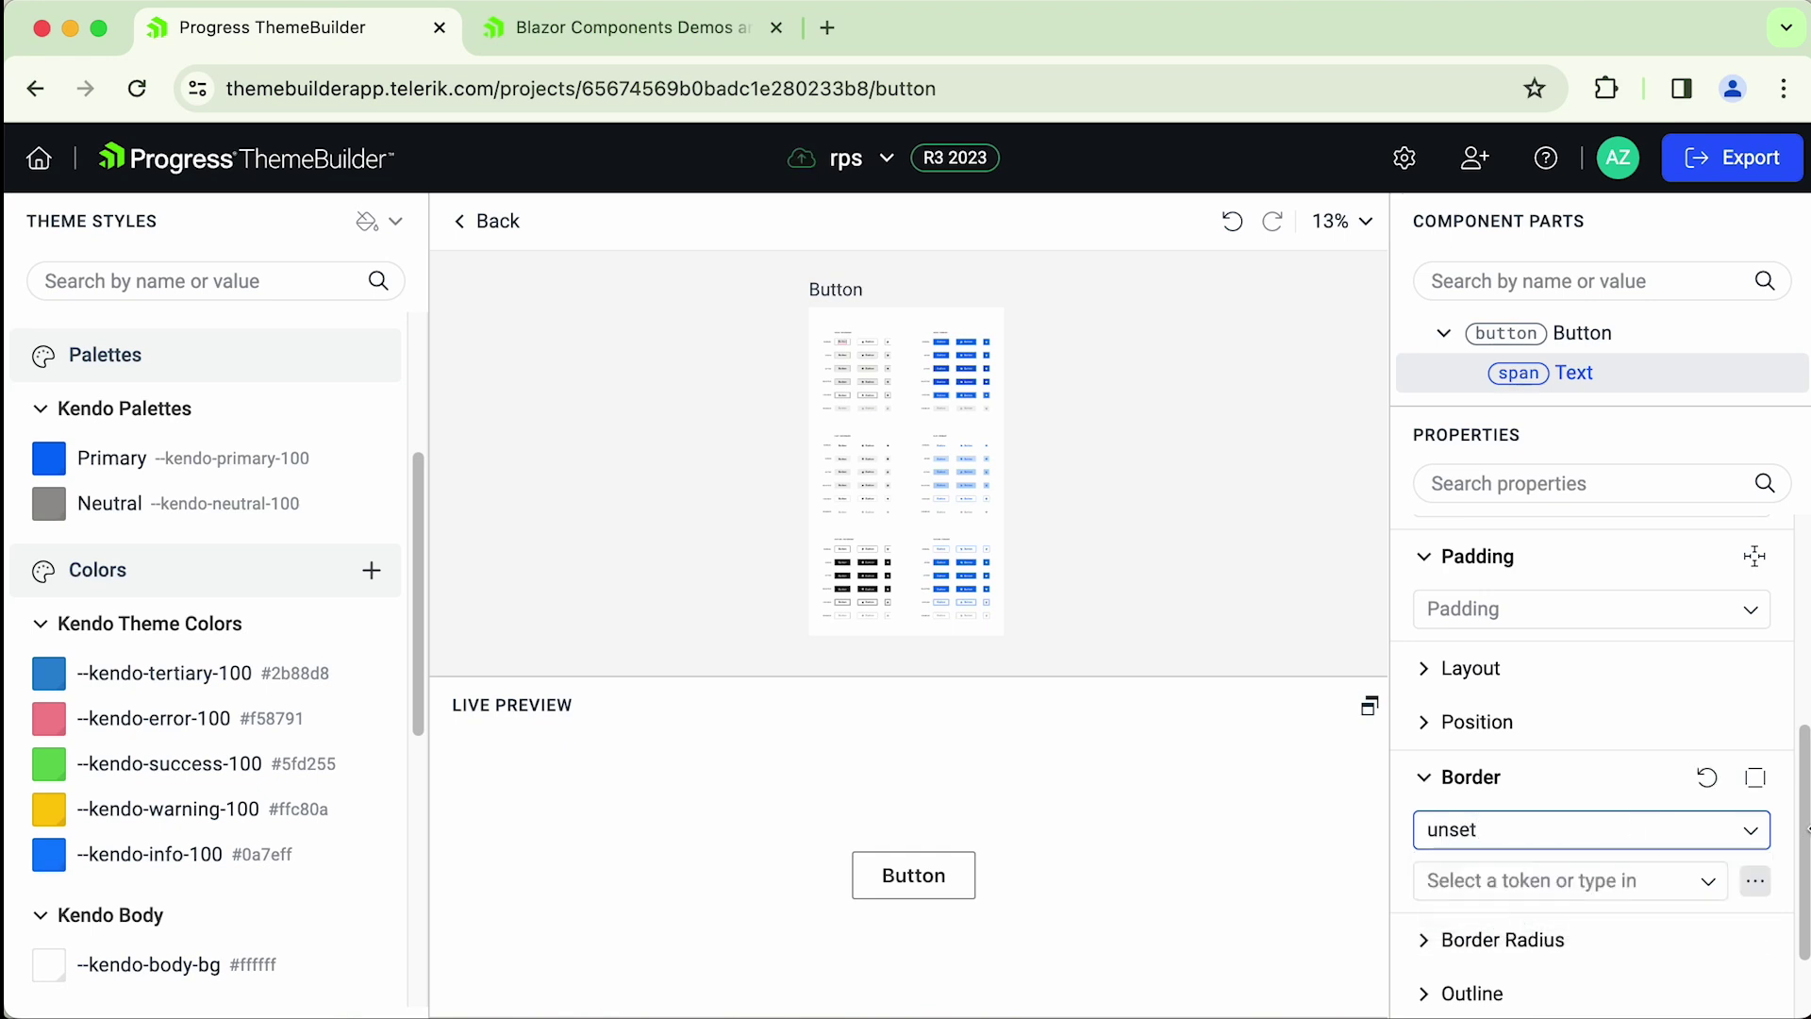
click(1753, 832)
click(1495, 870)
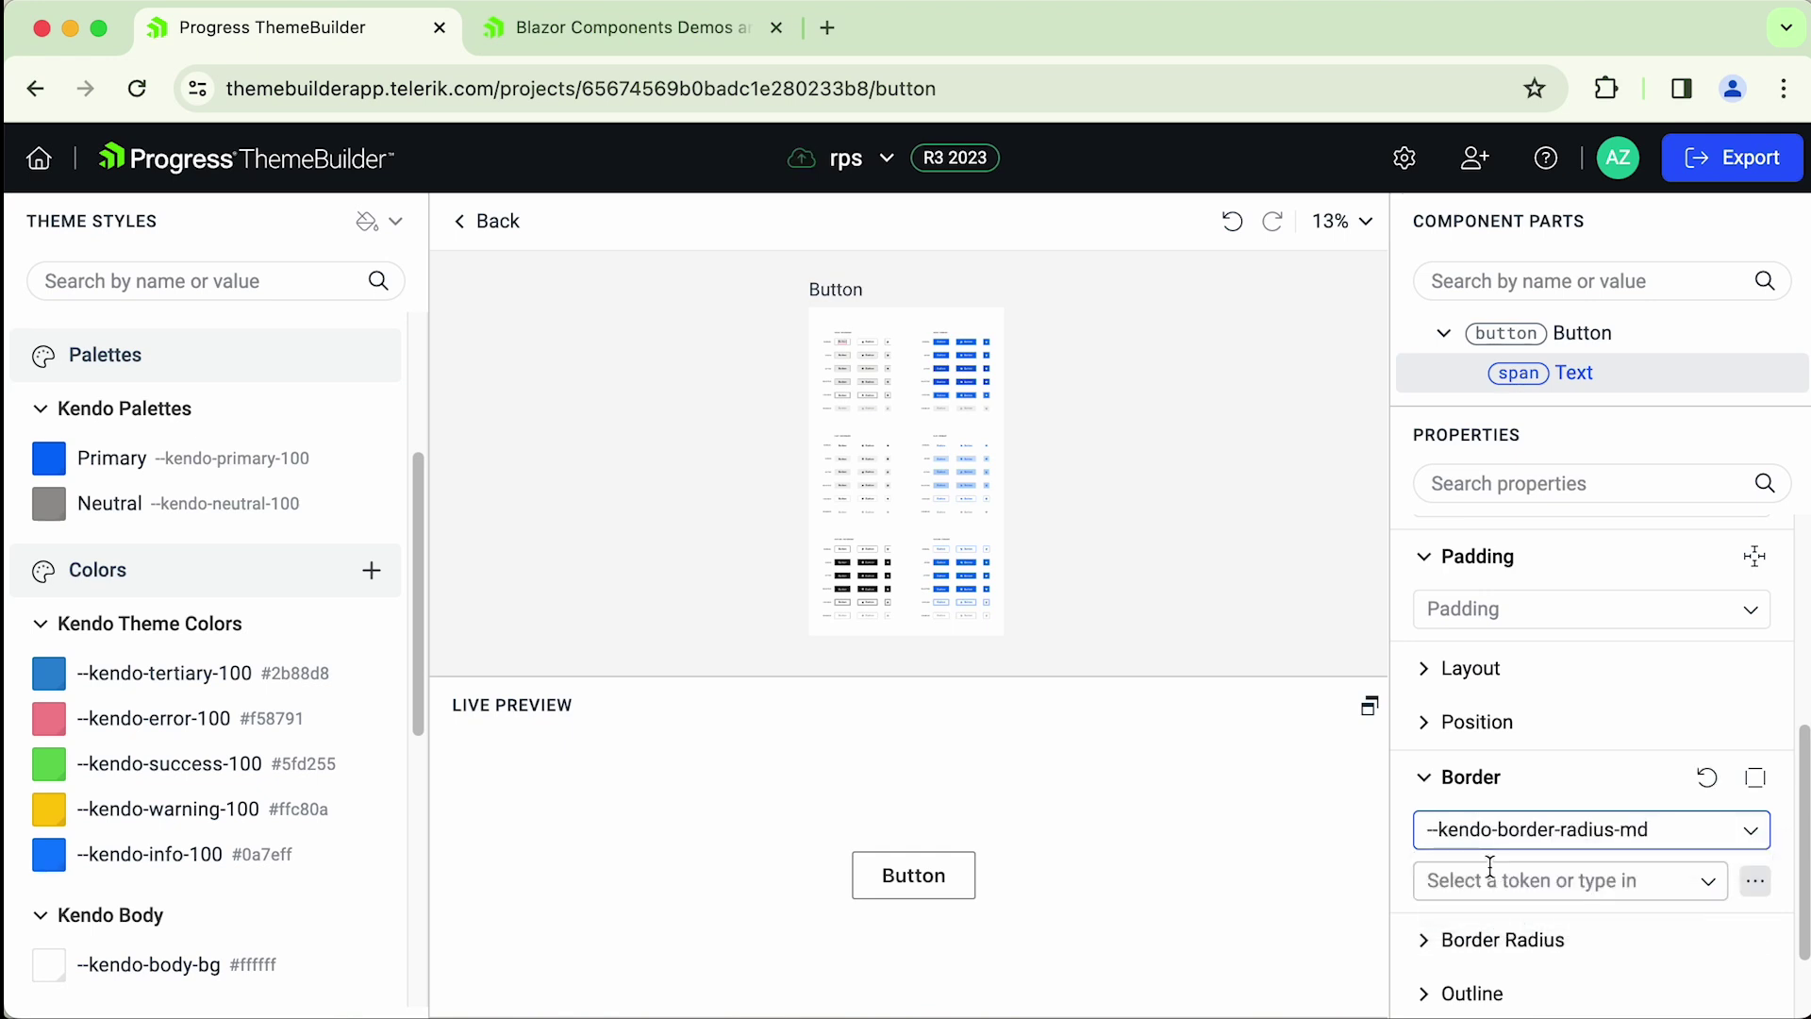
- Check the updated Button, go back to the Buttons overview and switch to Live Preview
click(919, 882)
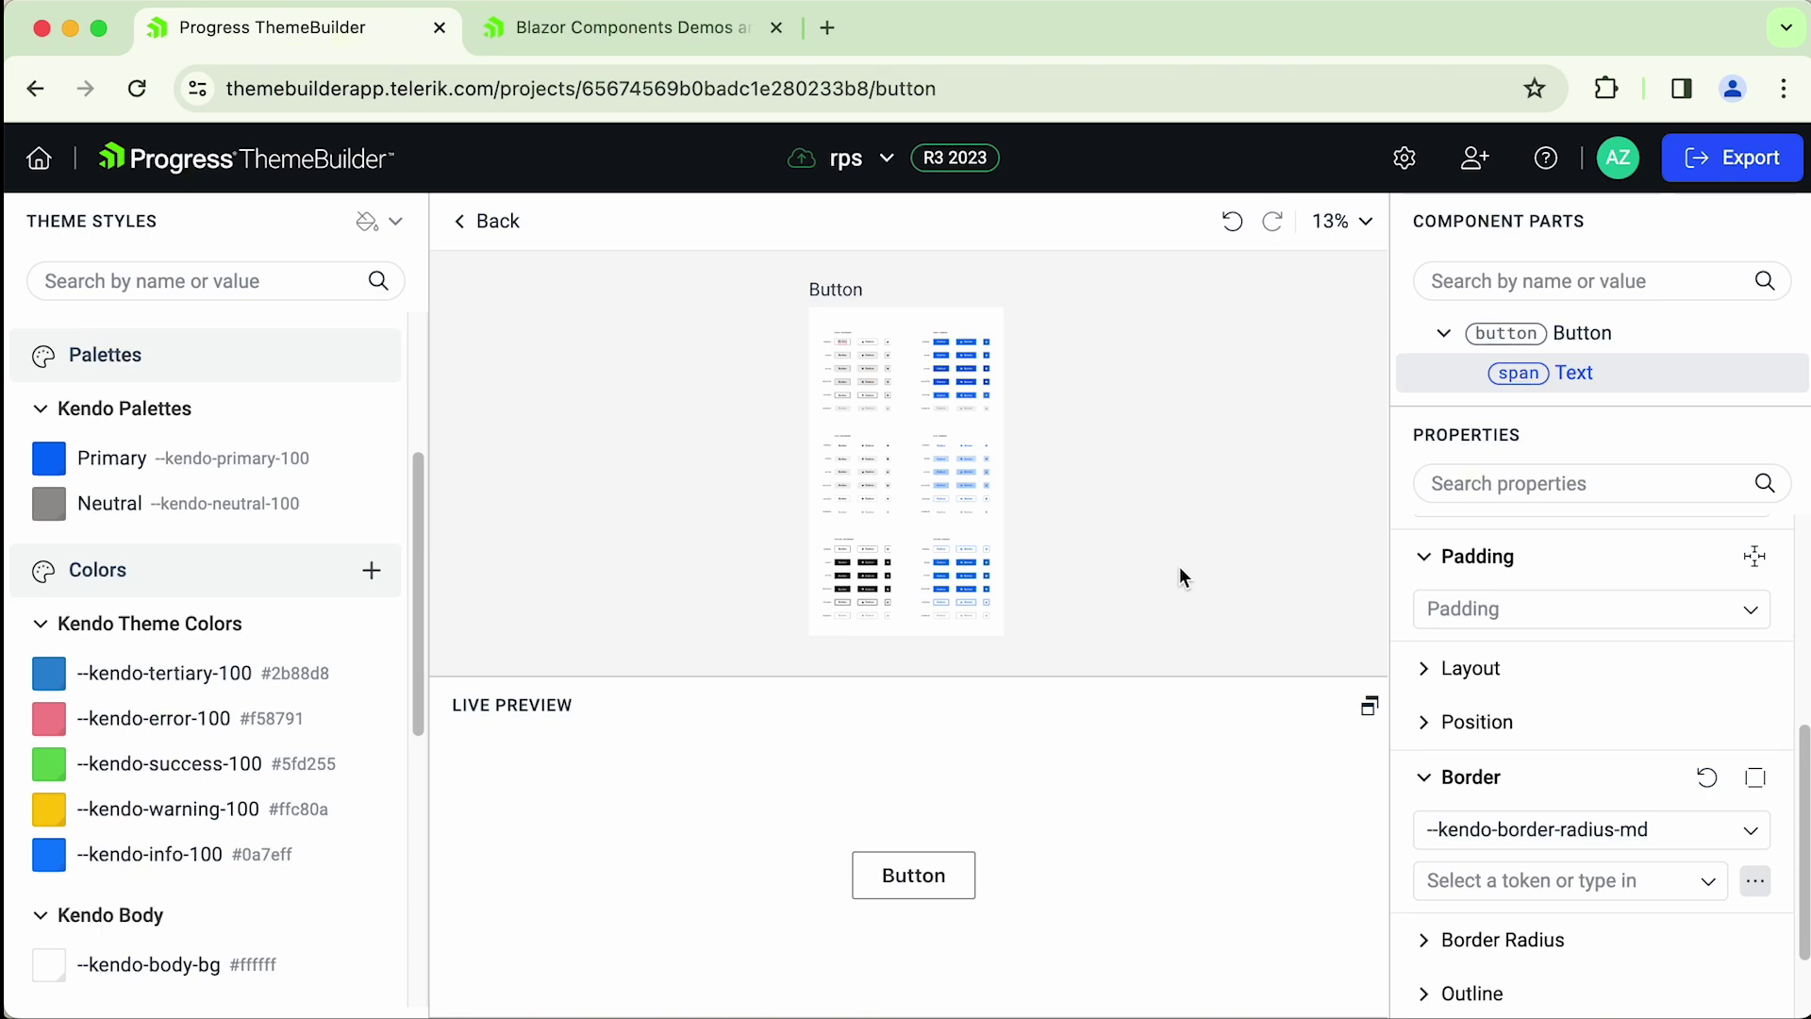
click(494, 222)
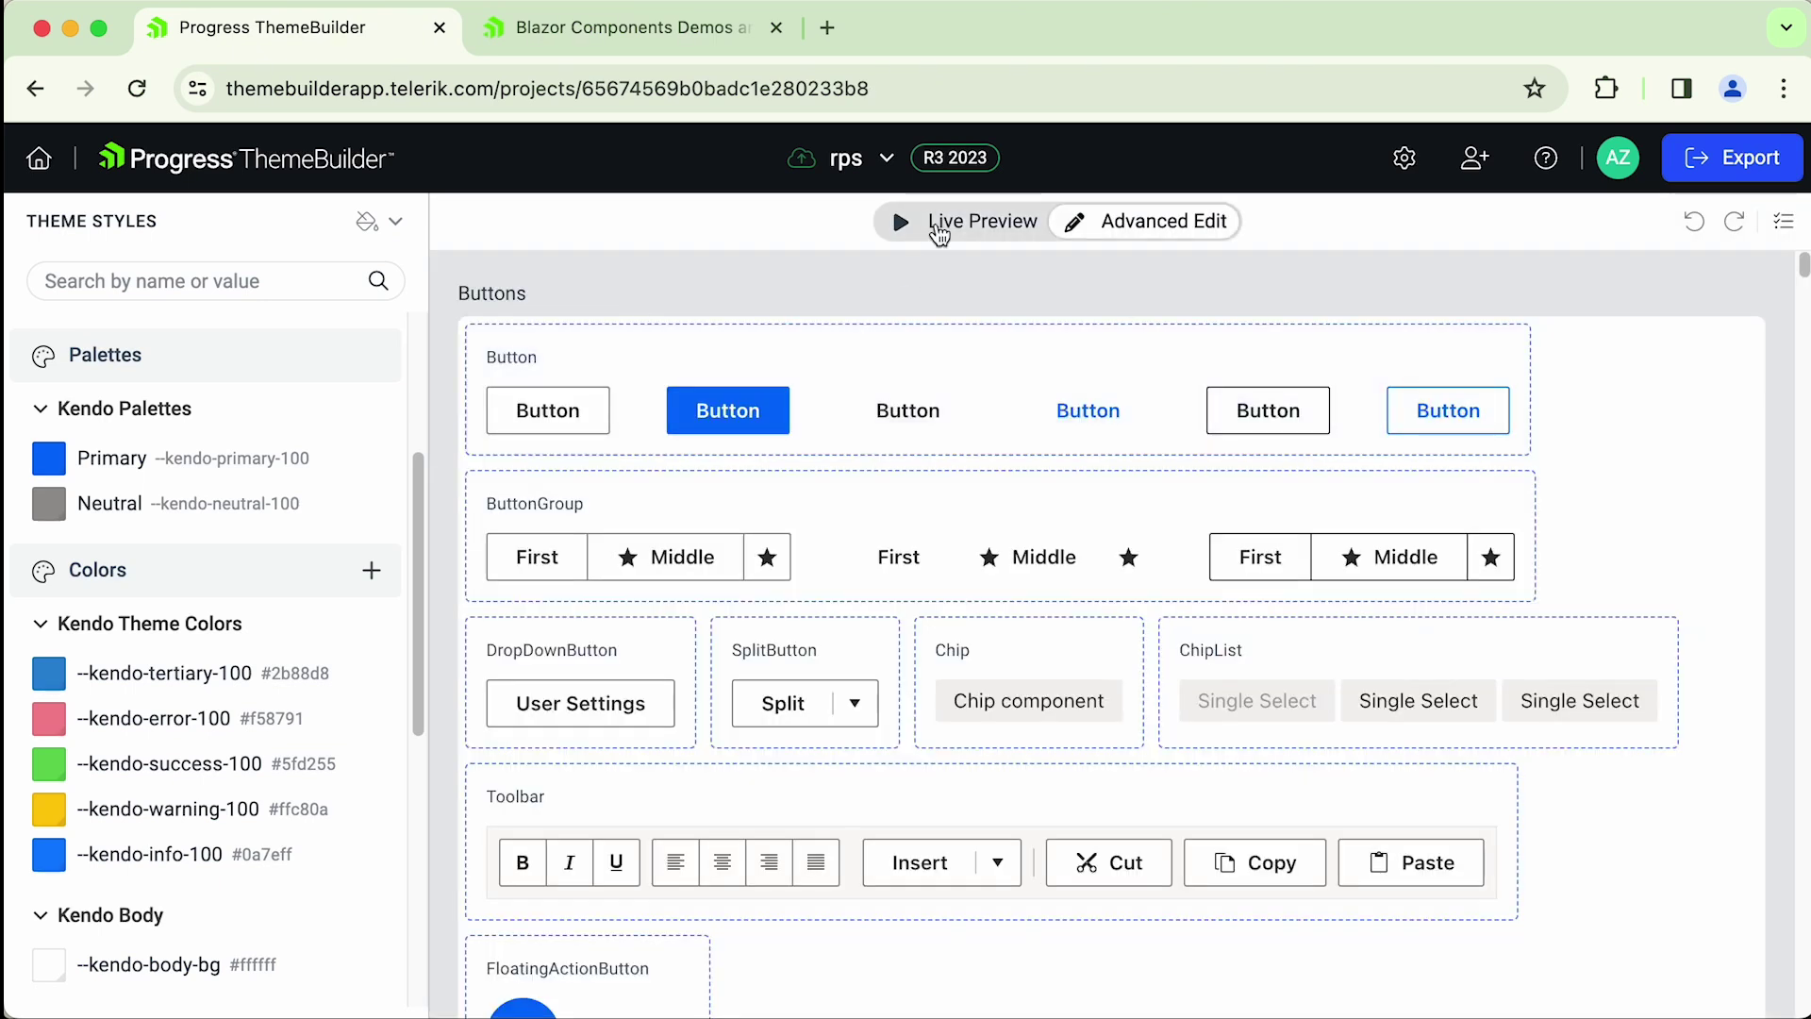
click(939, 226)
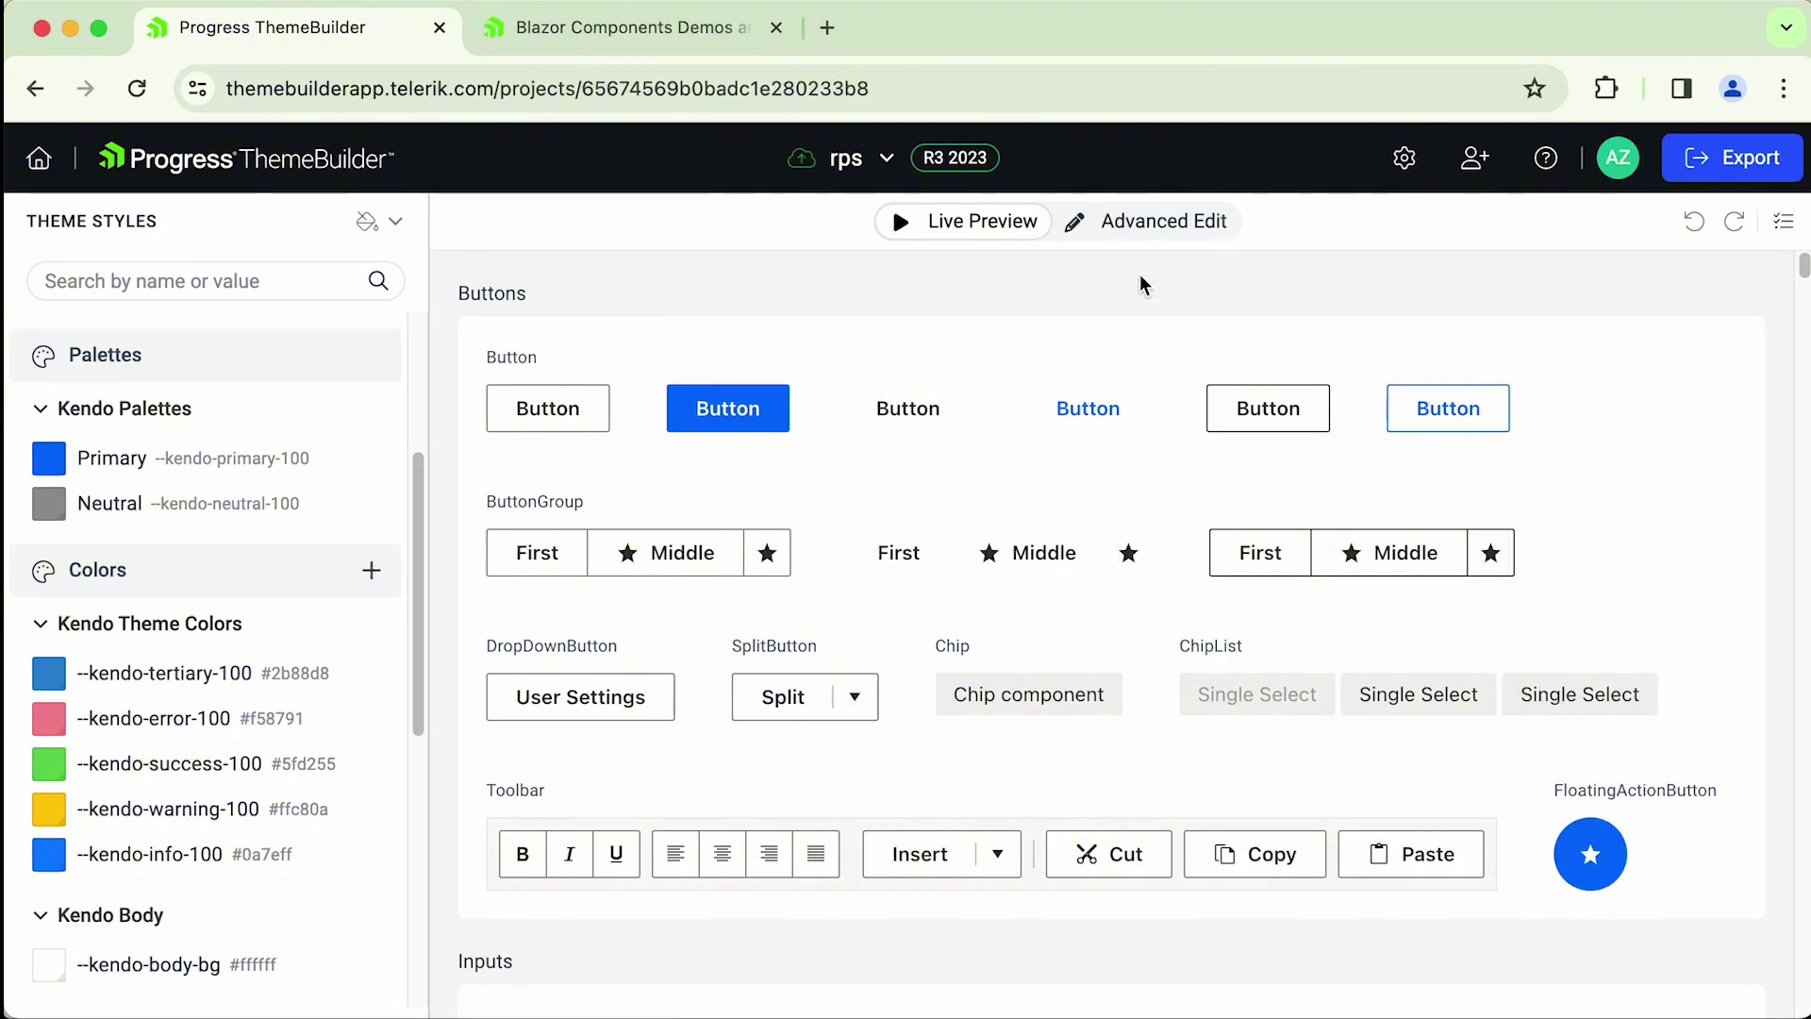
drag(1803, 268, 1803, 266)
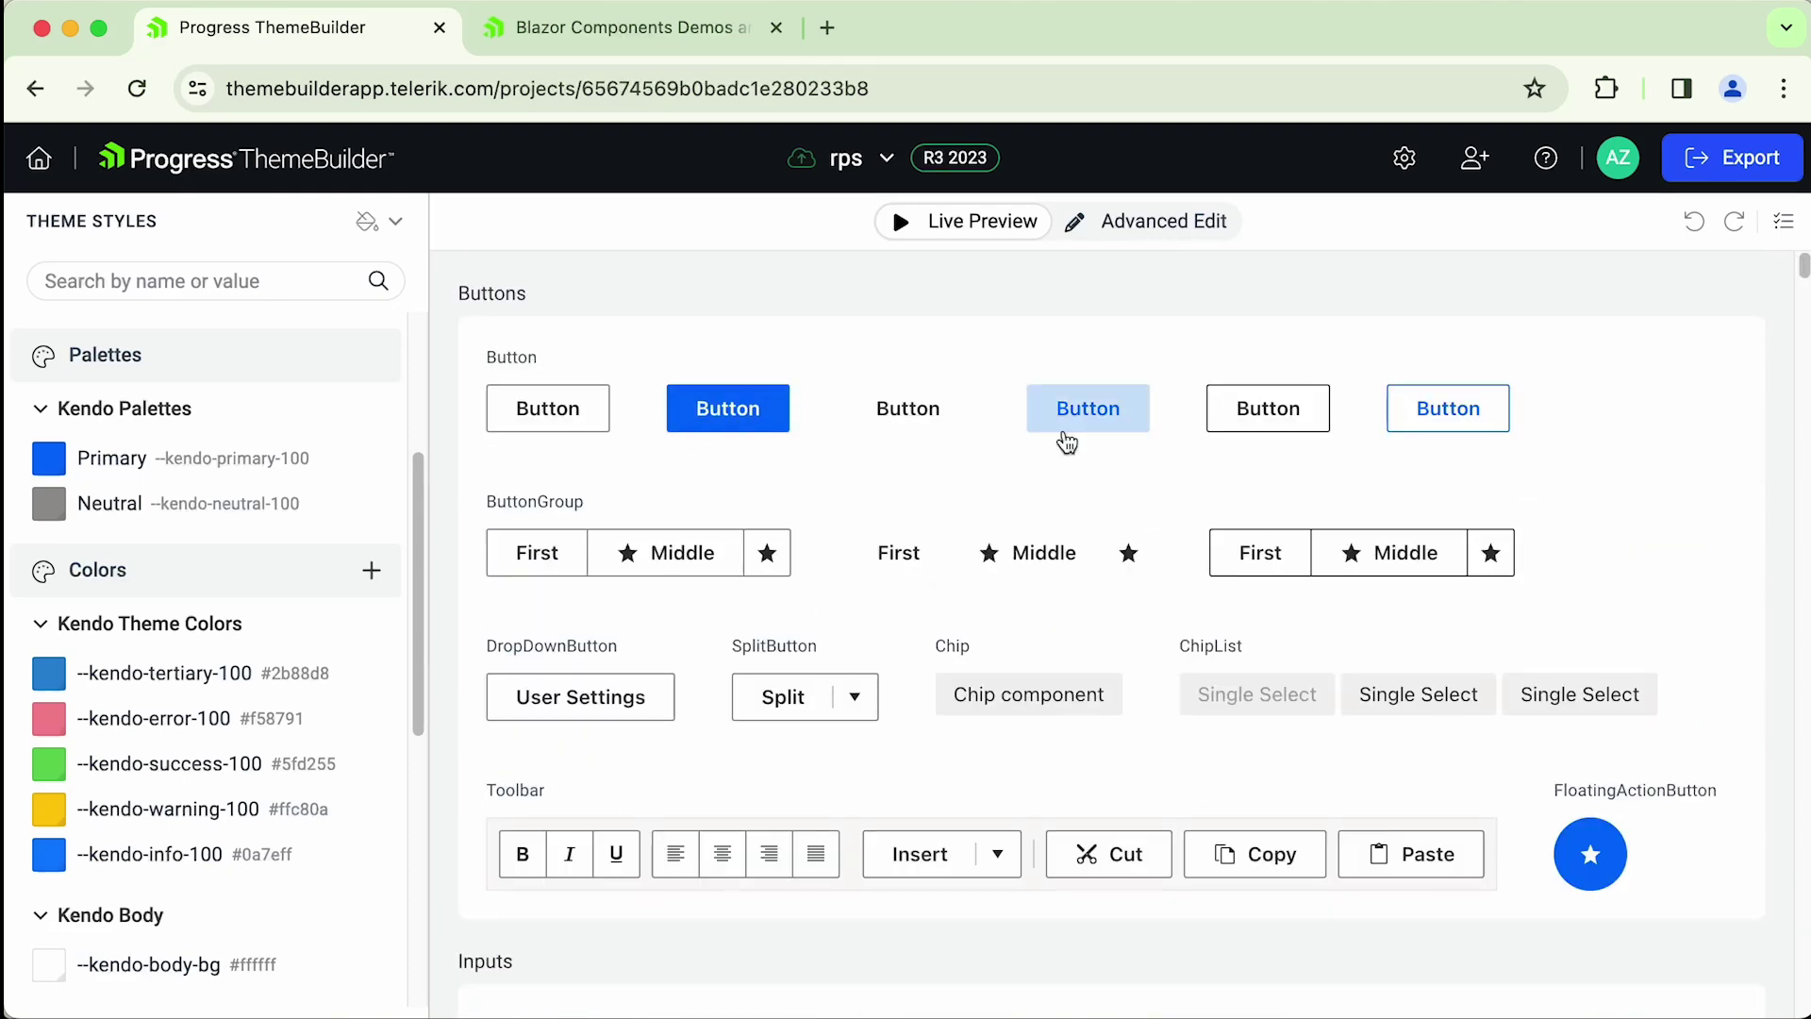
- Clear all preview components and keep only Button and ButtonGroup selected
click(1785, 226)
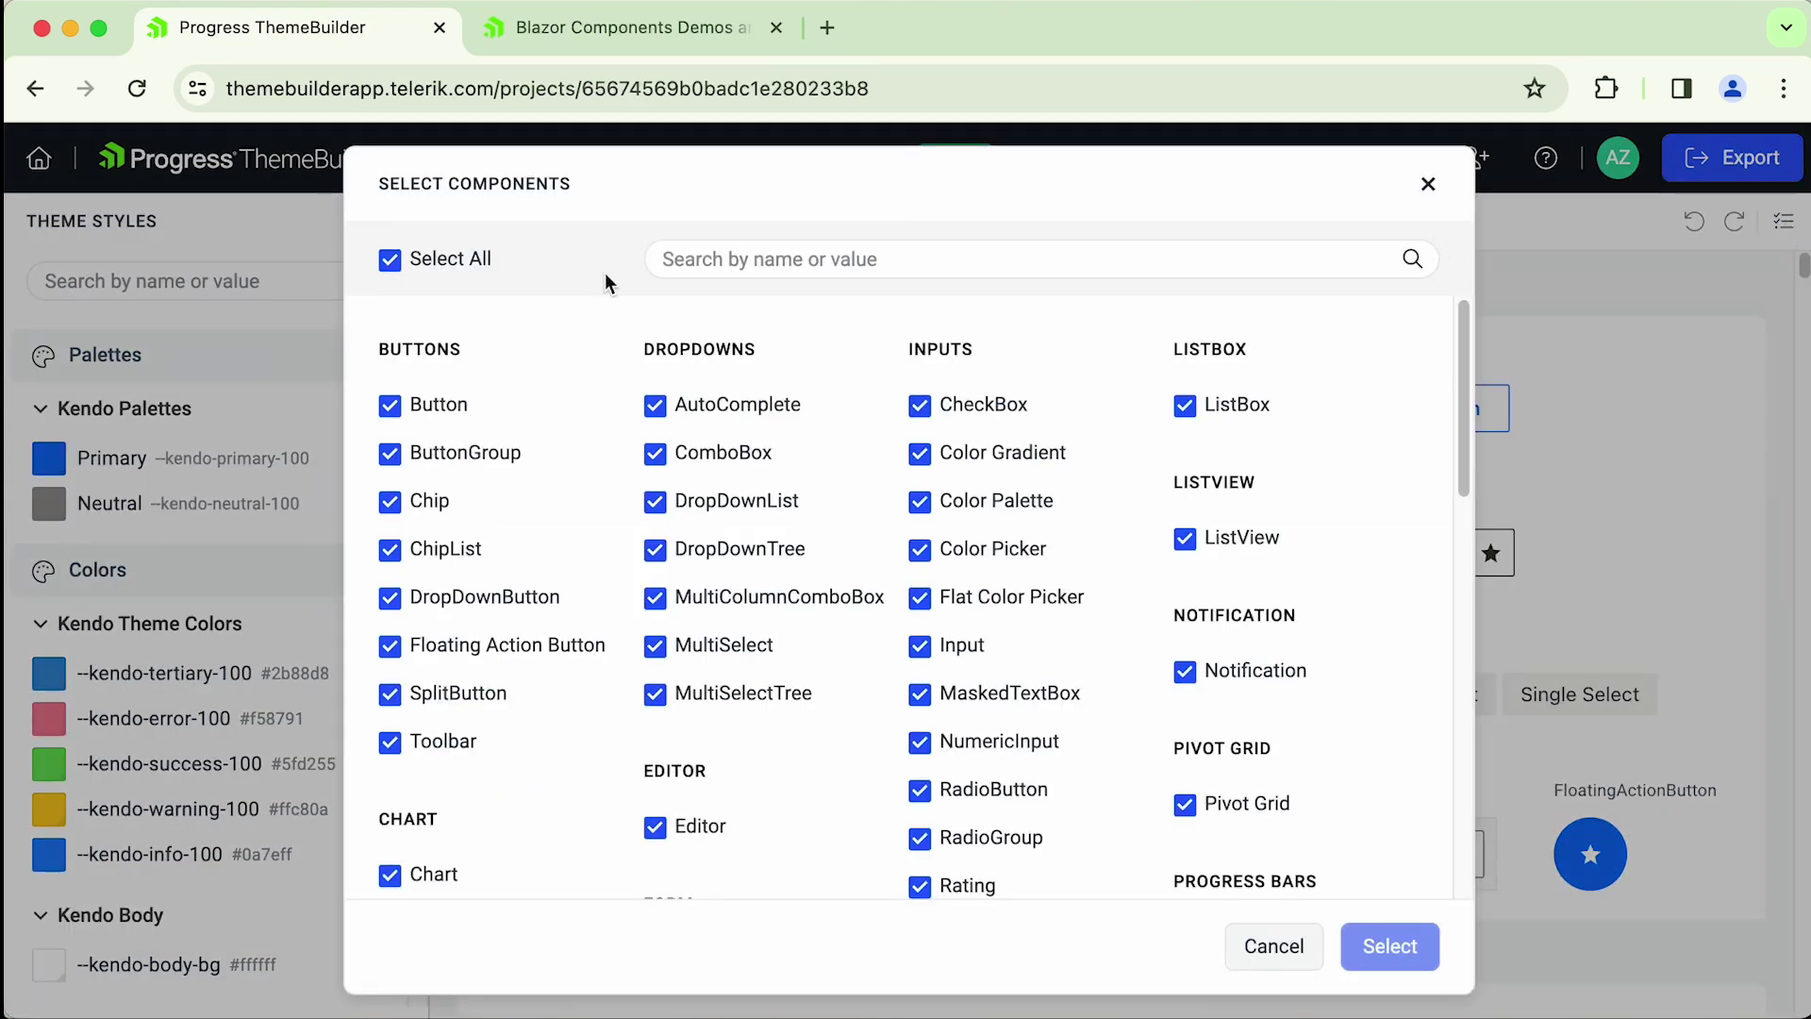
click(394, 265)
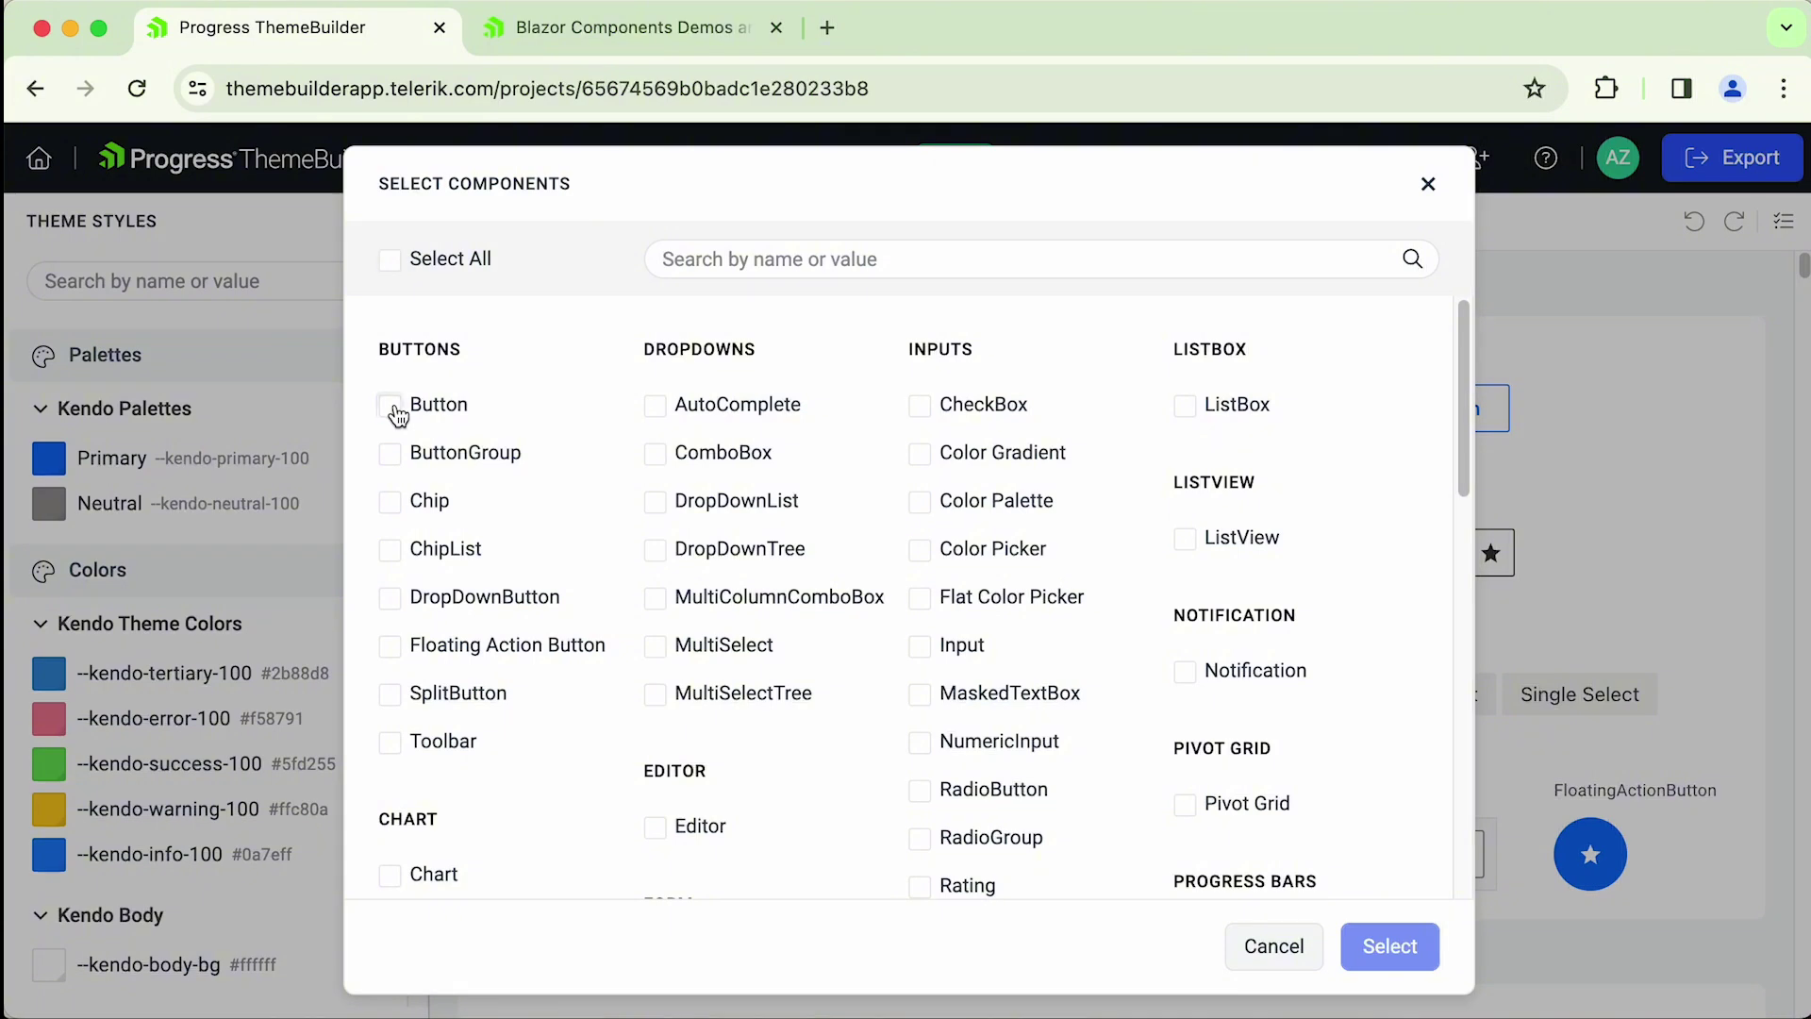
click(397, 413)
click(391, 455)
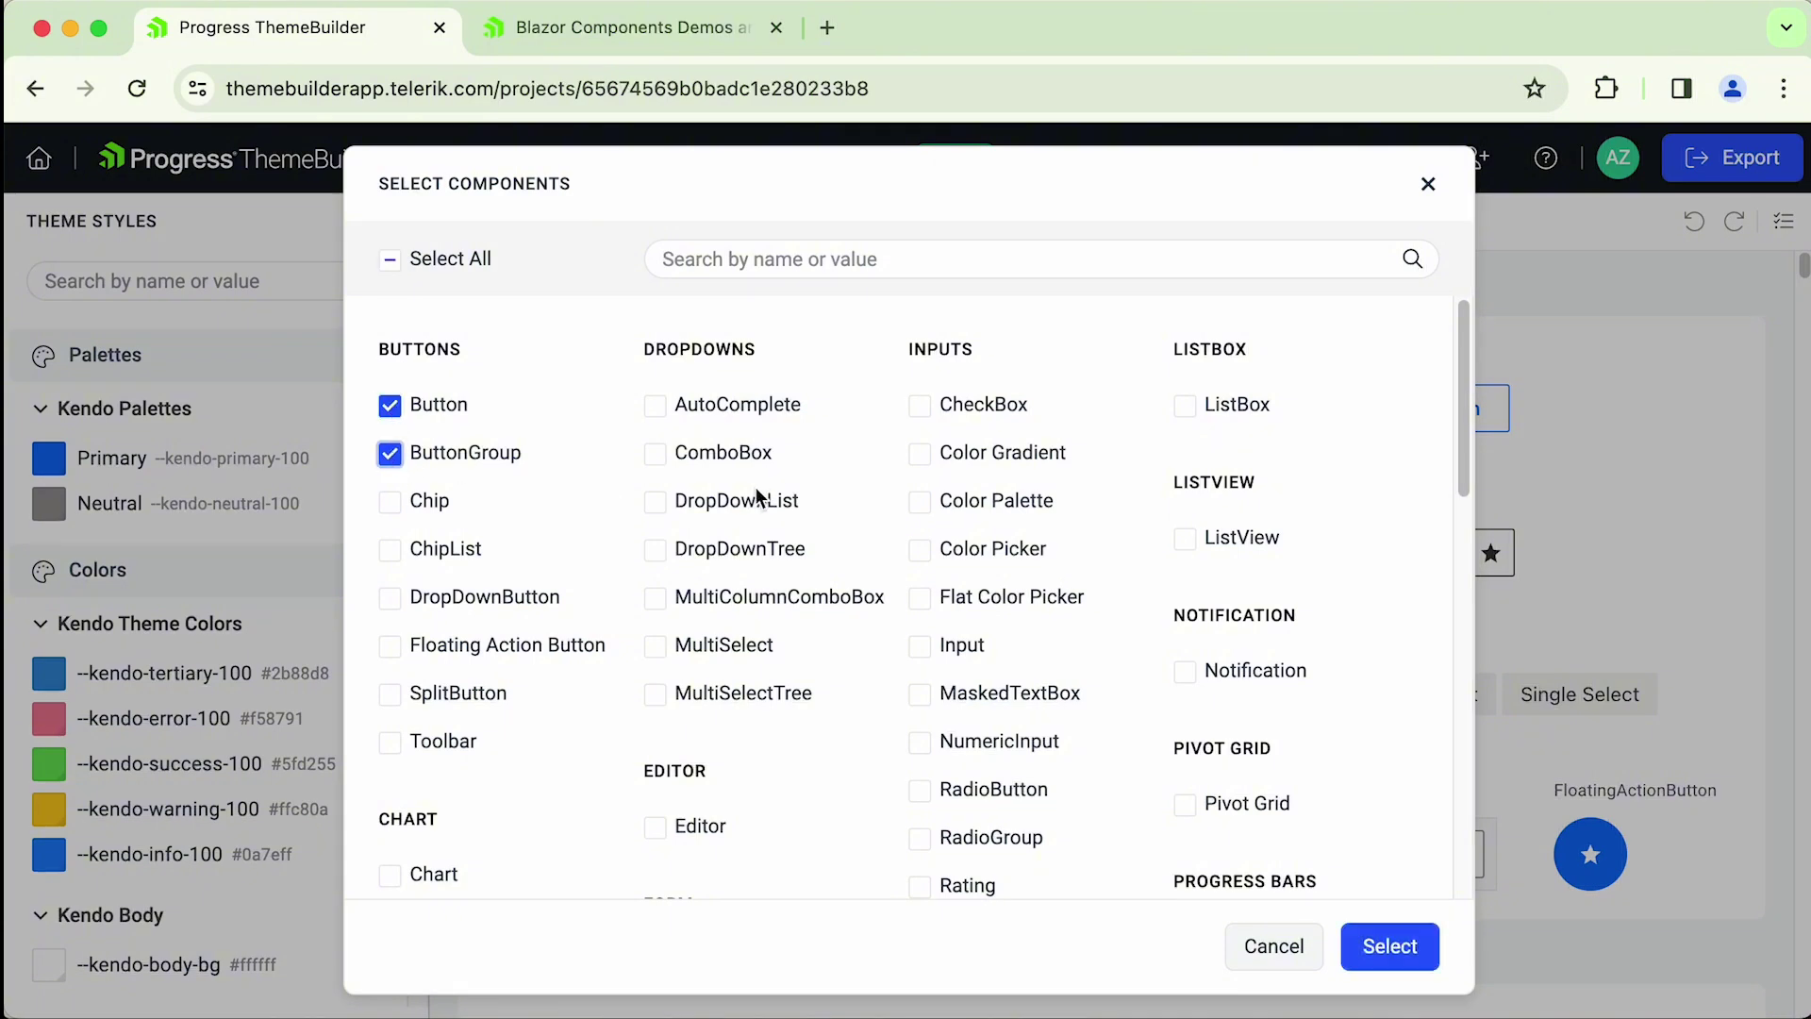
click(1390, 953)
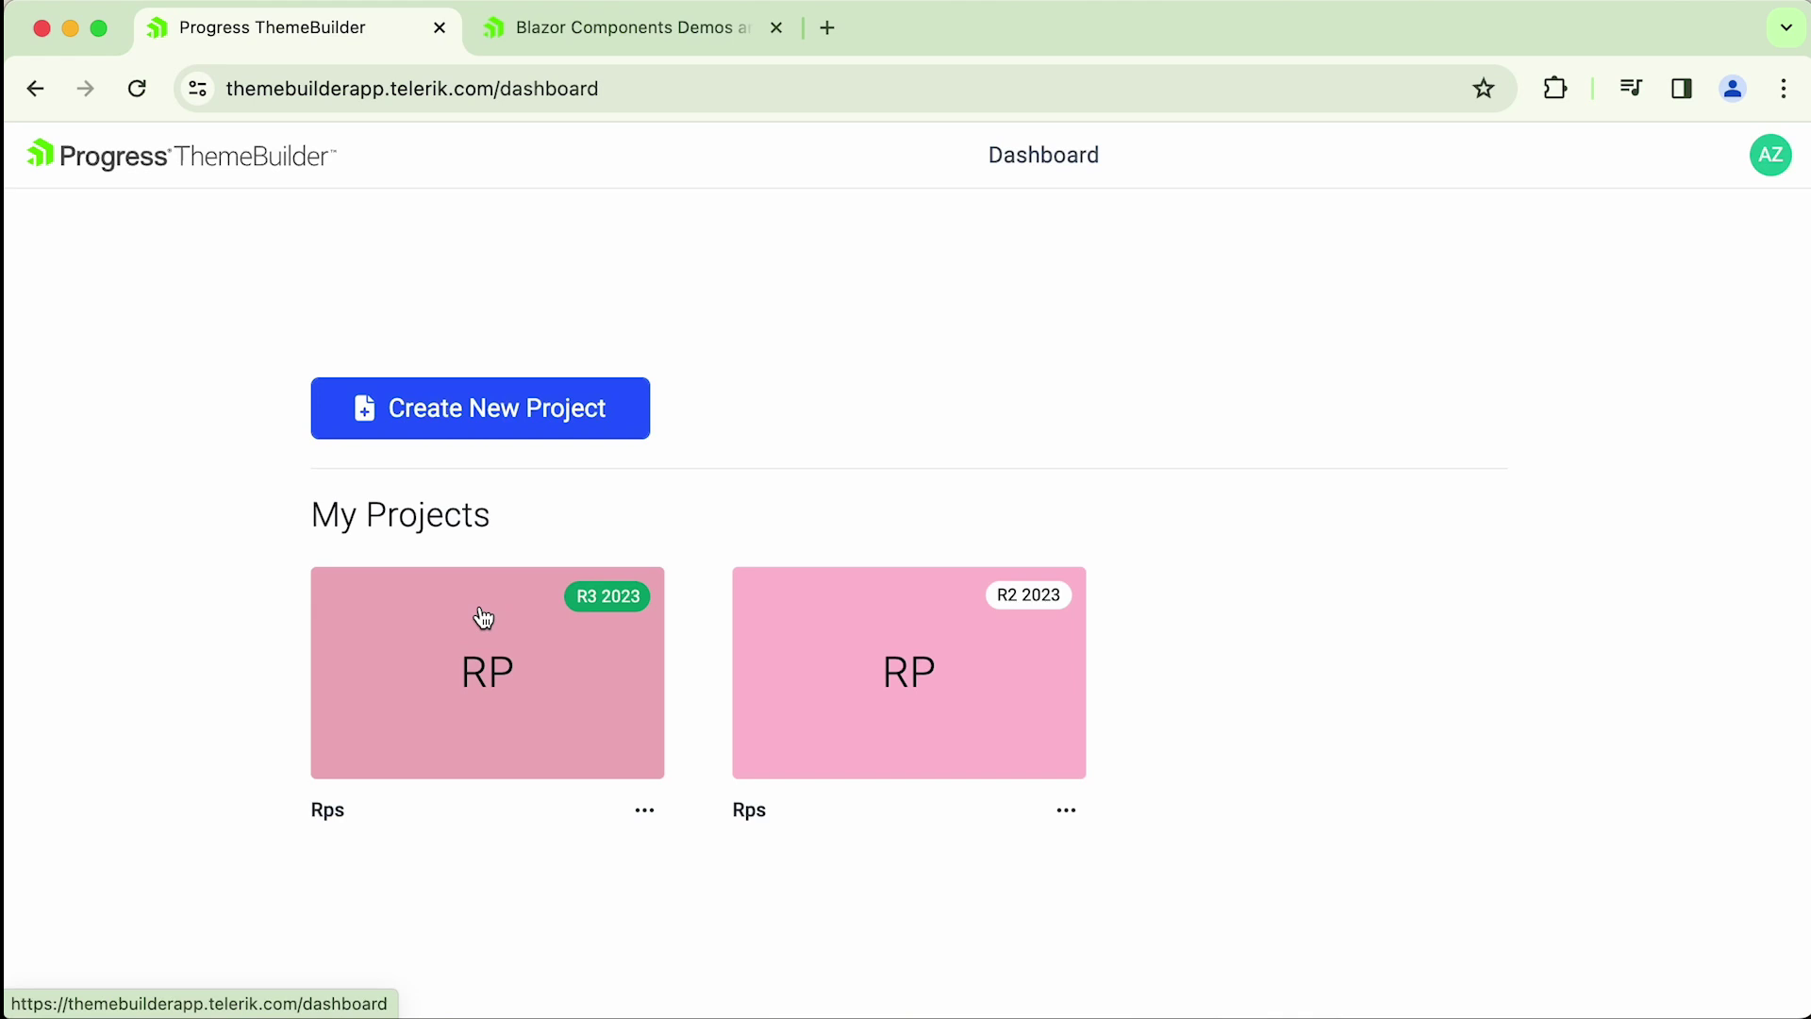
click(518, 714)
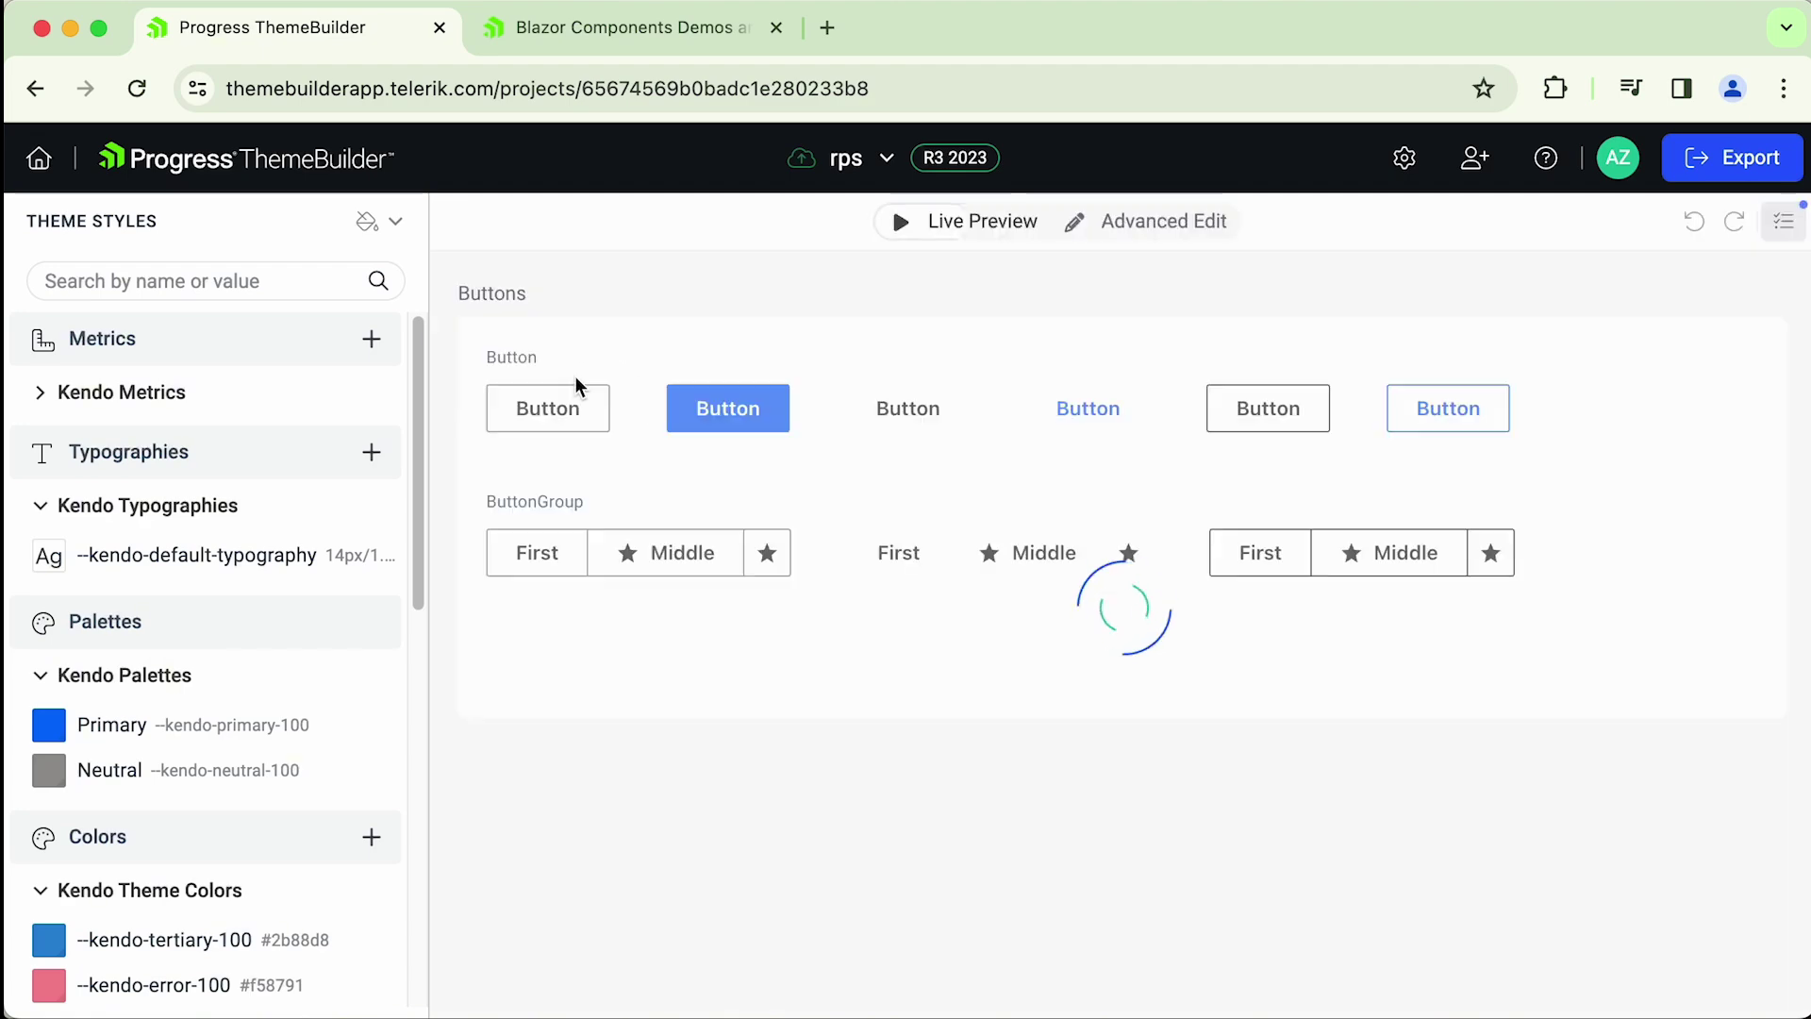
click(1787, 223)
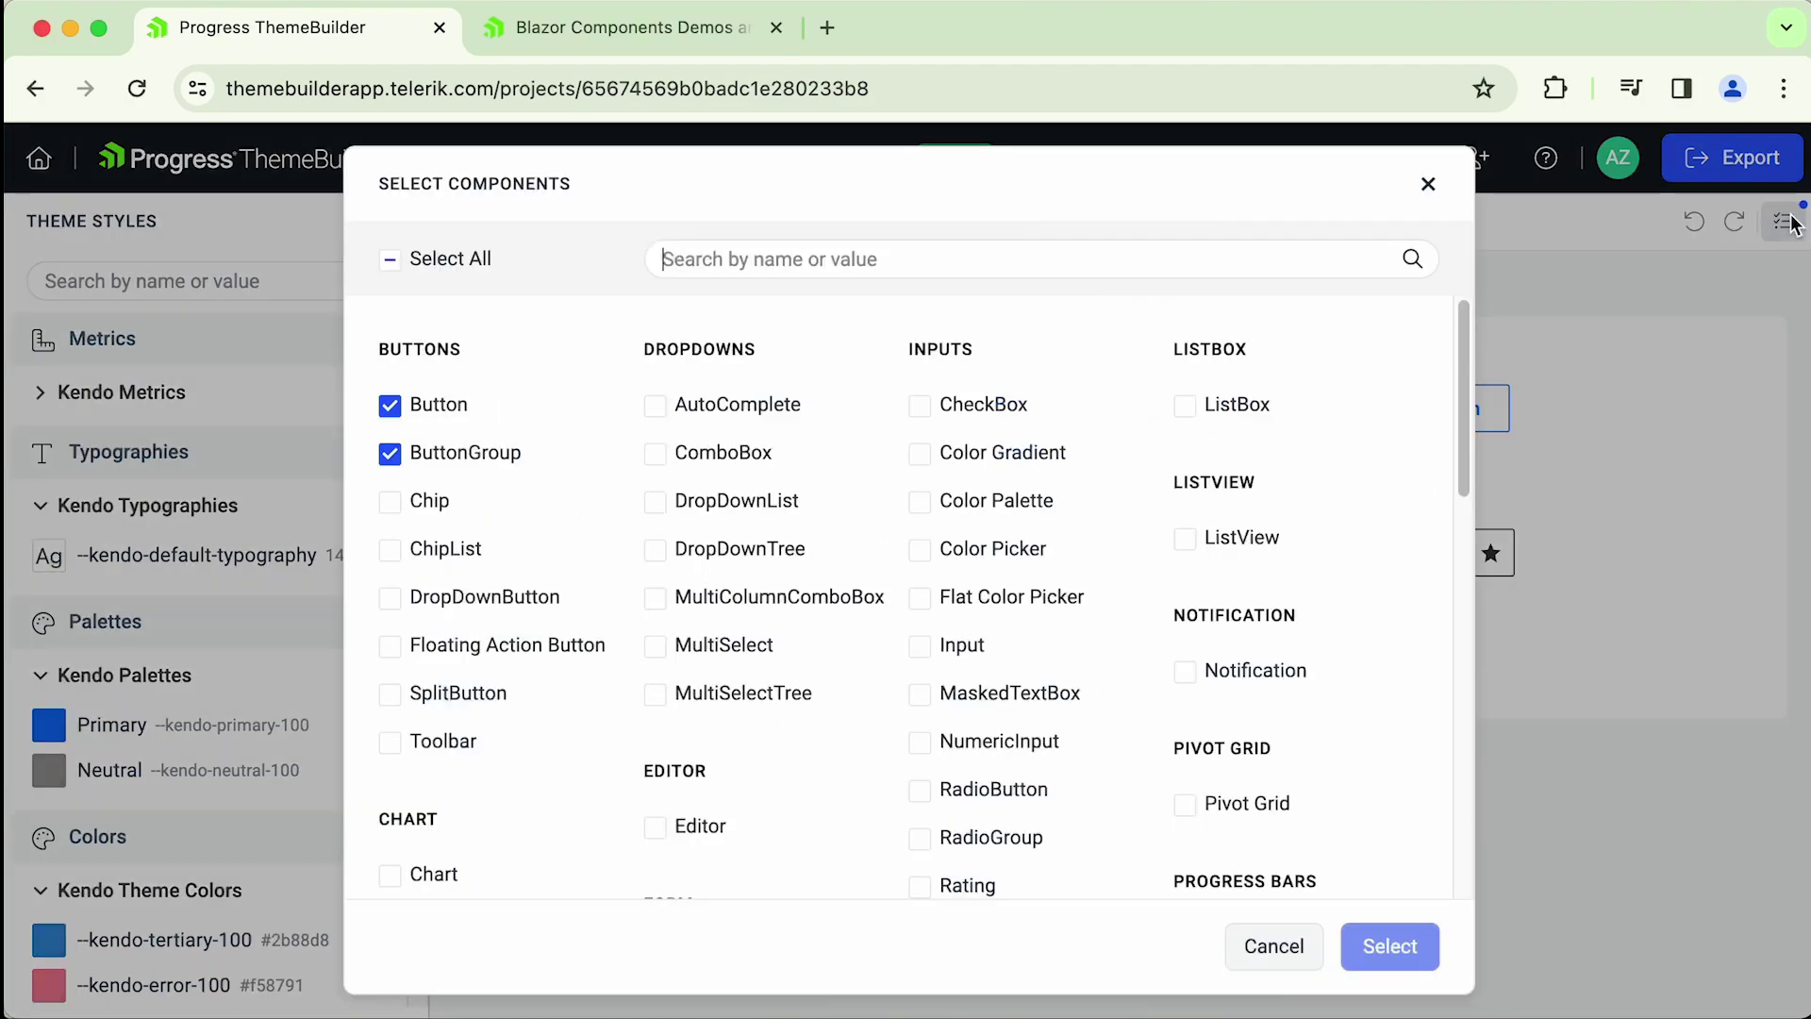
click(1273, 949)
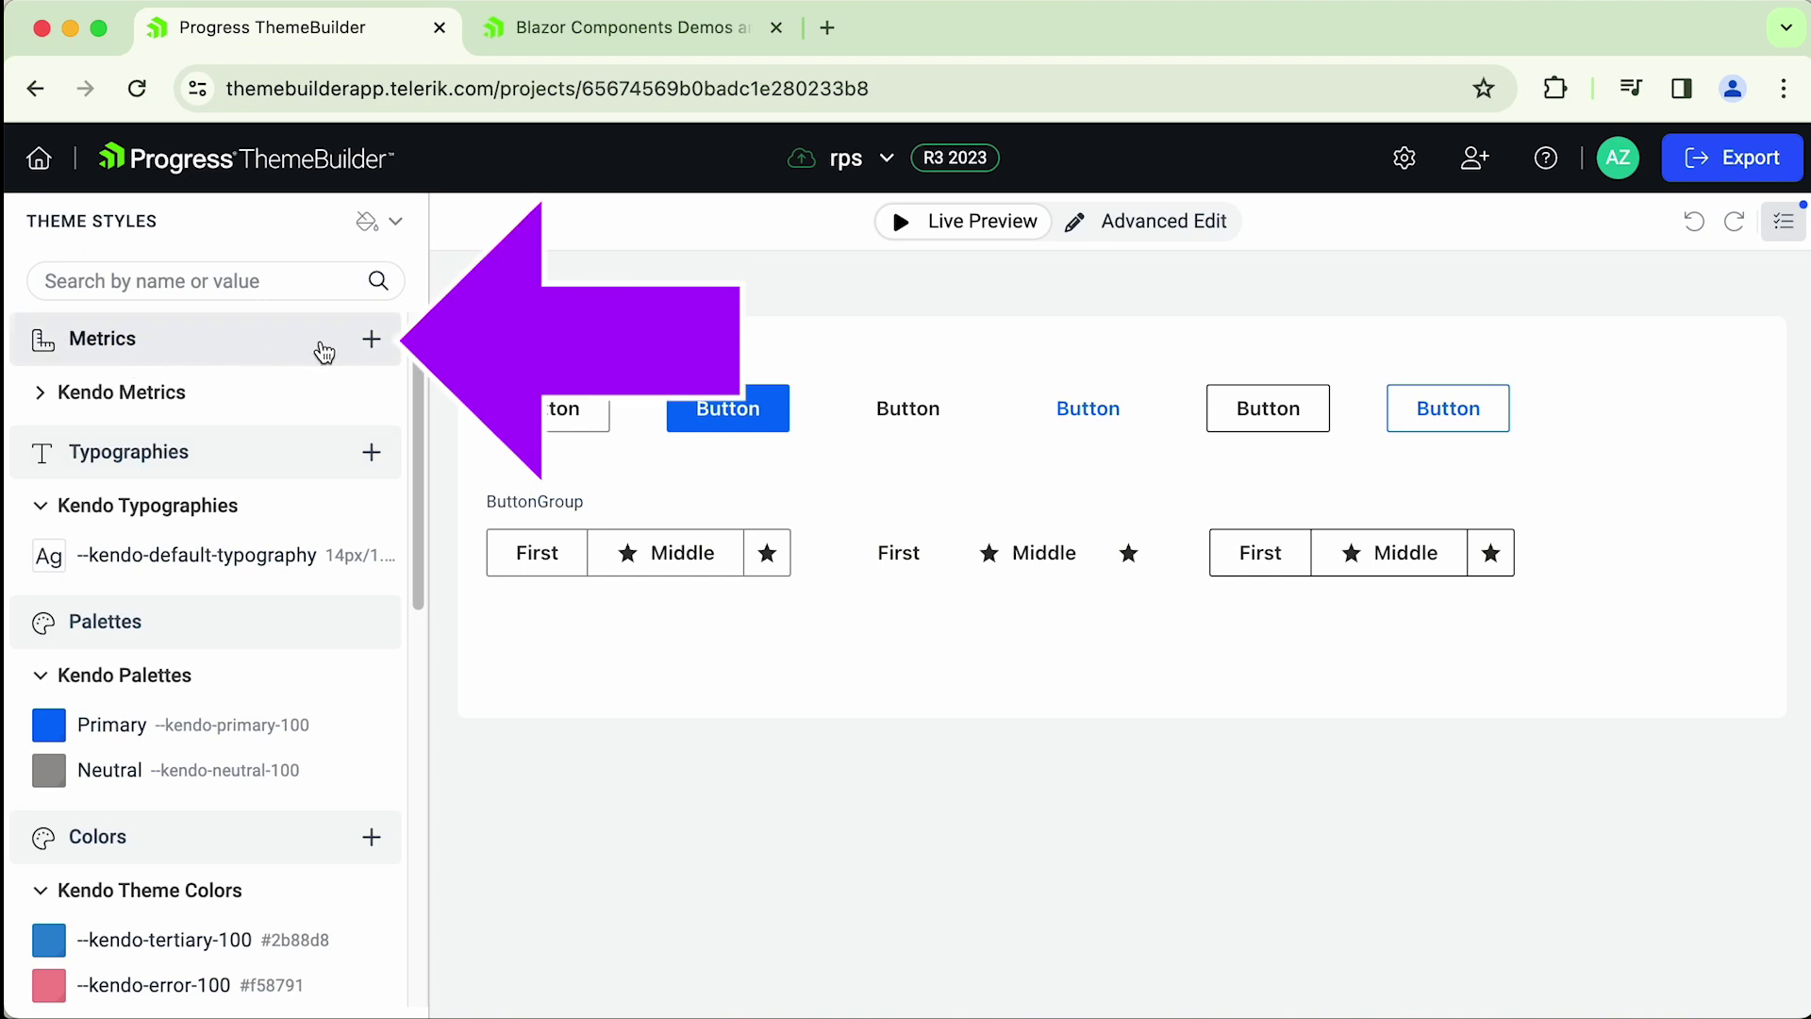
- Expand Kendo Metrics and open the Add Metric form
click(42, 397)
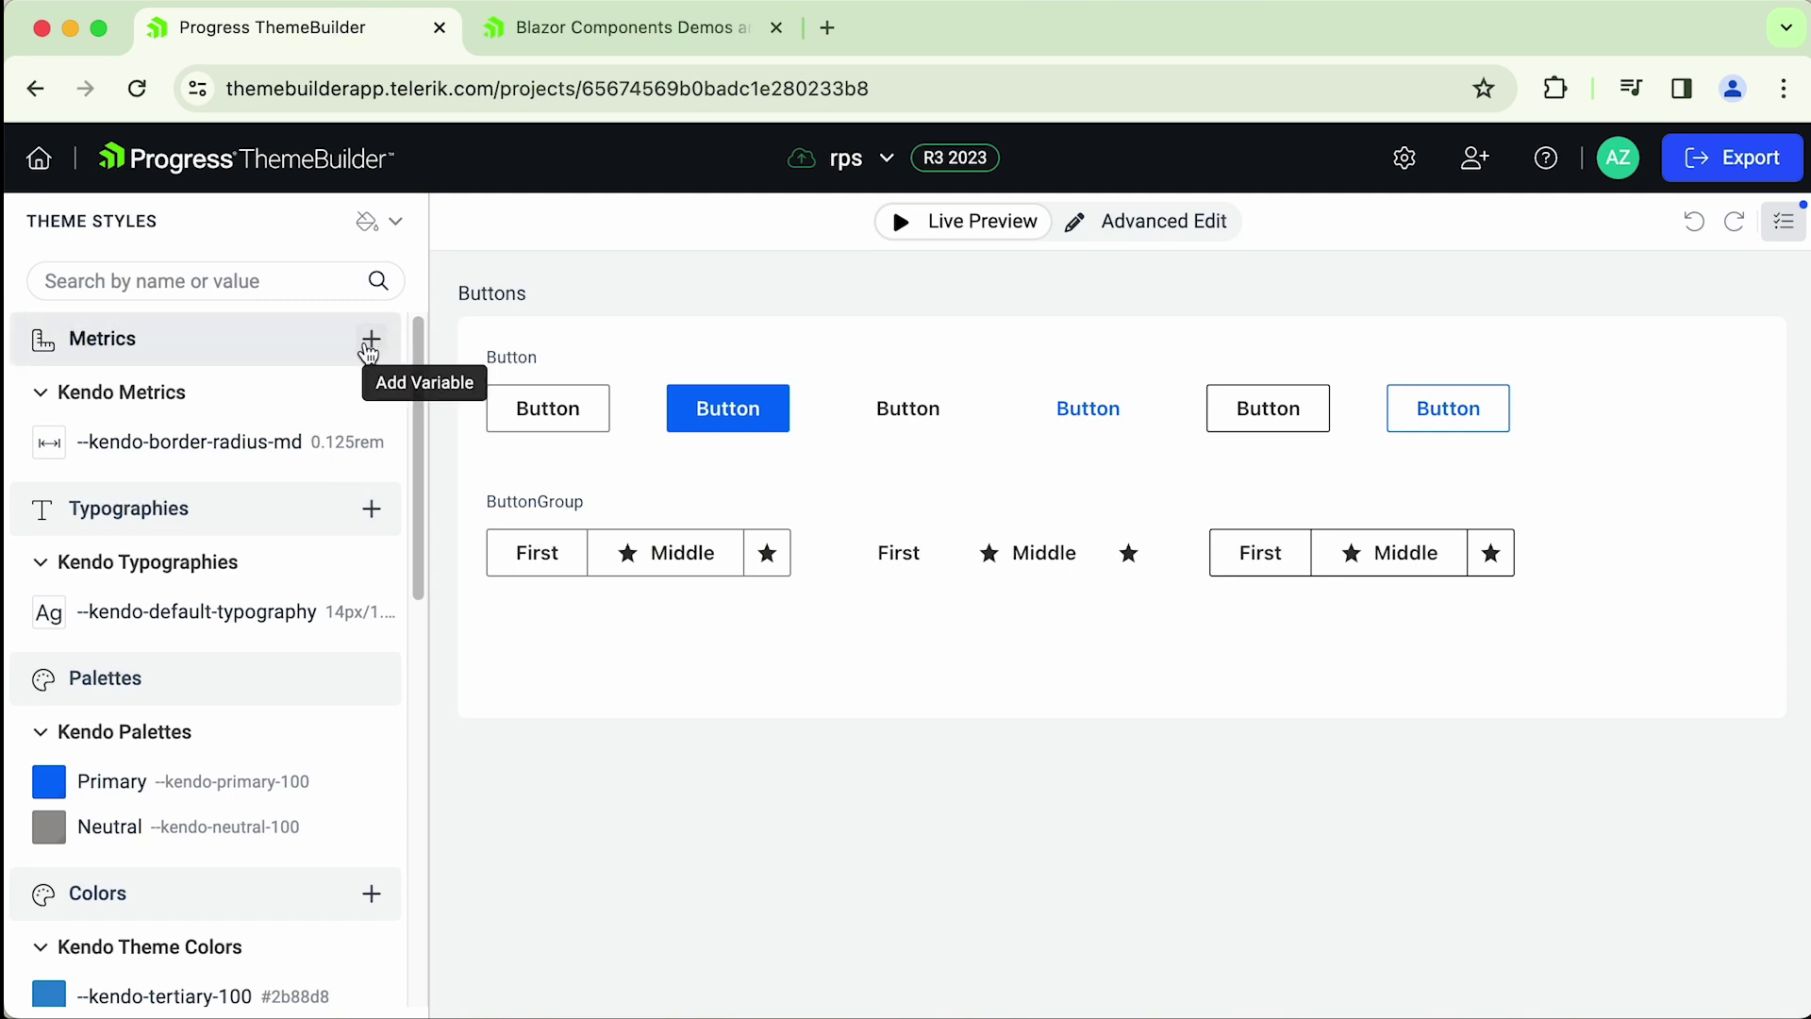
click(373, 342)
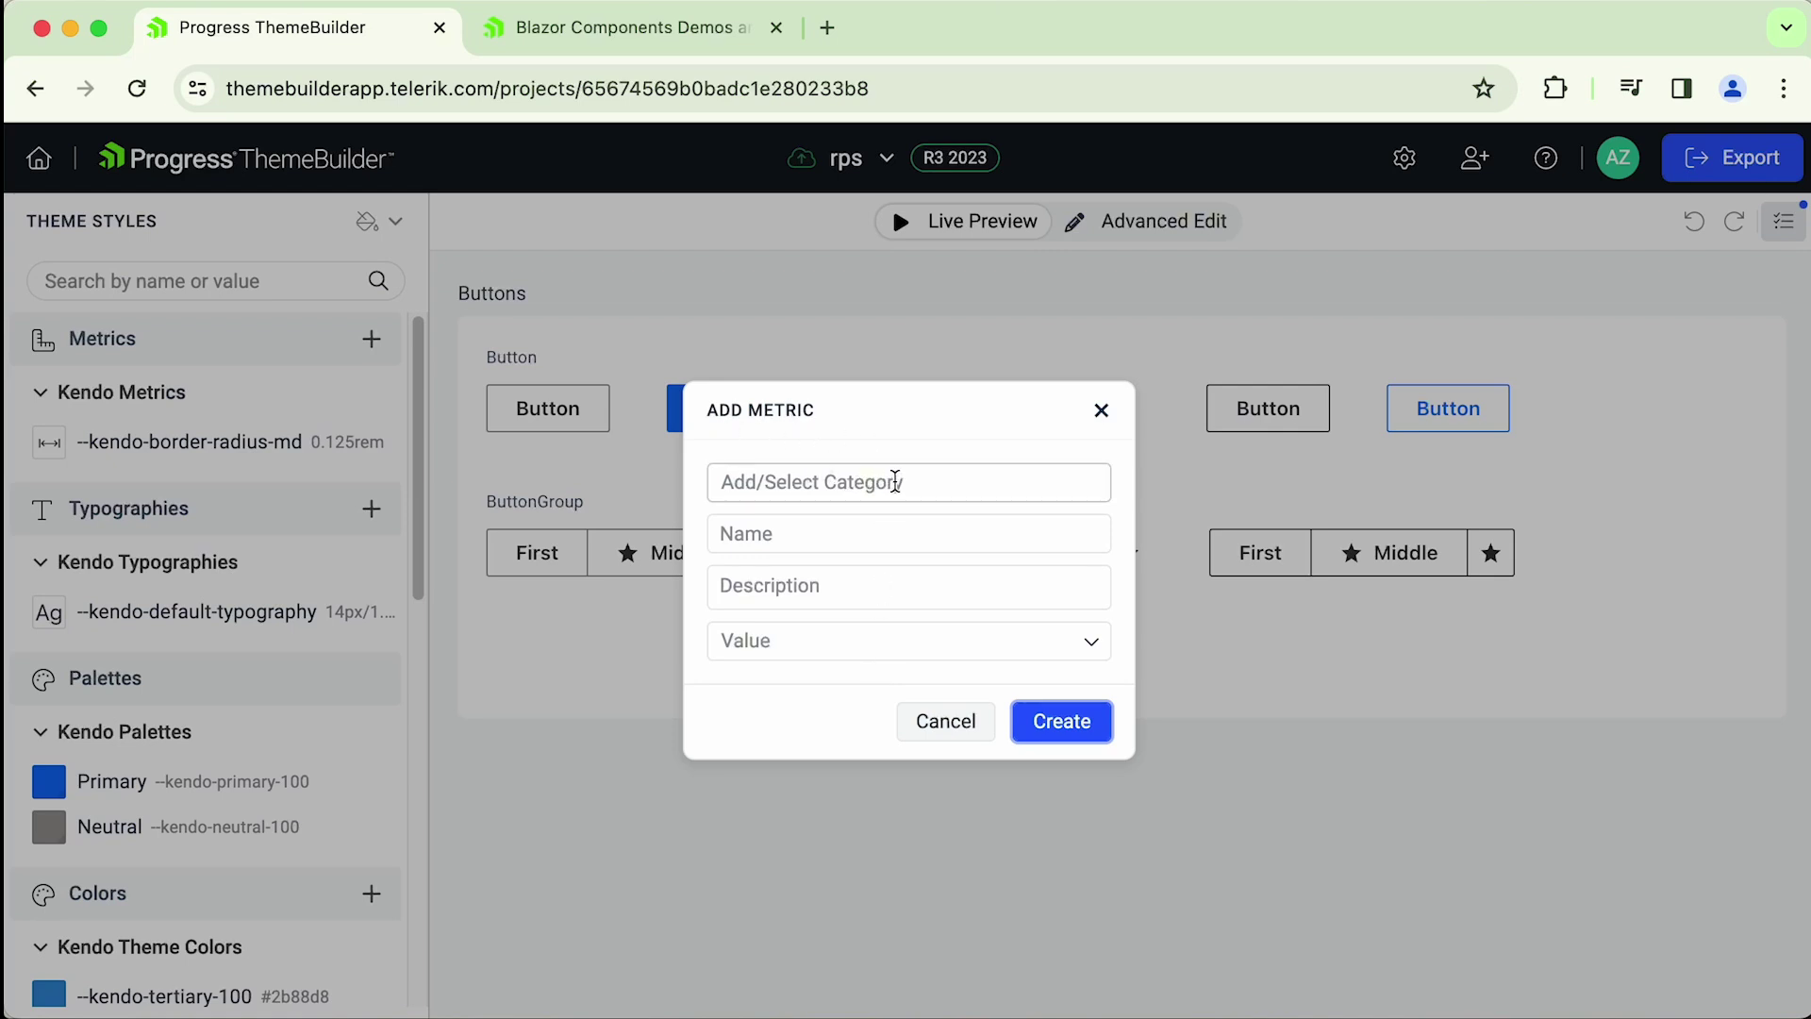
- Enter category RPS Metrics and name --rps-border-radius-md, replacing a mistyped name
click(889, 487)
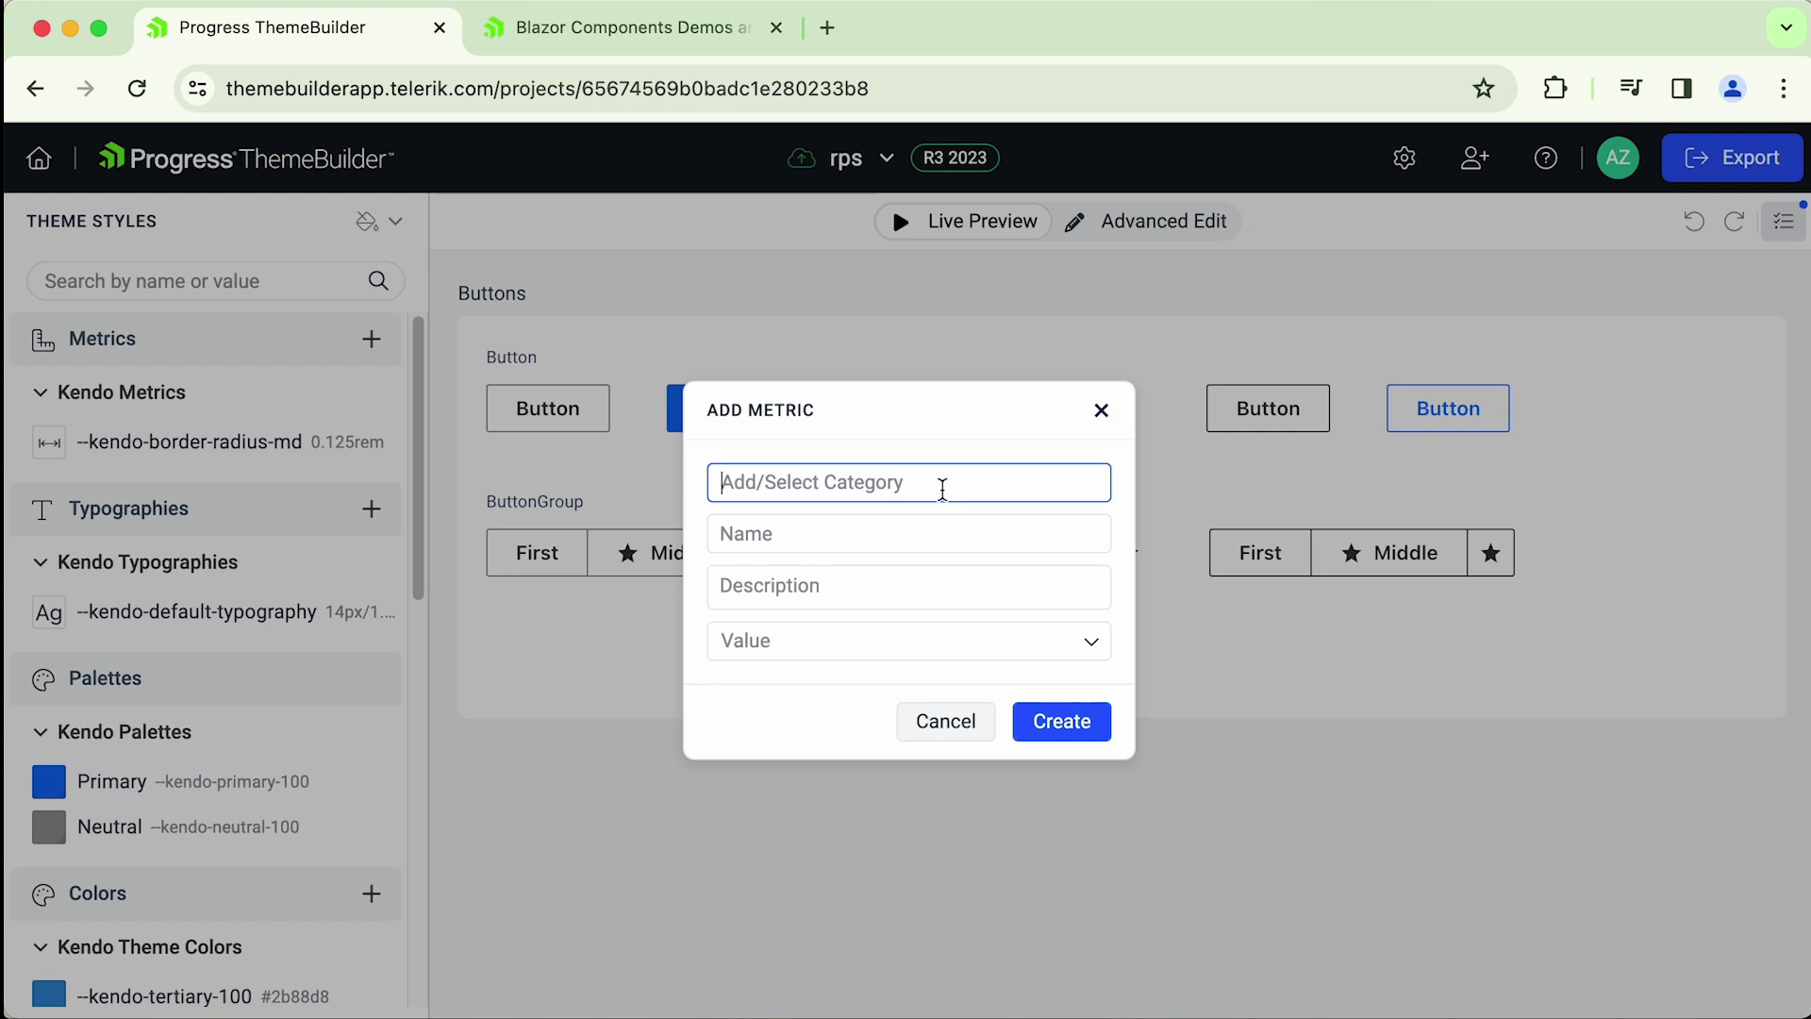
text(RPS Metrics)
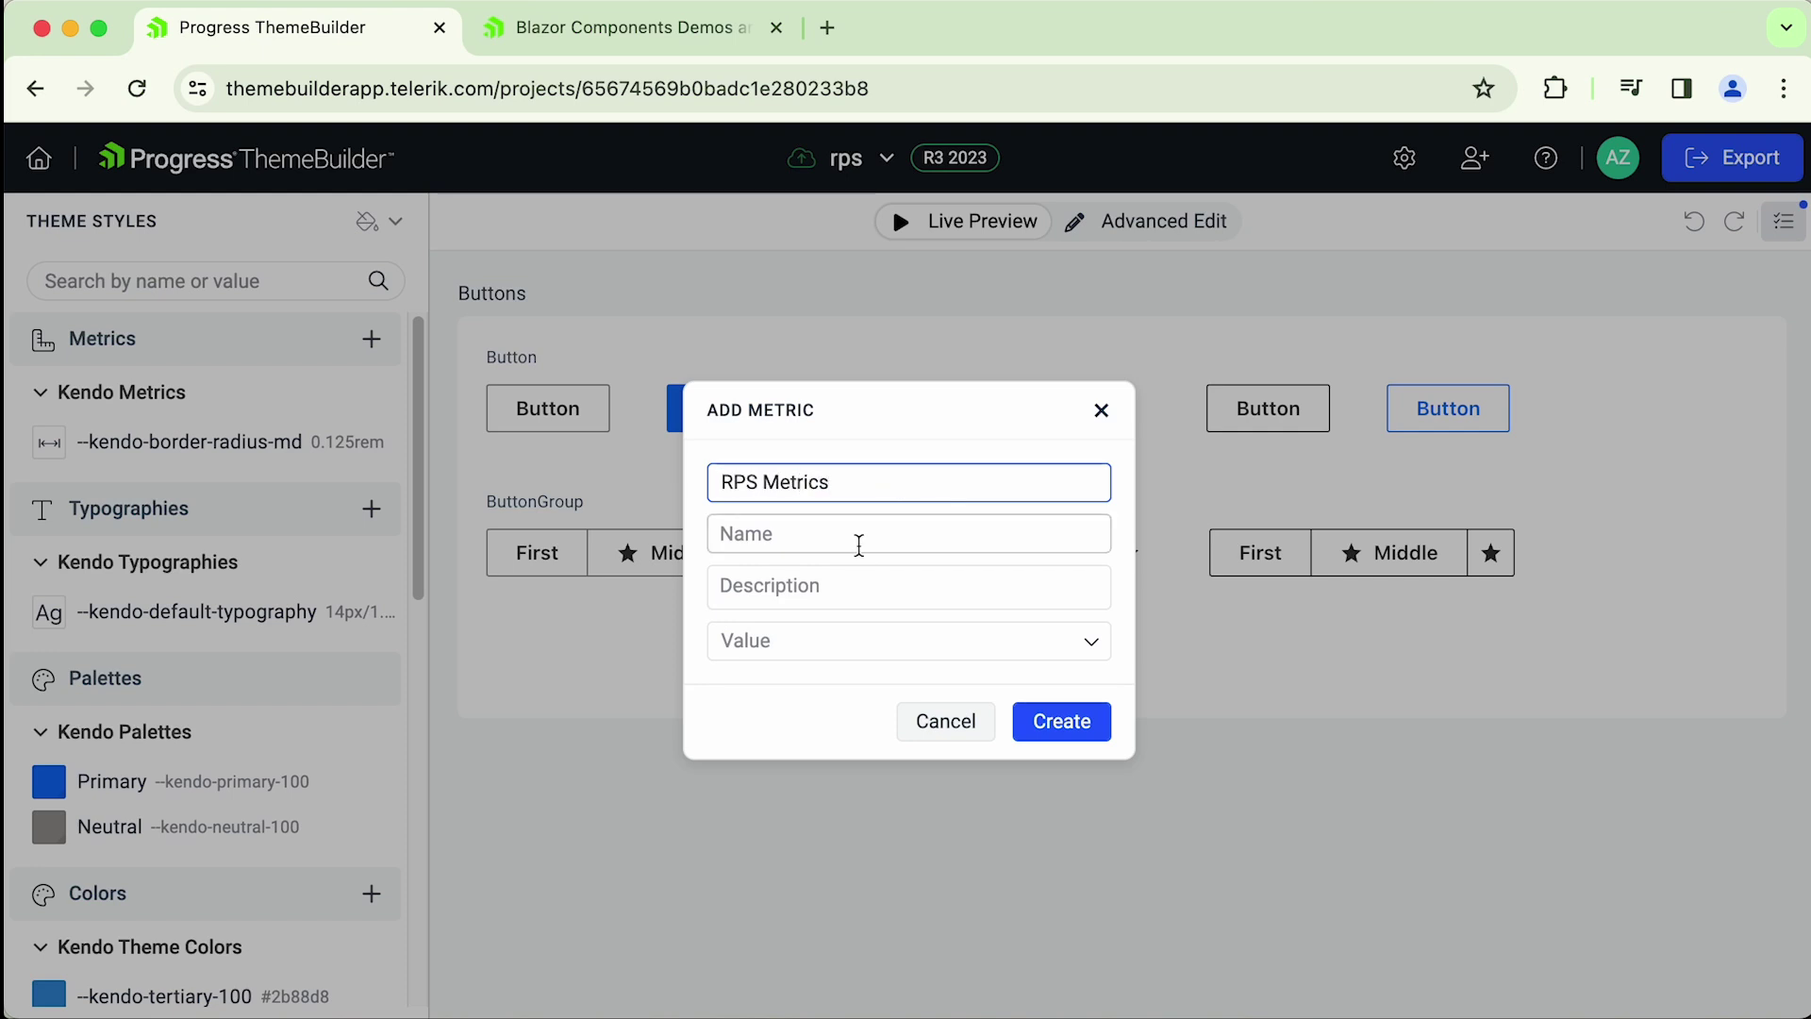
click(854, 538)
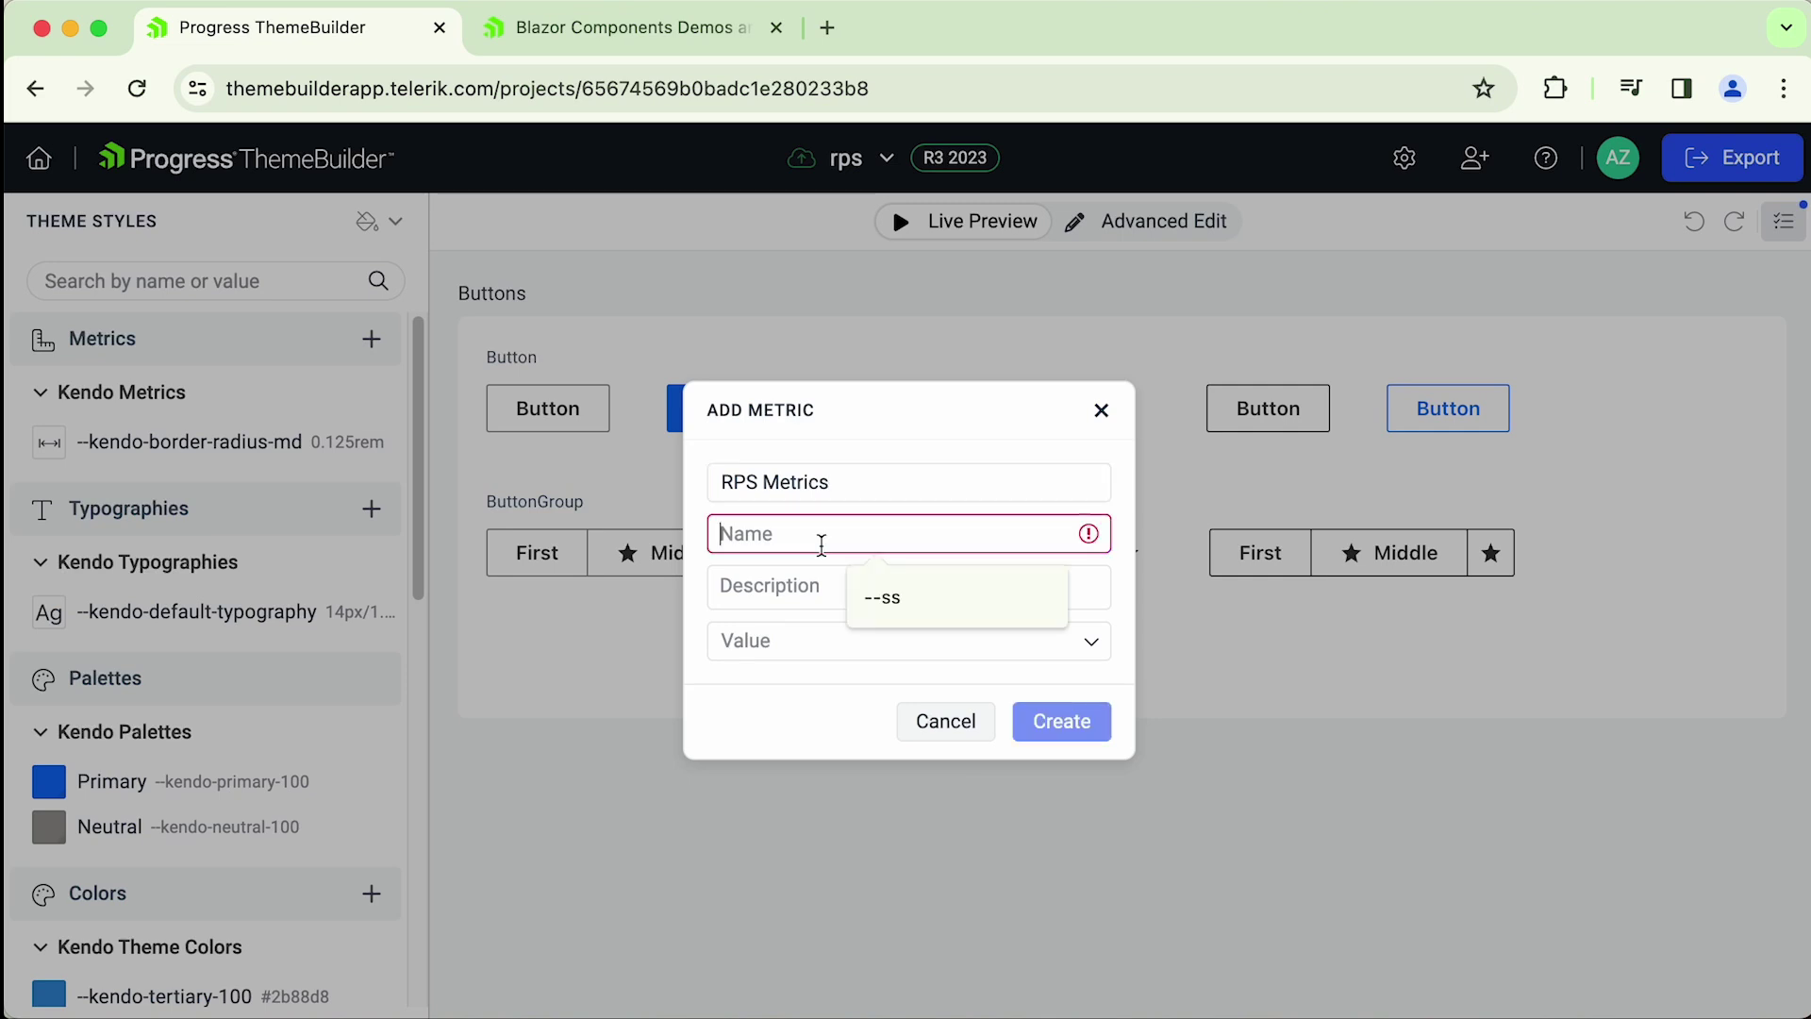
text(--hsdsdjslsjlsdf)
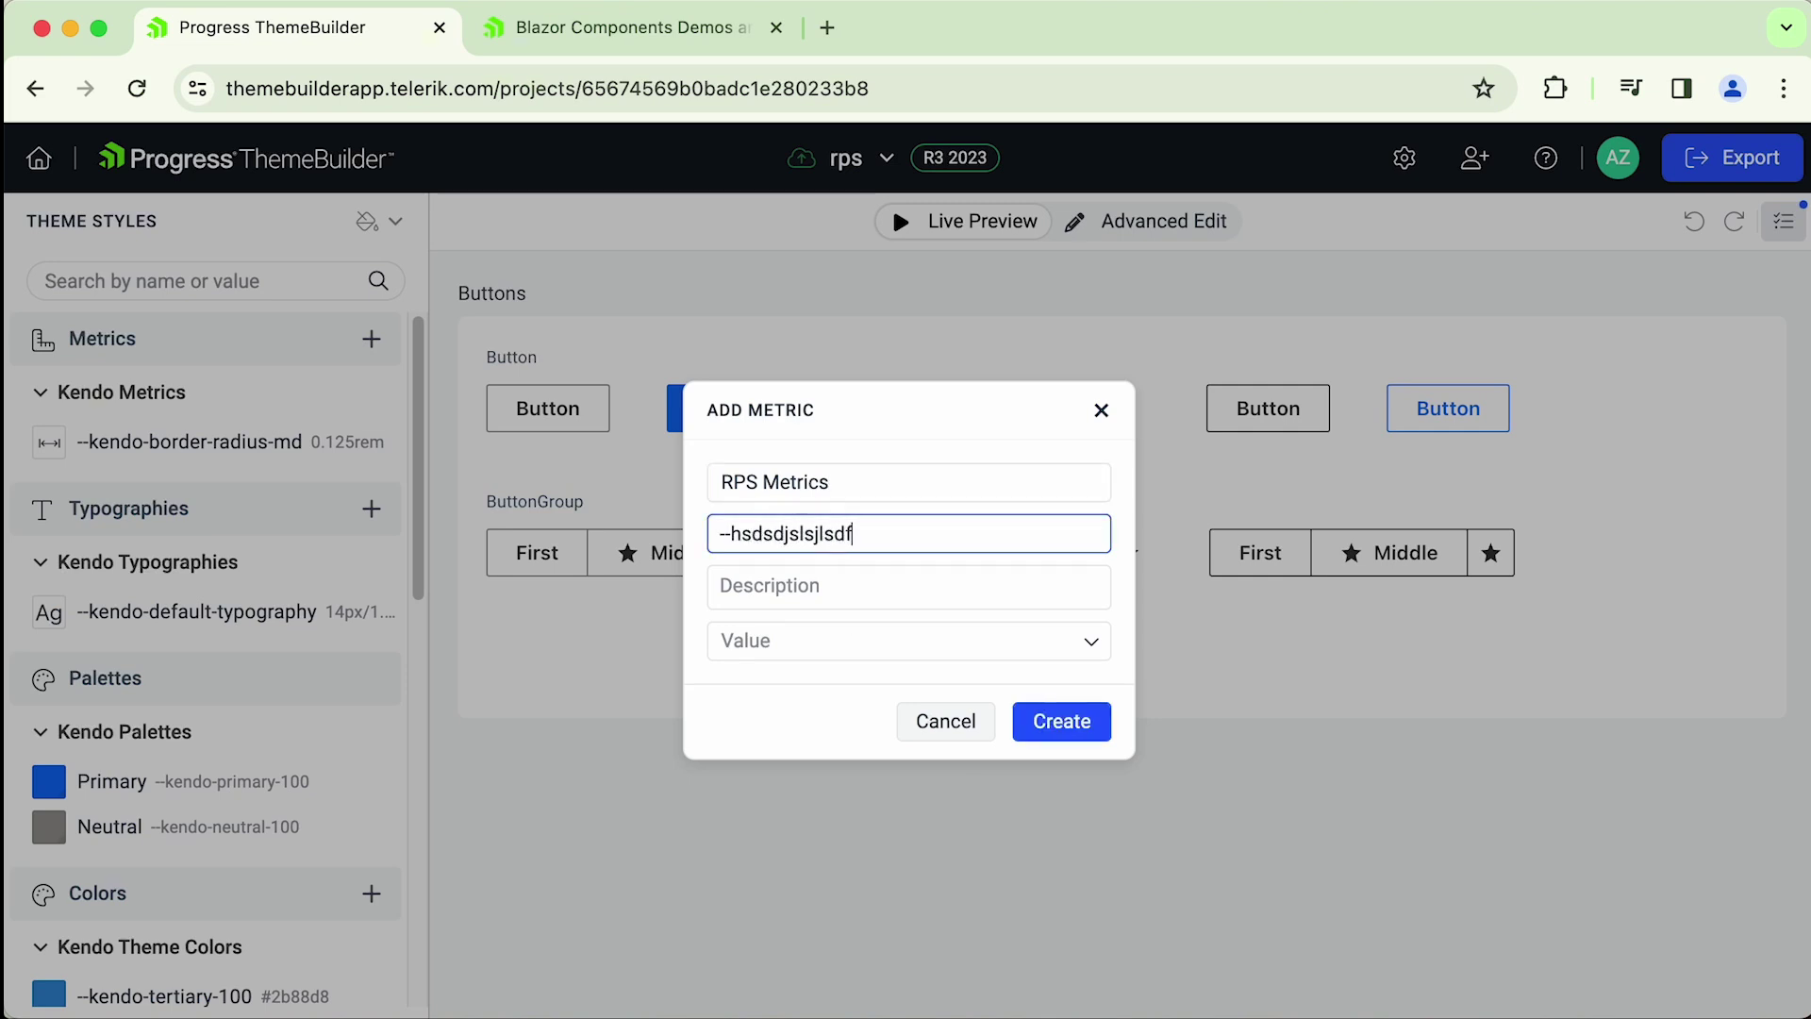
drag(732, 536, 721, 539)
drag(864, 535, 706, 540)
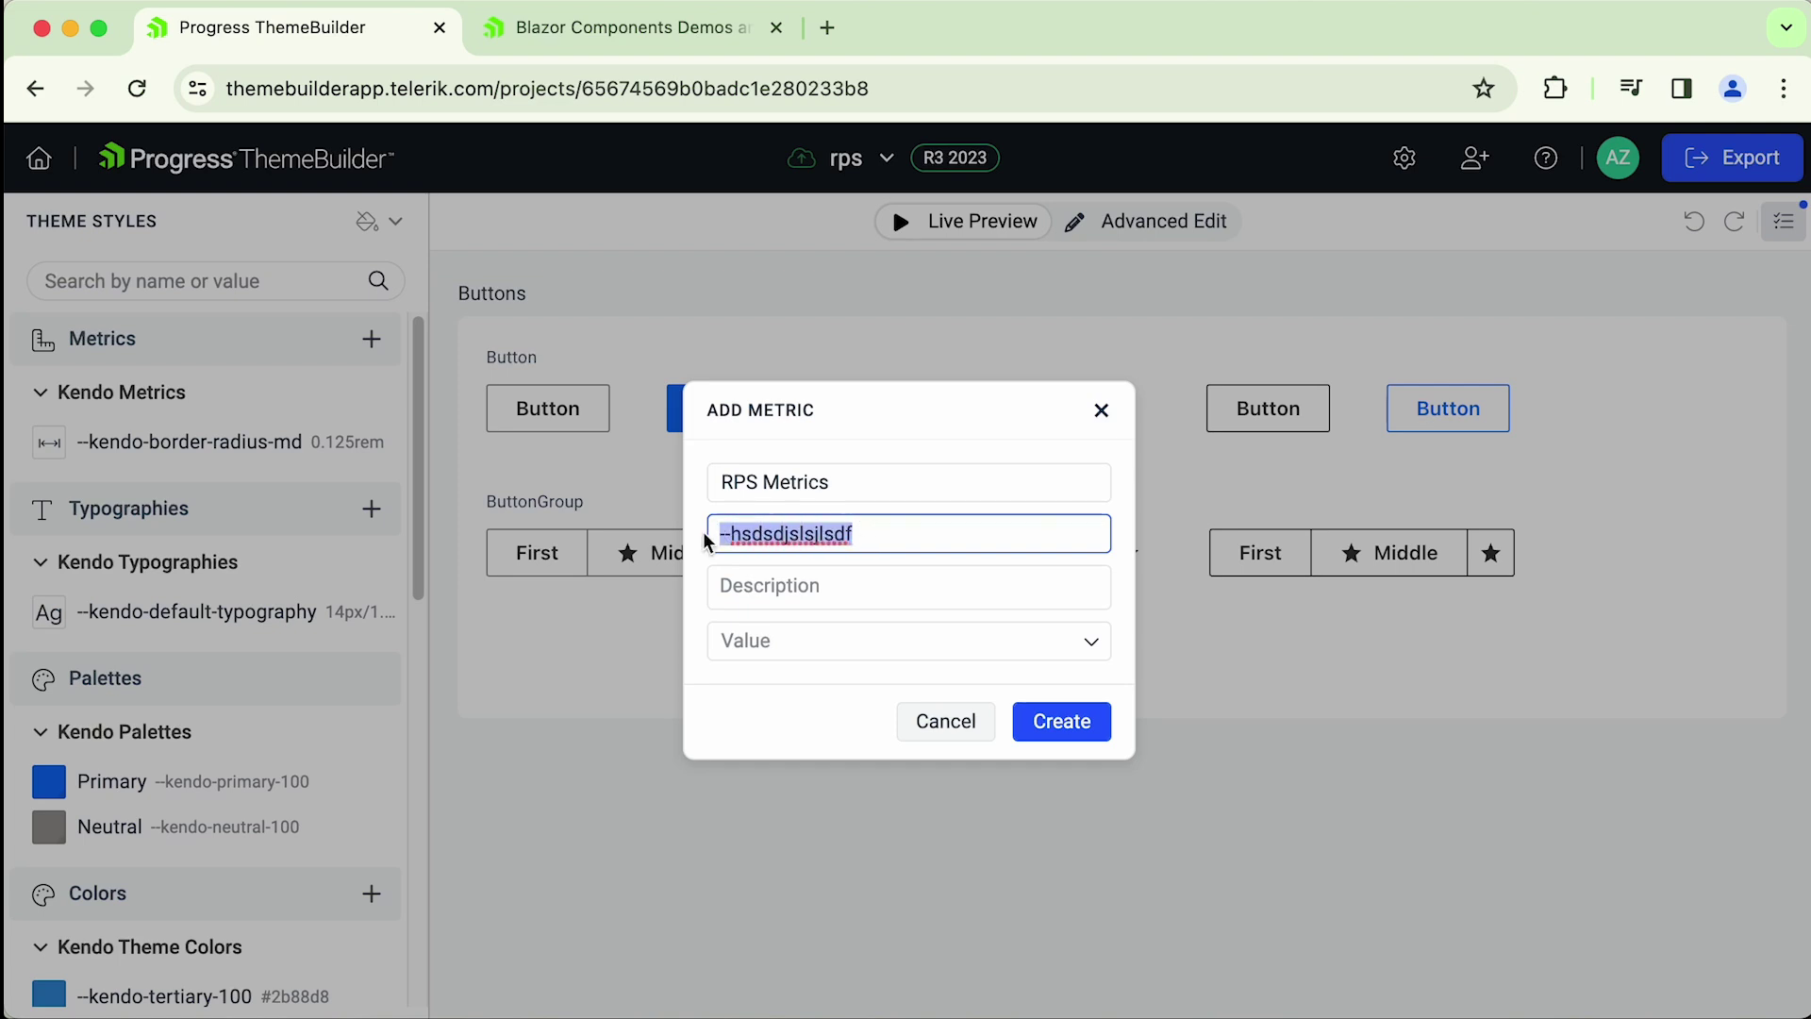
key(BackSpace)
text(-)
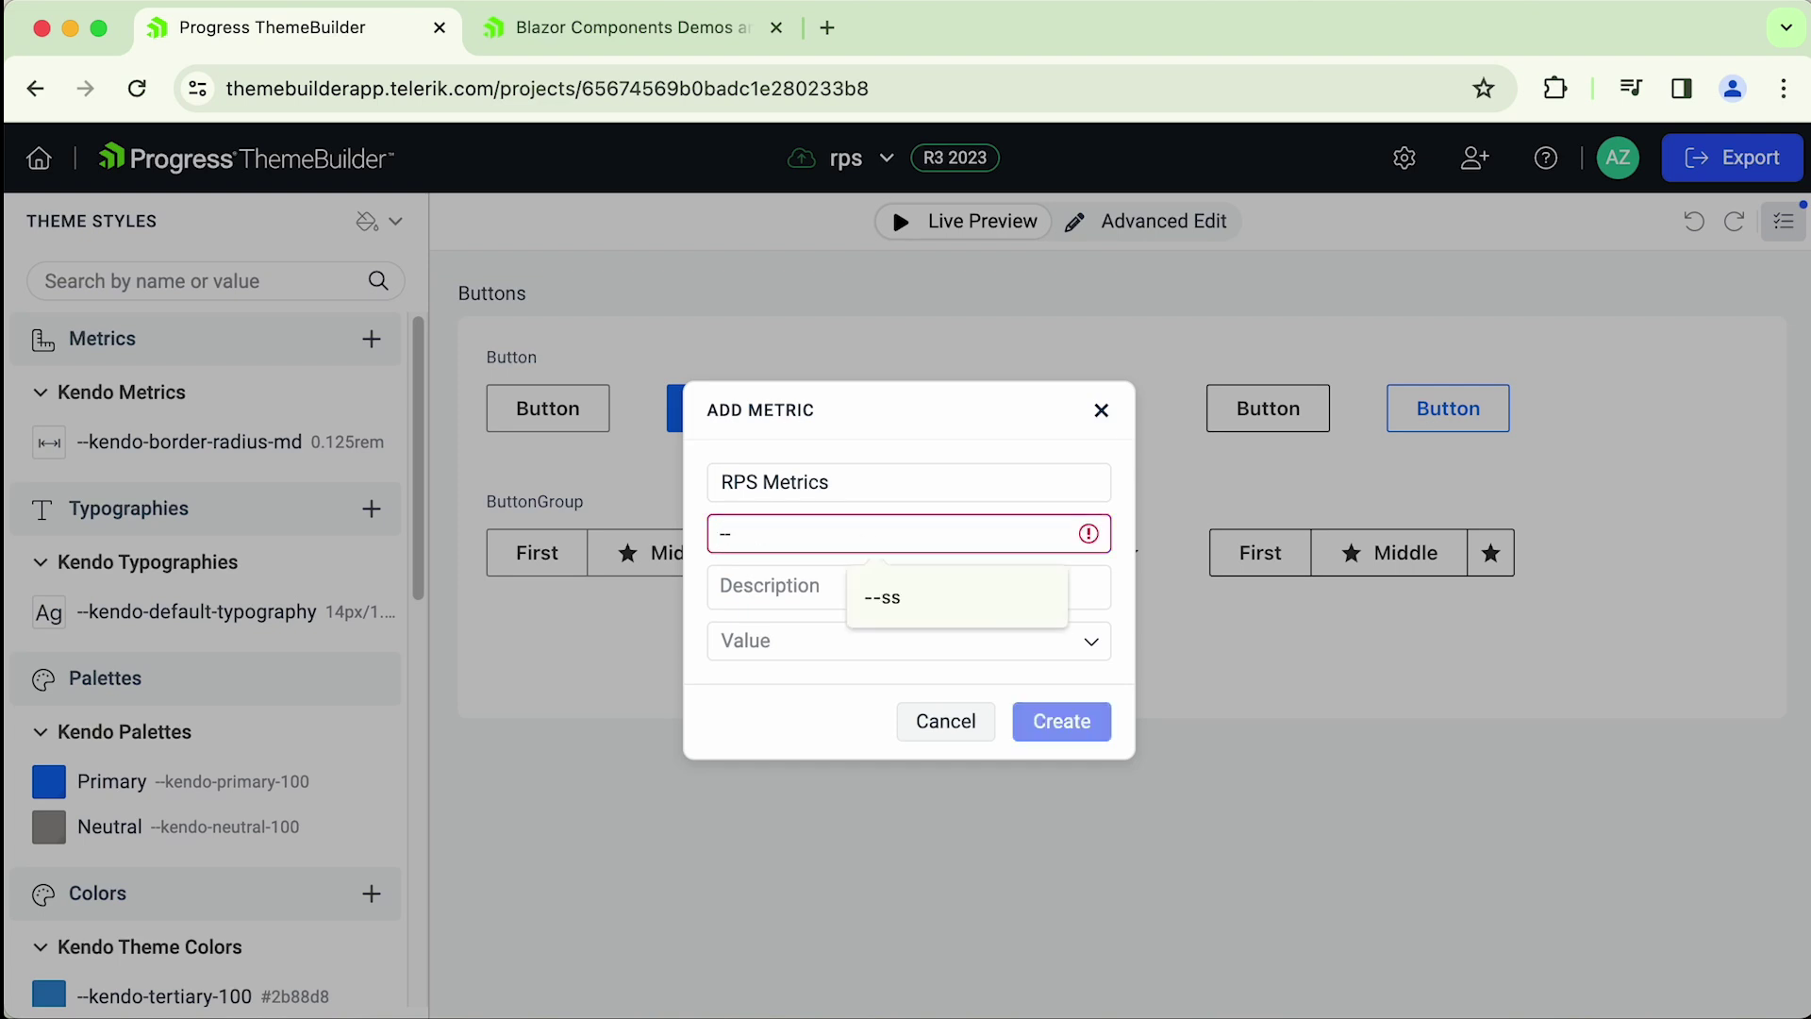
text(-rps-border-radius-md)
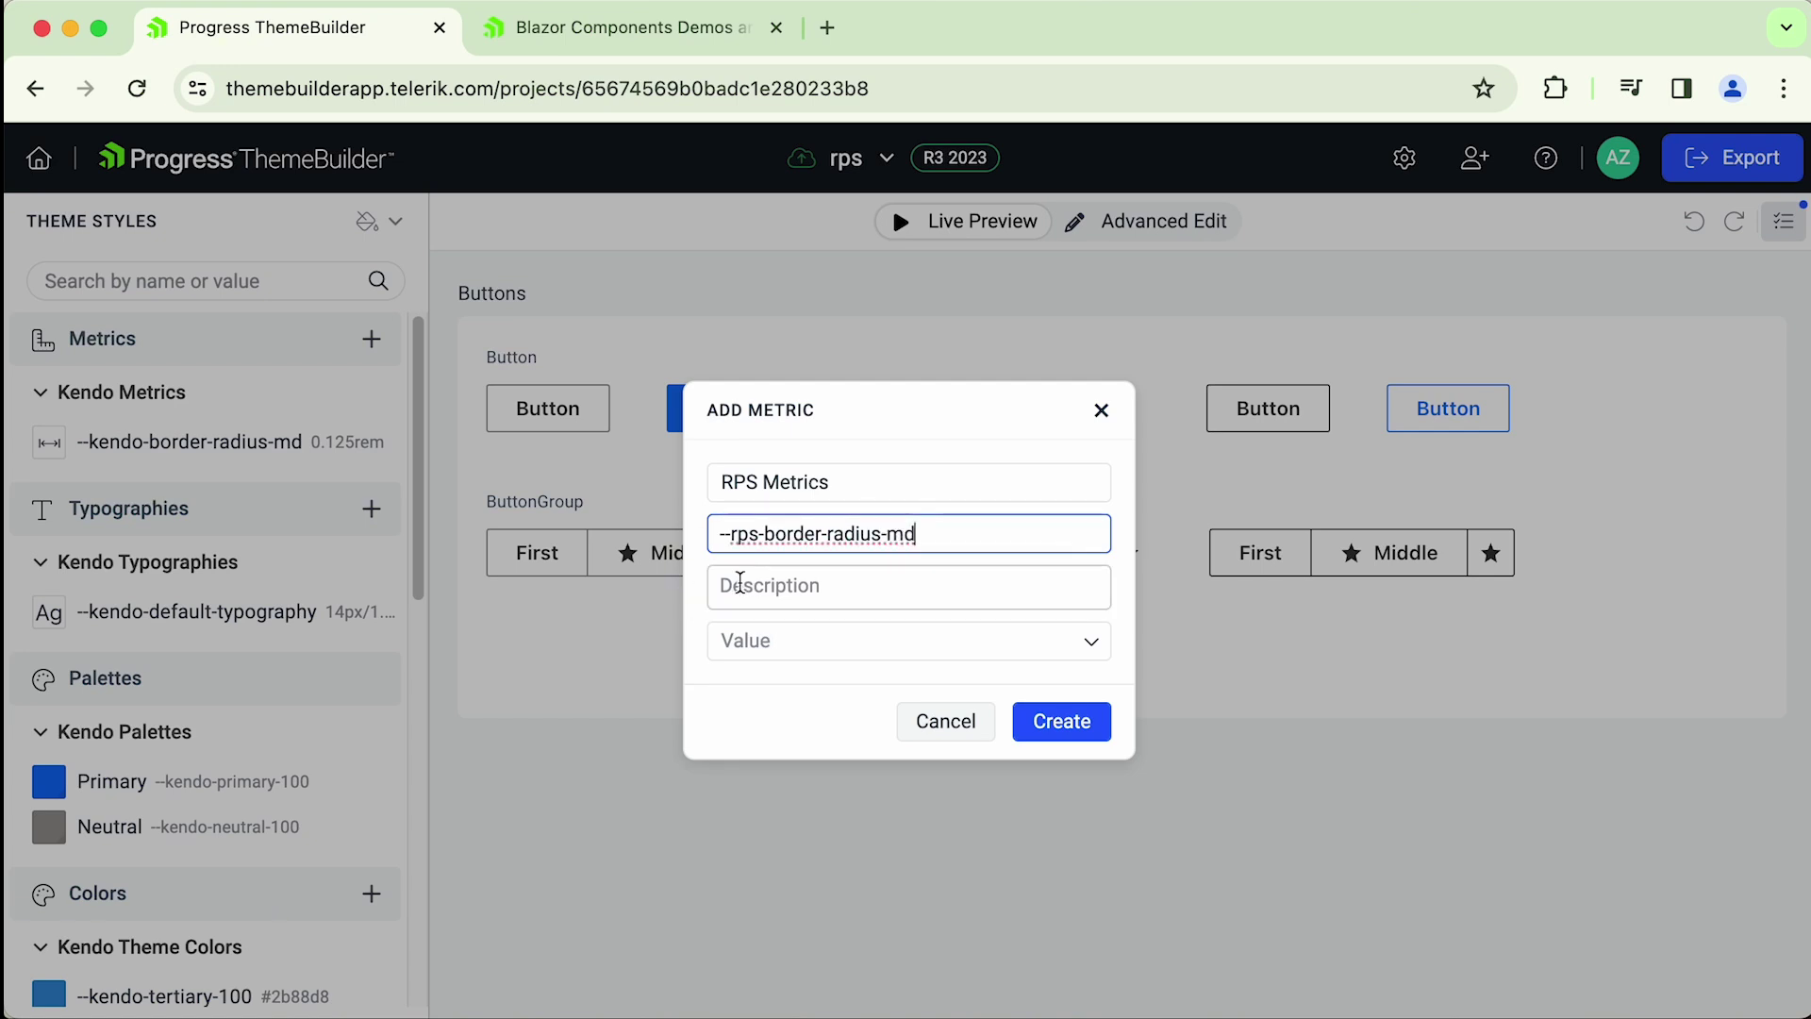
- Add the description 'Border radius to use with RPS themed components' and enter value 0.5px
click(846, 586)
text(Border radius to use with RPS themed components)
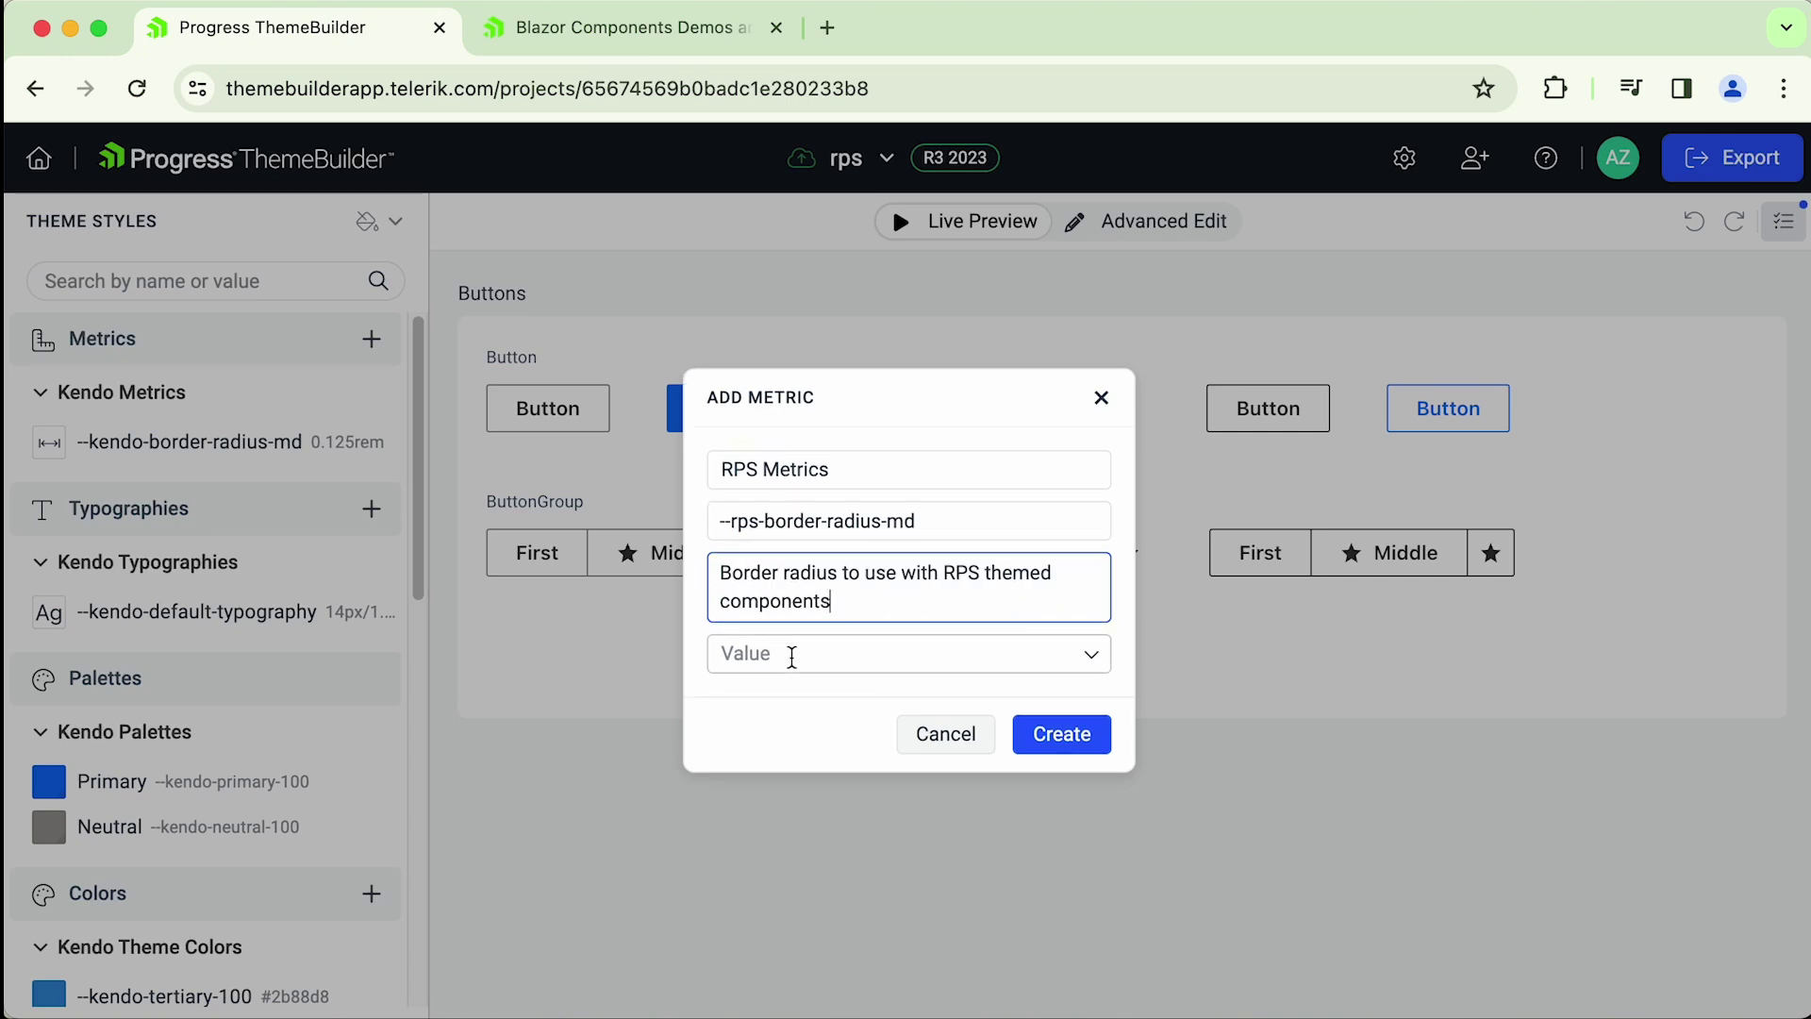
click(1091, 656)
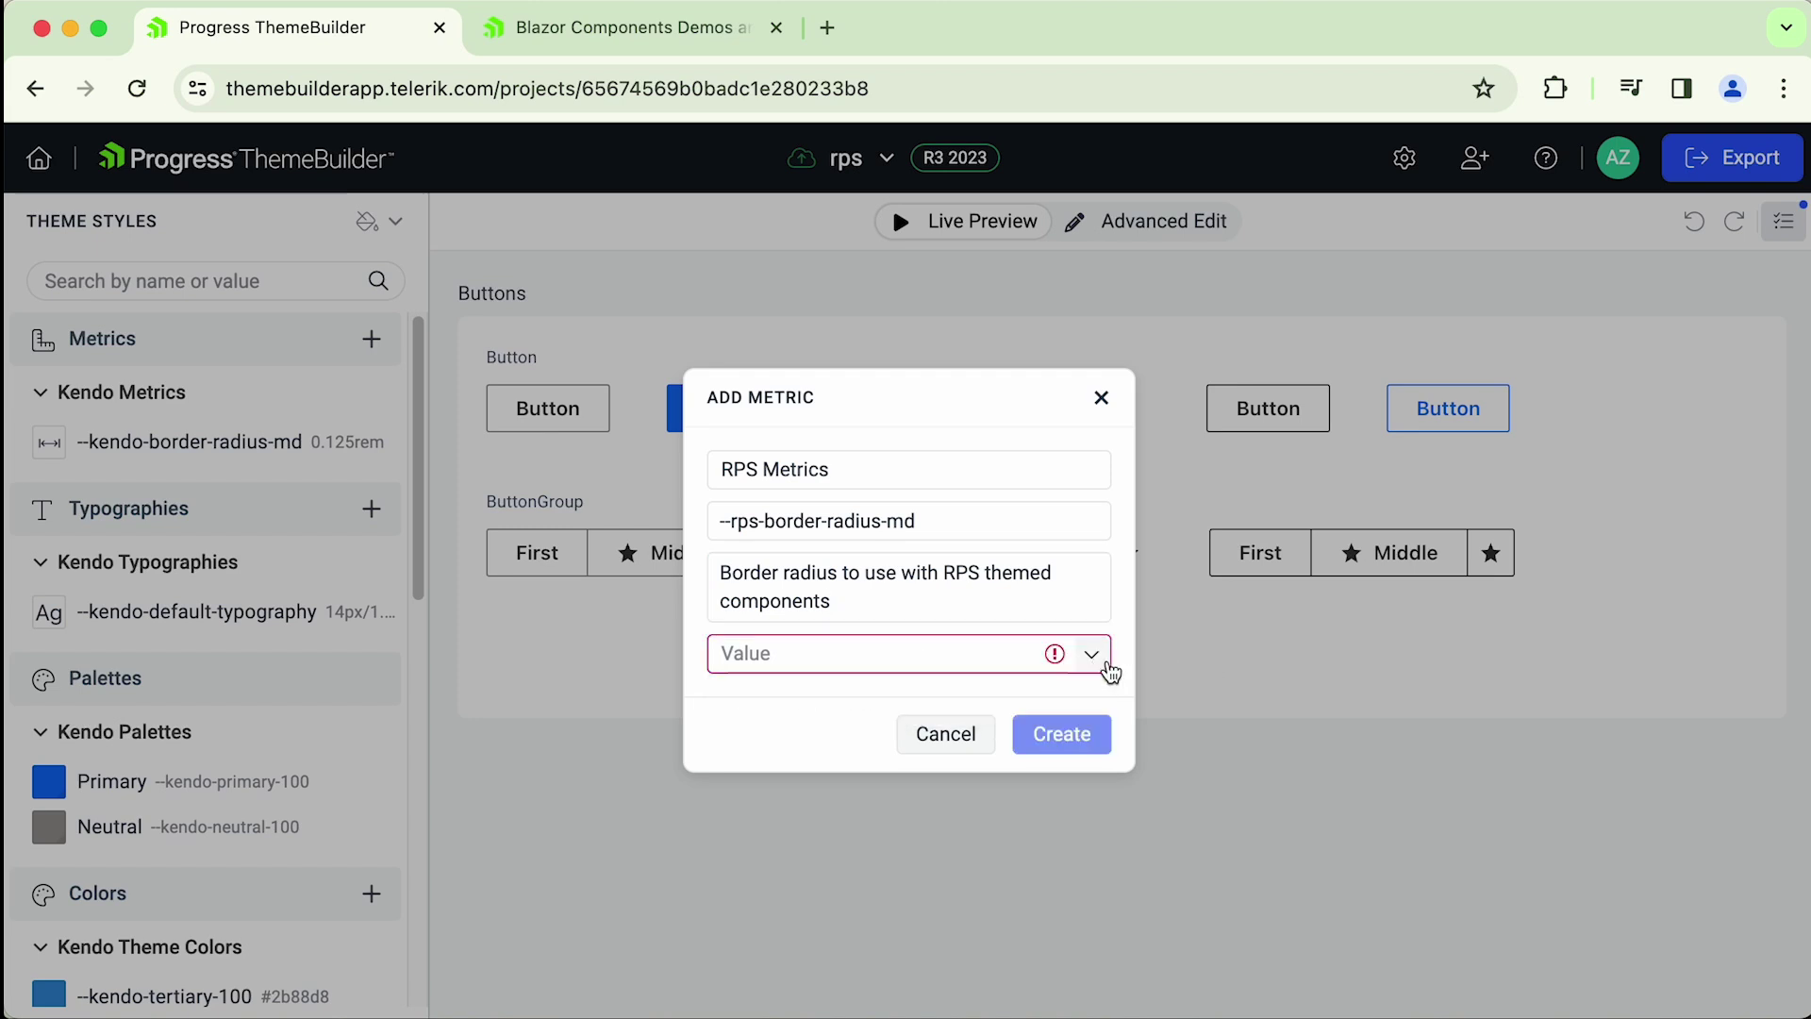
click(834, 698)
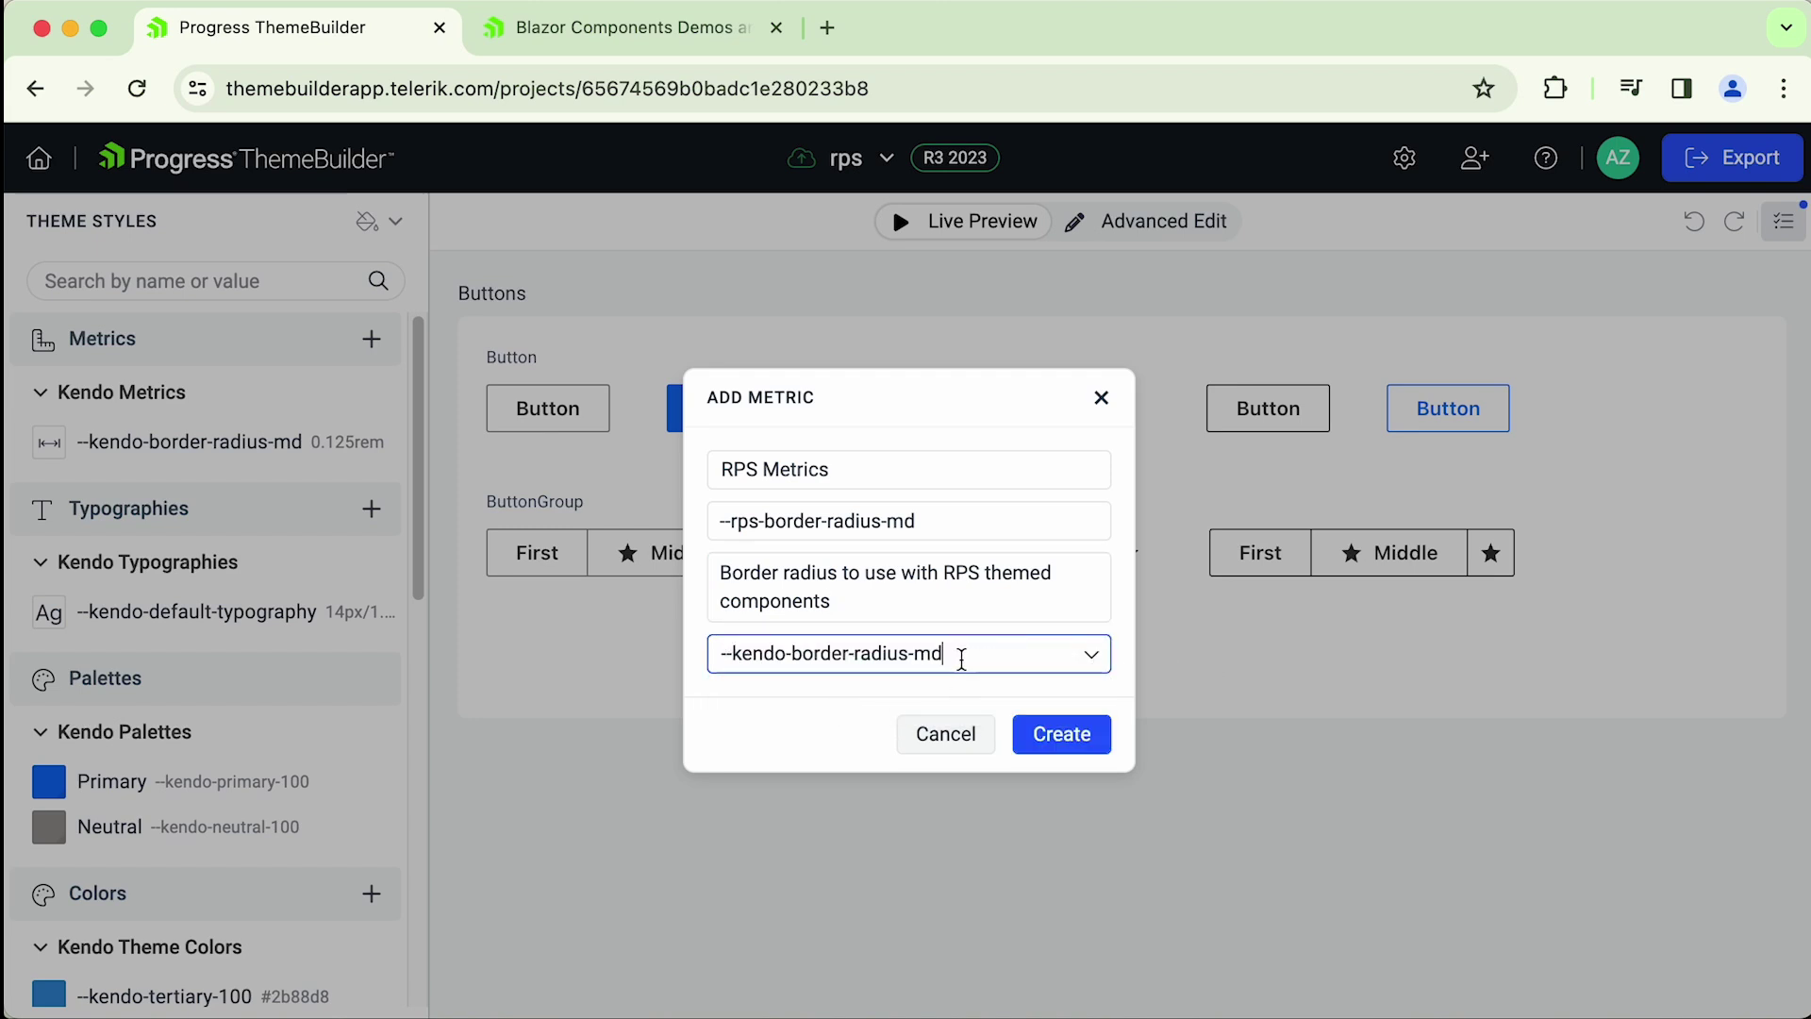
drag(934, 652, 699, 649)
key(BackSpace)
text(0.)
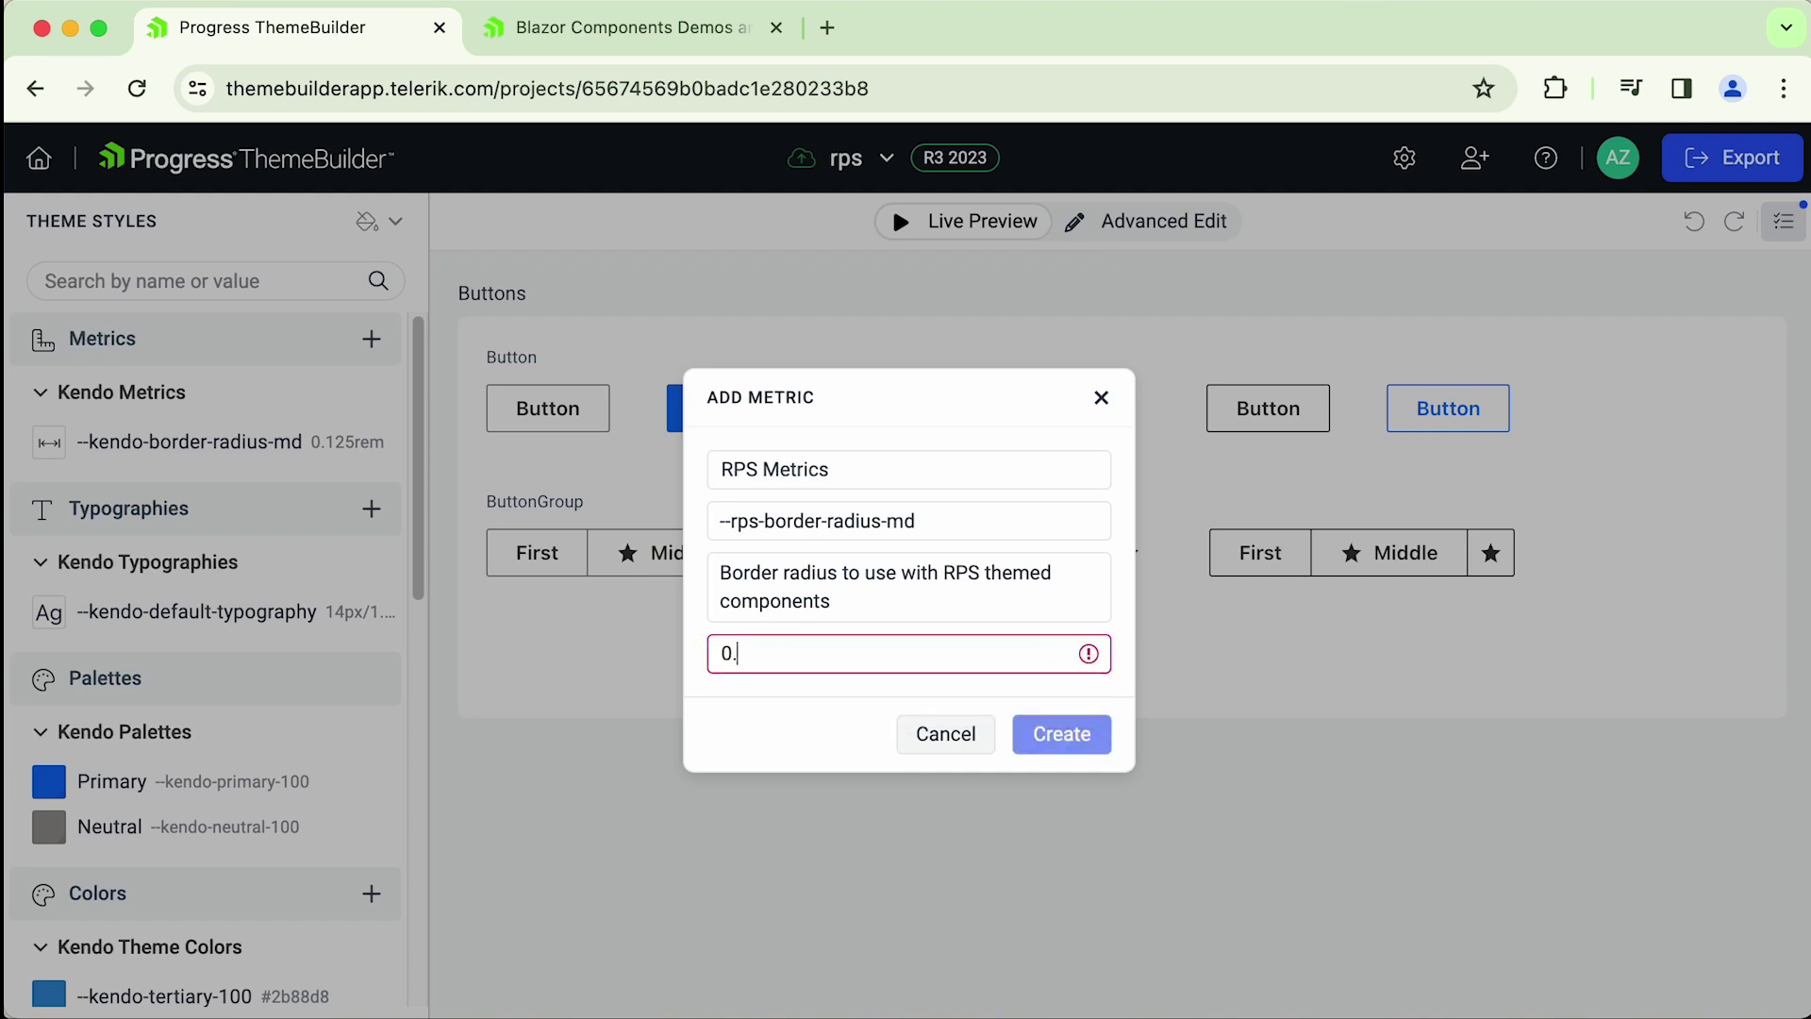
text(5px)
- Change the value's unit from px to rem, making it 0.5rem, and create the metric
double_click(801, 660)
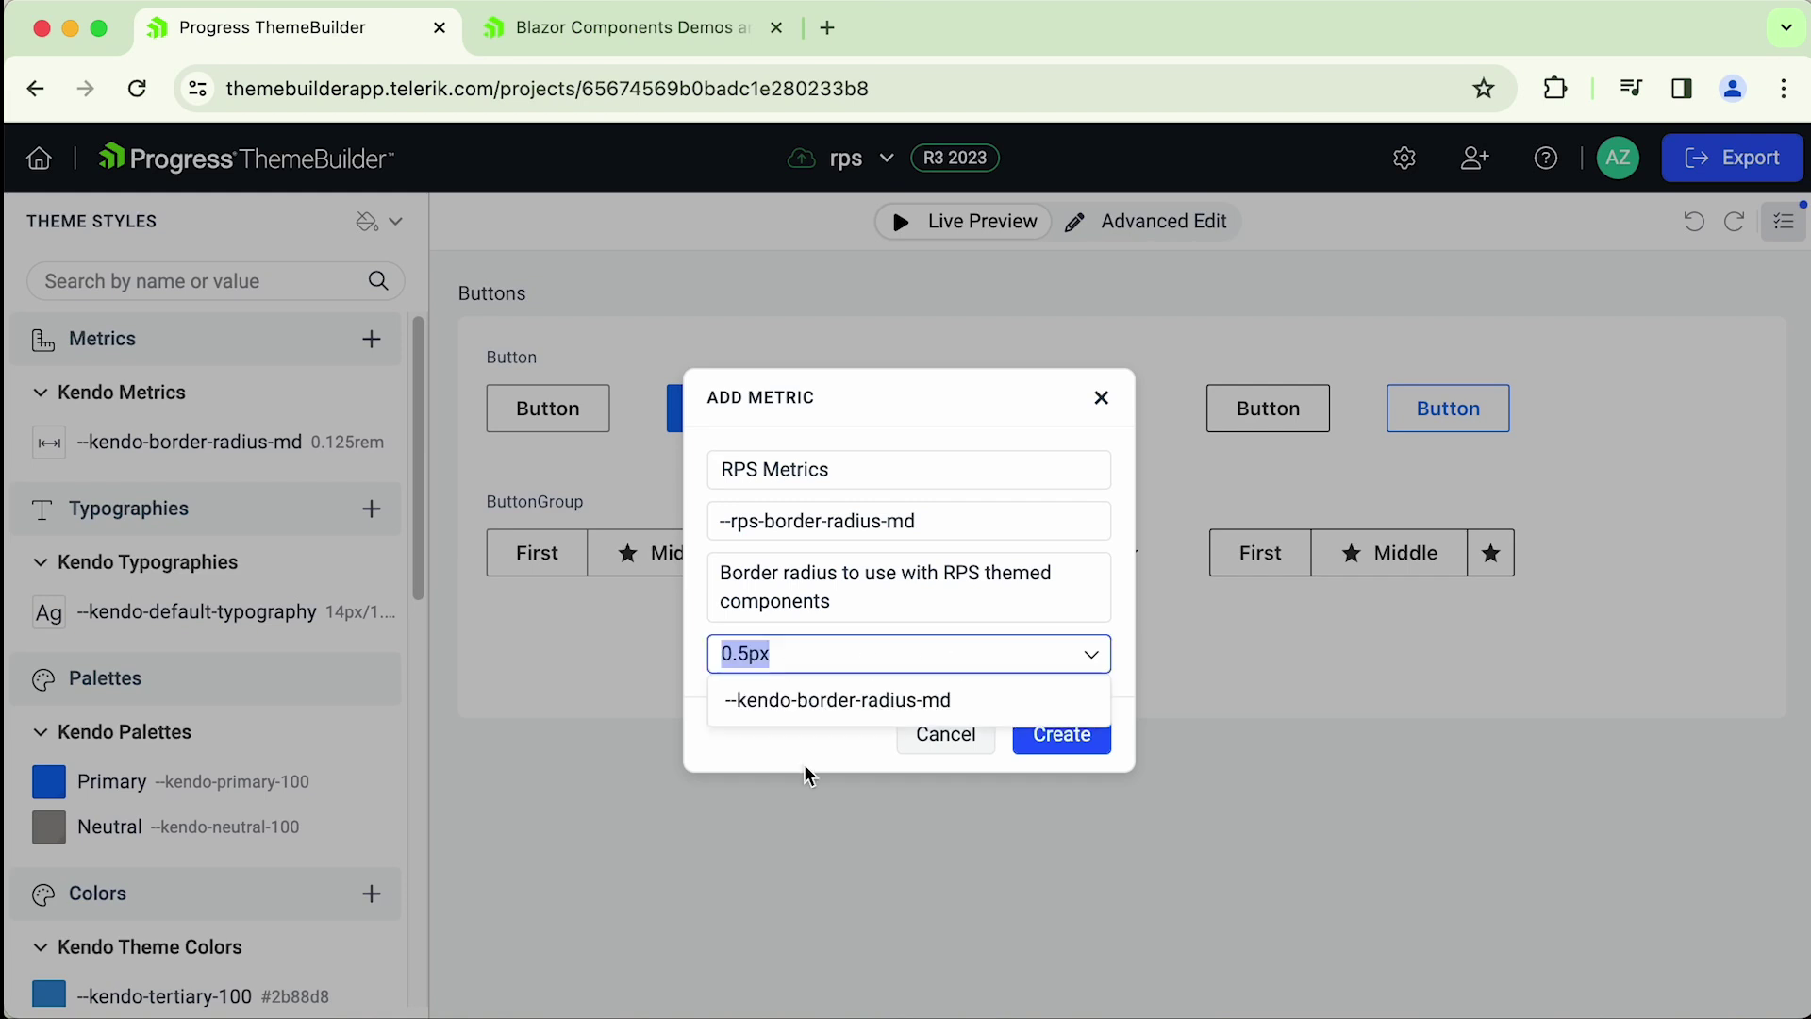
click(808, 775)
click(815, 653)
key(BackSpace)
key(BackSpace)
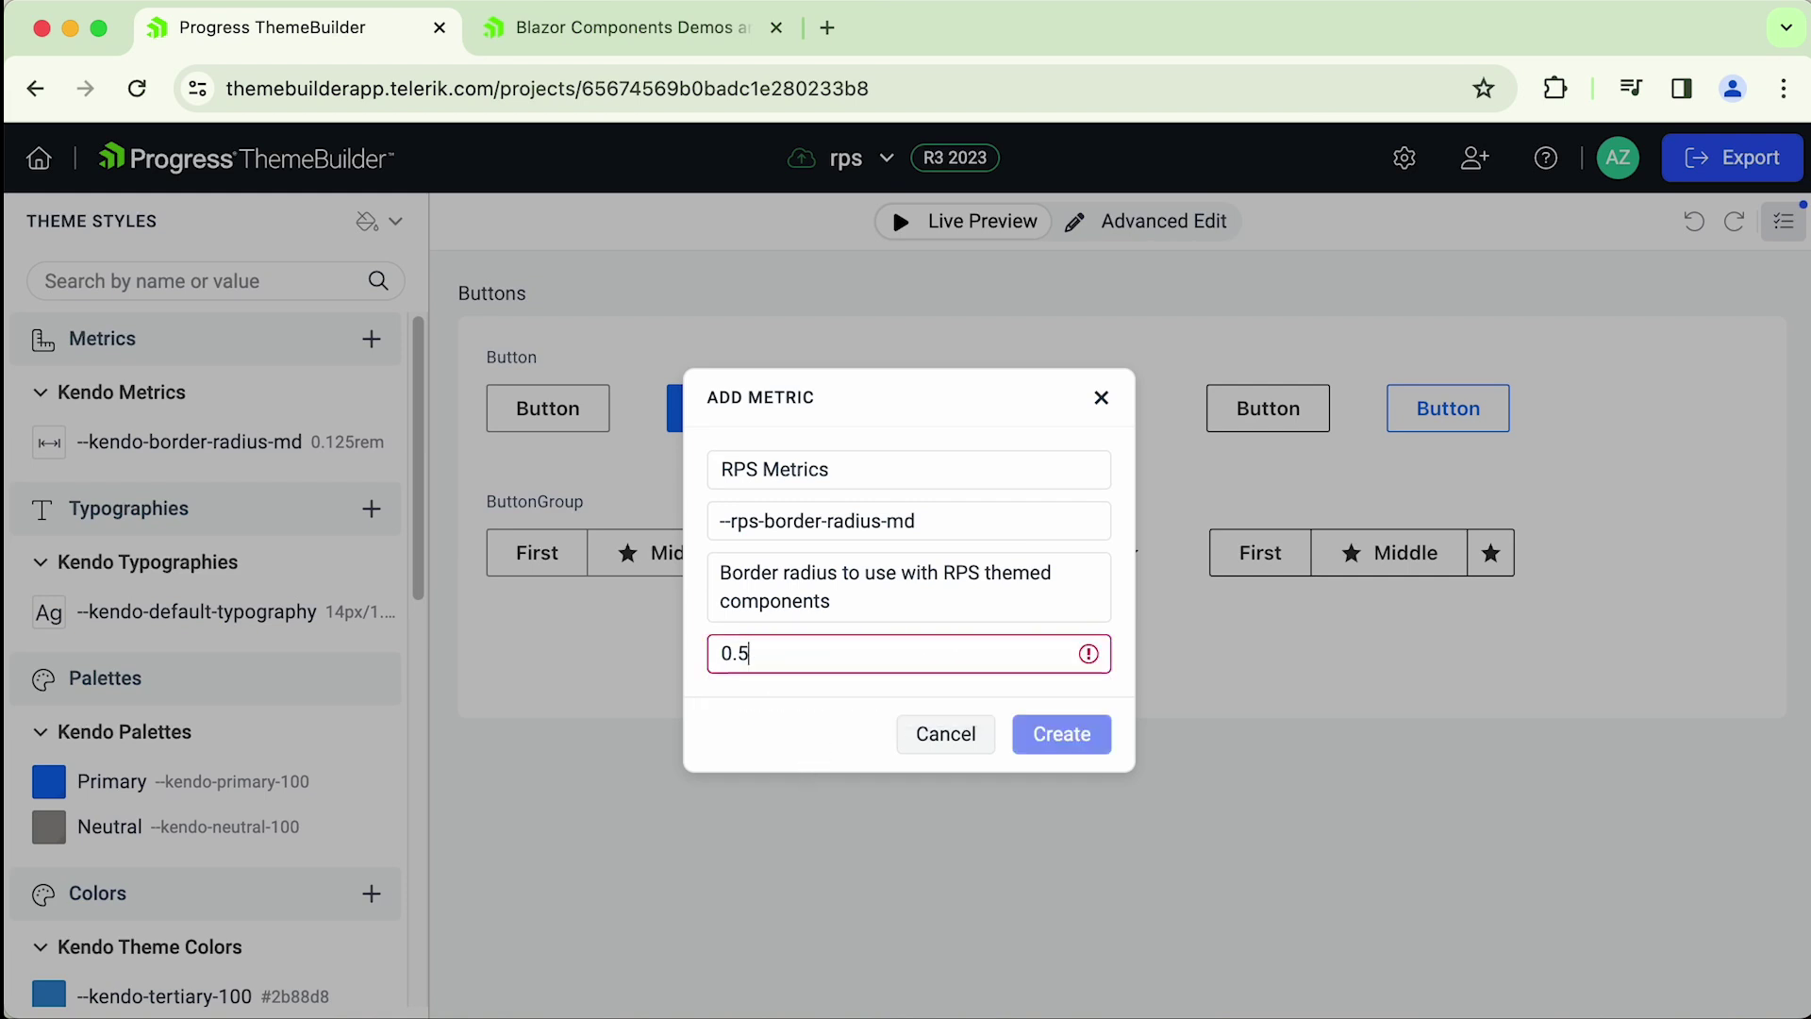
text(px)
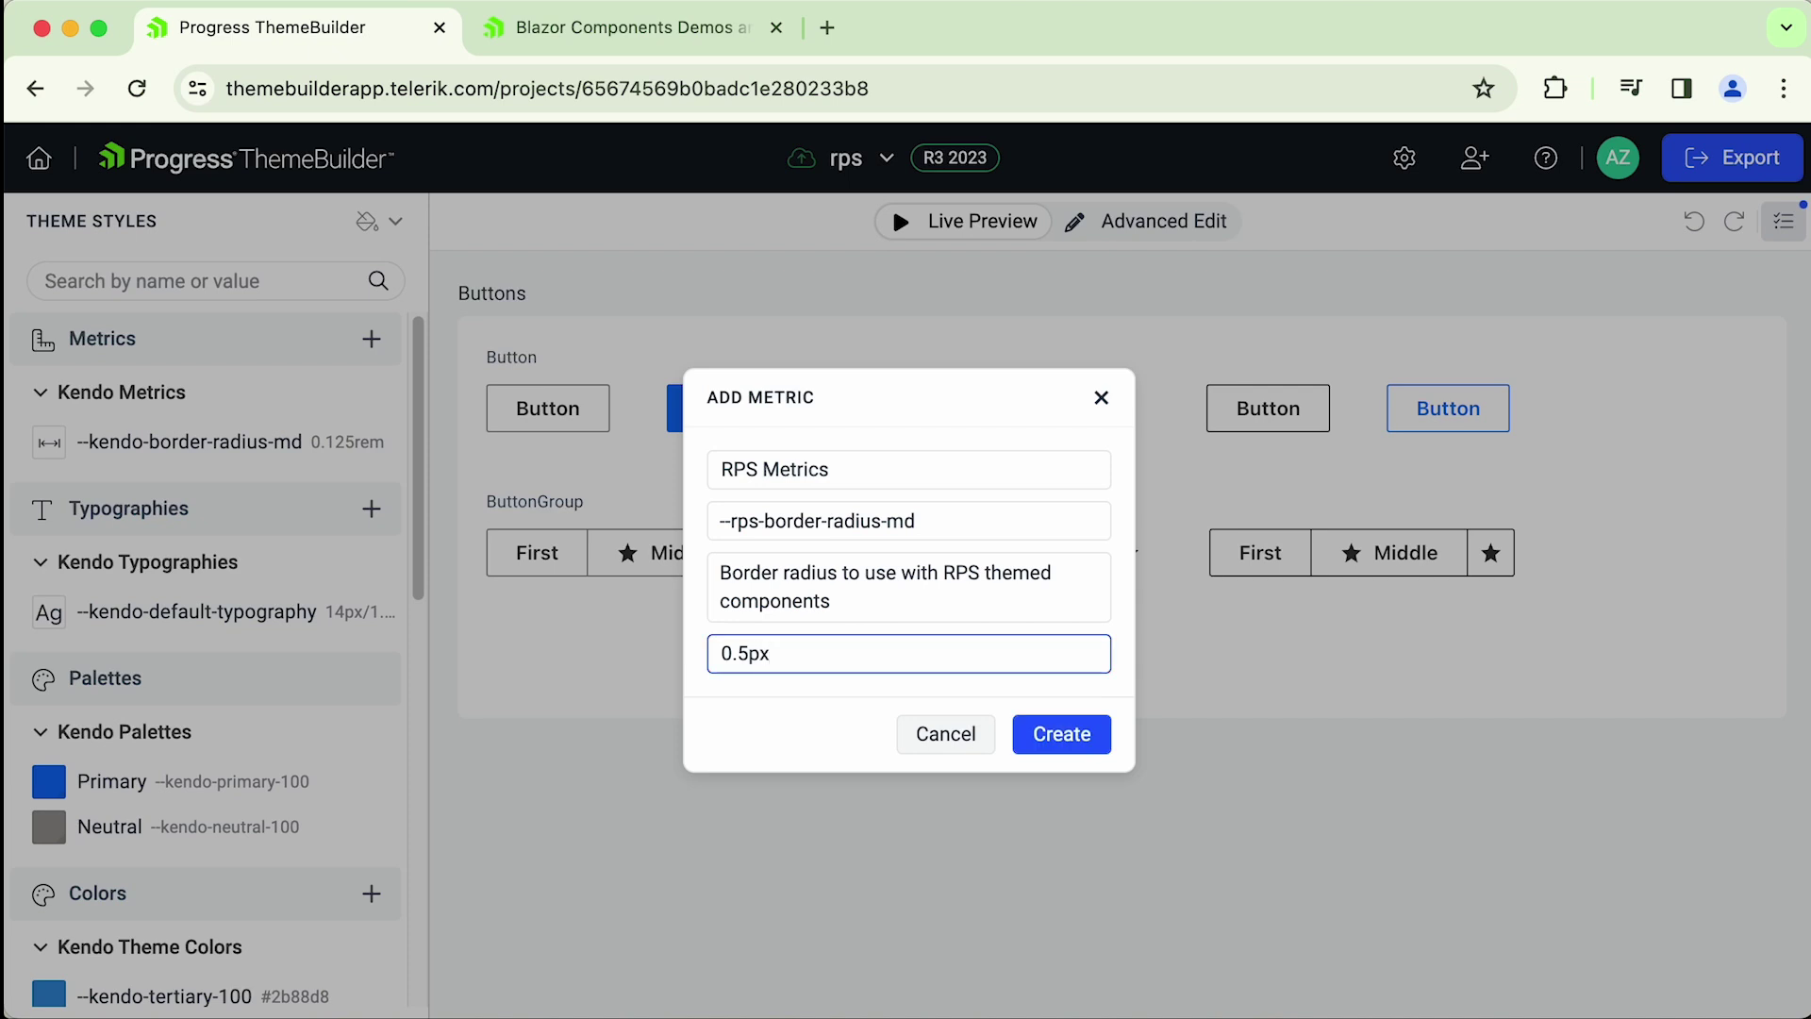
key(BackSpace)
key(BackSpace)
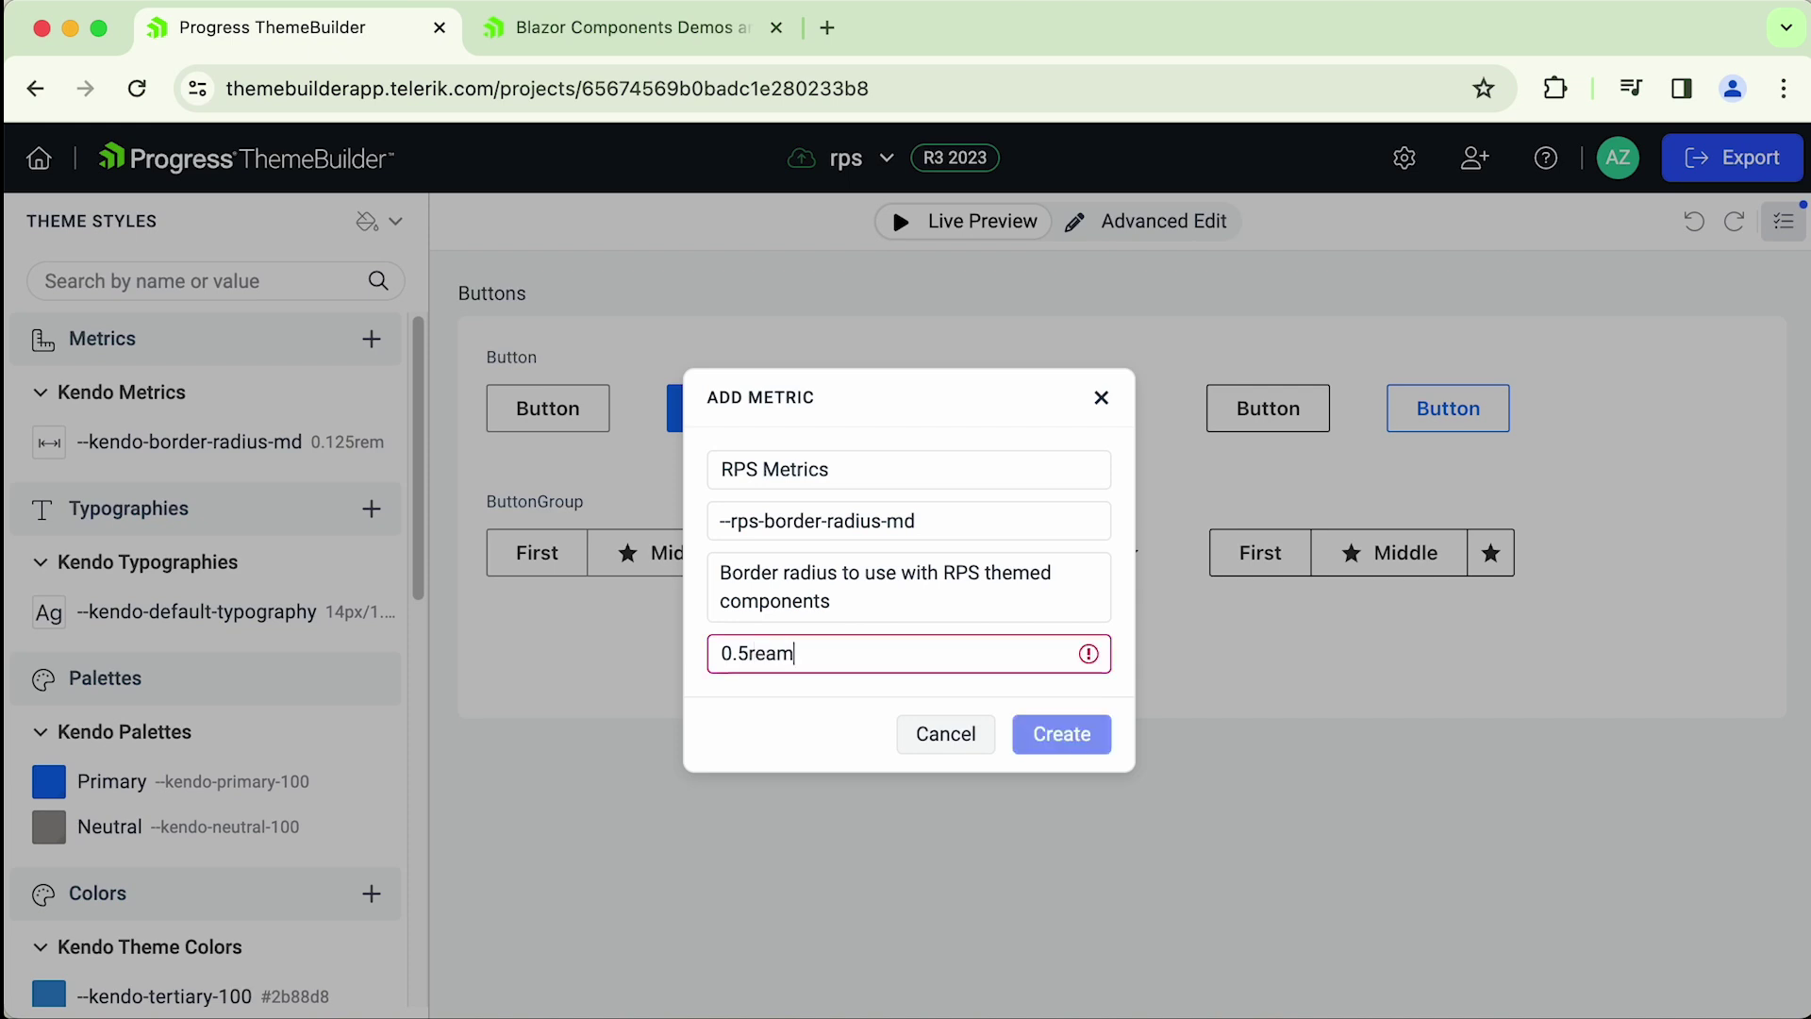
text(rem)
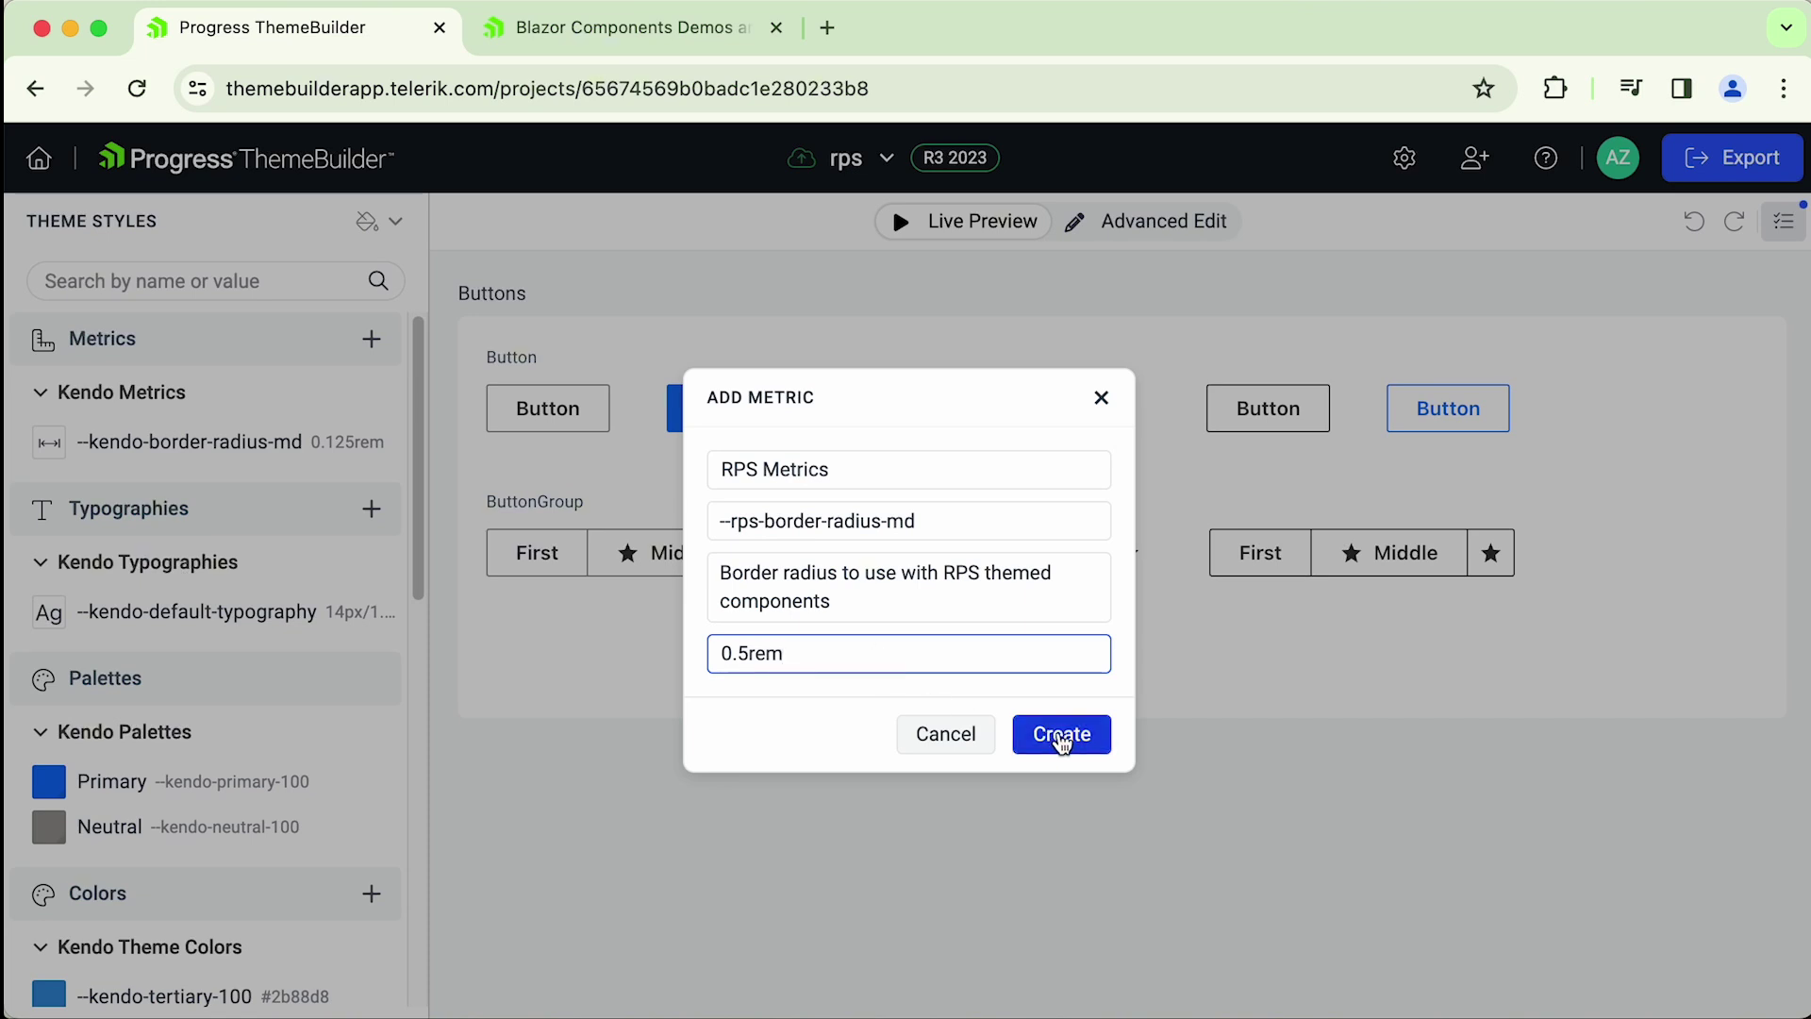
click(1062, 742)
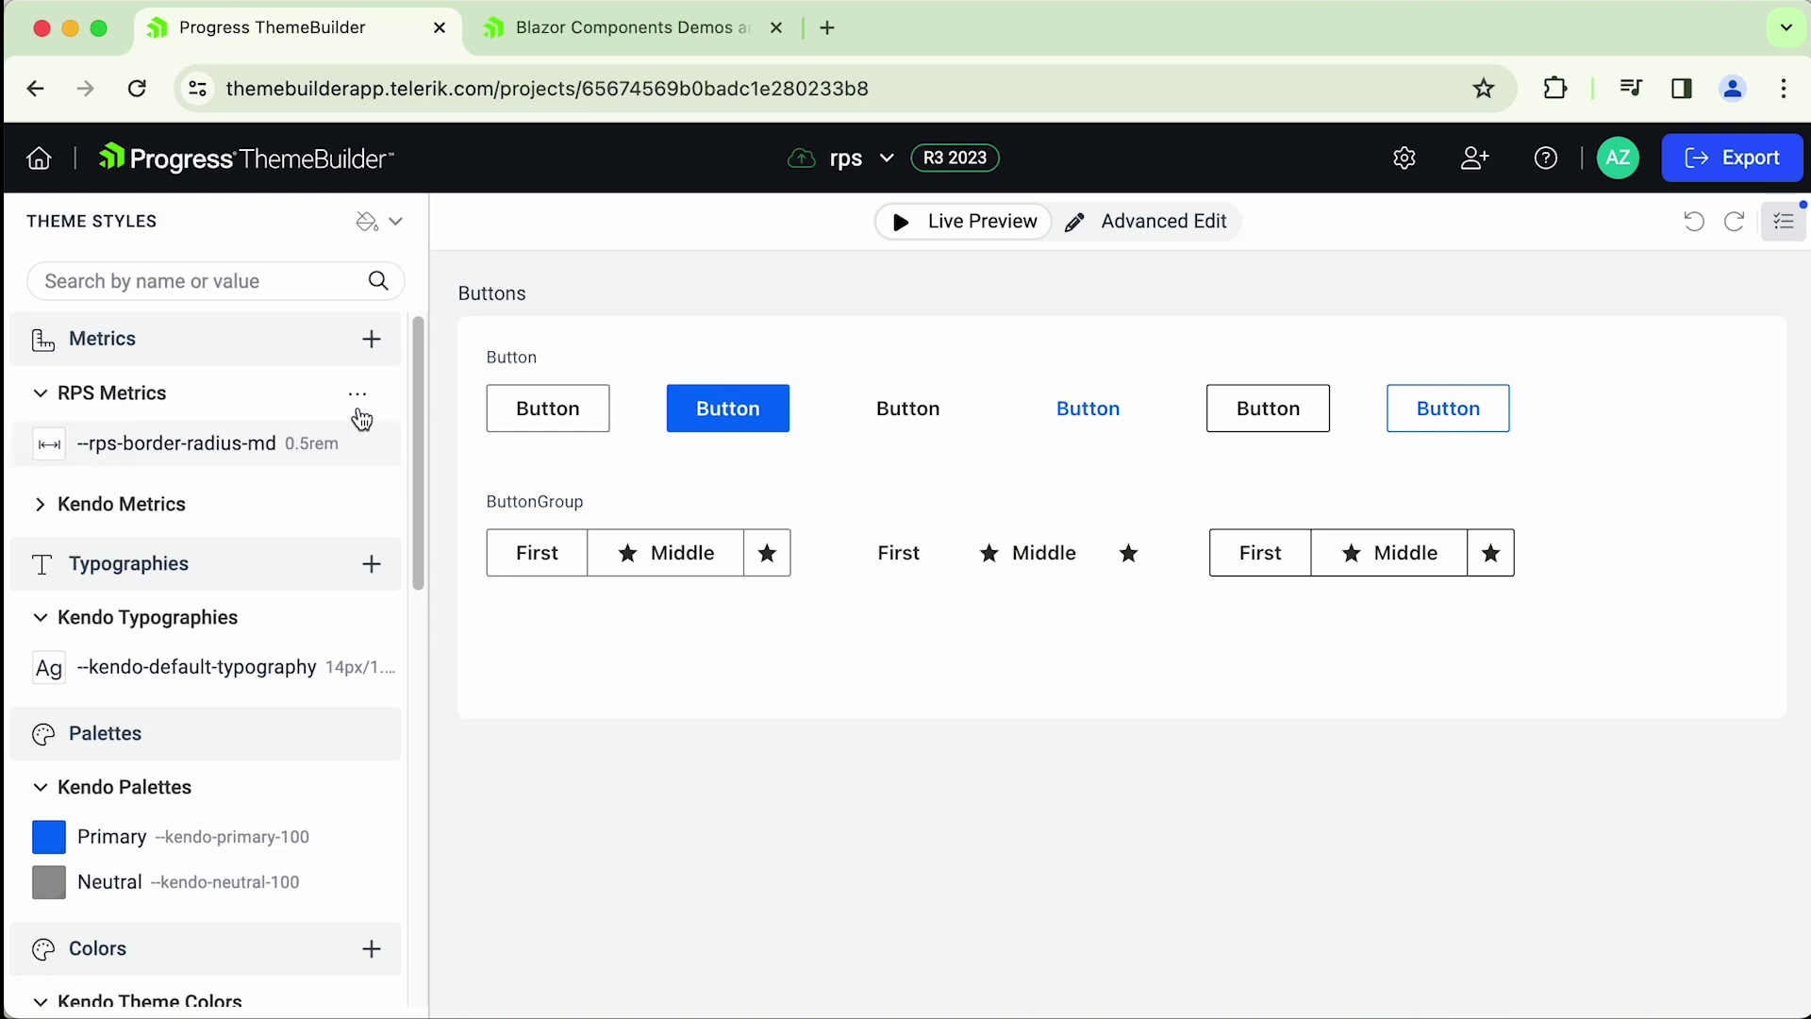
click(372, 339)
click(1072, 481)
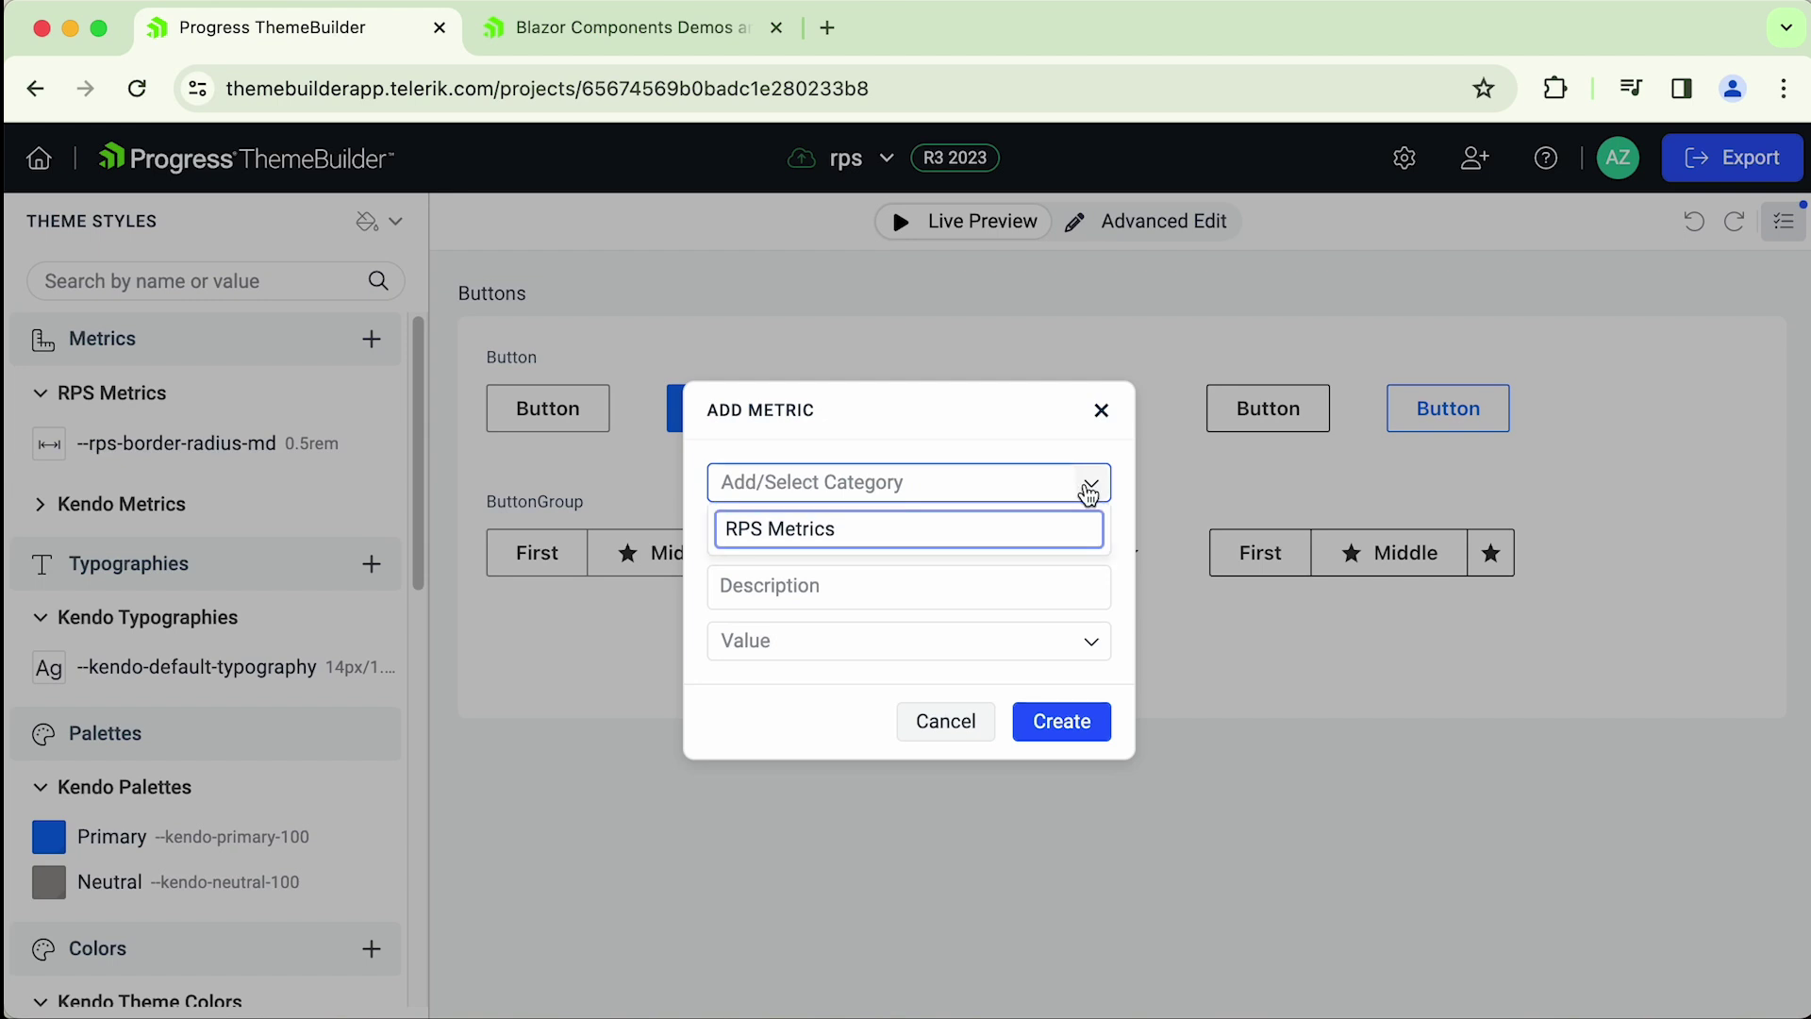
click(566, 630)
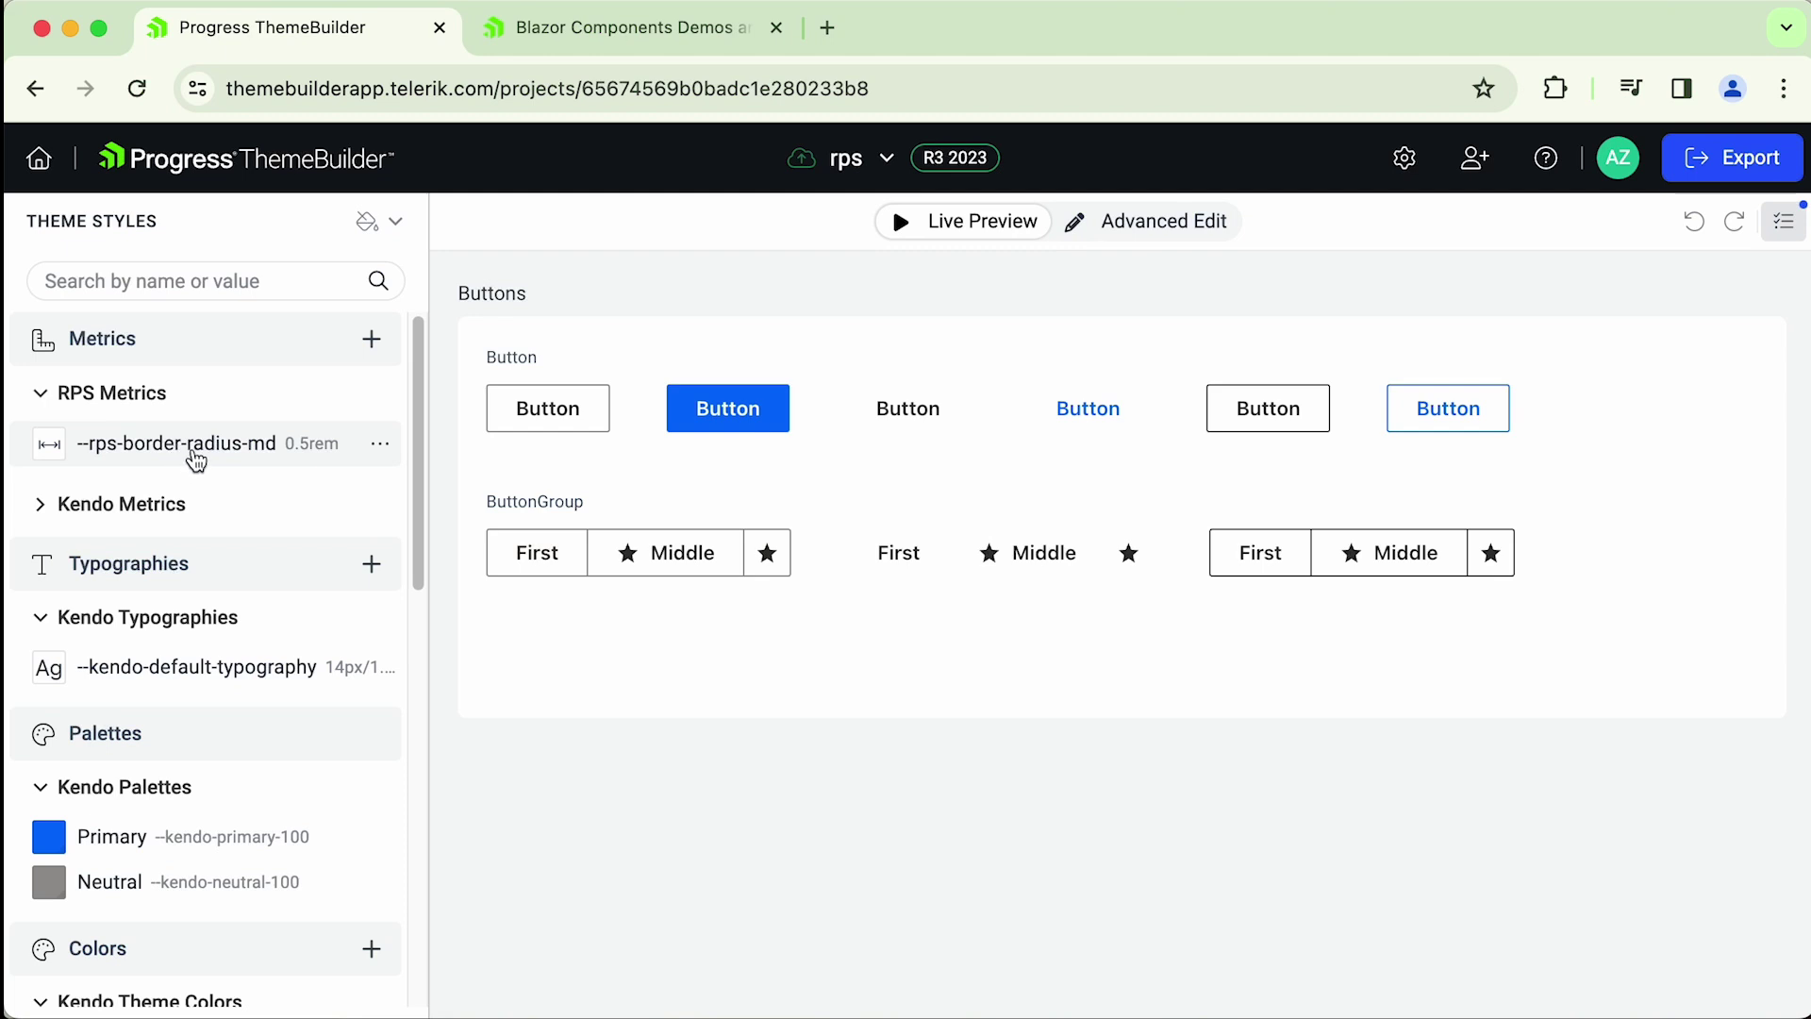
click(381, 447)
click(438, 486)
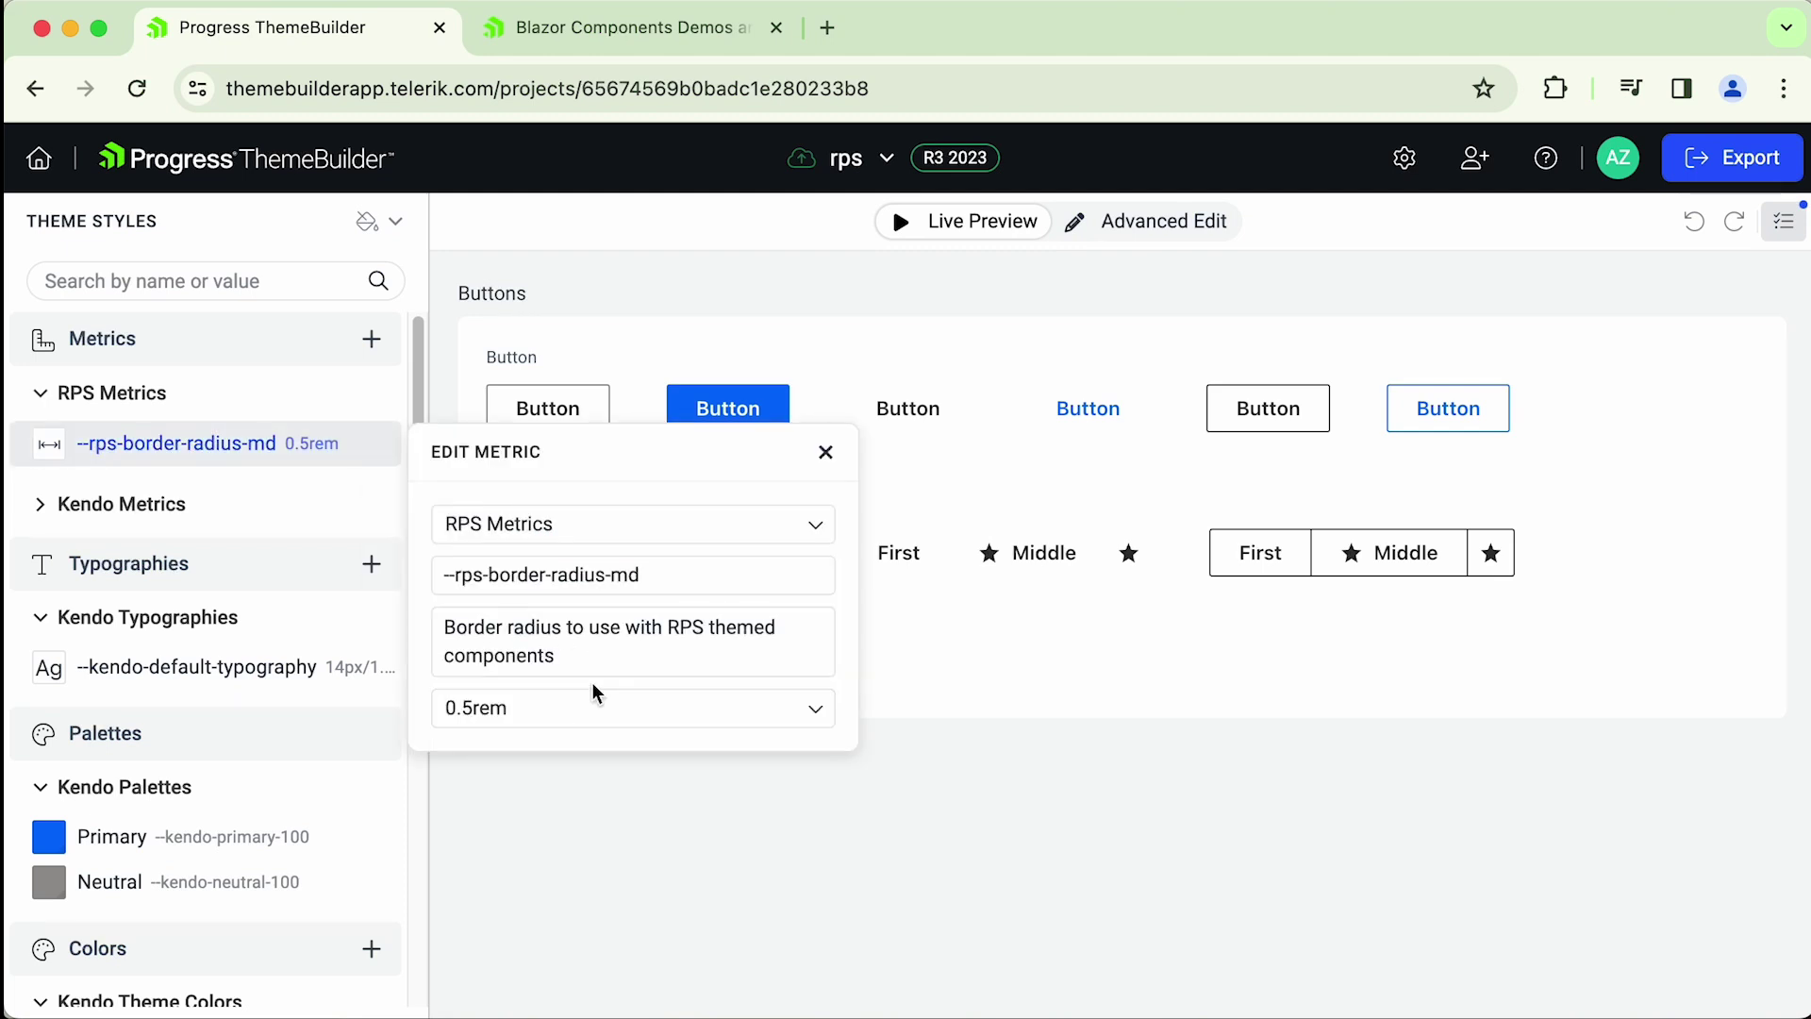
click(507, 707)
key(Escape)
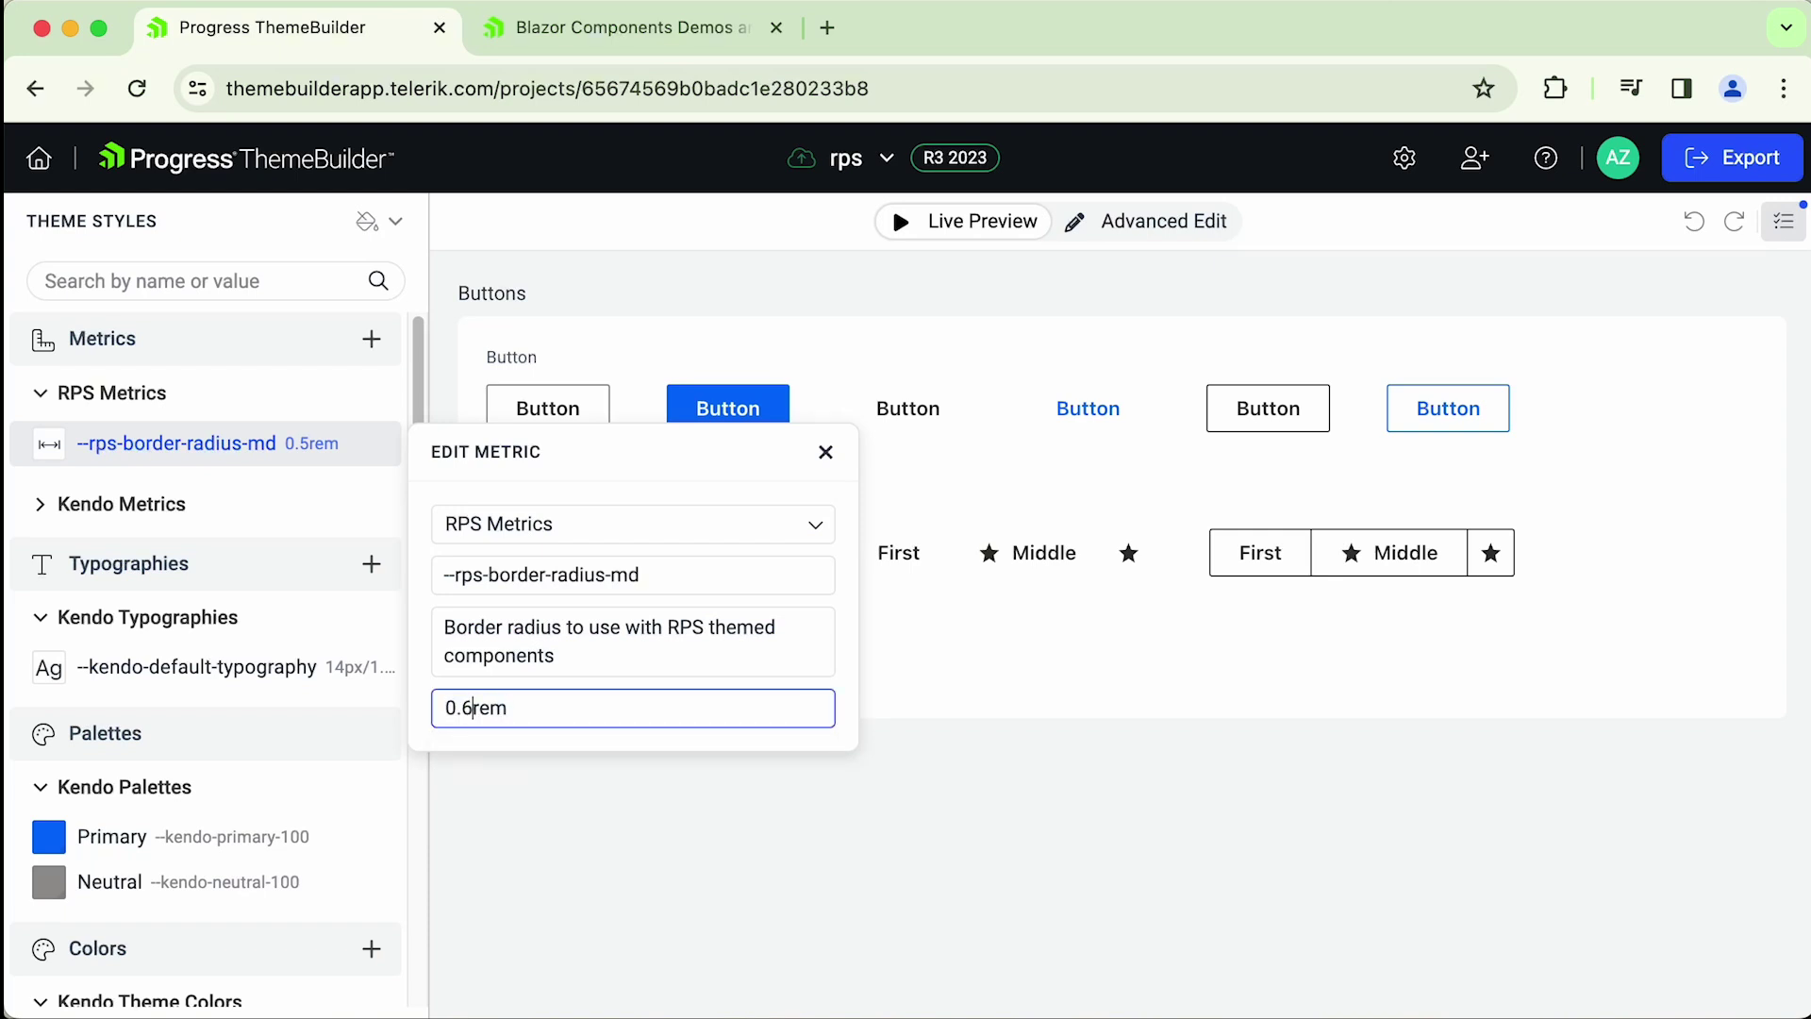
click(825, 452)
click(380, 443)
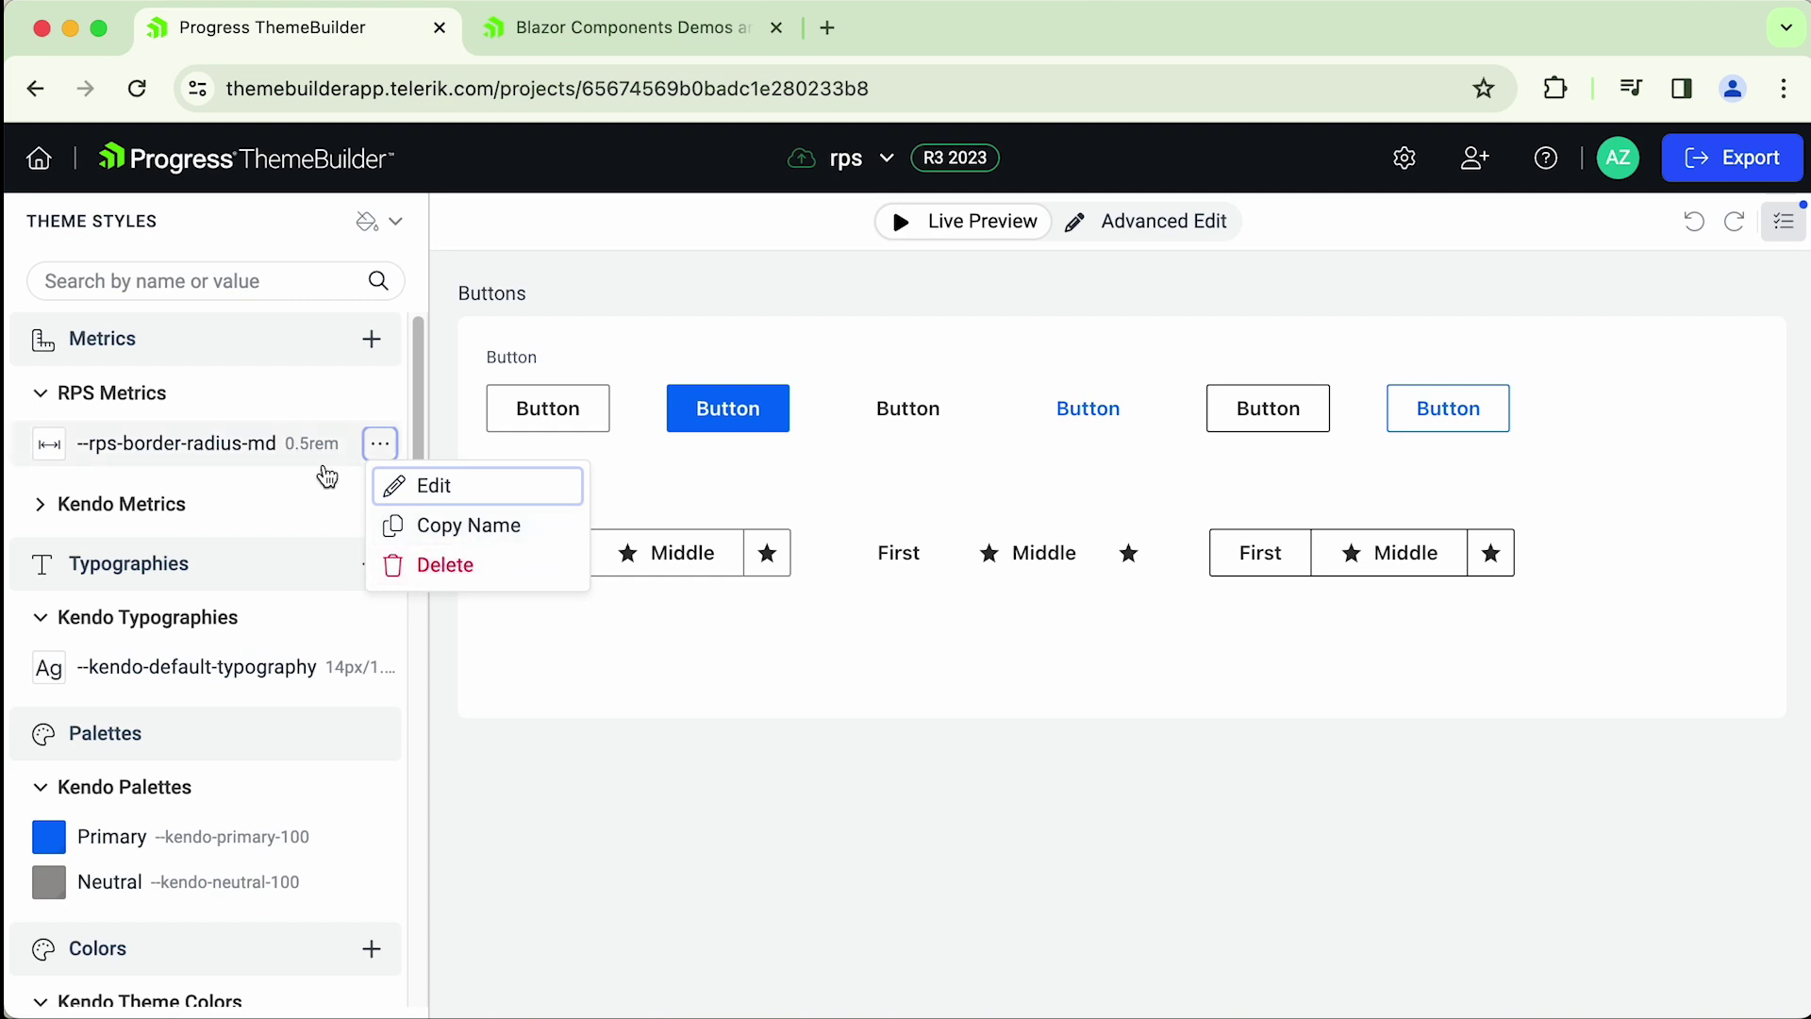
click(219, 566)
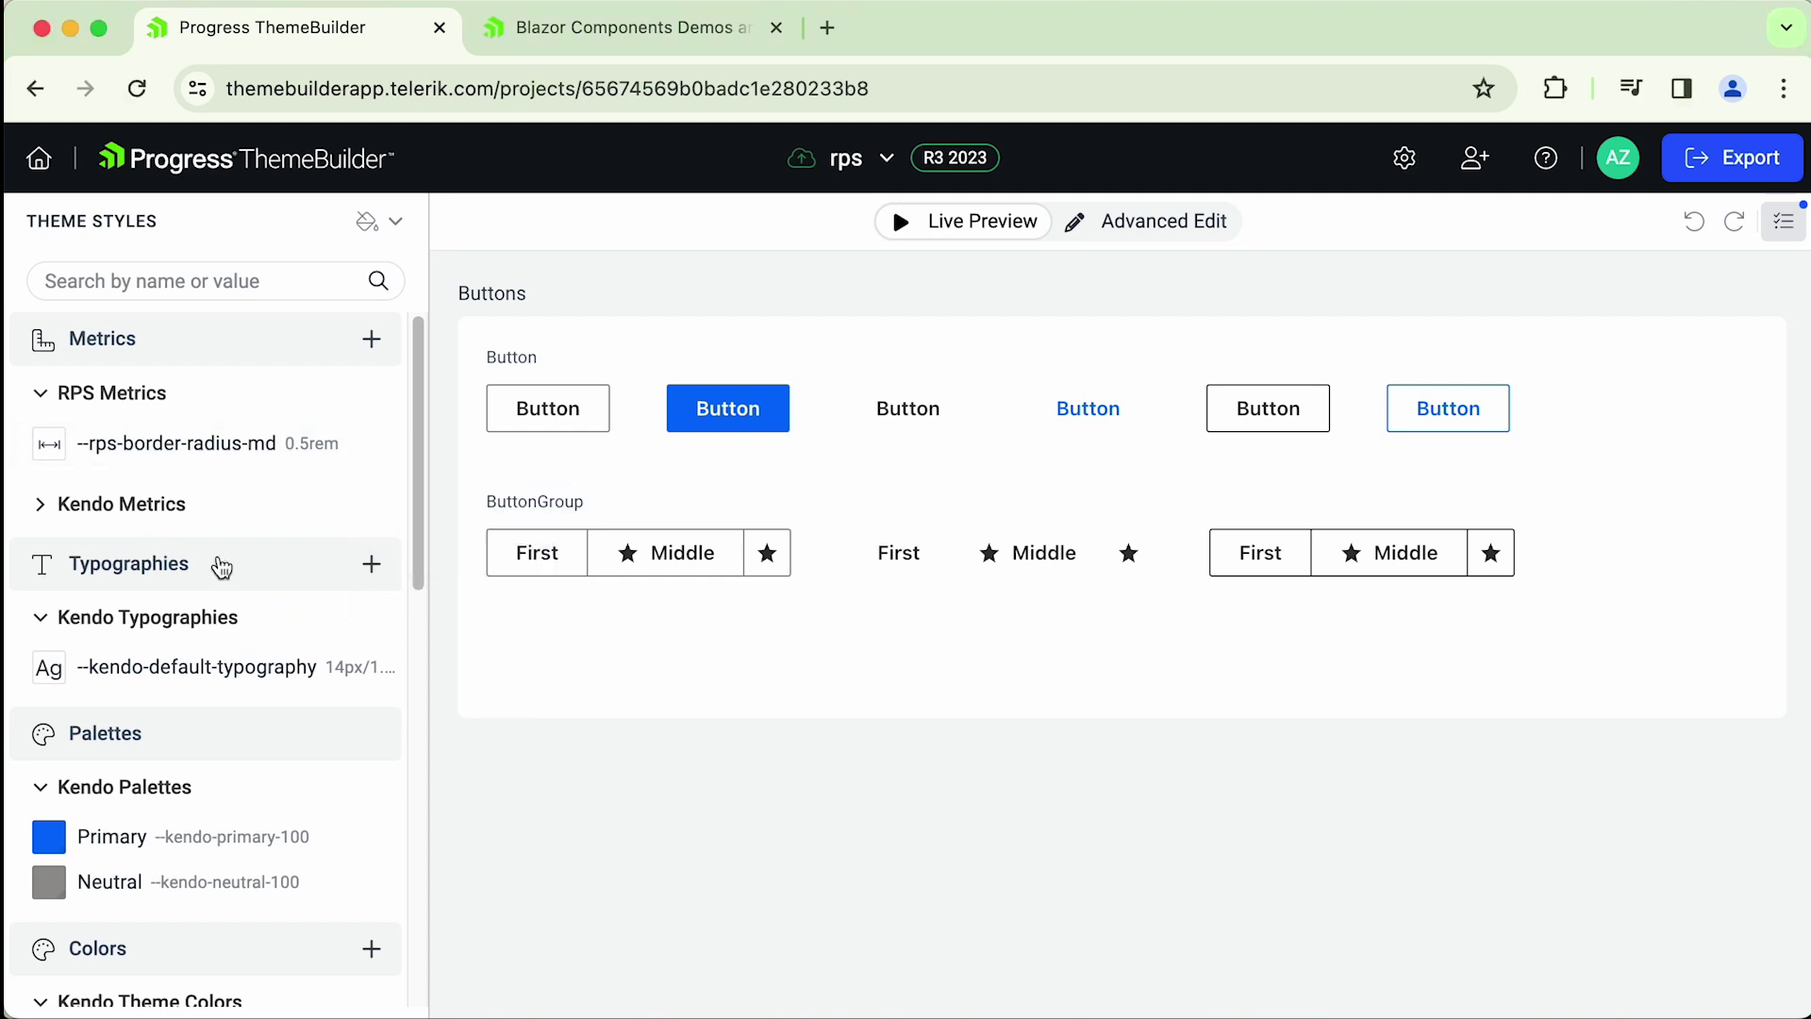
- Start a new typography --rps-default-typography in the RPS Typographies category
click(372, 564)
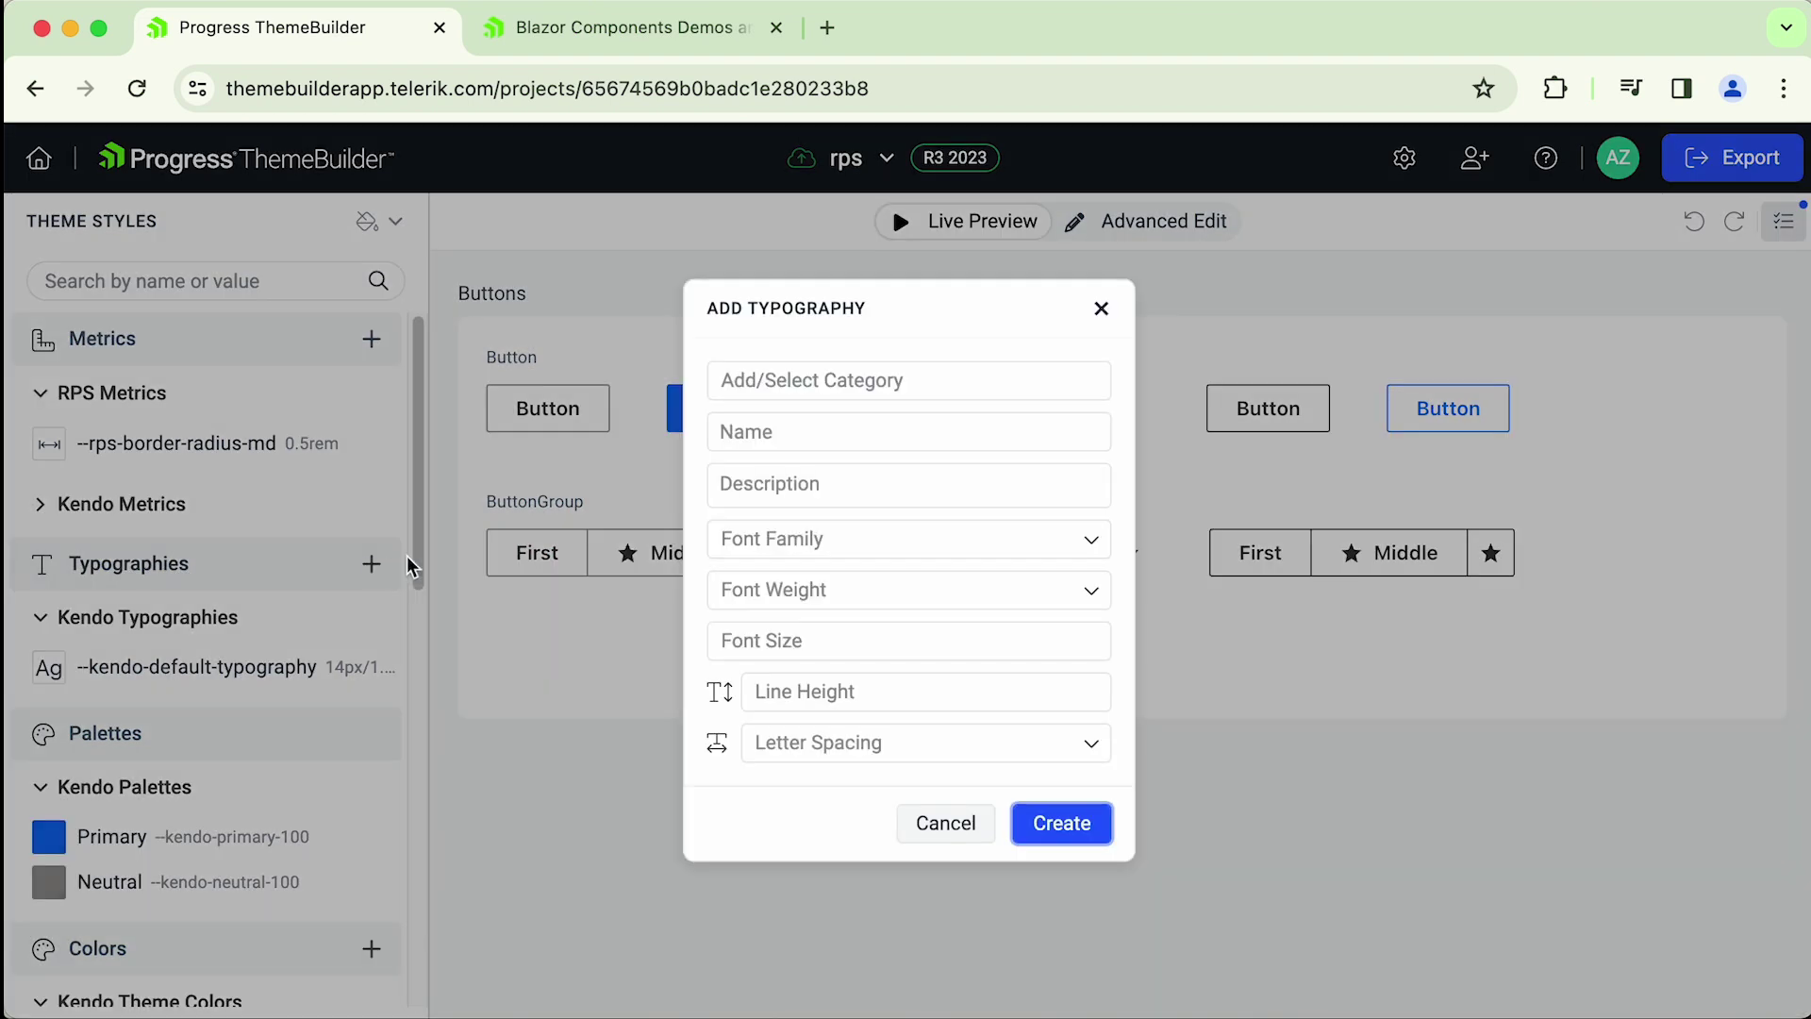
click(861, 381)
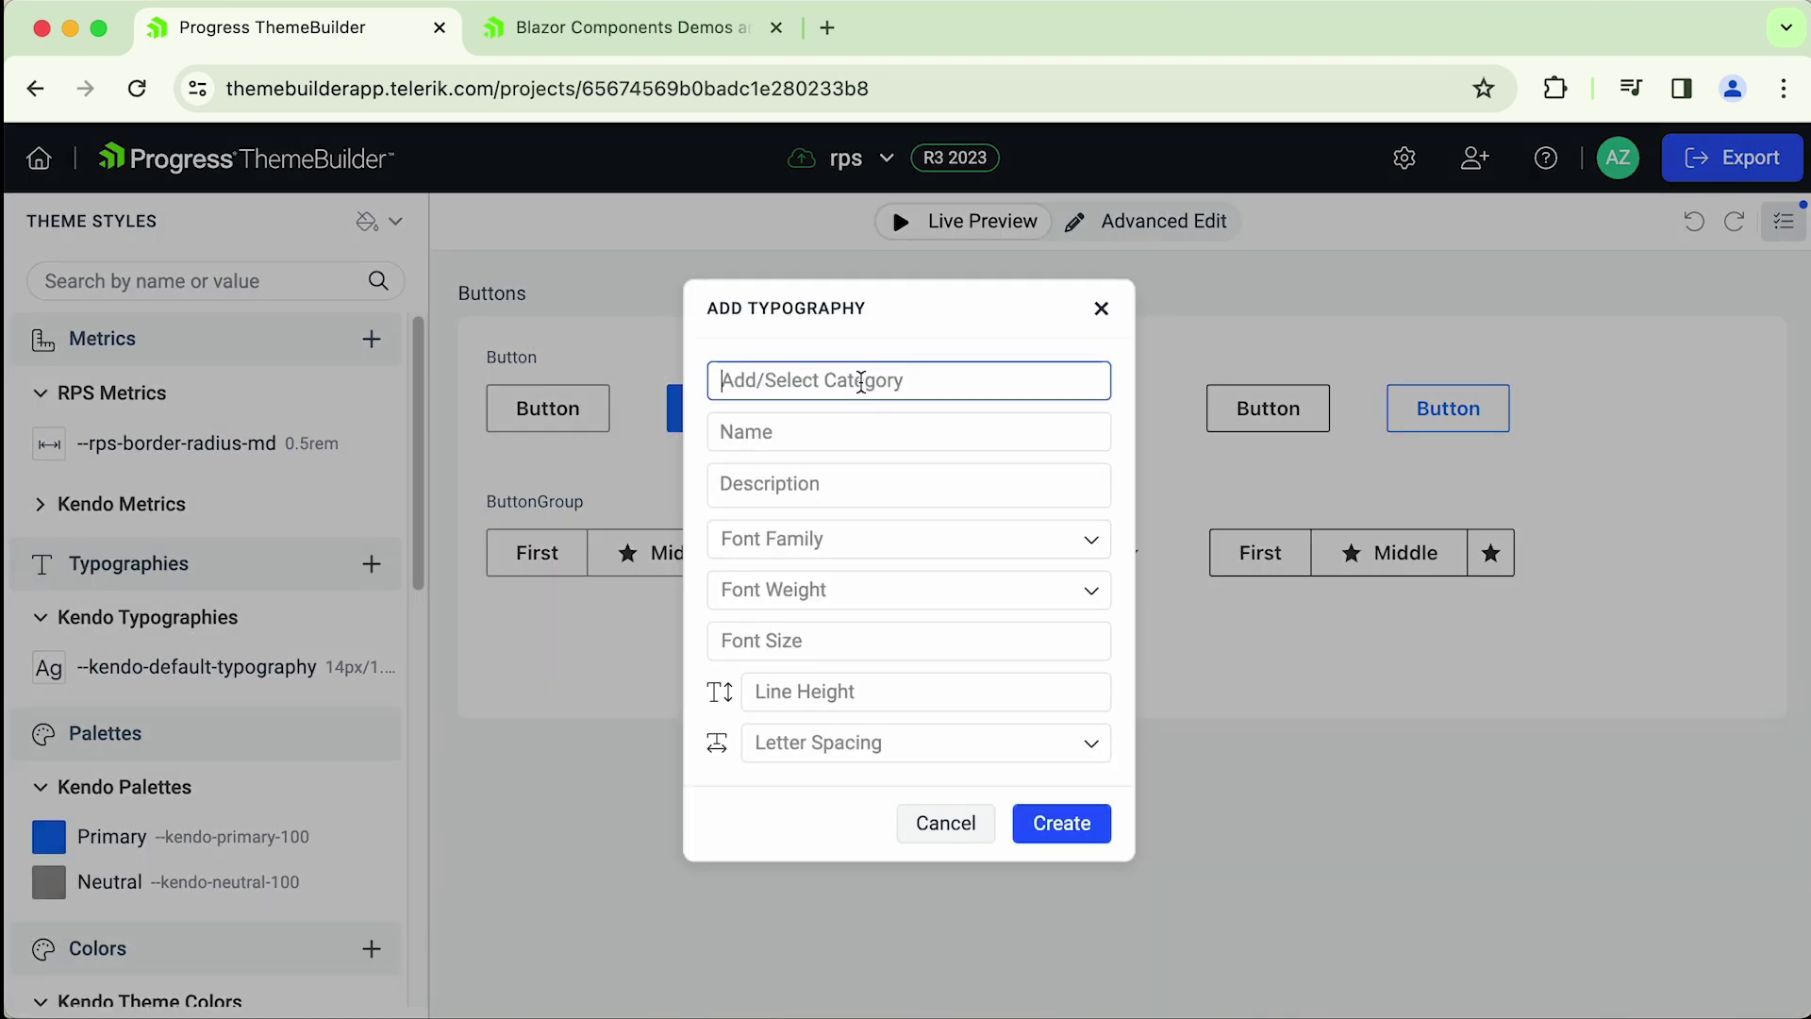
text(RPS Typographies)
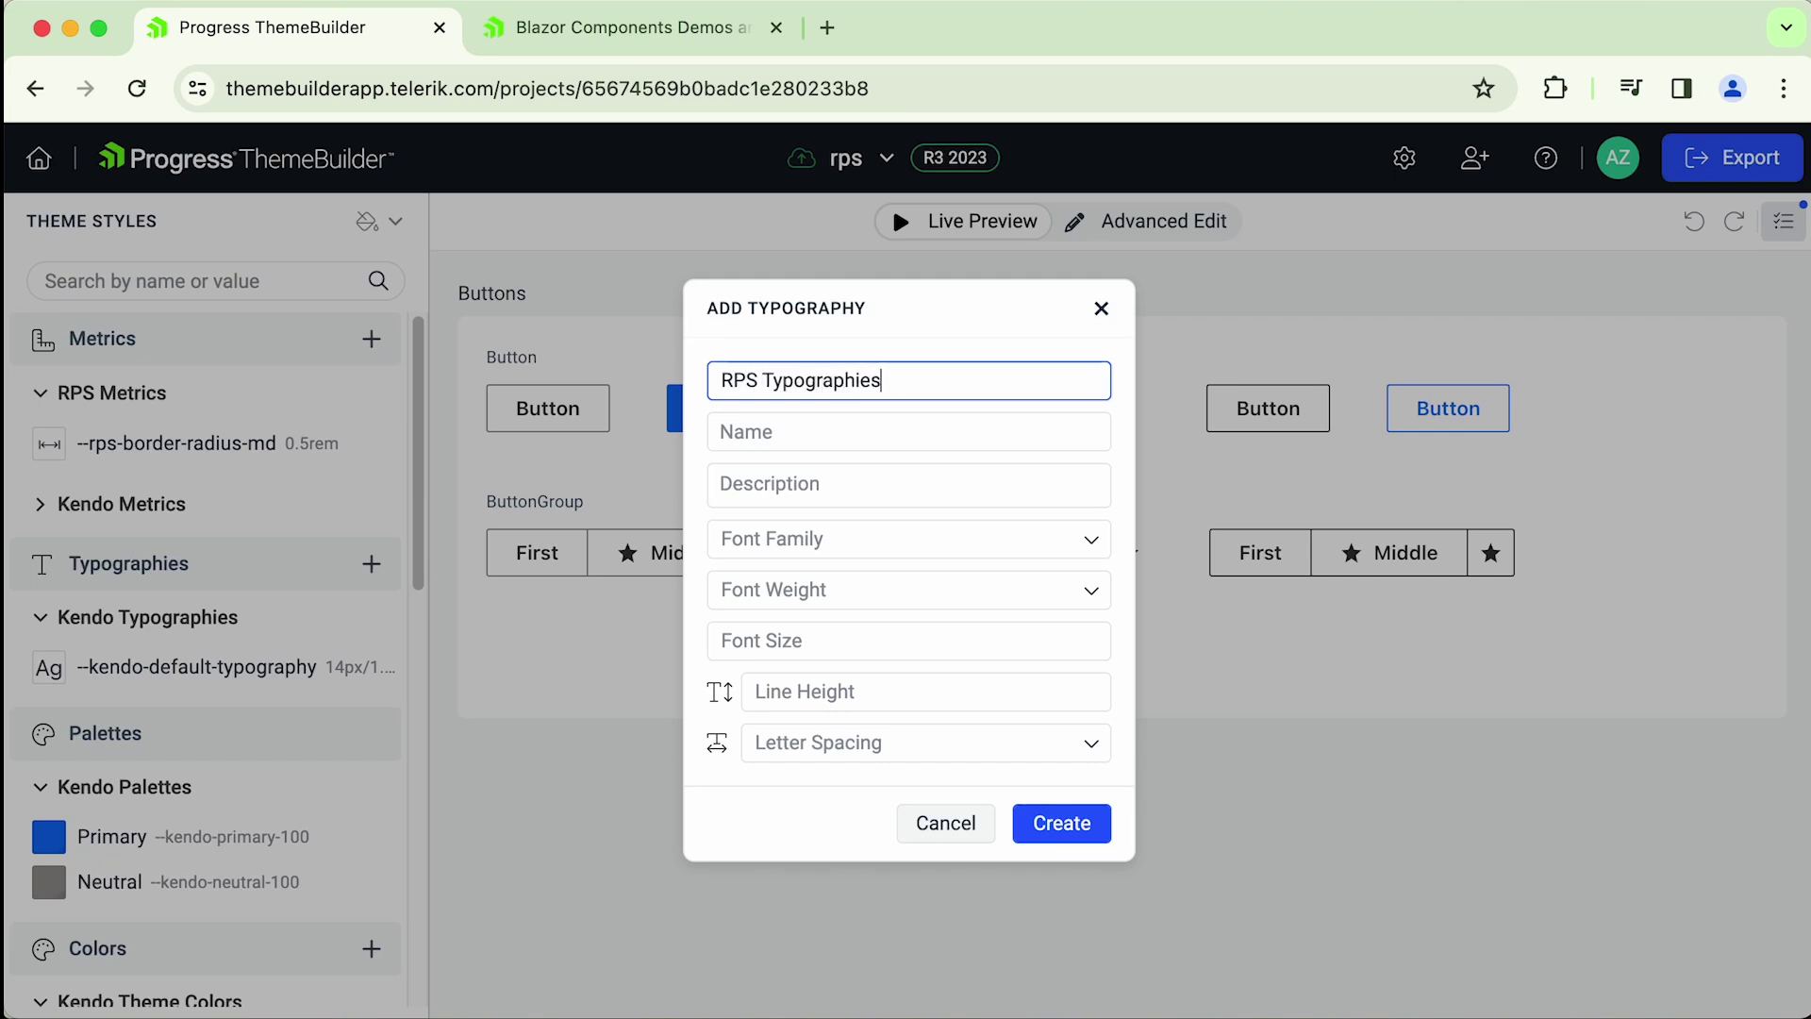
key(Tab)
text(--rps)
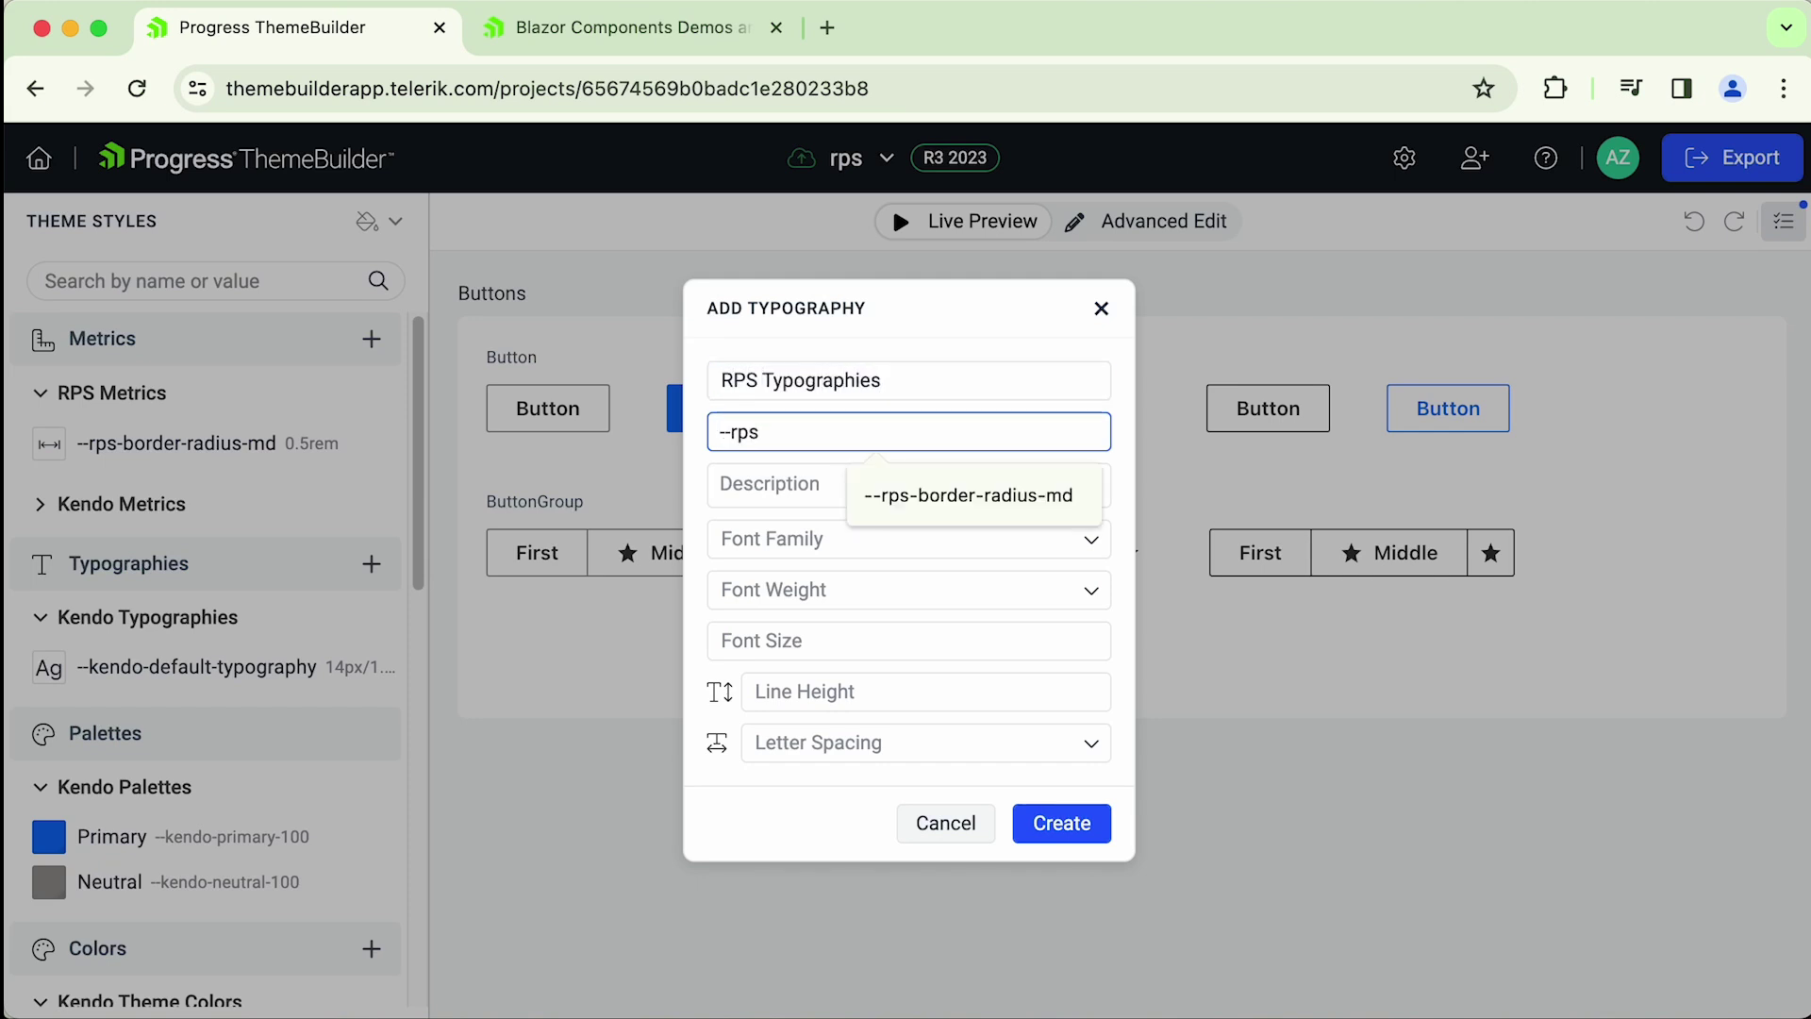
text(-default)
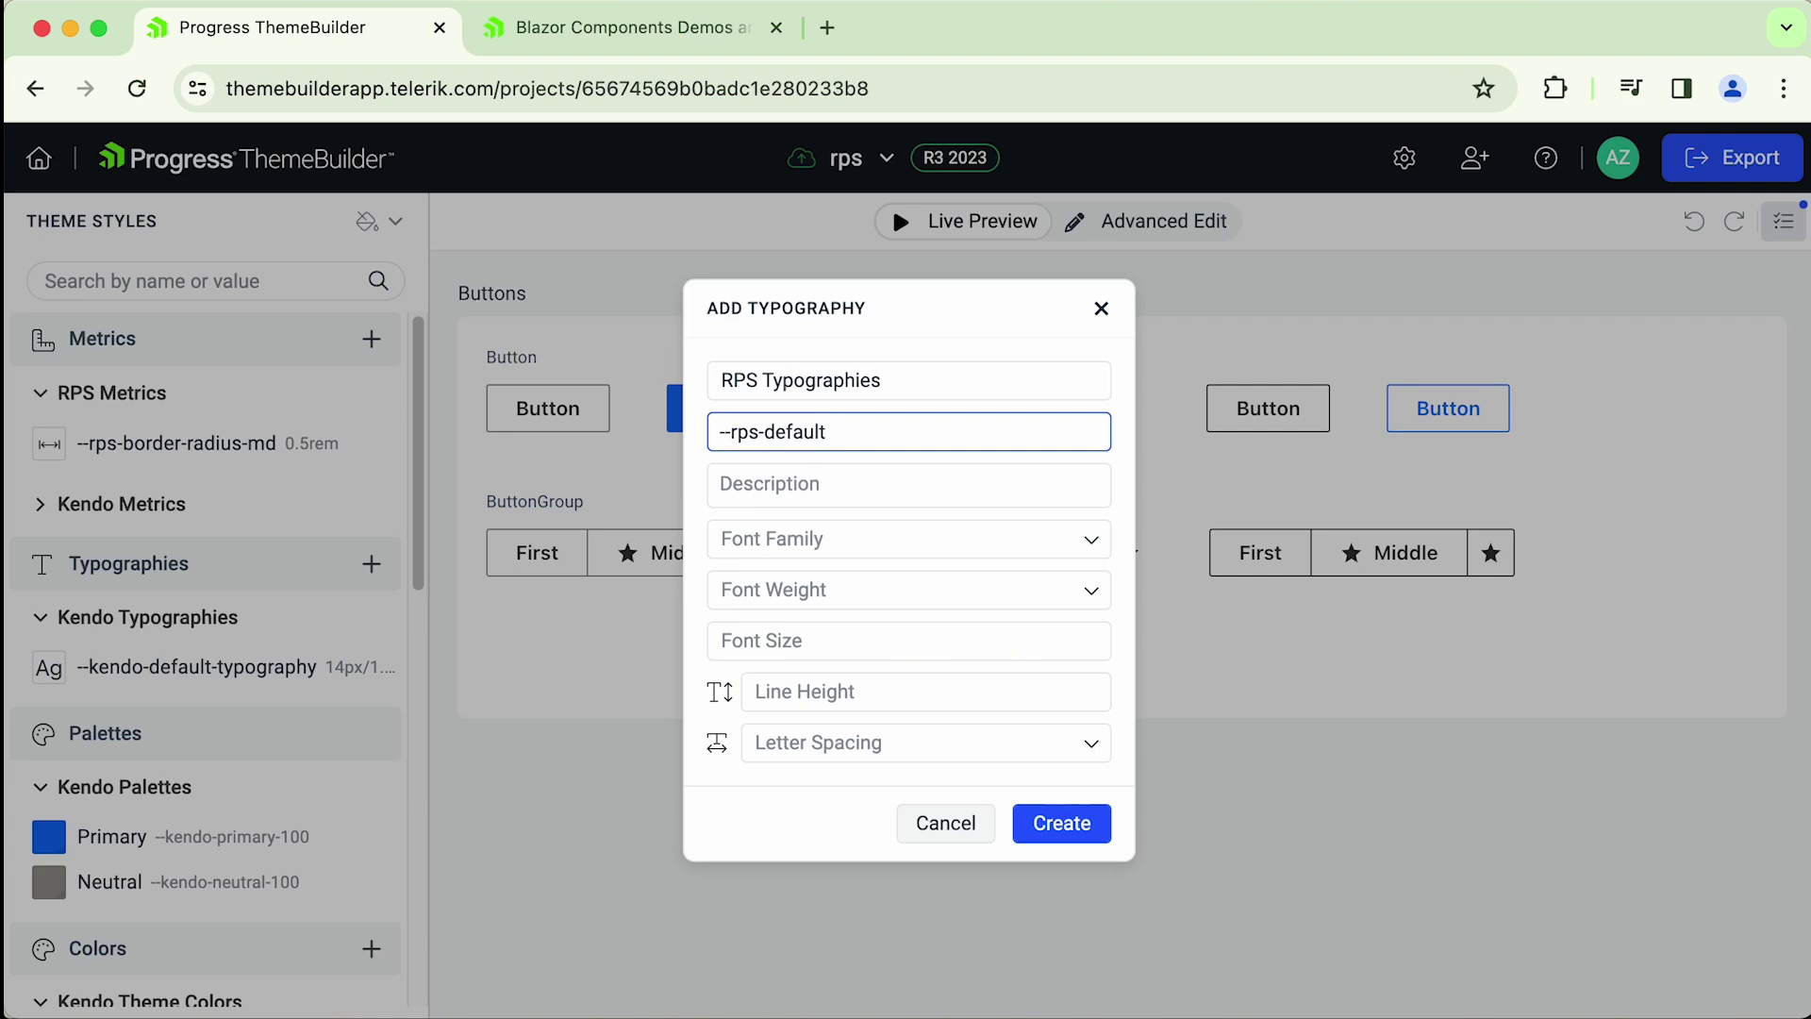
text(-typography)
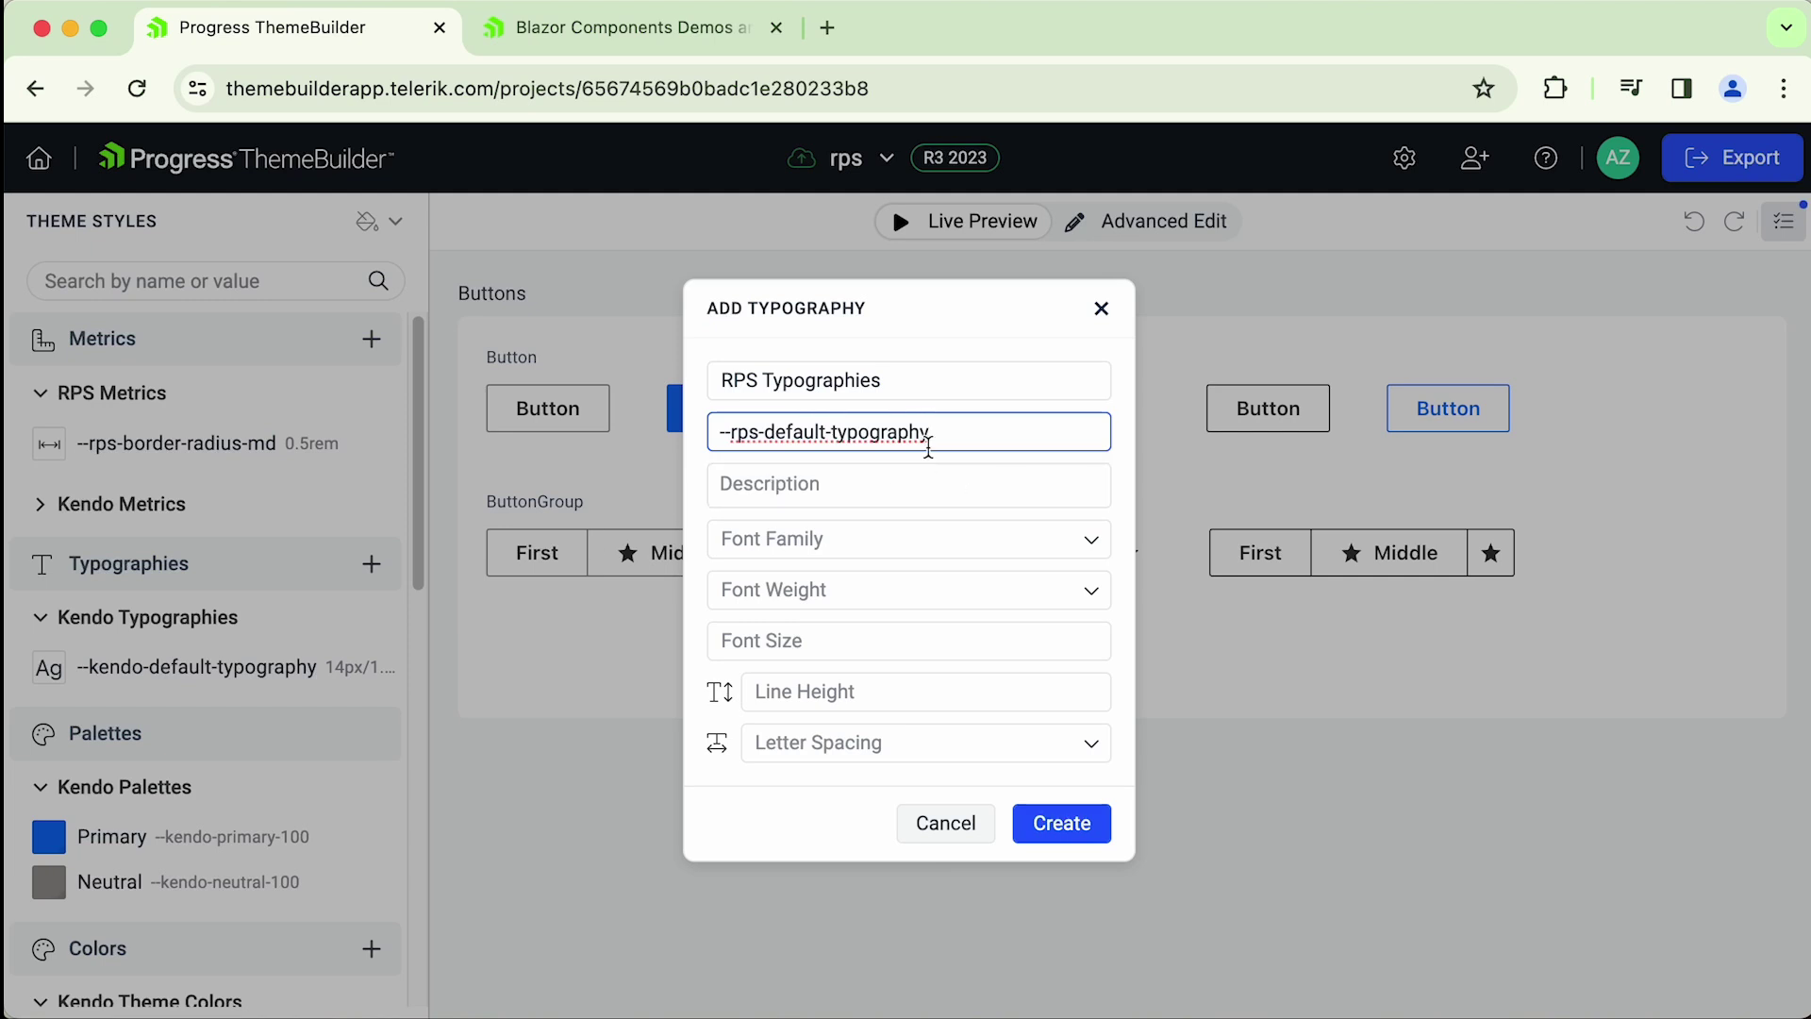
- Set the font family to Times New Roman and the font weight to 700
click(886, 539)
scroll(920, 764, down, 10)
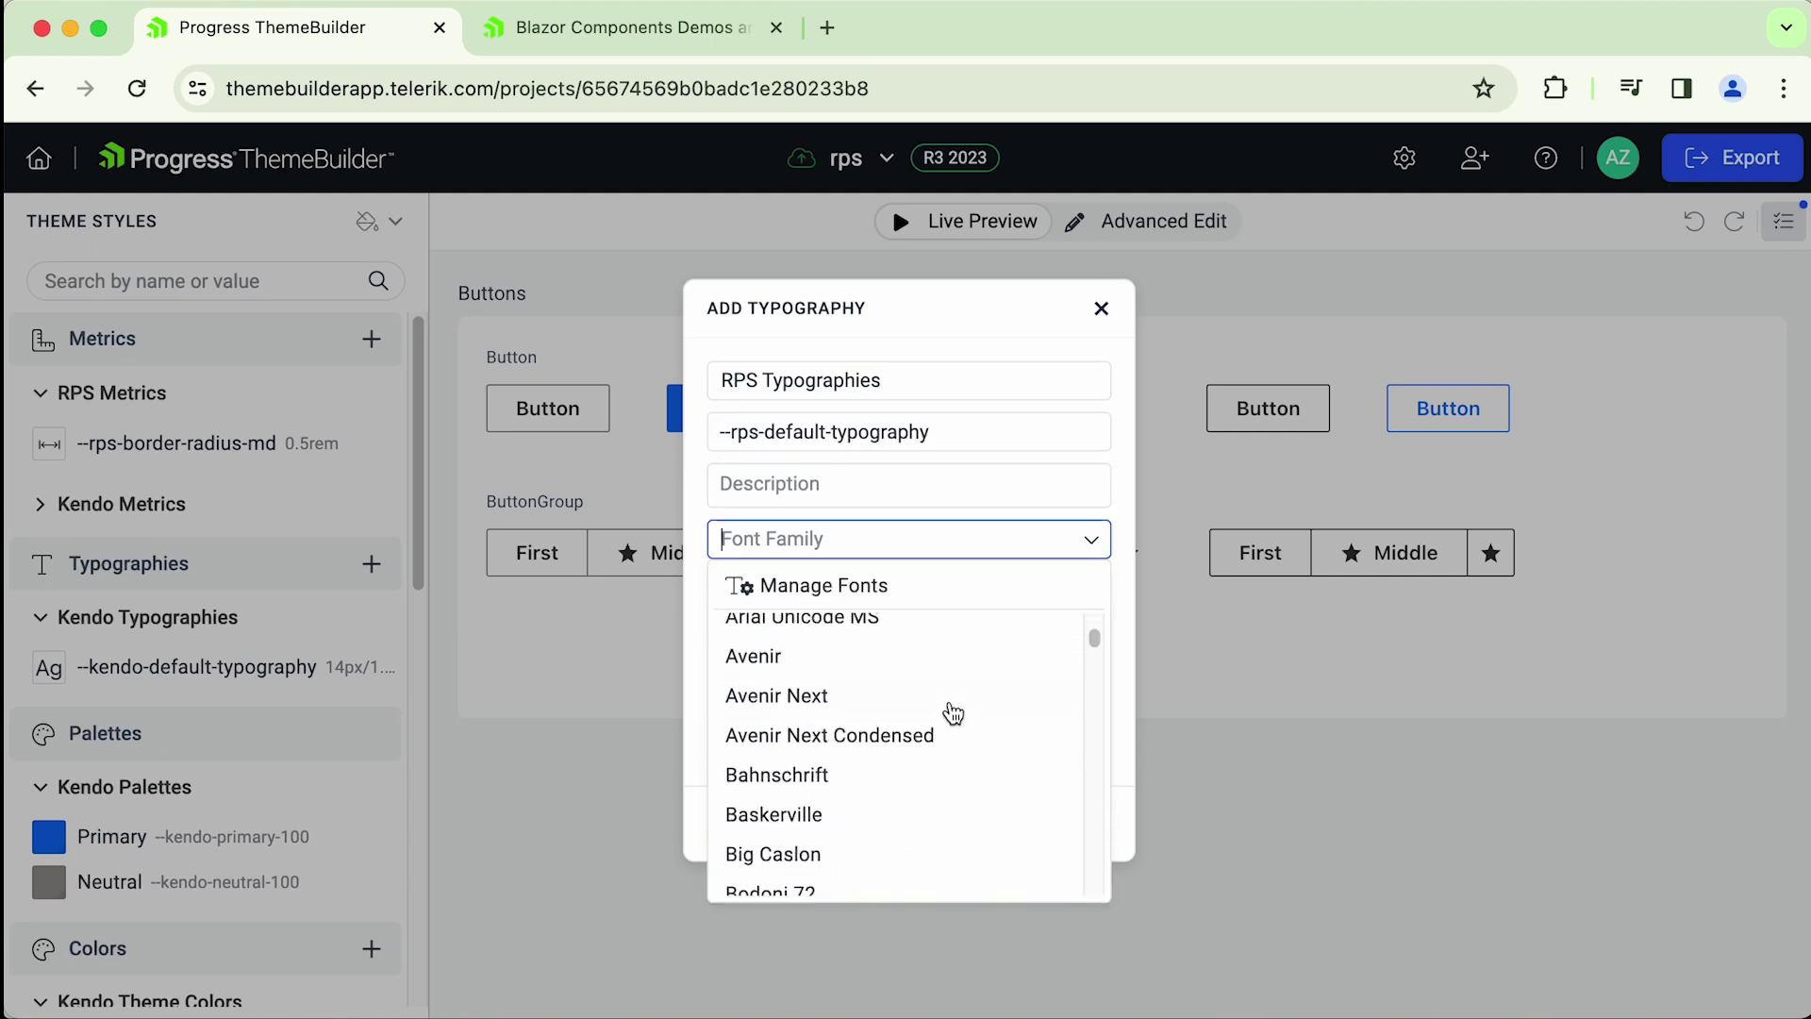
scroll(948, 729, down, 15)
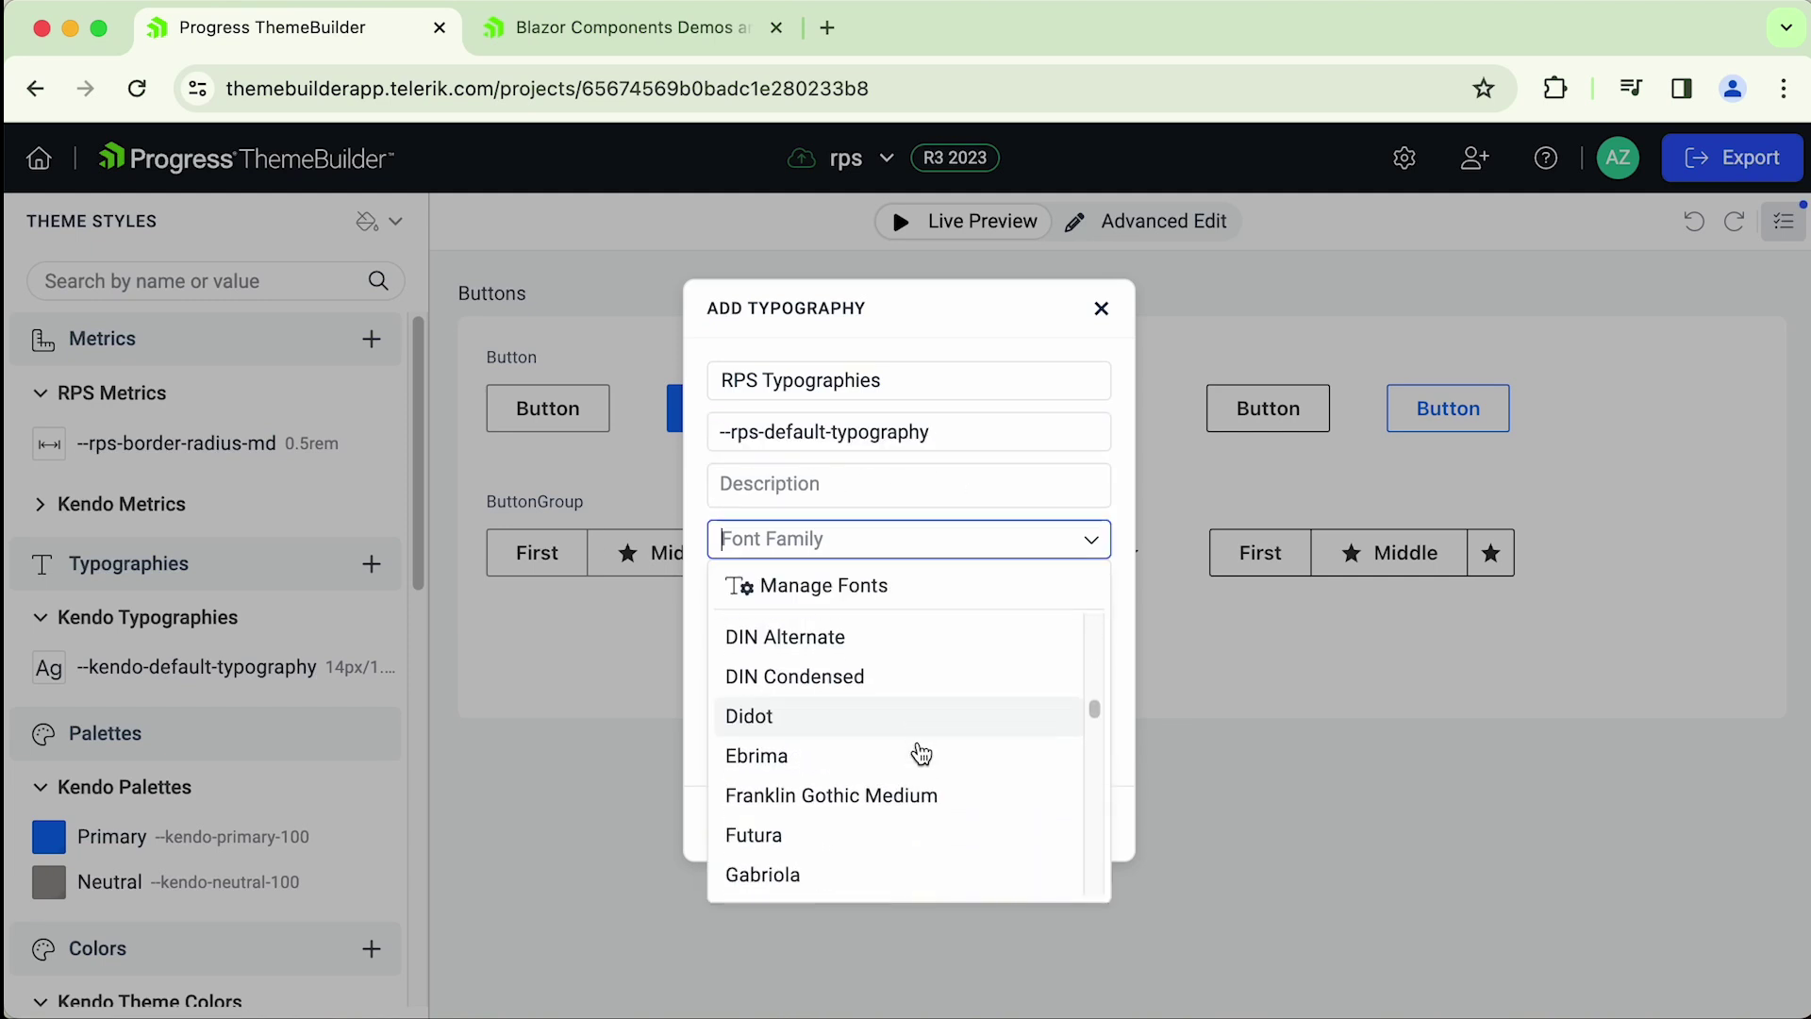
scroll(903, 741, down, 15)
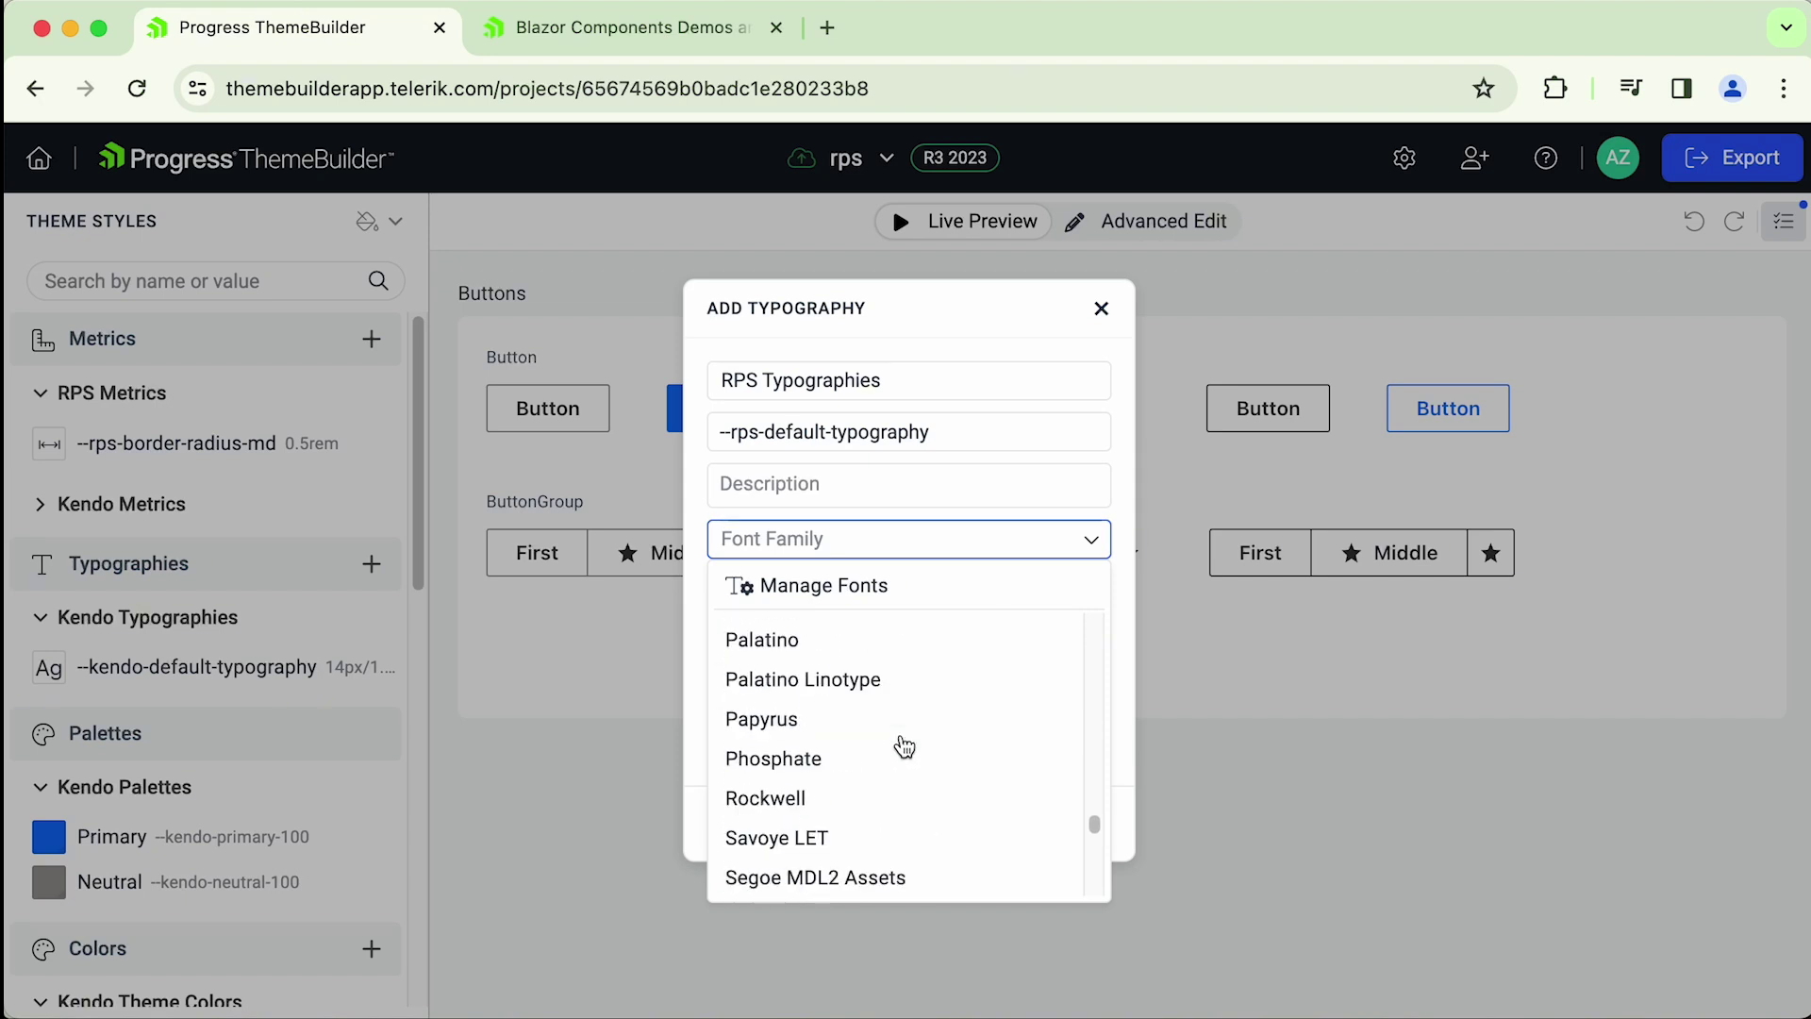
scroll(898, 745, down, 4)
scroll(898, 749, down, 8)
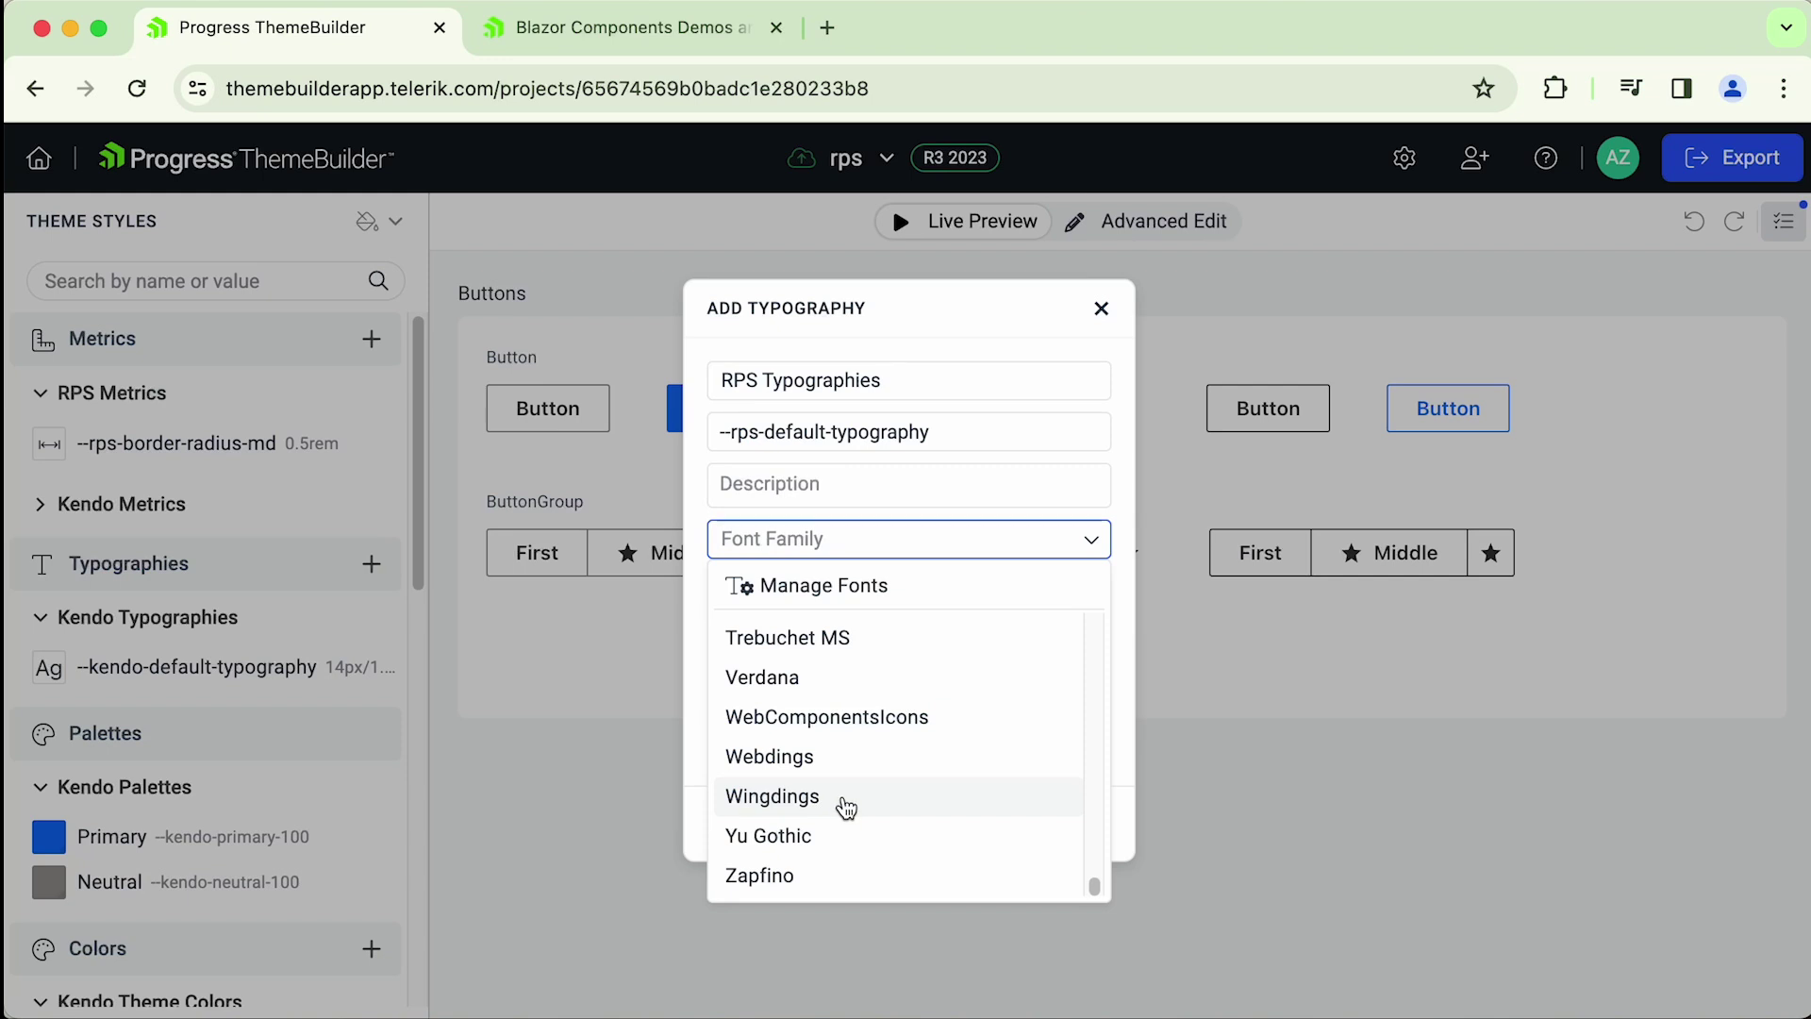
scroll(844, 809, up, 4)
click(810, 702)
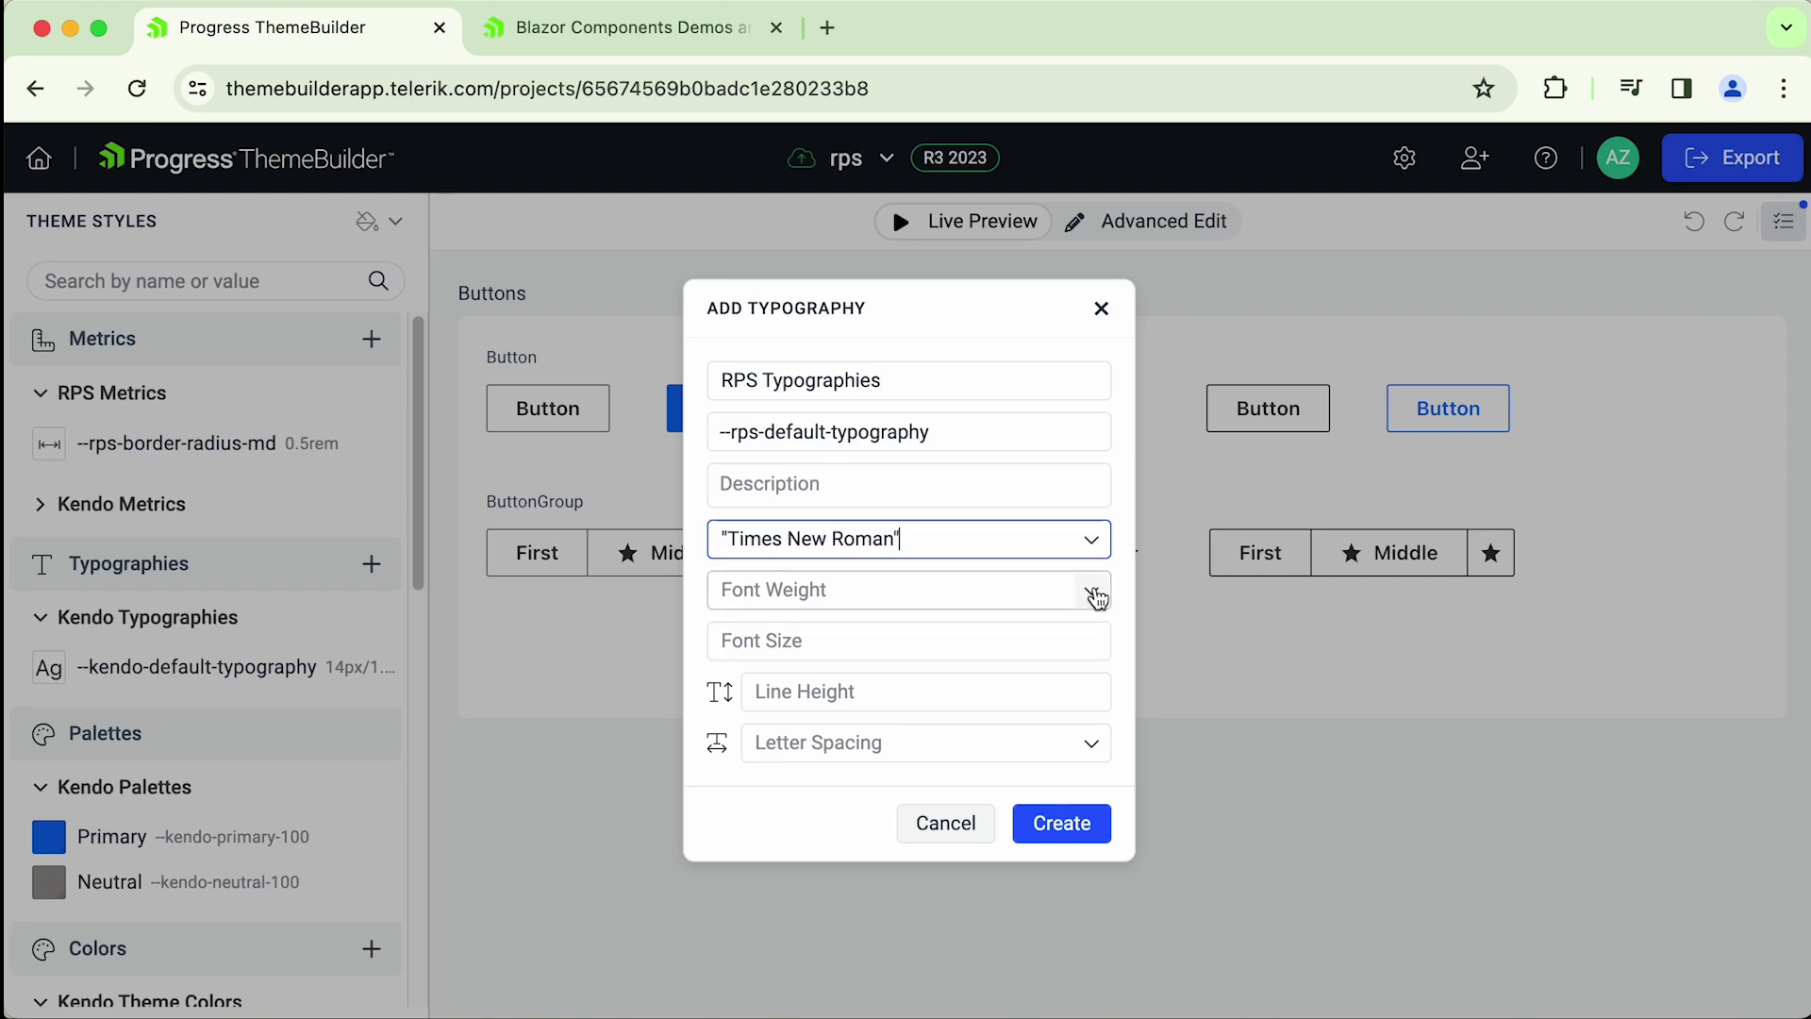
click(1092, 593)
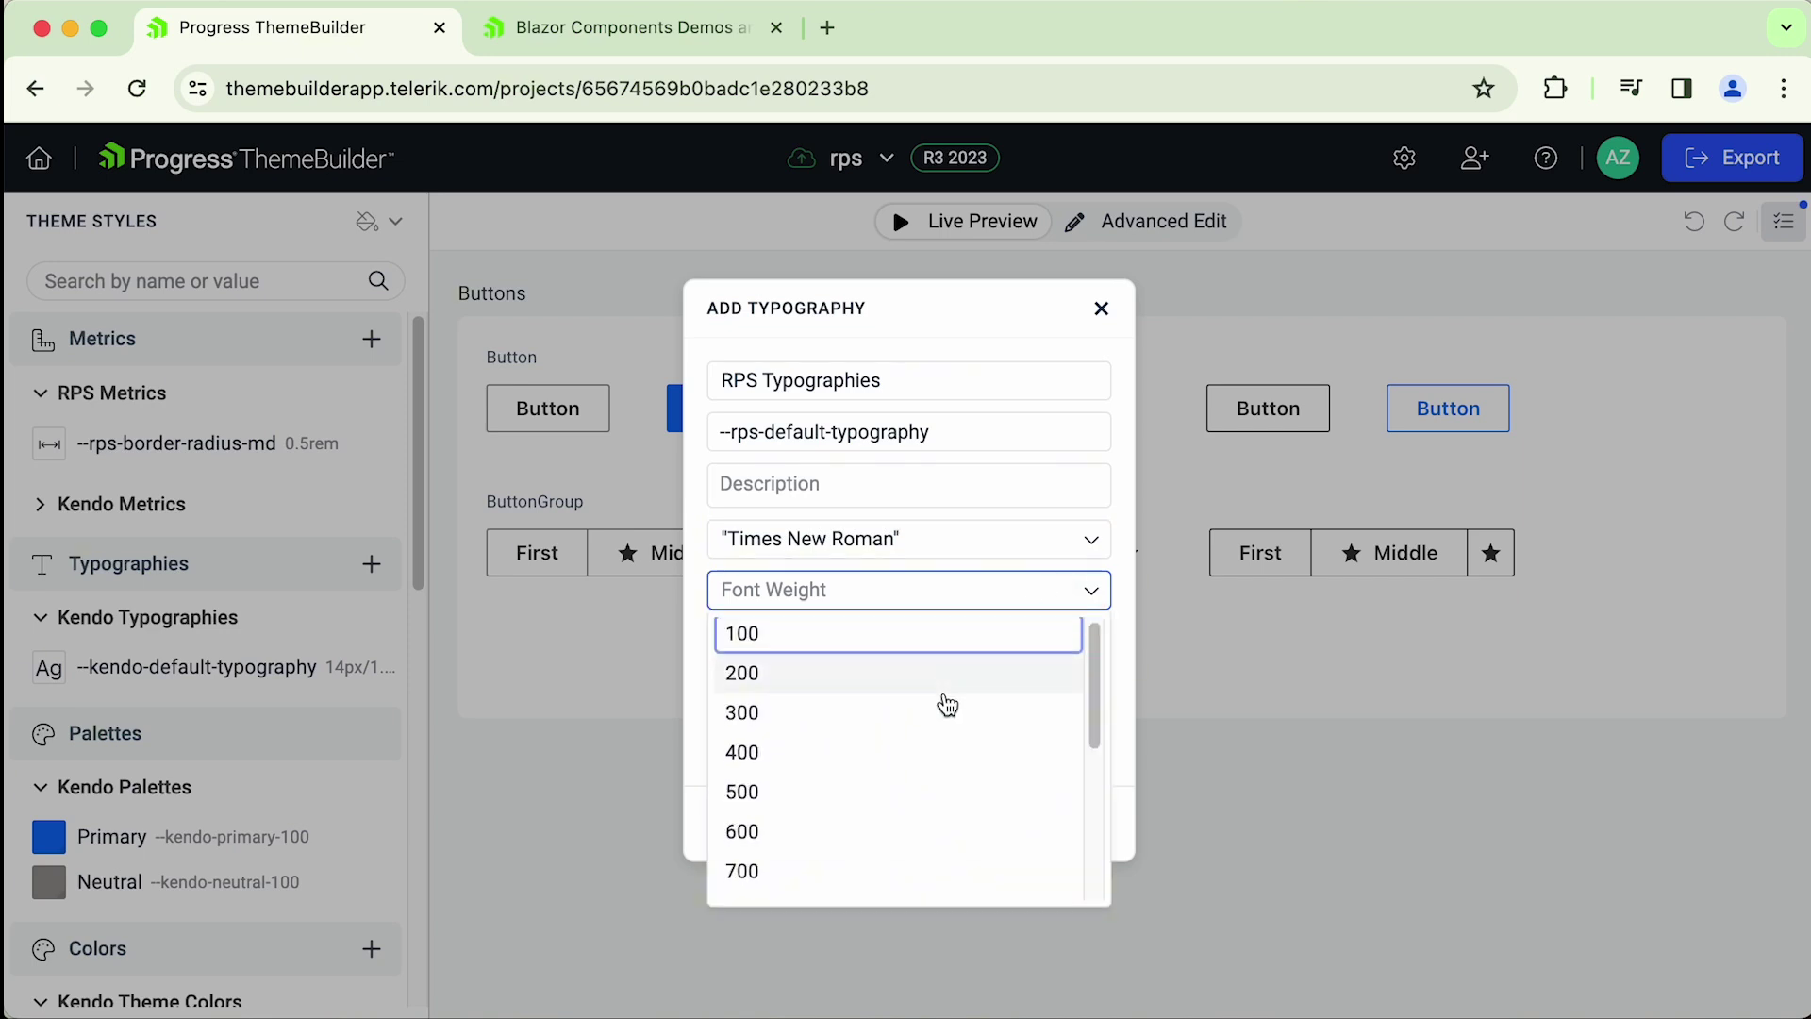
scroll(805, 814, down, 1)
click(805, 817)
- Enter font size 15px and line height 20px, then create the typography token
click(993, 640)
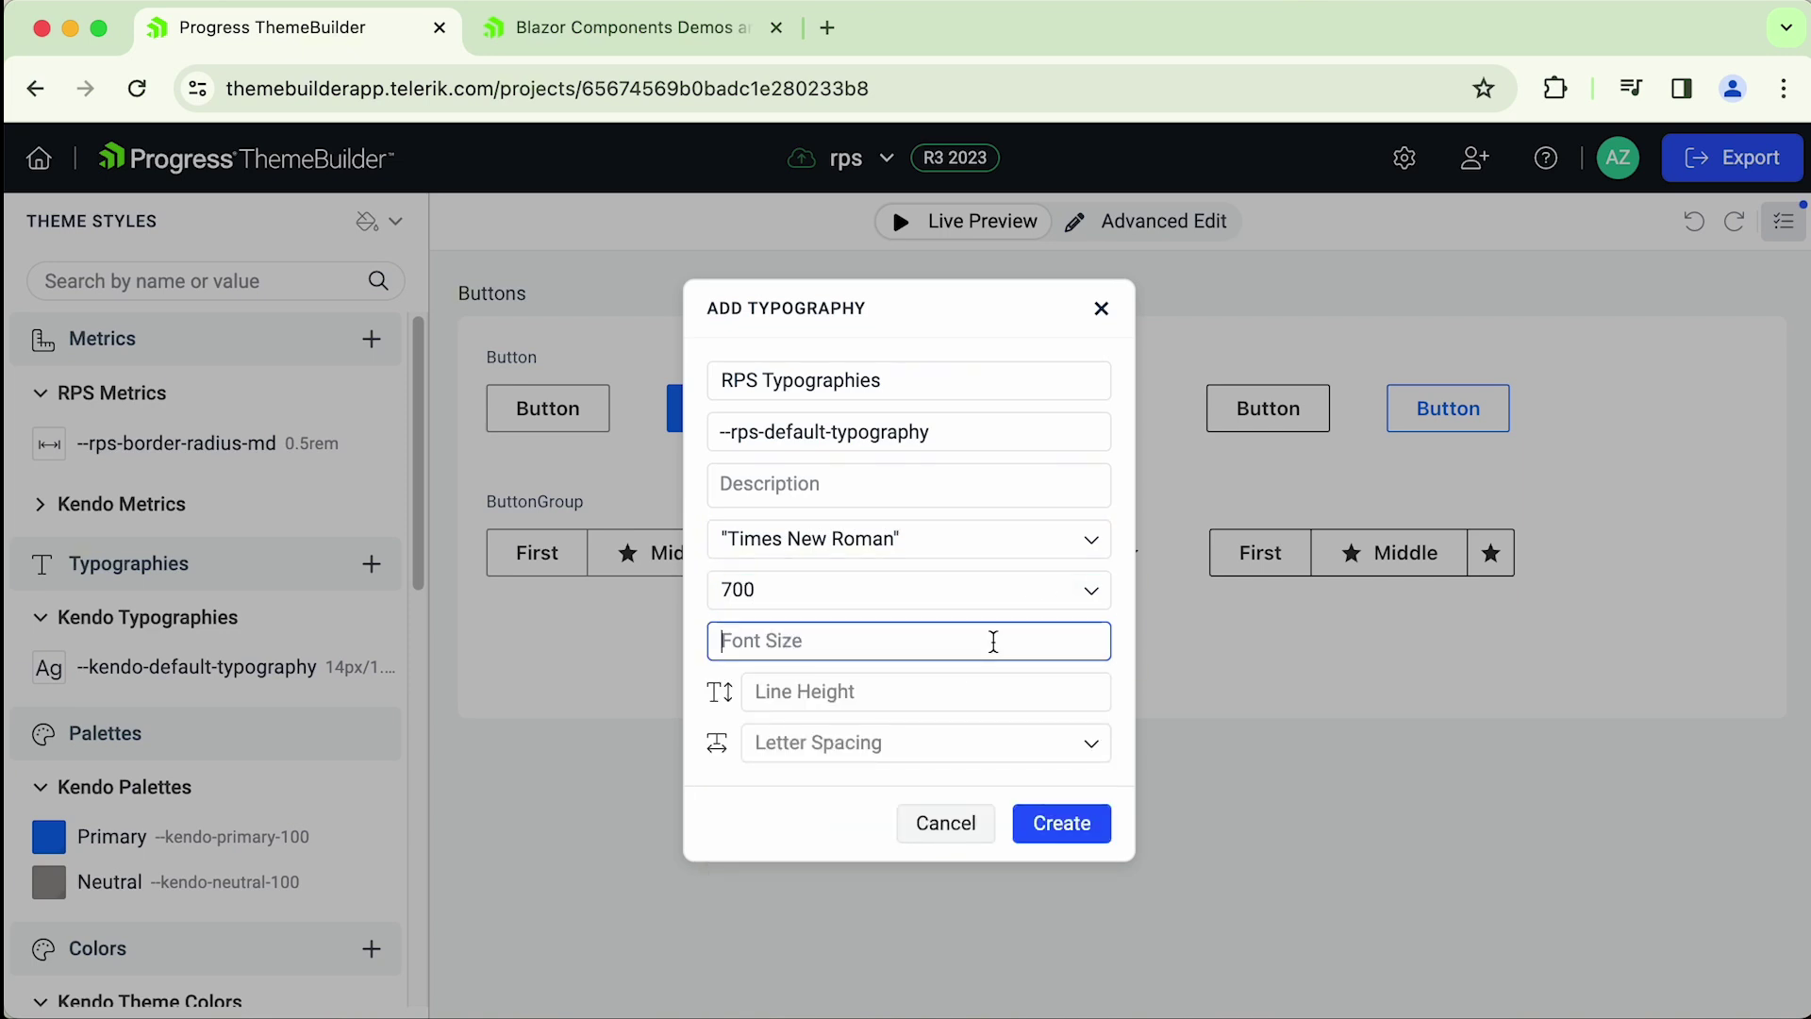
text(15)
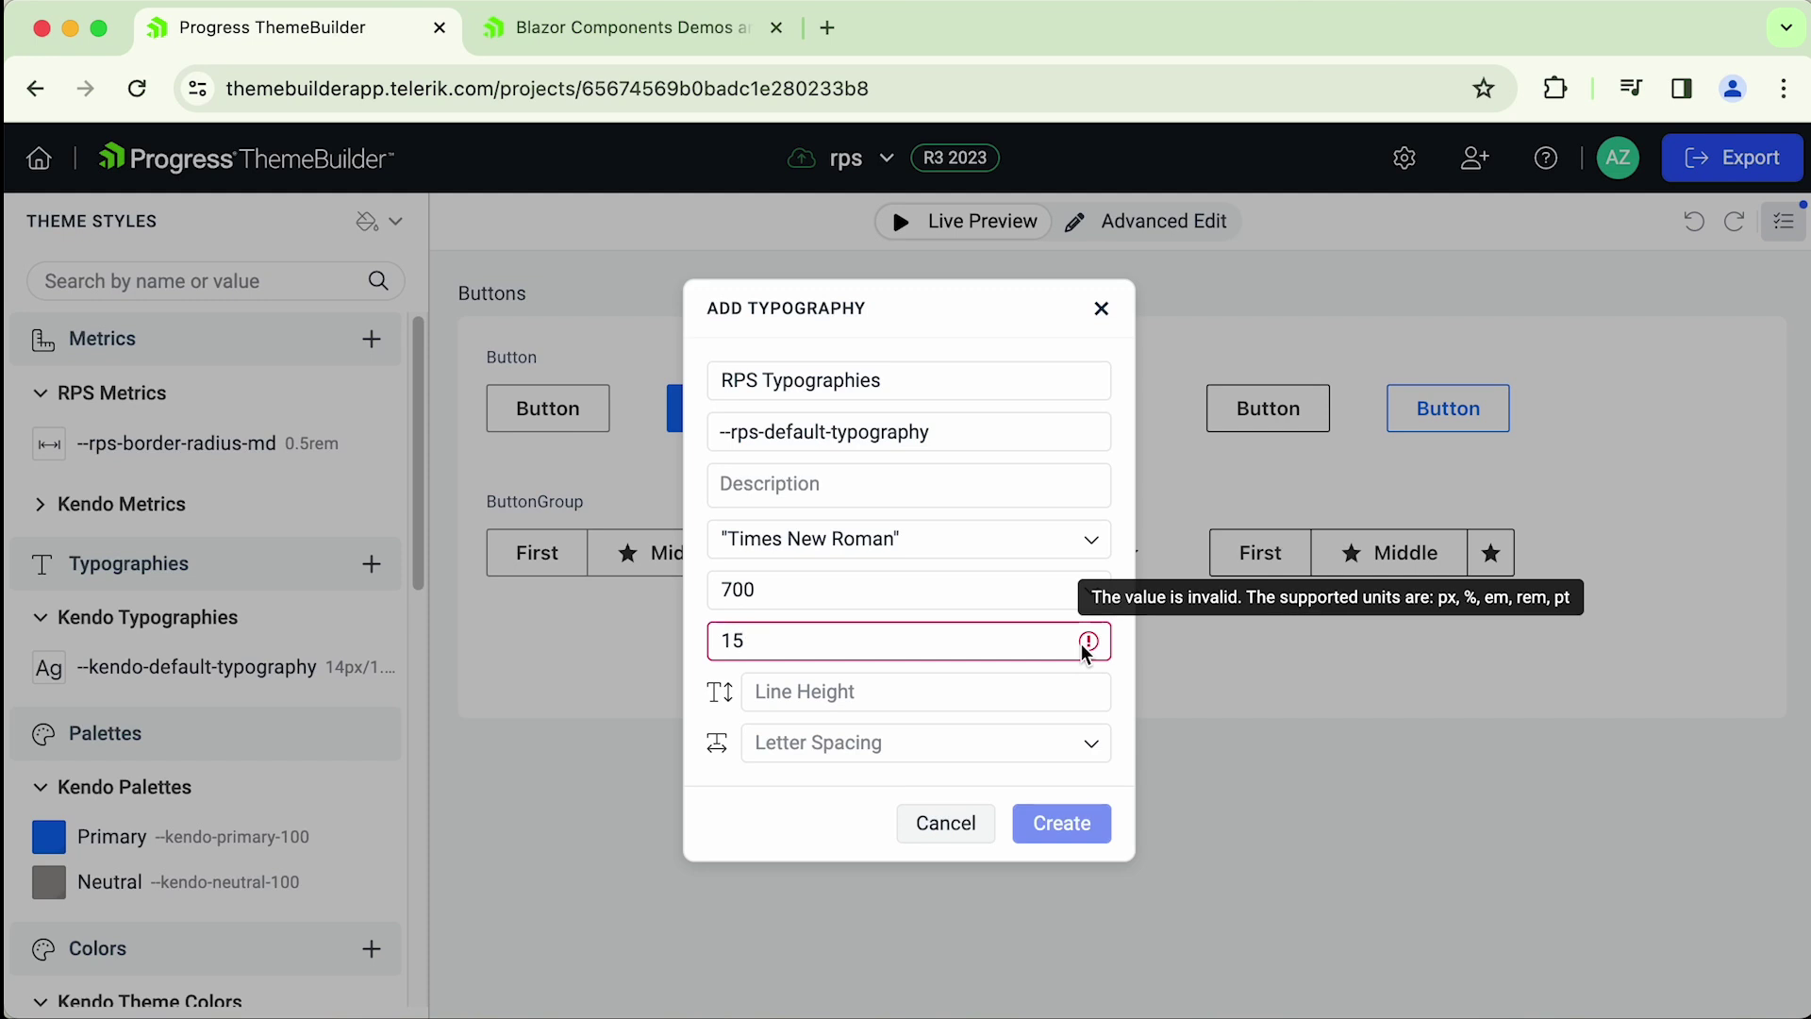
text(px)
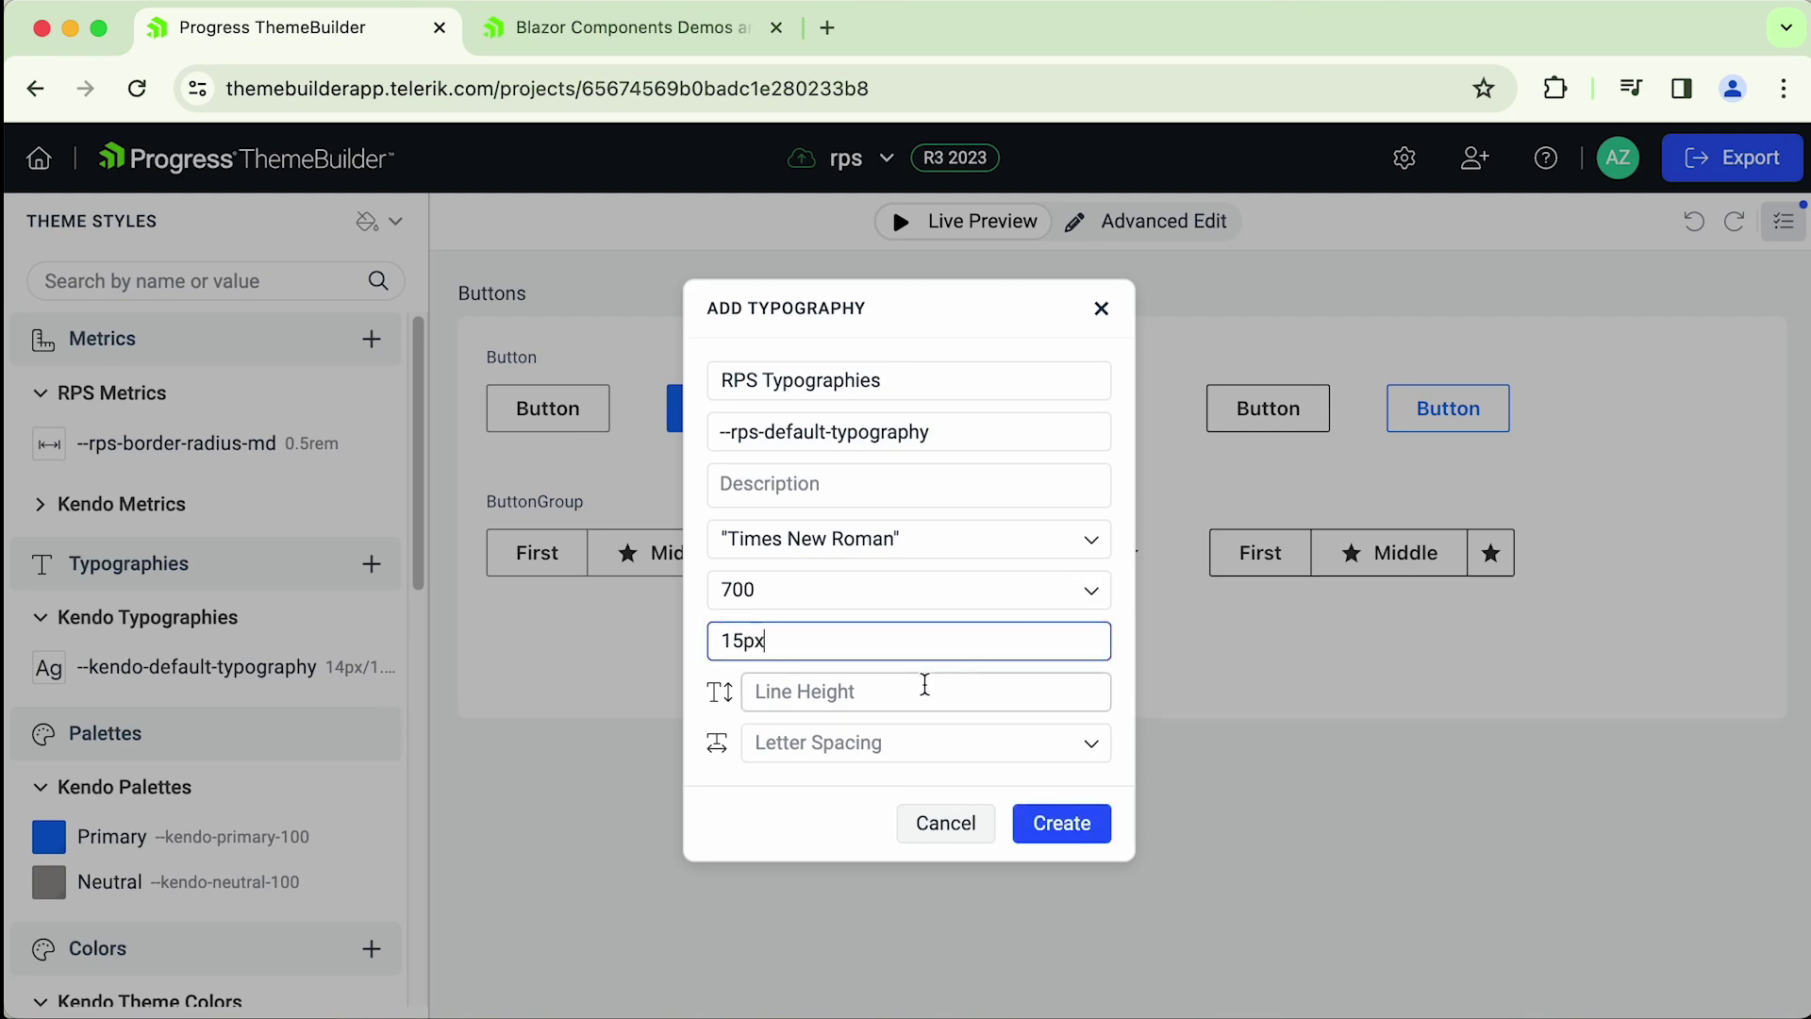
click(1091, 745)
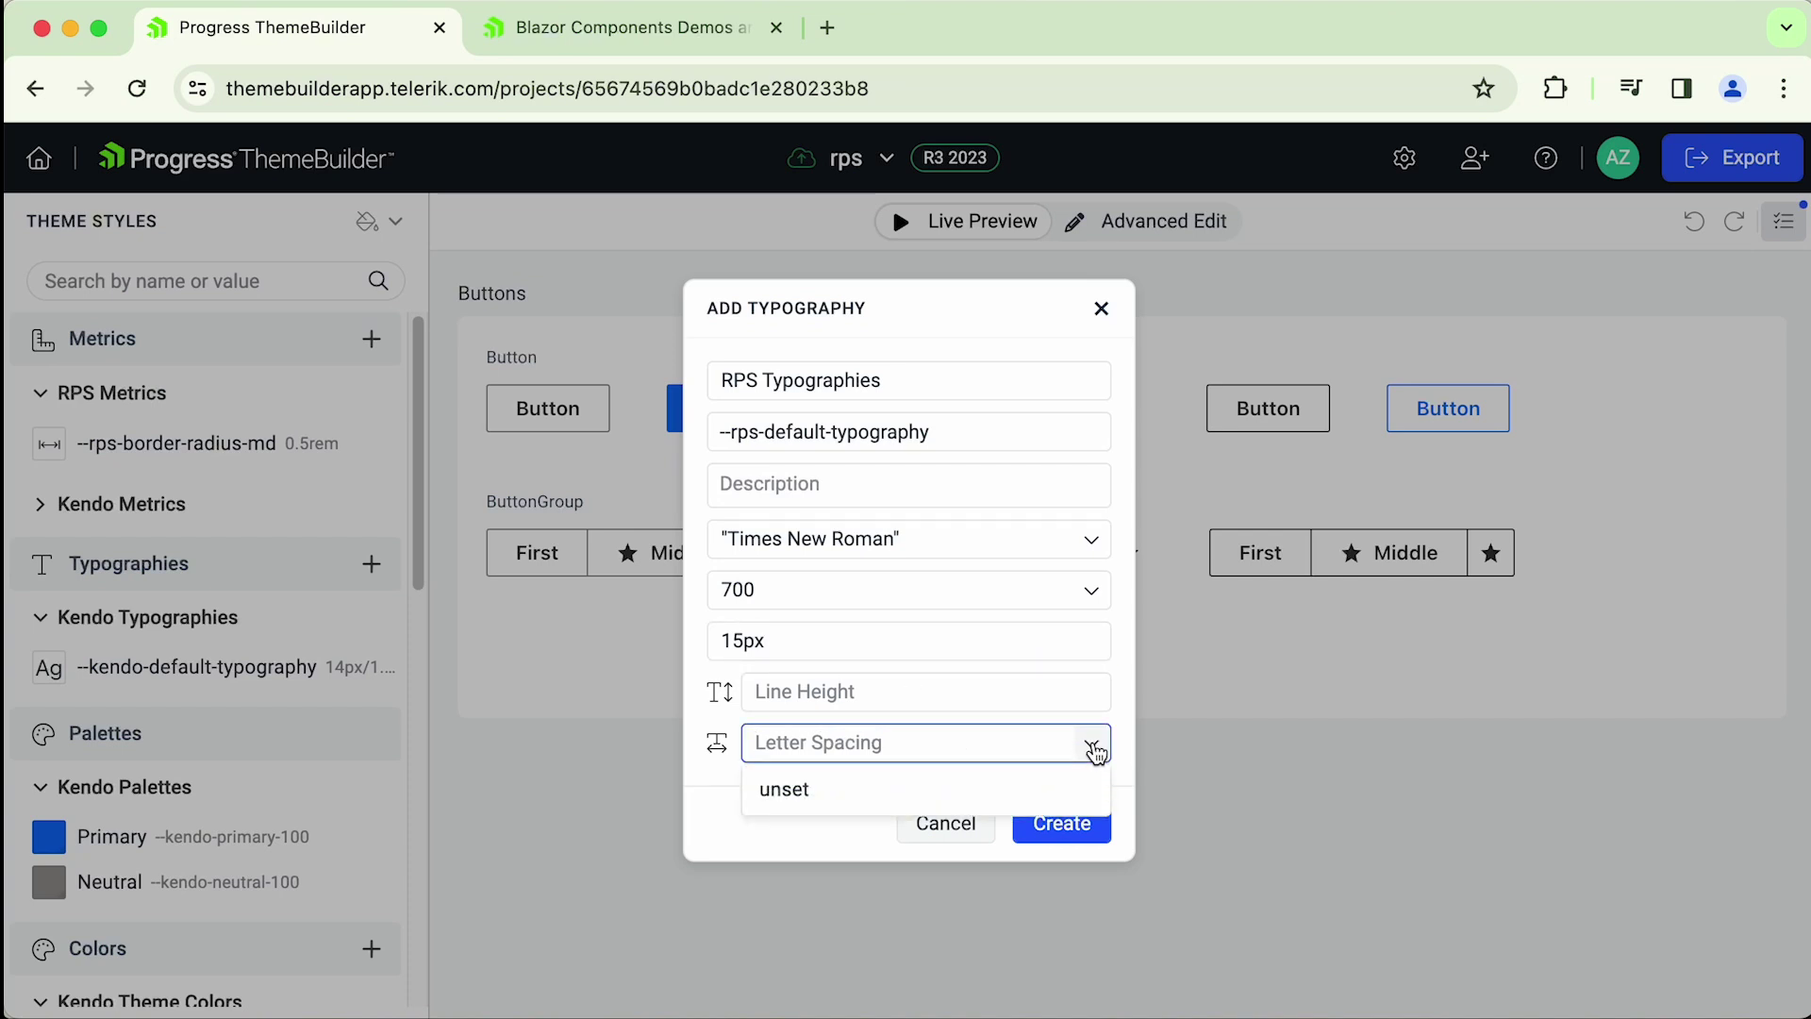
click(1089, 696)
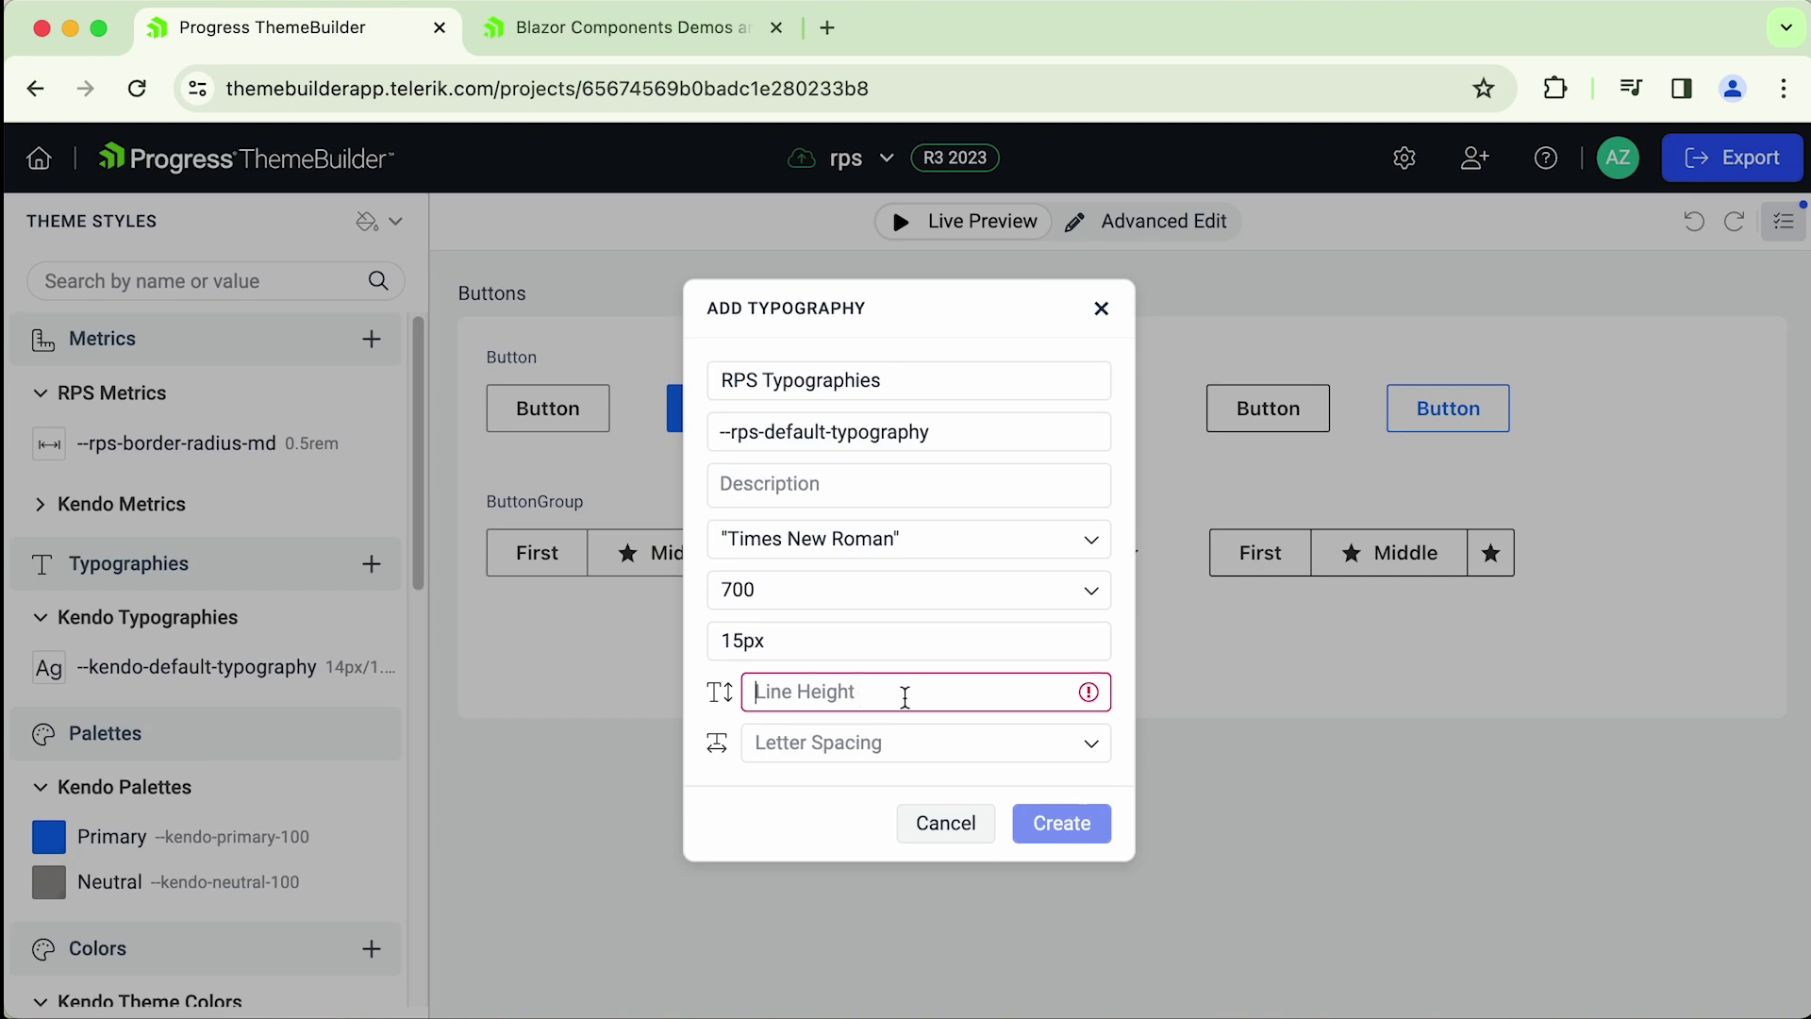
text(20)
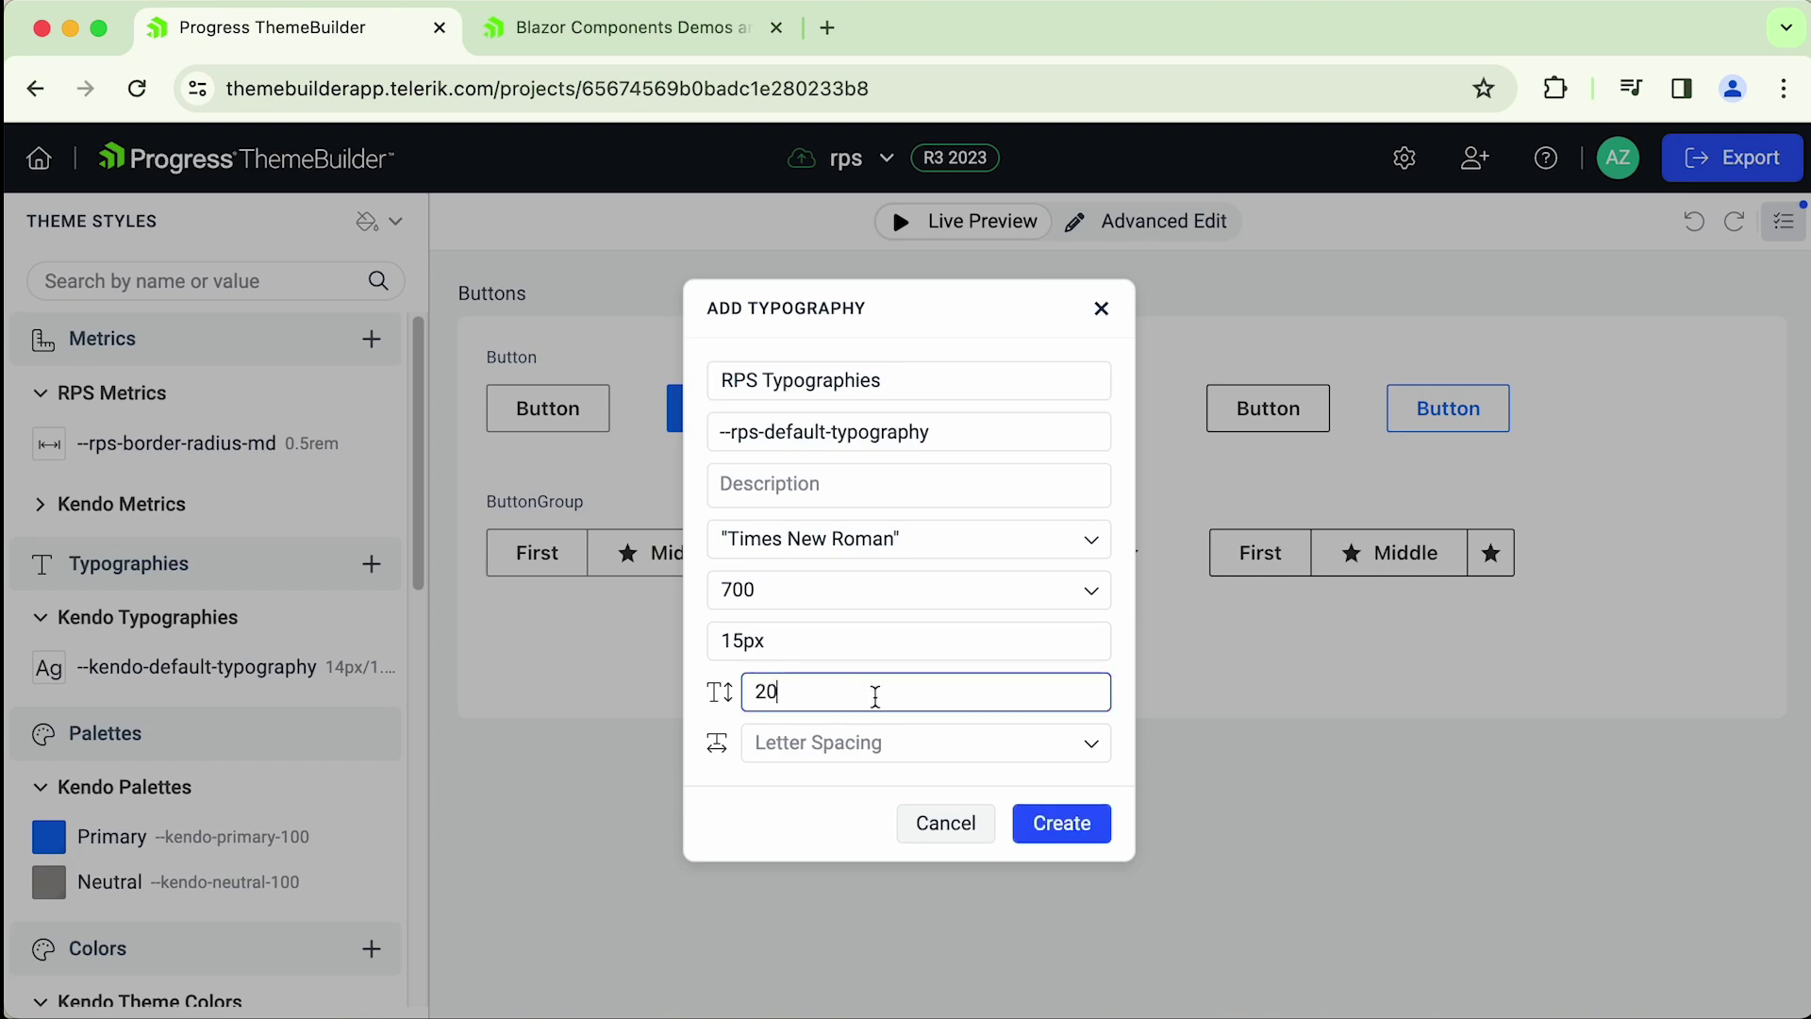
text(px)
click(1057, 826)
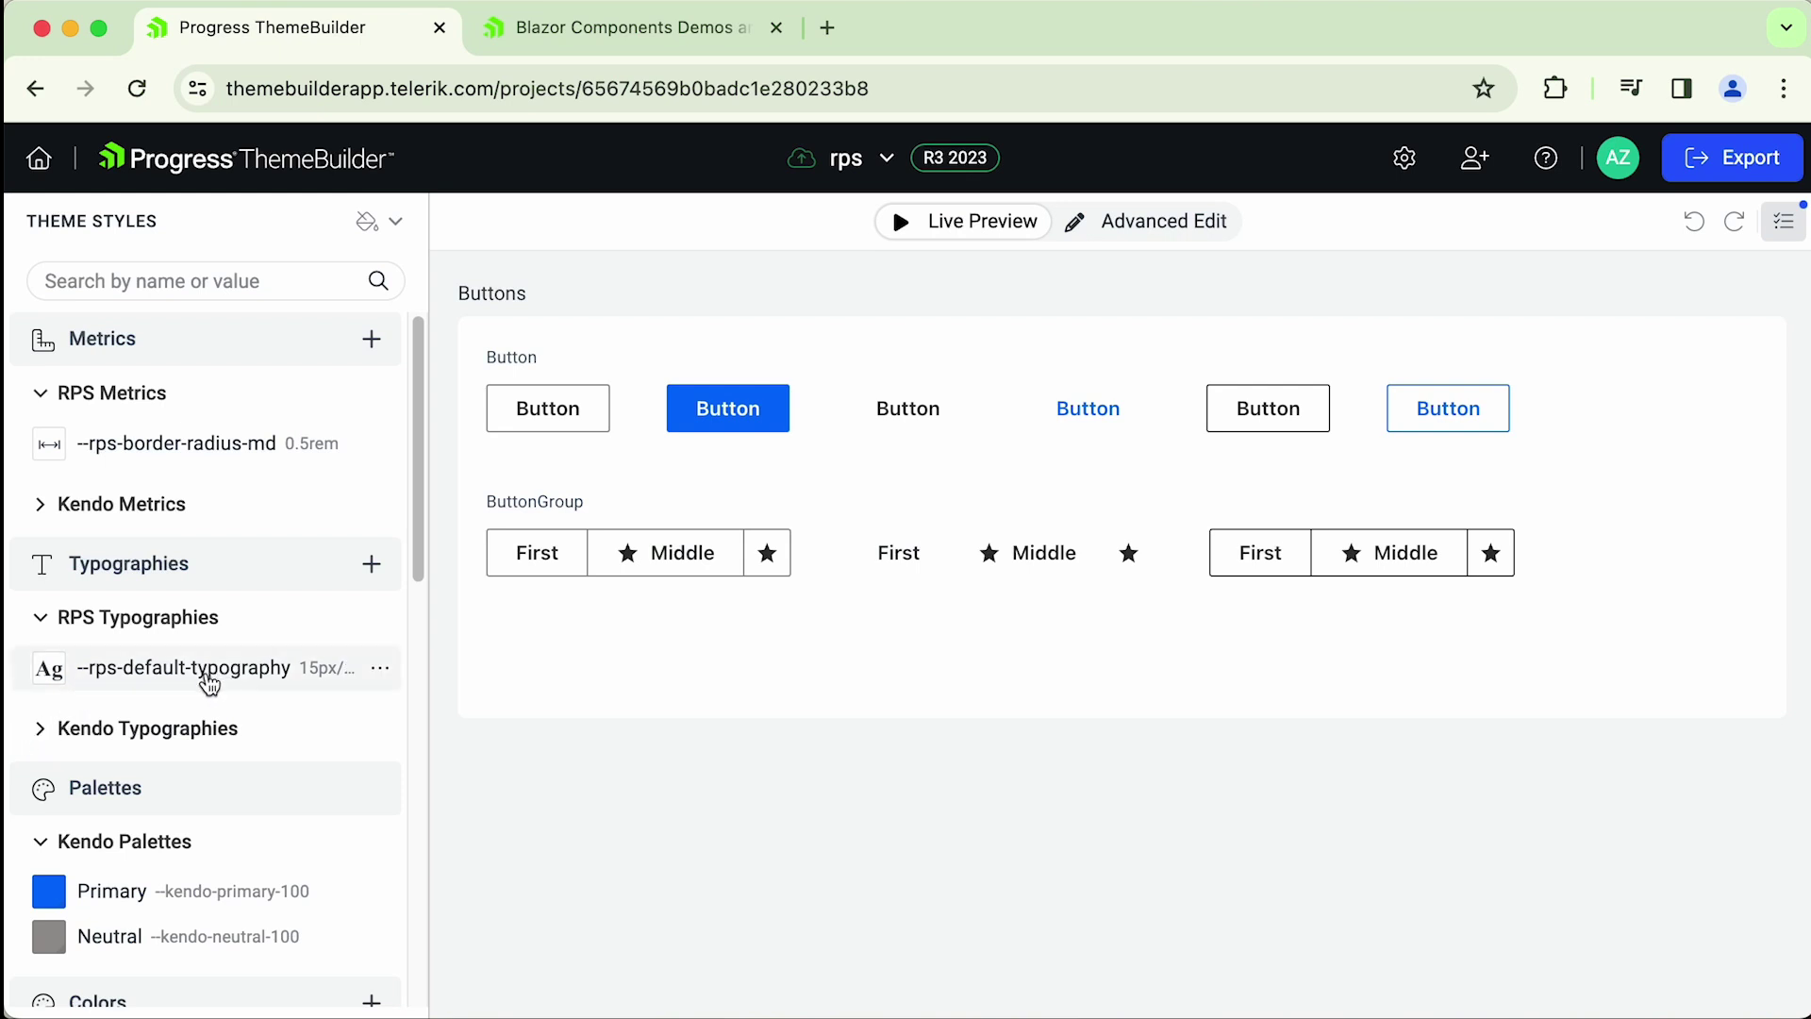
- Open --kendo-default-typography under Kendo Typographies and select its Font Family value
click(51, 728)
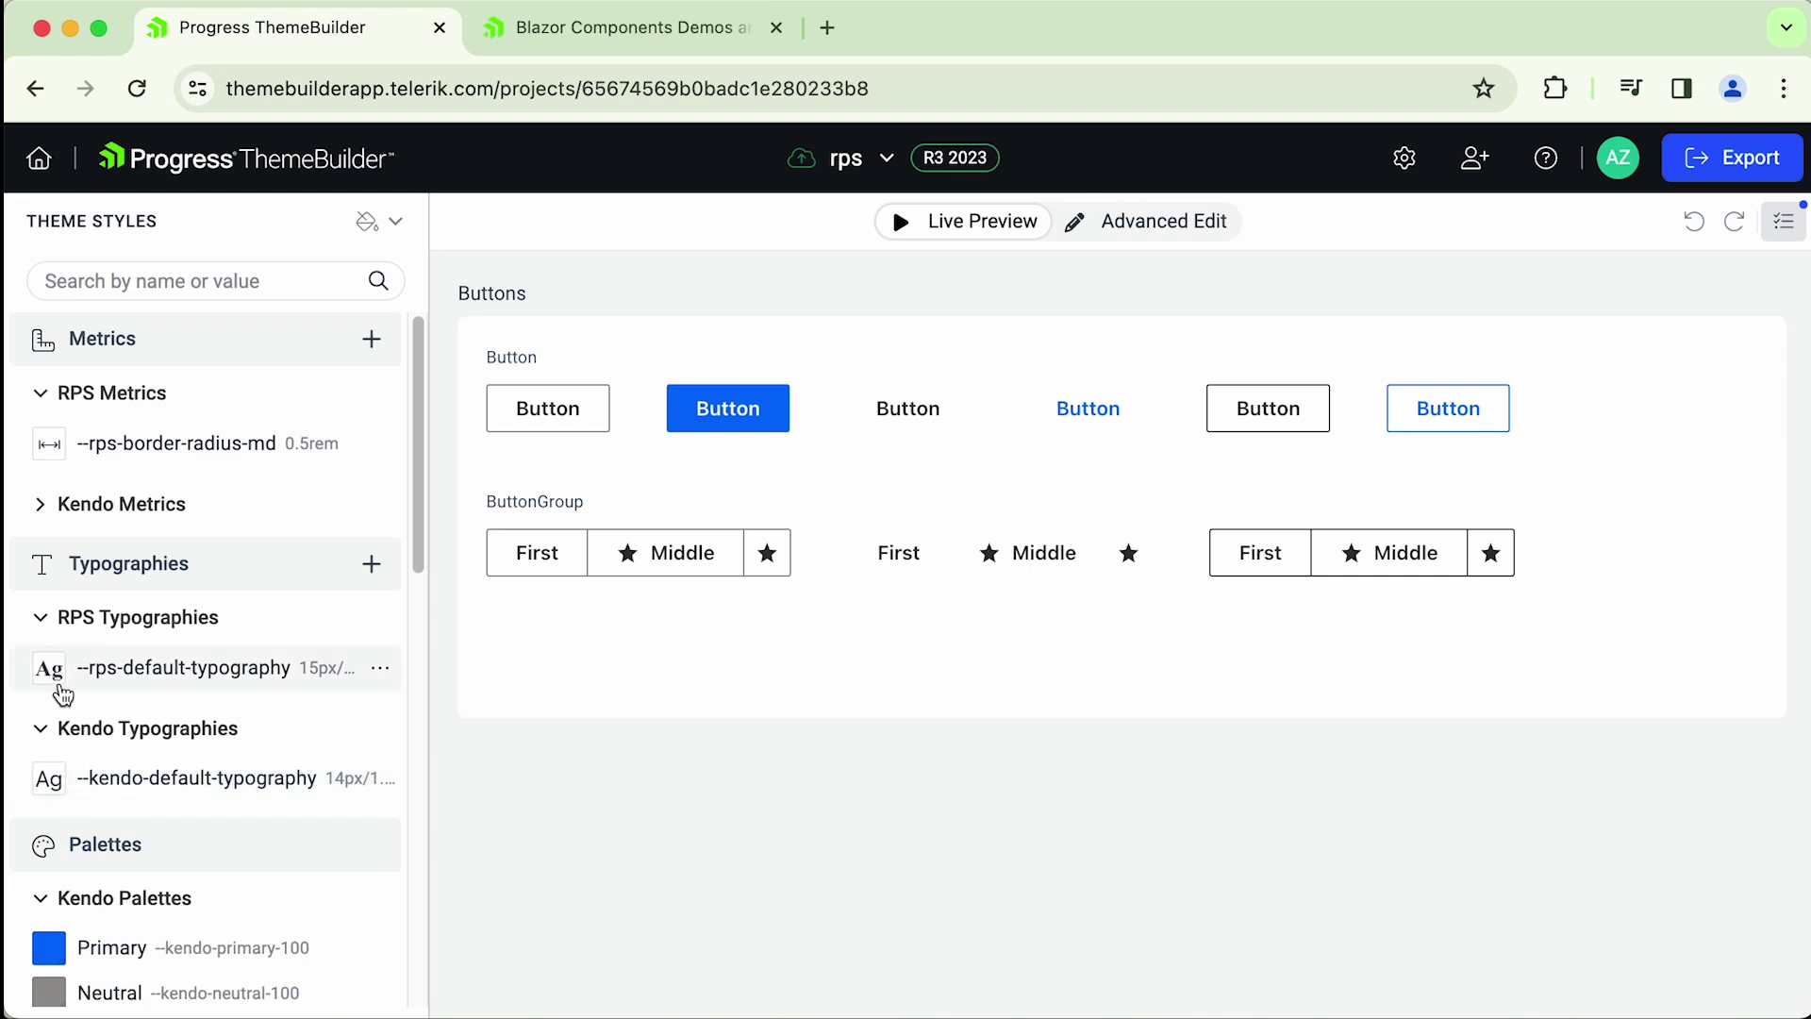
click(233, 783)
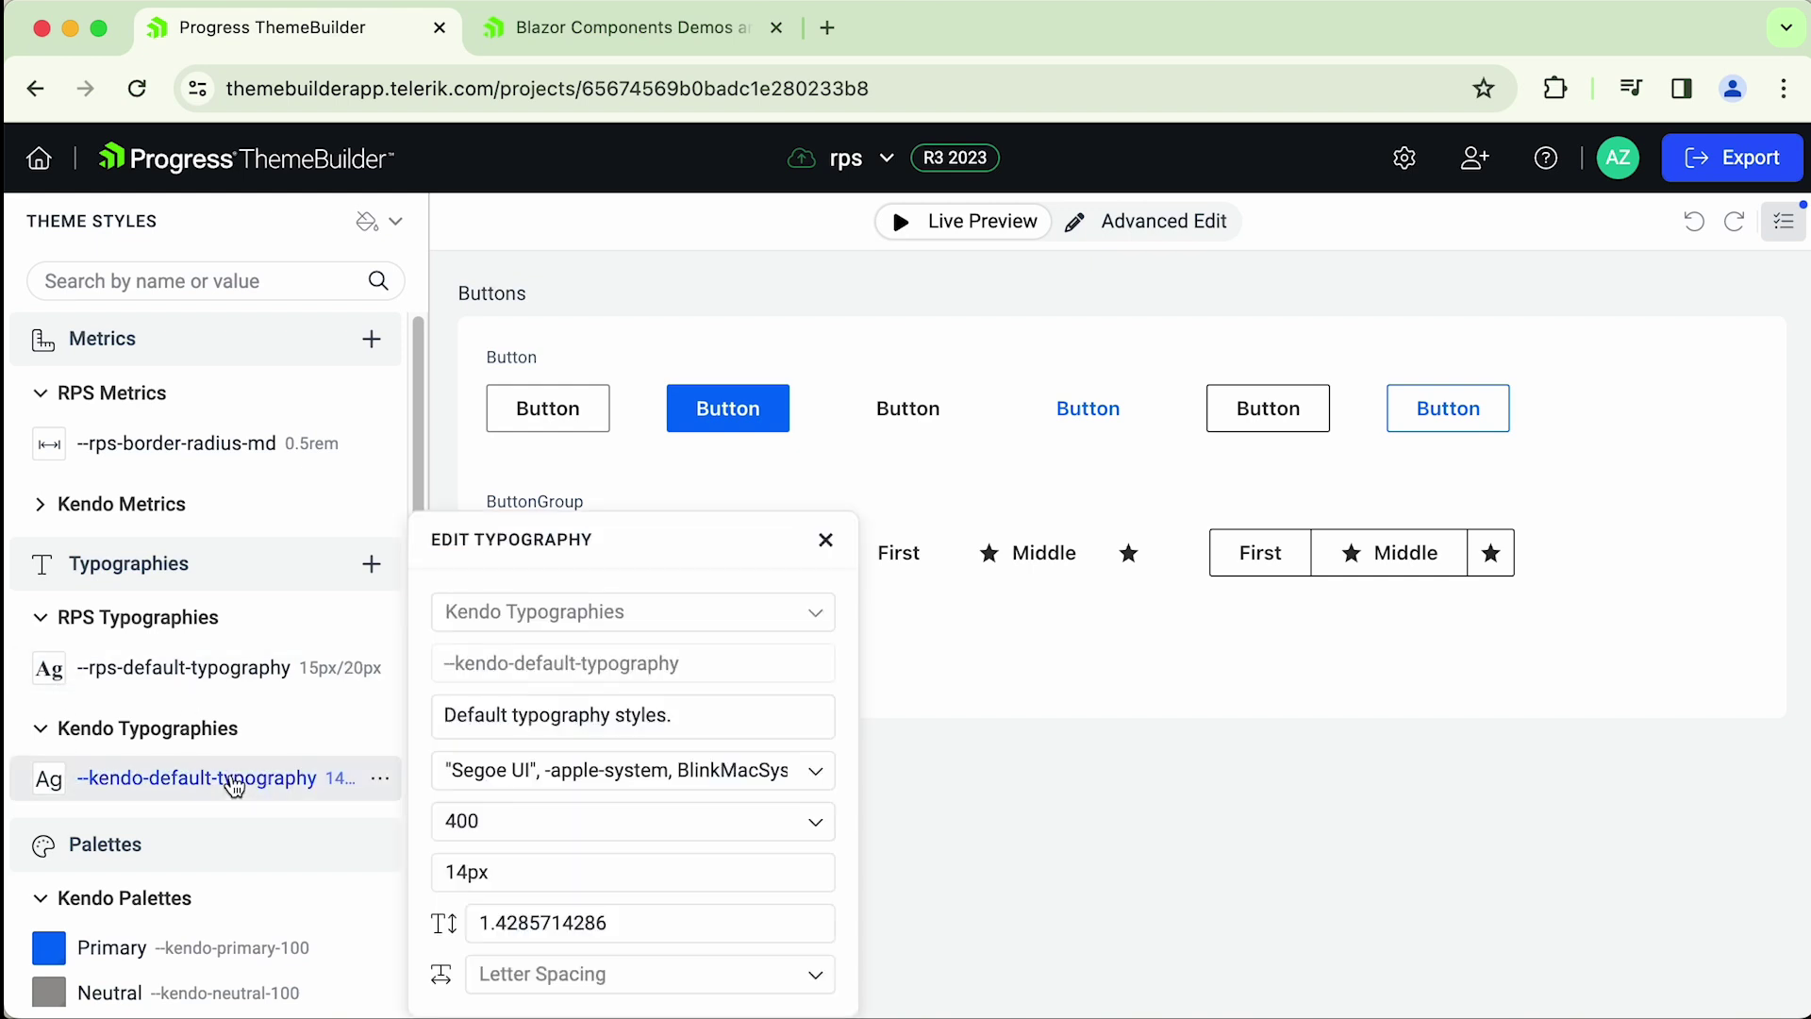
click(697, 774)
click(697, 773)
click(790, 770)
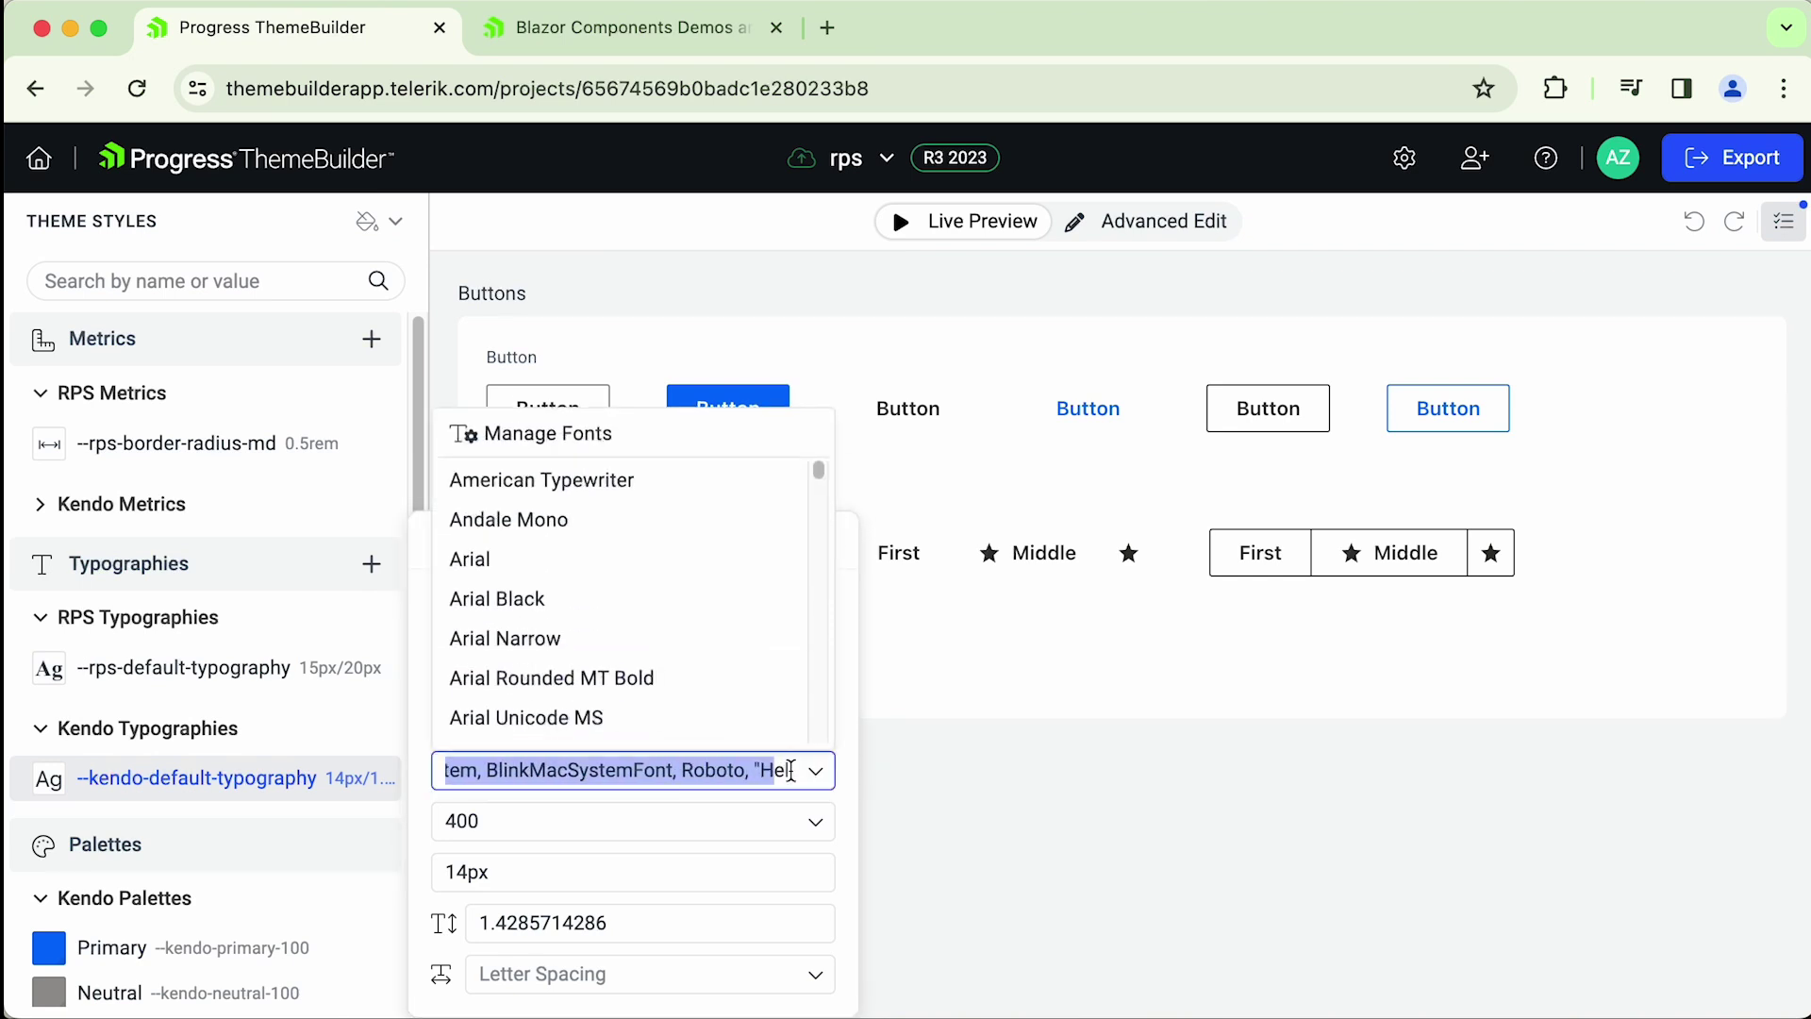
- Review the font family stack by highlighting it from Segoe UI to sans-serif
drag(790, 770, 525, 772)
click(702, 774)
click(534, 766)
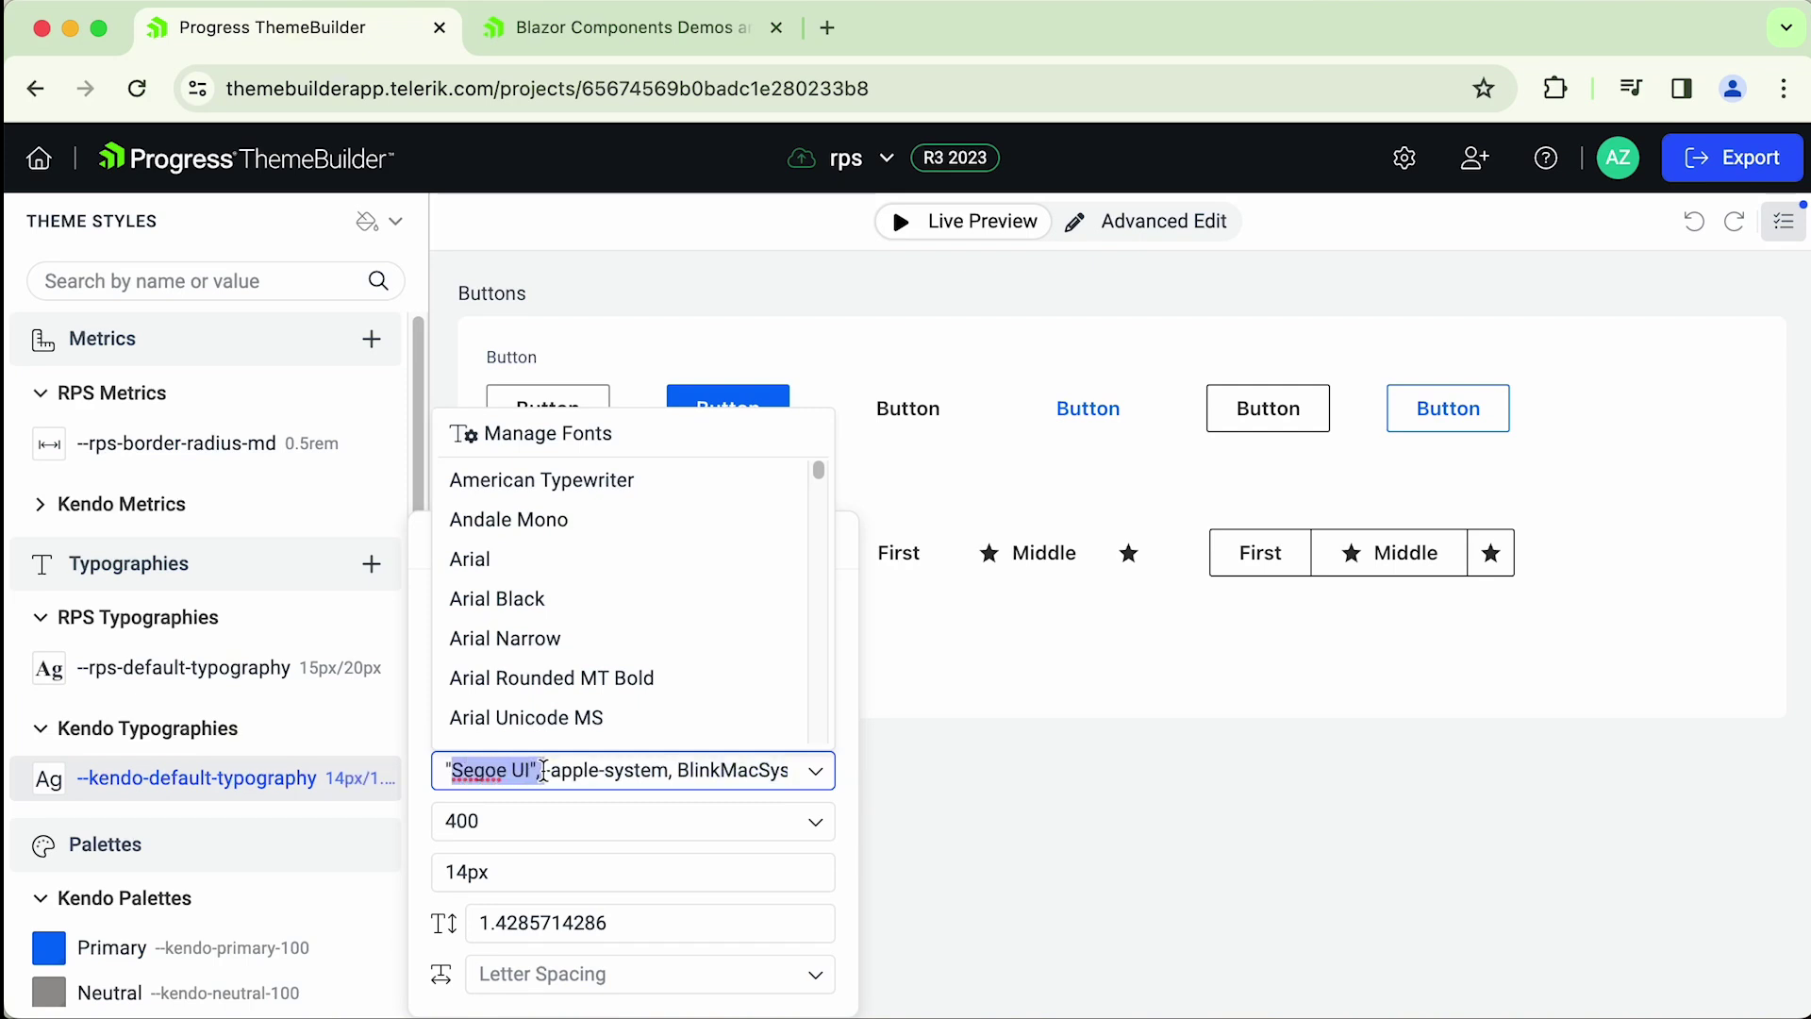
drag(543, 771, 789, 771)
click(765, 770)
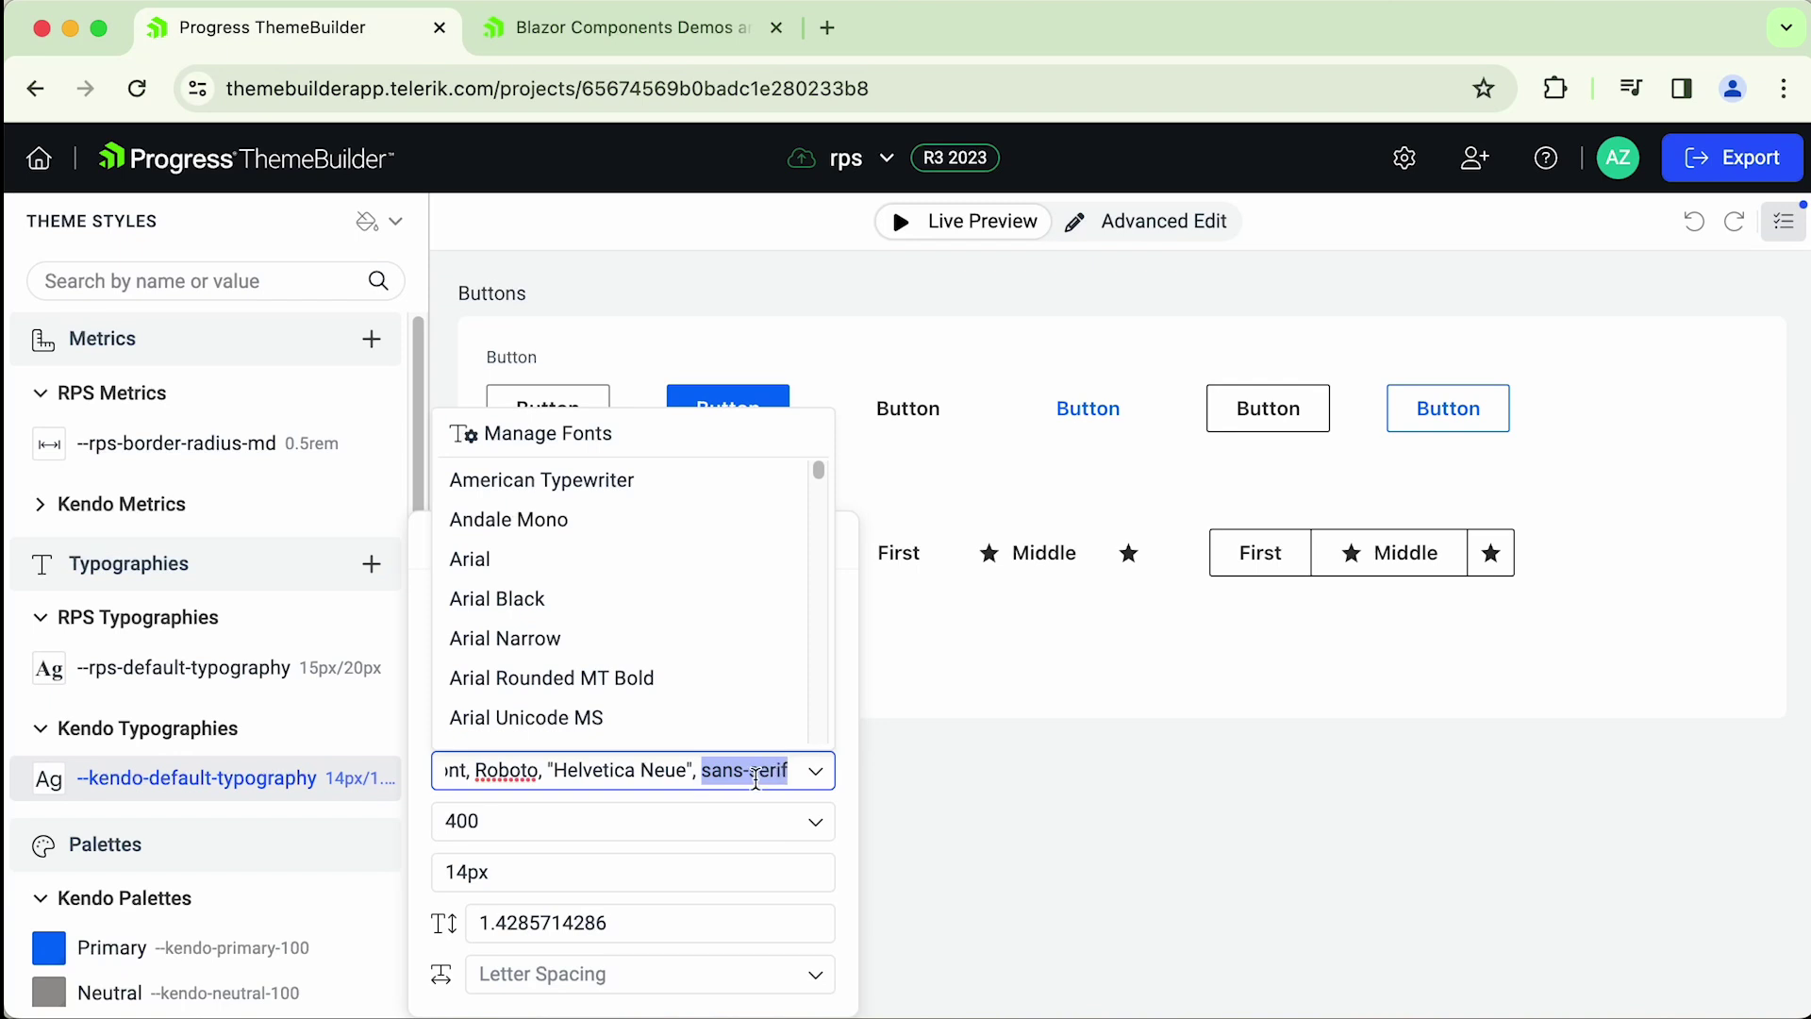
click(759, 770)
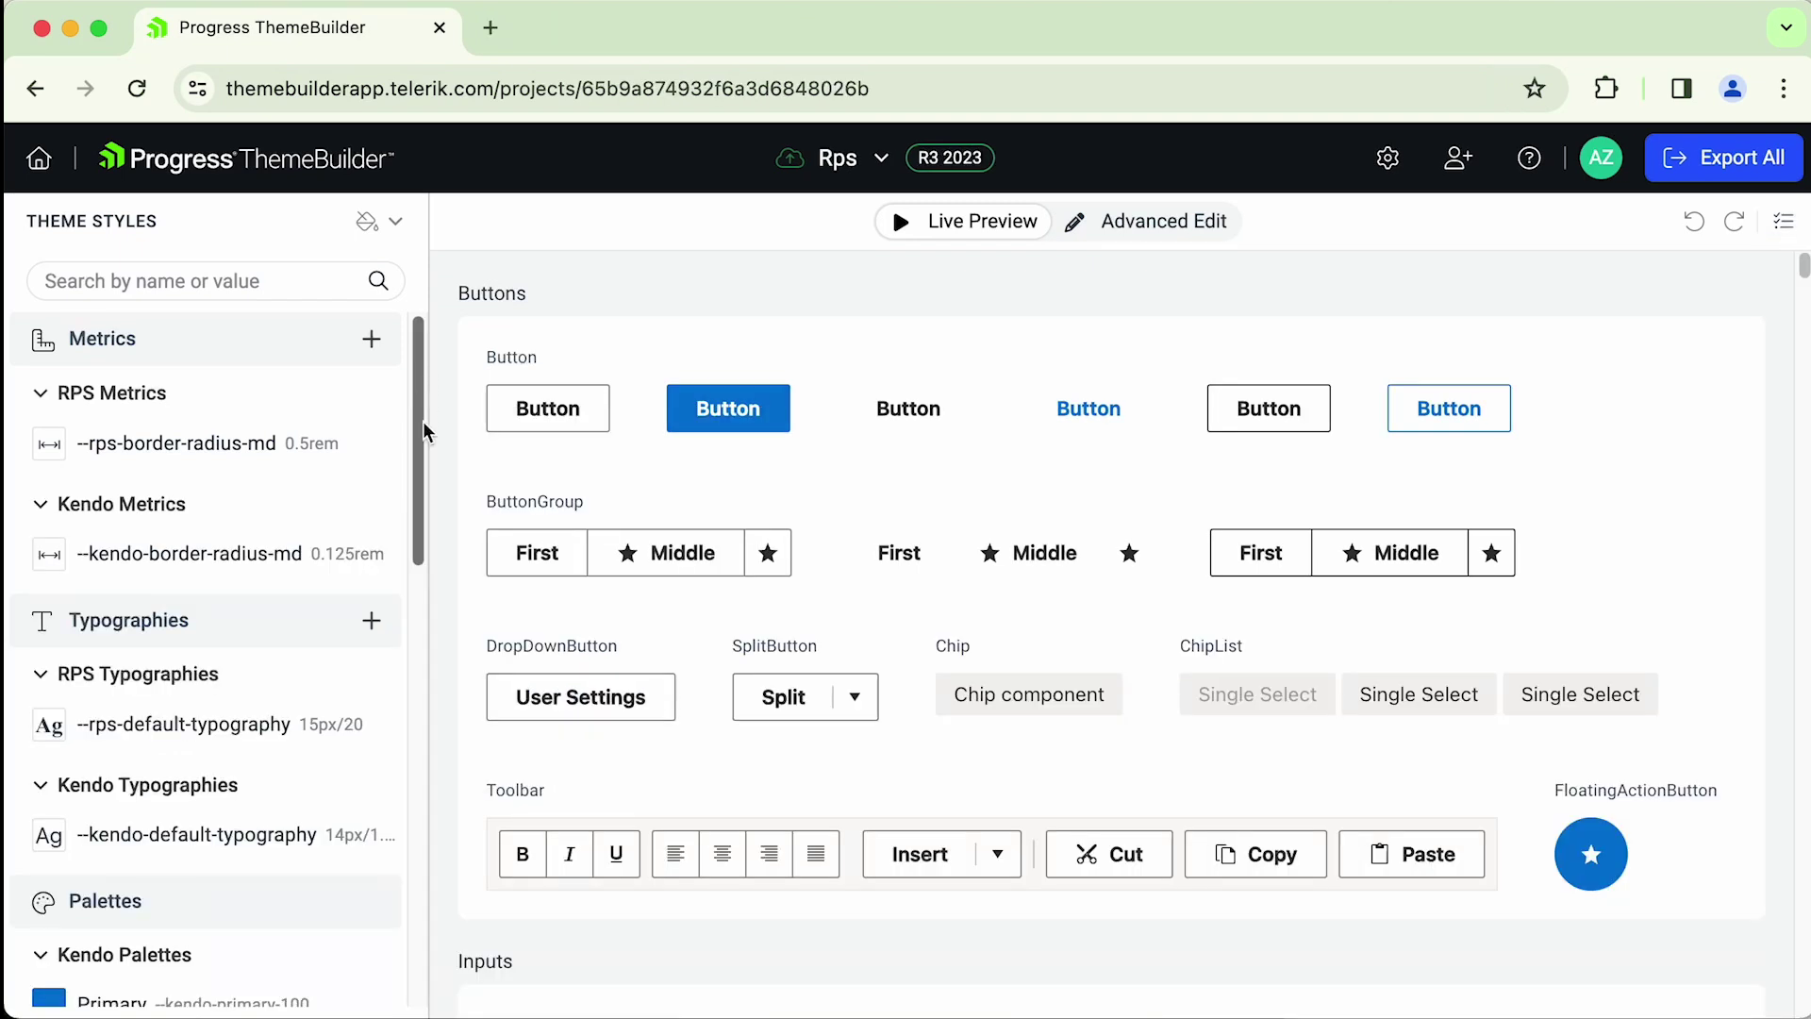
- Create the --rps-primary colour in category RPS Colors, set to magenta #f200ffff
drag(423, 421, 439, 723)
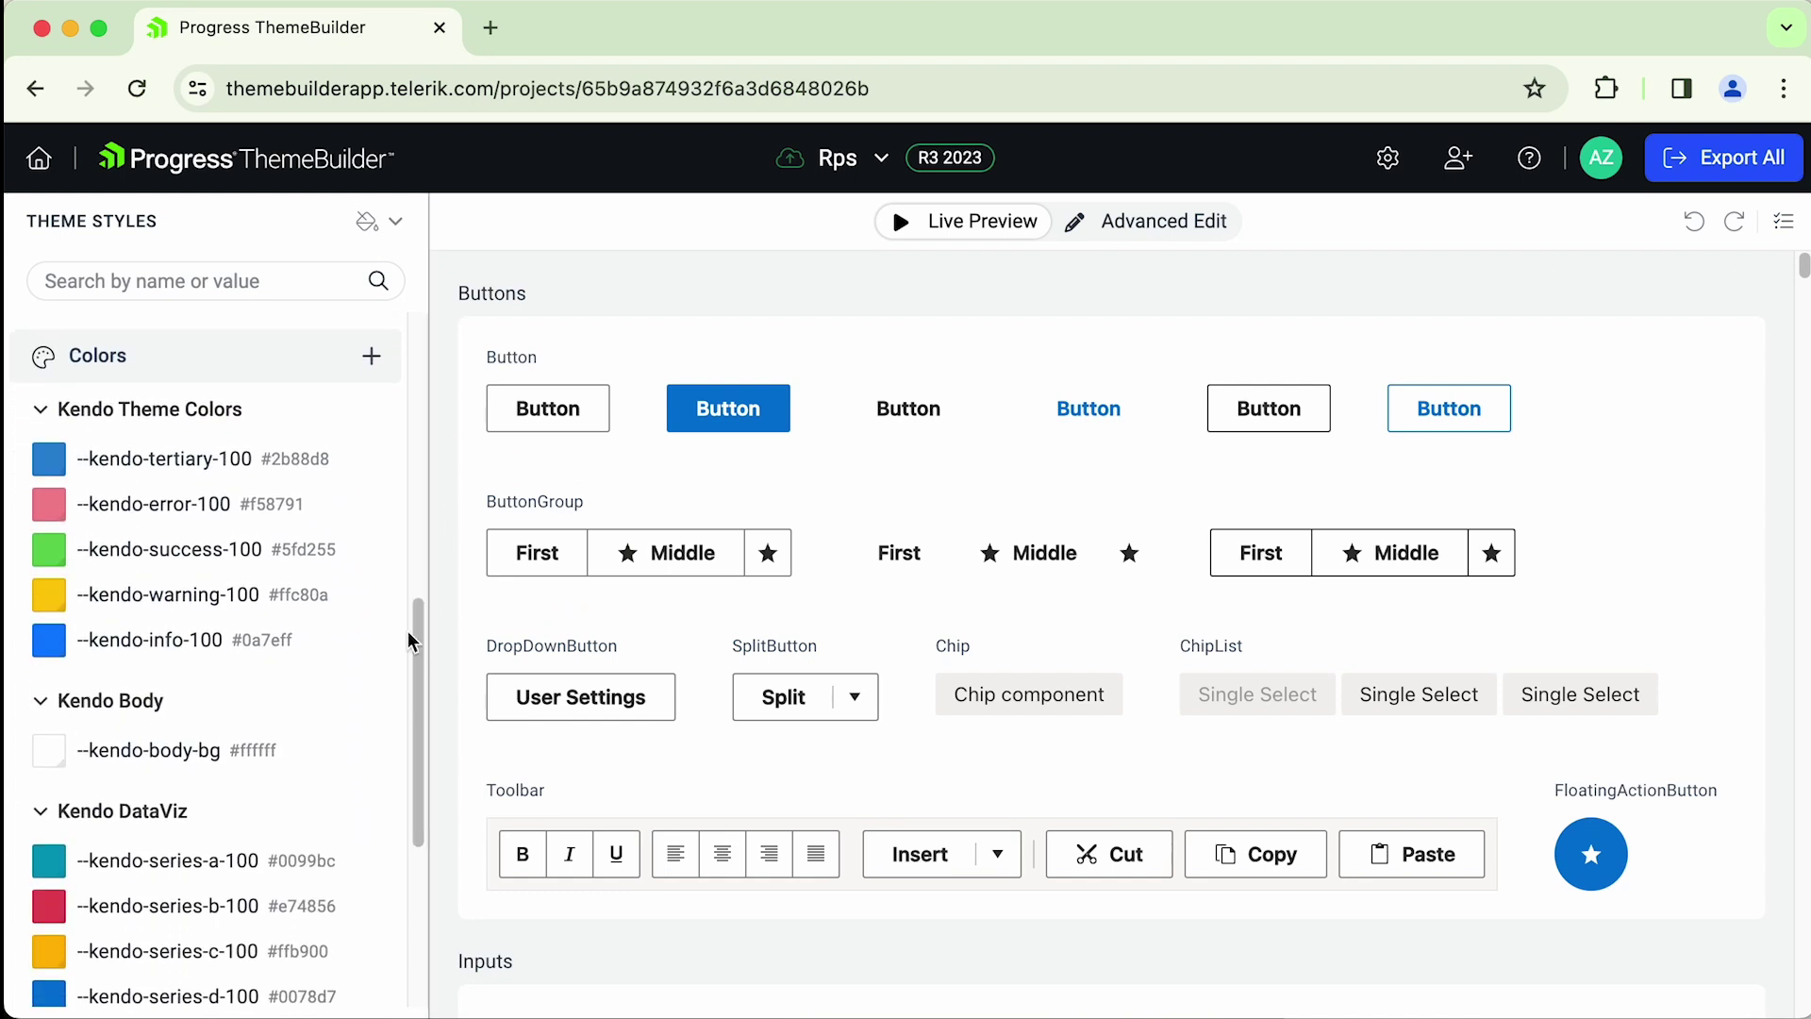
click(371, 355)
click(811, 361)
text(RPS Colors)
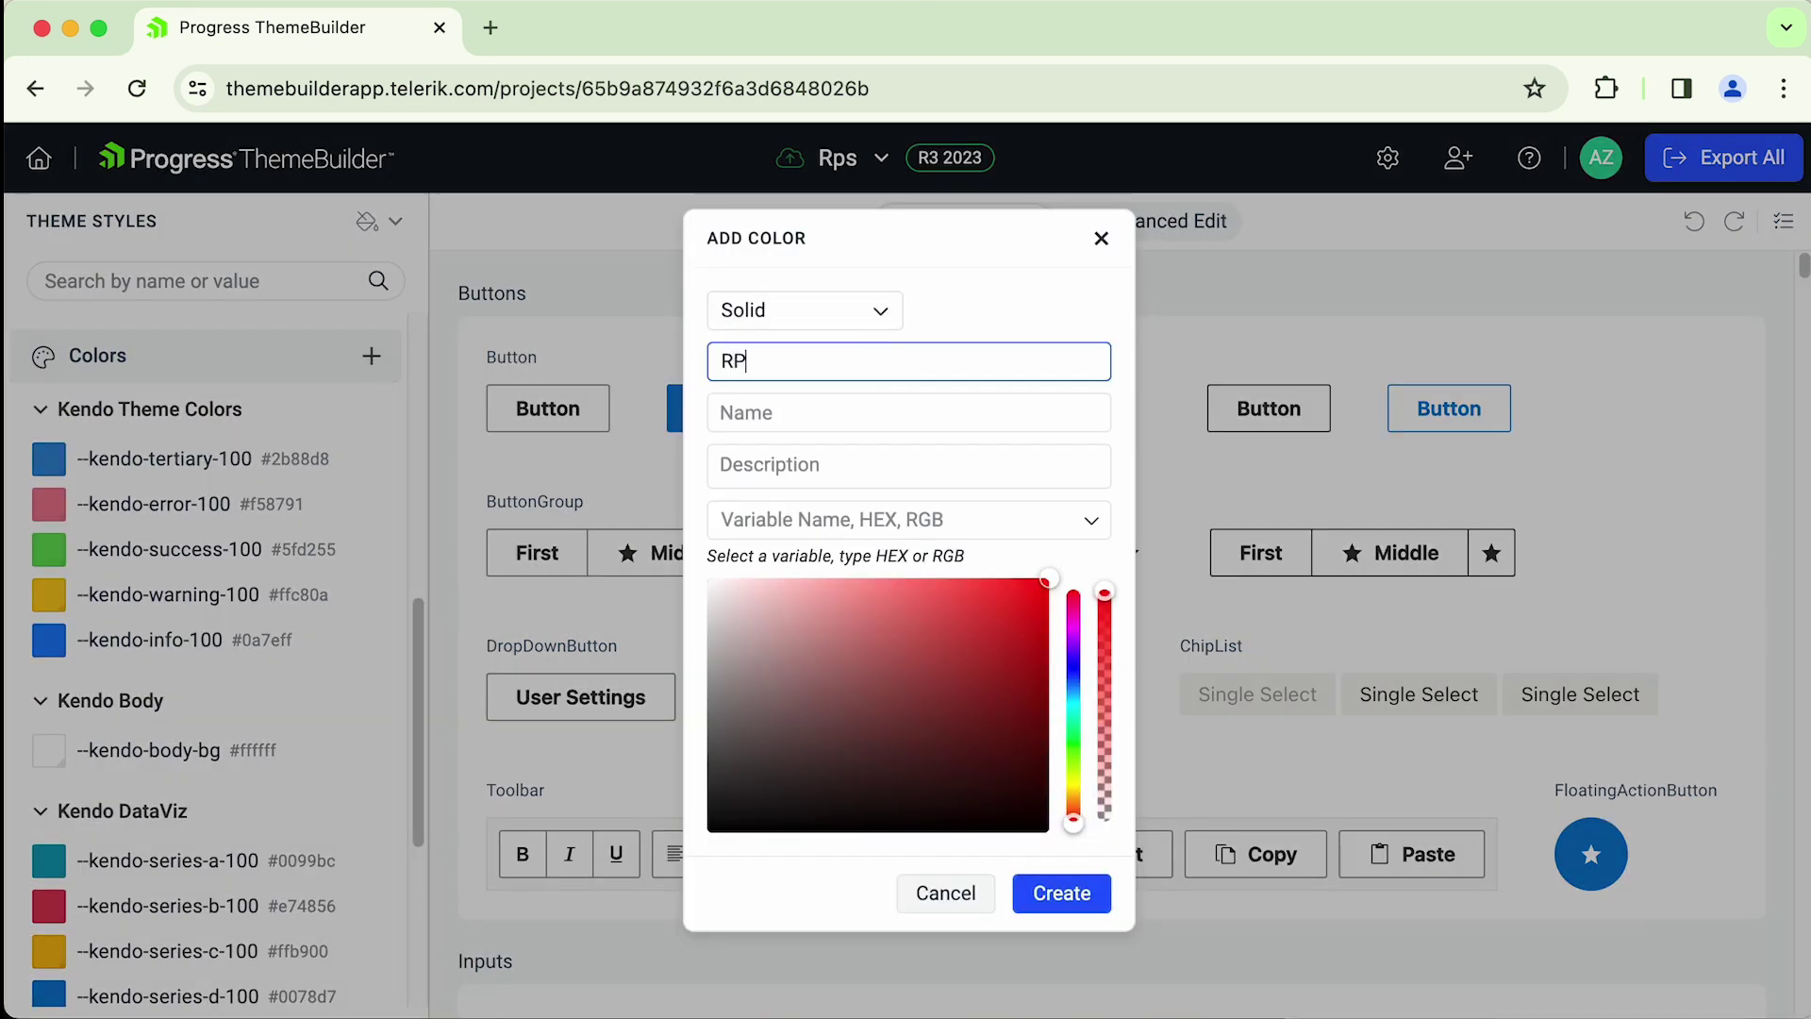
click(872, 396)
text(--)
click(943, 586)
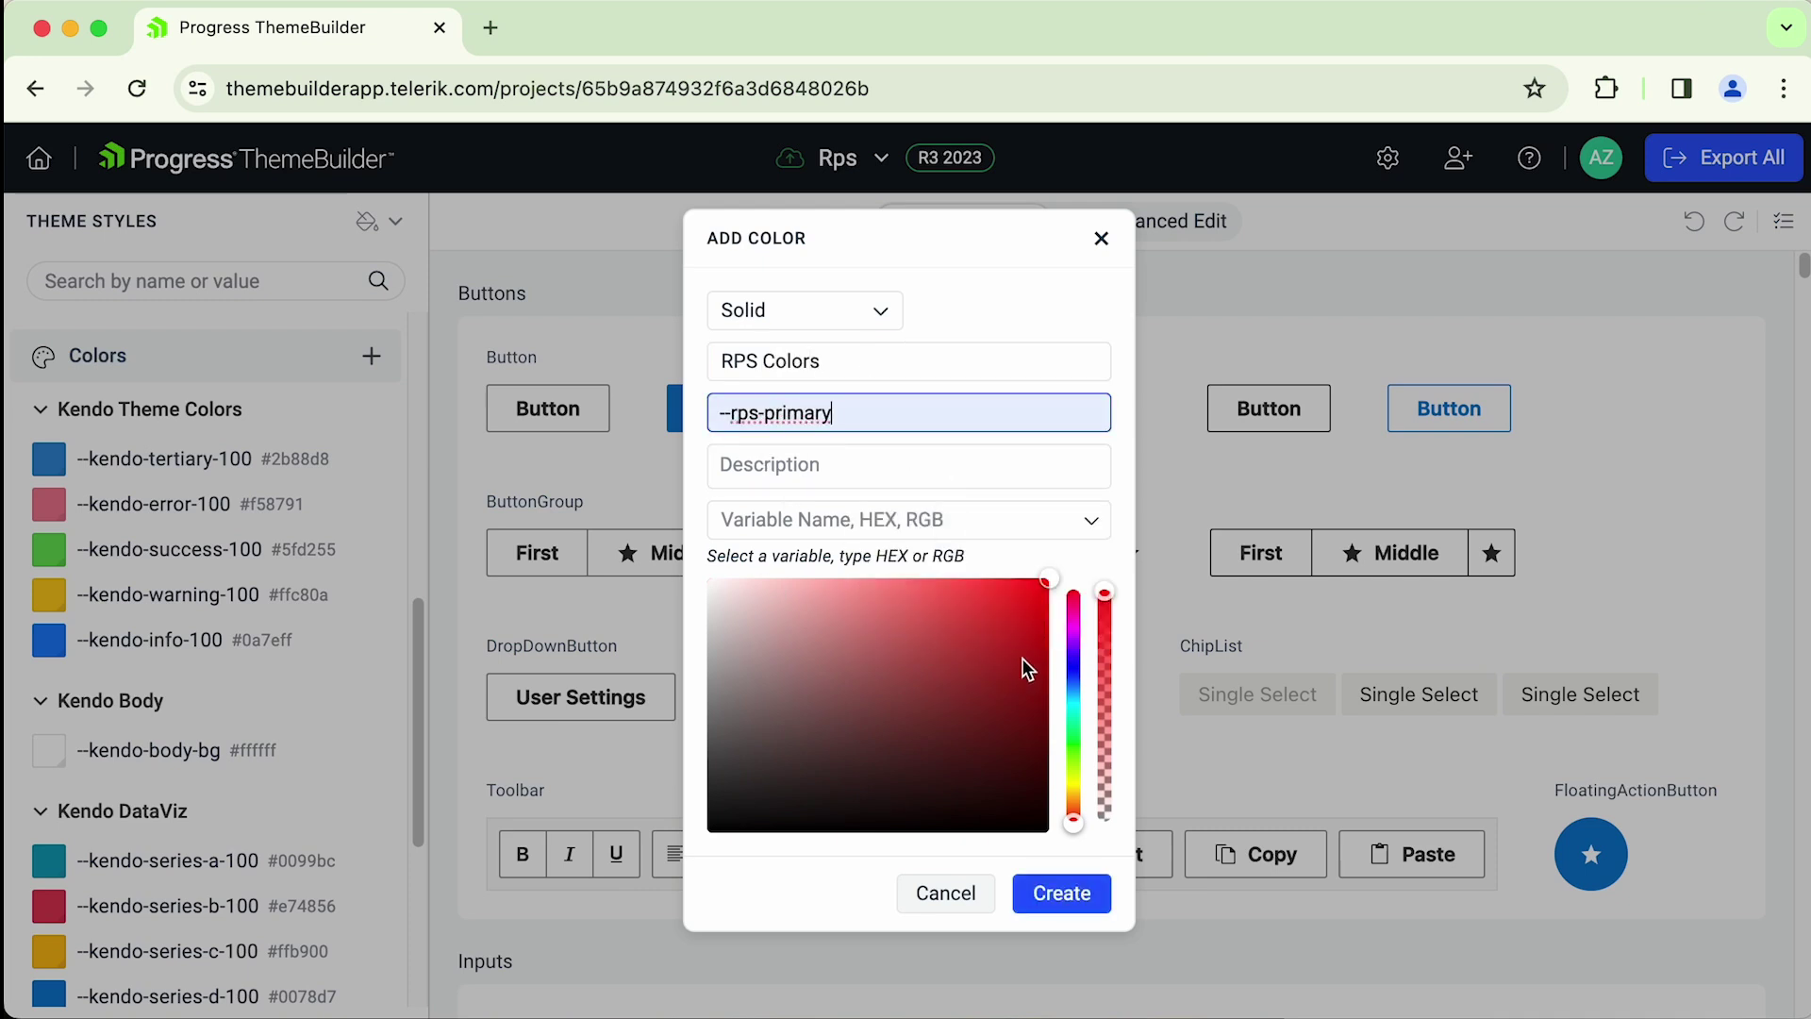
drag(1077, 649, 1072, 631)
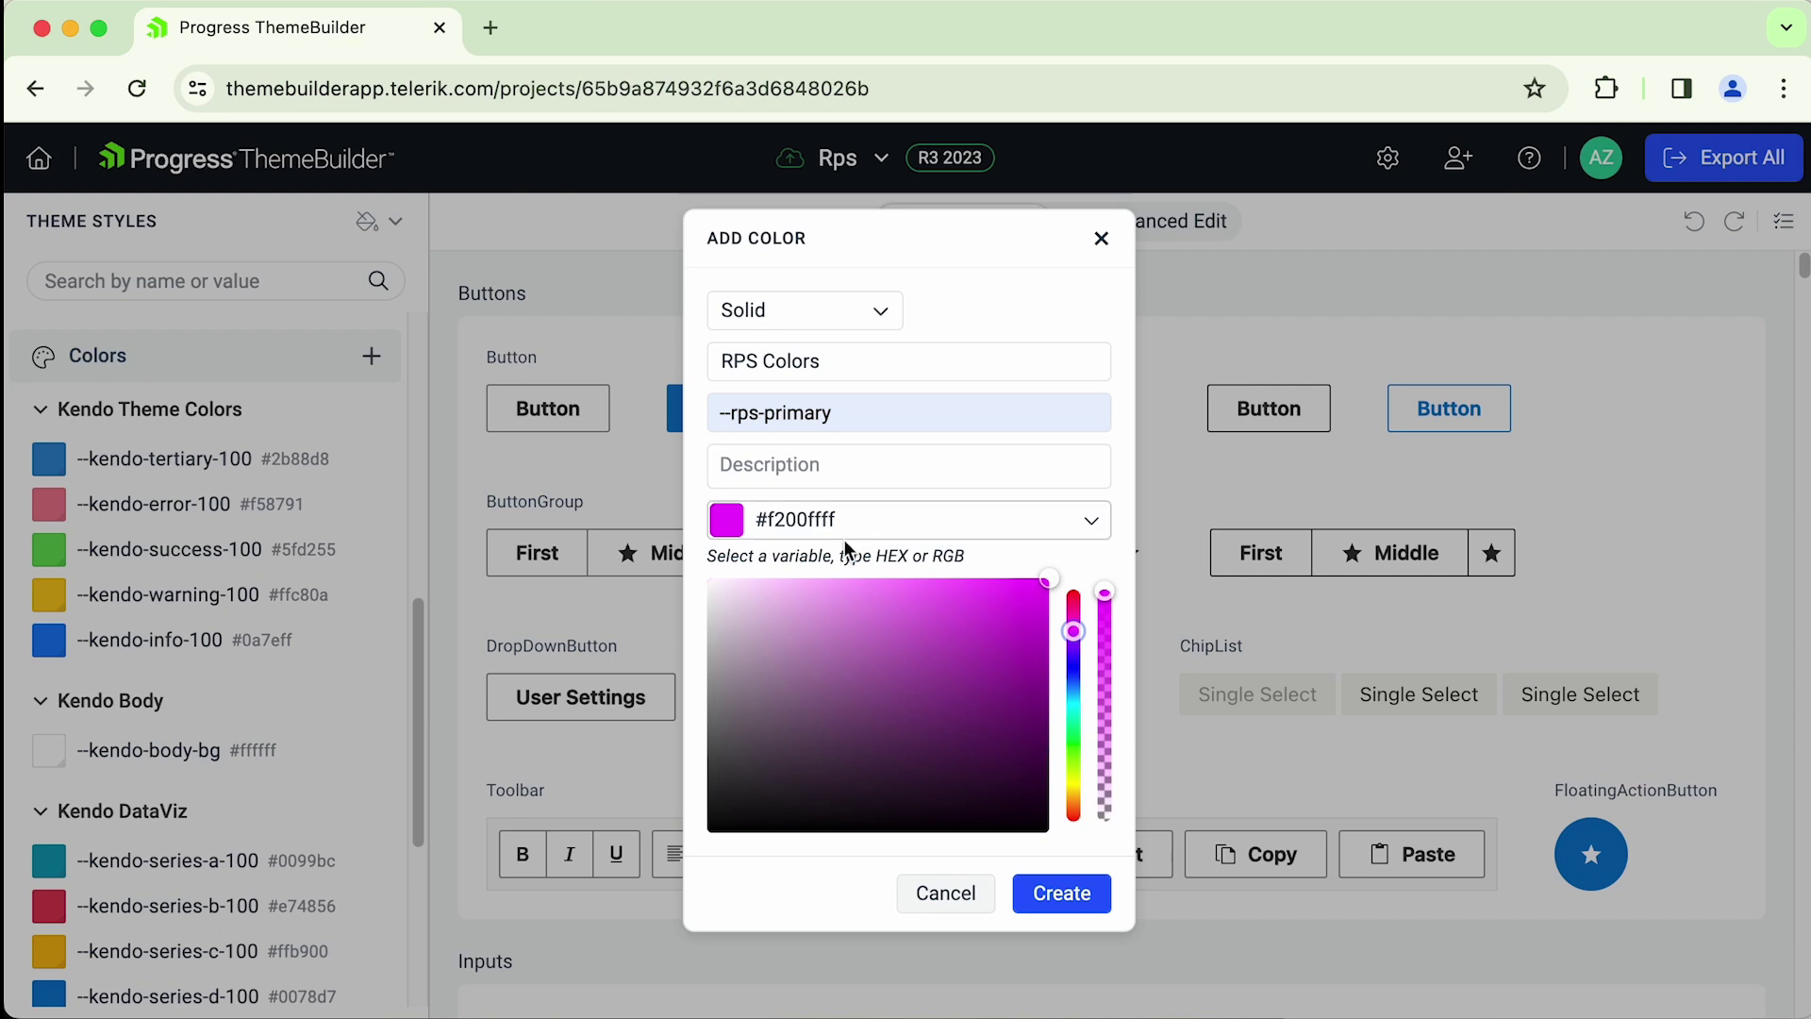
click(1061, 893)
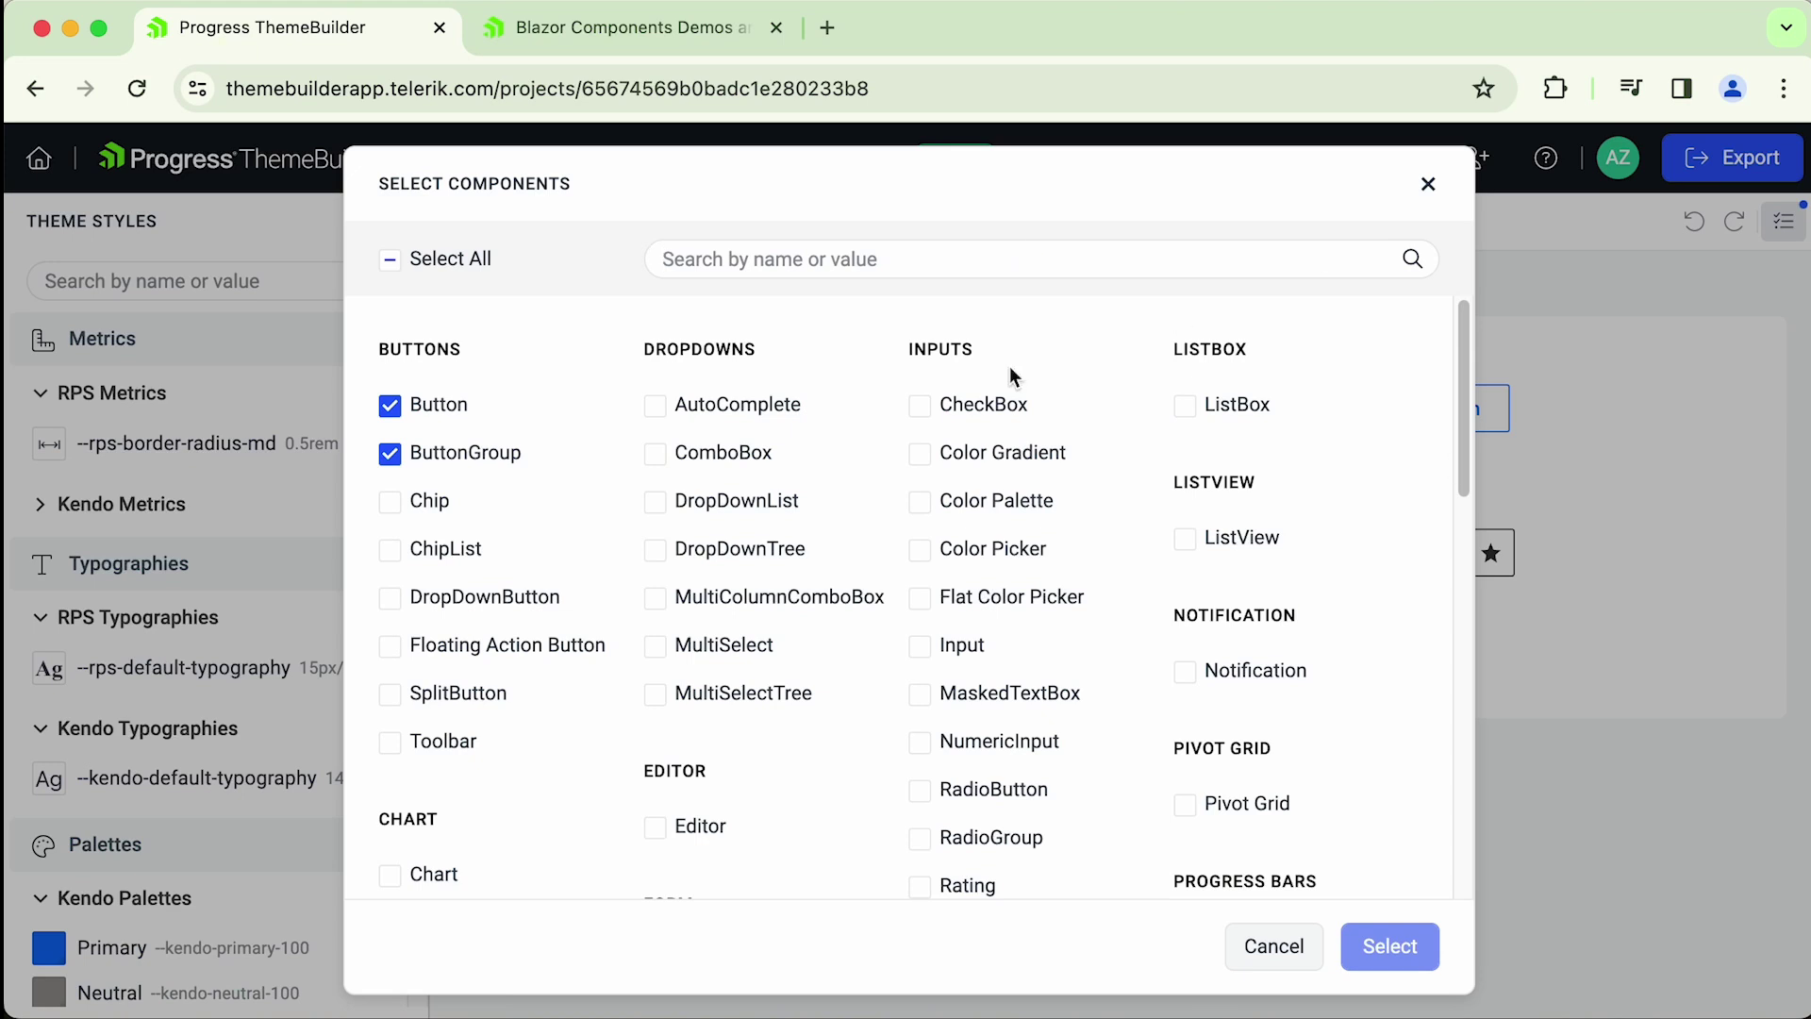
- Close the Select Components dialog and switch the preview into Advanced Edit mode
click(1427, 184)
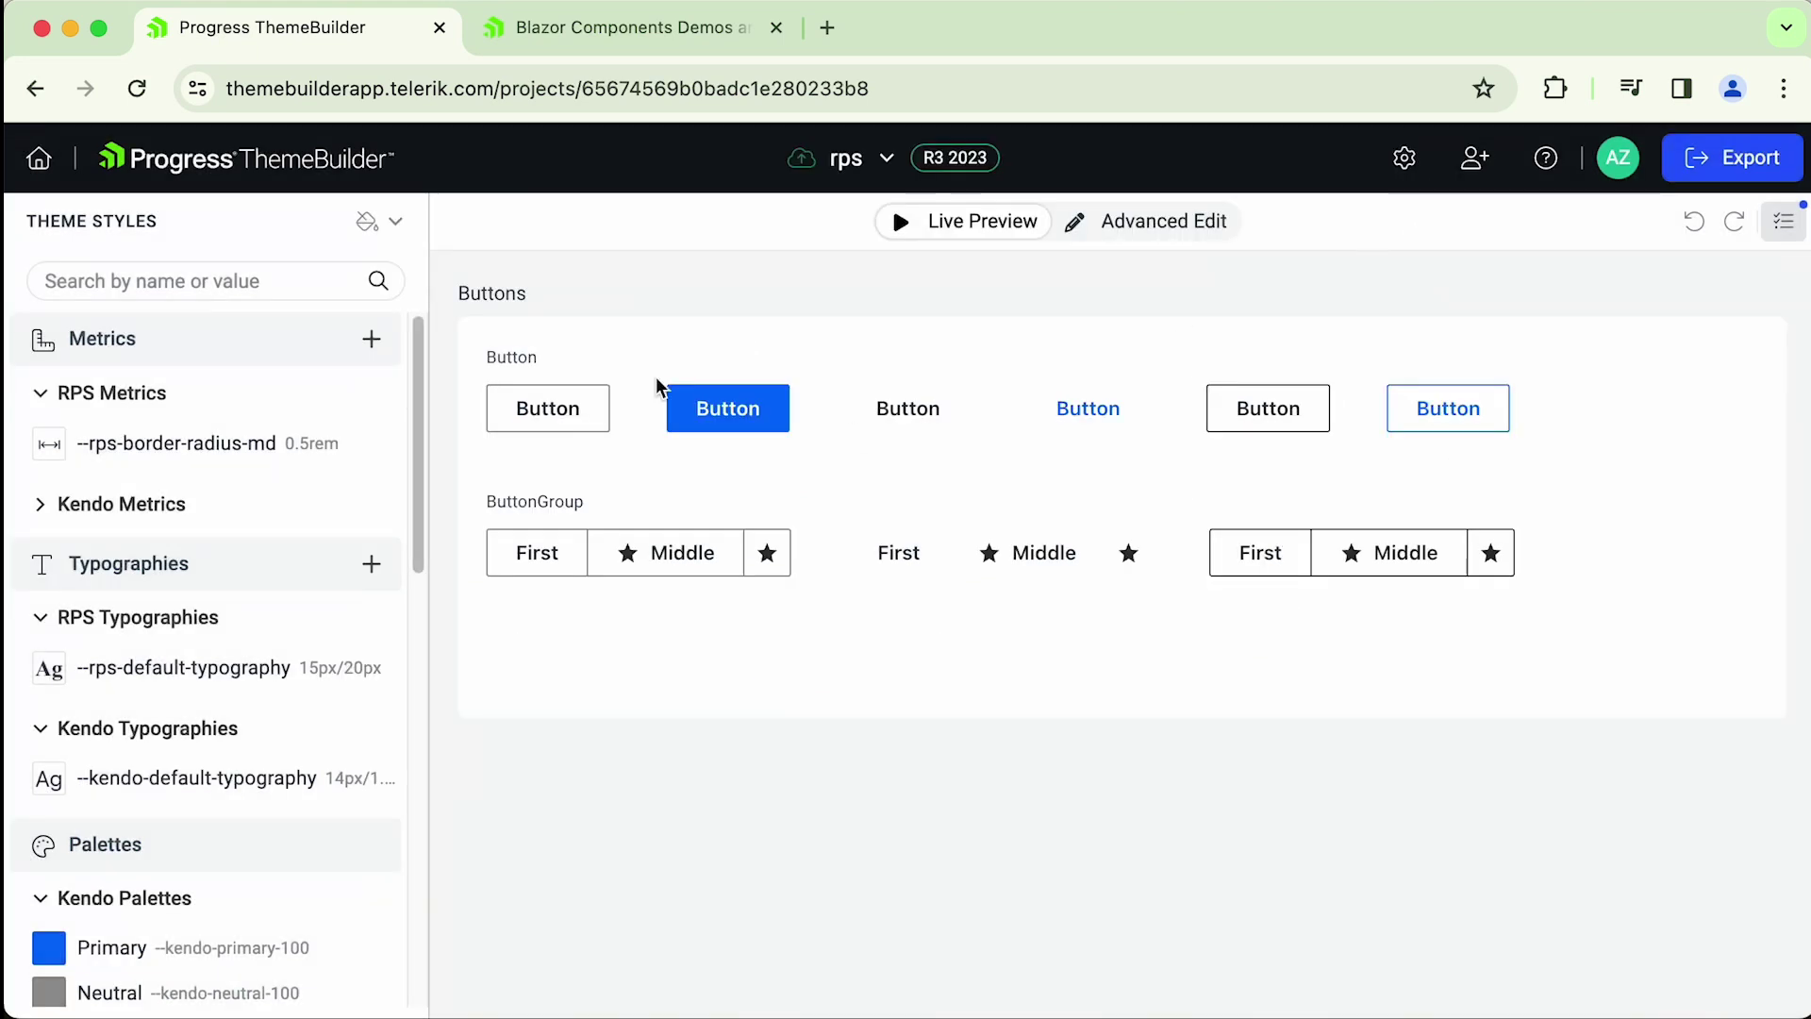
click(1166, 231)
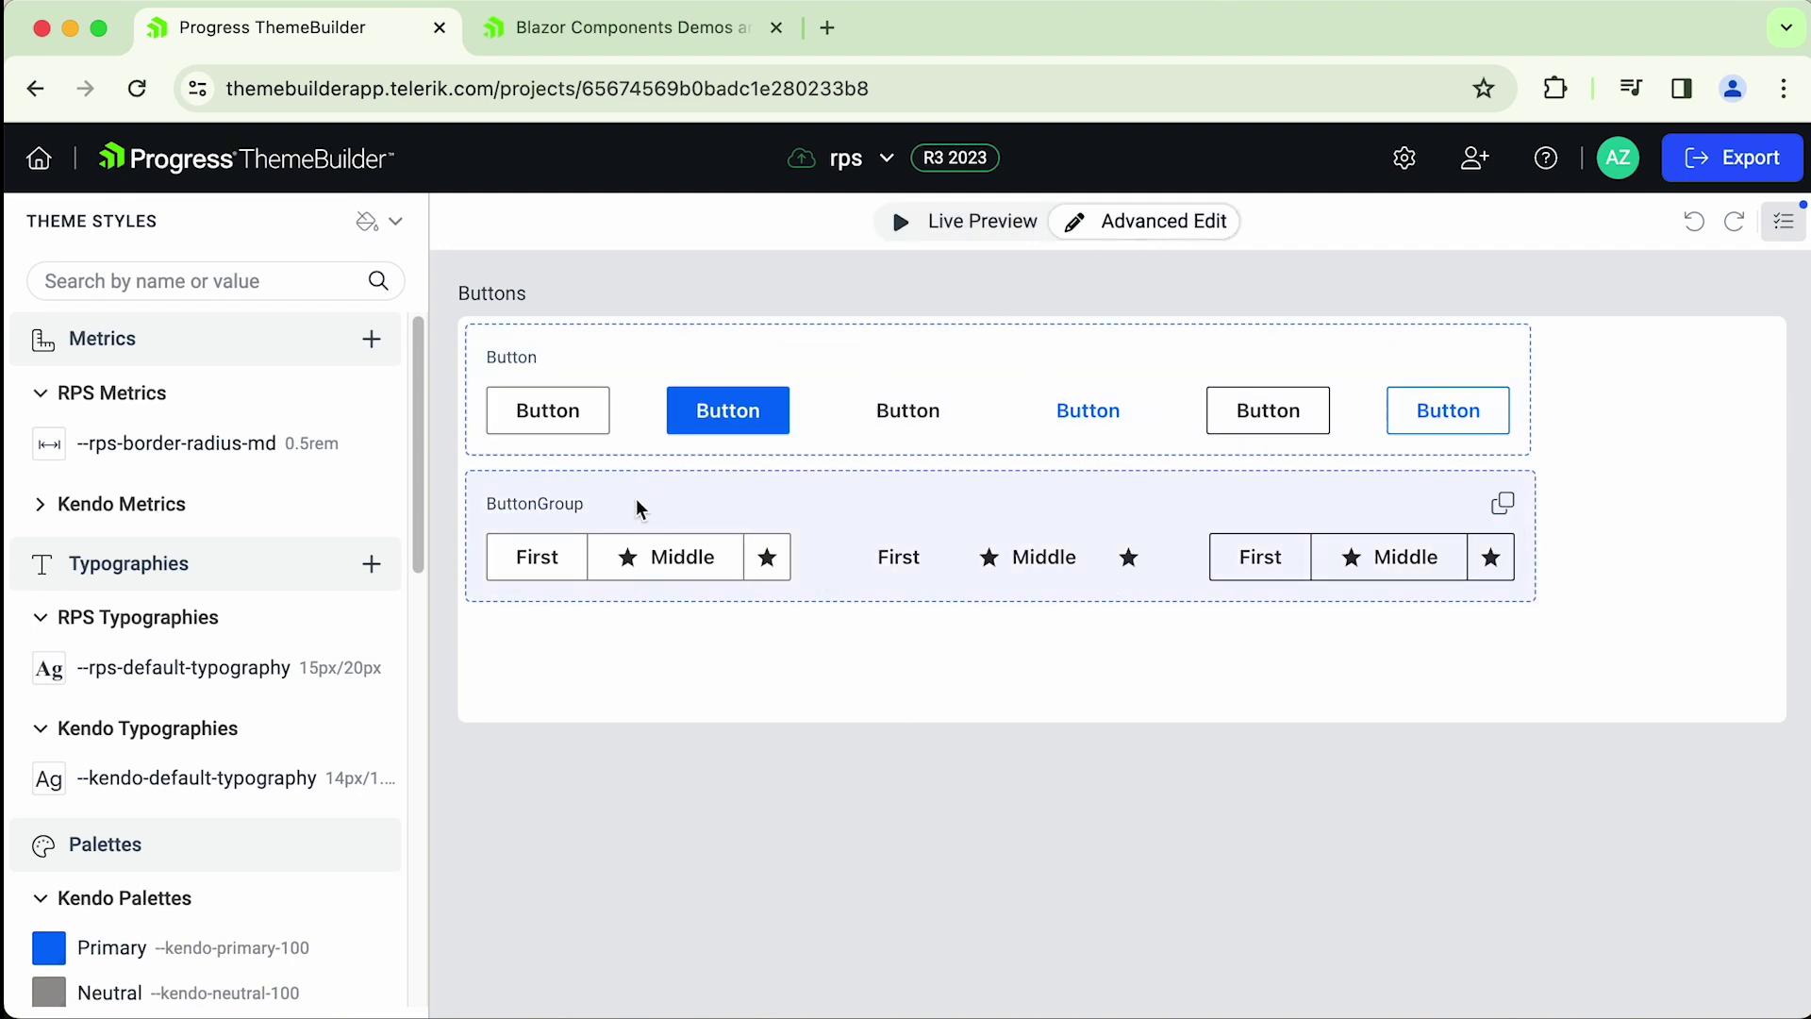
click(641, 377)
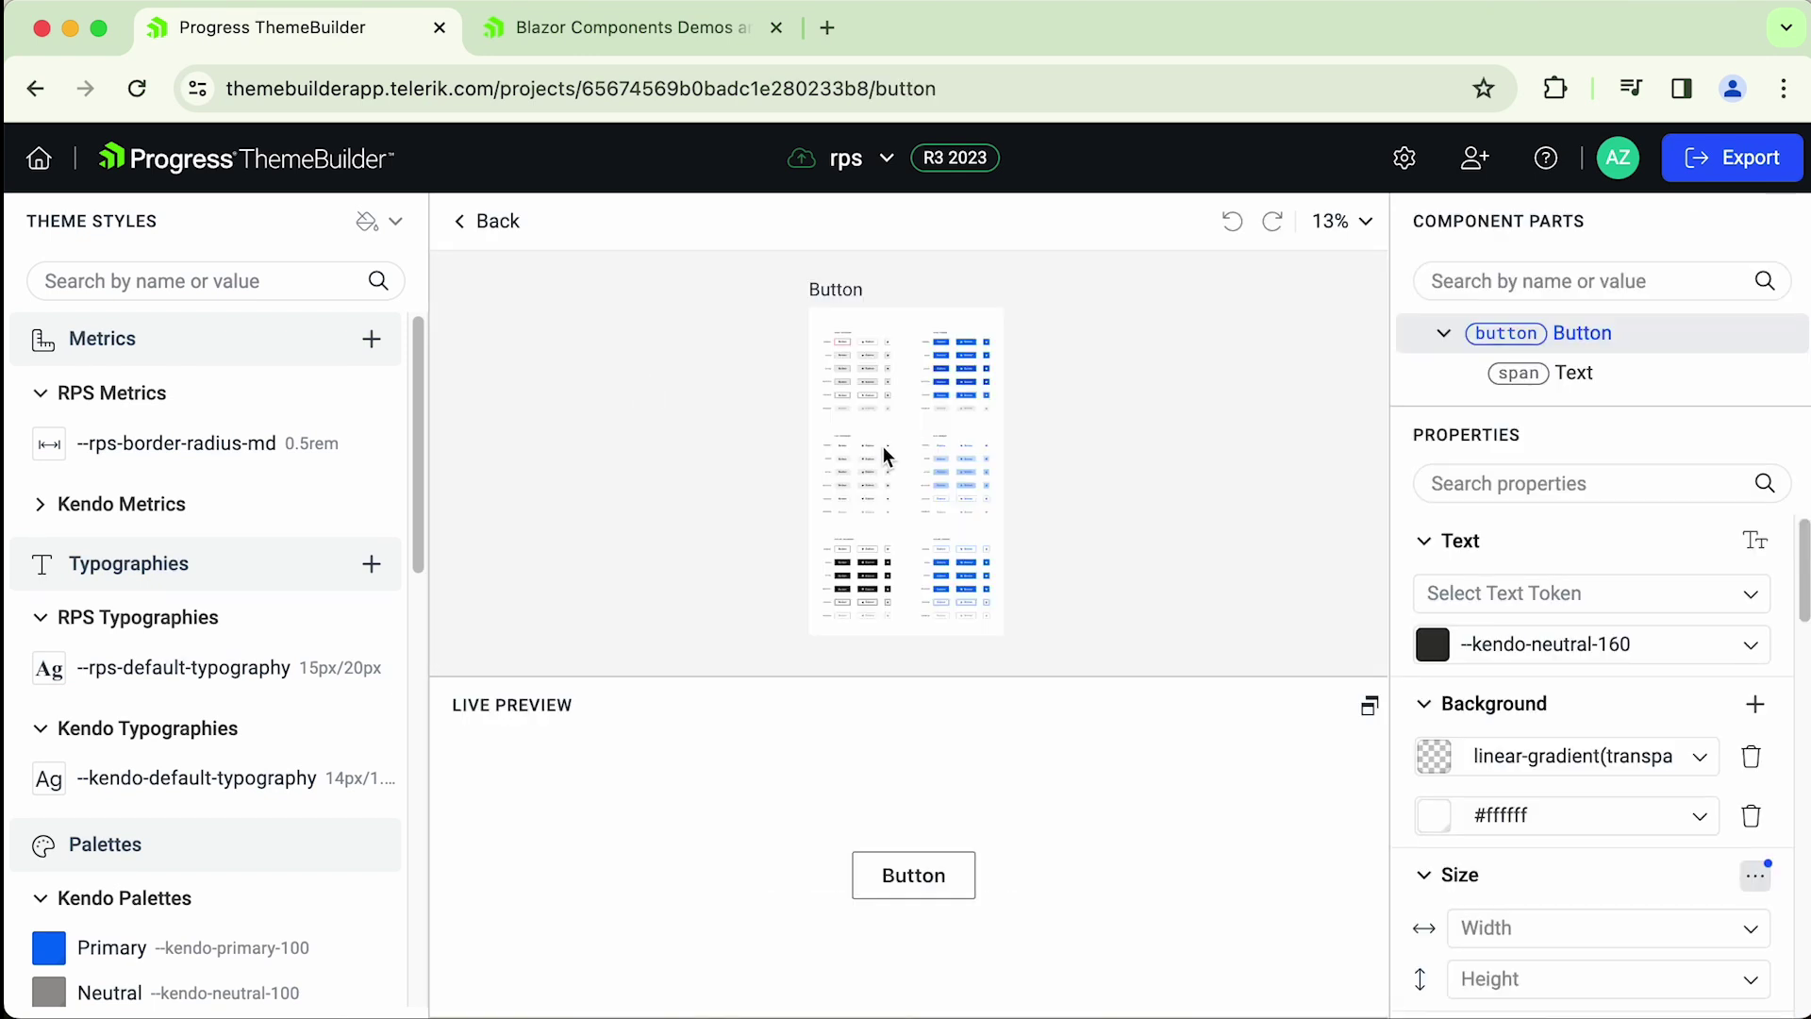
scroll(875, 439, up, 5)
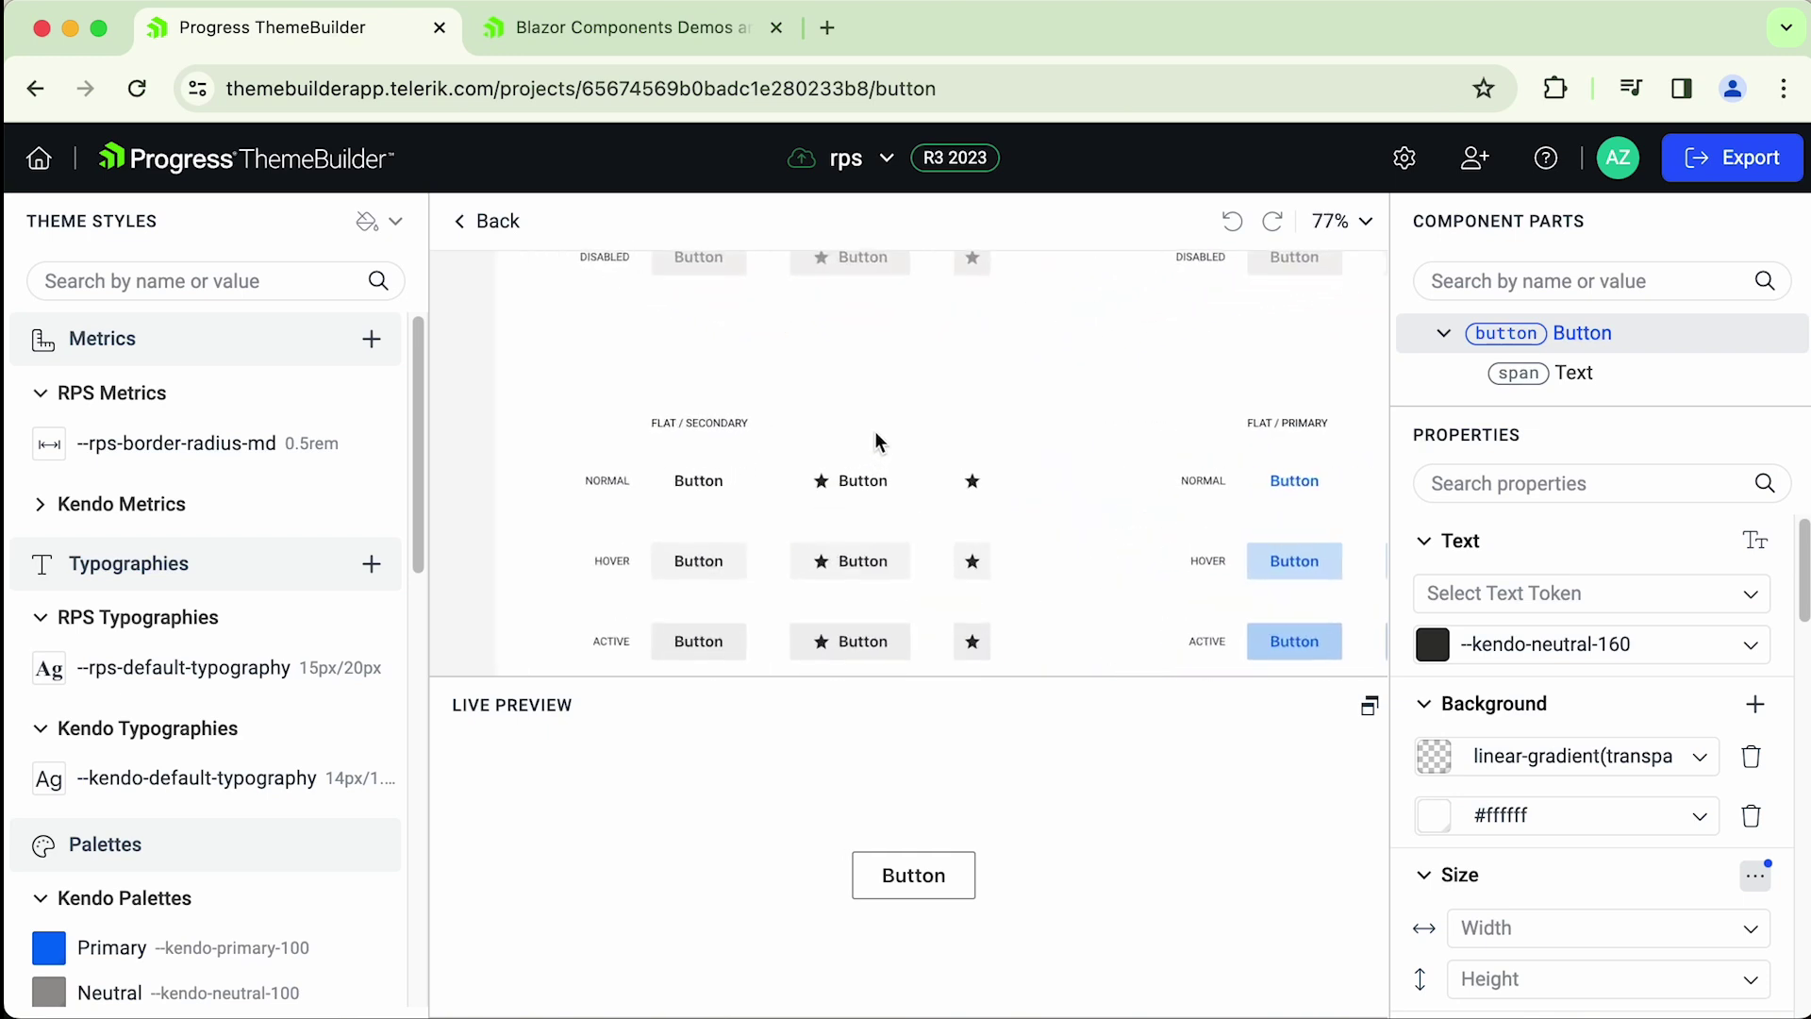
scroll(1051, 509, down, 4)
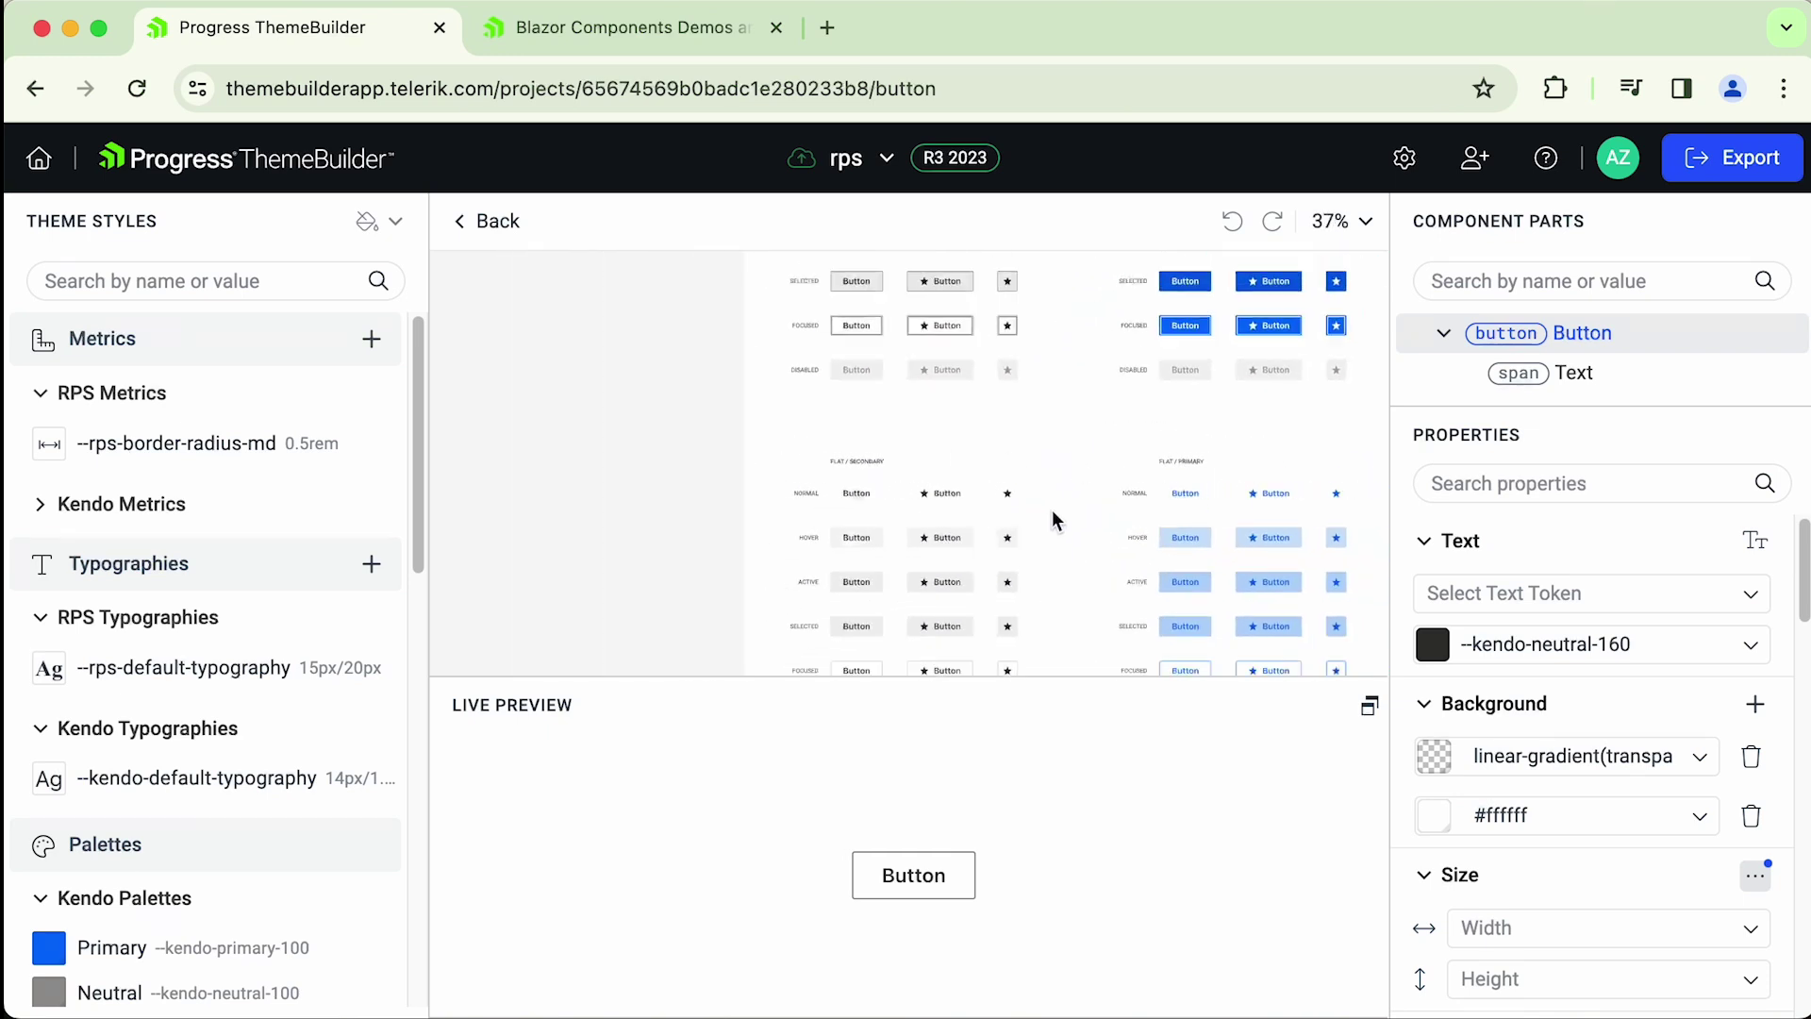
scroll(1172, 505, up, 2)
drag(1168, 494, 1010, 604)
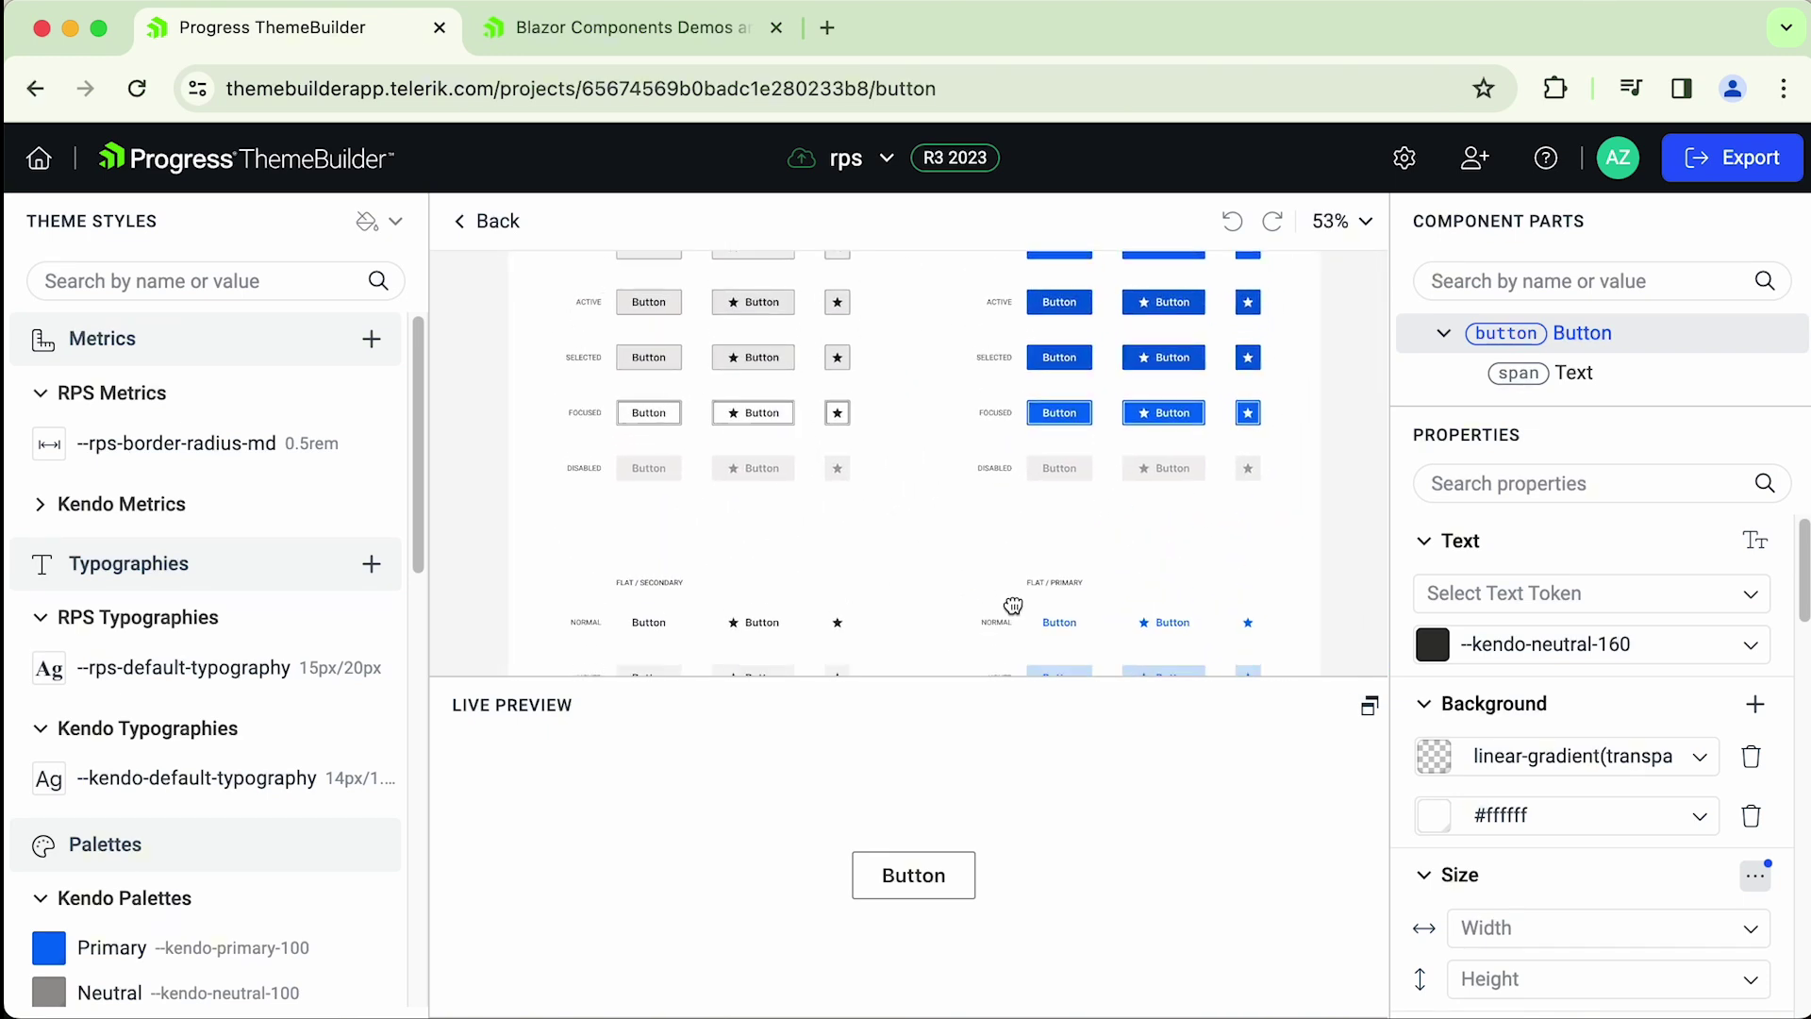
scroll(897, 453, up, 4)
drag(897, 453, 872, 586)
scroll(873, 586, down, 6)
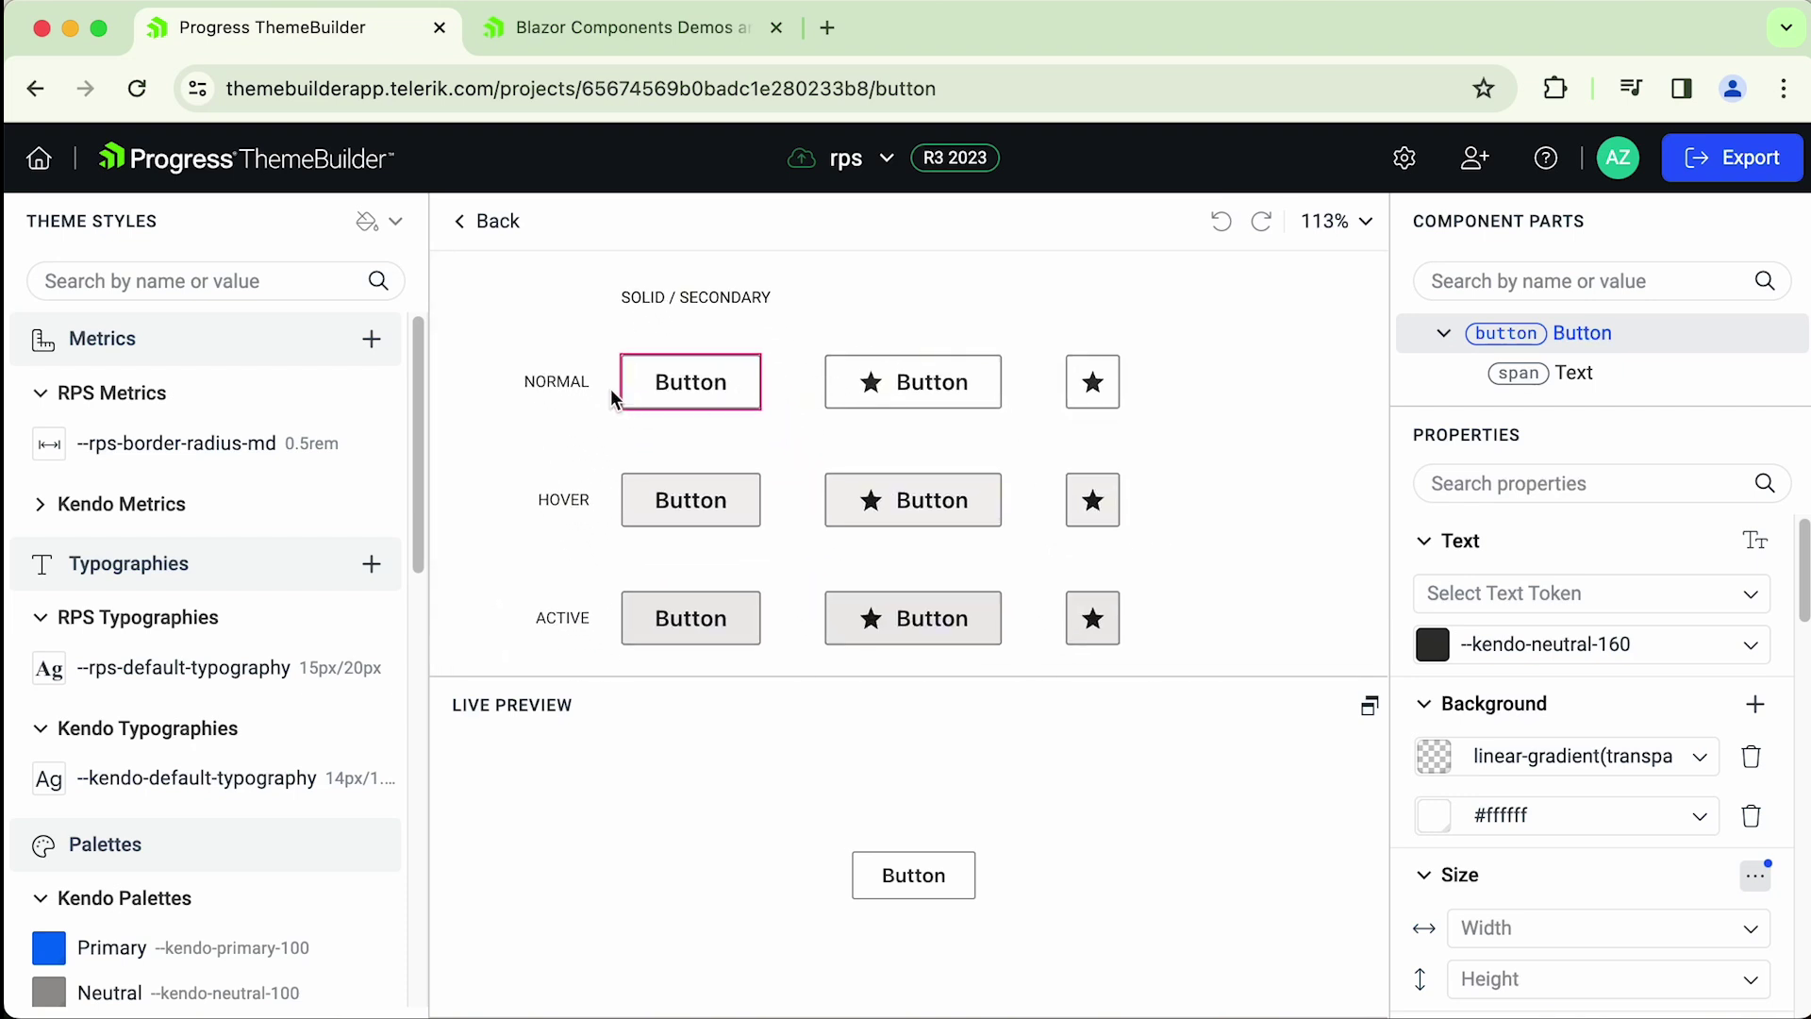
drag(832, 551, 817, 477)
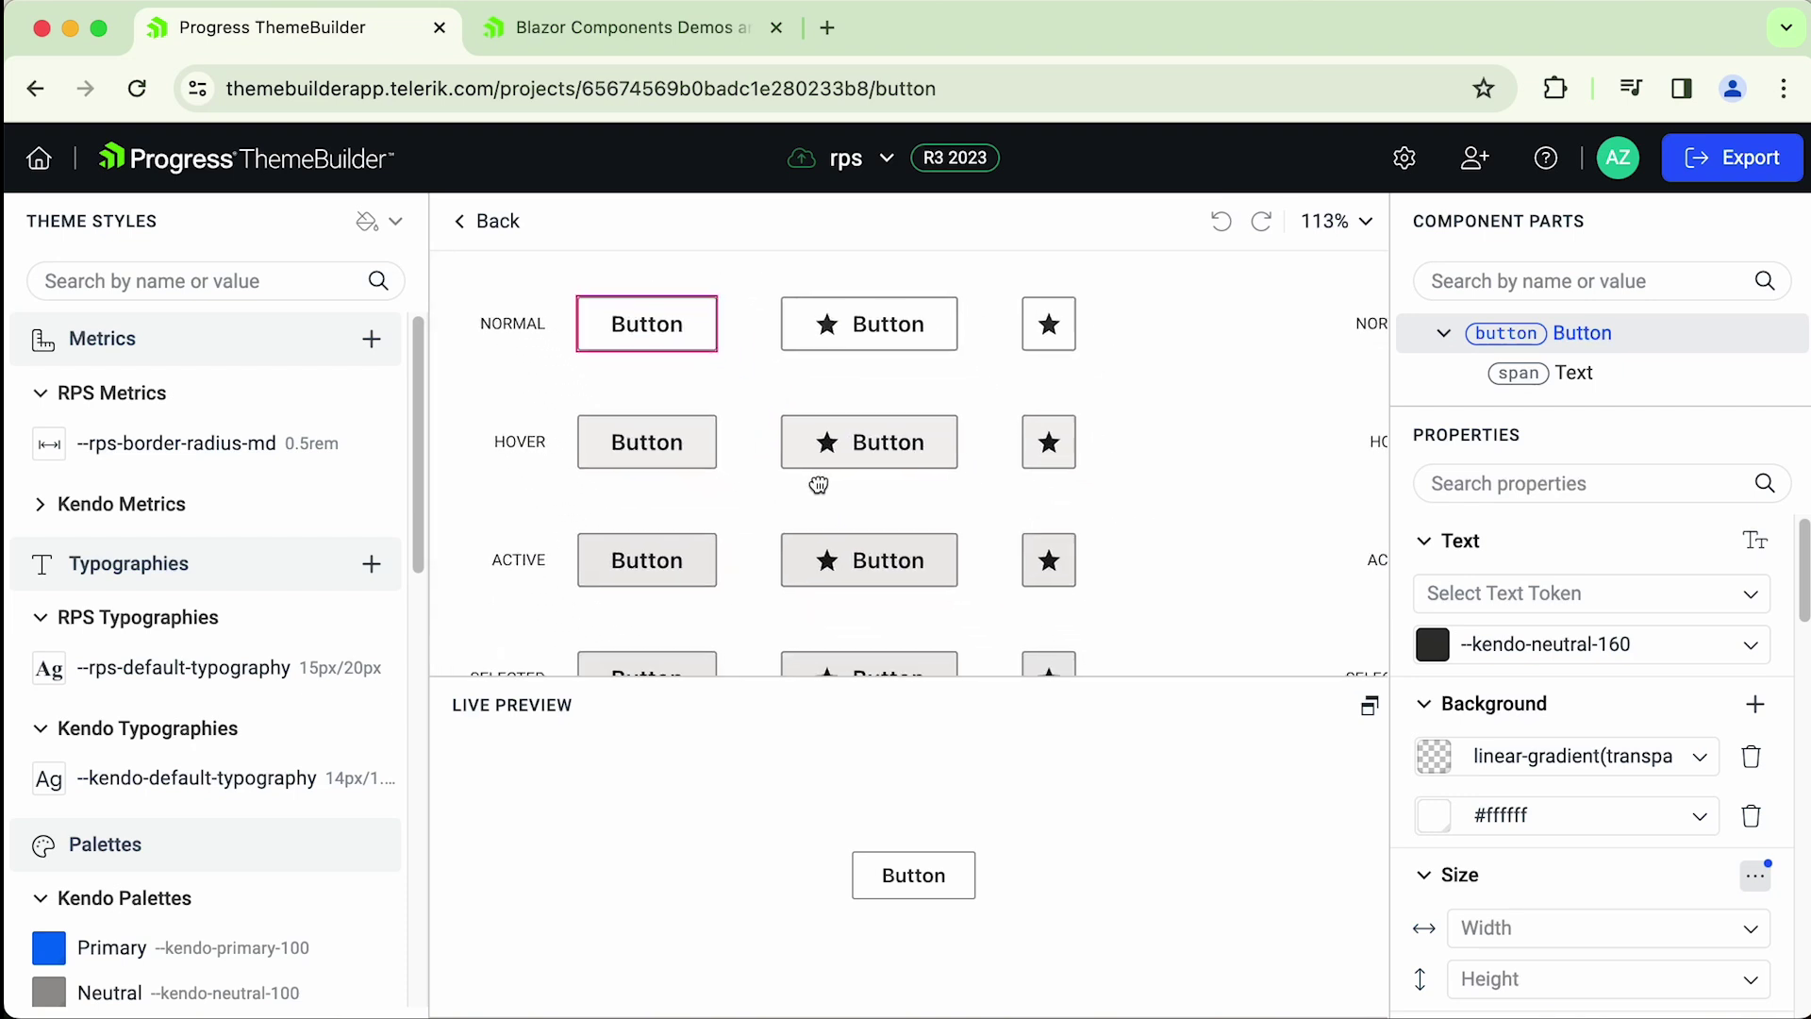
scroll(748, 526, down, 5)
scroll(974, 535, up, 6)
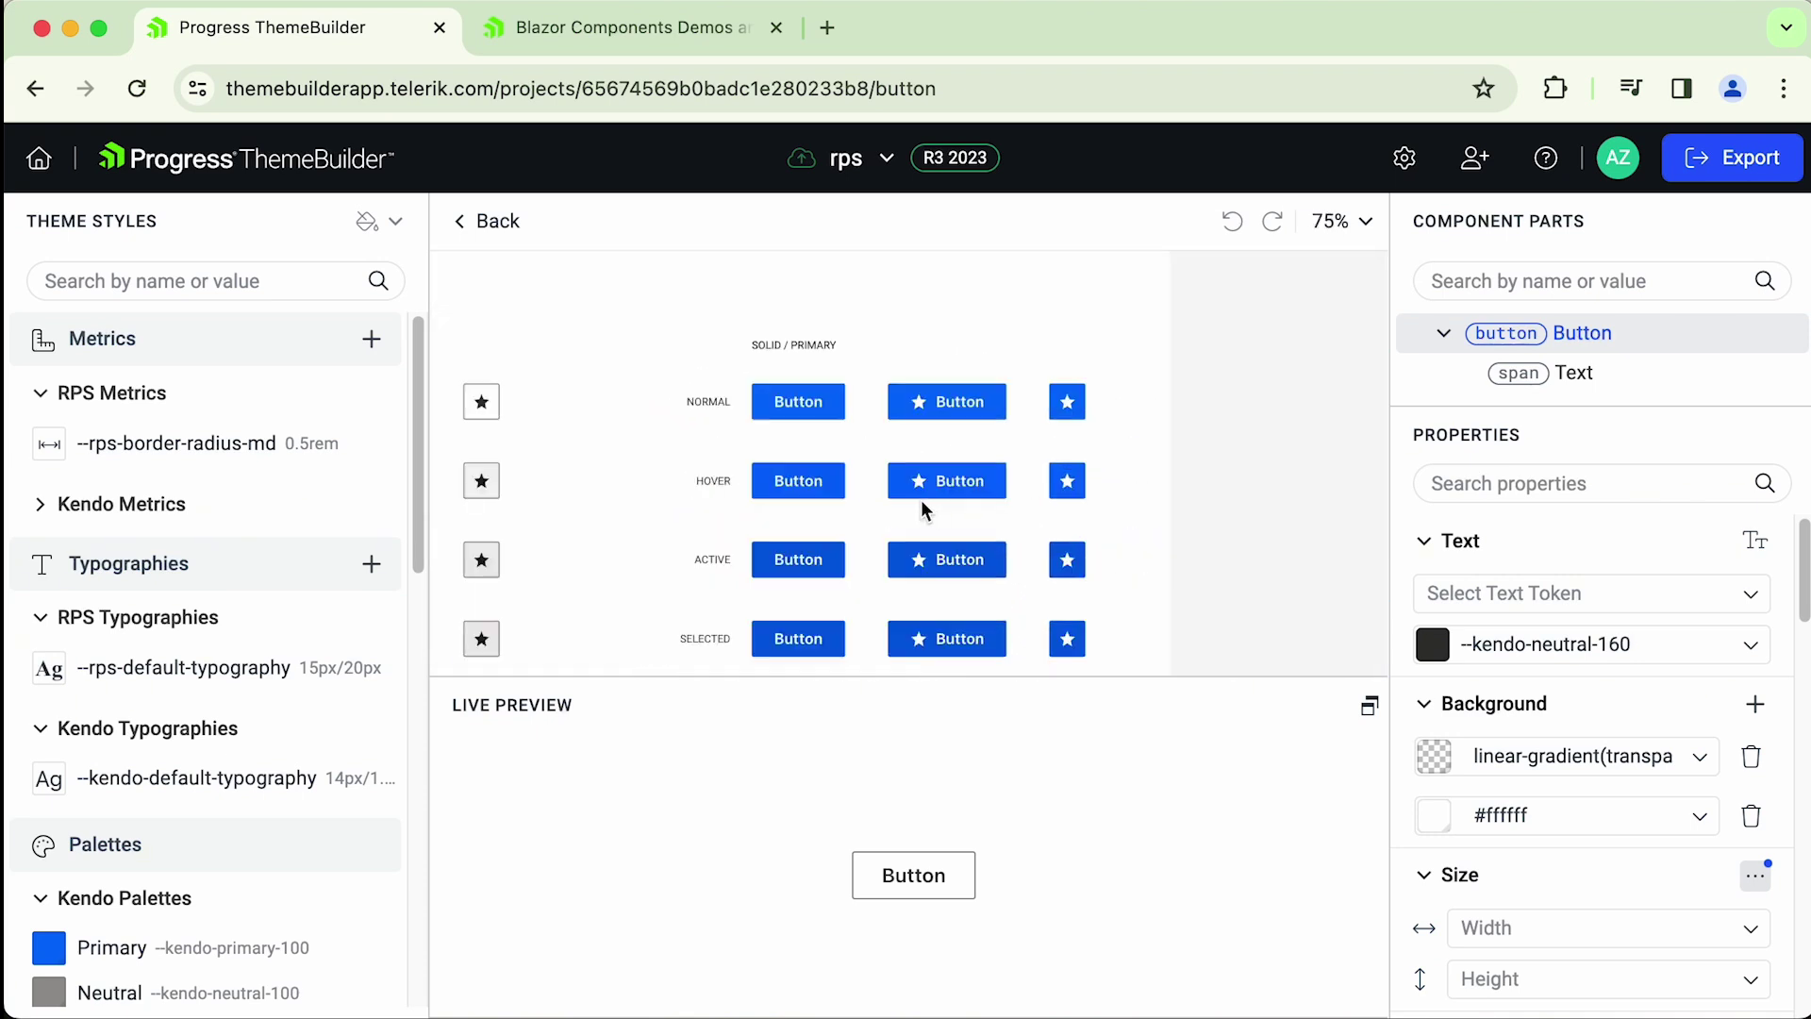
drag(930, 462, 897, 480)
scroll(898, 480, down, 5)
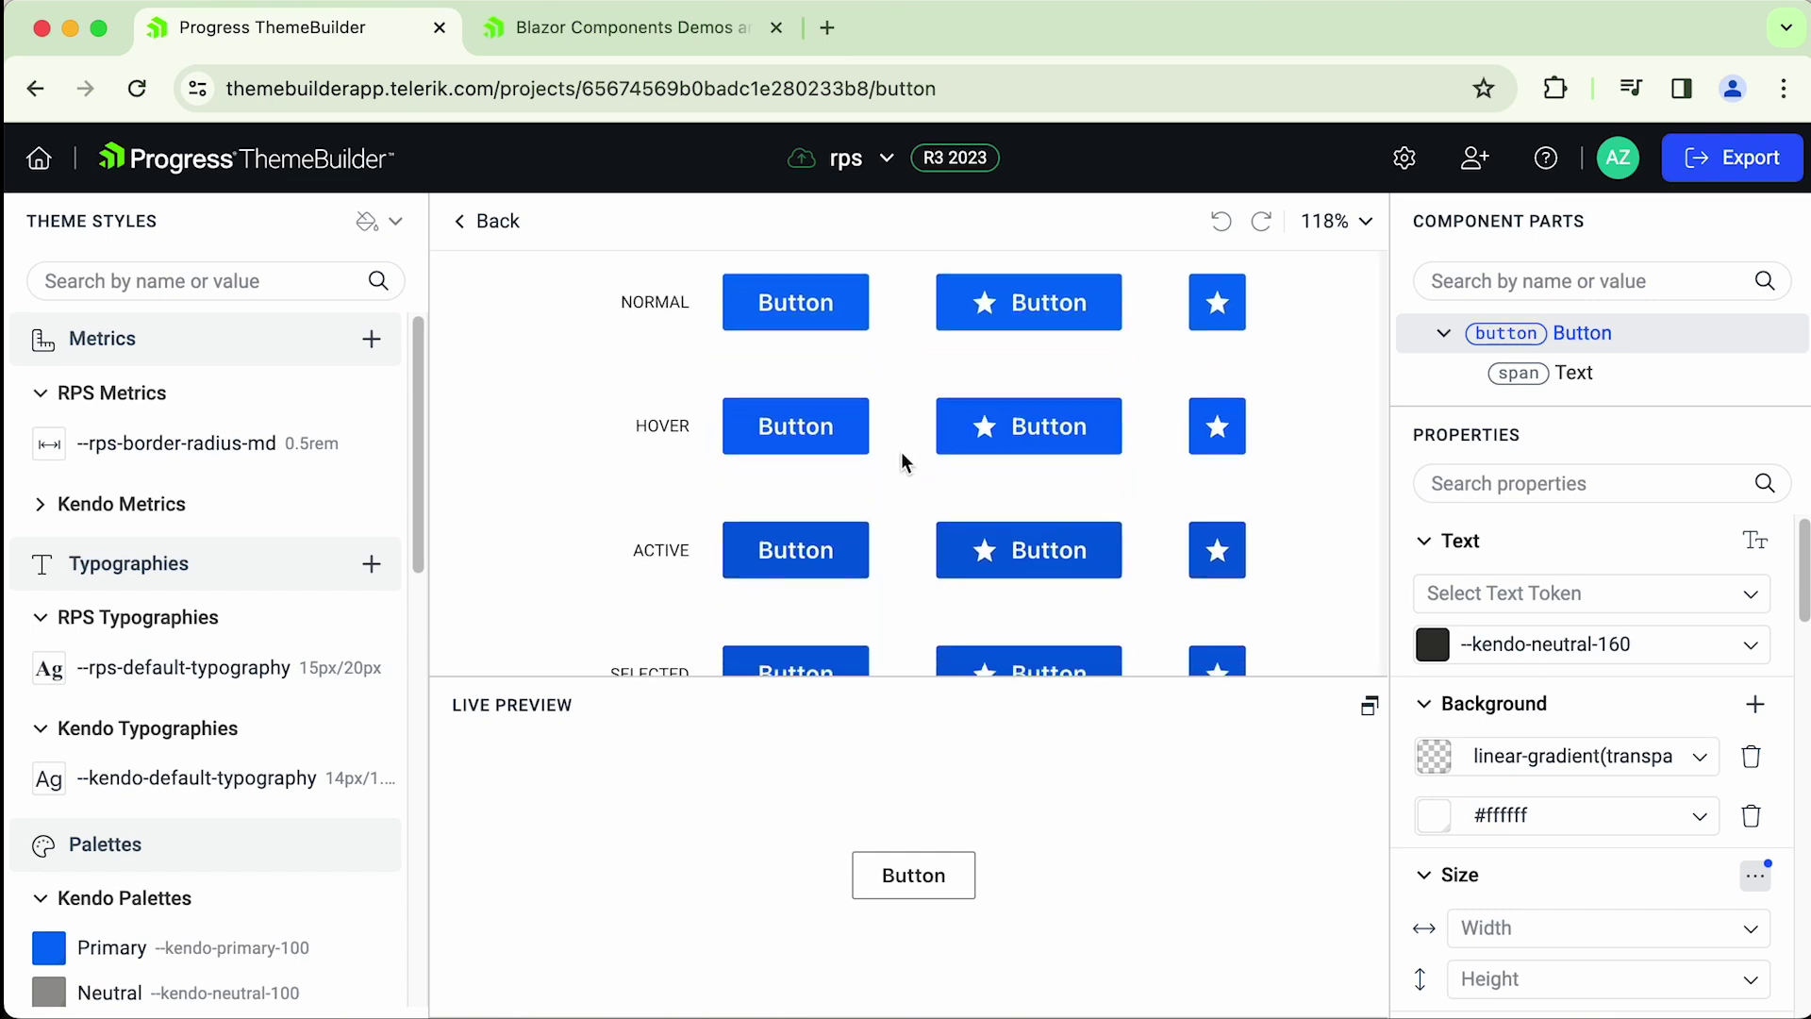
scroll(861, 493, down, 4)
scroll(823, 544, down, 3)
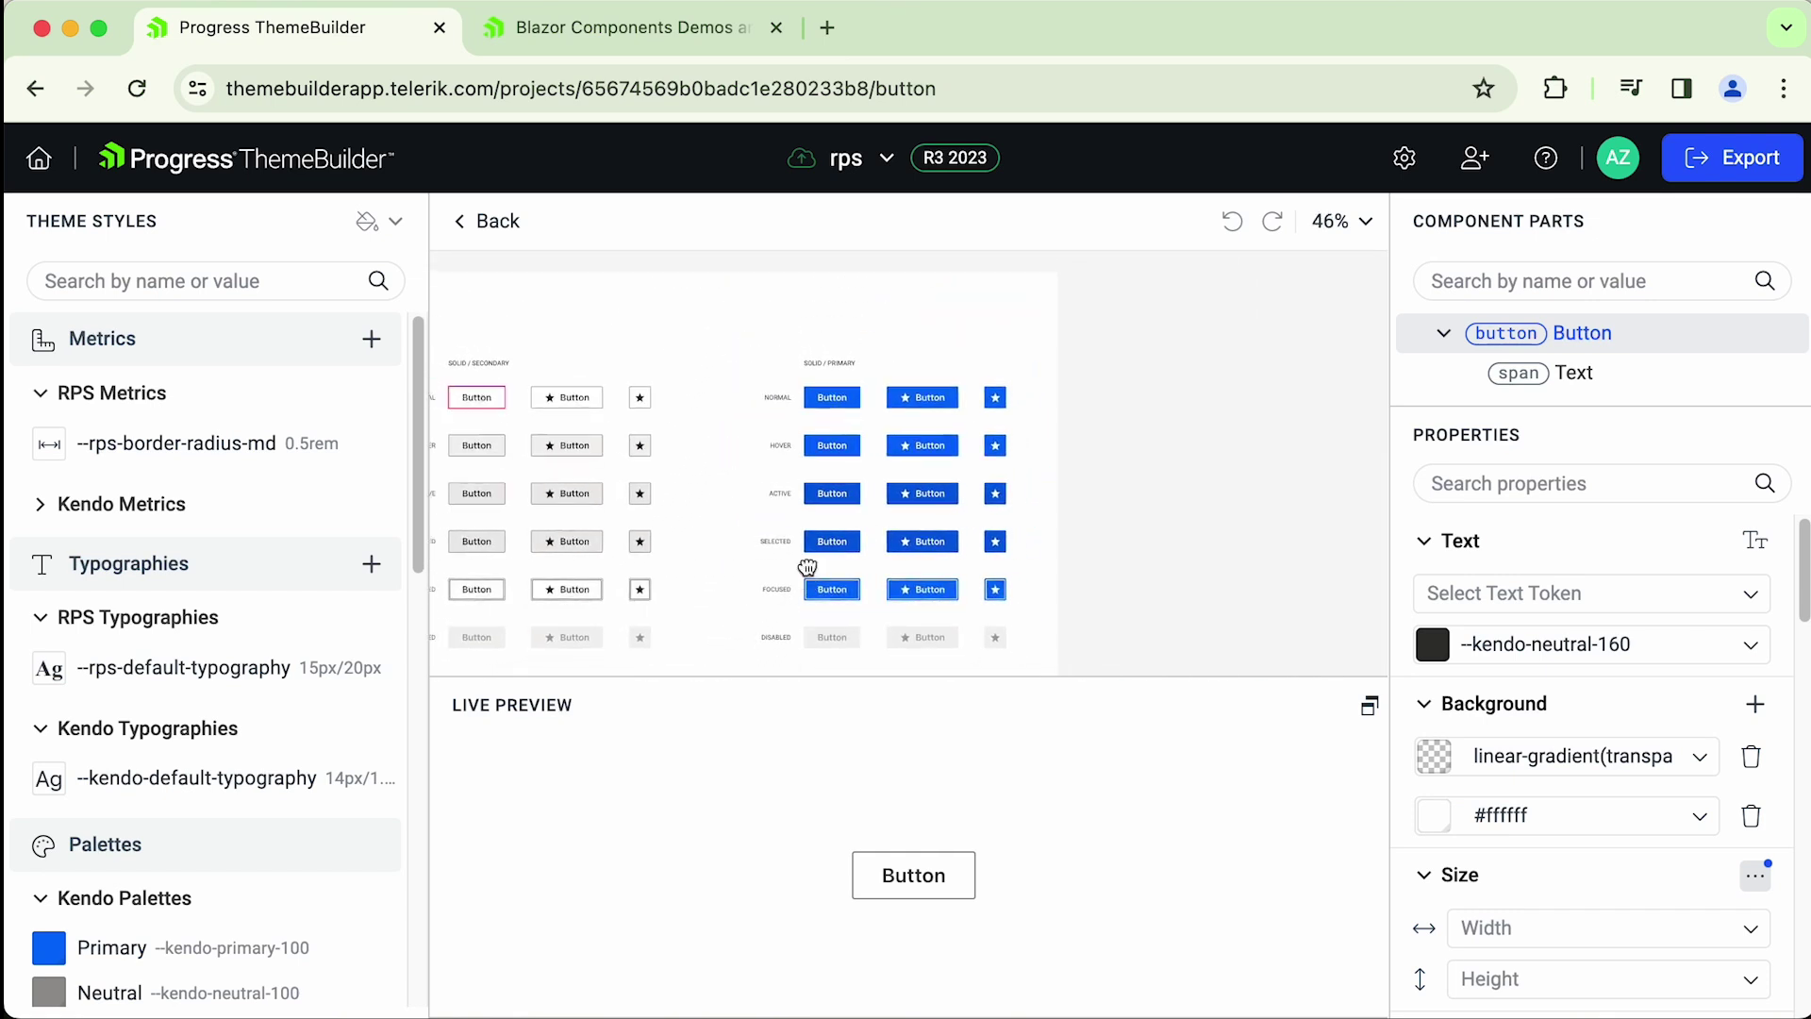
drag(823, 528, 926, 511)
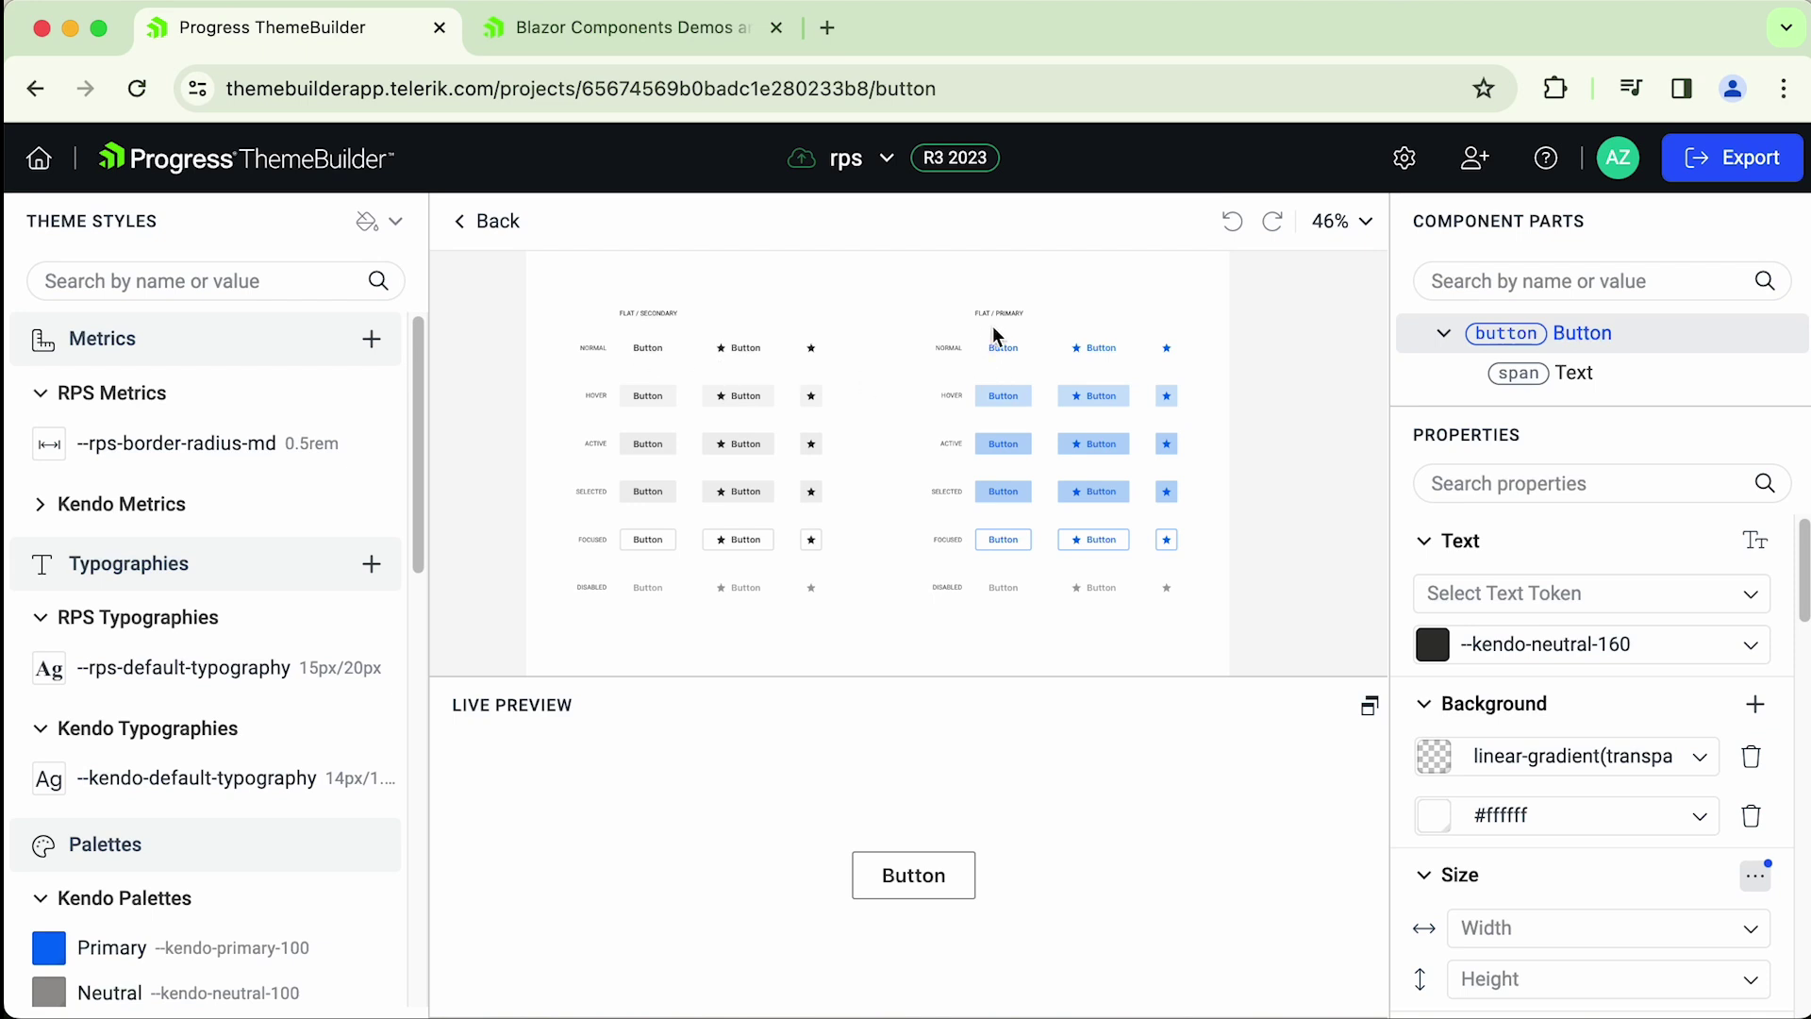
scroll(1025, 444, down, 3)
scroll(1025, 444, down, 3)
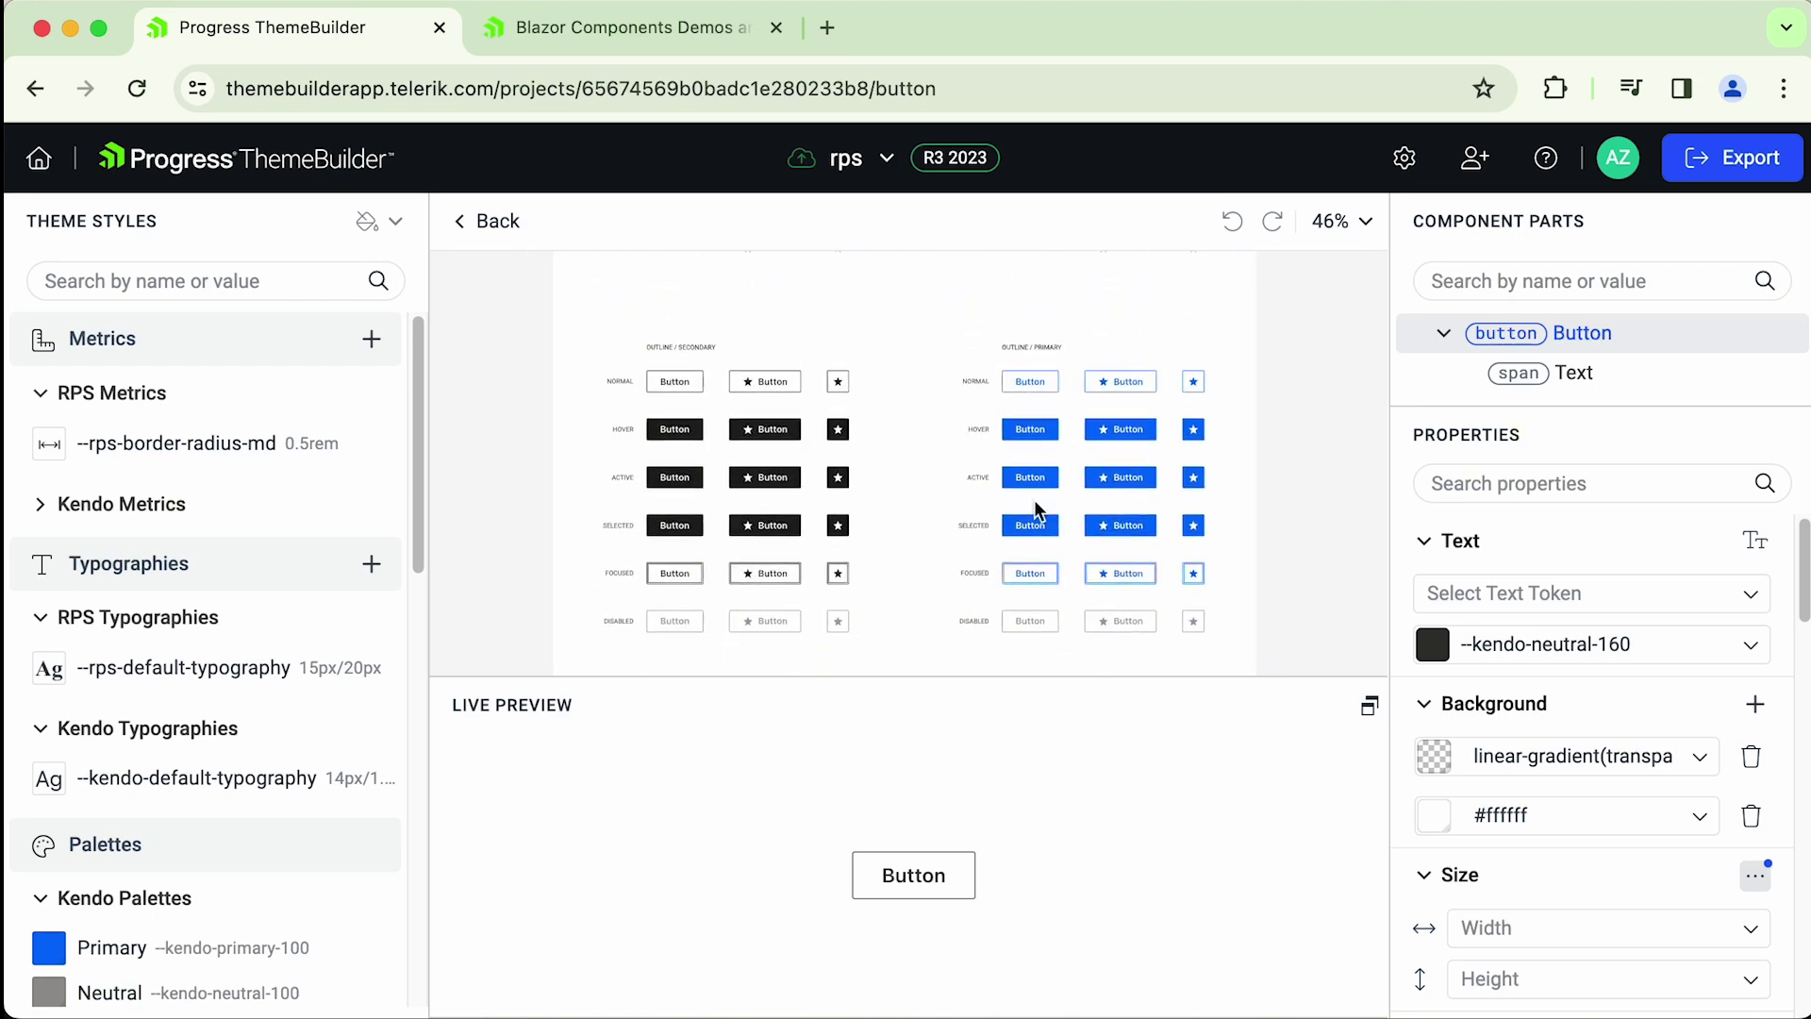
scroll(1003, 348, up, 5)
scroll(995, 324, up, 5)
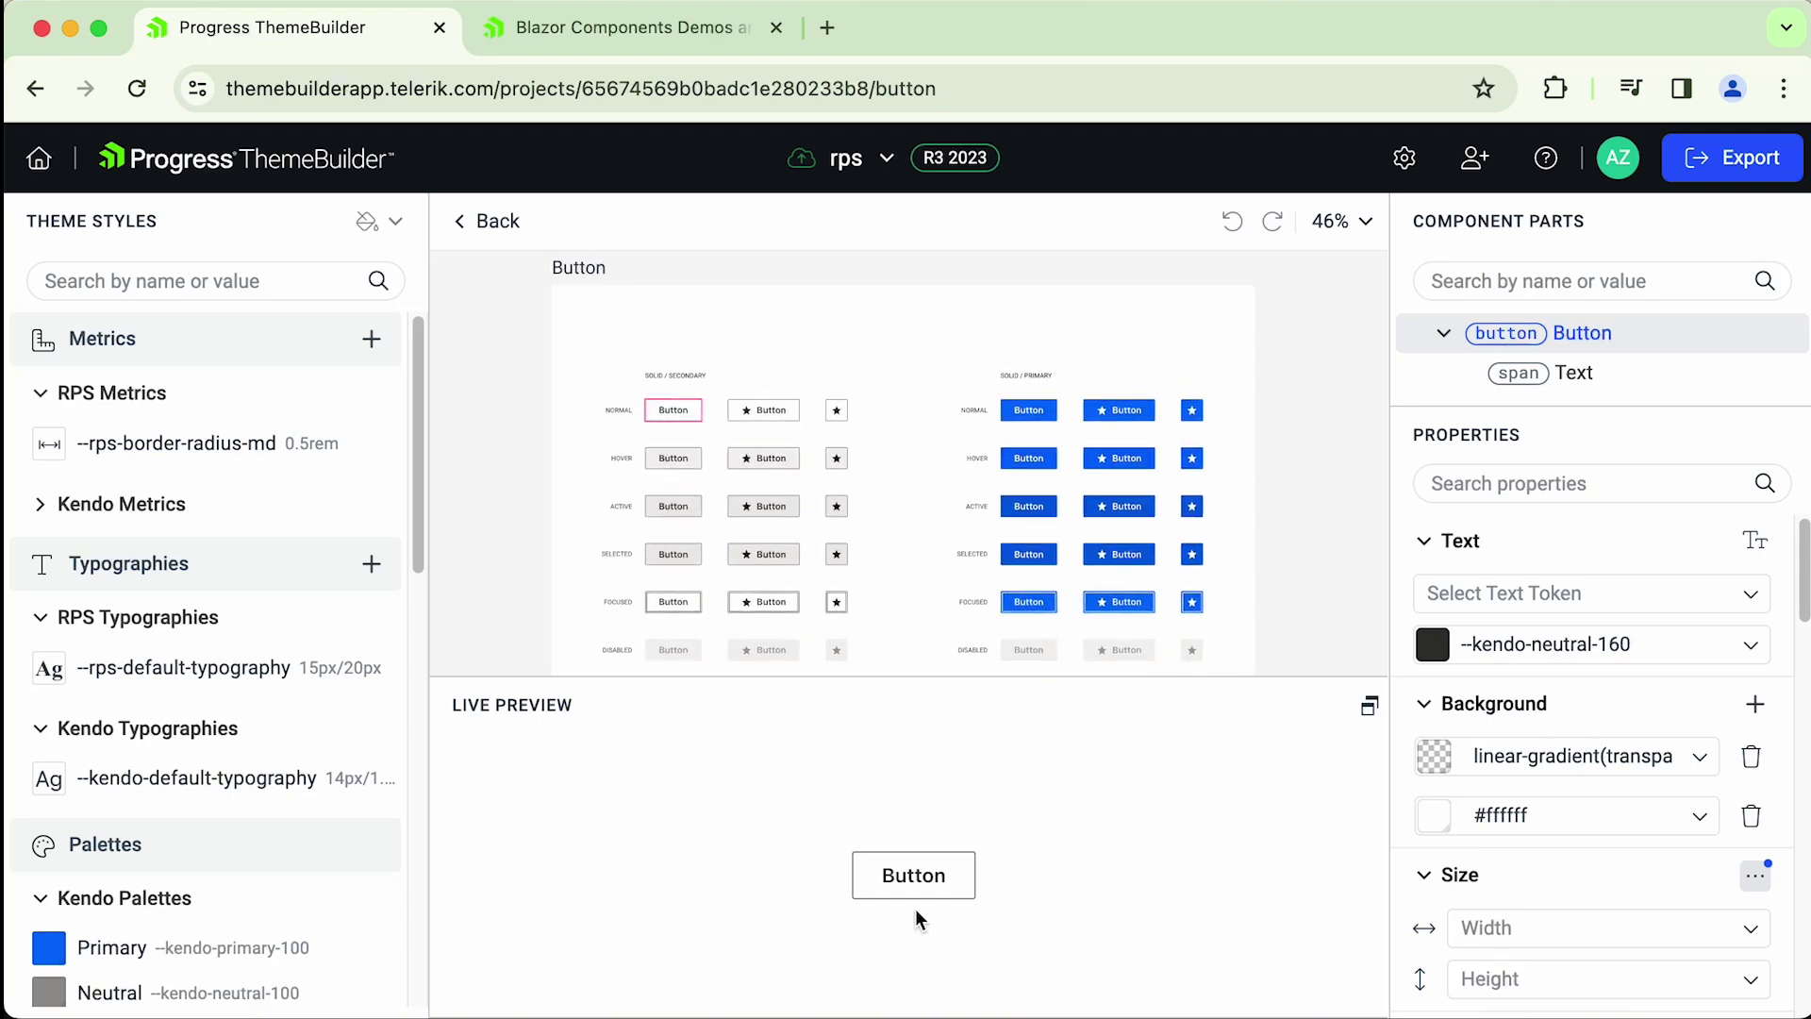
click(770, 413)
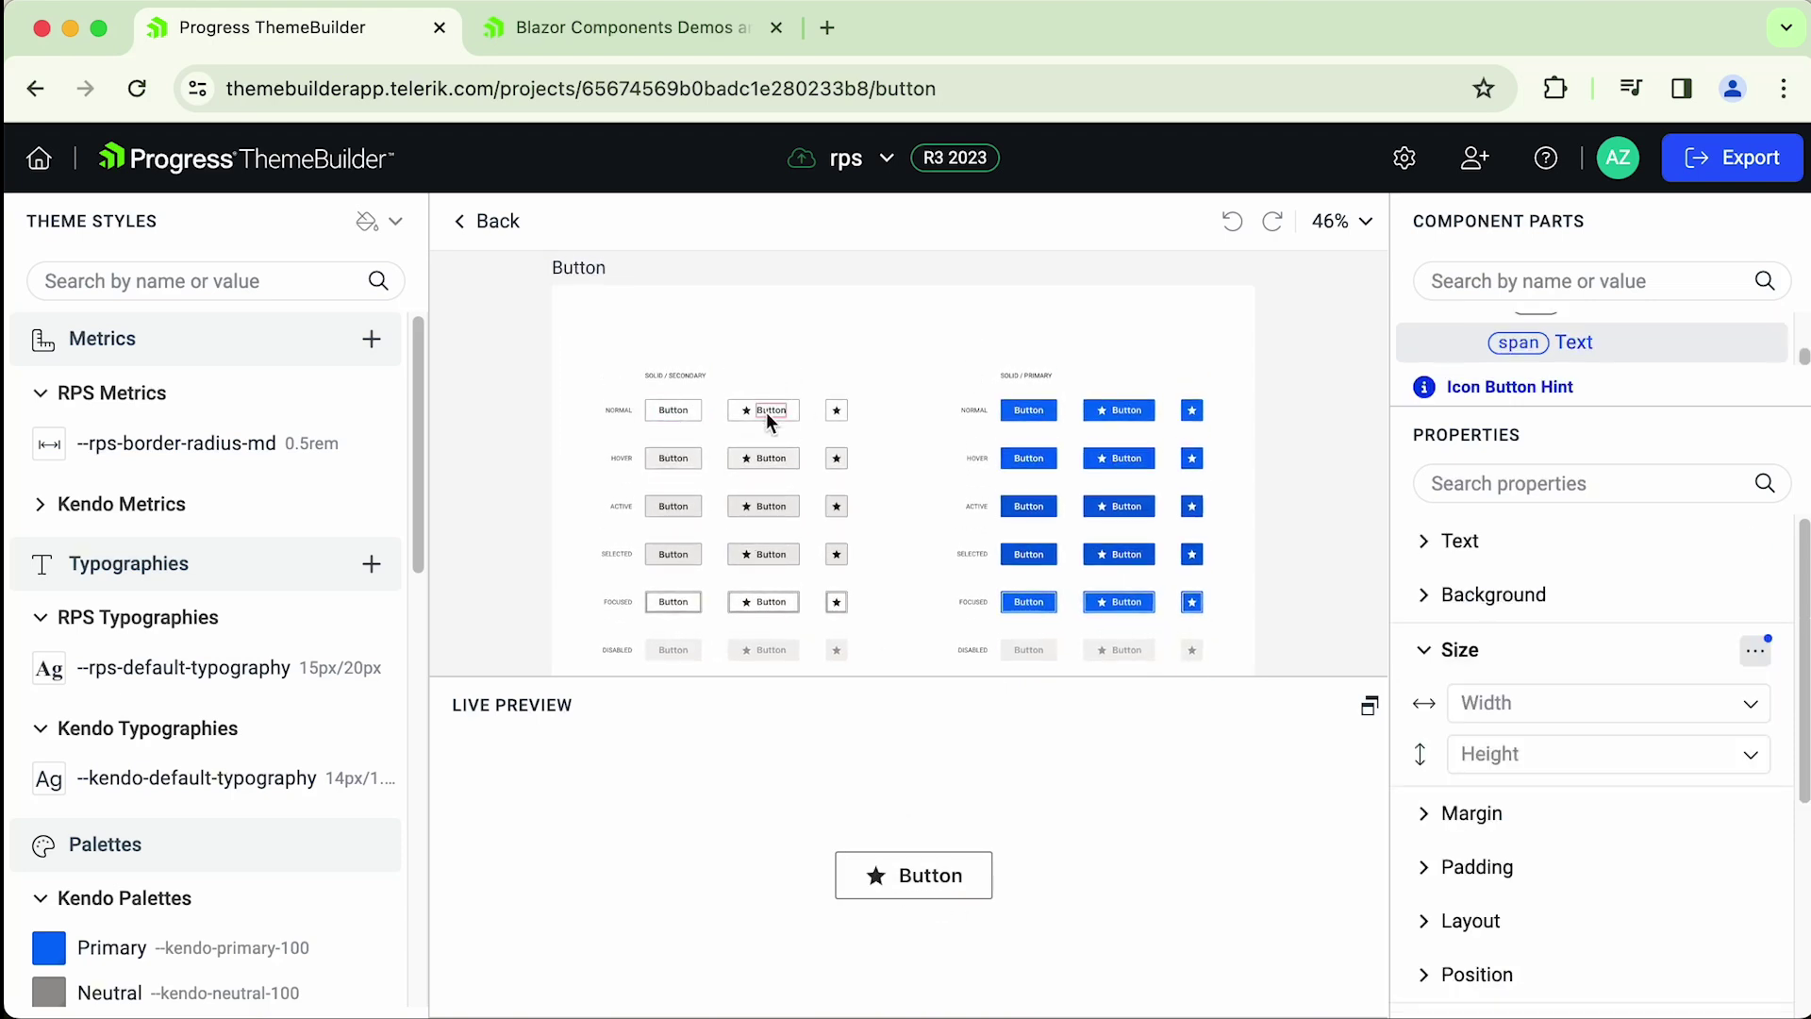
click(671, 412)
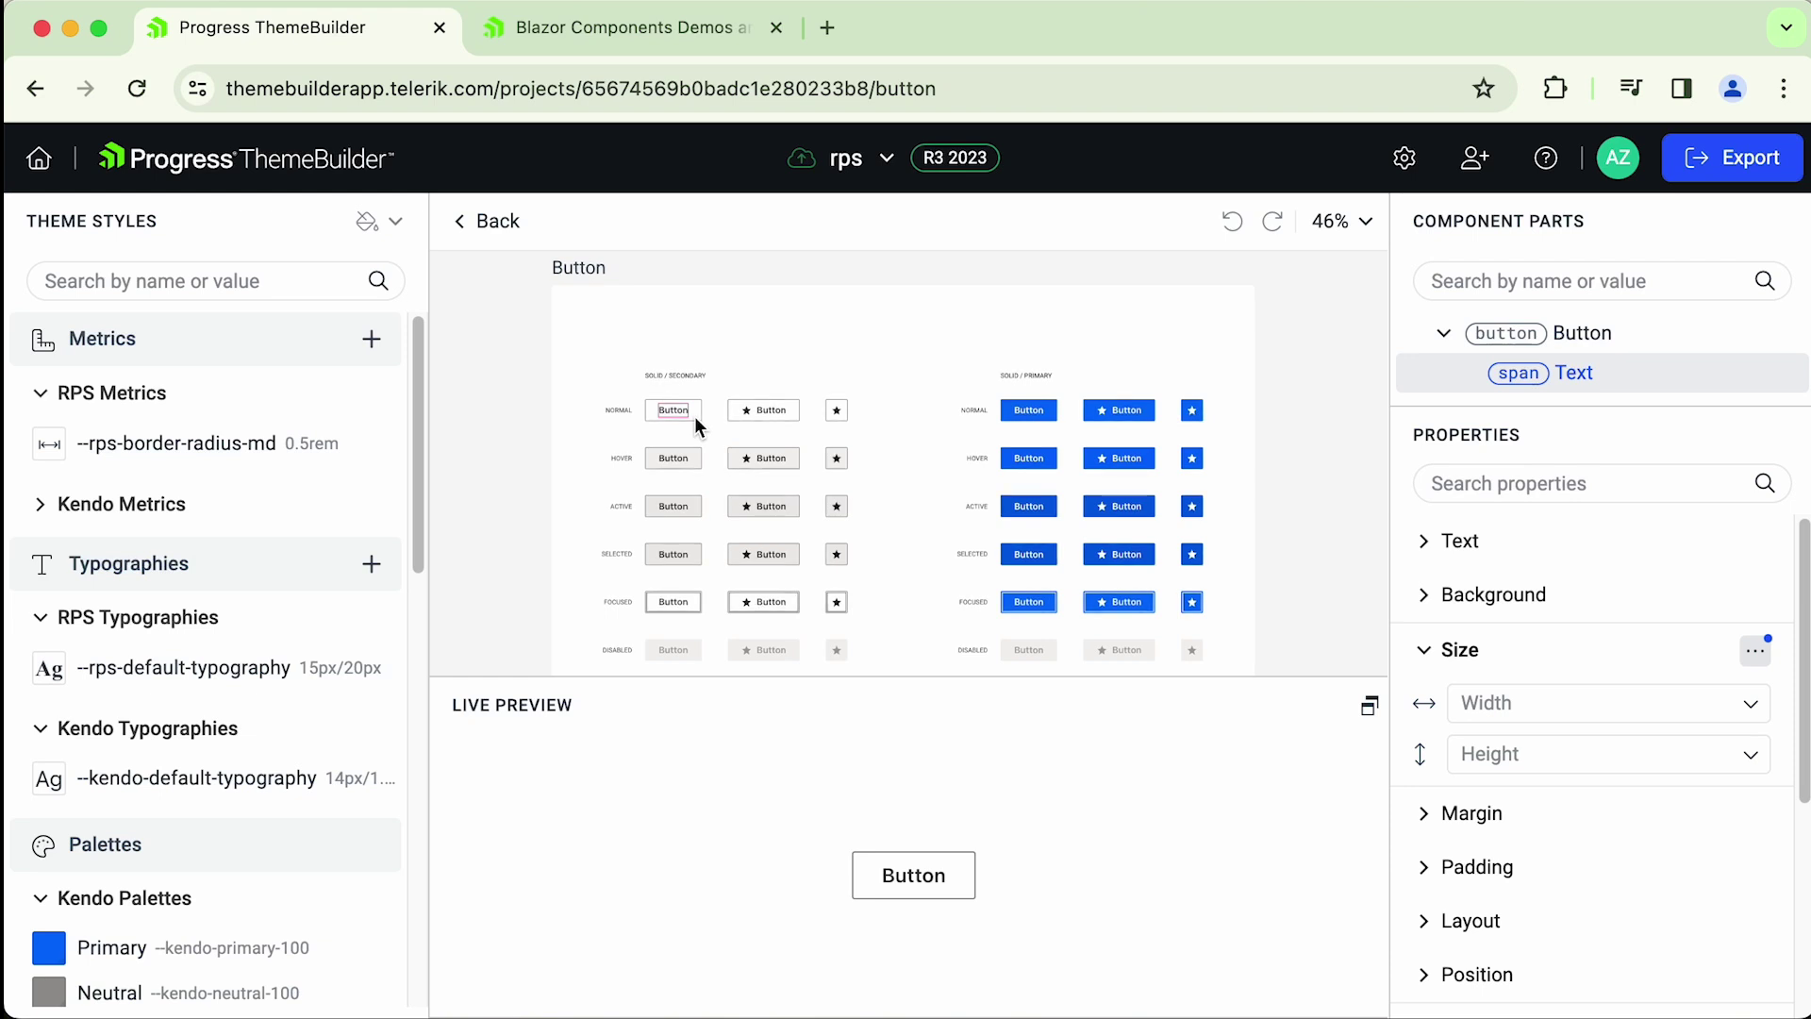
click(694, 416)
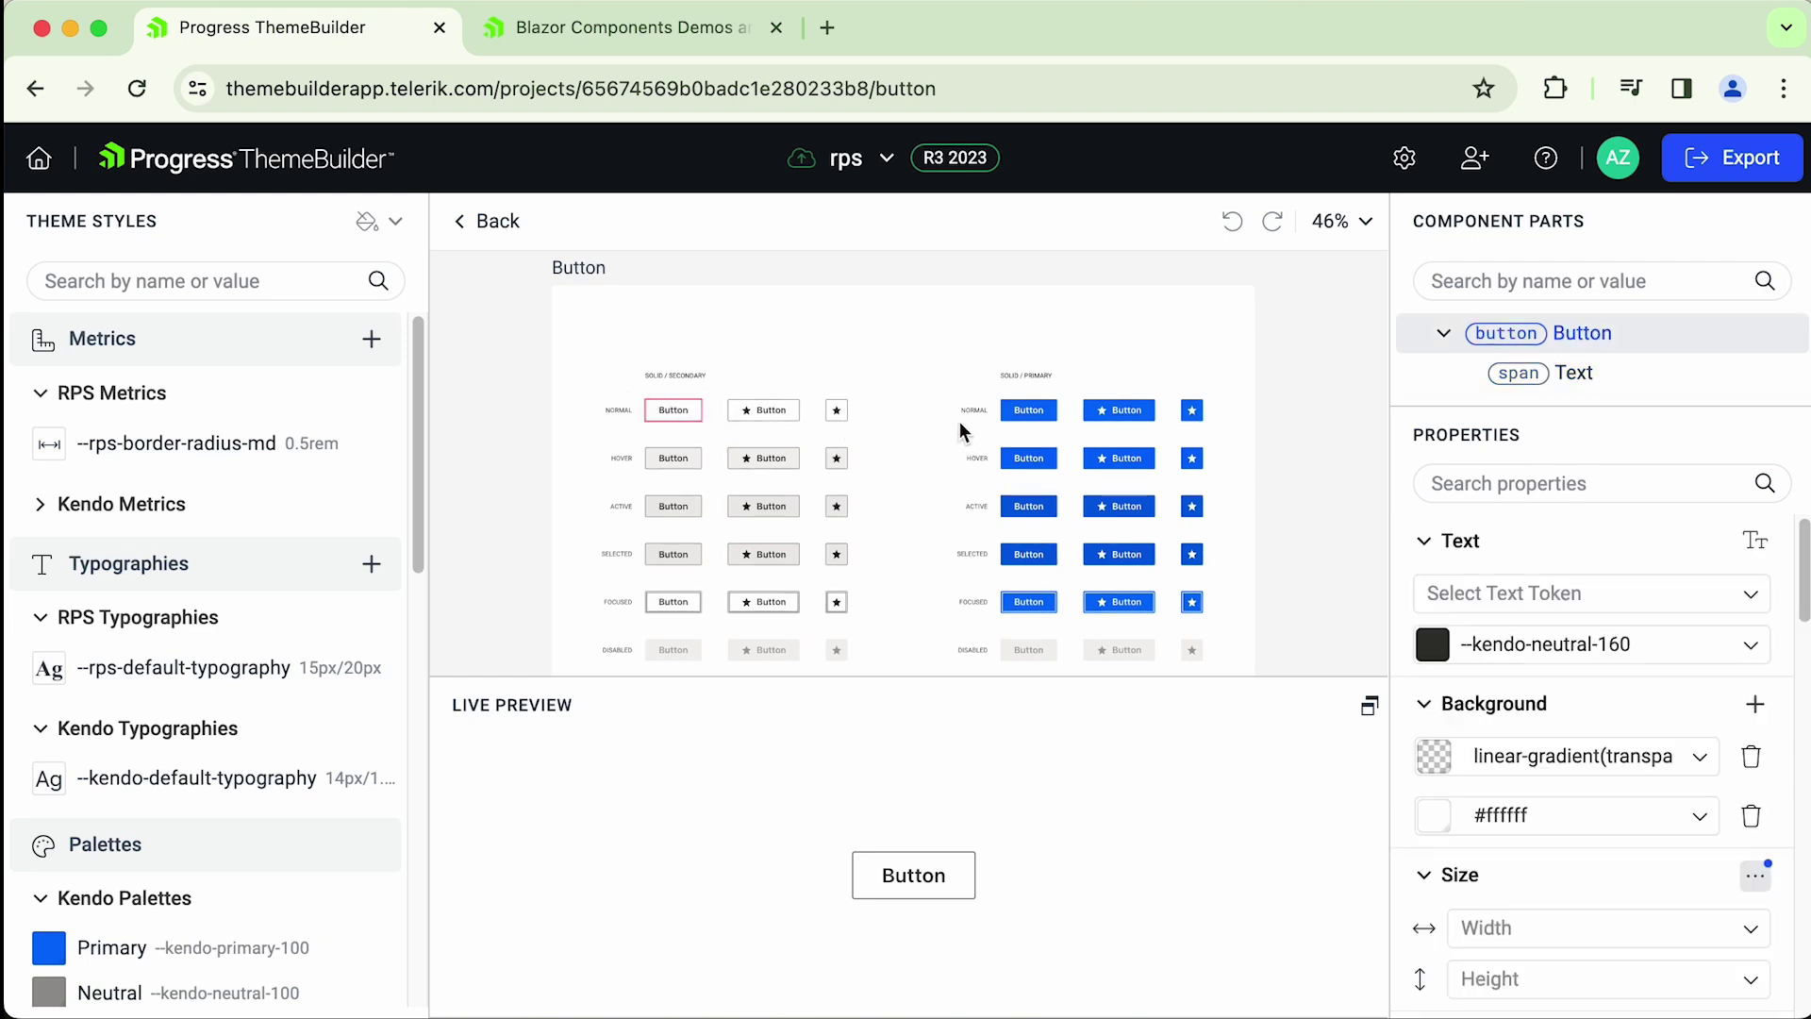
scroll(689, 427, up, 5)
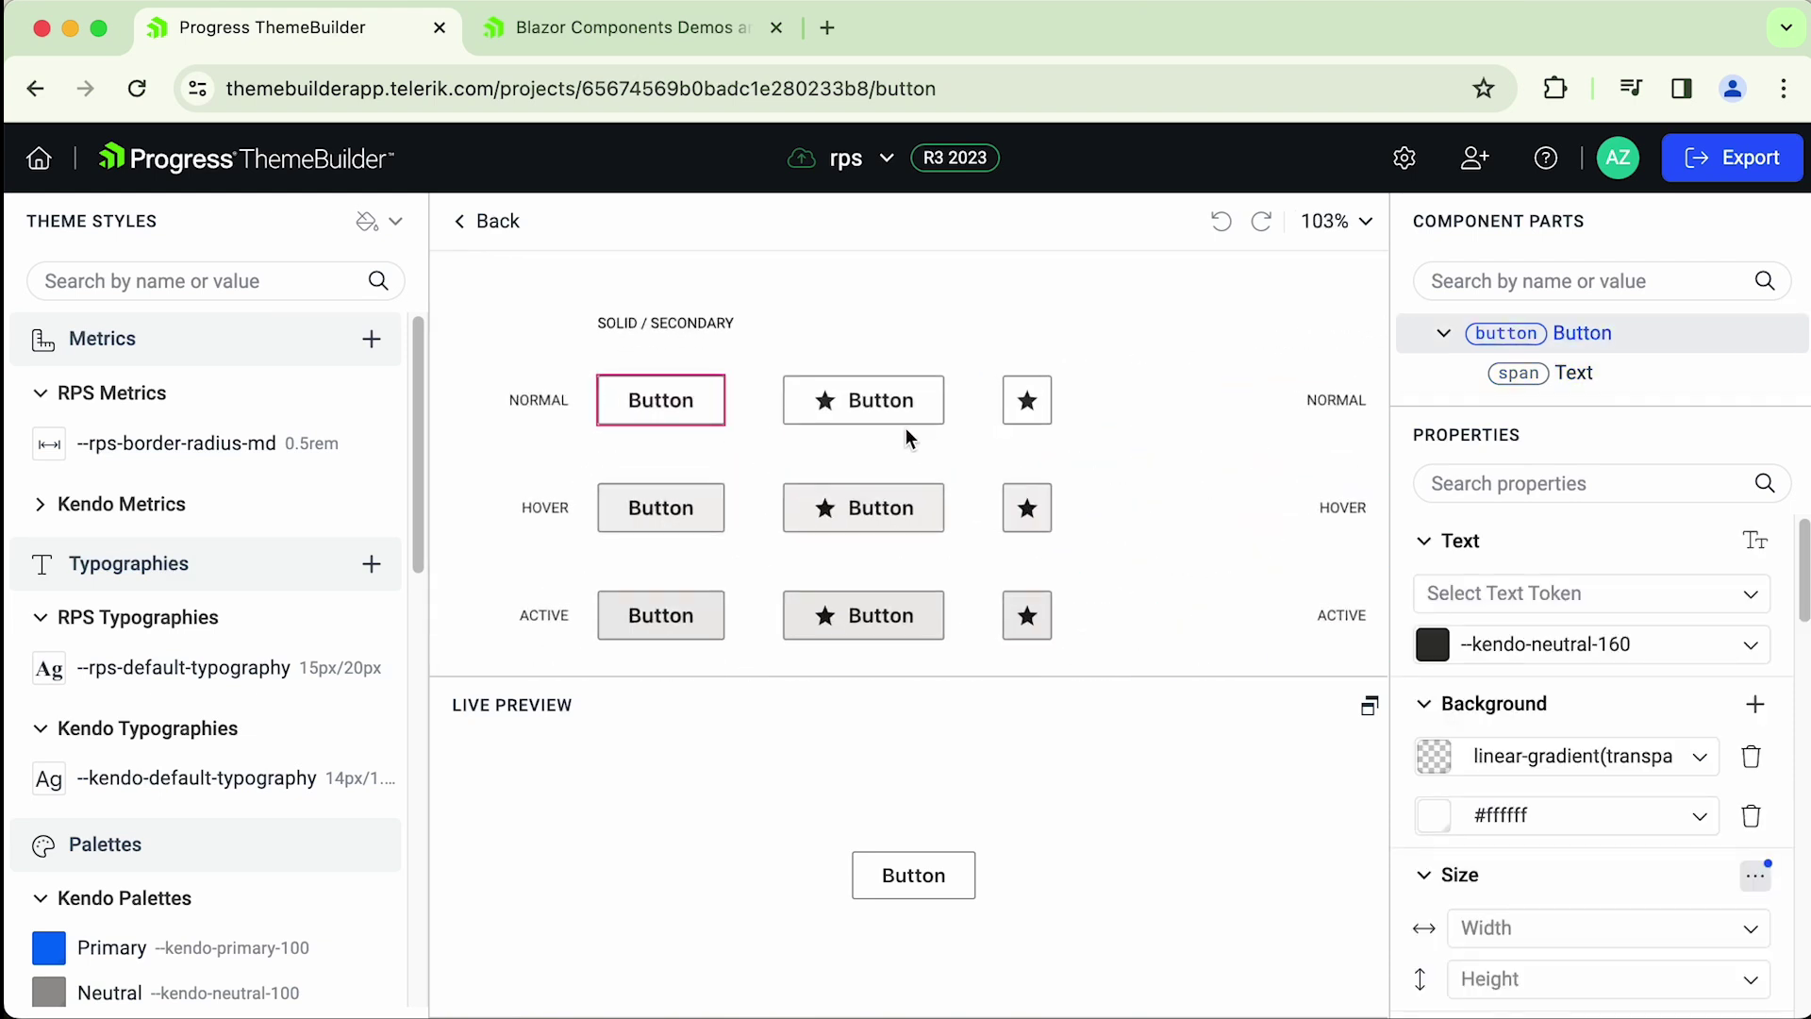
scroll(905, 437, right, 5)
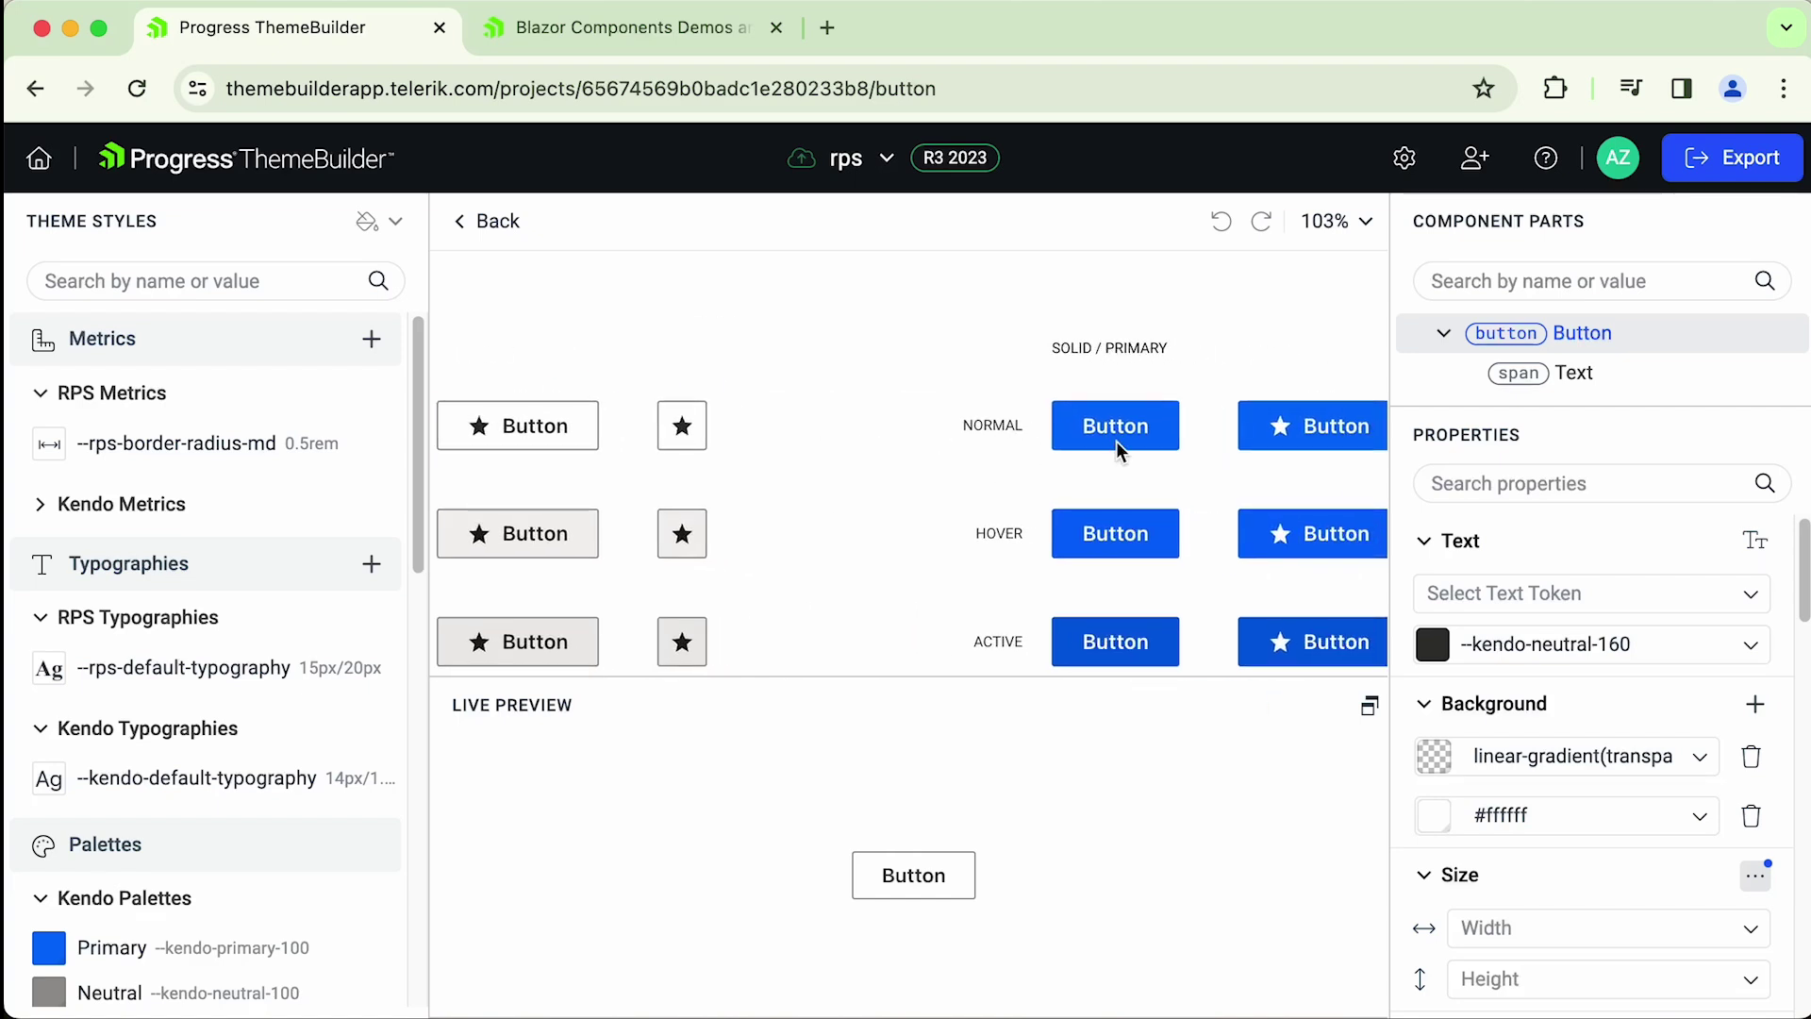
- Select the Normal Solid Primary button and inspect its Text part
click(1172, 438)
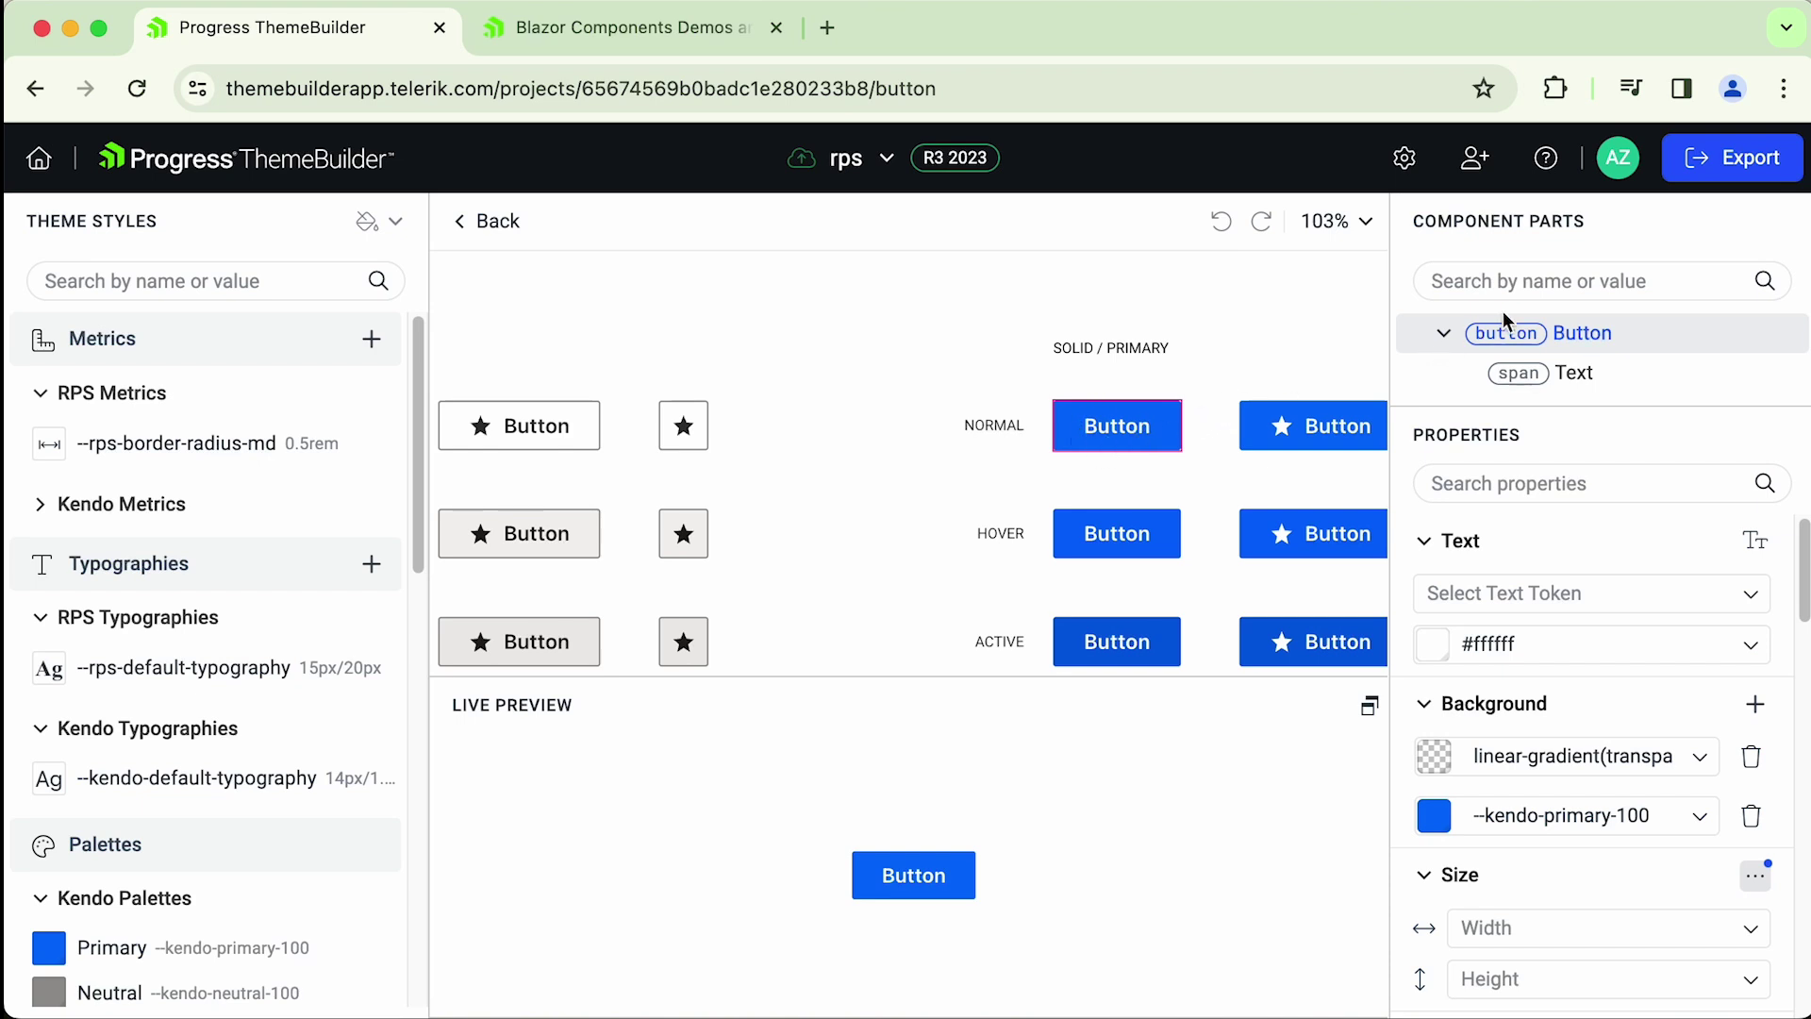
drag(1470, 226, 1574, 226)
drag(1413, 226, 1542, 226)
click(1573, 231)
click(1590, 382)
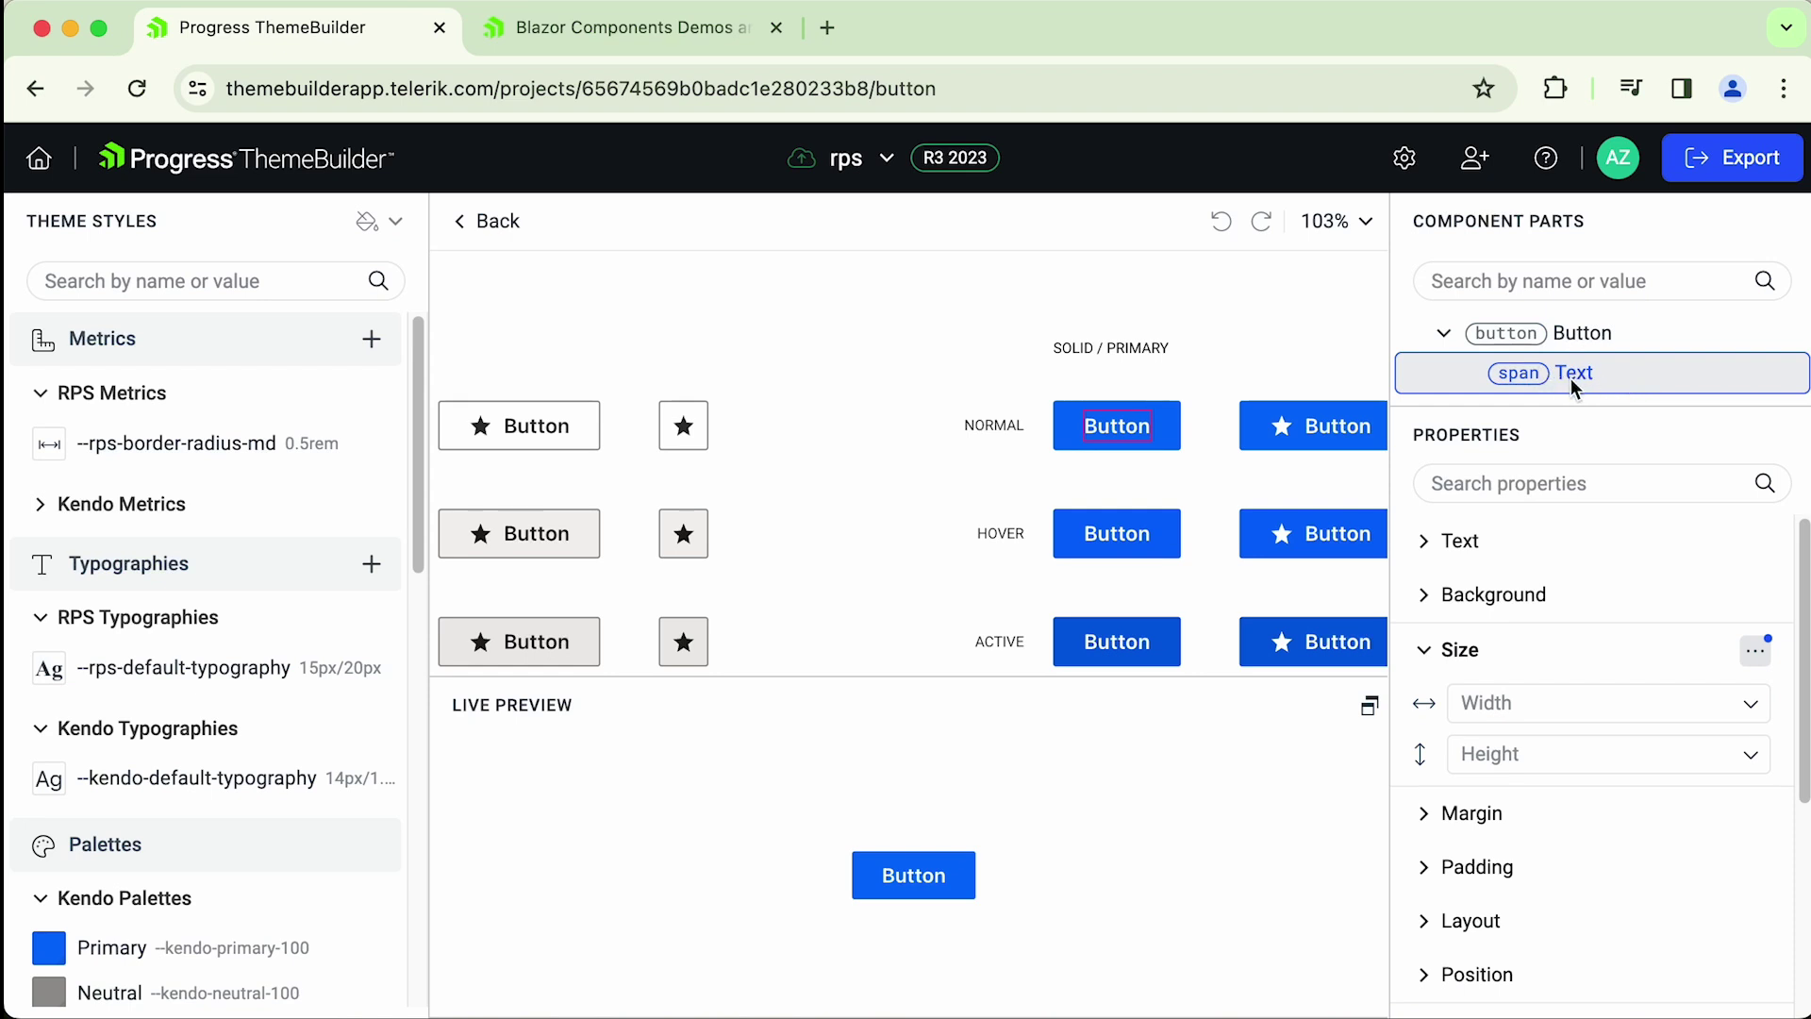
- Inspect the Button part's properties and reposition the button grid in the preview
scroll(1594, 755, down, 5)
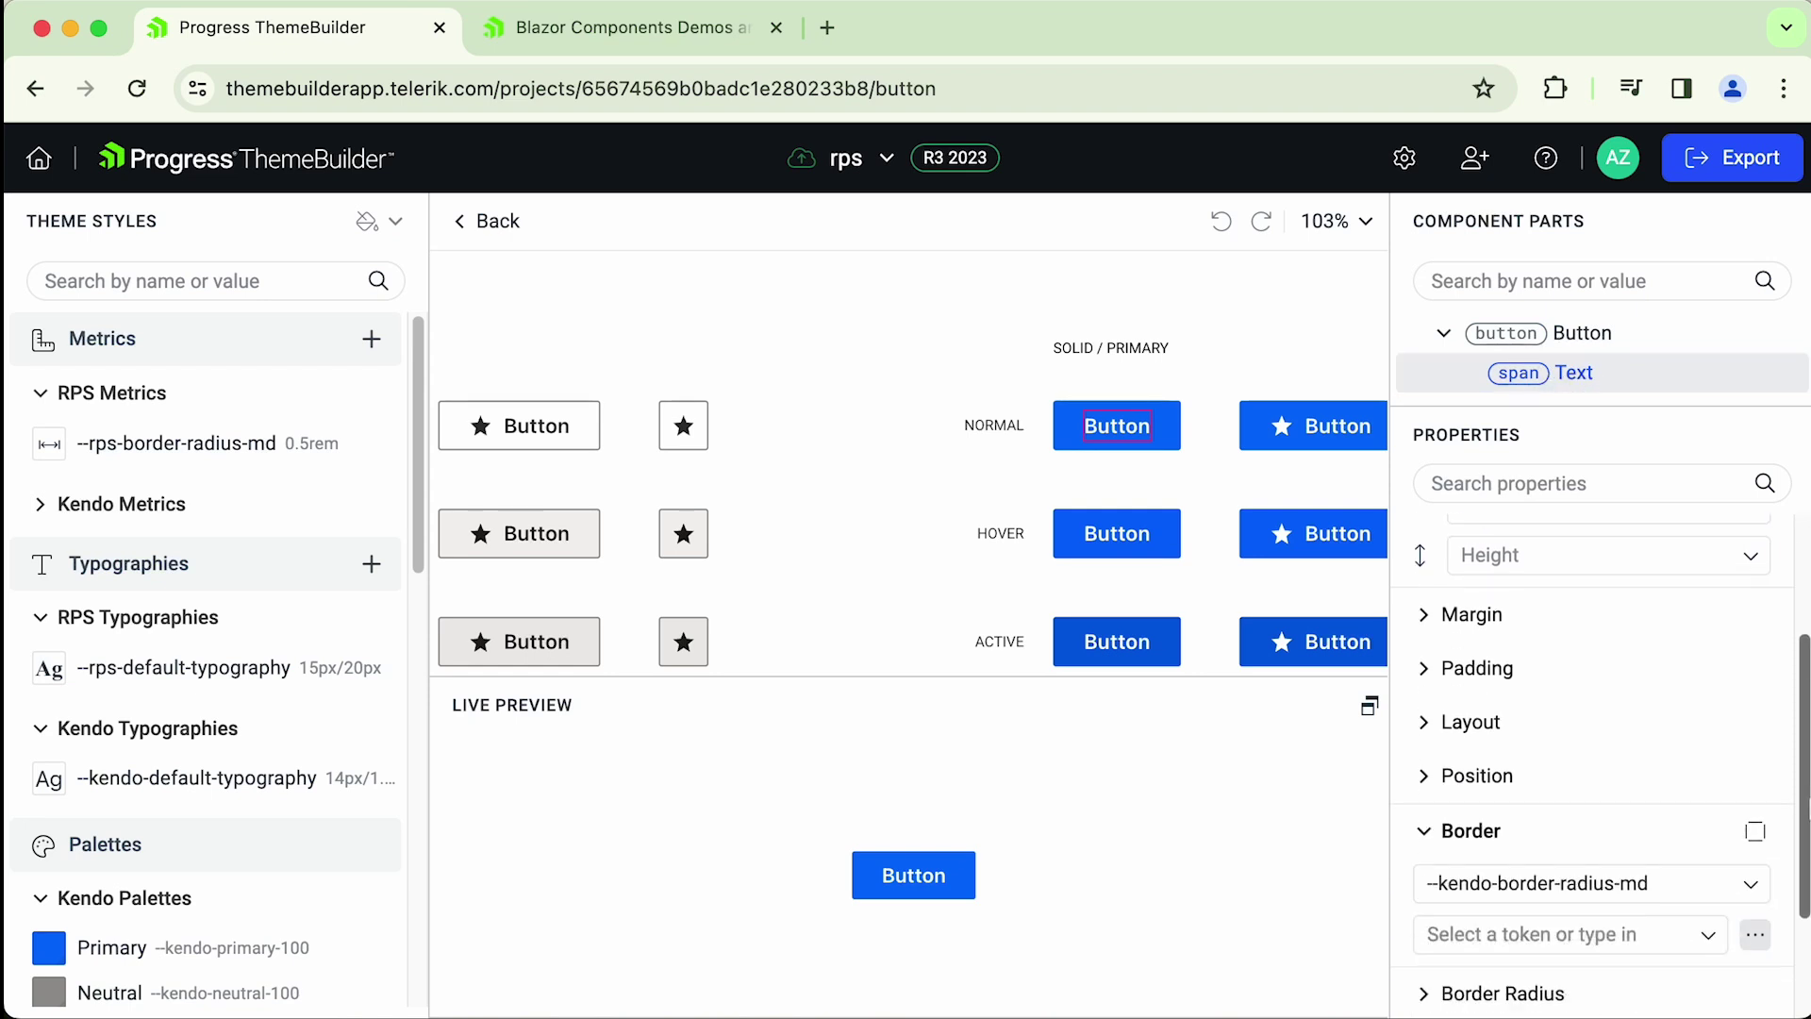
scroll(1594, 754, up, 5)
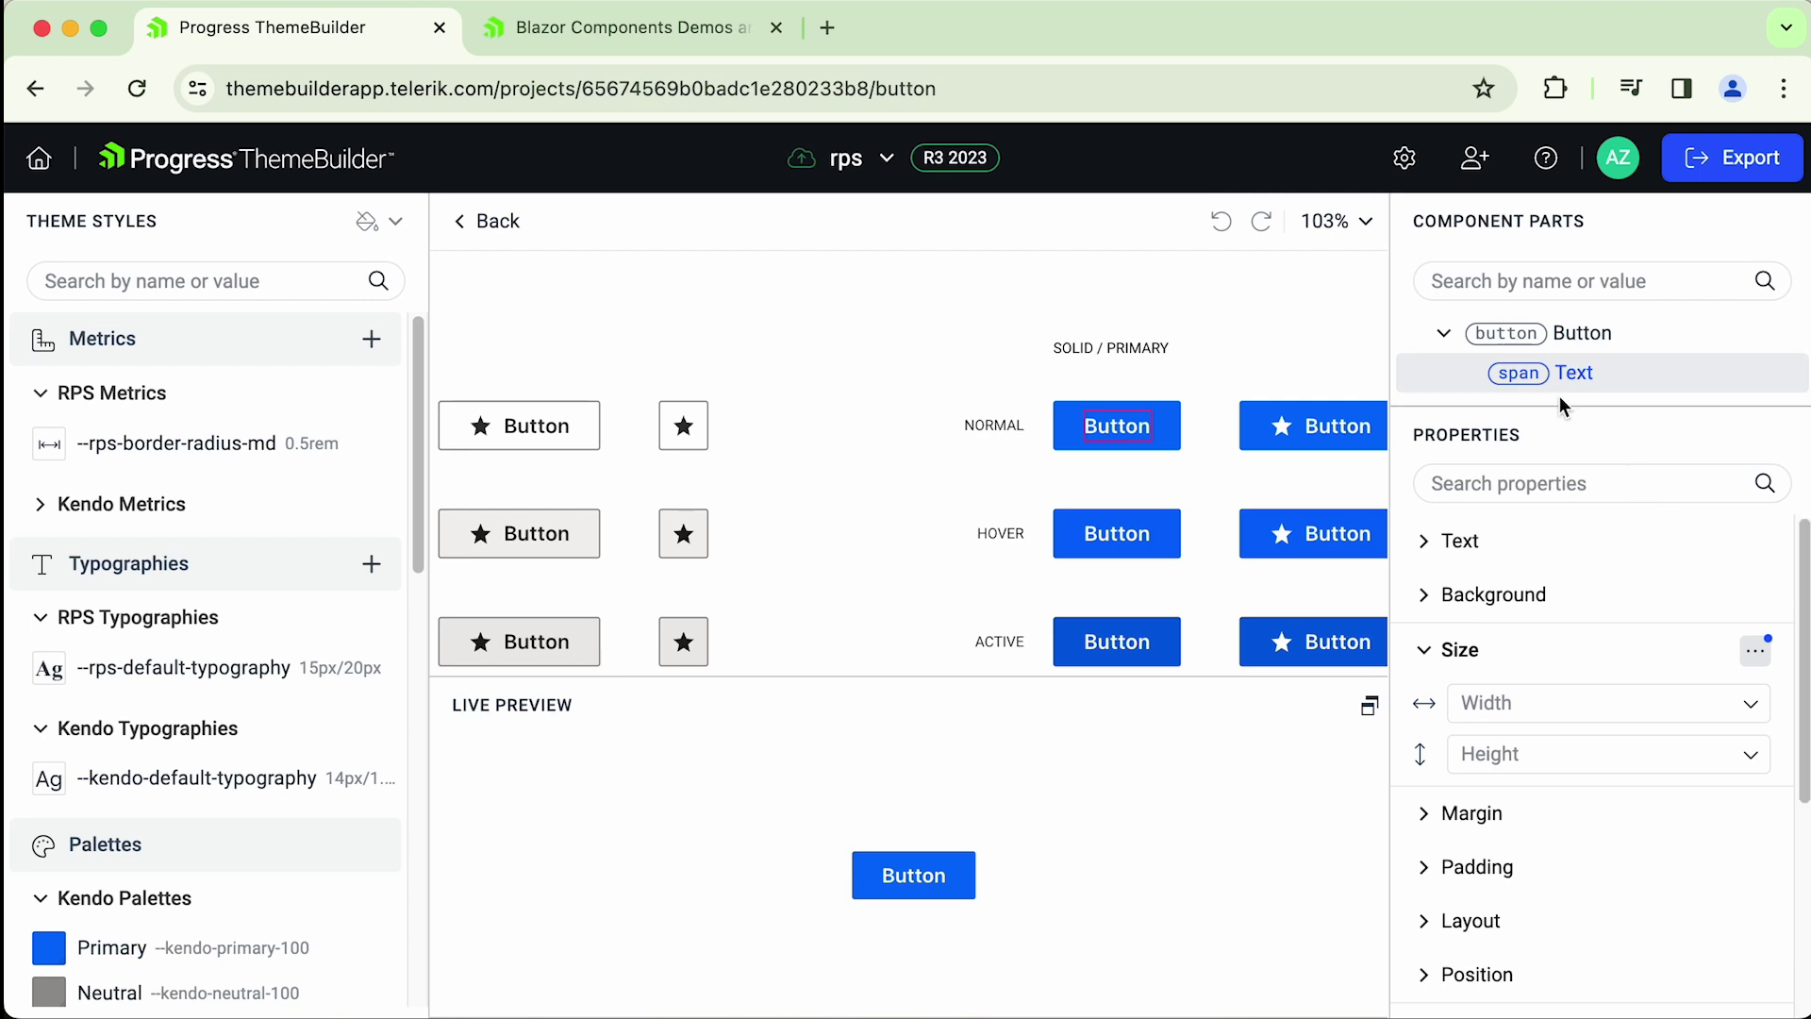
click(1598, 332)
drag(1803, 584, 1803, 830)
scroll(1754, 943, down, 5)
scroll(1754, 1014, up, 10)
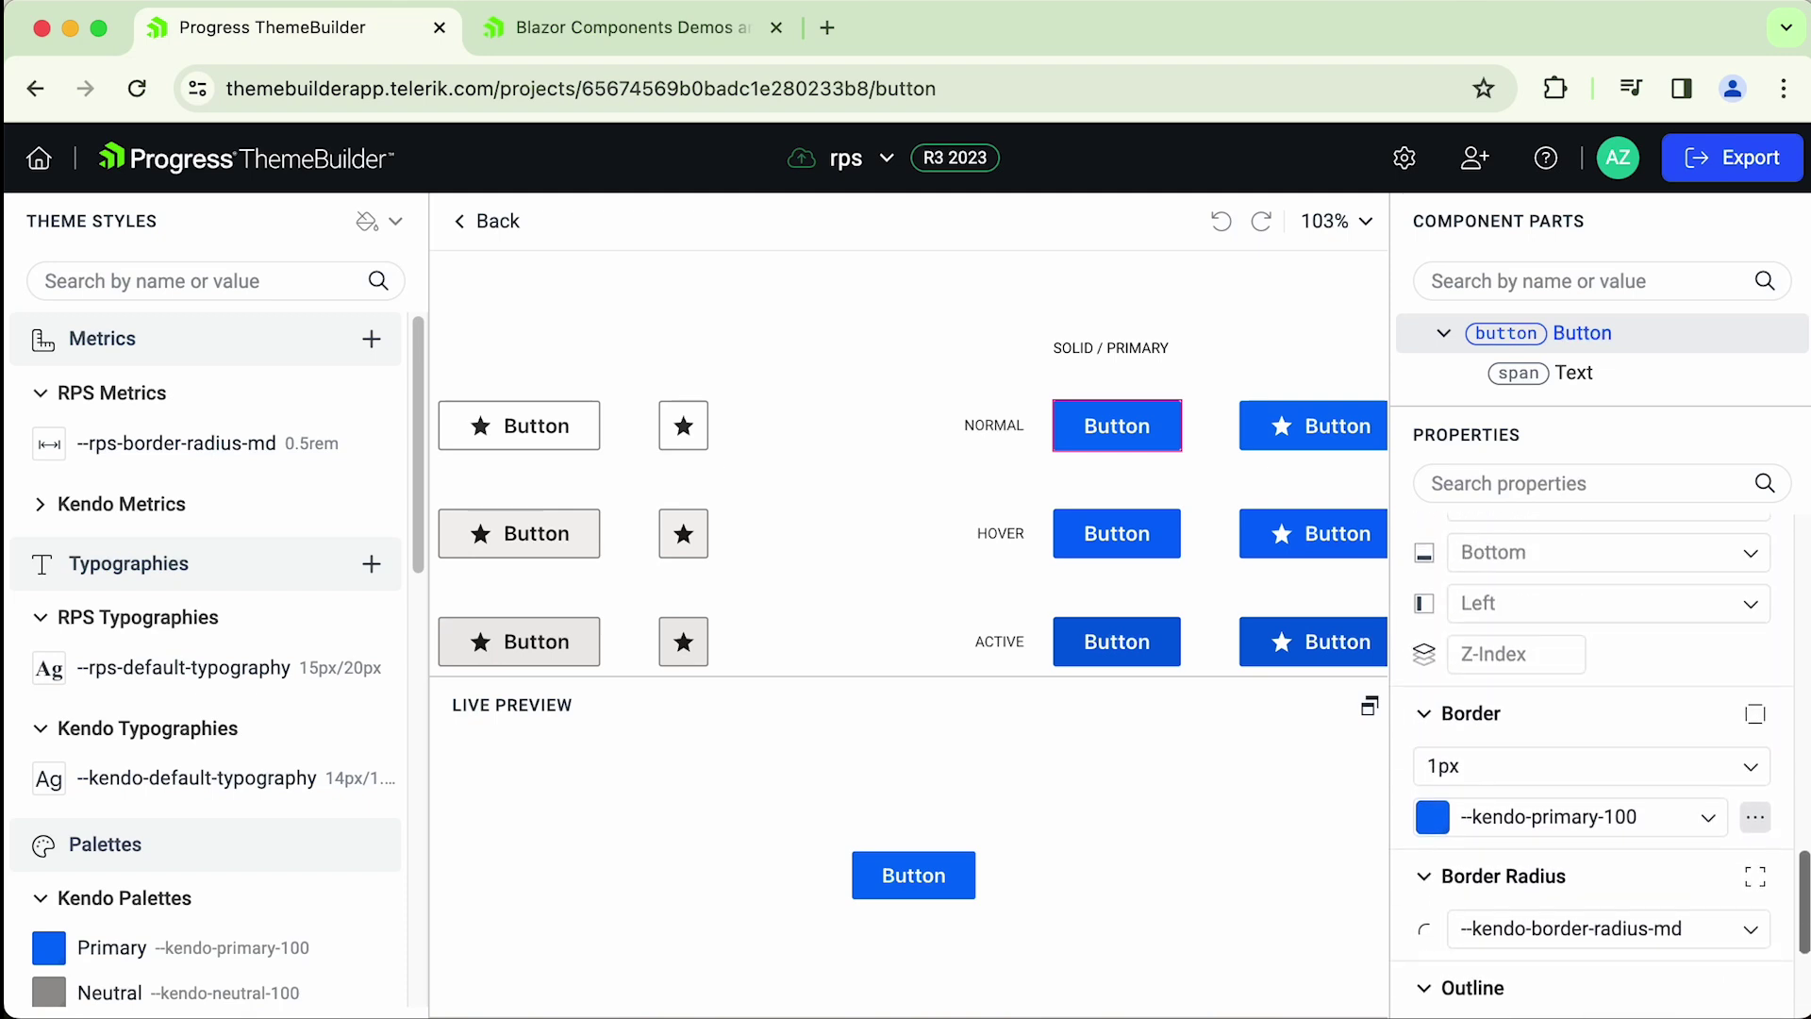
scroll(825, 453, down, 5)
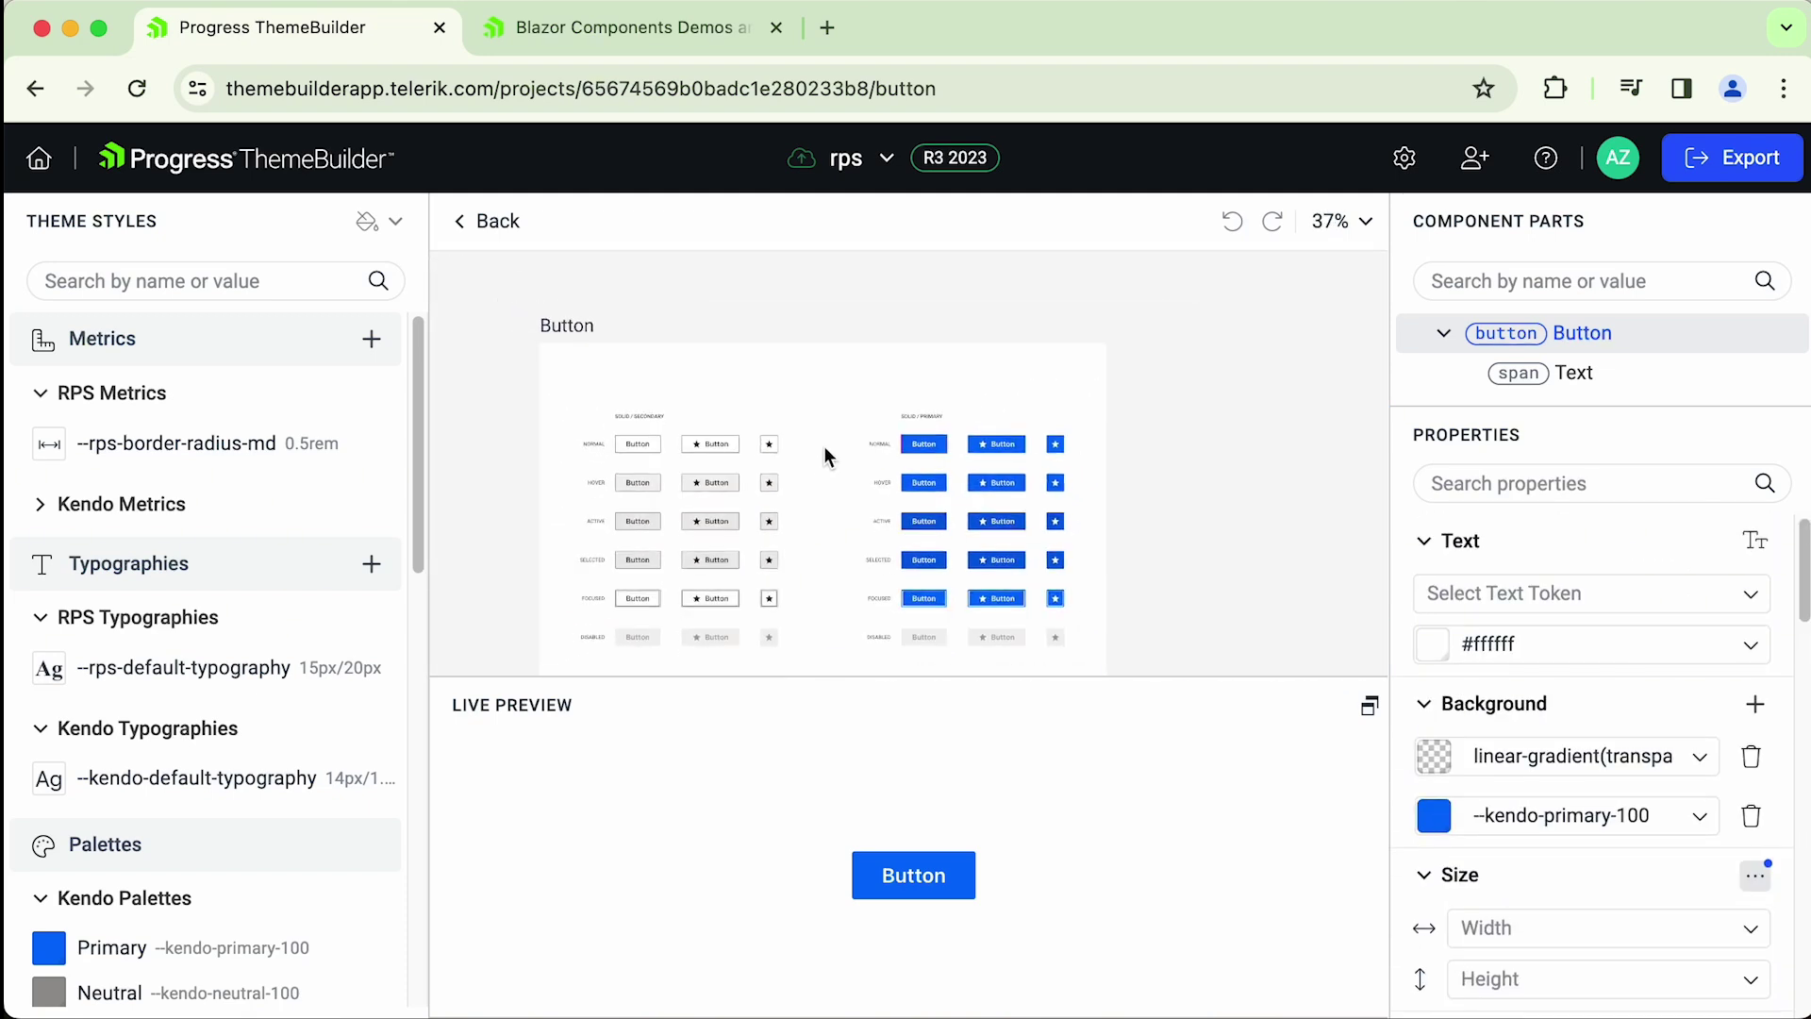
drag(823, 445, 891, 417)
scroll(887, 415, up, 2)
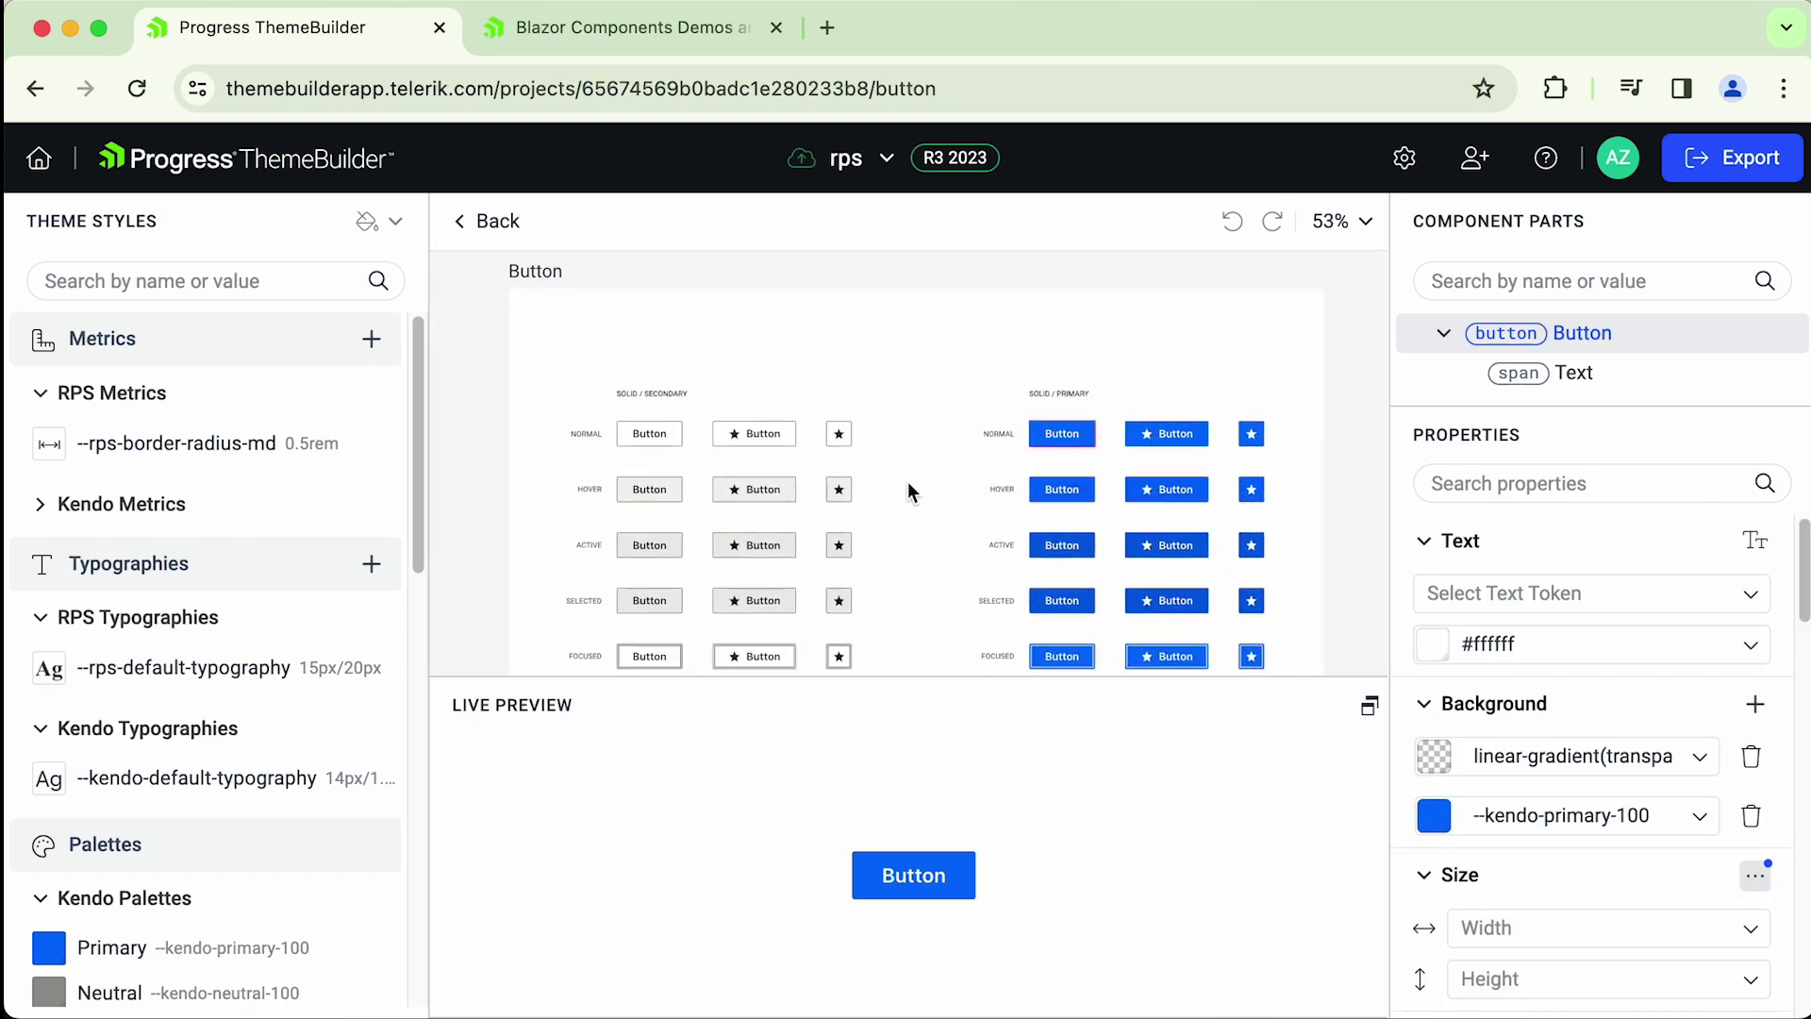
drag(907, 490, 946, 455)
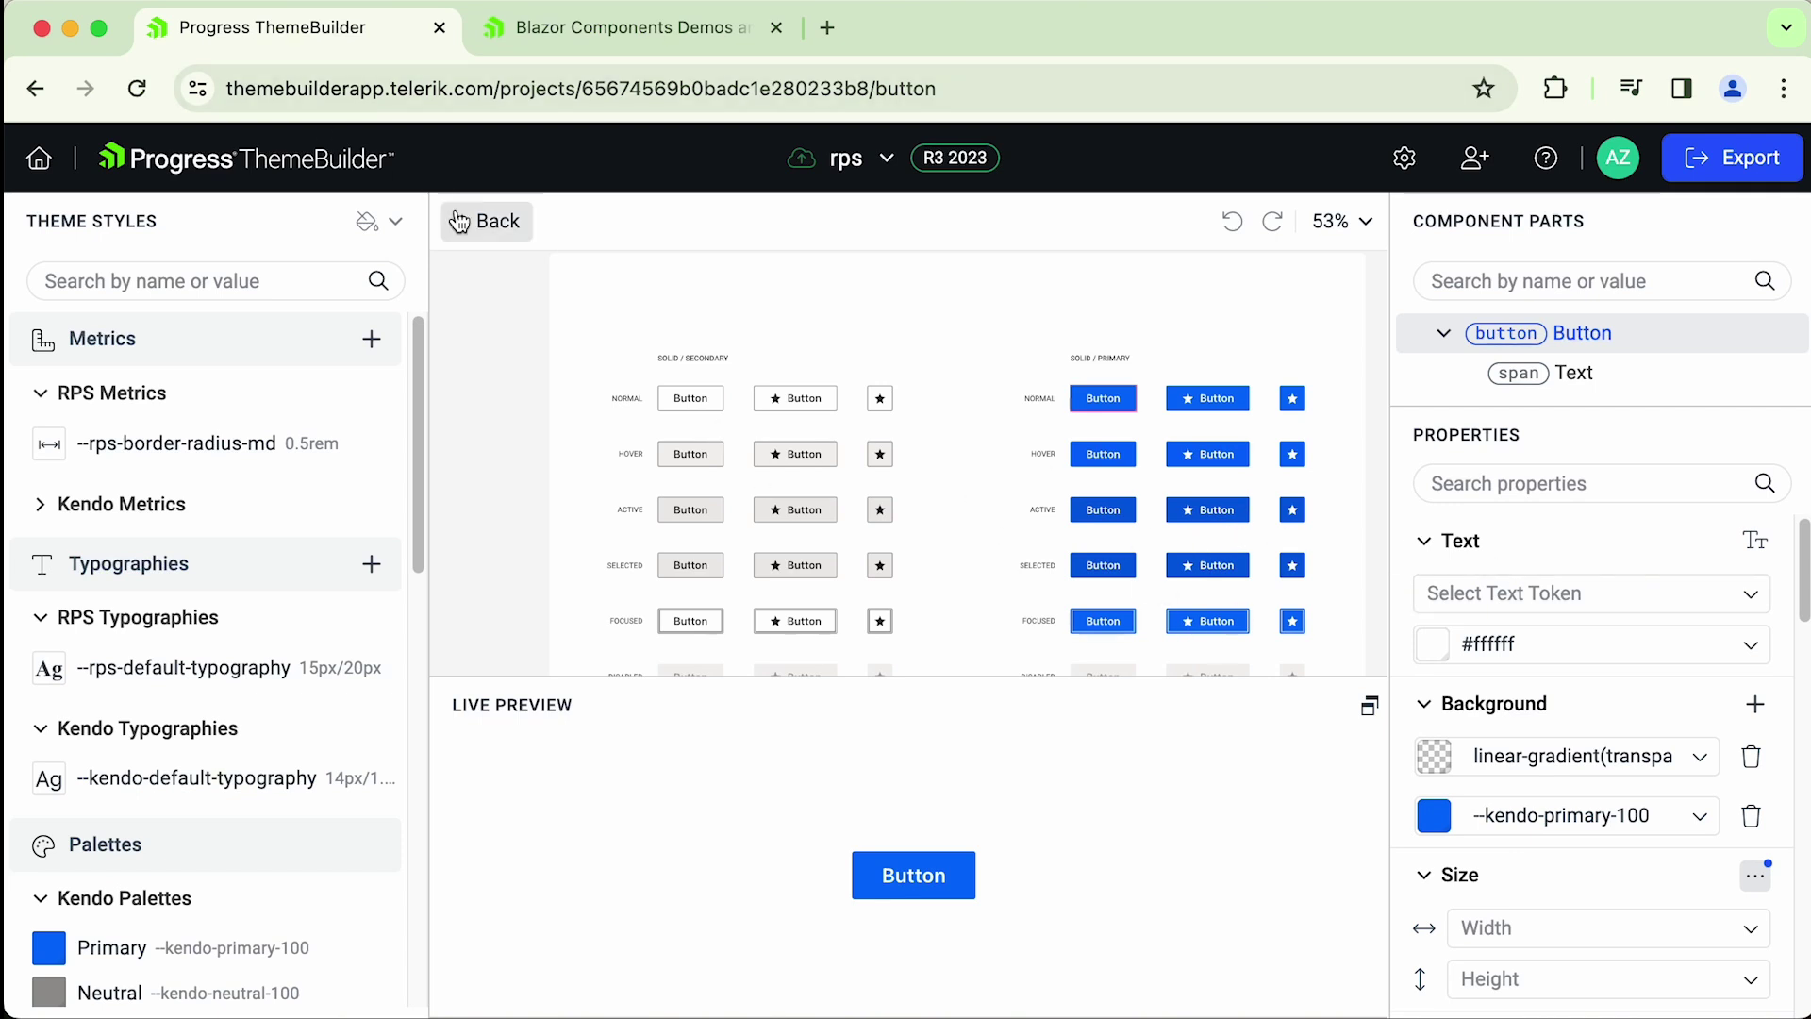
- Open ButtonGroup from the overview, enlarge its parts tree, and show the Button Group Styling Hint
click(490, 228)
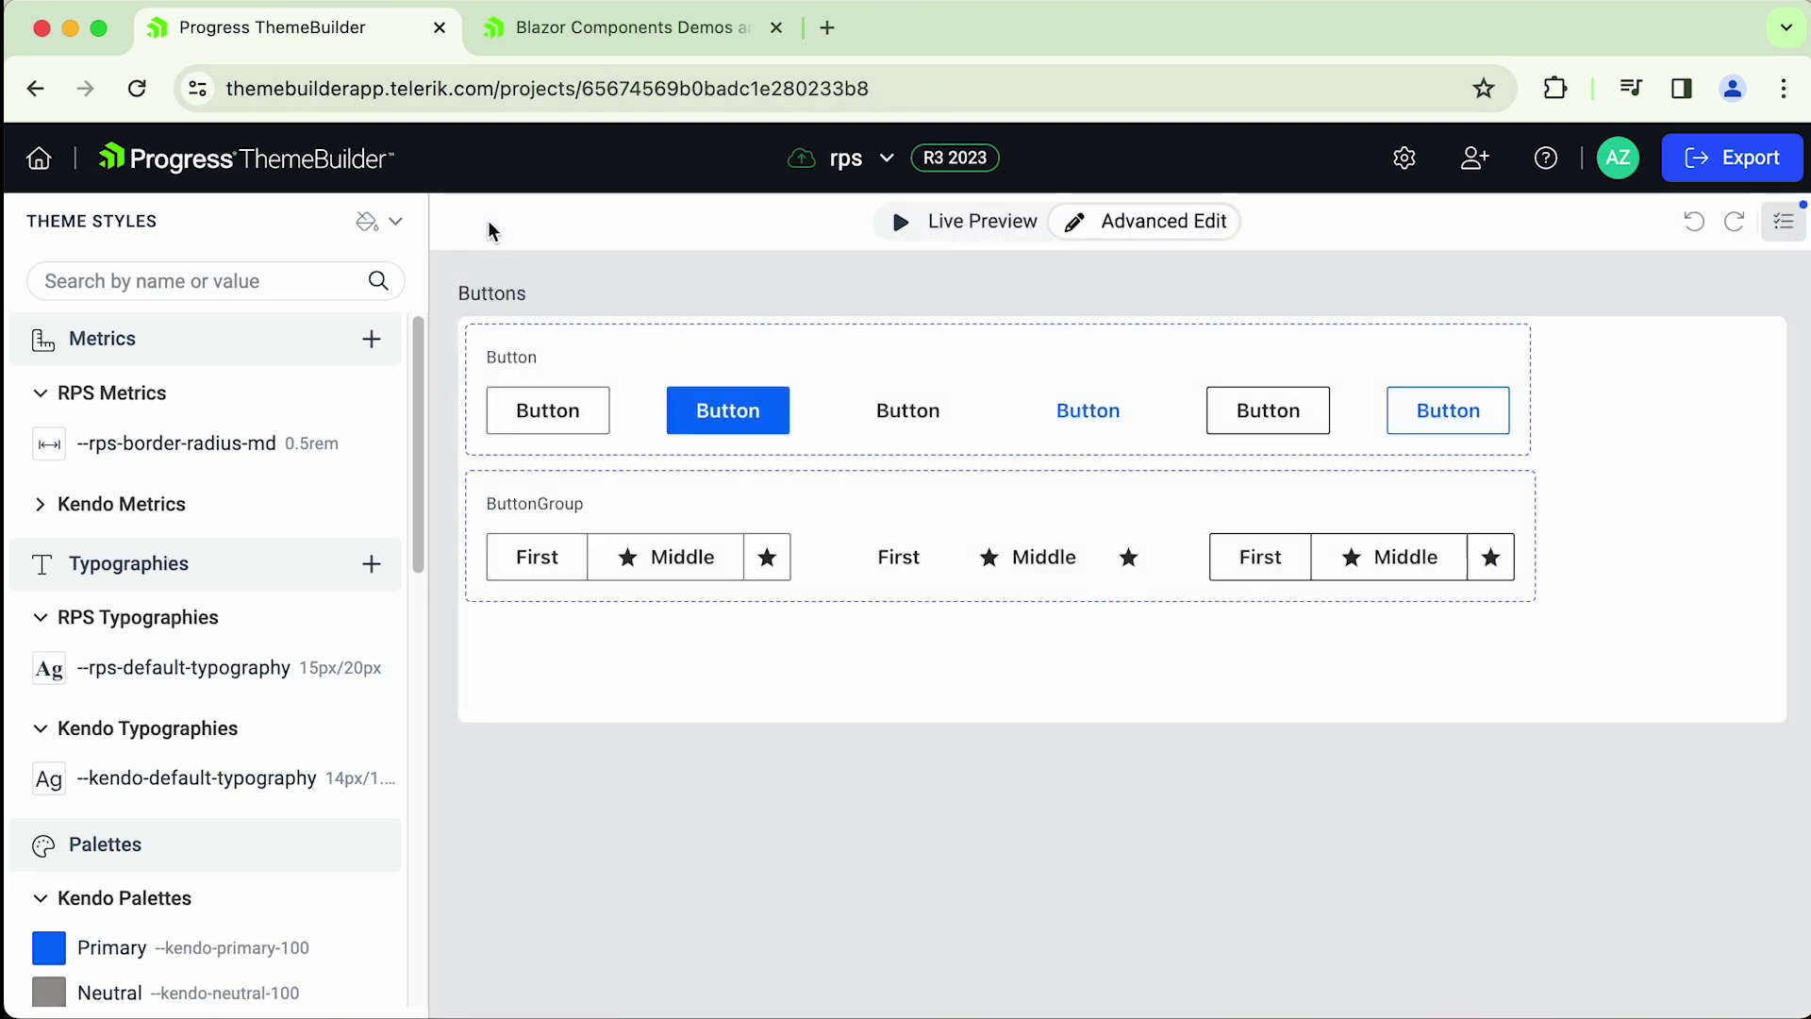
click(647, 509)
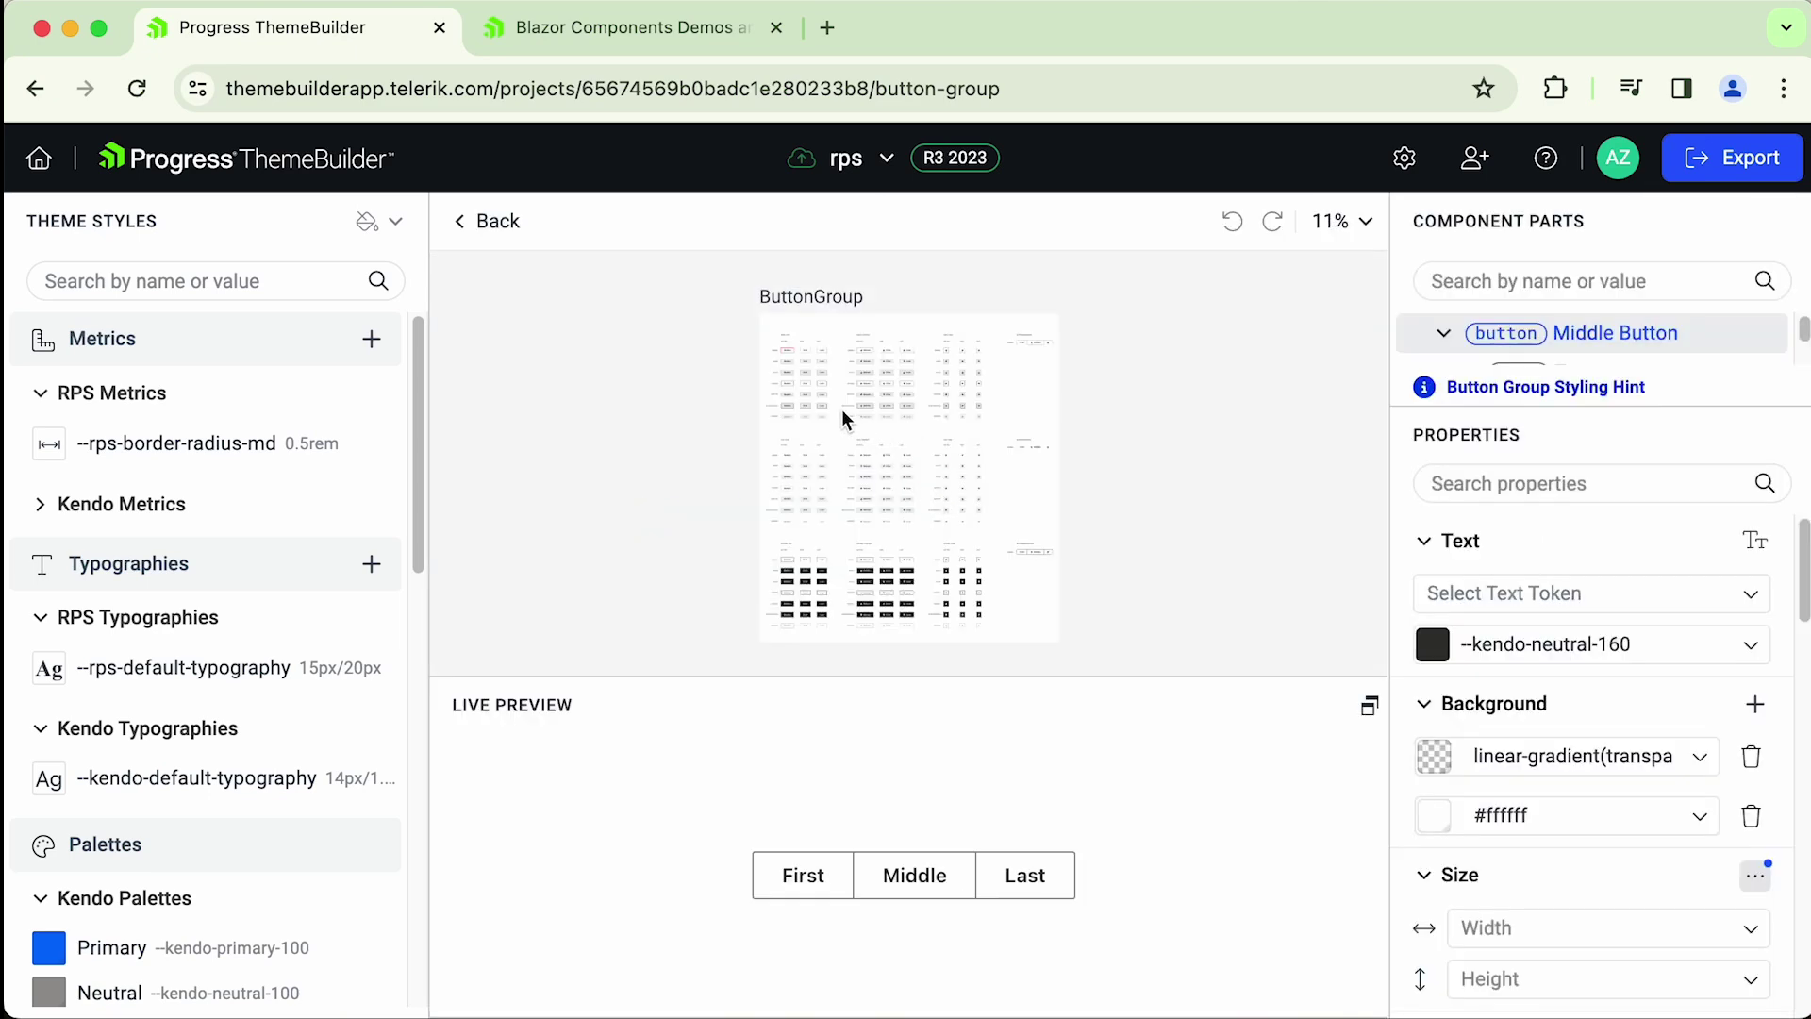
scroll(842, 409, up, 5)
scroll(849, 453, up, 2)
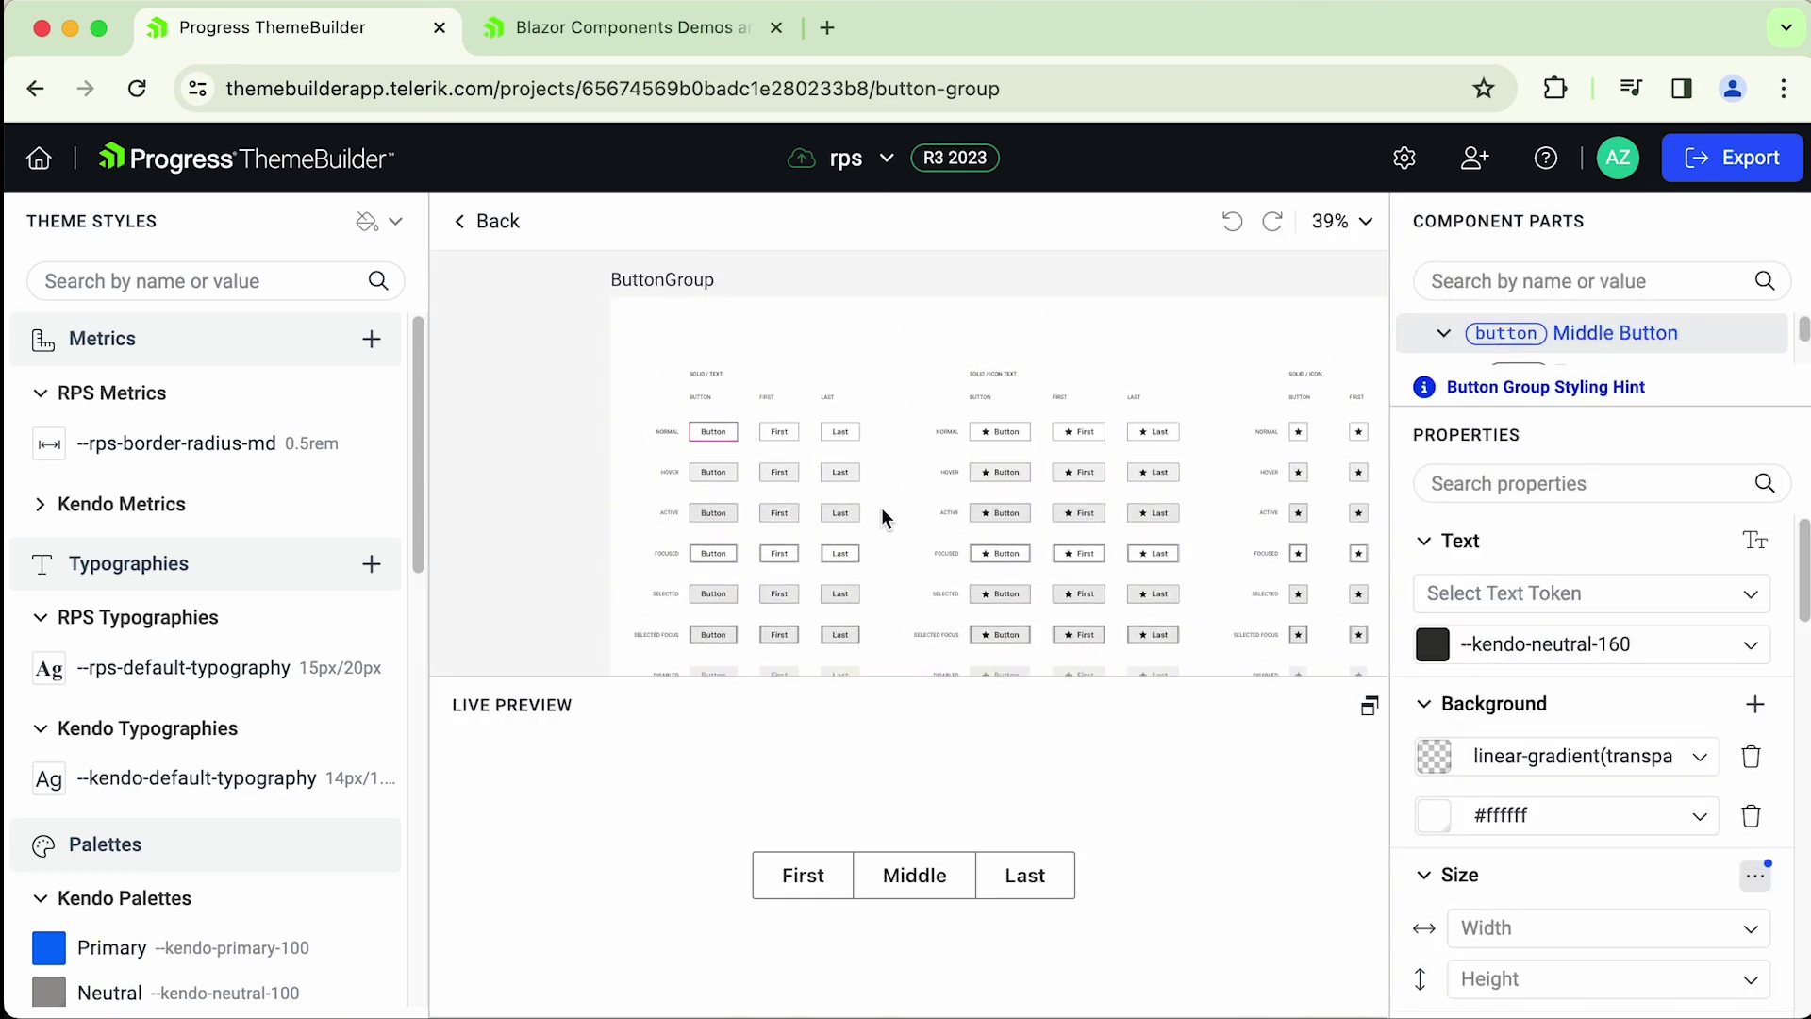
scroll(692, 445, up, 3)
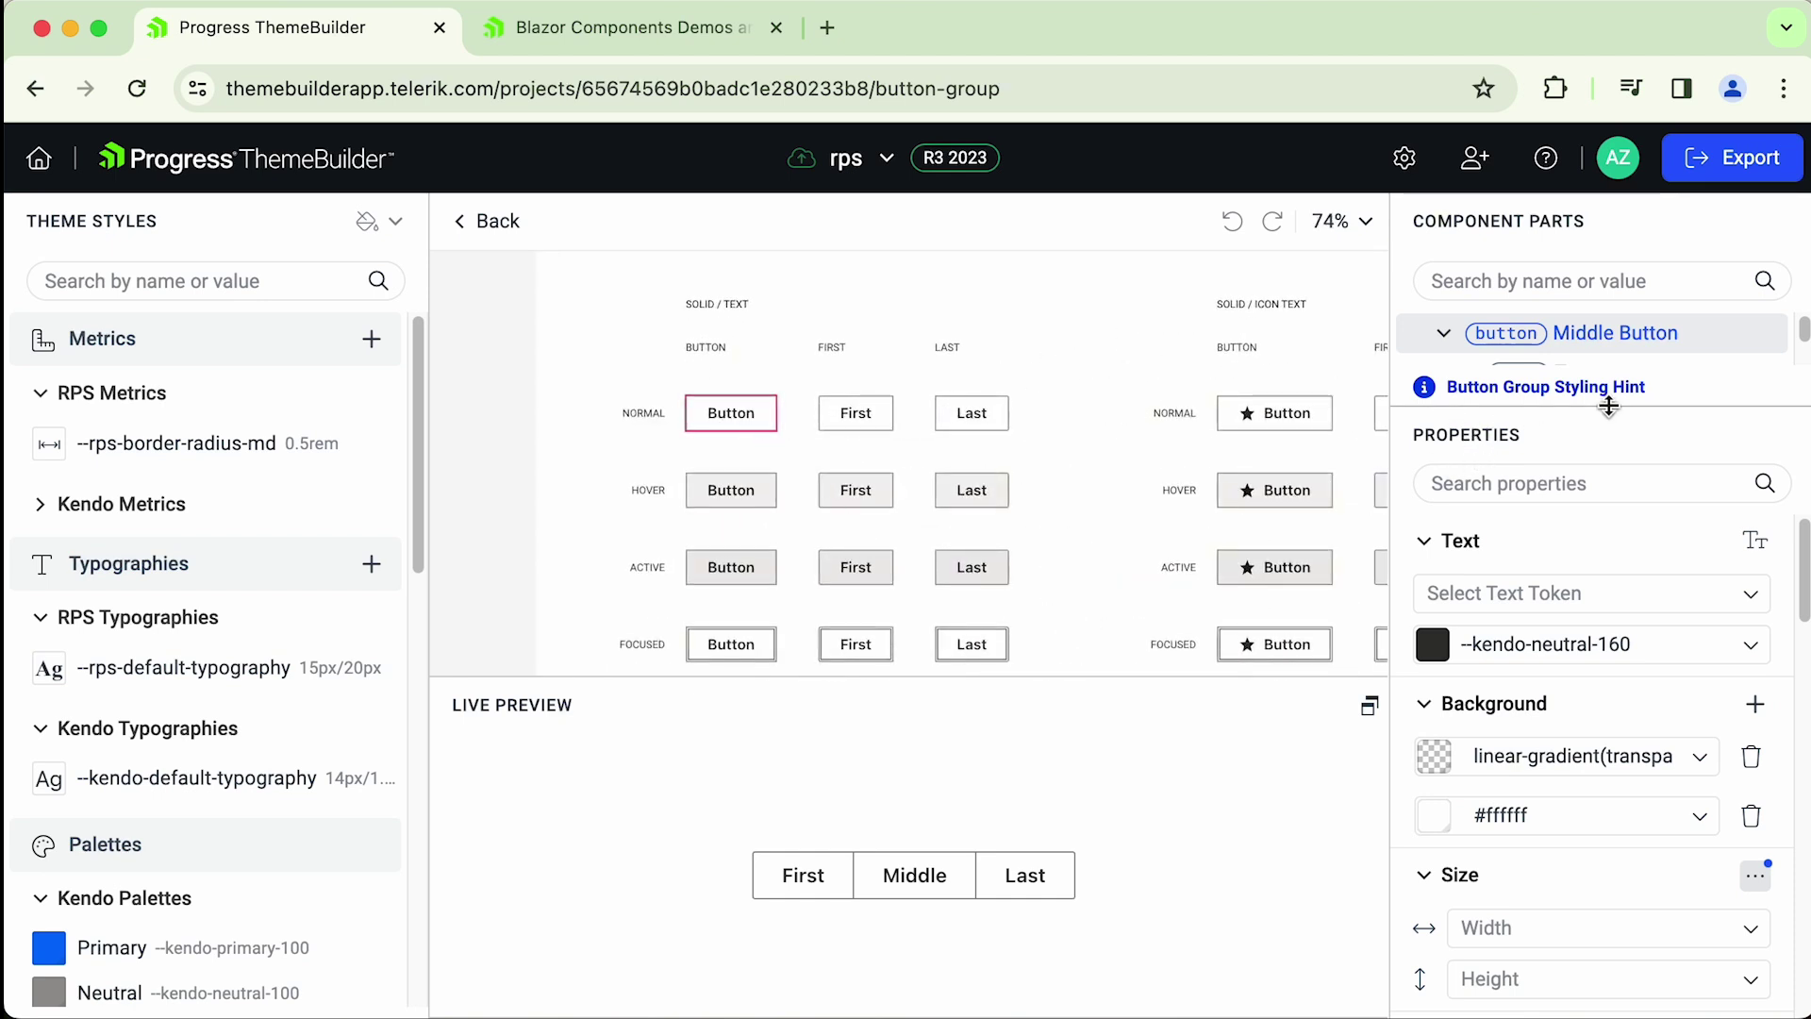
drag(1609, 406, 1584, 442)
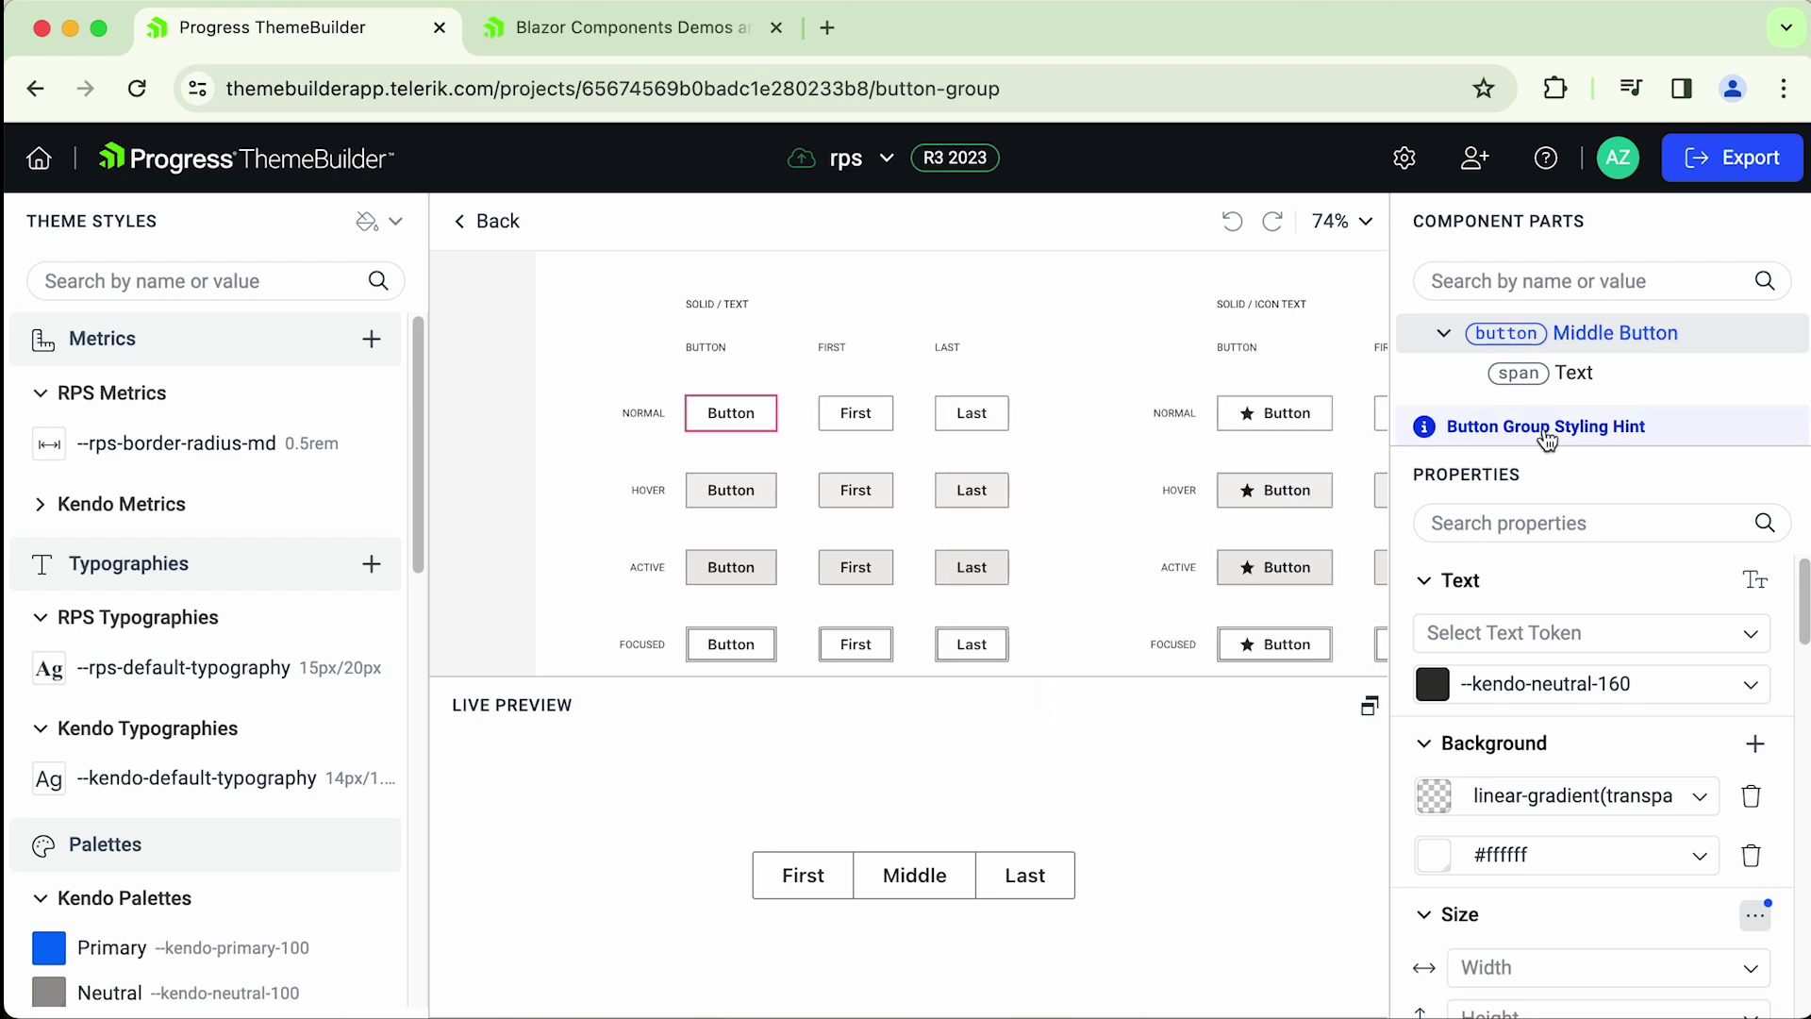
click(1581, 434)
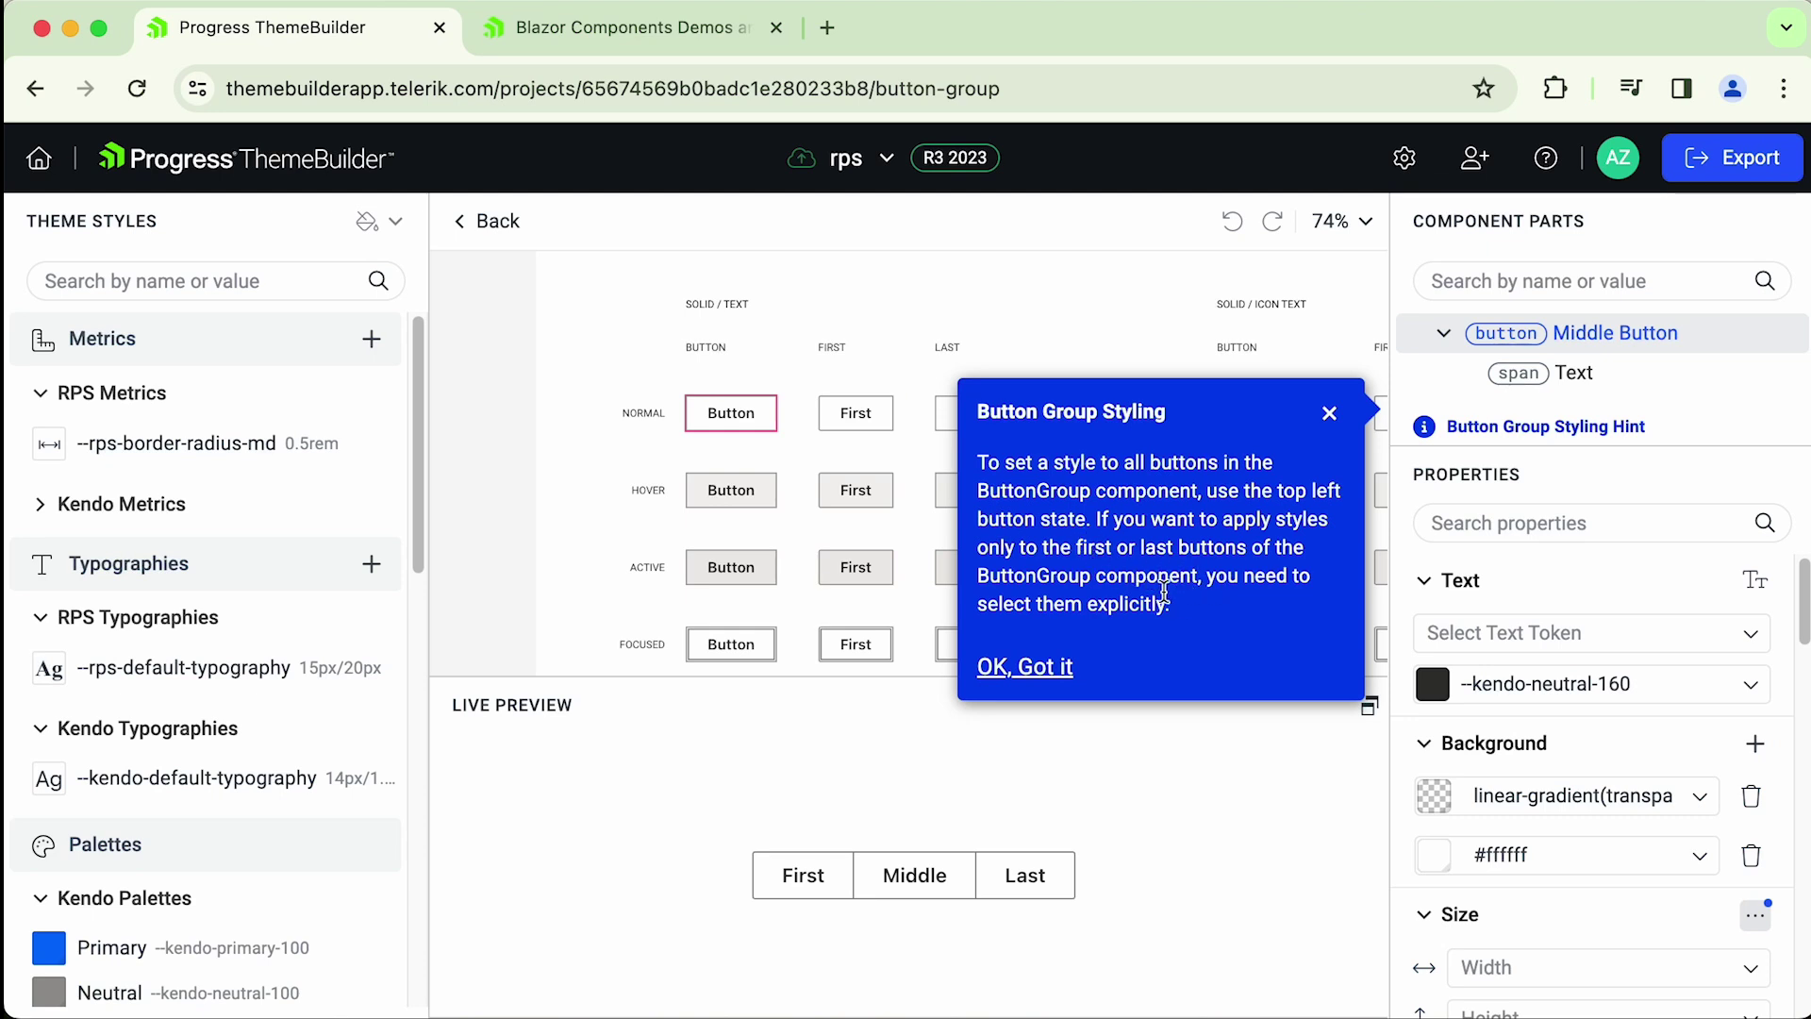
- Dismiss the hint and add a background colour layer set to --kendo-info-100
click(1045, 668)
scroll(727, 465, up, 5)
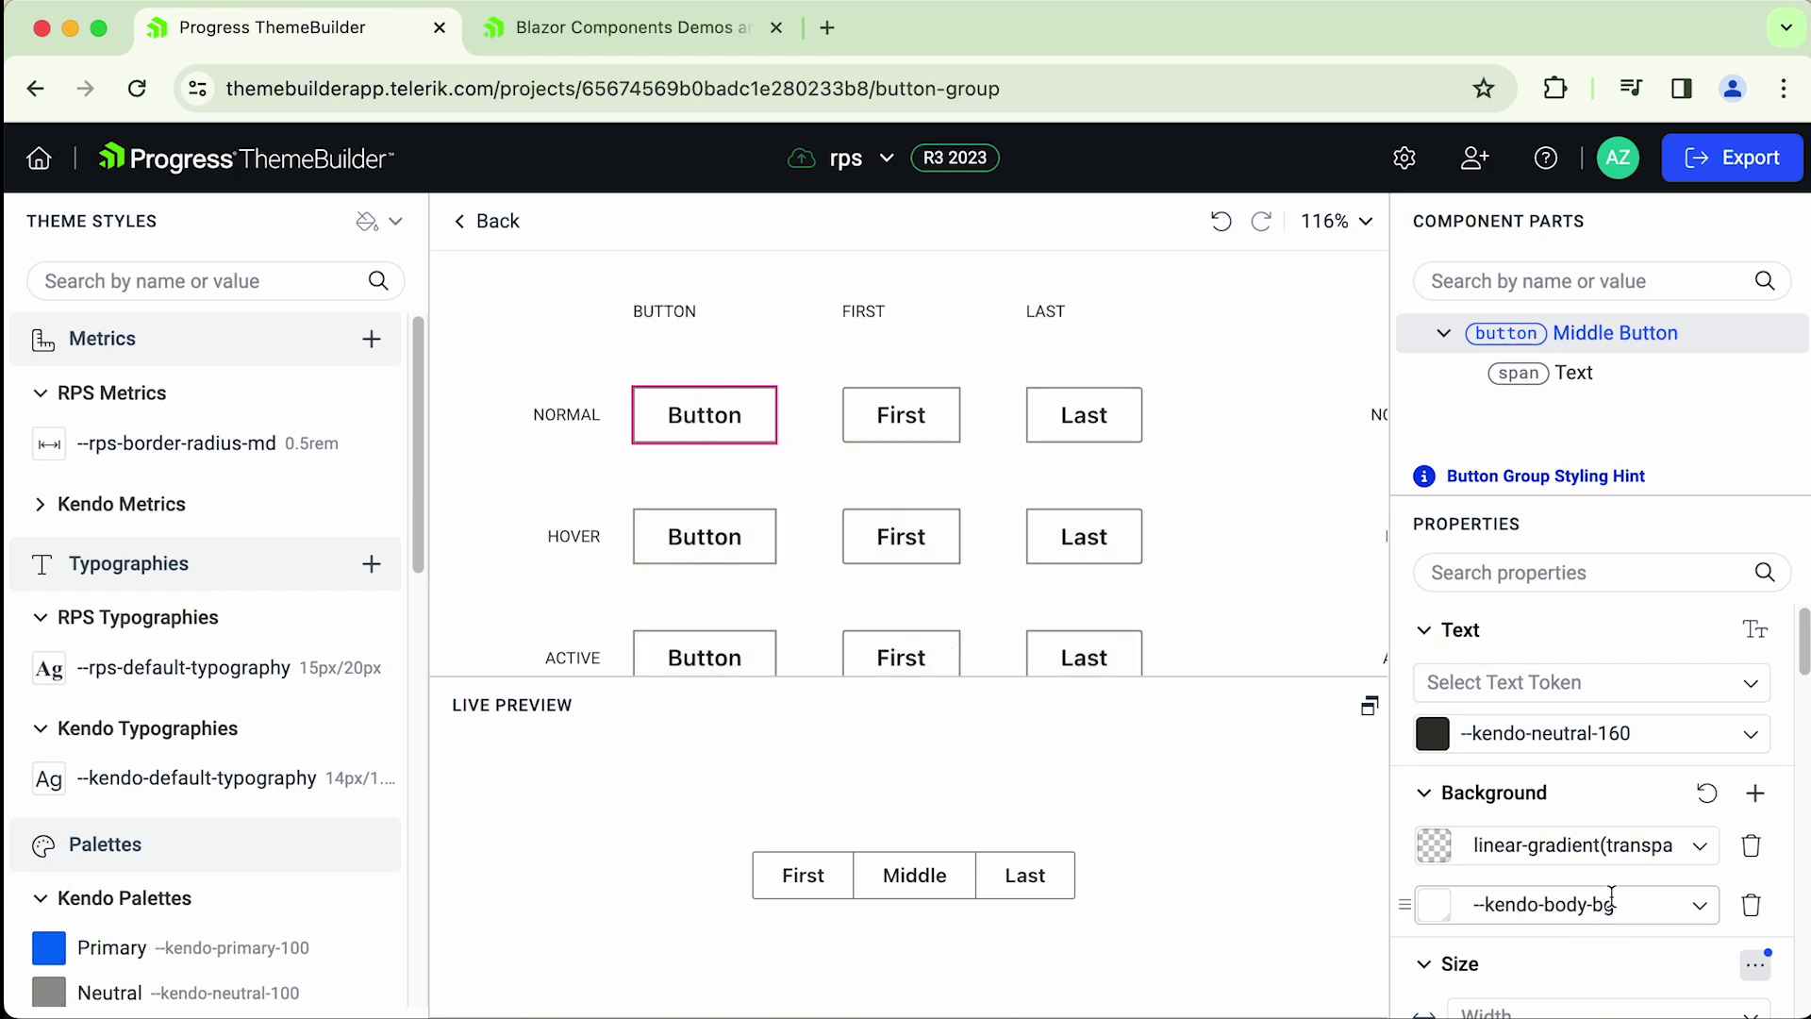
click(1755, 792)
click(1702, 848)
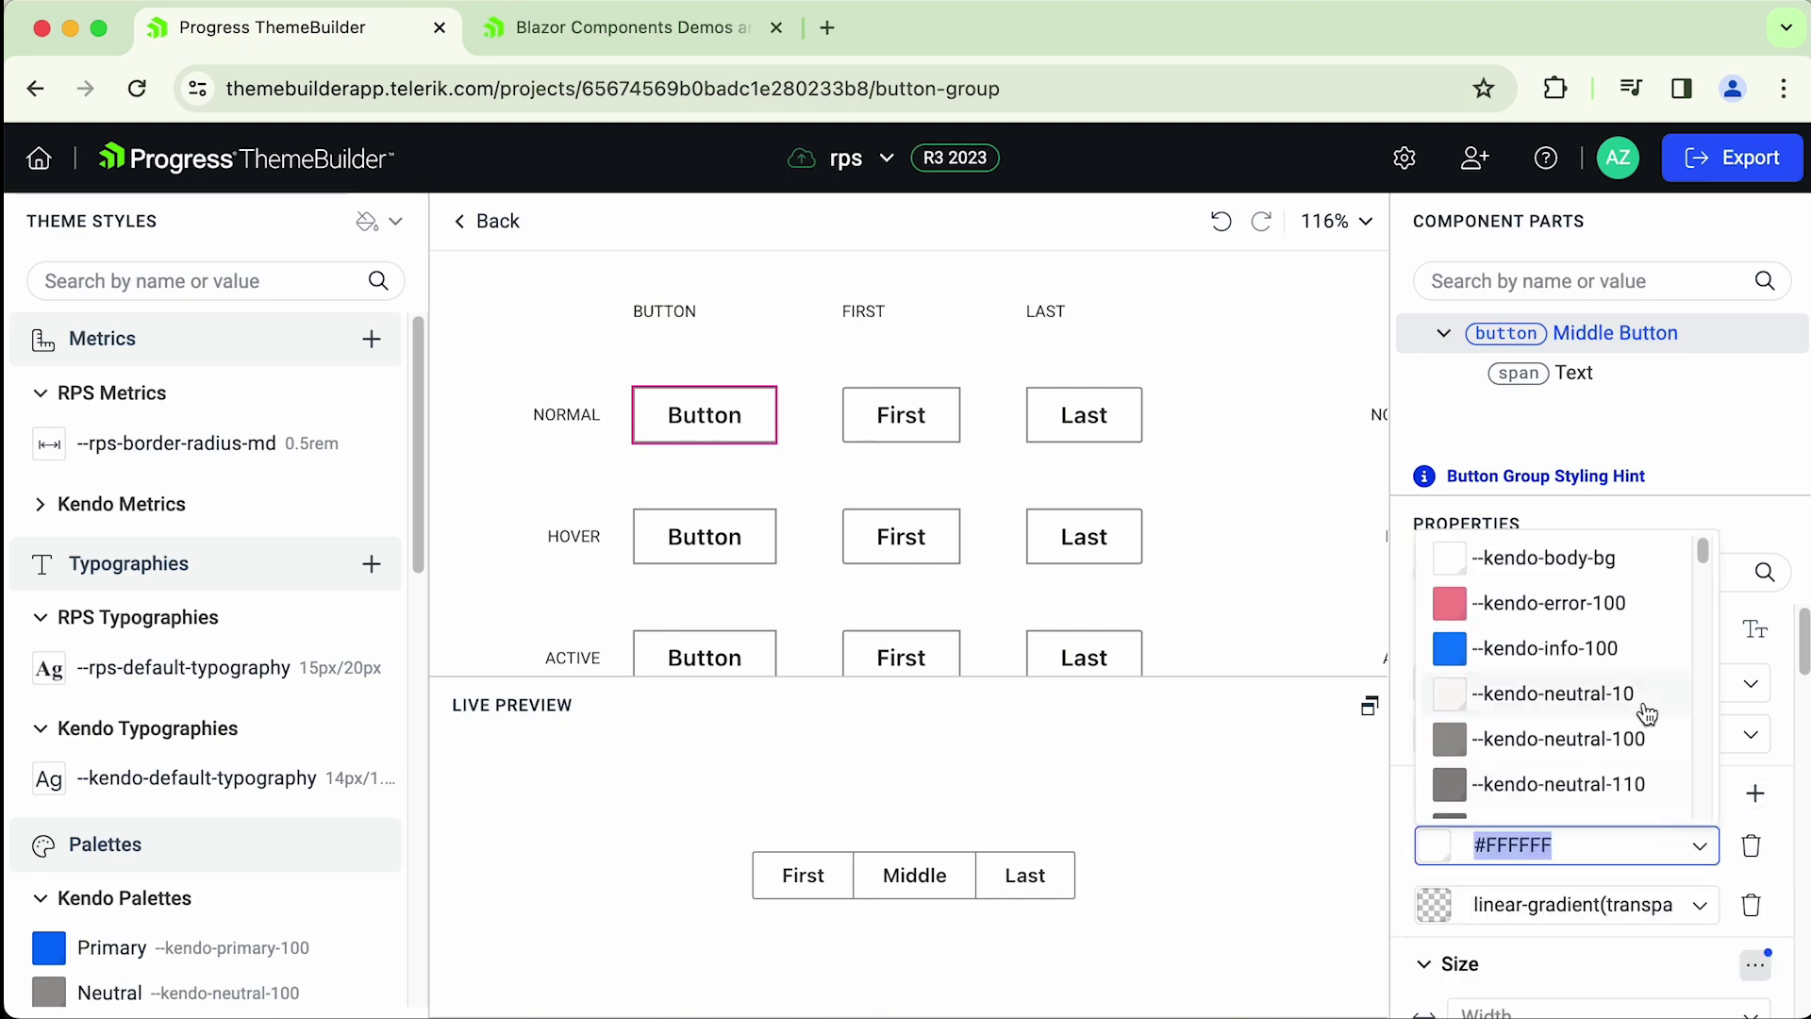
click(1539, 651)
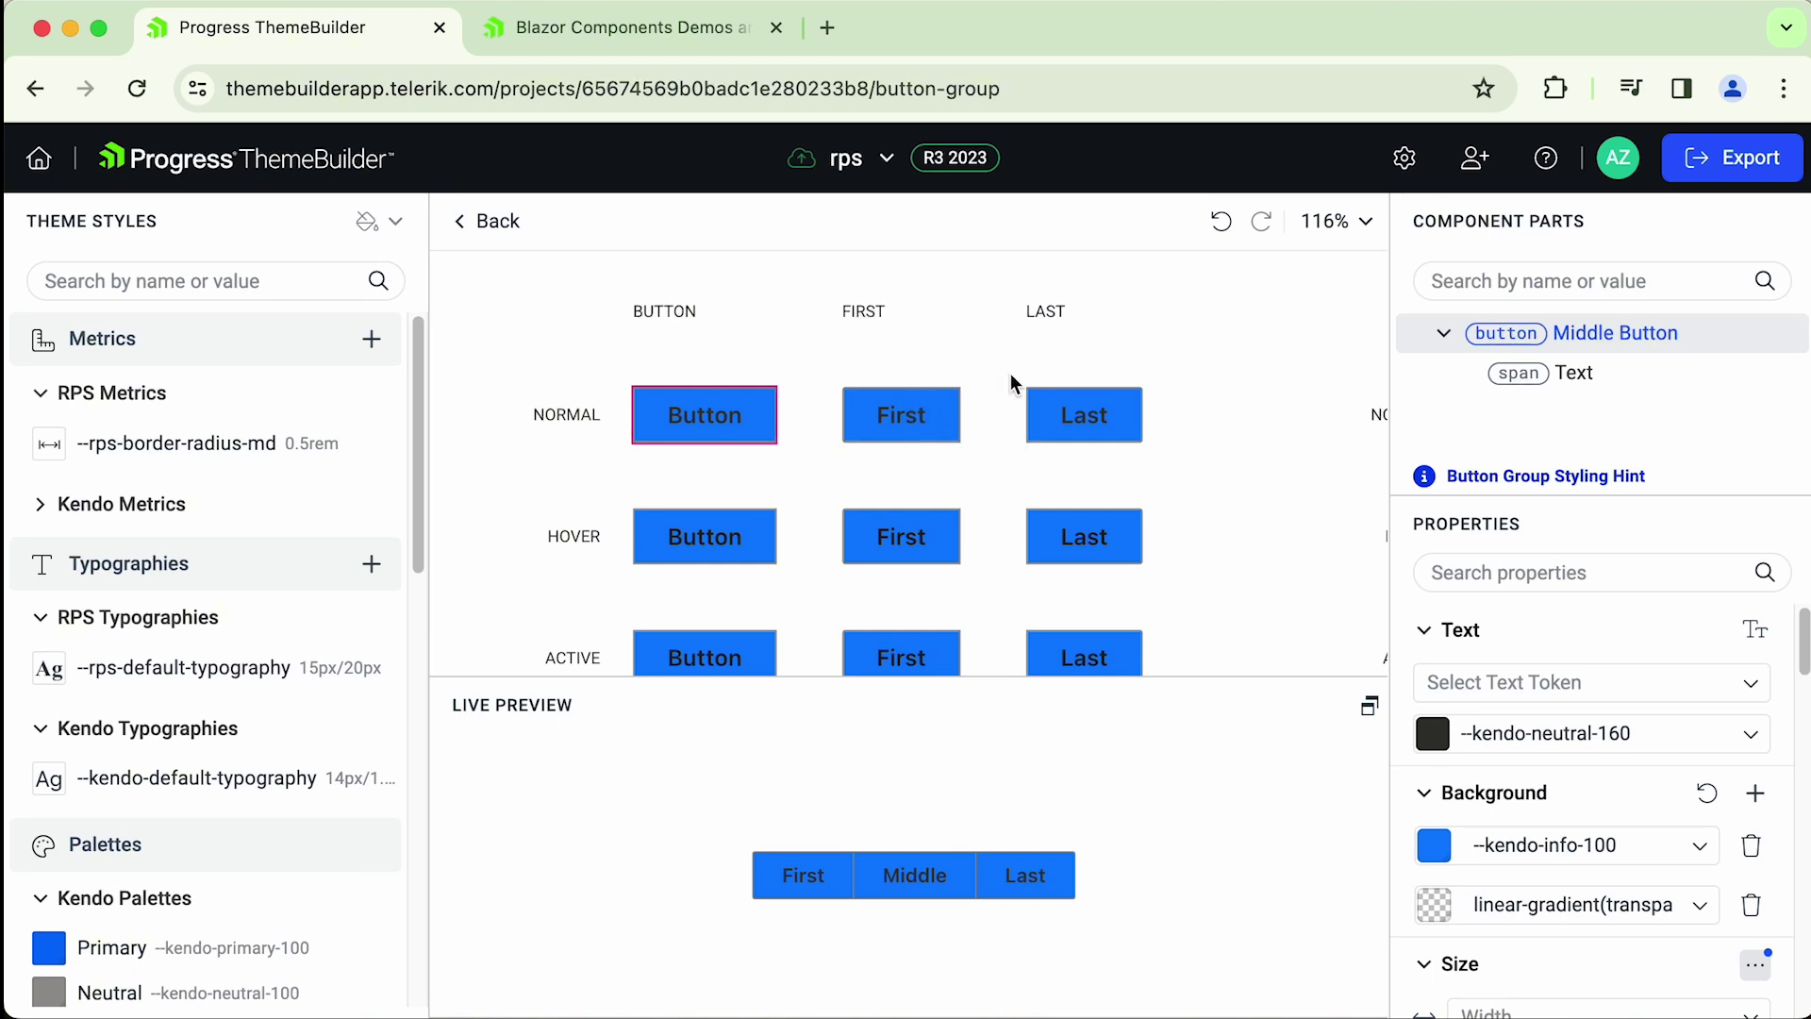
- Give the First buttons a --kendo-error-100 pink background
click(950, 412)
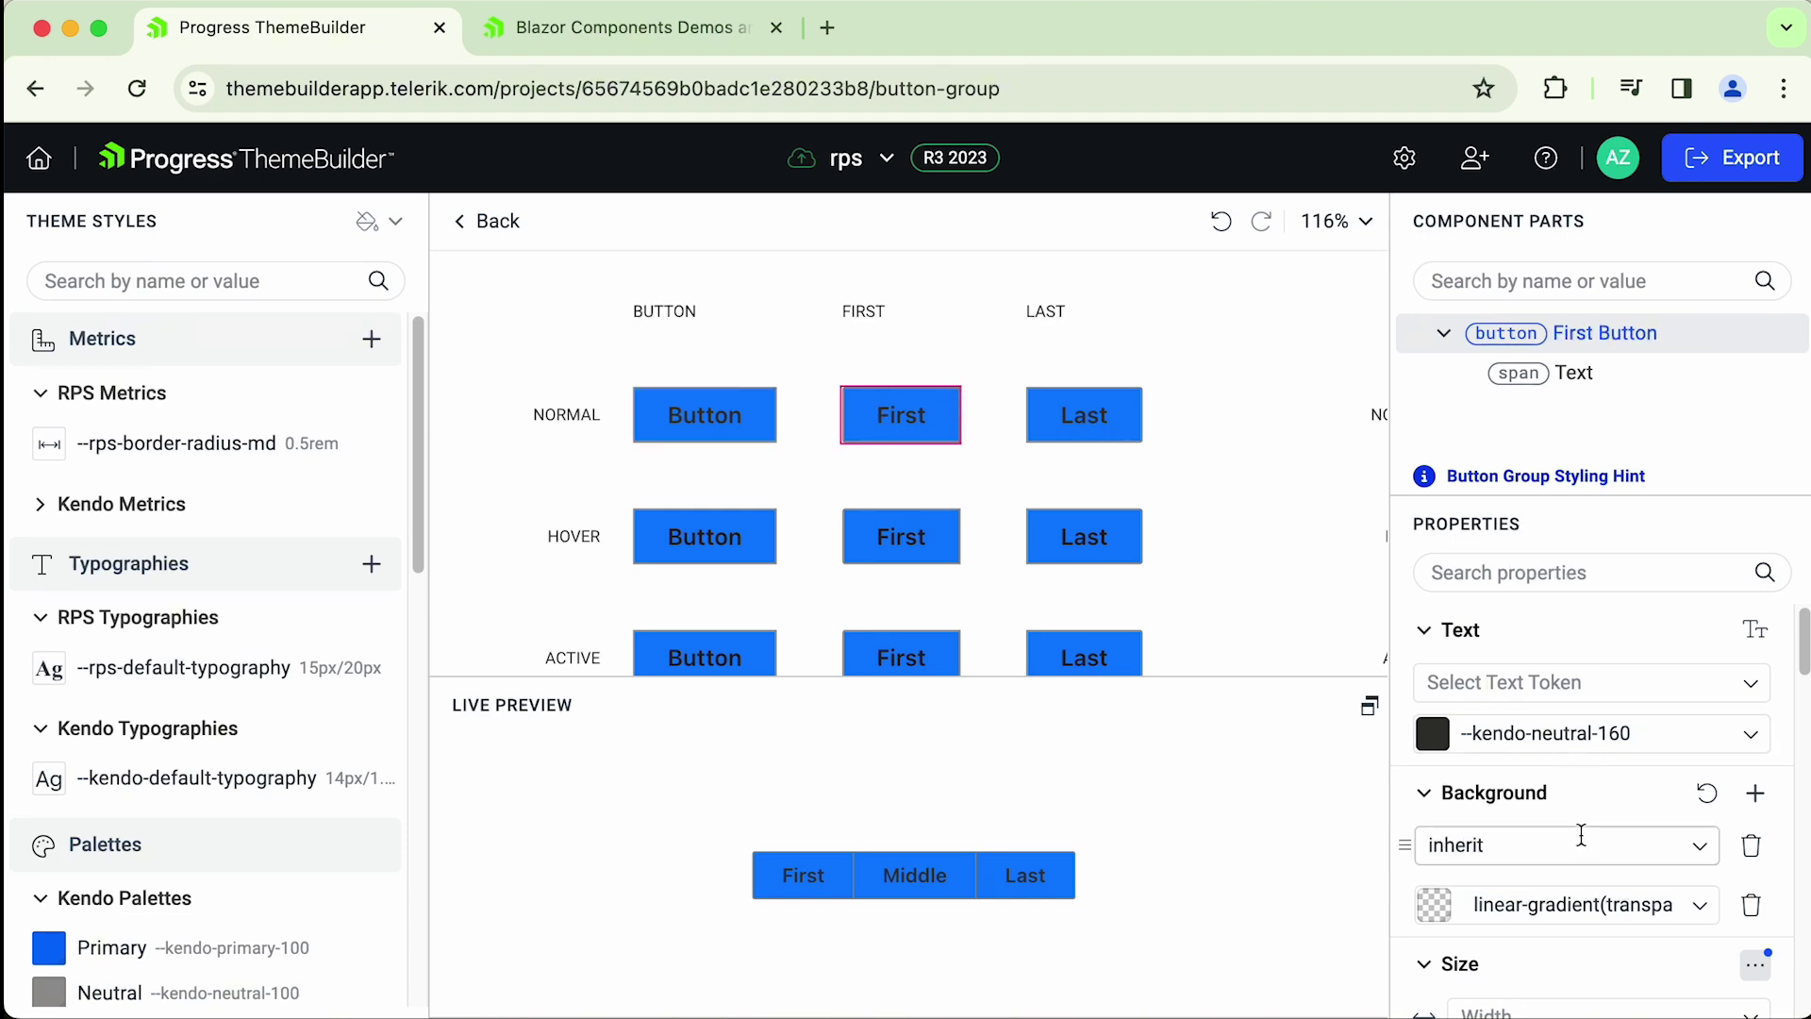
click(1703, 852)
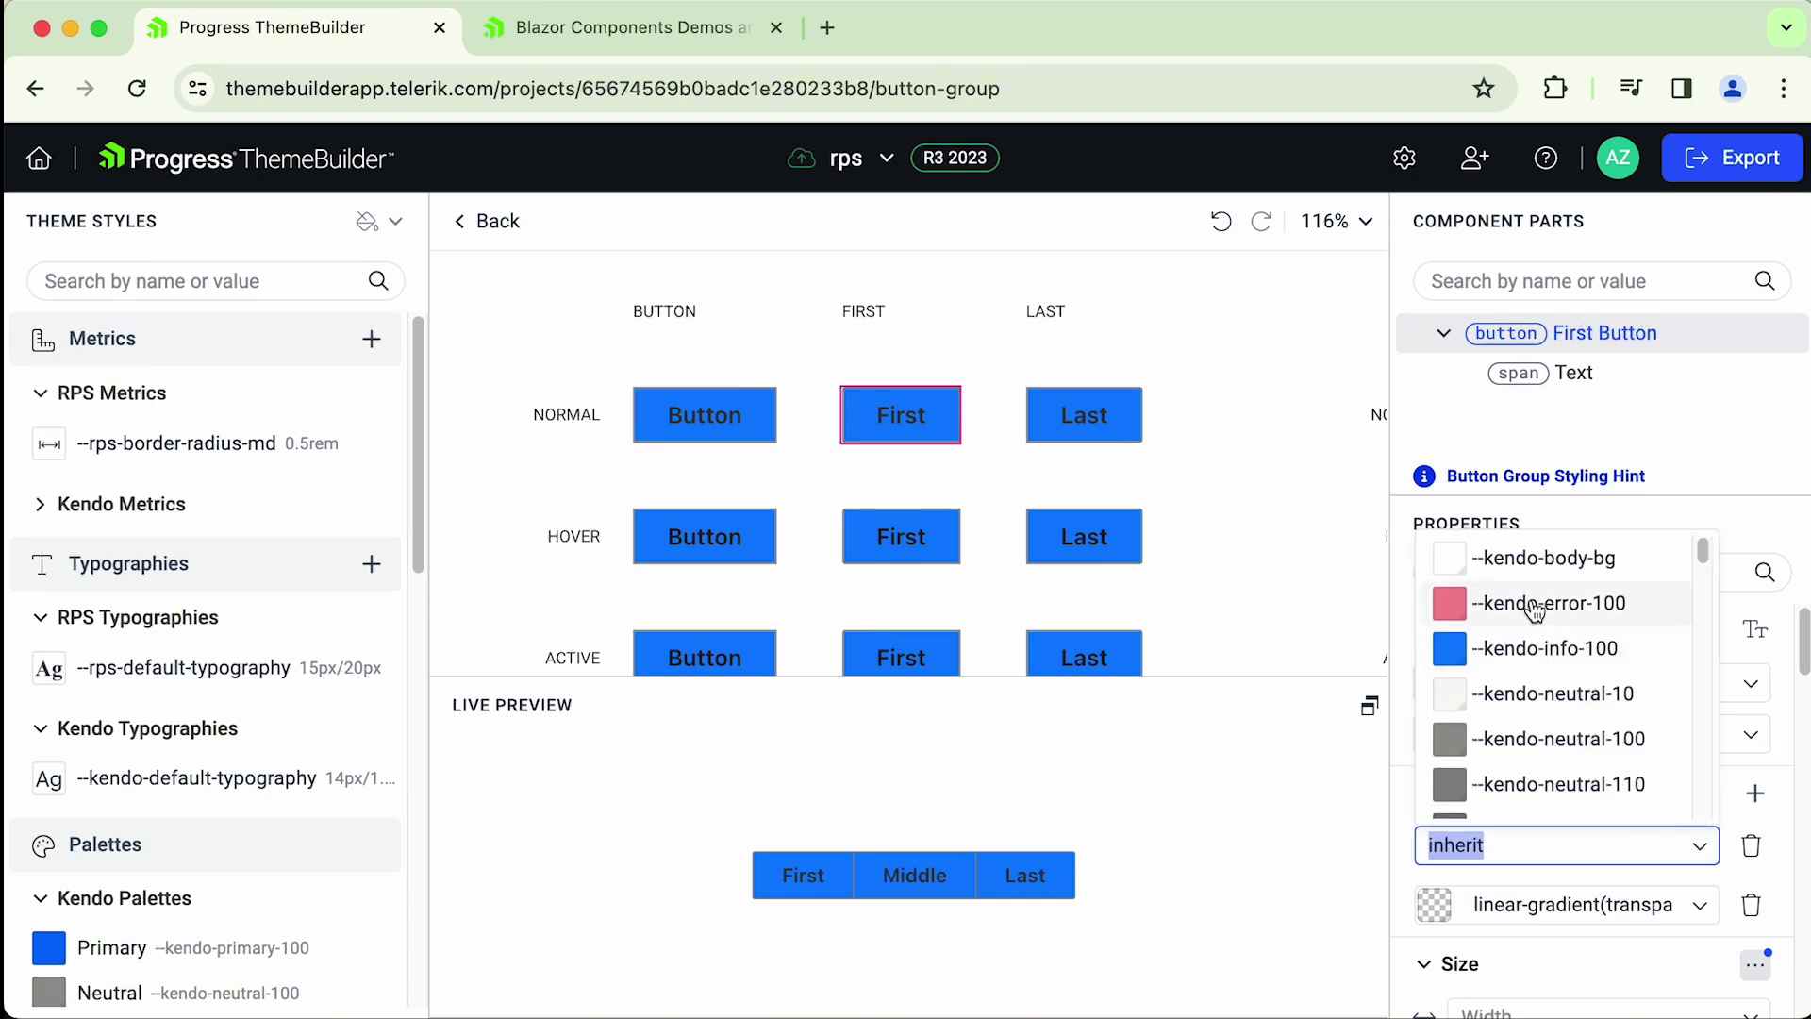
click(1530, 598)
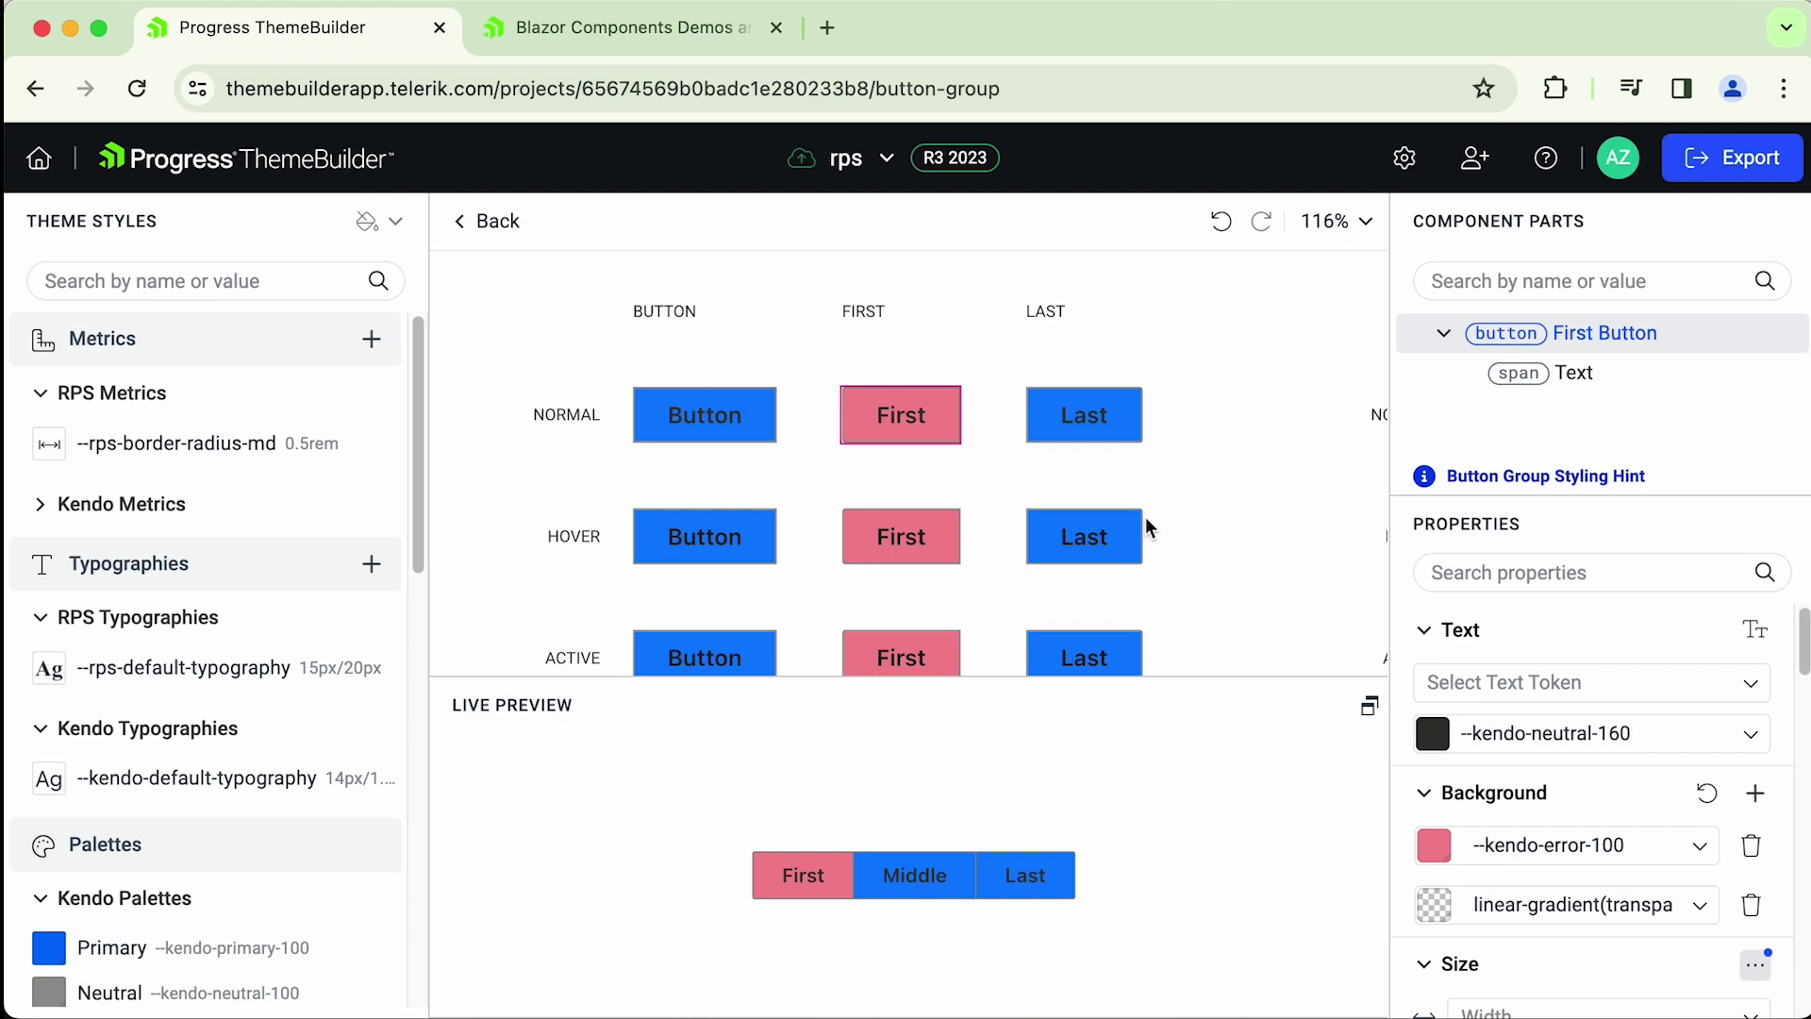
- Give the Last buttons a --kendo-neutral-20 light grey background
click(1128, 436)
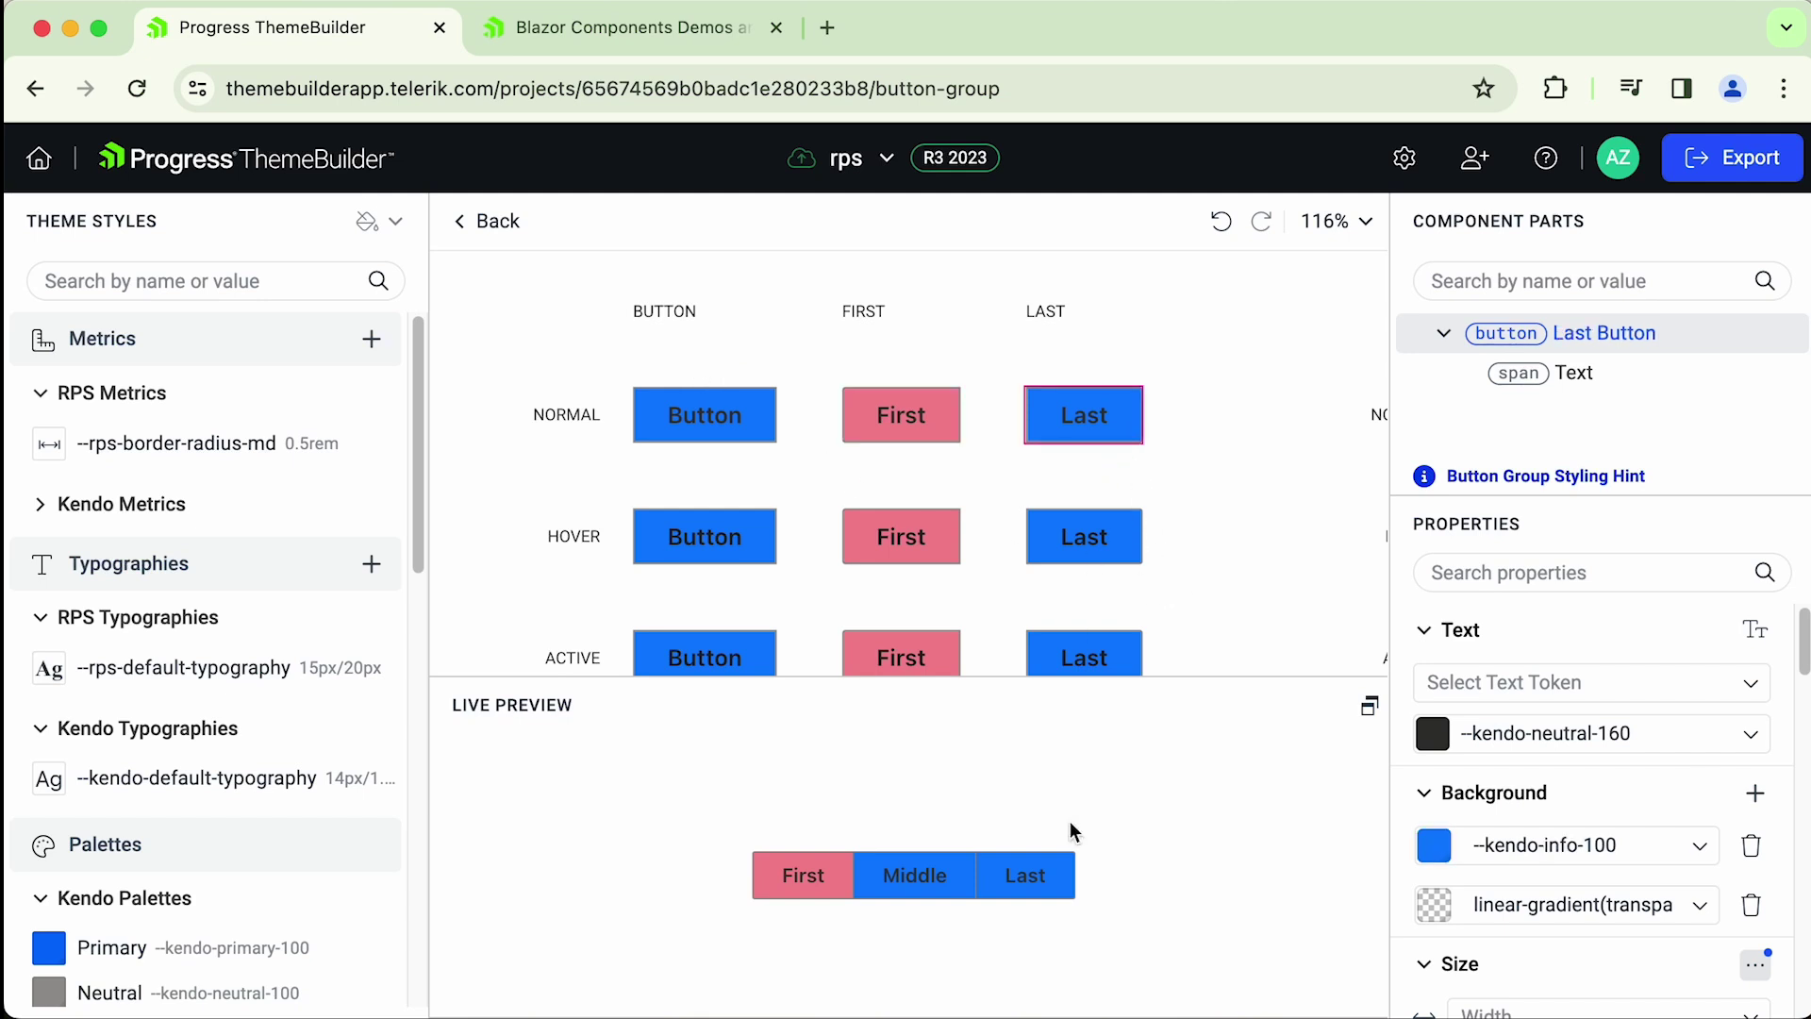
click(1700, 847)
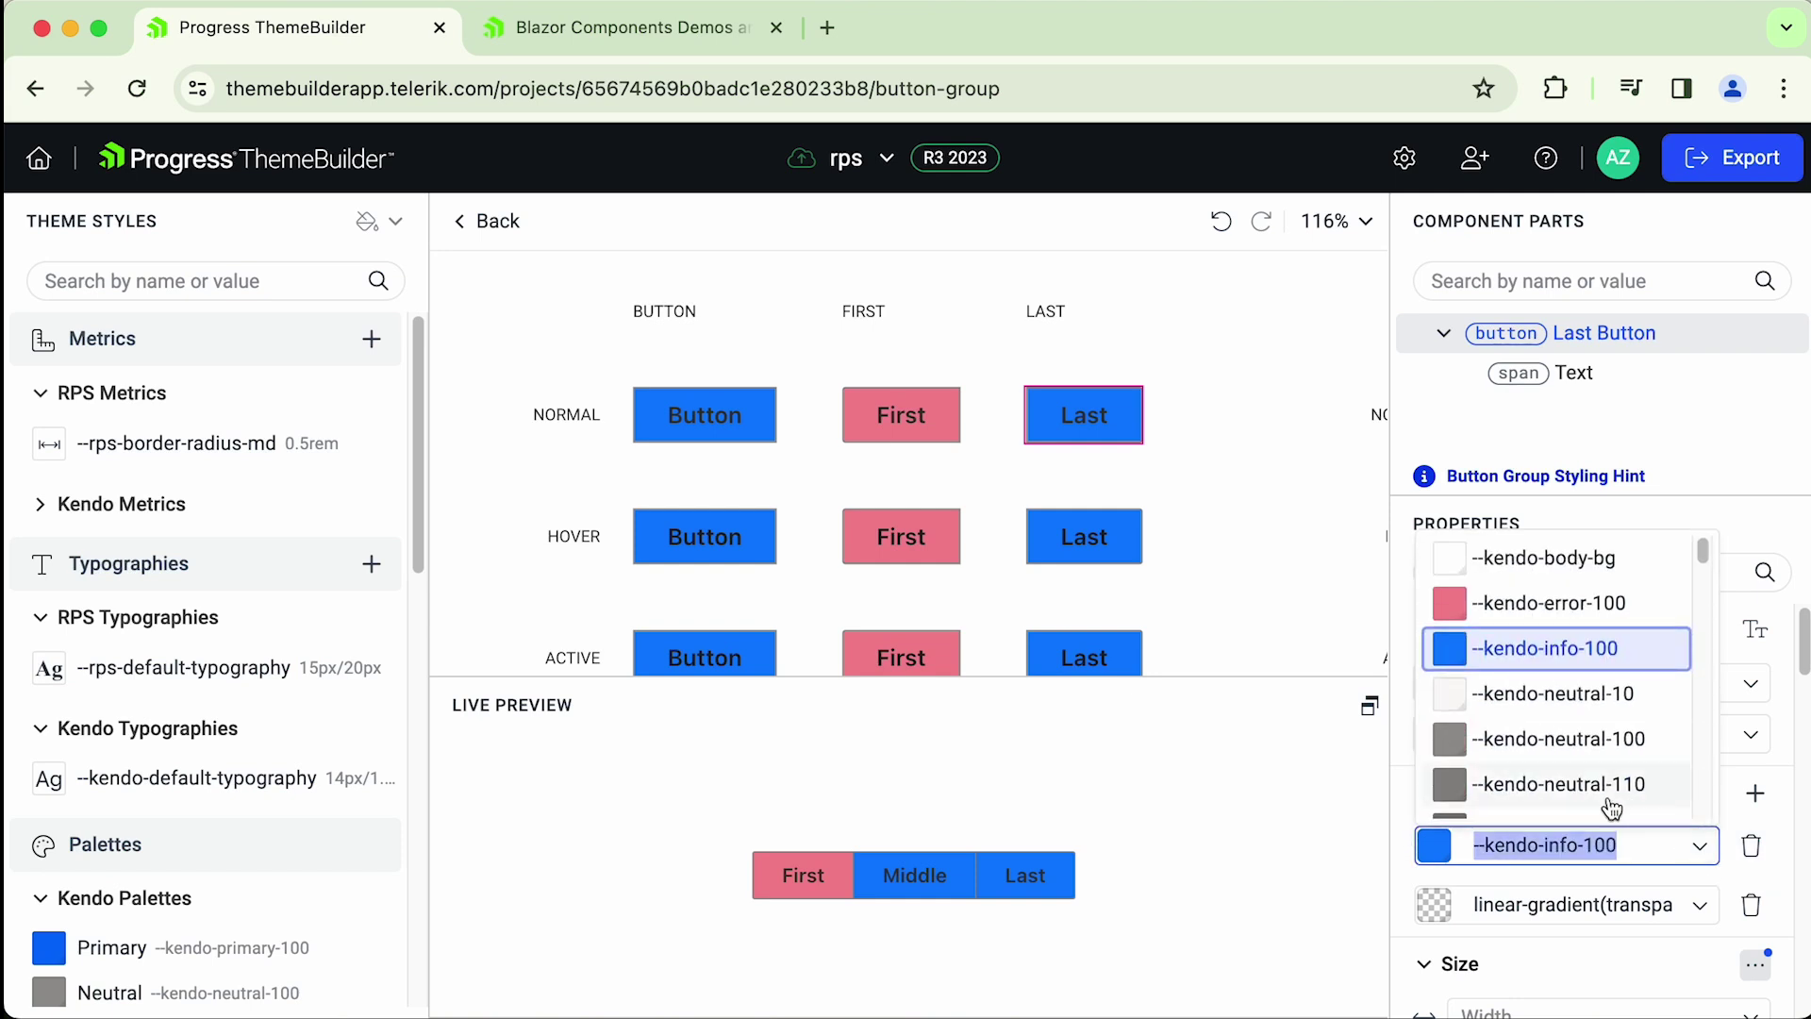
scroll(1611, 808, down, 10)
scroll(1500, 740, up, 10)
scroll(1553, 624, down, 10)
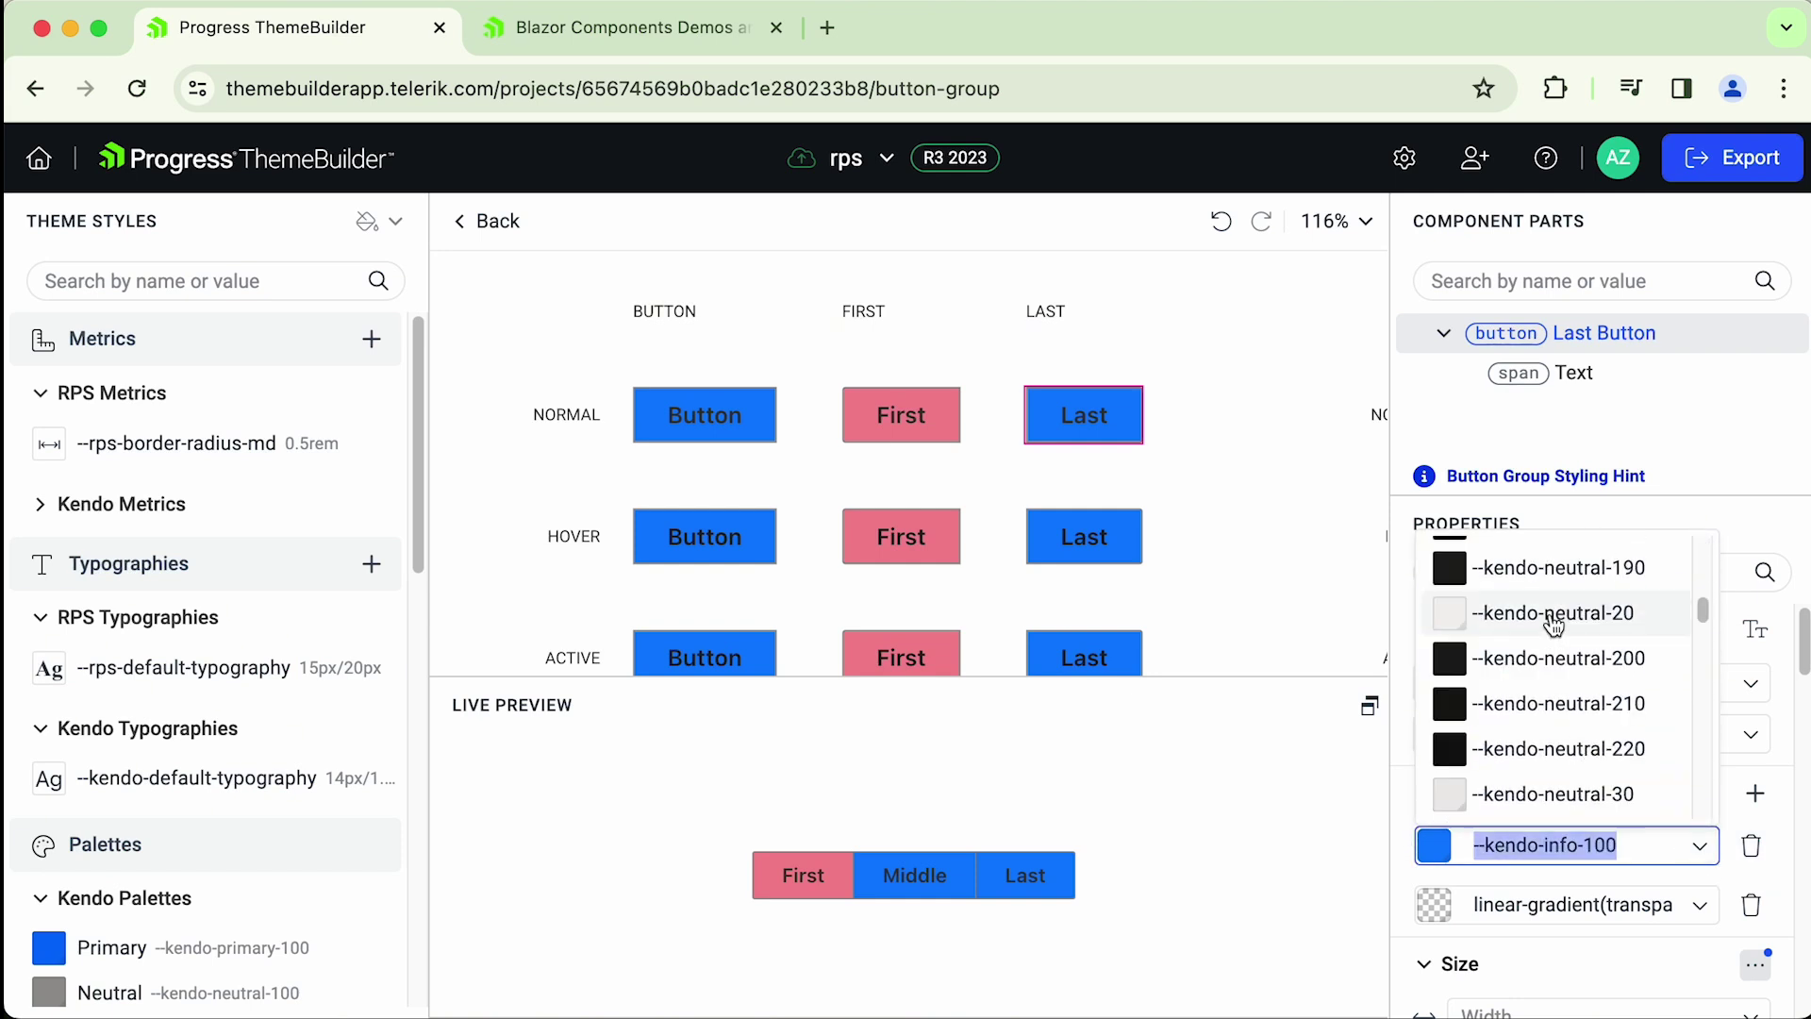
click(1554, 618)
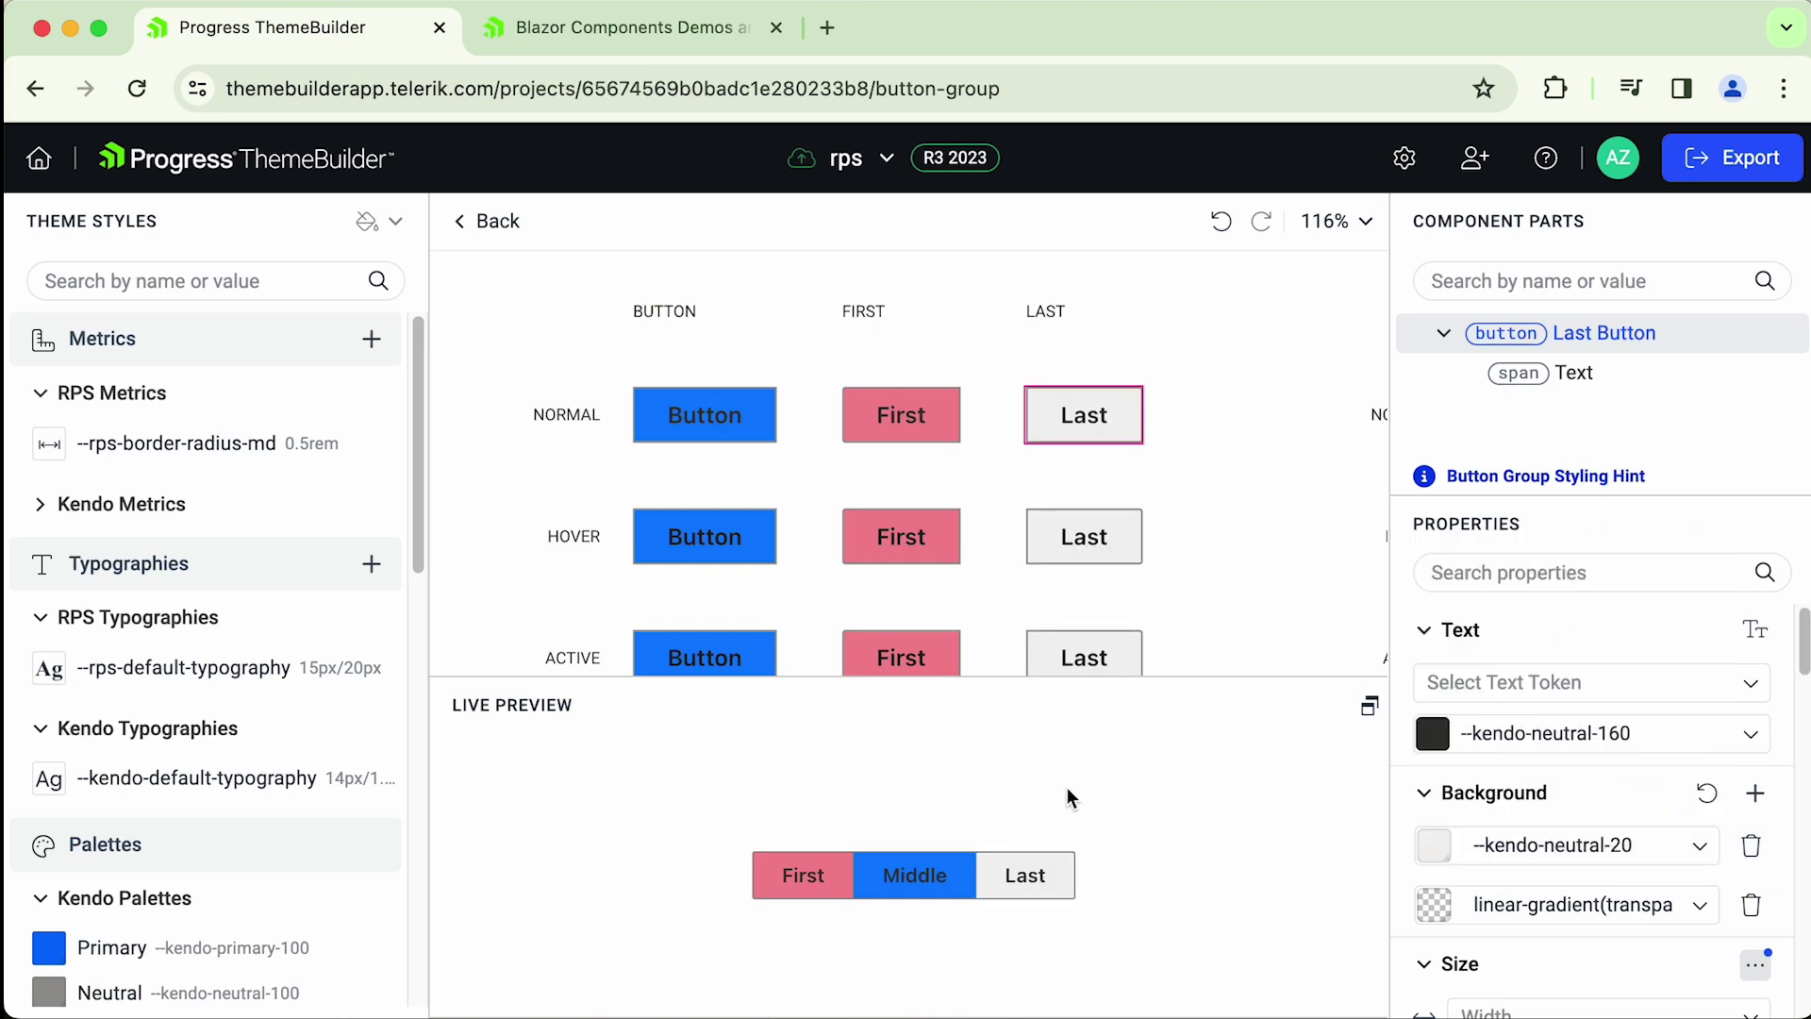
scroll(981, 485, down, 5)
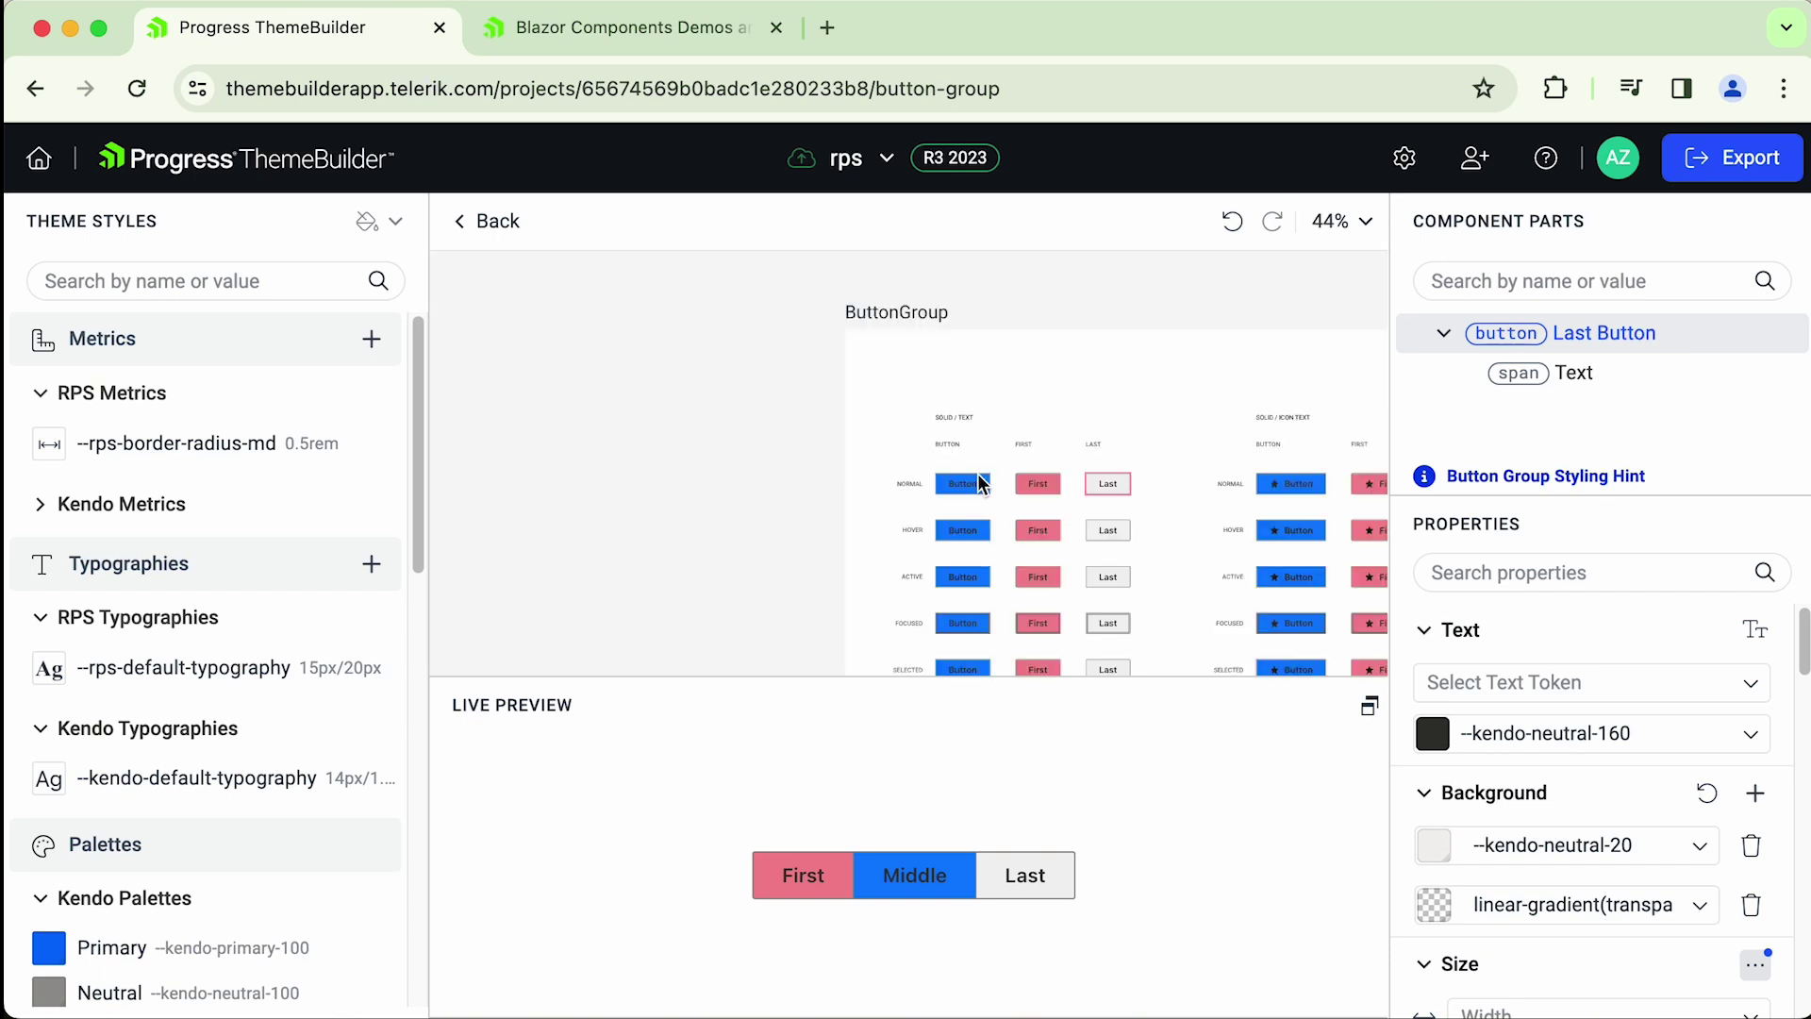
drag(1127, 386, 906, 365)
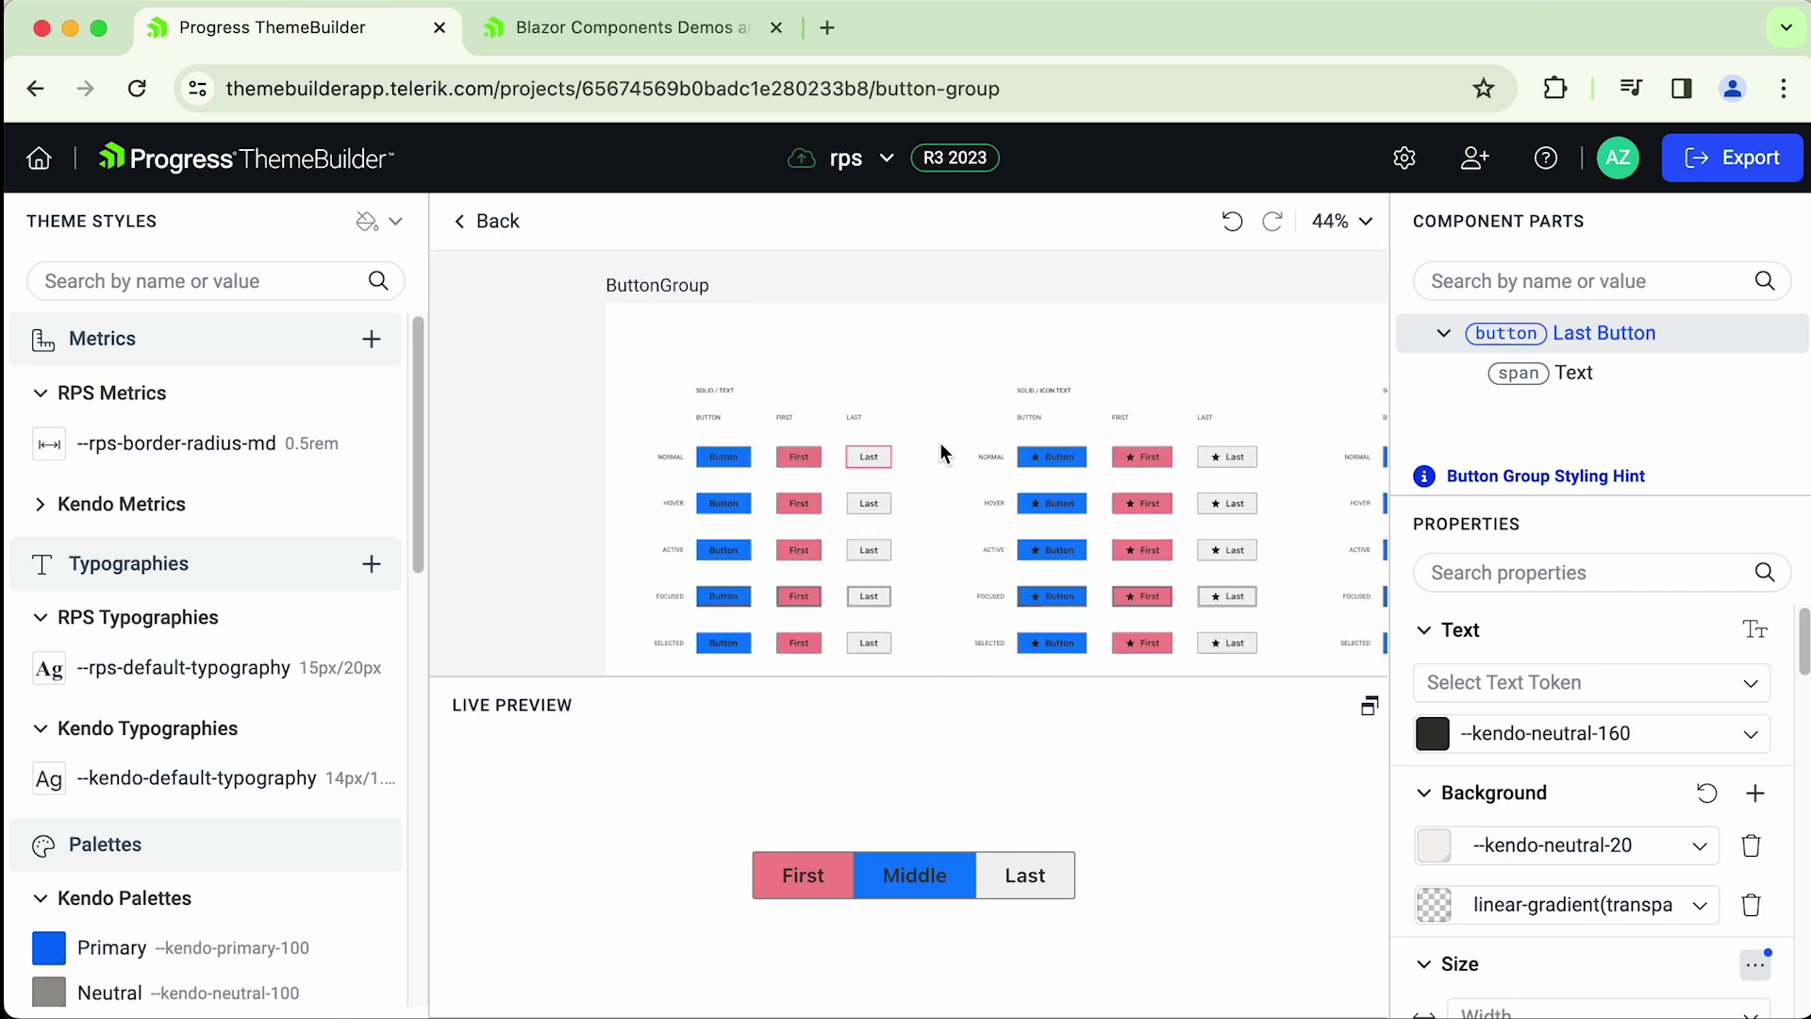
scroll(943, 452, right, 3)
scroll(1176, 351, right, 4)
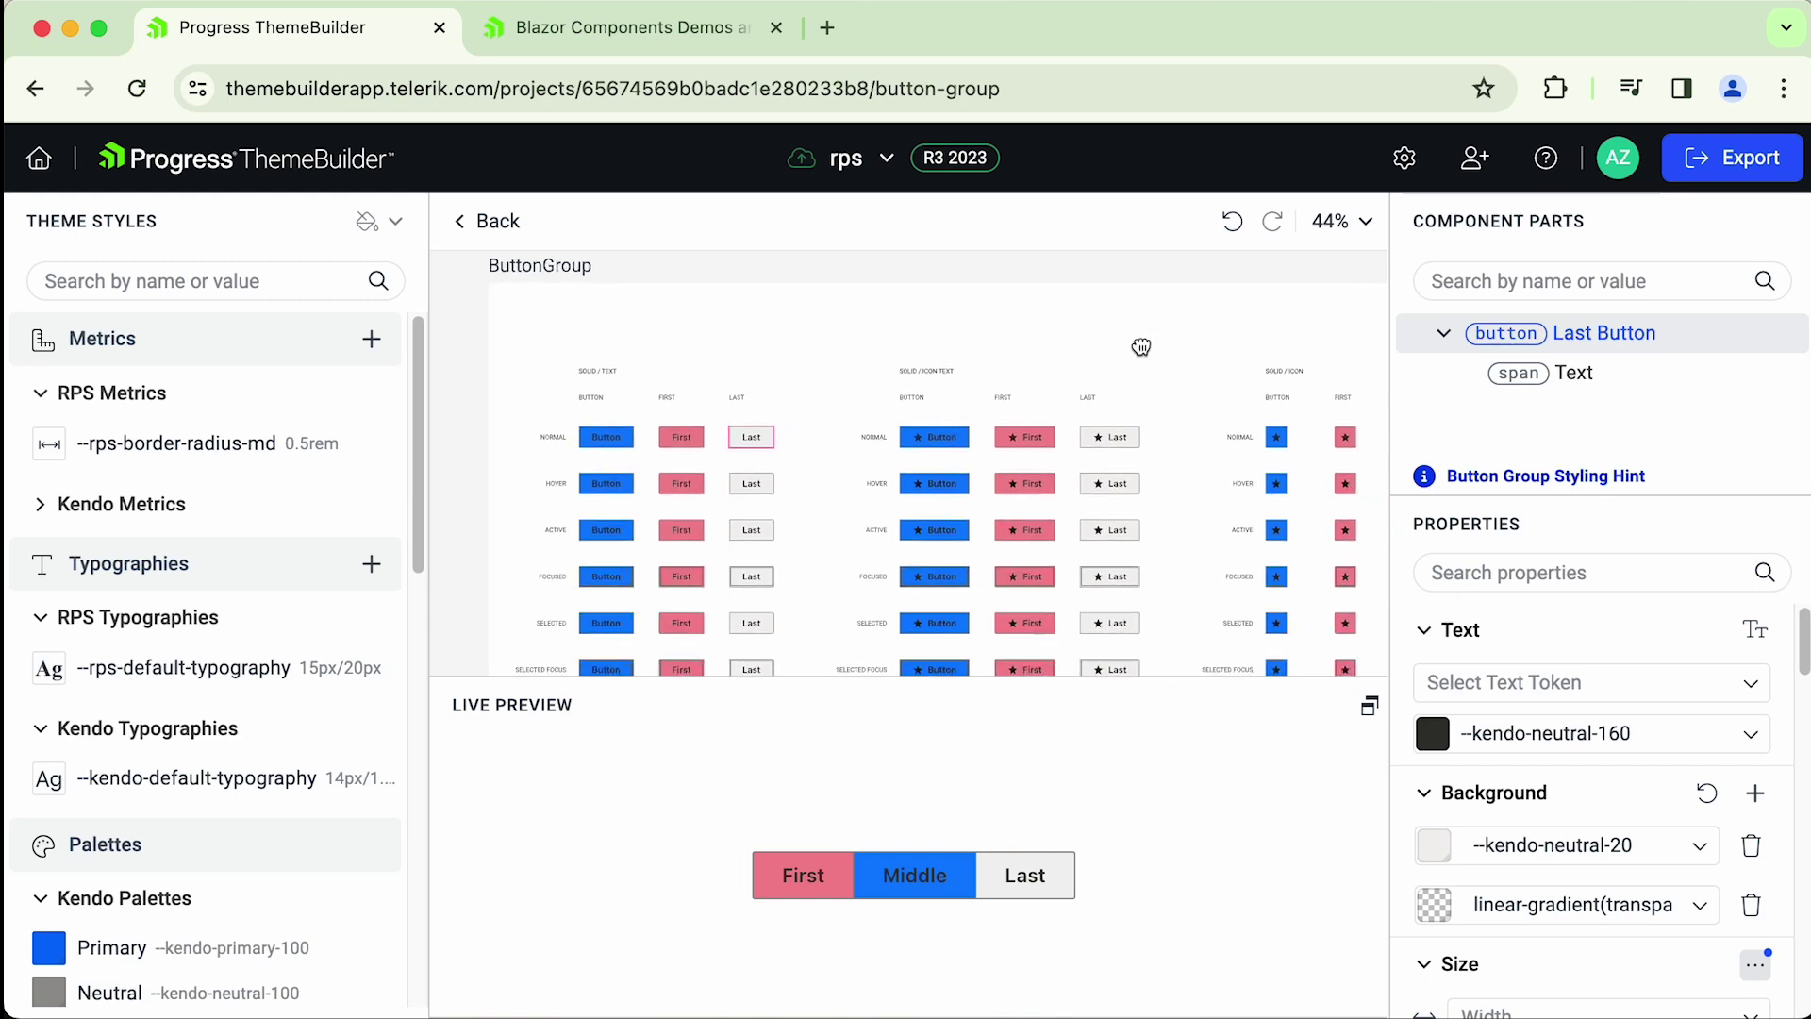
drag(1264, 330, 1104, 349)
scroll(1100, 352, right, 5)
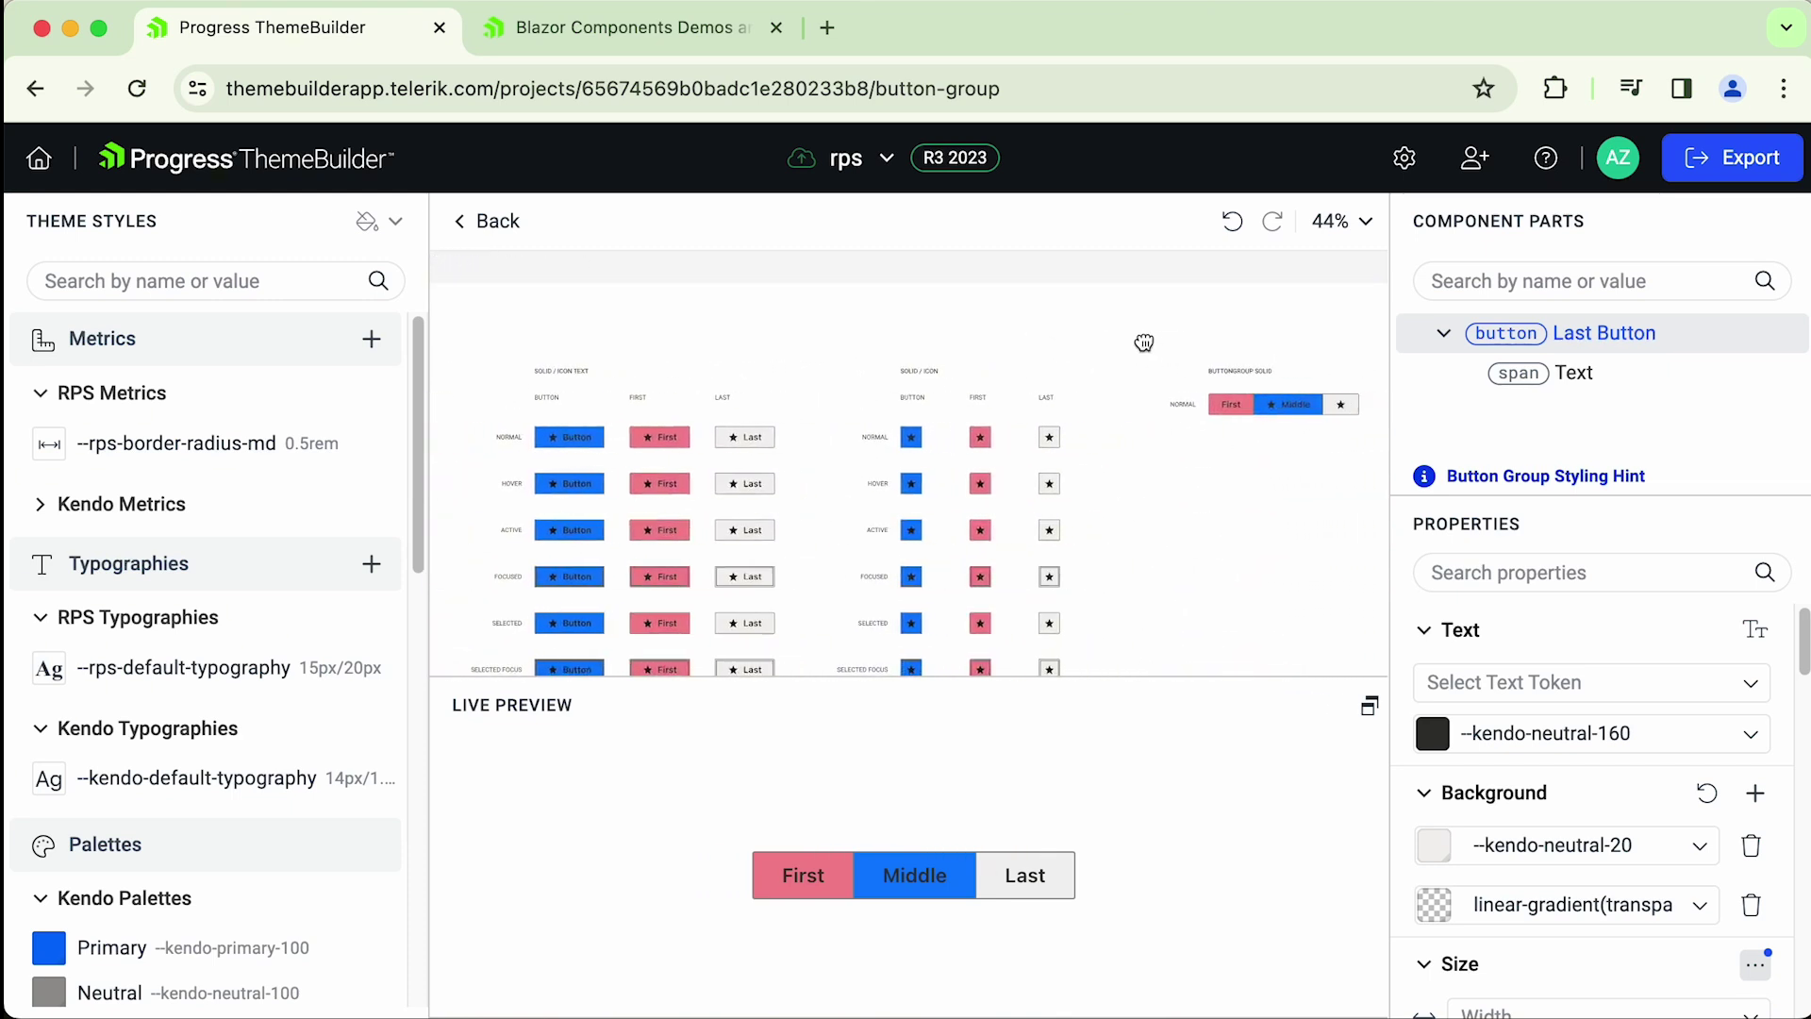
scroll(1097, 446, up, 5)
drag(1084, 465, 1028, 527)
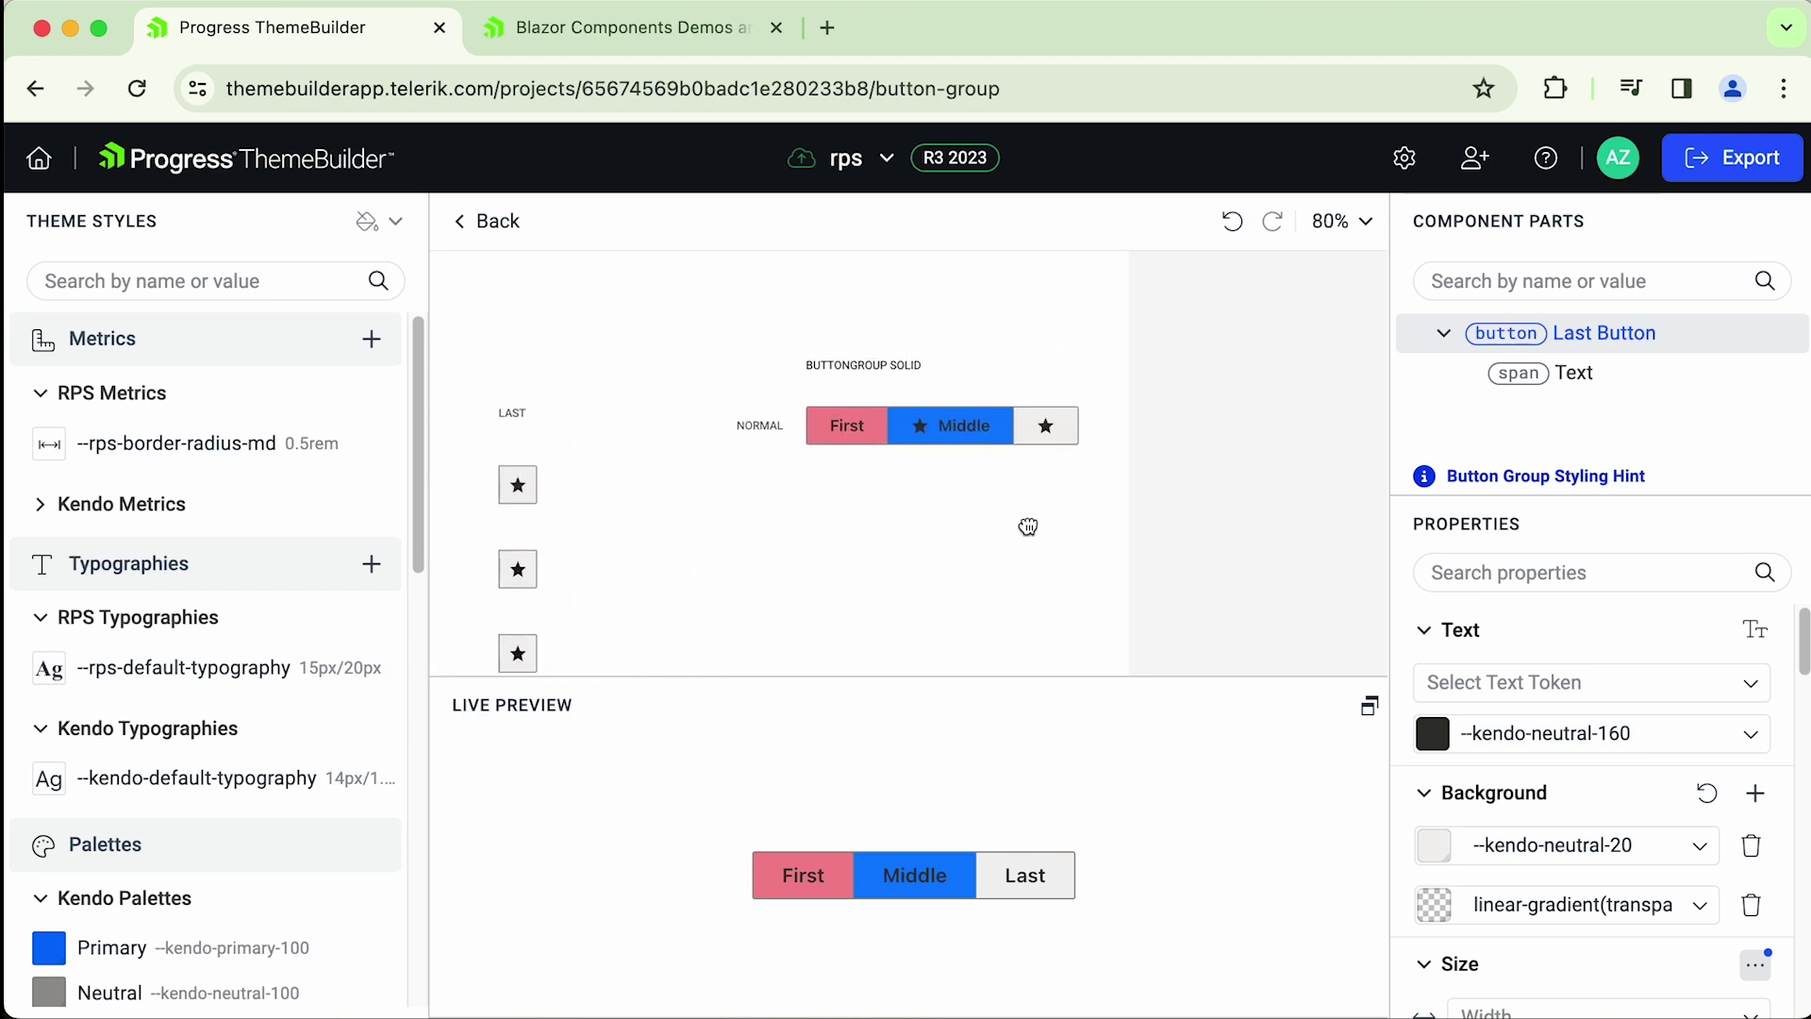
scroll(1033, 499, up, 4)
click(892, 393)
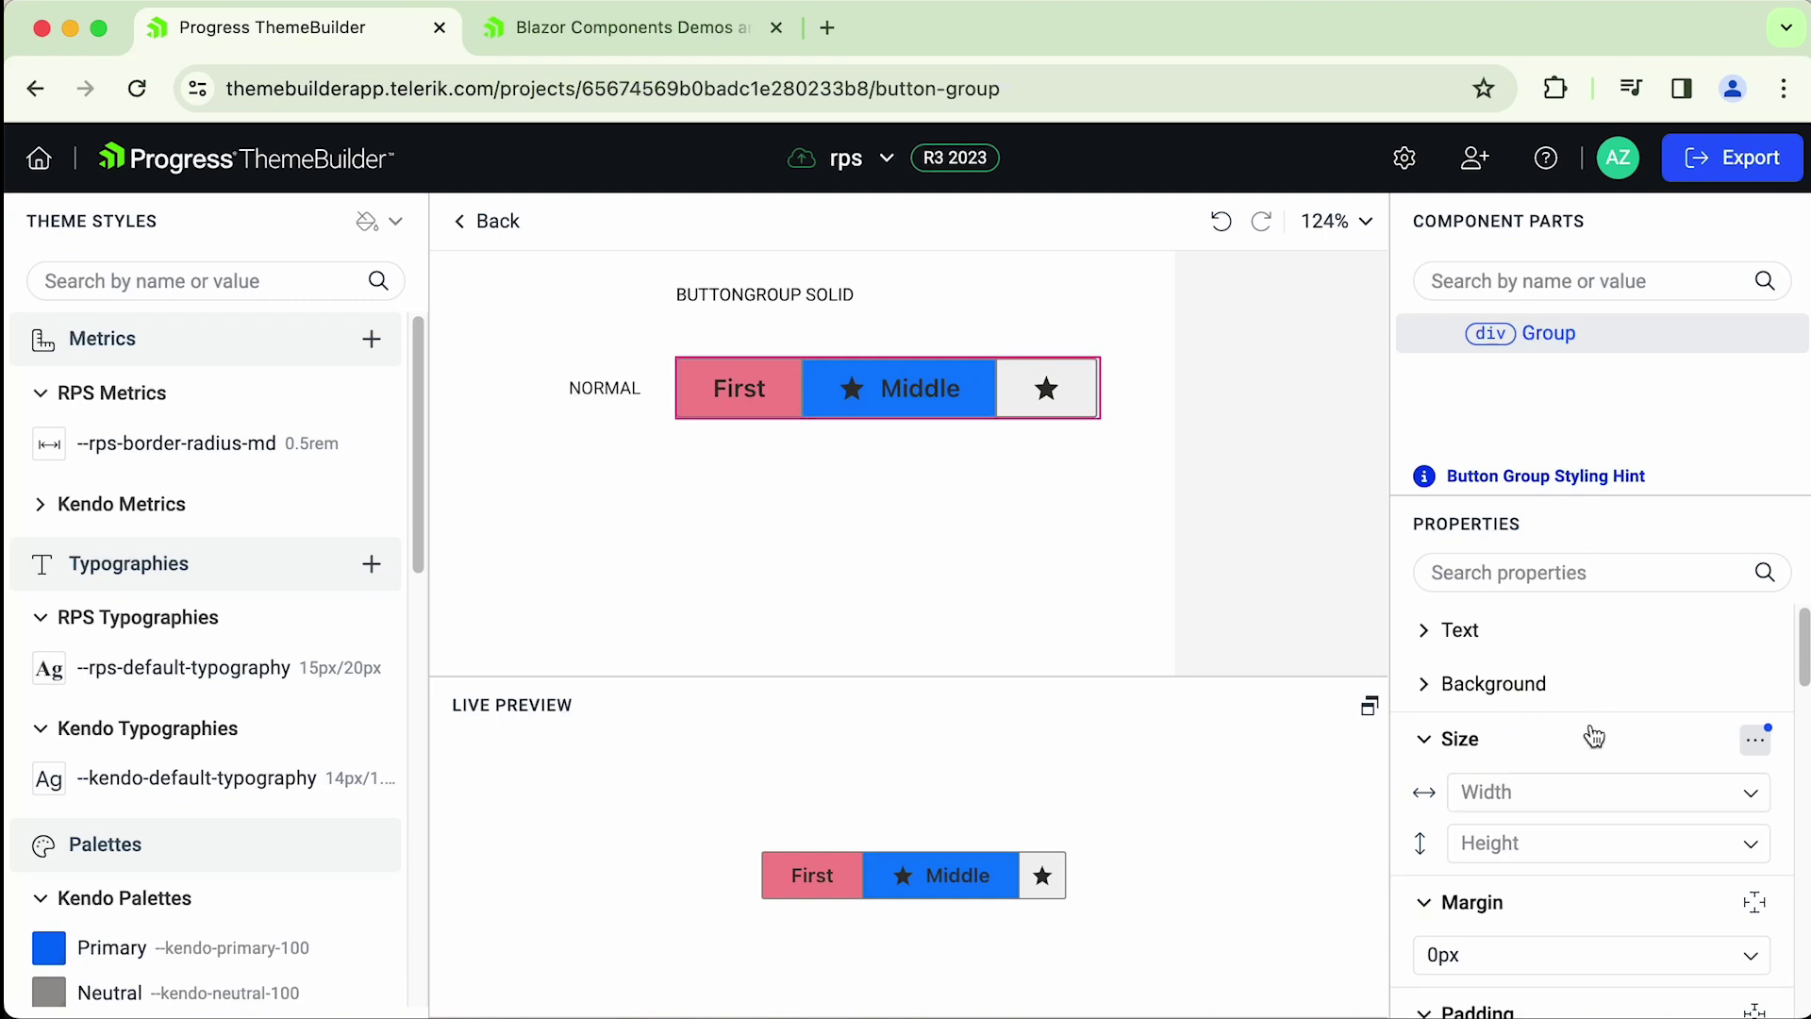
scroll(817, 427, down, 5)
scroll(817, 427, up, 3)
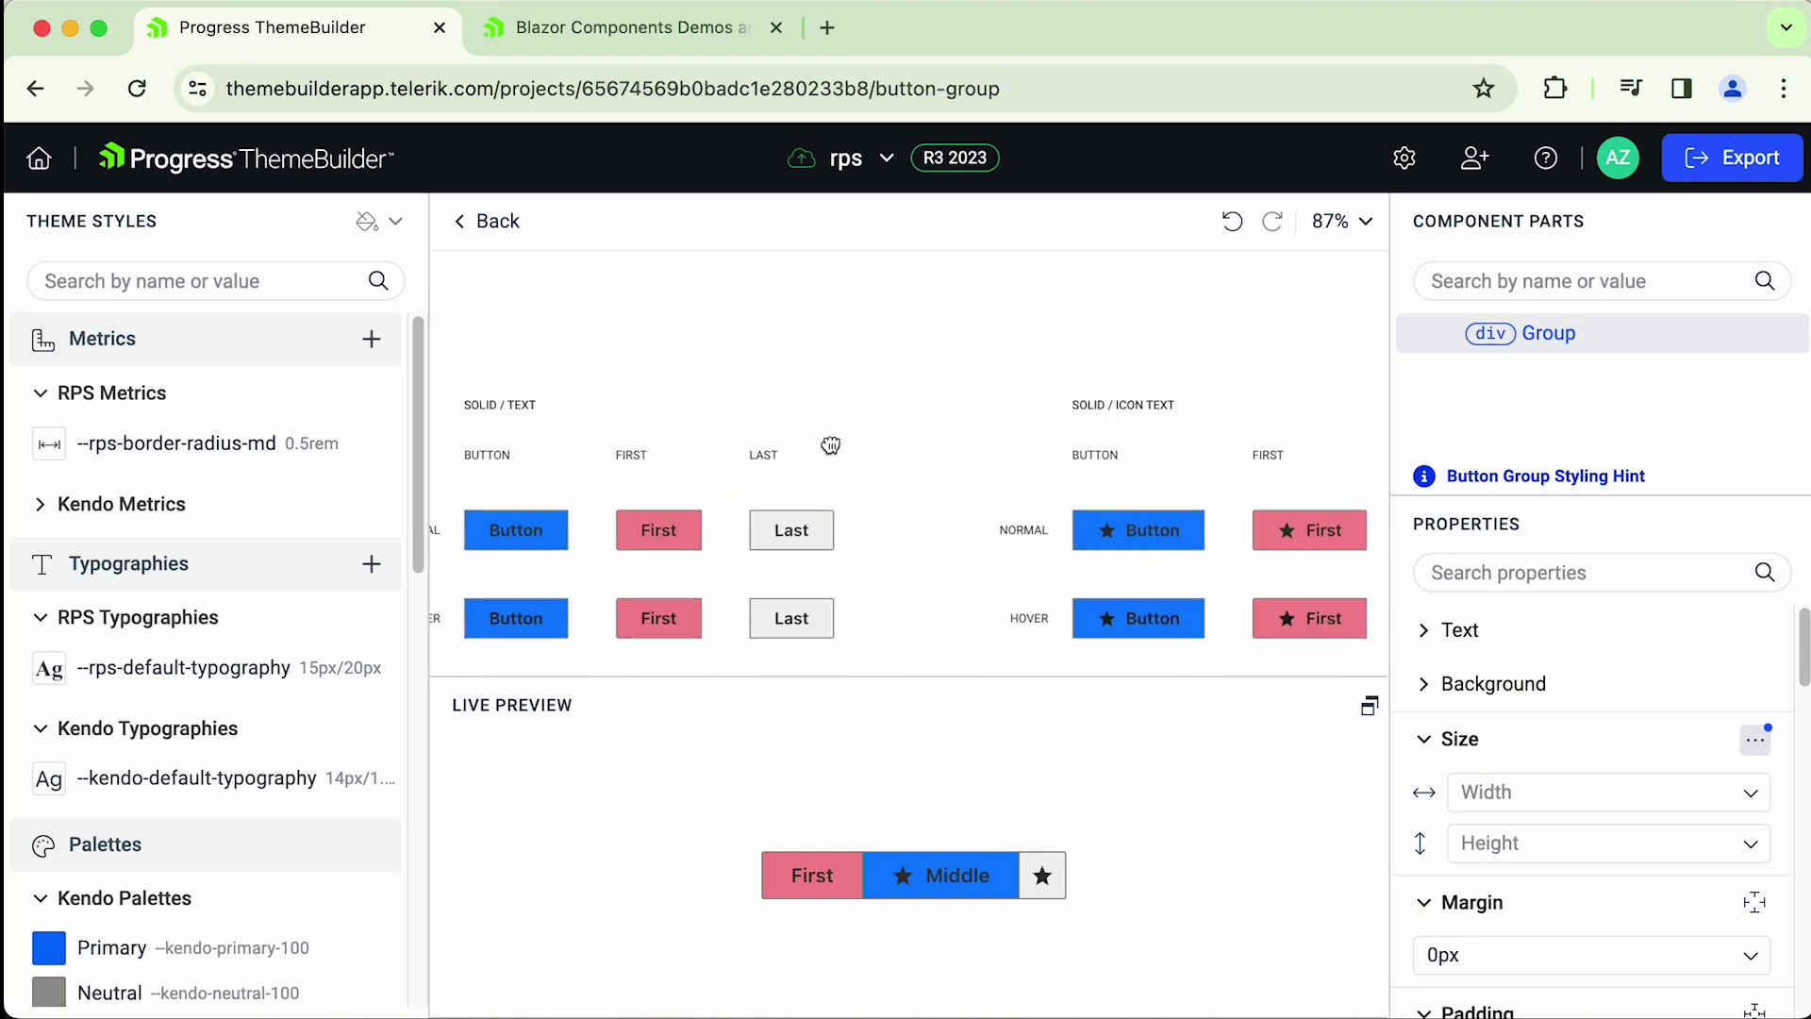
scroll(905, 473, down, 2)
scroll(905, 472, left, 2)
- Reset the Last, First and Middle button backgrounds to default, then return to the Buttons overview
click(904, 468)
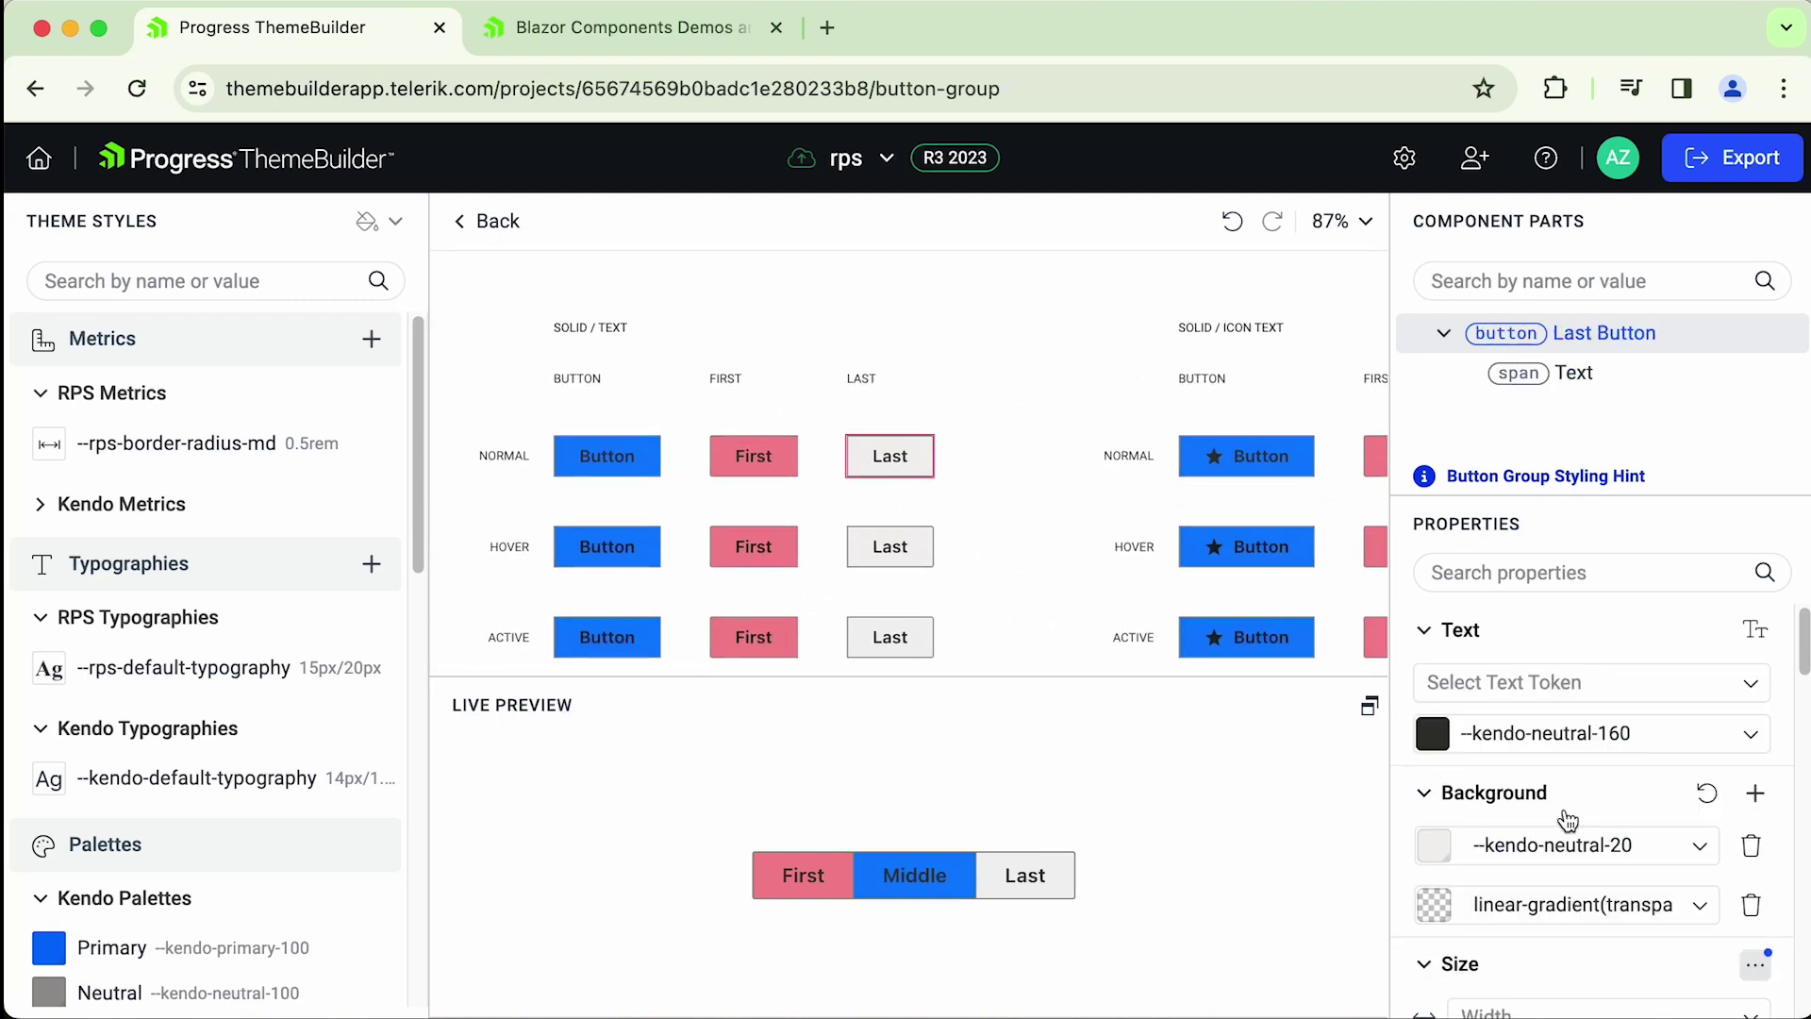
click(1707, 792)
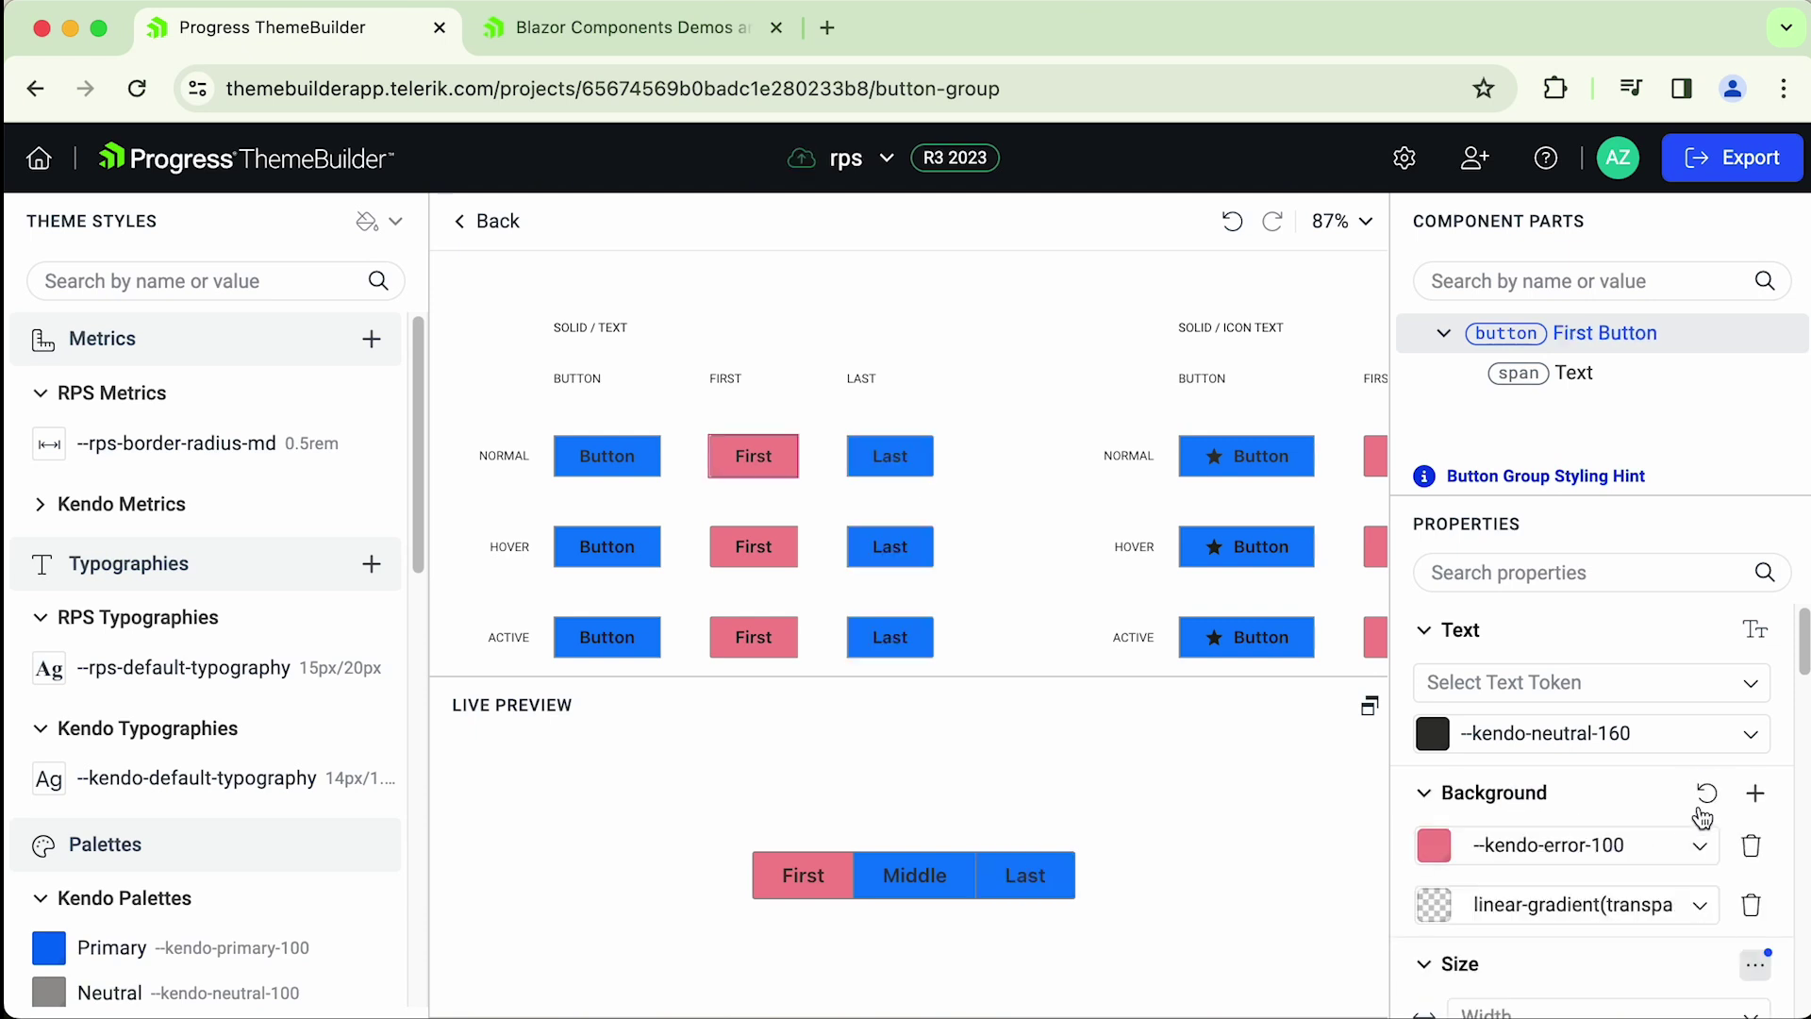
click(1707, 792)
click(649, 466)
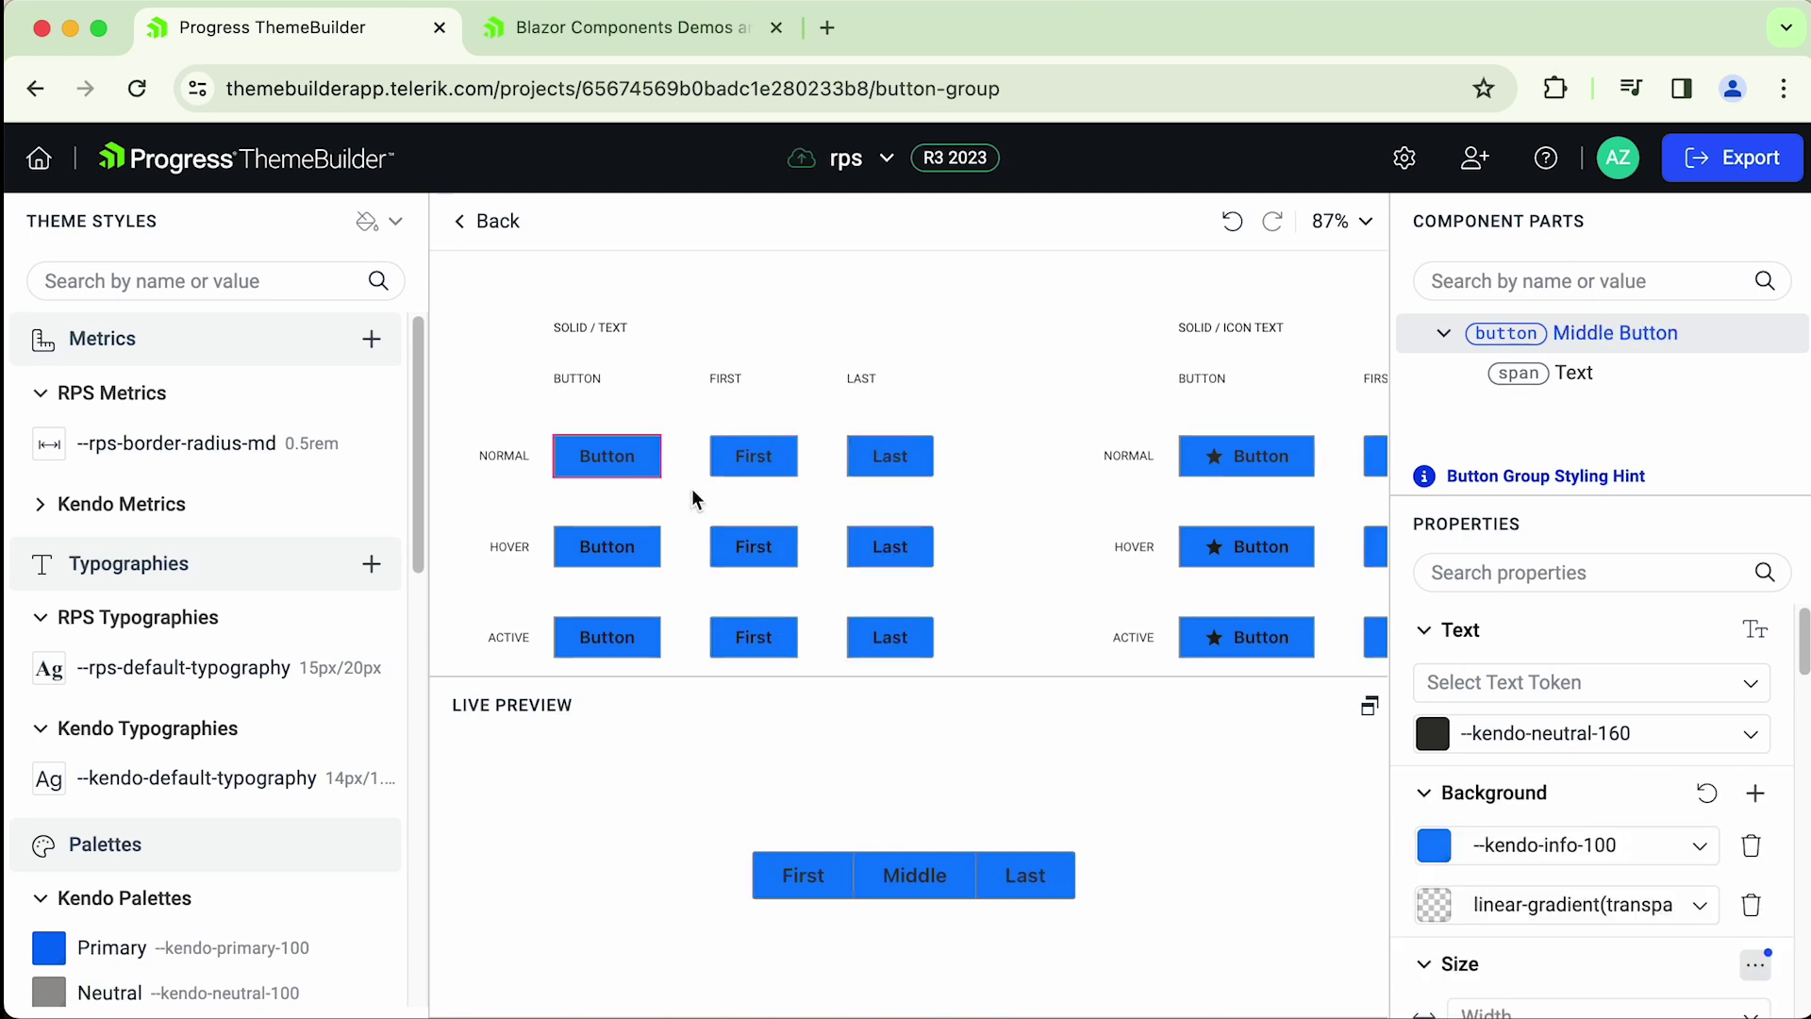
click(1703, 795)
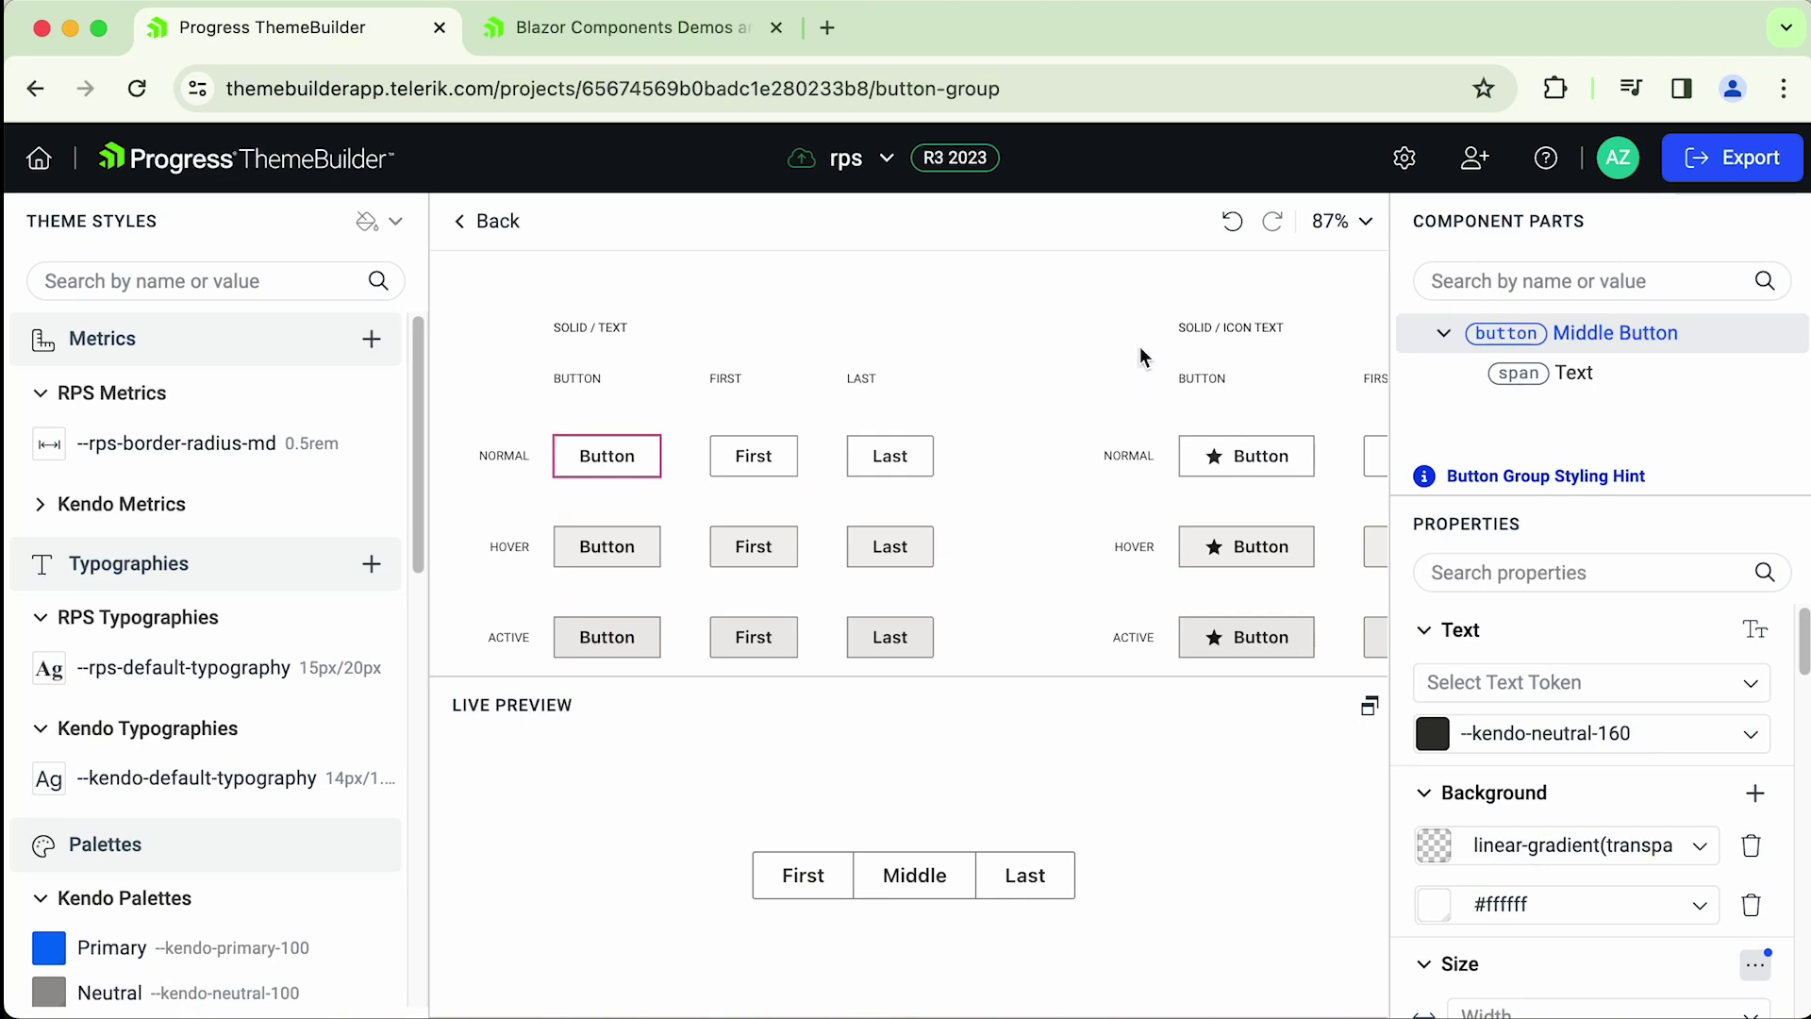
key(Escape)
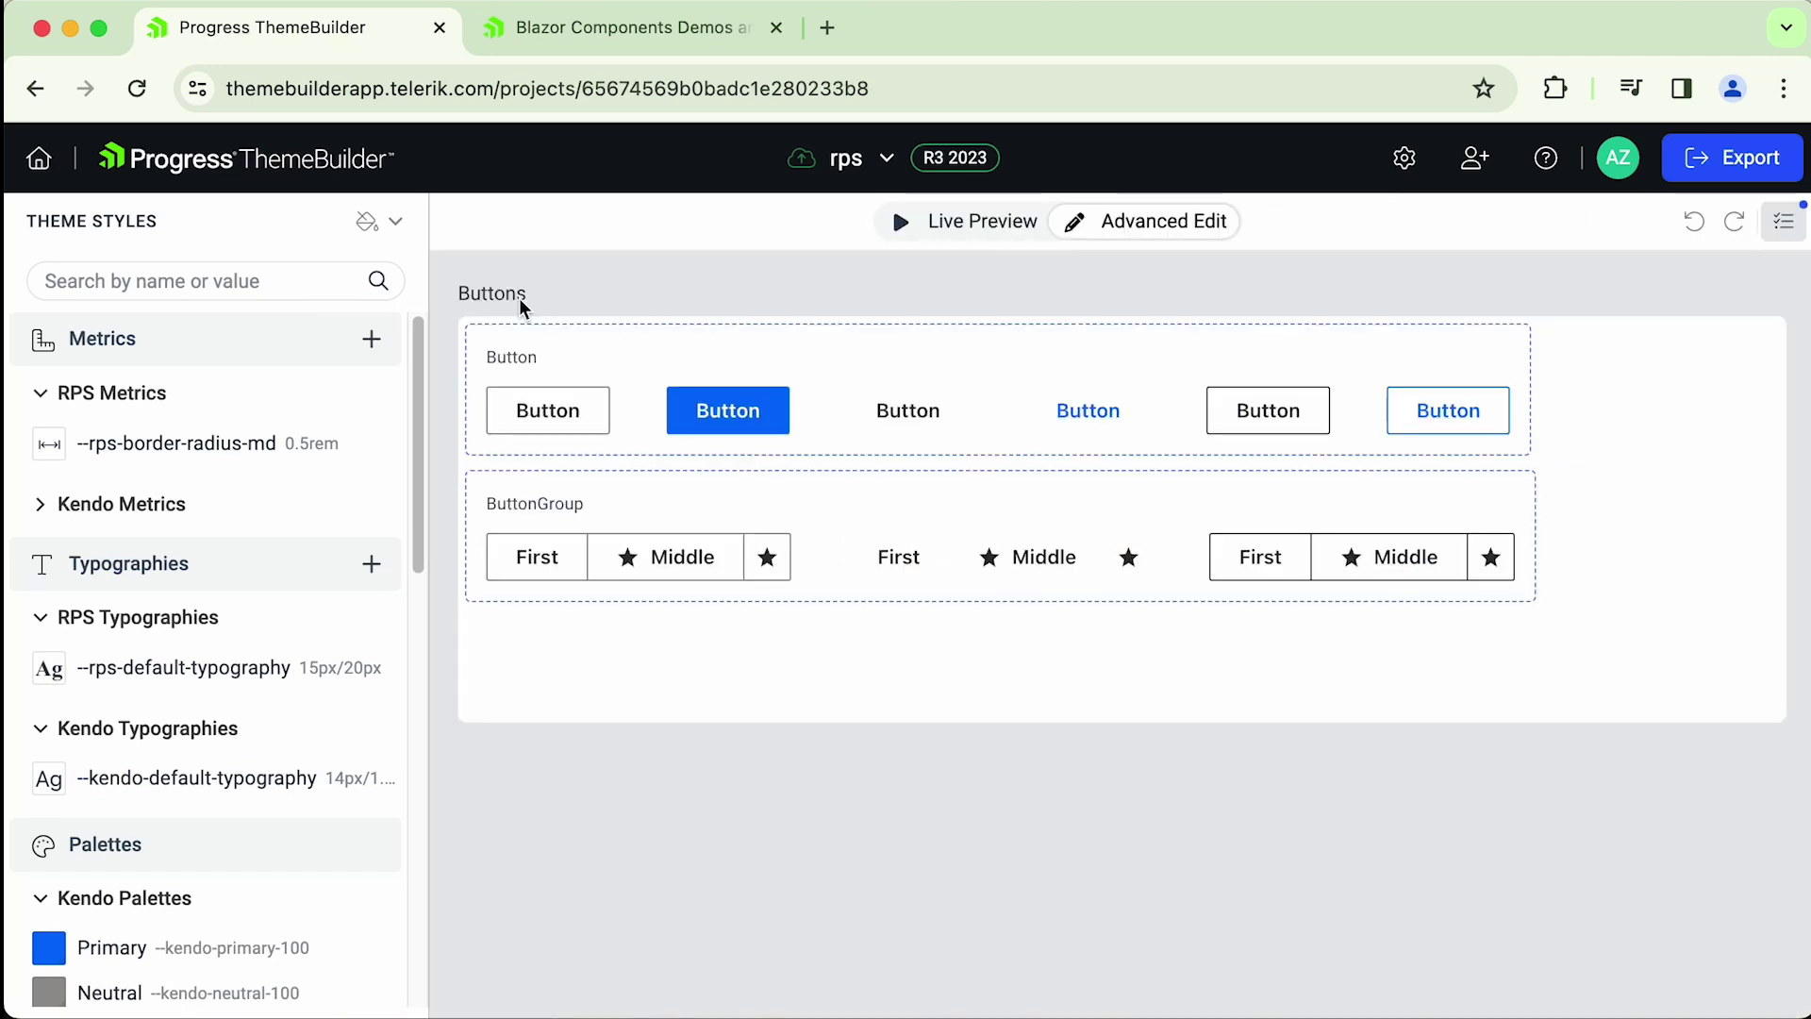
- Open the Button component, zoom the canvas and select the Button part in Component Parts
click(669, 376)
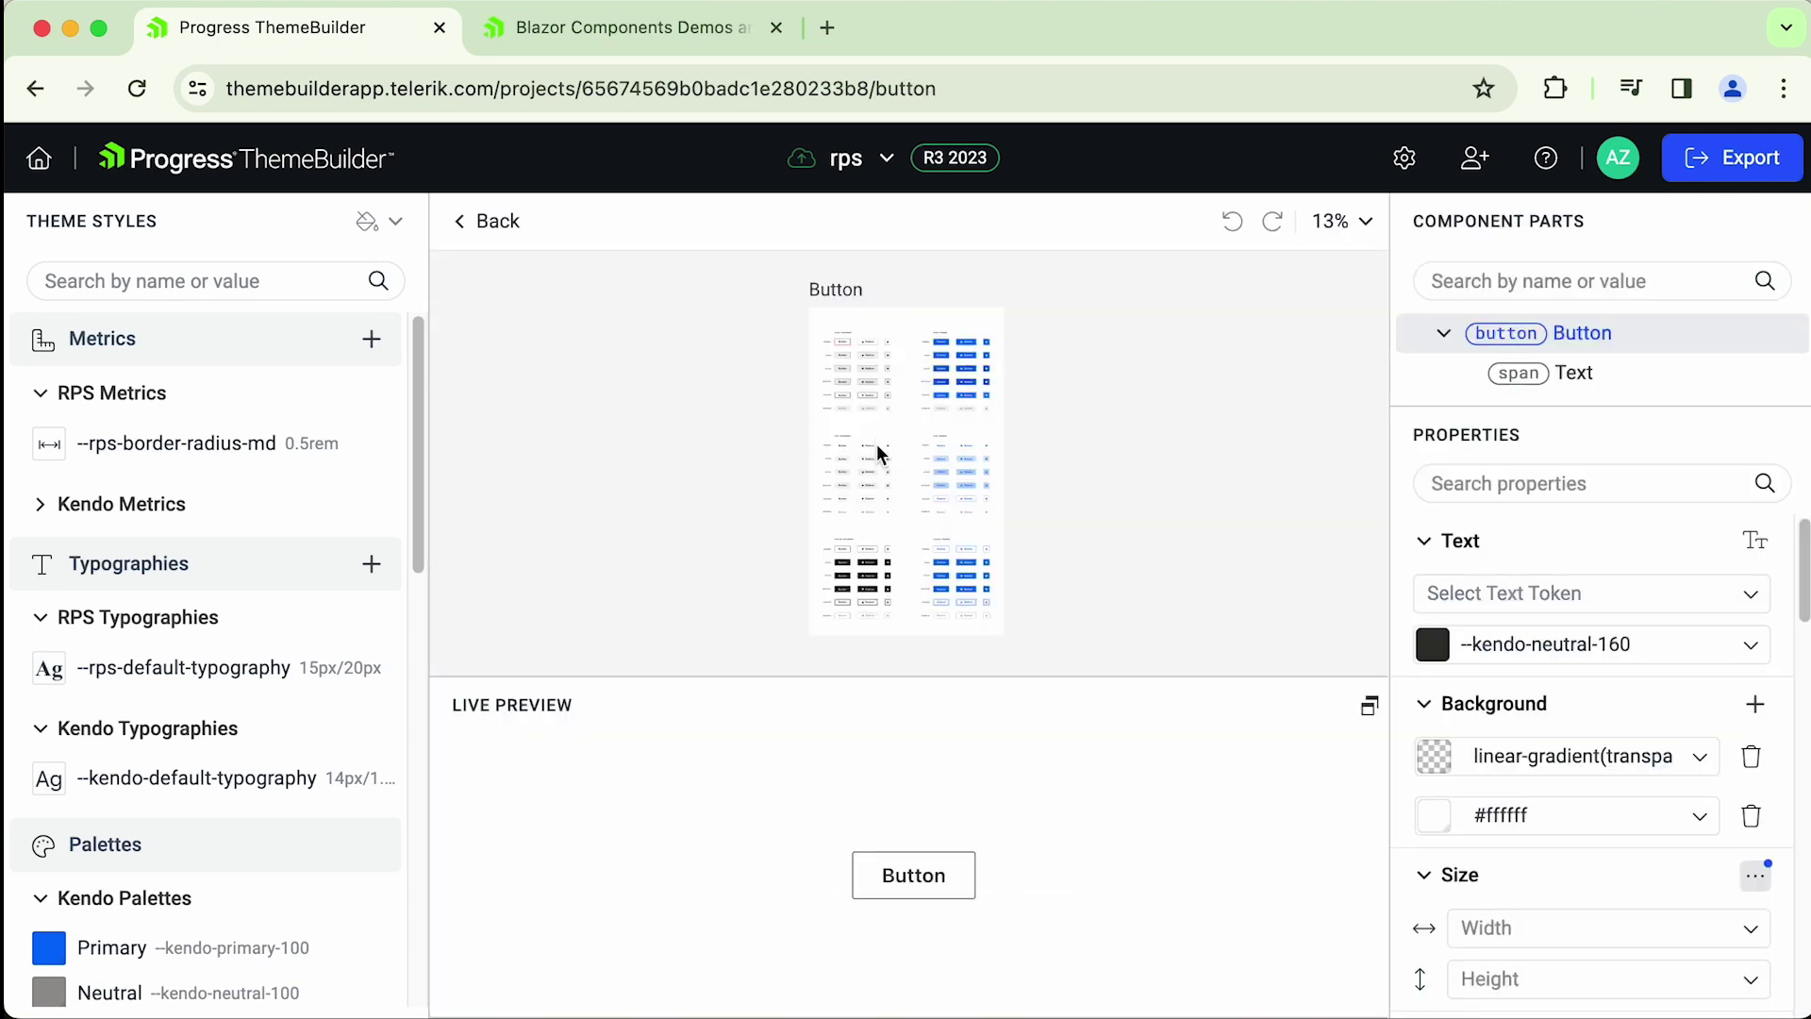
scroll(839, 351, up, 5)
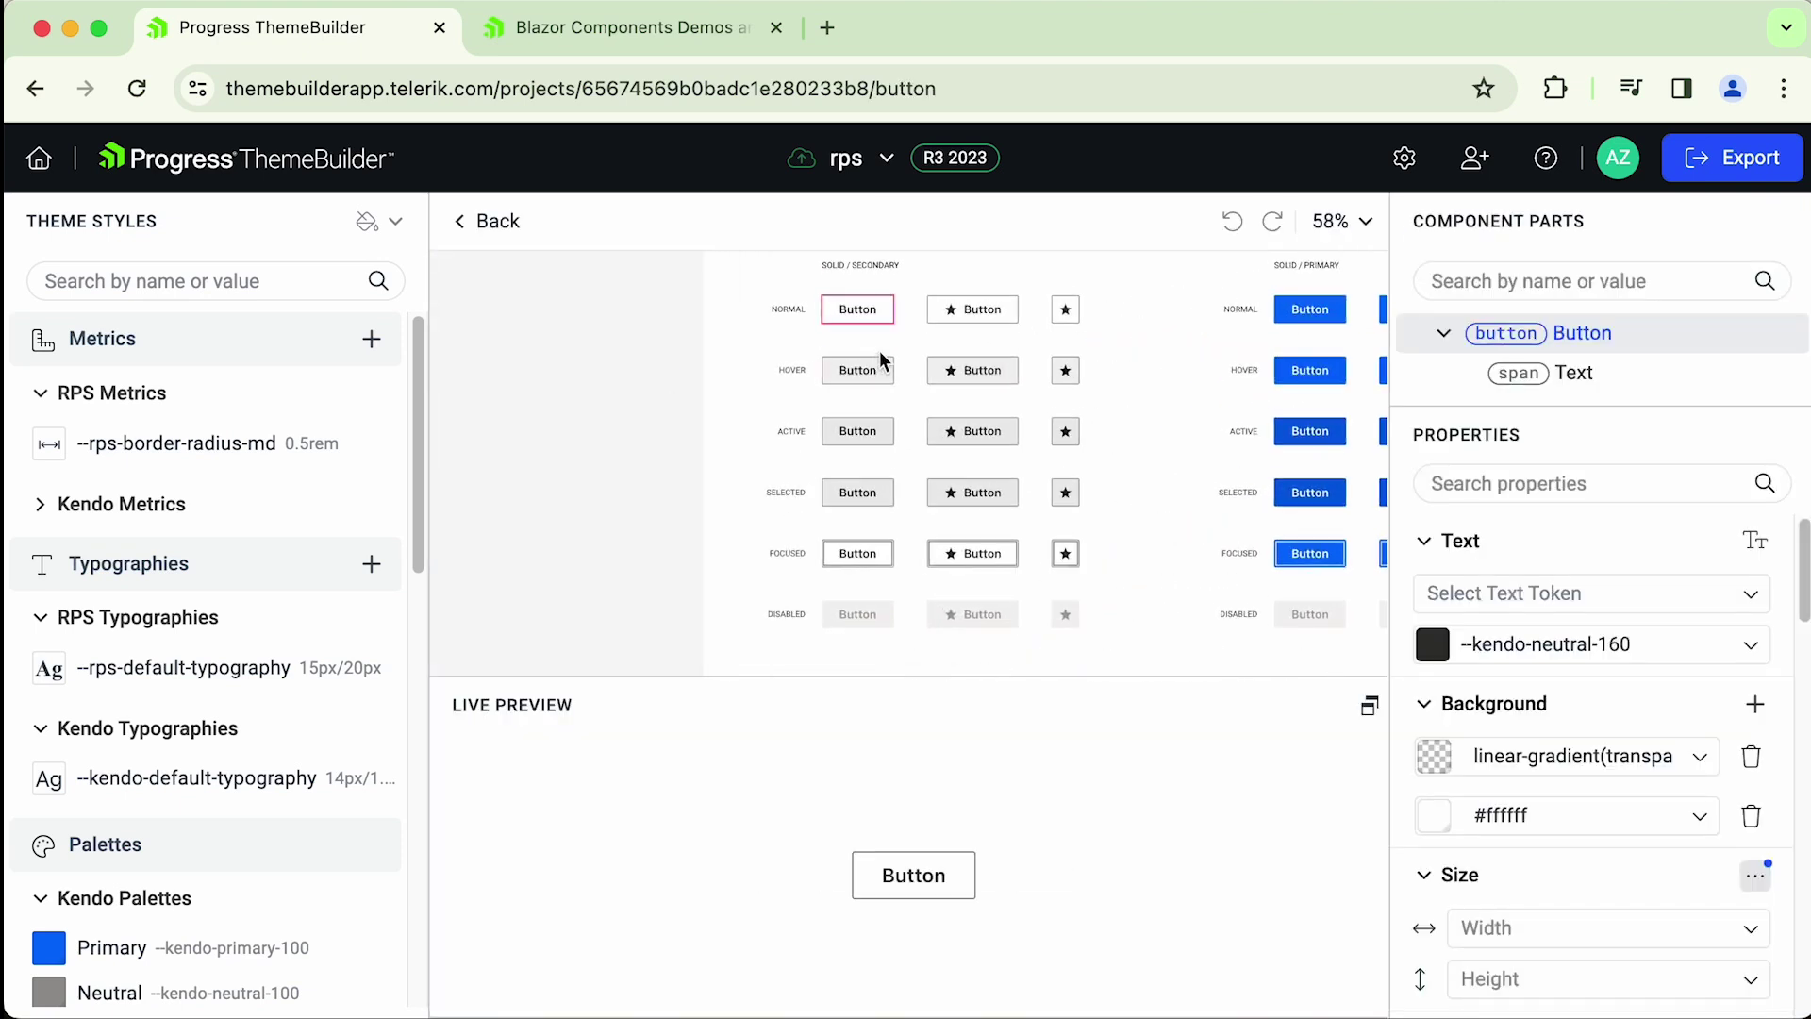
scroll(844, 396, up, 5)
scroll(839, 424, up, 2)
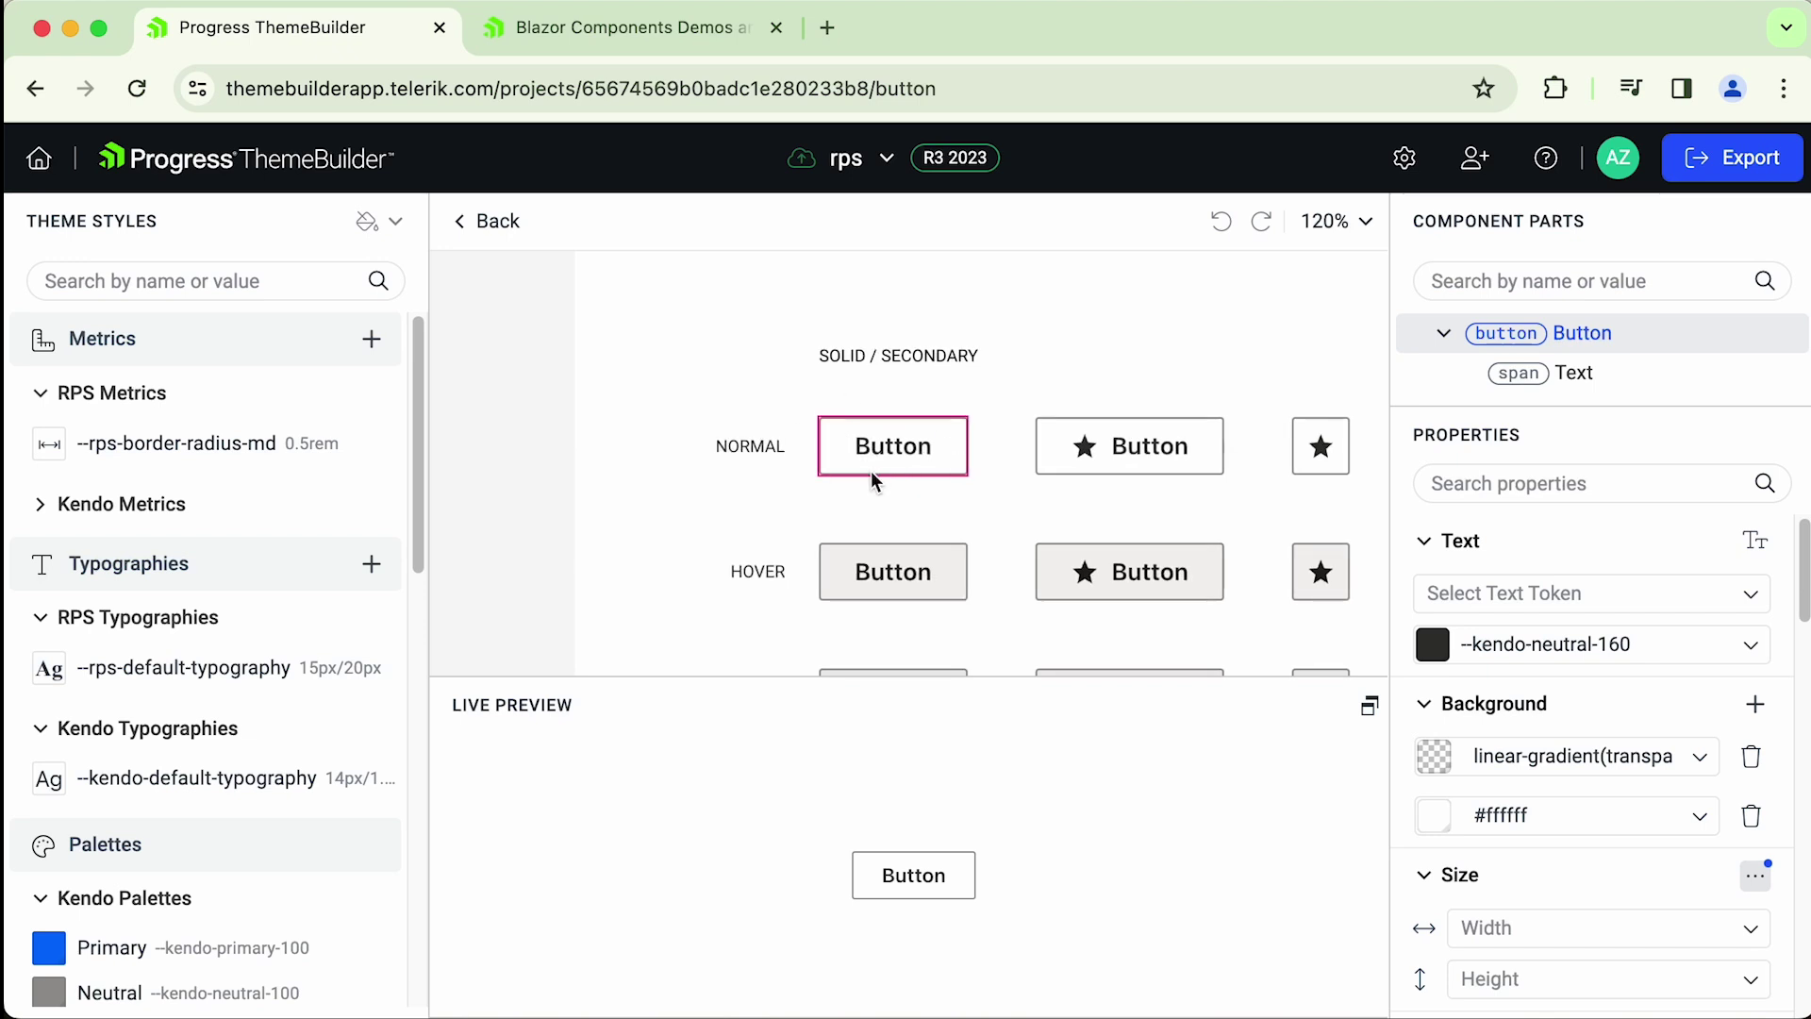
click(1589, 328)
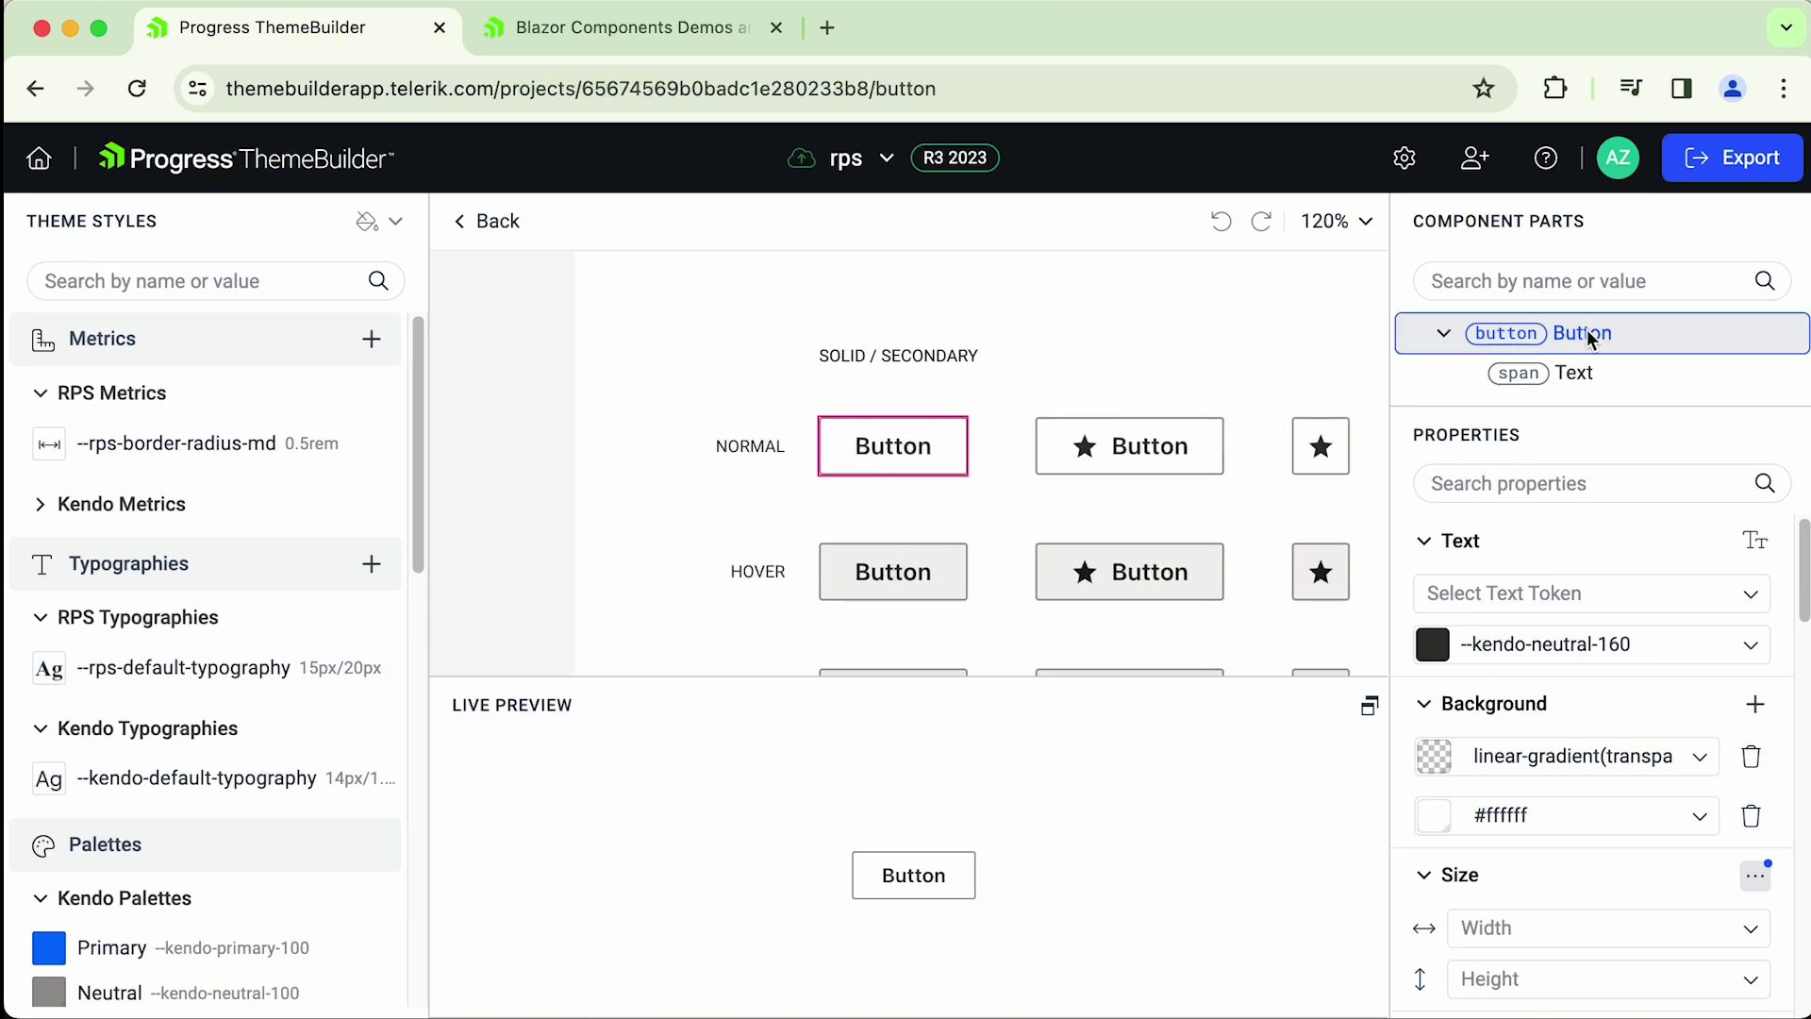
mouse_move(146, 457)
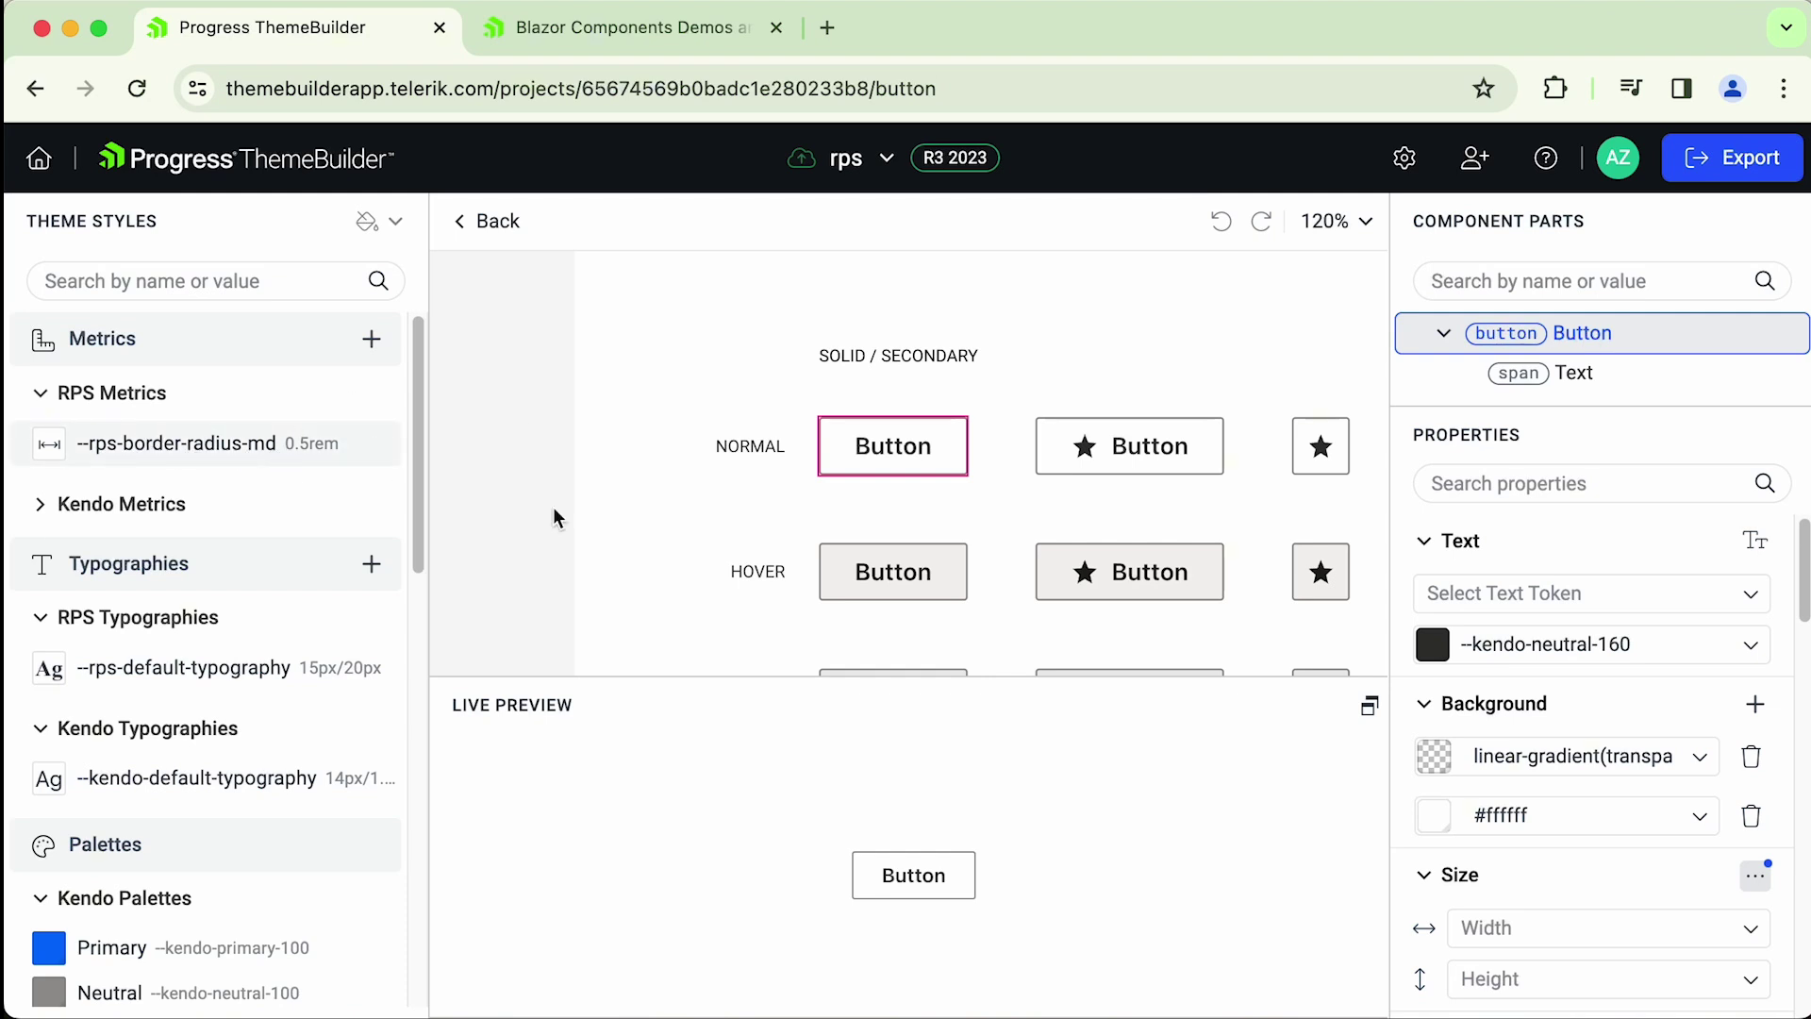
scroll(1766, 570, down, 3)
scroll(1791, 565, down, 3)
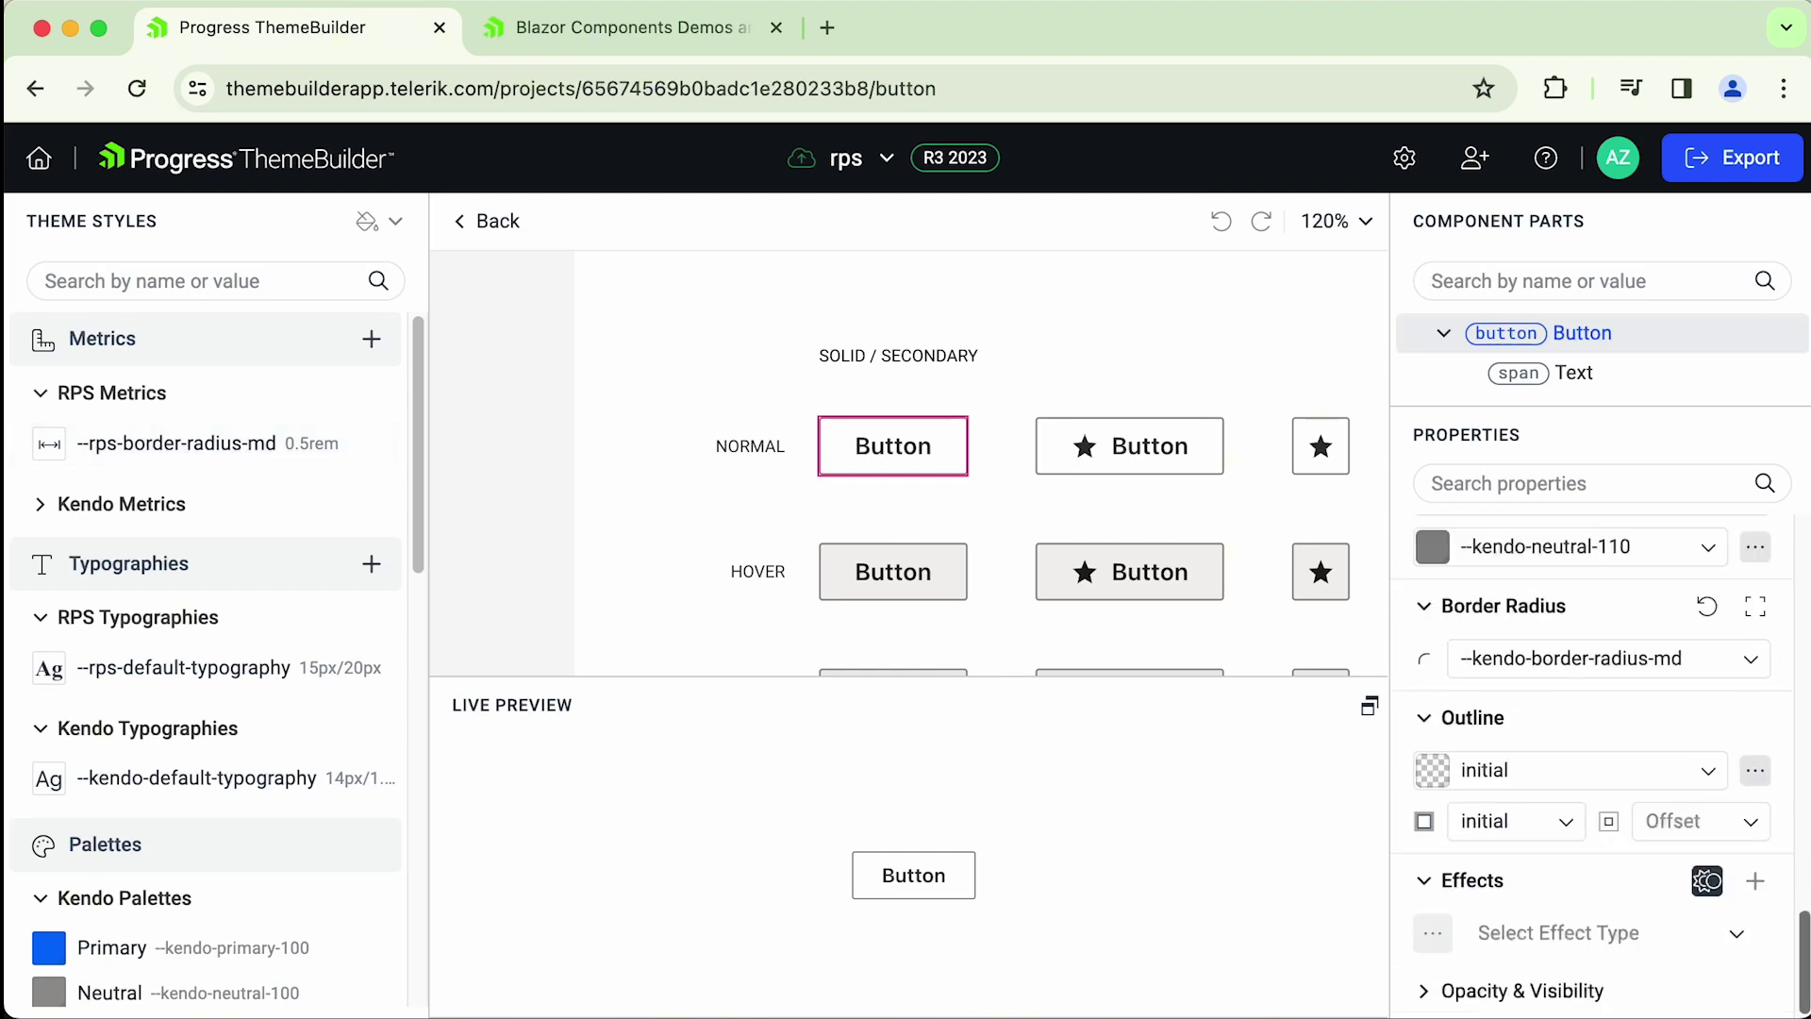
scroll(1791, 547, up, 10)
- Filter properties by 'borde', set Border Radius to --rps-border-radius-md, and go back
click(1584, 483)
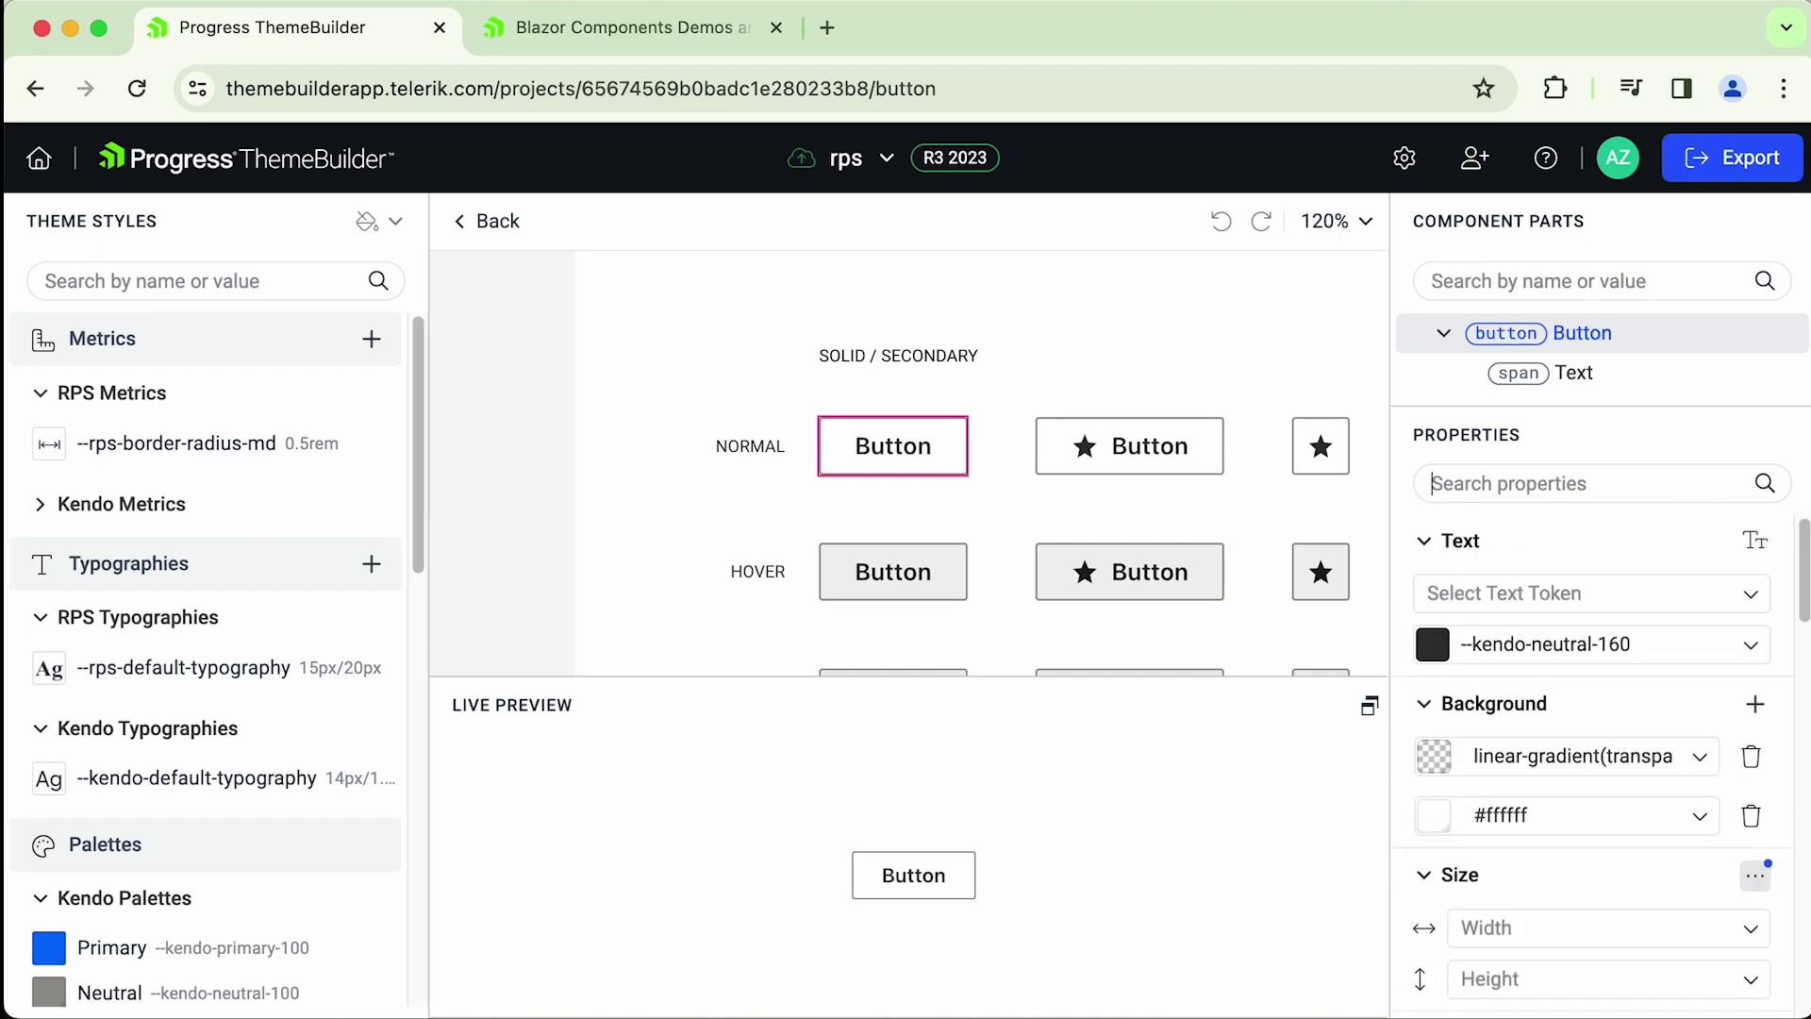
text(border)
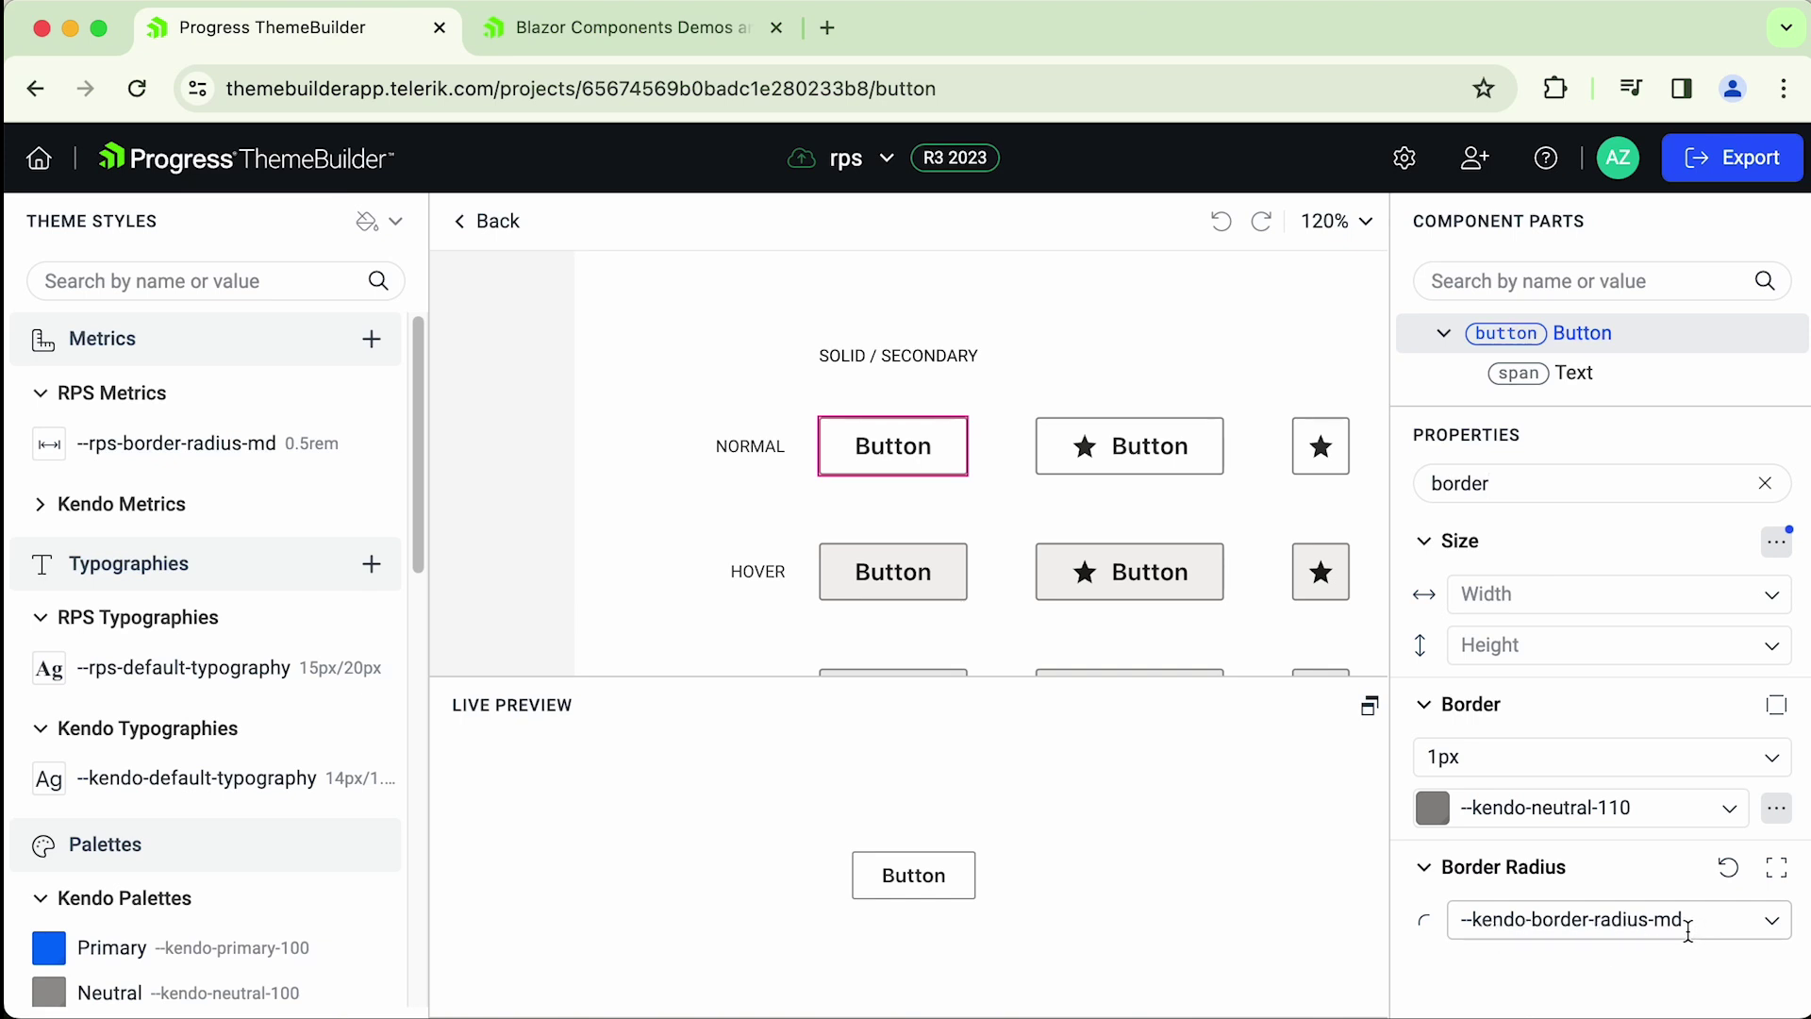
click(1771, 919)
triple_click(1545, 920)
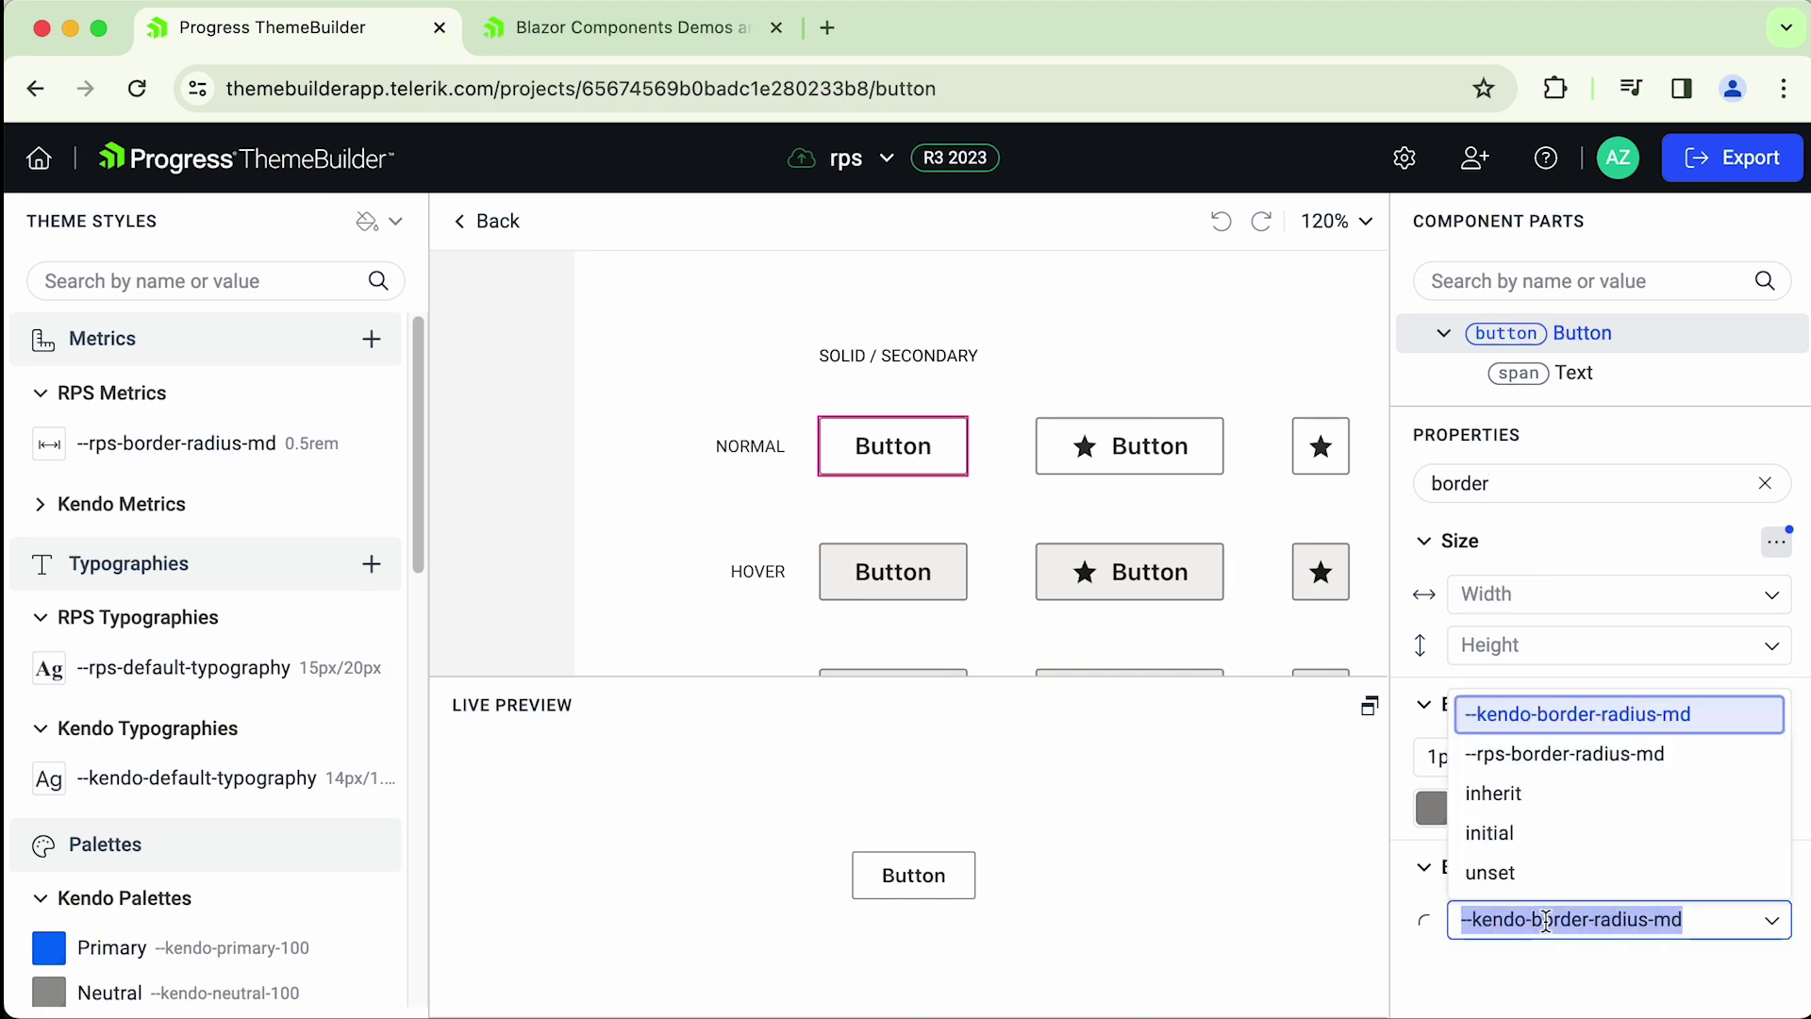
text(5)
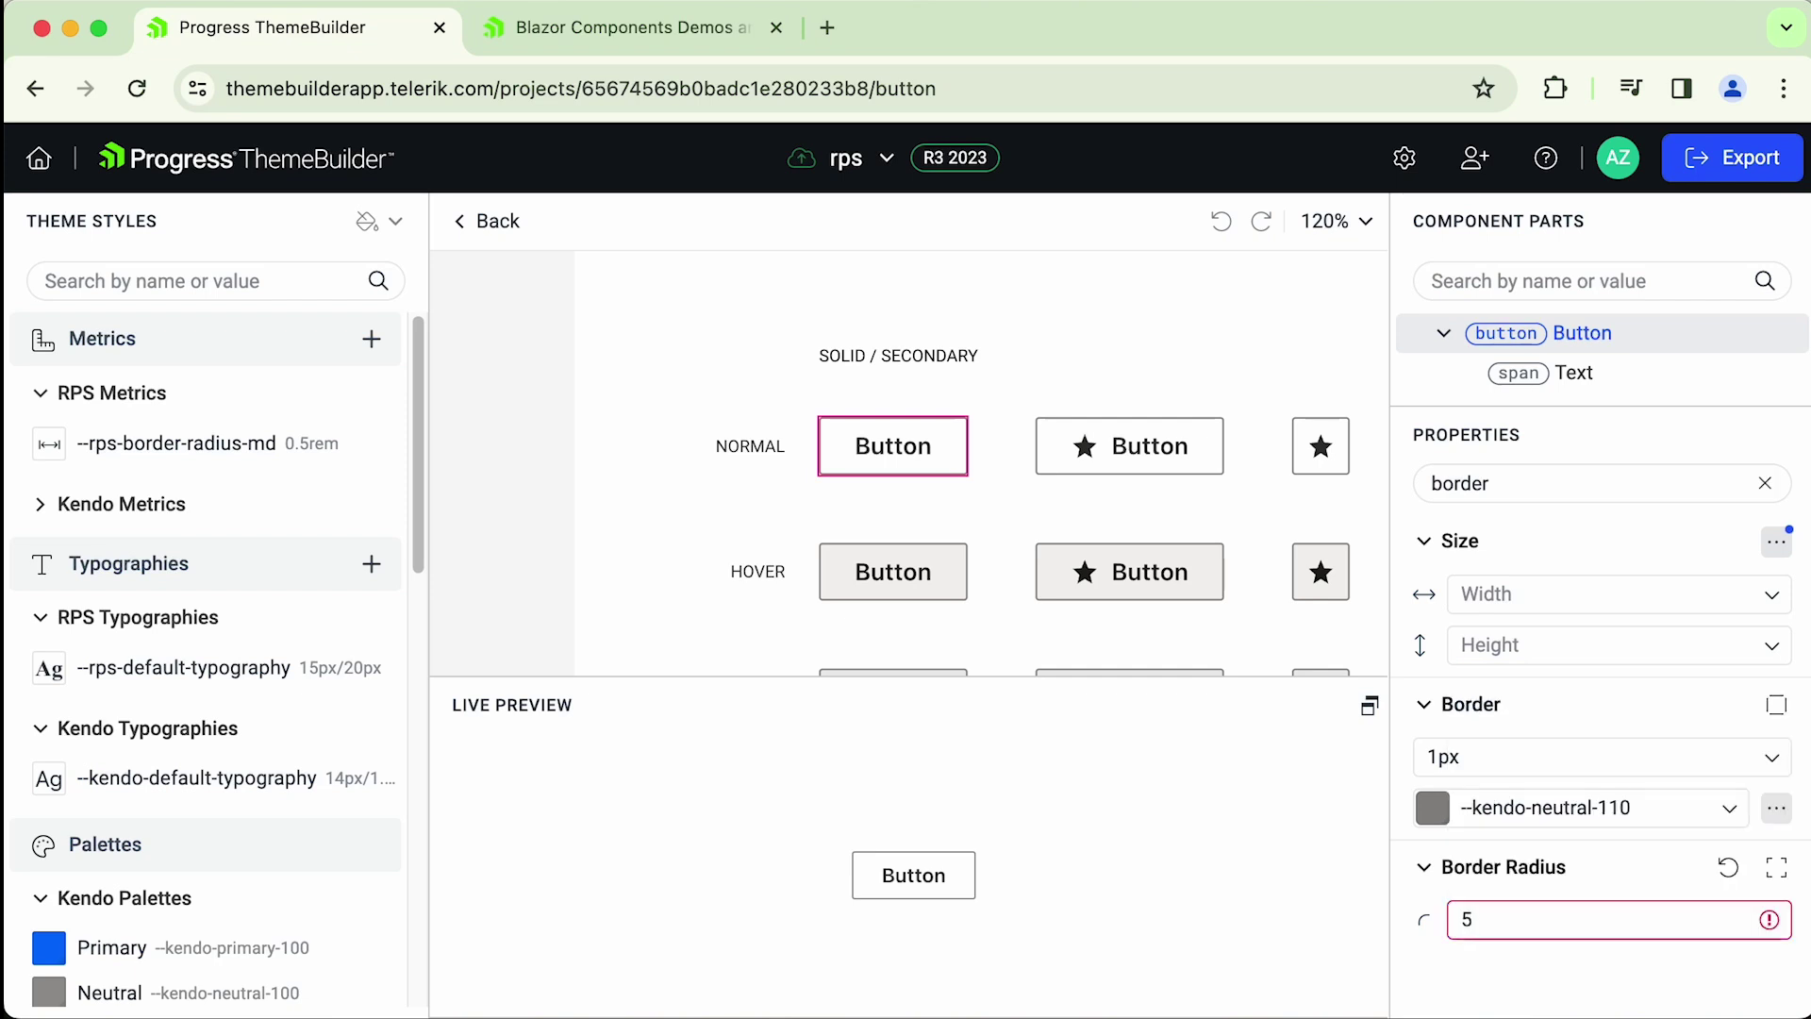
text(px)
key(BackSpace)
key(BackSpace)
key(BackSpace)
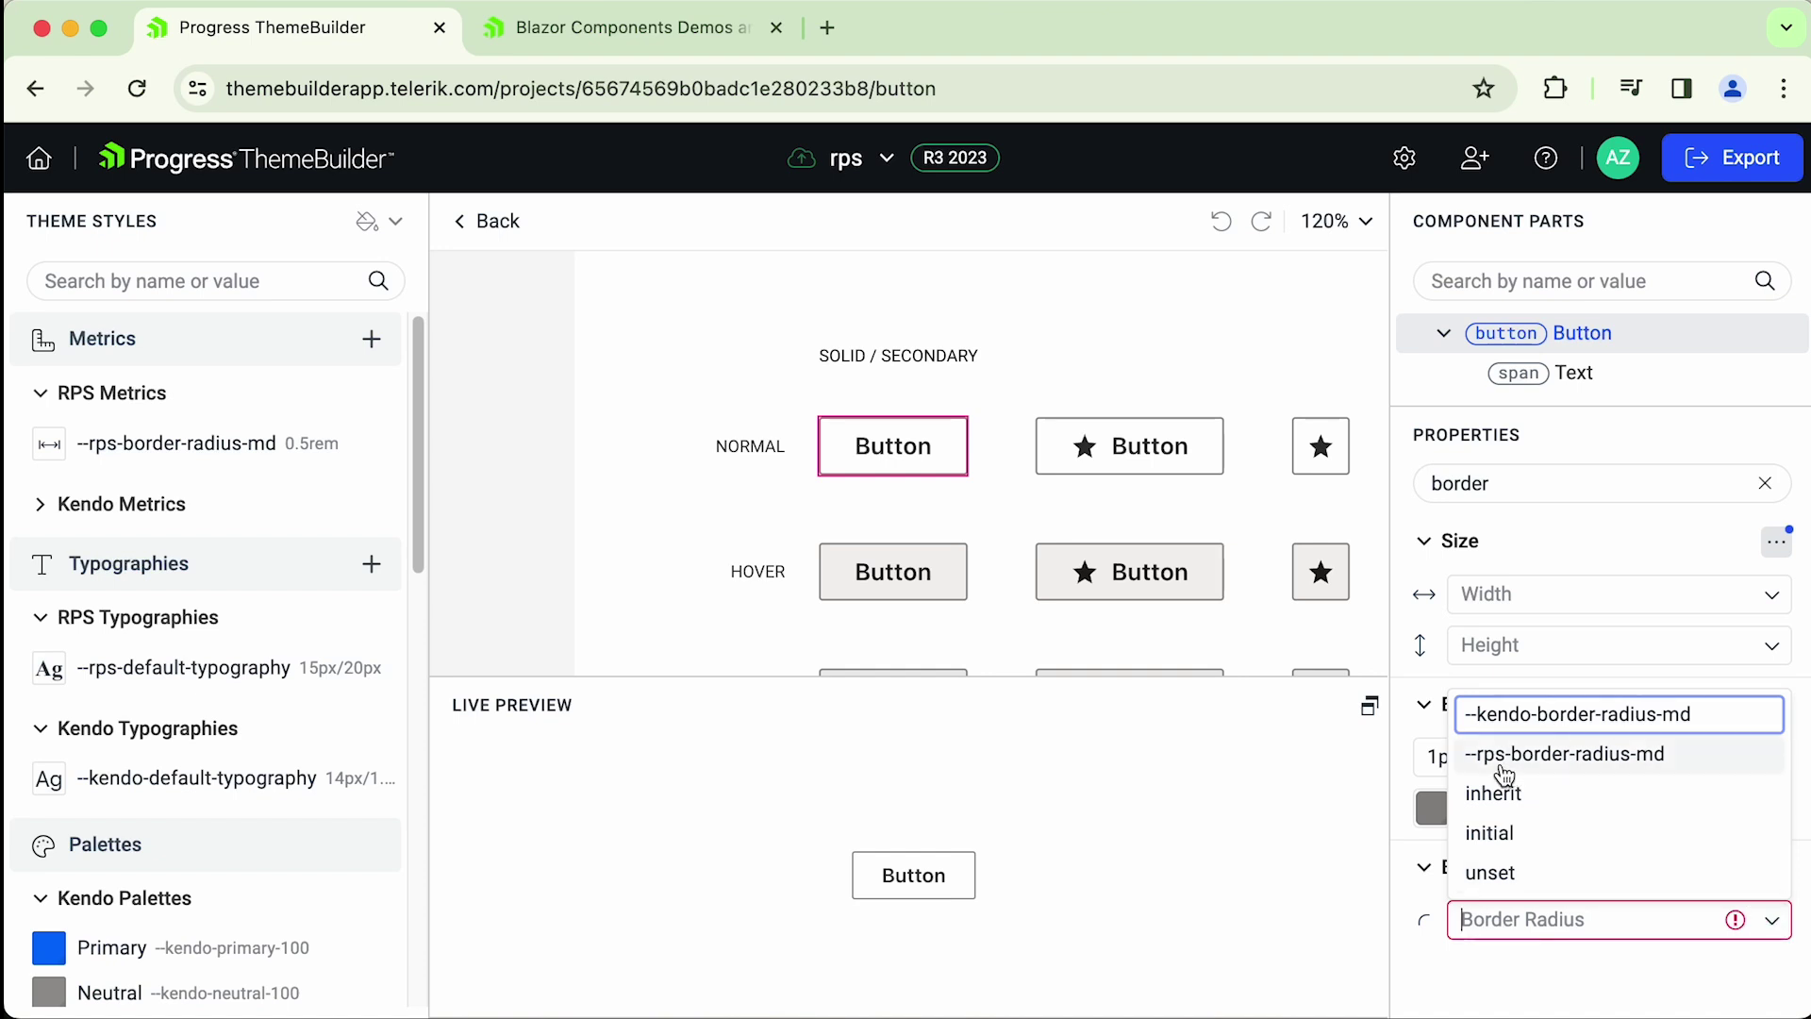
click(1638, 759)
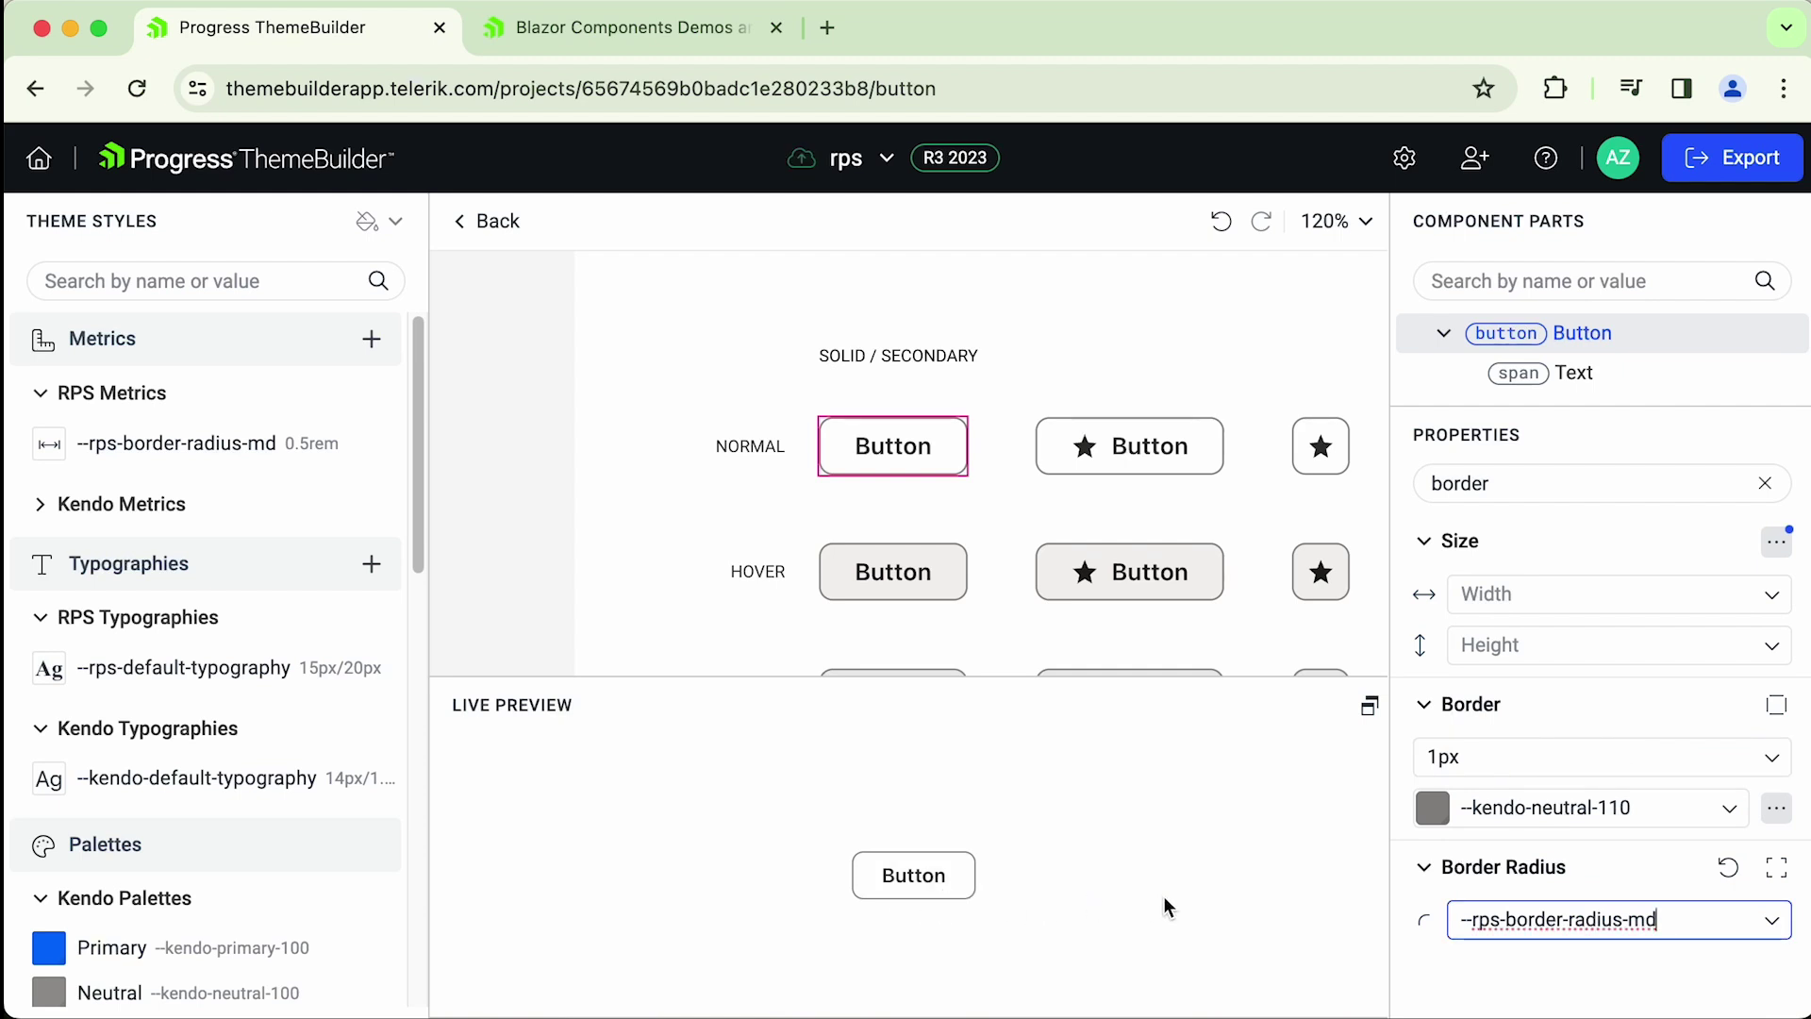
click(502, 226)
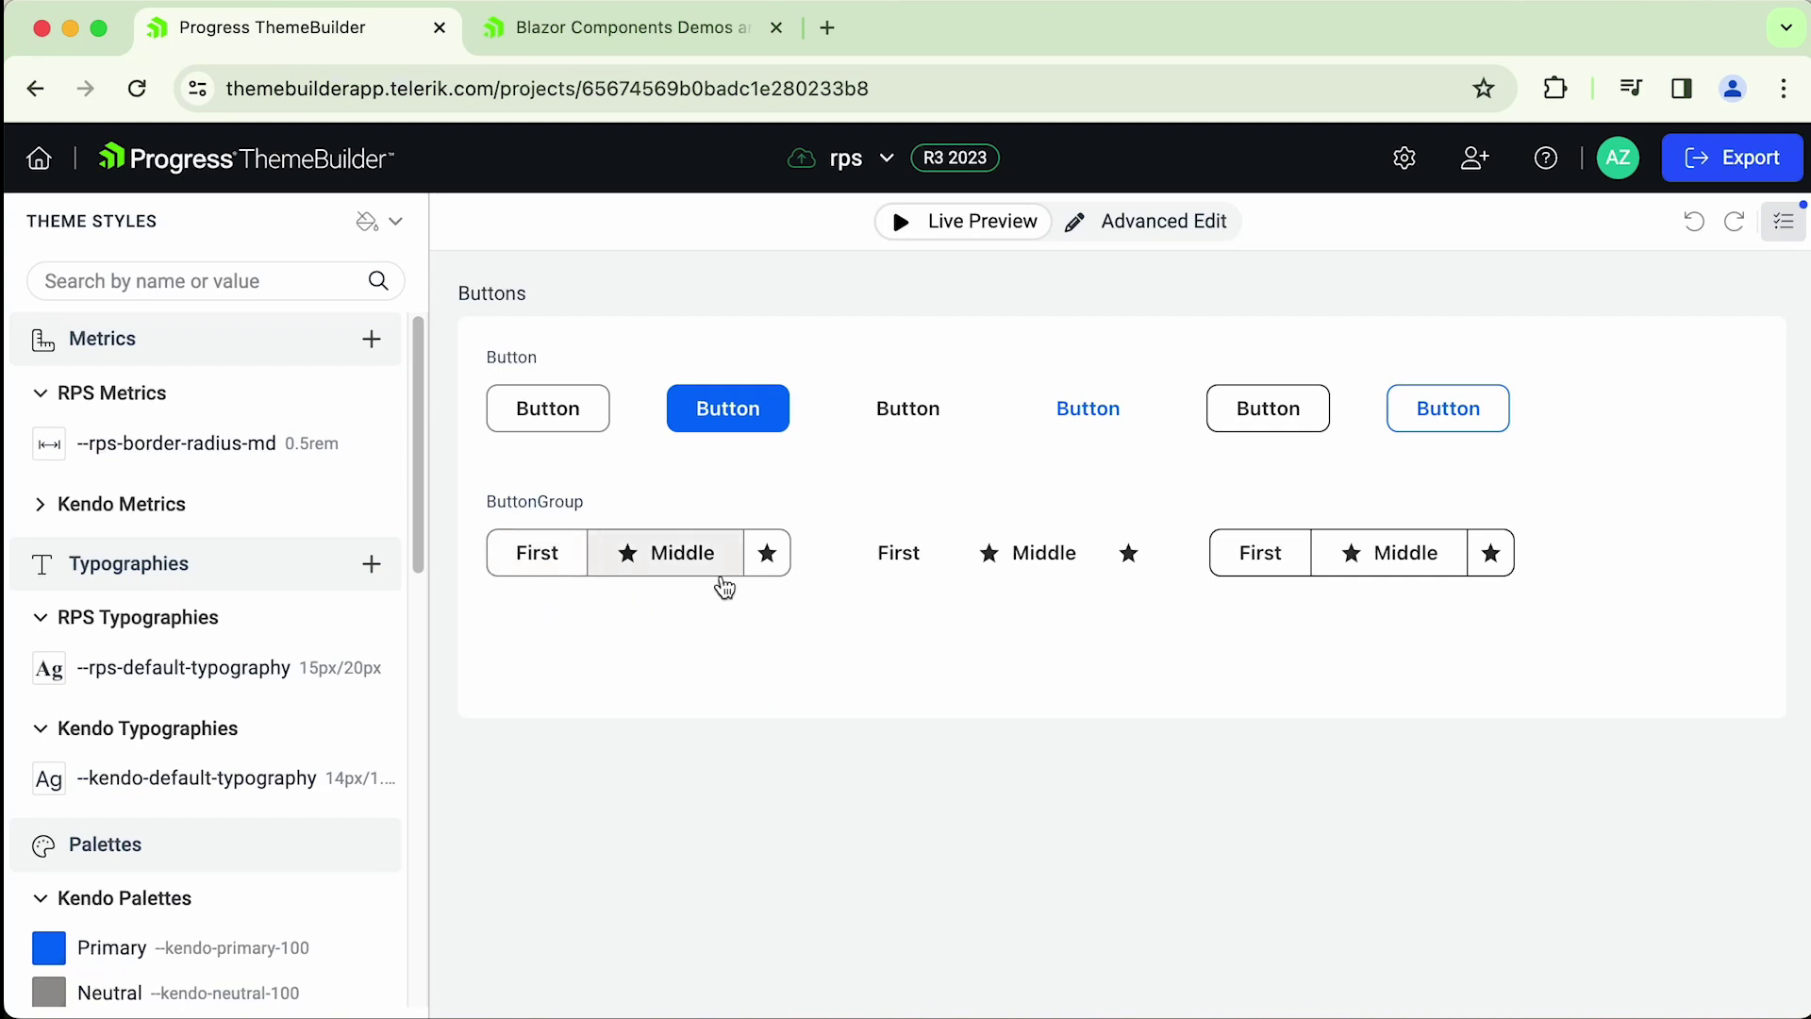
- Change --rps-border-radius-md from 0.5rem to 1rem, then open the Button component in Advanced Edit
click(380, 446)
click(433, 485)
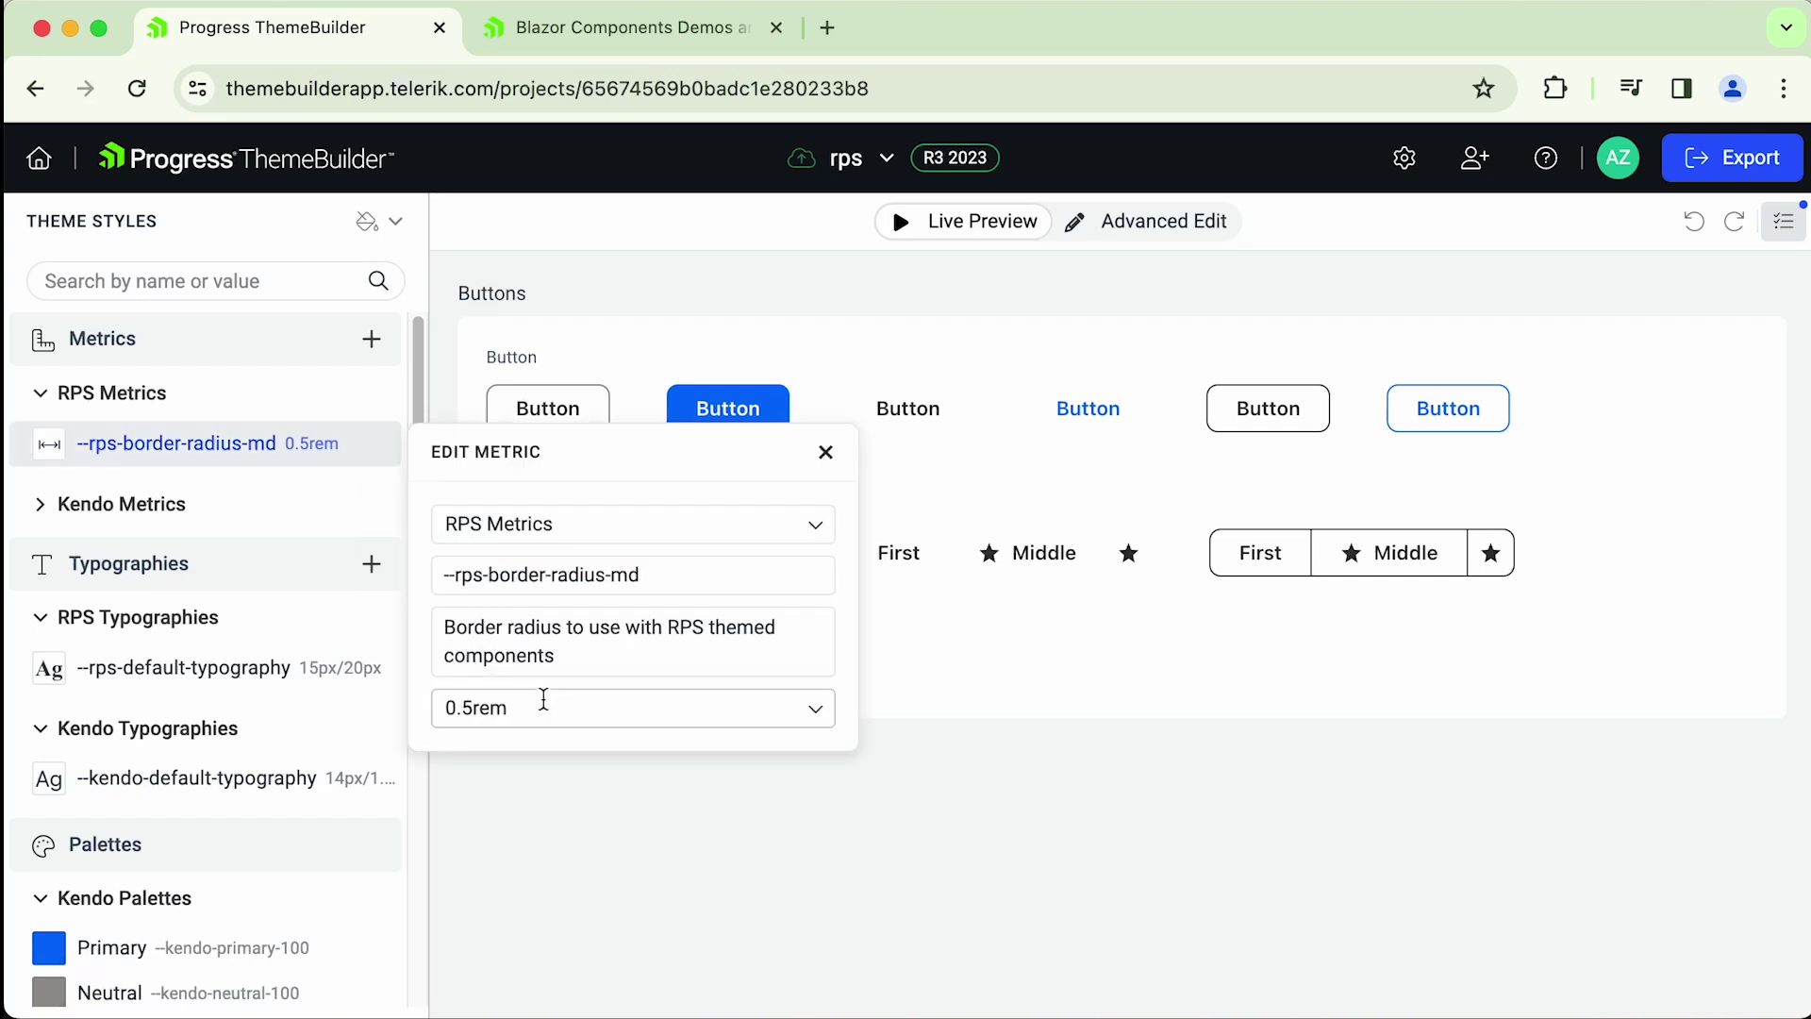
double_click(474, 708)
click(474, 707)
key(BackSpace)
key(BackSpace)
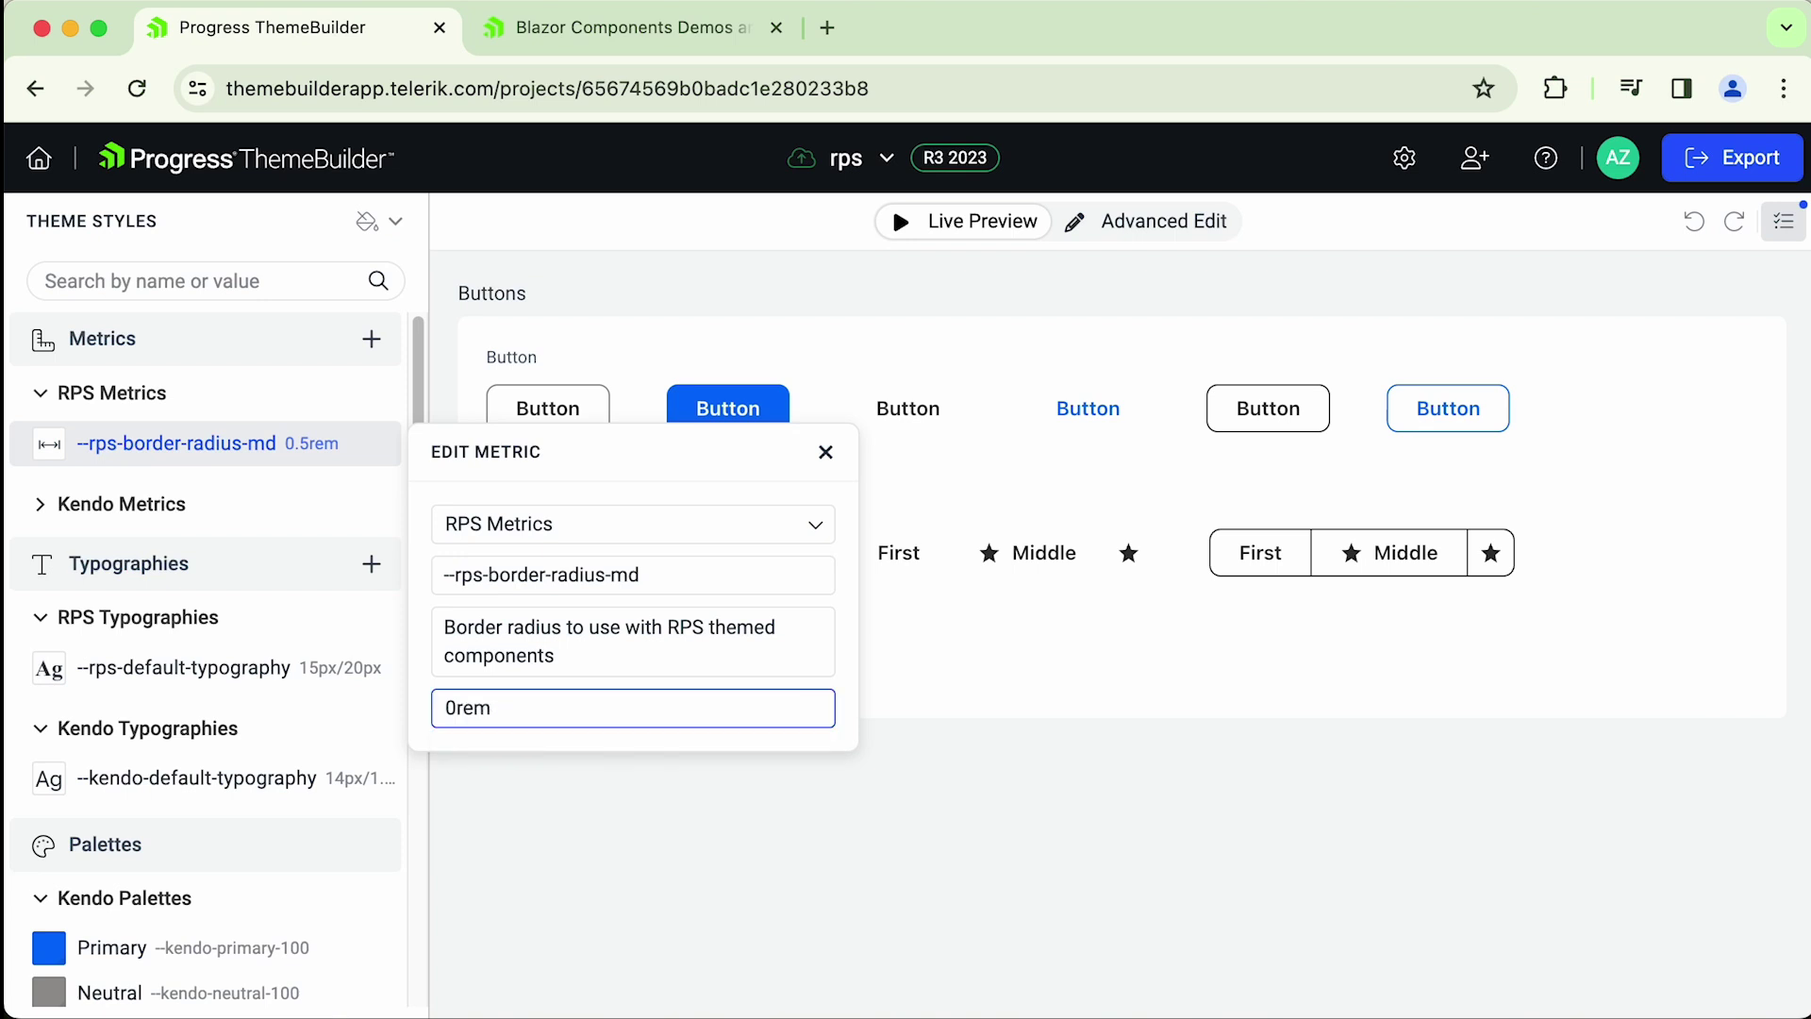
click(687, 781)
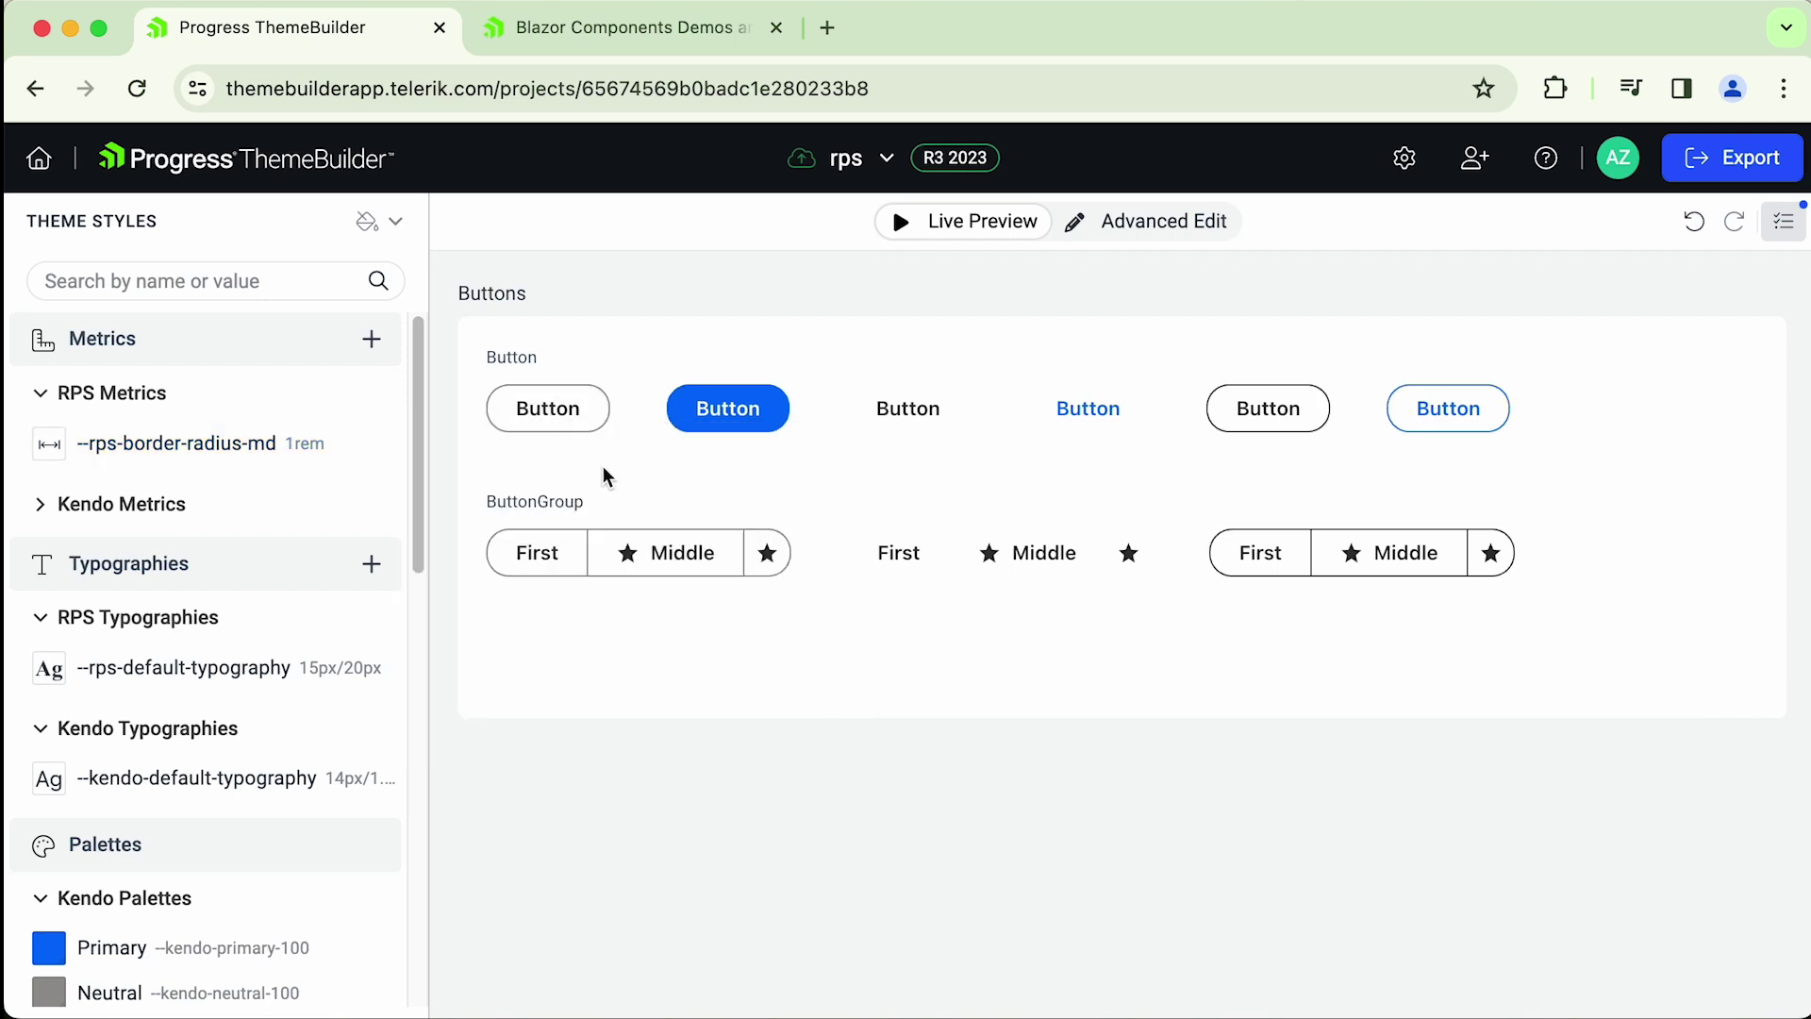
click(1146, 224)
click(581, 366)
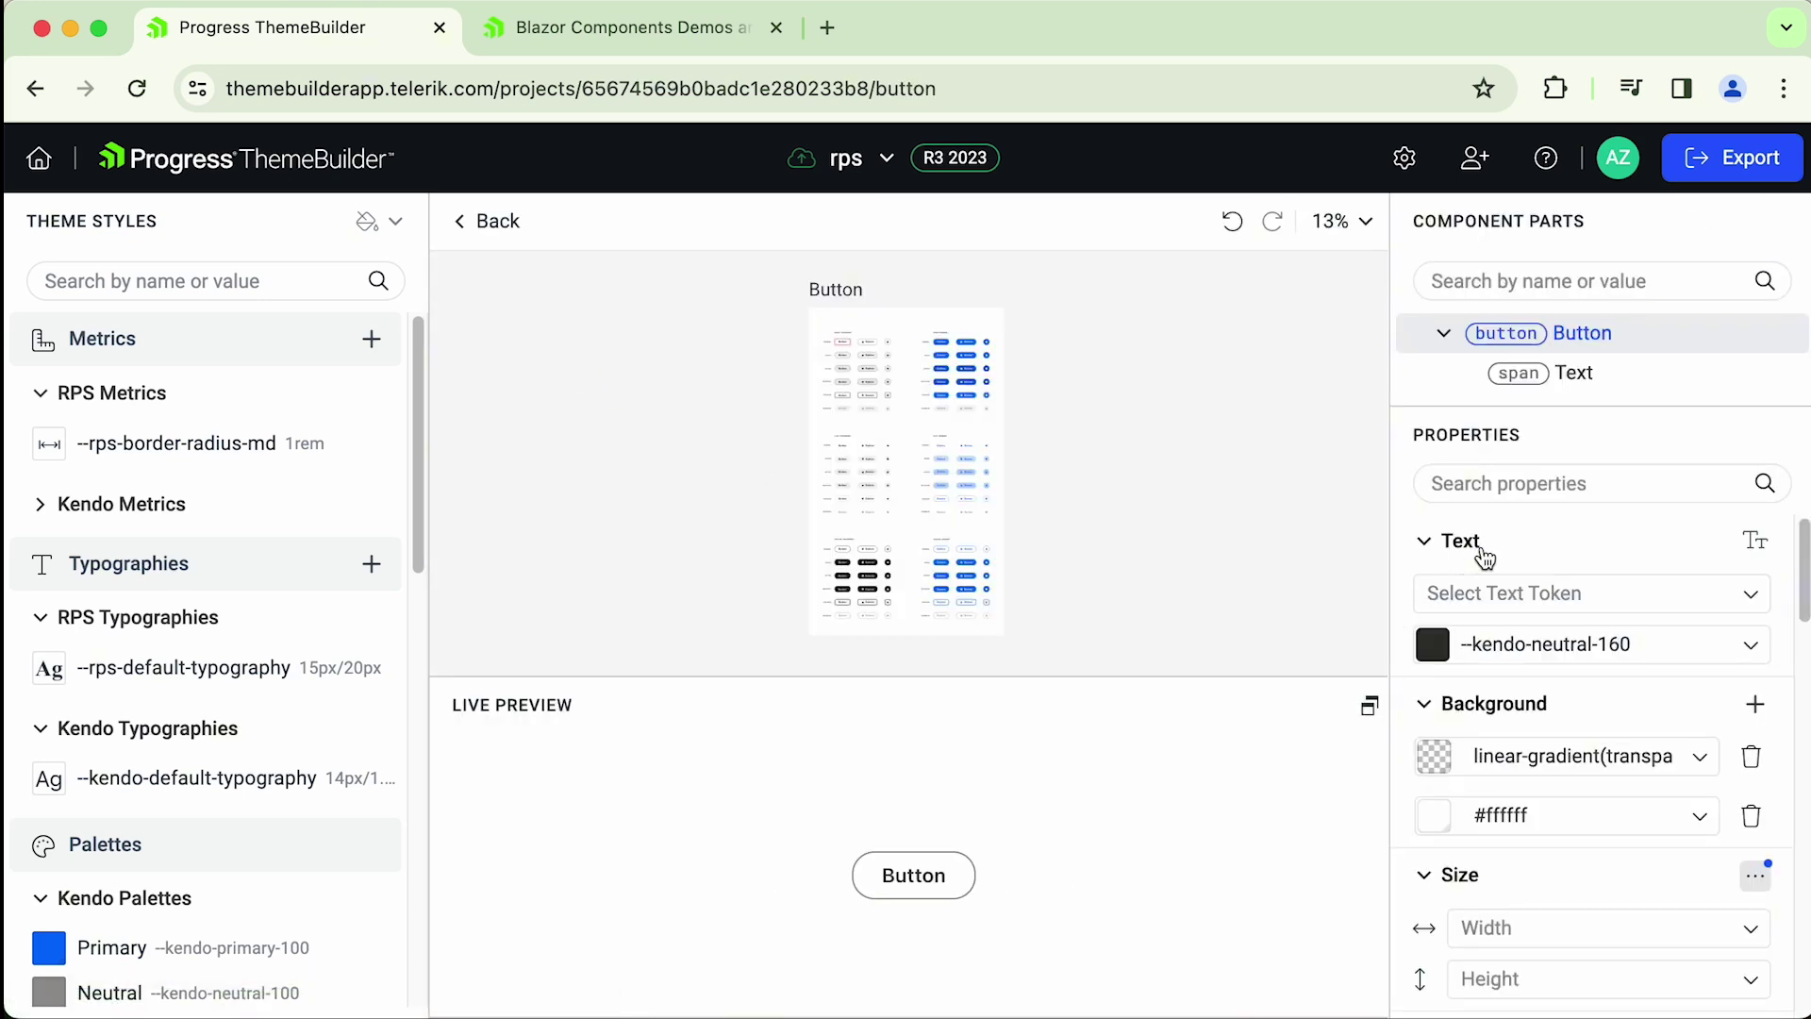
- Apply the --rps-default-typography token to the Button root's text, then go back to Buttons
click(1629, 331)
click(1759, 605)
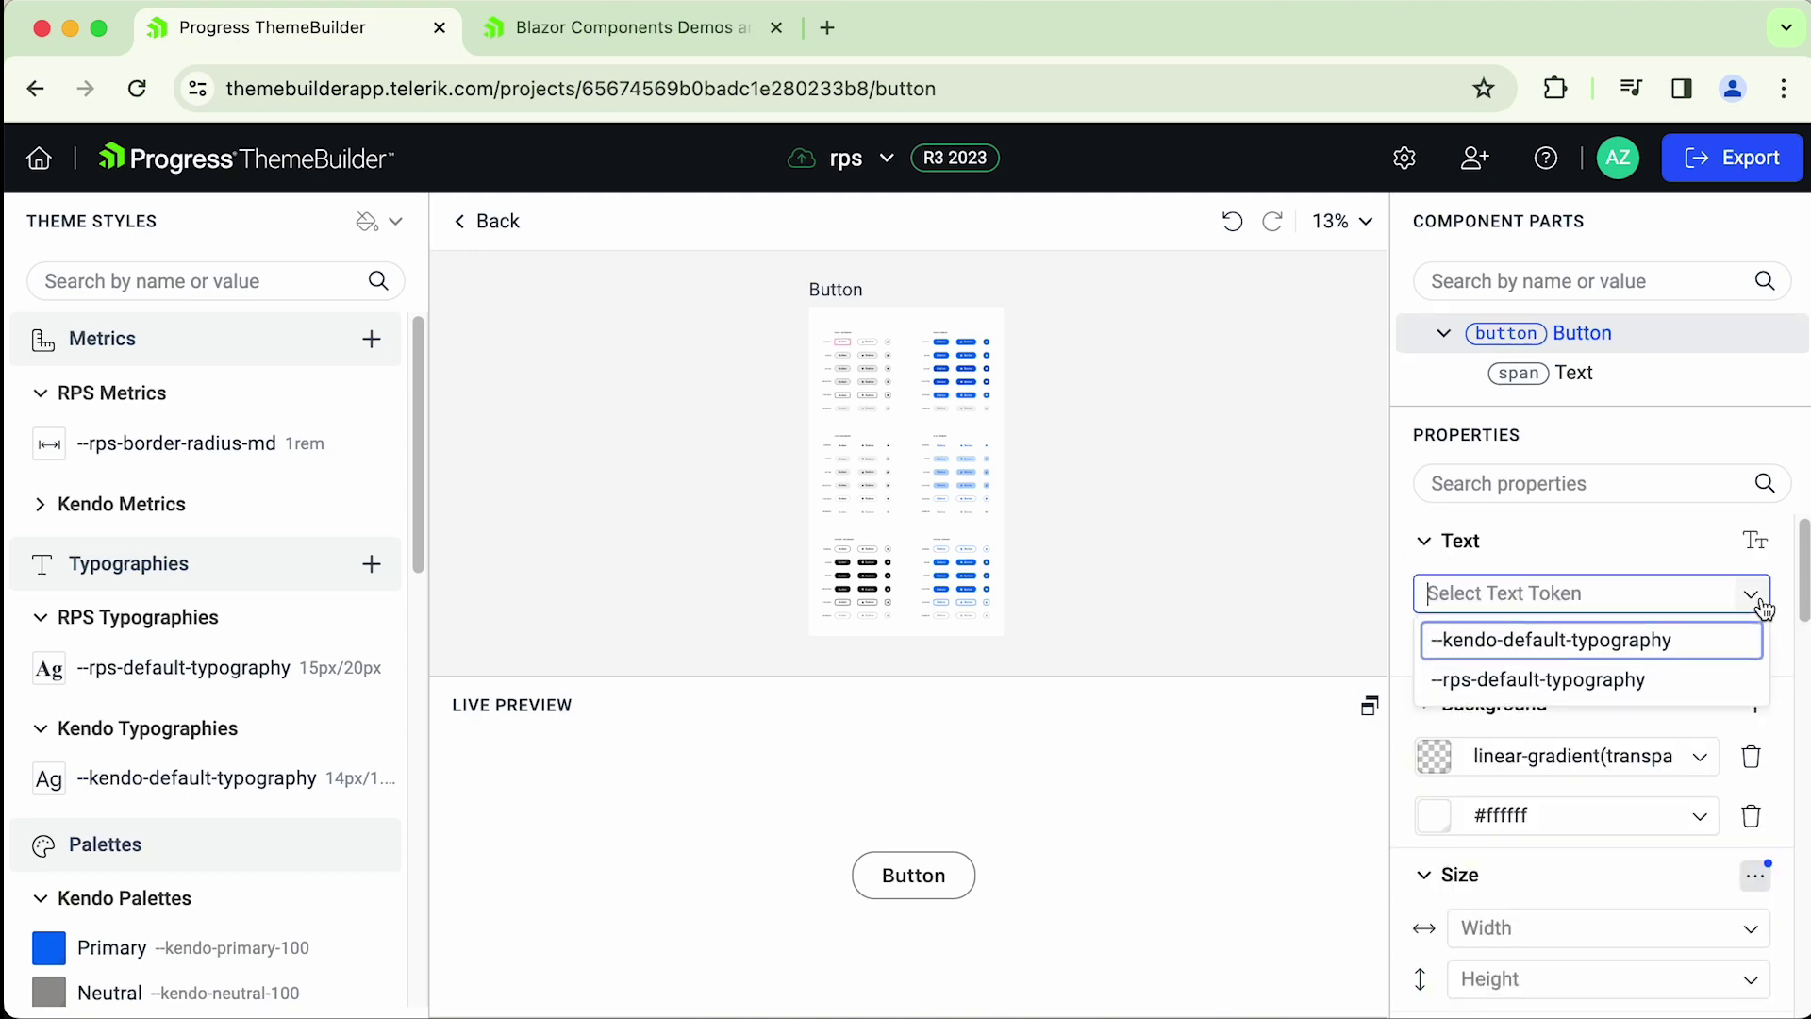
click(1556, 679)
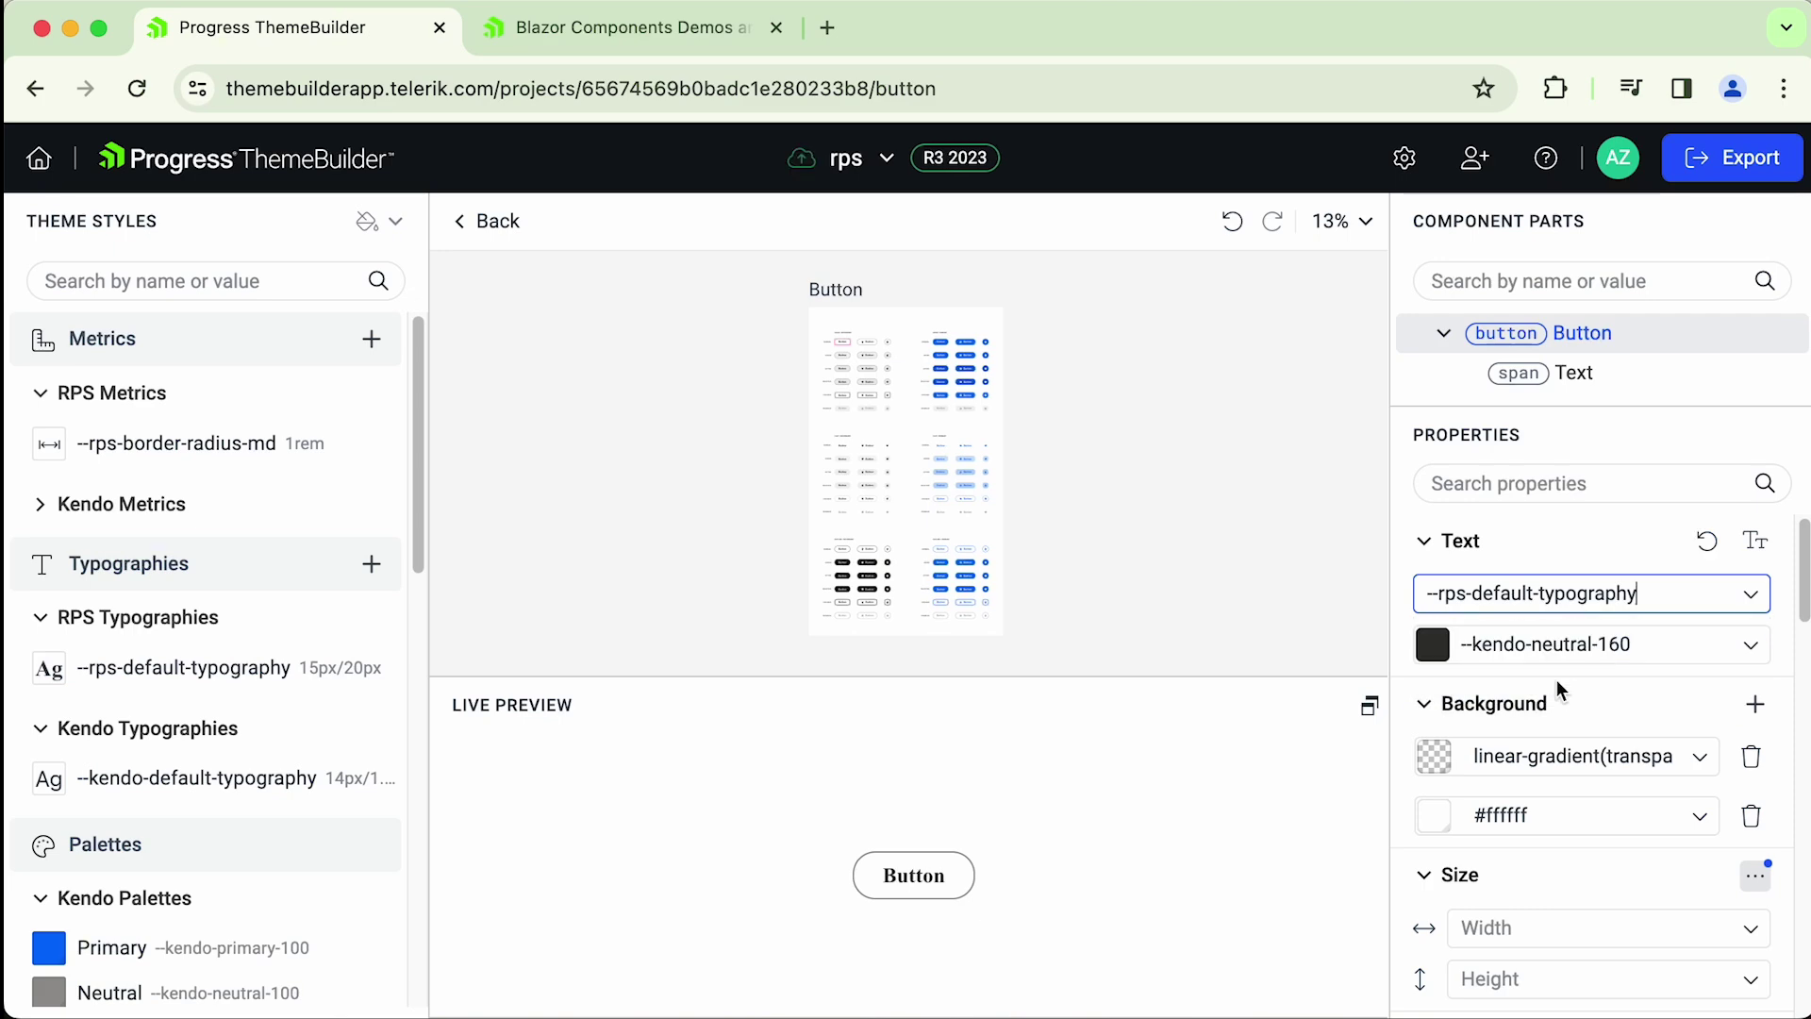
scroll(943, 913, up, 5)
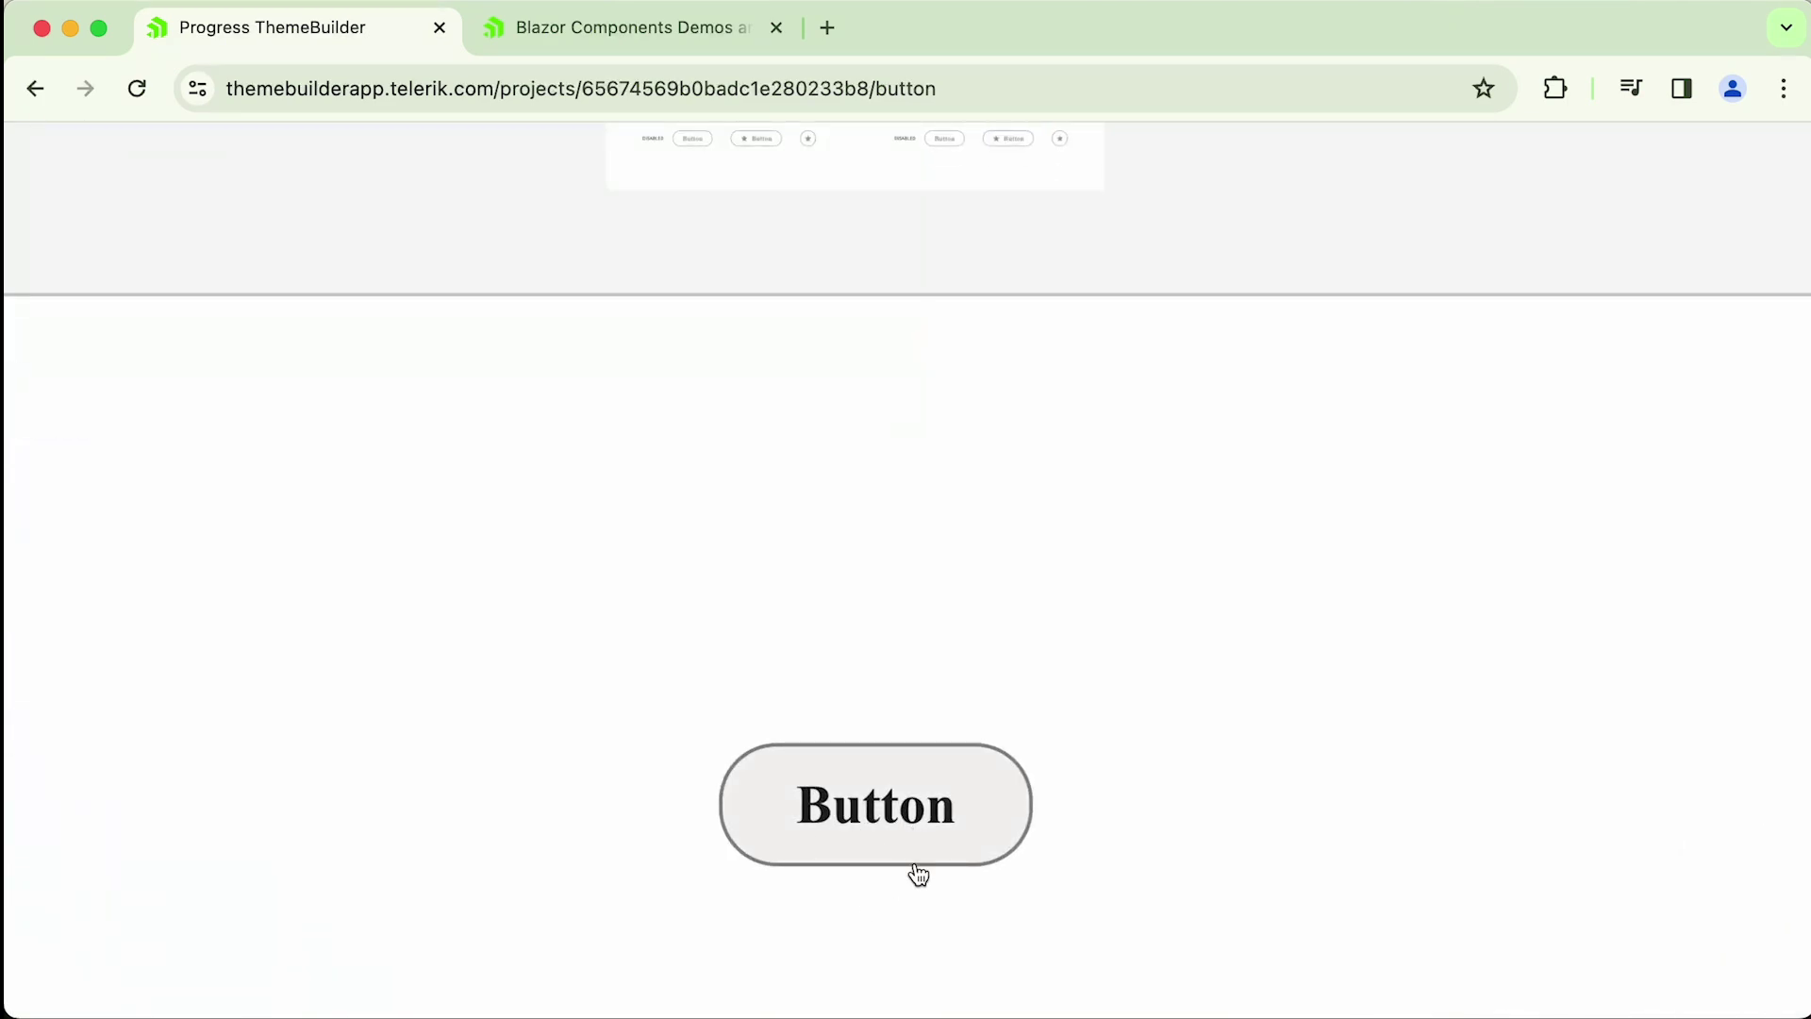
scroll(906, 854, down, 5)
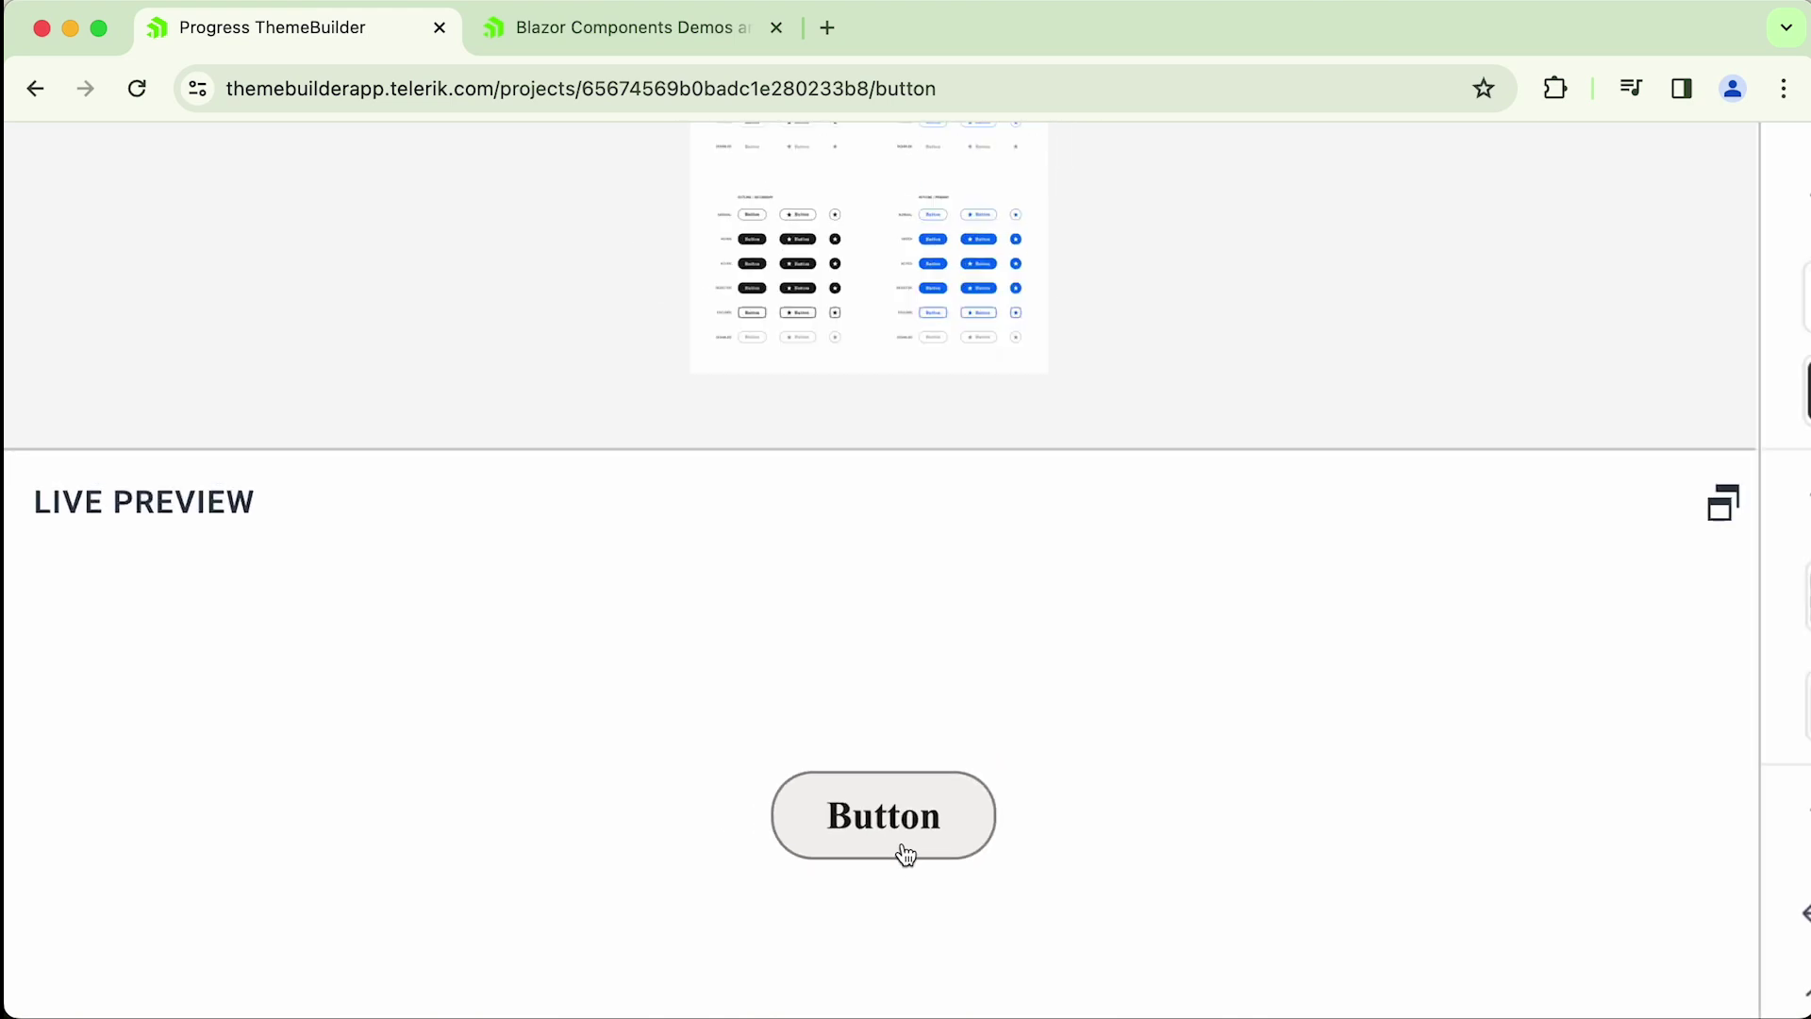
click(485, 224)
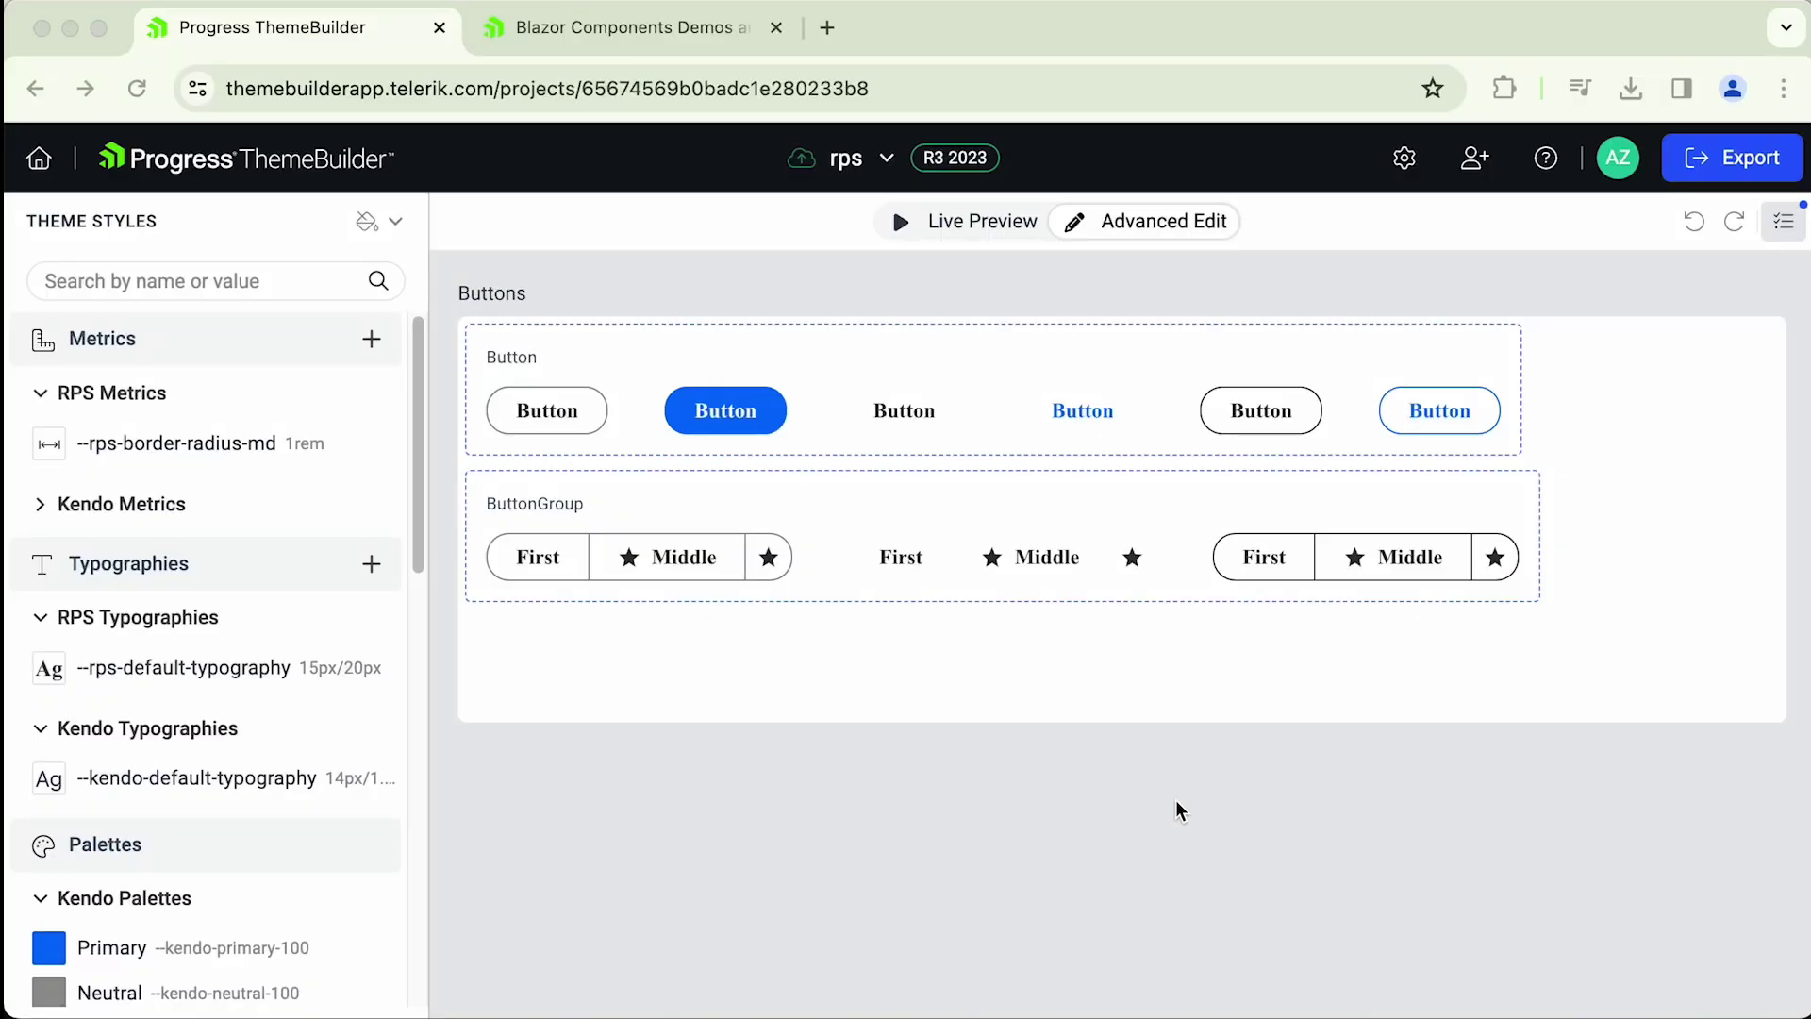
- Load static/Caveat-Bold.ttf from the Caveat folder into Project Settings > Fonts upload
click(1405, 160)
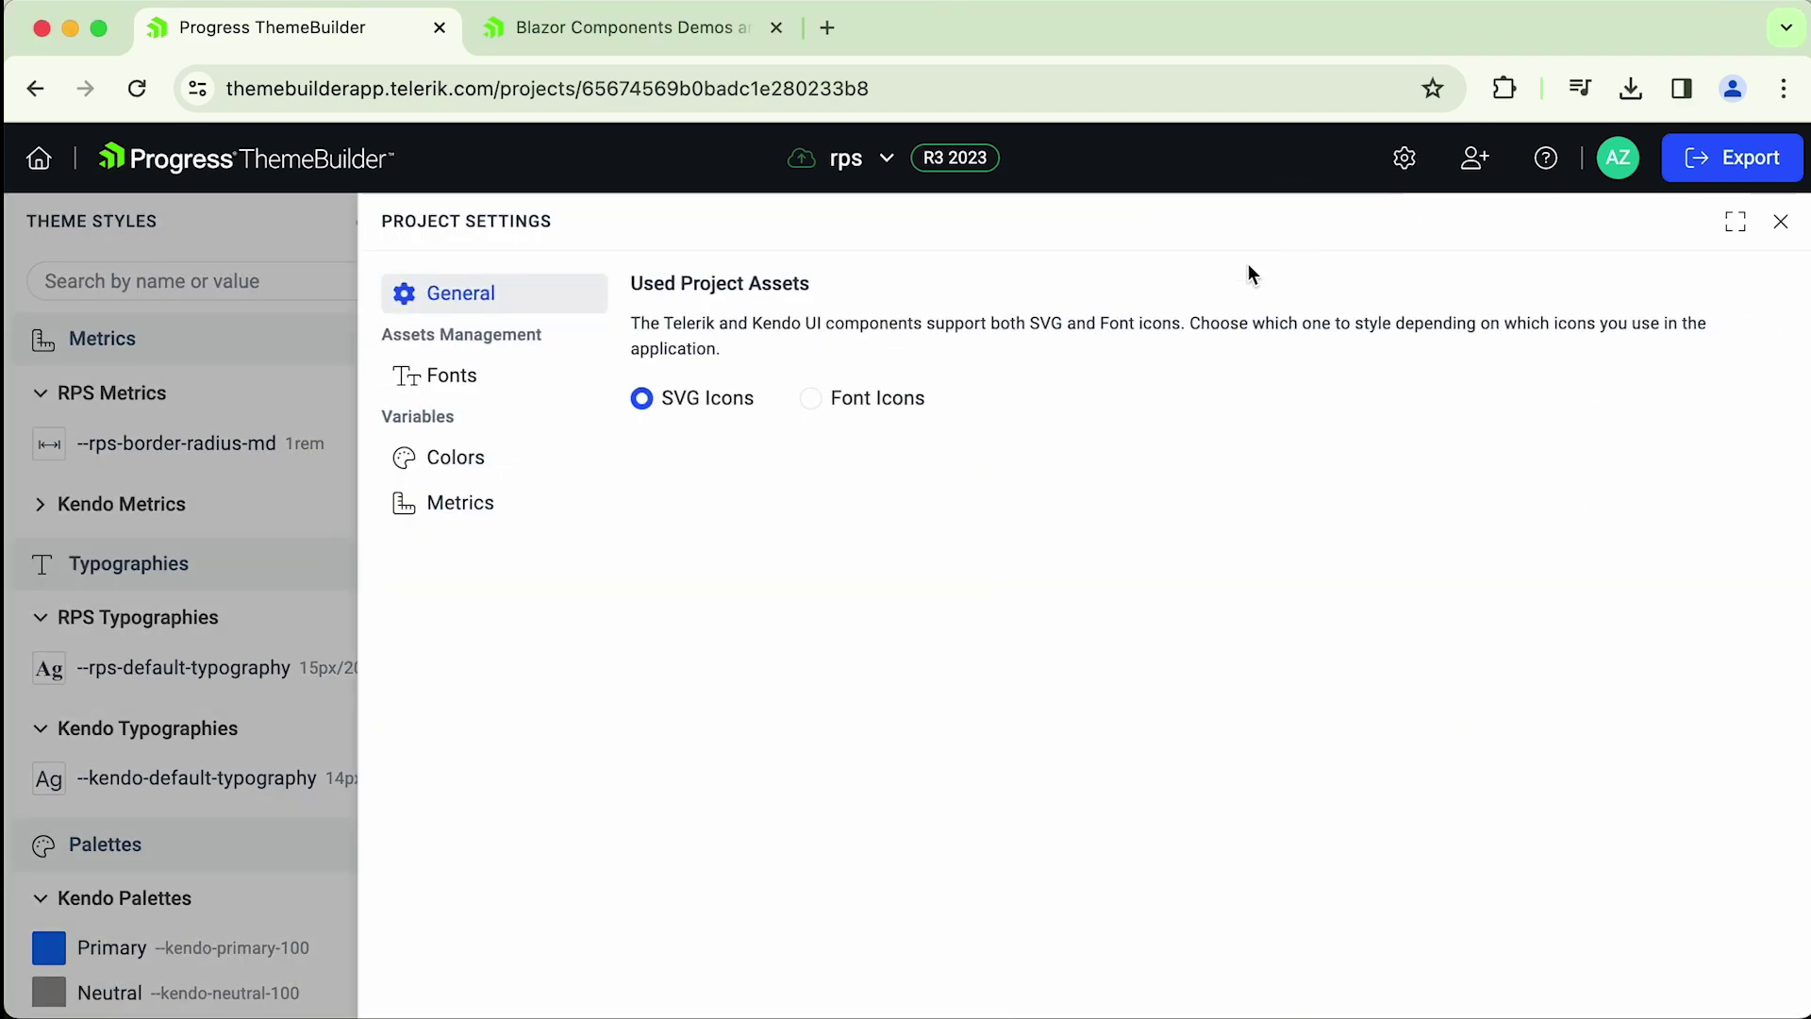
click(455, 379)
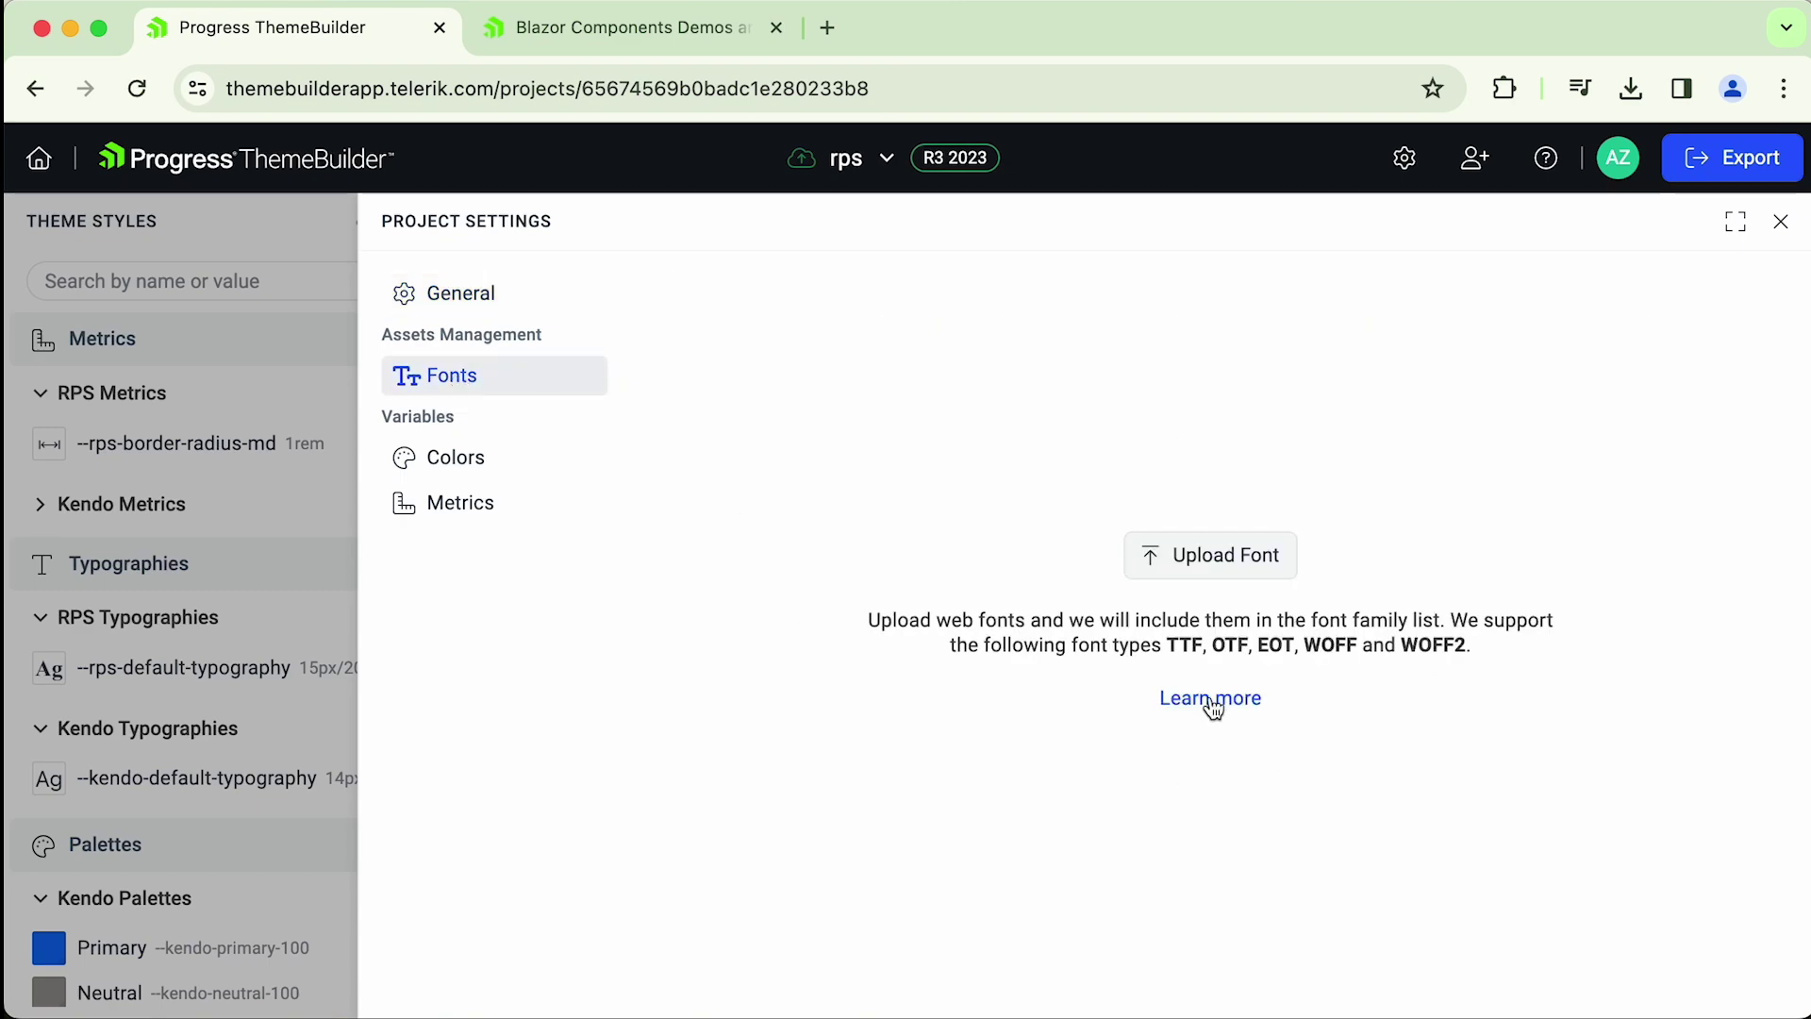
click(1213, 552)
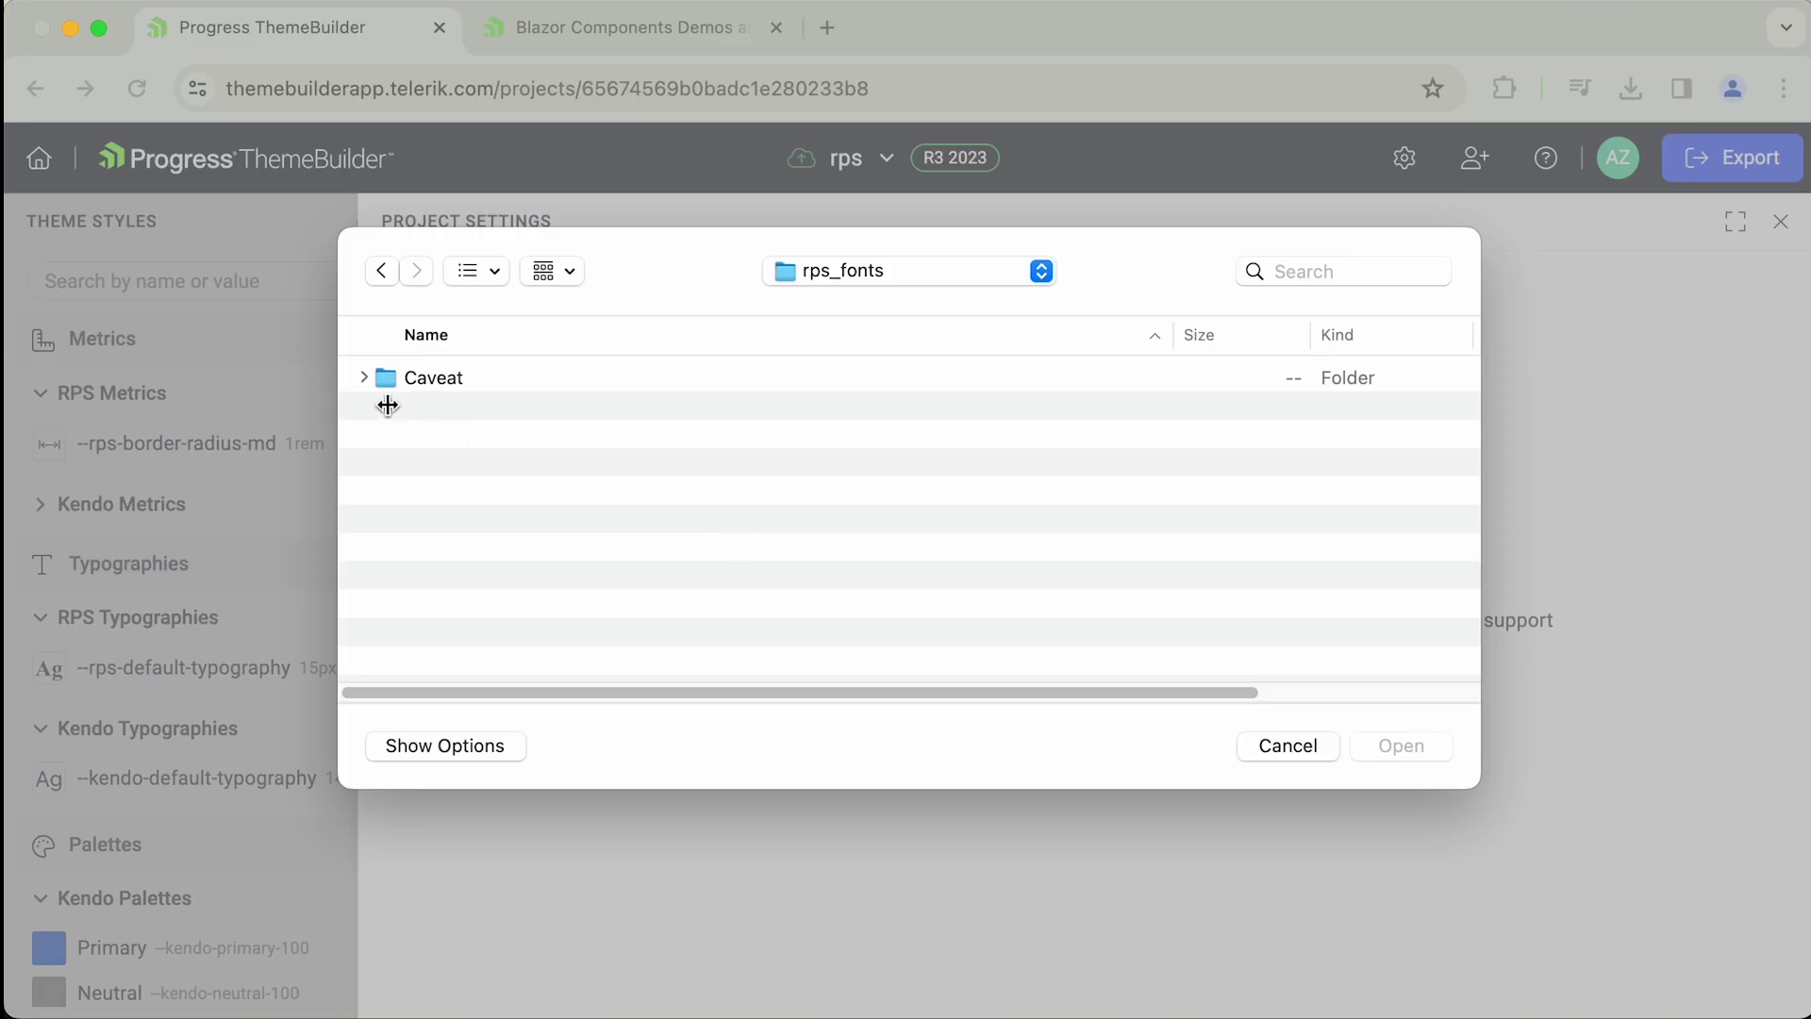
click(364, 377)
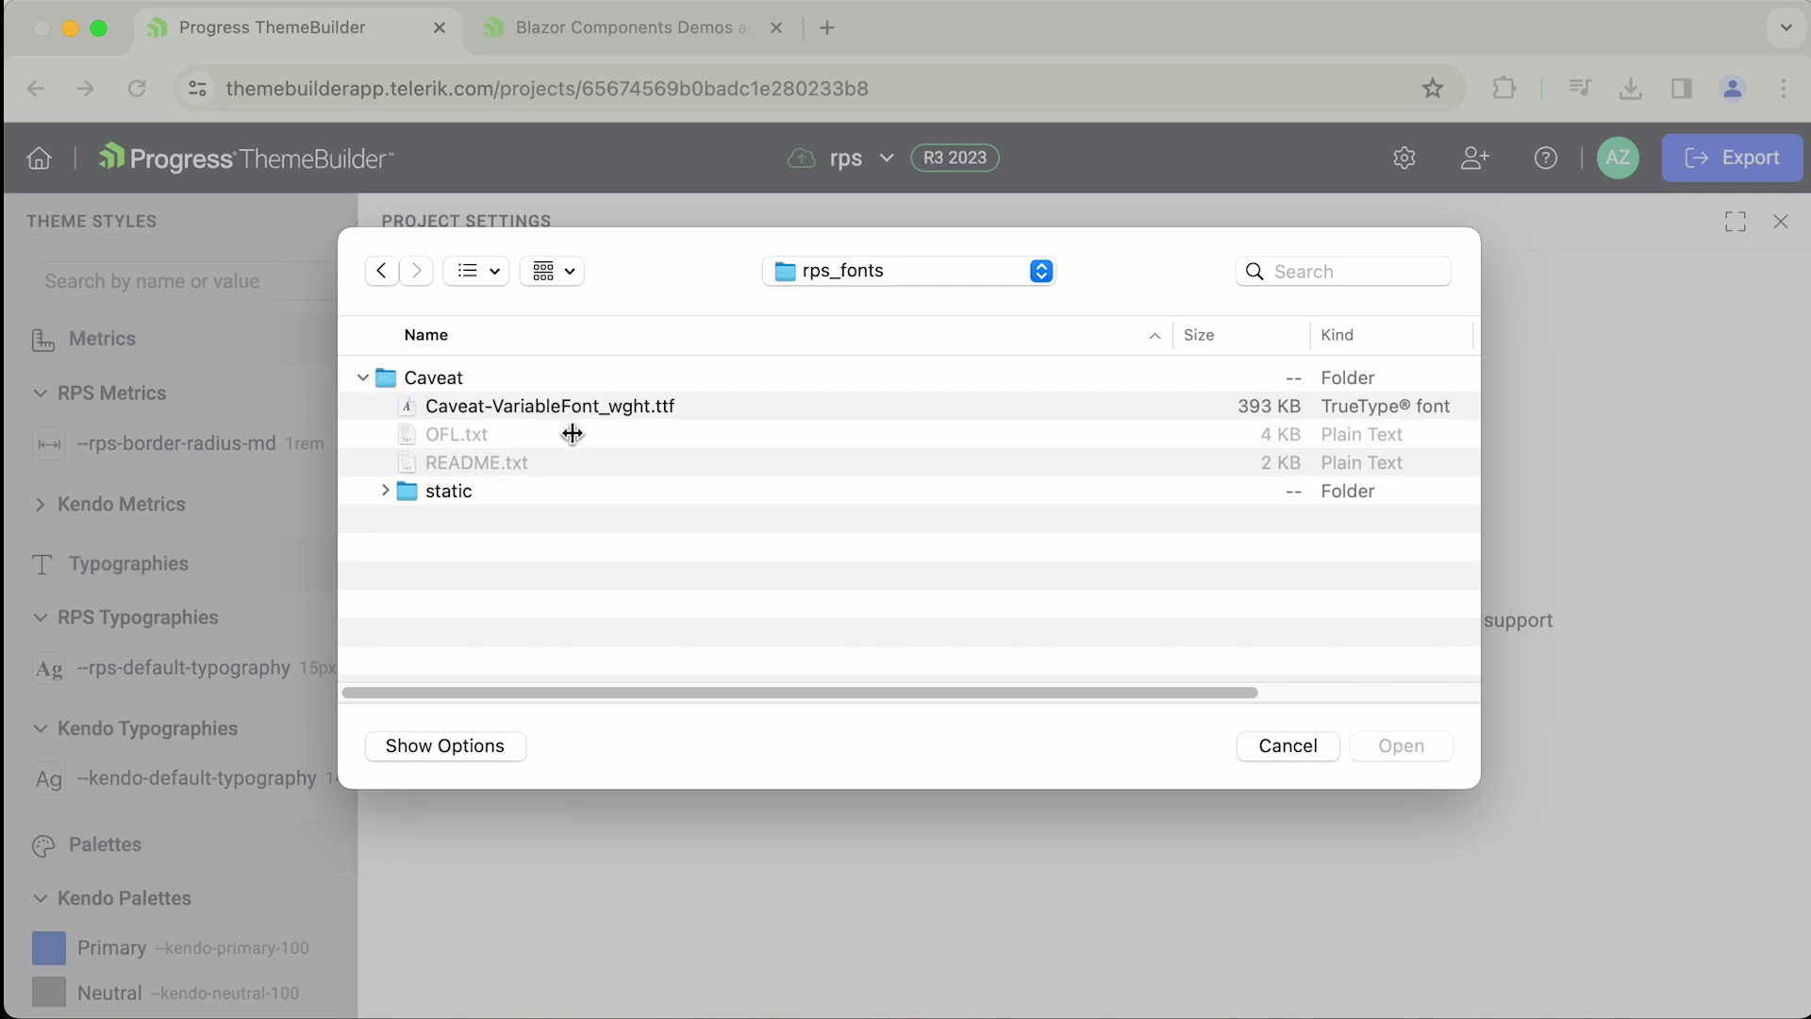
click(384, 490)
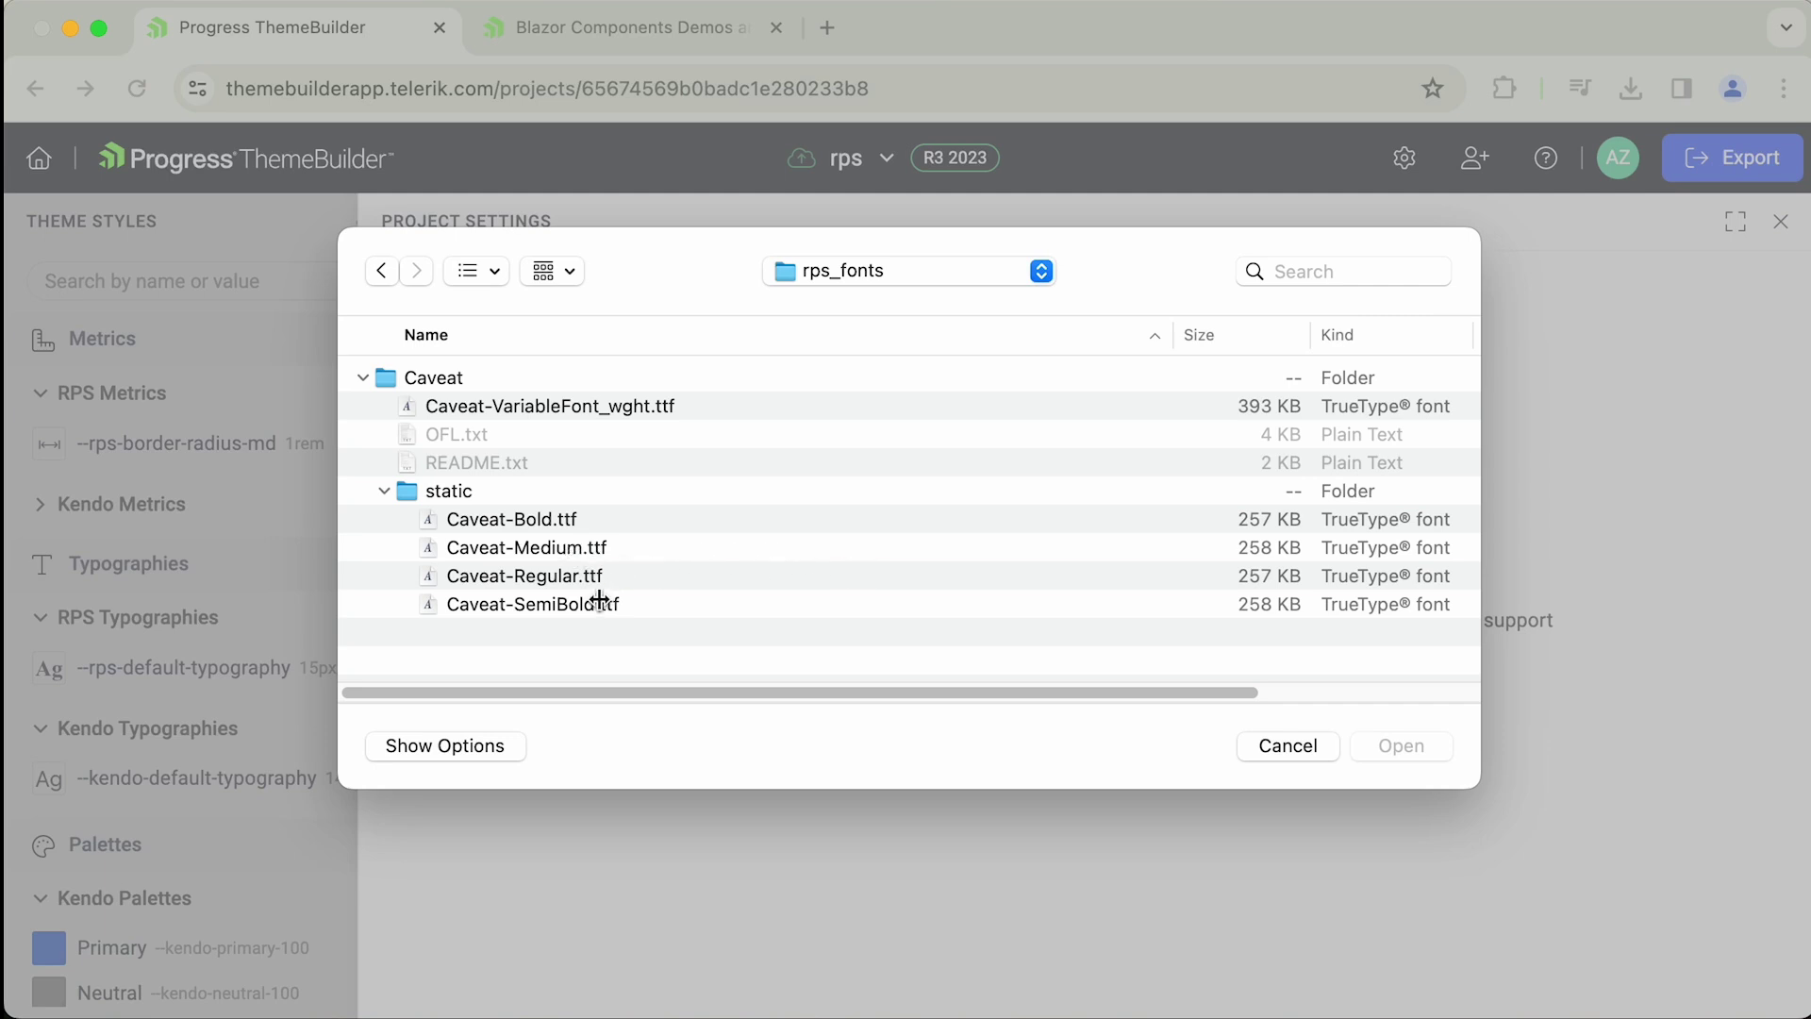
click(544, 517)
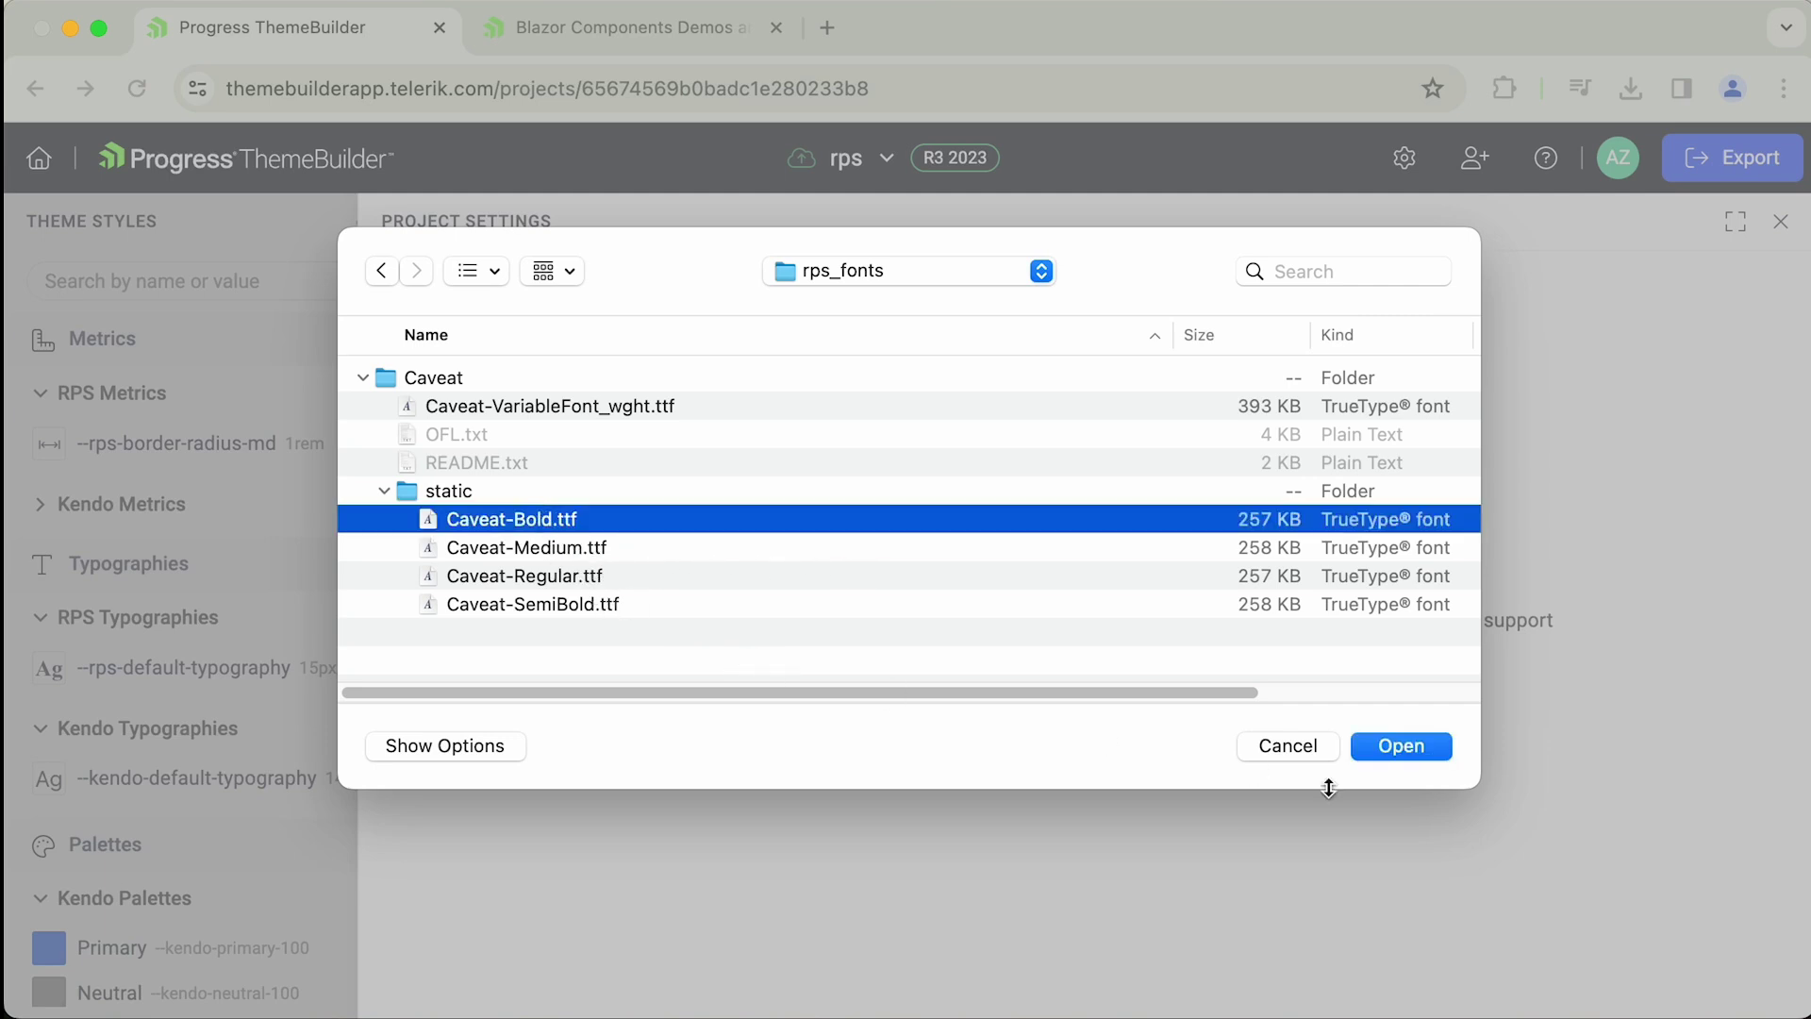
click(1381, 753)
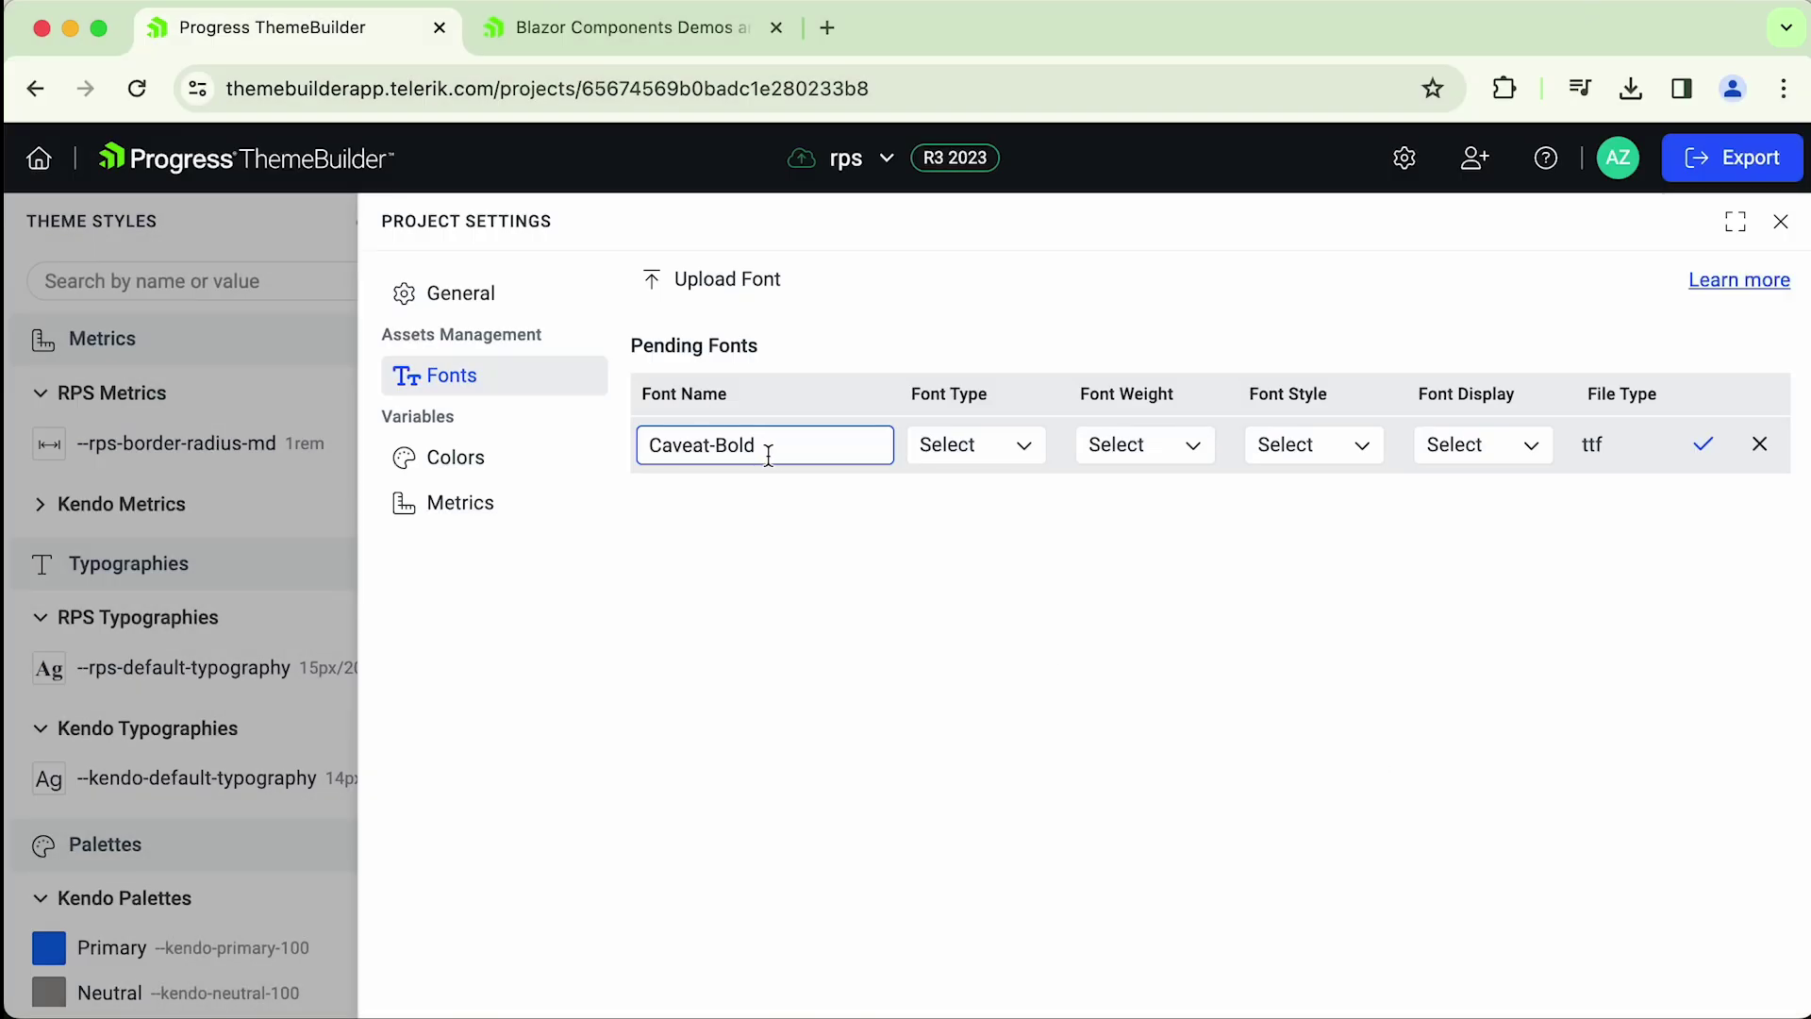
- Set the Caveat-Bold font to Typeface, weight 700, Normal style, Auto display
drag(775, 447, 635, 445)
click(787, 458)
click(1026, 453)
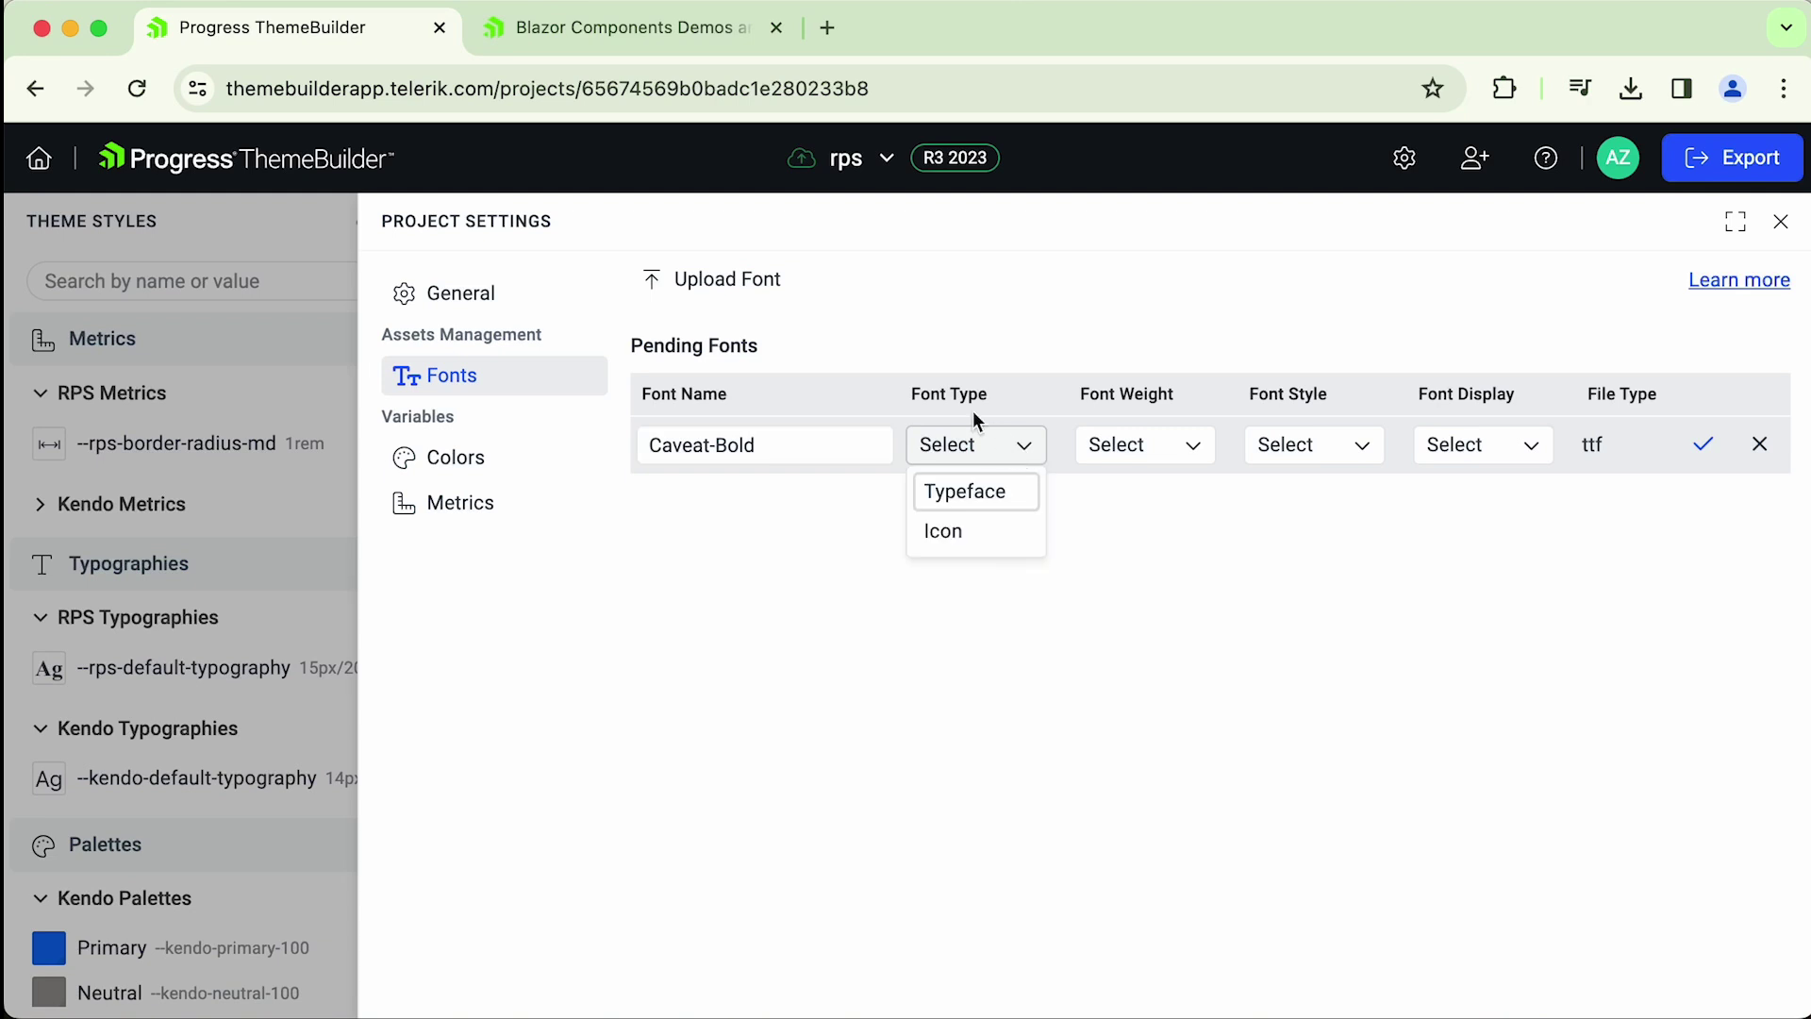
click(988, 507)
click(1144, 445)
scroll(1142, 711, down, 1)
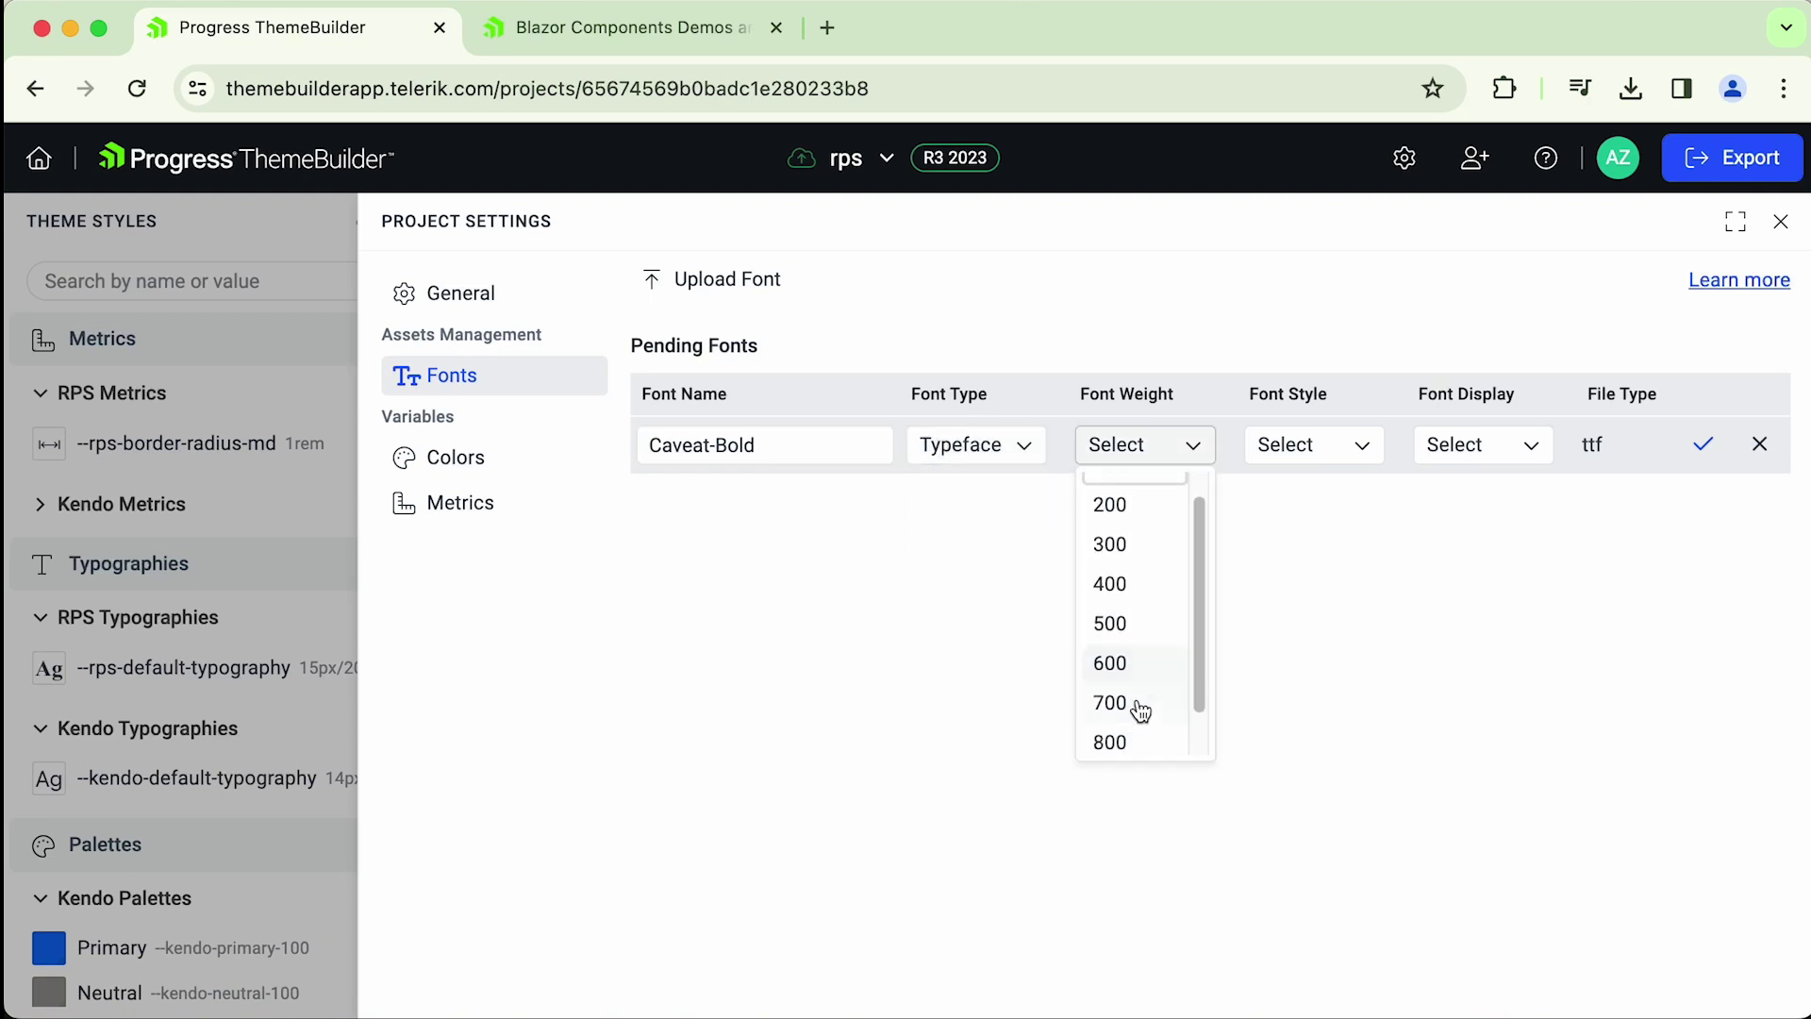
click(1135, 657)
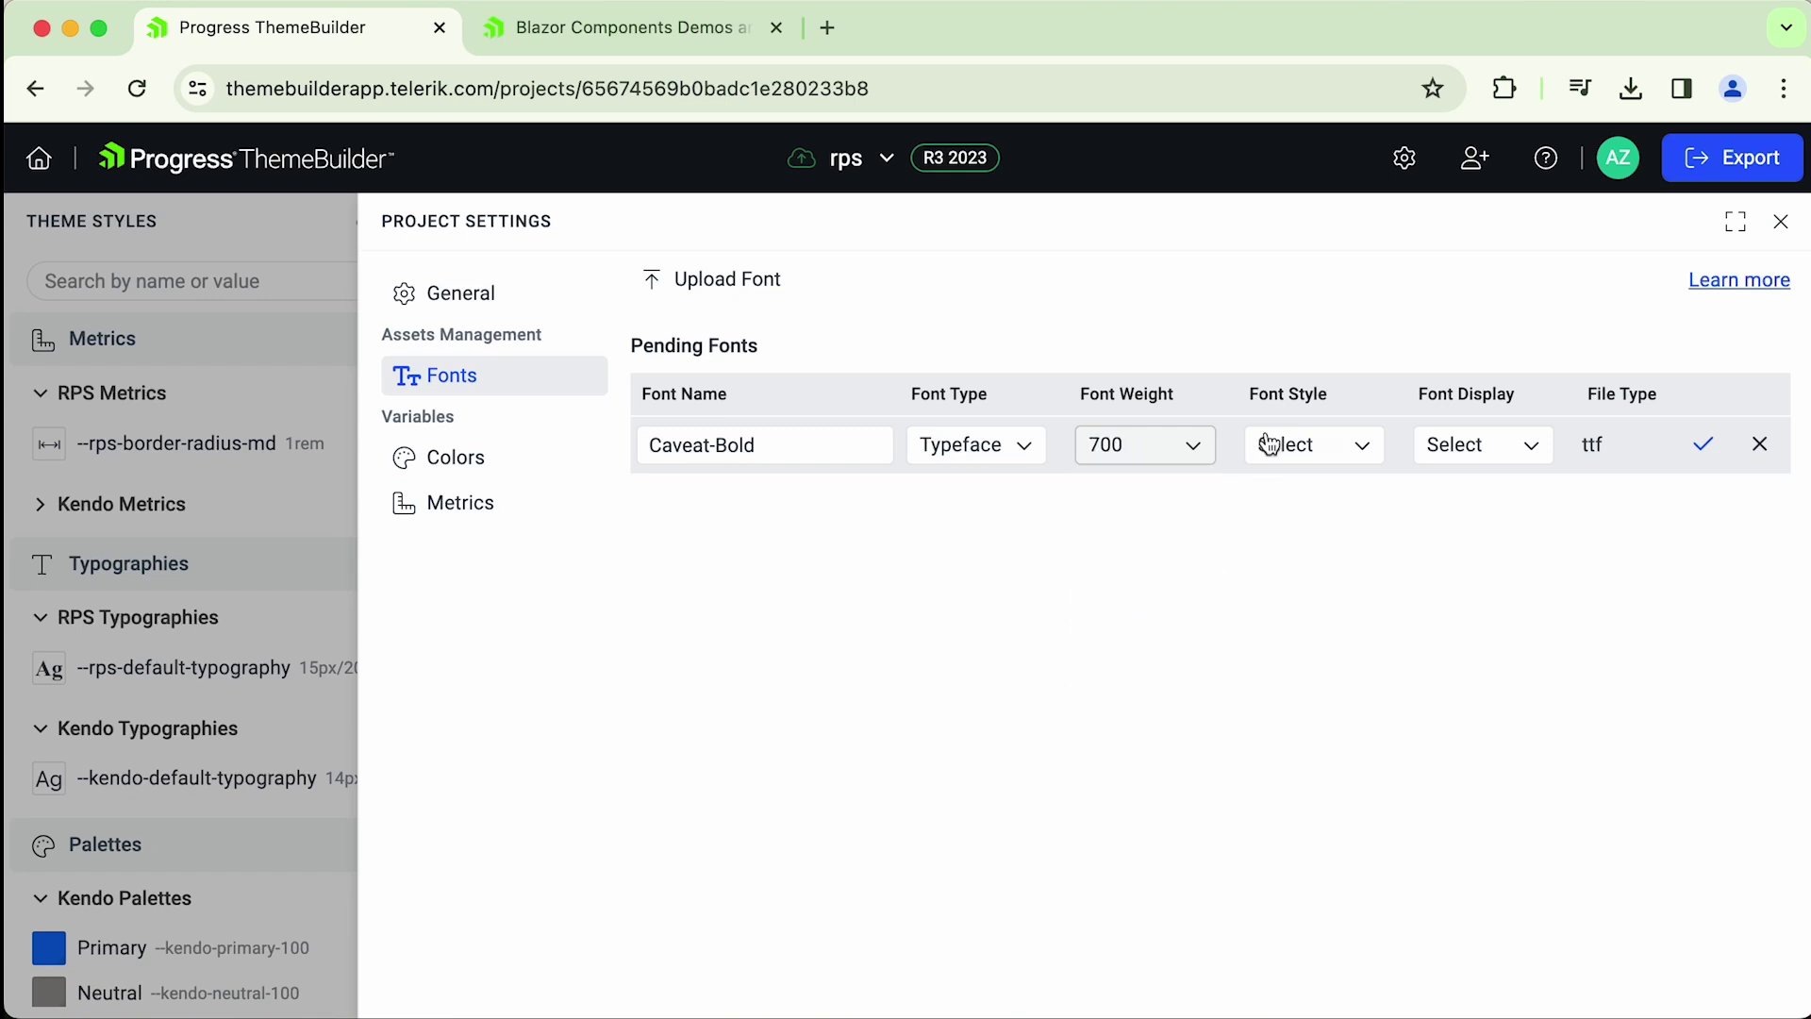
click(1368, 451)
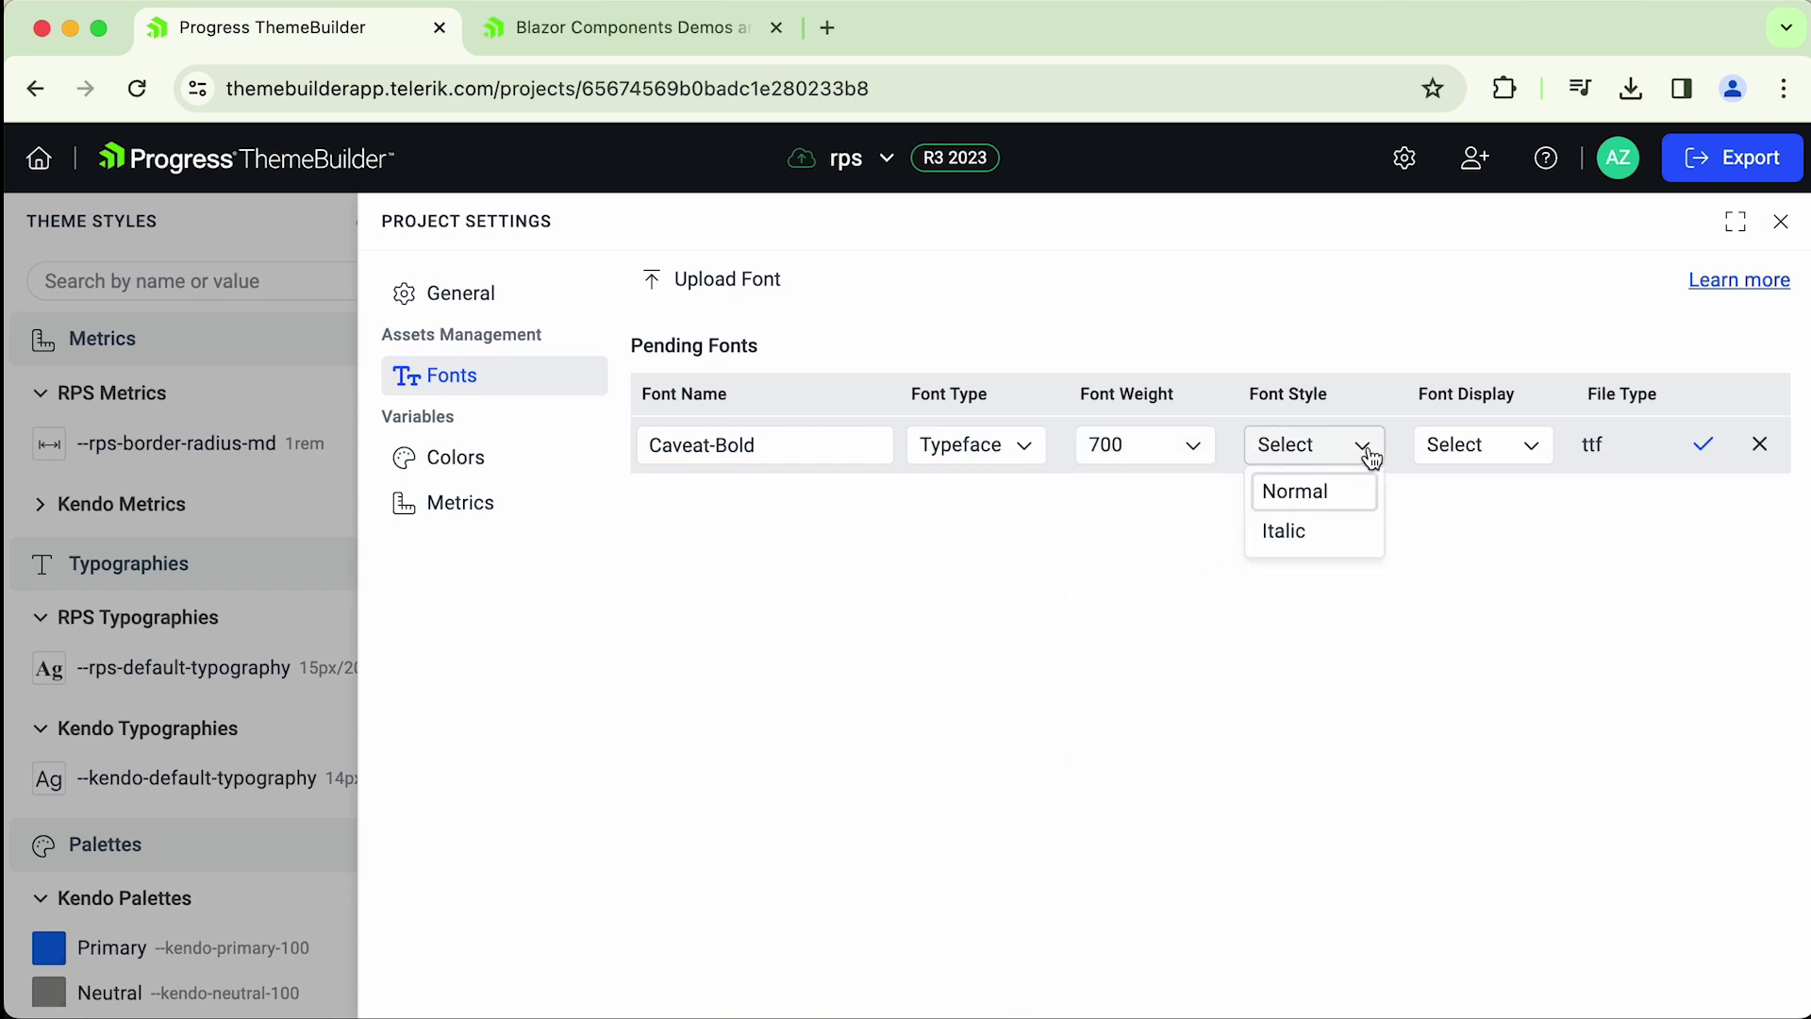
click(1306, 491)
click(1527, 450)
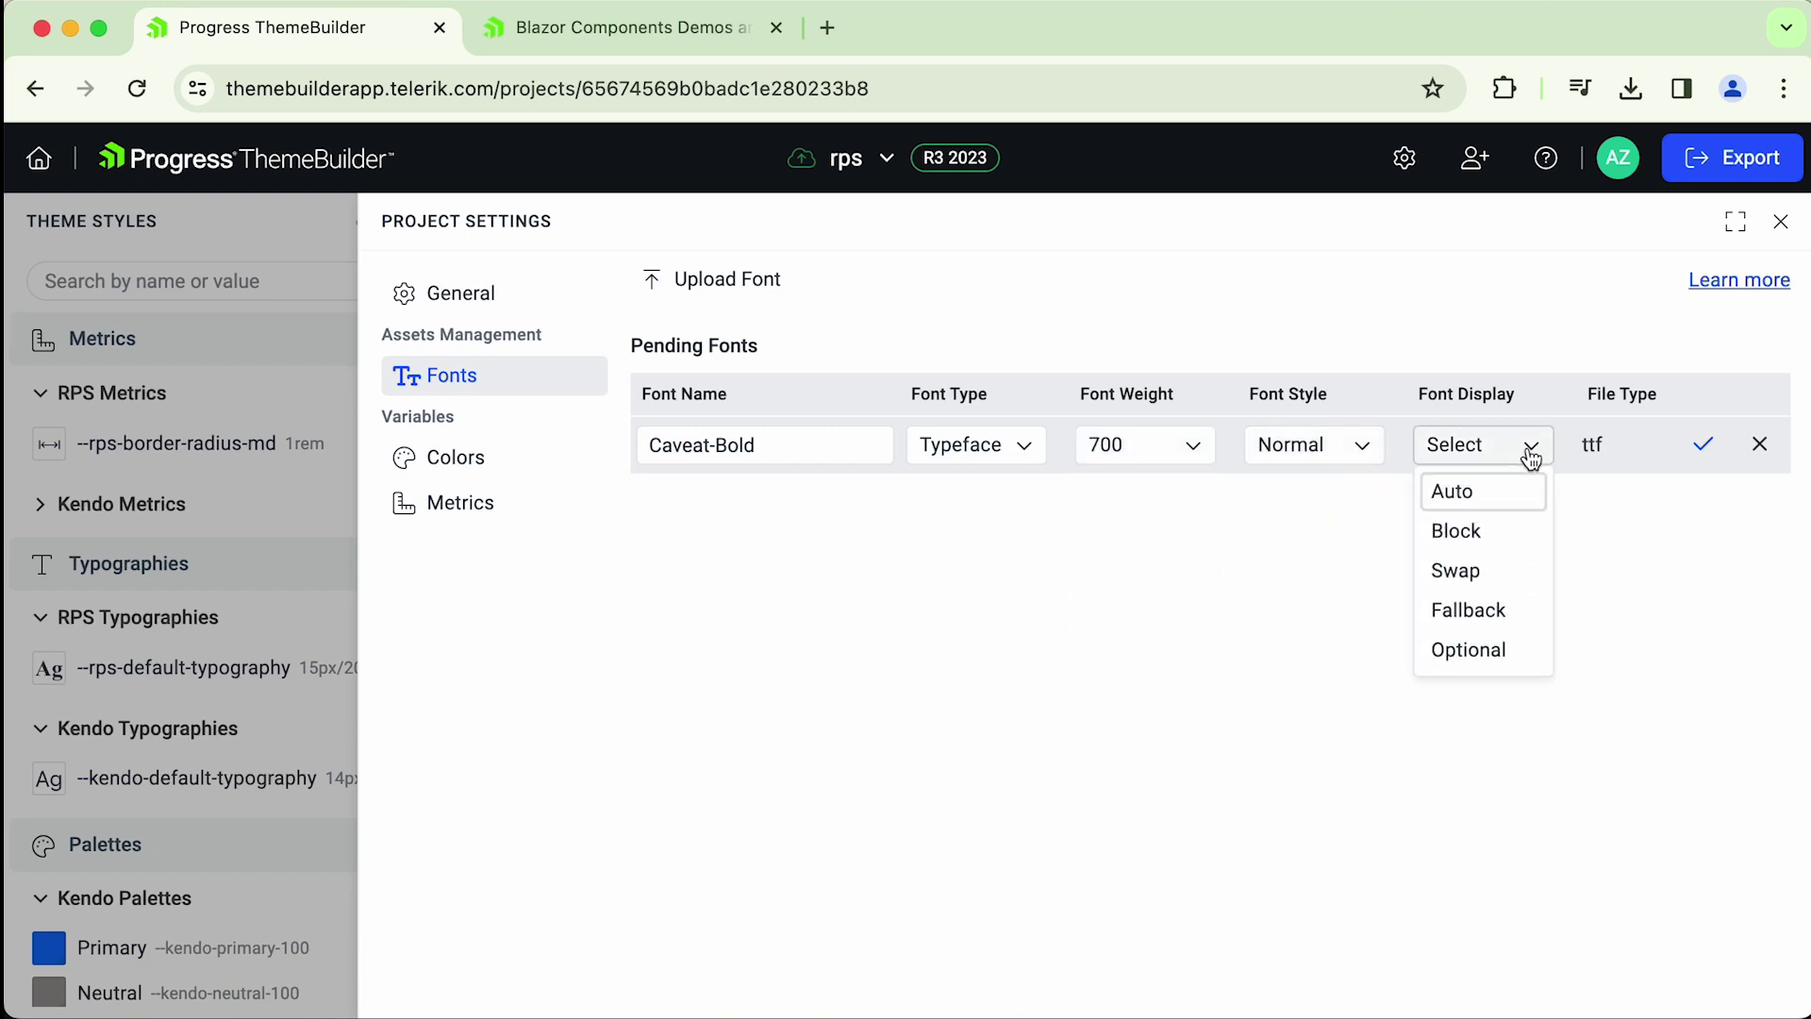
click(1452, 491)
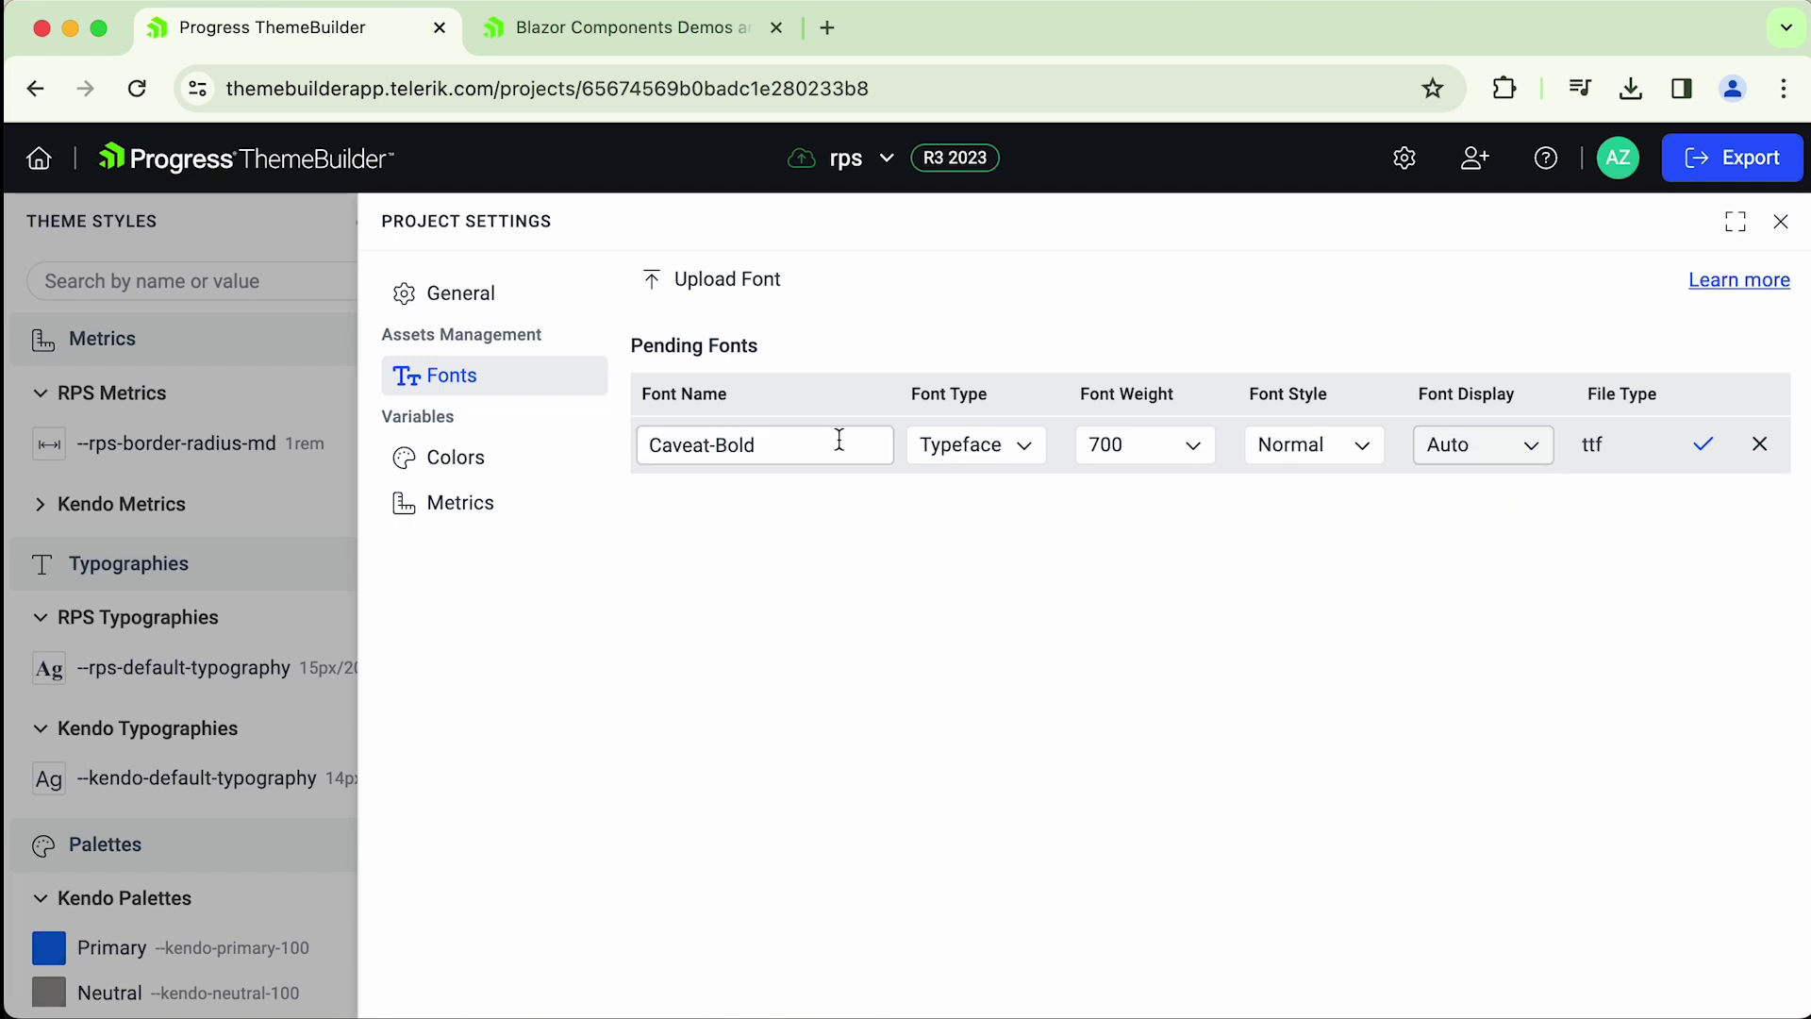
- Revisit the font name and type choices, then confirm the Caveat-Bold upload
drag(839, 441, 598, 452)
click(806, 531)
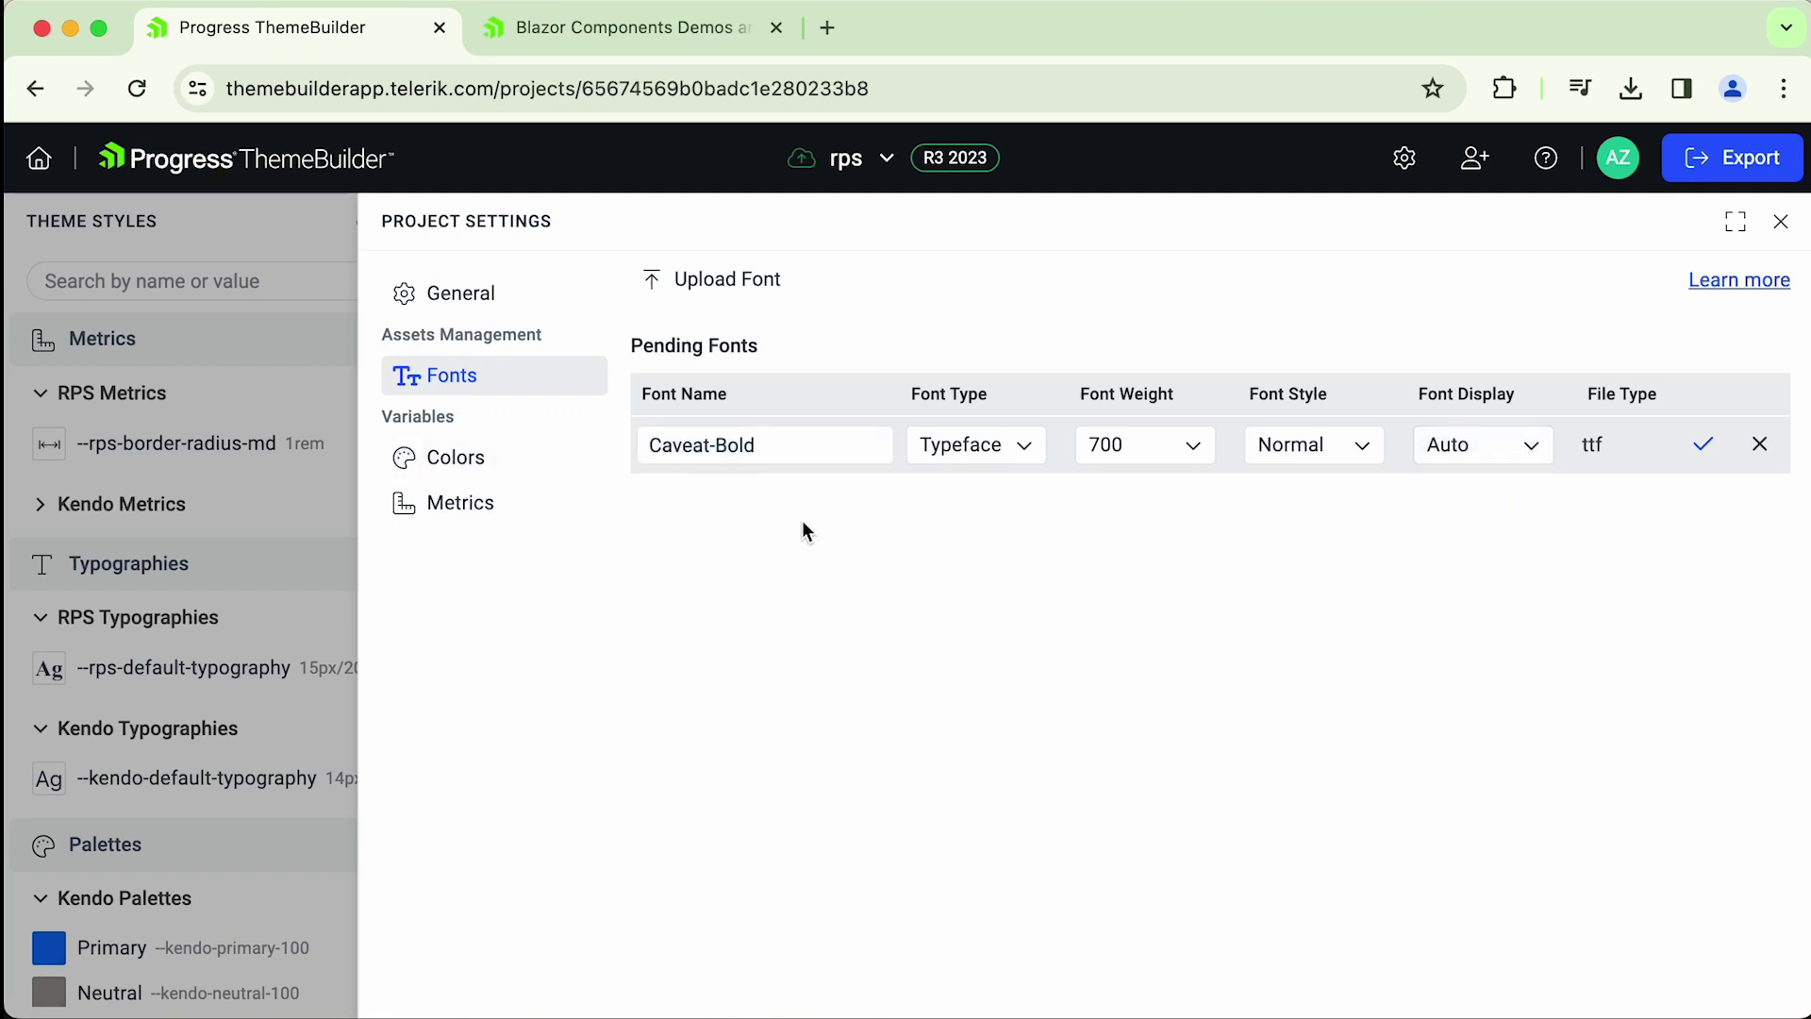
drag(877, 444, 660, 447)
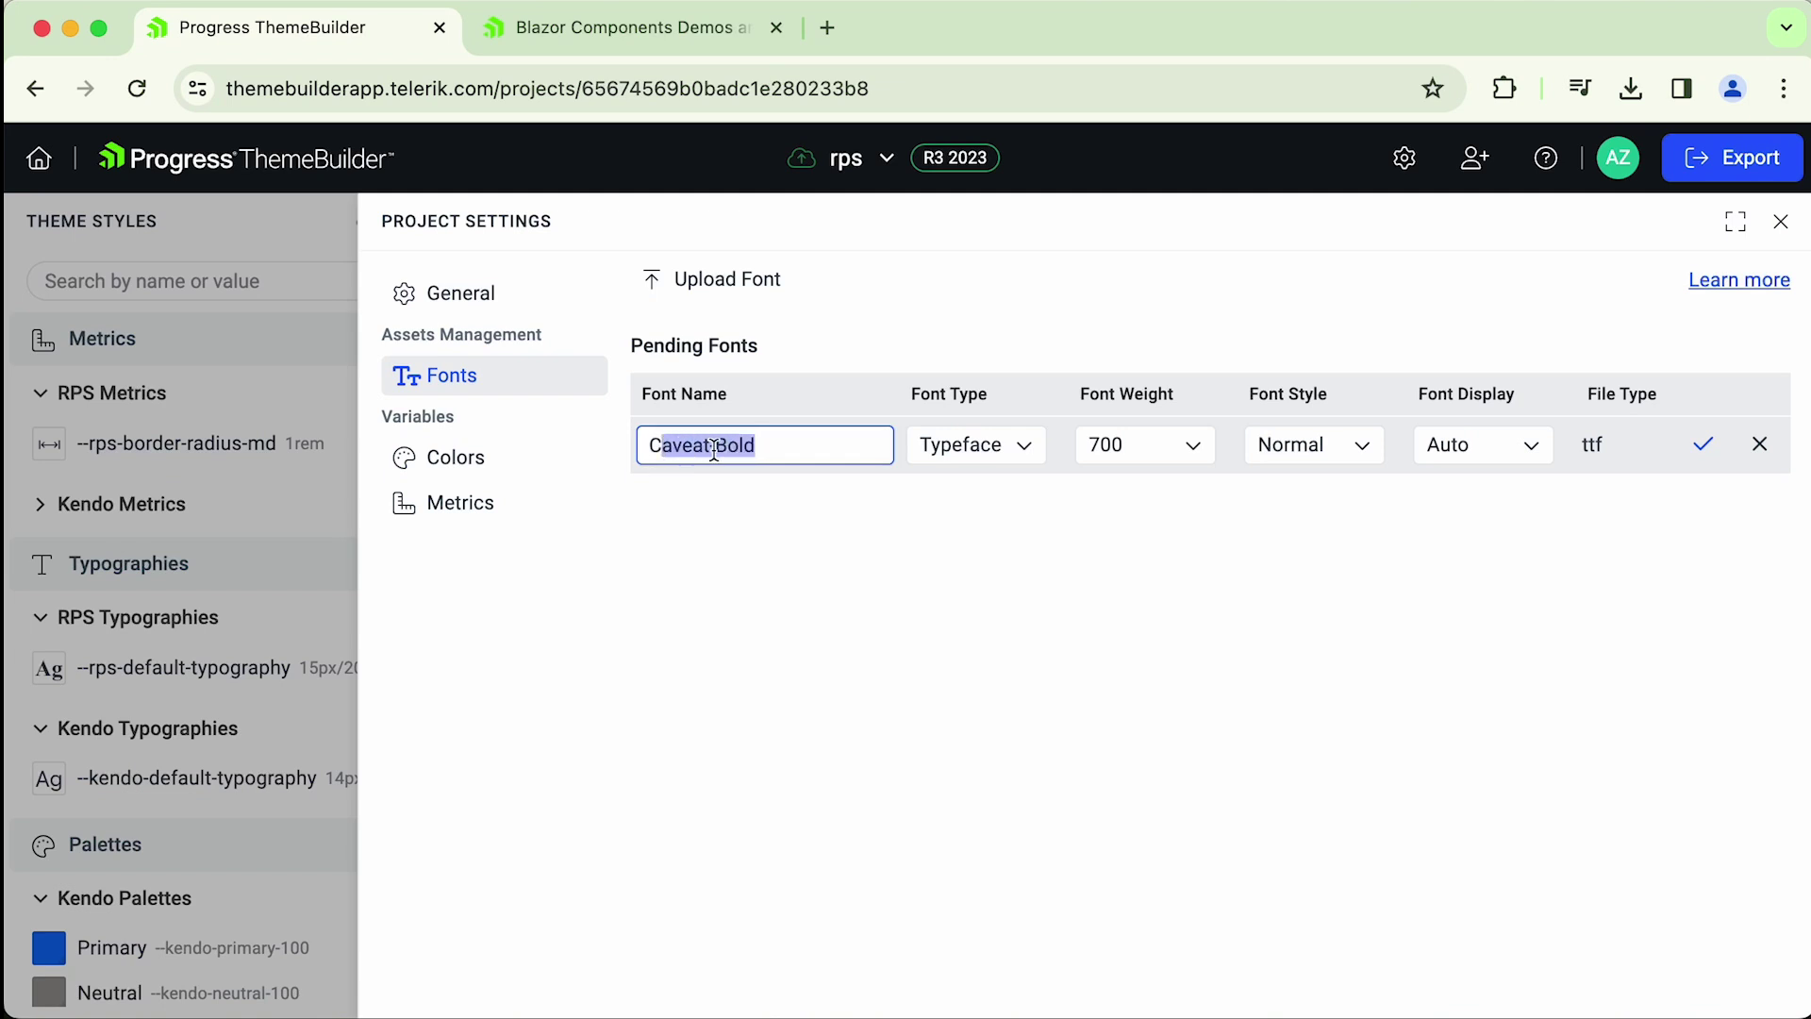
click(714, 450)
drag(781, 446, 590, 456)
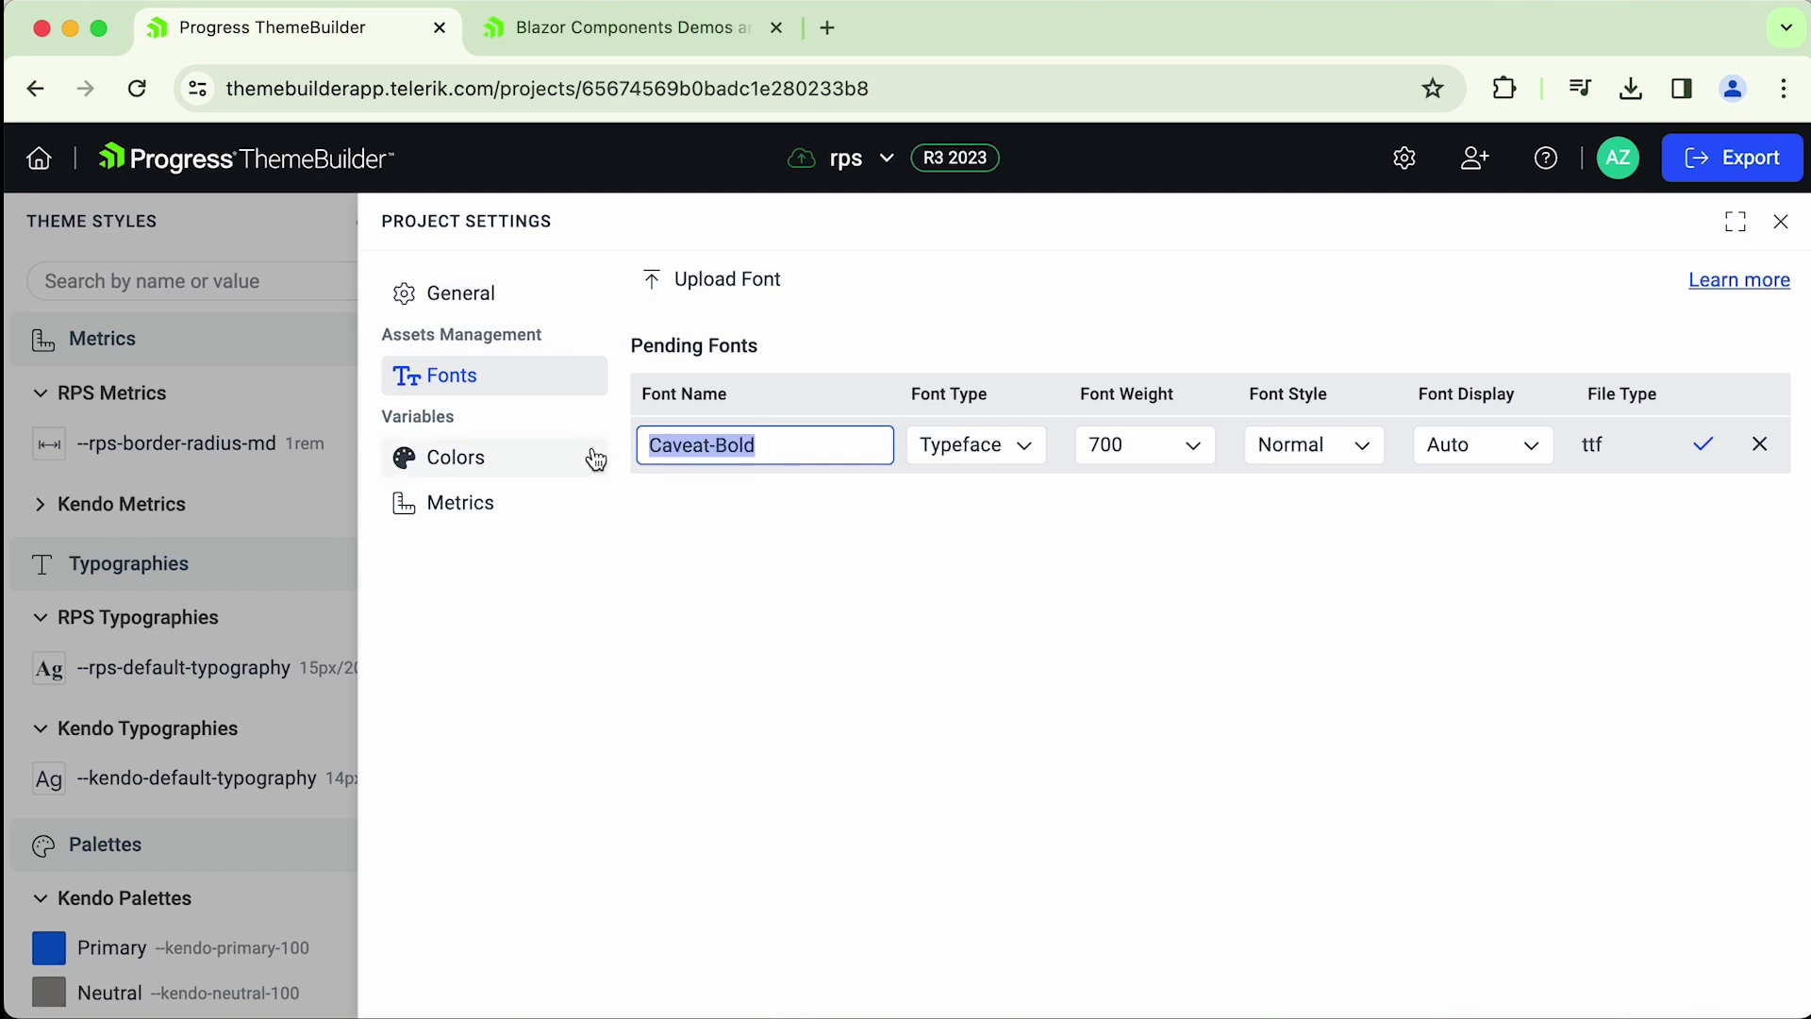
click(728, 504)
drag(756, 446, 645, 449)
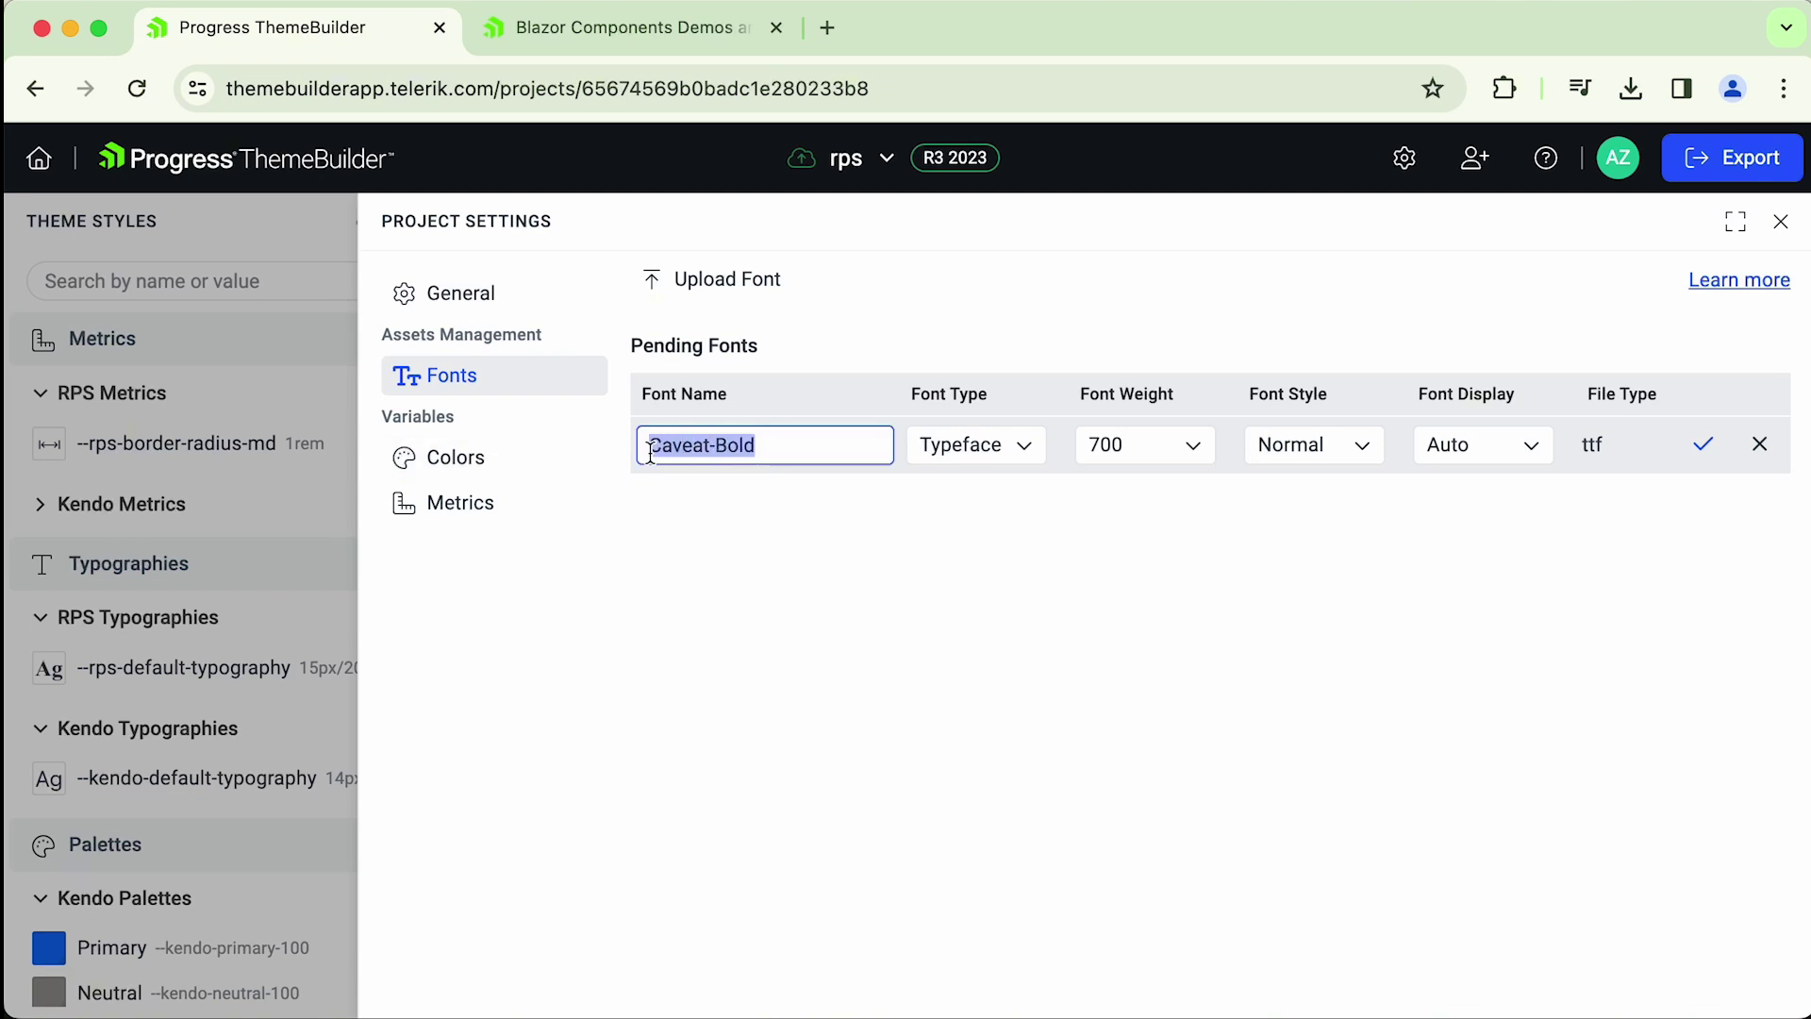
click(744, 505)
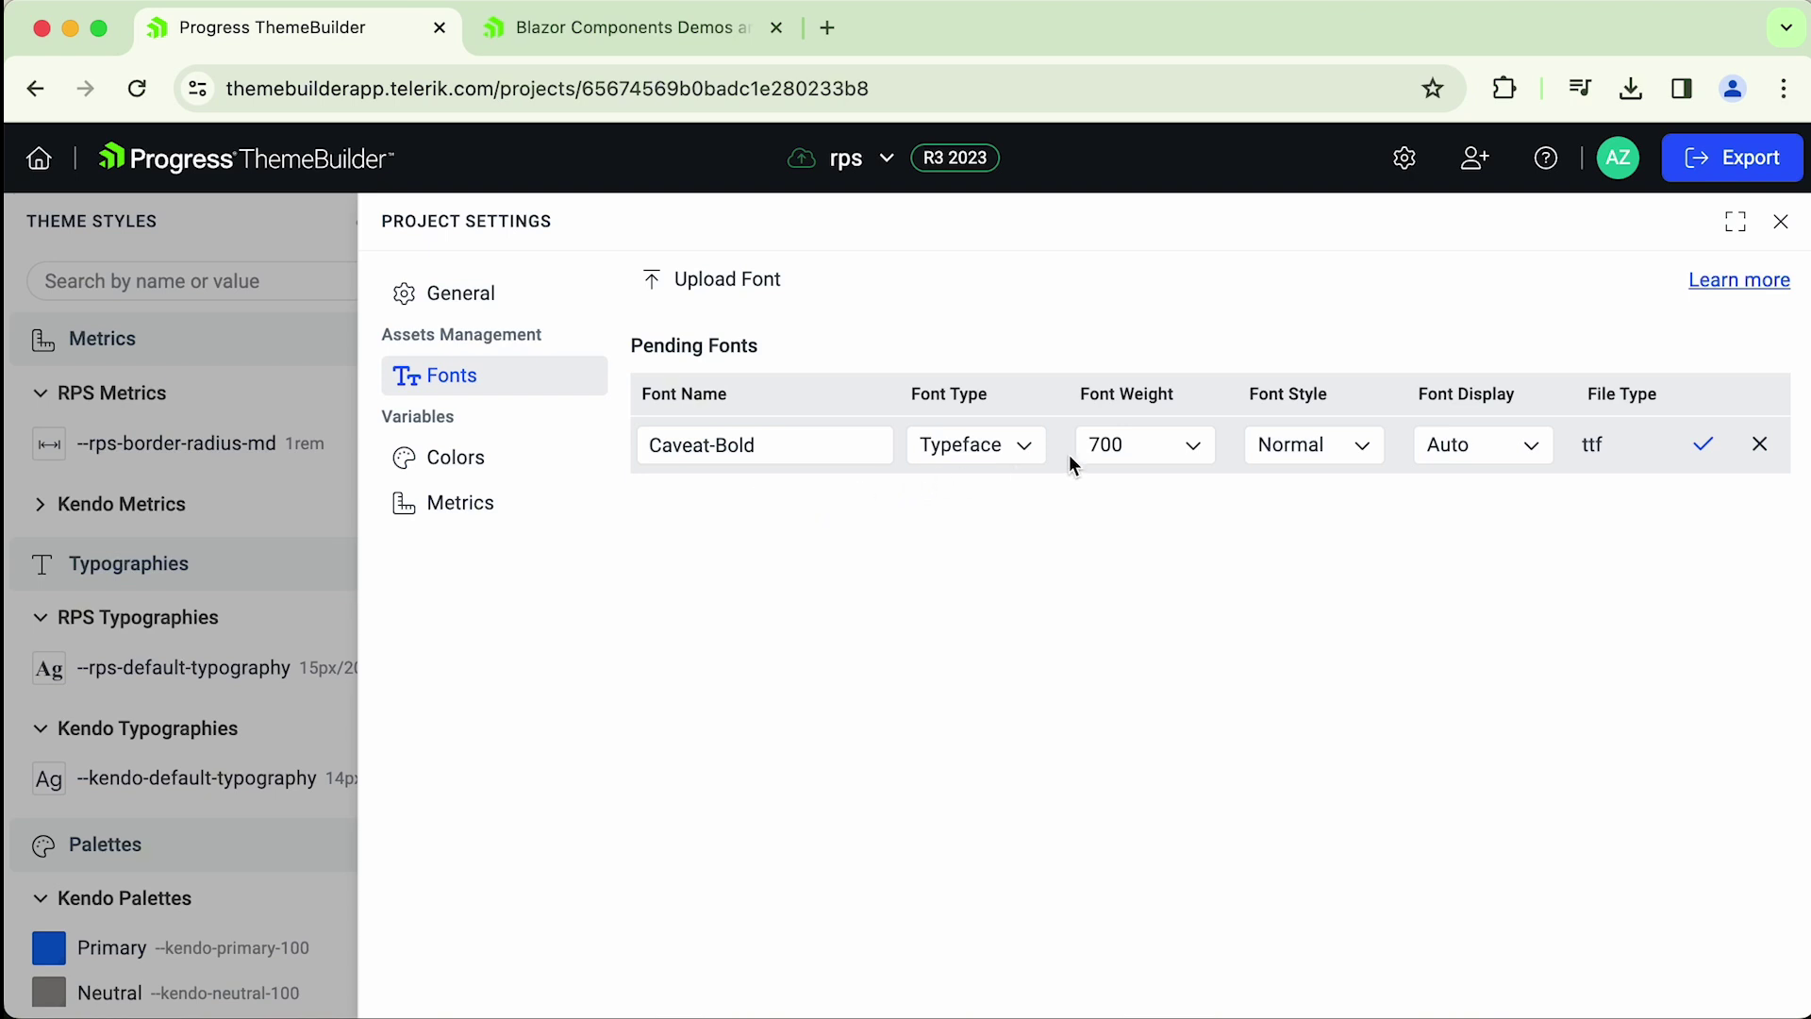
click(1023, 447)
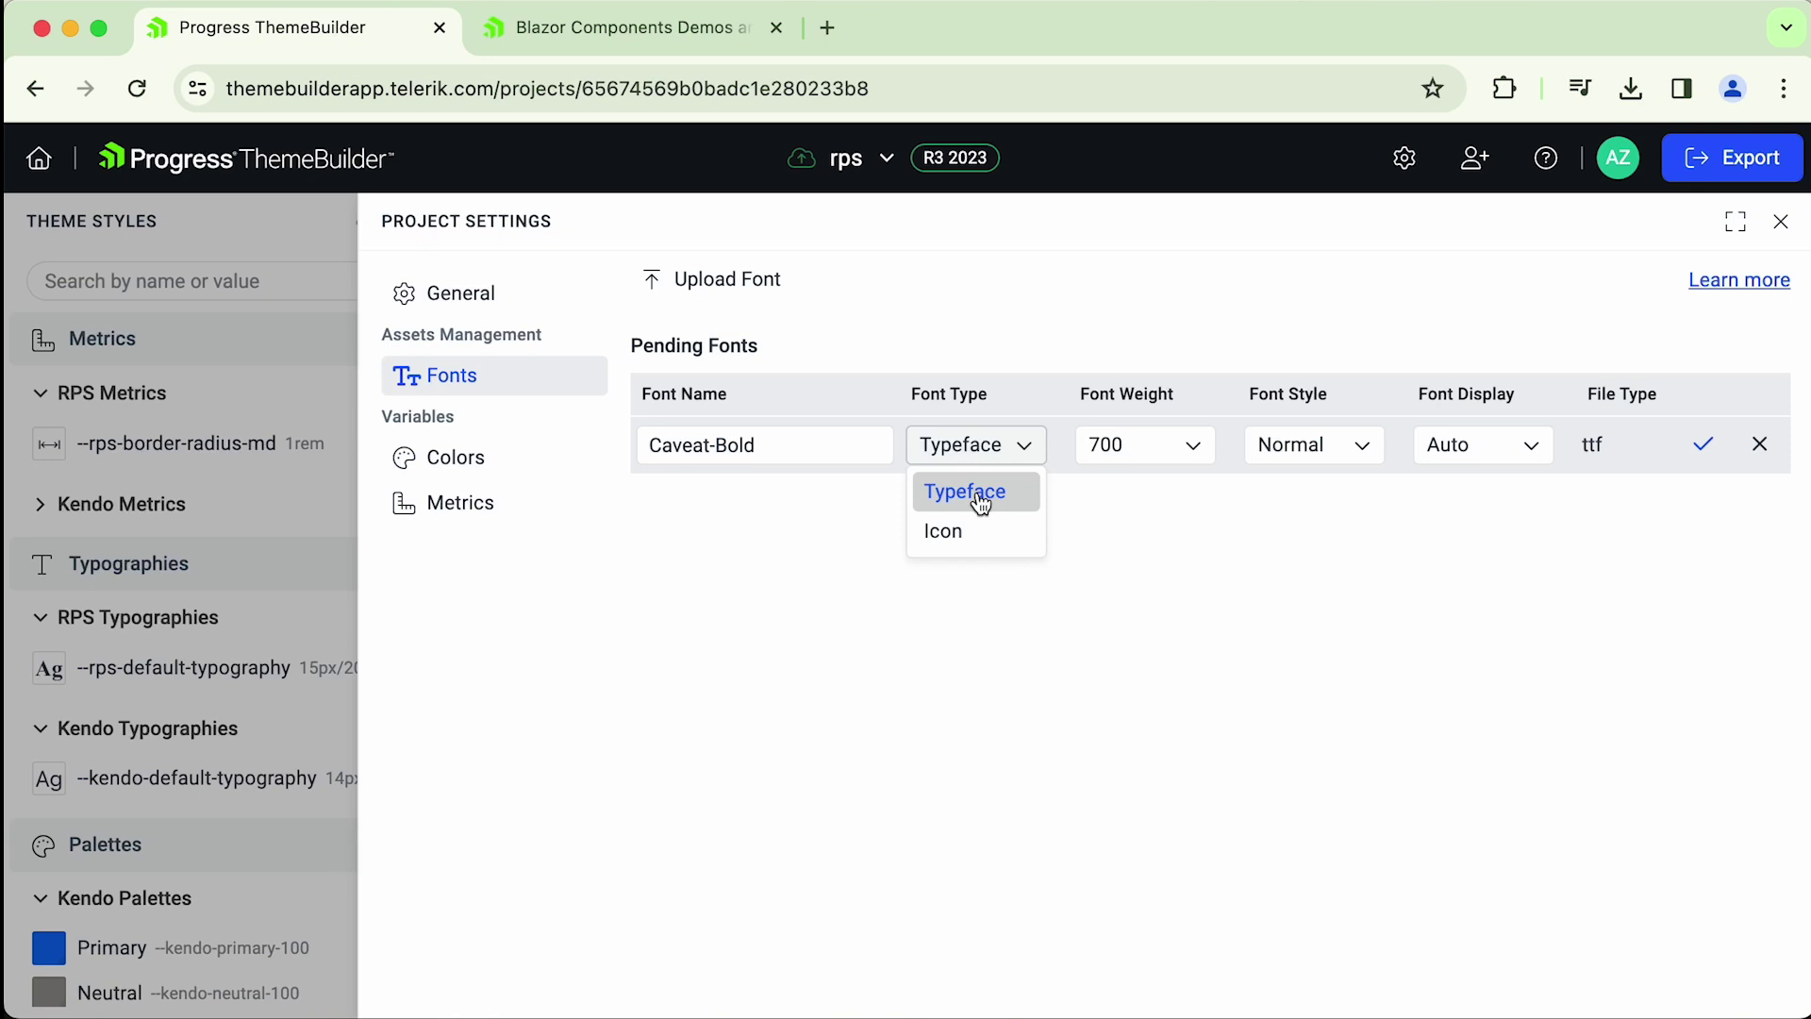
click(960, 536)
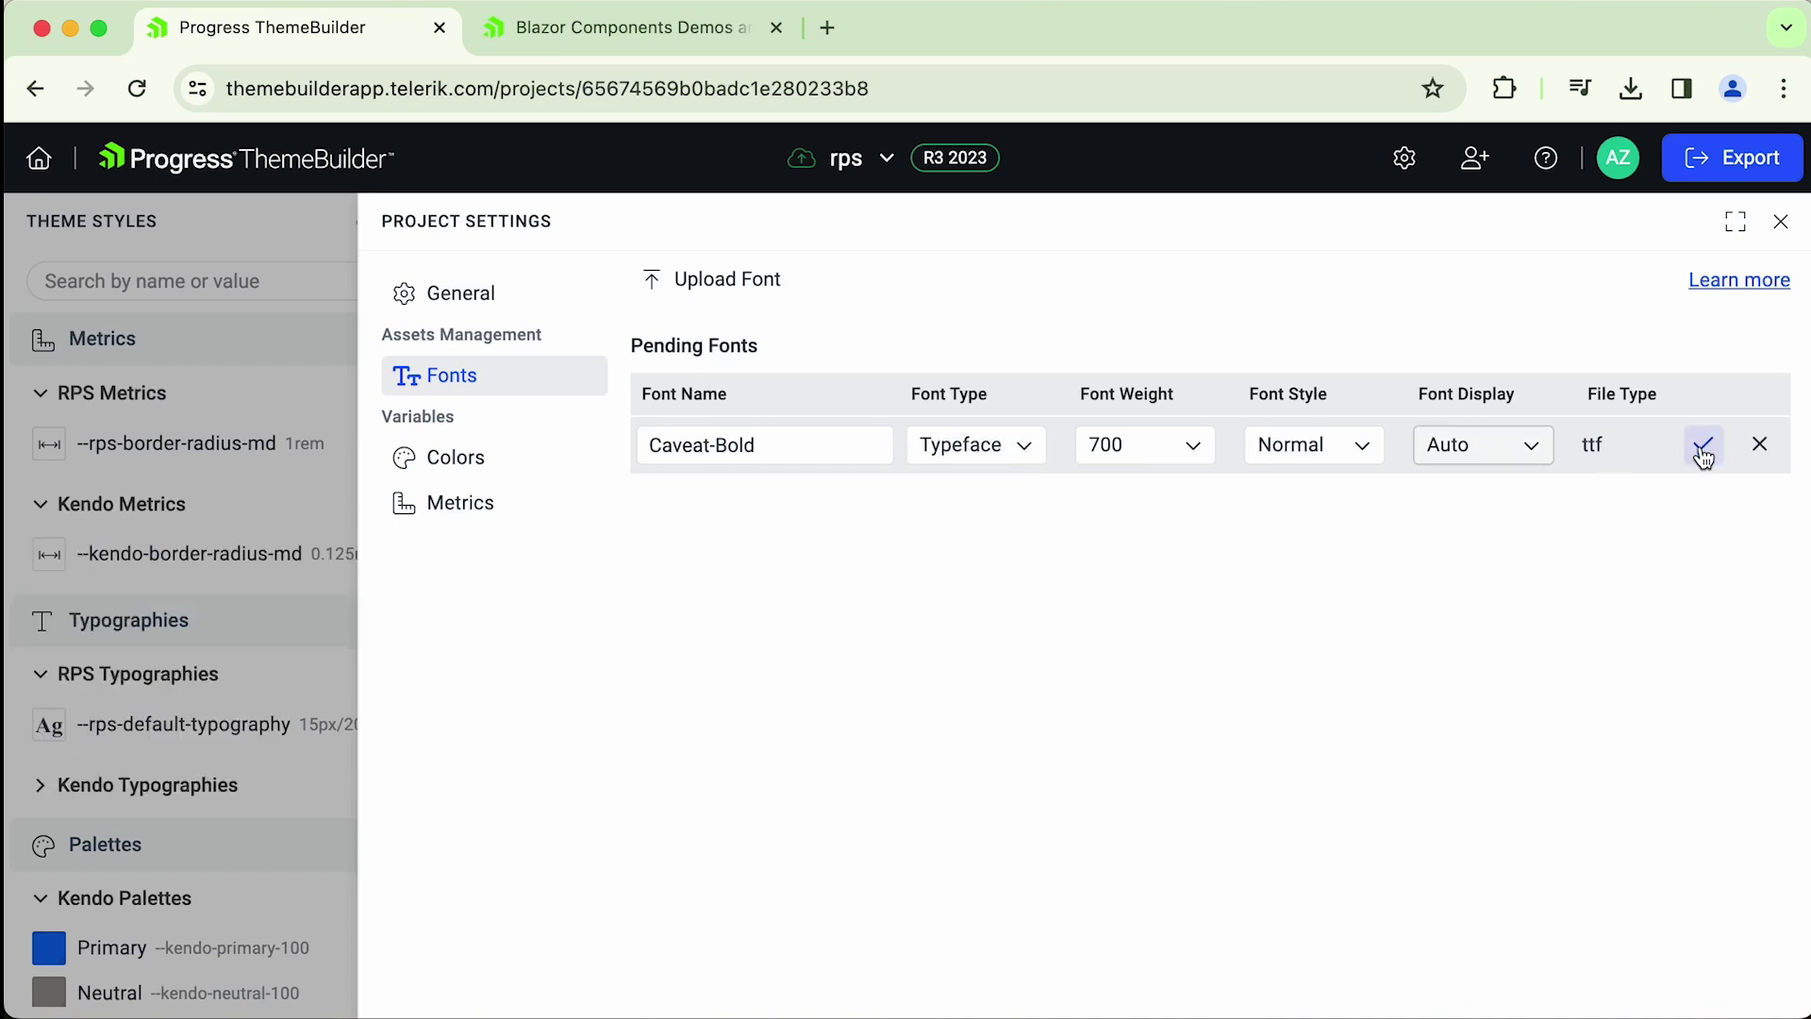
click(1702, 451)
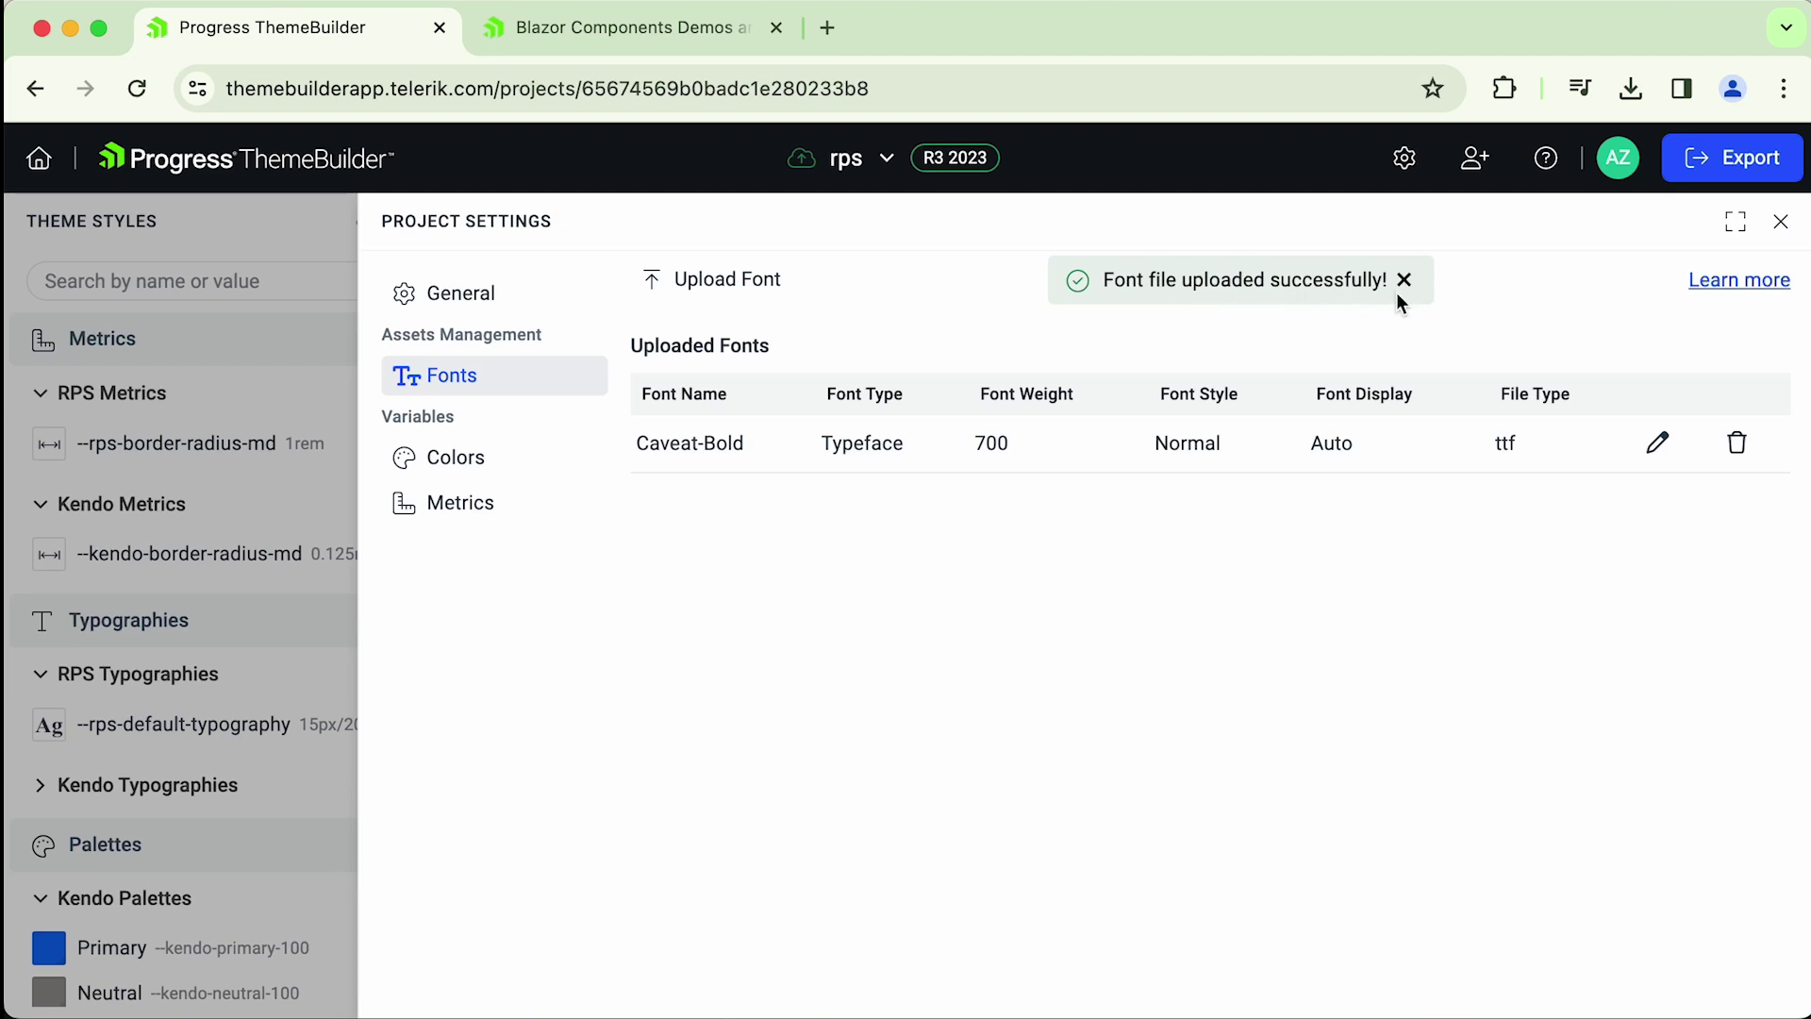
- Change the --rps-default-typography font to Caveat-Bold, then reopen Project Settings
click(1781, 221)
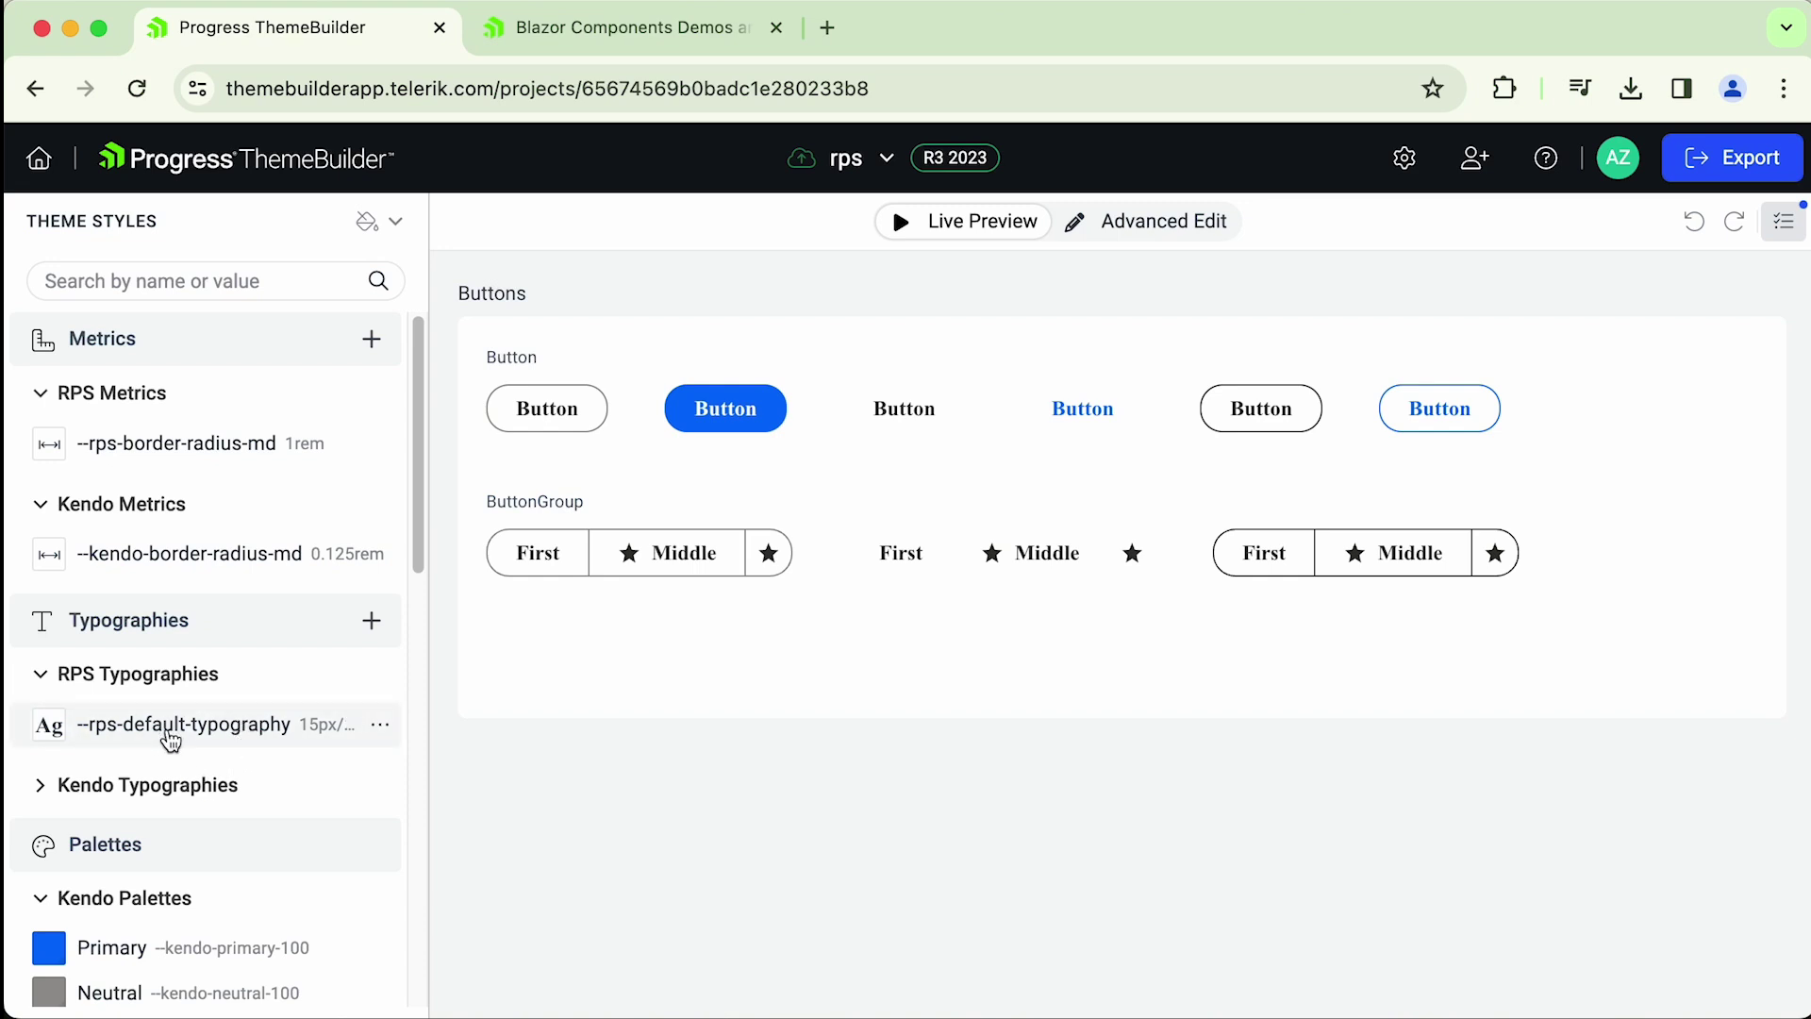
click(380, 724)
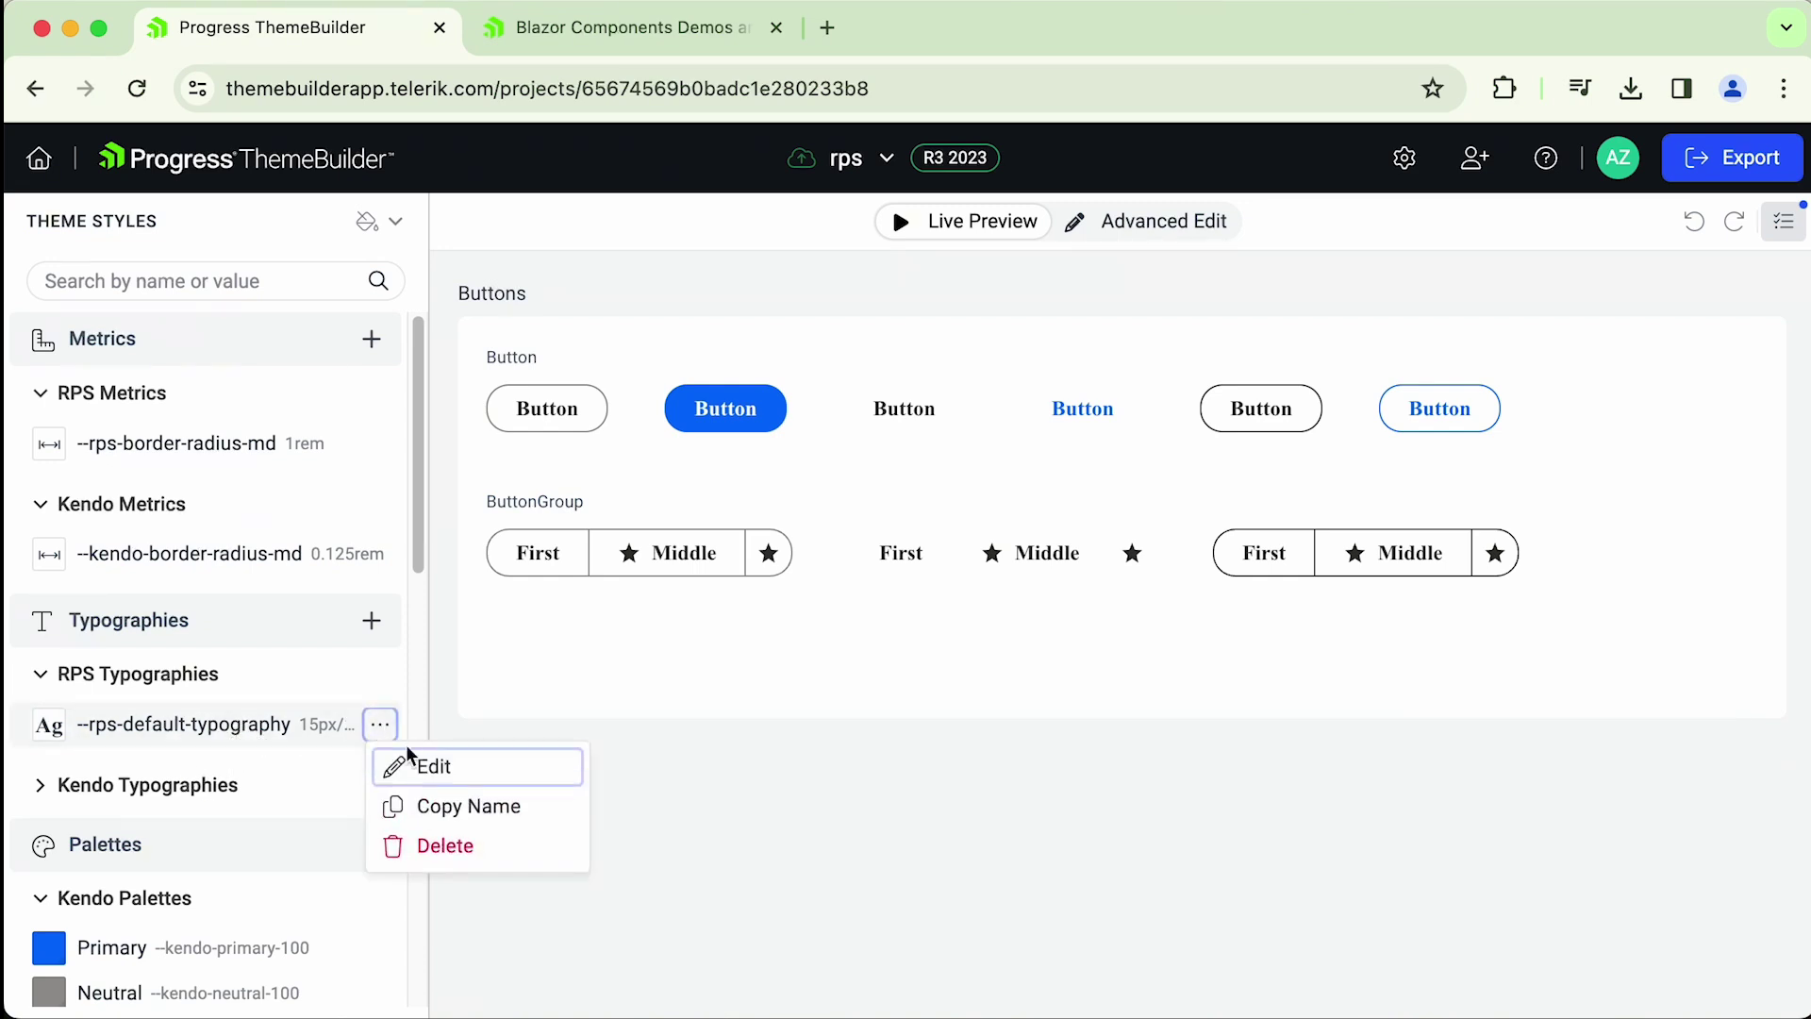
click(430, 762)
click(815, 770)
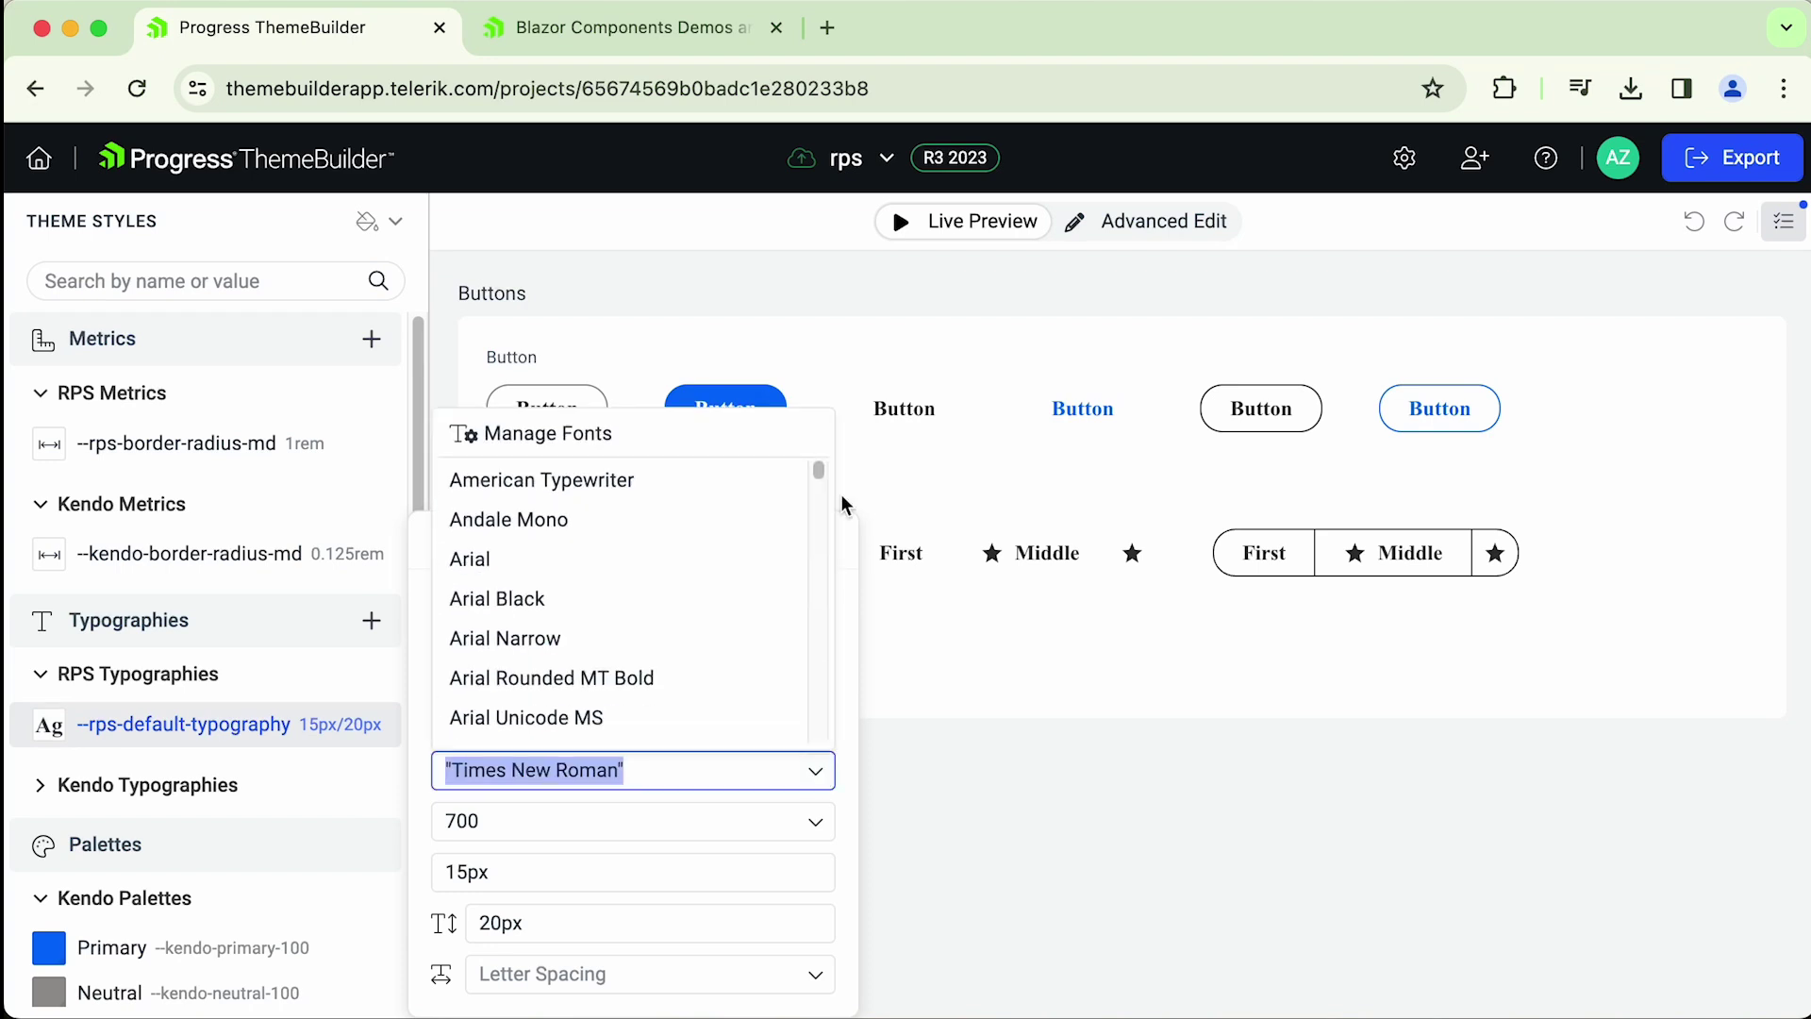
drag(828, 482, 830, 530)
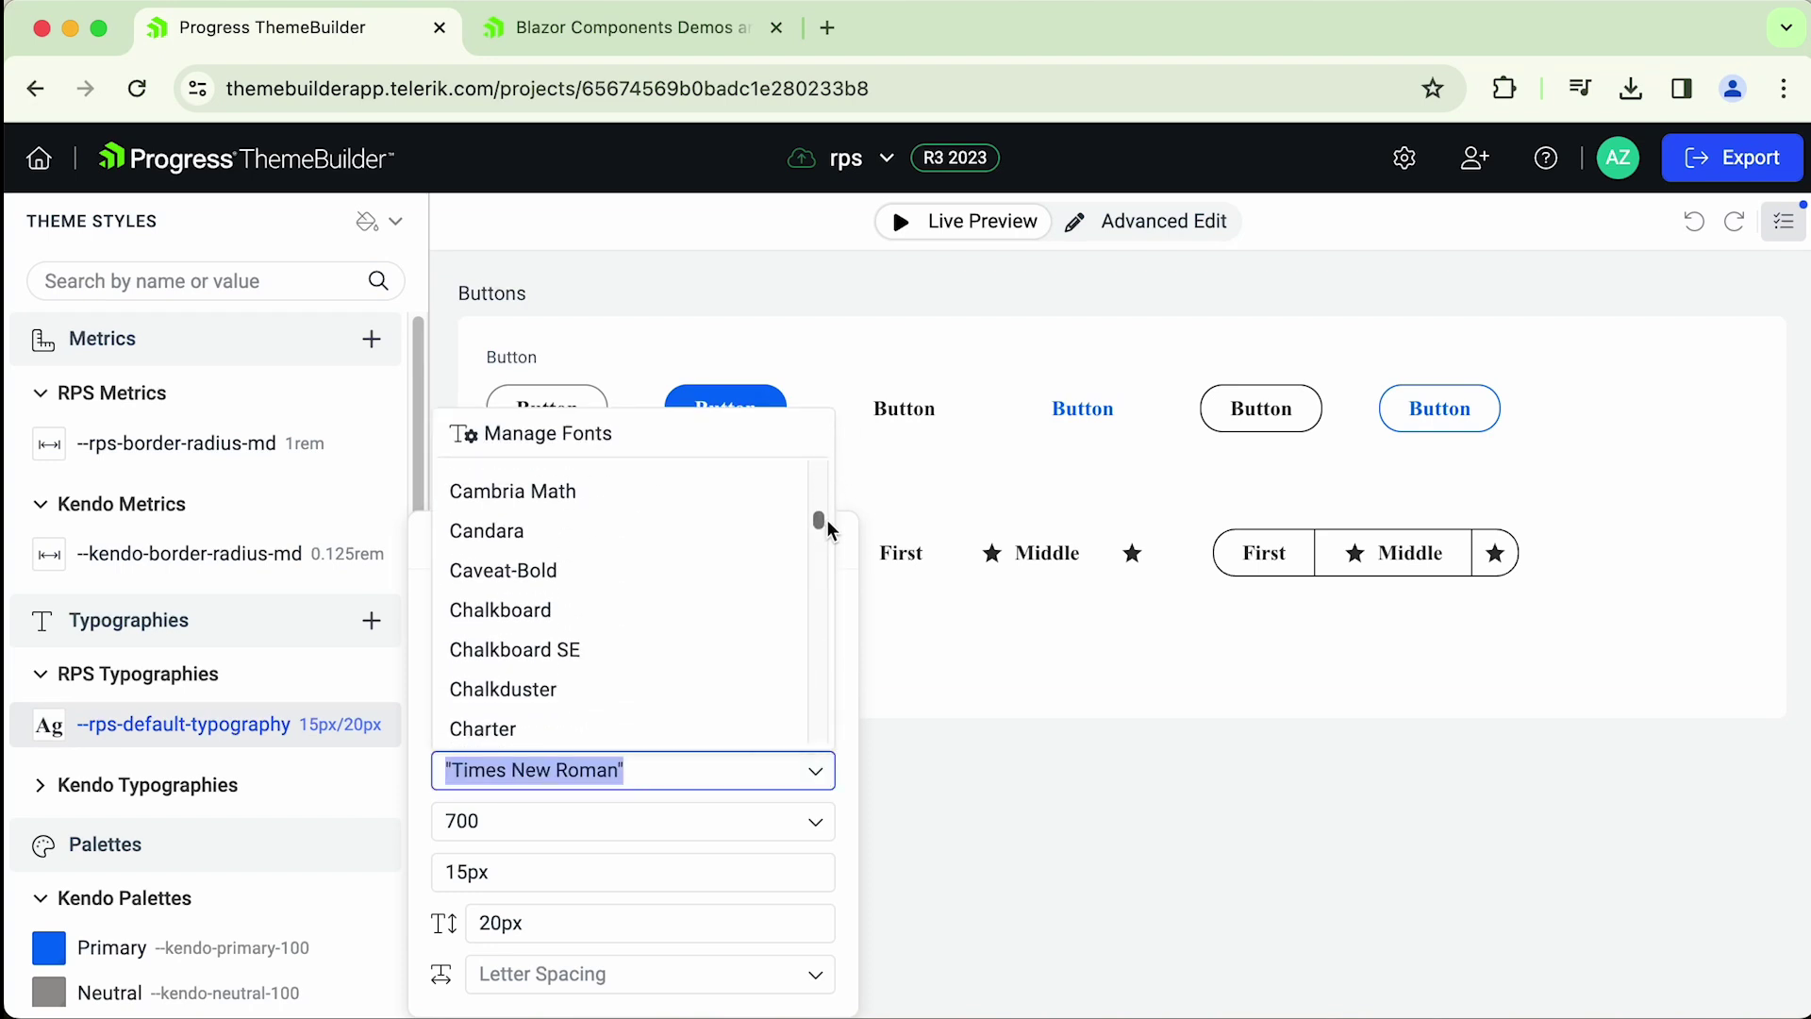
click(534, 572)
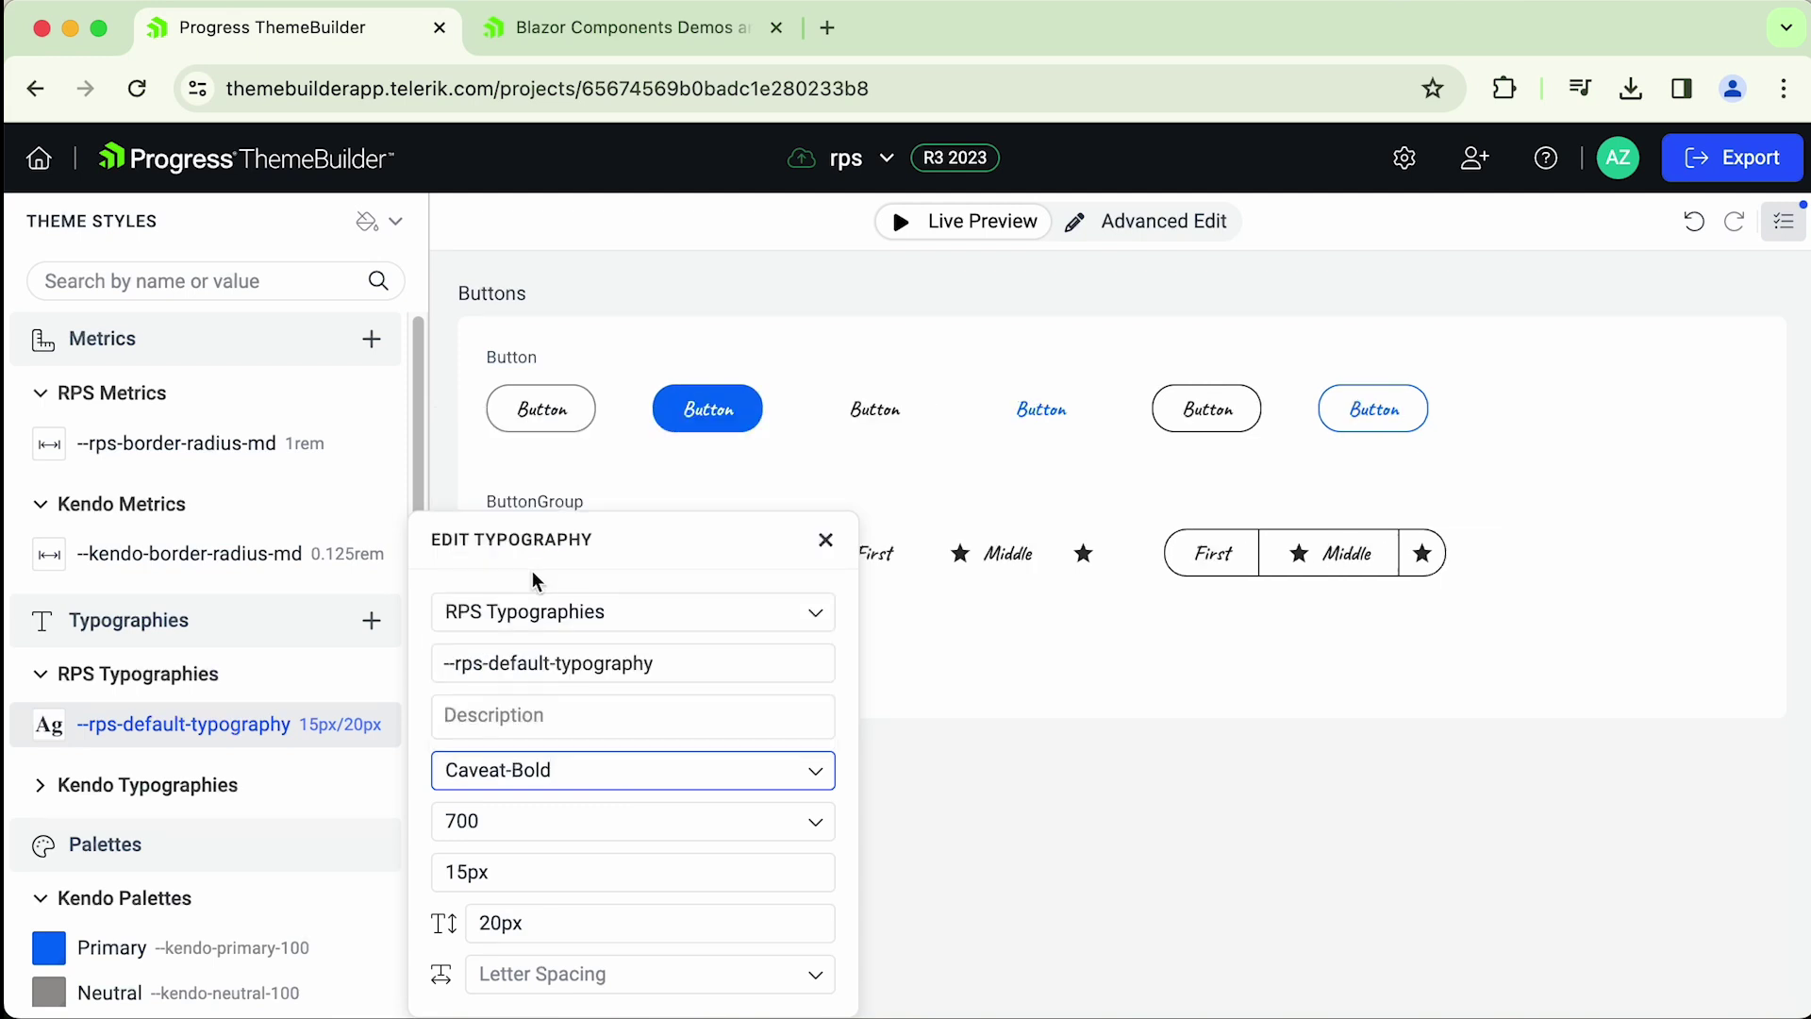
click(1265, 816)
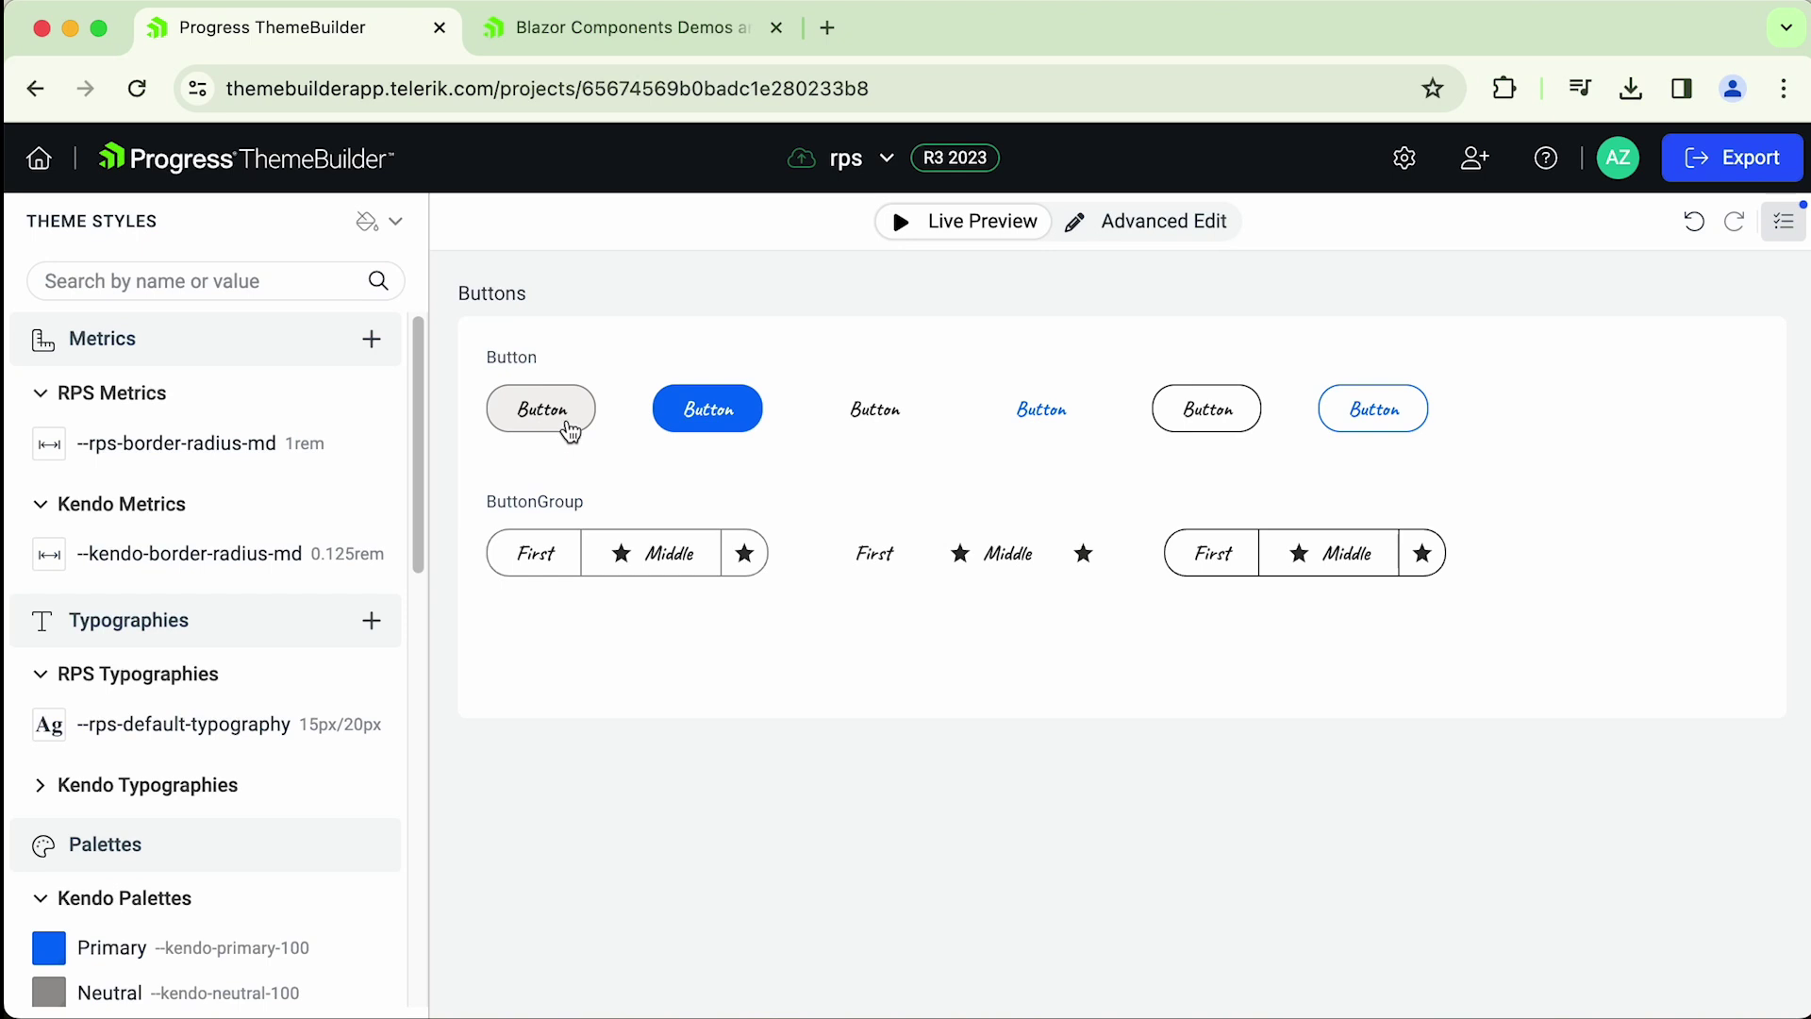
click(1405, 159)
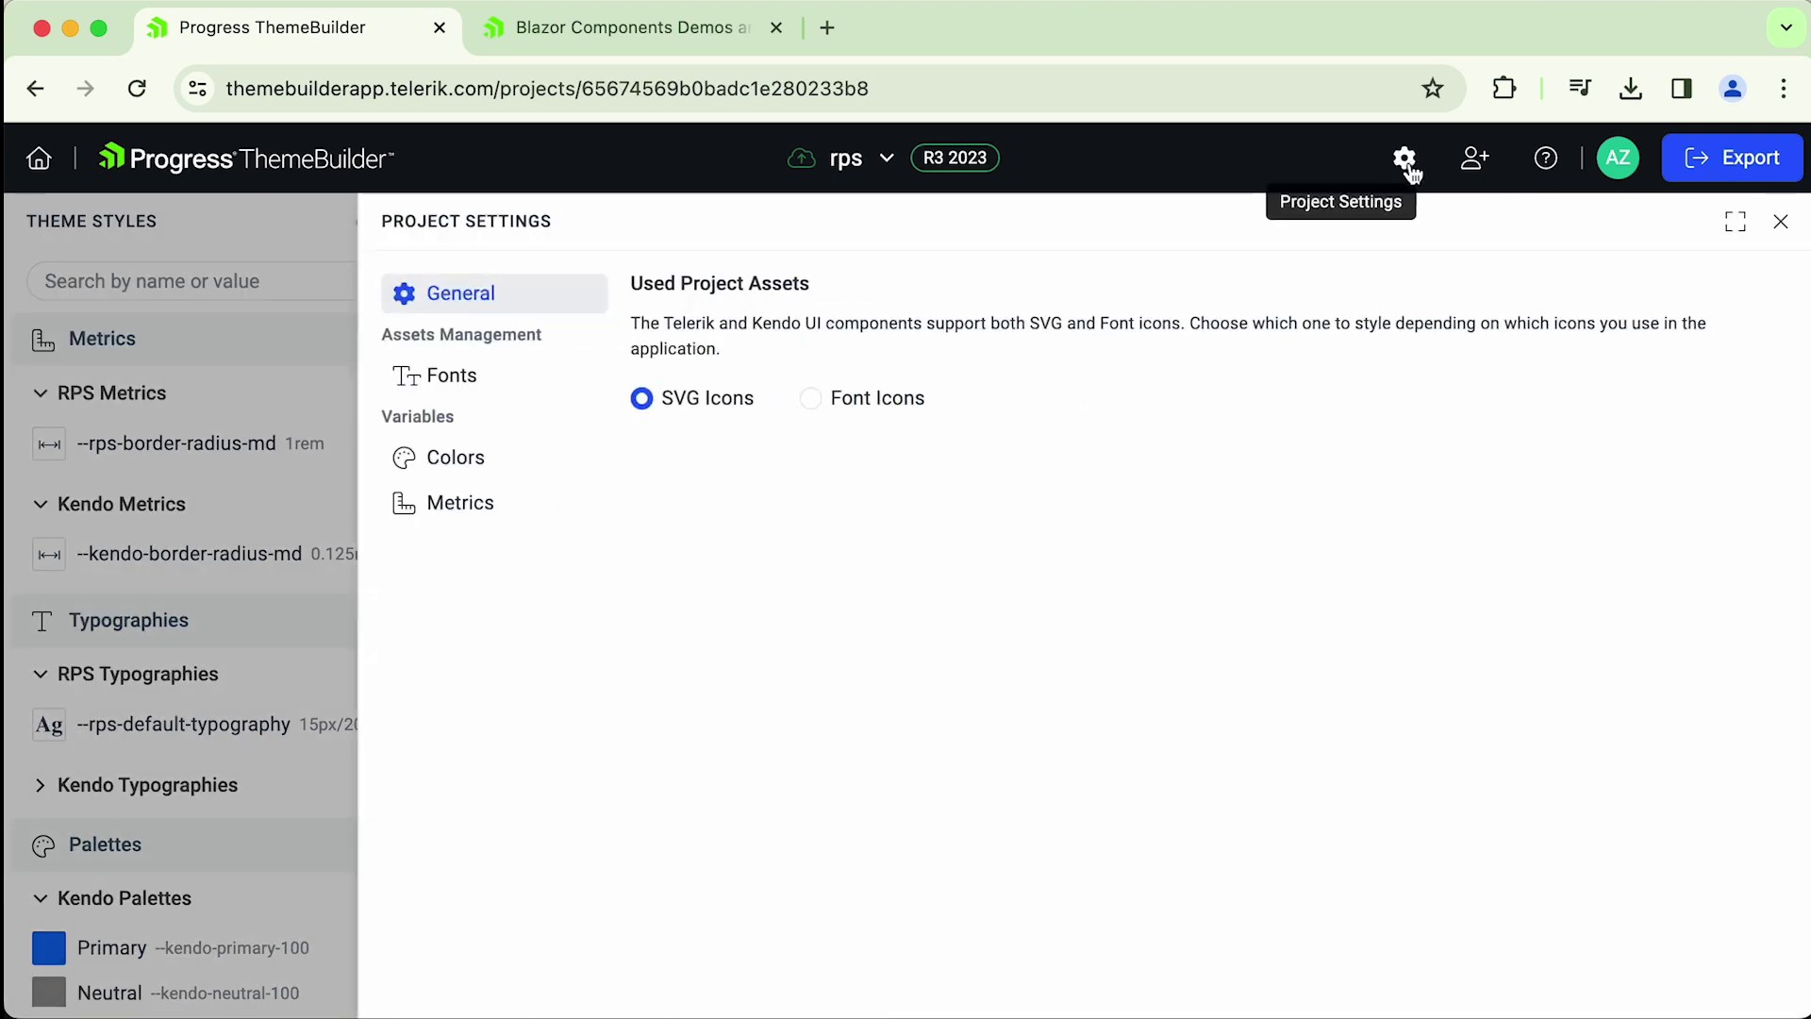
- Try deleting the uploaded Caveat-Bold font, dismiss the font-in-use warning, and close settings
click(453, 380)
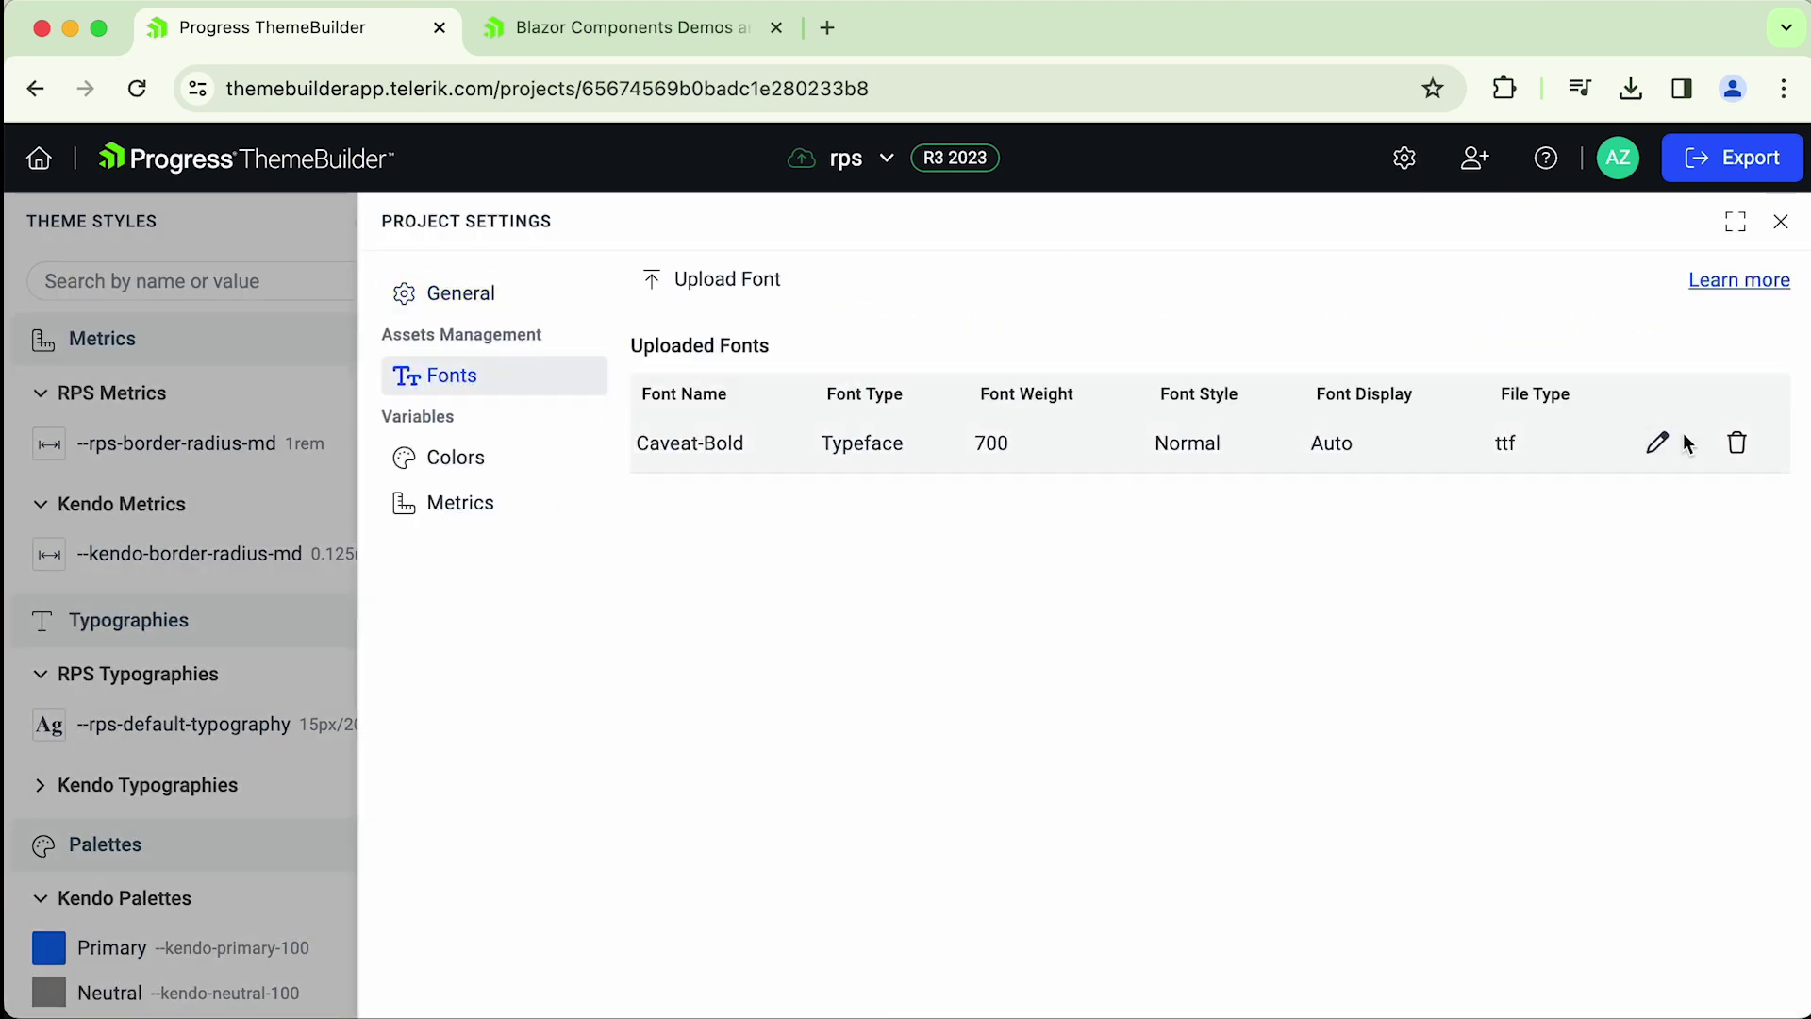
click(1736, 442)
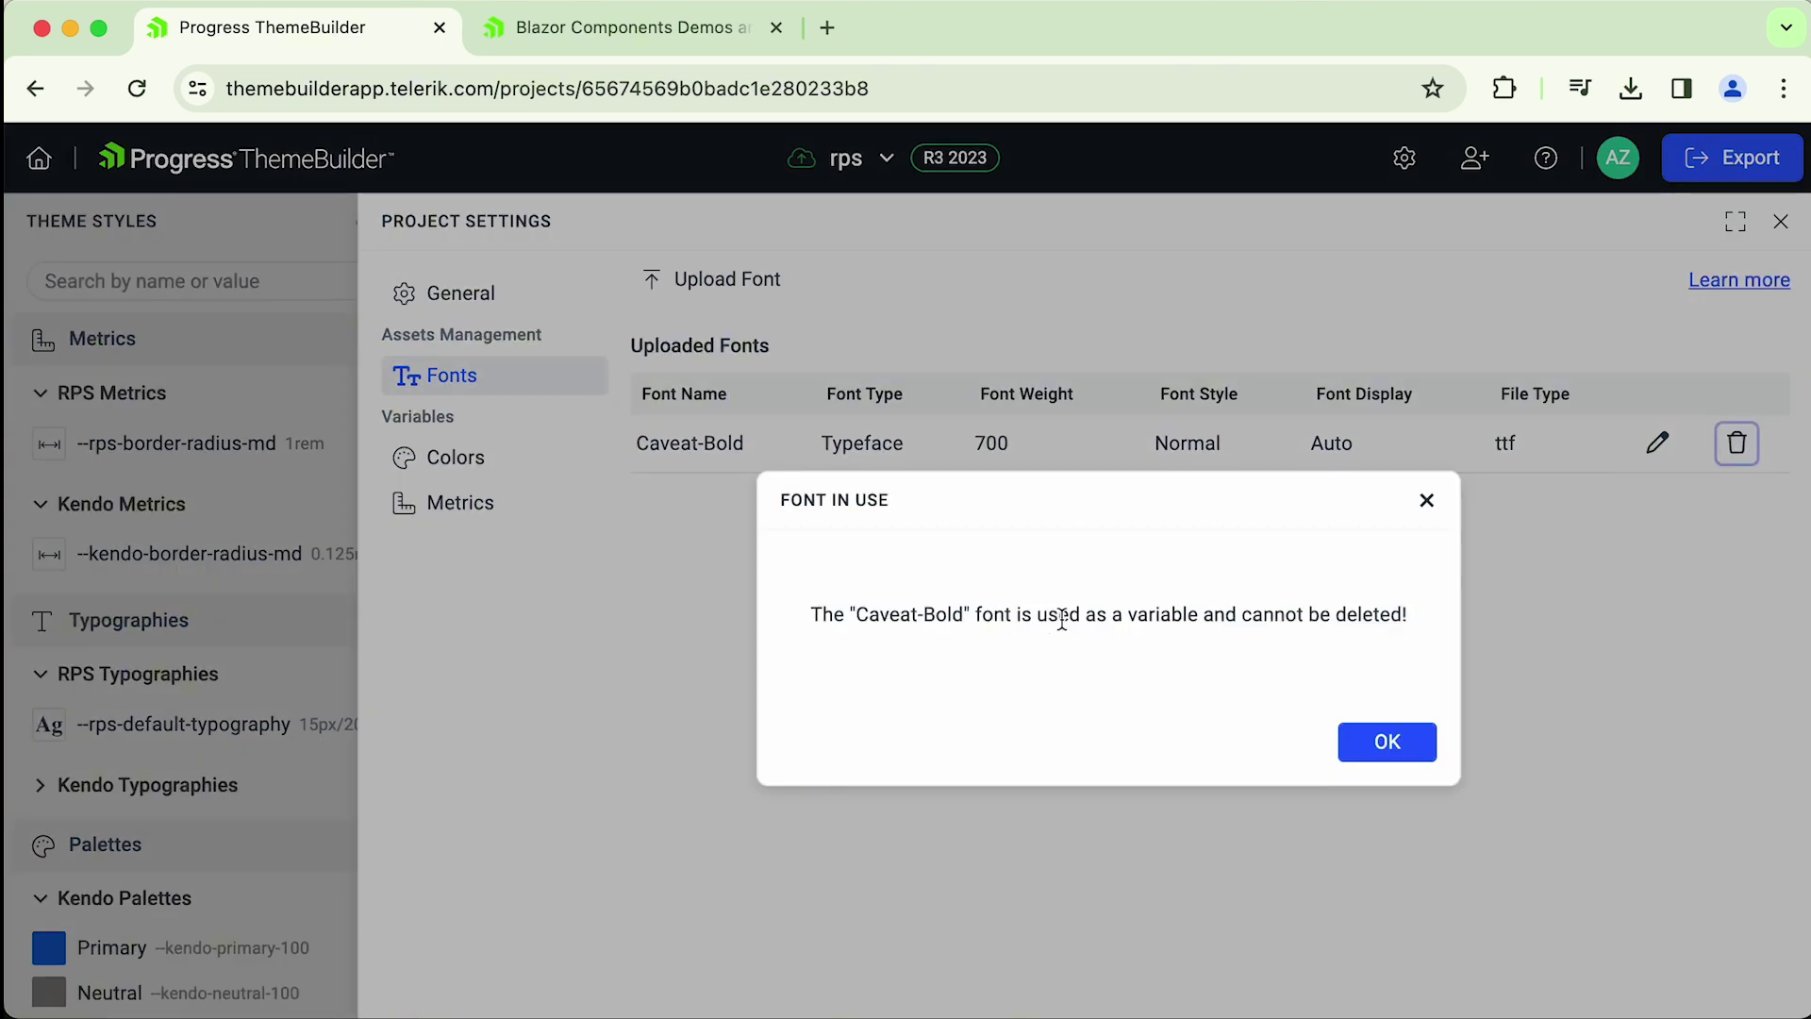
click(1349, 747)
click(1779, 221)
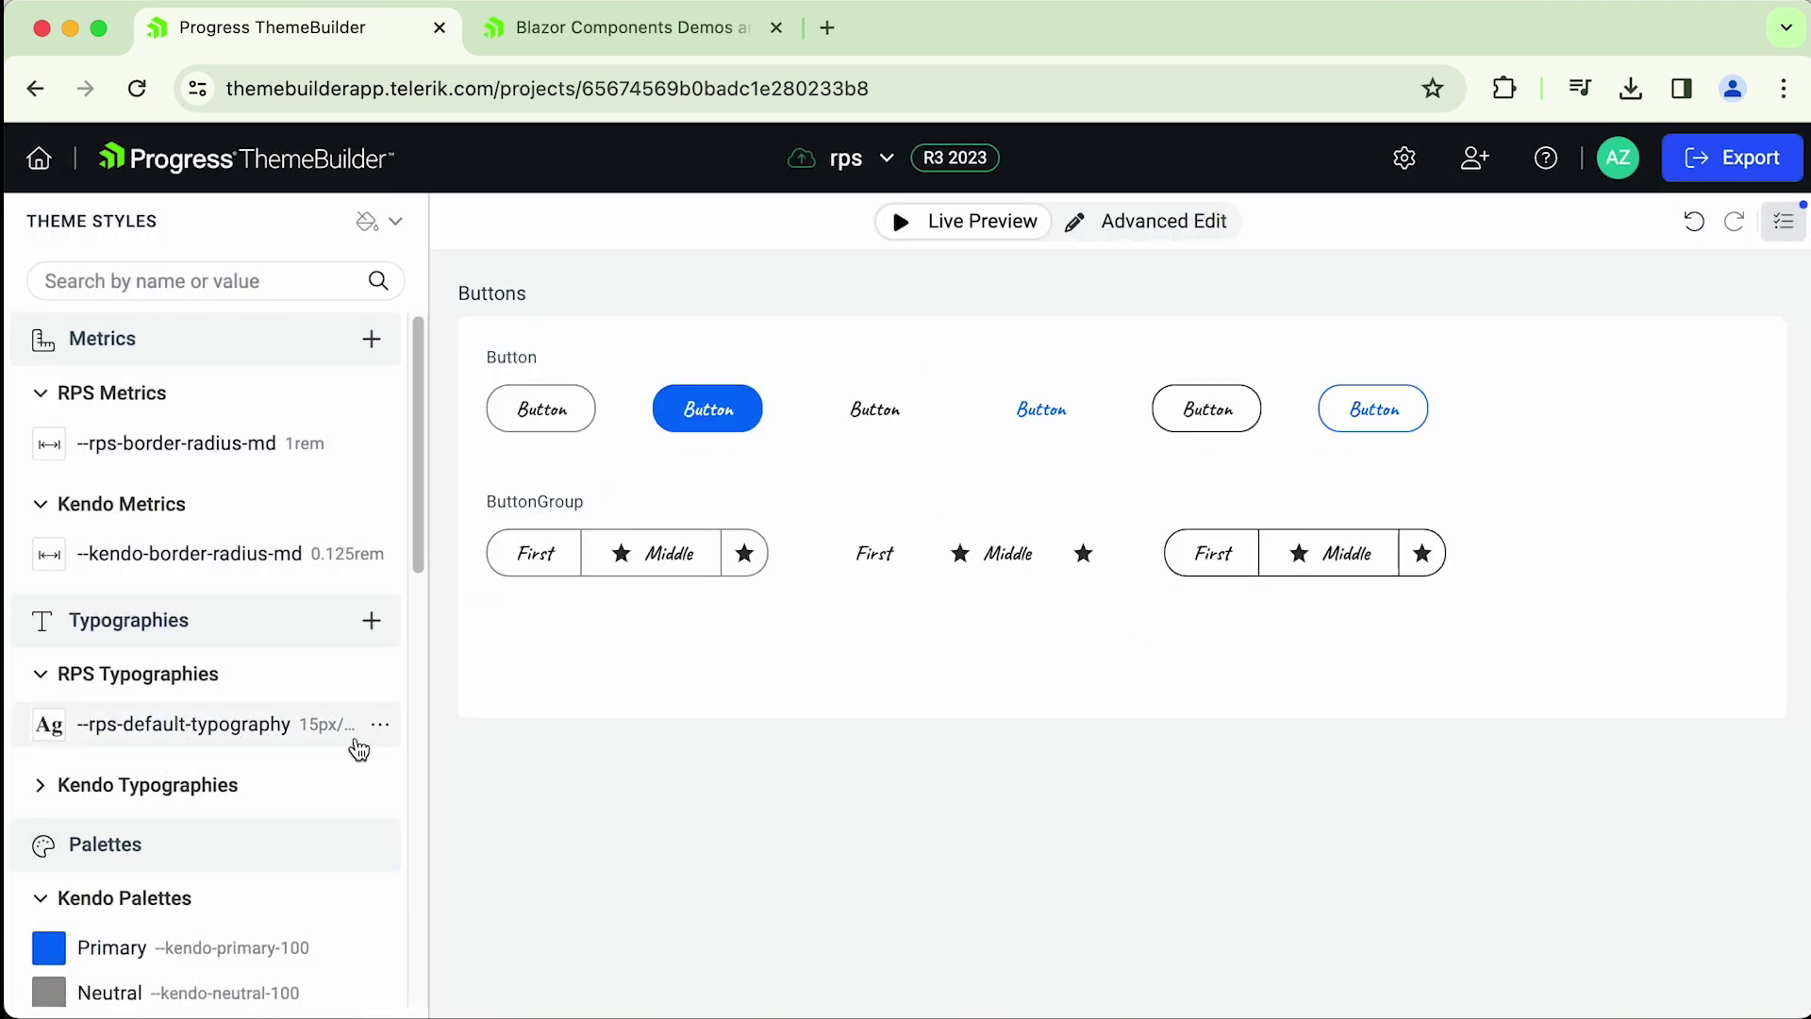
- Try deleting the --rps-default-typography style and dismiss the cannot-be-deleted message
click(380, 725)
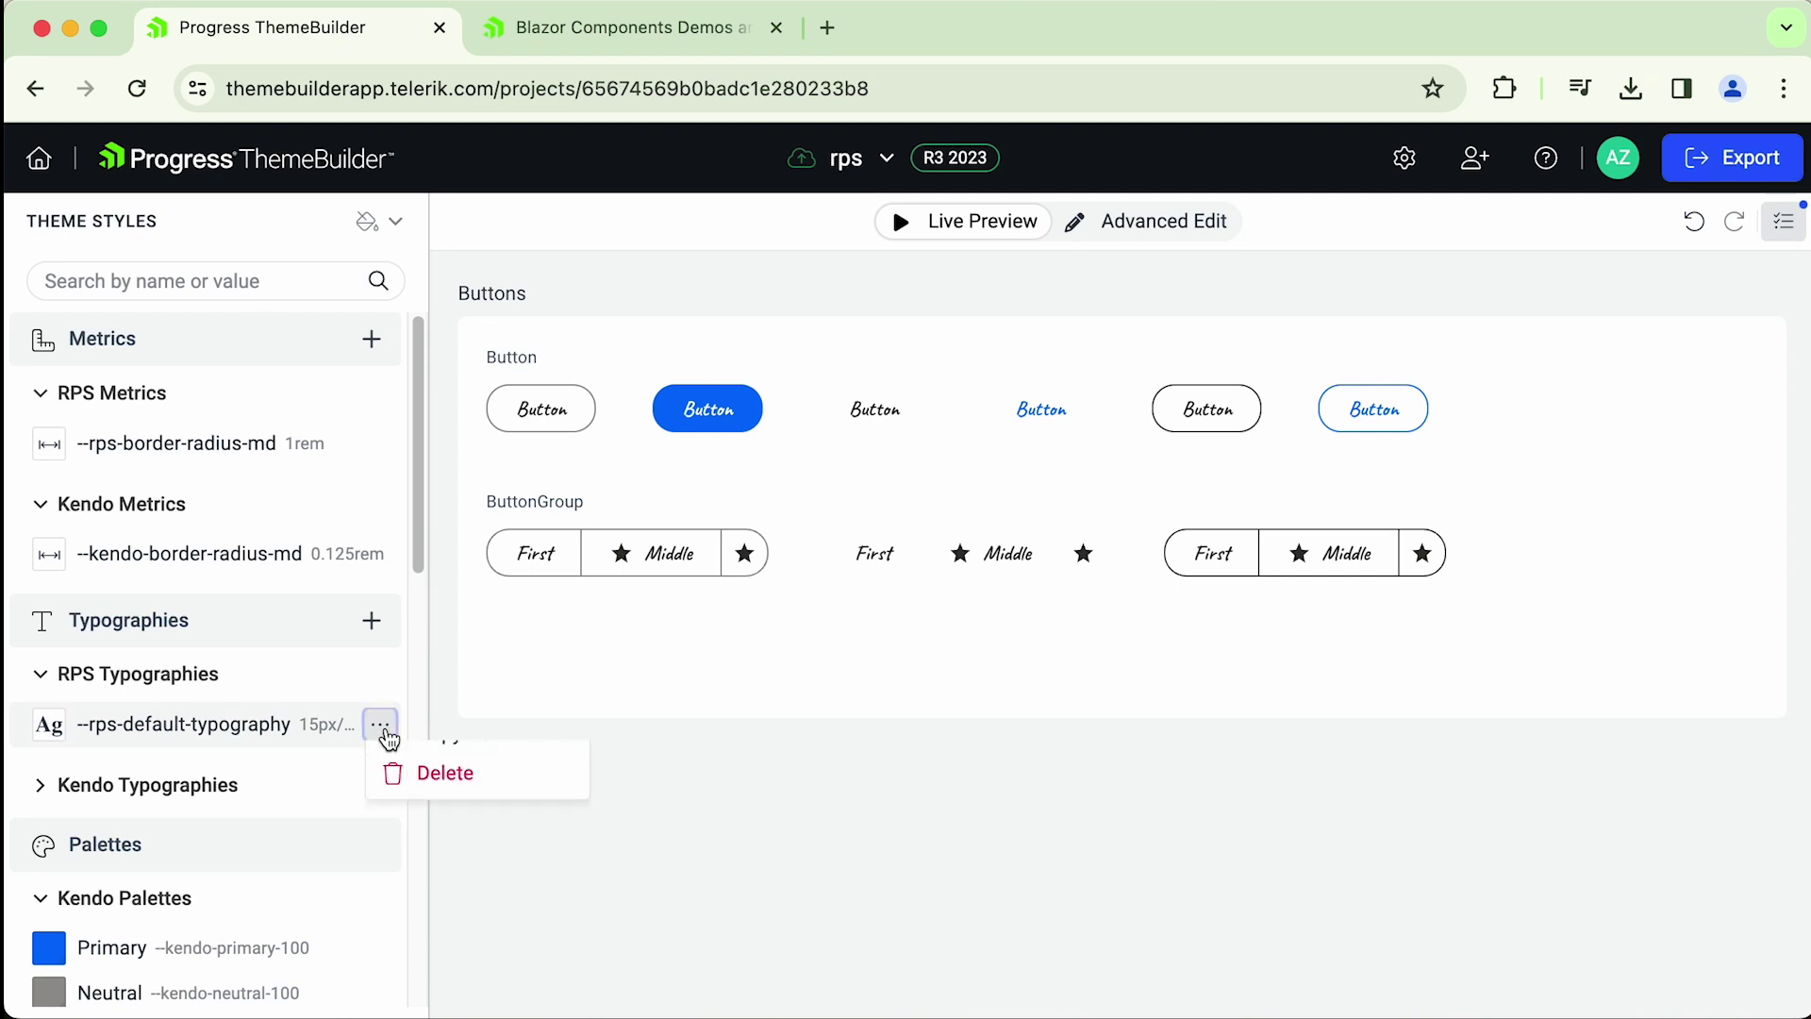
click(436, 845)
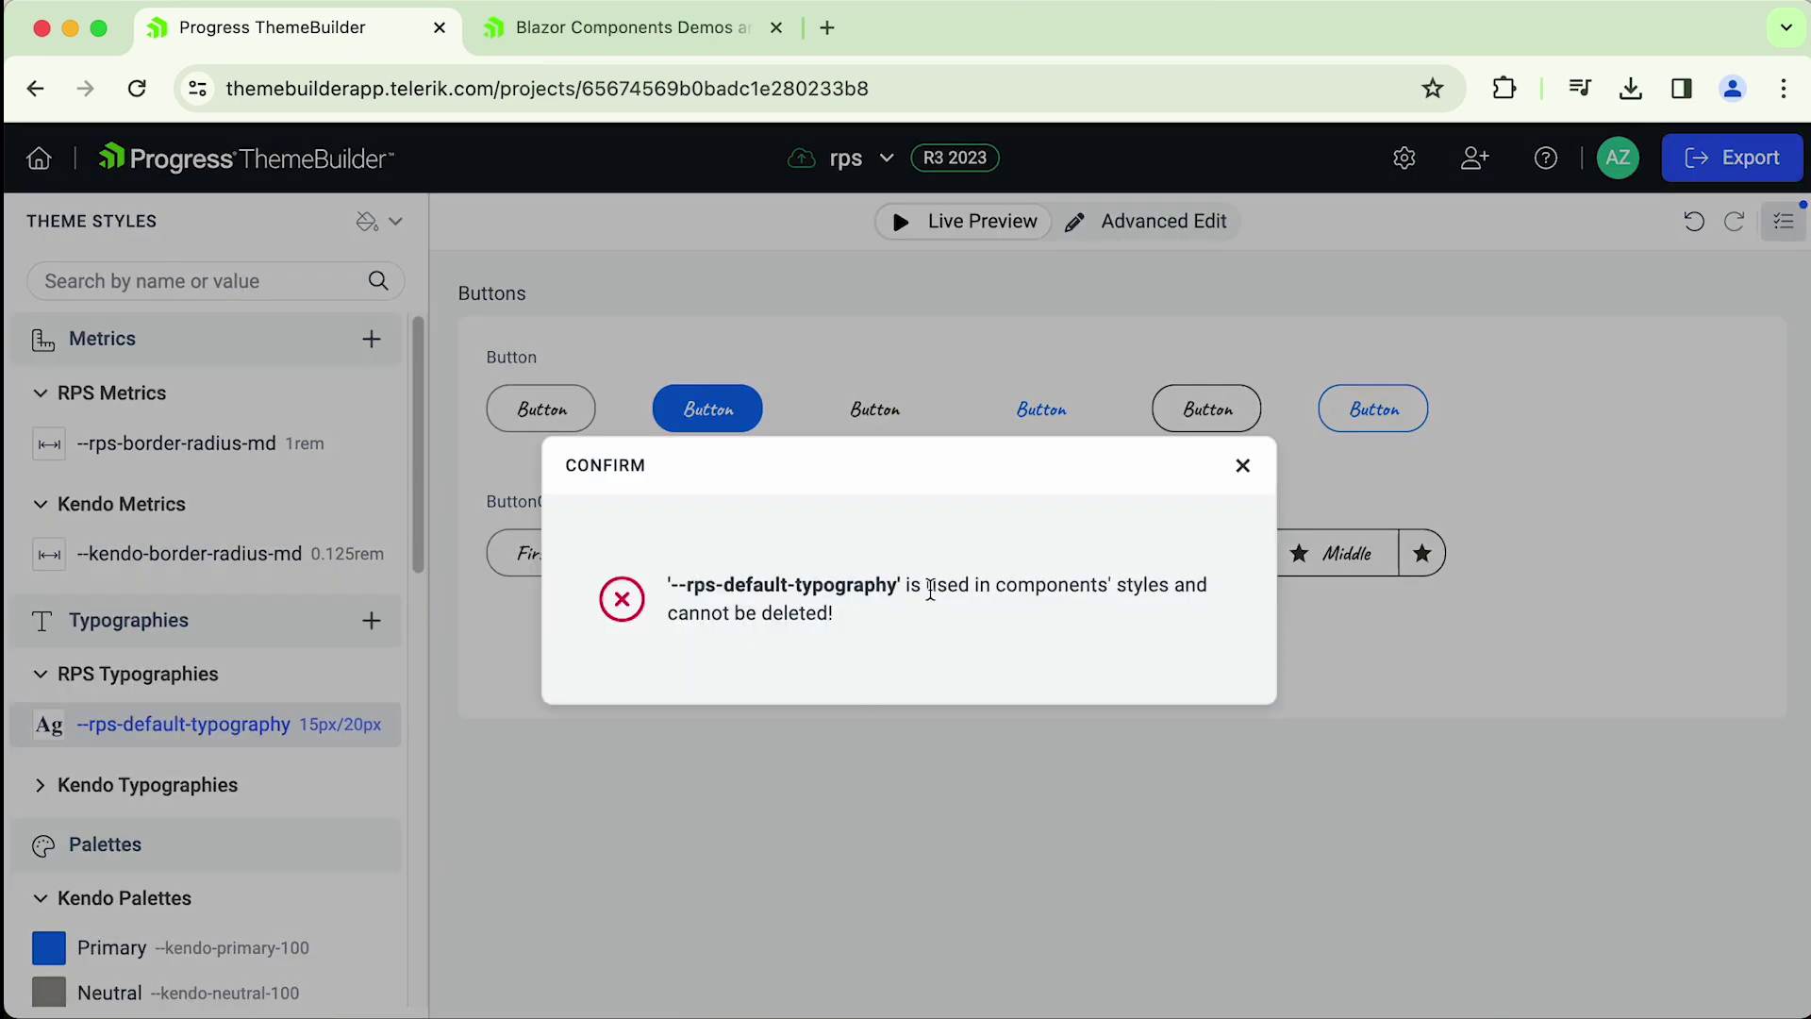
drag(943, 587, 1100, 586)
click(1119, 589)
click(1242, 467)
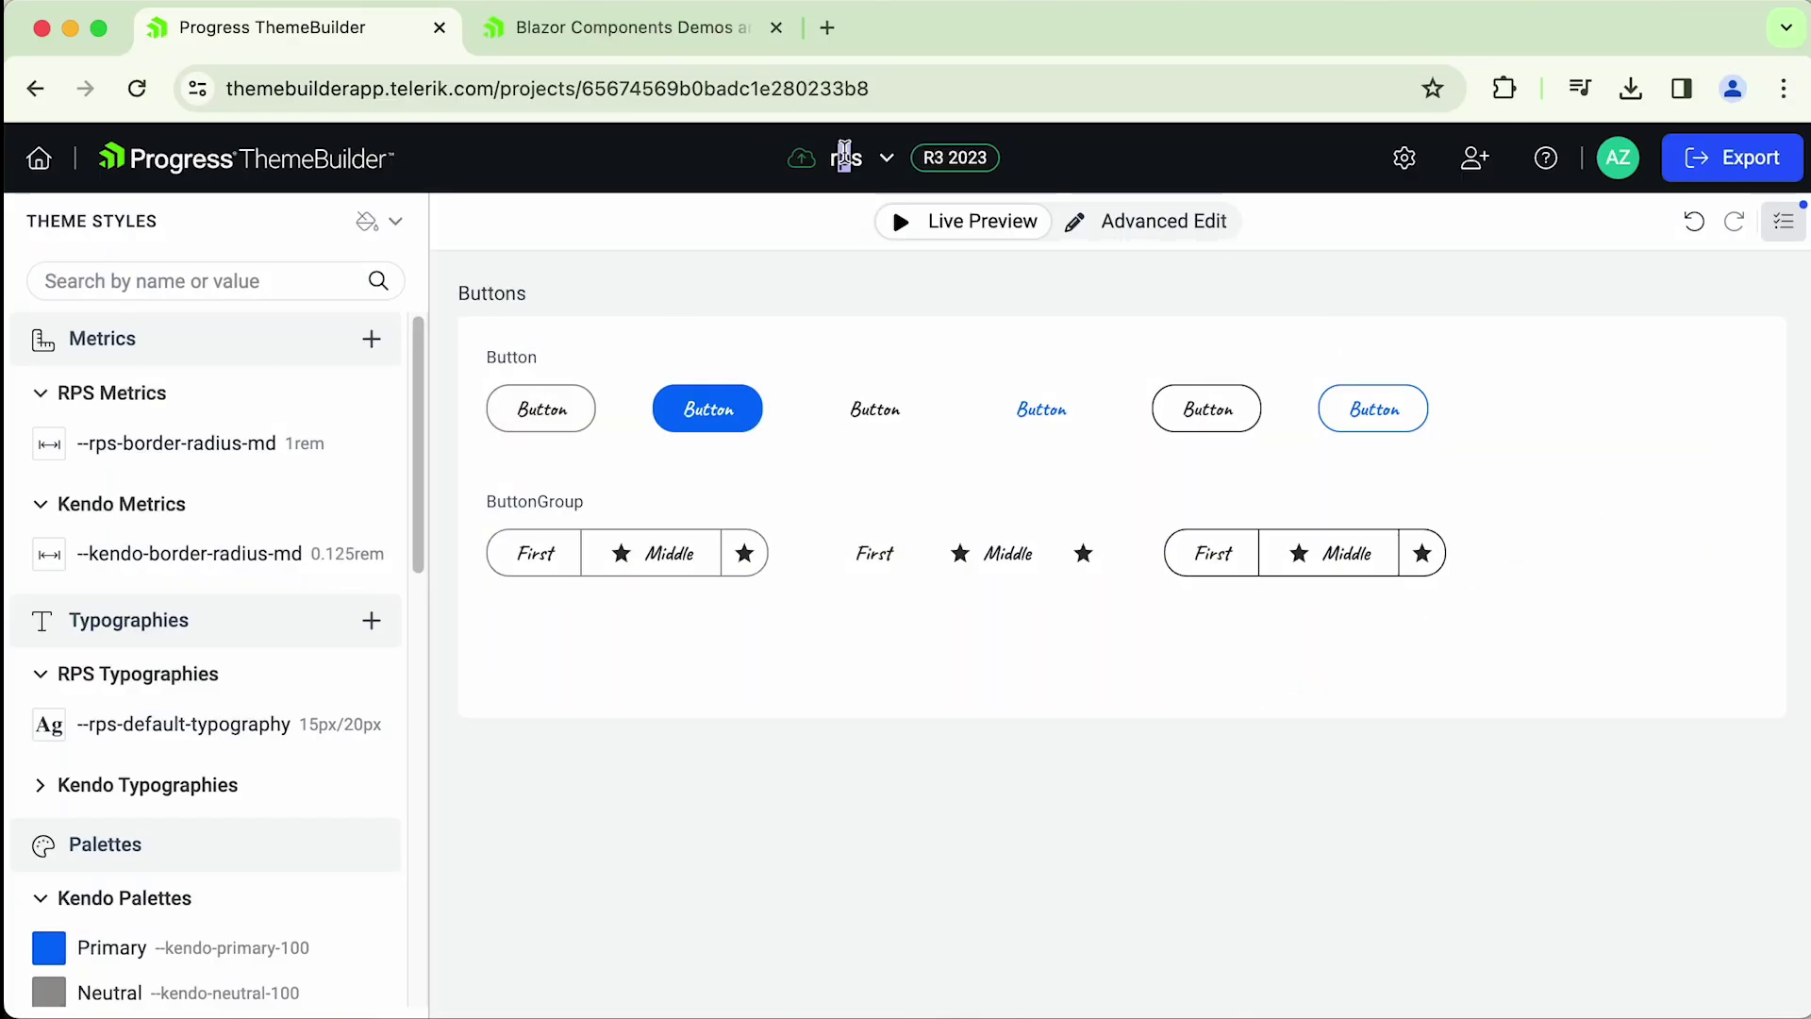
- Open sharing for the rps project and enter the teammate's e-mail address
click(886, 162)
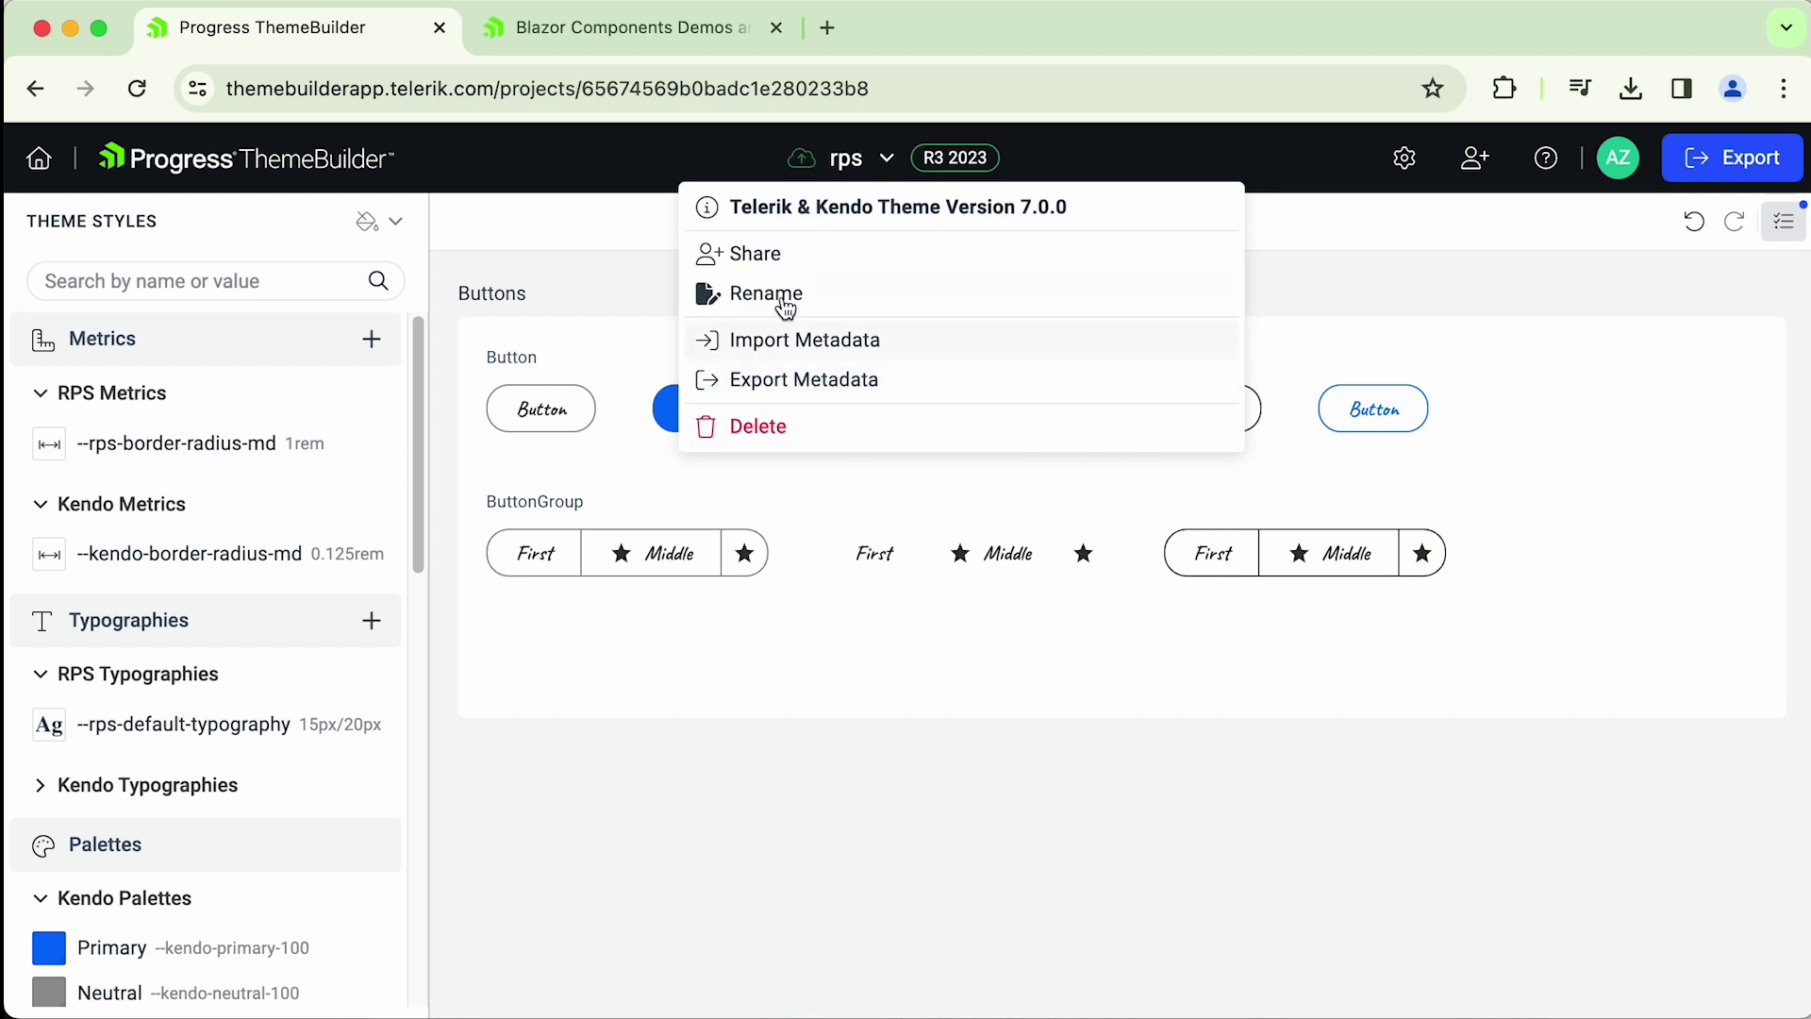
click(1486, 209)
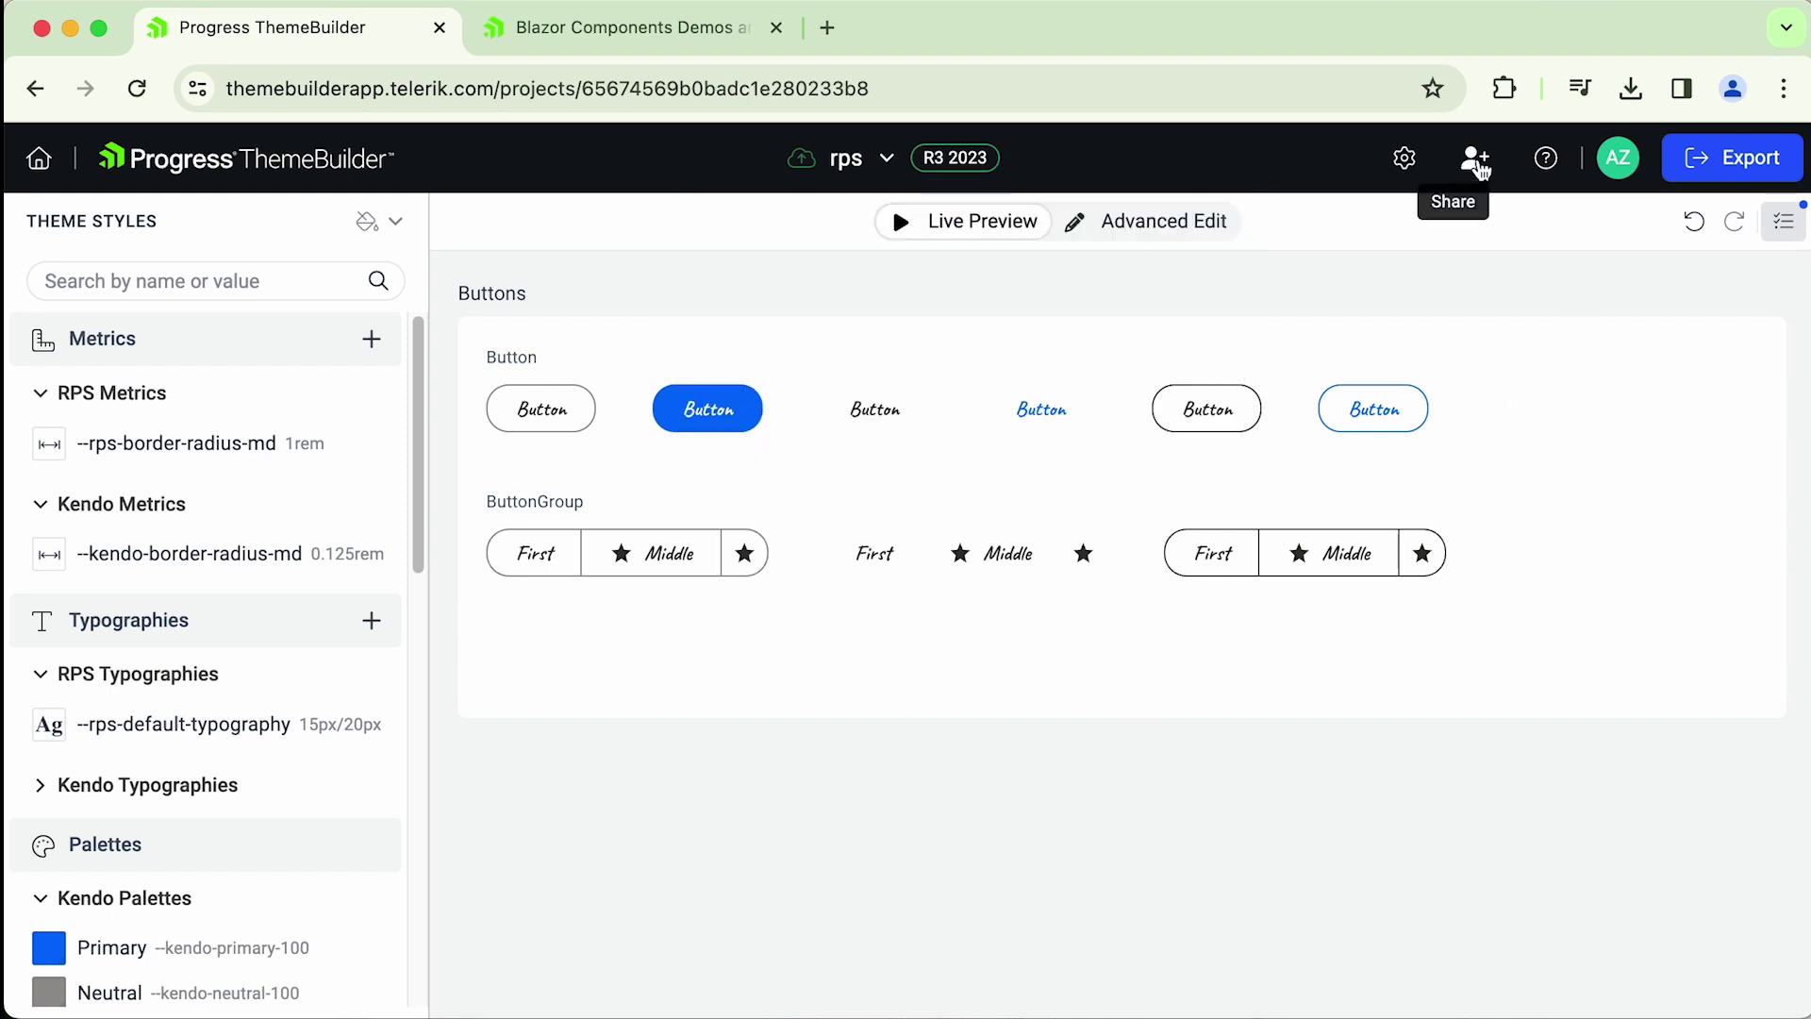
click(1477, 164)
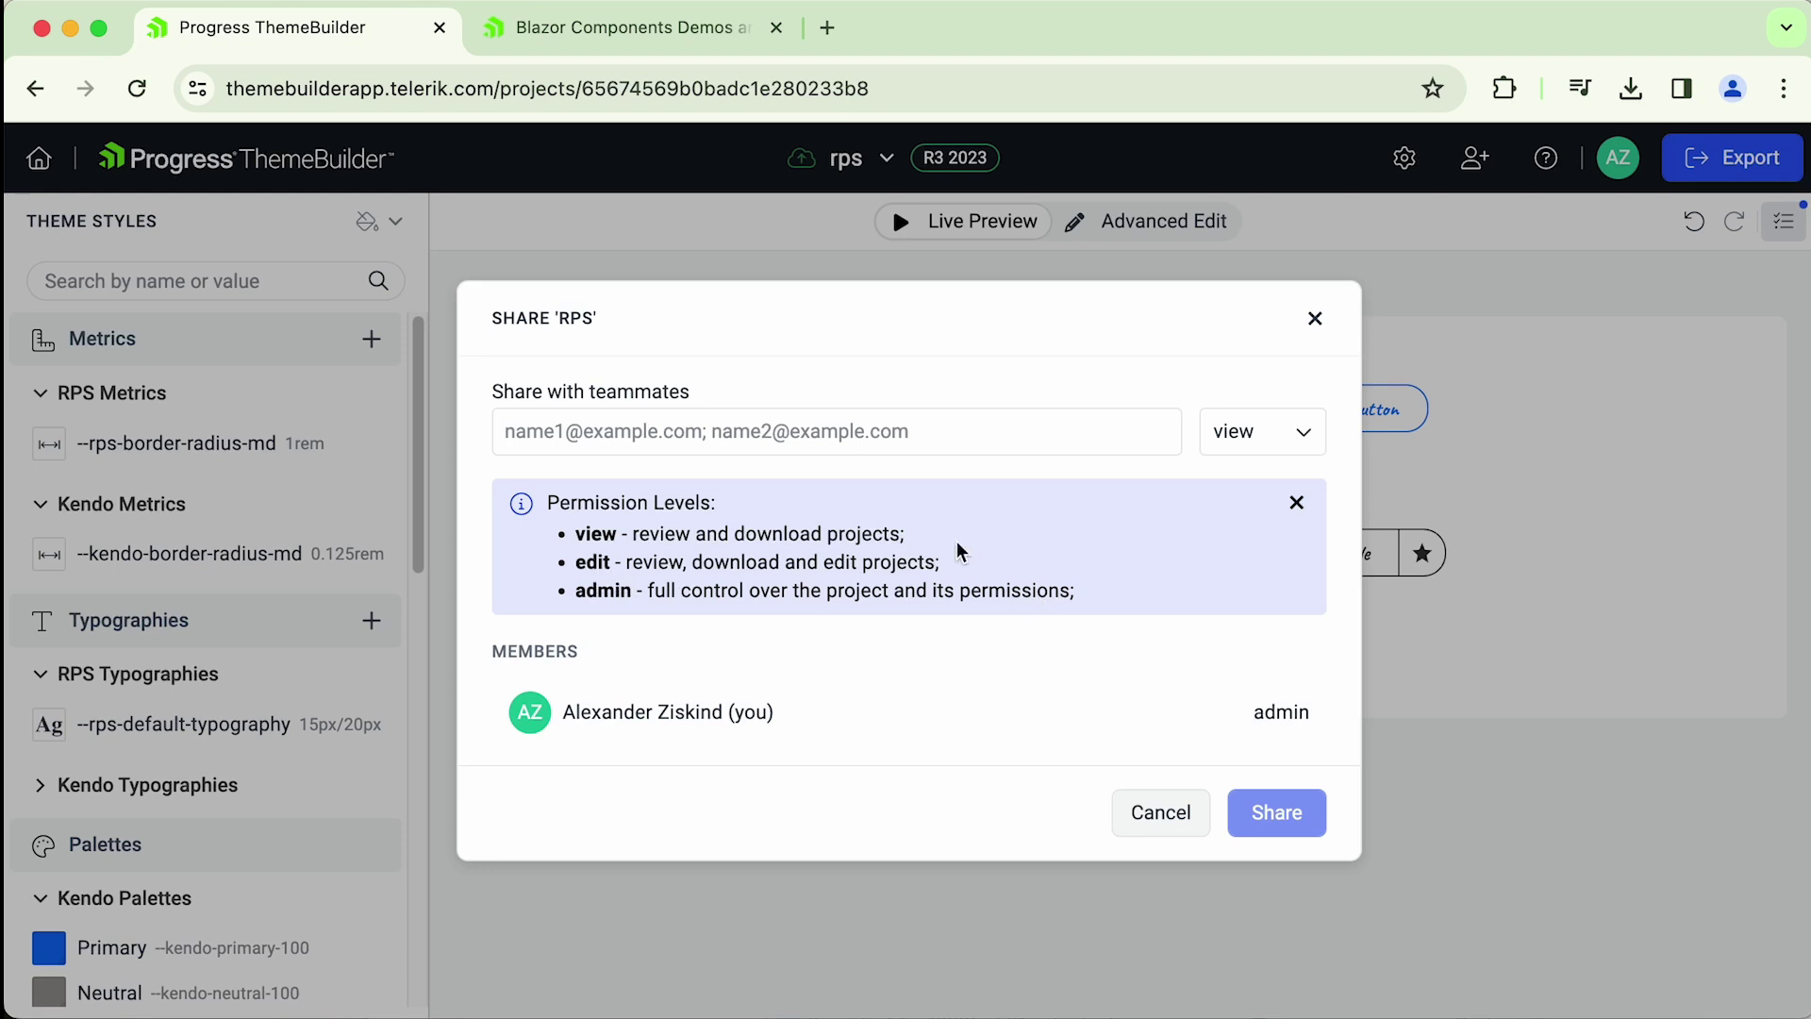
click(734, 425)
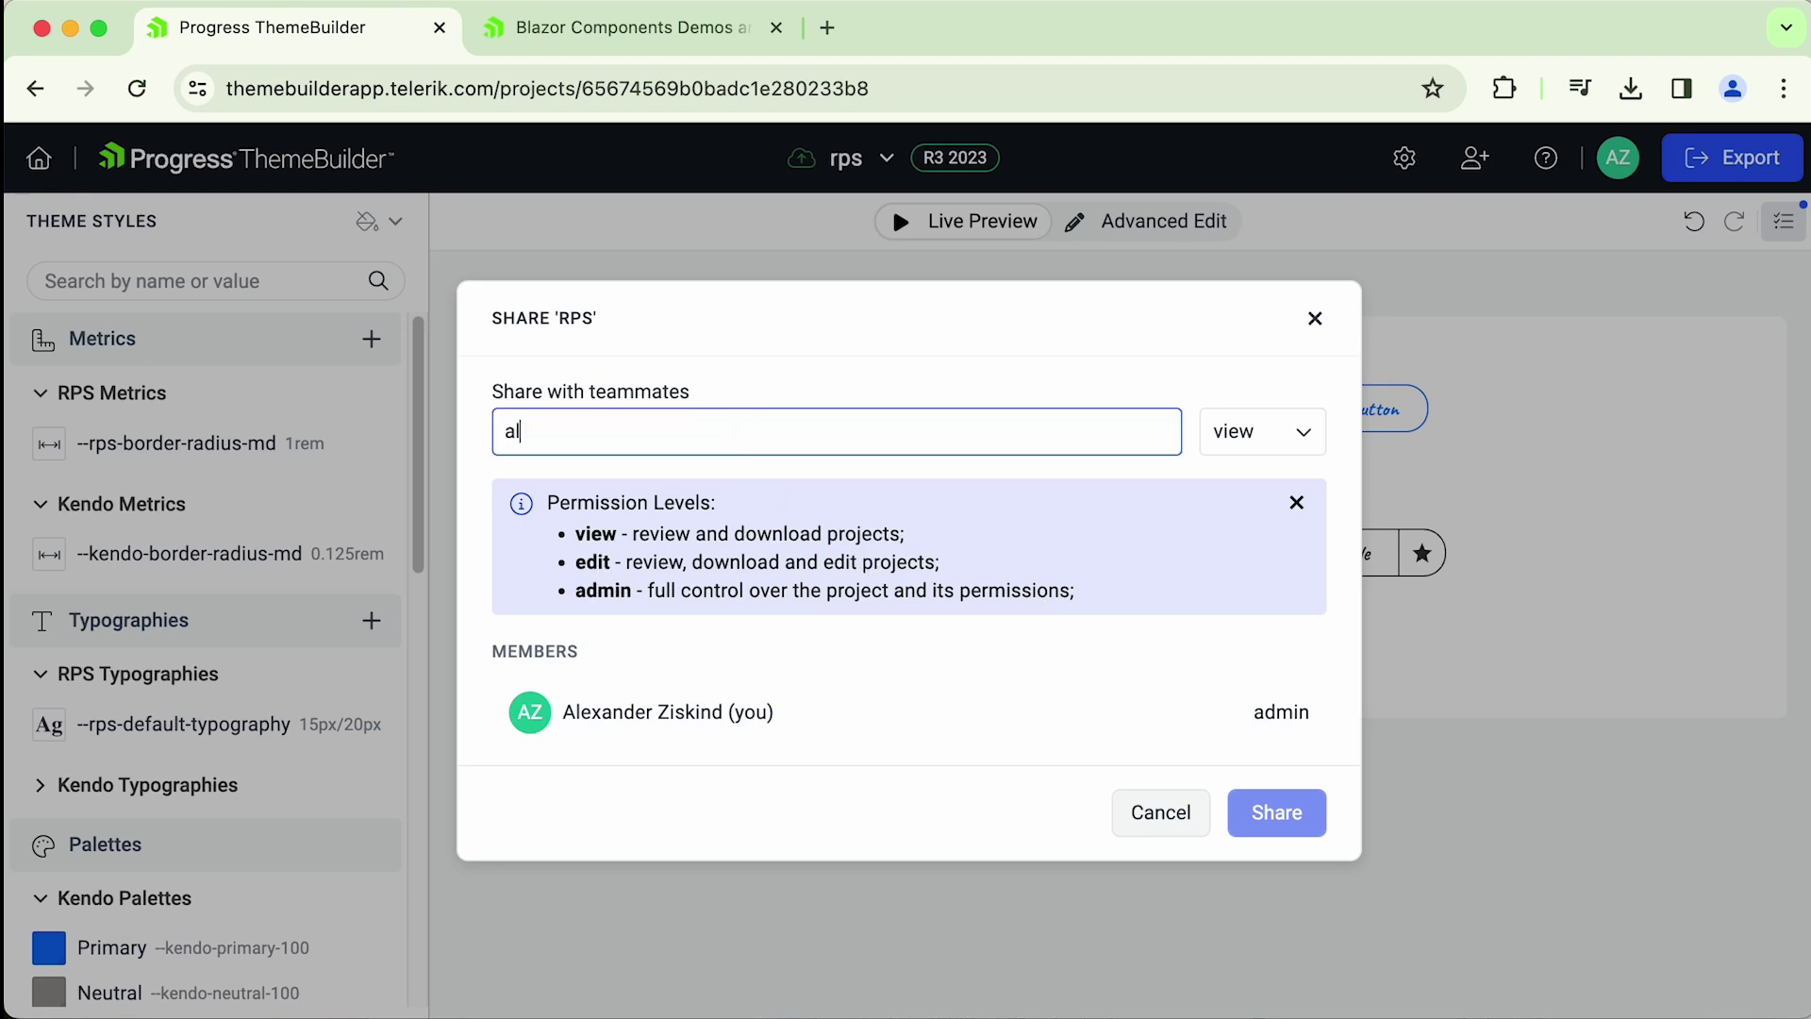
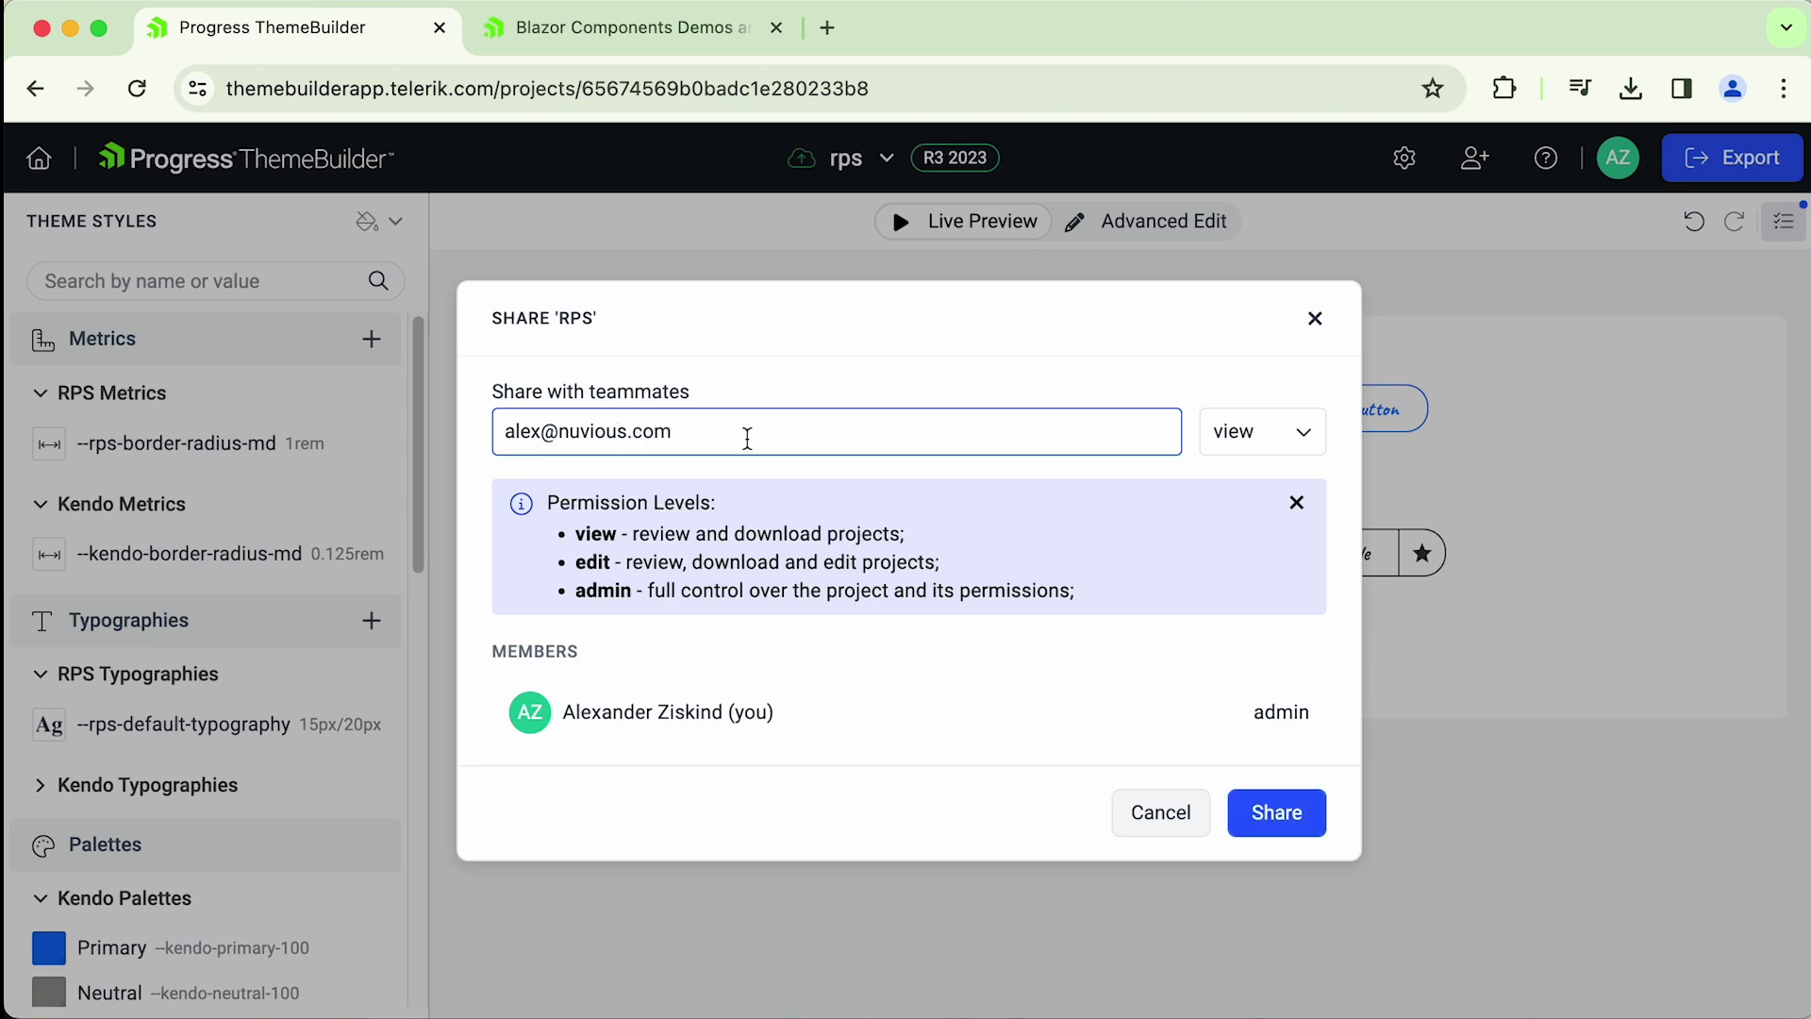
drag(747, 439, 498, 438)
click(699, 439)
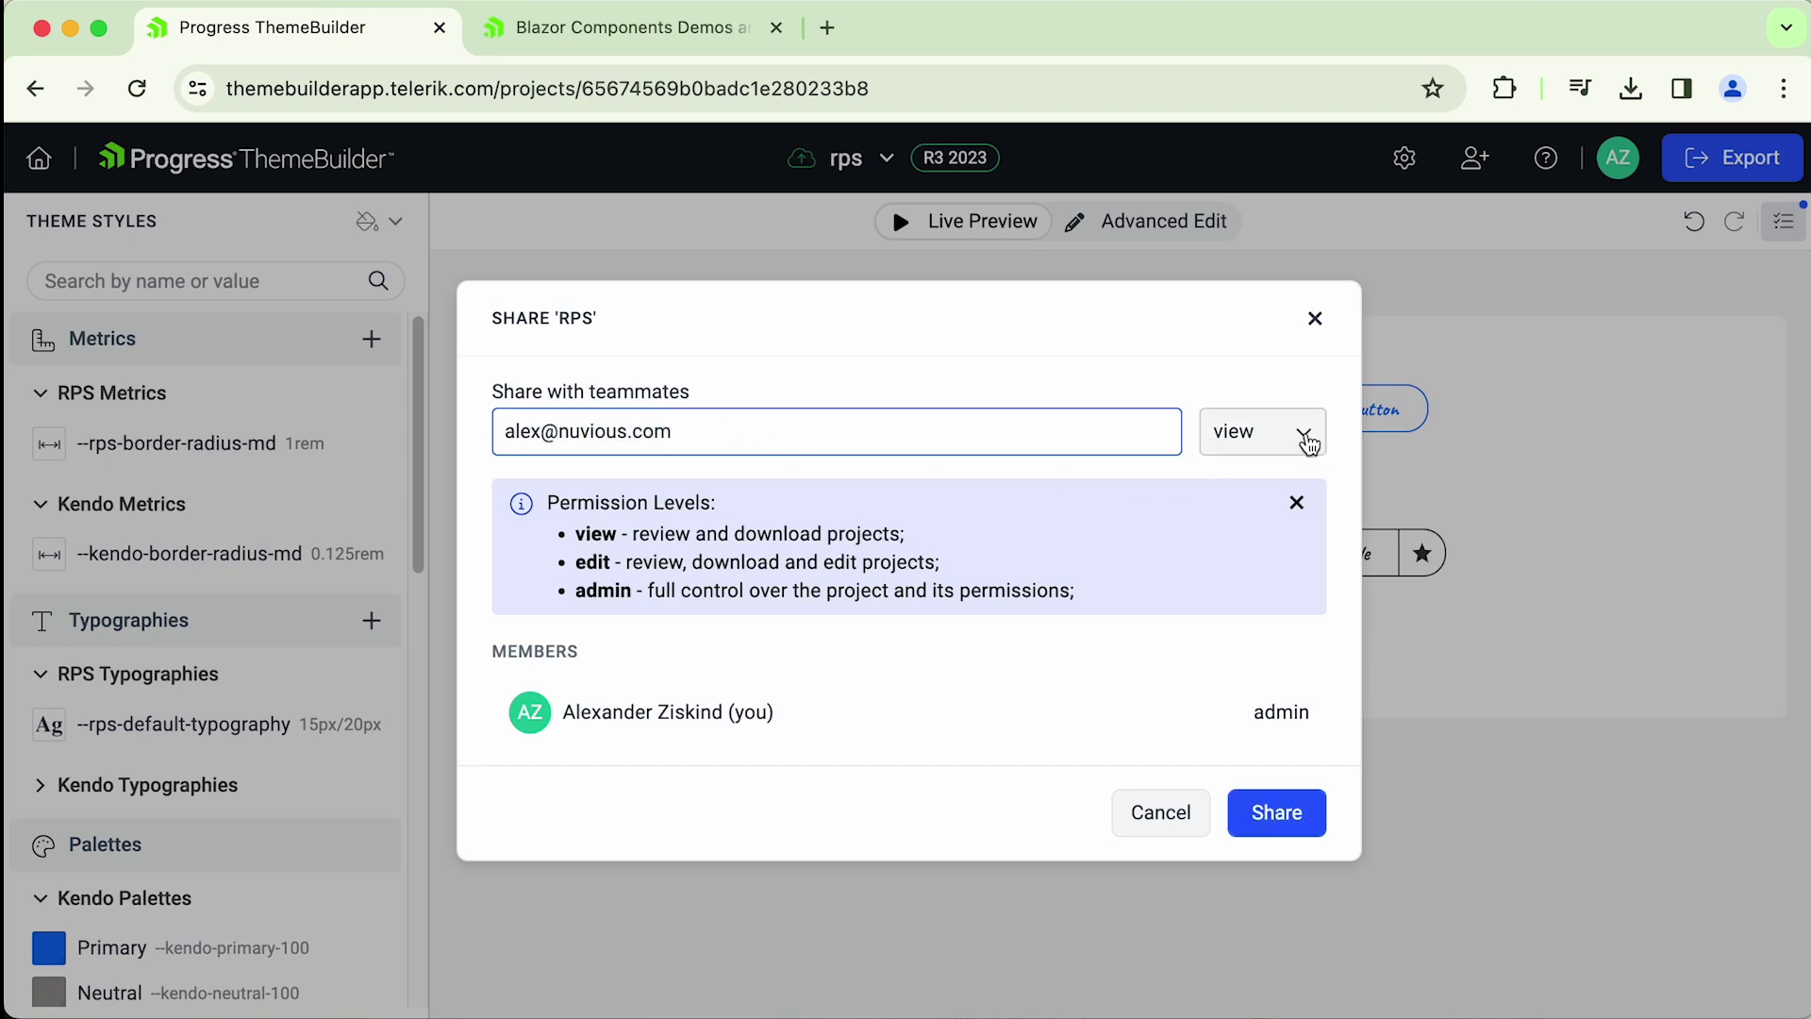
- Share with view permission, then open the rps project from the invitation e-mail
click(1301, 440)
click(1234, 518)
click(1302, 434)
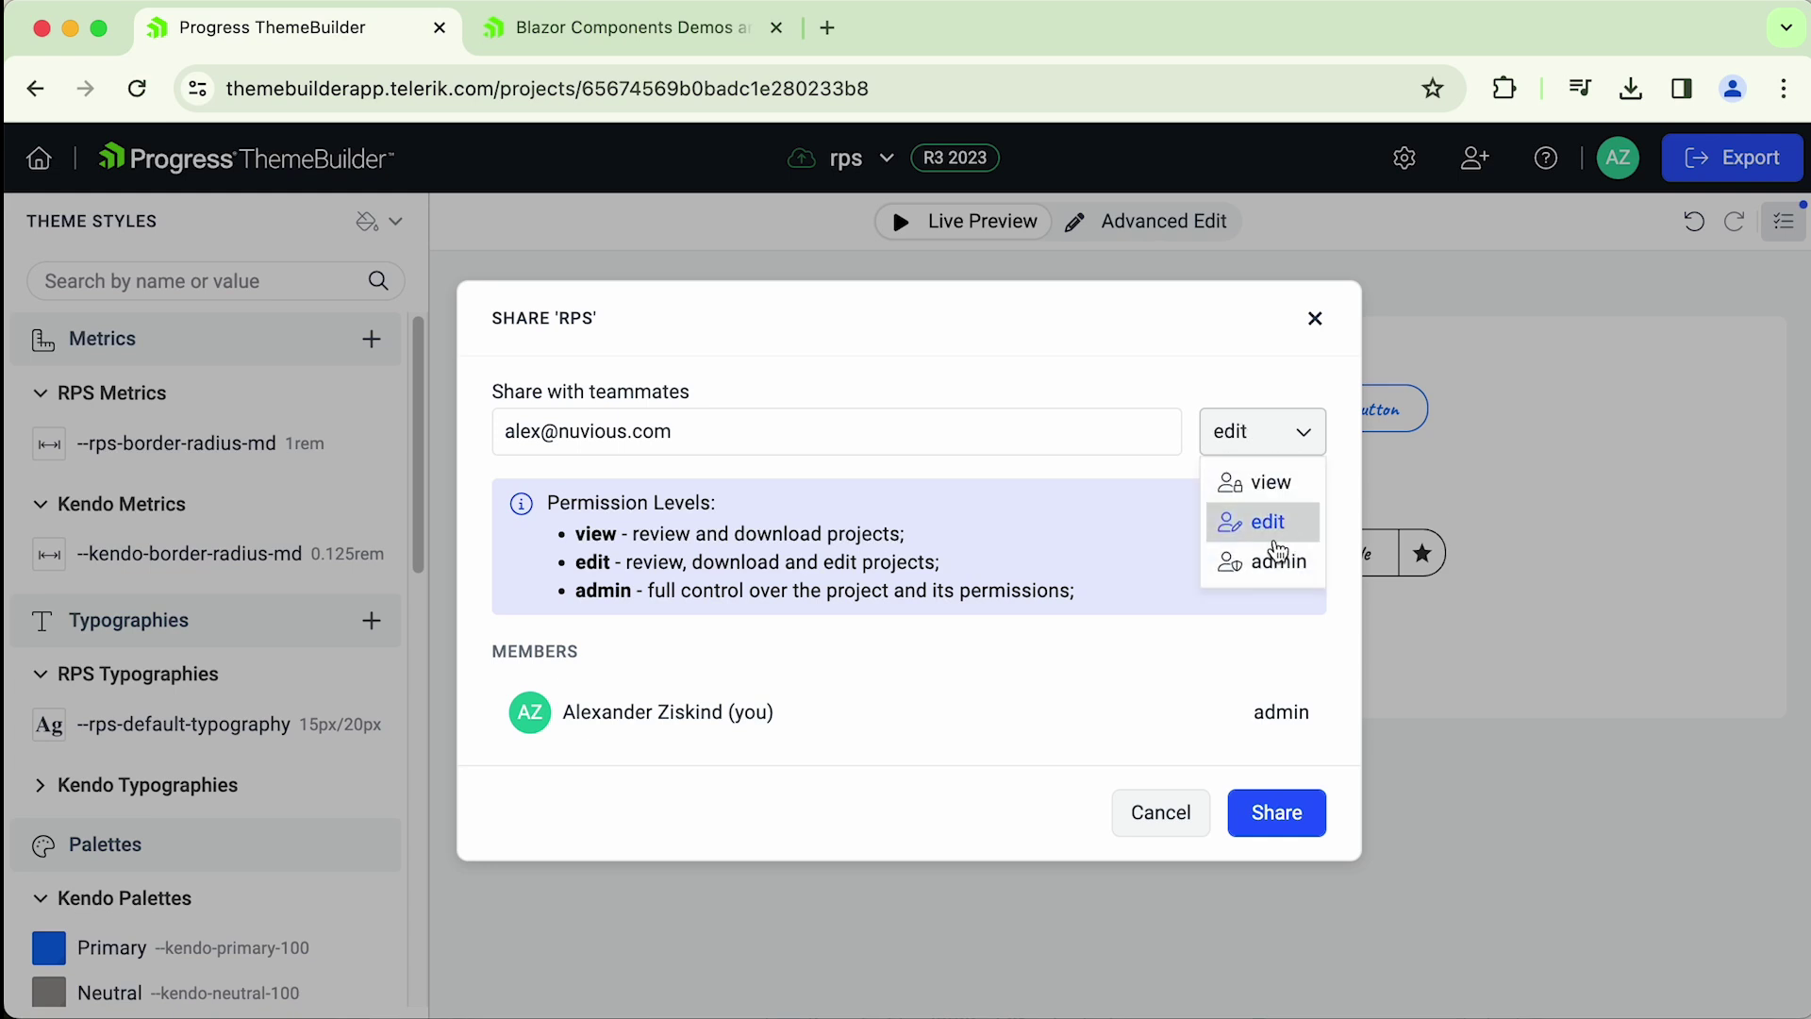
click(1274, 558)
click(1298, 440)
click(1269, 483)
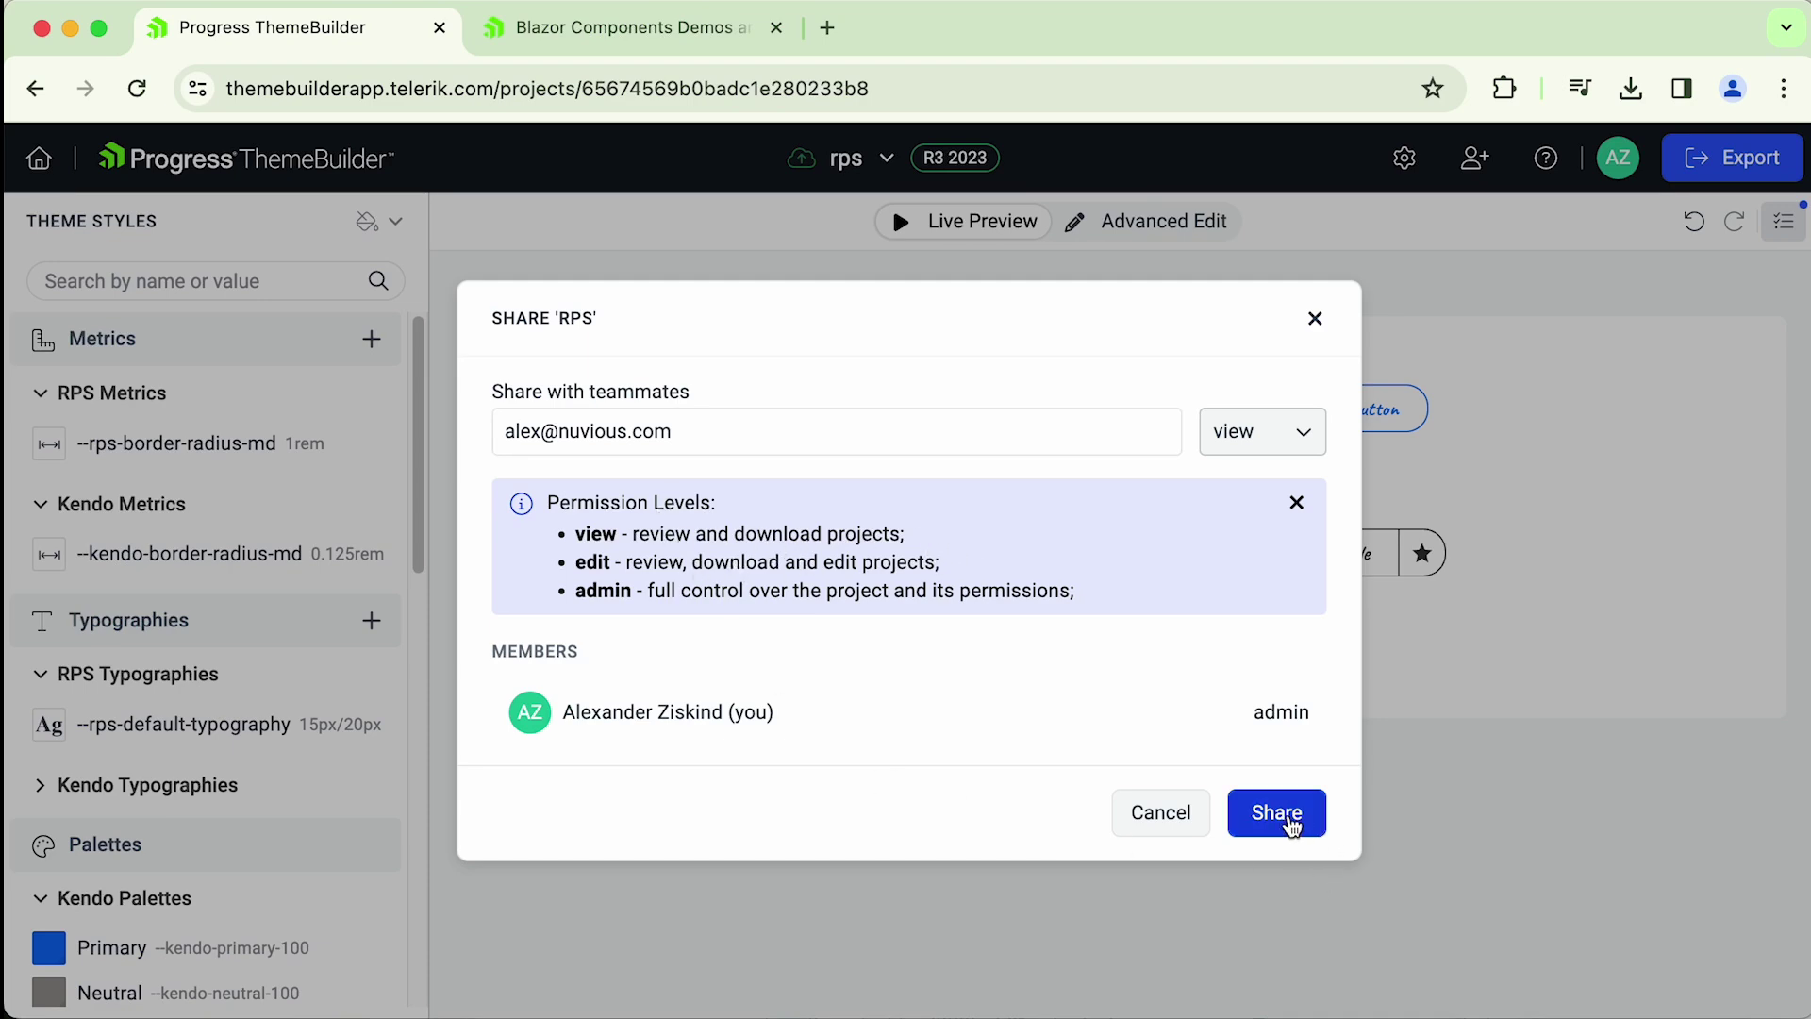
click(1290, 815)
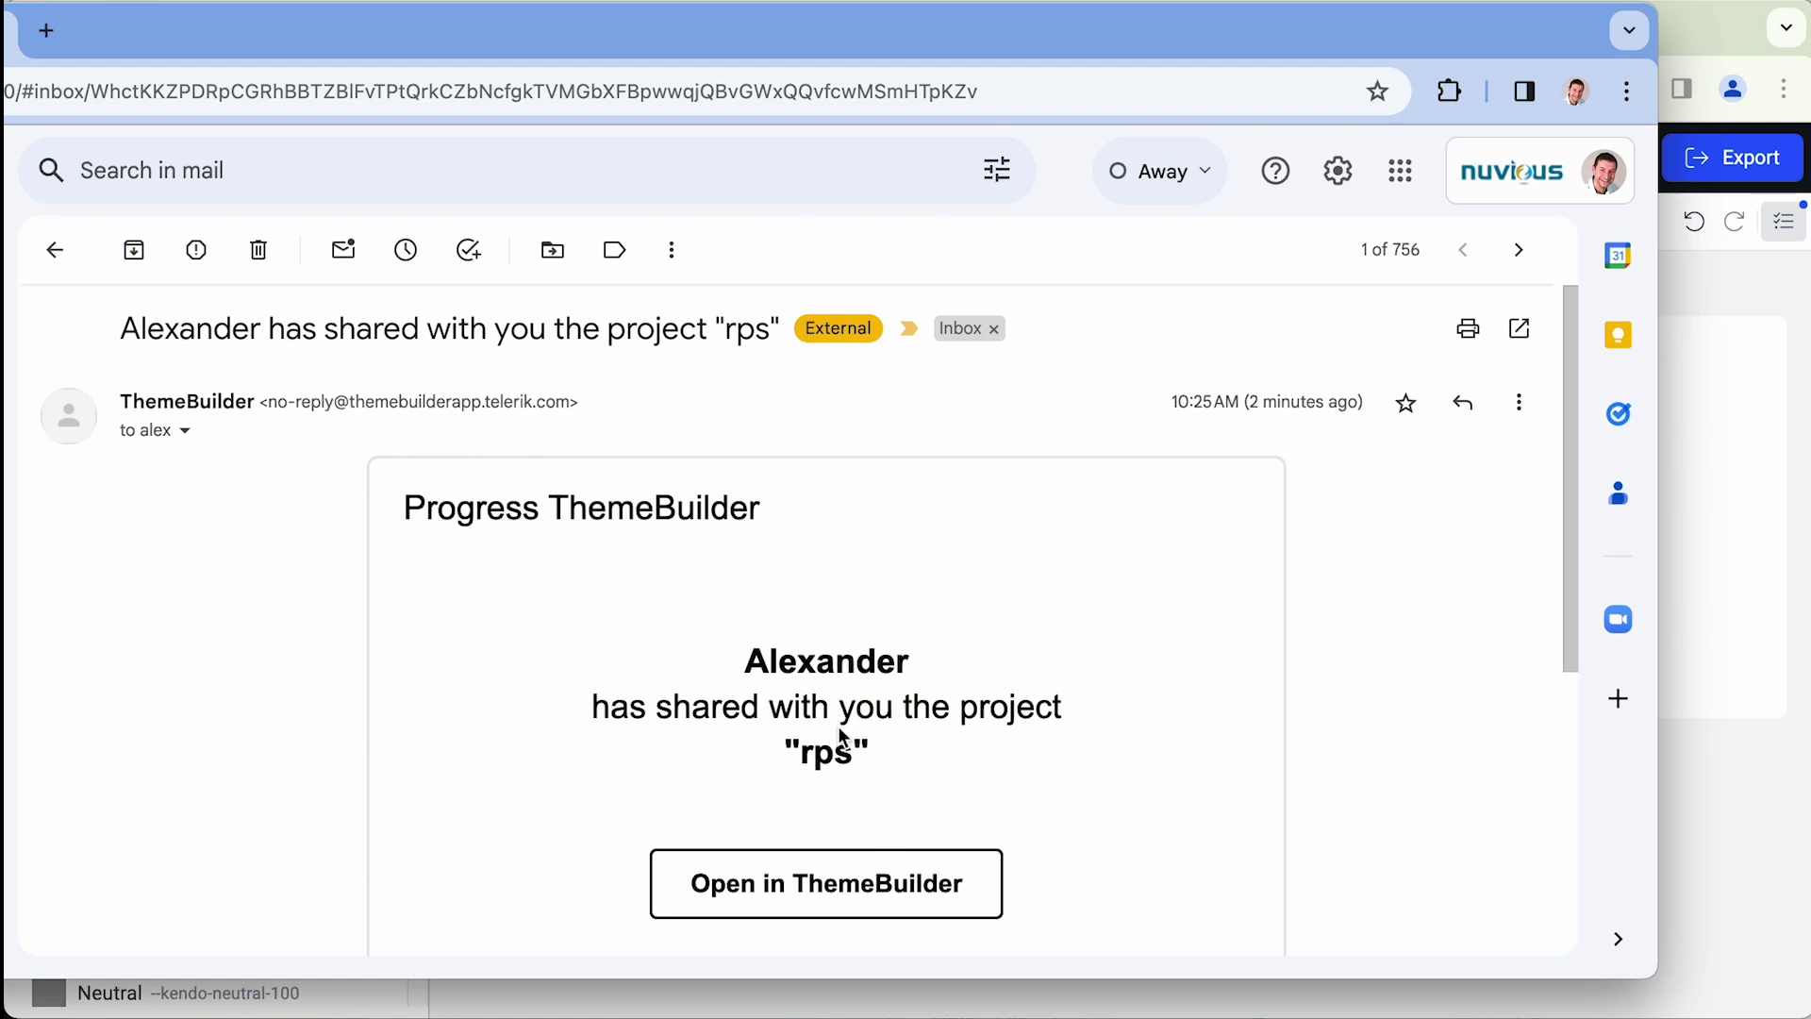
scroll(838, 728, down, 1)
click(817, 887)
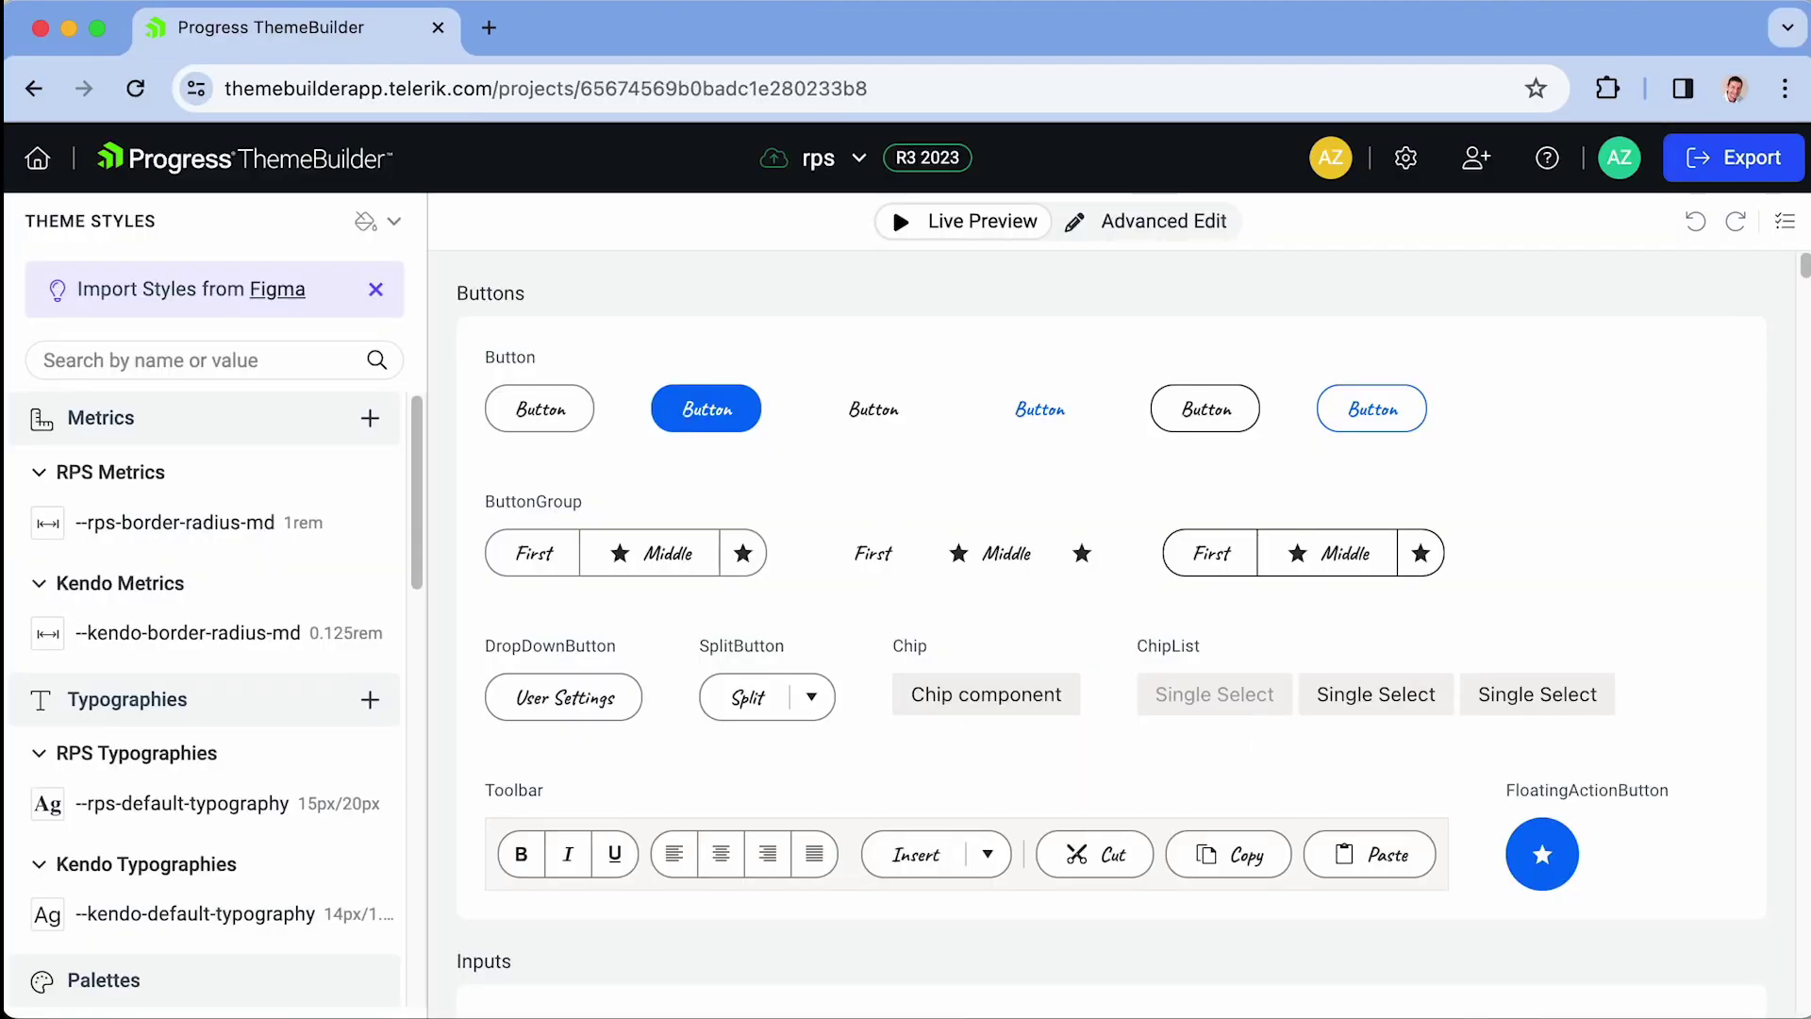
- Scroll through the shared theme's component previews and back up to Buttons
drag(1803, 269, 1803, 304)
scroll(925, 469, up, 10)
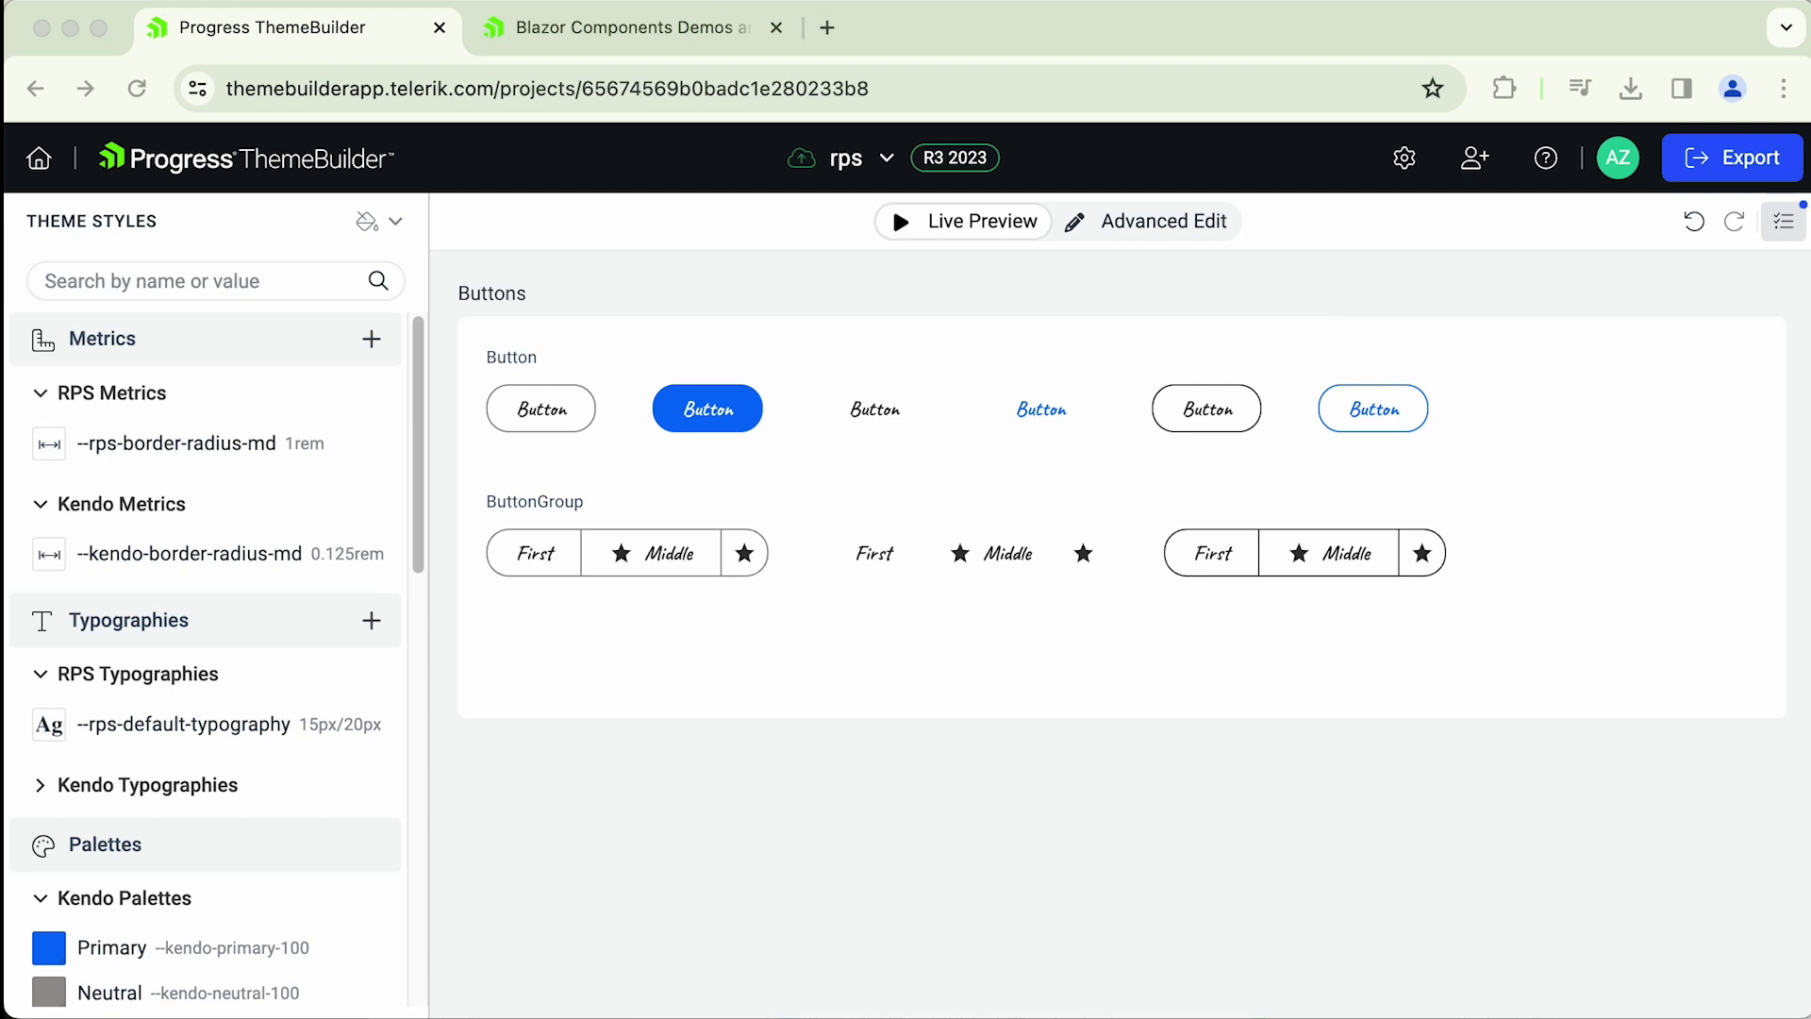
- Delete the teammate from the rps project's Share members, confirm, and close the dialog
click(1474, 158)
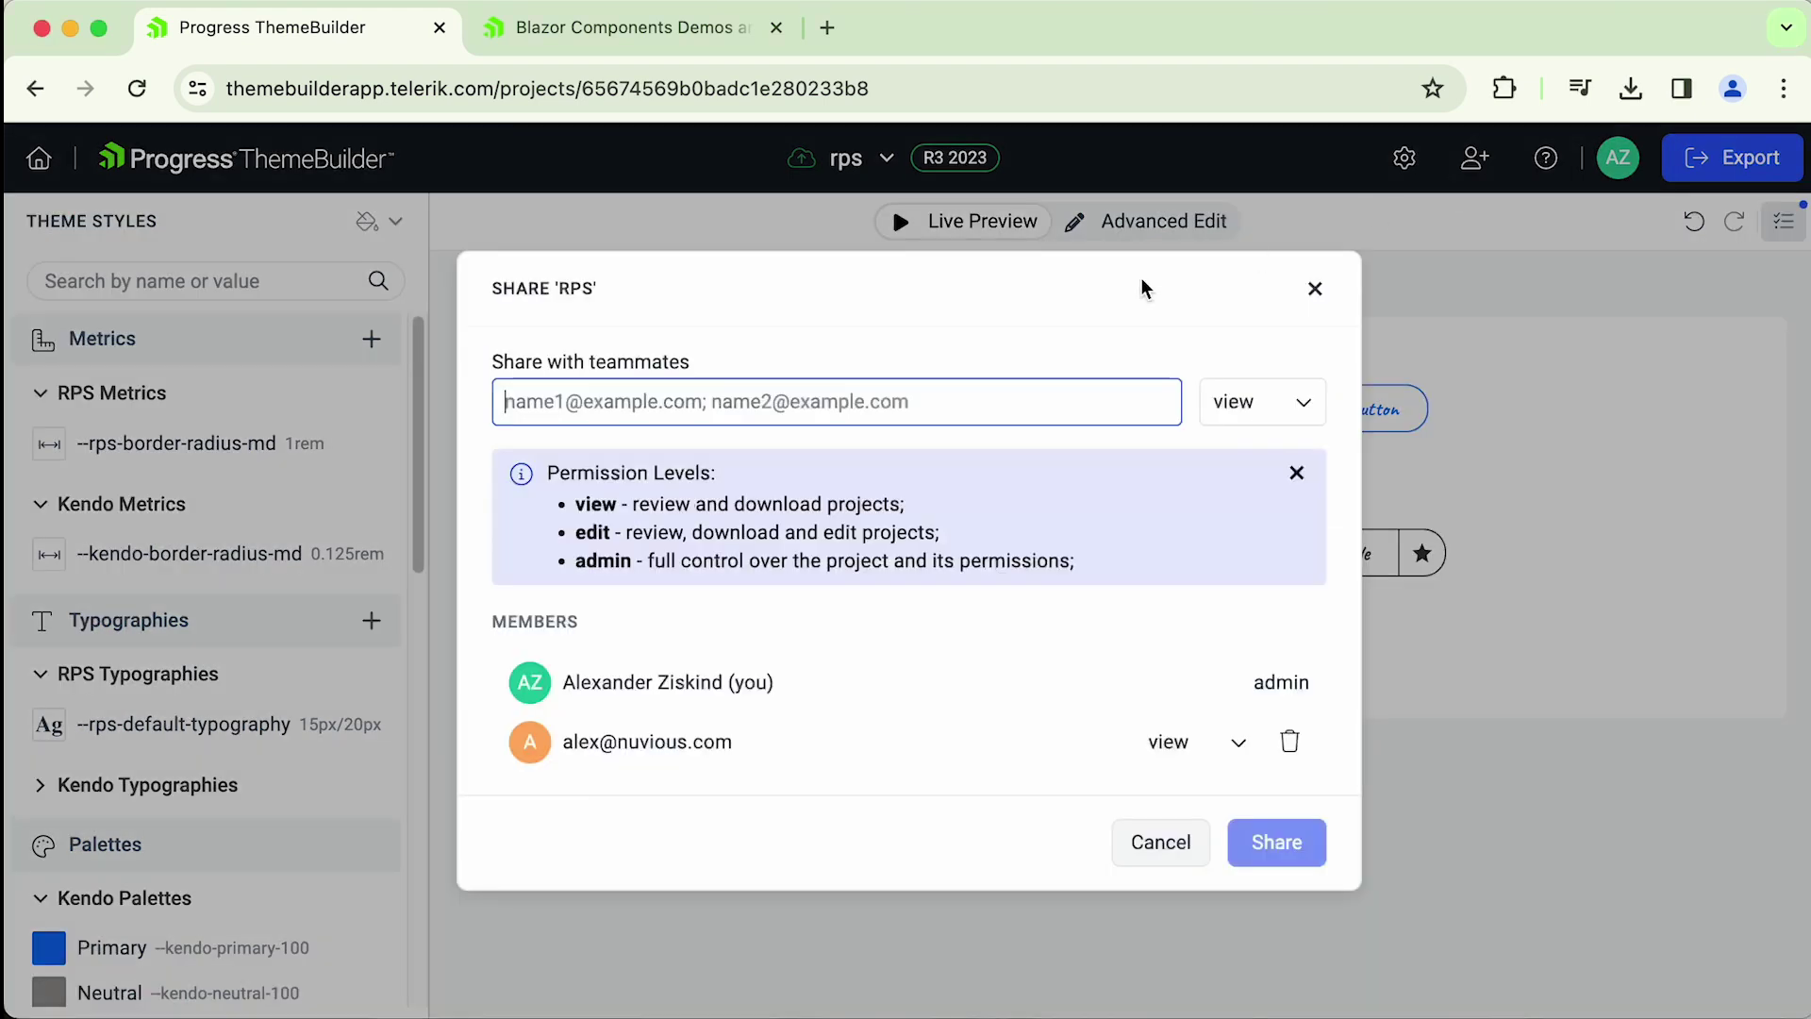
drag(623, 504, 969, 586)
click(969, 584)
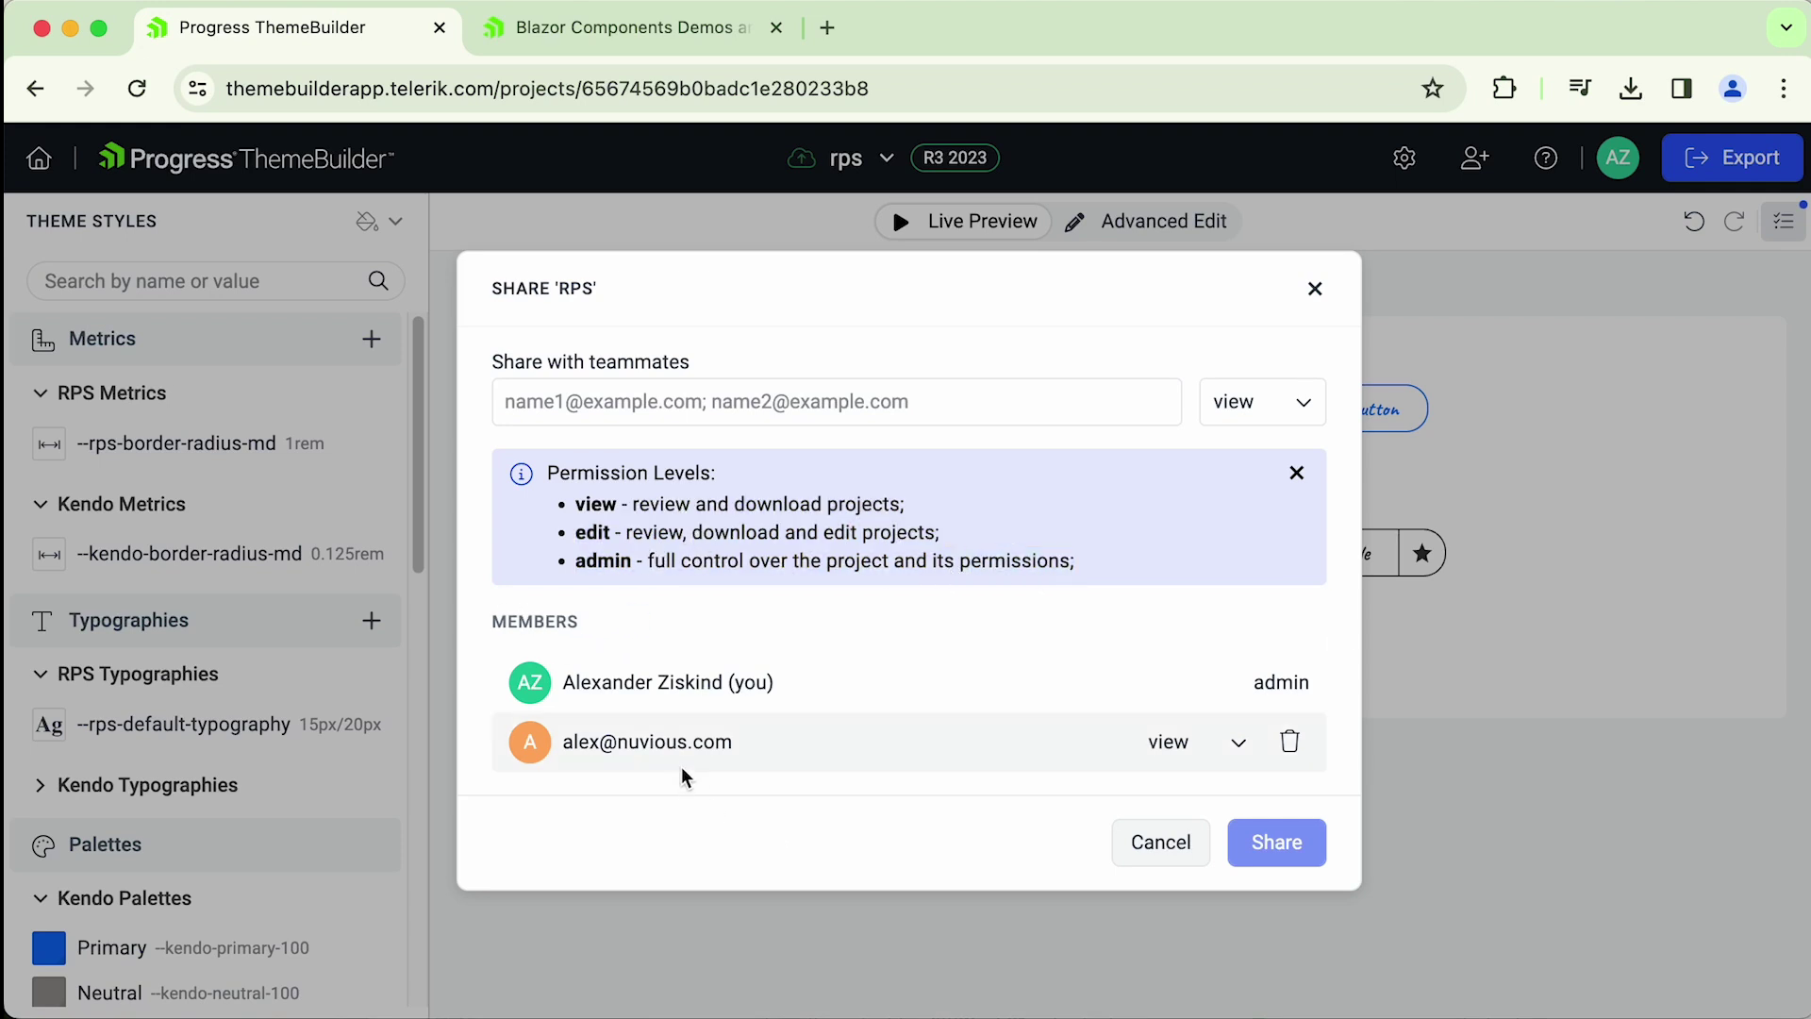
click(1238, 744)
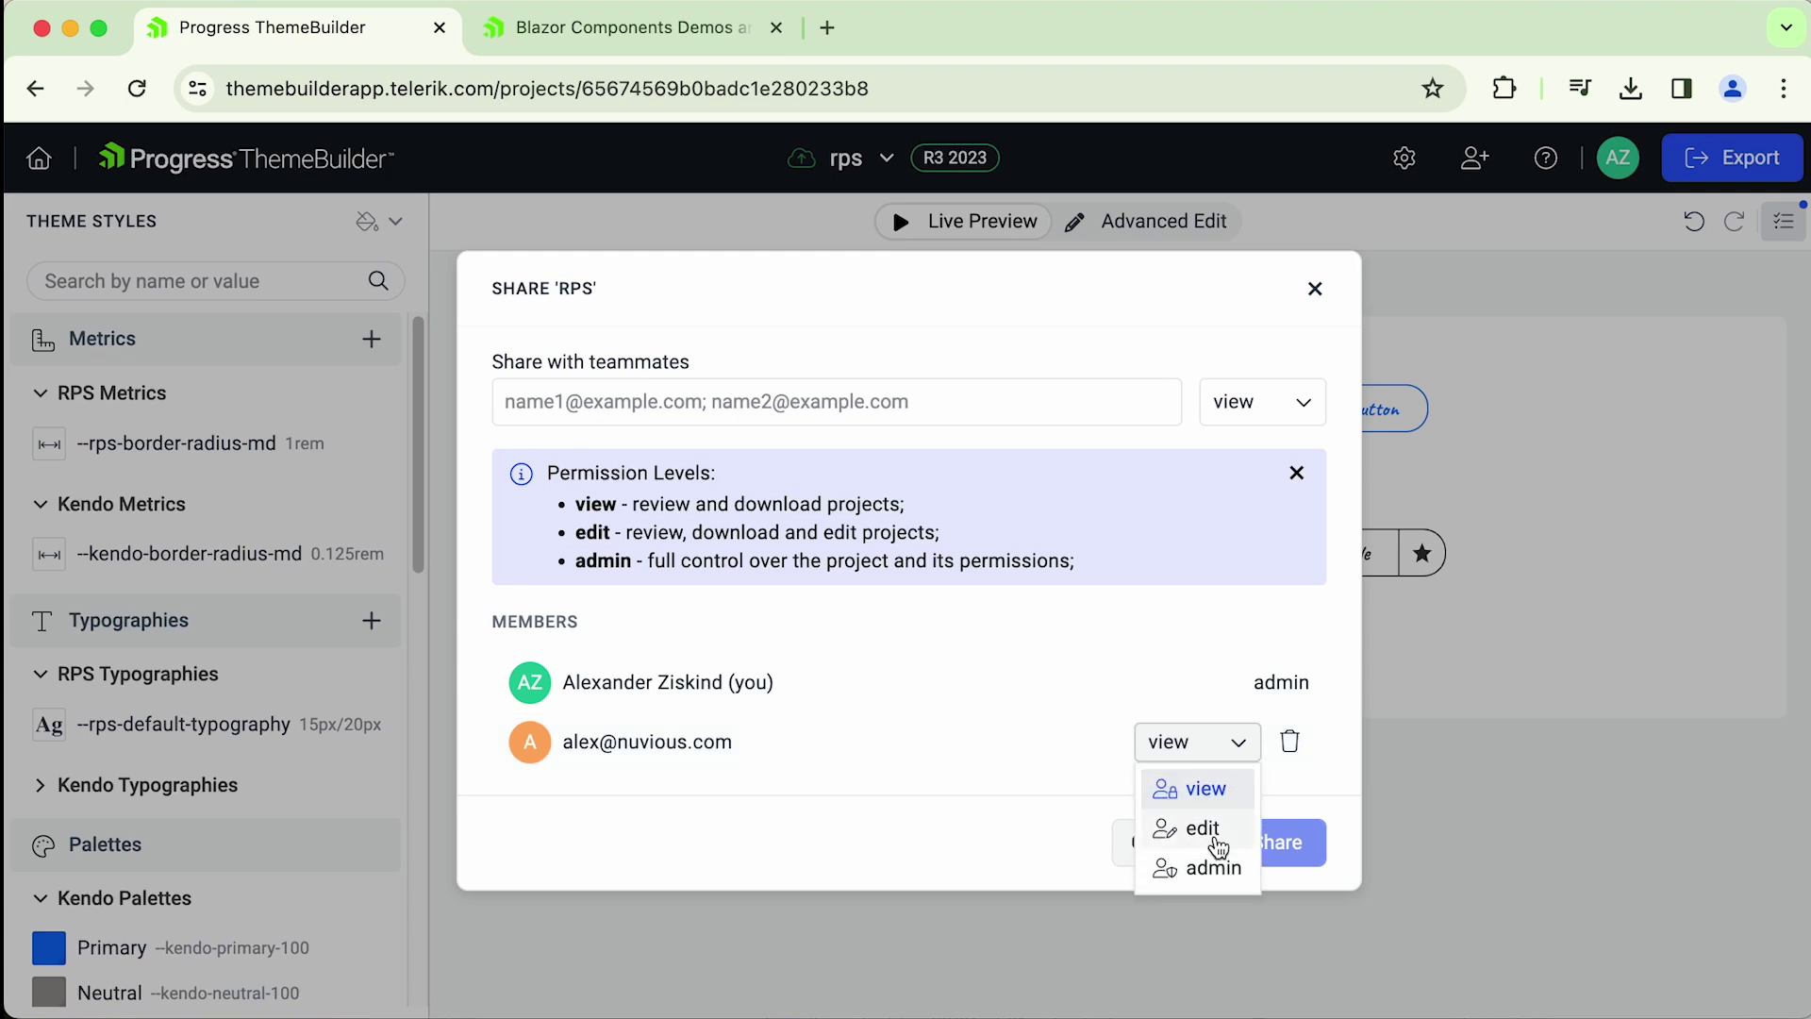
click(1043, 752)
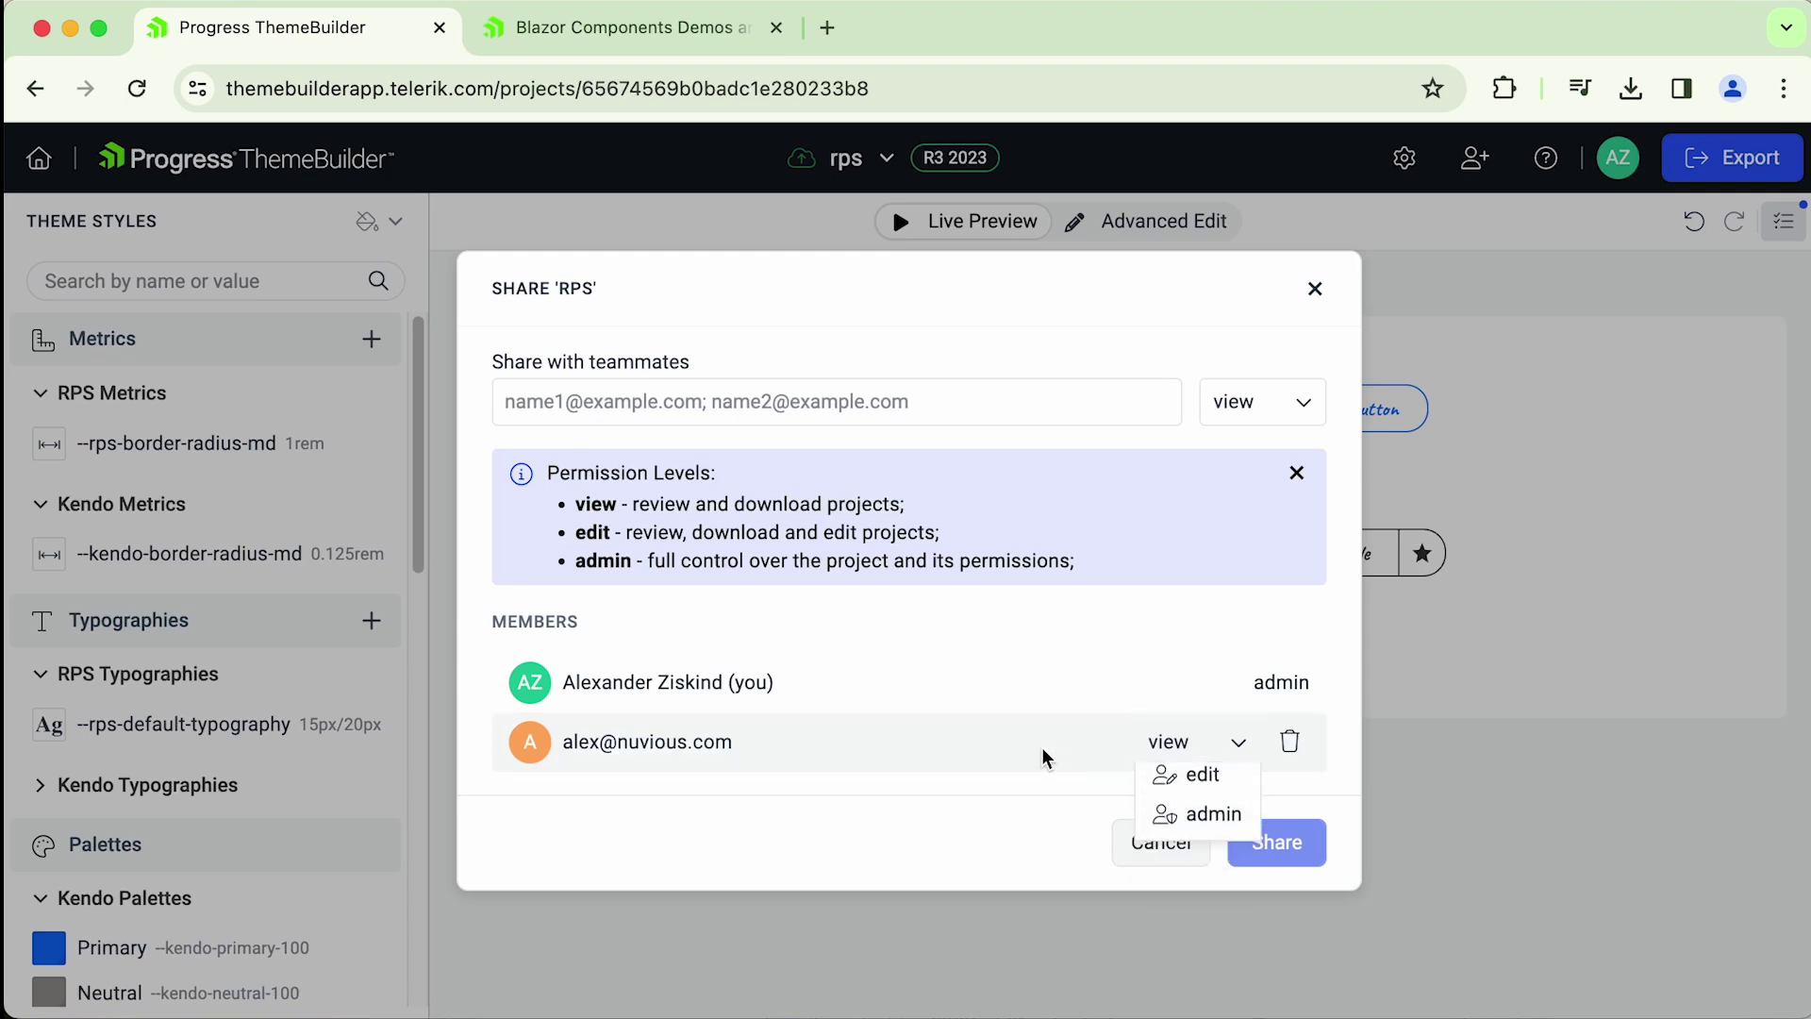
click(1299, 752)
click(1157, 269)
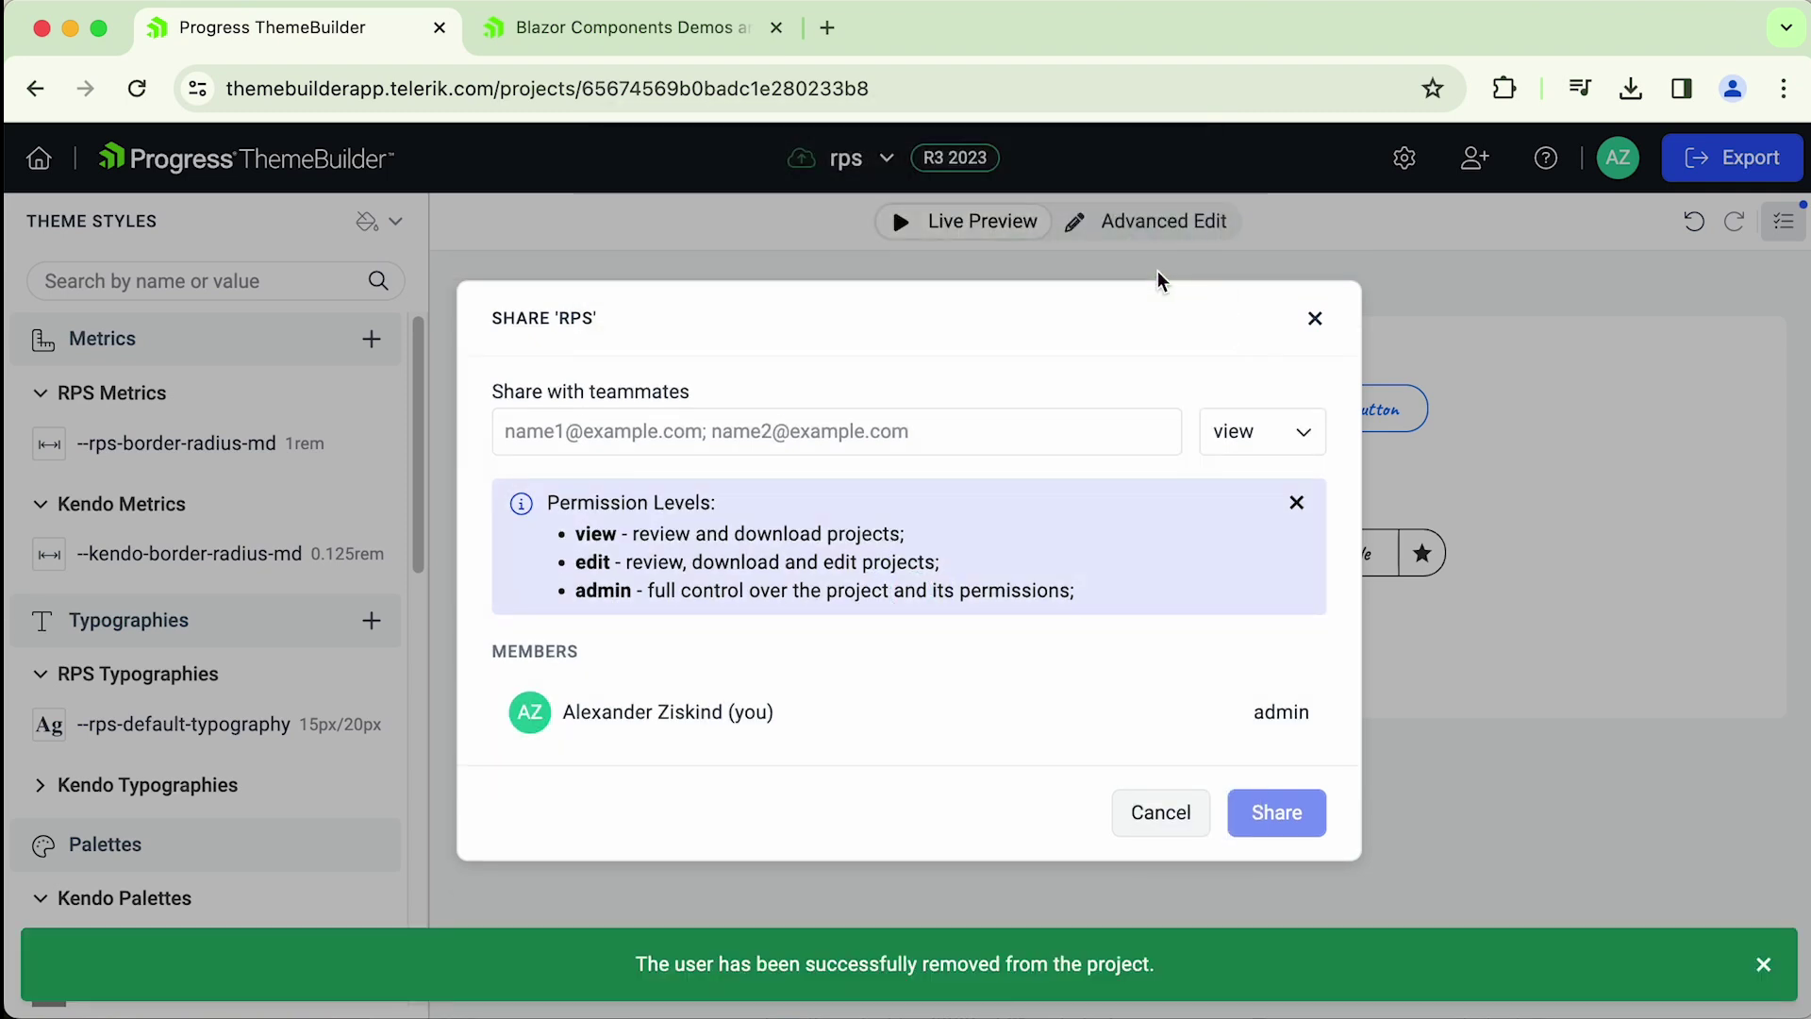
click(1763, 964)
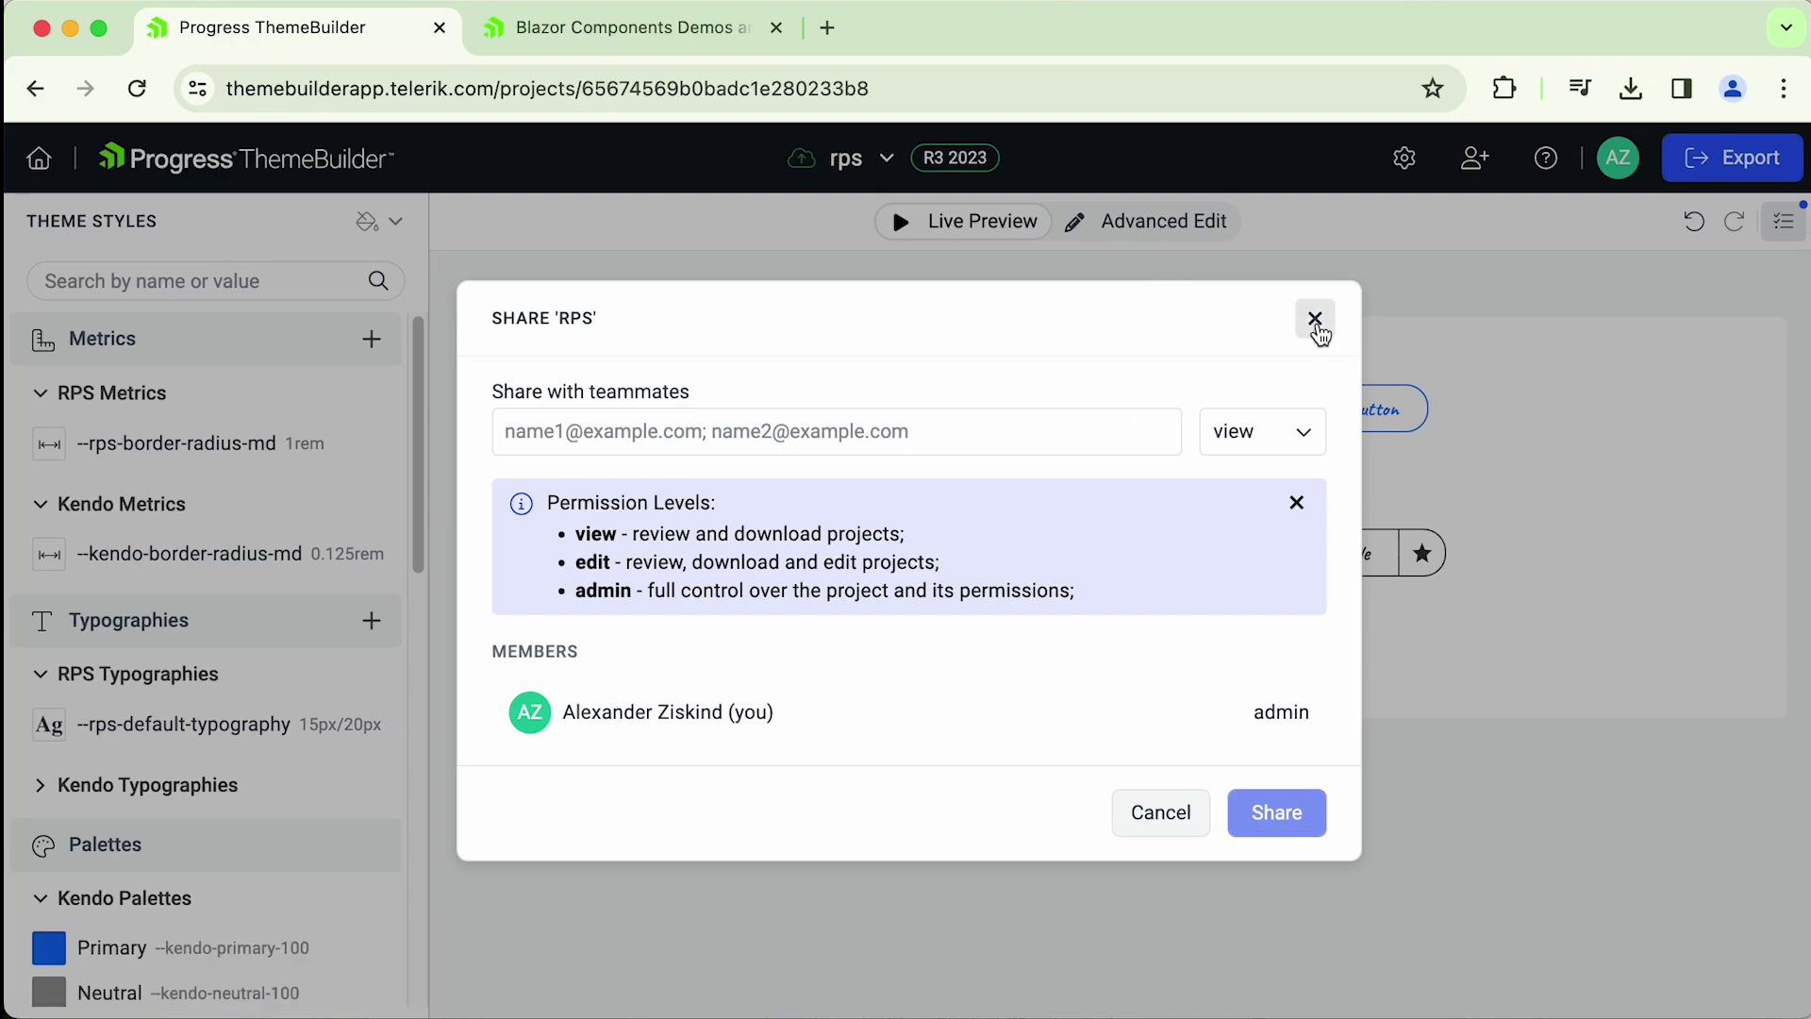
click(1315, 318)
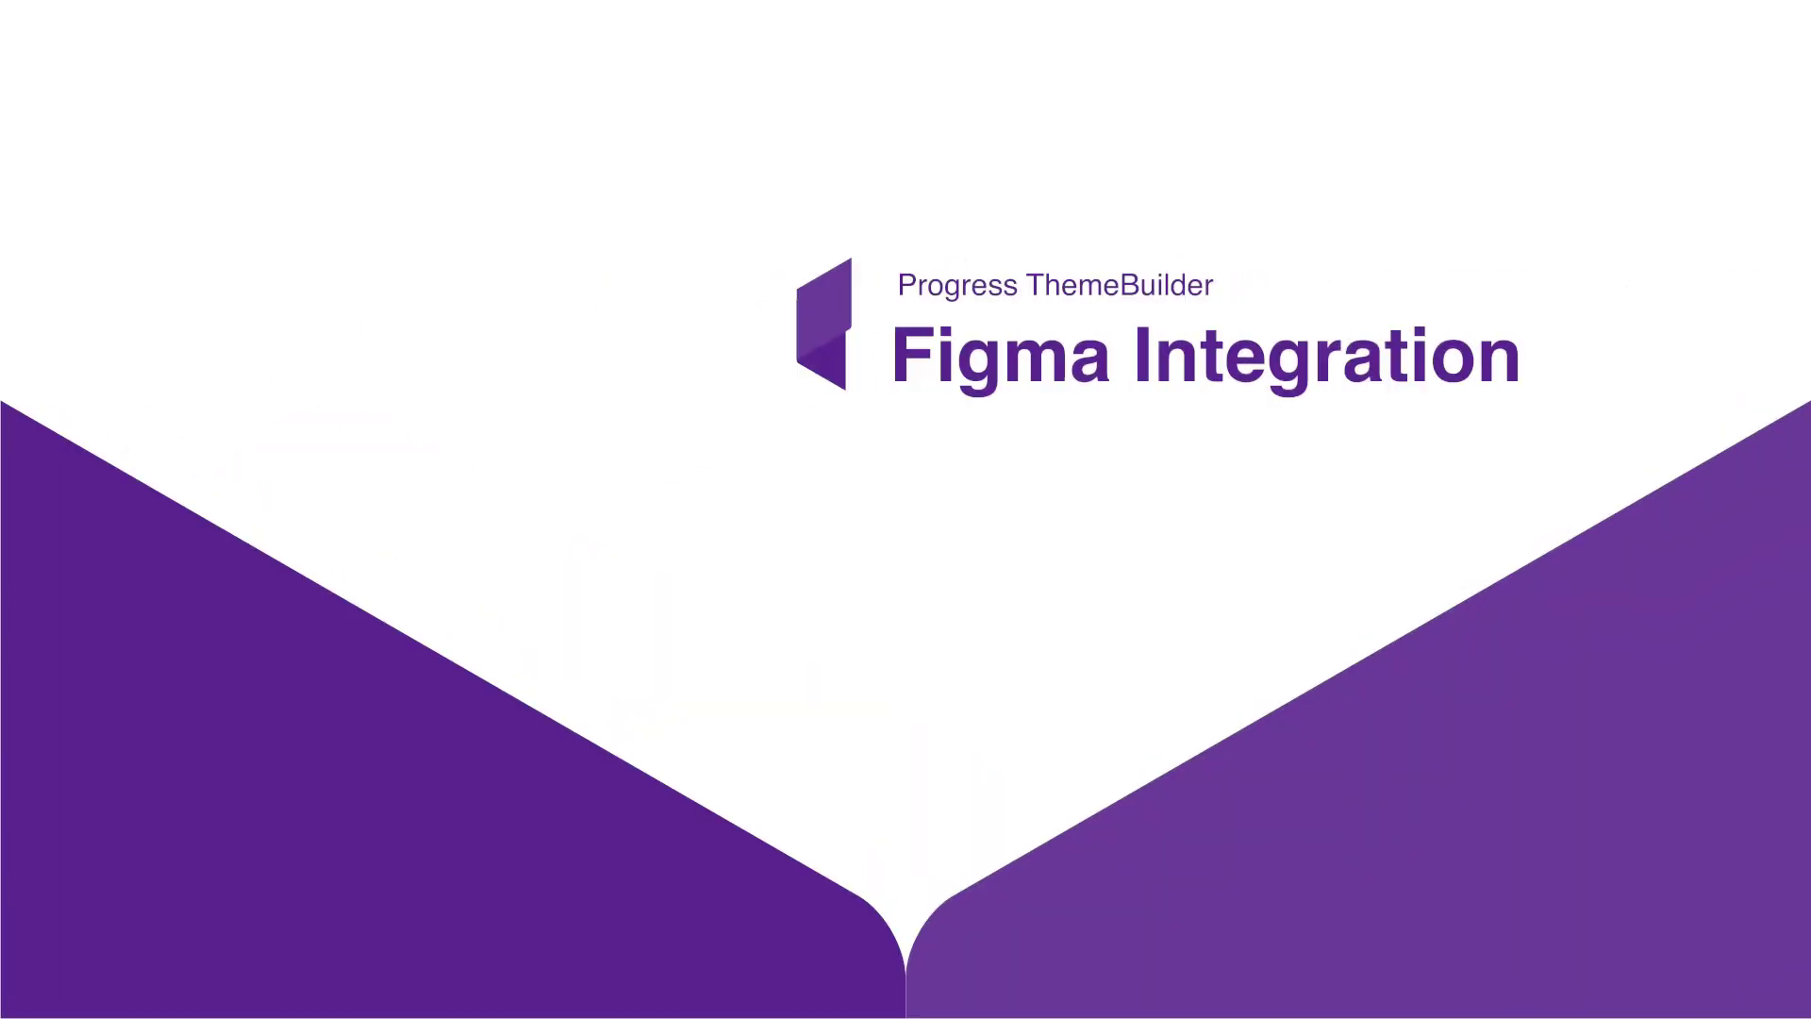
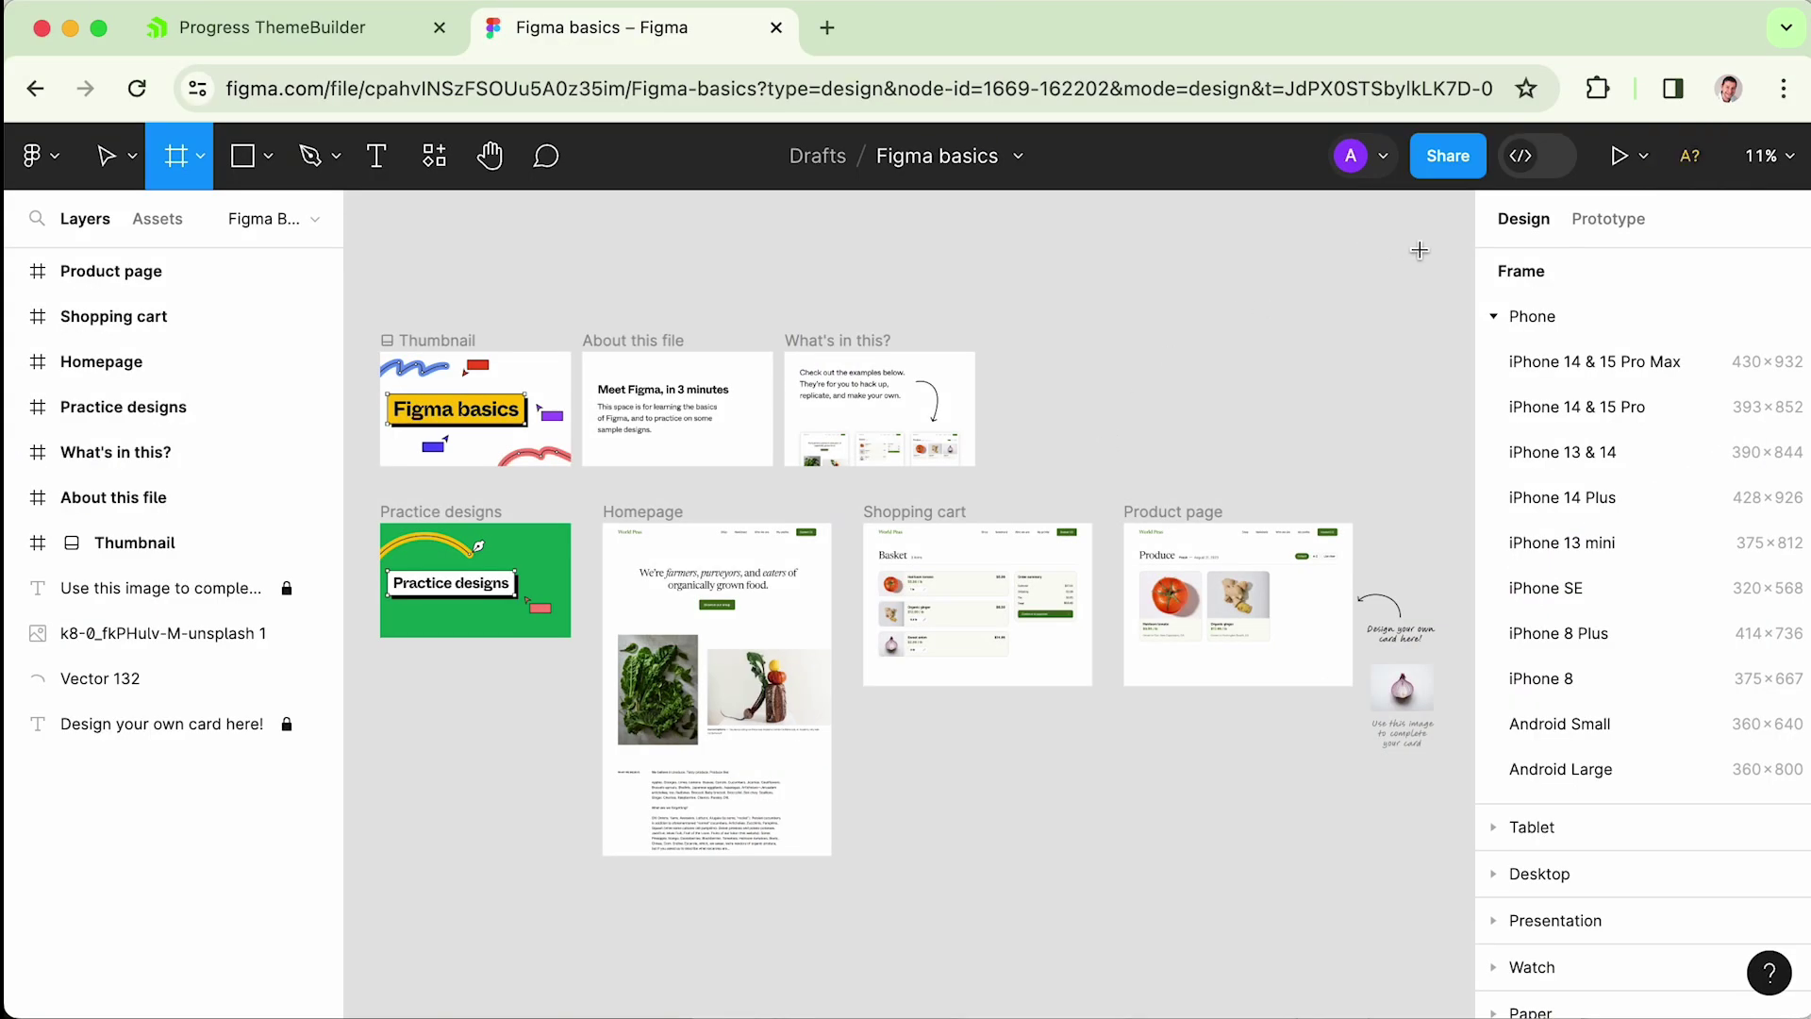
- Search Figma's plugins for 'themebuilder' and open the Progress ThemeBuilder plugin's Documentation
click(434, 156)
click(434, 156)
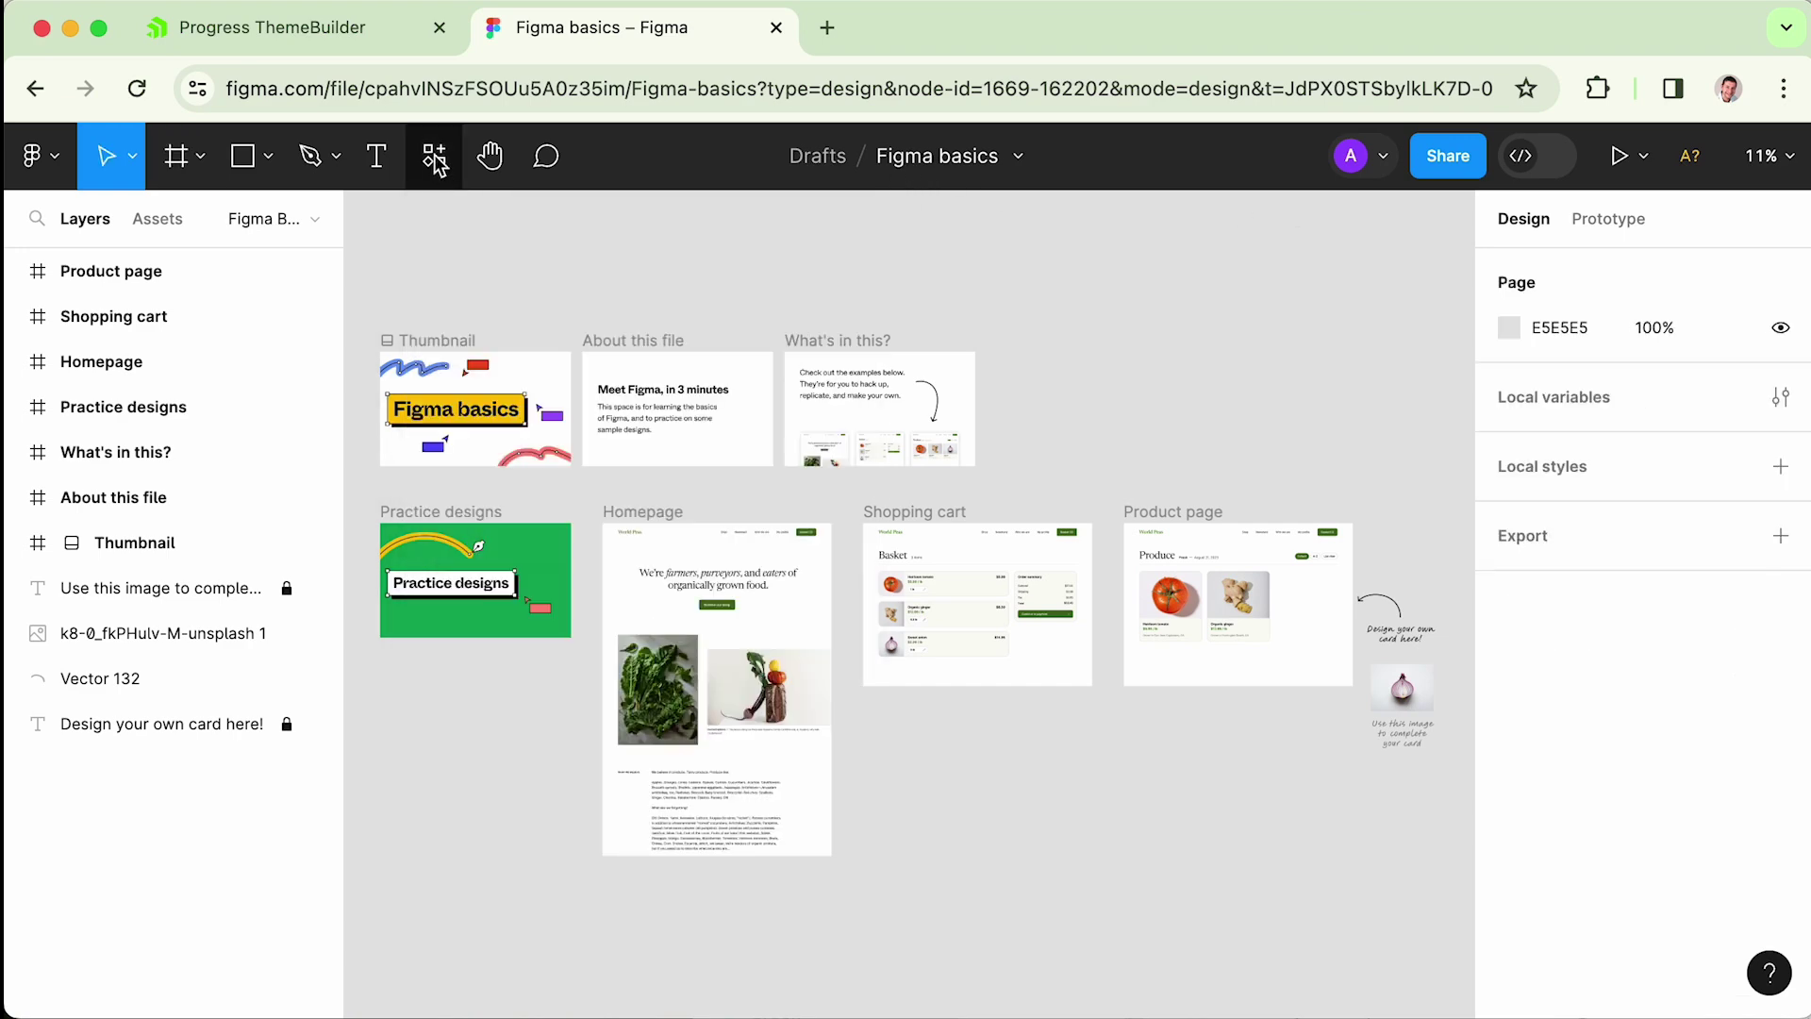
click(434, 156)
click(576, 219)
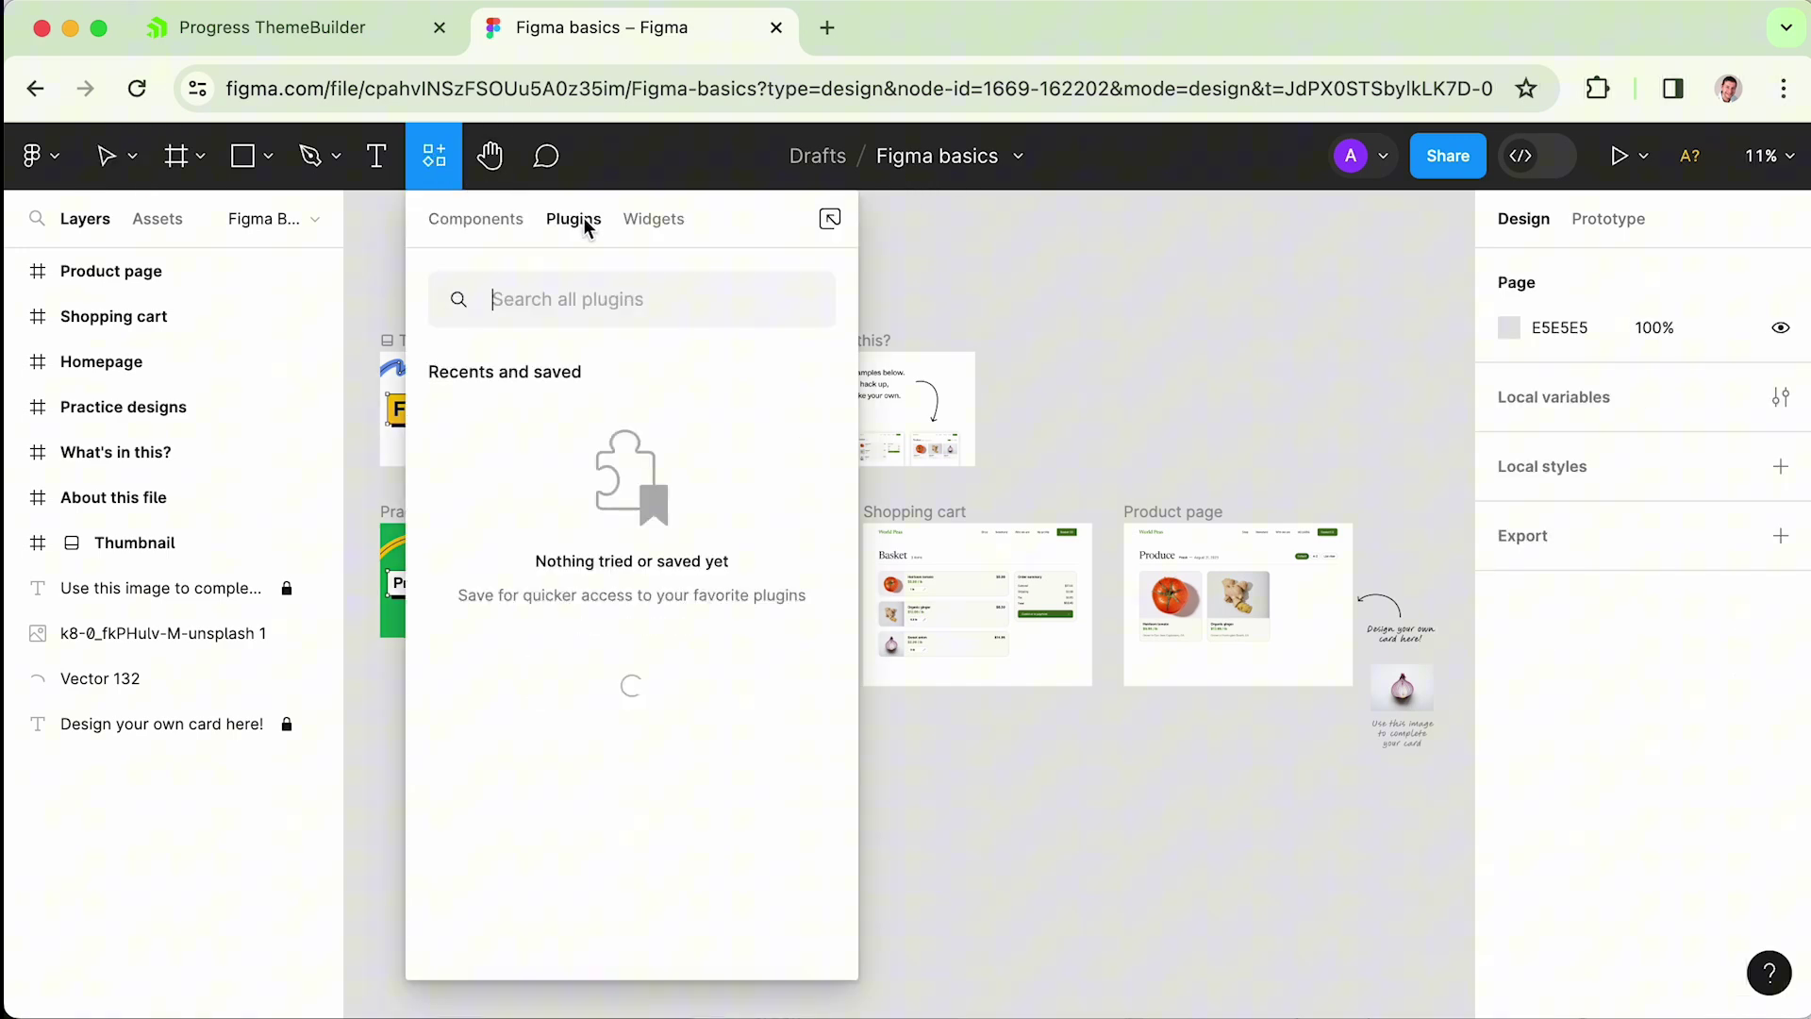
click(597, 299)
text(themebuilder)
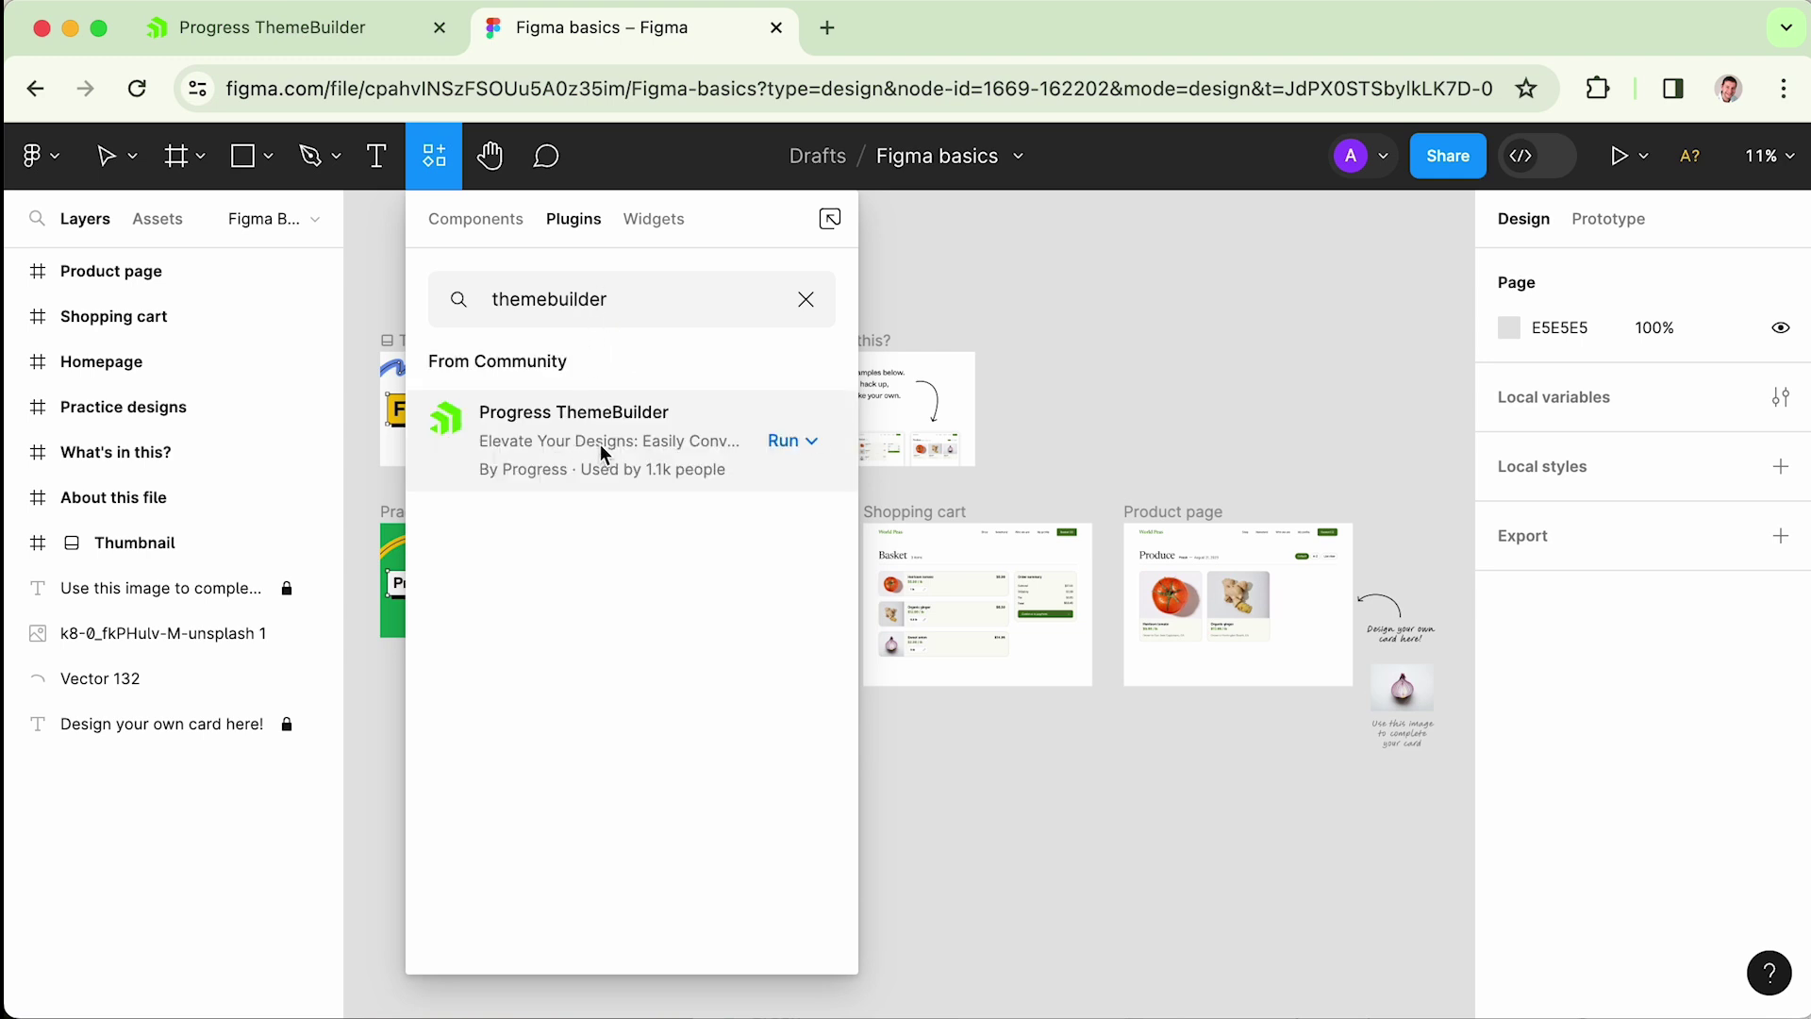
click(813, 443)
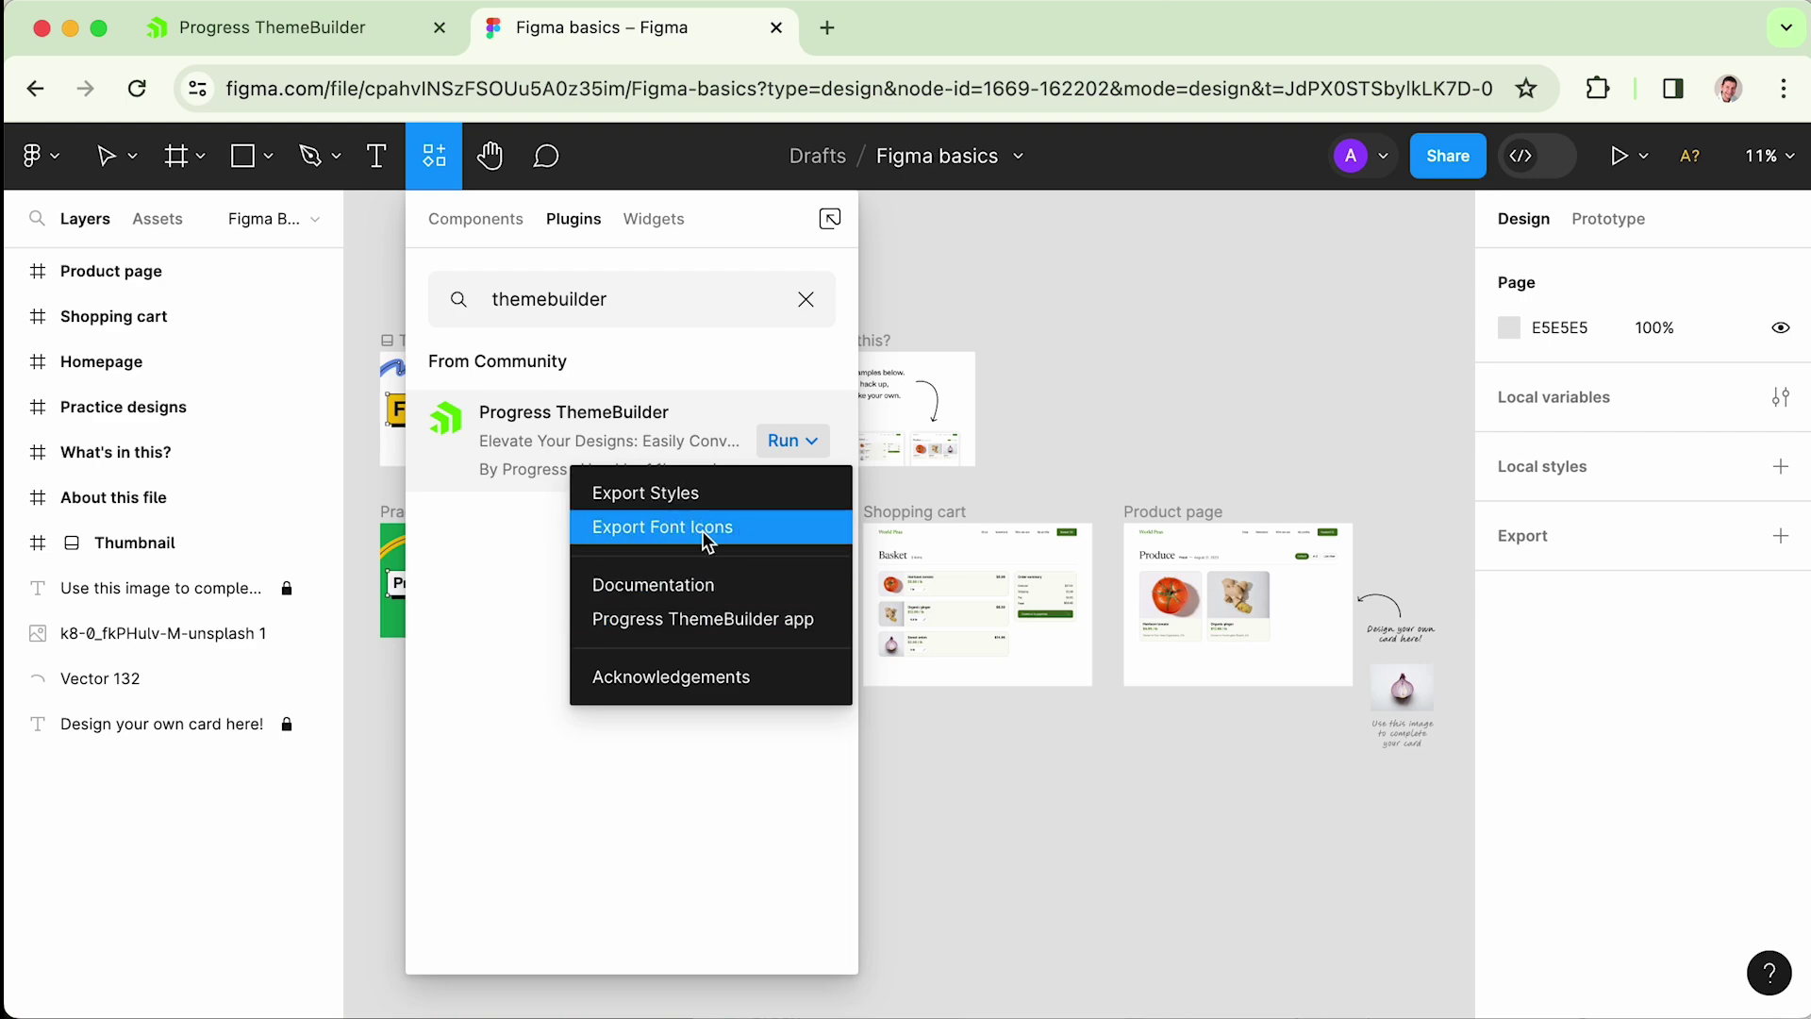
click(685, 585)
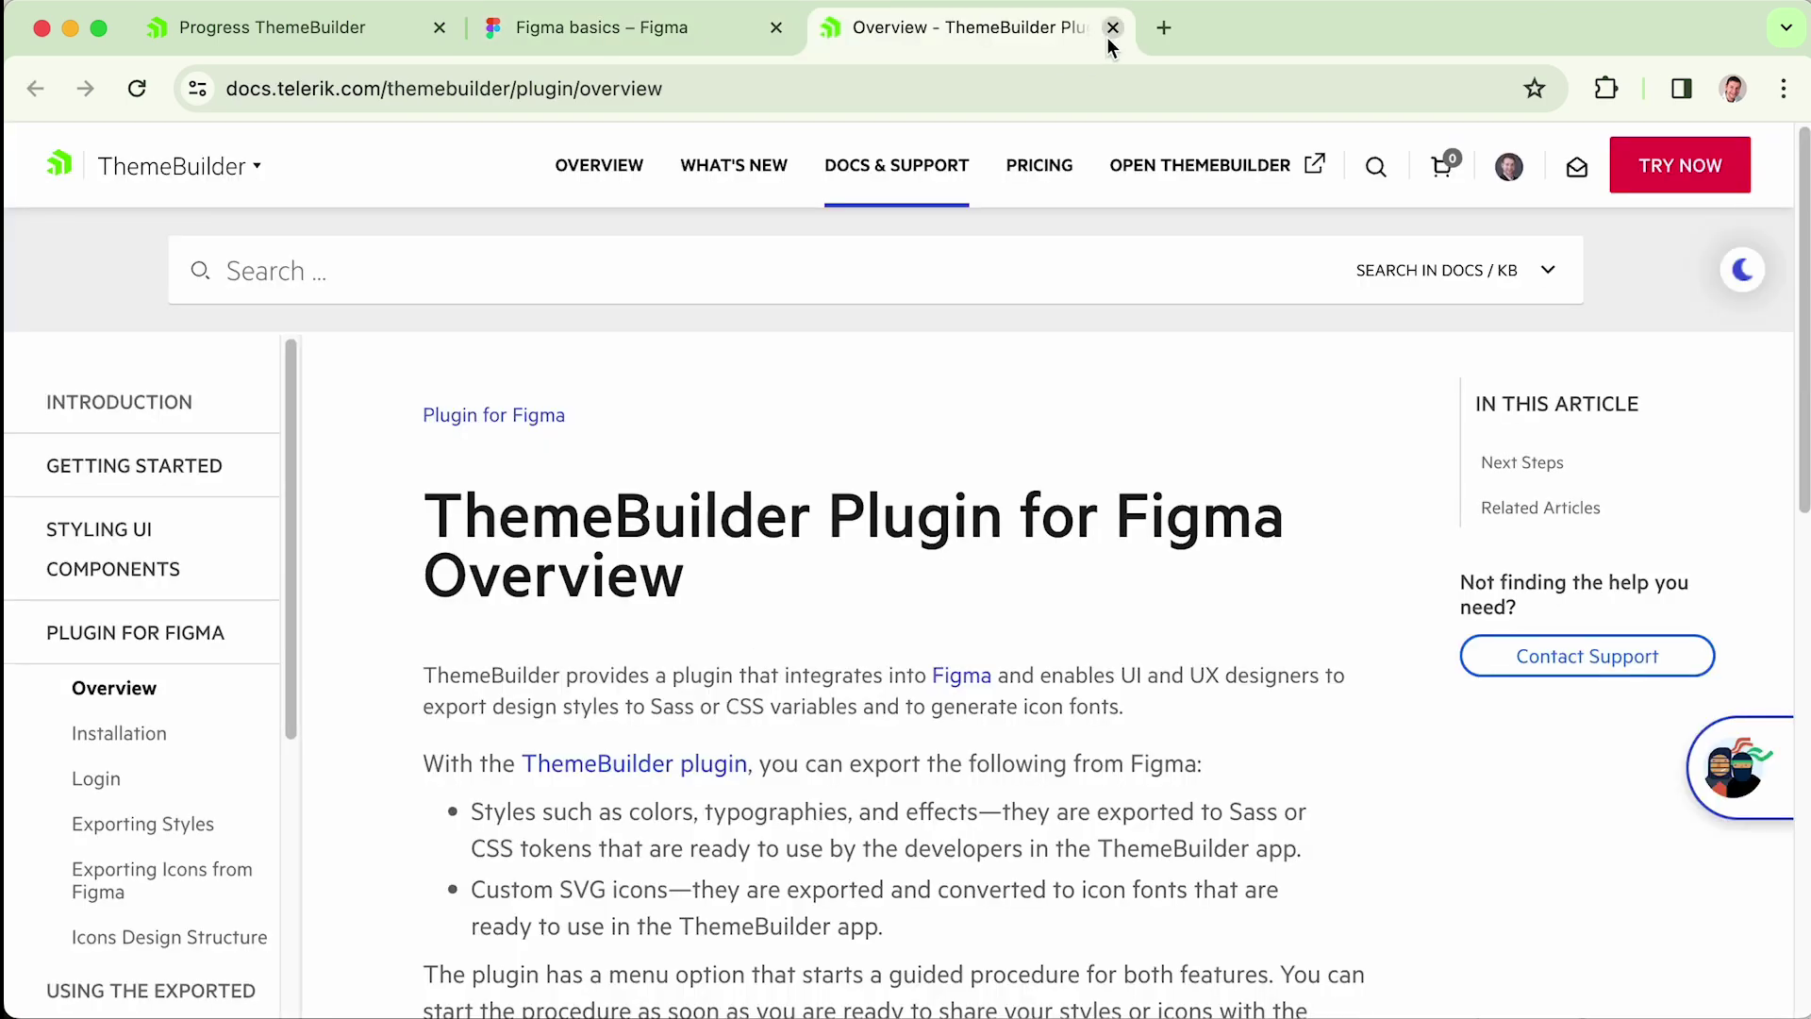
- Scroll through the ThemeBuilder Plugin for Figma Overview page down to Next Steps and back
scroll(990, 714, down, 2)
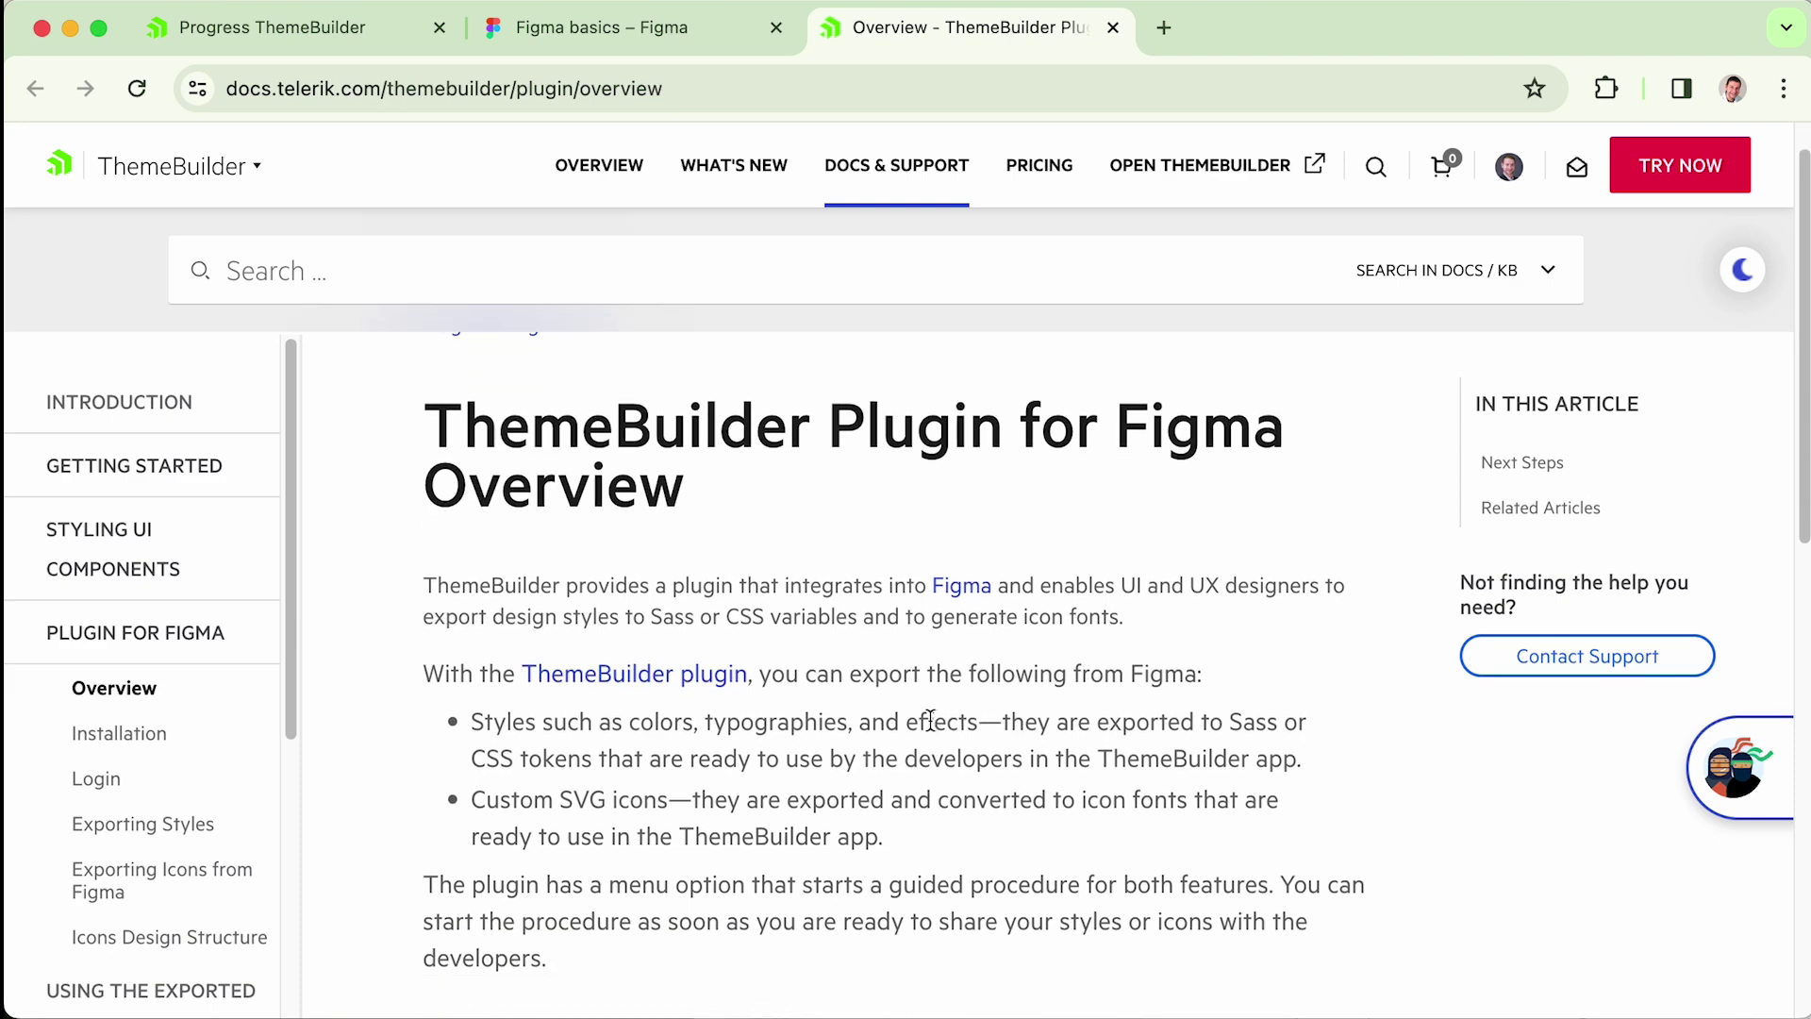
scroll(929, 719, down, 5)
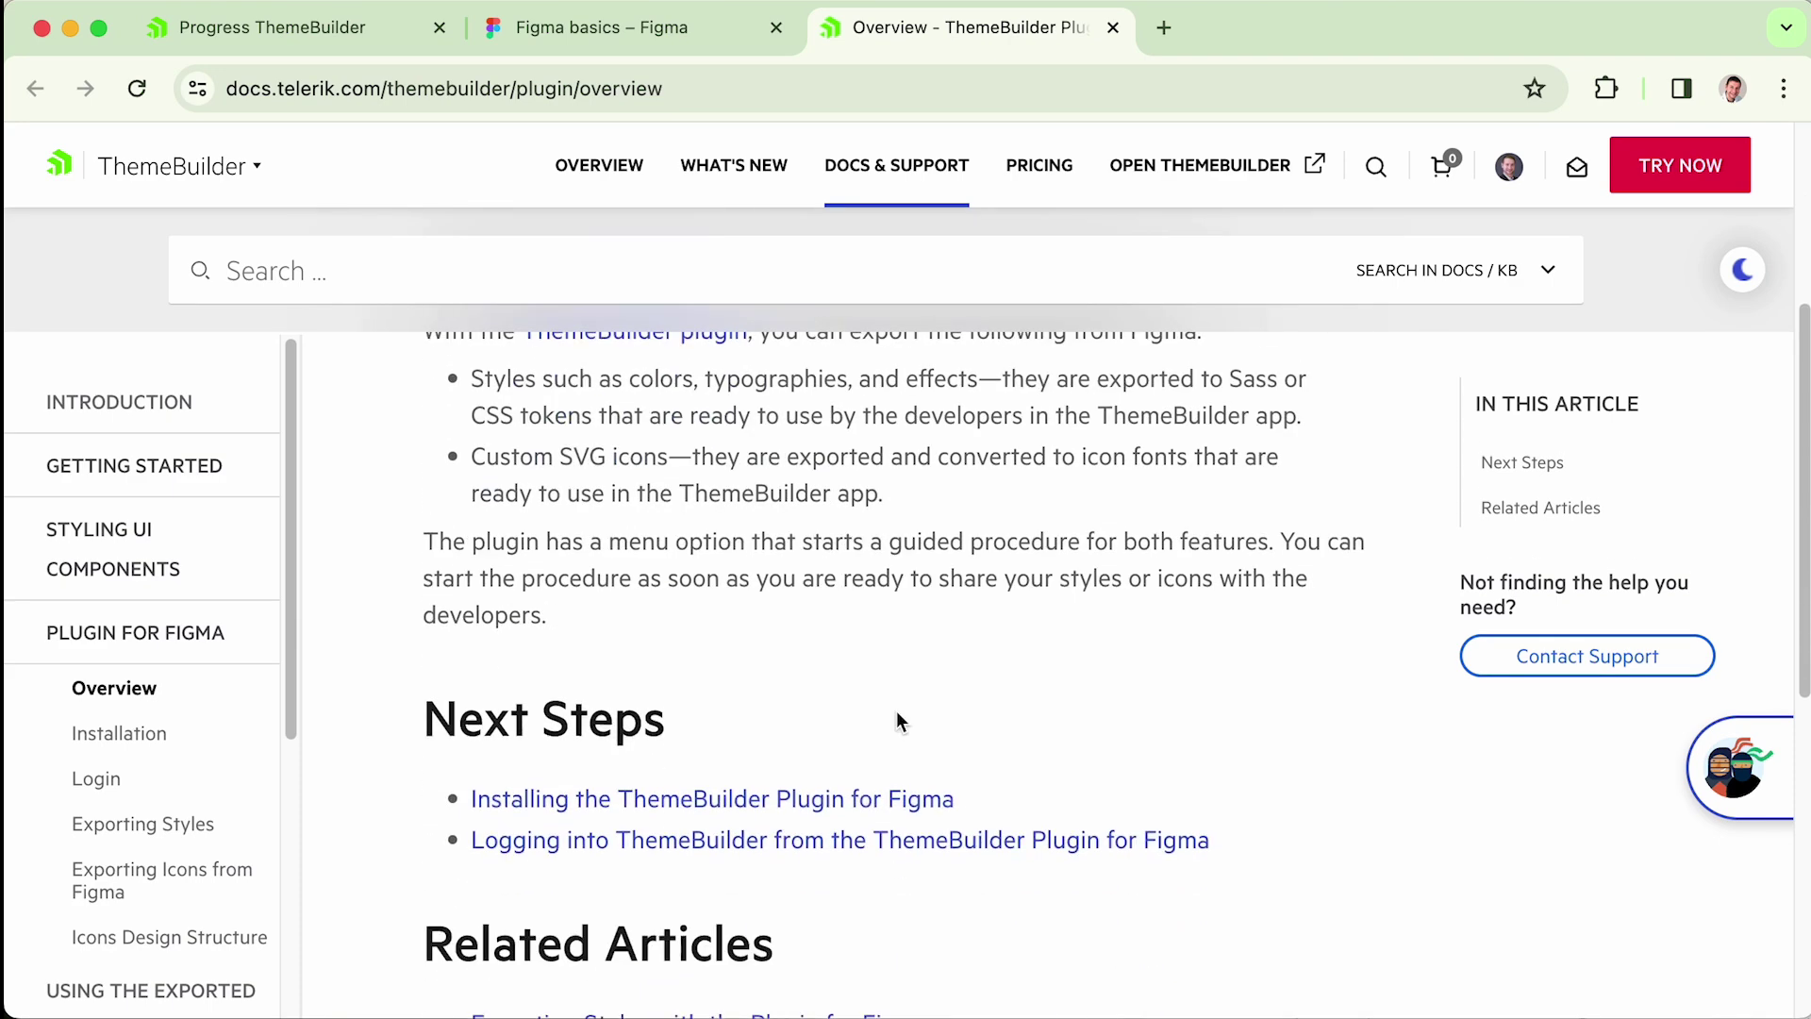
scroll(718, 632, up, 5)
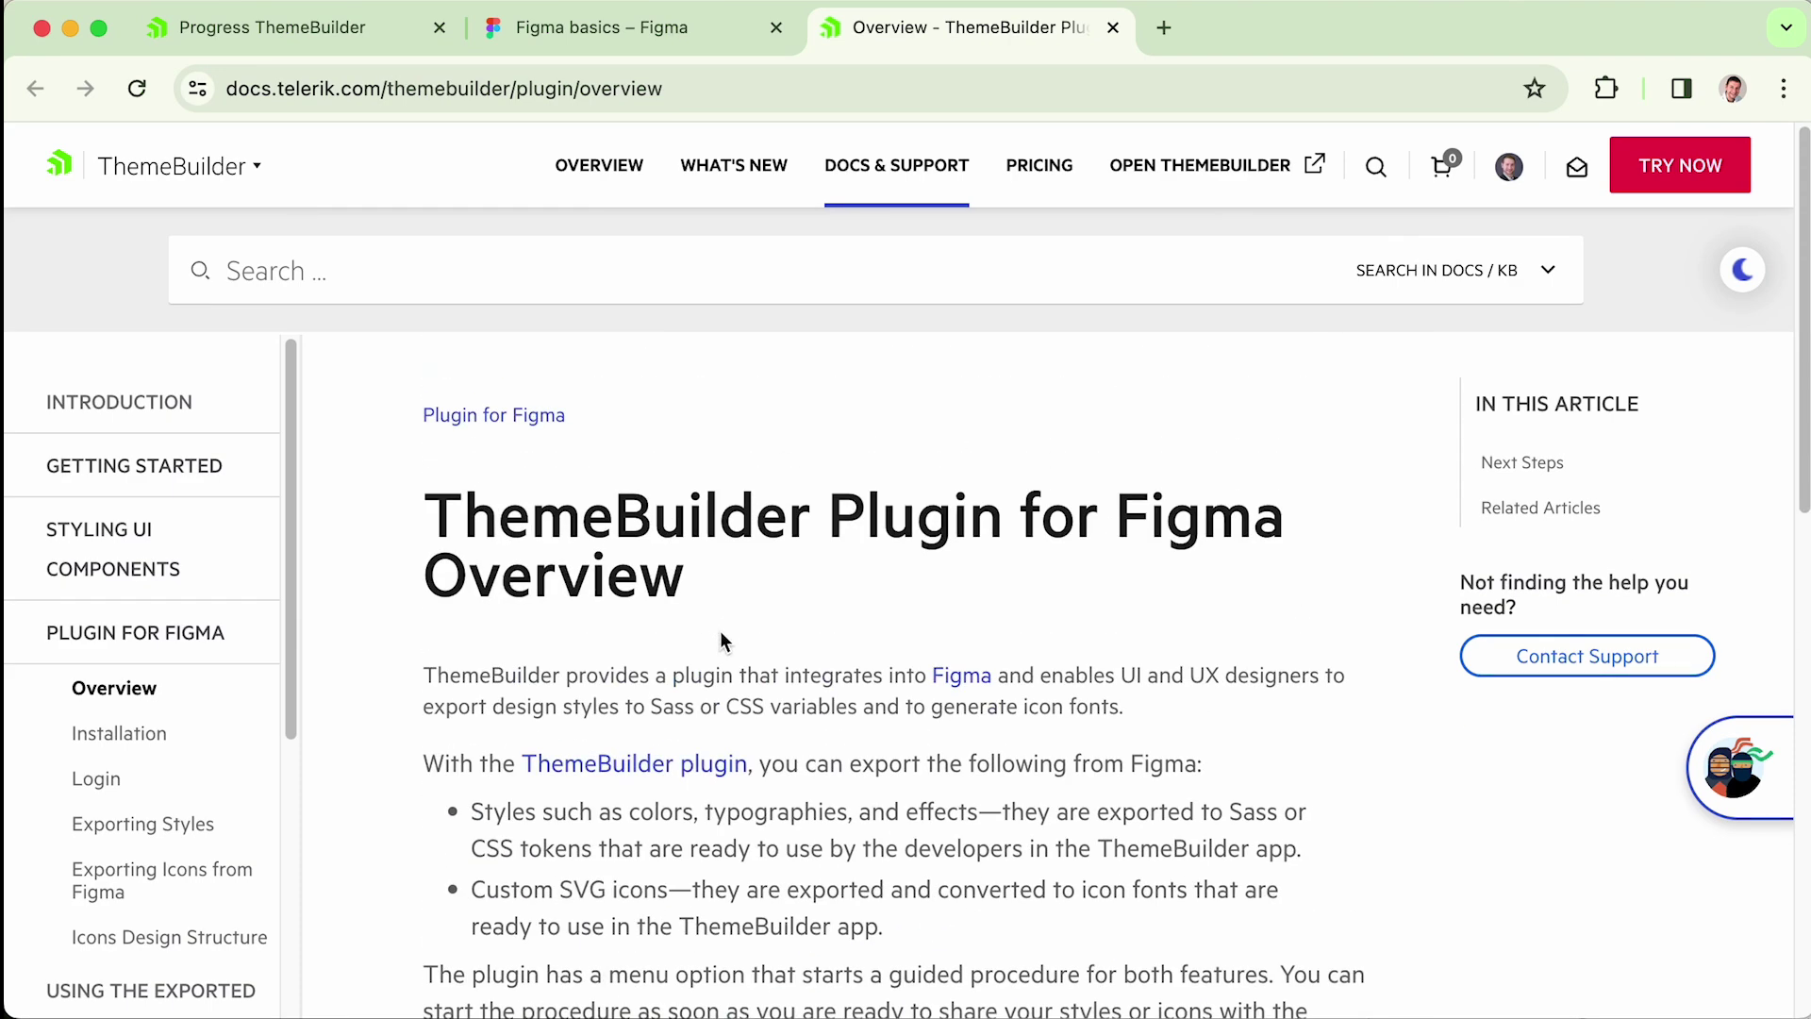
scroll(721, 630, down, 3)
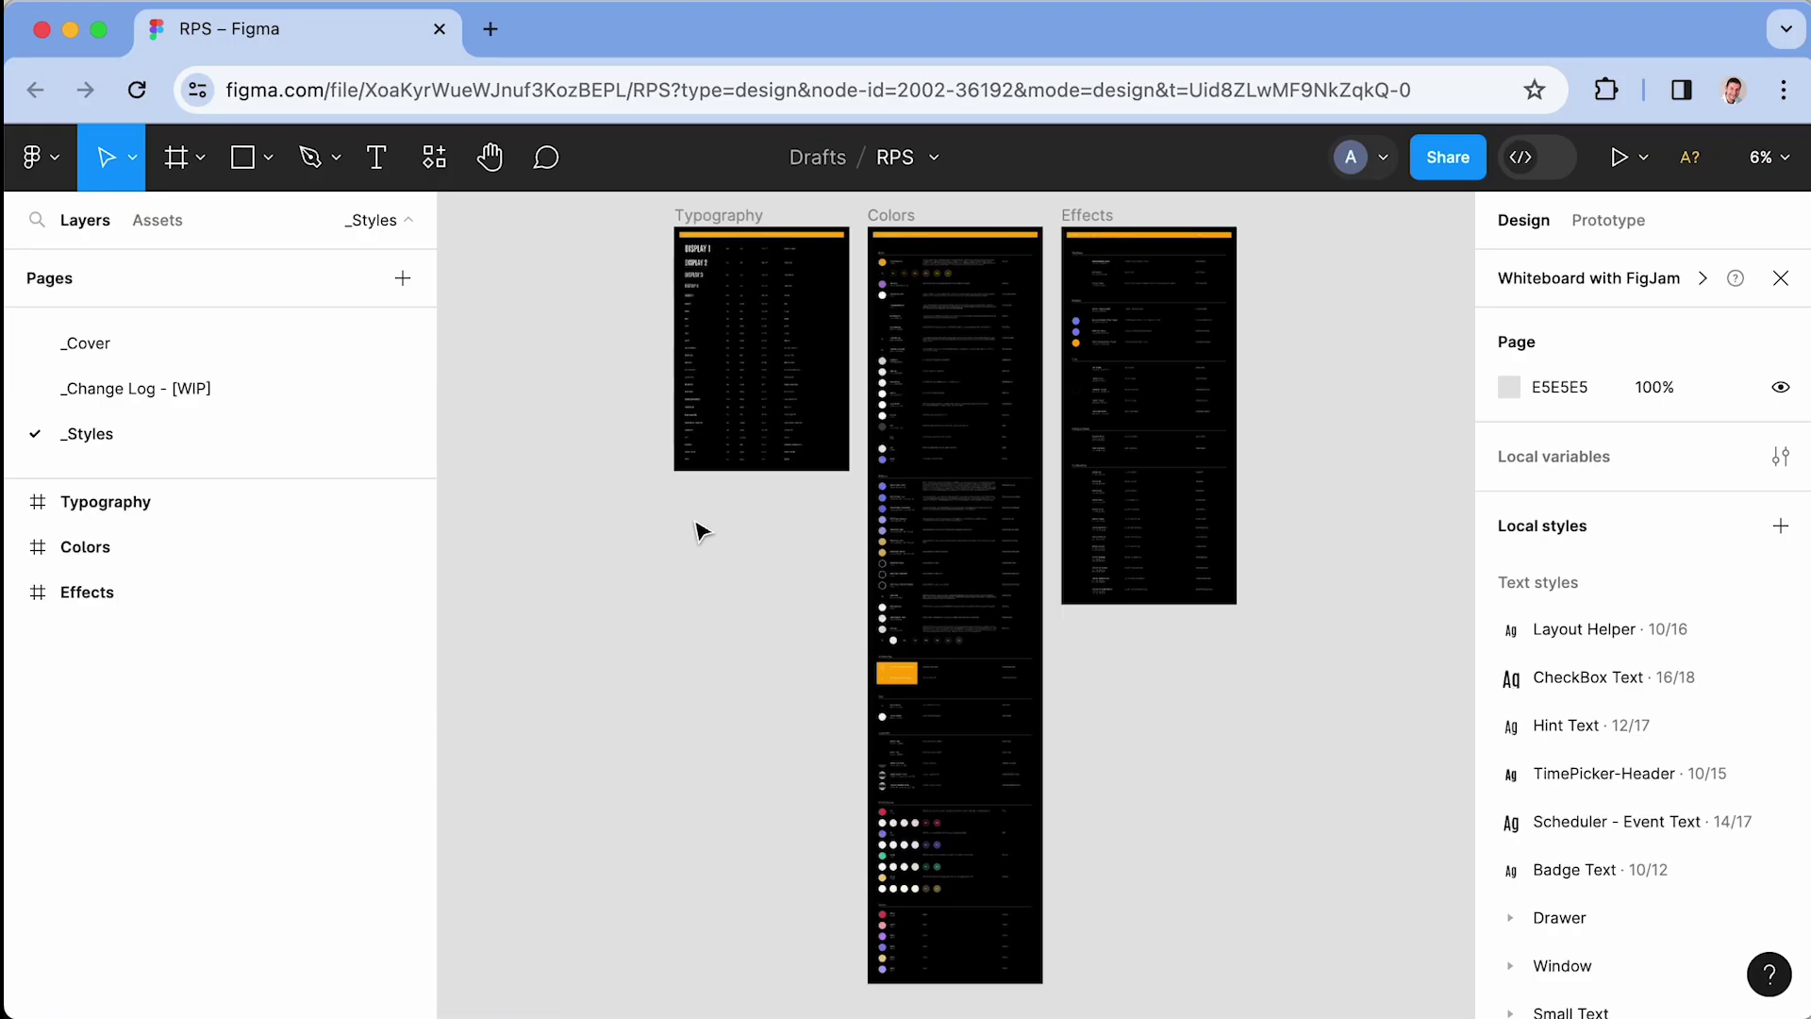
- Zoom and pan around the RPS file's Typography, Colors and Effects style frames
scroll(586, 416, up, 3)
scroll(861, 449, up, 5)
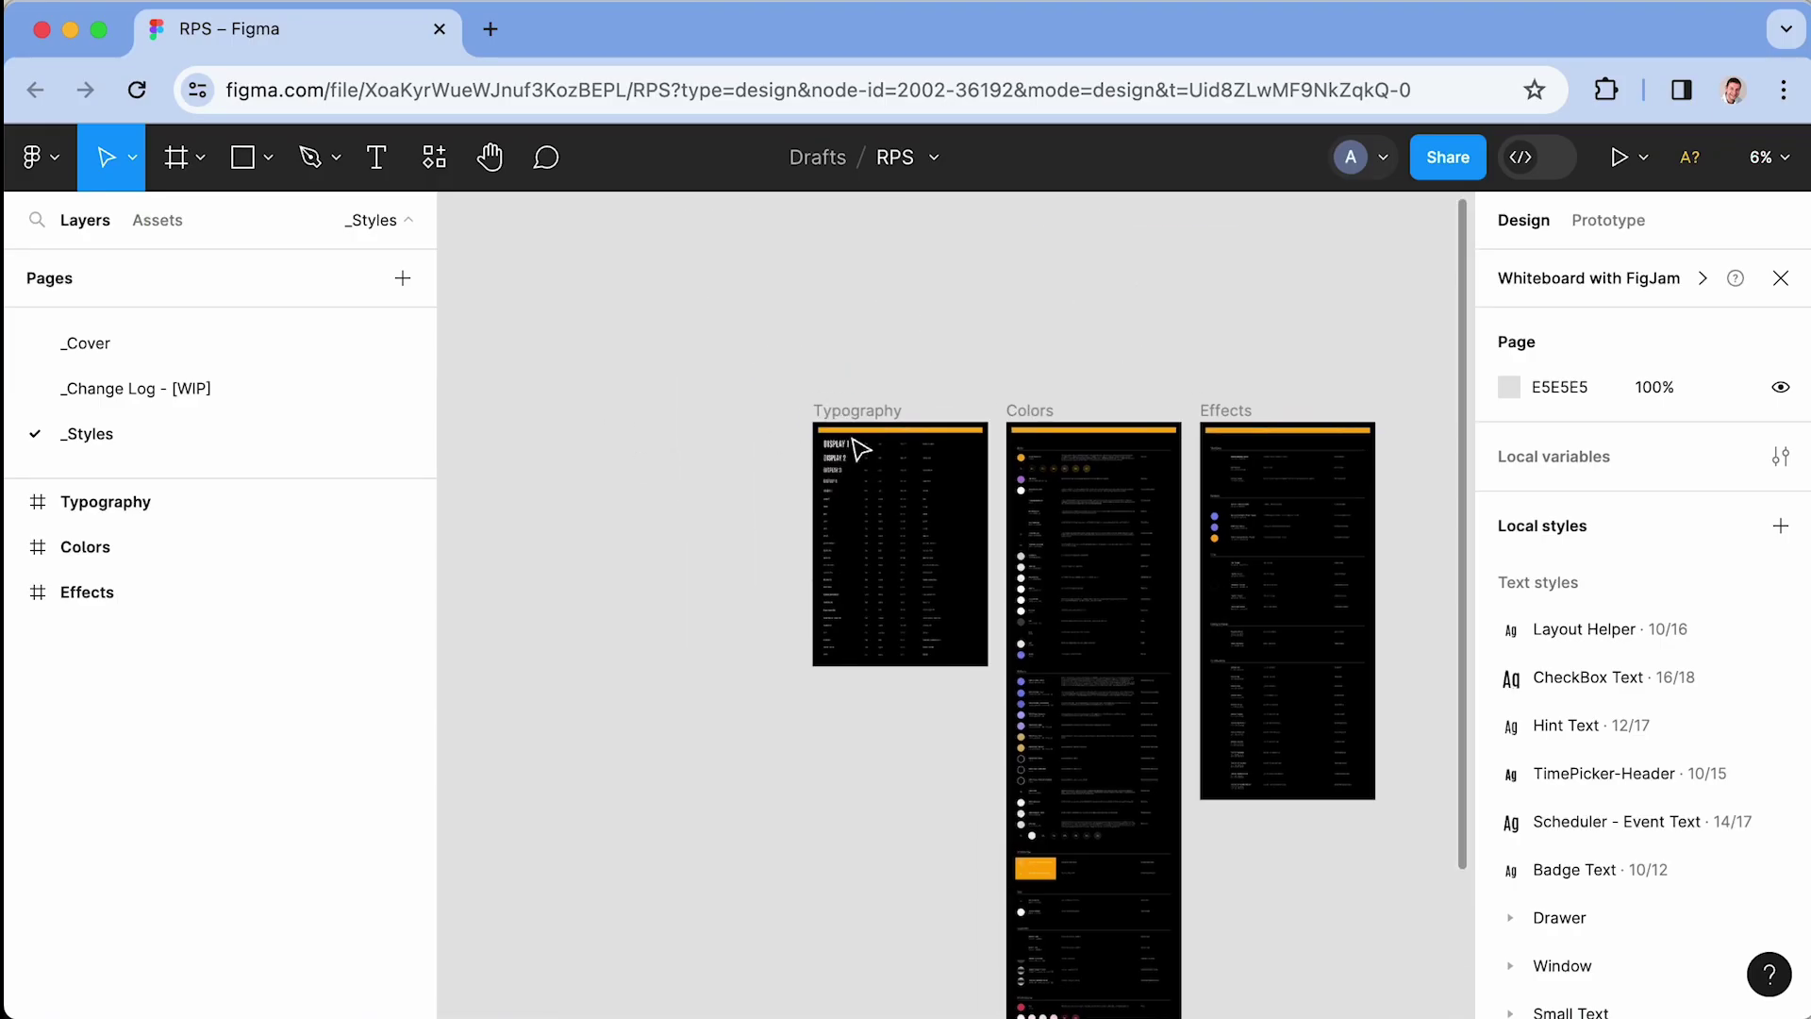
scroll(732, 415, down, 1)
scroll(897, 339, up, 3)
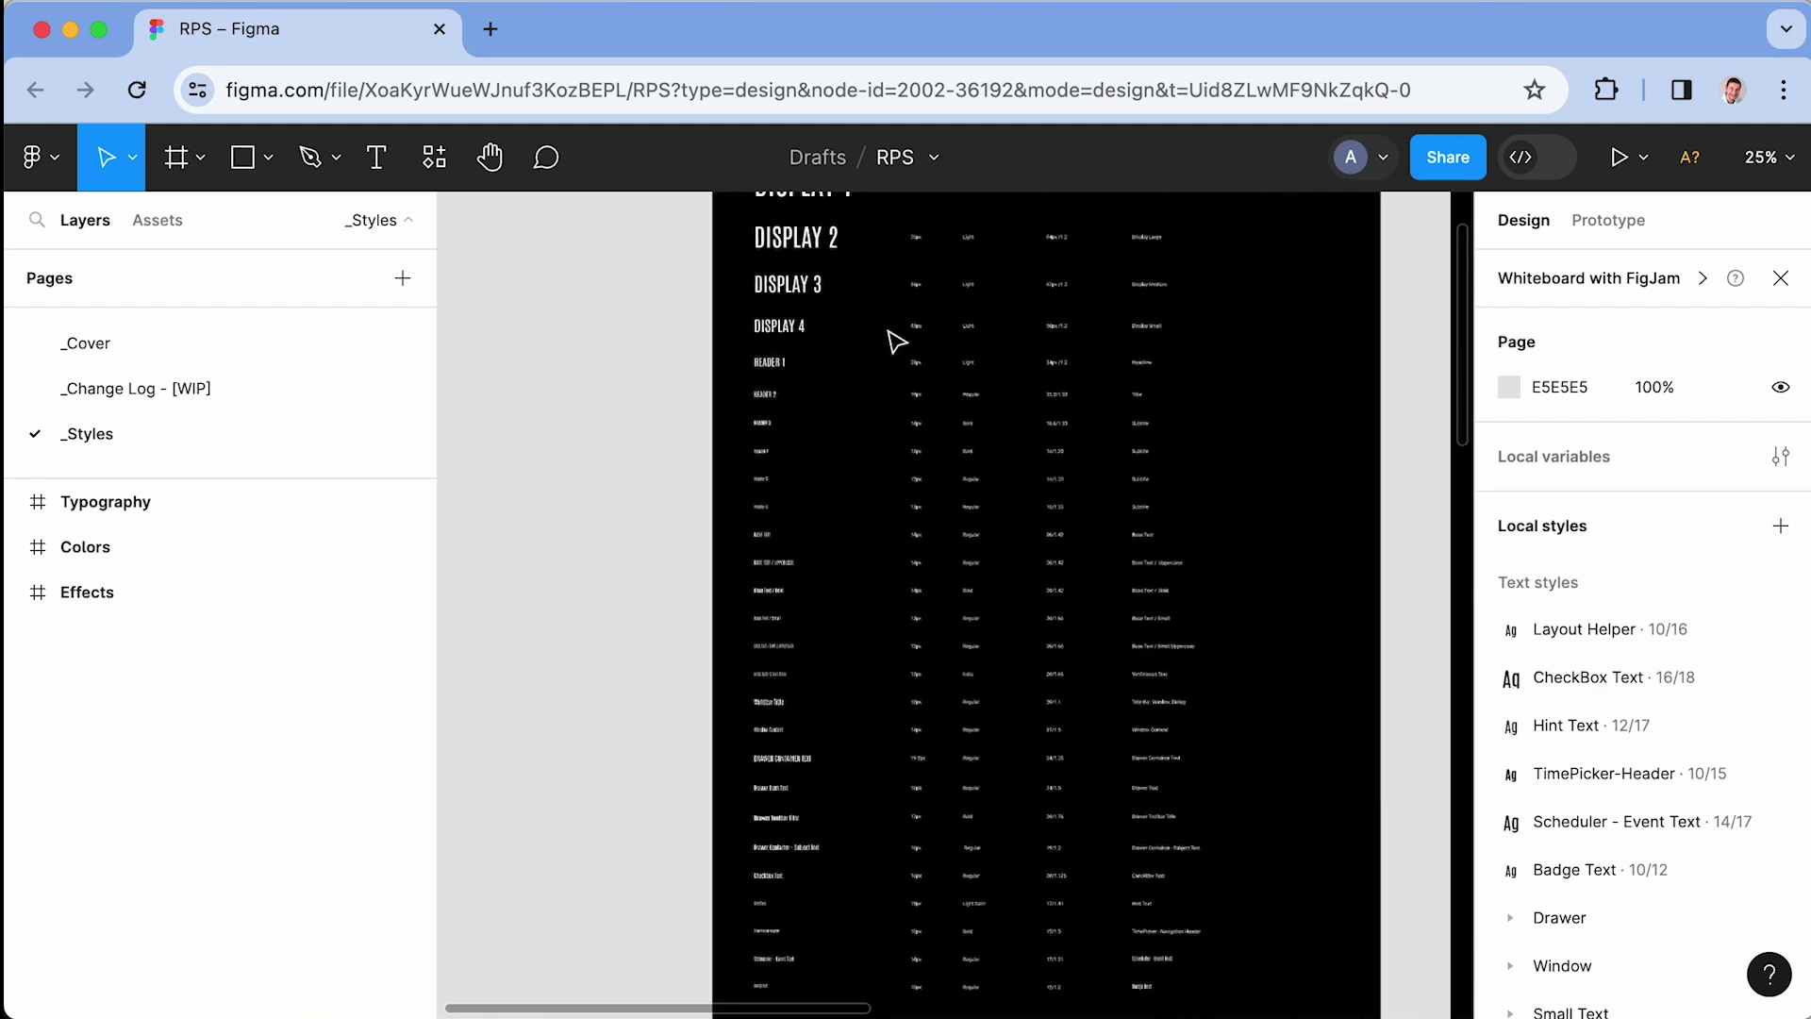
scroll(896, 340, up, 2)
scroll(1176, 408, right, 10)
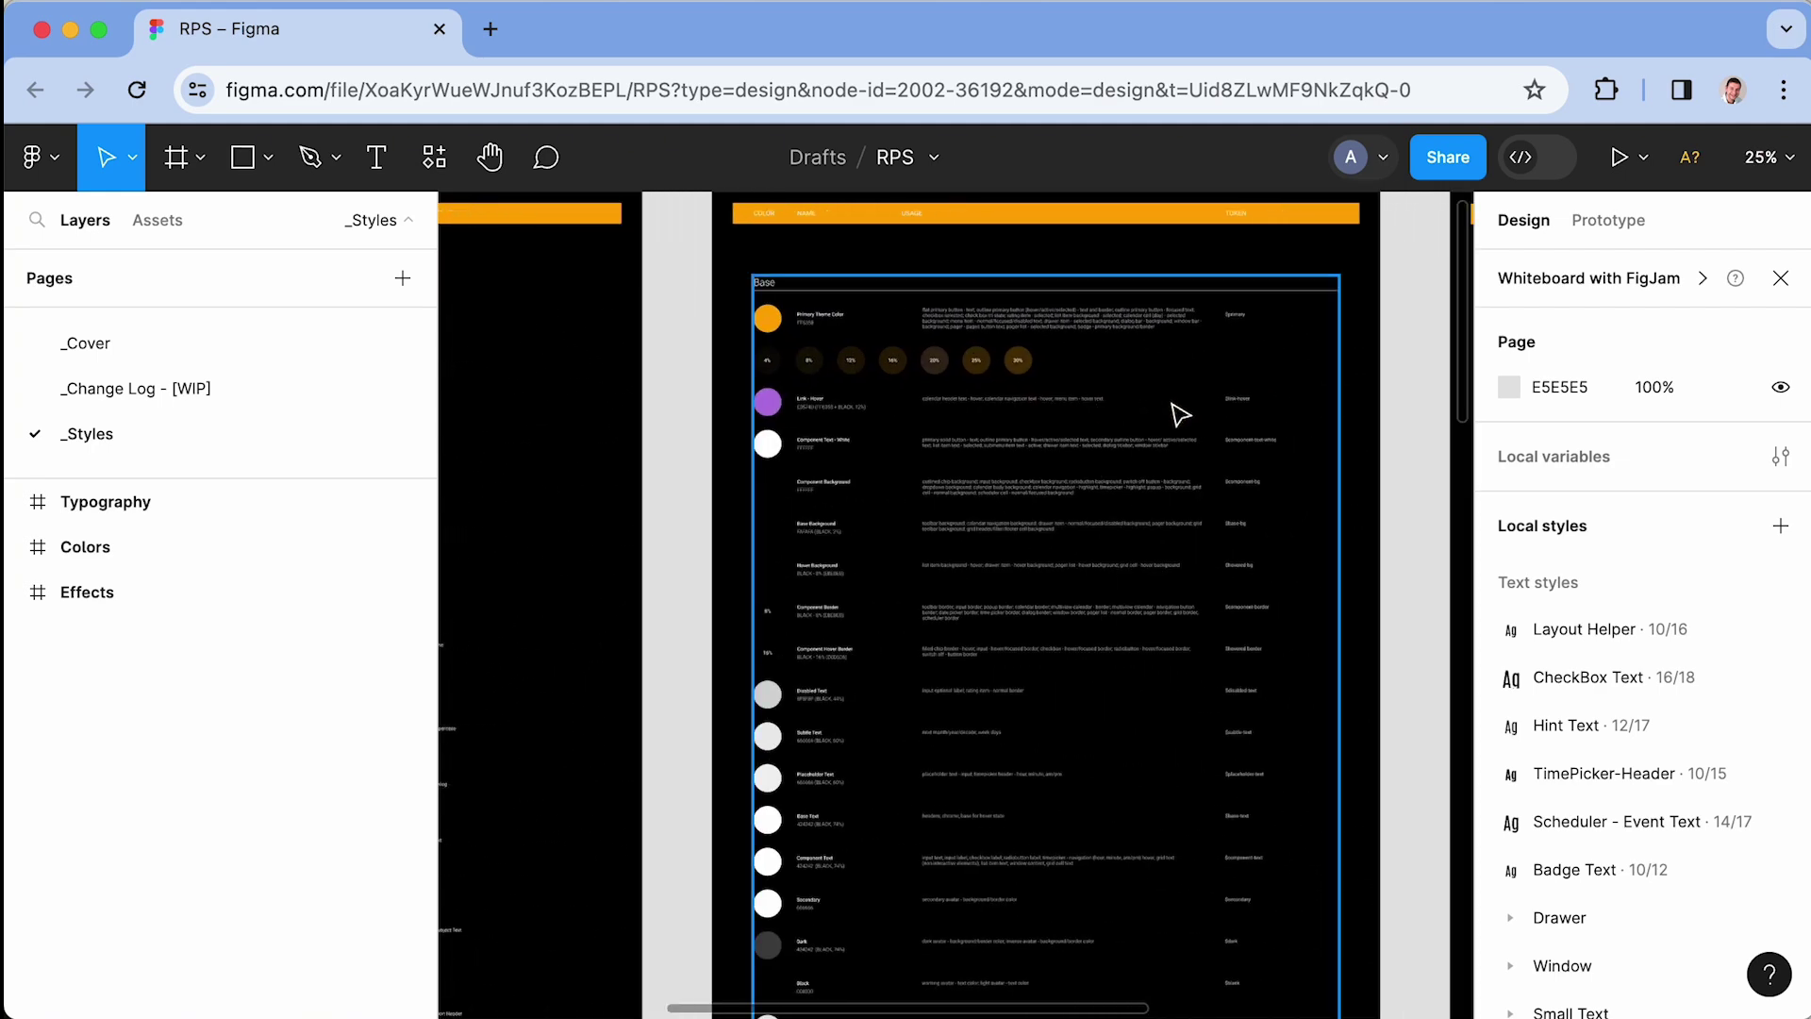
scroll(829, 451, down, 4)
- In Assets, expand the Button component group and view the details of its 108 variants
click(157, 222)
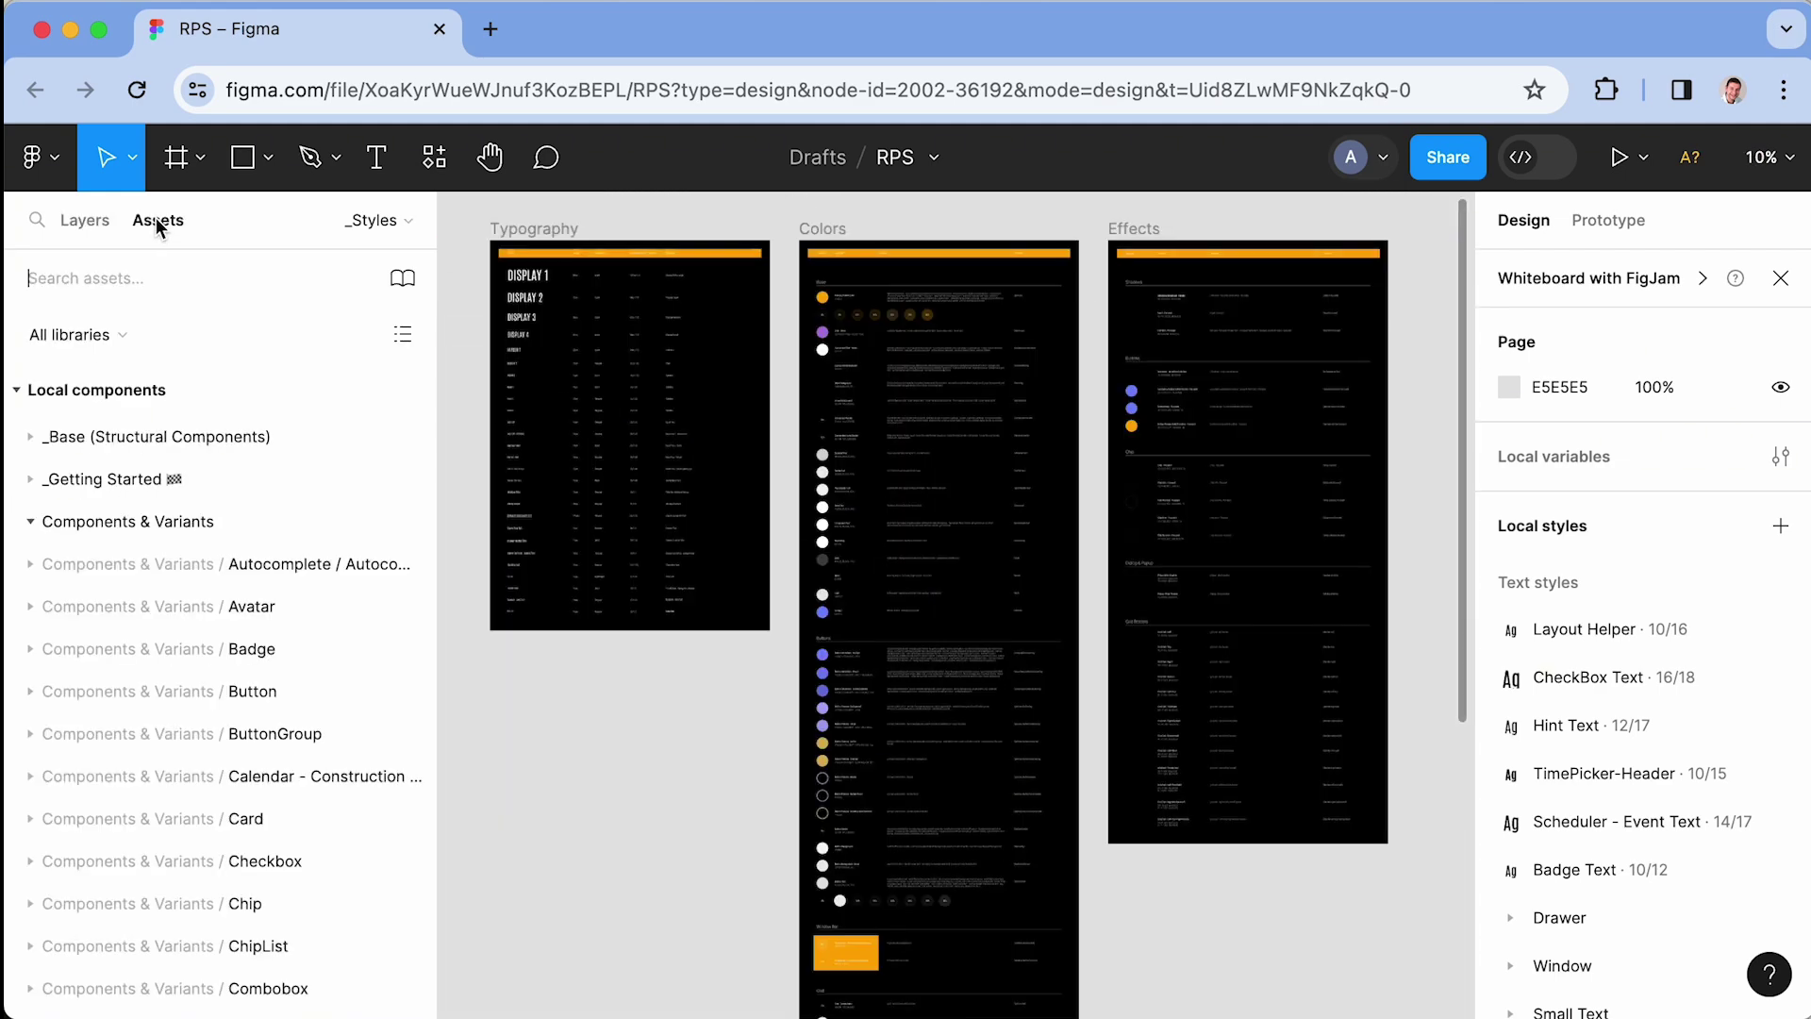
click(31, 692)
click(84, 782)
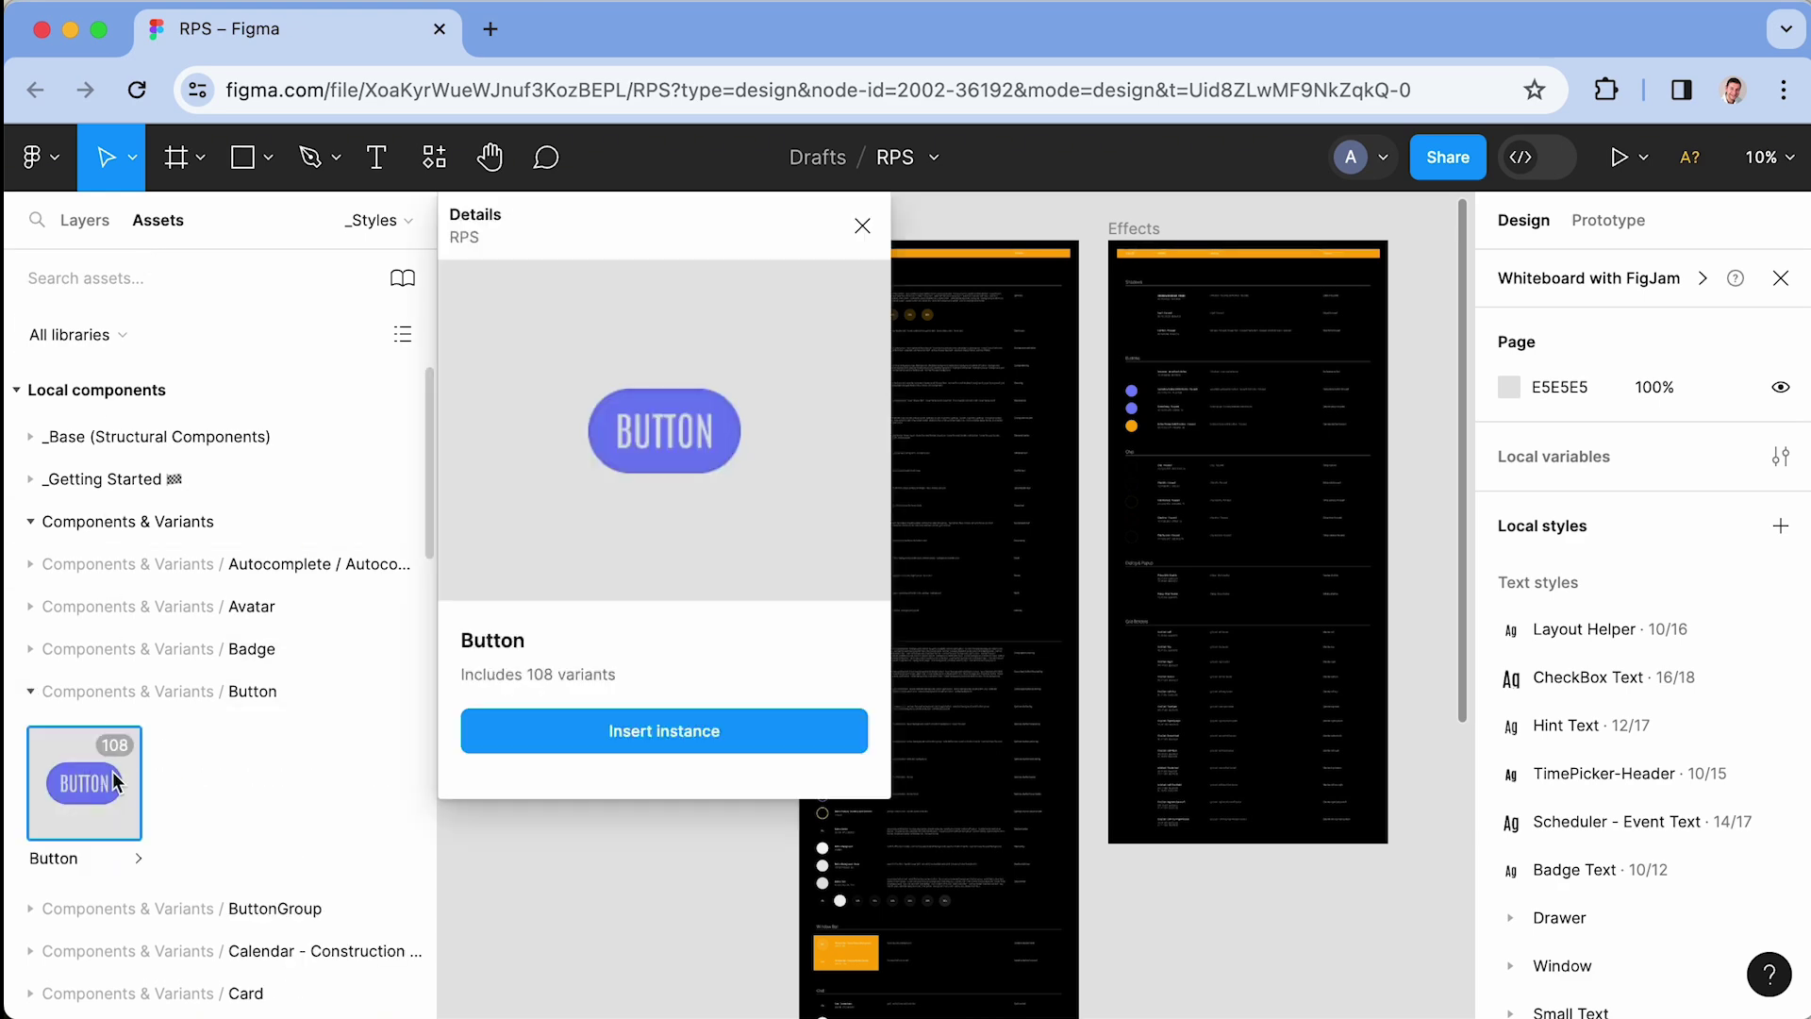
click(864, 226)
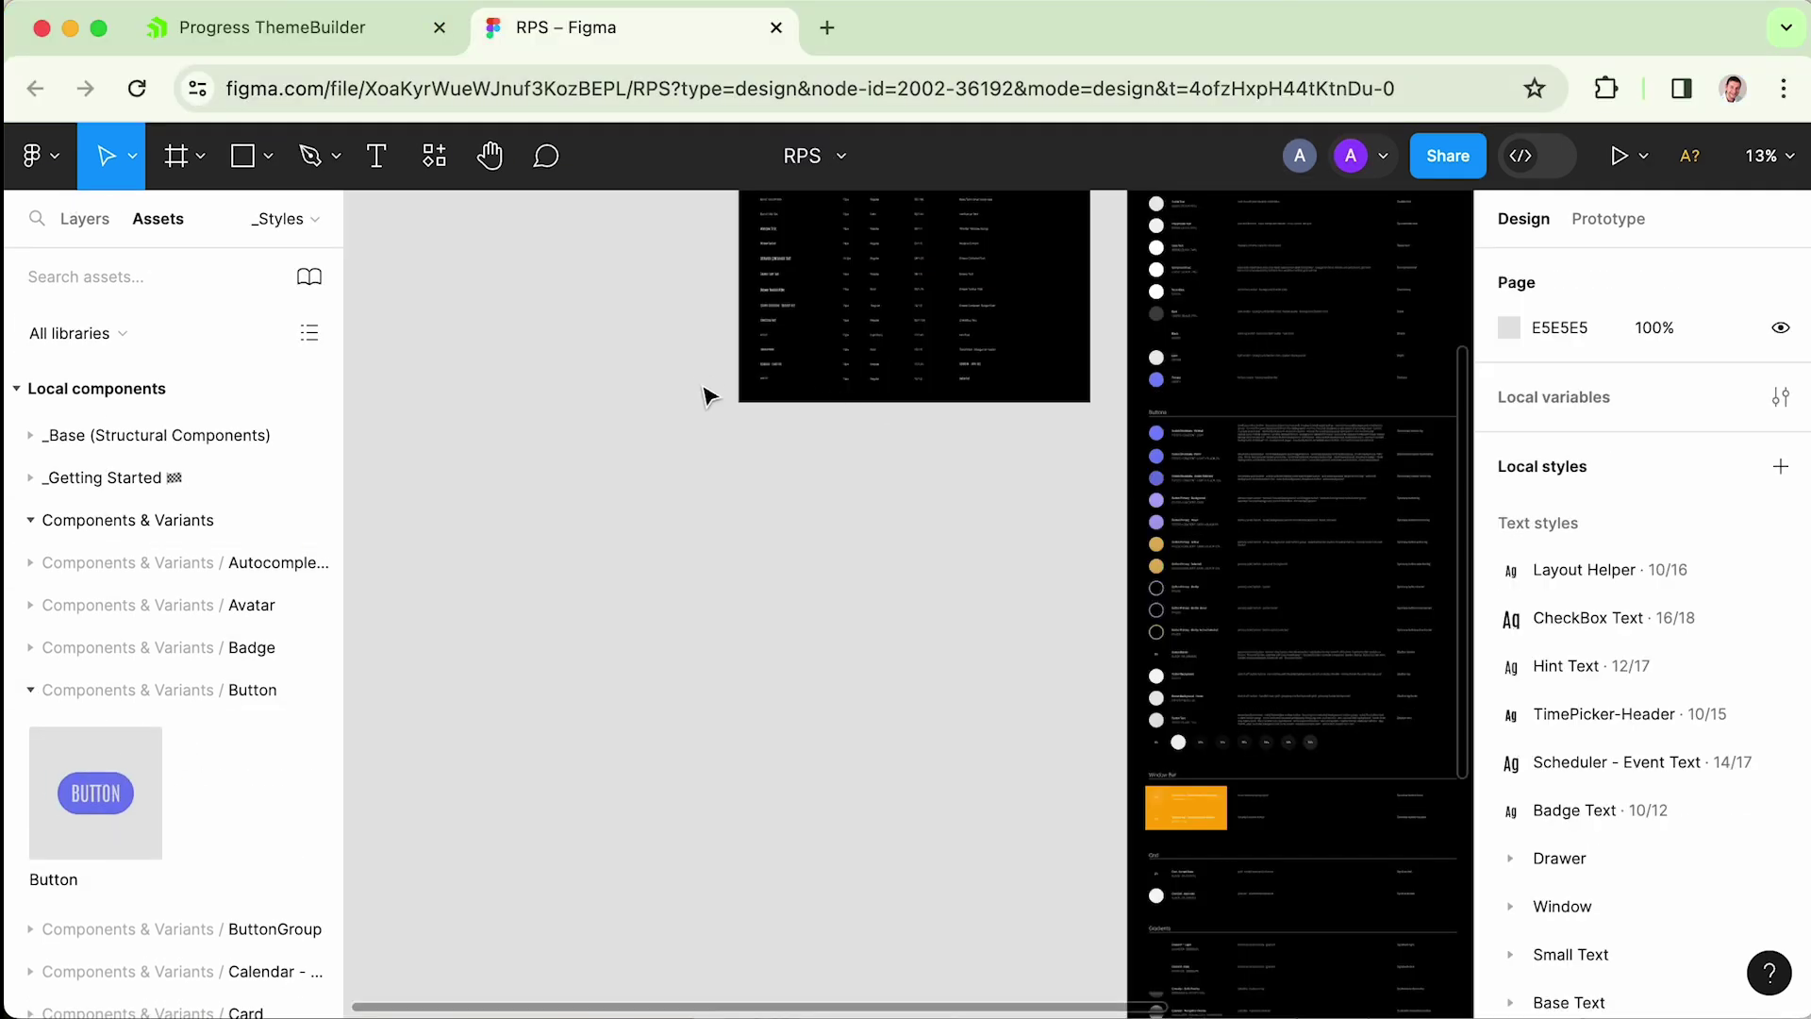
scroll(736, 401, up, 5)
scroll(736, 401, right, 3)
scroll(760, 413, up, 2)
scroll(760, 413, right, 1)
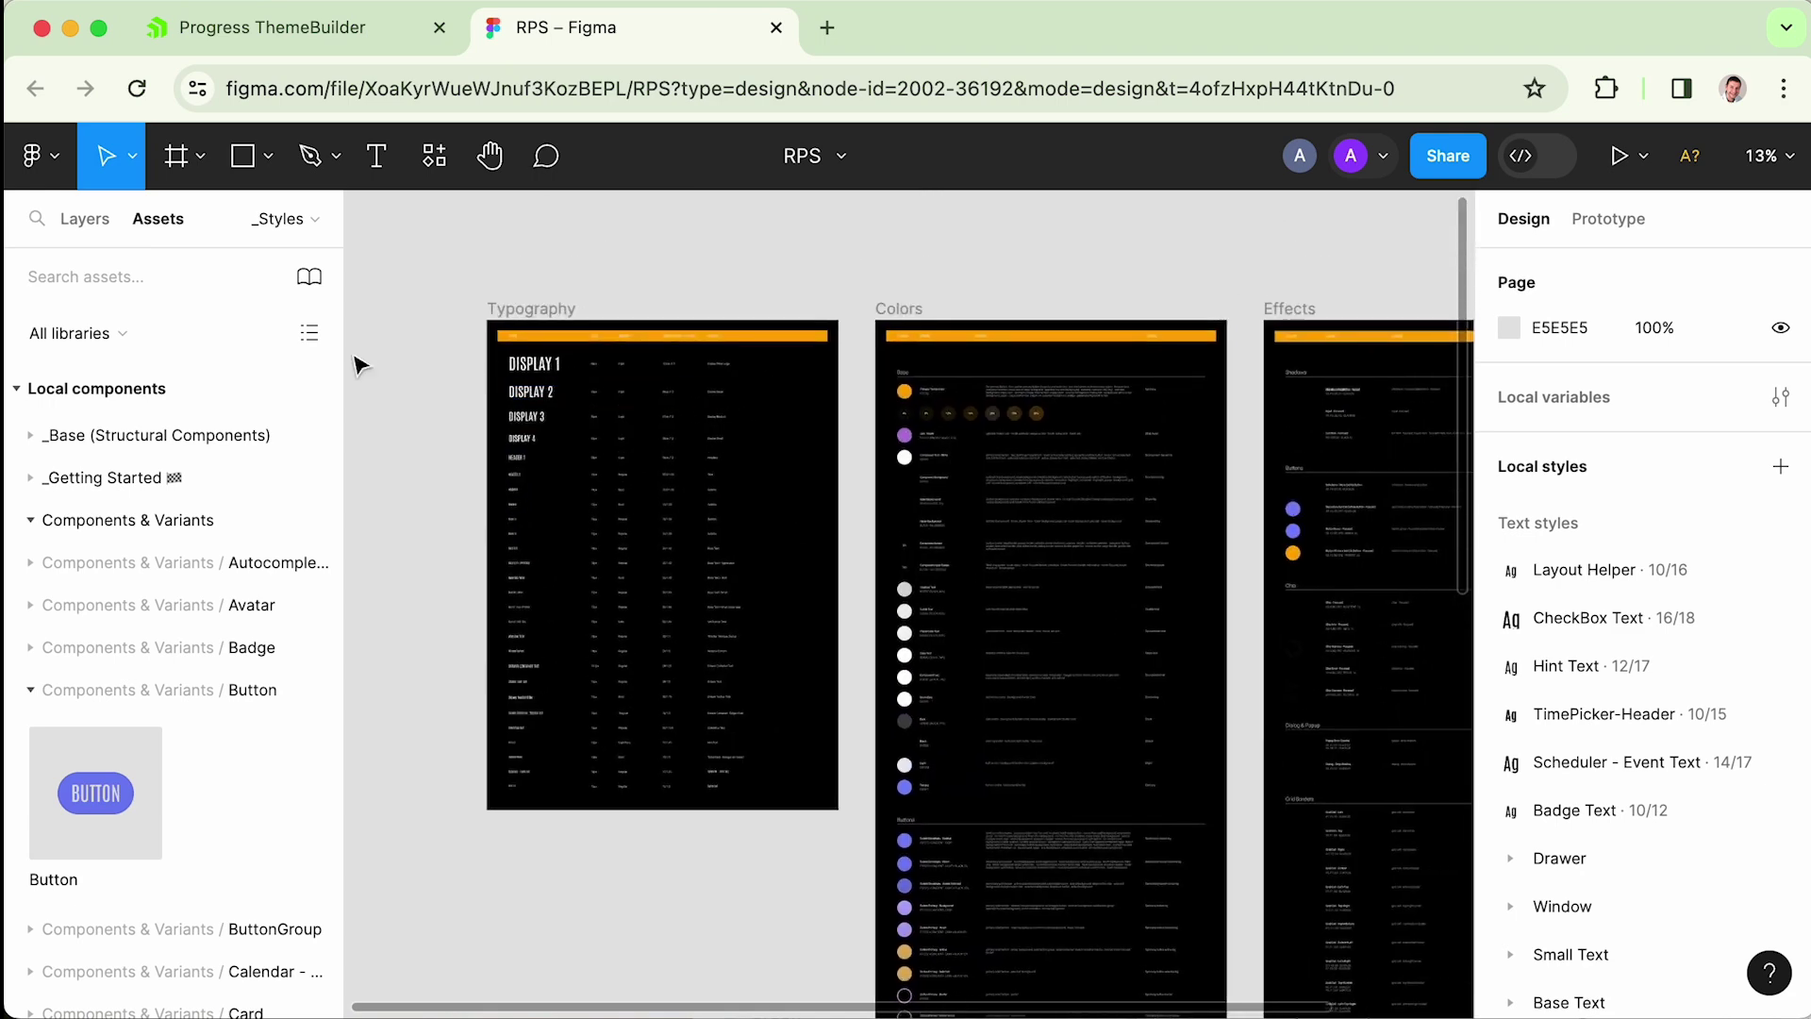
- Launch the Progress ThemeBuilder Export Styles plugin and log in to ThemeBuilder through the browser
click(59, 168)
mouse_move(148, 606)
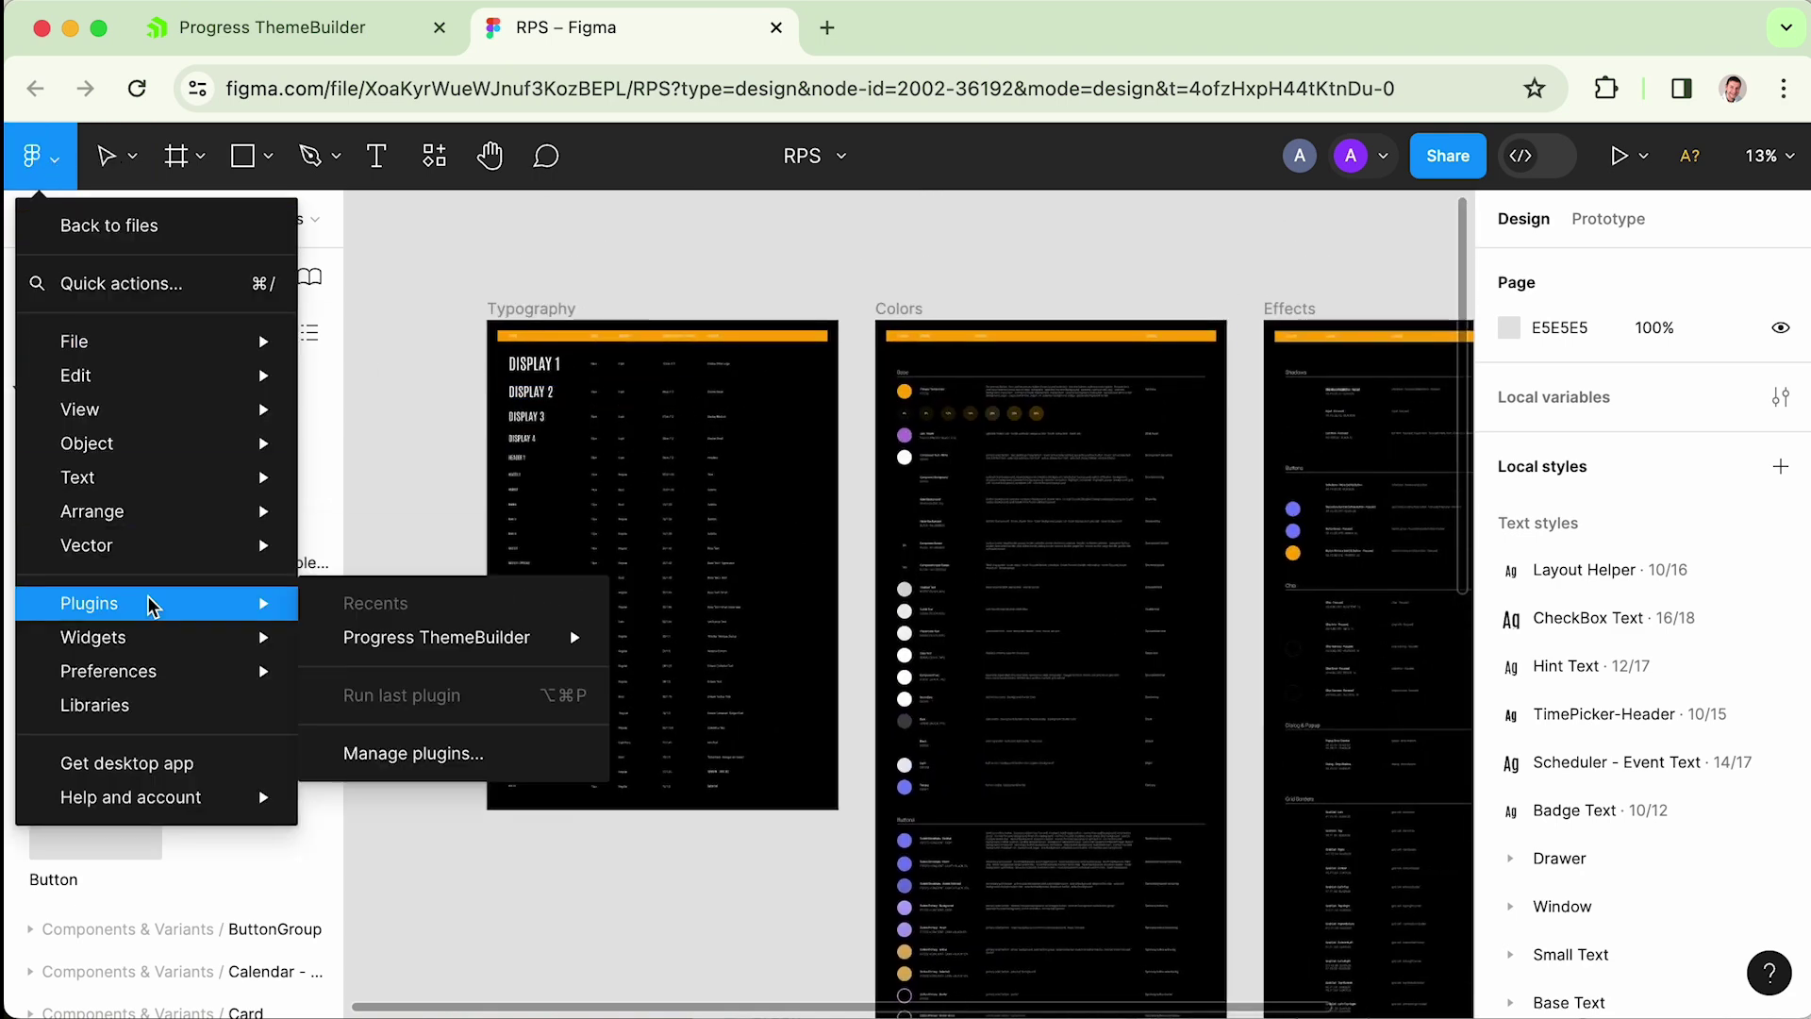
mouse_move(477, 647)
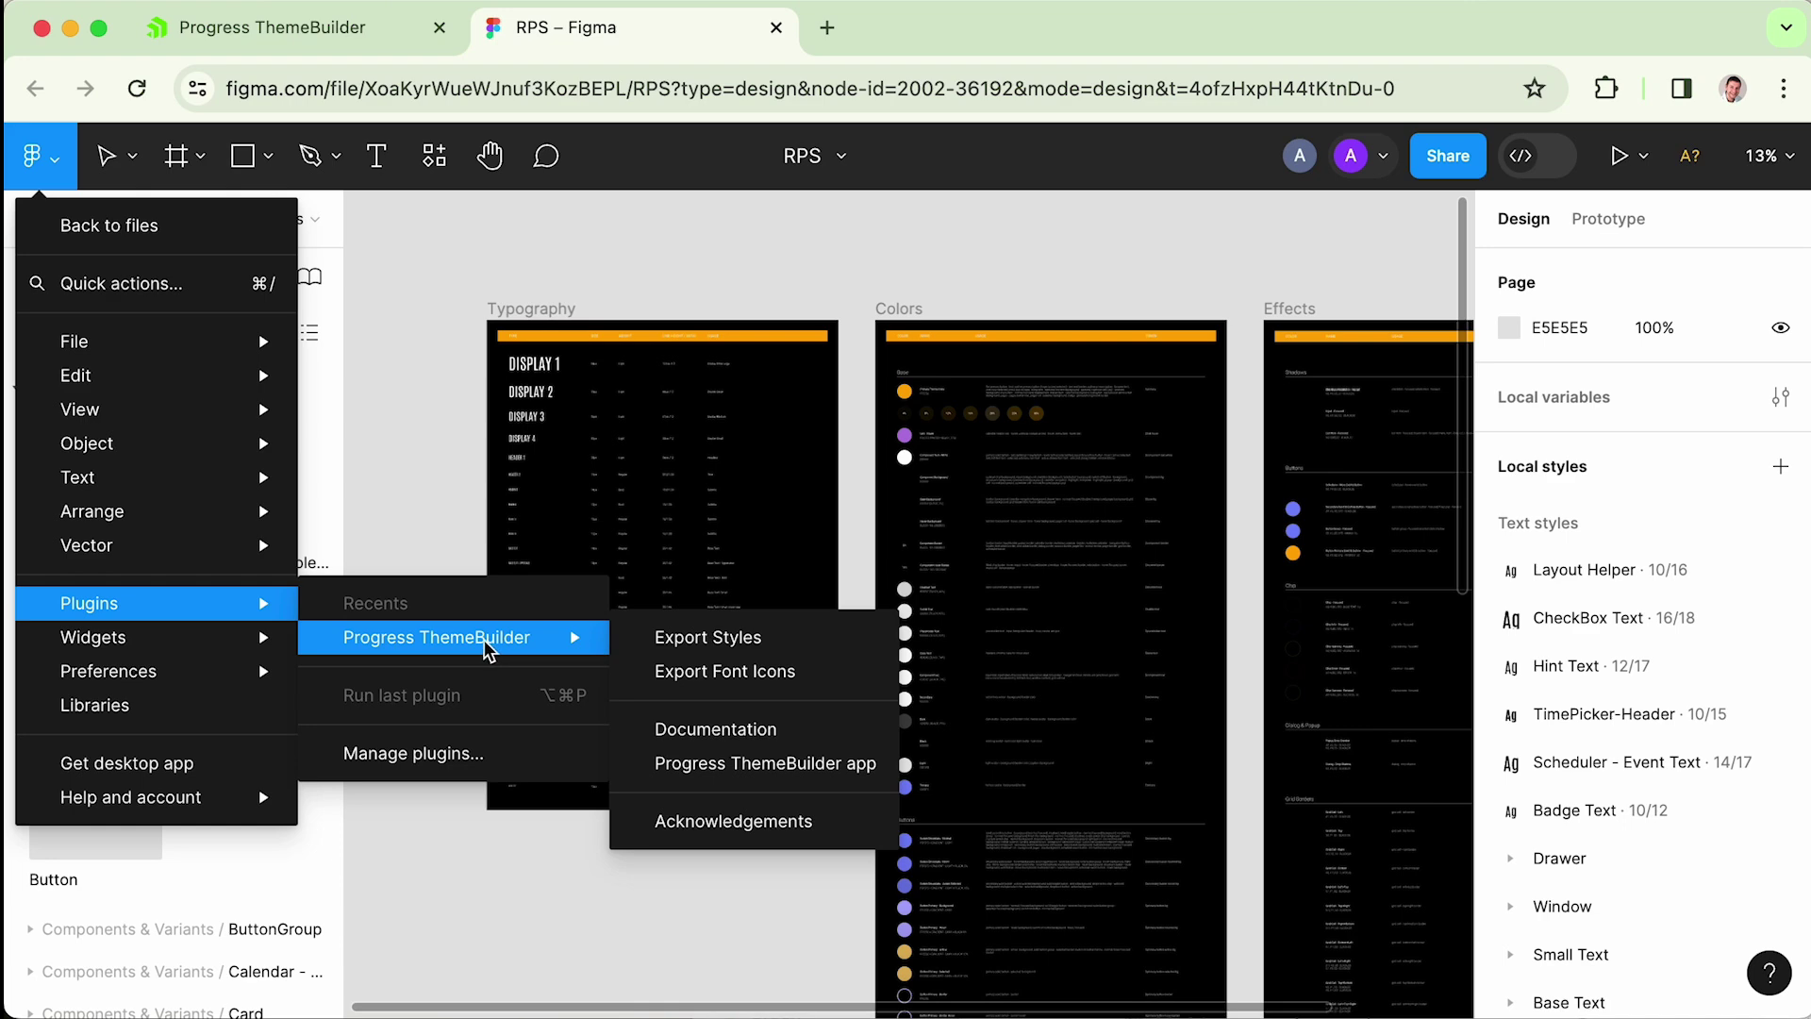
click(750, 649)
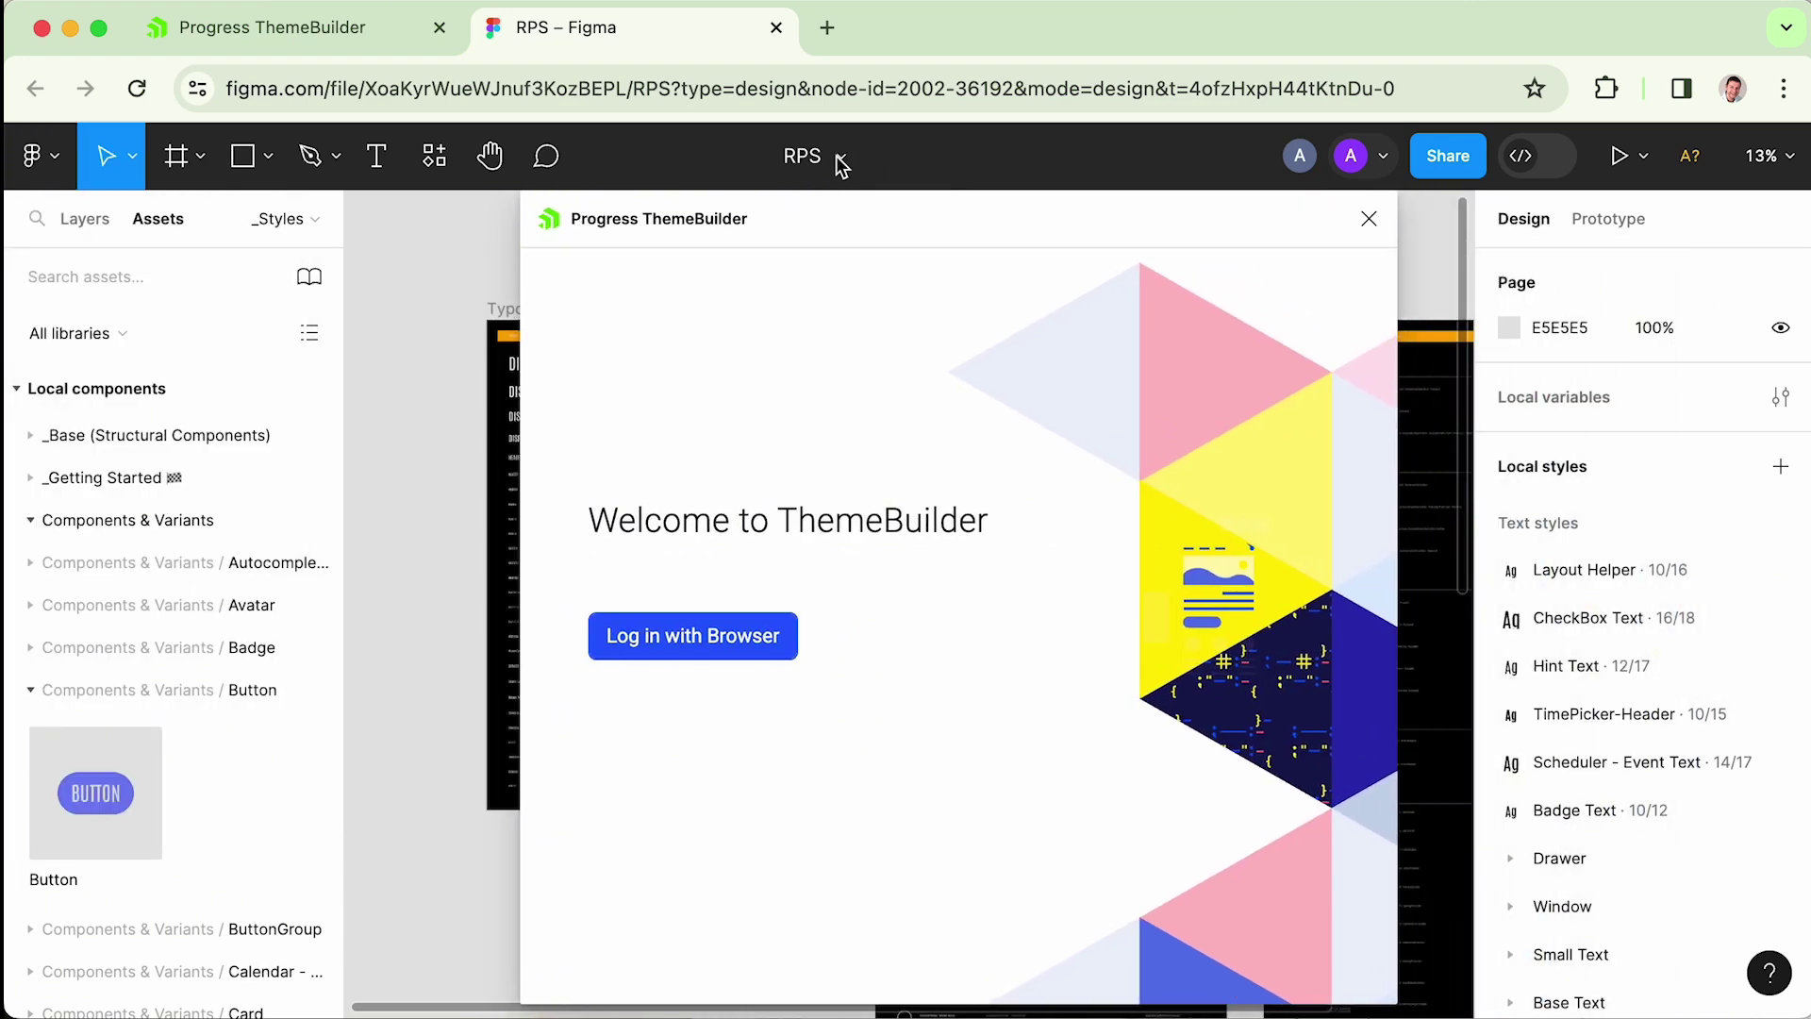
click(743, 663)
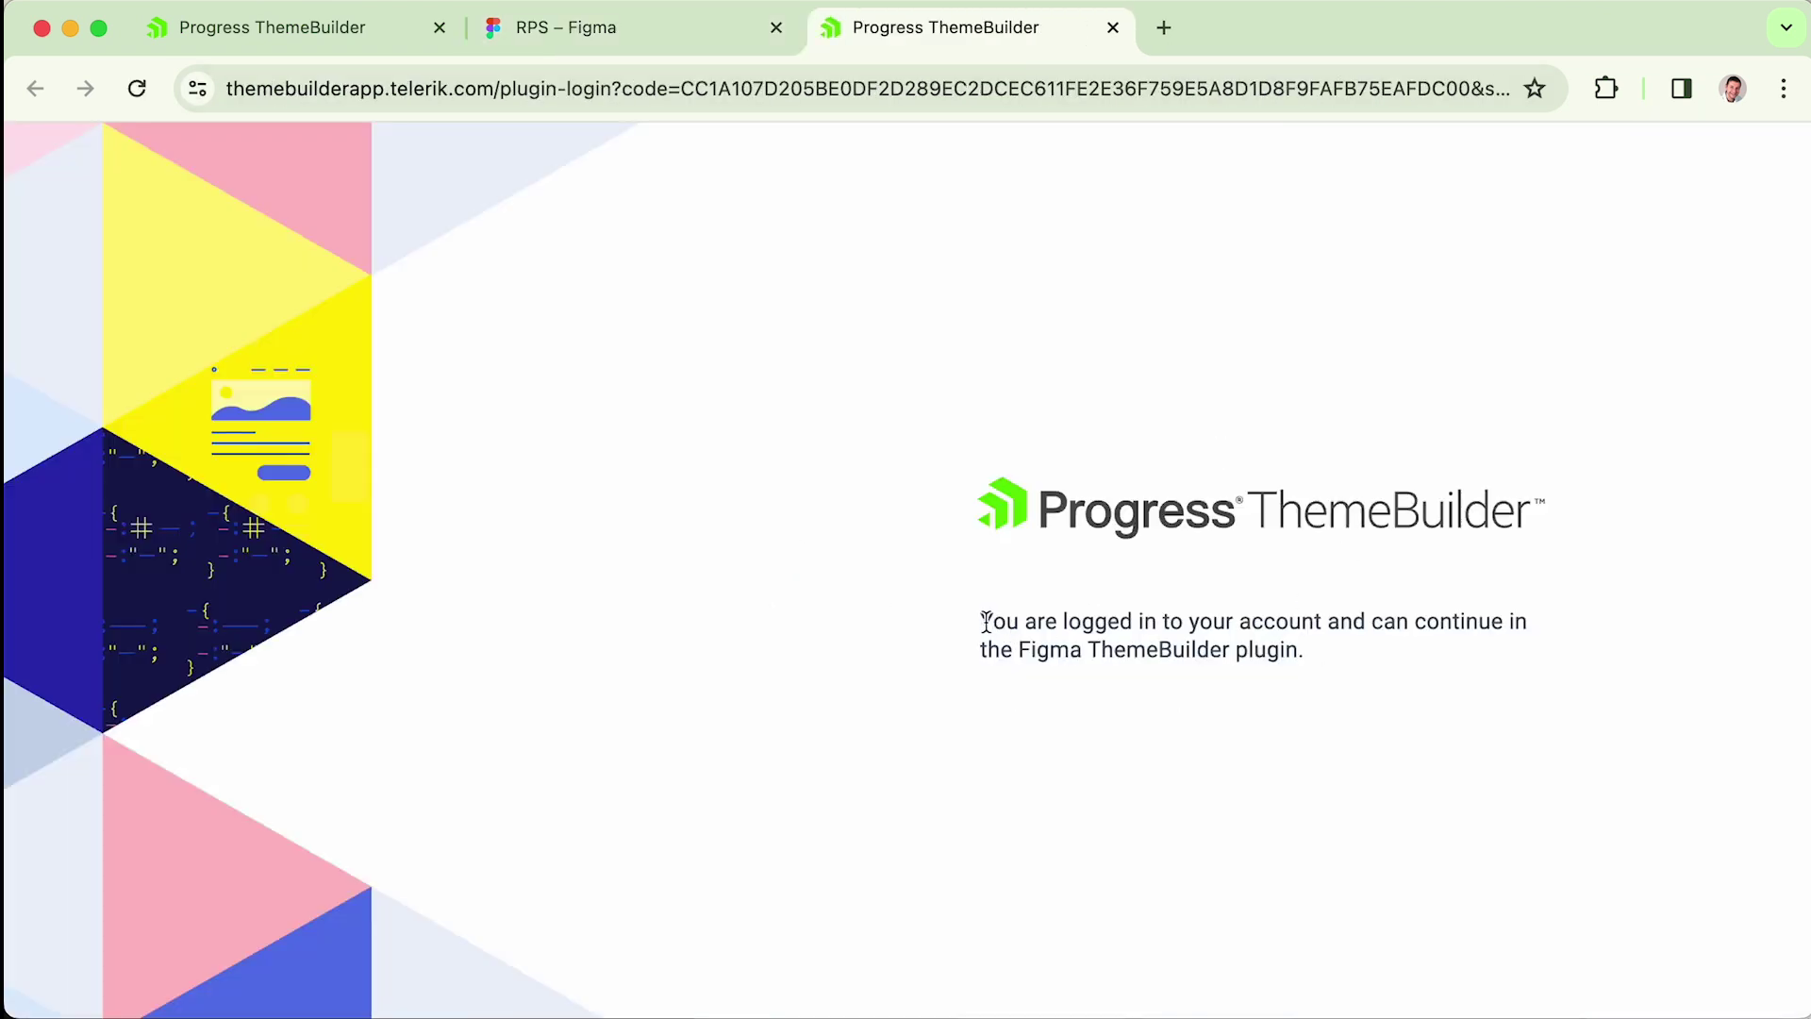
- Rename one of the duplicate rps ThemeBuilder projects to rps-legacy and go back to Figma
drag(981, 621, 1345, 658)
click(1347, 660)
click(637, 42)
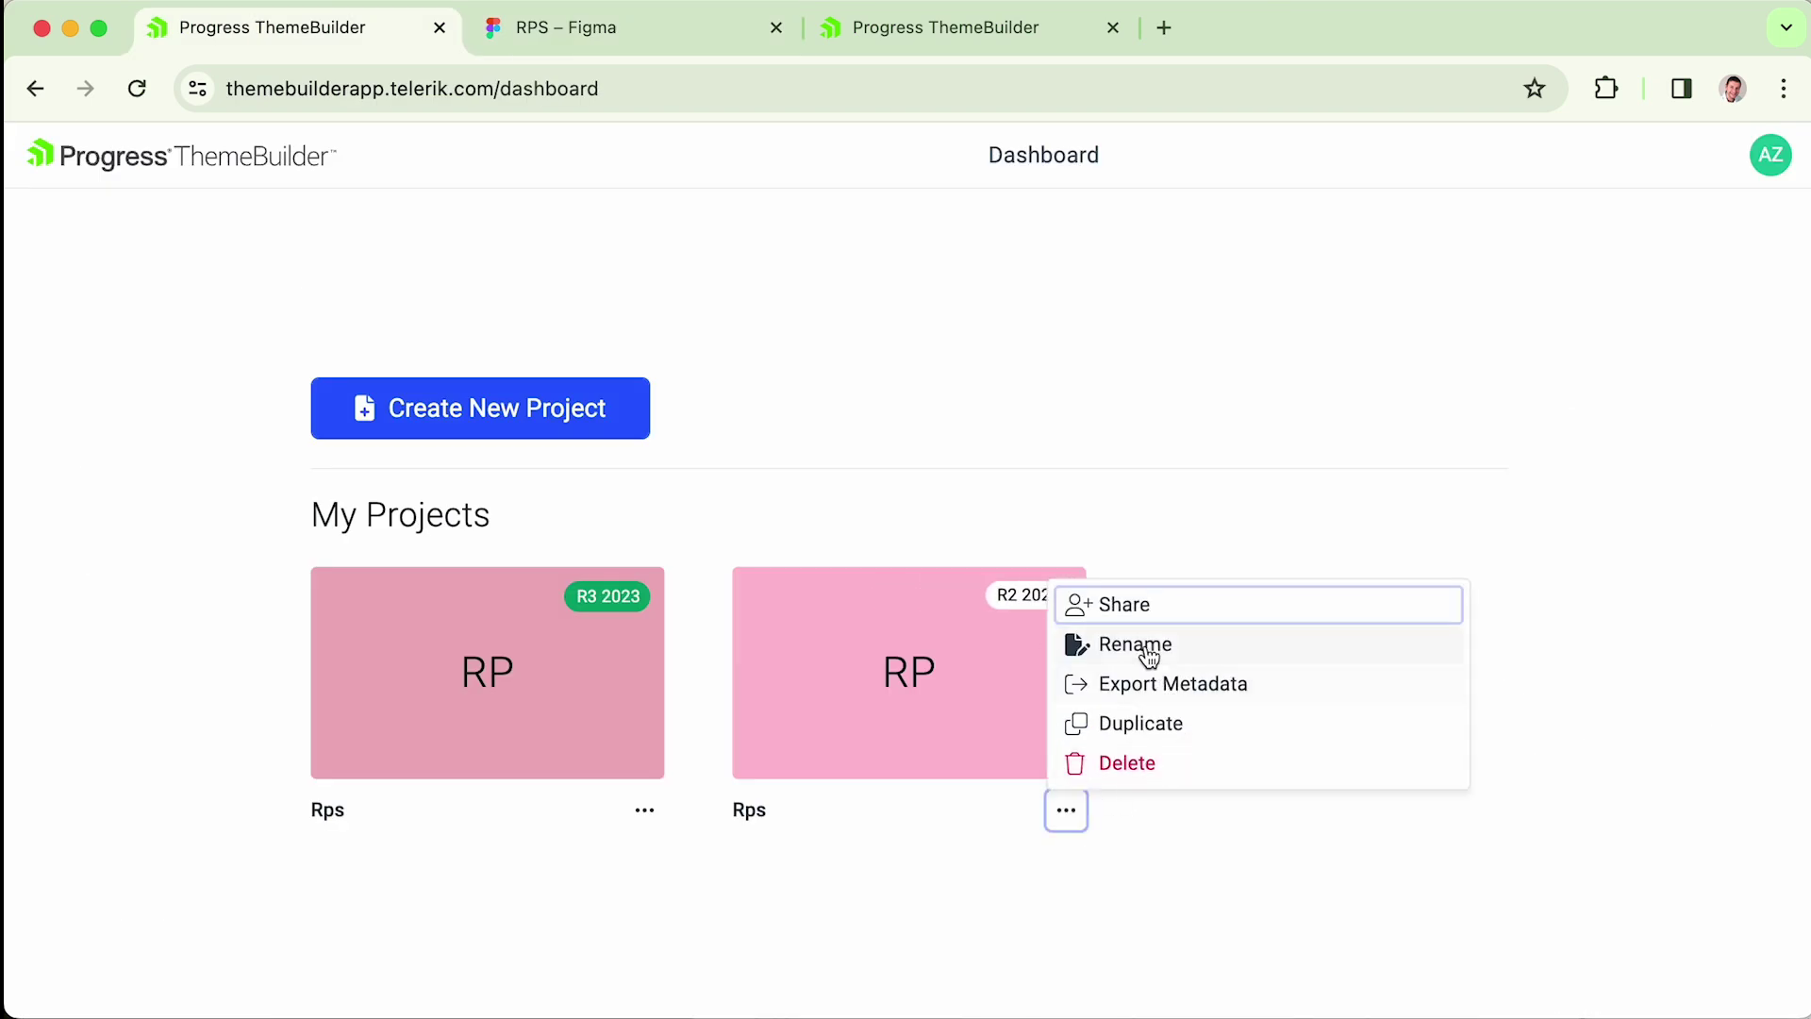
click(1144, 645)
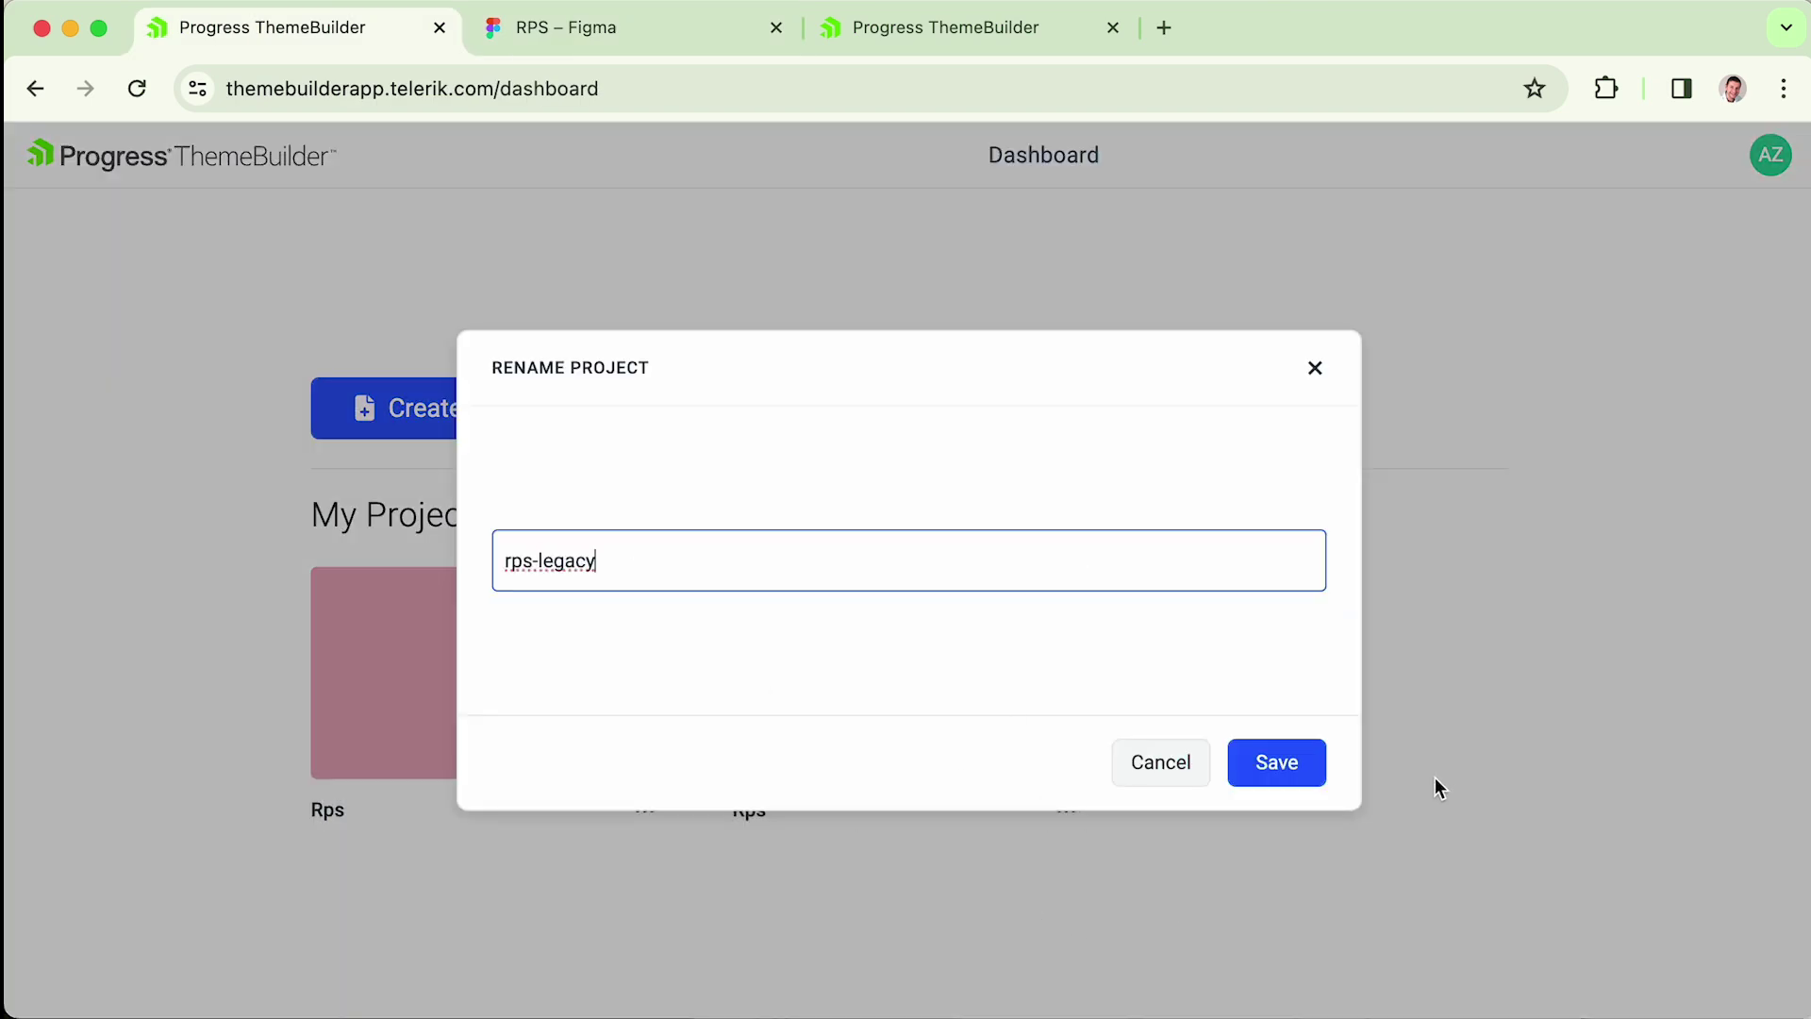
click(1316, 762)
click(579, 38)
click(31, 155)
- Relaunch the ThemeBuilder style export and pick rps as the target project
mouse_move(186, 619)
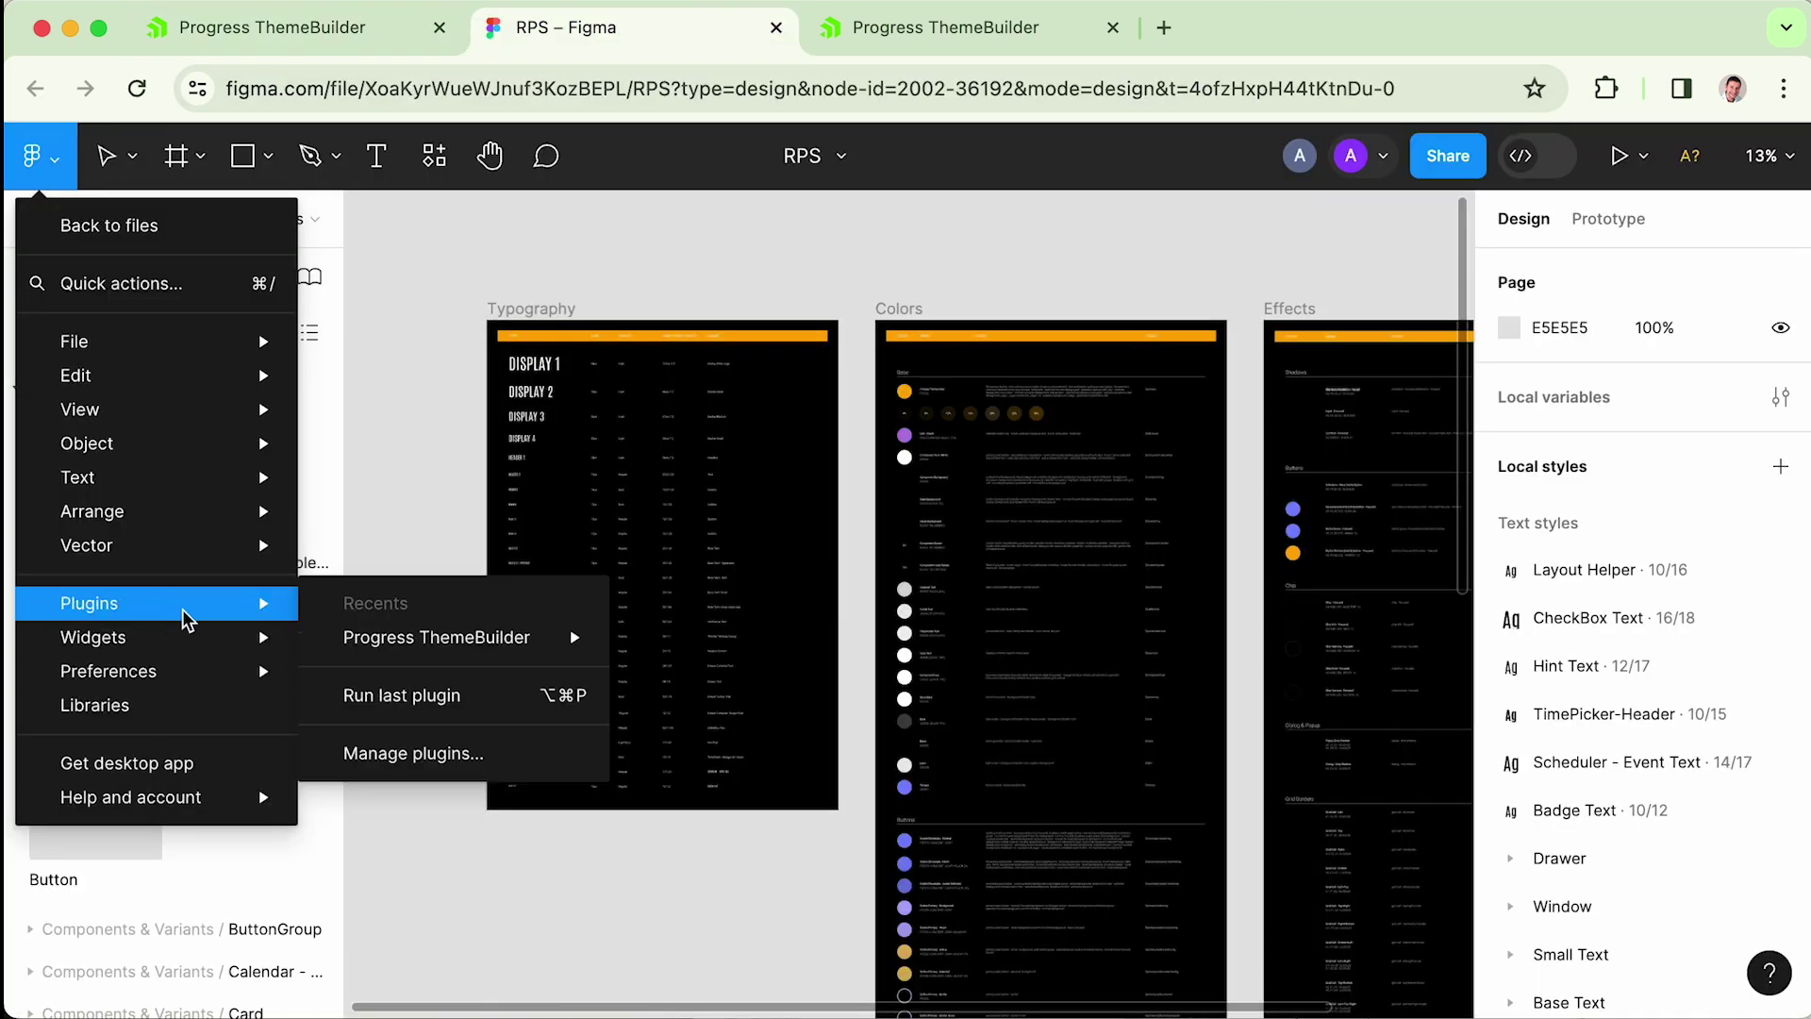
mouse_move(409, 634)
click(694, 634)
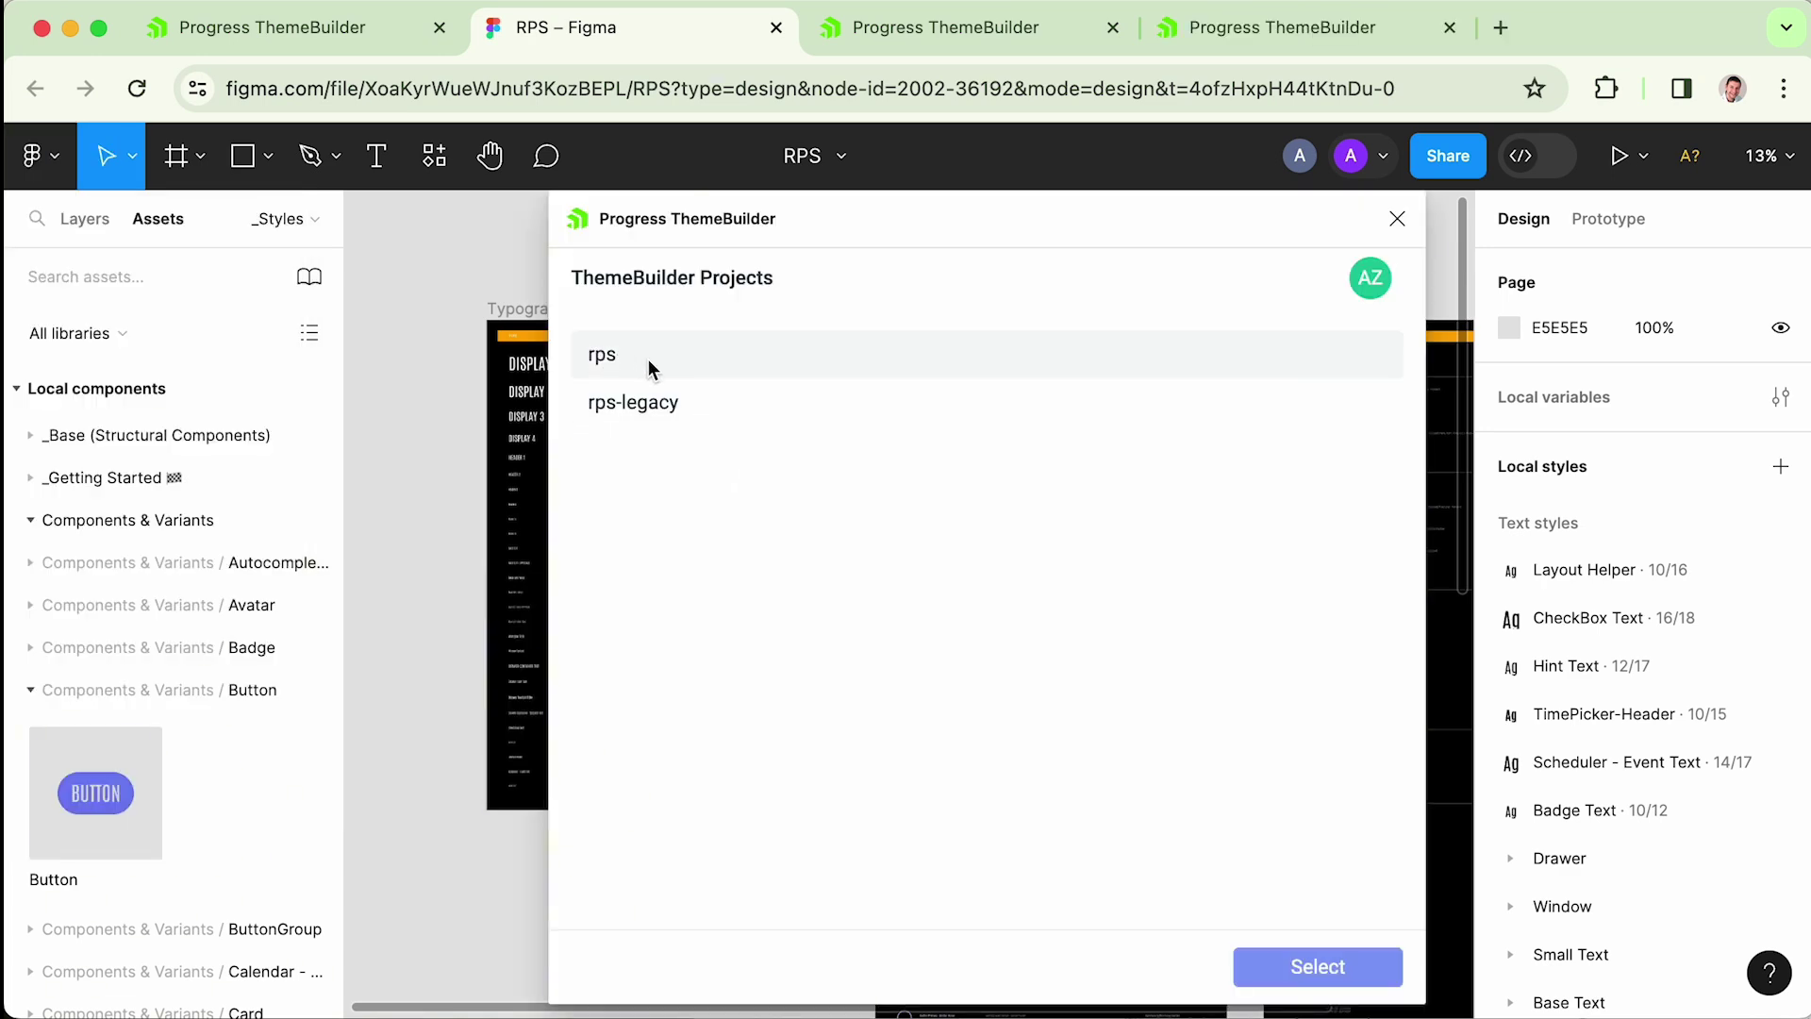
click(618, 364)
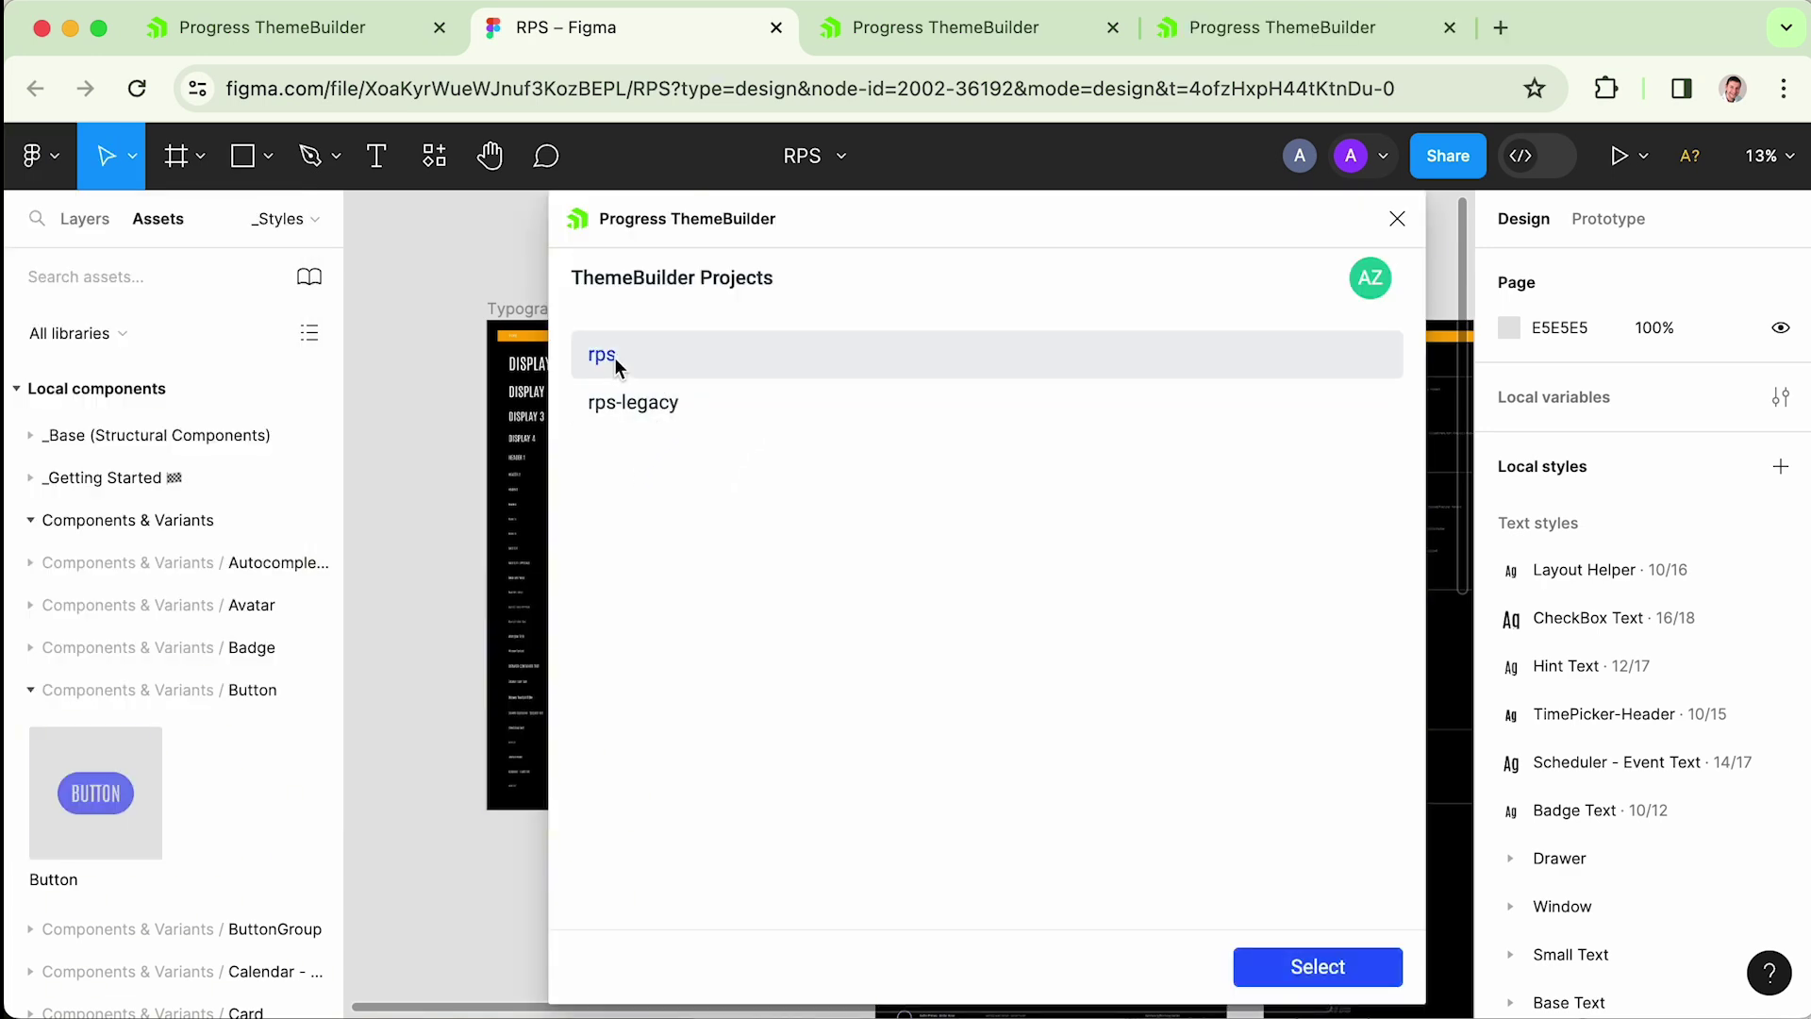
click(1358, 962)
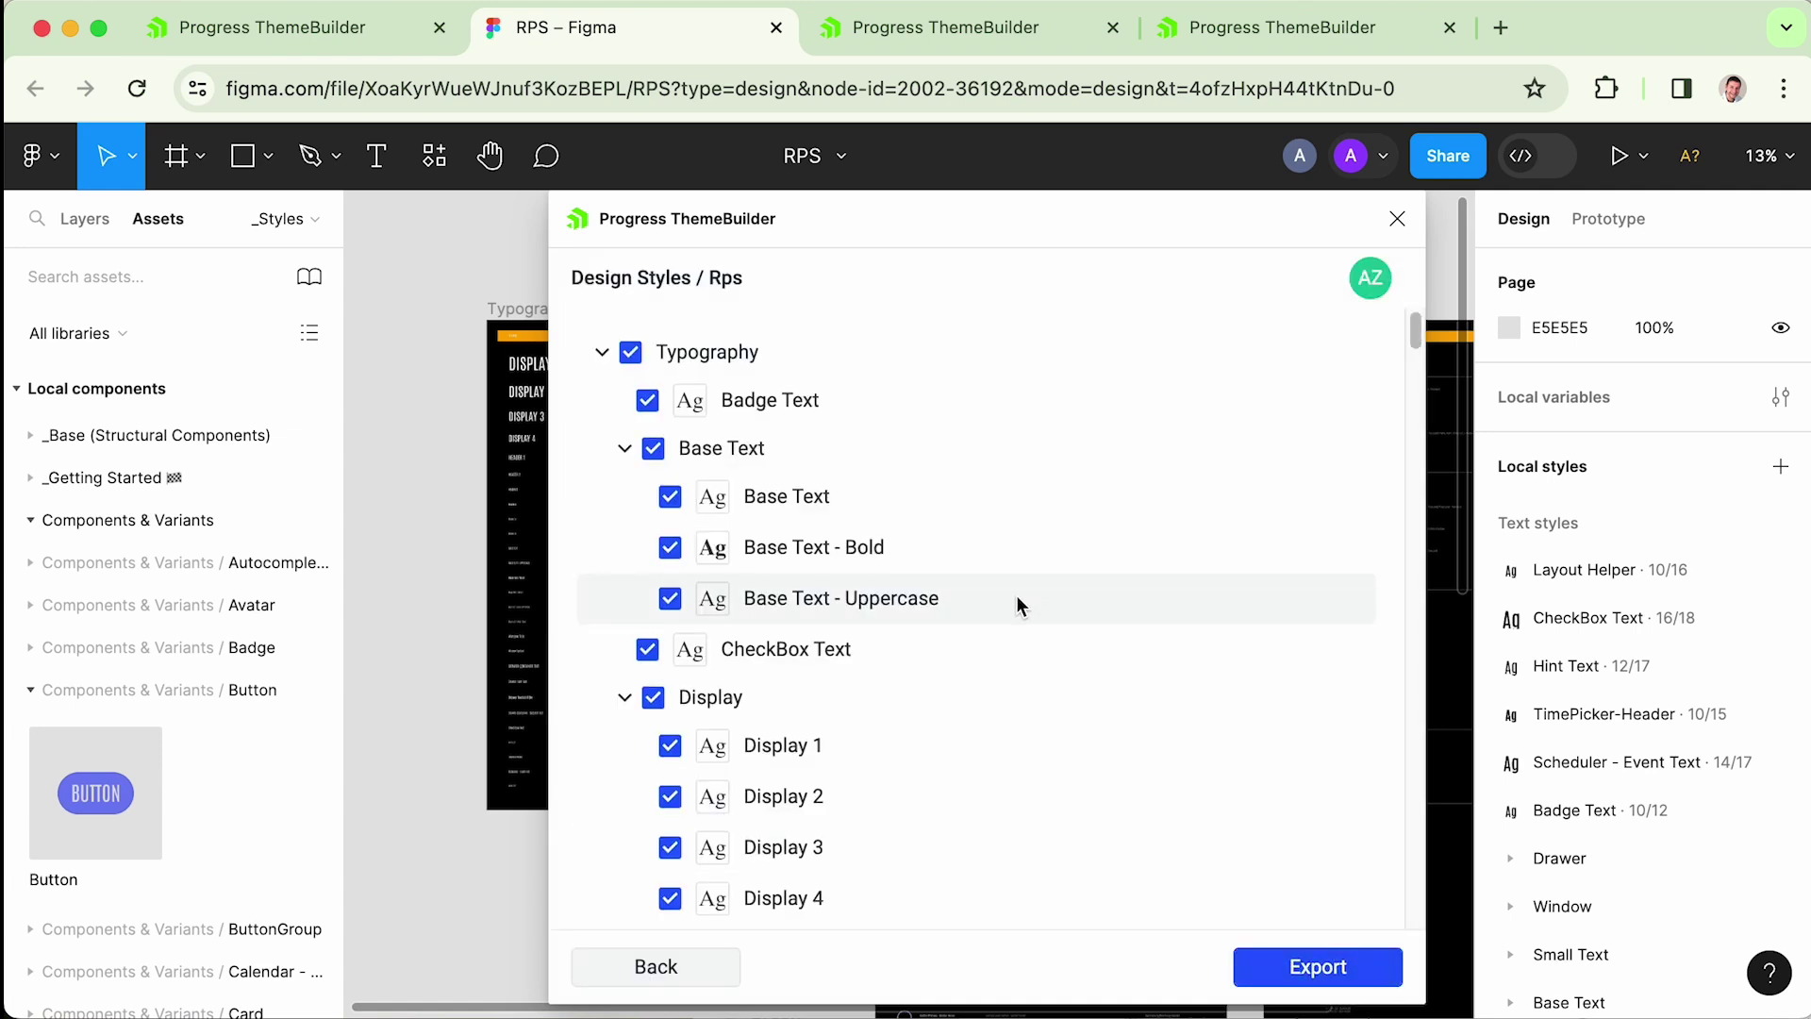
- Uncheck Typography and Effects so only the Colors styles remain selected for export
scroll(1018, 605, down, 2)
scroll(1018, 605, down, 4)
scroll(1015, 605, up, 6)
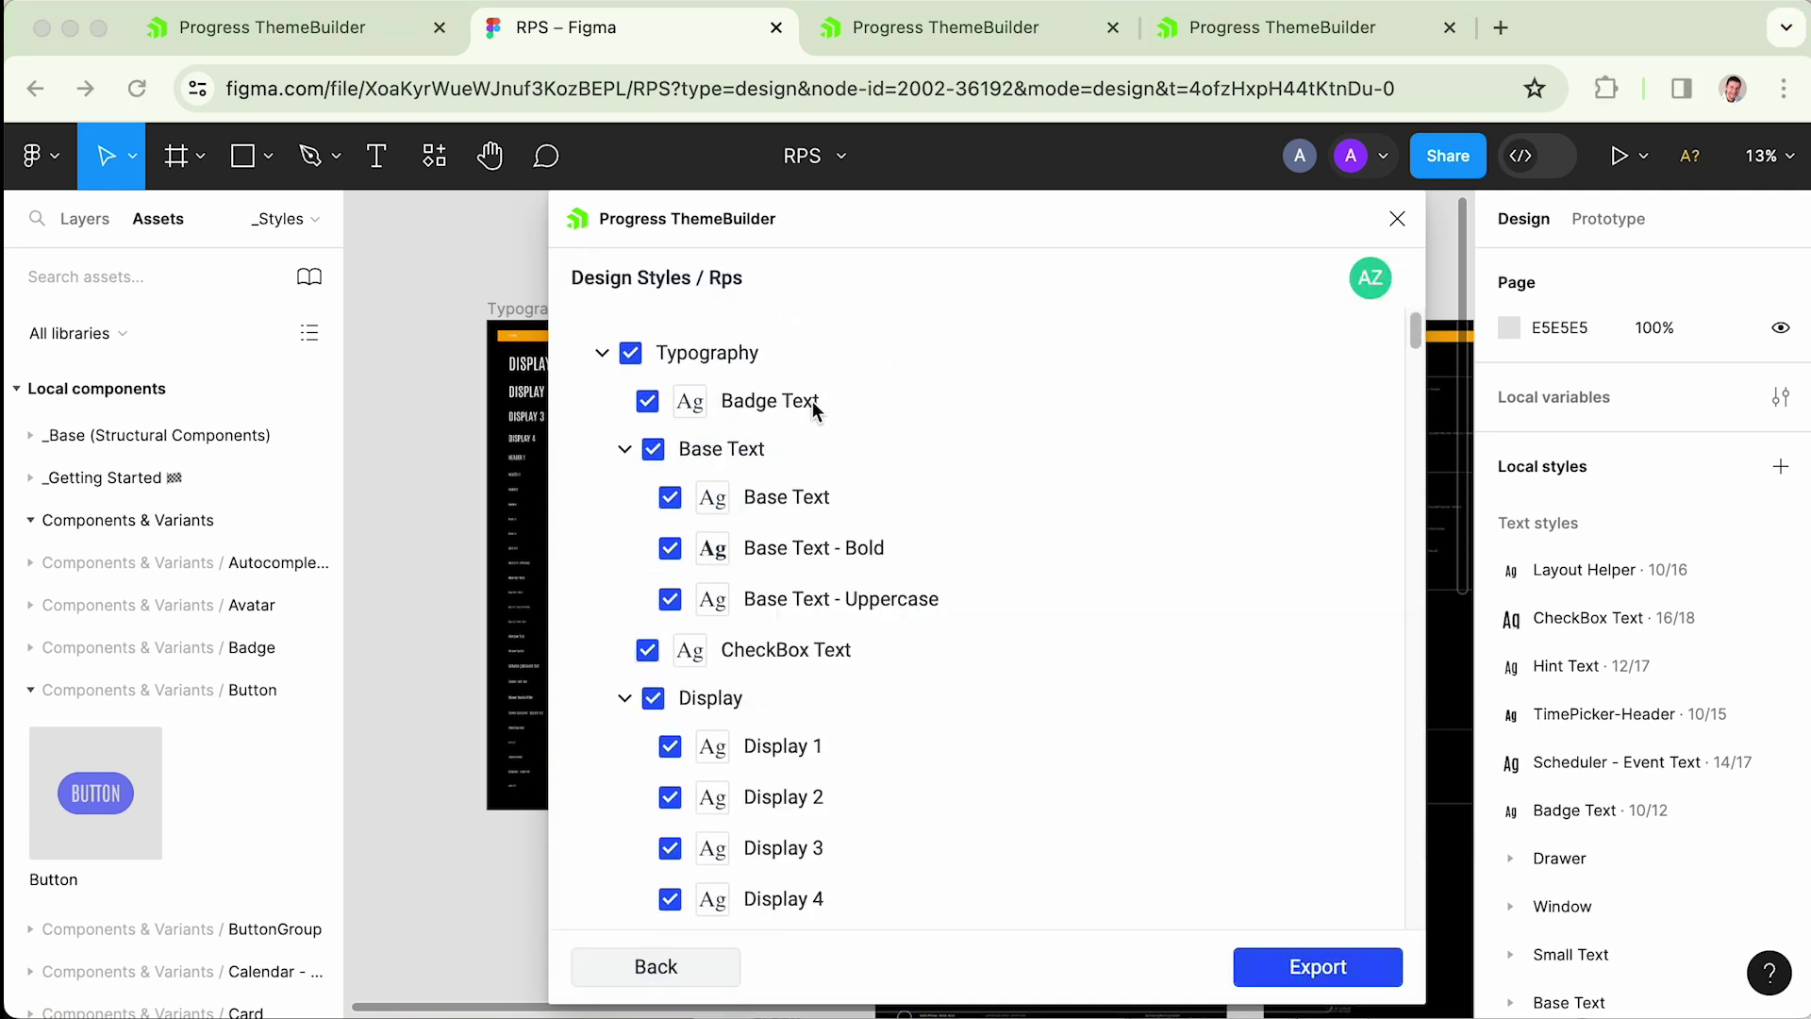
click(603, 357)
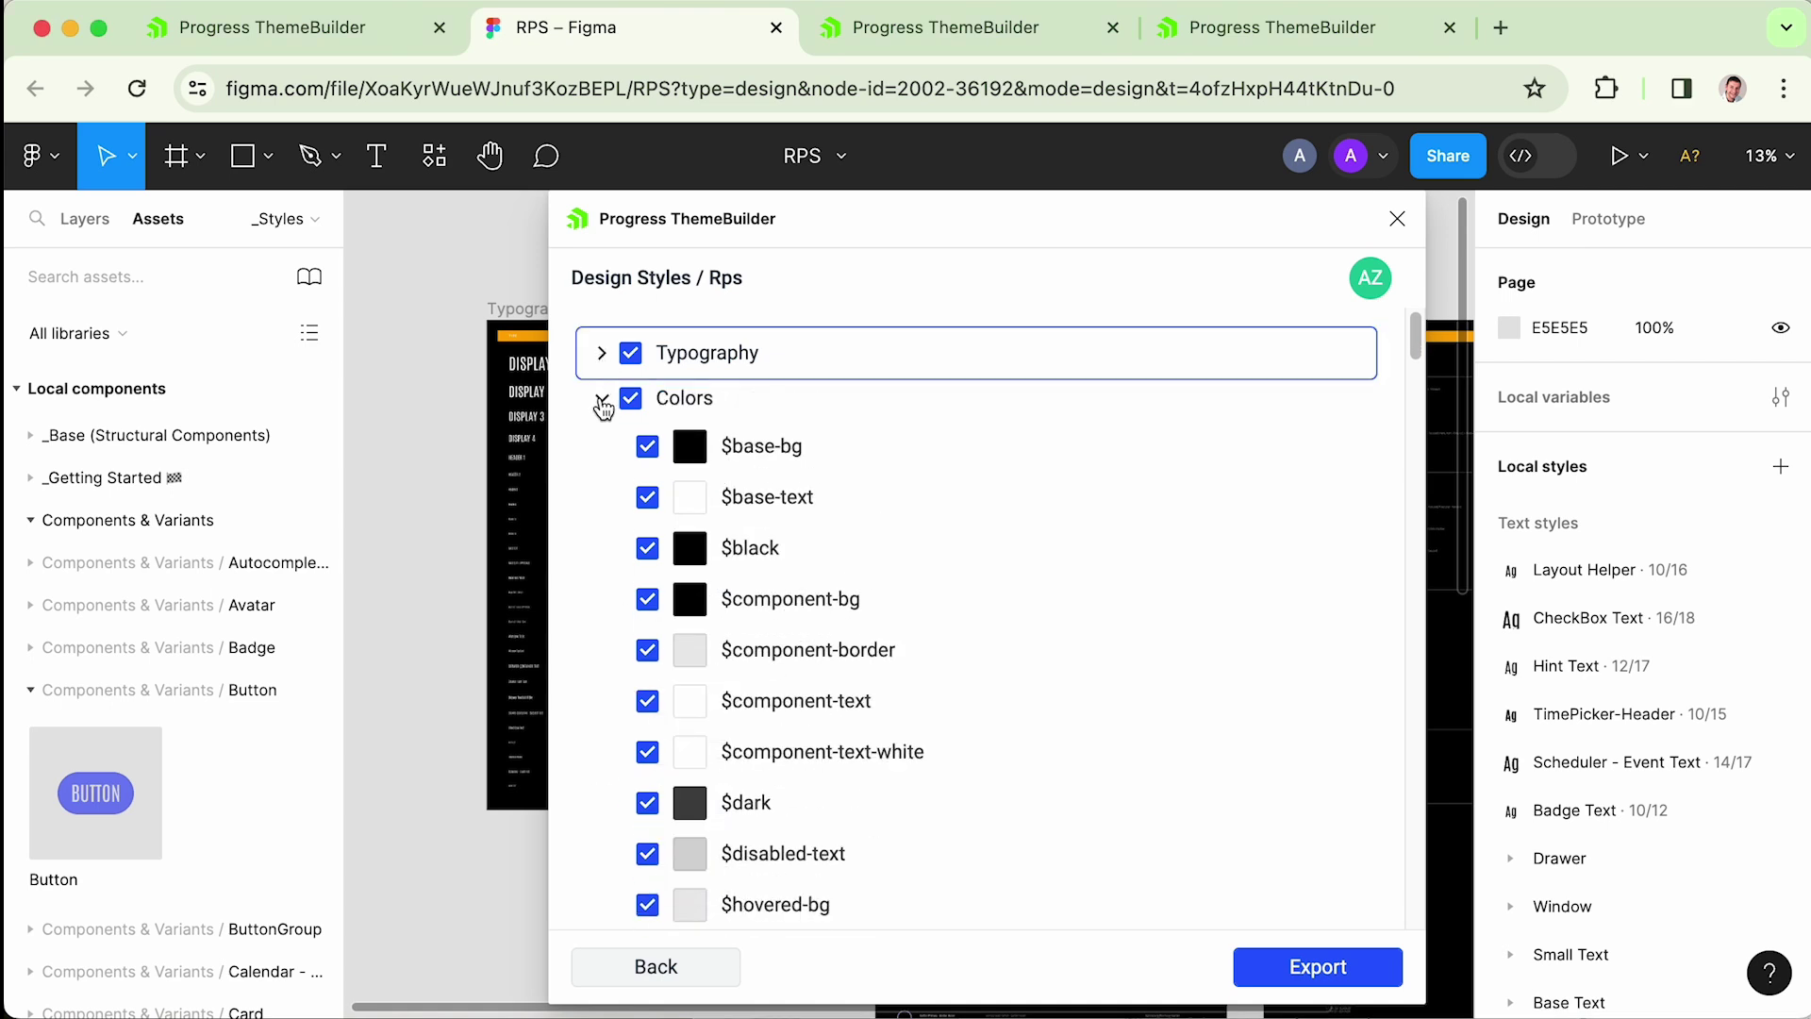
click(602, 398)
click(604, 443)
click(603, 398)
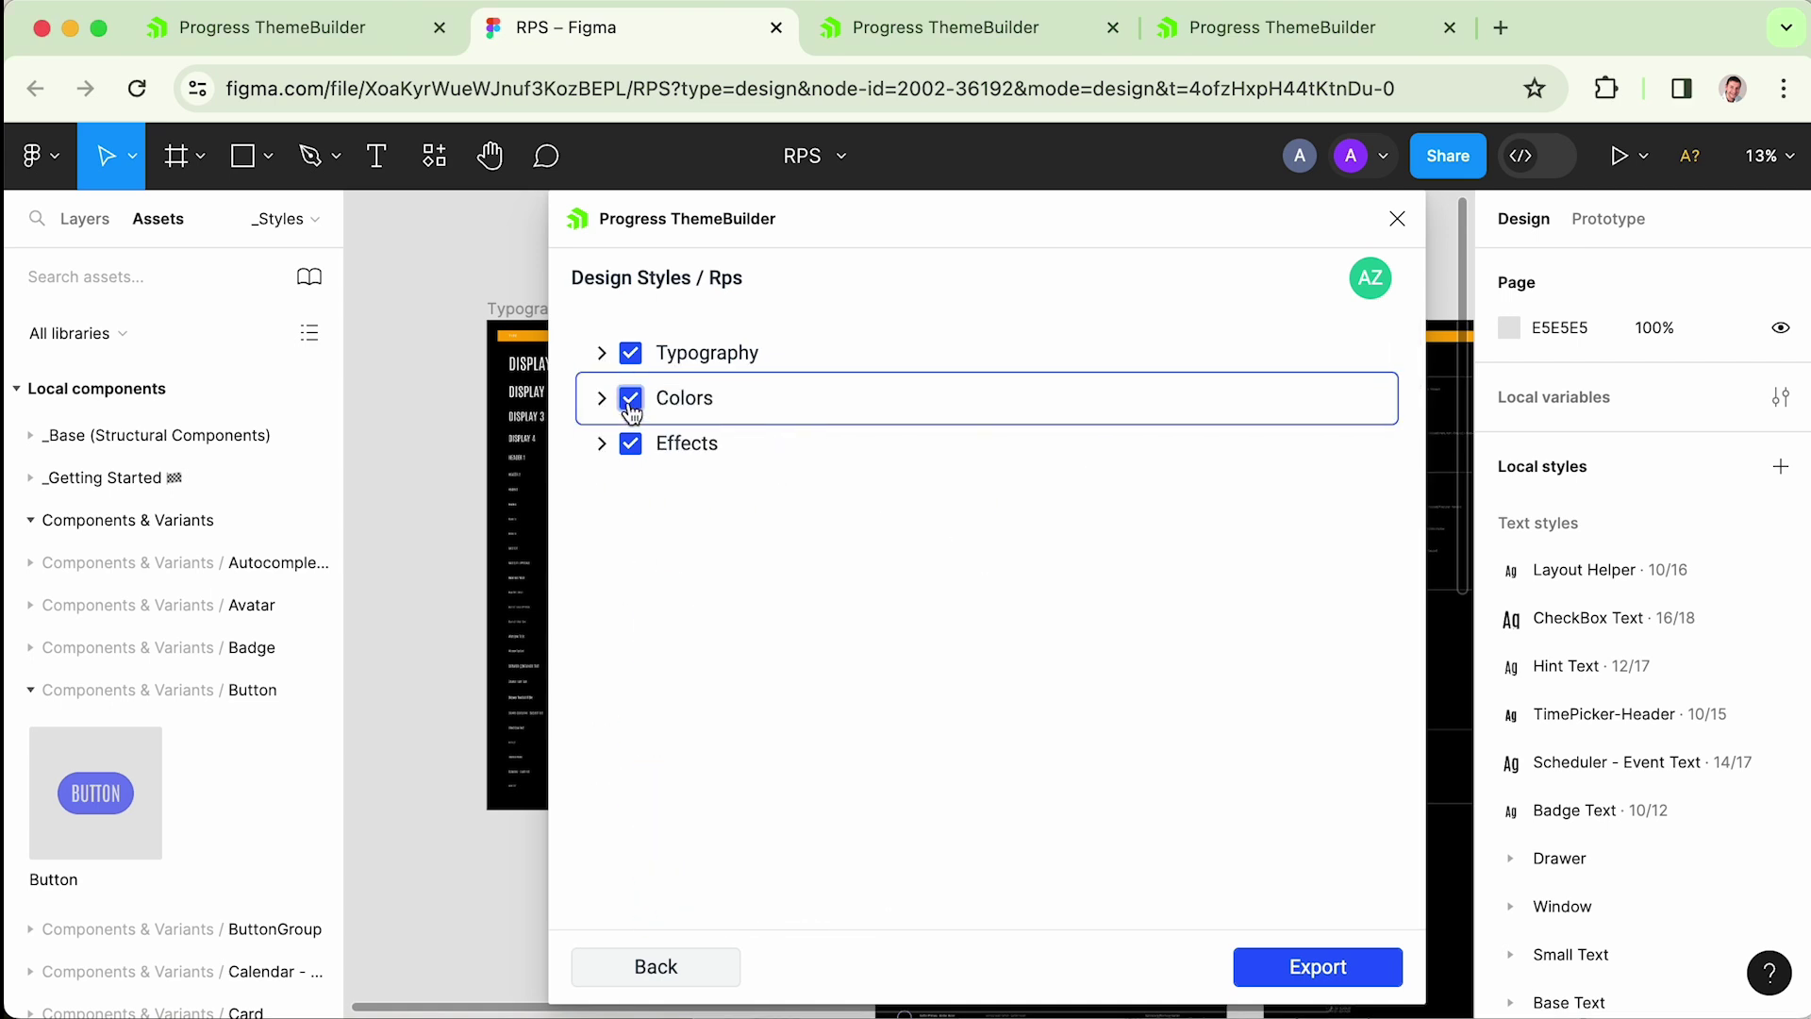
click(631, 362)
click(631, 443)
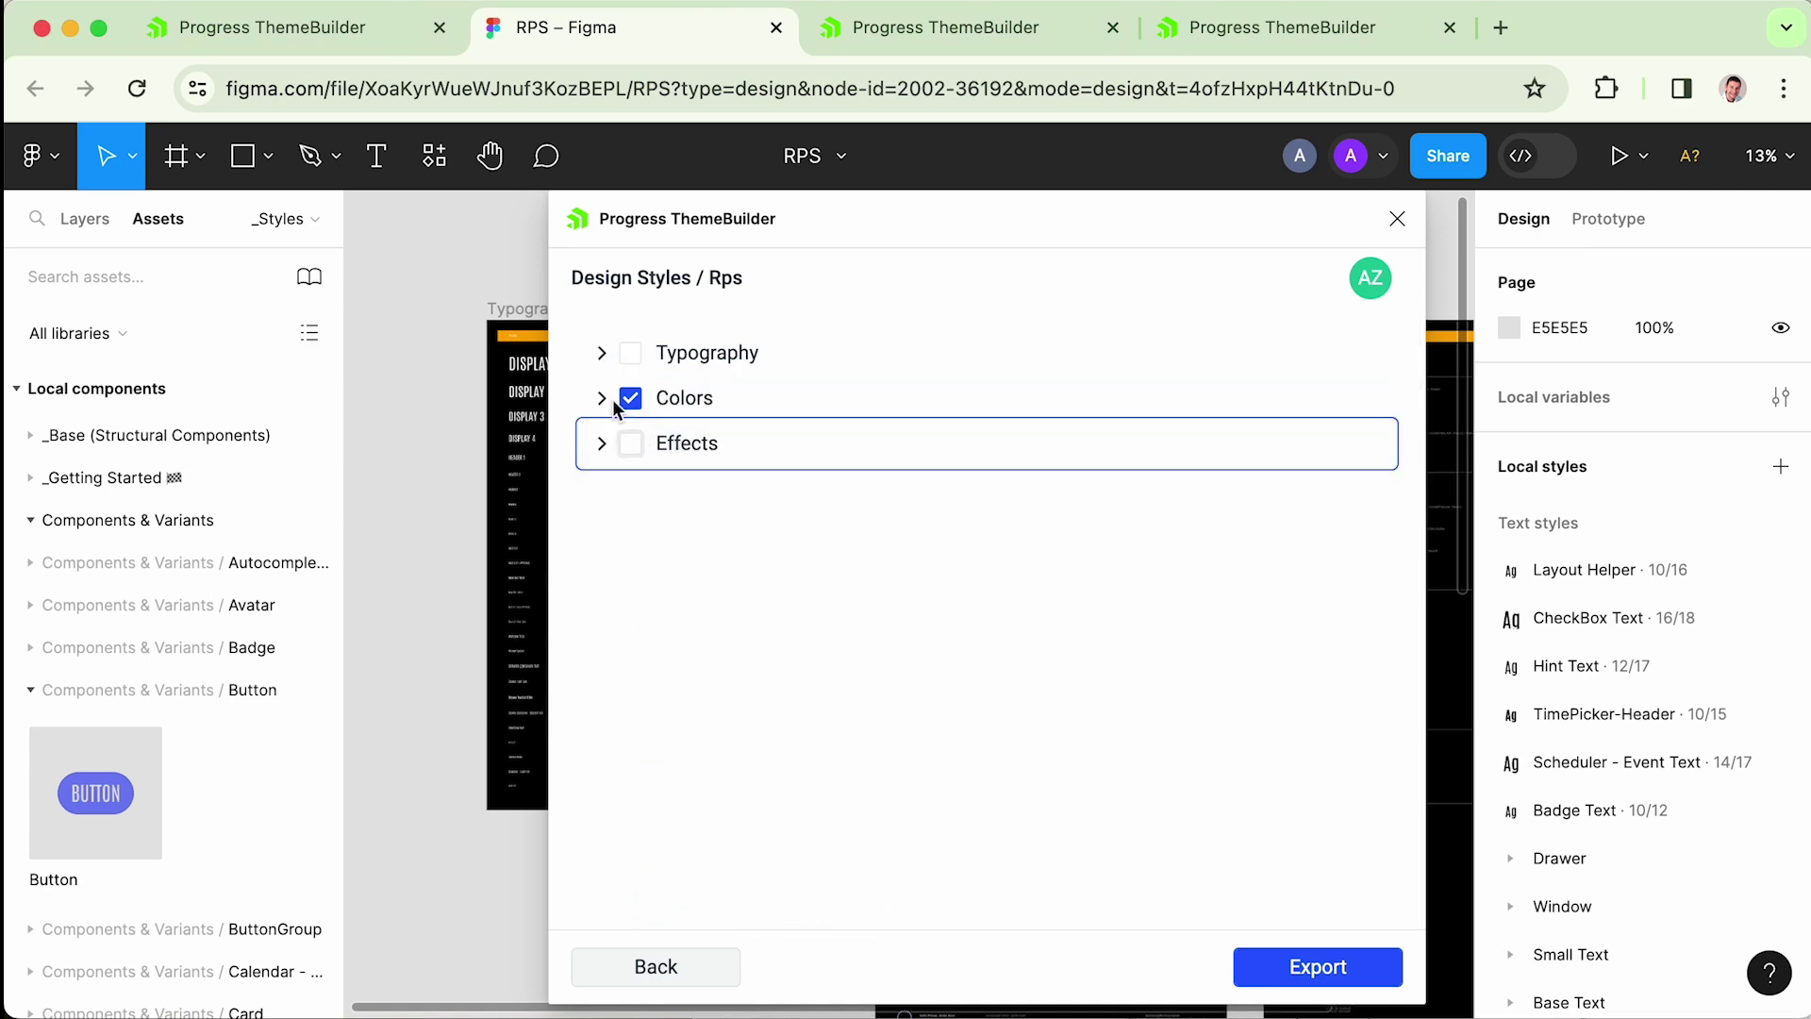
click(602, 398)
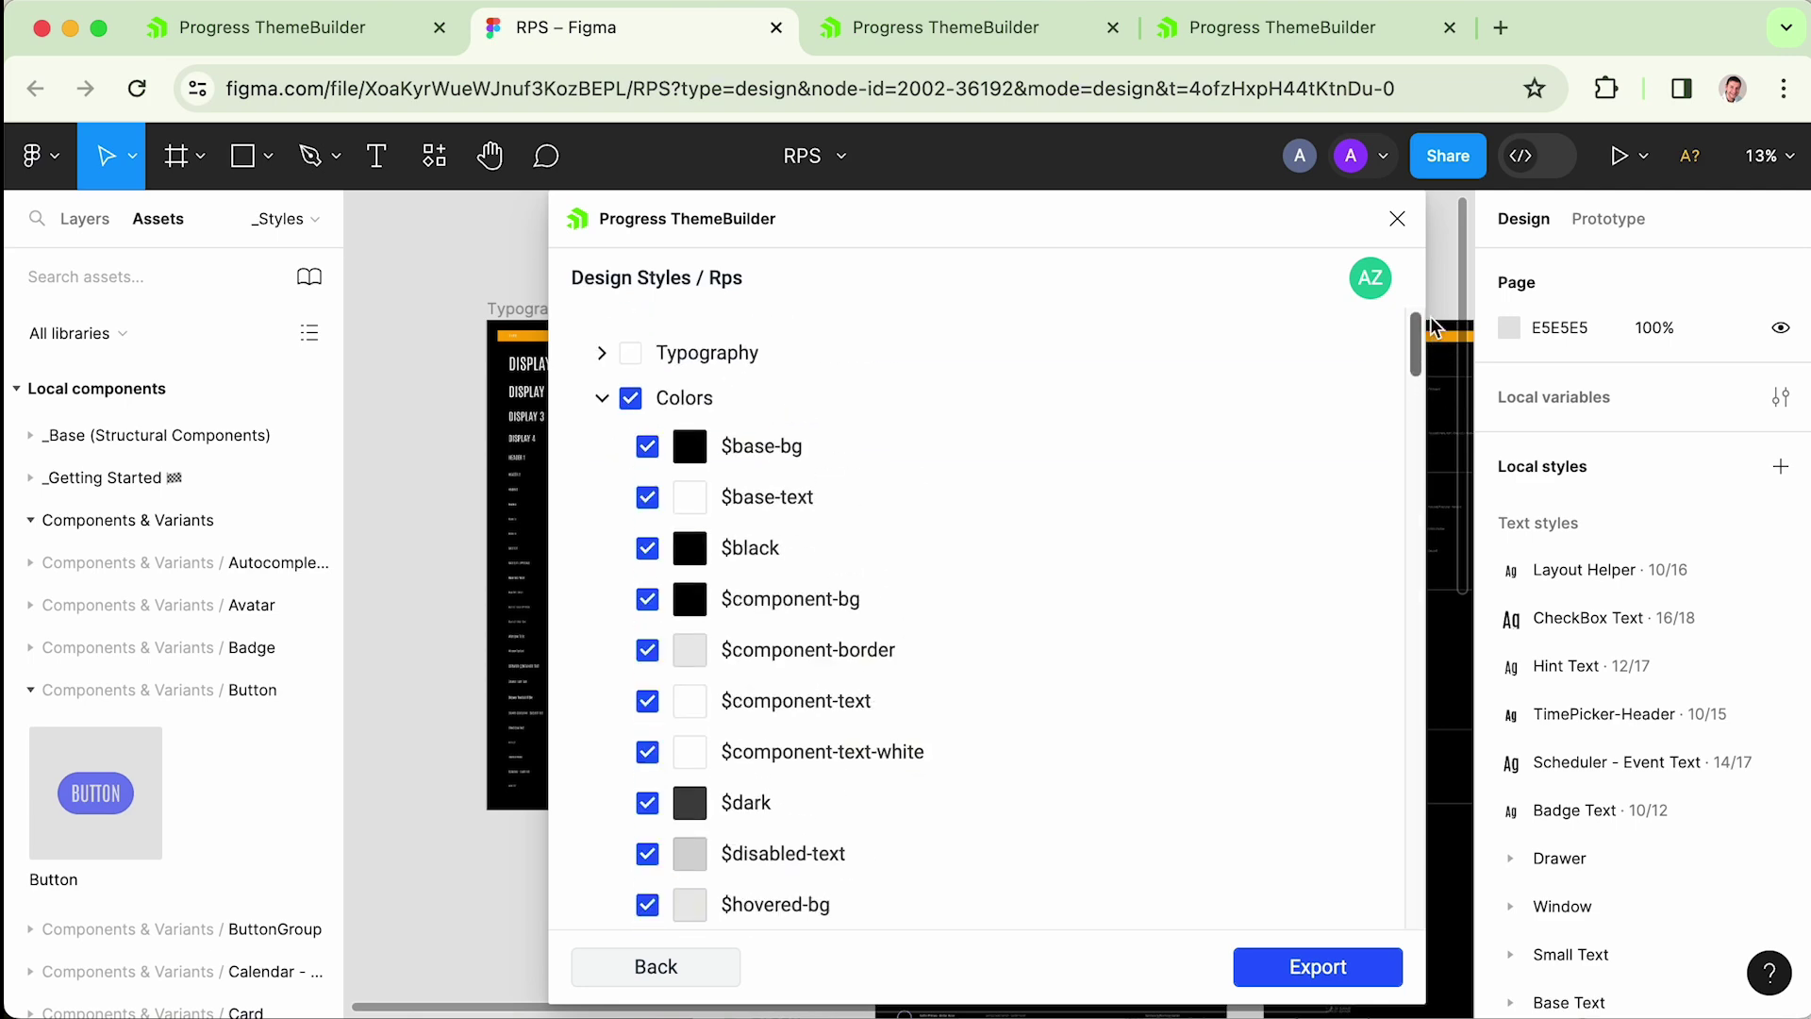
drag(1414, 363, 1404, 194)
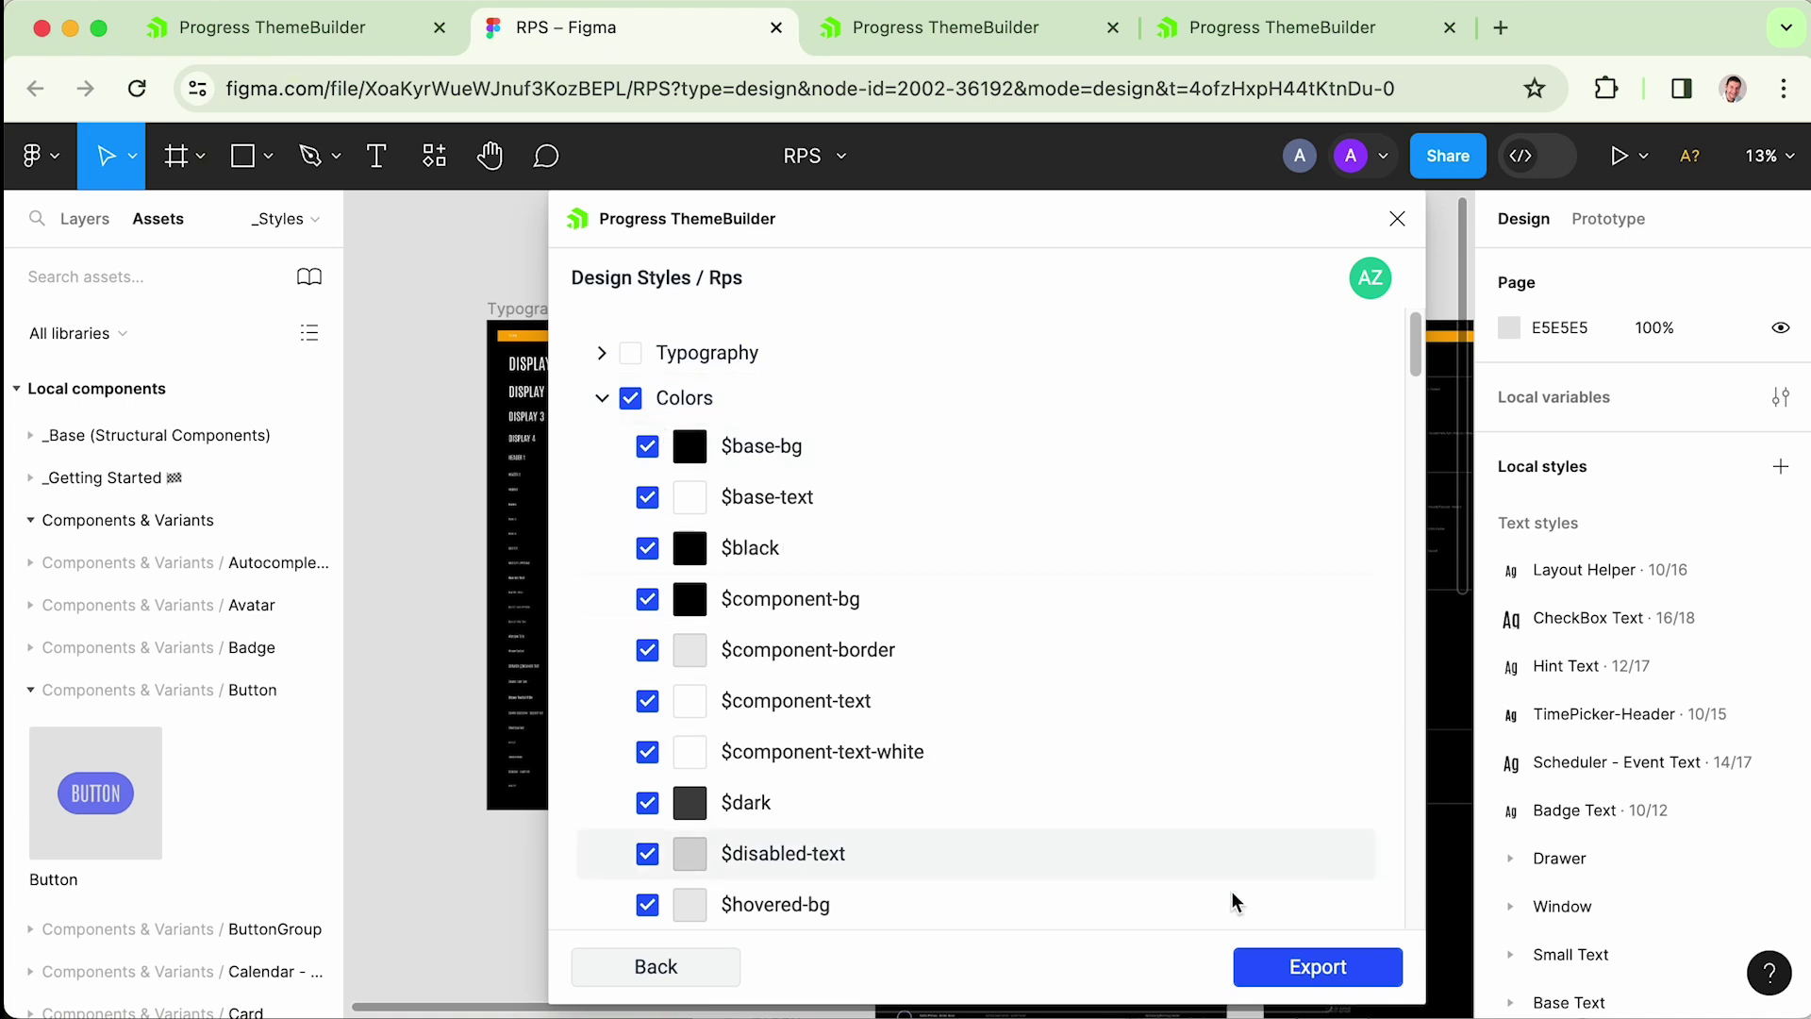
- Export the Colors styles to rps and dismiss the success message
click(1323, 969)
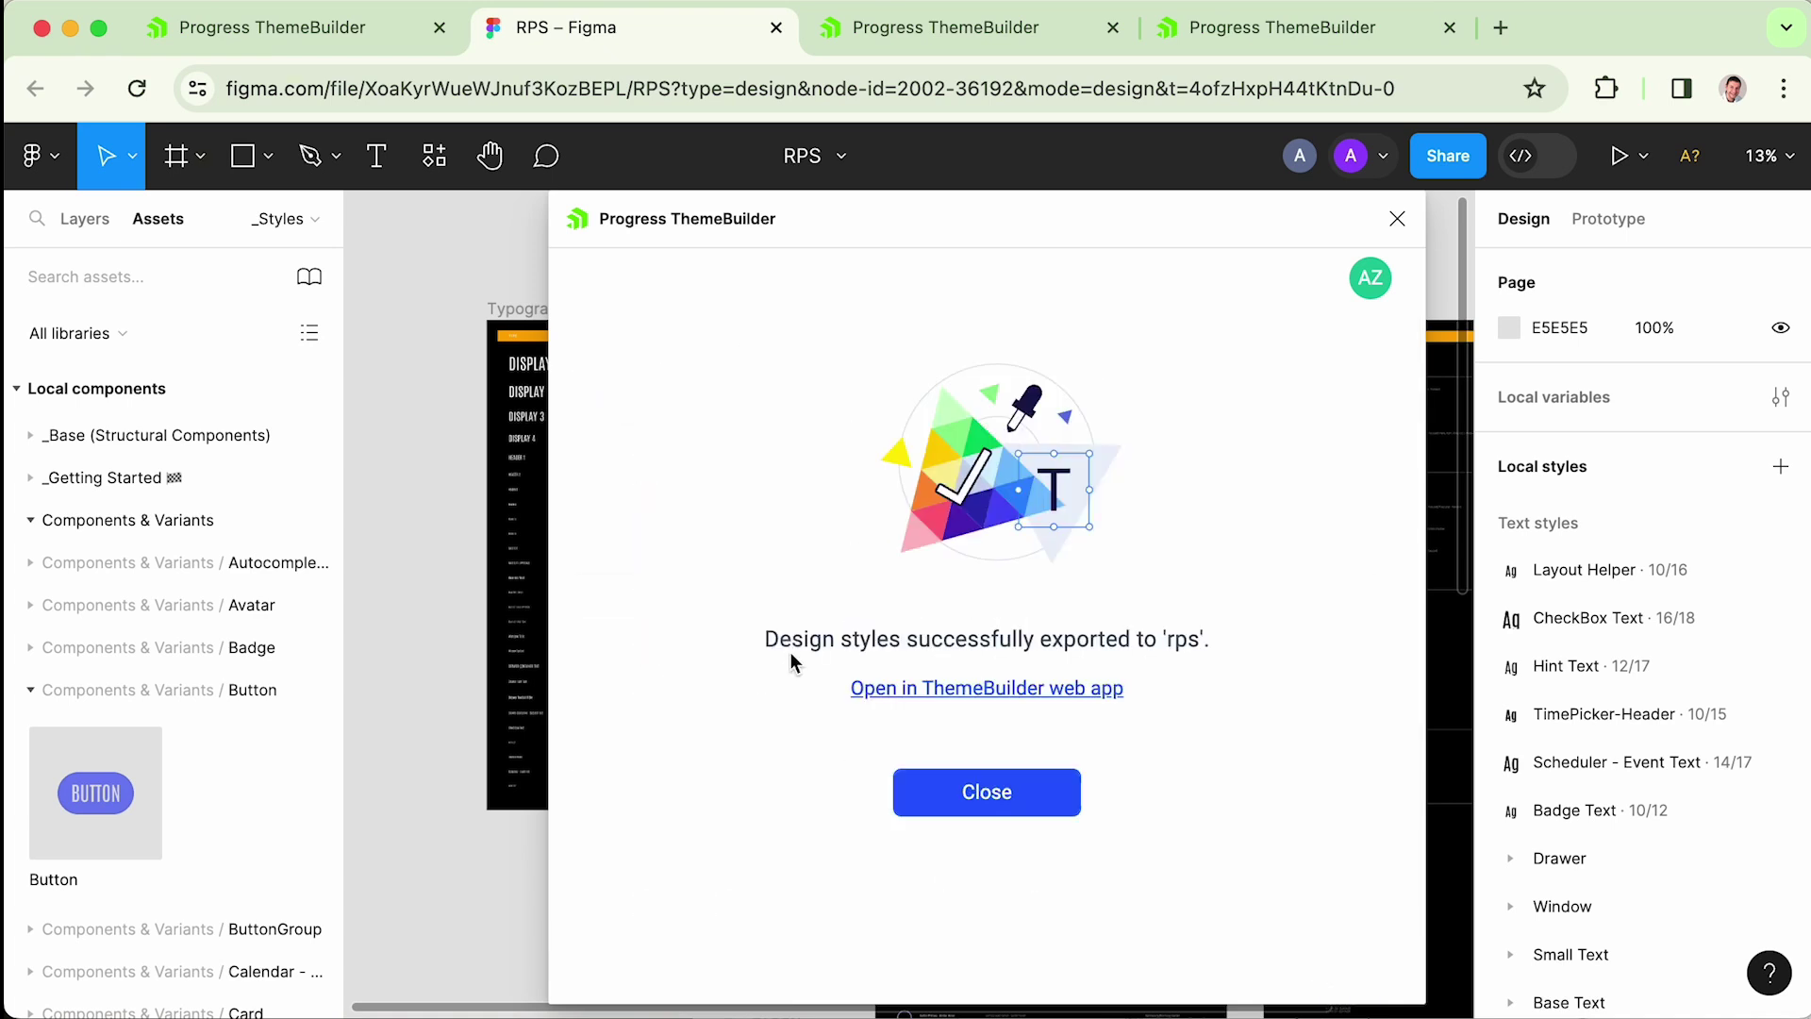
drag(802, 641, 1004, 646)
drag(1101, 647, 1159, 652)
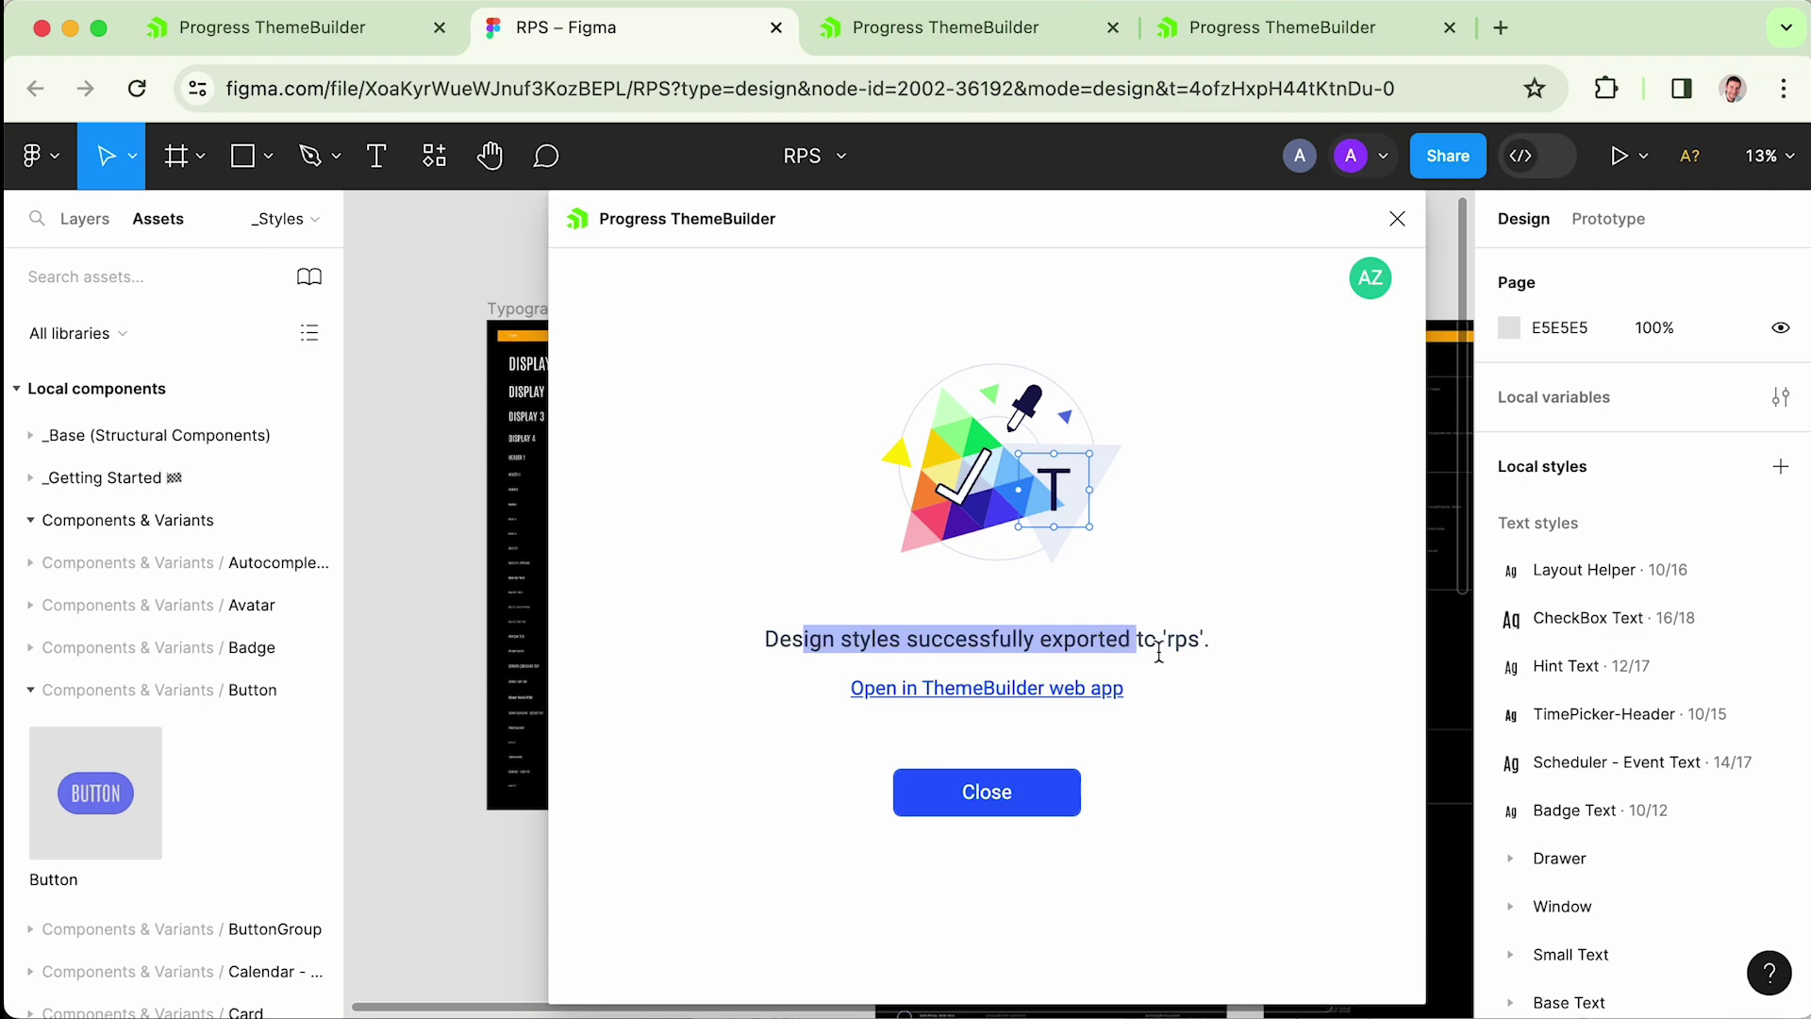
key(Escape)
- Open the Rps project from the ThemeBuilder dashboard and scroll Theme Styles to the Figma Colors group
click(302, 28)
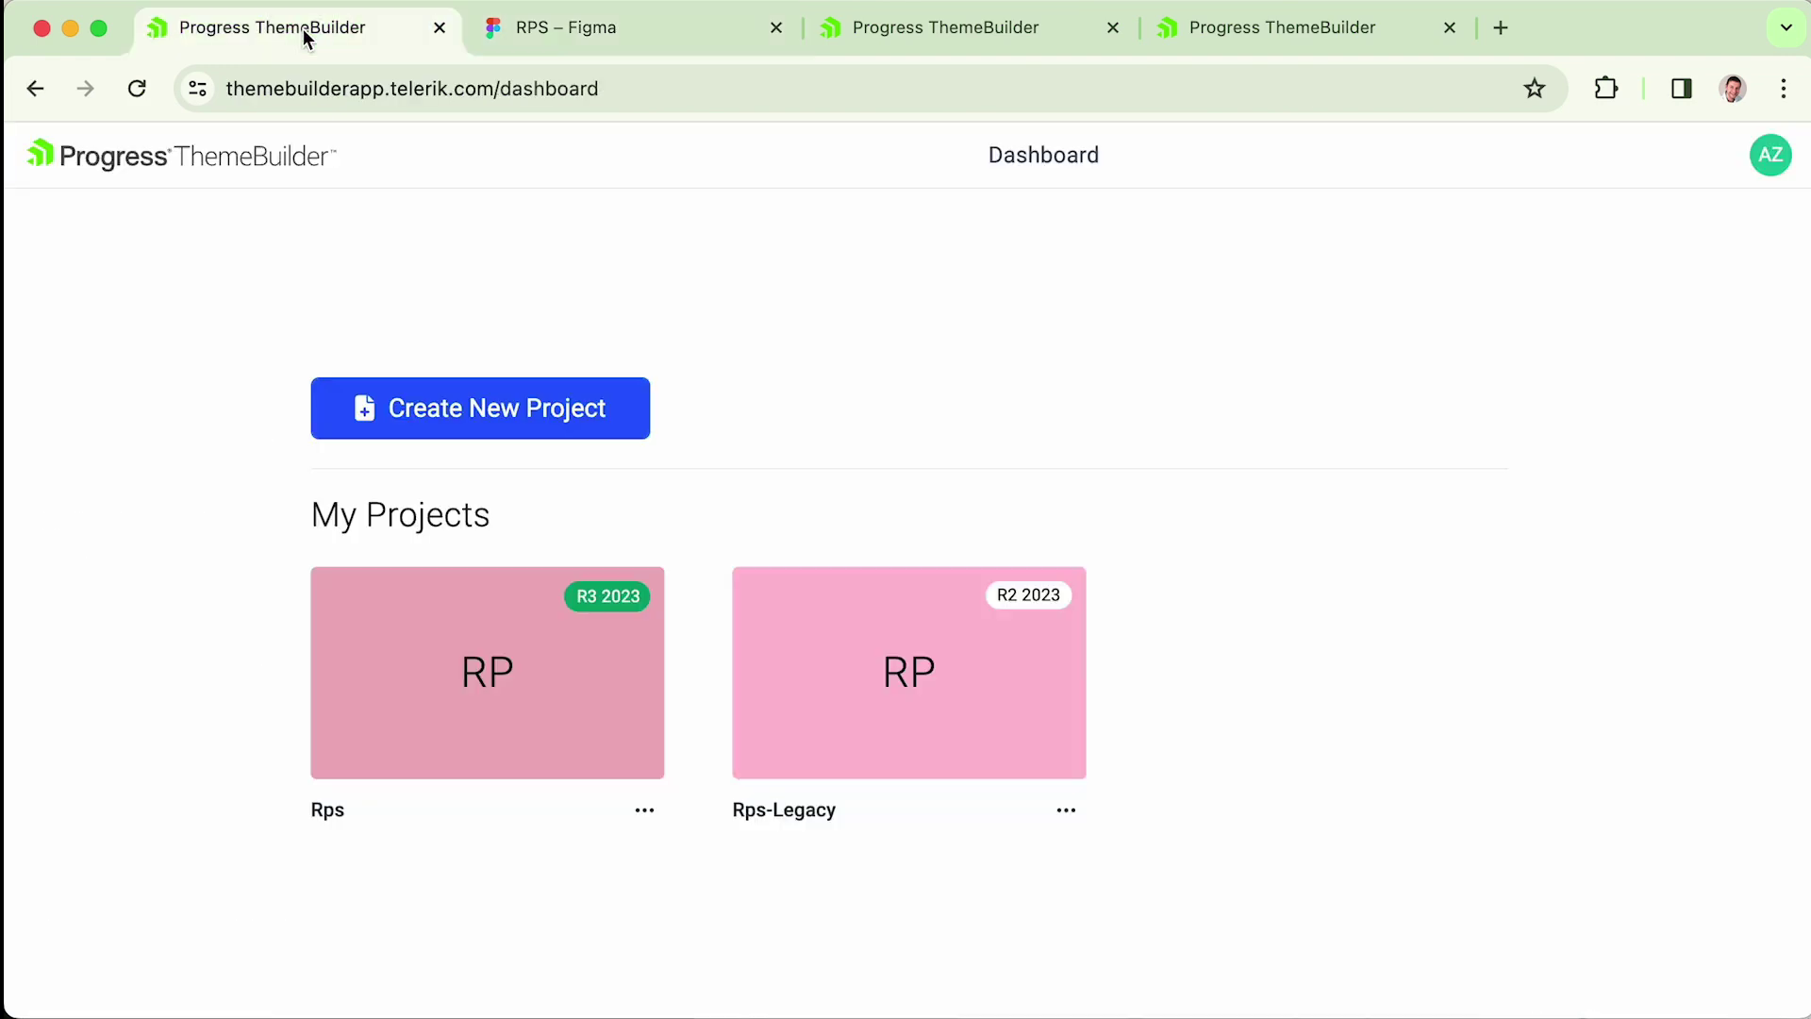
click(485, 682)
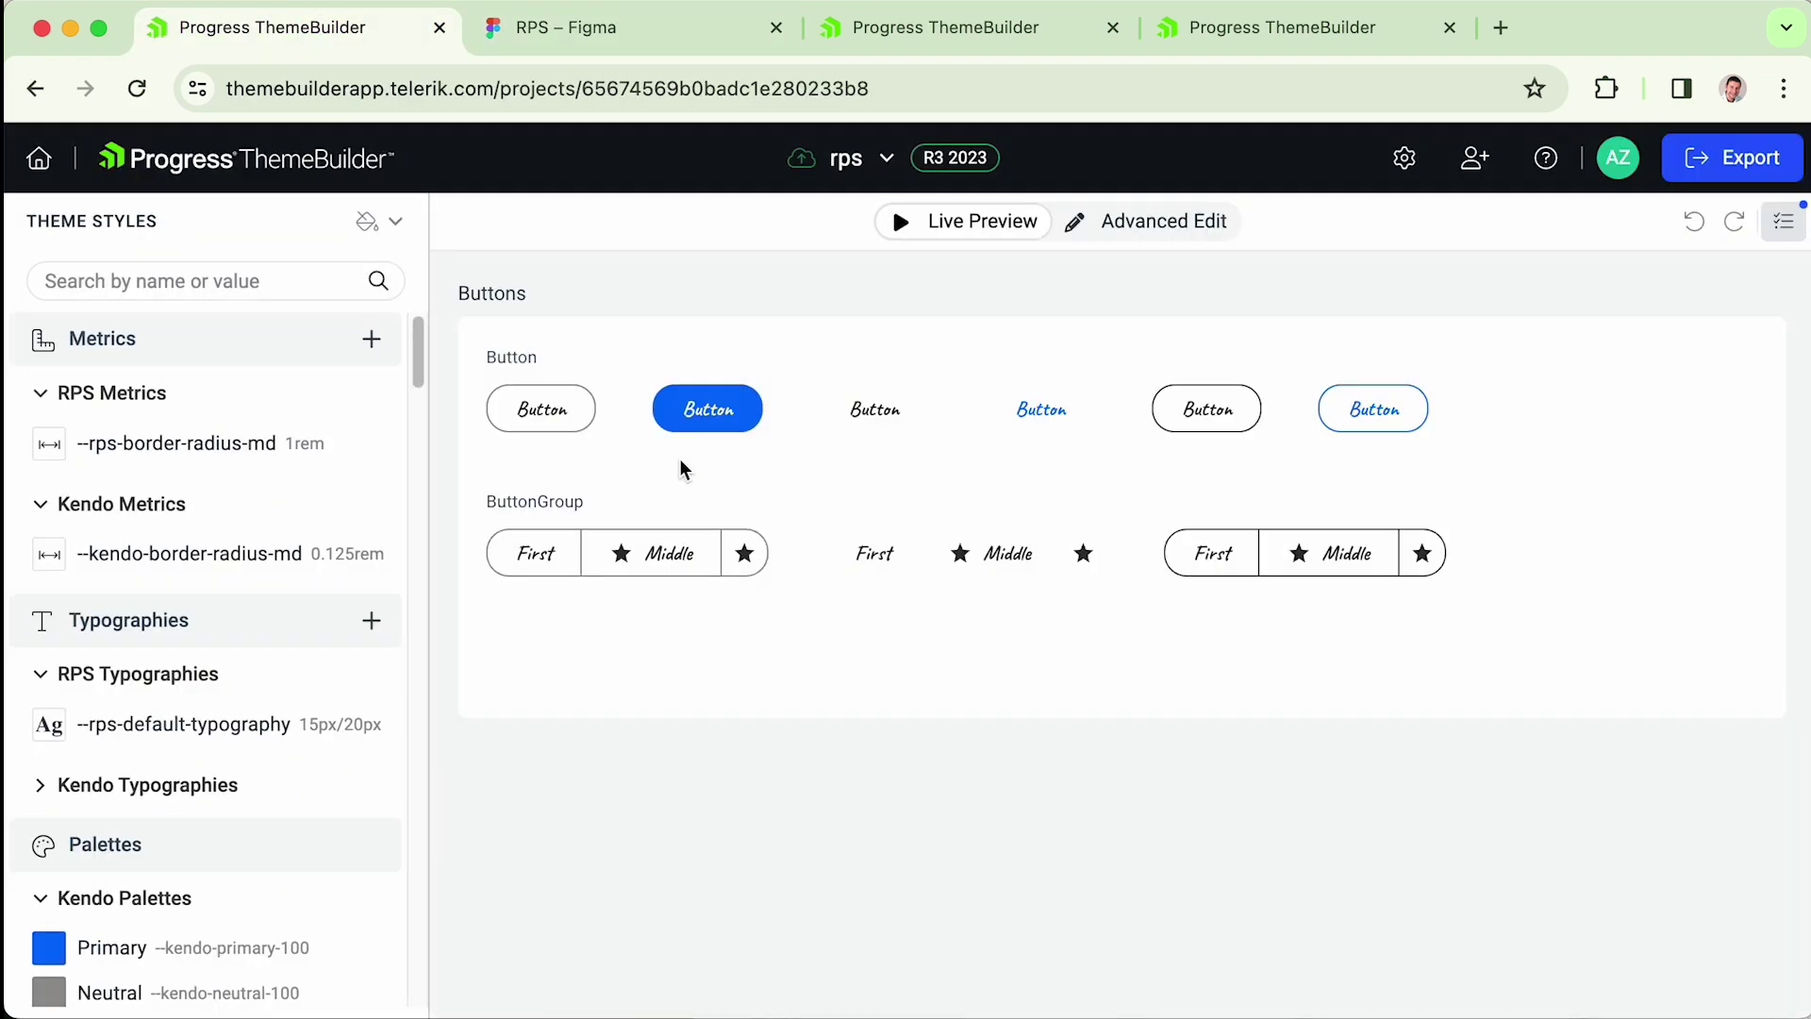
drag(417, 341, 444, 487)
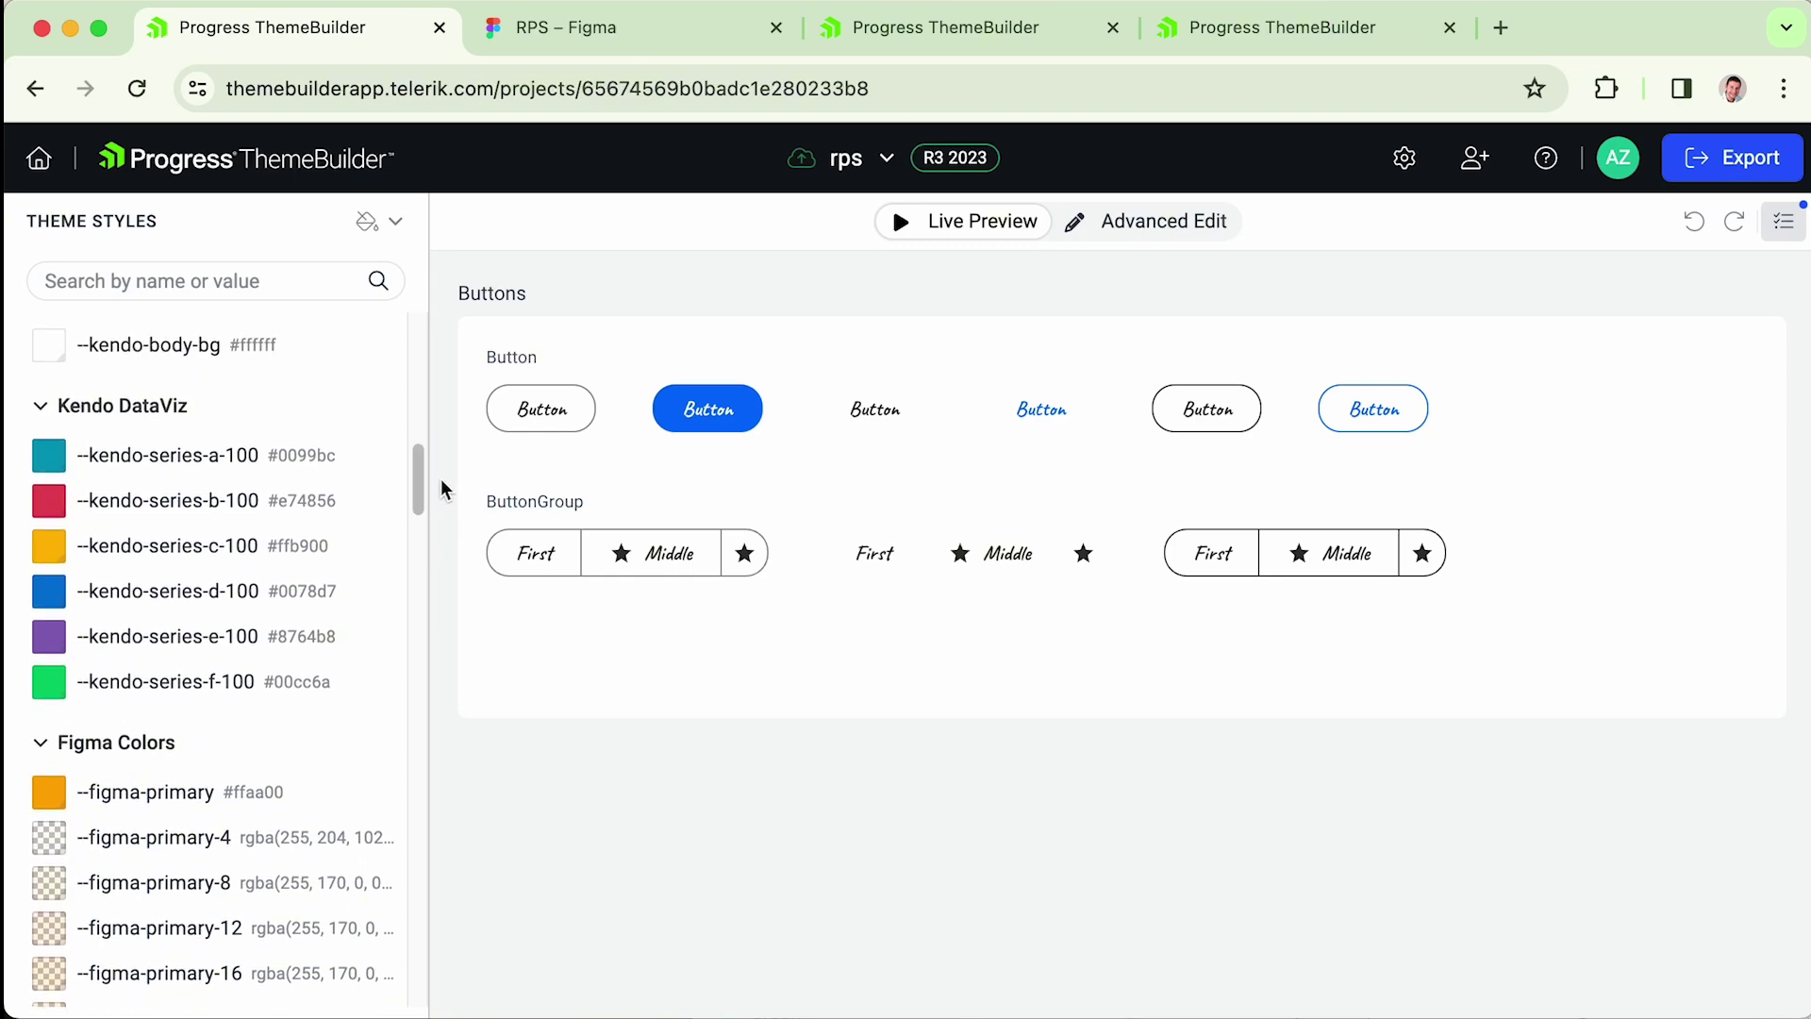
scroll(259, 712, down, 3)
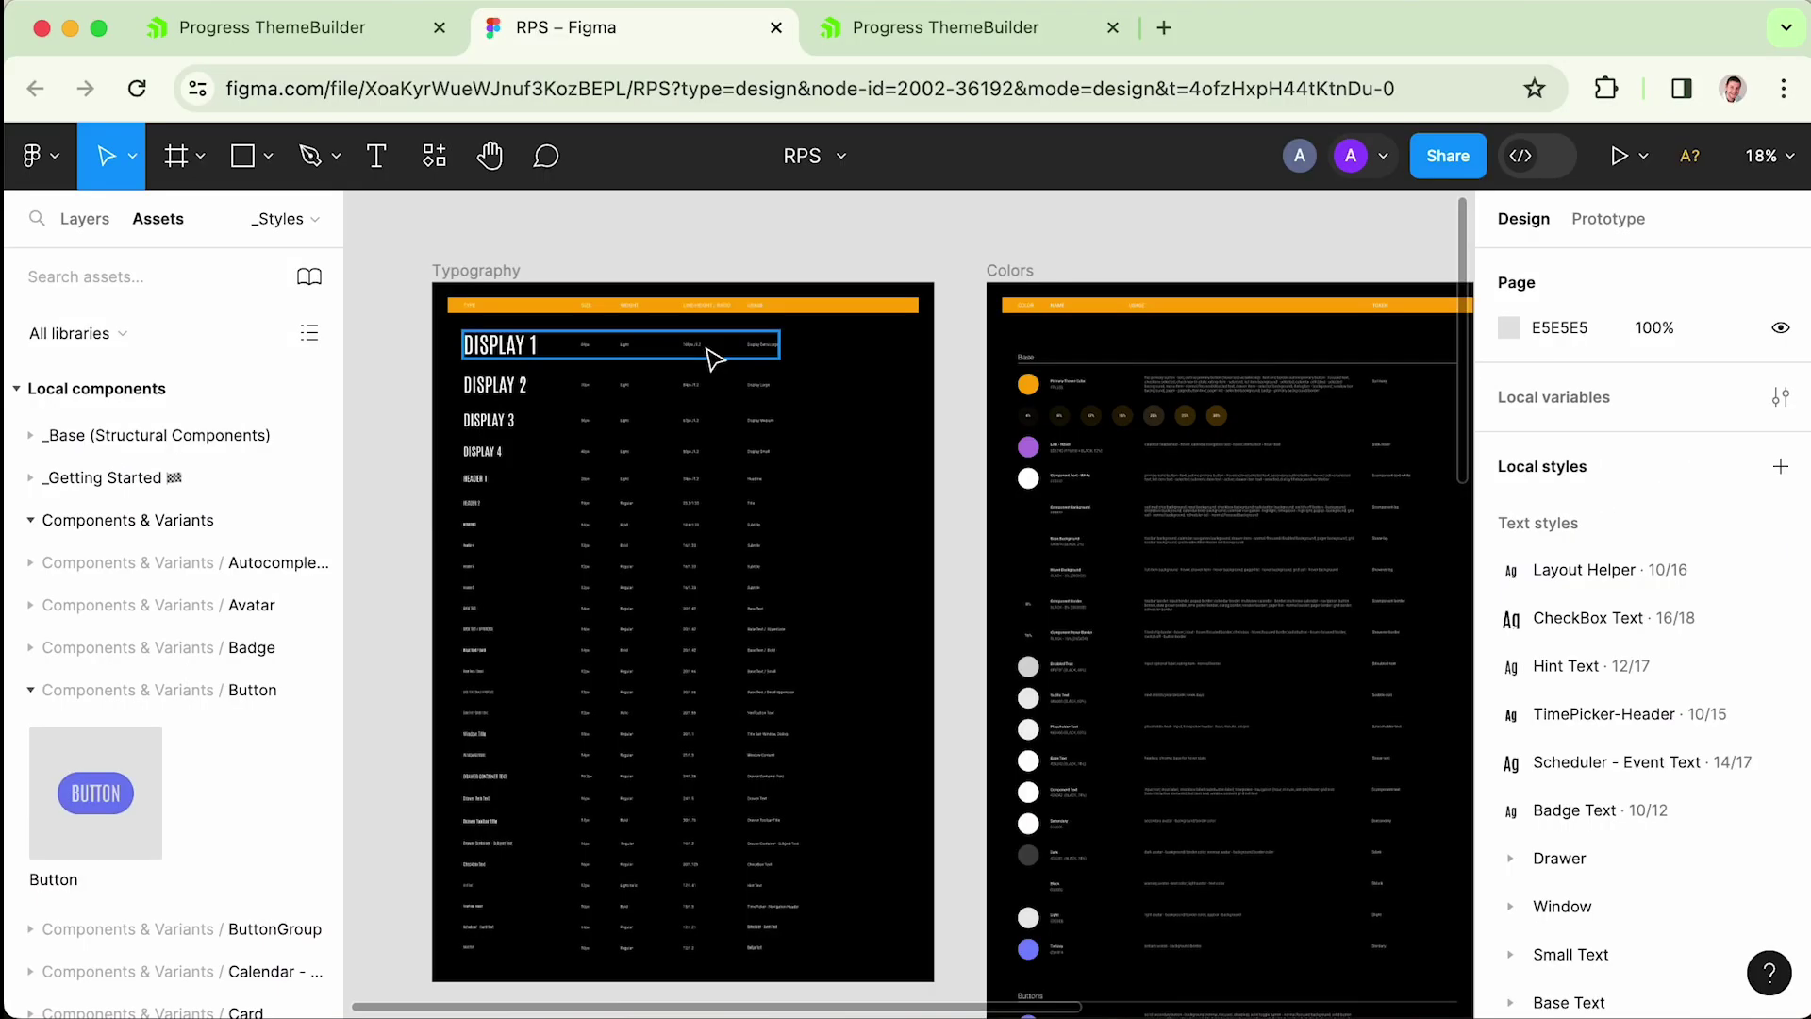
- Start the Progress ThemeBuilder Export Styles plugin again from Figma's main menu
scroll(1007, 675, down, 10)
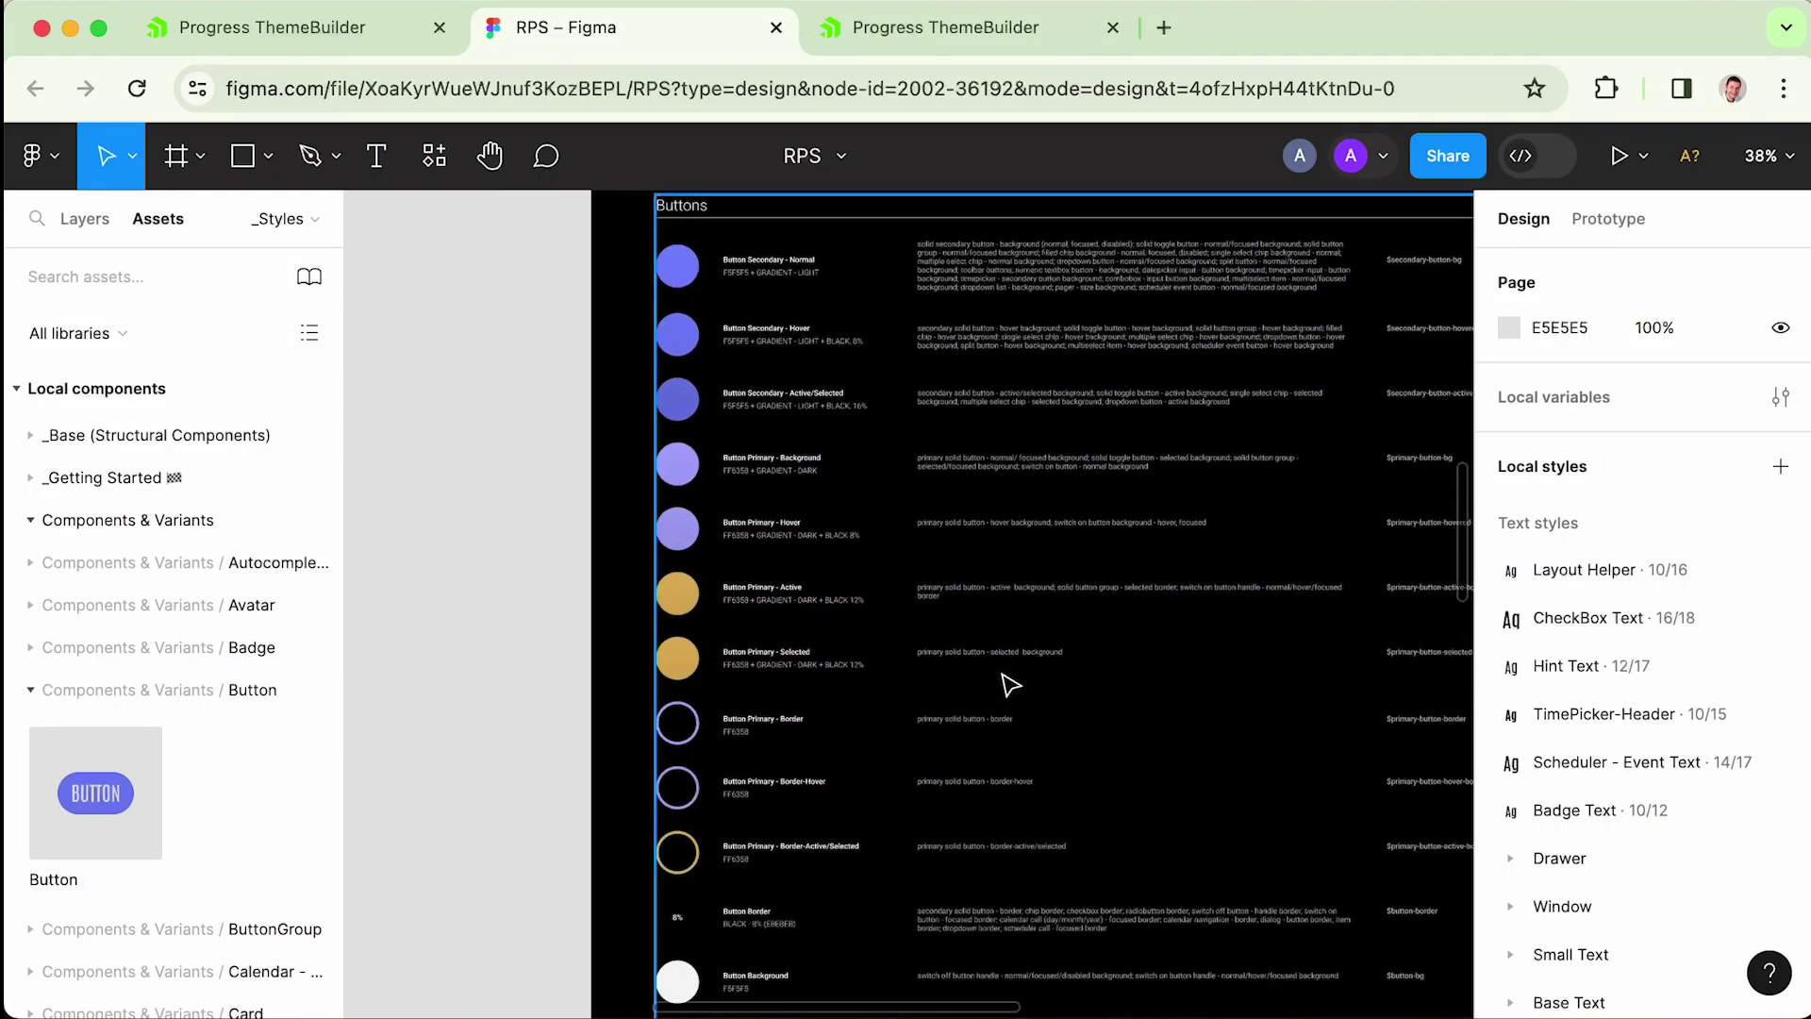
scroll(922, 611, up, 10)
scroll(922, 611, left, 7)
scroll(922, 611, up, 4)
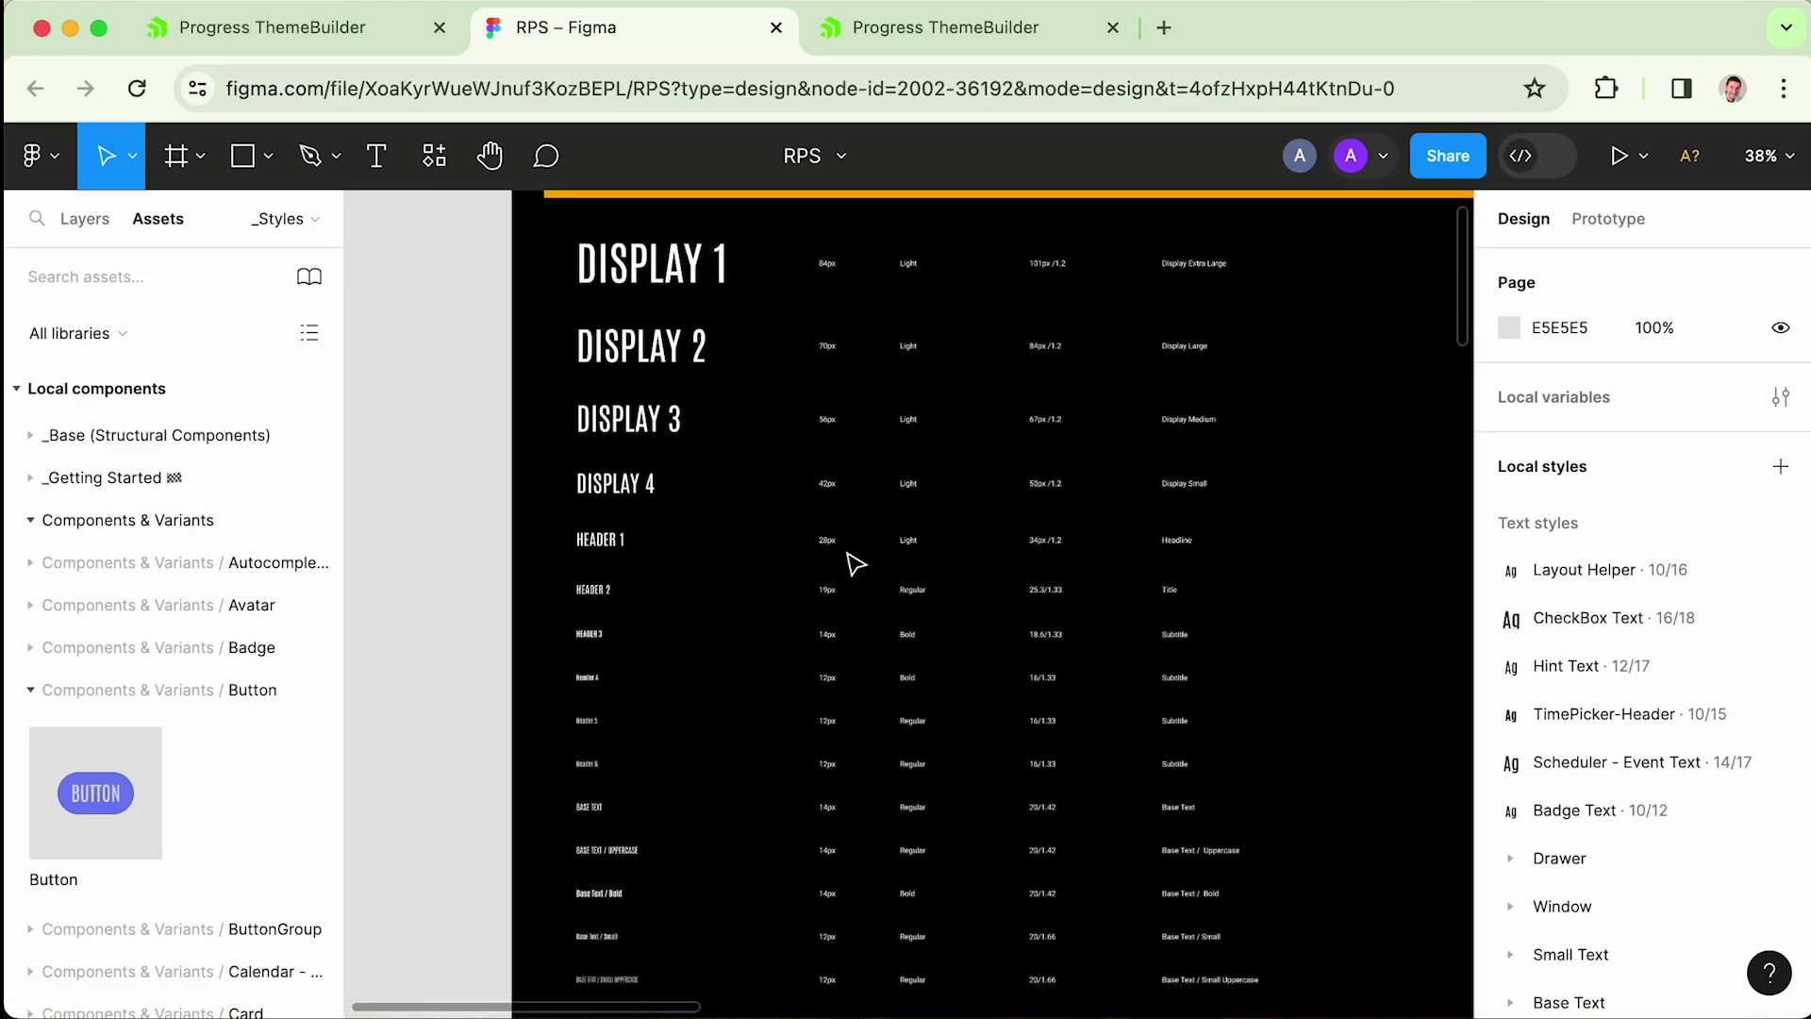
scroll(698, 450, down, 2)
scroll(698, 449, left, 2)
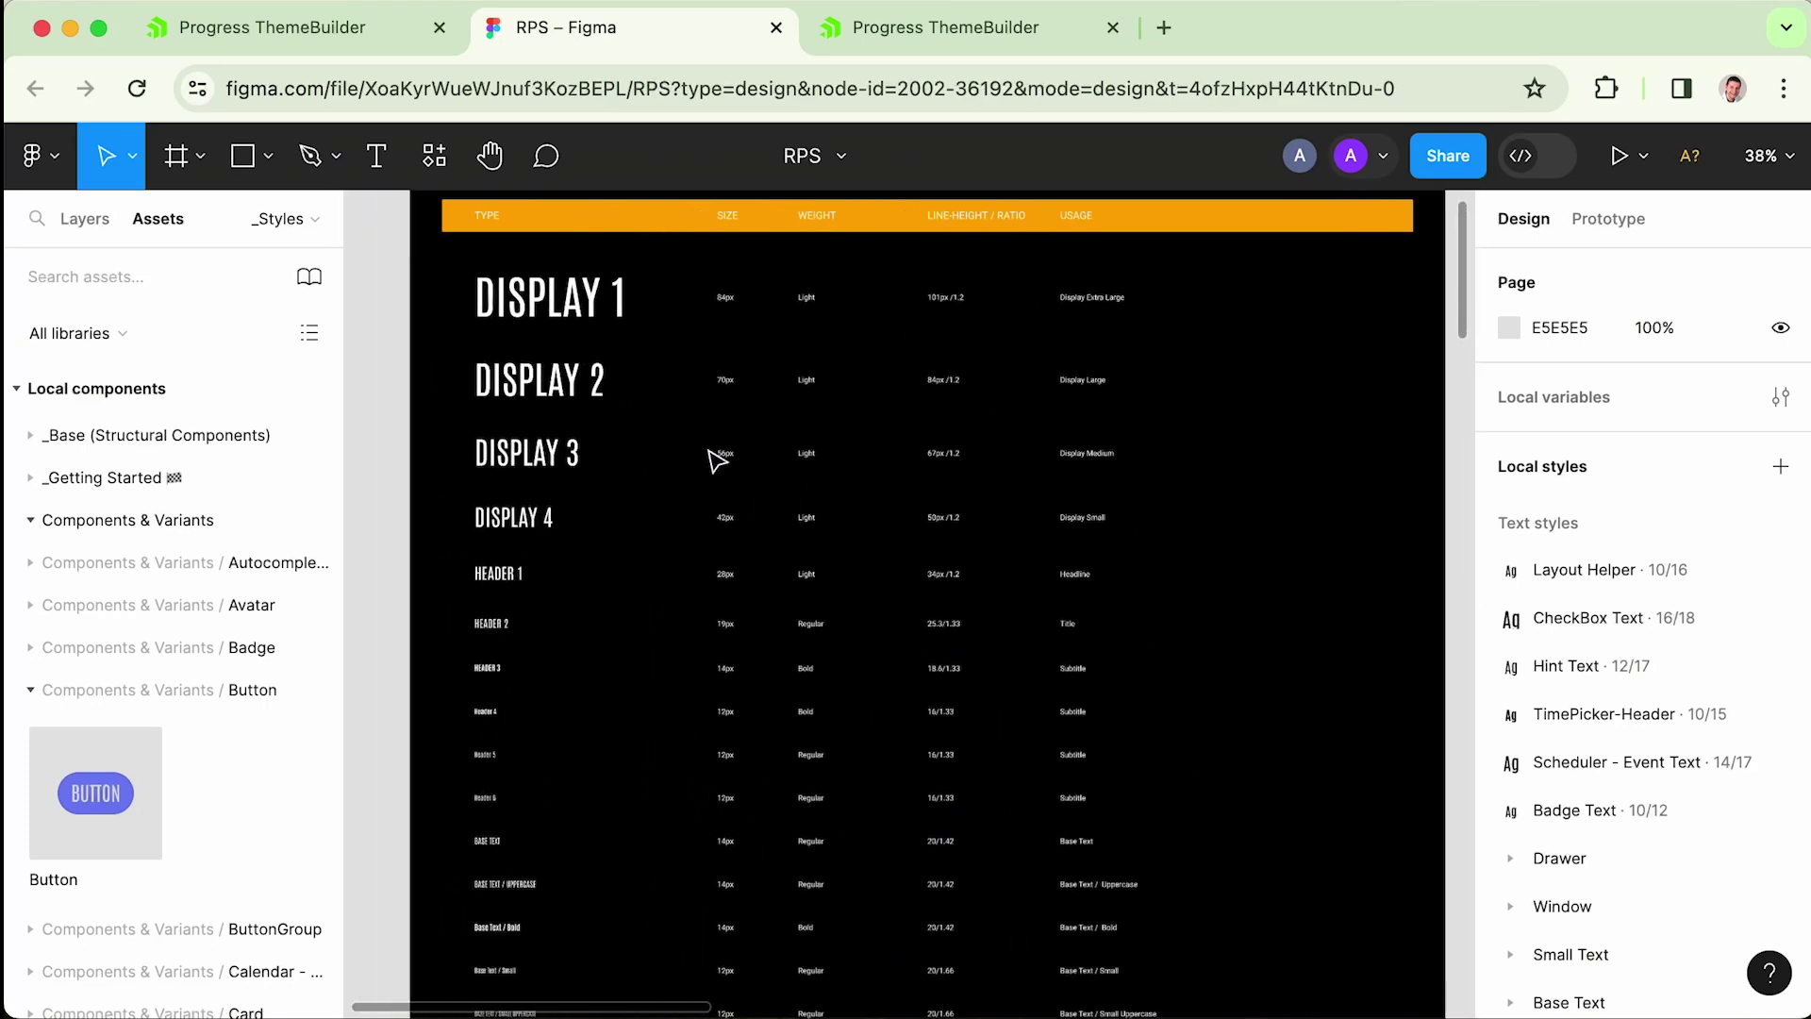
click(33, 156)
mouse_move(89, 597)
mouse_move(436, 634)
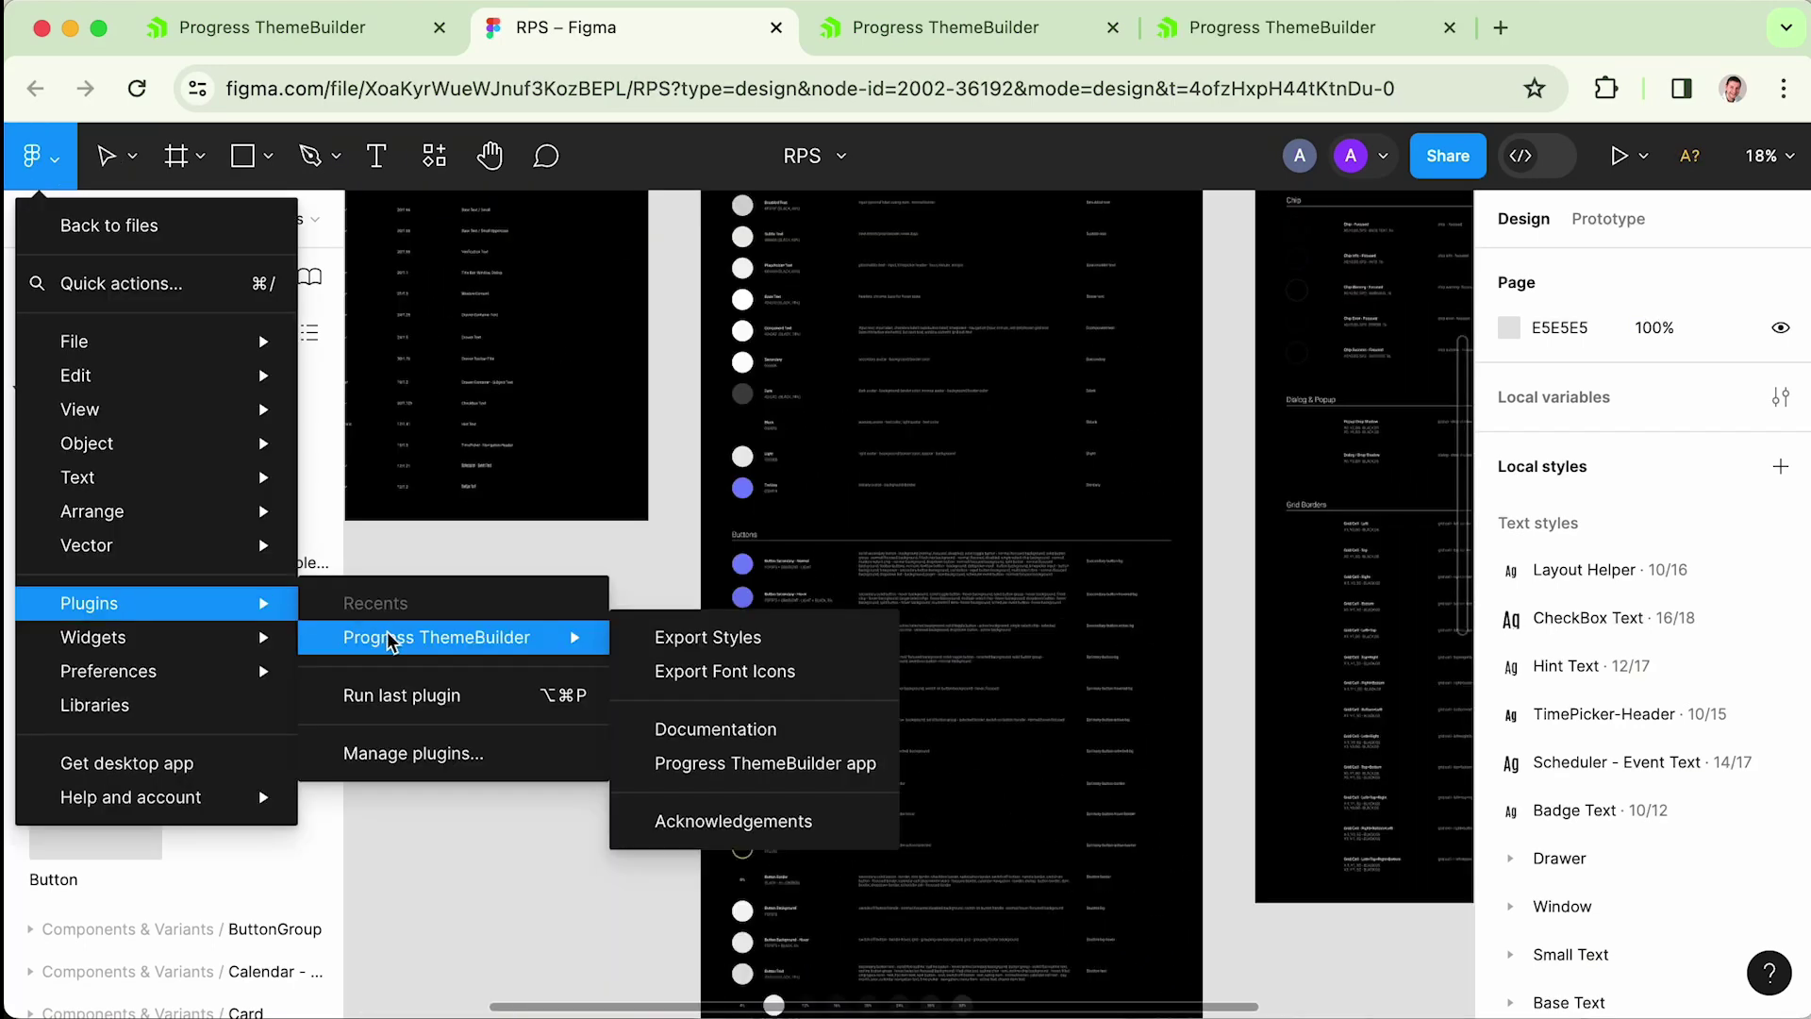
click(717, 635)
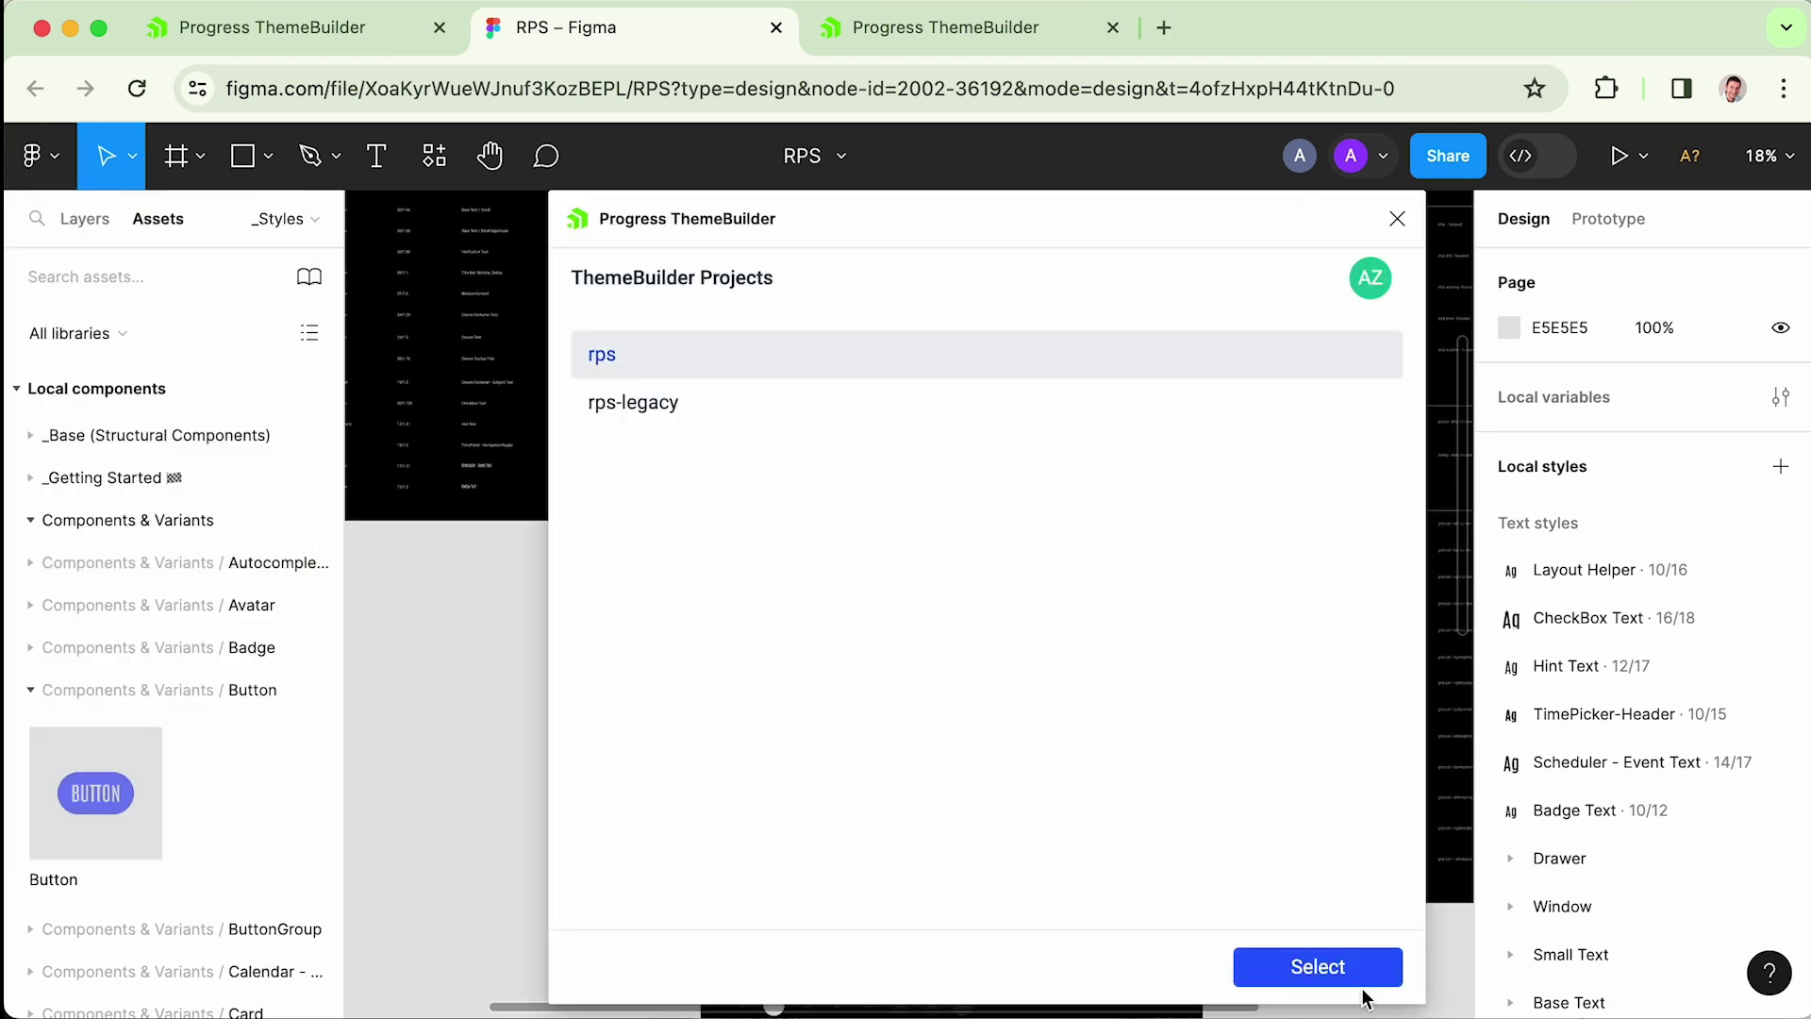
- Export the Typography and Effects styles to rps and return to the ThemeBuilder project
click(1363, 987)
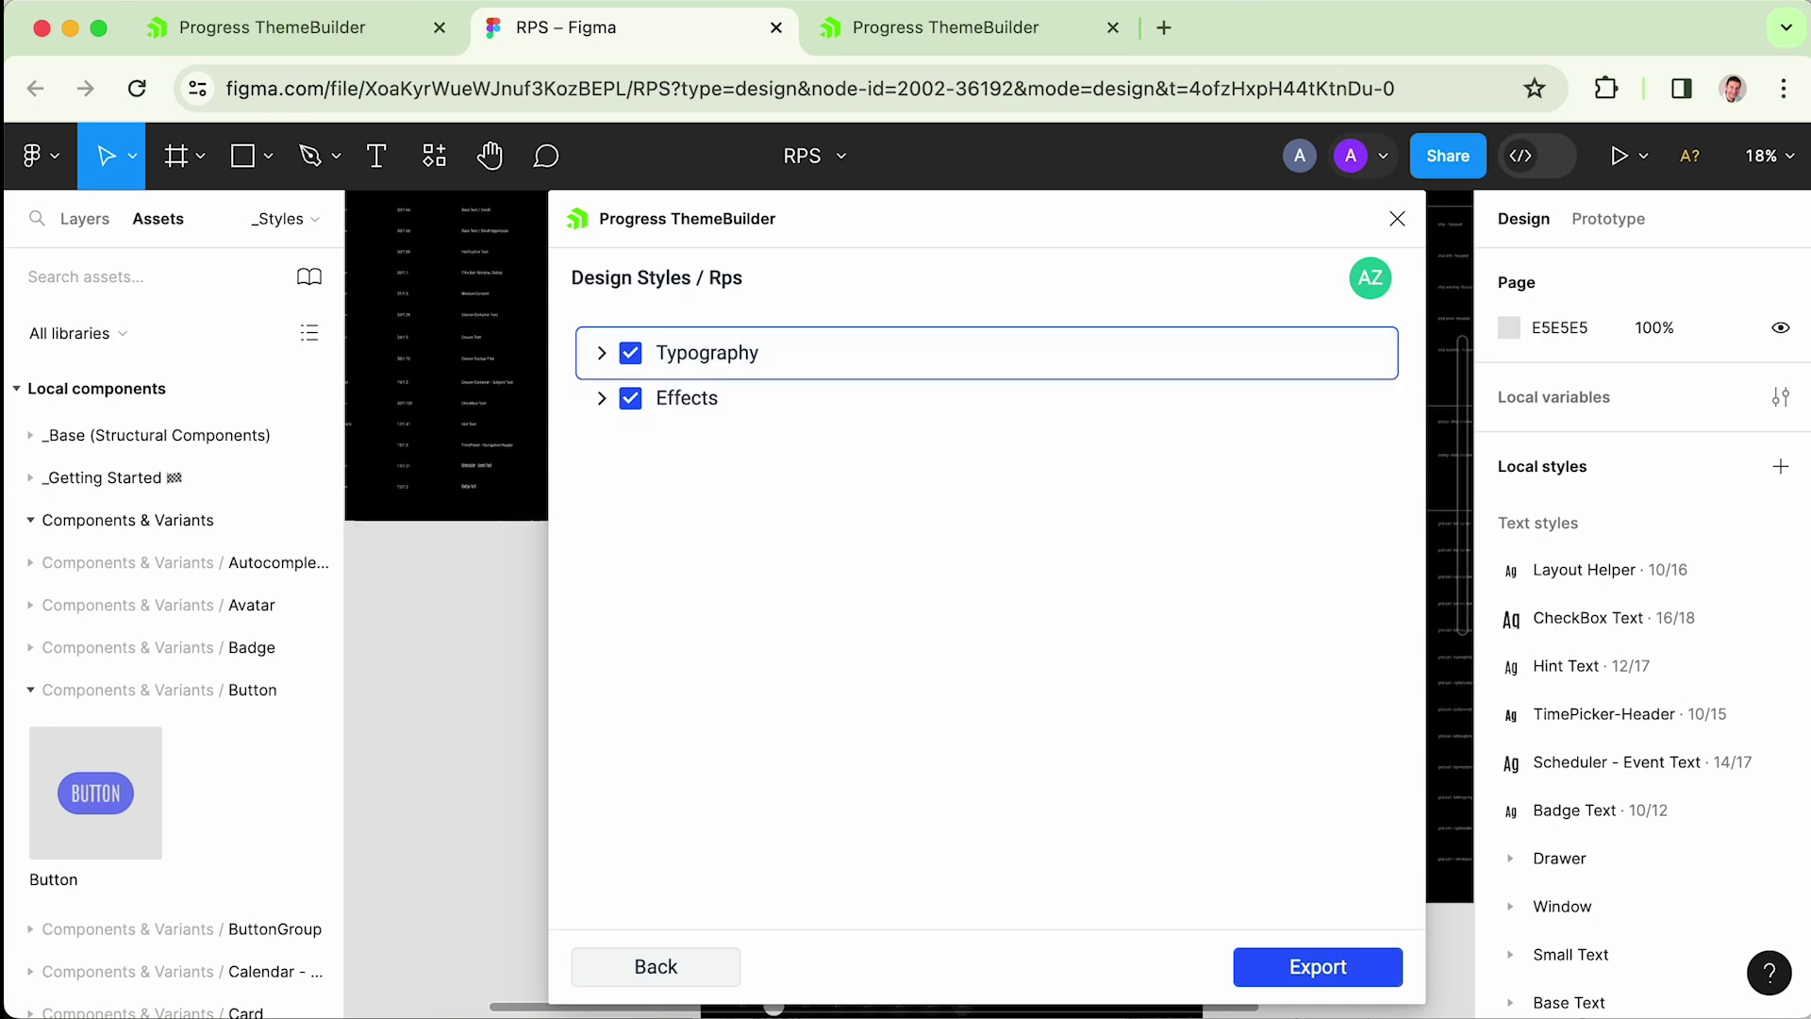
click(1313, 967)
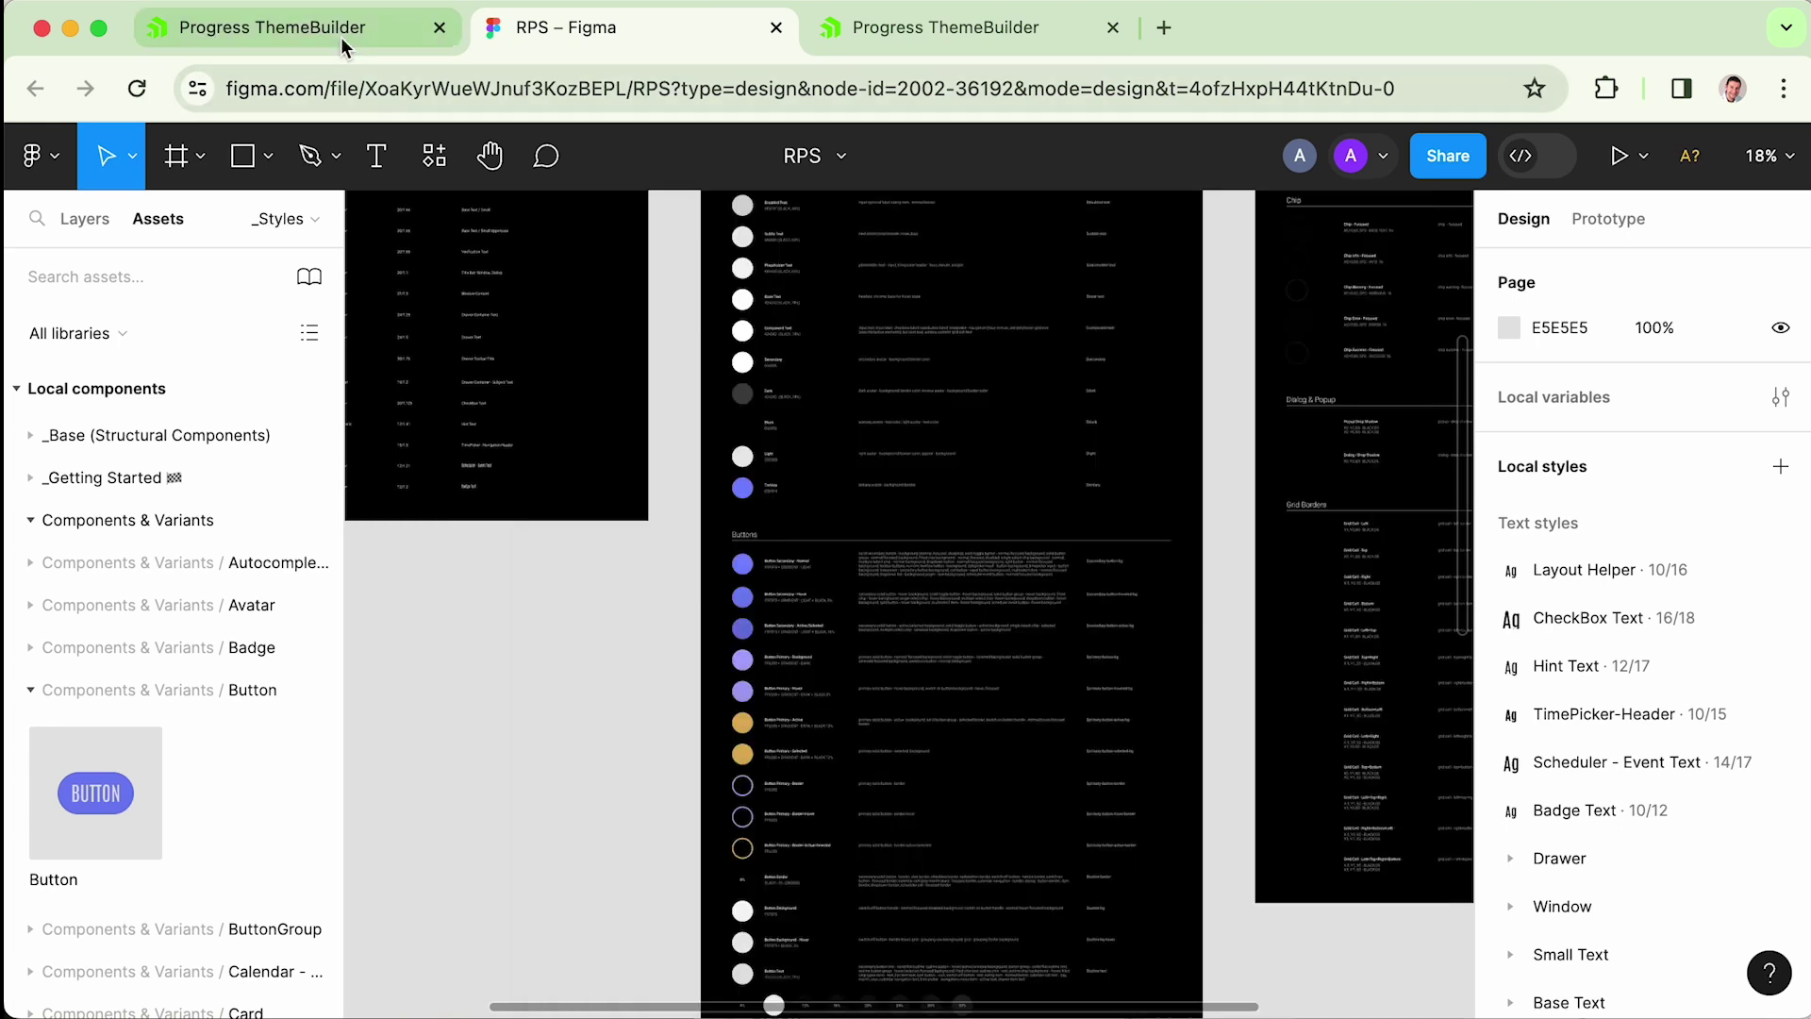
click(336, 39)
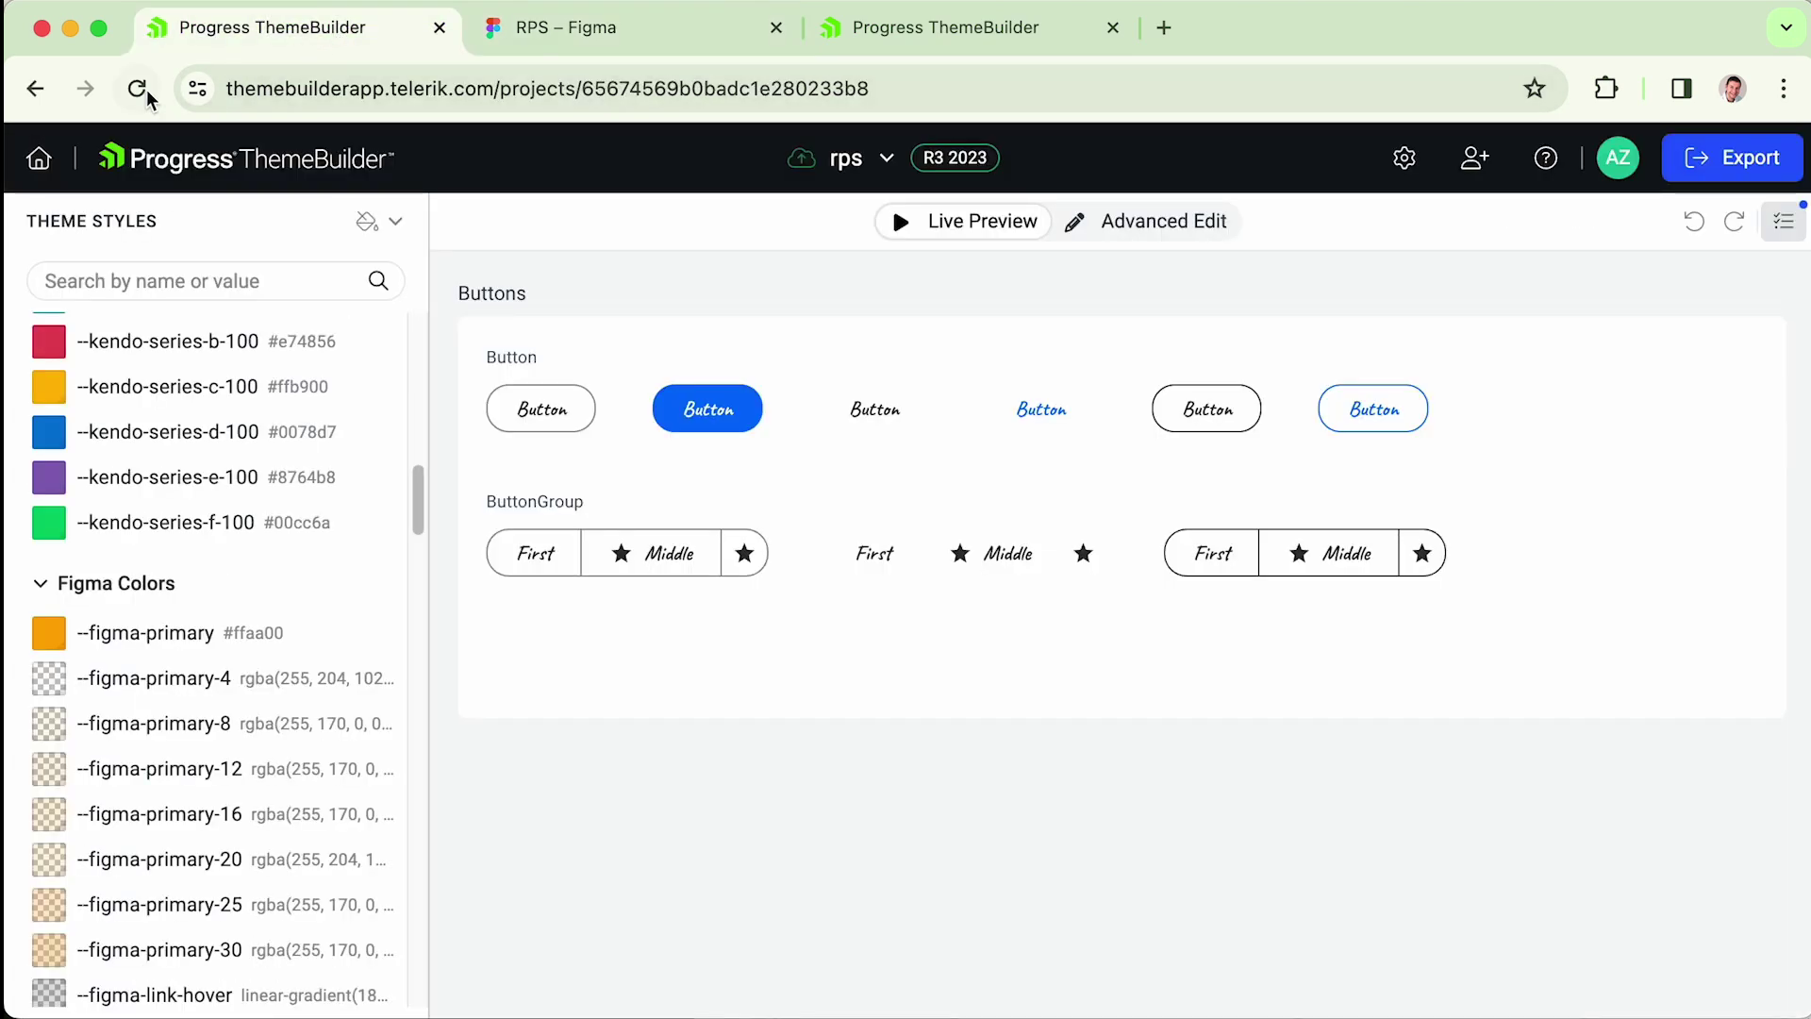
drag(418, 500, 416, 376)
click(194, 431)
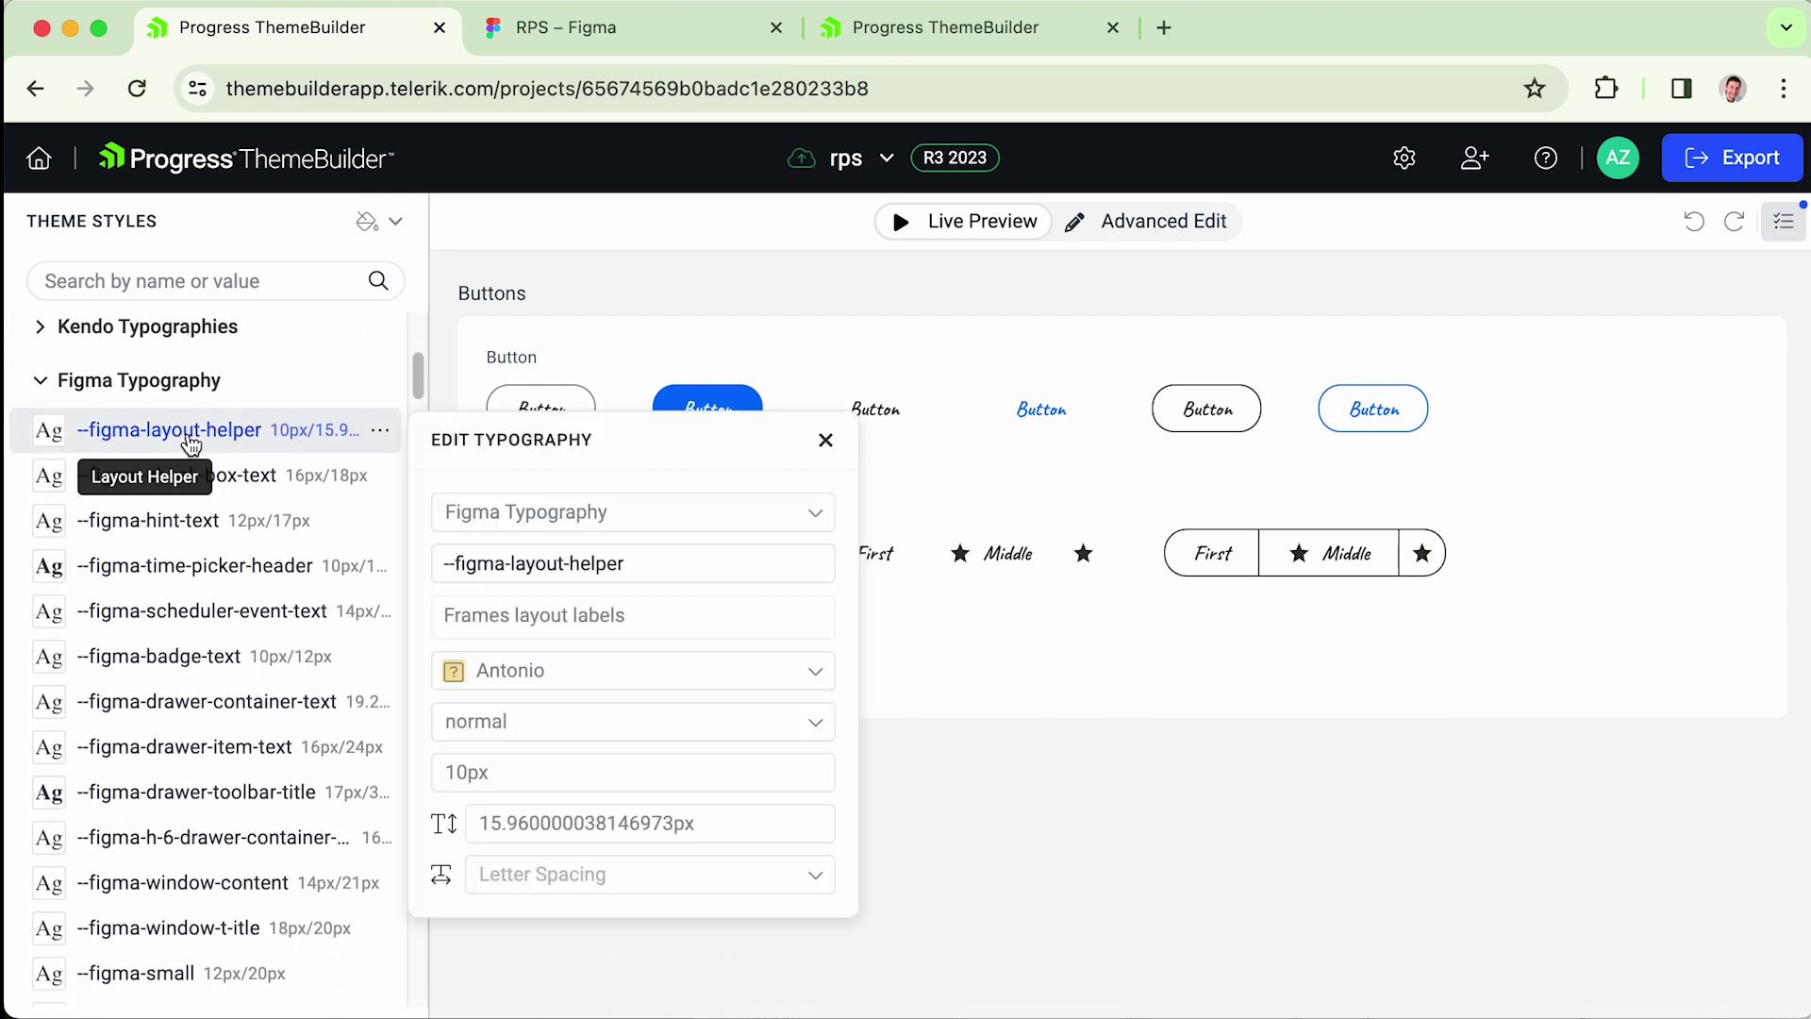
drag(418, 376, 419, 926)
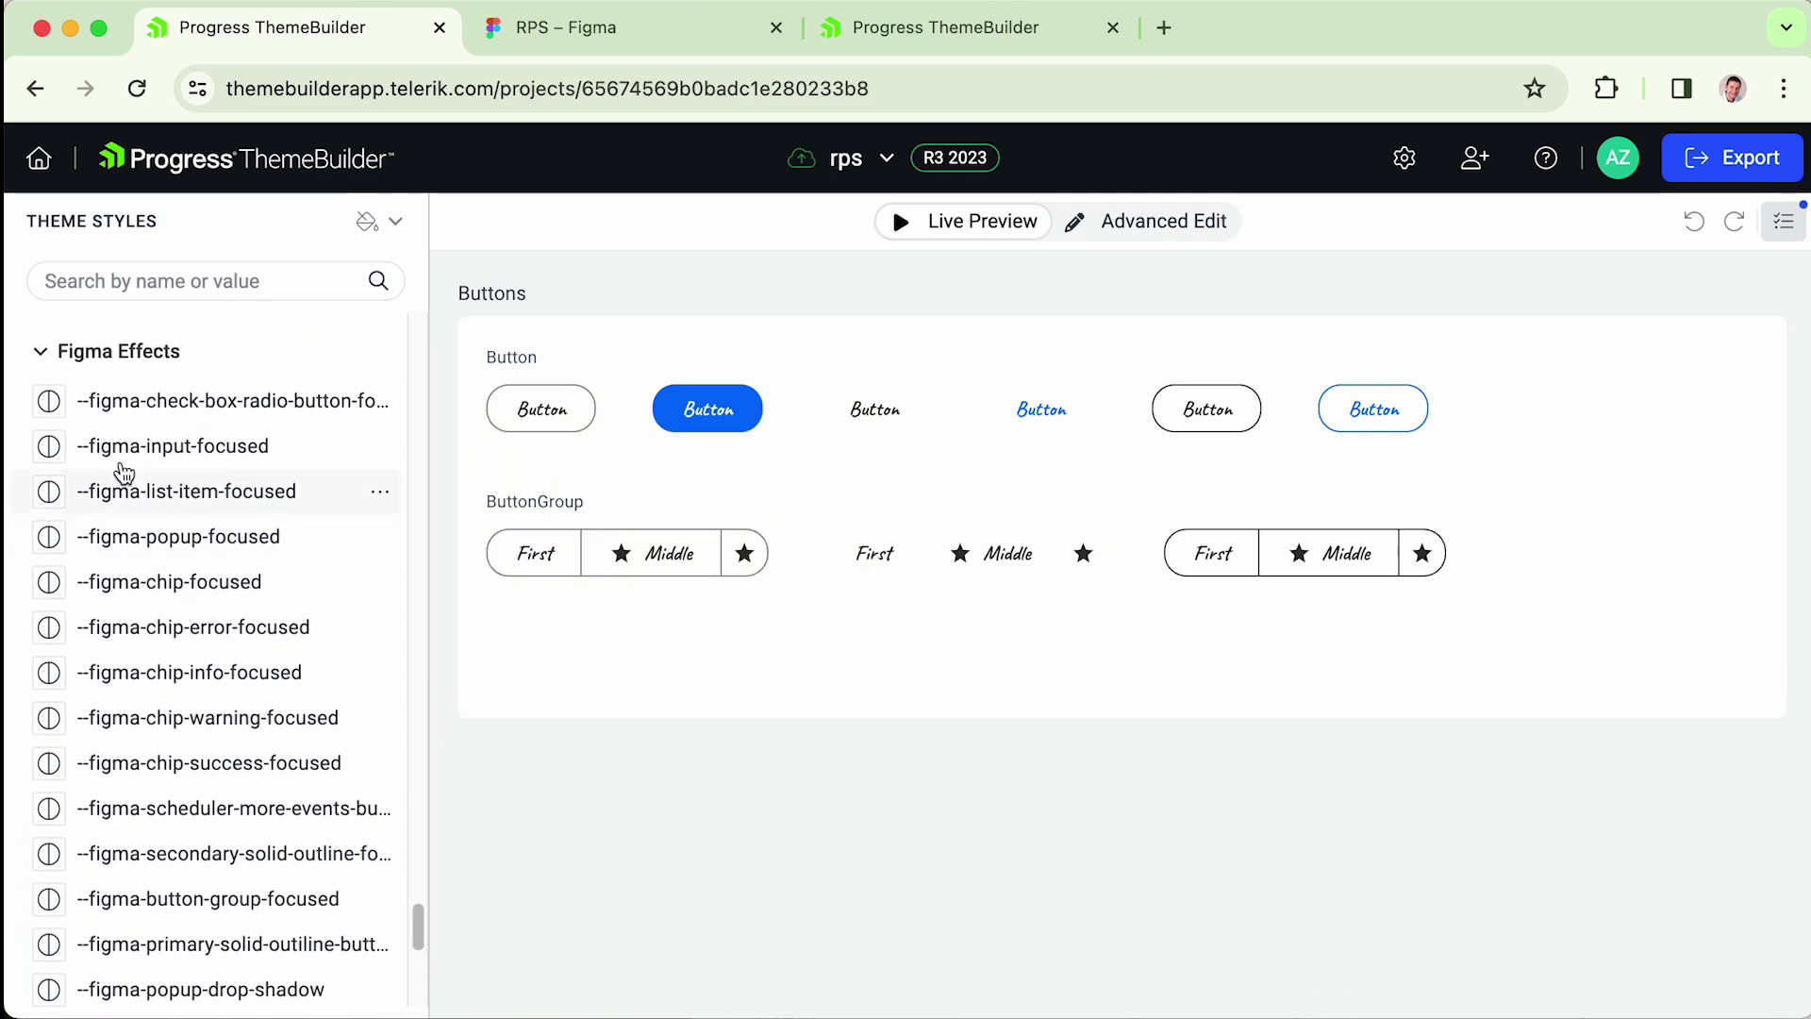
click(155, 404)
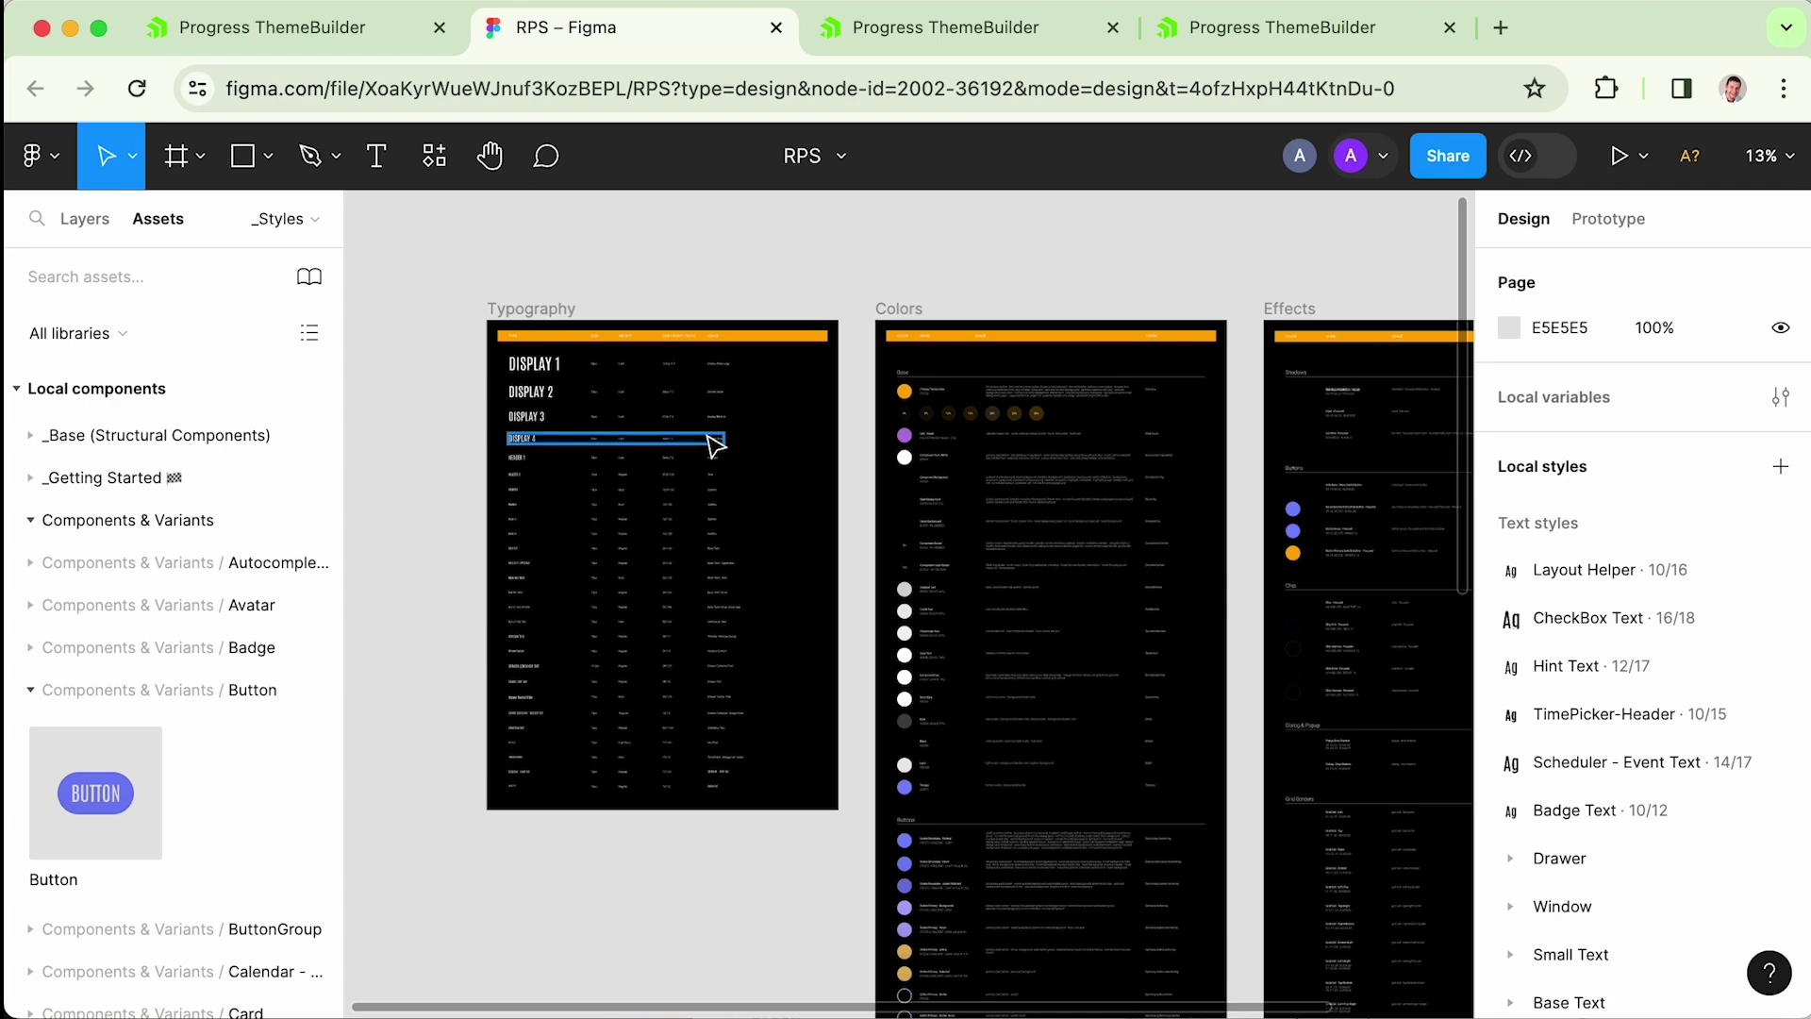
scroll(745, 444, up, 3)
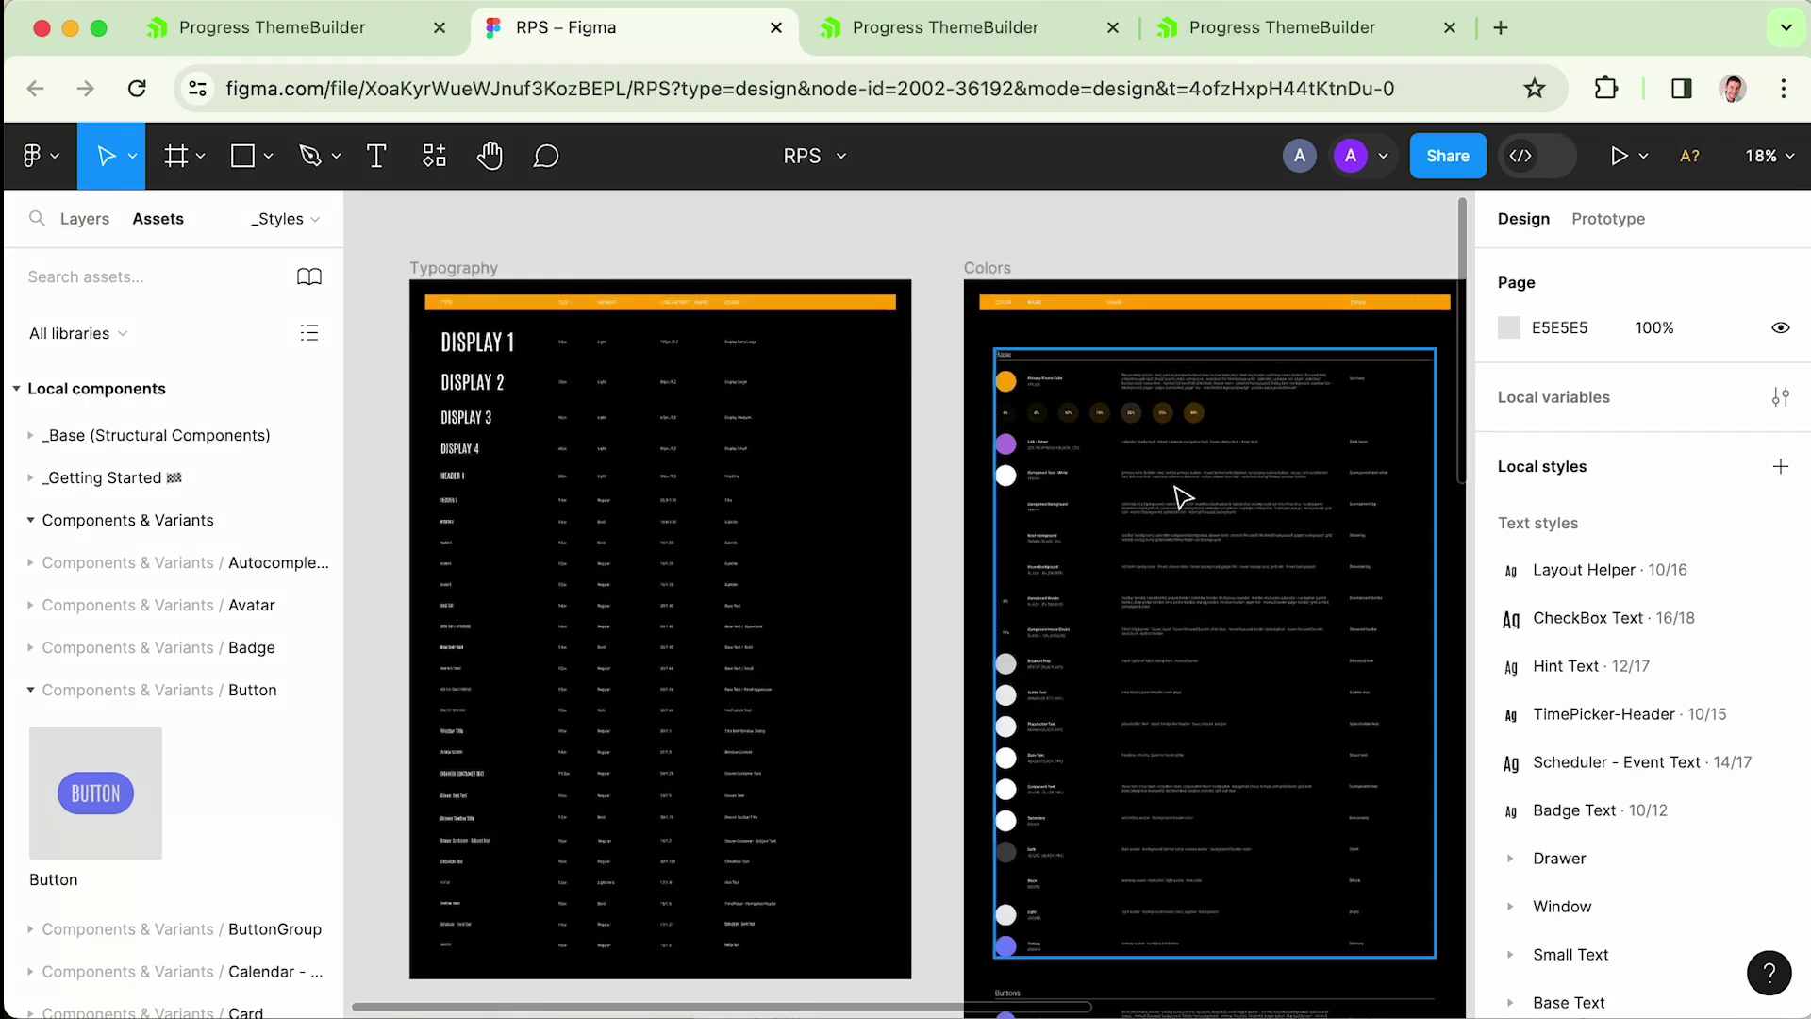
scroll(642, 578, down, 5)
scroll(643, 578, right, 3)
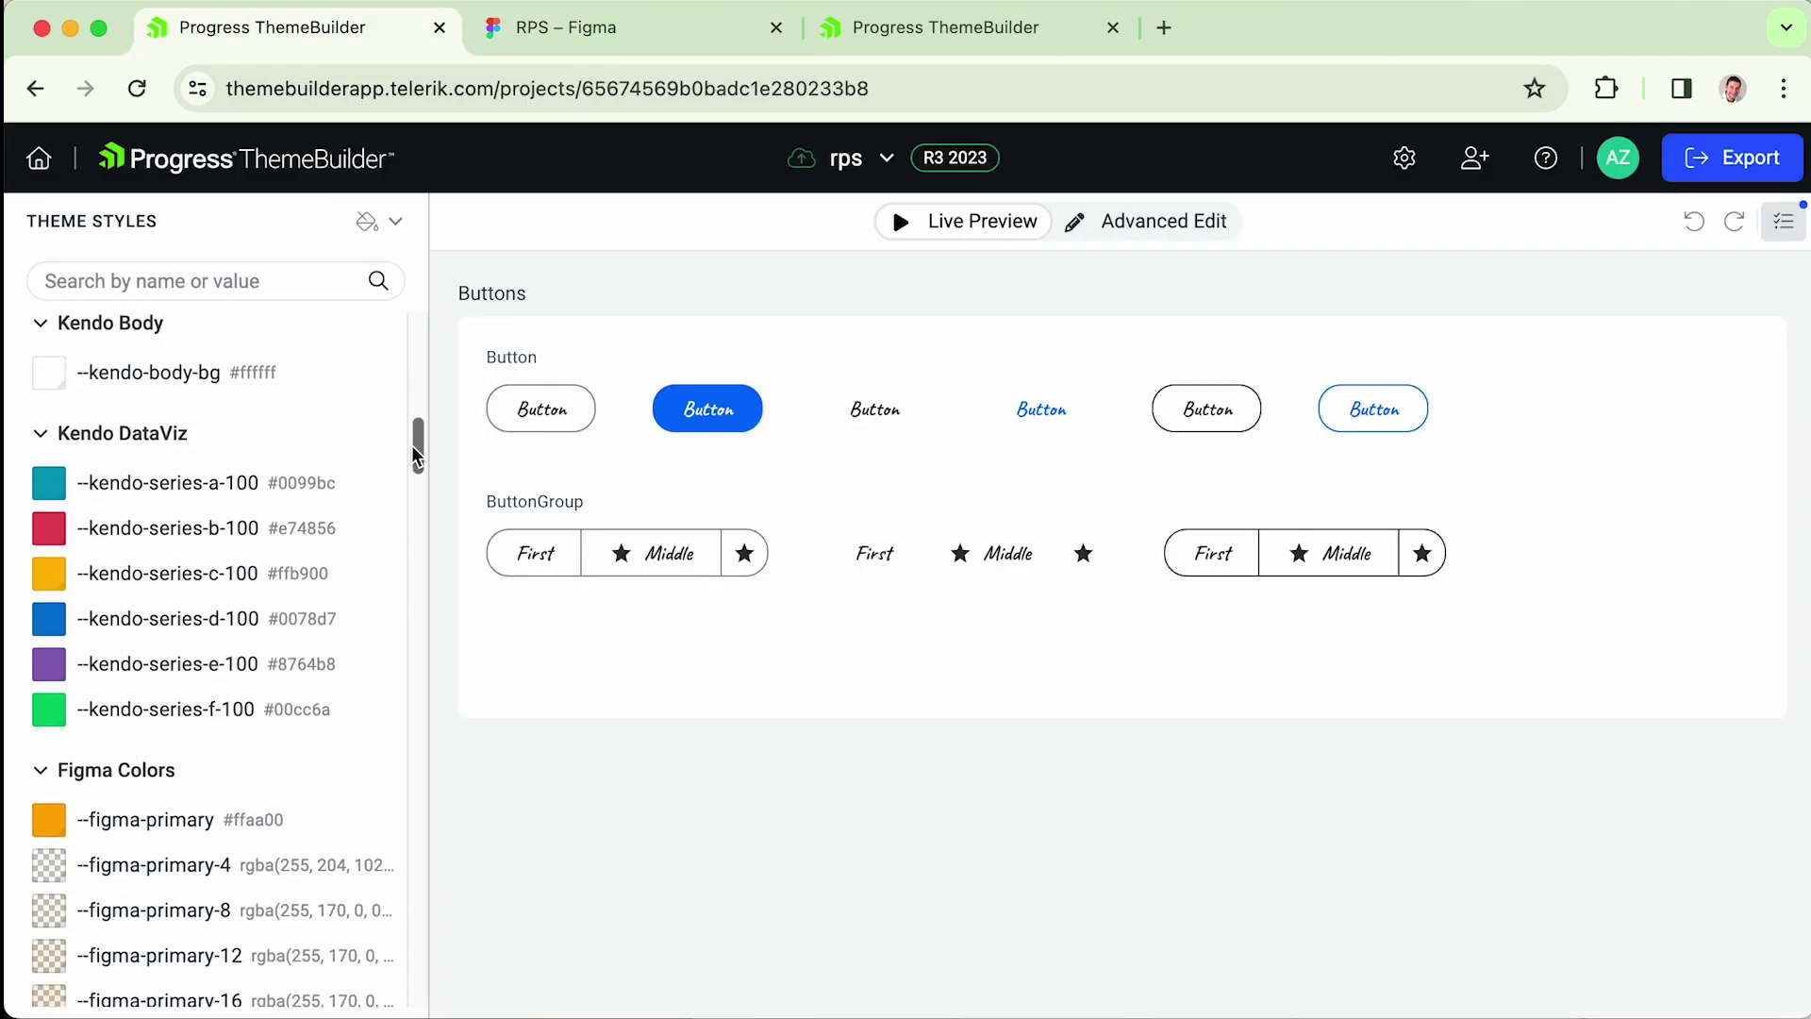
drag(411, 445, 418, 497)
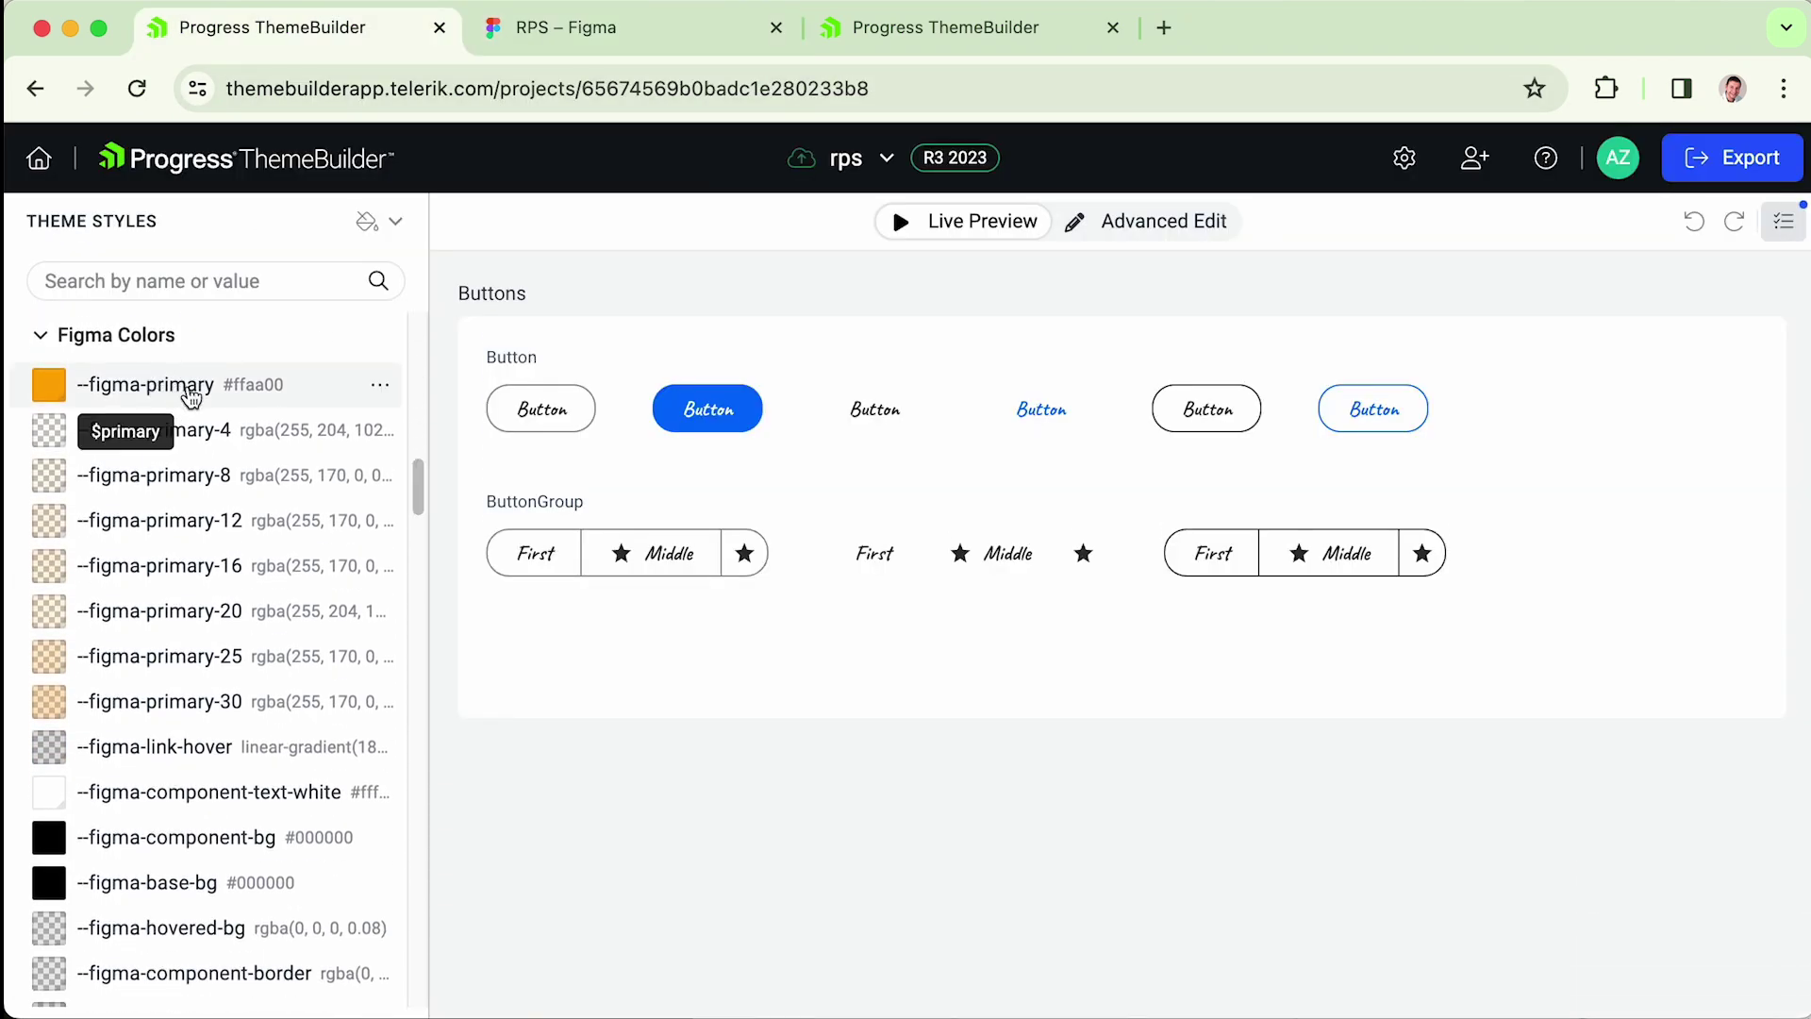
- In advanced editing, set the primary Button's background colour to --figma-primary
click(1201, 224)
click(750, 412)
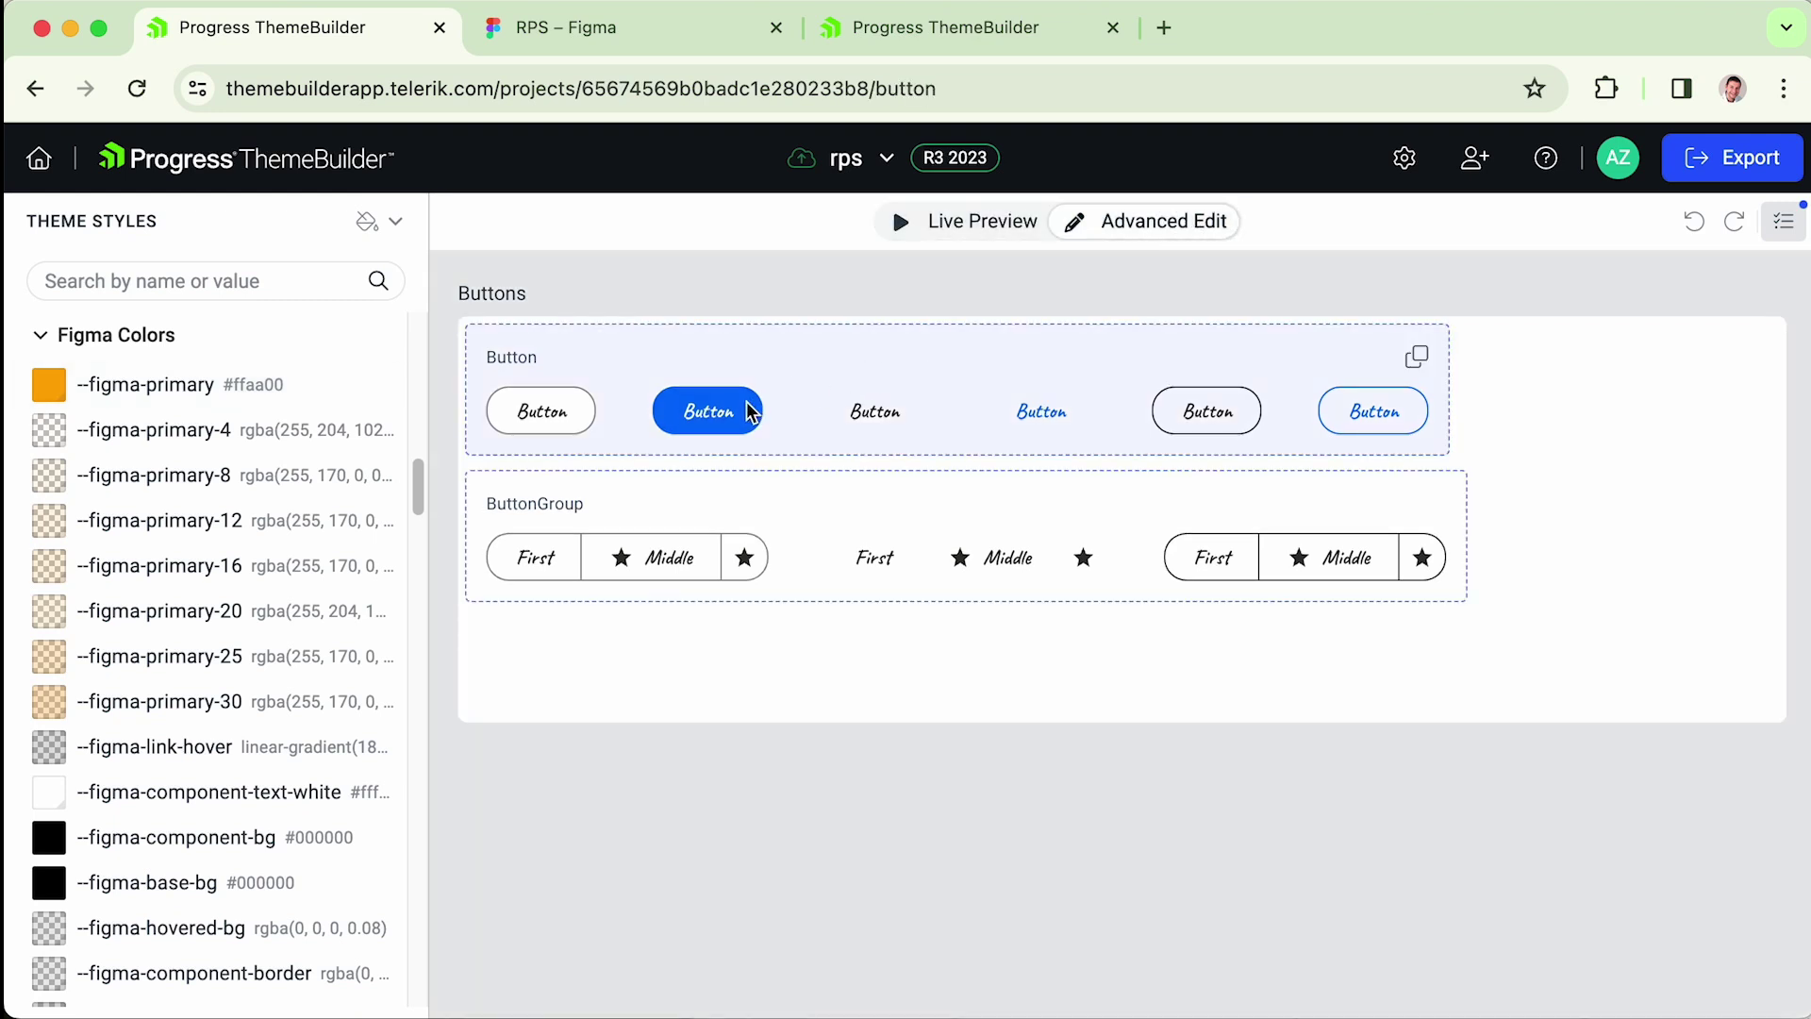
scroll(964, 384, up, 5)
click(972, 438)
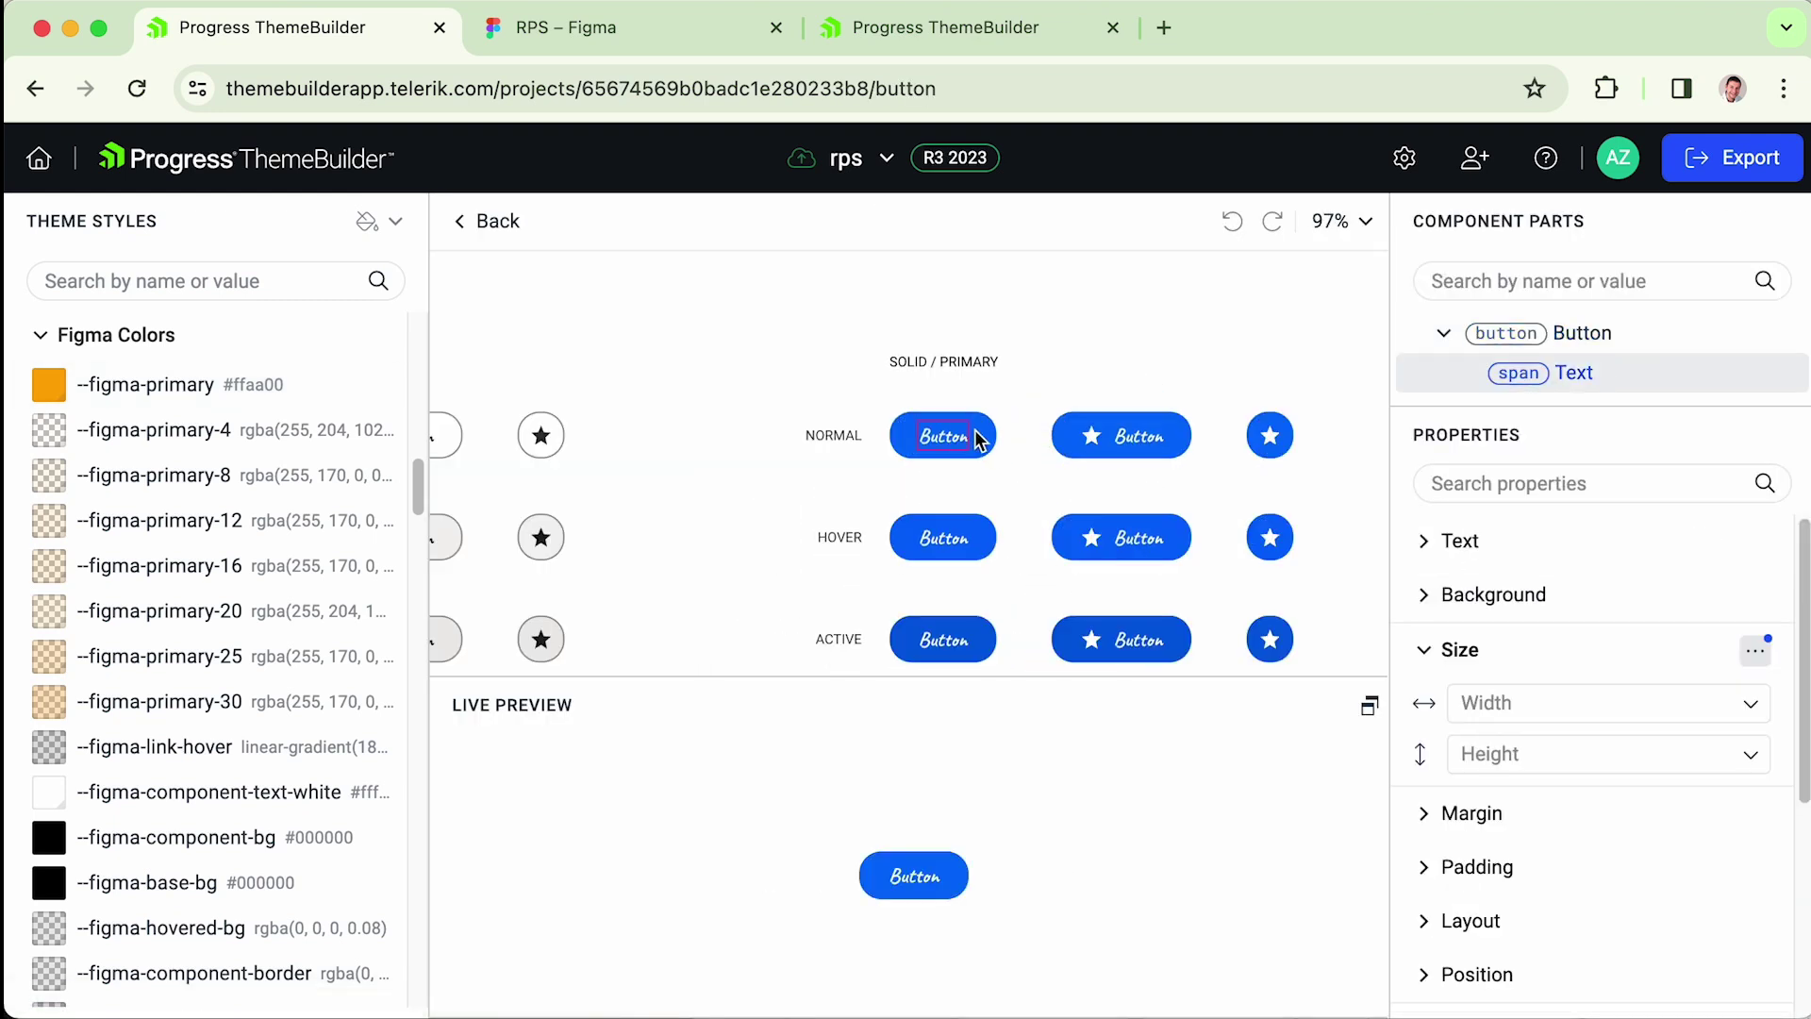
click(978, 440)
click(1698, 814)
scroll(1707, 676, up, 10)
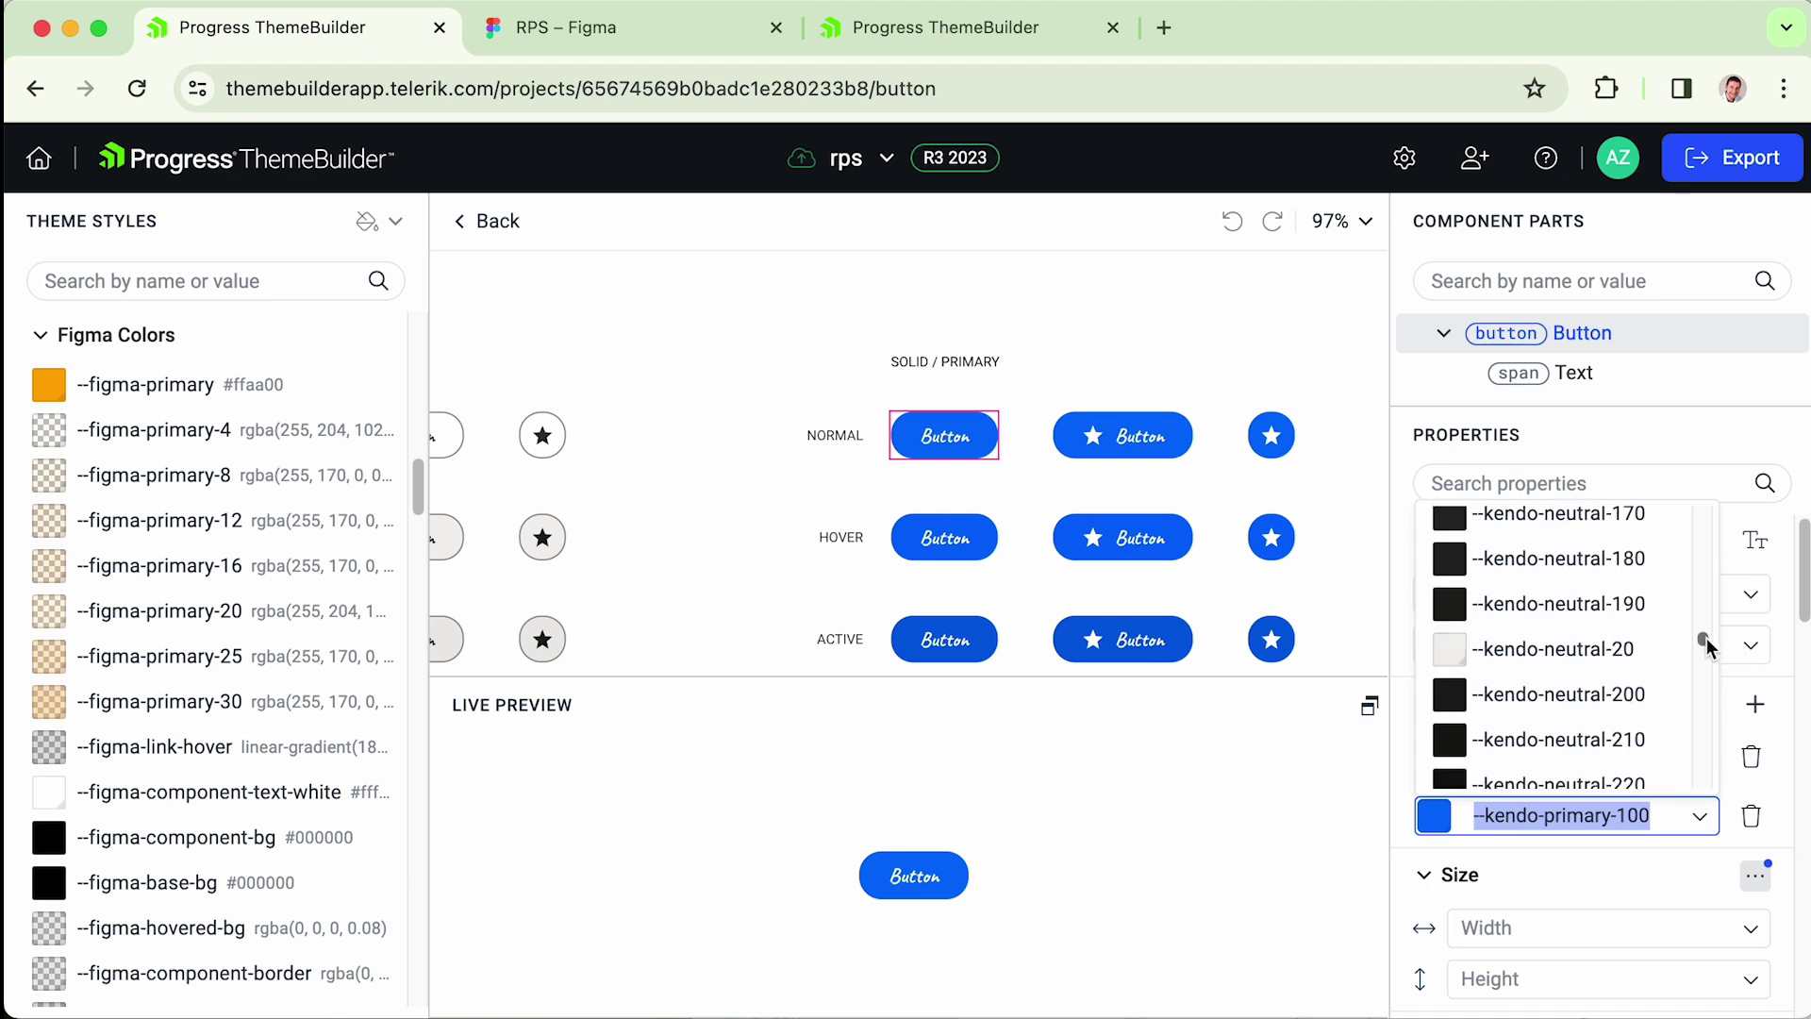
scroll(1707, 566, down, 3)
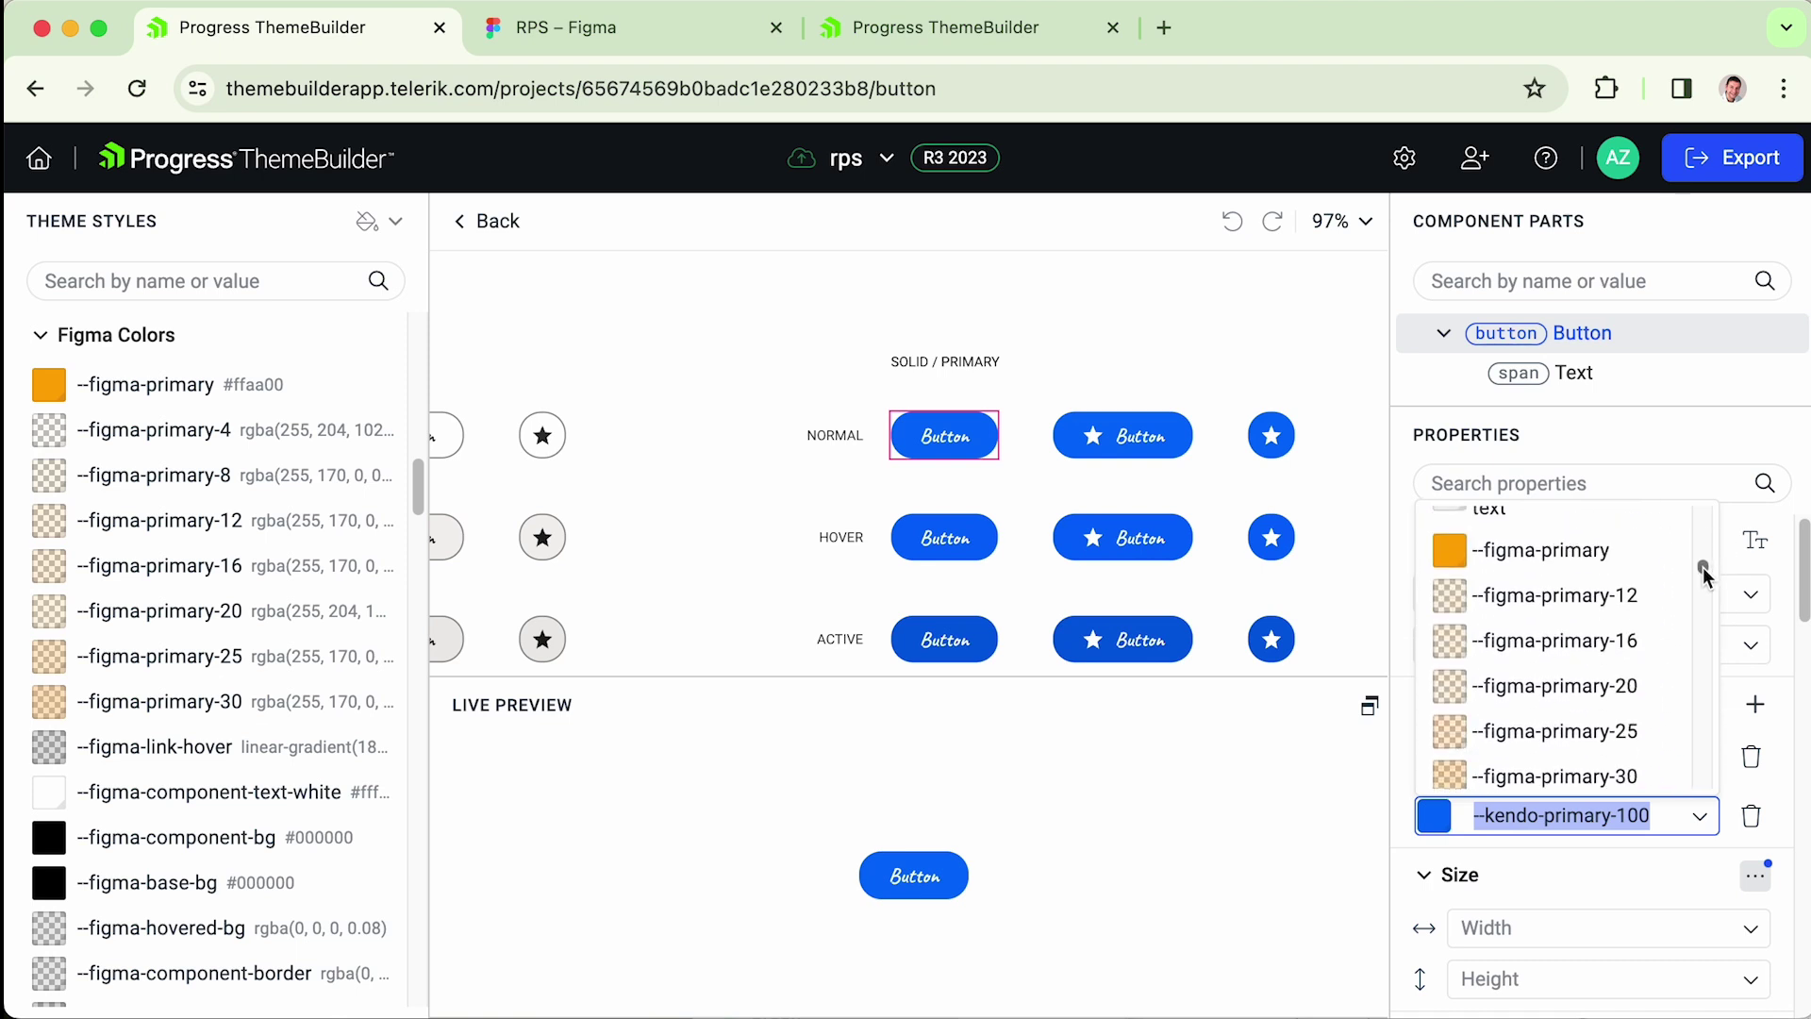
click(1595, 558)
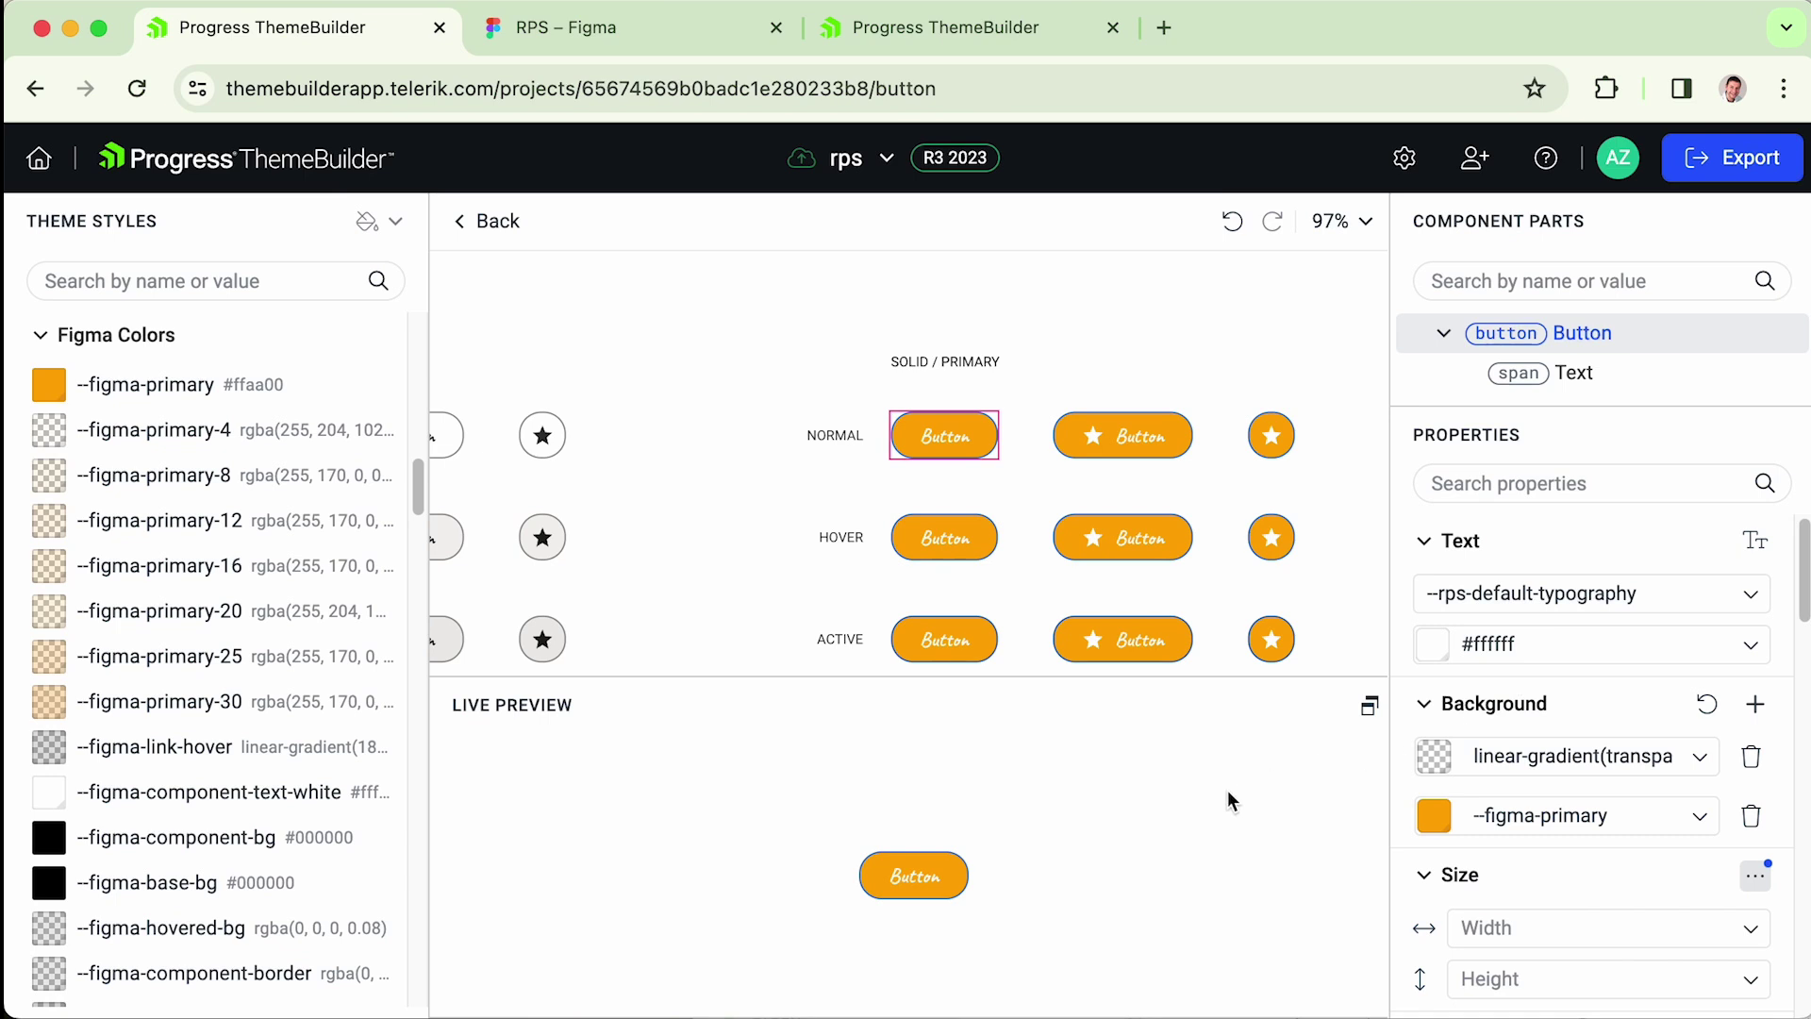
- Go back to the components overview and expand the Figma Typography group to list its styles
click(477, 220)
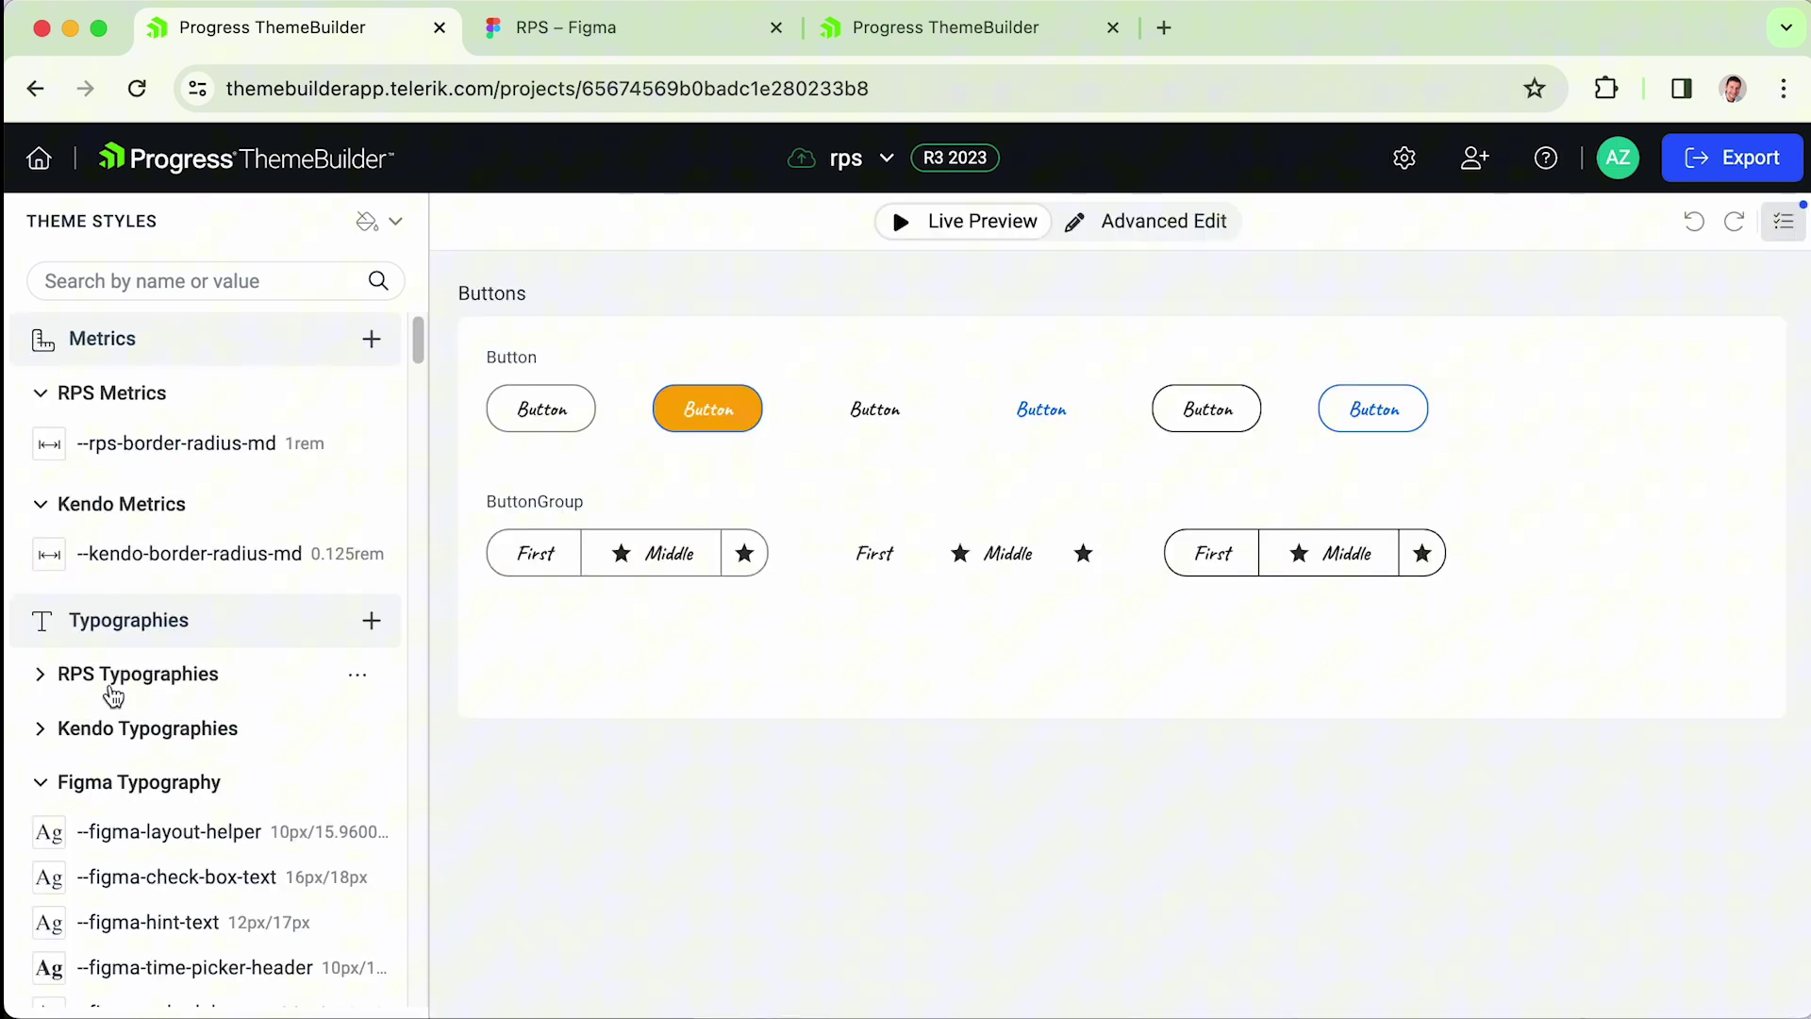
click(42, 781)
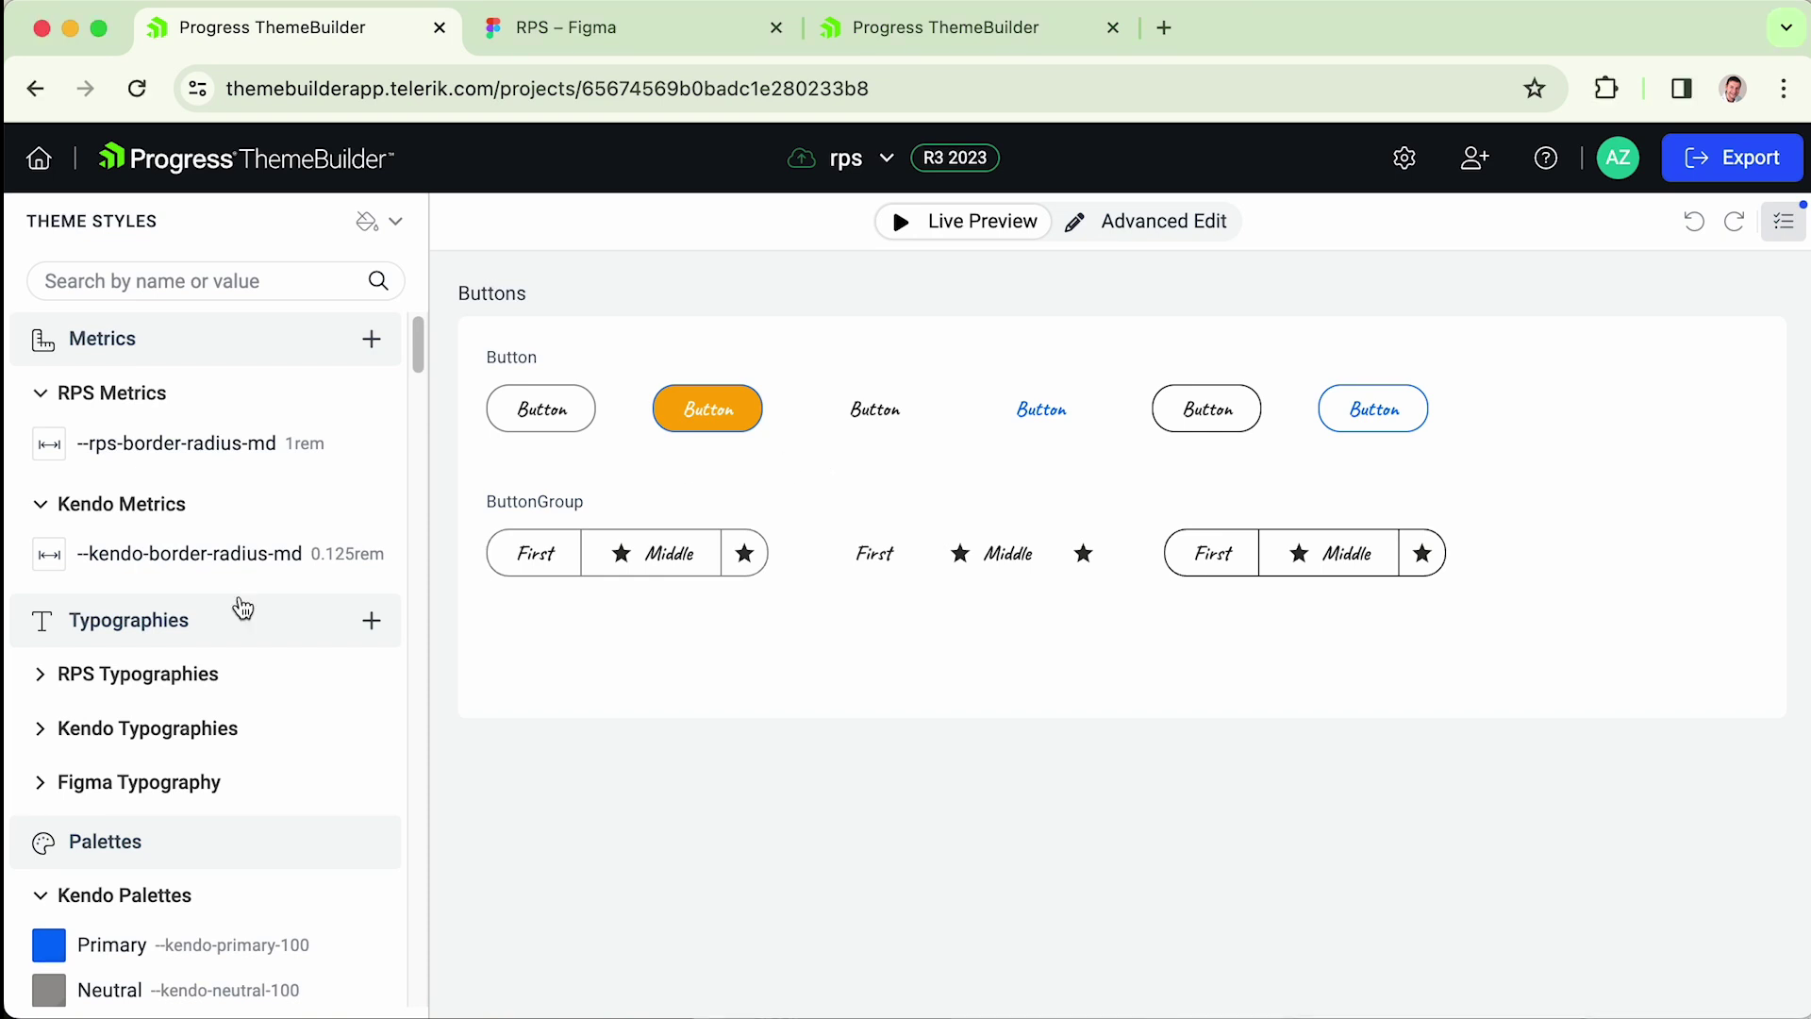
click(40, 789)
scroll(132, 660, down, 3)
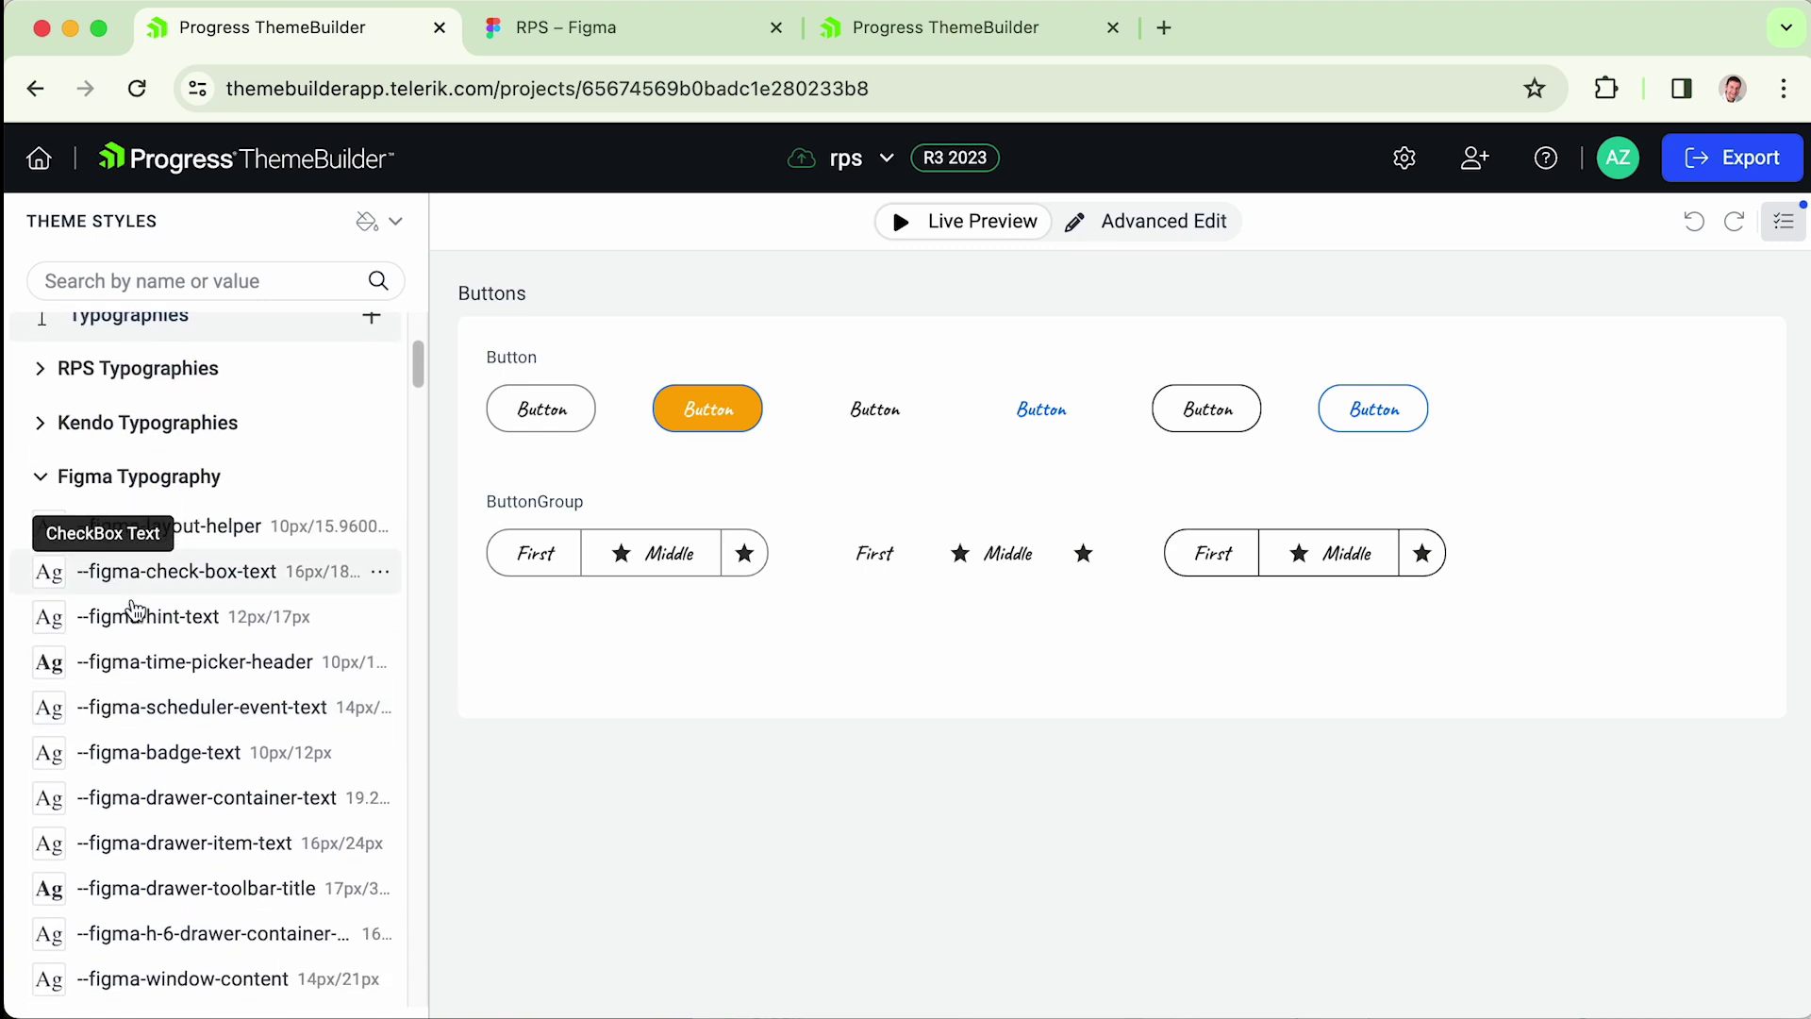
scroll(141, 618, down, 2)
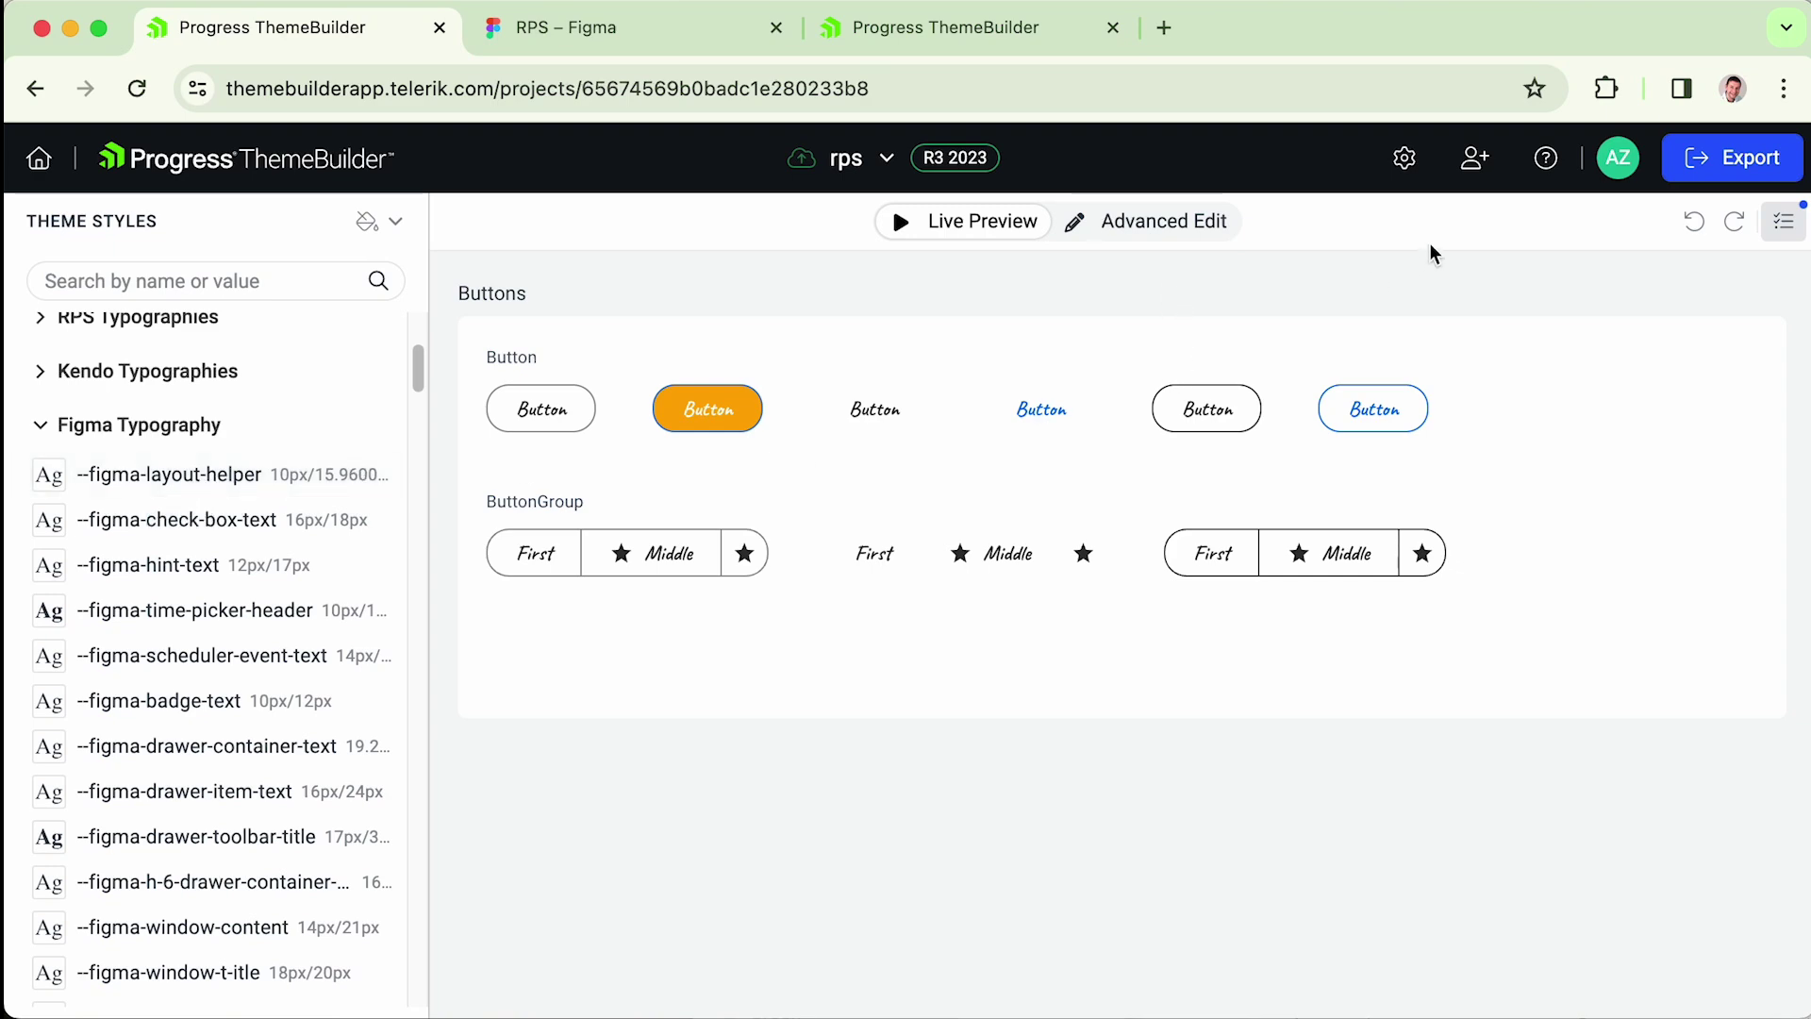
- Check the project's uploaded fonts in the settings, then close them
click(1407, 161)
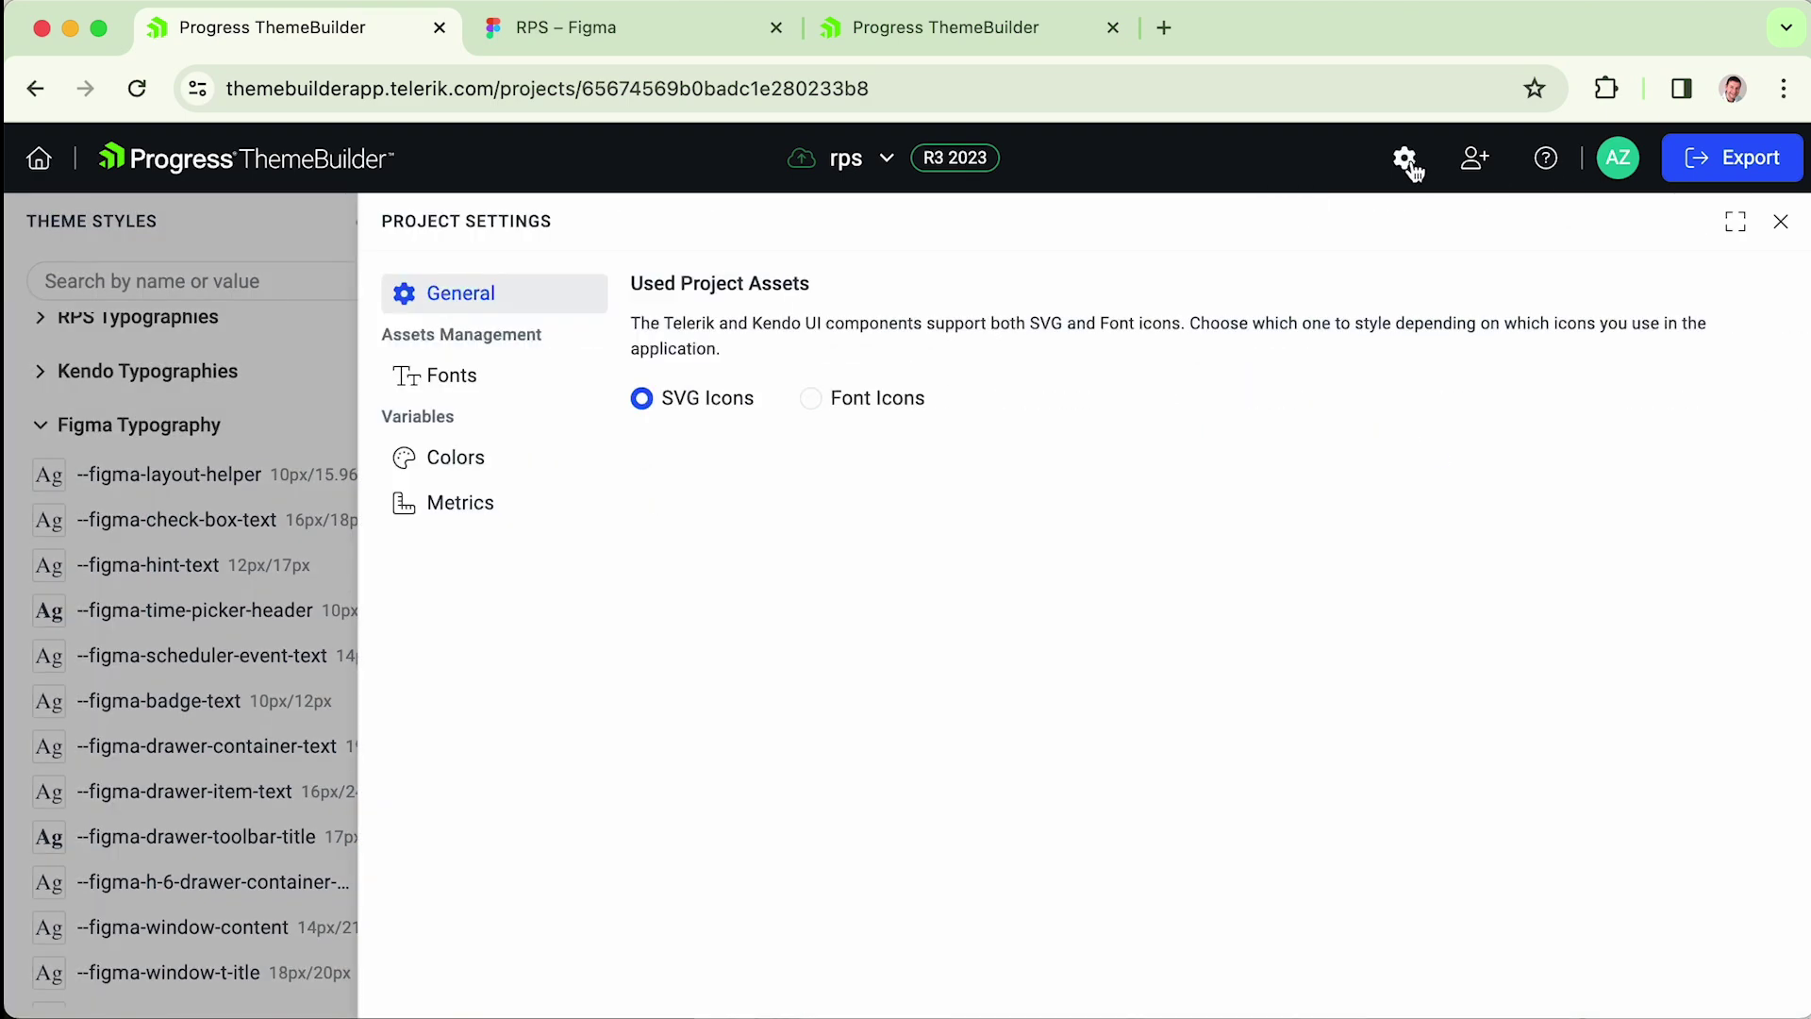
click(495, 379)
click(1781, 222)
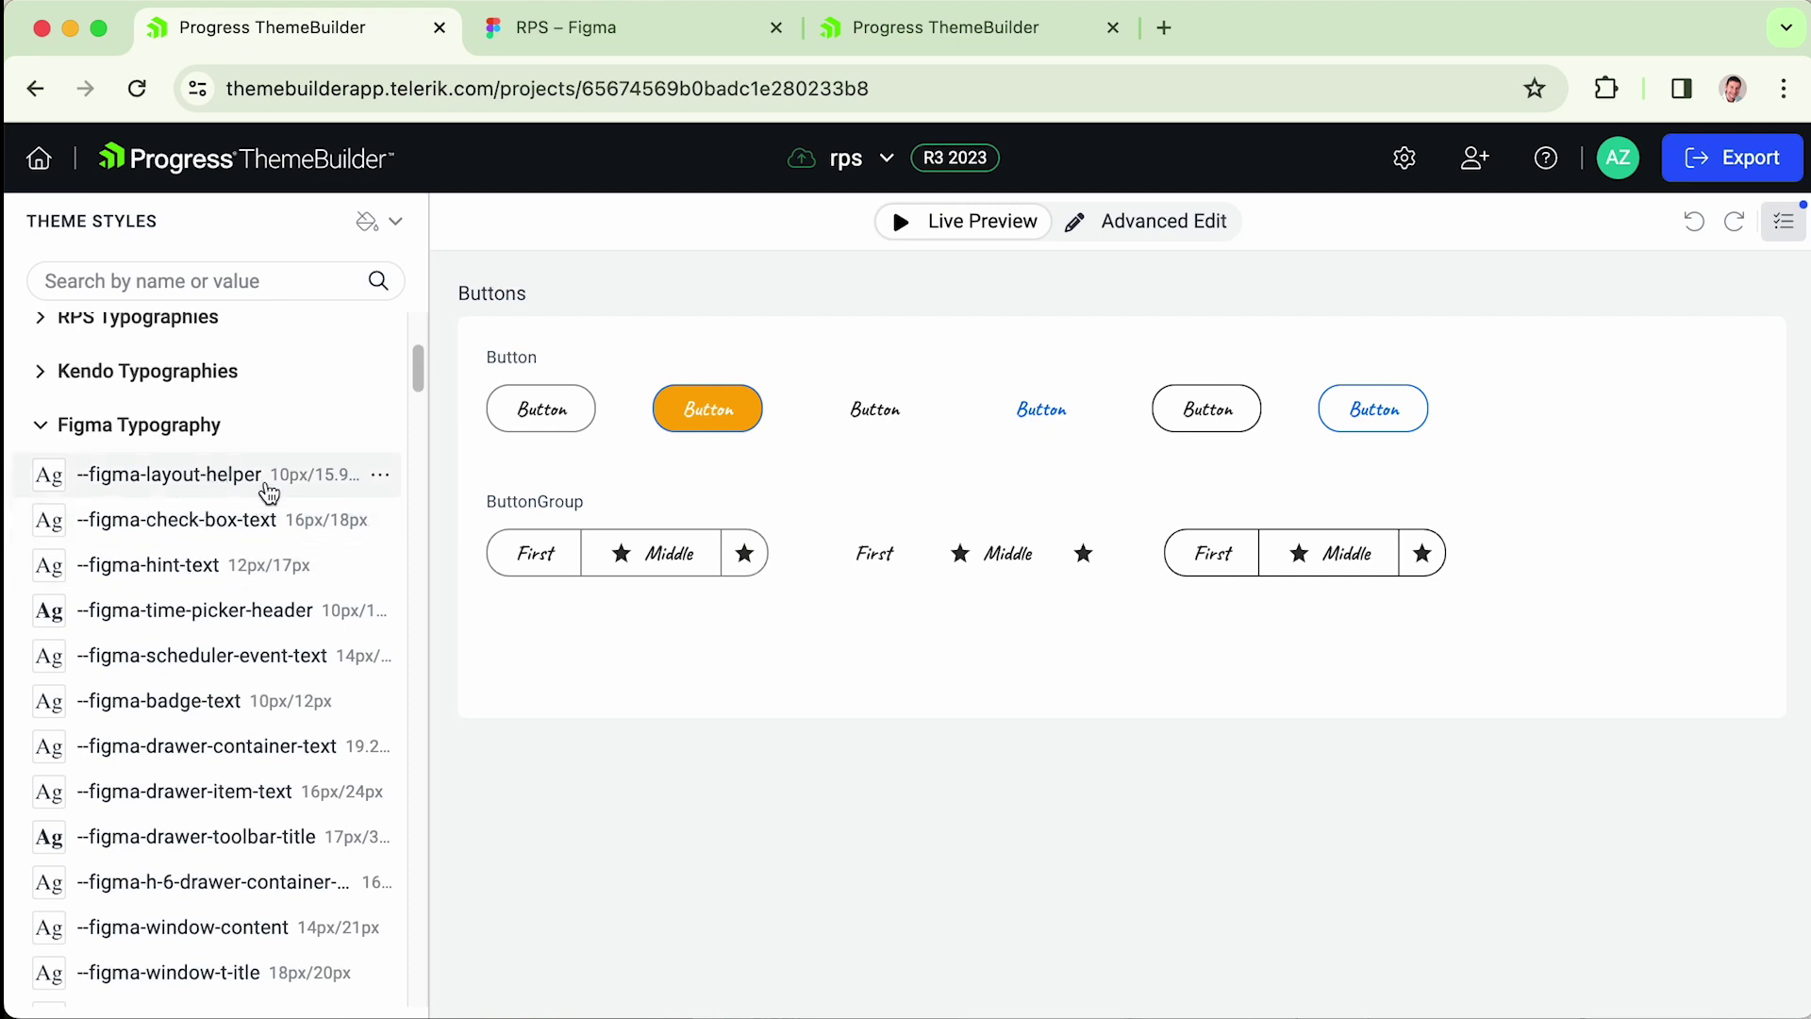
- View the --figma-layout-helper typography settings, then switch to the Icons Design Structure docs
click(174, 474)
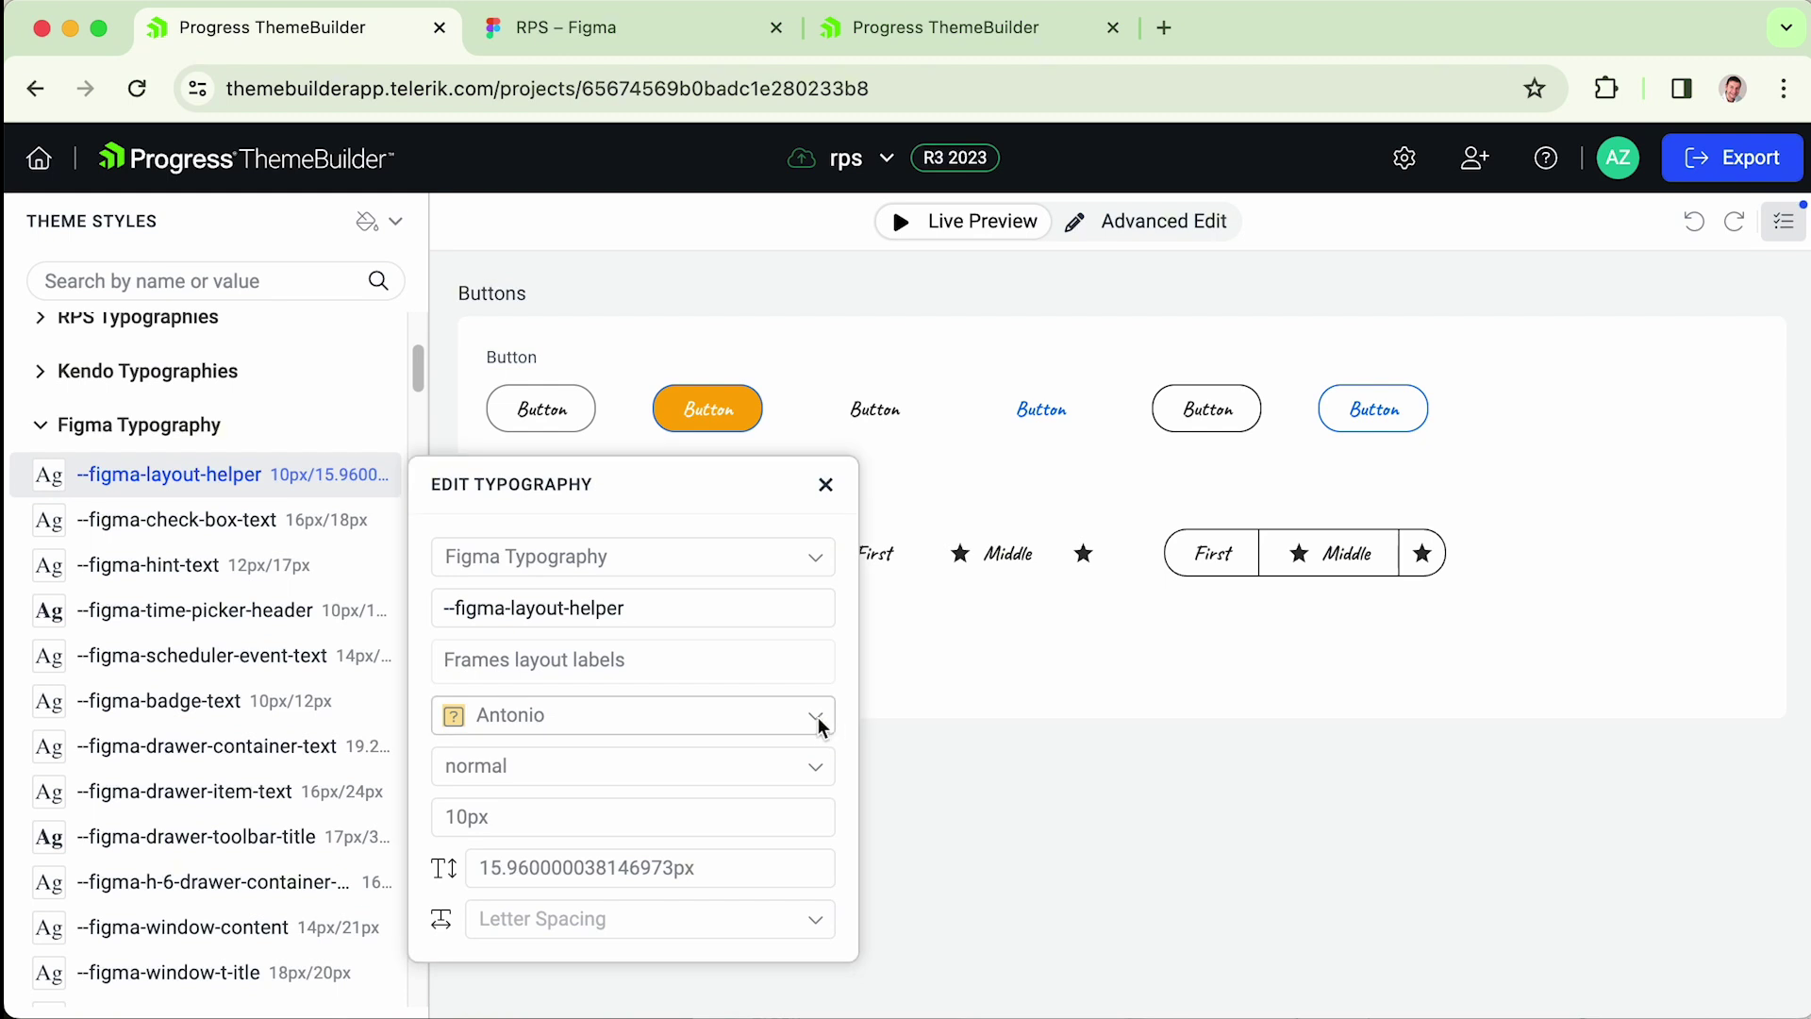
click(825, 483)
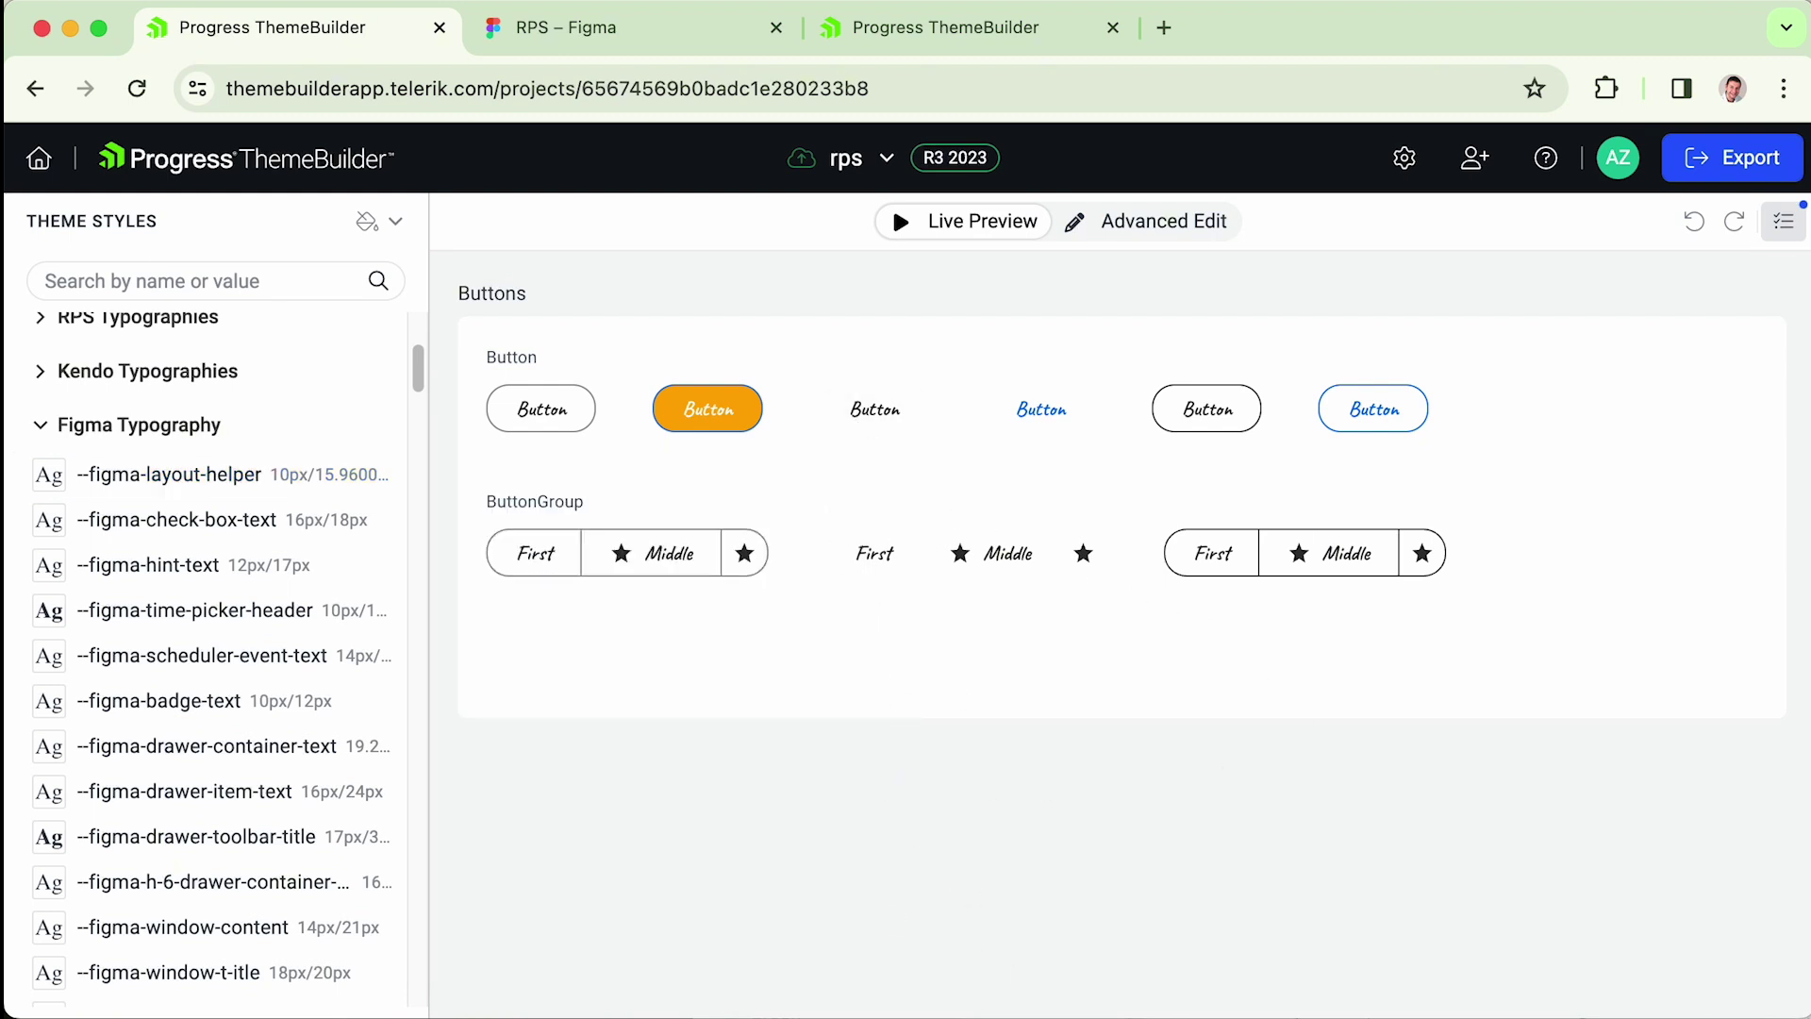
key(super+Tab)
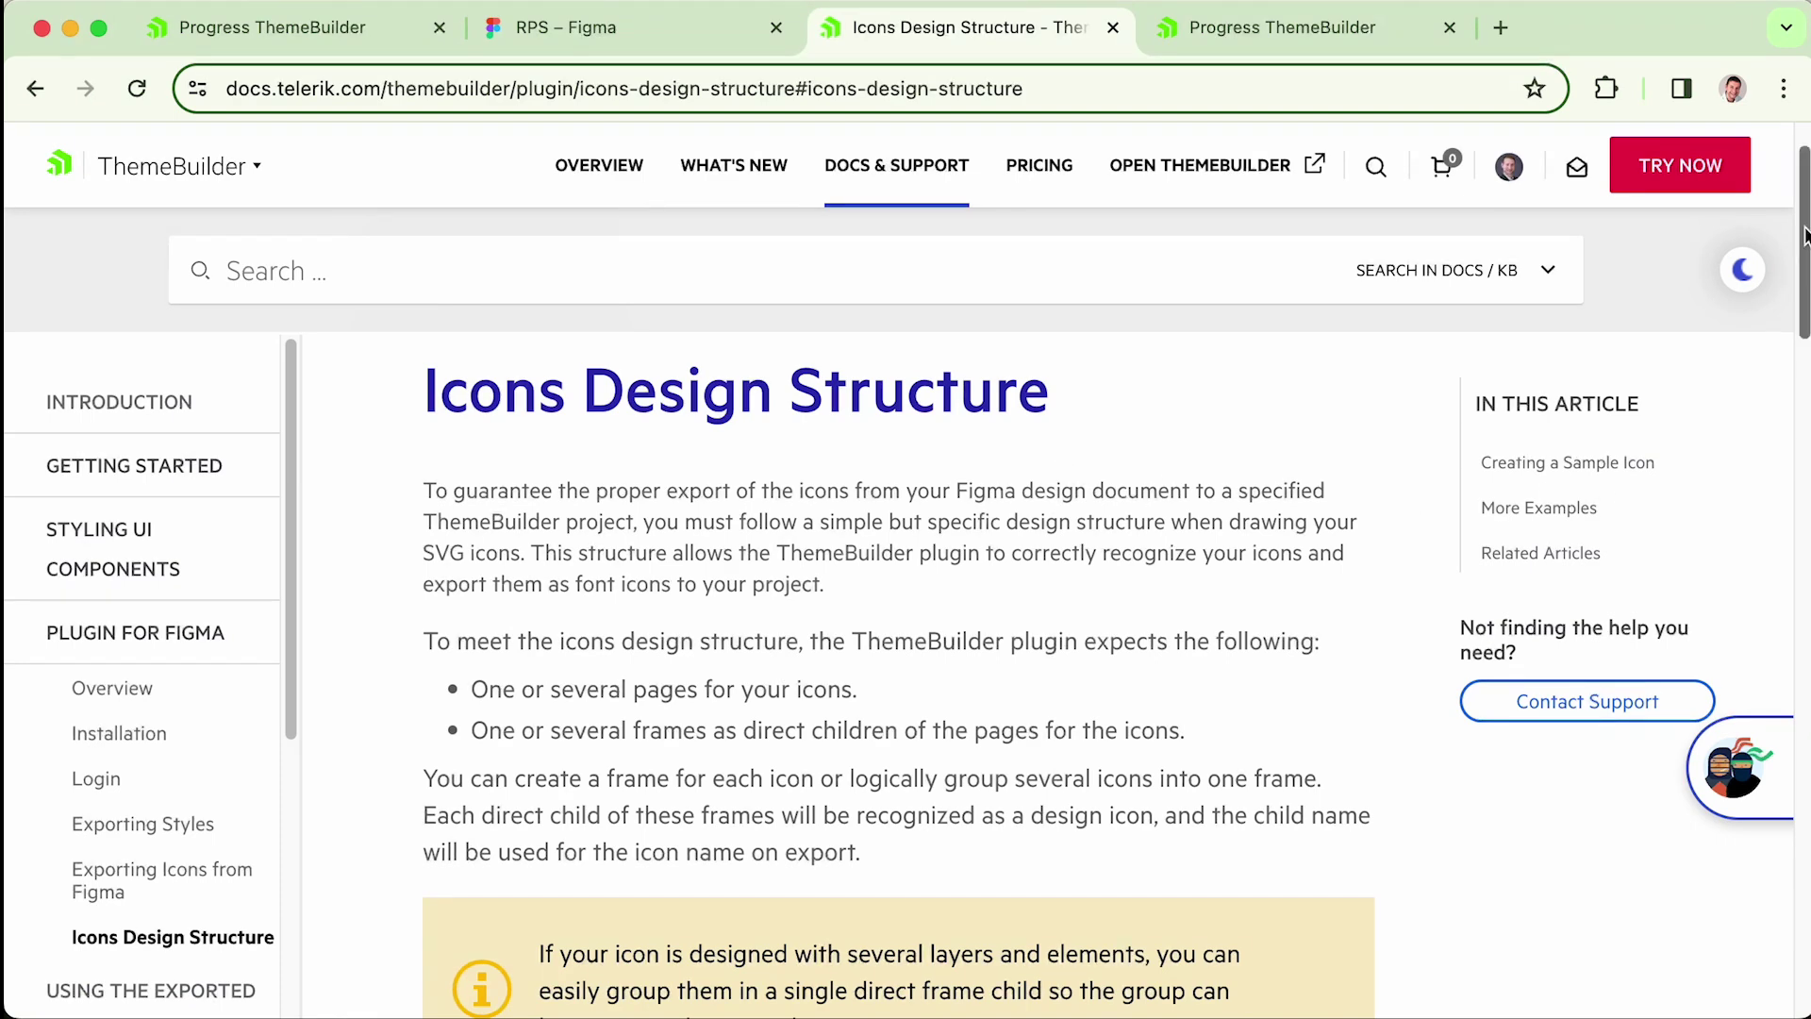
- Finish the Icons Design Structure article and return to the RPS Figma file
drag(1803, 236, 1369, 24)
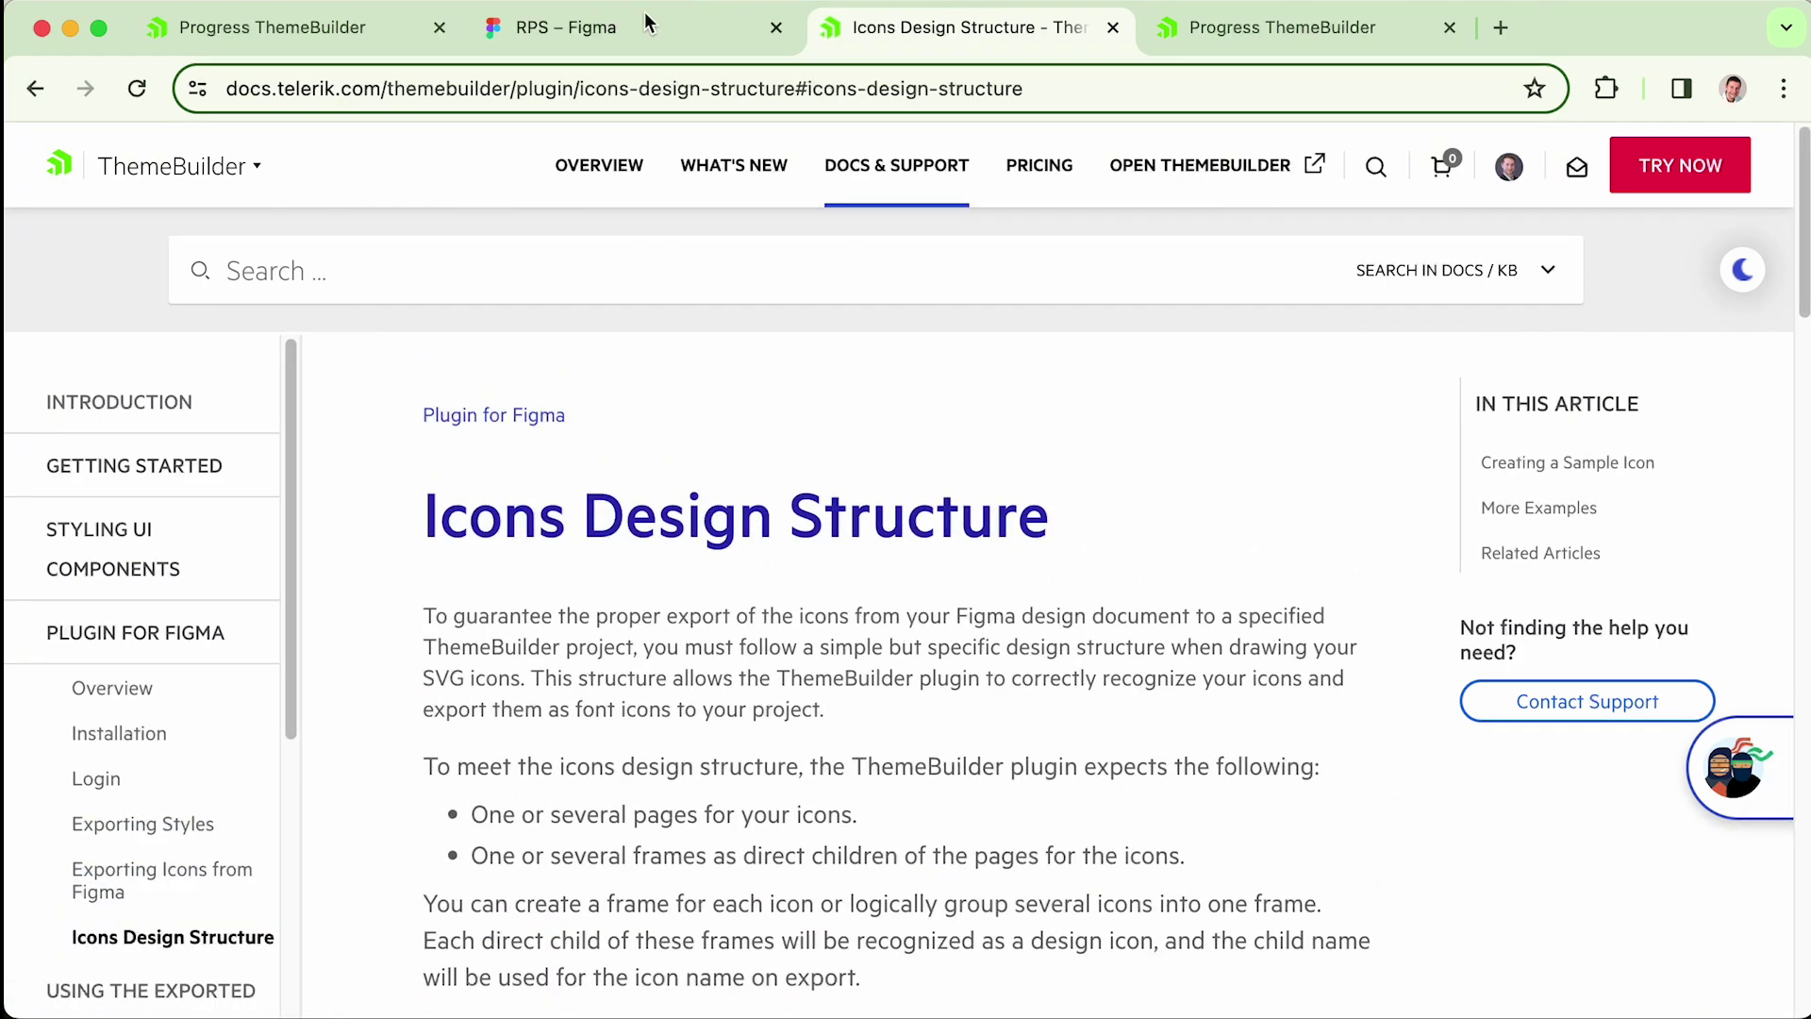
click(604, 27)
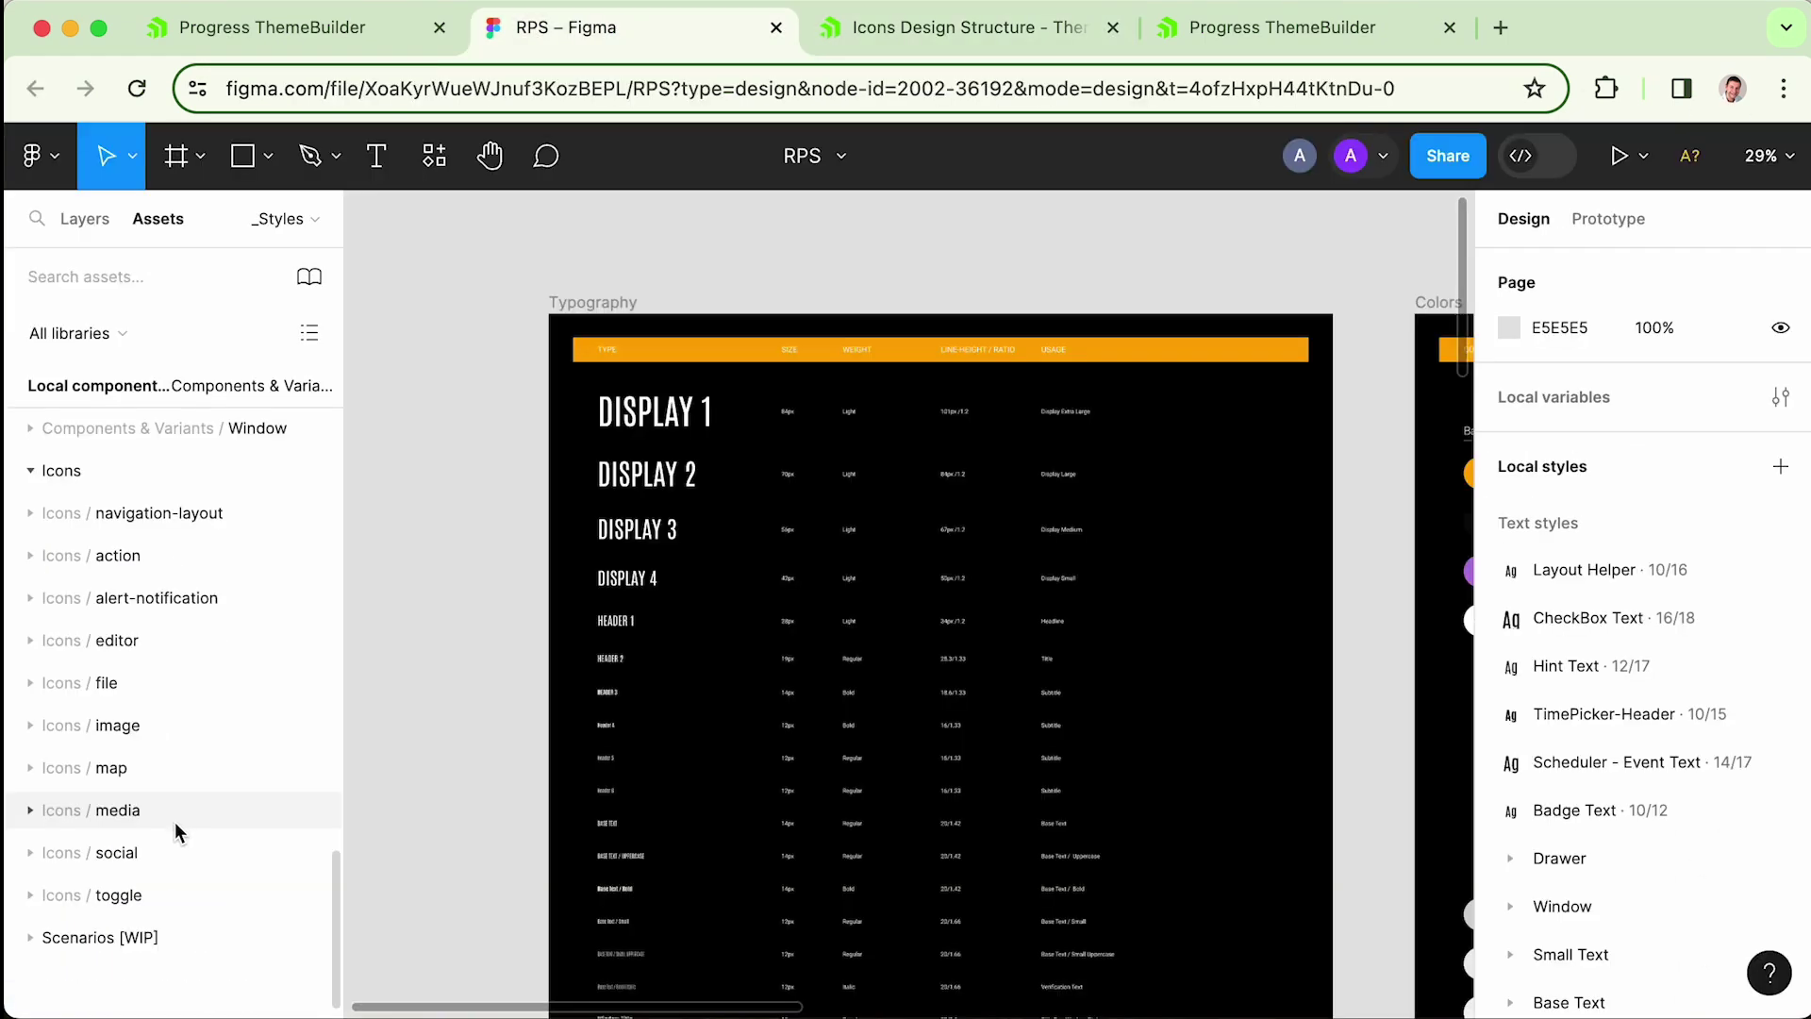
- Browse the Icons assets, expanding the action group and viewing the accessibility icon
click(29, 563)
scroll(82, 585, down, 1)
click(75, 597)
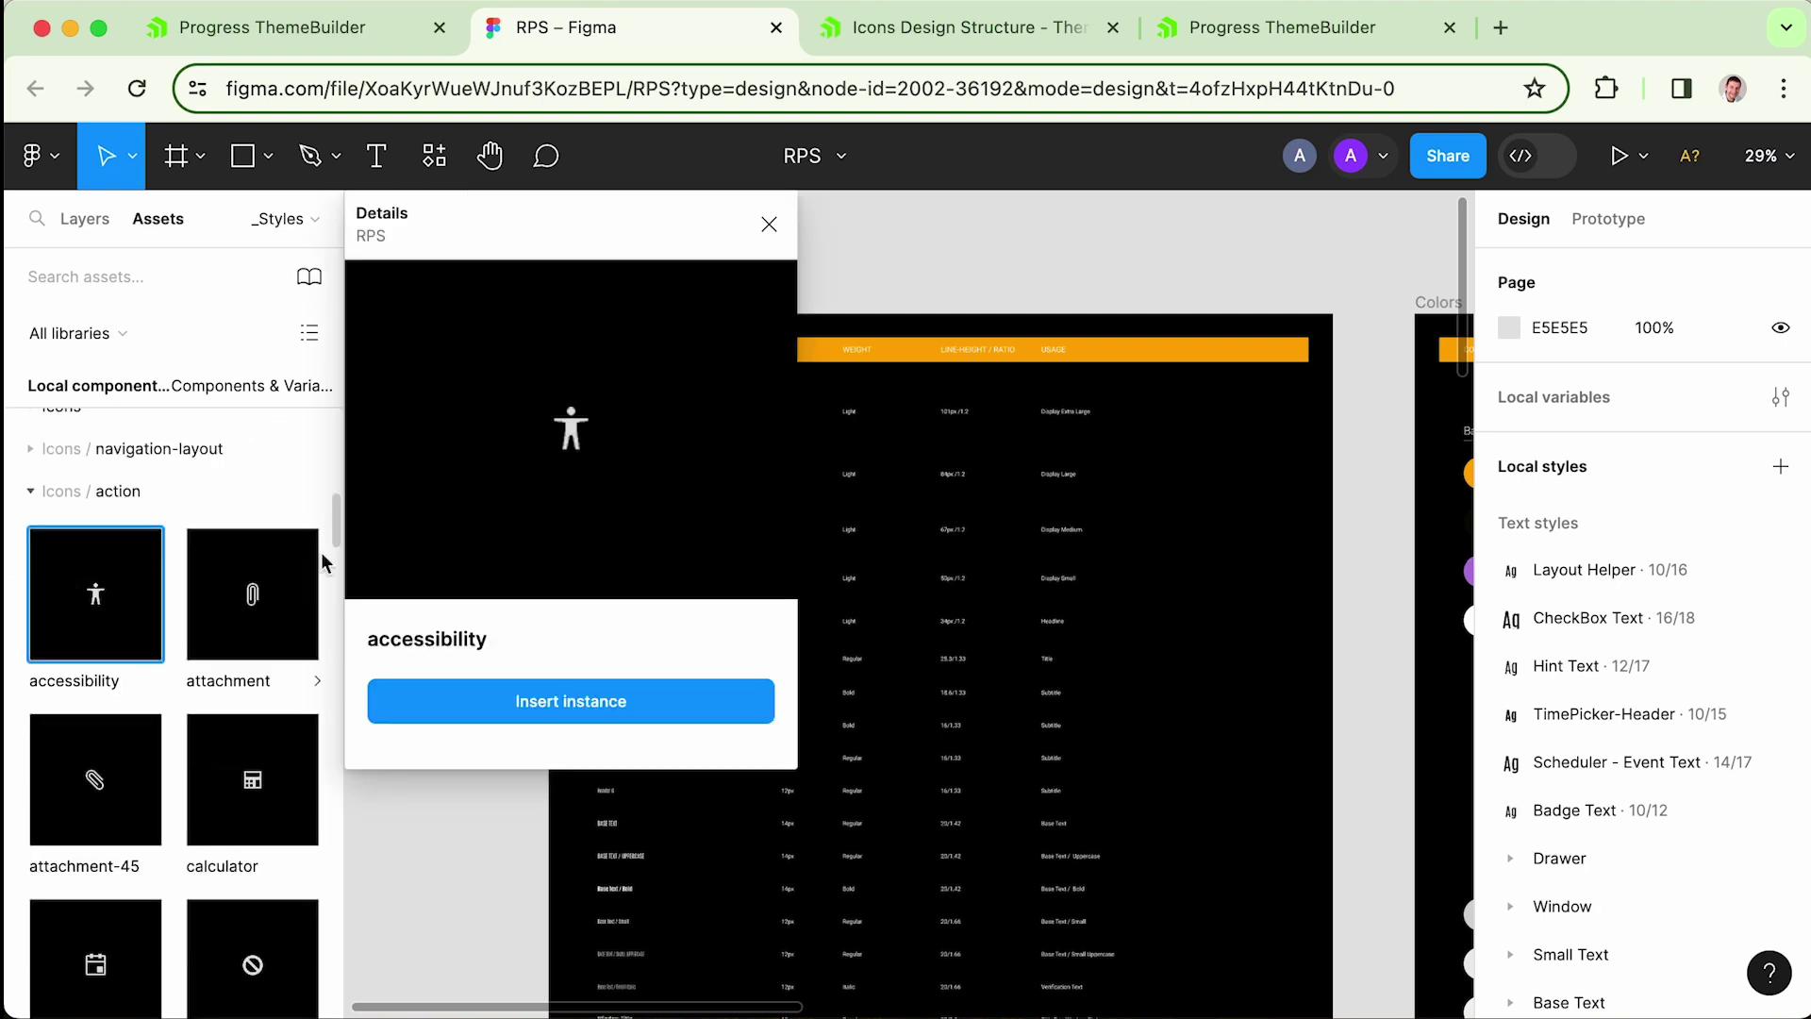
click(769, 224)
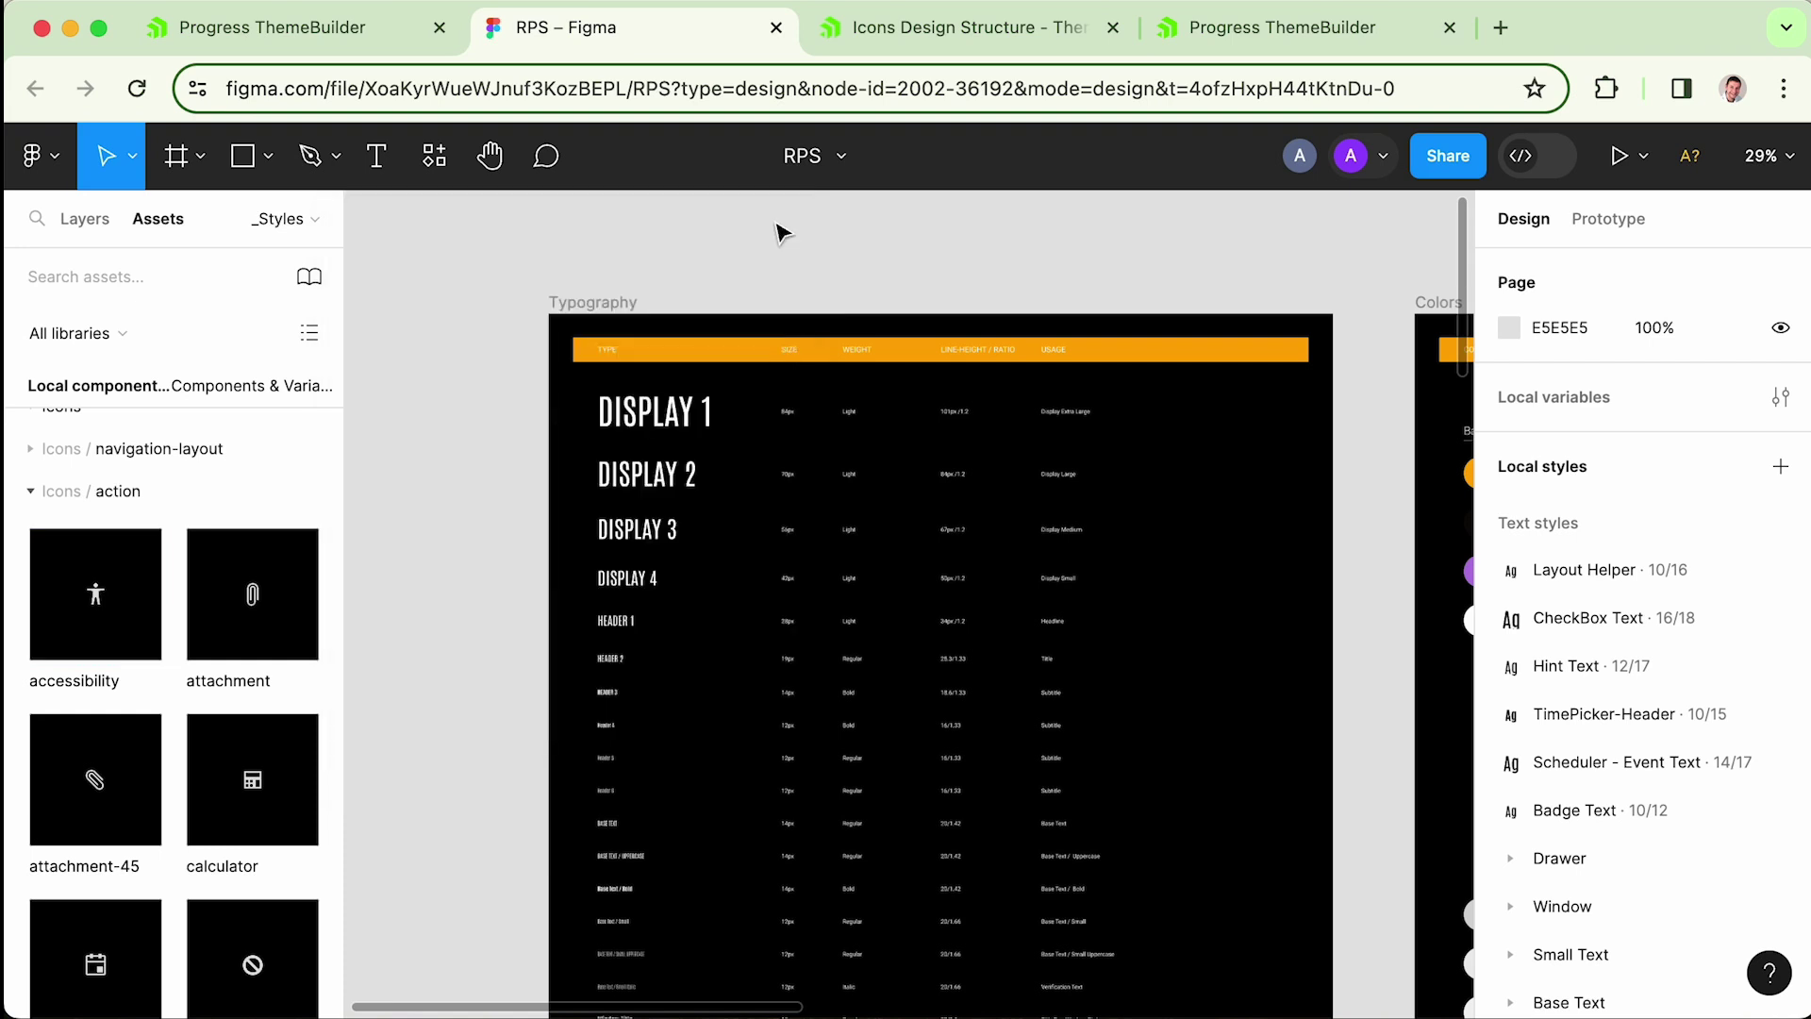
click(31, 491)
click(32, 751)
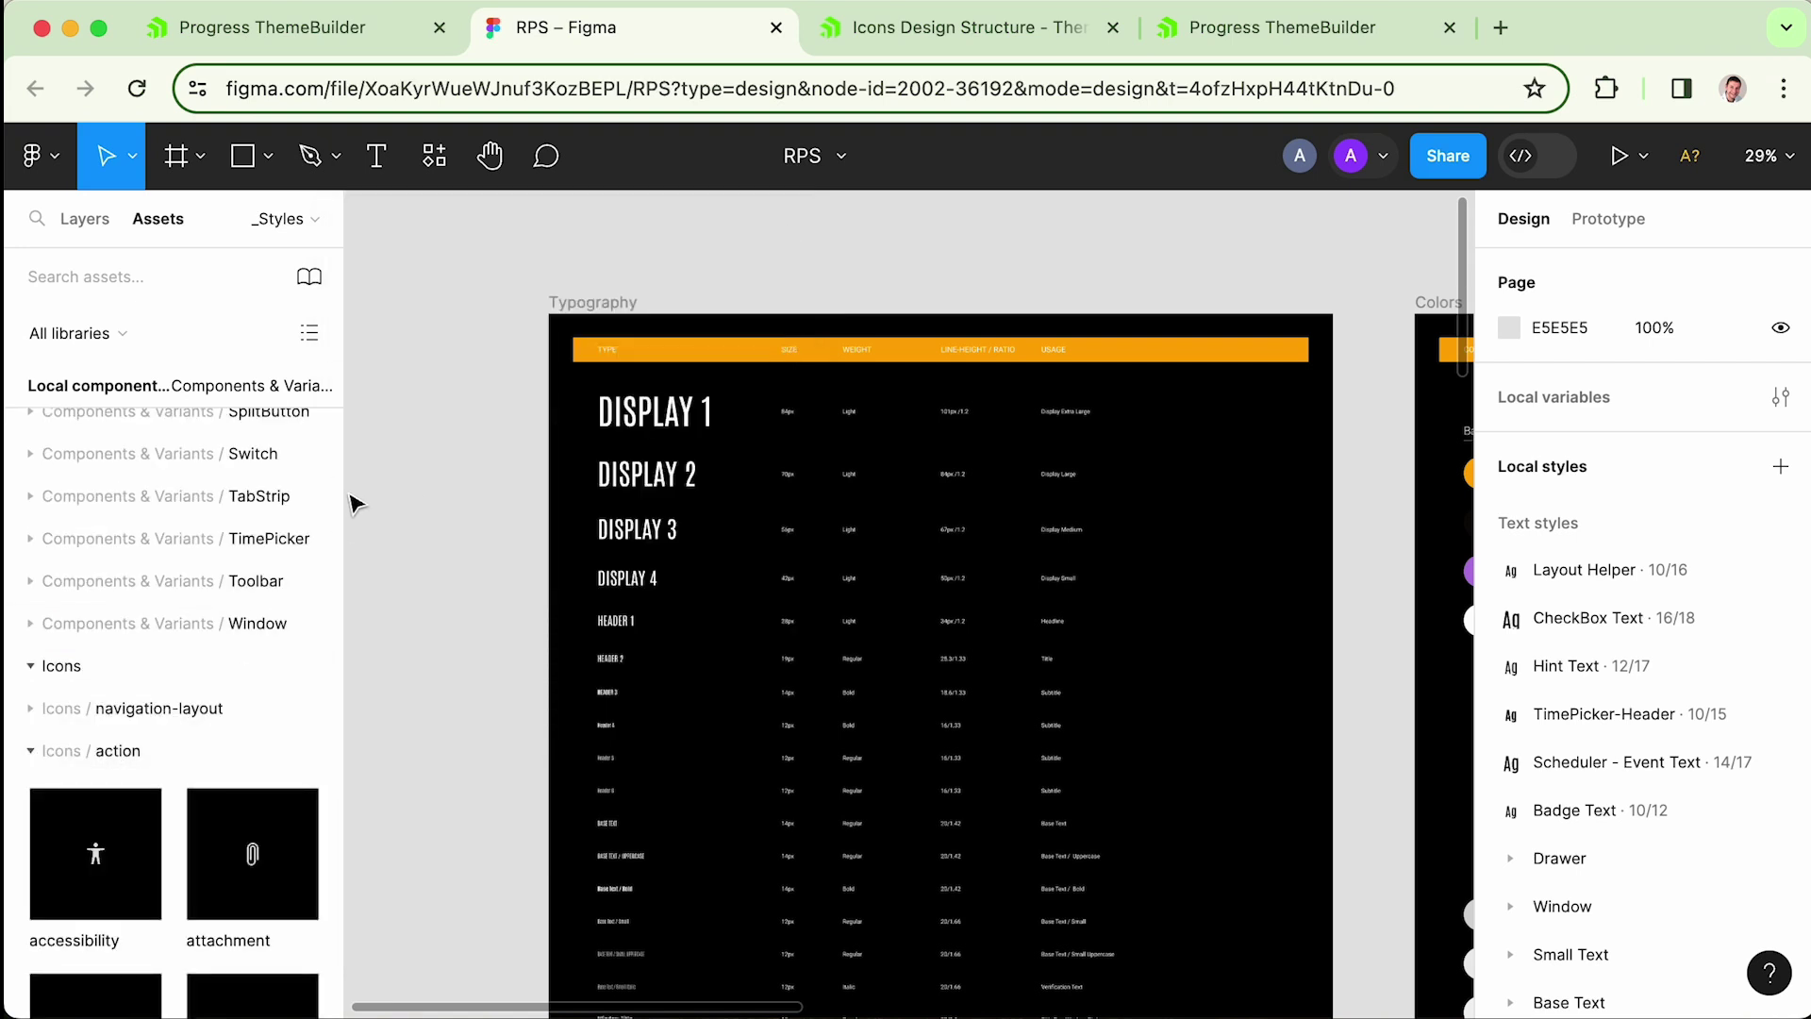
scroll(340, 516, down, 3)
click(32, 523)
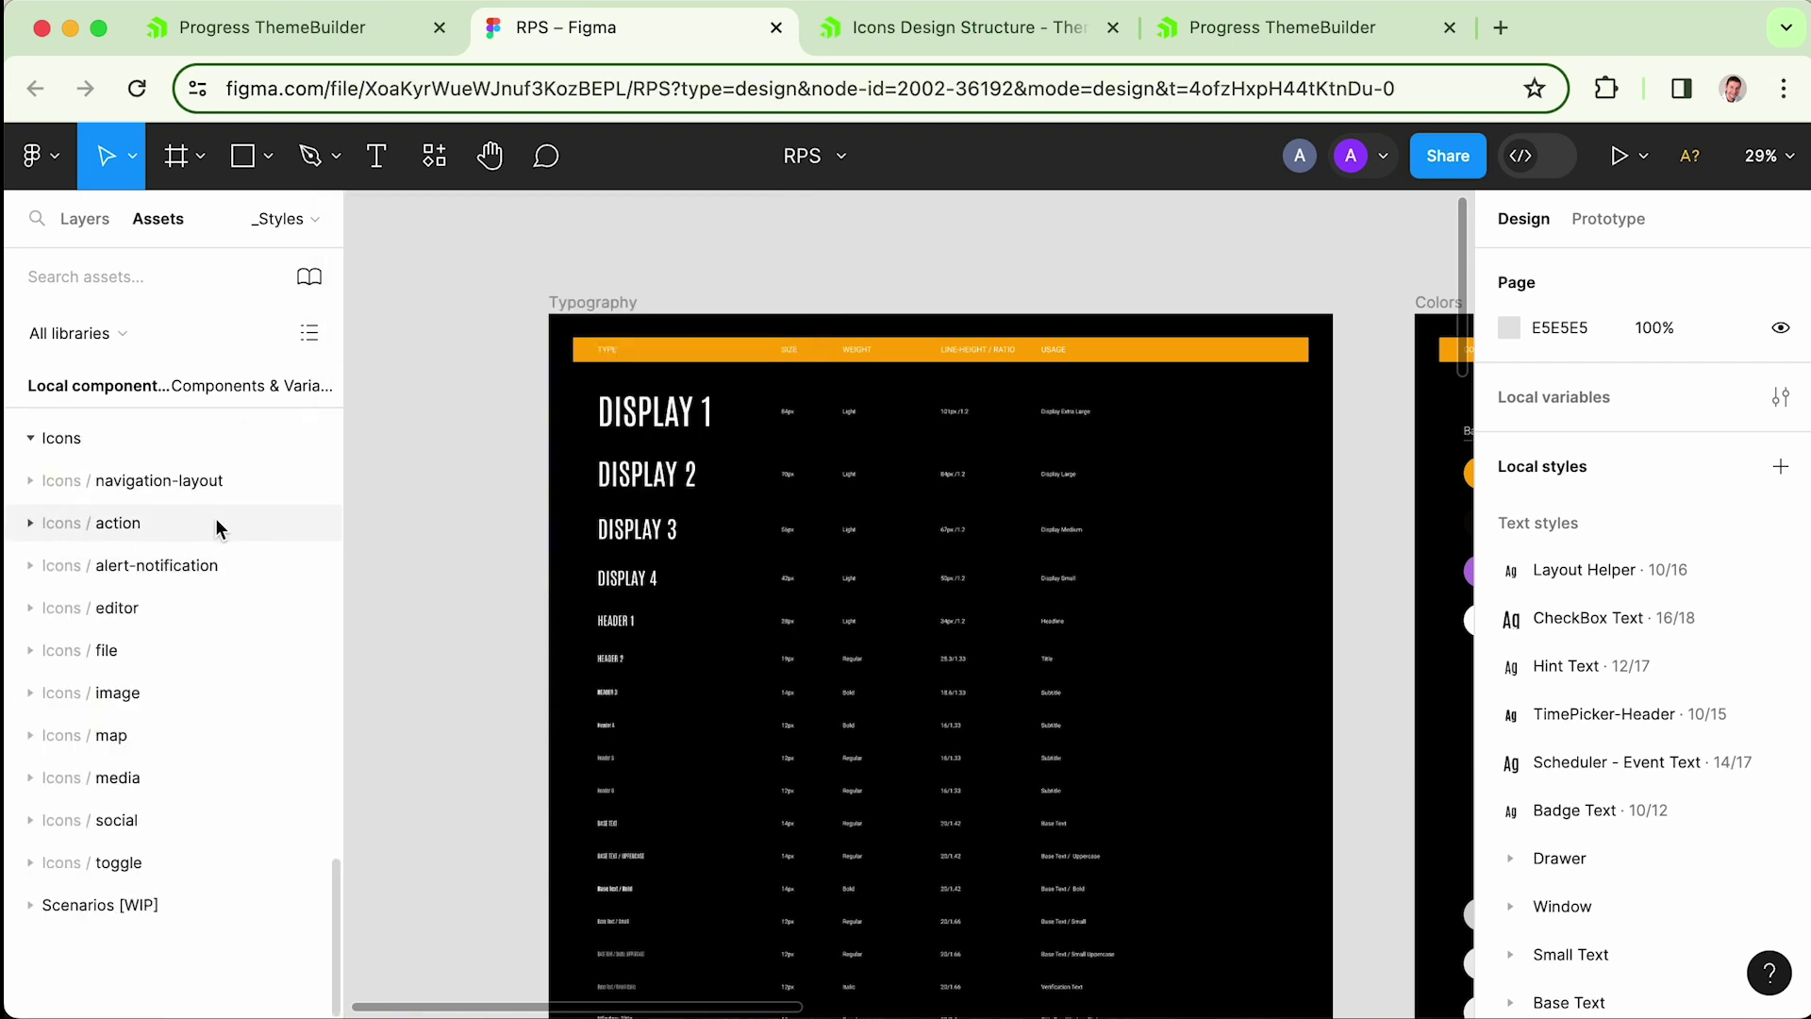
- Launch the ThemeBuilder plugin's Export Font Icons and choose the rps project
click(33, 157)
mouse_move(179, 601)
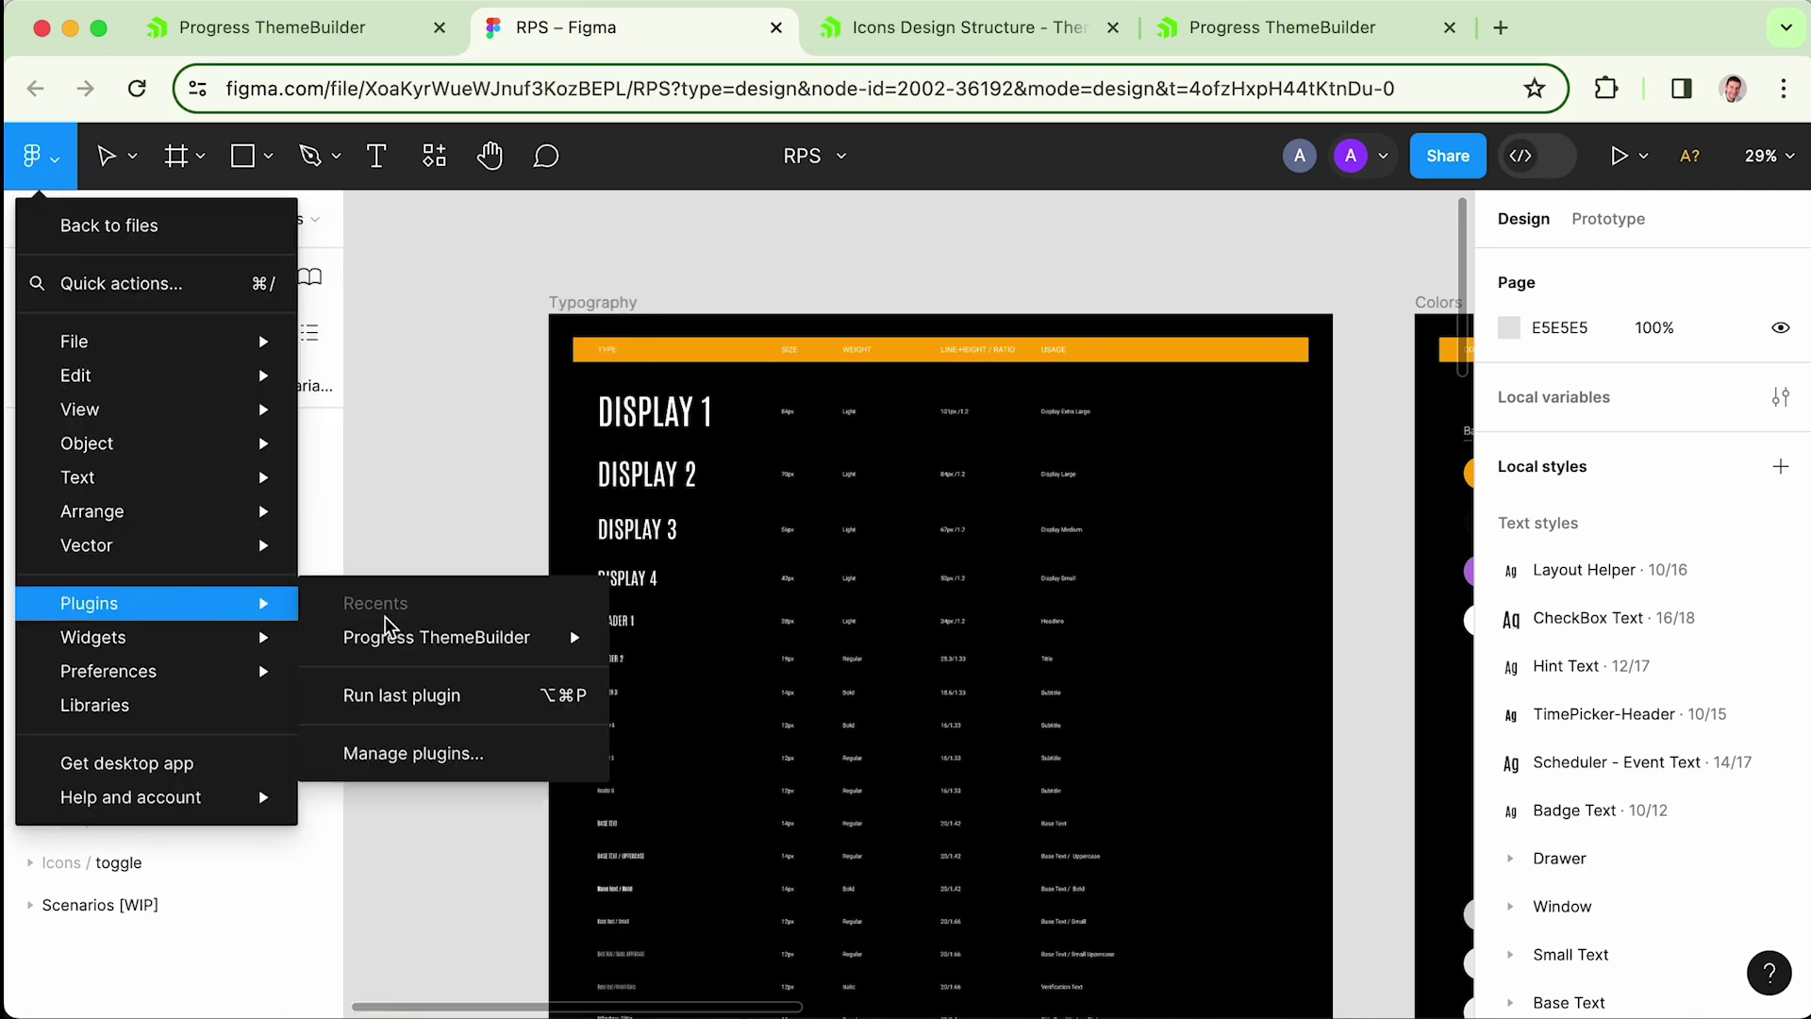
mouse_move(438, 638)
click(787, 672)
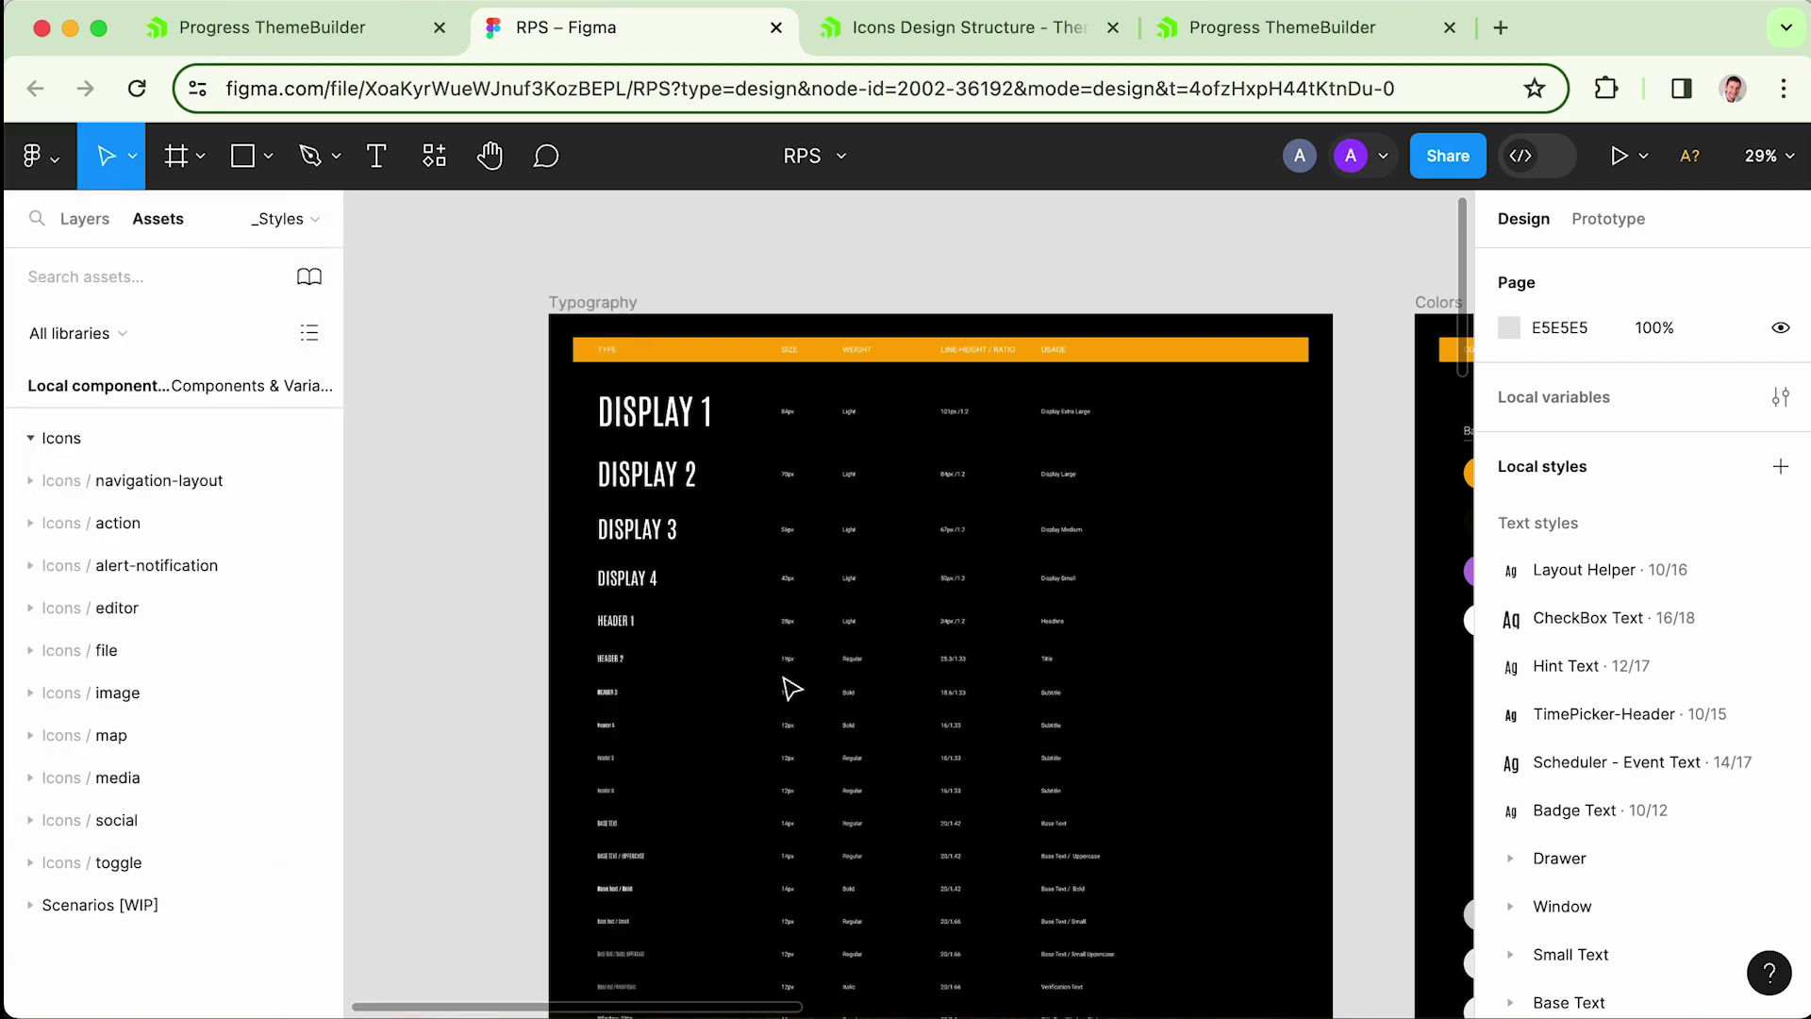
click(626, 364)
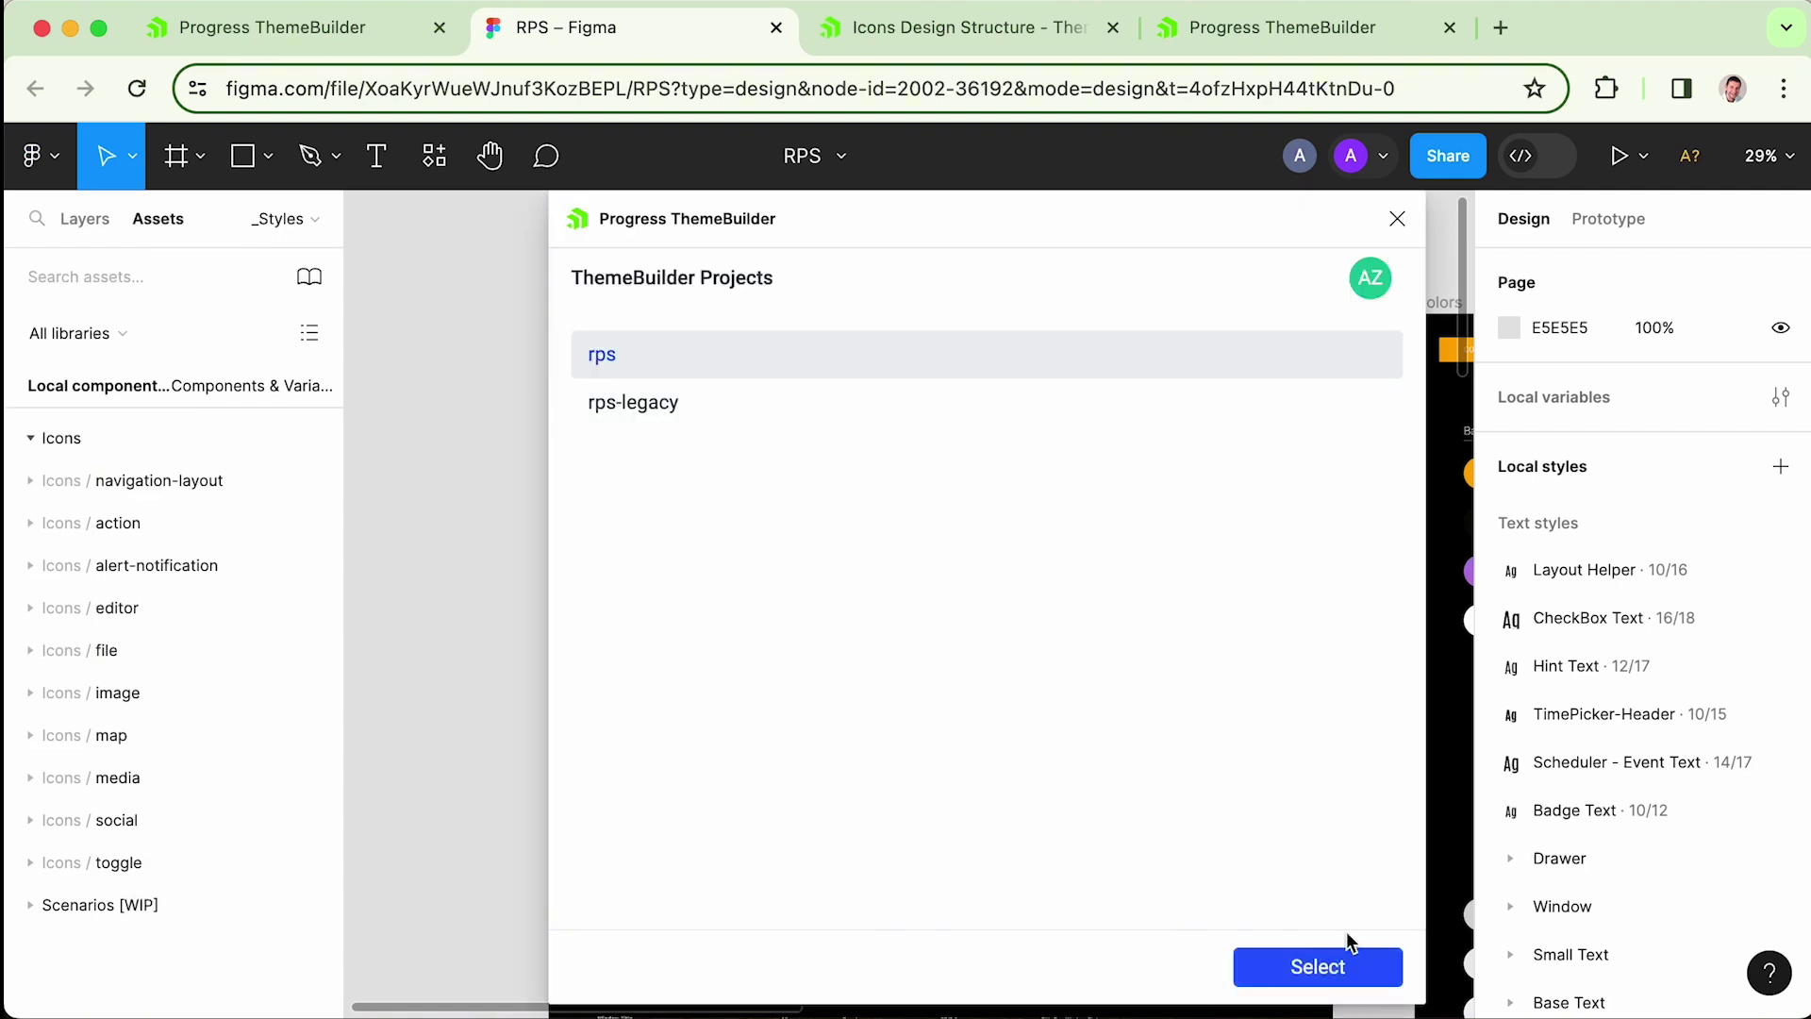
click(1317, 964)
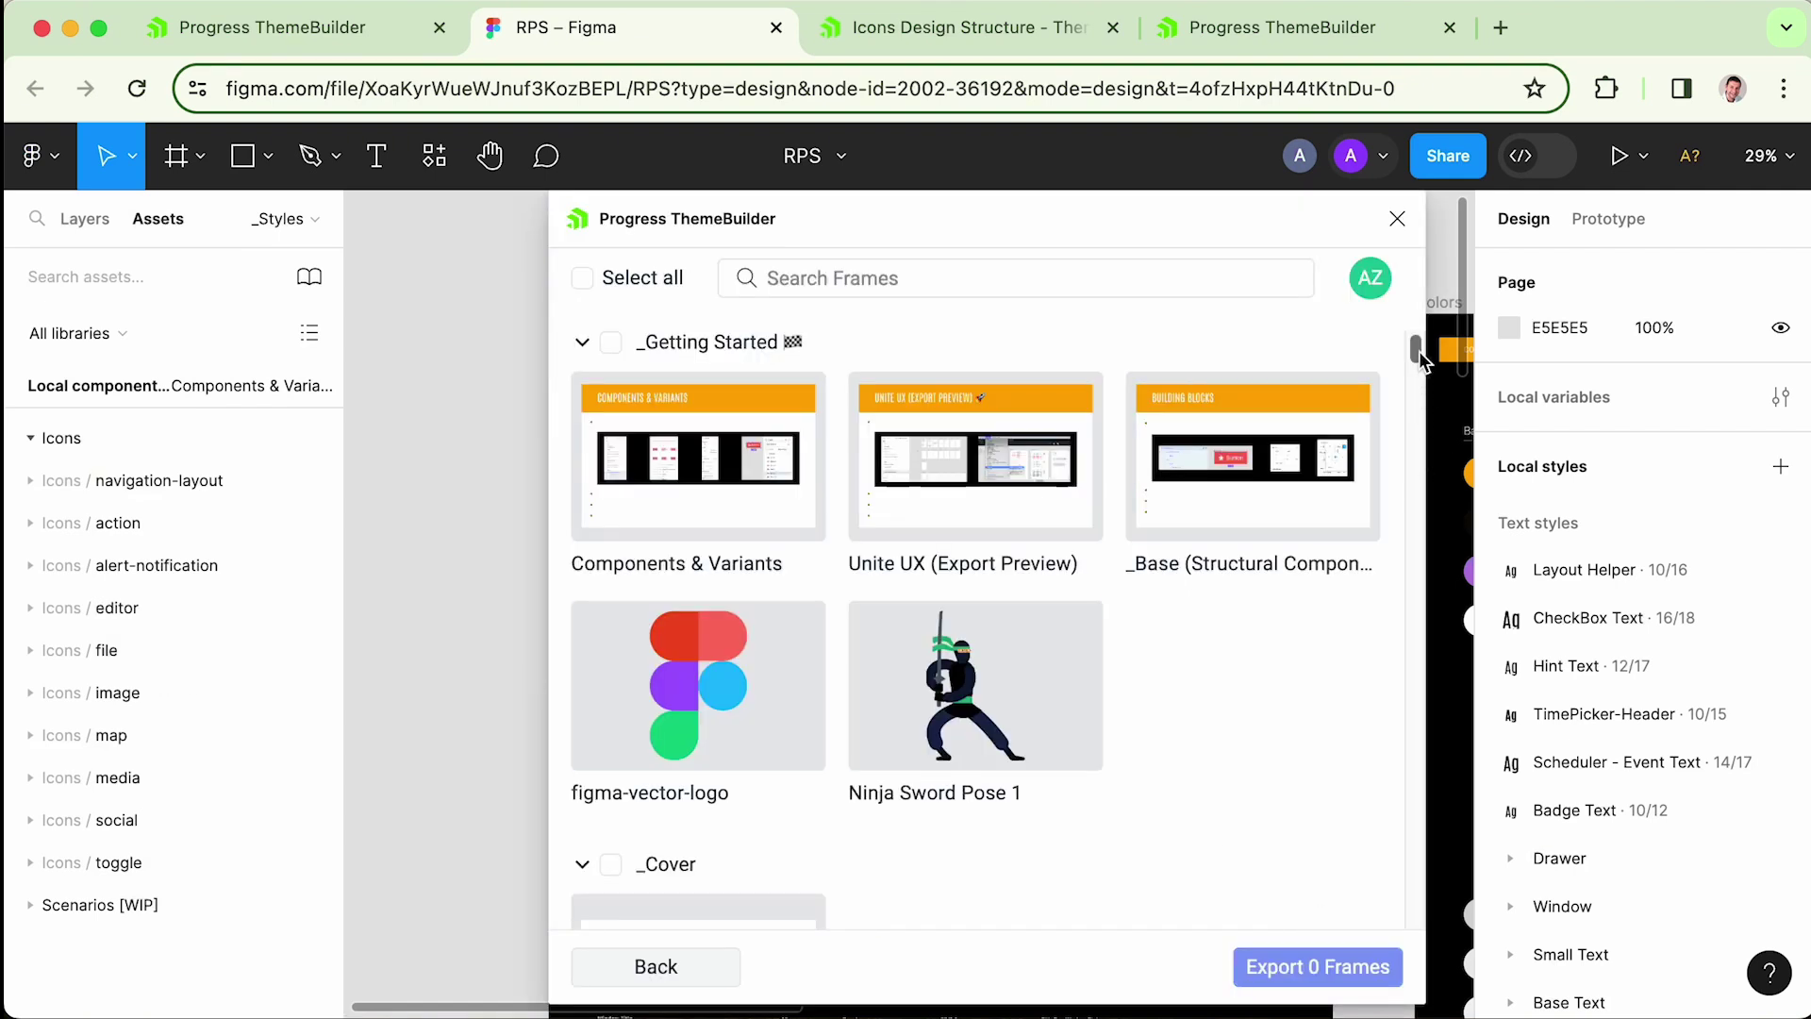
- Collapse the _Getting Started, _Cover, _Change Log, Components & Variants, Scenarios and Unite UX groups
scroll(1418, 350, down, 2)
scroll(1419, 355, up, 2)
click(583, 343)
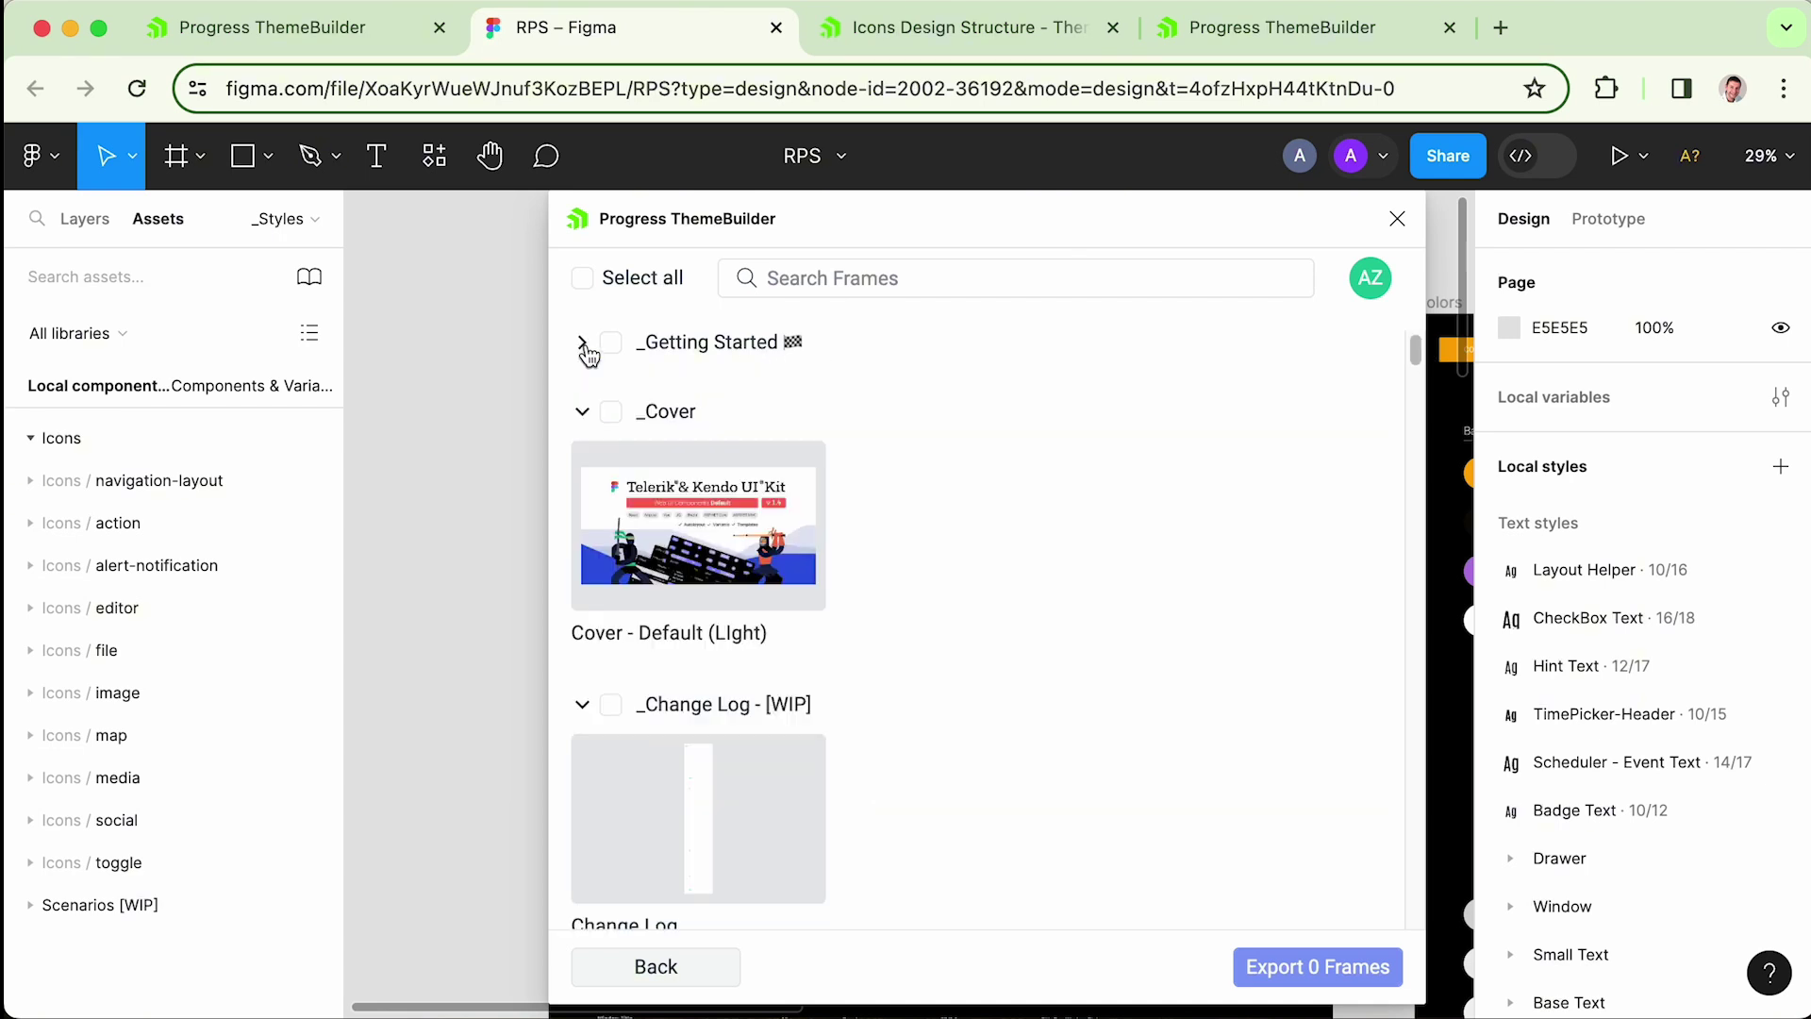
click(583, 412)
click(582, 481)
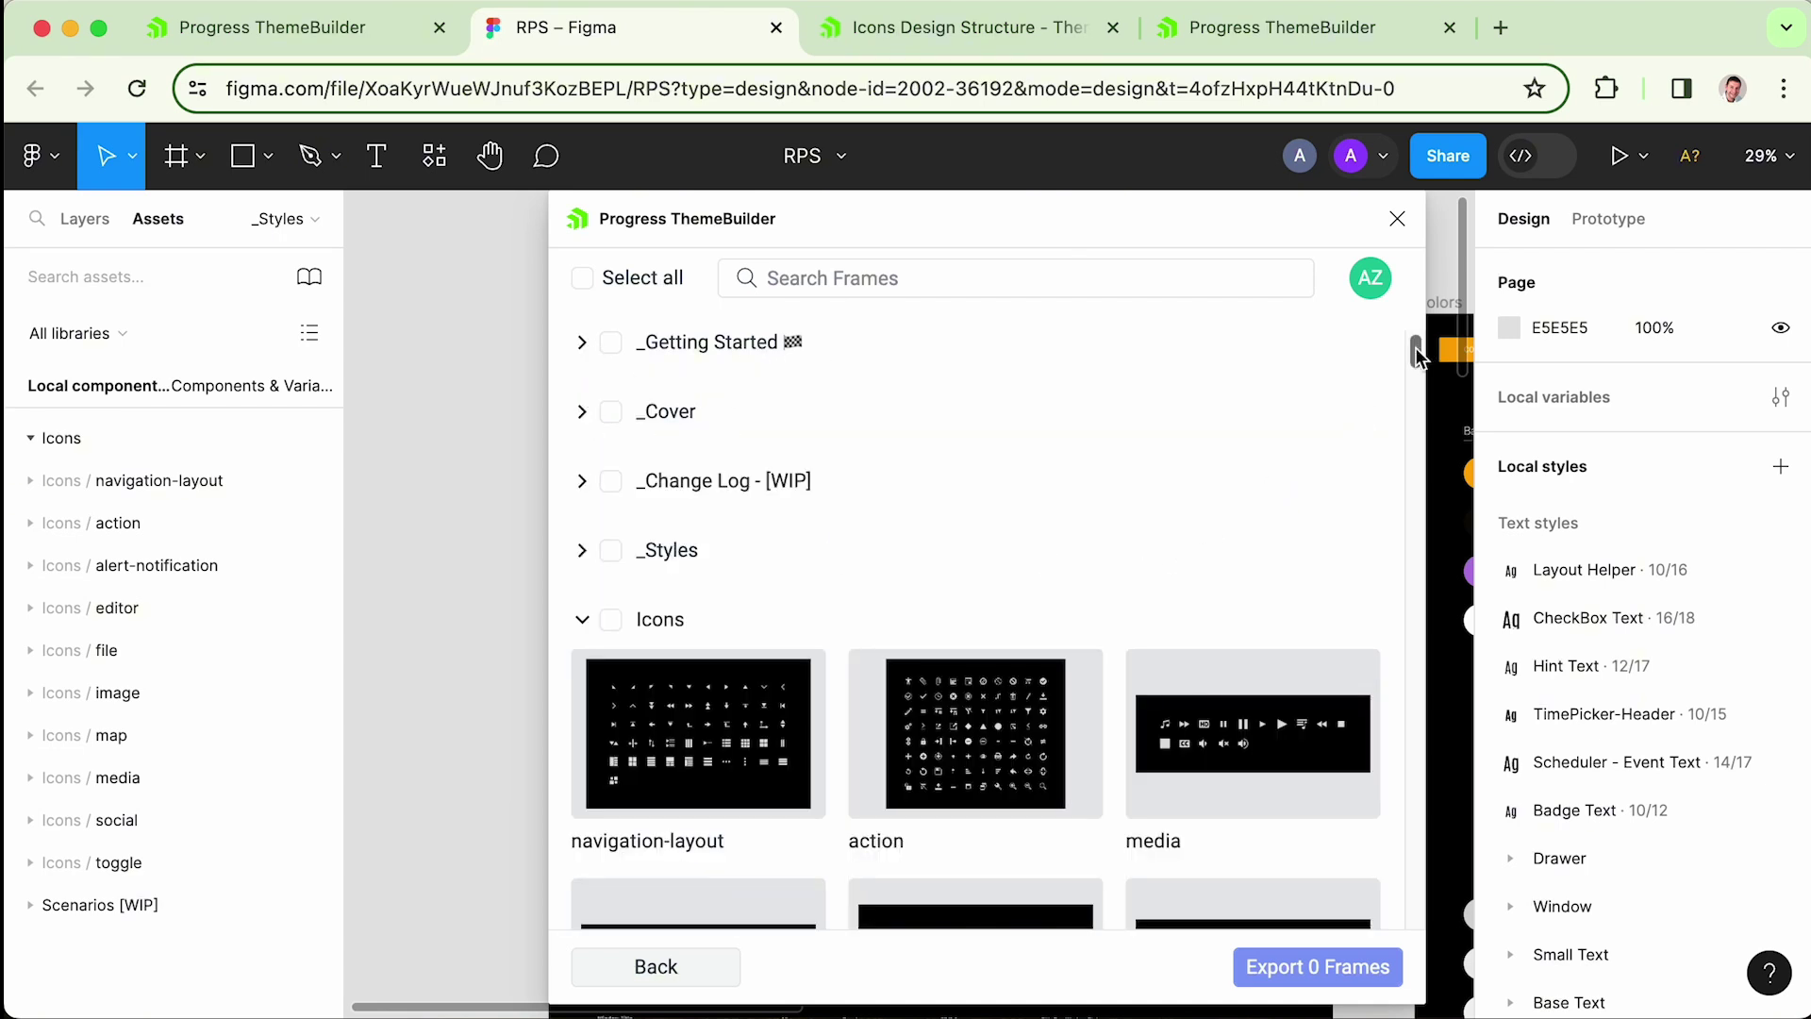
drag(1415, 347, 1411, 424)
click(592, 556)
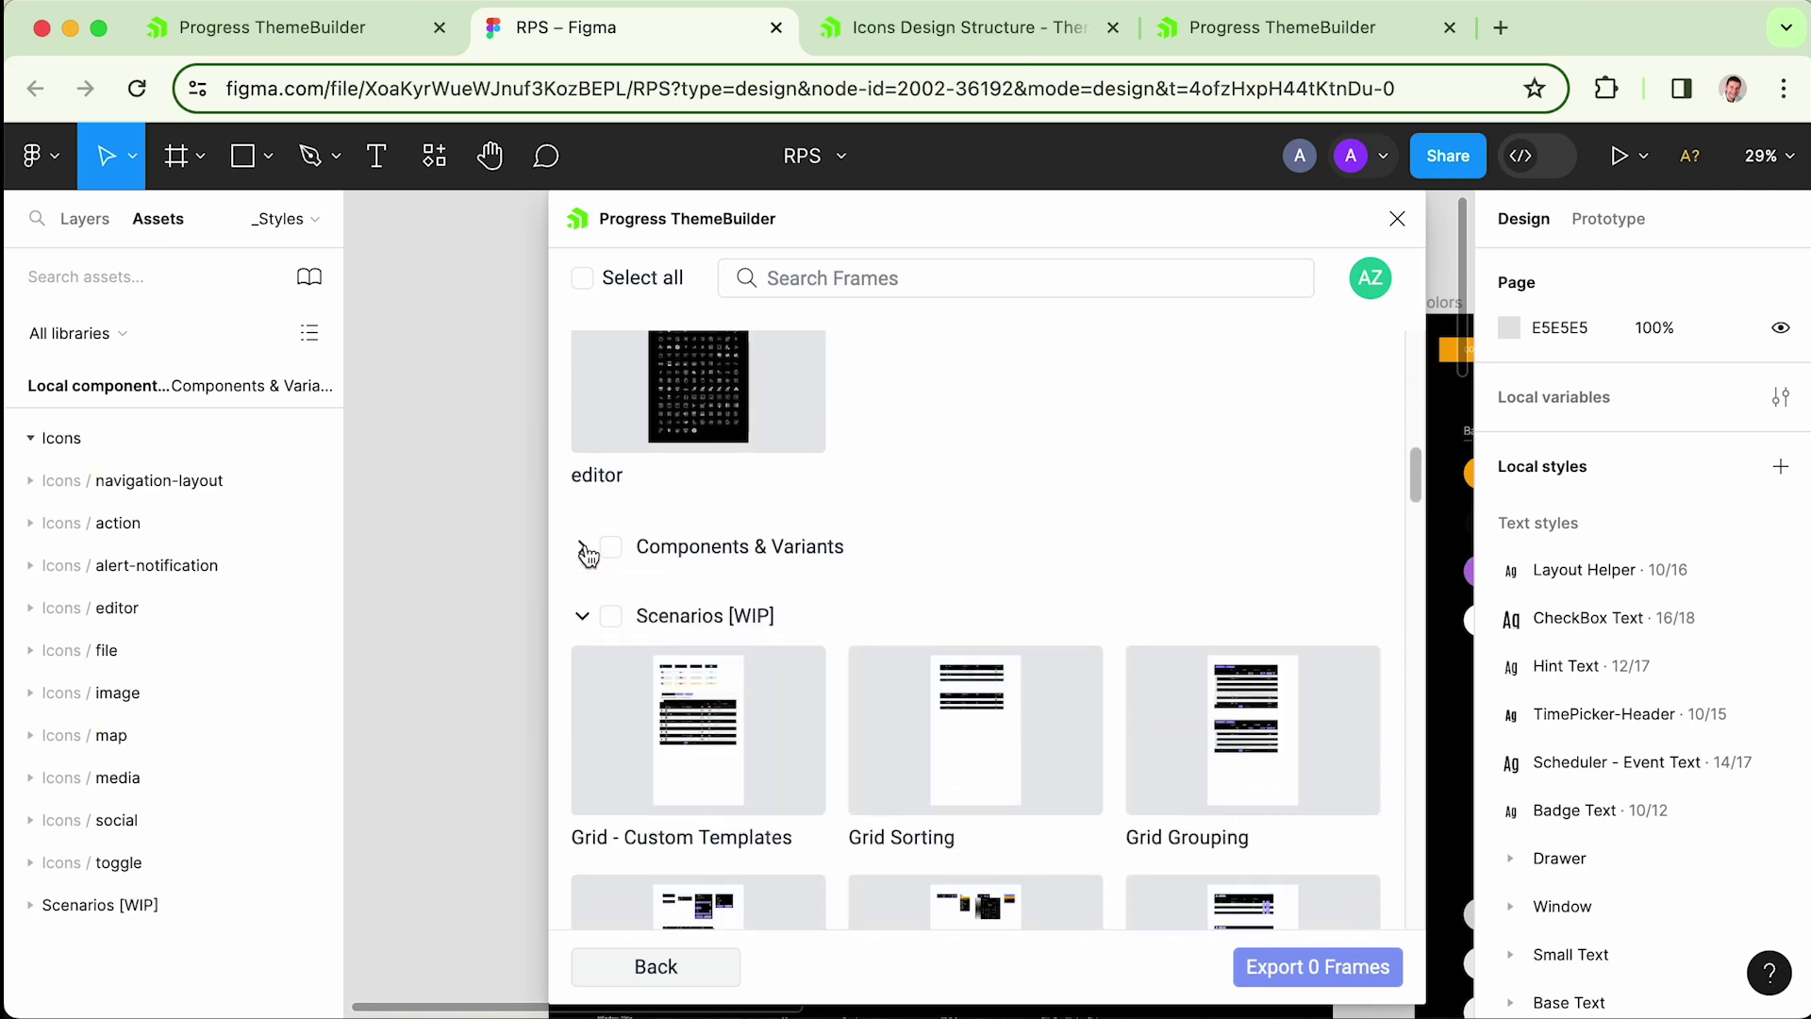
click(586, 618)
click(586, 688)
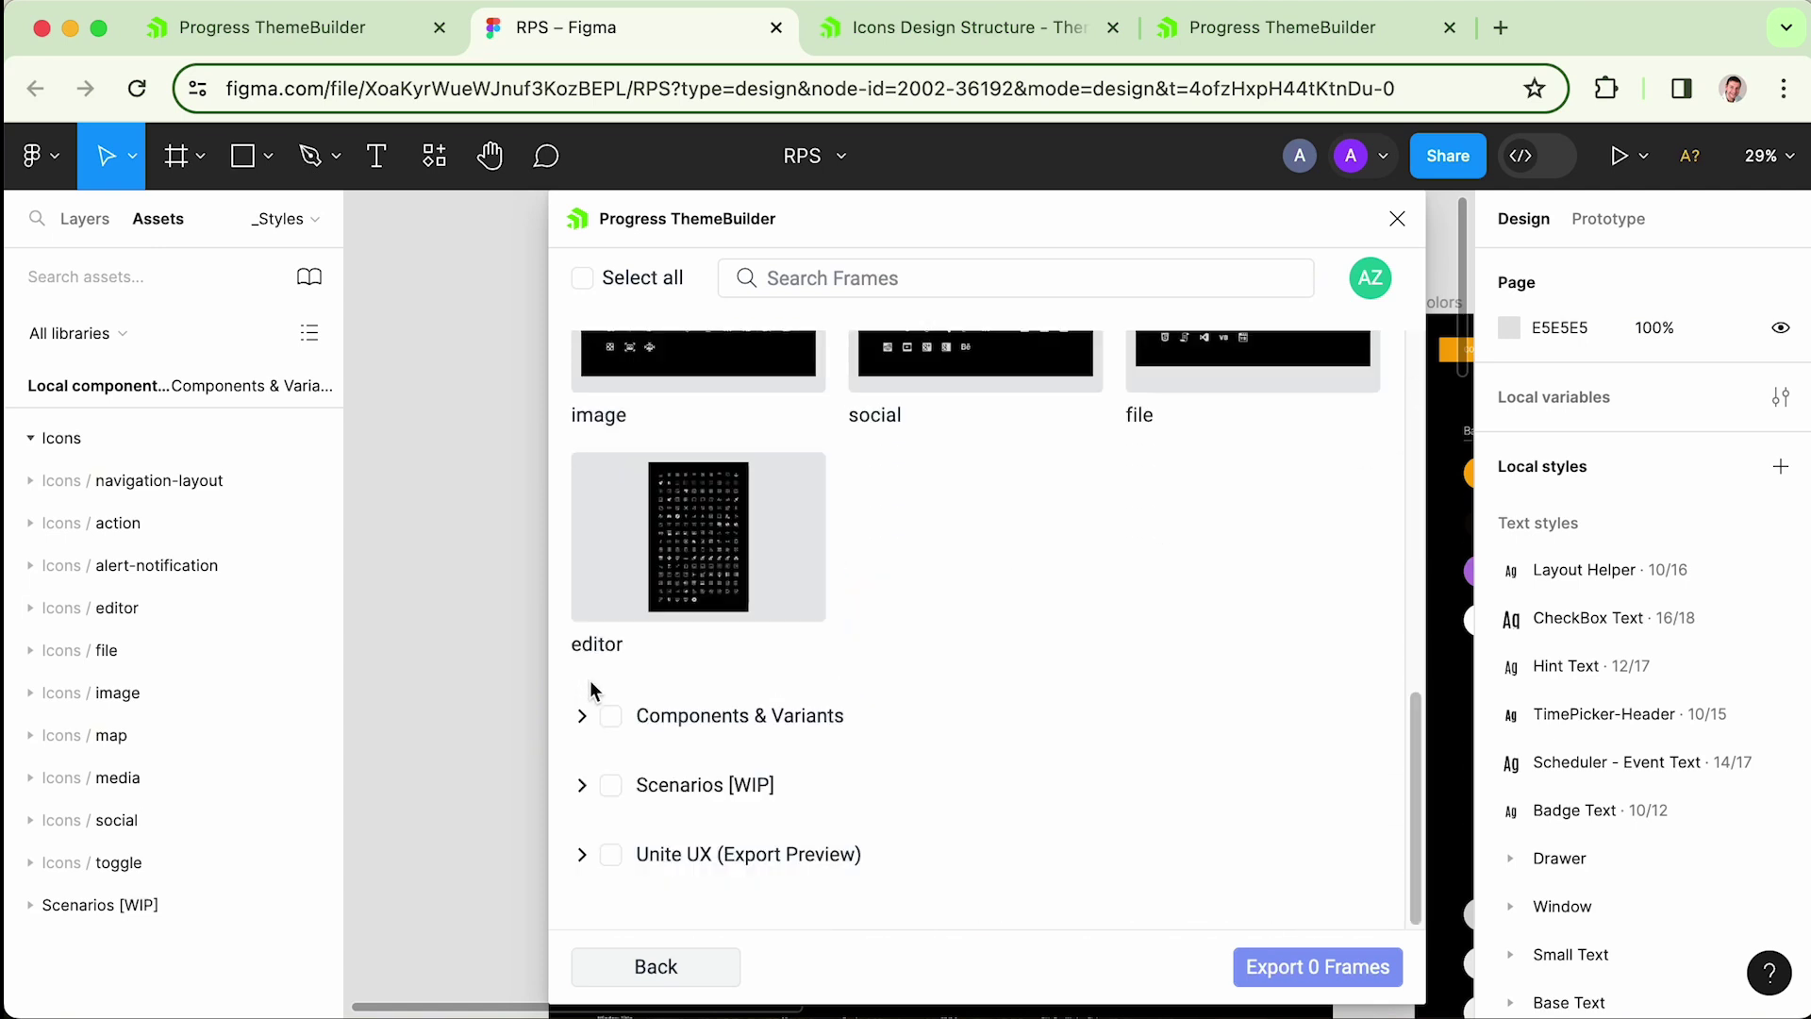
- Select all 10 frames in the Icons group and export them to rps
scroll(880, 798, up, 5)
click(752, 626)
click(1002, 619)
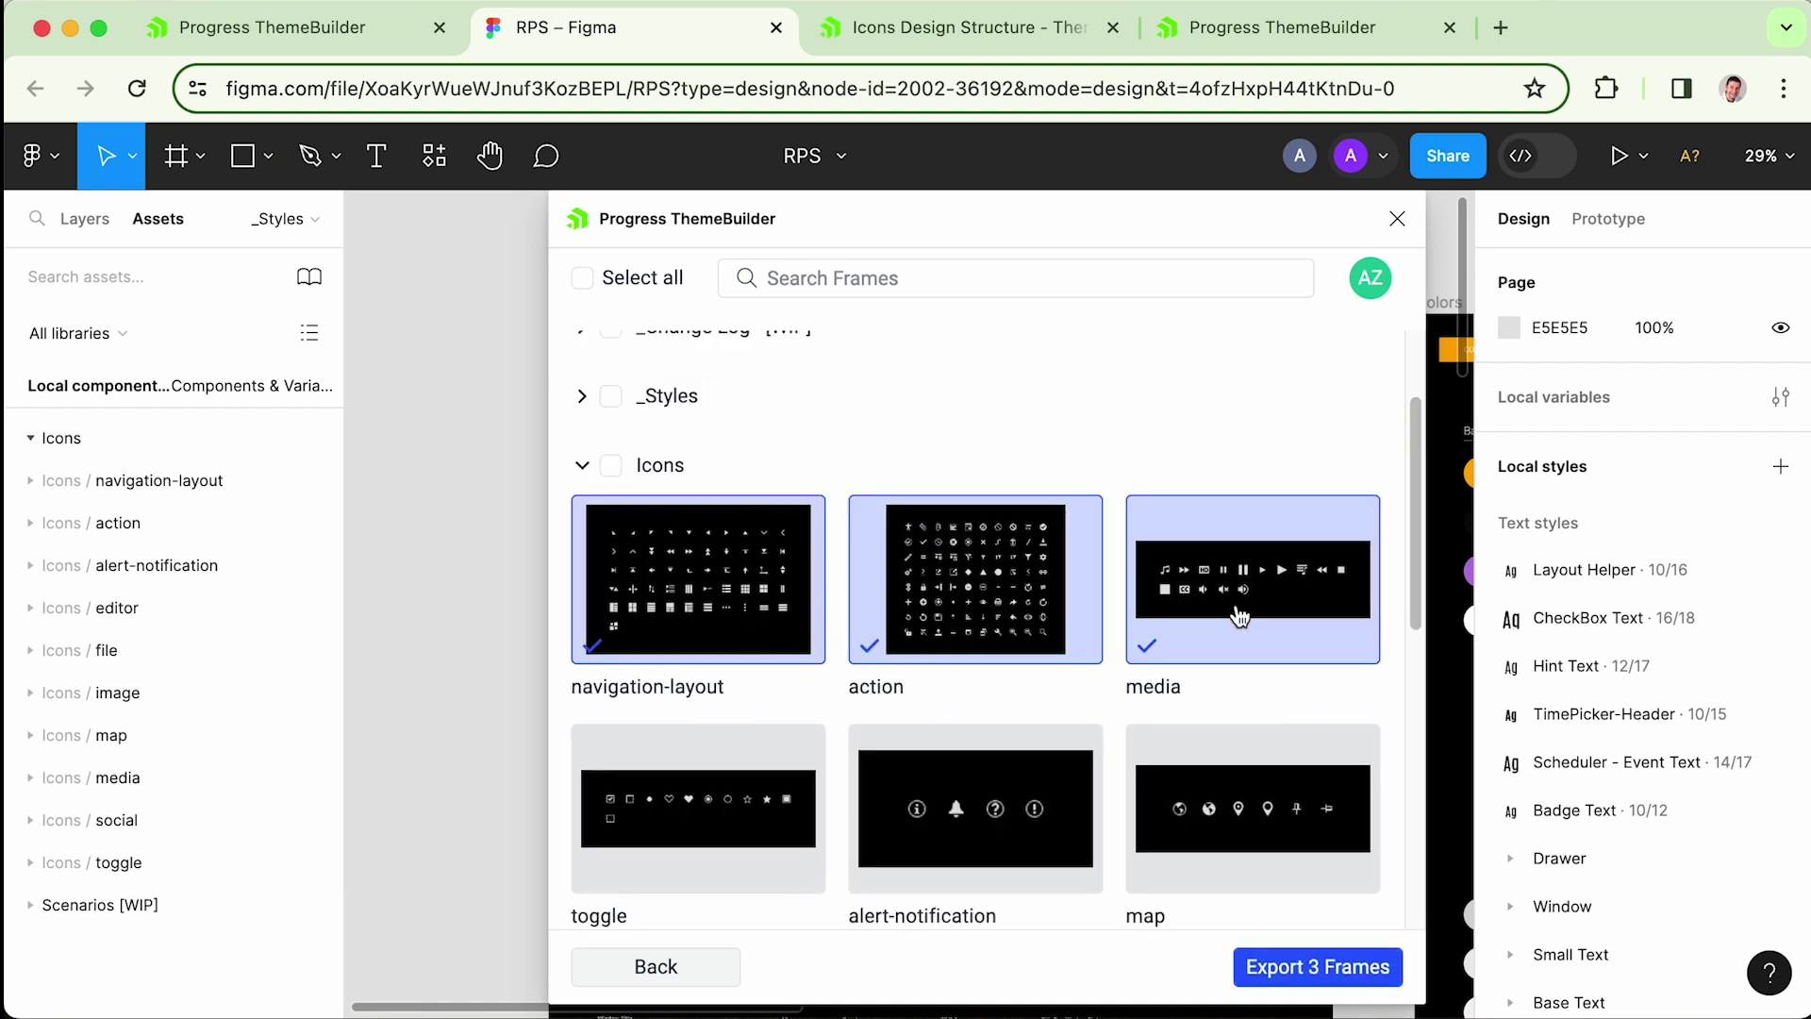
click(1237, 614)
click(612, 465)
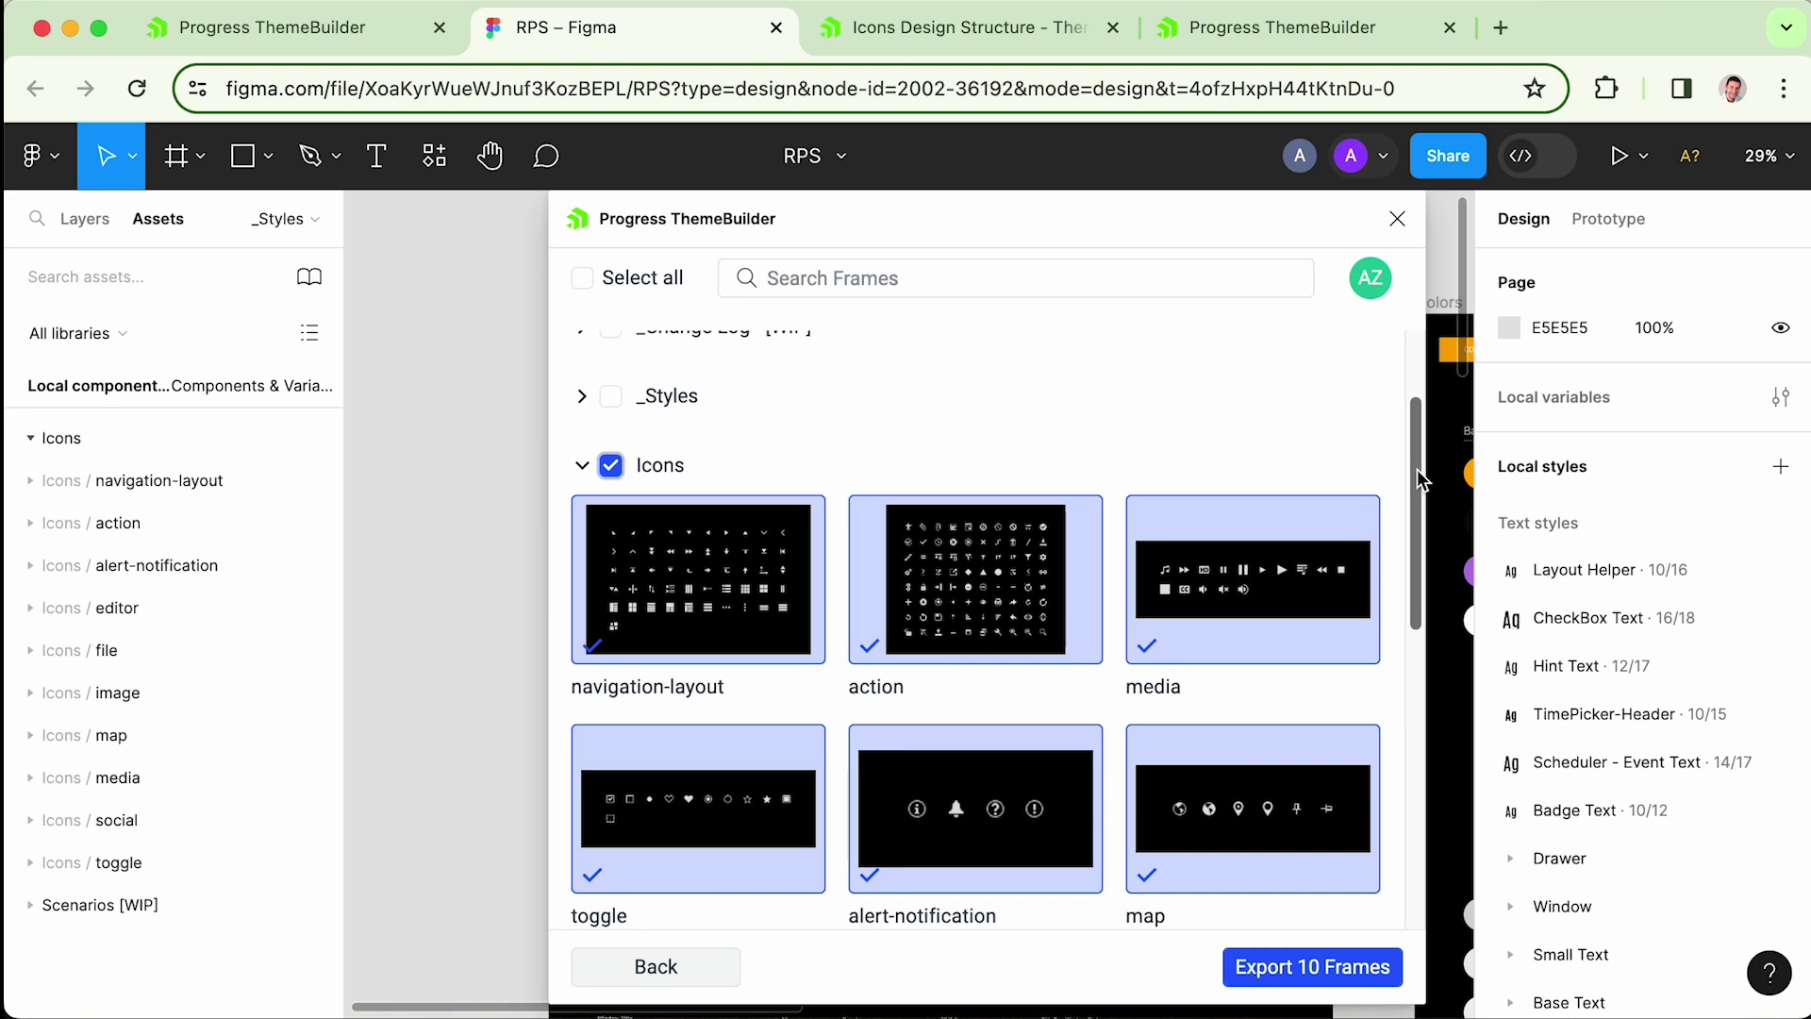
scroll(1418, 476, up, 2)
drag(1421, 483, 1447, 624)
click(1305, 964)
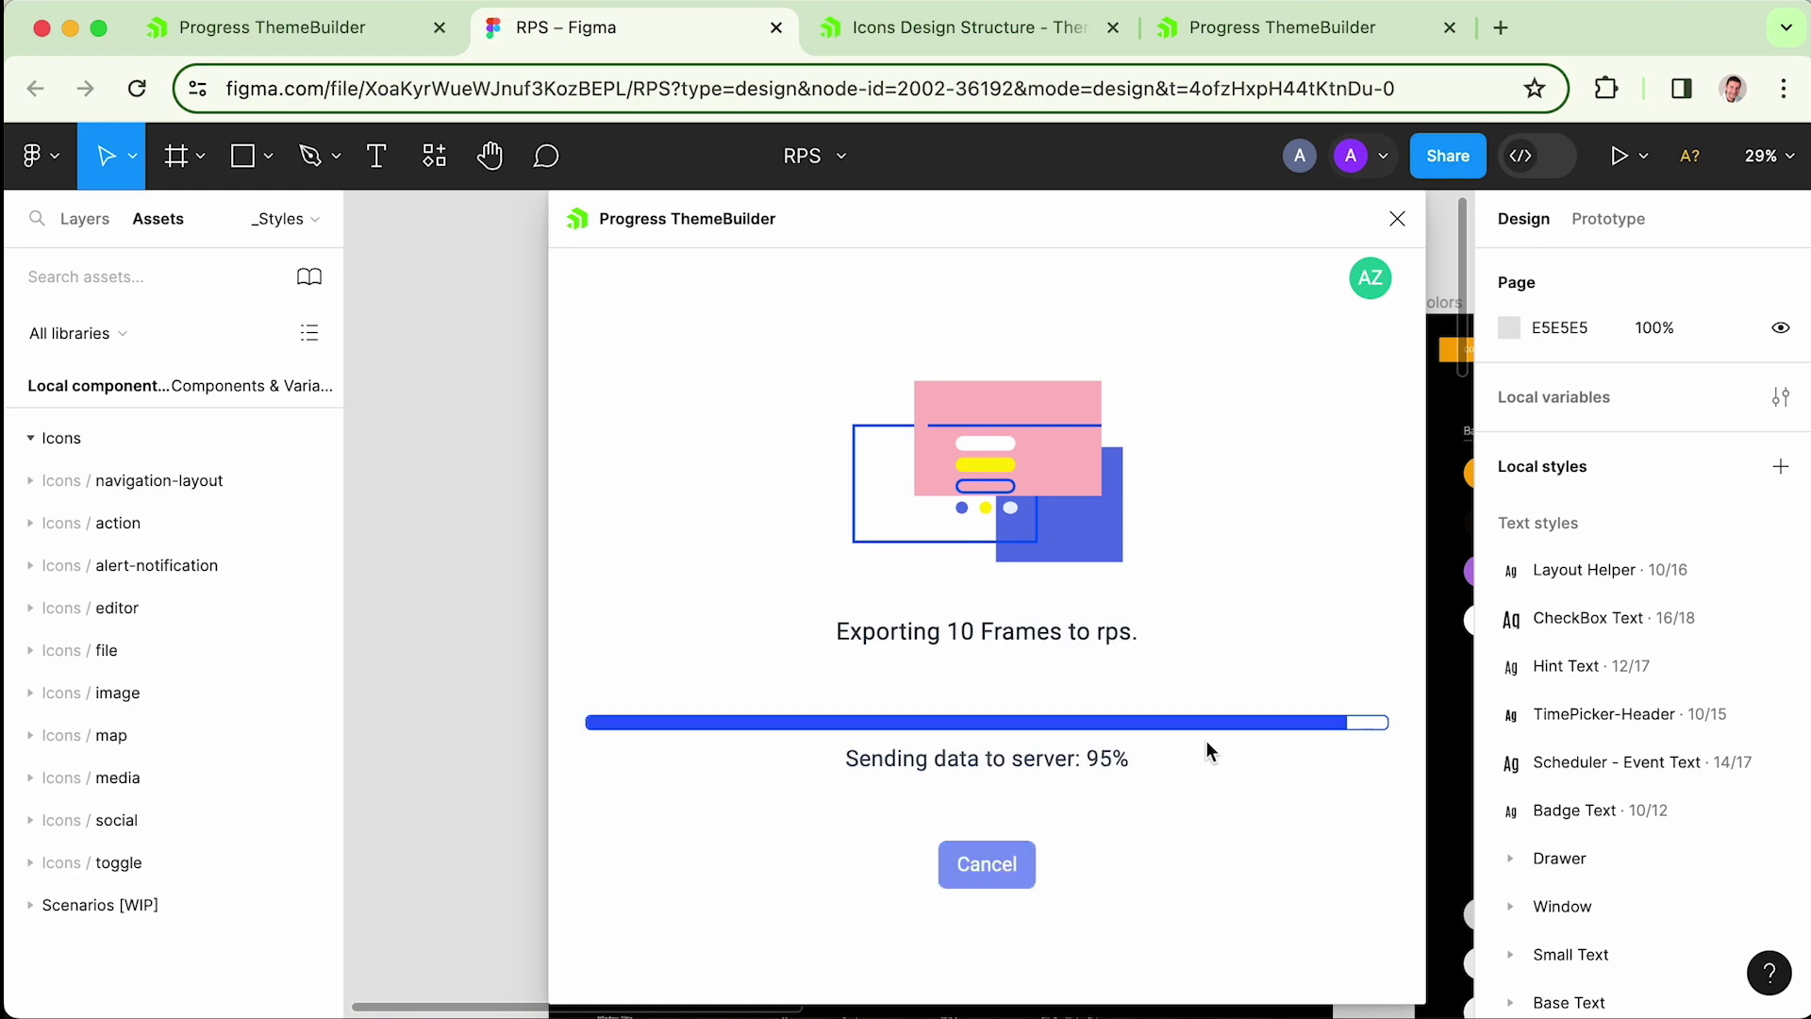
- Open the rps project's settings and list its uploaded fonts
click(315, 31)
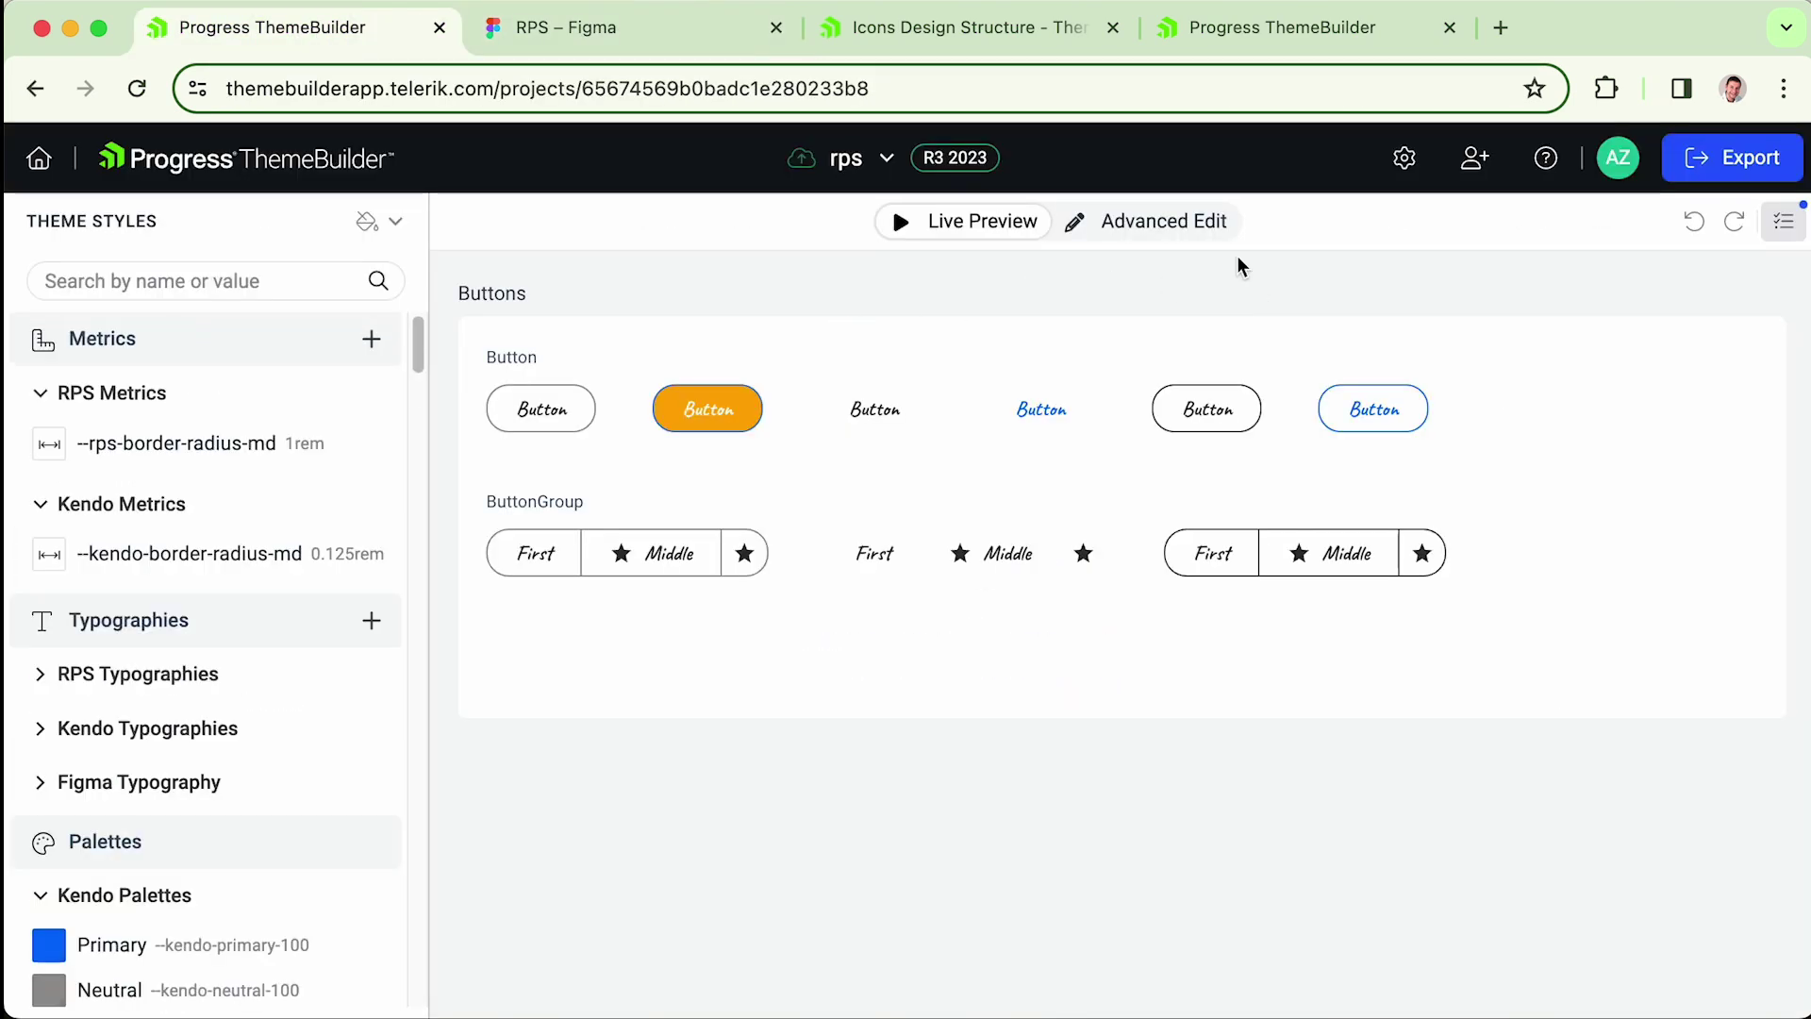
click(1405, 160)
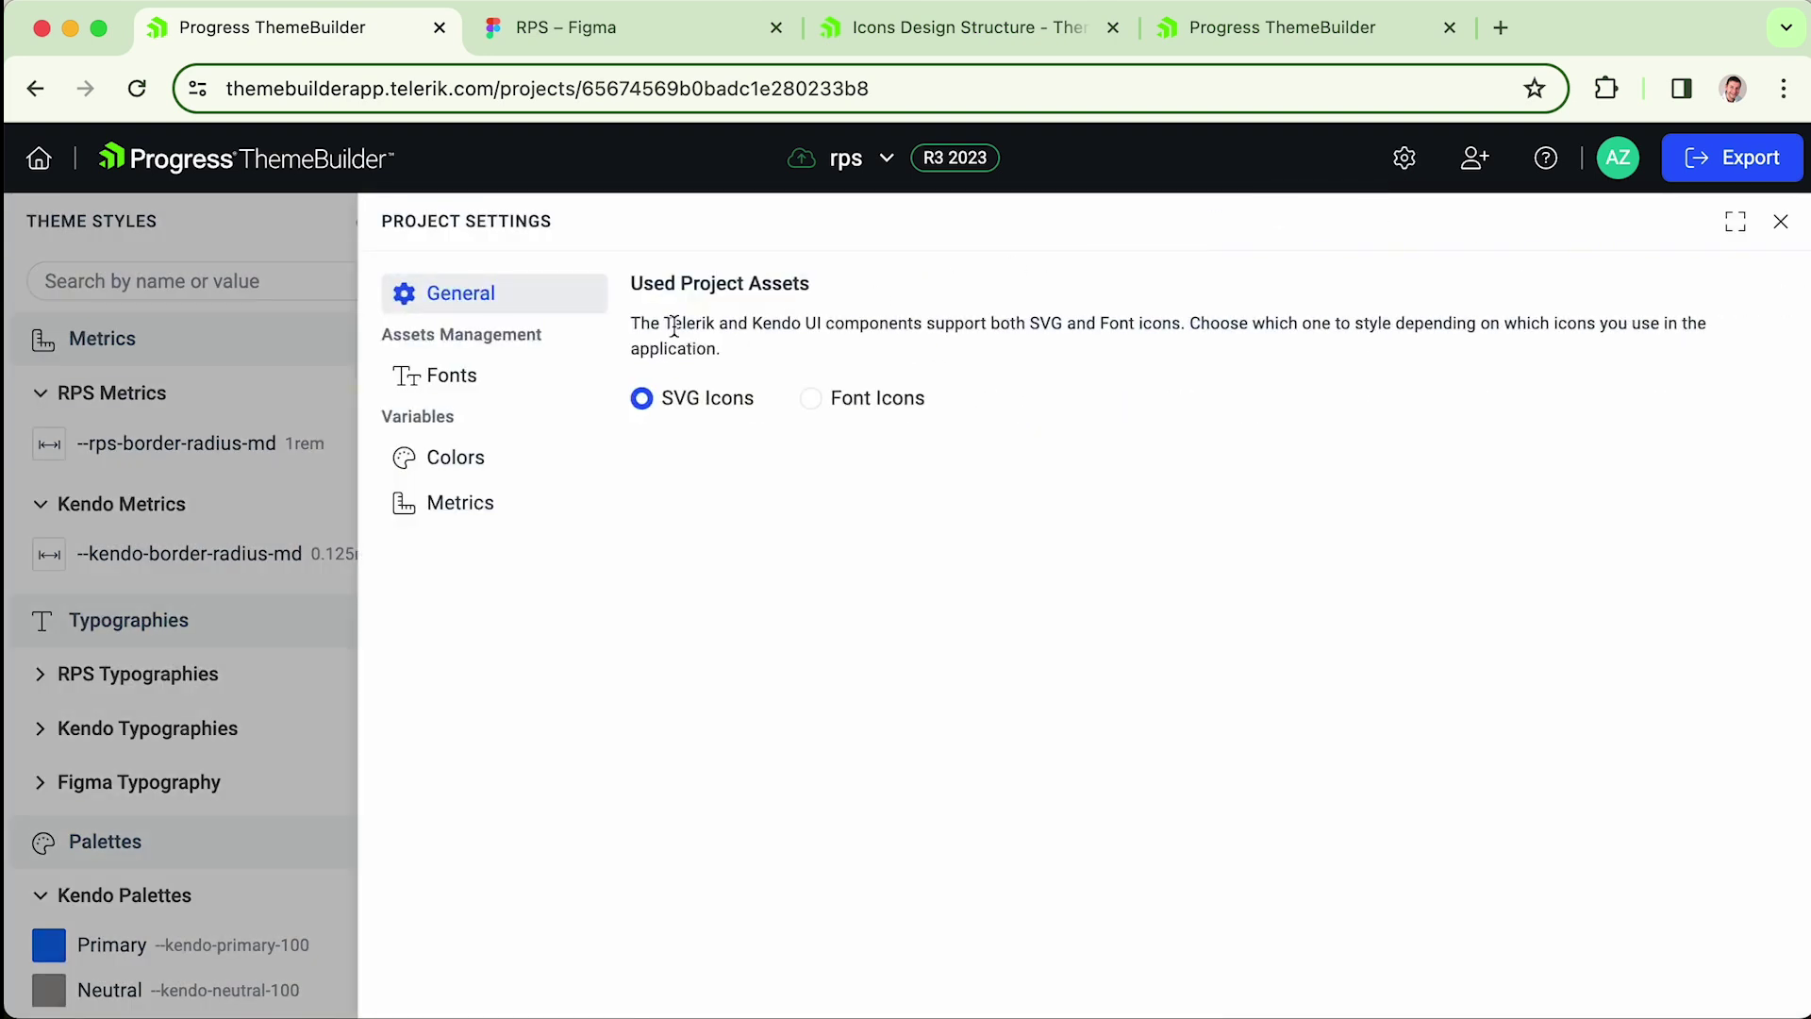
click(453, 373)
mouse_move(710, 510)
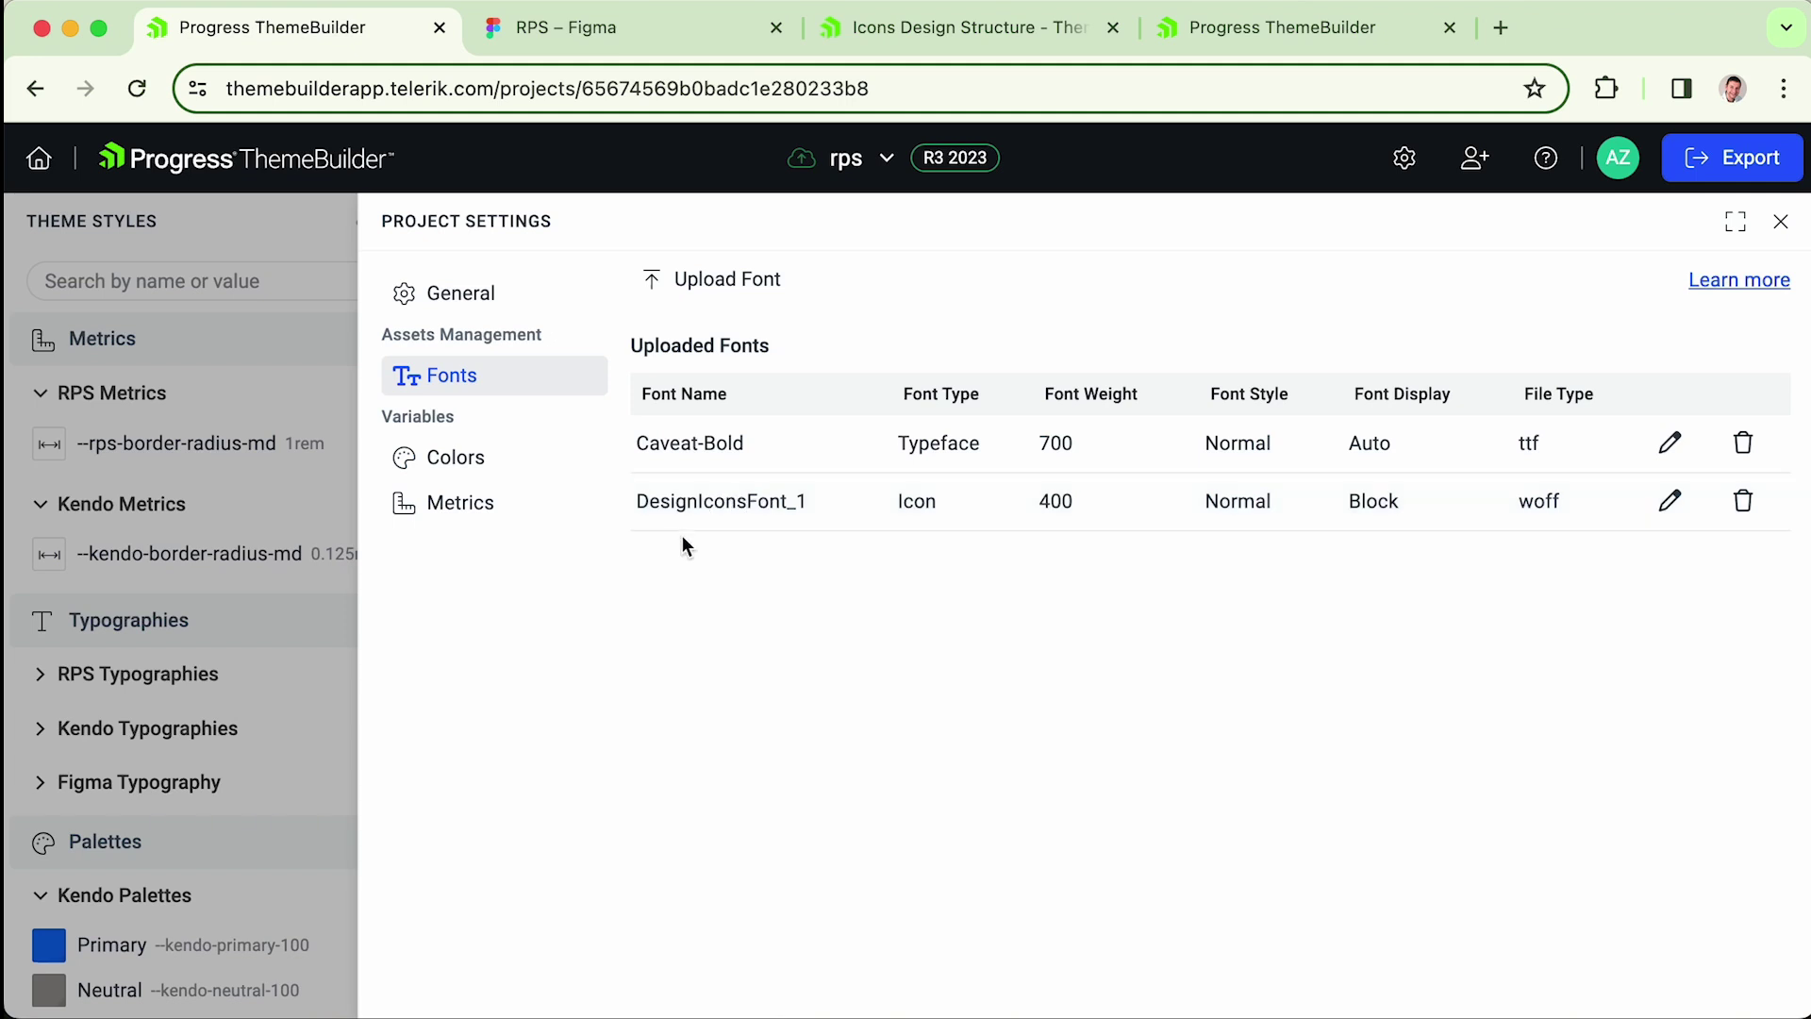
- Inspect DesignIconsFont_1's name, Icon type, Block display and woff file type
drag(638, 505, 815, 510)
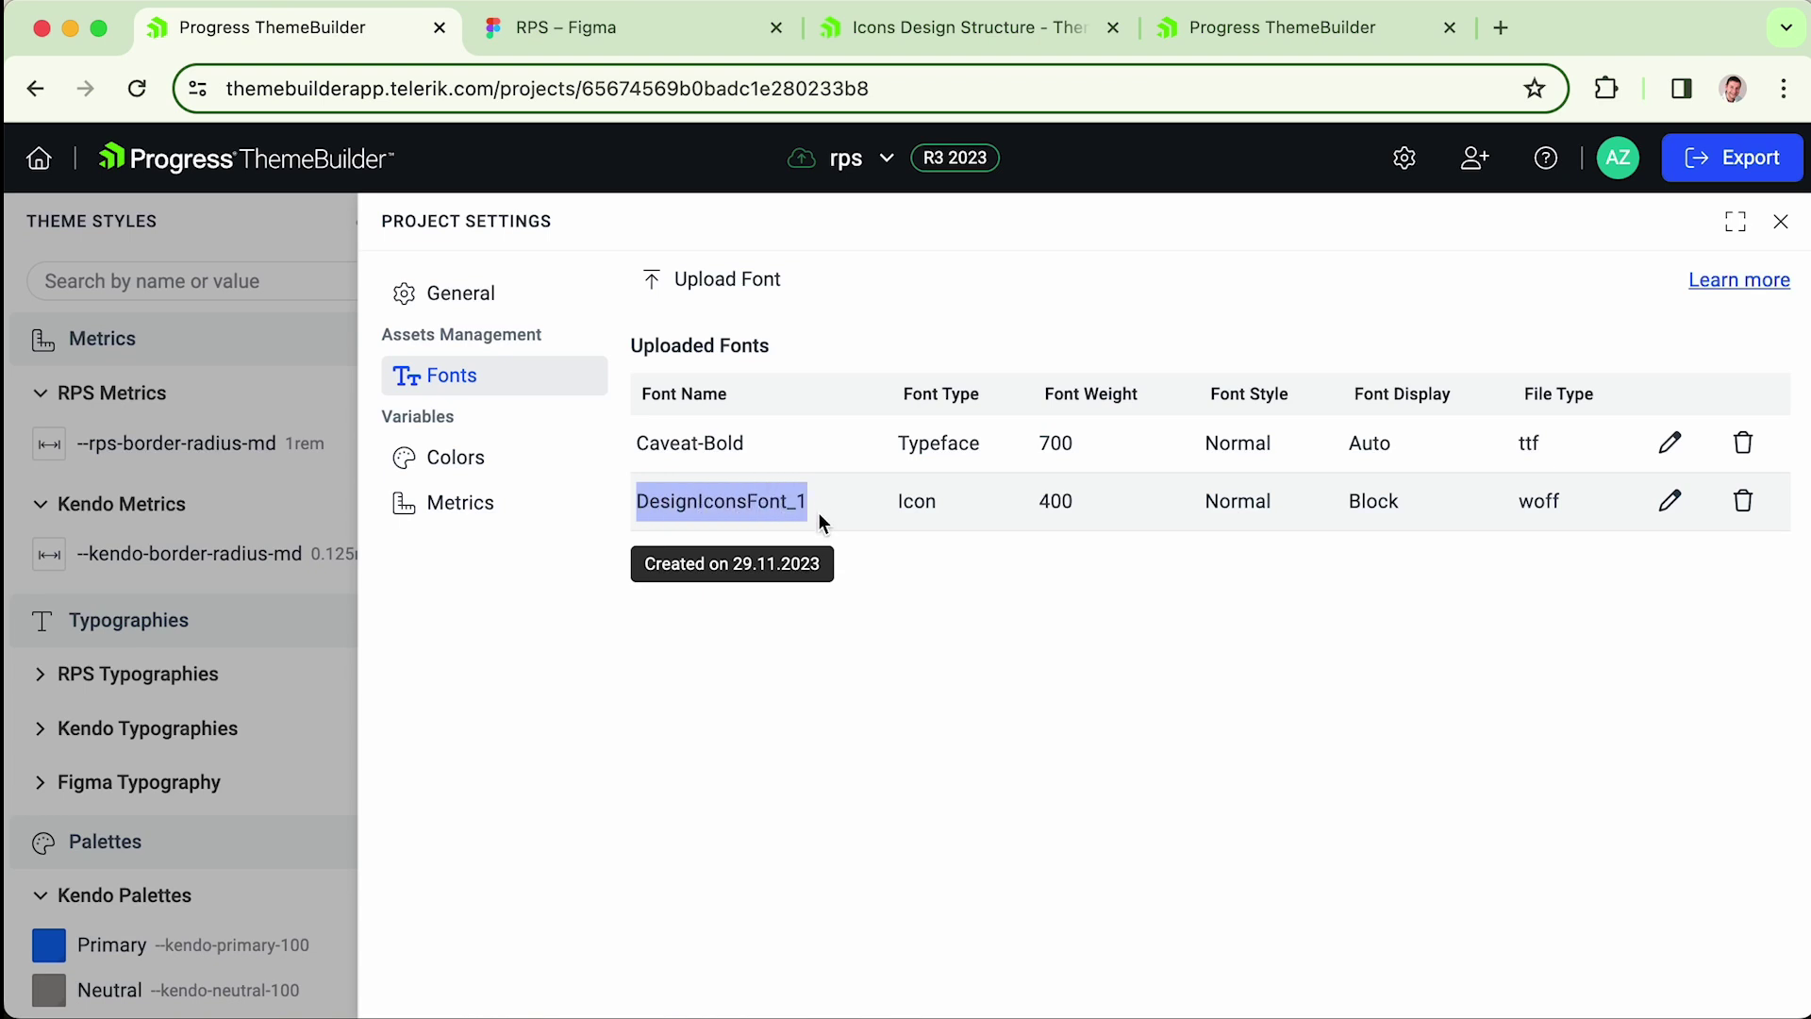
click(818, 513)
double_click(913, 502)
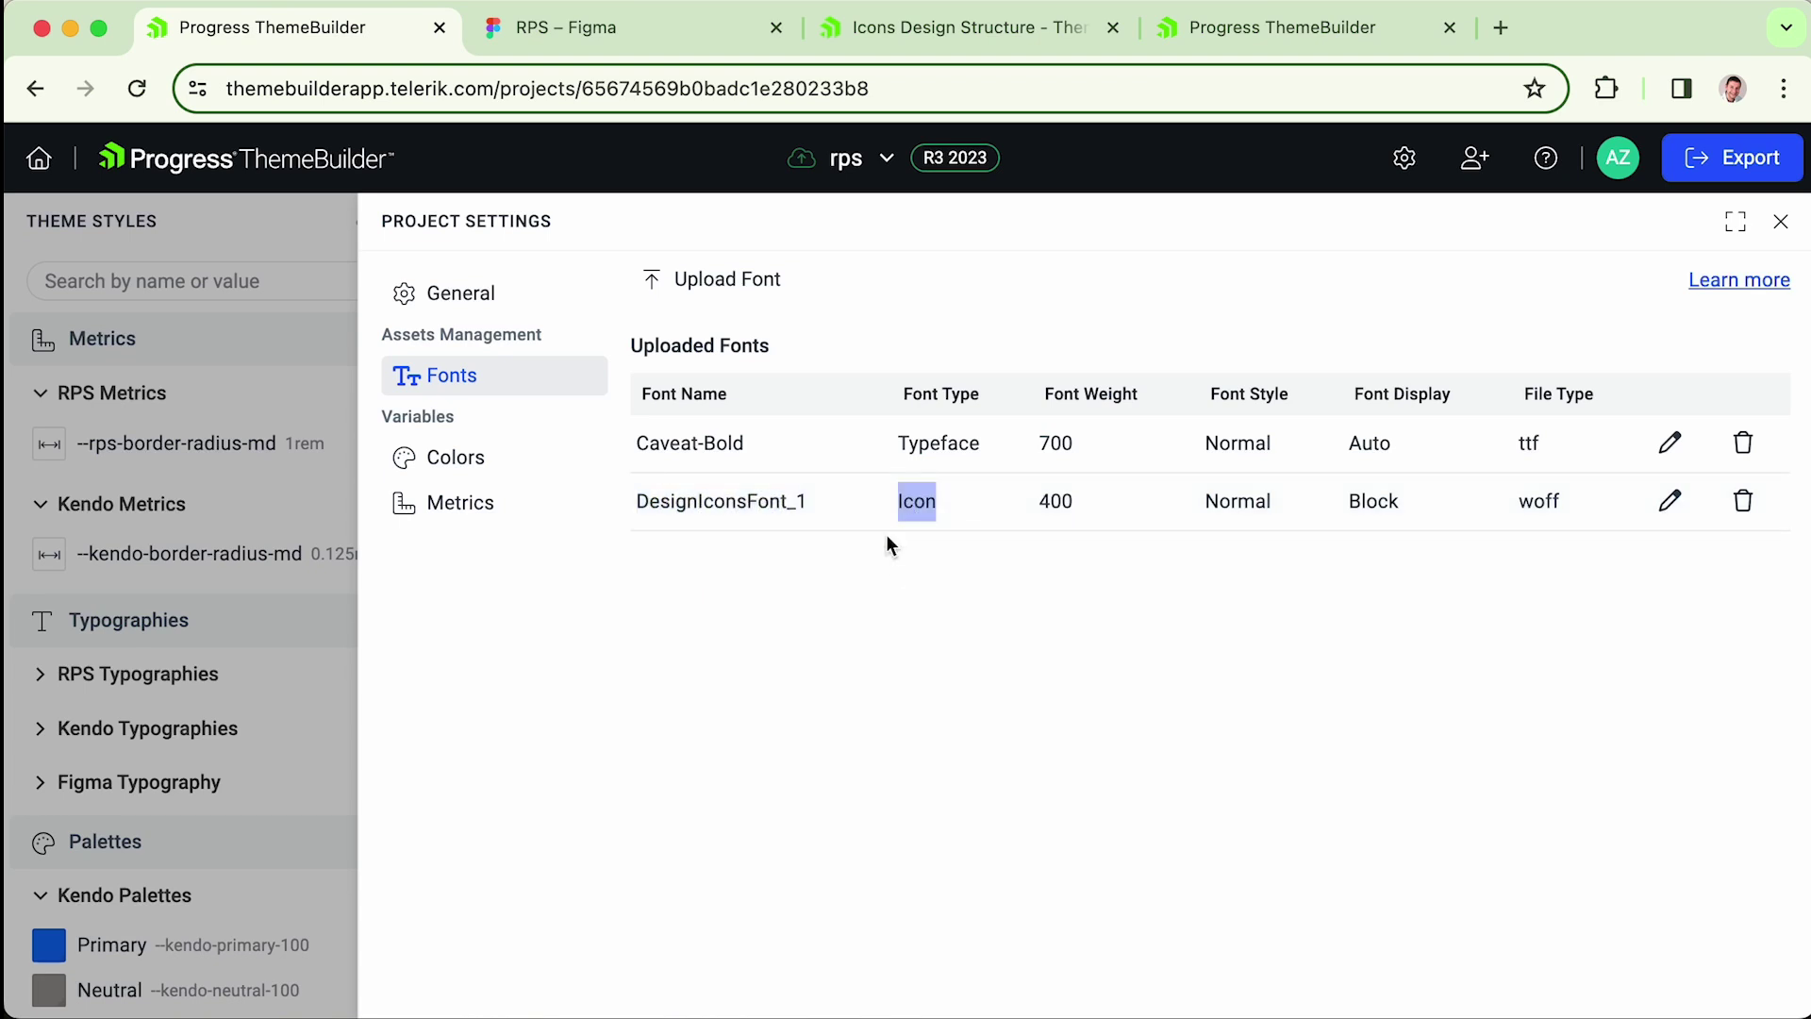
click(911, 535)
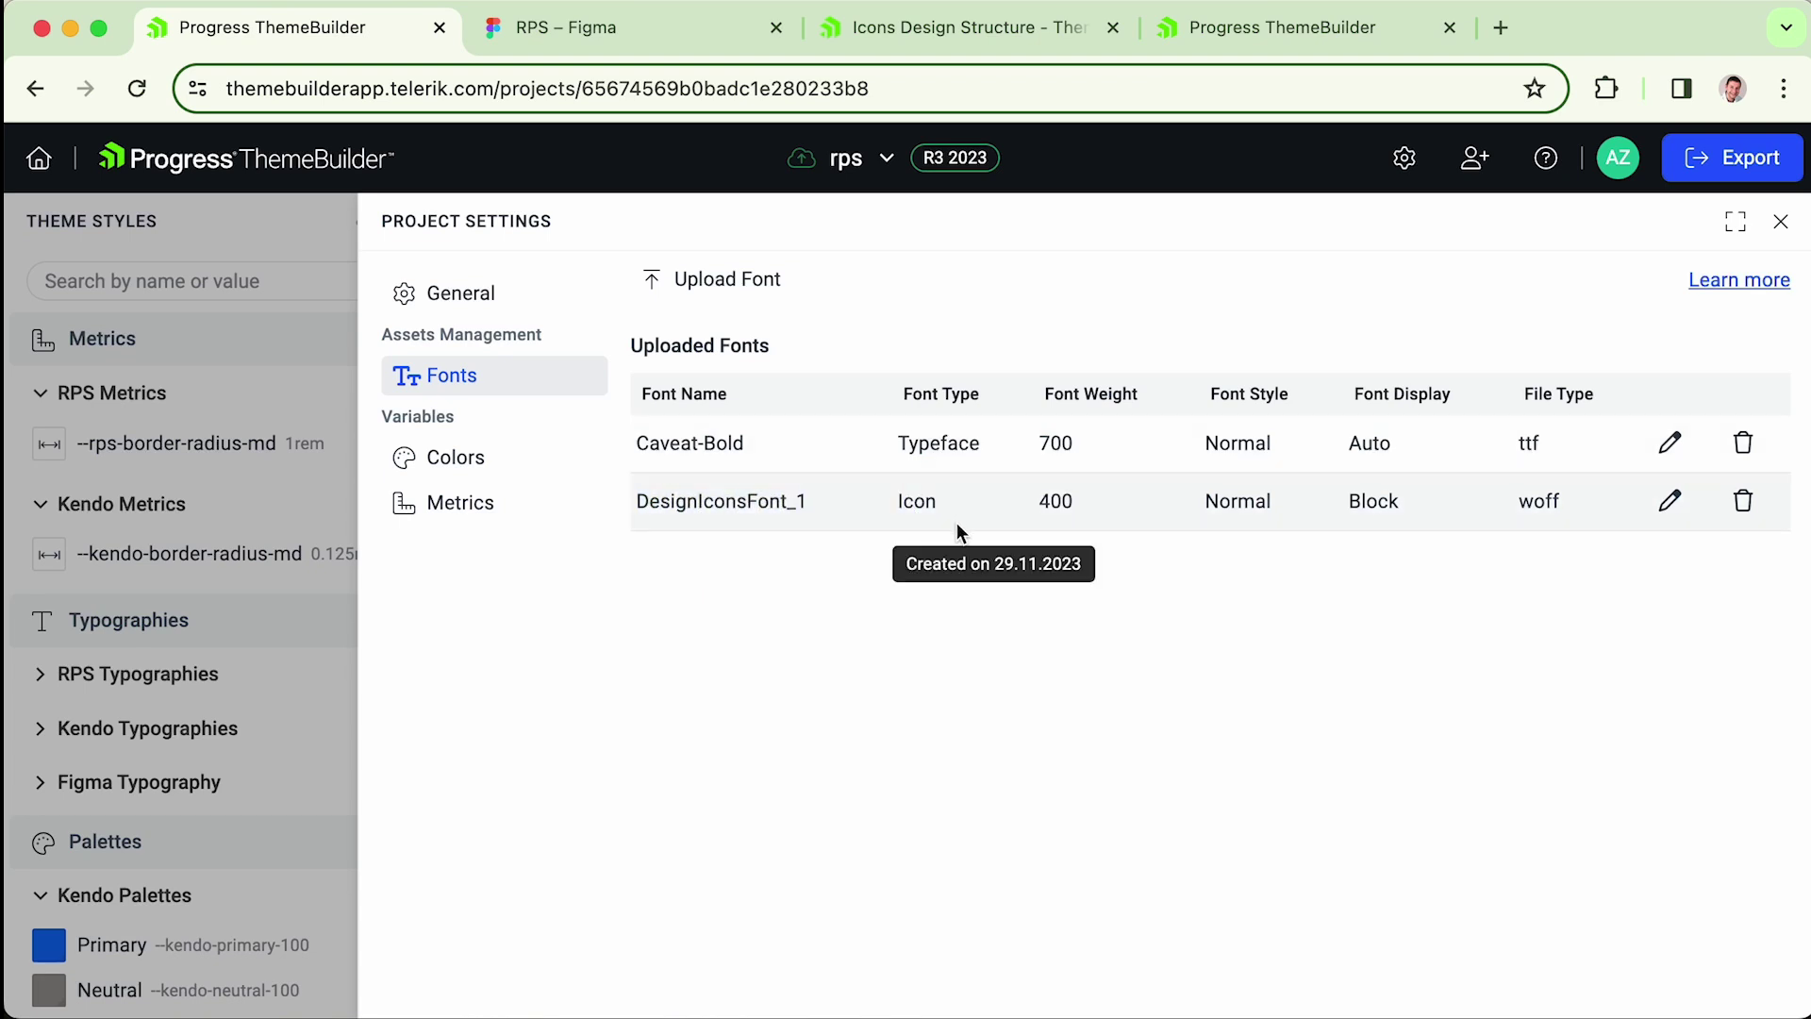
double_click(1385, 499)
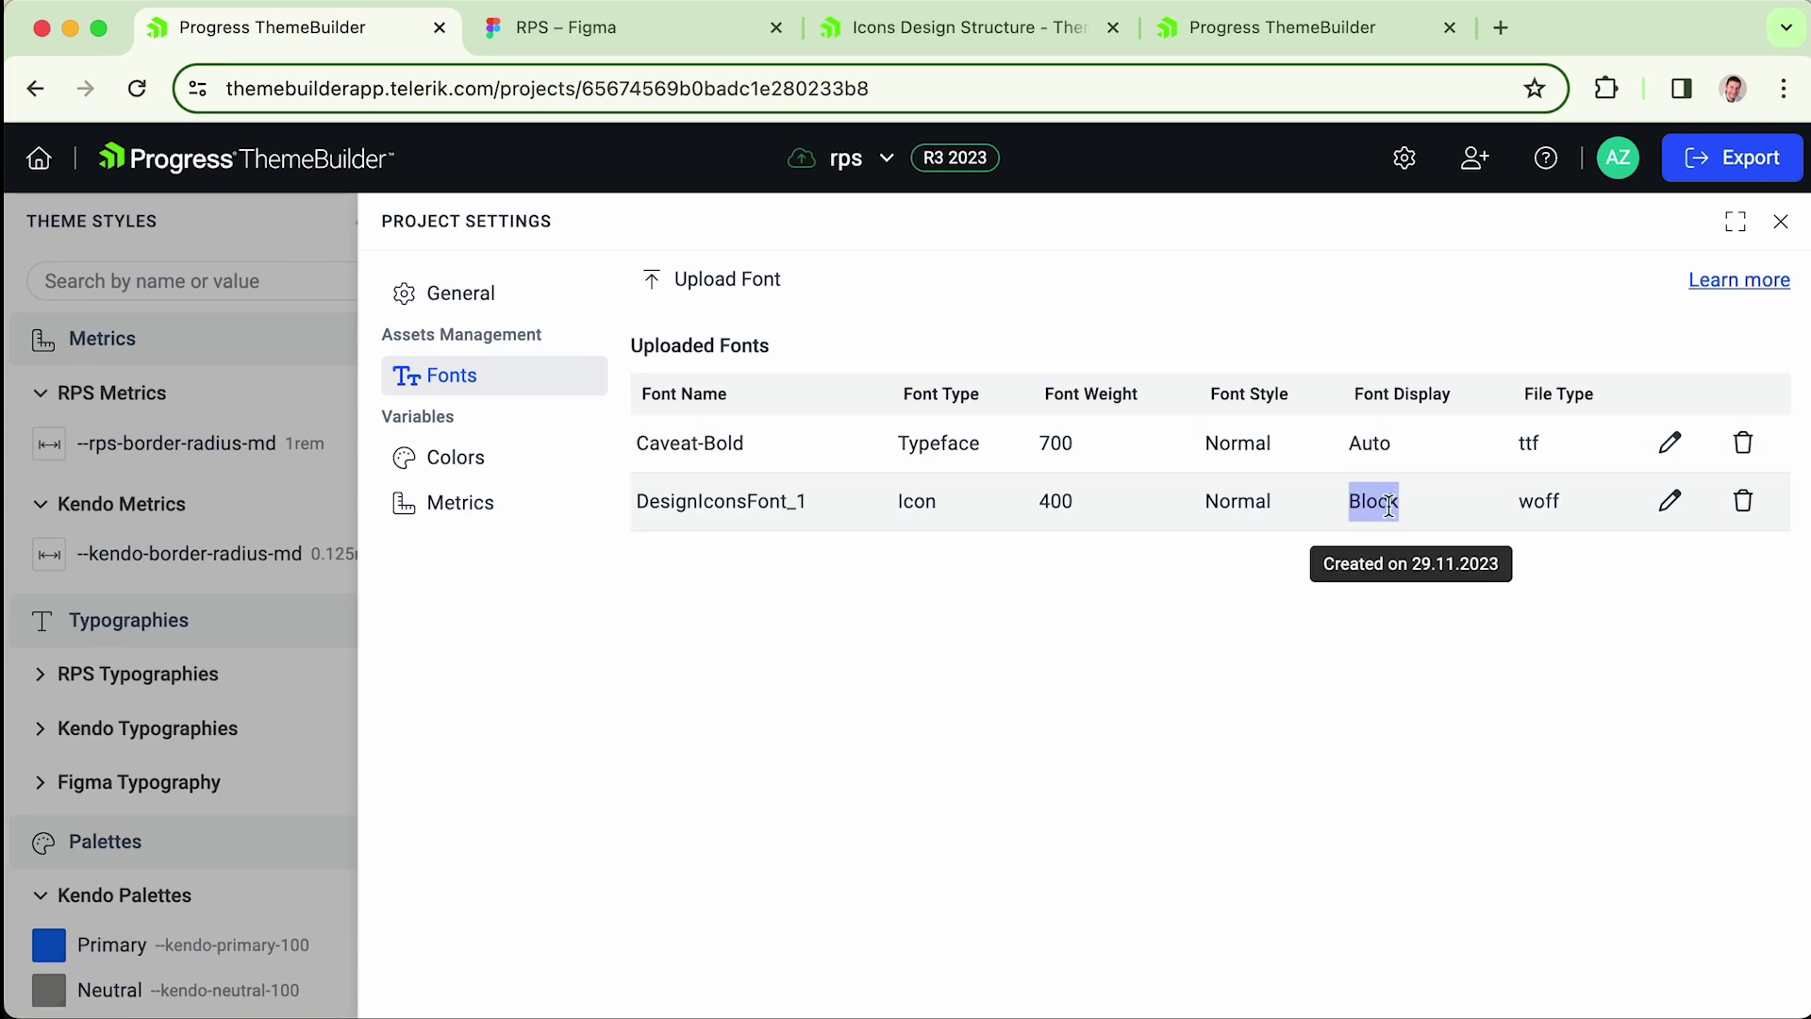
double_click(1554, 505)
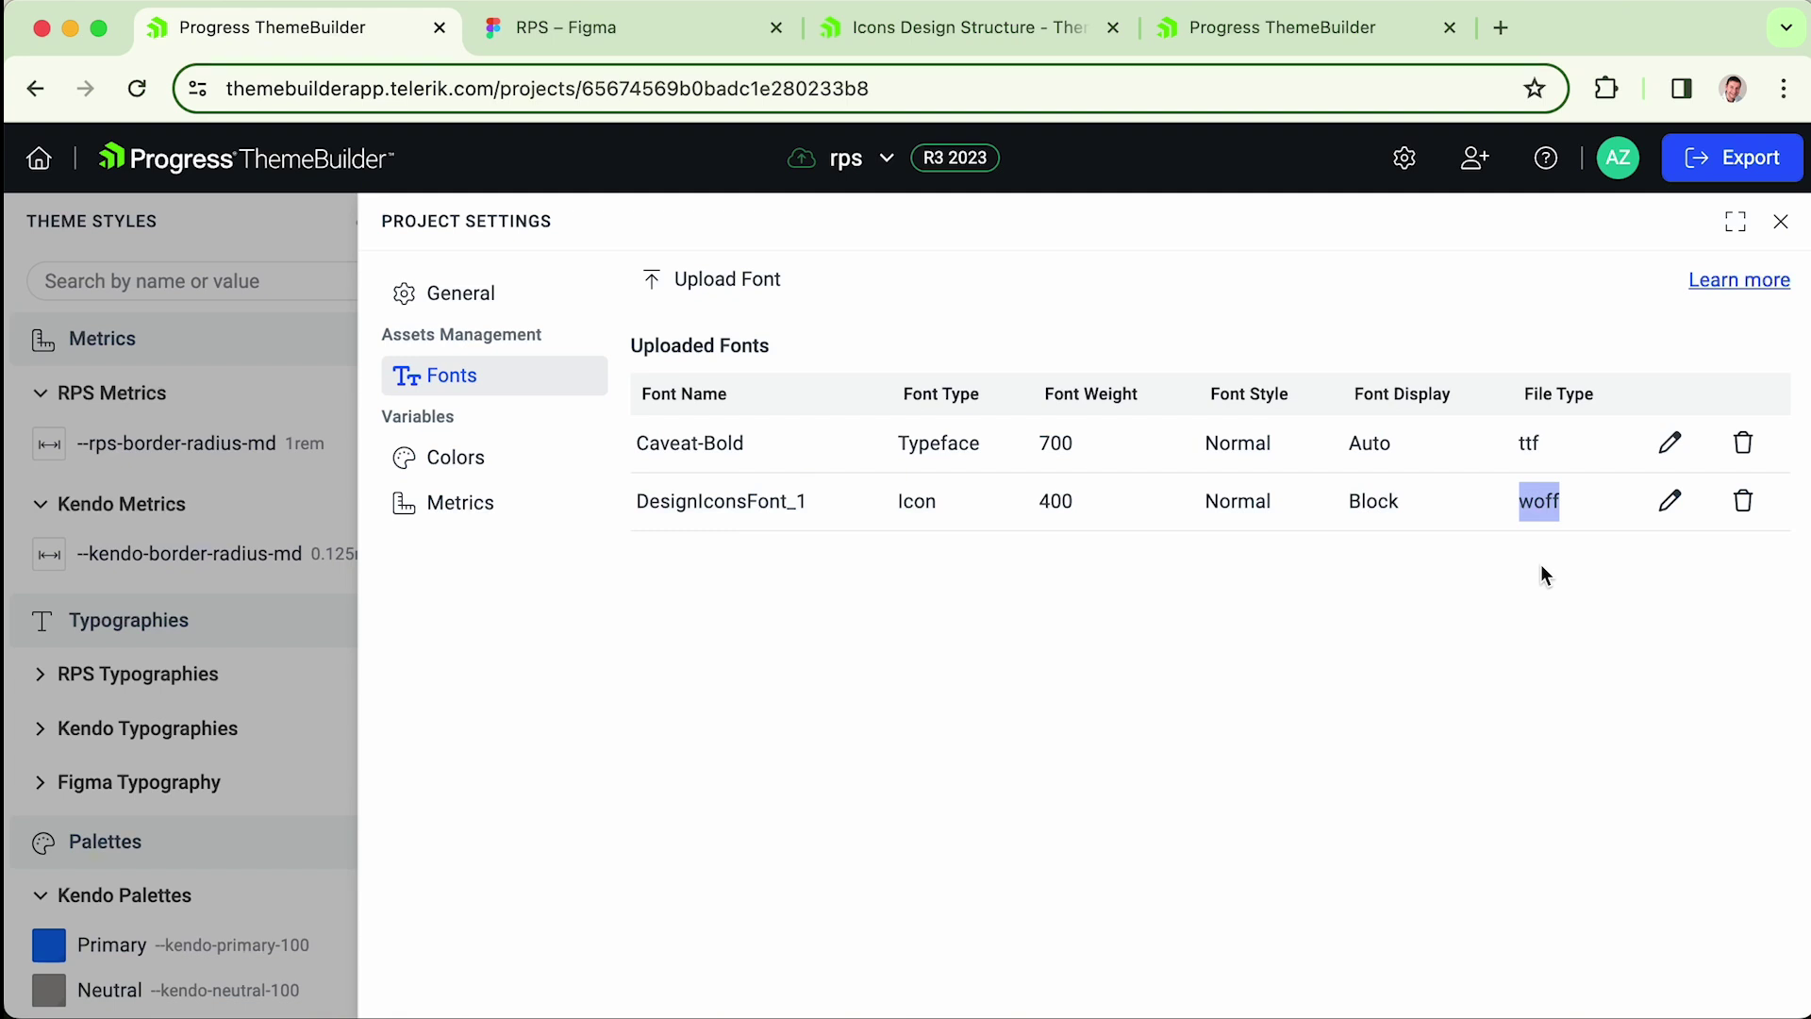
click(1542, 567)
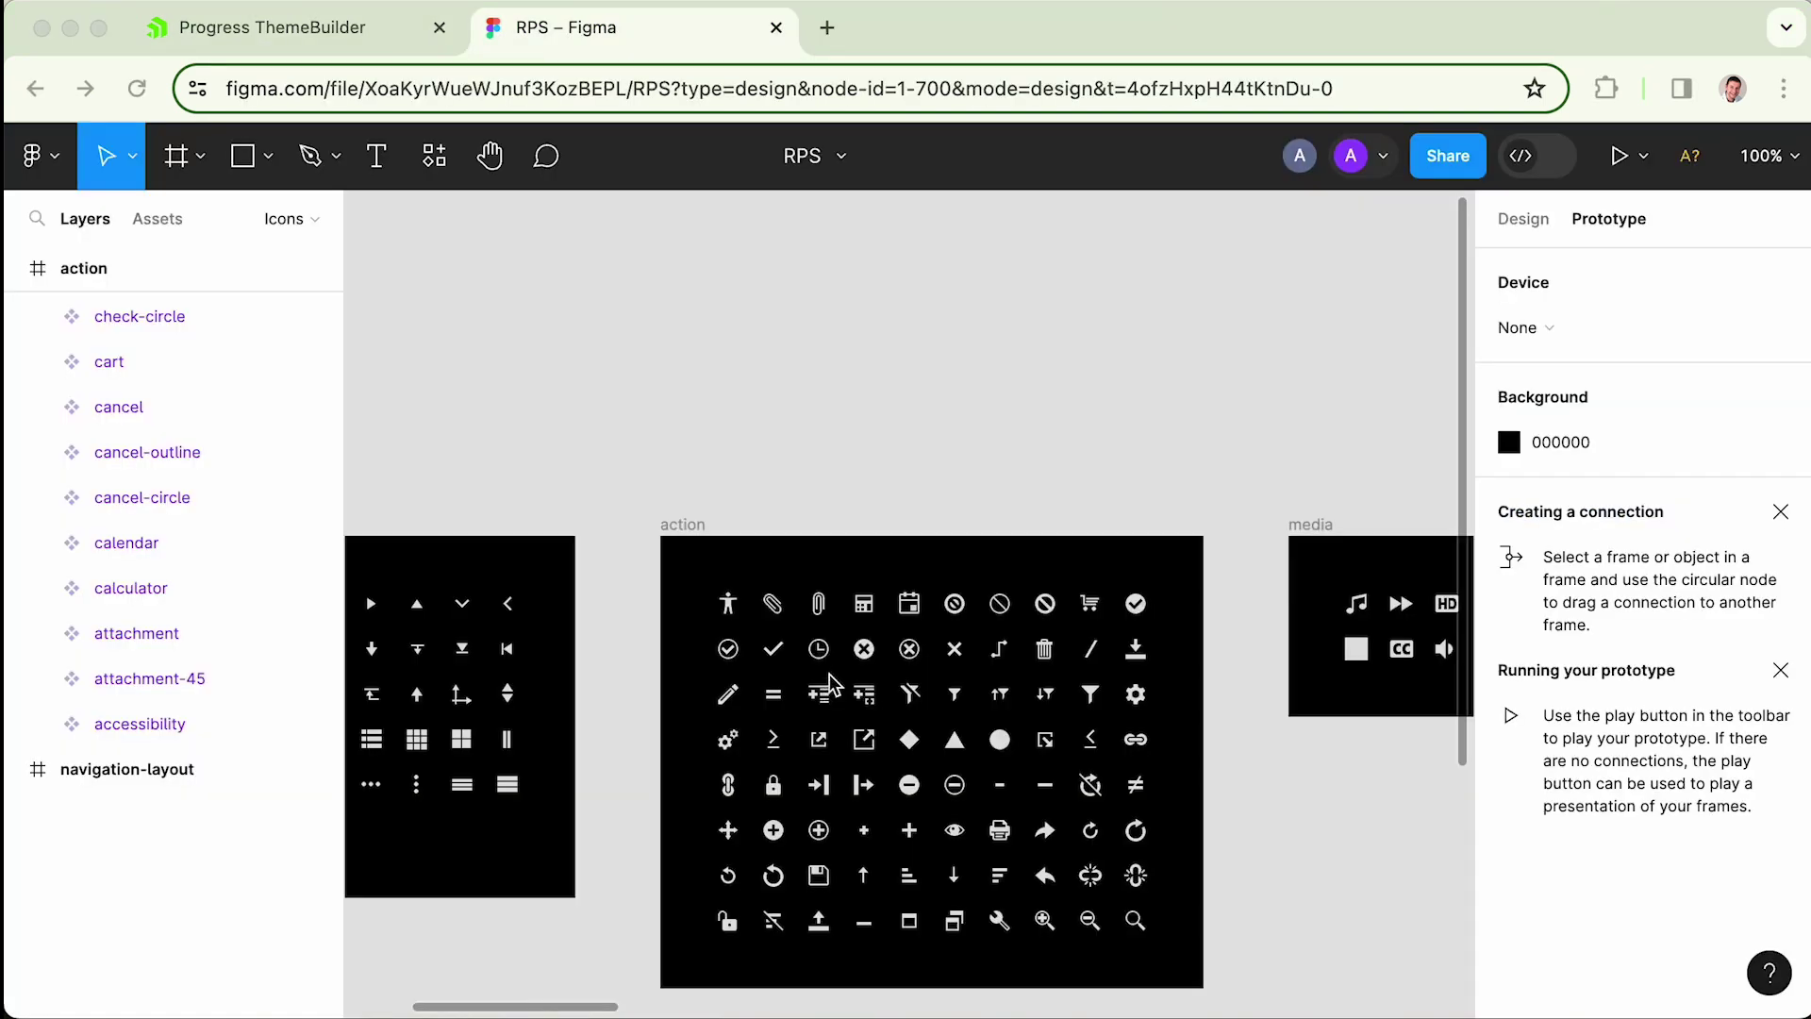
- Hide the second and third Path layers of action / check-outline, leaving only the check mark
scroll(717, 698, up, 10)
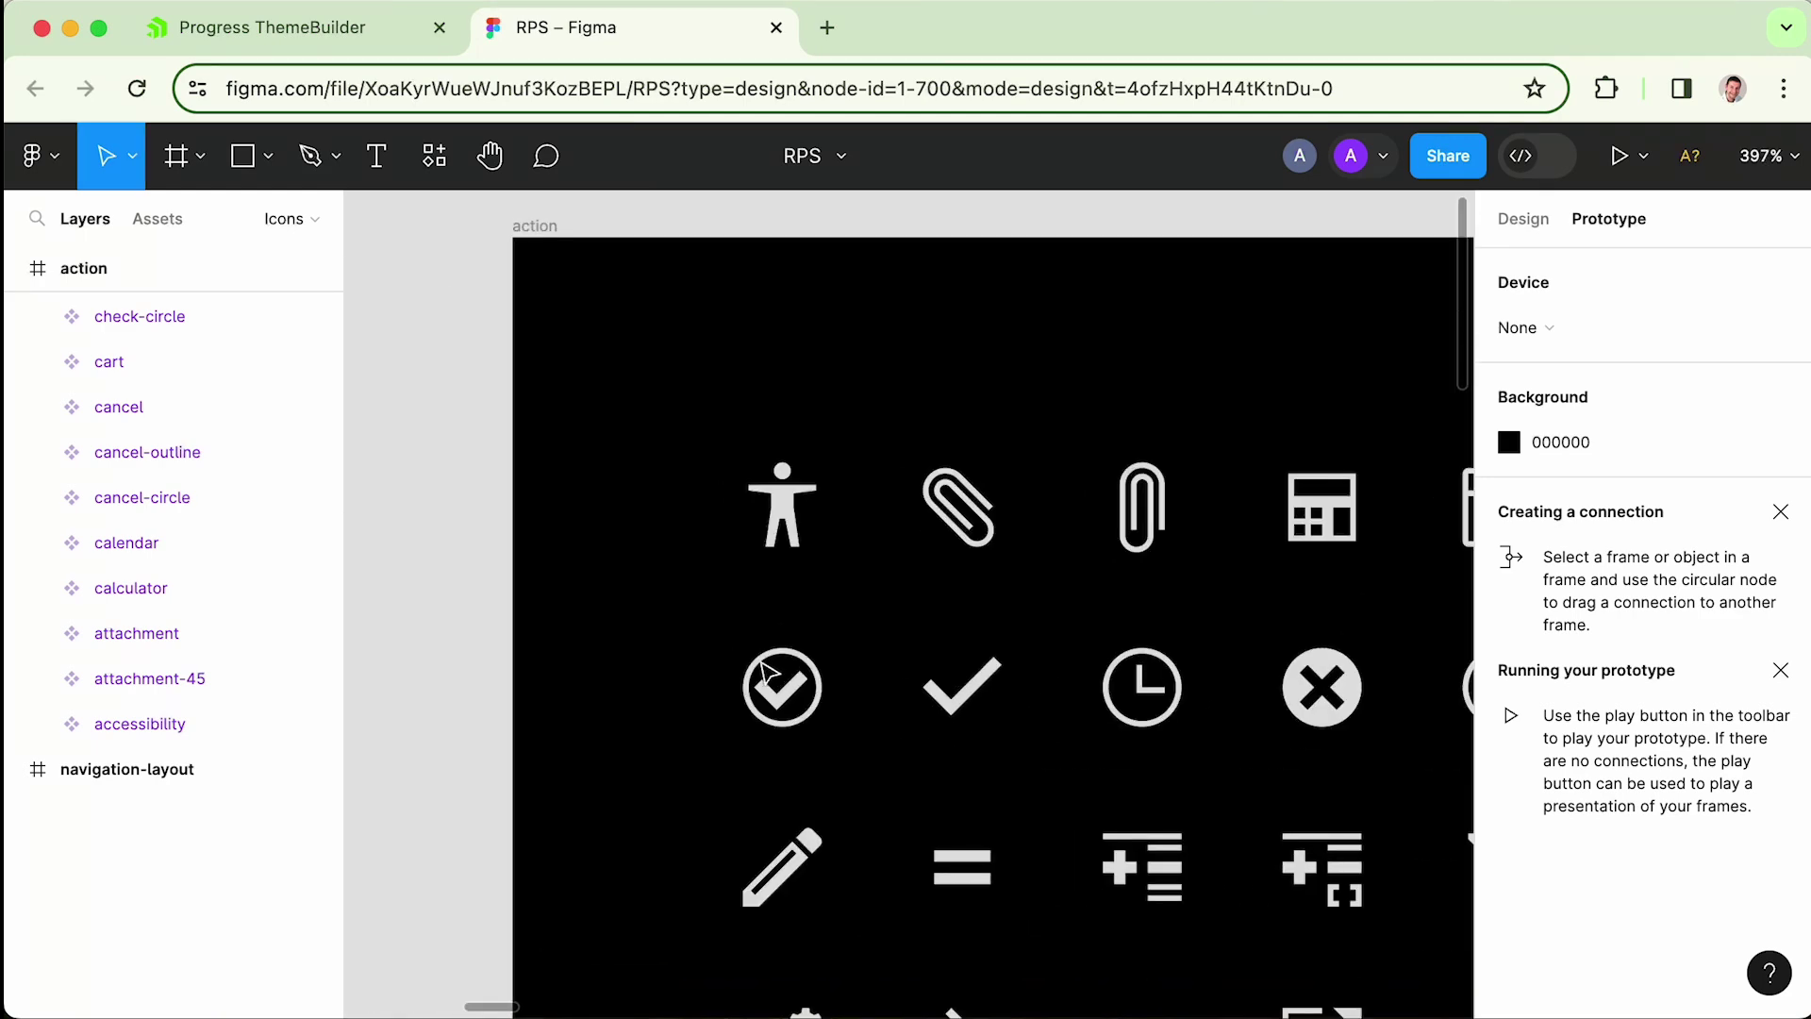
click(779, 683)
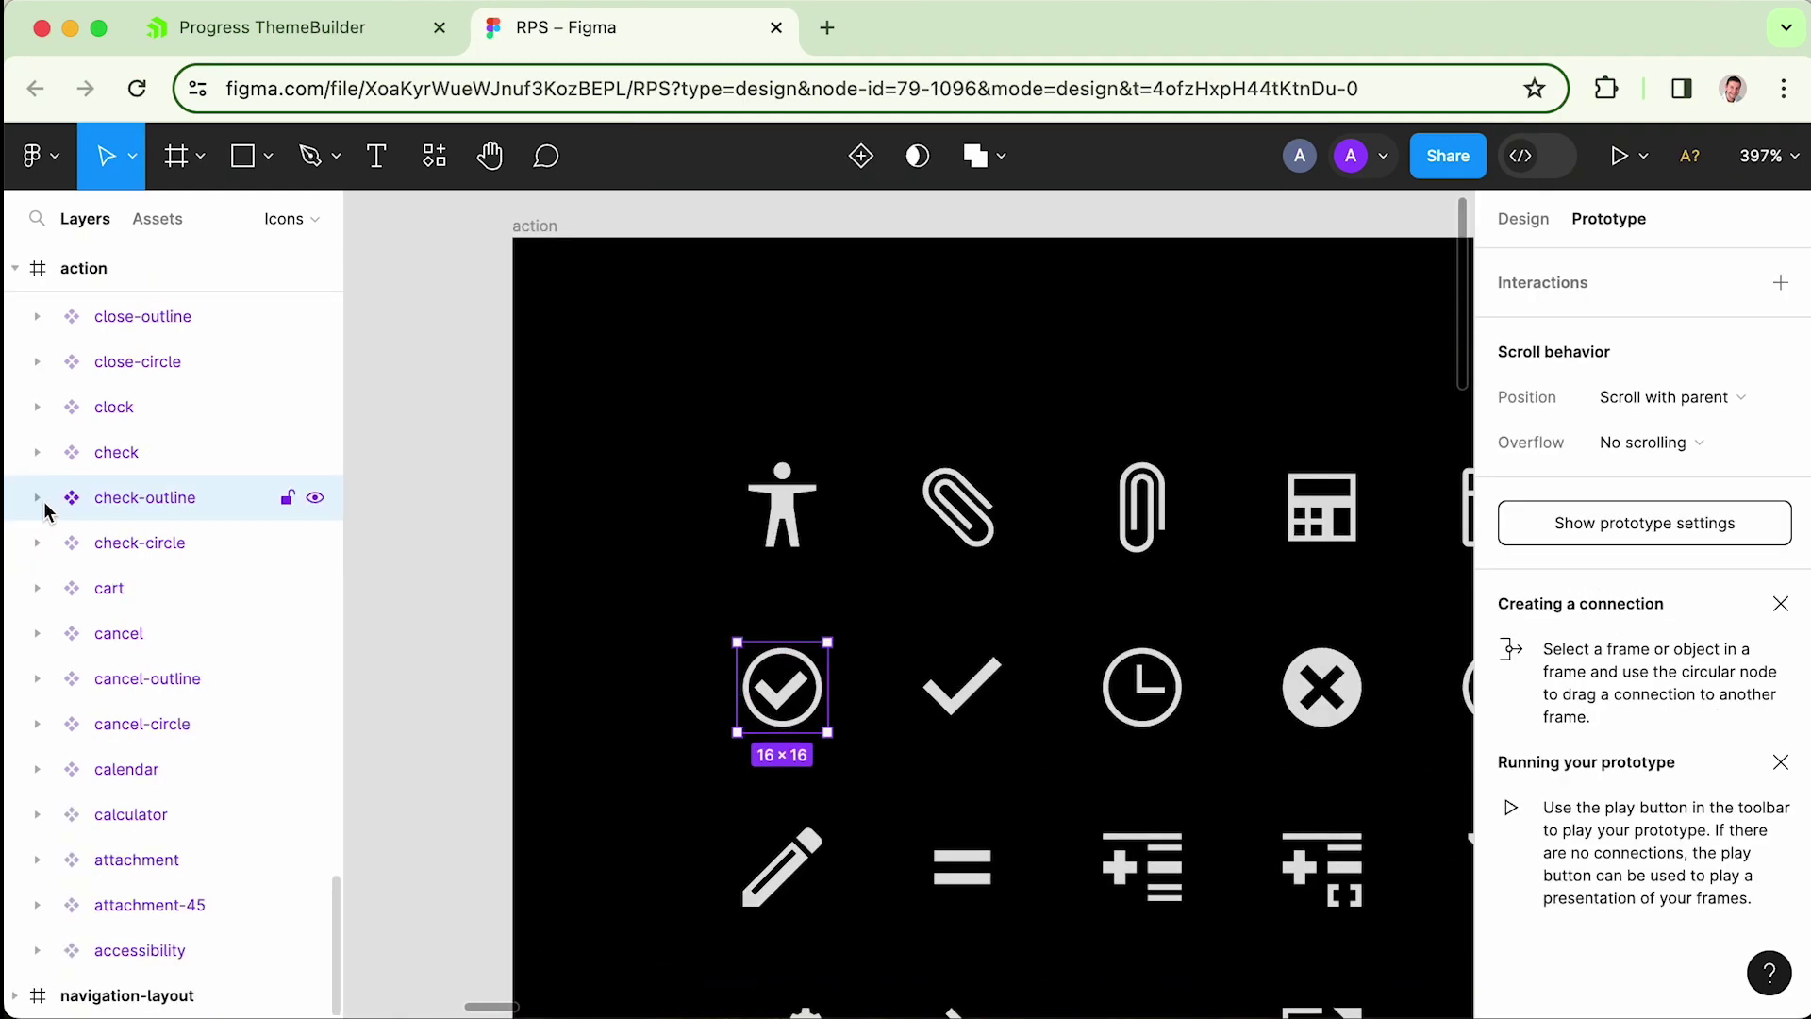
click(38, 498)
click(72, 542)
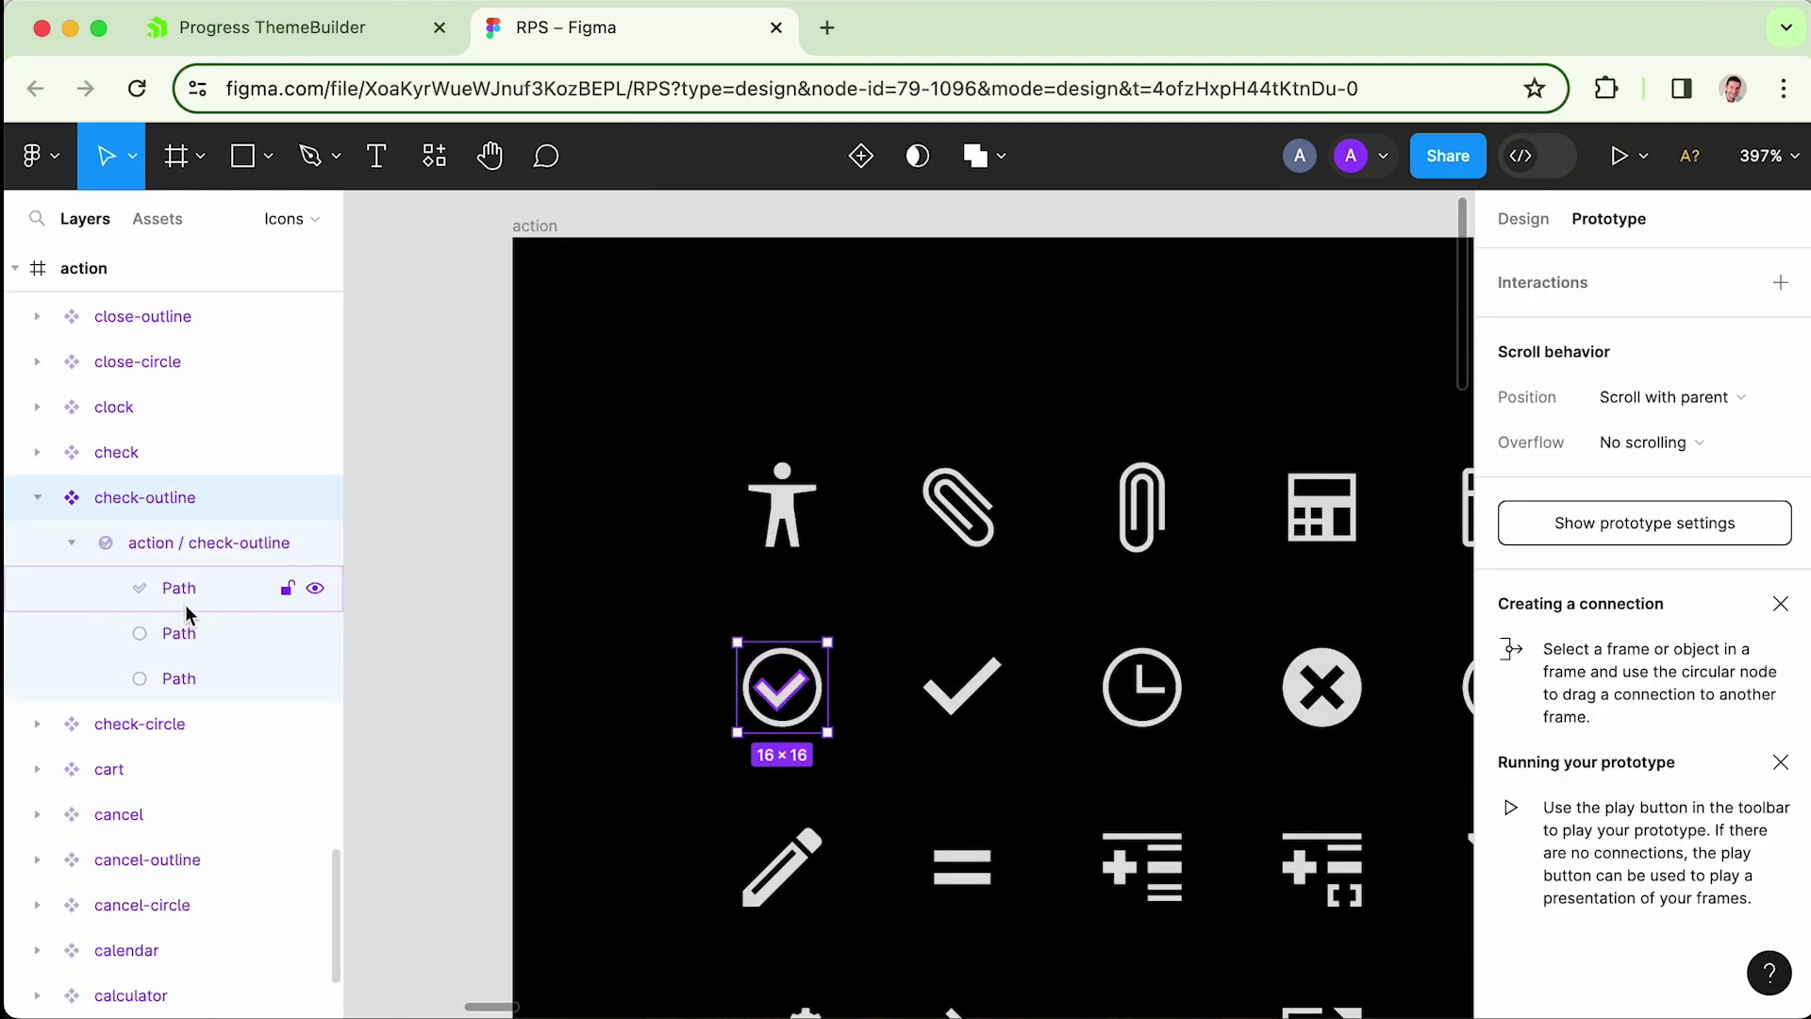
click(315, 633)
click(315, 678)
click(779, 687)
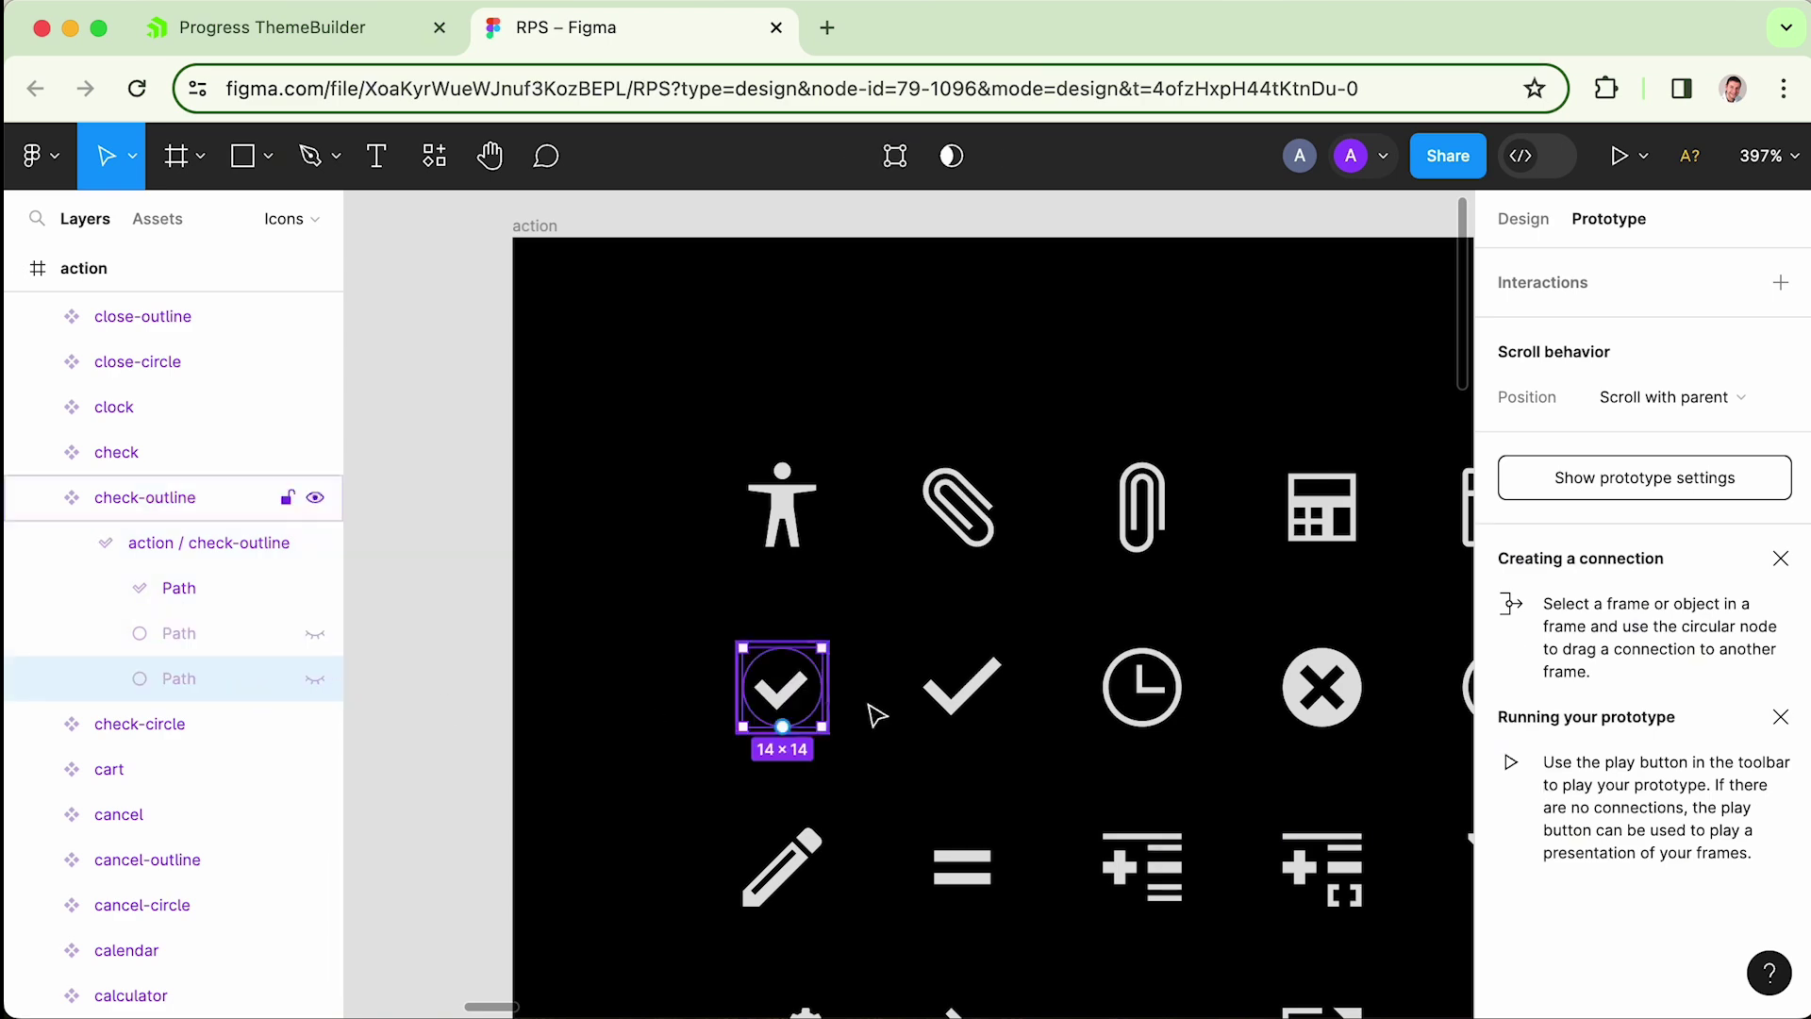
click(806, 713)
click(33, 156)
mouse_move(140, 592)
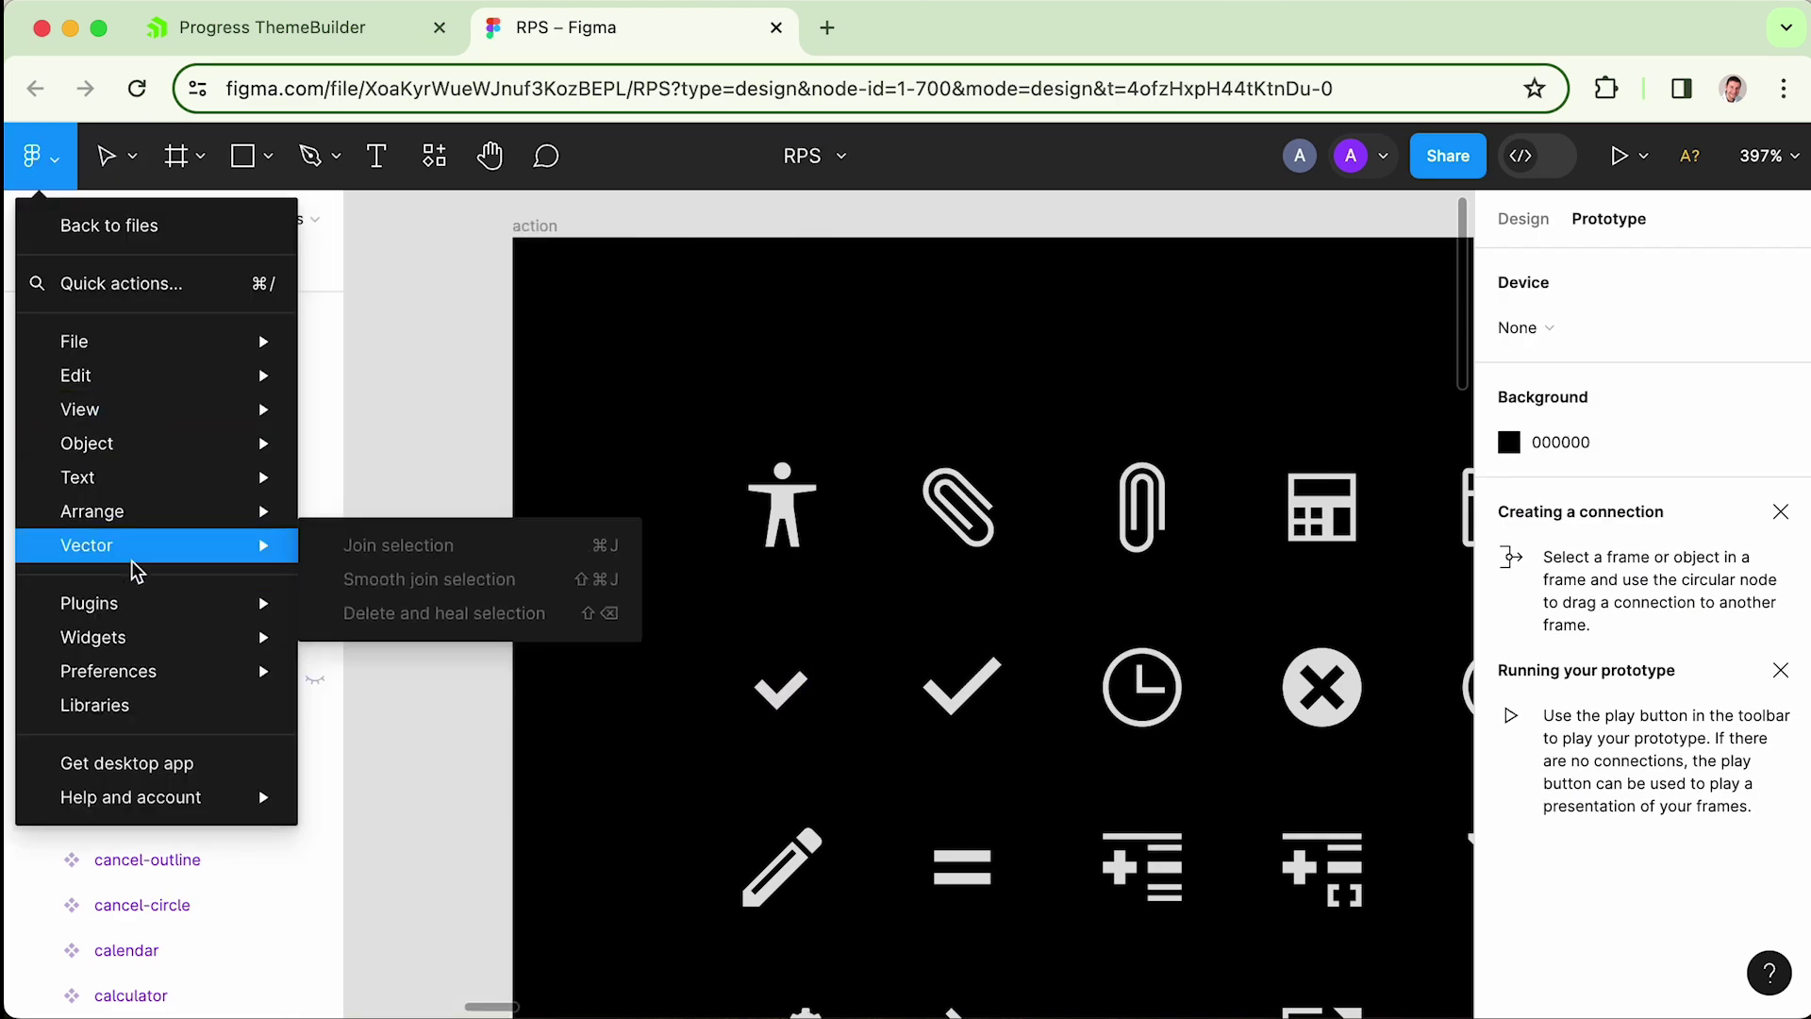
- Export only the action icons frame to rps through the ThemeBuilder plugin as a new icon font
mouse_move(472, 649)
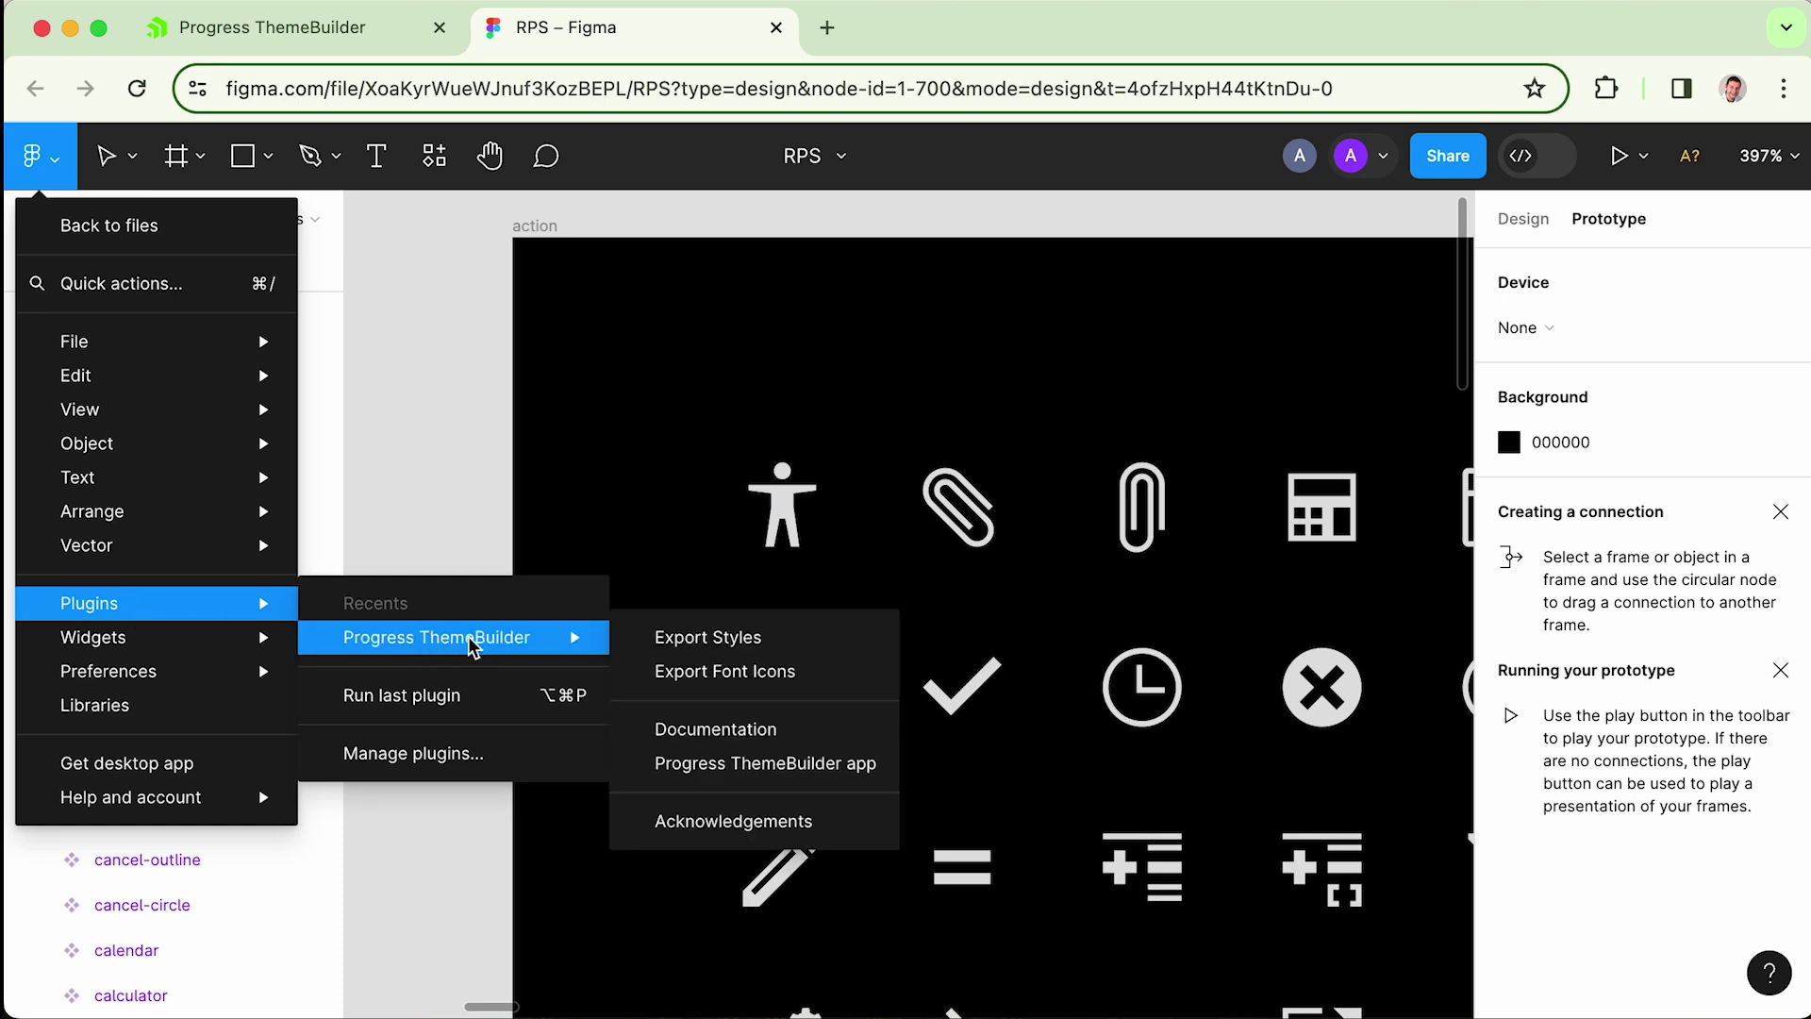
click(762, 671)
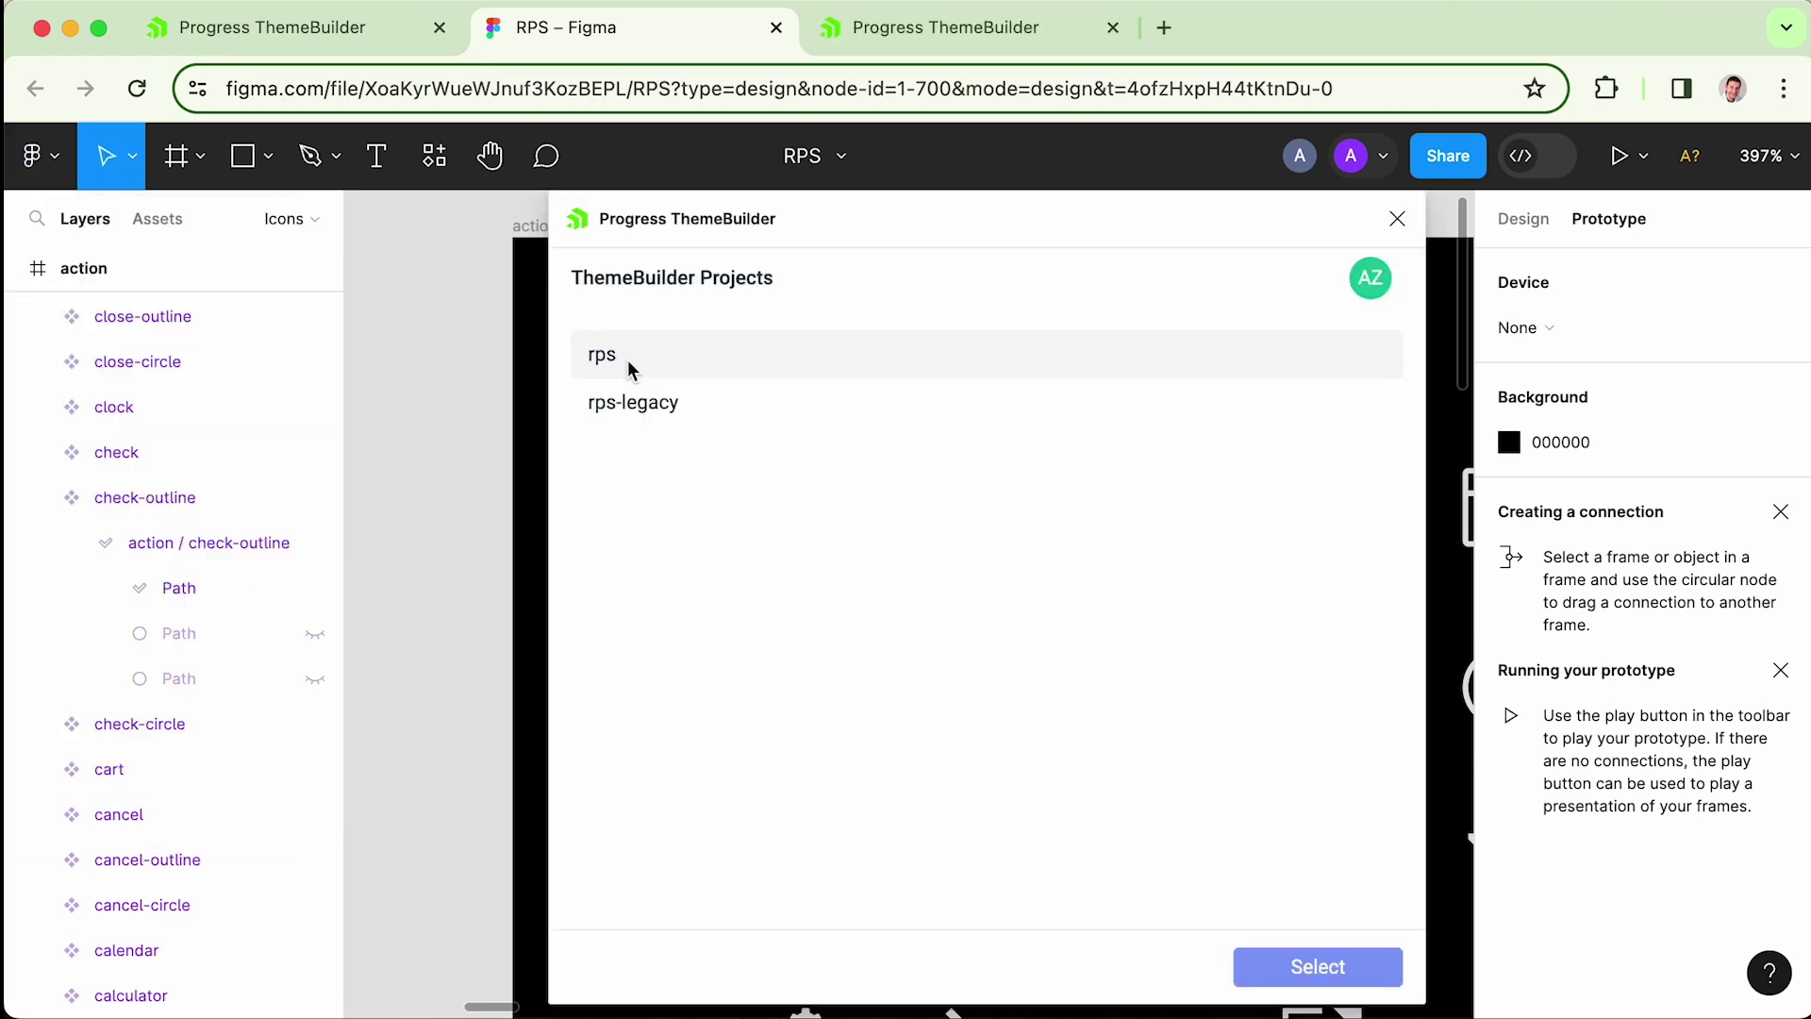
click(626, 364)
click(1333, 966)
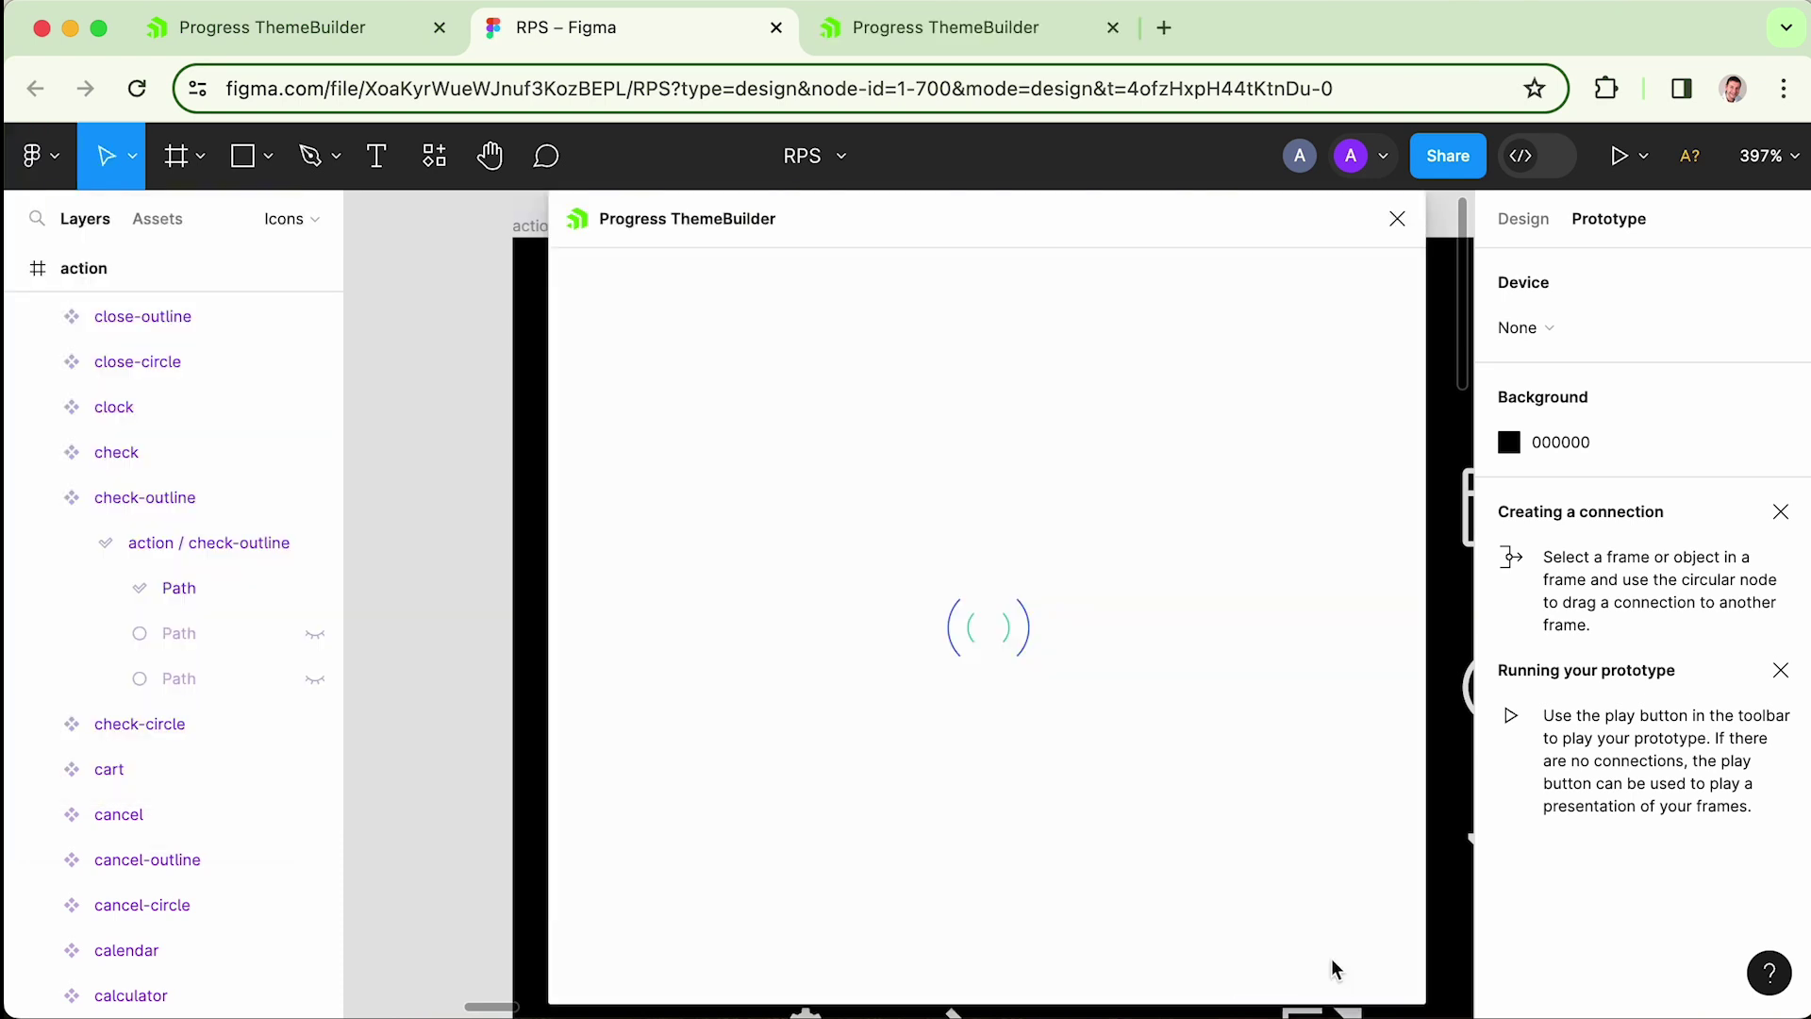
click(632, 449)
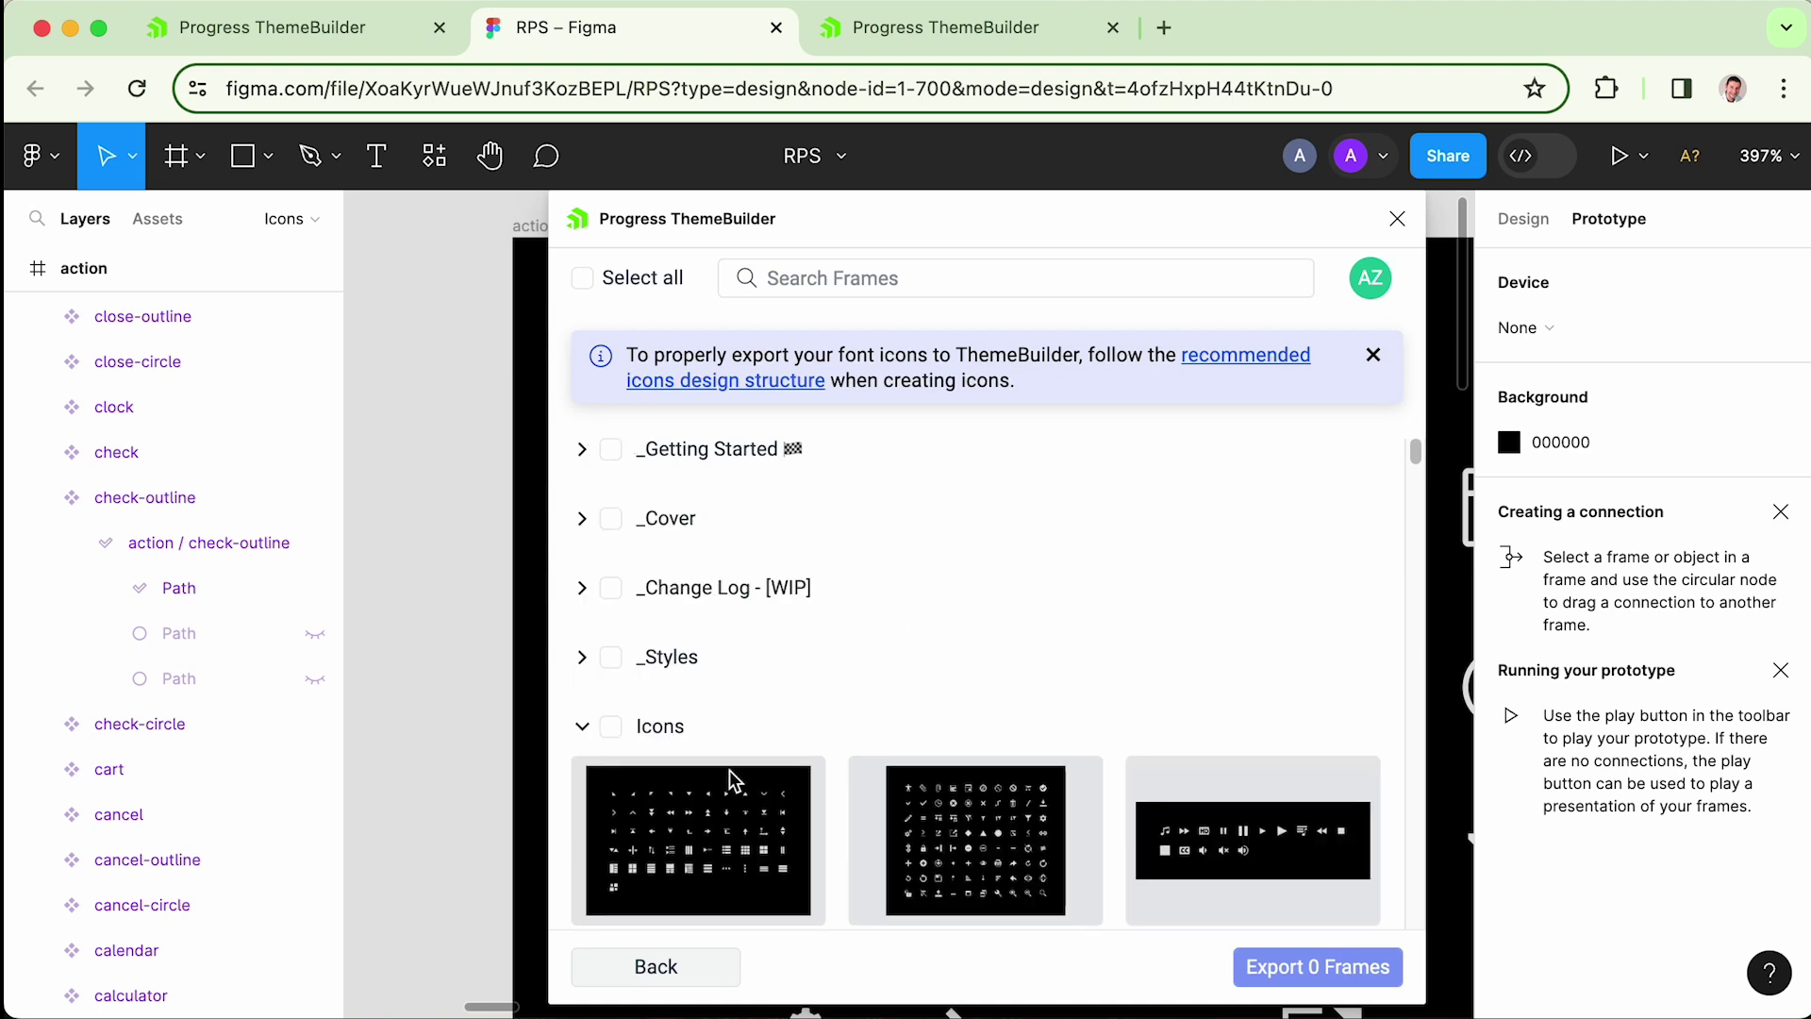
click(940, 818)
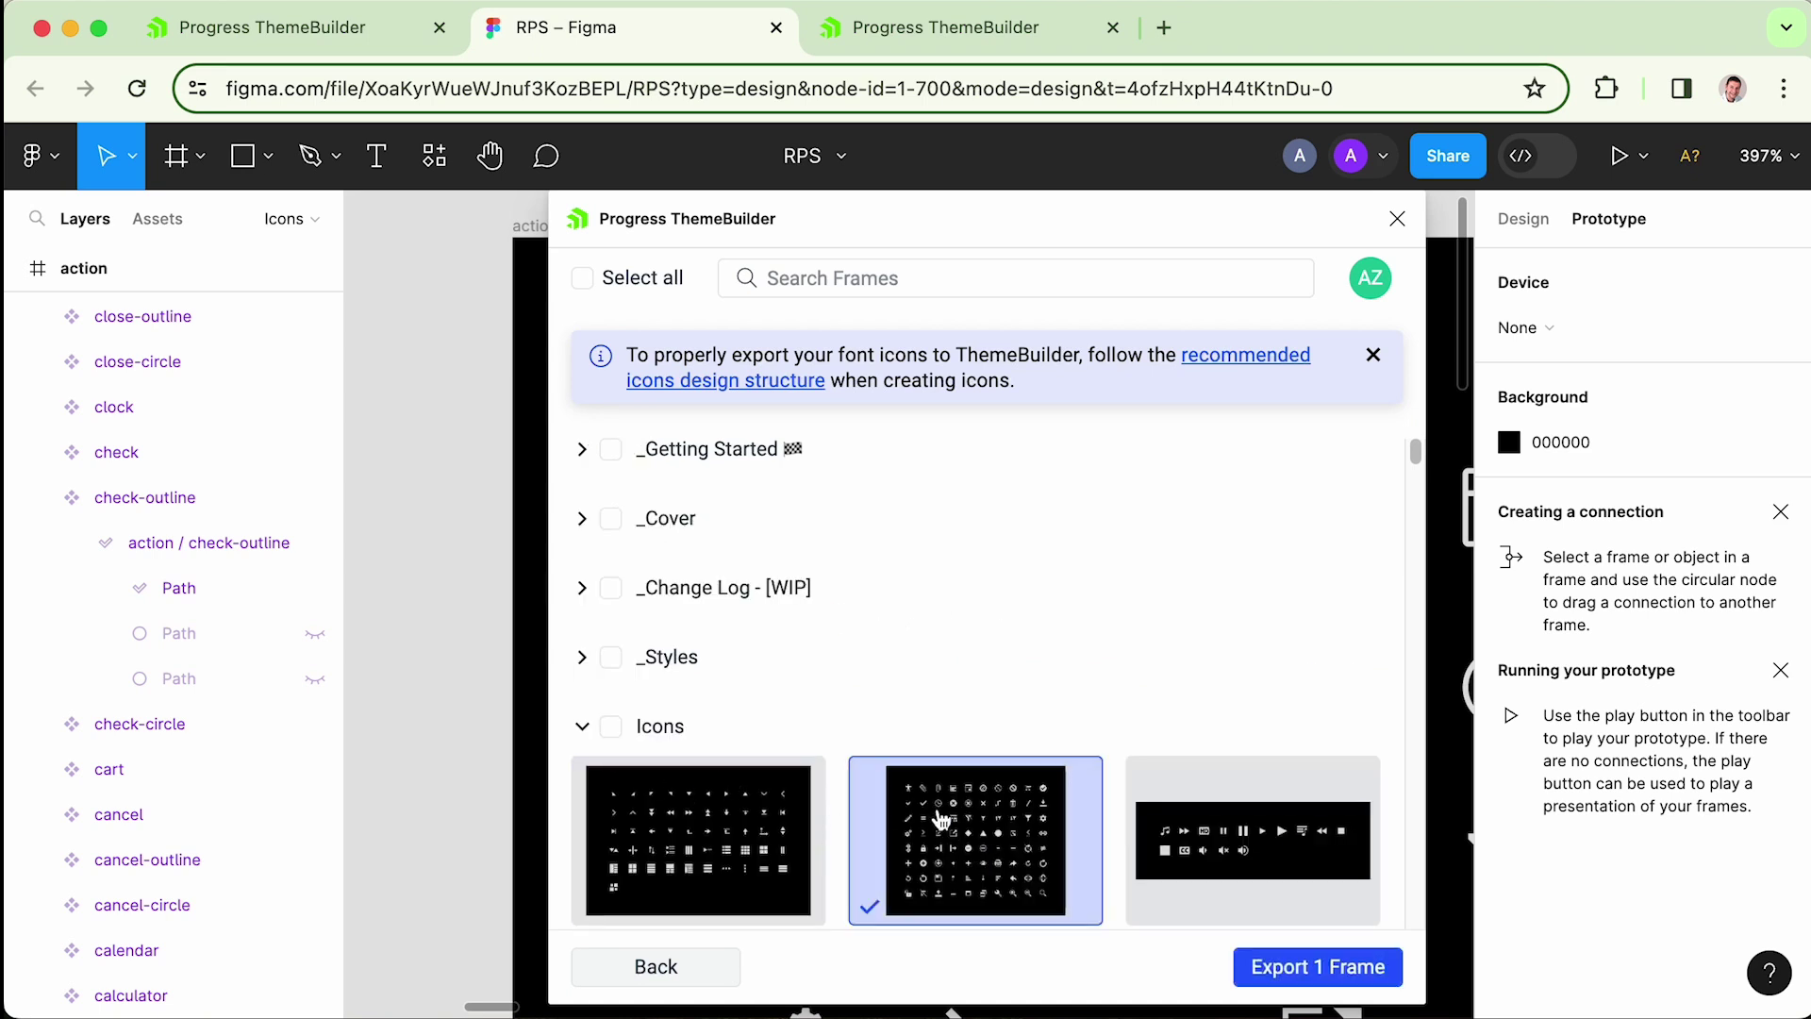
click(1333, 971)
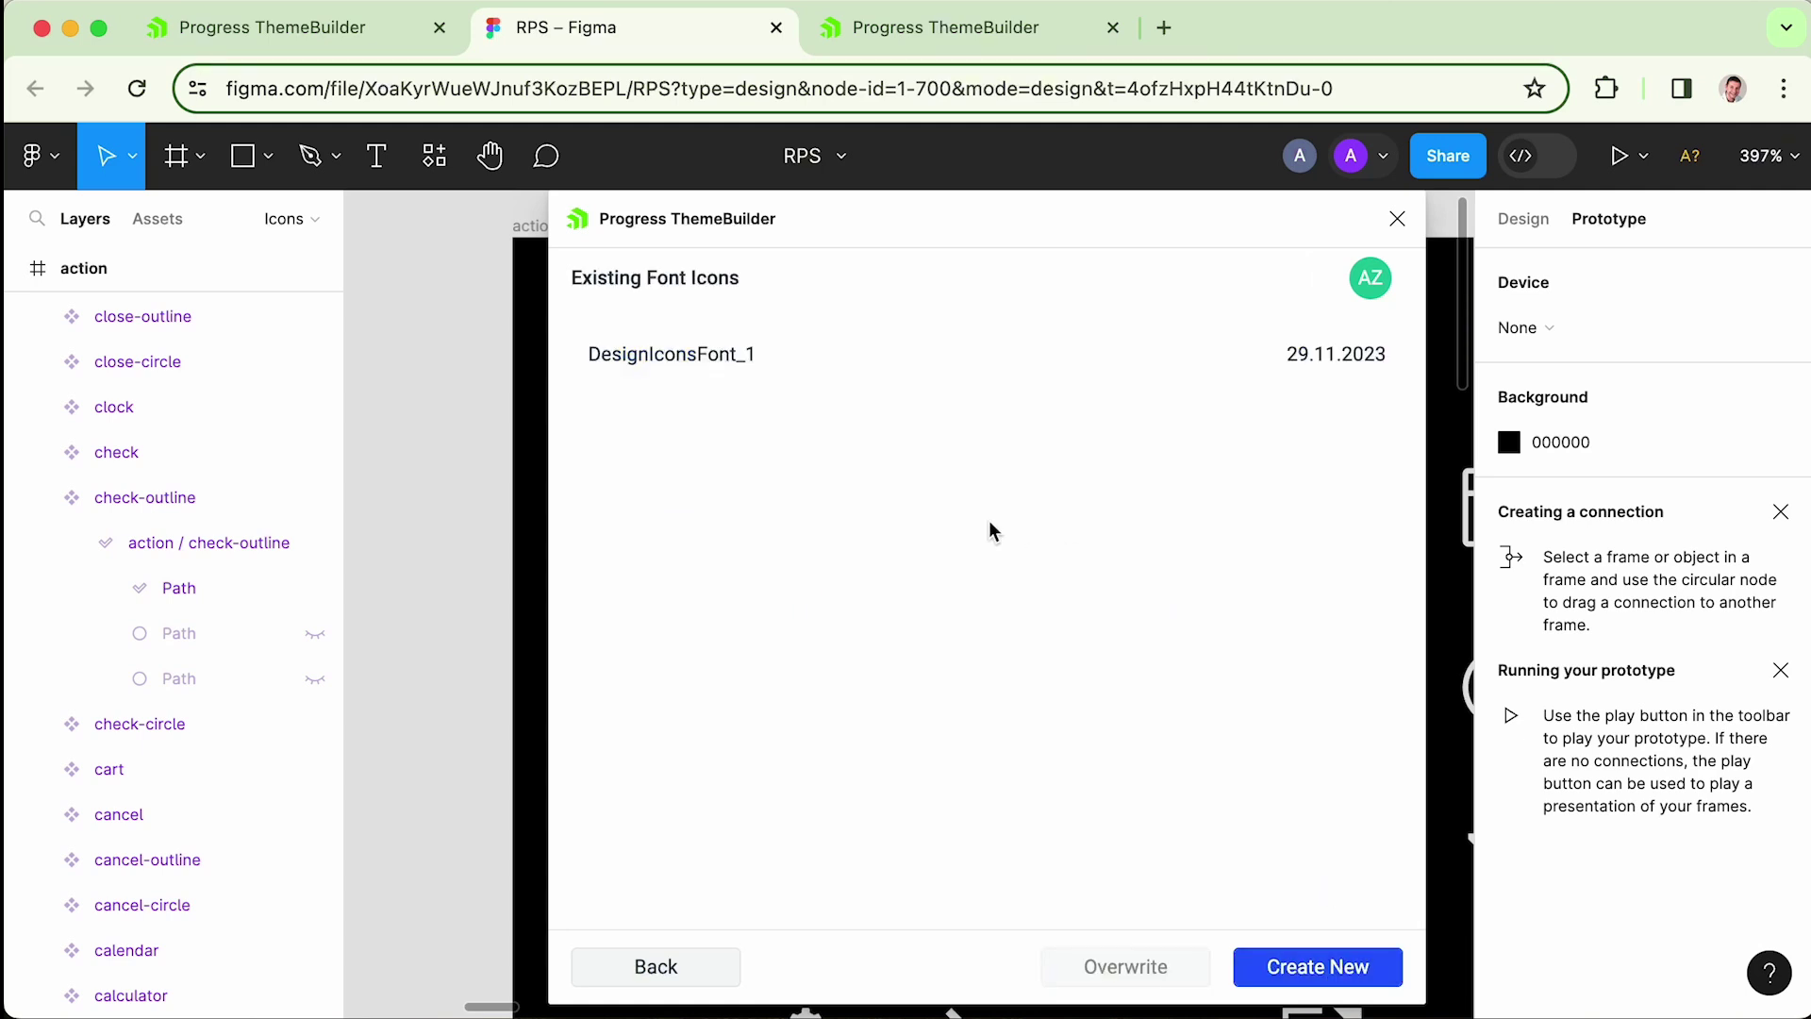
click(698, 355)
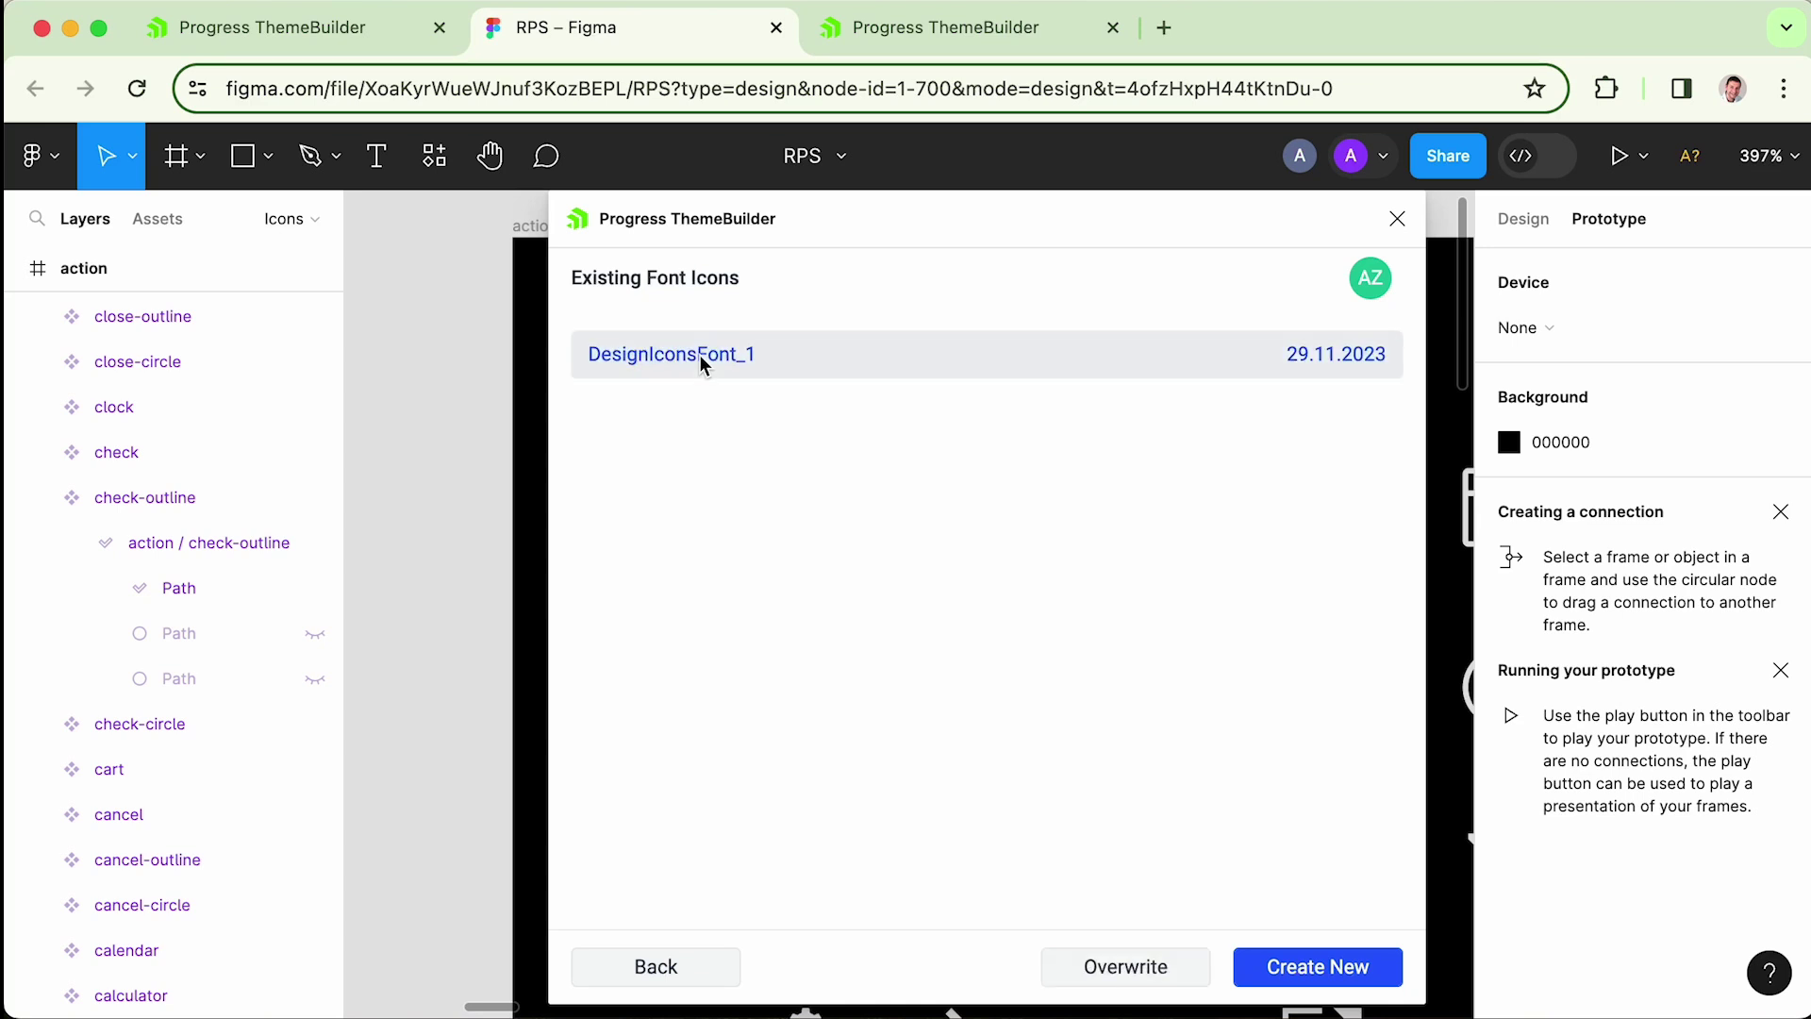
click(1334, 976)
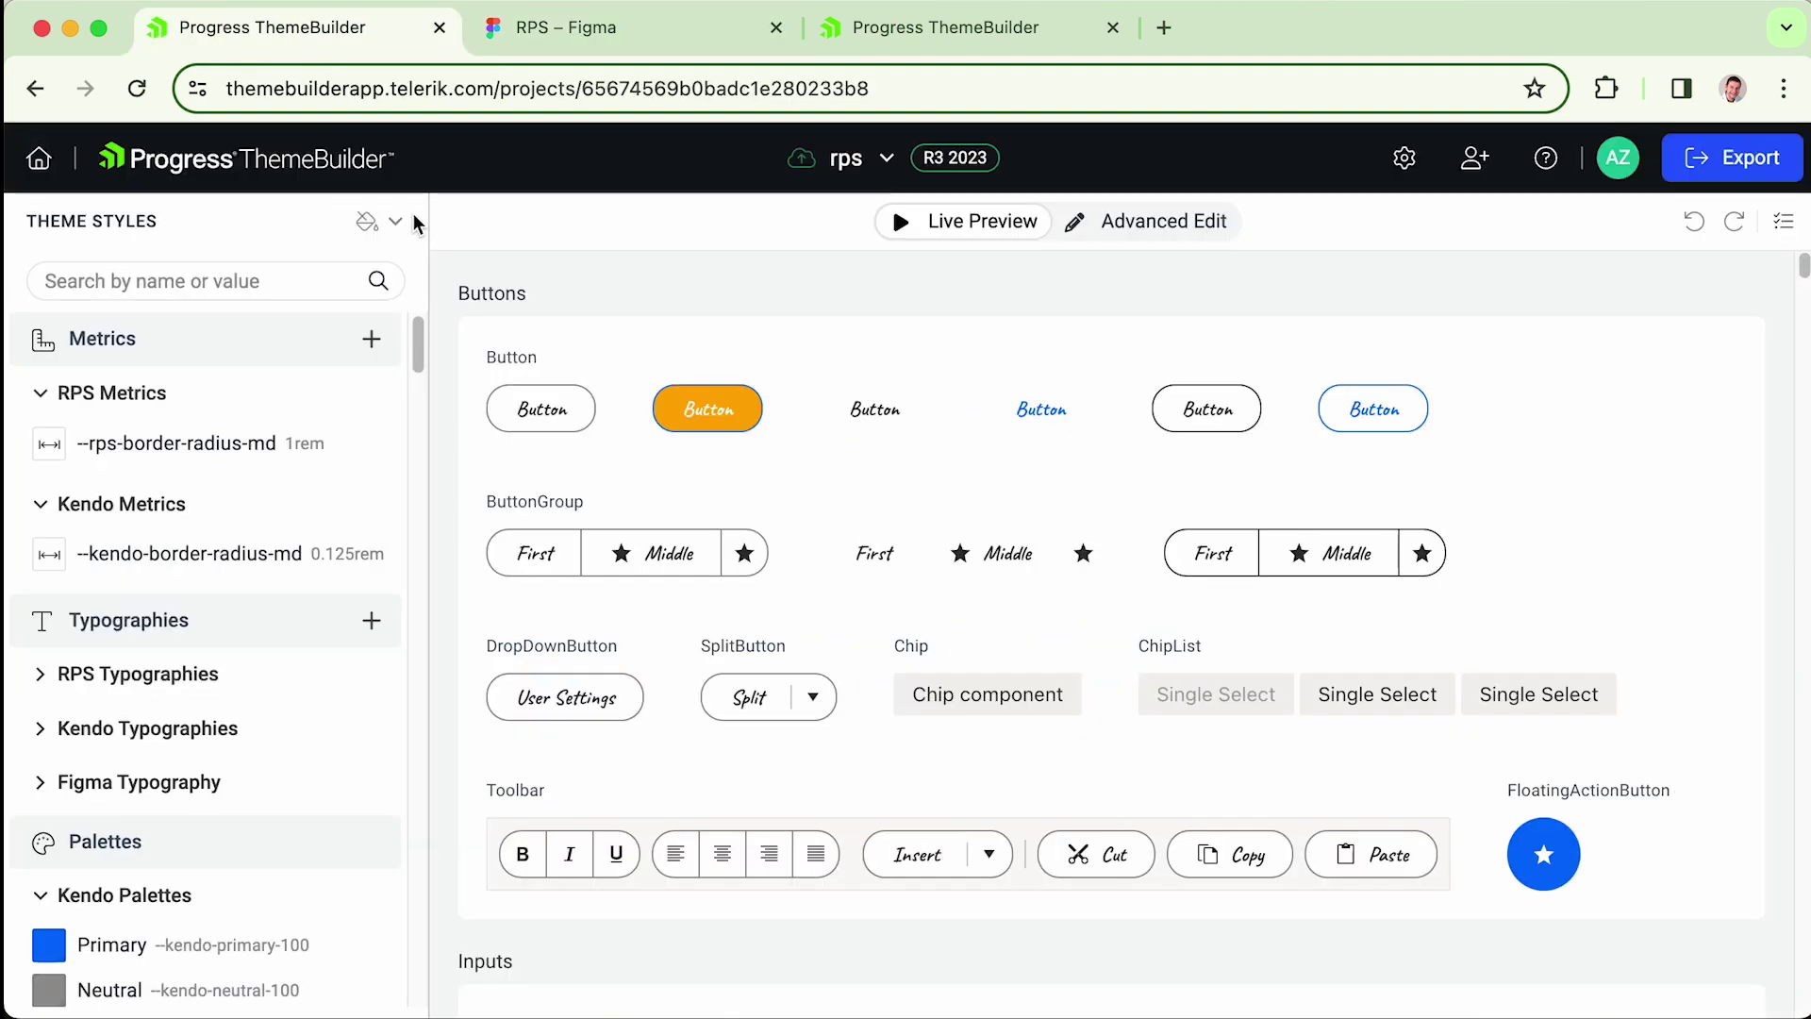
- Open Project Settings > Fonts and check the DesignIconsFont_1 entry
click(1406, 163)
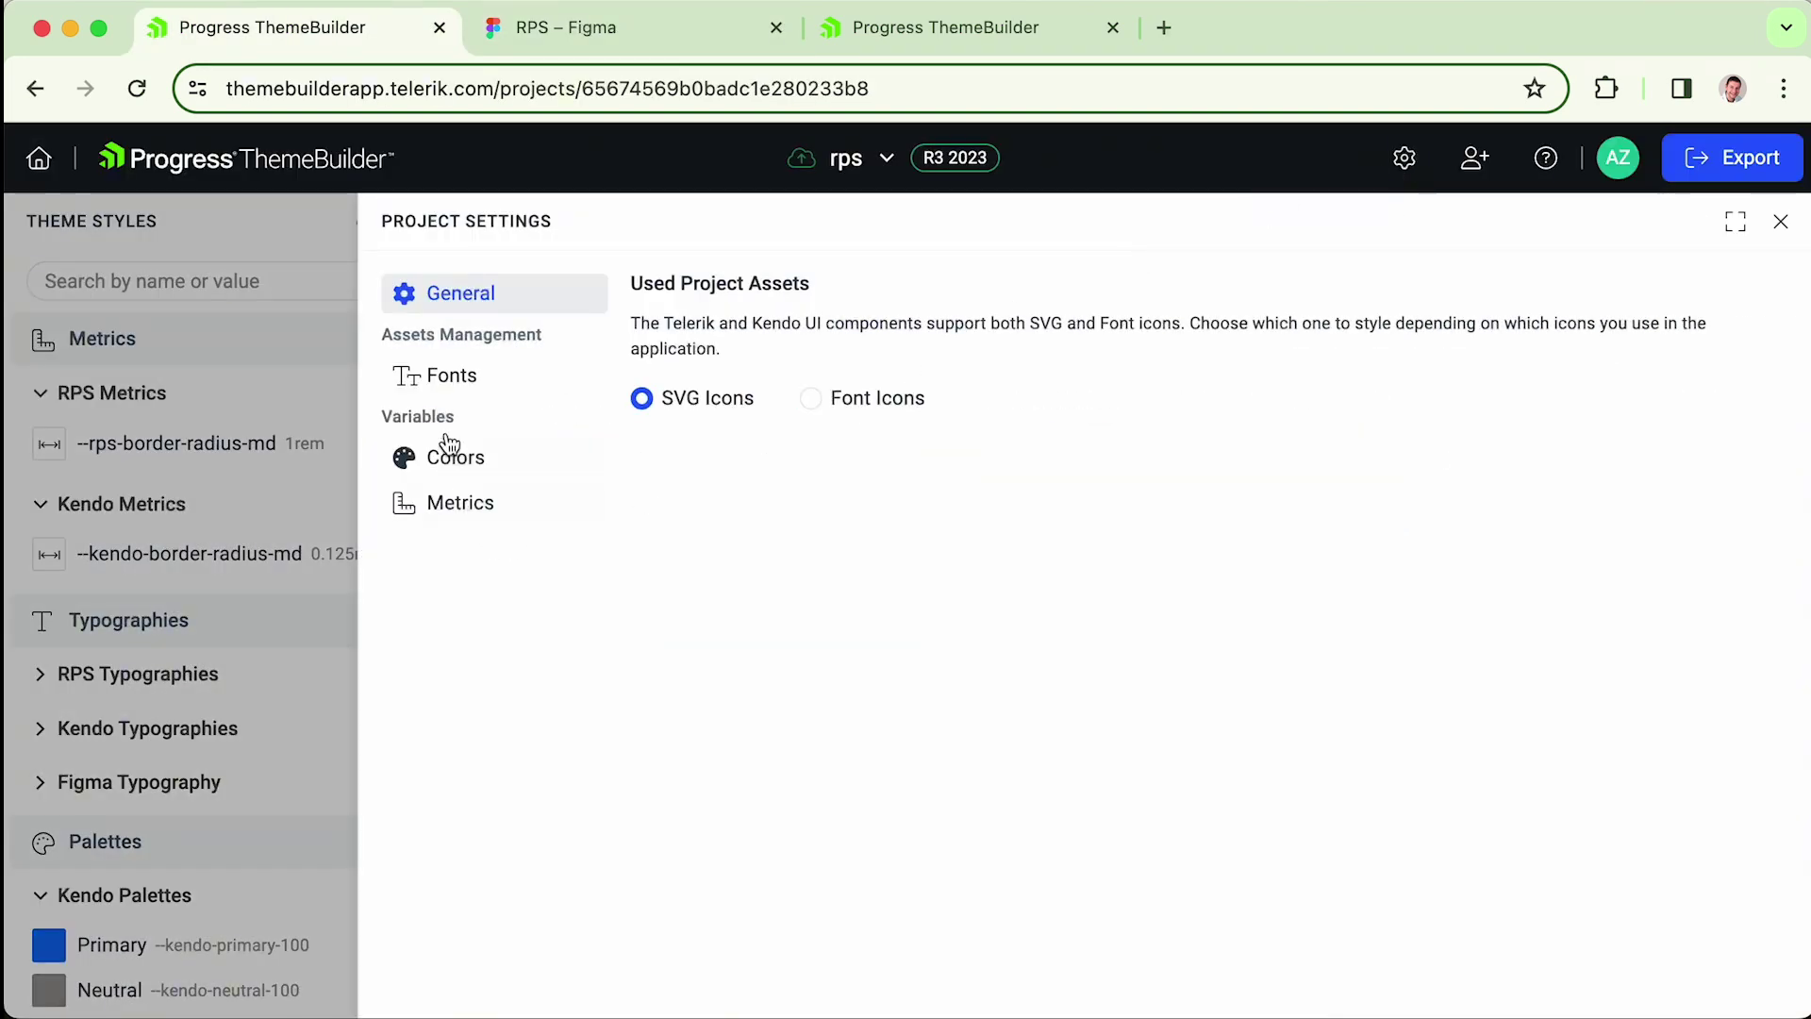
click(445, 378)
double_click(722, 507)
click(761, 641)
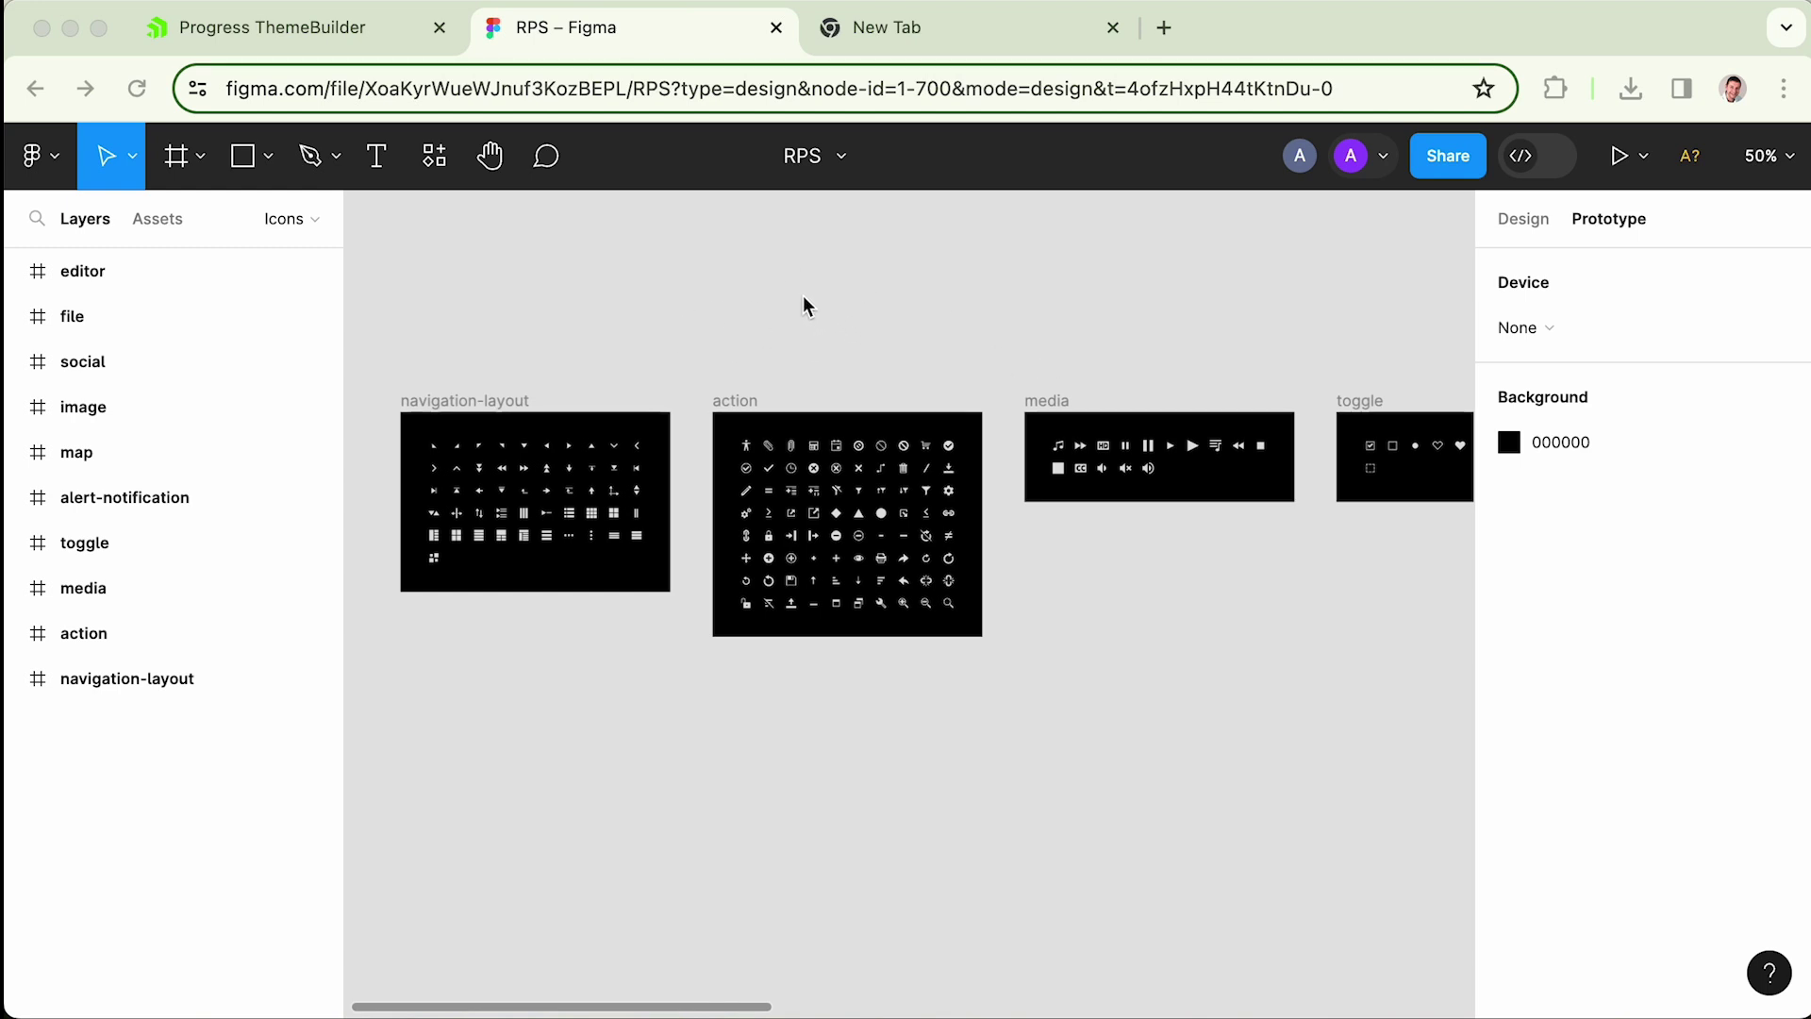
- Close the empty New Tab and switch to the next window
click(1112, 28)
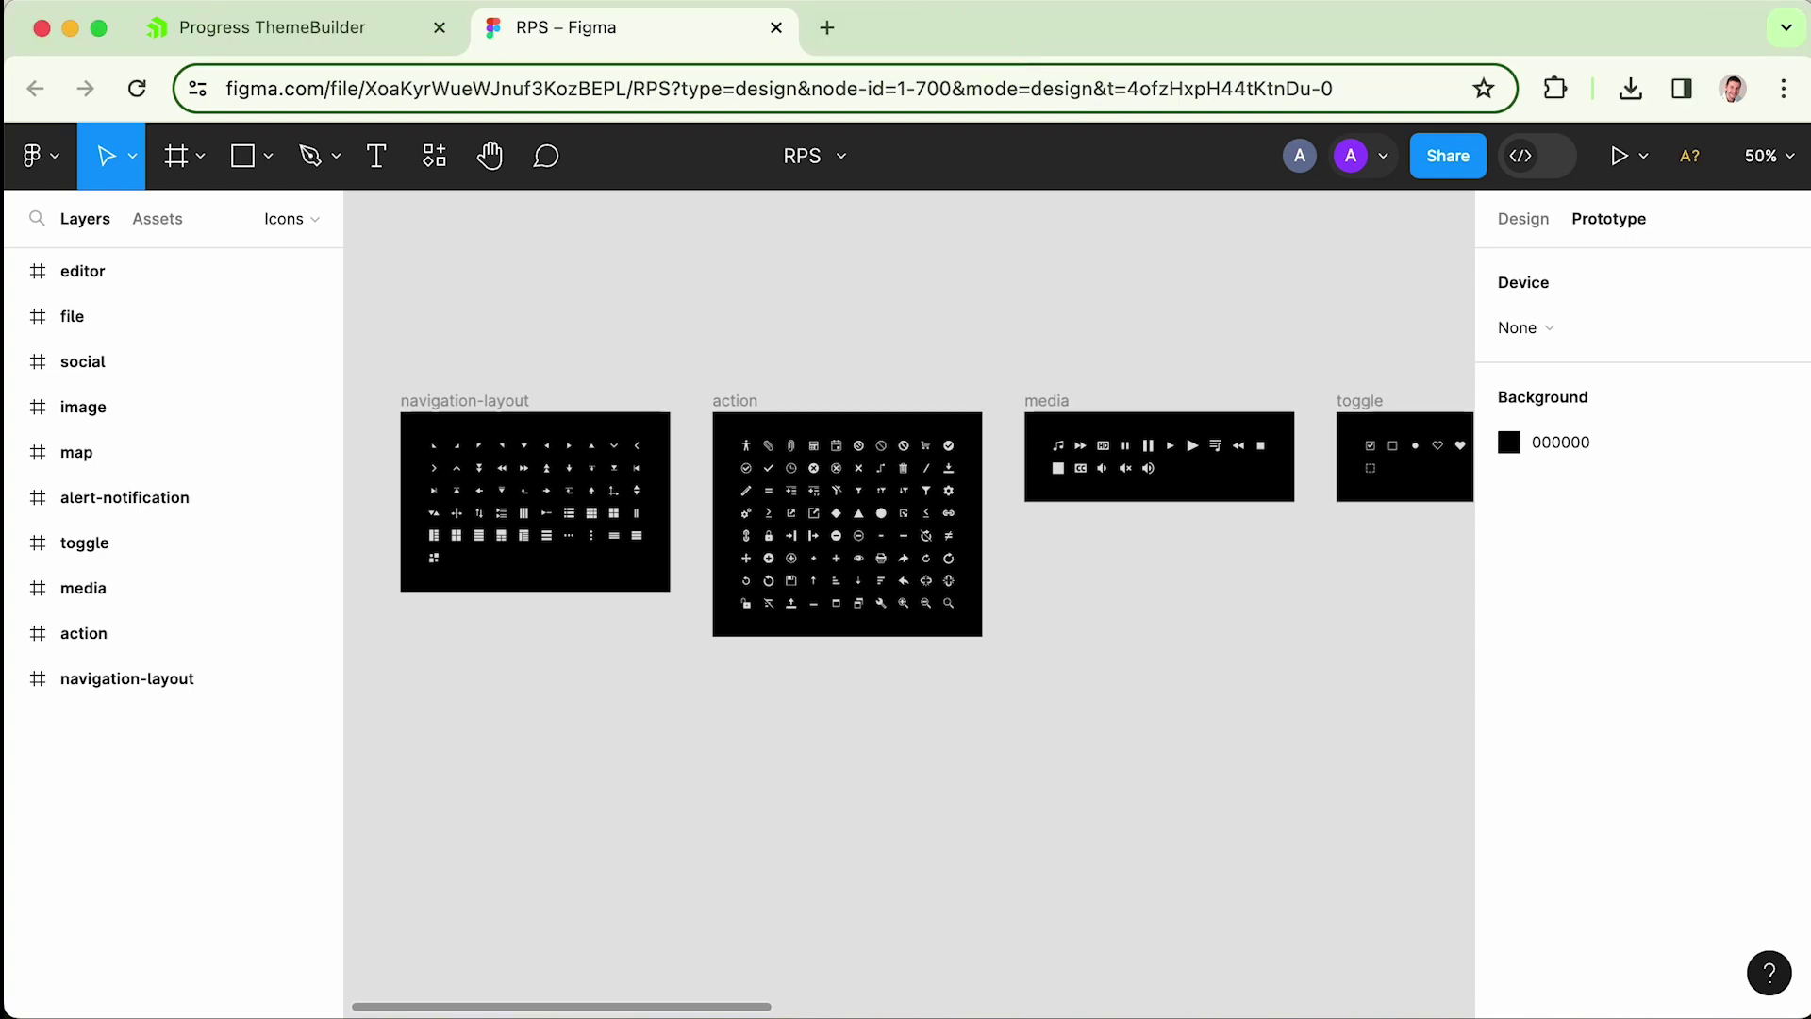
key(super+Tab)
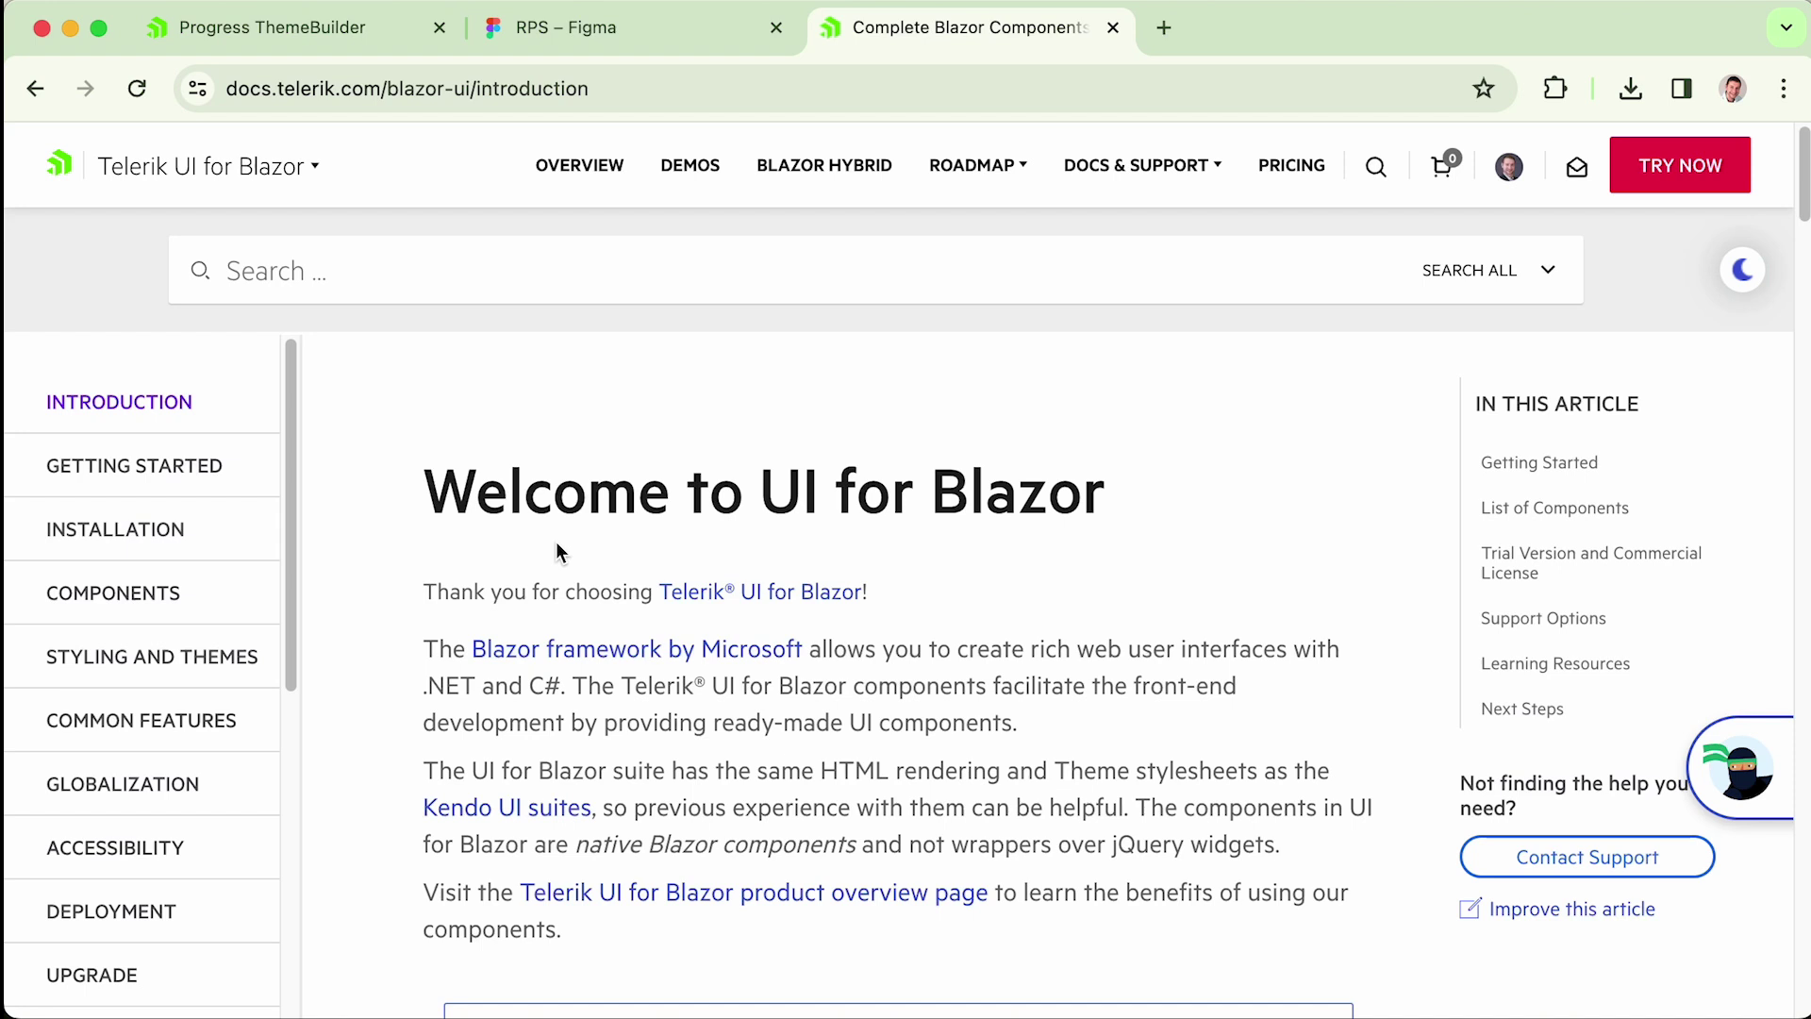
- Go through Styling and Themes > ThemeBuilder to the UI Design Kits article and read it
drag(292, 492, 288, 595)
click(127, 660)
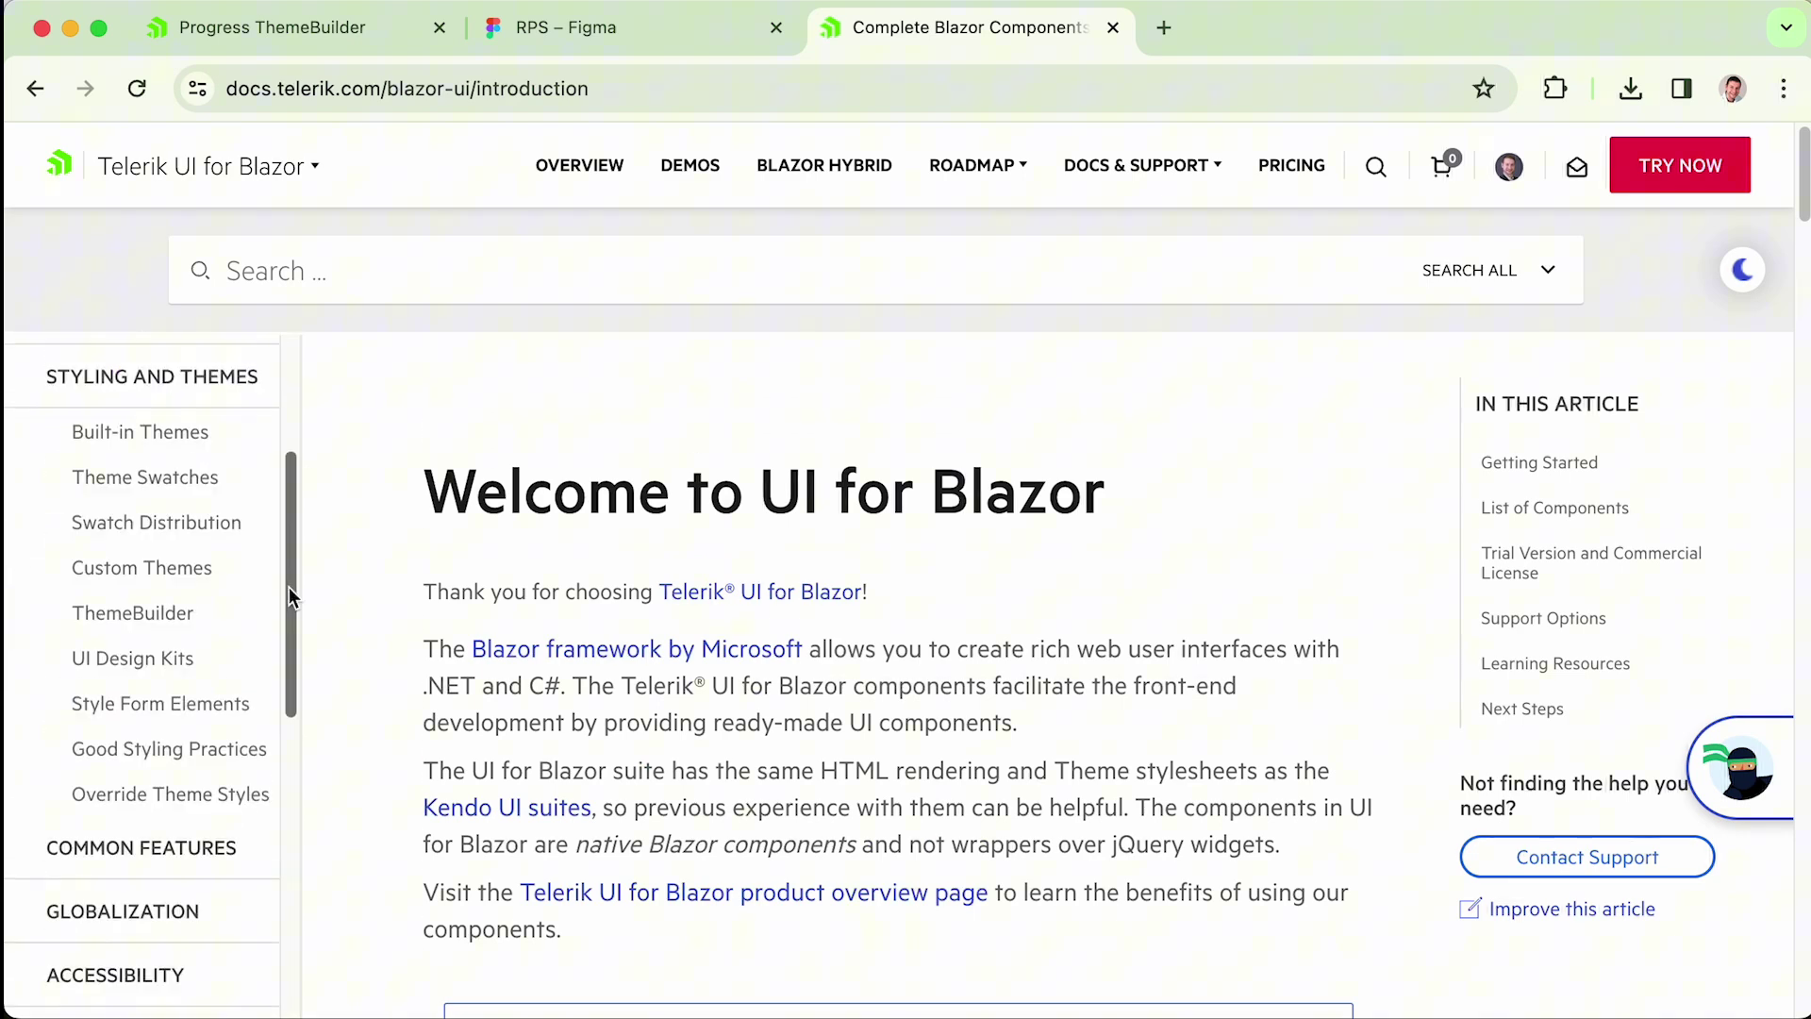
click(133, 608)
scroll(1804, 247, down, 10)
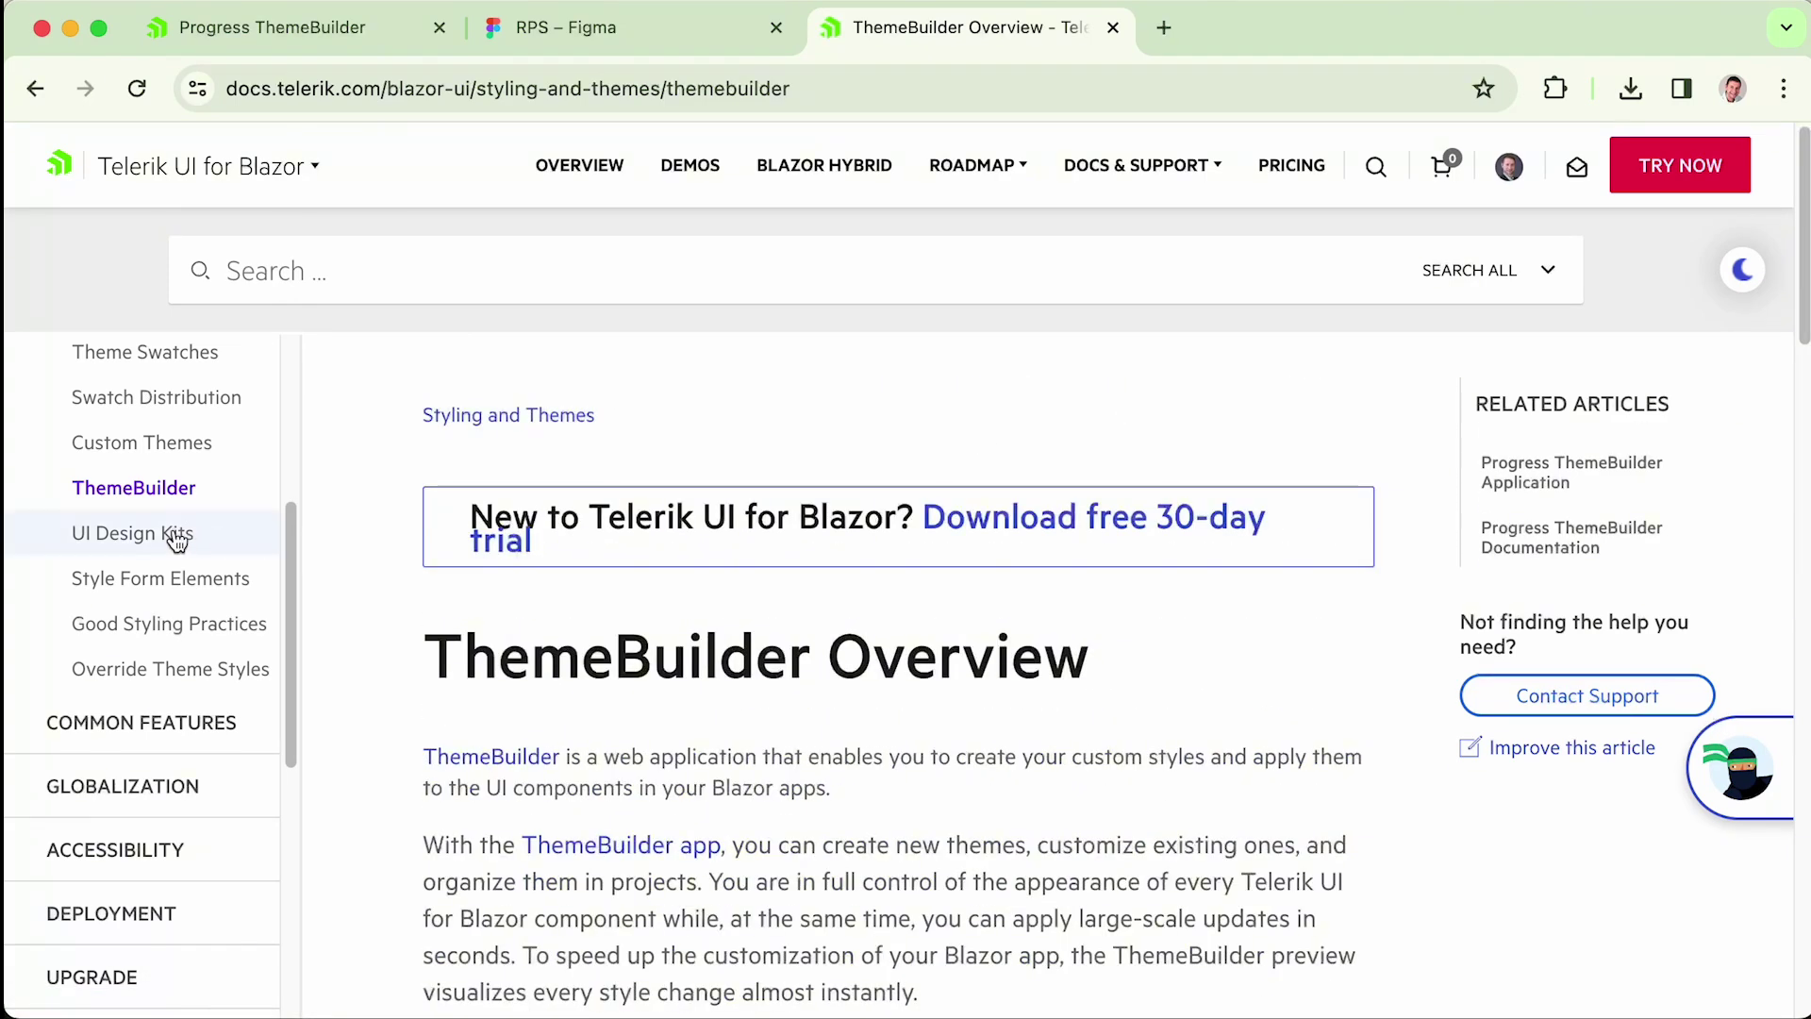
click(160, 533)
scroll(1803, 223, down, 5)
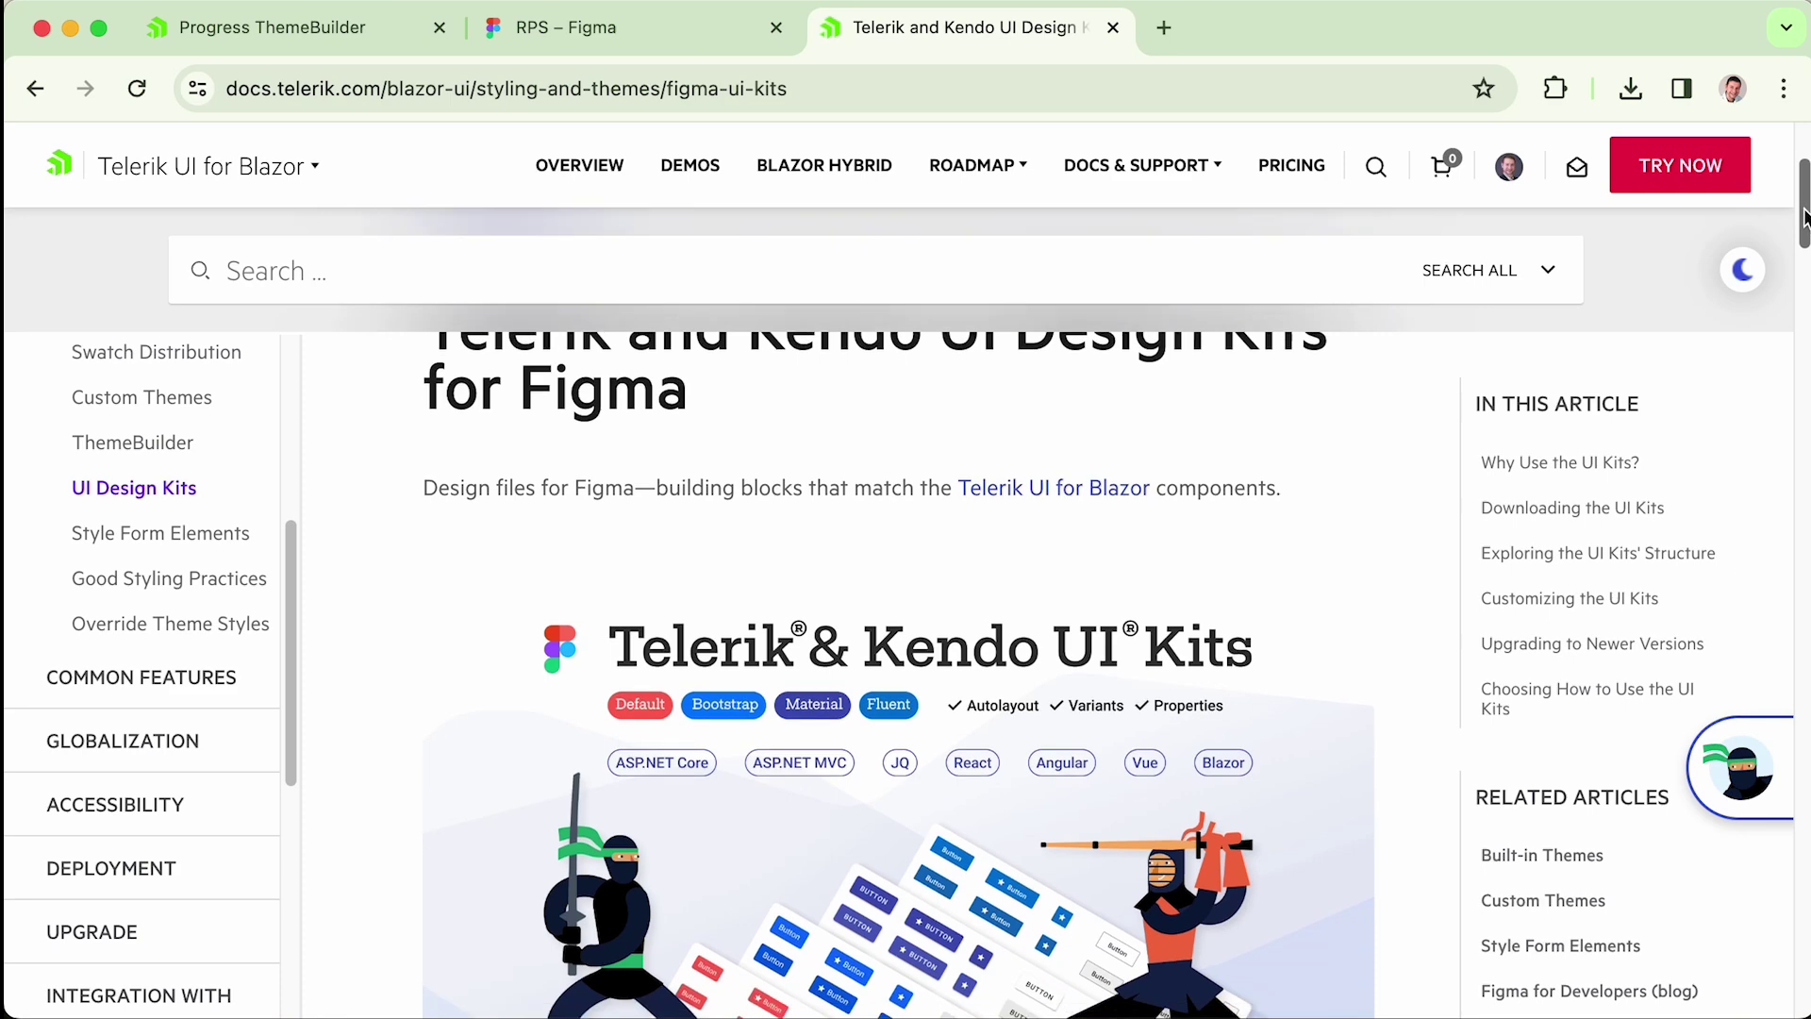
drag(1803, 224, 1798, 707)
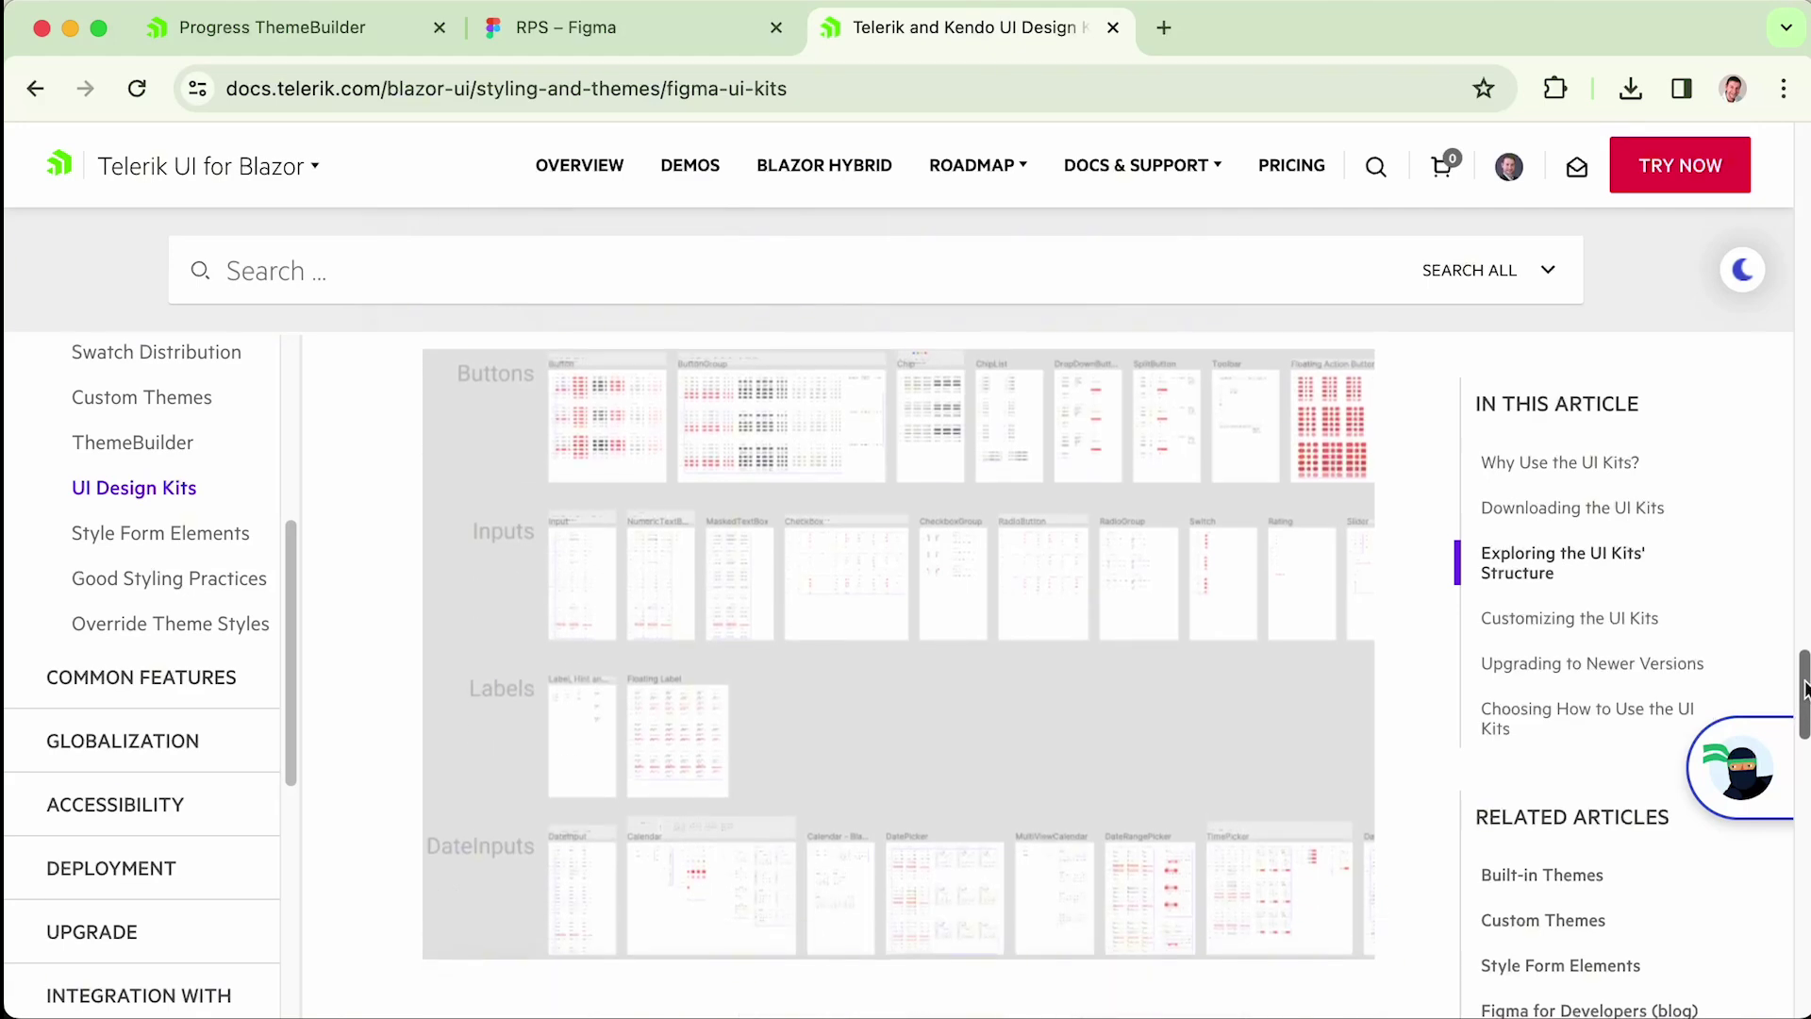
drag(1804, 686, 1804, 728)
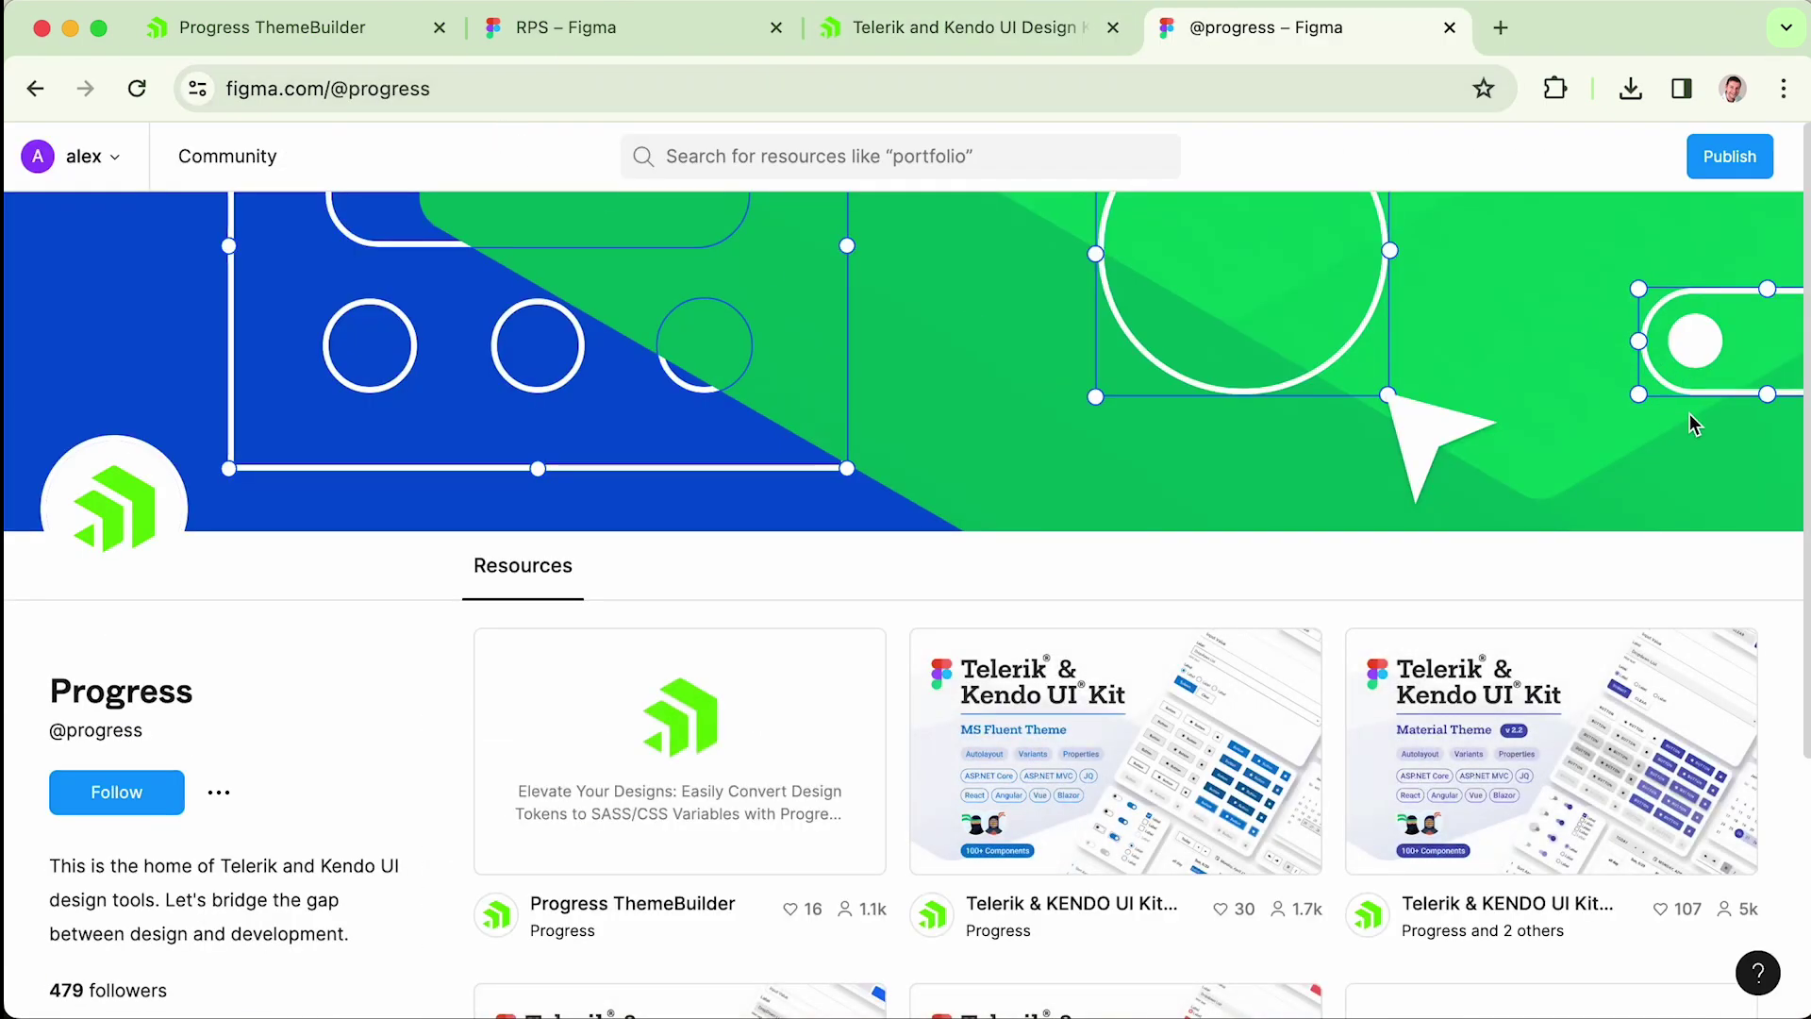
- Open the Default Theme UI kit's Community page, review its supported frameworks, and open it in Figma
drag(1807, 248, 1801, 535)
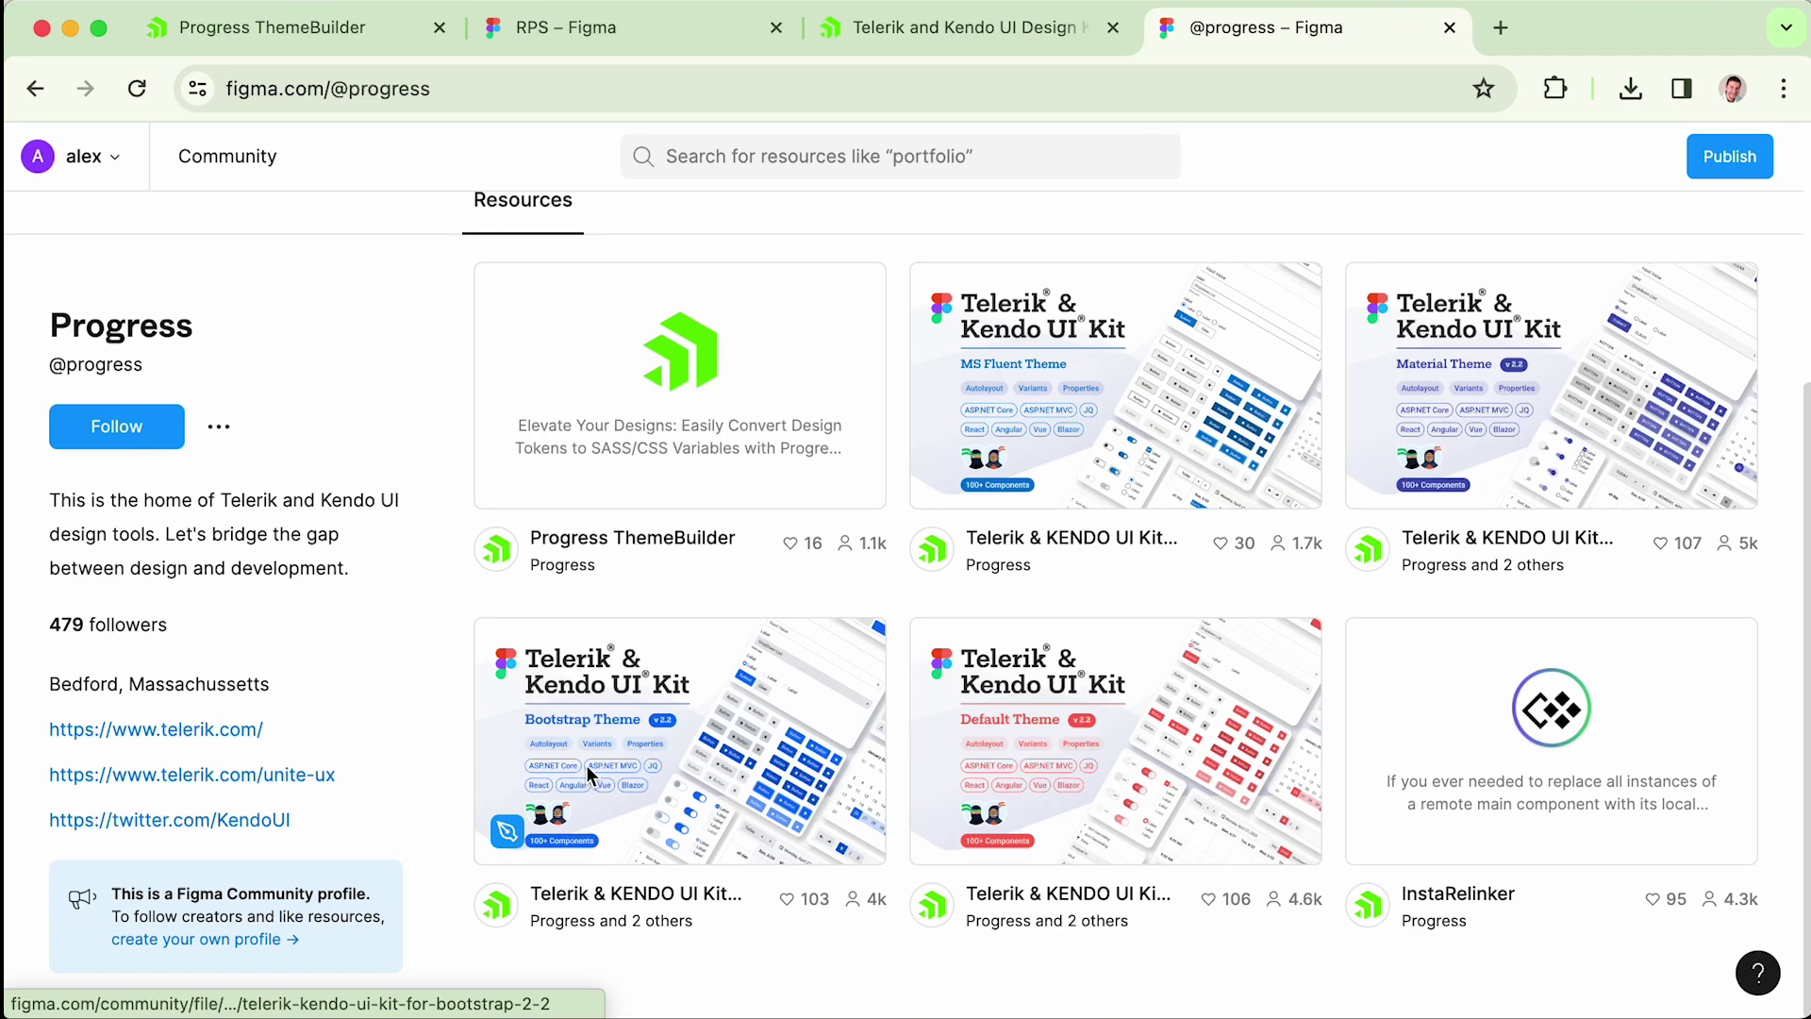
click(1122, 755)
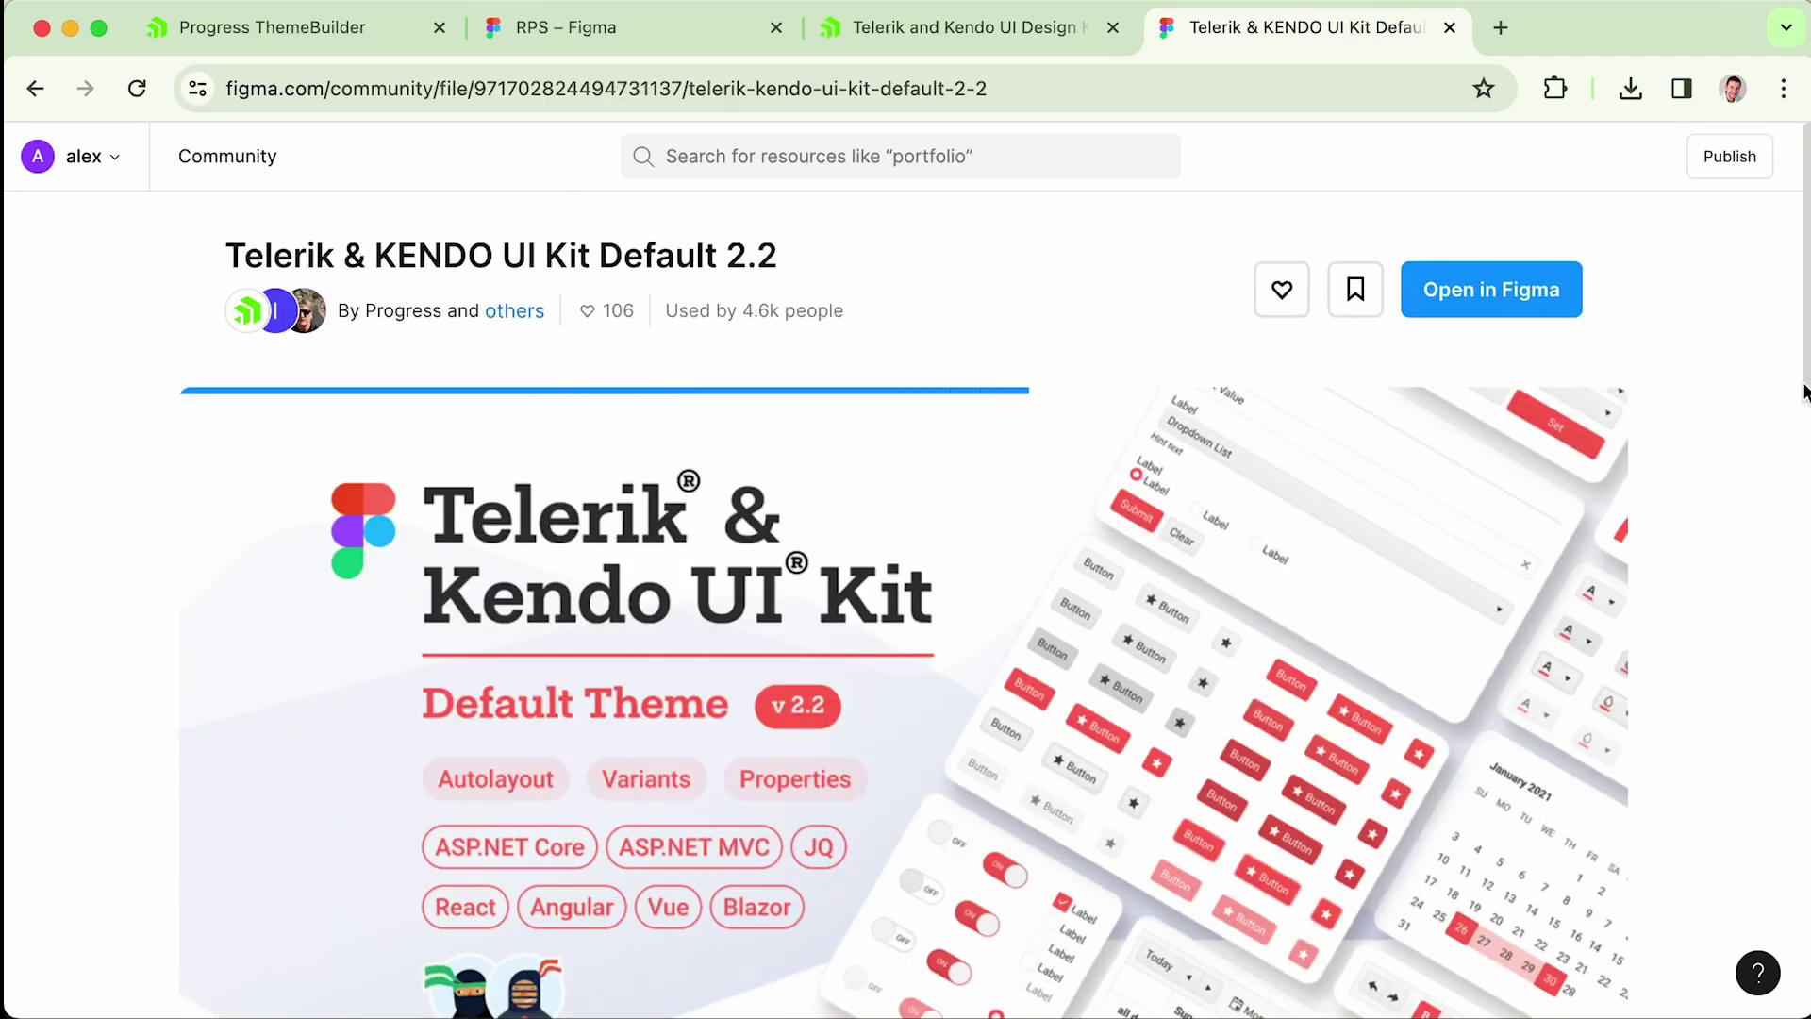
scroll(279, 526, down, 10)
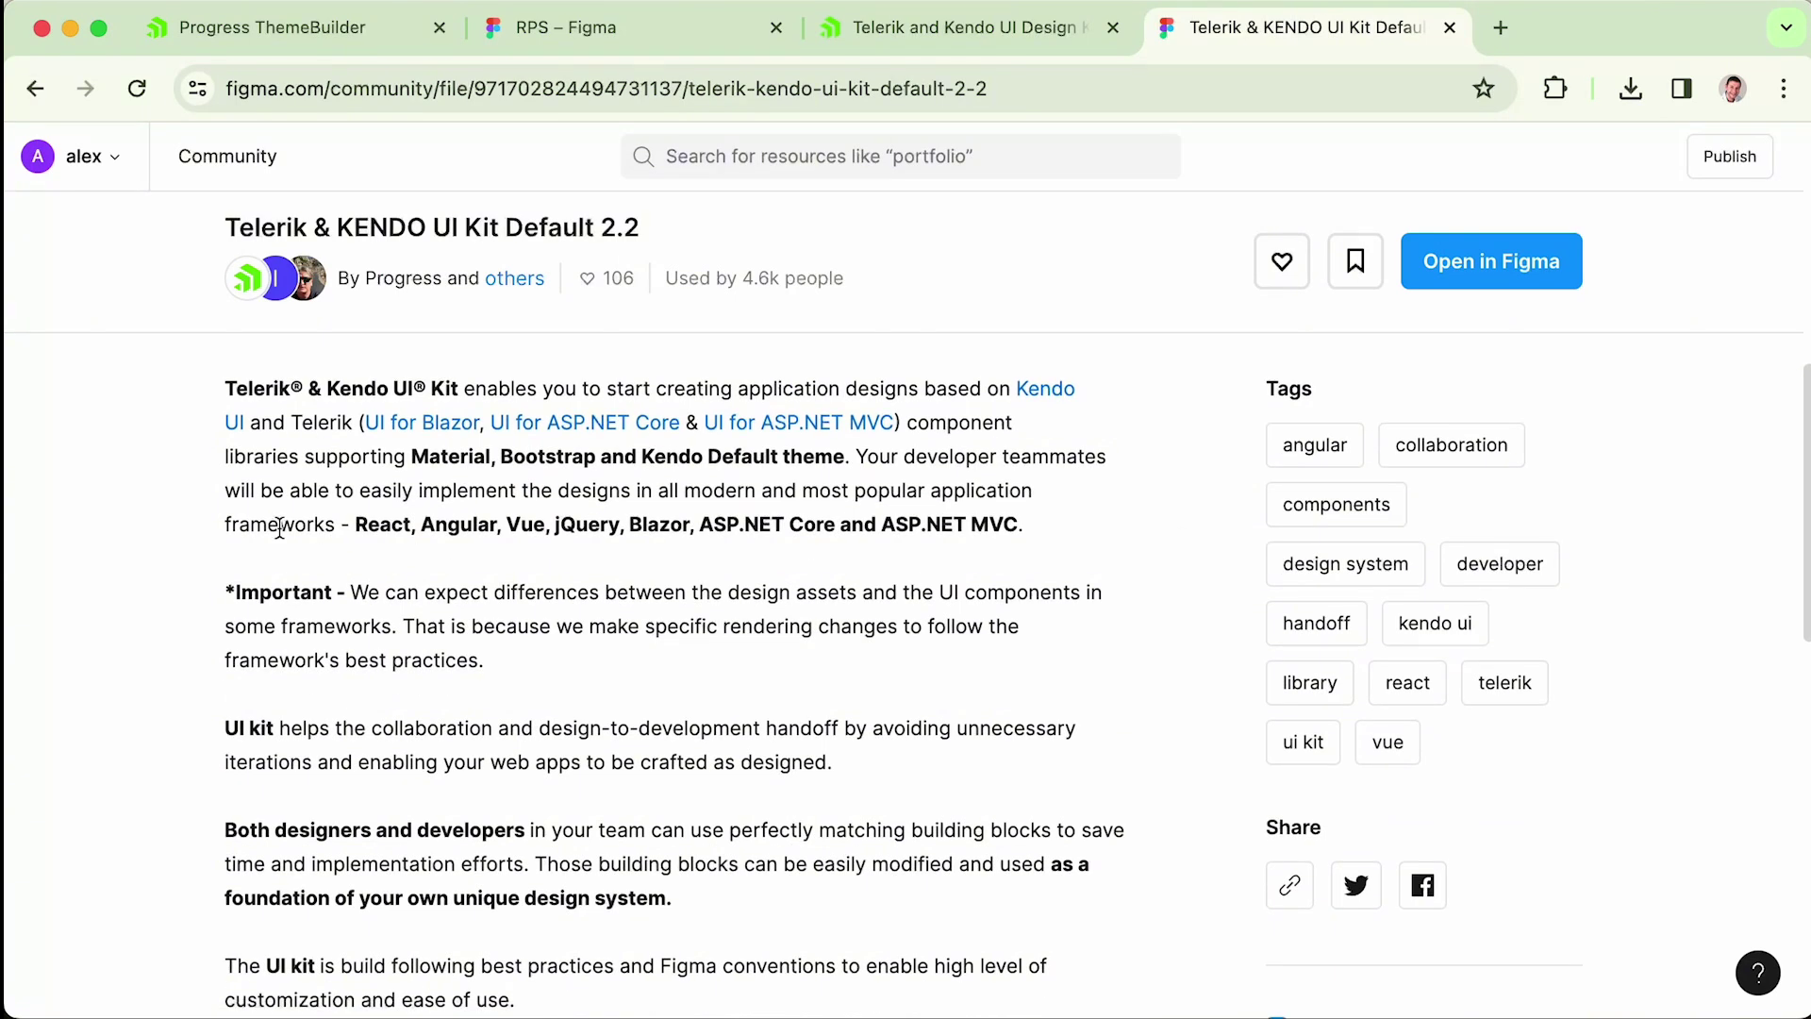
drag(362, 525, 637, 525)
click(644, 526)
double_click(645, 526)
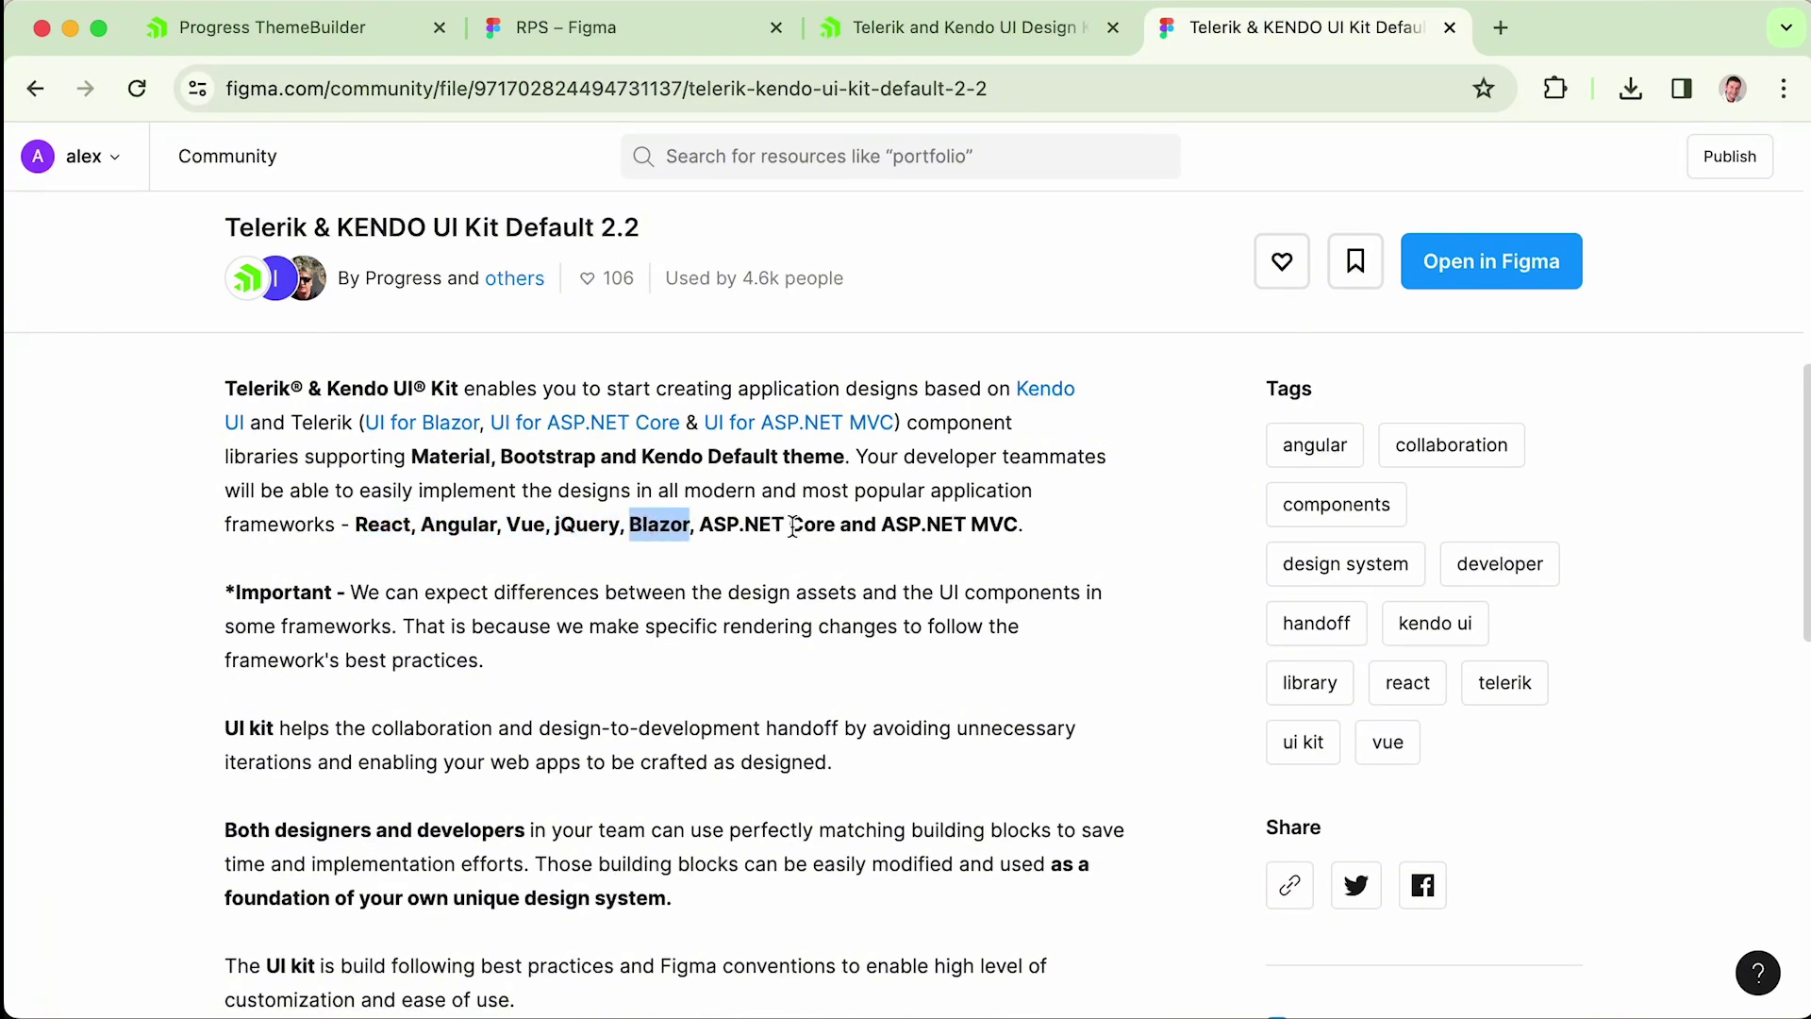
double_click(933, 527)
drag(1806, 398, 1792, 179)
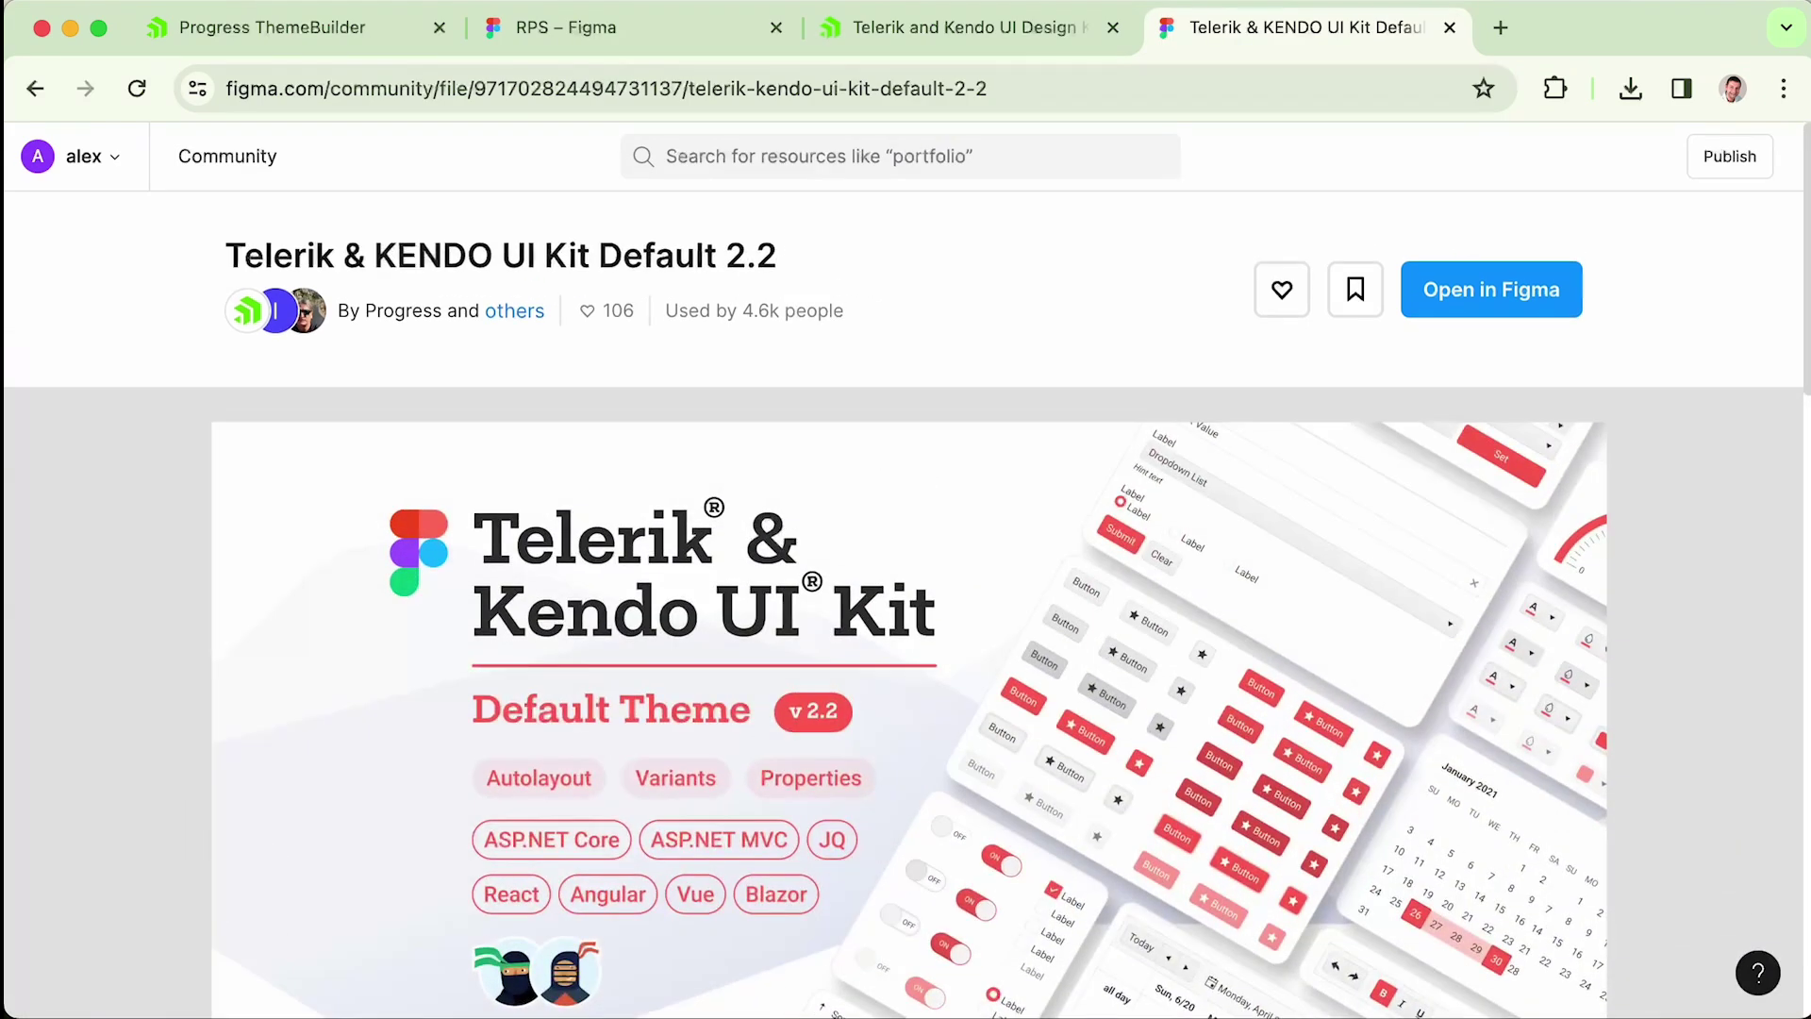
click(1474, 297)
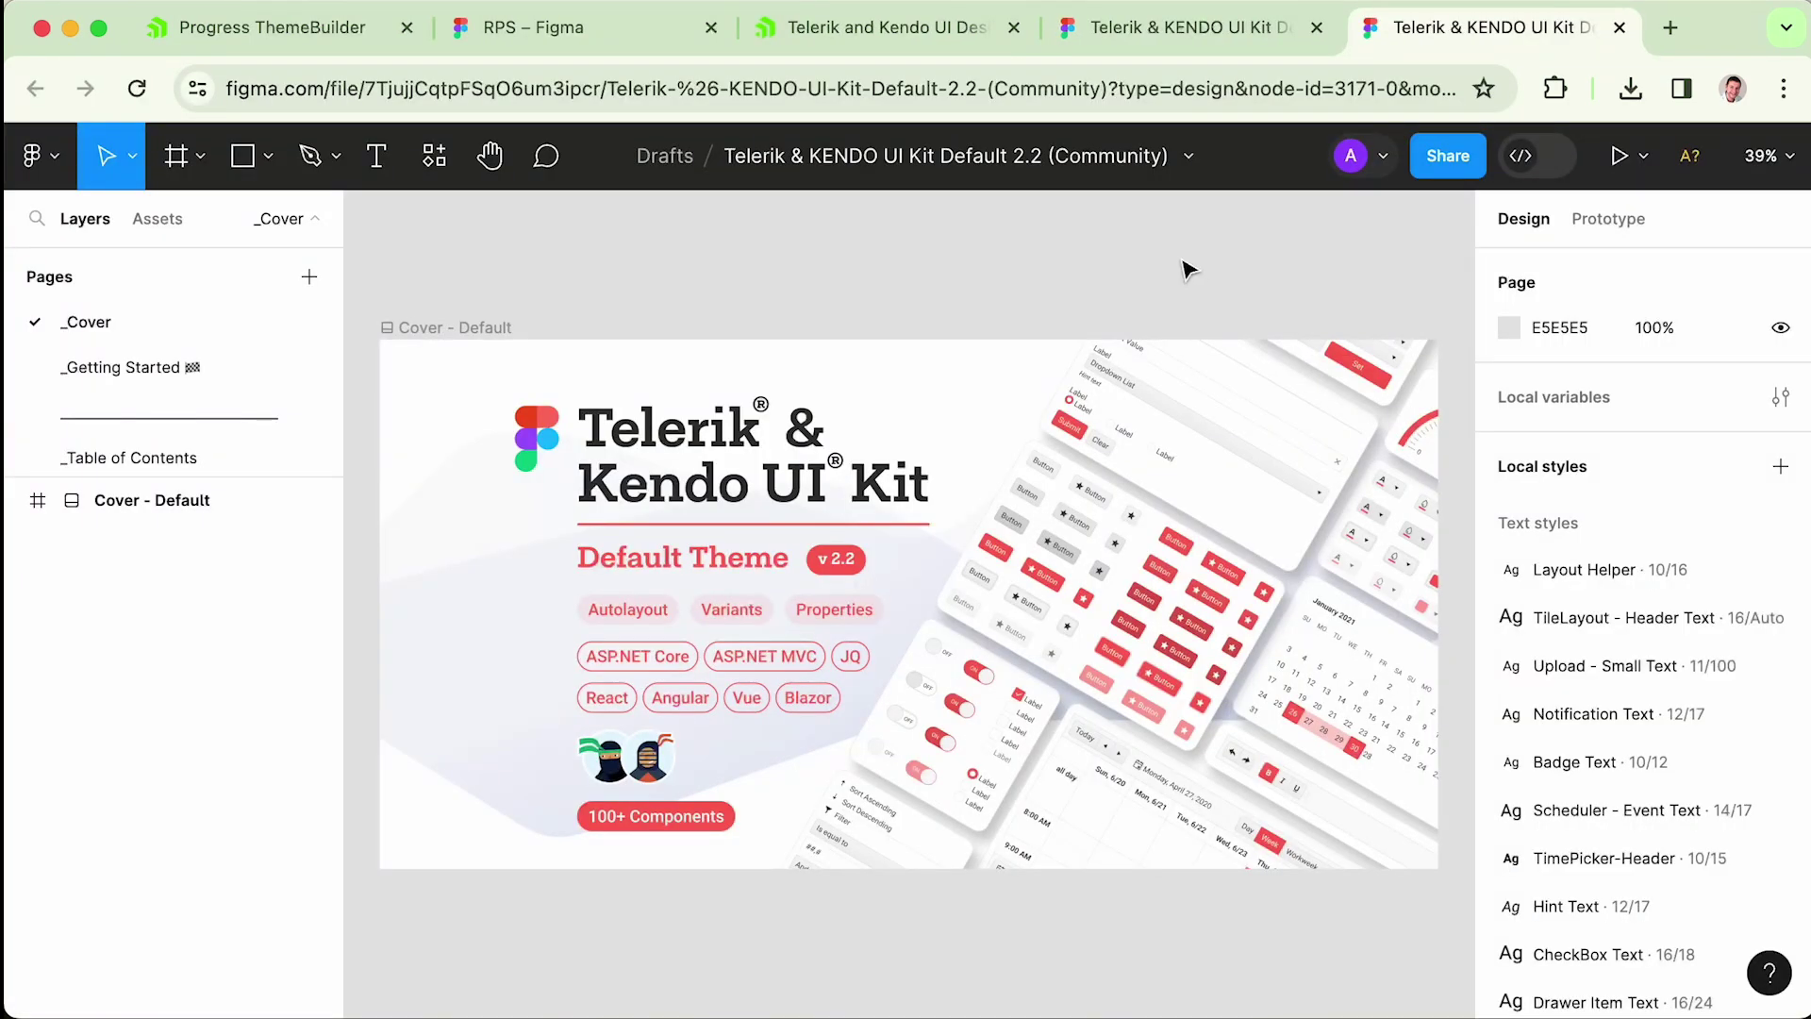
- Browse the kit's local components, expanding the Icons and Data Visualization groups
click(158, 217)
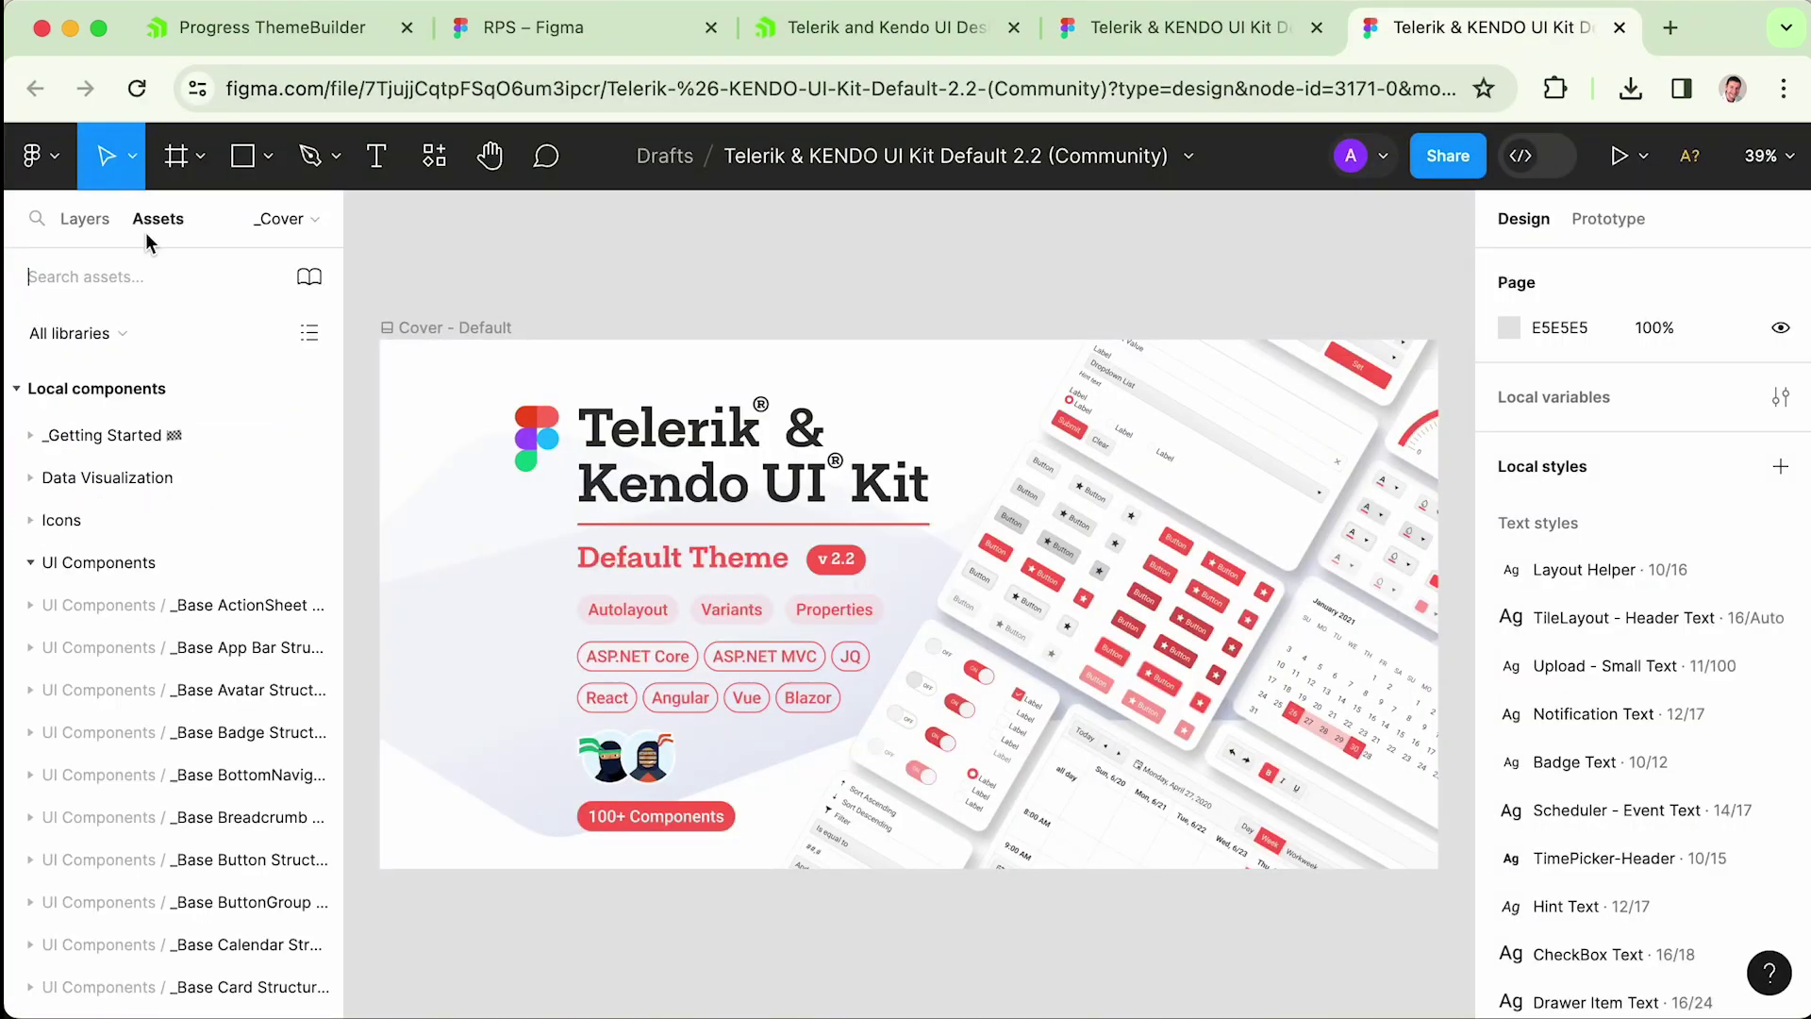
click(32, 520)
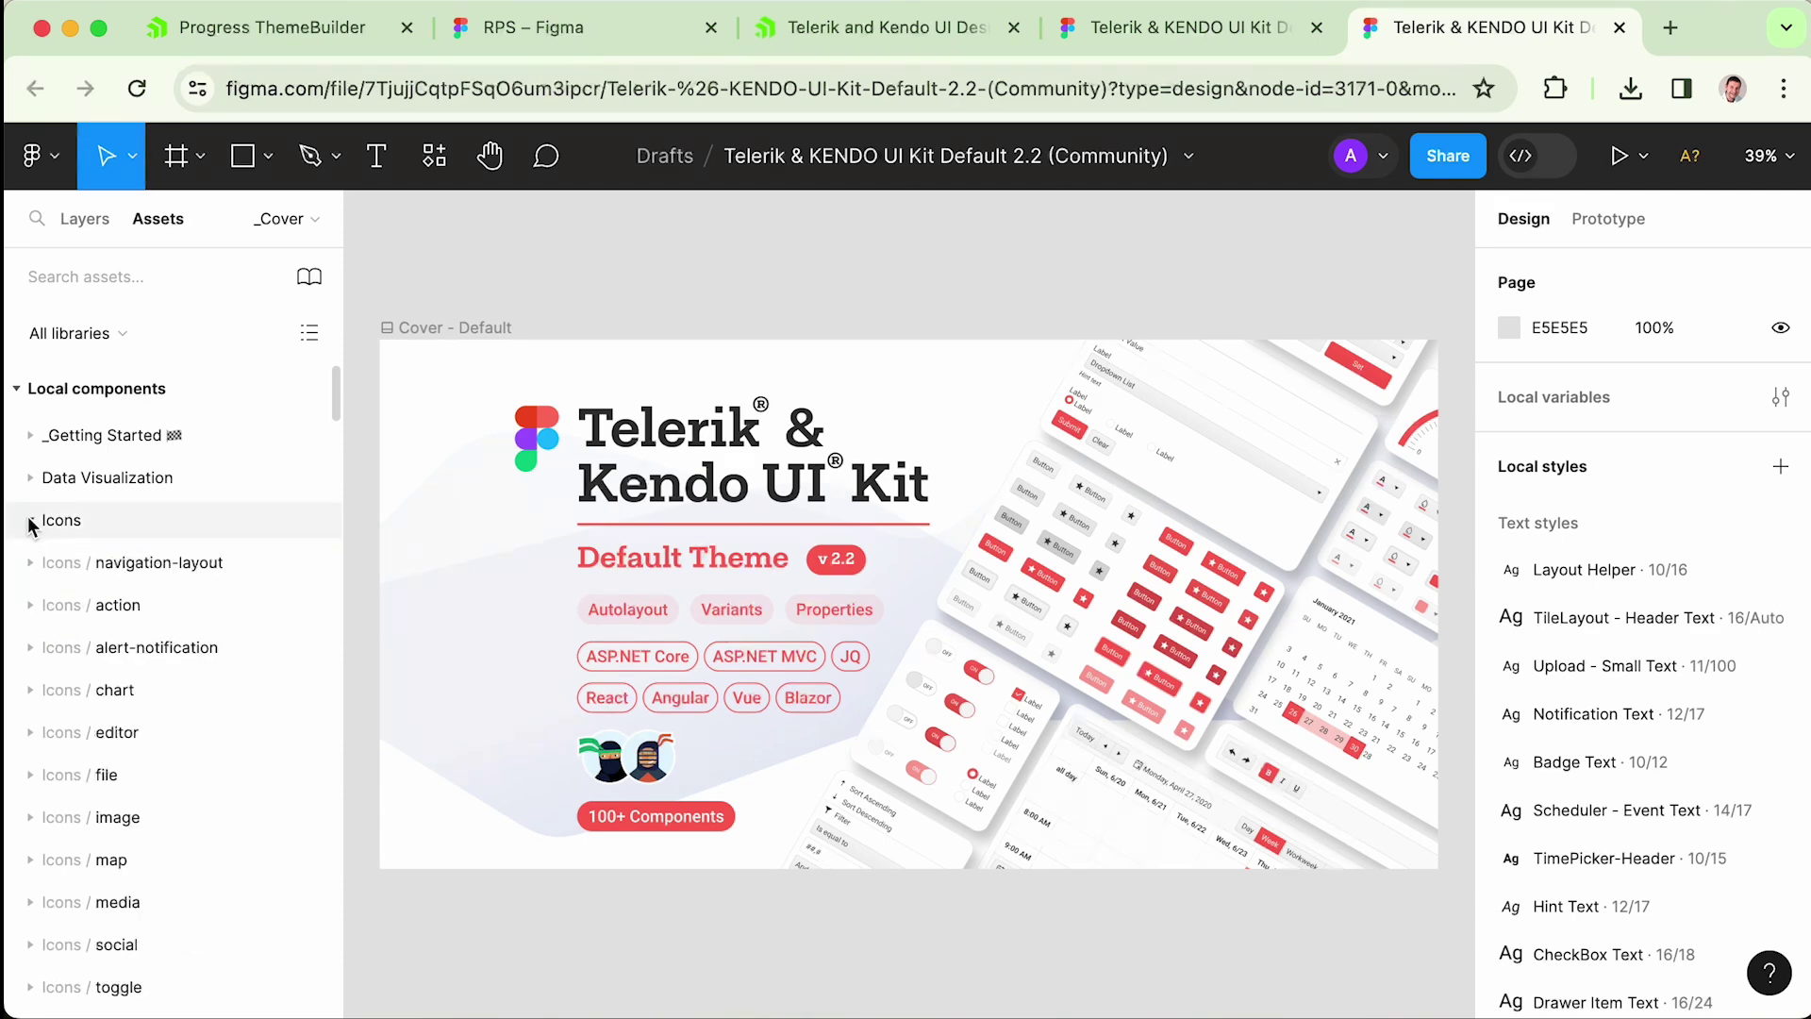
click(33, 520)
click(31, 478)
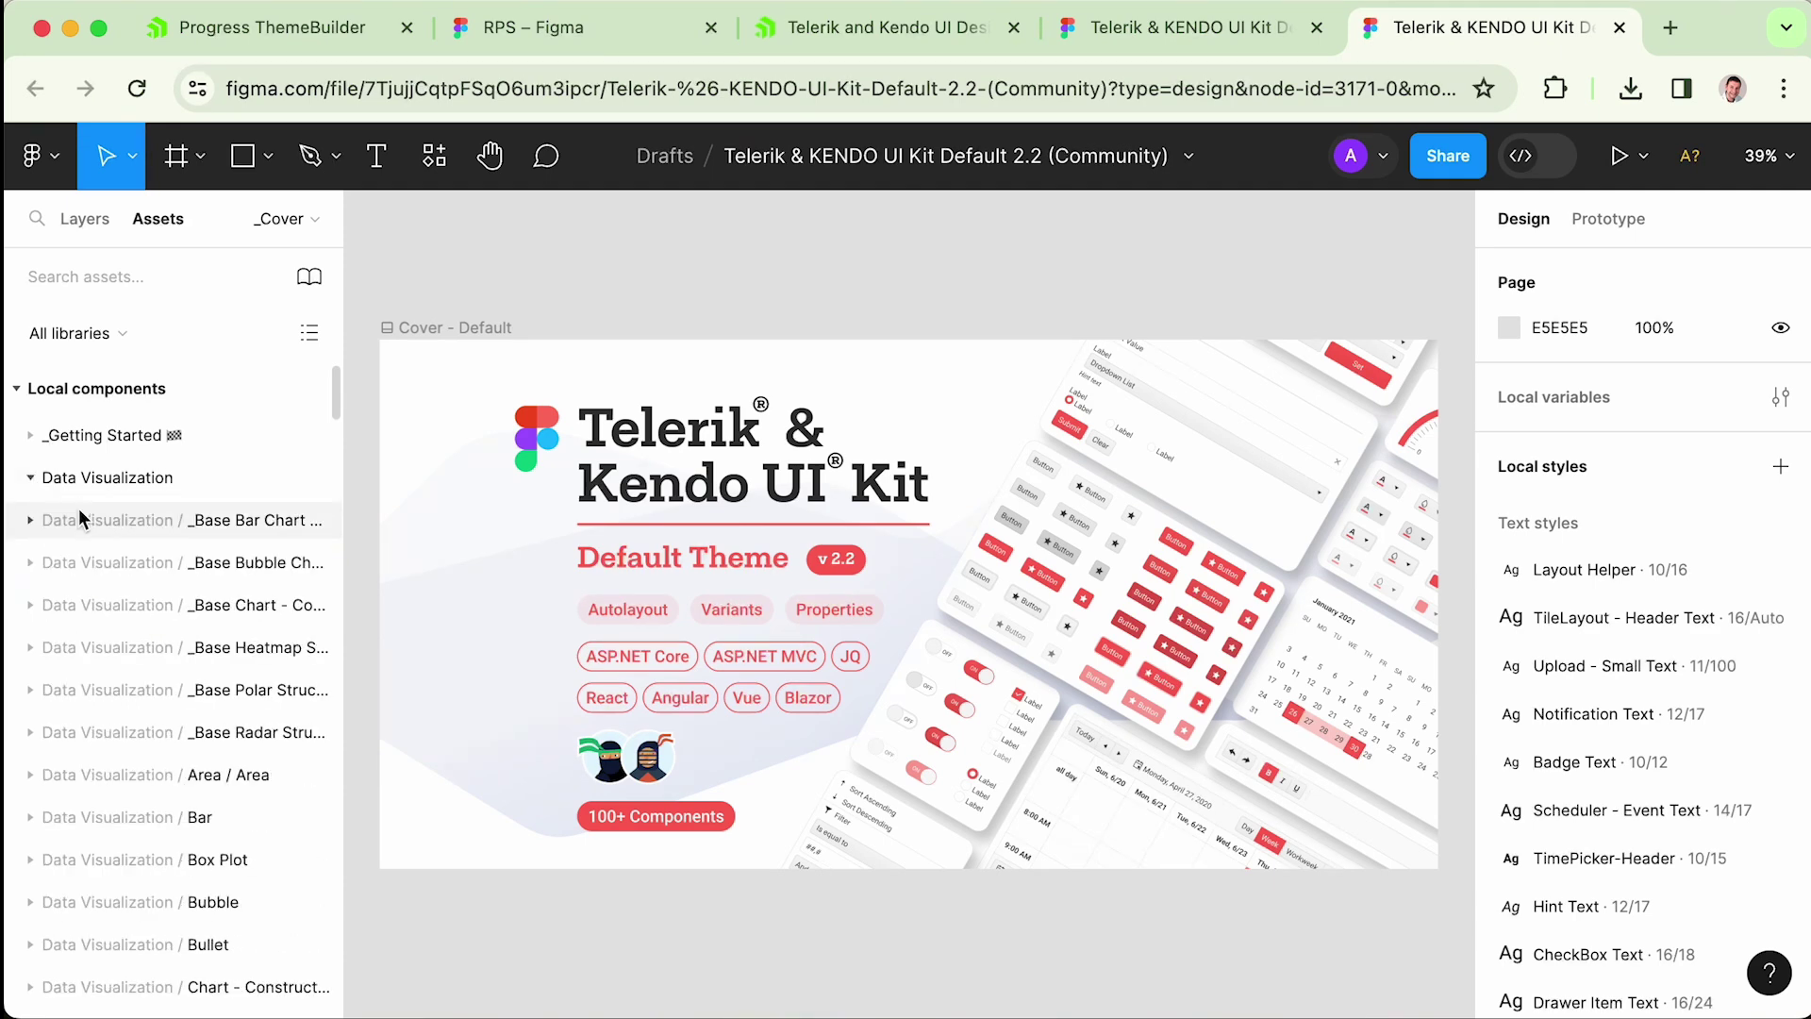
click(31, 519)
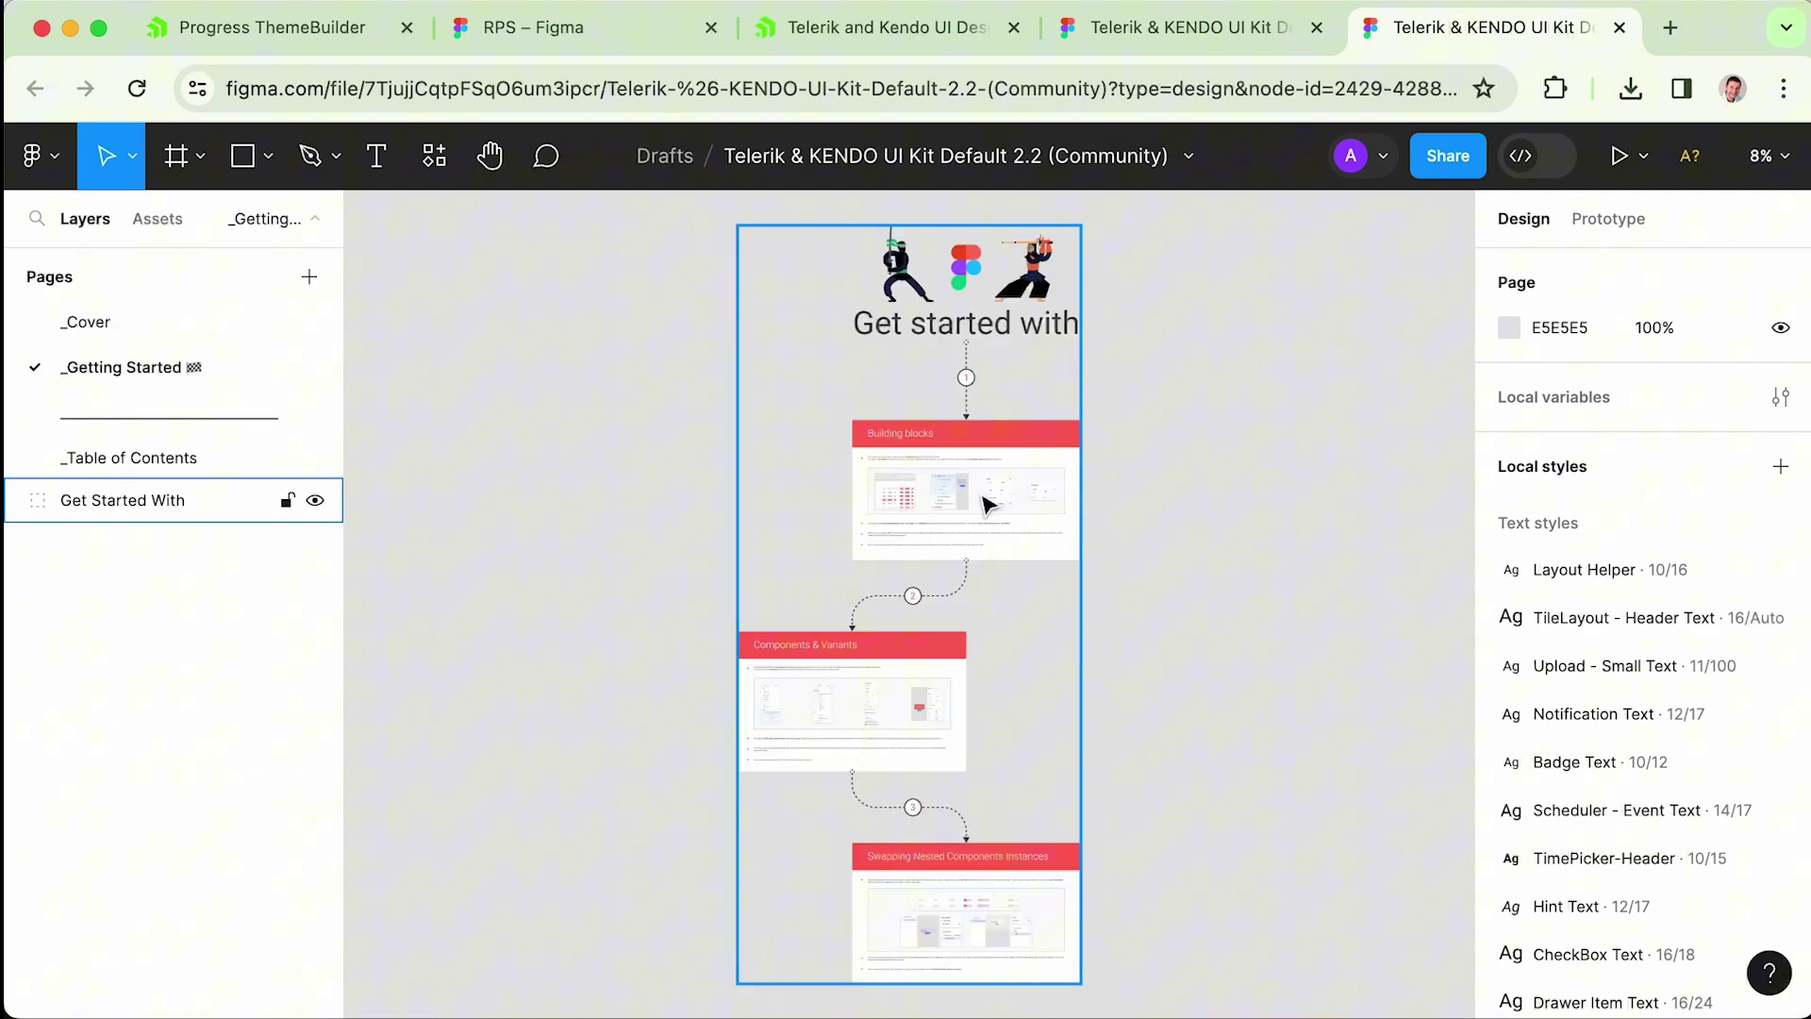
scroll(986, 505, up, 10)
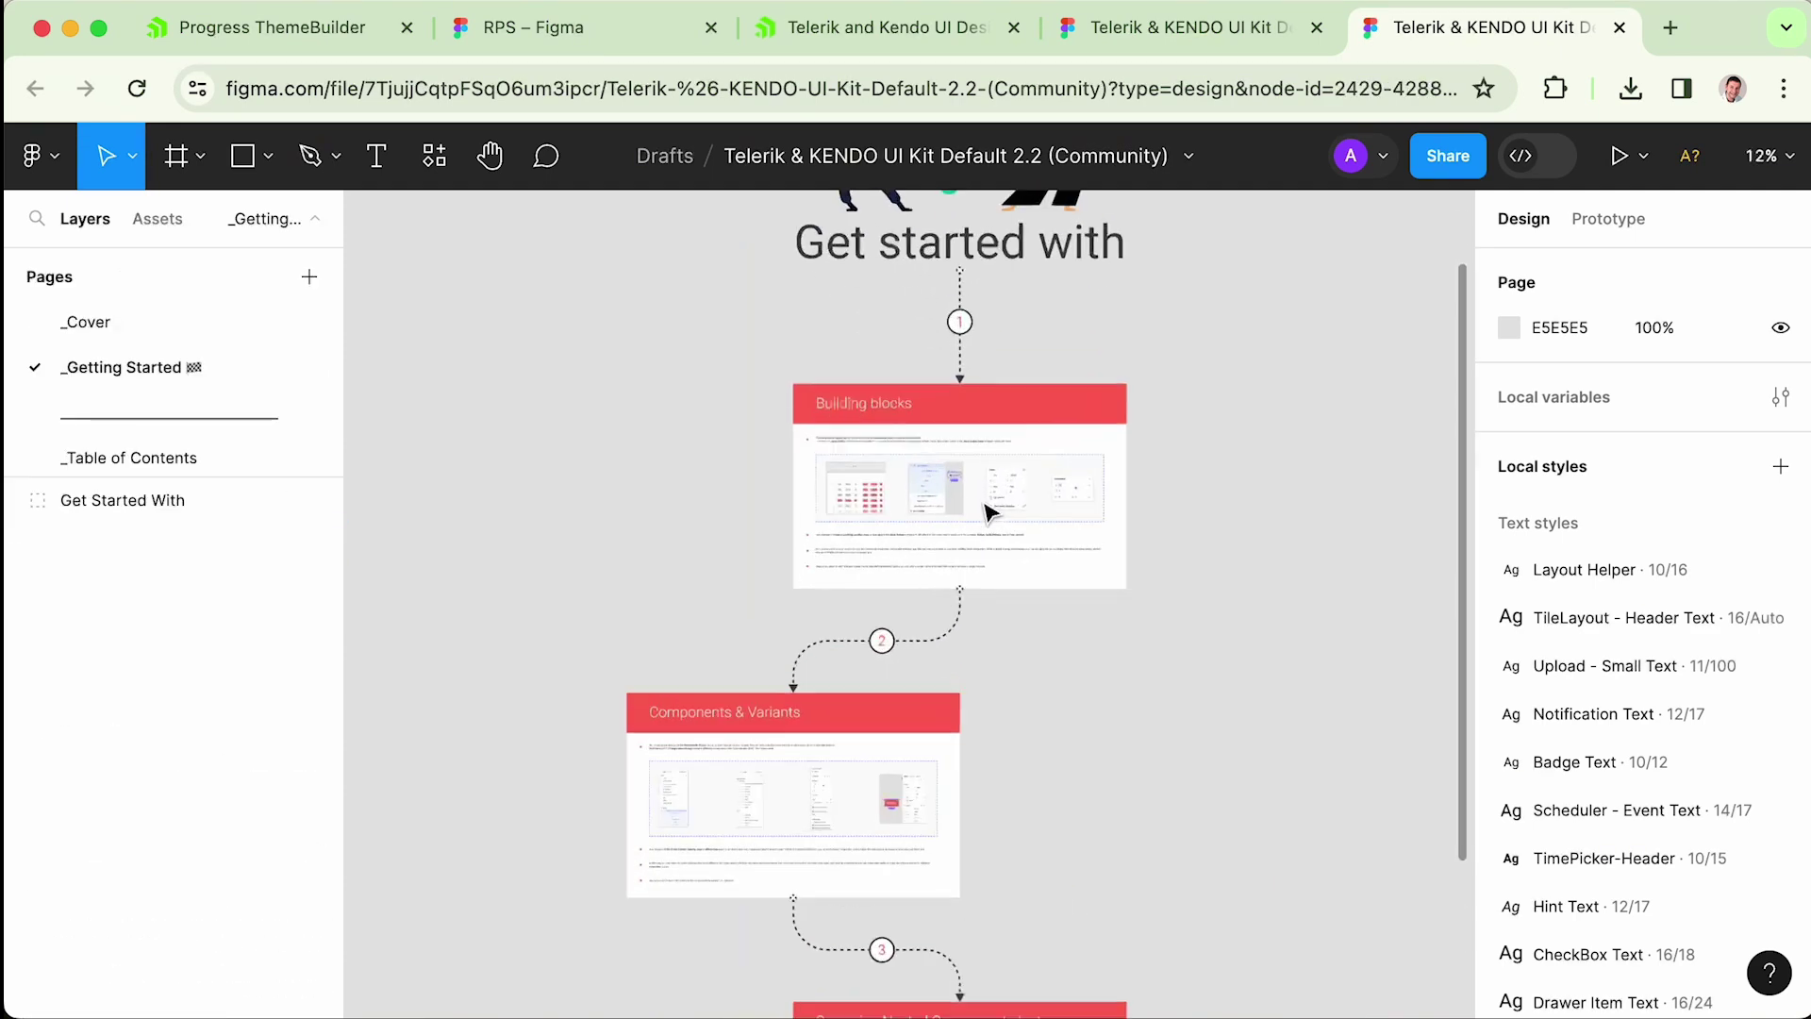
scroll(954, 516, down, 10)
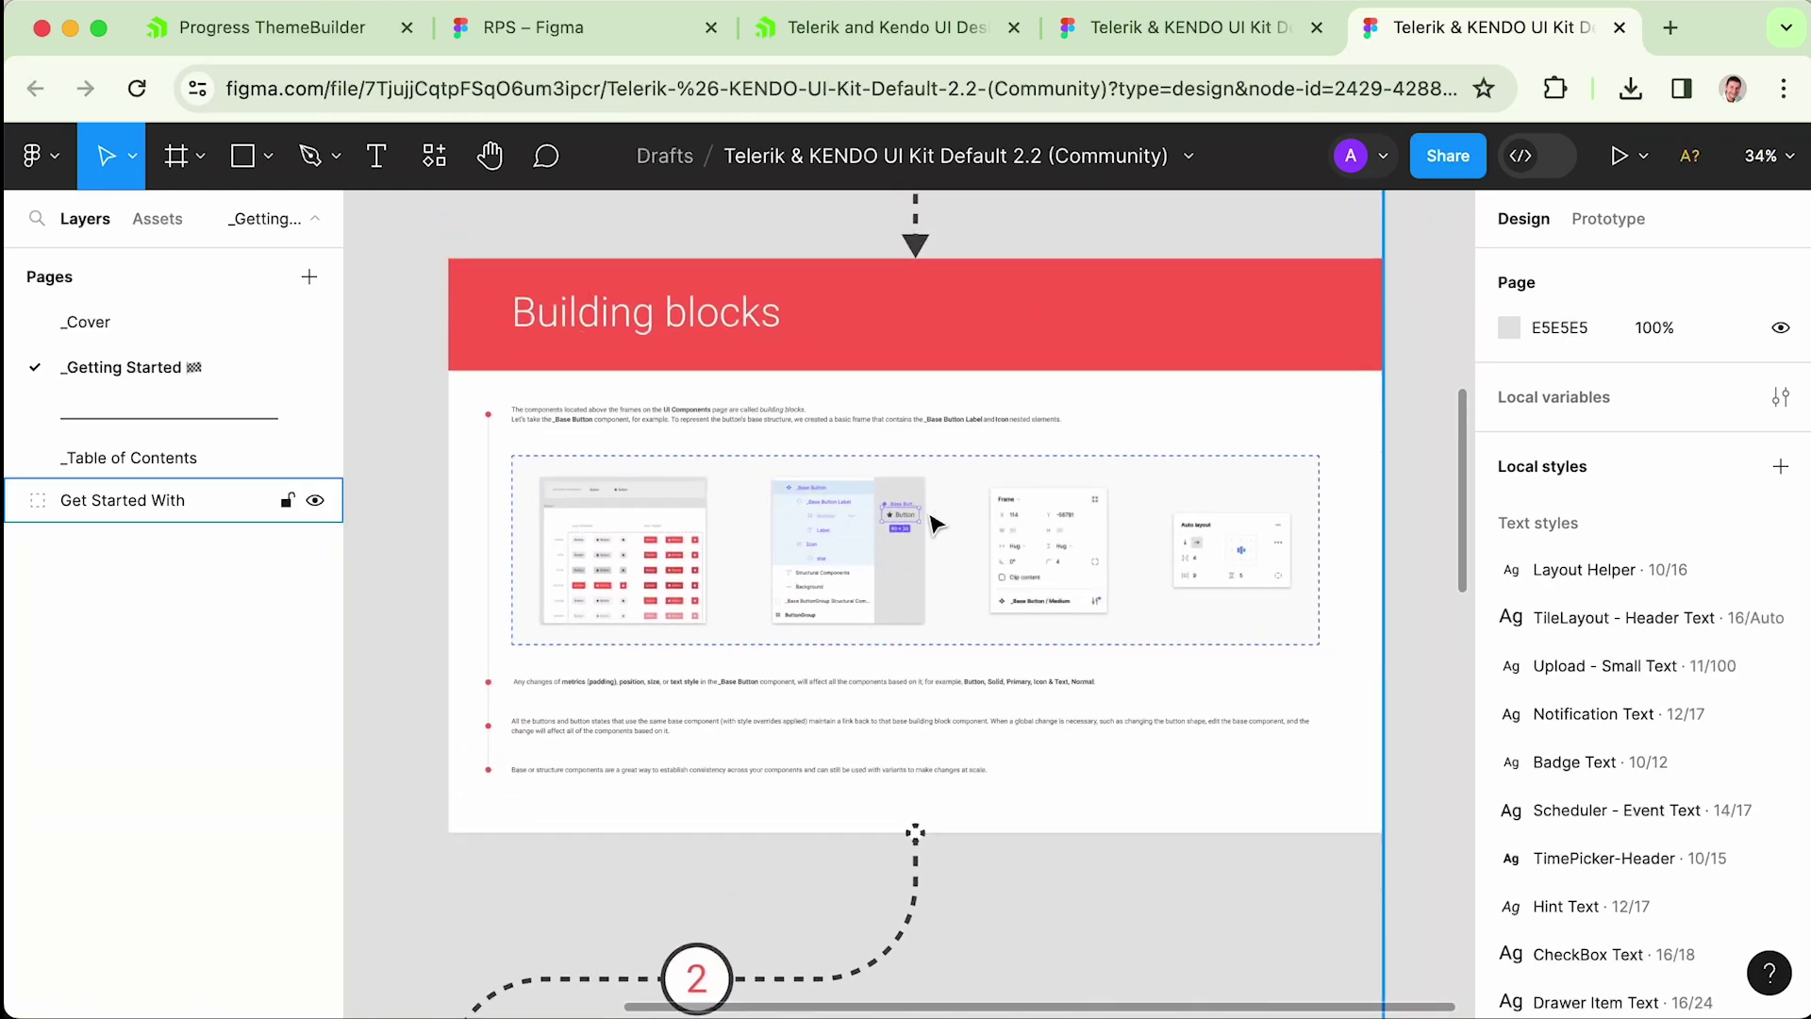
scroll(936, 545, down, 10)
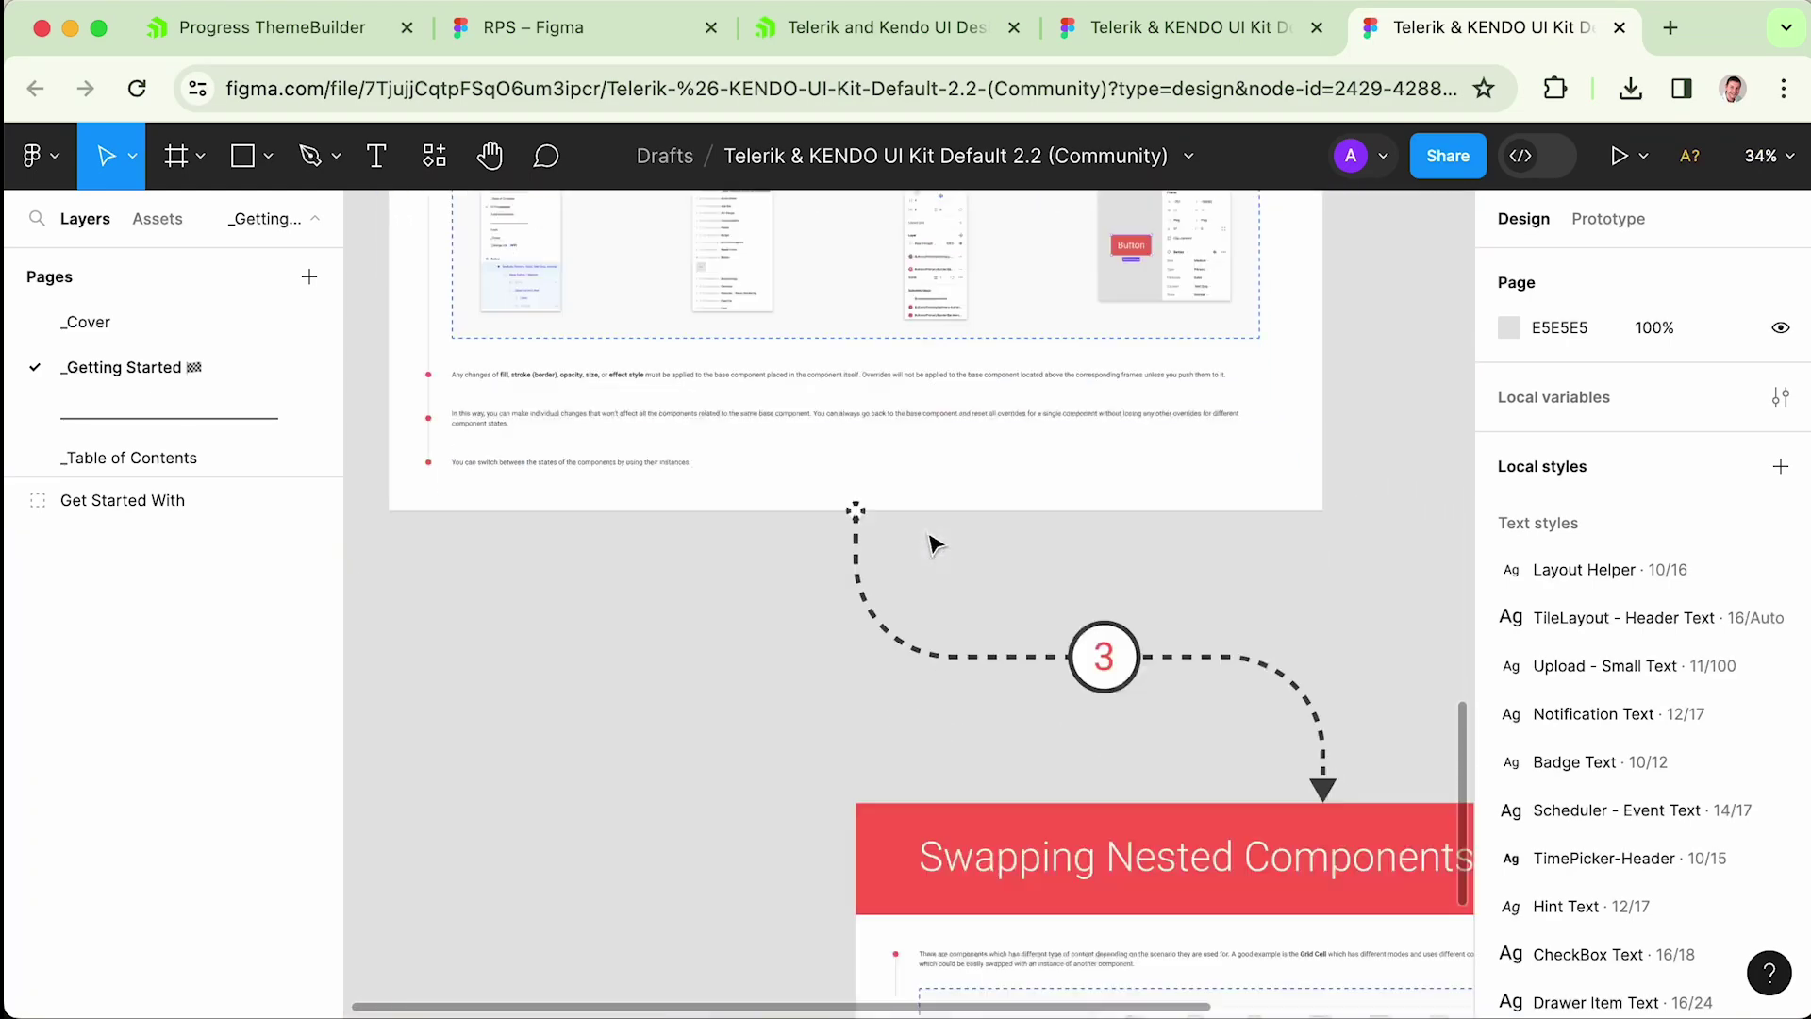
scroll(1047, 642, down, 2)
scroll(877, 624, up, 5)
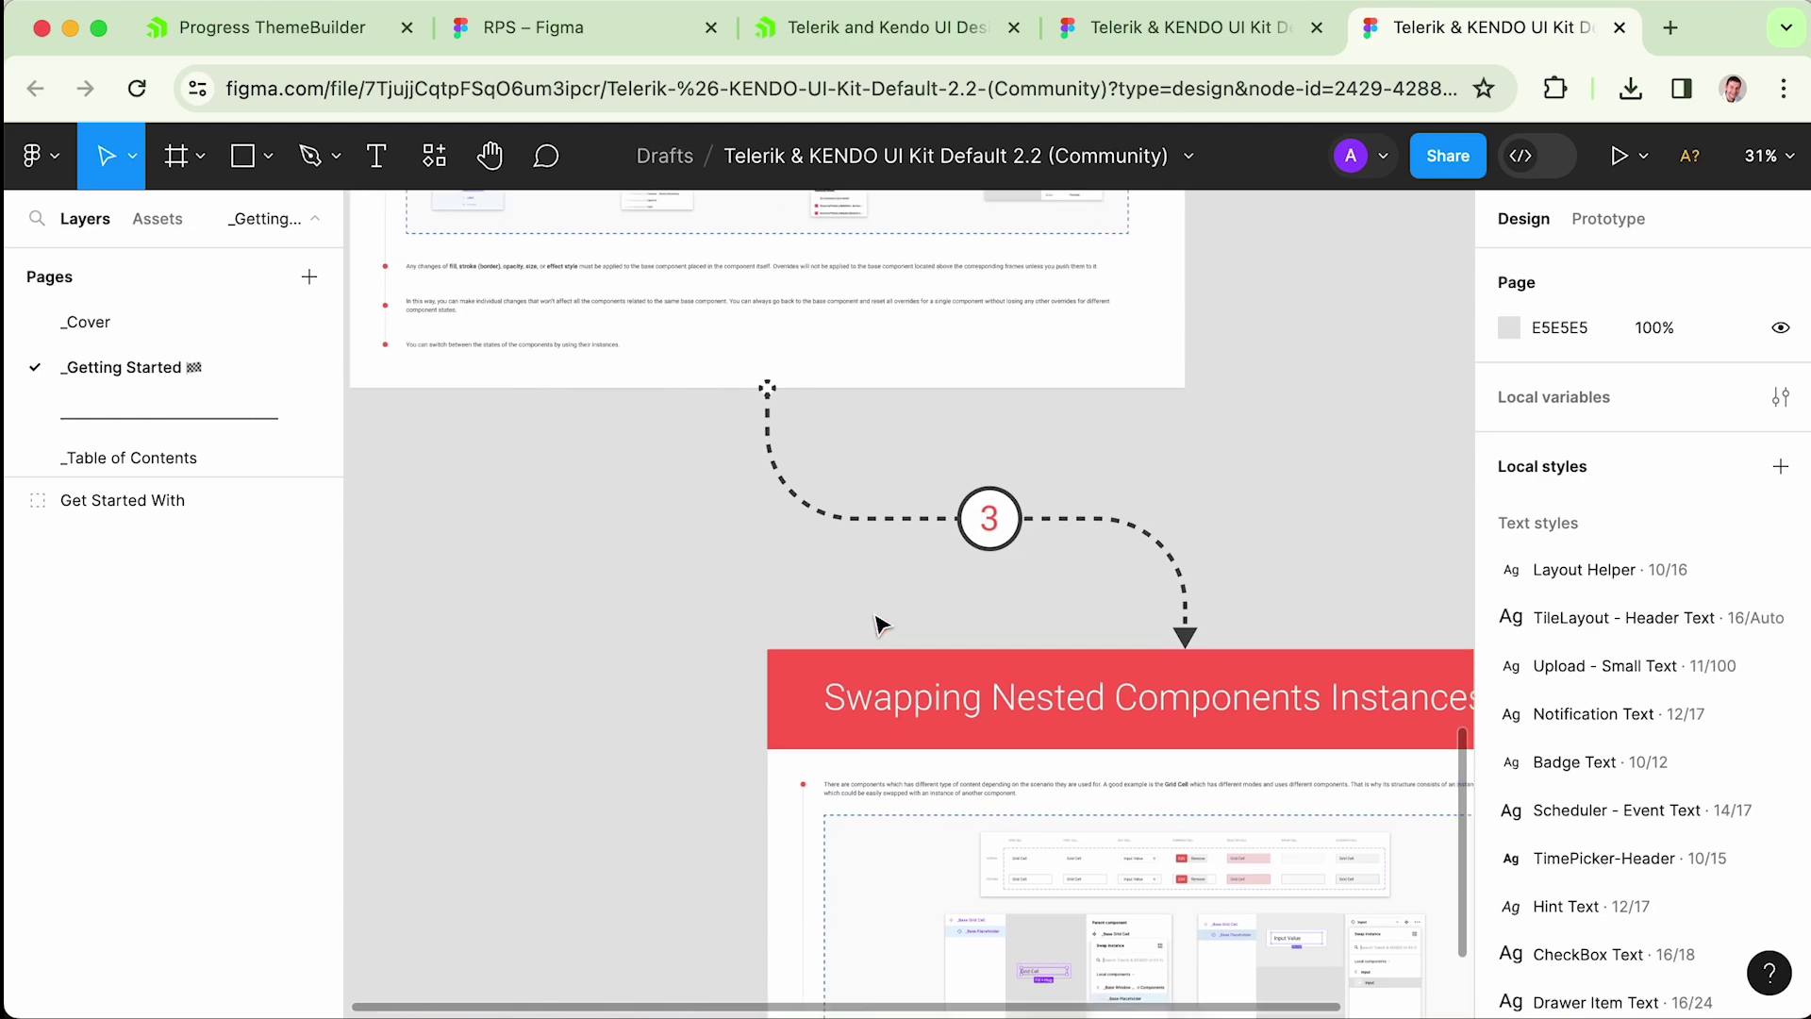
scroll(708, 578, down, 3)
scroll(707, 582, up, 6)
- Go to the UI Components page and select the Button component set
click(97, 505)
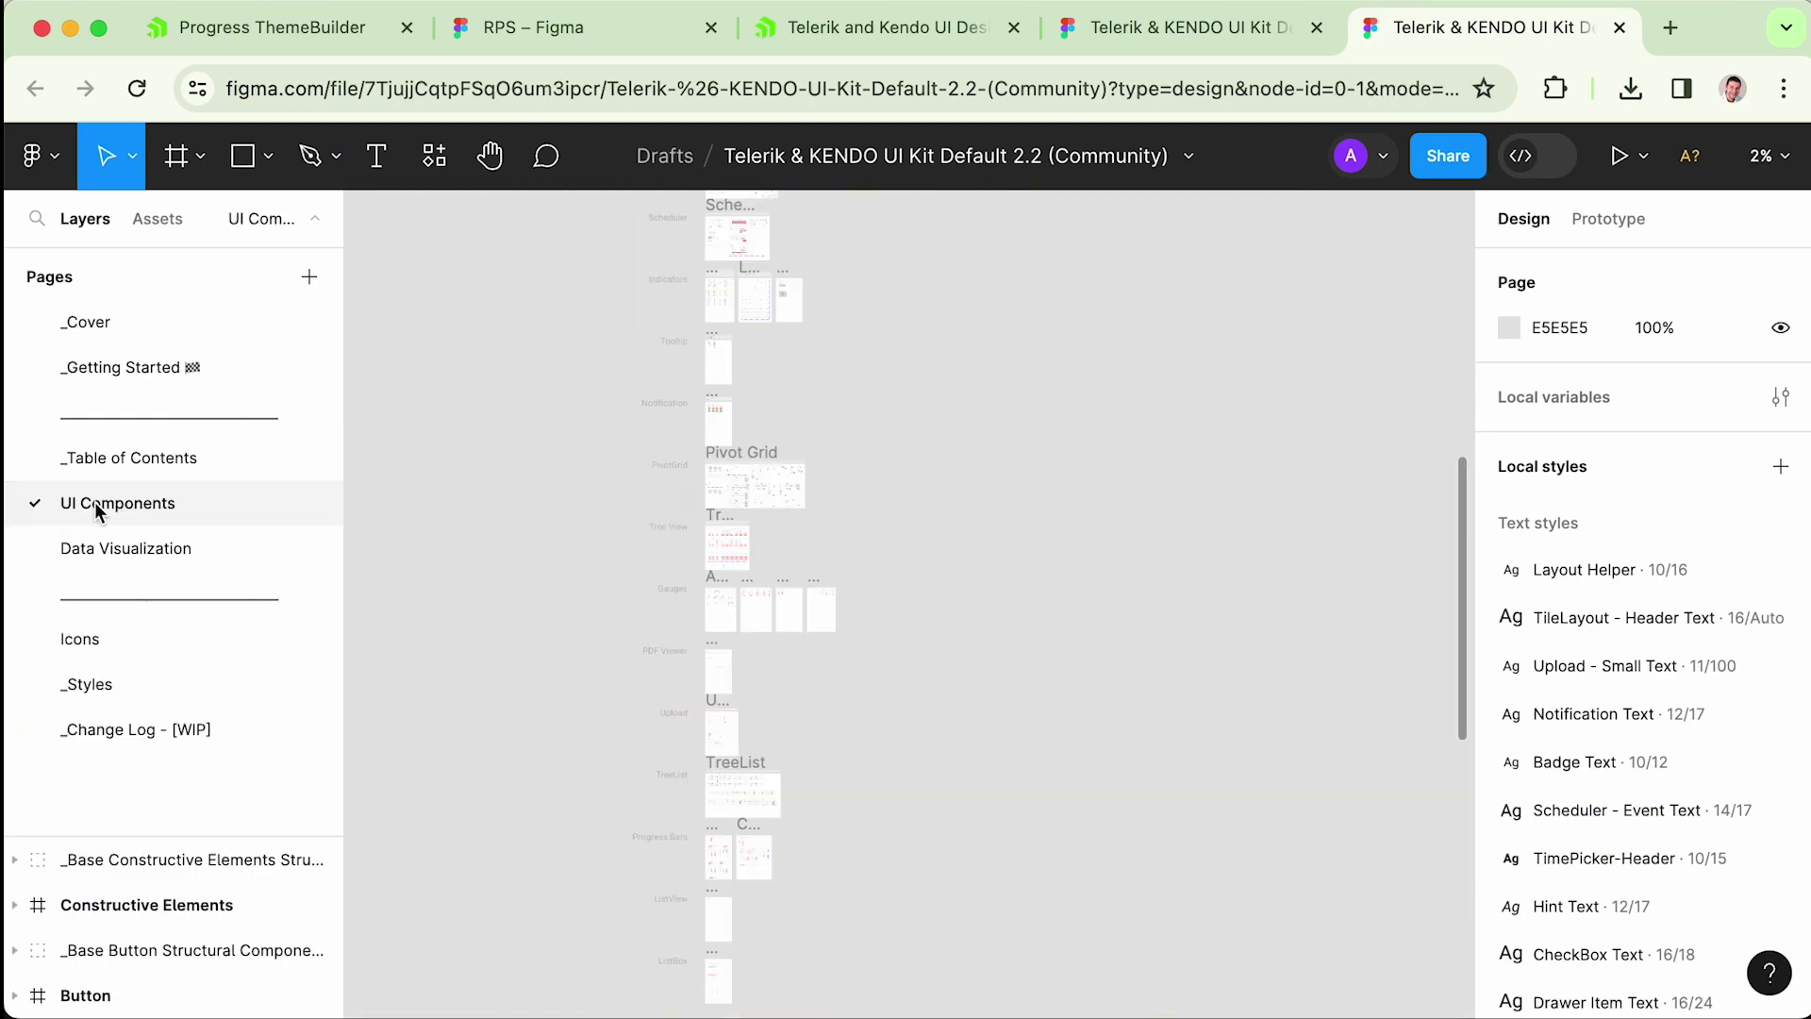
scroll(724, 372, up, 10)
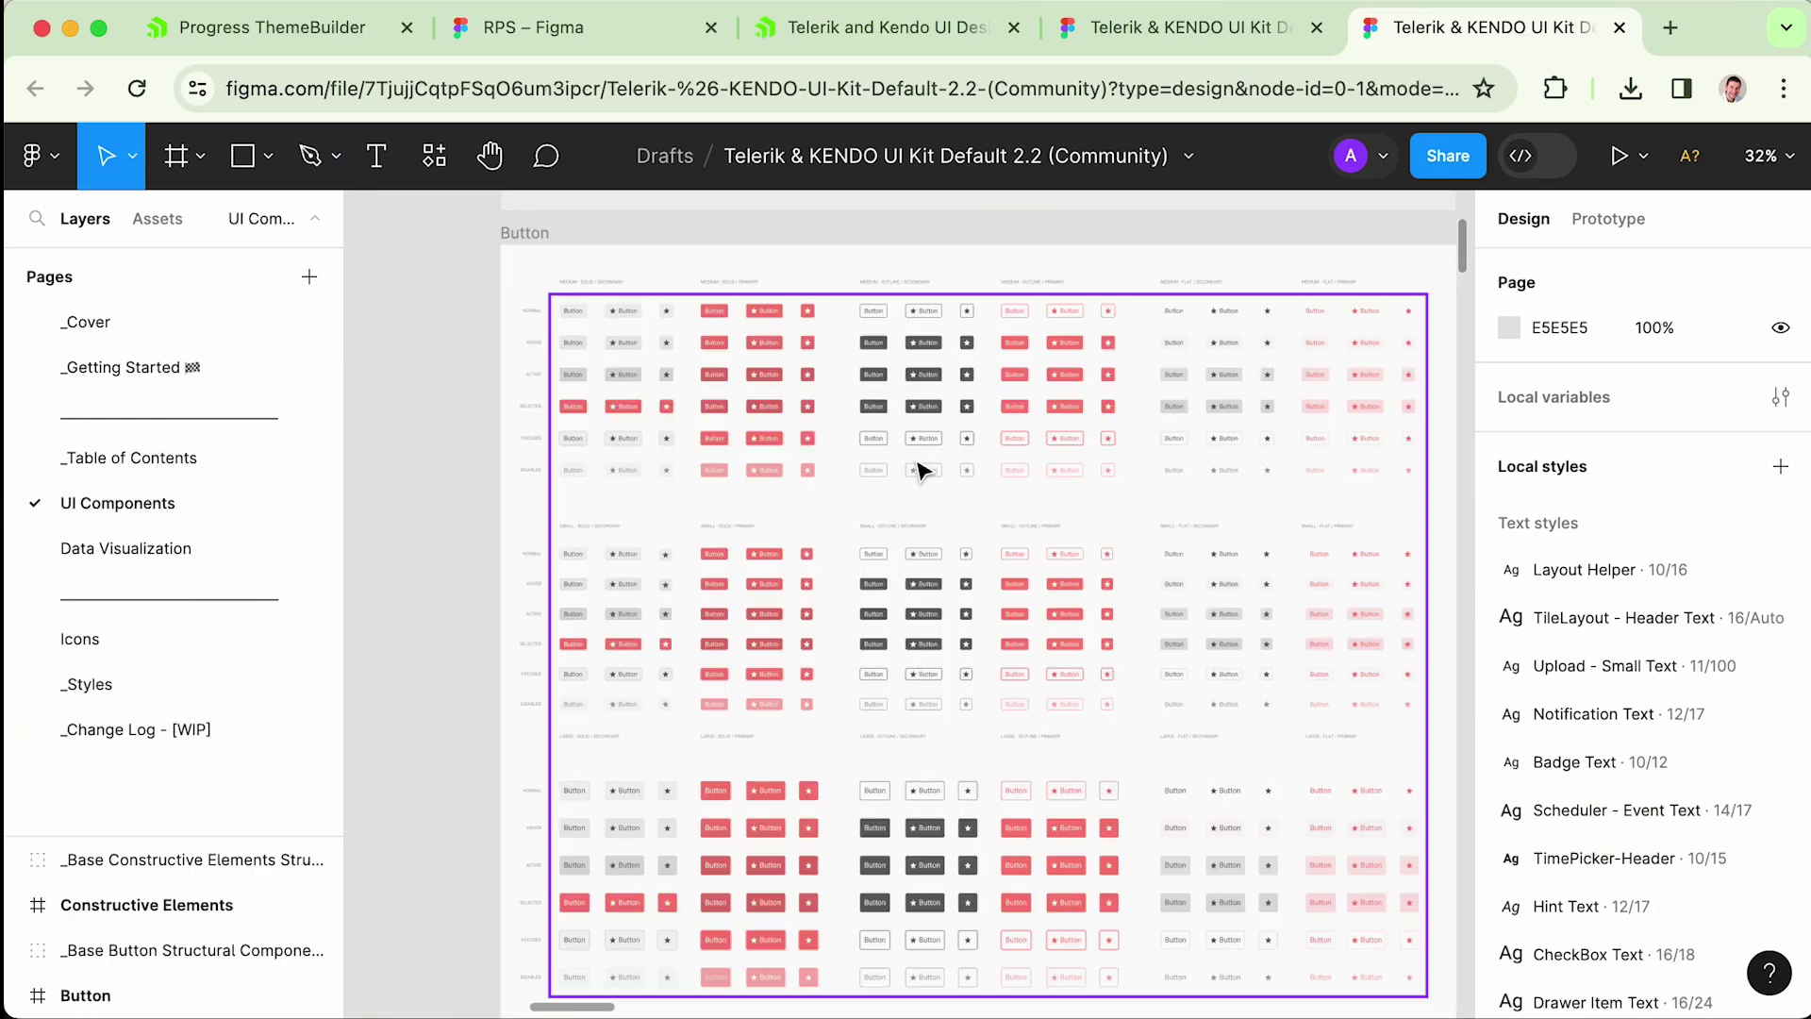
scroll(920, 469, up, 5)
scroll(745, 443, up, 5)
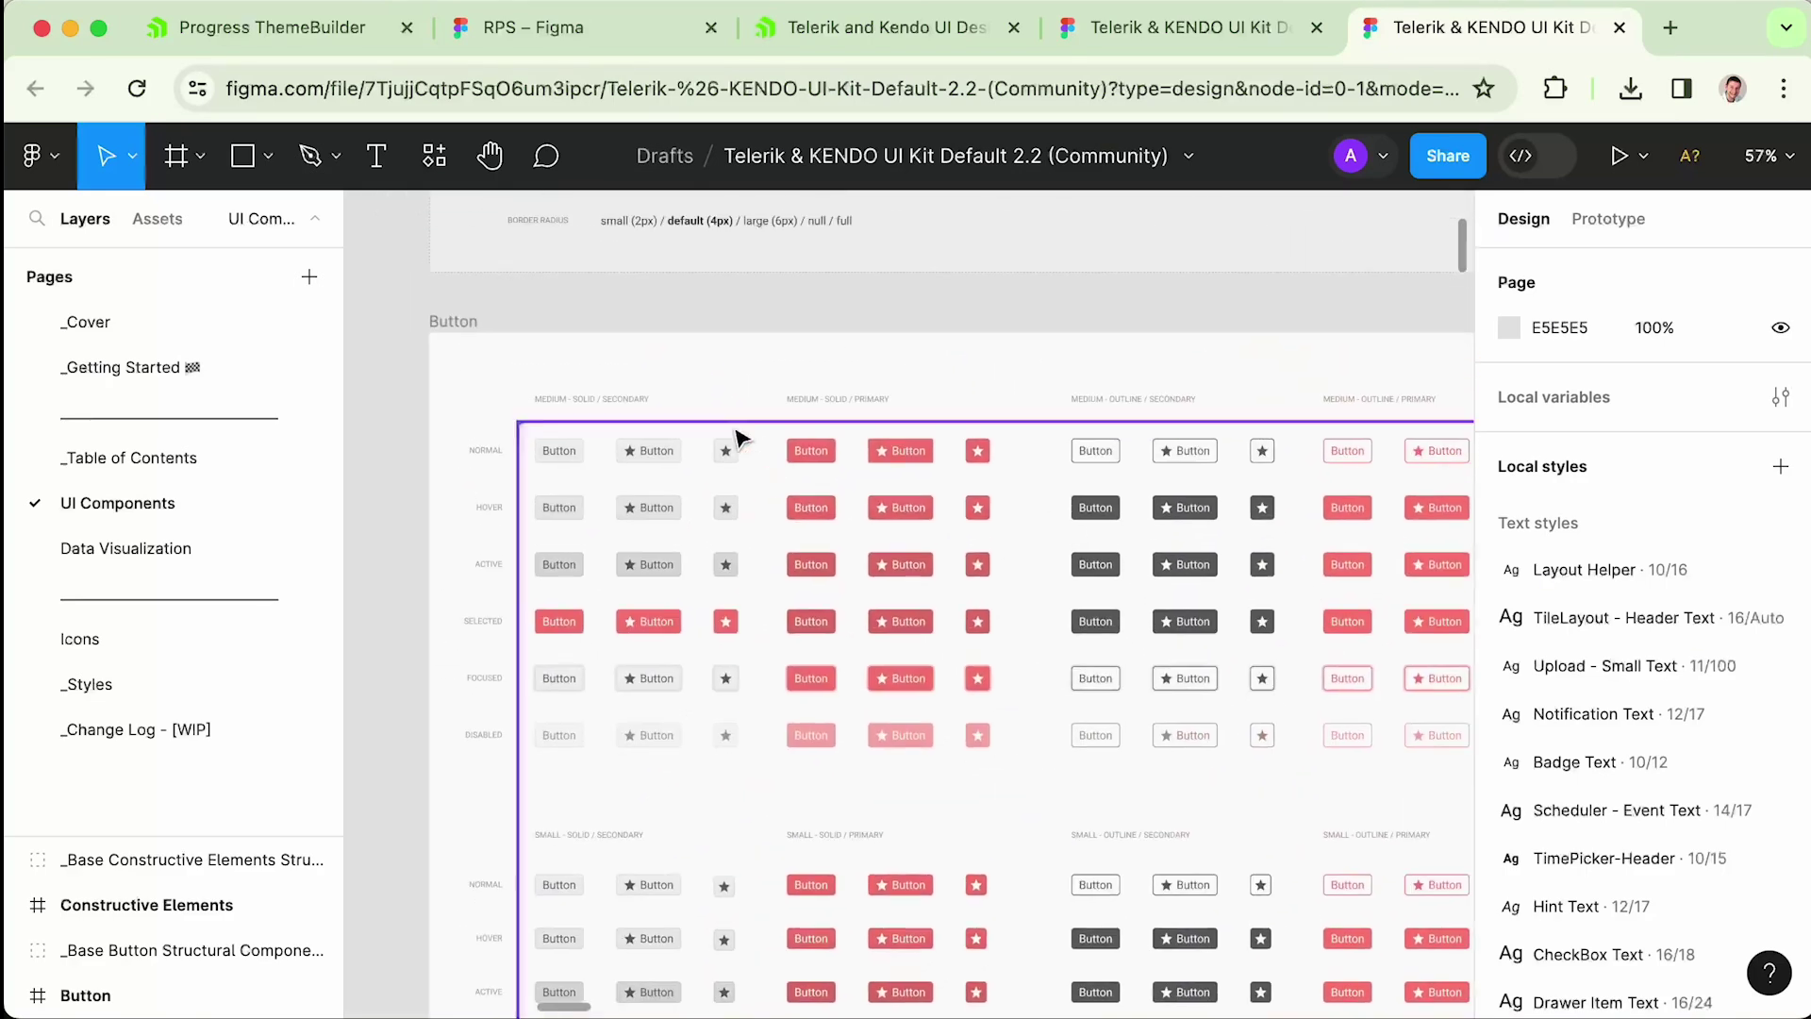
scroll(736, 458, down, 2)
click(741, 457)
scroll(825, 493, up, 8)
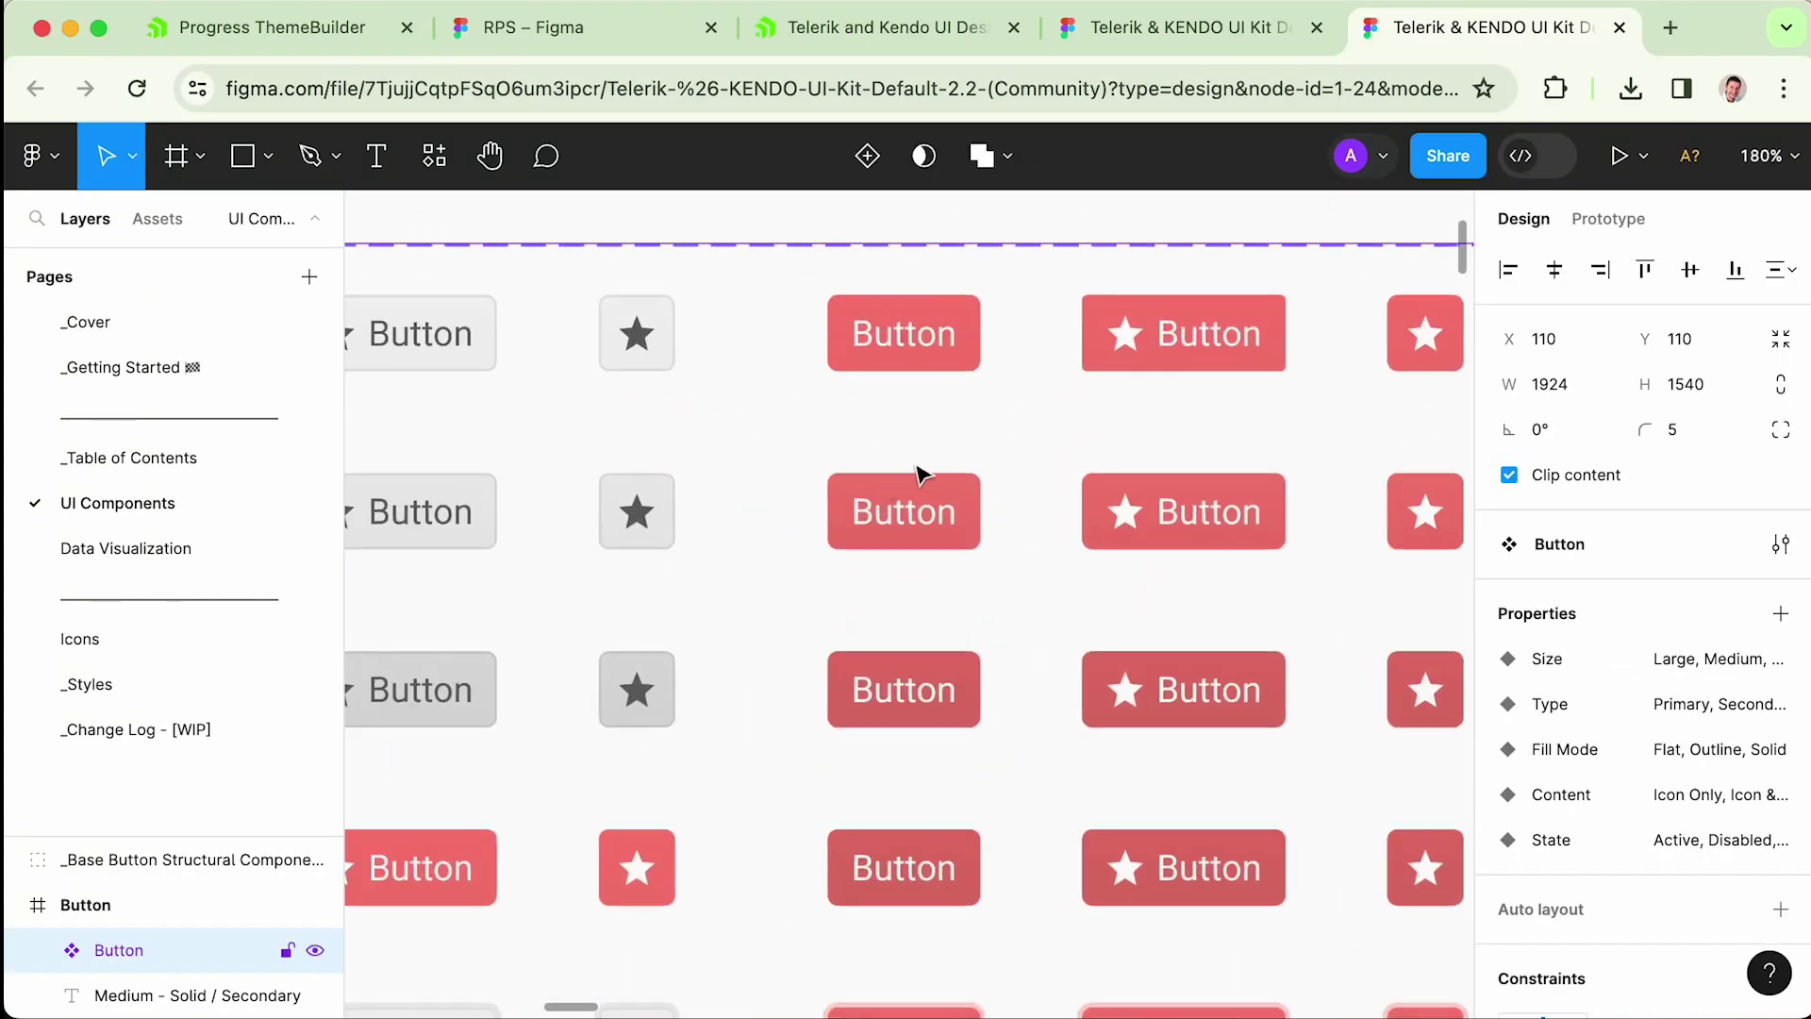
scroll(919, 382, up, 3)
scroll(920, 382, up, 1)
- Change the Medium/Primary/Solid button variant's corner radius from 12 to 19
click(771, 489)
scroll(771, 489, left, 3)
drag(1646, 520, 362, 507)
key(Escape)
scroll(1100, 598, down, 5)
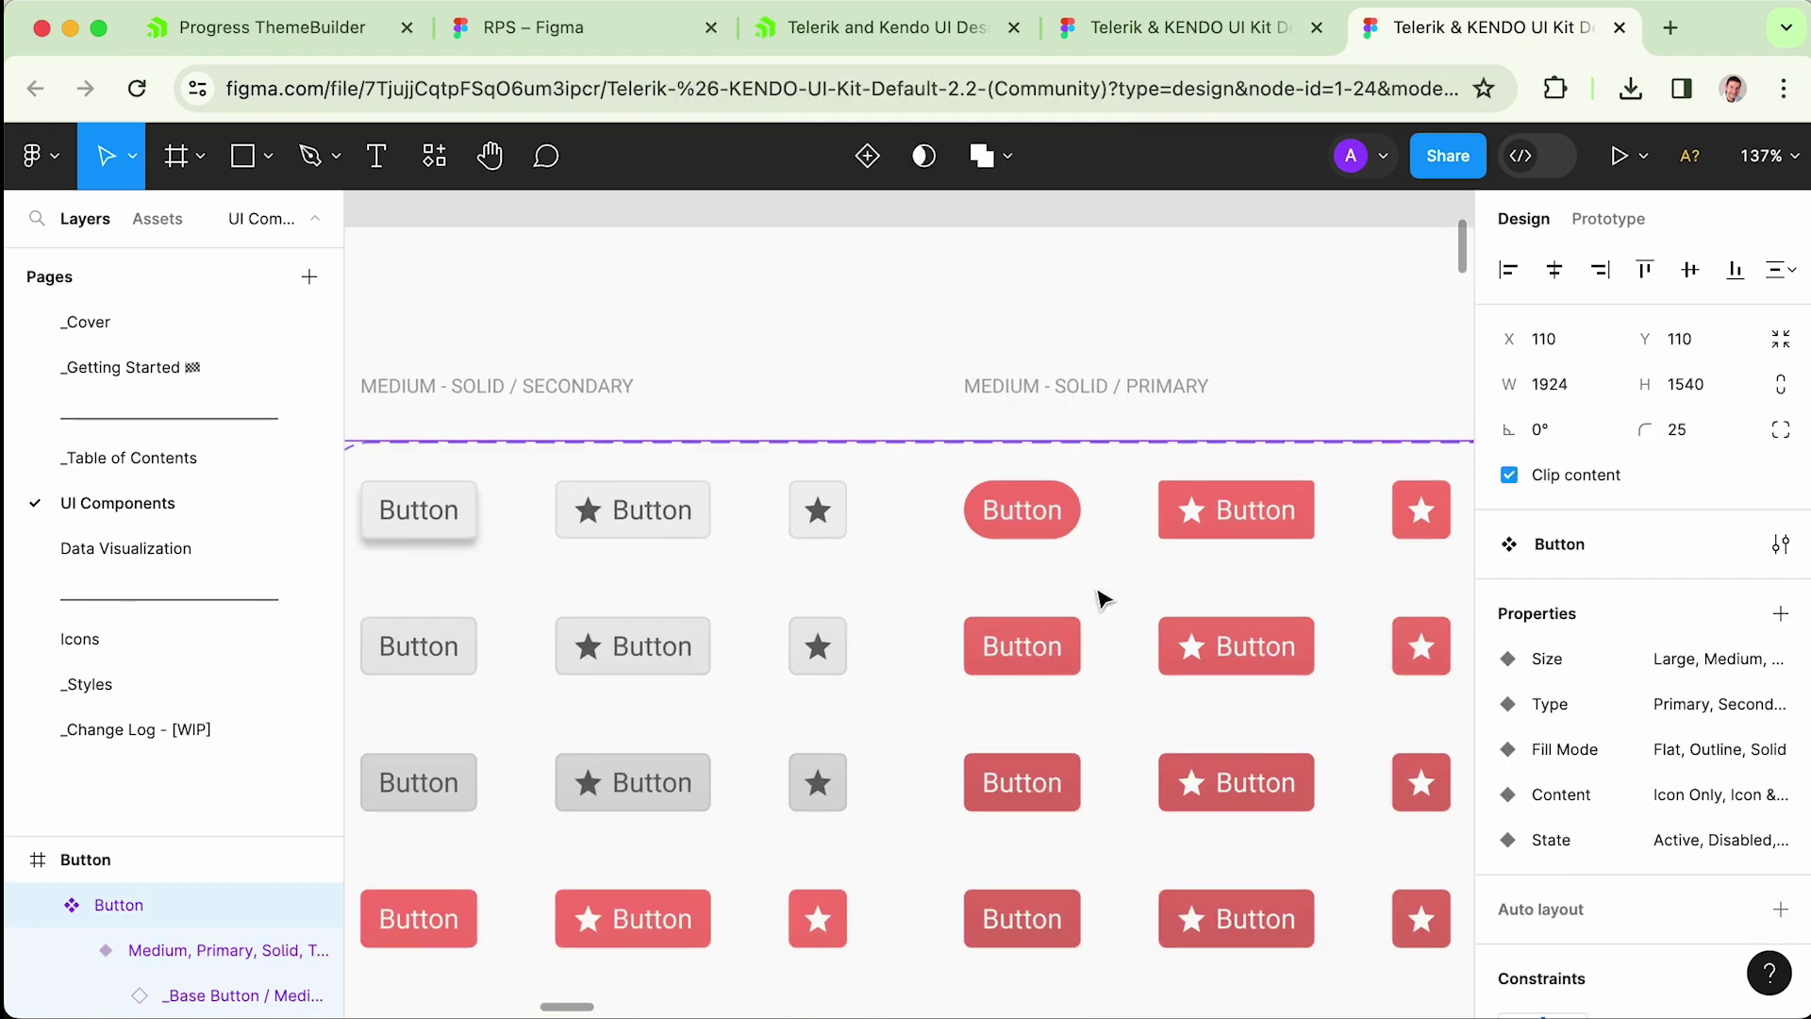
scroll(1078, 604, up, 5)
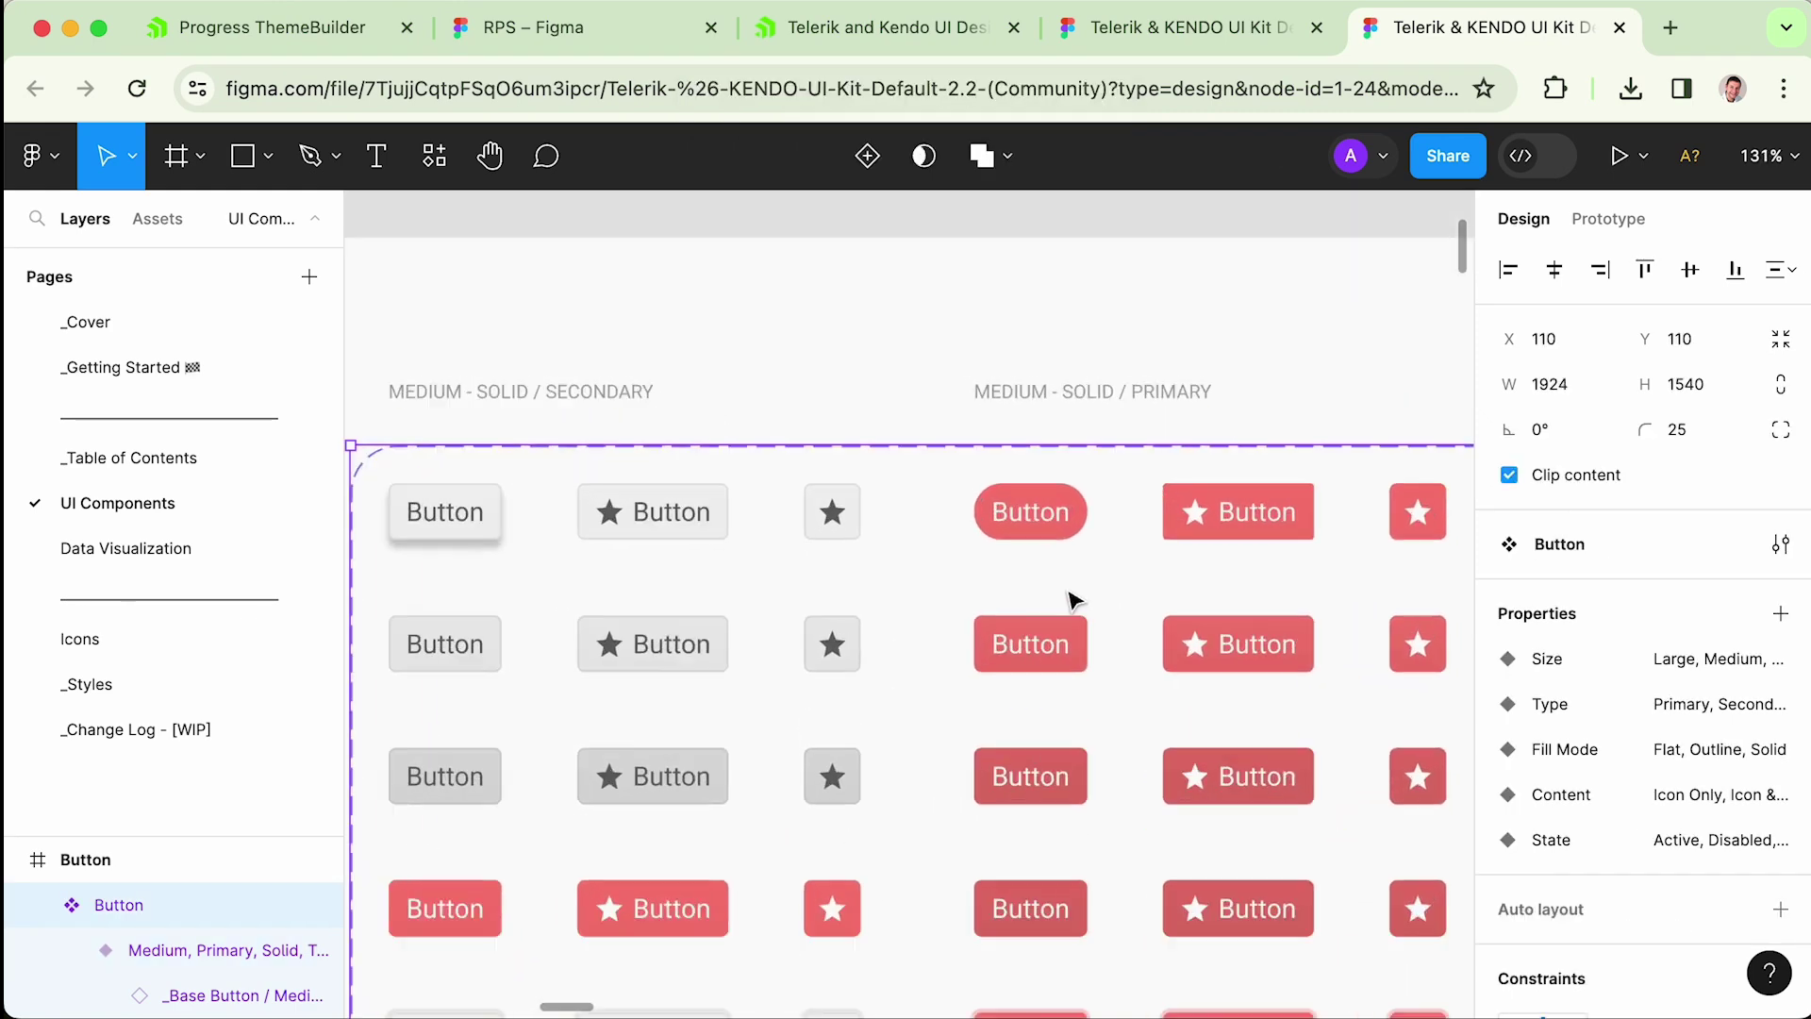
scroll(1104, 573, left, 2)
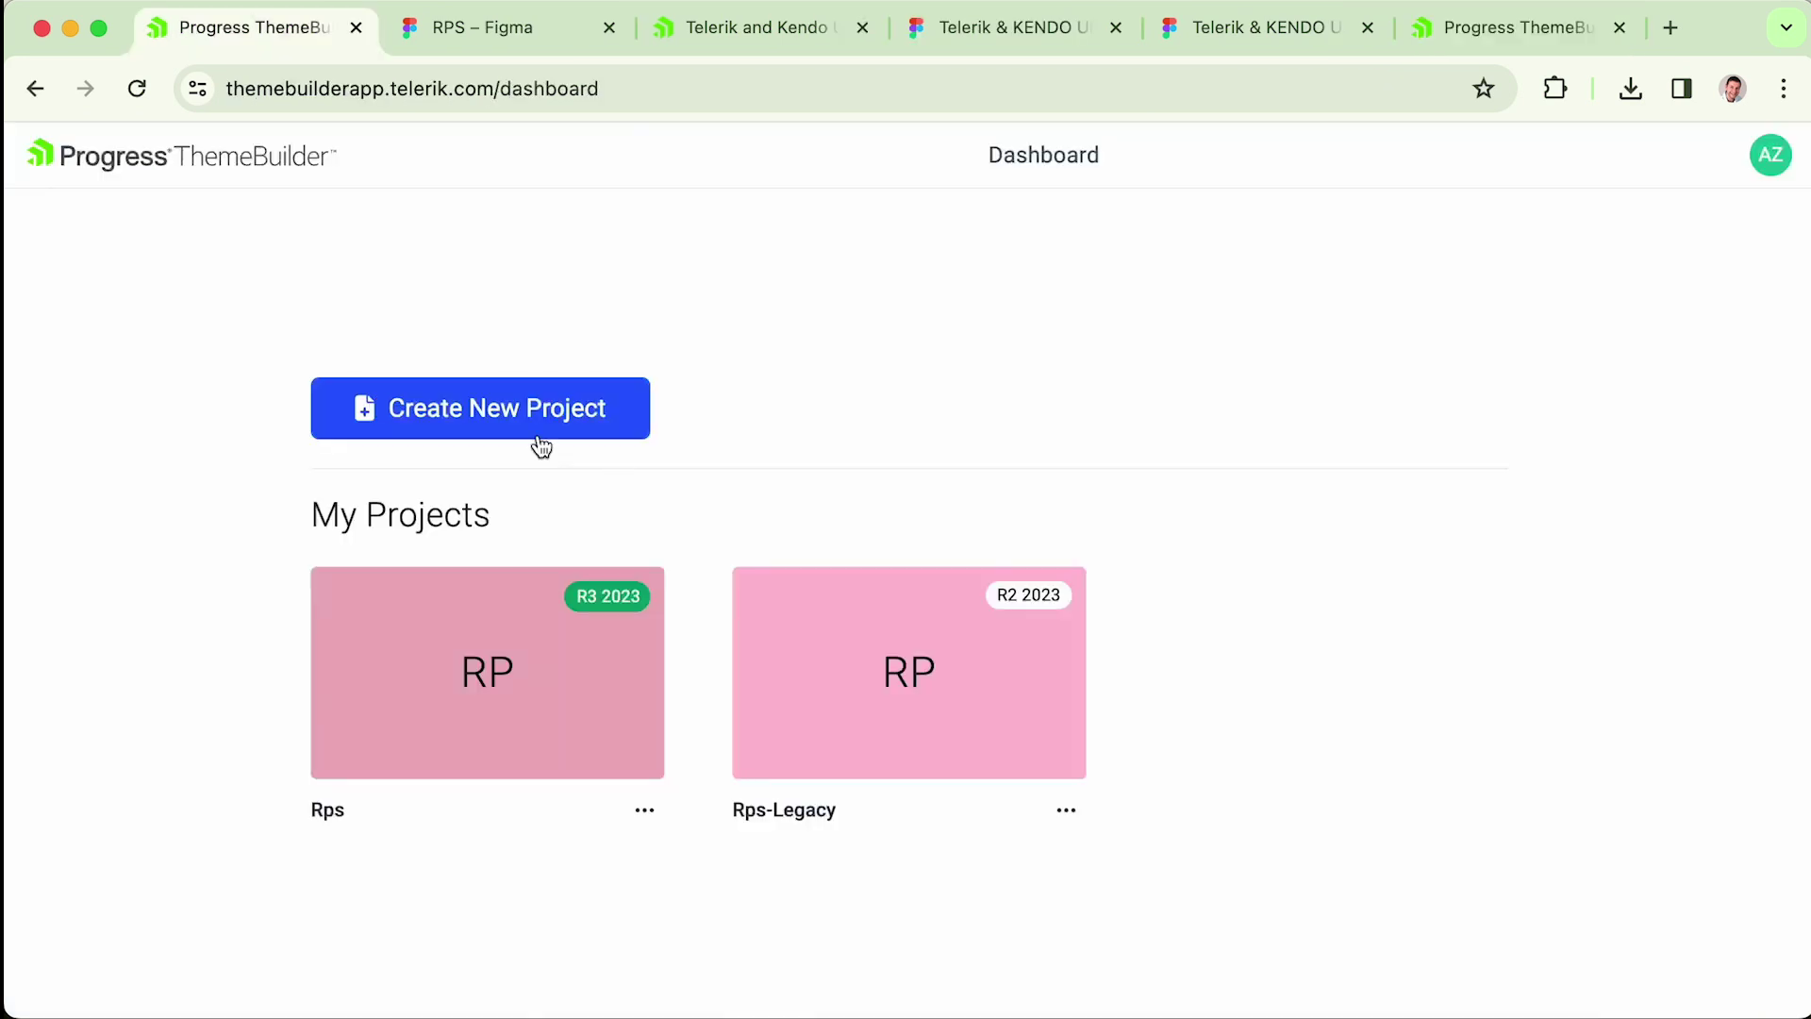
- Create a ThemeBuilder project named rps-default on the Default base theme, then return to Figma's buttons
click(534, 426)
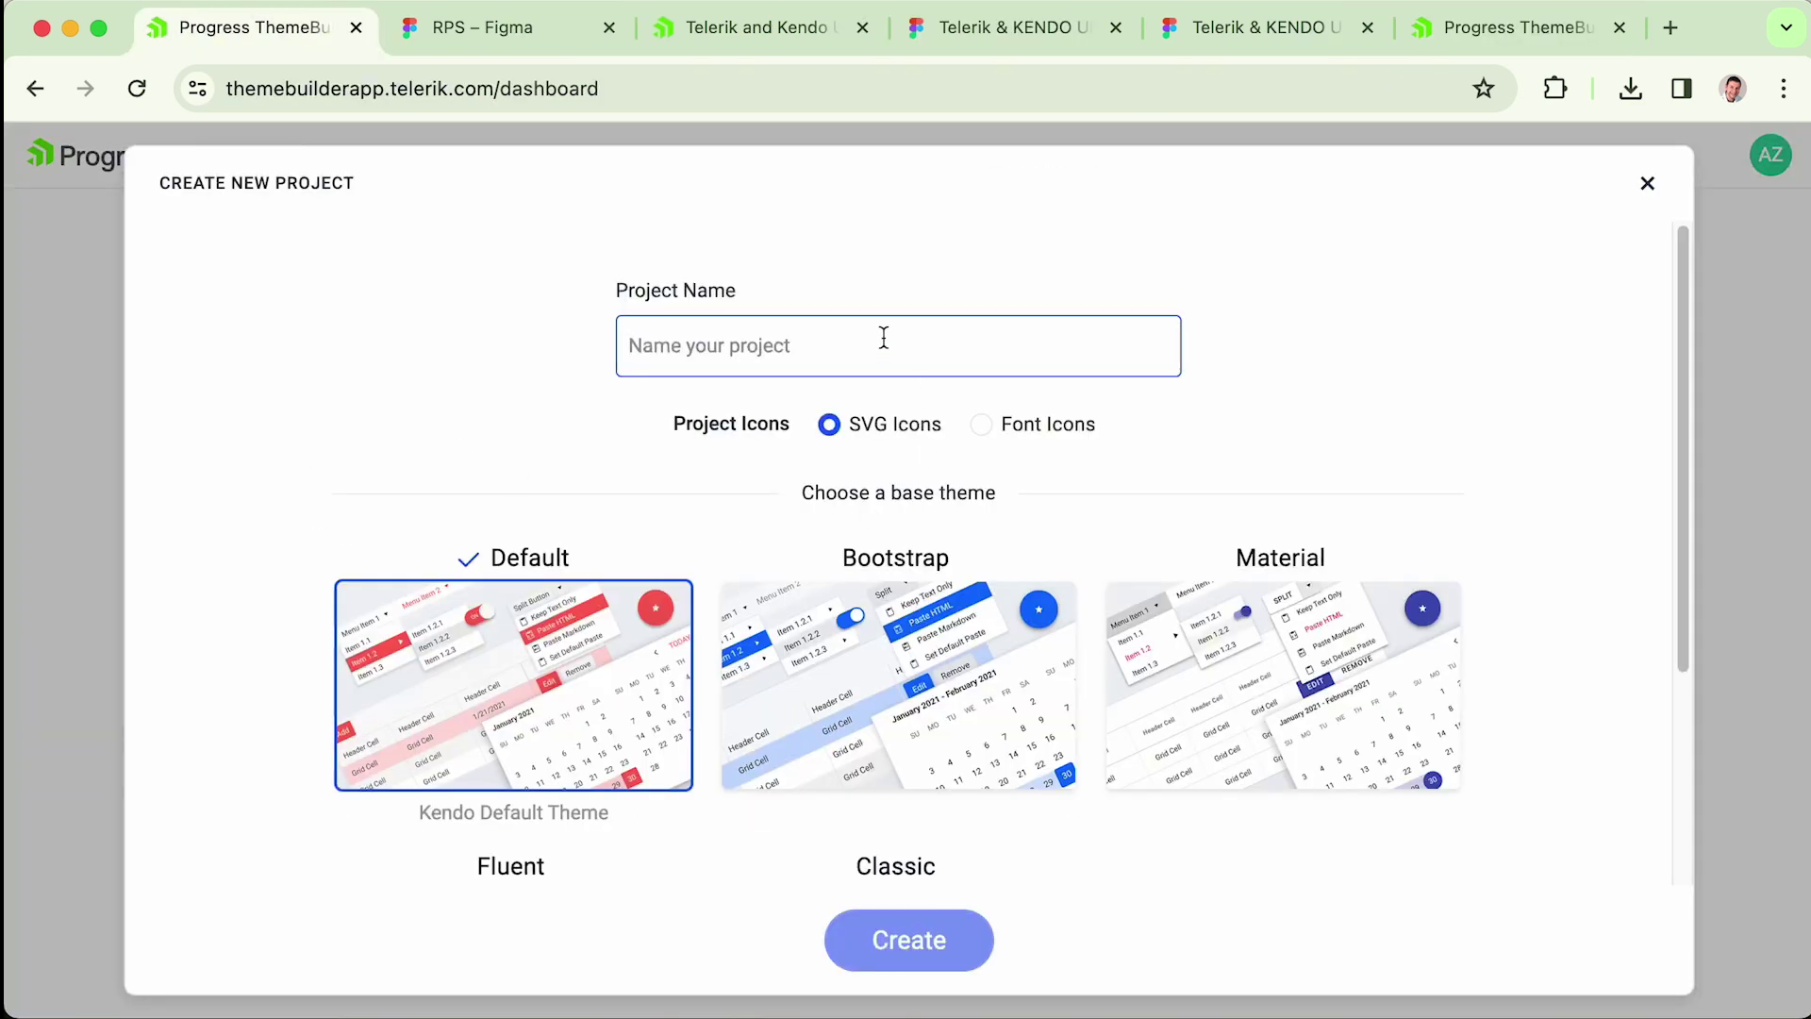
text(rps-default)
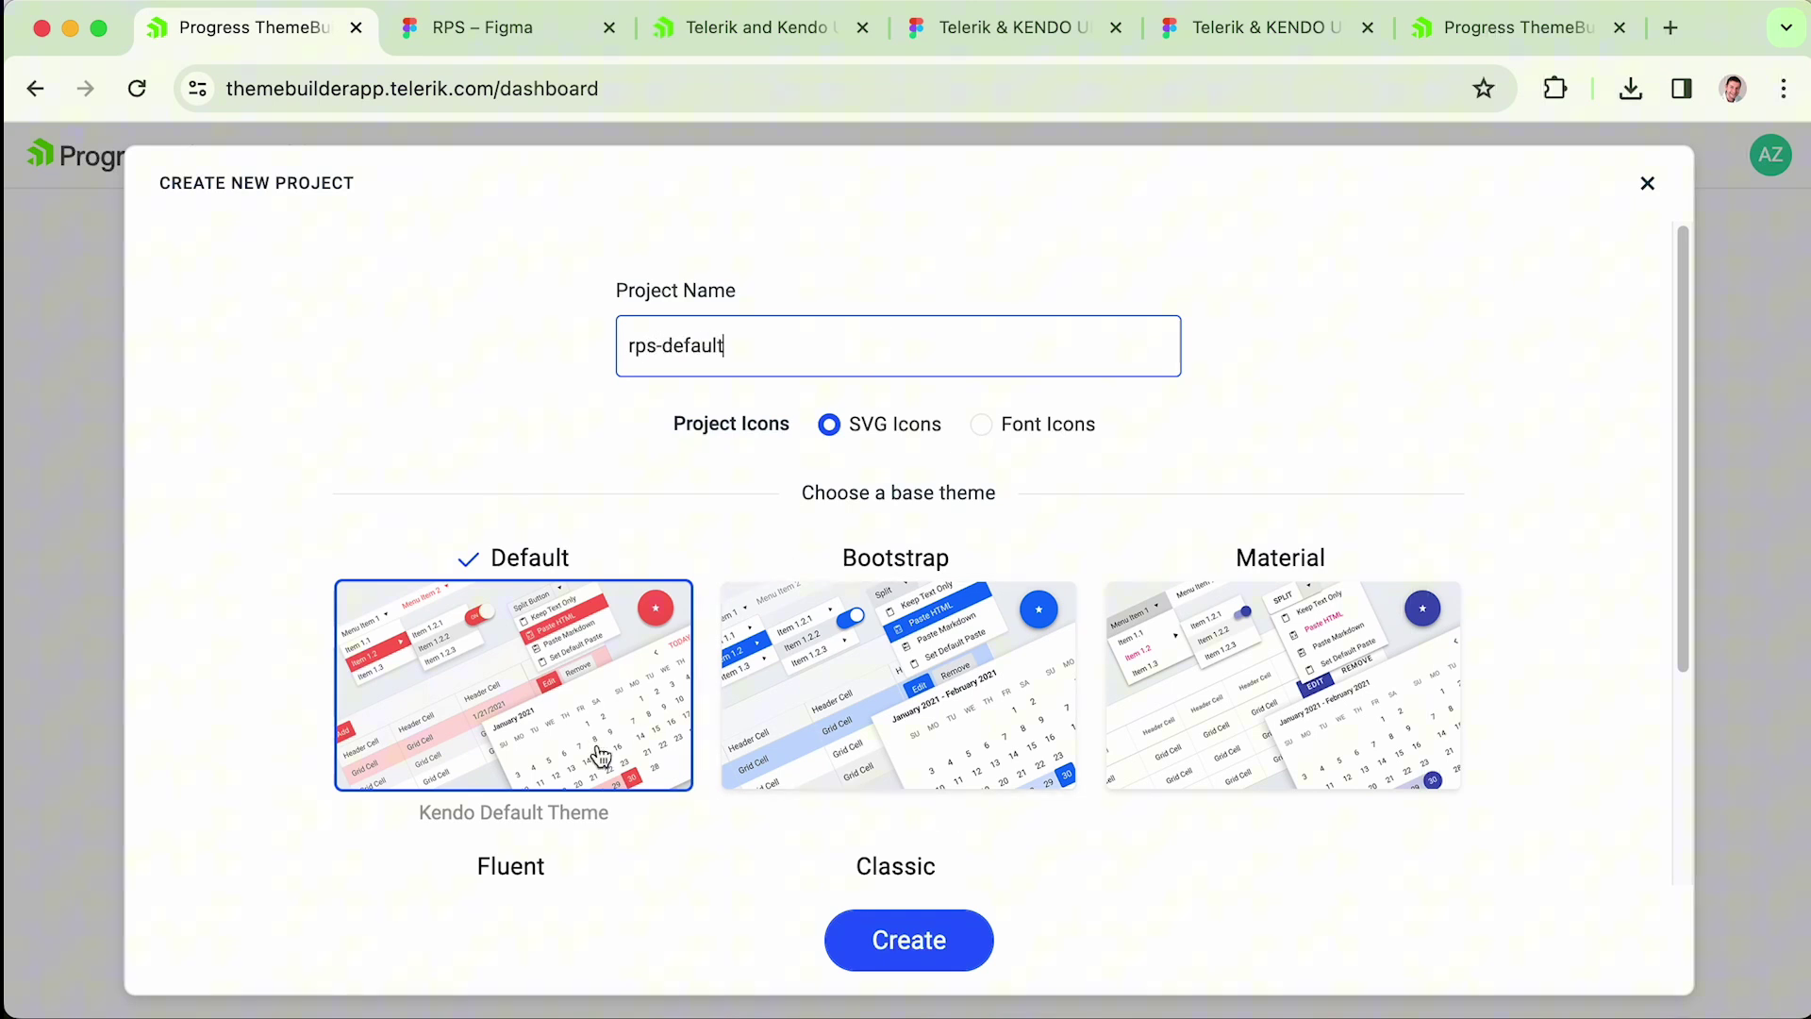
click(601, 757)
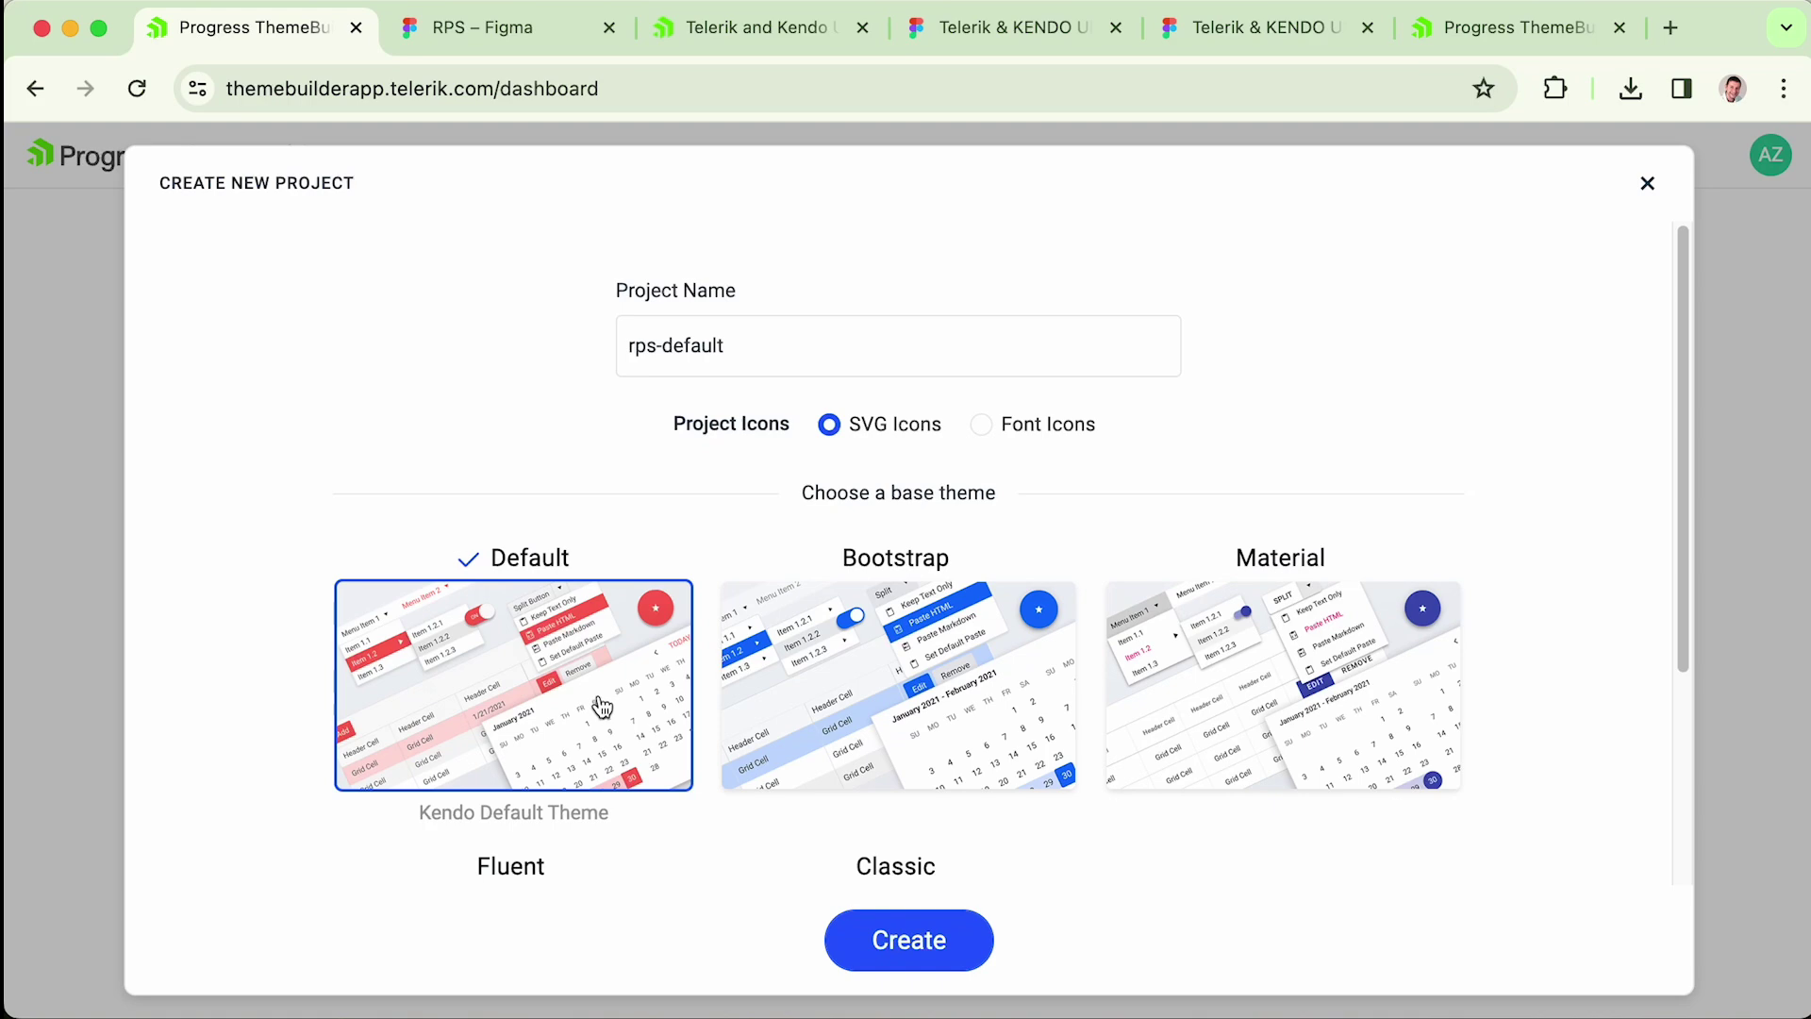
click(919, 941)
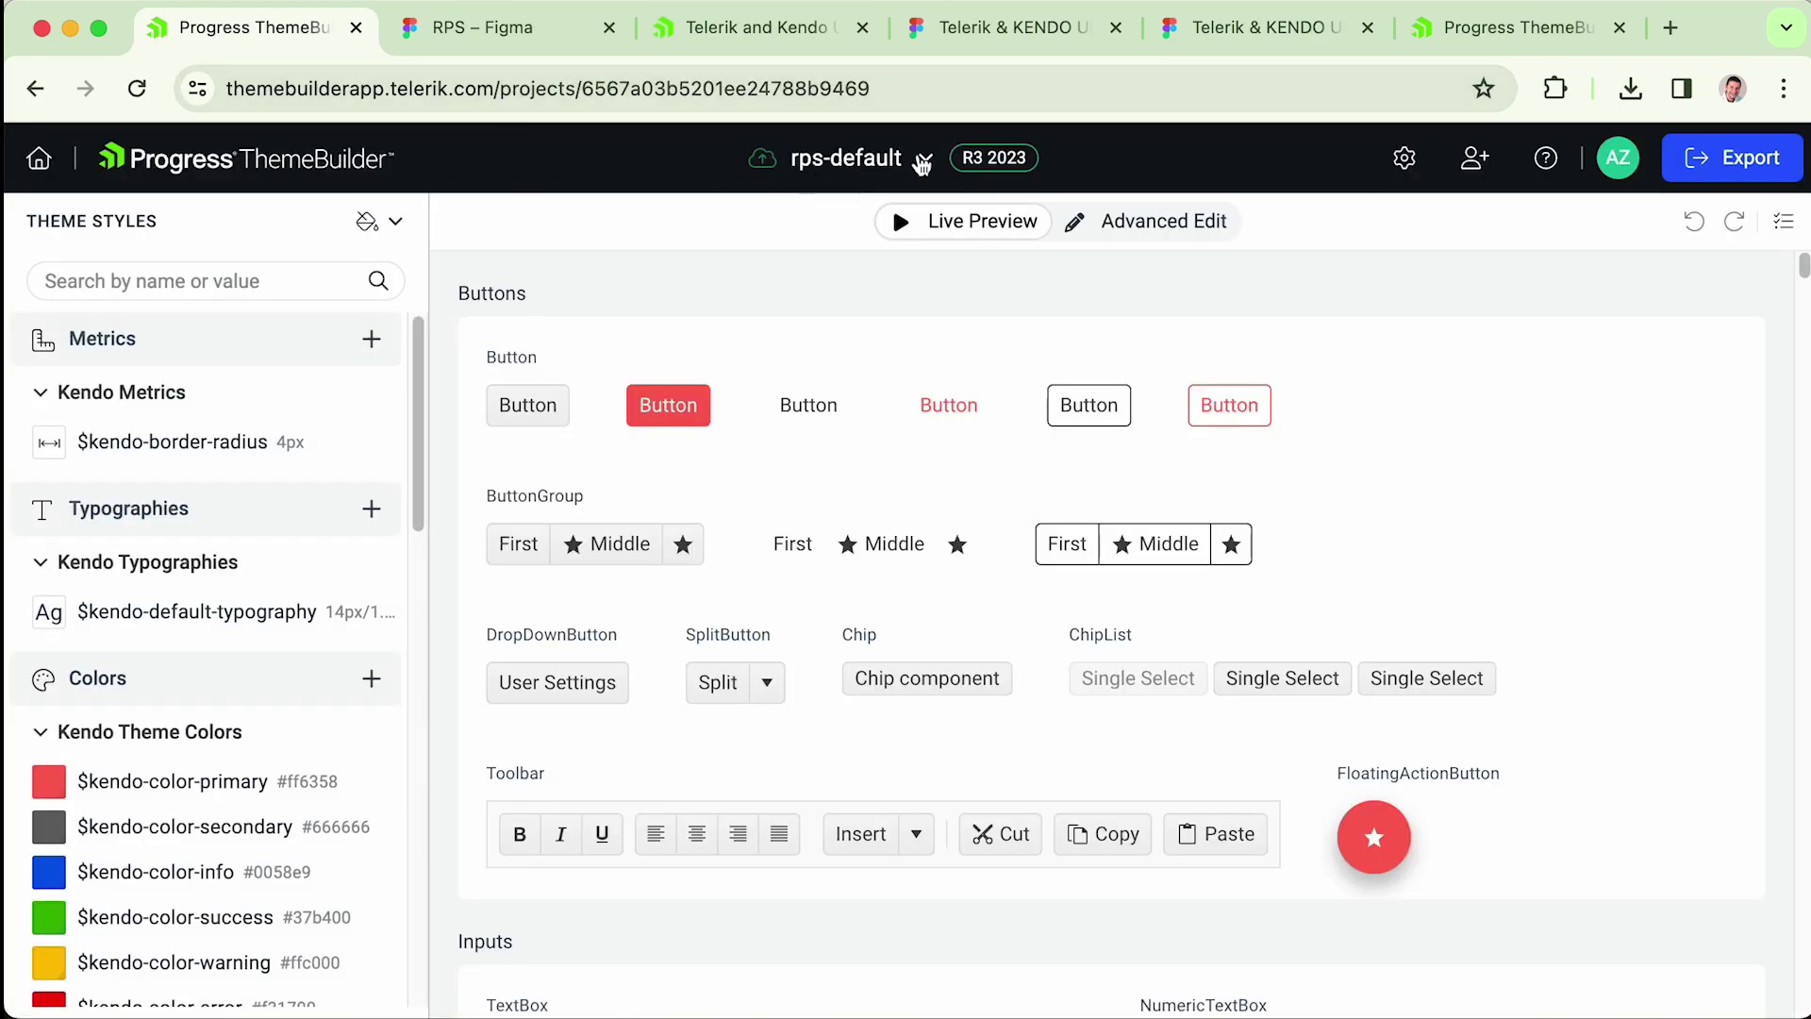
click(1259, 31)
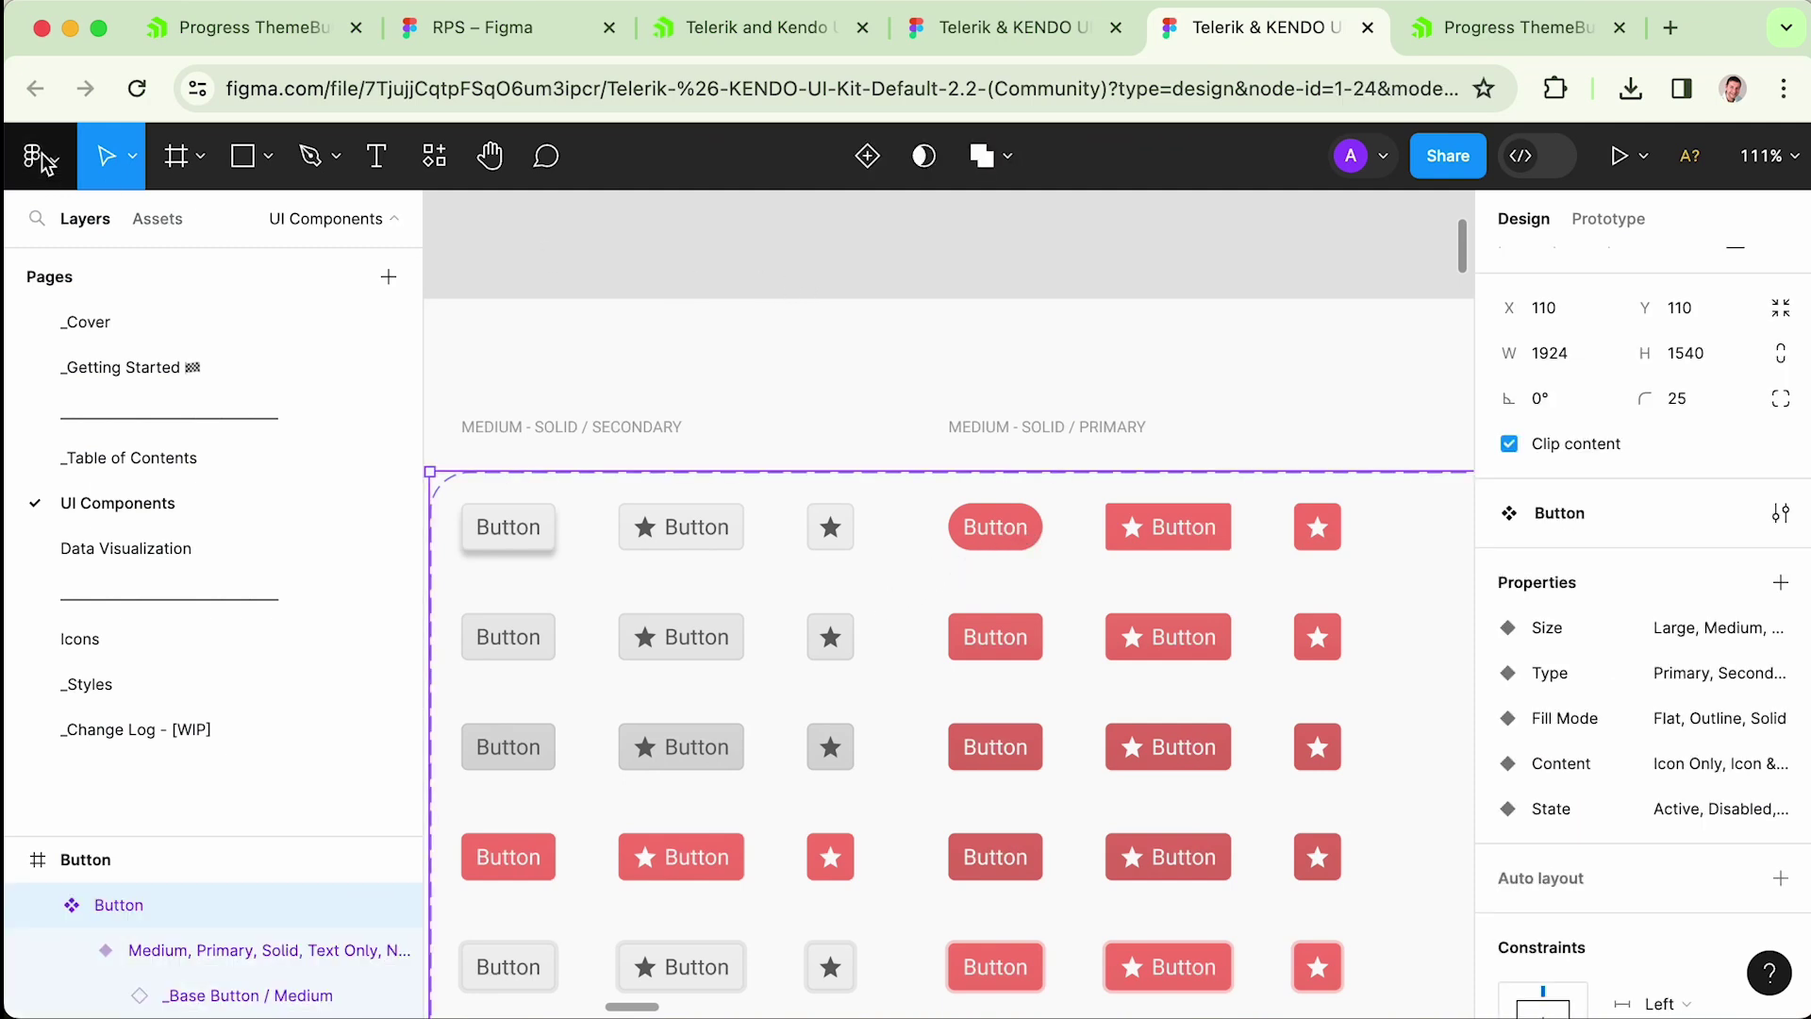
- Change the $primary-button-bg colour style from FF6358 to purple 9E00FF
scroll(1026, 471, up, 5)
click(1040, 429)
scroll(1797, 538, down, 5)
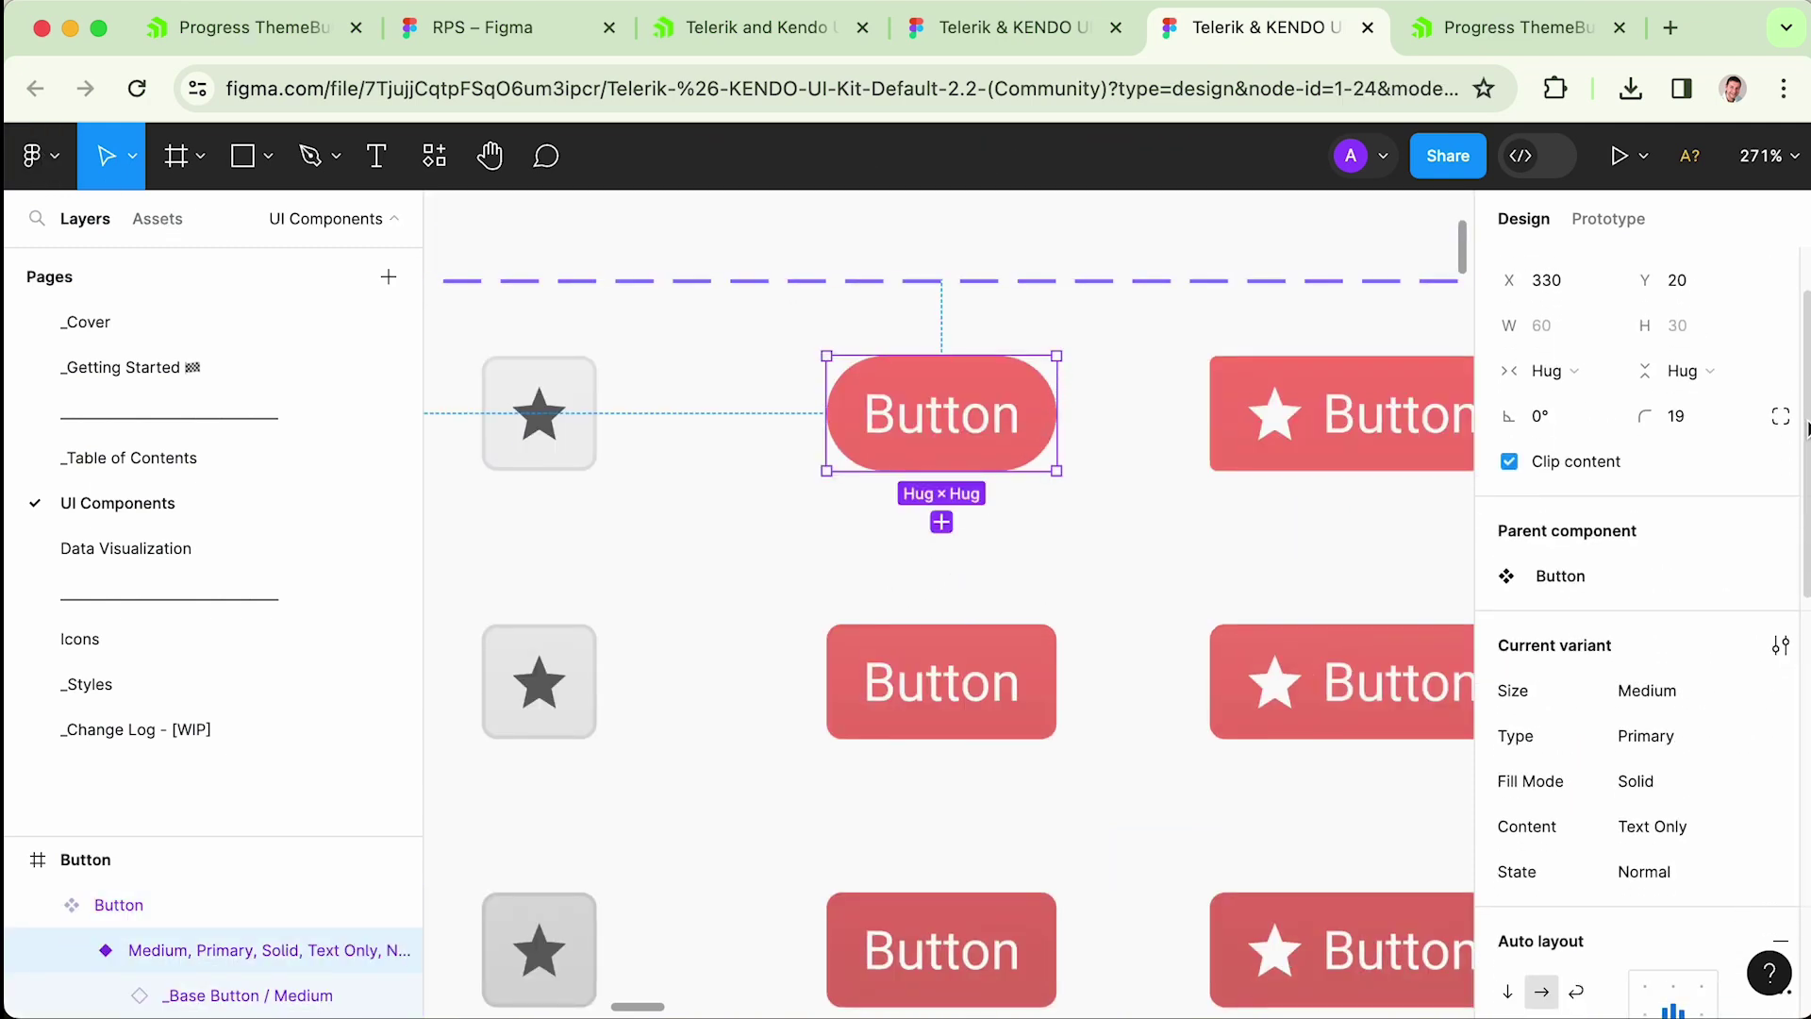
scroll(1797, 668, down, 5)
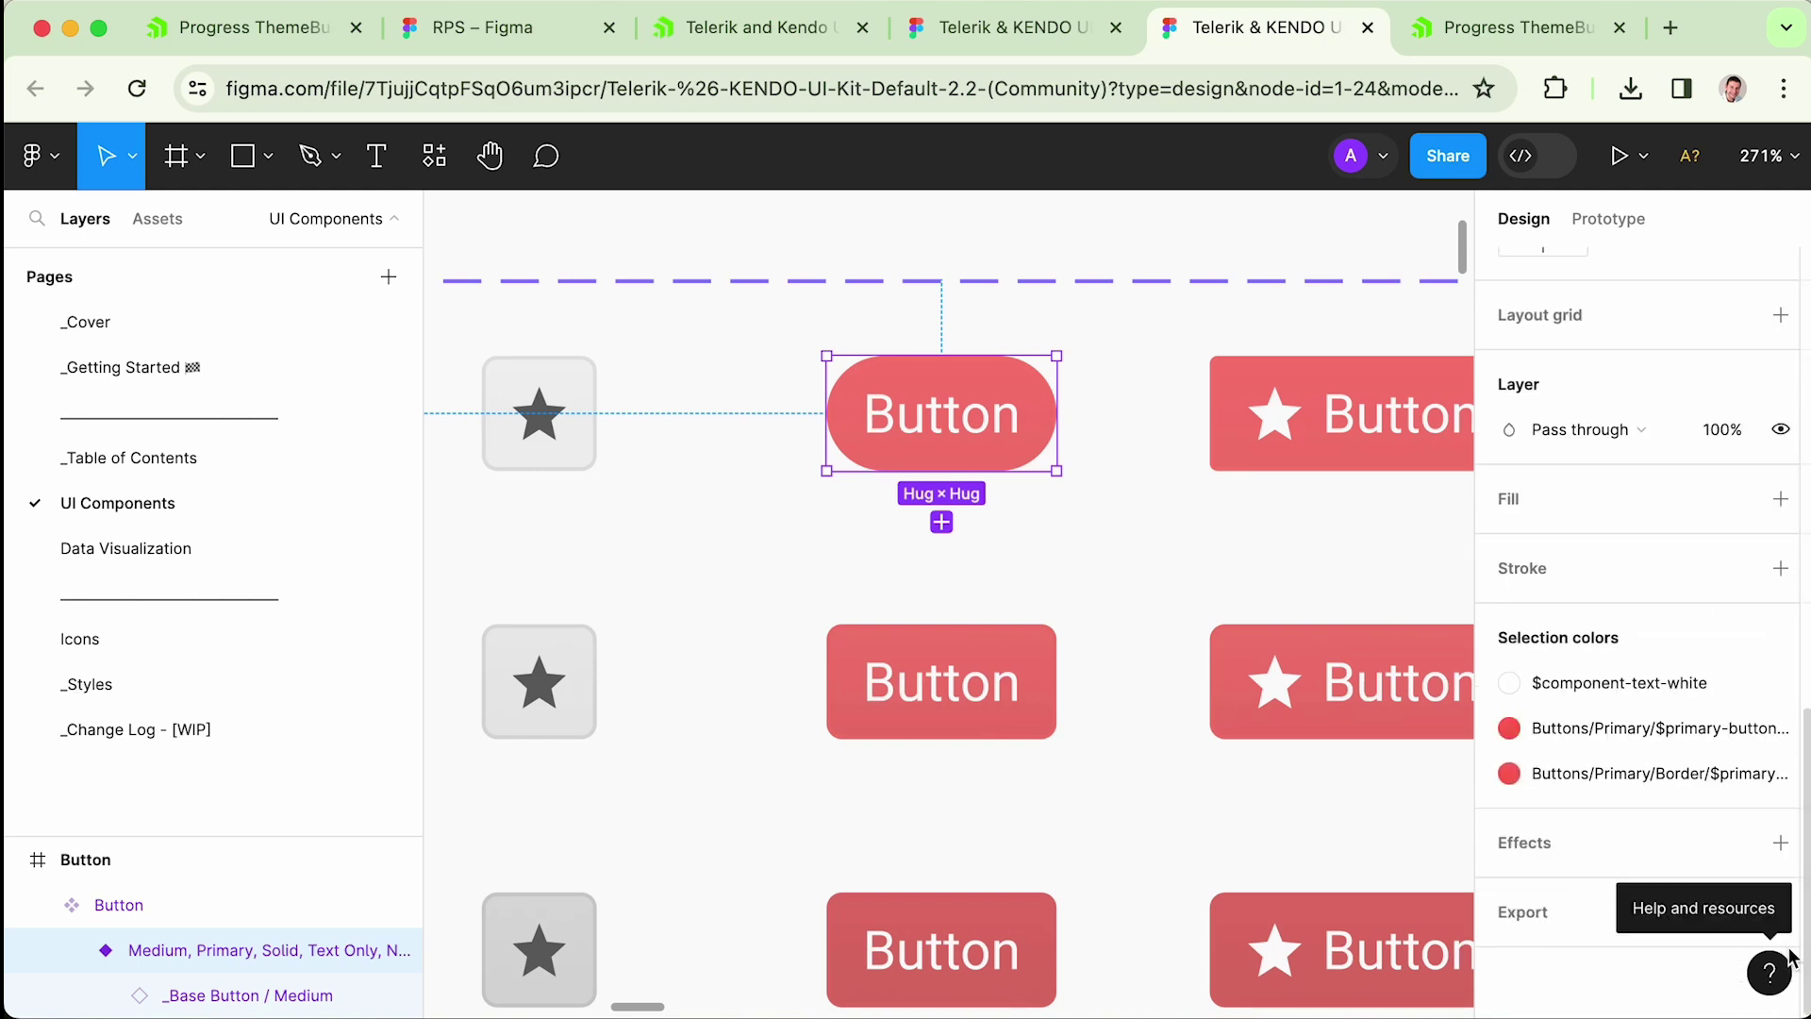
click(1624, 745)
click(1408, 678)
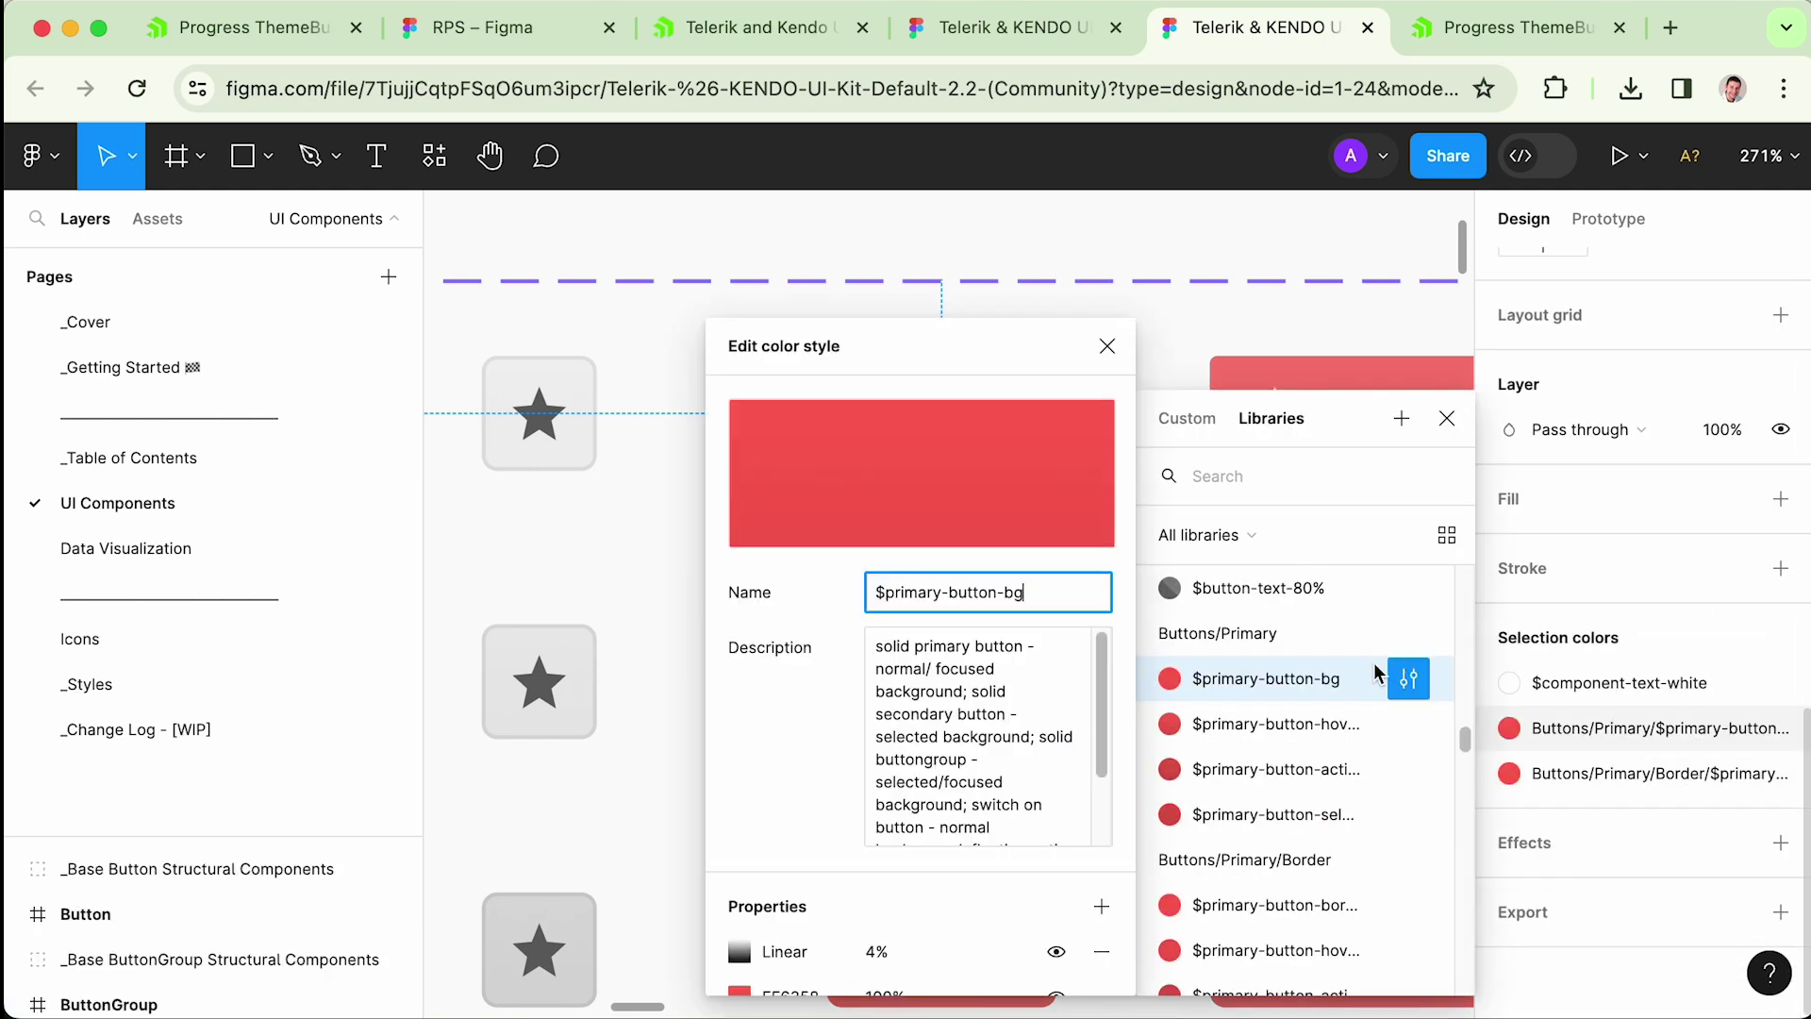
scroll(854, 818, down, 1)
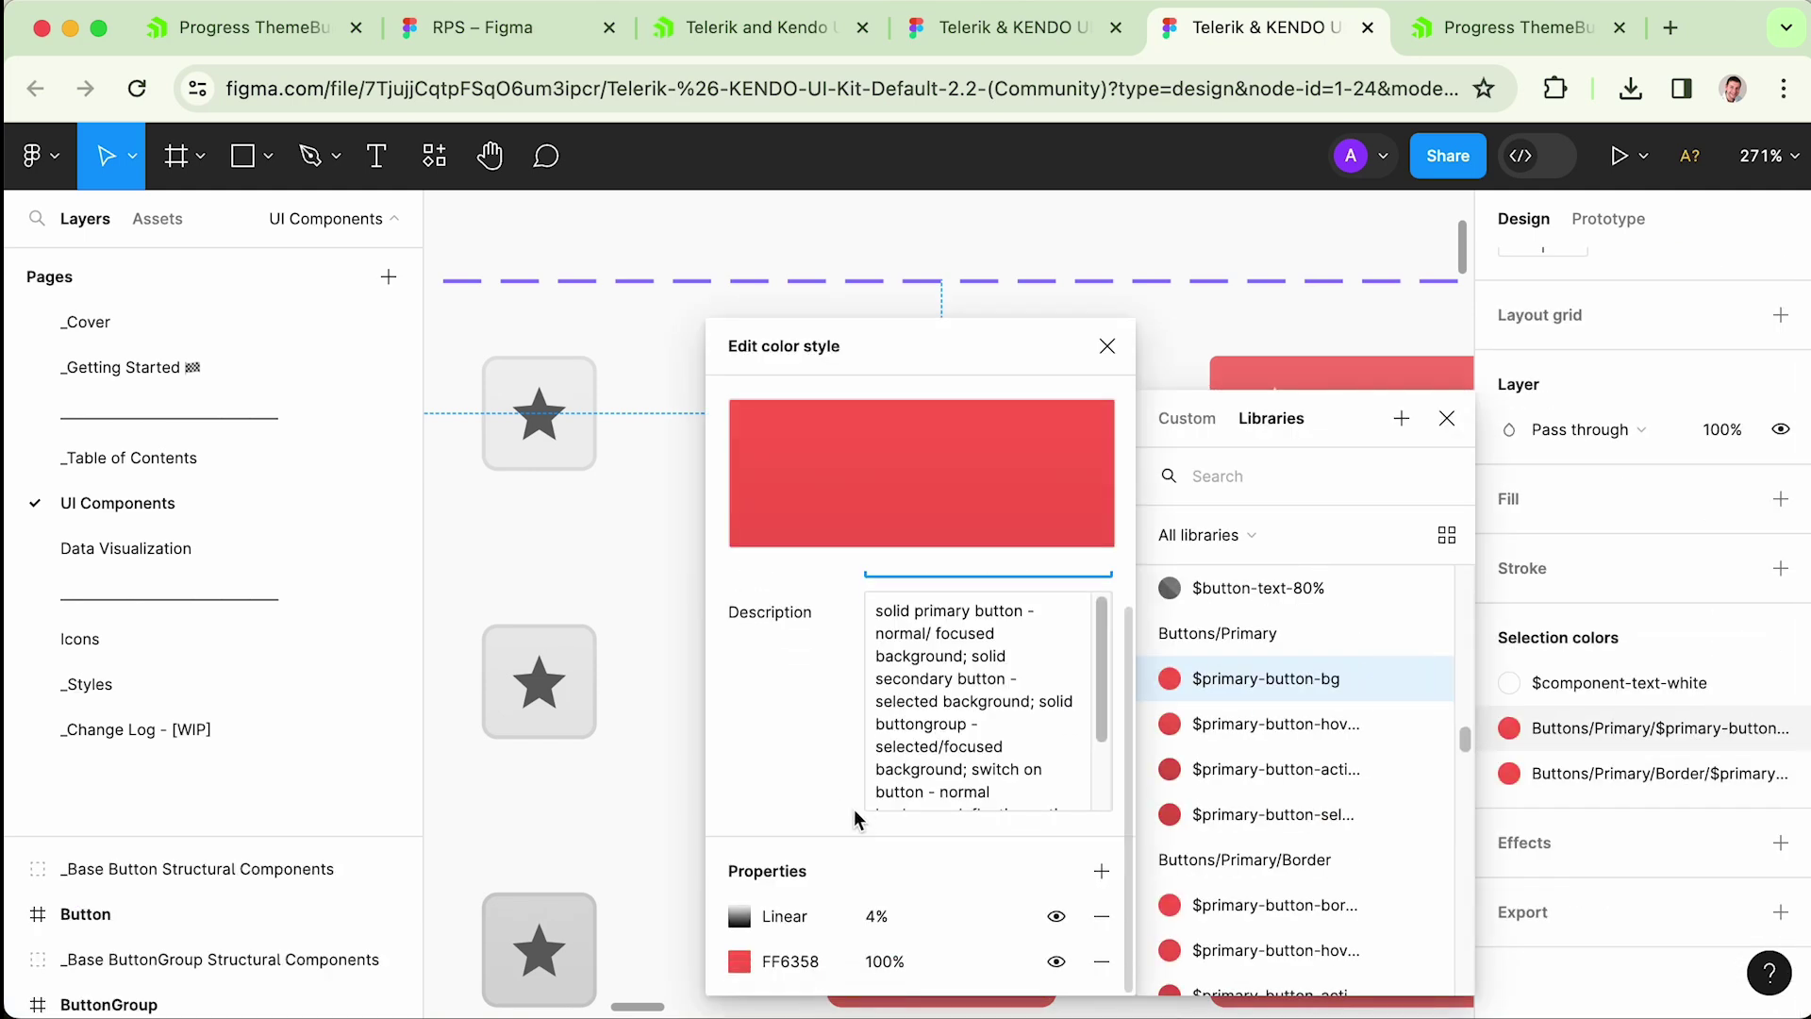
click(739, 960)
drag(596, 677, 706, 316)
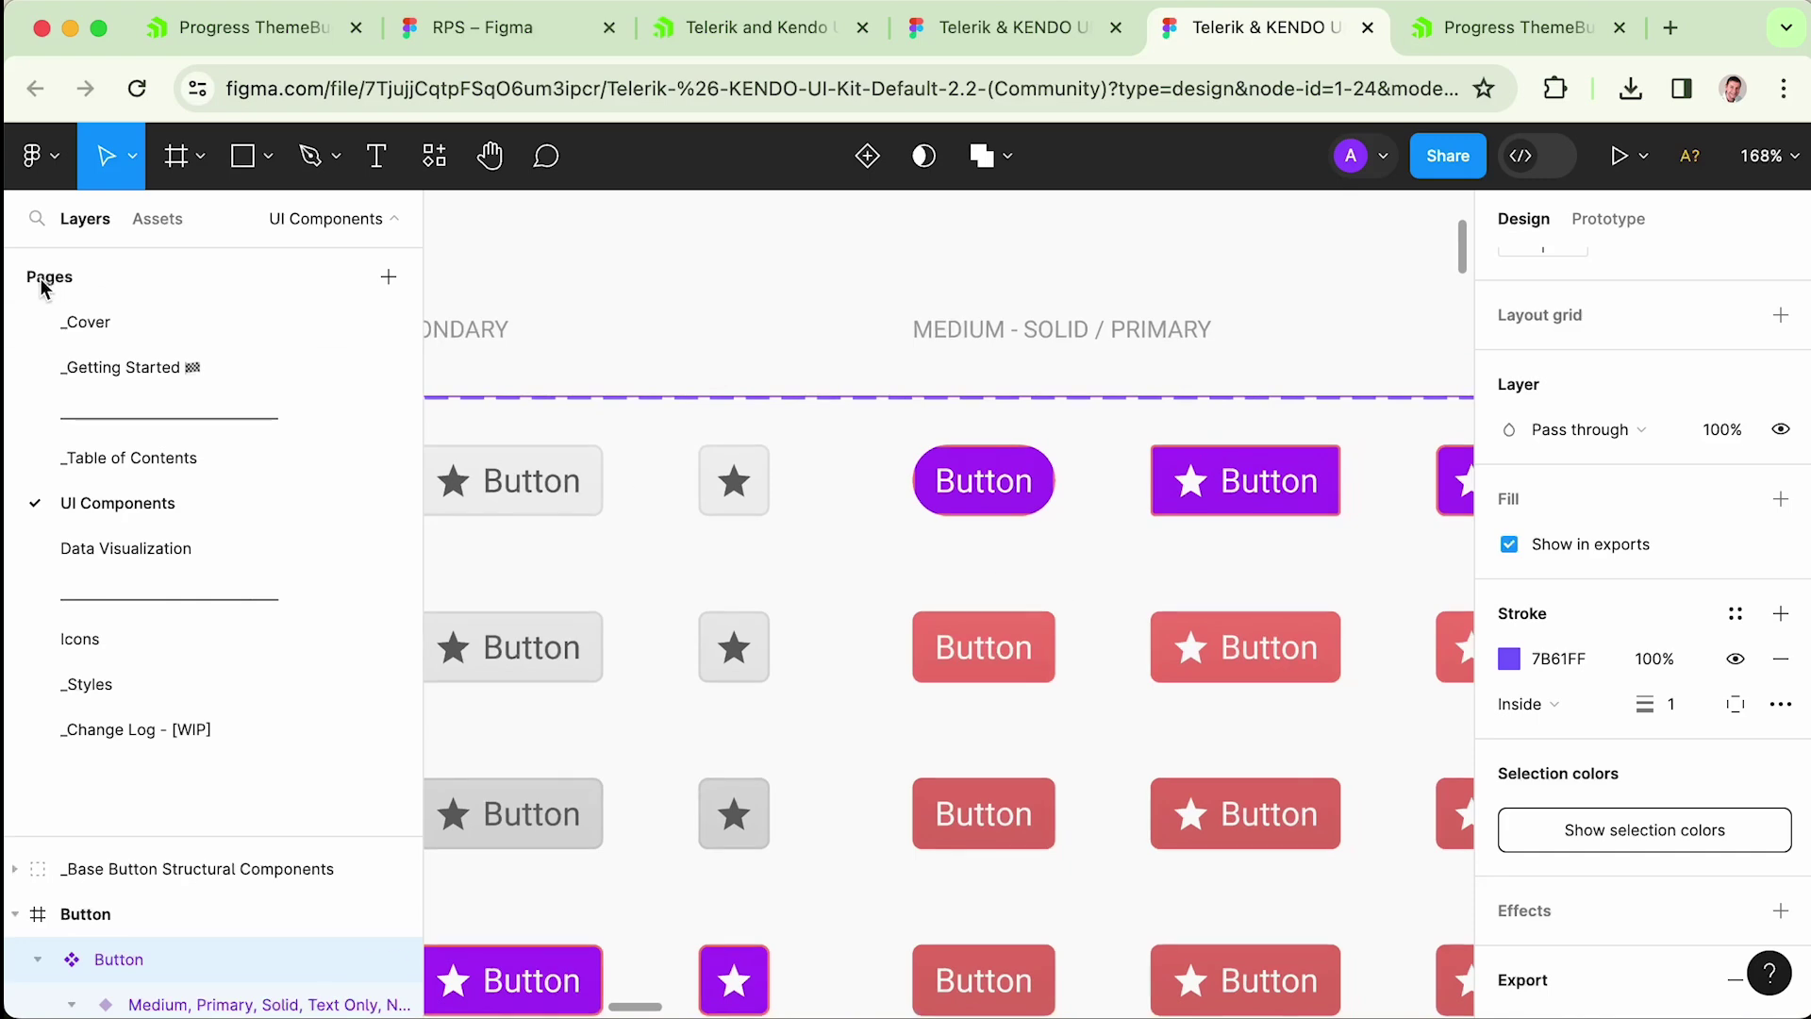
- Export the design styles to rps-default with the ThemeBuilder plugin, then open the _Cover page
click(36, 156)
mouse_move(192, 619)
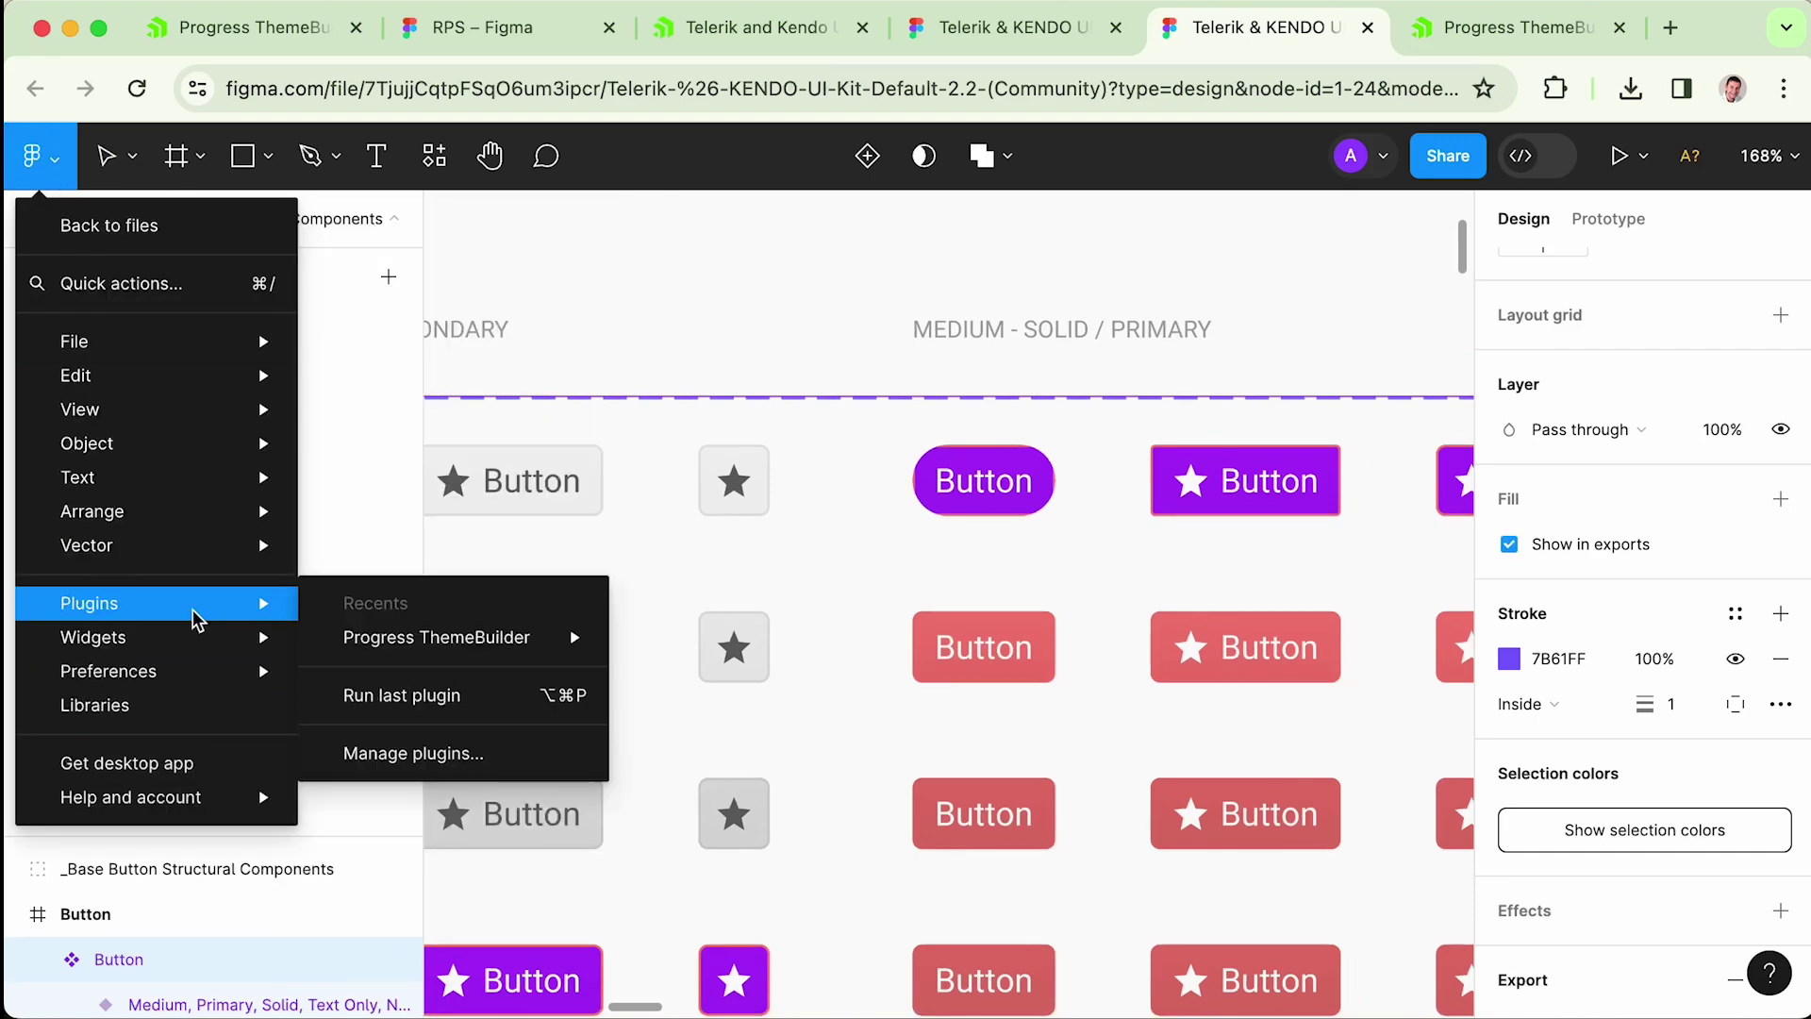
mouse_move(343, 634)
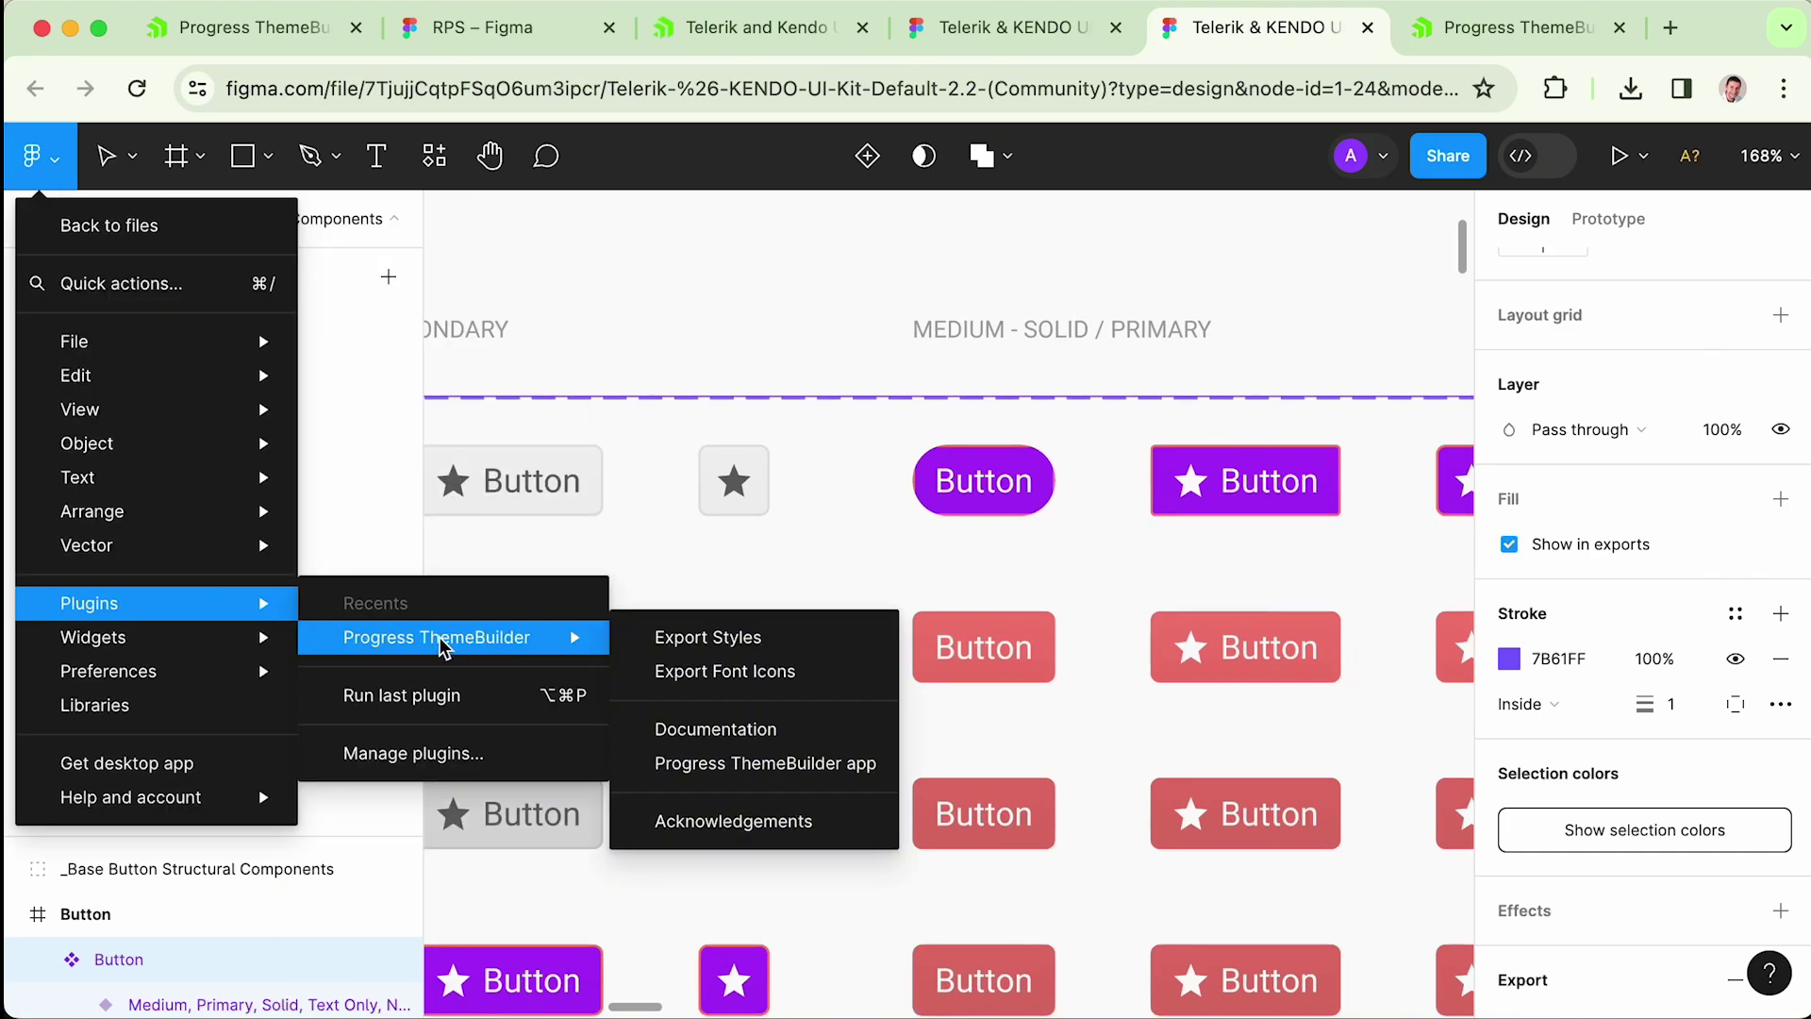
click(782, 641)
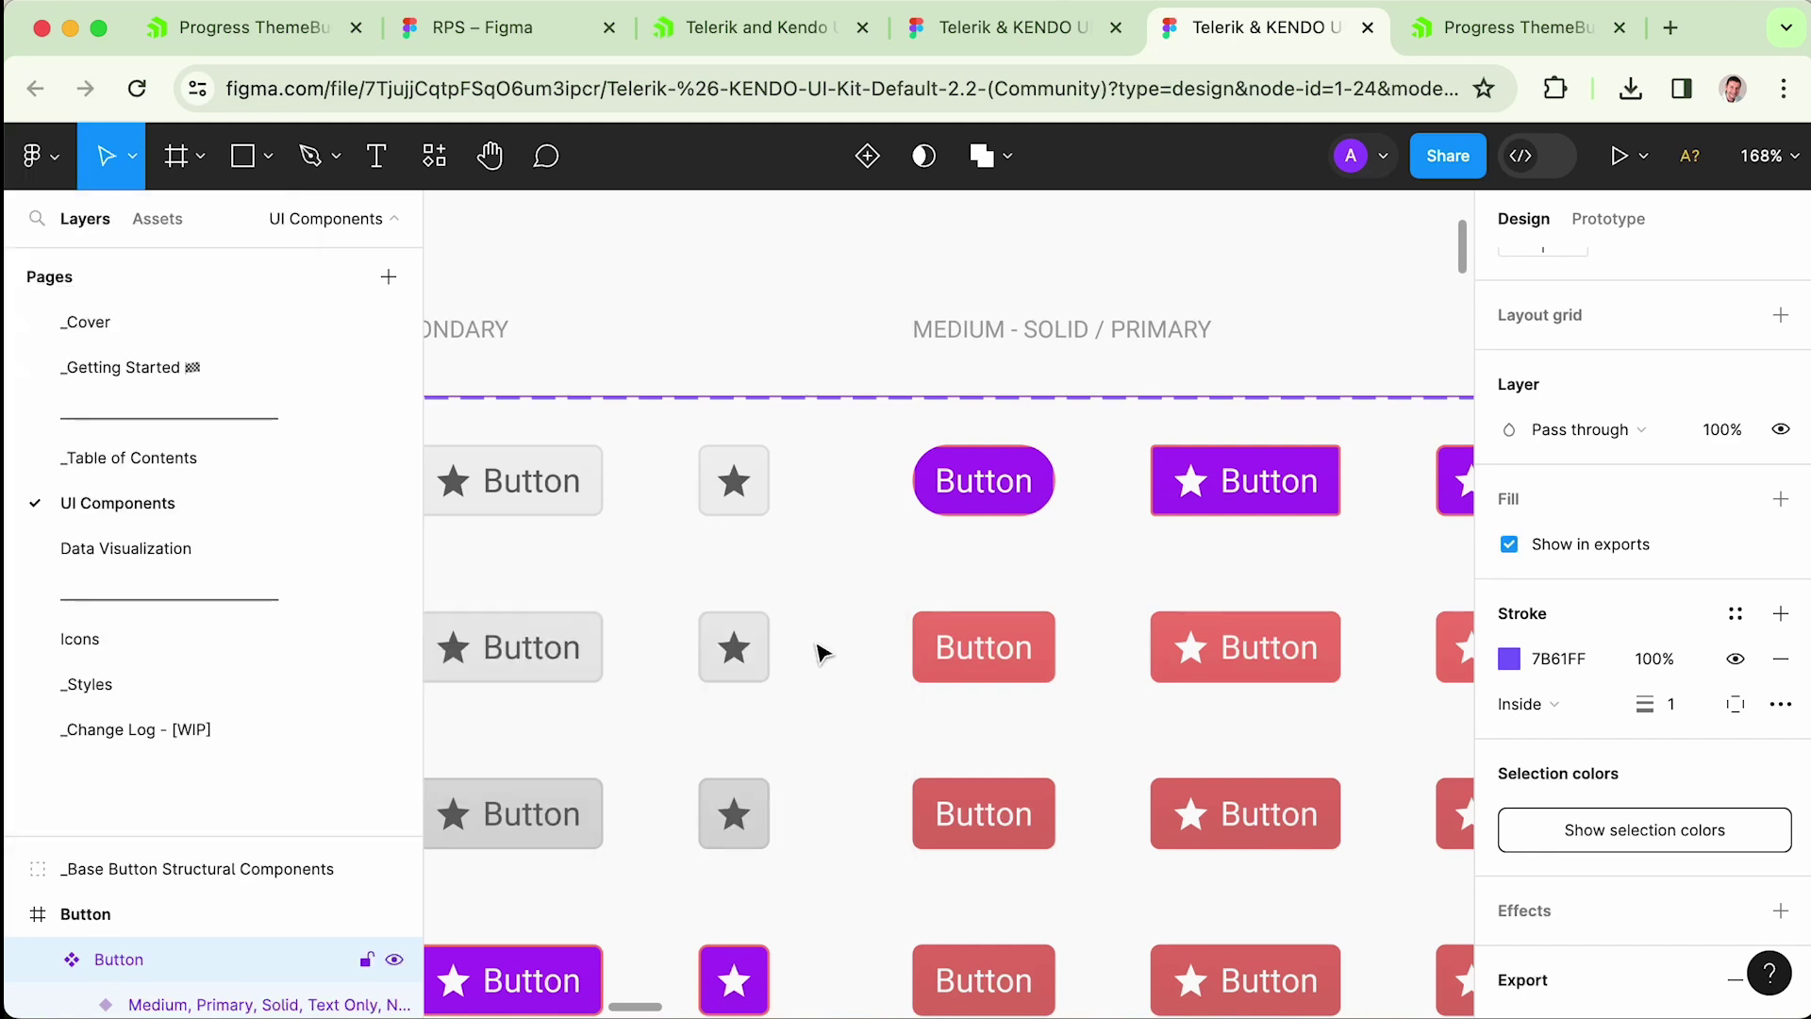
click(664, 359)
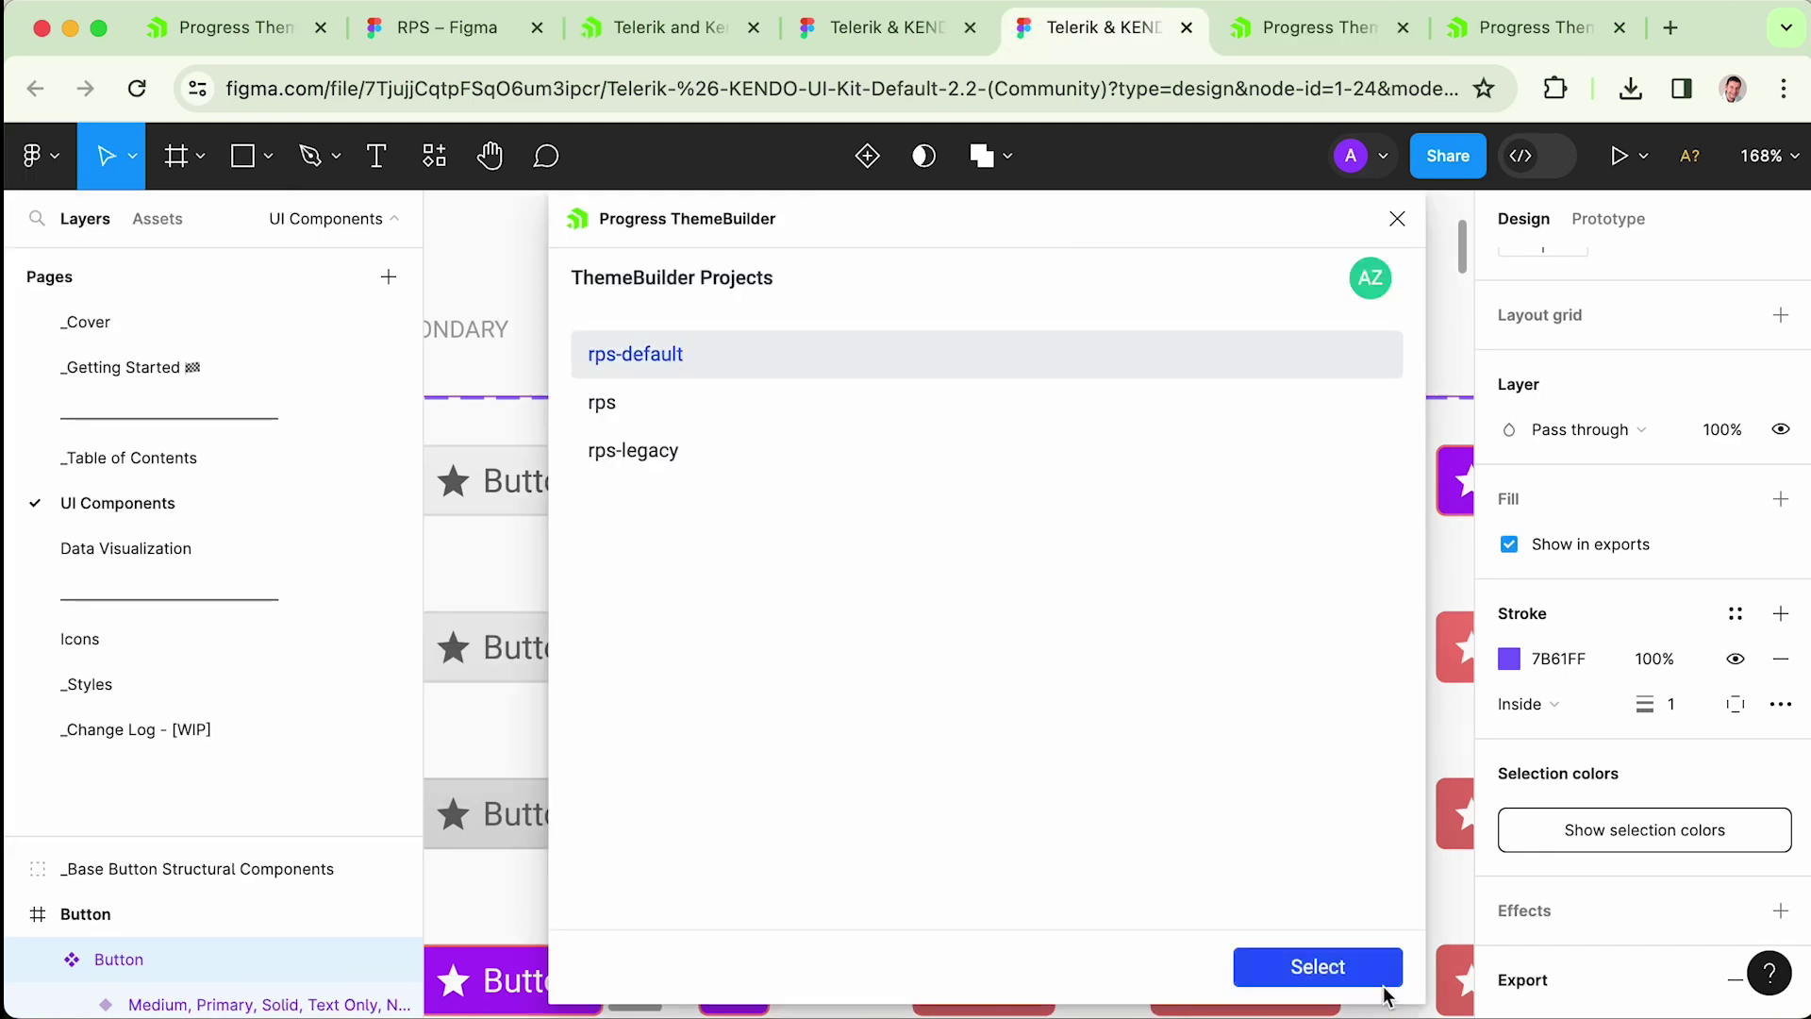
click(1329, 970)
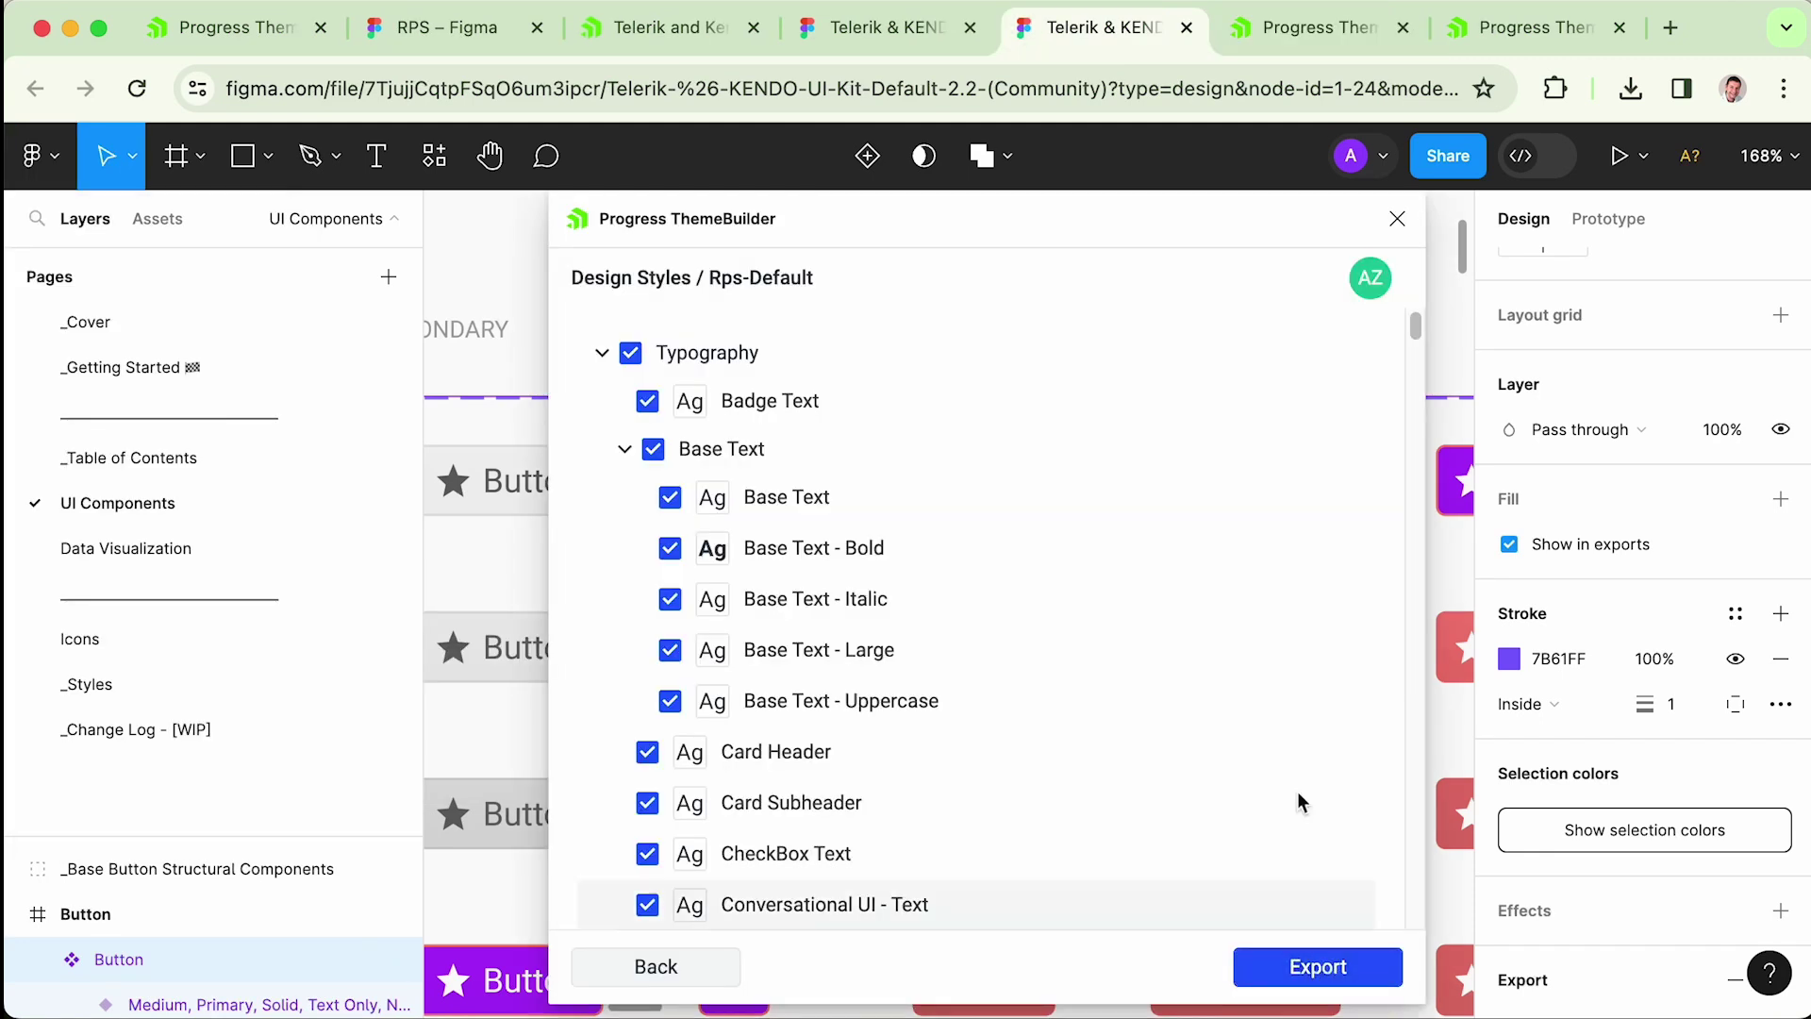
click(1302, 967)
click(83, 322)
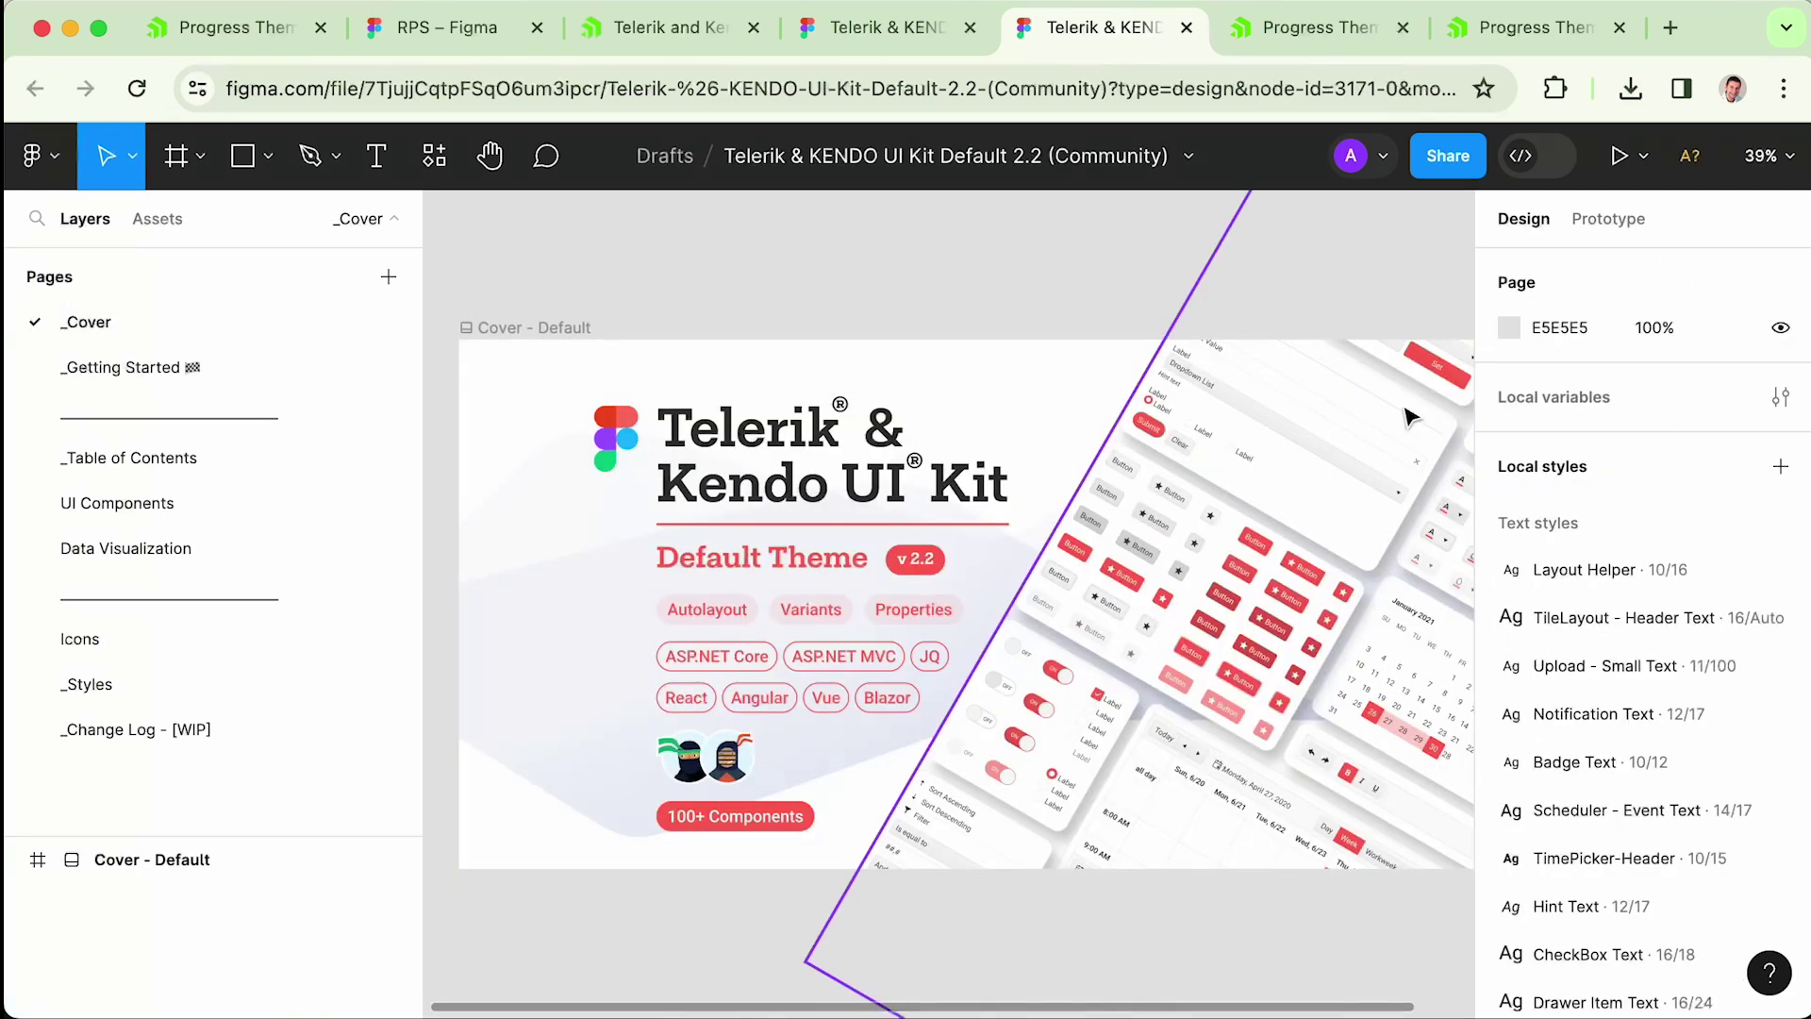
- Set the $primary colour style's hex value to EB00FF
scroll(1764, 518, down, 5)
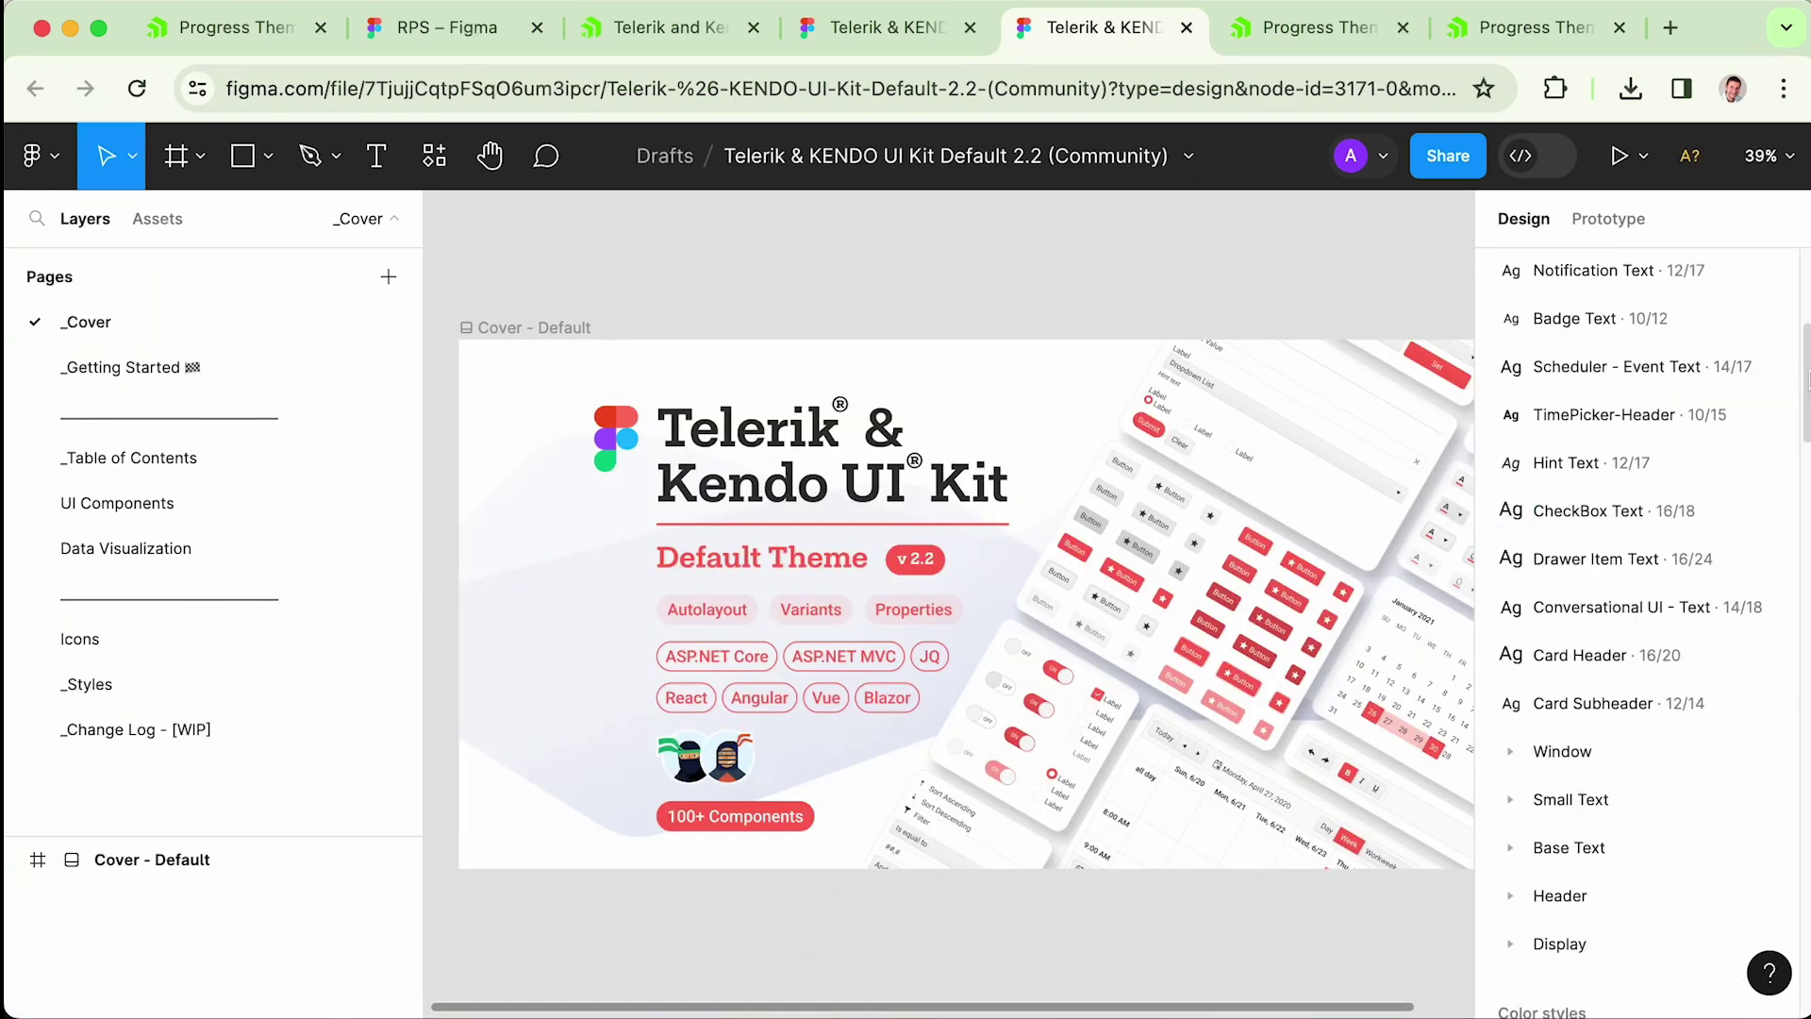
scroll(1697, 471, down, 7)
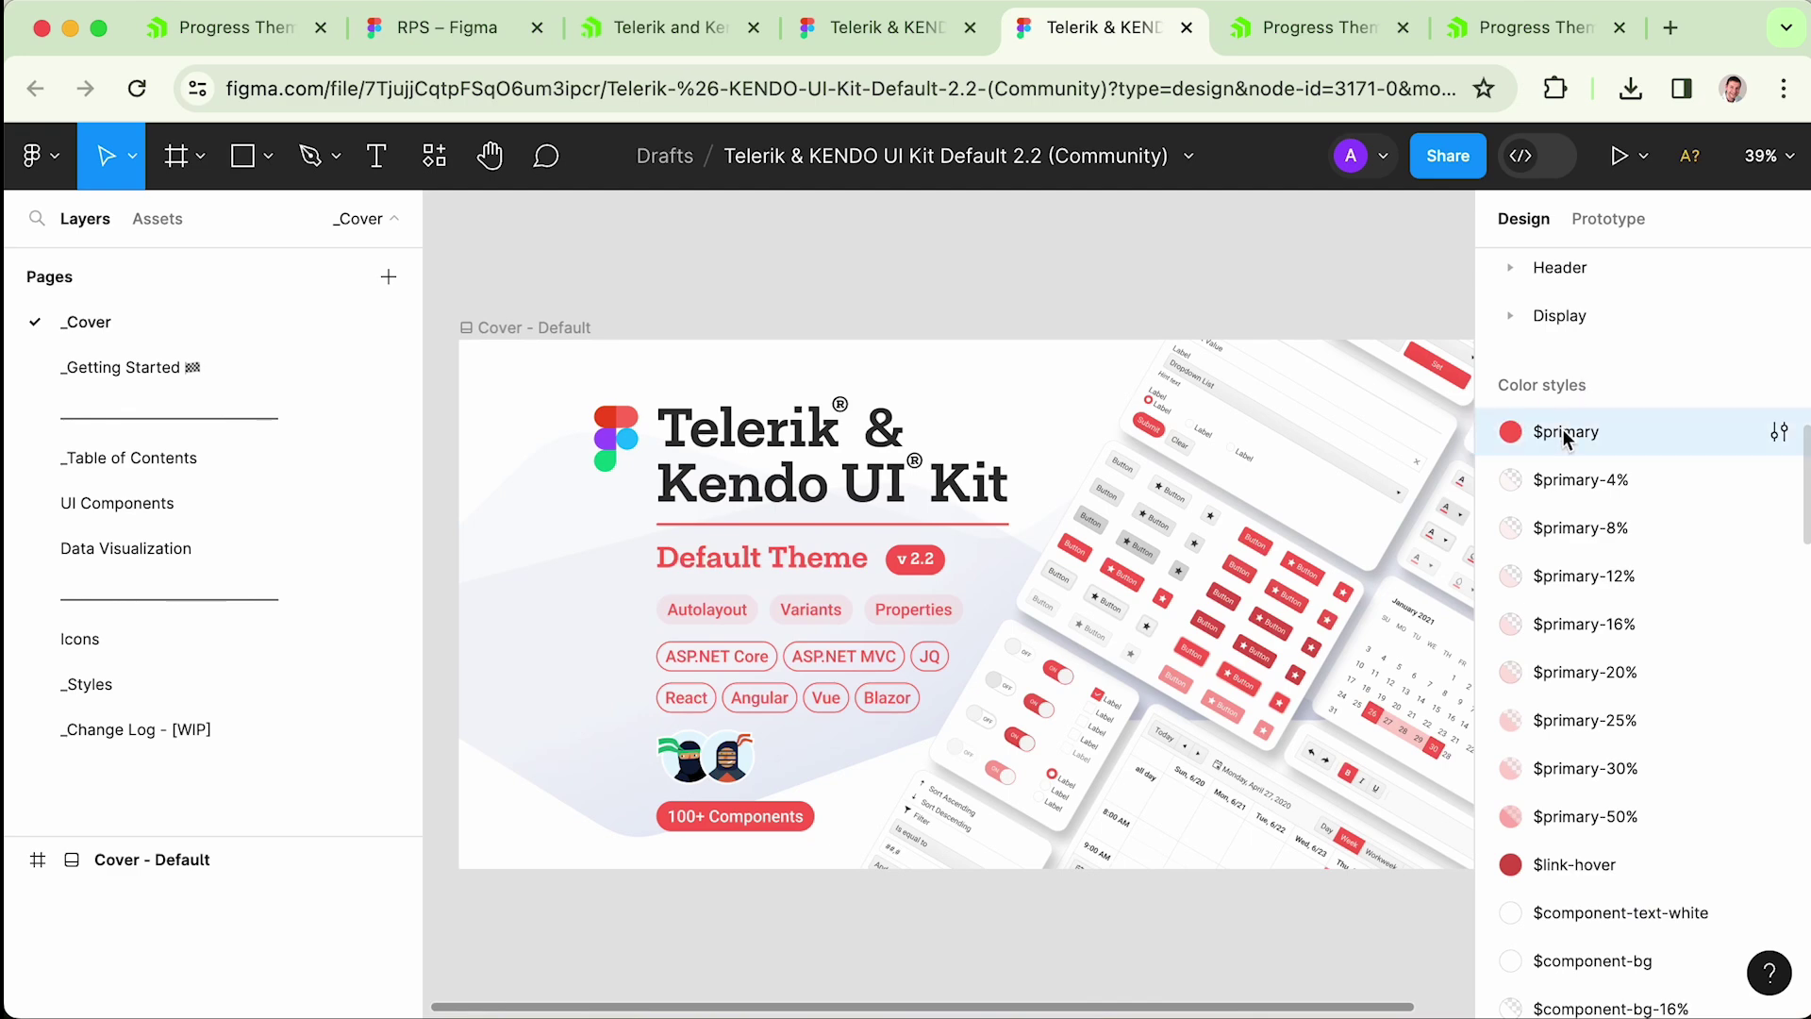
click(1779, 431)
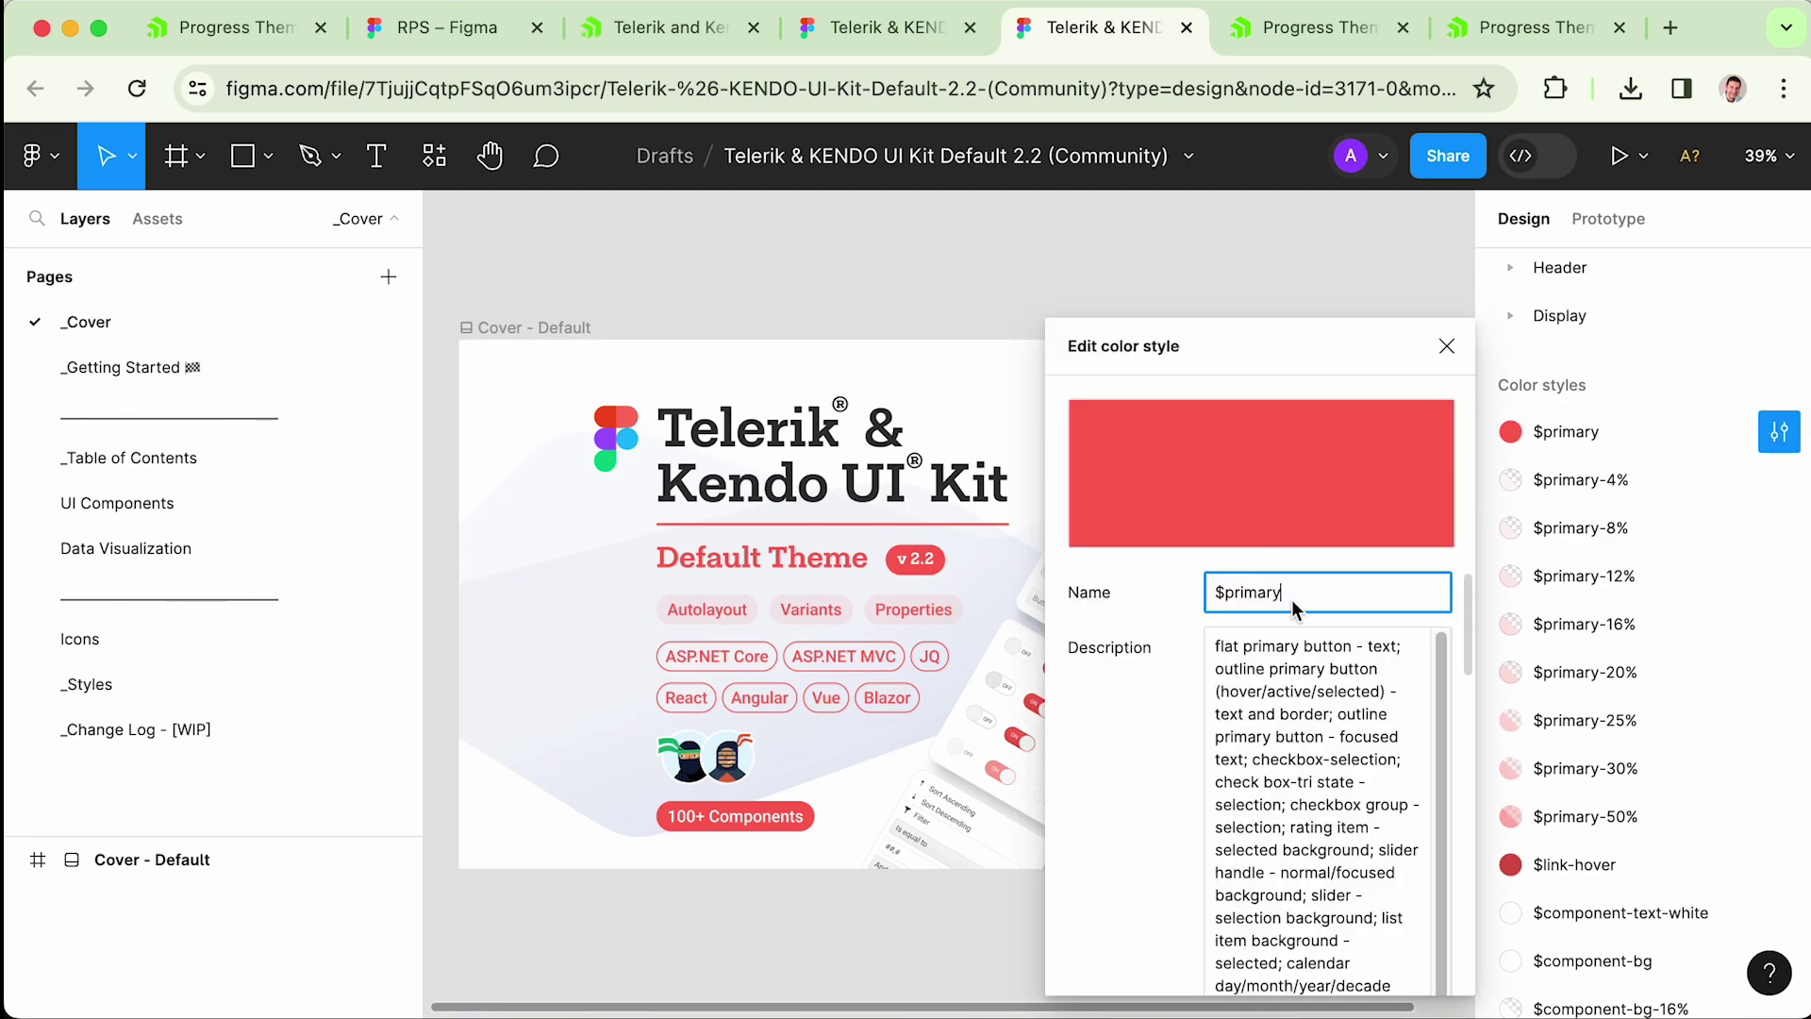
drag(1470, 637, 1471, 967)
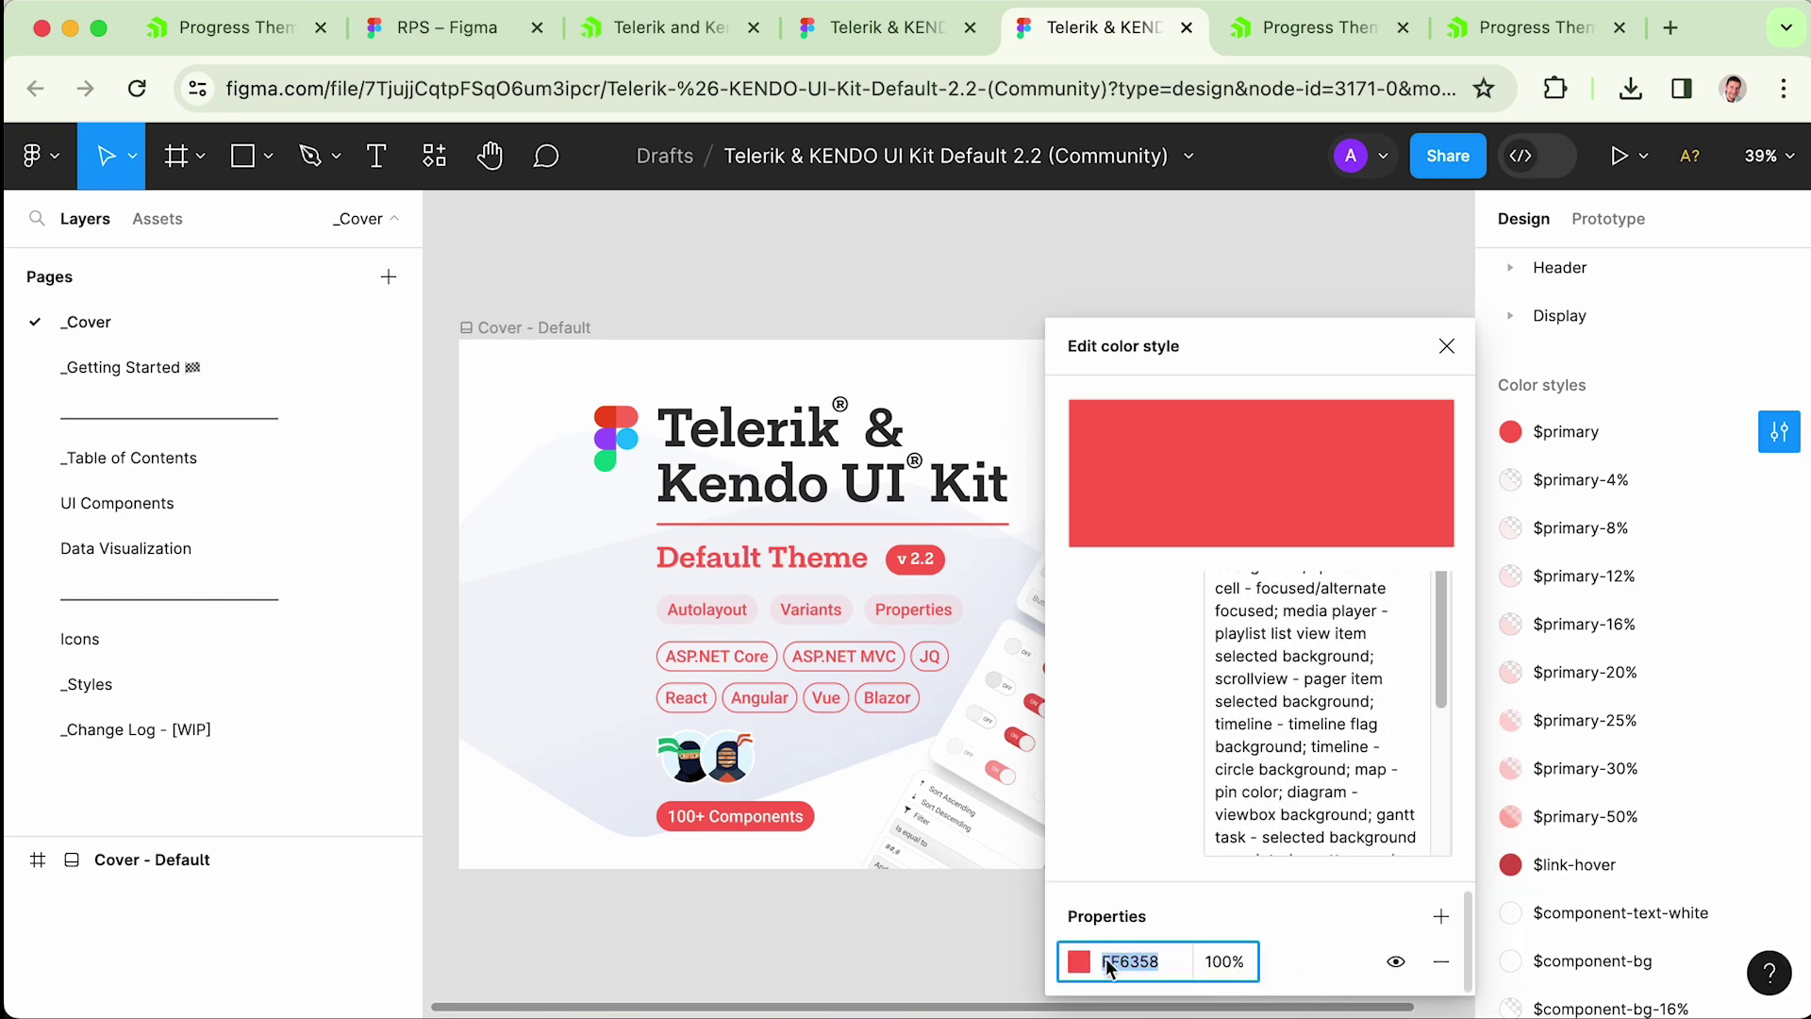
click(1076, 962)
text(EB00FF)
key(Return)
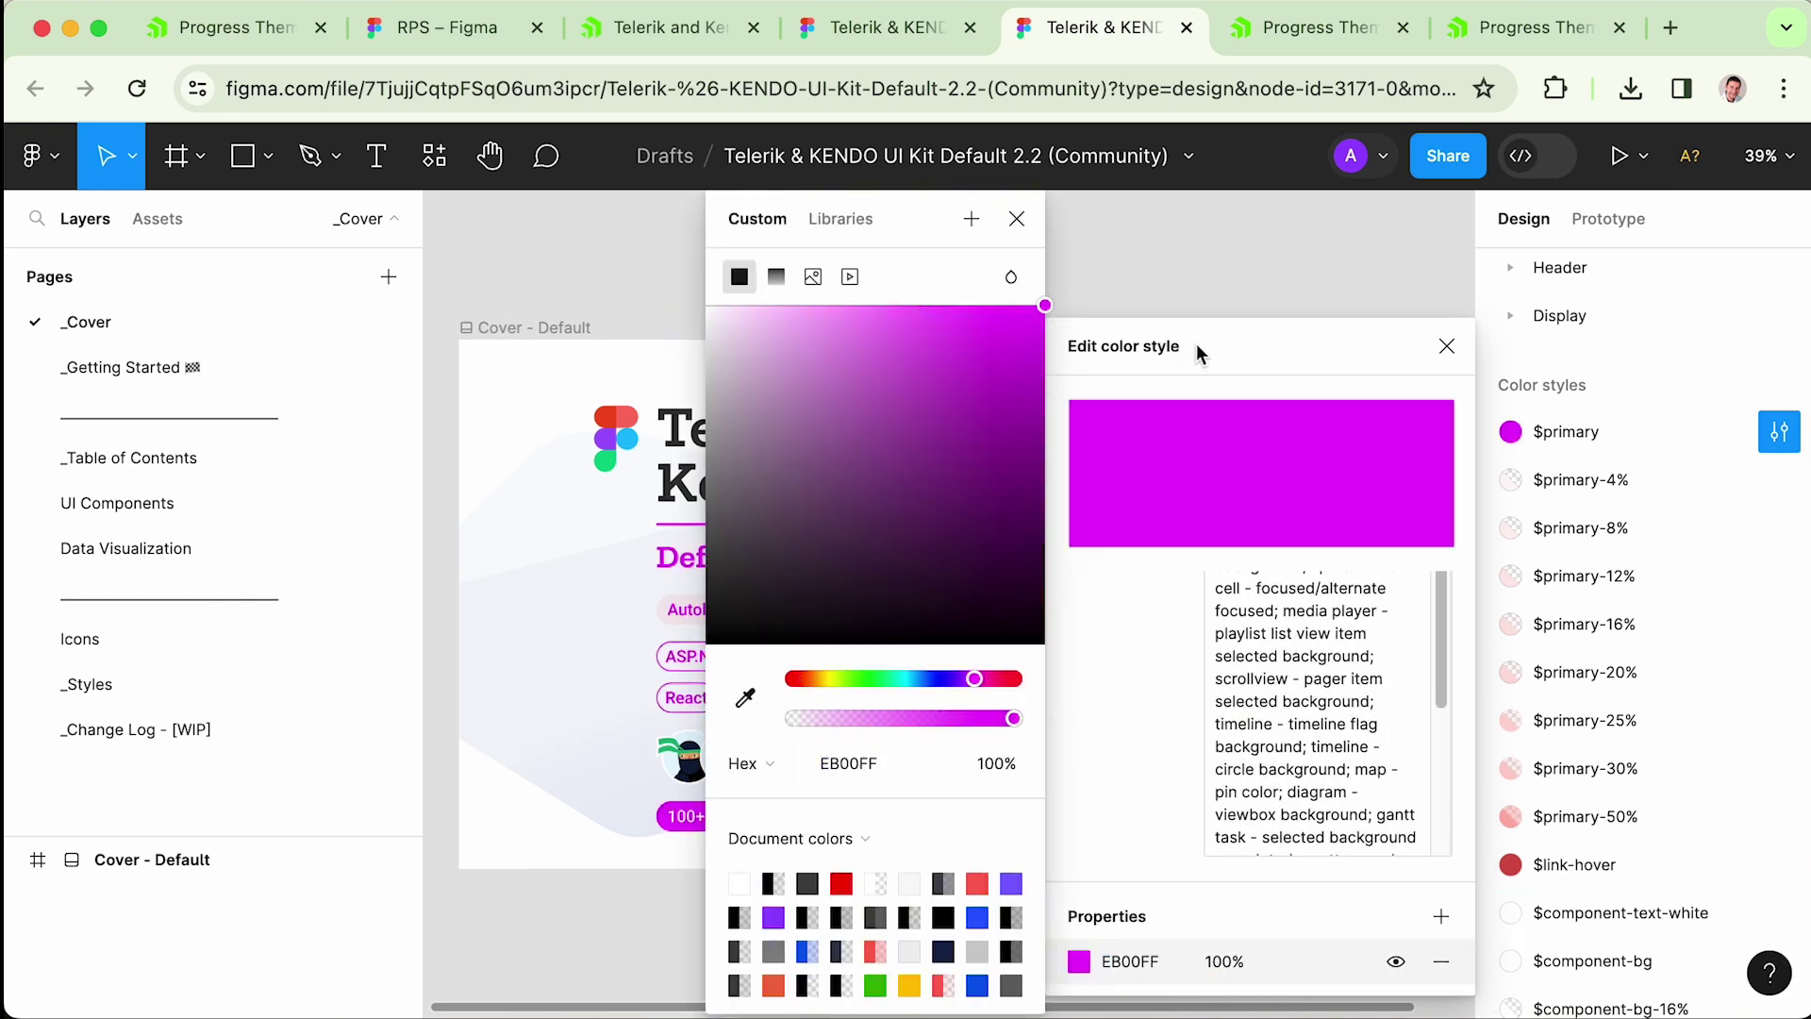
key(Escape)
- Export the updated $primary colour to the rps-default project with the ThemeBuilder plugin
click(32, 155)
mouse_move(76, 557)
mouse_move(122, 605)
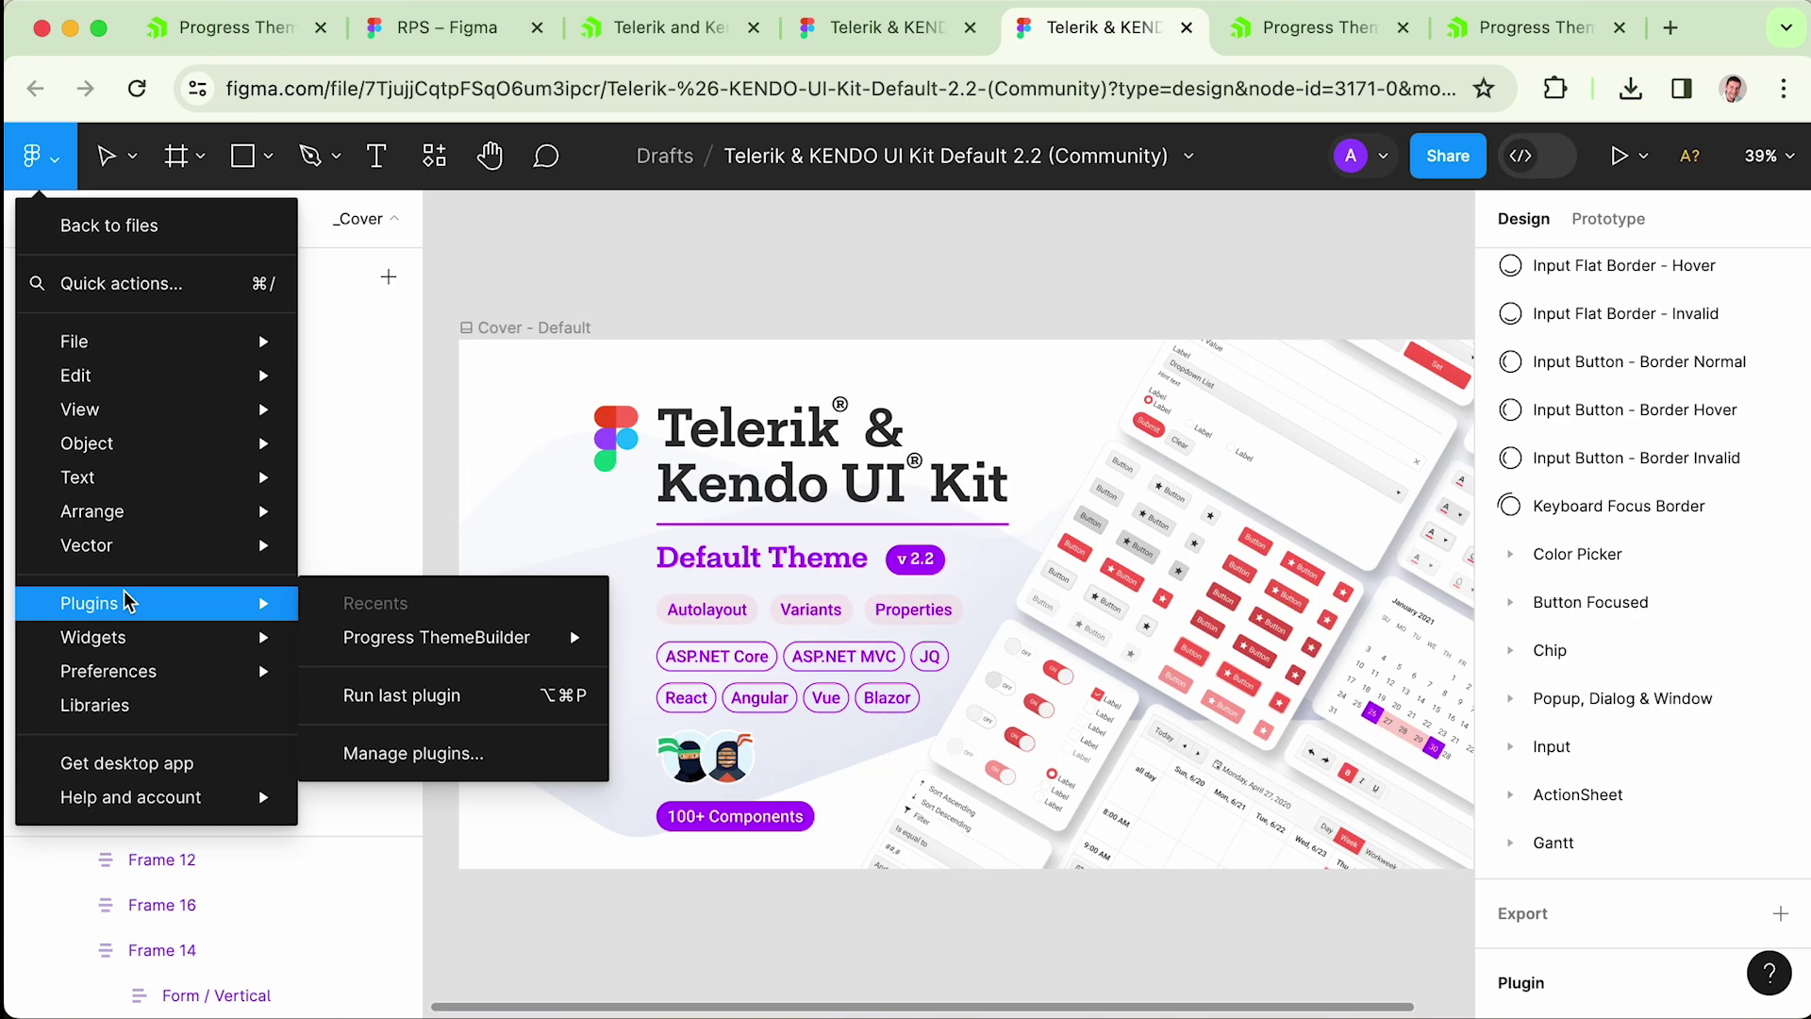
mouse_move(490, 641)
click(707, 638)
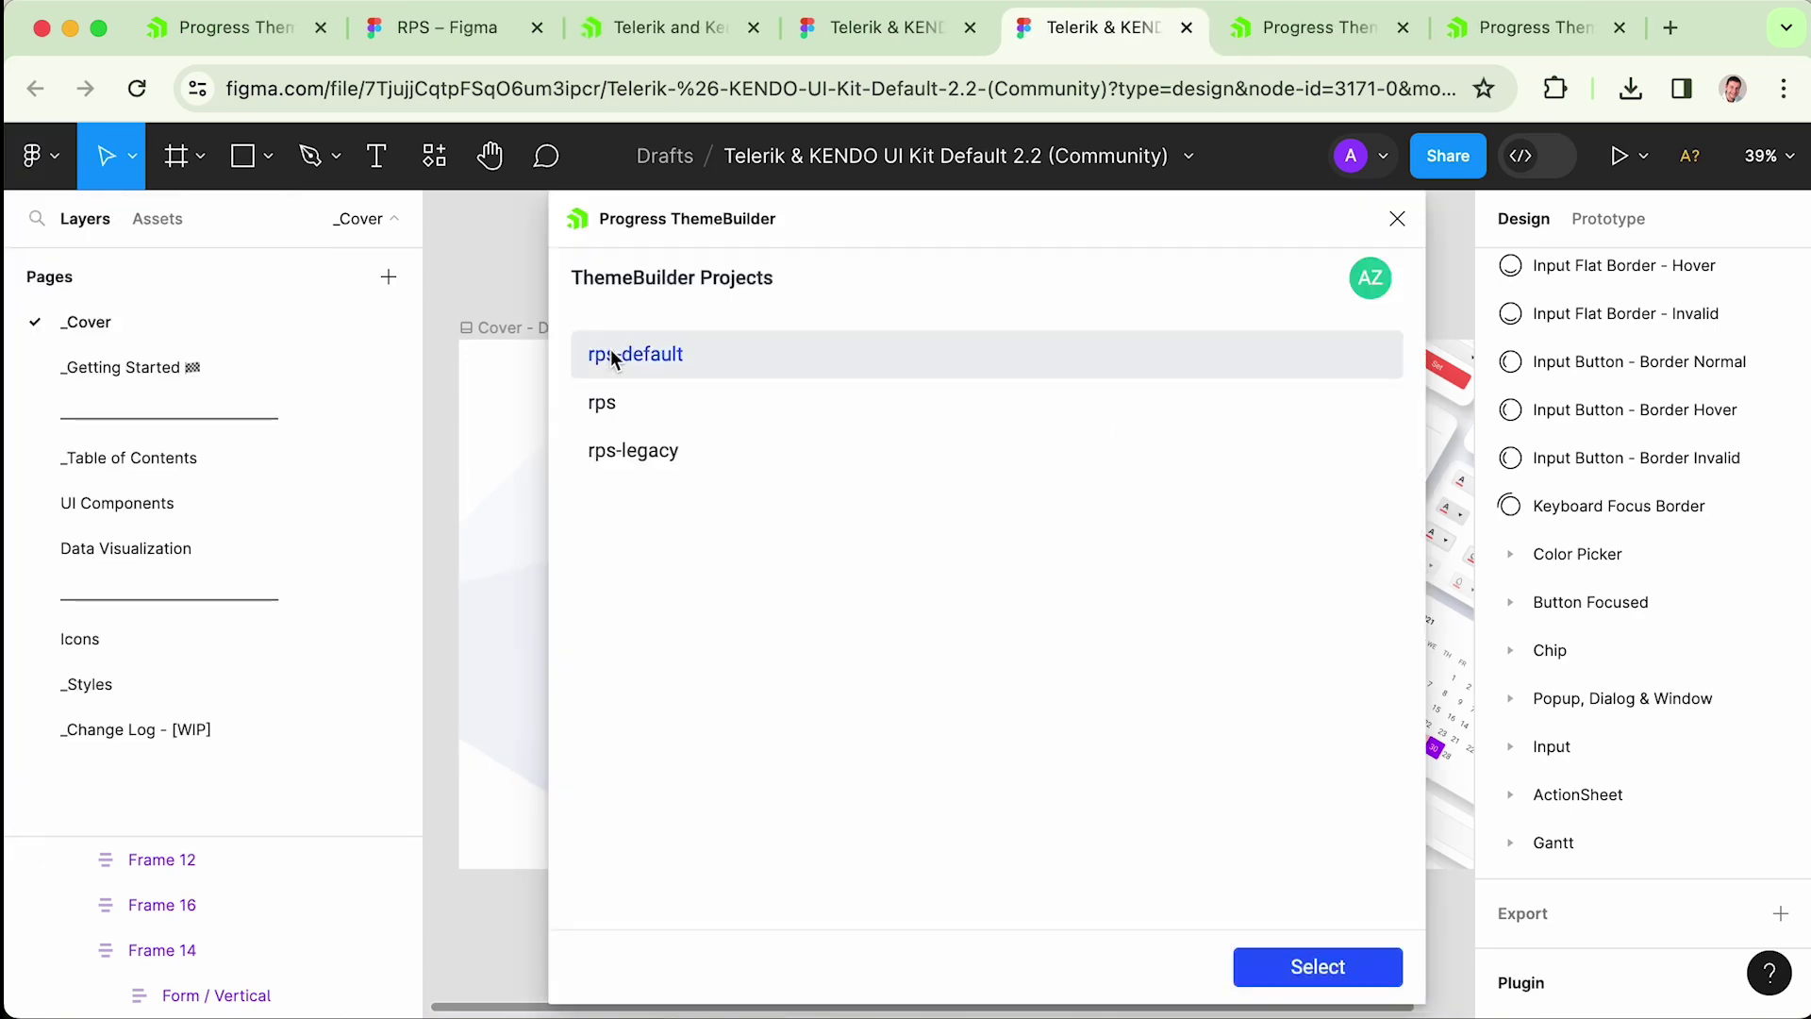
click(1318, 972)
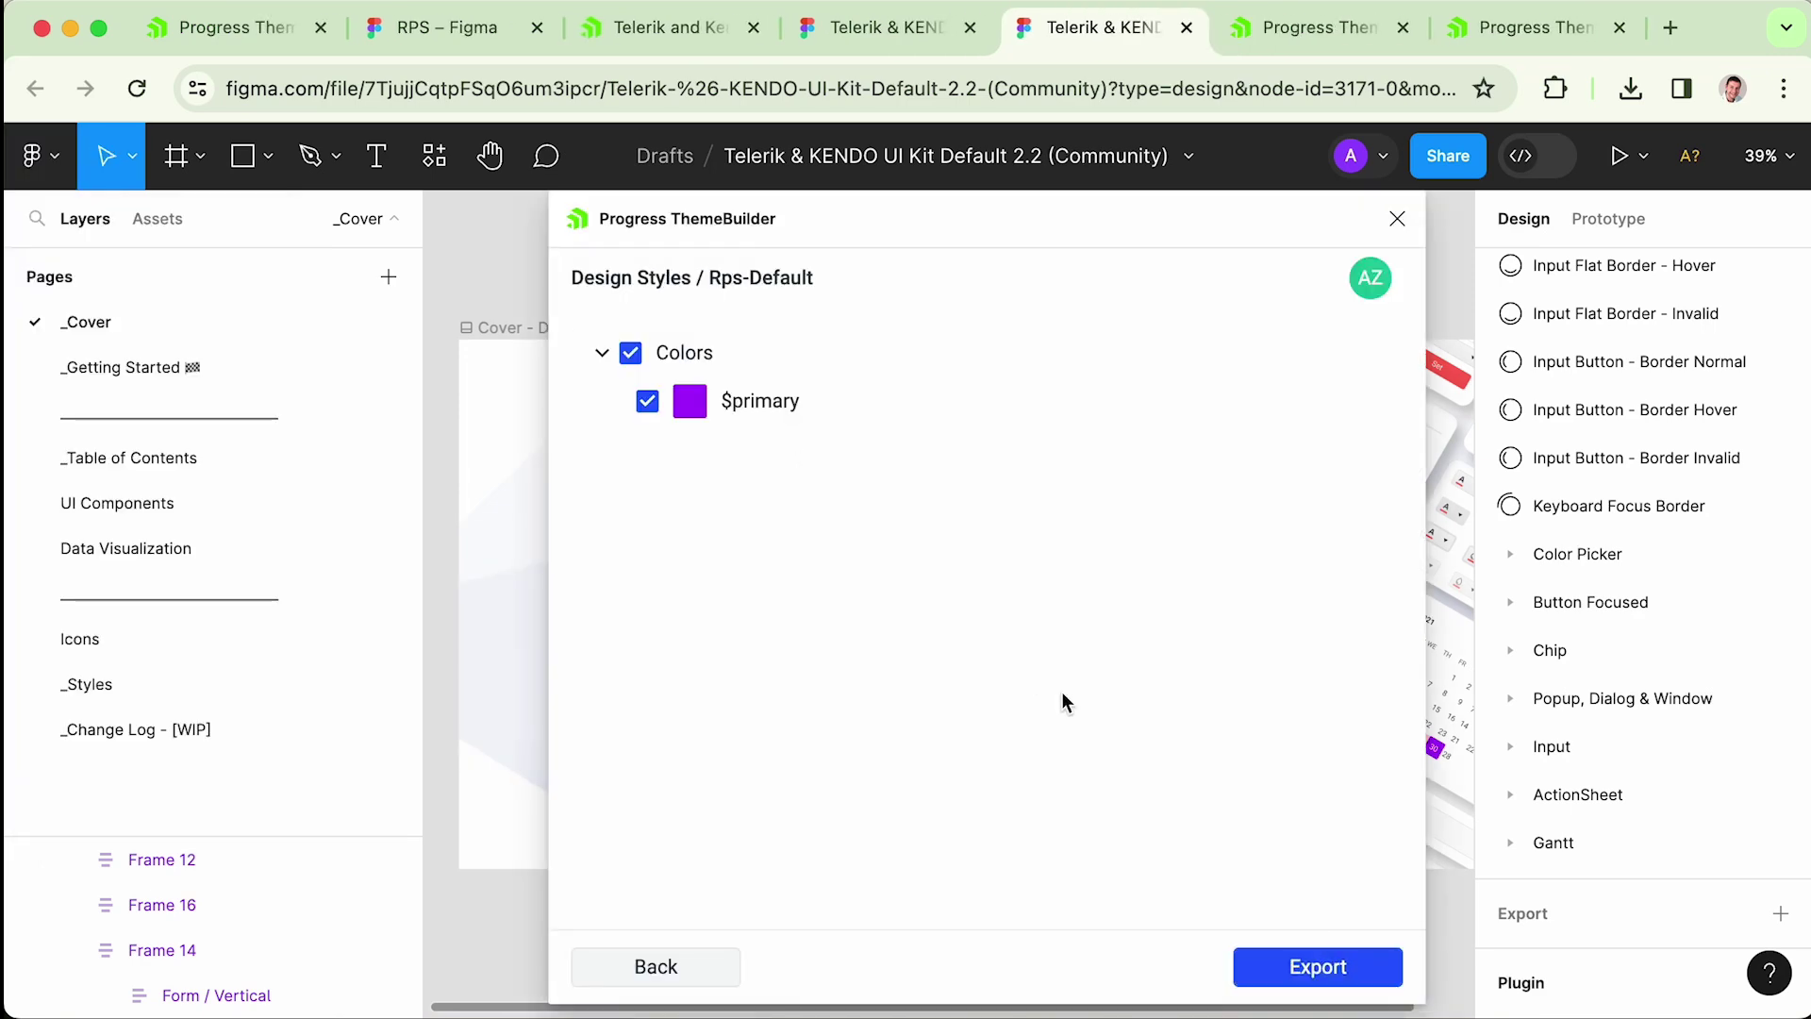
click(1320, 969)
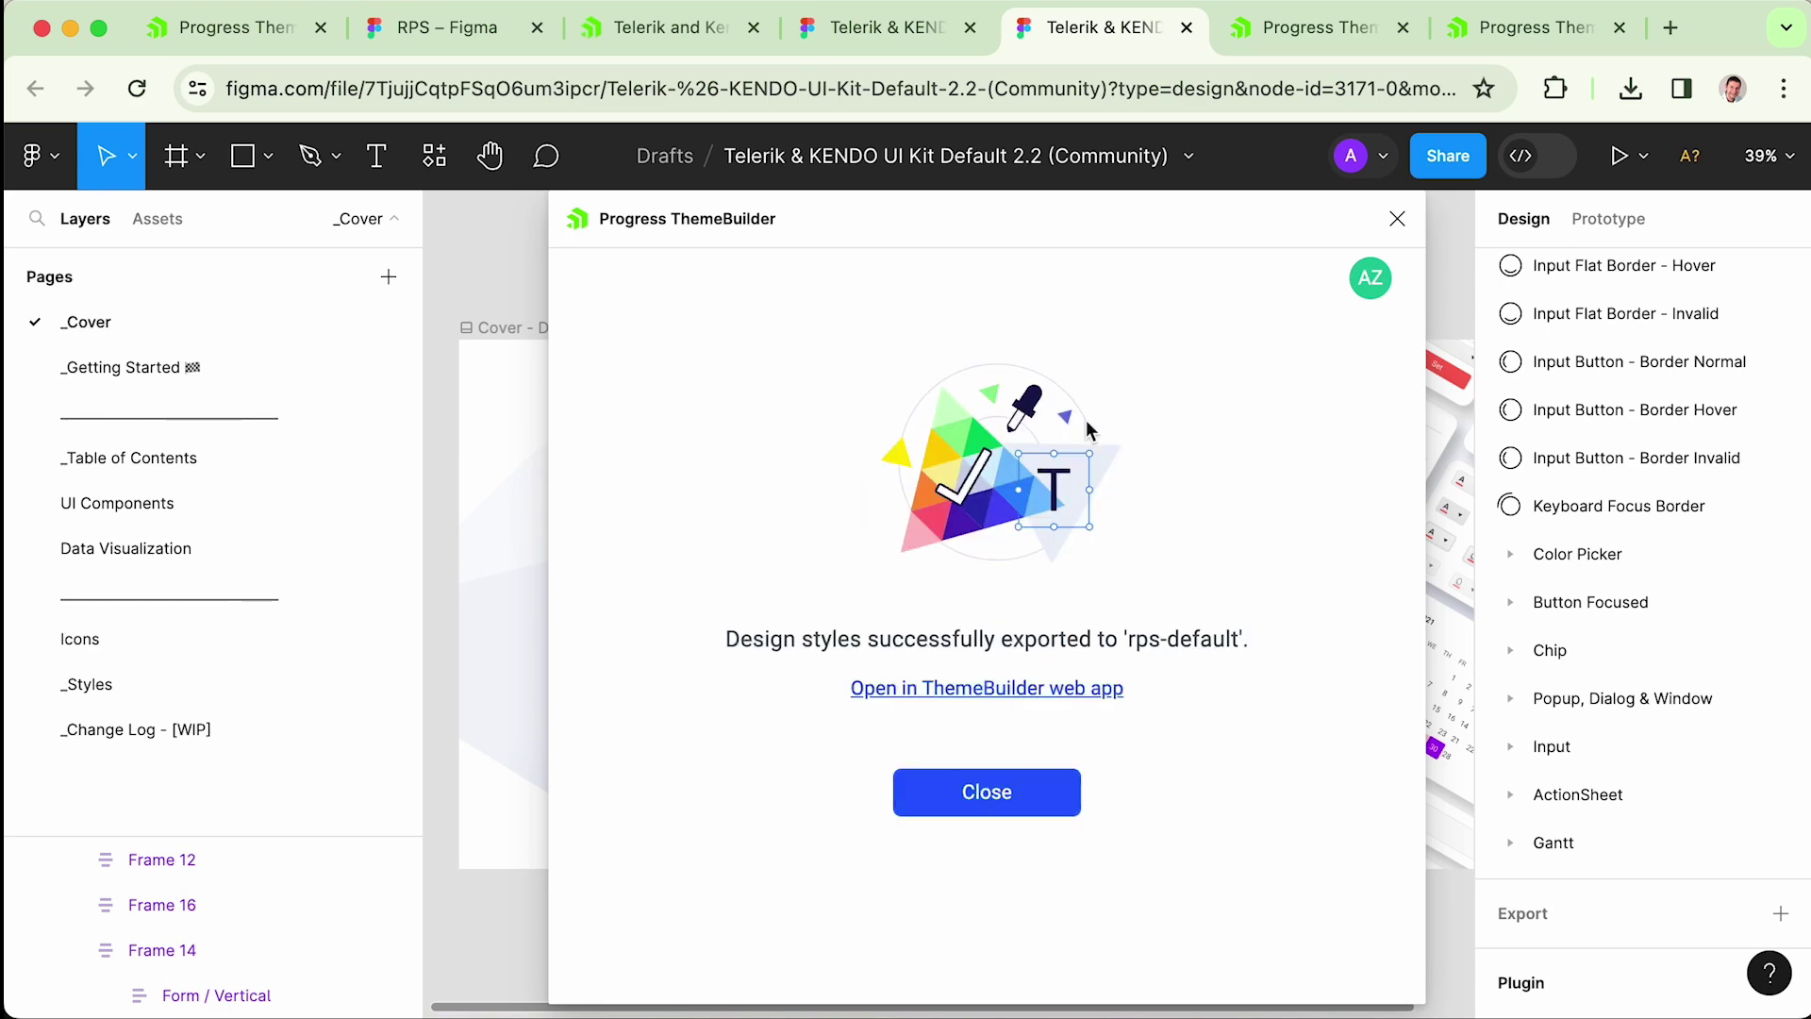
click(962, 809)
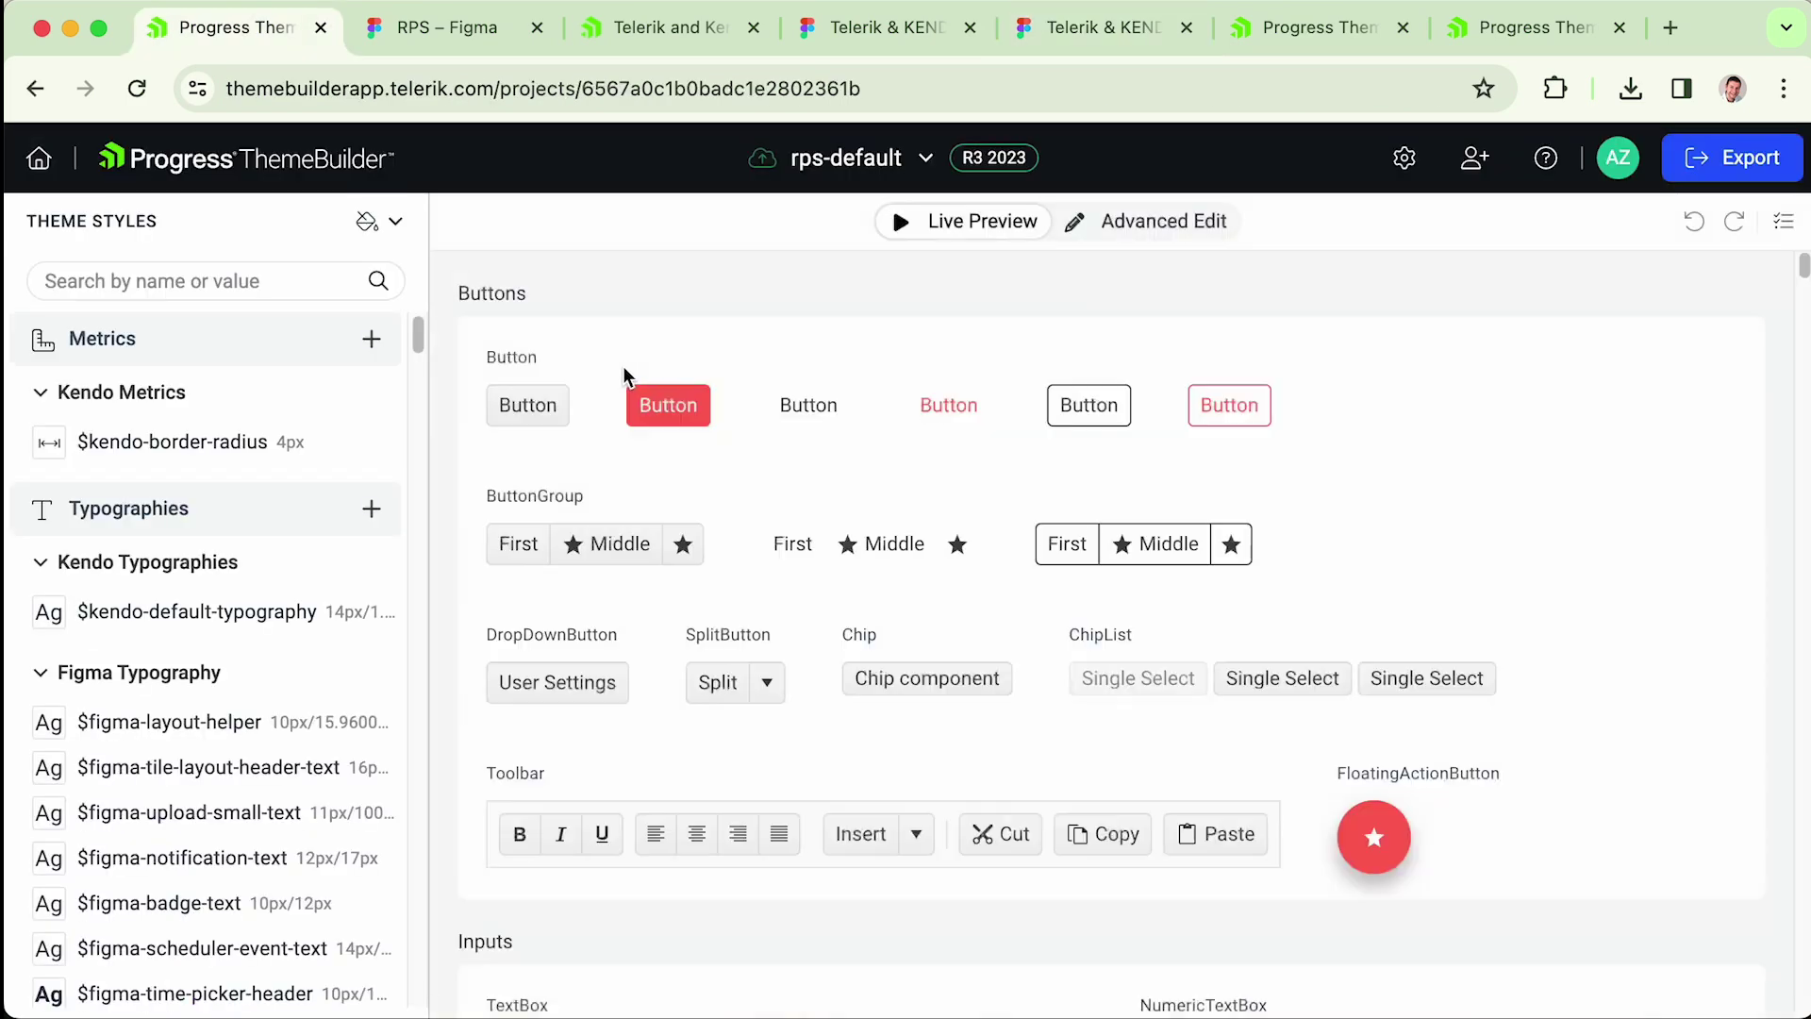
- Inspect the imported $figma-primary colour in Theme Styles
scroll(312, 499, down, 10)
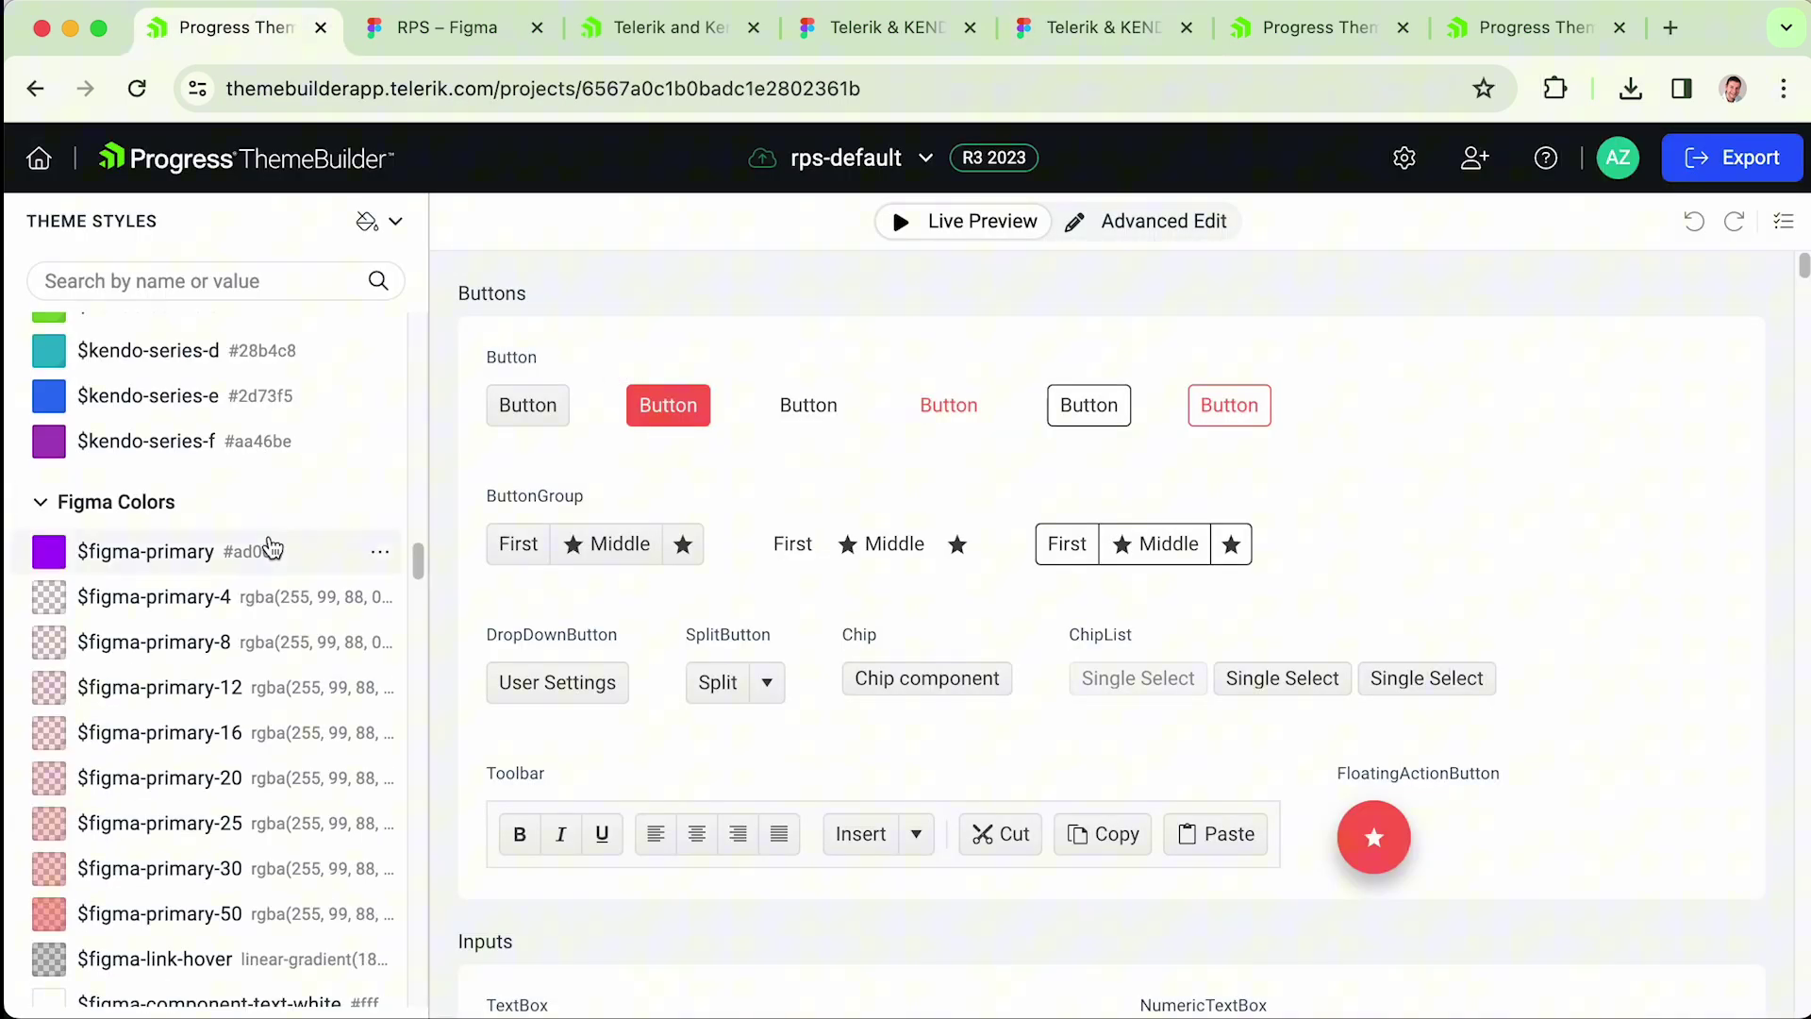
click(157, 563)
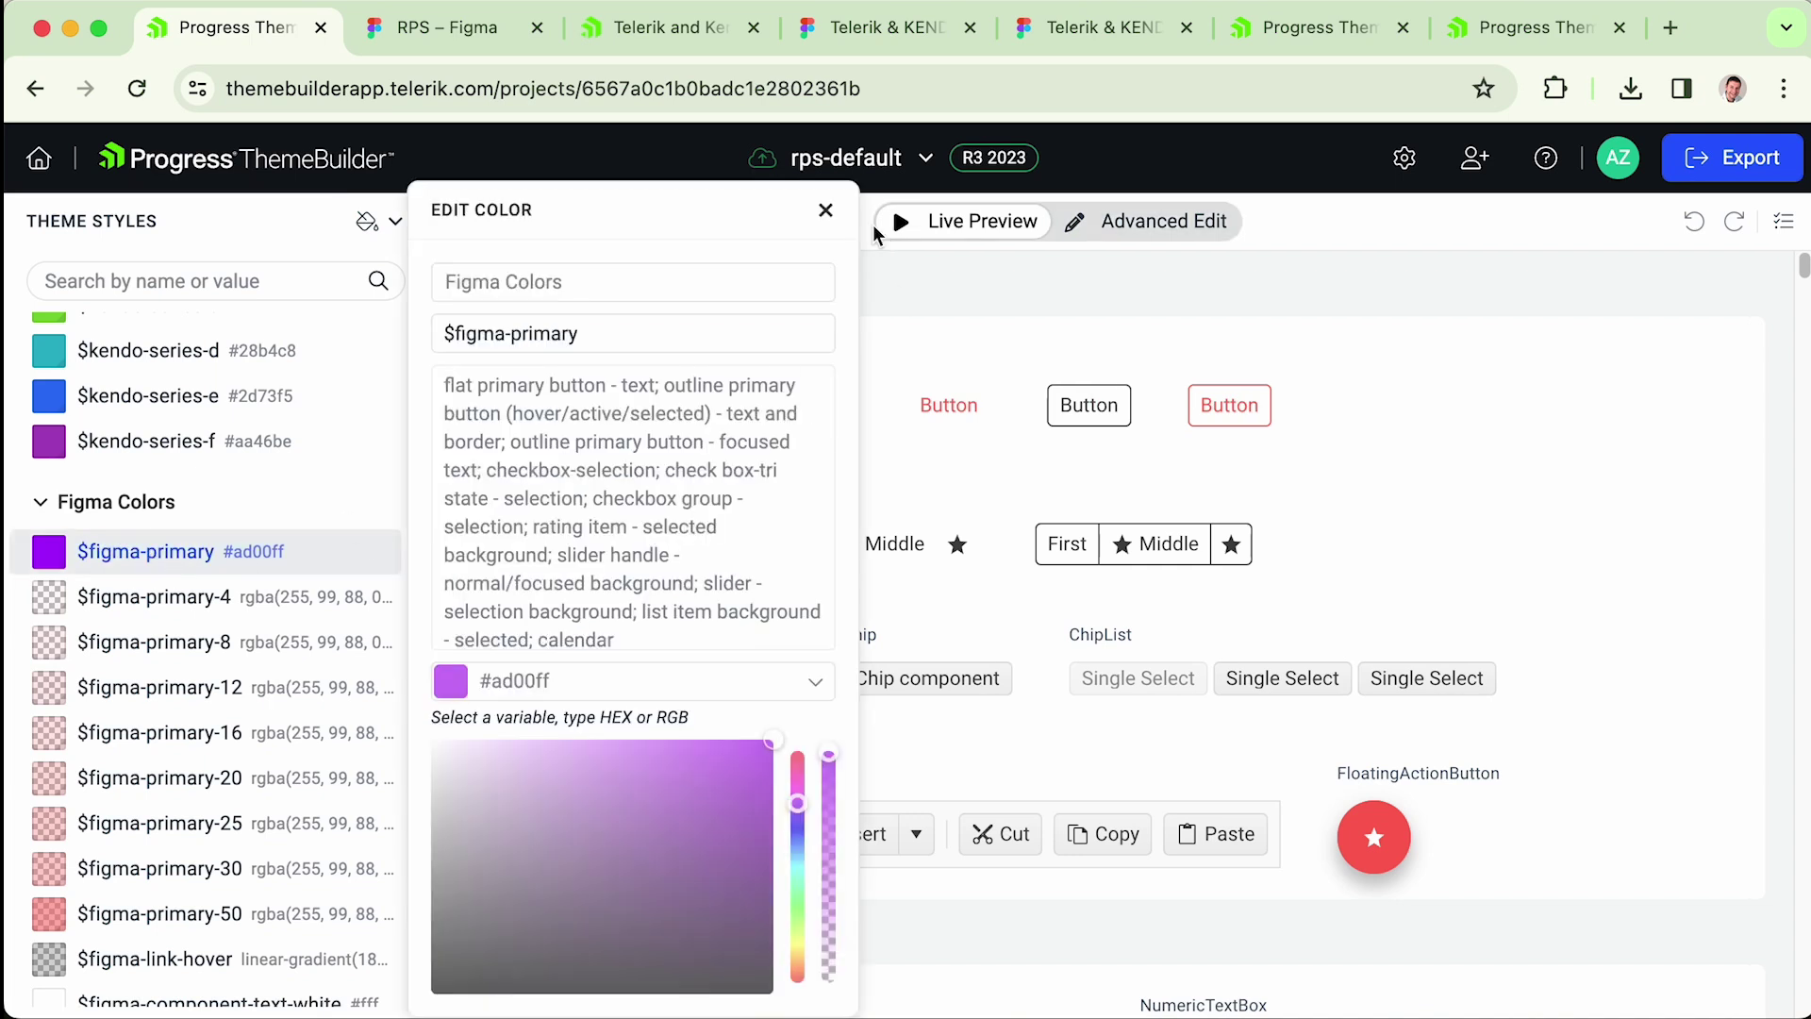
click(826, 209)
drag(417, 562, 449, 449)
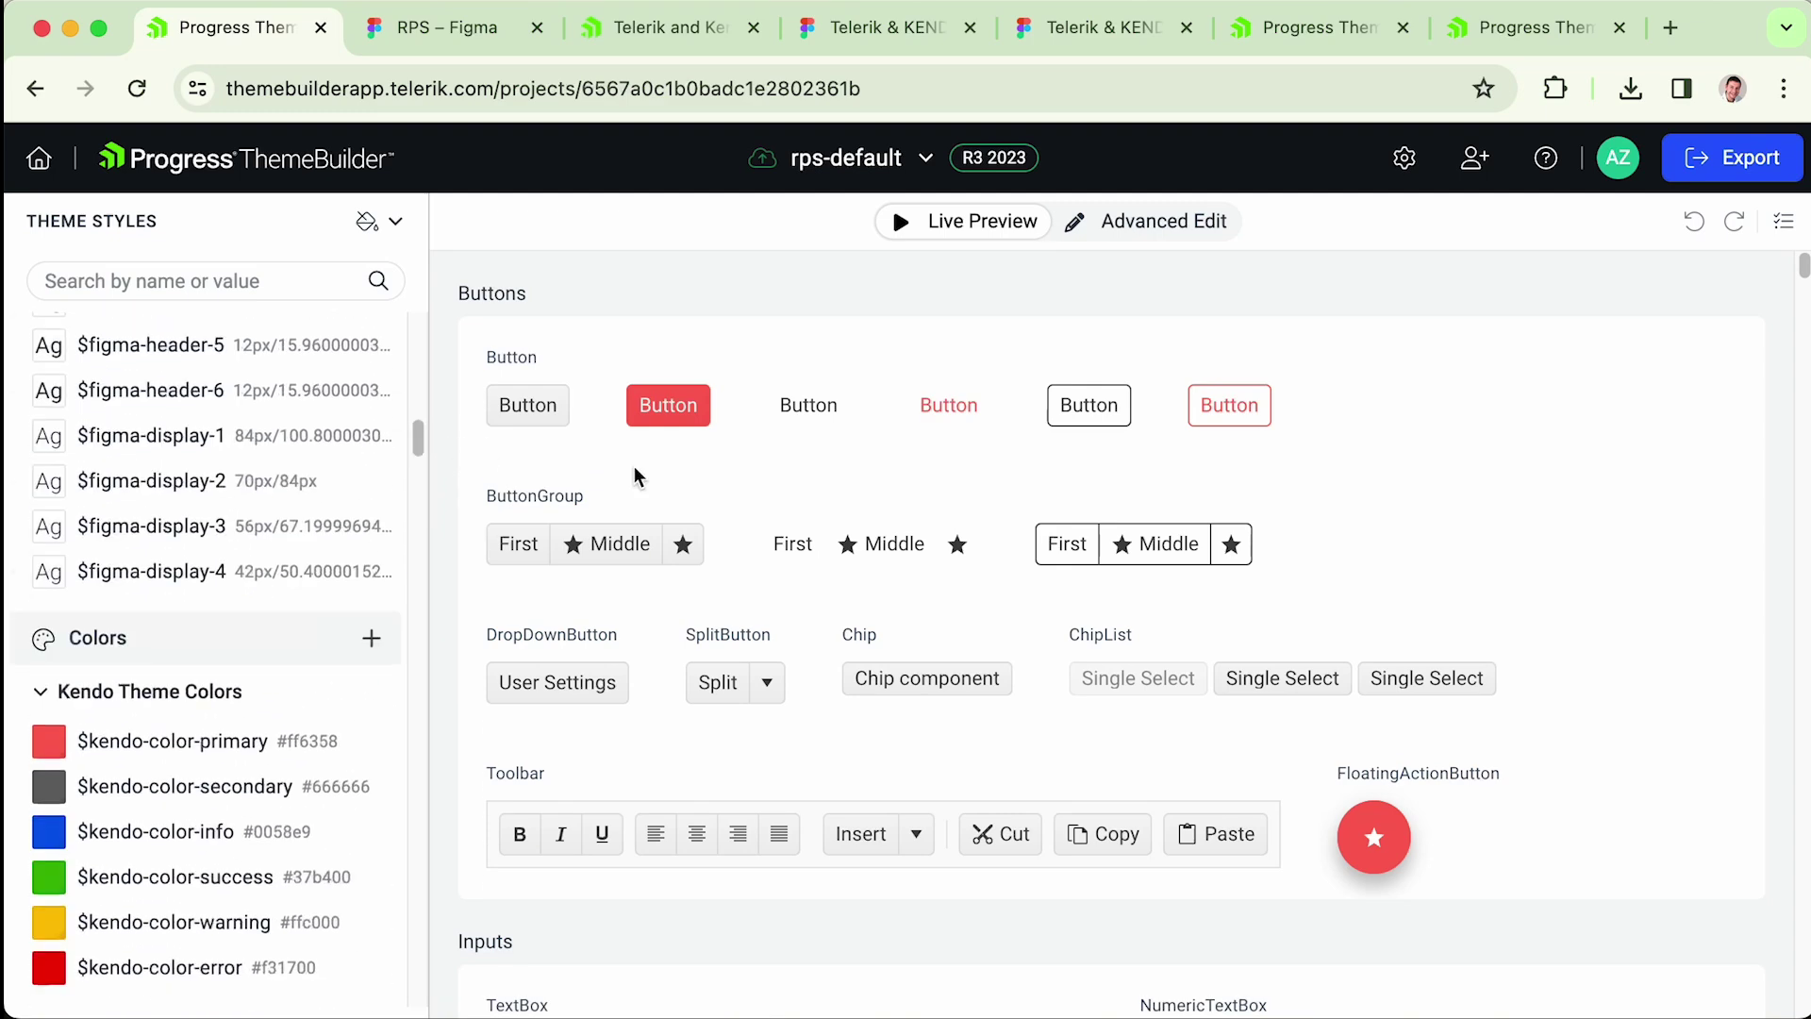
scroll(1153, 586, down, 2)
scroll(1153, 587, up, 2)
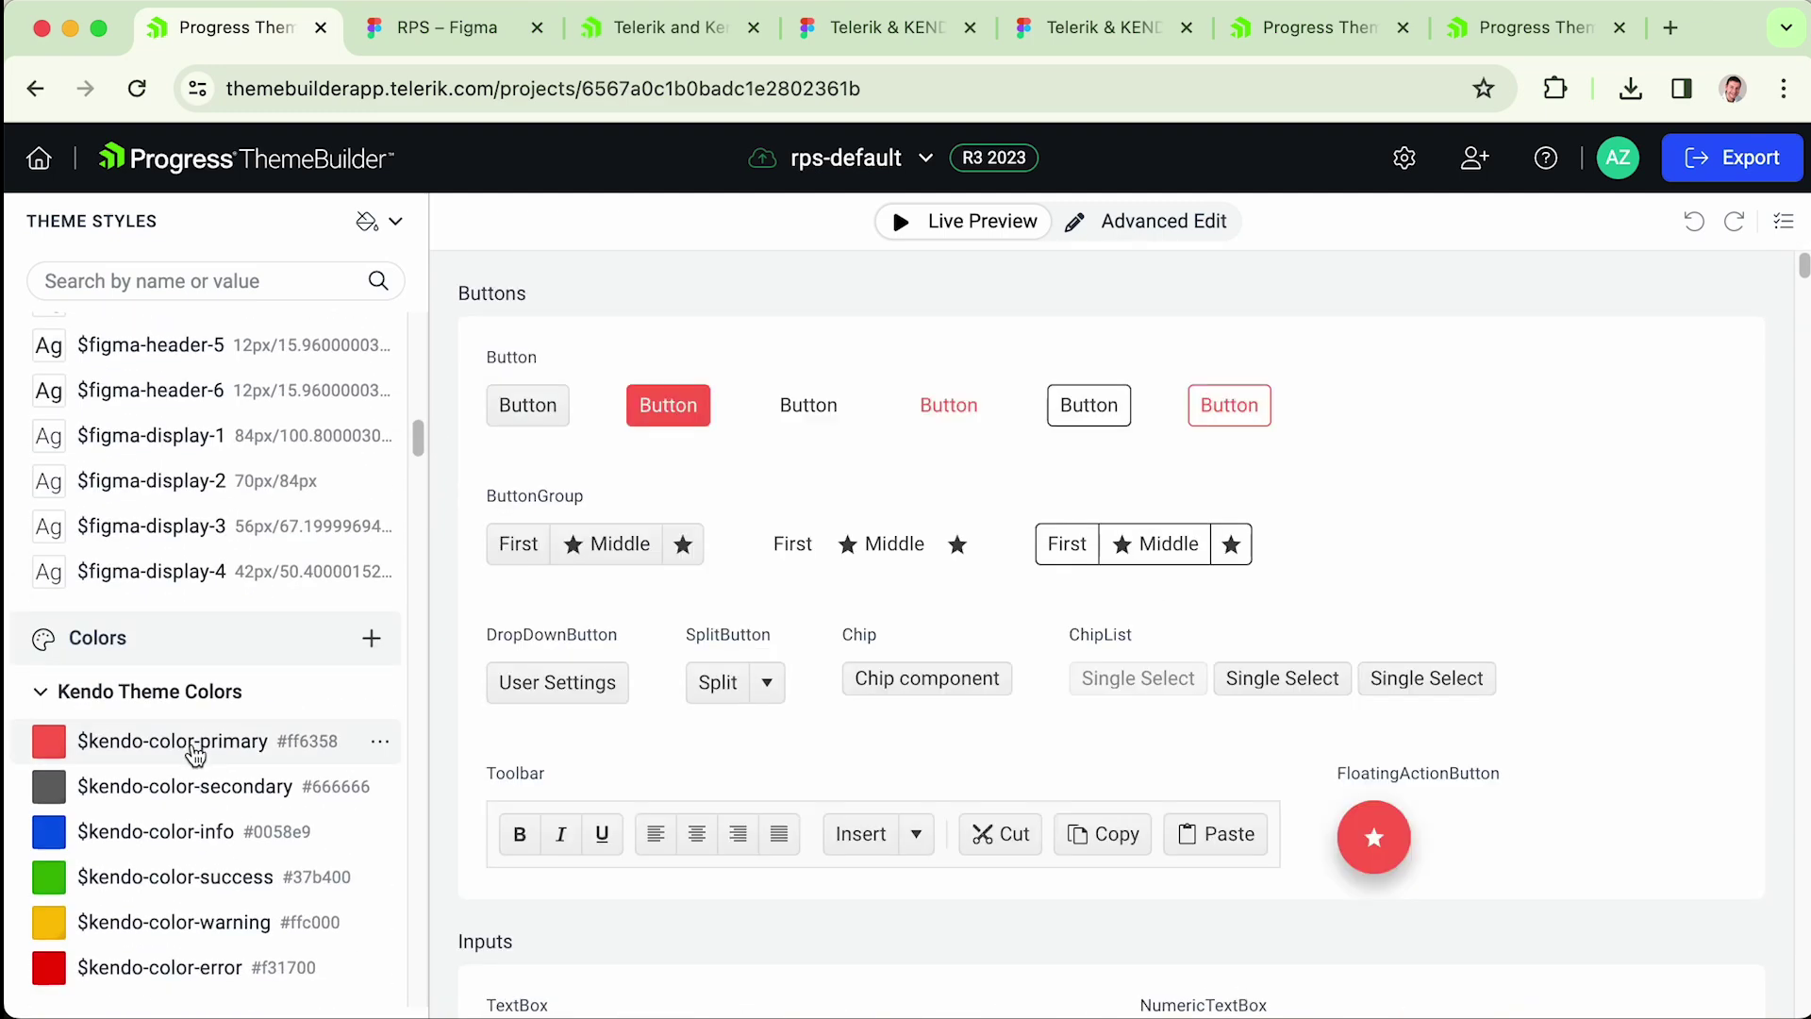
- Link $kendo-color-primary to the $figma-primary swatch
click(382, 745)
click(433, 764)
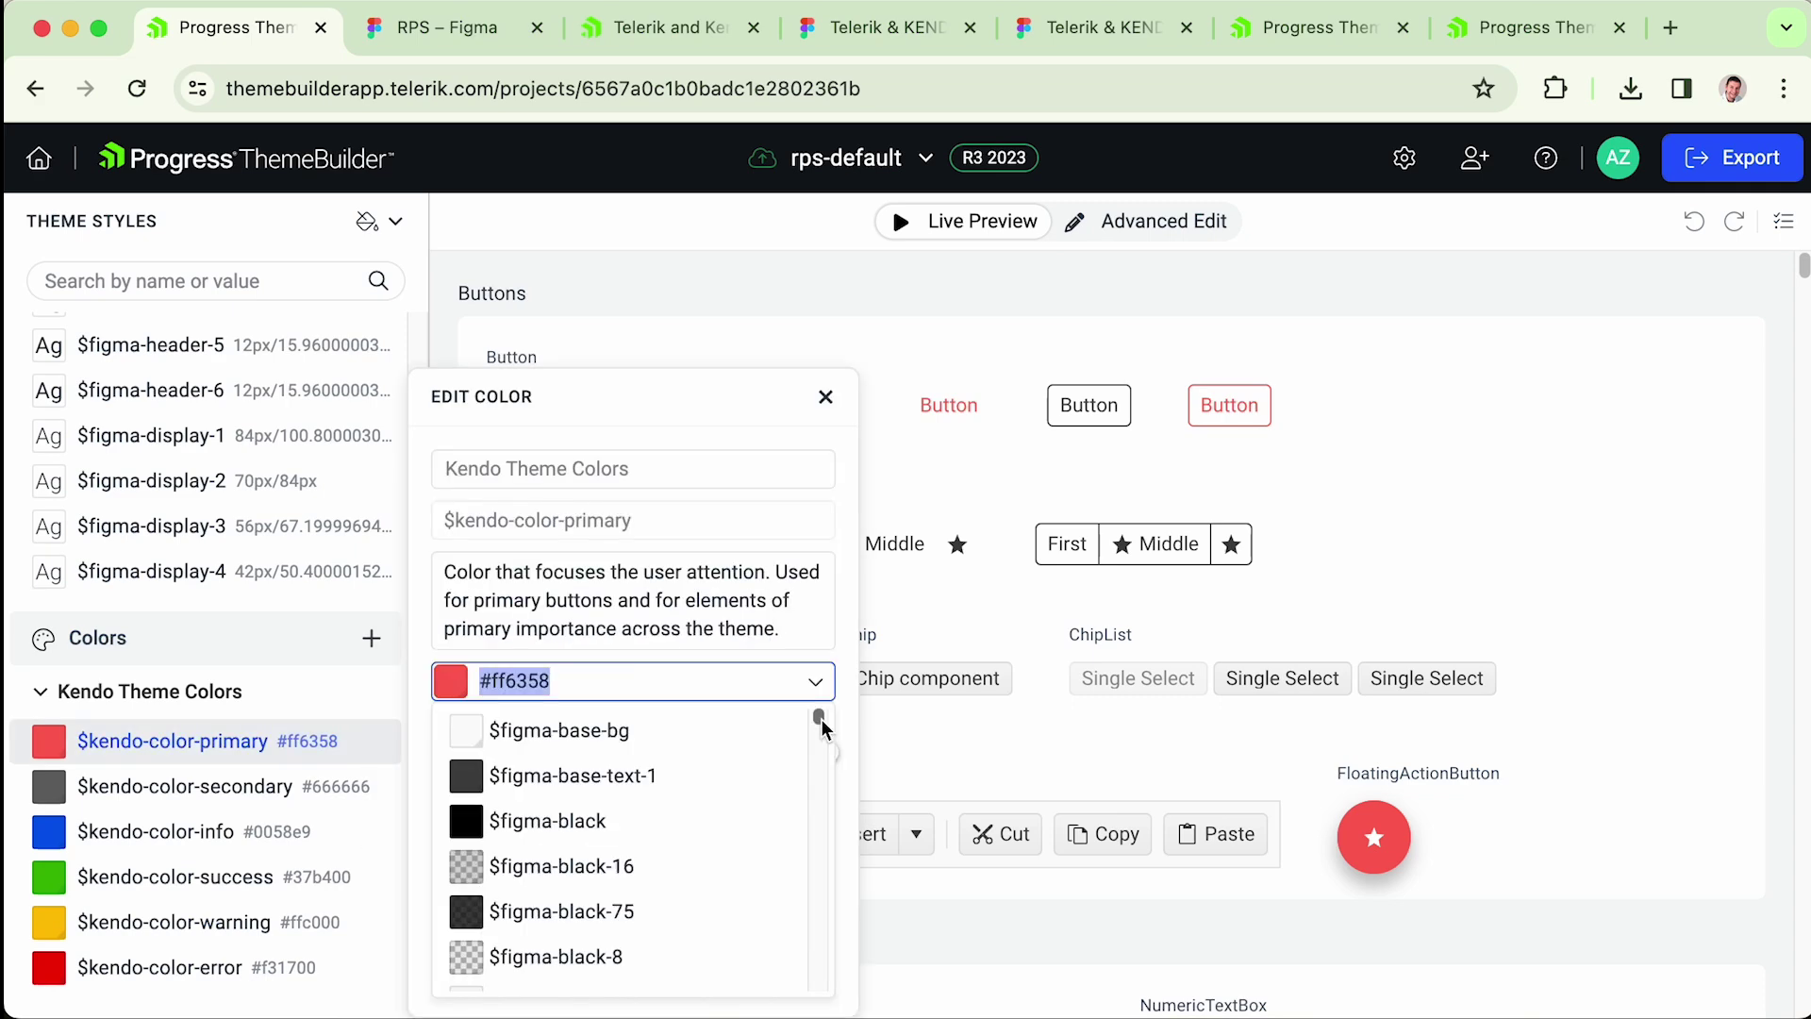
scroll(818, 721, down, 3)
drag(820, 733, 824, 711)
scroll(592, 824, down, 5)
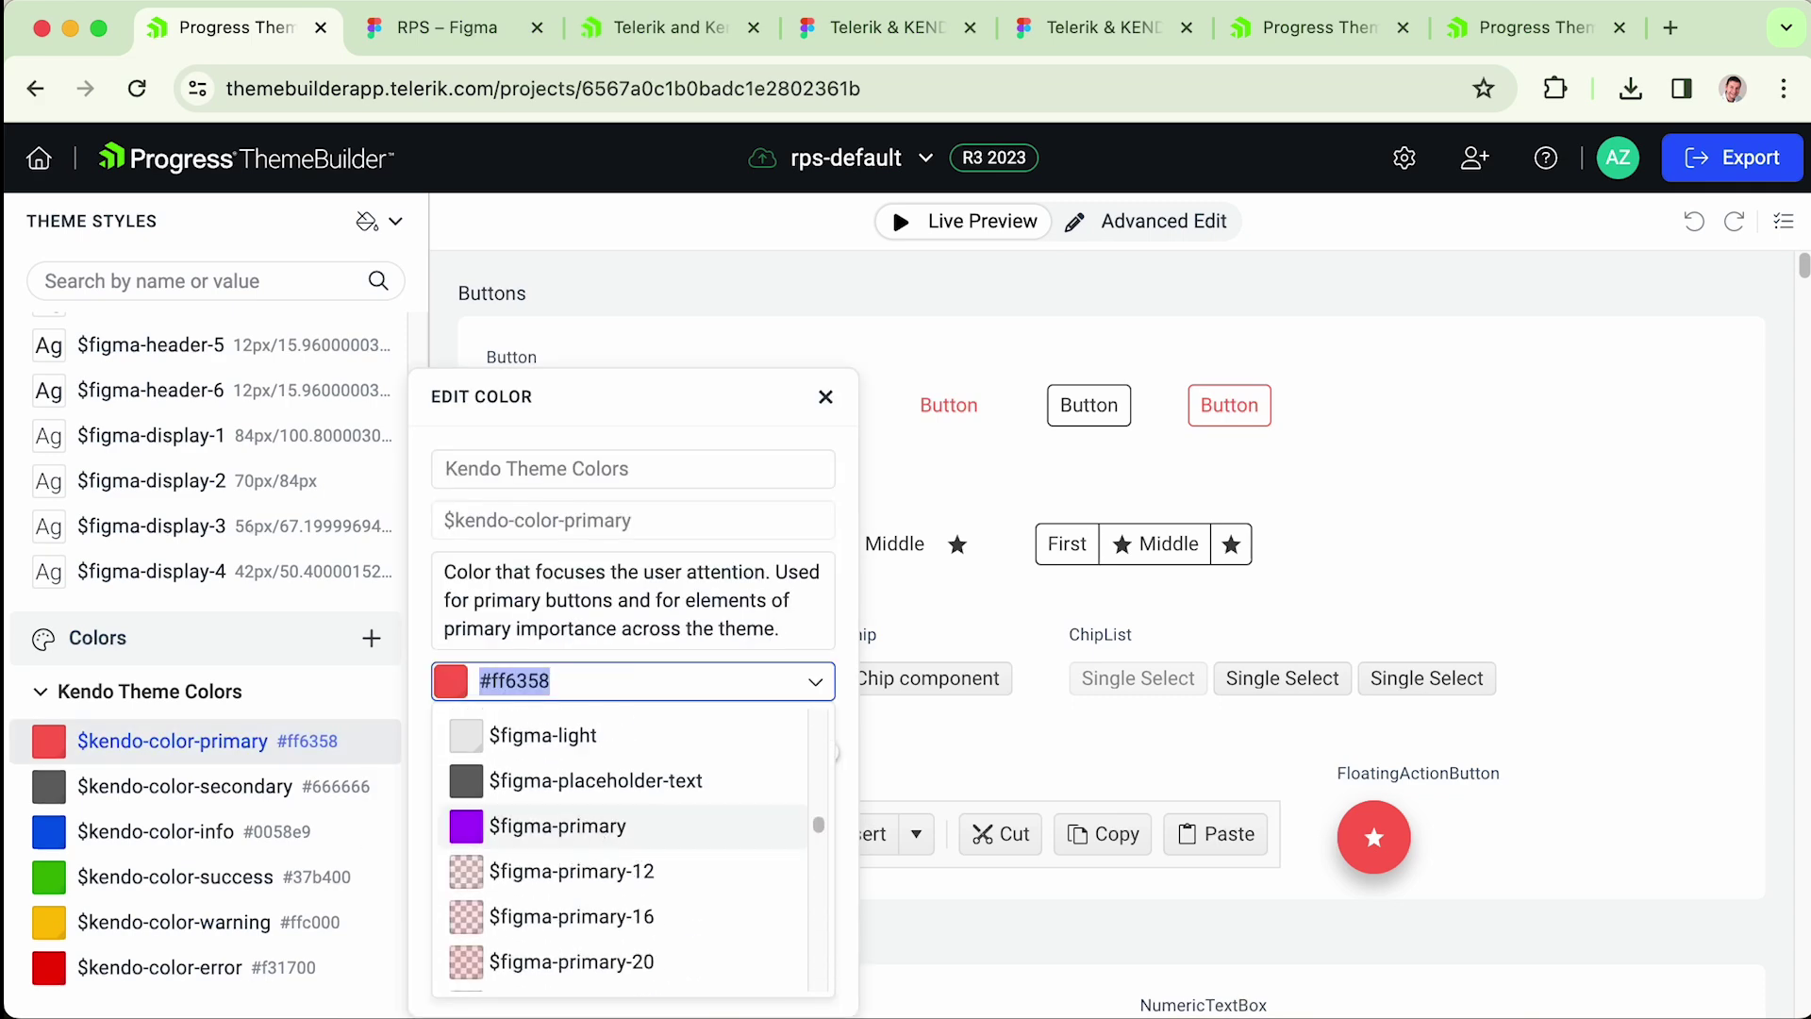
click(593, 825)
click(1801, 271)
drag(1801, 262, 1802, 265)
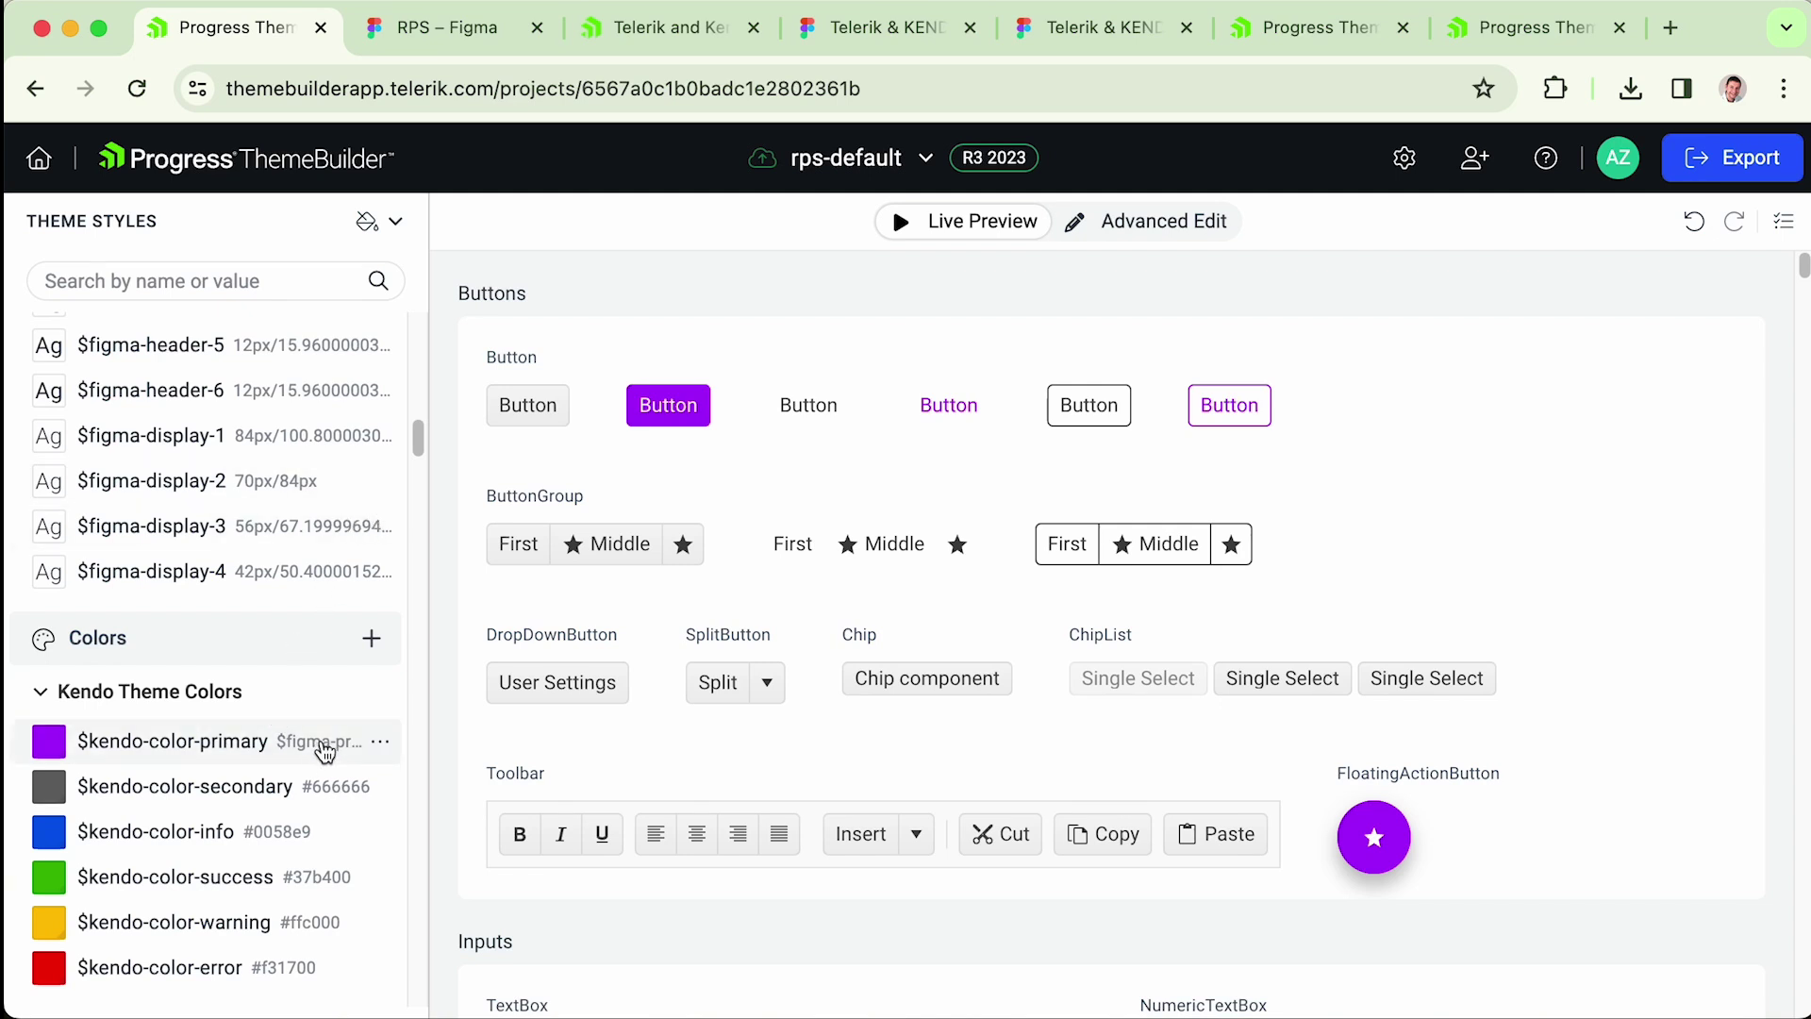
- Back in Figma, set the $primary colour style to red FF0000
click(1130, 30)
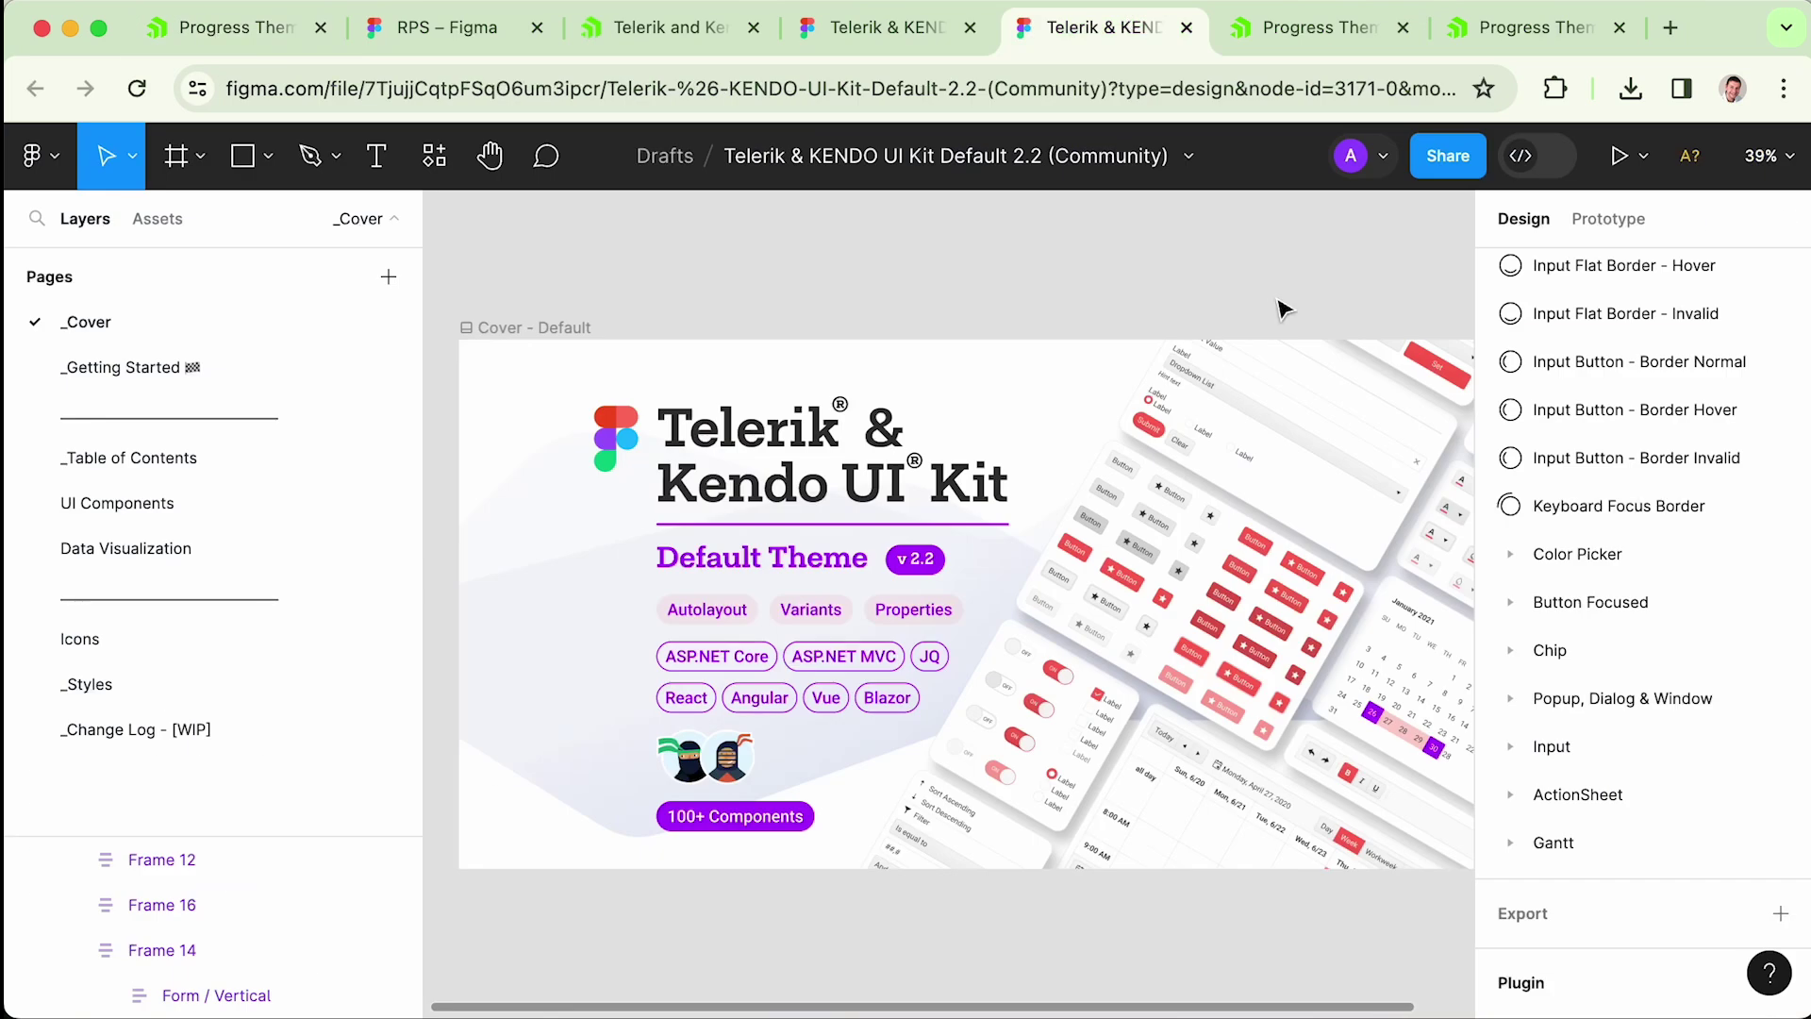
click(218, 34)
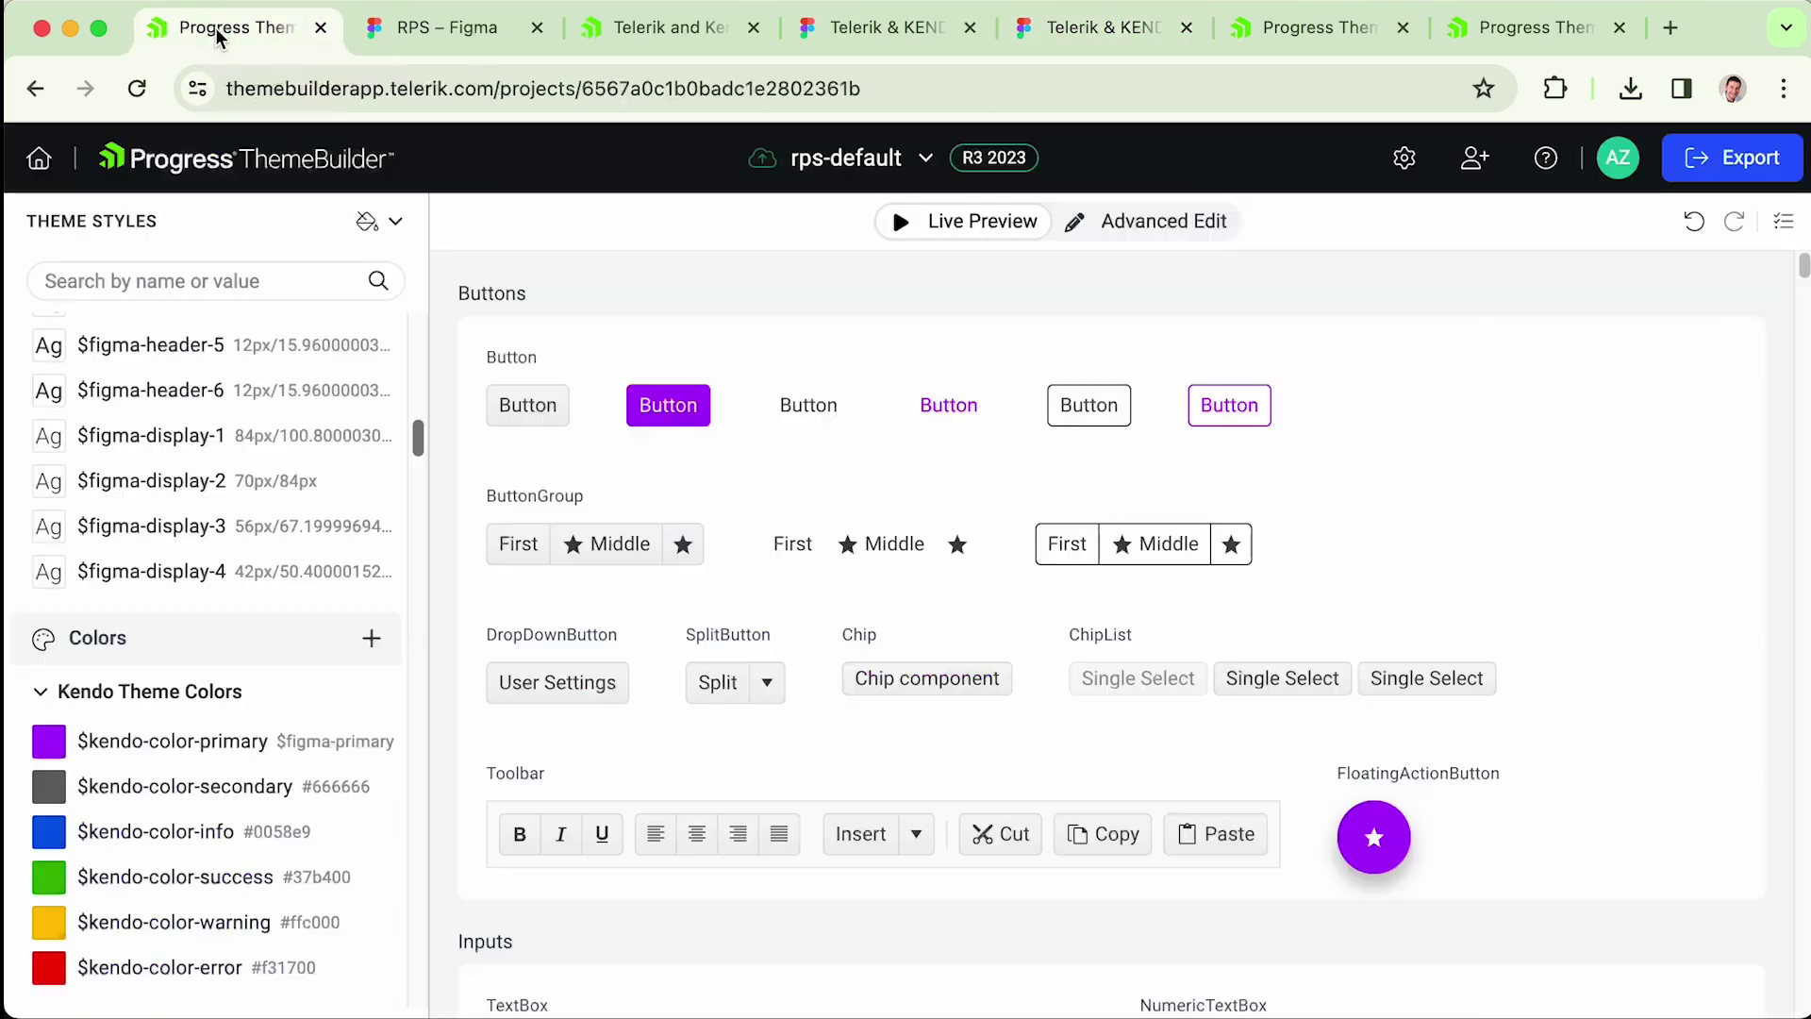
click(1082, 29)
scroll(1554, 552, up, 10)
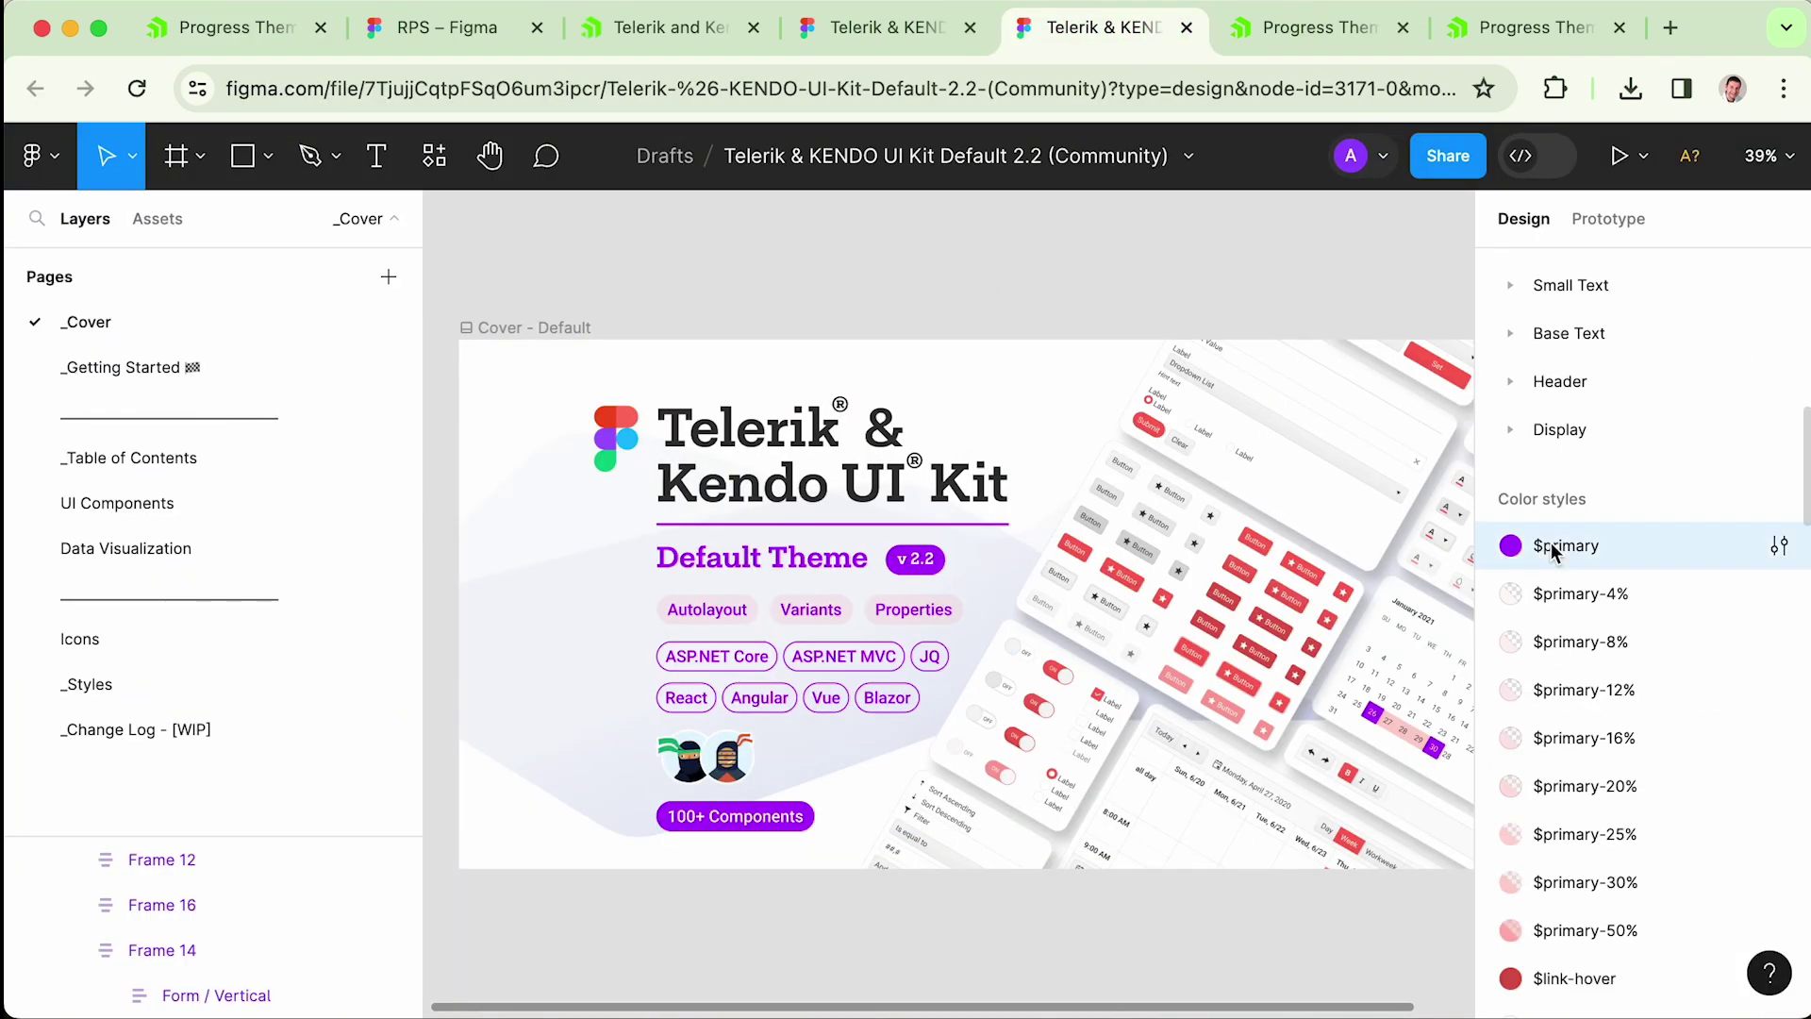
click(1777, 546)
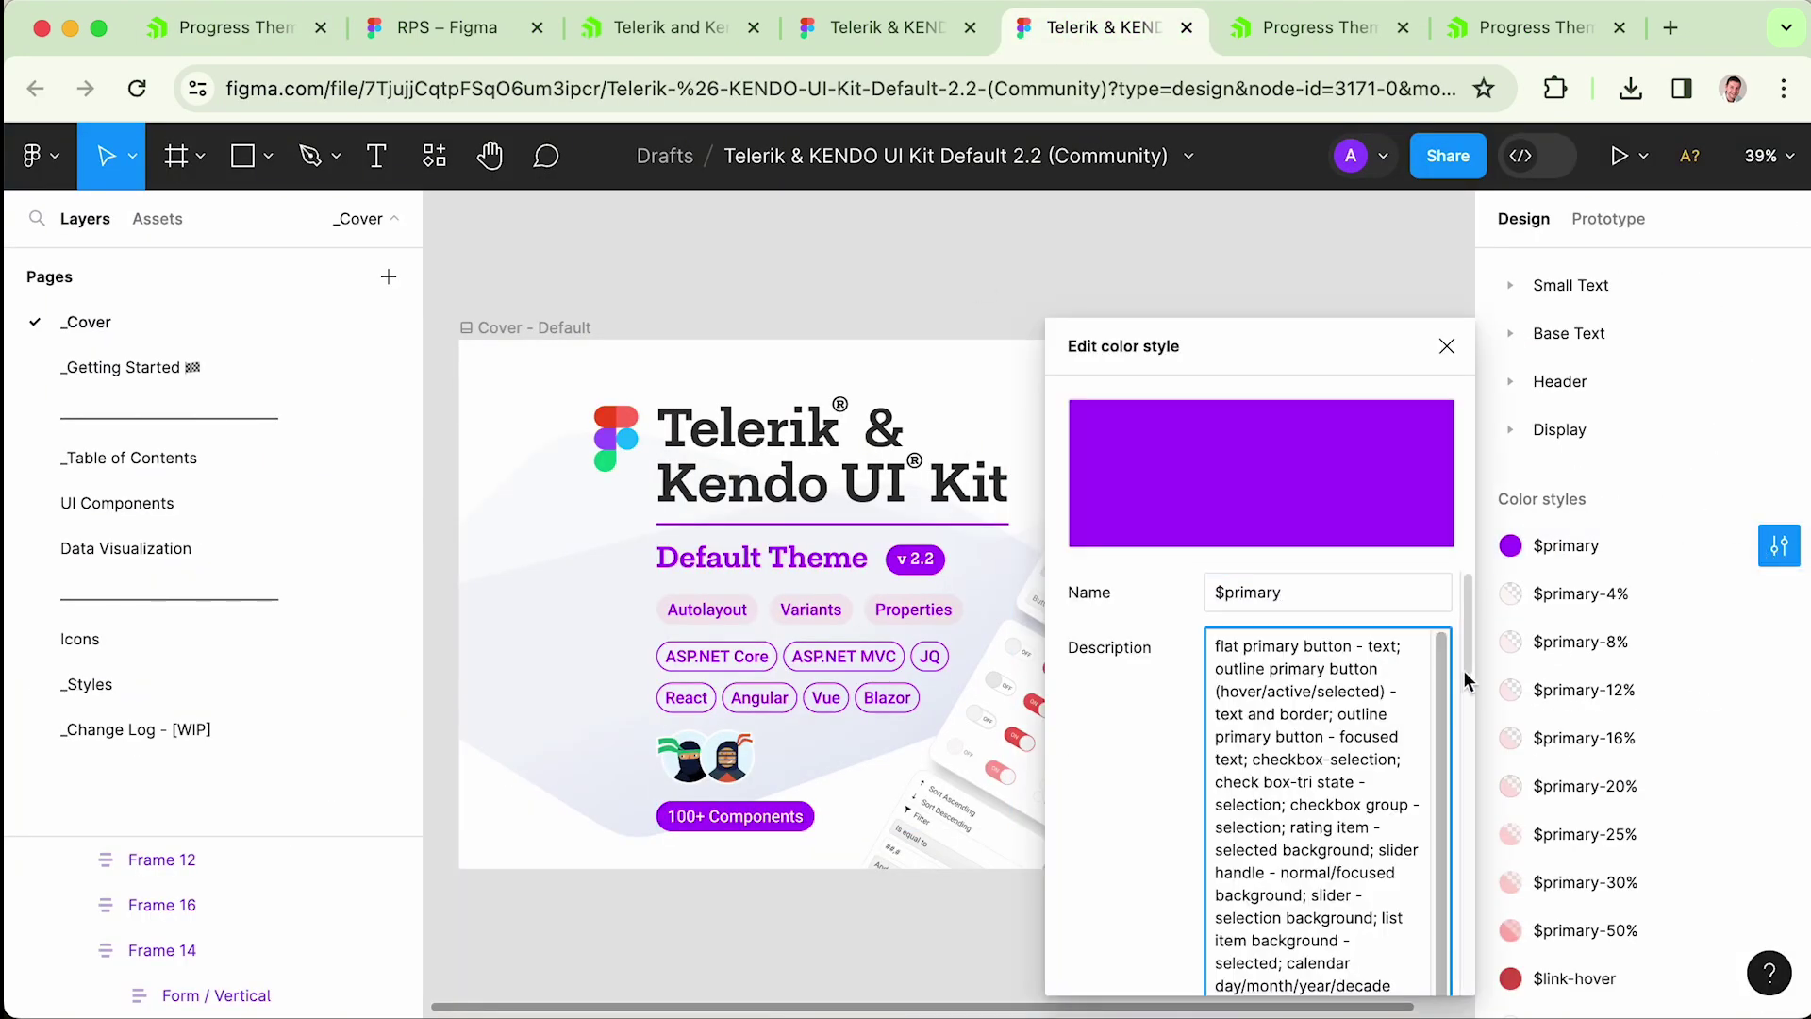
drag(1467, 644, 1471, 971)
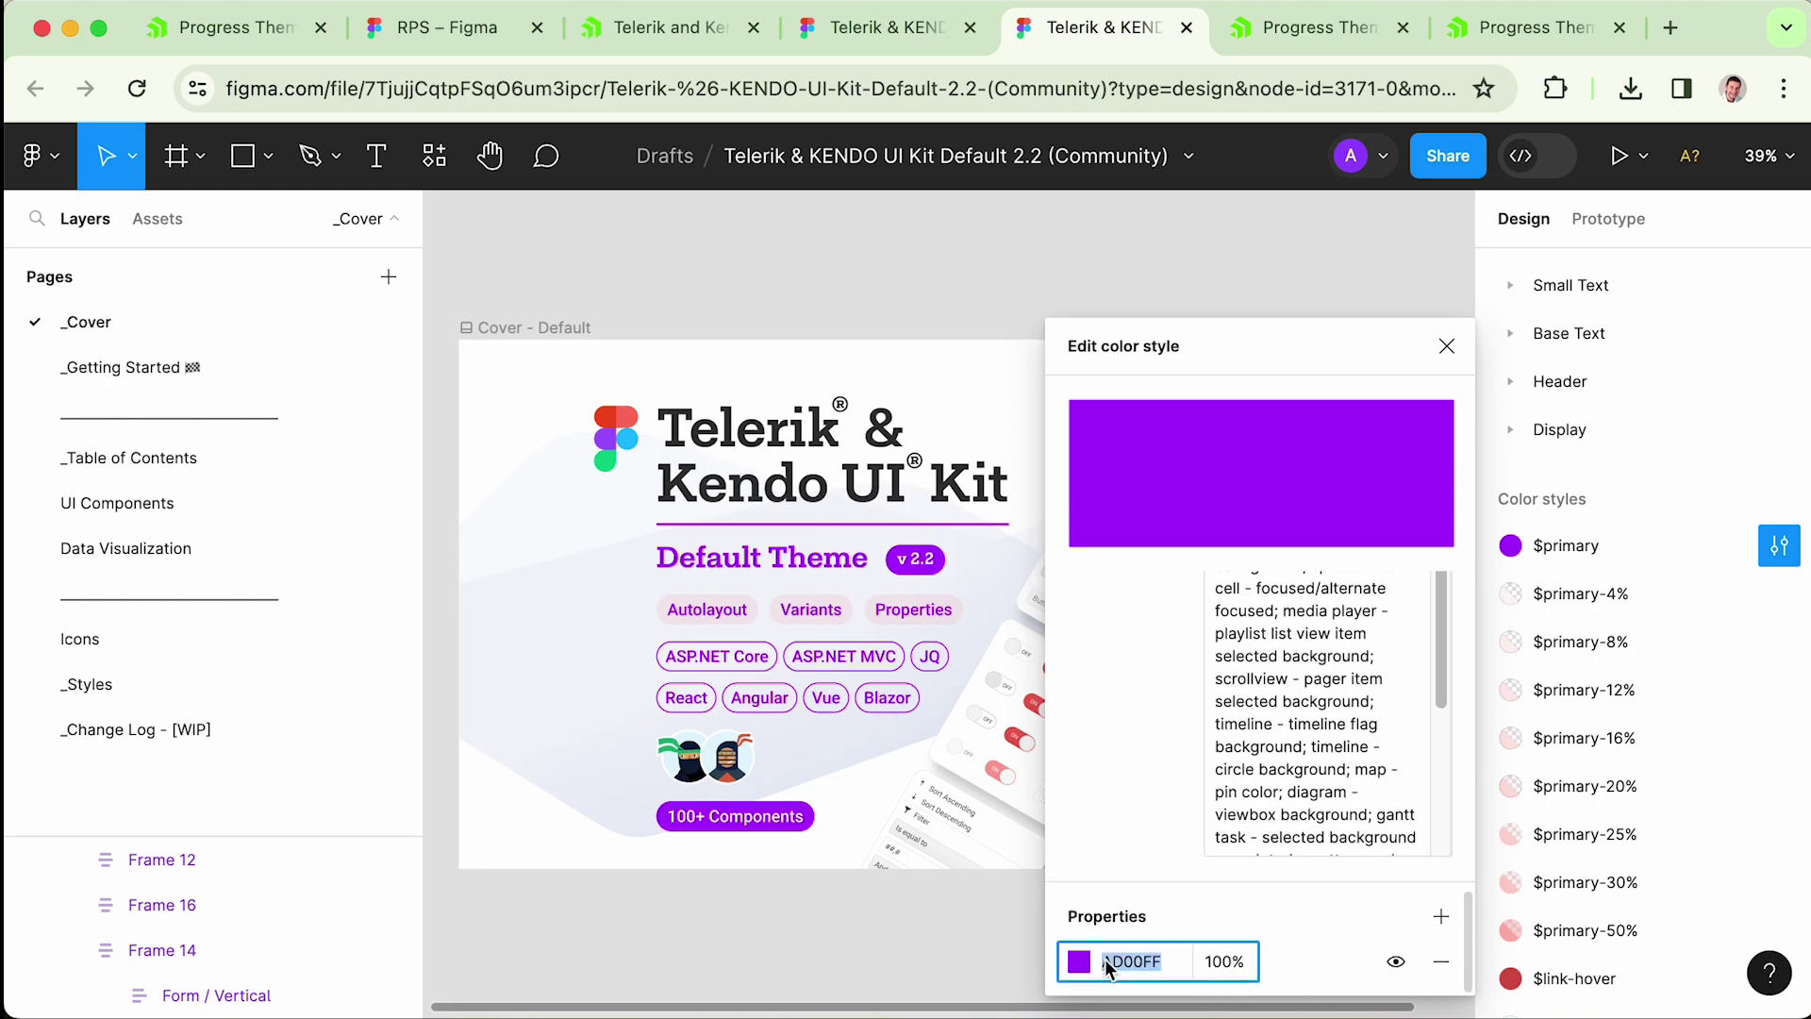
click(1078, 961)
click(877, 676)
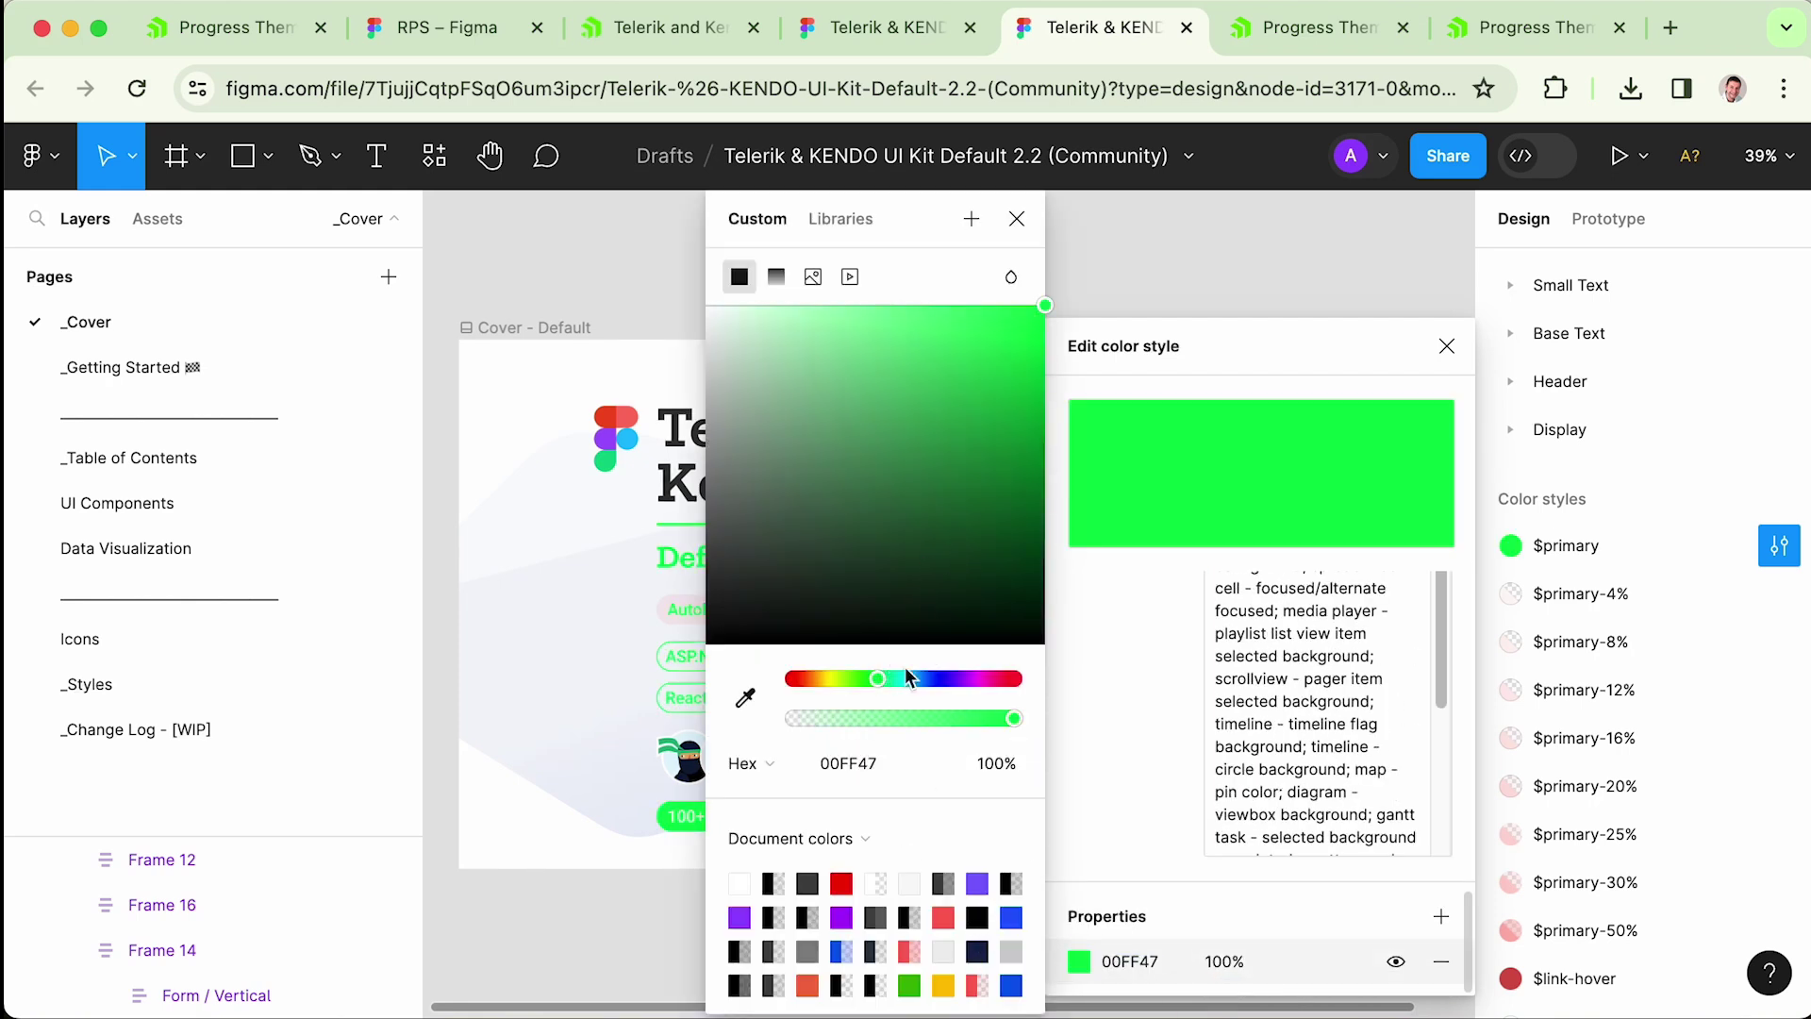
text(FF0000)
key(Return)
click(1169, 304)
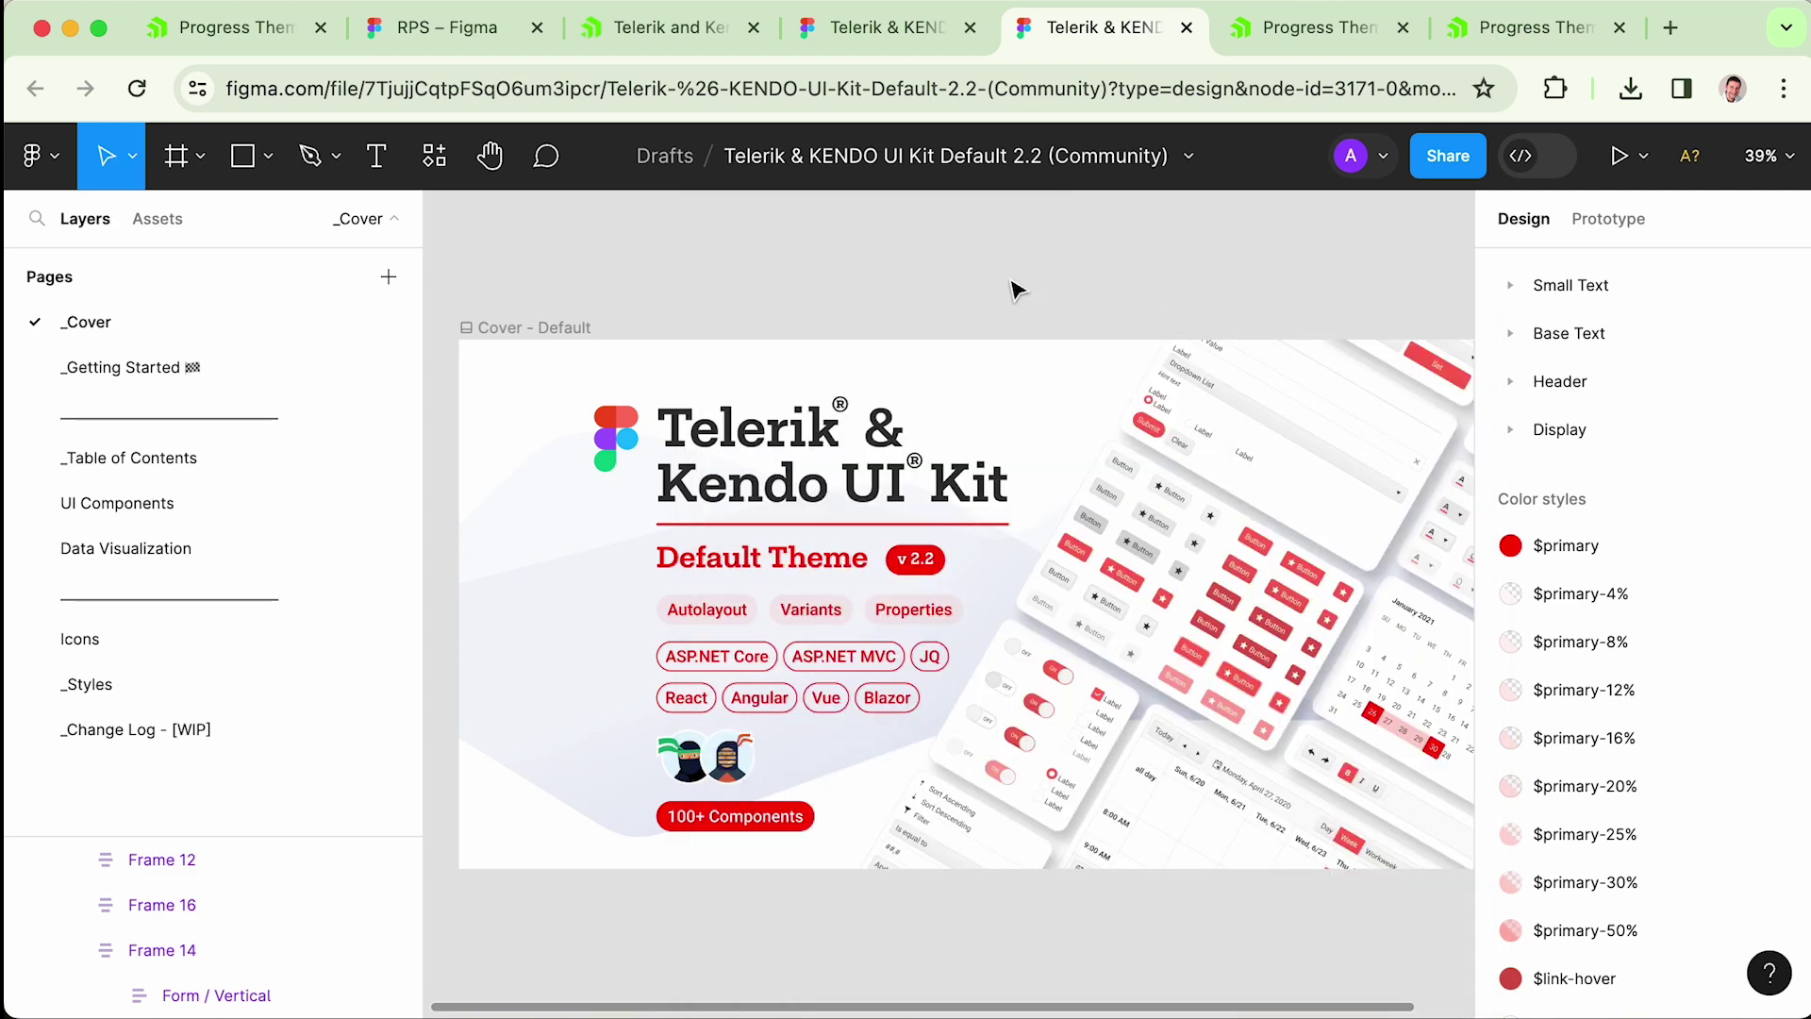
- Export the colour style to rps-default after browser login, then open that project in ThemeBuilder
click(38, 156)
mouse_move(226, 613)
mouse_move(477, 635)
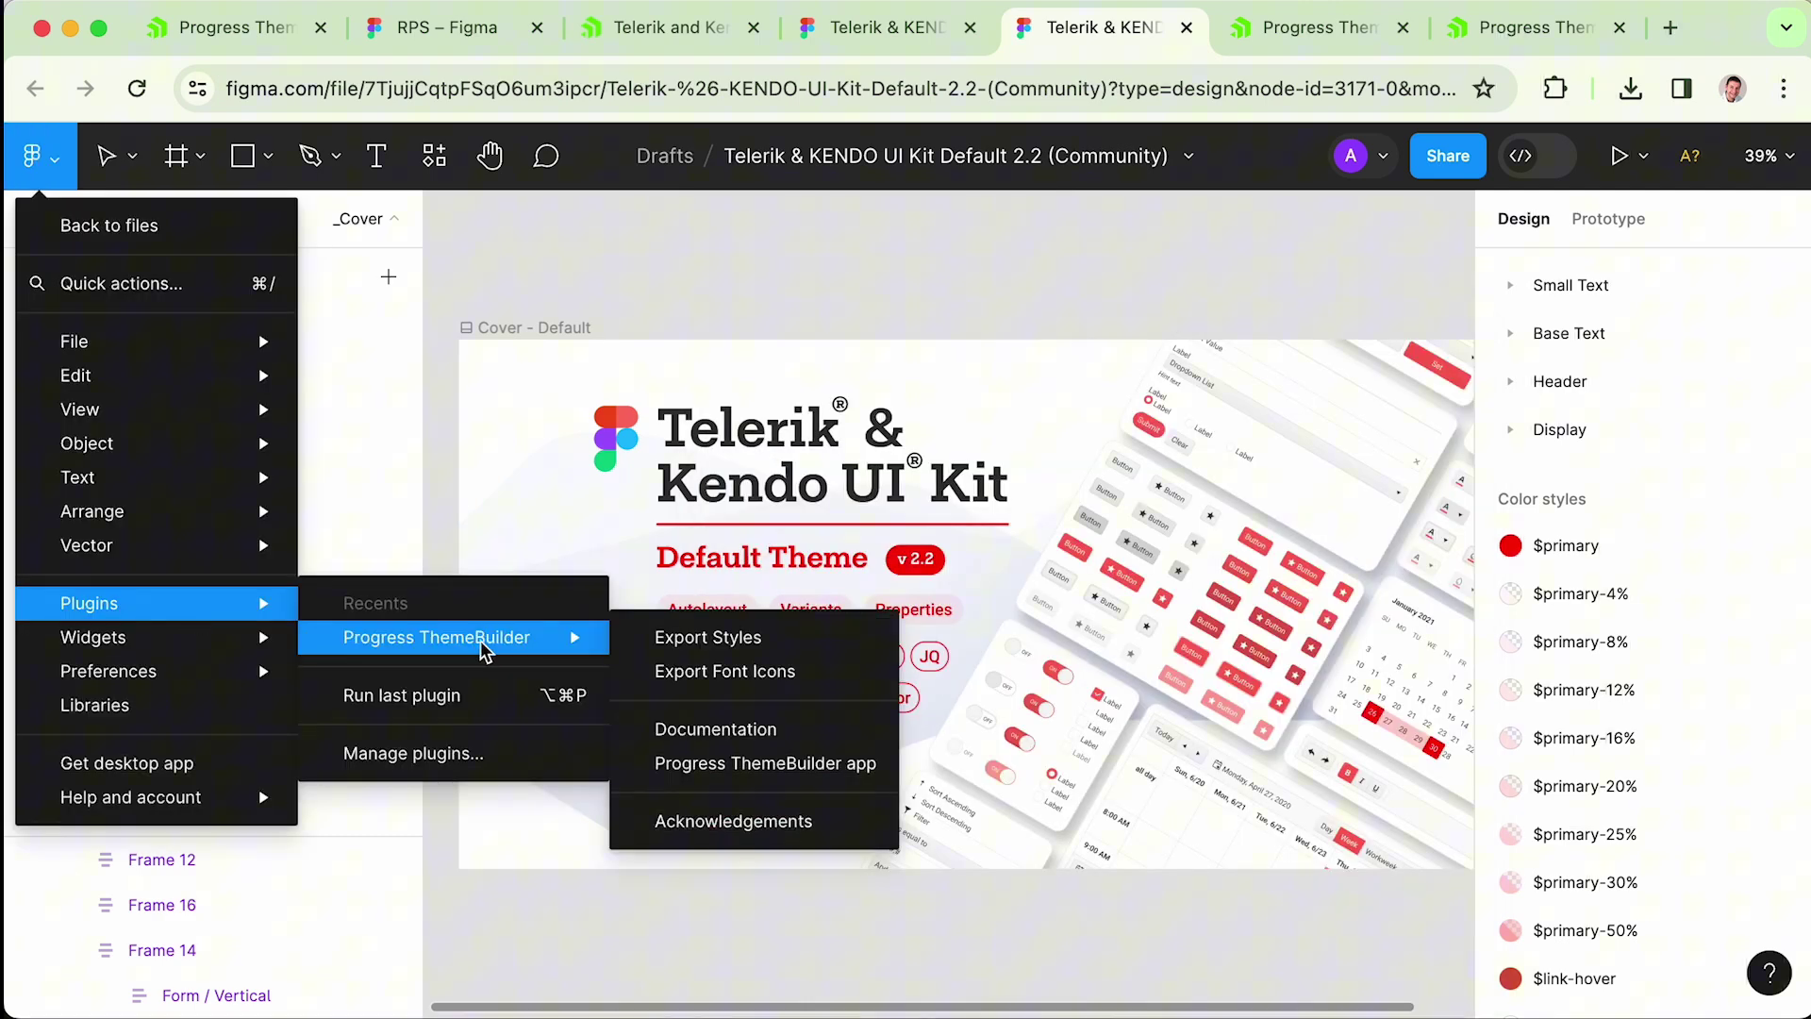
click(714, 636)
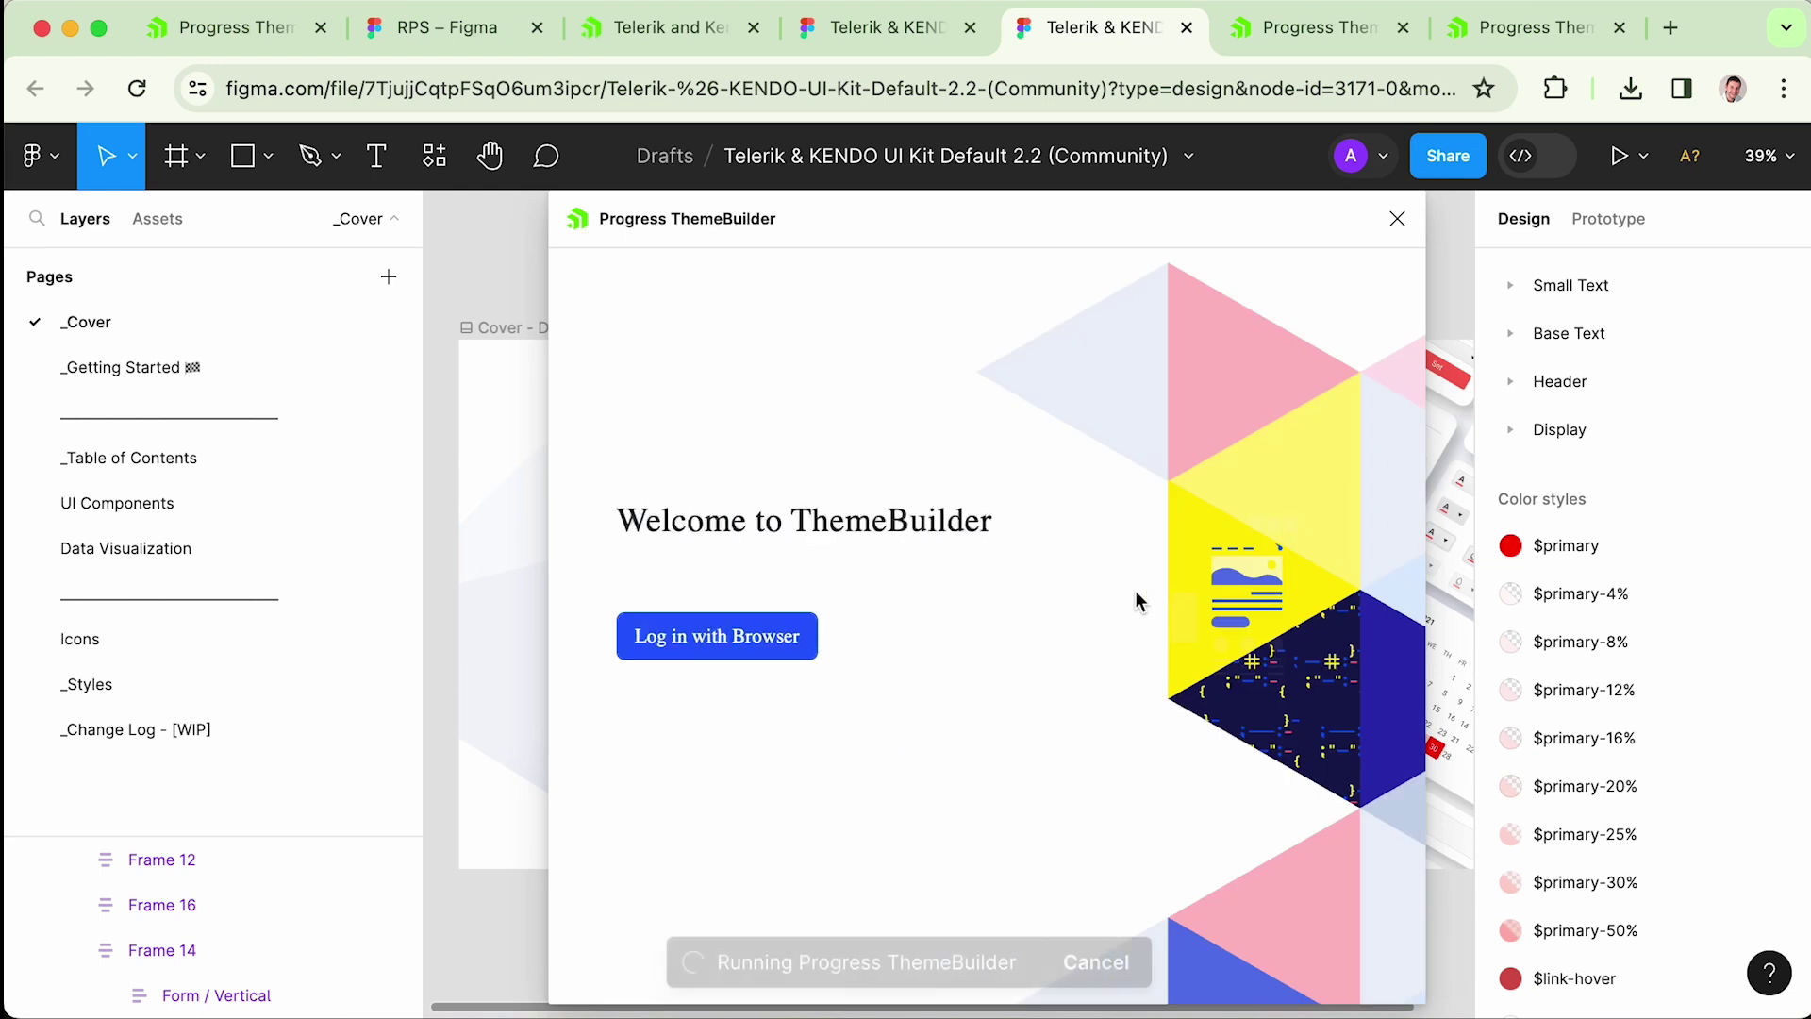
click(805, 651)
click(1321, 952)
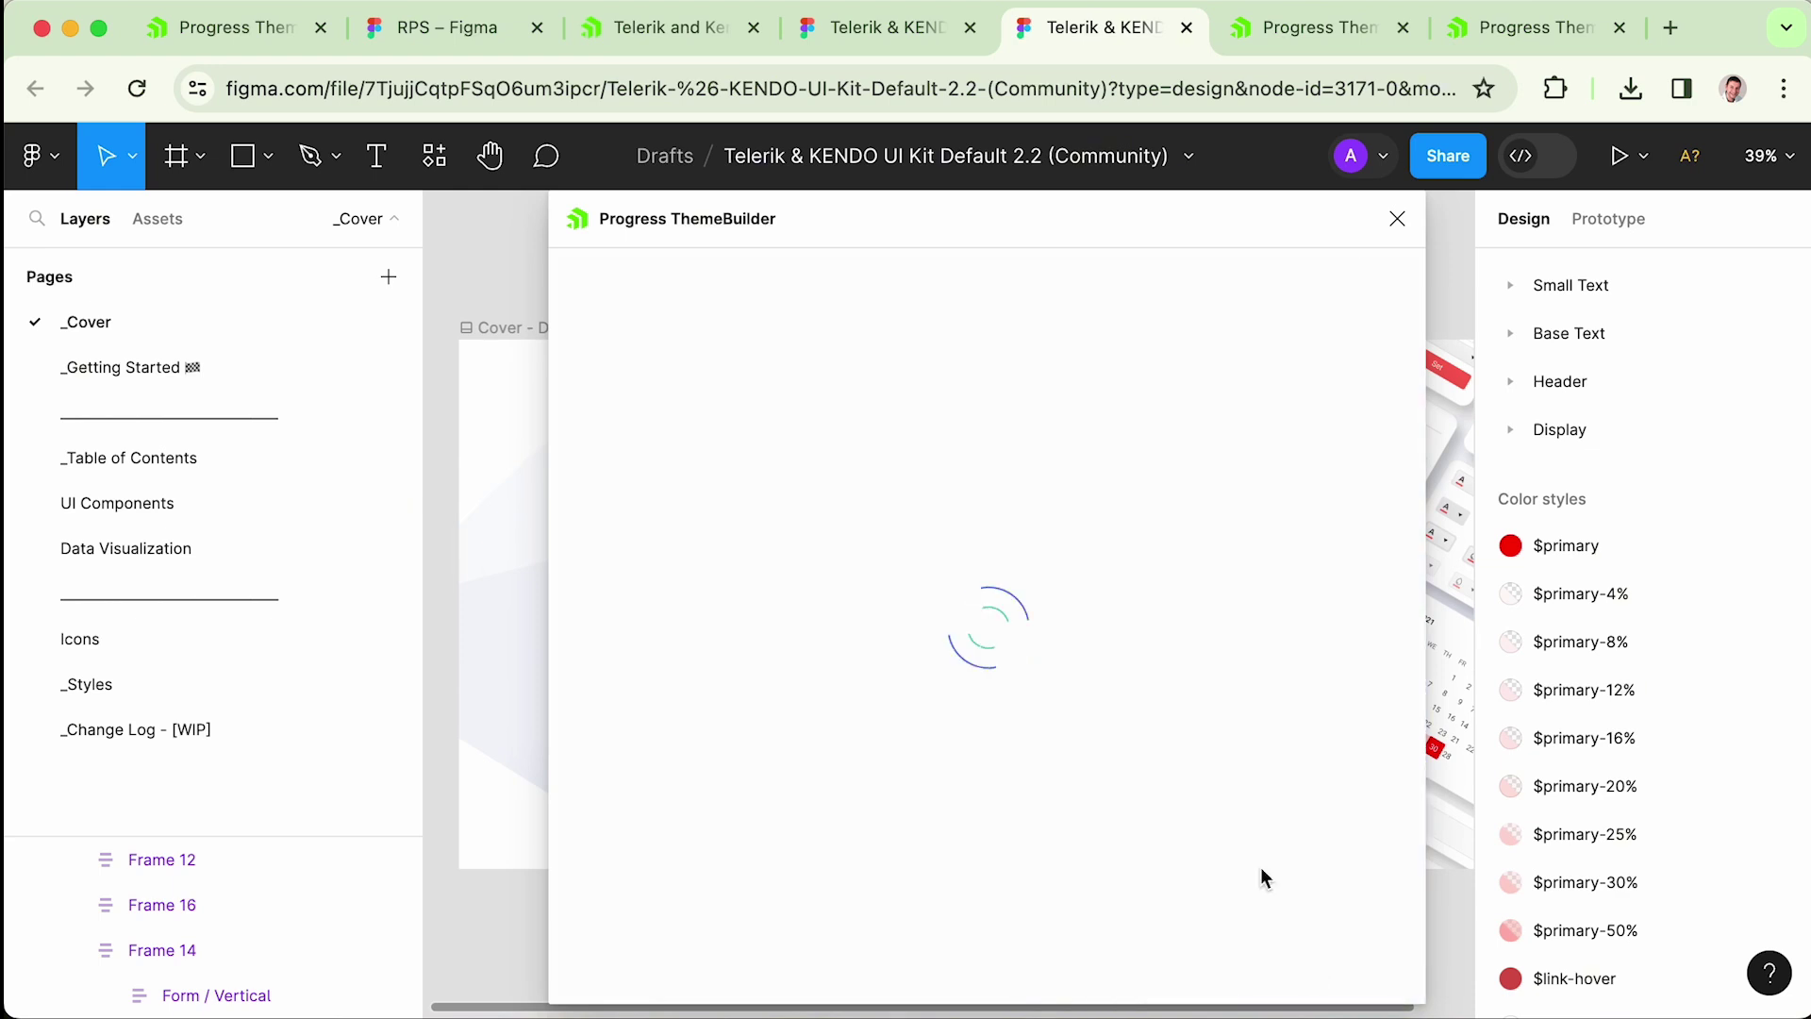
click(1320, 972)
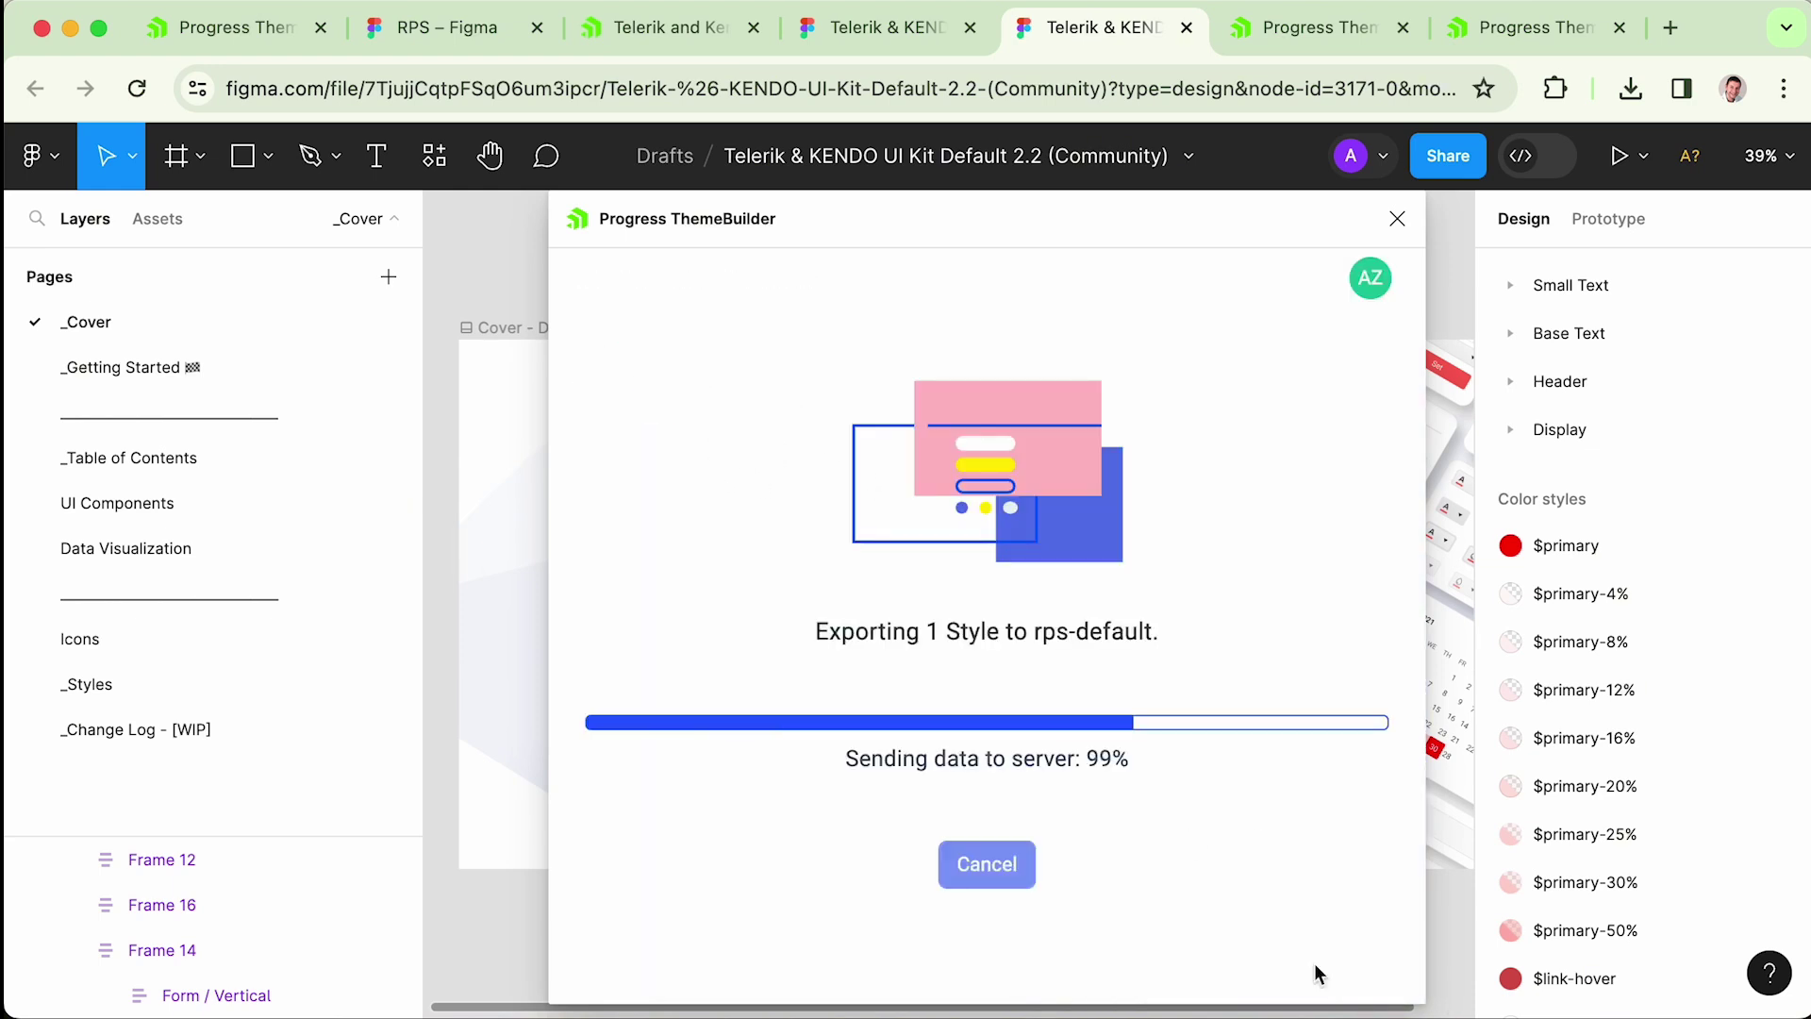
click(234, 34)
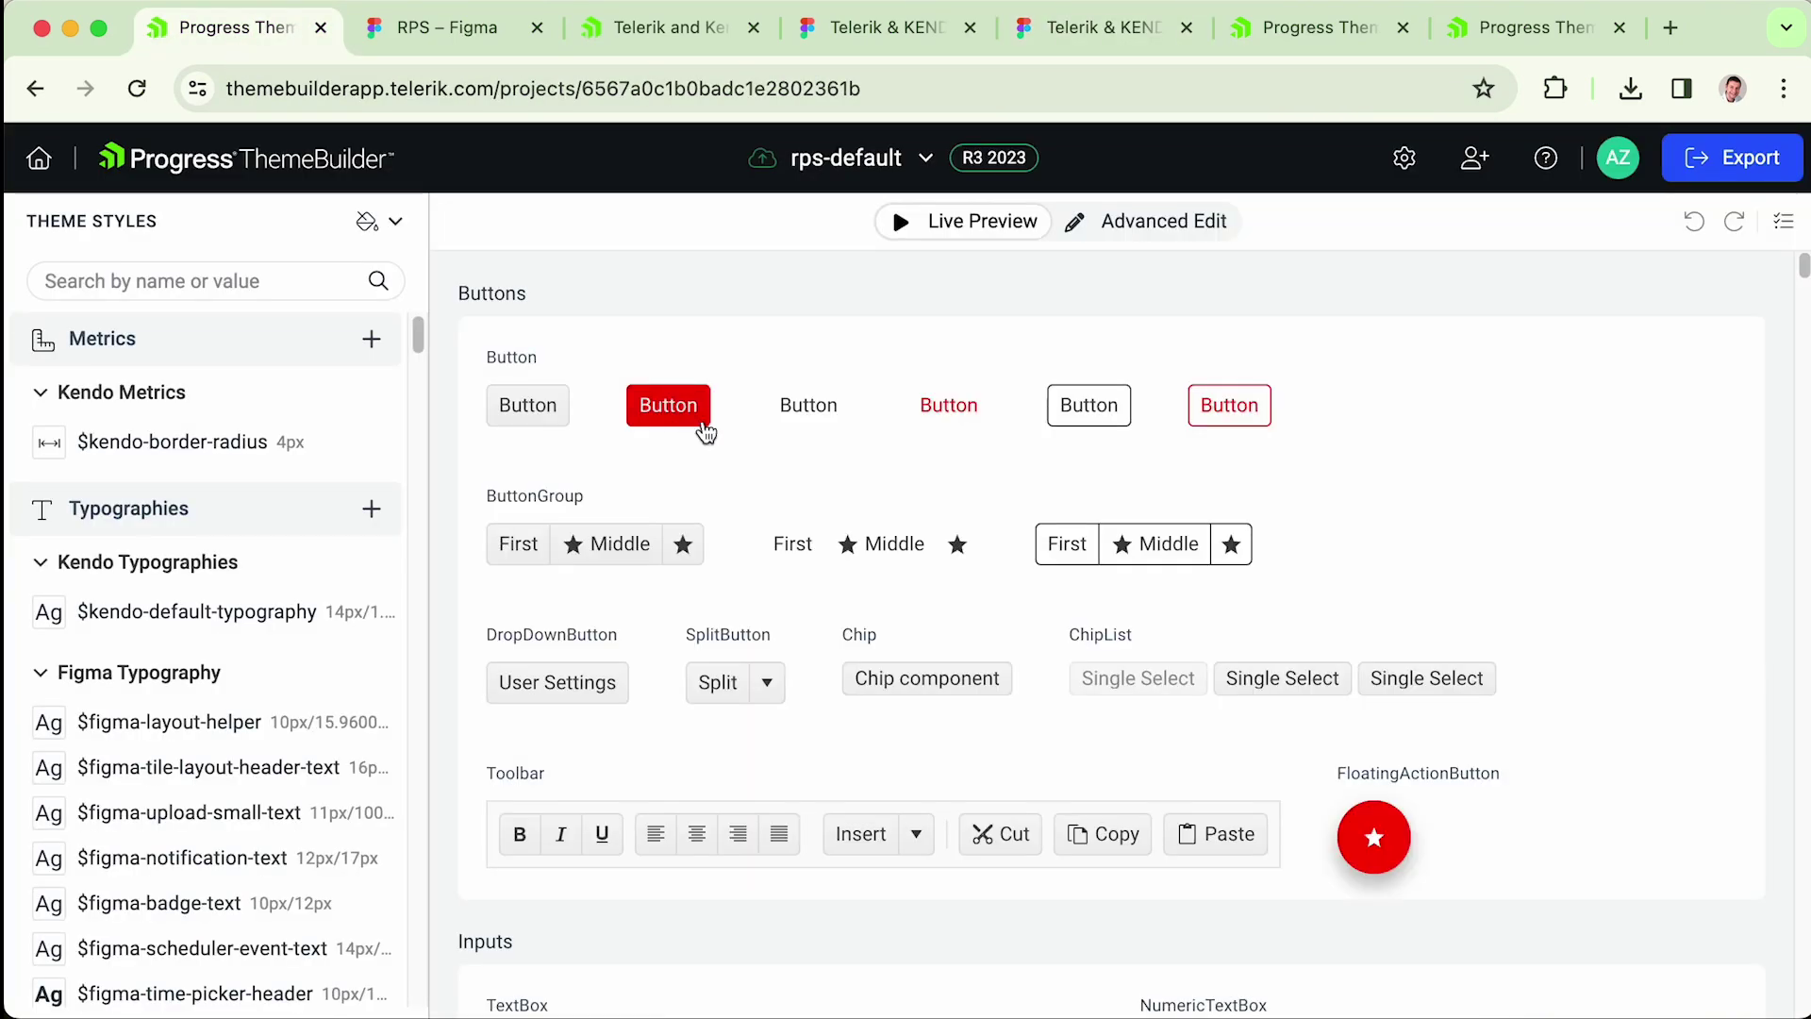
drag(421, 341, 403, 453)
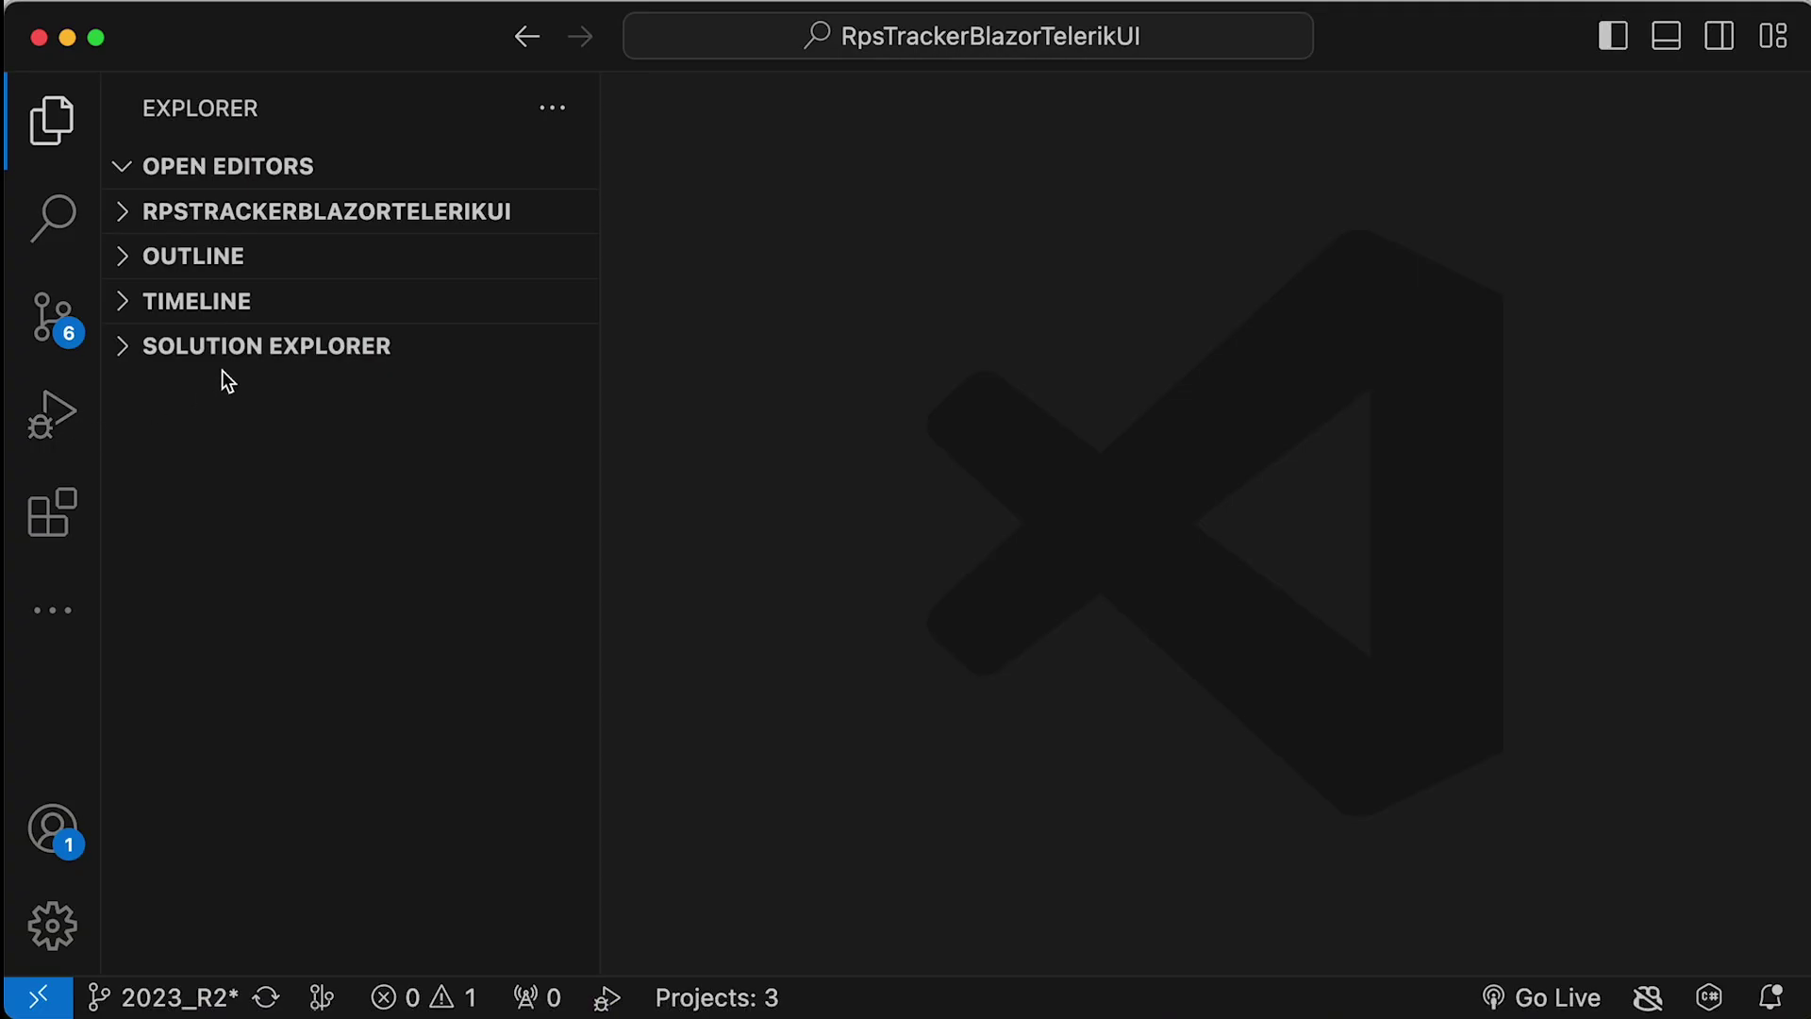
- Start a new debug instance of RPS.Web.Server from the Solution Explorer
click(131, 349)
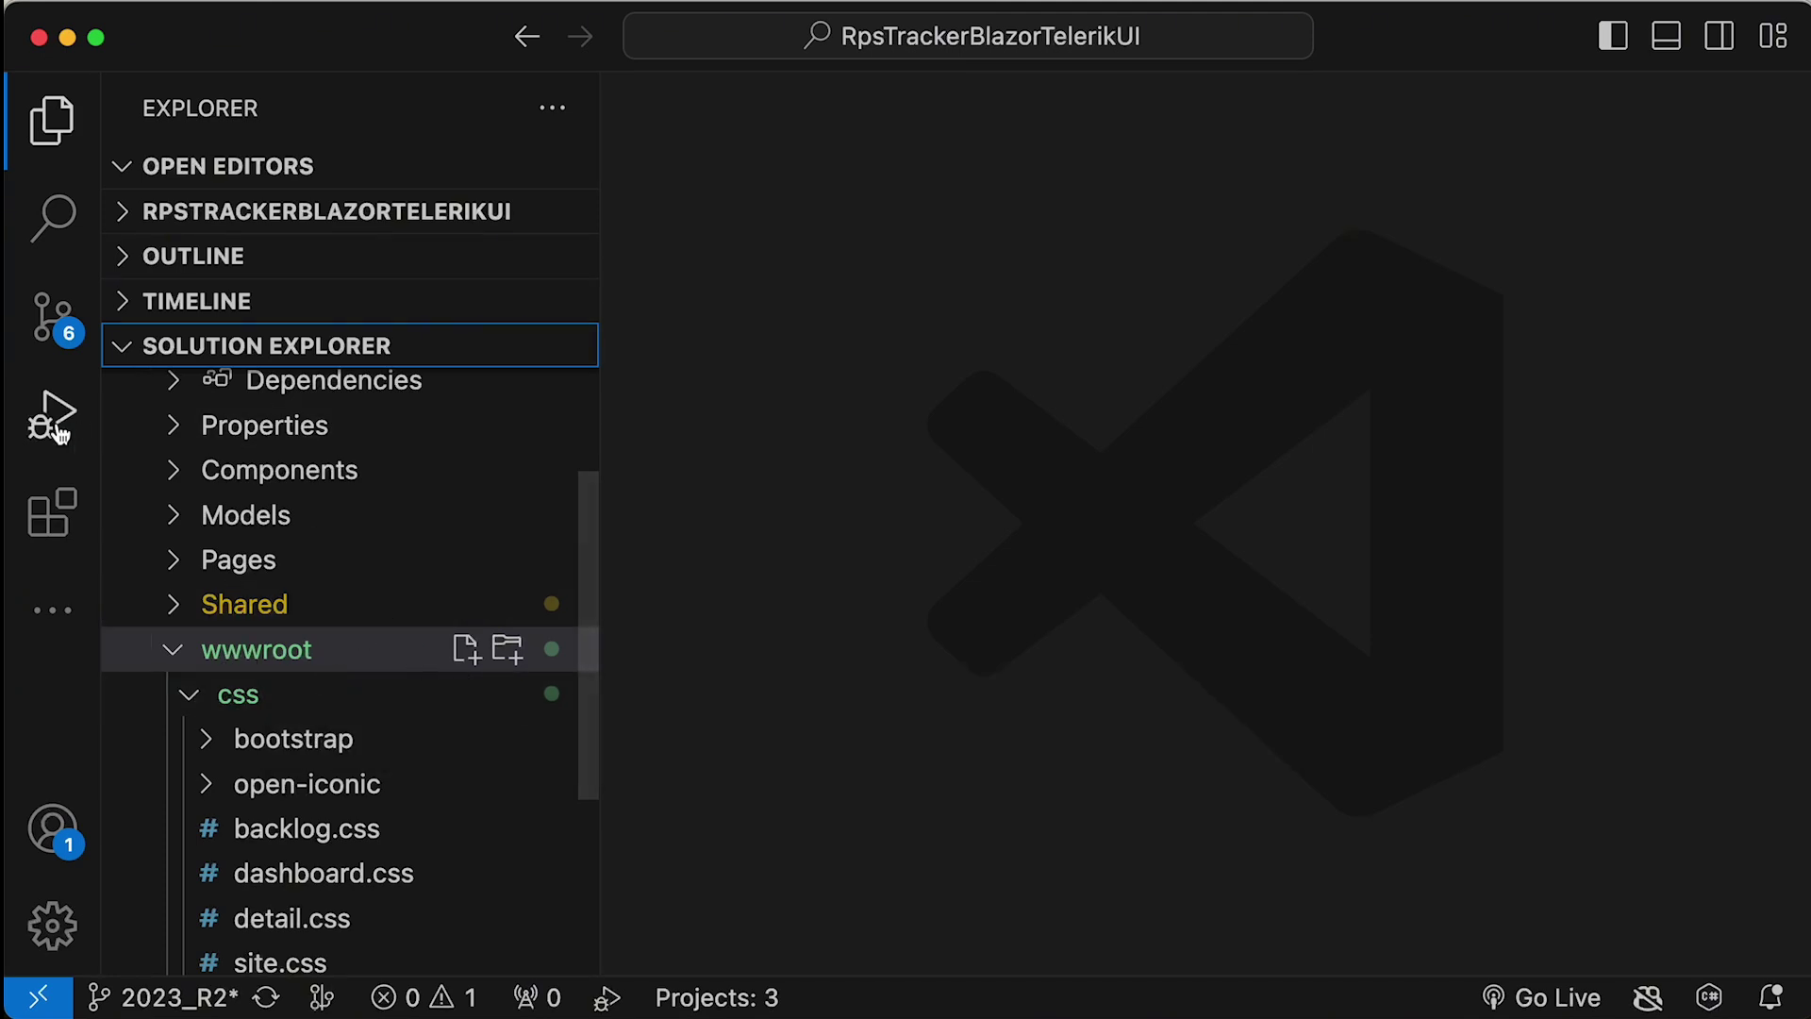
click(52, 512)
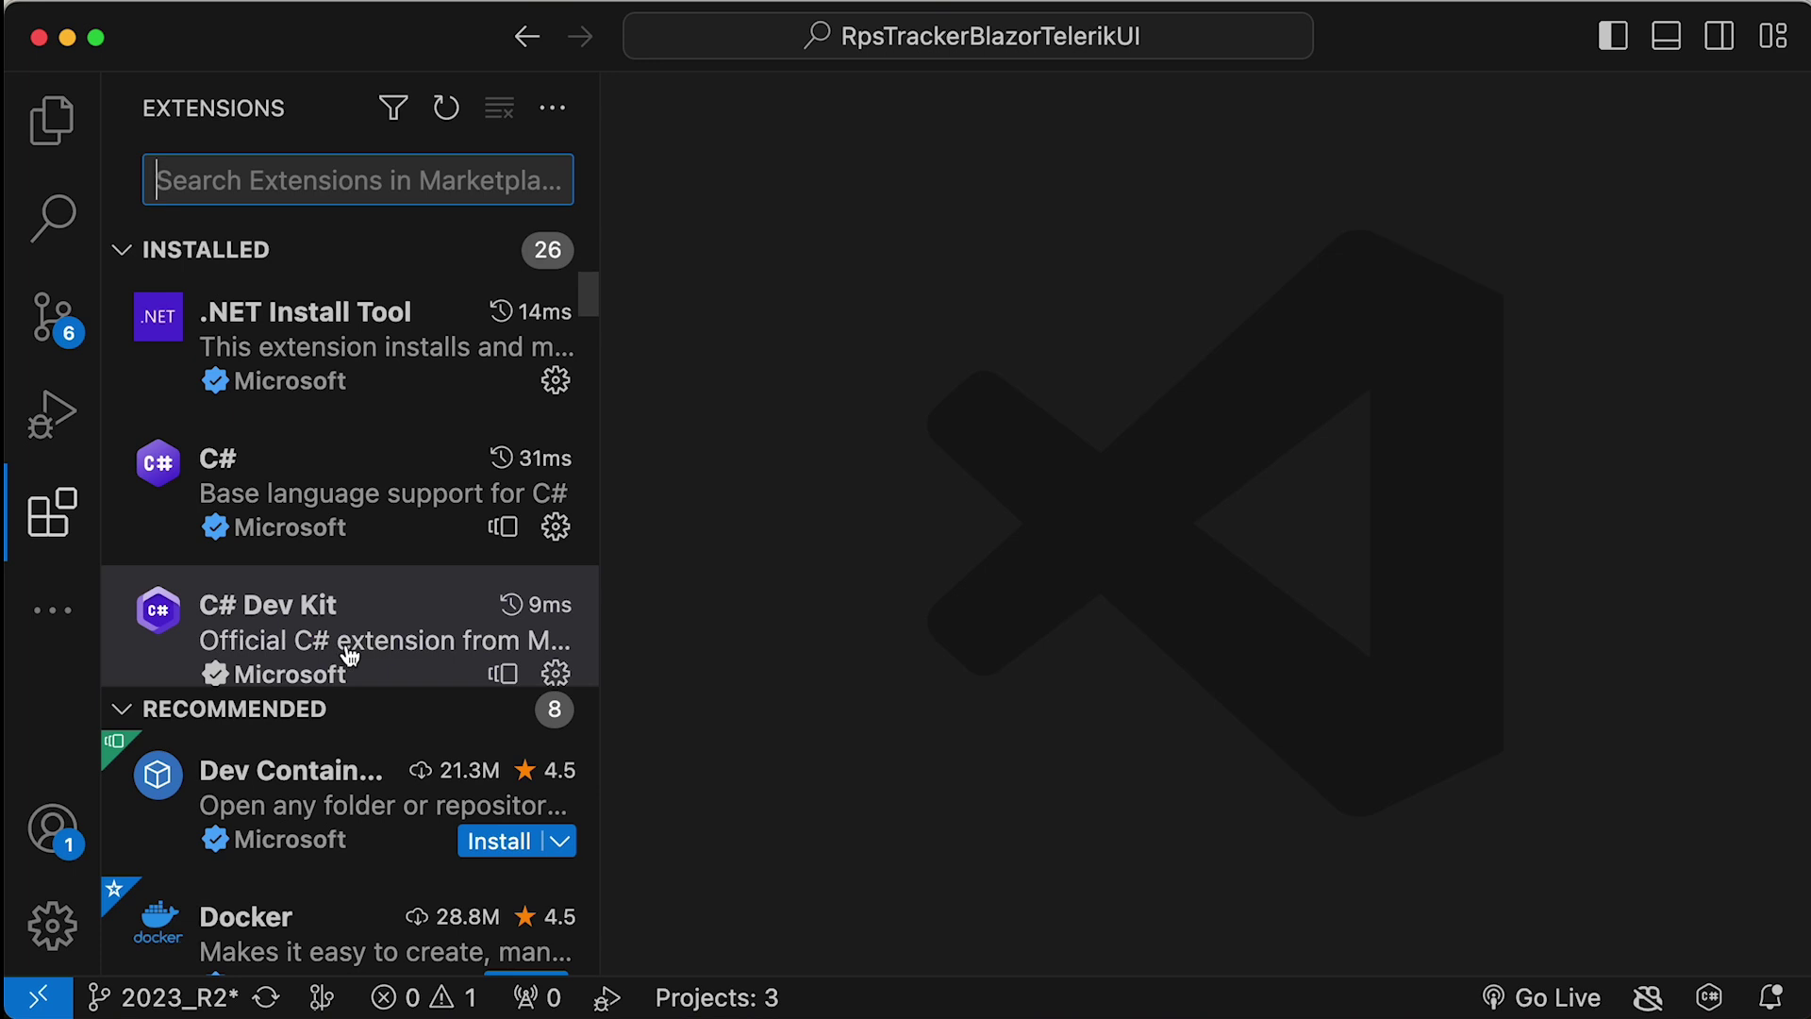
click(49, 139)
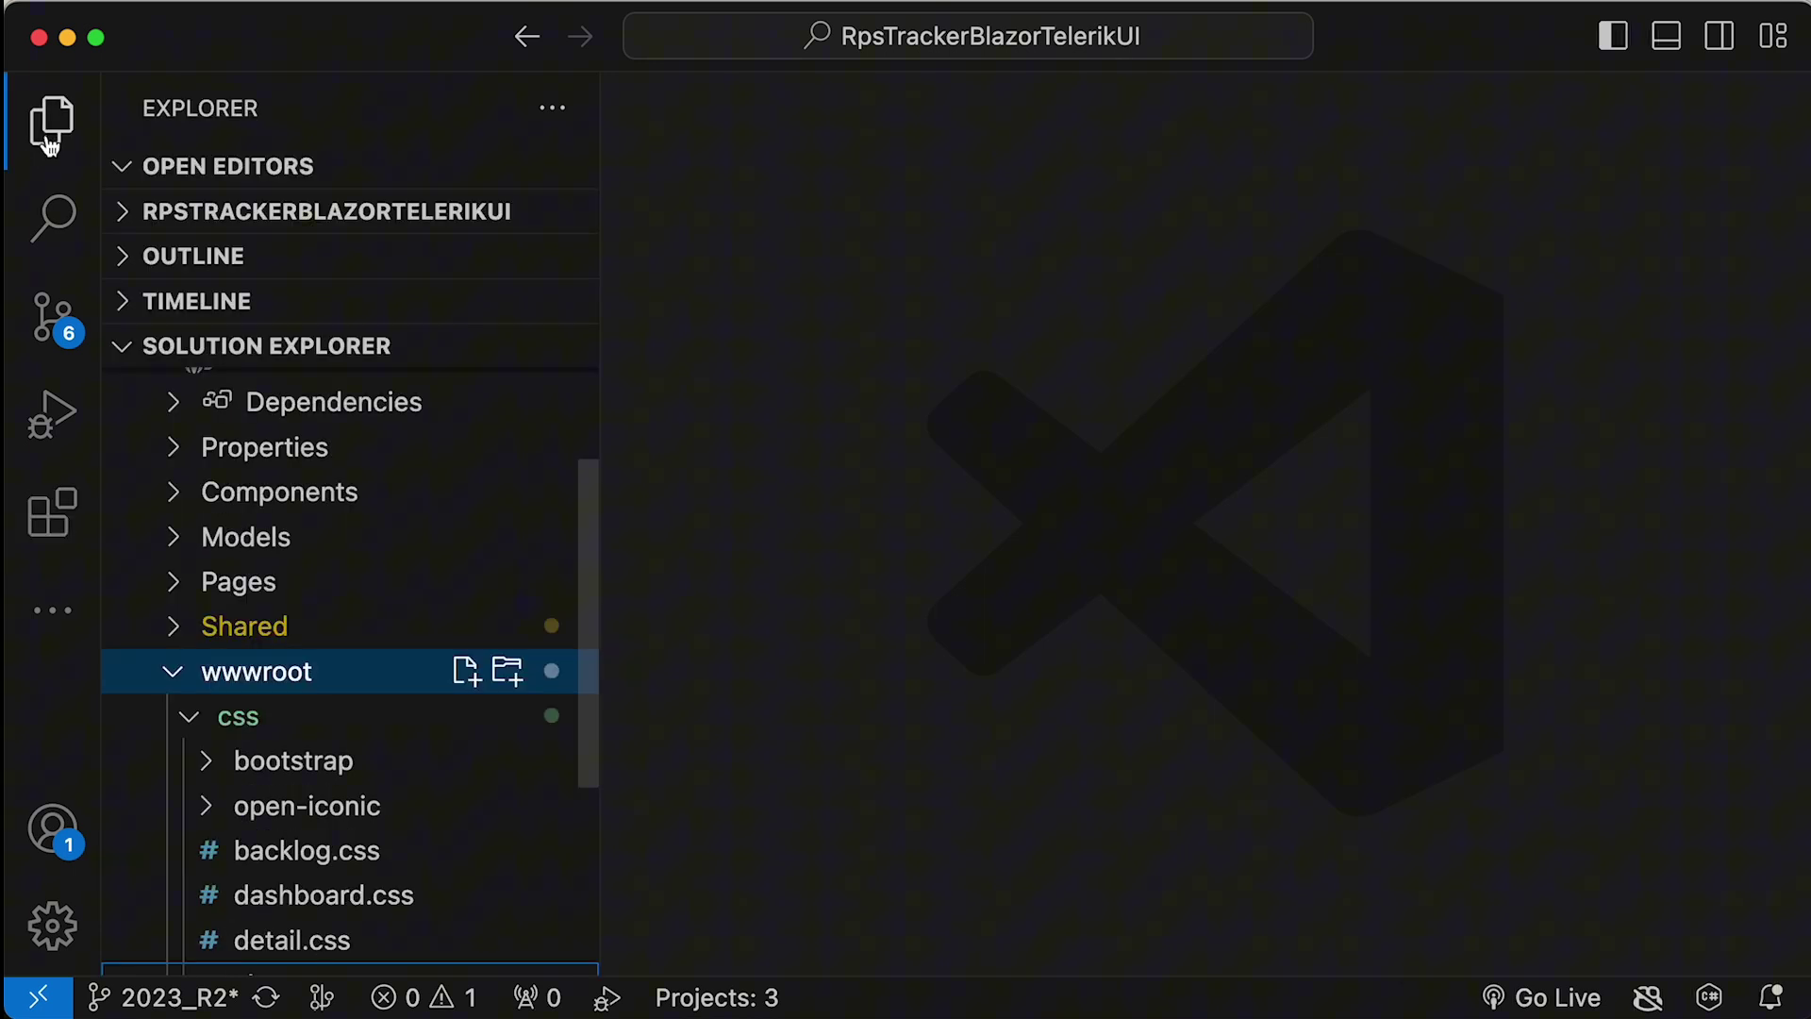
click(124, 347)
click(124, 347)
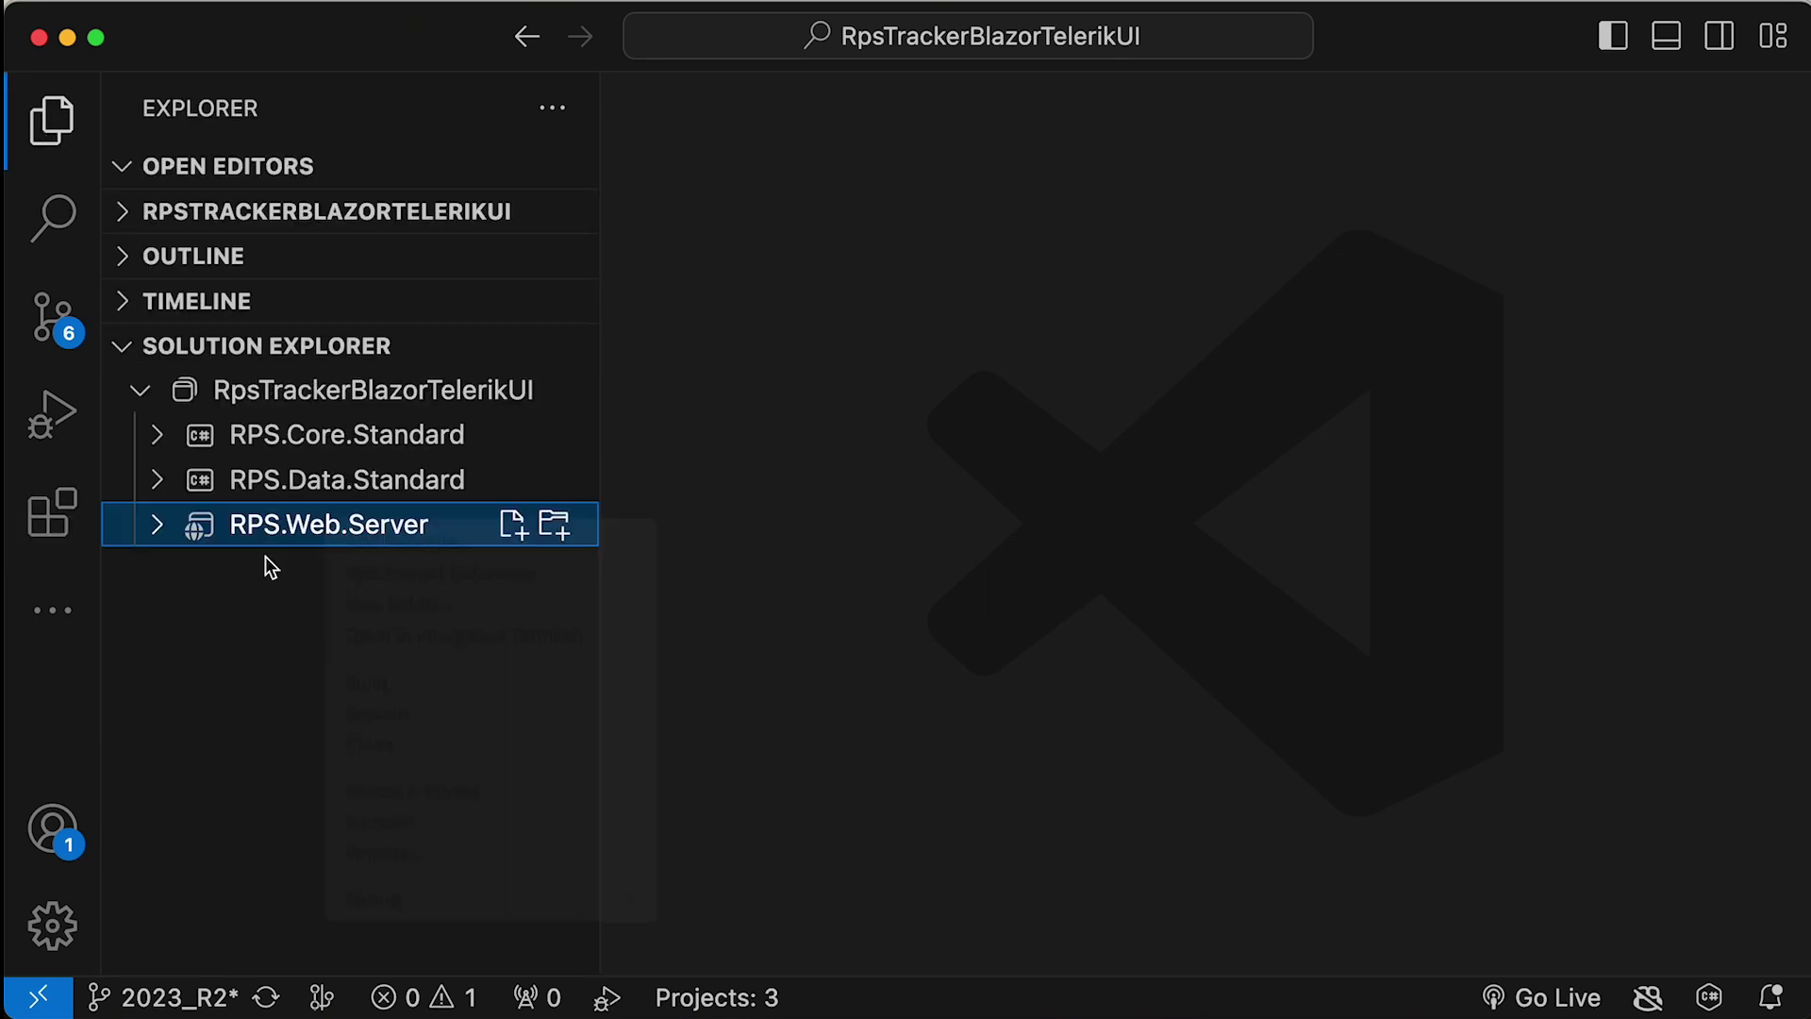
right_click(326, 389)
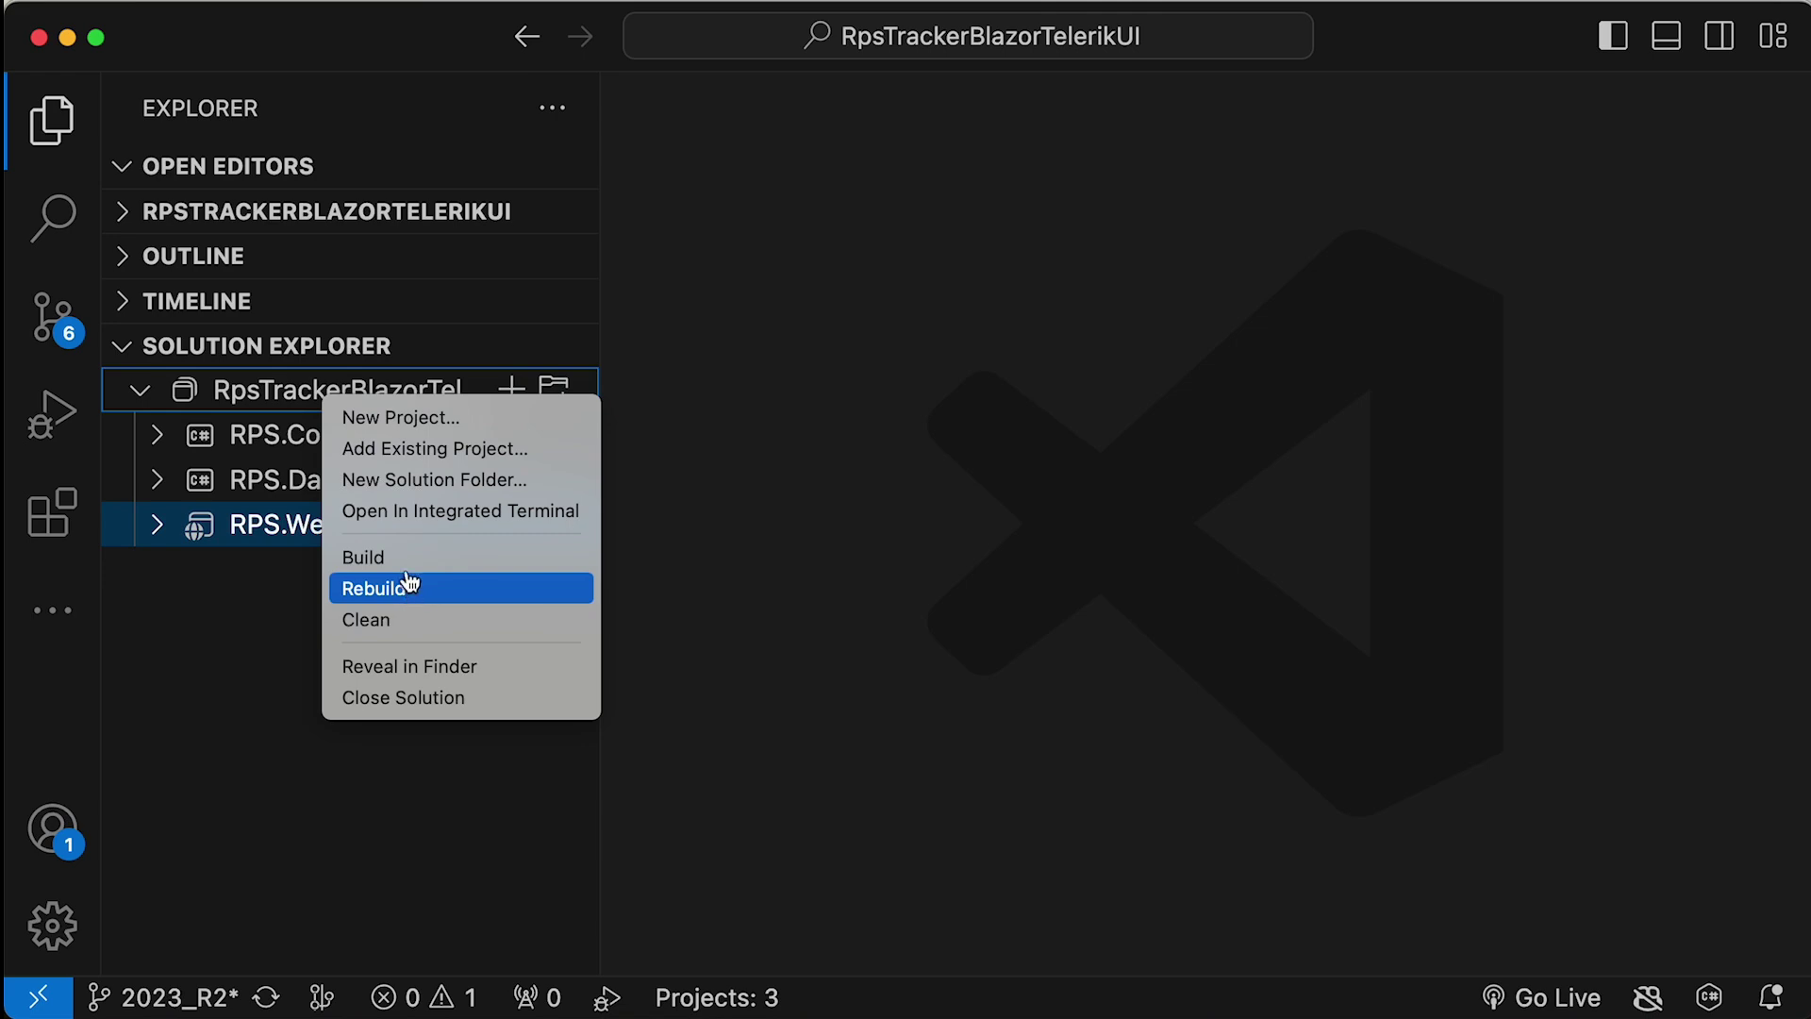
right_click(265, 526)
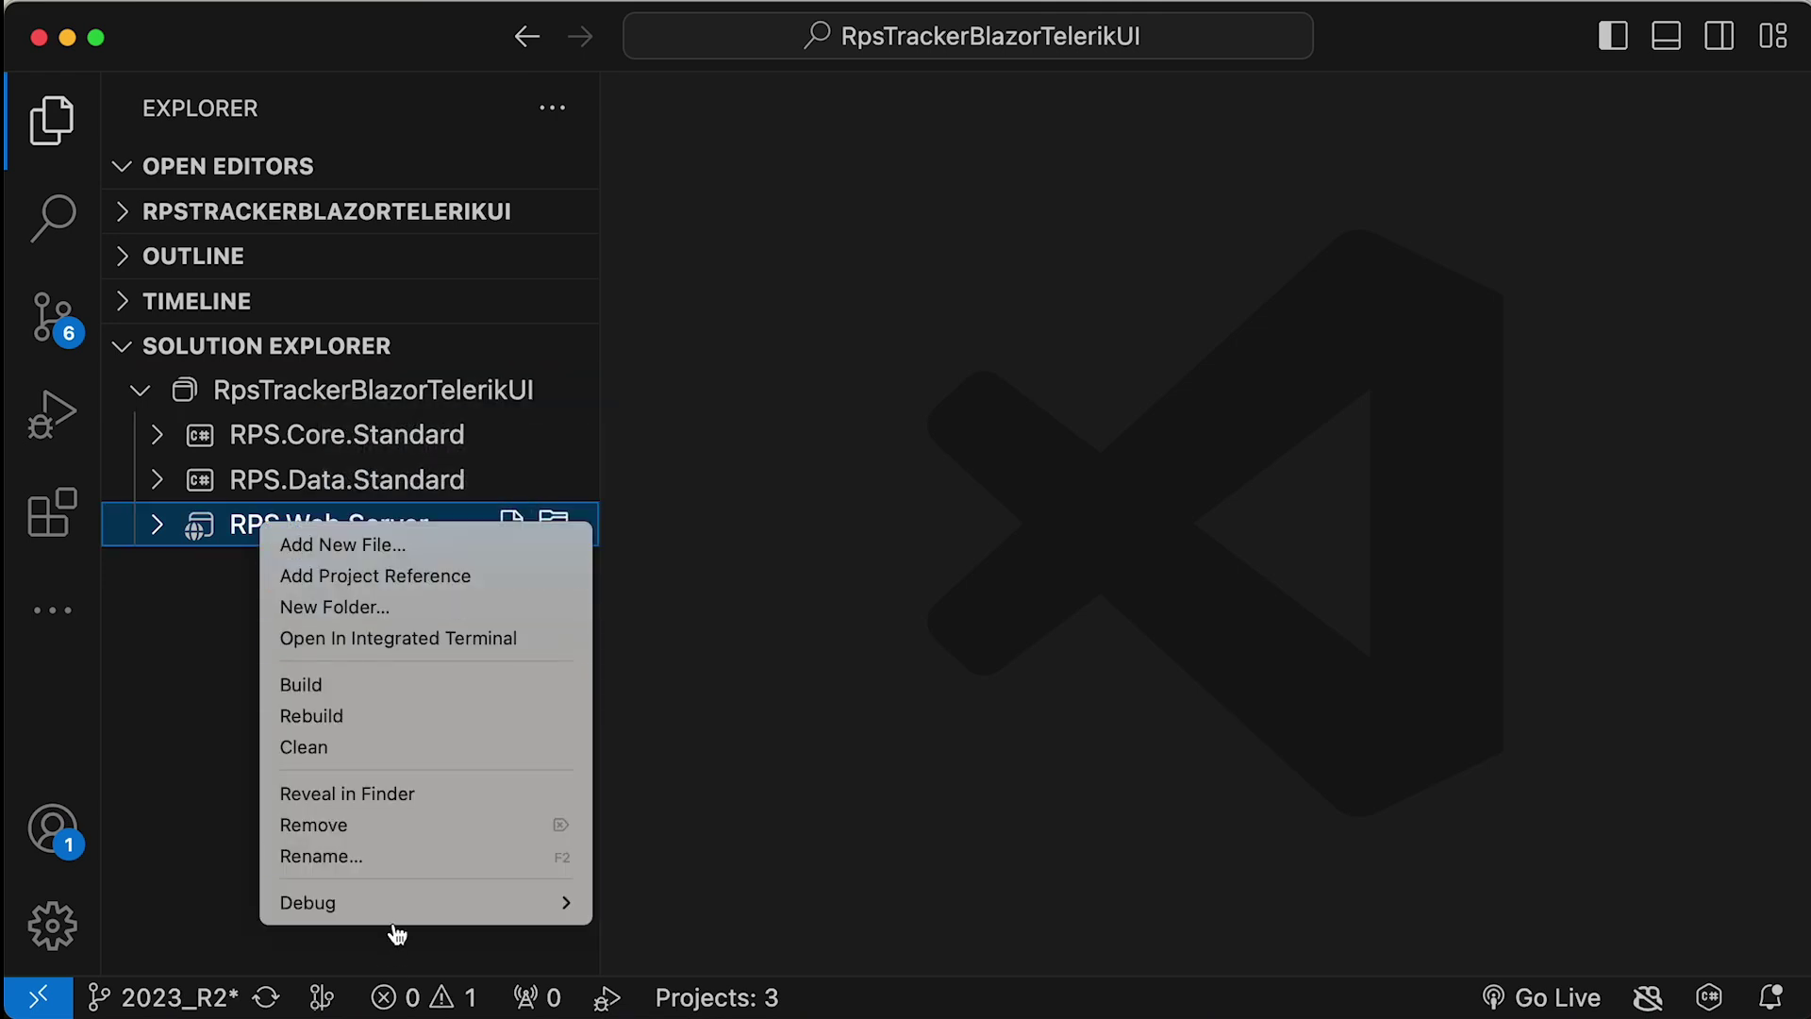
mouse_move(403, 906)
click(661, 903)
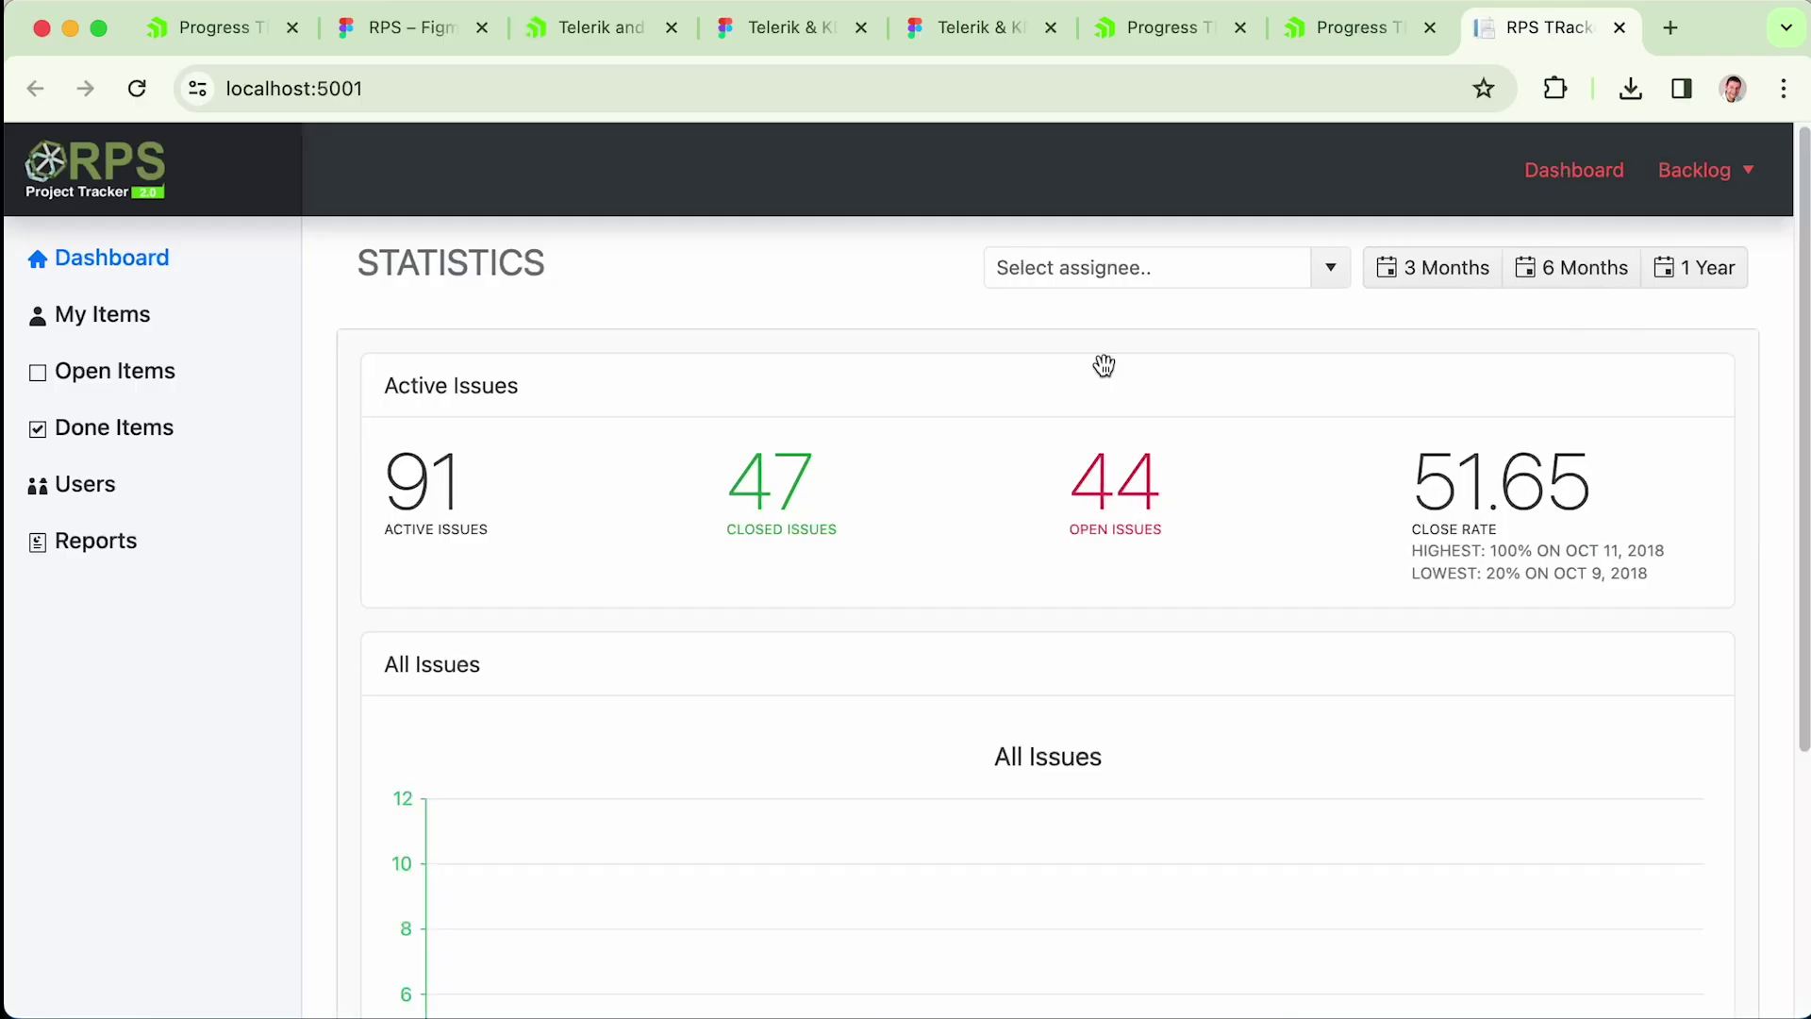
- Switch the dashboard statistics between 3 Months, 1 Year and 6 Months
click(1437, 271)
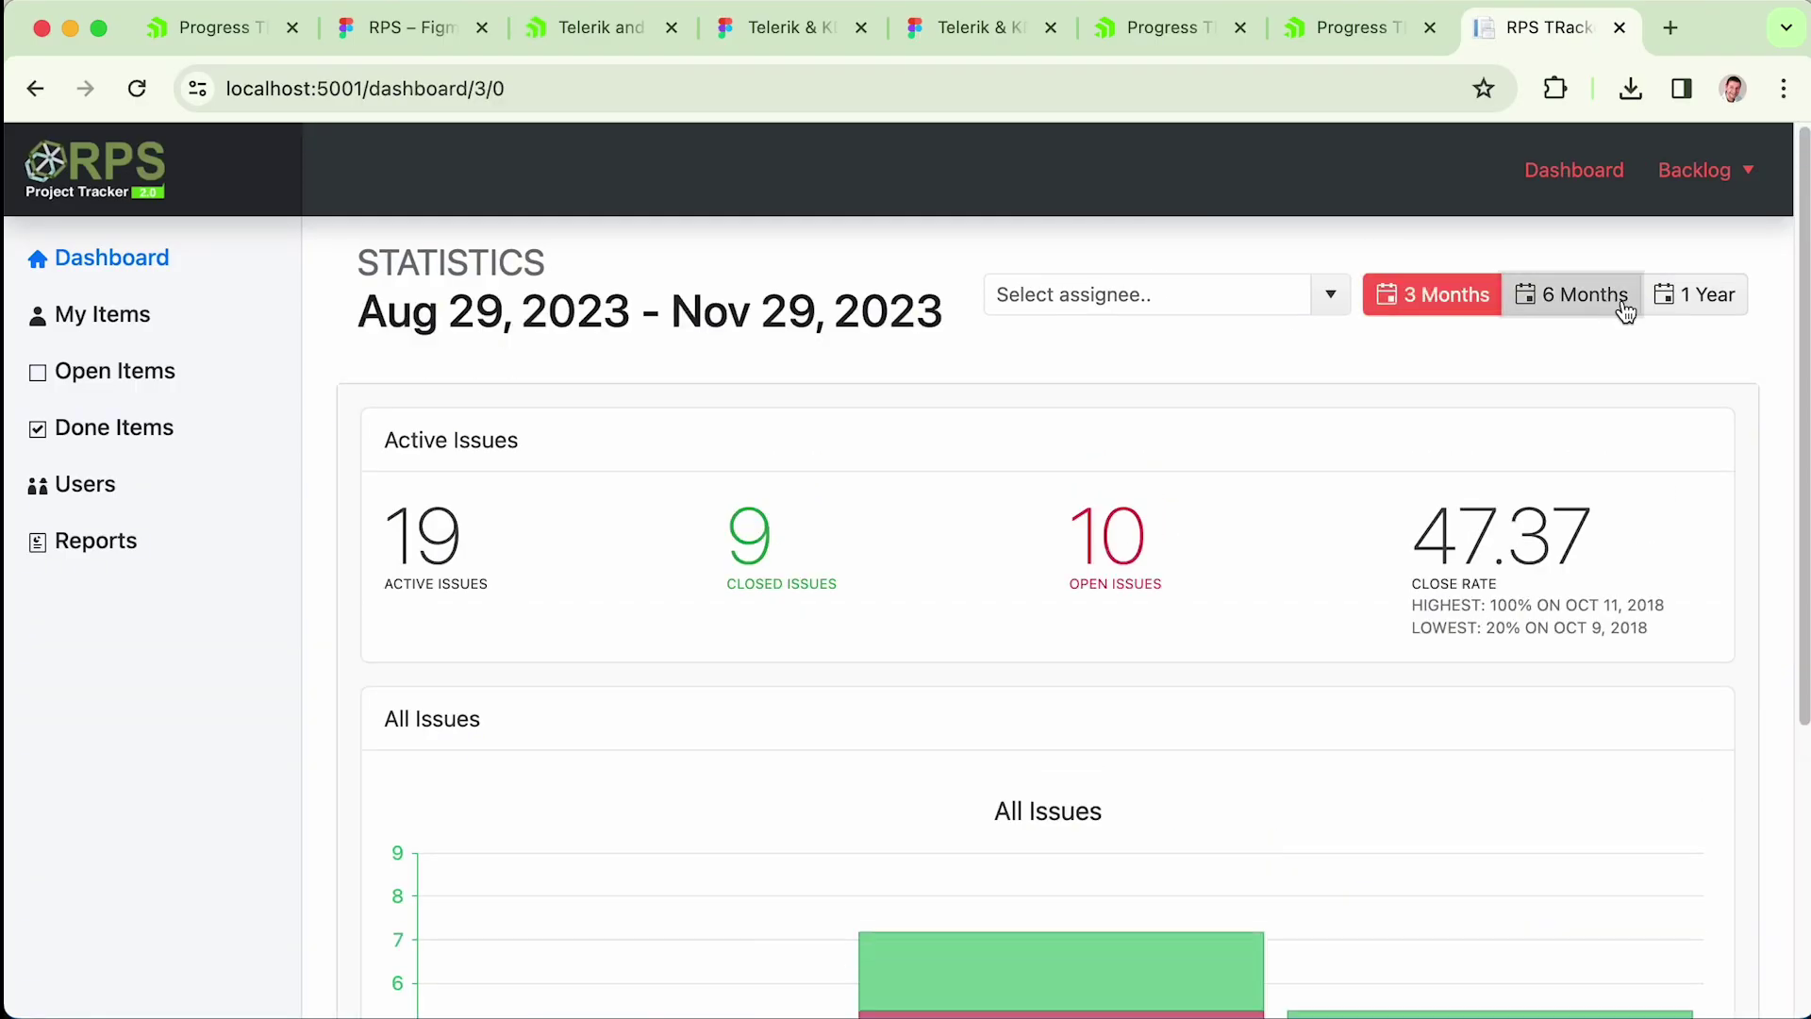
click(1695, 295)
click(1441, 296)
click(1556, 295)
click(1647, 311)
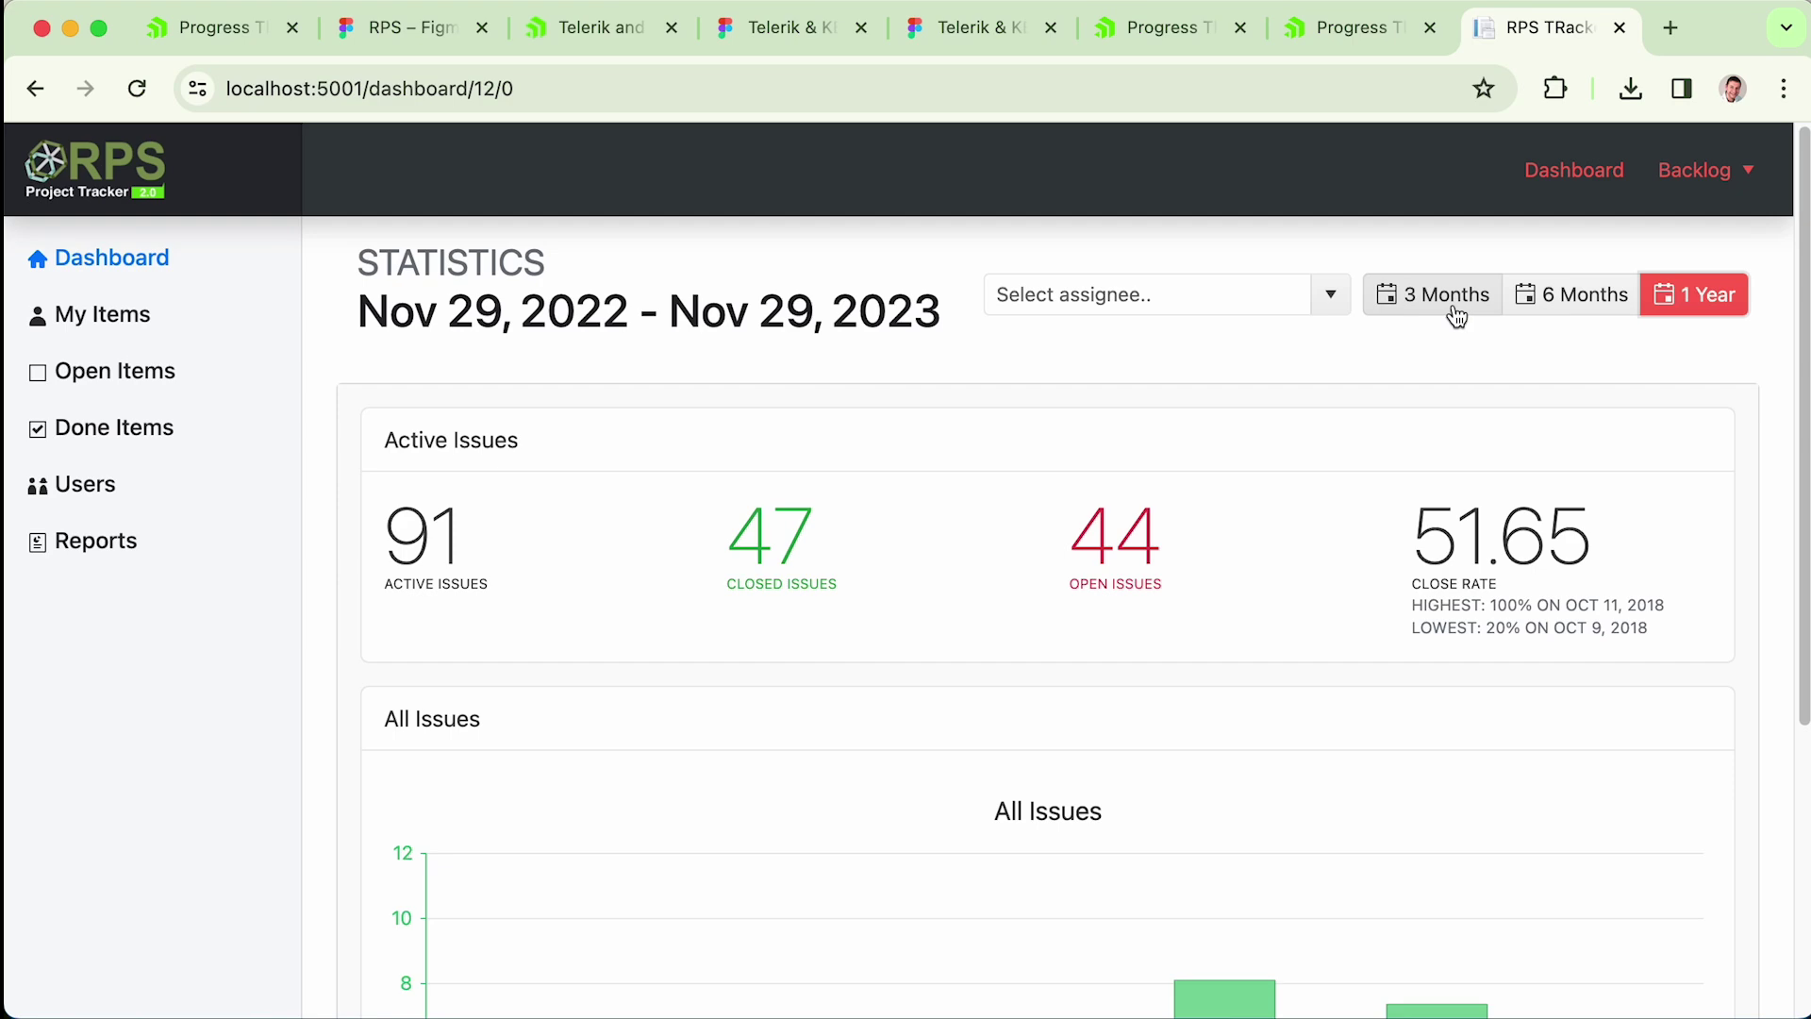
click(1445, 304)
scroll(1372, 413, down, 5)
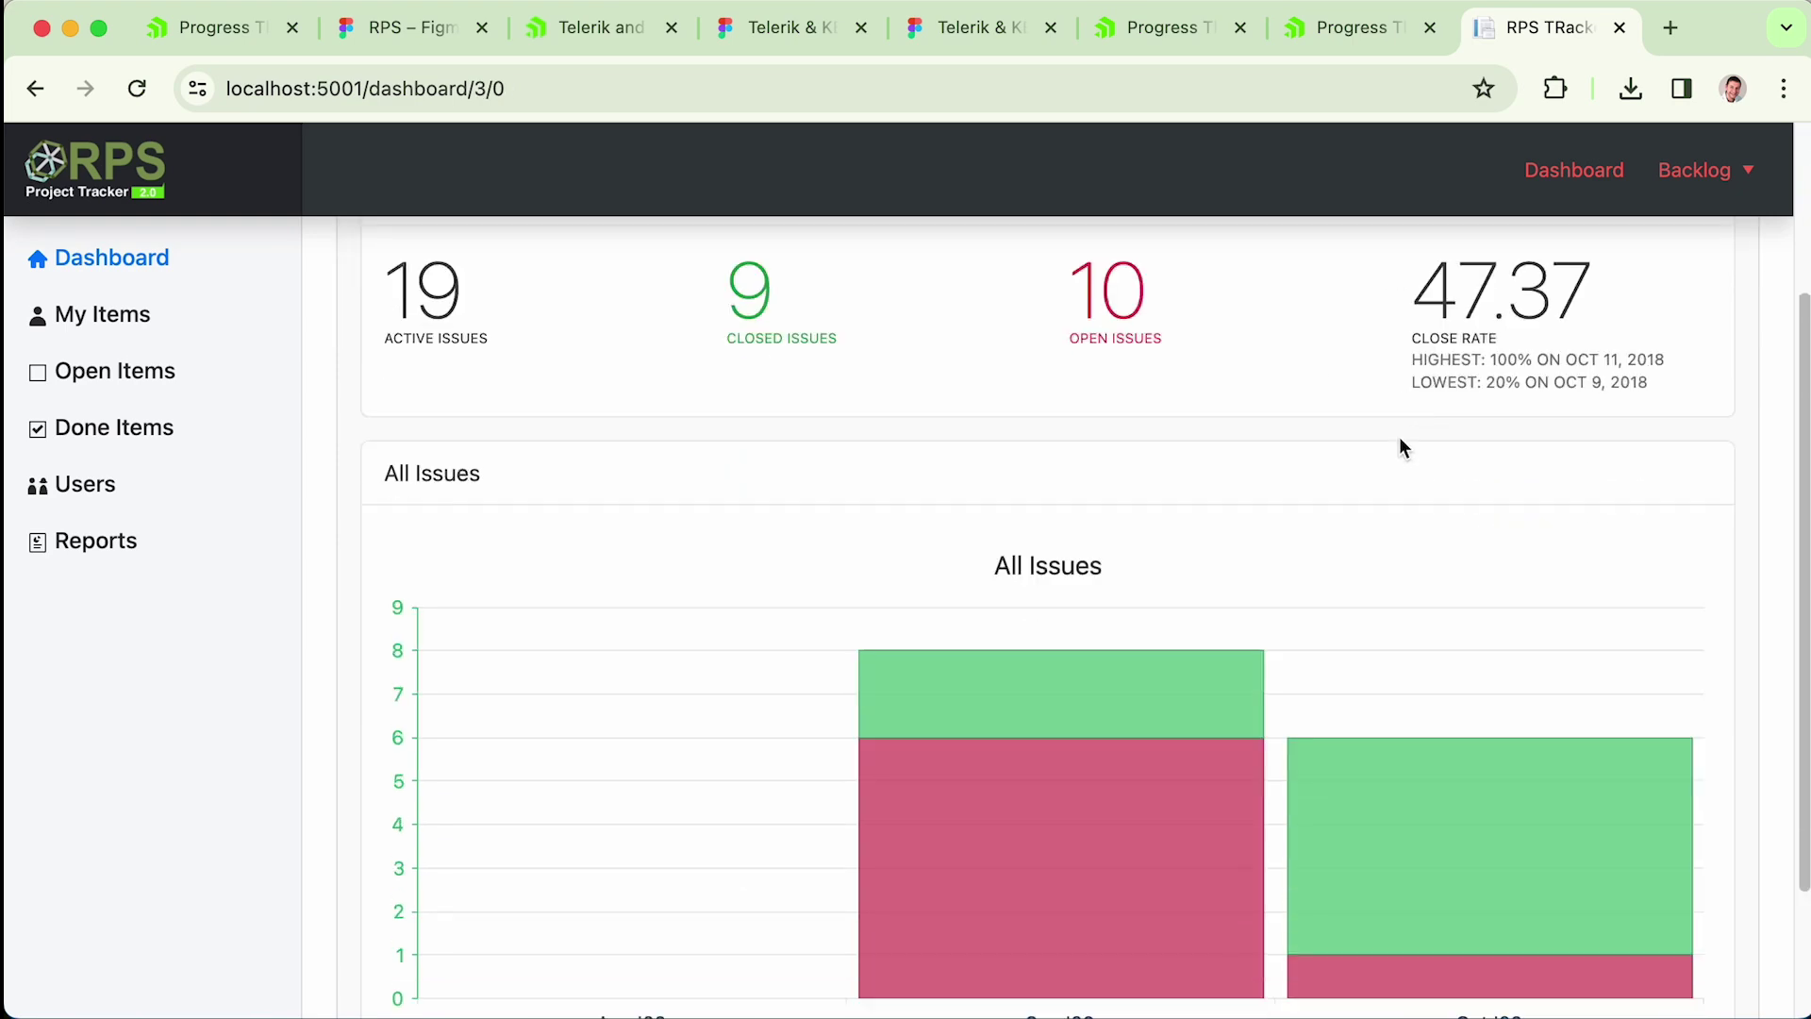
scroll(1395, 447, up, 5)
- View the Open Items backlog and the Magnetic Incentivize Niches item, then return to ThemeBuilder
click(1707, 172)
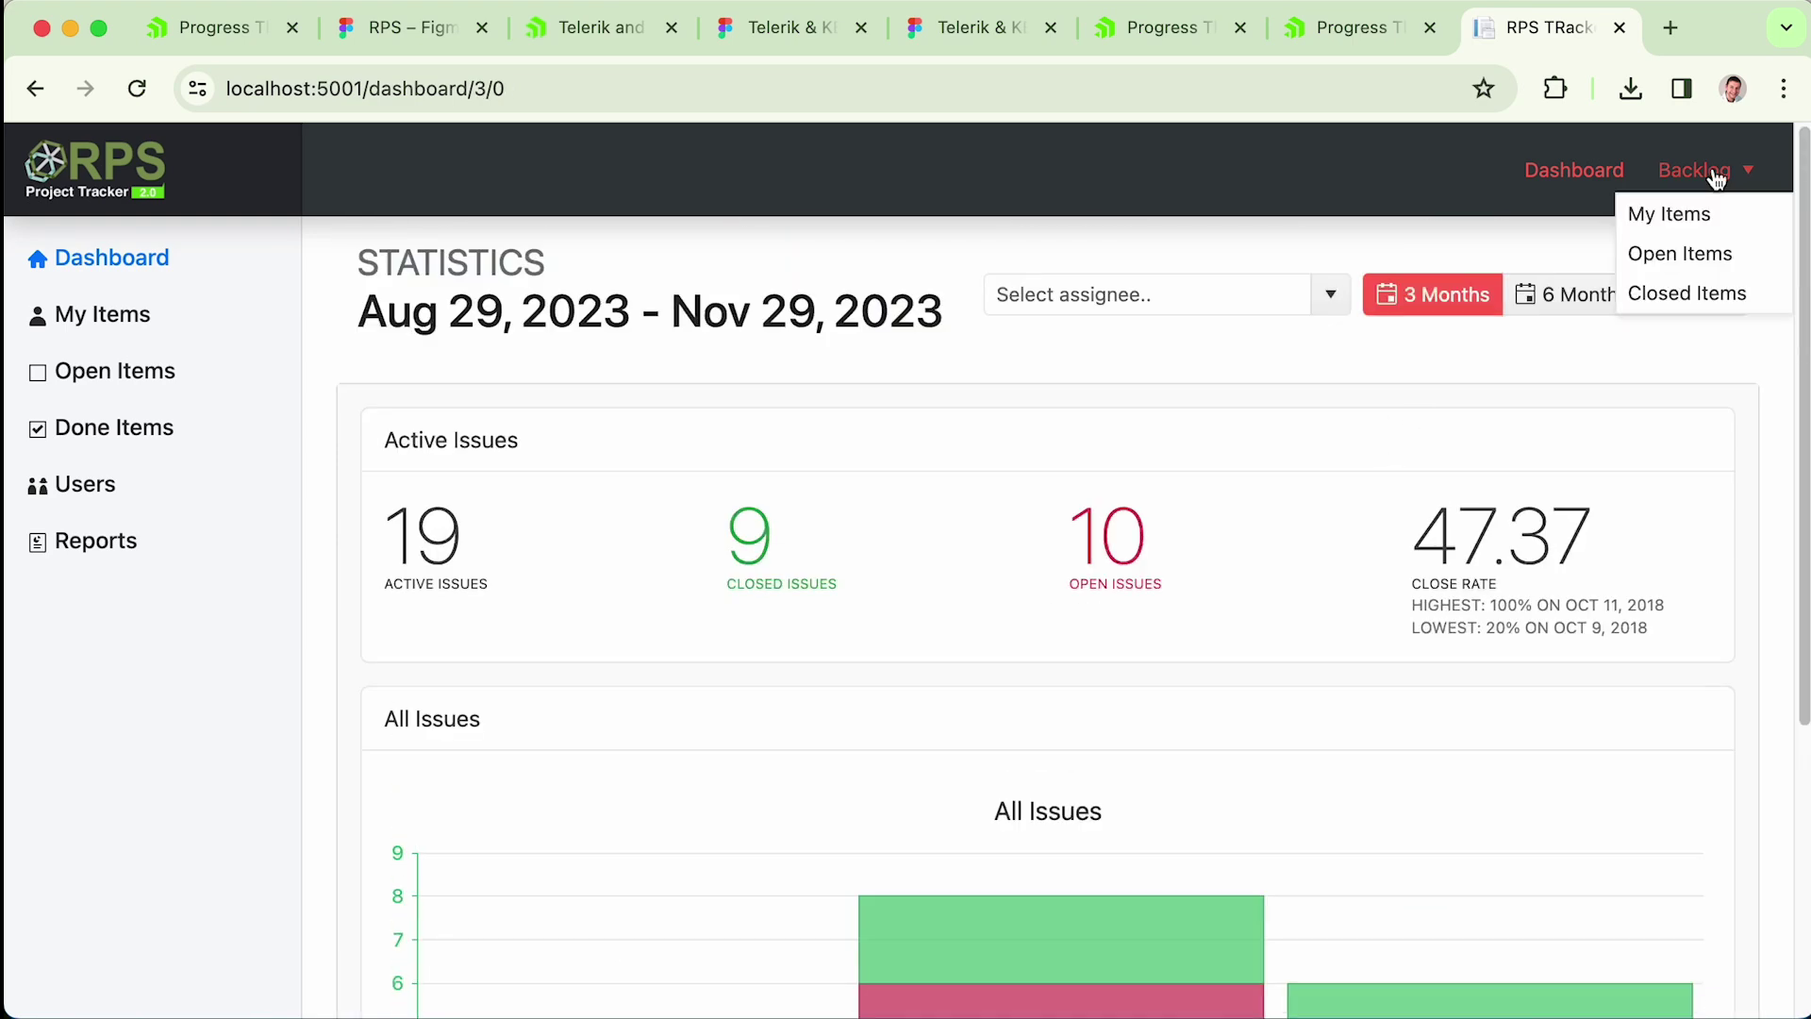
click(1698, 253)
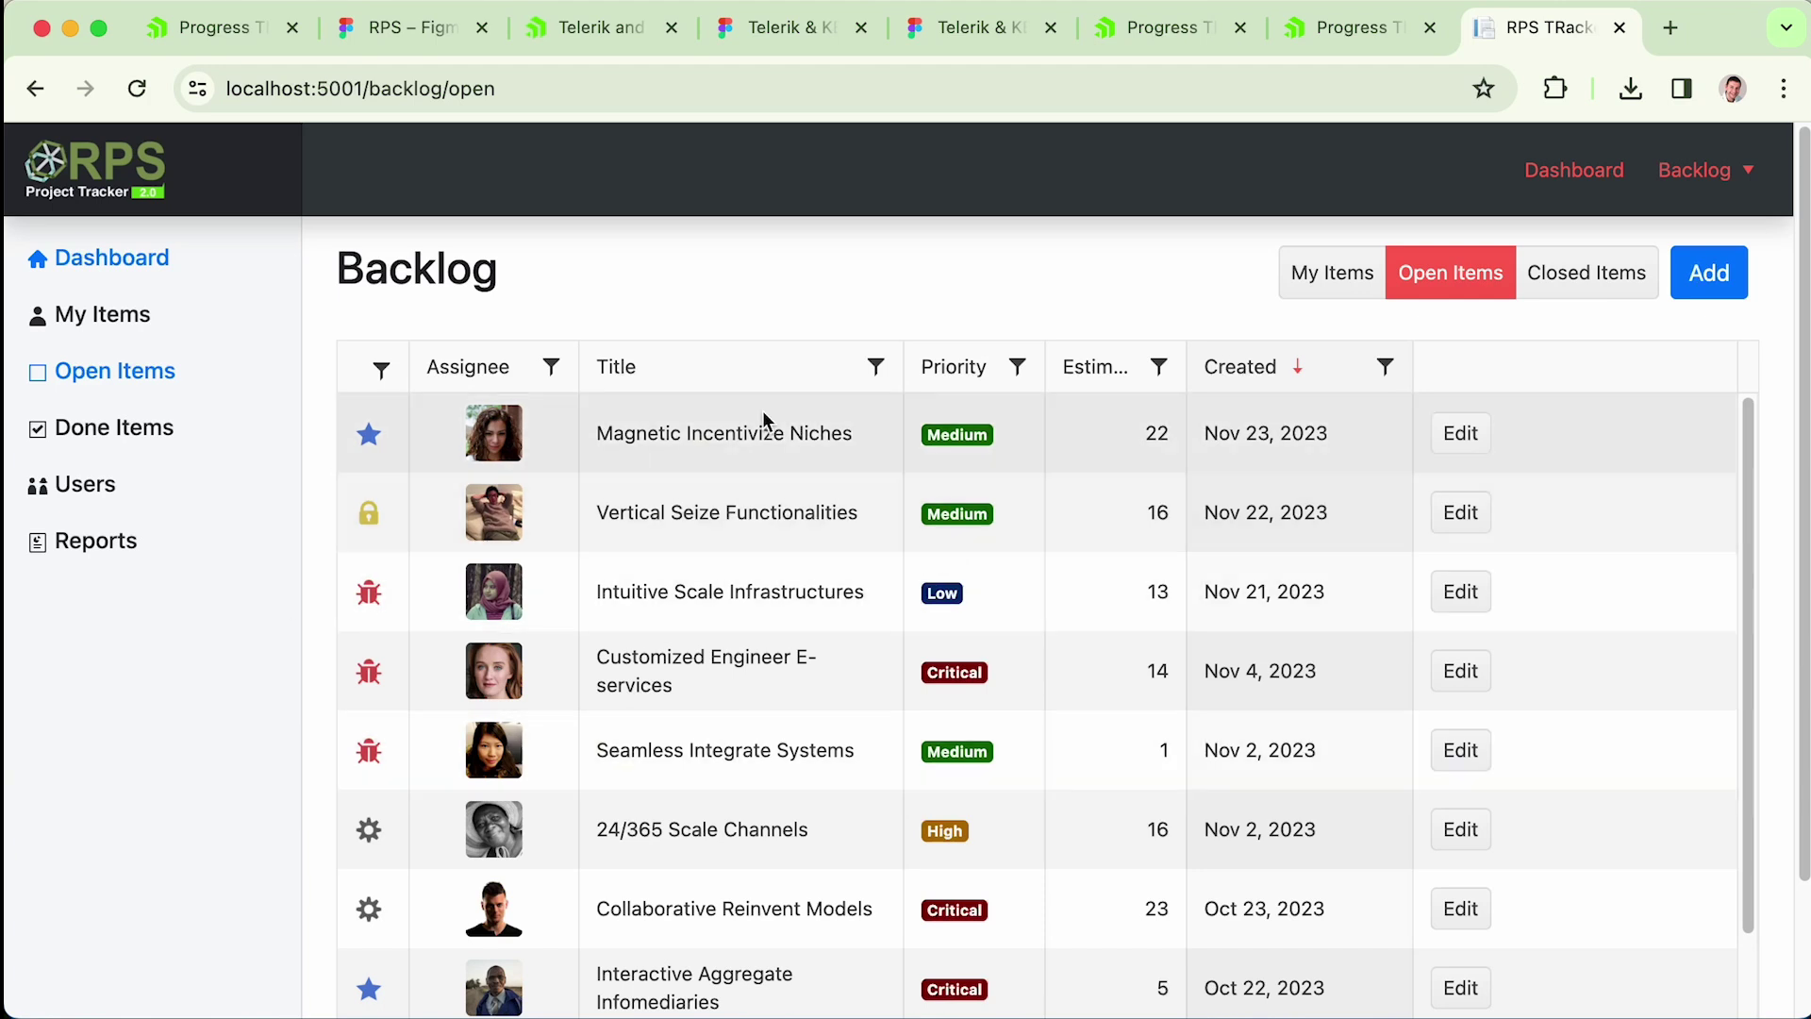
click(762, 411)
scroll(887, 612, down, 1)
scroll(887, 611, up, 1)
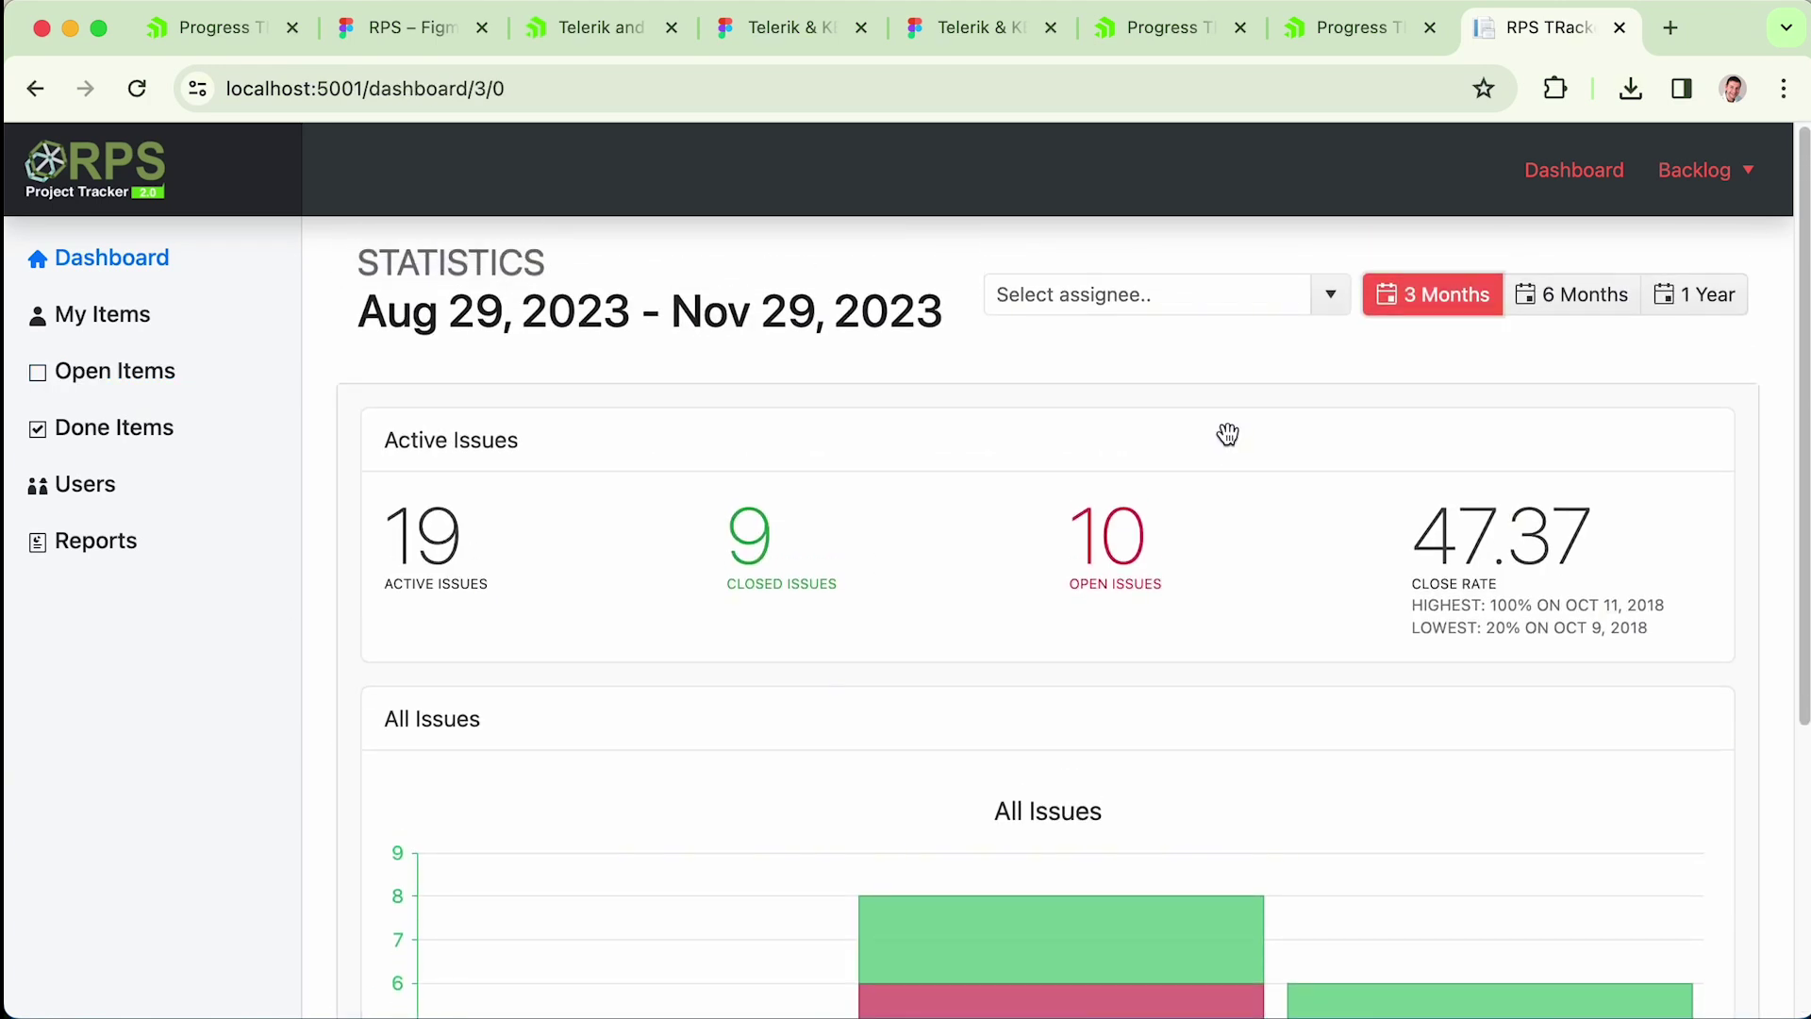
click(209, 36)
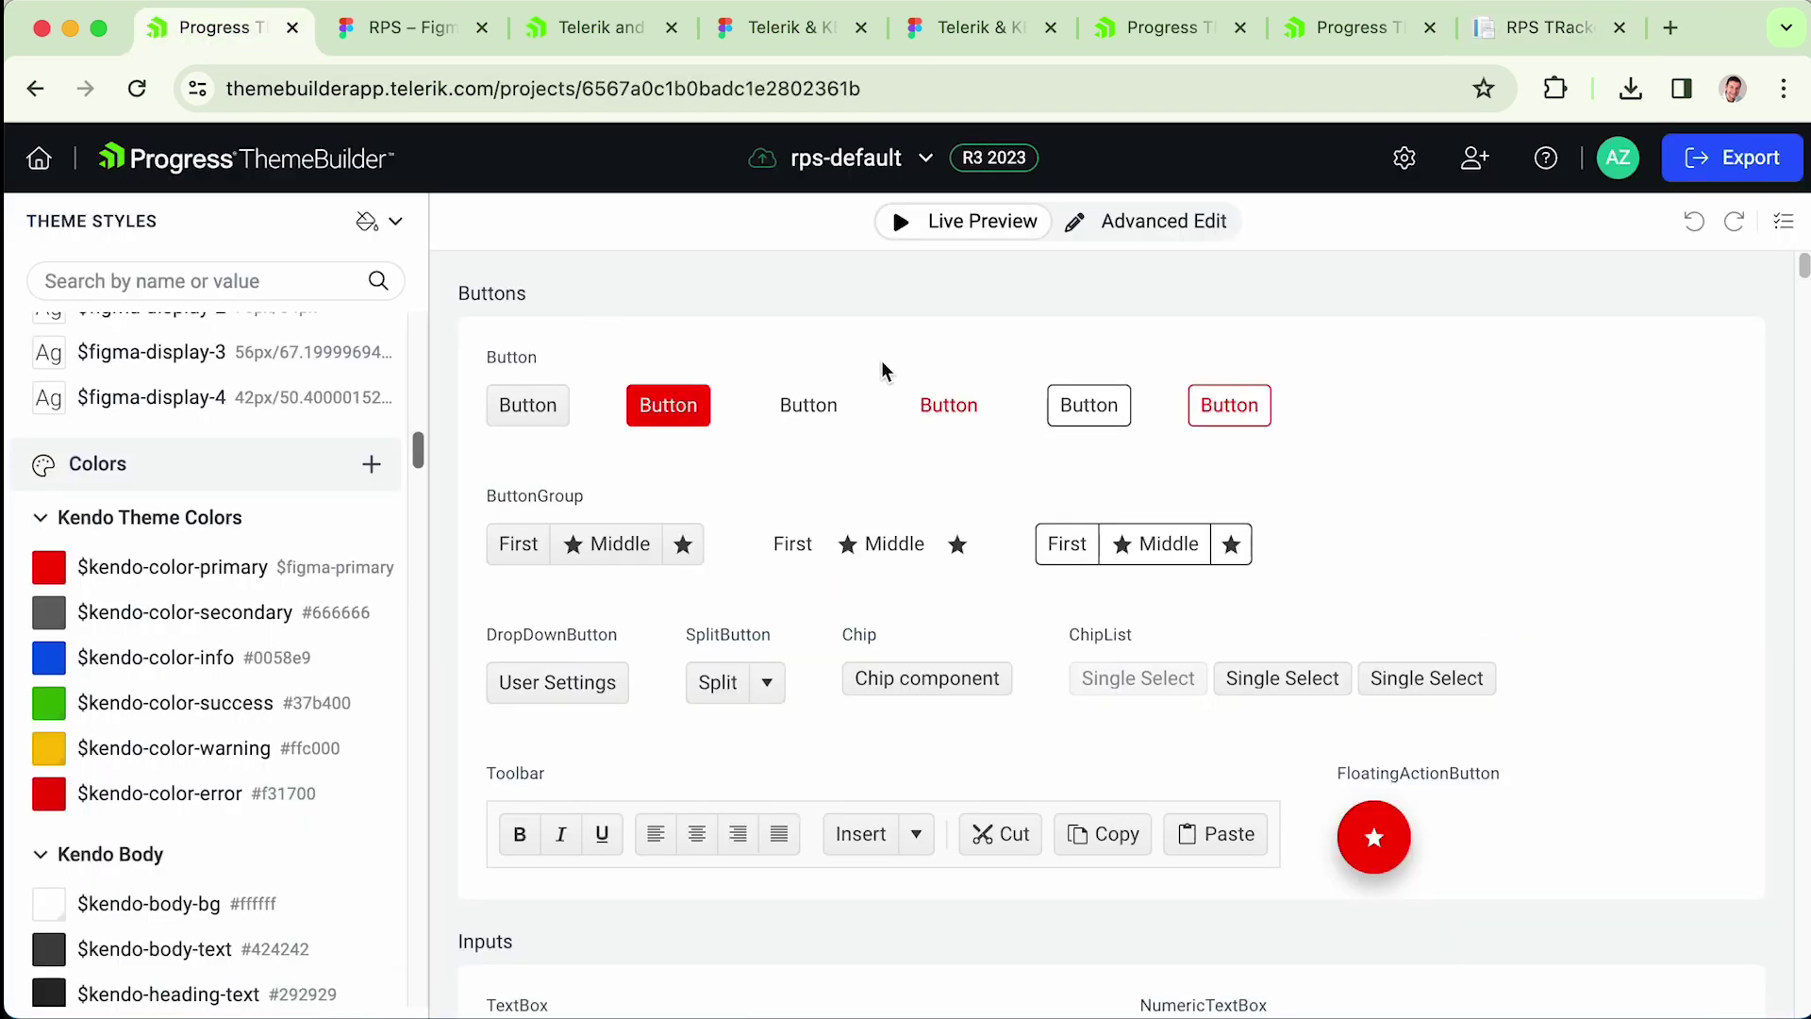
- Reload the rps-default theme to show purple primary buttons, then export it as a zip
key(super+r)
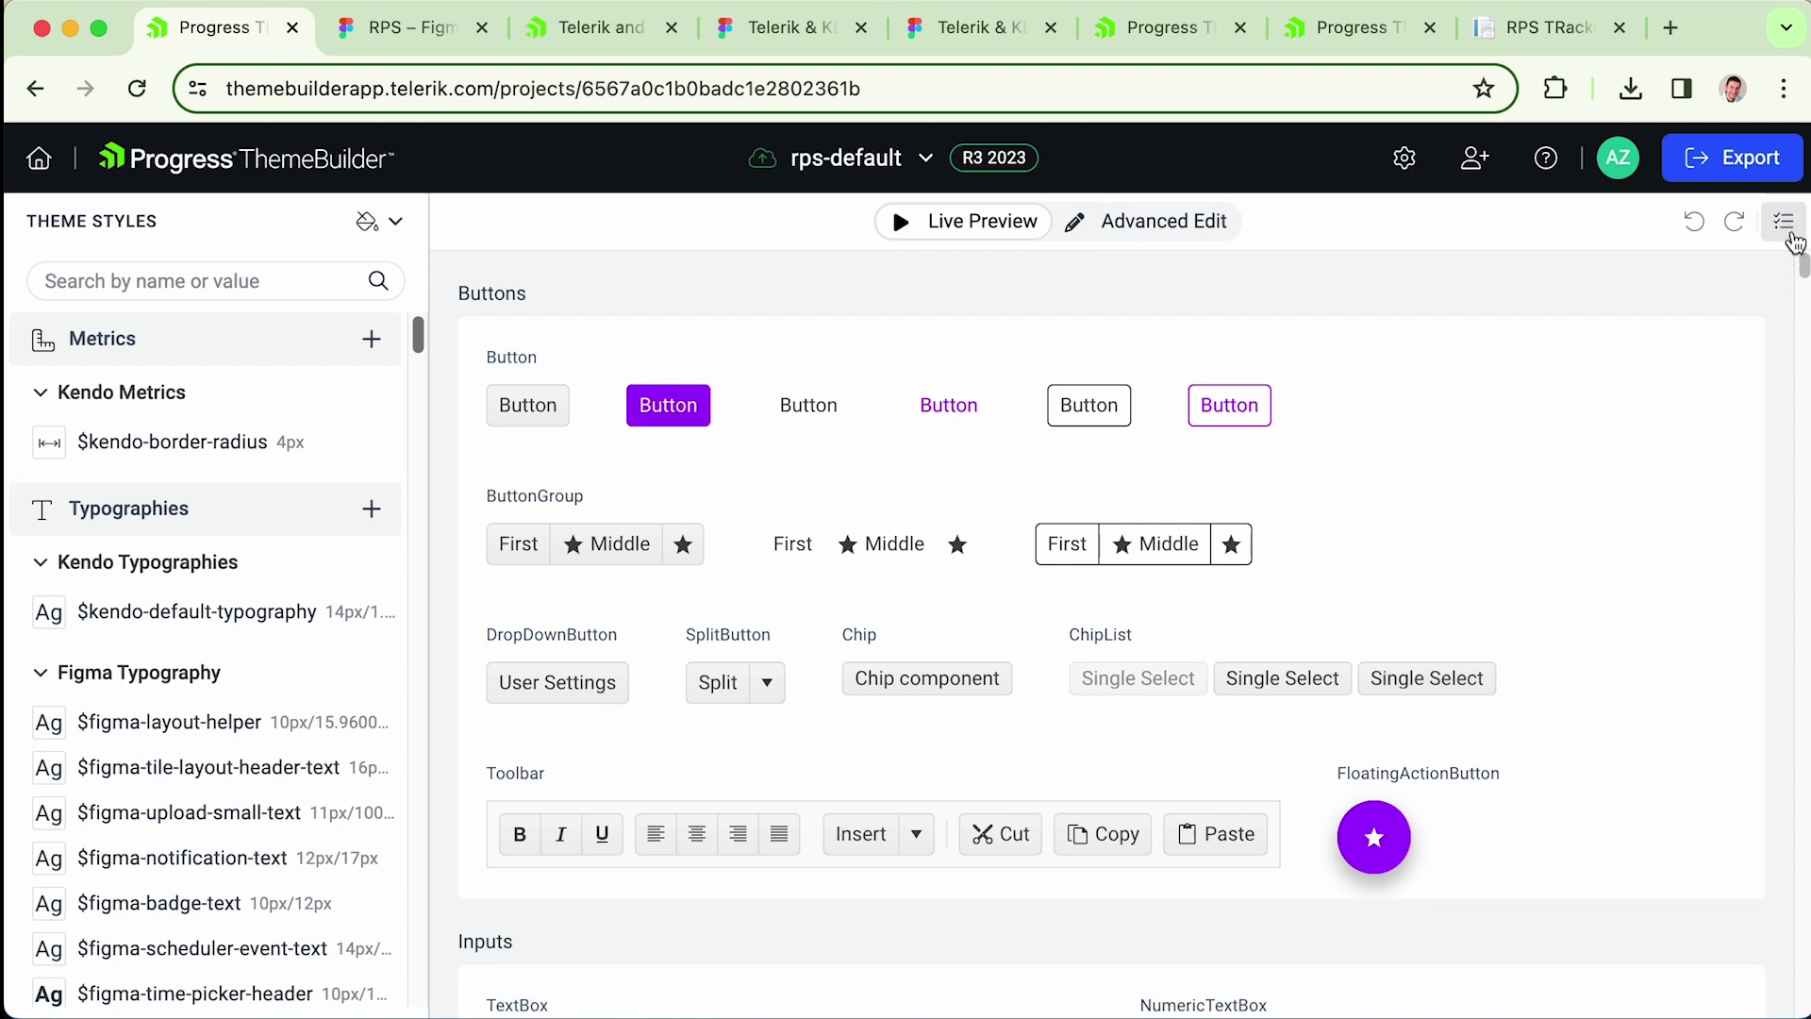
click(1738, 173)
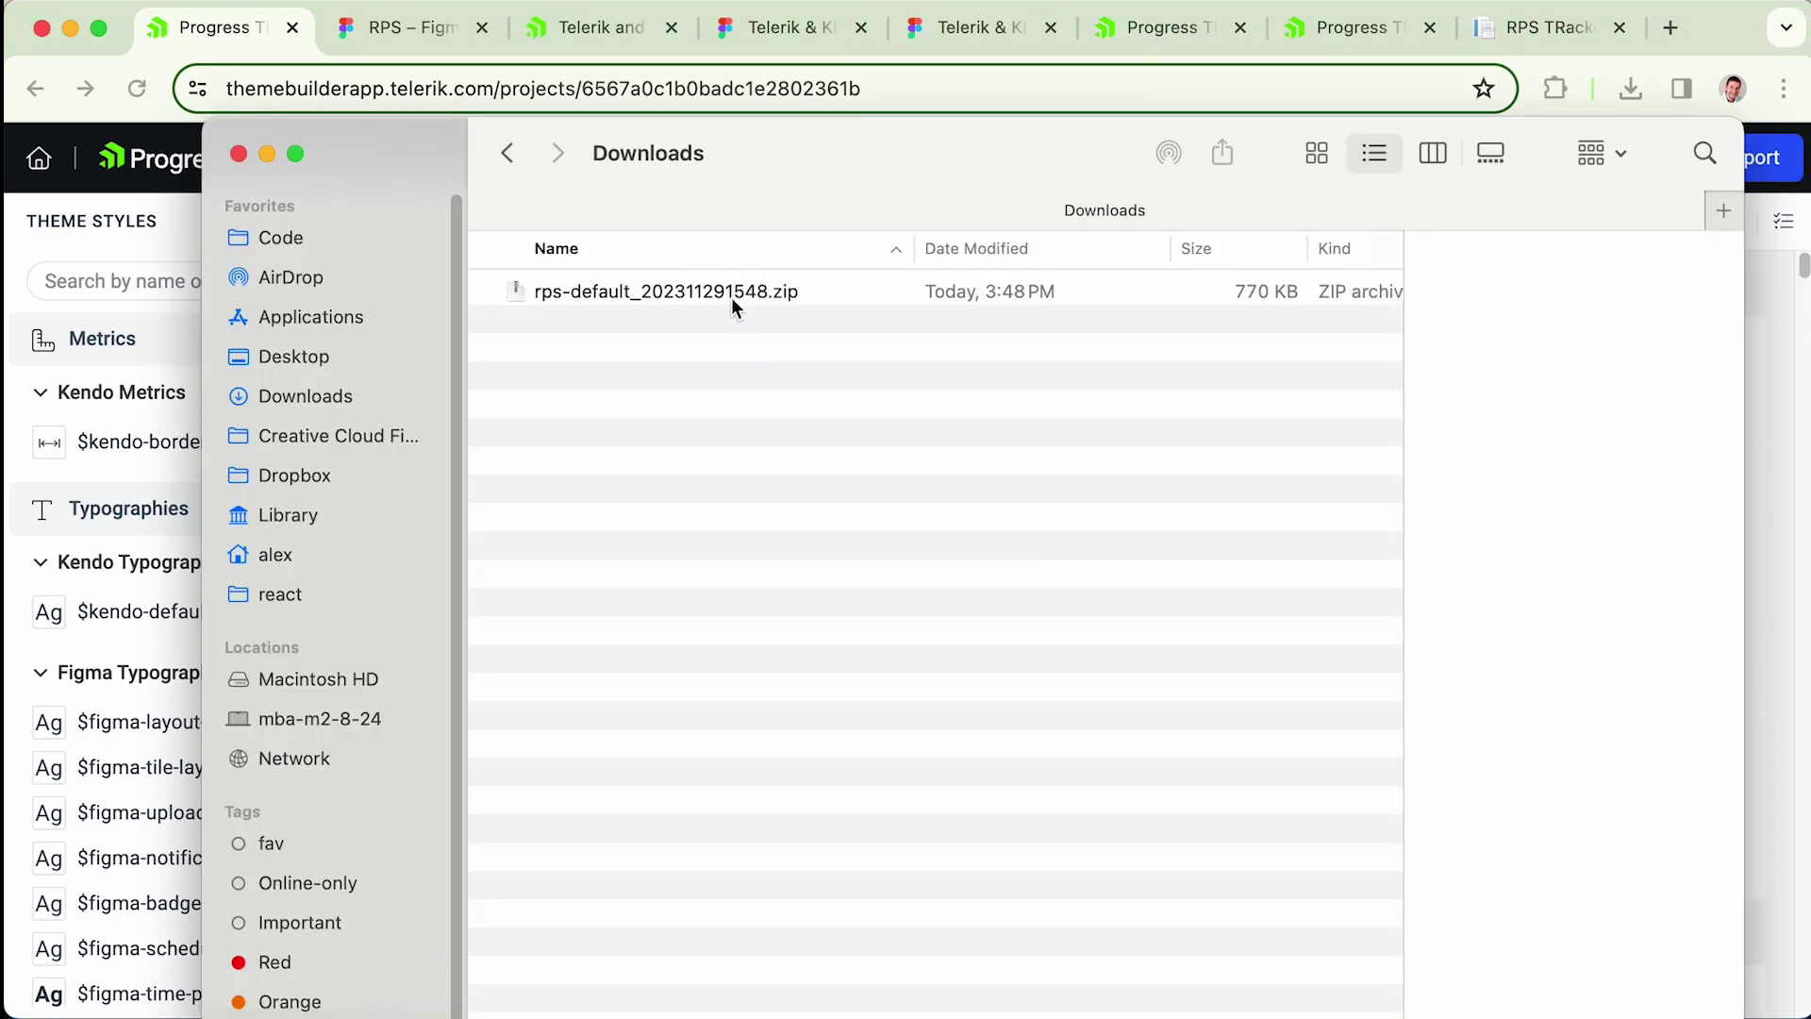
- Extract the downloaded theme zip and preview the scss files in rps-default/dist
double_click(726, 291)
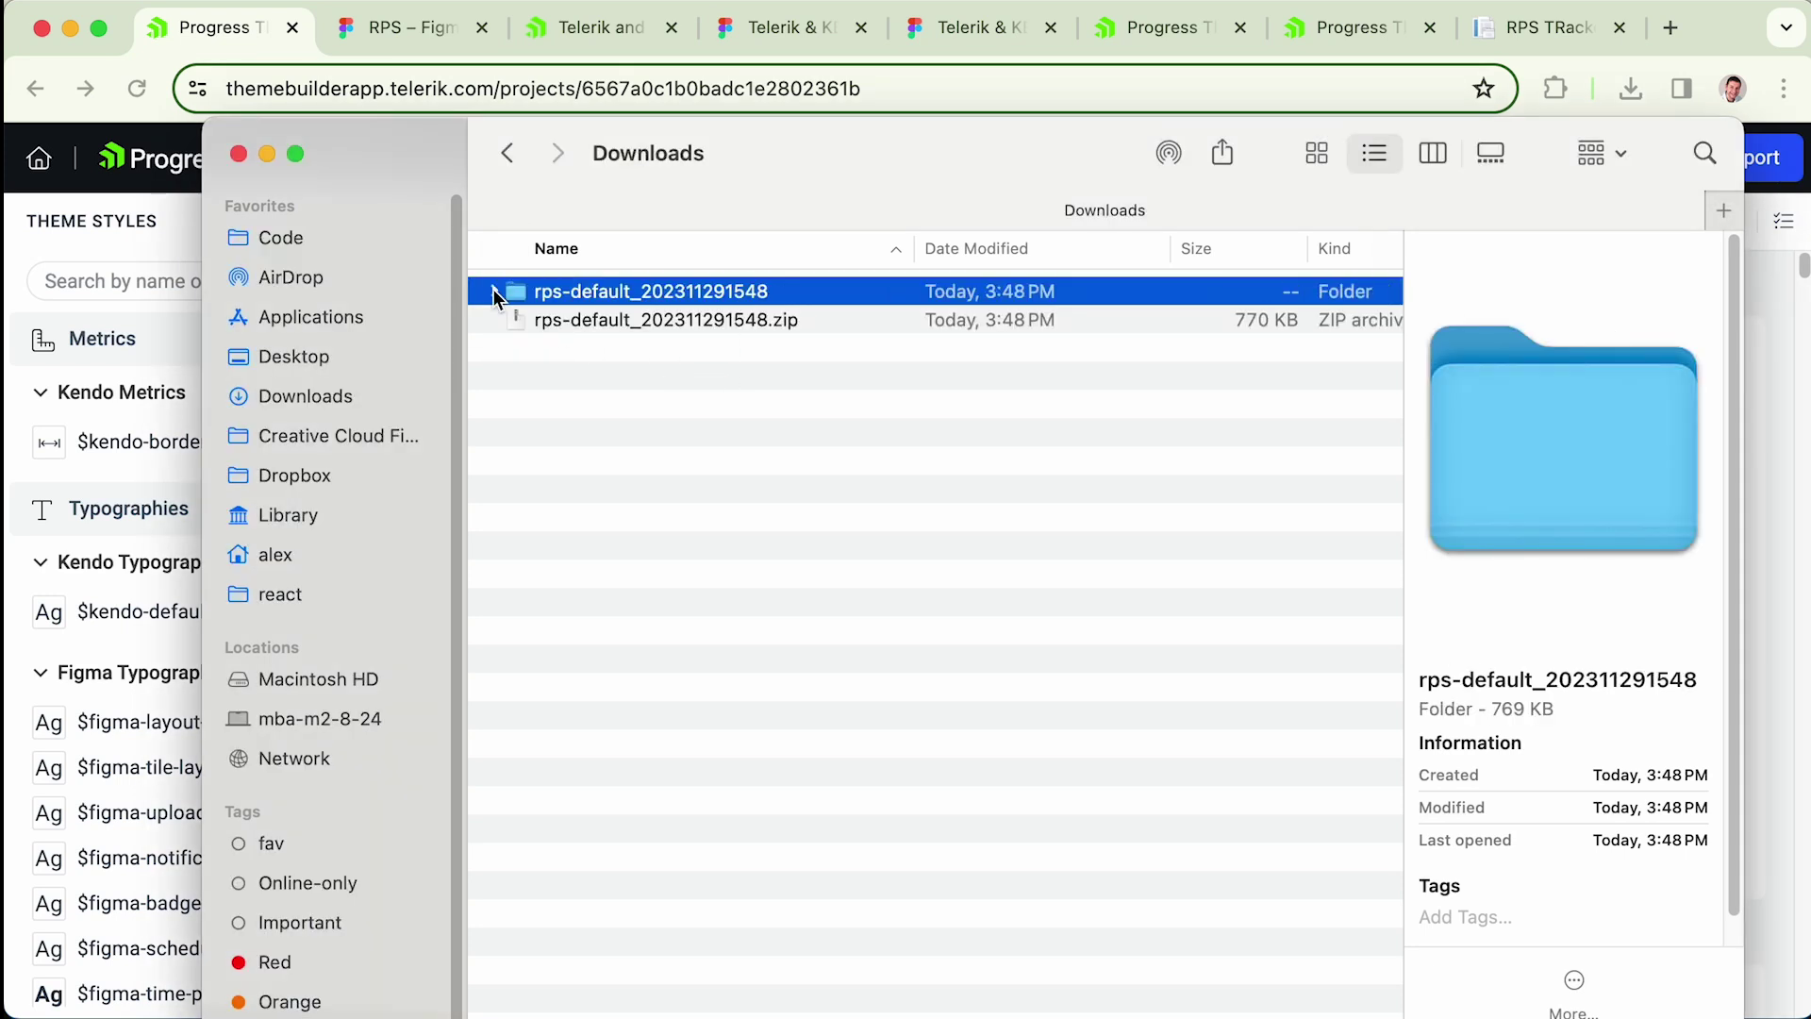
click(492, 290)
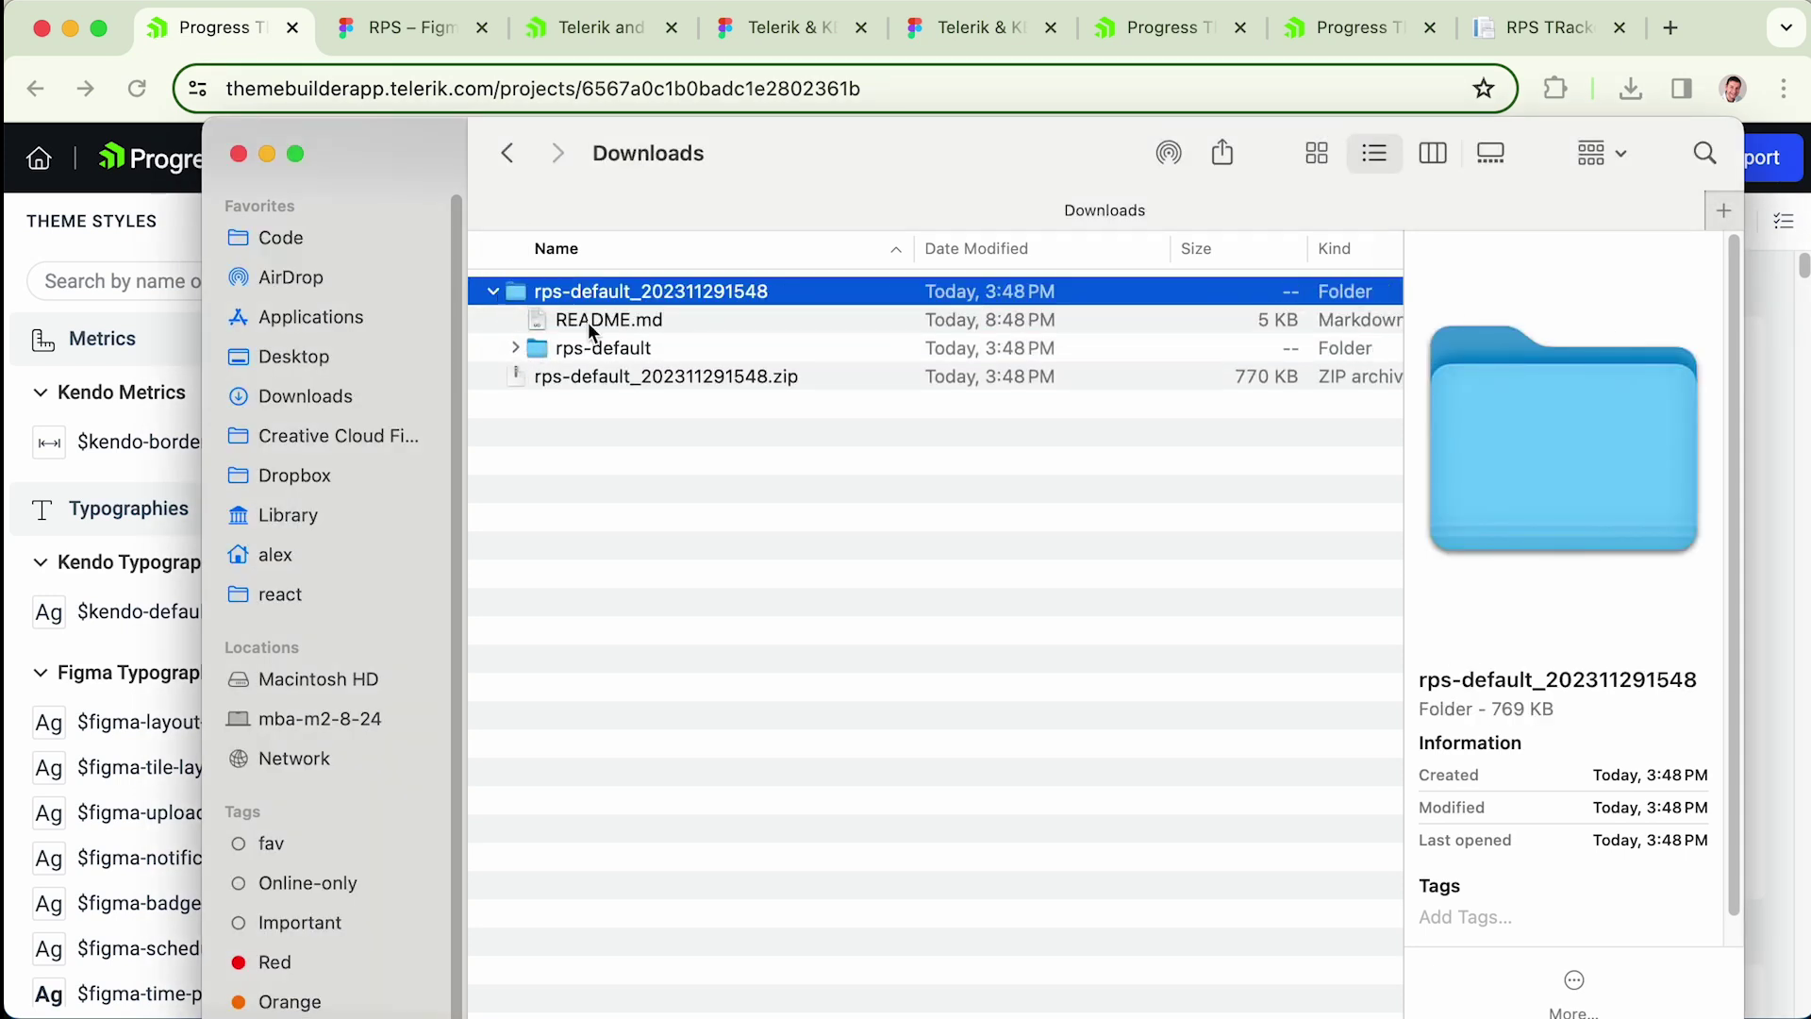
click(516, 349)
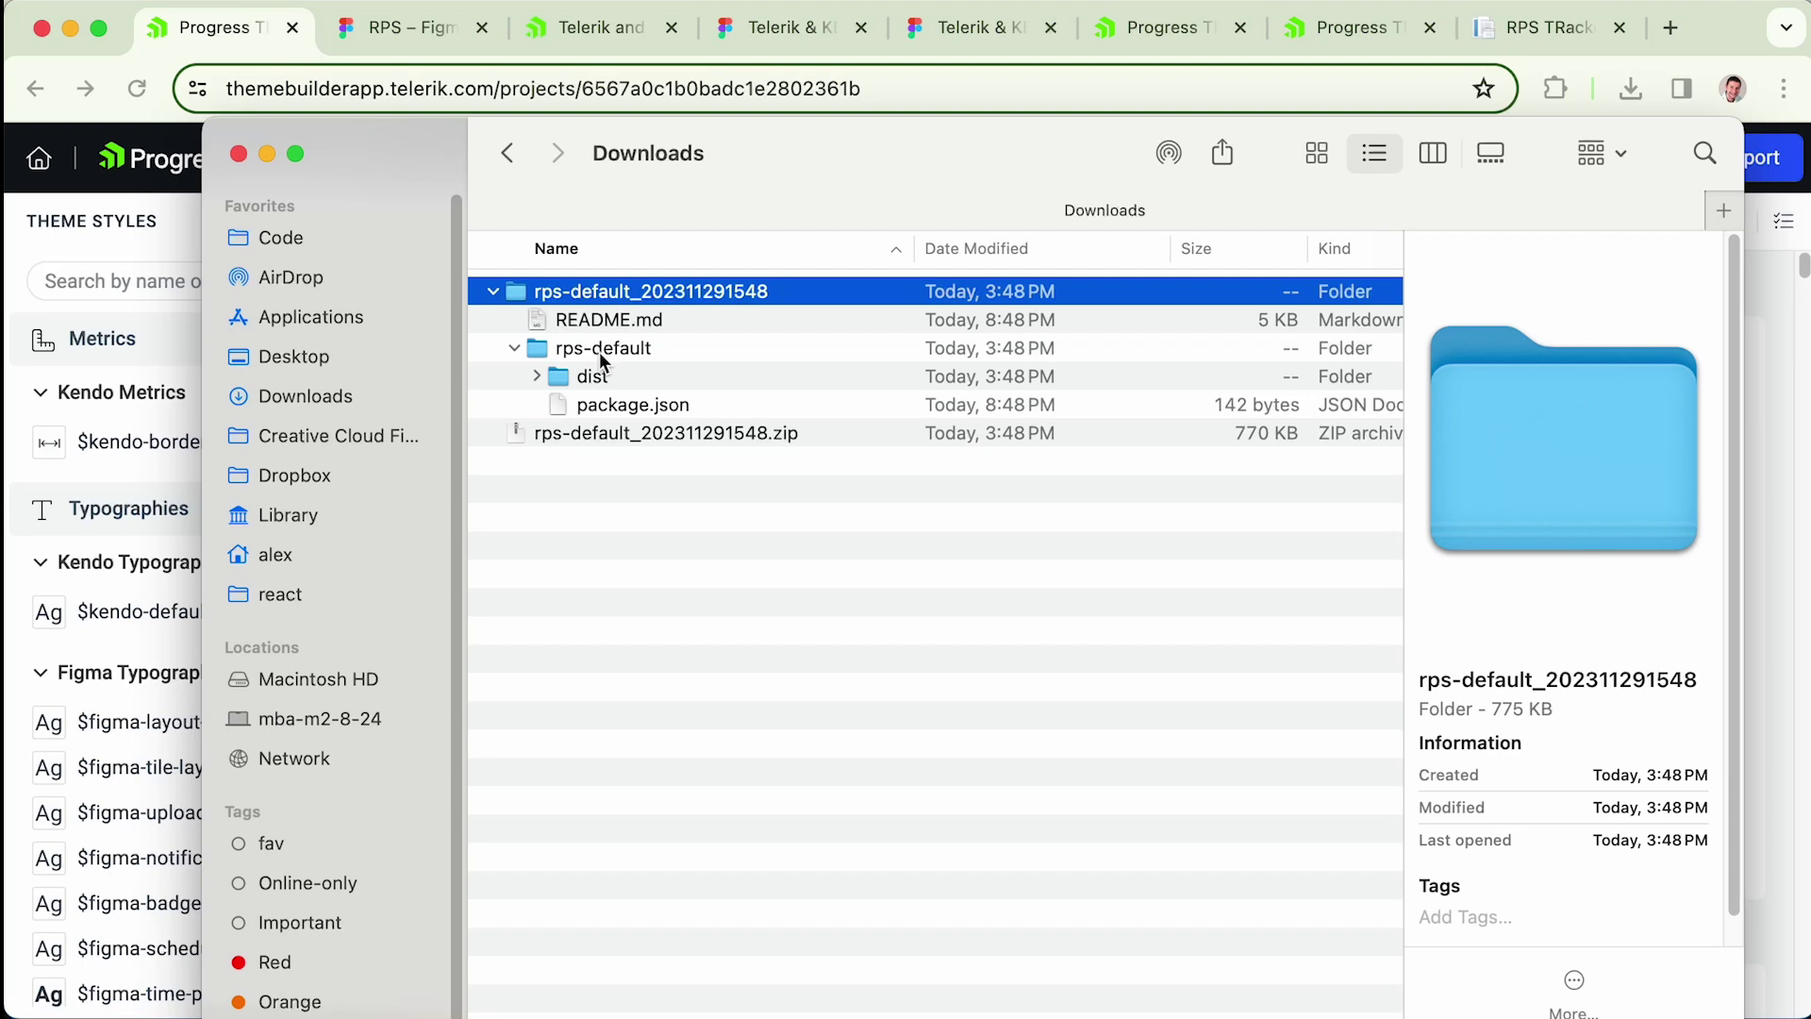
click(648, 349)
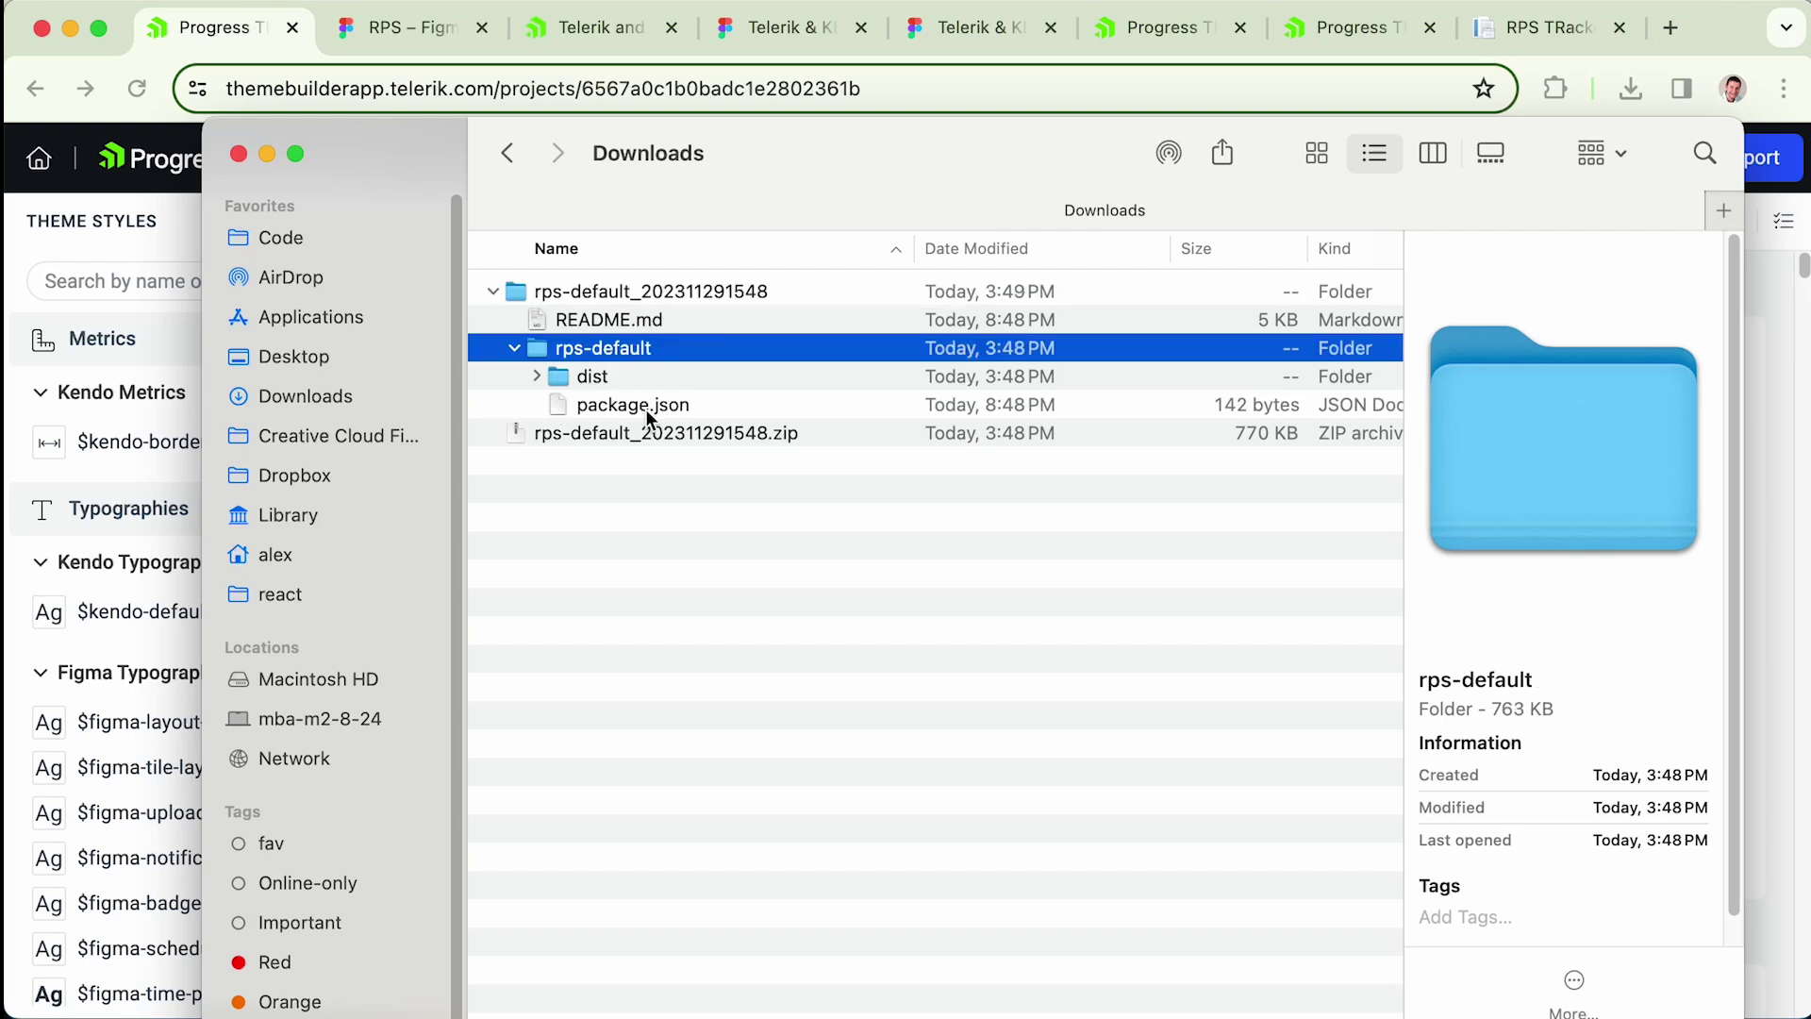
click(531, 375)
click(559, 432)
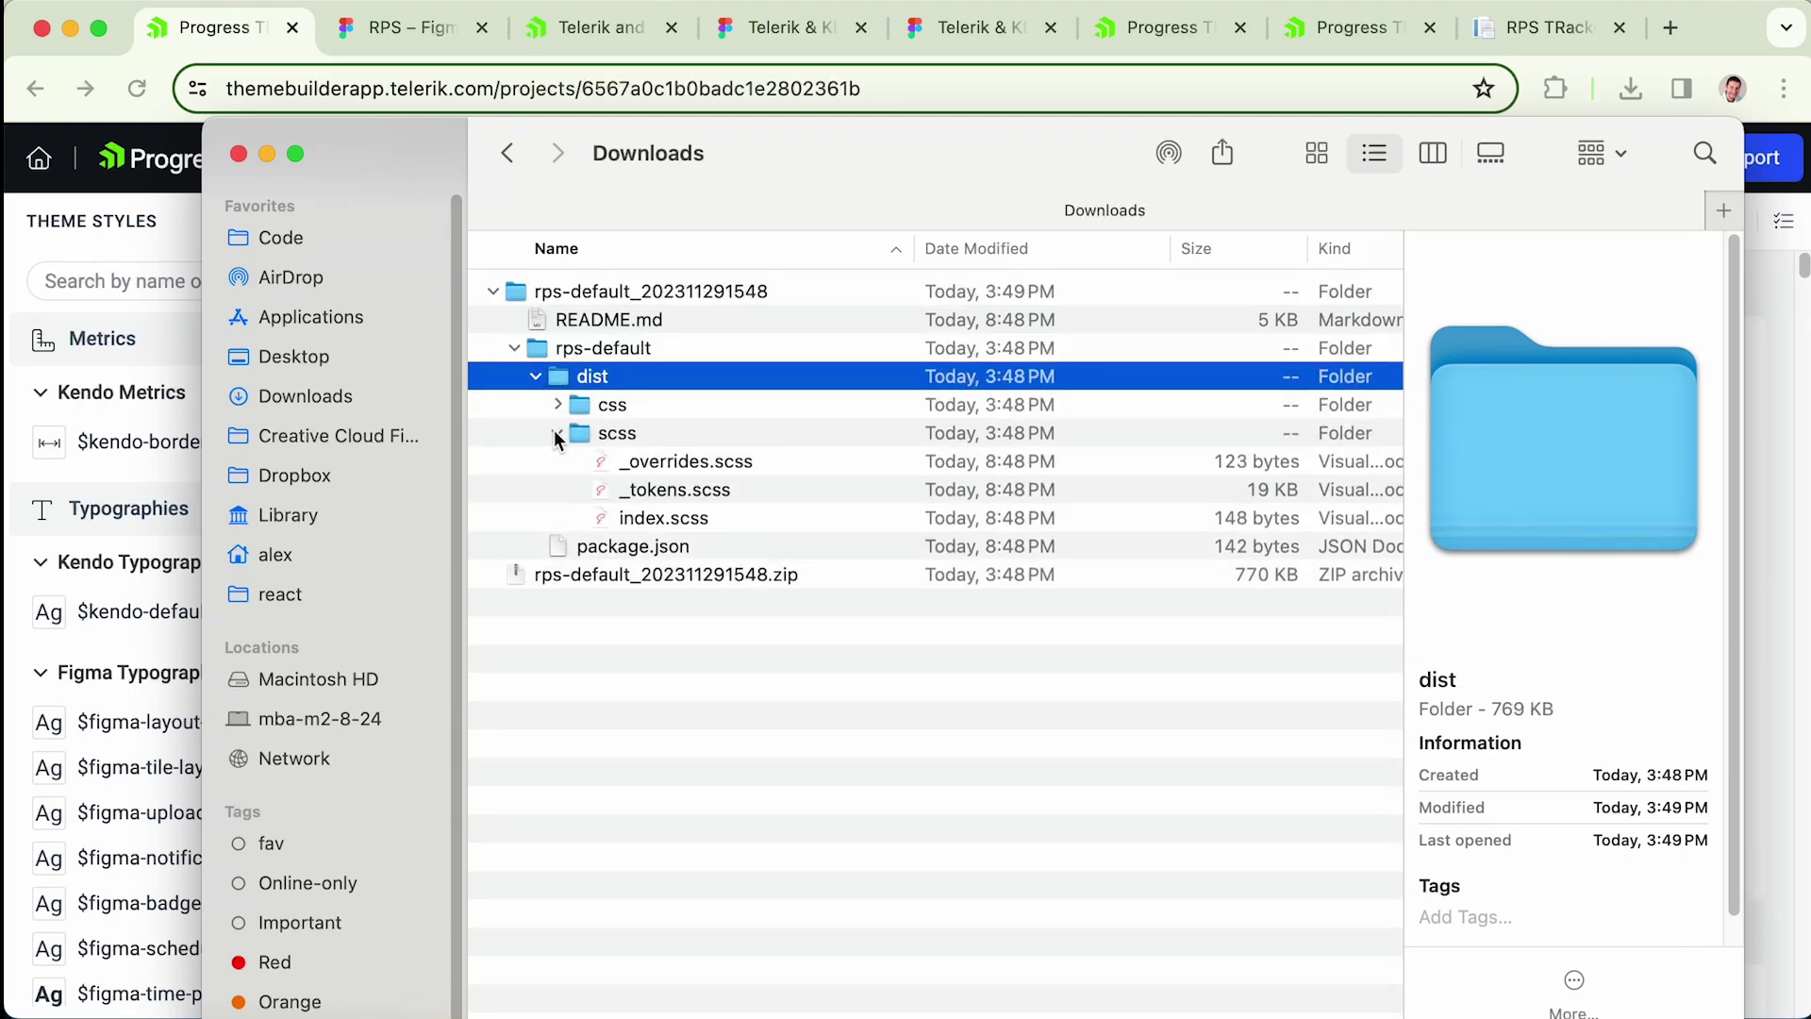
click(725, 464)
click(715, 491)
click(697, 519)
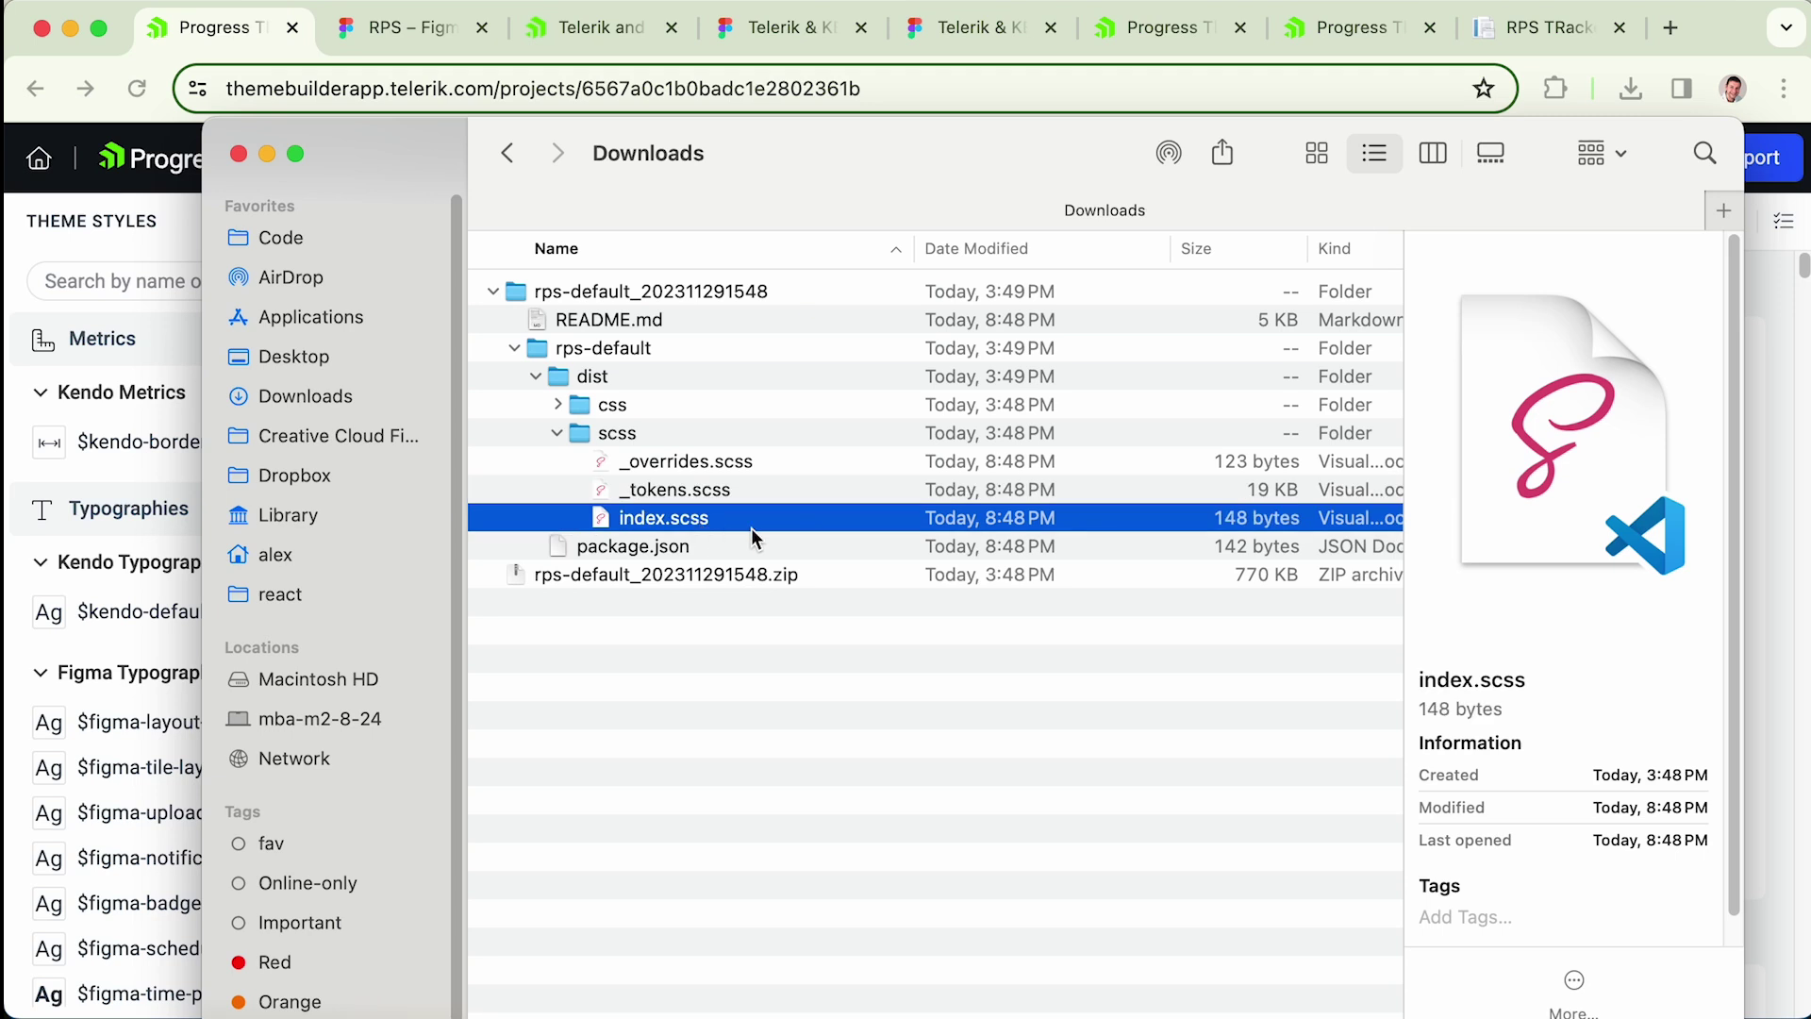
click(723, 592)
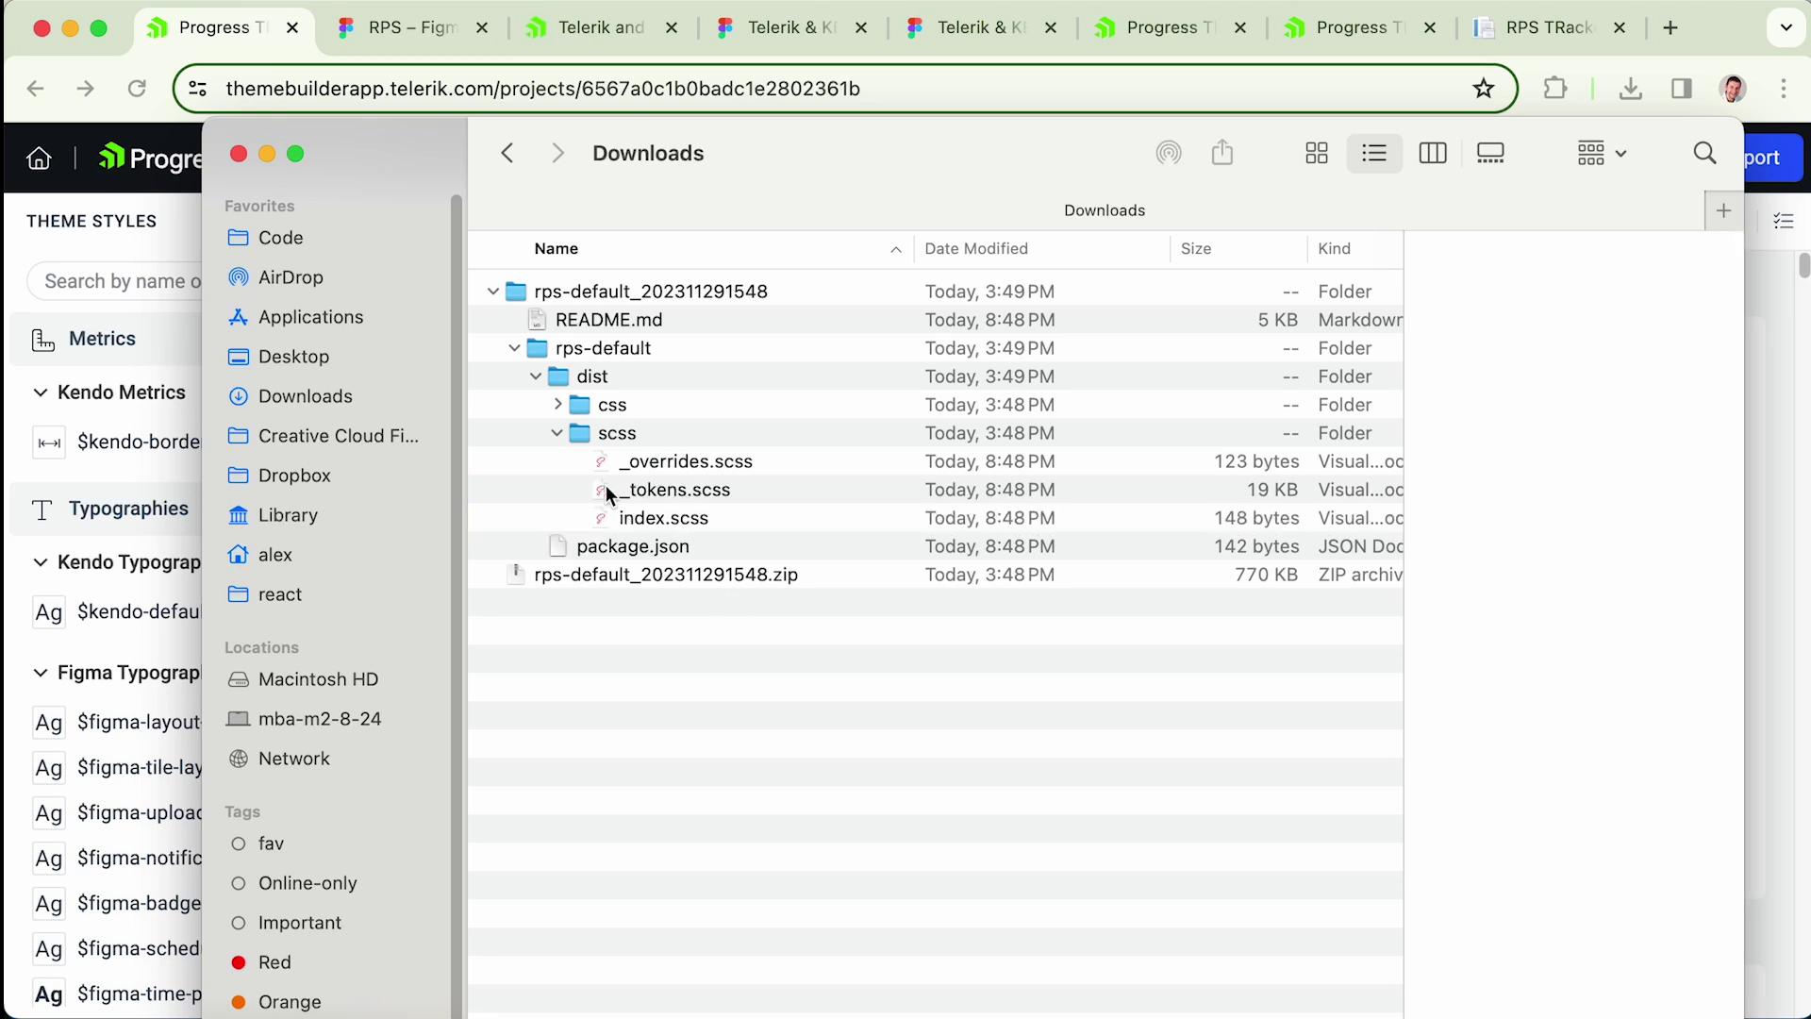
- Copy rps-default.css from the dist/css folder
click(557, 433)
click(558, 405)
click(558, 405)
click(559, 406)
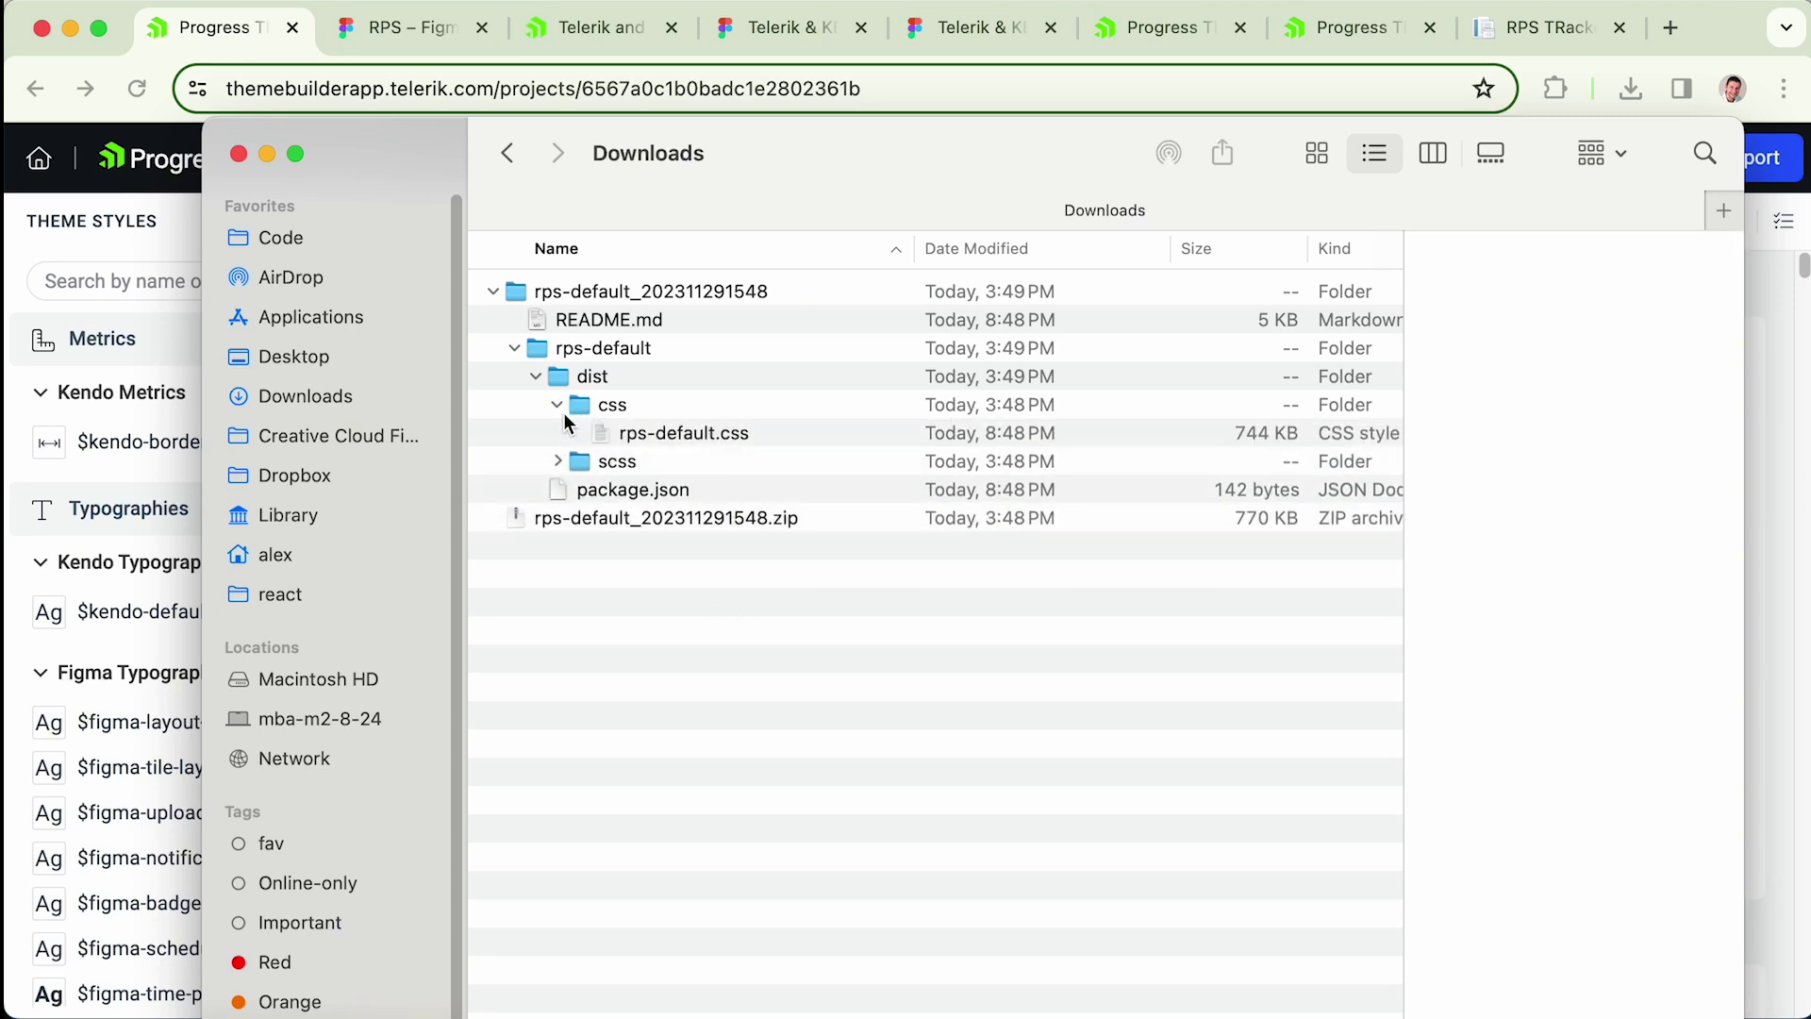
right_click(707, 433)
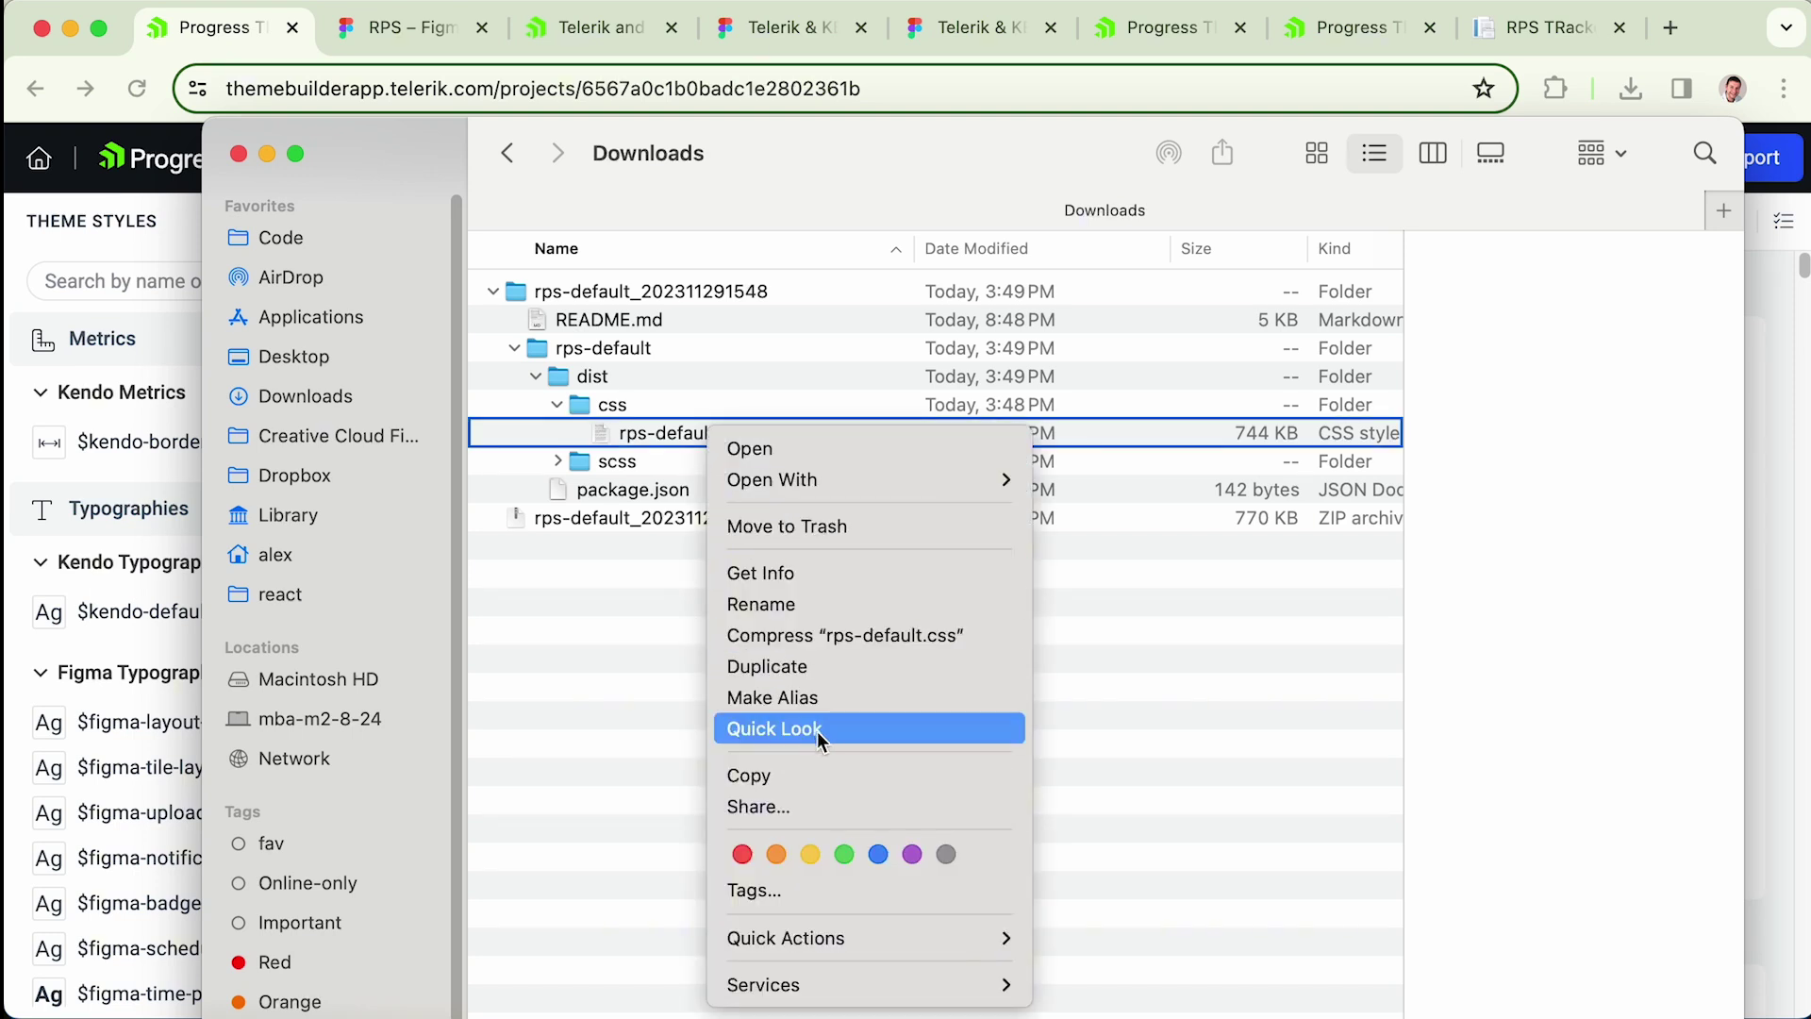
click(788, 778)
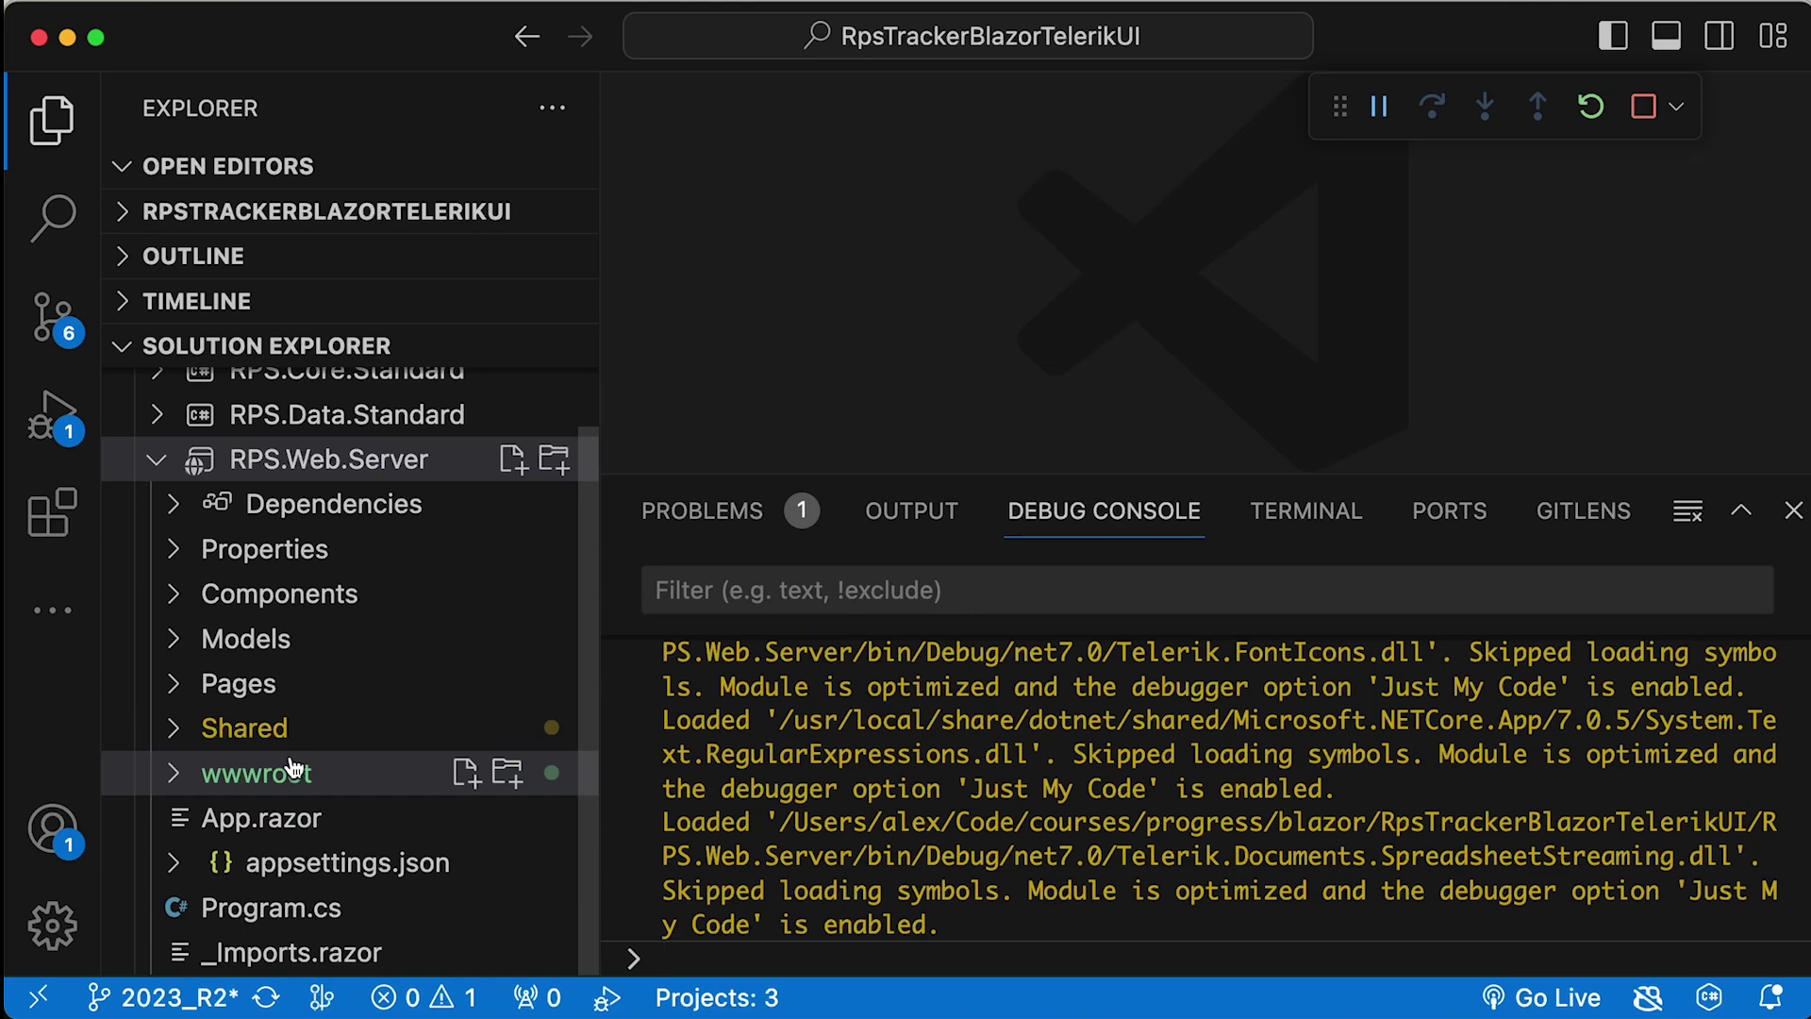
- Paste rps-default.css into RPS.Web.Server's wwwroot/css folder using Reveal in Finder
click(173, 772)
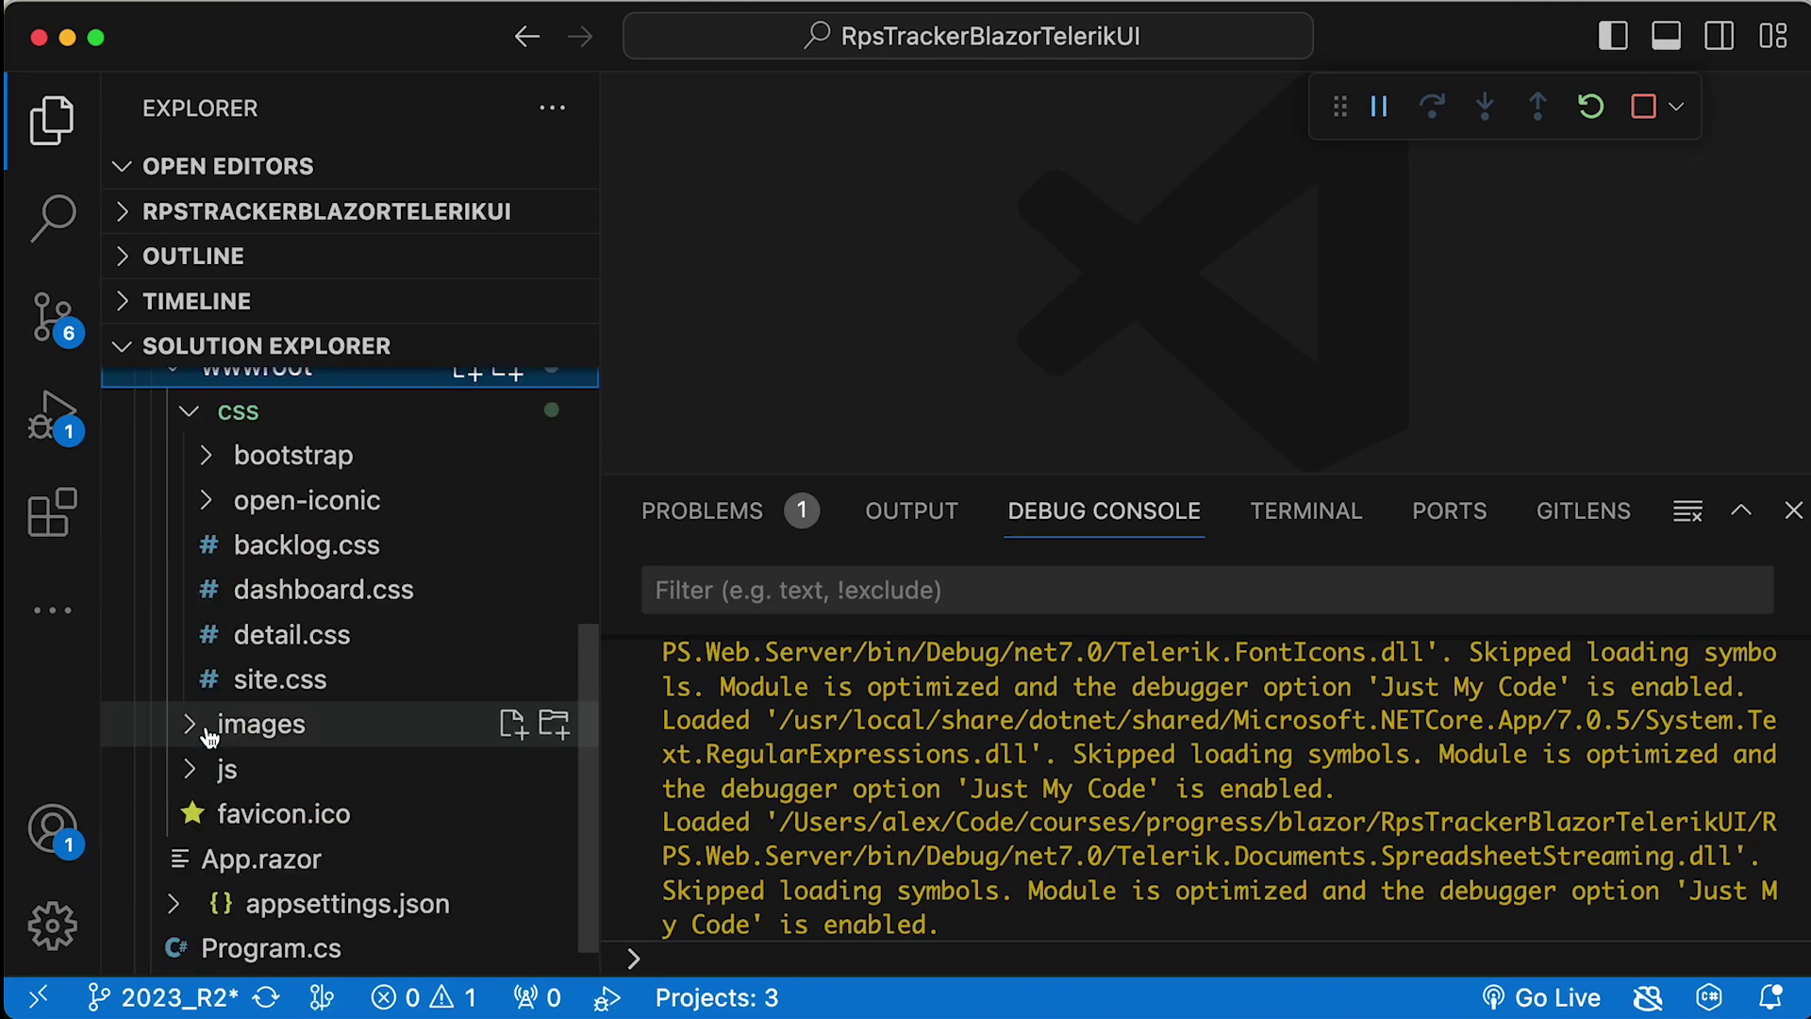
scroll(207, 735, up, 3)
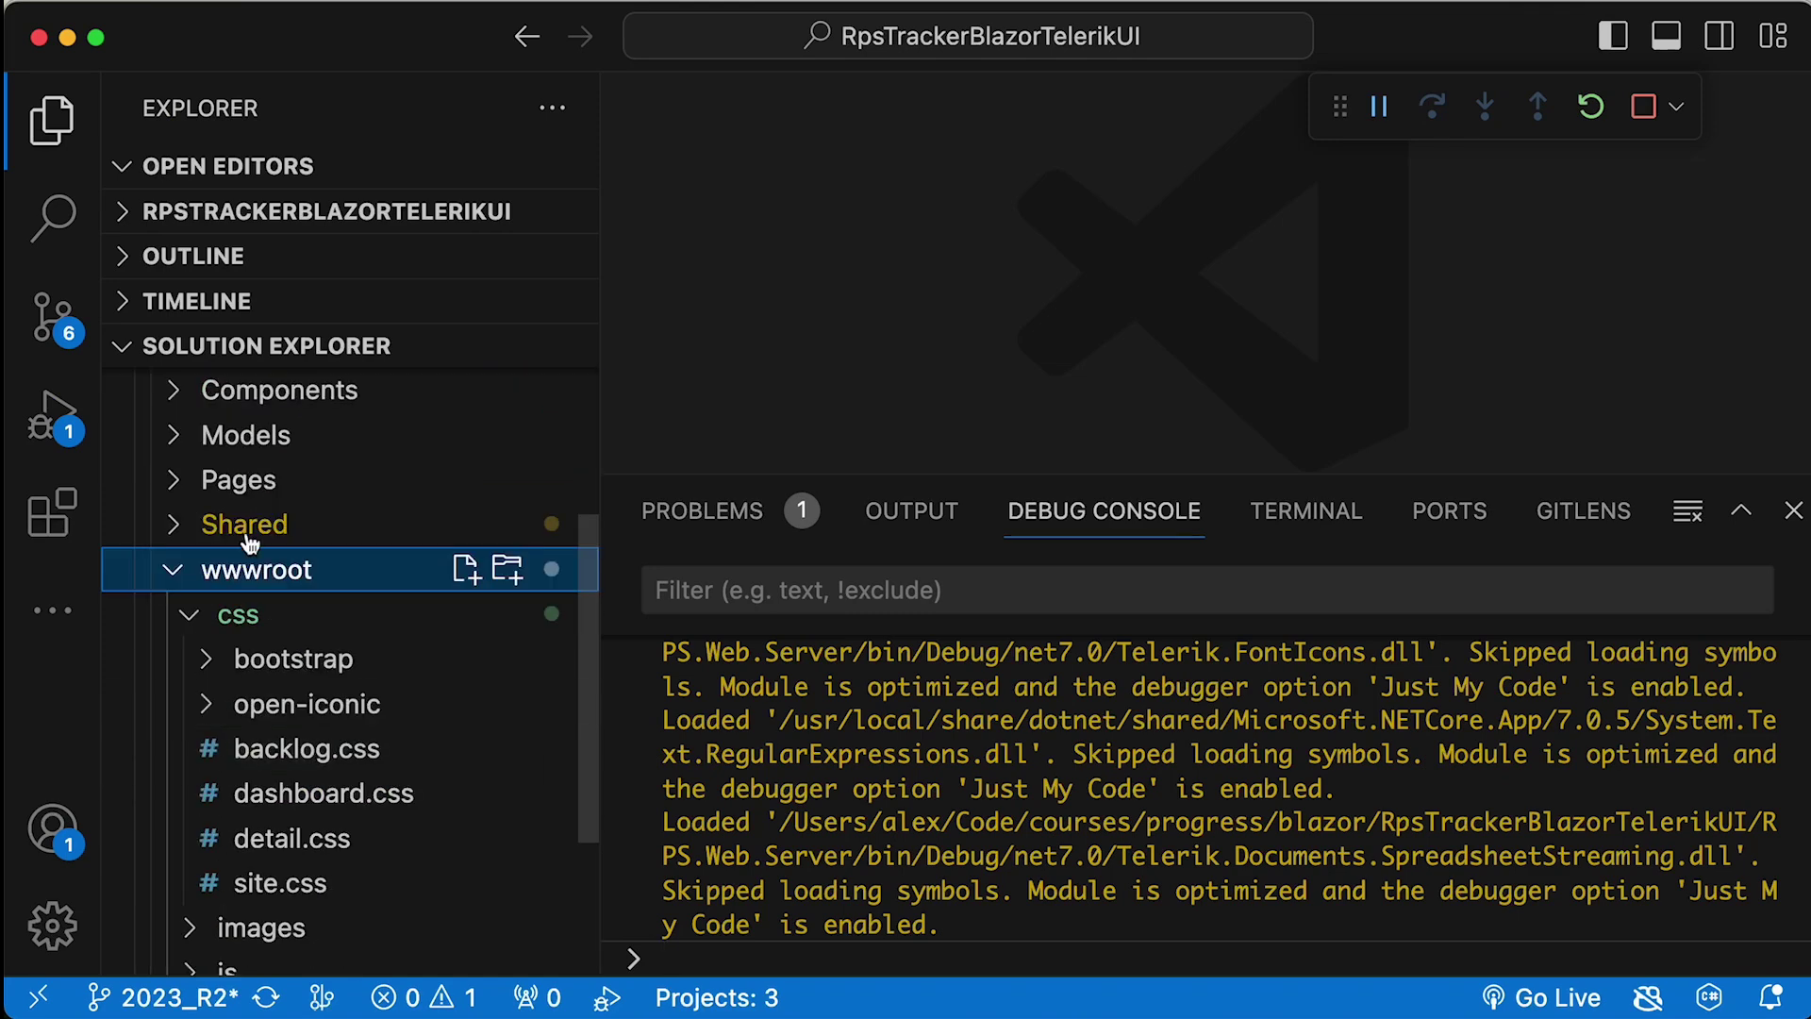
right_click(196, 618)
click(386, 941)
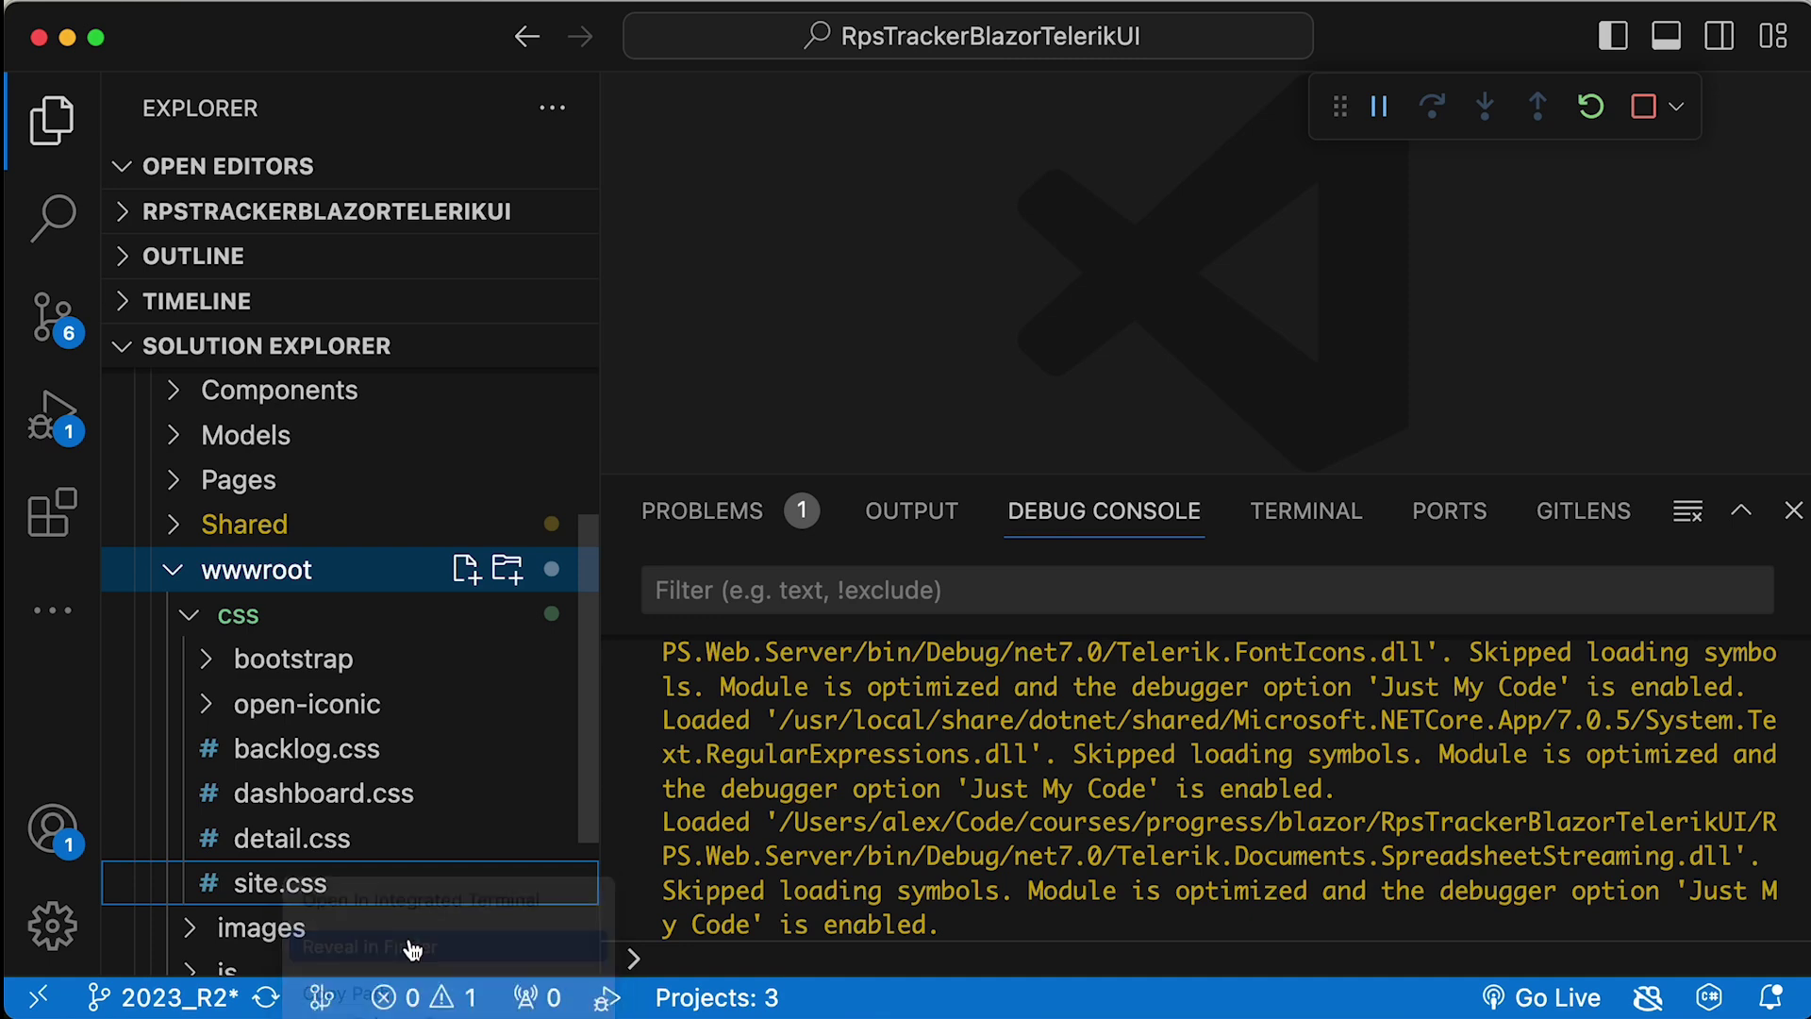
right_click(663, 566)
click(728, 602)
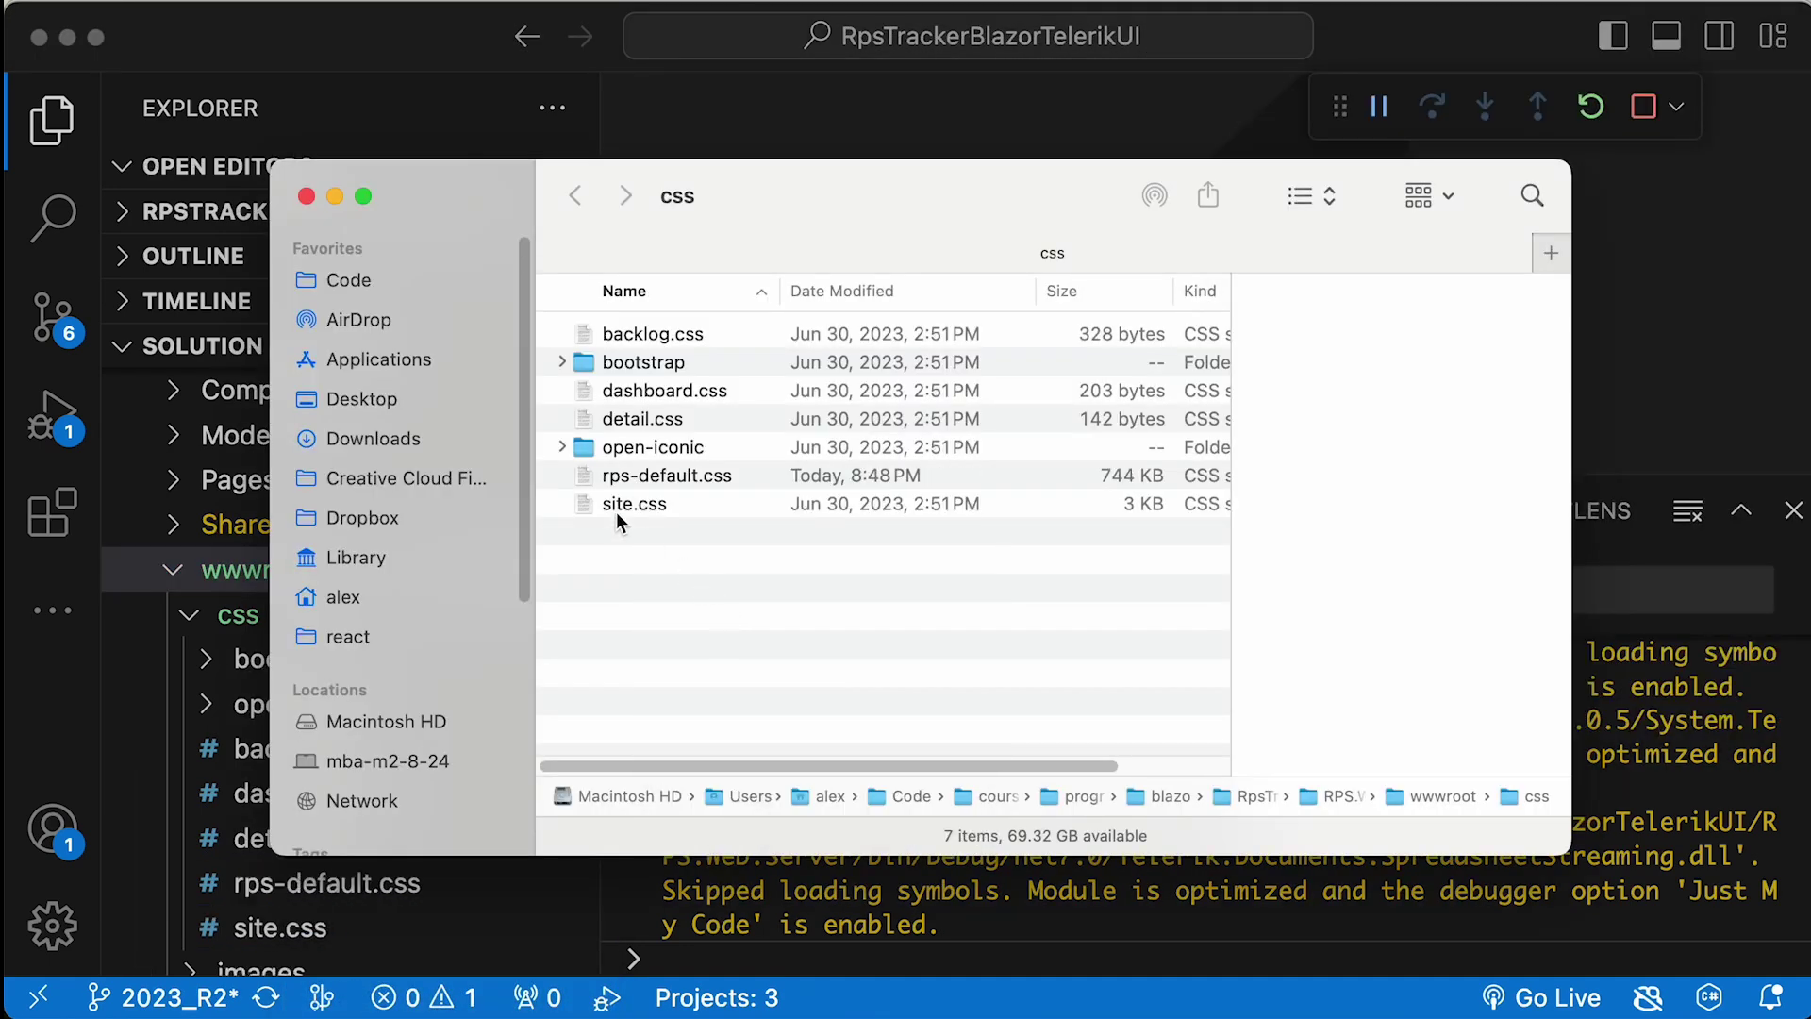
click(1643, 106)
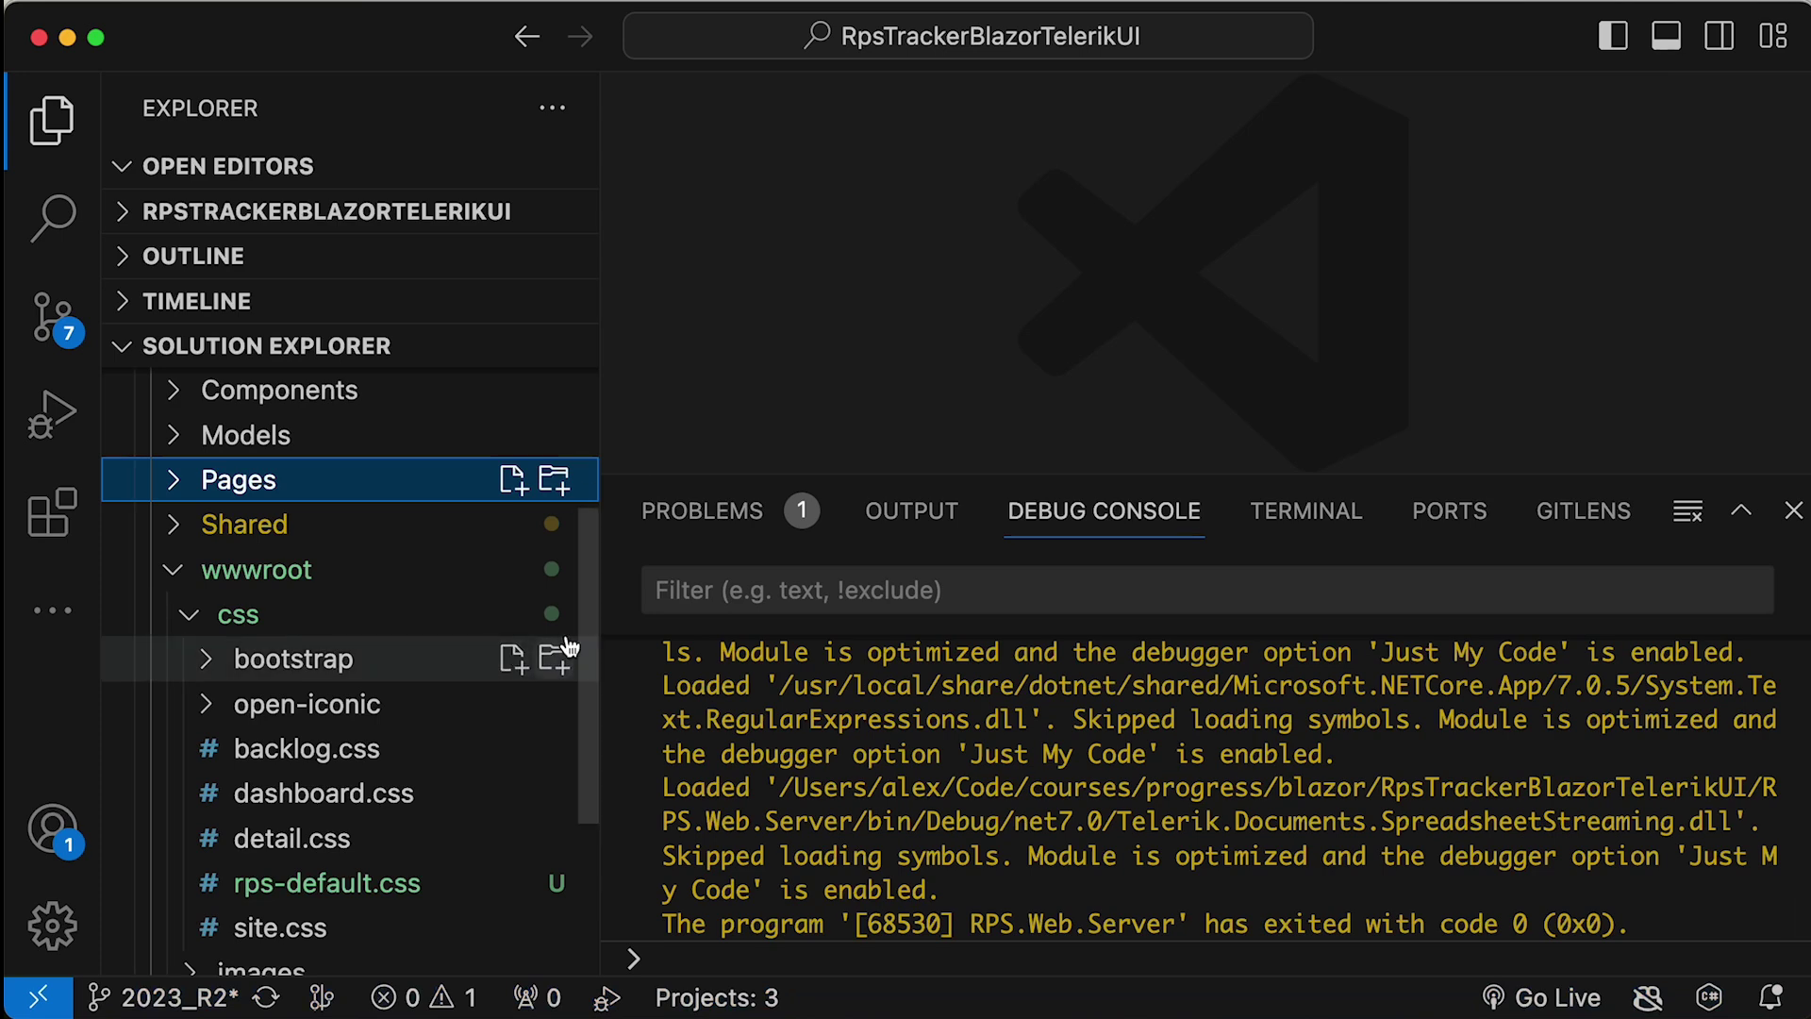
drag(1115, 473, 1127, 755)
- Open Pages/_Host.cshtml in the editor with the file sidebar hidden
click(165, 480)
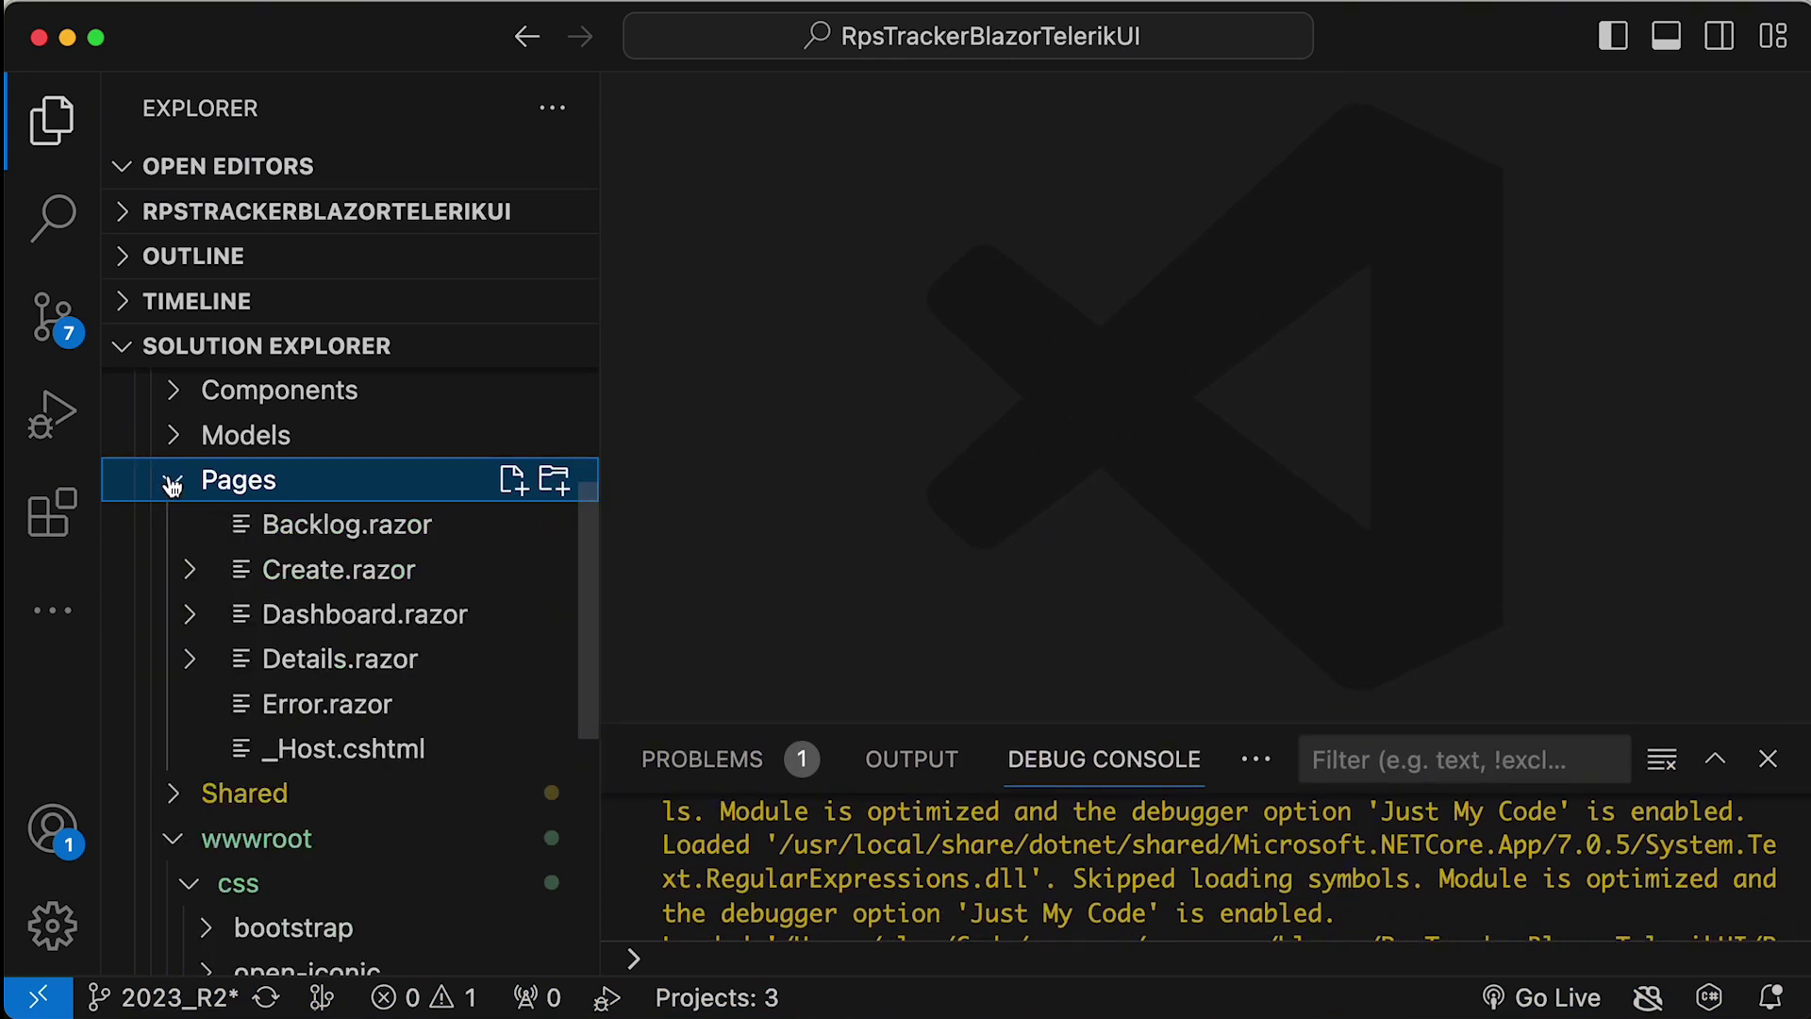
click(347, 760)
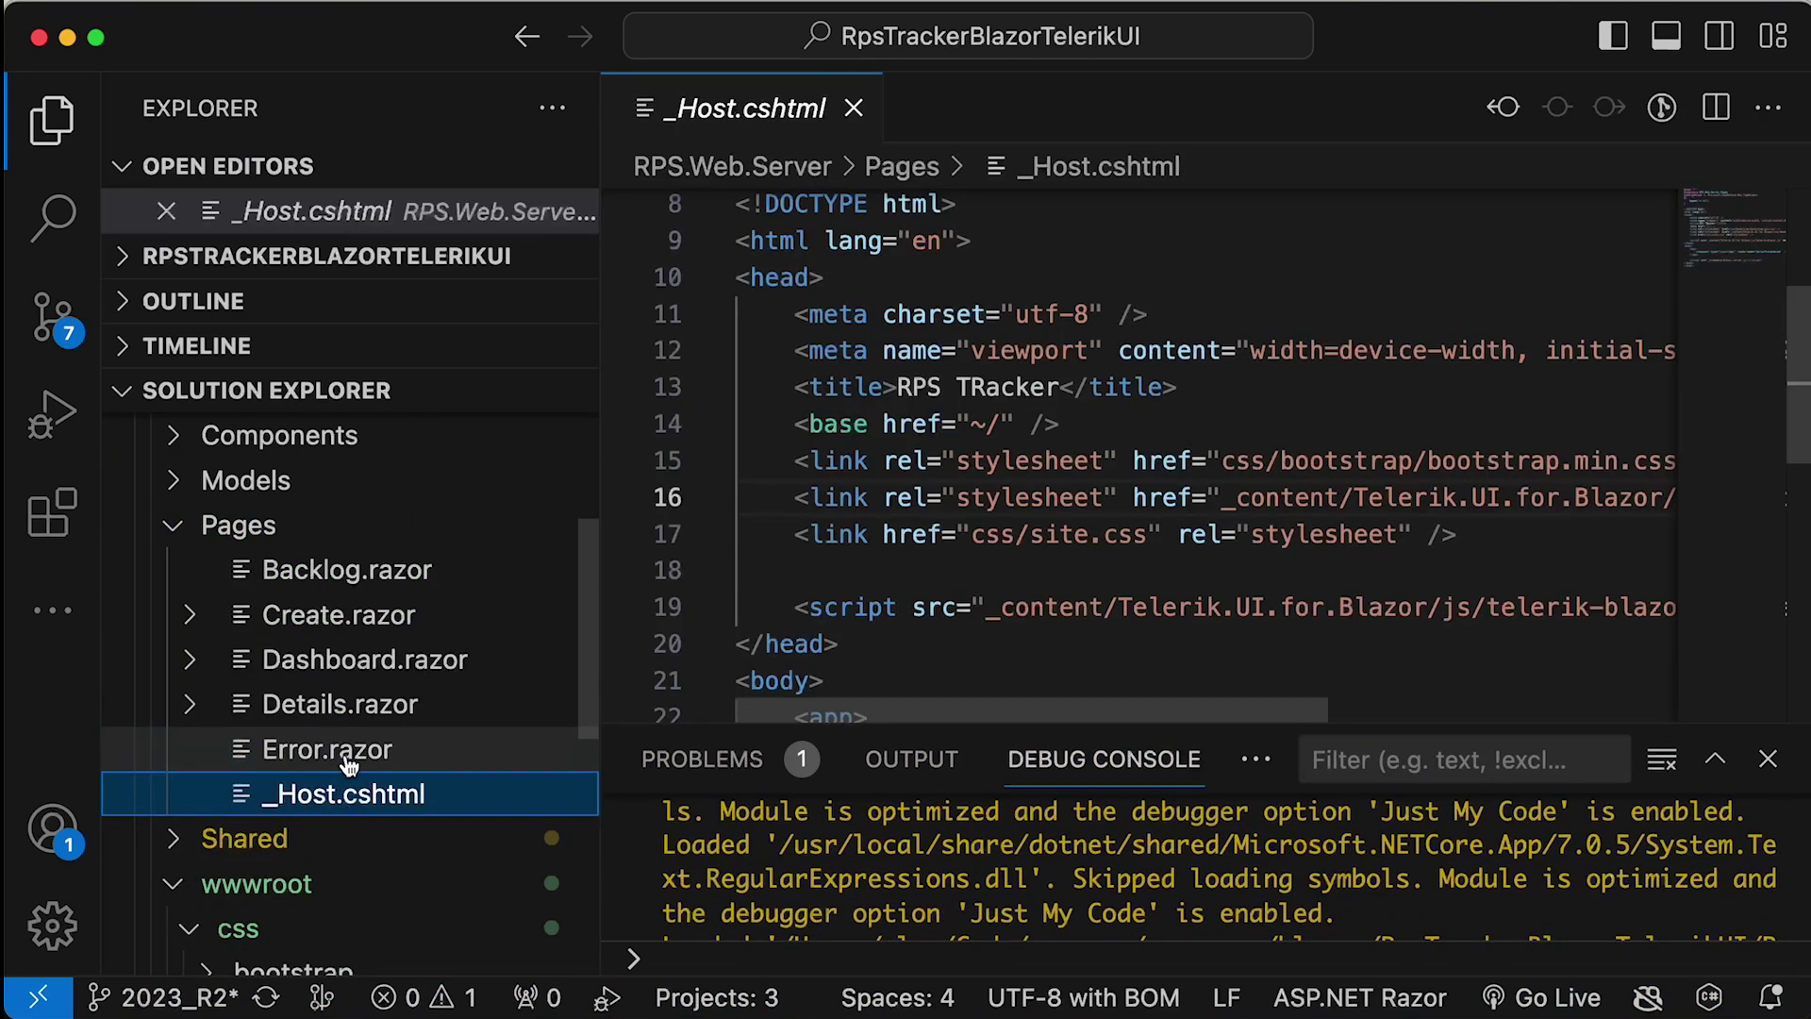
double_click(332, 813)
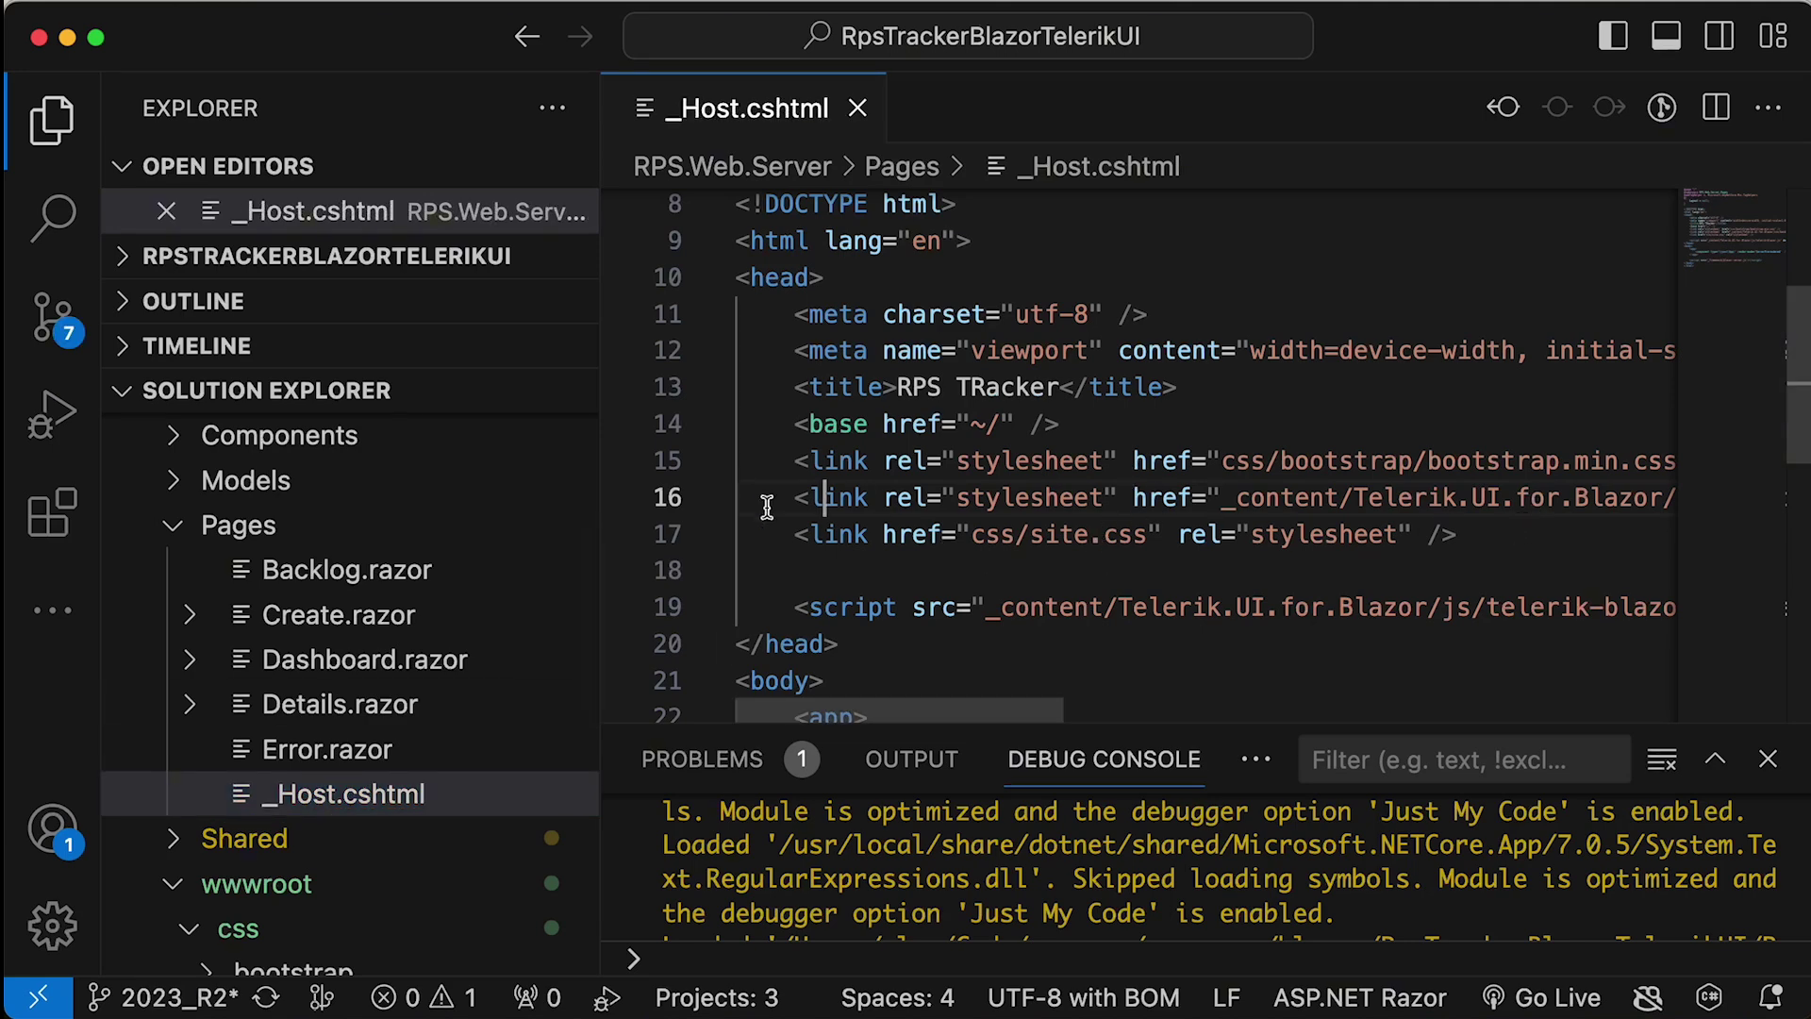
key(super+b)
- Comment out the kendo-theme-default stylesheet link on line 16
click(933, 569)
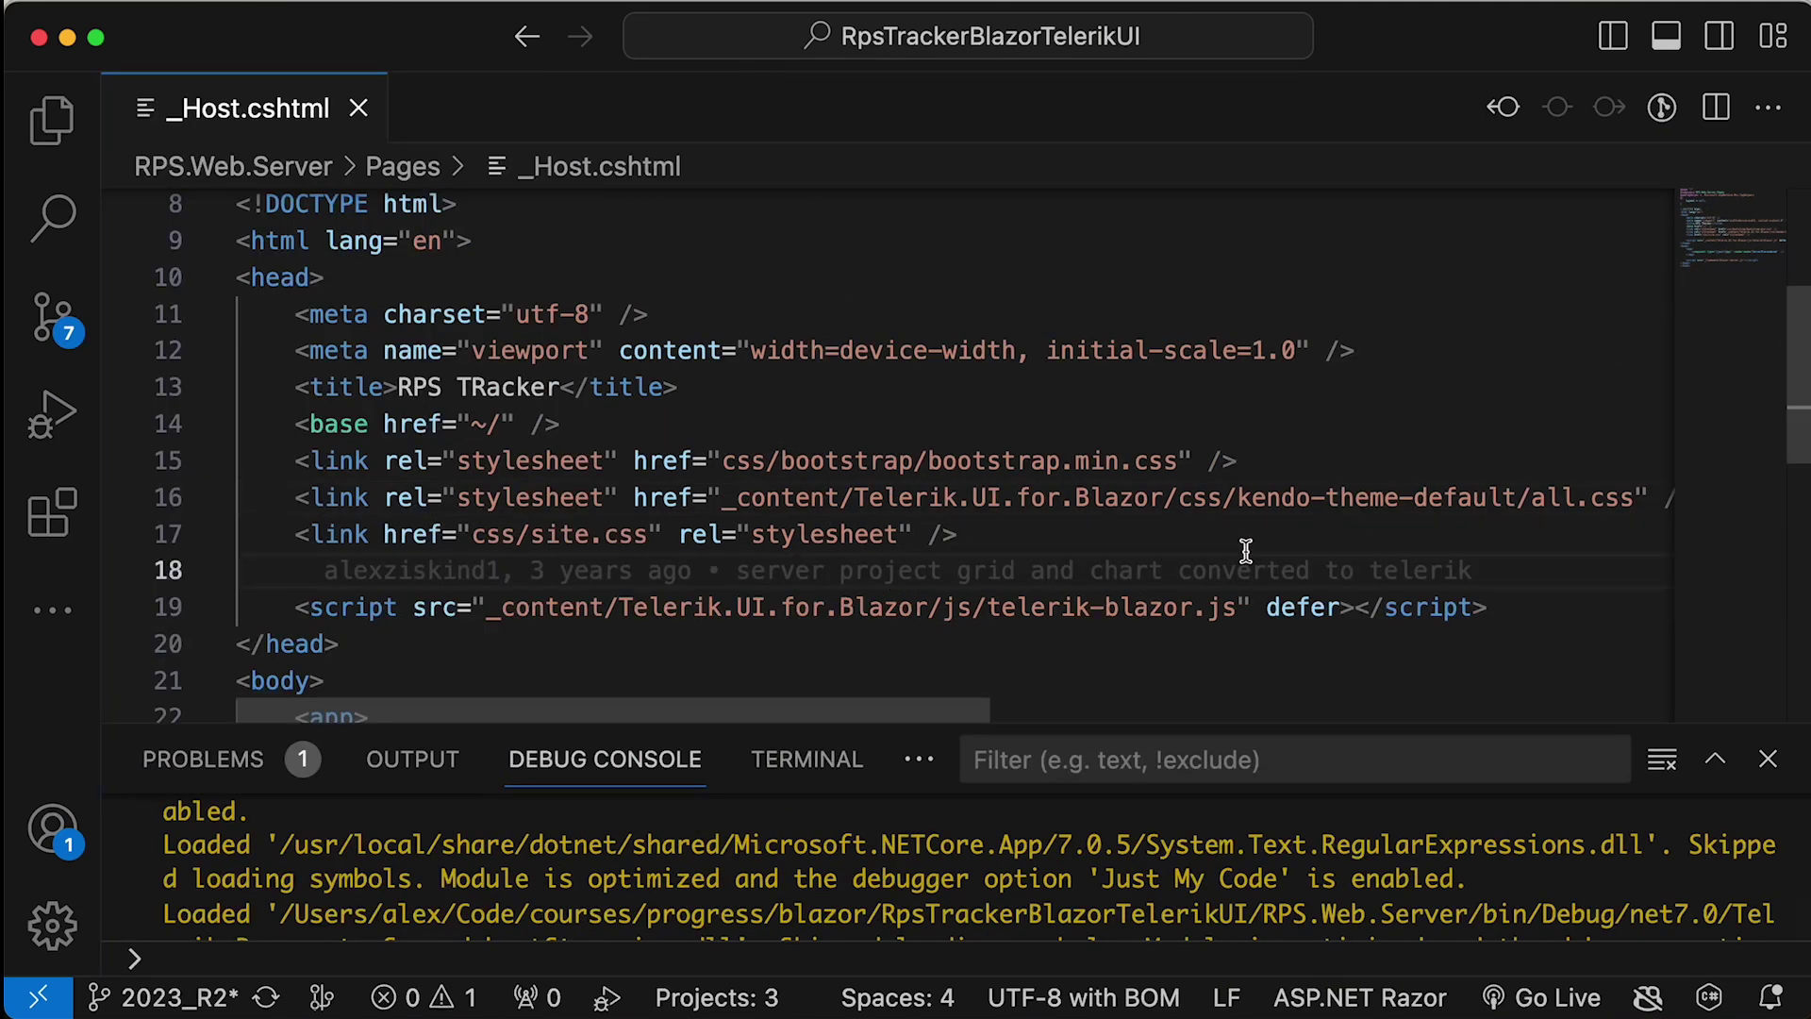
drag(1632, 497, 1275, 499)
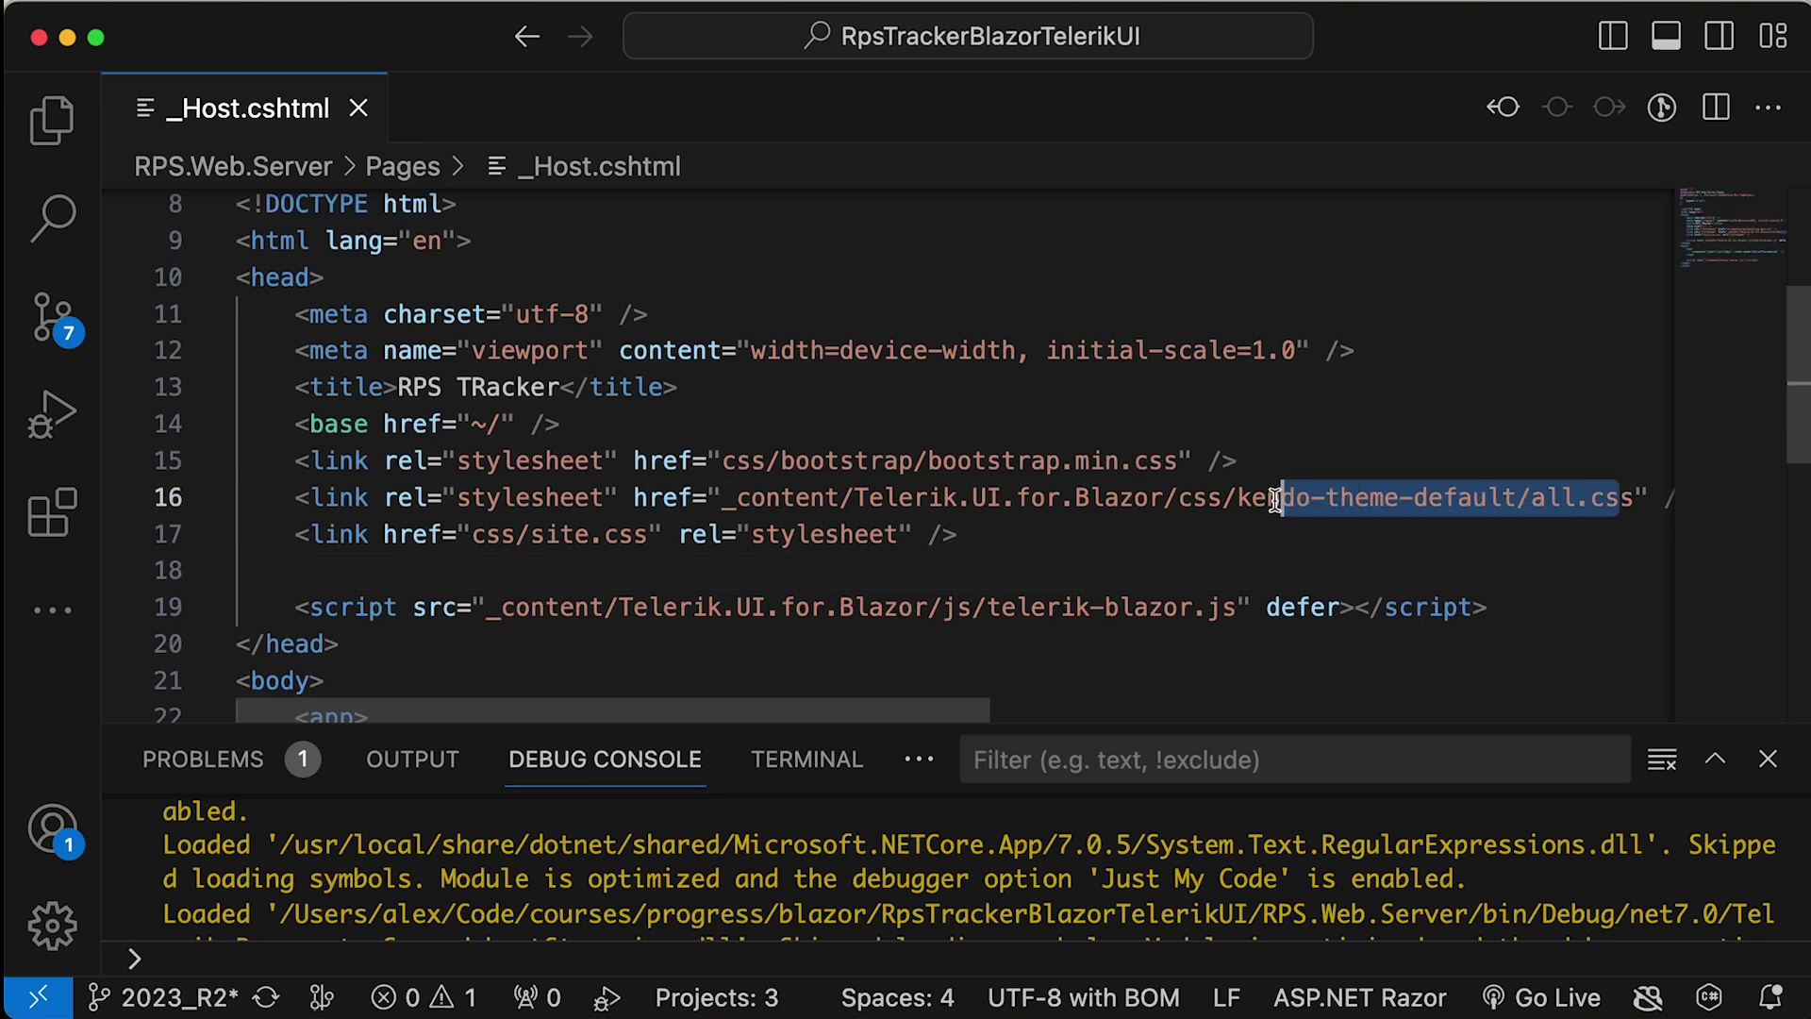
drag(1637, 497, 1558, 501)
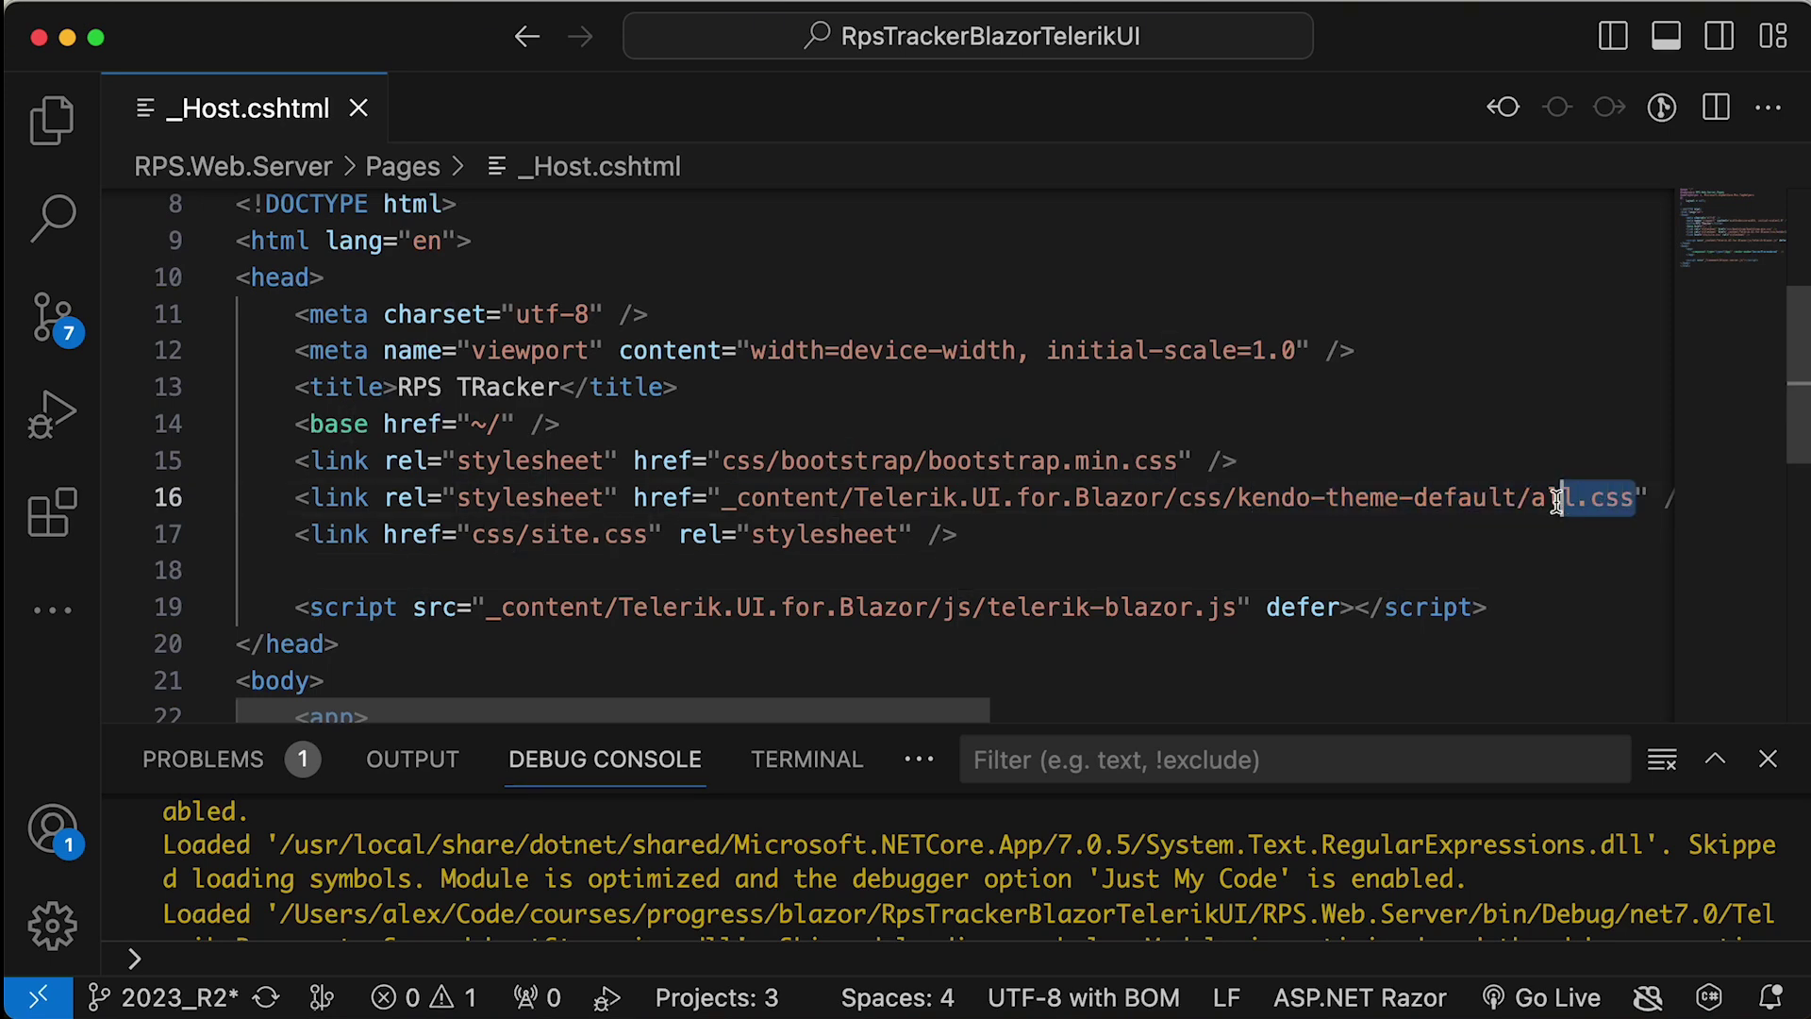
click(1527, 500)
key(super+slash)
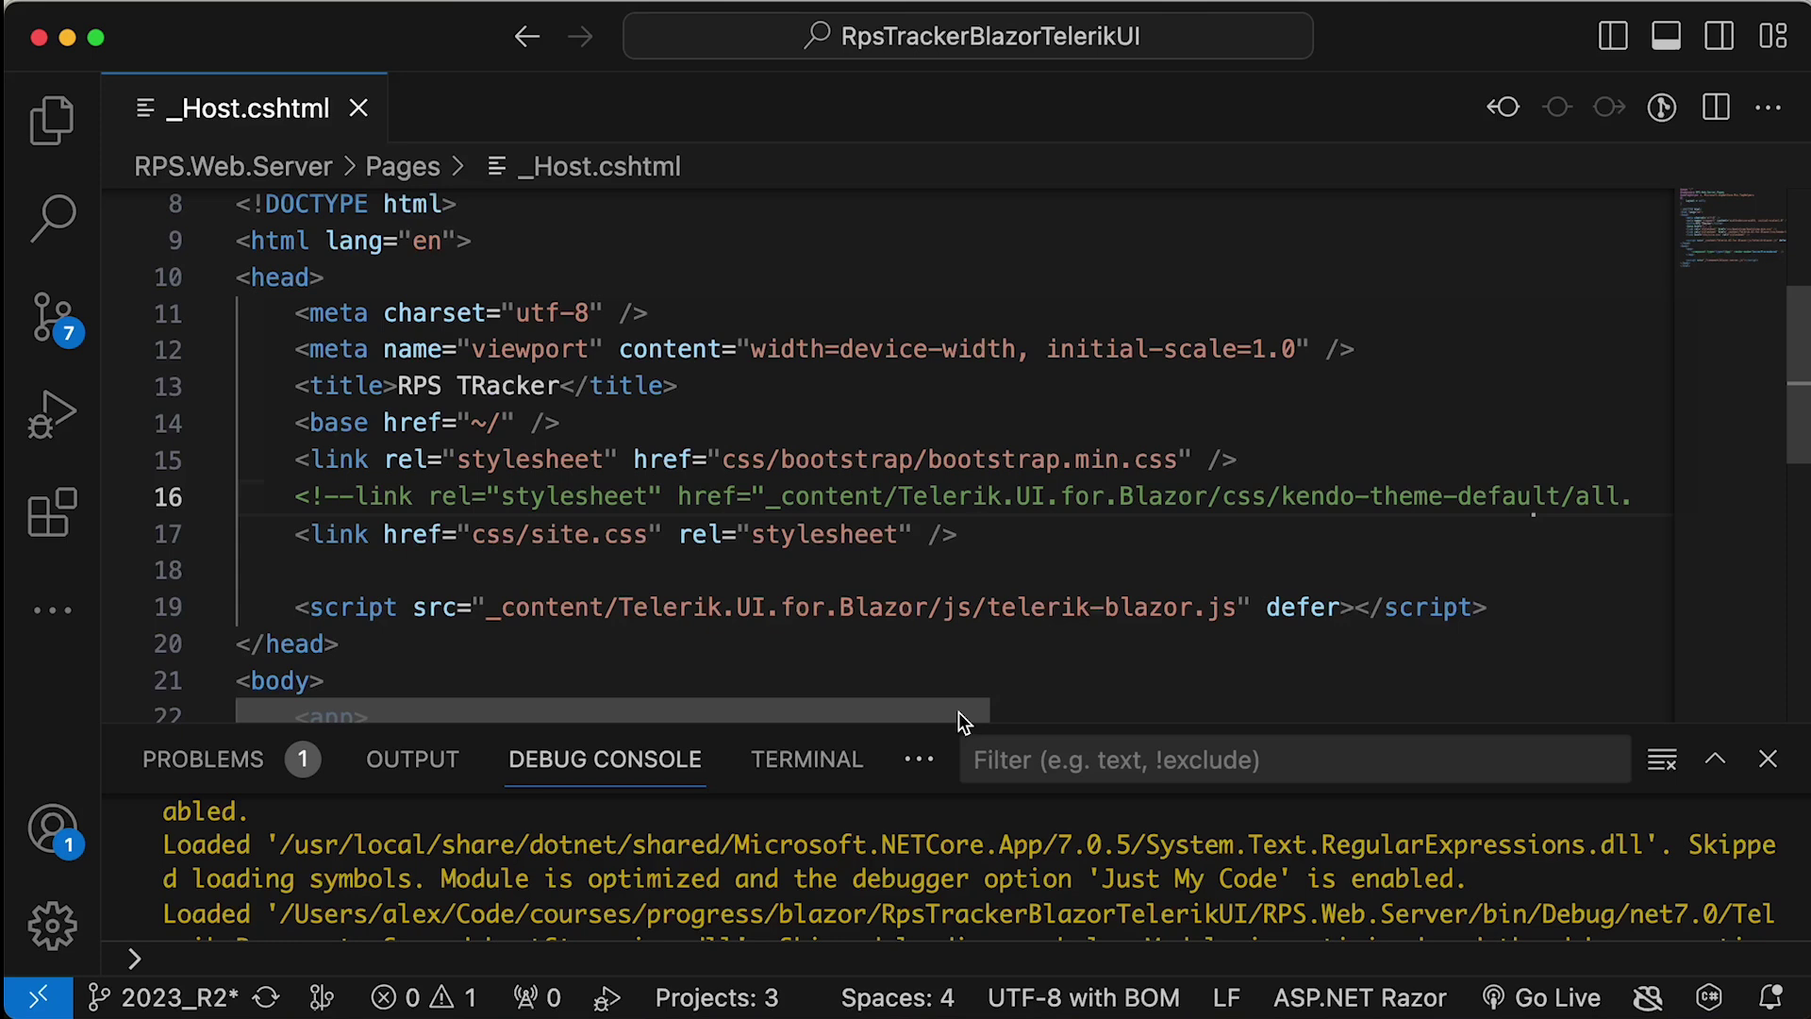
- Add <link rel="stylesheet" href="css/rps-default.css" /> below it and save _Host.cshtml
key(Return)
text(<link )
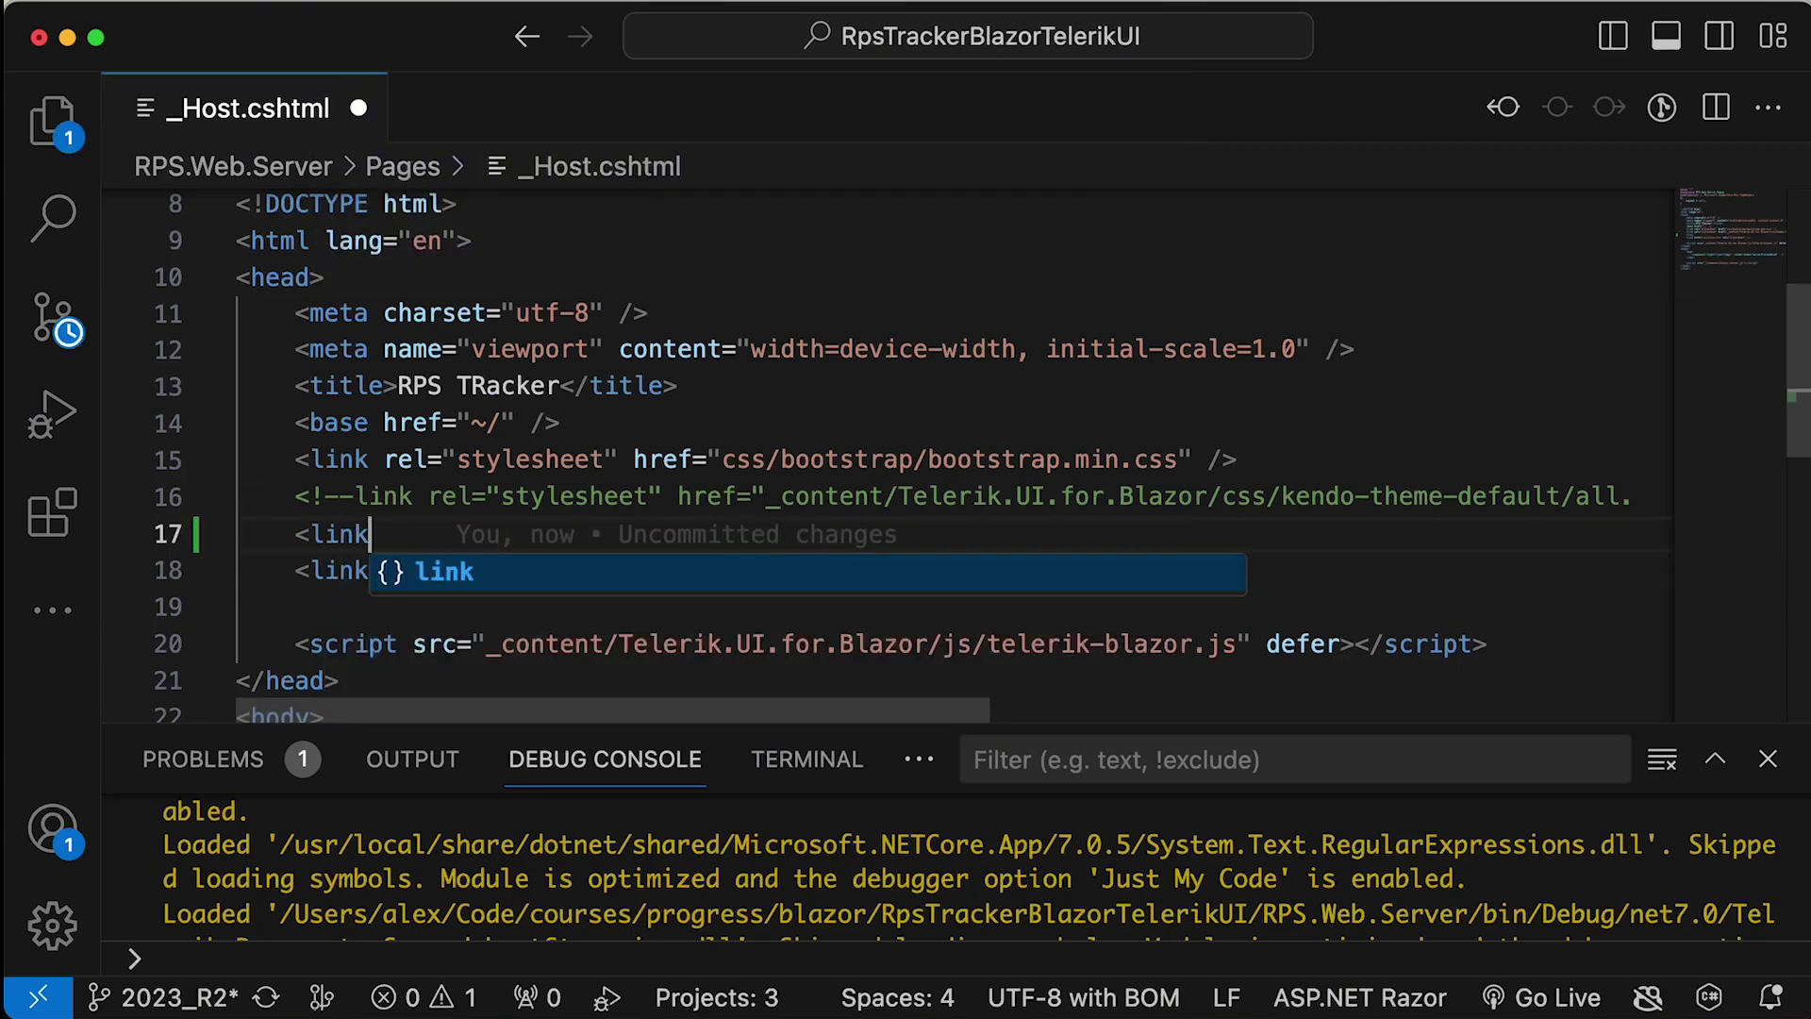
text(rel)
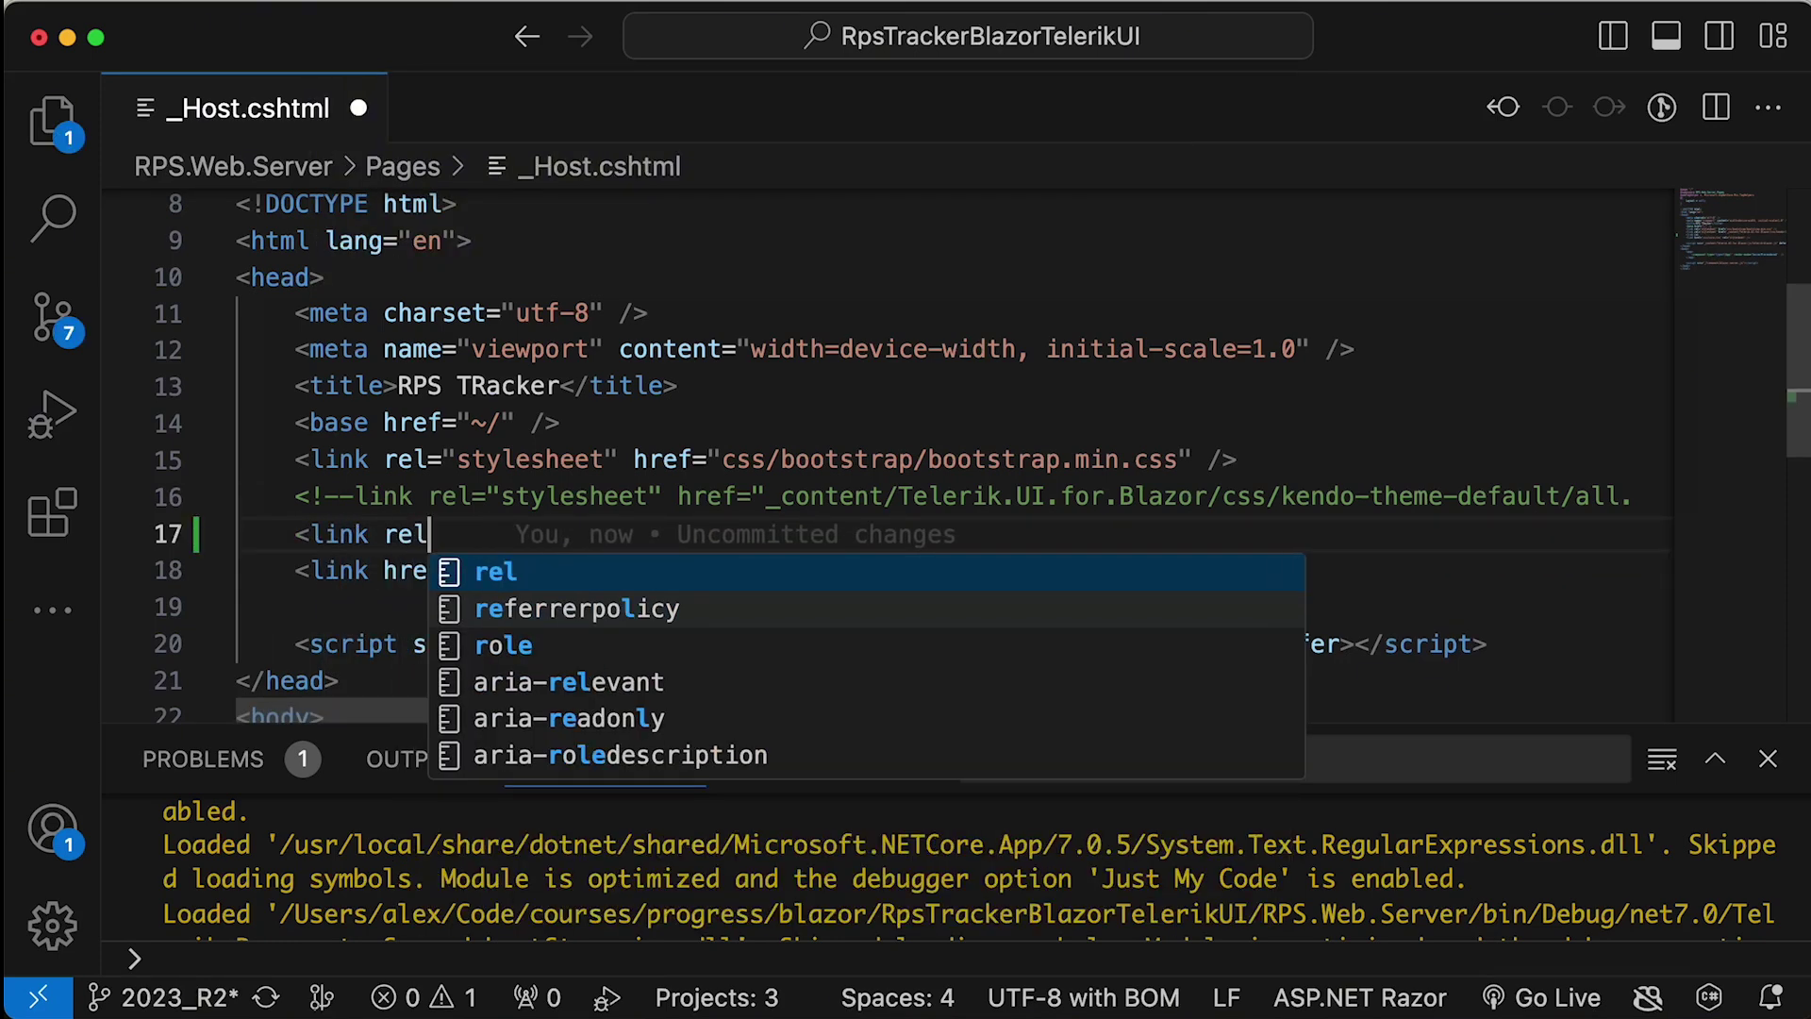
key(Tab)
text(css/)
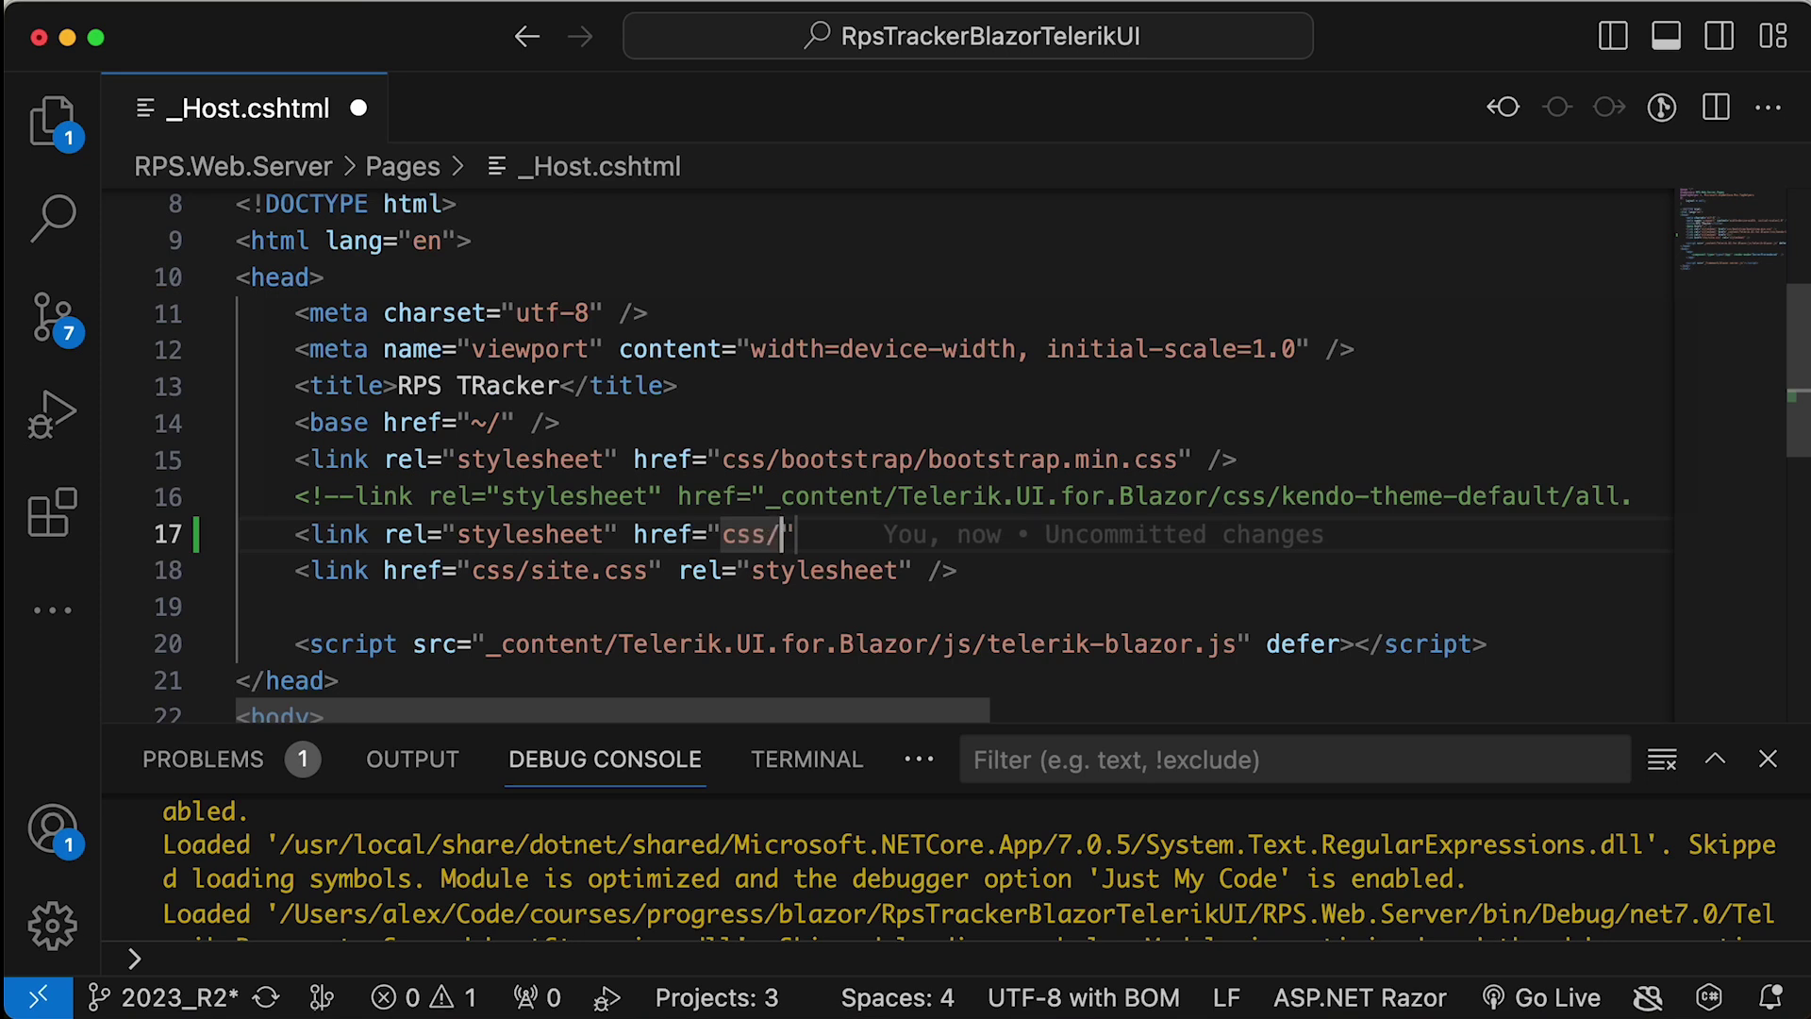
text(rps)
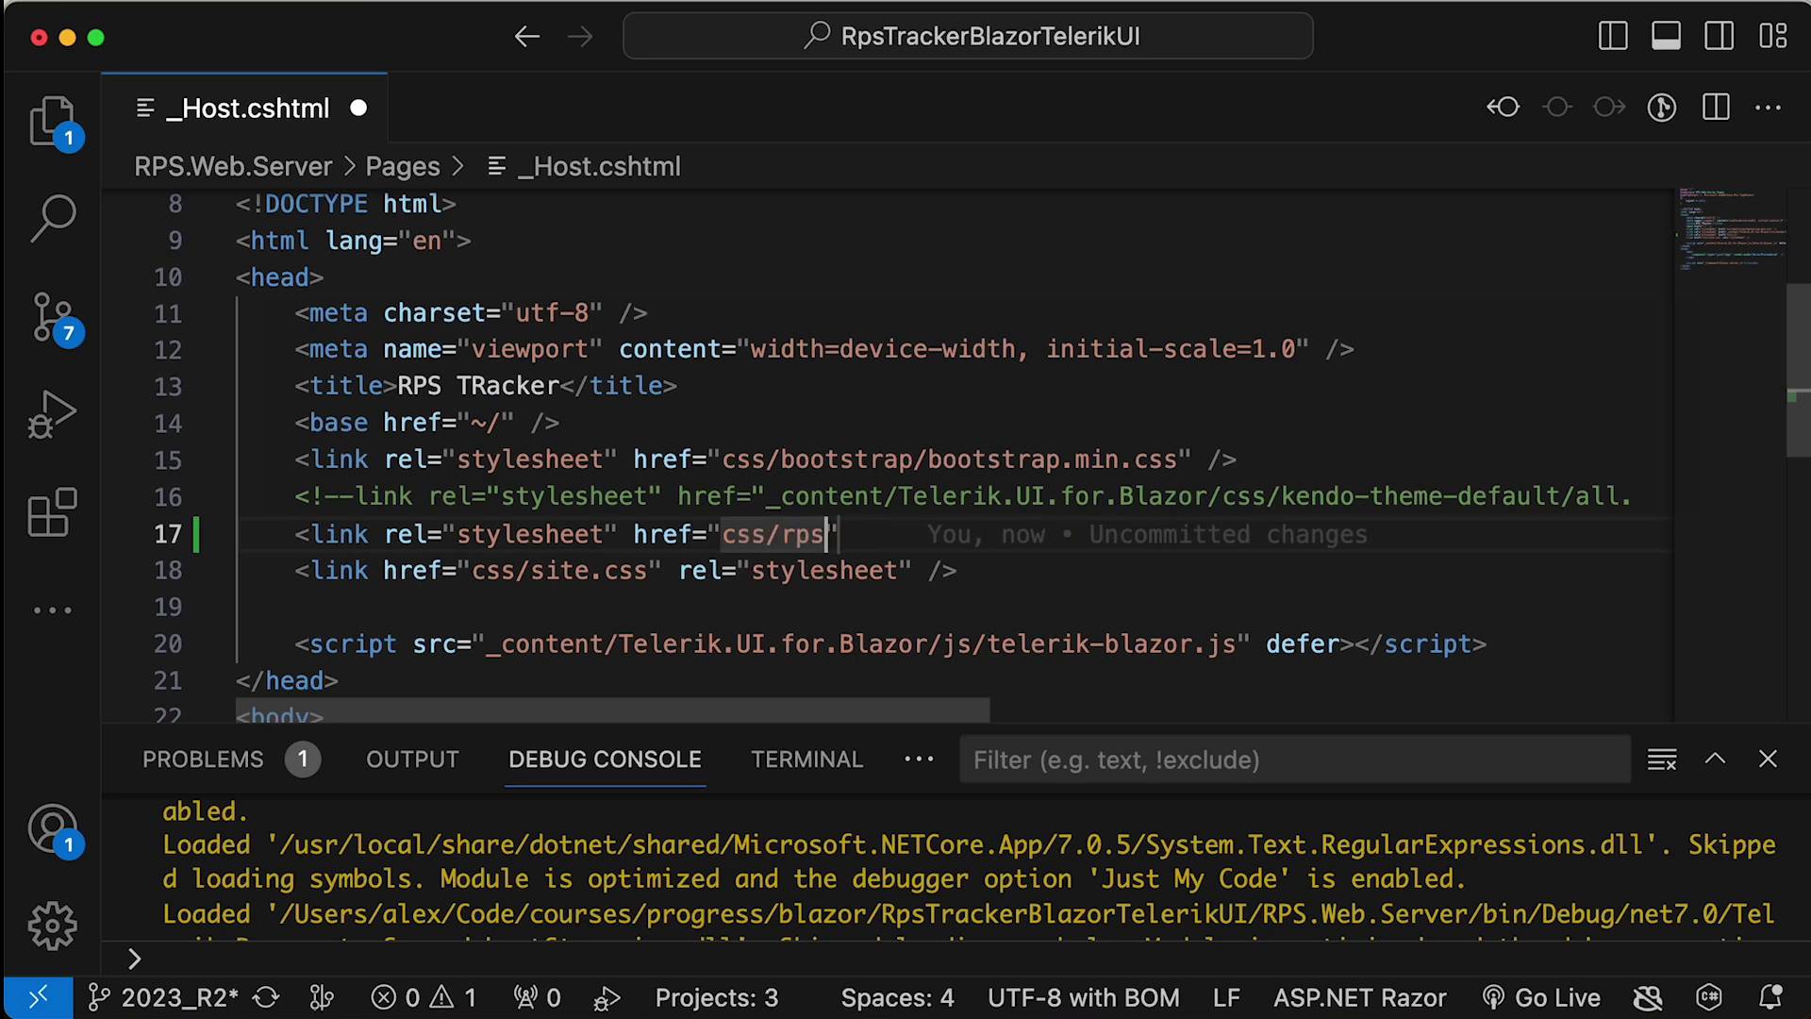
text(-default.c)
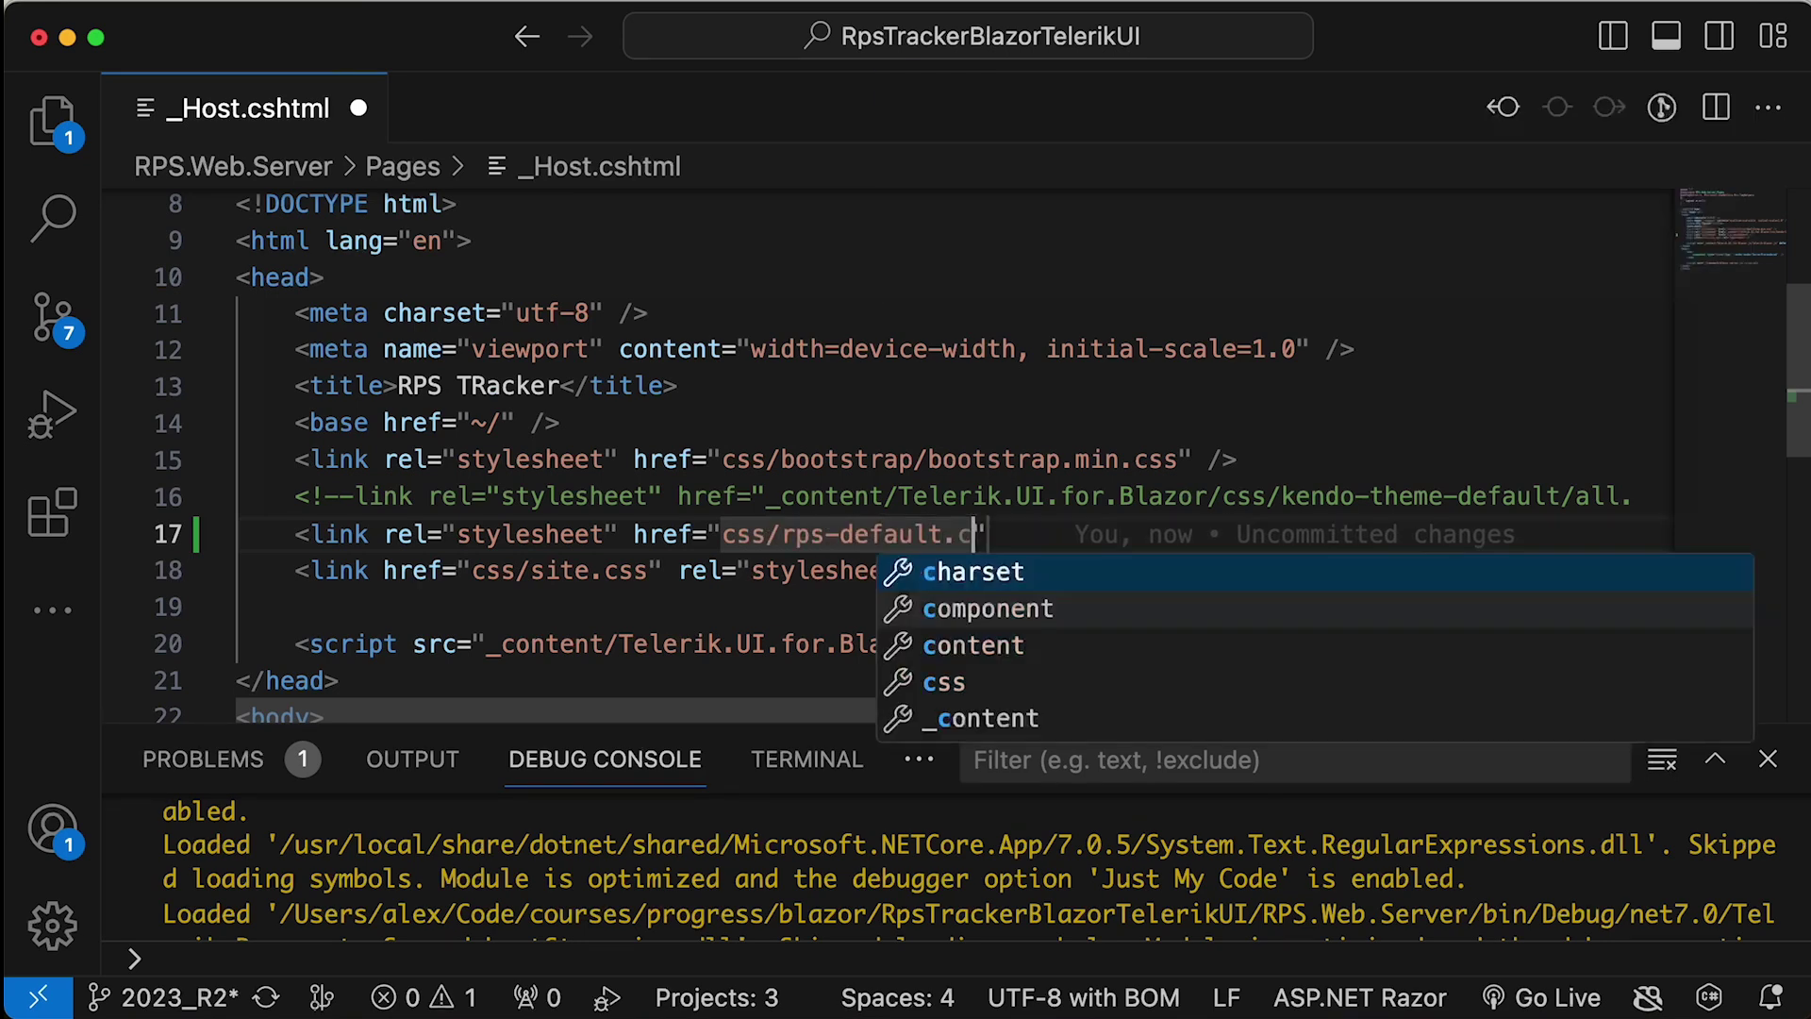
text(ss" />)
key(super+s)
key(super+shift+e)
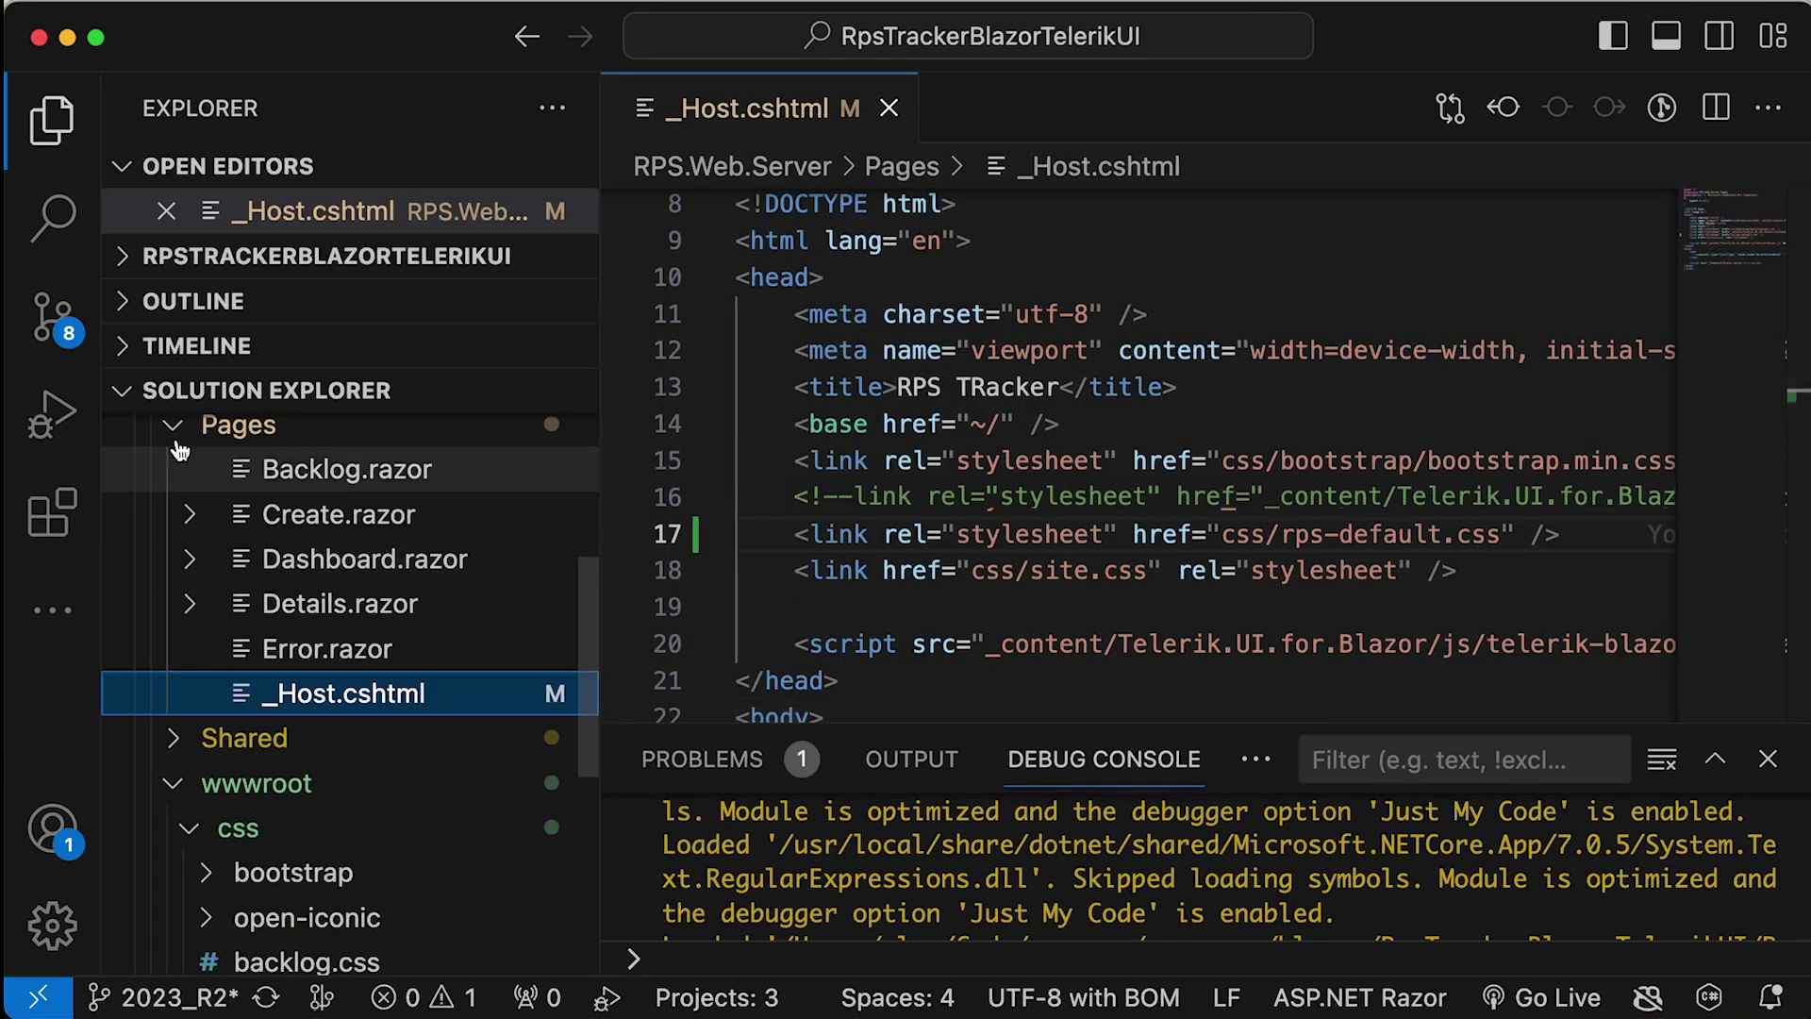
- Start a new debug instance of the RPS.Web.Server project
click(174, 427)
click(170, 400)
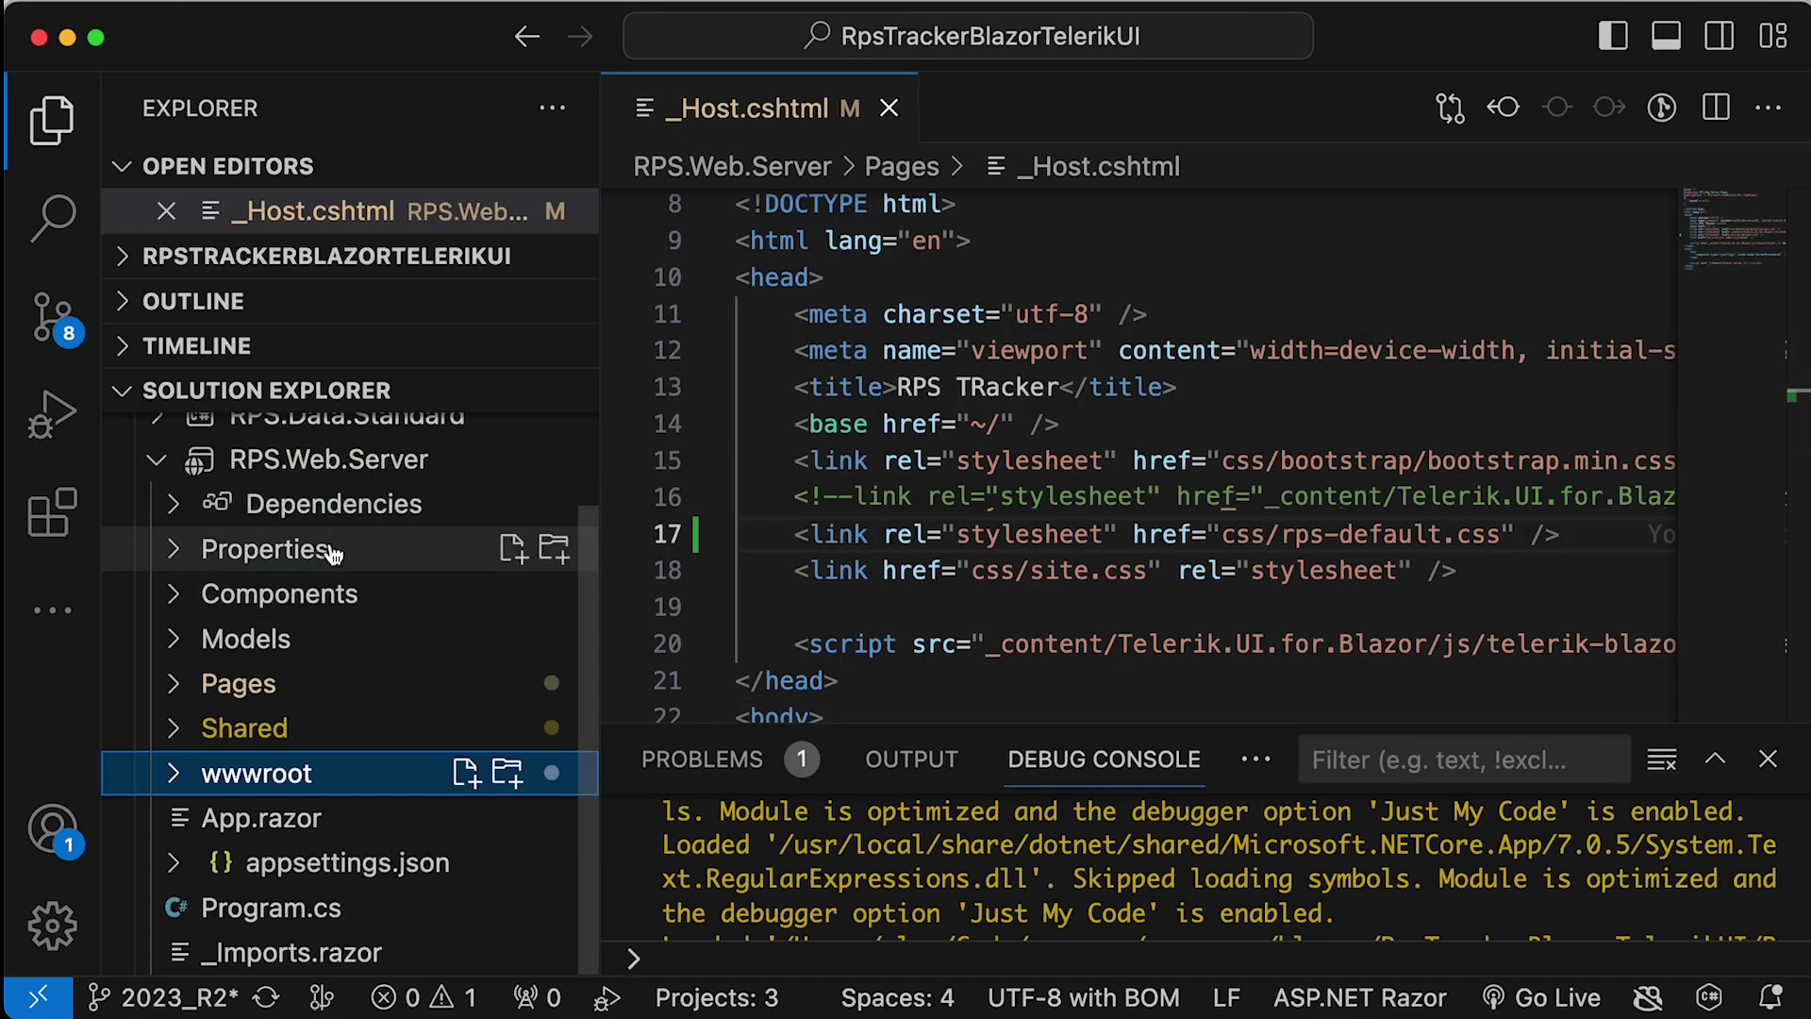
right_click(296, 461)
mouse_move(444, 837)
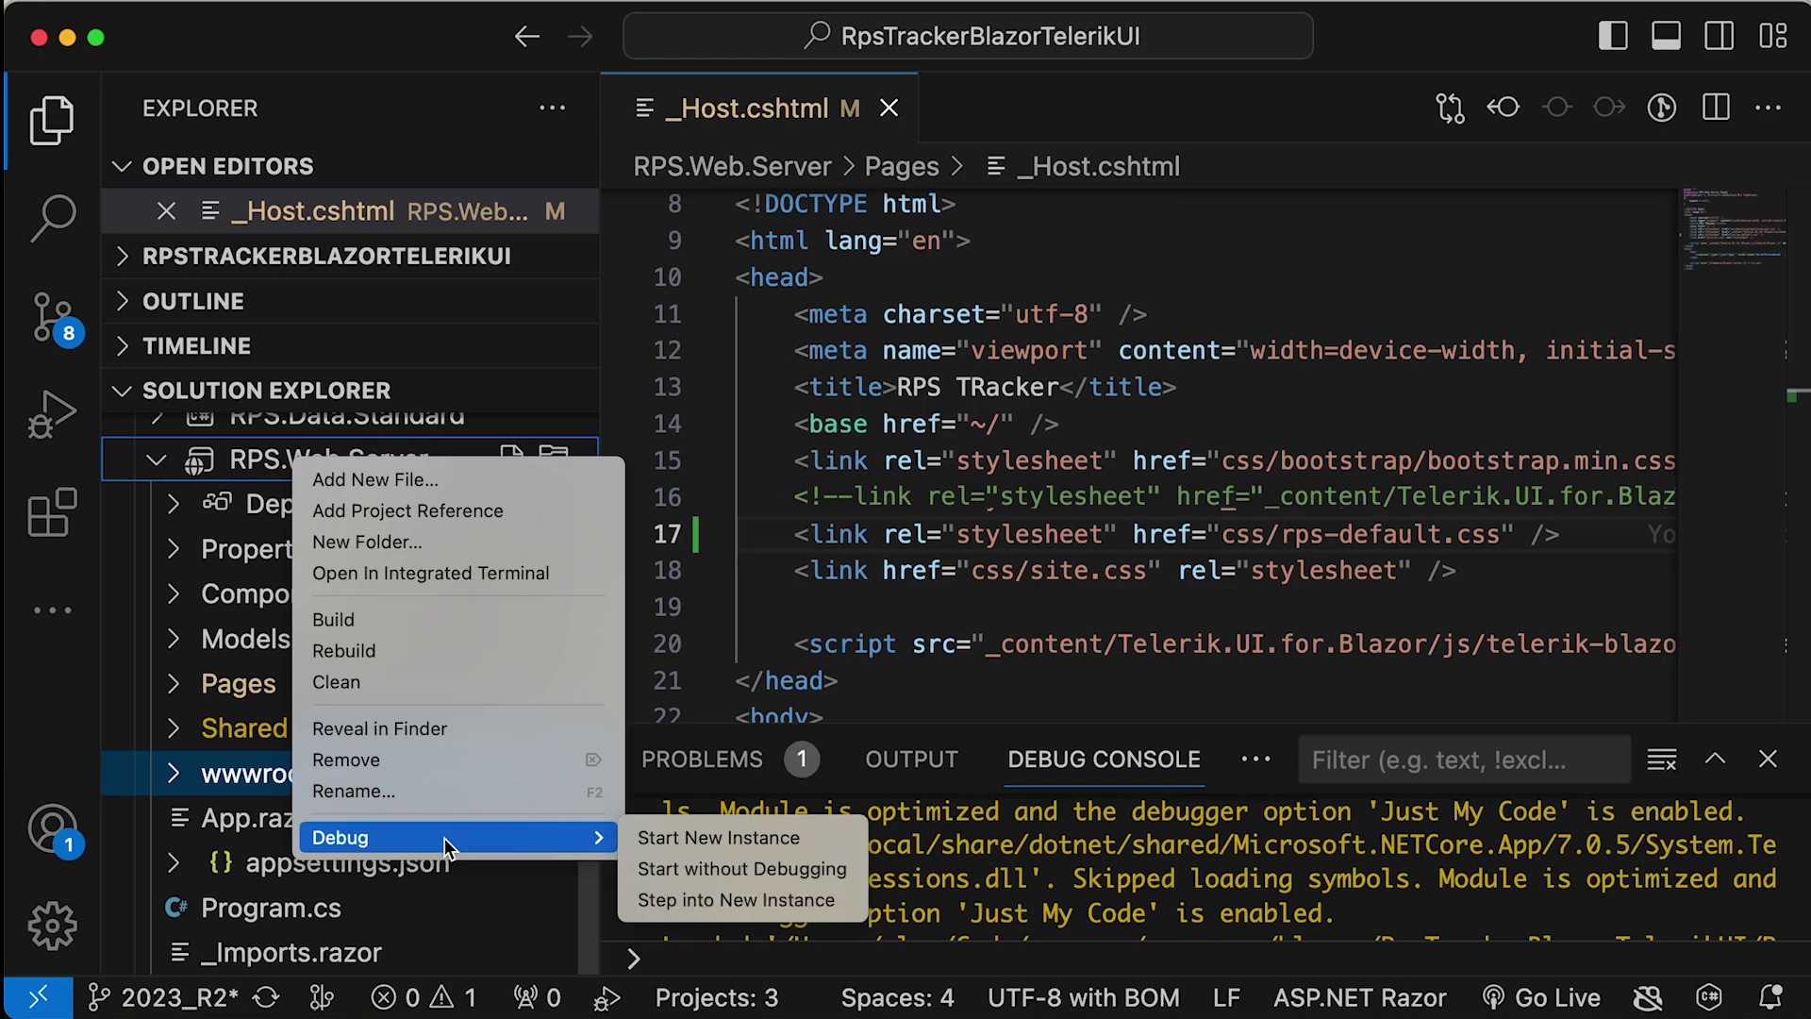
click(735, 837)
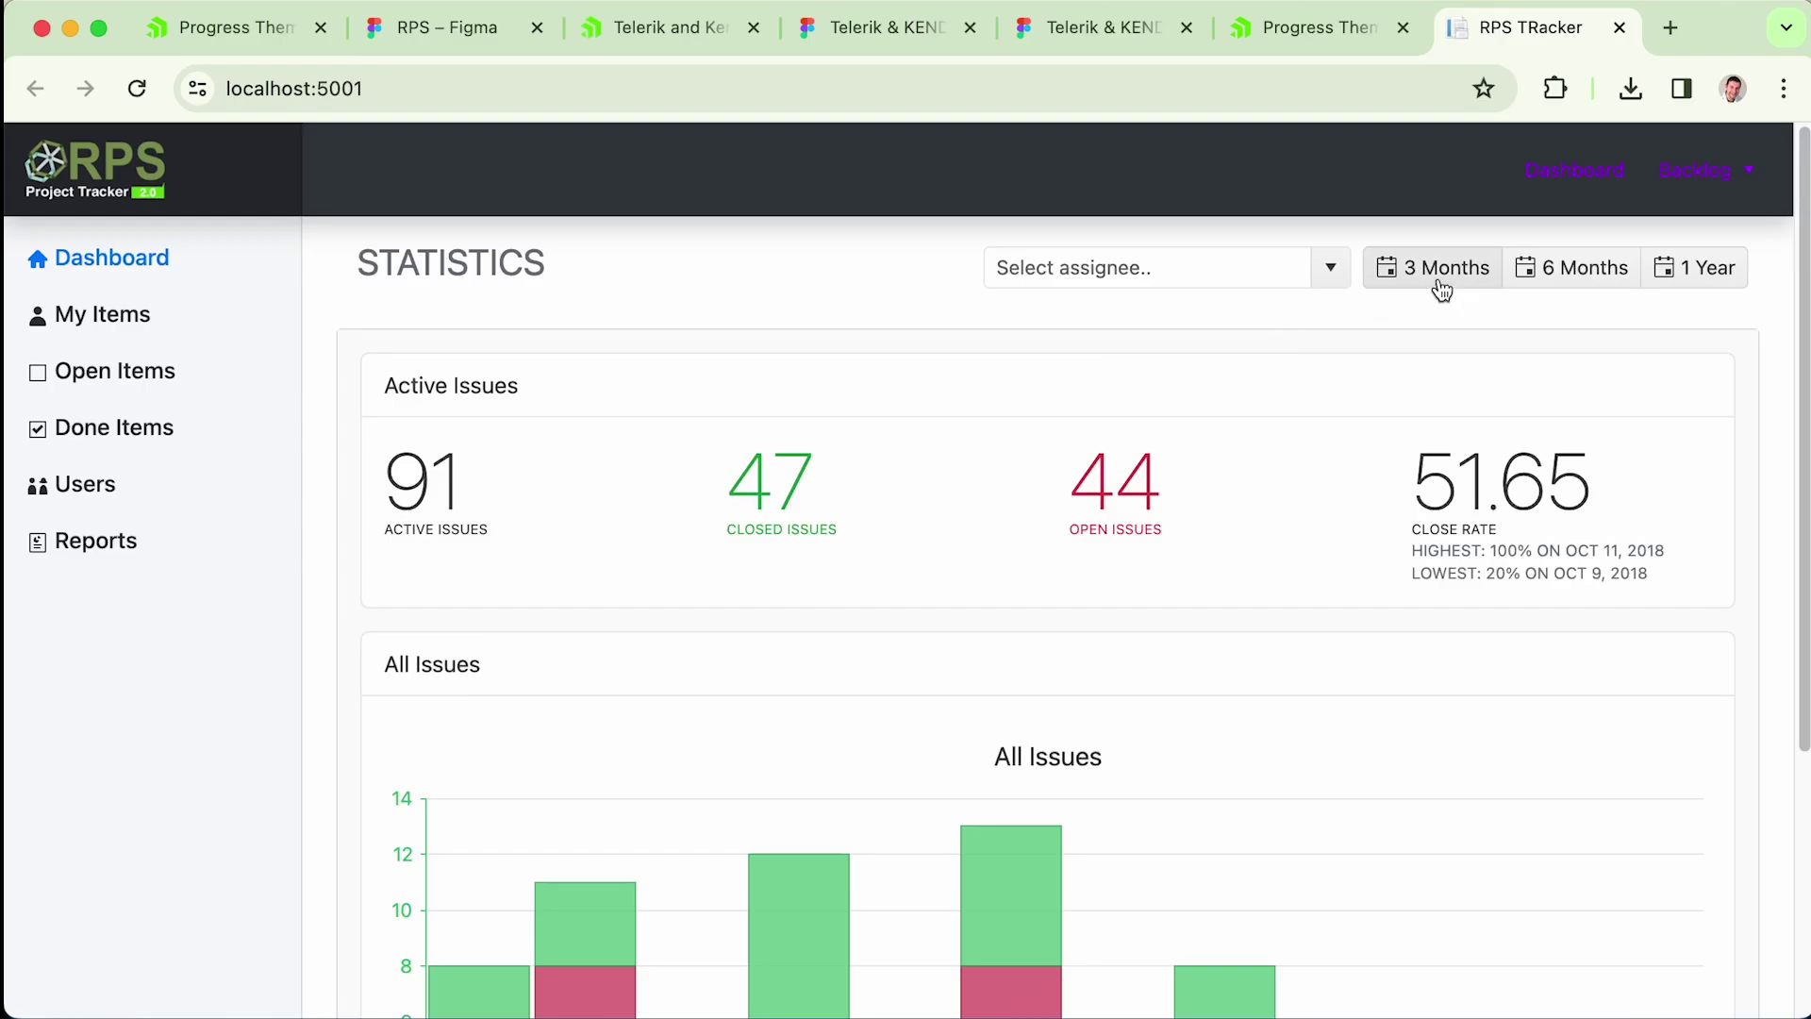
- Switch the dashboard statistics between 3 Months, 1 Year and back to 3 Months
click(1439, 290)
click(1695, 309)
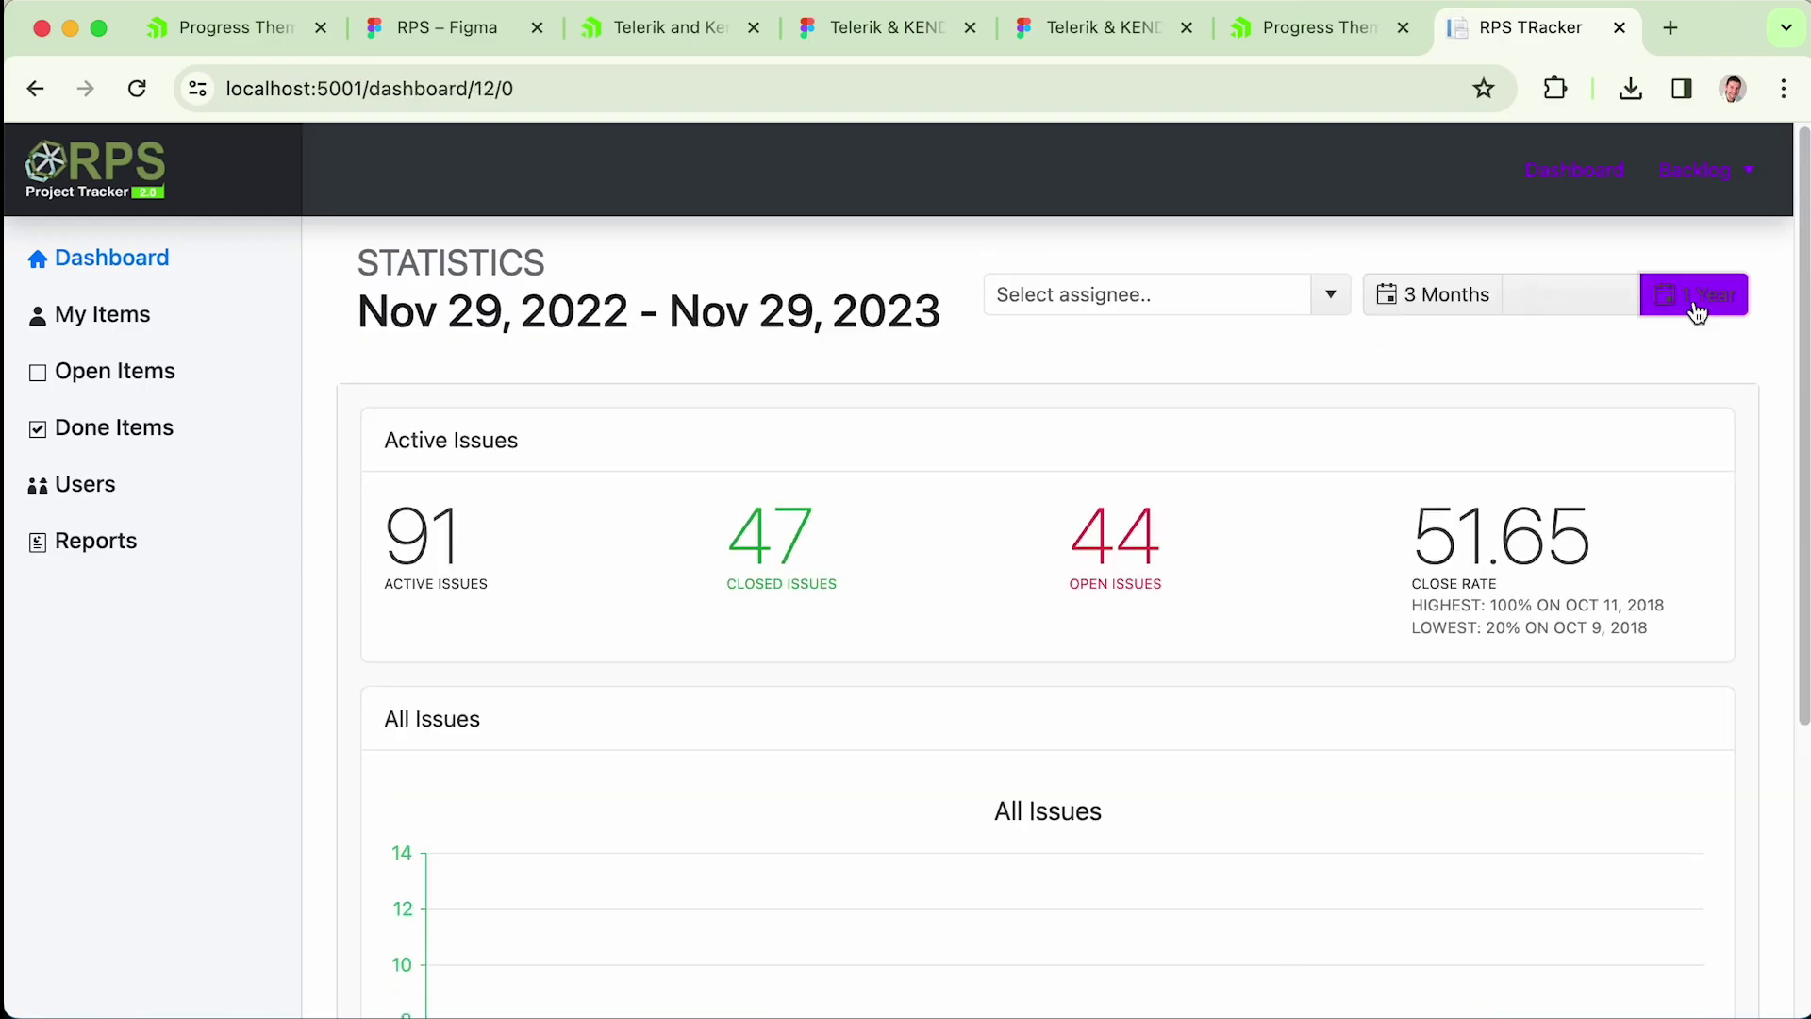
click(1429, 293)
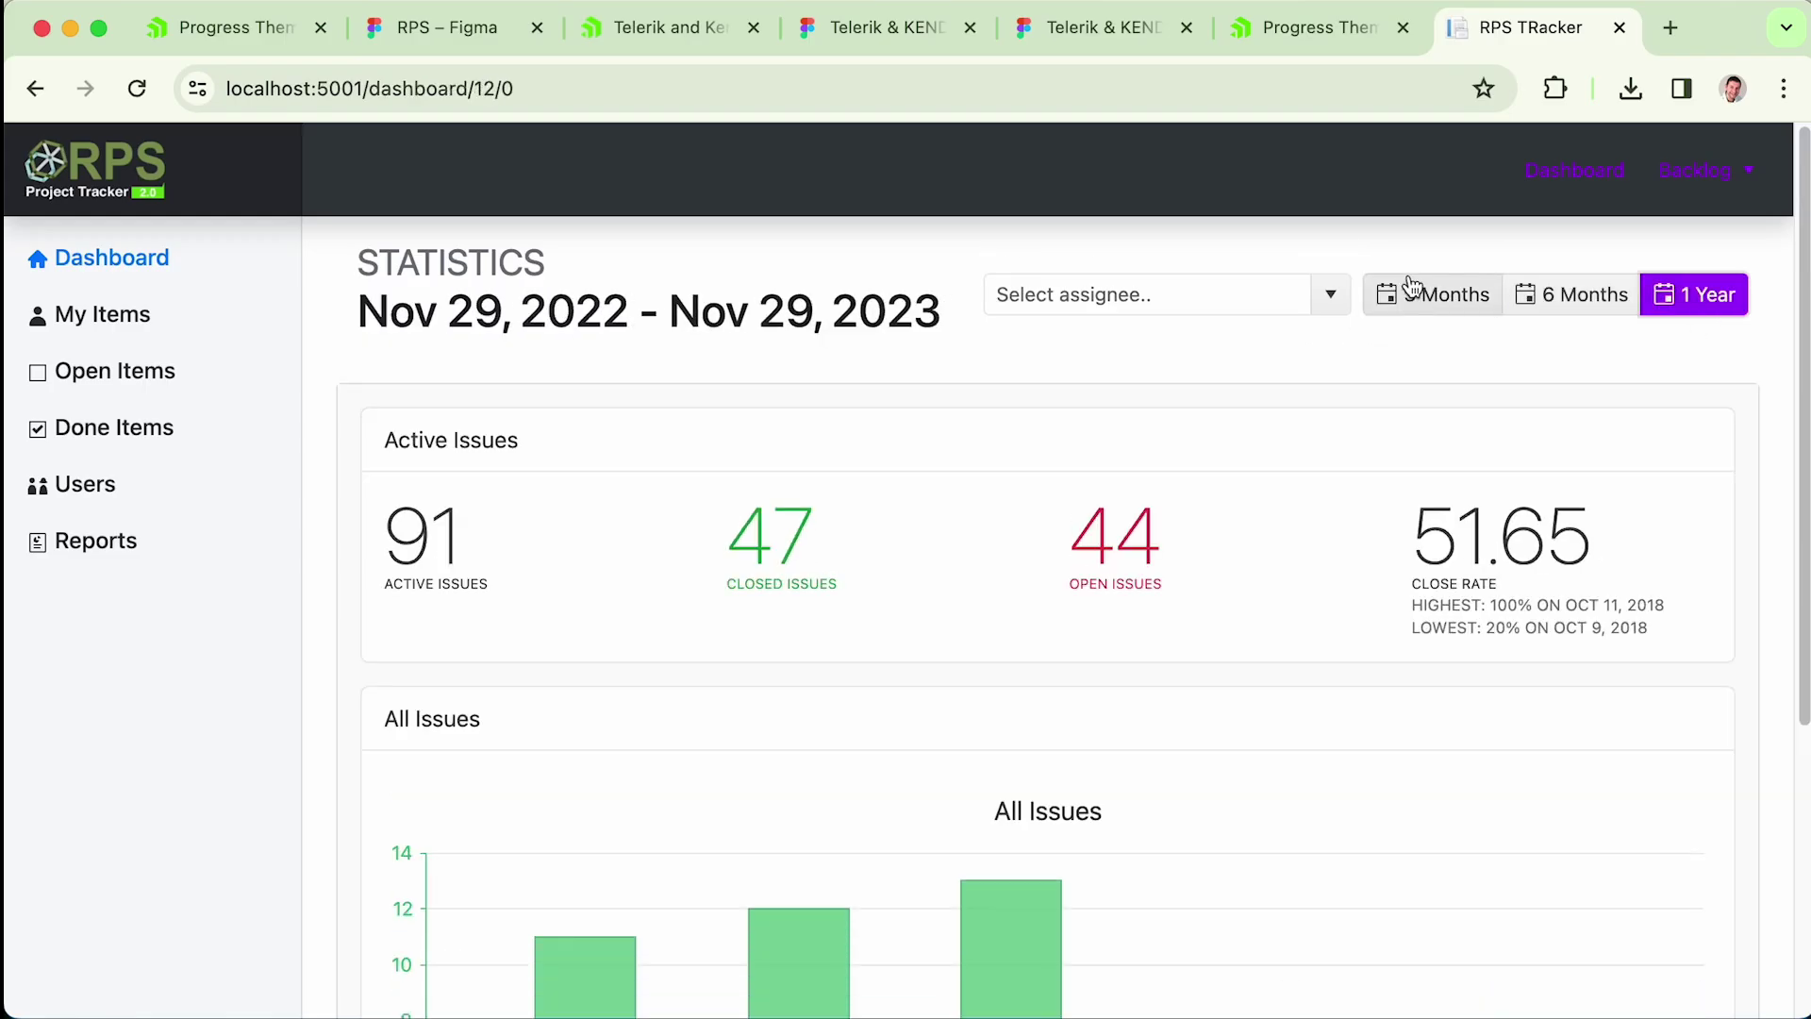
- Browse the Backlog's Closed Items, My Items and Open Items, ending on My Items
click(1706, 193)
click(1693, 292)
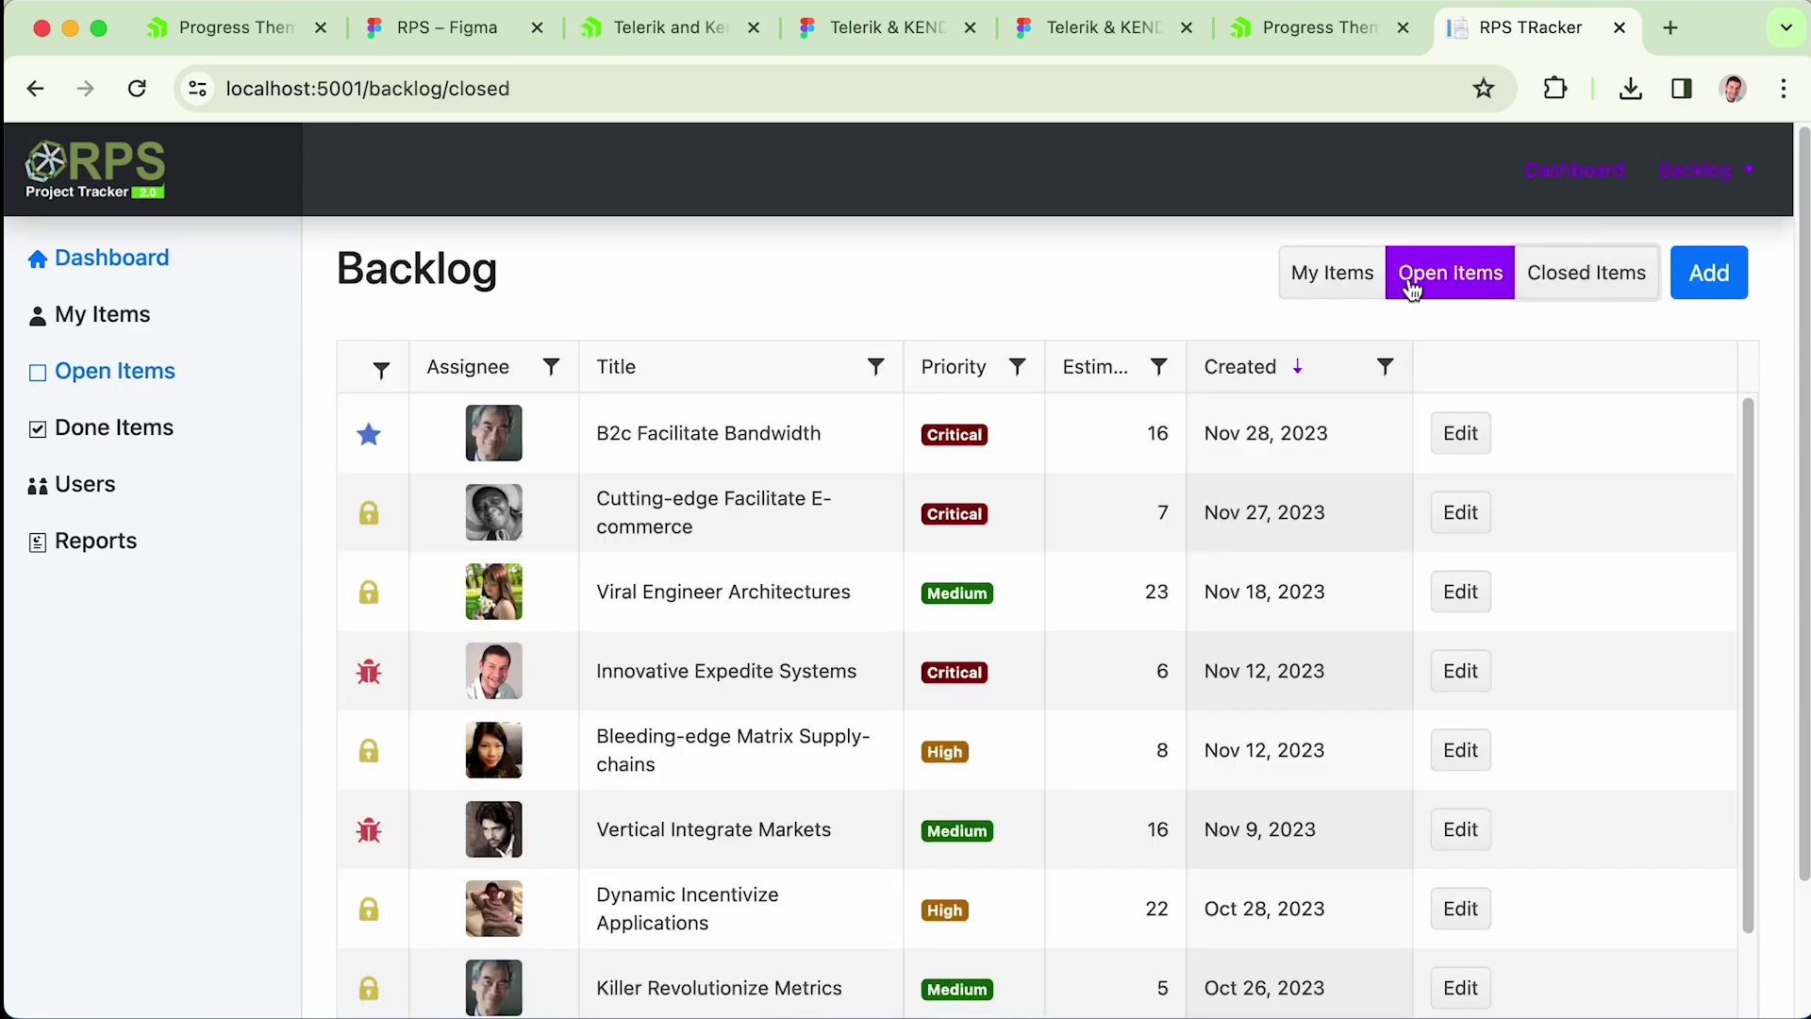
click(1350, 288)
click(1415, 285)
click(1334, 289)
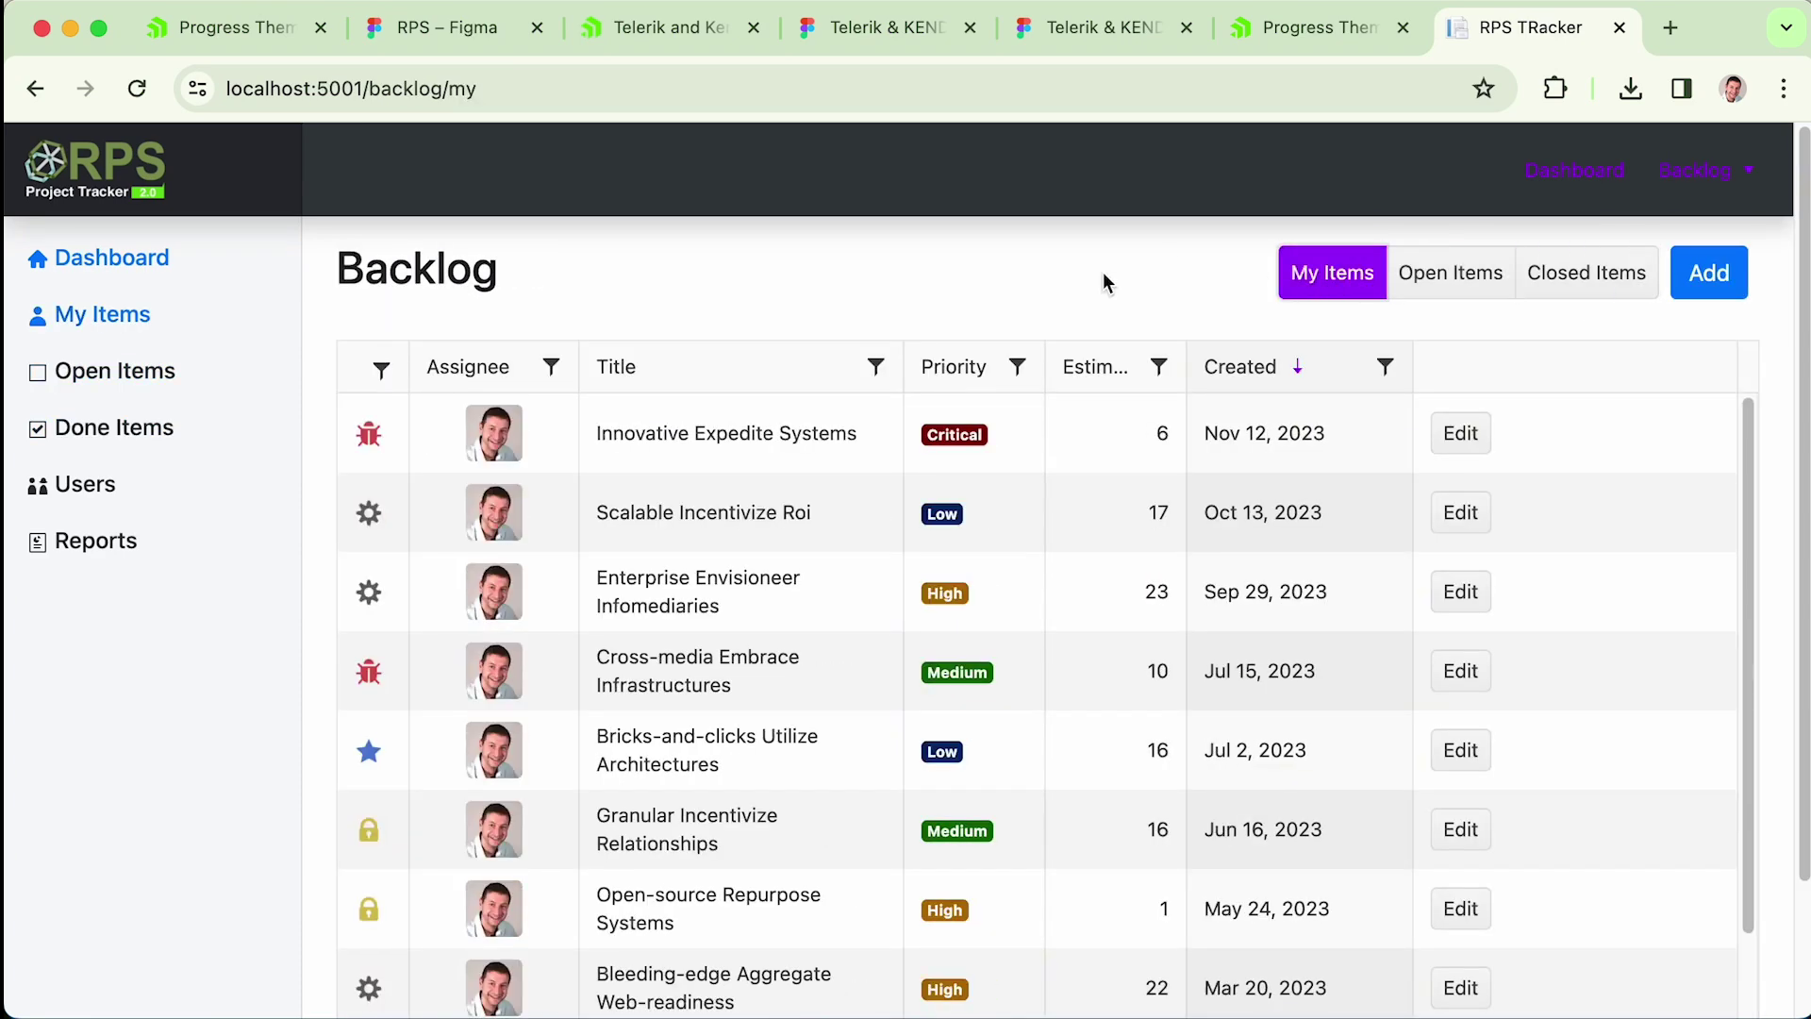
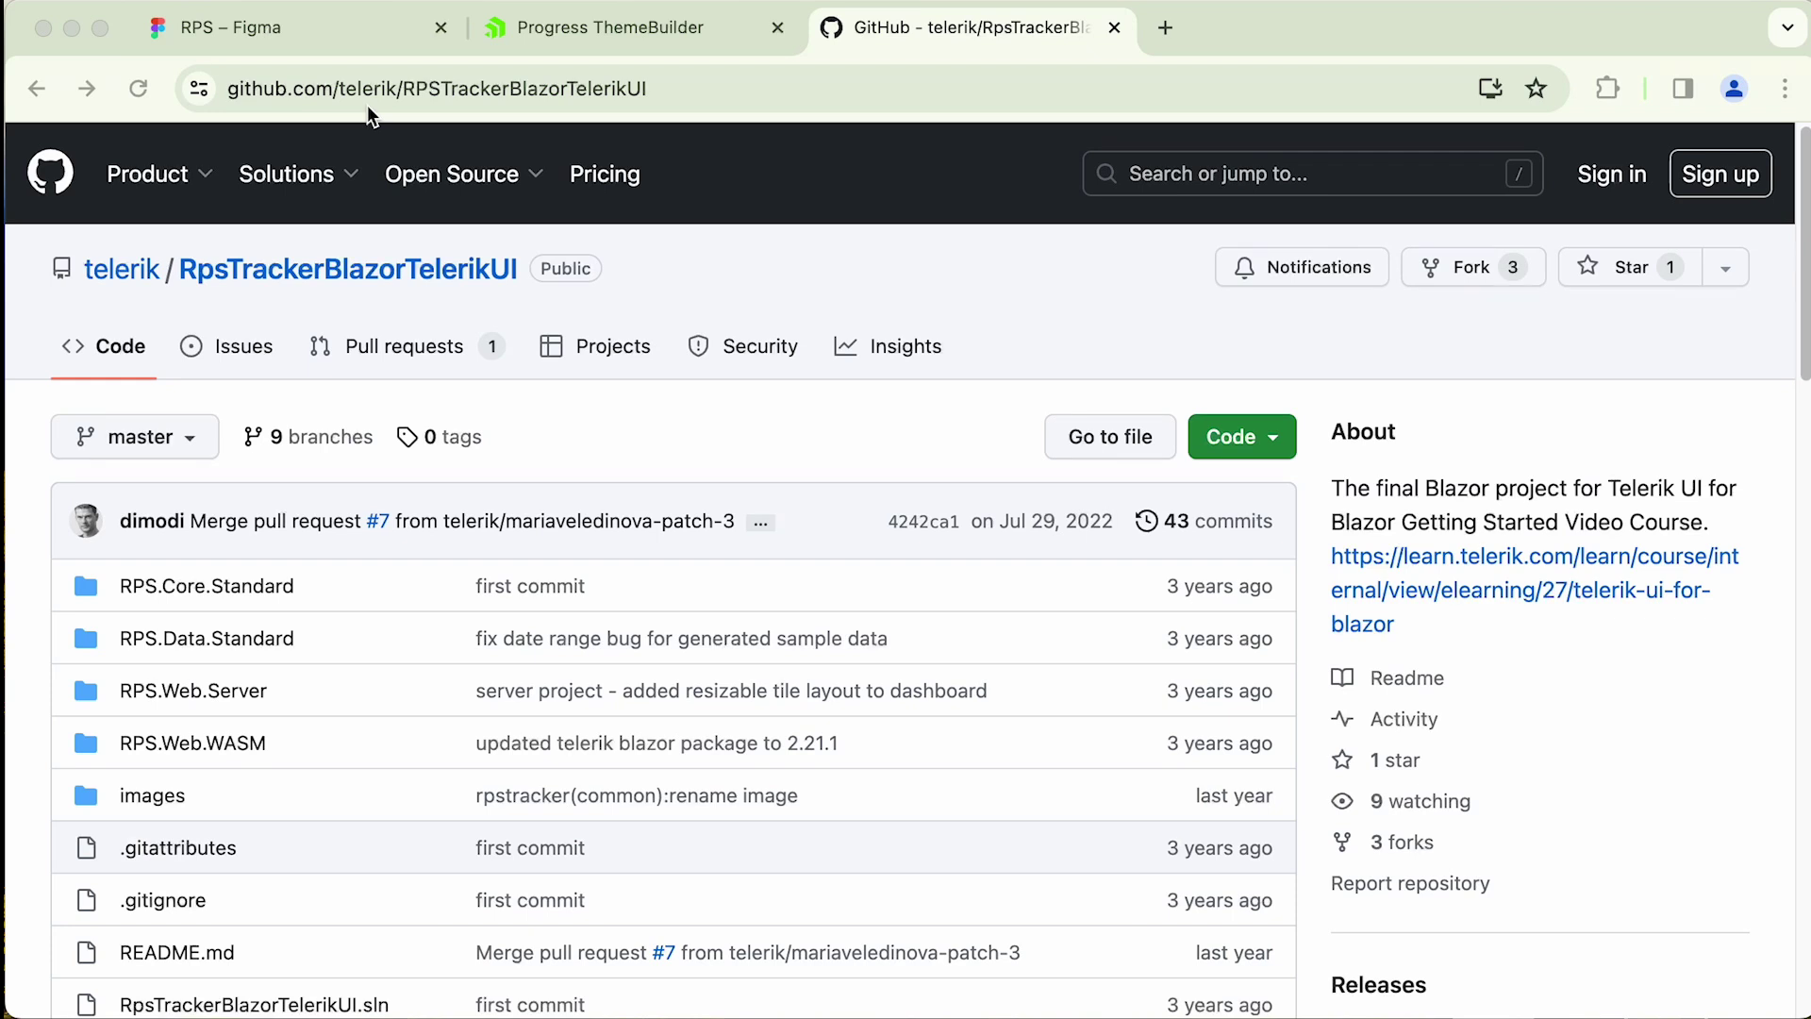
- Copy the repository's HTTPS clone URL from the GitHub page
click(1043, 327)
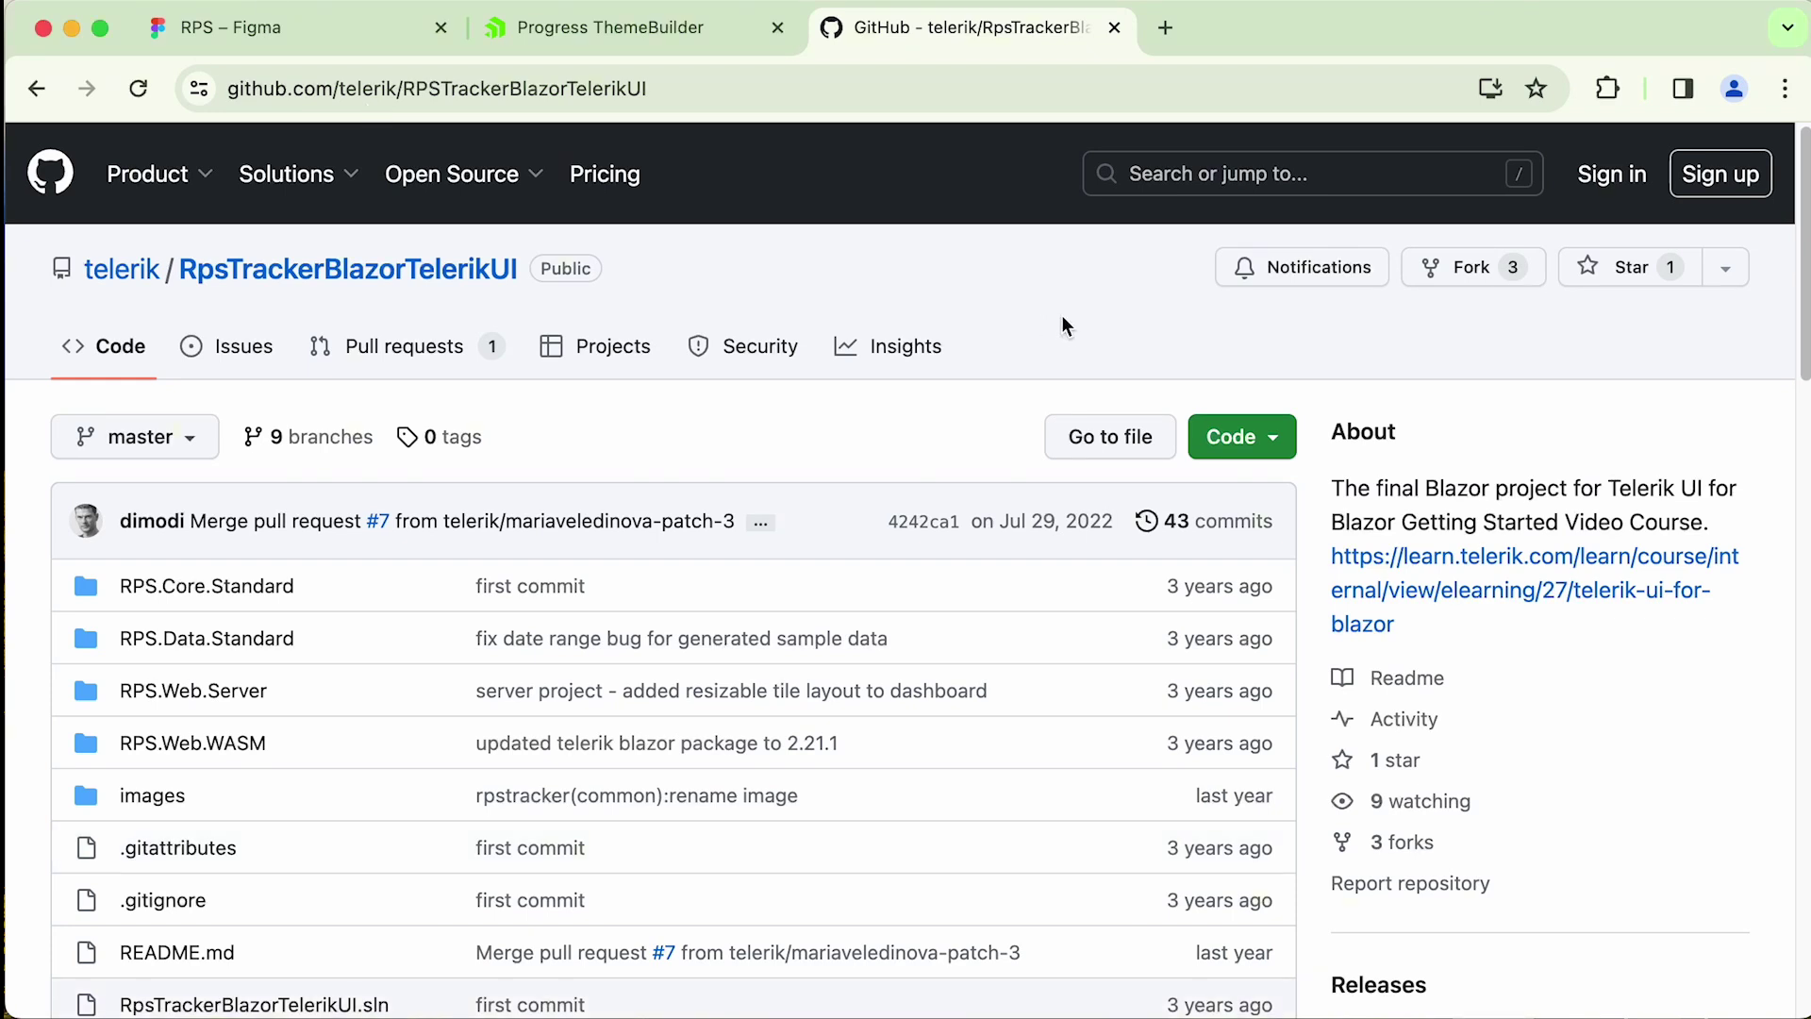
click(1291, 444)
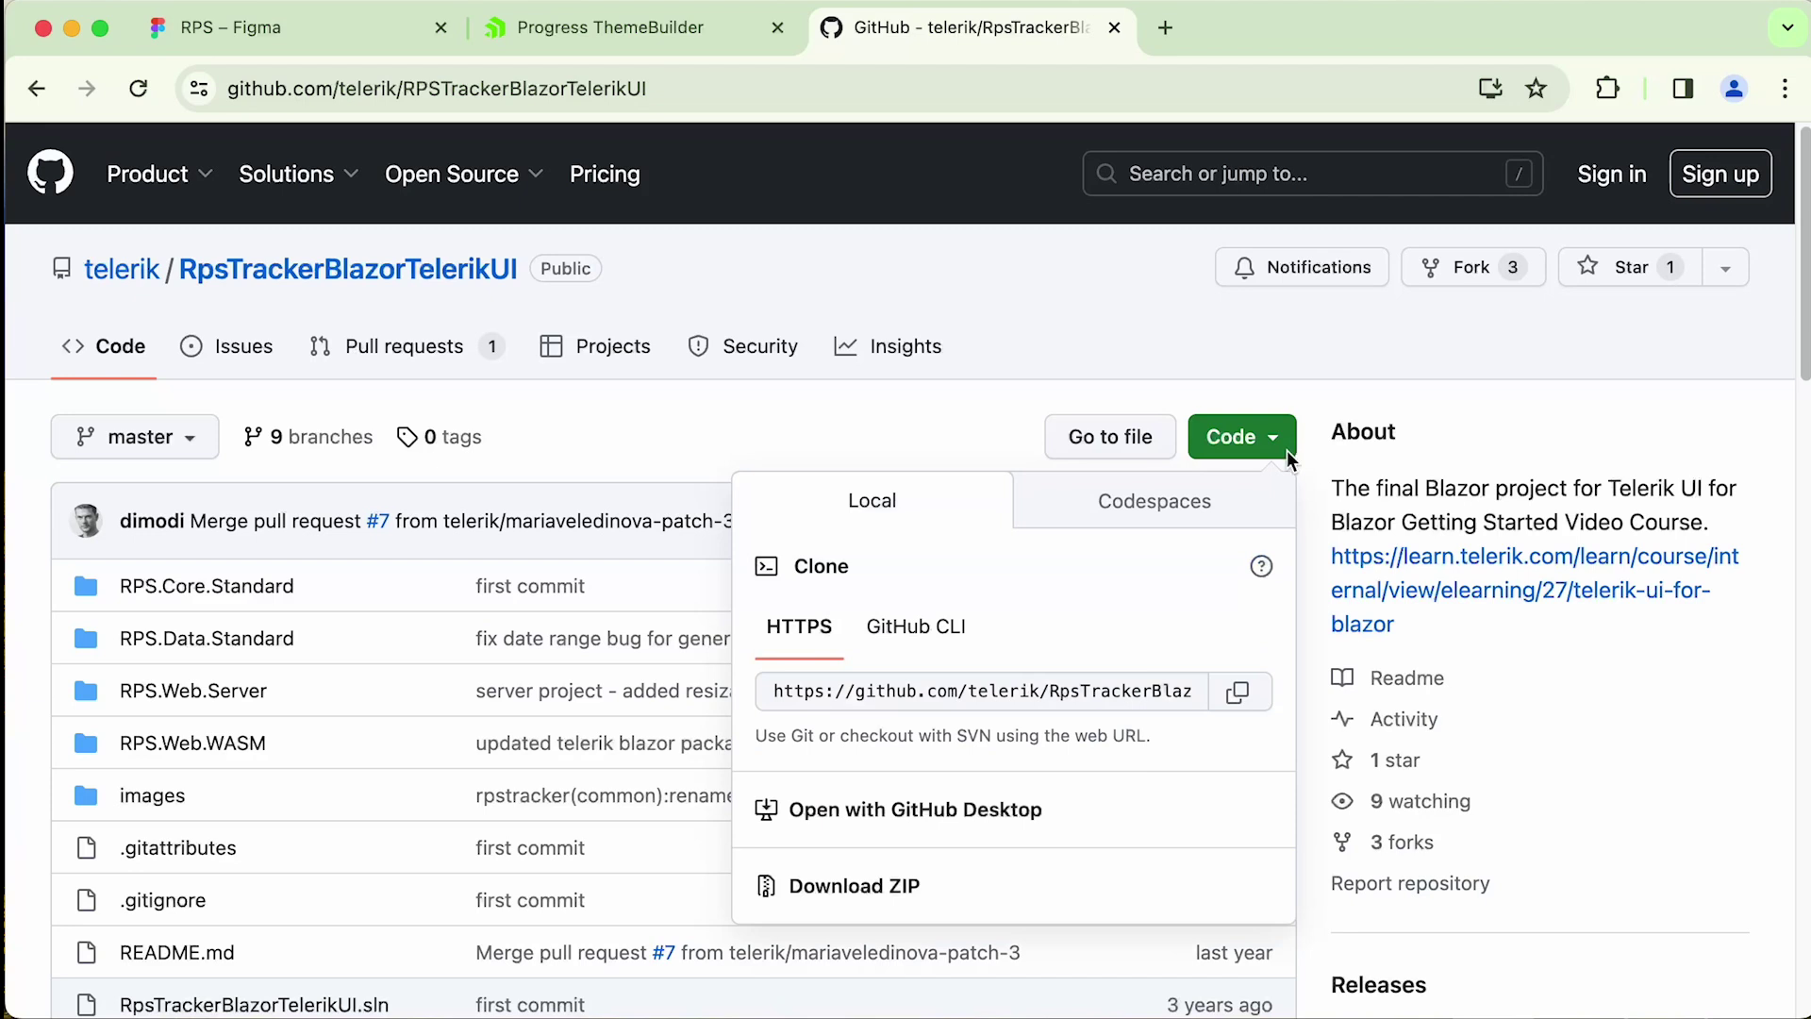
click(1243, 698)
click(1178, 302)
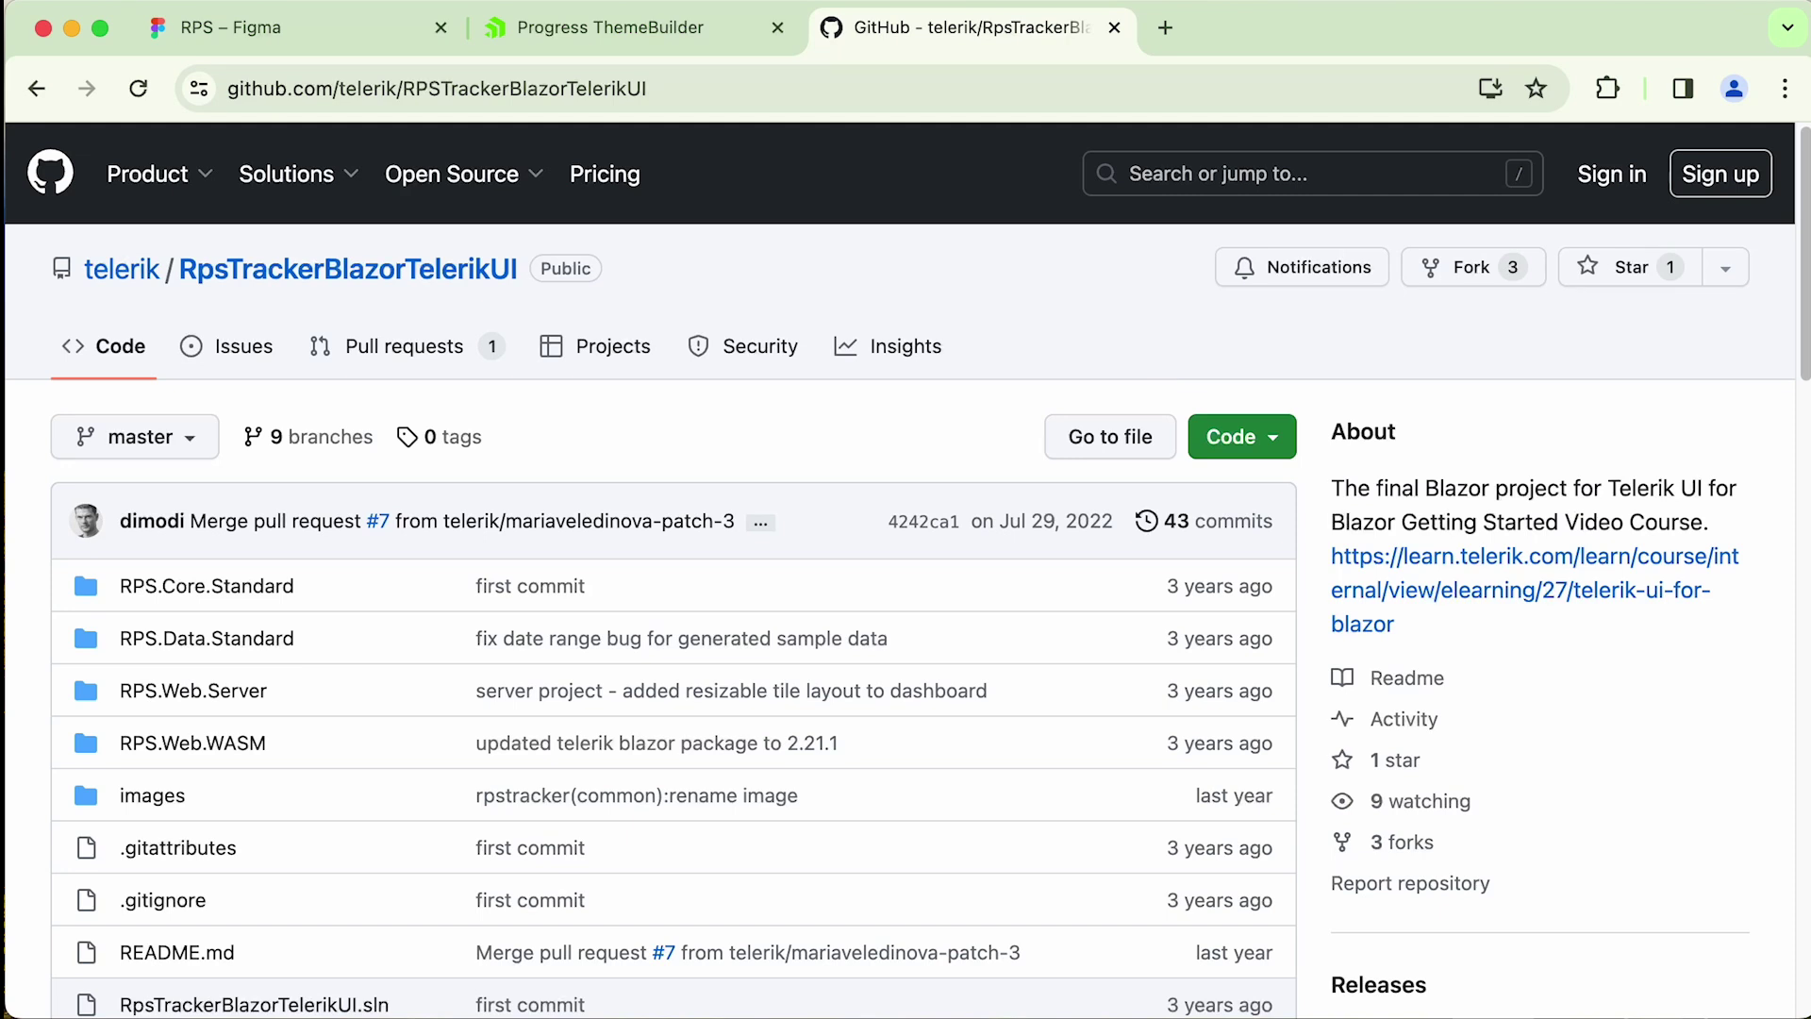
- Create a ThemeBuilder project named rps_dark on the Default base theme
click(584, 30)
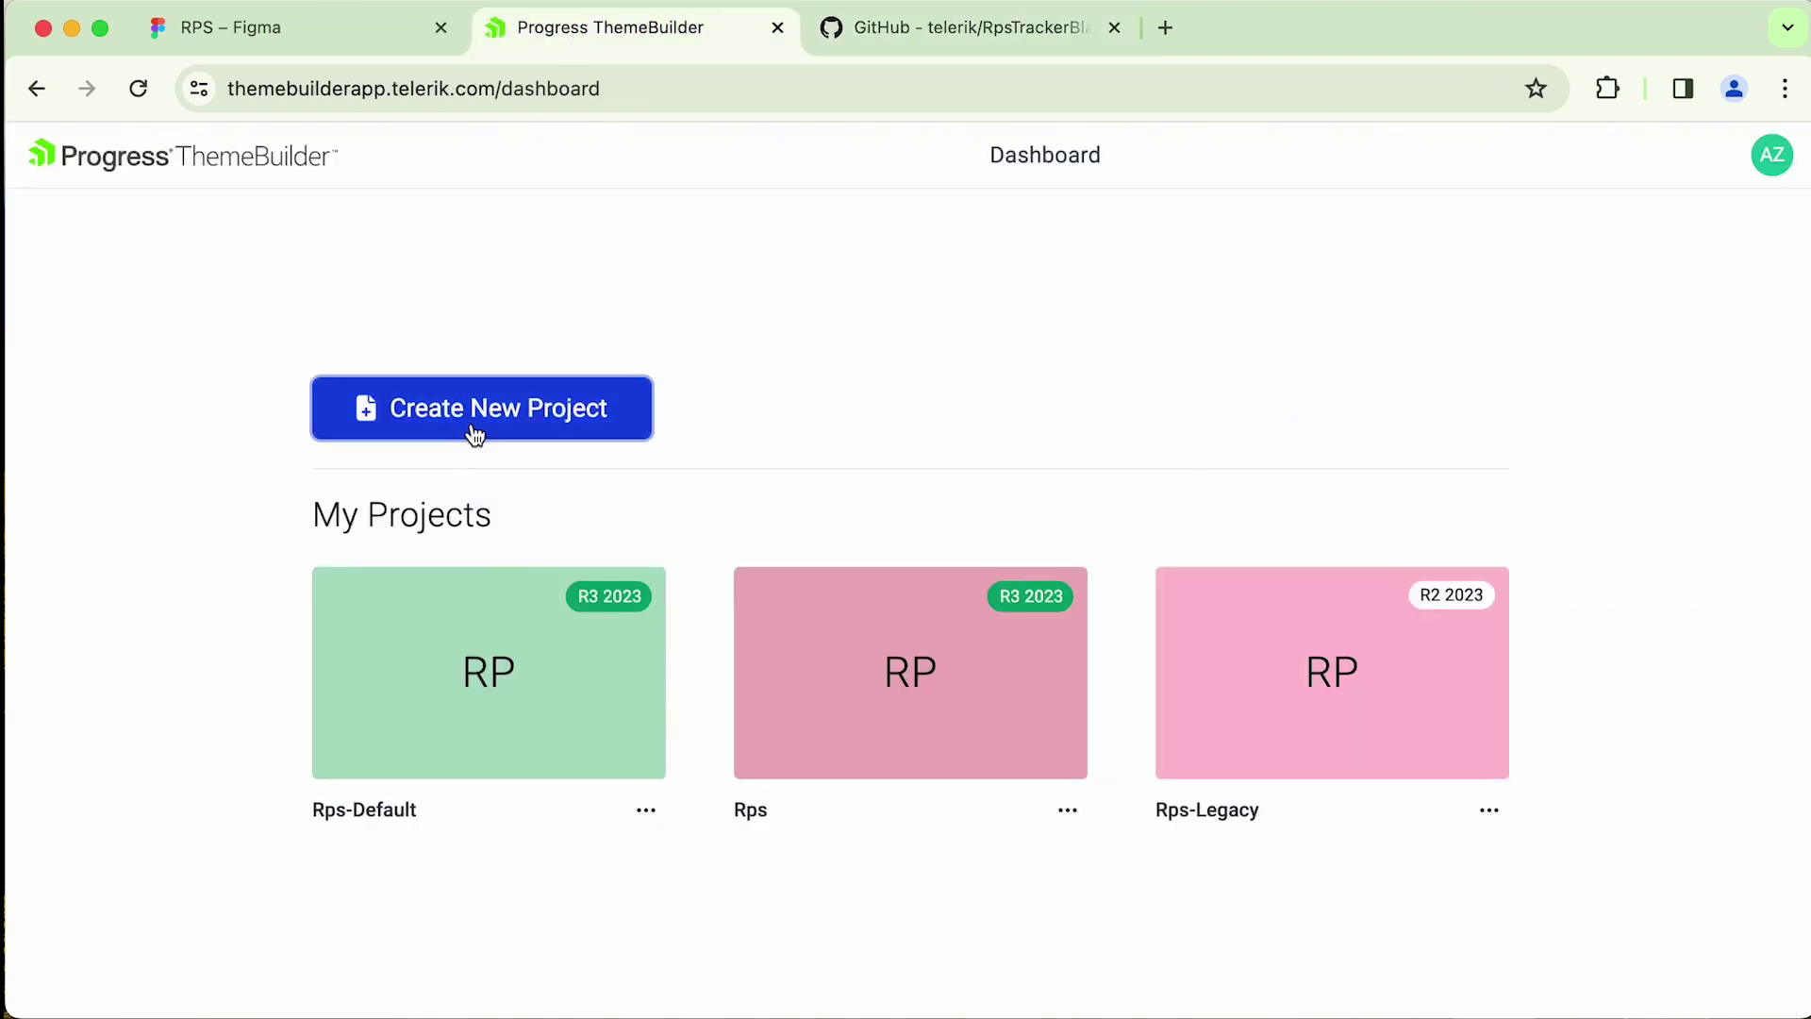
click(474, 436)
click(477, 703)
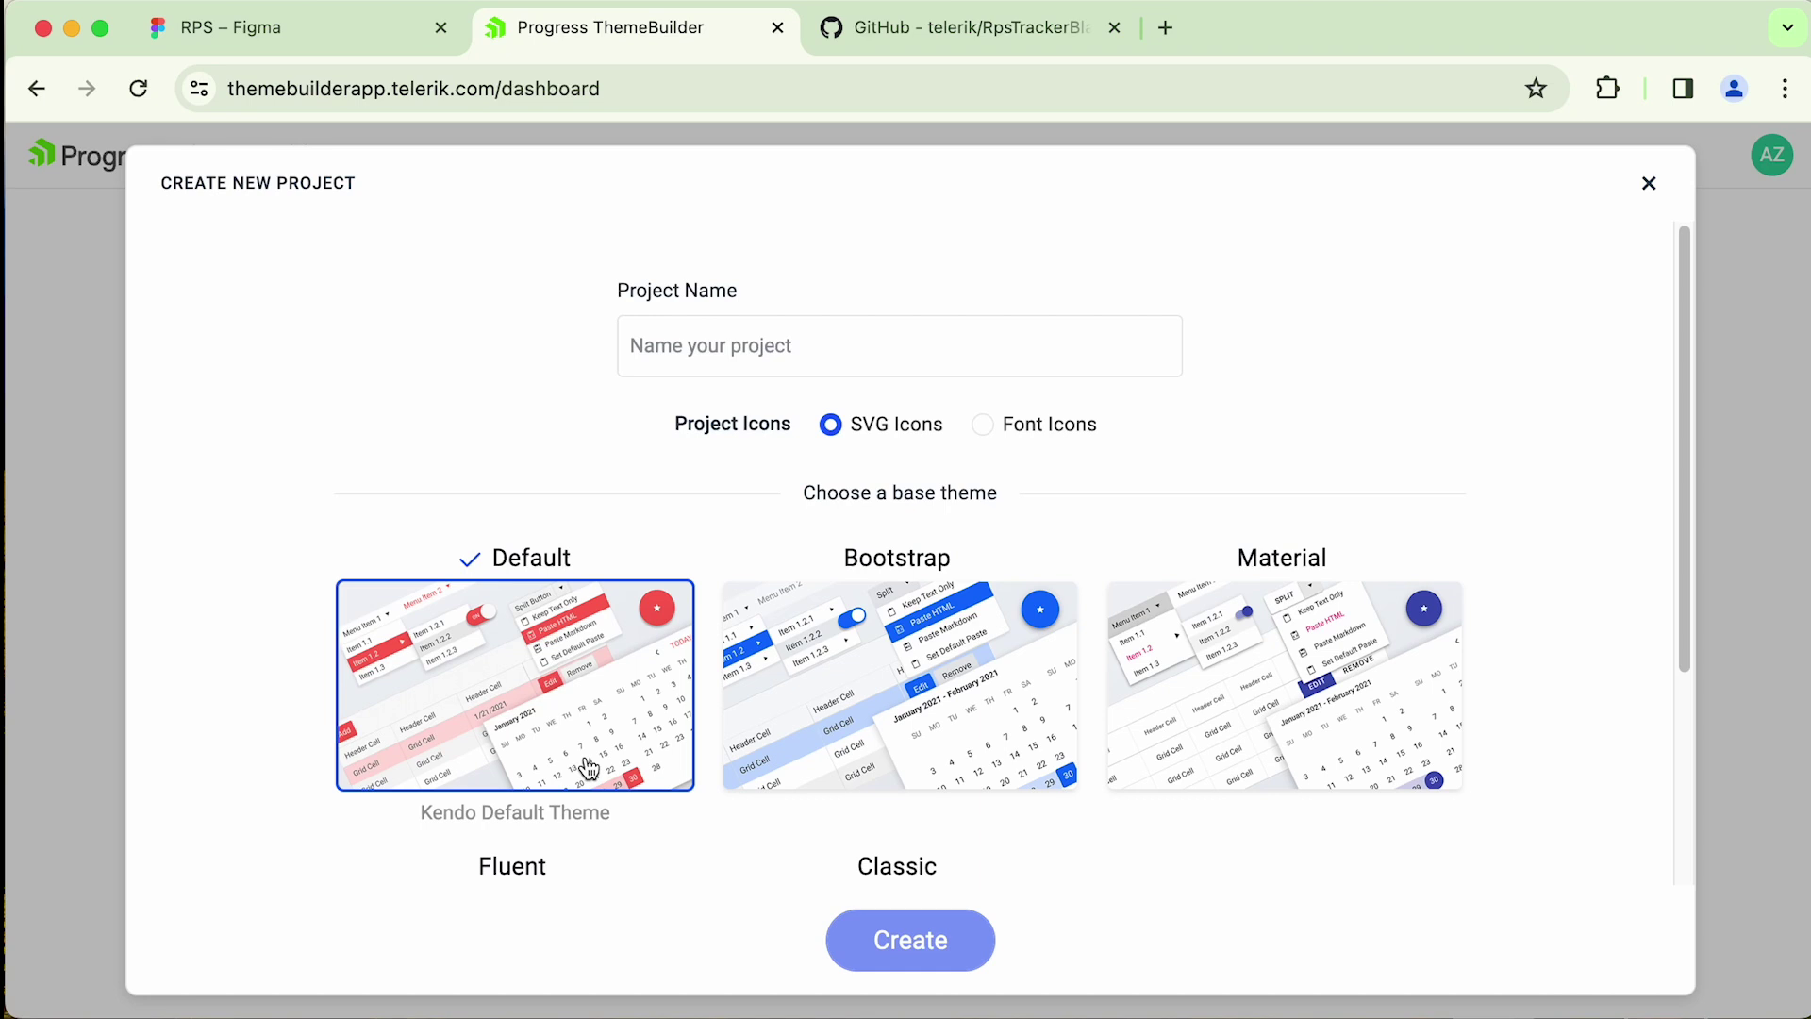
click(679, 343)
text(rps_dark)
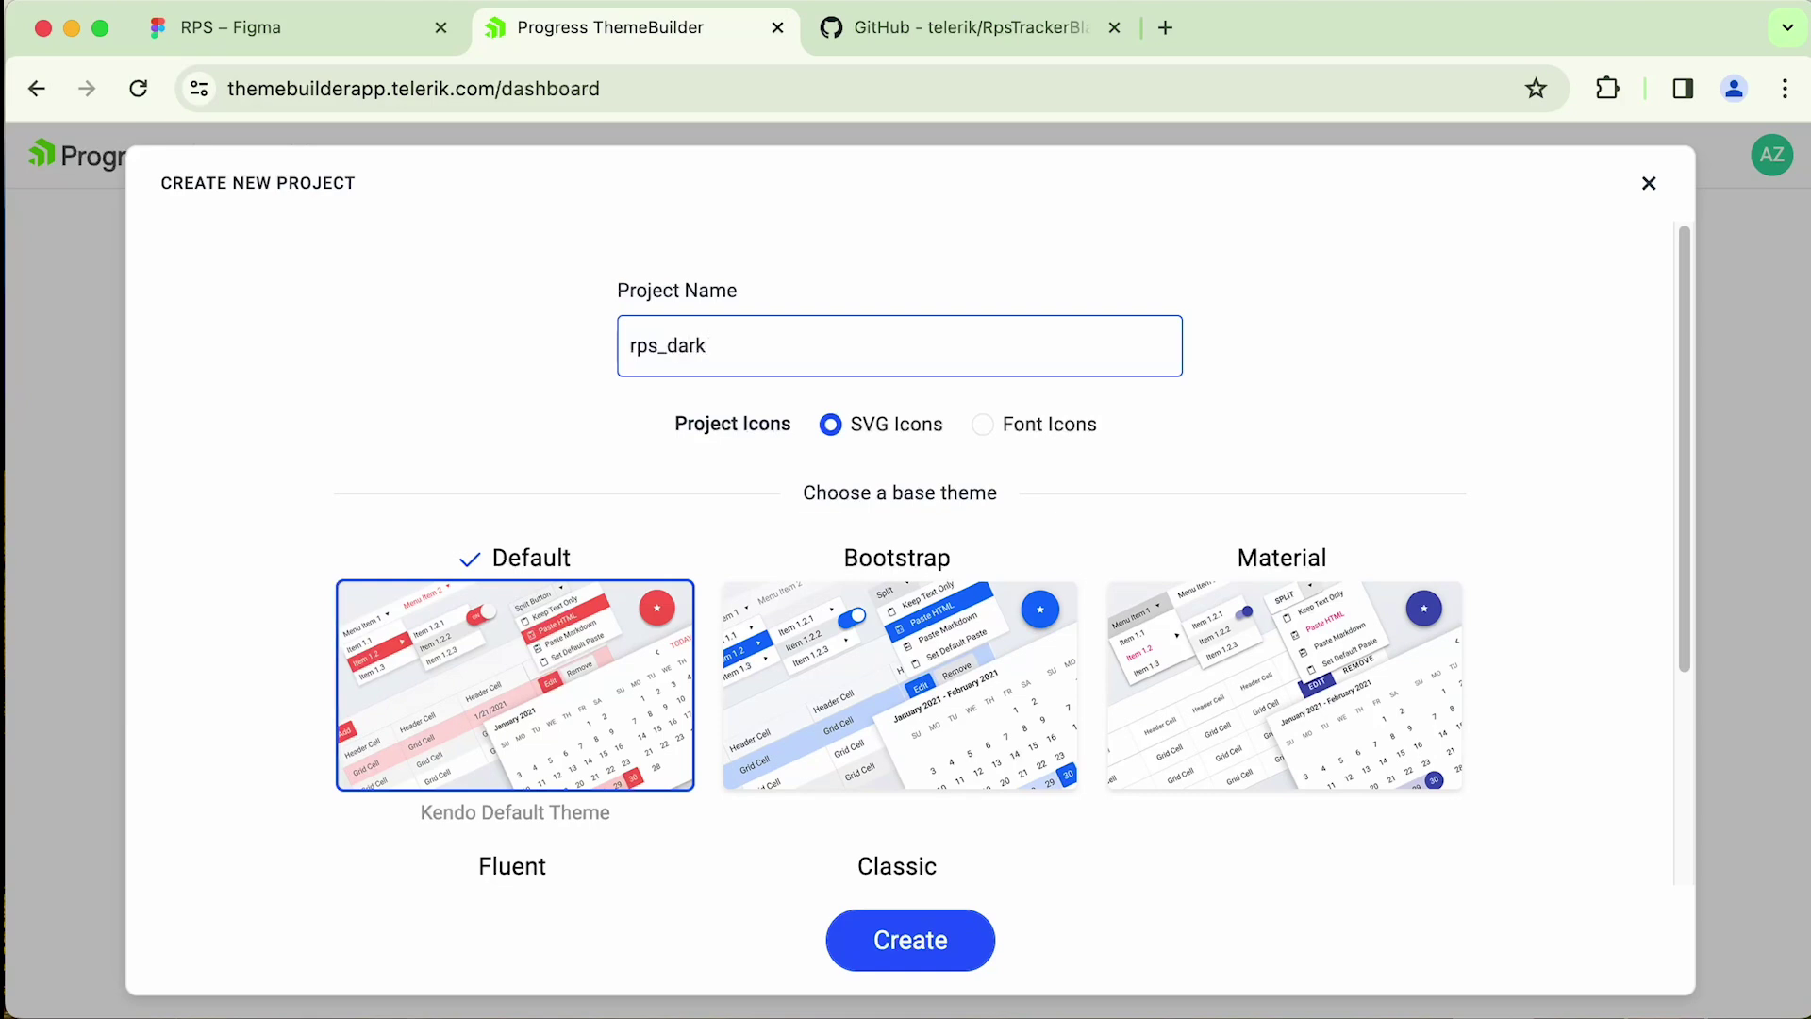
click(908, 941)
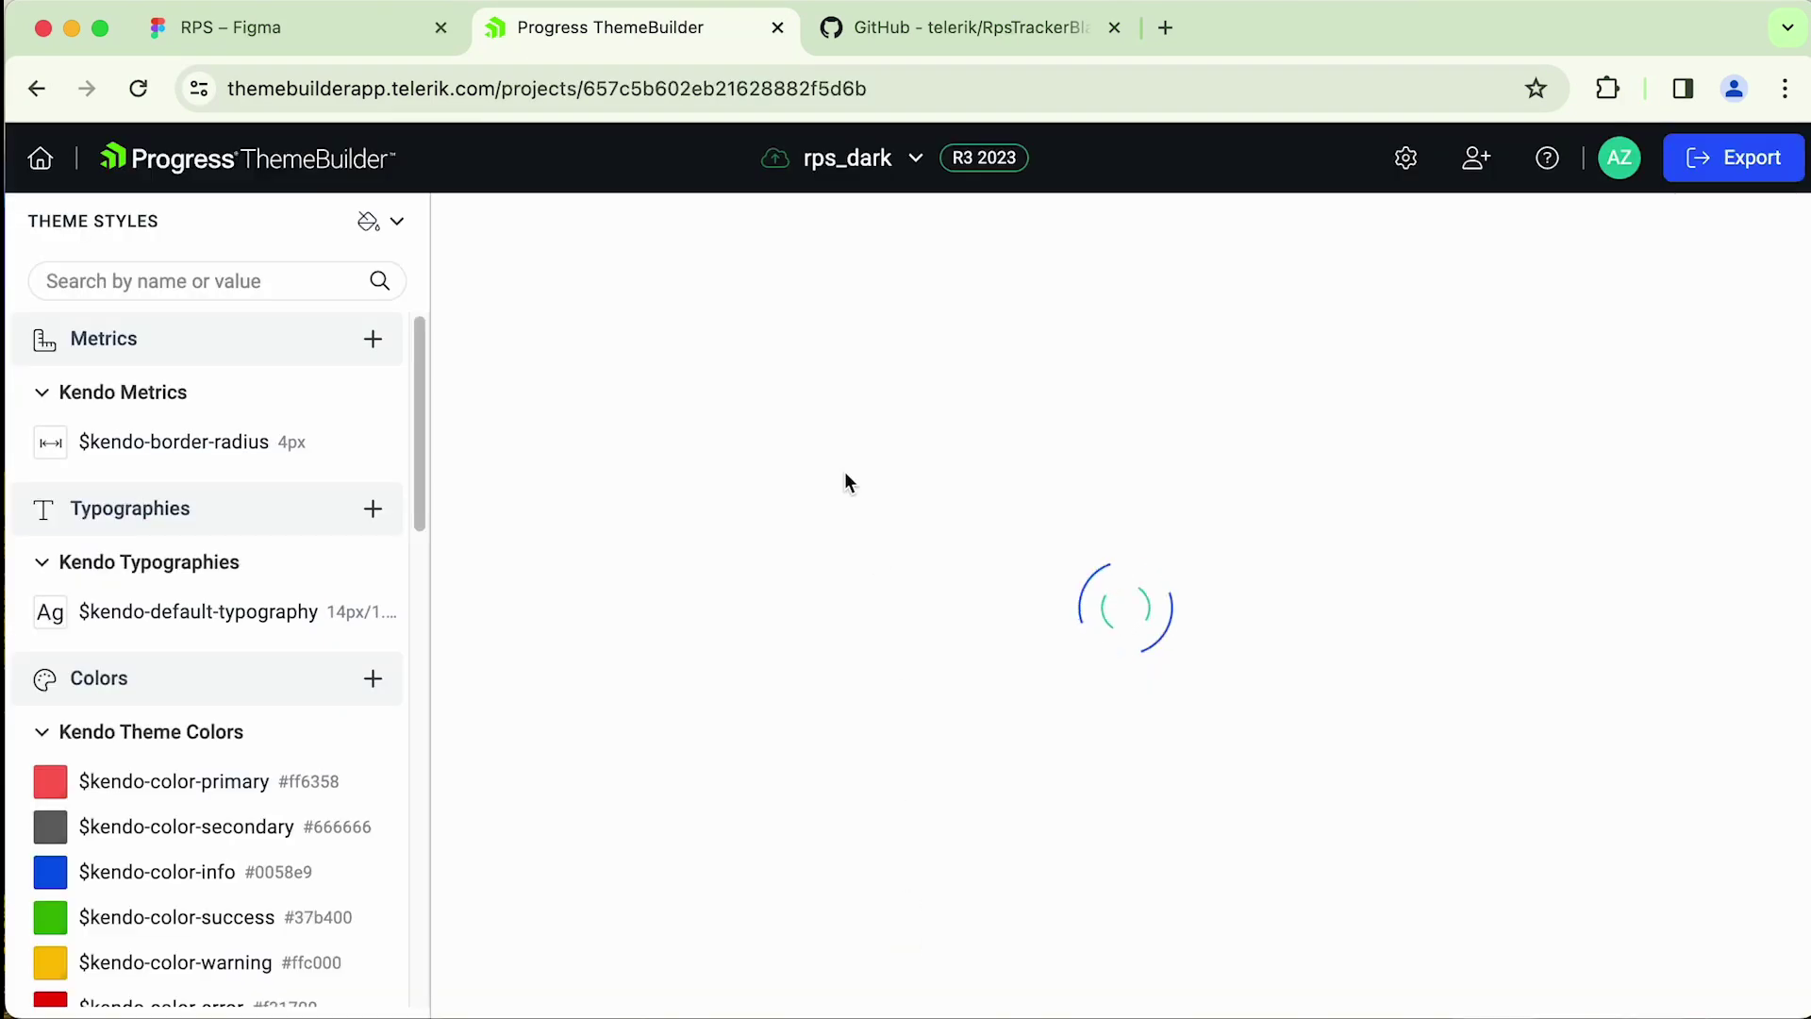
- Review the typography and colour frames in the RPS Figma design file
key(ctrl+shift+Tab)
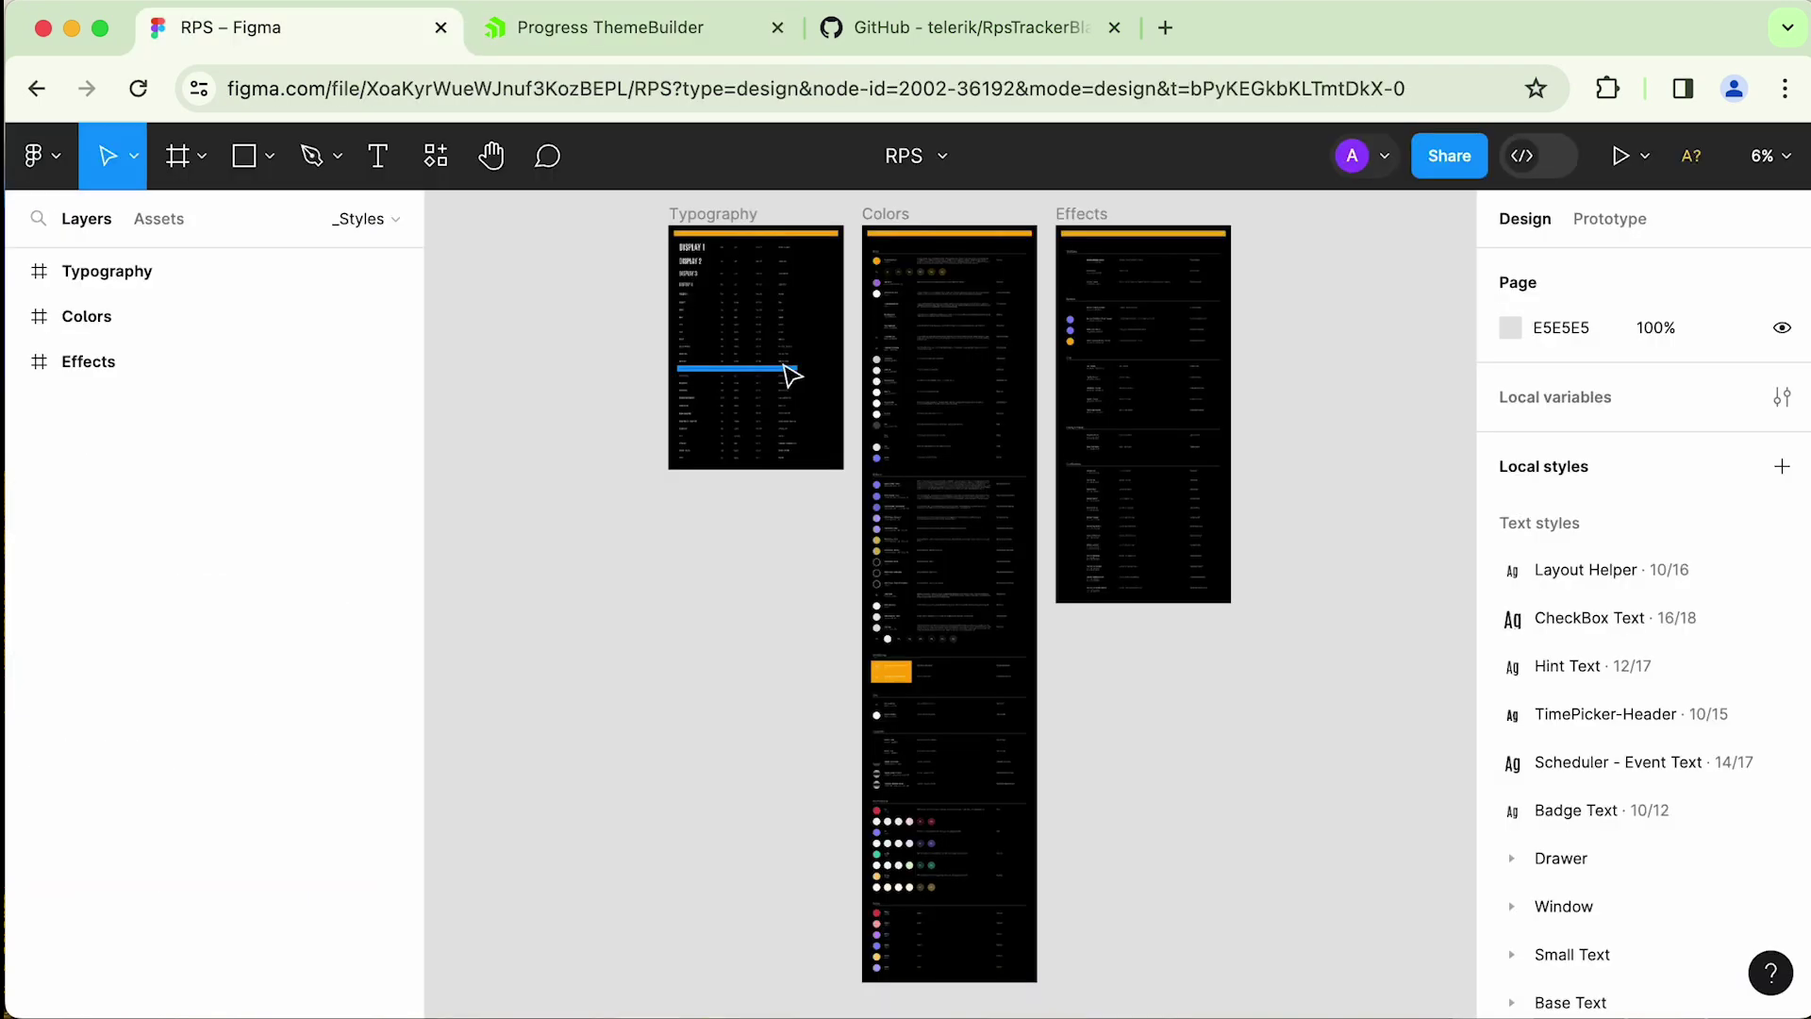
scroll(768, 364, up, 5)
scroll(772, 367, up, 3)
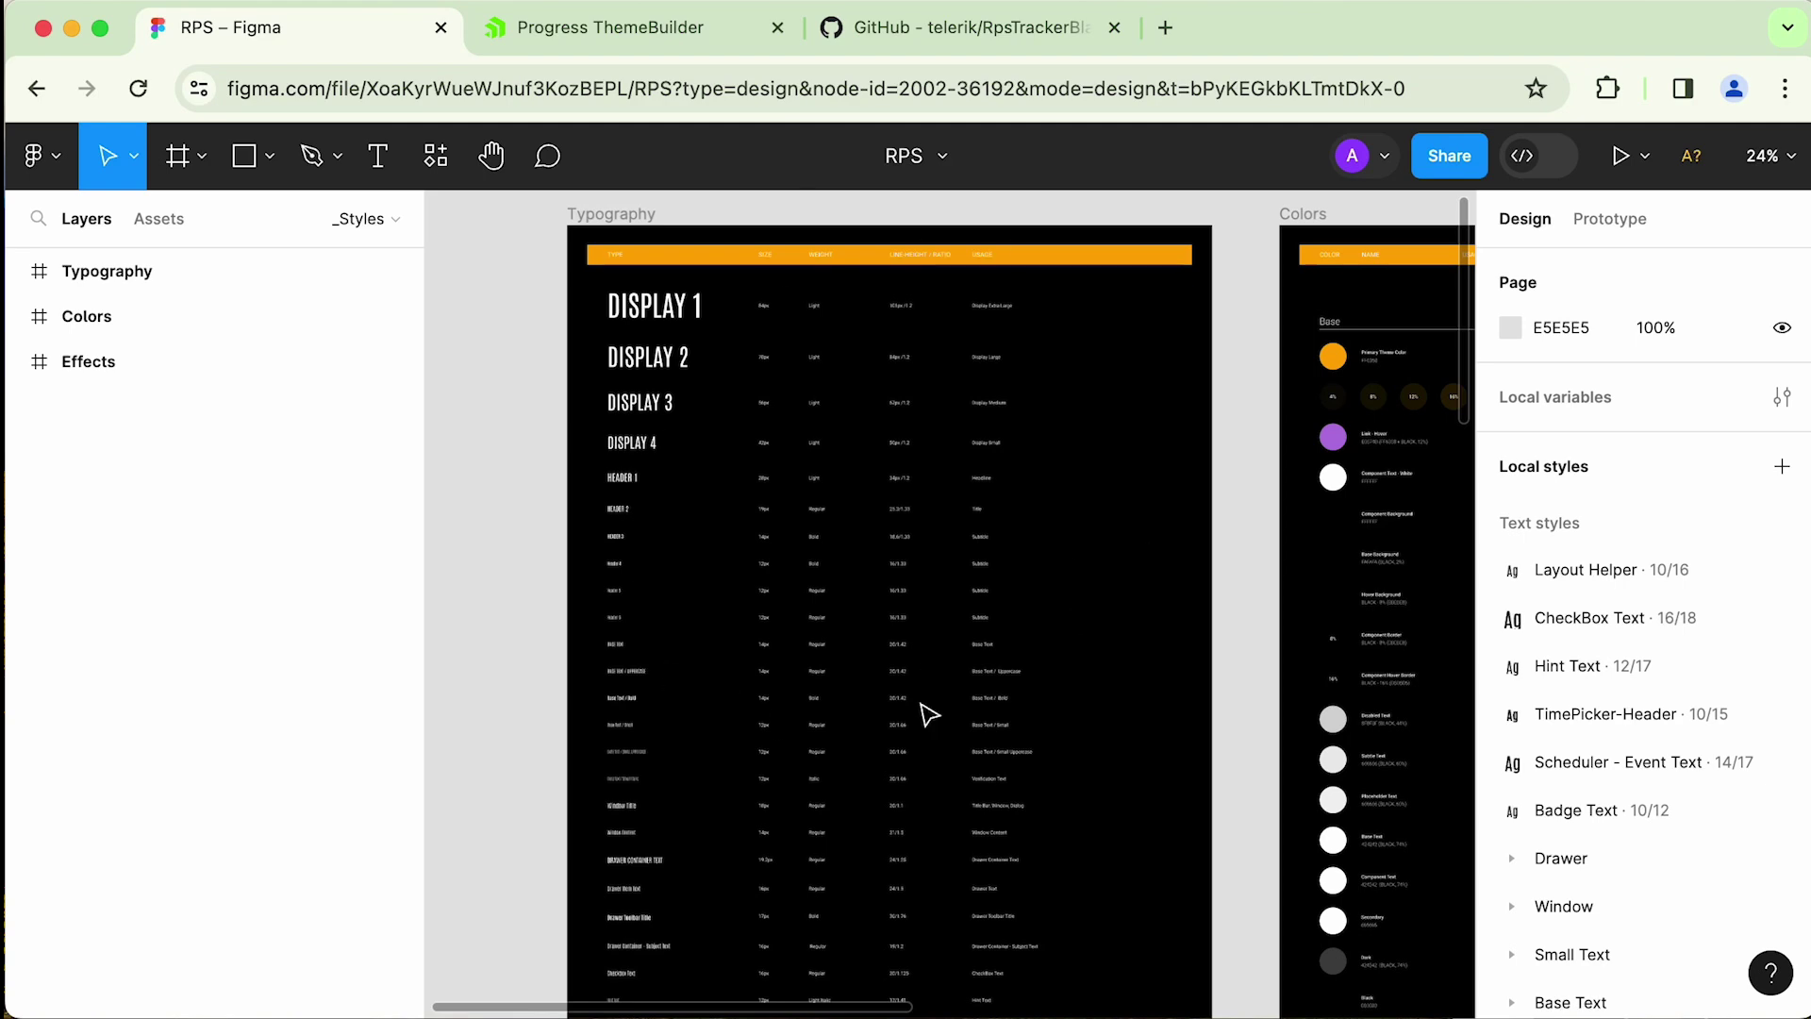
scroll(967, 573, right, 5)
scroll(967, 573, down, 2)
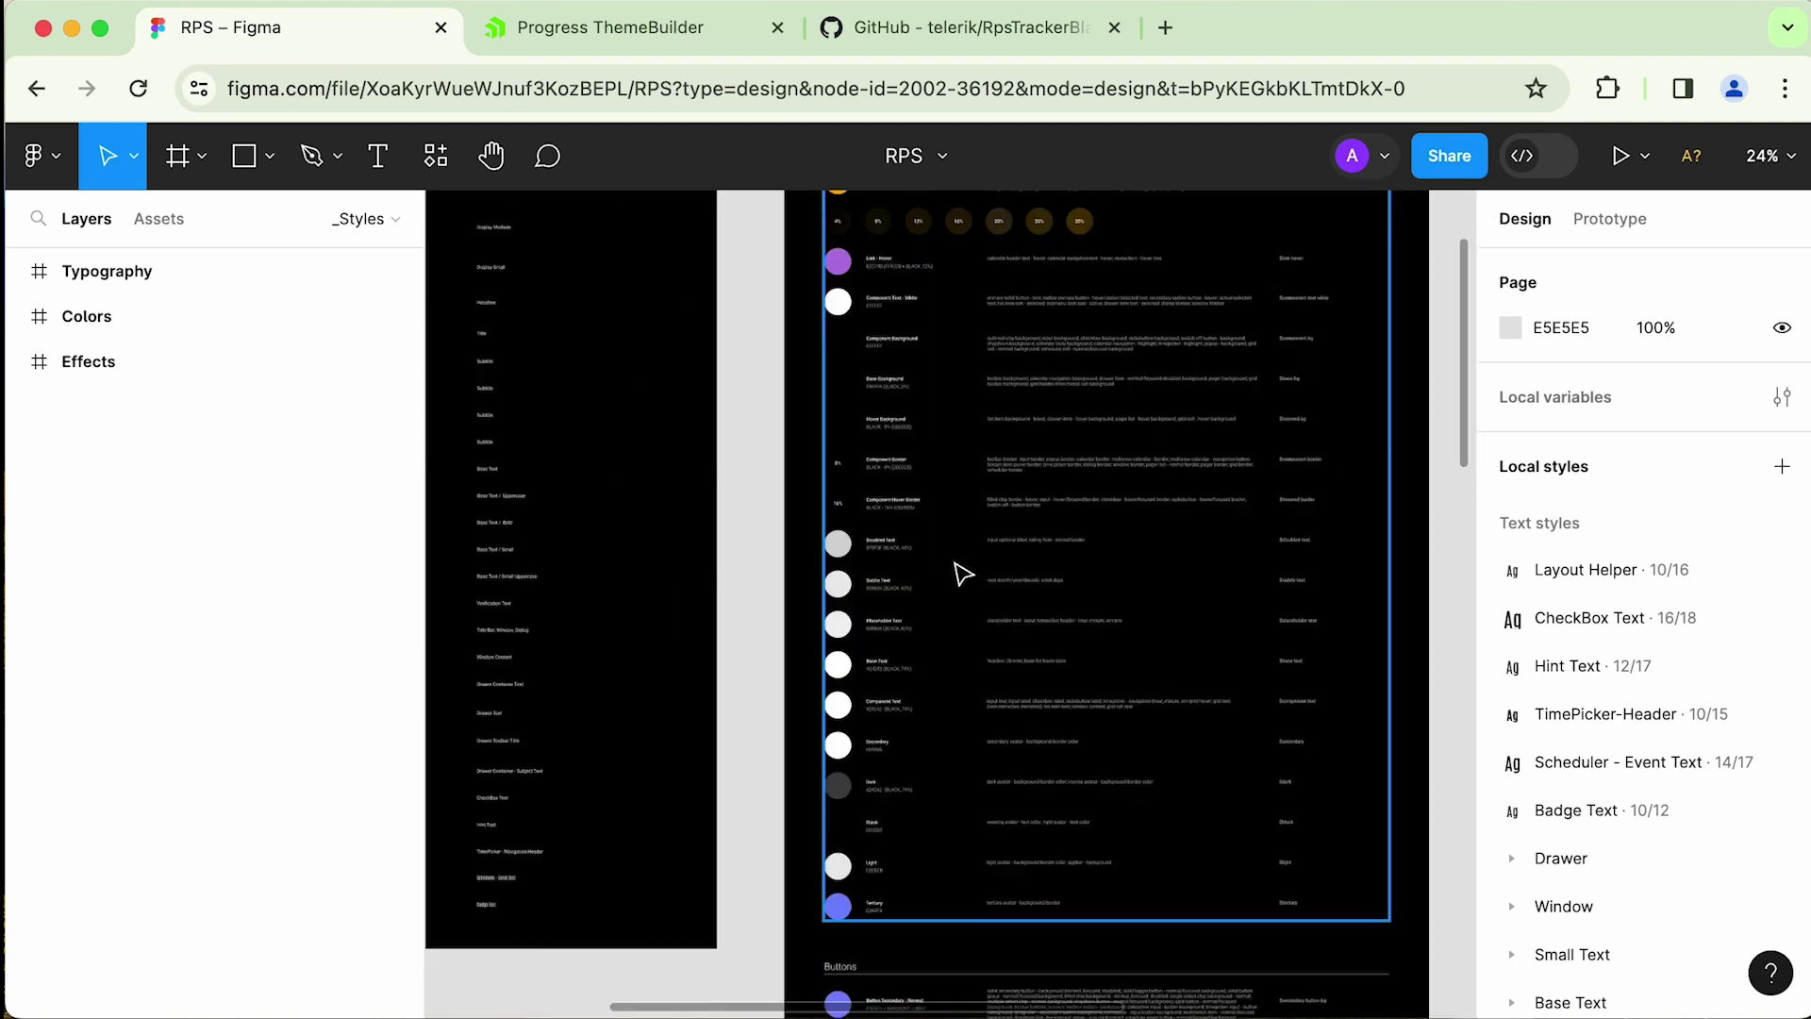
scroll(953, 573, left, 5)
scroll(953, 574, up, 2)
- Look over the Progress ThemeBuilder plugin's commands, then return to the rps_dark project
click(38, 156)
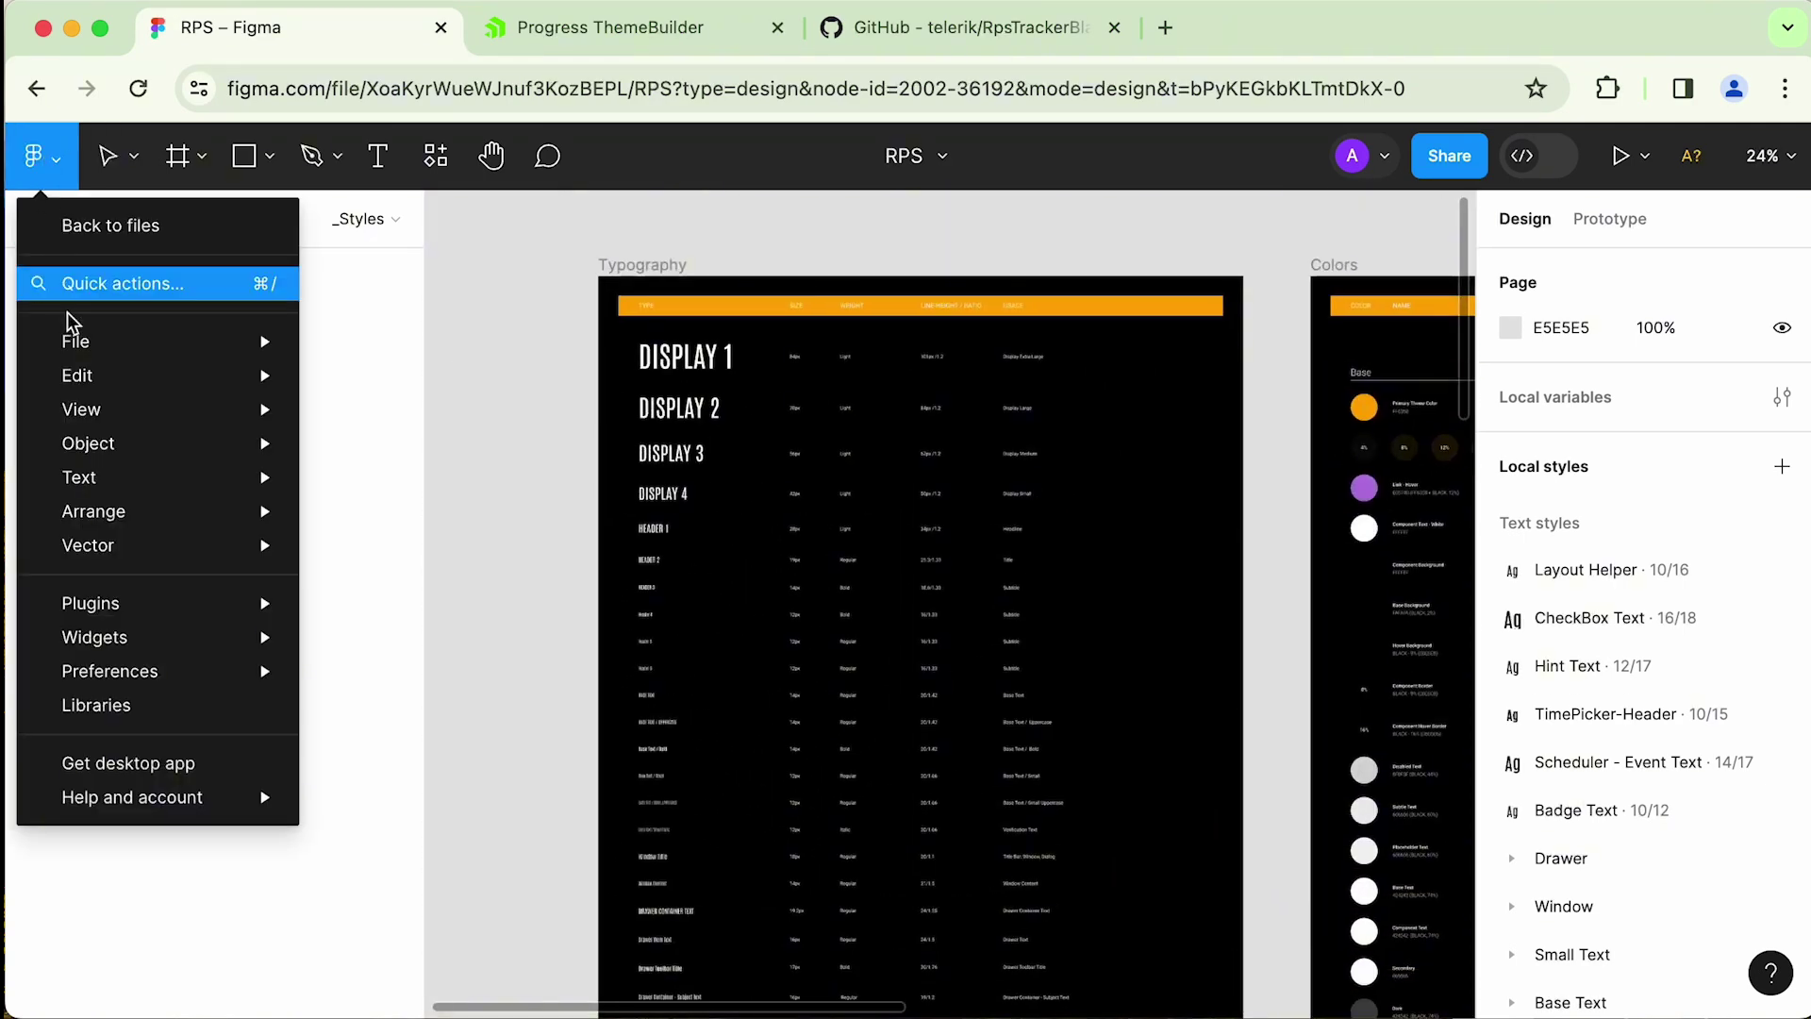
mouse_move(141, 619)
mouse_move(554, 644)
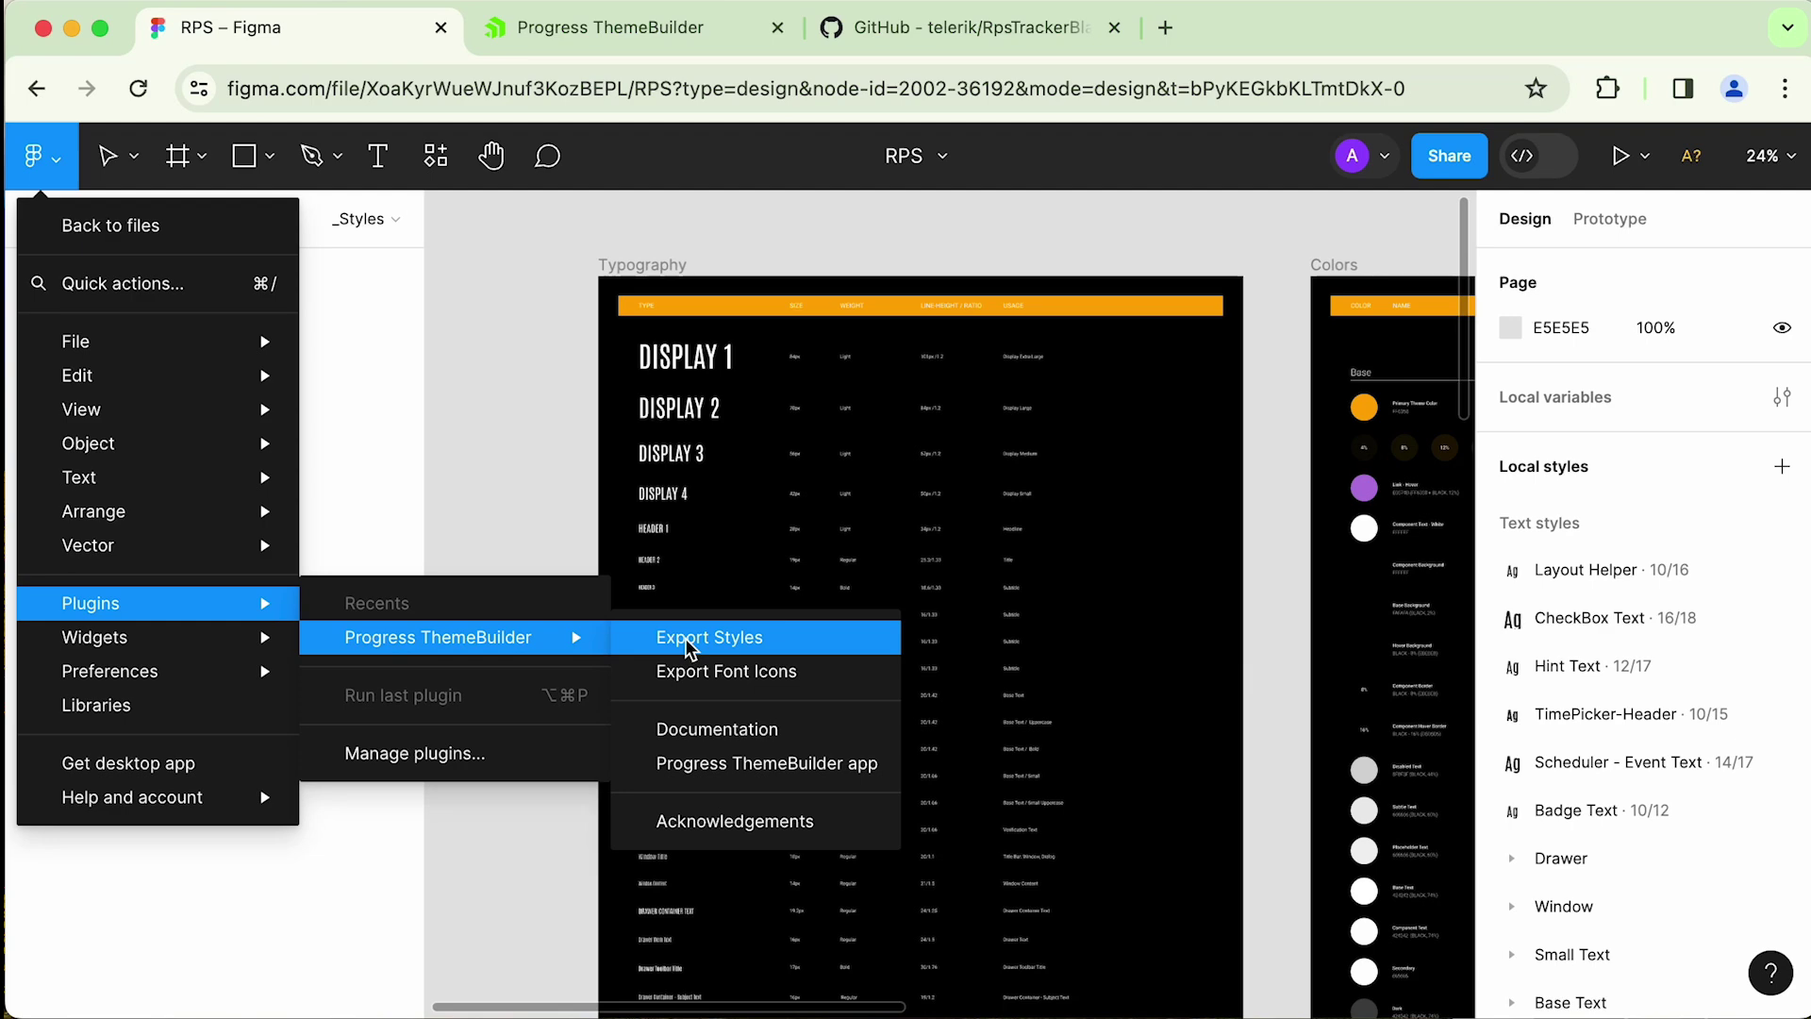
key(ctrl+Tab)
scroll(417, 457, down, 4)
- Leave the rps_dark project for the GitHub repository page
scroll(424, 332, up, 4)
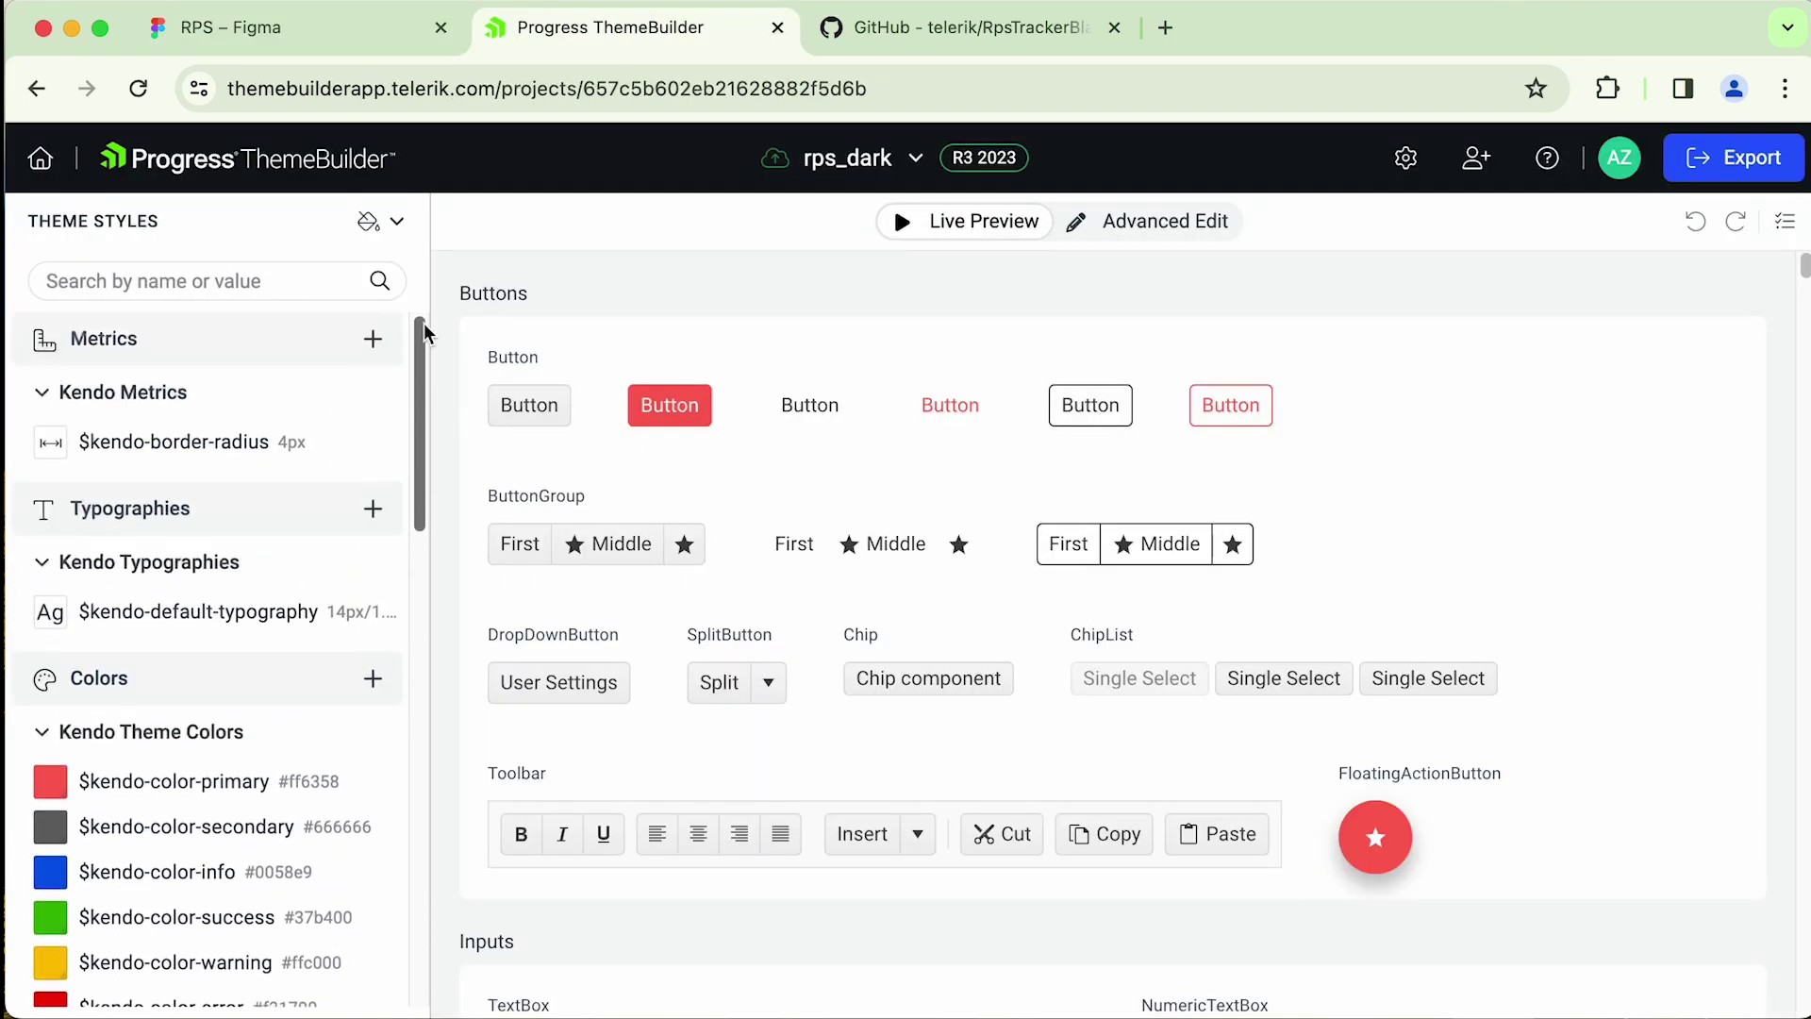
click(1028, 50)
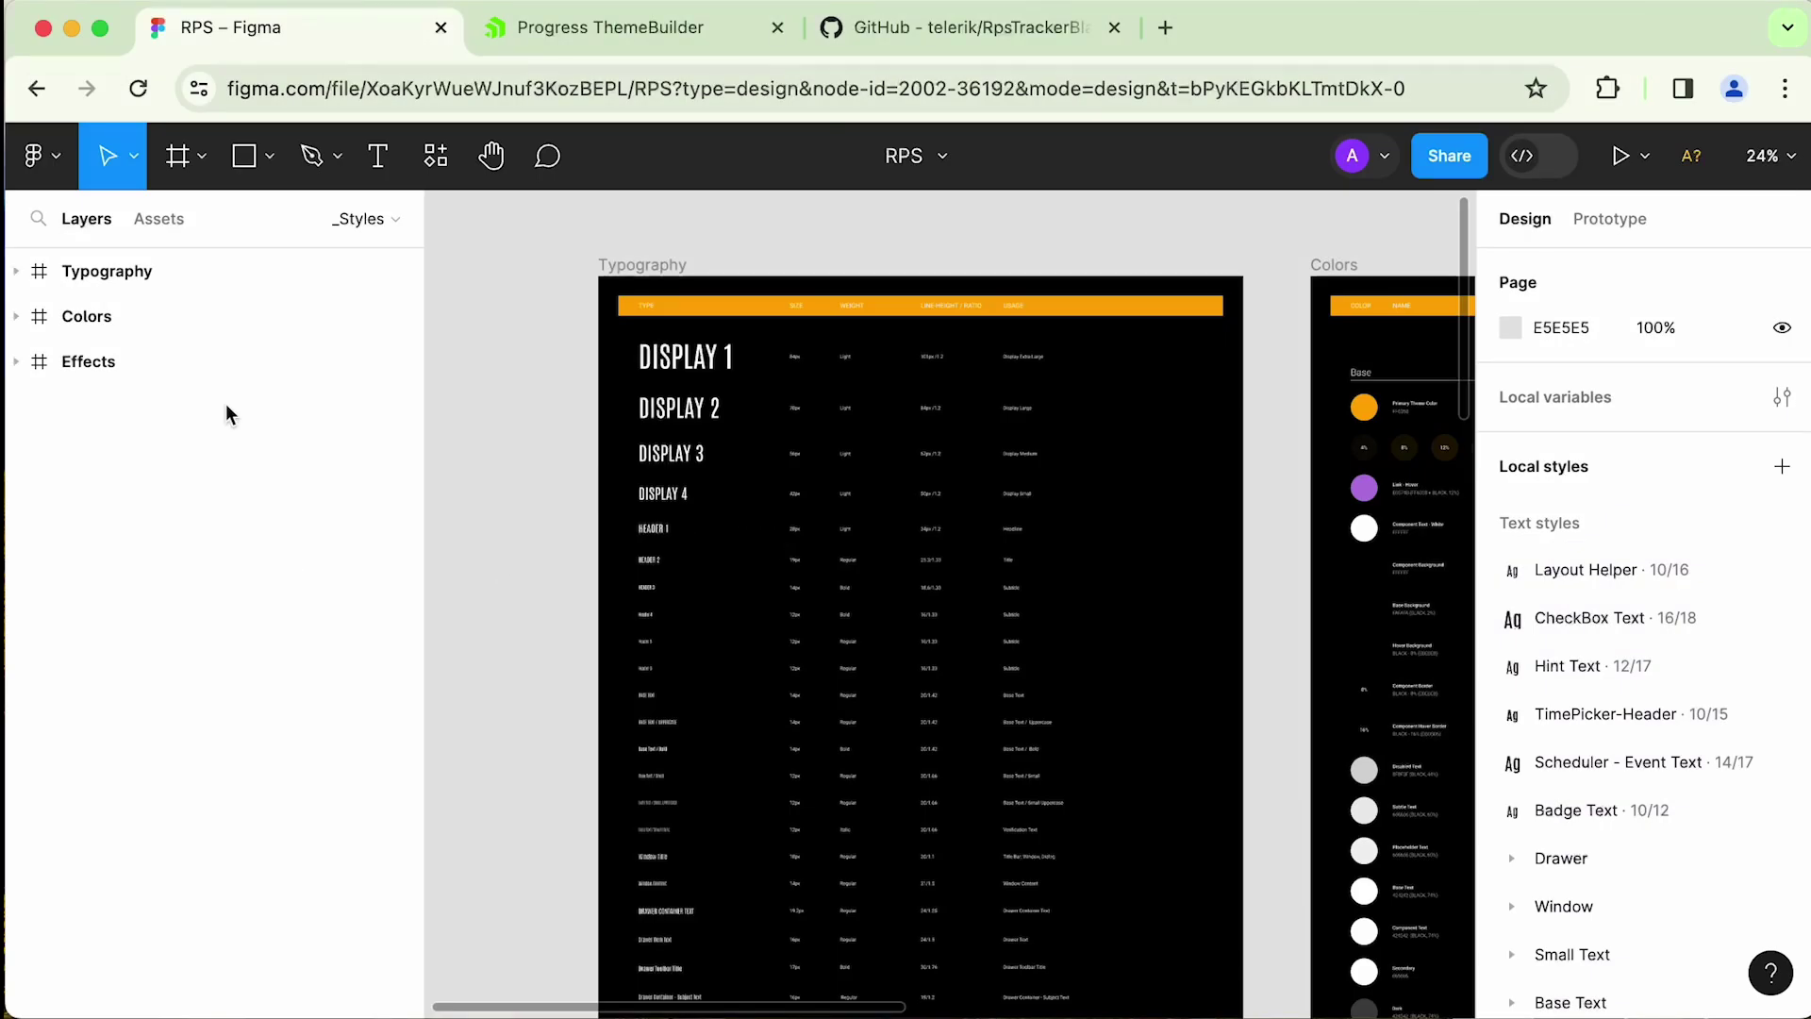
- Run the ThemeBuilder plugin's Export Styles, log in, and select rps_dark as the target
scroll(950, 518, right, 5)
scroll(937, 525, left, 5)
click(43, 156)
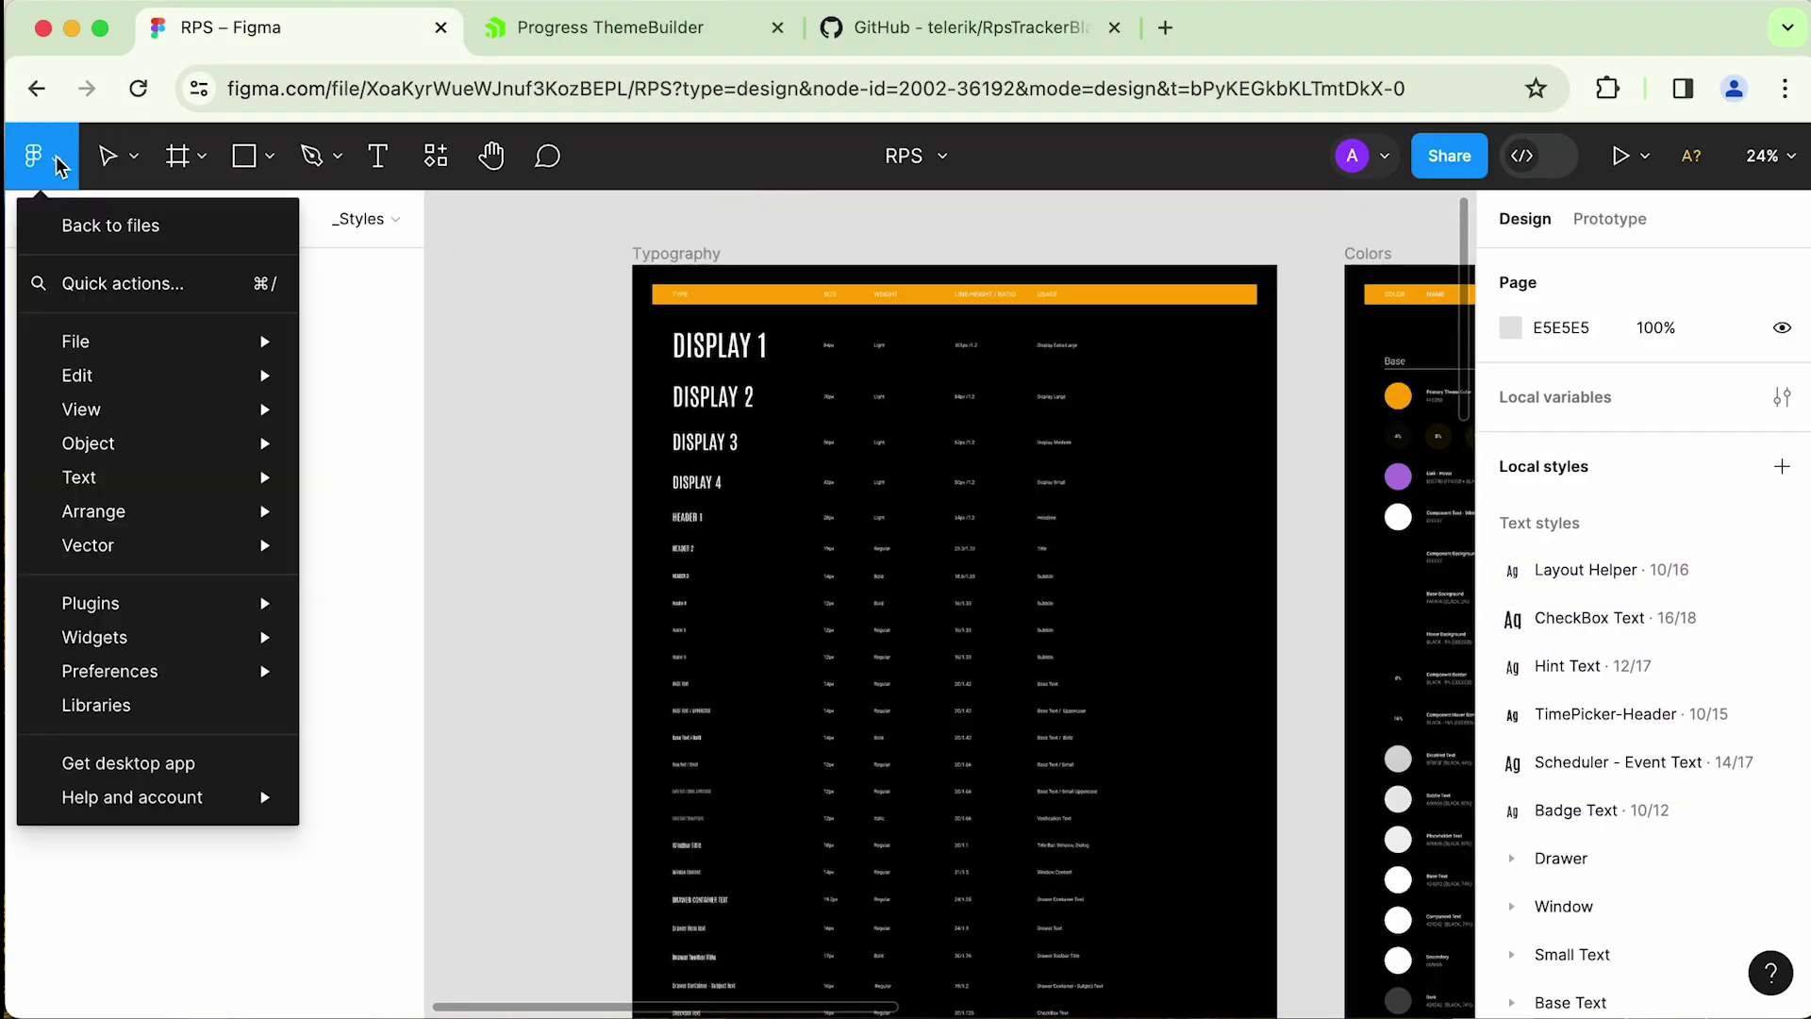
mouse_move(122, 602)
mouse_move(453, 655)
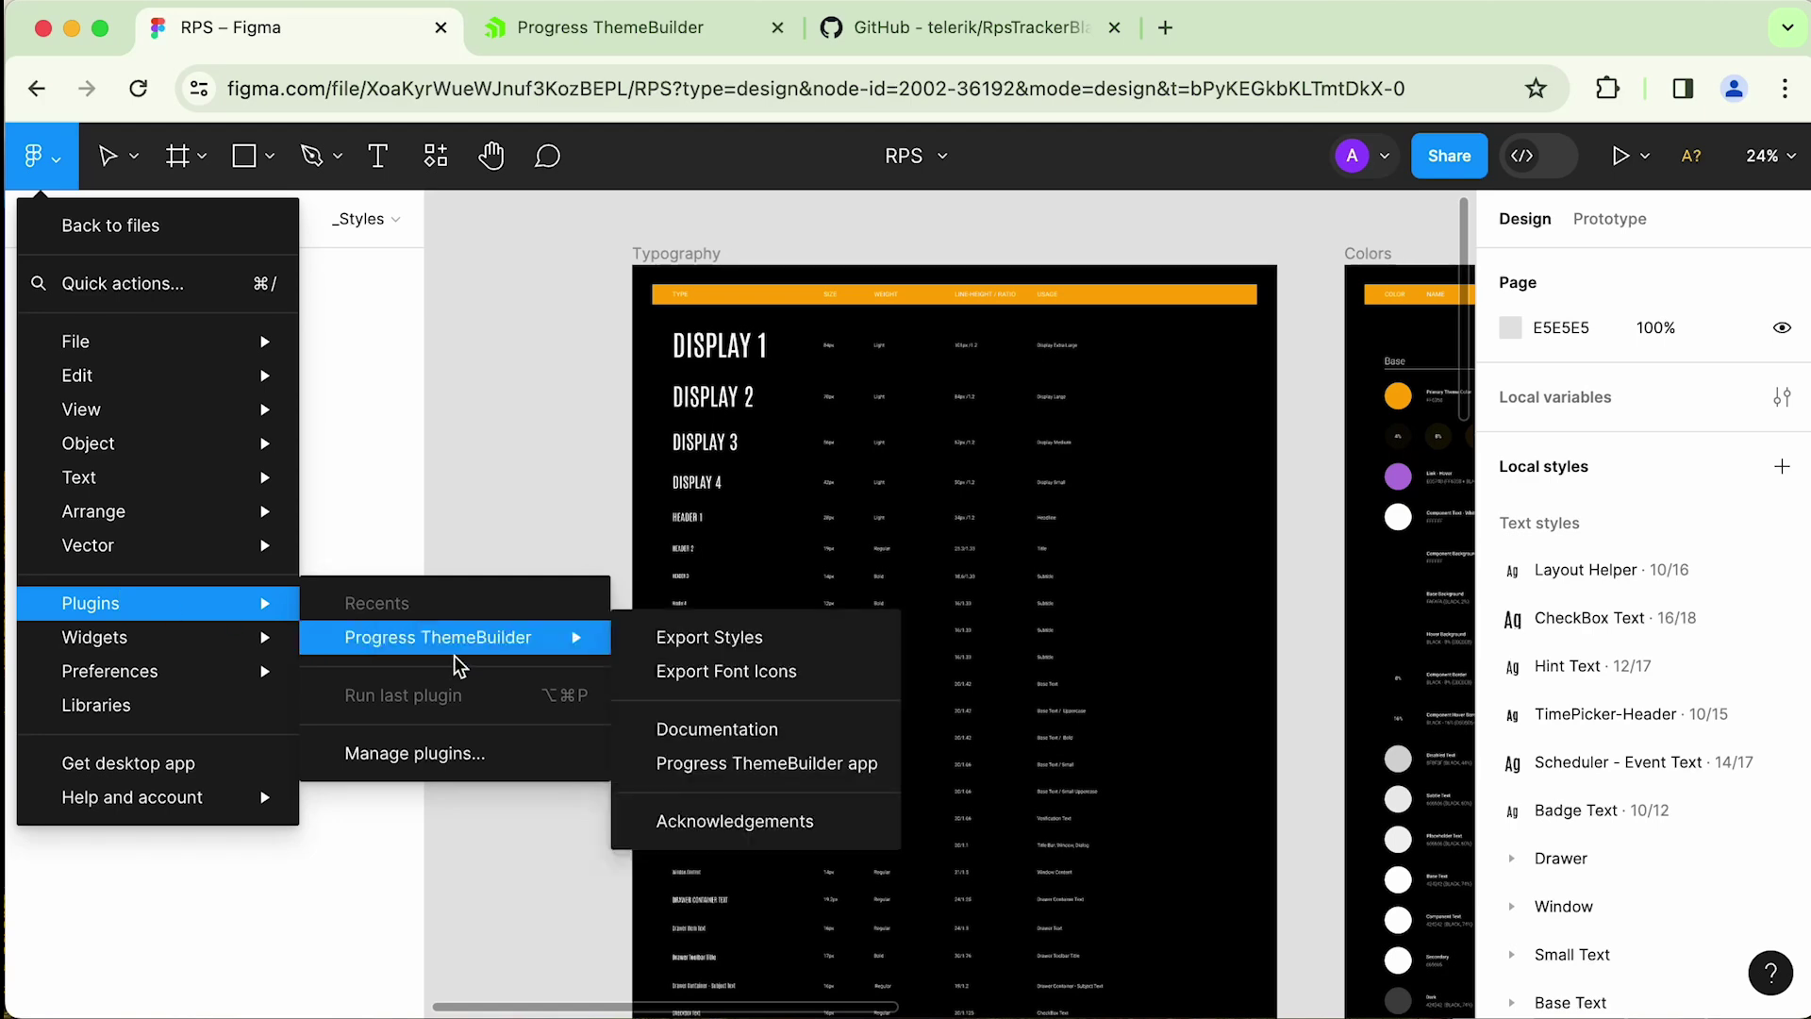
click(737, 647)
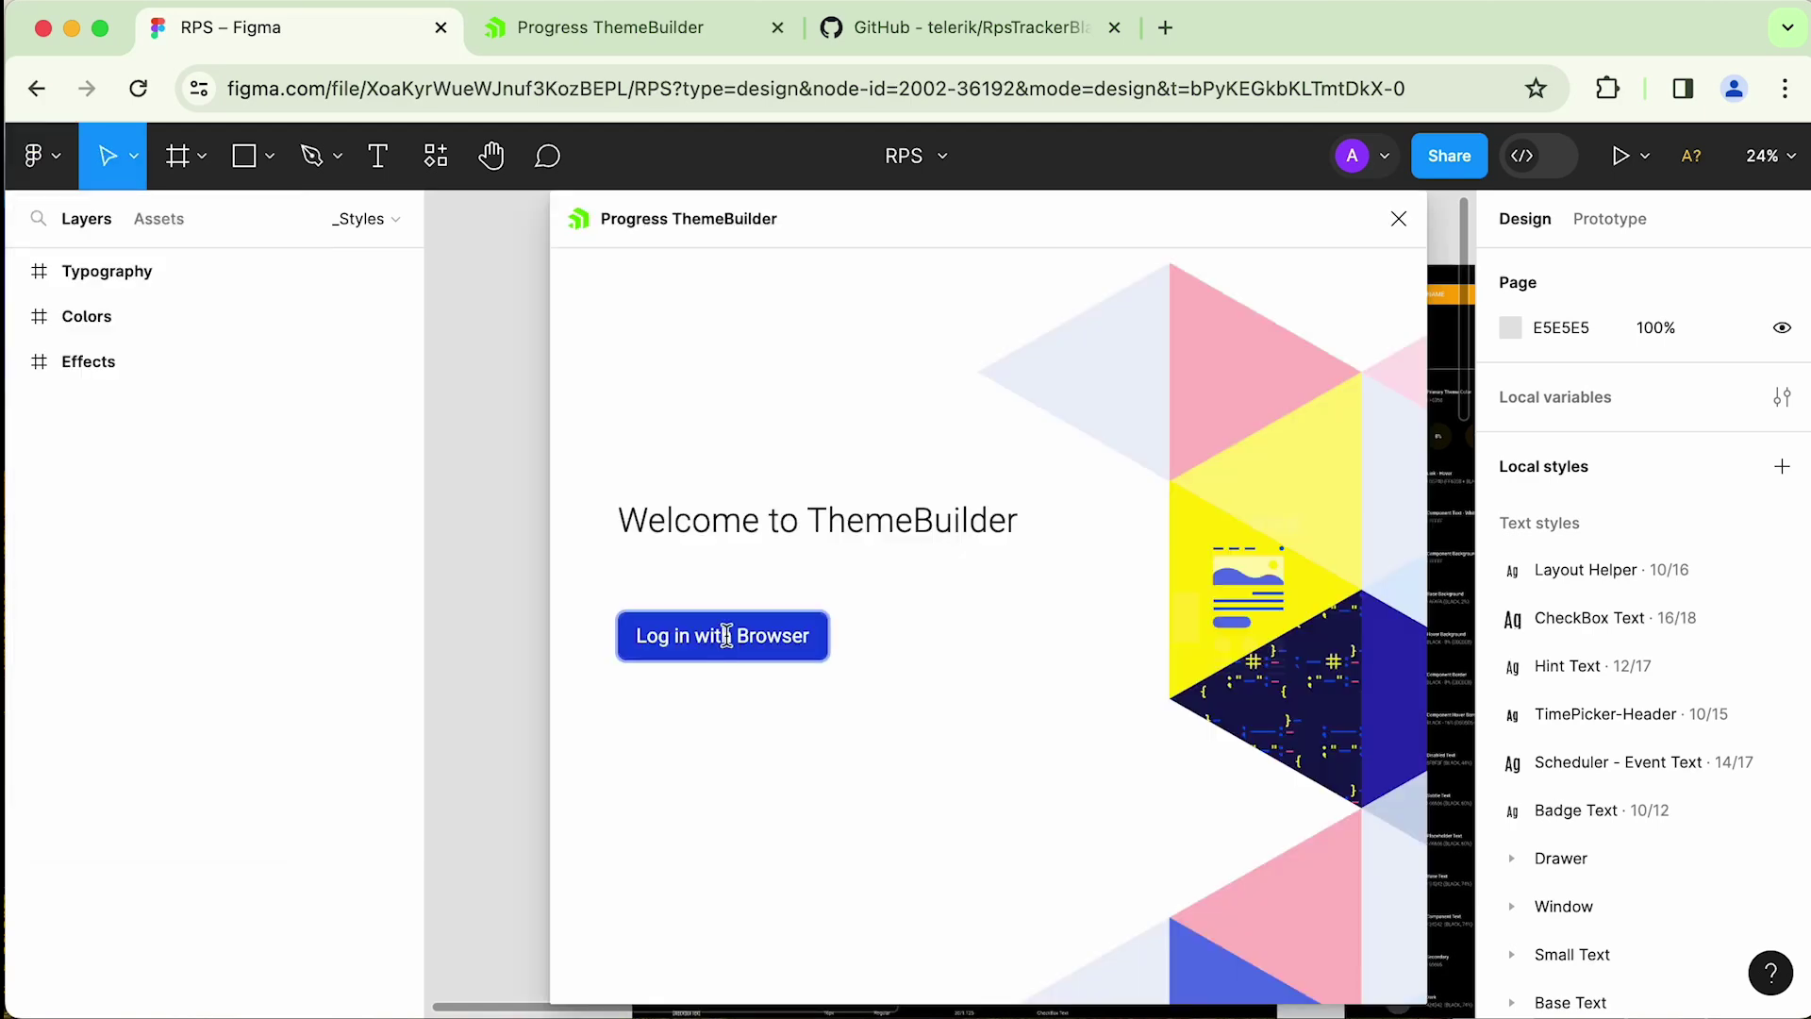
click(731, 634)
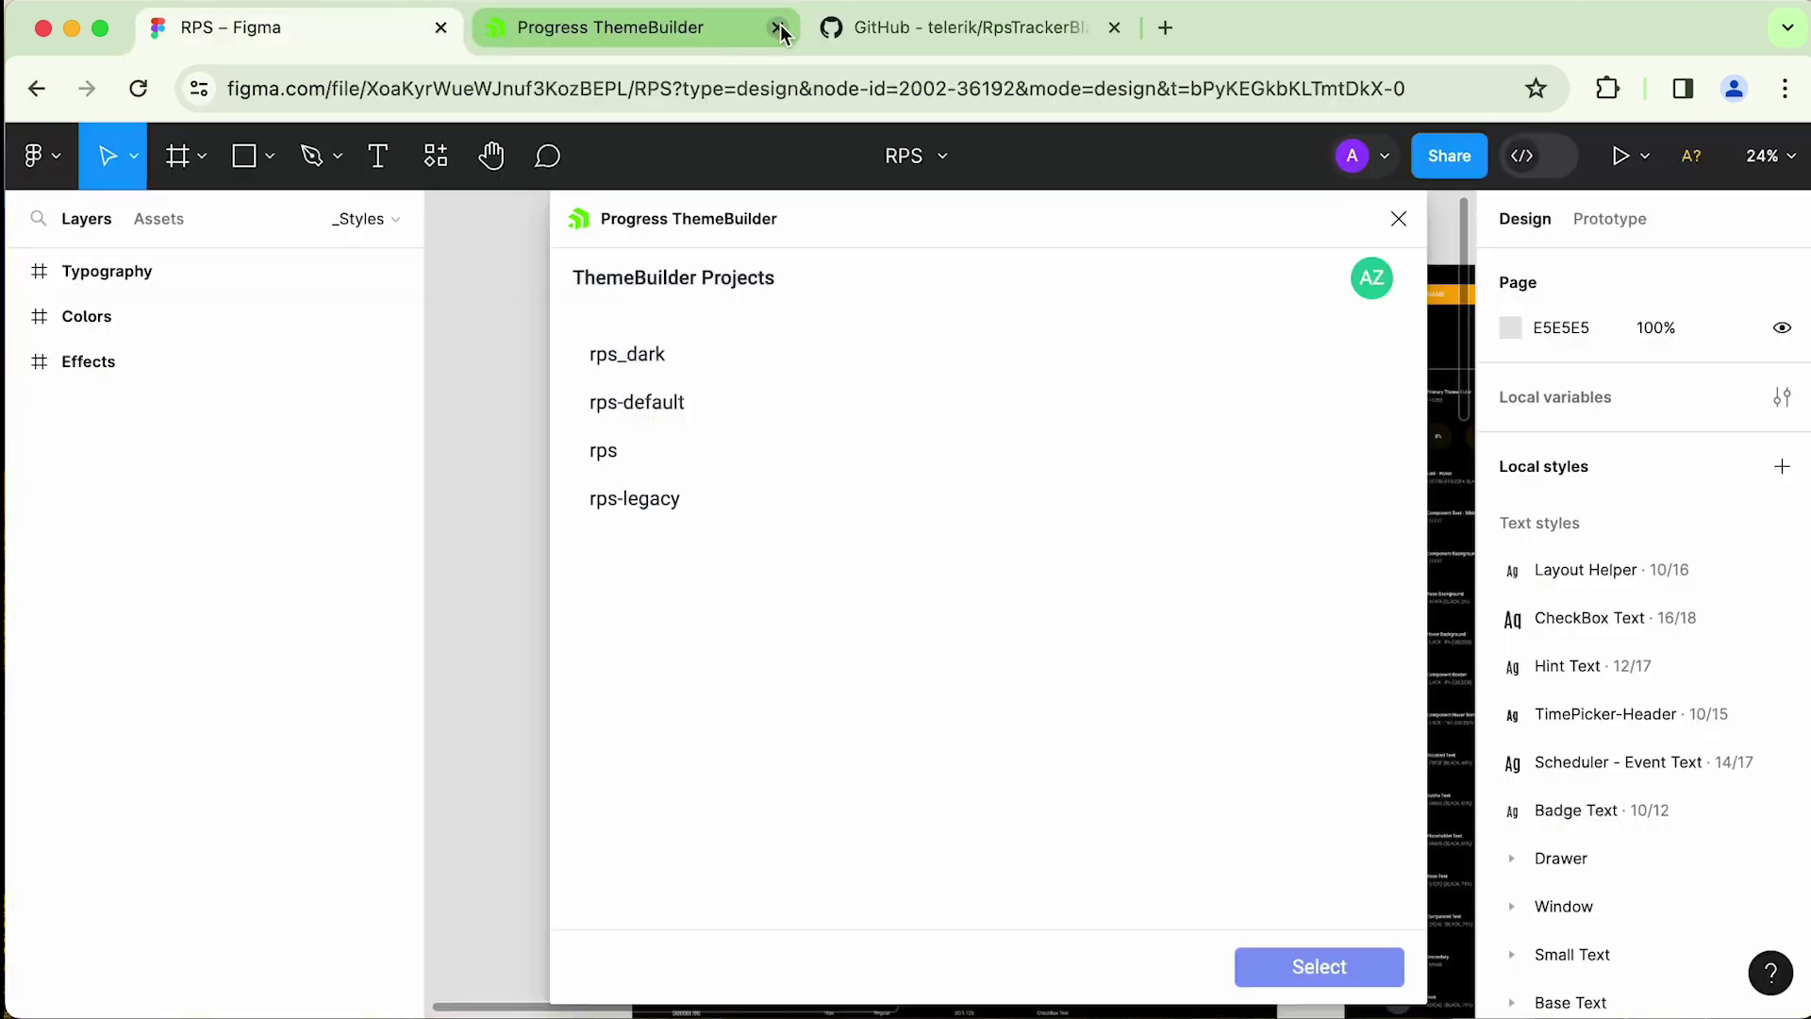
click(657, 359)
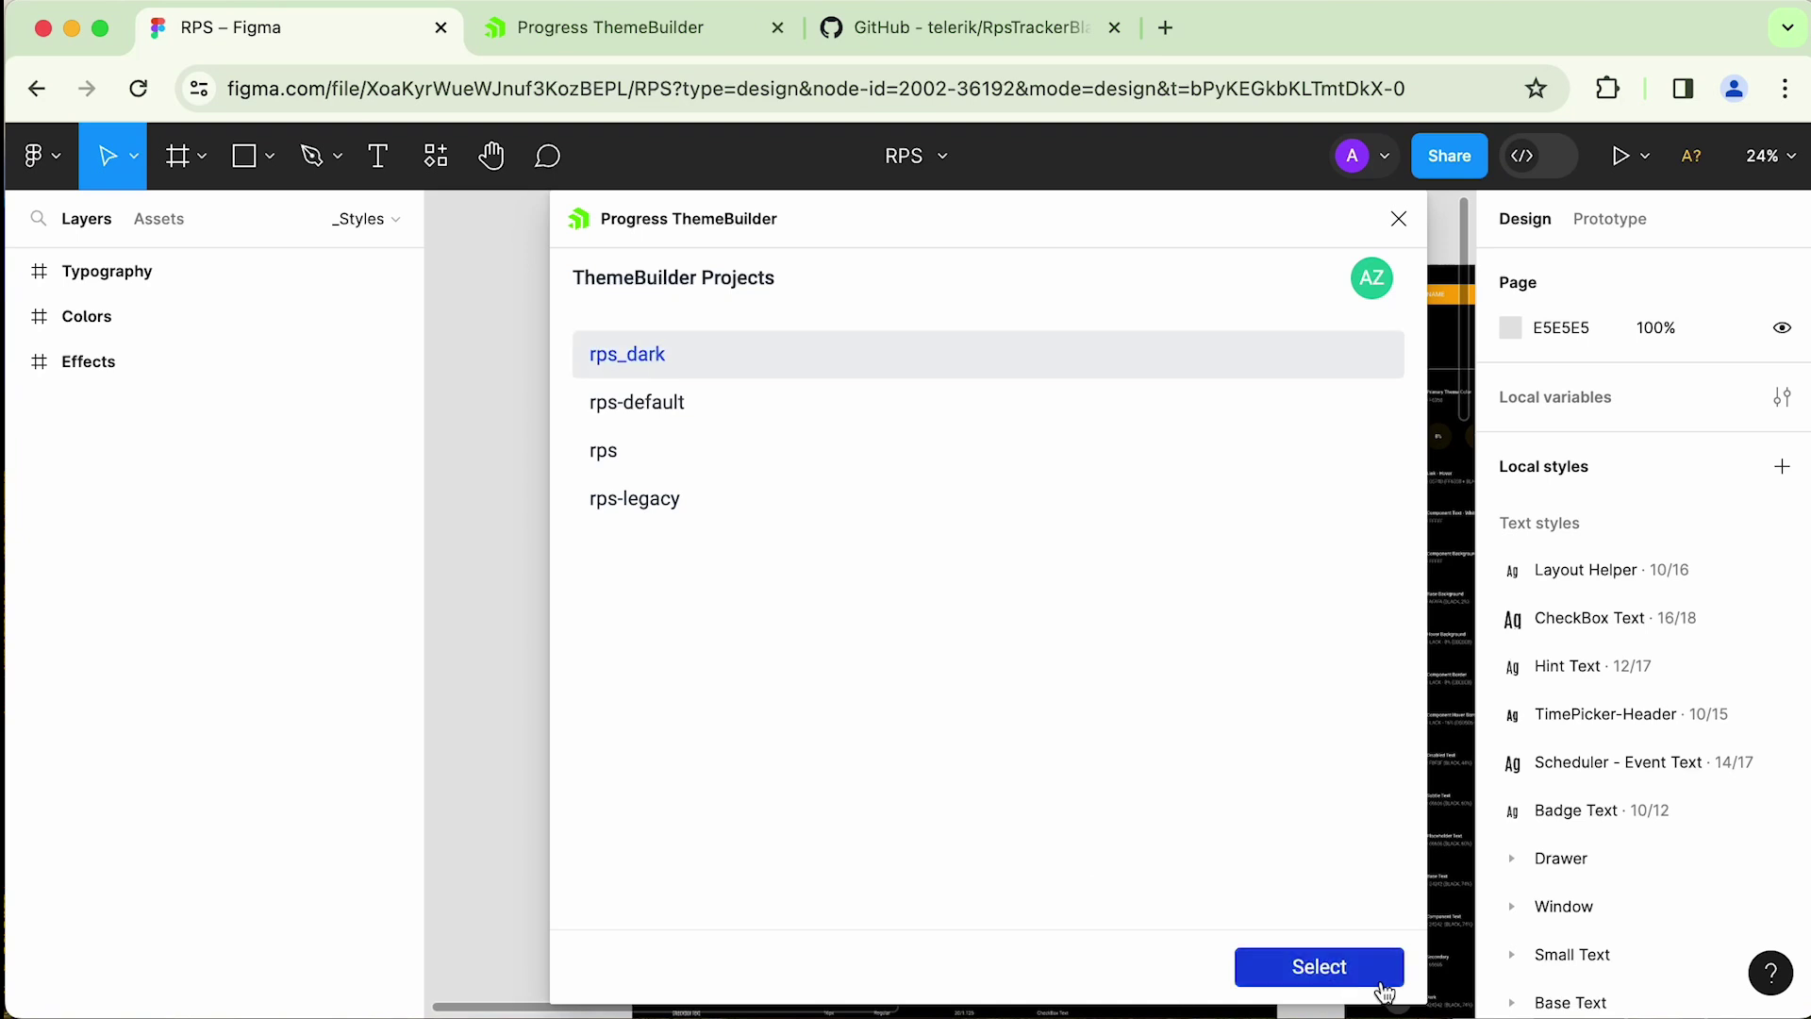
click(1325, 975)
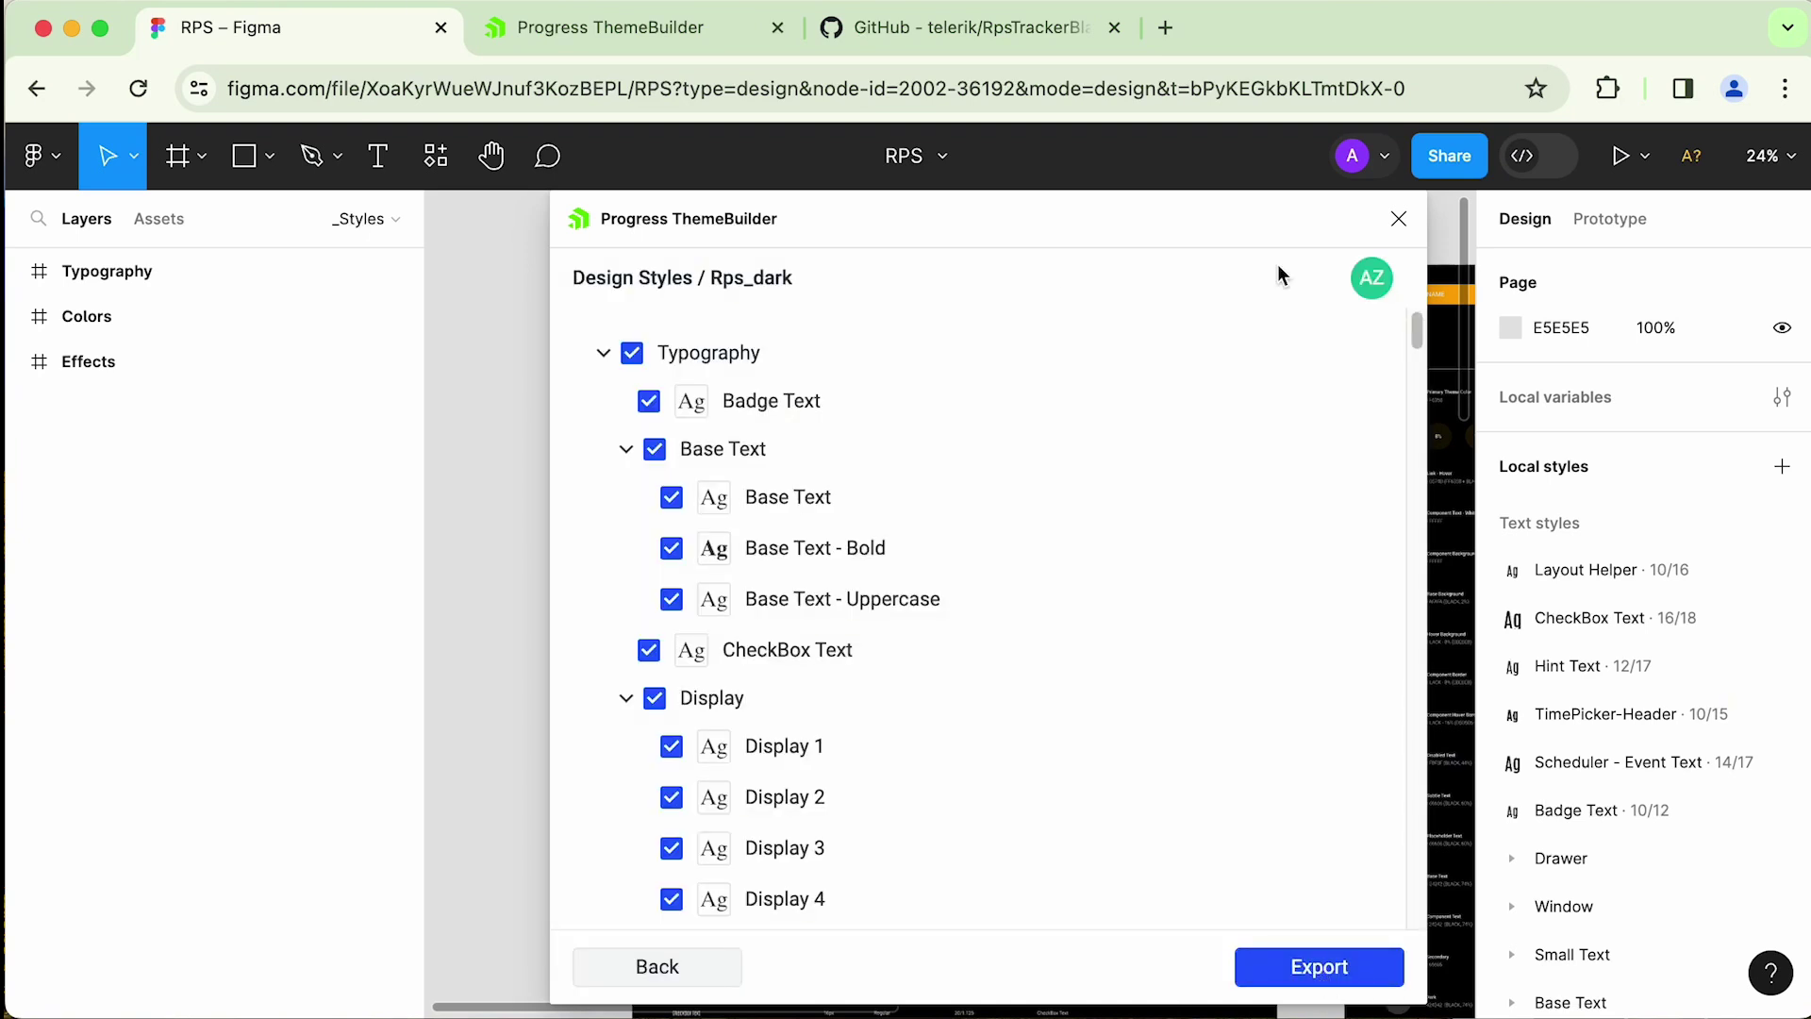
- Export all 148 Typography, Colors and Effects styles to rps_dark and close the plugin
click(603, 353)
click(604, 399)
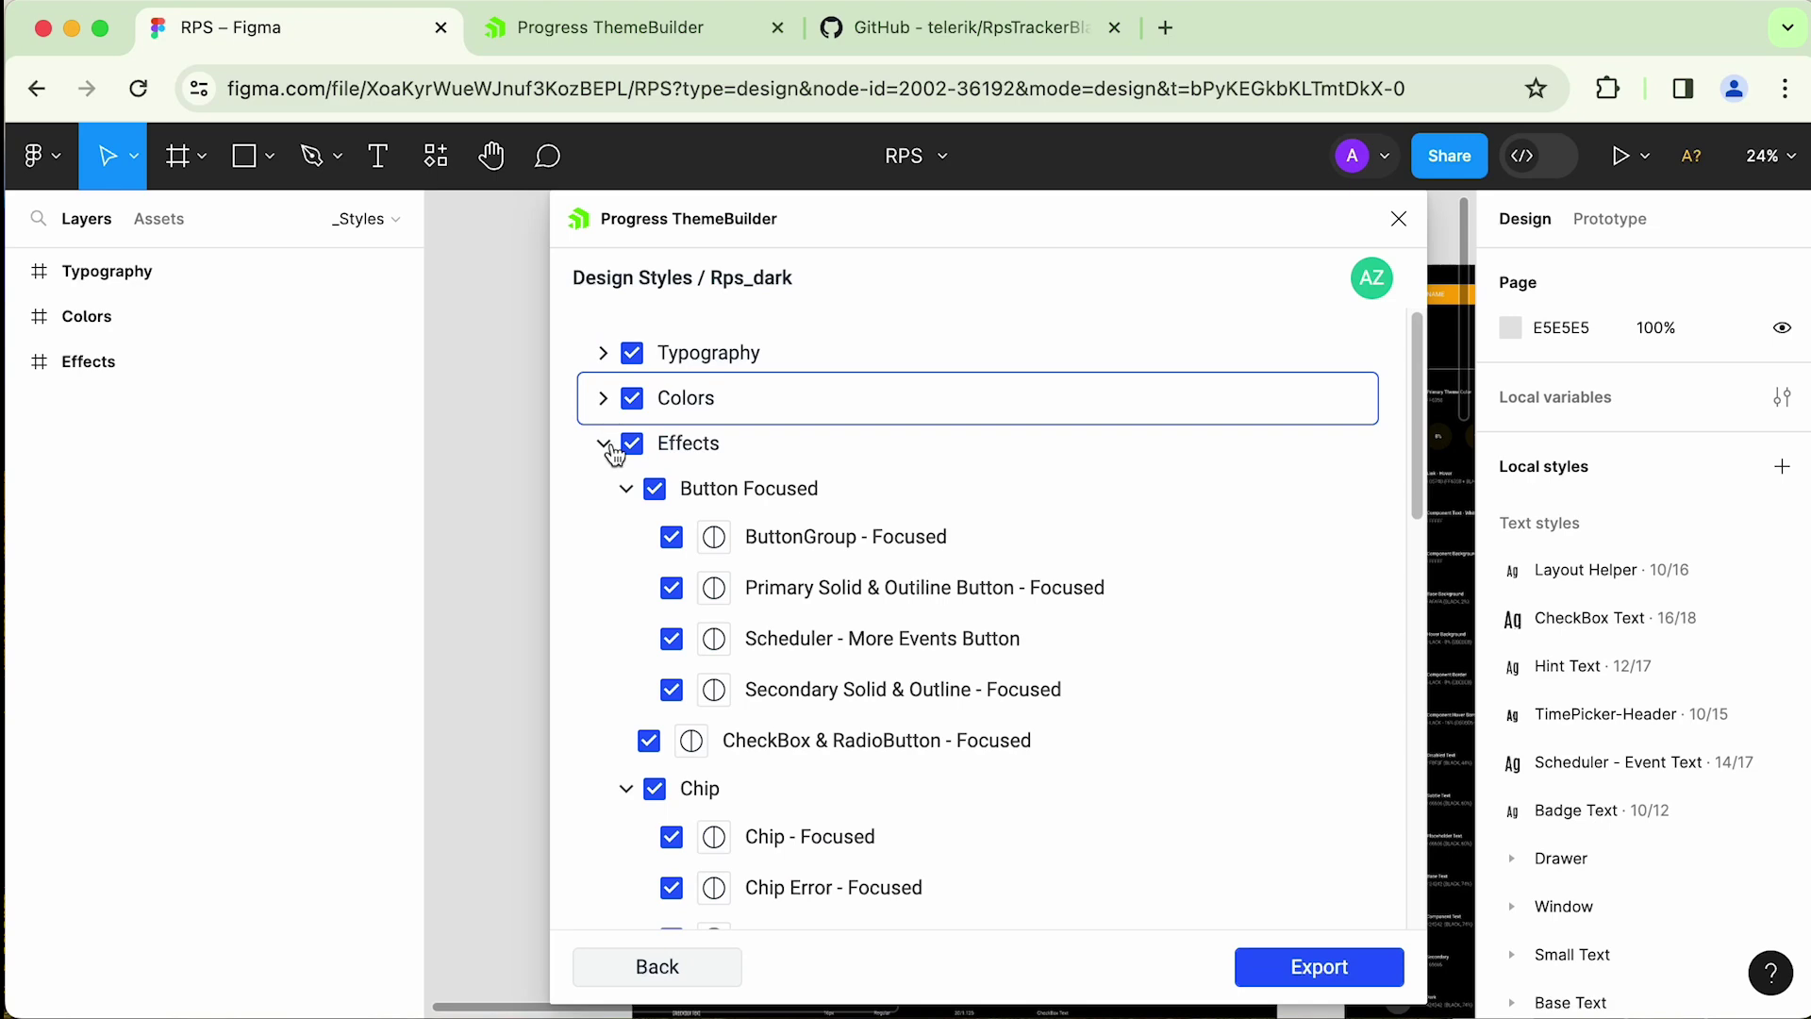
click(603, 444)
click(1329, 971)
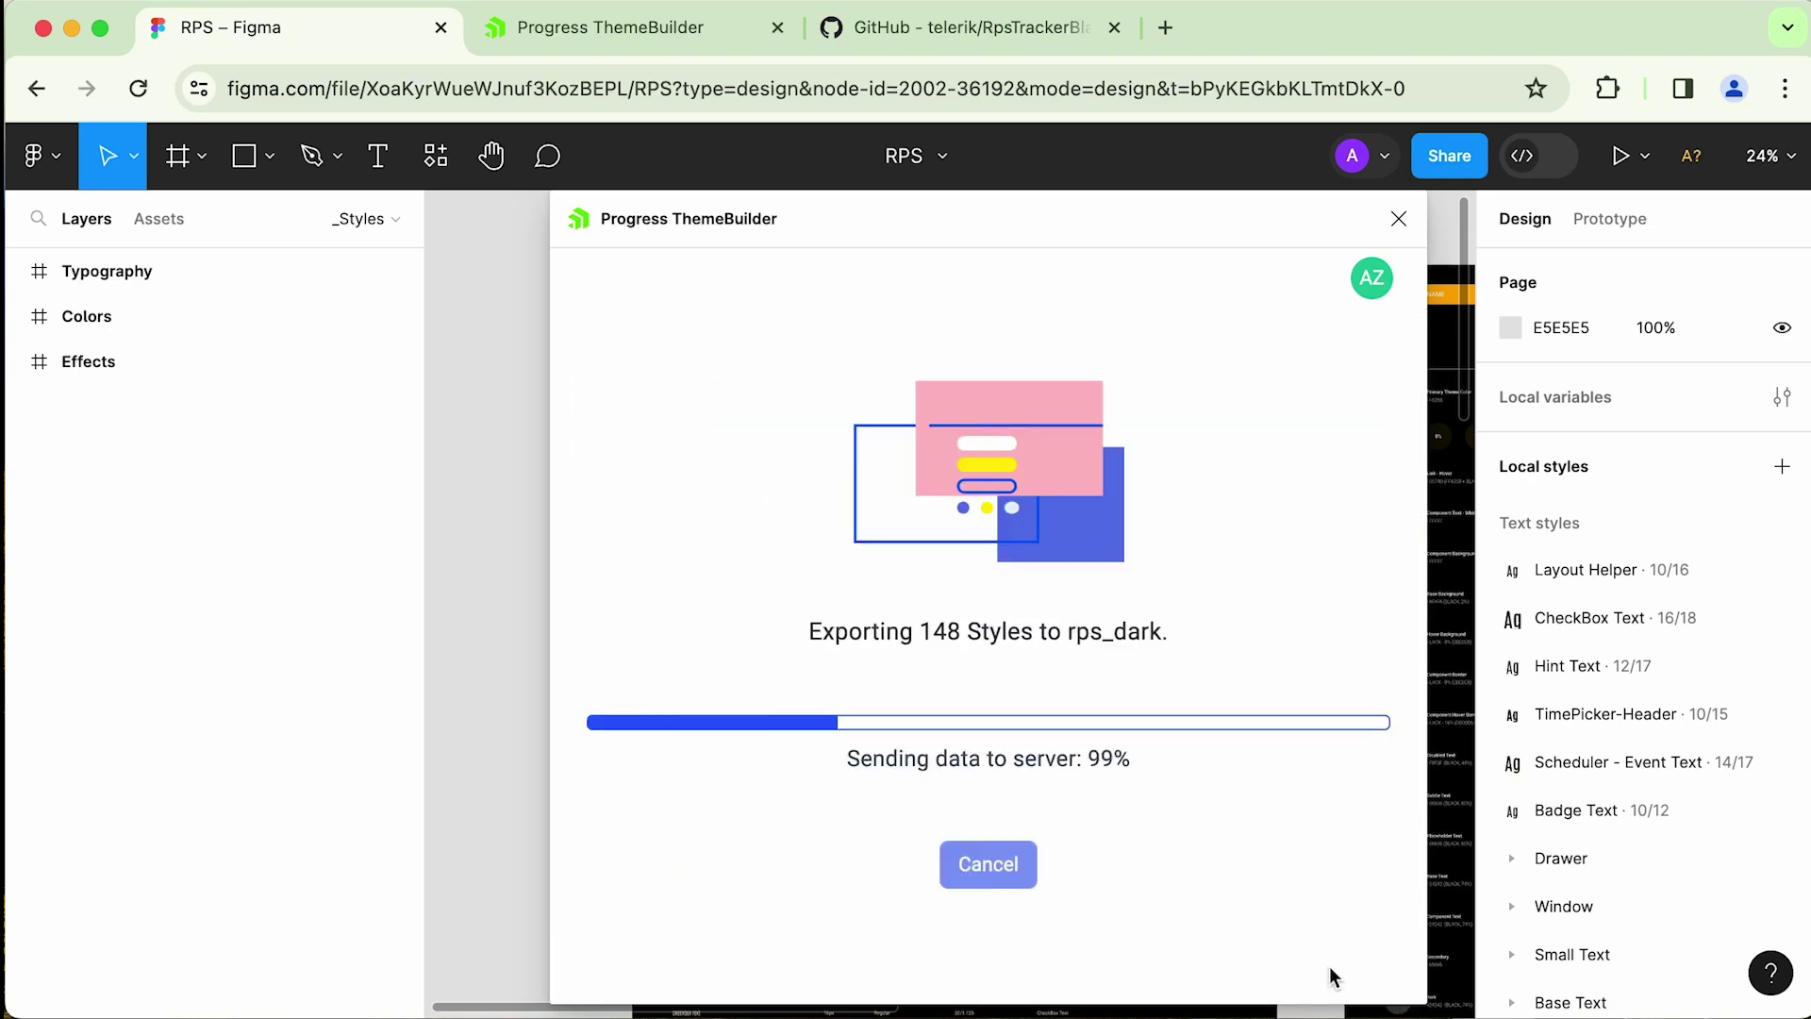
click(1043, 796)
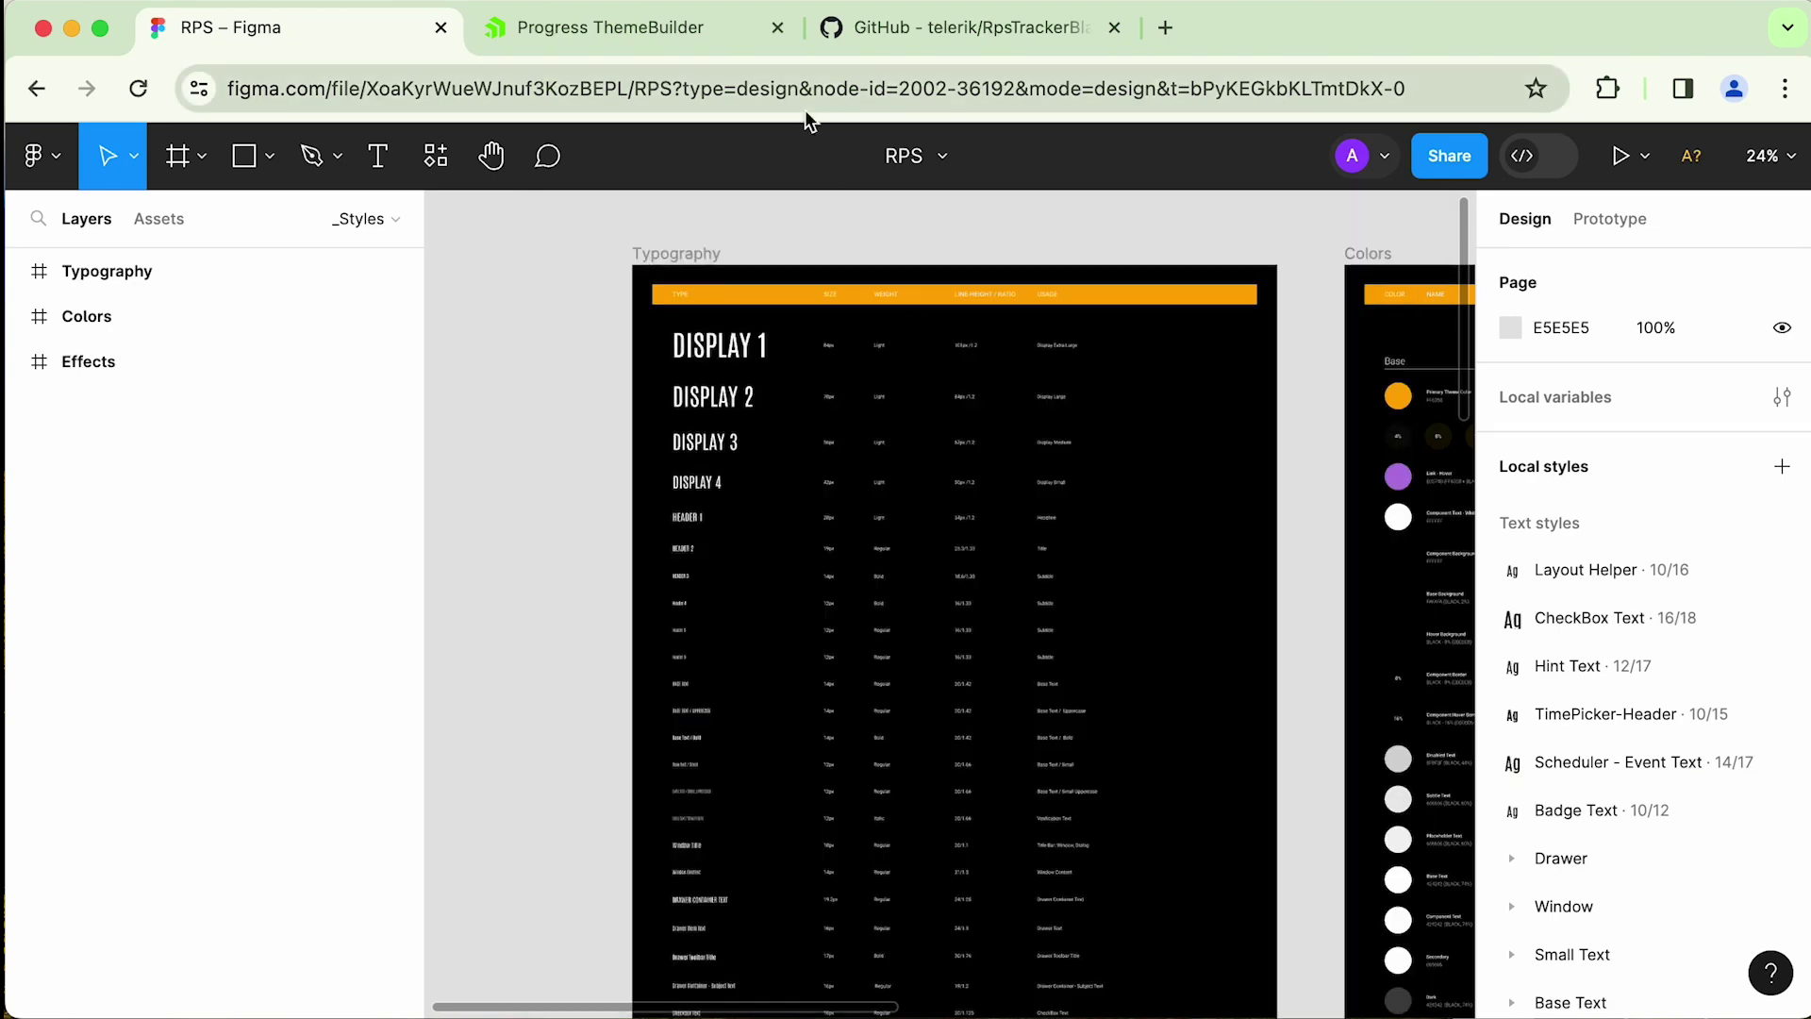
click(608, 27)
- Reload rps_dark and scroll Theme Styles down to the Kendo Theme Colors section
click(138, 88)
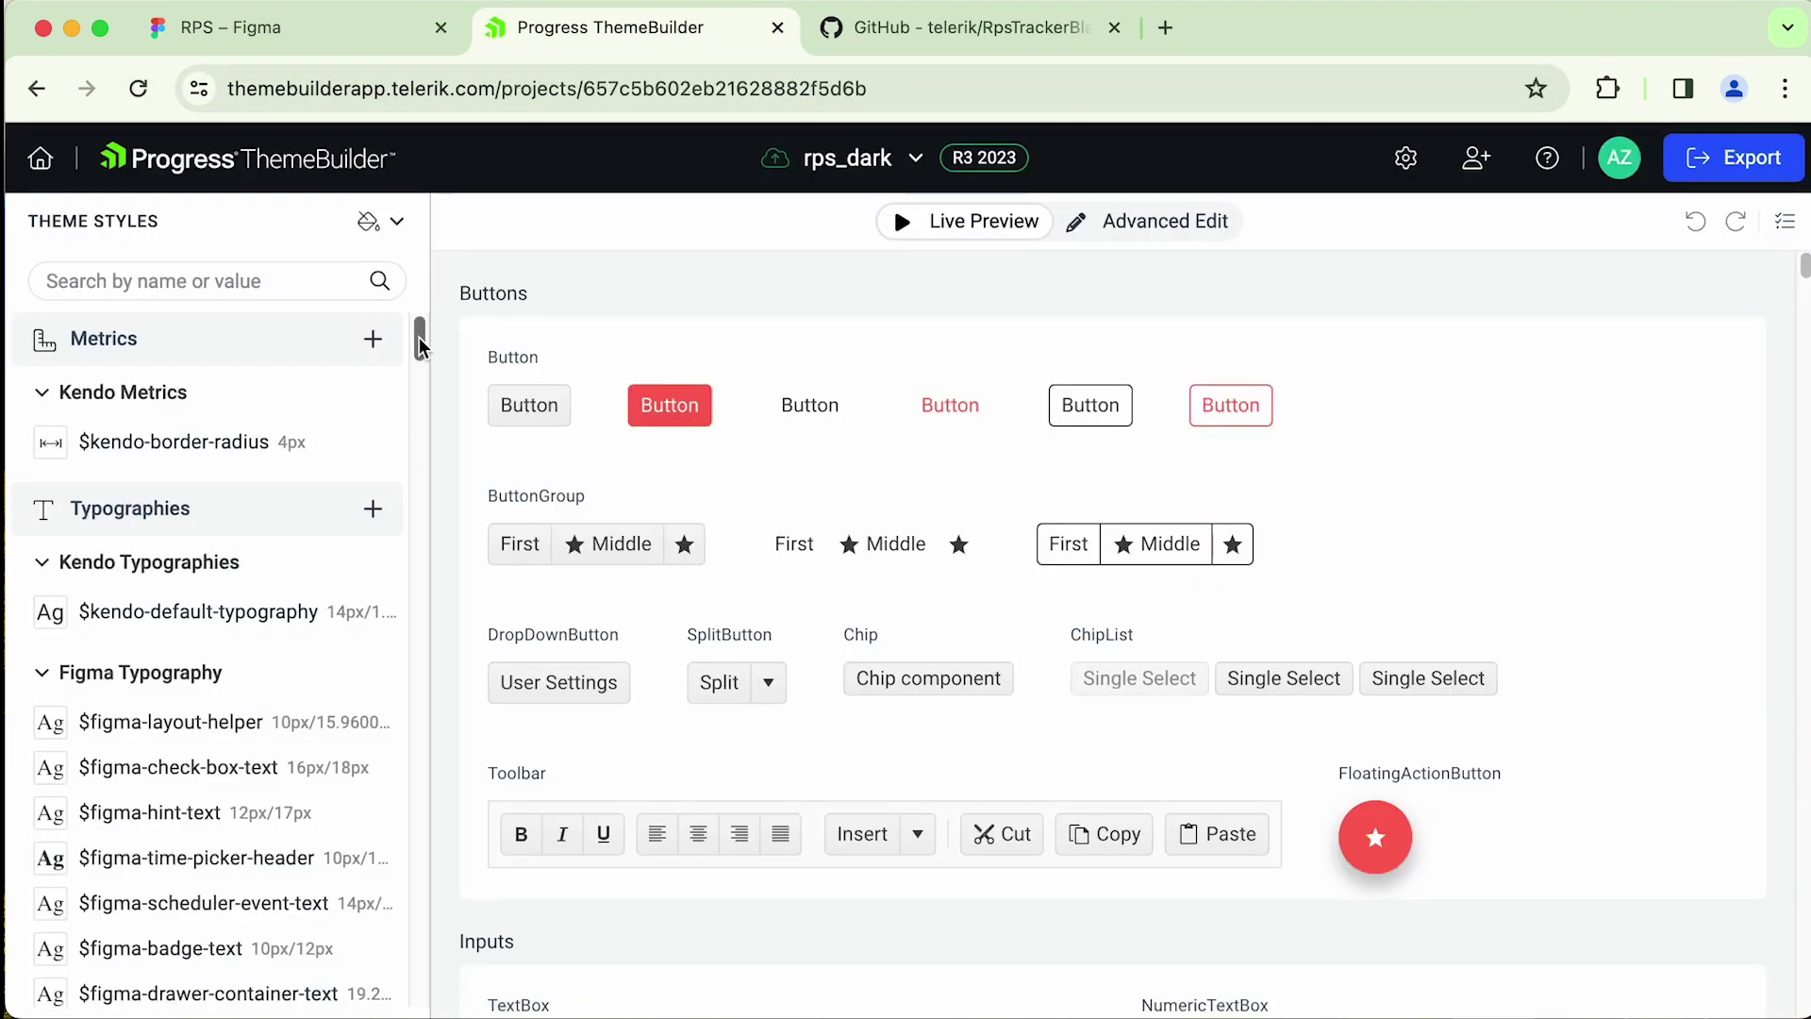
drag(421, 351, 418, 386)
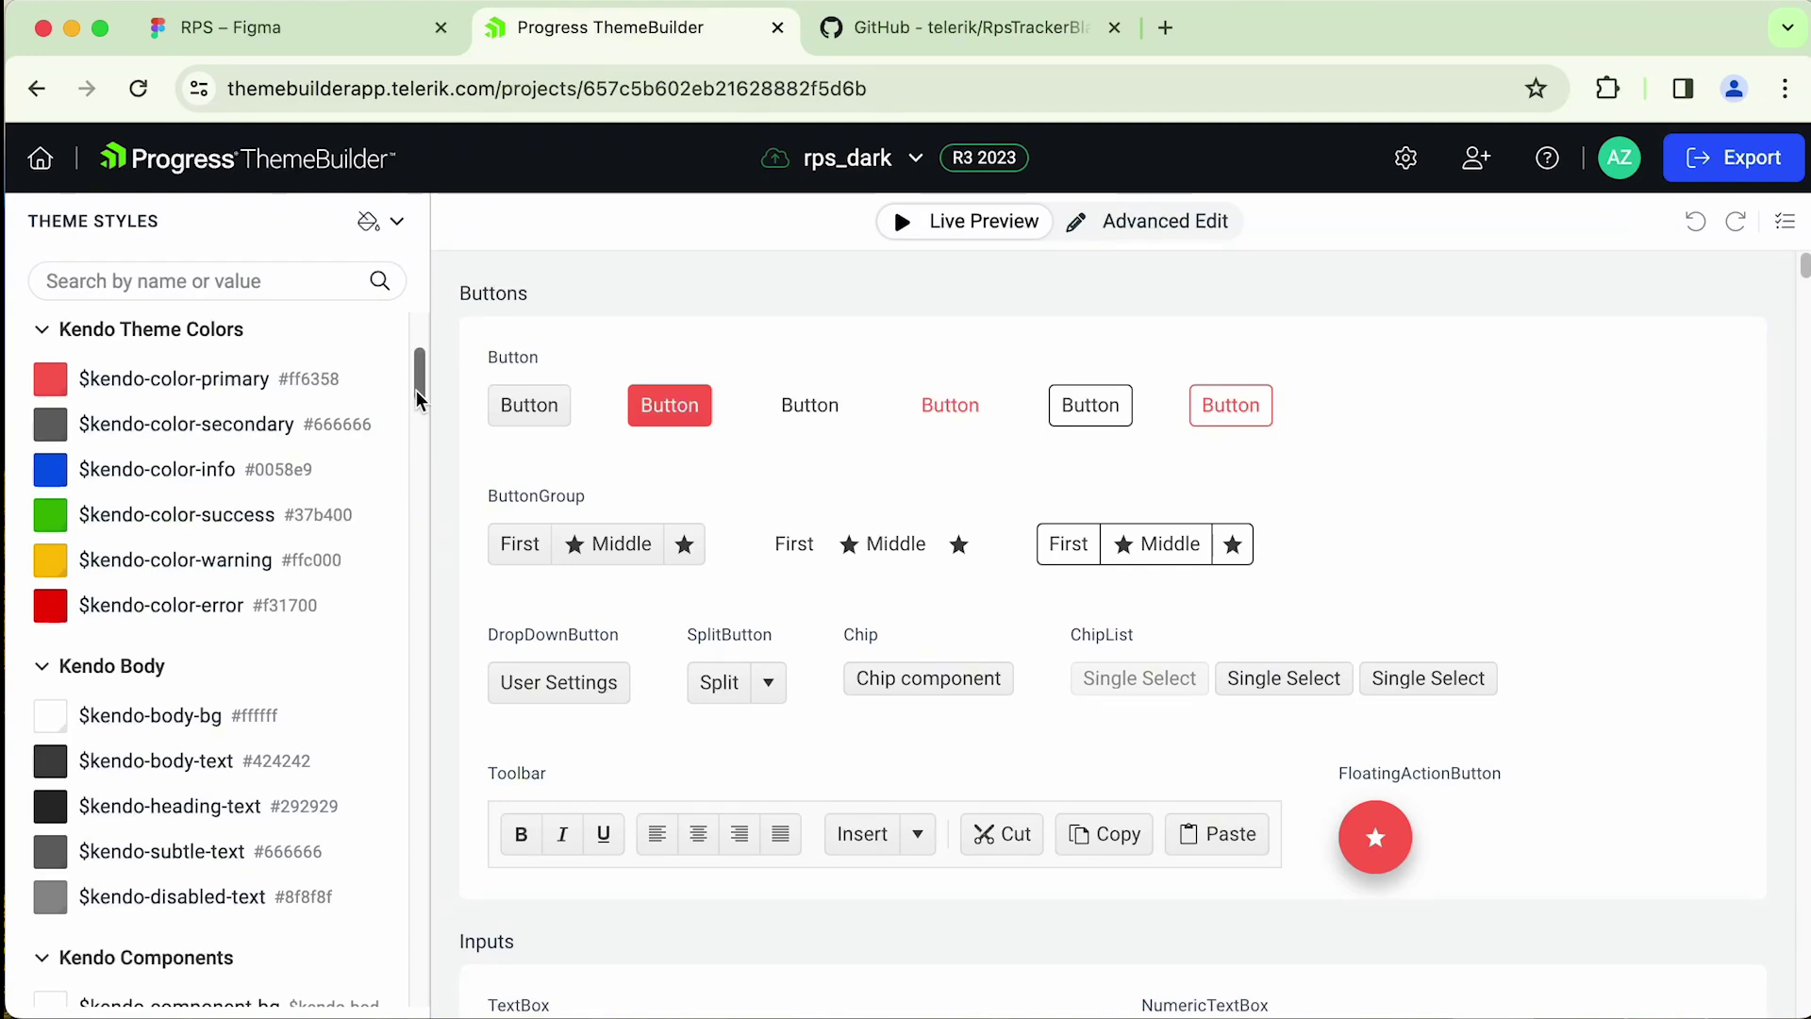
mouse_move(392, 404)
mouse_move(243, 372)
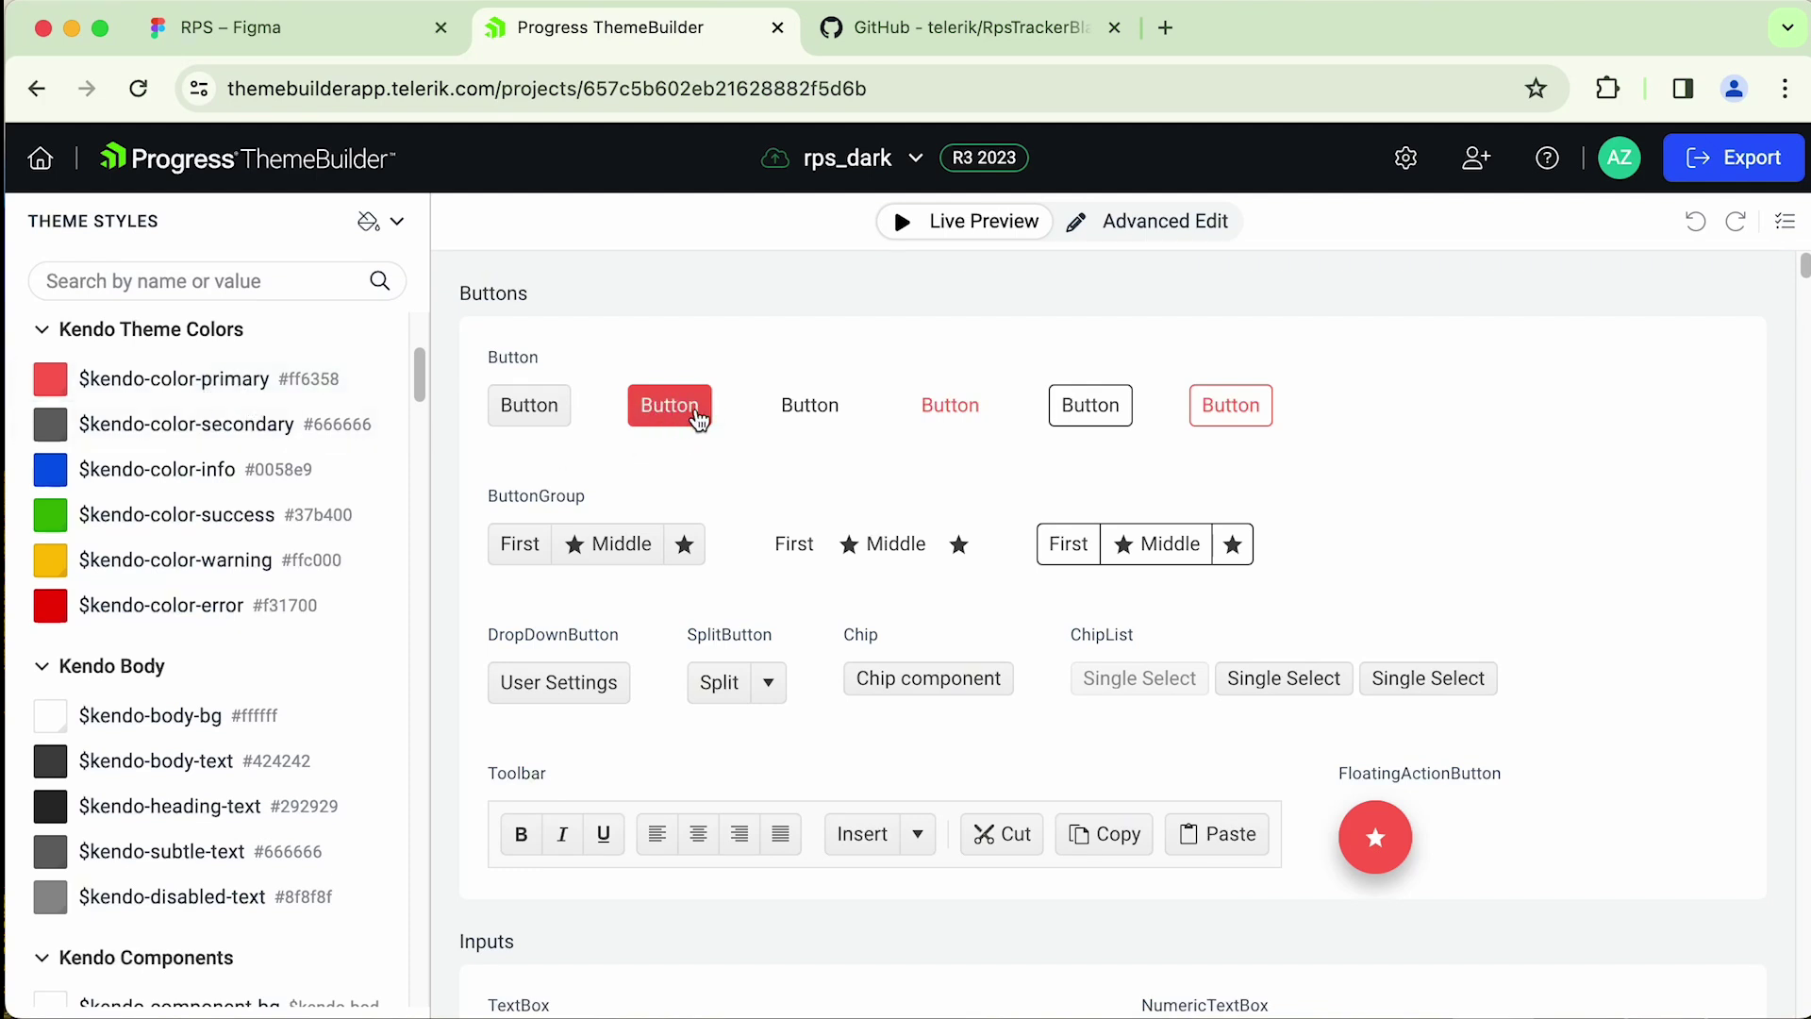
- Replace $kendo-color-primary's #ff6358 value with the $figma-primary variable
click(313, 389)
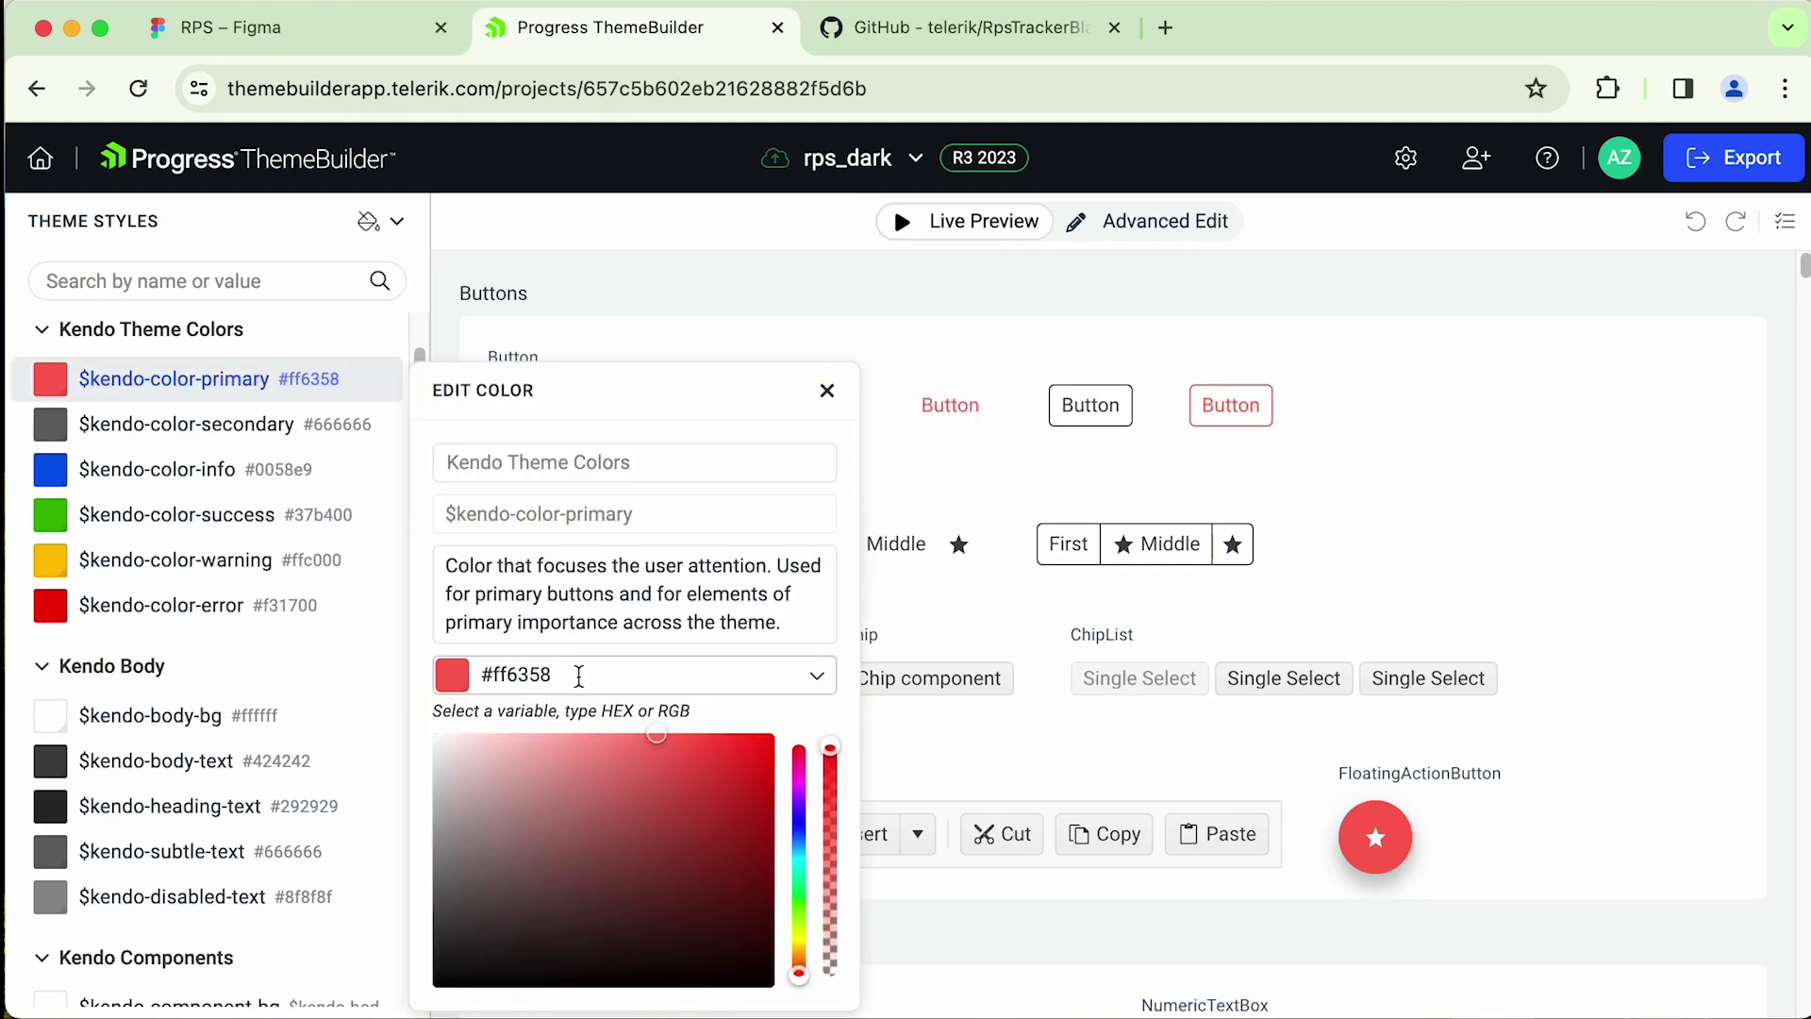
click(578, 675)
key(BackSpace)
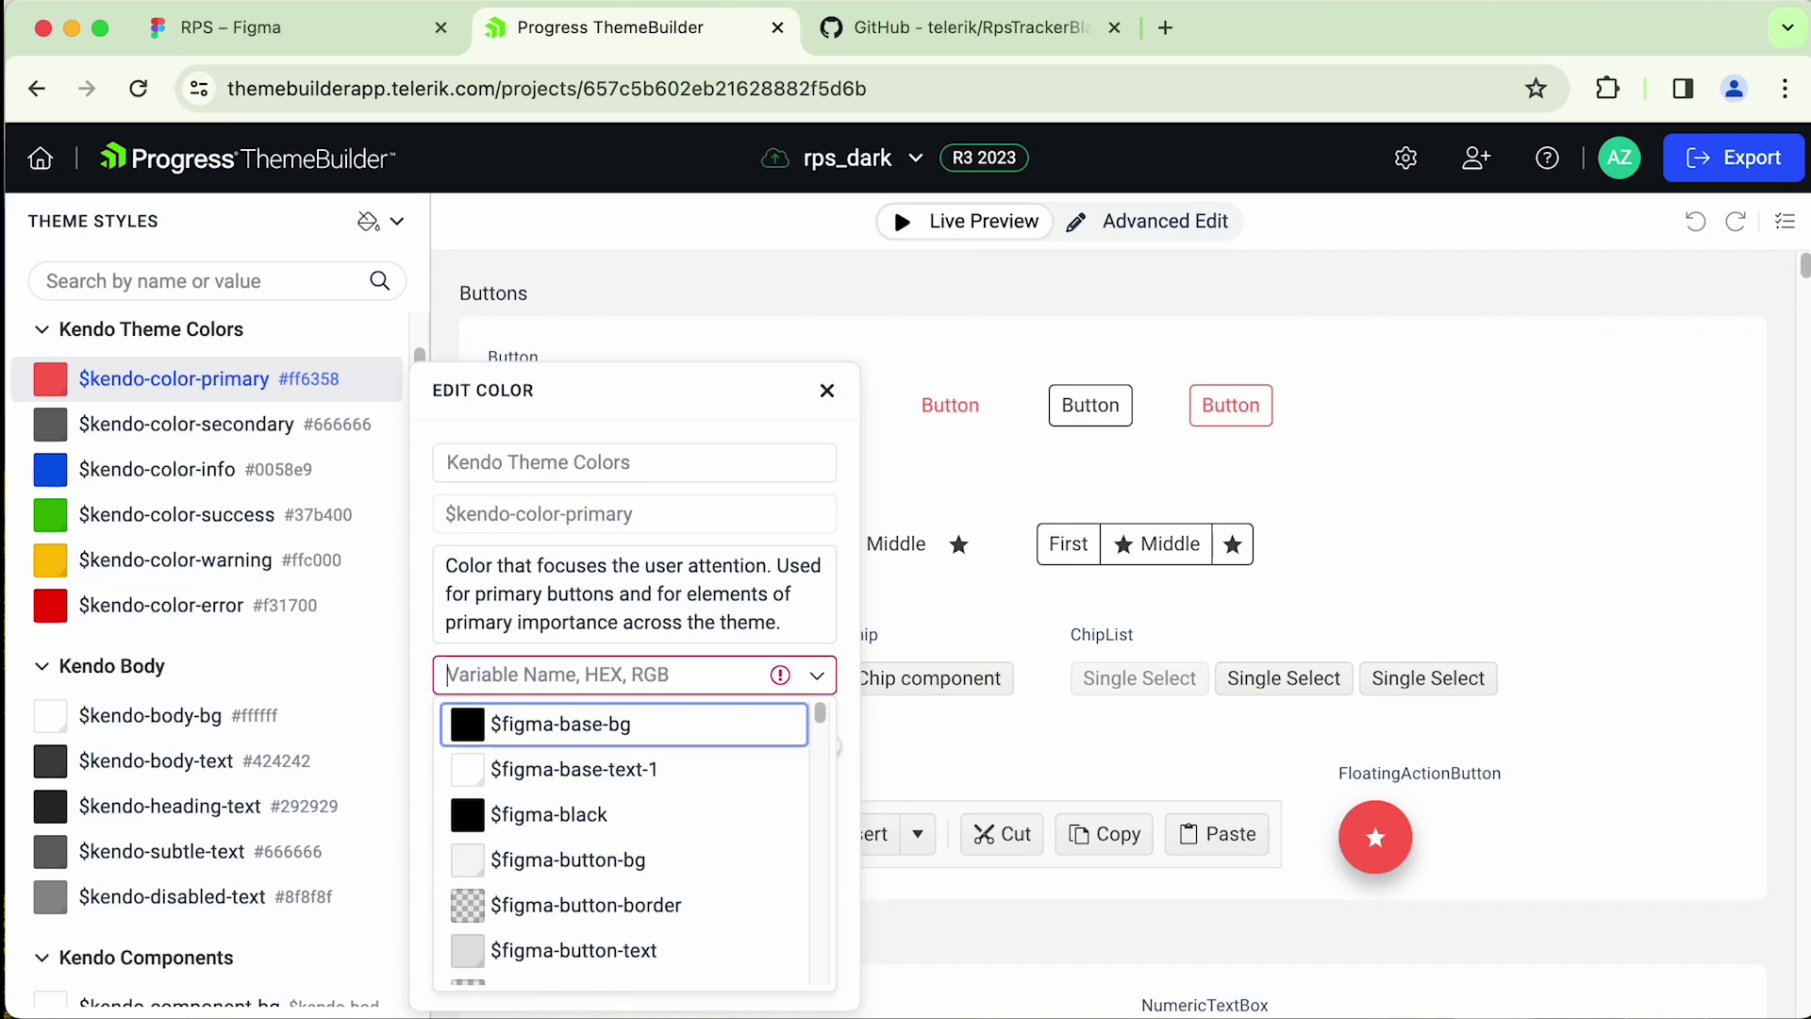
text(prim)
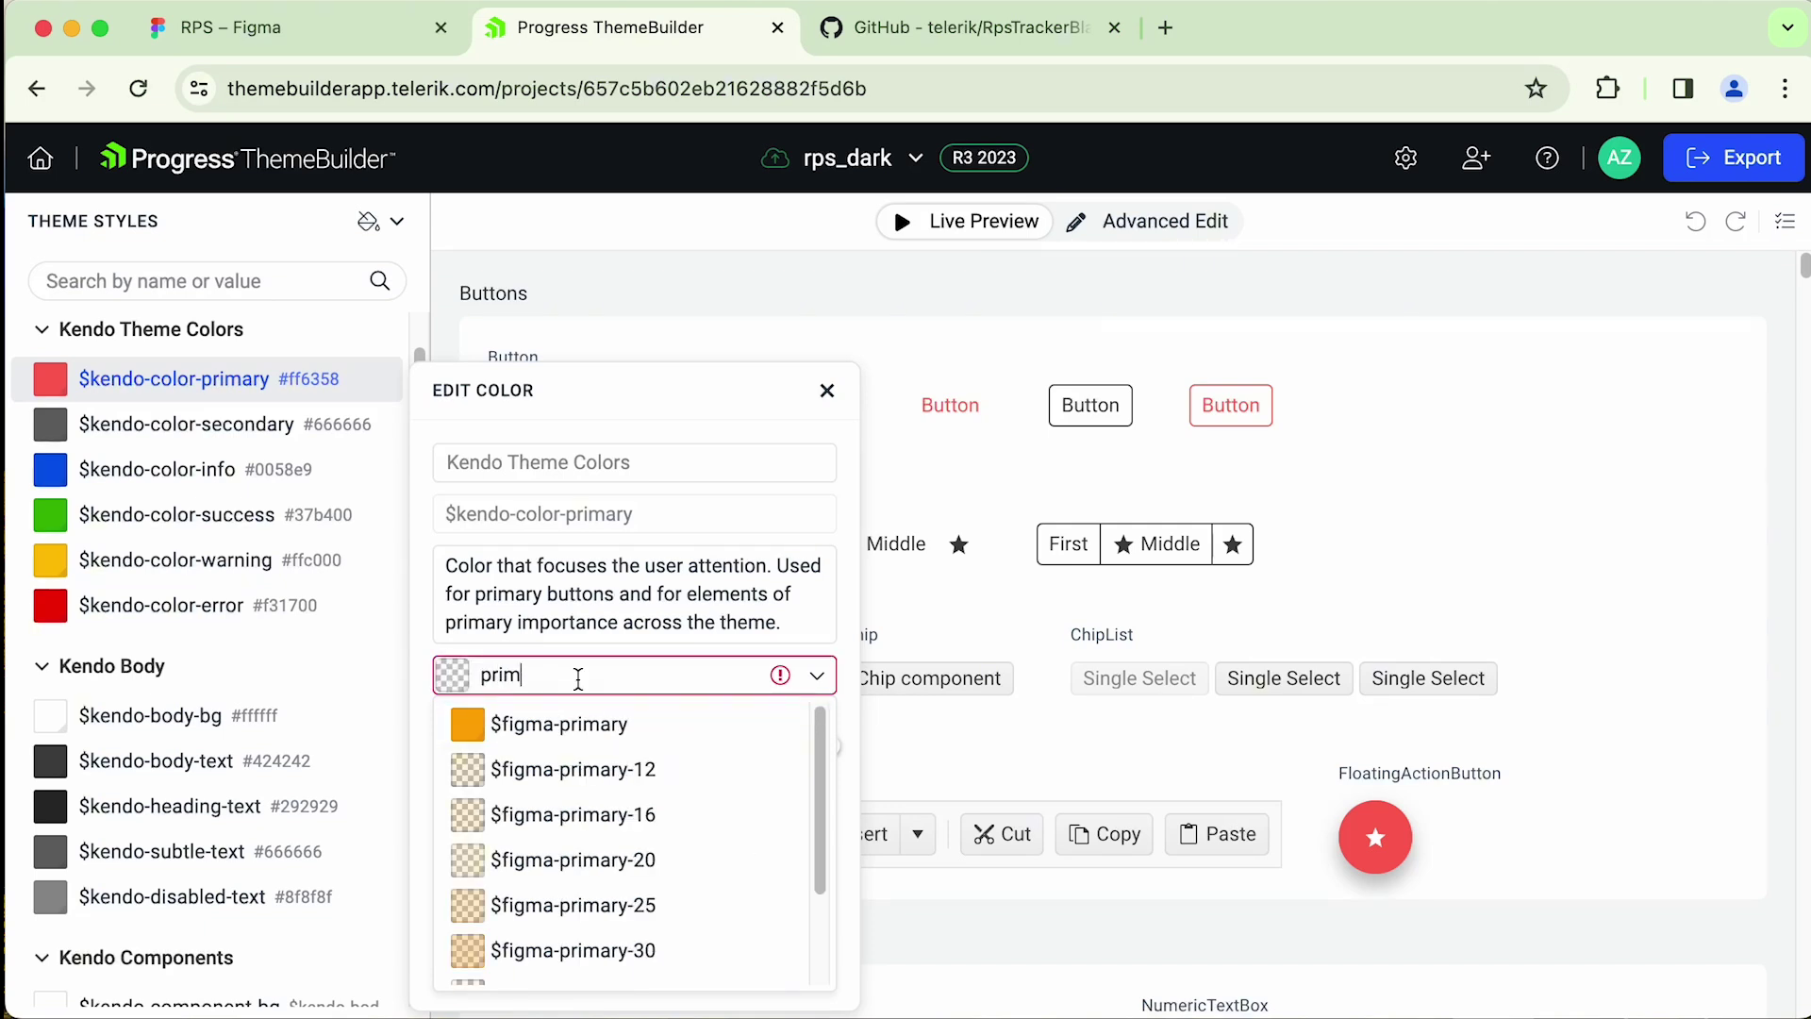
click(570, 724)
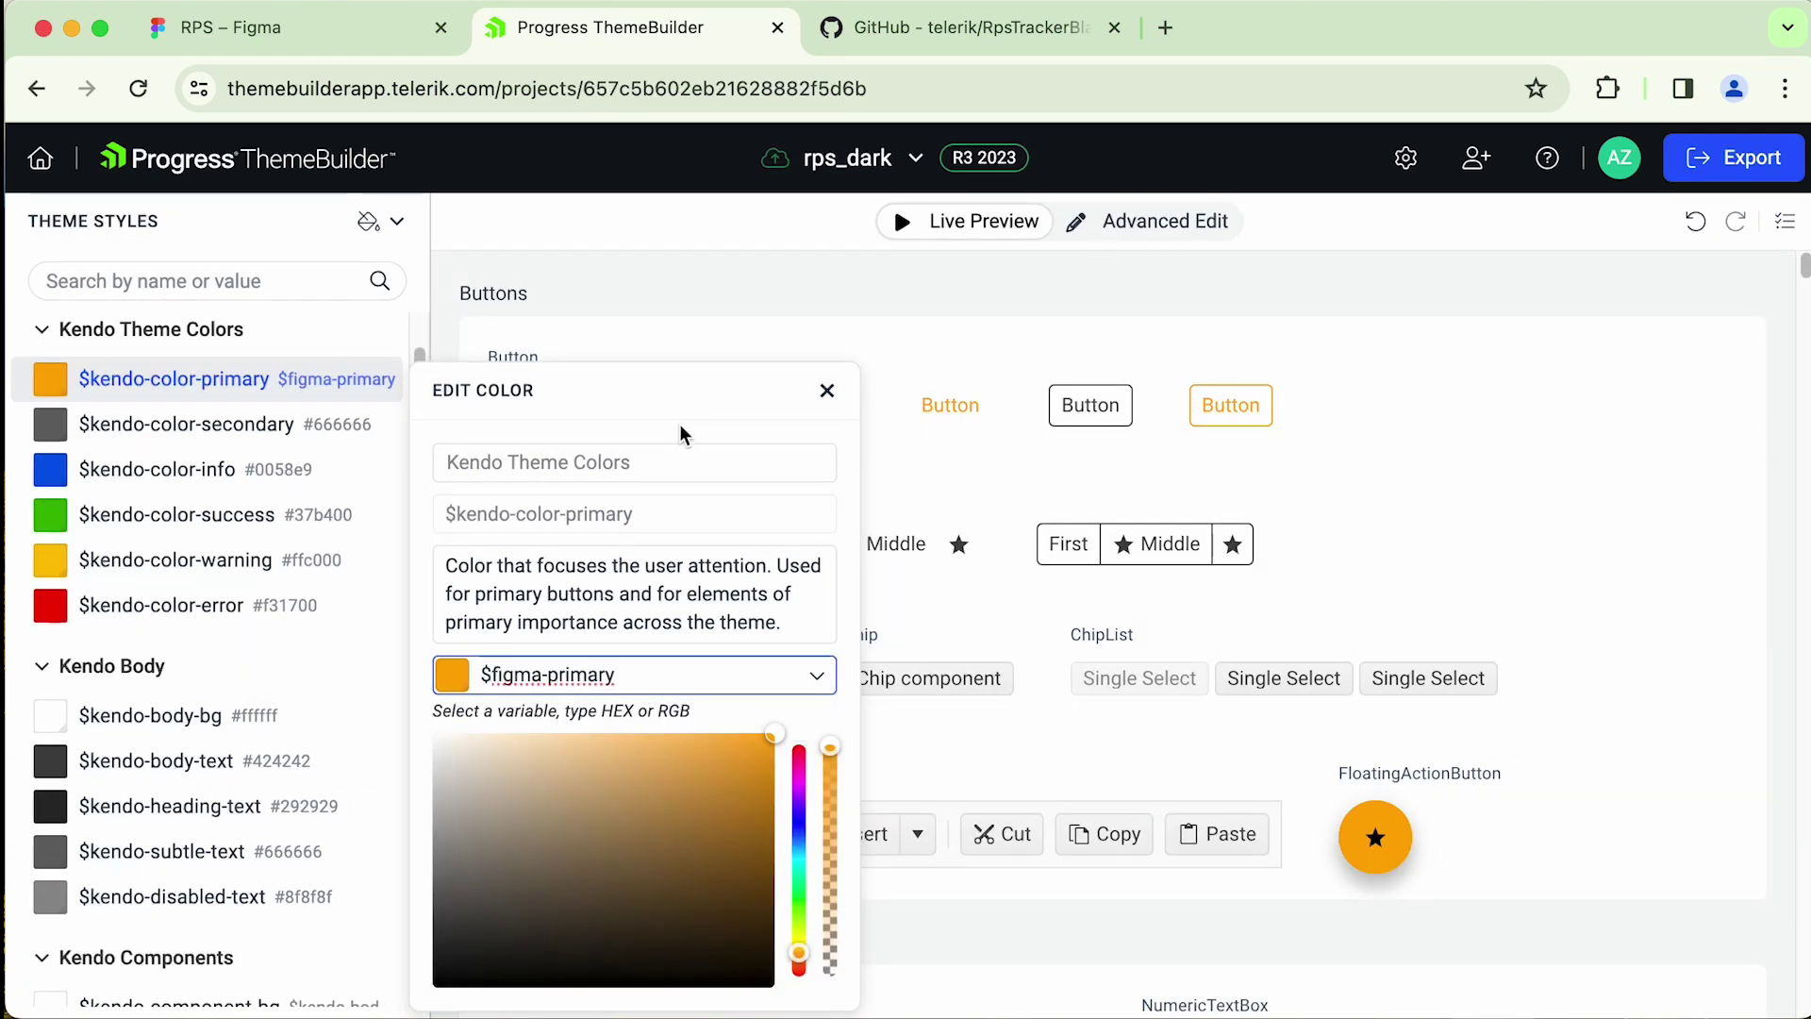
click(827, 392)
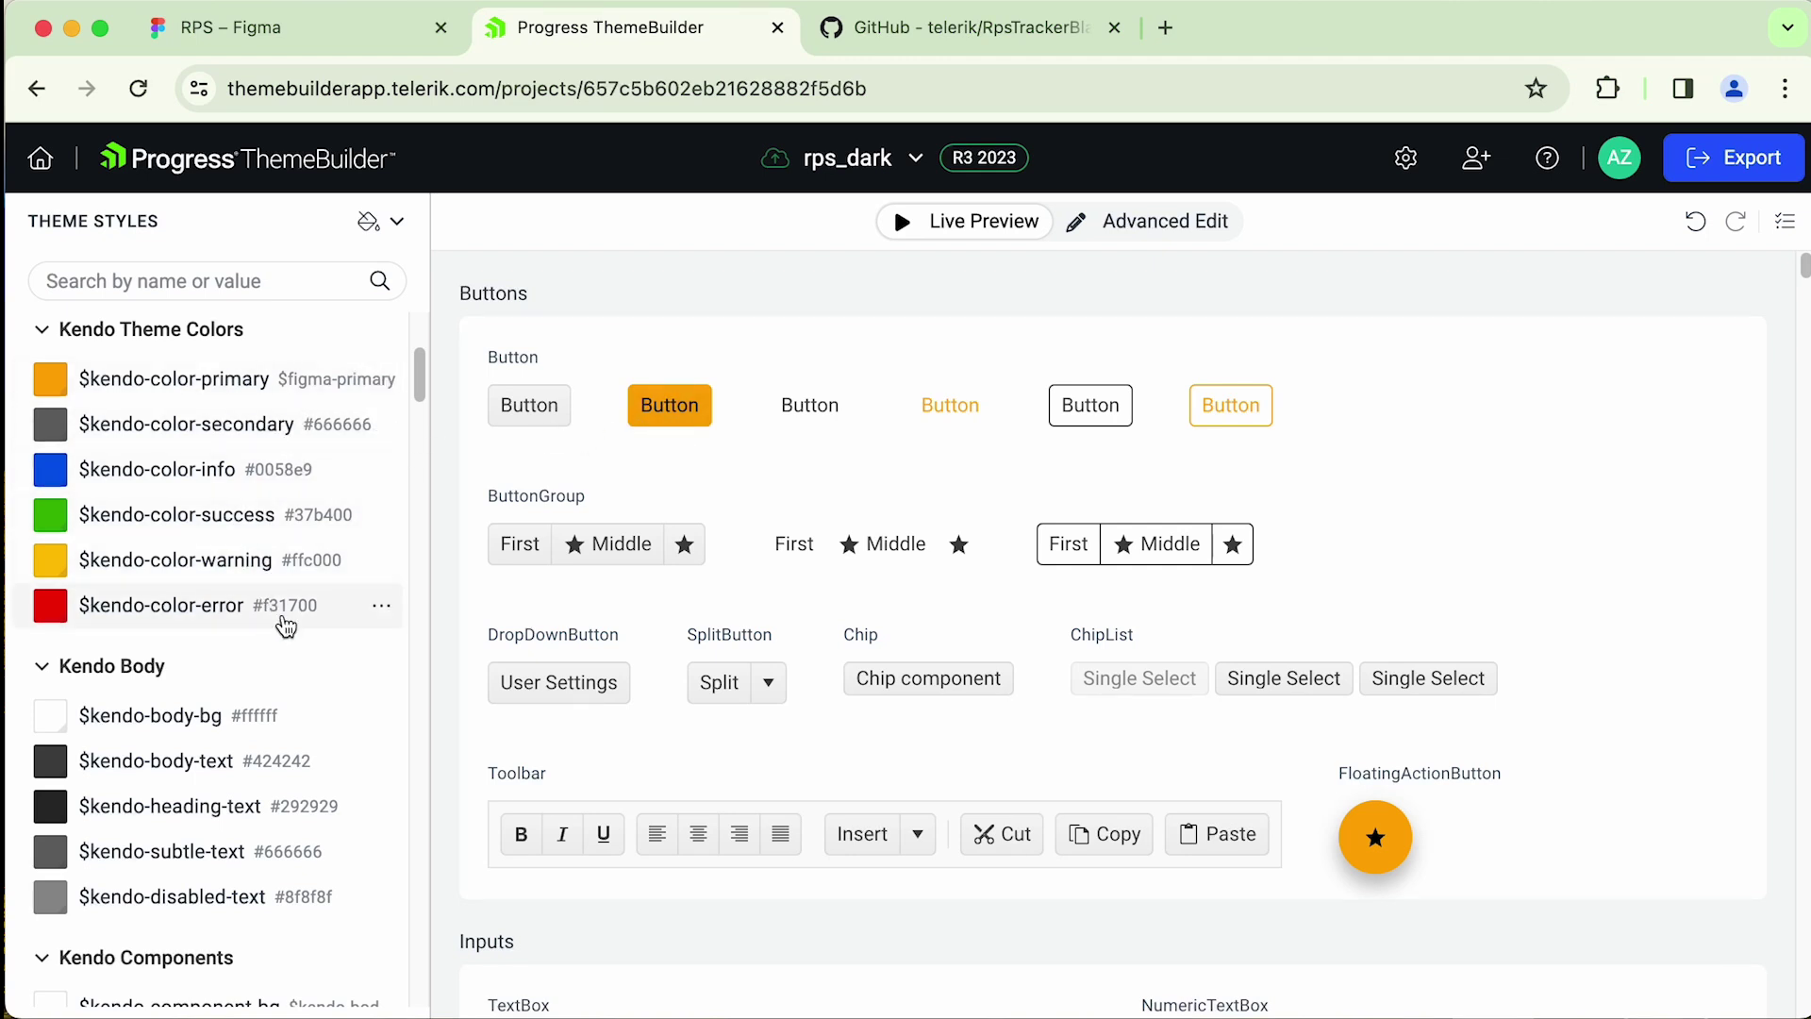
scroll(312, 566, down, 4)
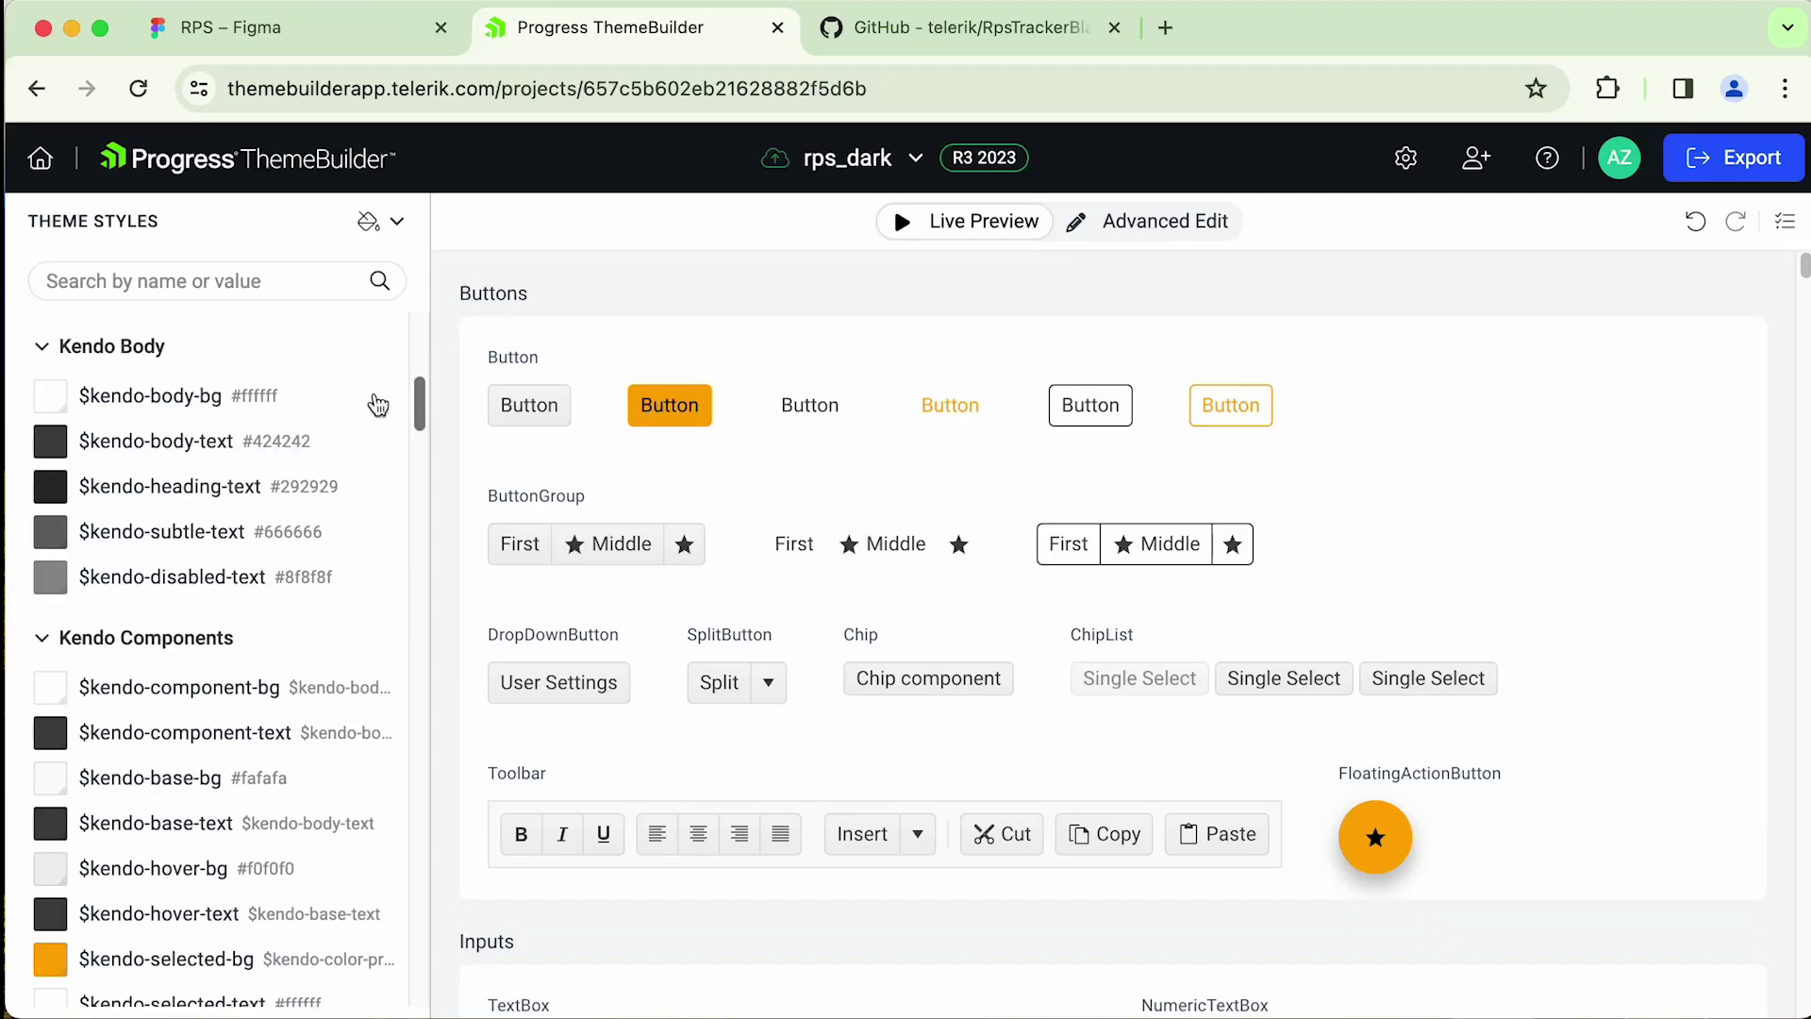
drag(421, 403, 416, 377)
- Map the secondary colour to $figma-secondary and info to $figma-info
click(50, 462)
text(secondar)
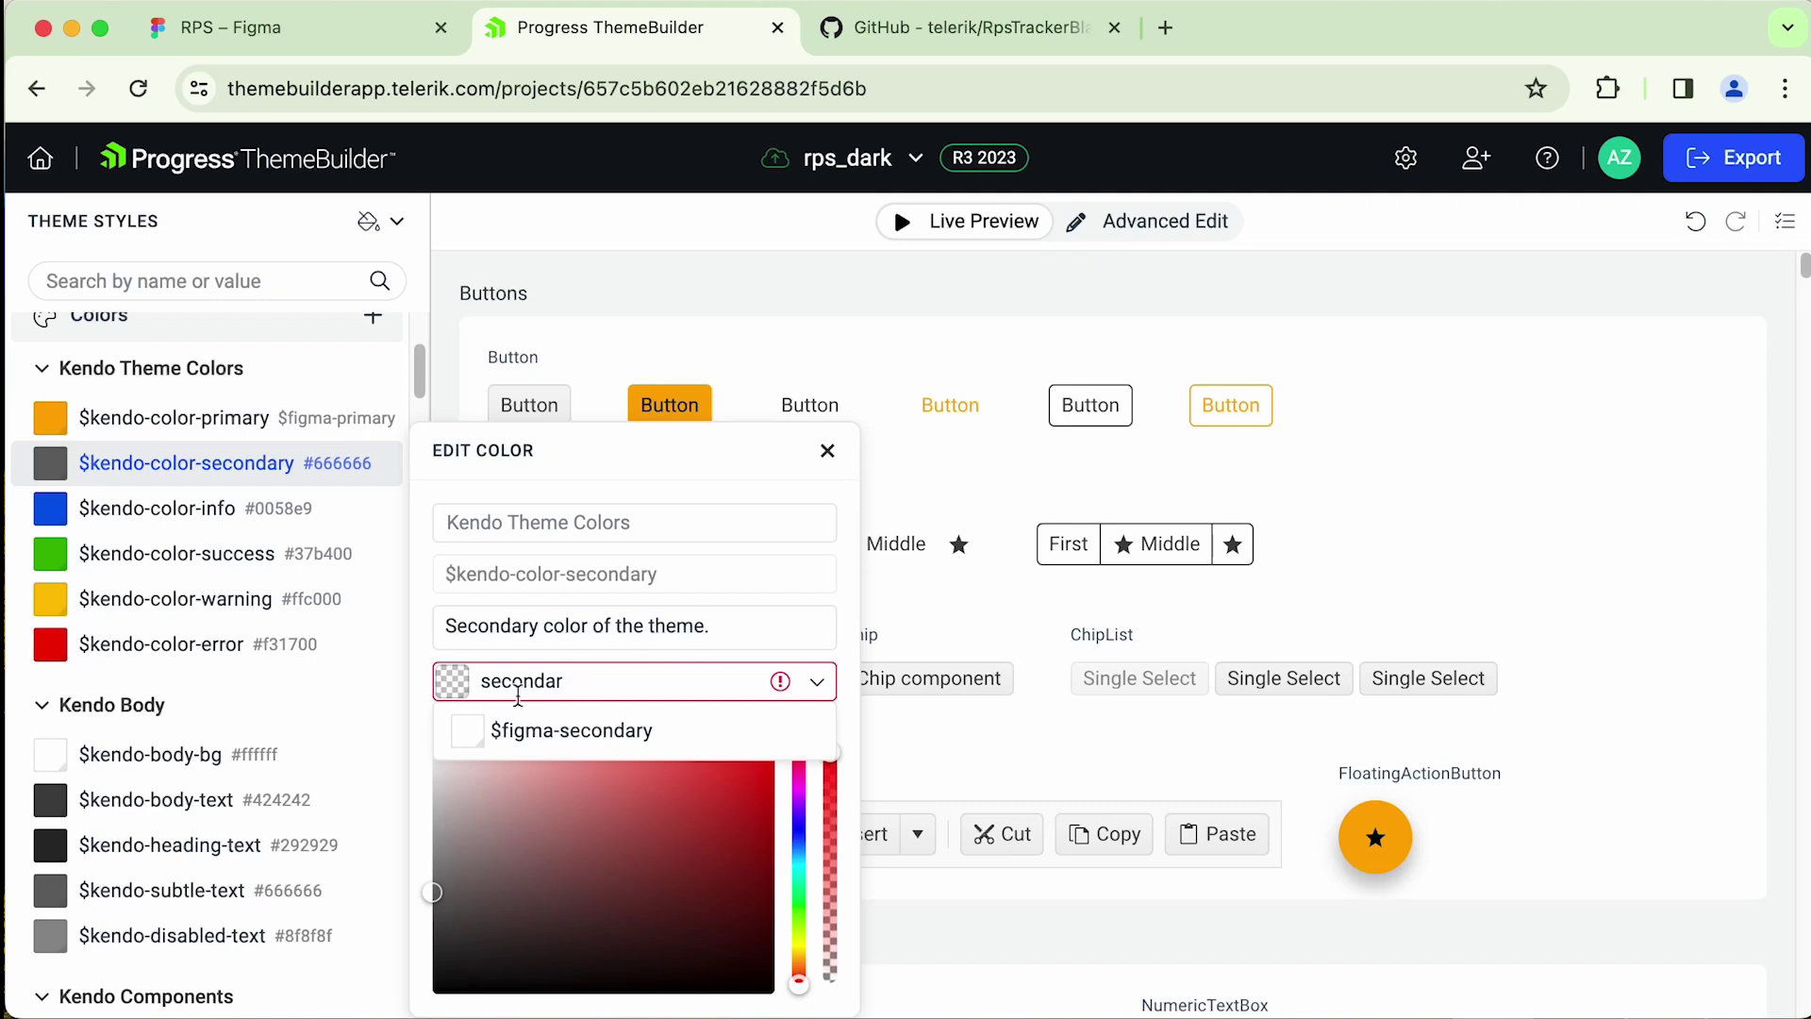
click(603, 734)
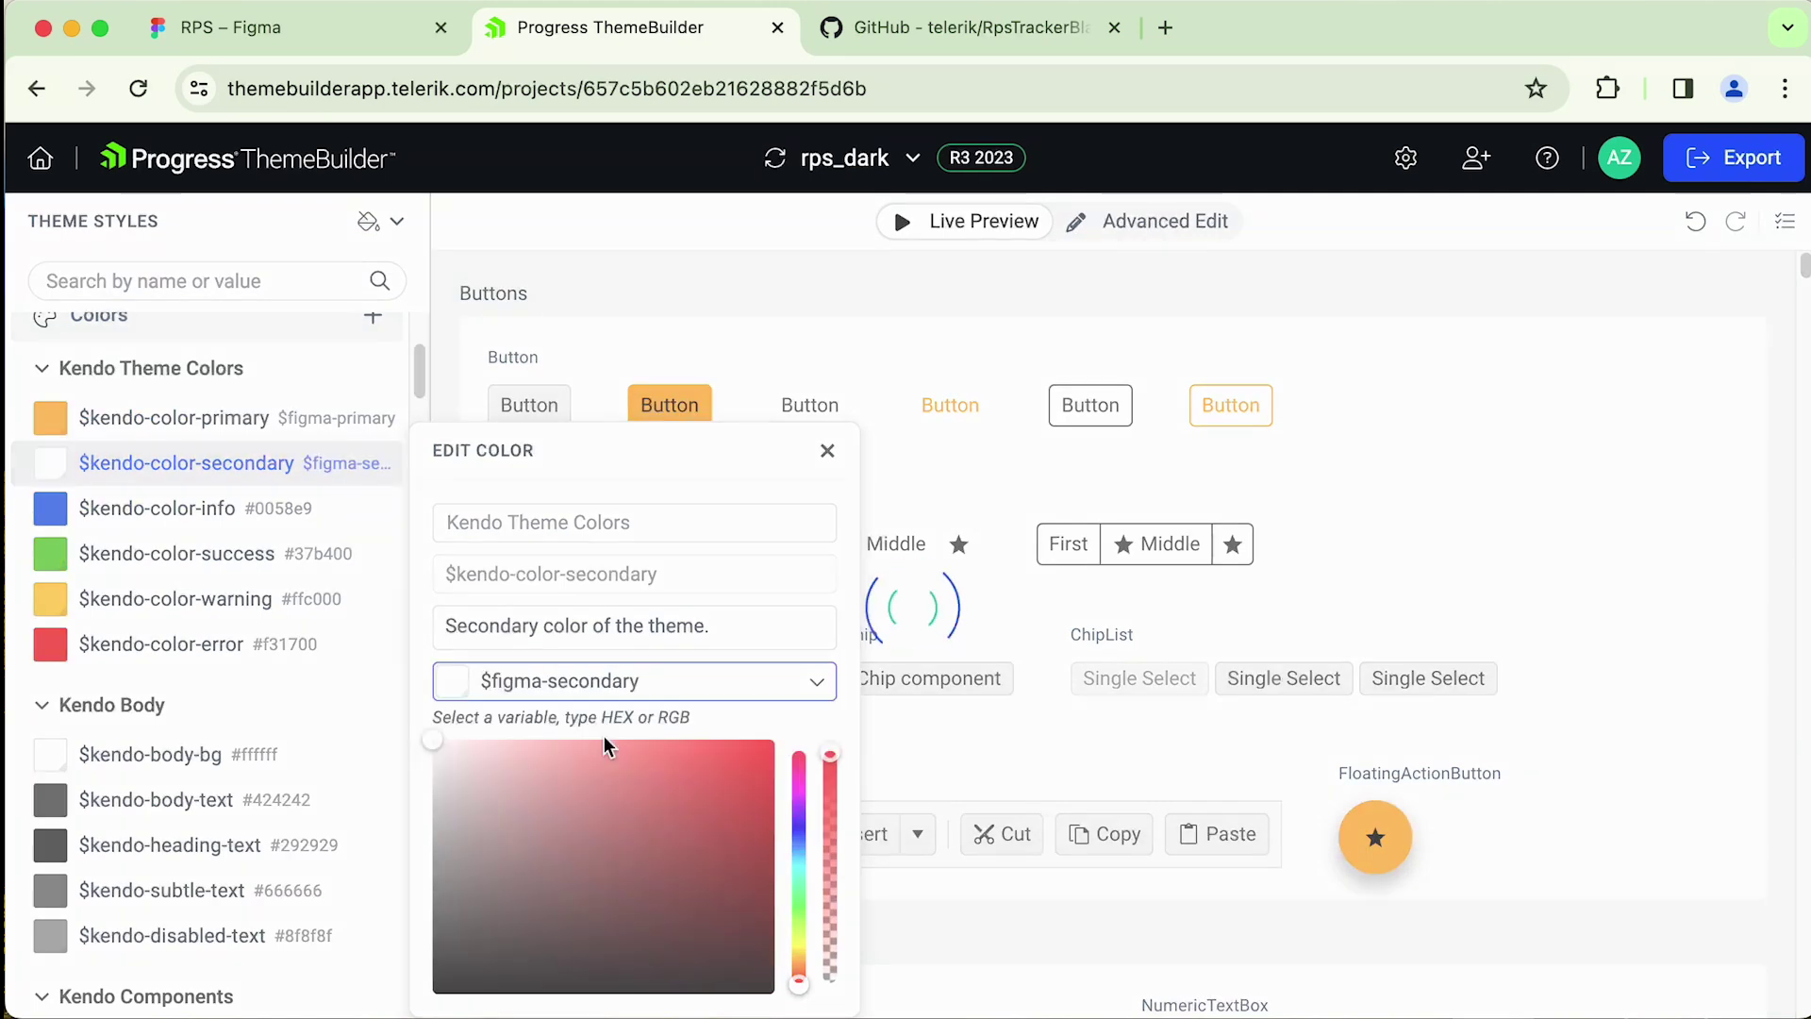
click(275, 517)
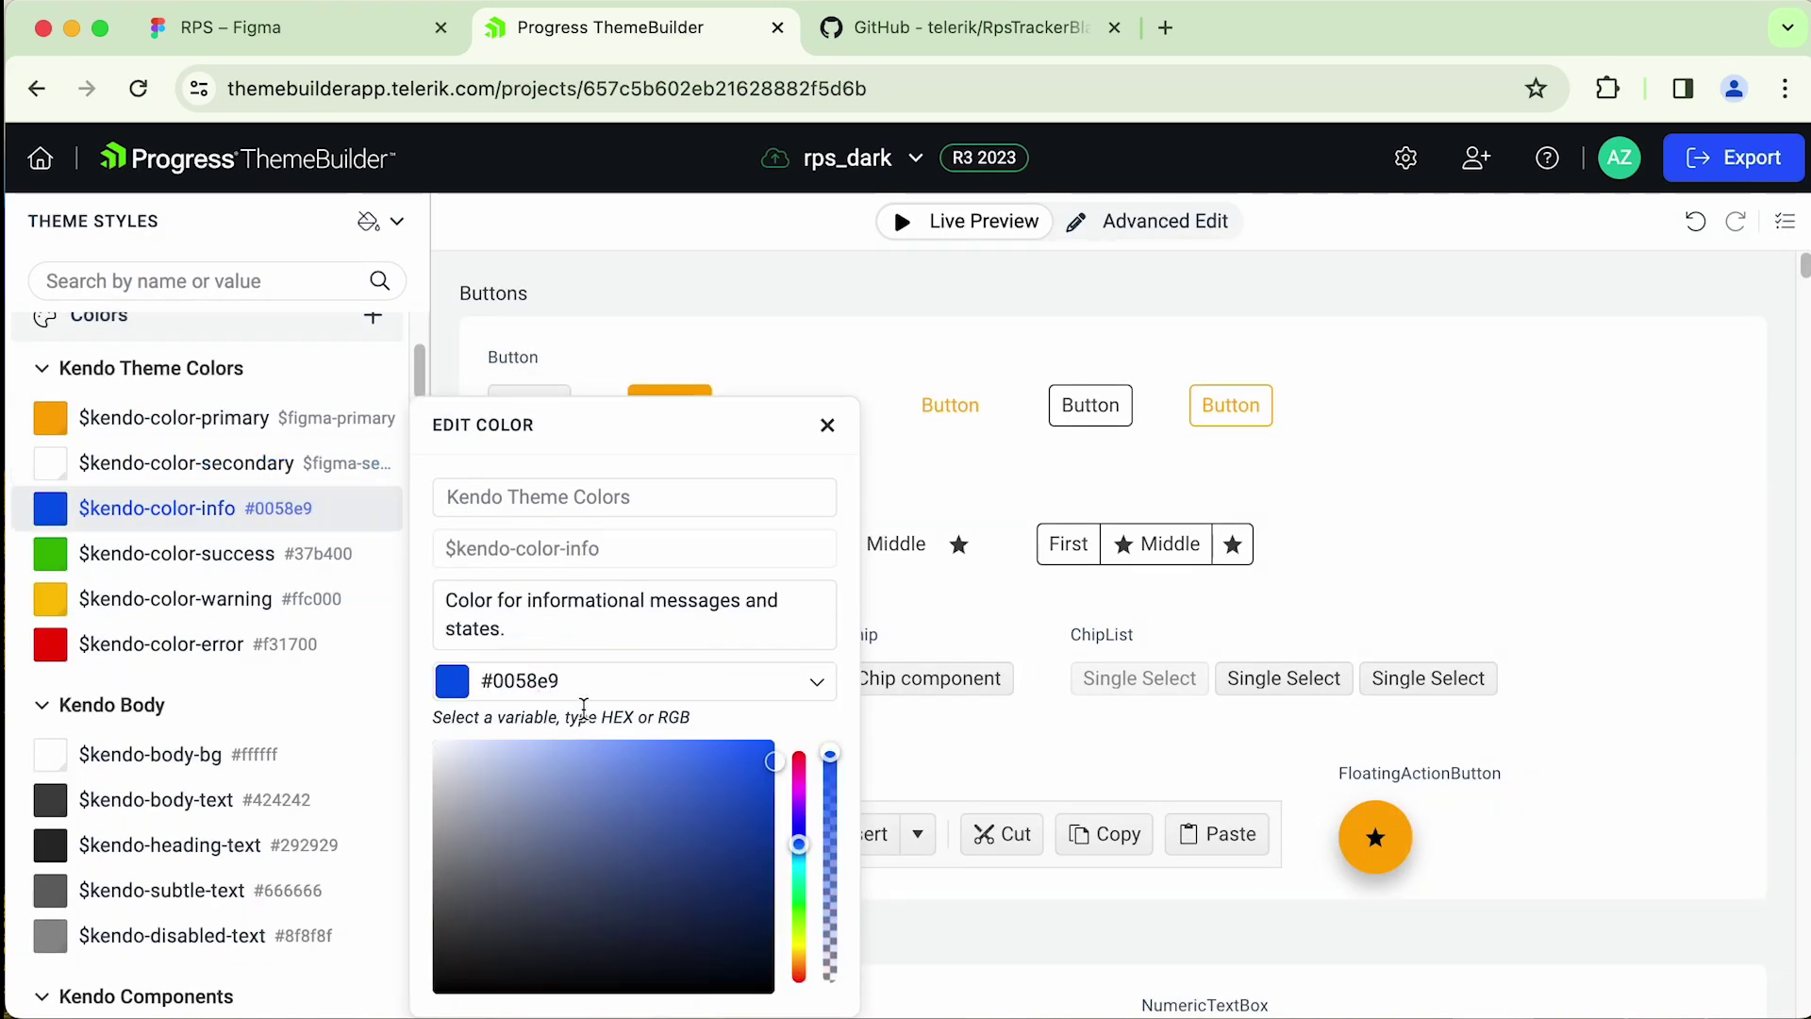
click(570, 683)
text(info)
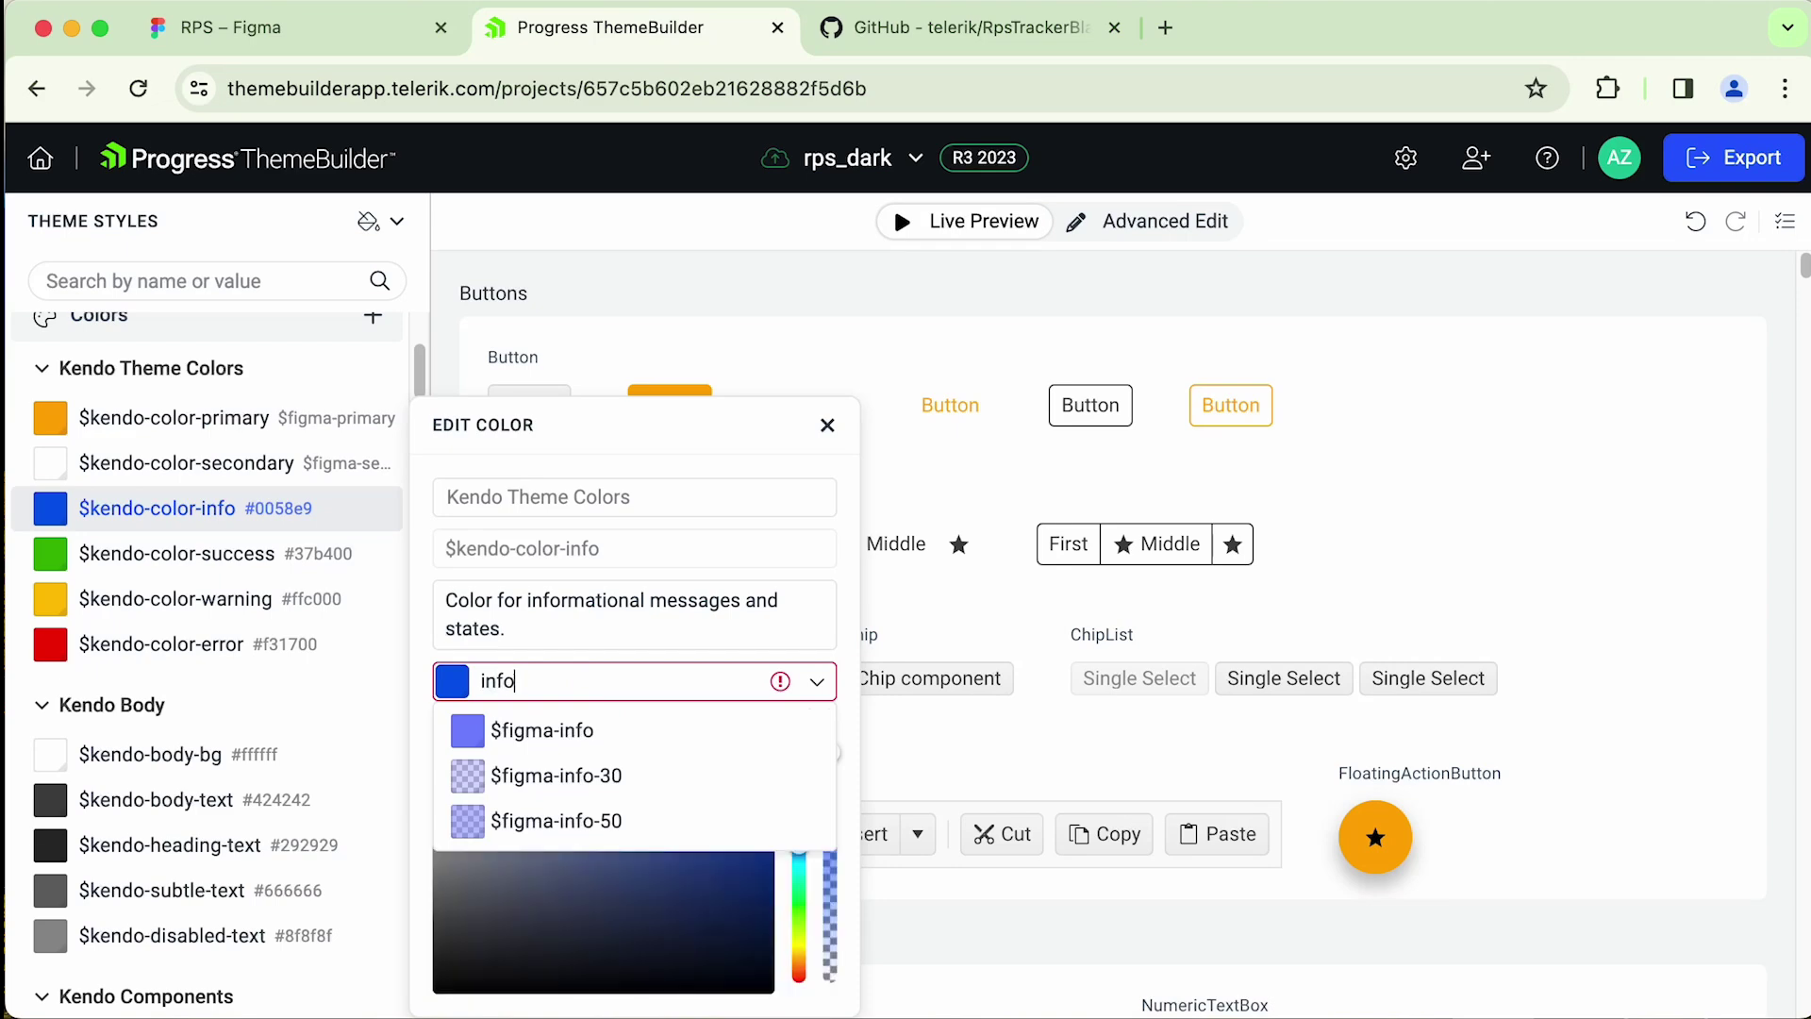
click(566, 732)
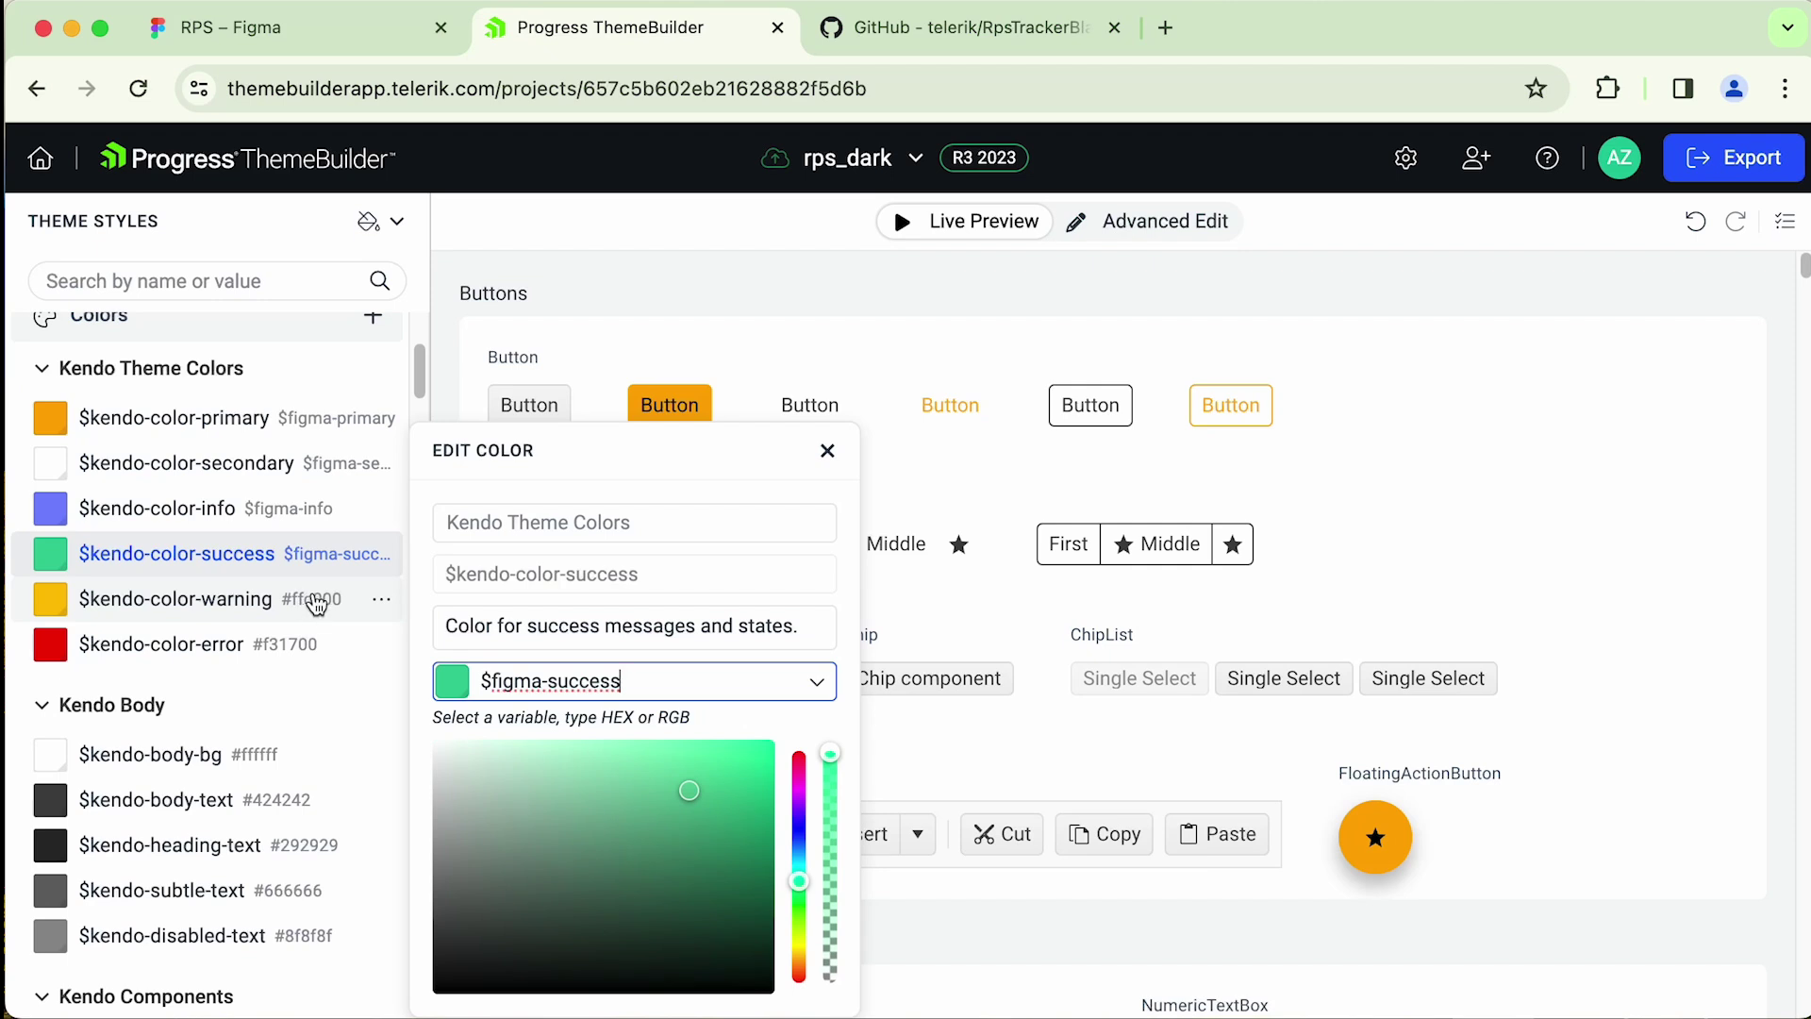
- Map the warning colour to $figma-warning and error to $figma-error
click(315, 604)
text(waen)
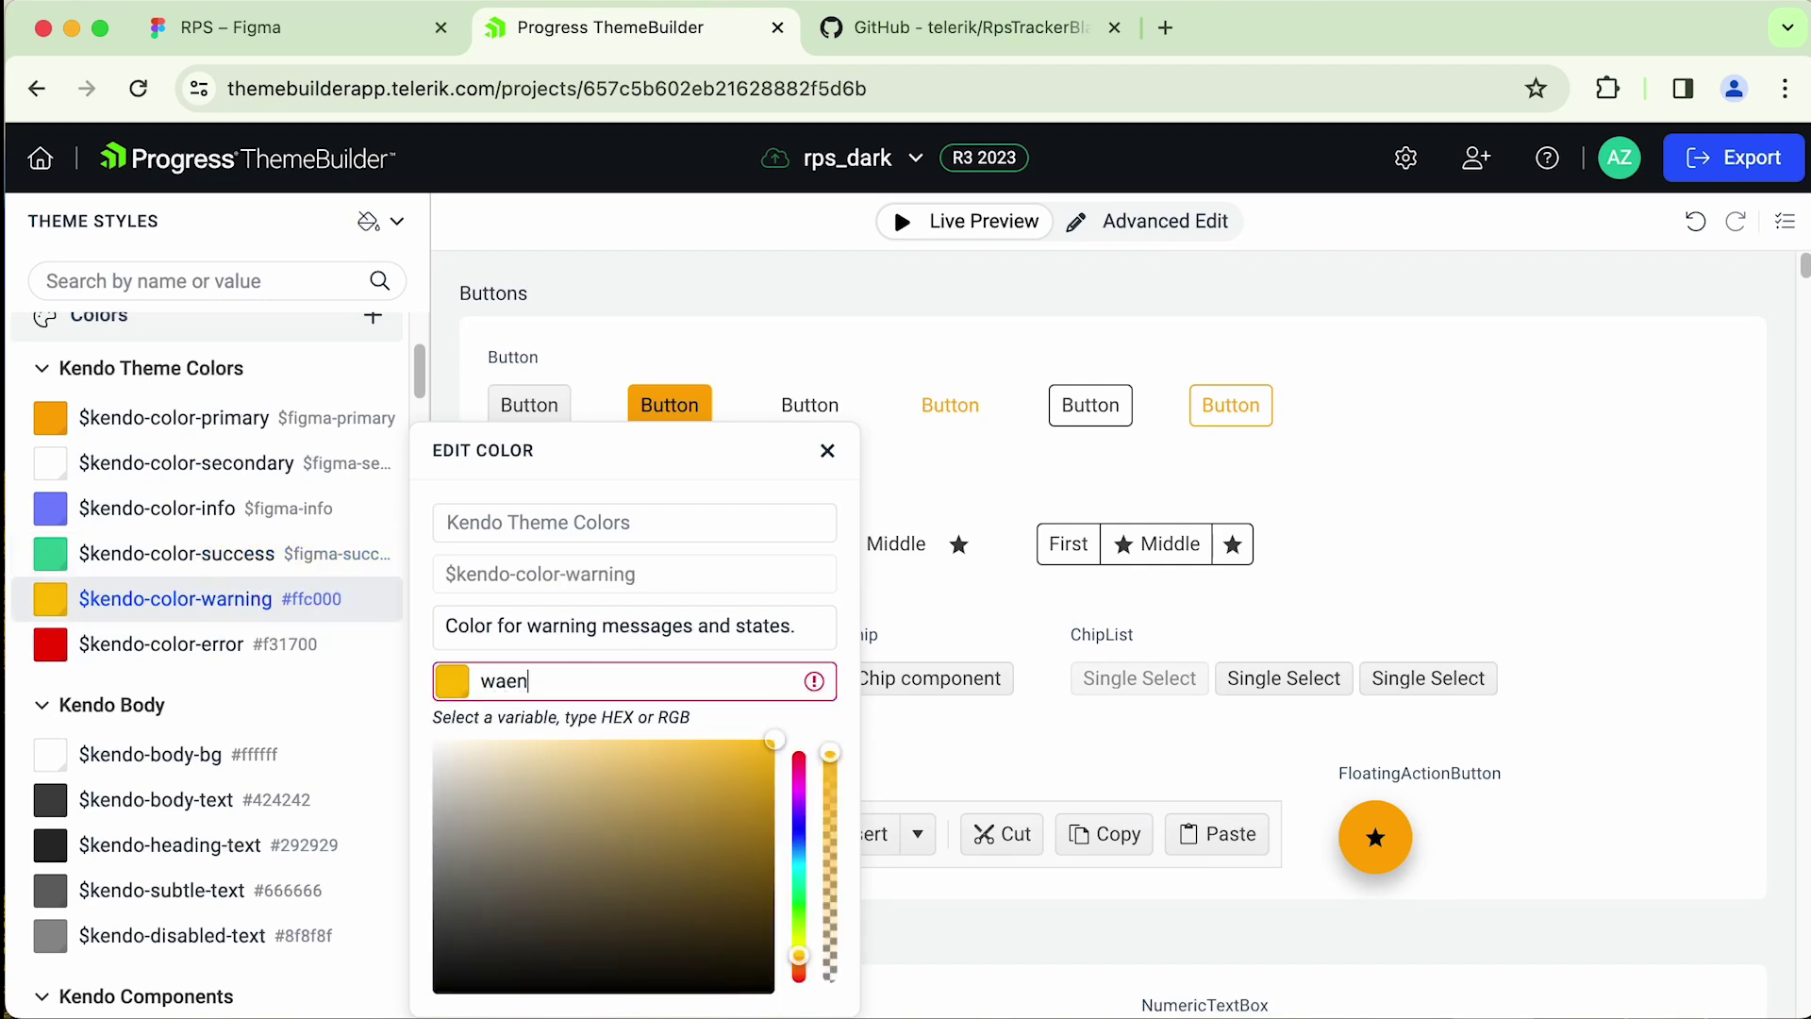
key(BackSpace)
key(BackSpace)
text(rn)
key(Return)
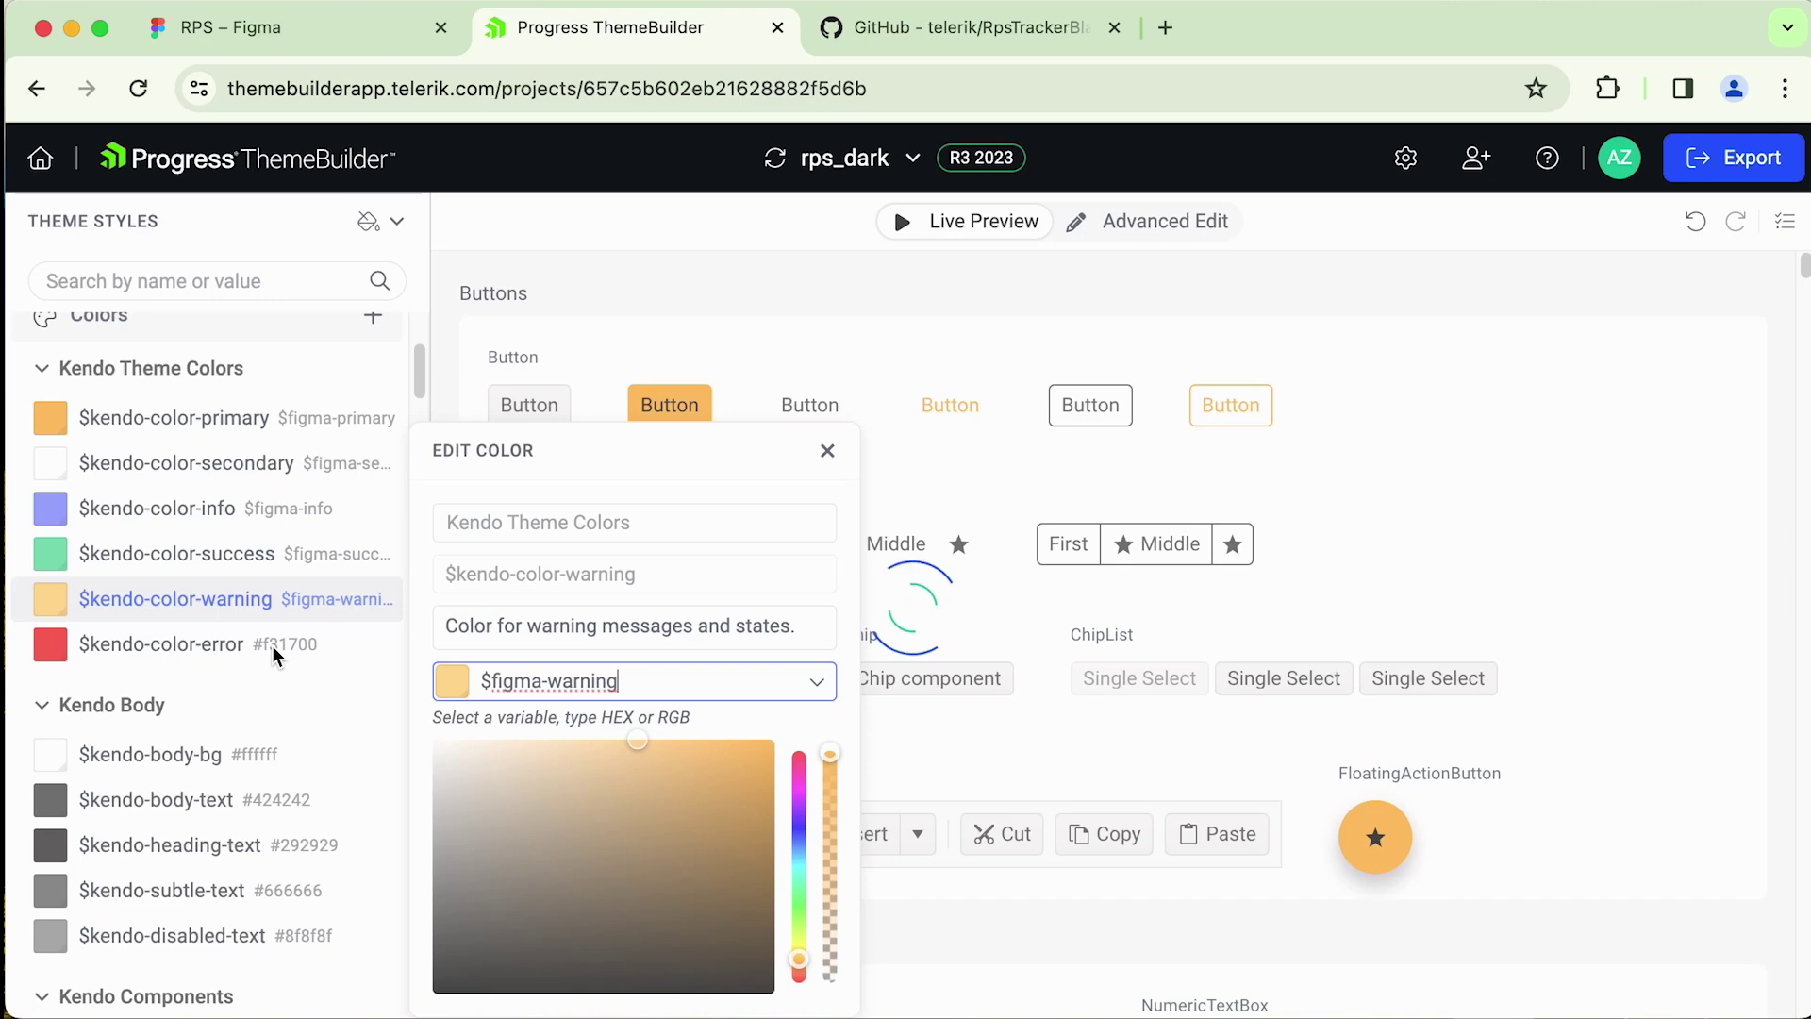
click(271, 645)
text(error)
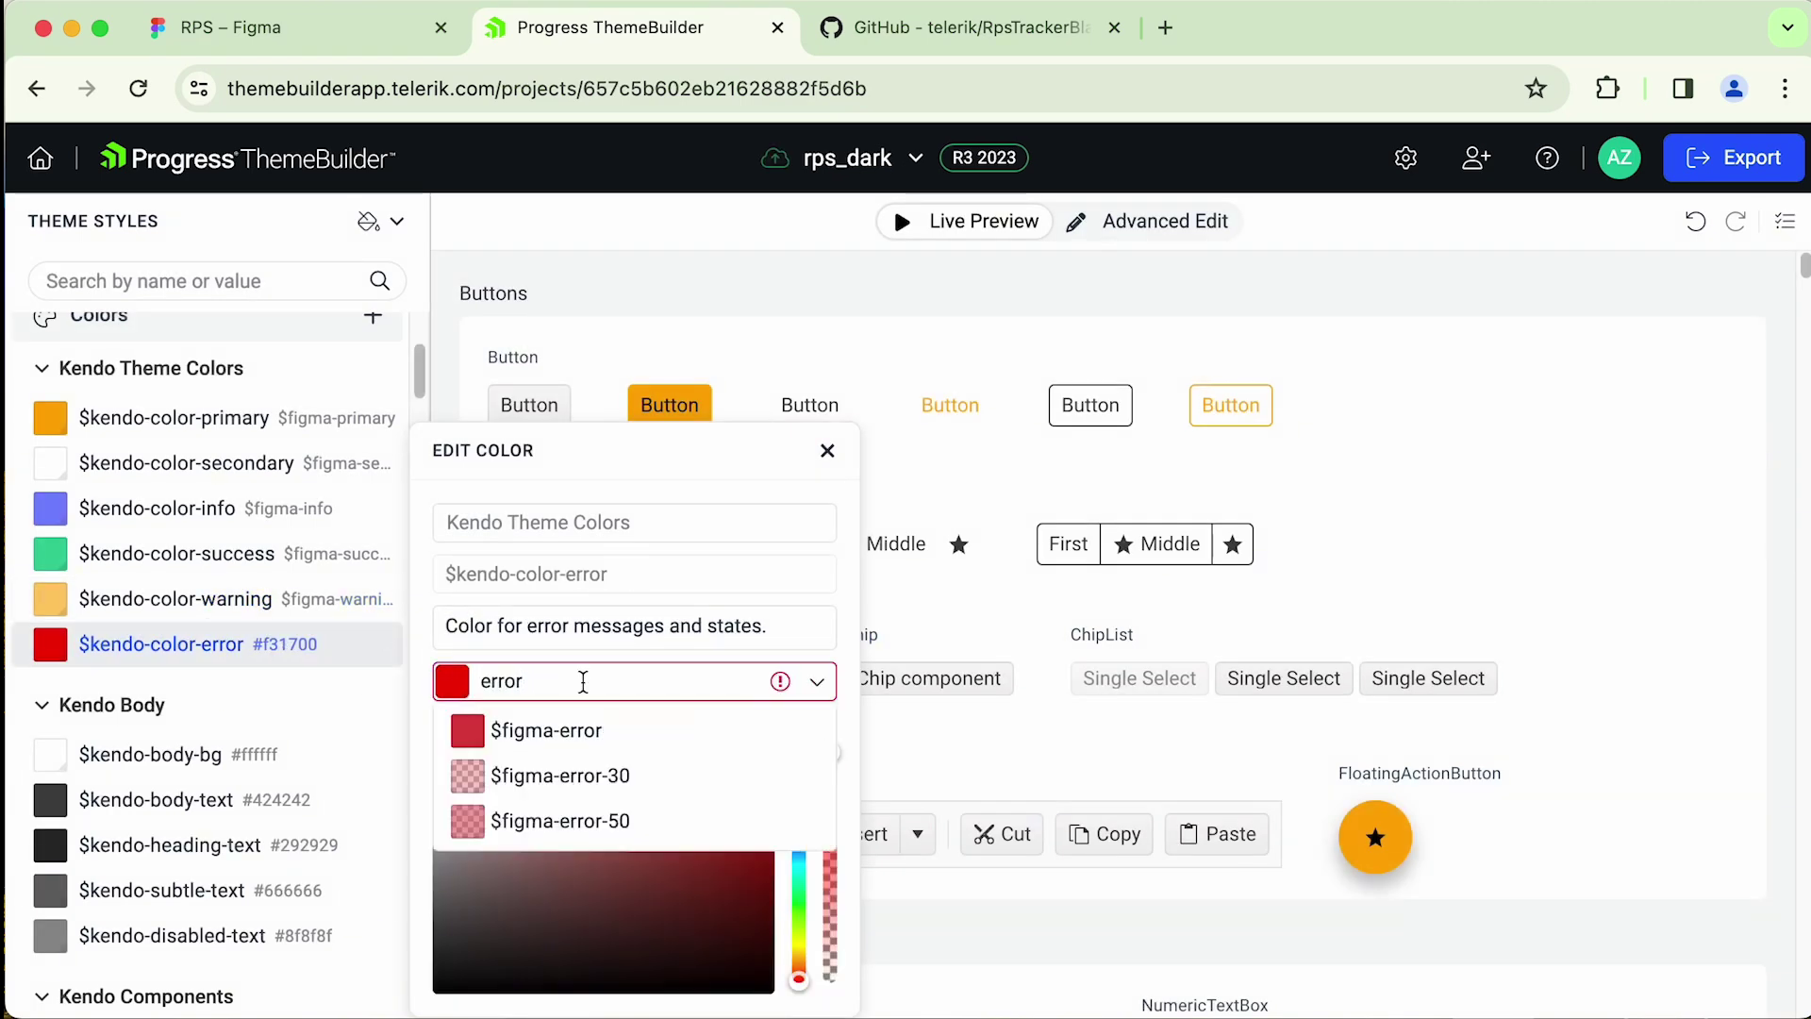
key(Return)
click(420, 381)
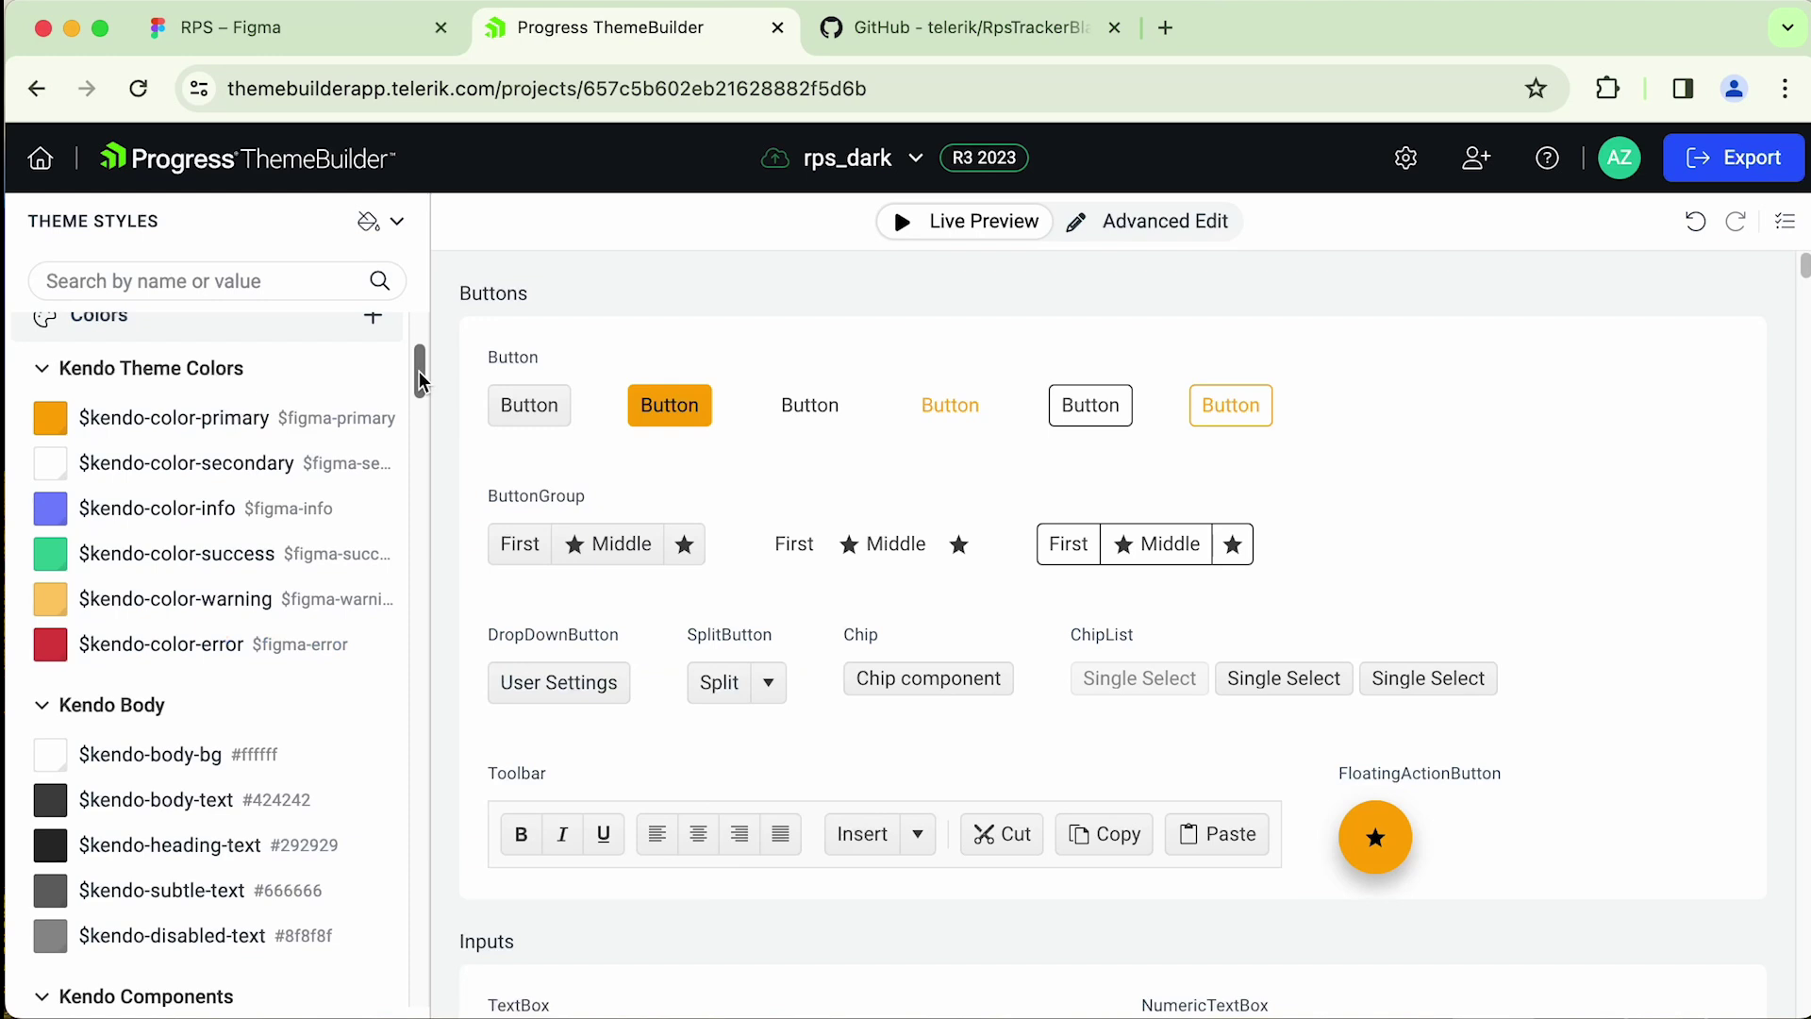
- Set the body background colour to $figma-base-bg
scroll(420, 381, down, 1)
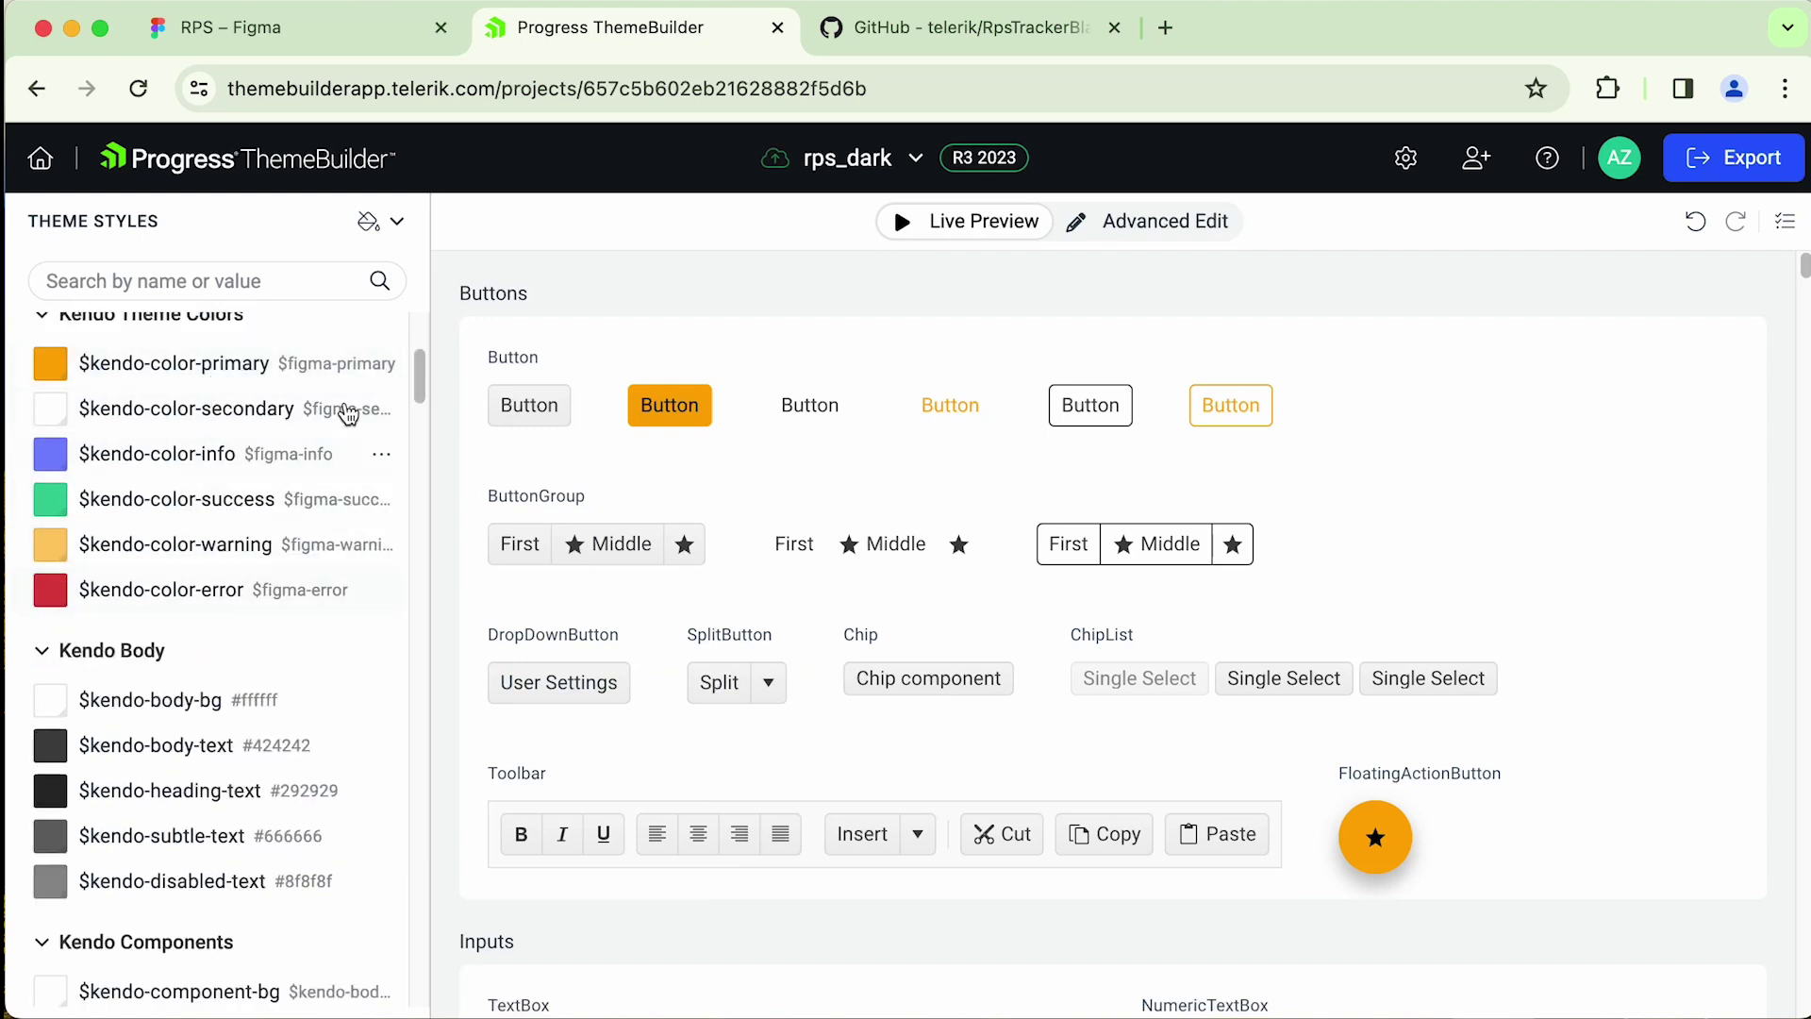
drag(421, 378, 416, 404)
click(283, 395)
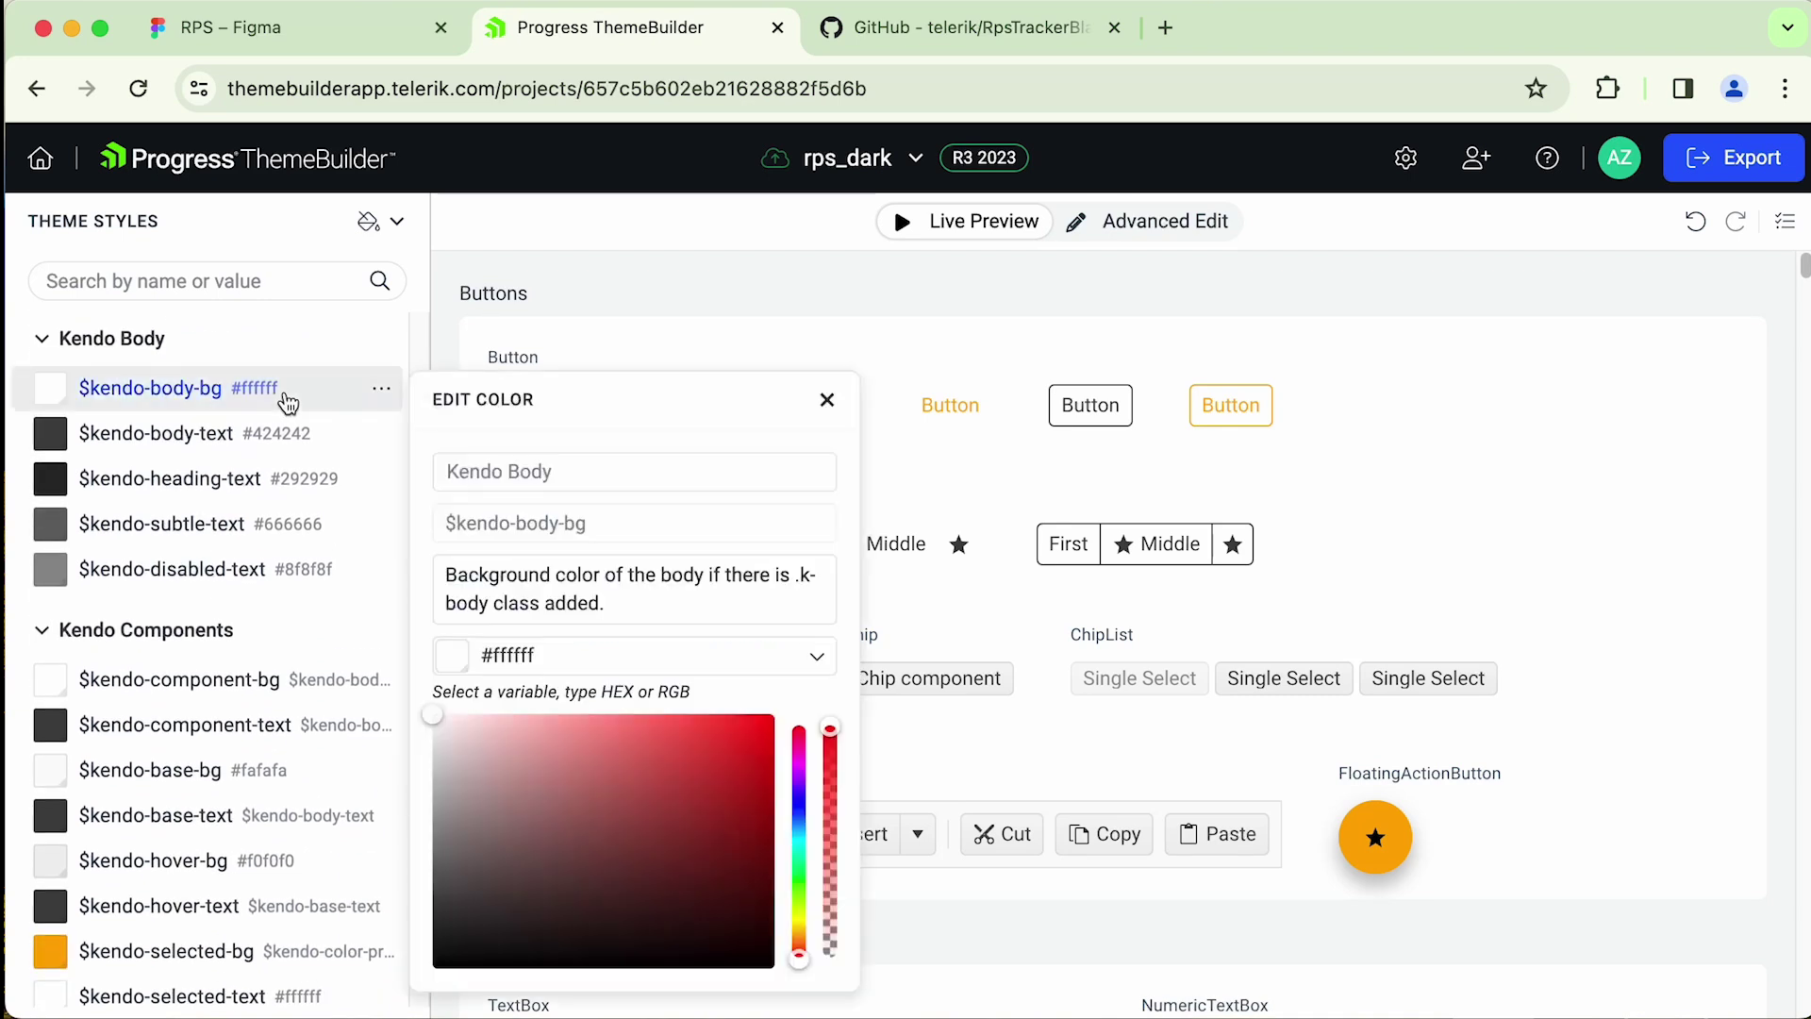
click(563, 655)
text(body)
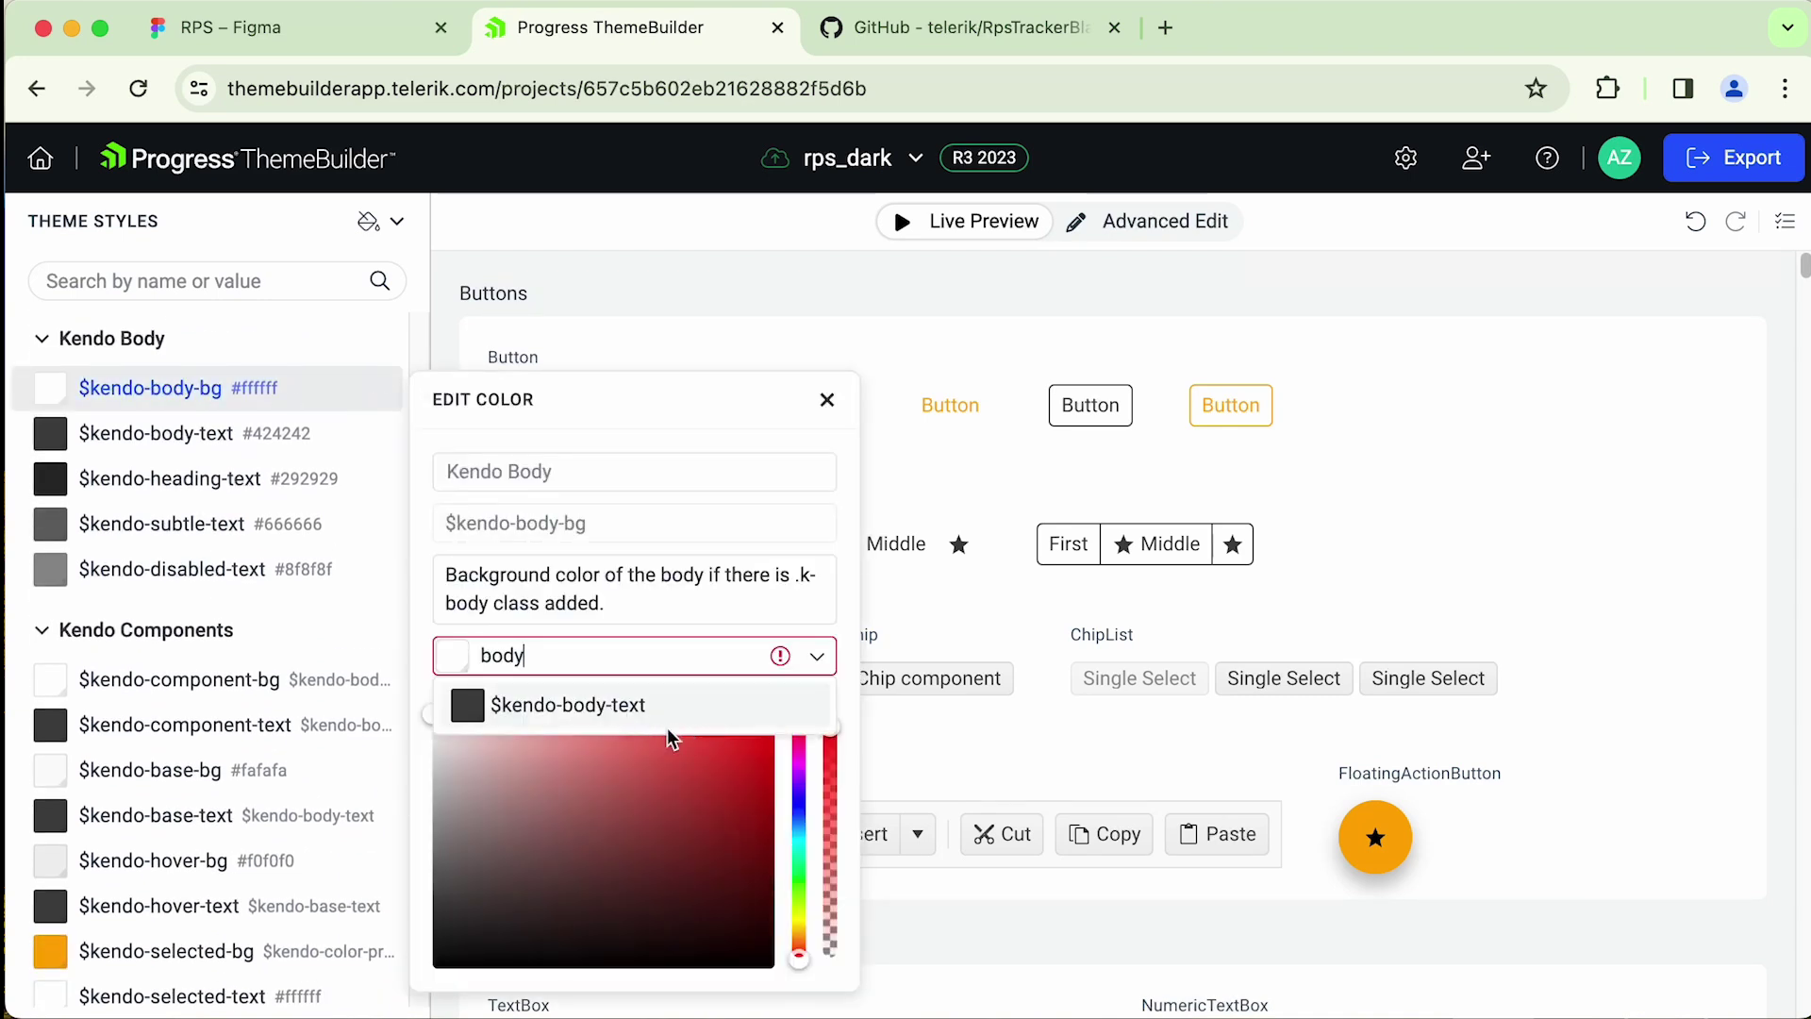
key(BackSpace)
key(BackSpace)
key(BackSpace)
key(BackSpace)
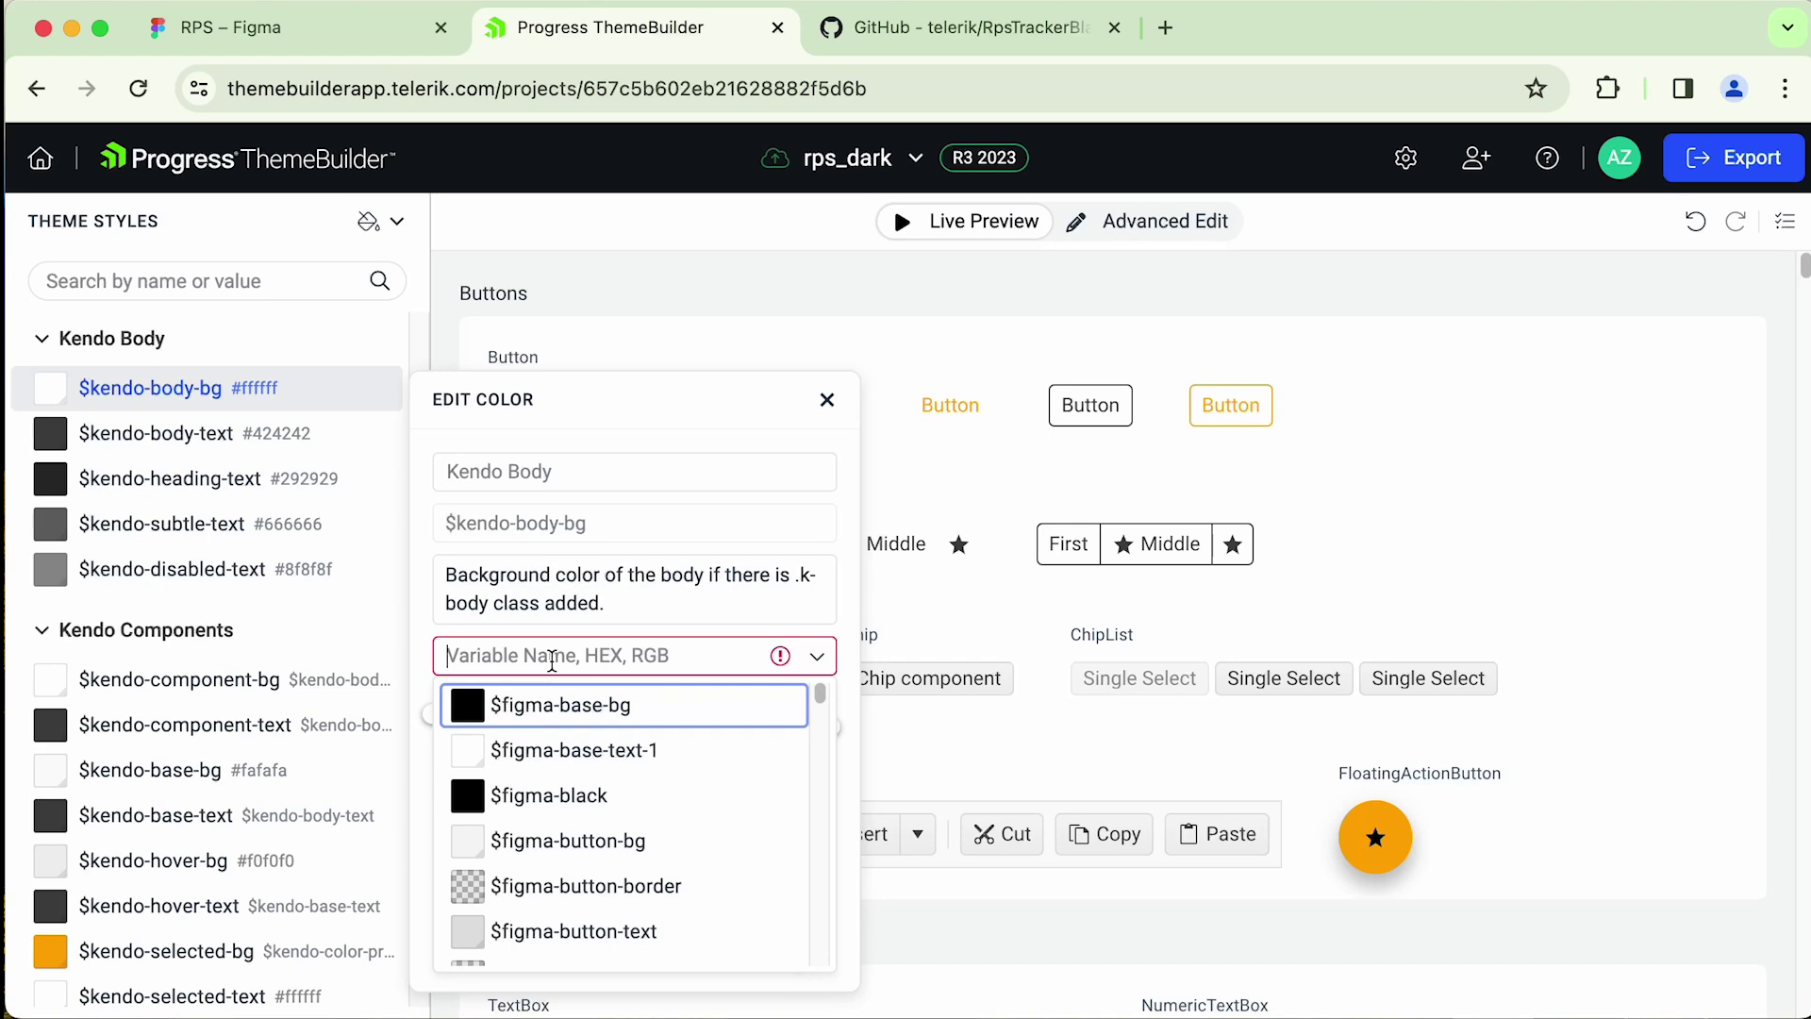
text(bg)
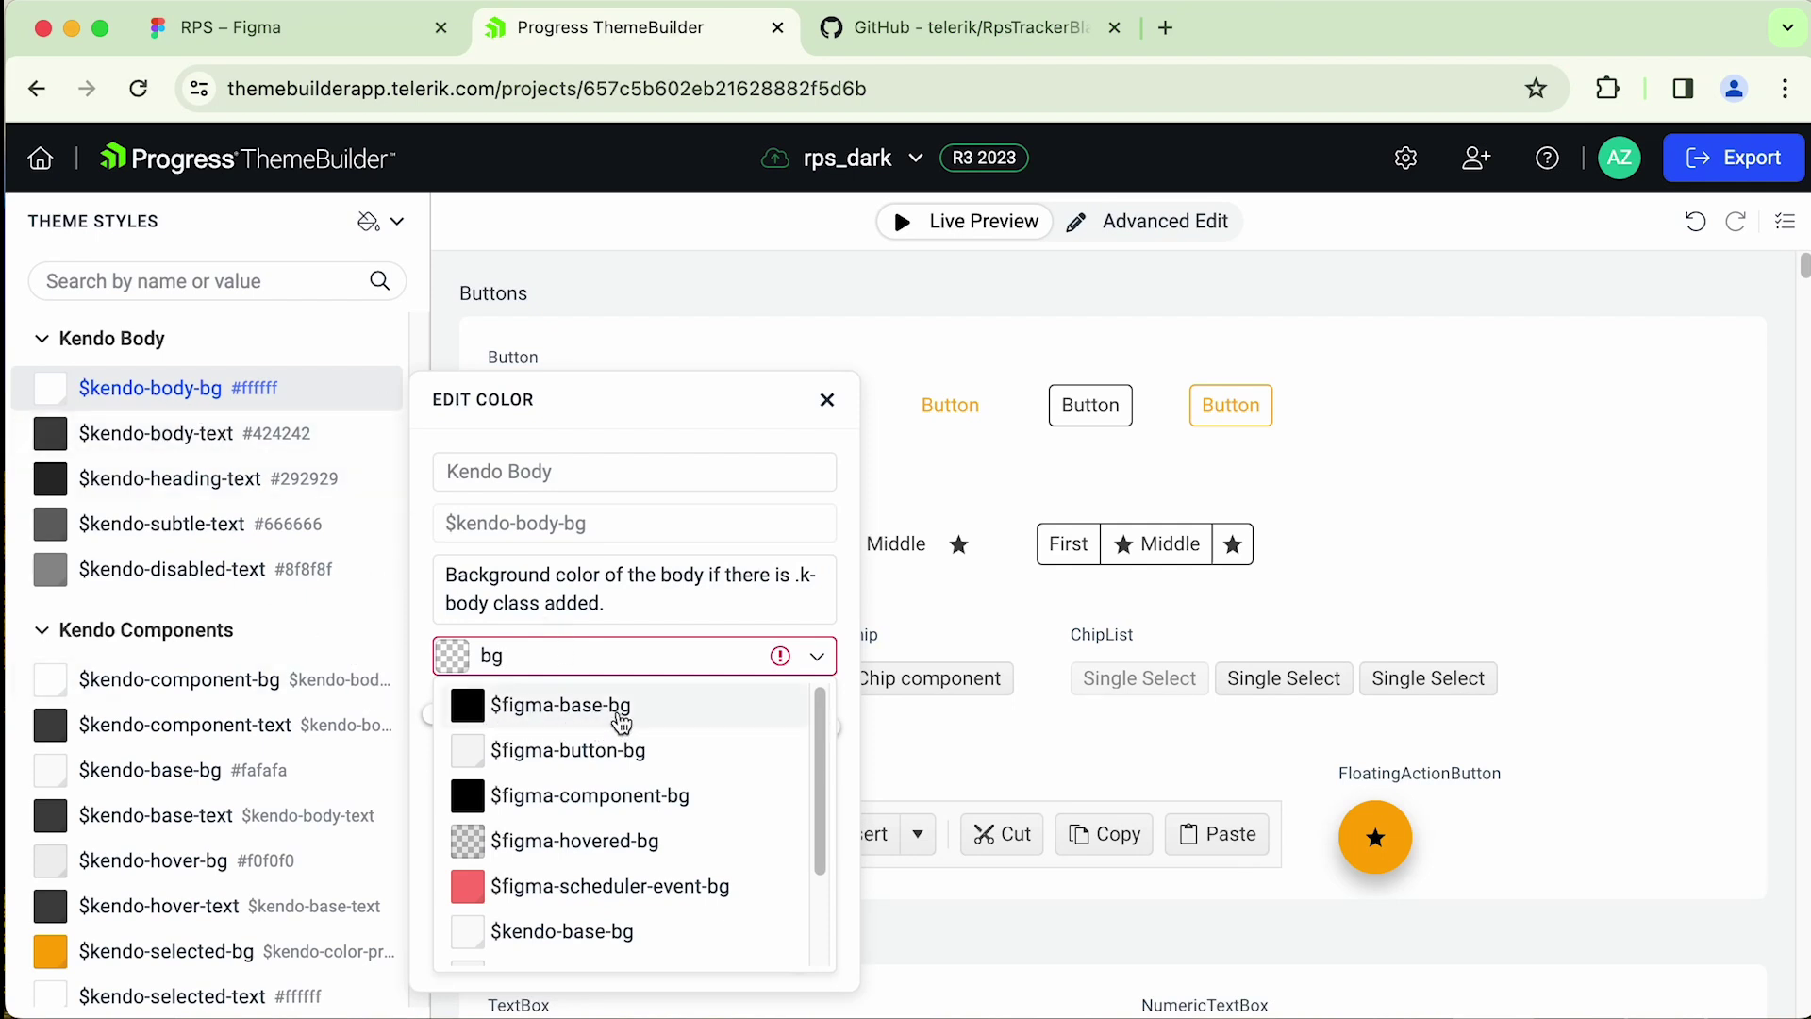
click(590, 710)
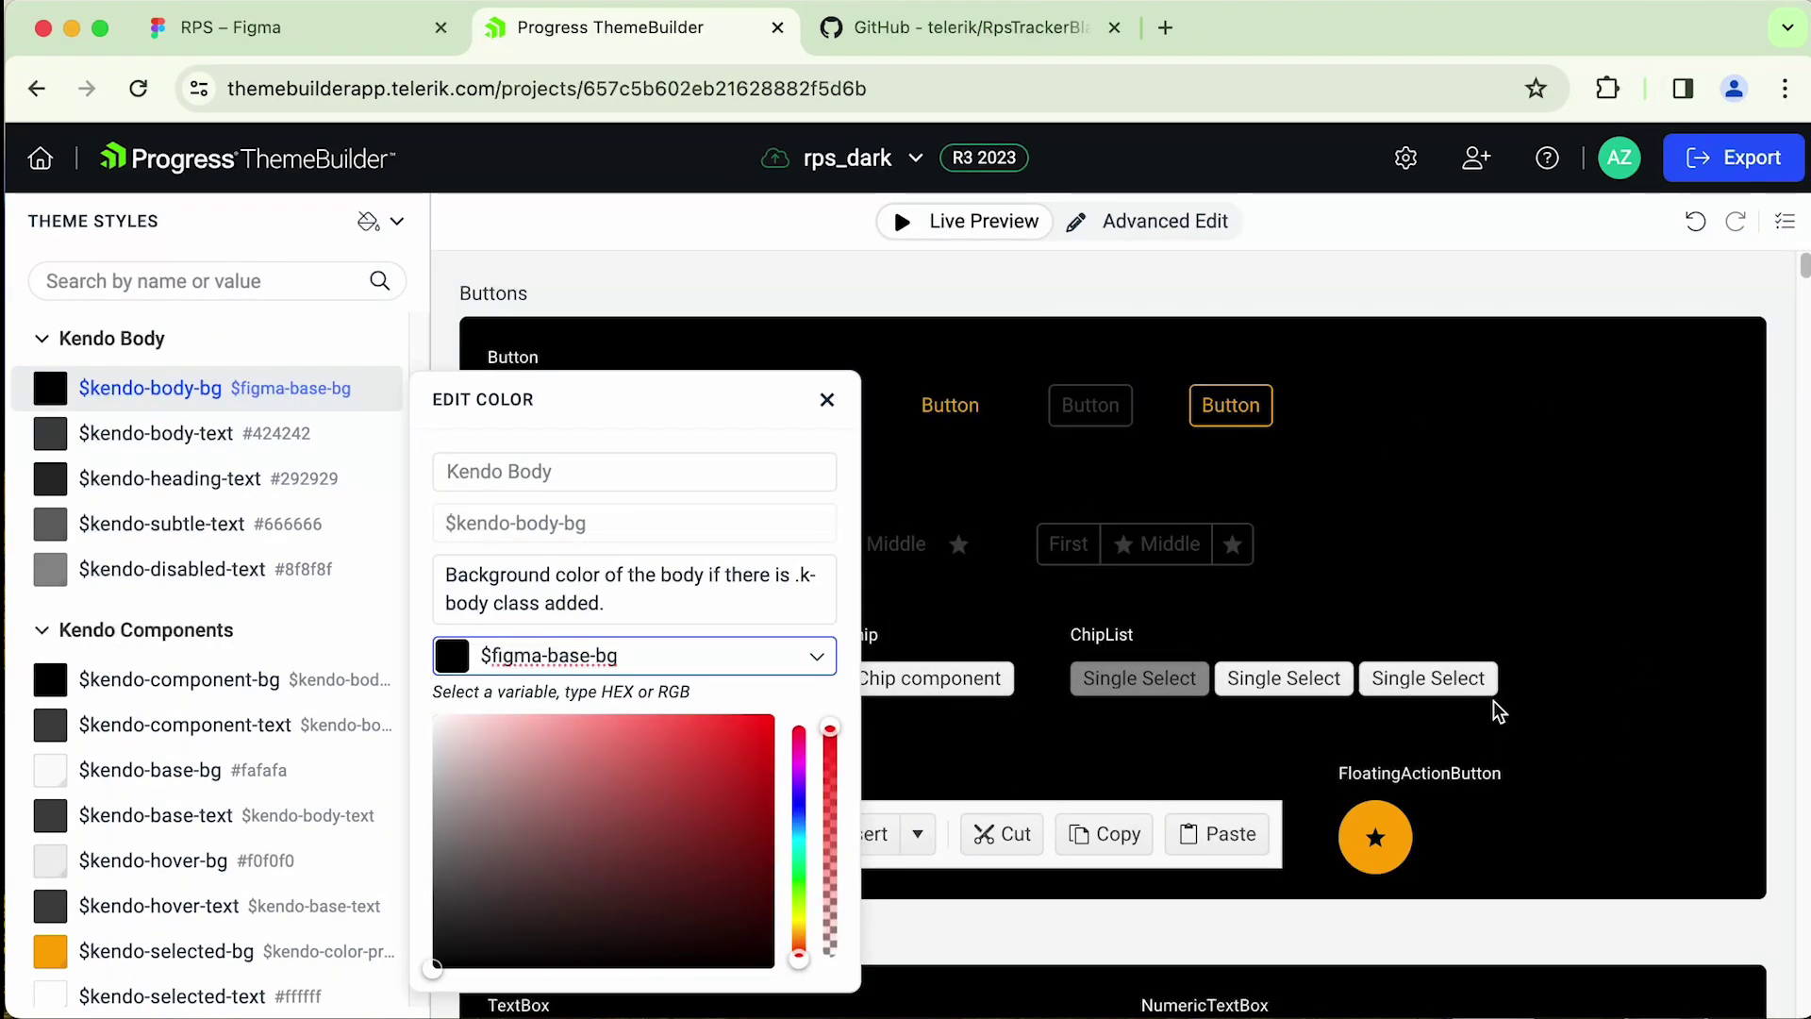
- Set the body text colour to $figma-base-text-1
click(280, 441)
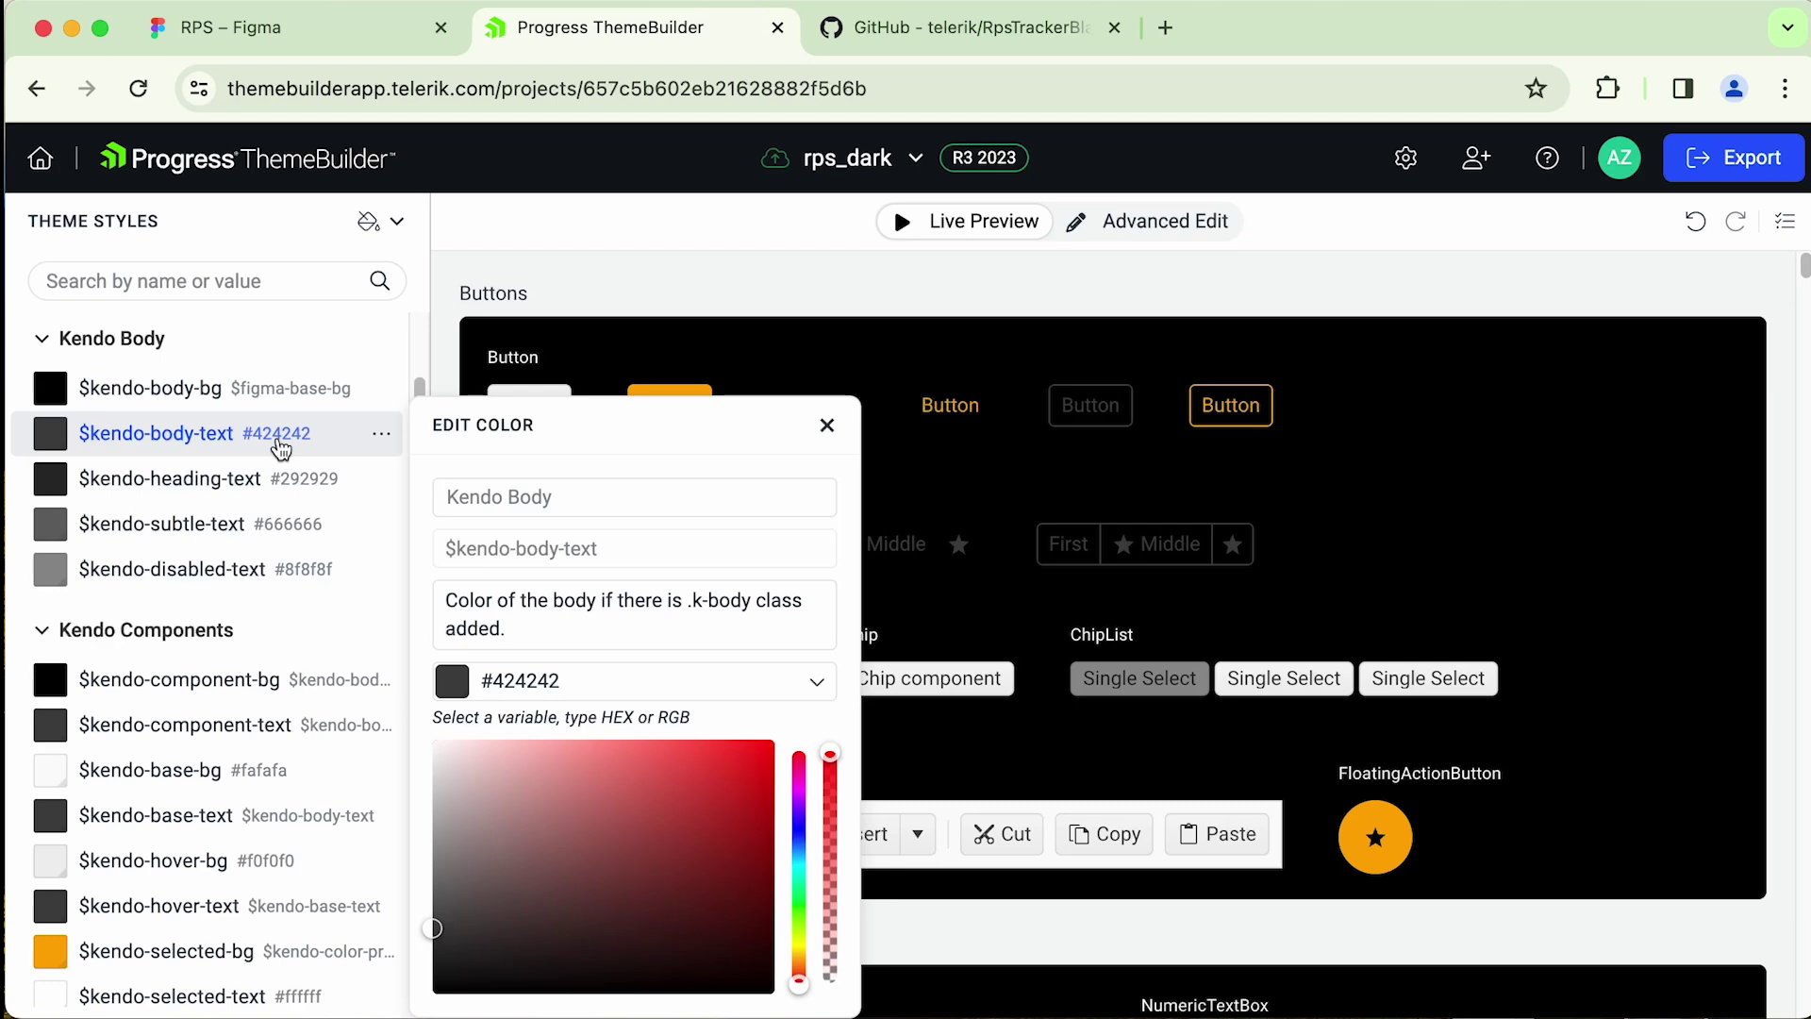
click(594, 675)
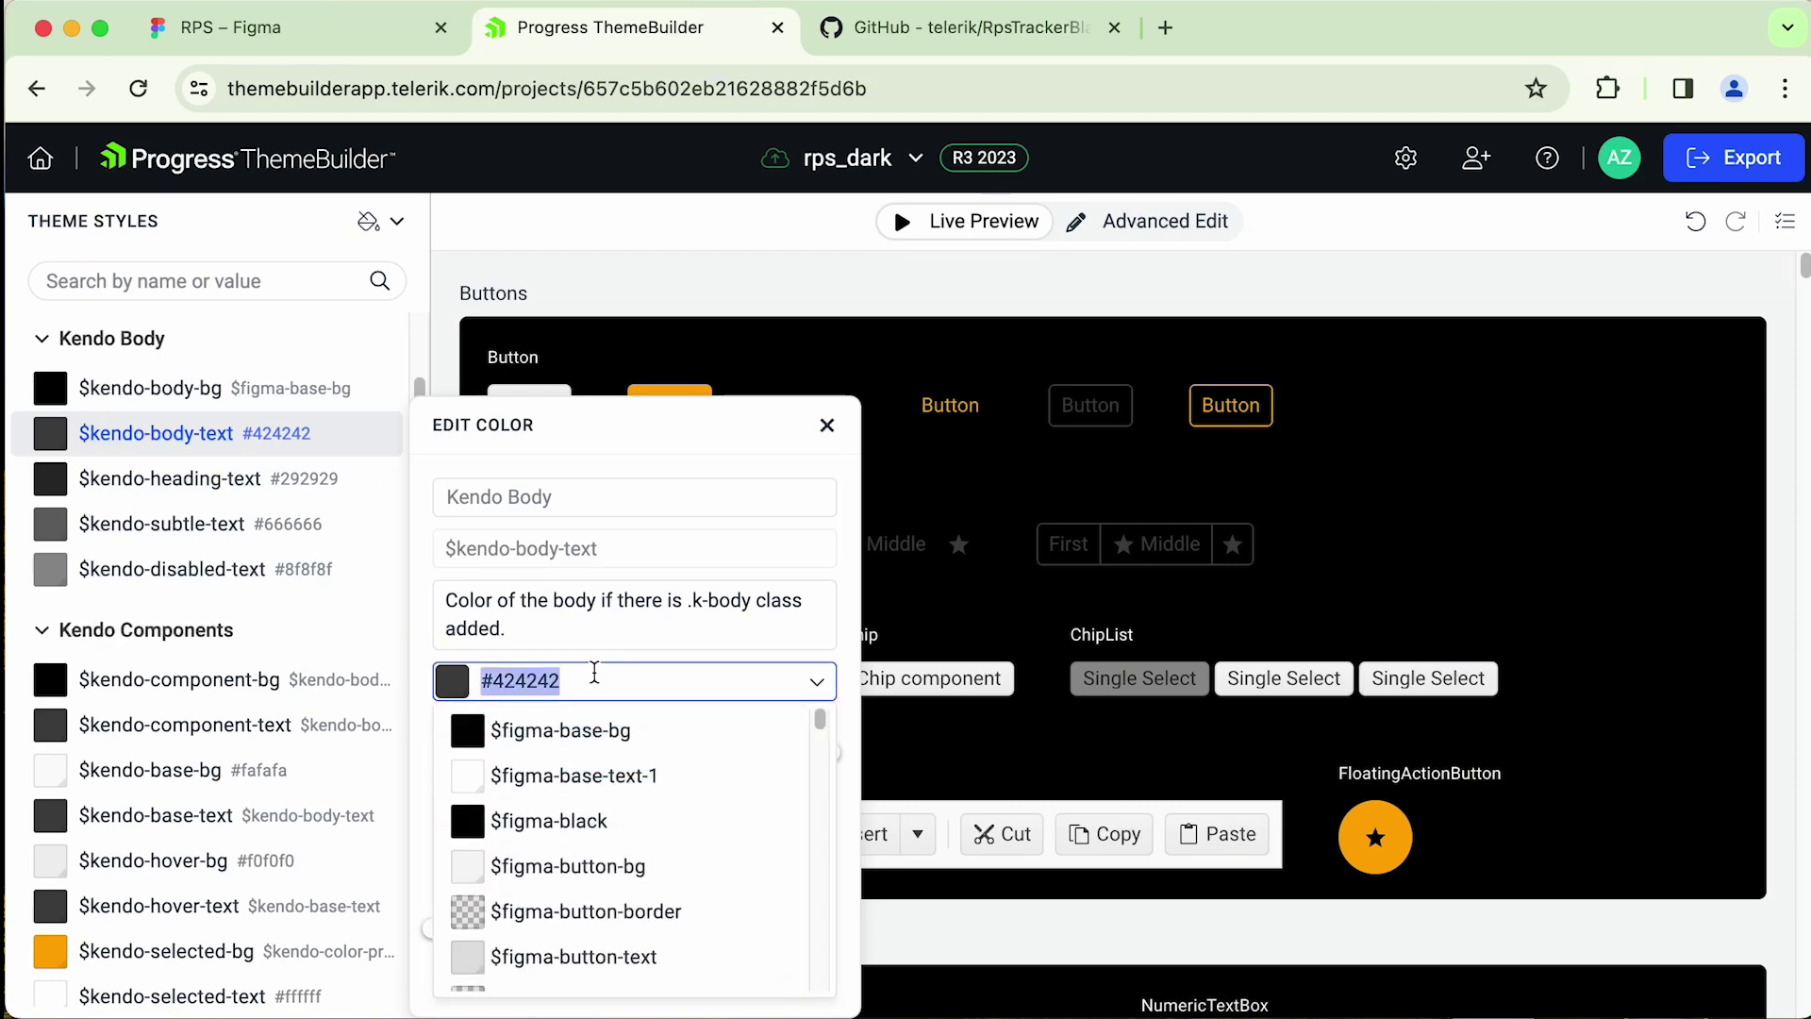
text(text)
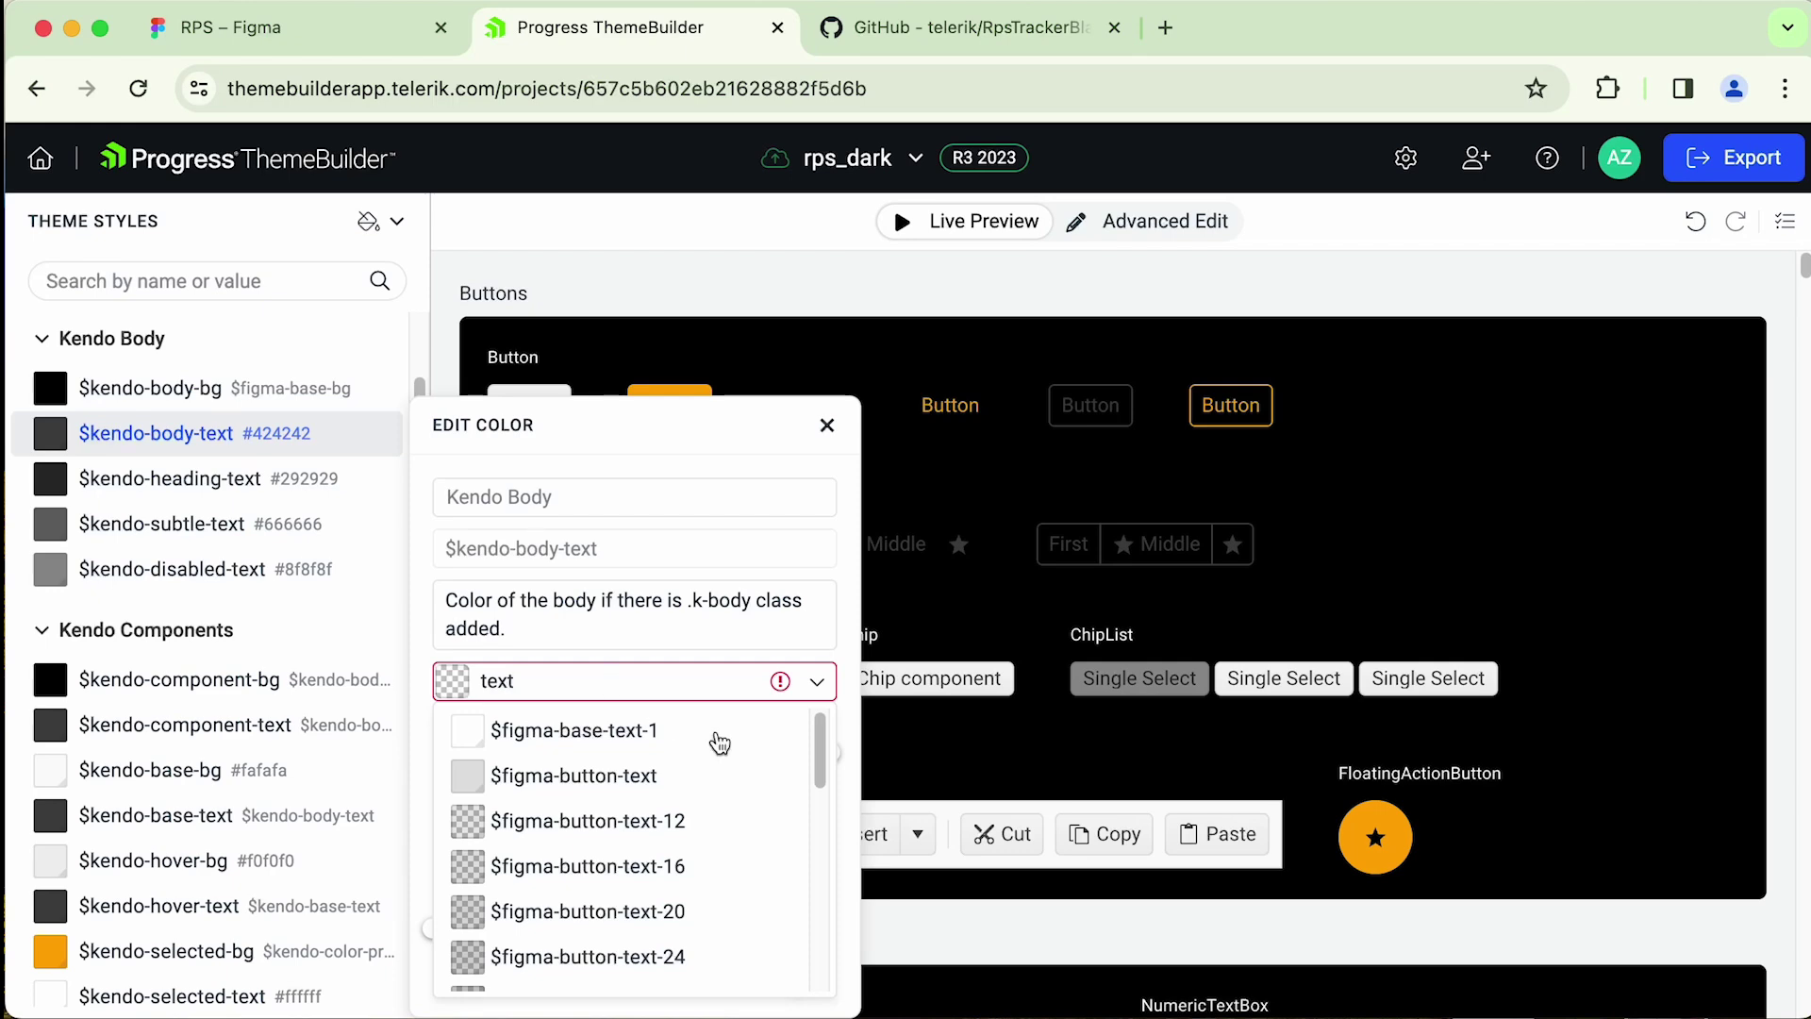
click(614, 732)
drag(419, 393, 420, 409)
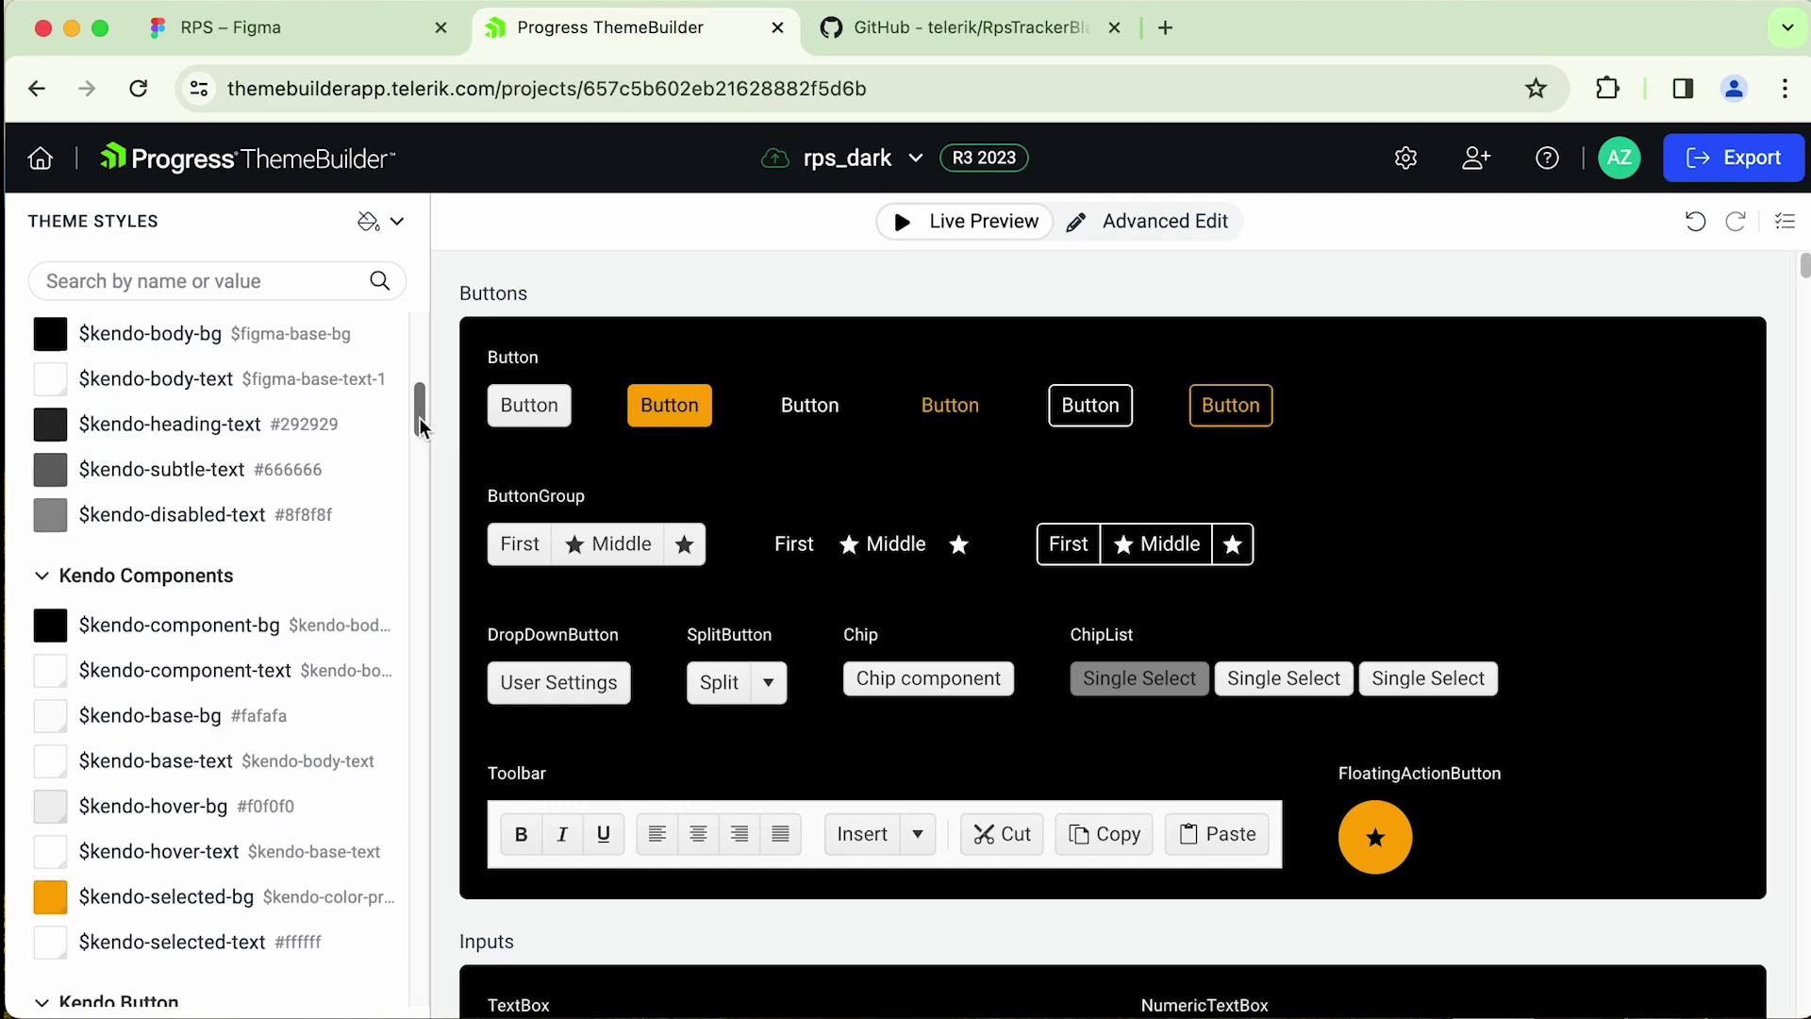
- Start editing the heading text and component background colours, then dismiss the editor
click(316, 432)
drag(411, 408, 409, 432)
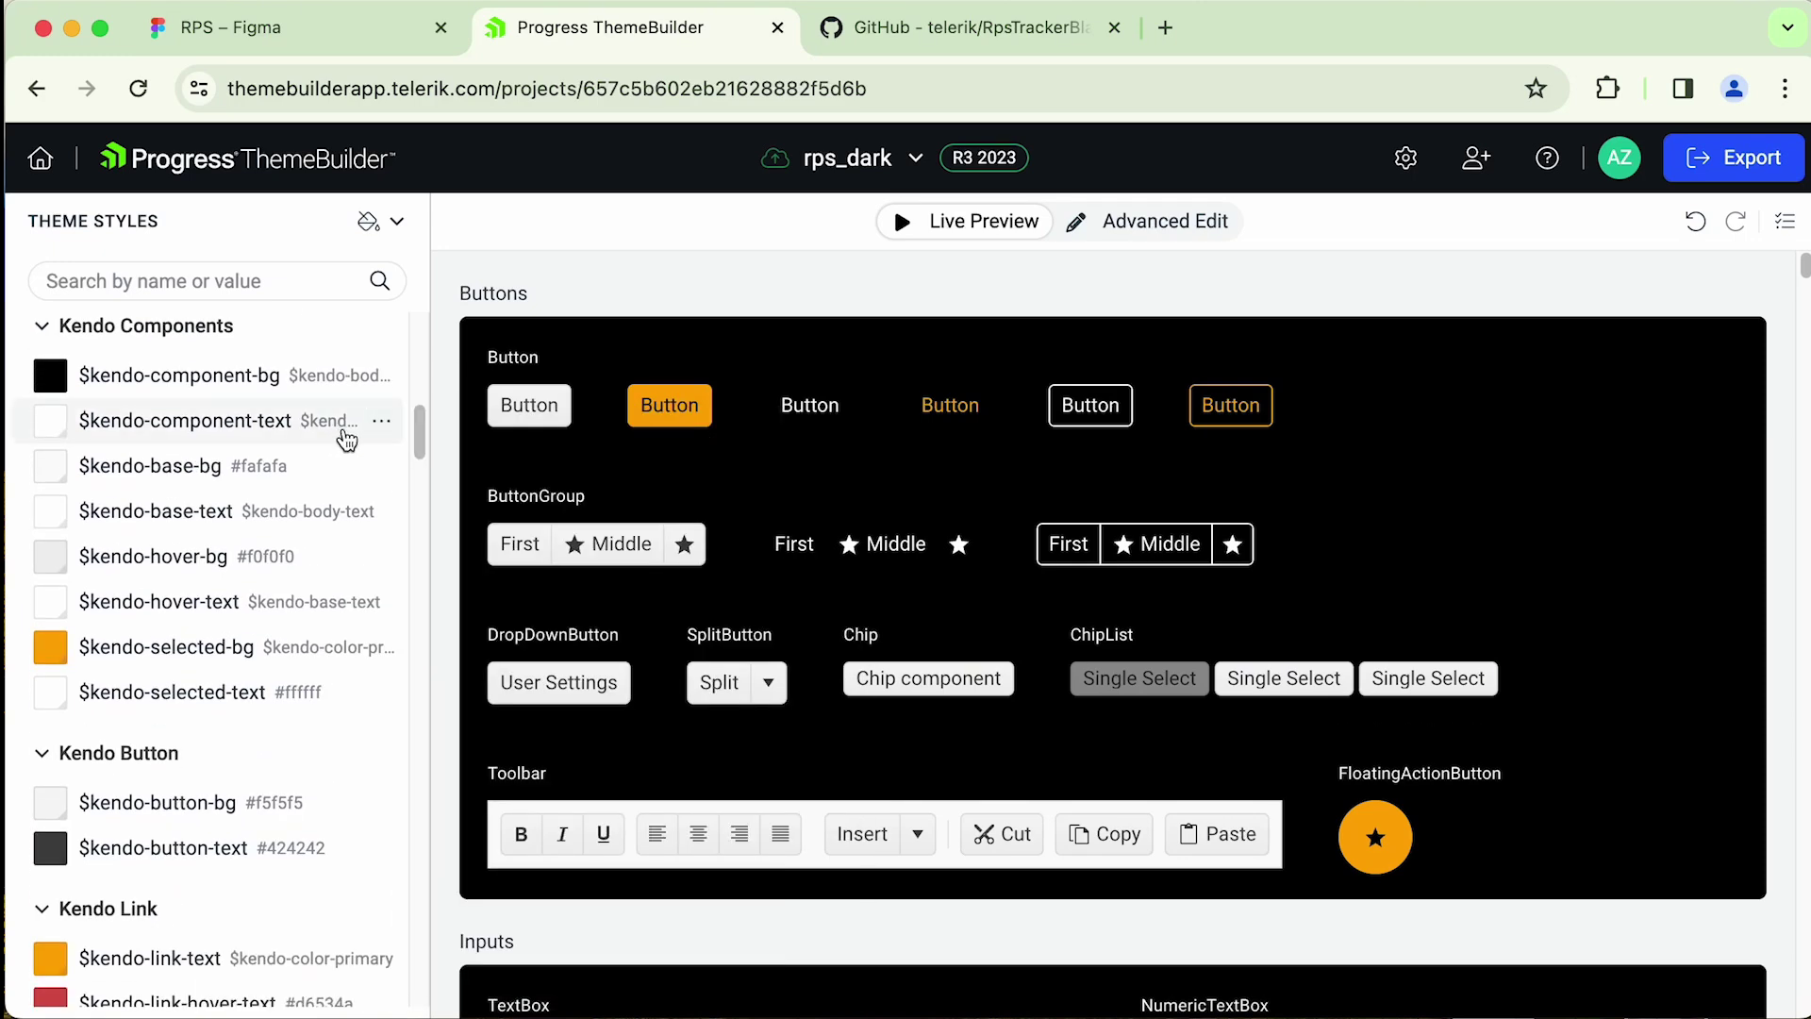
click(343, 388)
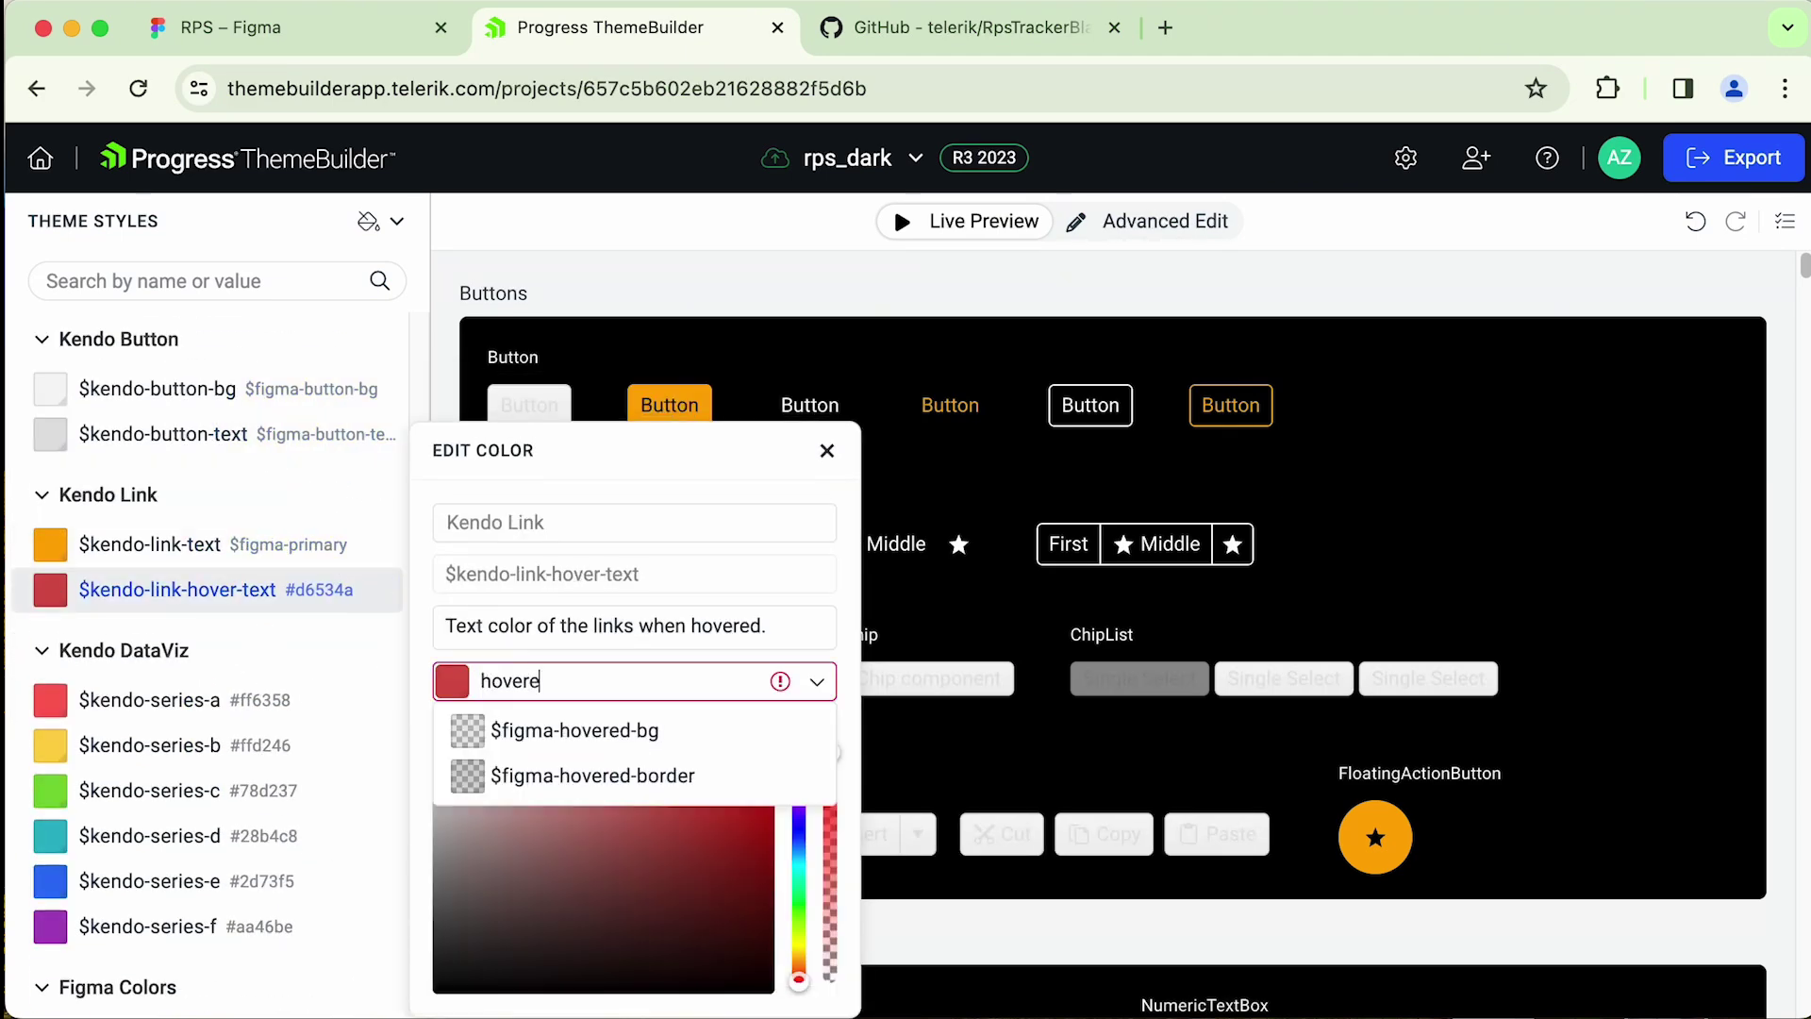
key(BackSpace)
key(BackSpace)
key(BackSpace)
key(BackSpace)
key(BackSpace)
key(BackSpace)
text(f)
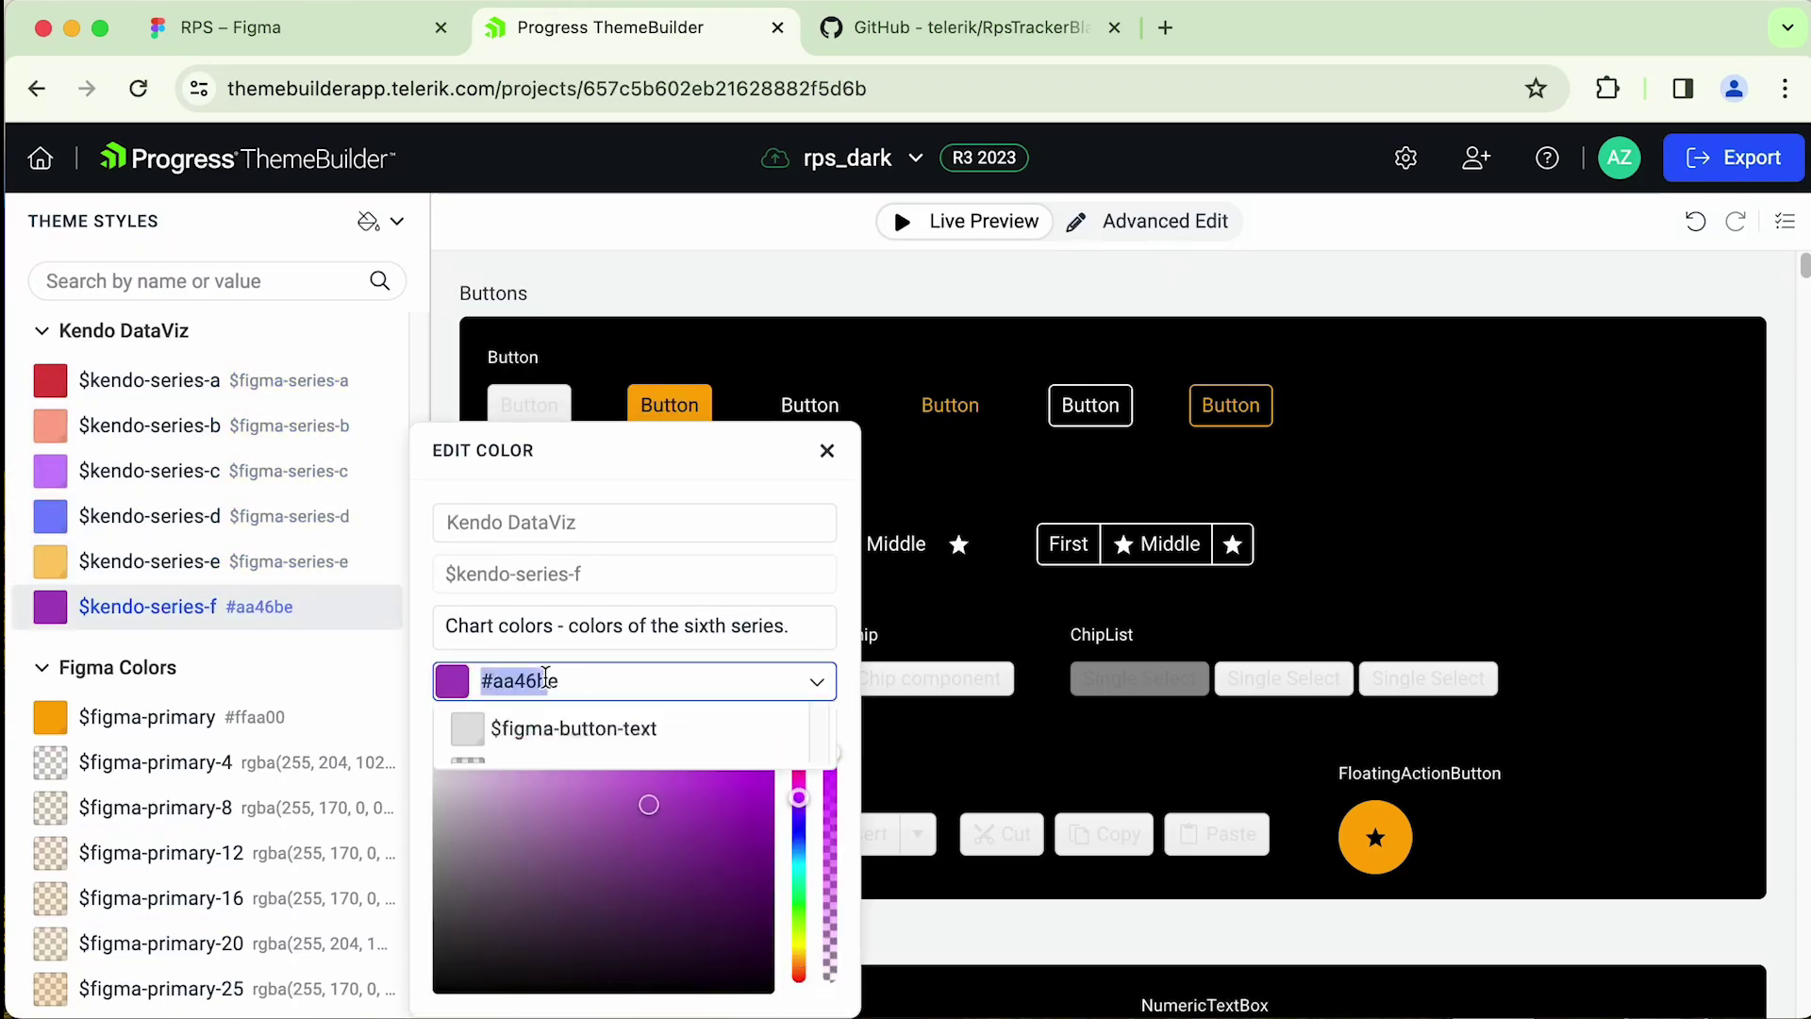
key(Escape)
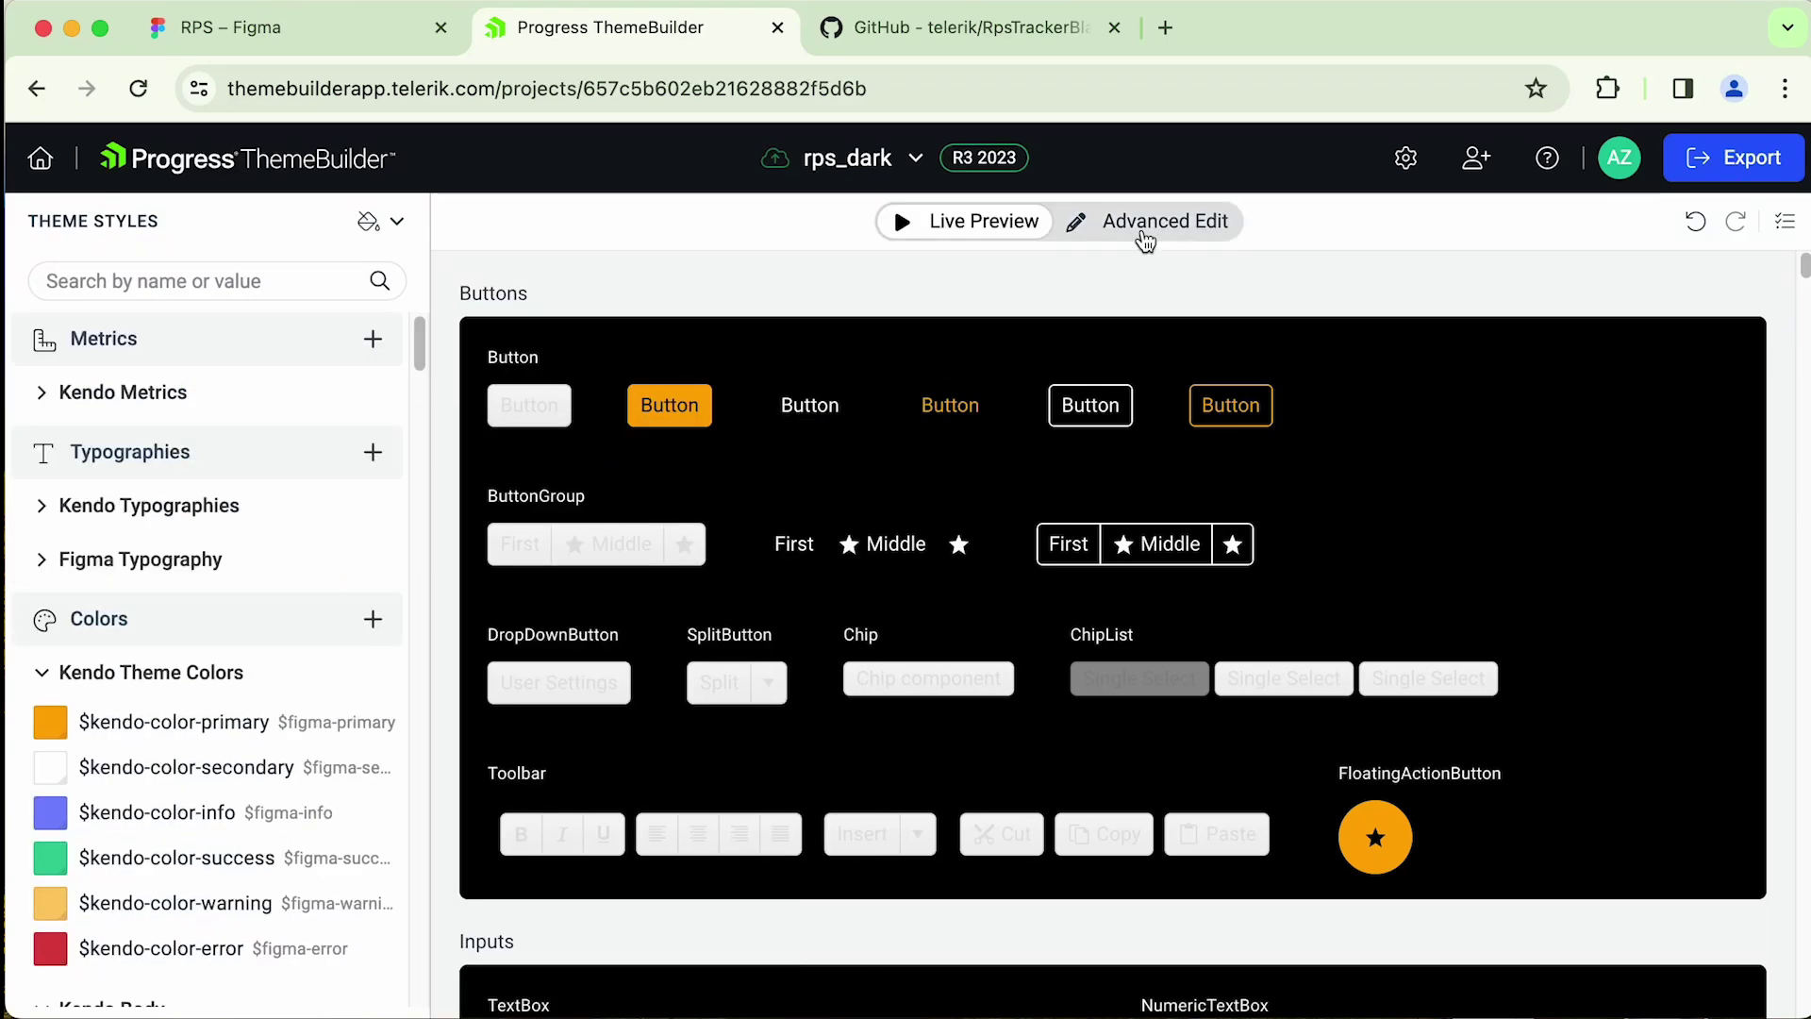
- In Advanced Edit, open the Slider / RangeSlider component styles
click(1138, 232)
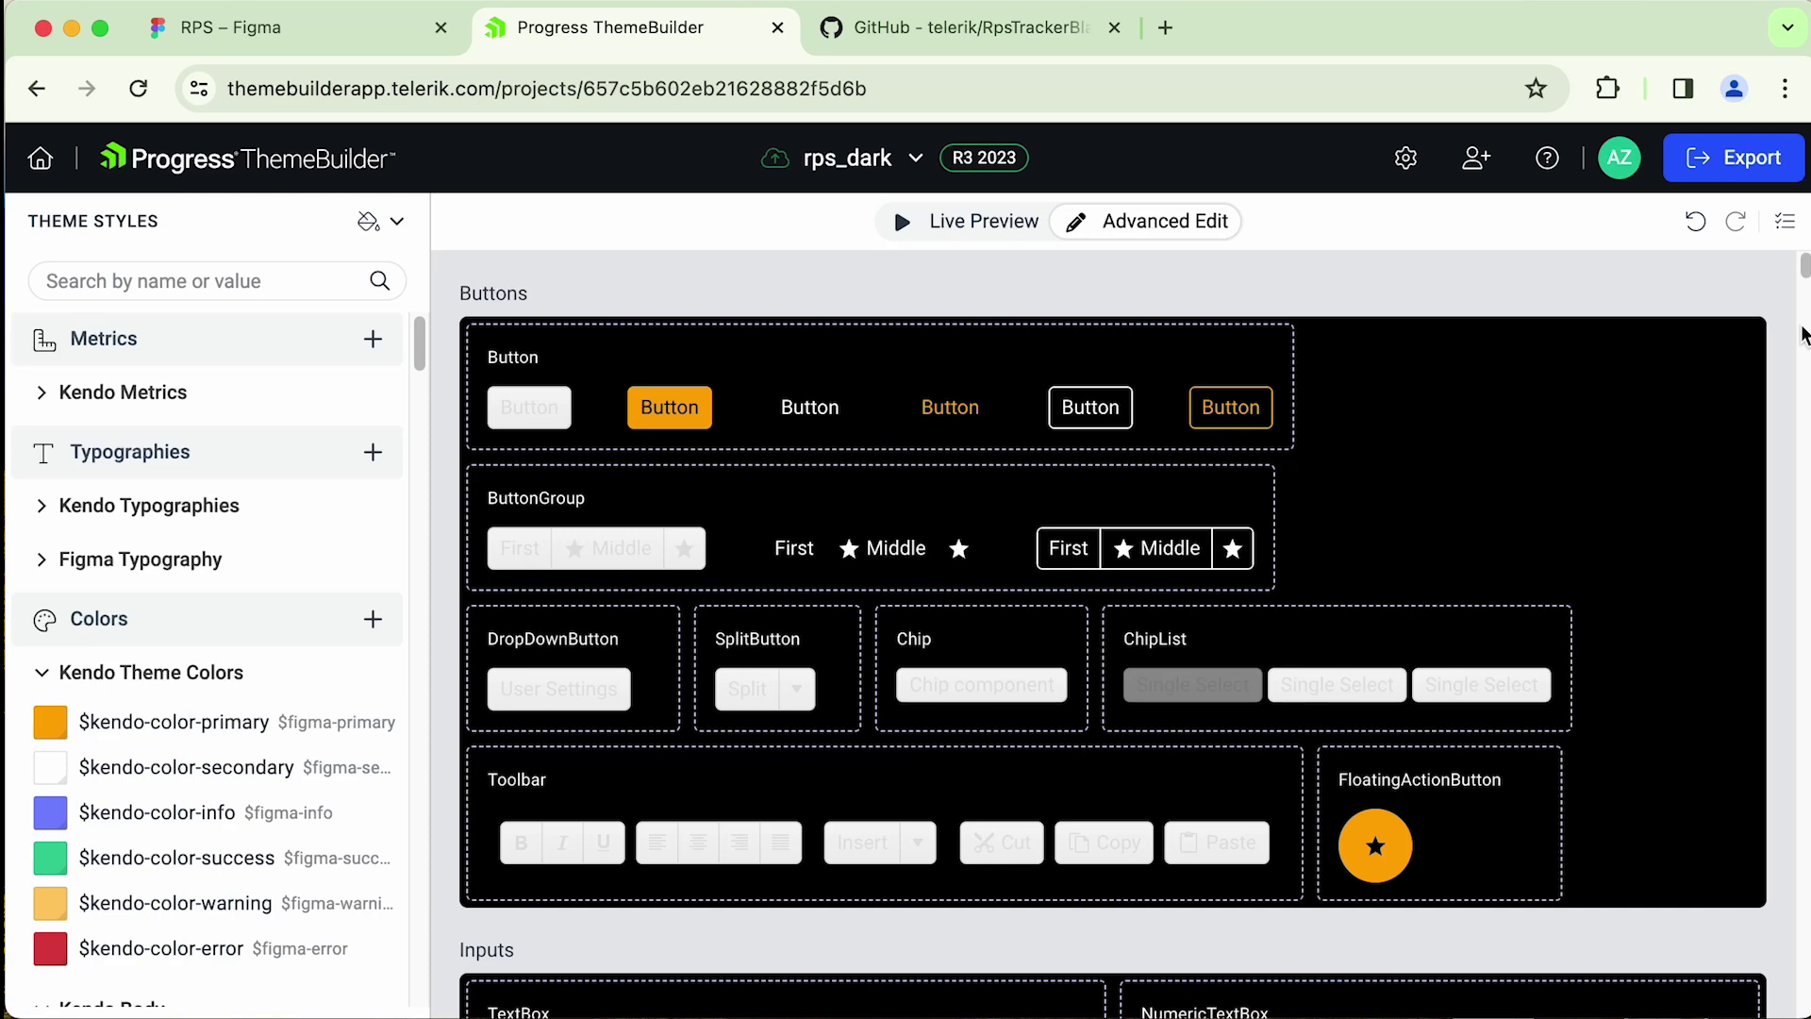
scroll(1803, 298, down, 7)
drag(1804, 298, 1803, 316)
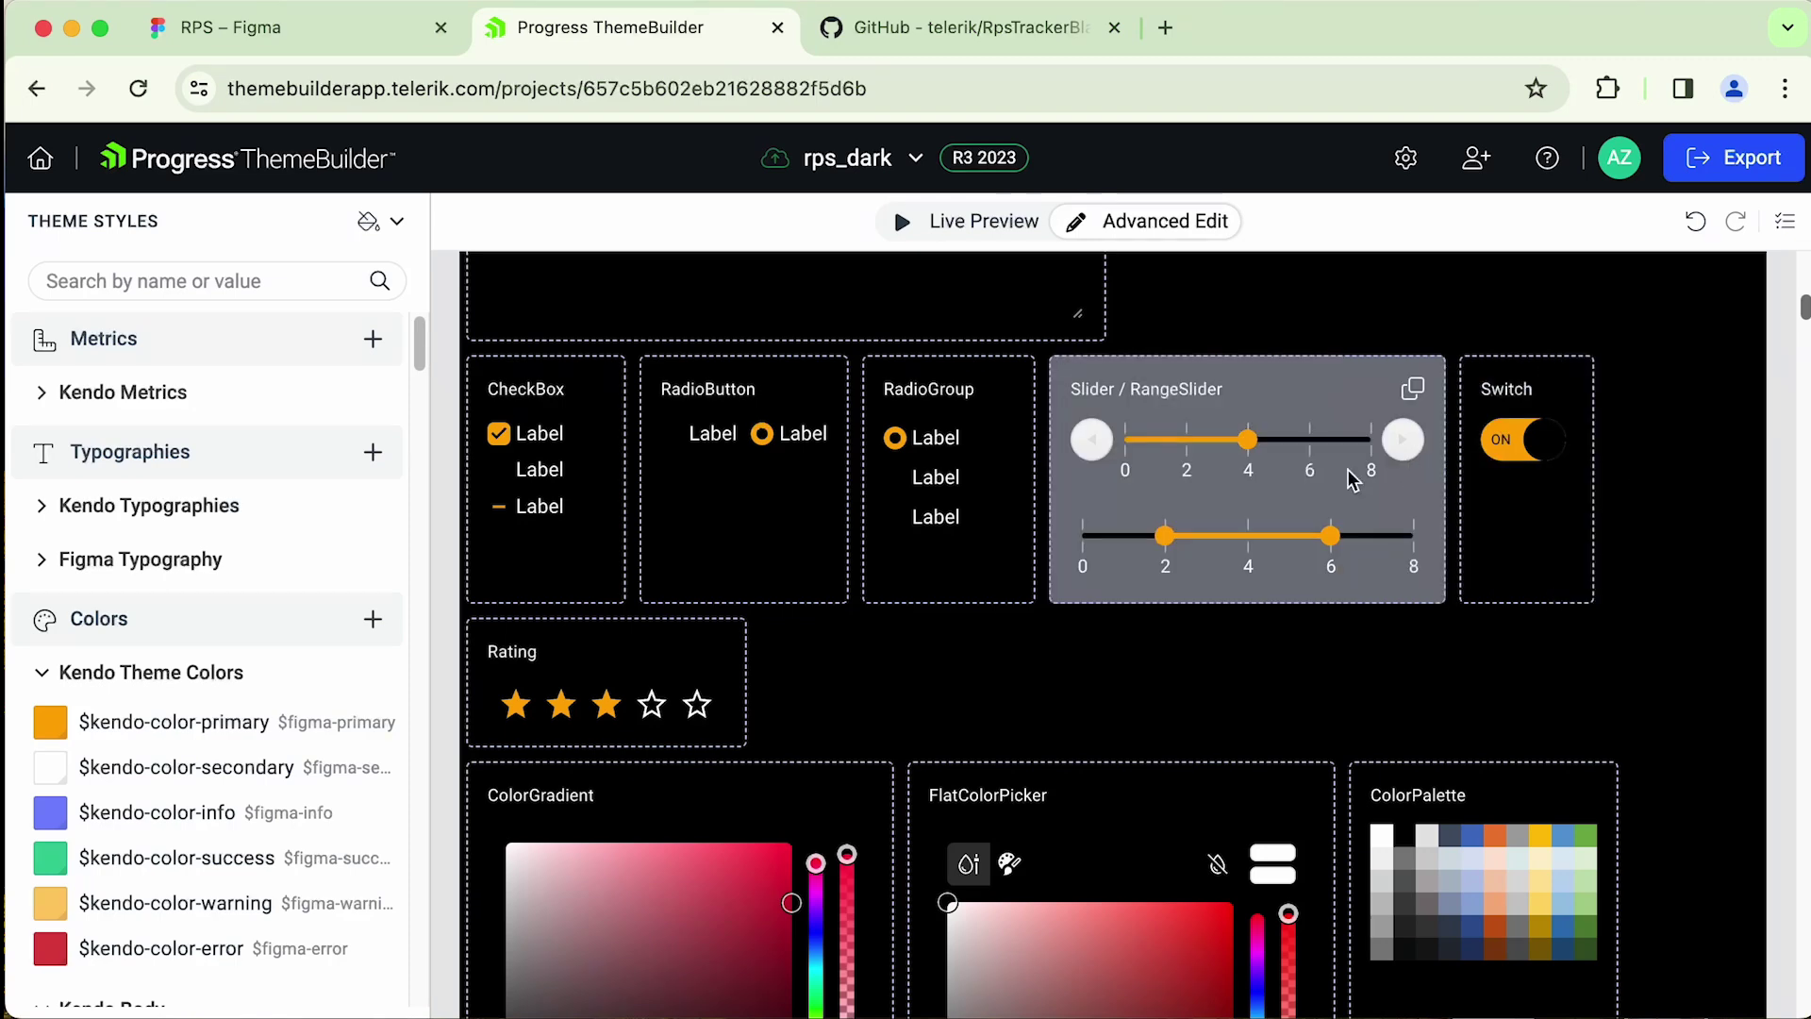
click(1411, 482)
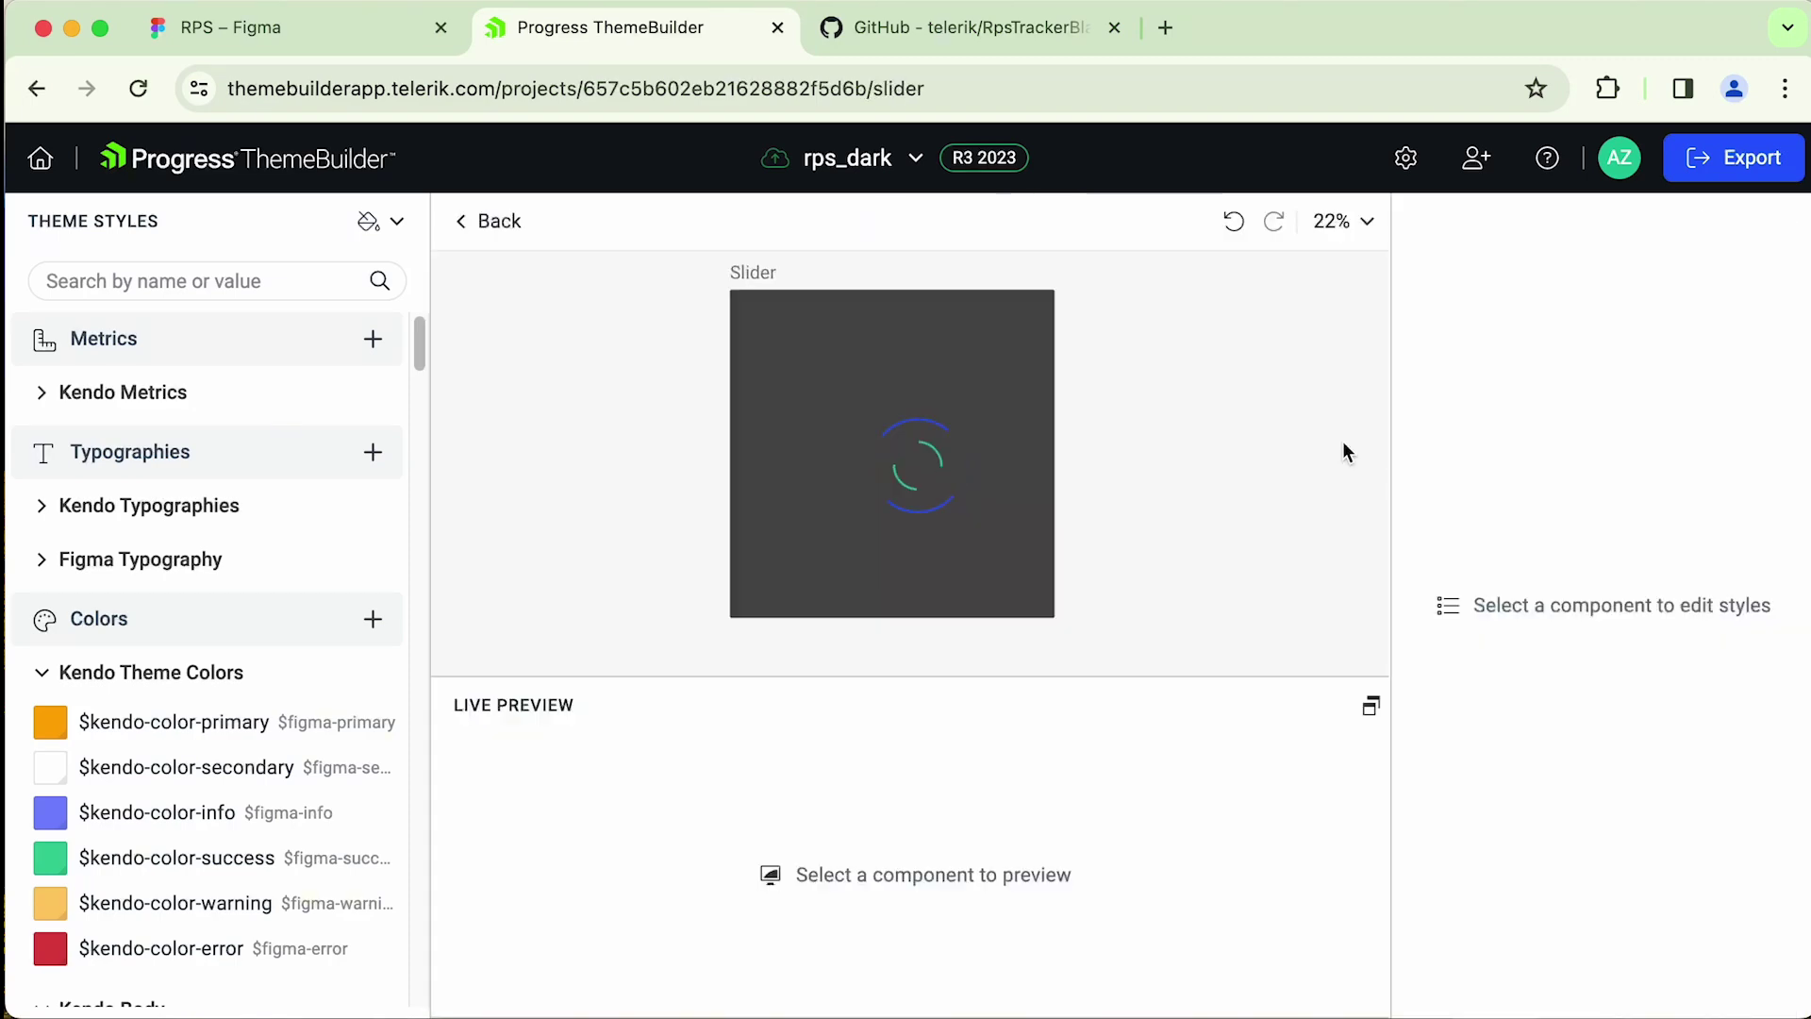
scroll(1049, 405, up, 5)
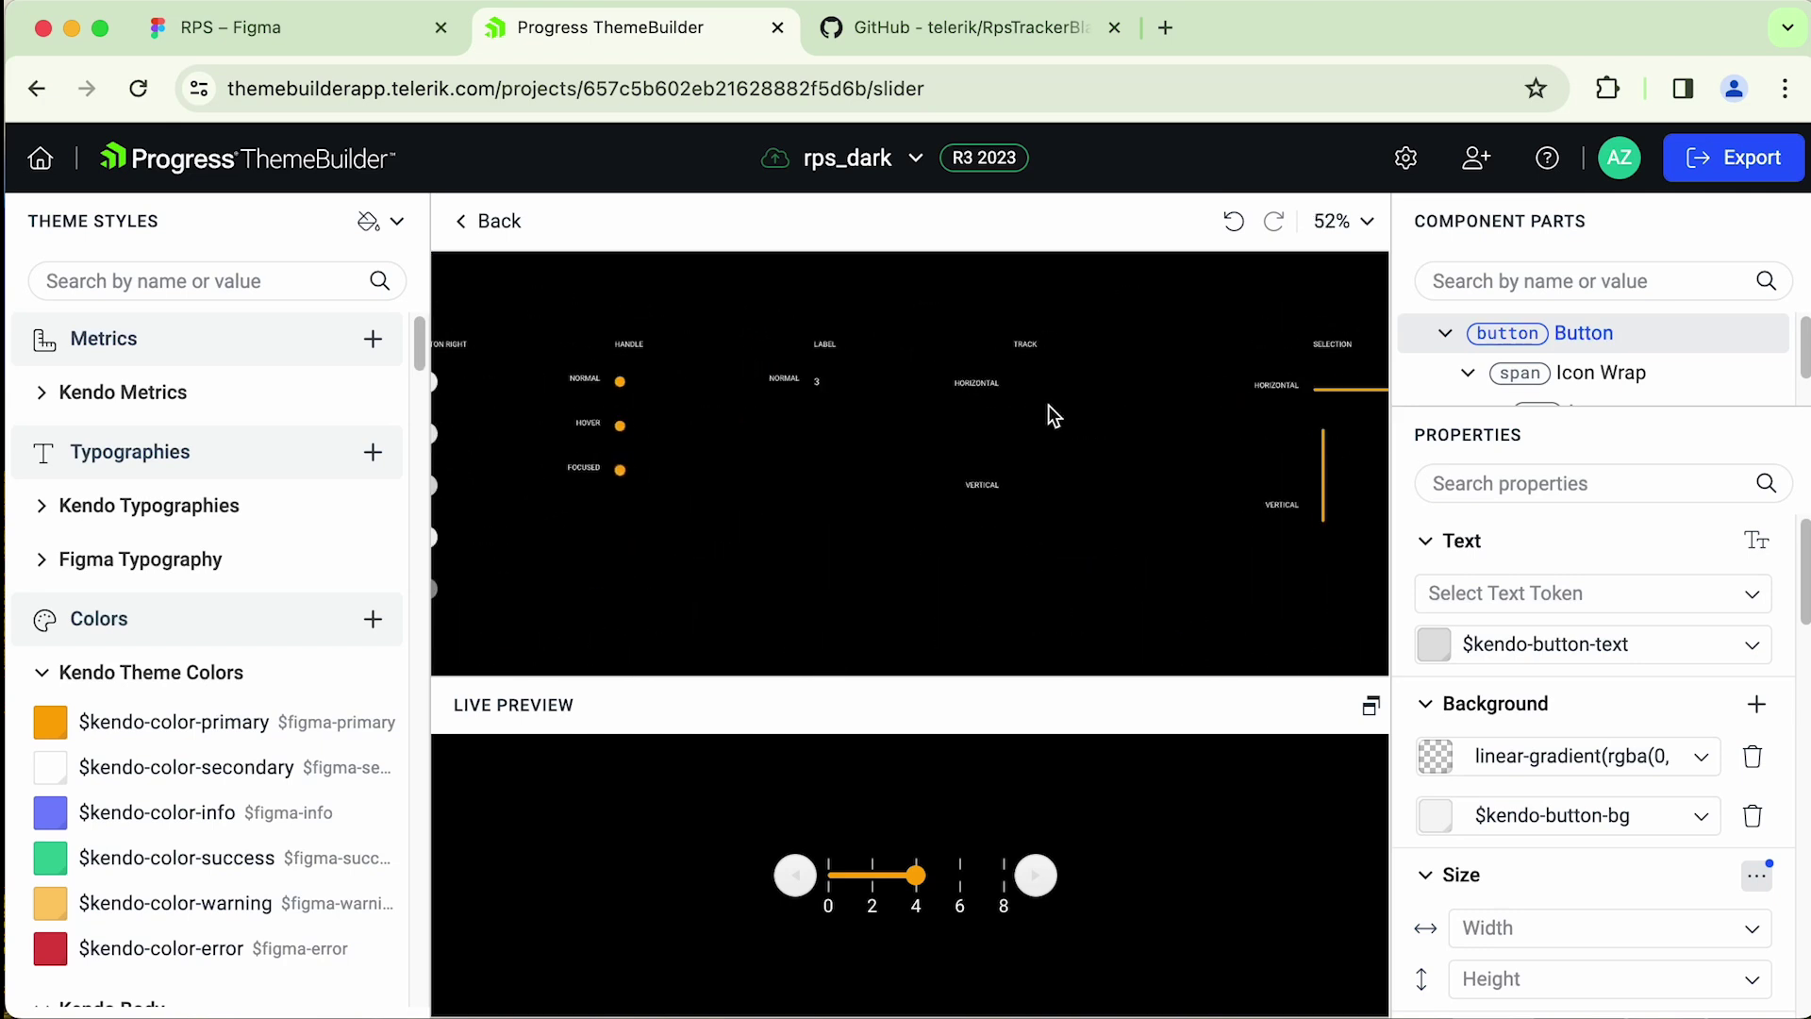
scroll(1058, 402, up, 1)
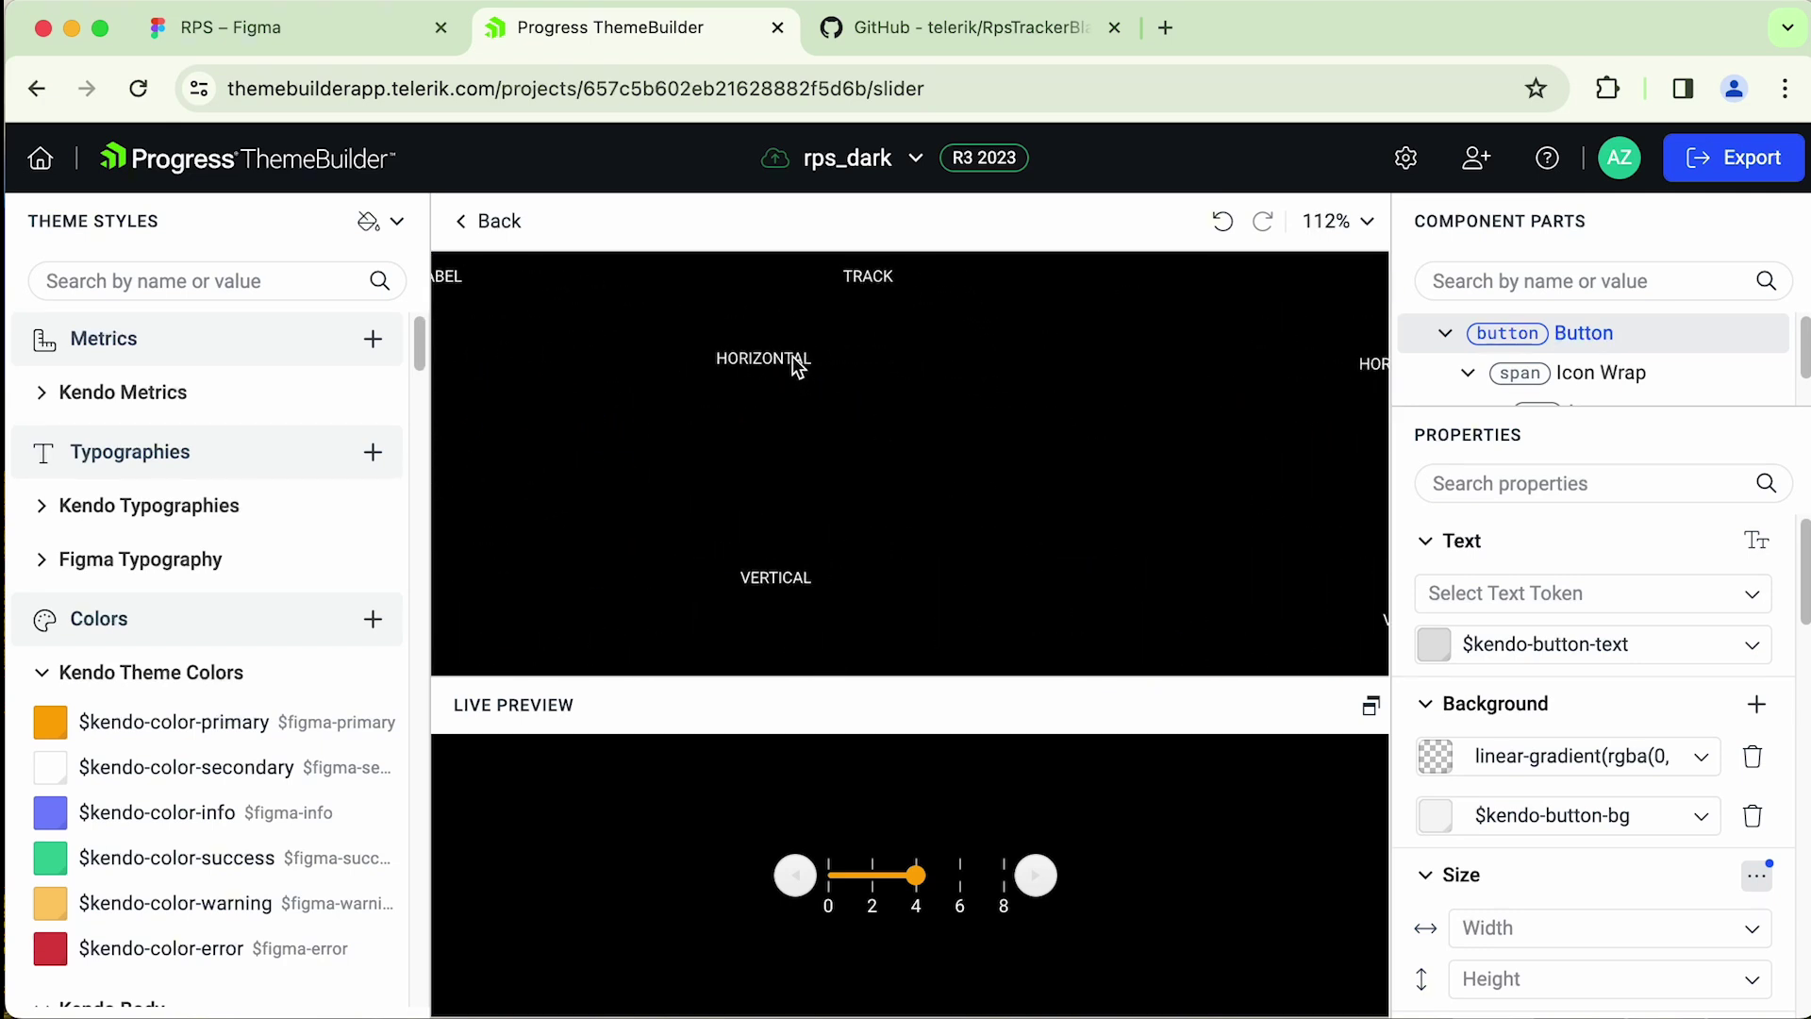
- Set the slider Track background to $figma-button-bg and test the preview slider
click(894, 368)
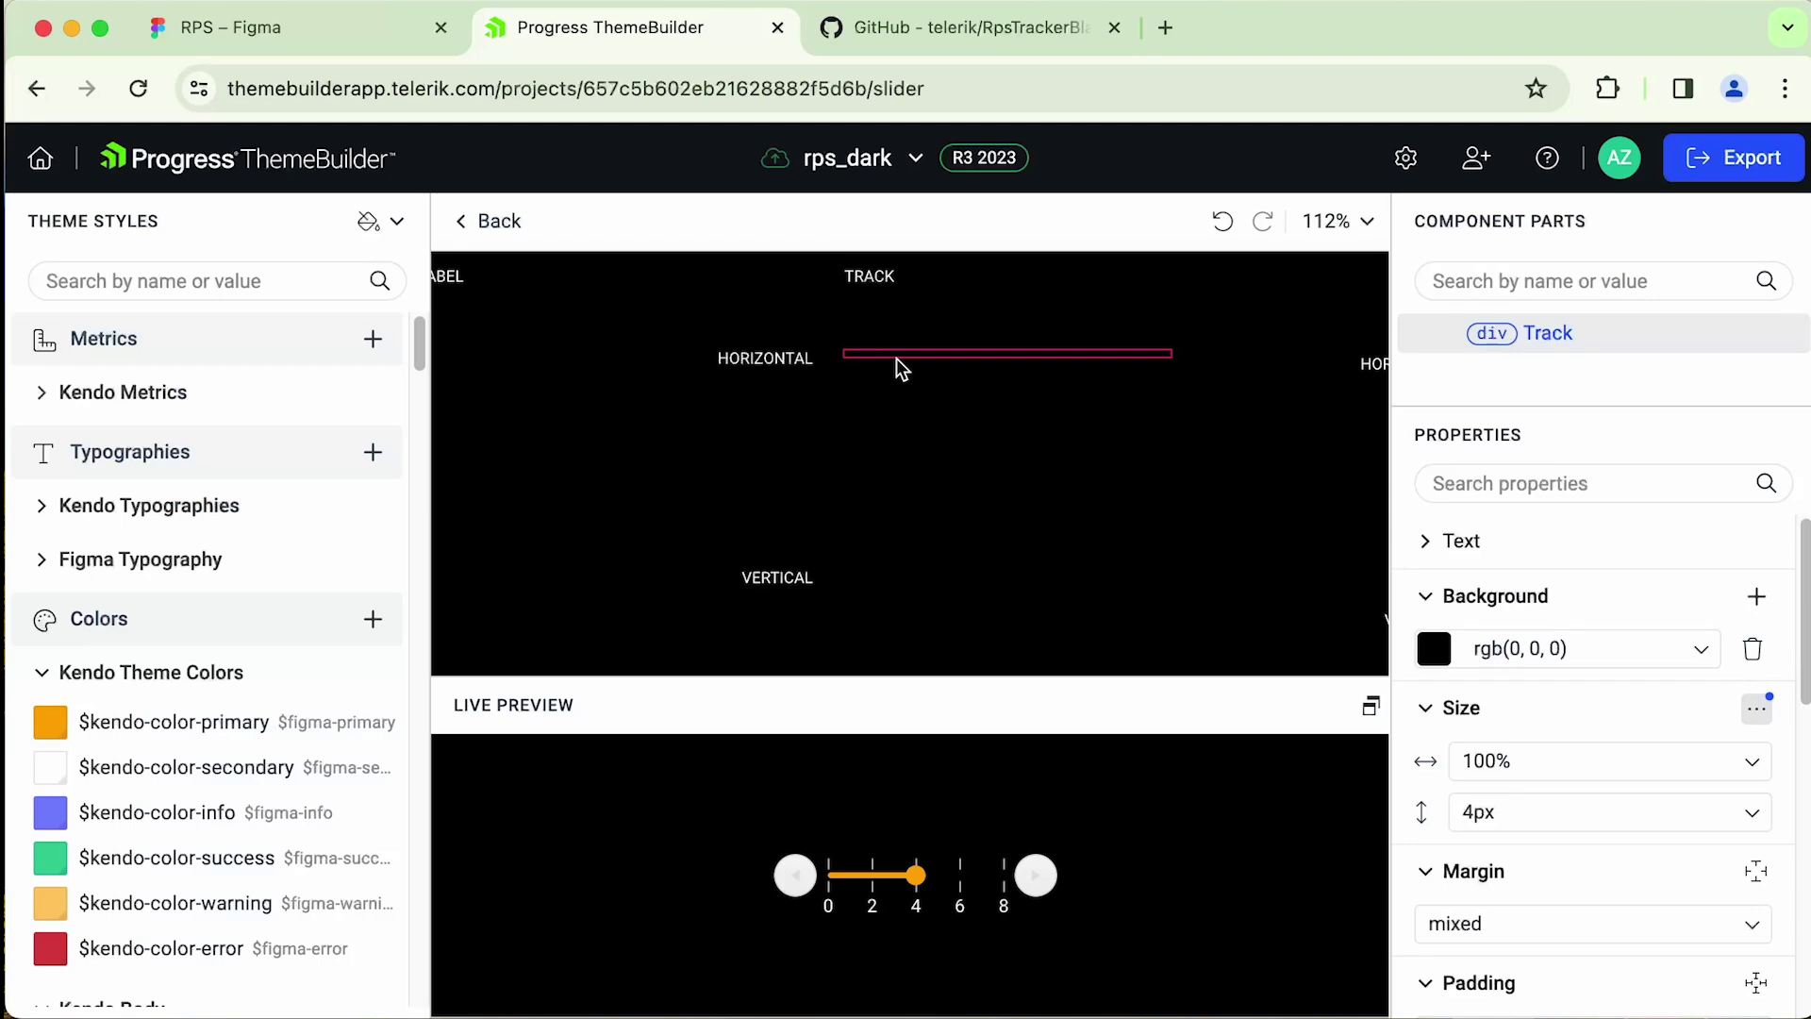
click(1665, 647)
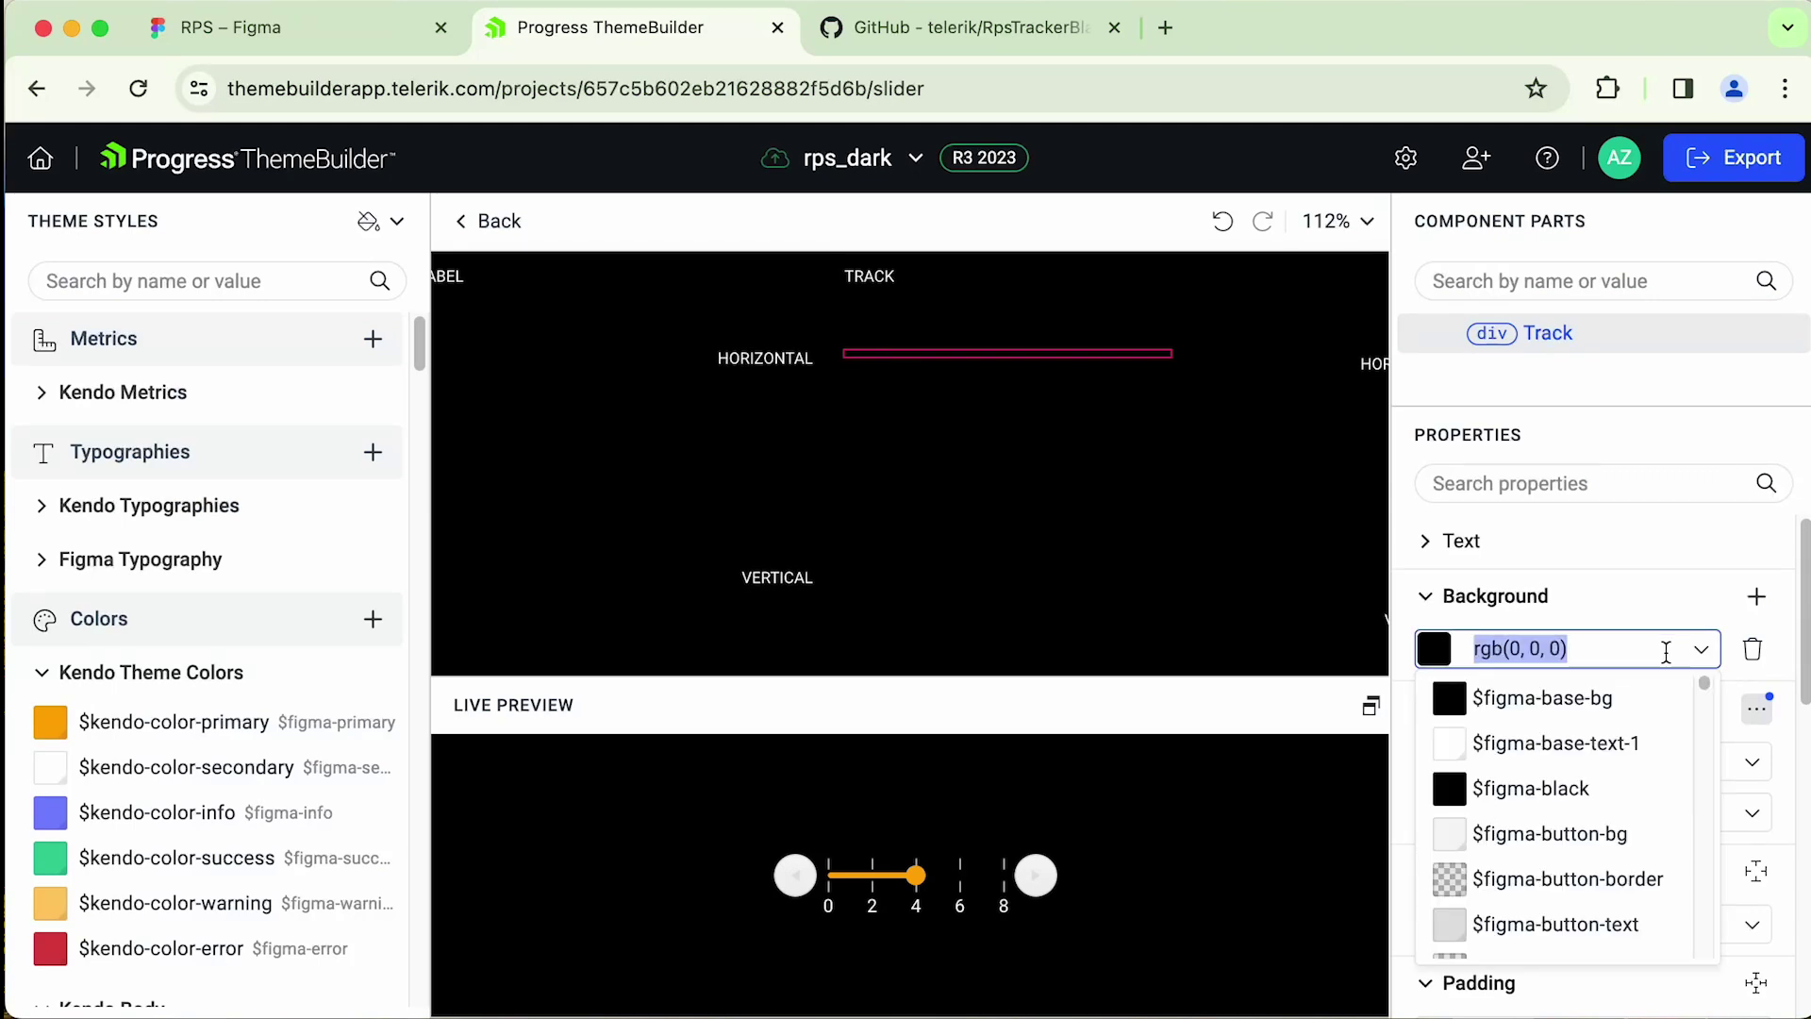
click(1575, 849)
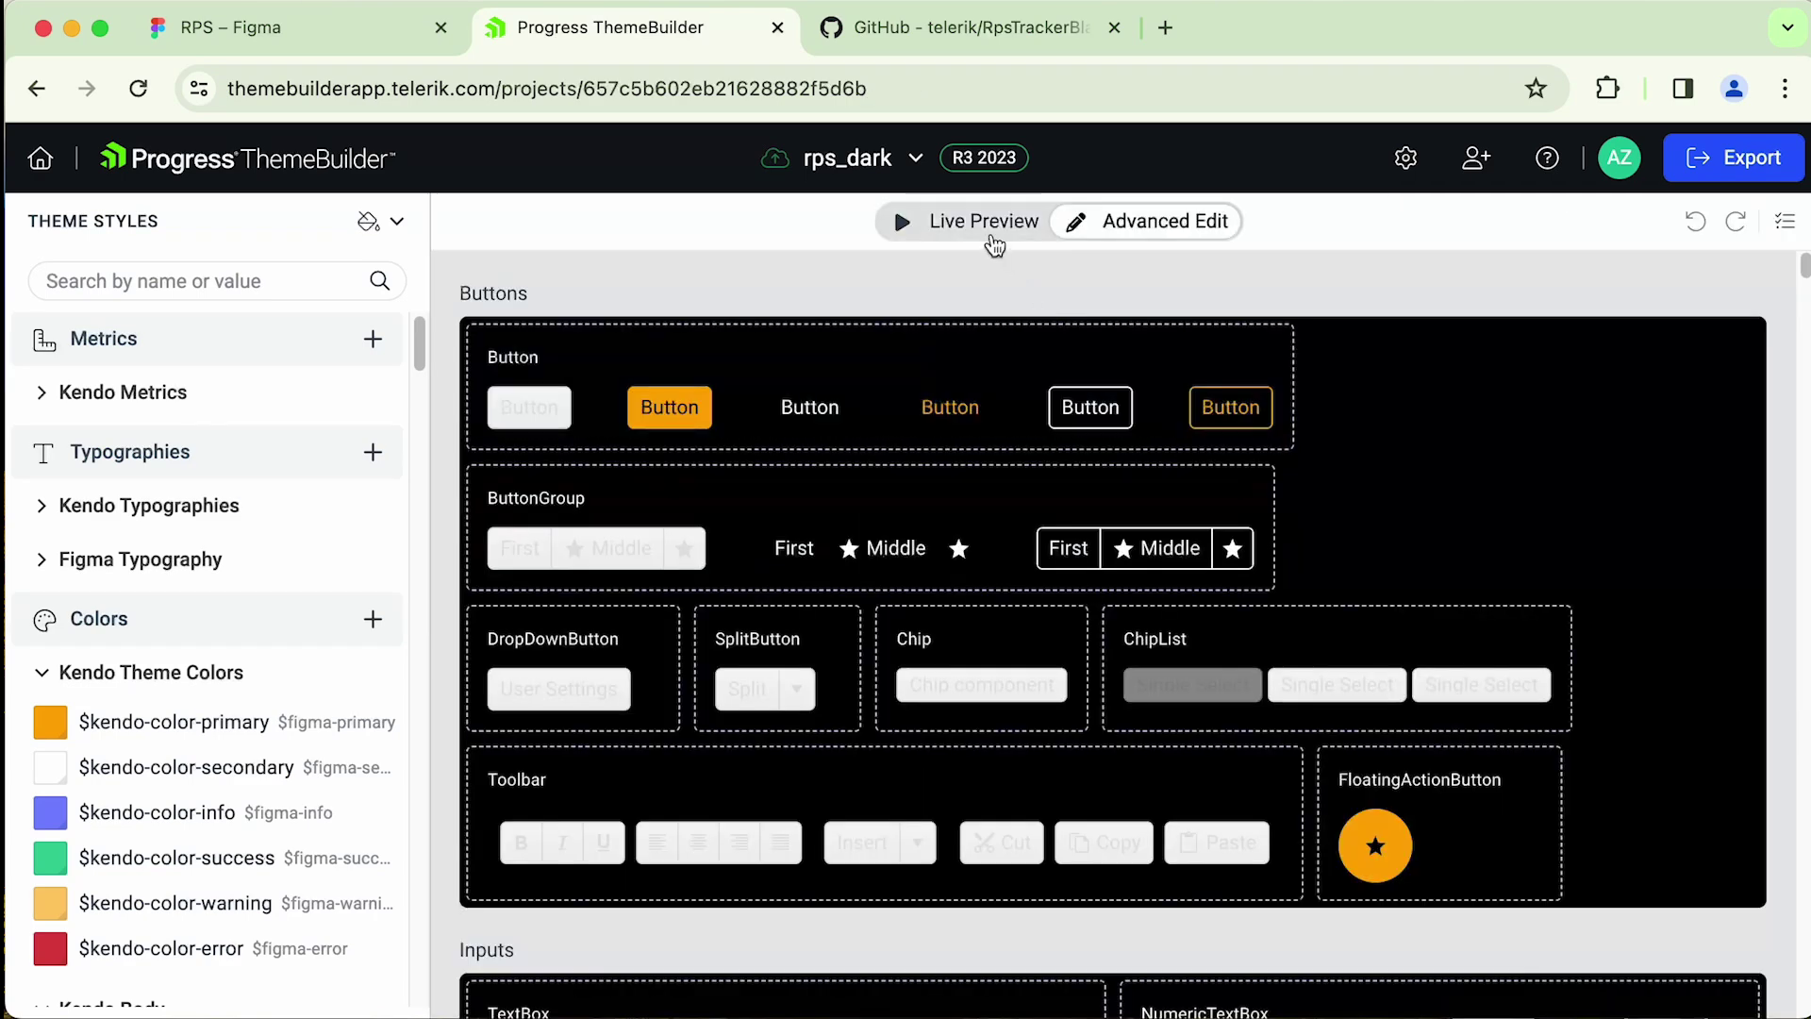
scroll(1251, 716, down, 10)
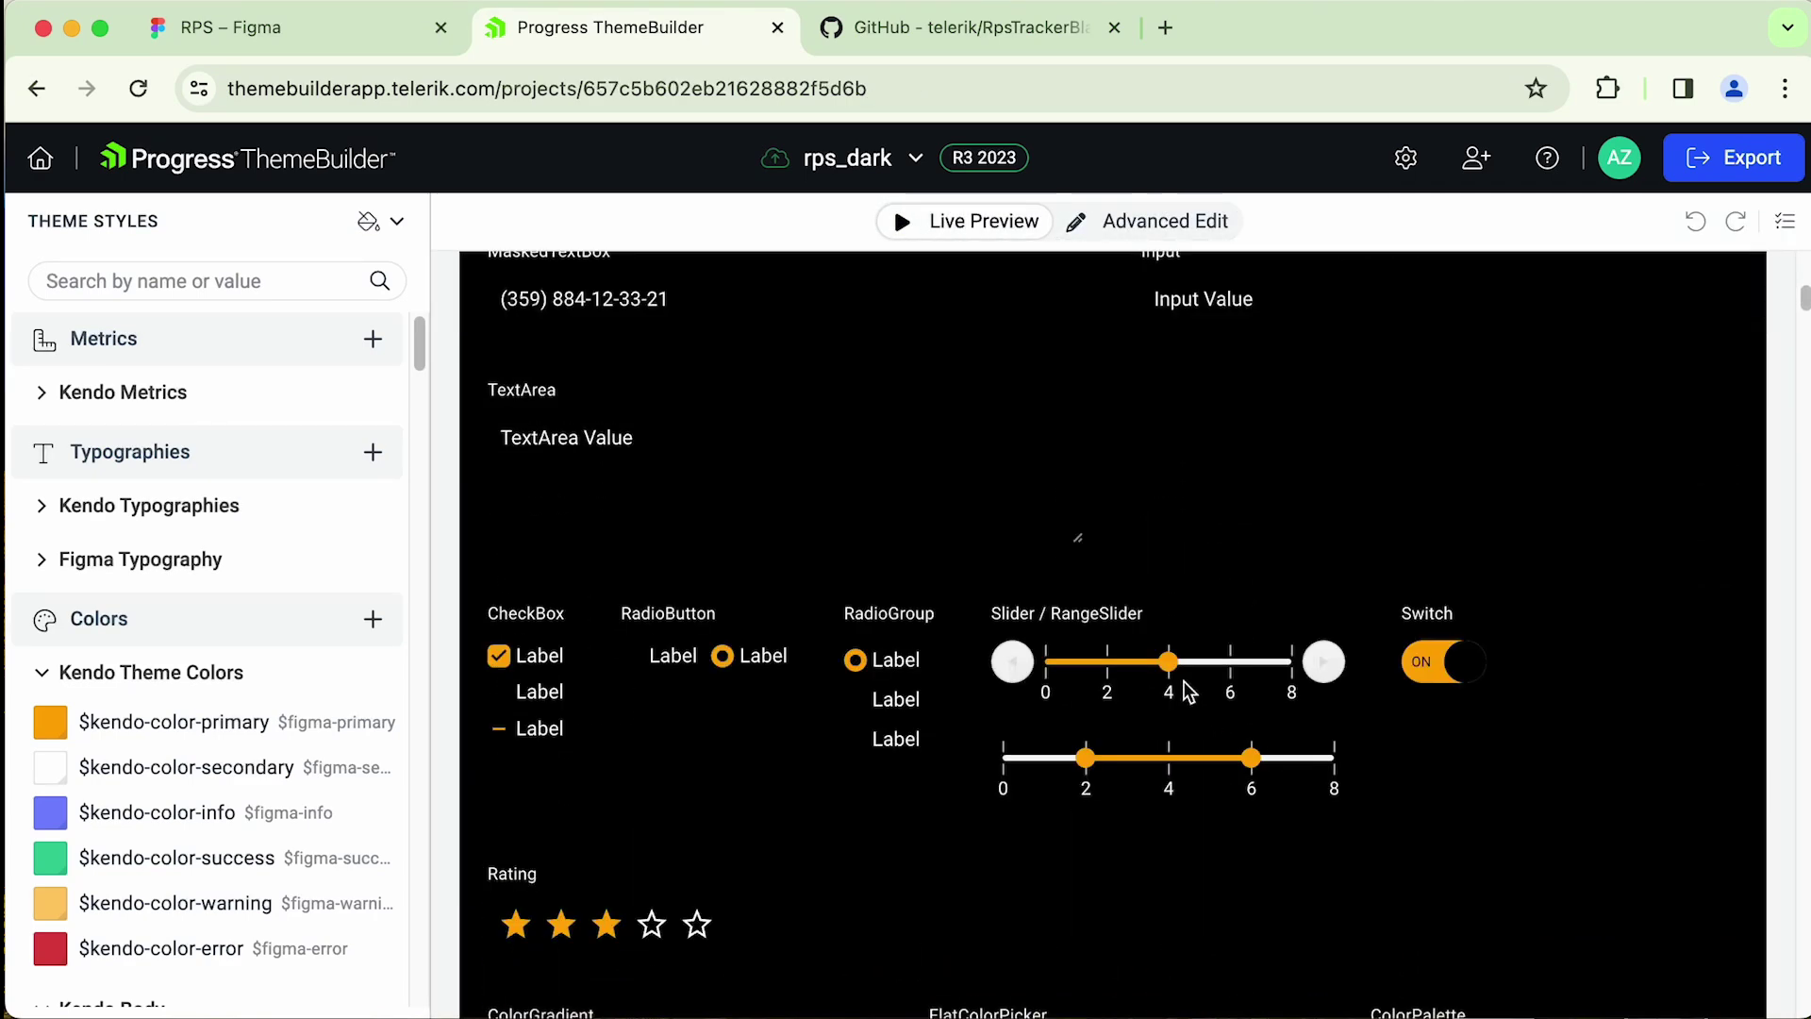
drag(1094, 665, 1197, 665)
scroll(1226, 698, down, 10)
scroll(1243, 724, up, 15)
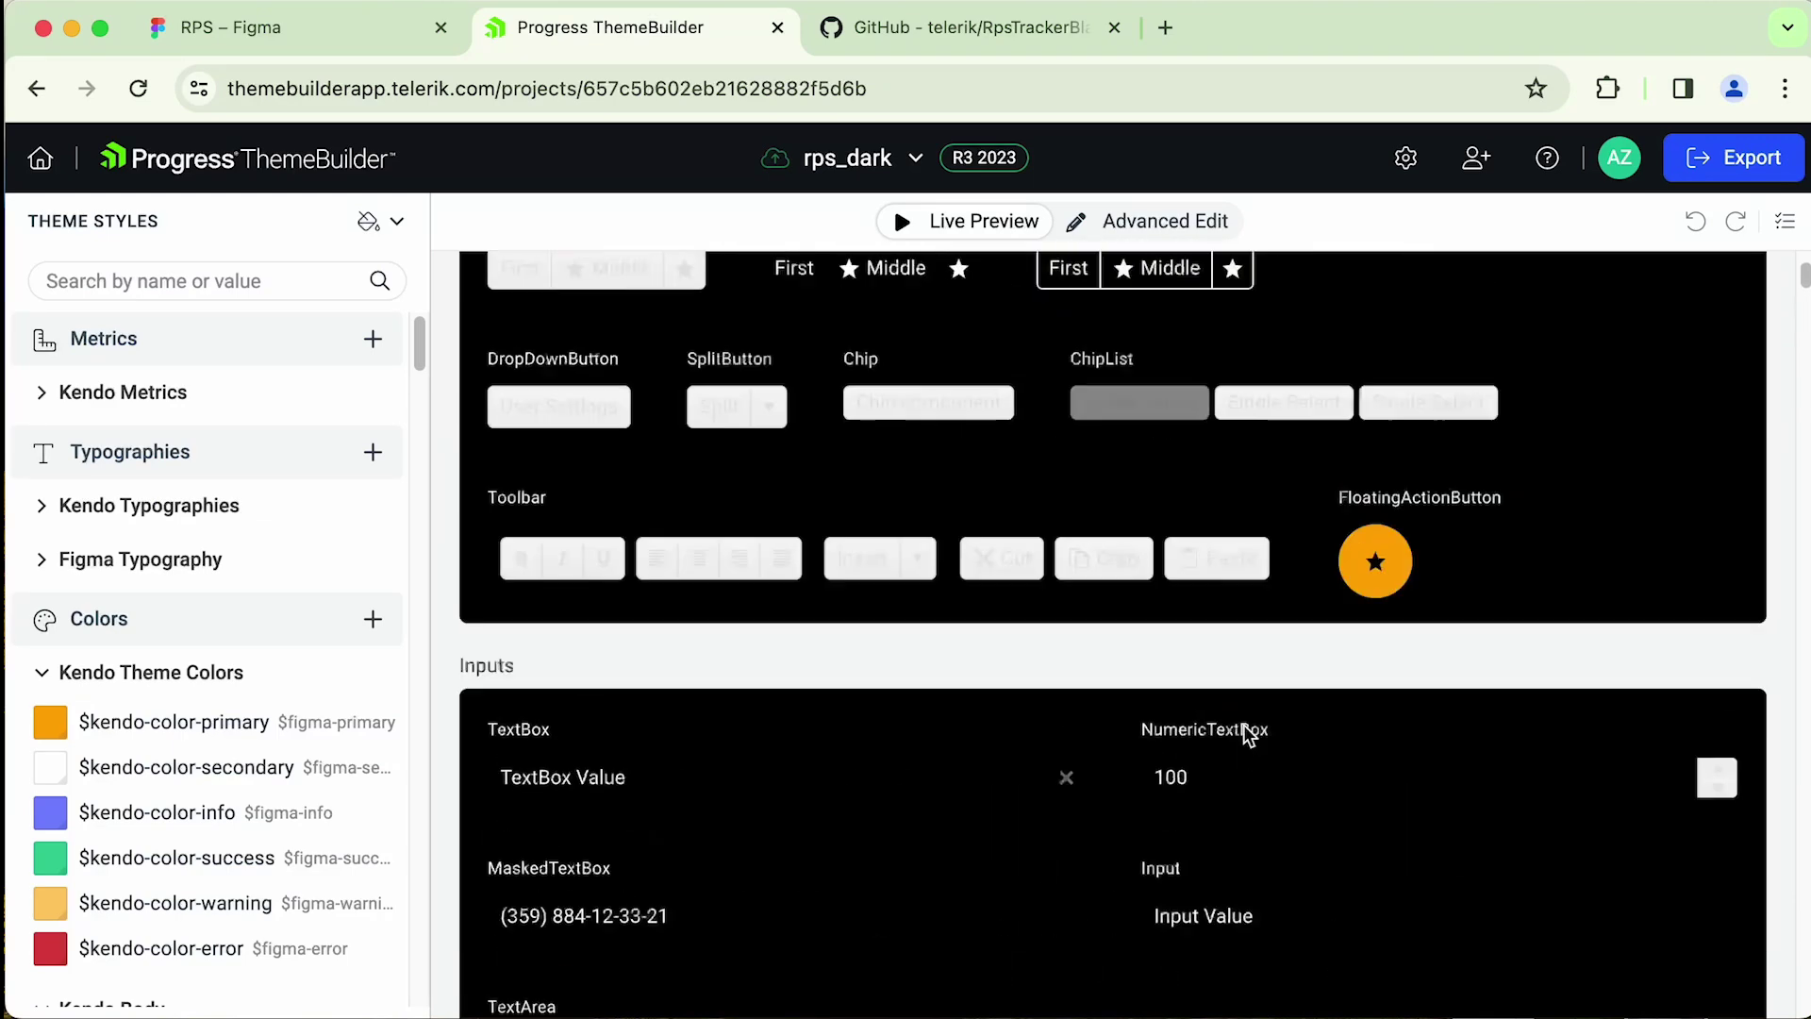
scroll(1243, 736, down, 1)
scroll(1241, 739, up, 1)
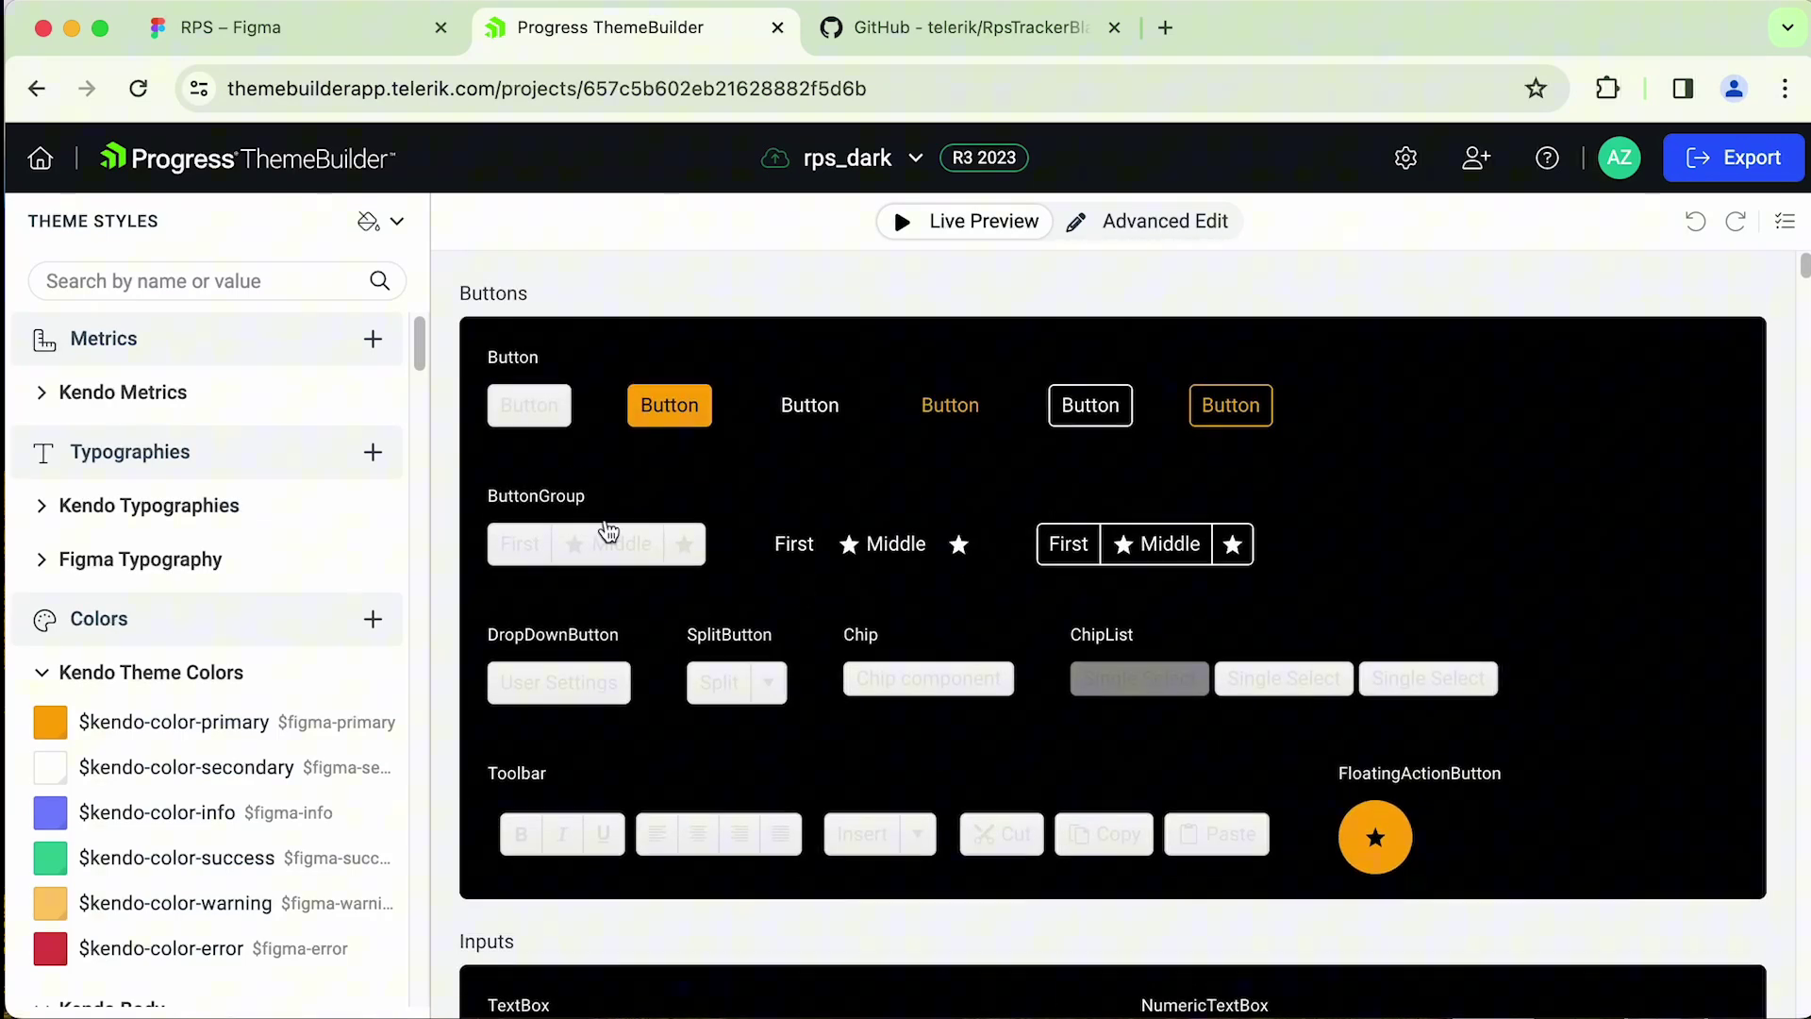
- In the Button component, set the label text colour to $figma-button-text
click(520, 408)
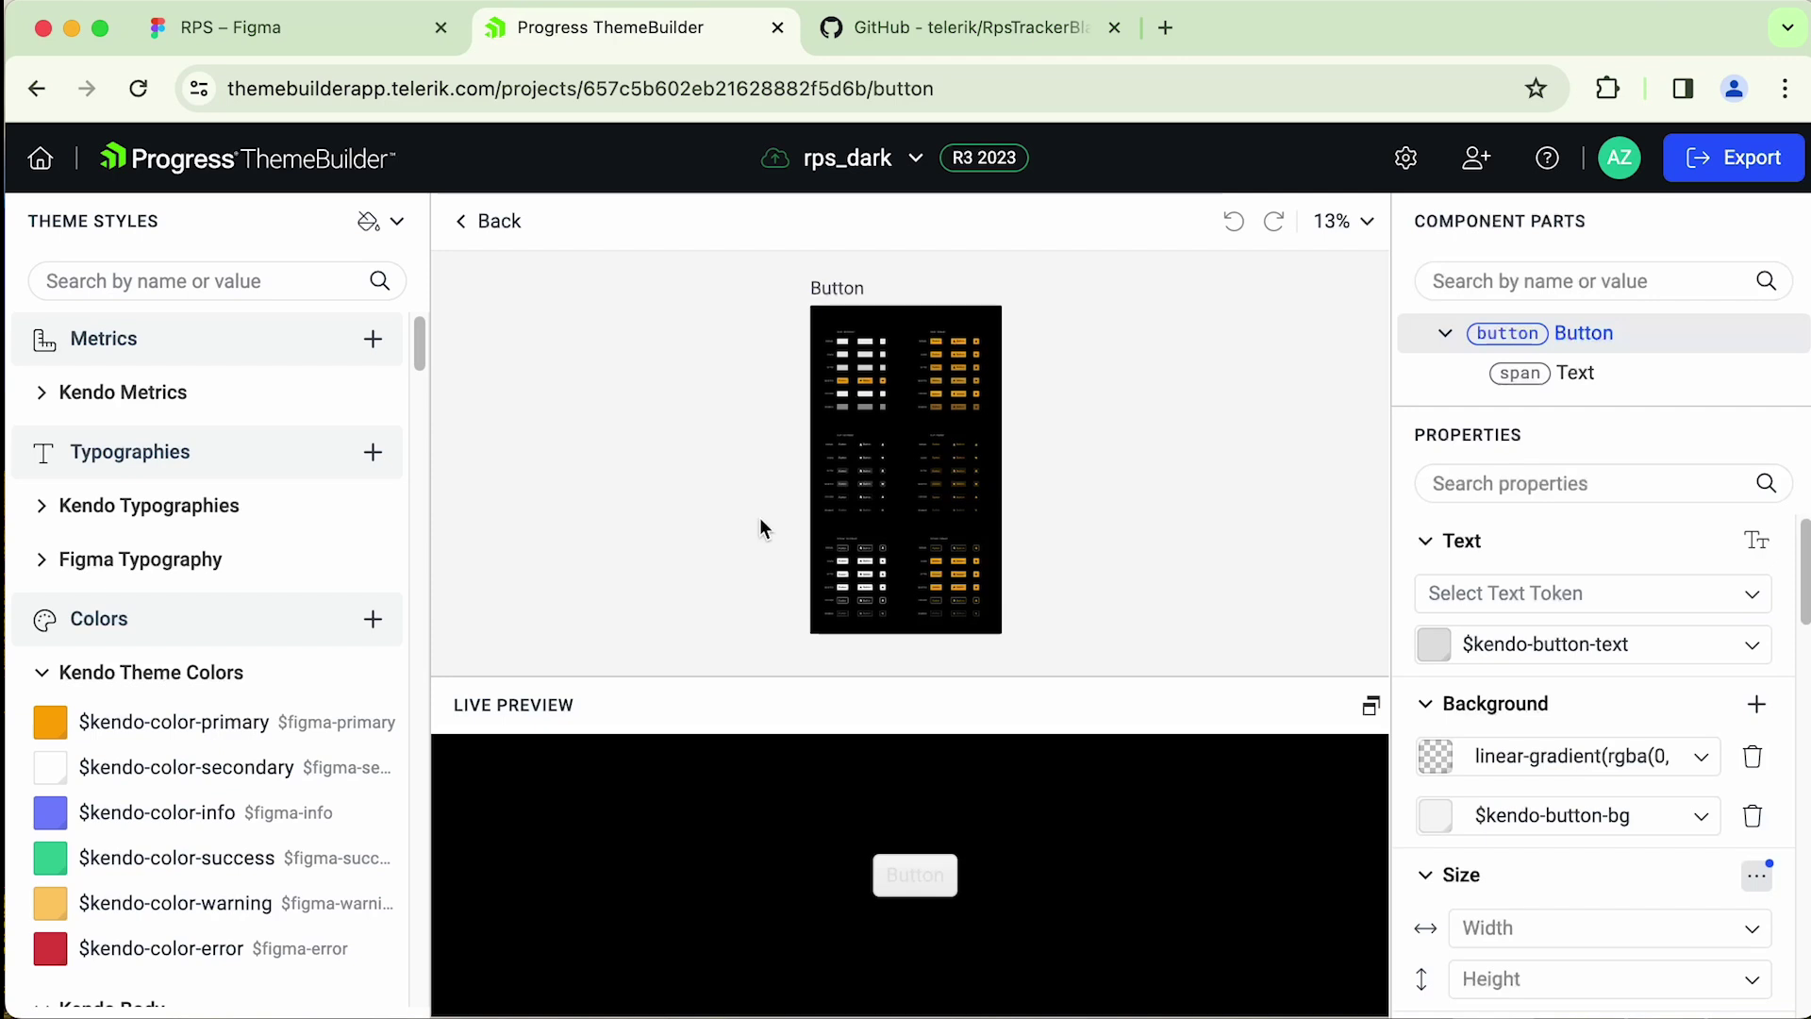
scroll(1015, 518, up, 6)
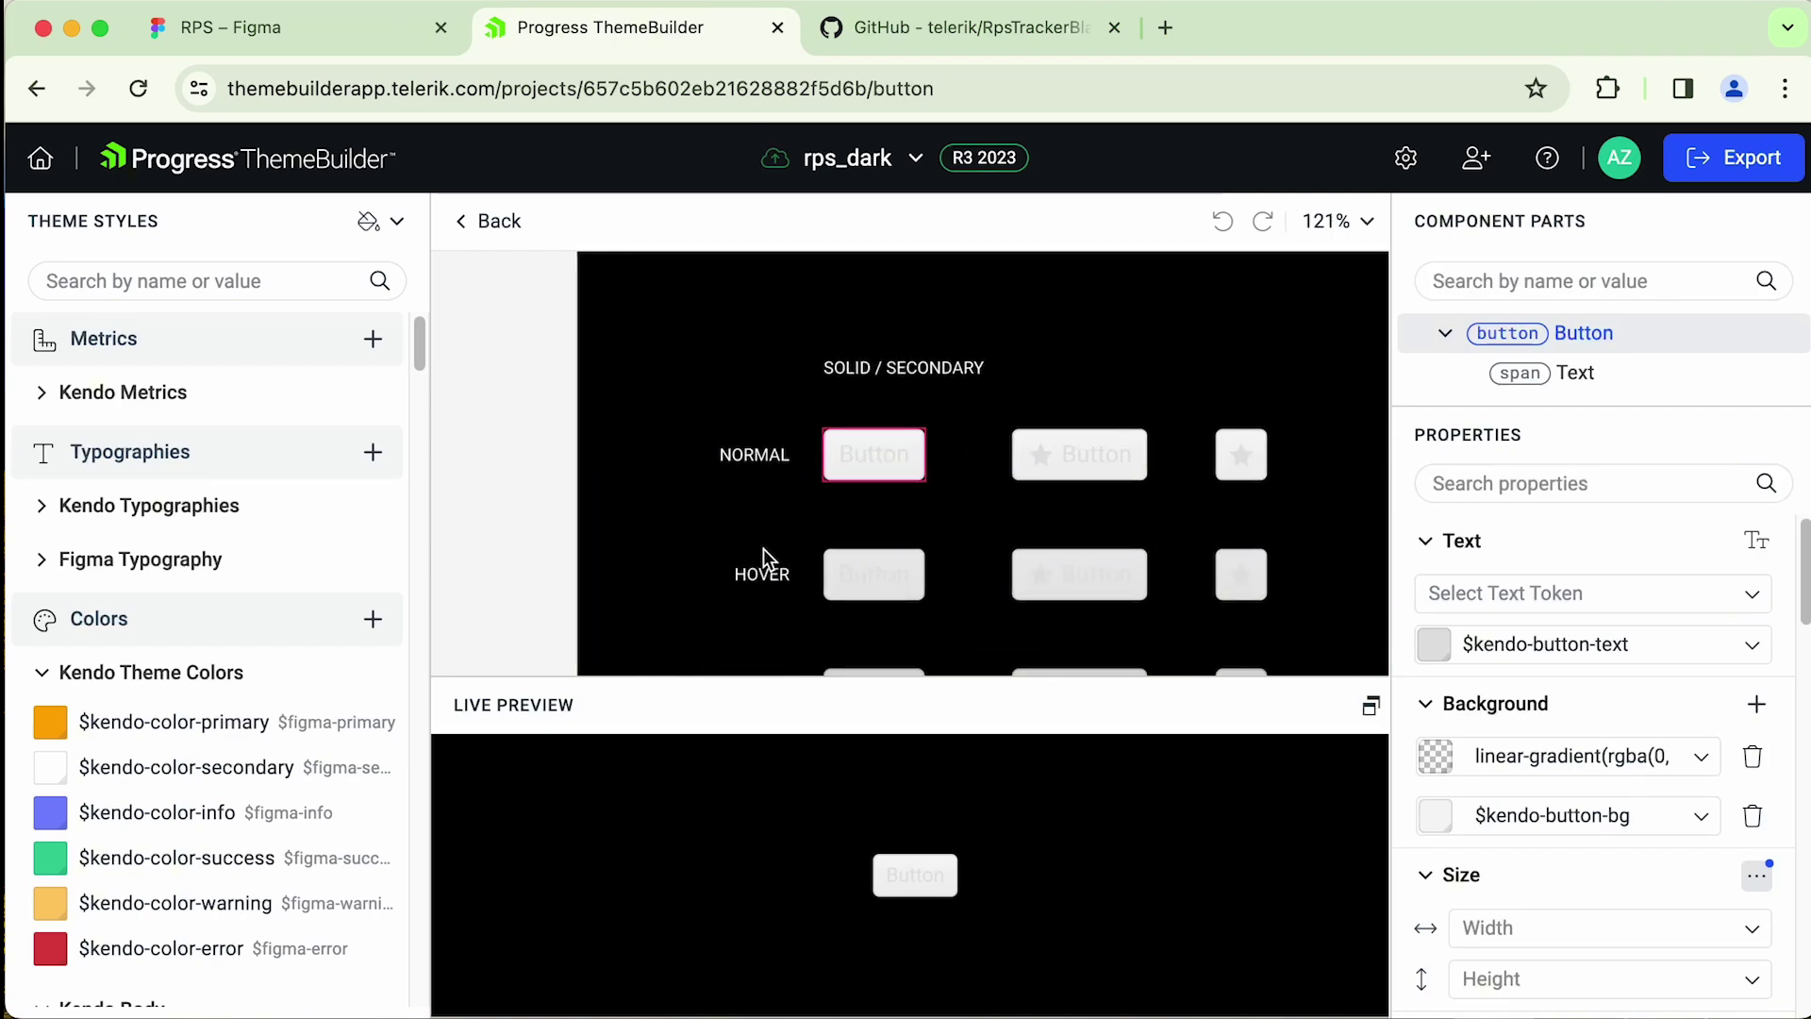
click(950, 412)
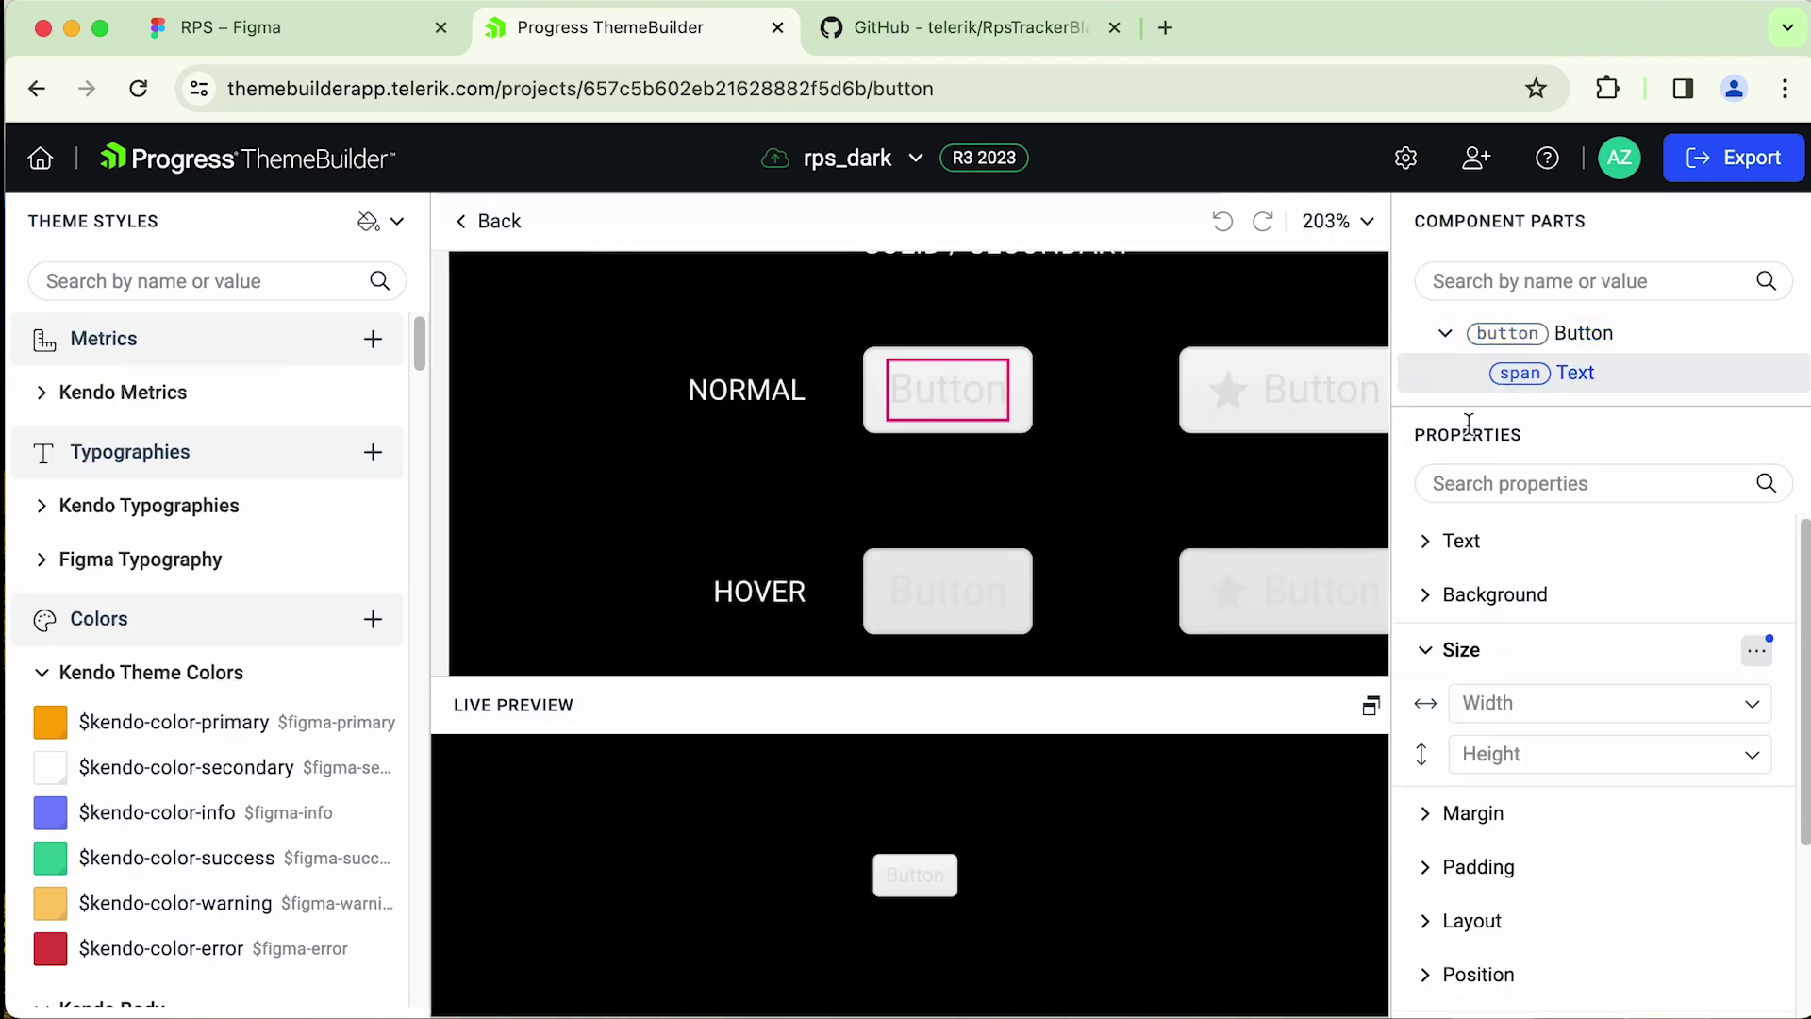
click(1430, 549)
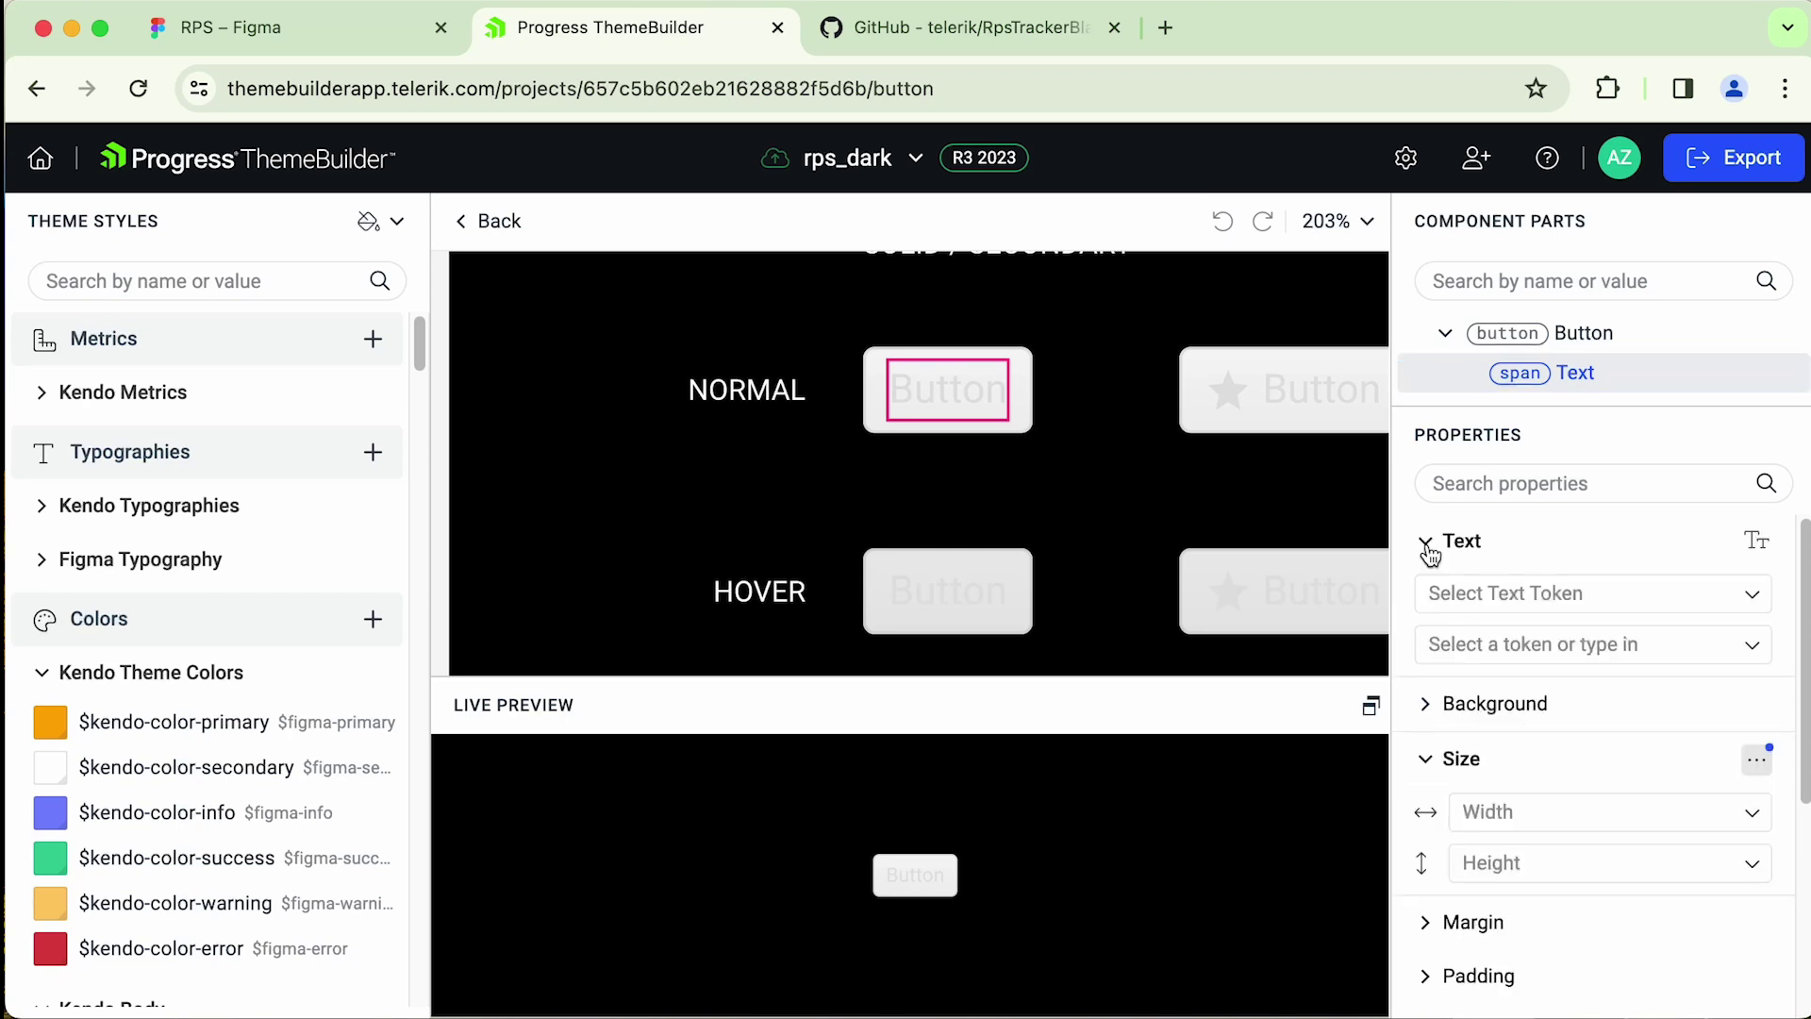
click(1697, 647)
text(text)
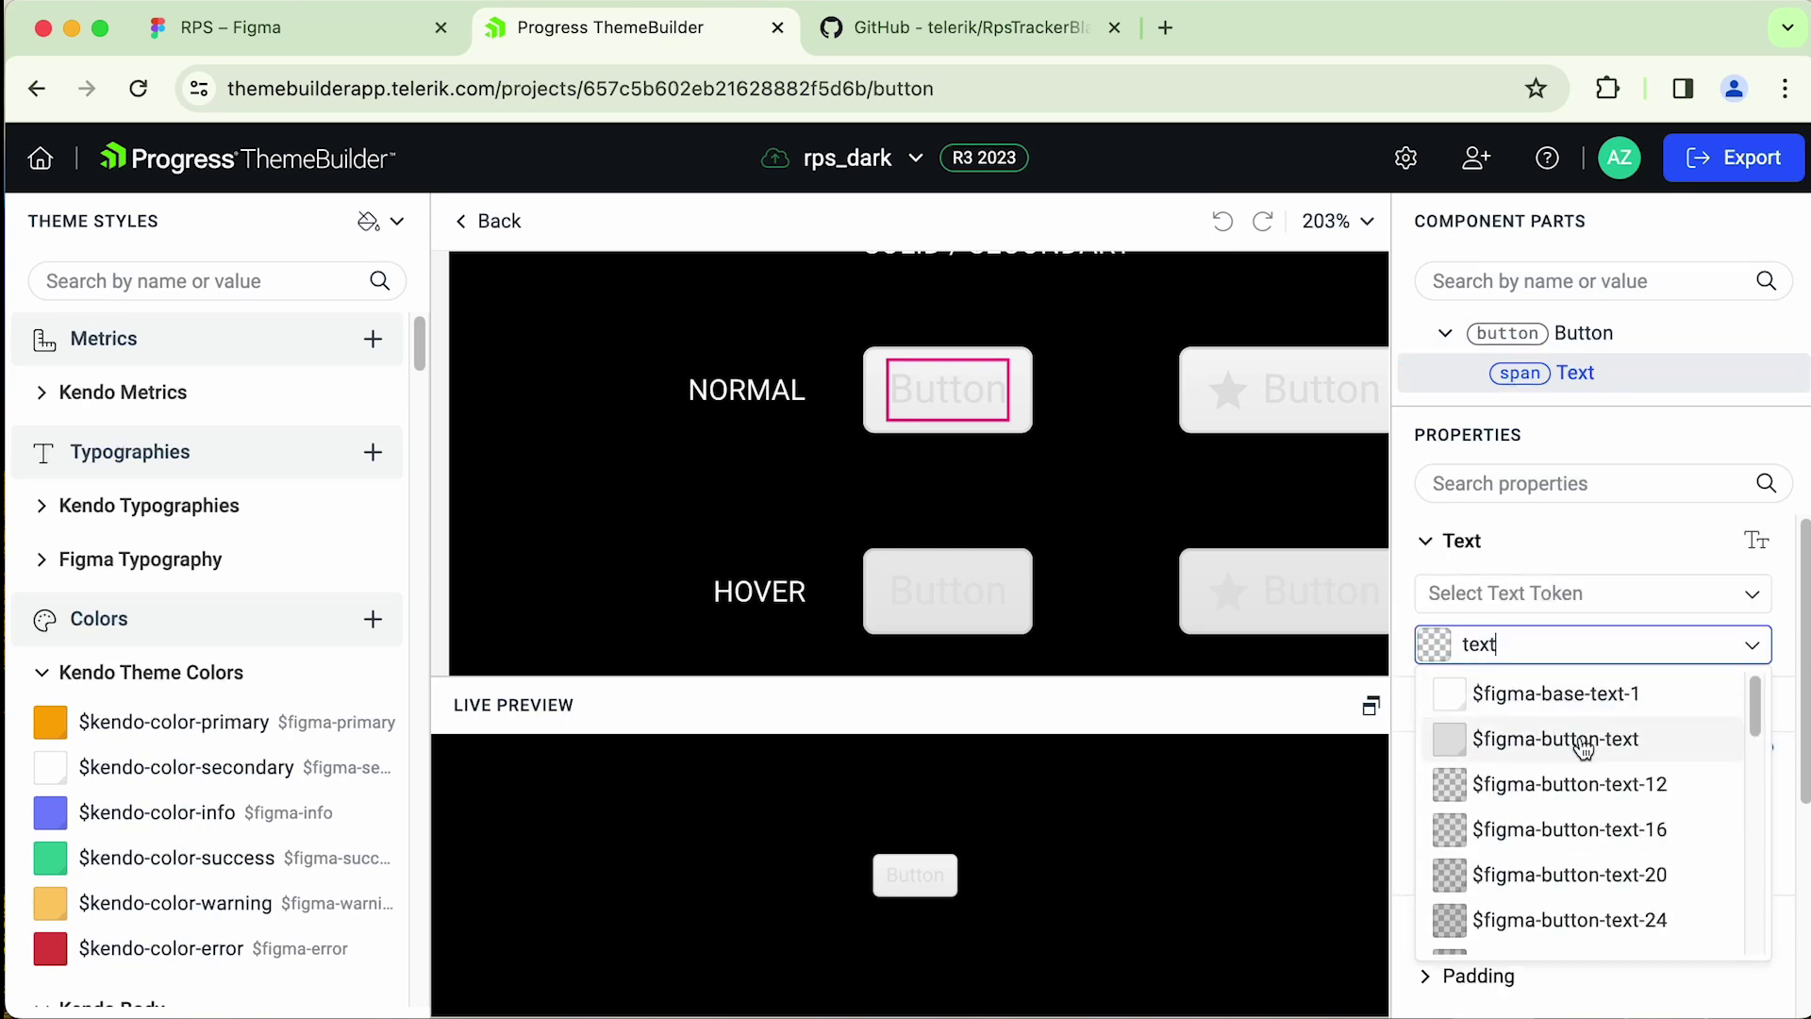
click(1584, 745)
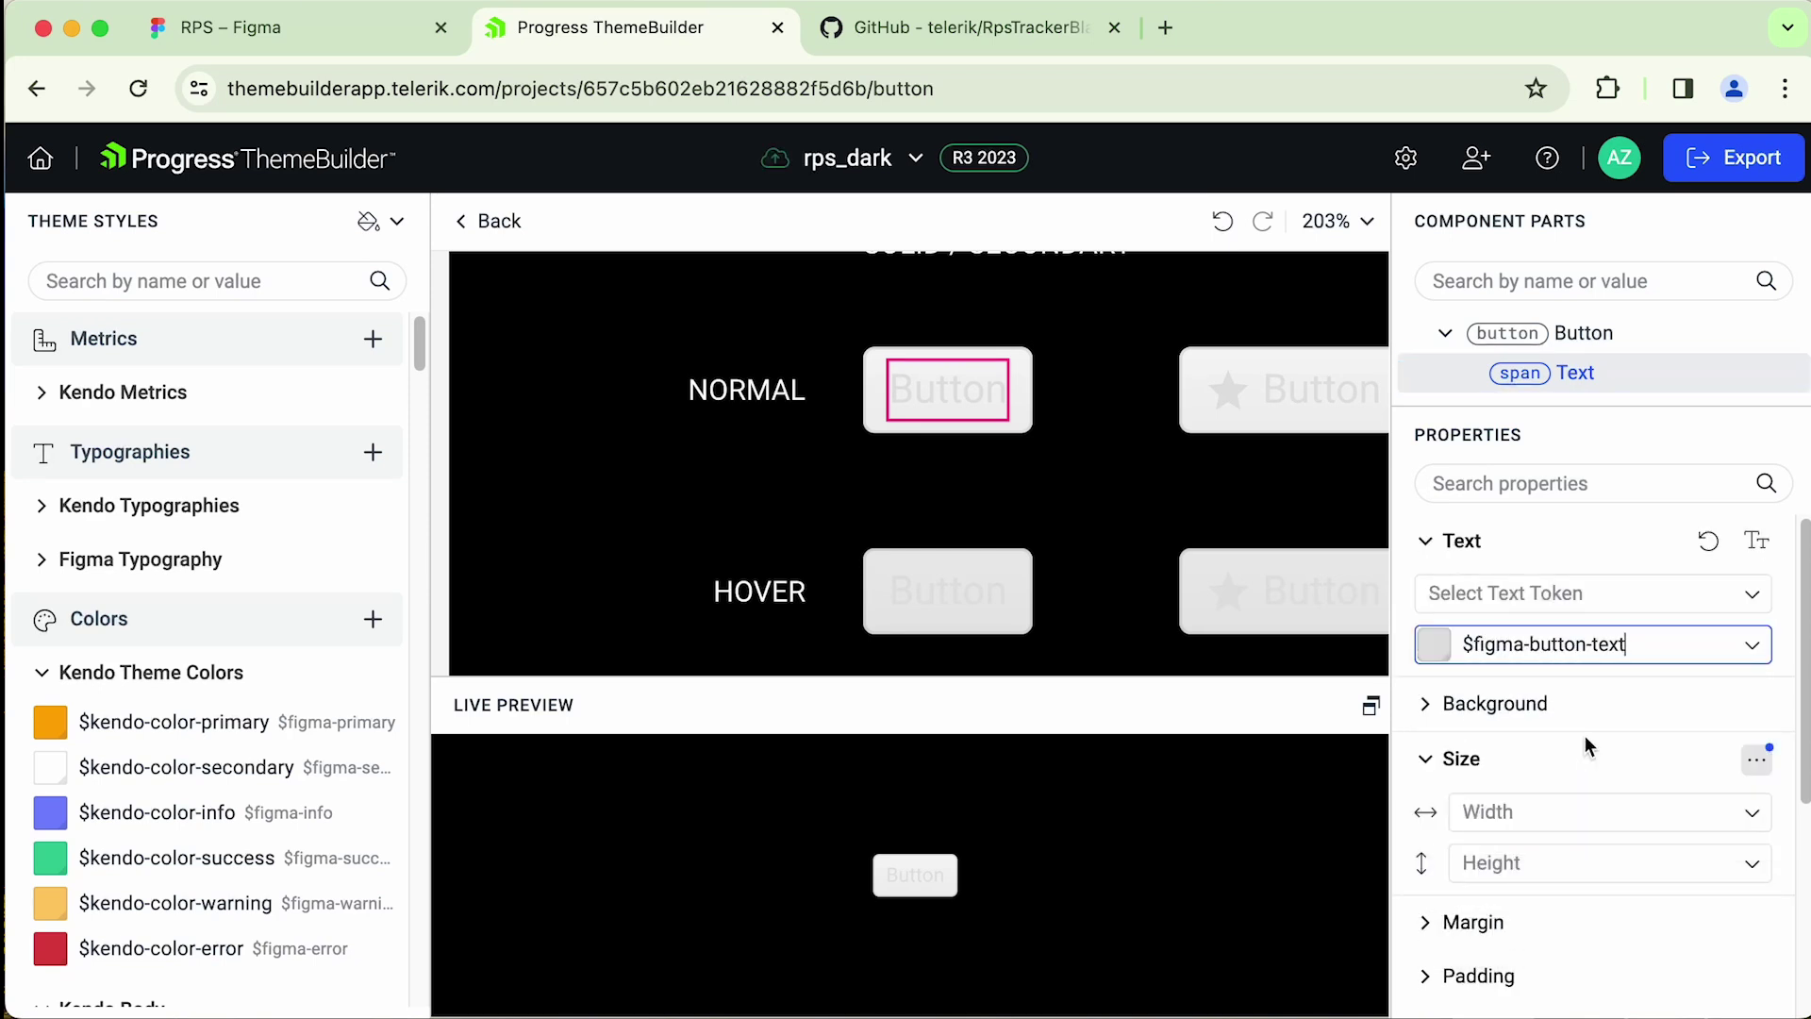
- Change the label colour to $figma-button-text-50, after trying $figma-button-text-30
key(super+a)
text(button)
scroll(1576, 849, down, 2)
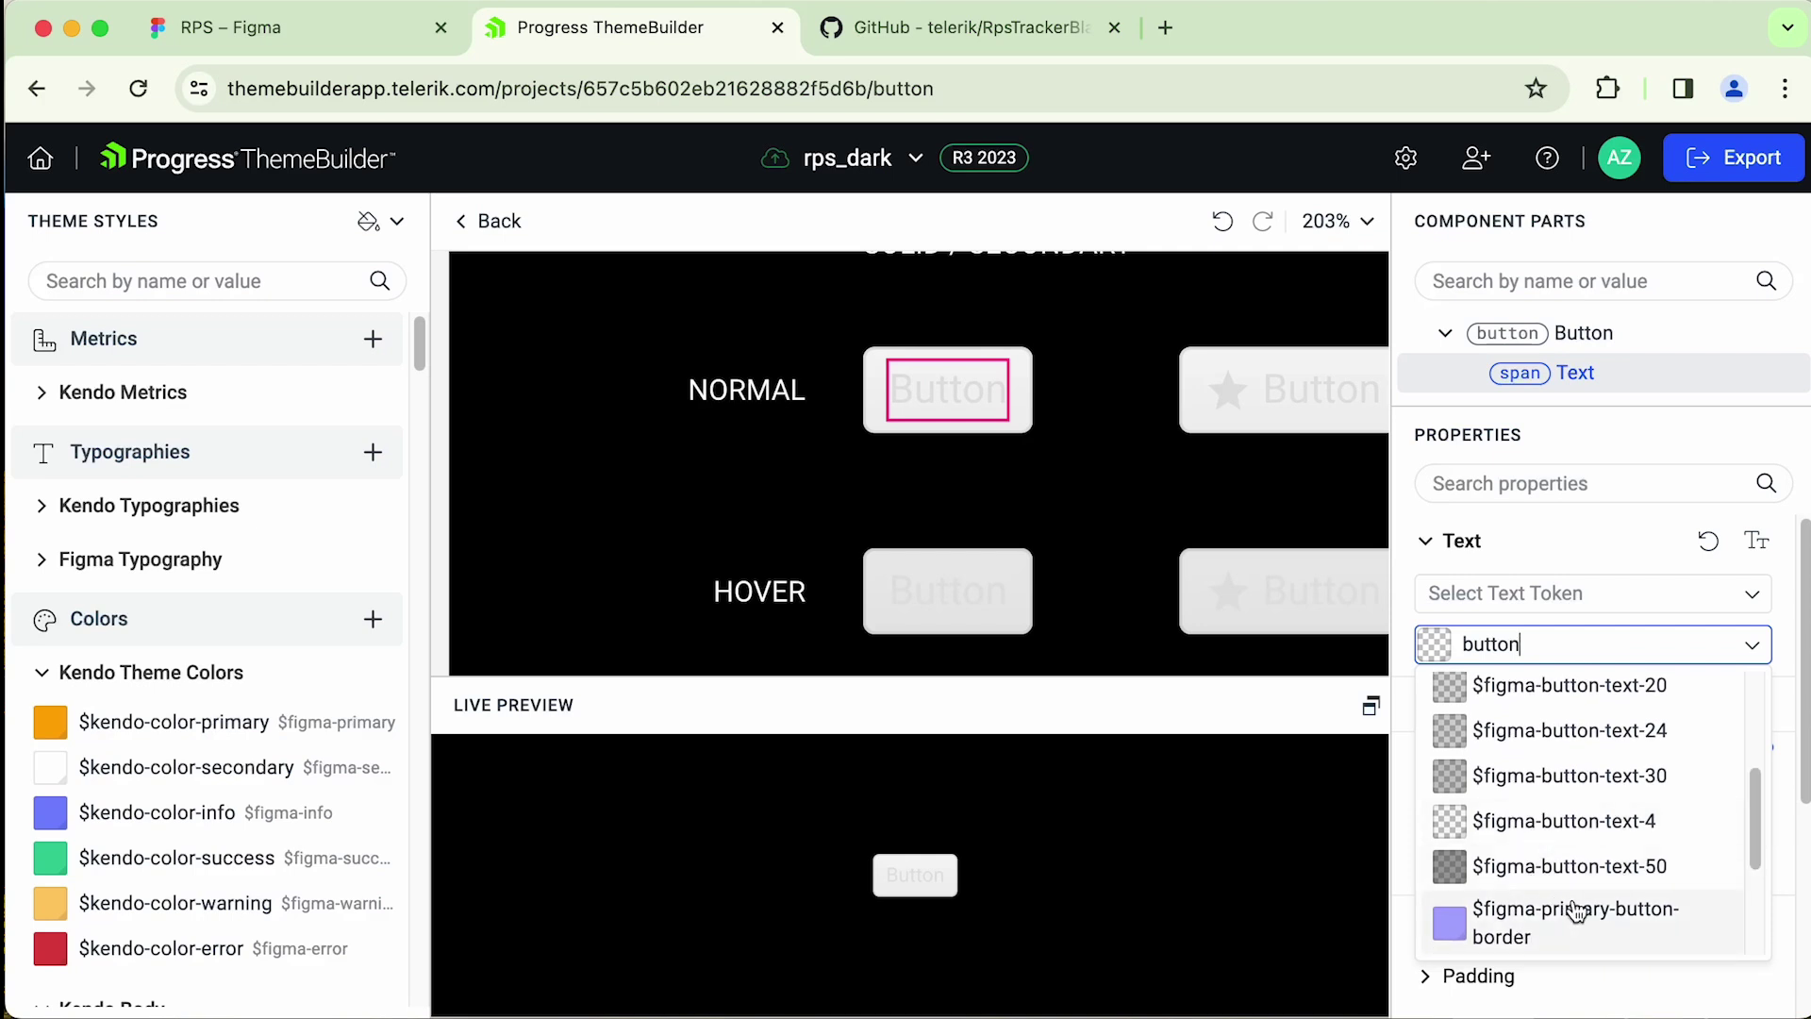
click(1594, 777)
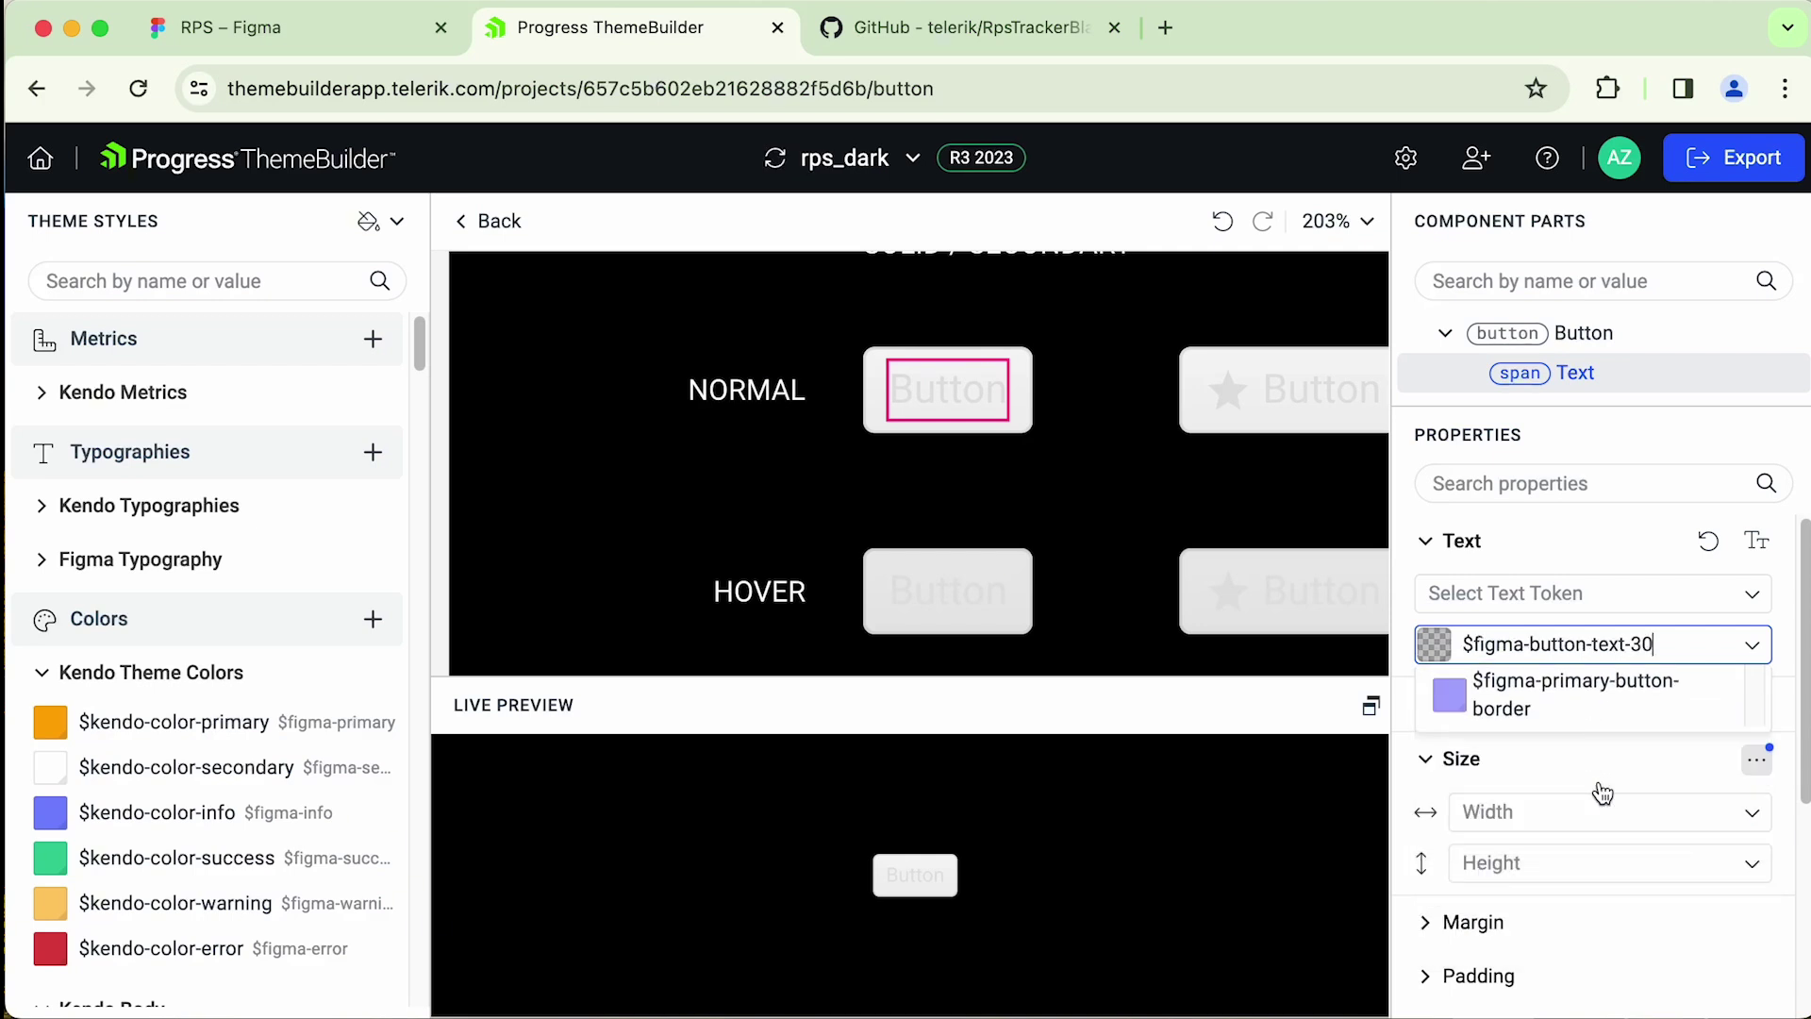
click(1750, 645)
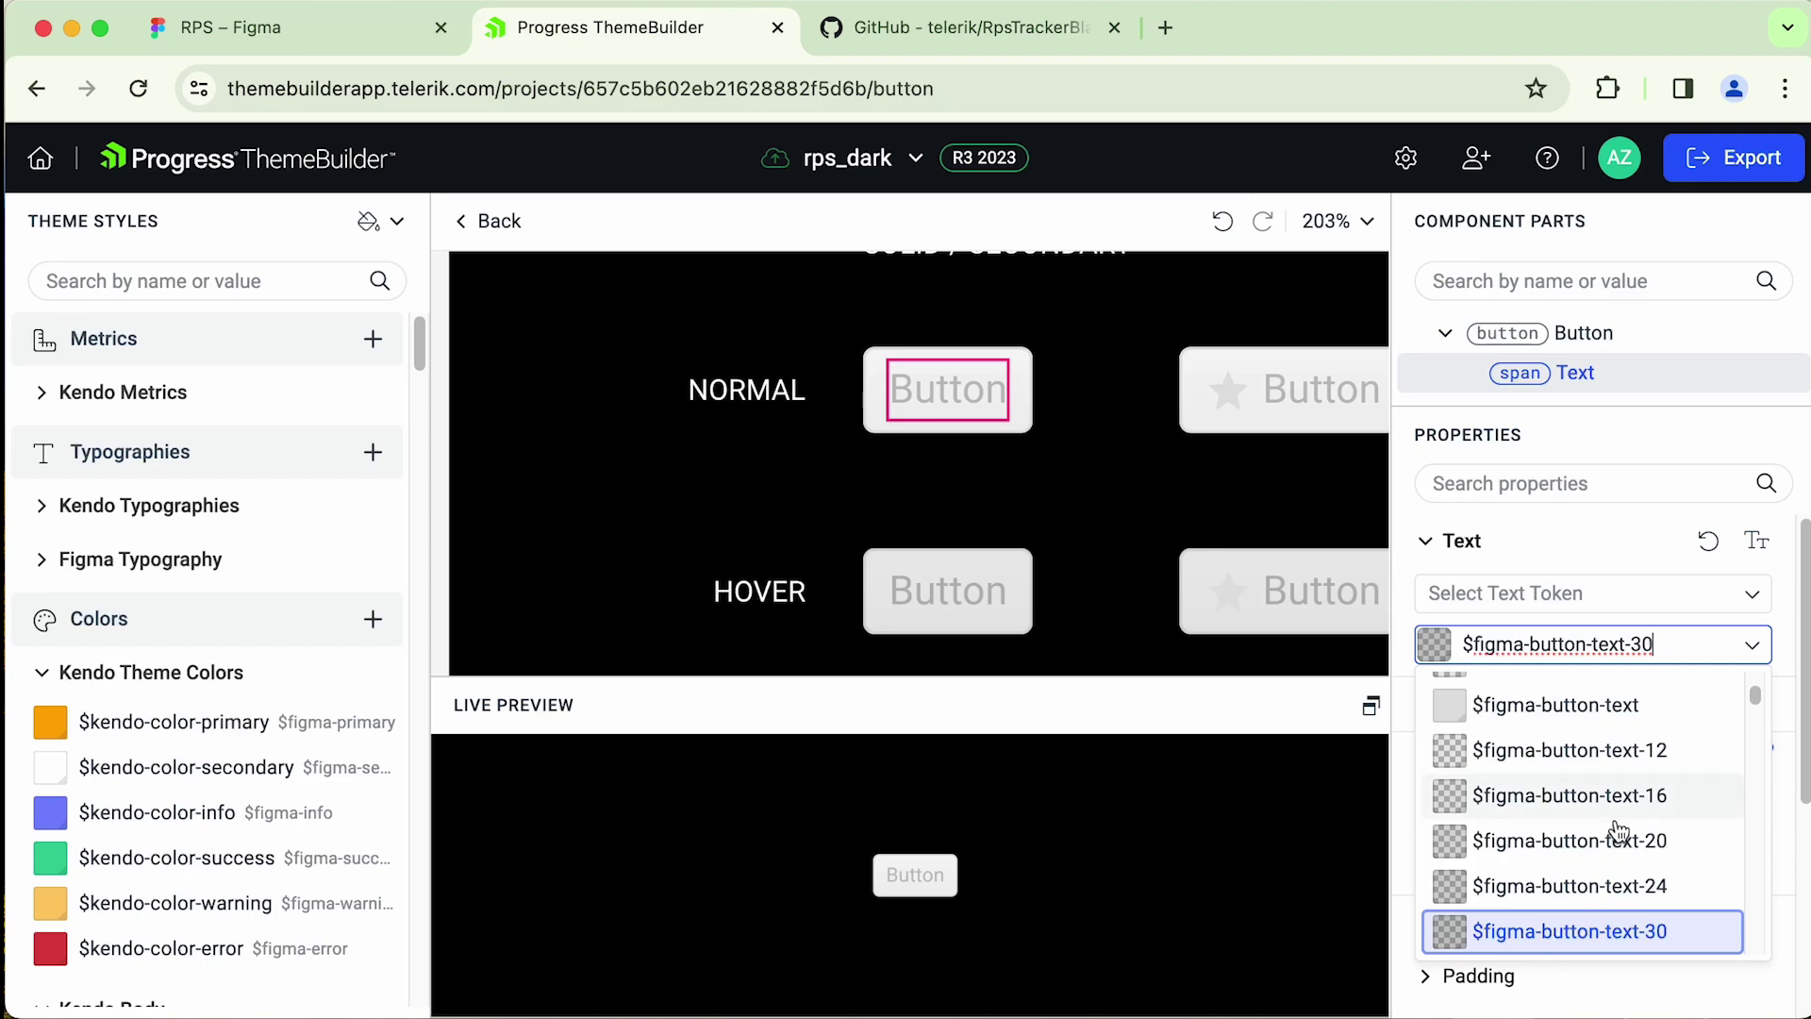
scroll(1604, 853, down, 3)
click(1625, 809)
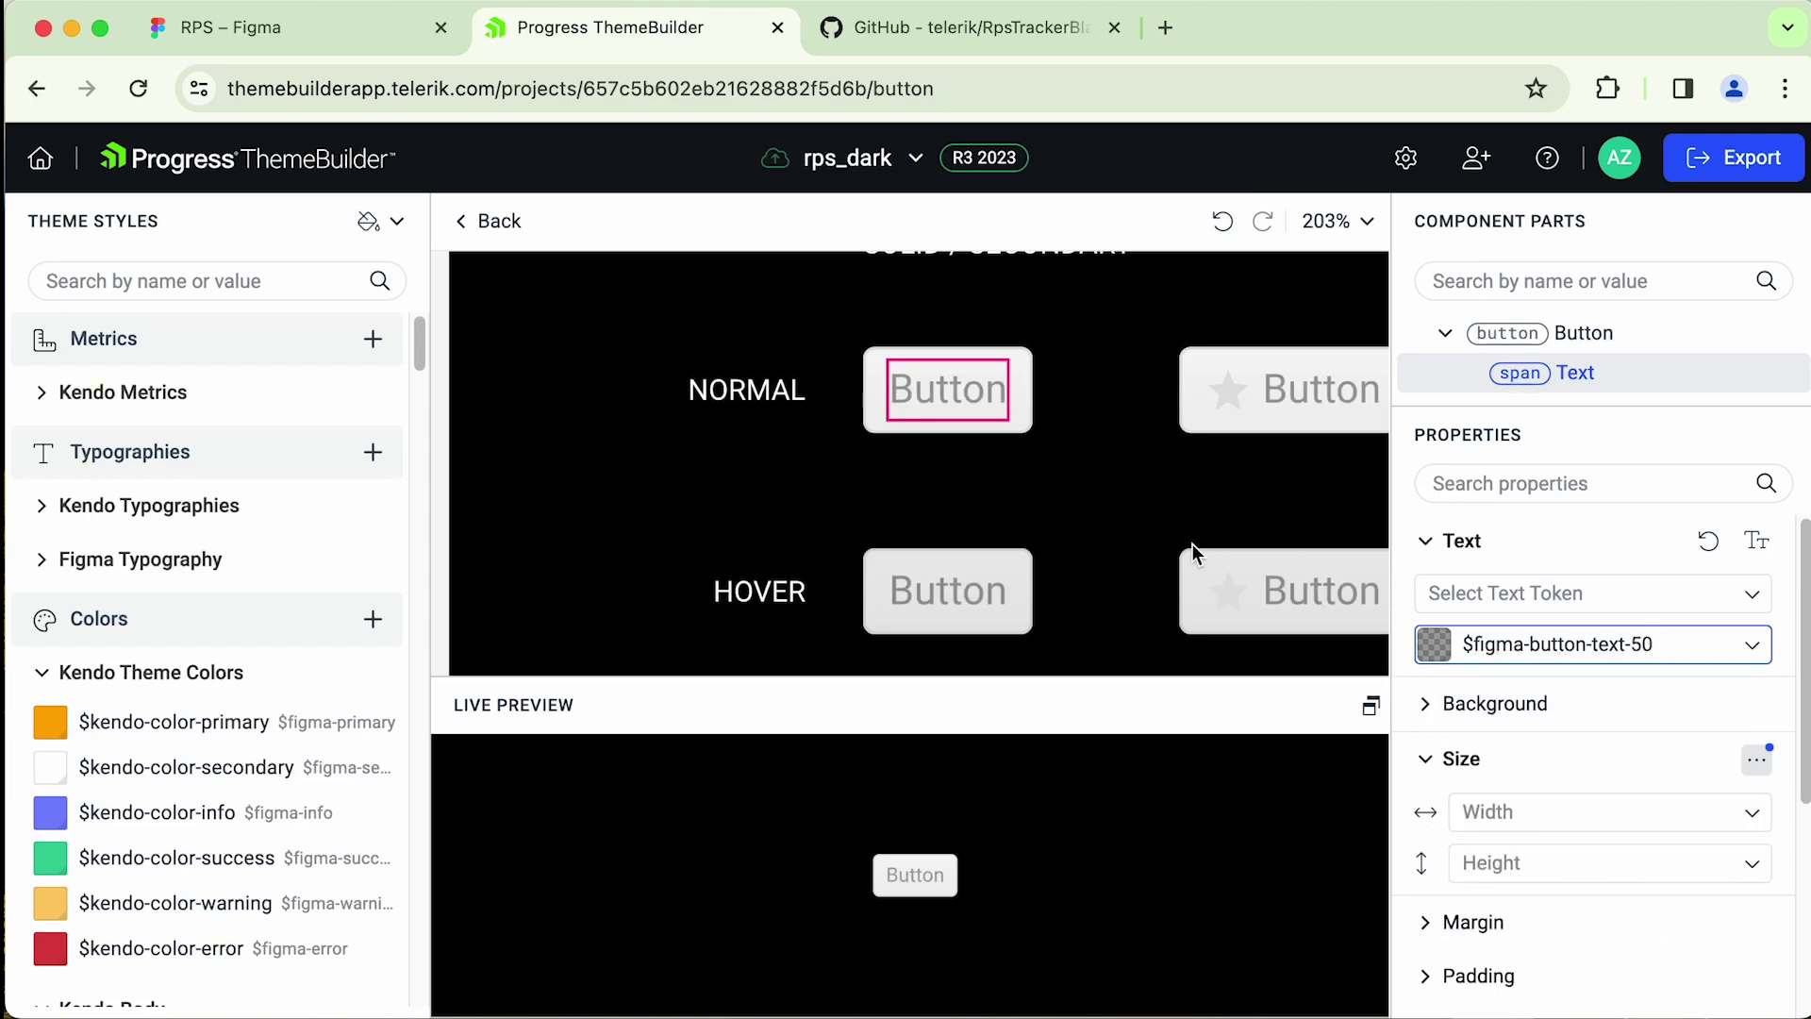
- Set the icon button's star icon colour to $figma-button-text-50
click(1228, 390)
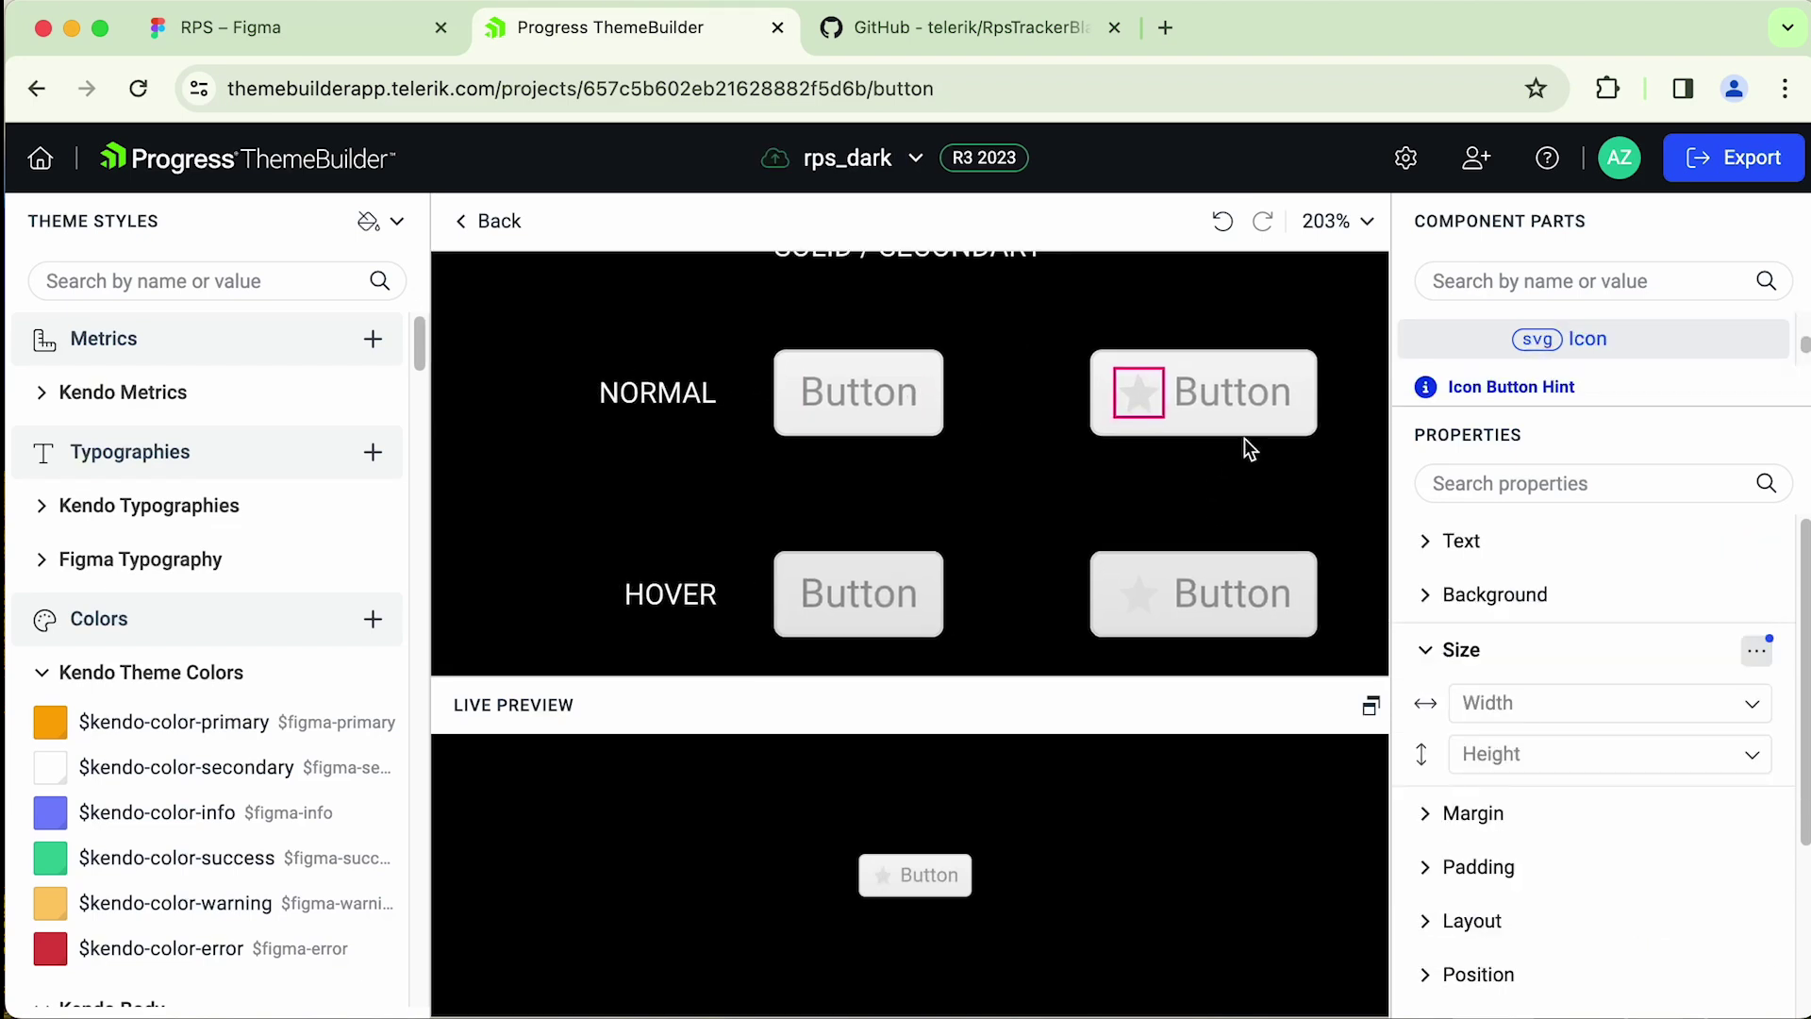
scroll(1306, 483, down, 1)
click(1426, 540)
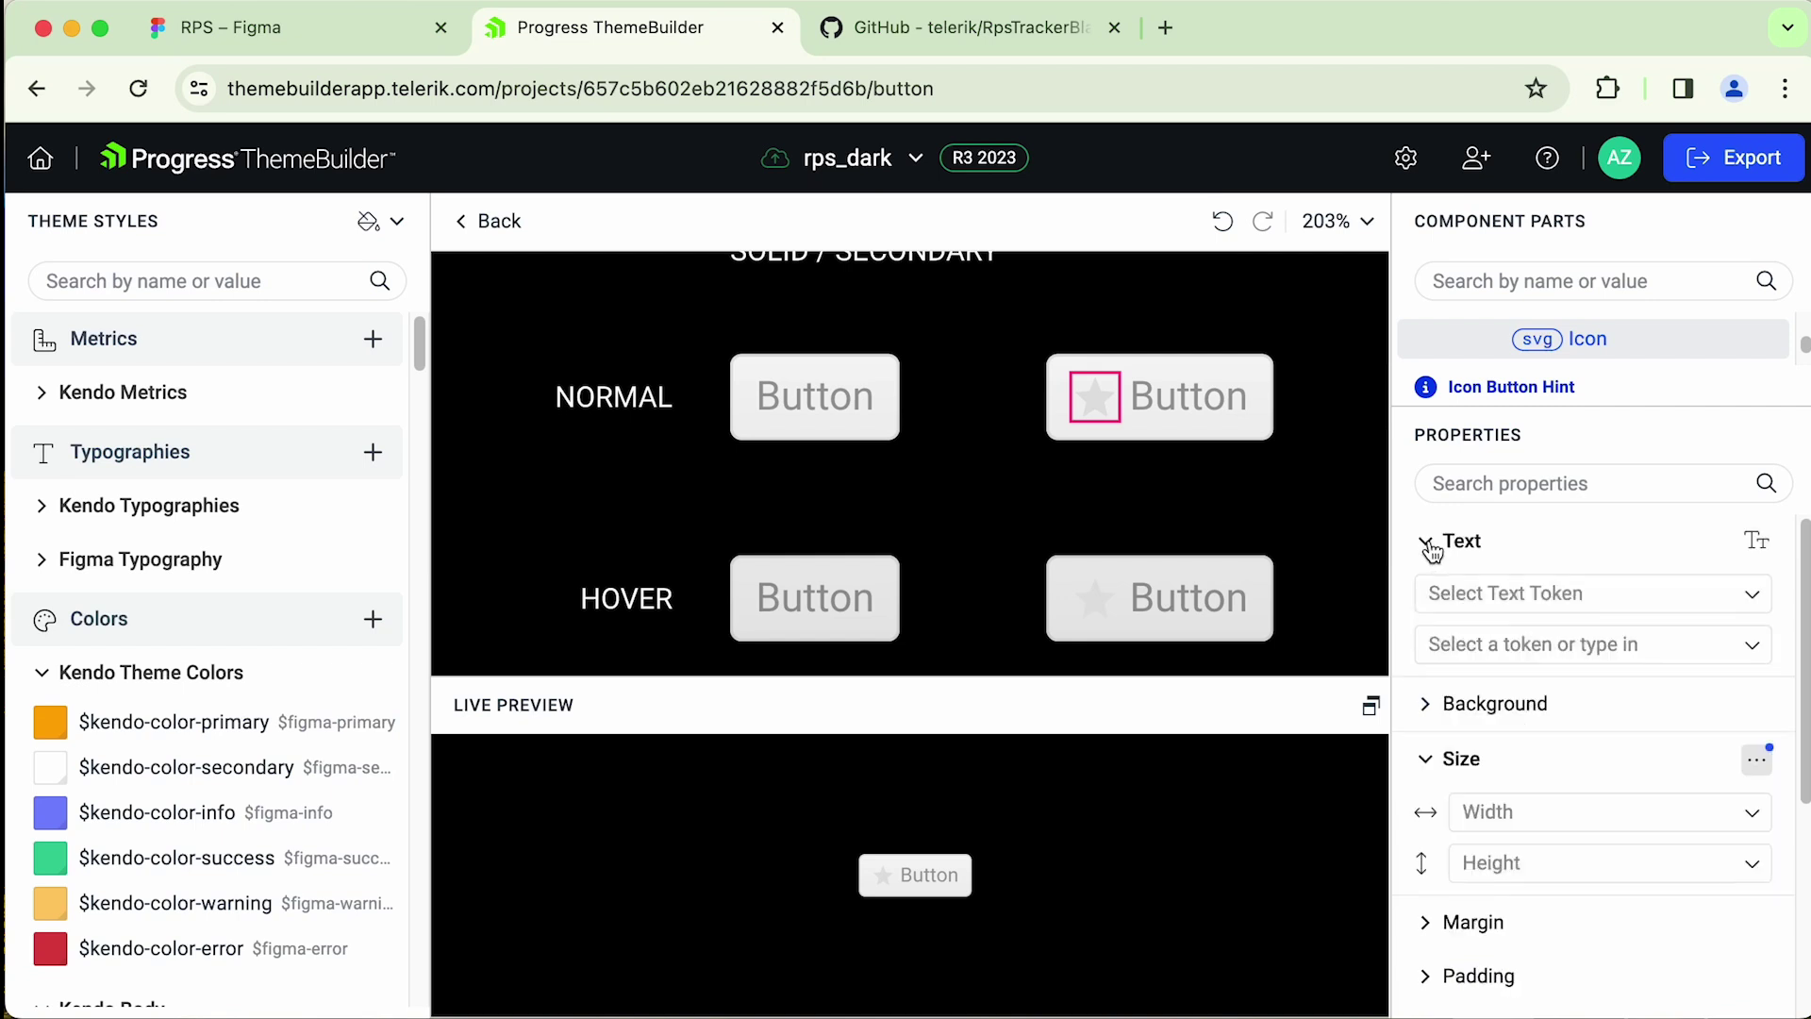
click(1580, 641)
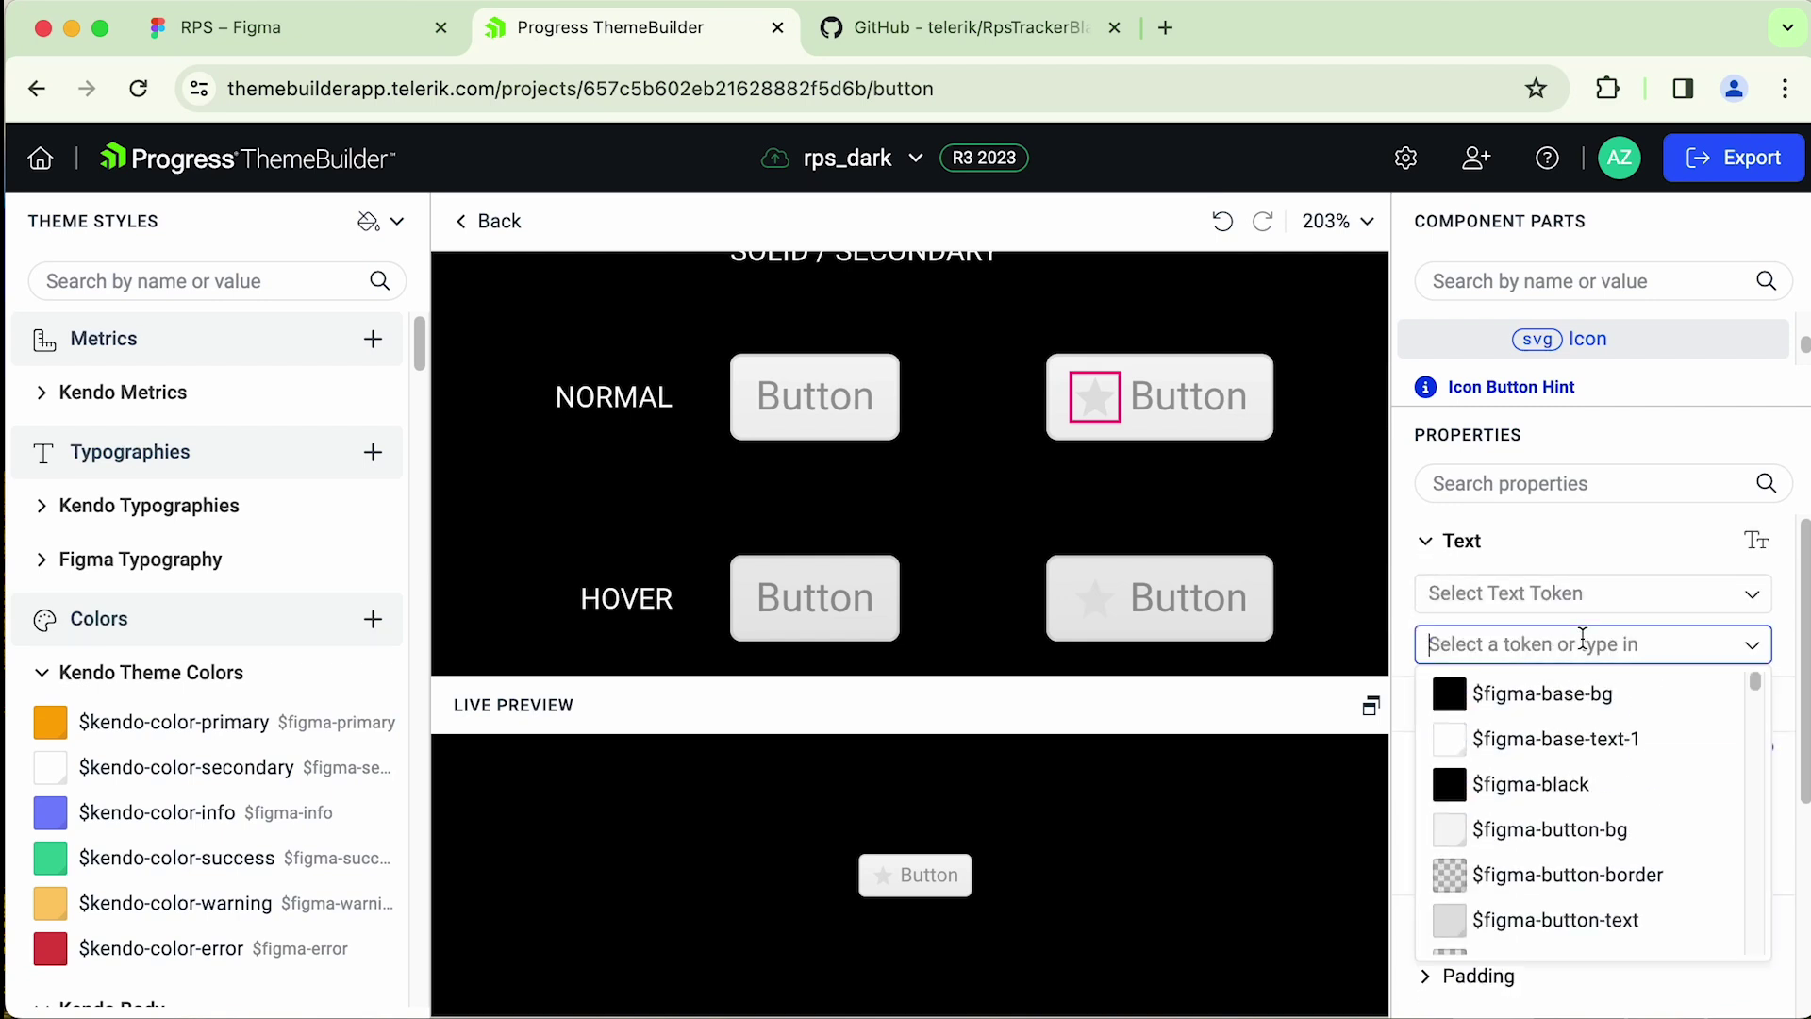
text(text)
scroll(1603, 811, down, 3)
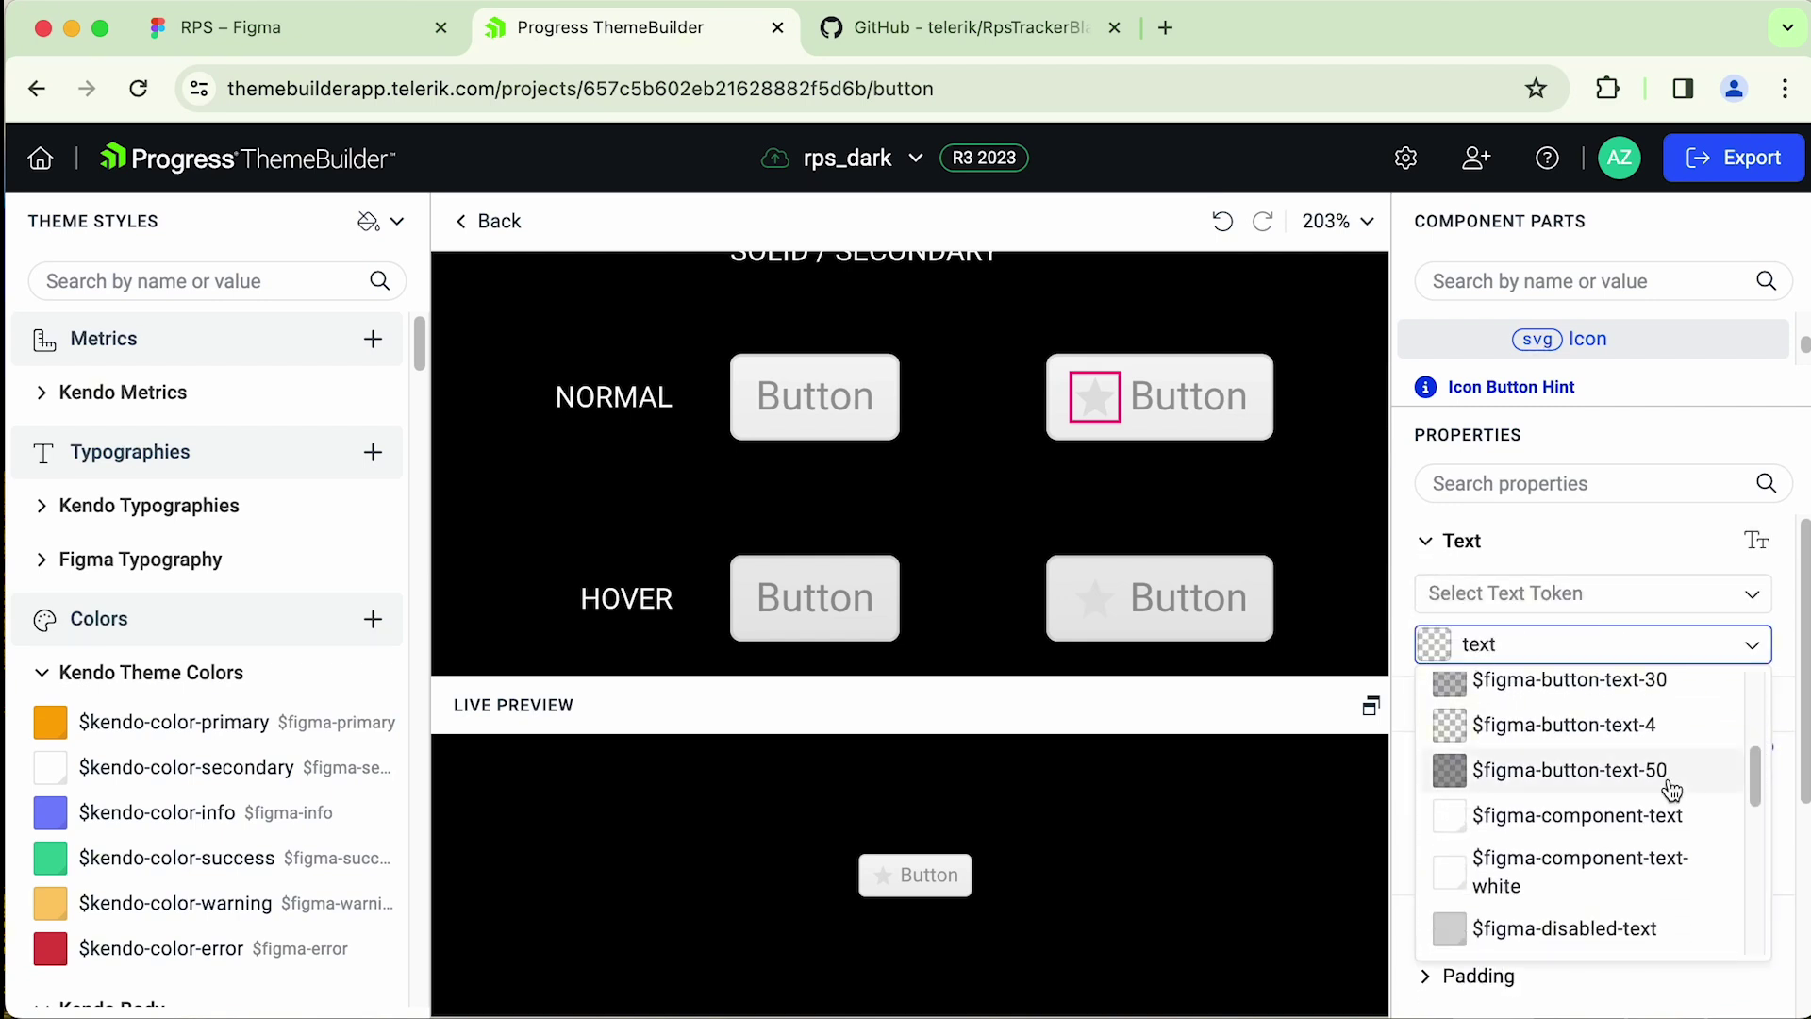
click(1672, 783)
scroll(919, 448, down, 5)
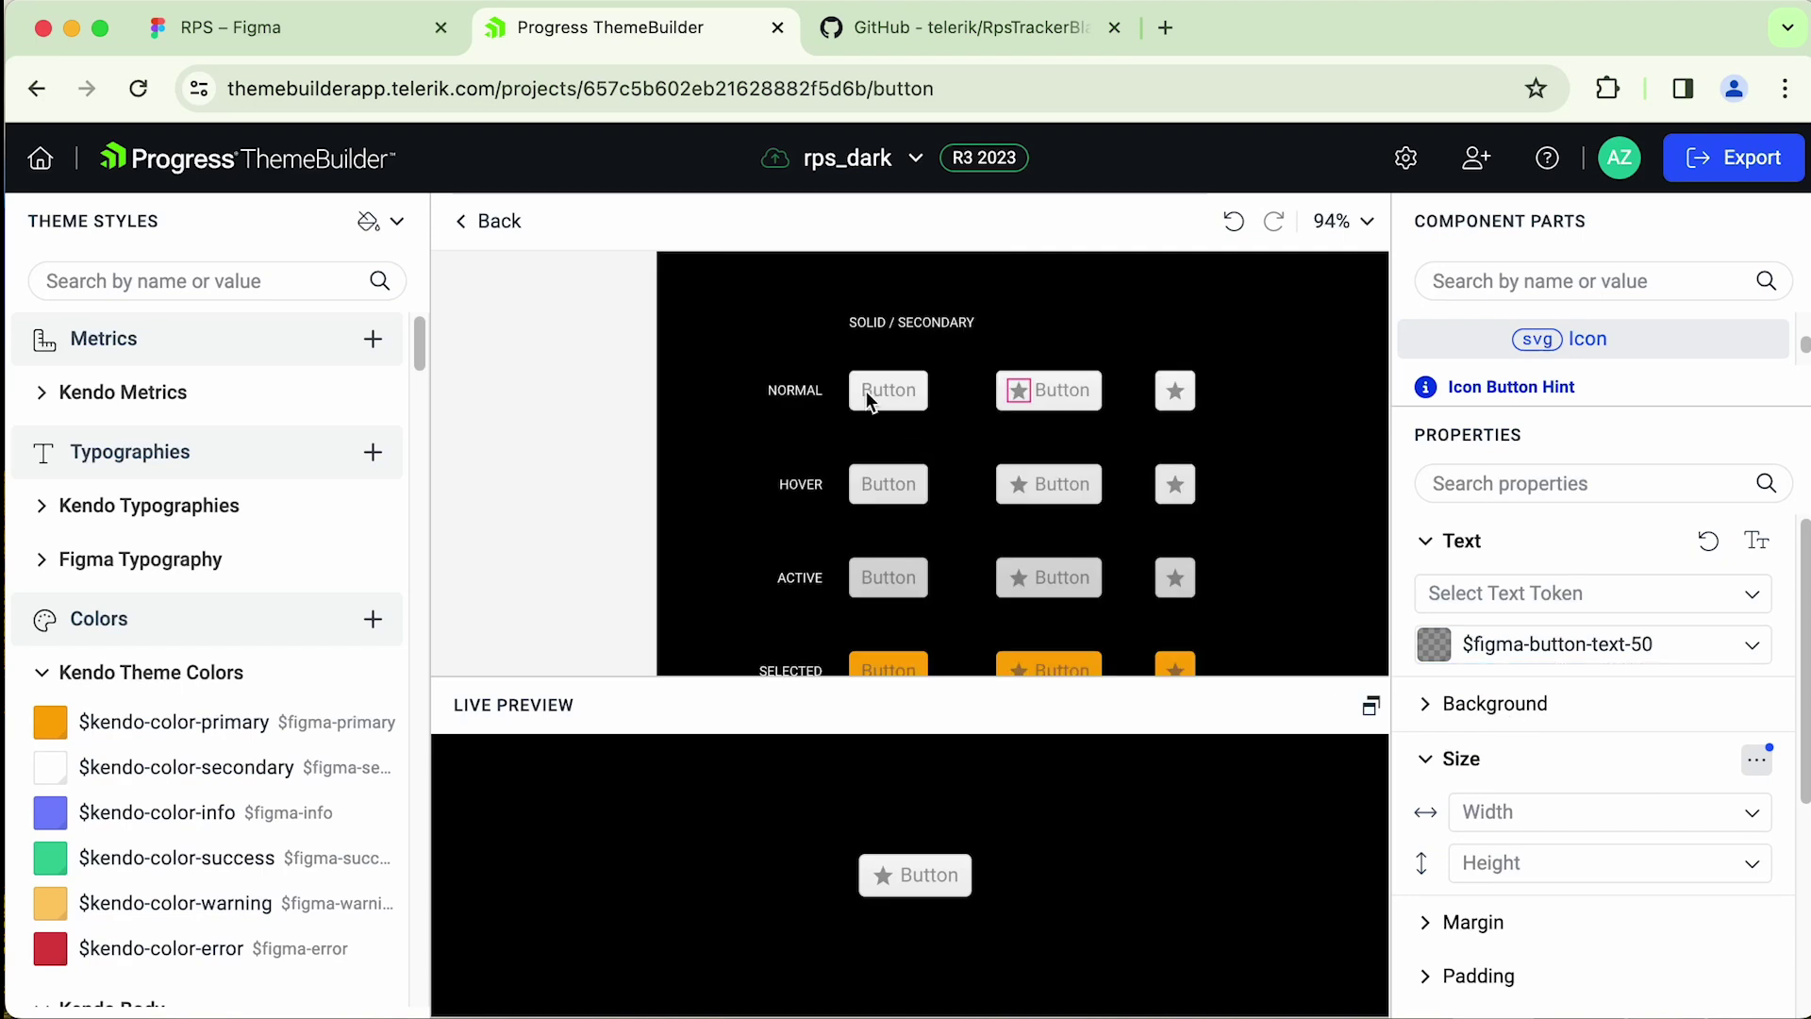
scroll(999, 445, down, 5)
scroll(998, 445, down, 5)
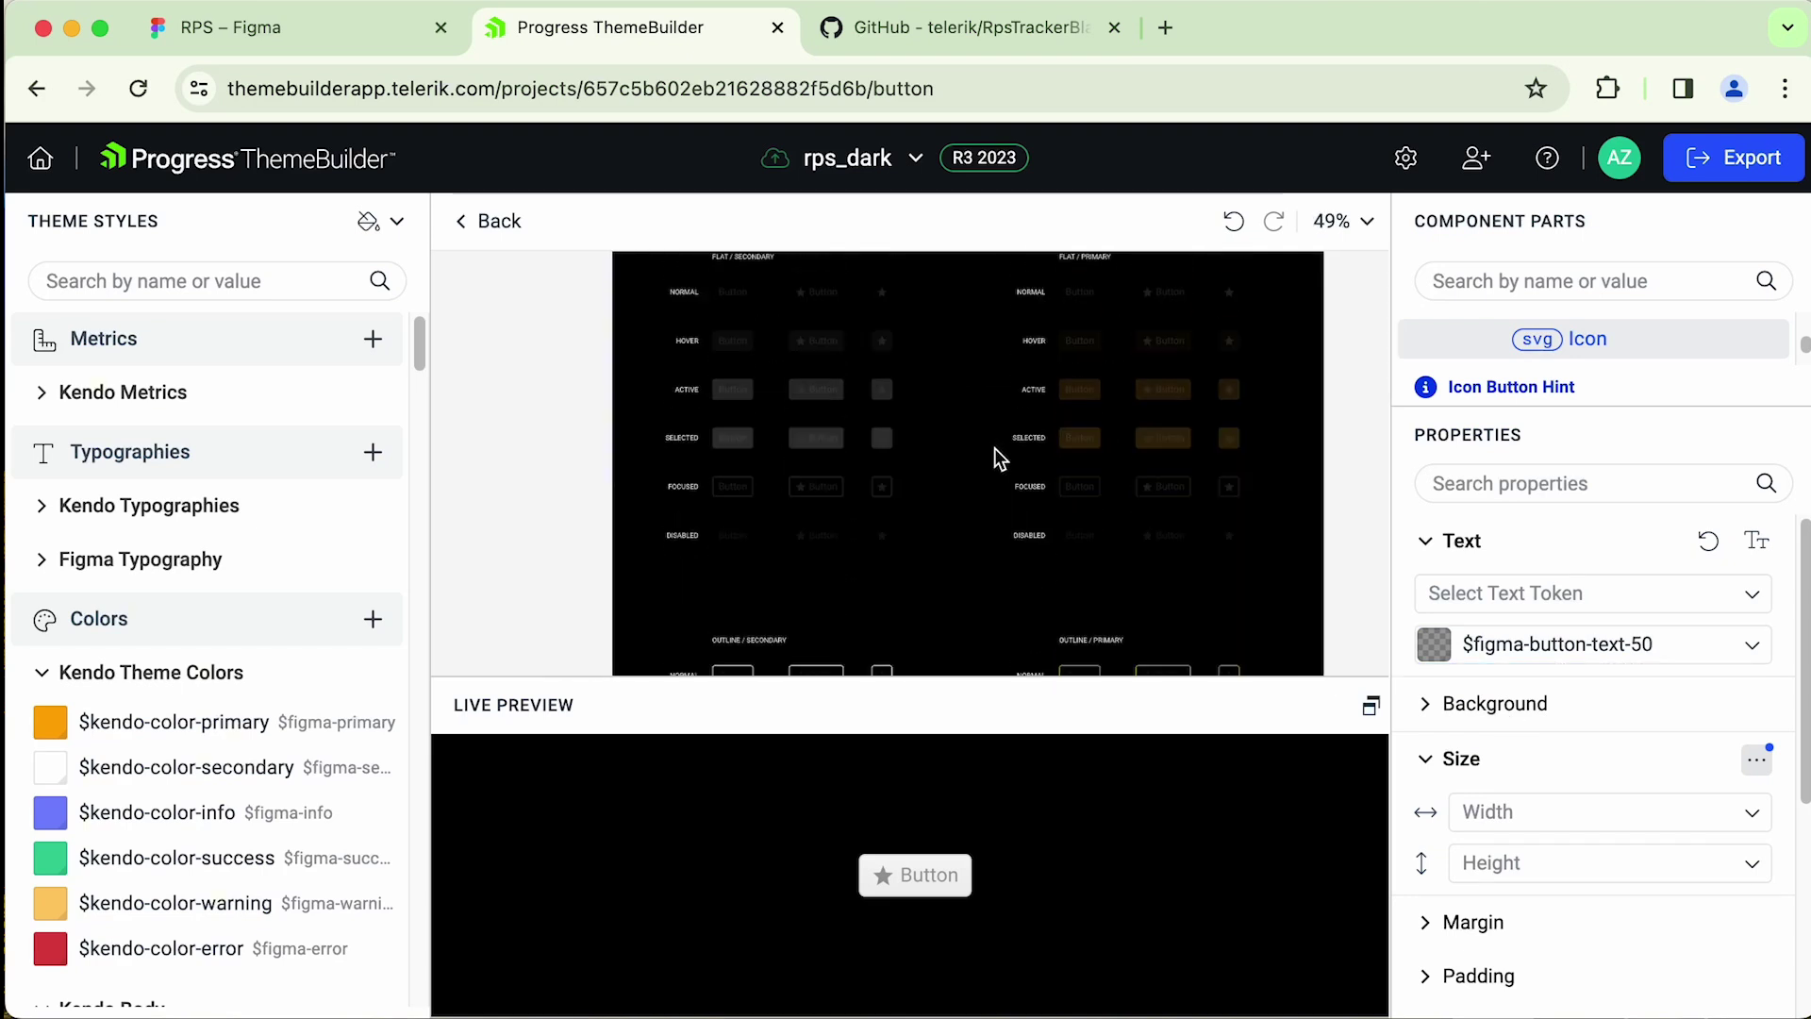
scroll(994, 449, up, 5)
- Set the flat secondary button's label colour to $figma-button-text
click(596, 483)
scroll(596, 483, up, 5)
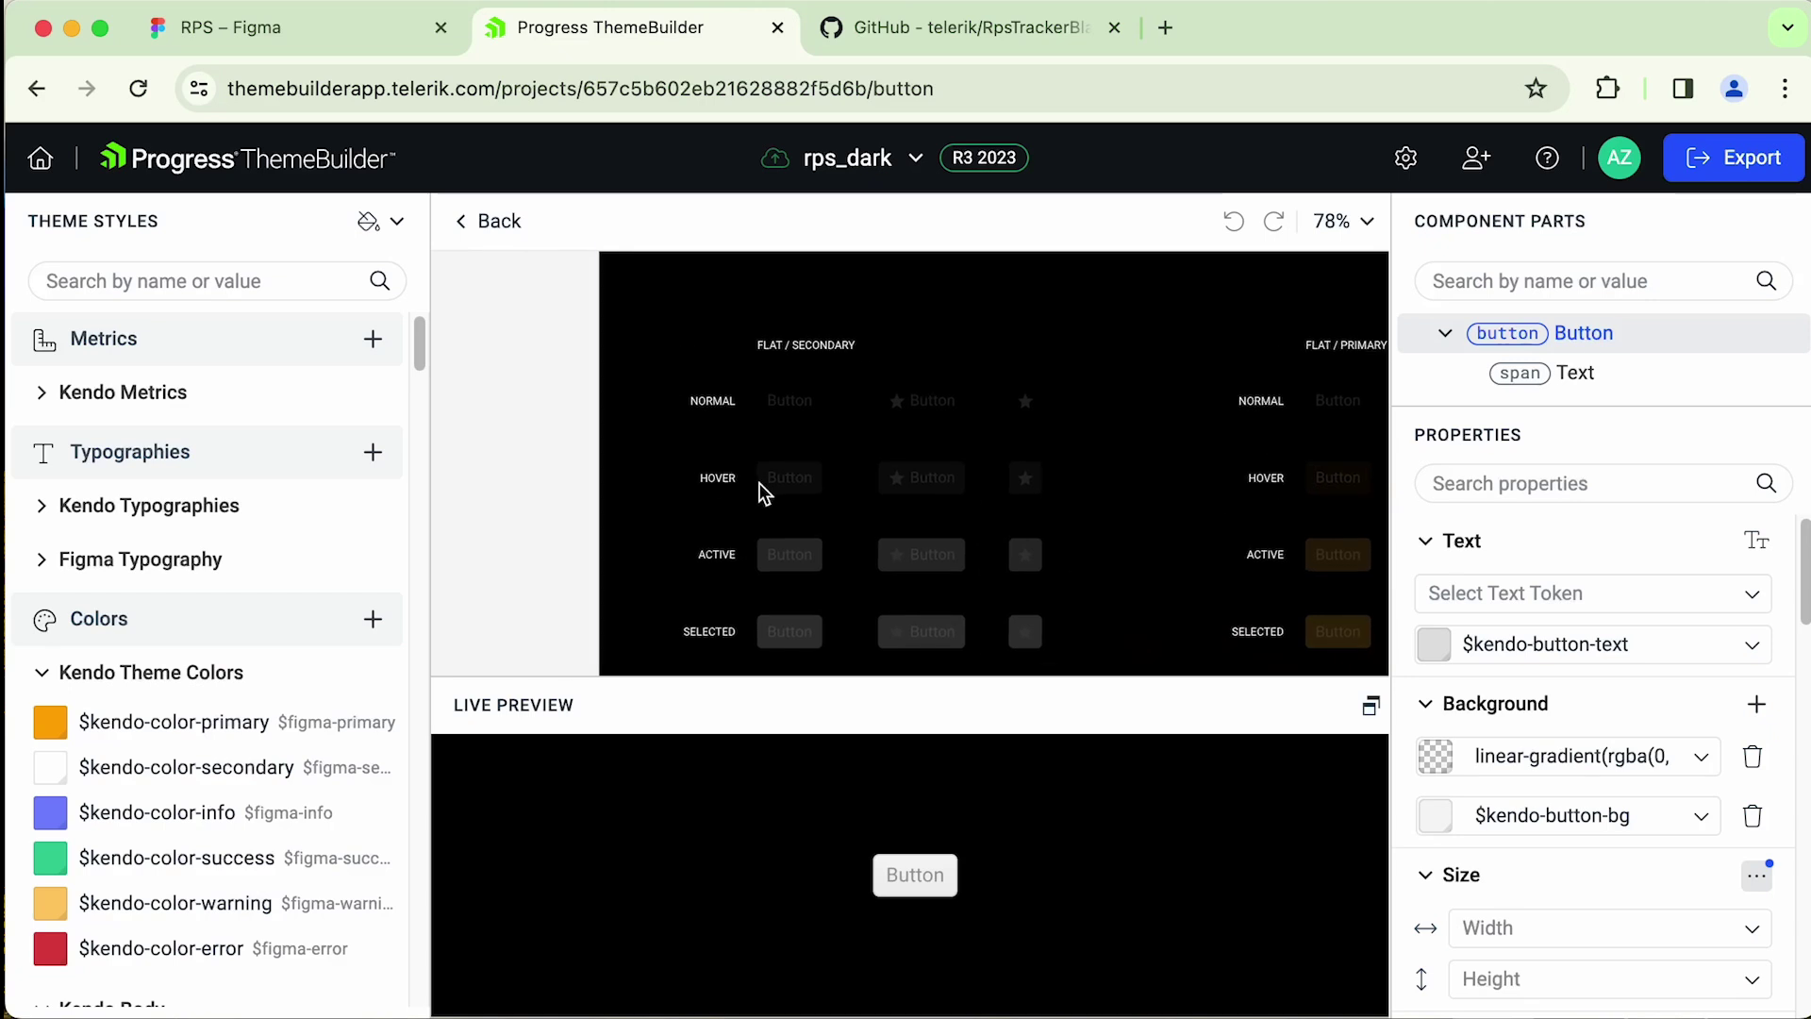
scroll(795, 461, up, 5)
scroll(878, 453, up, 2)
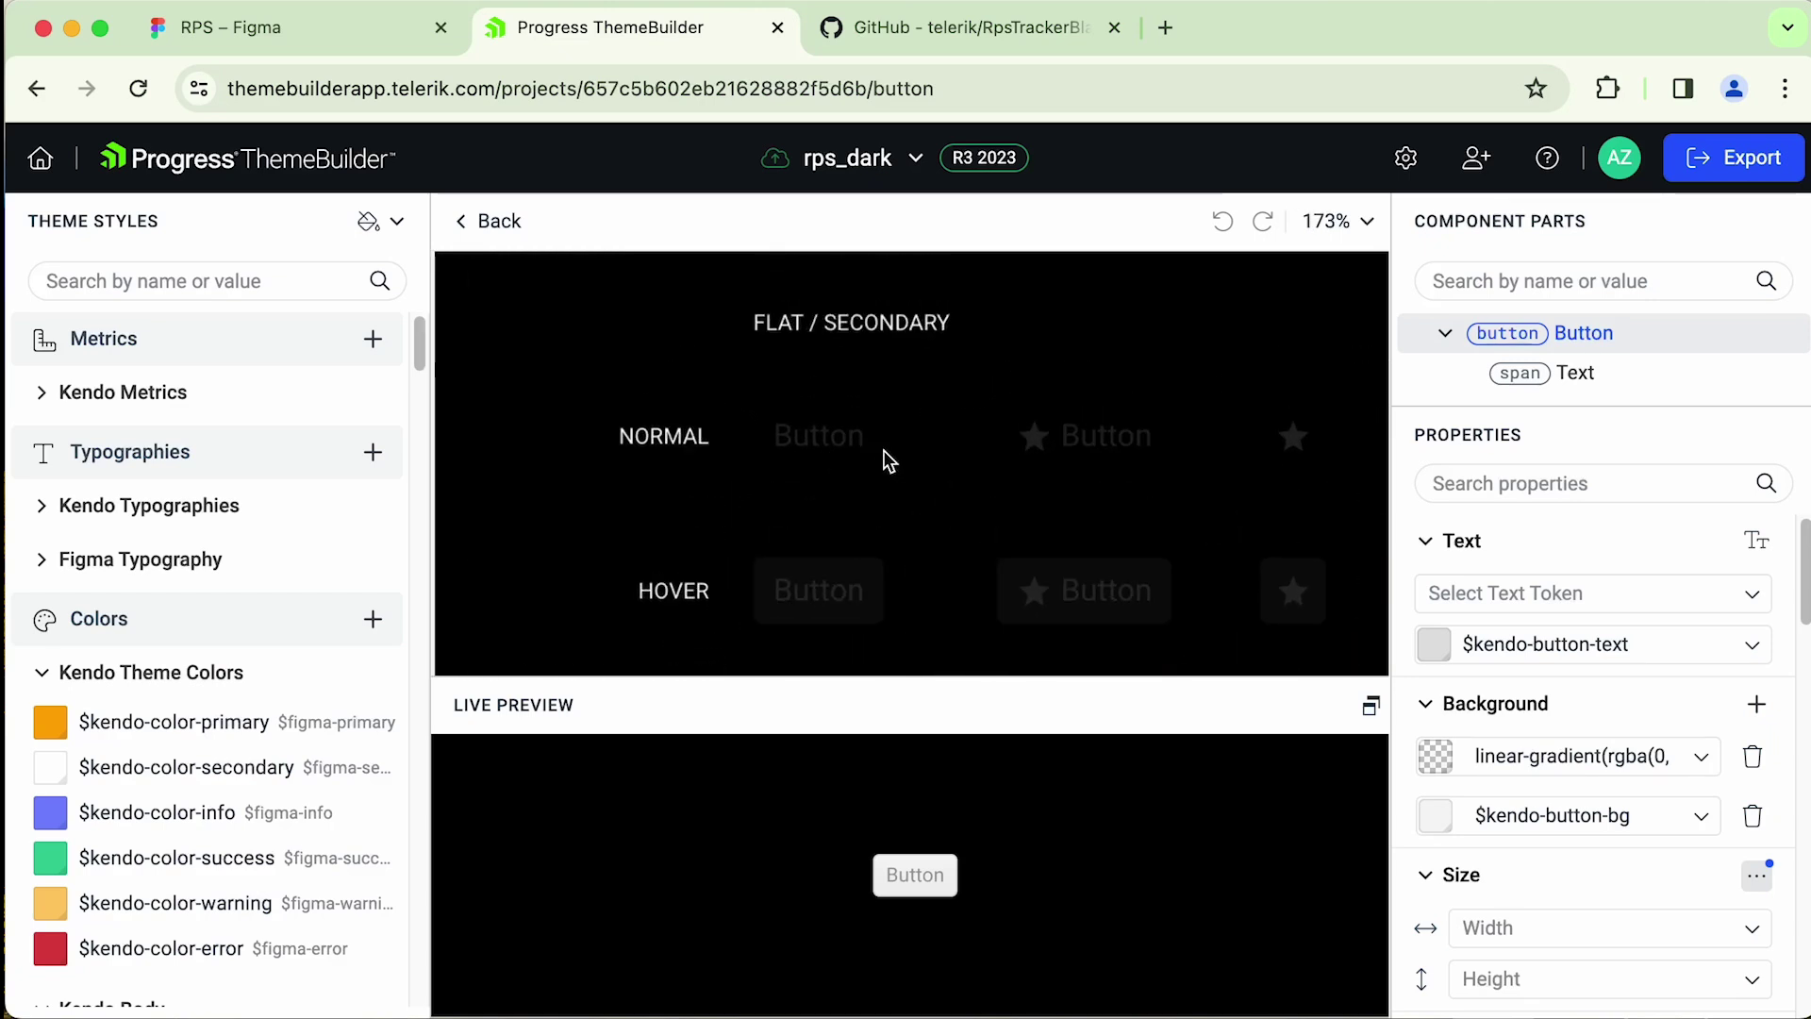
scroll(883, 450, up, 1)
click(827, 436)
click(1603, 644)
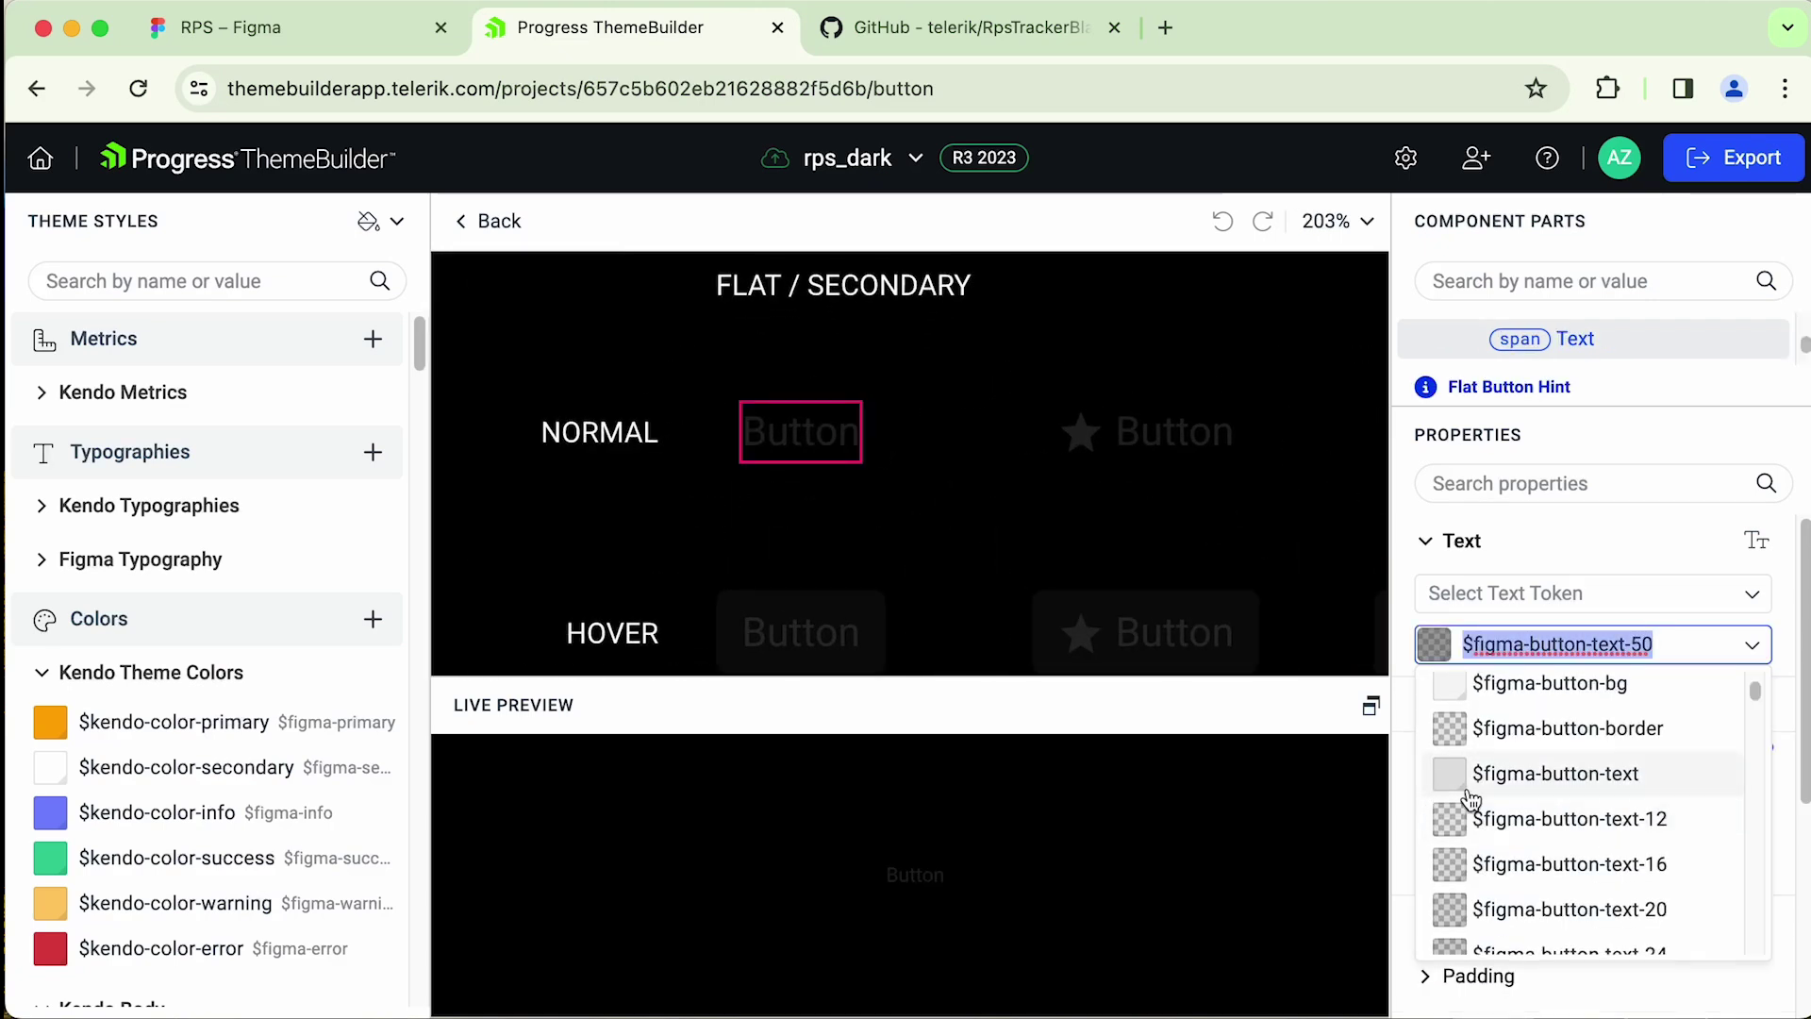
click(1467, 790)
- Set the outline button's star icon colour to $figma-button-text
click(1080, 431)
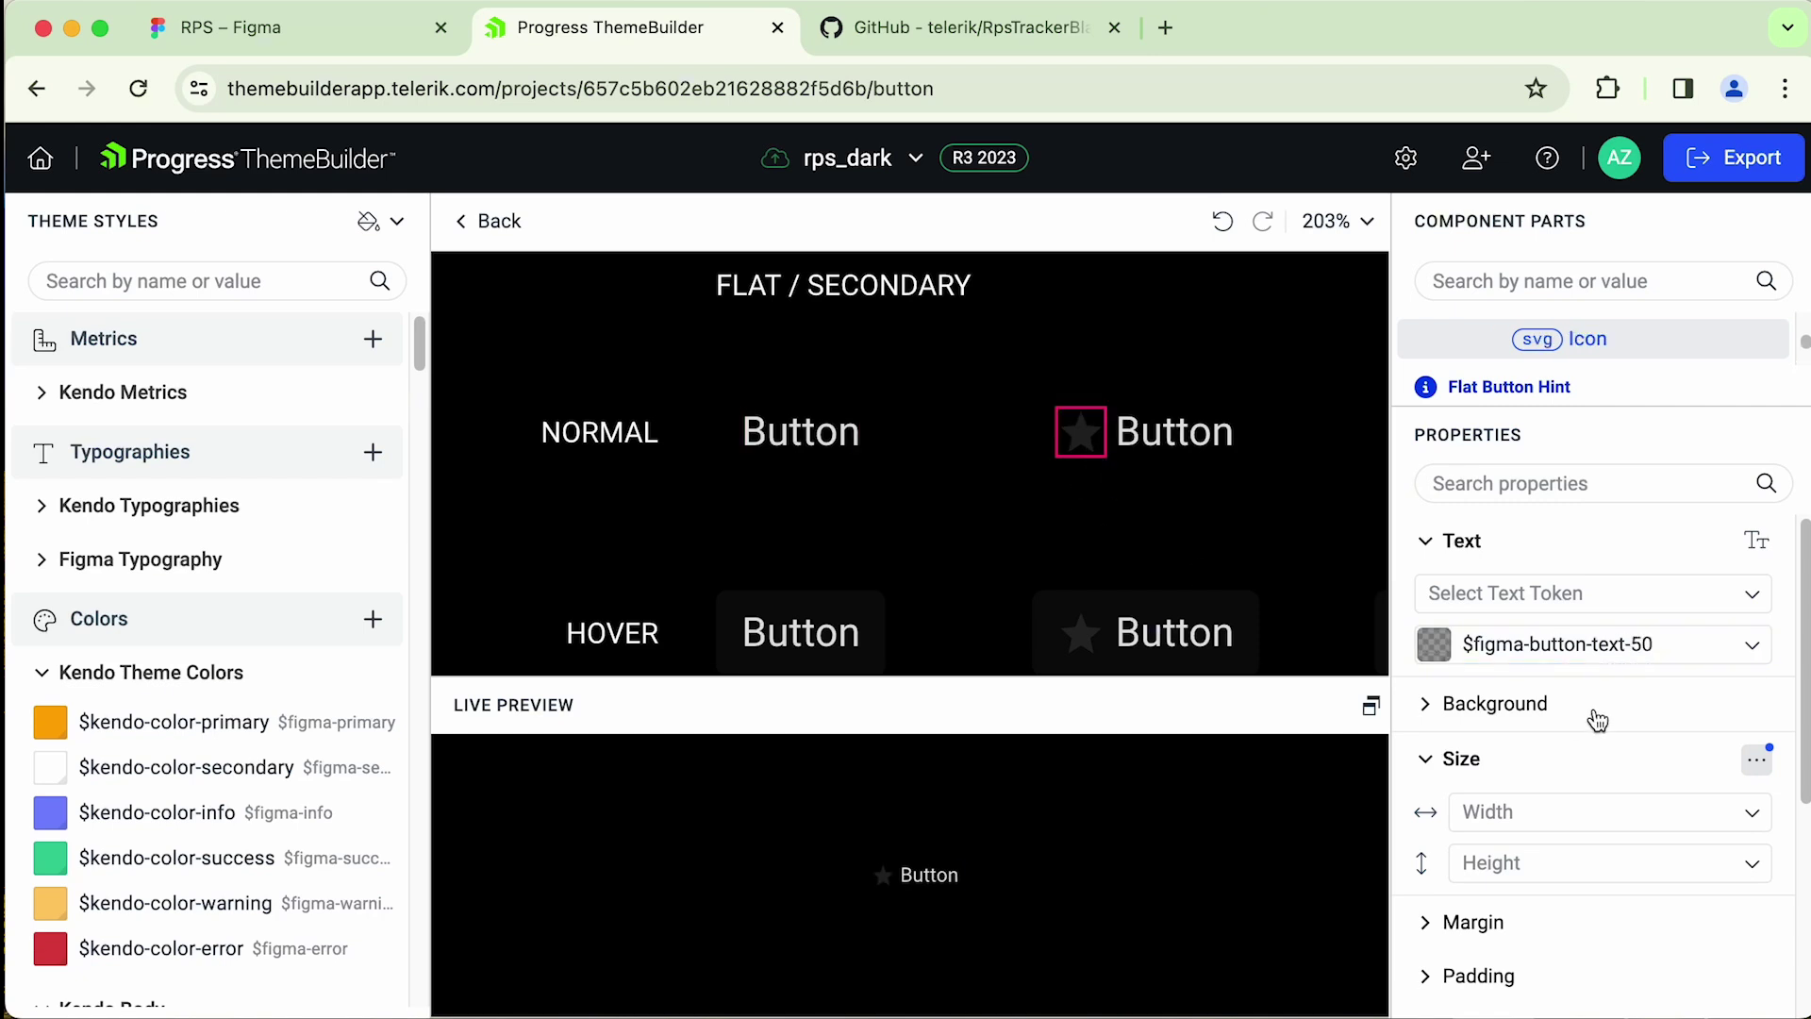
click(1603, 644)
click(934, 462)
scroll(934, 461, down, 6)
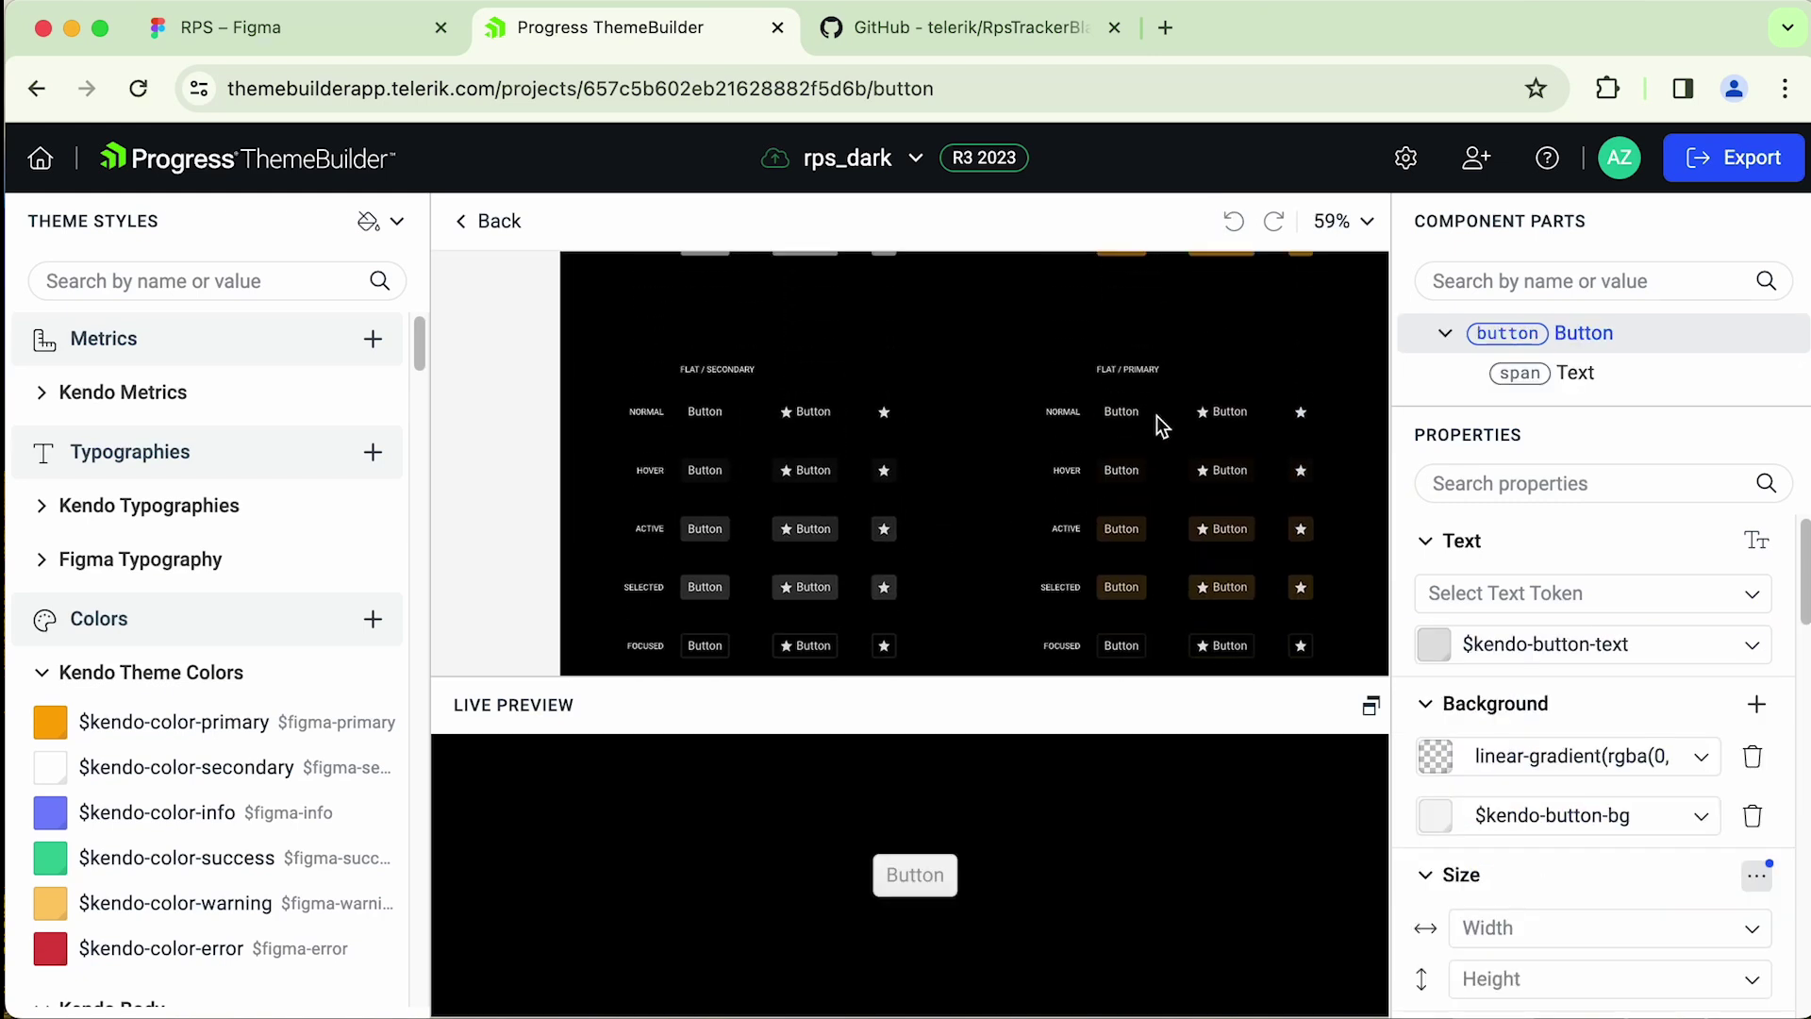
scroll(952, 444, up, 4)
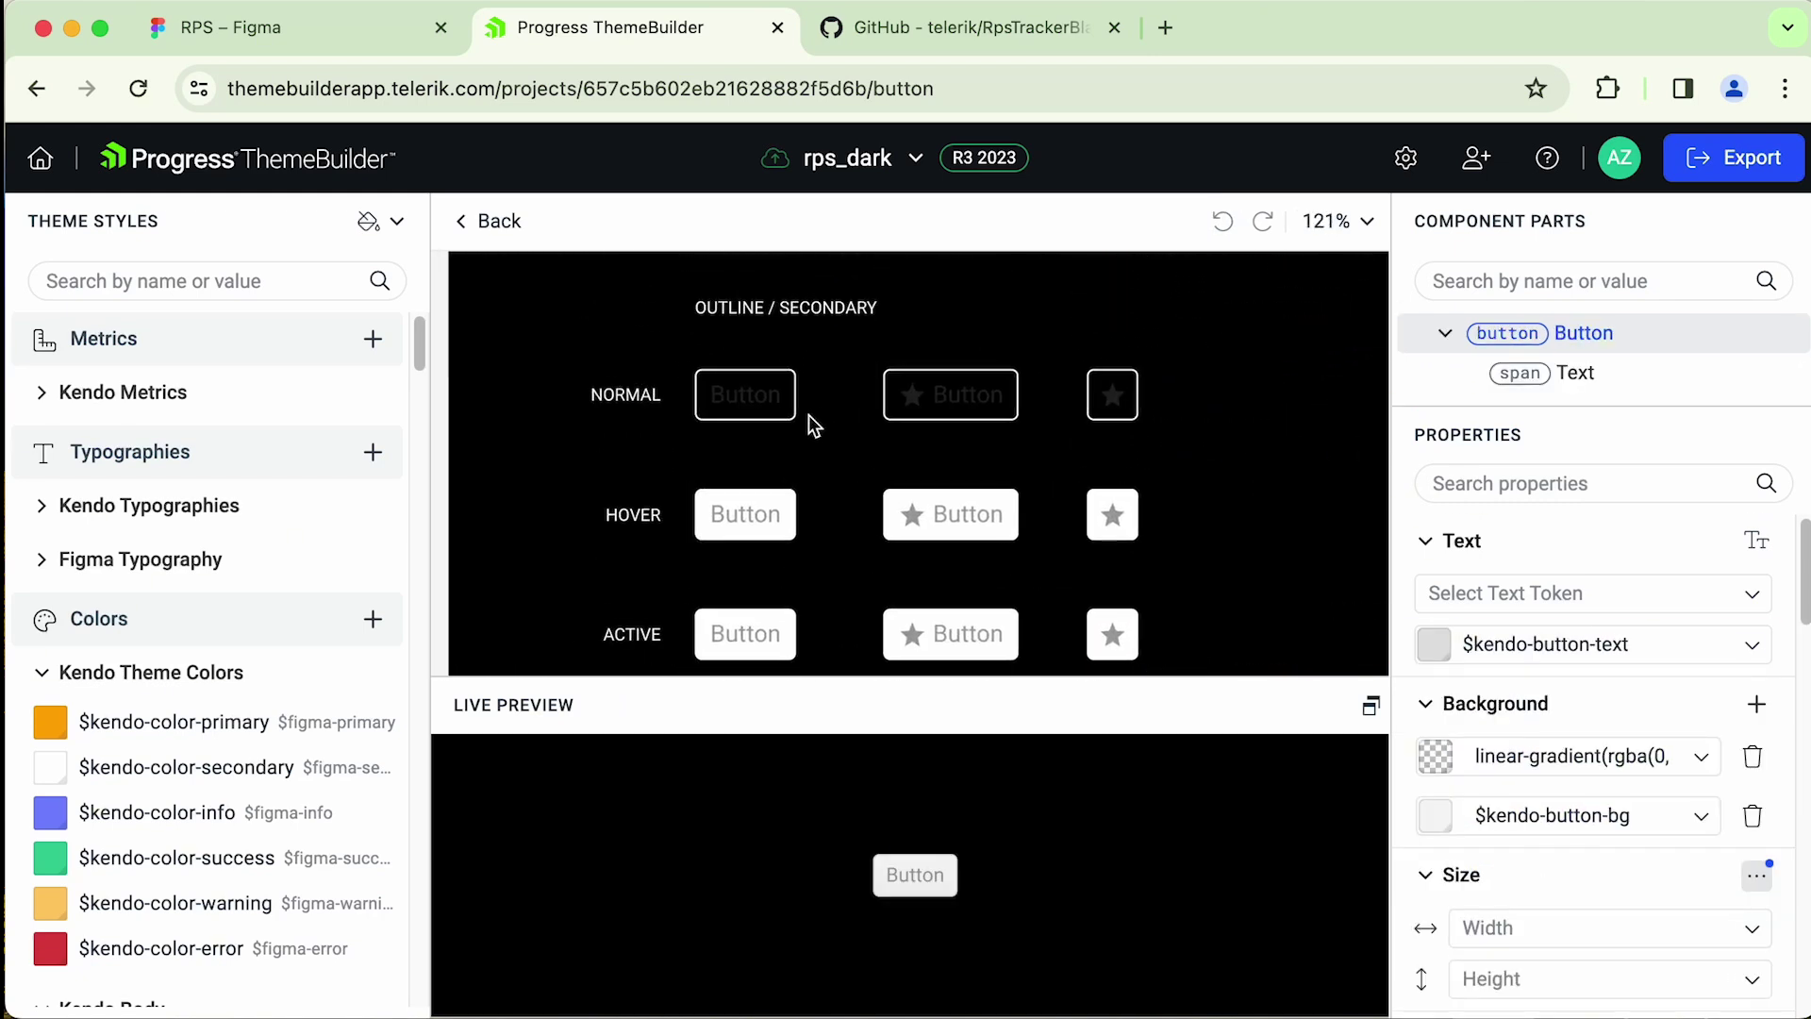
scroll(813, 426, up, 3)
click(785, 413)
click(1603, 644)
text(text)
scroll(1603, 811, up, 2)
click(1556, 680)
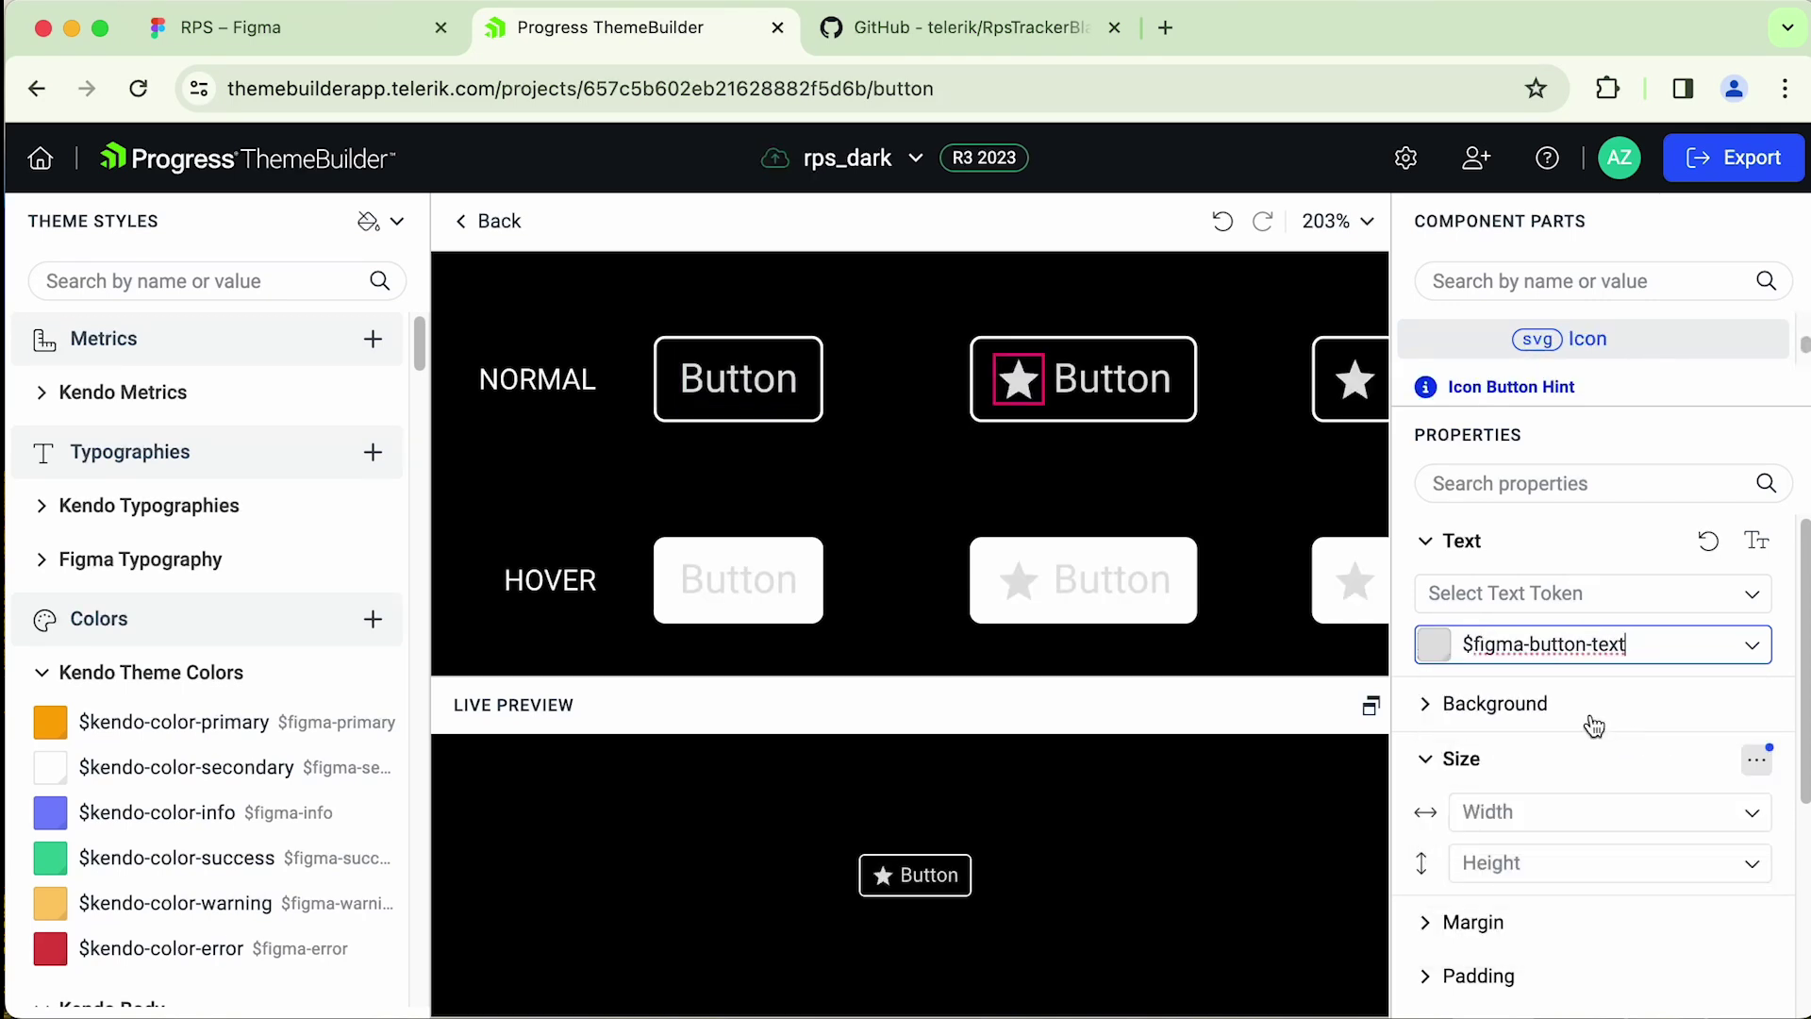
- Apply $figma-button-text-50 as the hover button's text colour
click(1164, 509)
scroll(1170, 500, down, 4)
scroll(1142, 491, right, 5)
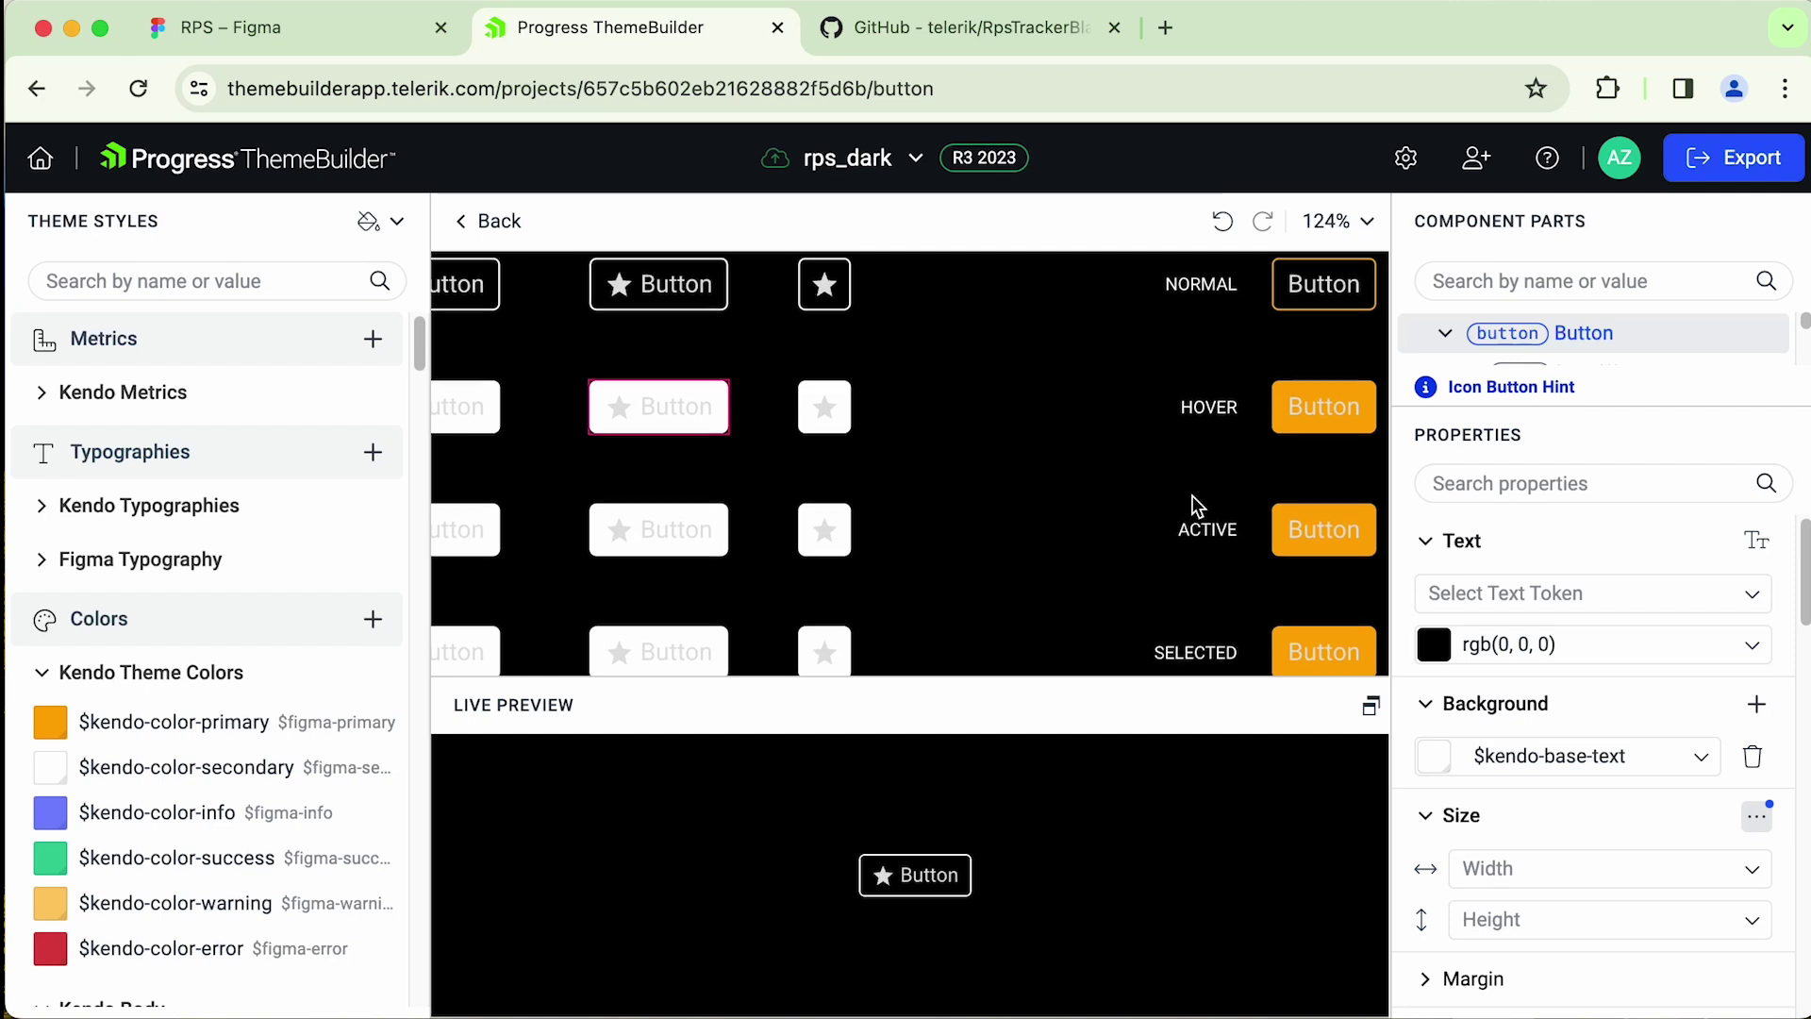
scroll(1122, 483, left, 5)
scroll(1173, 517, right, 5)
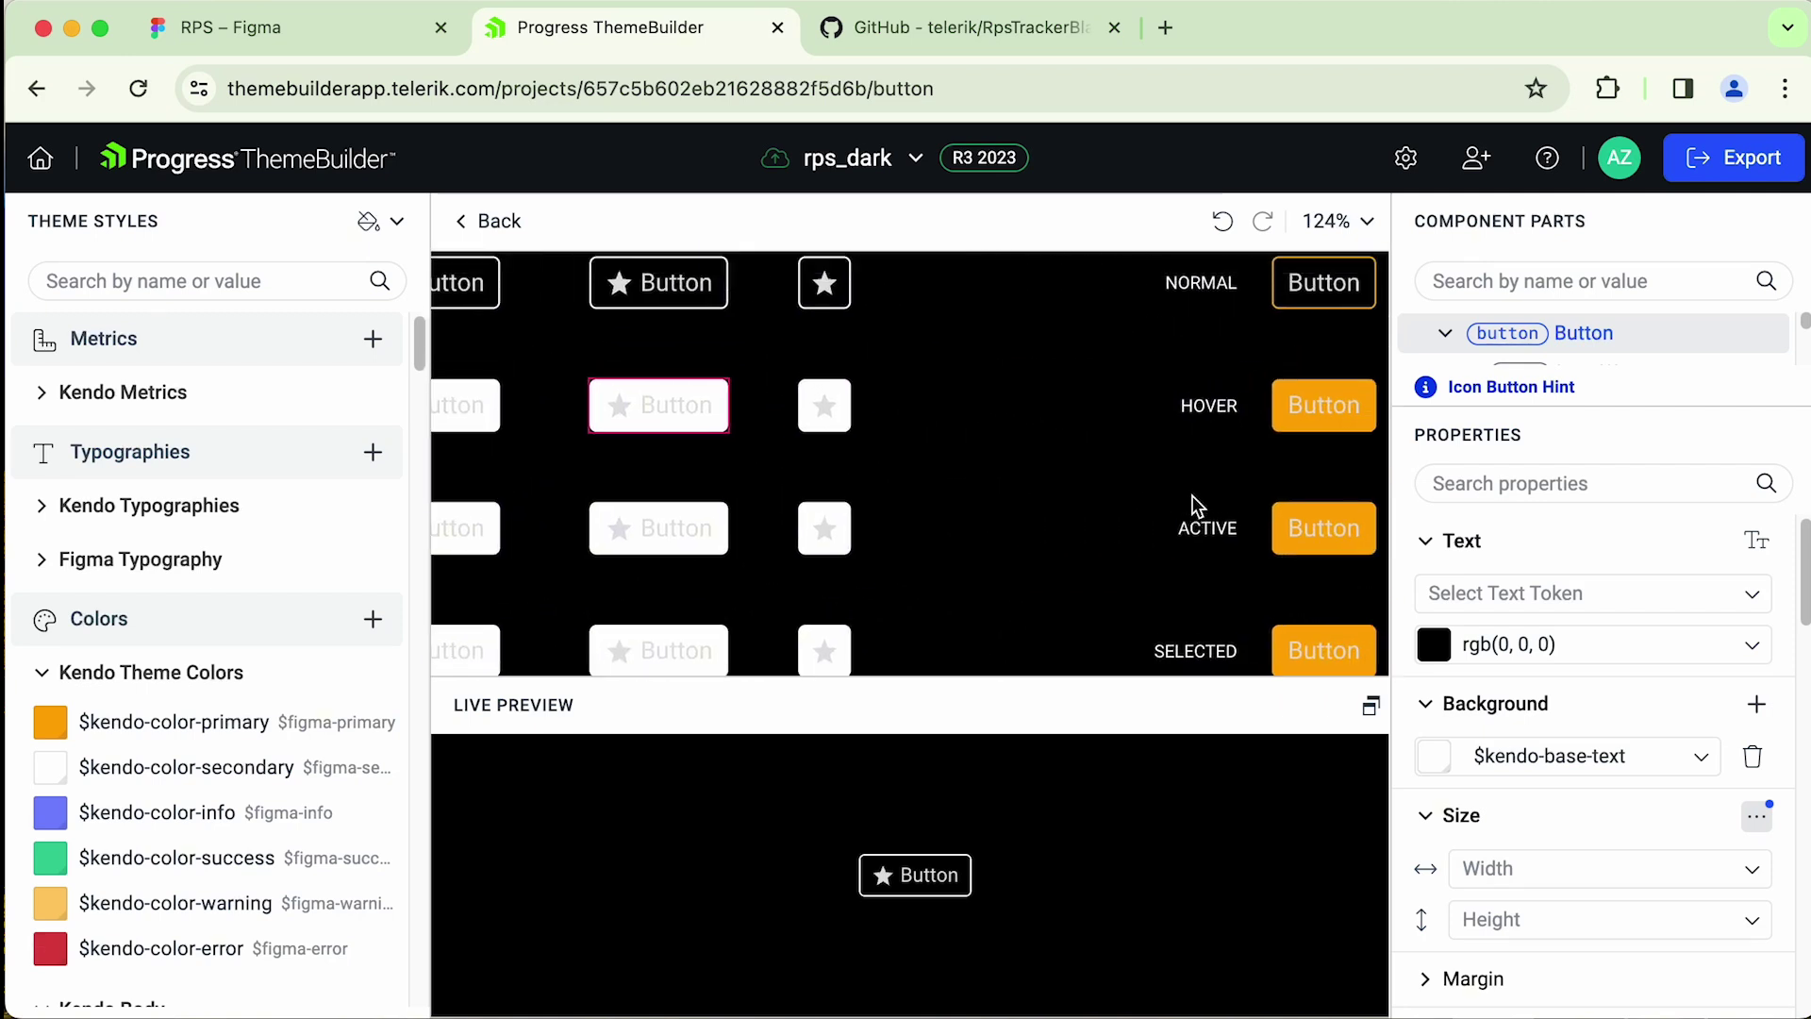
scroll(1198, 505, down, 2)
scroll(1085, 495, left, 4)
scroll(978, 489, up, 8)
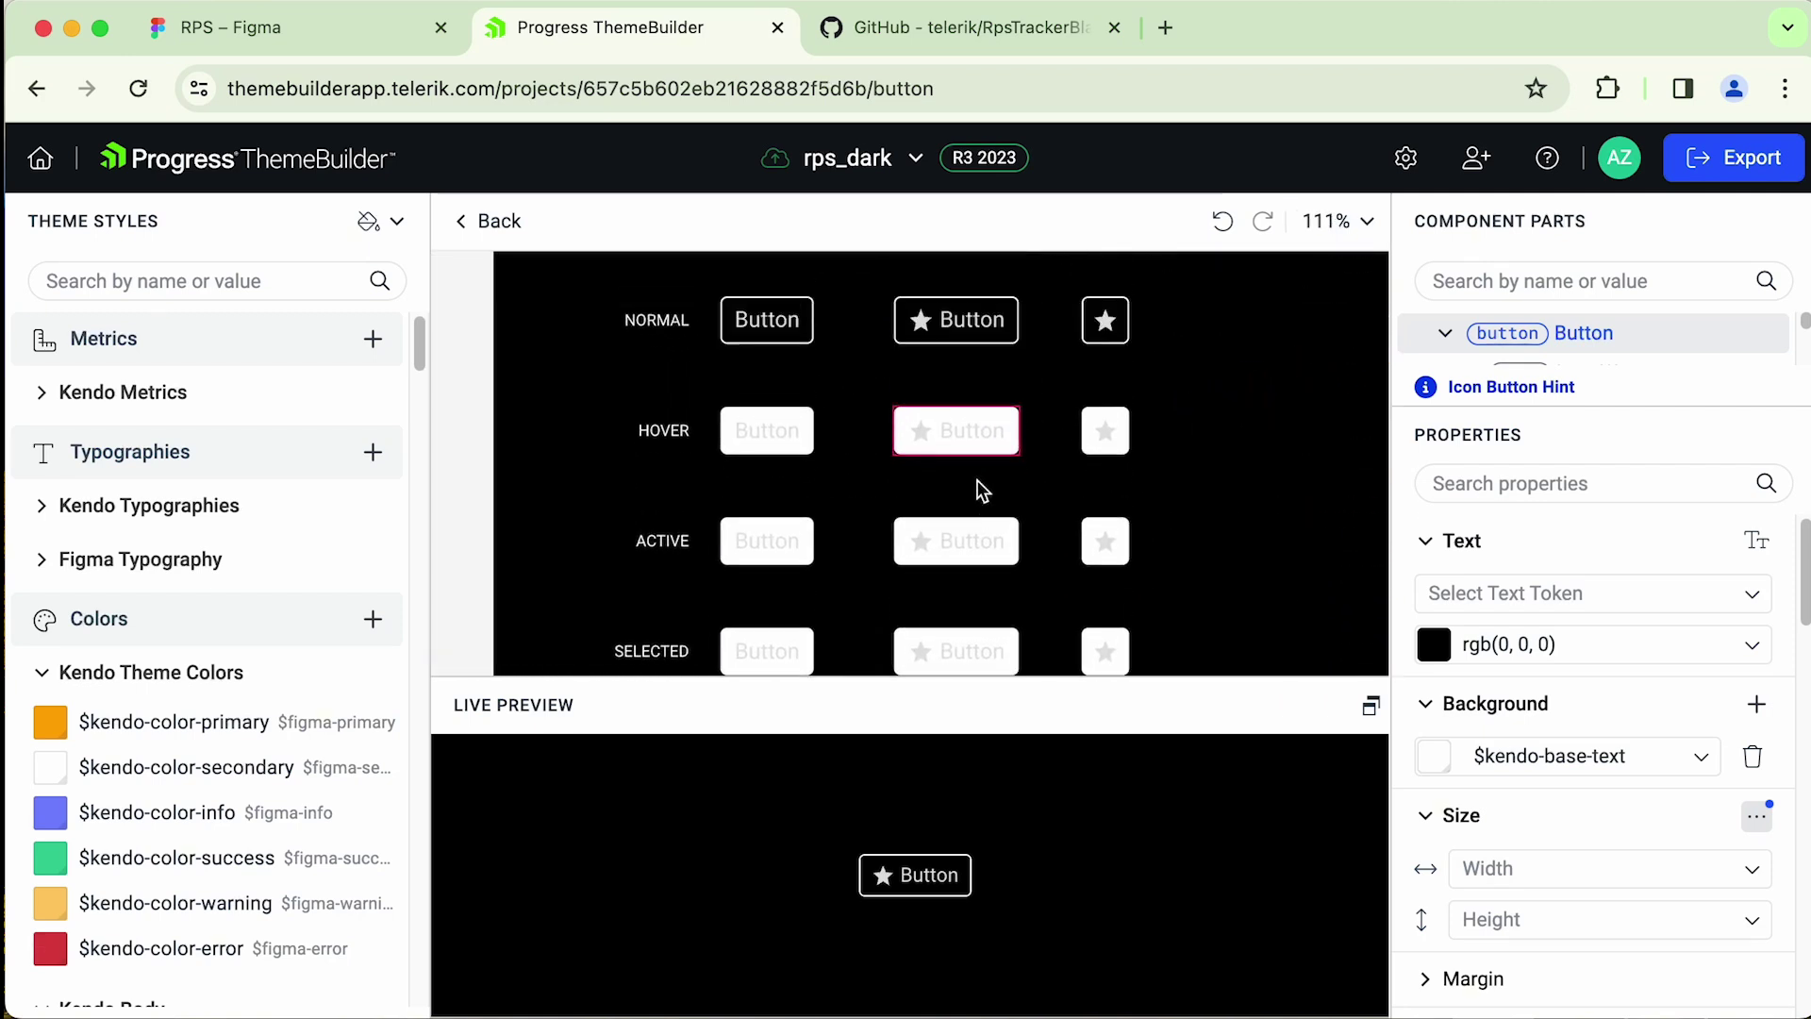
click(866, 491)
click(1752, 645)
scroll(1756, 689, down, 6)
click(1603, 860)
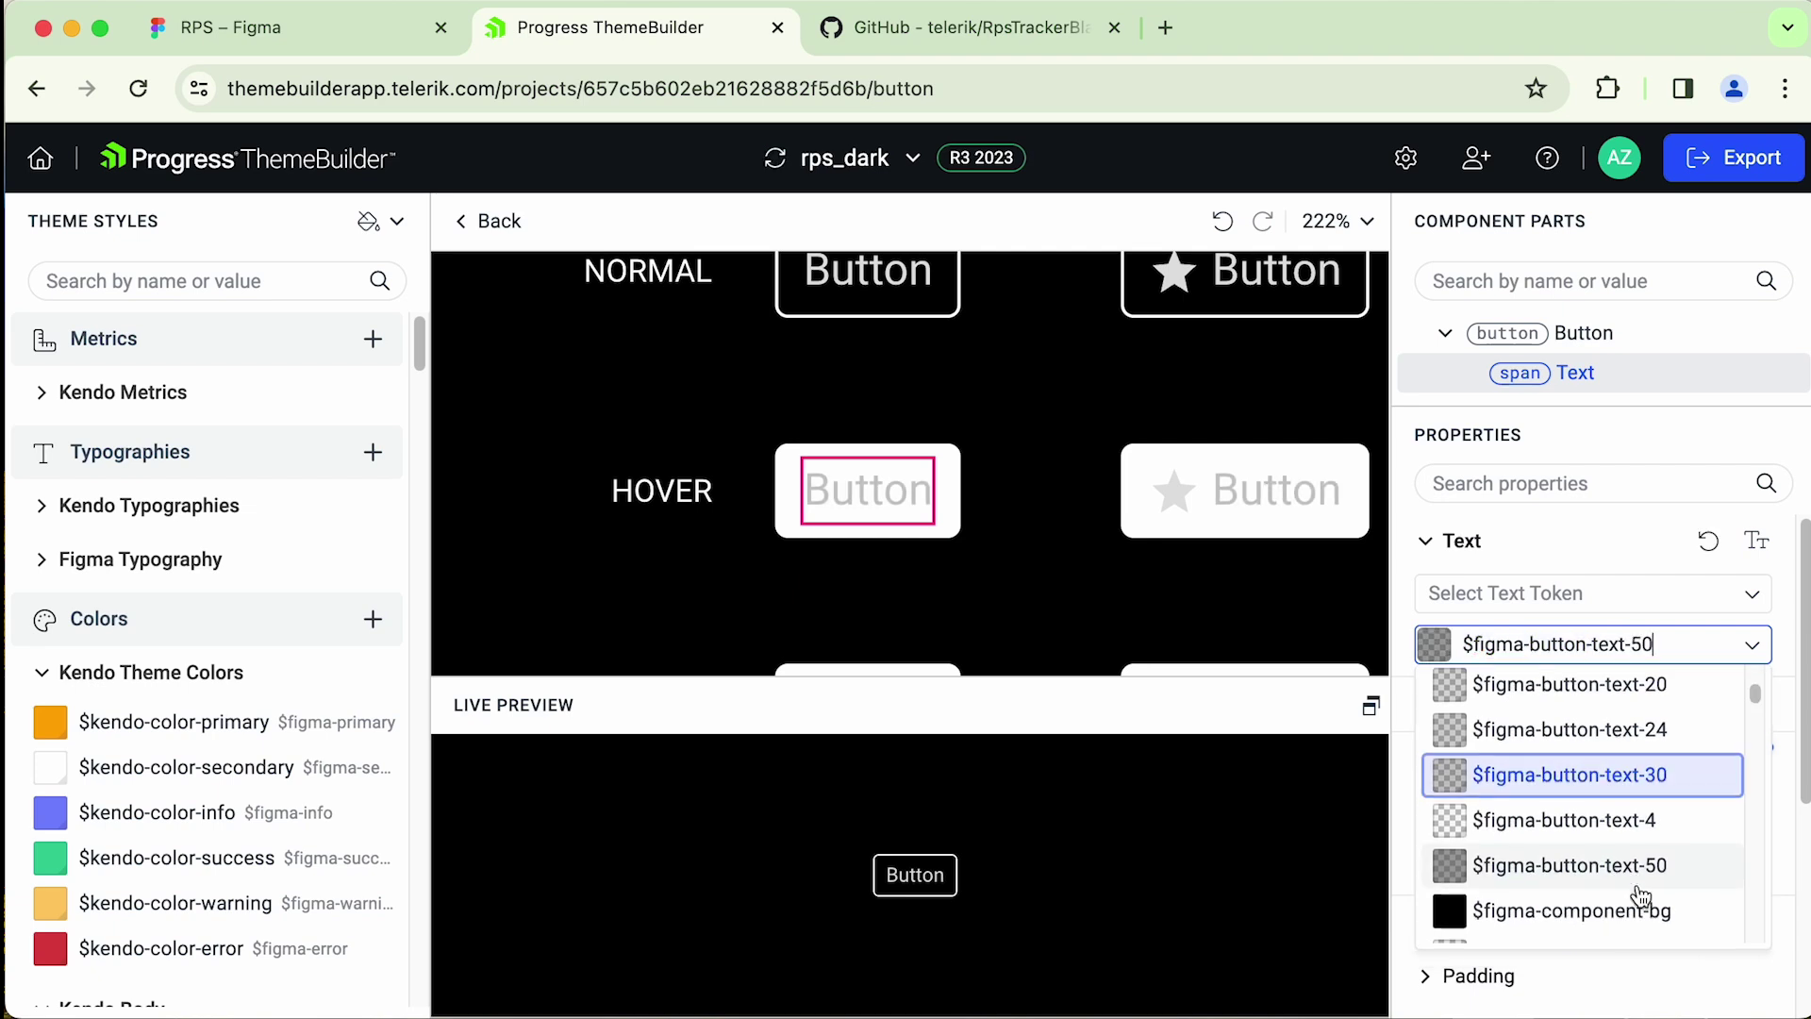
- Review the hover button, then export the rps_dark theme as a zip from the overview
click(1180, 494)
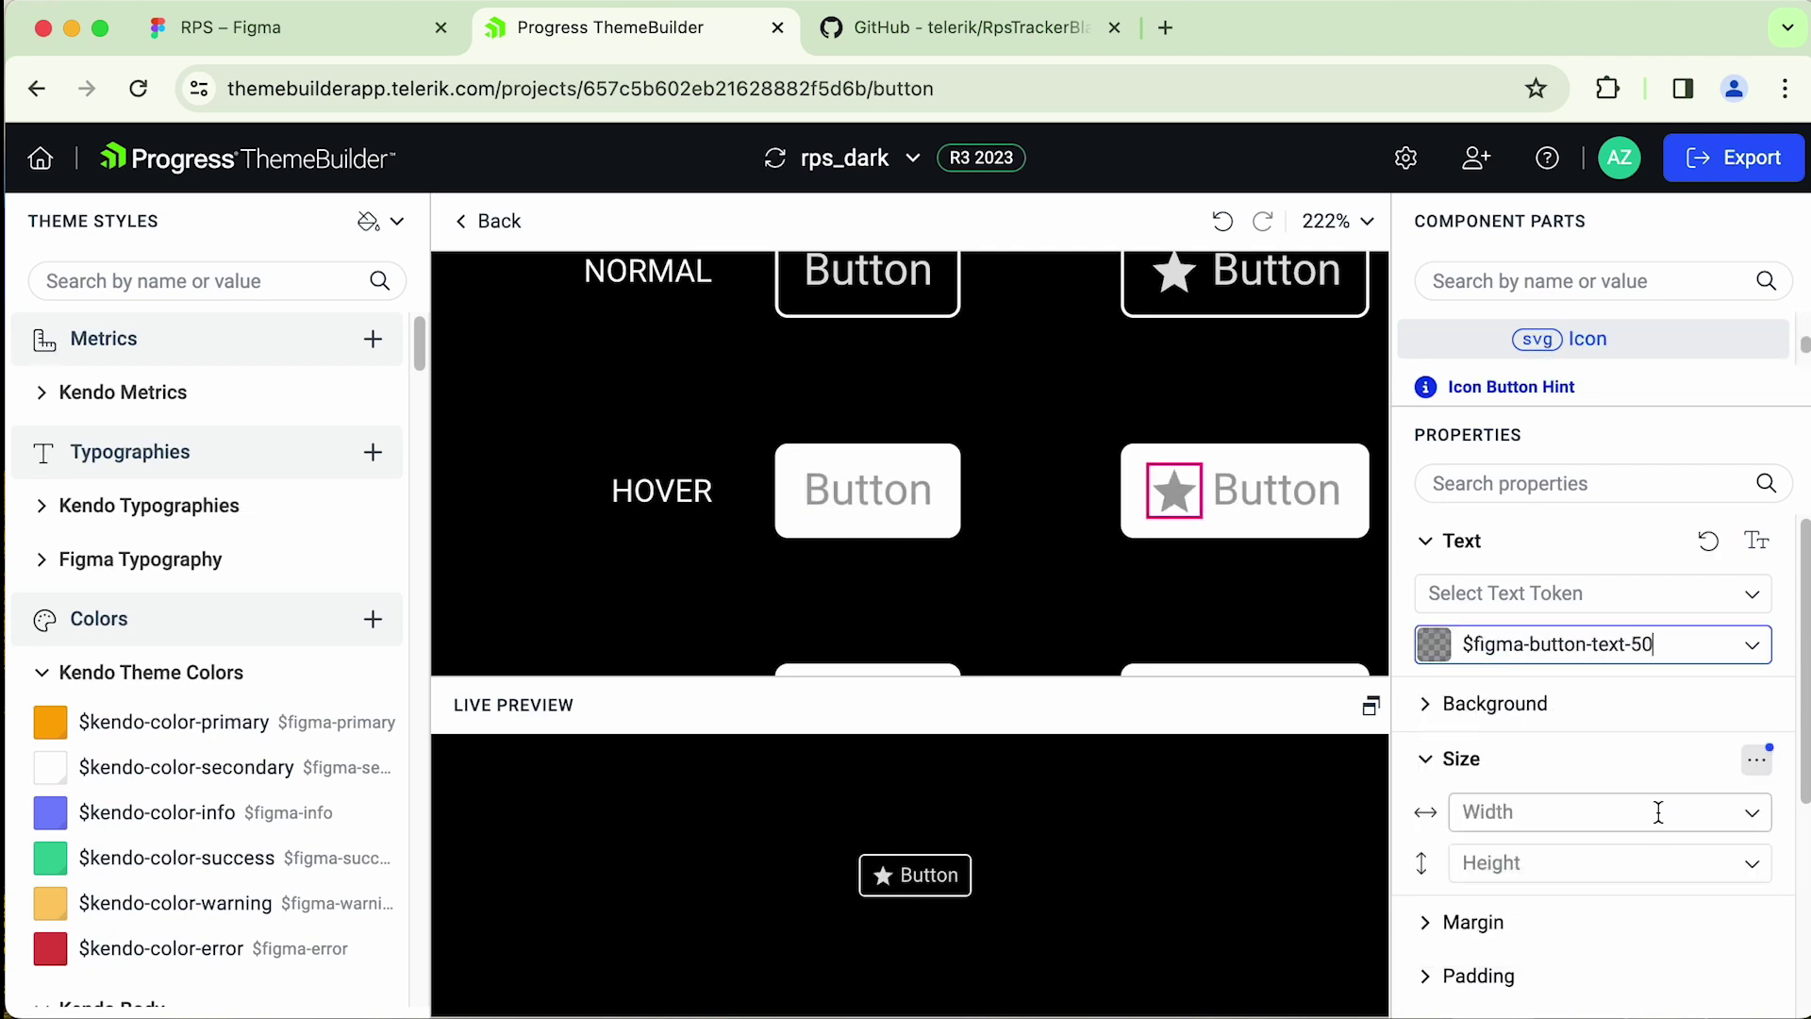
click(1229, 423)
scroll(1231, 421, down, 3)
scroll(1247, 428, right, 5)
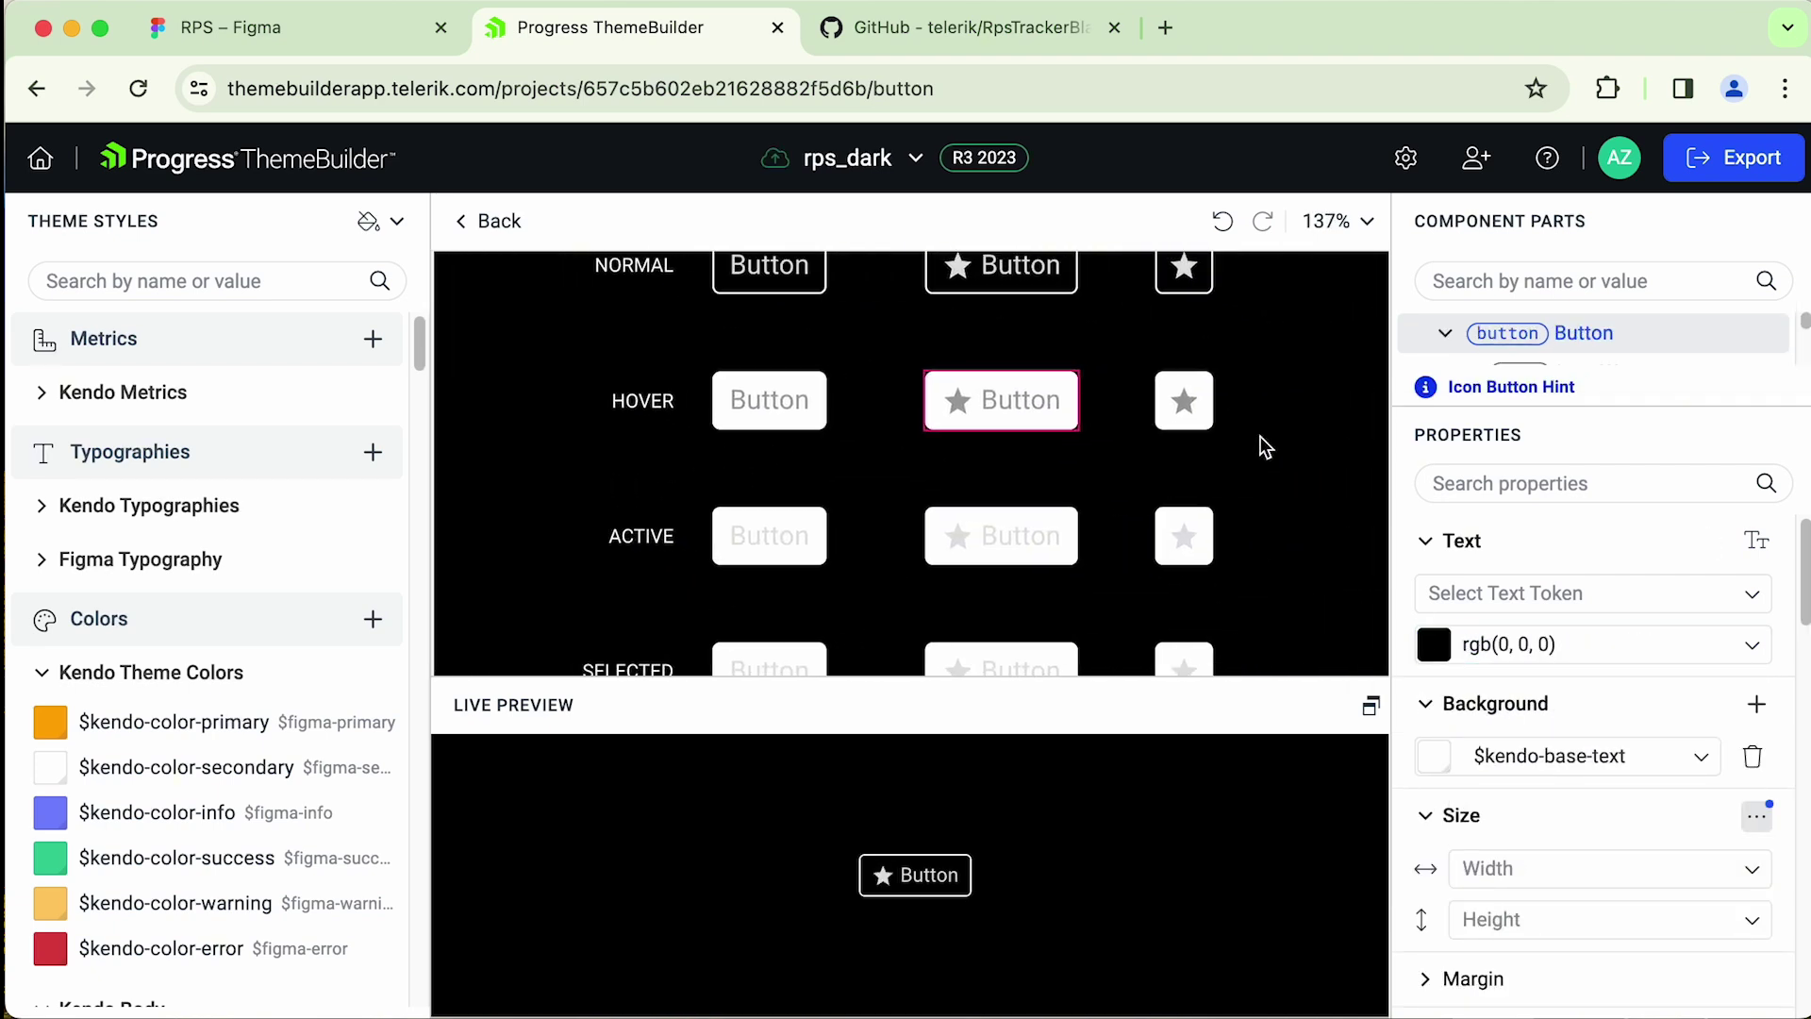
scroll(1259, 436, down, 2)
scroll(849, 510, up, 1)
scroll(830, 471, down, 2)
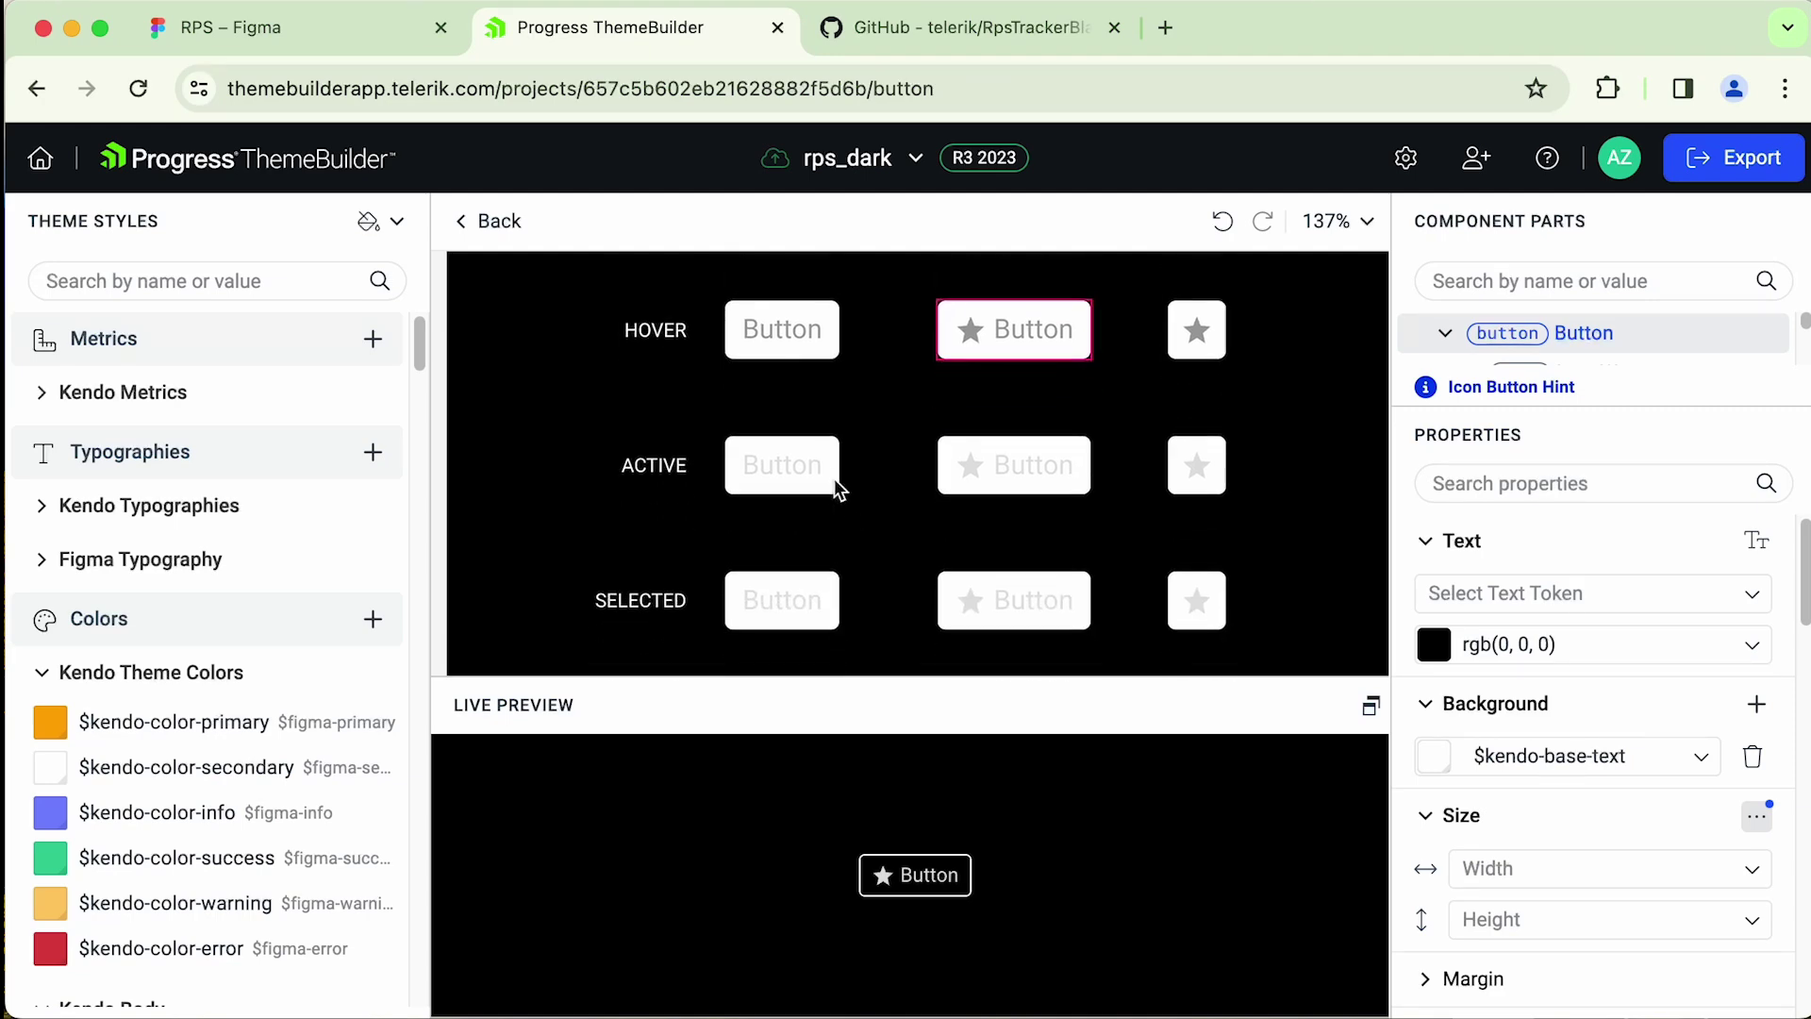
scroll(830, 479, down, 3)
scroll(811, 462, up, 4)
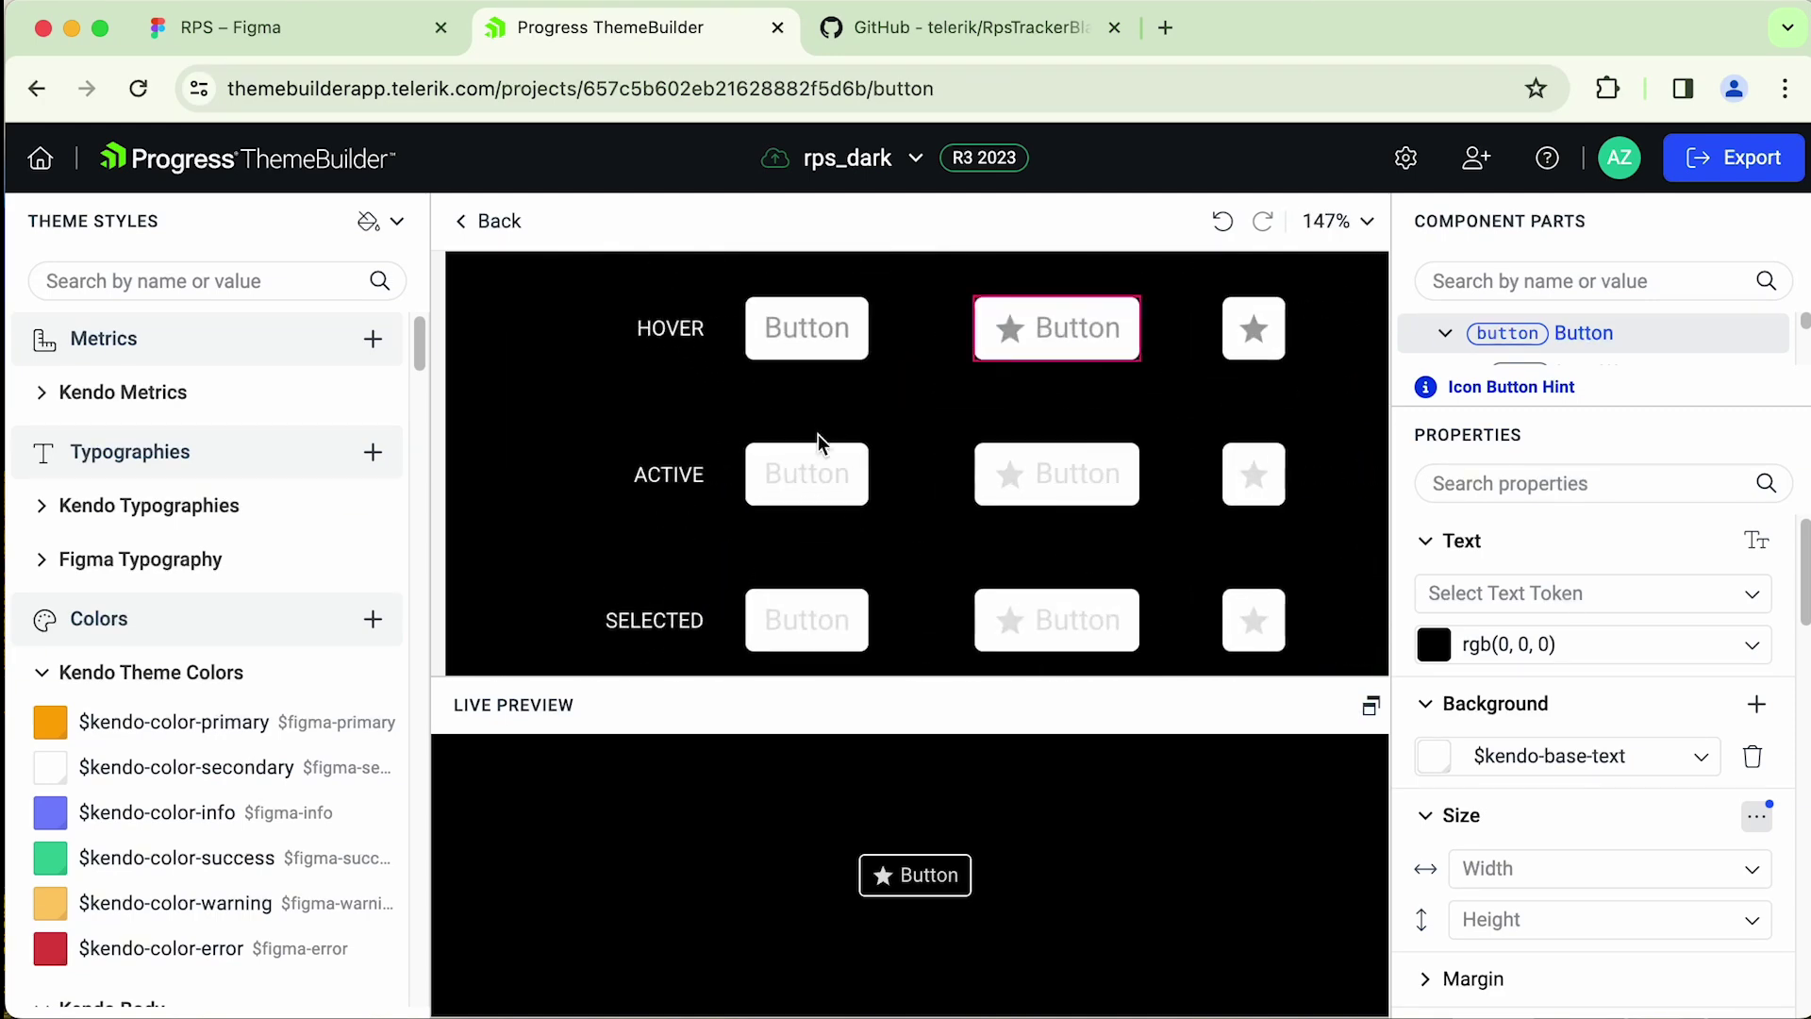
click(489, 220)
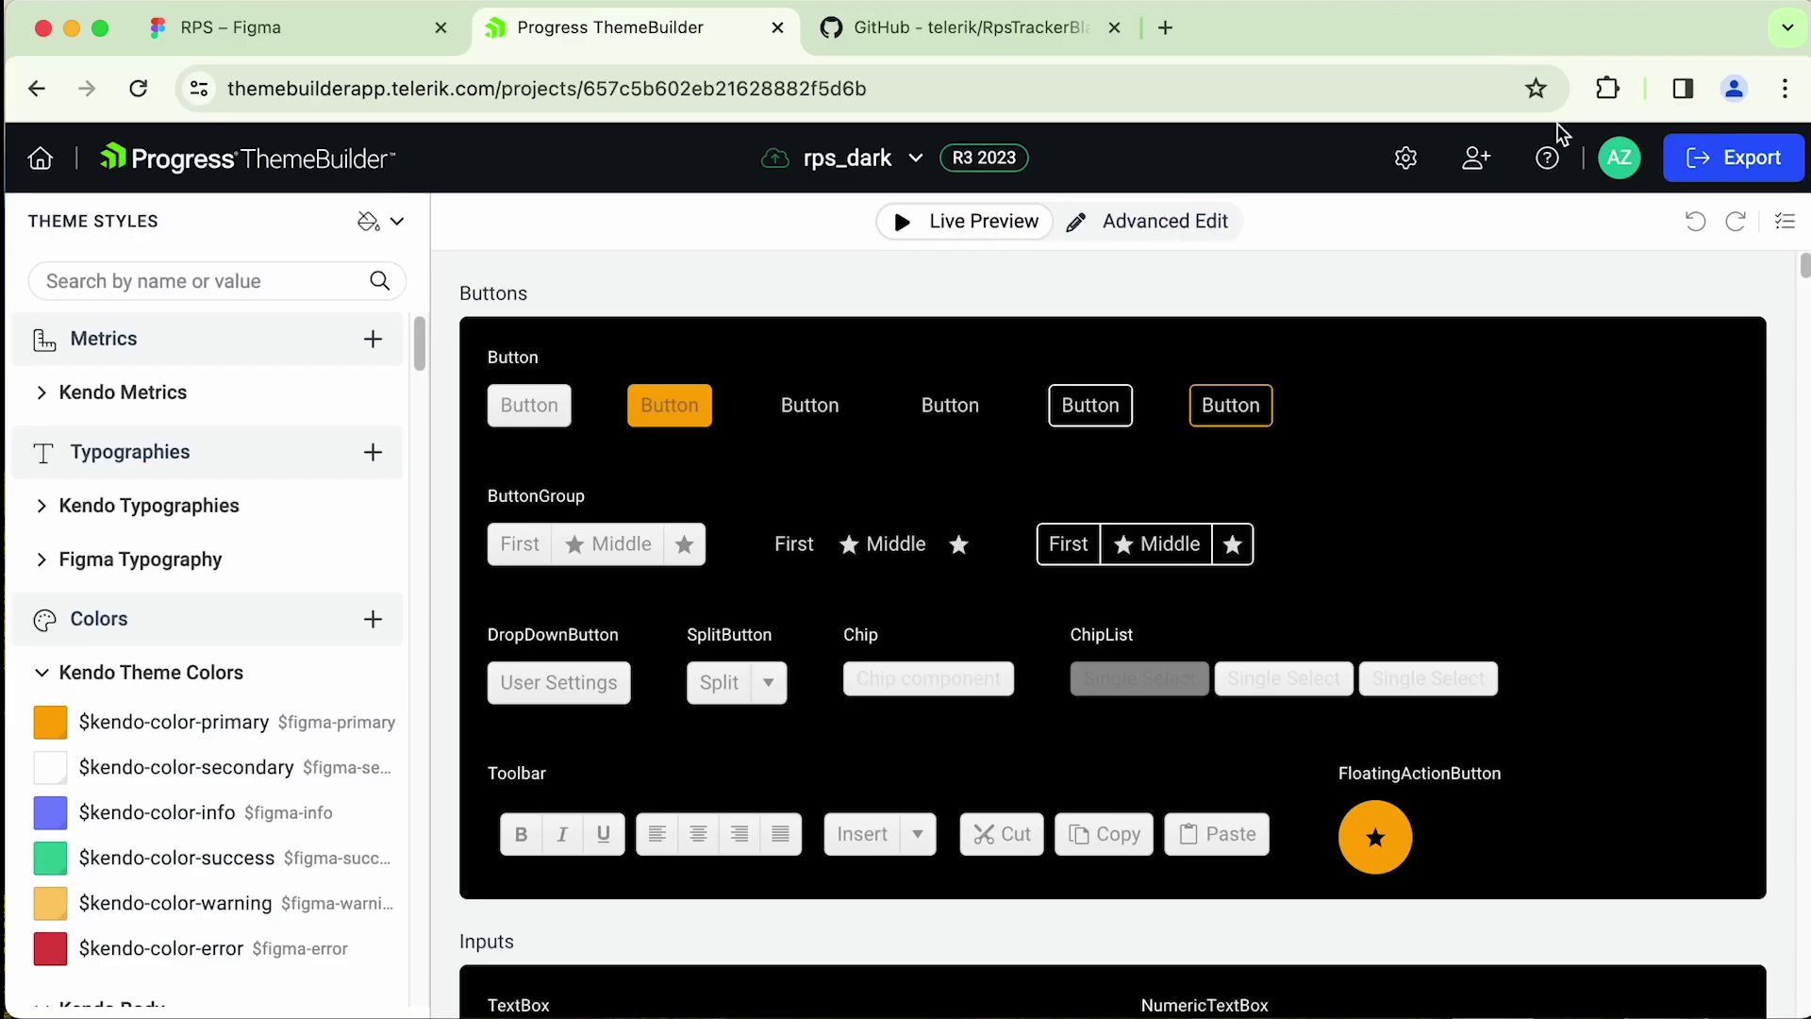
click(1735, 168)
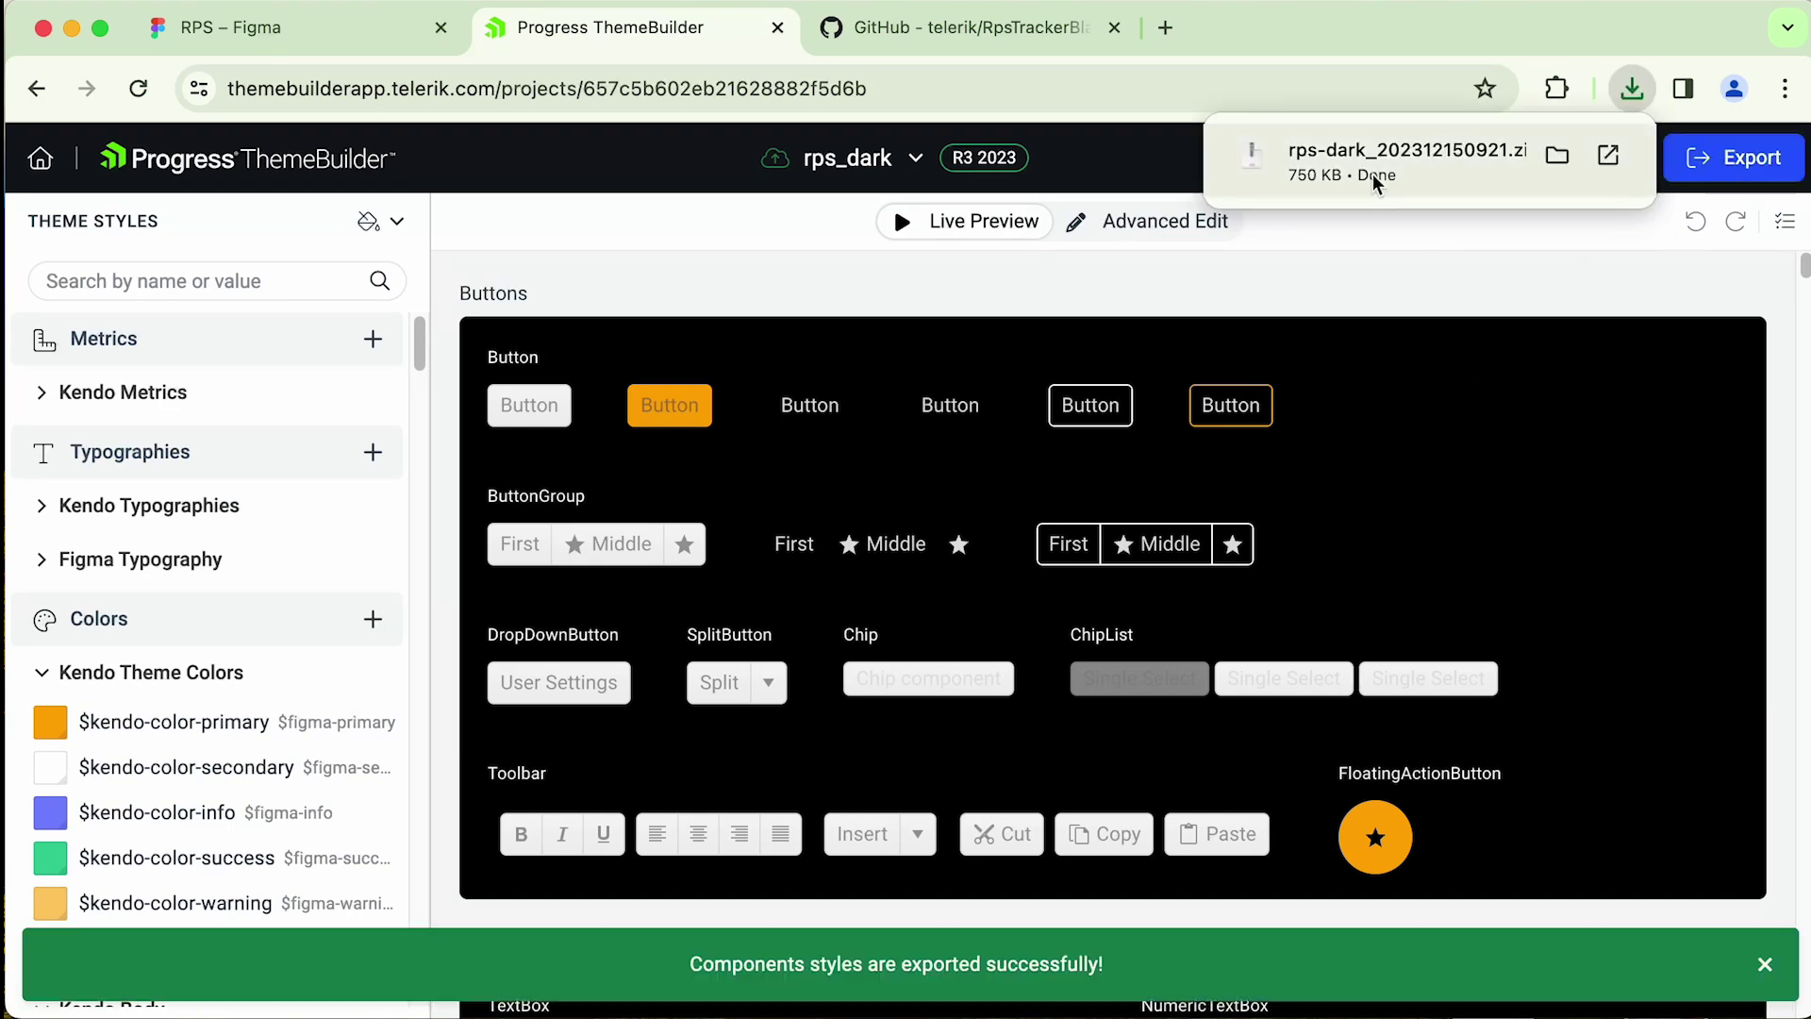
- Open the downloaded rps-dark folder and inspect the dist/scss files
click(1558, 156)
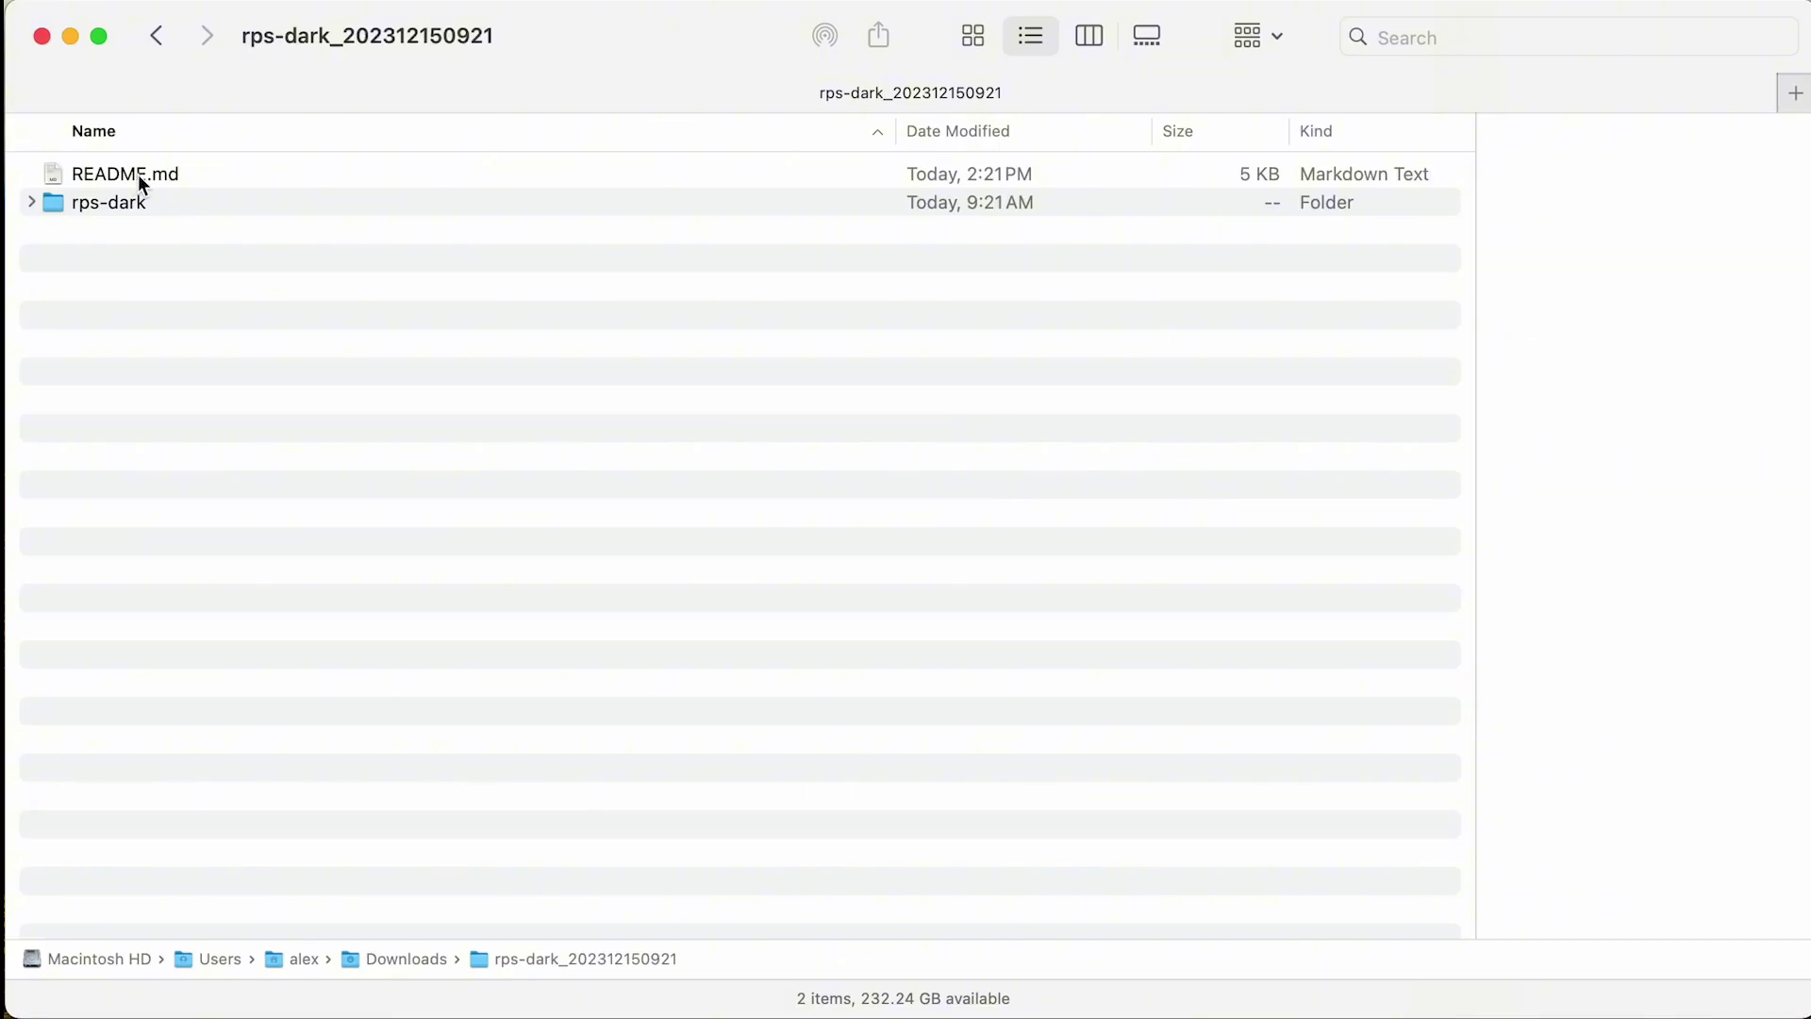
click(31, 202)
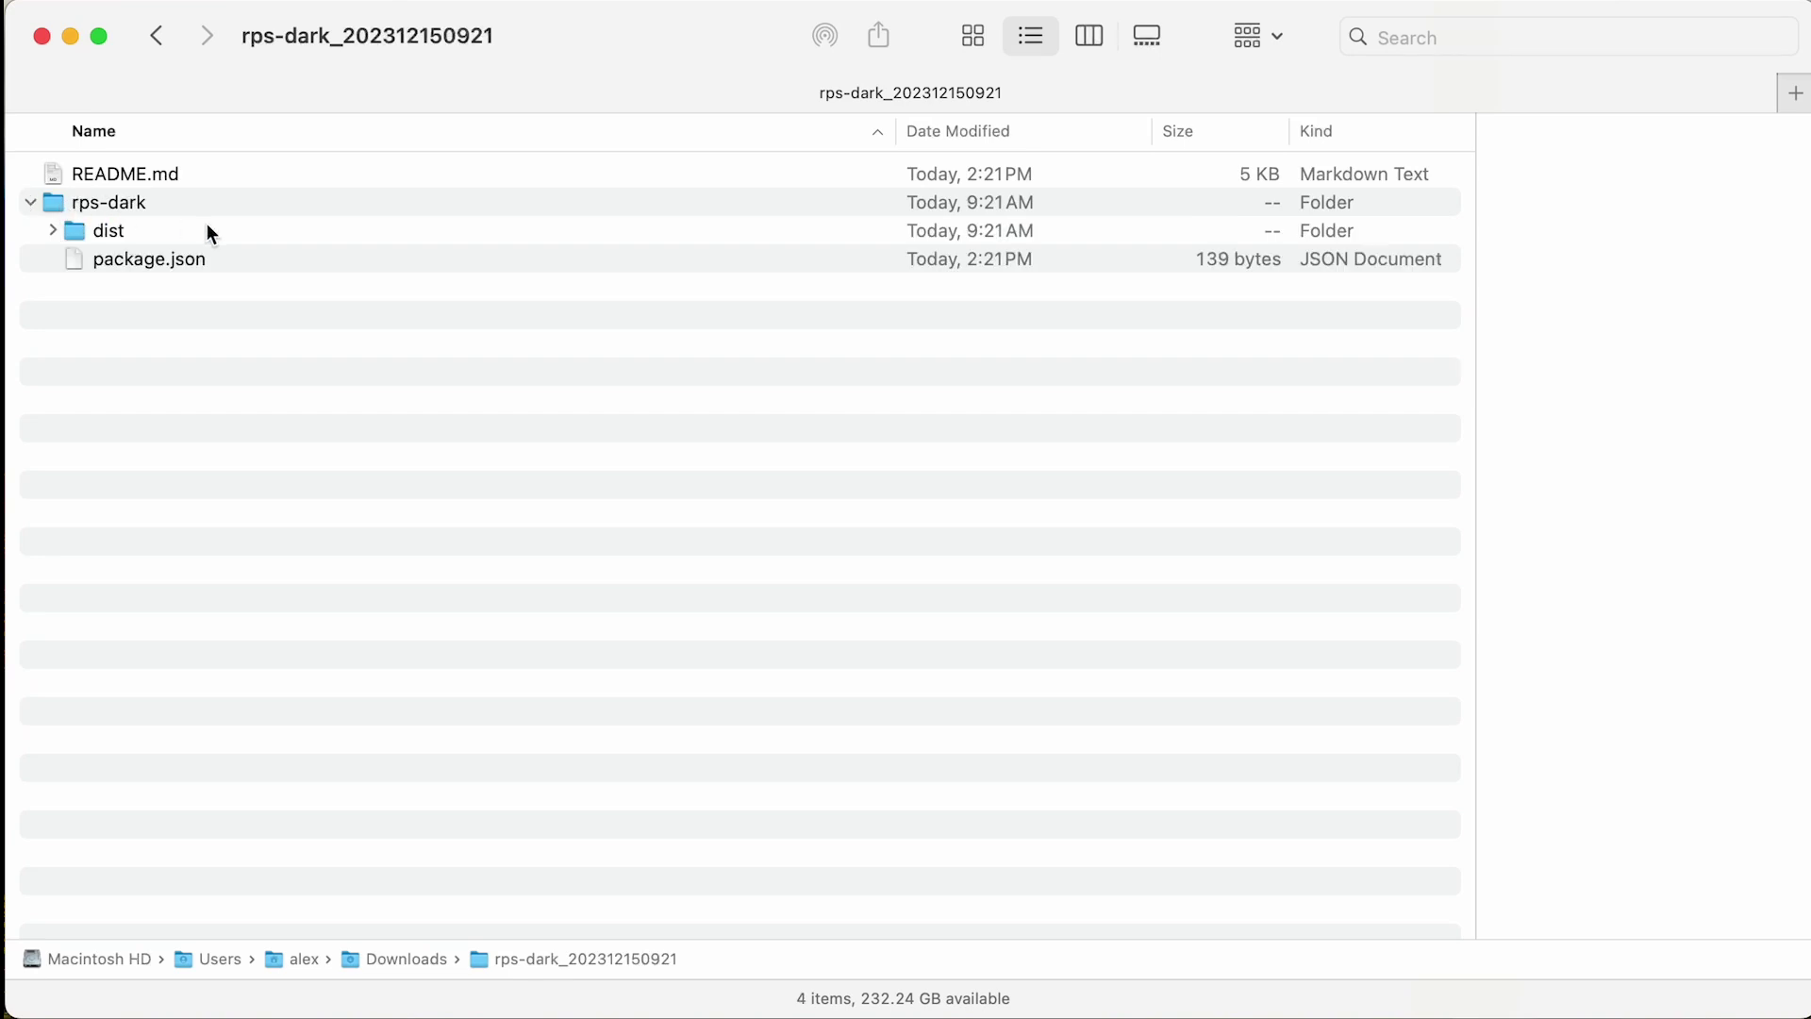
click(53, 231)
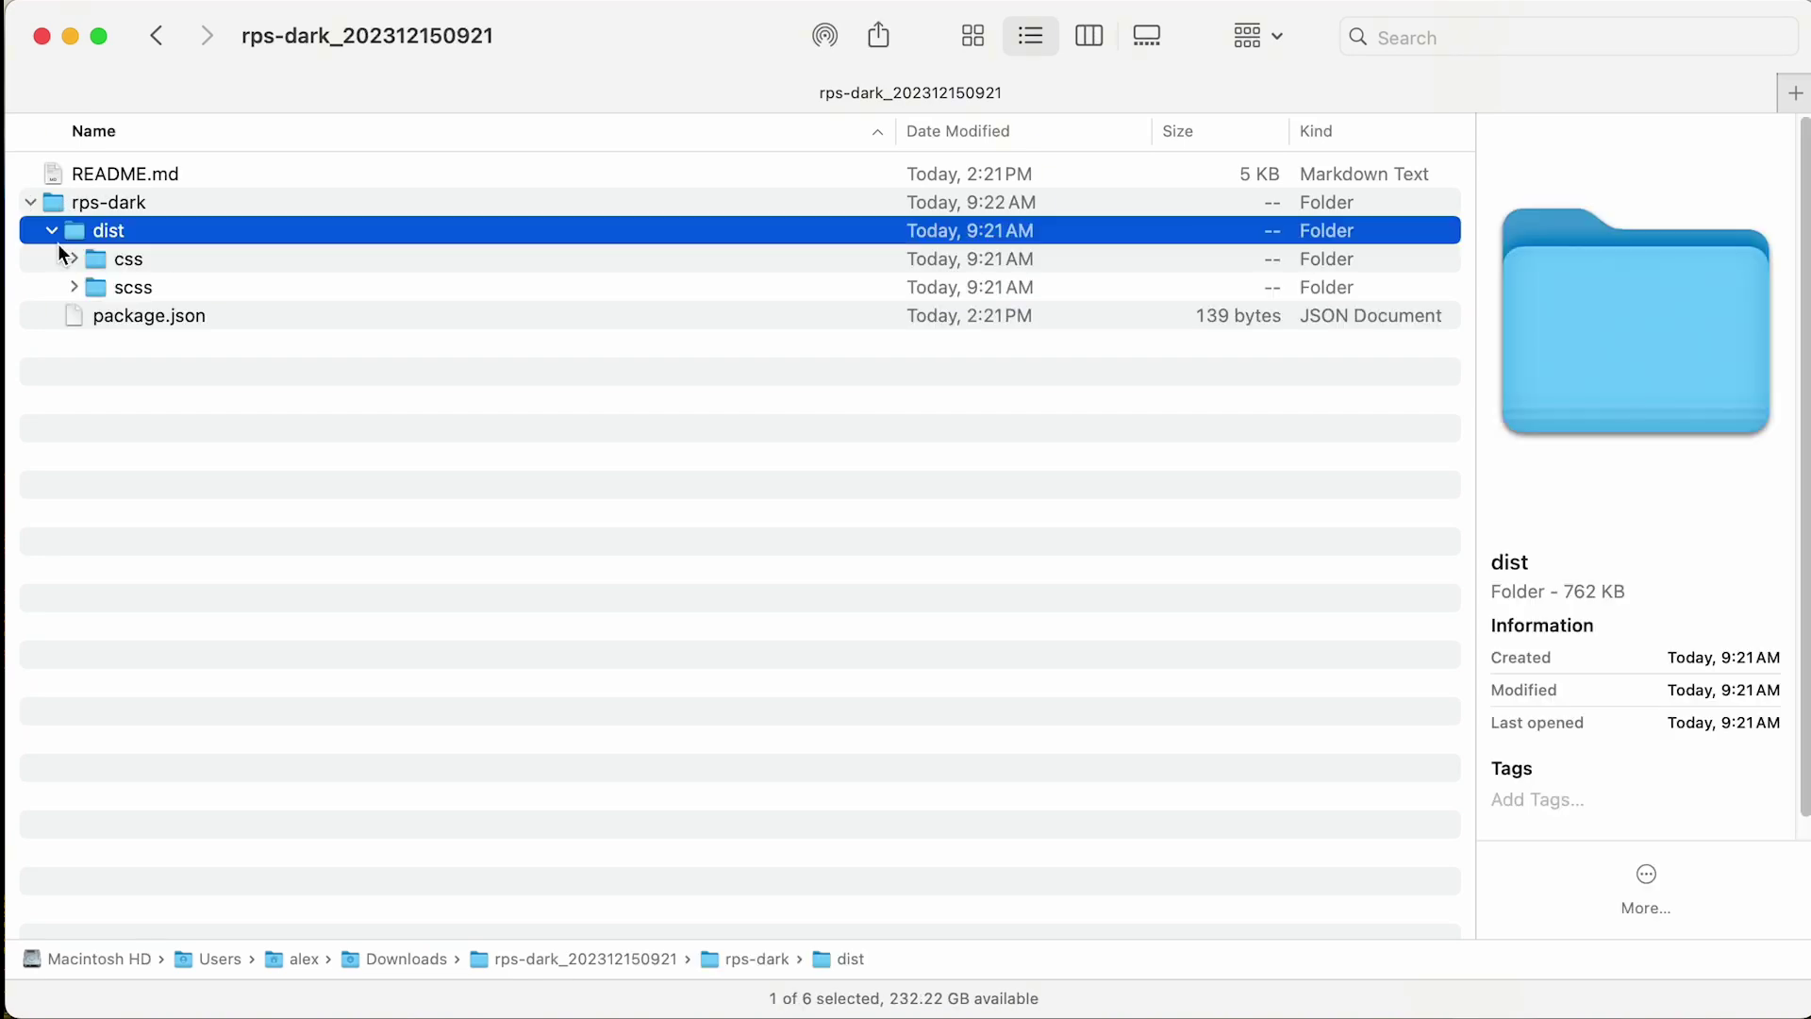
click(75, 287)
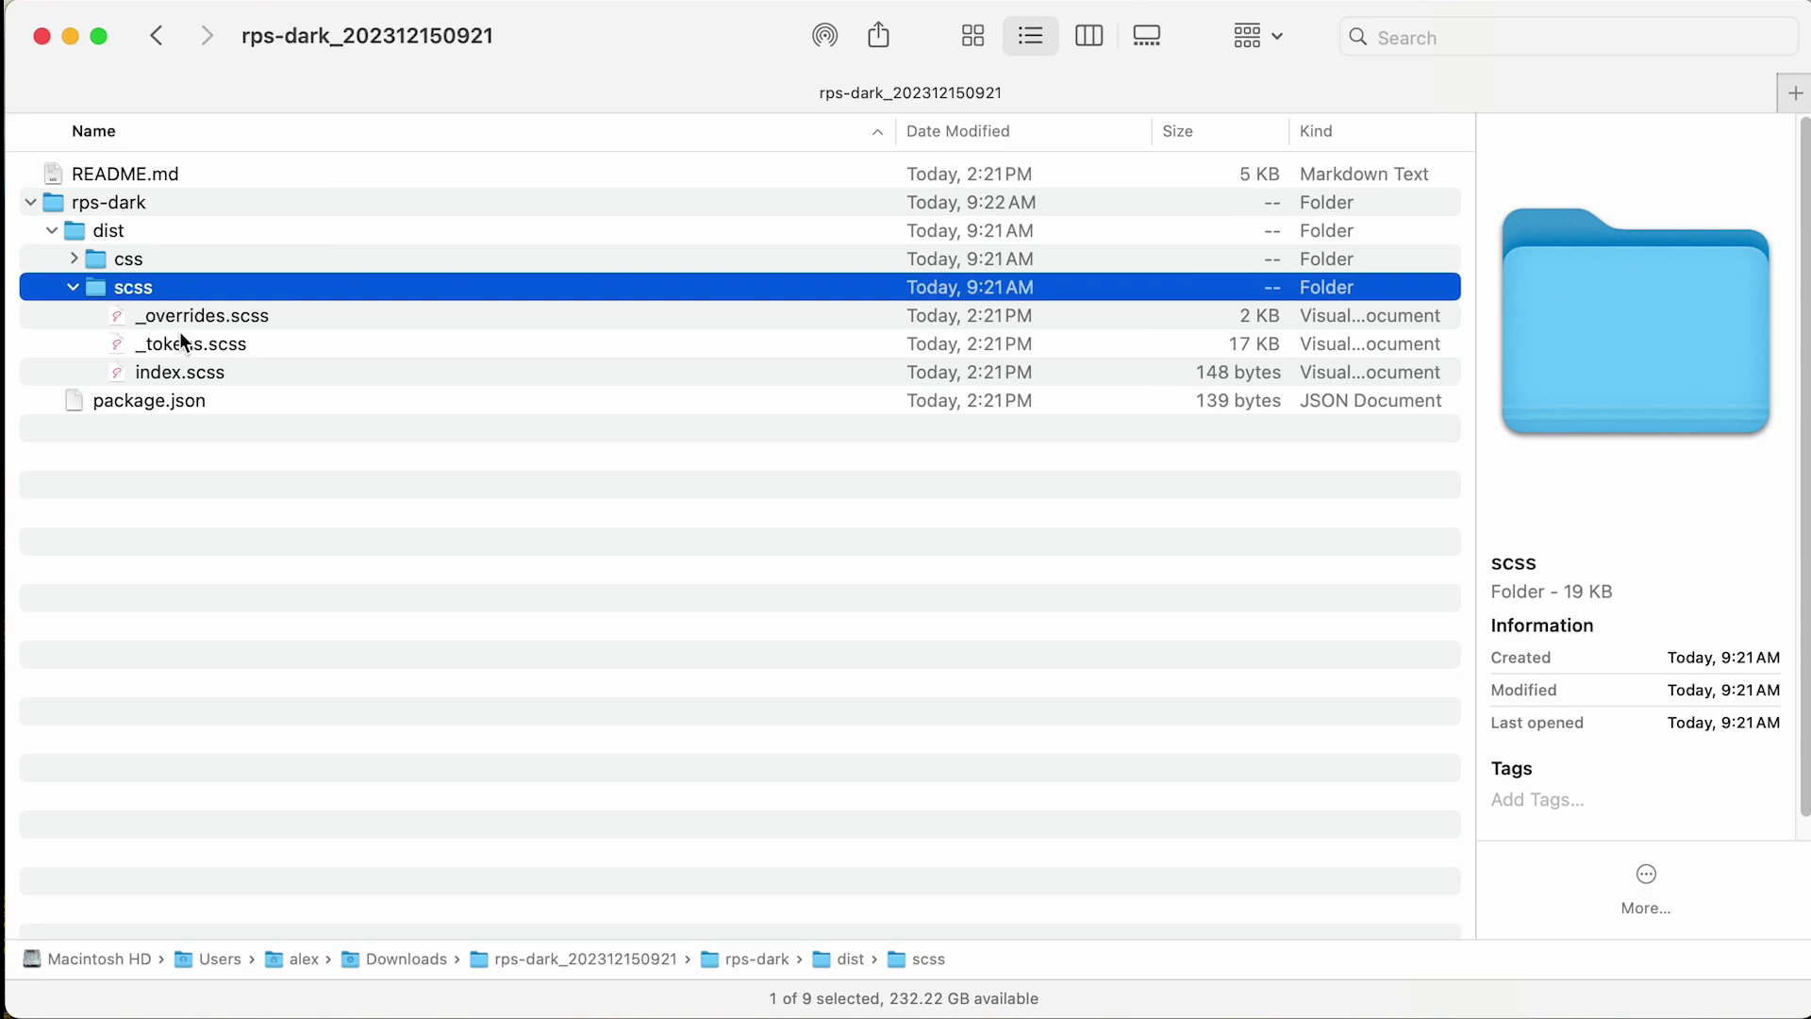
click(226, 370)
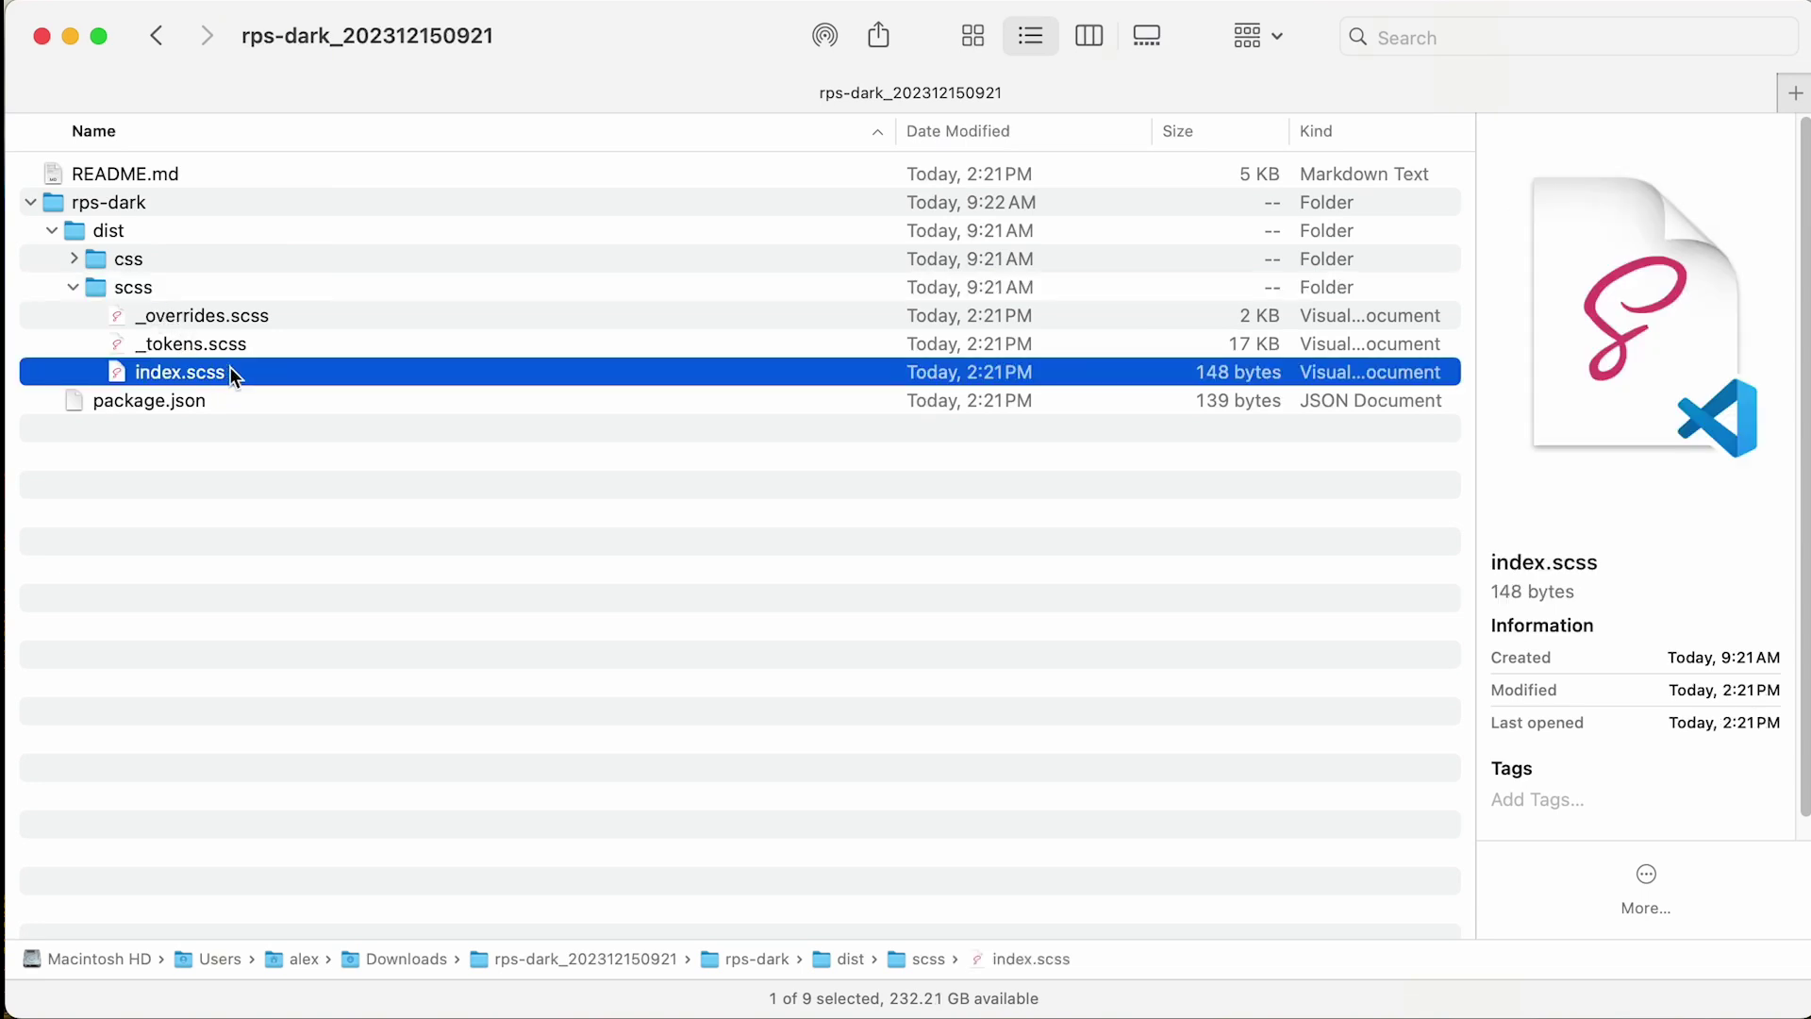
click(243, 319)
click(236, 341)
click(235, 370)
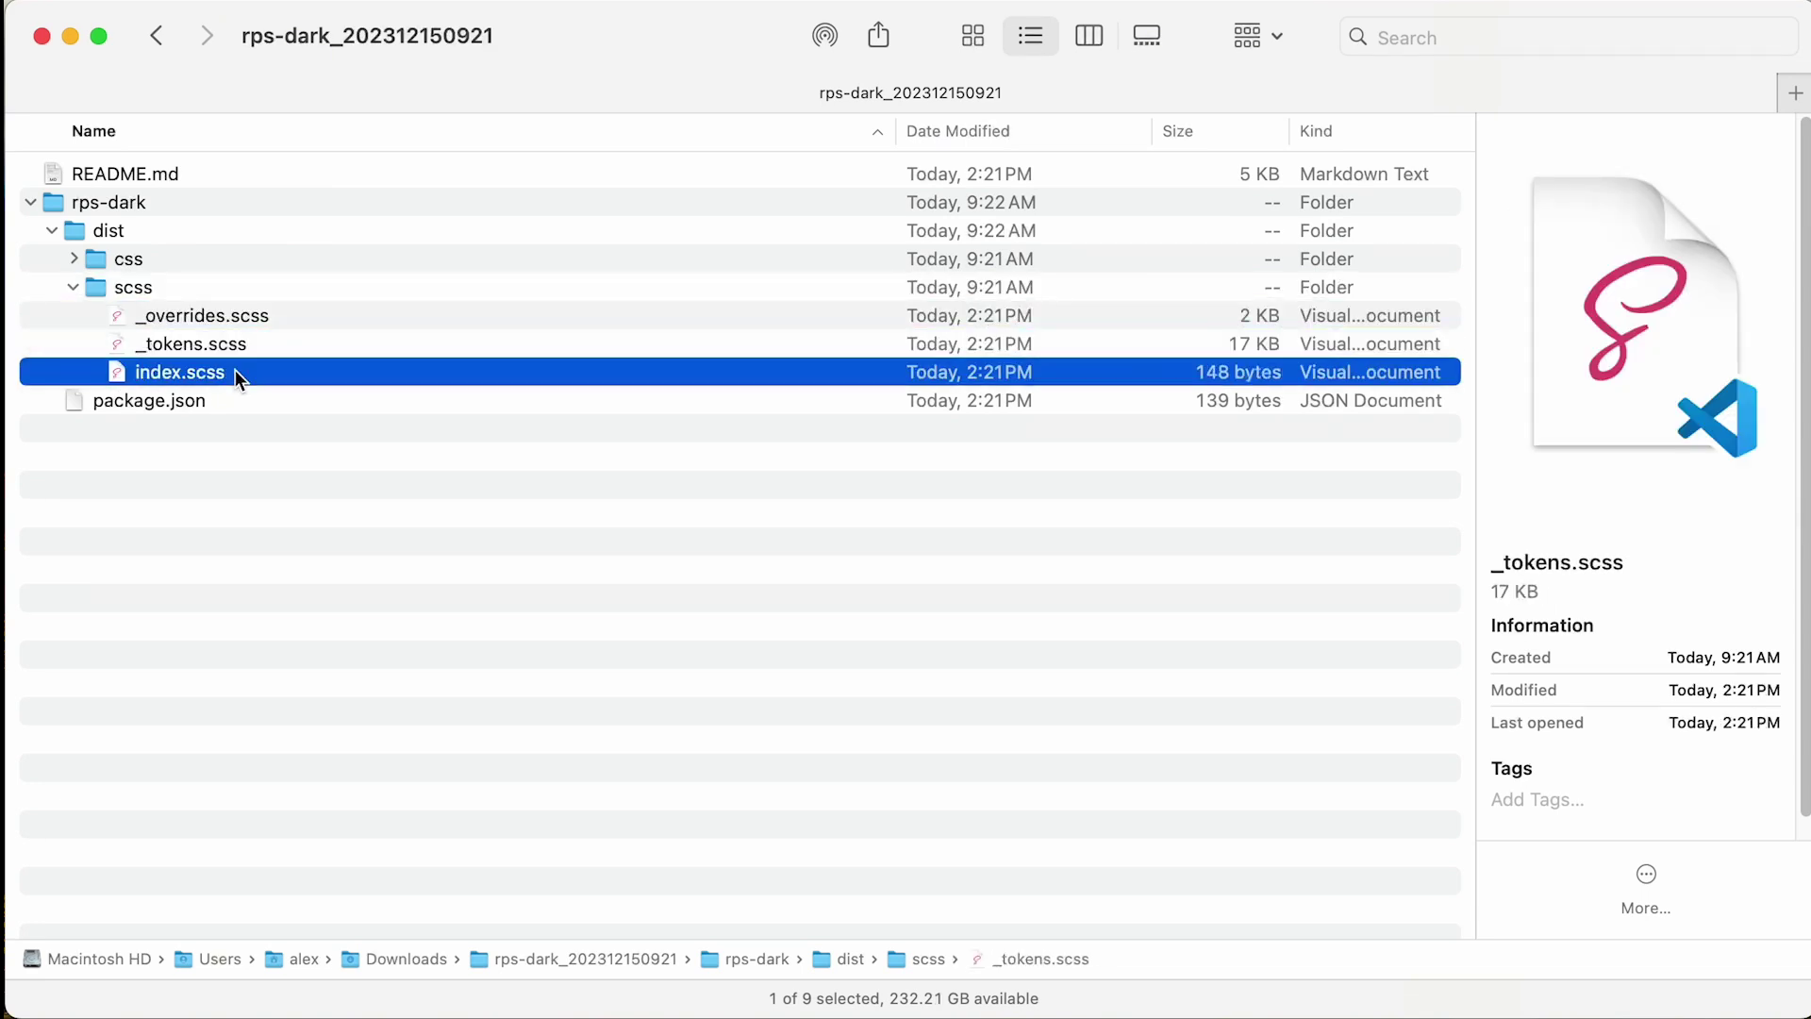
click(250, 498)
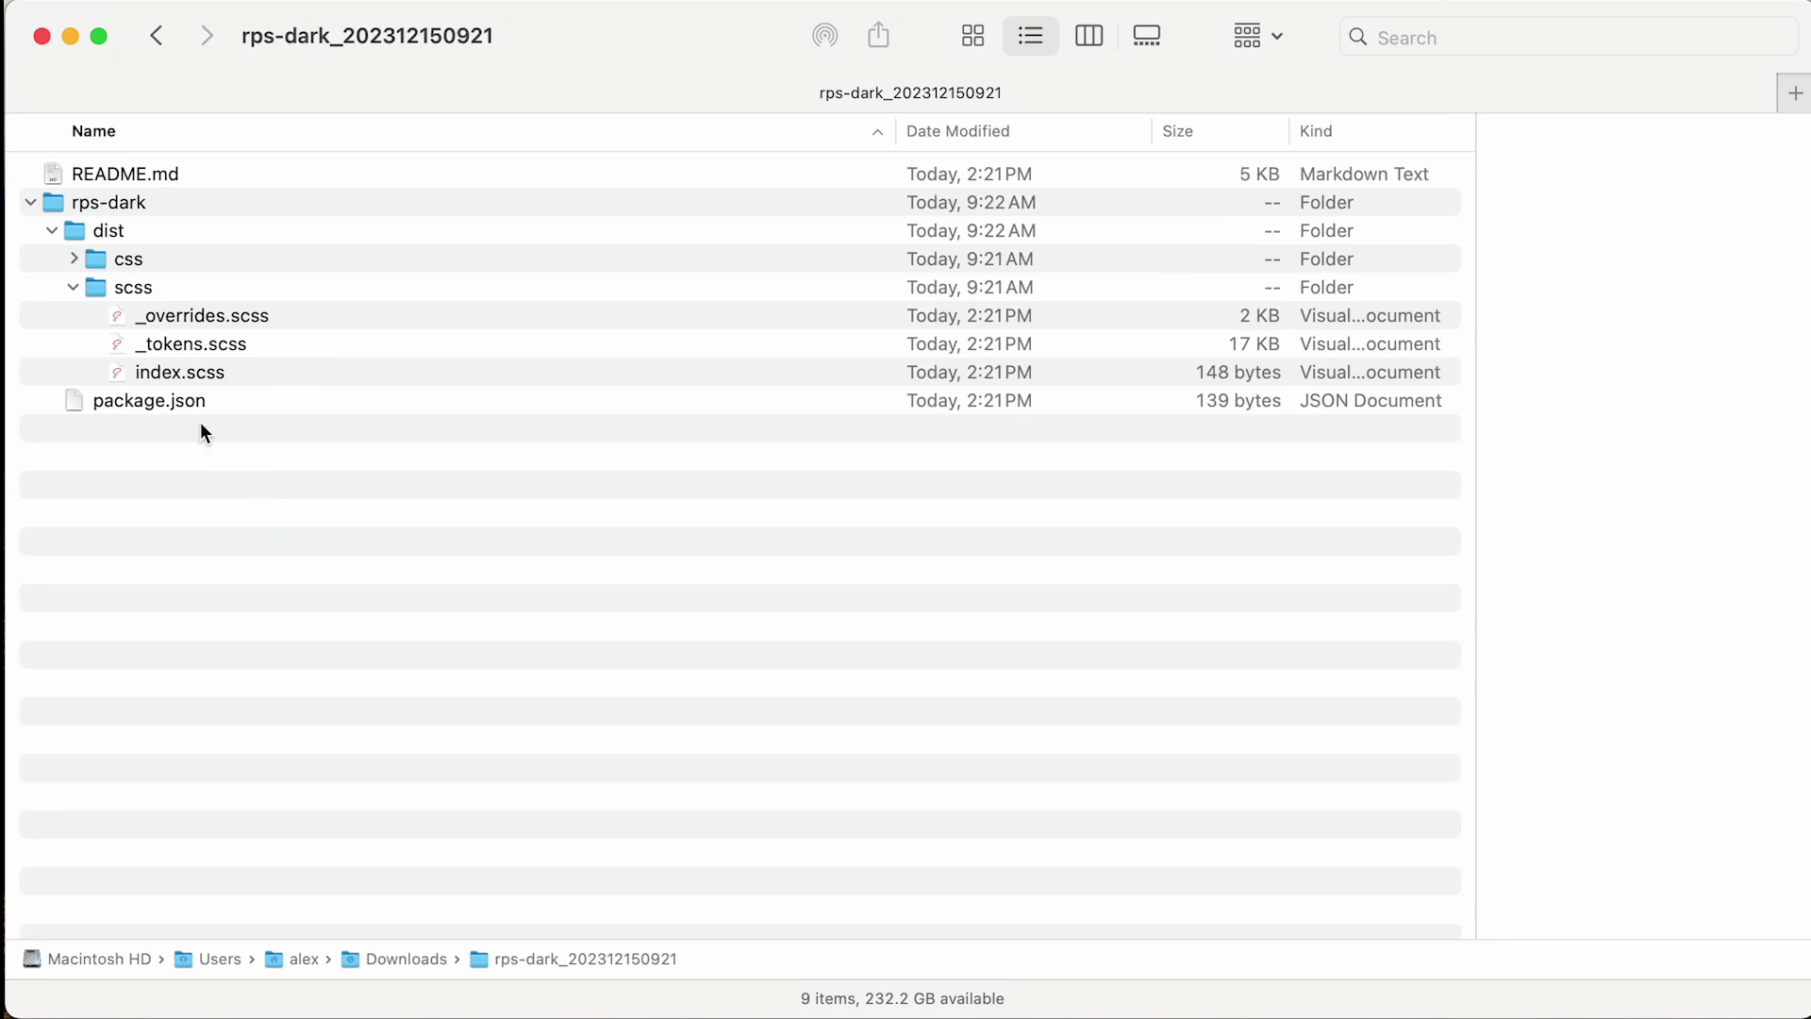
- Locate rps-dark.css in the dist/css folder and copy it
click(75, 288)
click(70, 262)
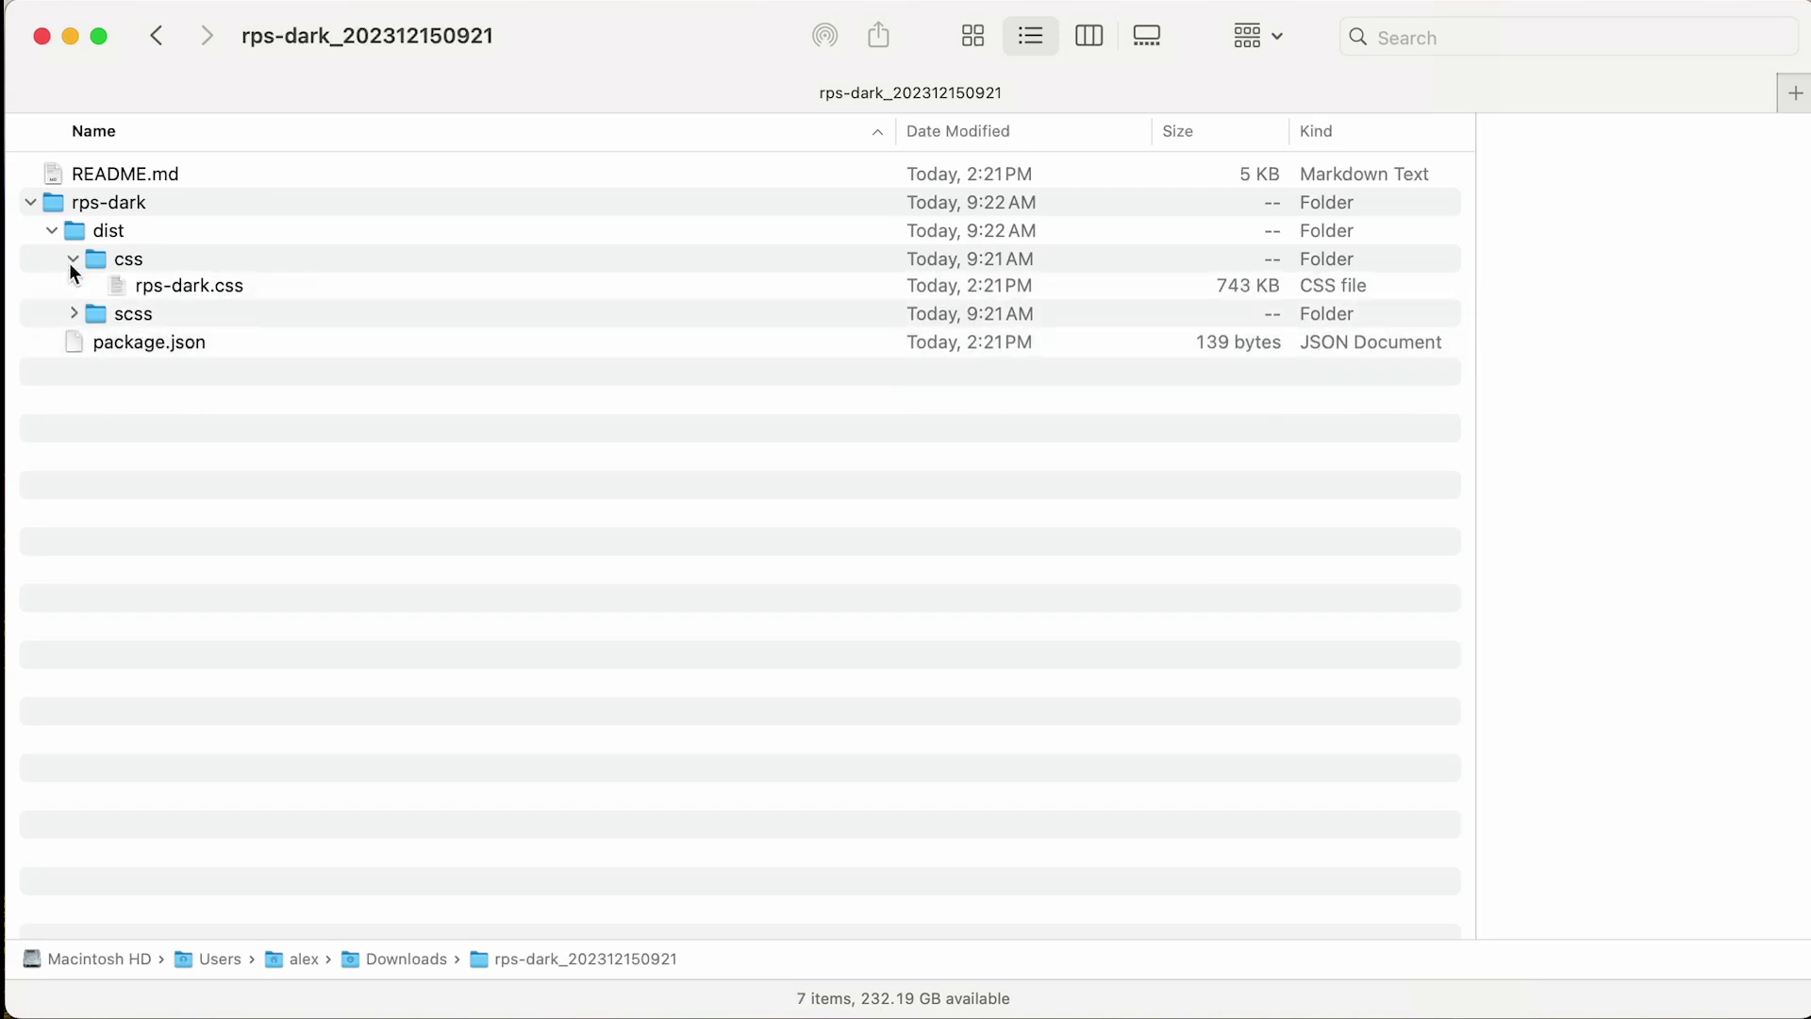
click(177, 293)
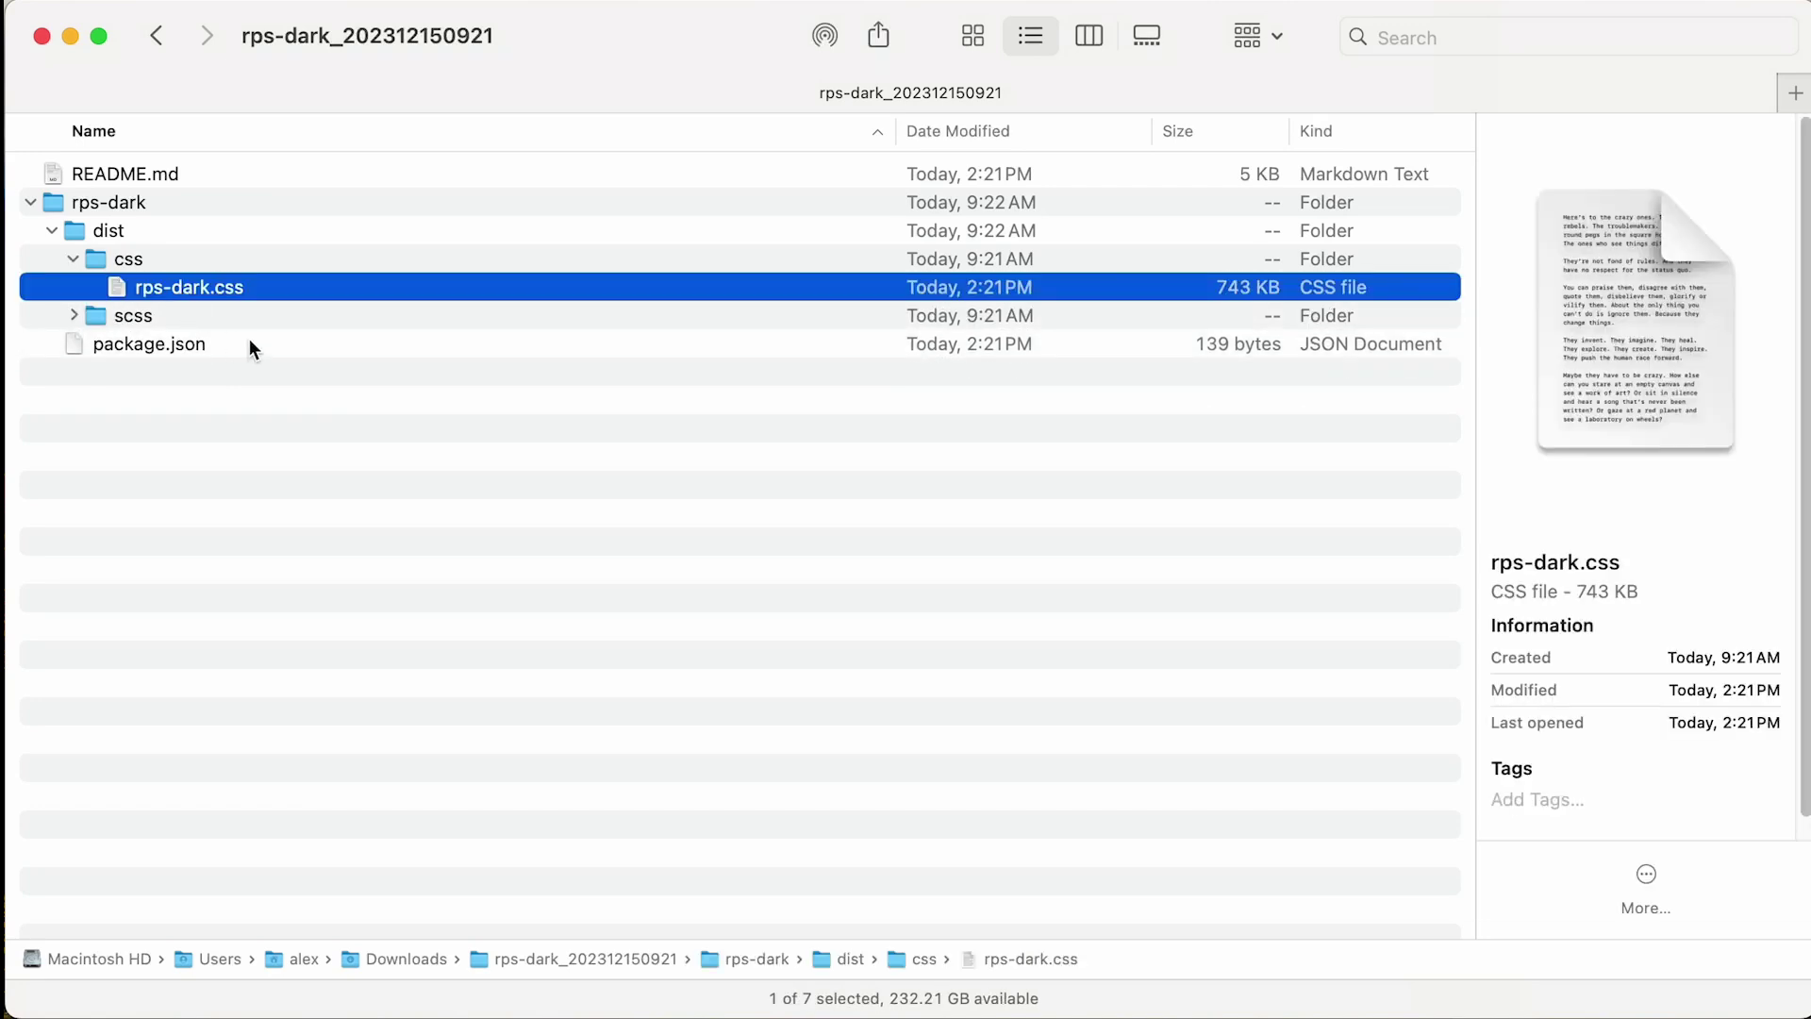
right_click(201, 285)
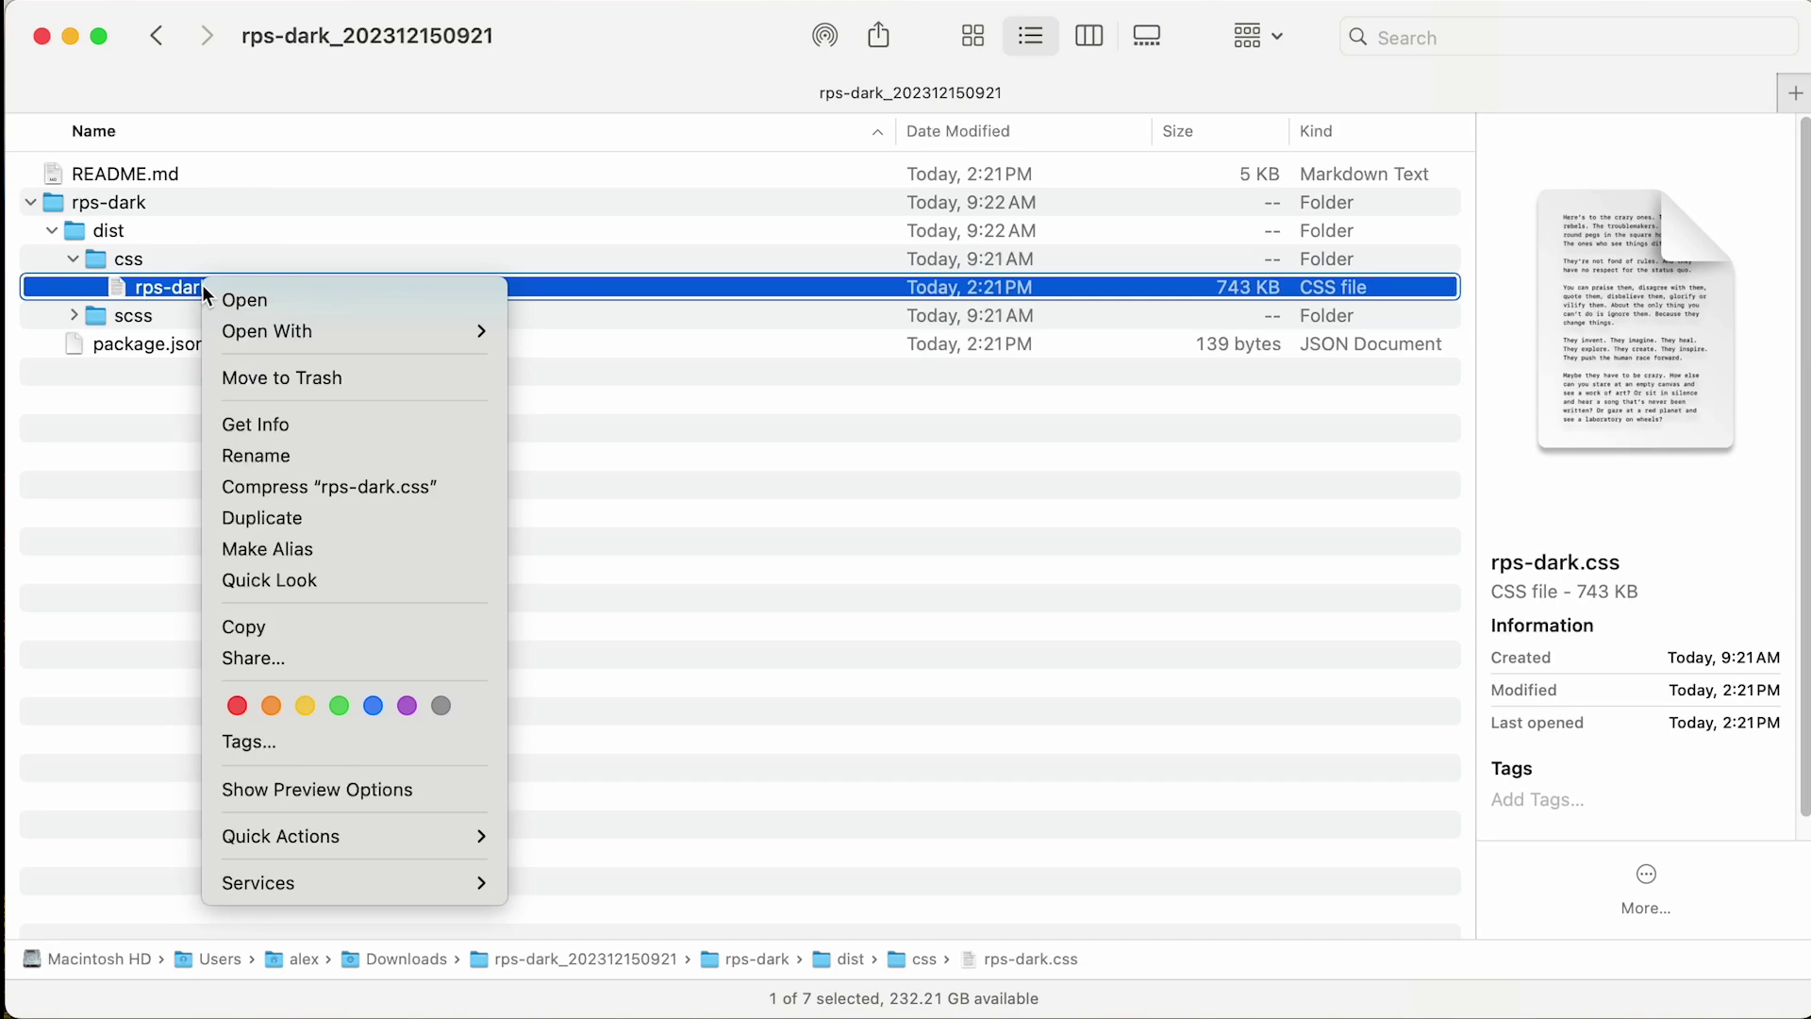
click(444, 579)
click(445, 547)
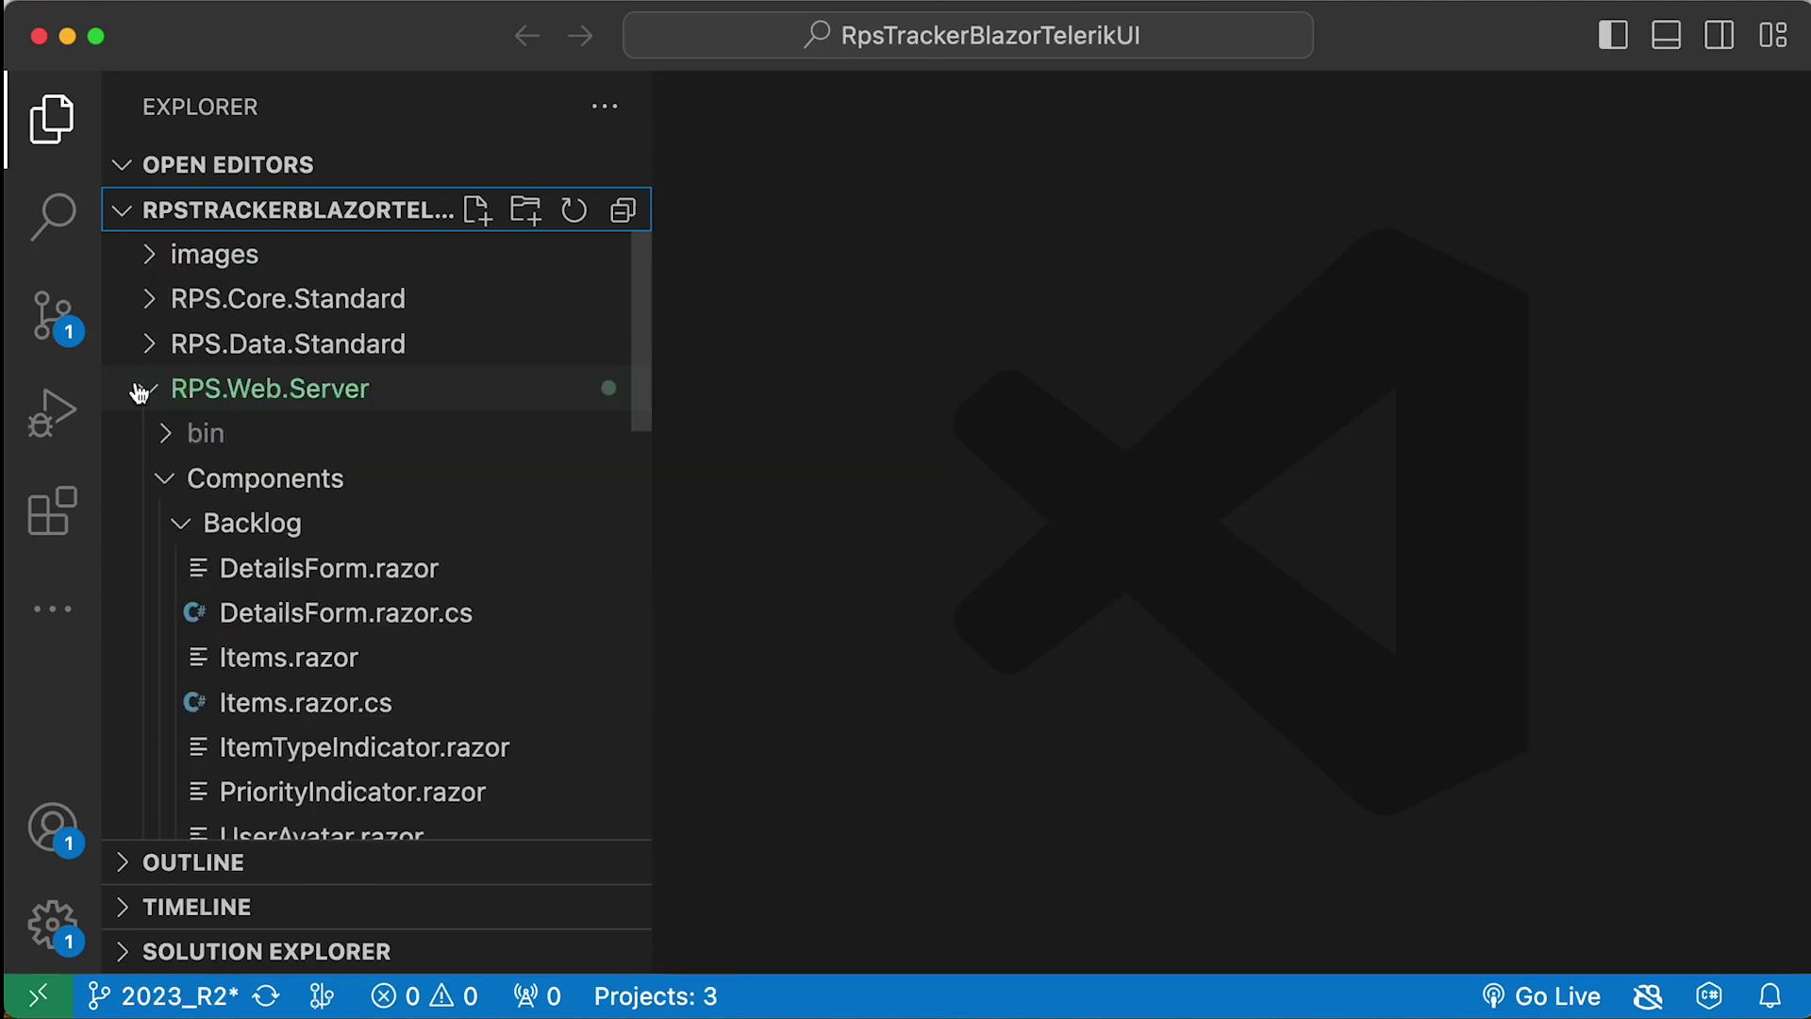
- Paste rps-dark.css into the RPS.Web.Server wwwroot/css folder via Finder
click(139, 392)
click(155, 409)
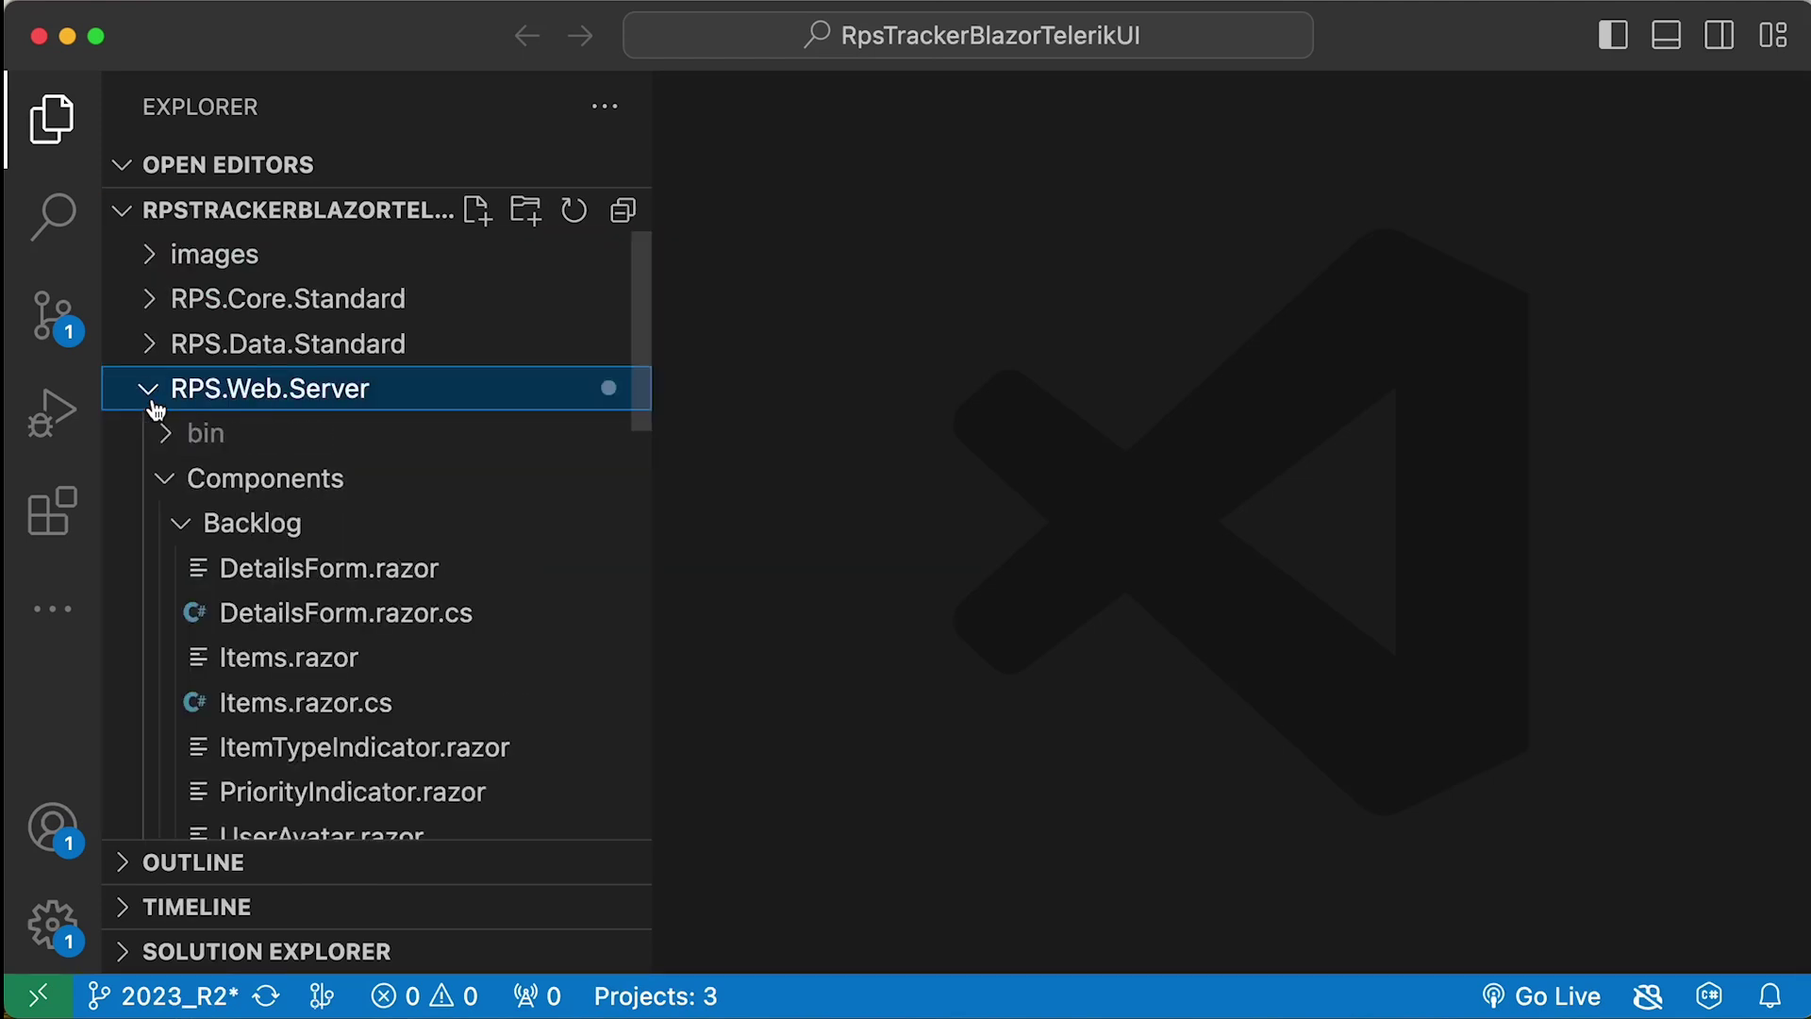
click(168, 481)
click(166, 748)
scroll(162, 748, down, 5)
click(225, 390)
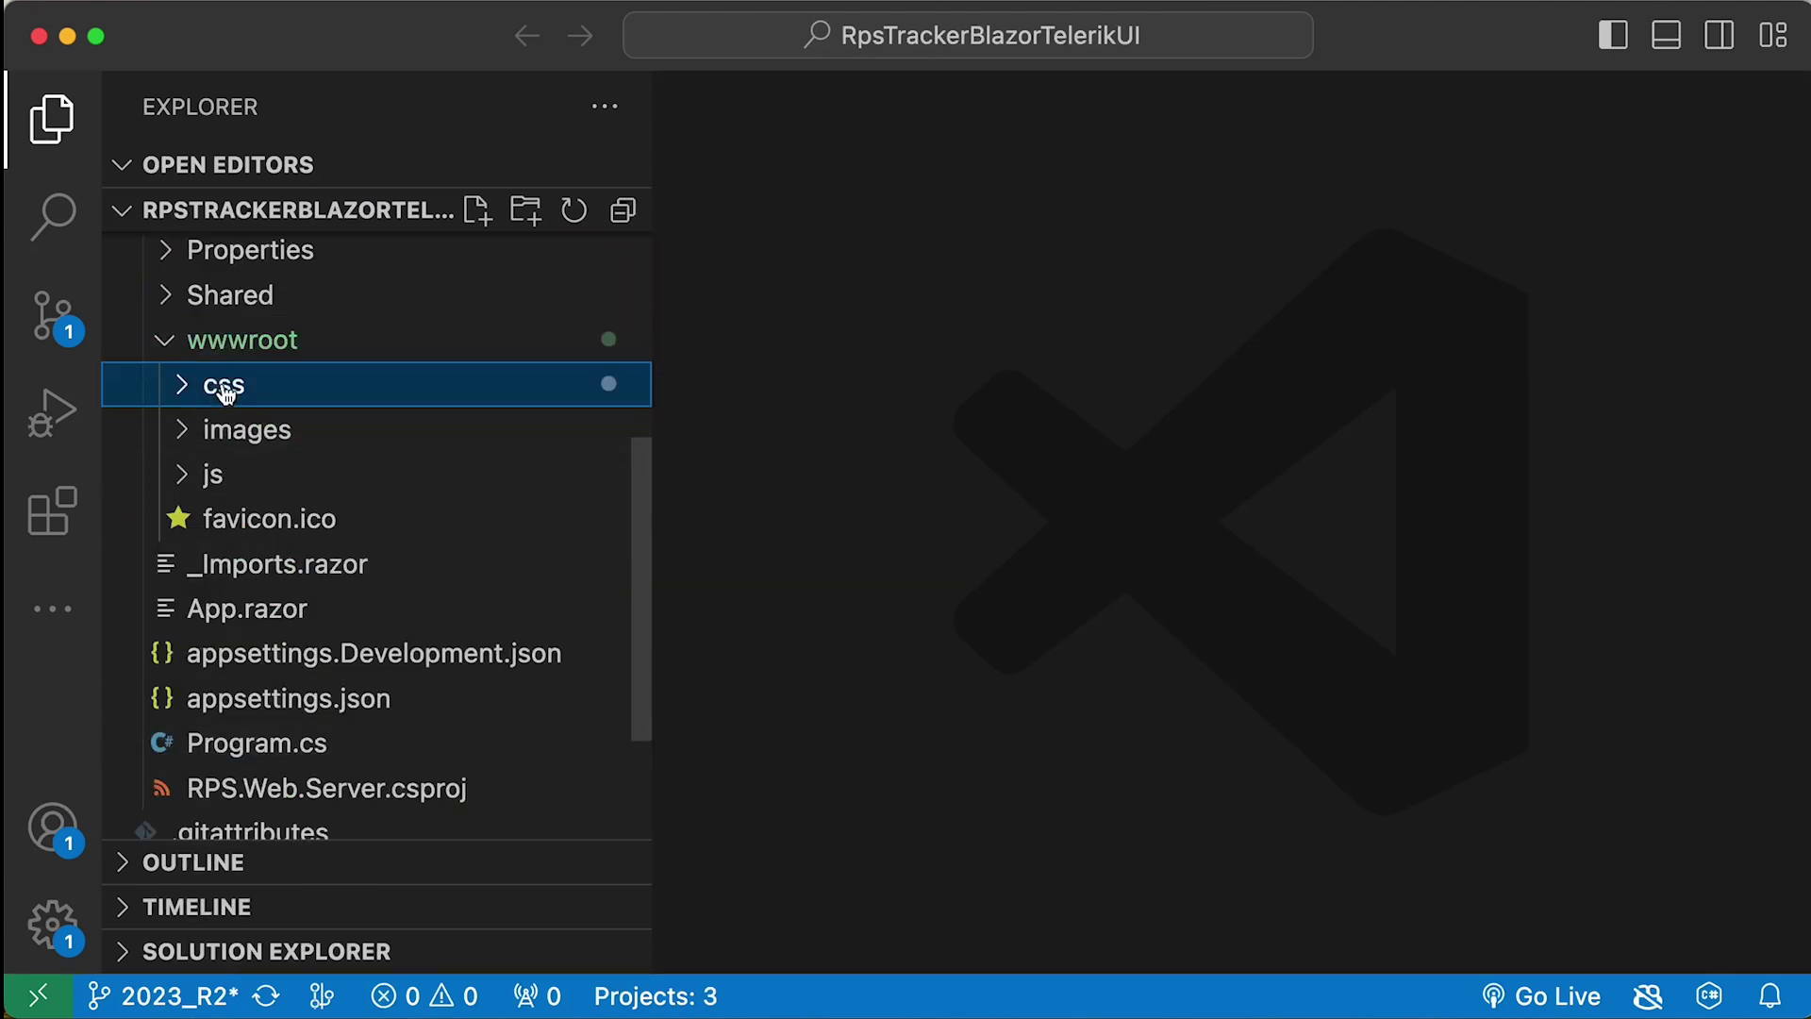
right_click(226, 392)
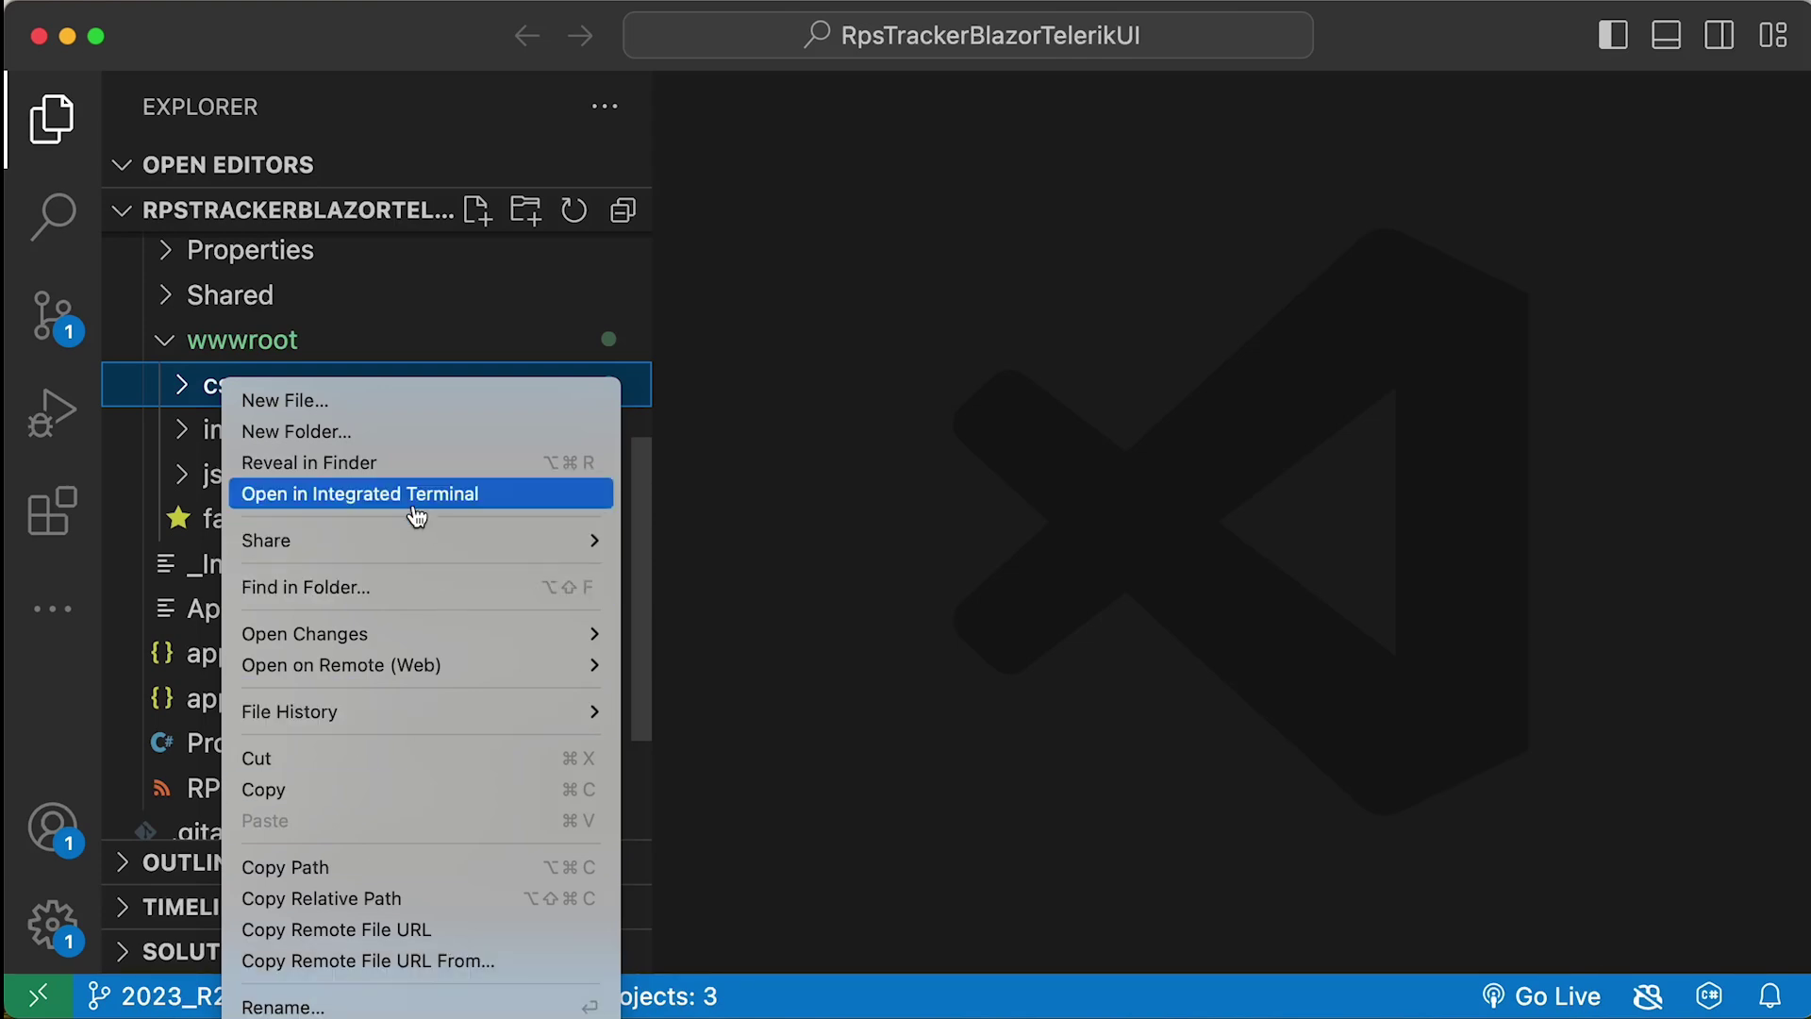
click(393, 462)
double_click(302, 174)
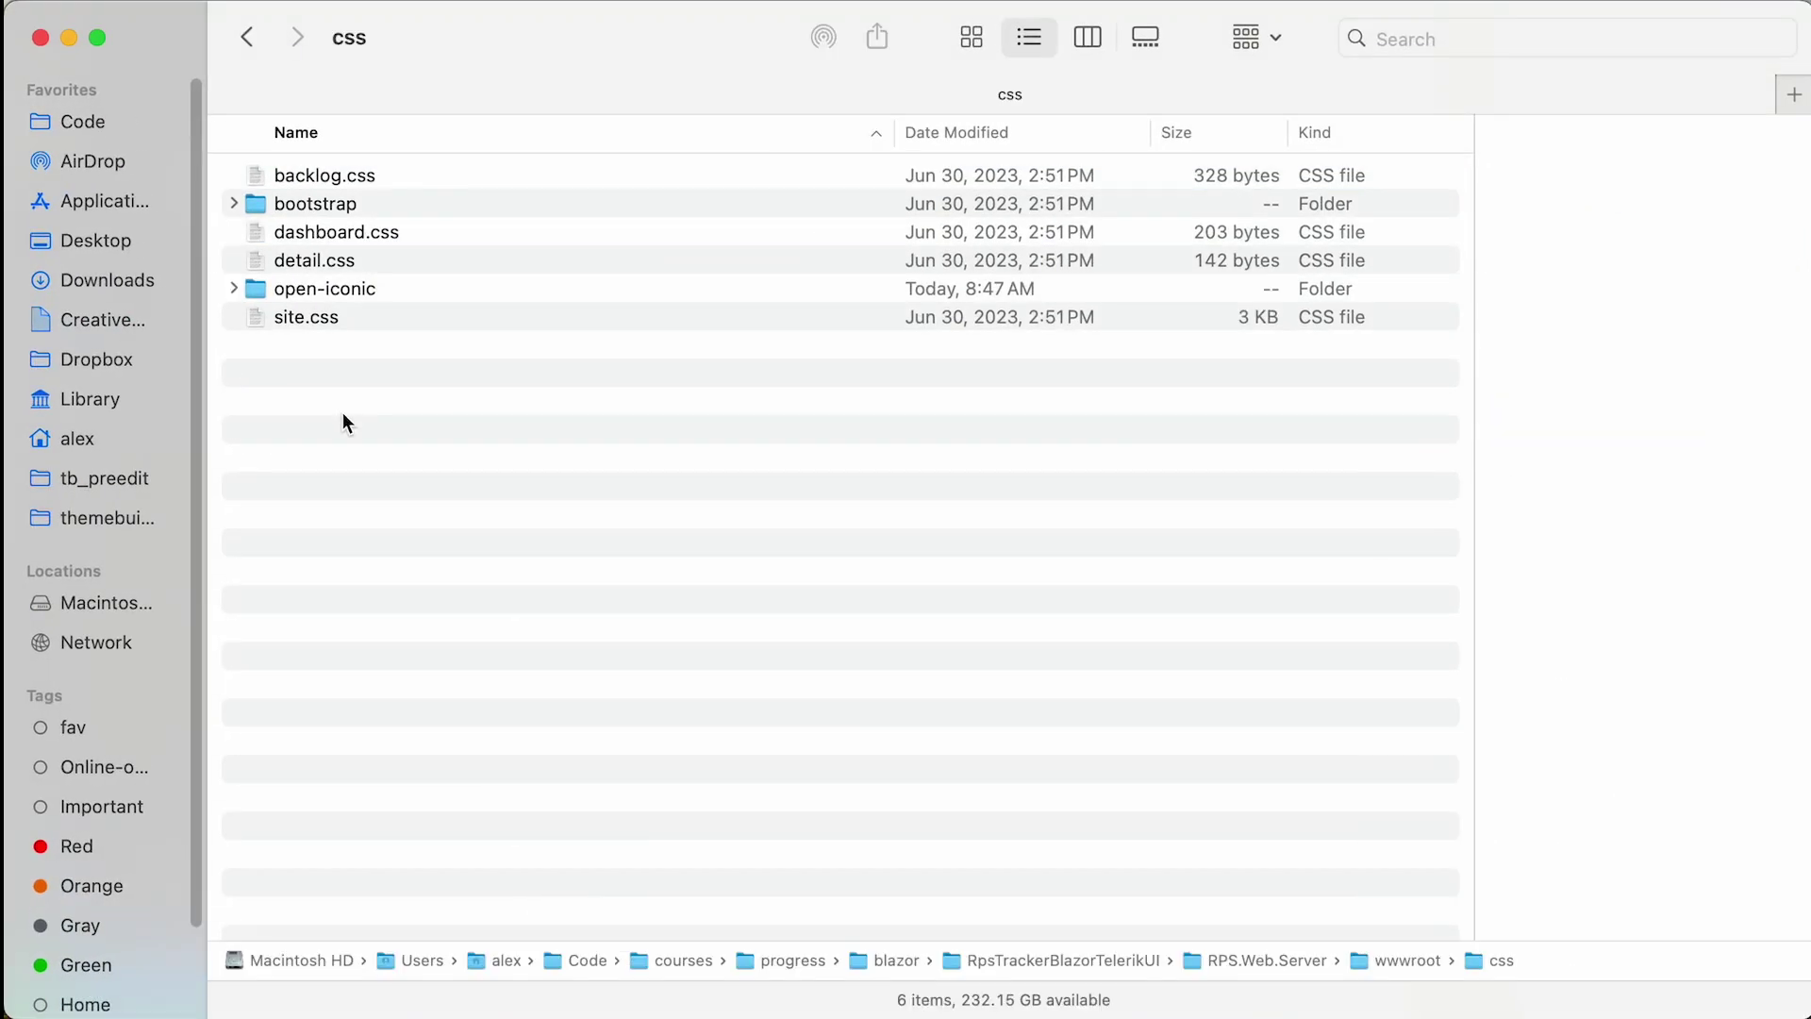
right_click(384, 421)
click(419, 467)
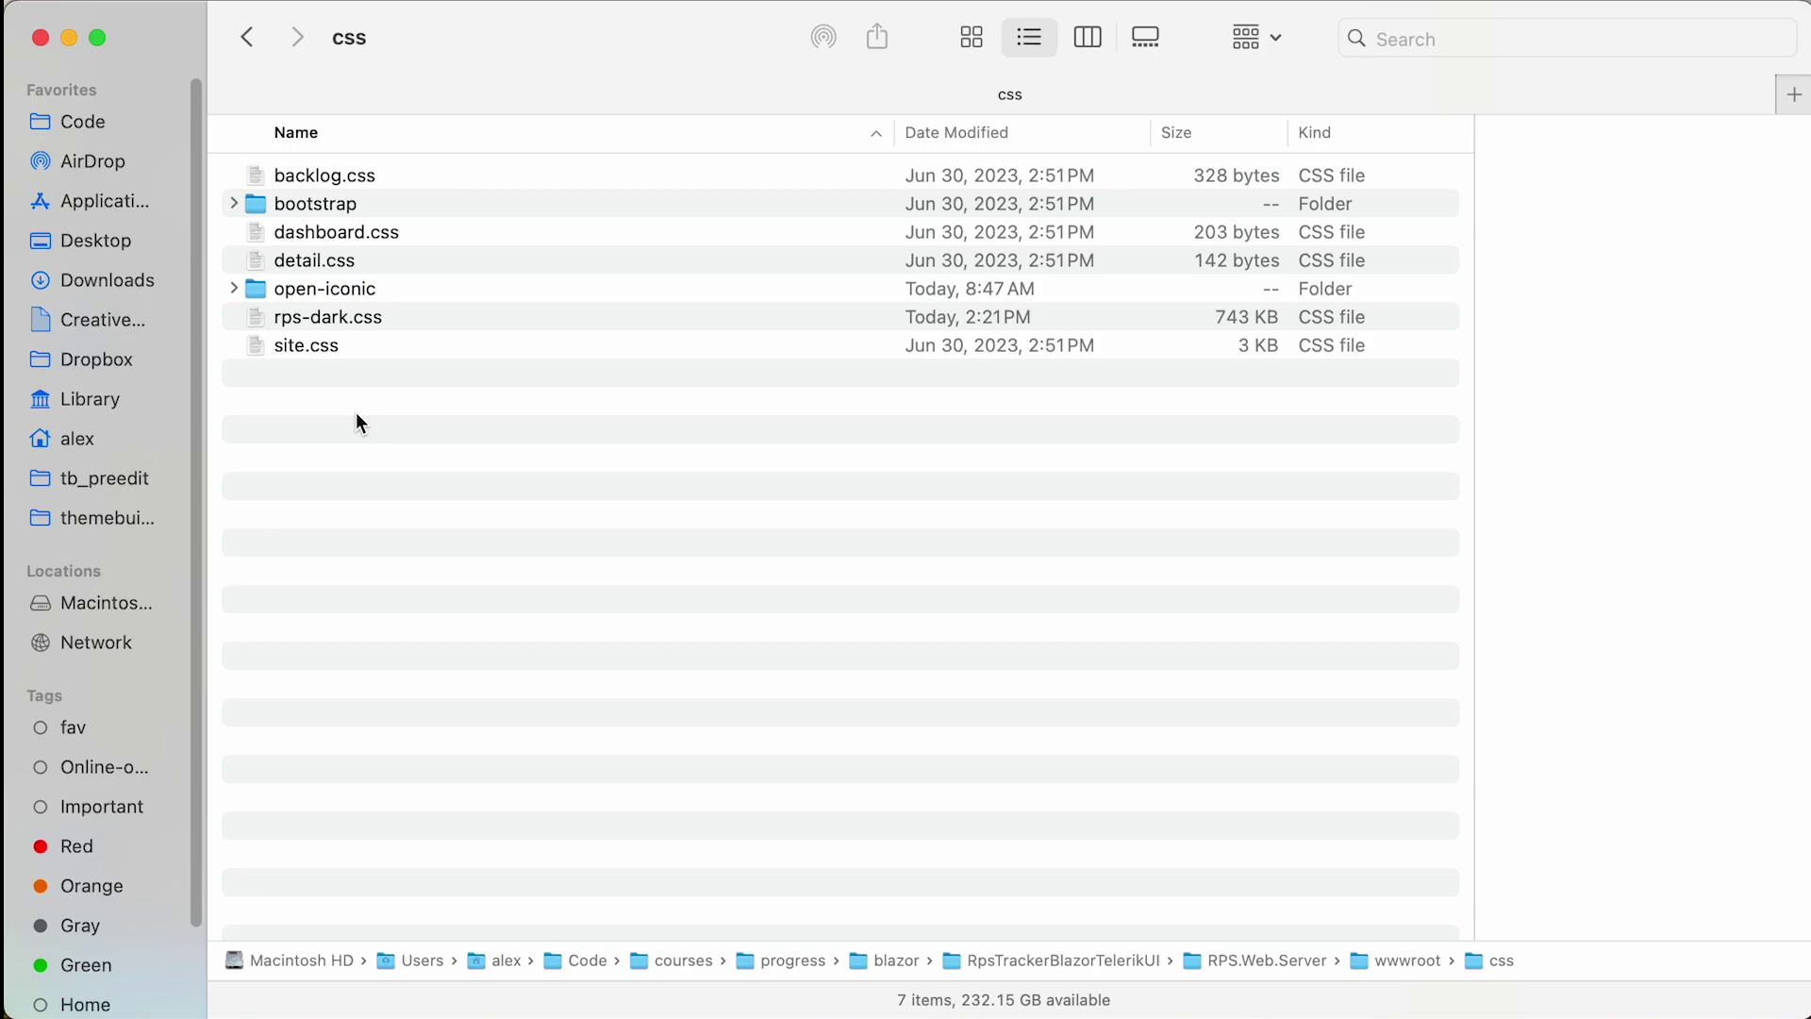
- Bring up the C# Dev Kit extension details from the installed extensions
key(super+Tab)
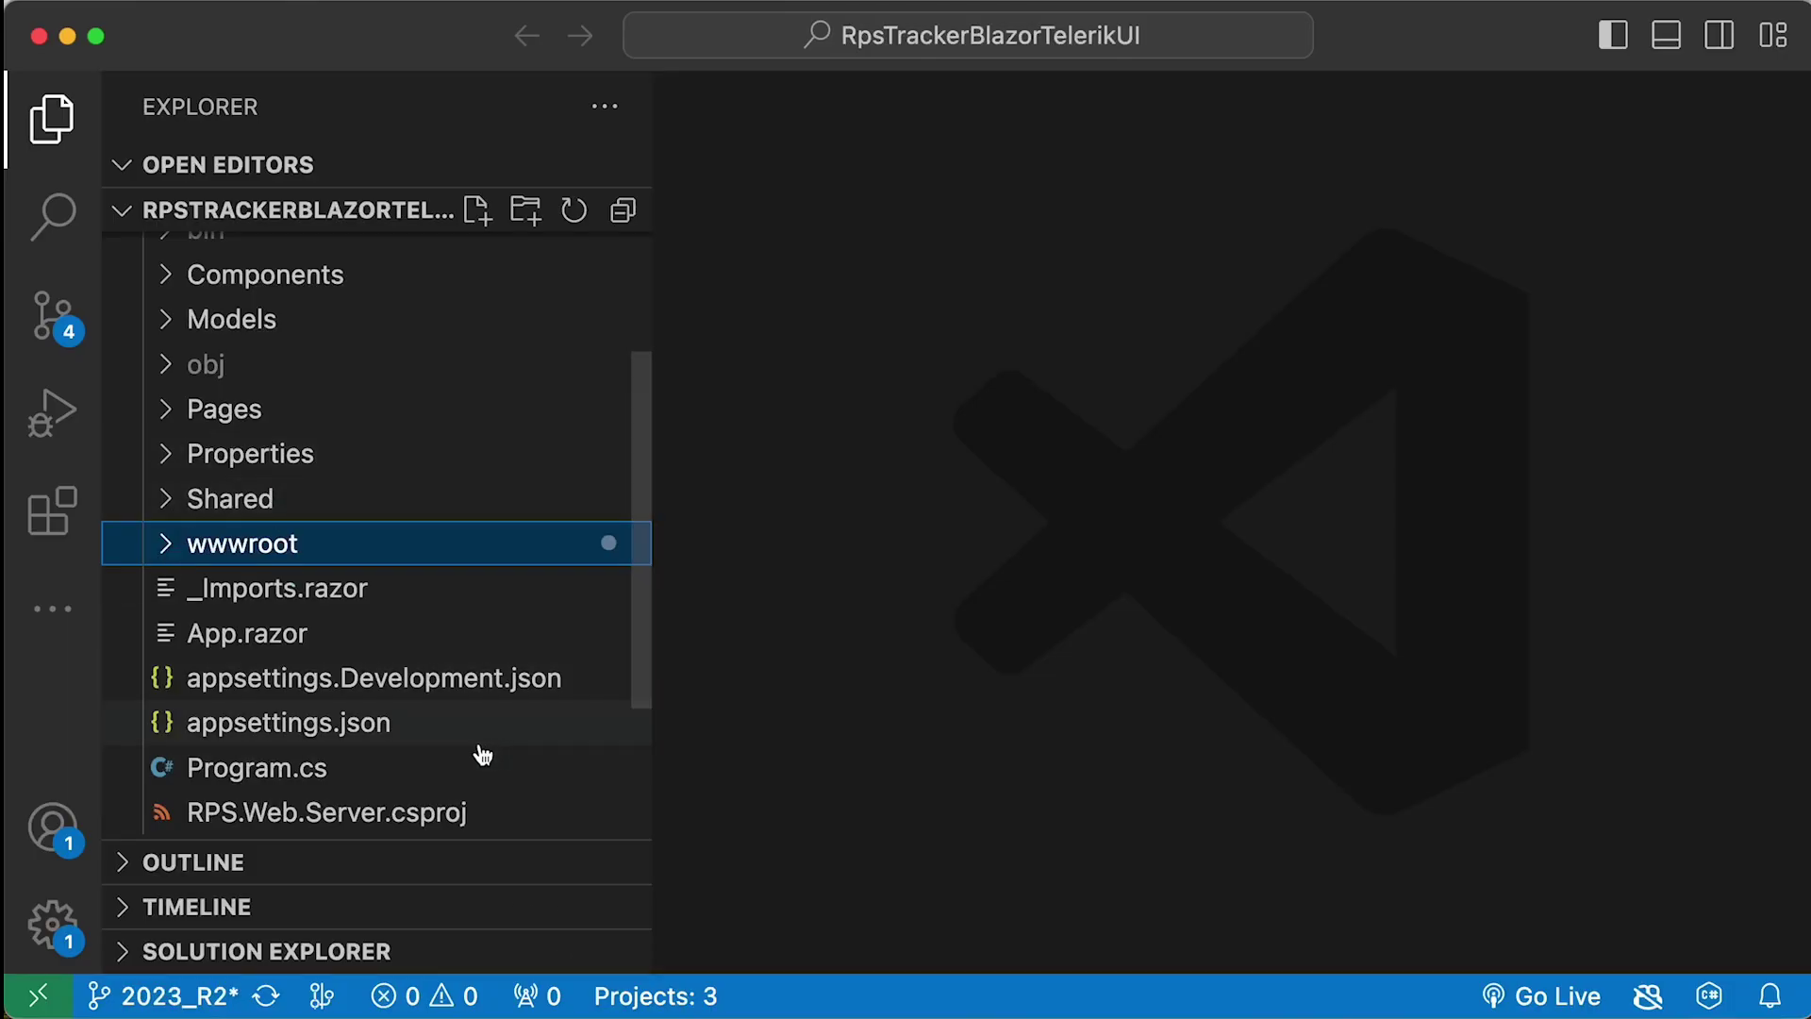
click(132, 219)
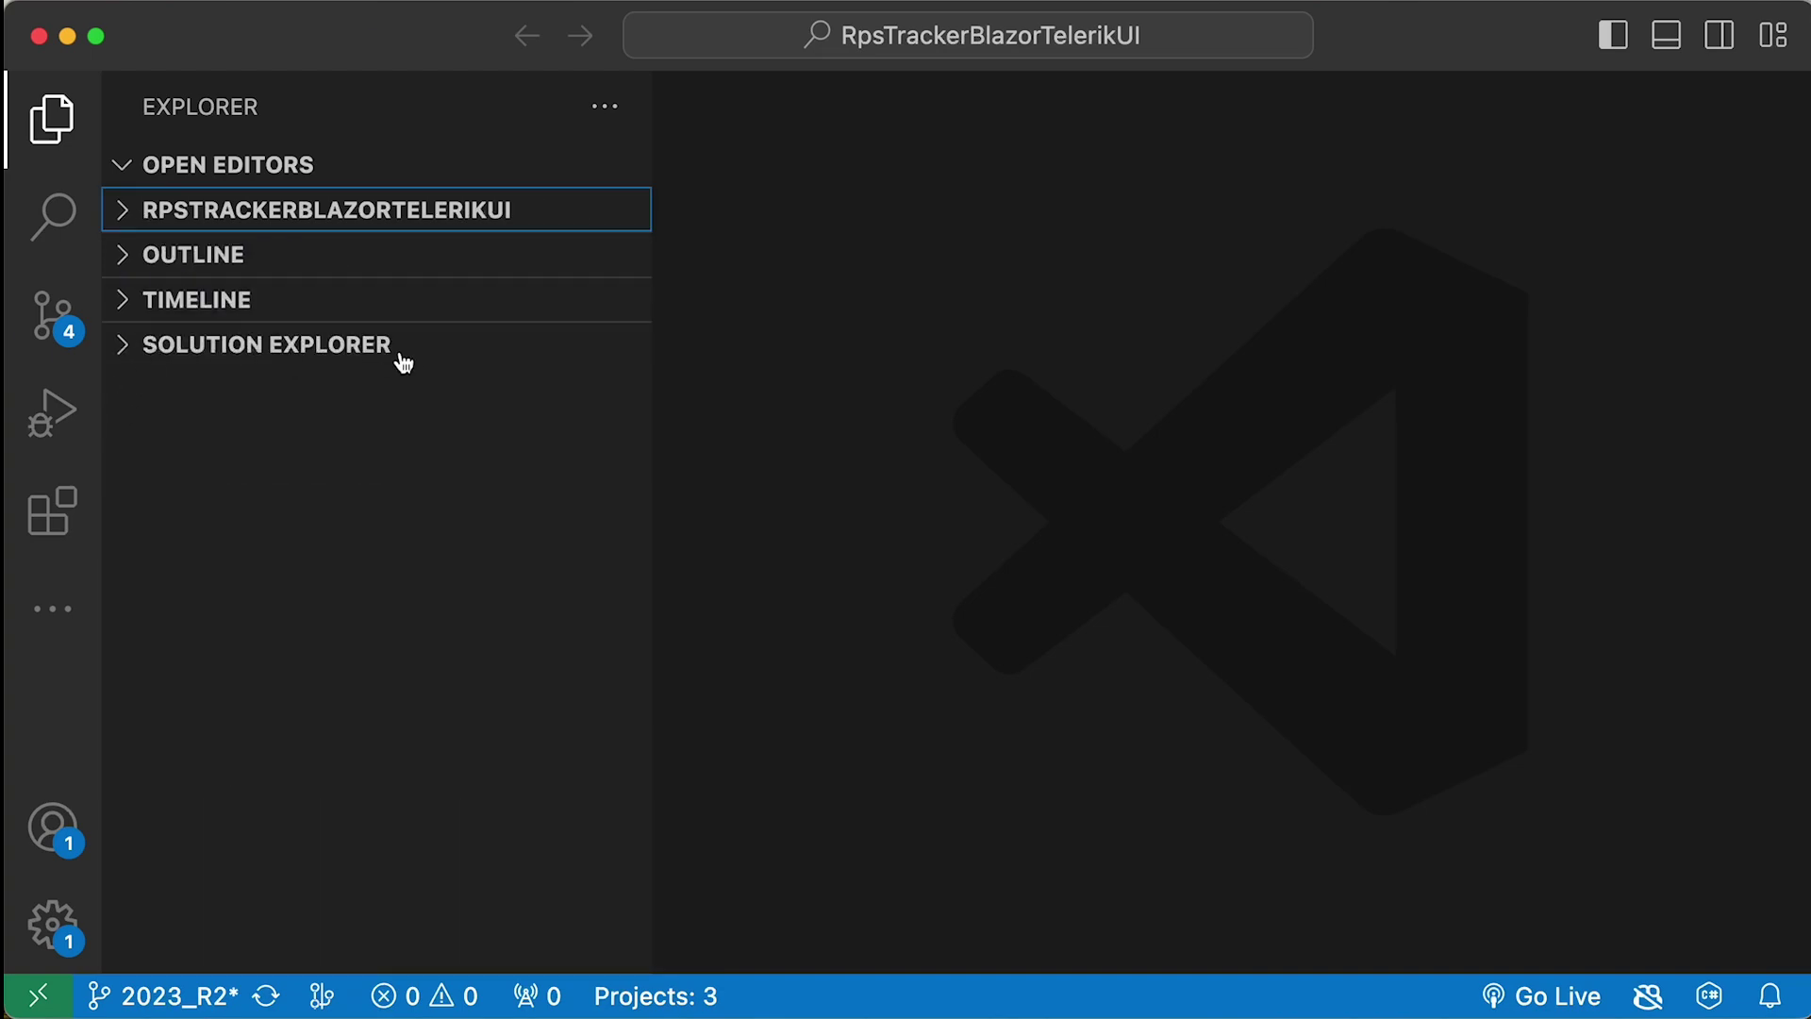
click(130, 347)
click(42, 517)
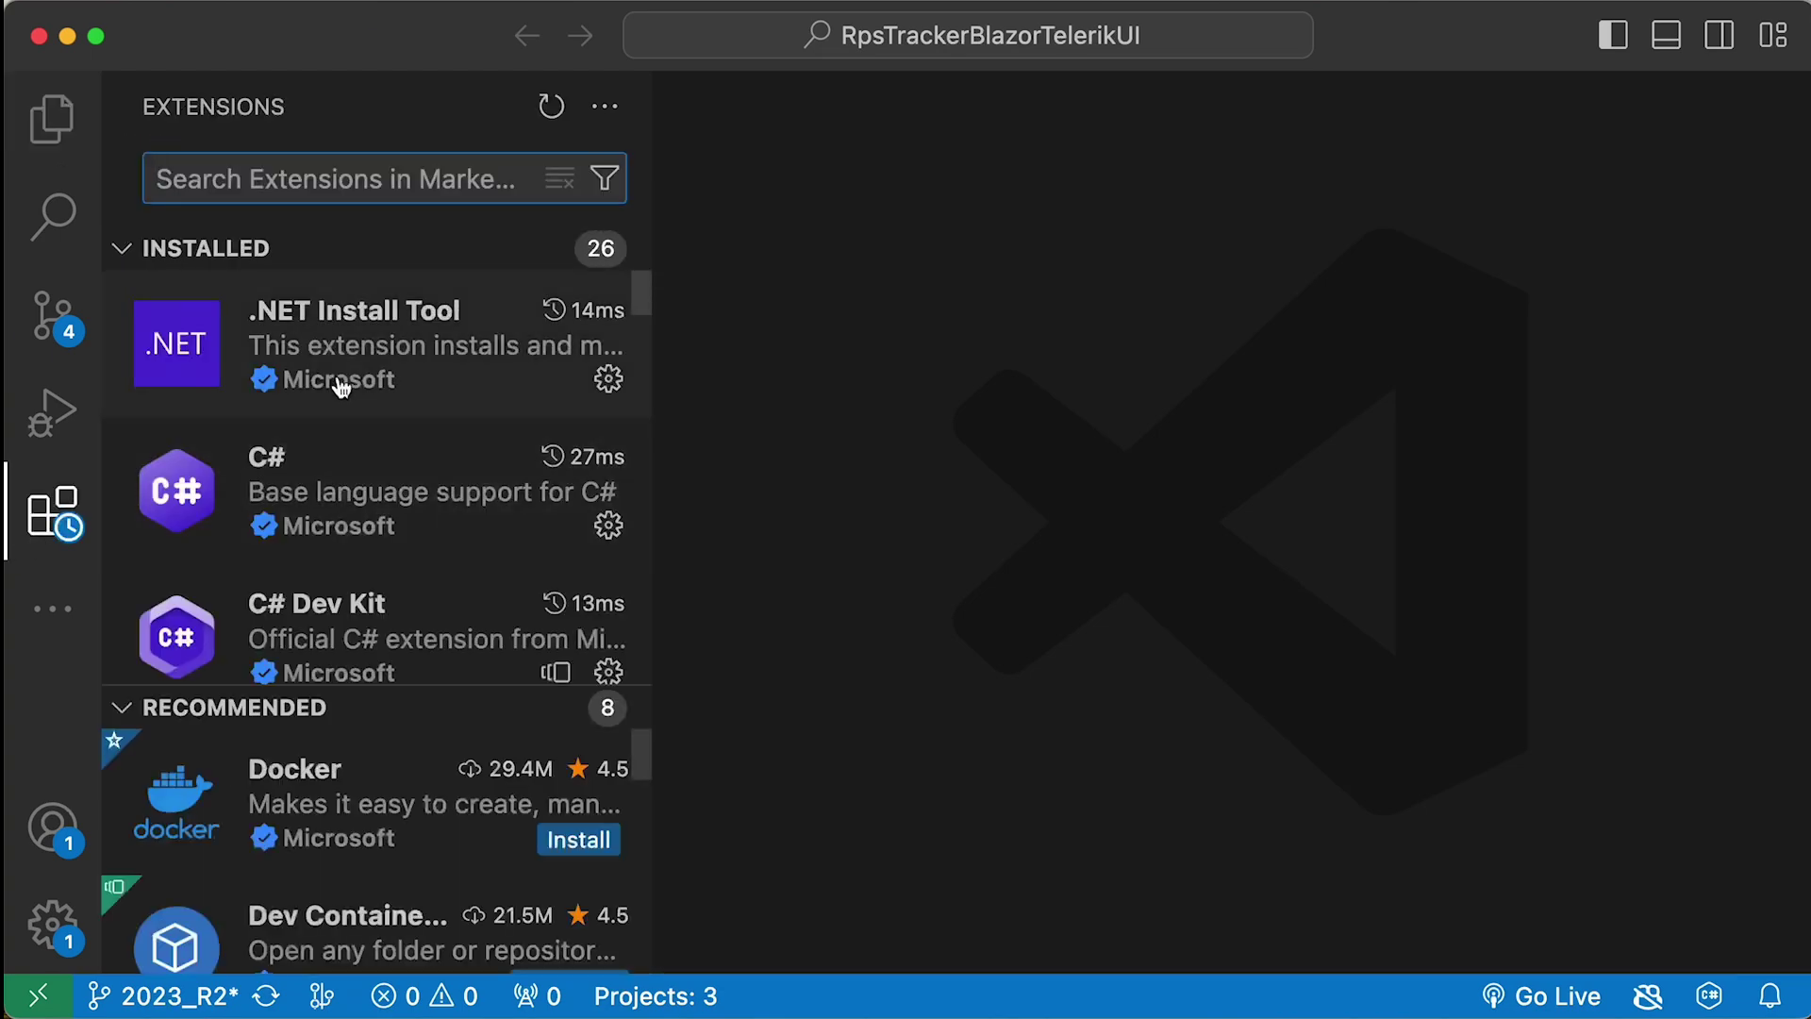
scroll(264, 441, down, 2)
click(412, 440)
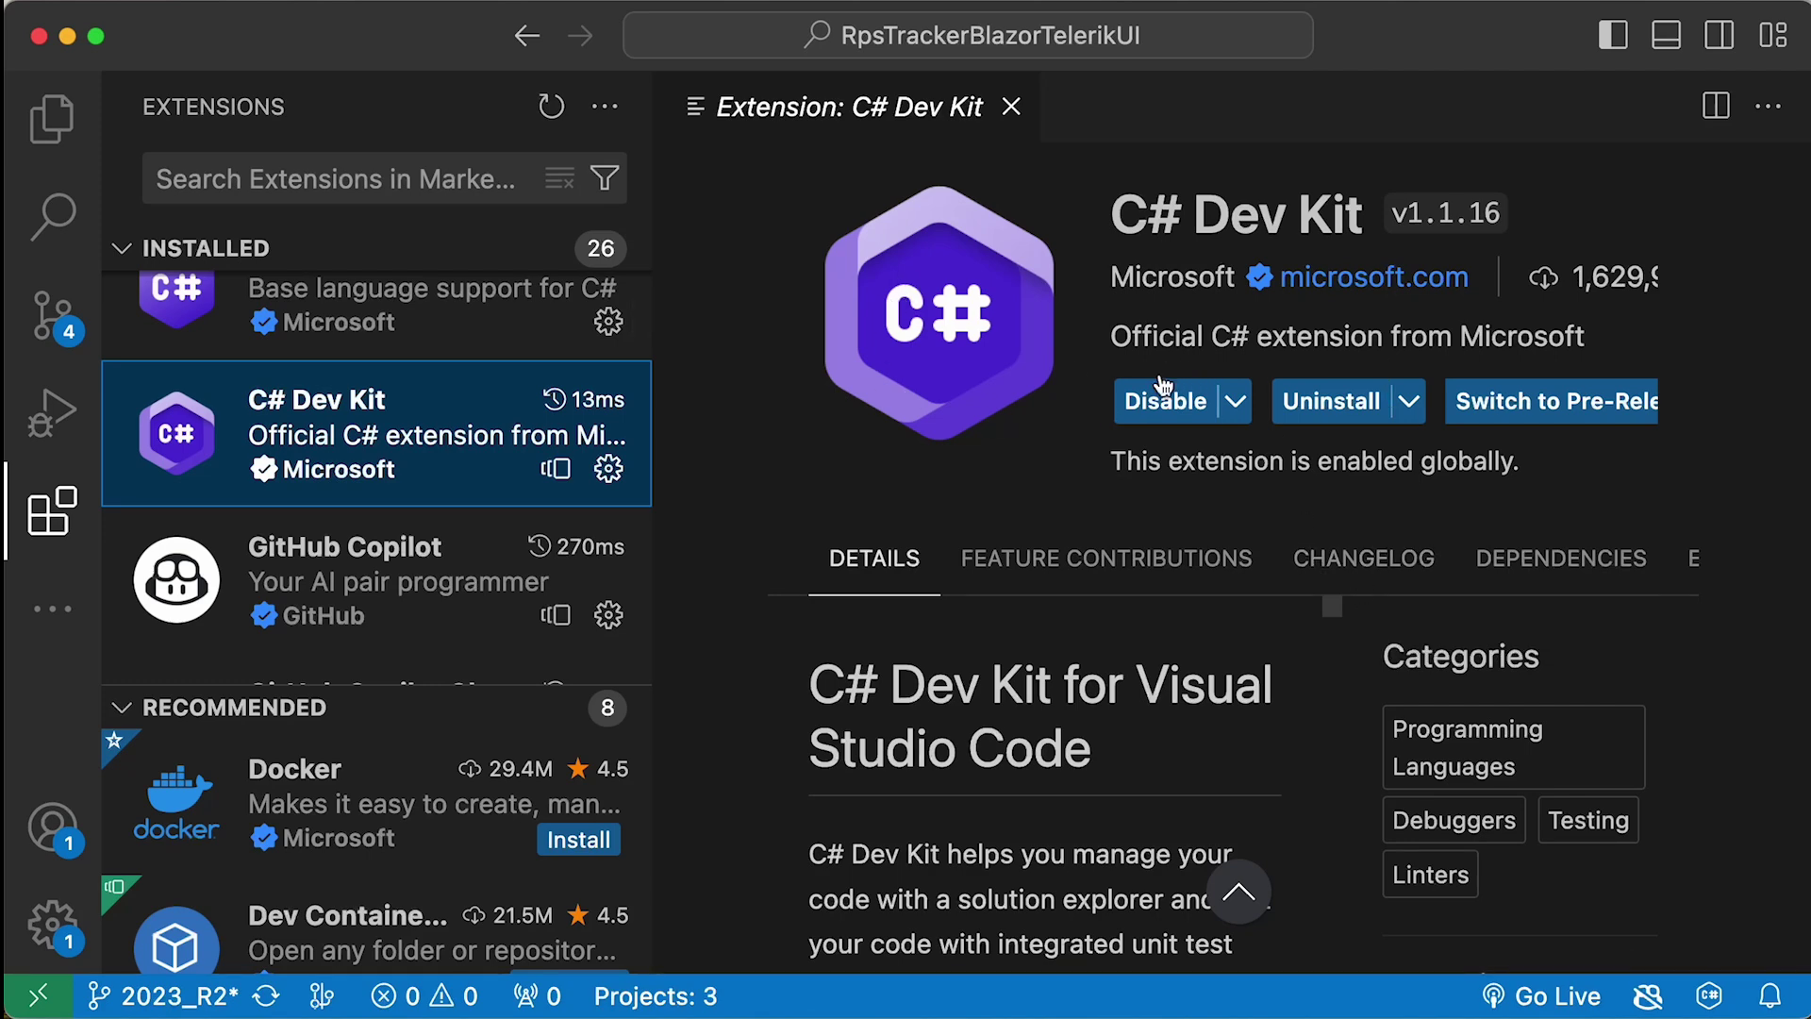
- Start a new debug instance of RPS.Web.Server from Solution Explorer
click(52, 120)
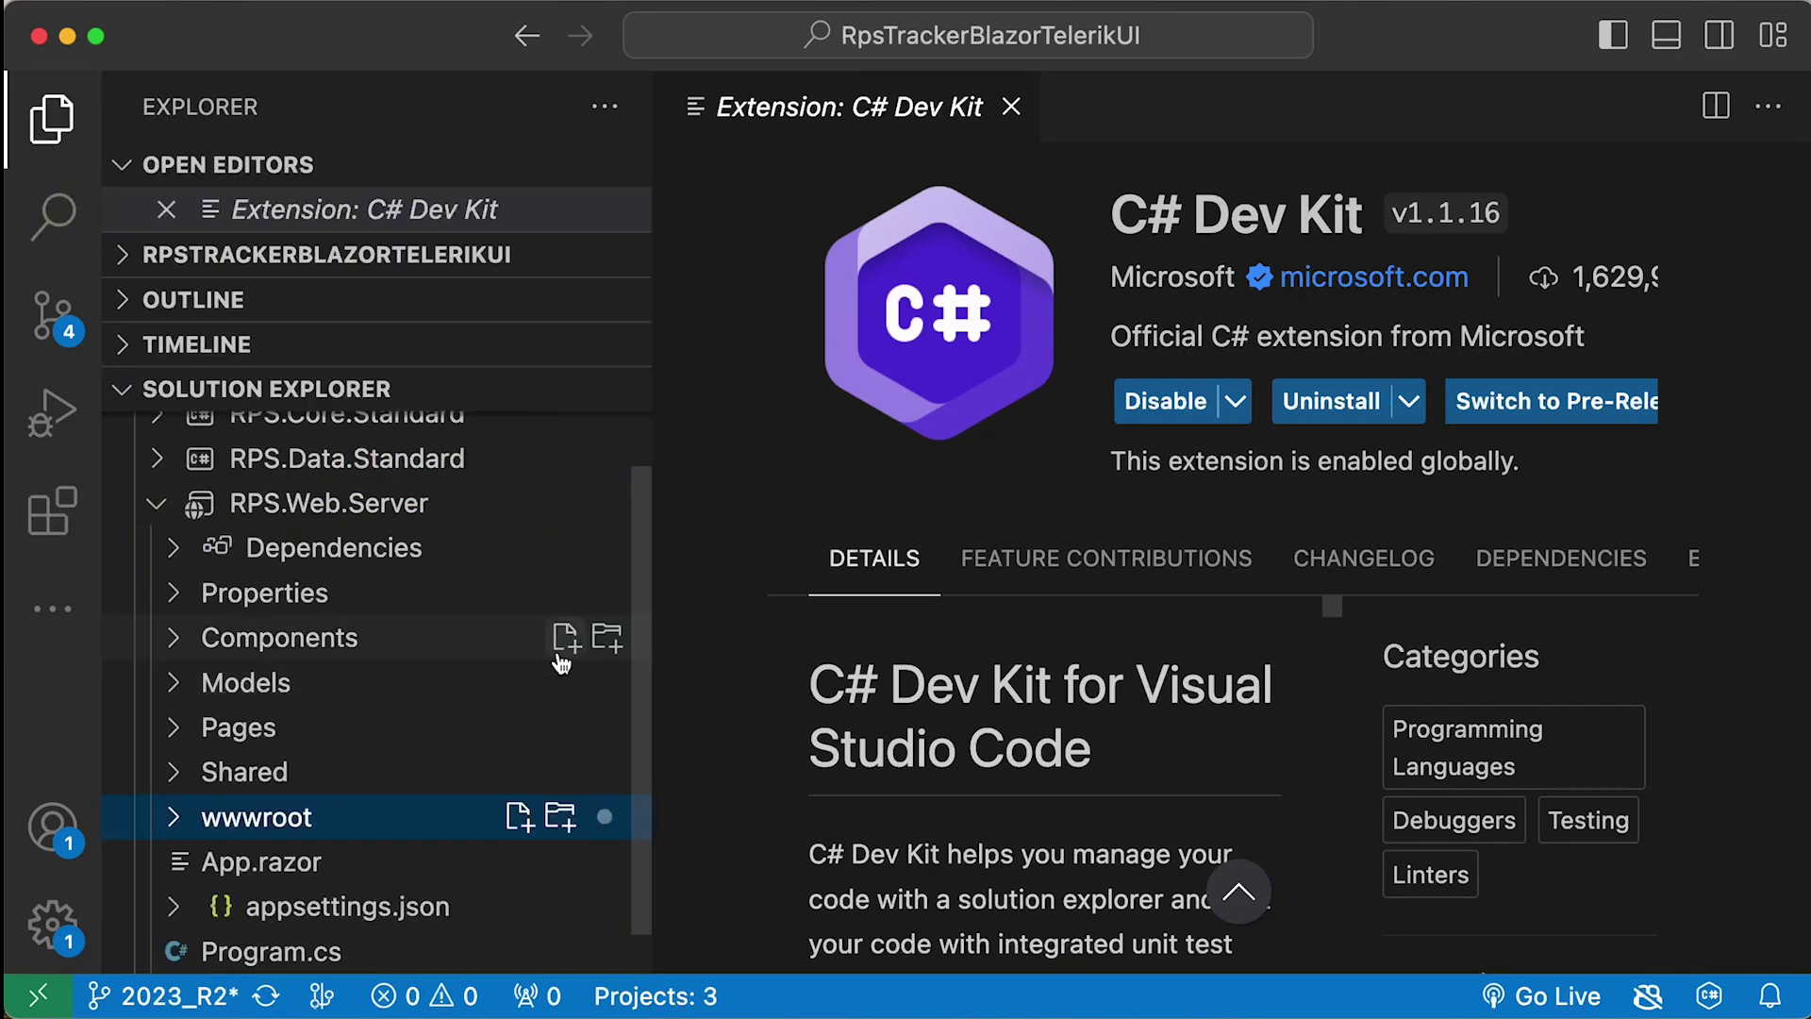
scroll(647, 619, up, 2)
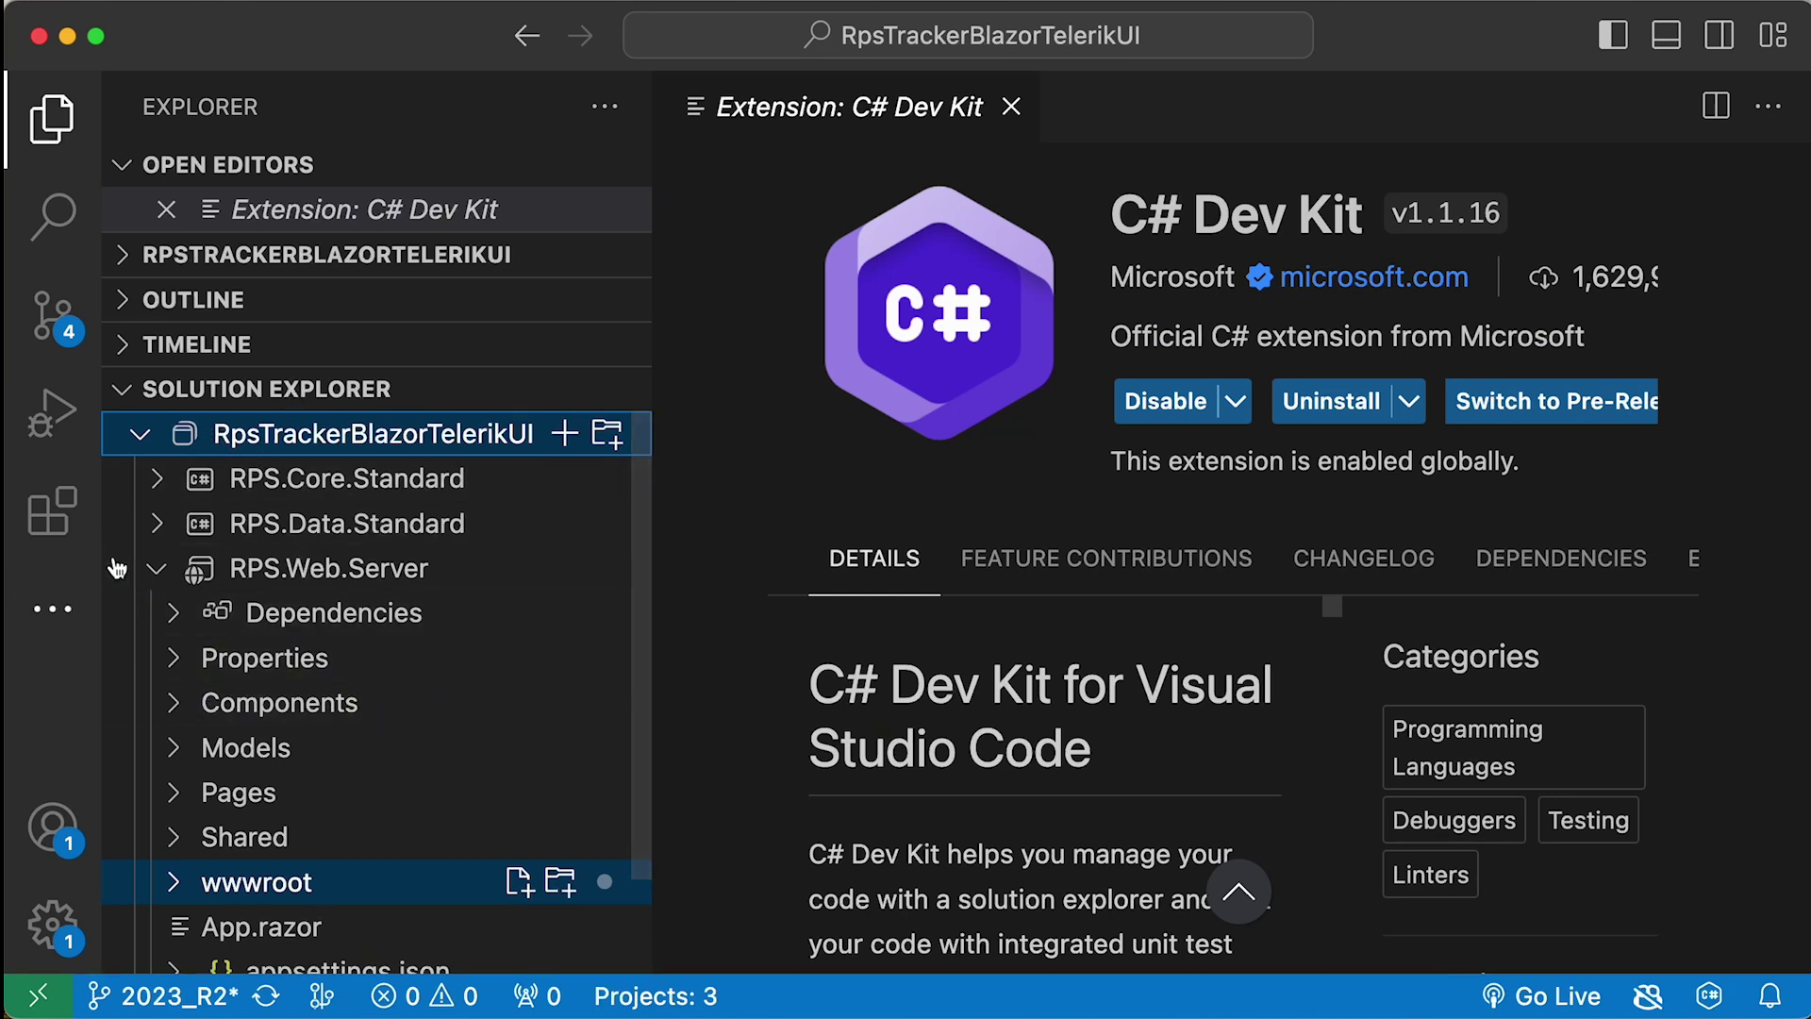
right_click(359, 573)
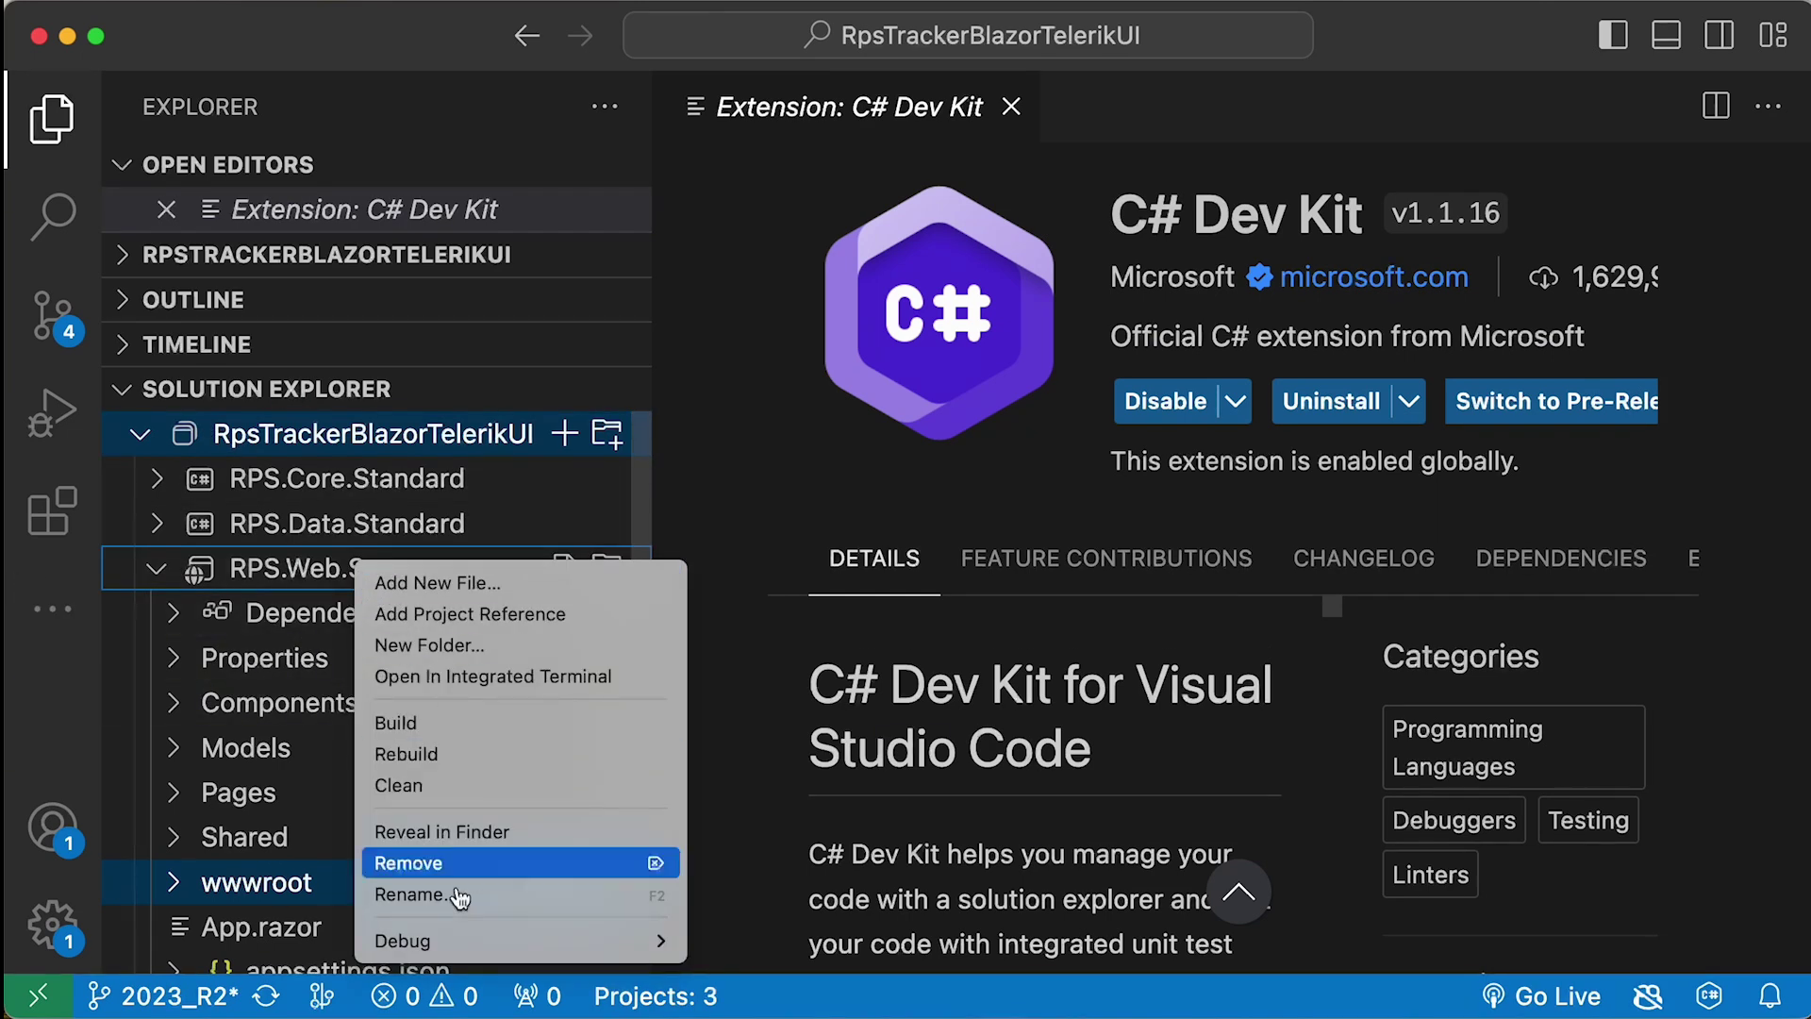
mouse_move(489, 942)
click(781, 940)
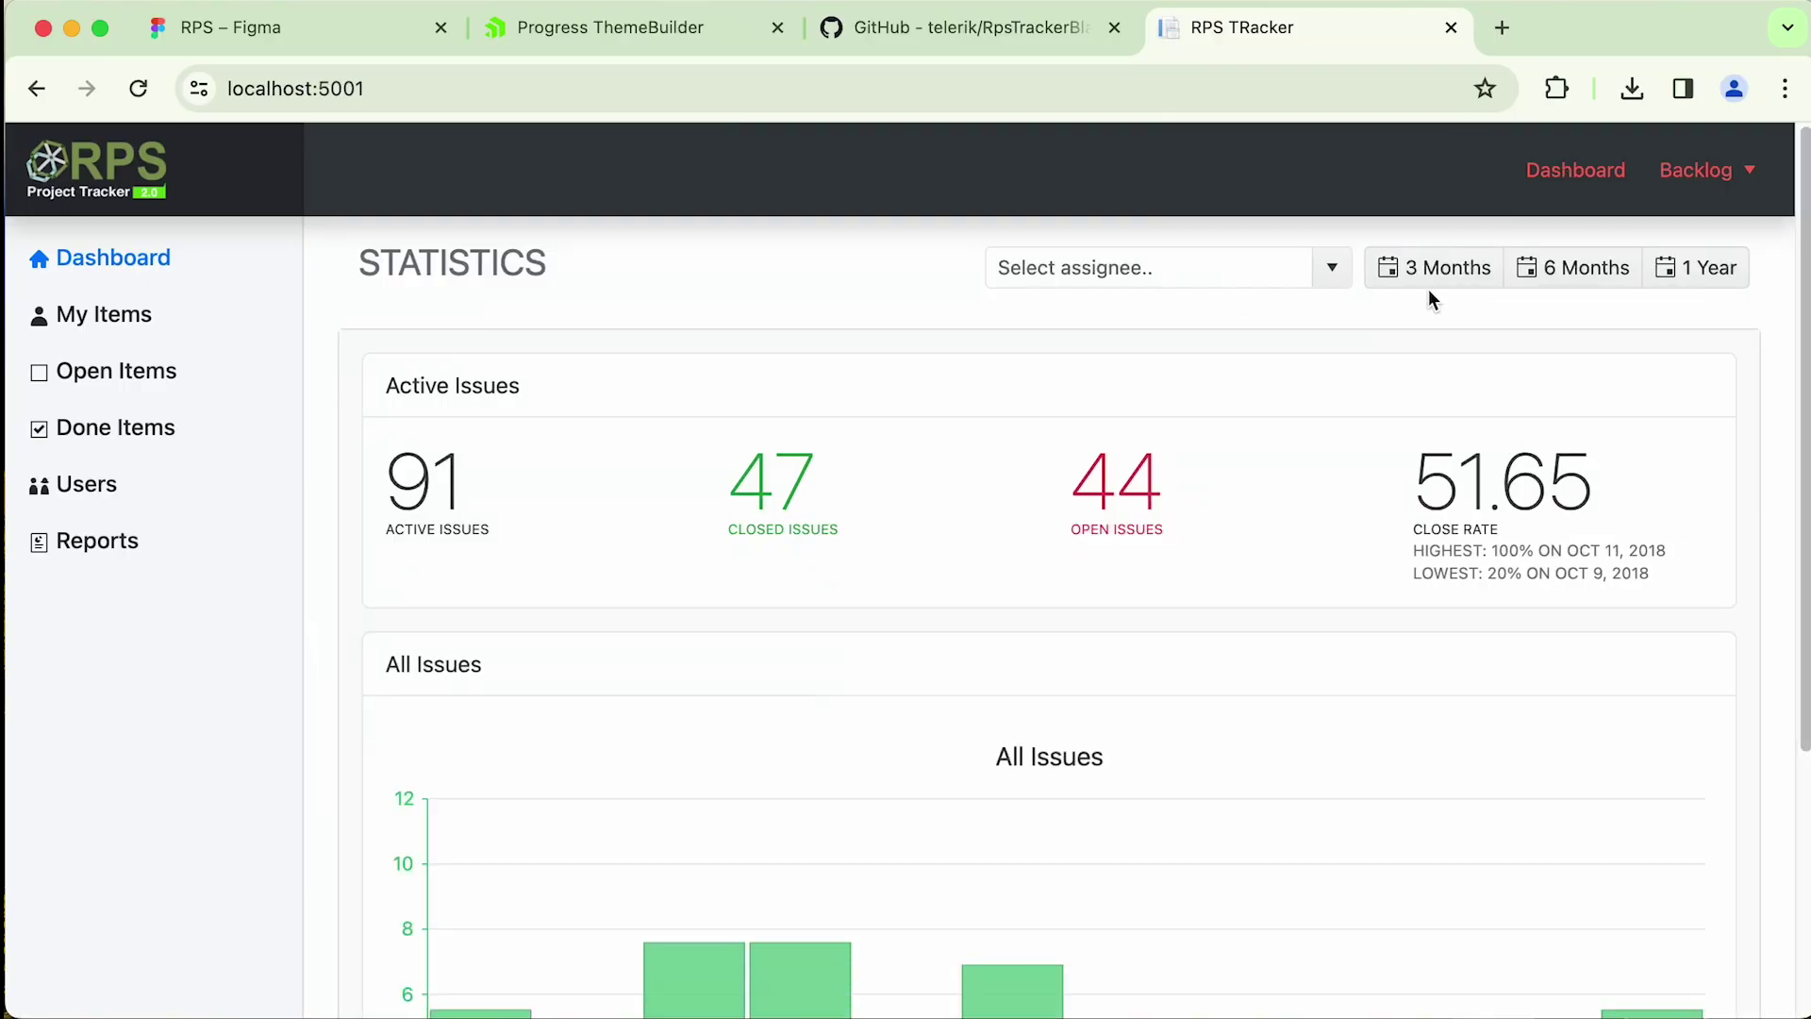
- Cycle the dashboard statistics through 3 months, 6 months and 1 year twice
click(1447, 283)
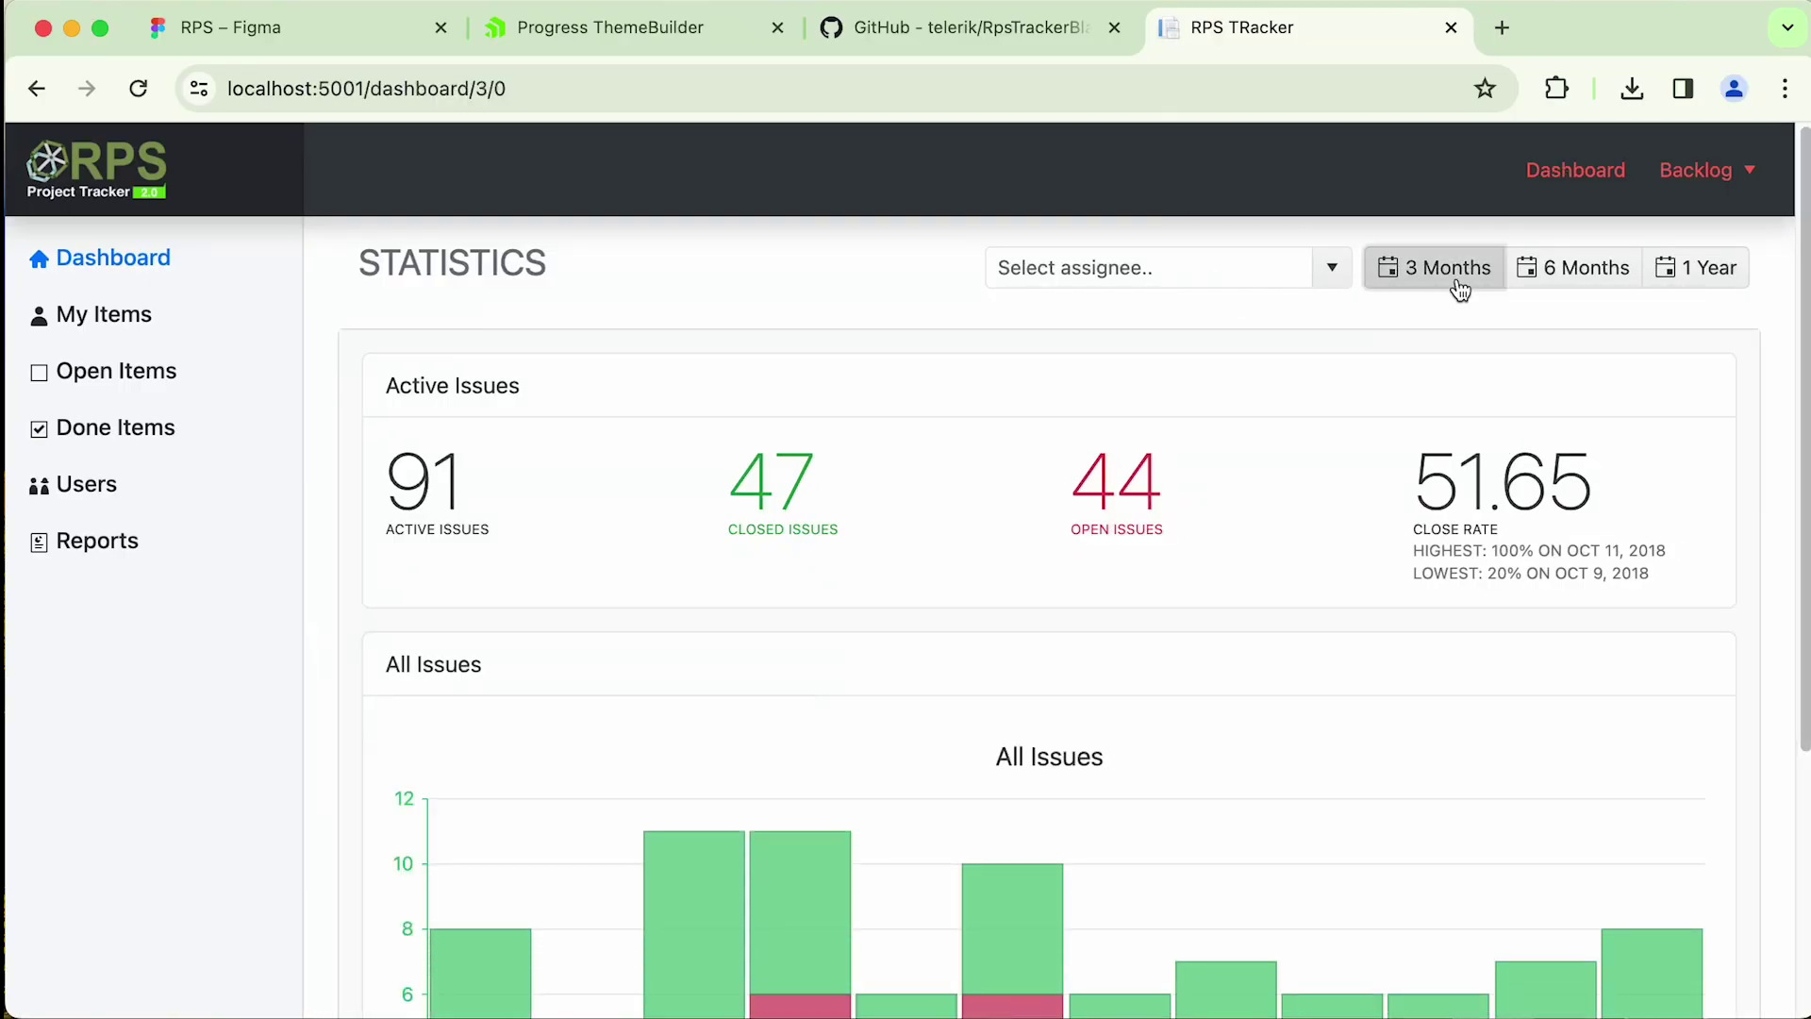
click(1588, 303)
click(1674, 300)
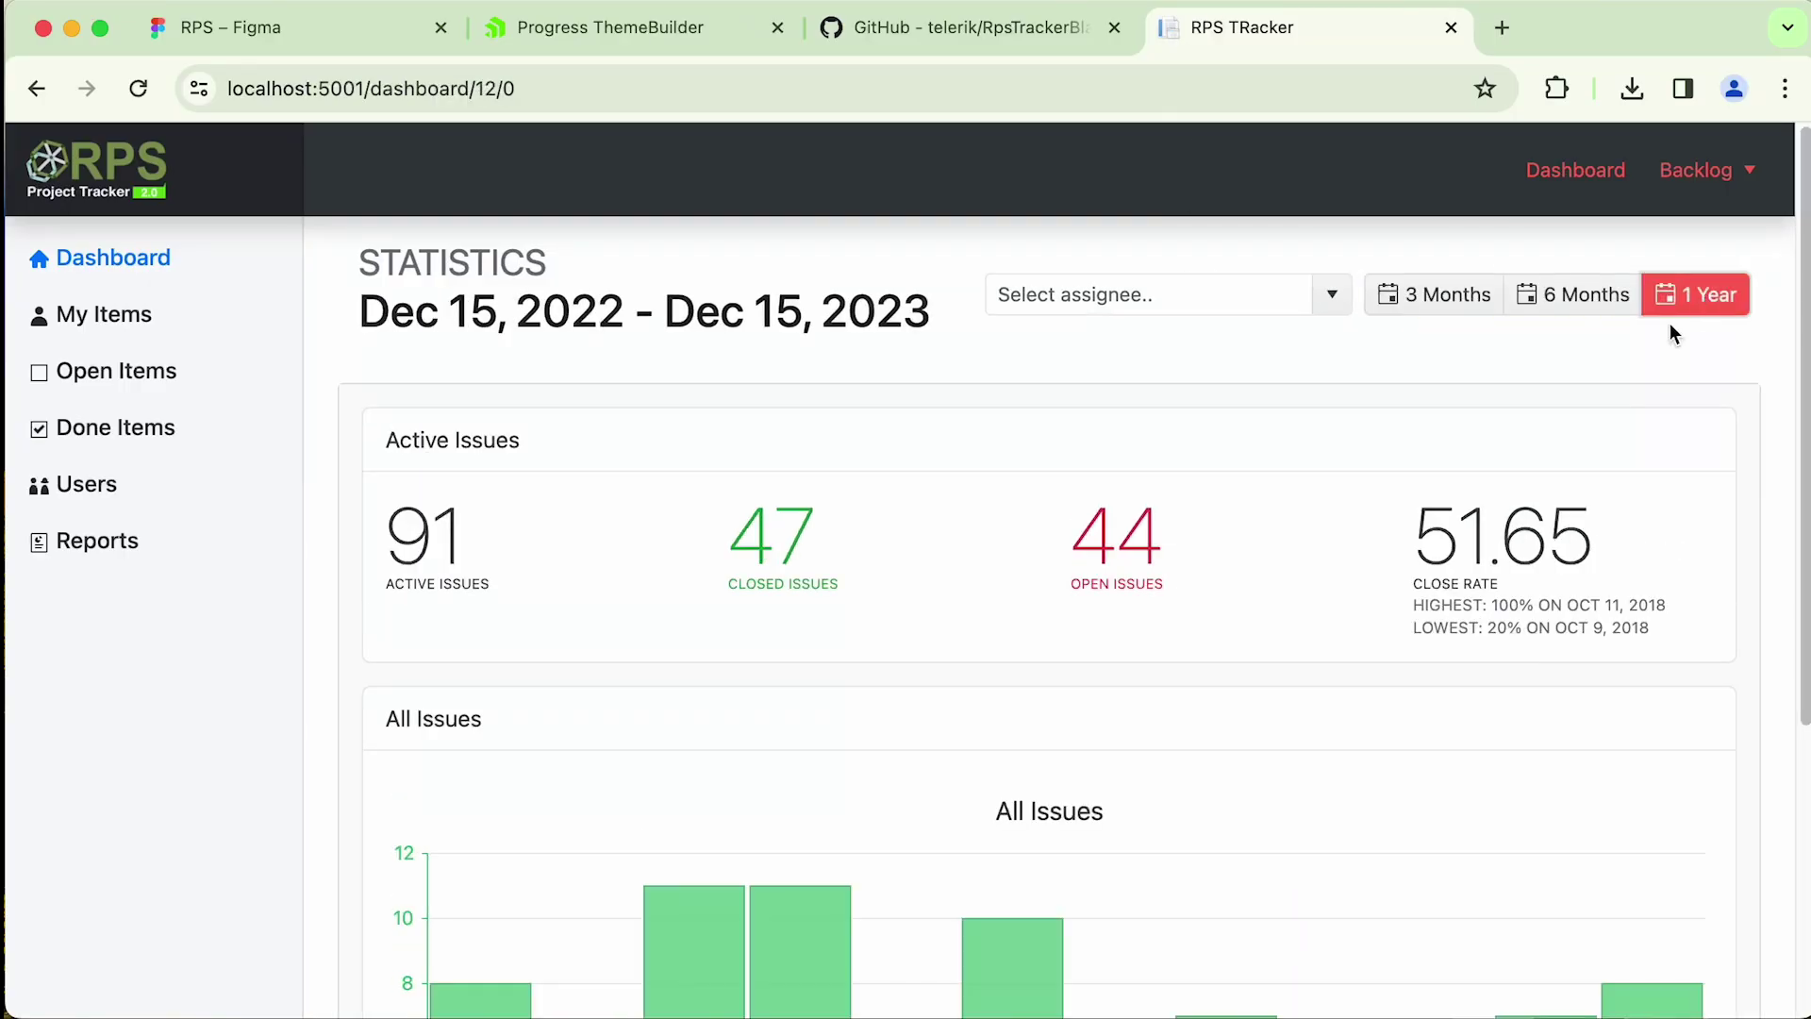
click(1474, 313)
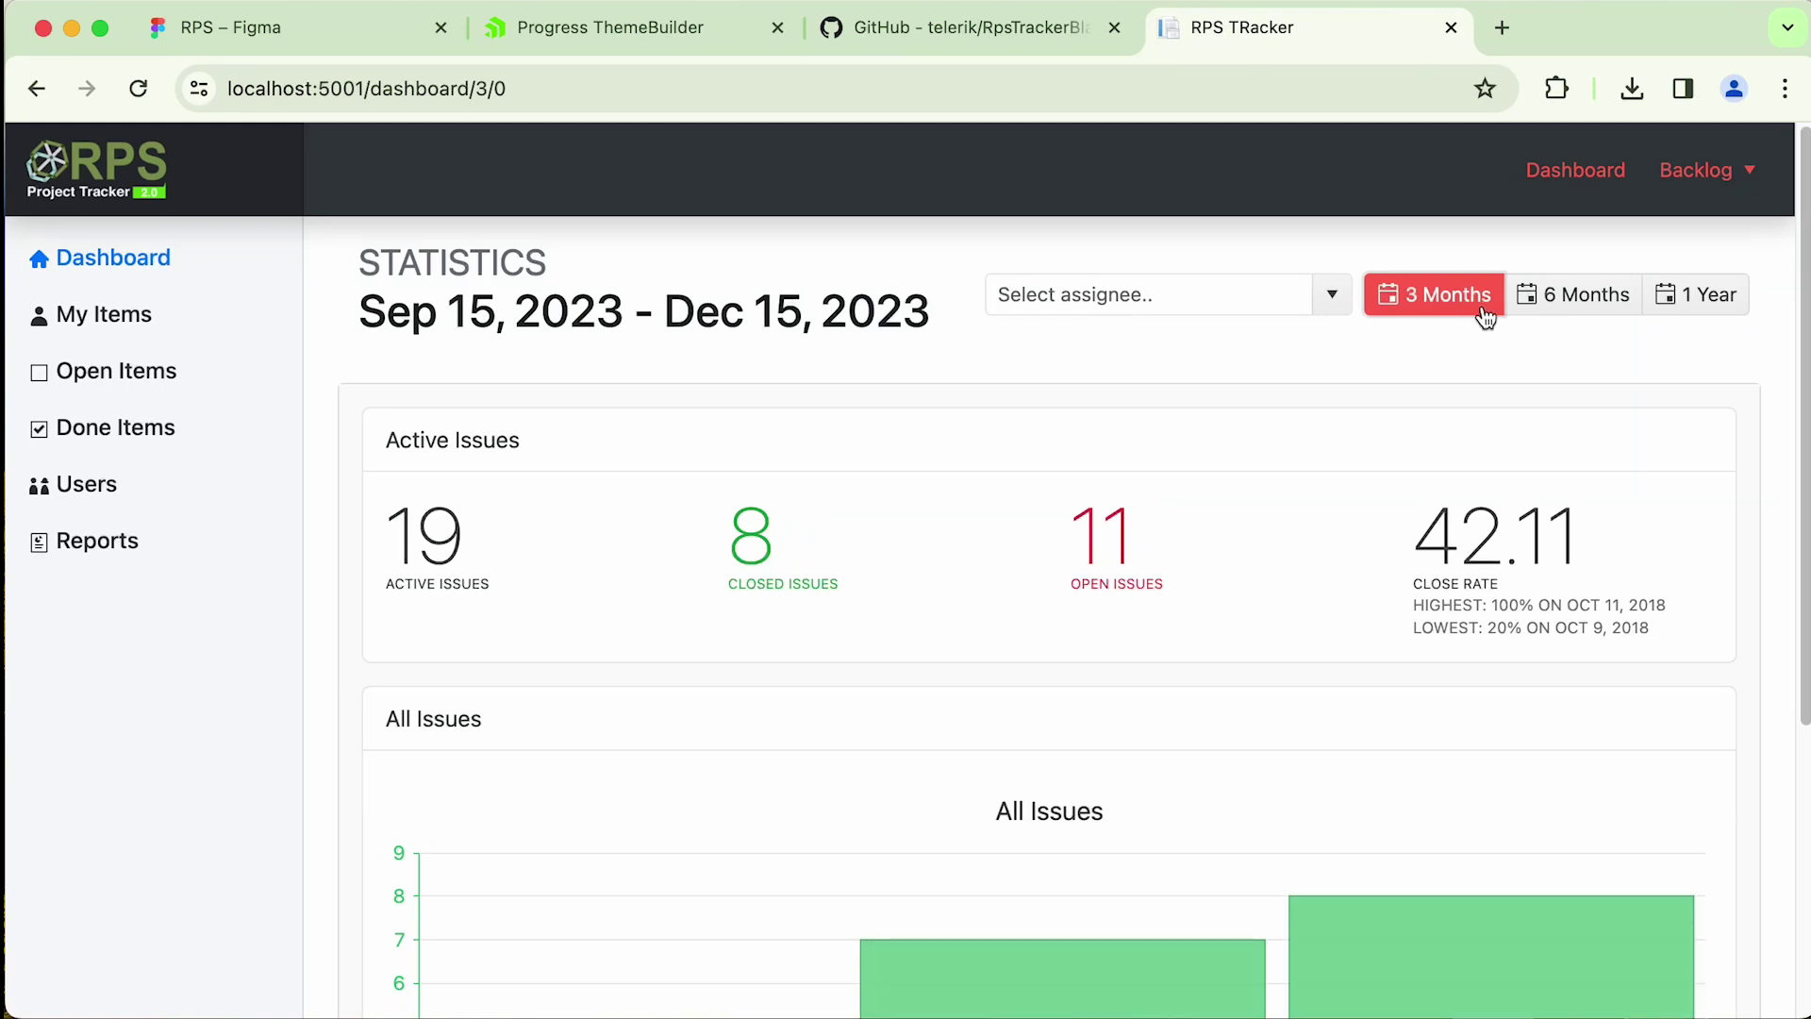
click(1561, 300)
click(1664, 304)
- Go to the Backlog's My Items page and scroll the list
click(1709, 180)
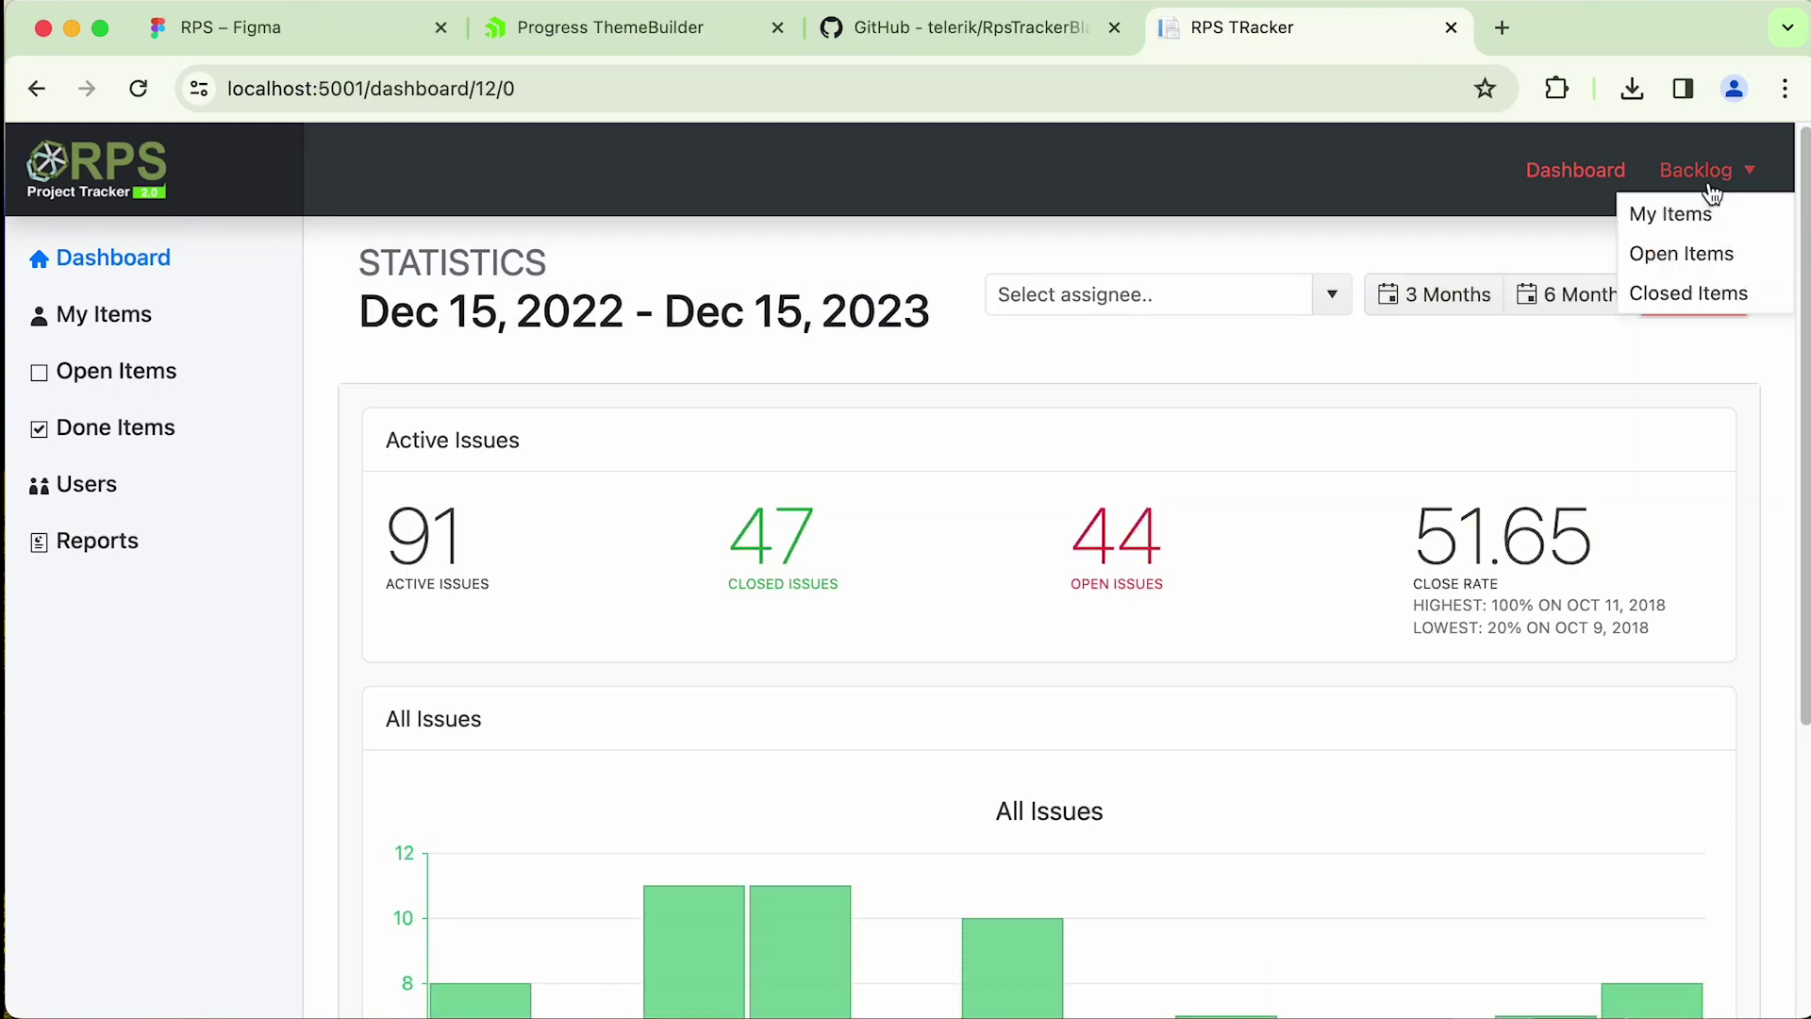
click(1684, 216)
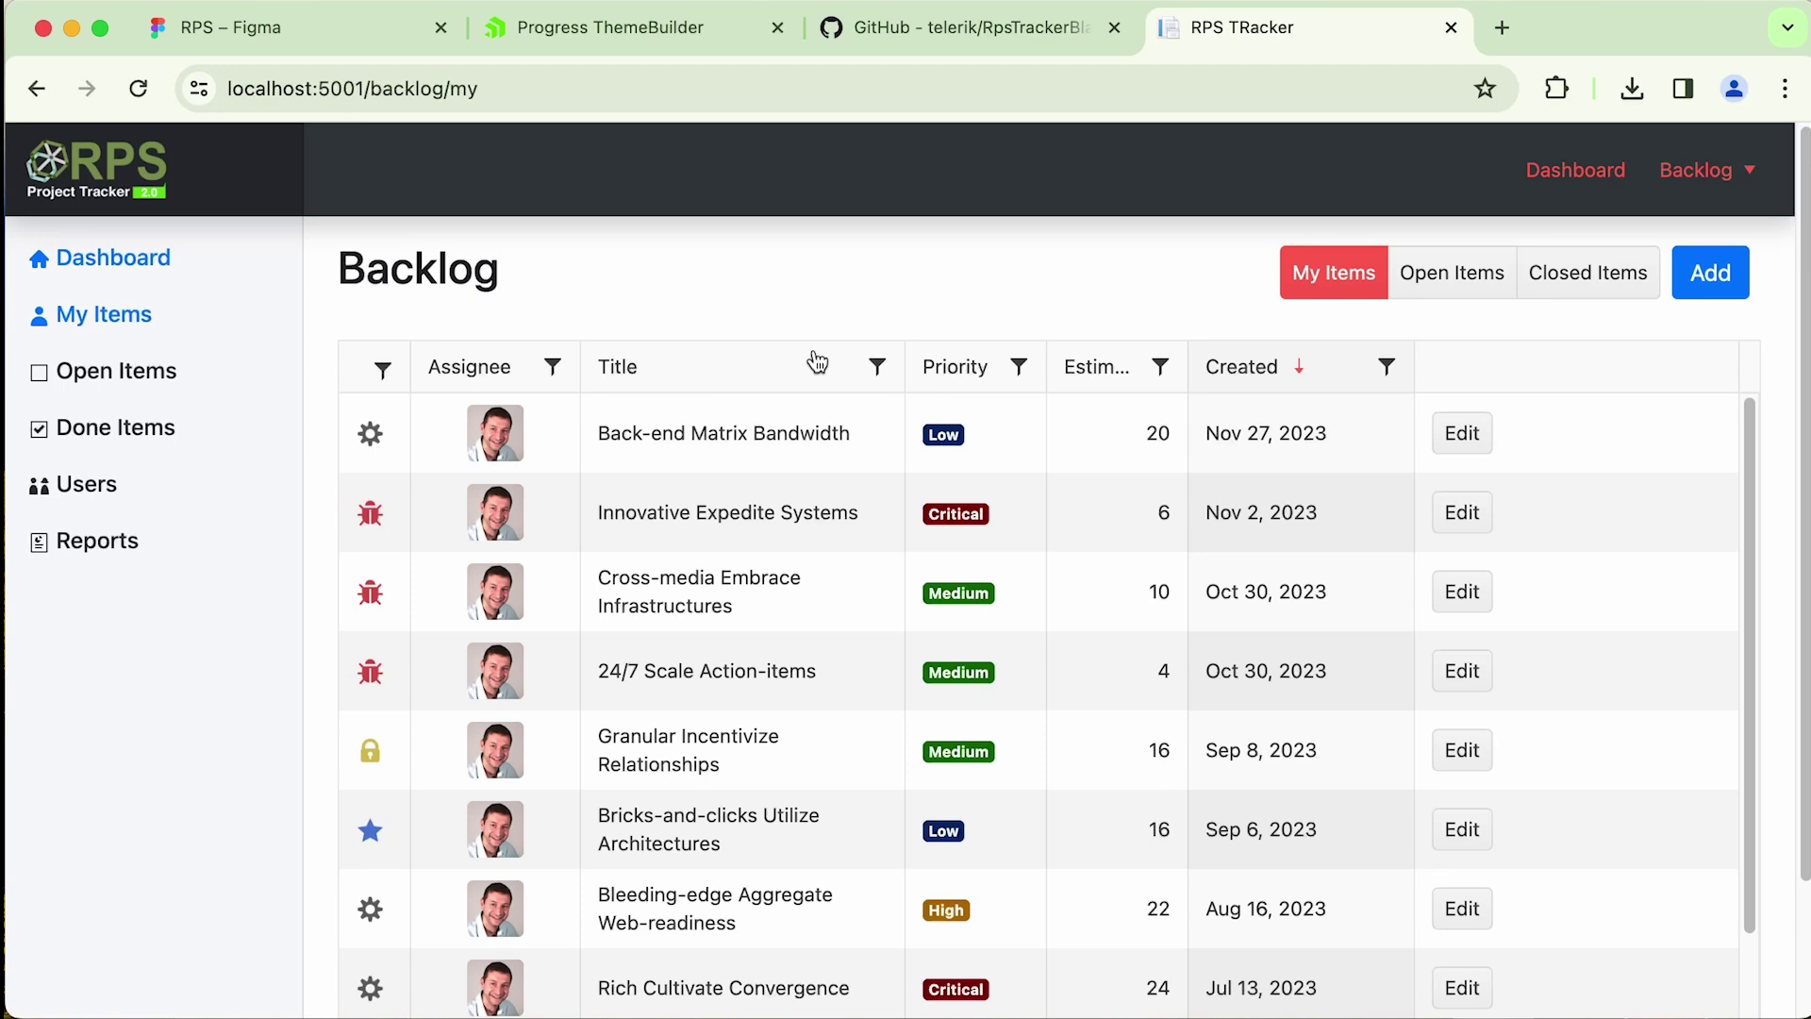
scroll(816, 656, down, 2)
scroll(814, 649, up, 2)
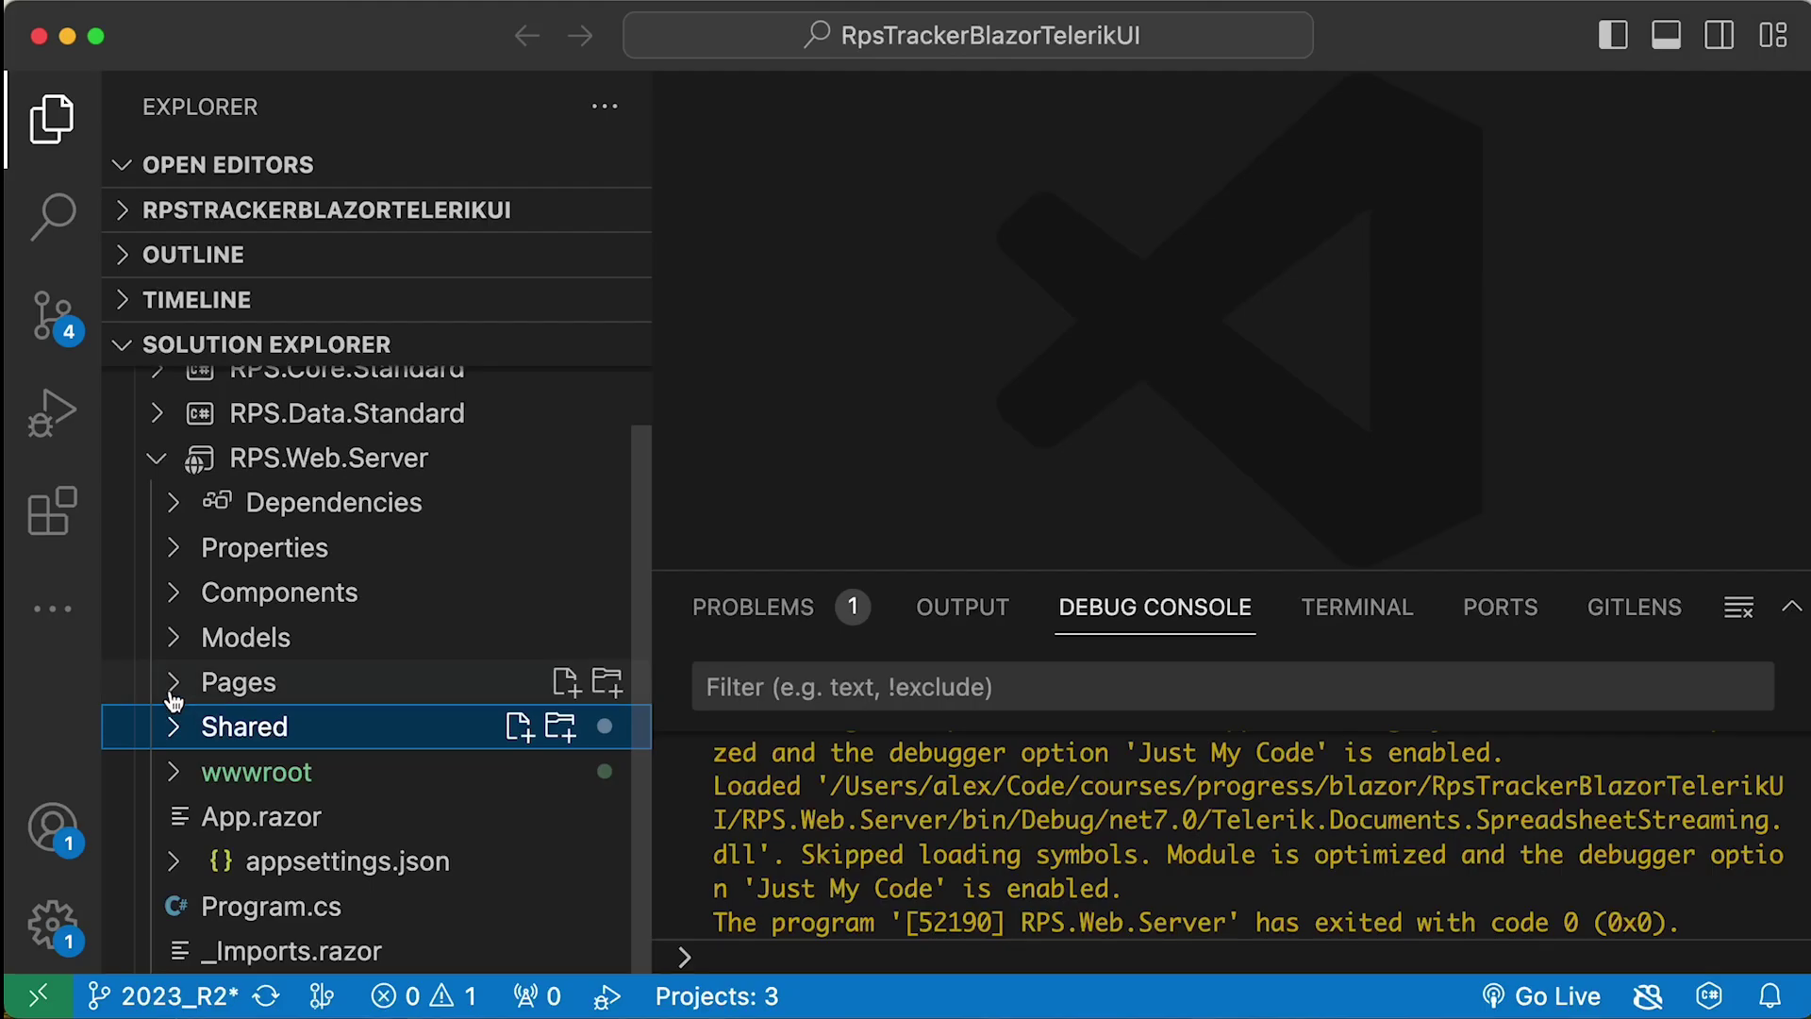
- In Pages/_Host.cshtml, comment out the default Telerik theme link with <!-- -->
click(229, 680)
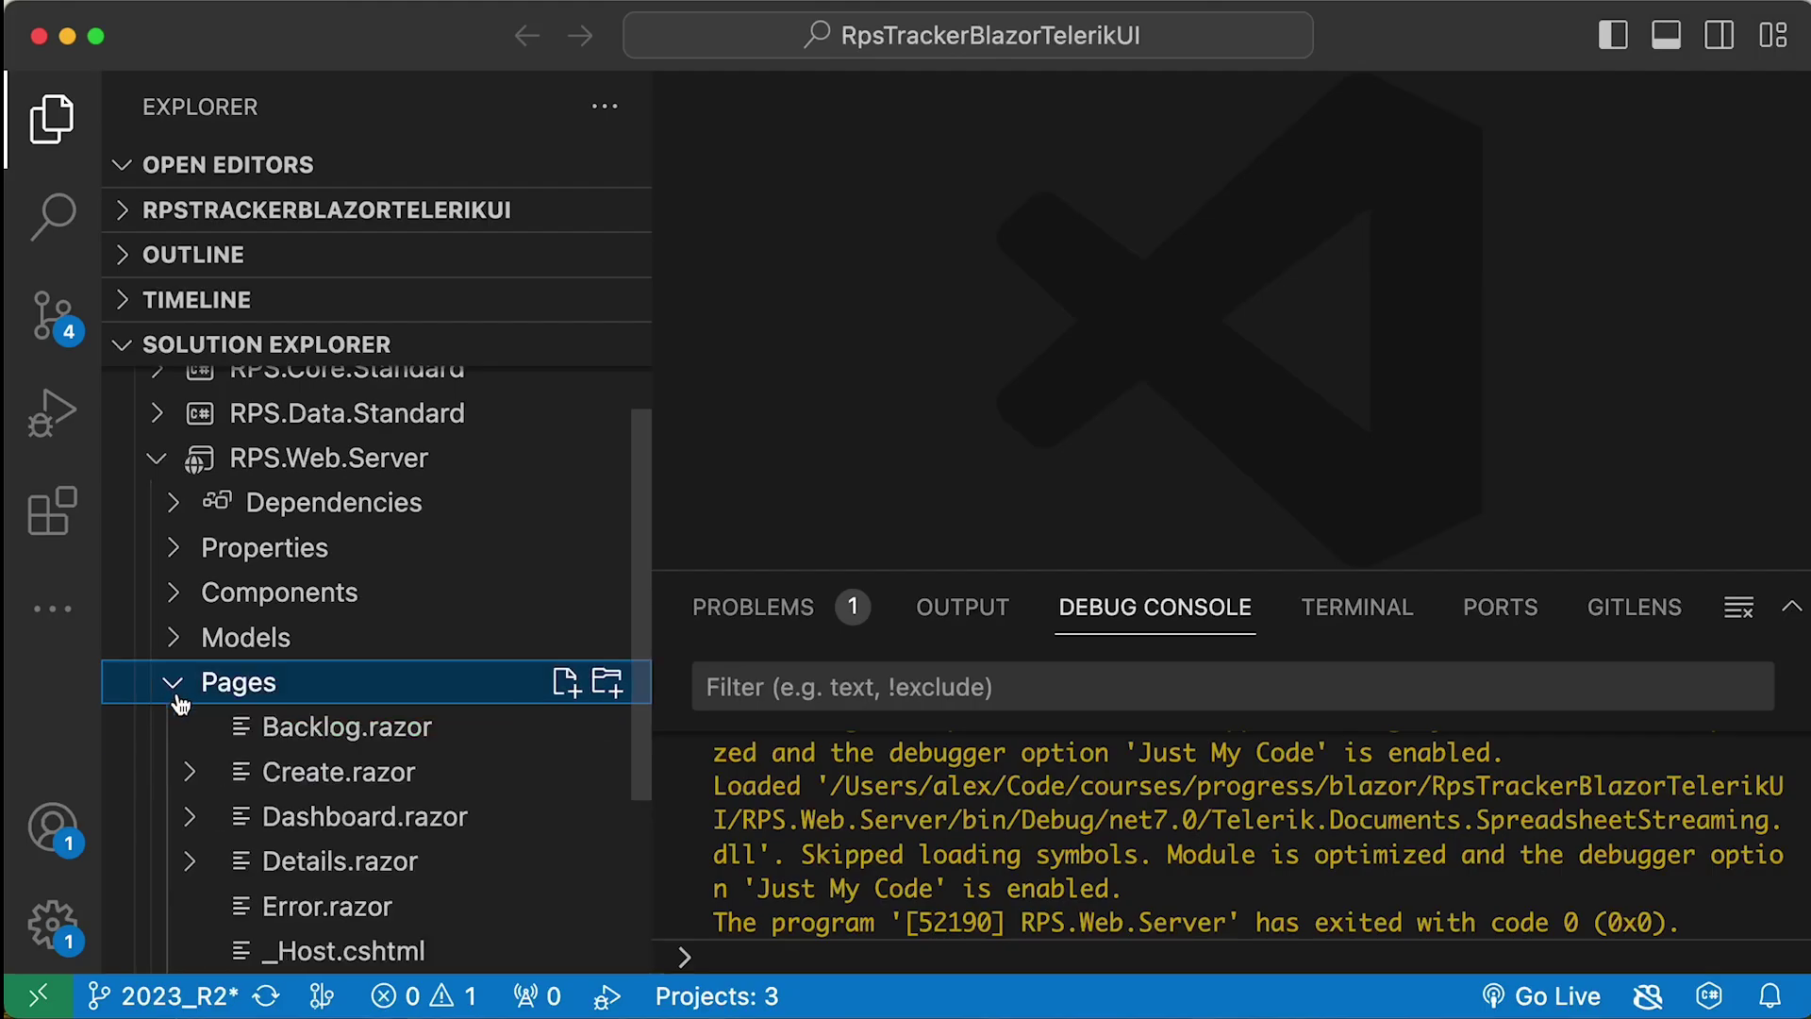
scroll(230, 752, up, 2)
scroll(248, 771, down, 3)
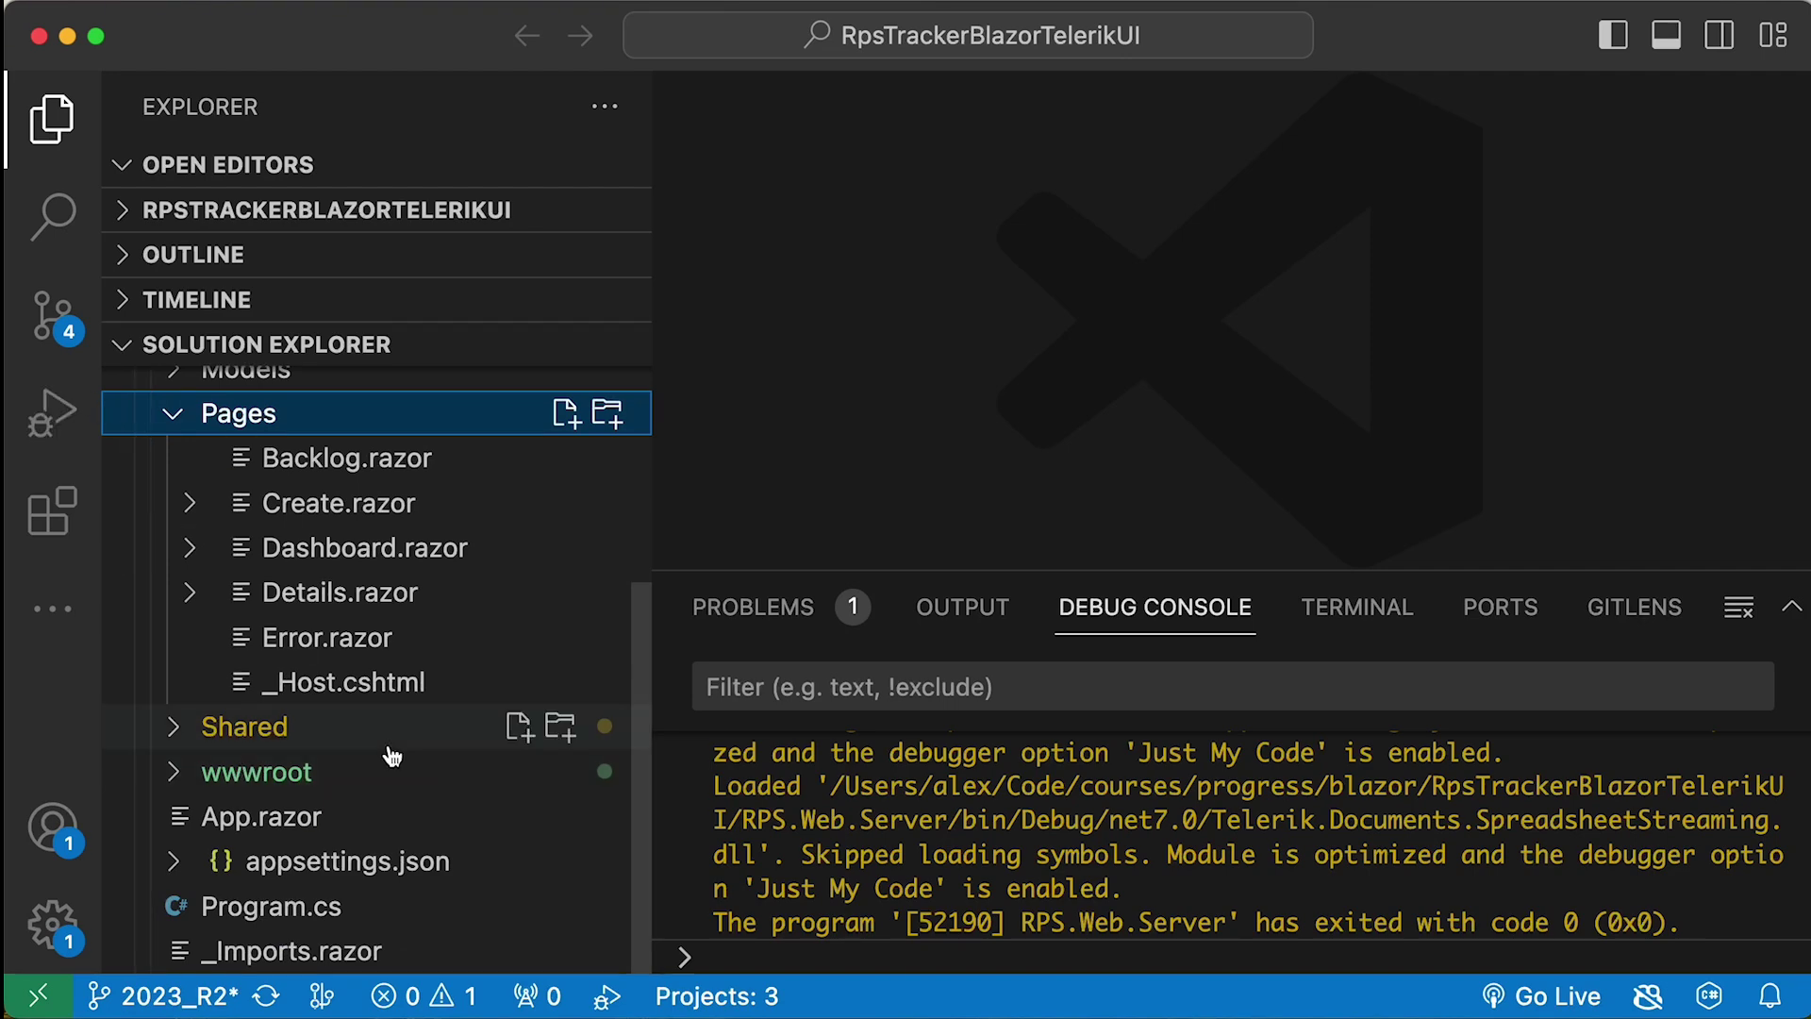
click(357, 683)
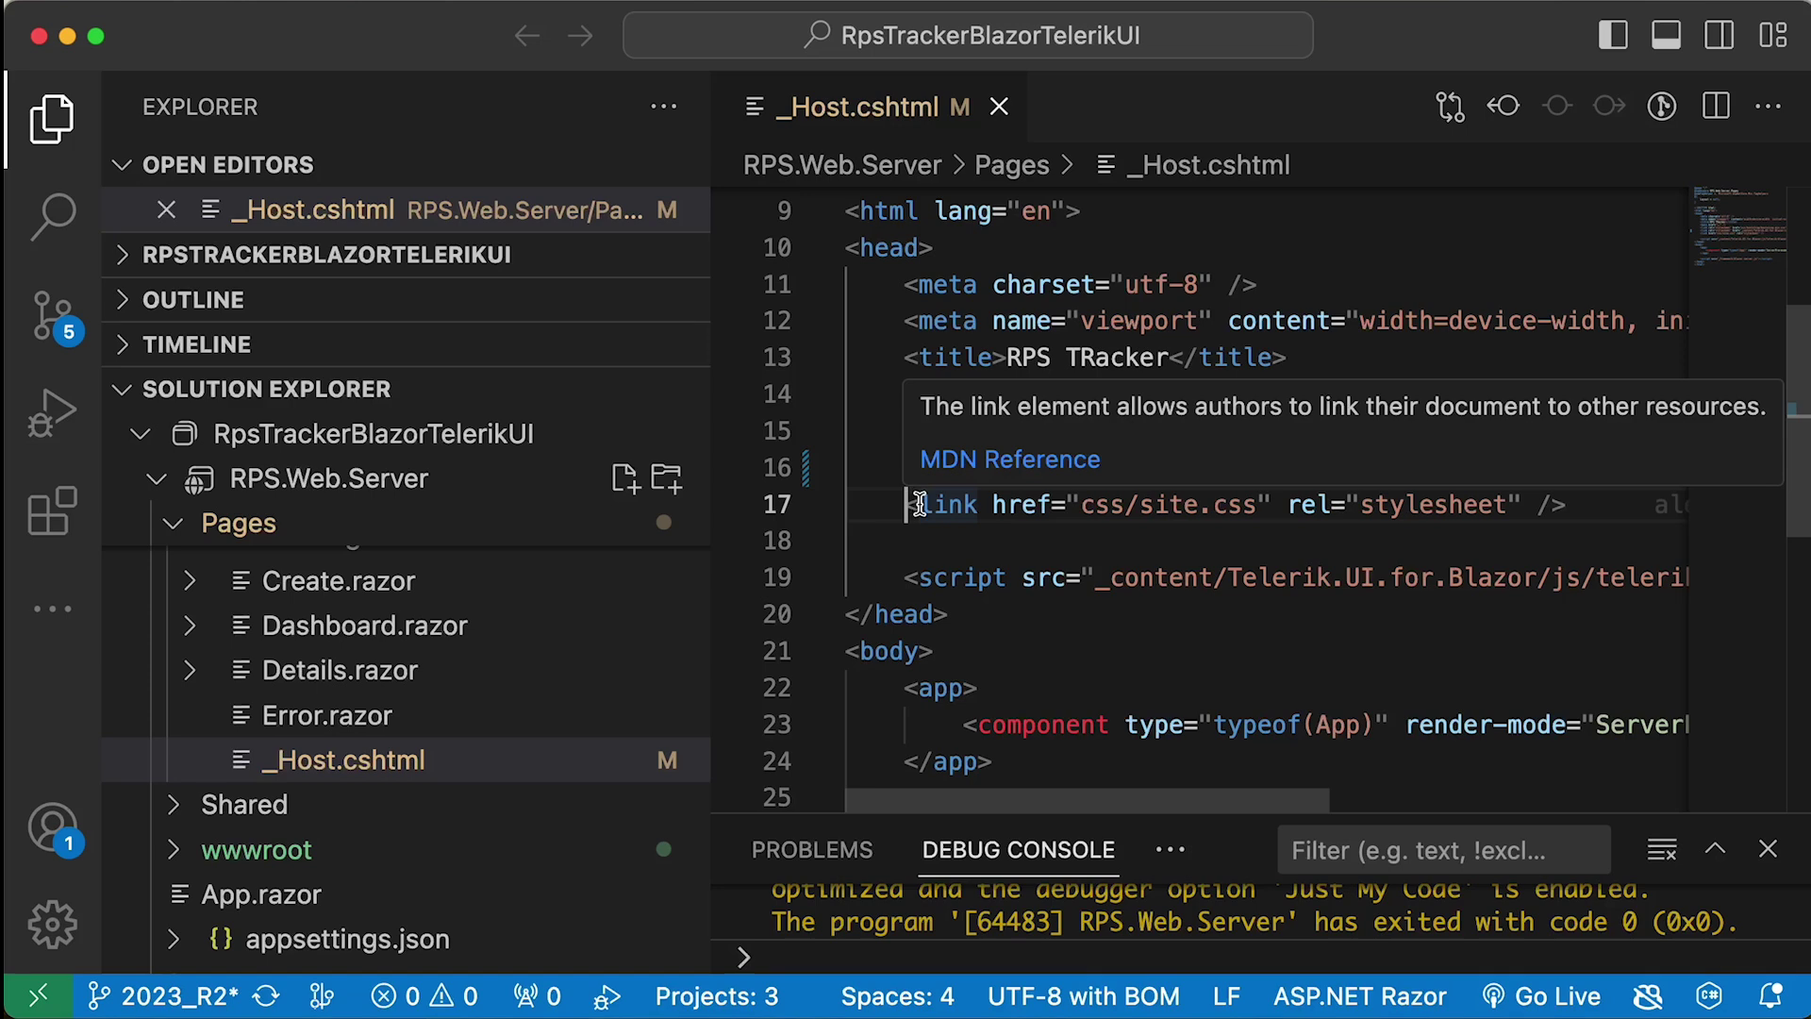
click(921, 467)
text(!)
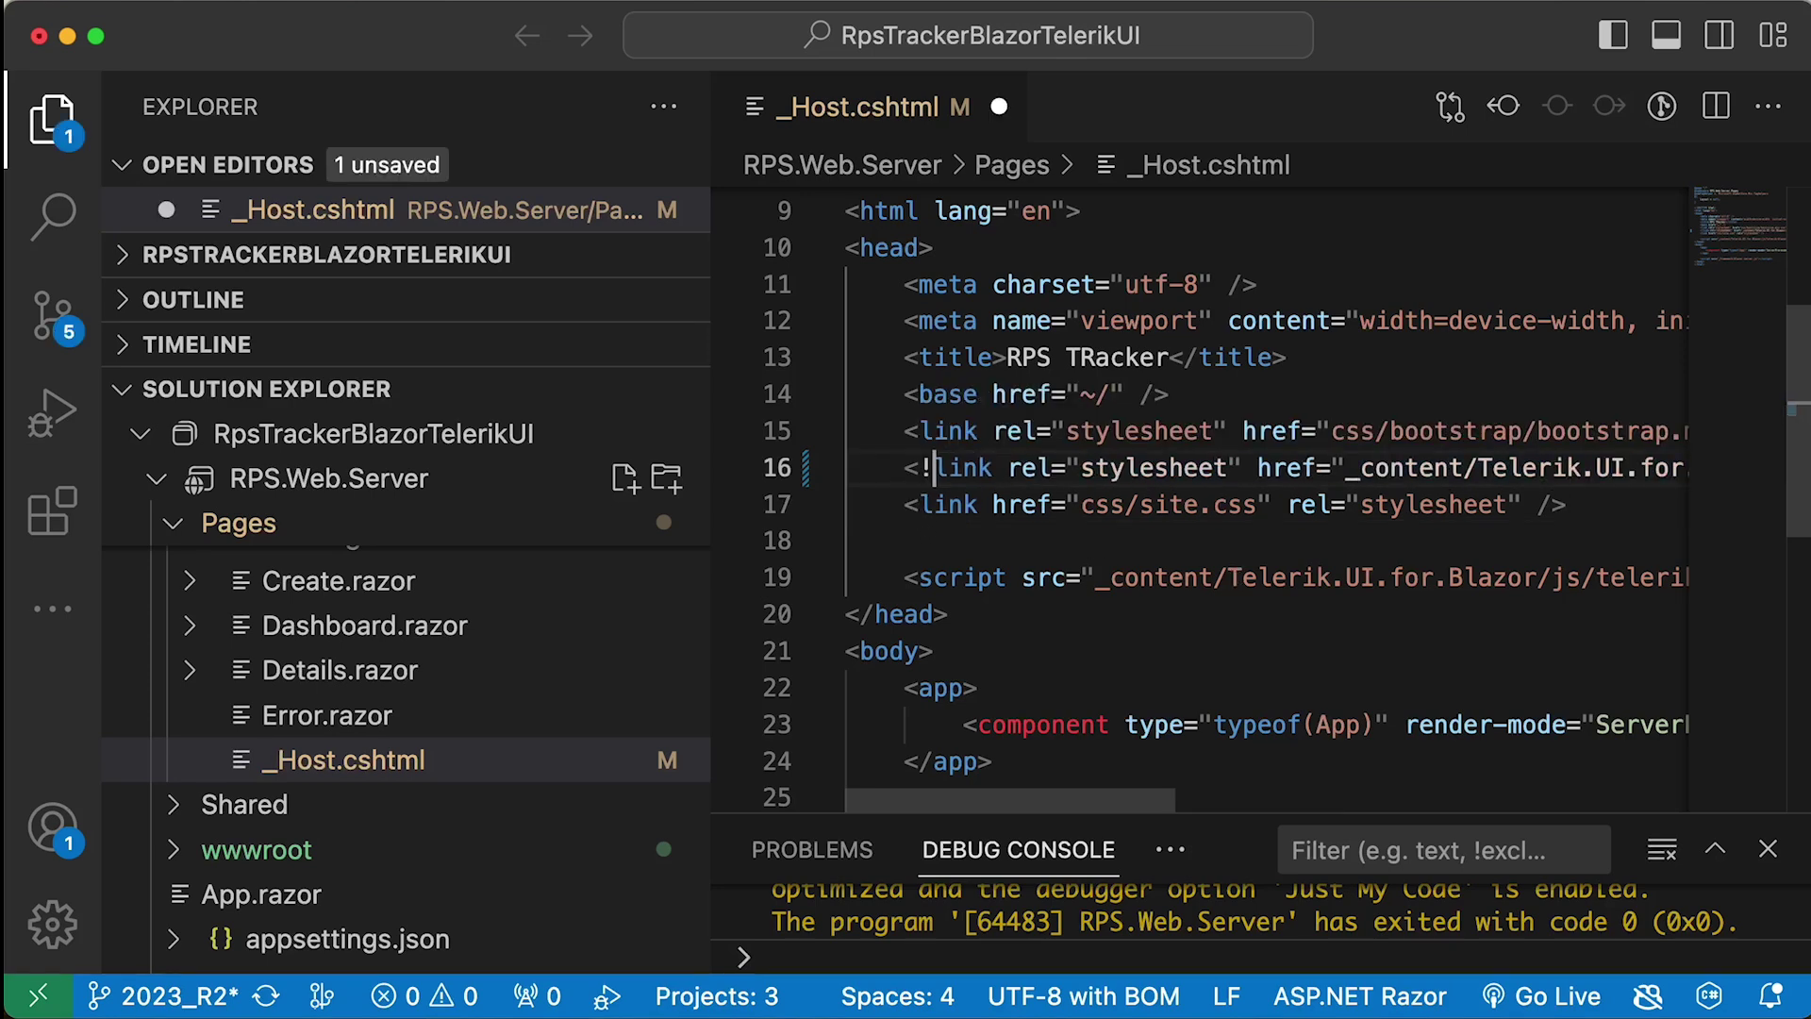
text(--)
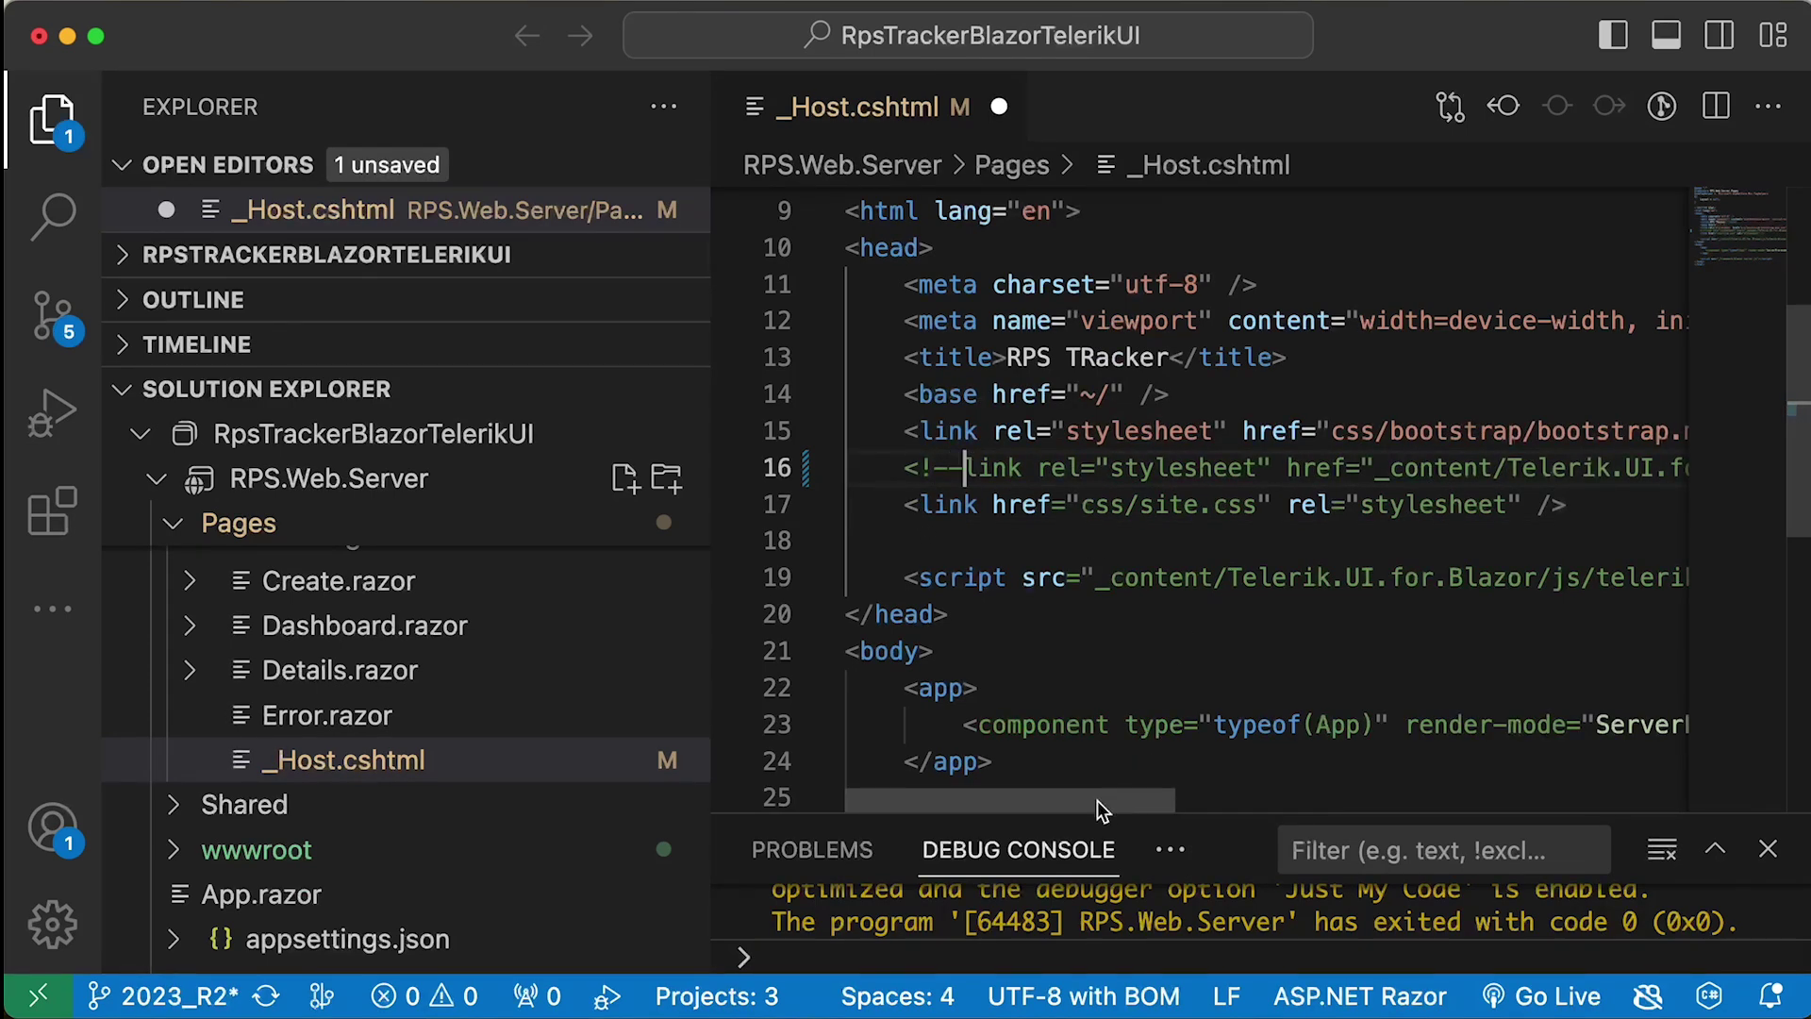
drag(1095, 800, 1417, 822)
text(--)
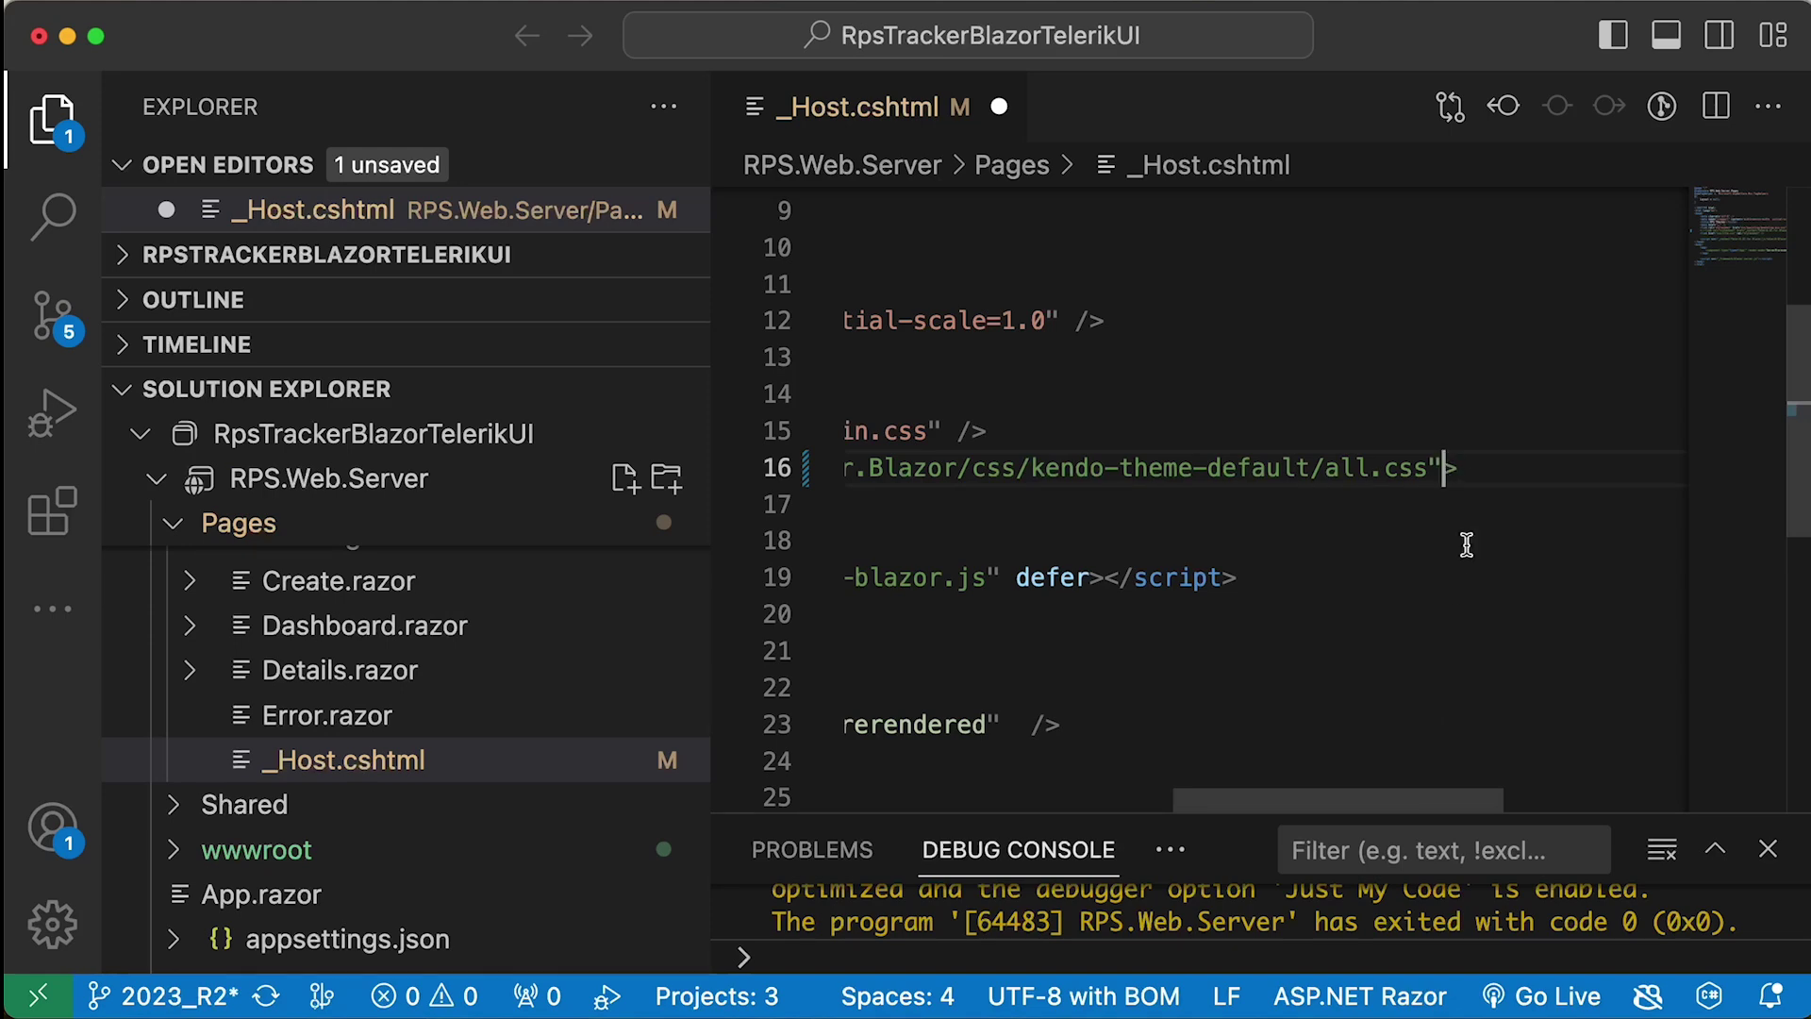
scroll(1467, 541, left, 5)
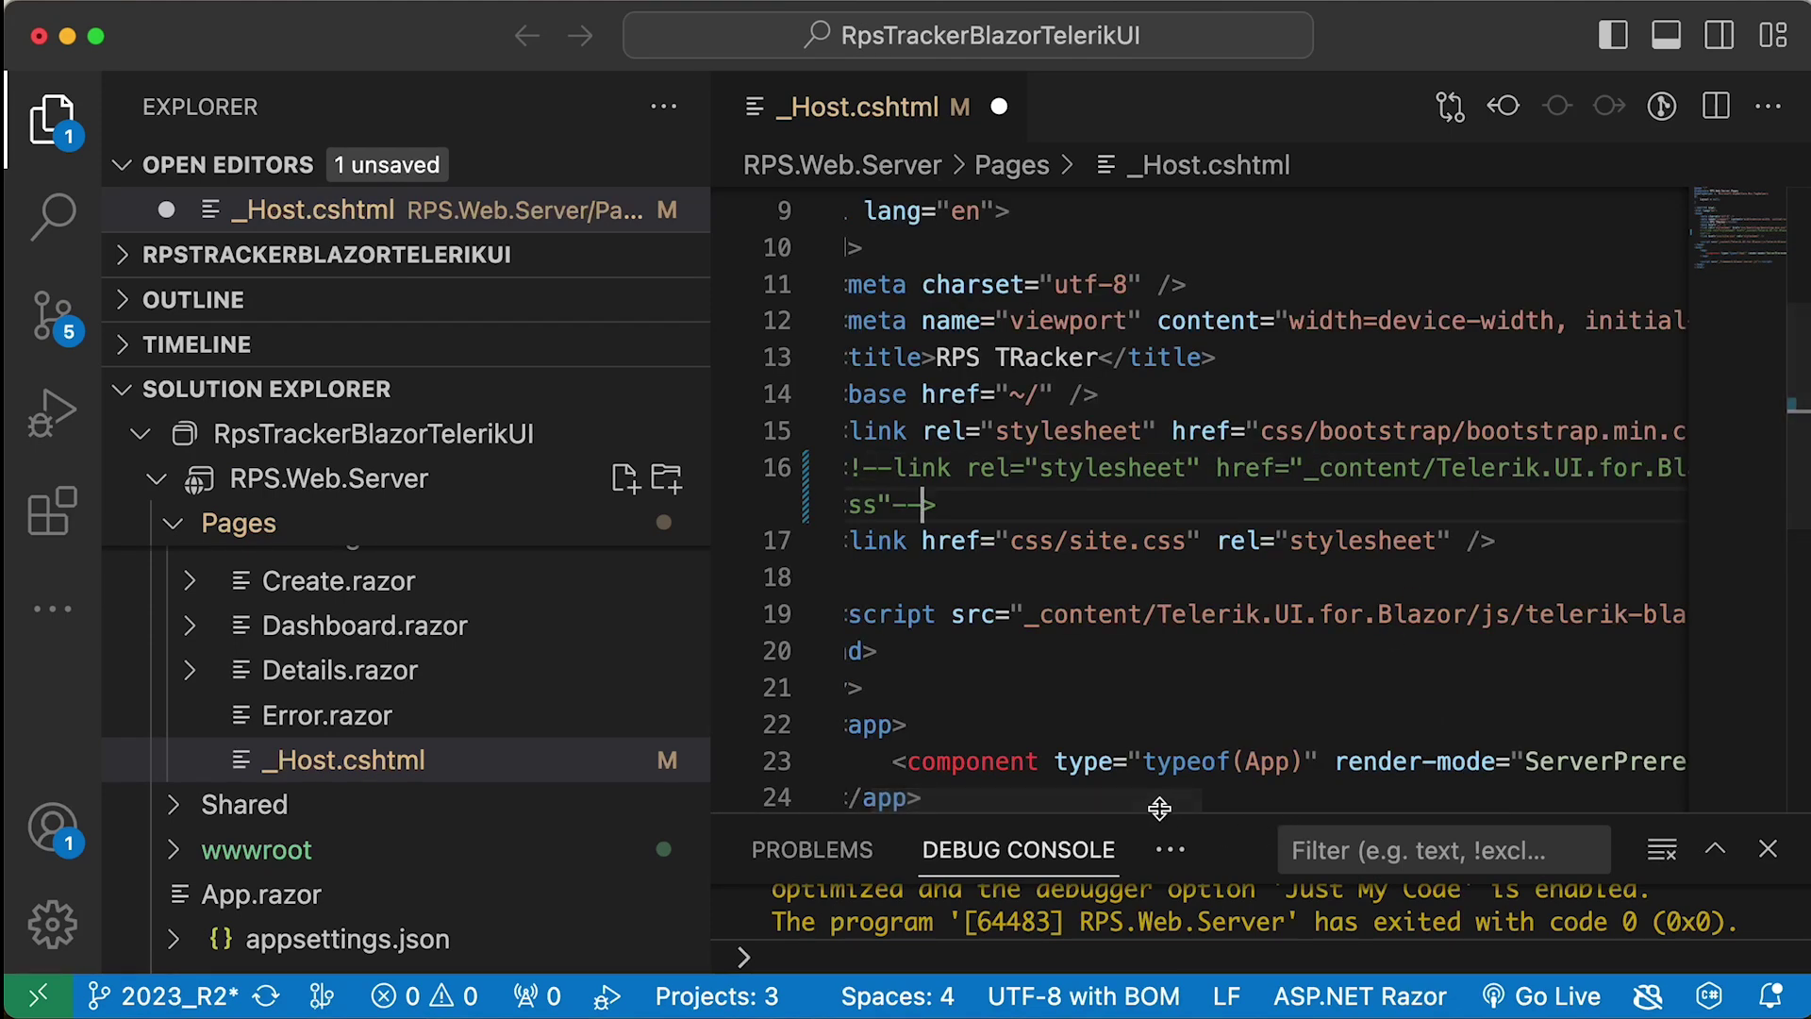
scroll(1457, 515, left, 5)
- Add a css/rps-dark.css stylesheet link above site.css and save _Host.cshtml
drag(1567, 539, 902, 539)
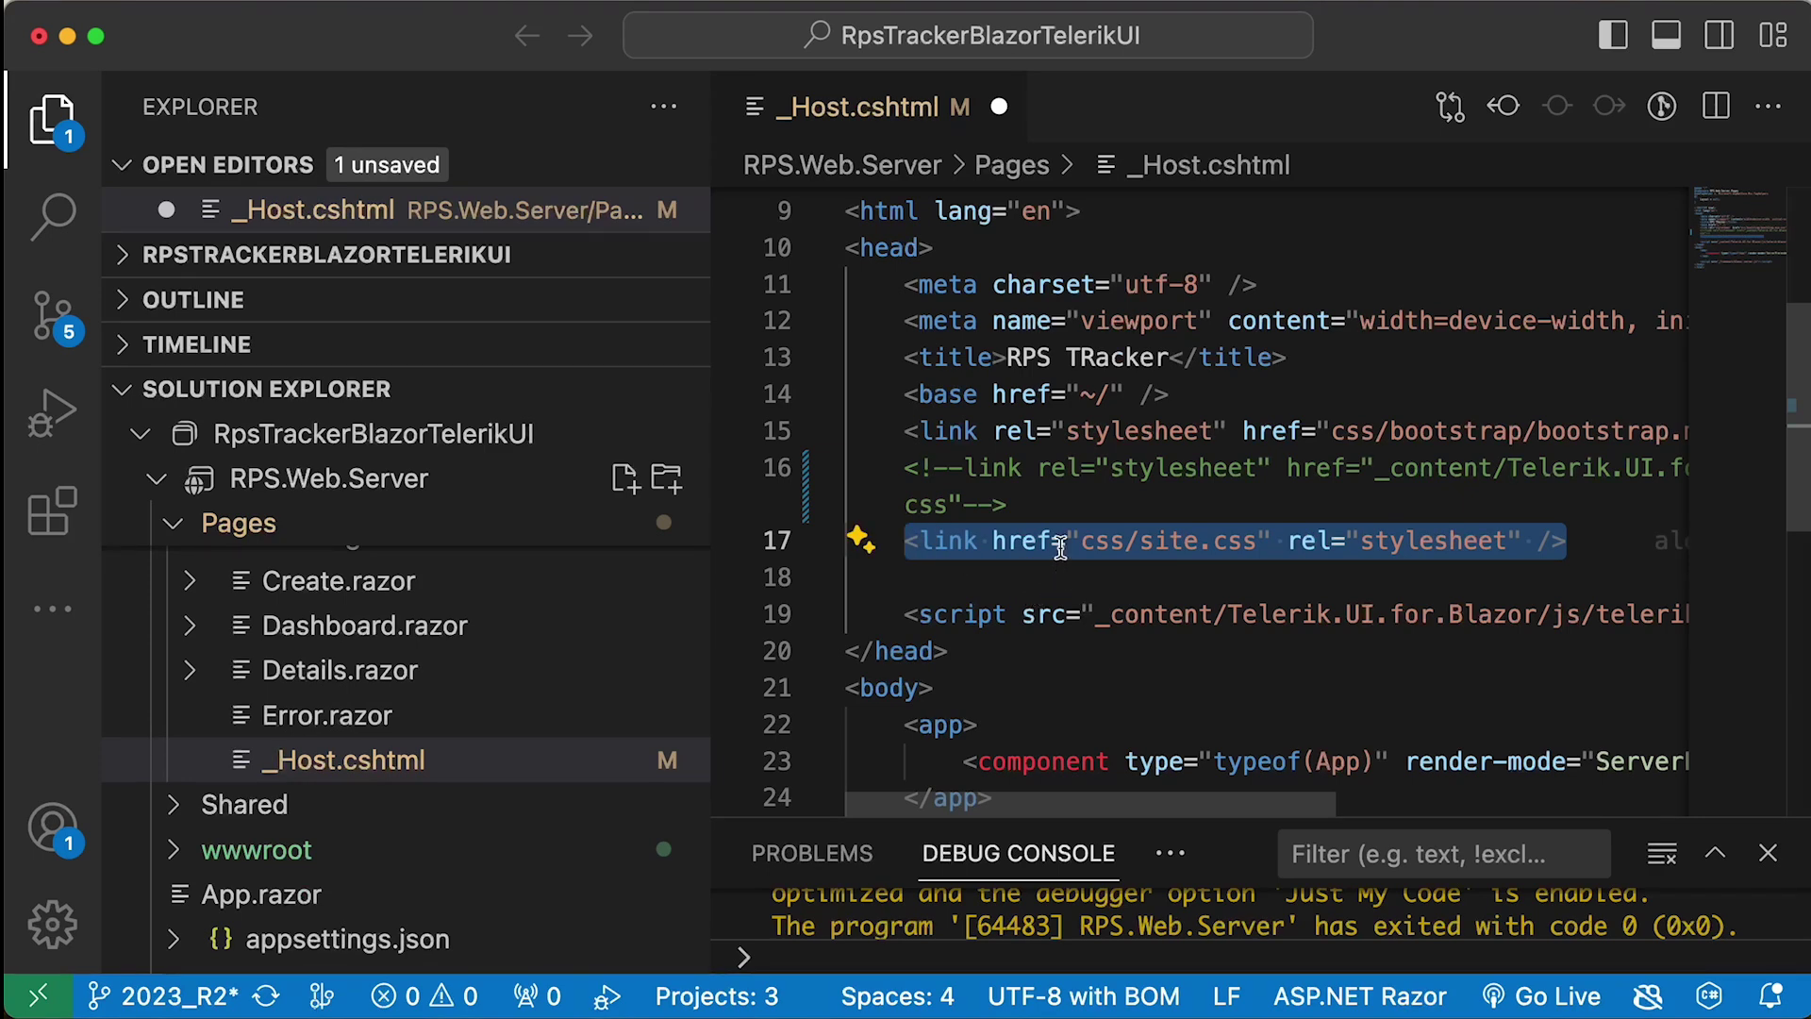
key(super+c)
click(1023, 506)
key(Return)
key(Return)
key(super+v)
key(Return)
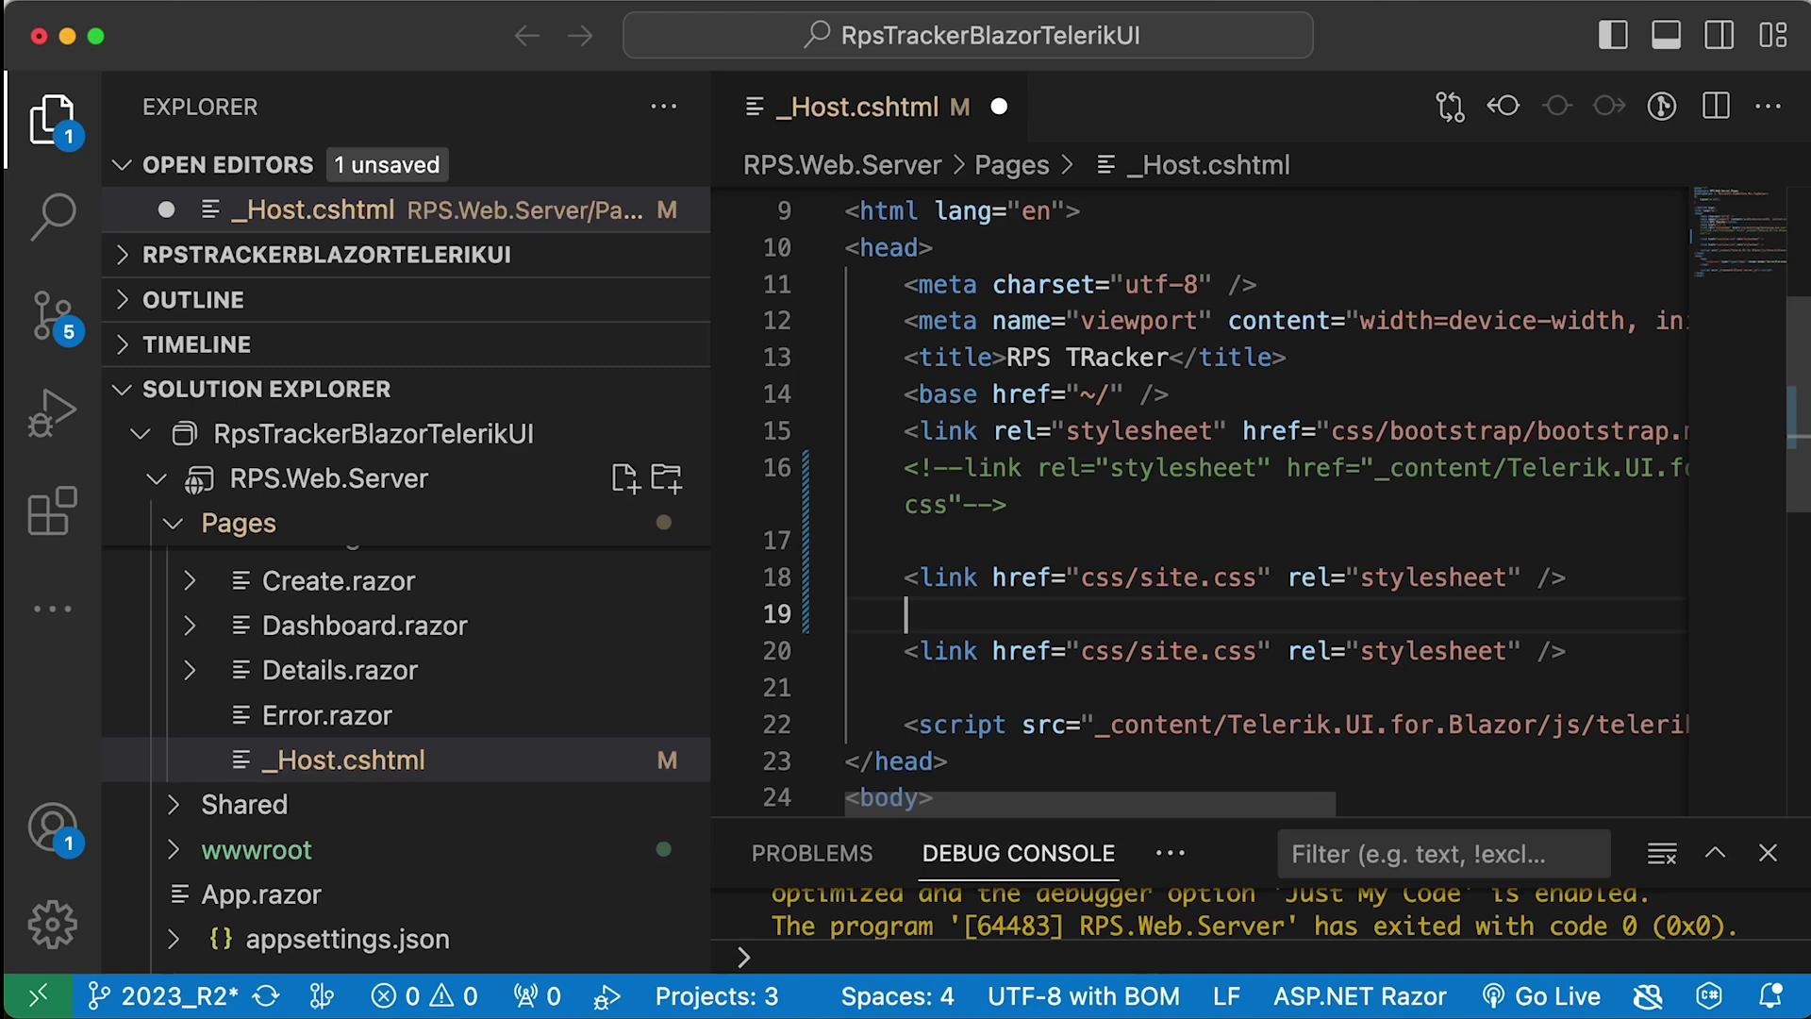
double_click(1168, 576)
text(rps-dark)
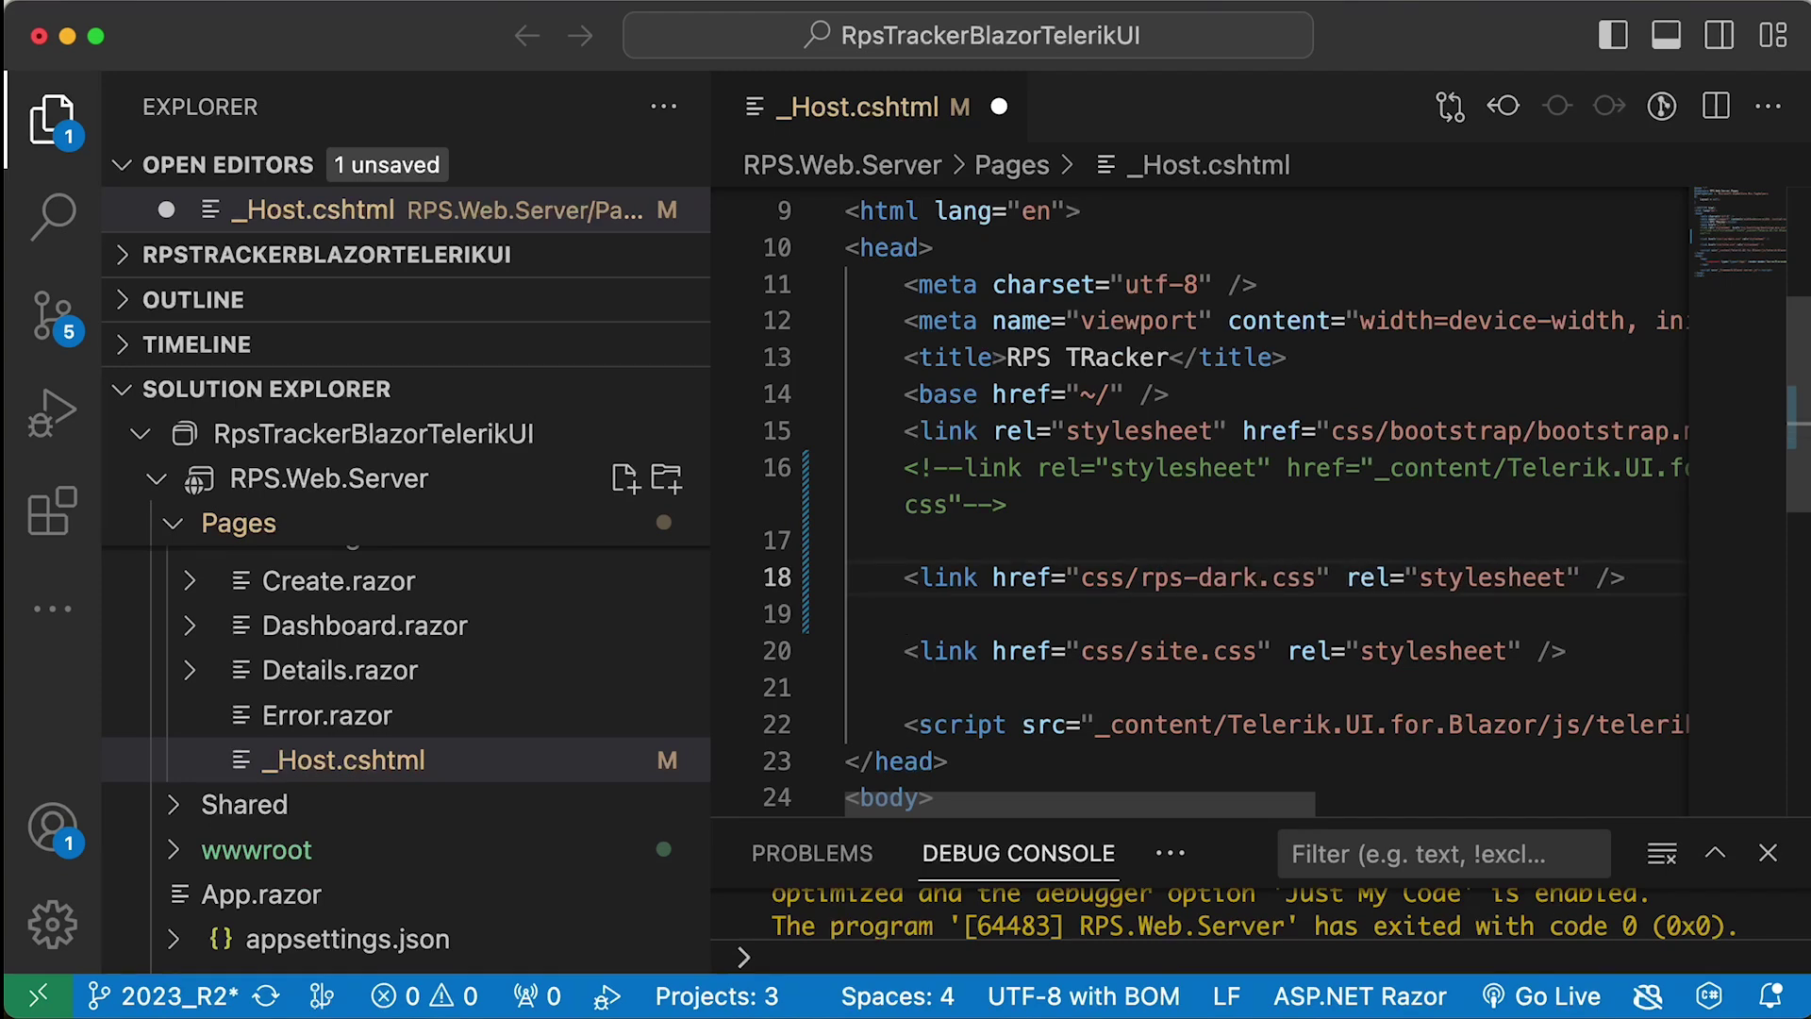
key(super+s)
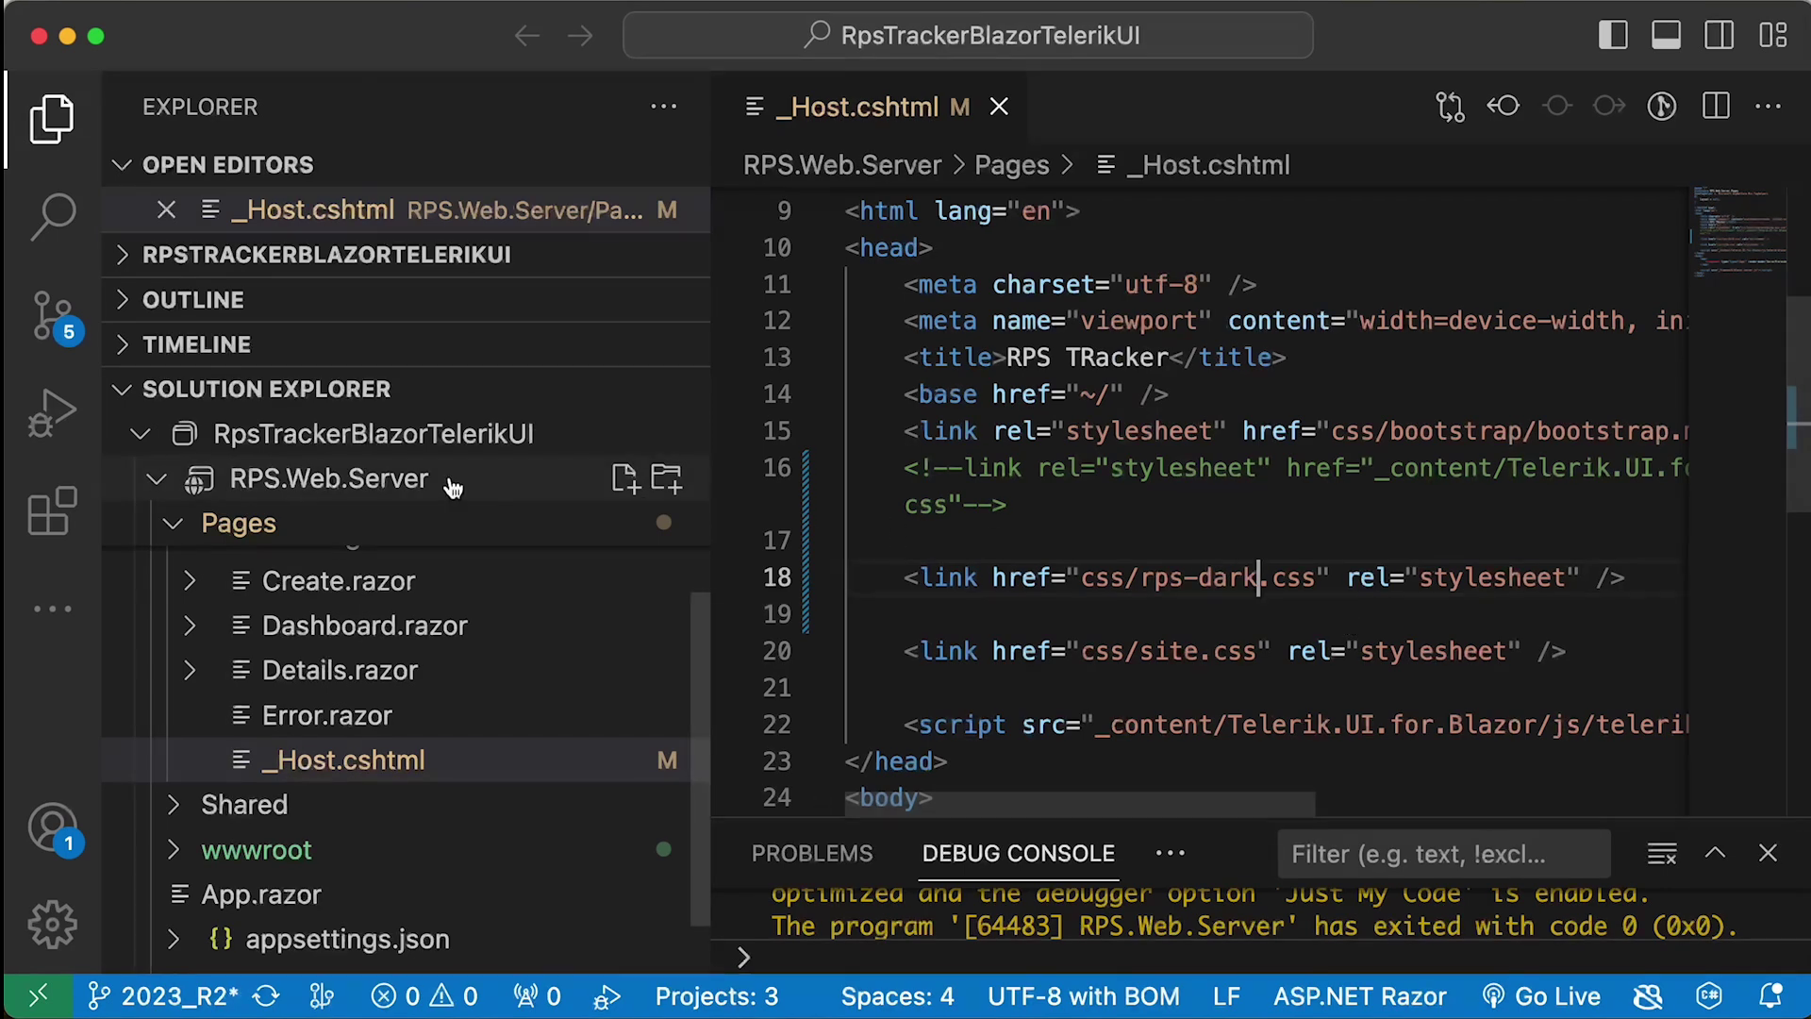
- Relaunch RPS.Web.Server in a new debug instance
right_click(385, 478)
mouse_move(547, 855)
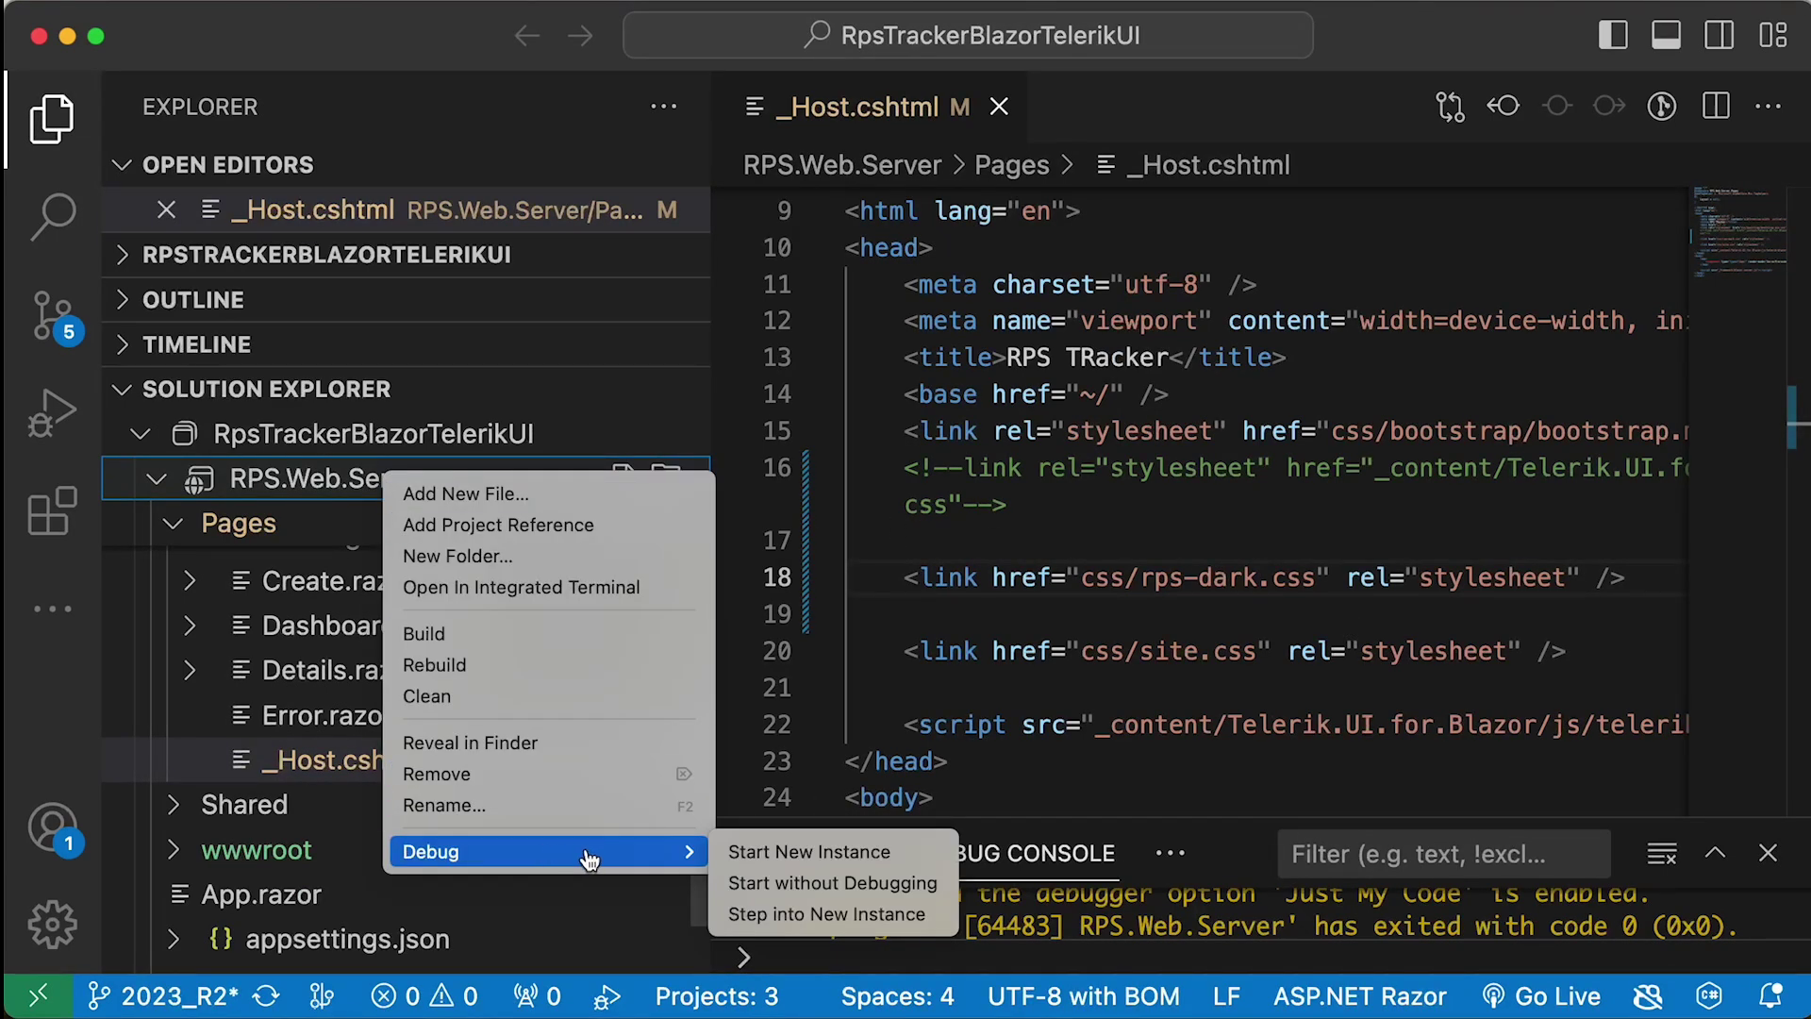
click(776, 851)
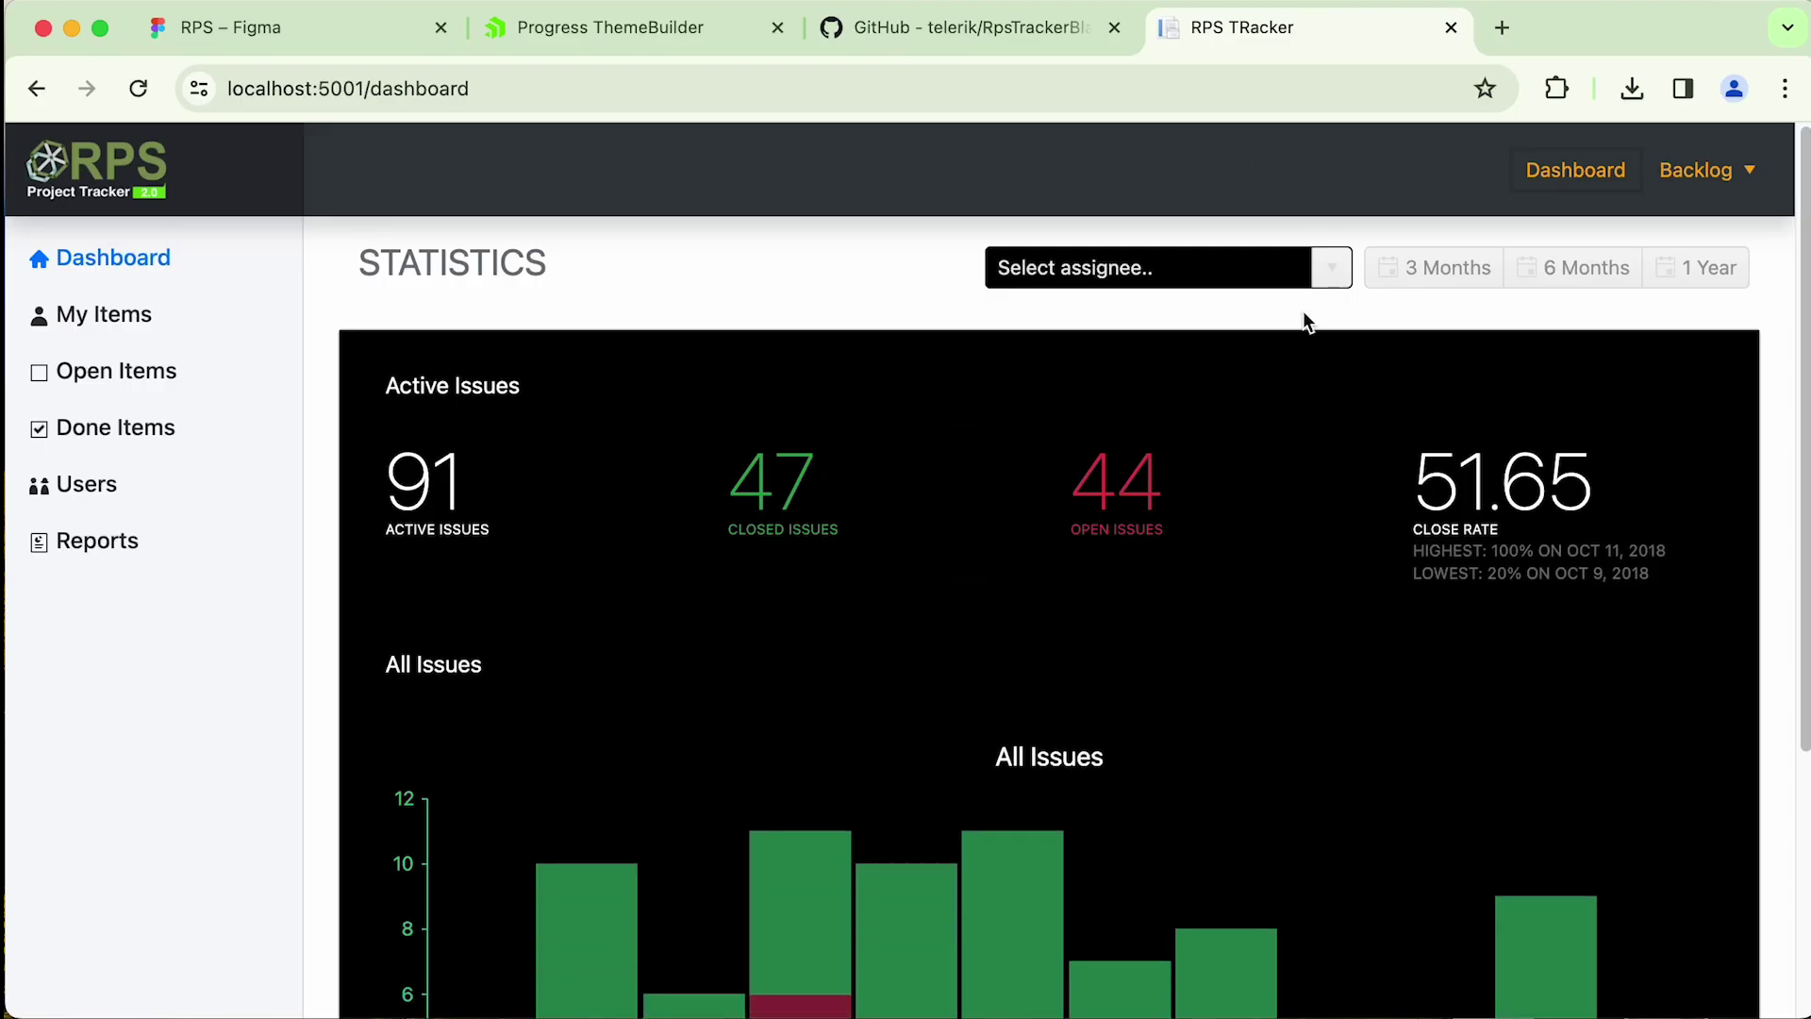
- Switch the dark-themed dashboard statistics through 3 months, 6 months, 1 year and back to 3 months
drag(1787, 373, 1765, 587)
scroll(1765, 577, up, 5)
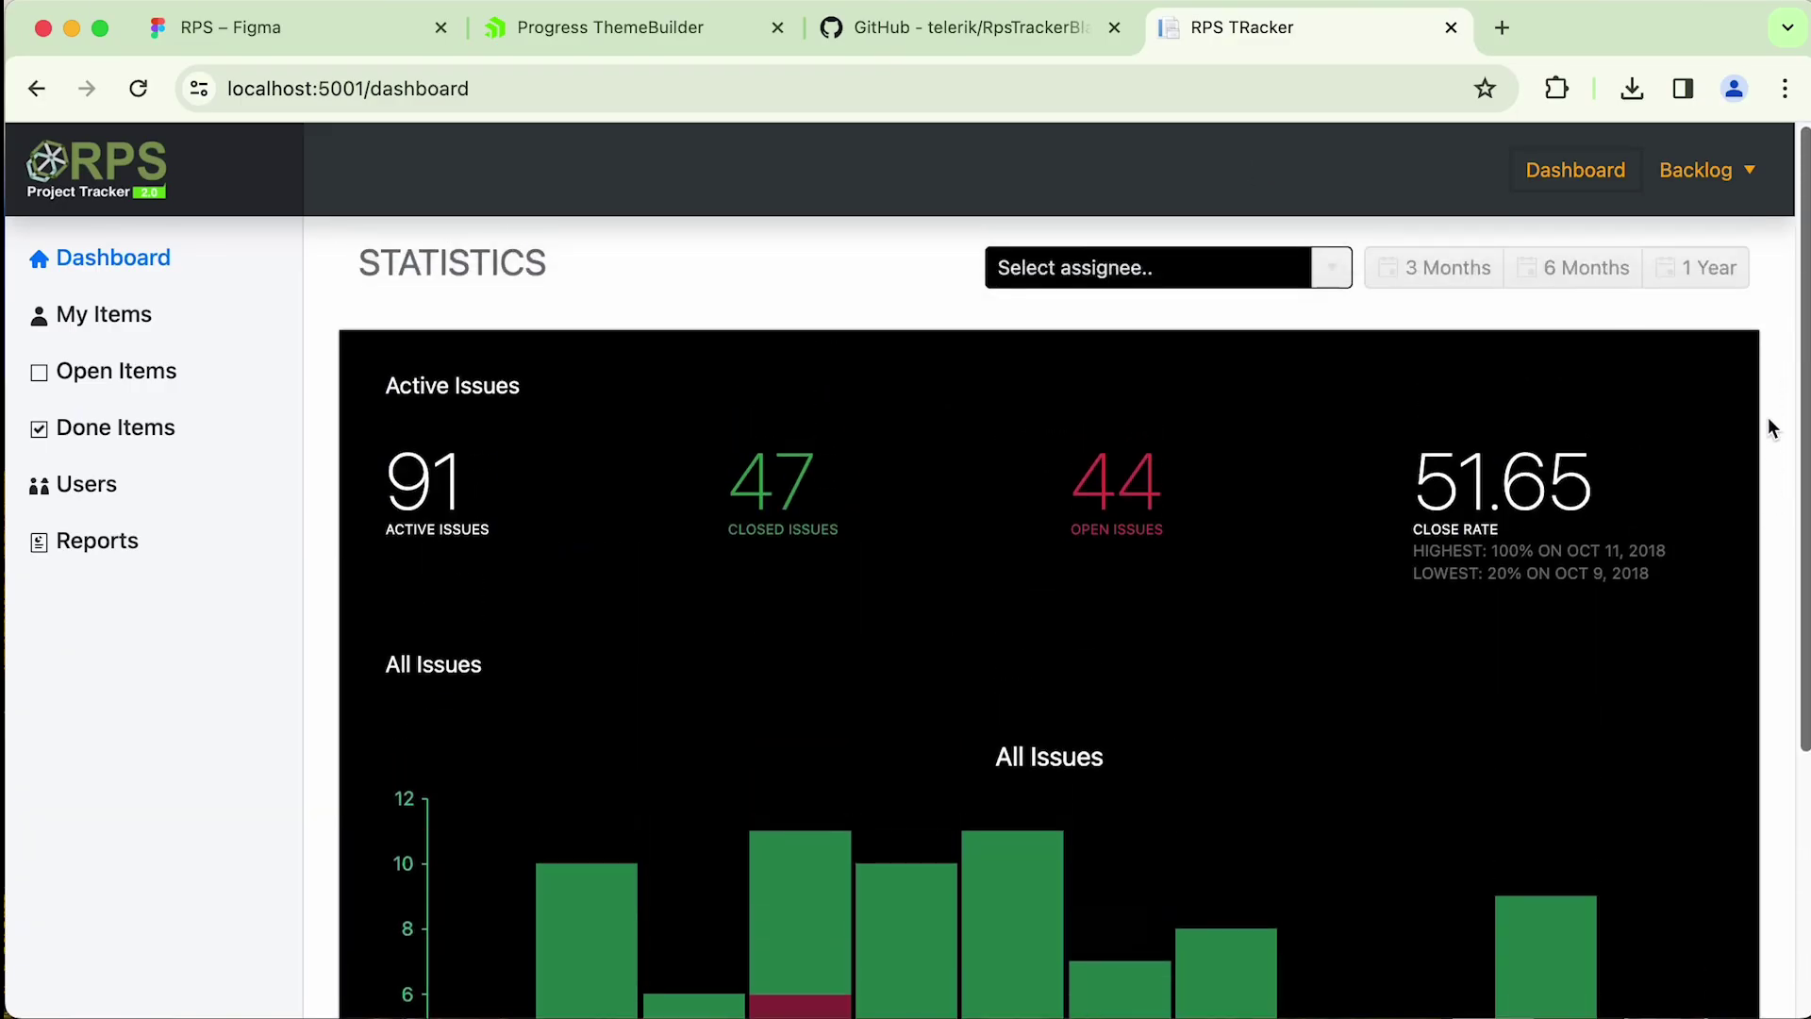
click(1432, 295)
click(1570, 311)
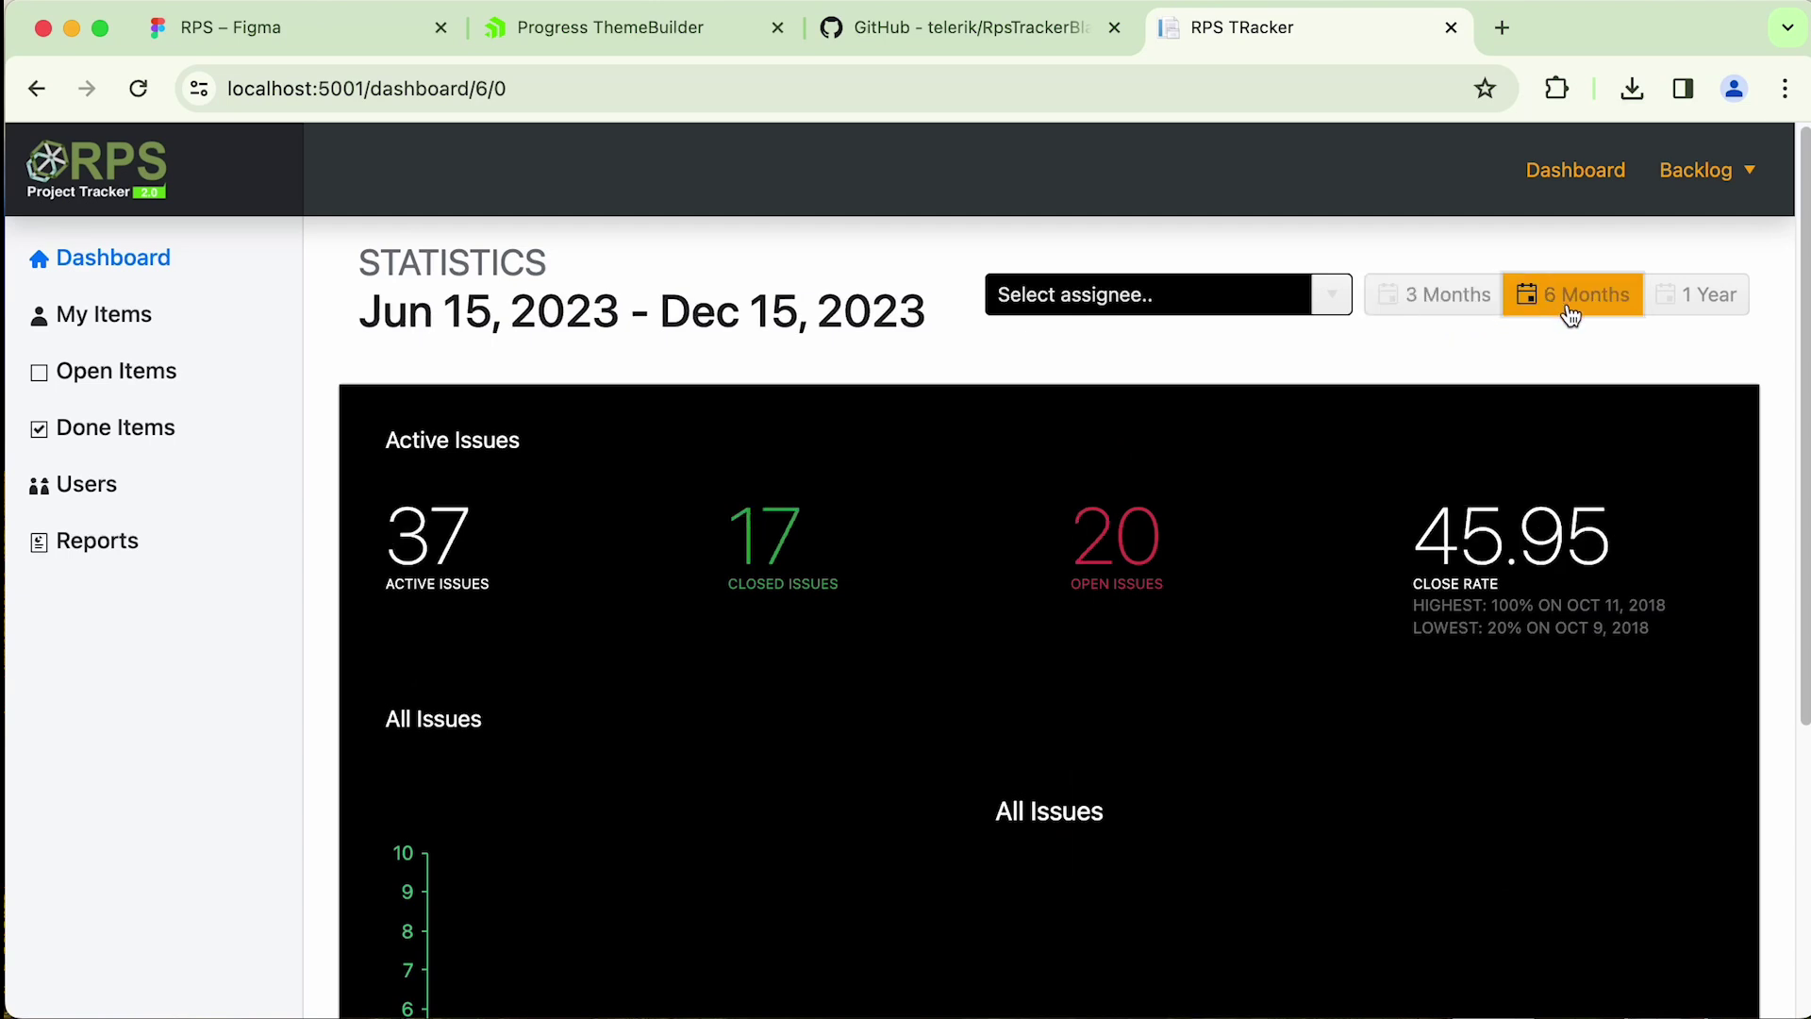
click(1688, 295)
click(1415, 304)
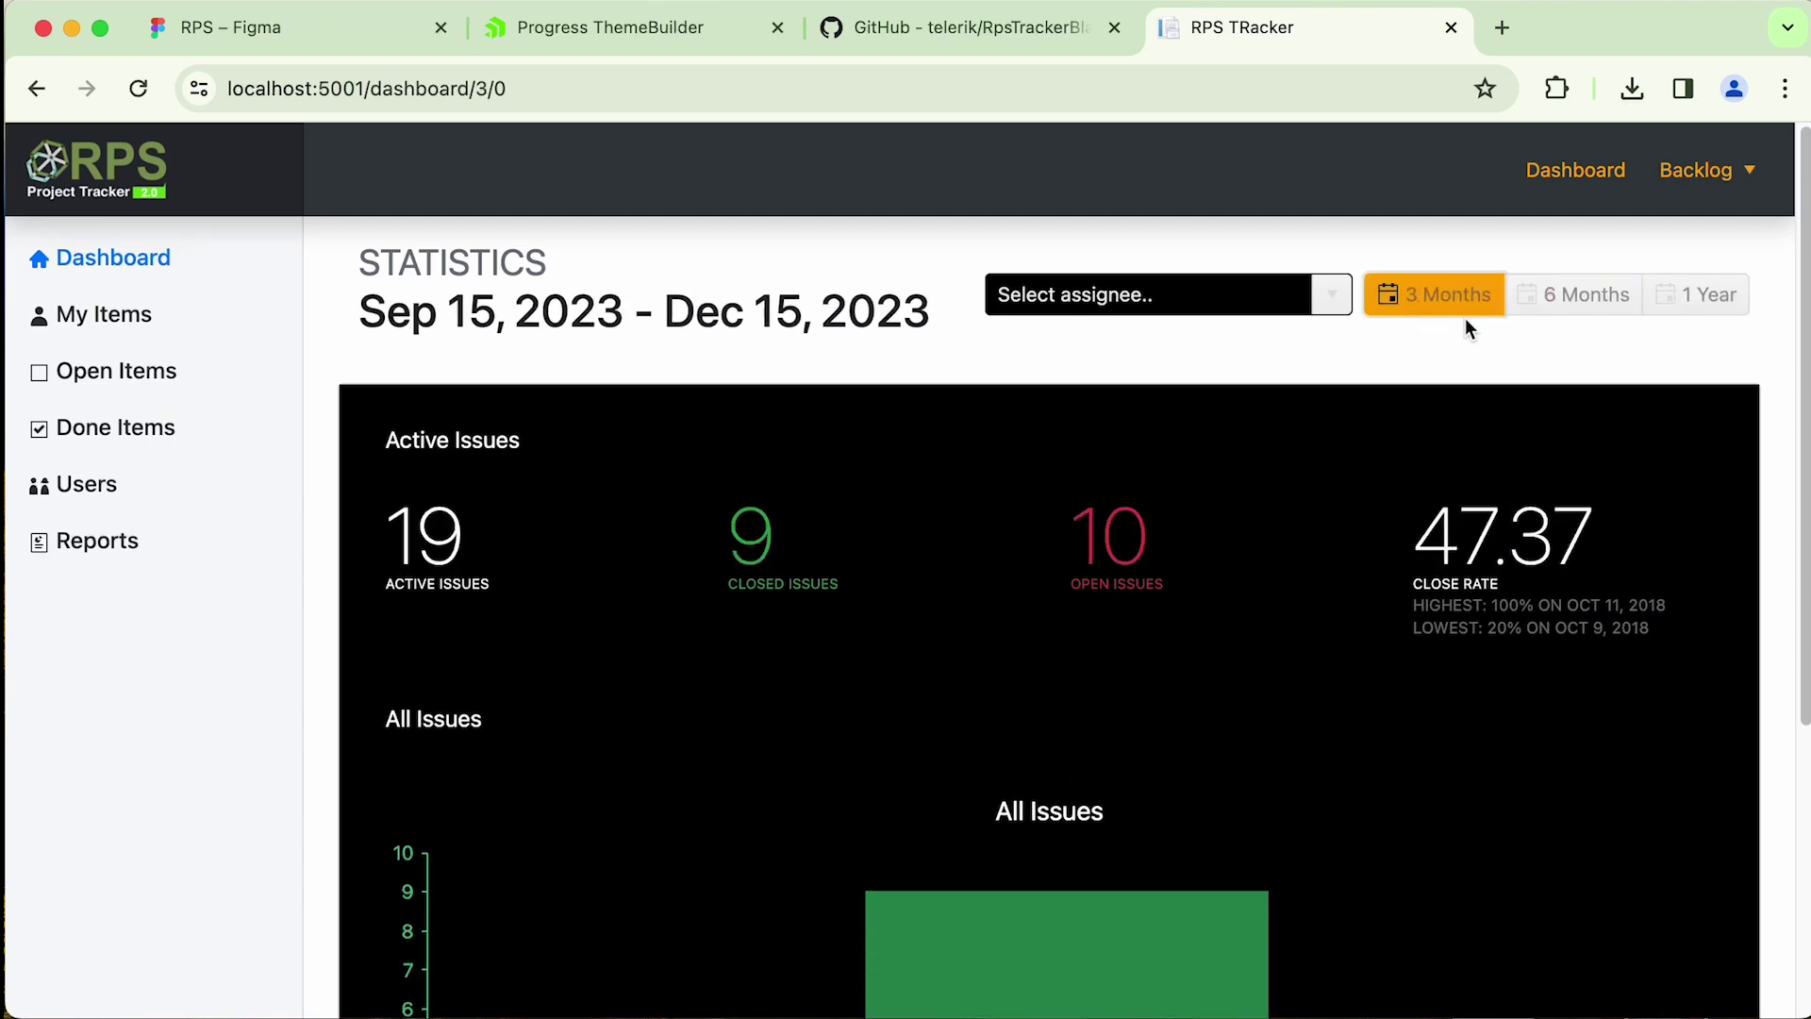
- Go to the Backlog's My Items page and scroll through its grid
click(1704, 170)
click(1674, 220)
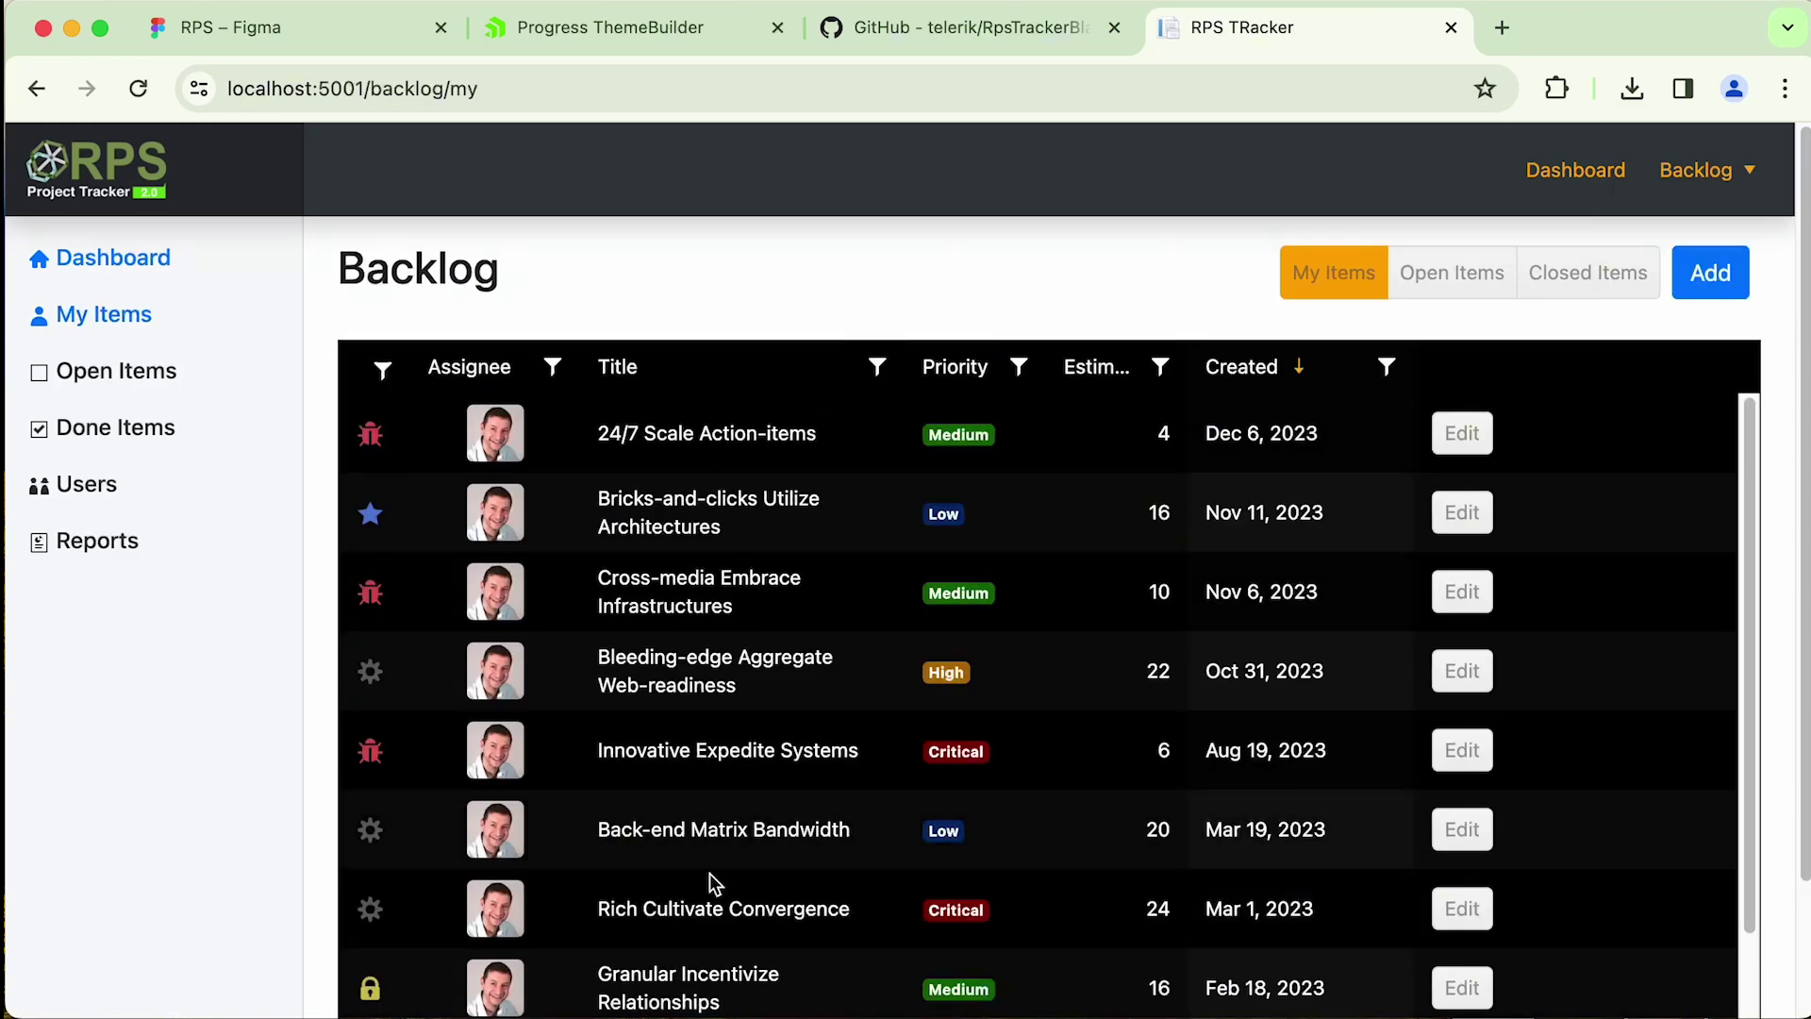
scroll(1007, 678, down, 1)
scroll(1008, 677, down, 5)
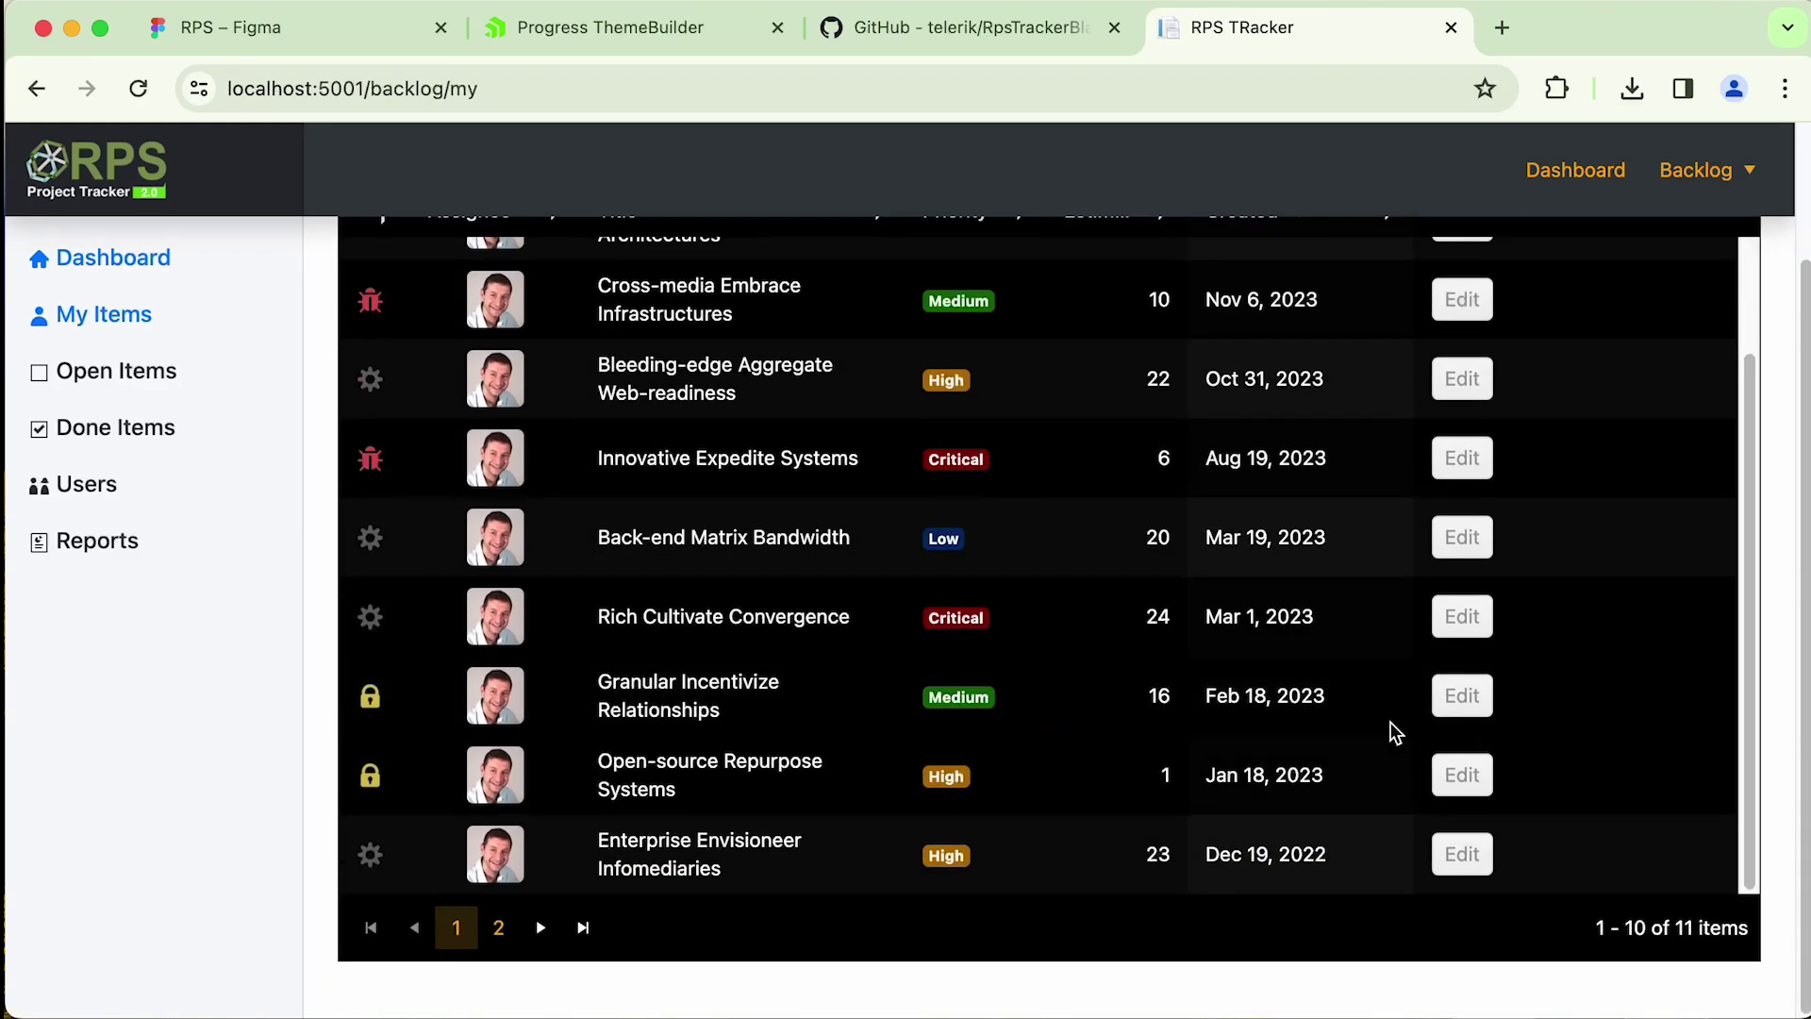
scroll(1361, 727, up, 6)
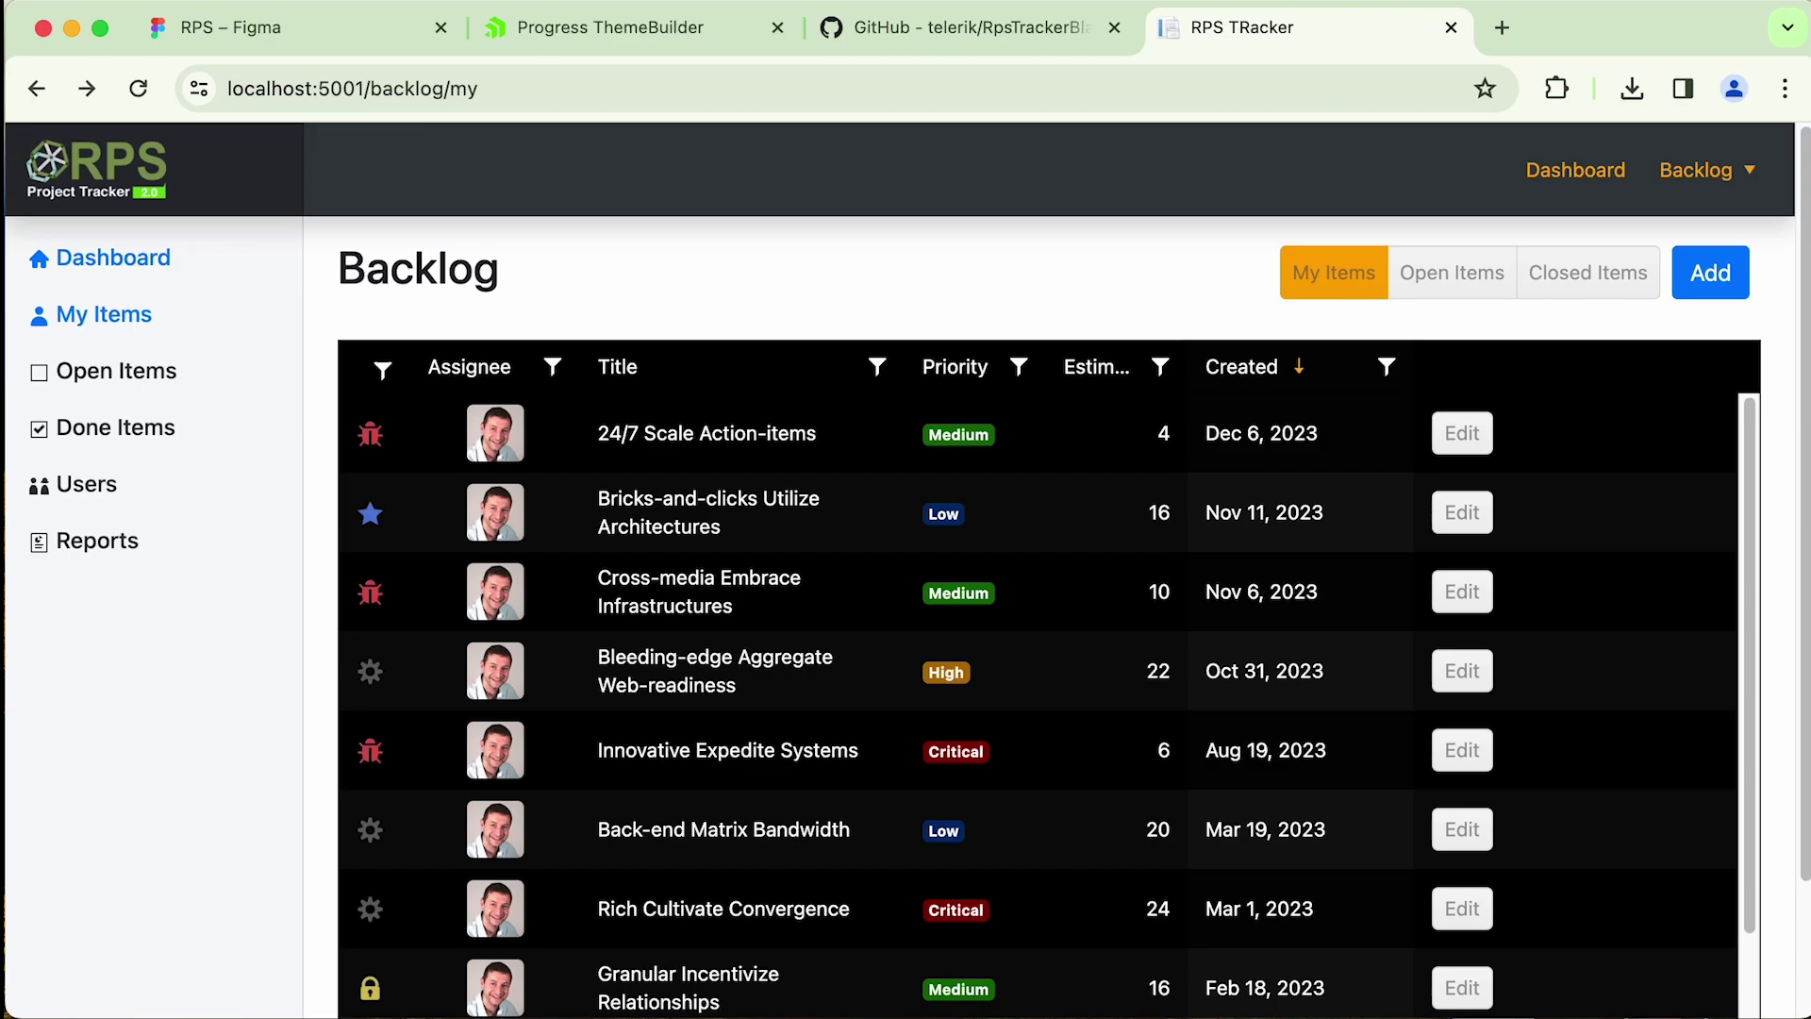
- Open site.css in the code editor and insert blank lines above its existing rules
key(super+Tab)
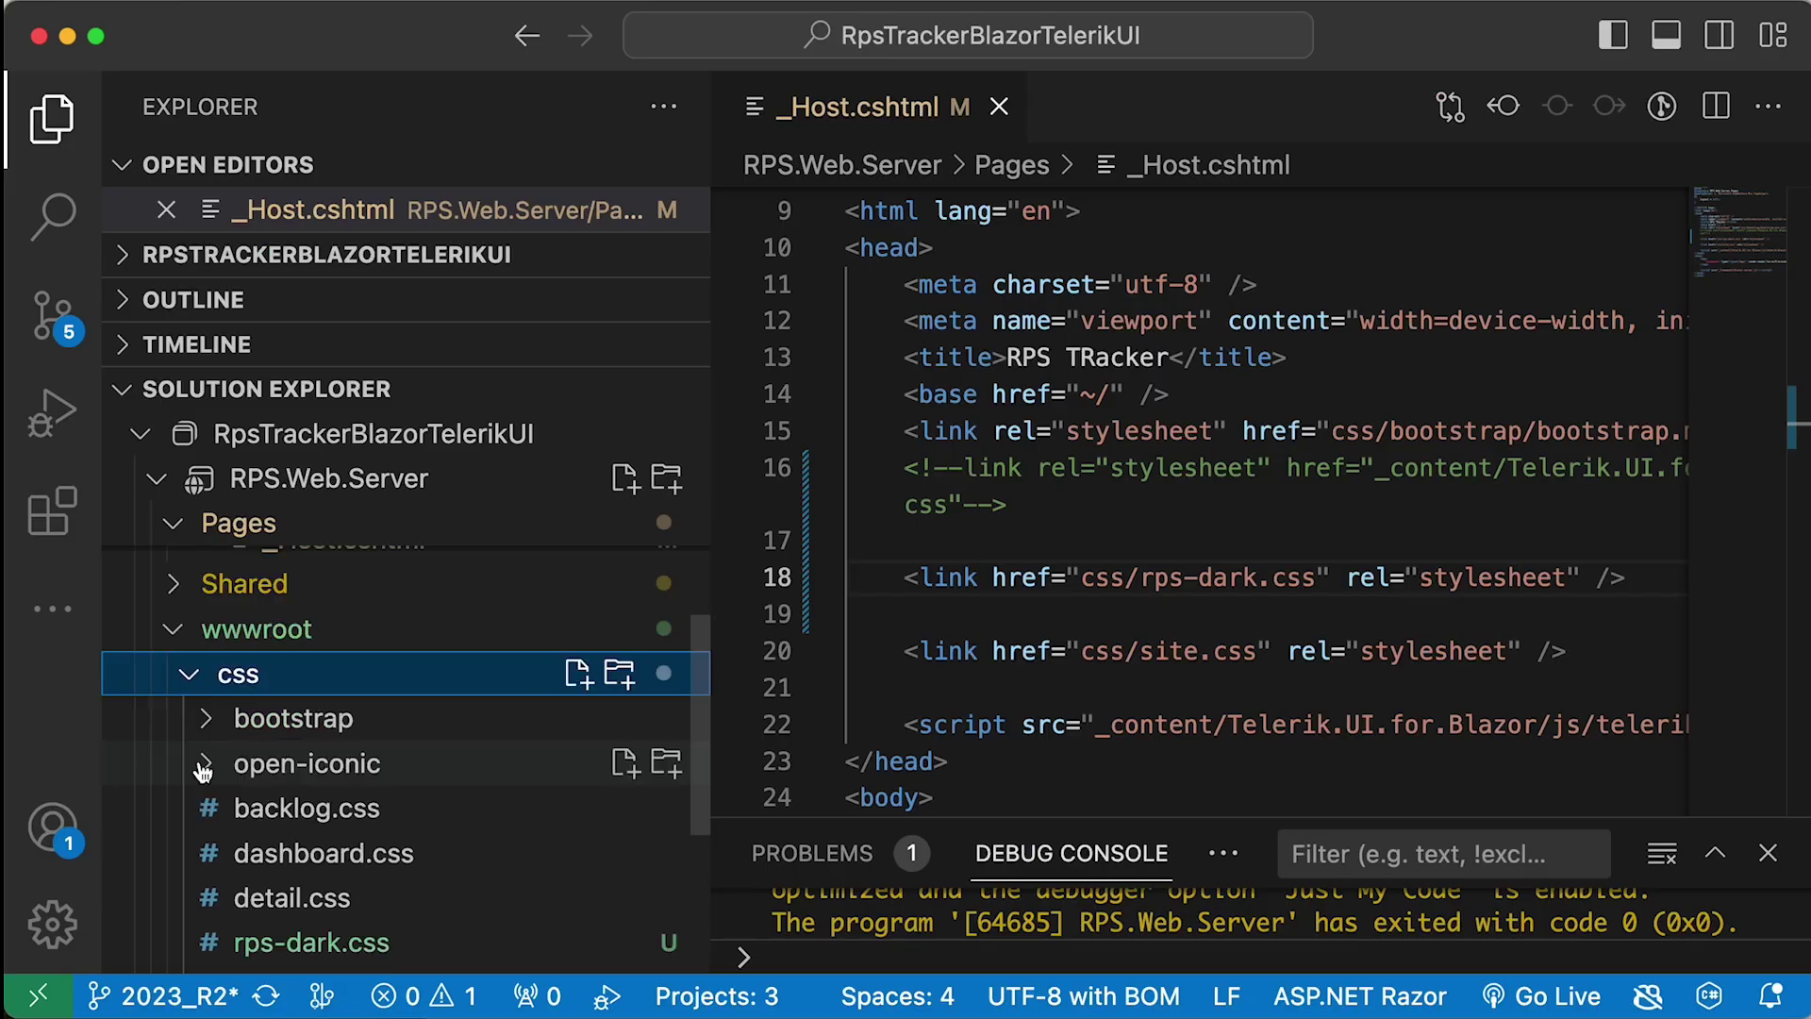
scroll(377, 754, down, 2)
click(292, 915)
click(1037, 247)
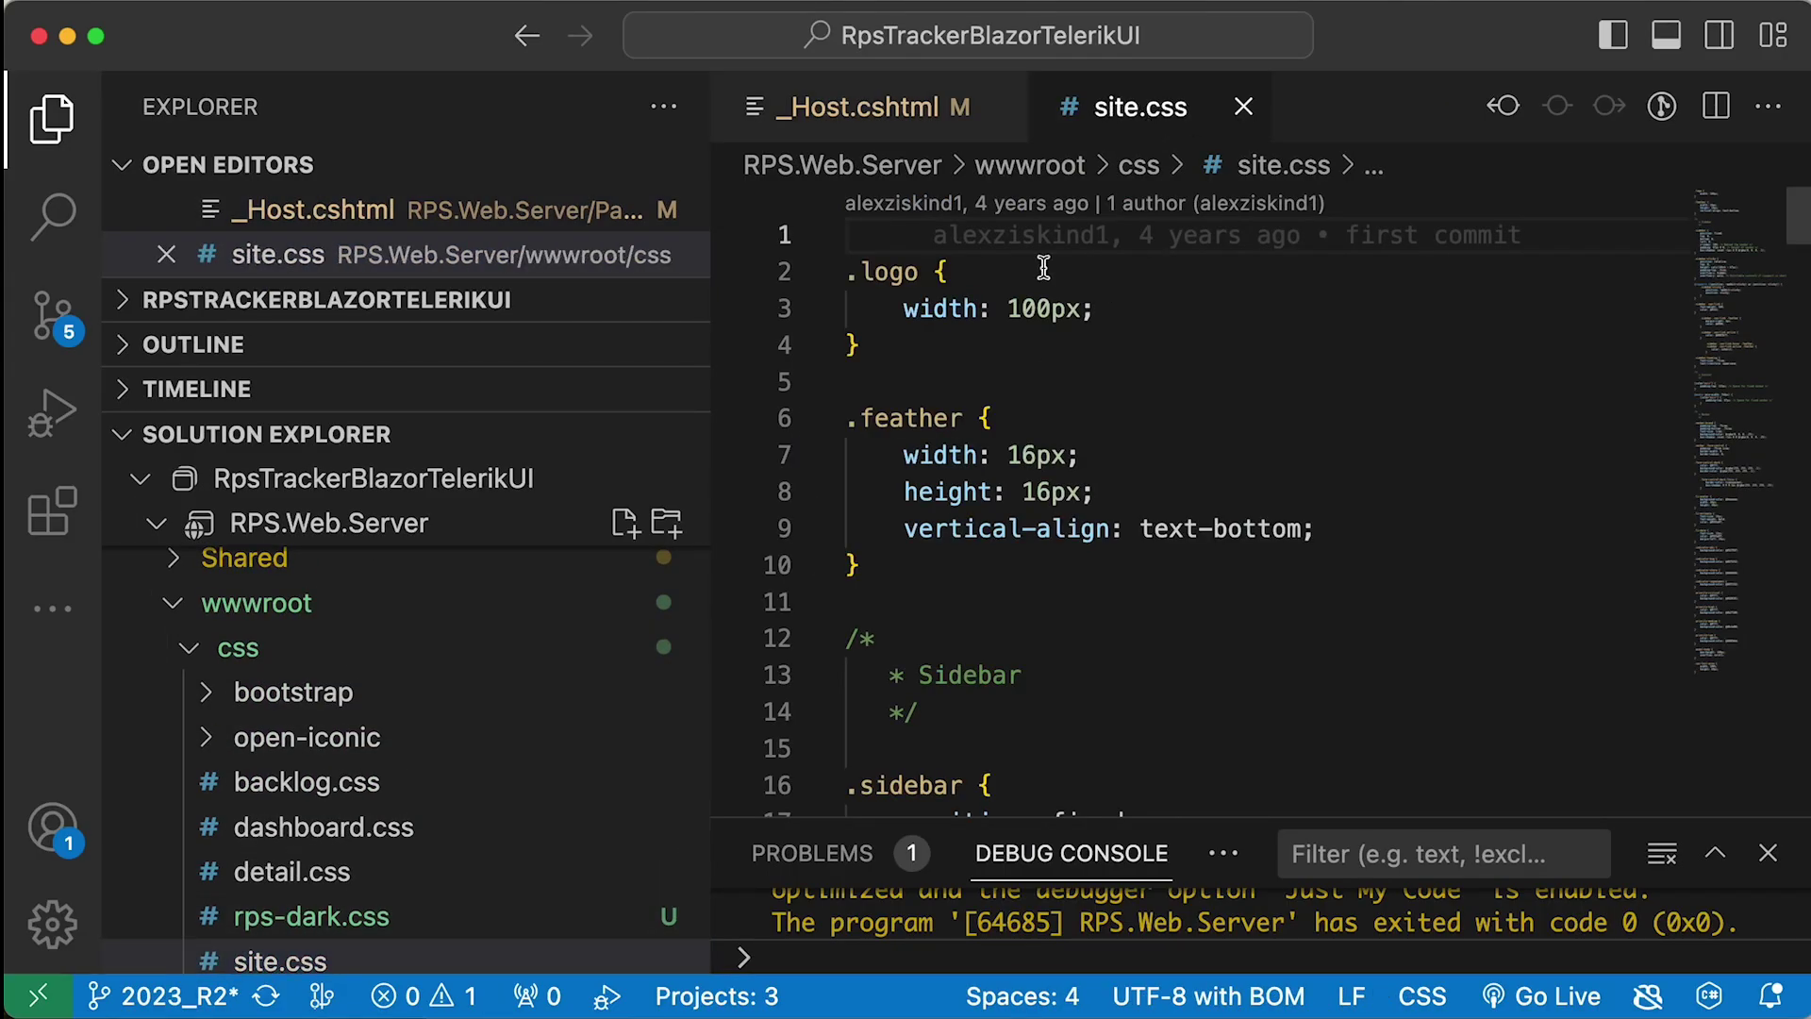
key(Return)
key(Up)
- Write a 'body {' rule at the top with a background-color declaration of #000000
key(Return)
text(body {)
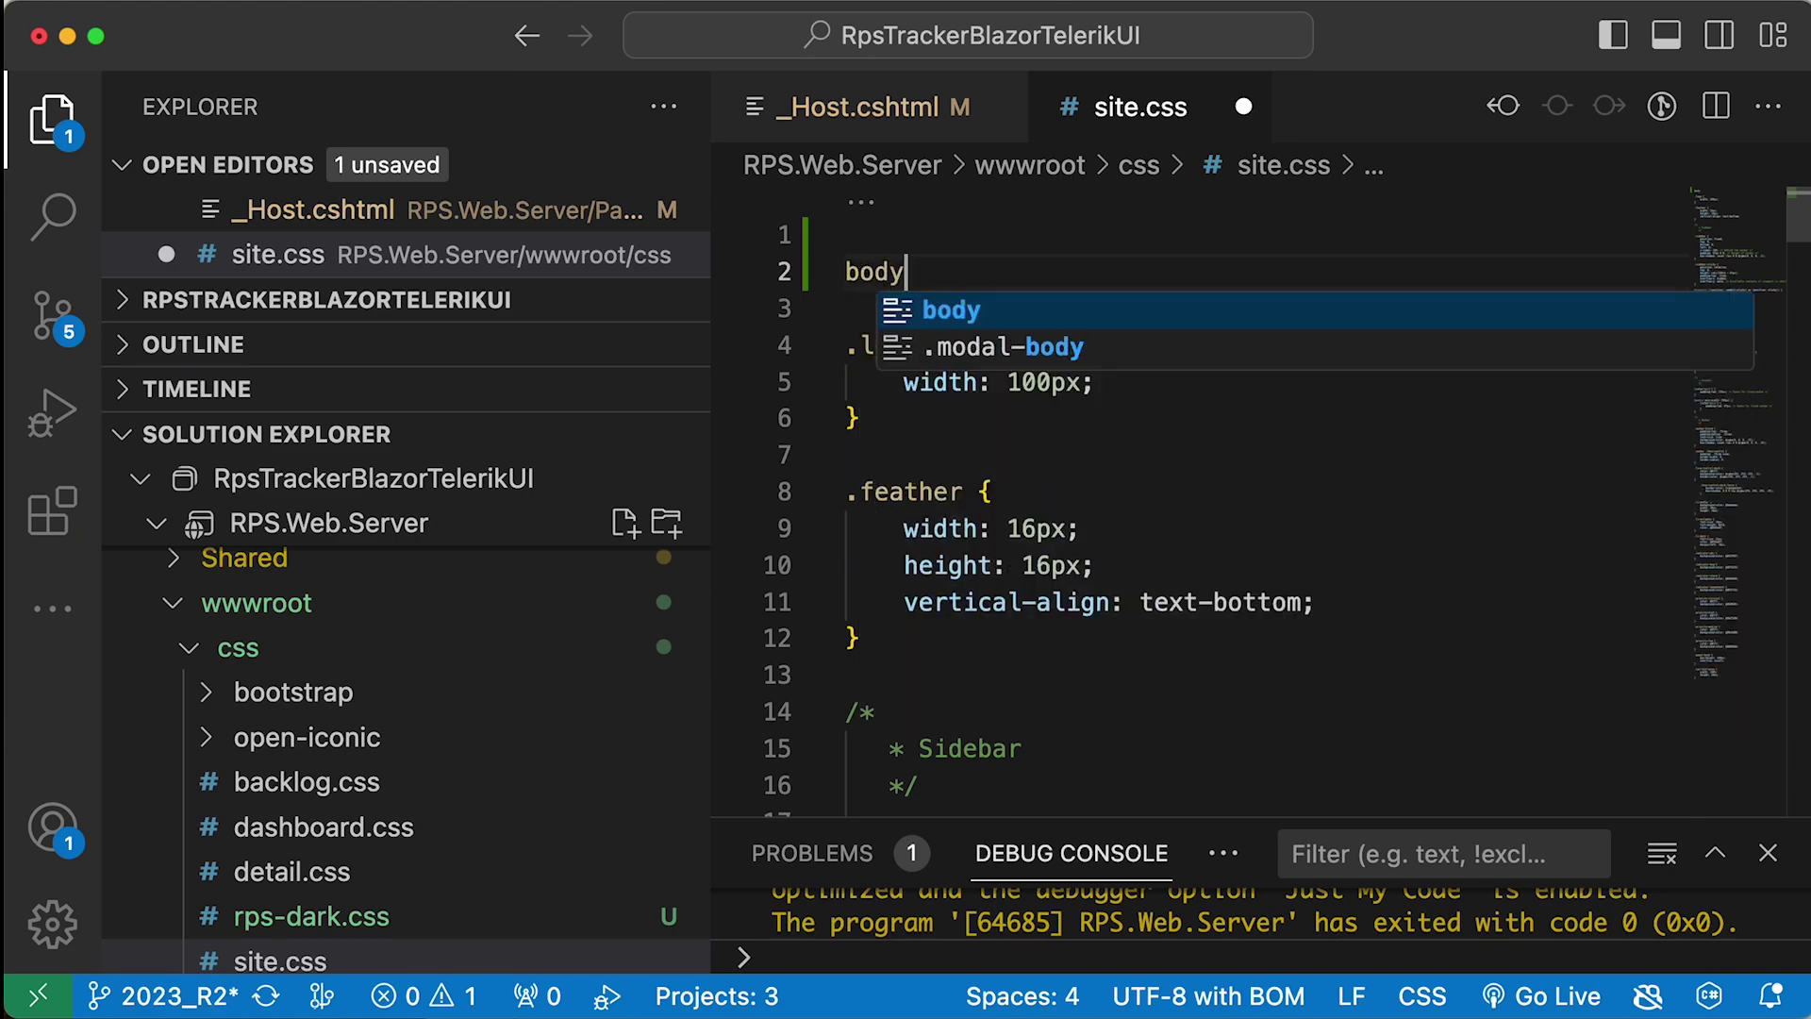
key(Return)
text(back)
key(Return)
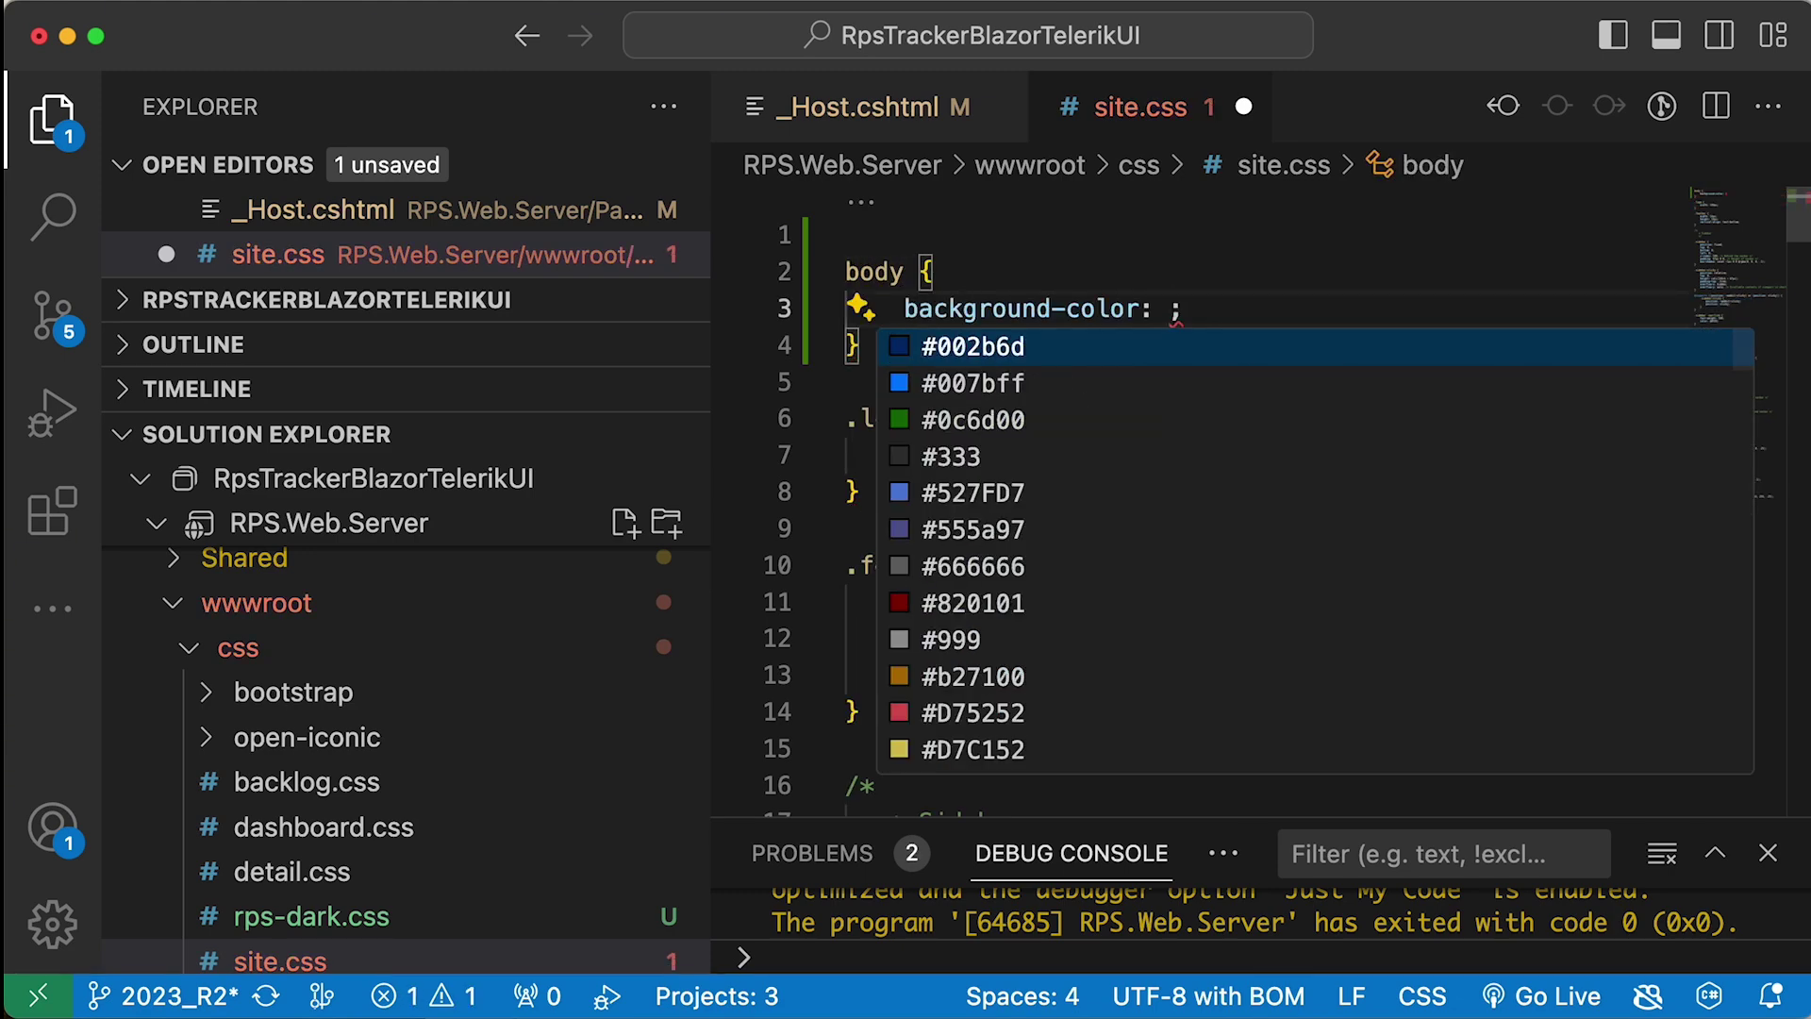
text(#000000)
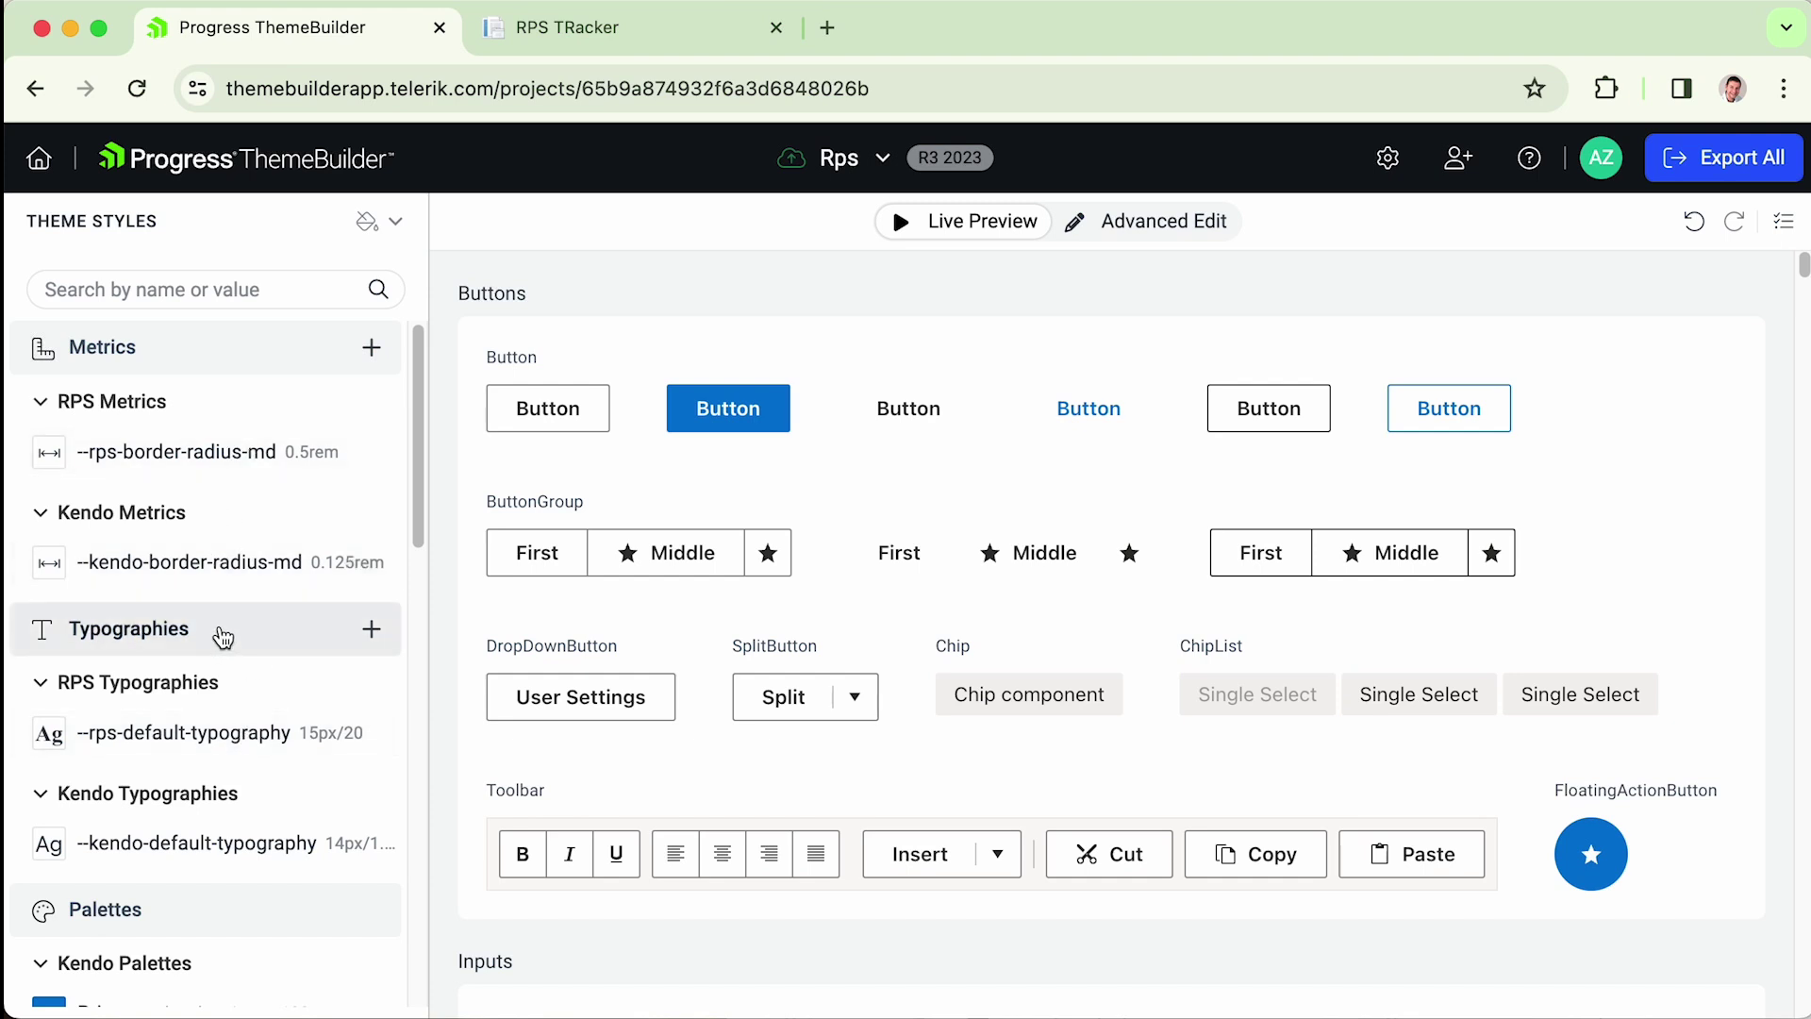
- Create the --rps-bg colour in RPS Colors set to red (#ff0000ff), then Export All
scroll(368, 528, down, 5)
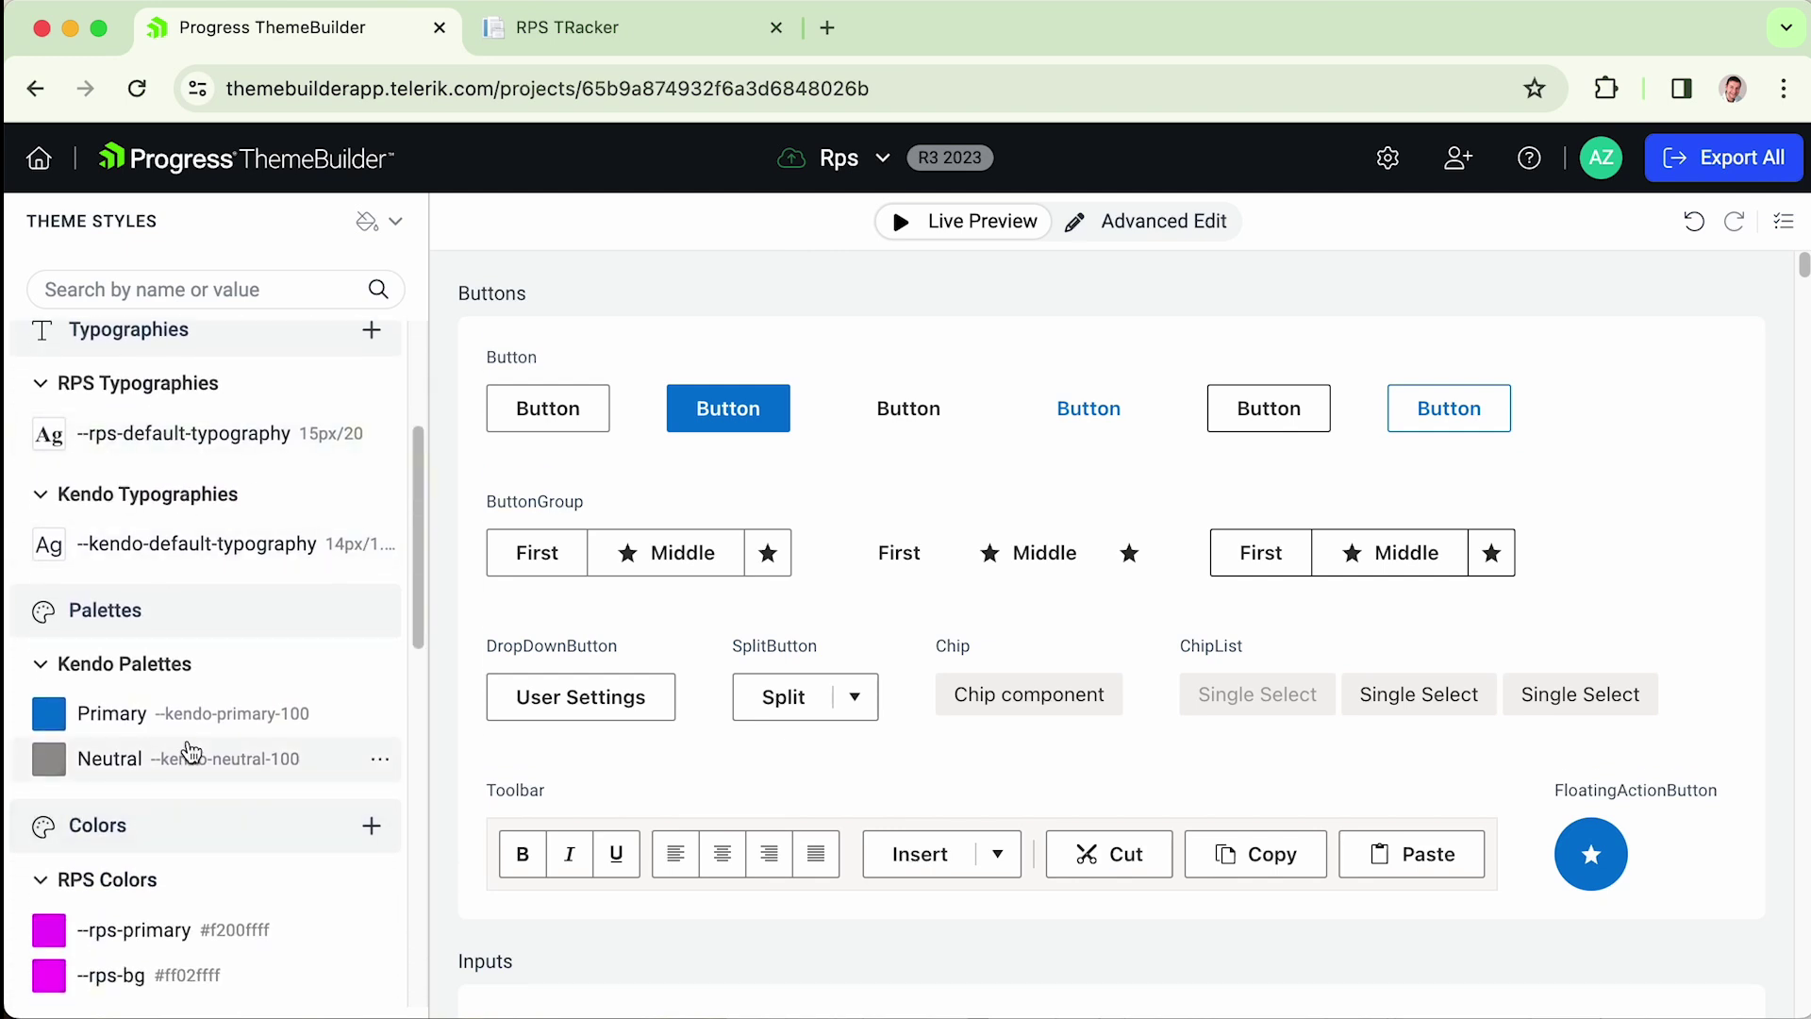
scroll(396, 663, down, 5)
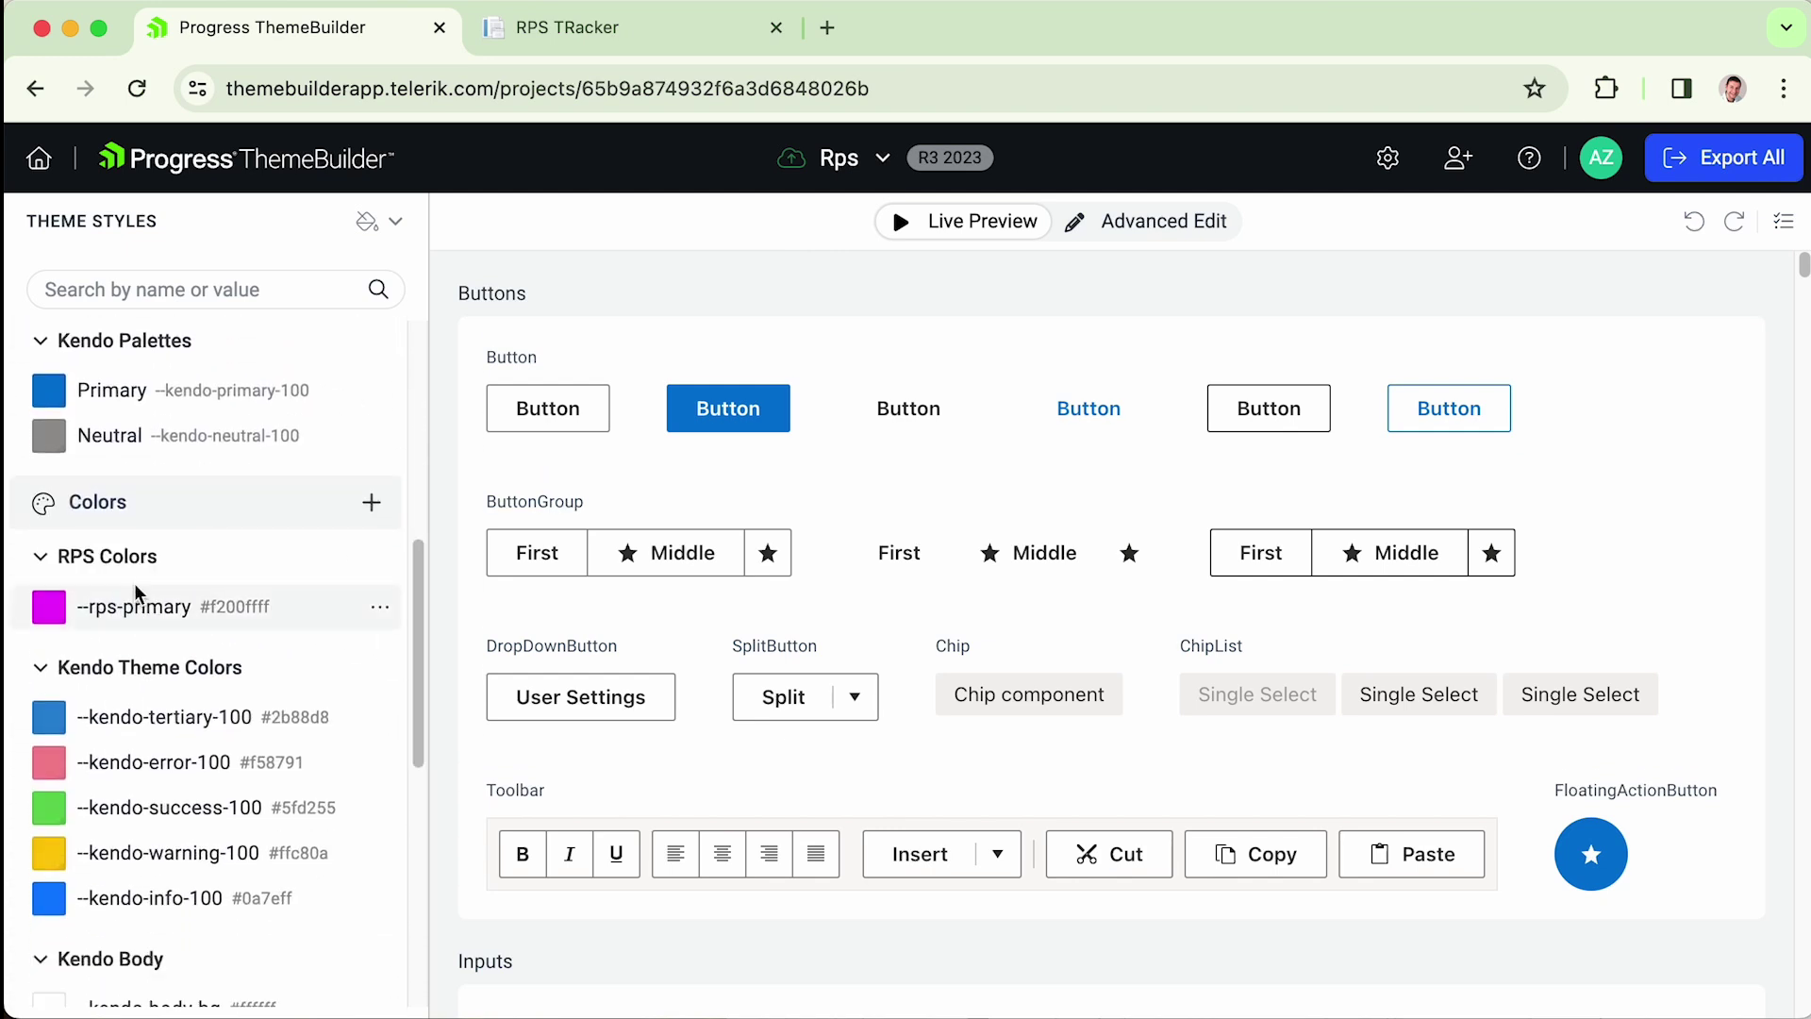
click(371, 502)
click(808, 412)
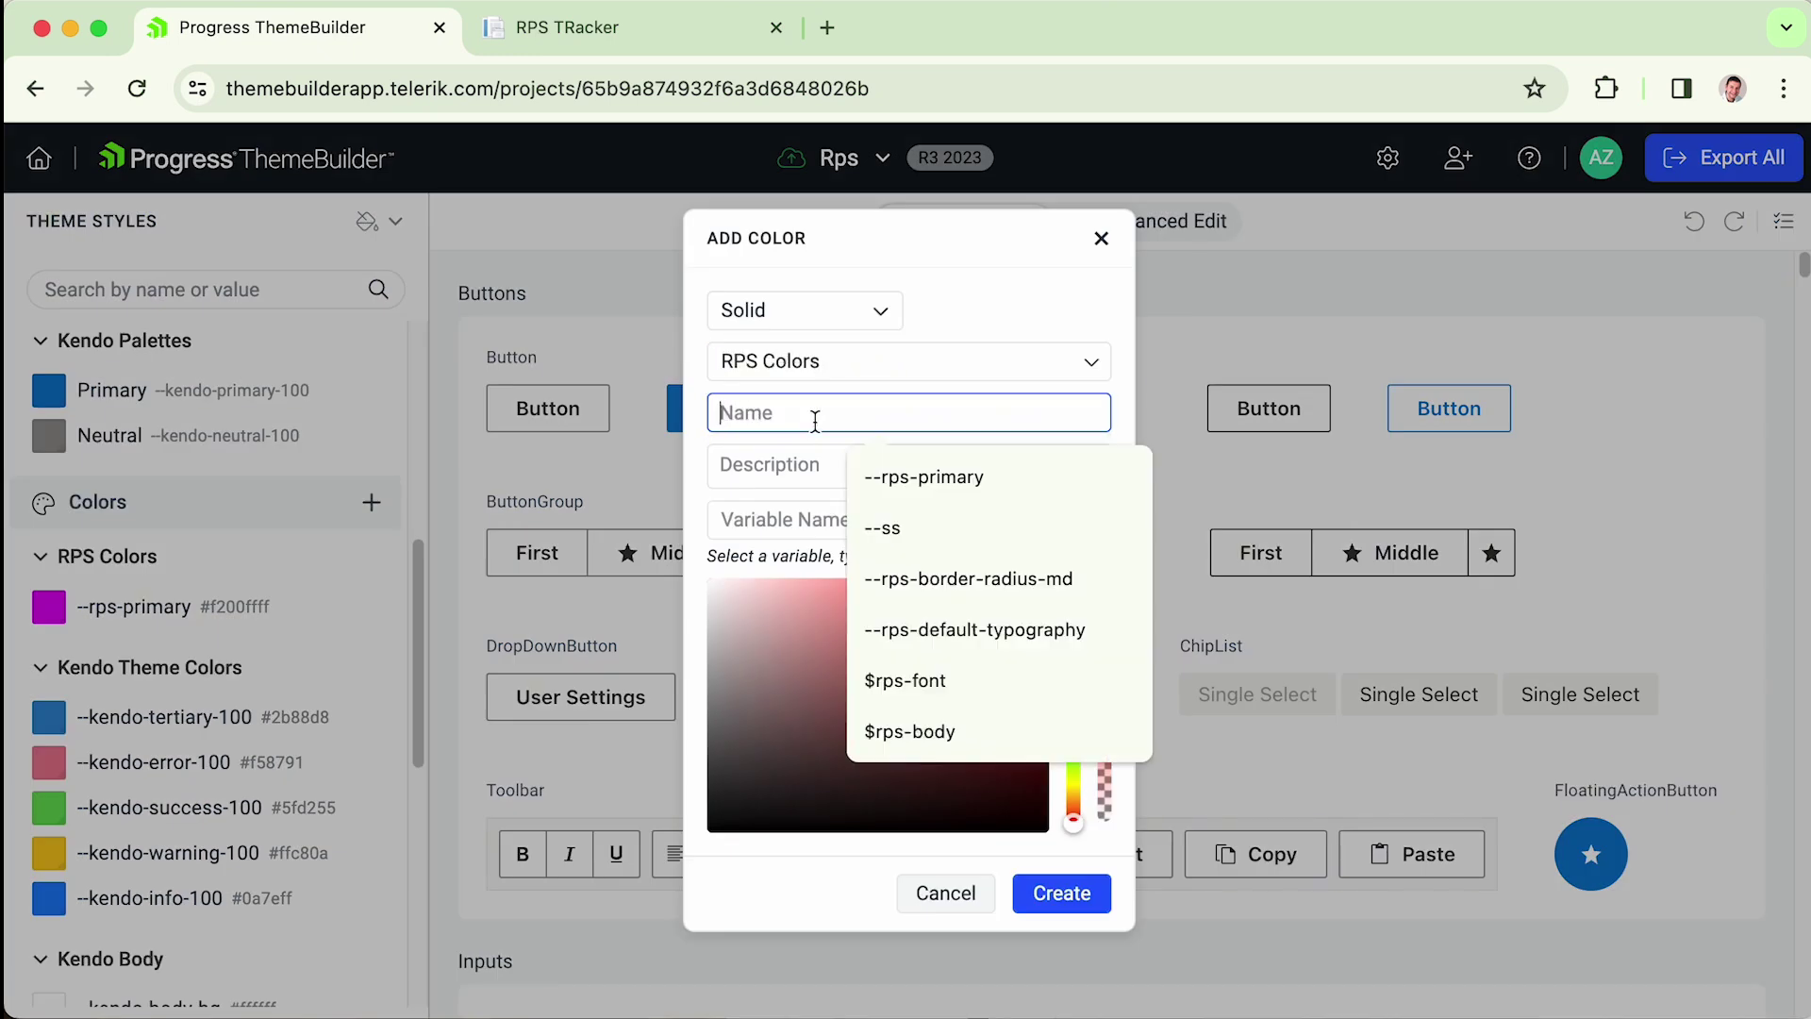
text(--rps)
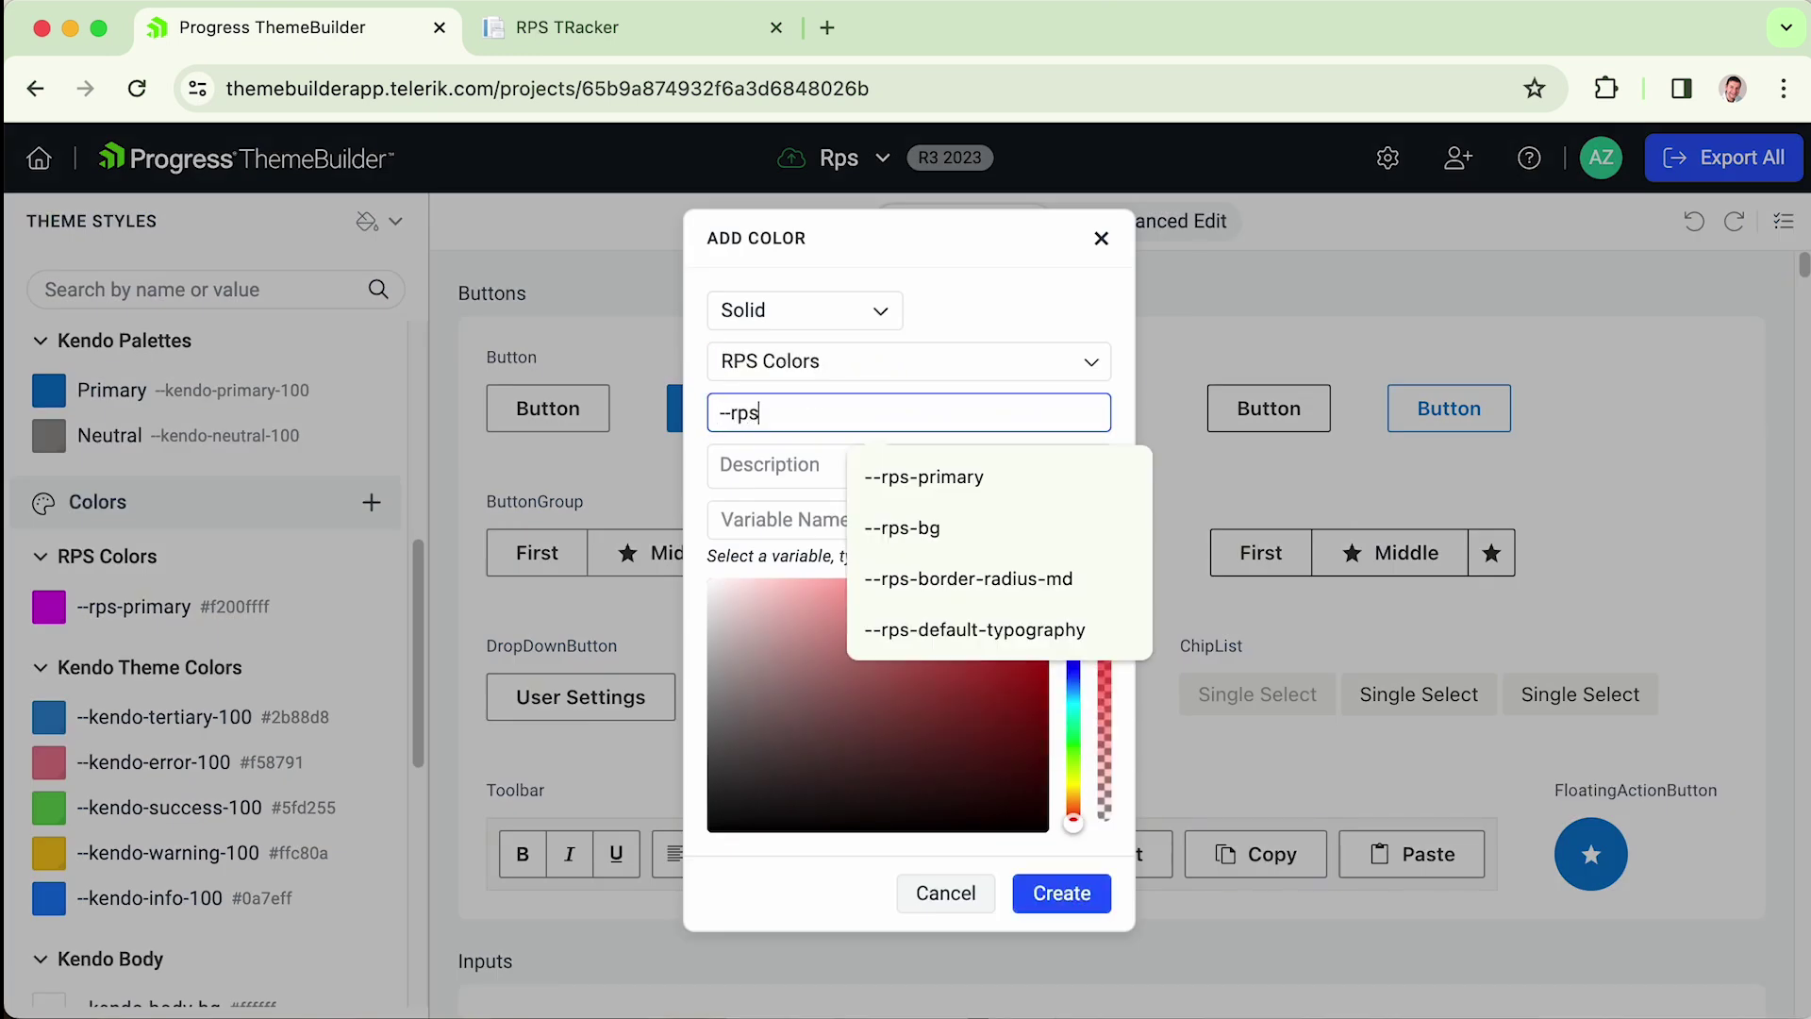
text(-bg)
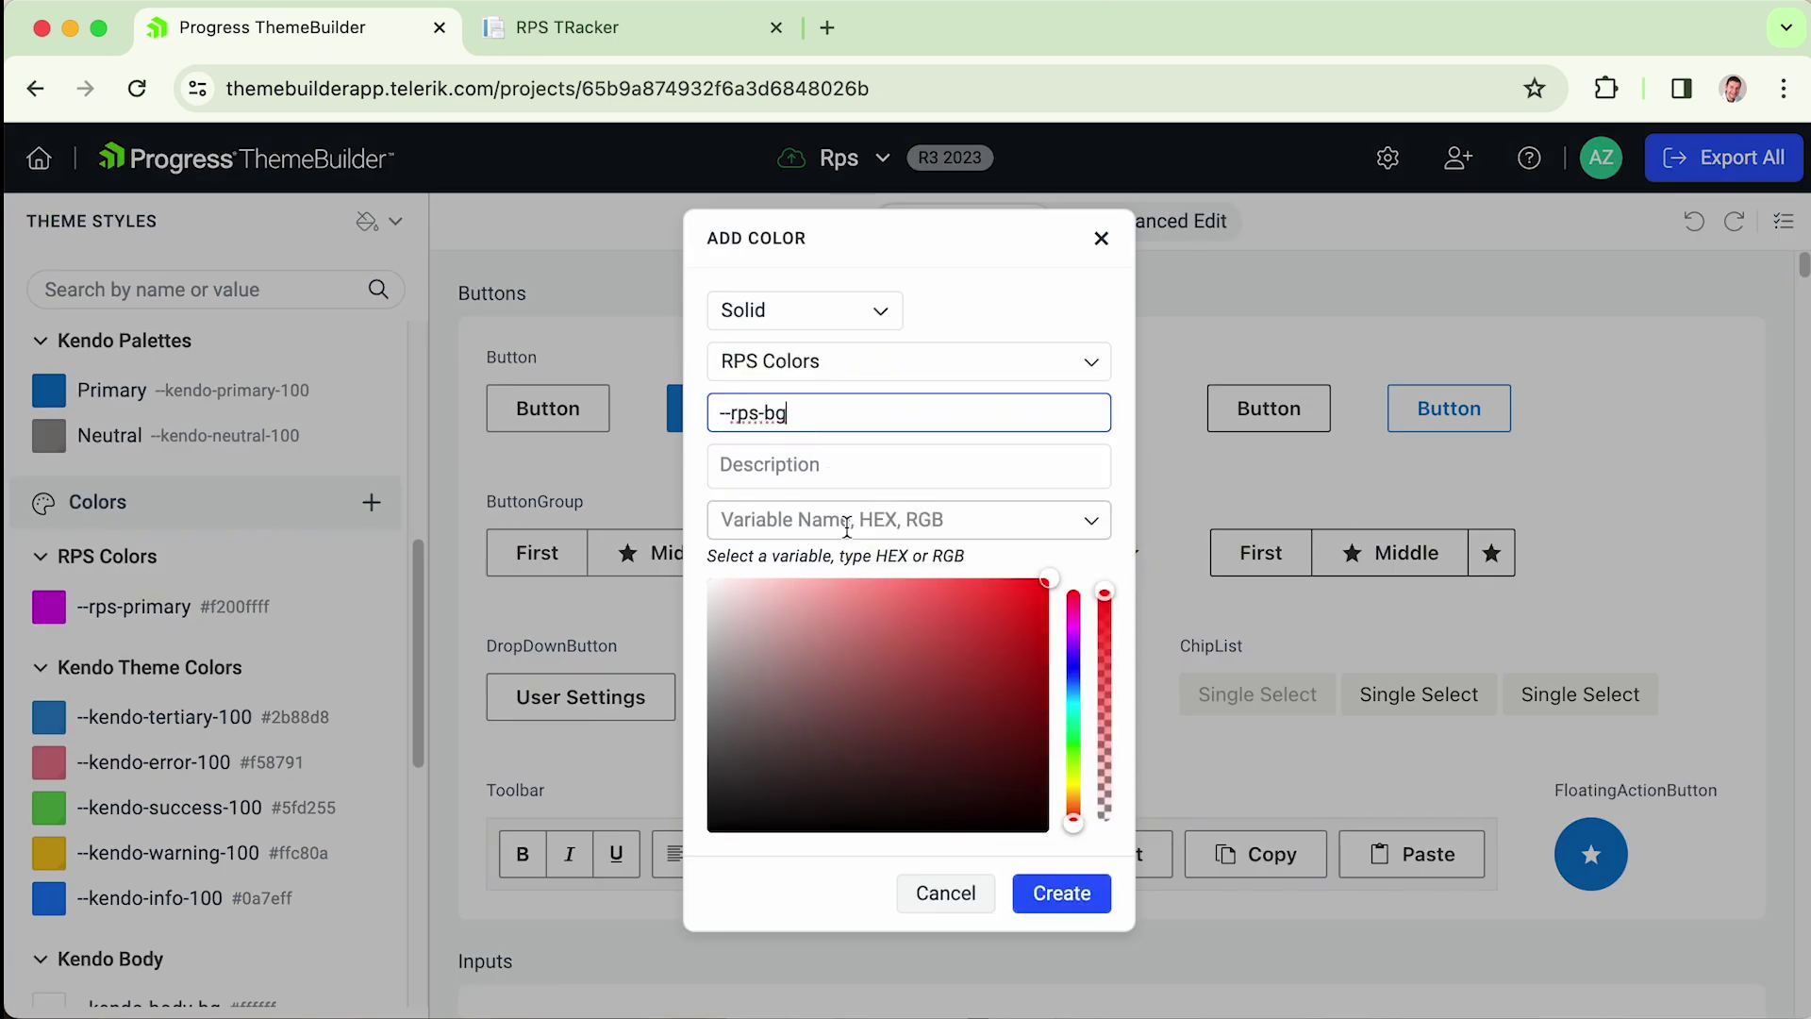
drag(1077, 652, 1081, 590)
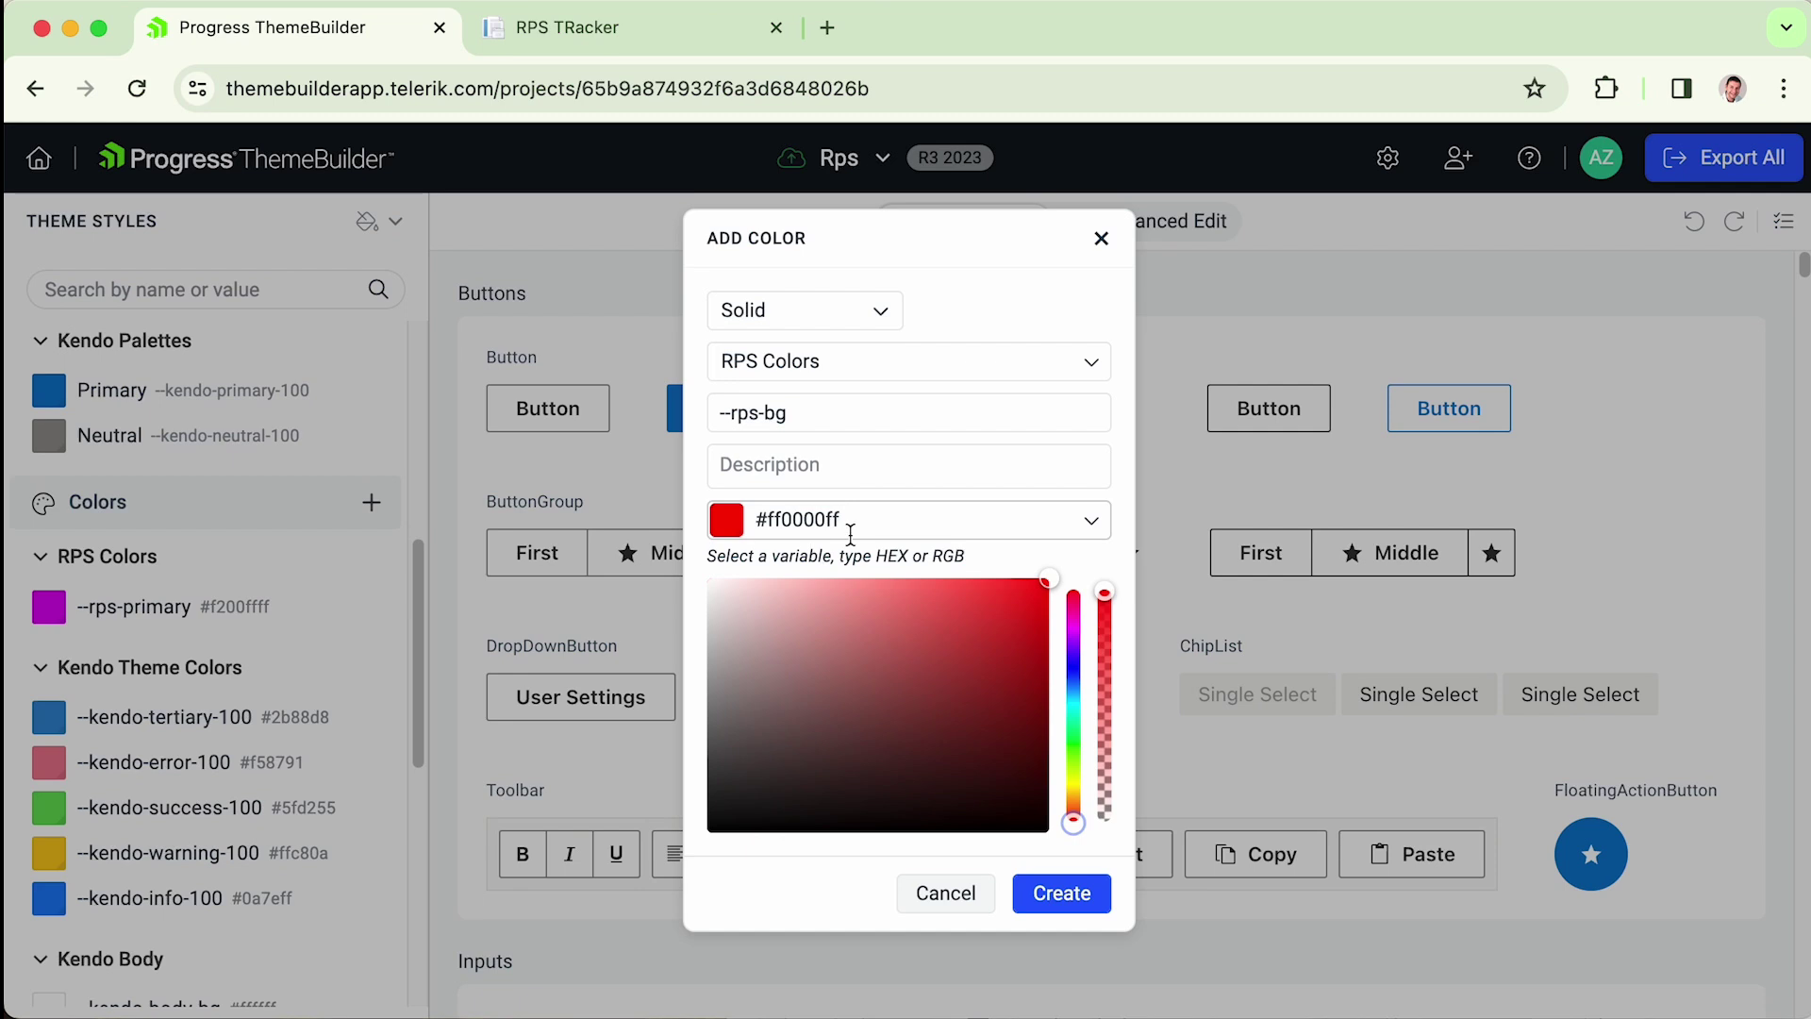
click(1063, 896)
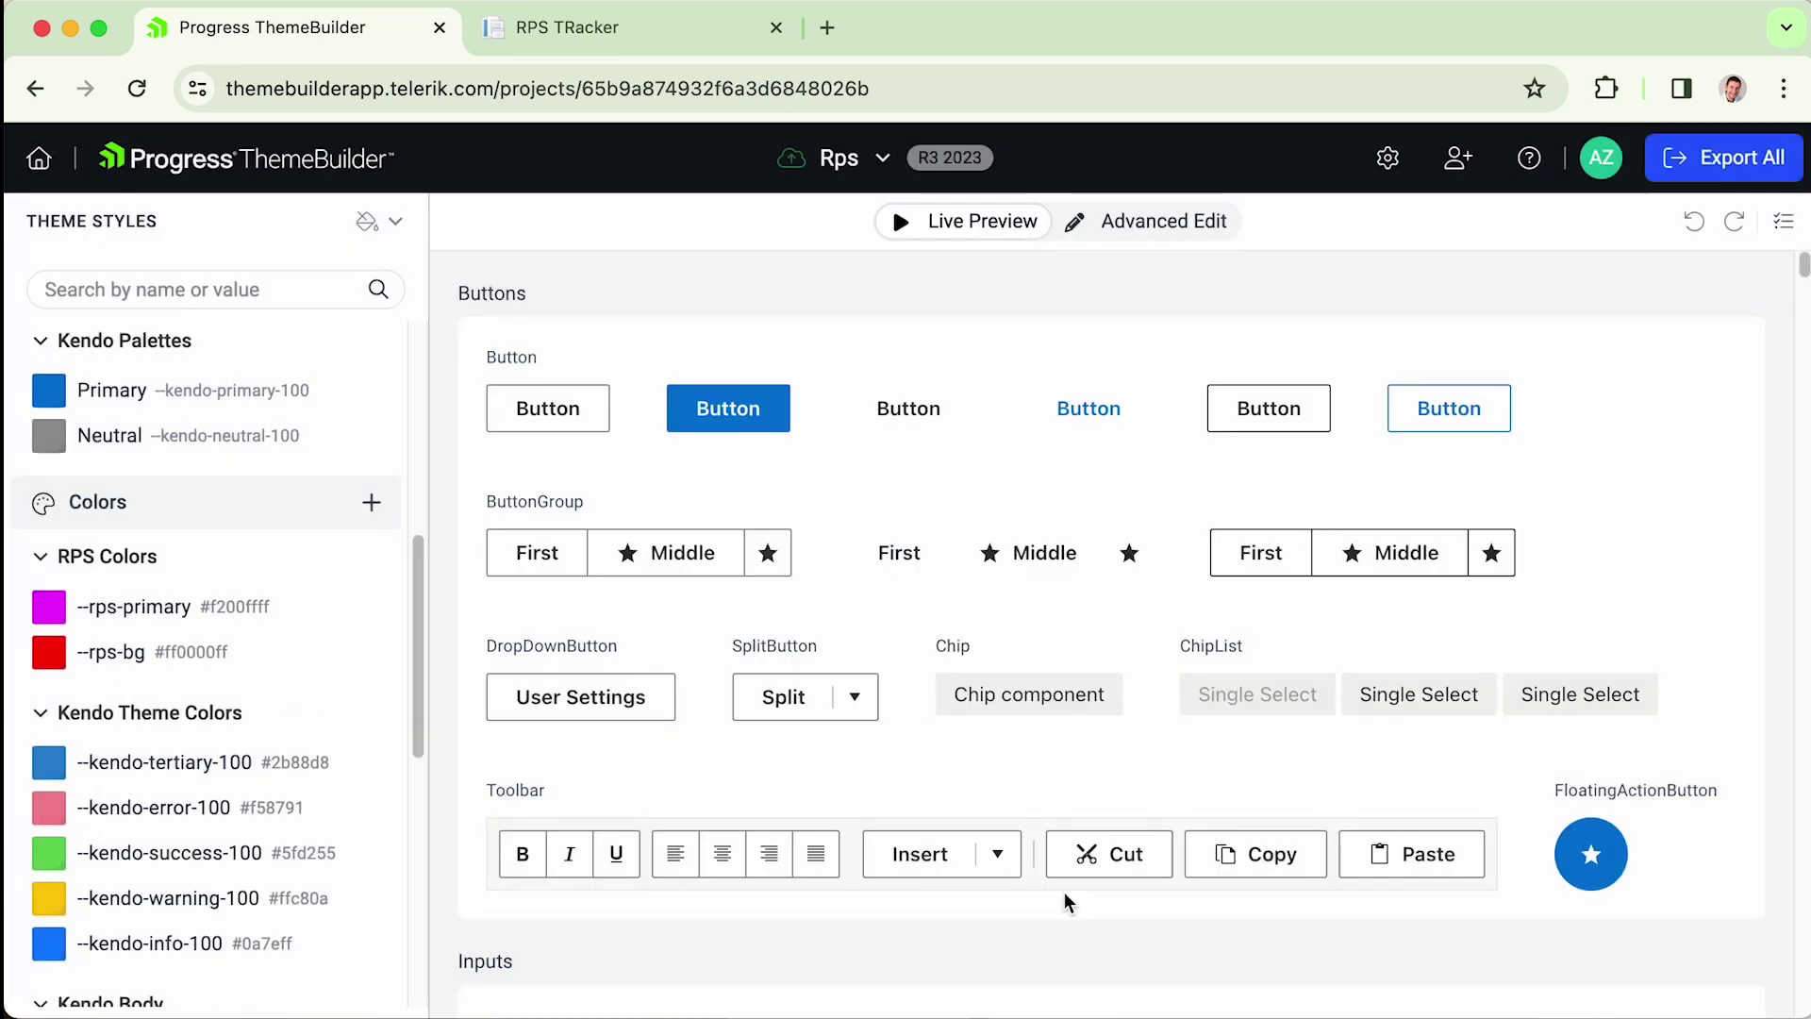
click(1743, 168)
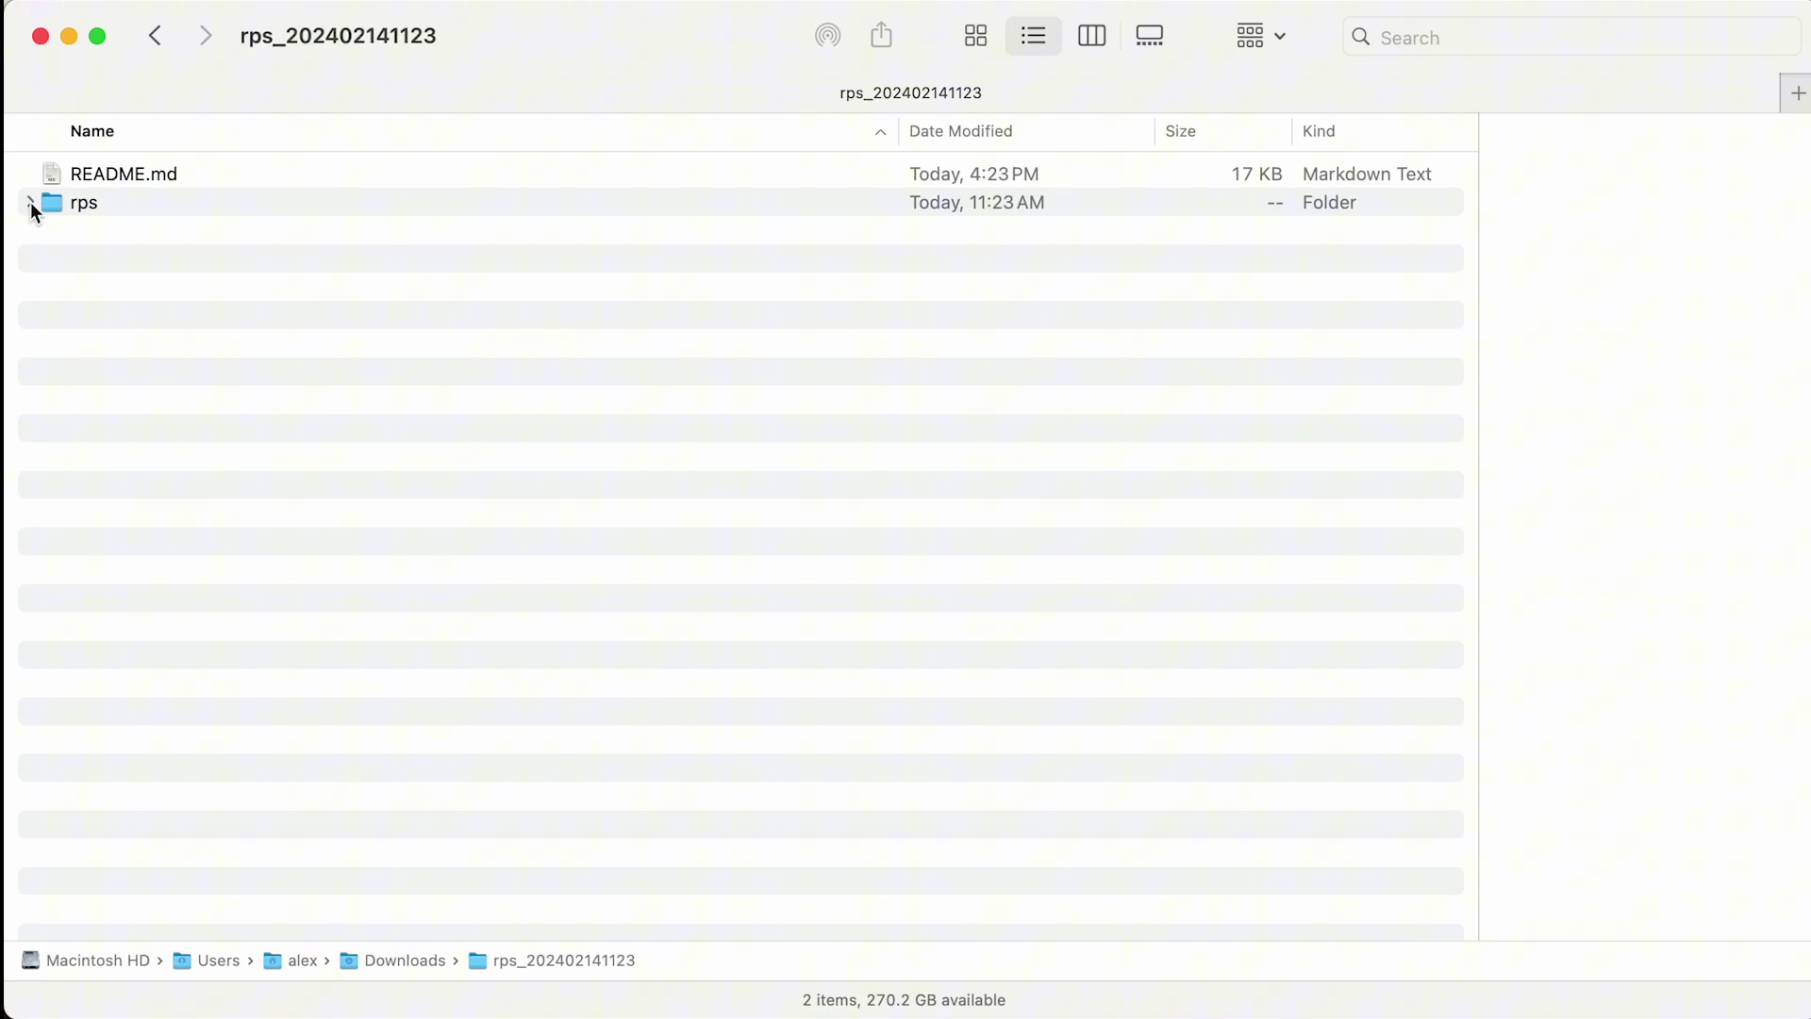
- Copy rps.css from the exported rps/dist/css folder and paste it into the project's wwwroot/css folder
click(30, 202)
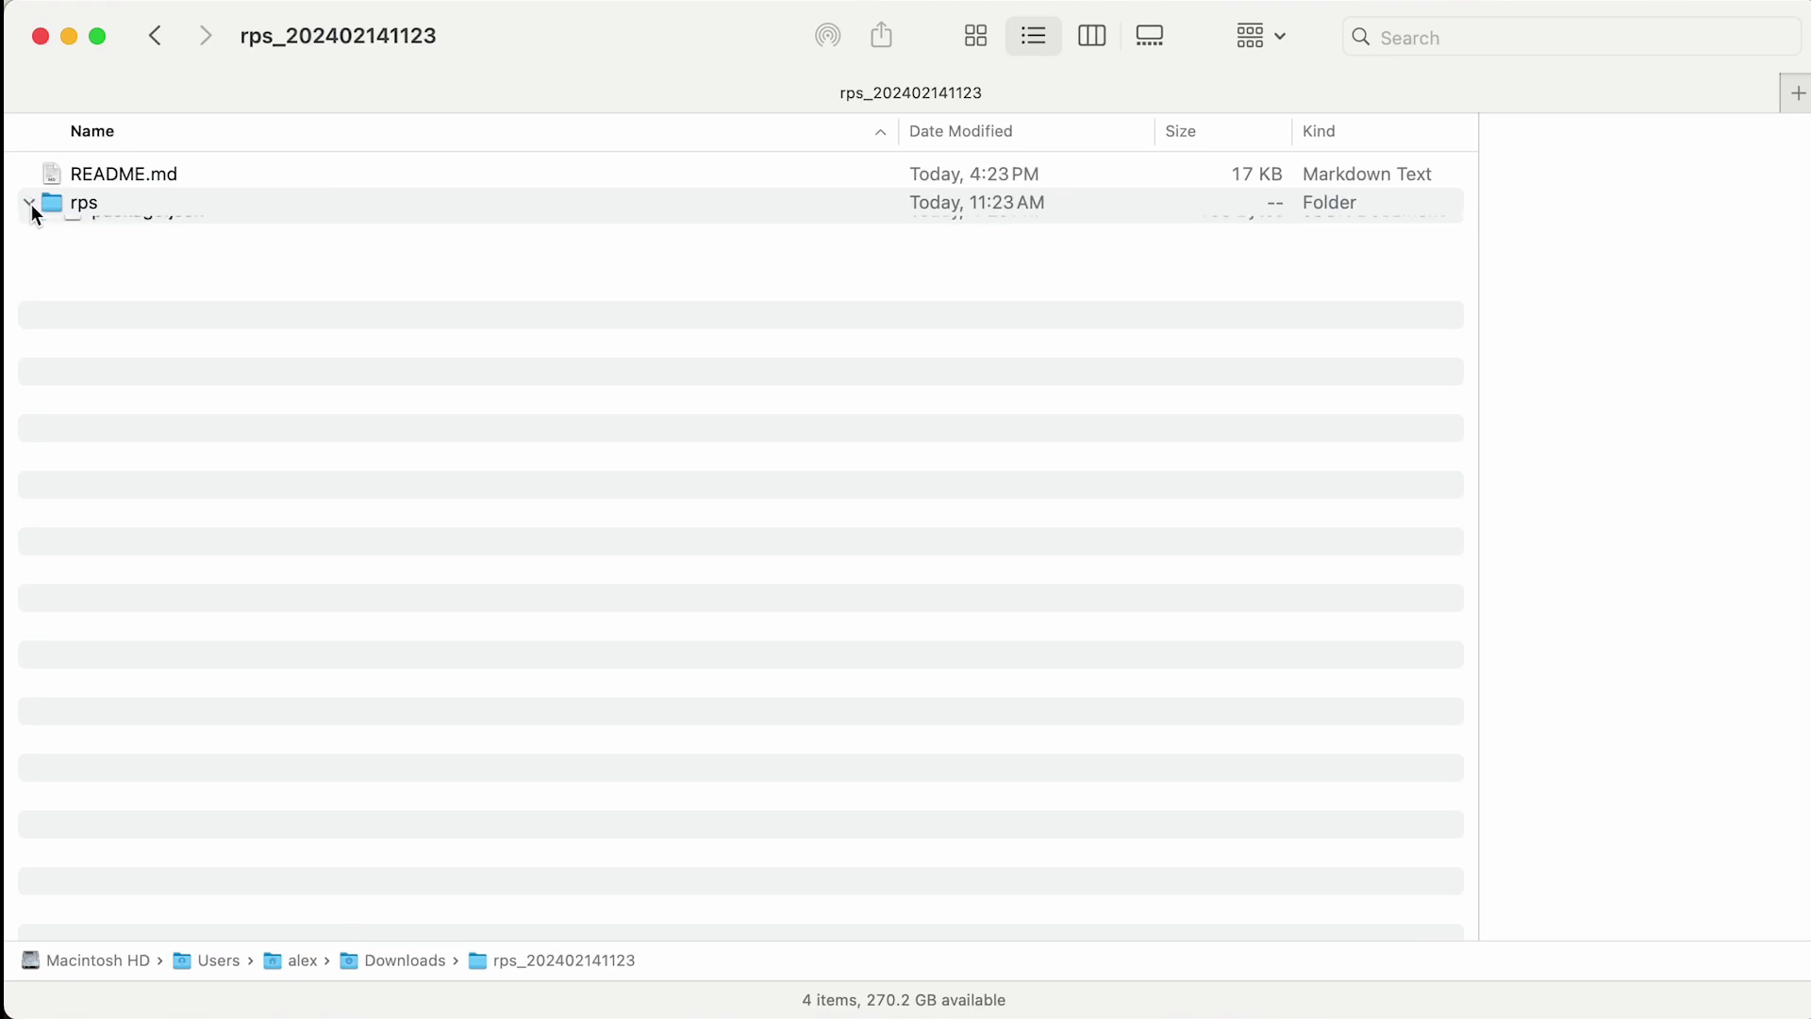
click(49, 231)
click(71, 259)
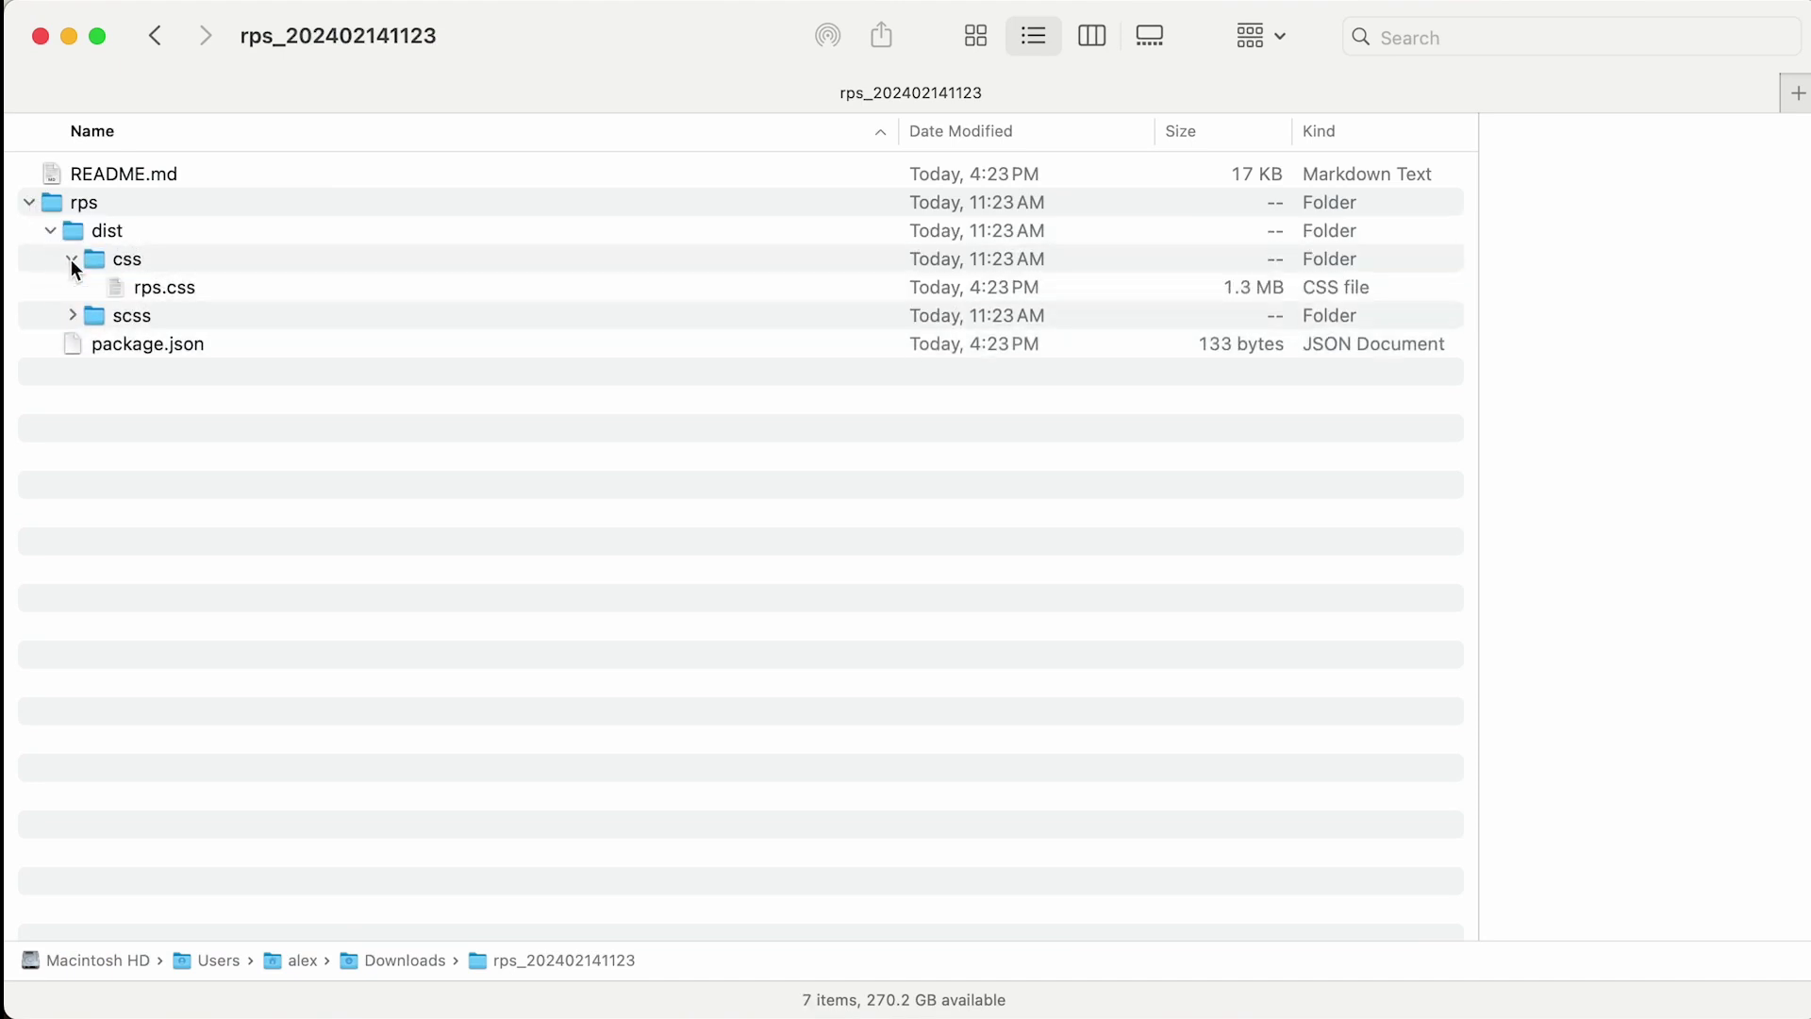
right_click(170, 291)
click(247, 632)
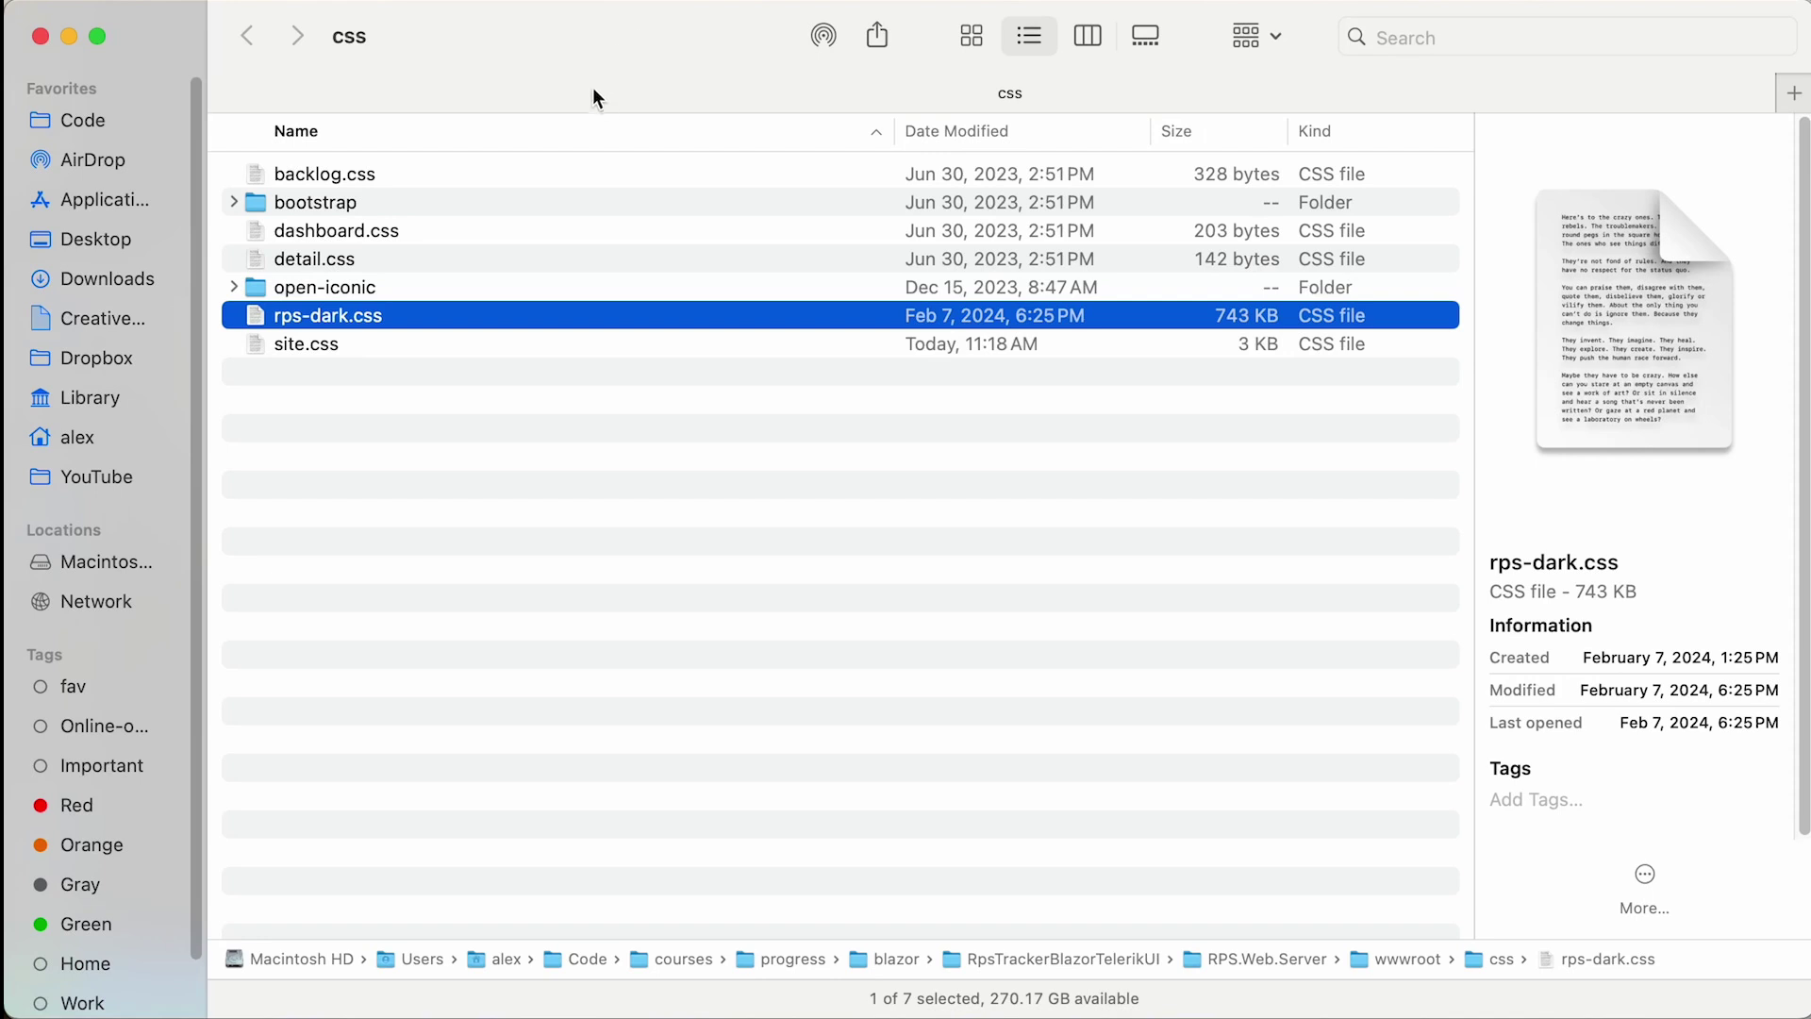
right_click(327, 426)
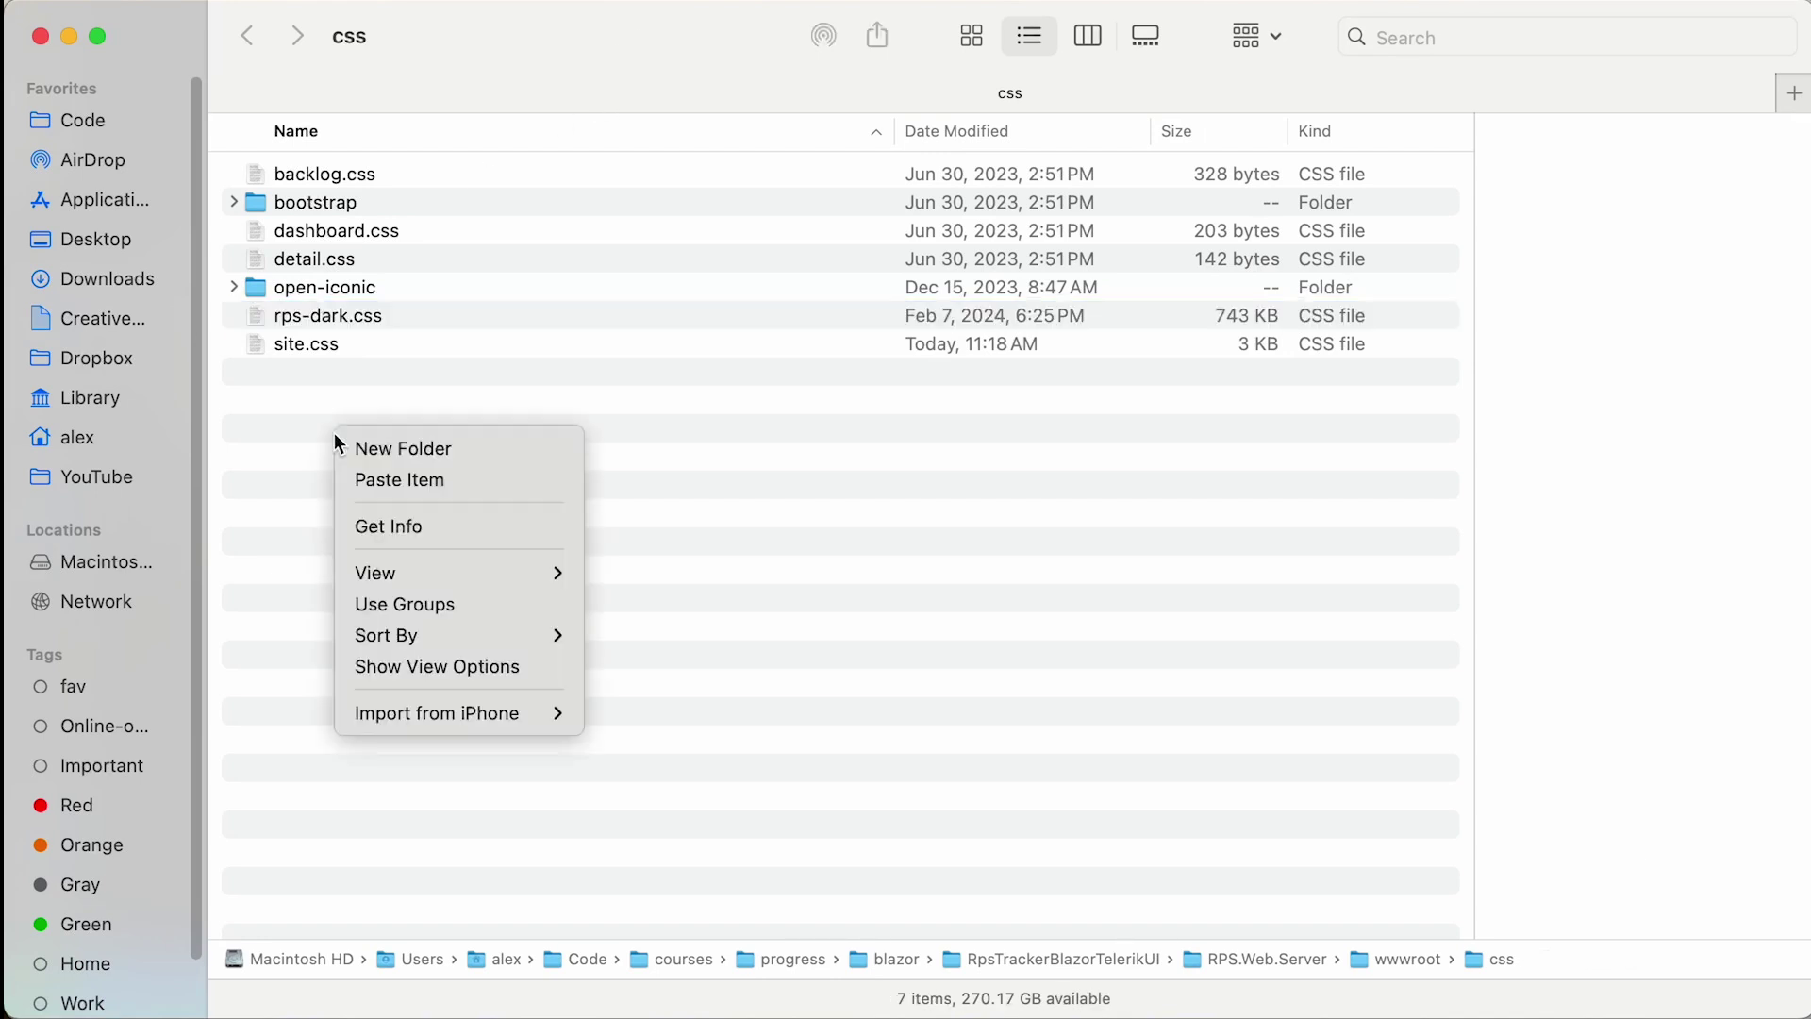
click(388, 481)
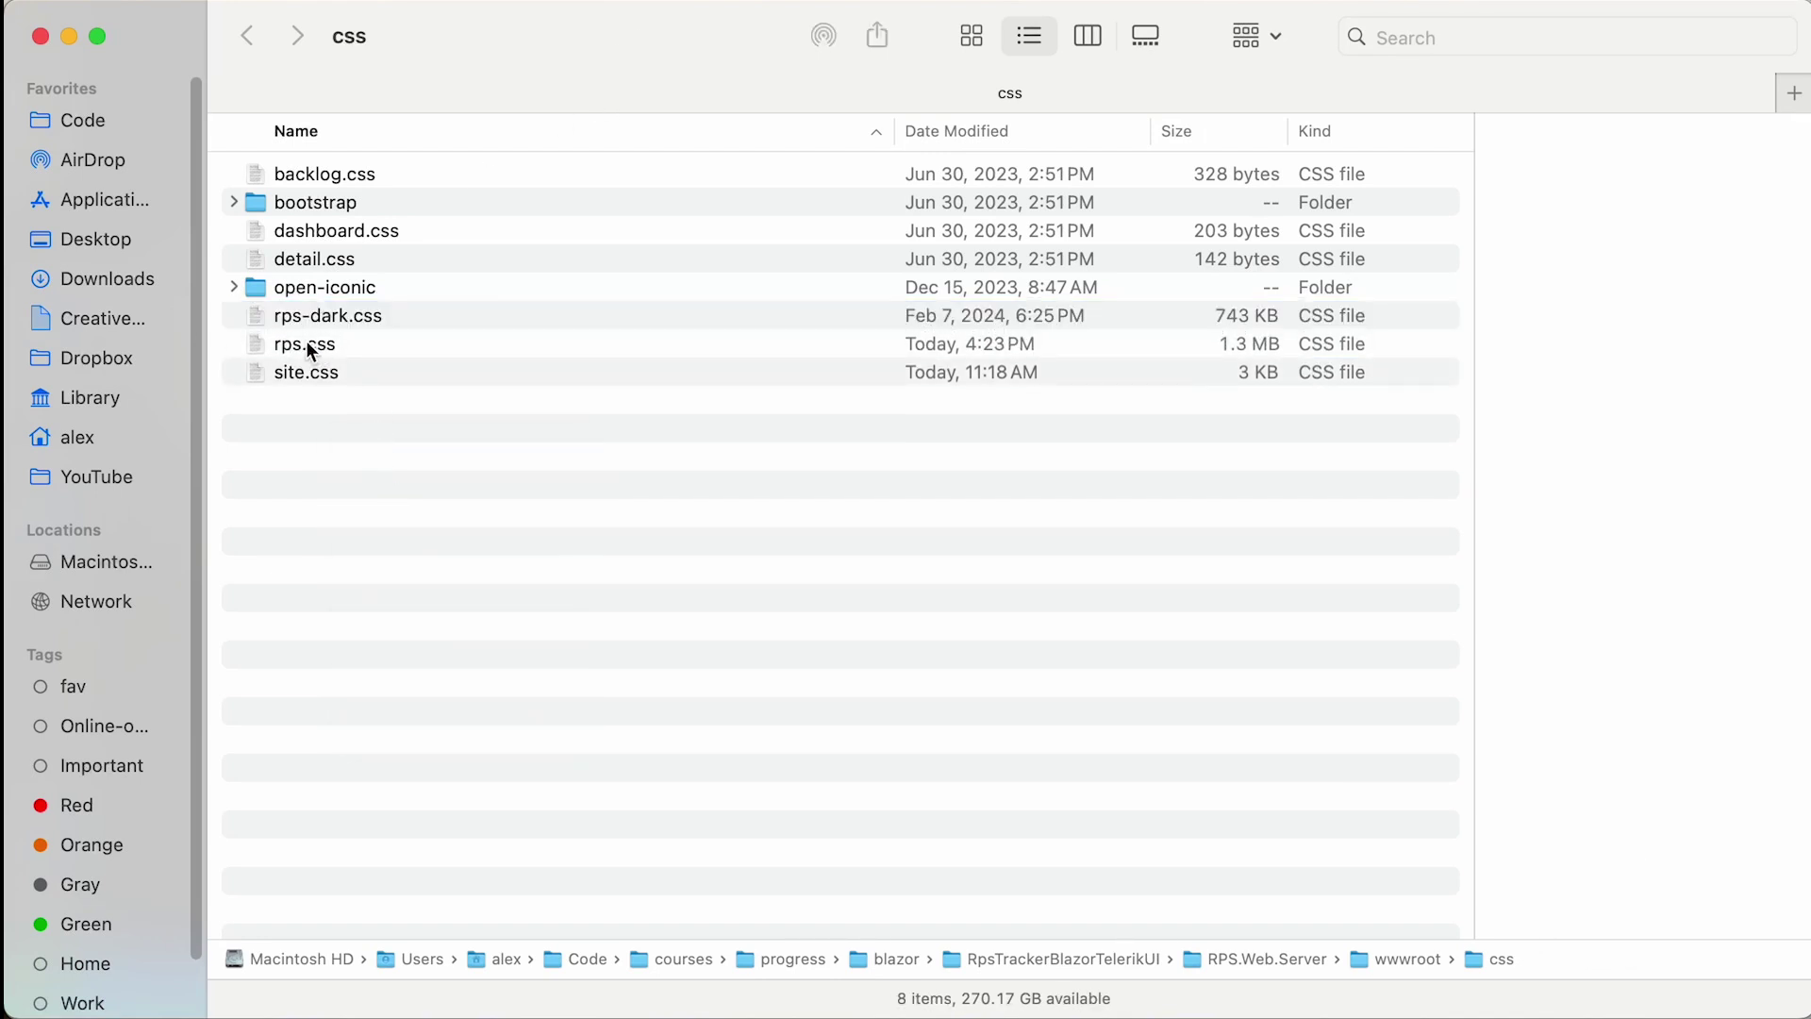
click(312, 345)
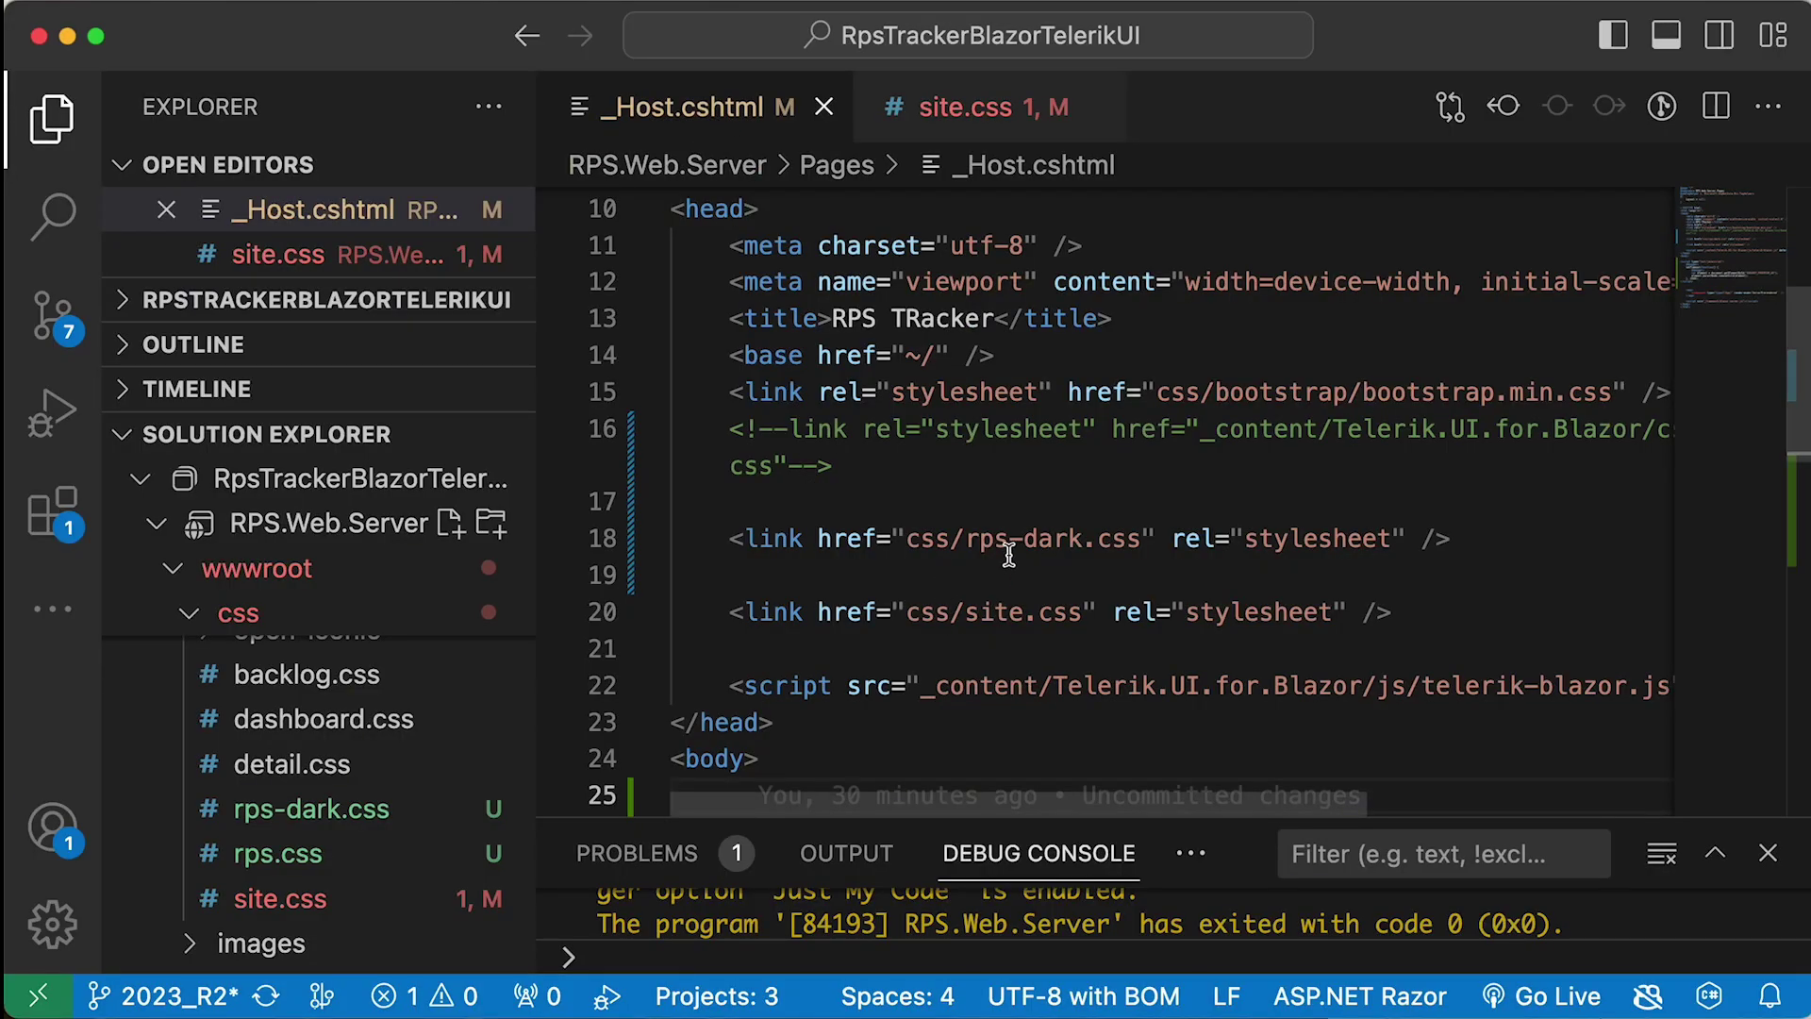
- Change the _Host.cshtml stylesheet link from css/rps-dark.css to css/rps.css and save
drag(1081, 539, 1027, 551)
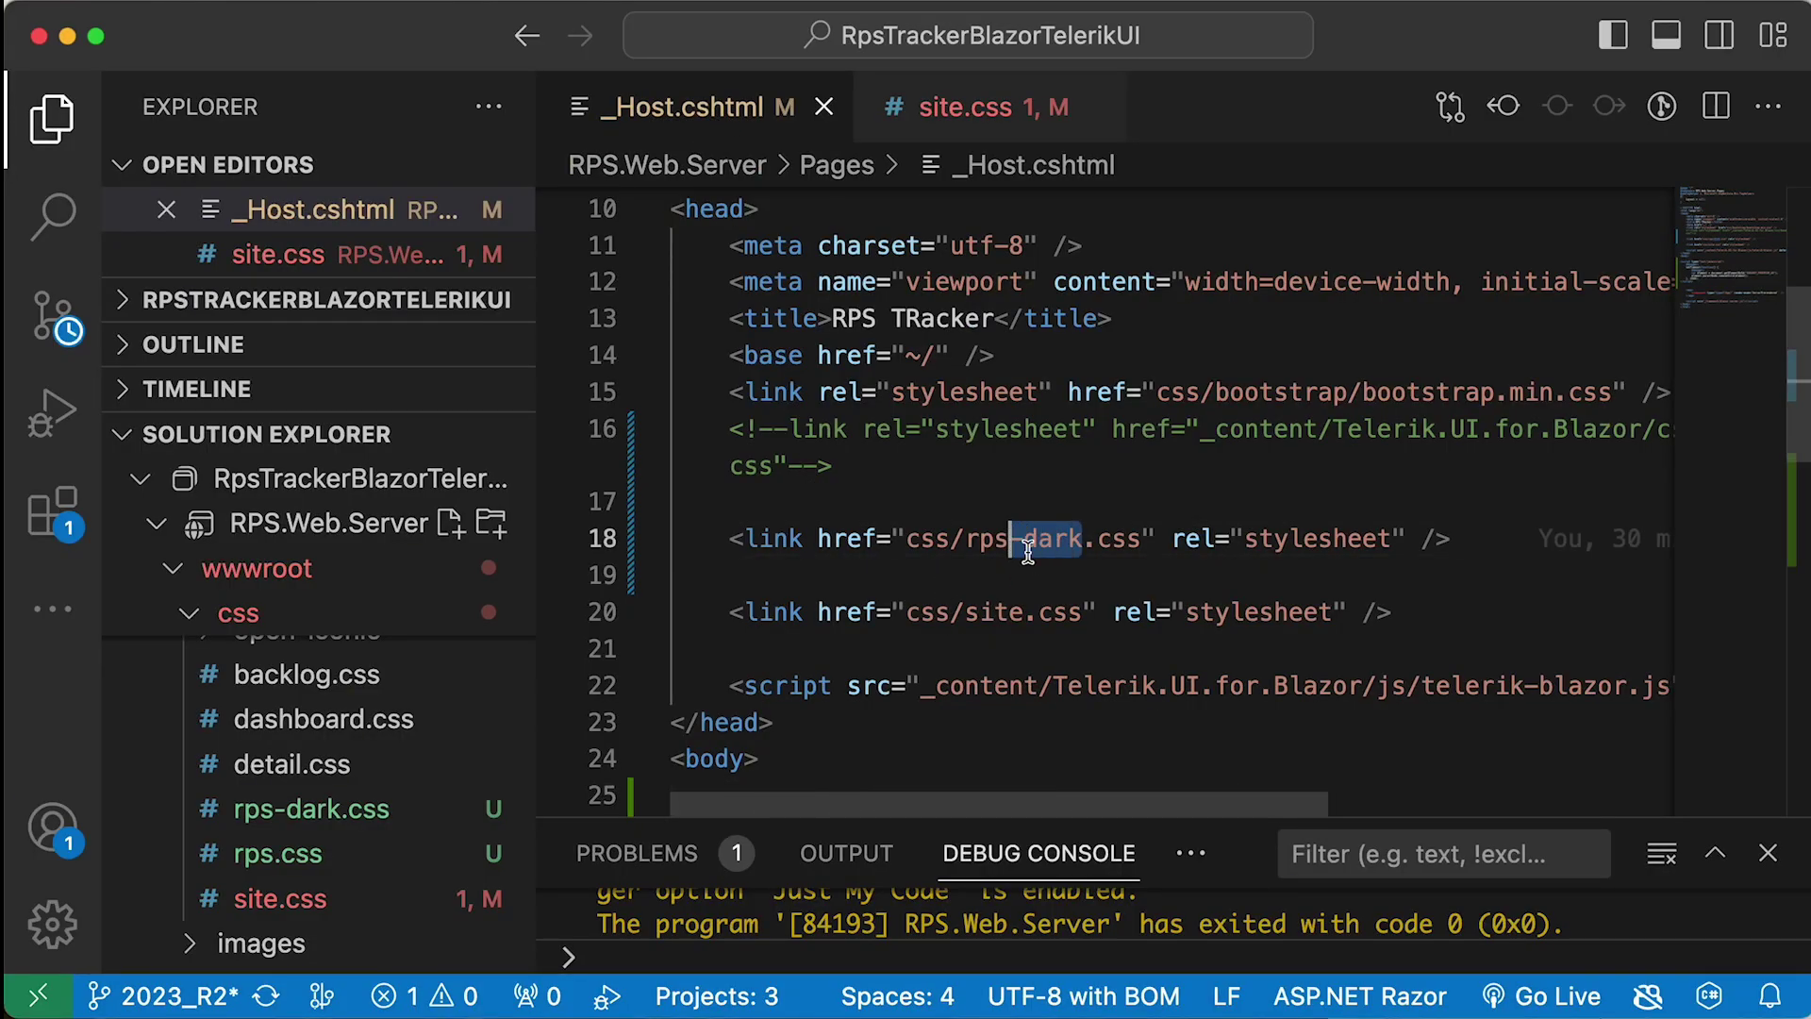
key(BackSpace)
key(super+s)
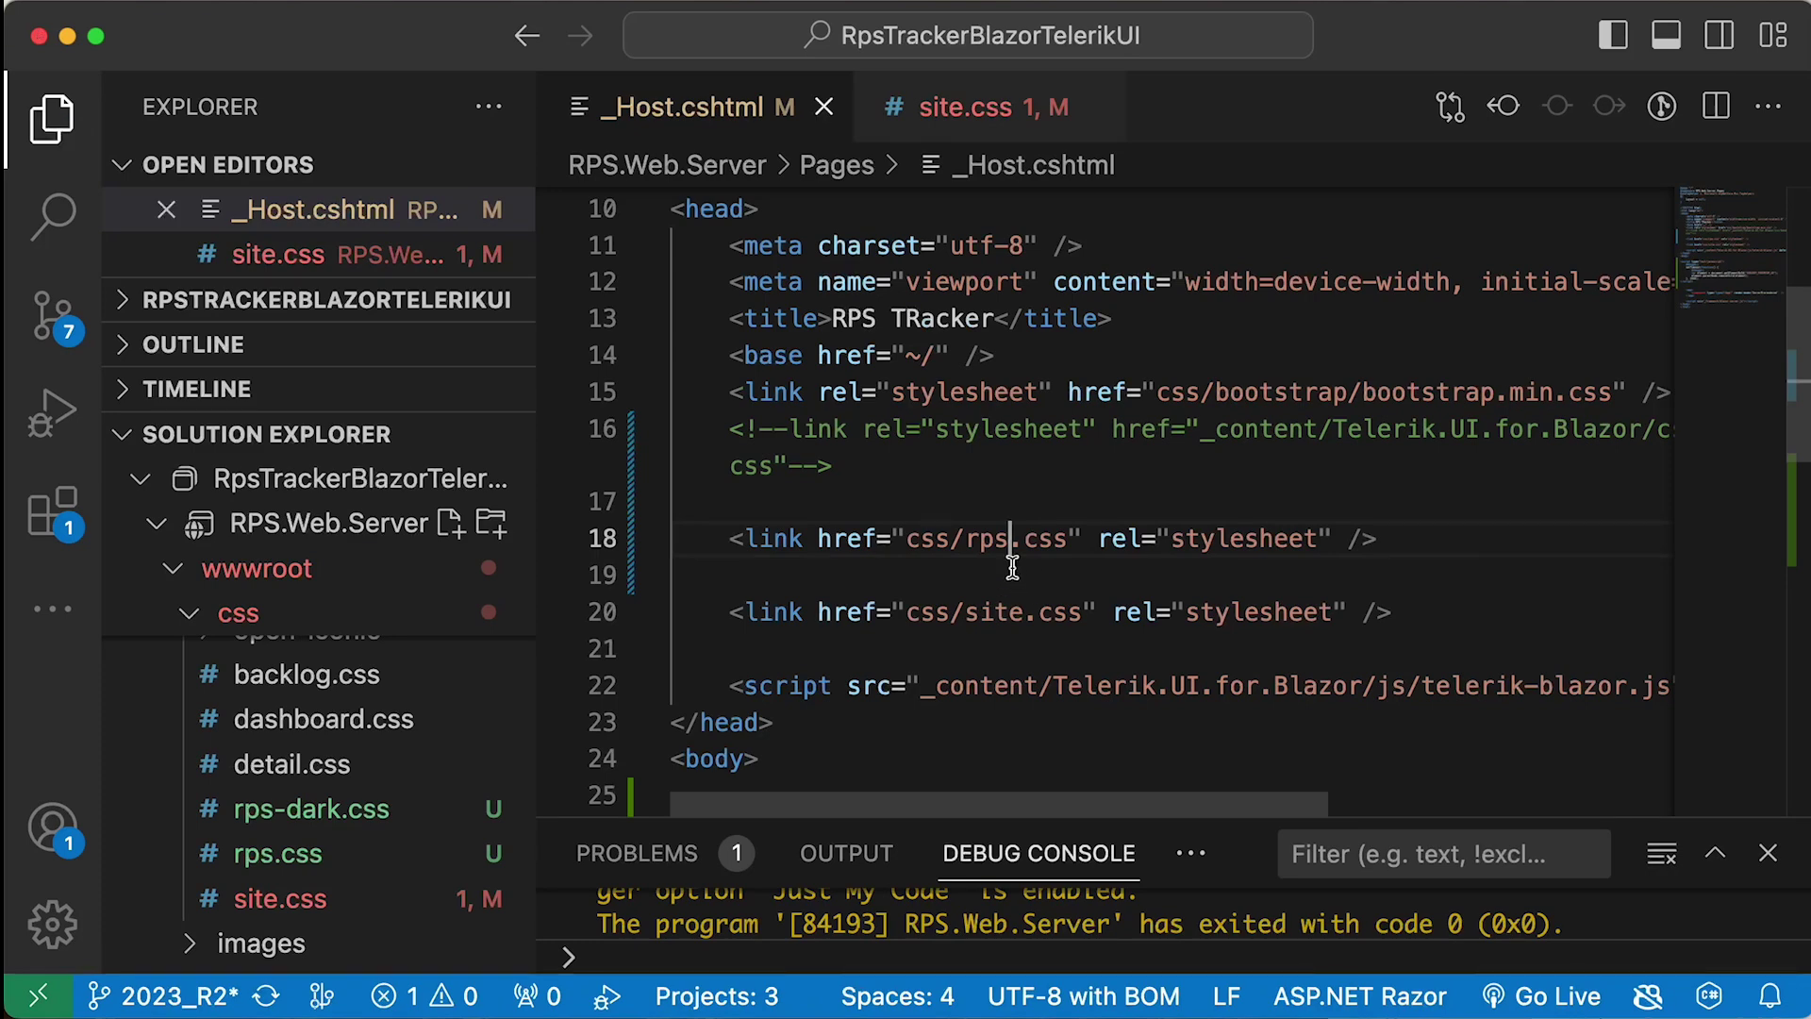
- Search rps.css for rps-bg and copy the --tb-rps-bg variable name
click(311, 860)
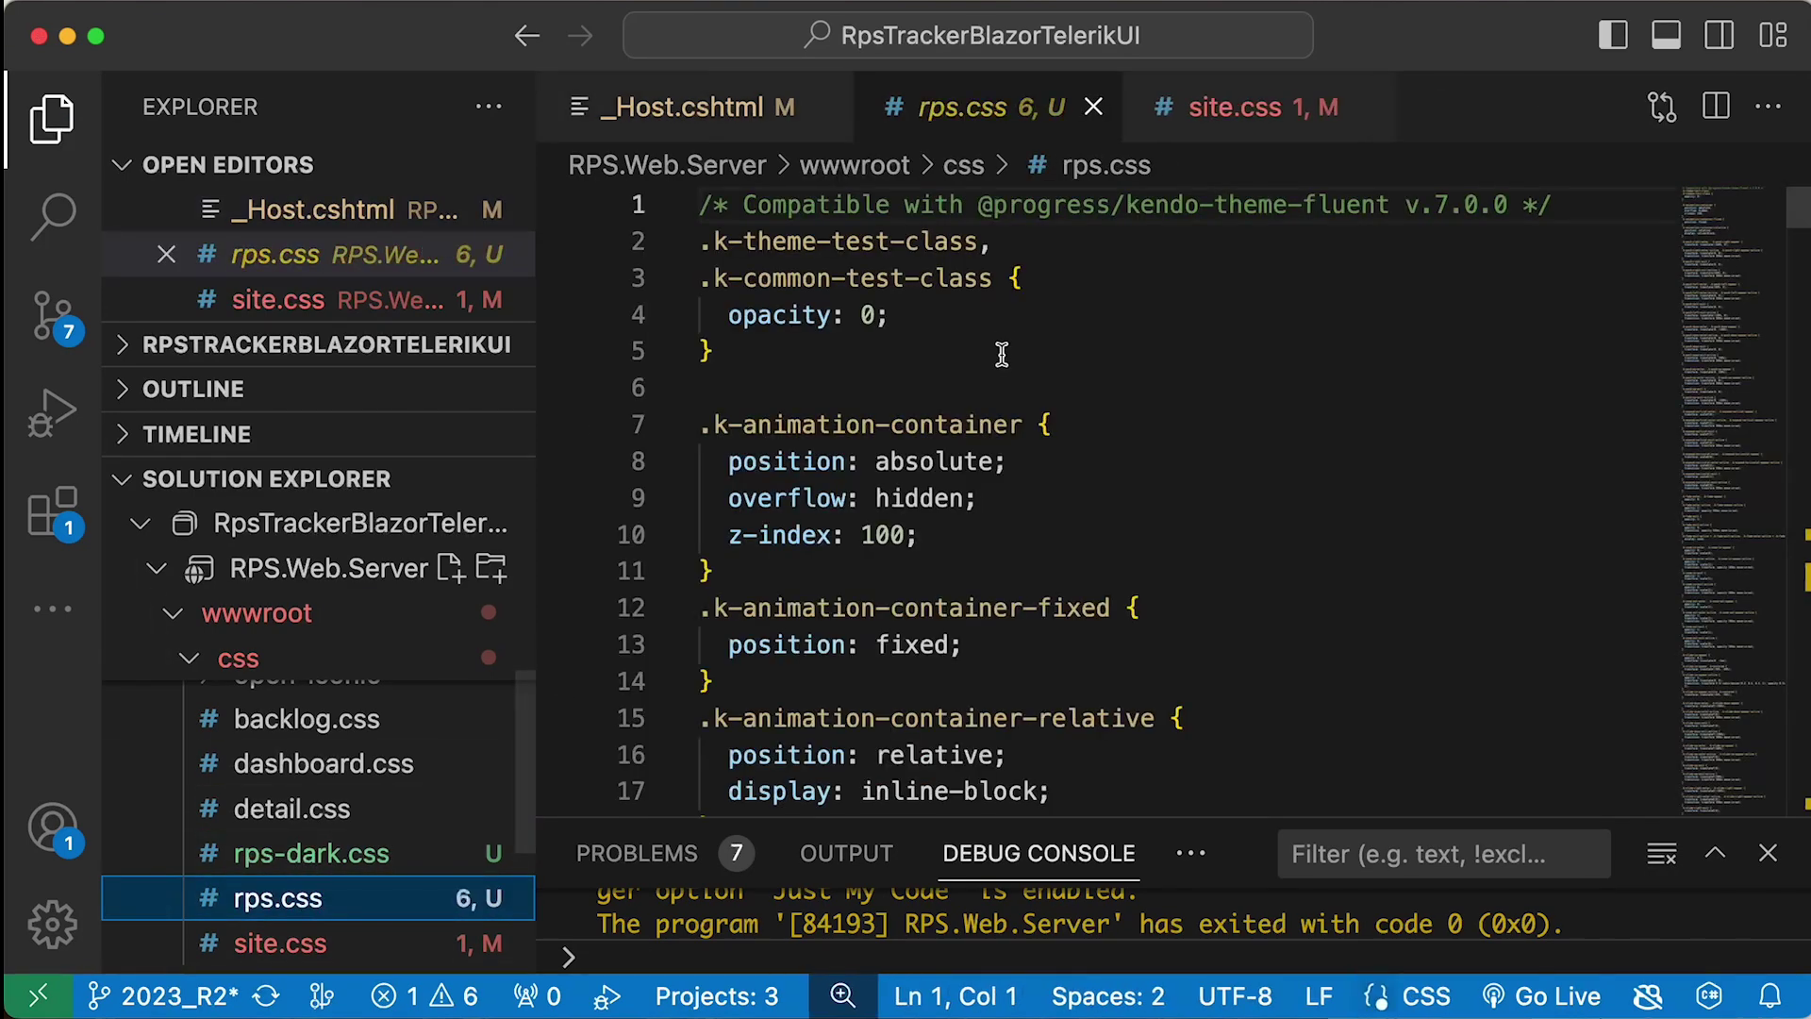
click(1162, 357)
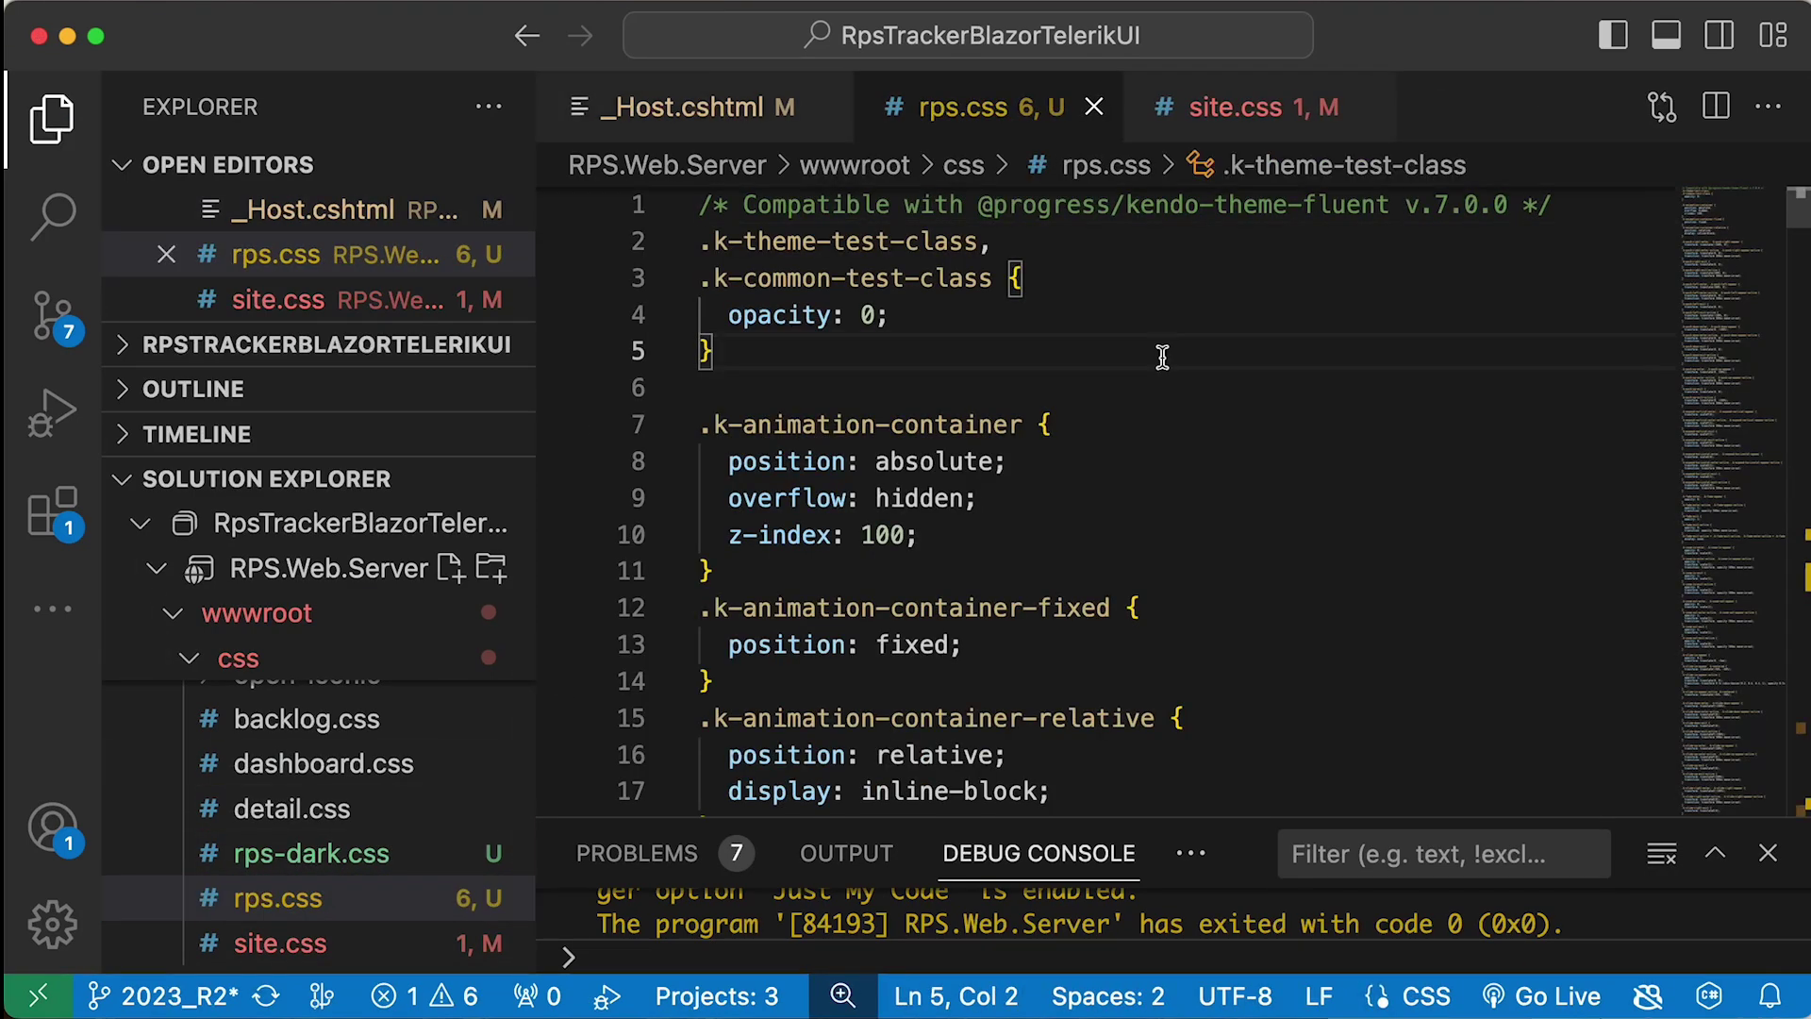
key(super+f)
key(BackSpace)
text(rps-bg)
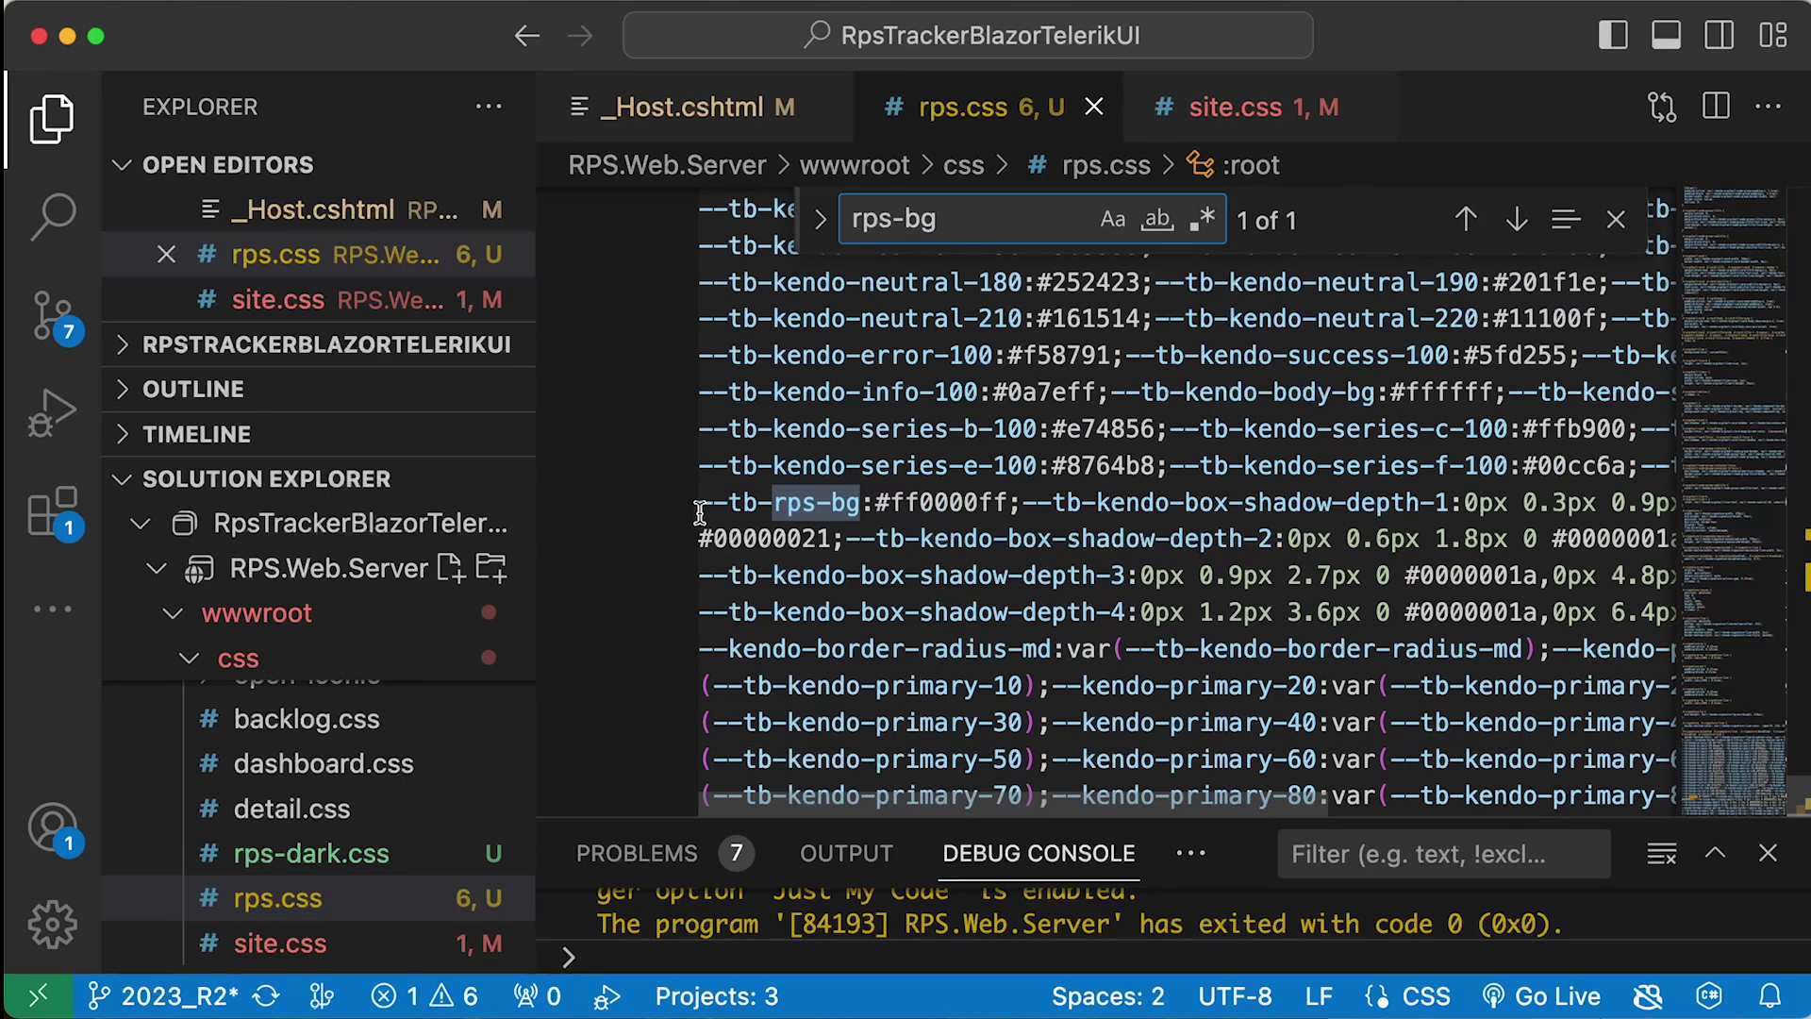
drag(699, 505, 707, 509)
key(super+c)
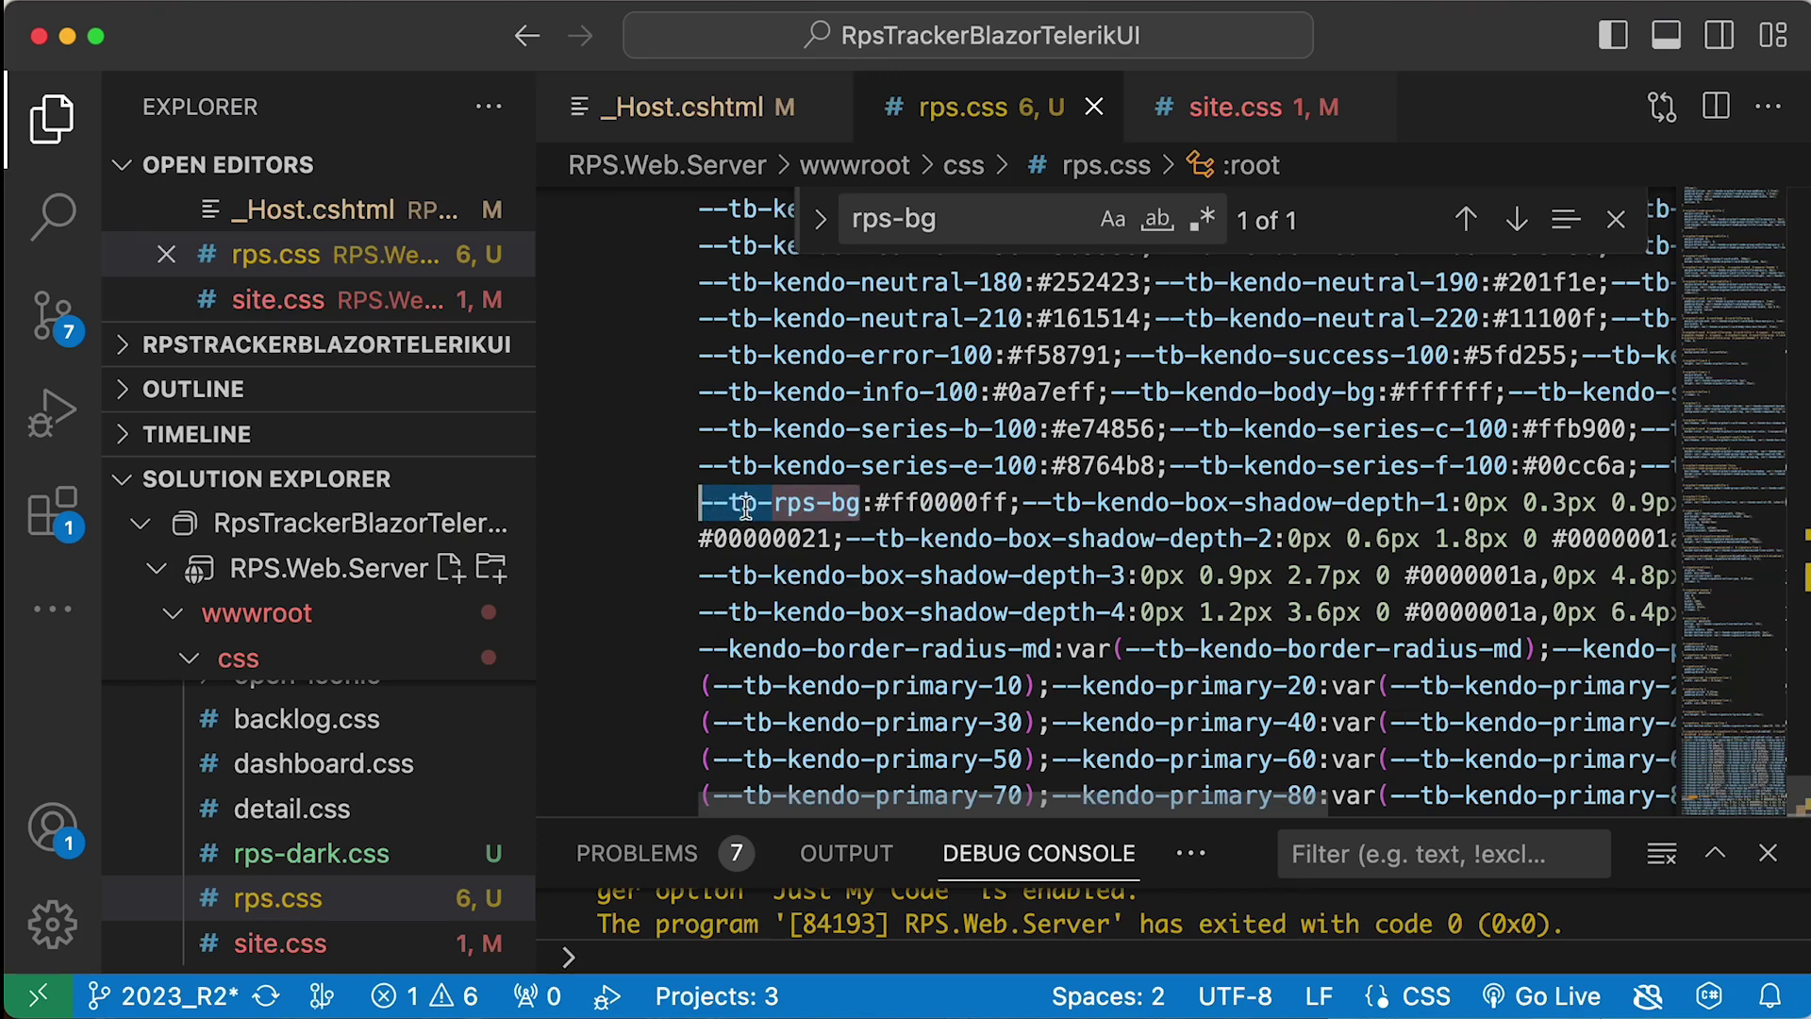
right_click(747, 507)
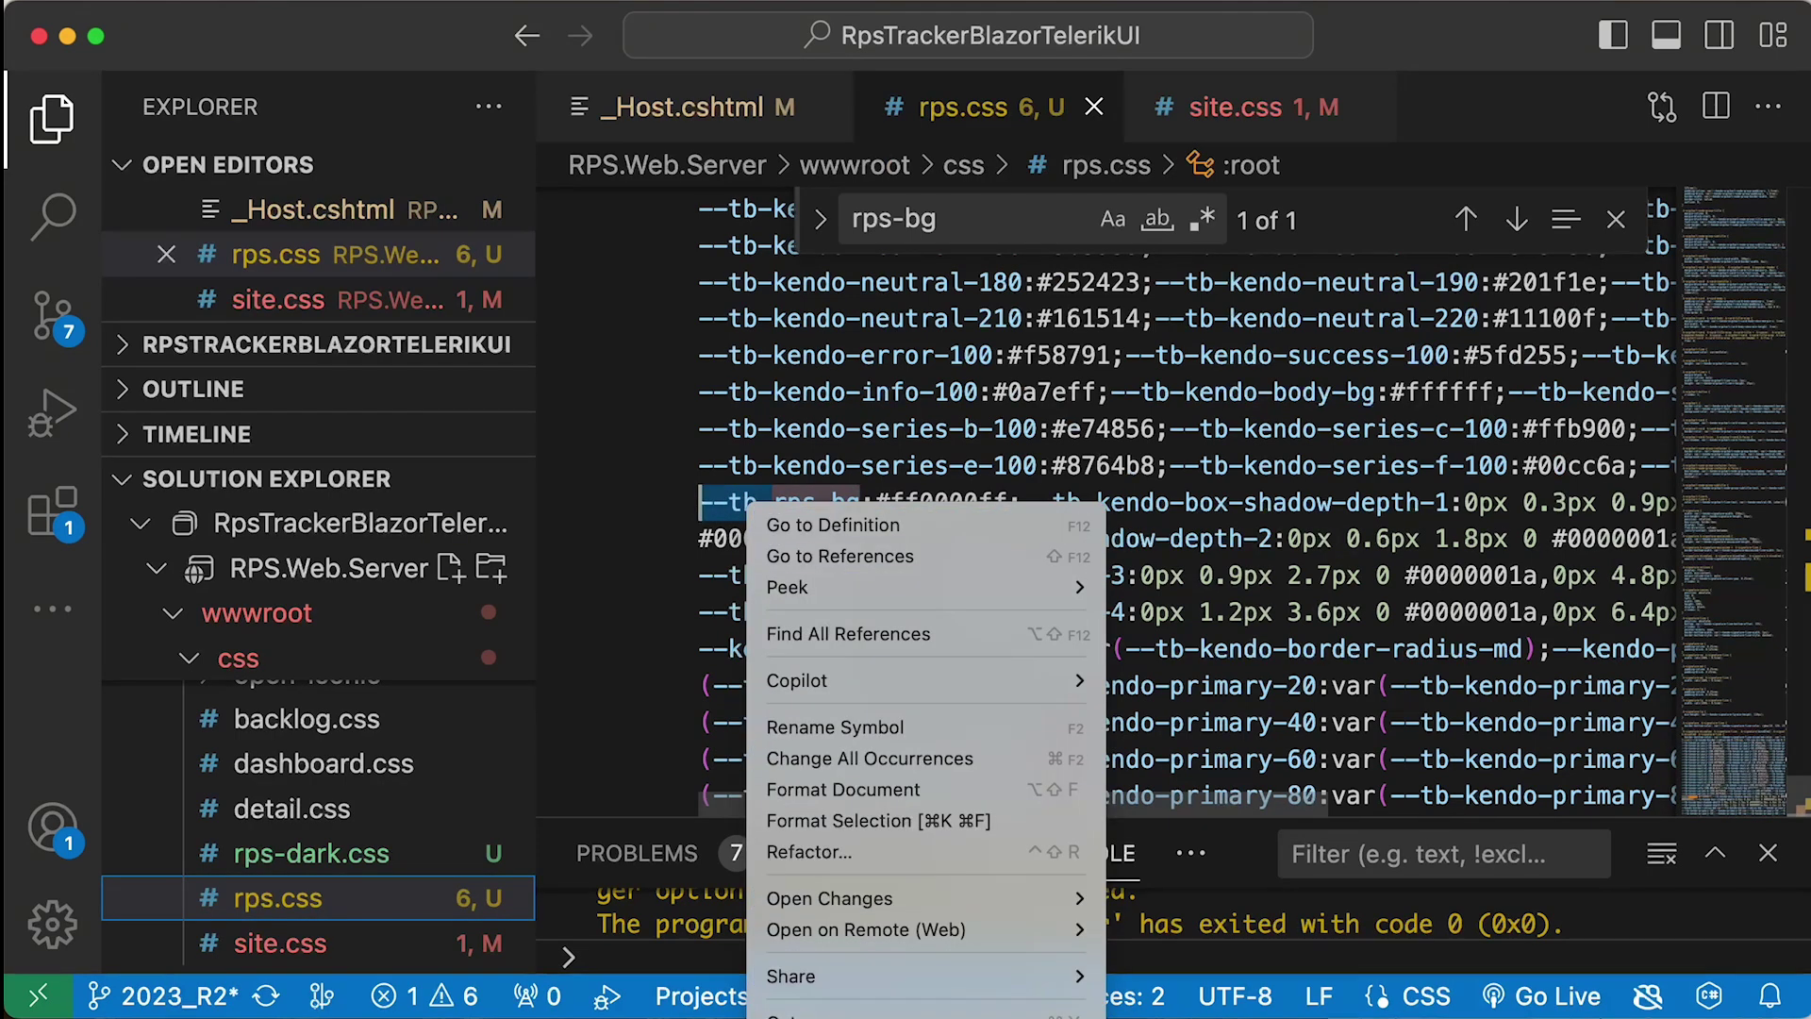
key(Escape)
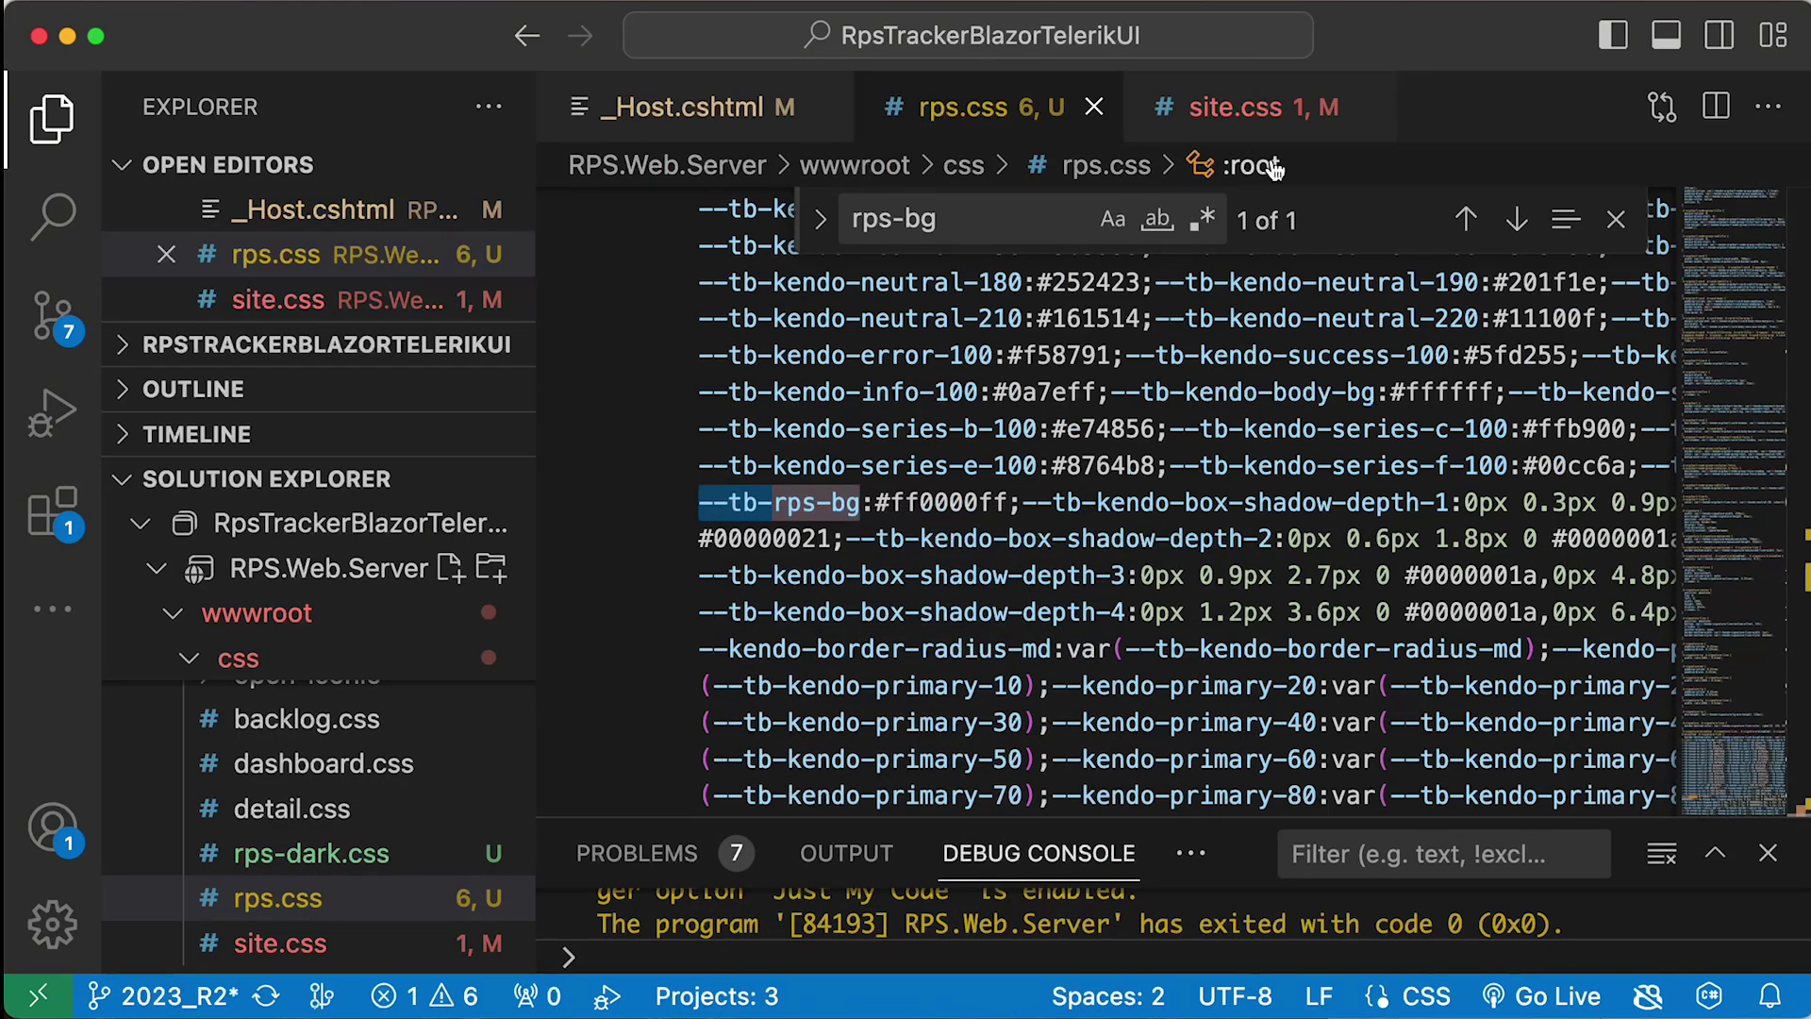
- Set site.css's body background-color to var(--tb-rps-bg); then build and run the app
click(1236, 108)
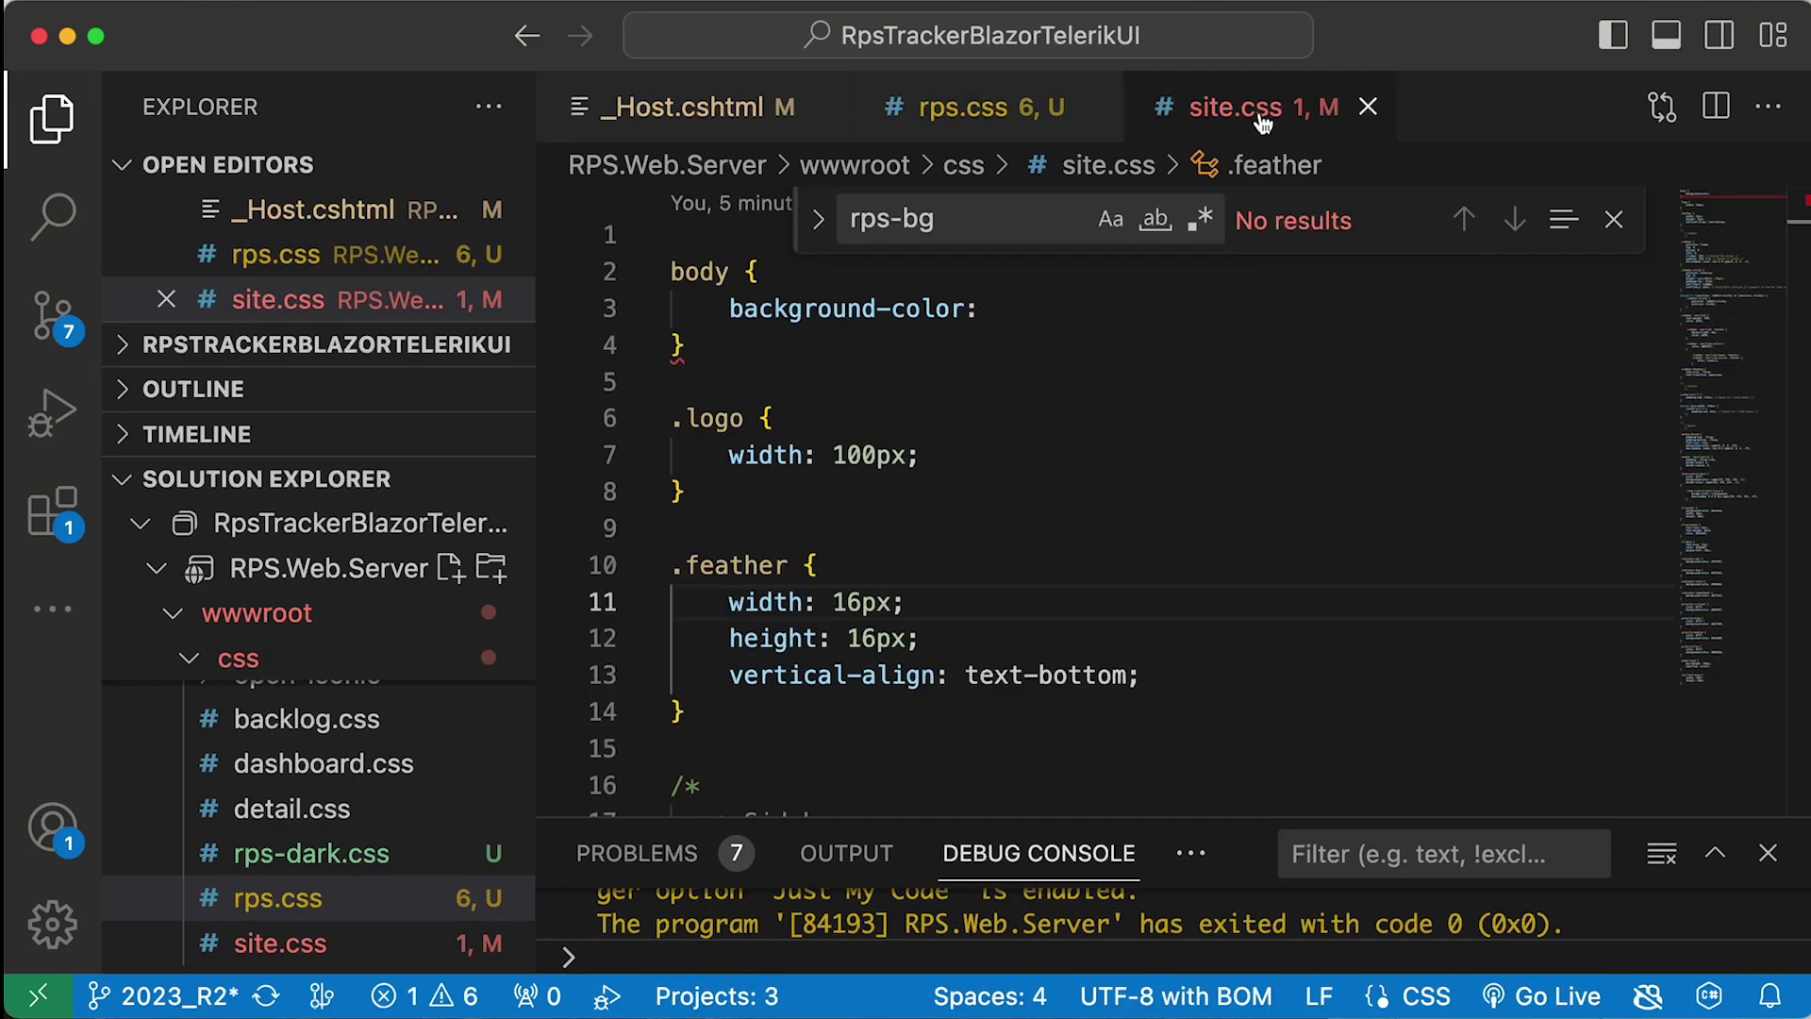
key(Escape)
click(1036, 308)
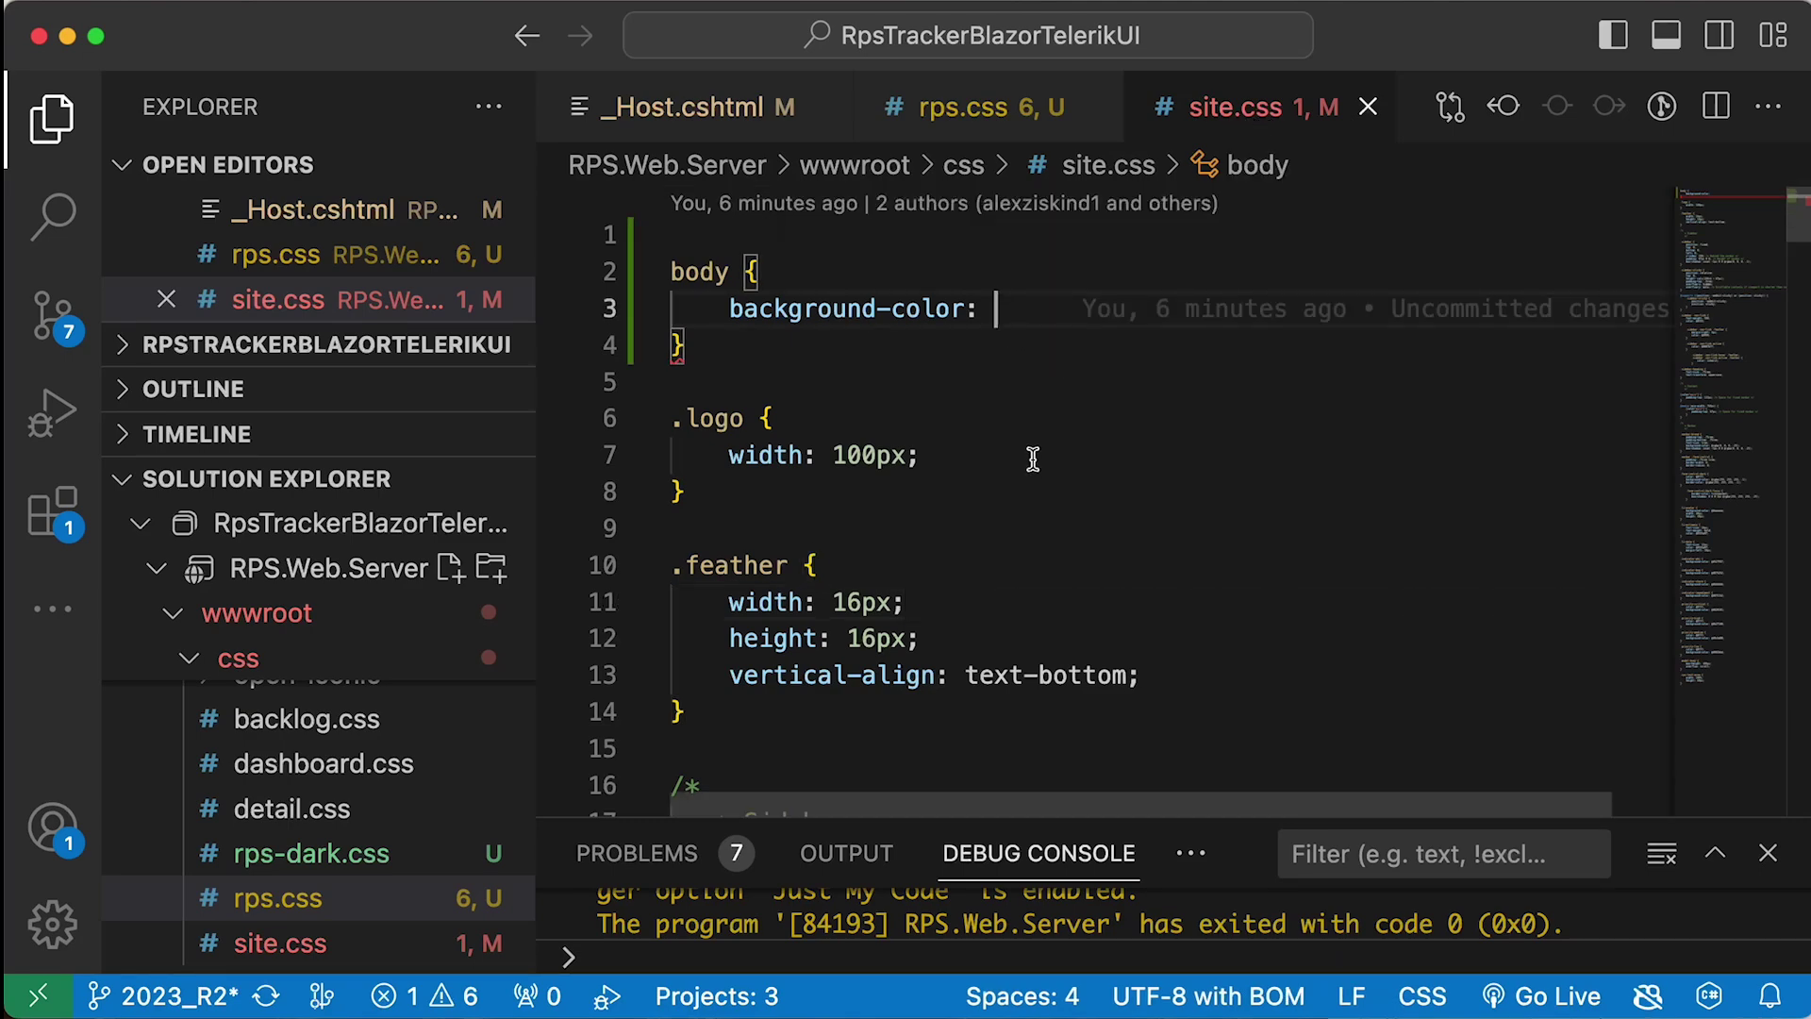
text(var()
key(super+v)
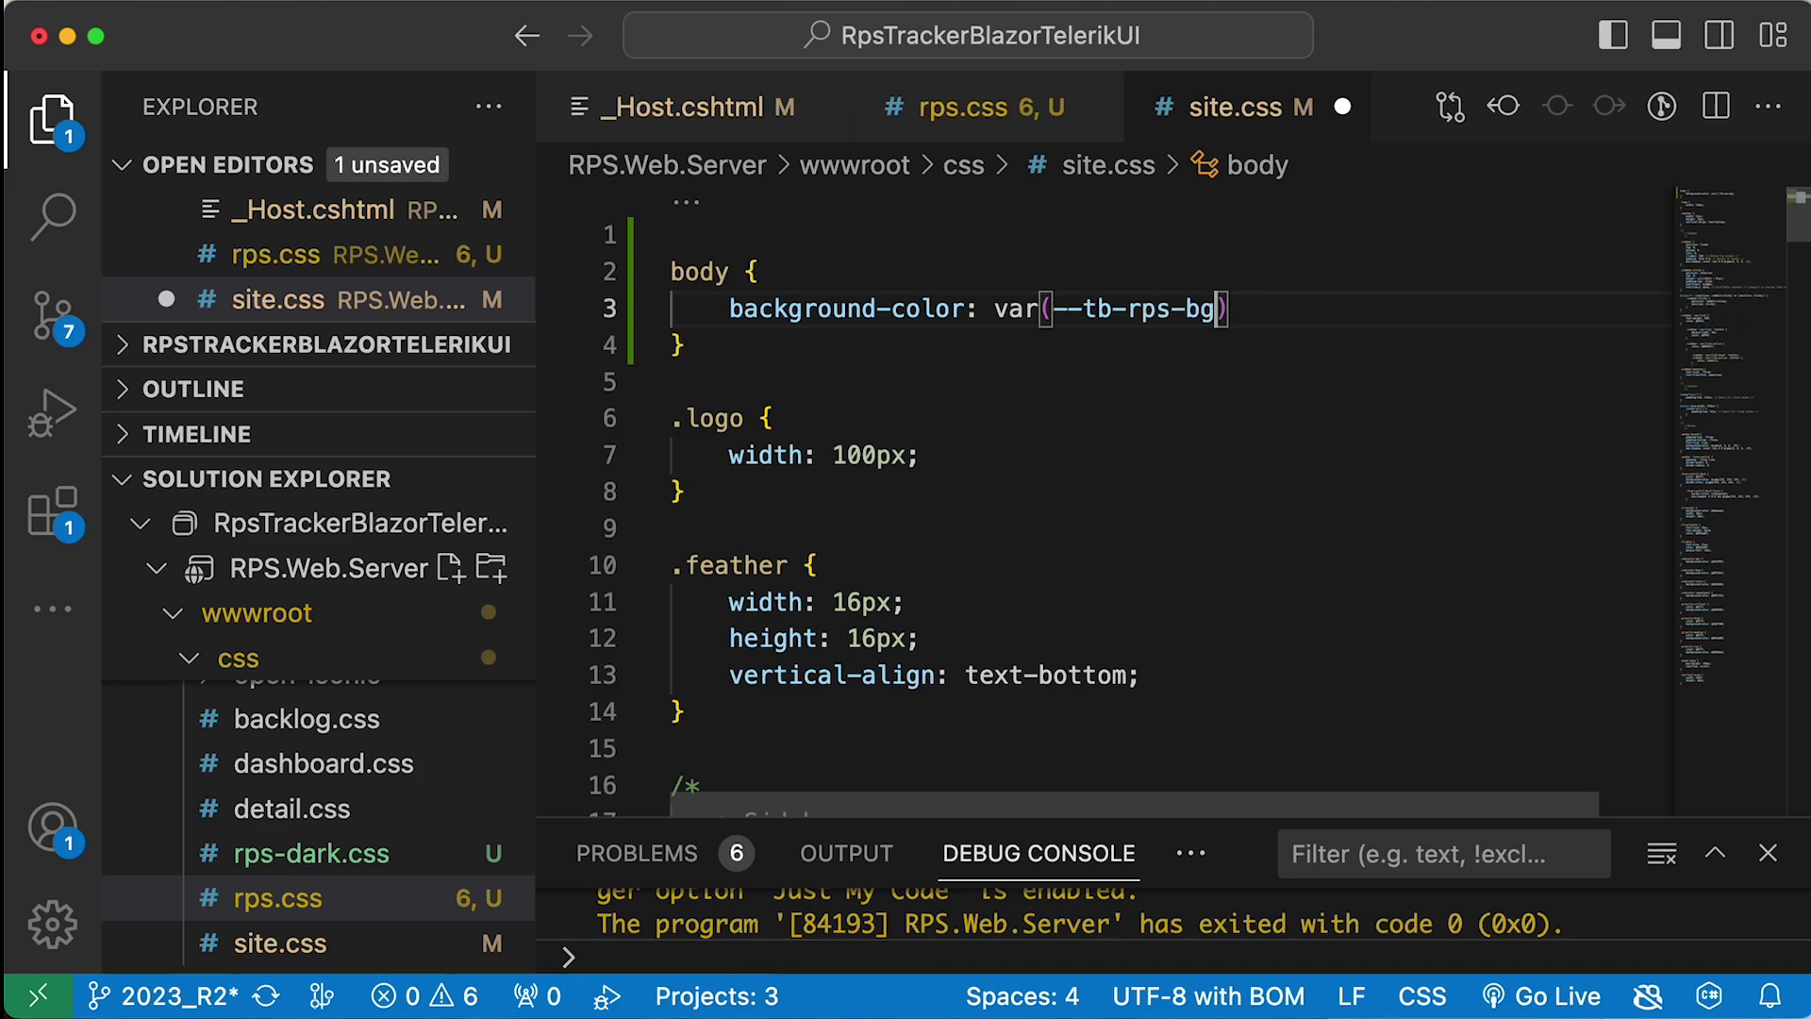
text(;)
key(F5)
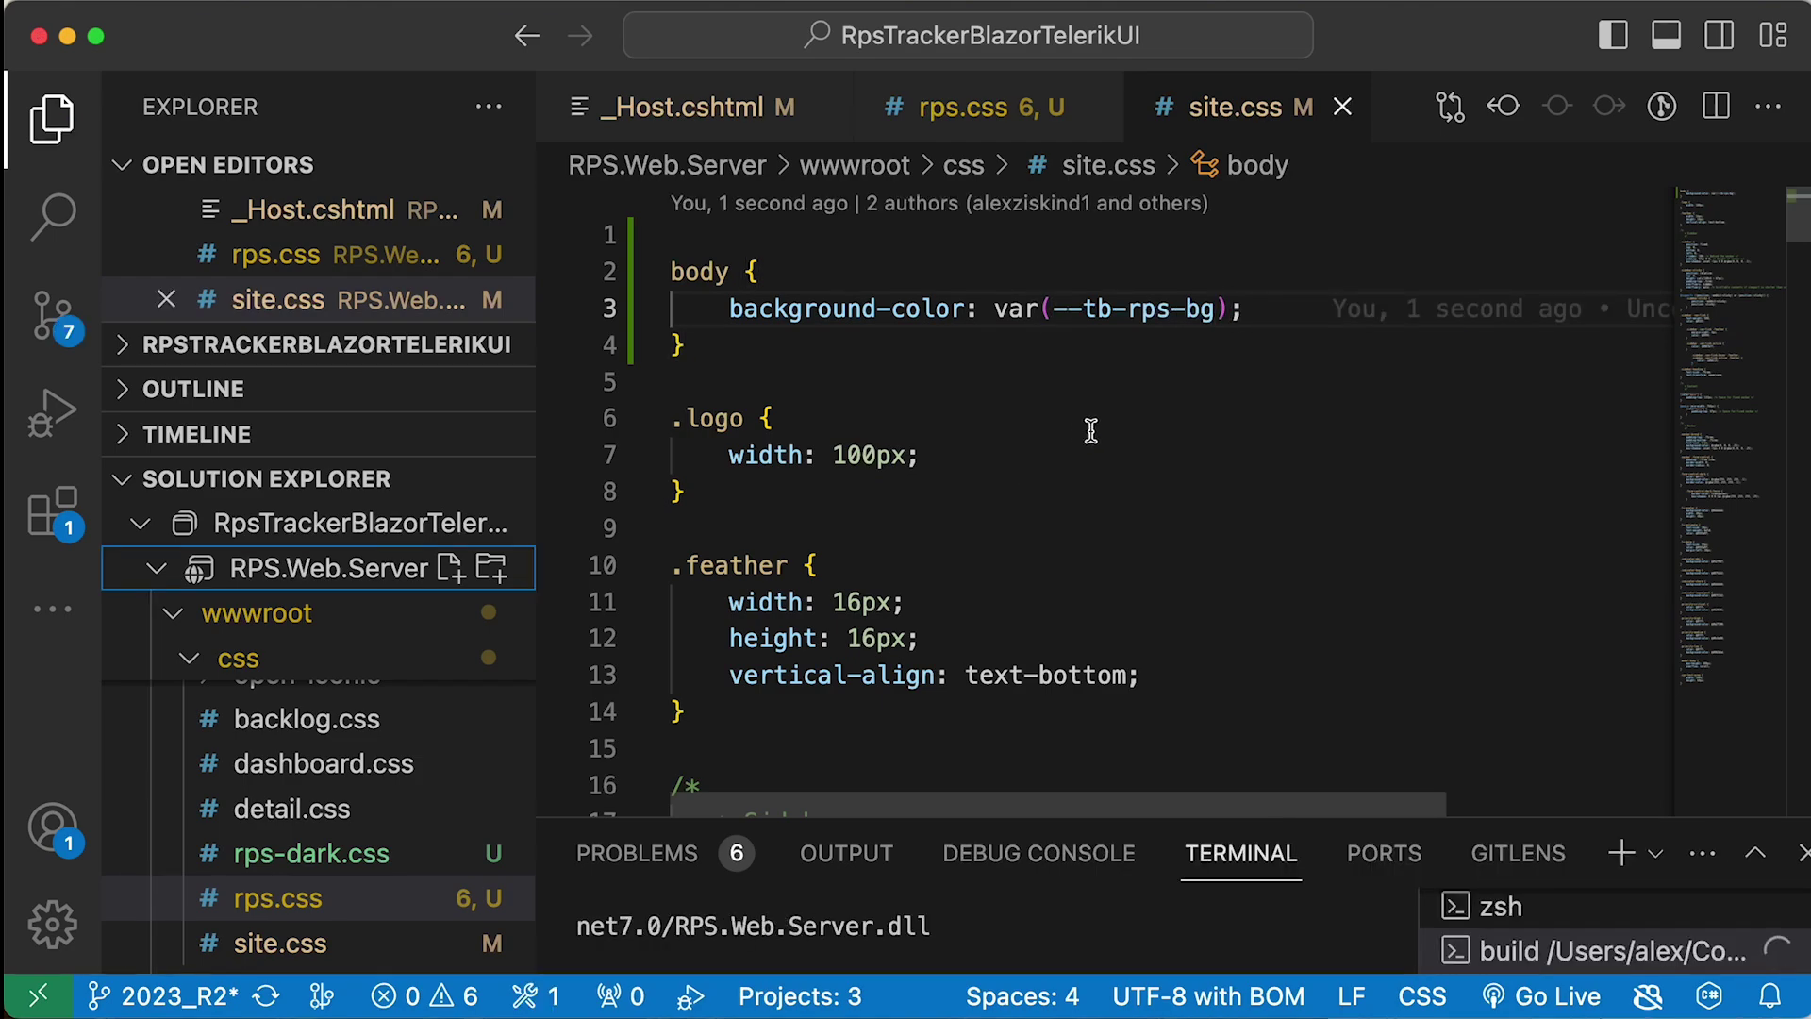